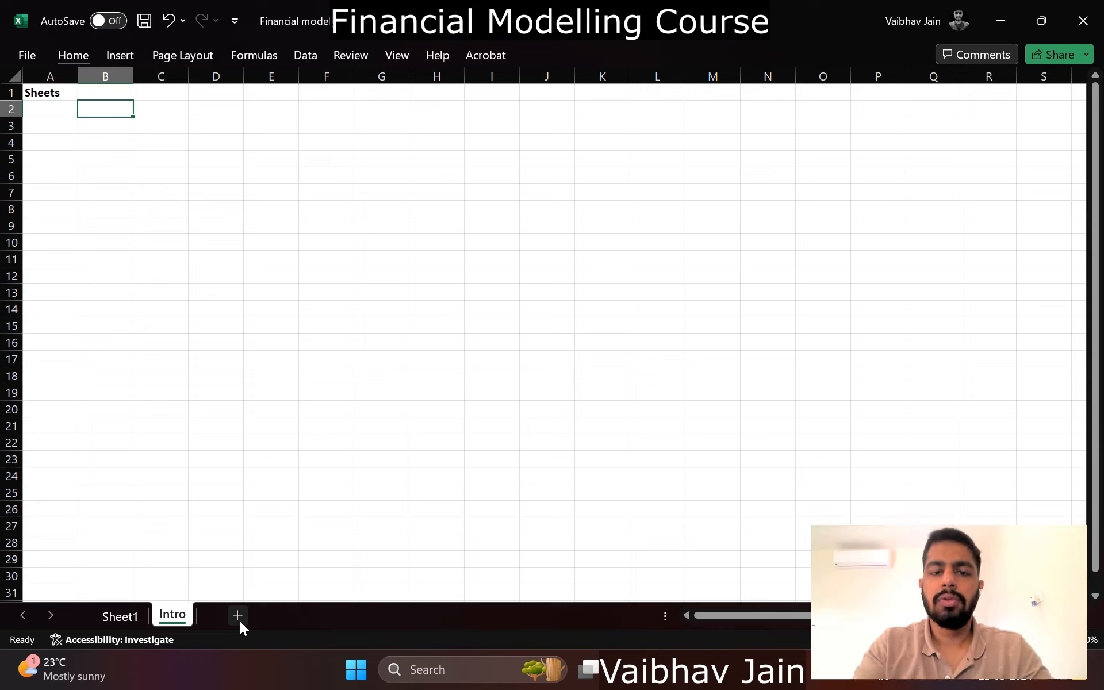
# Step: Enter the subheading General in cell B2, below the Sheets heading
pyautogui.write('Geenral')
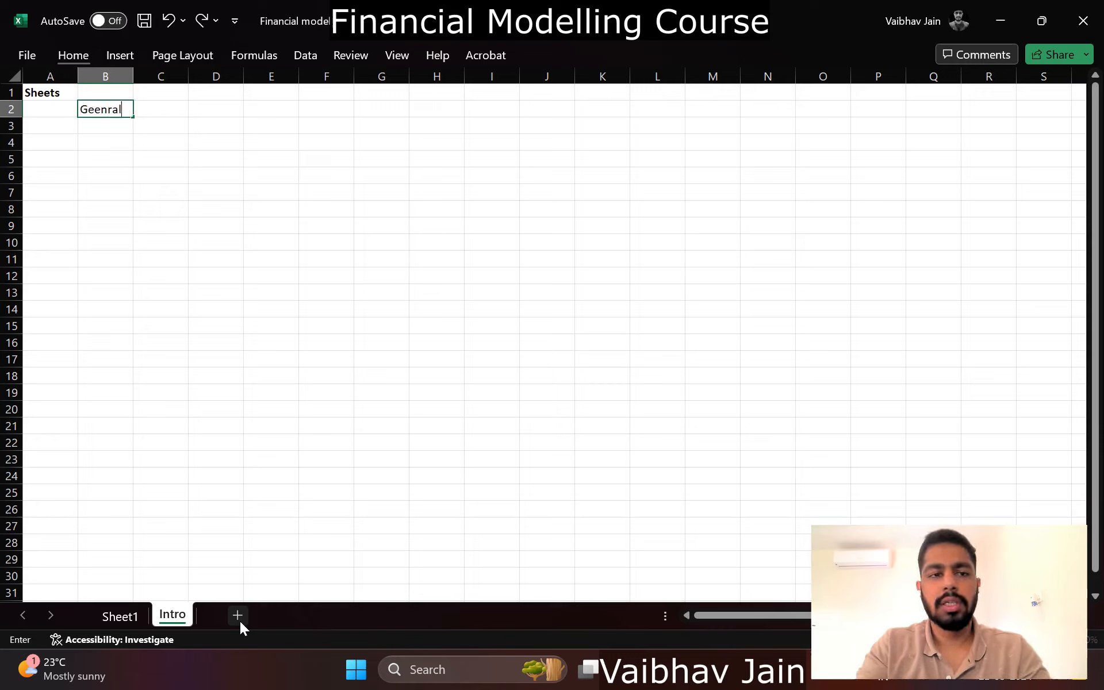
pyautogui.press('BackSpace')
pyautogui.press('BackSpace')
pyautogui.press('BackSpace')
pyautogui.press('BackSpace')
pyautogui.press('BackSpace')
pyautogui.write('neral')
pyautogui.press('Return')
# Step: List Balance Sheet, Profit & Loss and Cash flow statement in cells C3 to C5 under General
pyautogui.press('Right')
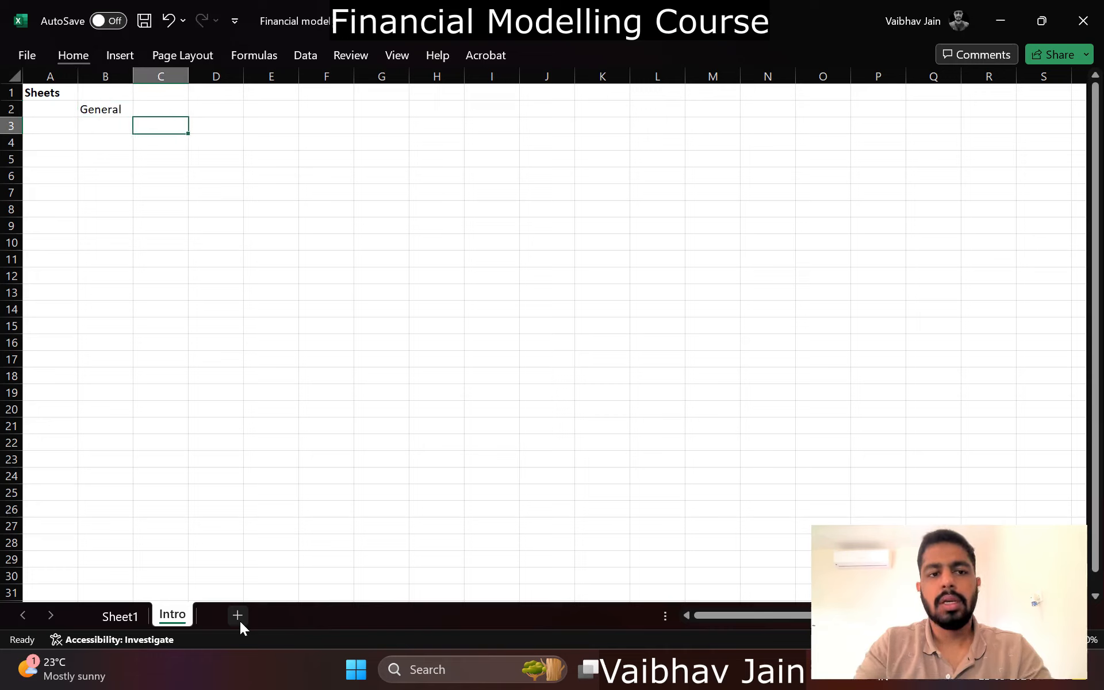
pyautogui.write('Balance Sheet')
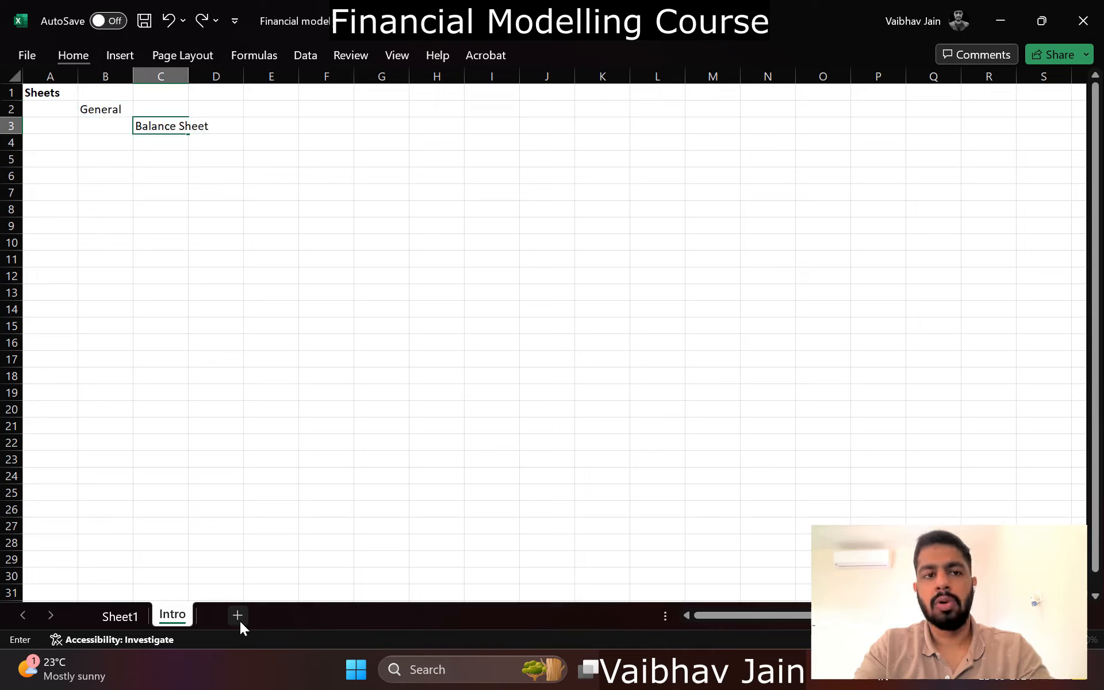
pyautogui.press('Return')
pyautogui.write('Pr')
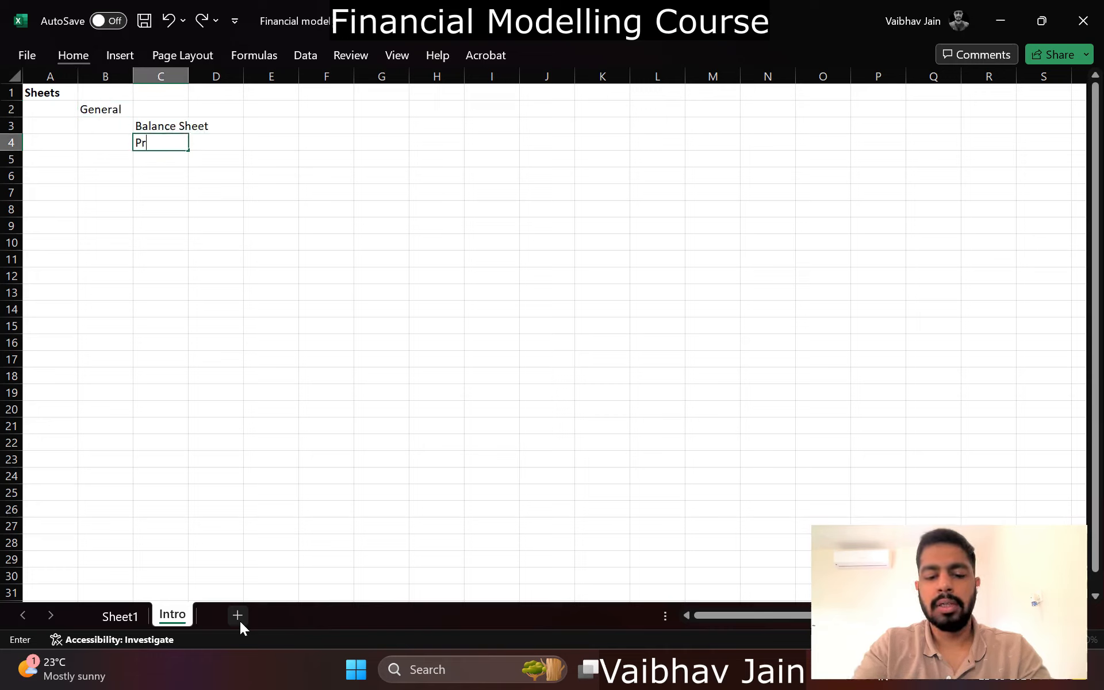
pyautogui.write('ofit & Loss')
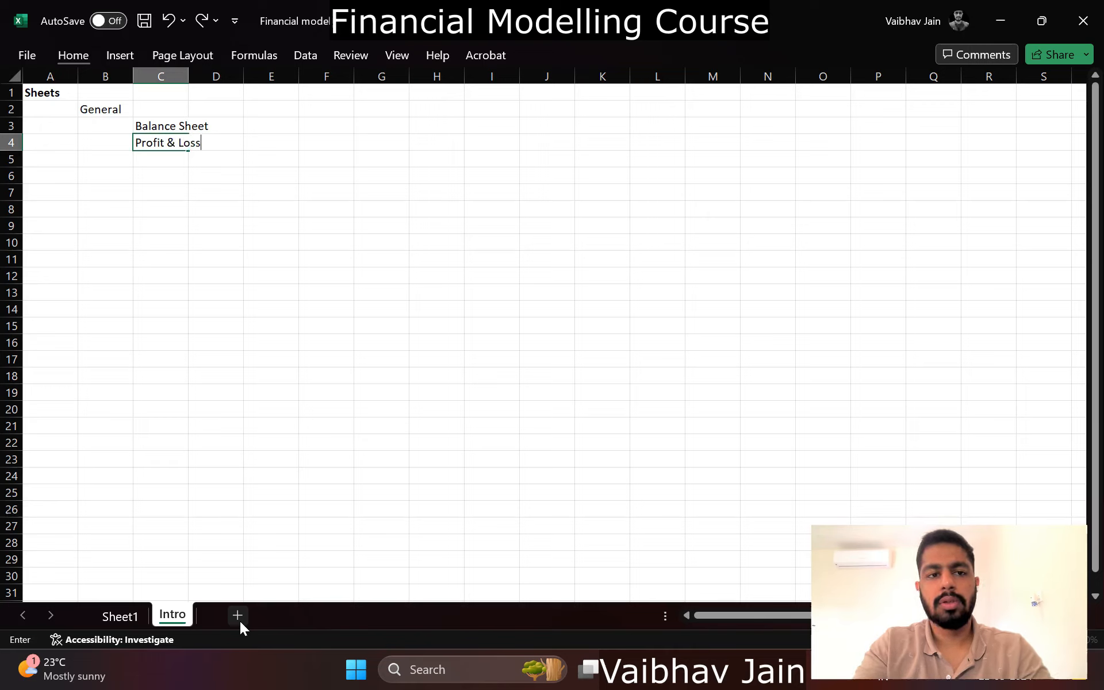
pyautogui.press('Return')
pyautogui.write('Cash flow statement')
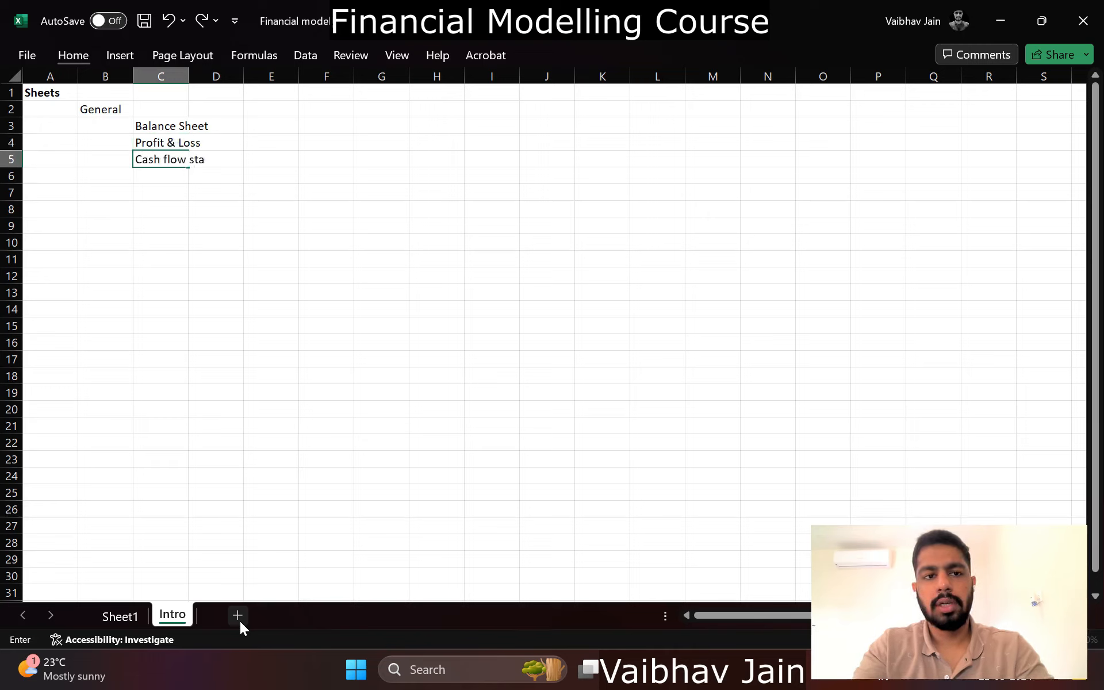
pyautogui.press('Return')
# Step: Add Notes to financials and Assumptions (Input) in cells C6 and C7 of the General list
pyautogui.write('Notes to financials')
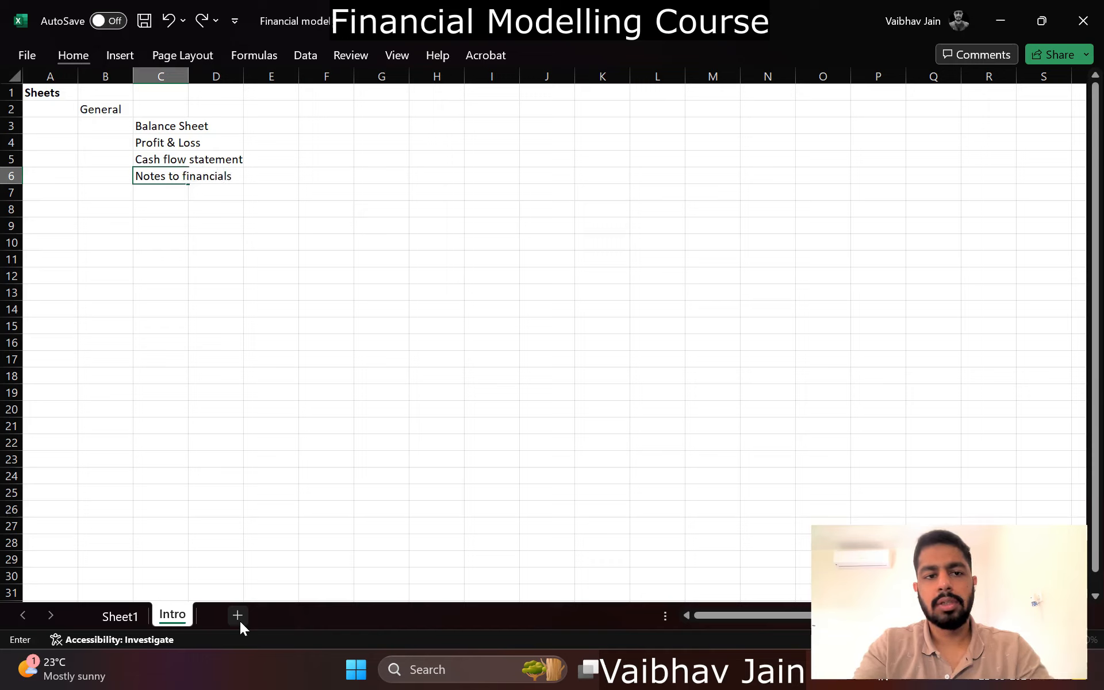
pyautogui.press('Return')
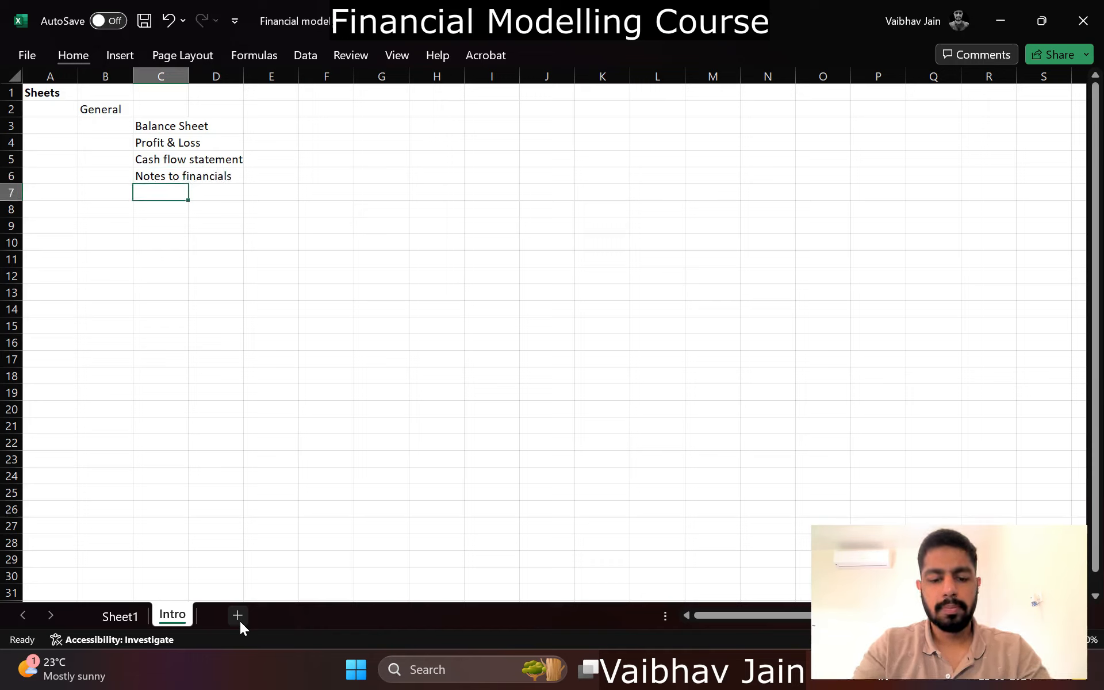
pyautogui.write('Assumptio')
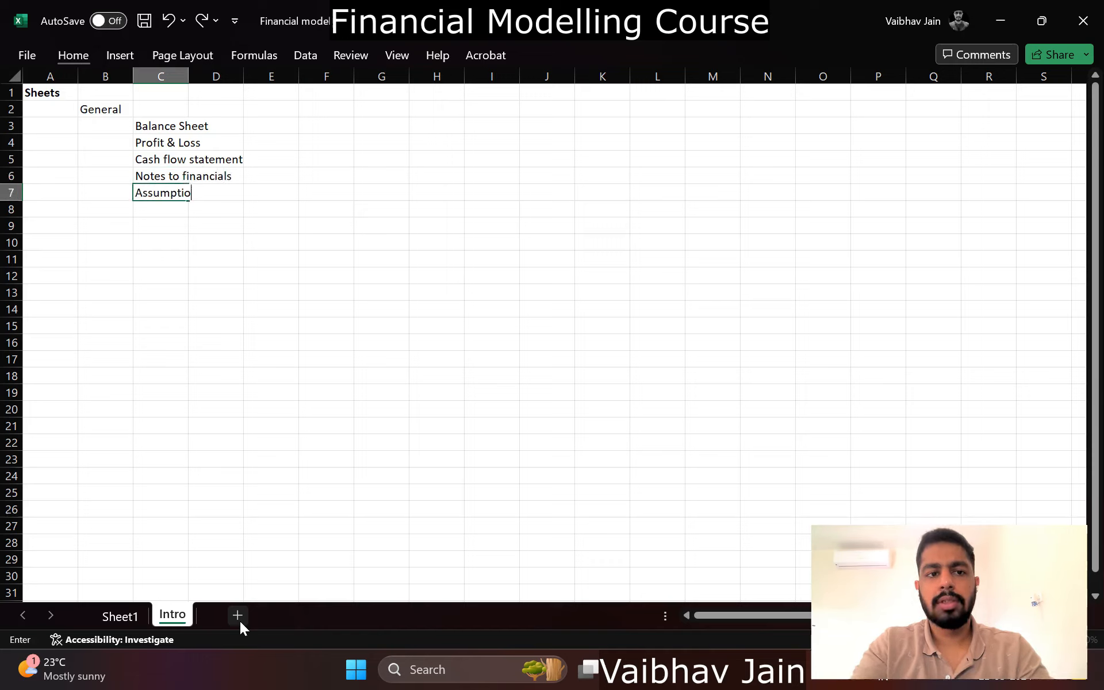
pyautogui.write('ns (Input)')
pyautogui.press('Return')
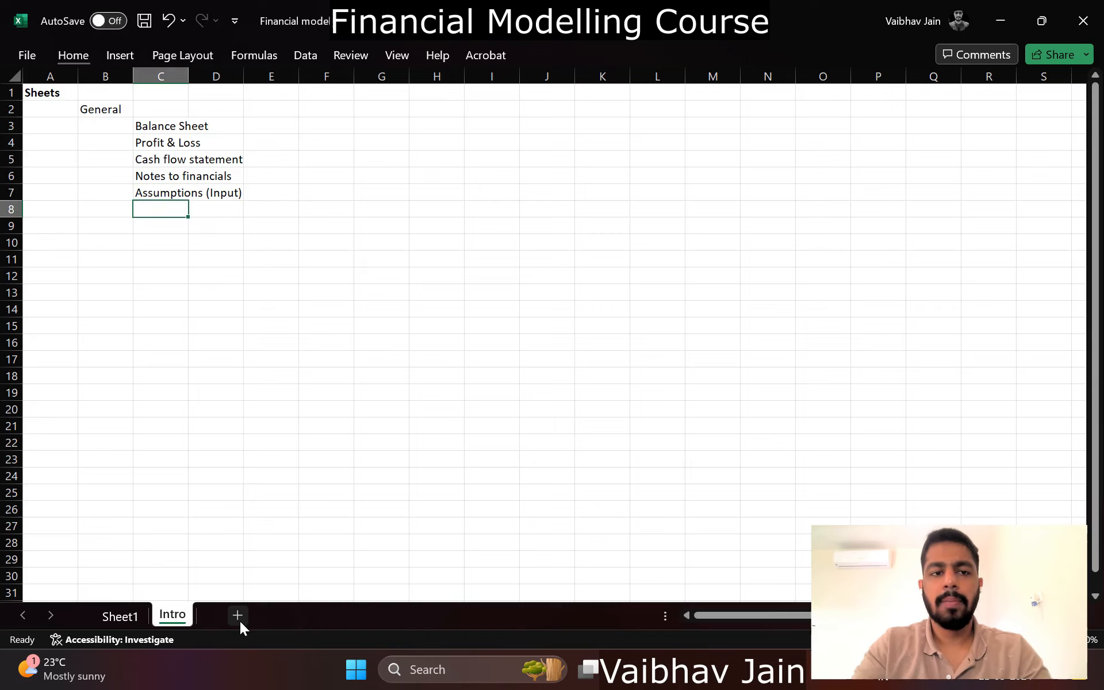
# Step: Insert a new row above Balance Sheet and enter Dashboard in cell C3
pyautogui.press('Up')
pyautogui.press('Up')
pyautogui.press('Up')
pyautogui.press('Up')
pyautogui.press('Up')
pyautogui.press('Up')
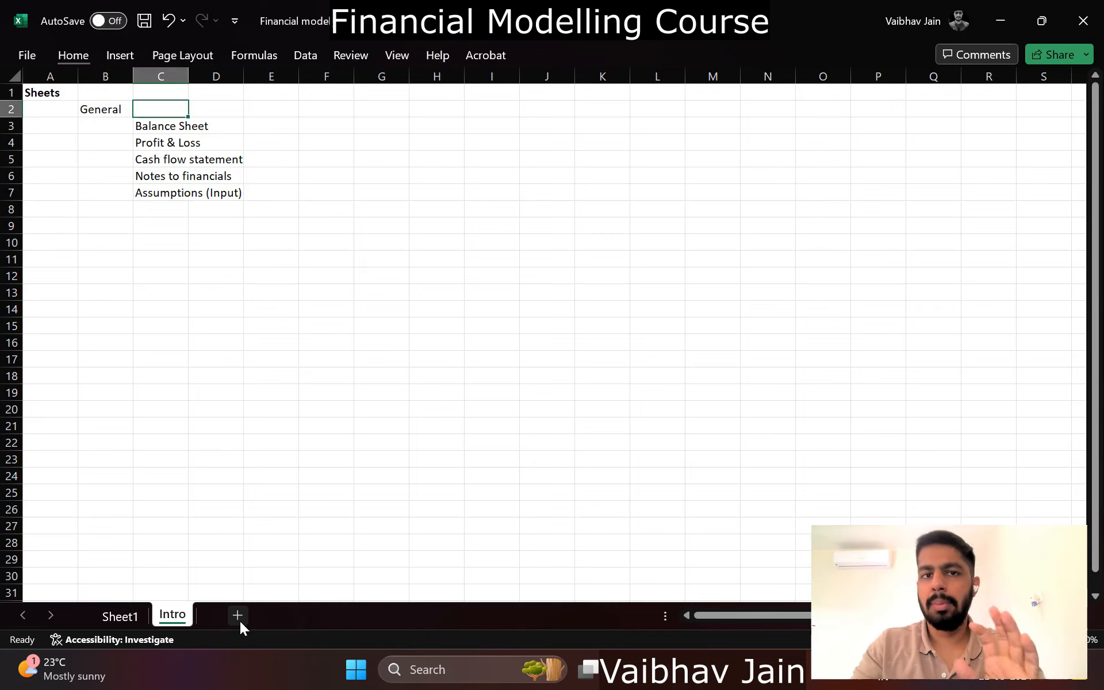
pyautogui.press('Down')
pyautogui.hotkey('shift', 'space')
pyautogui.hotkey('ctrl', 'shift', '+')
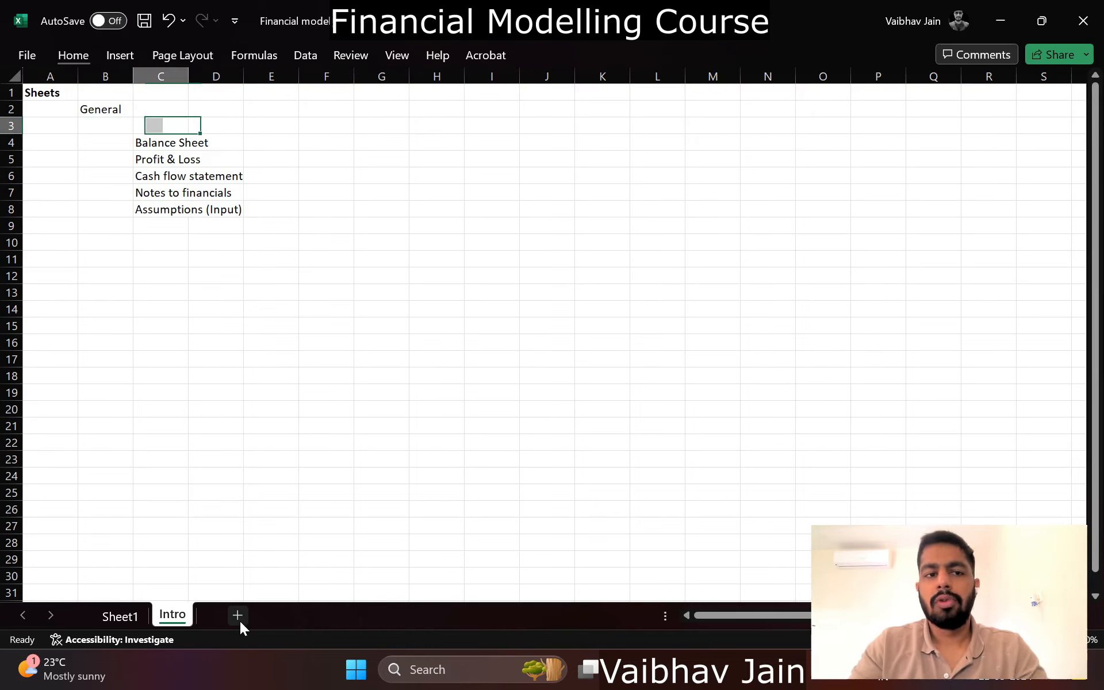
pyautogui.write('Dashboard')
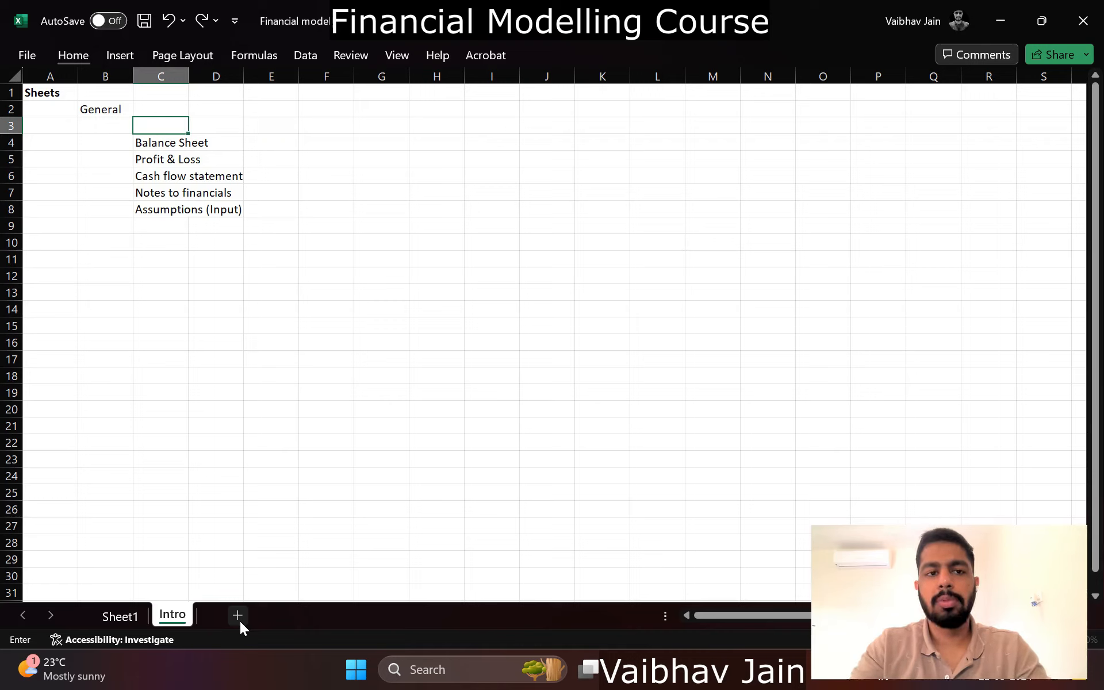
pyautogui.press('Return')
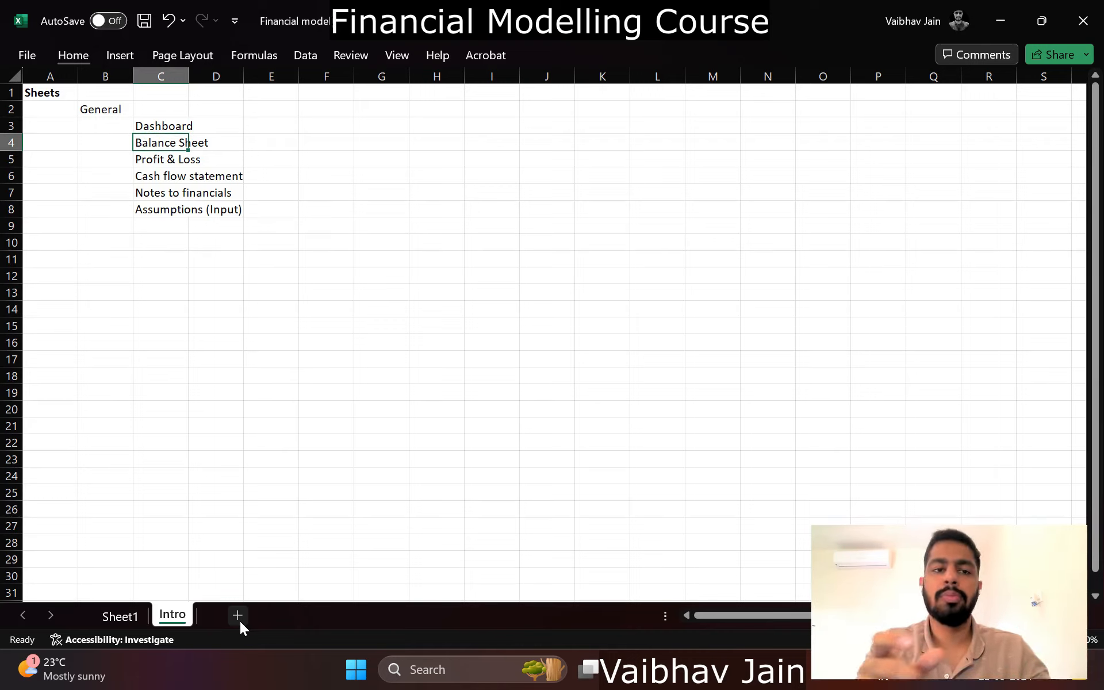
# Step: Enter the subheading Industry specific sheets in cell B11, below the General list
pyautogui.press('Down')
pyautogui.press('Down')
pyautogui.press('Left')
pyautogui.press('Down')
pyautogui.press('Down')
pyautogui.press('Down')
pyautogui.press('Down')
pyautogui.press('Down')
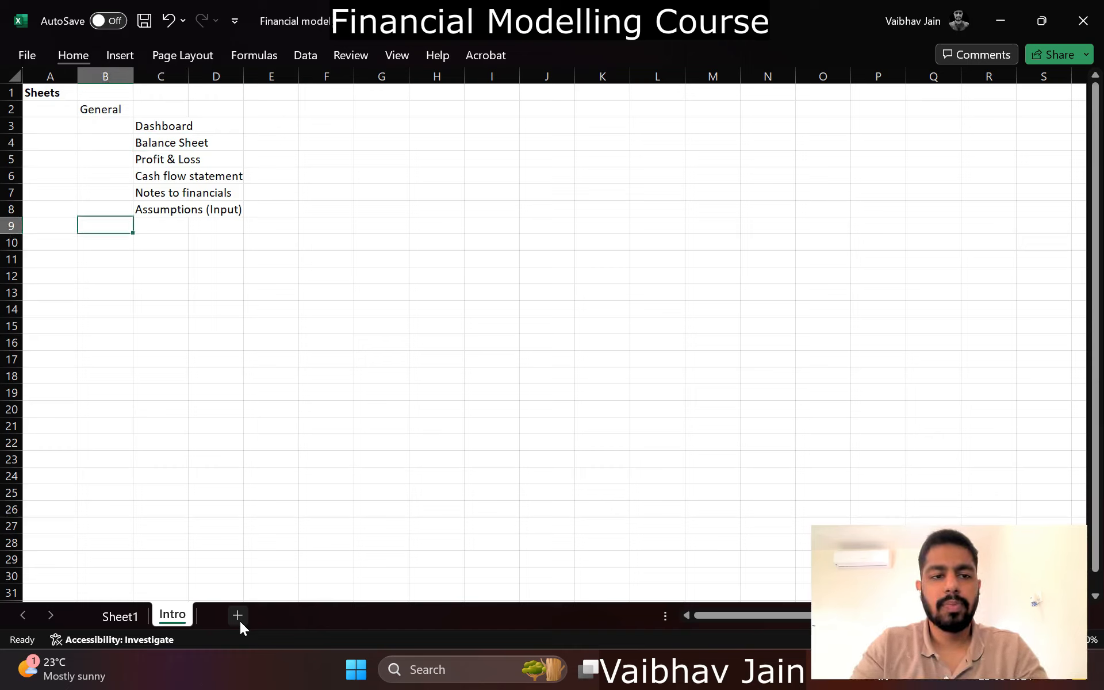
pyautogui.write('Industry s')
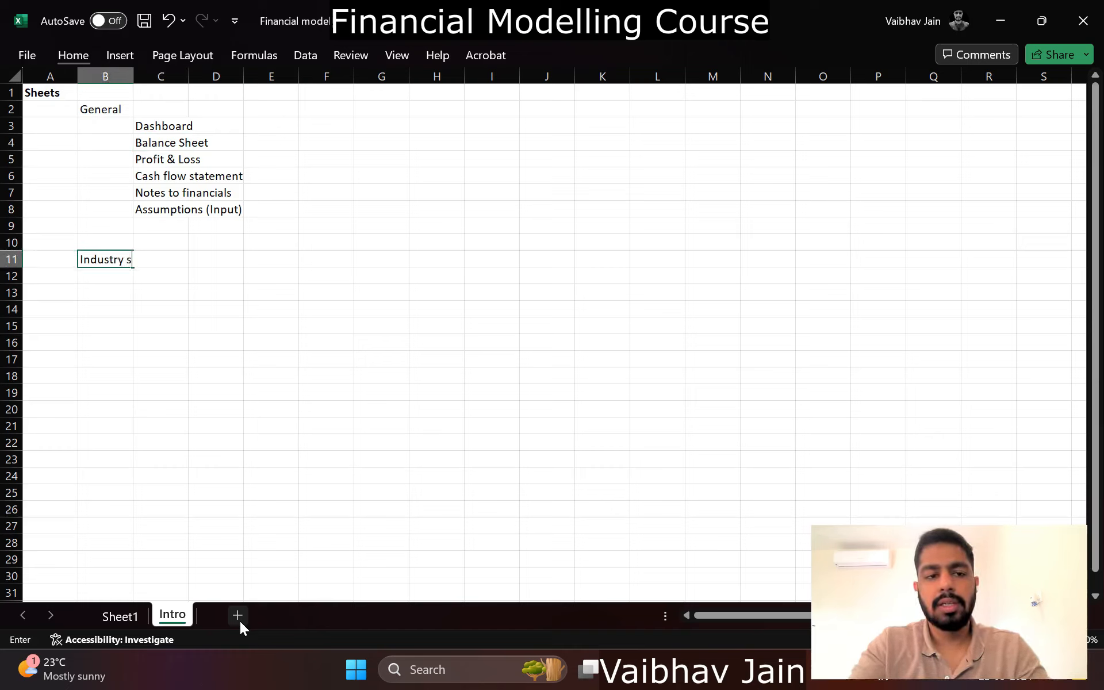
pyautogui.write('pecific sheets')
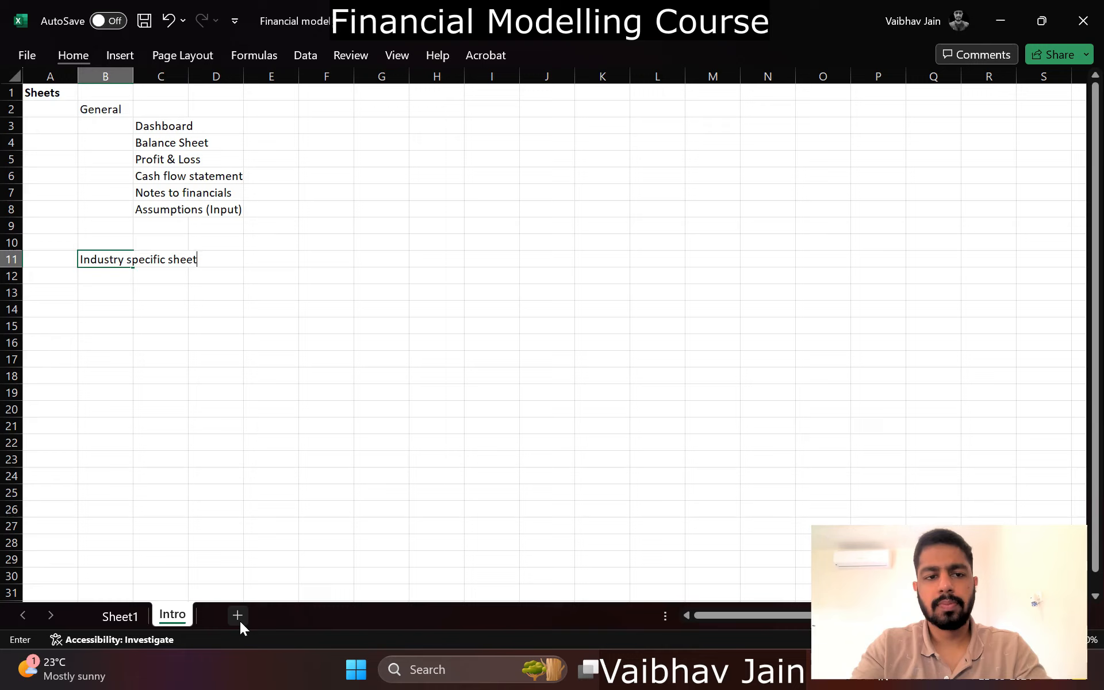
pyautogui.press('Return')
# Step: Enter "SaaS --> Customer sheet" in cell C12 under Industry specific sheets
pyautogui.press('Right')
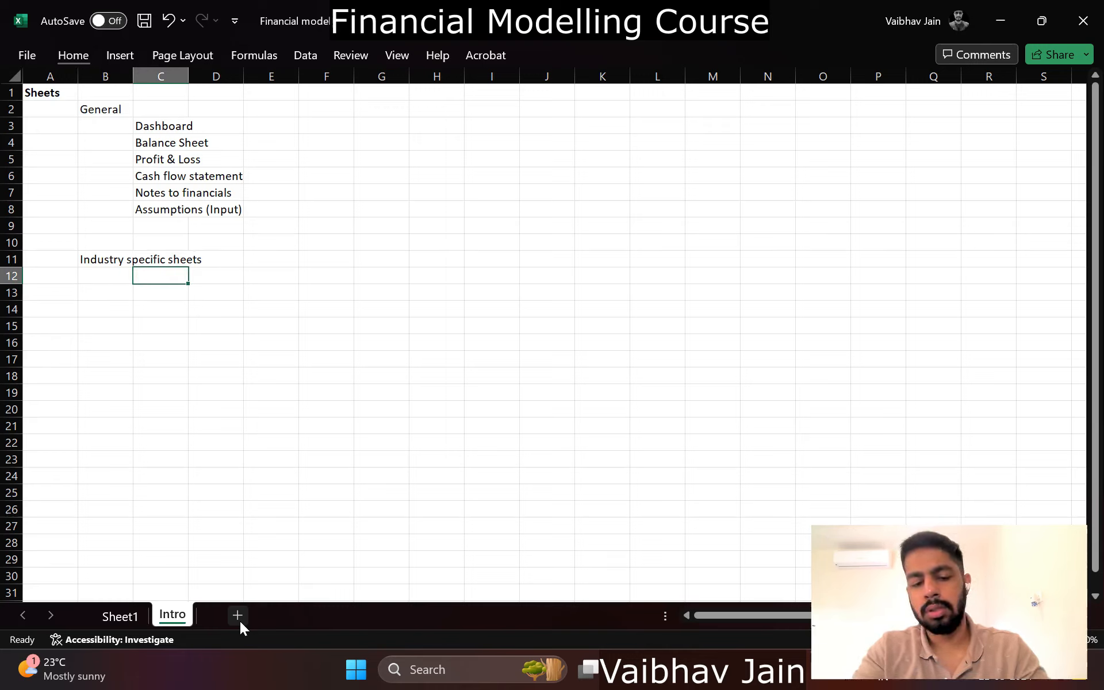
pyautogui.write('SaaS -->')
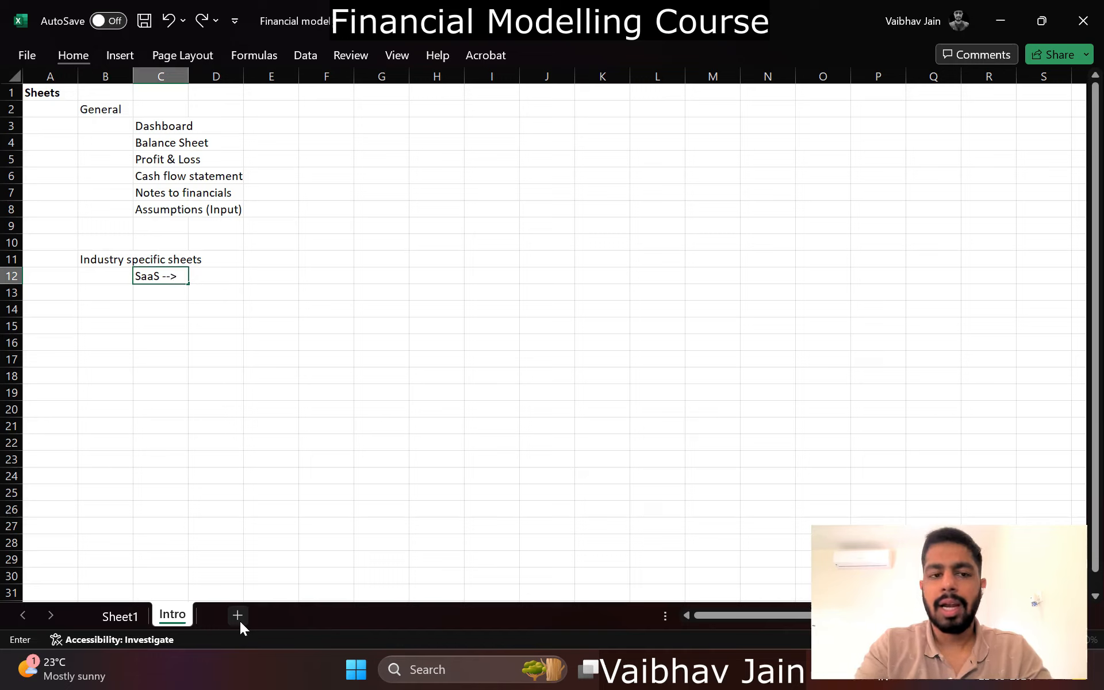
pyautogui.write(' Customer sheet')
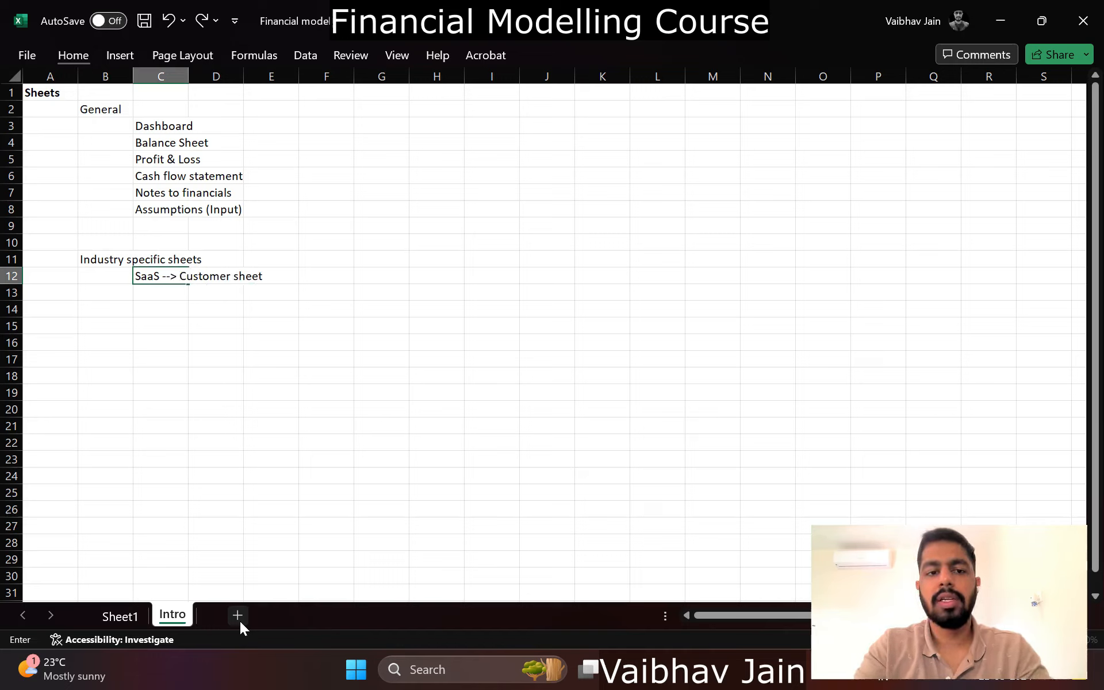
pyautogui.press('Return')
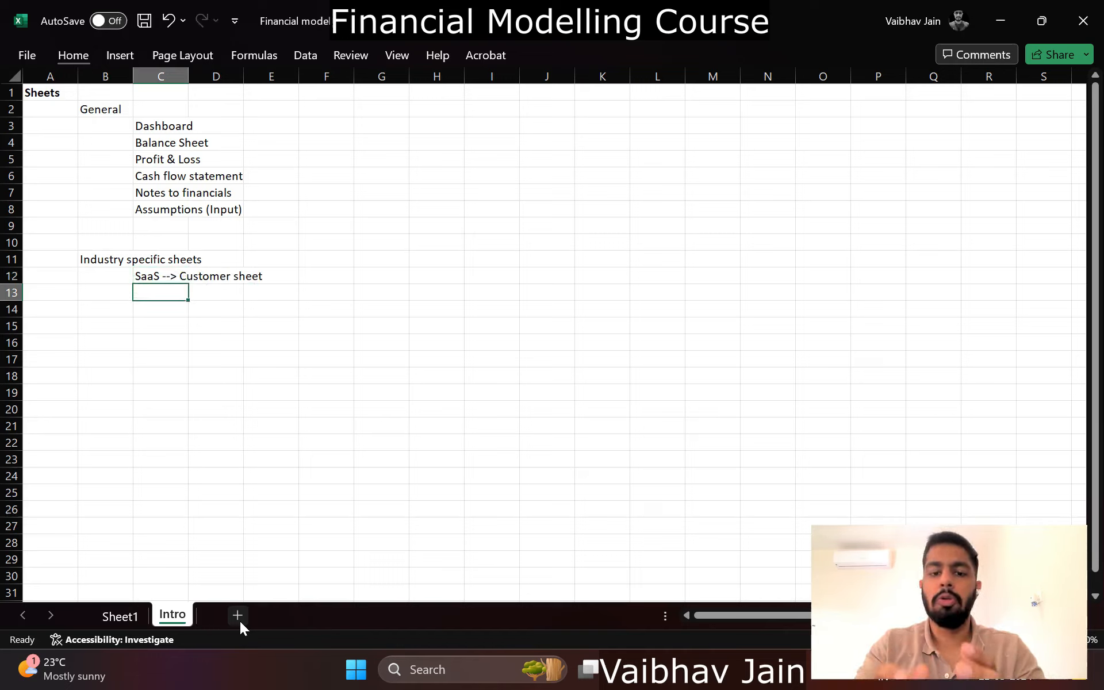
# Step: Append ", Retention sheet" to the SaaS entry in cell C12
pyautogui.press('Right')
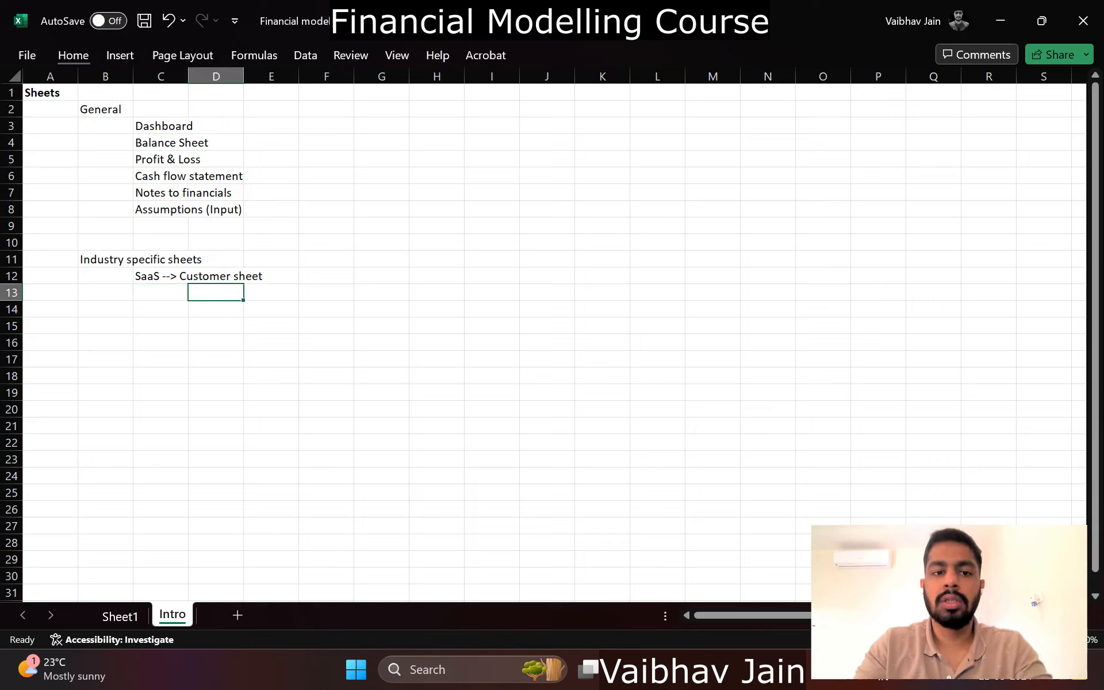
pyautogui.press('F2')
pyautogui.press('Escape')
pyautogui.press('Left')
pyautogui.press('Up')
pyautogui.press('F2')
pyautogui.write(', Retention sheet')
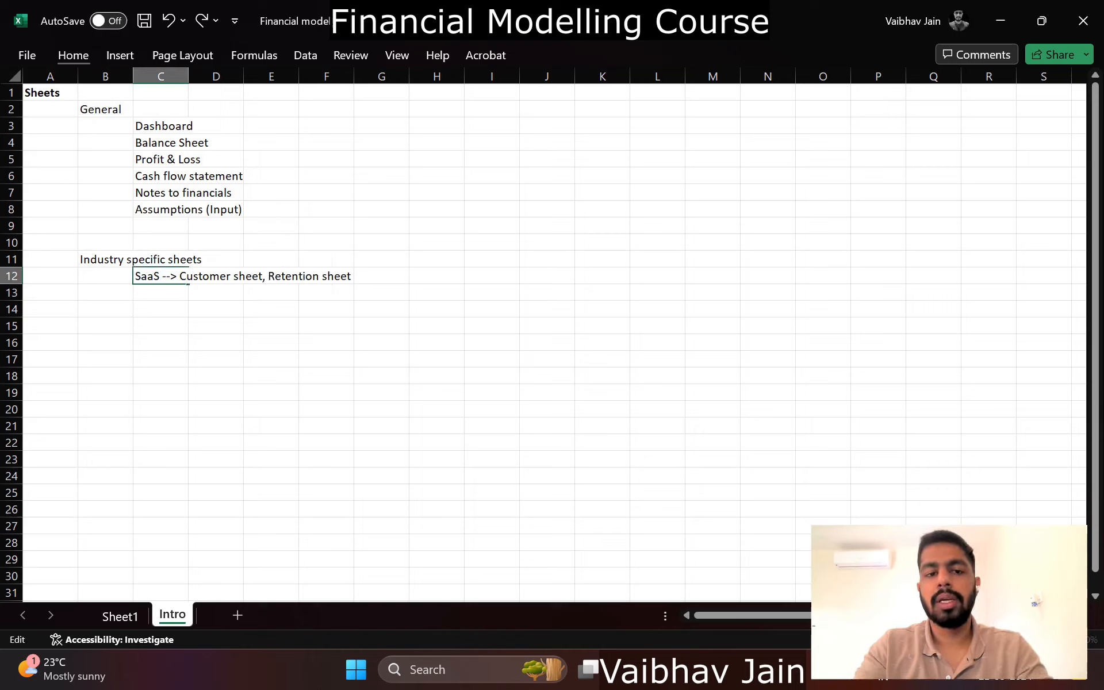
pyautogui.press('Return')
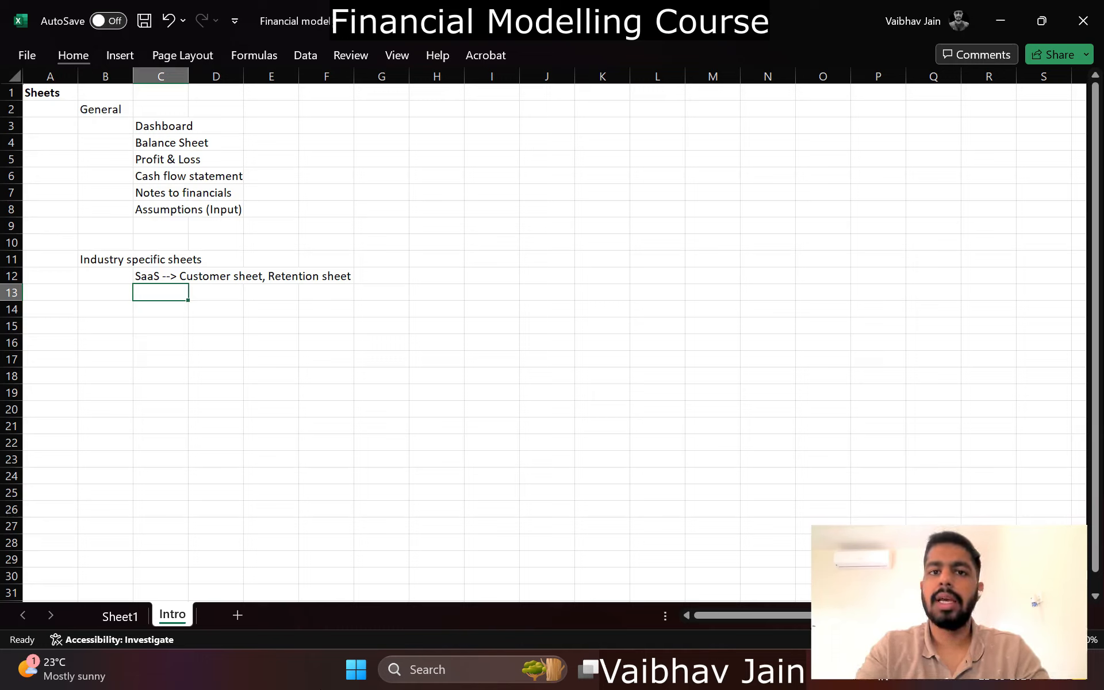
# Step: Enter "Fintech --> AUM, Debt schedule" in cell C13 below the SaaS entry
pyautogui.write('Fintech -->')
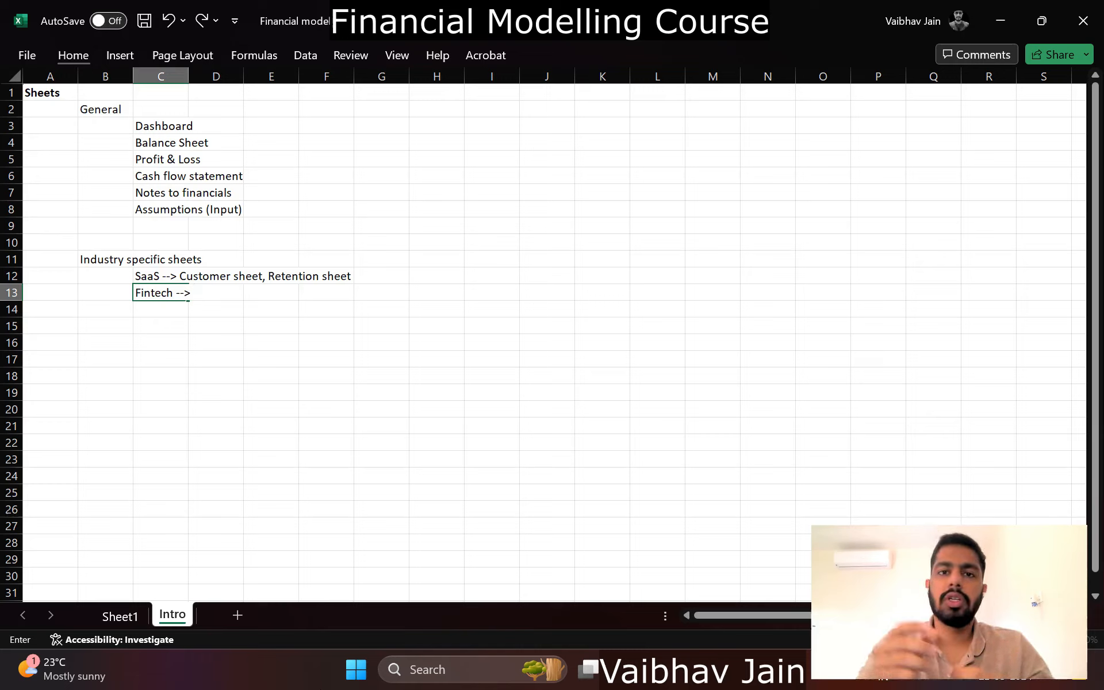
pyautogui.write('AUM<')
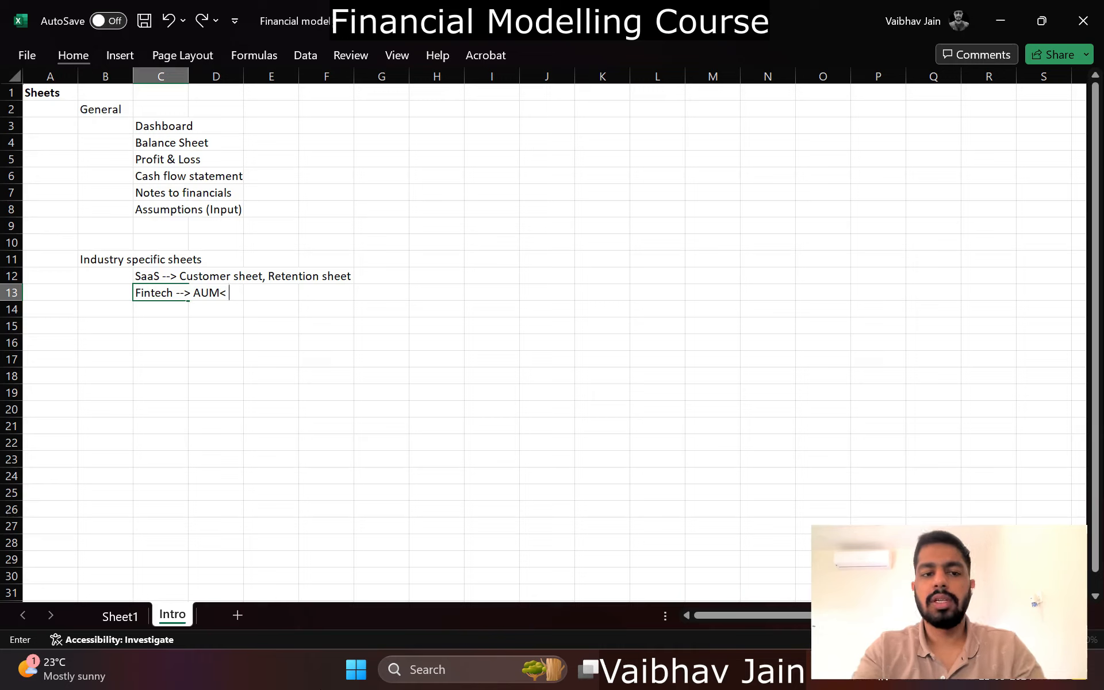
pyautogui.press('BackSpace')
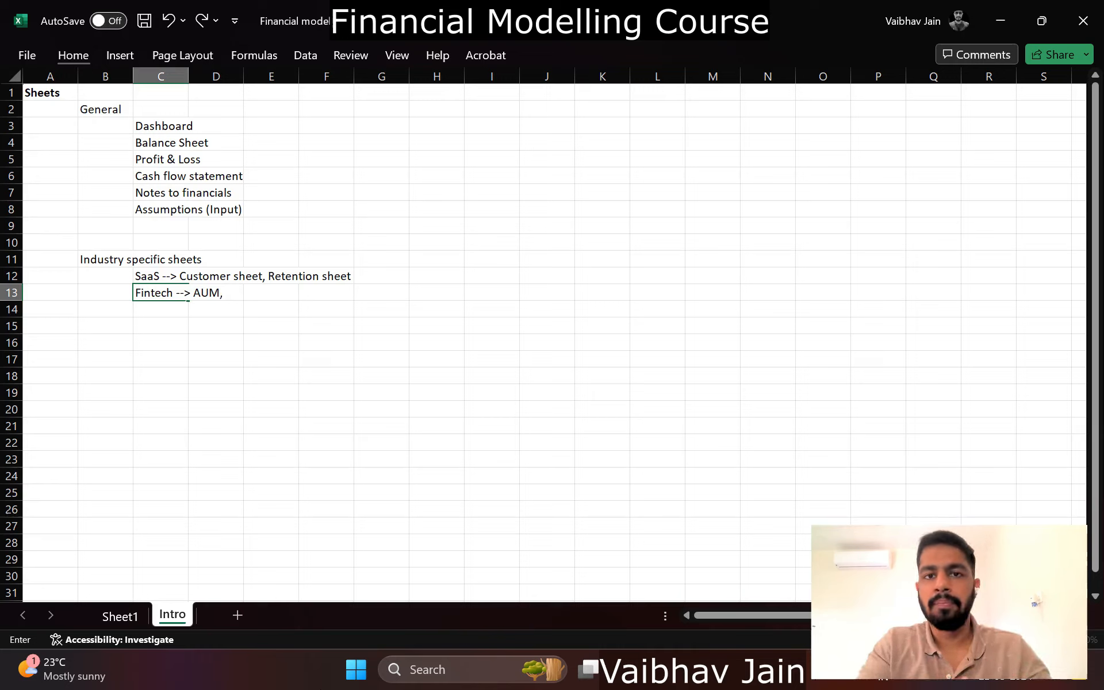
pyautogui.write(', Debt')
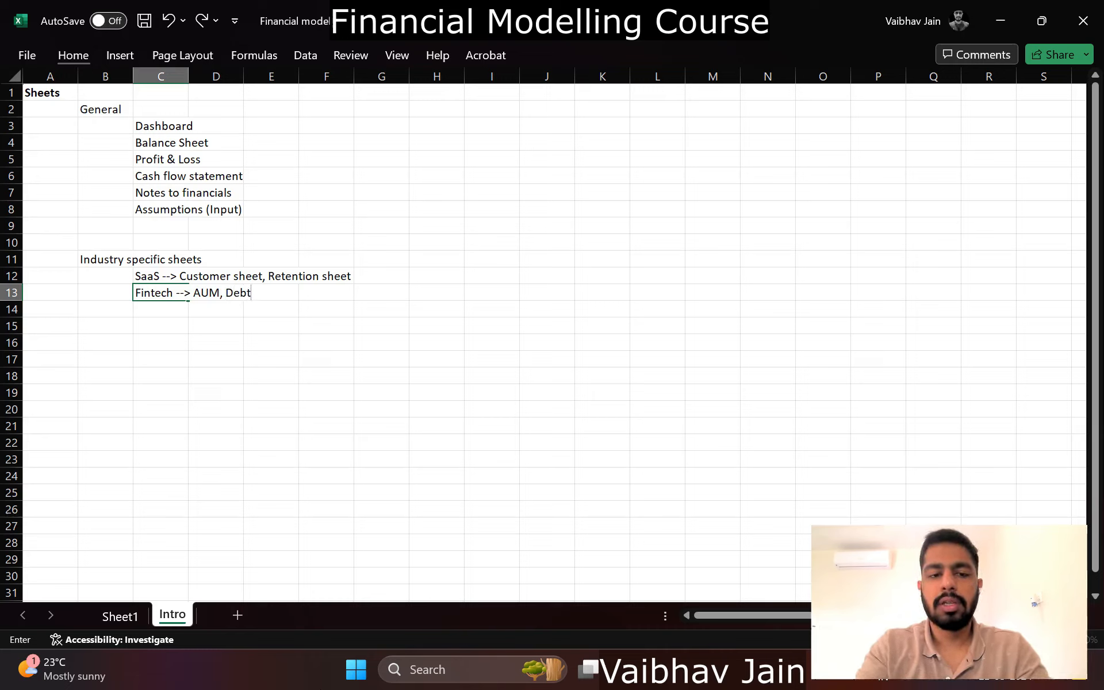
pyautogui.write(' schedule')
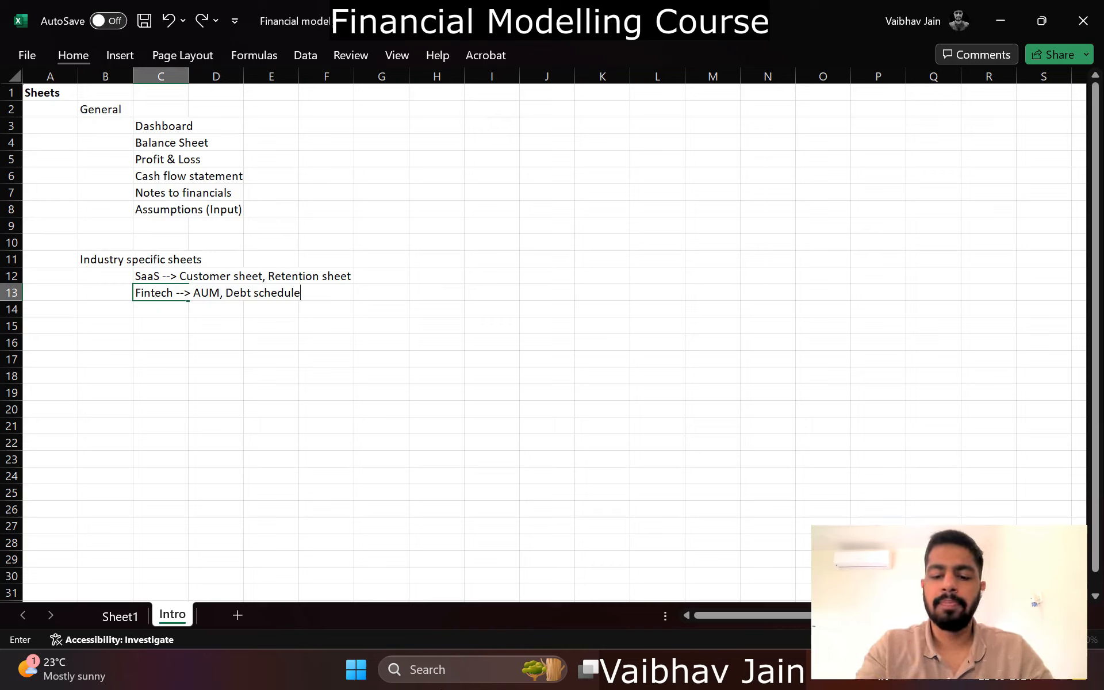
pyautogui.press('Return')
# Step: Add Asset schedules and Employee schedules in cells C9 and C10 at the end of the General list
pyautogui.press('Up')
pyautogui.press('Up')
pyautogui.press('Up')
pyautogui.press('Up')
pyautogui.press('Up')
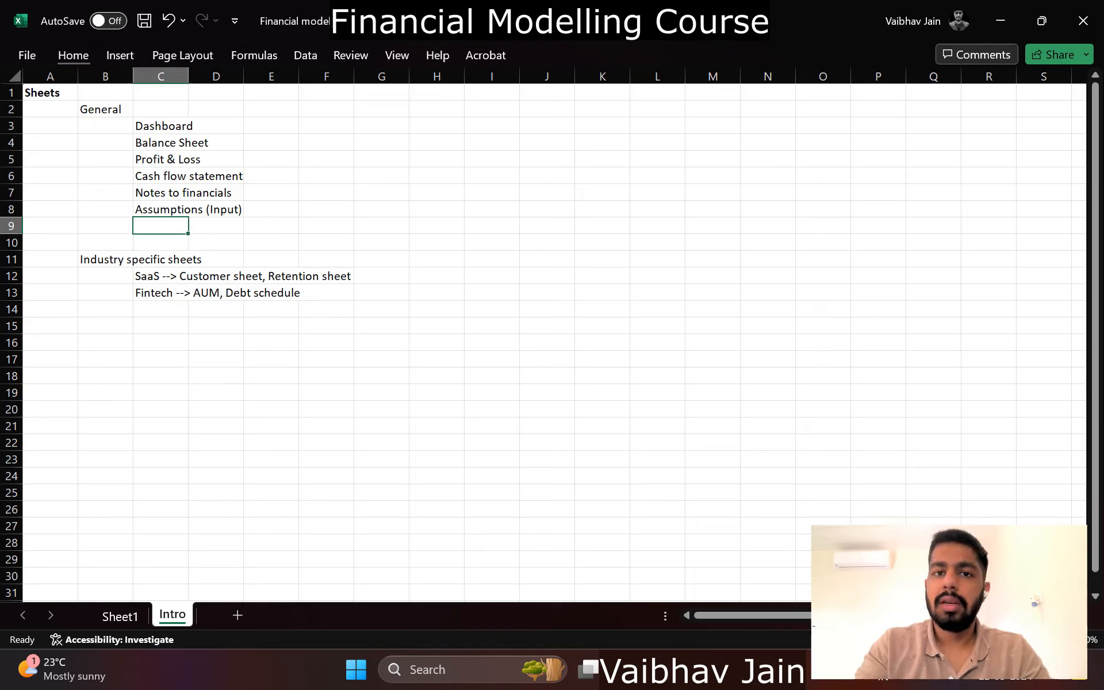
pyautogui.write('Asset sc')
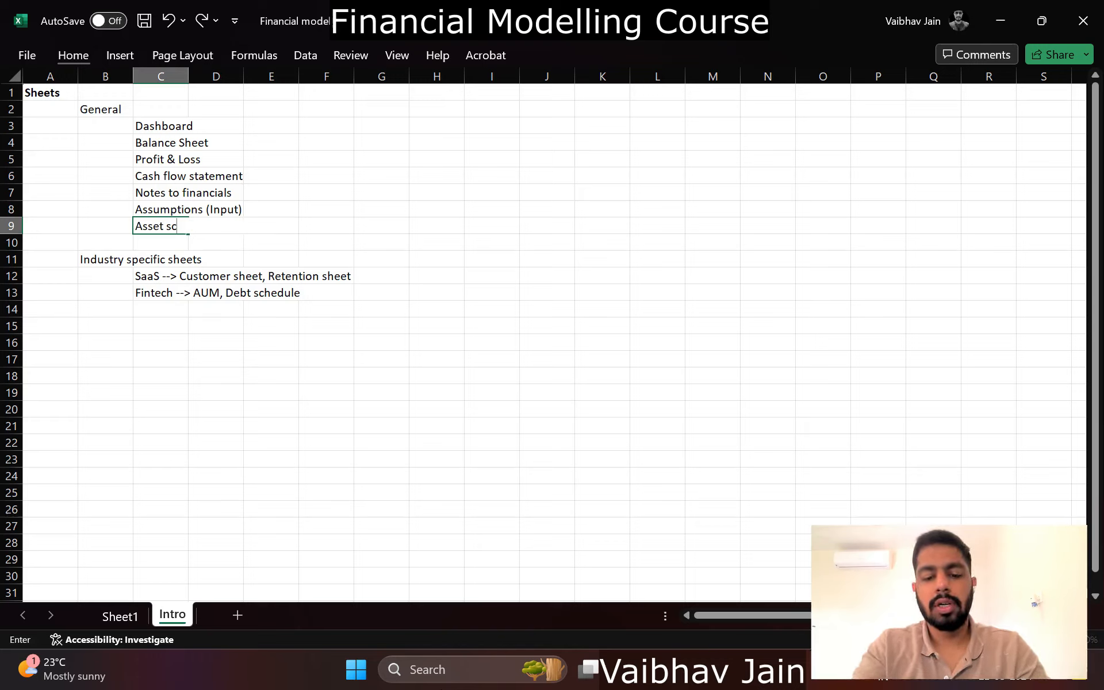
pyautogui.write('hedules')
pyautogui.press('Return')
pyautogui.write('Em')
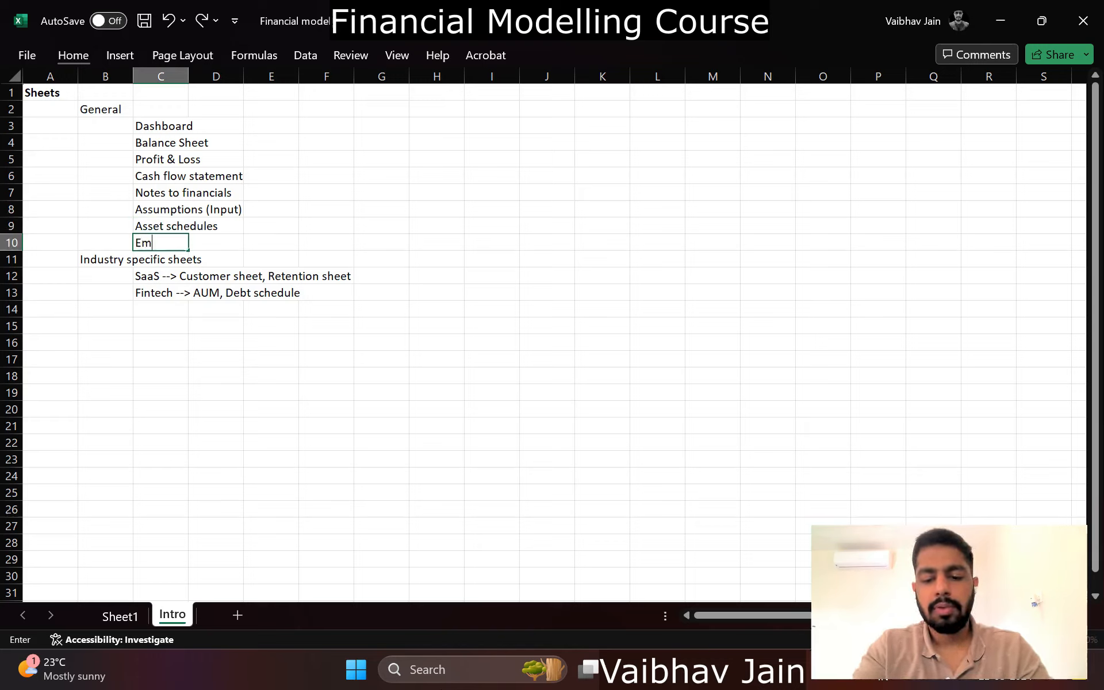
pyautogui.write('ployee schedules')
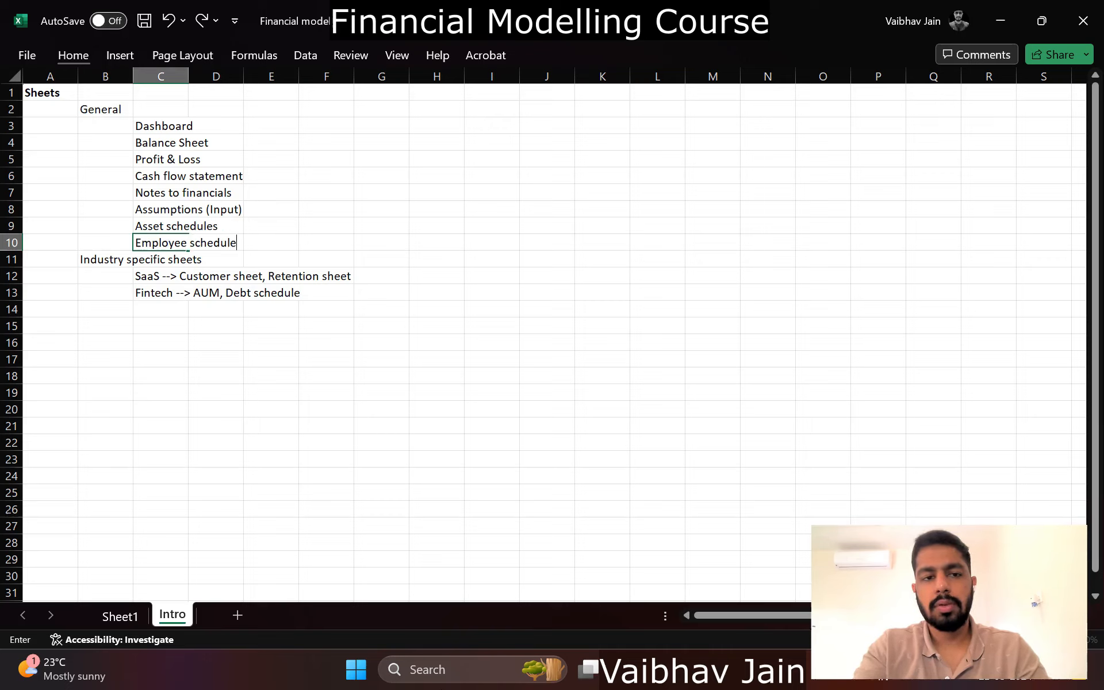
pyautogui.press('Return')
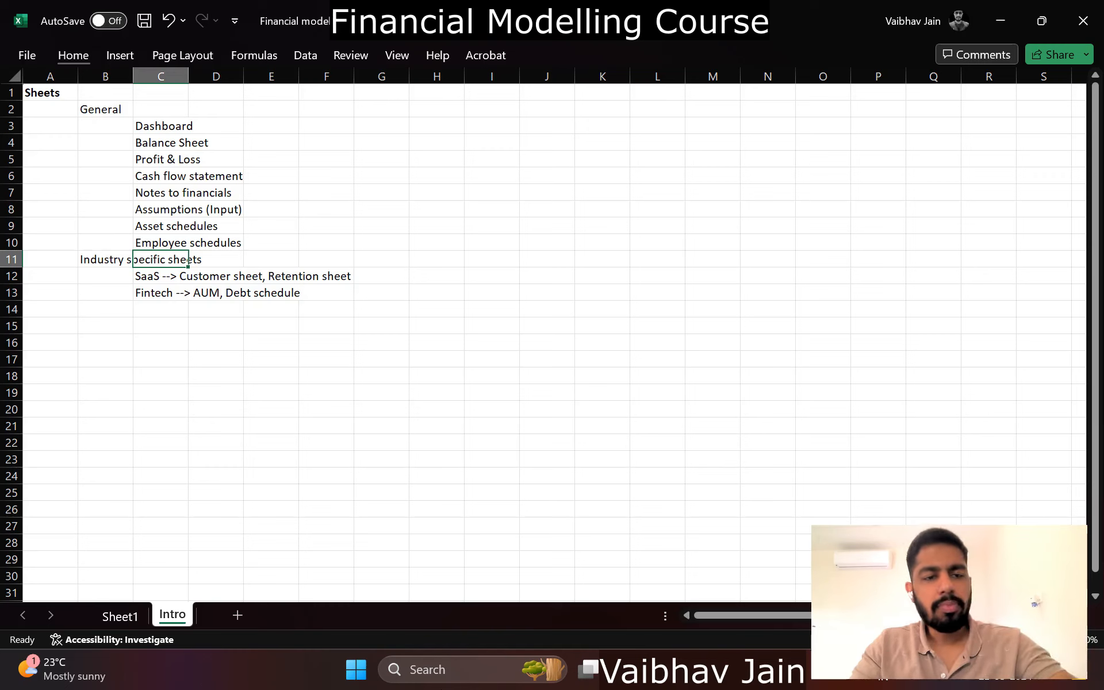
# Step: Set the width of columns A and B on the Intro sheet to 2.5
pyautogui.press('Left')
pyautogui.press('Left')
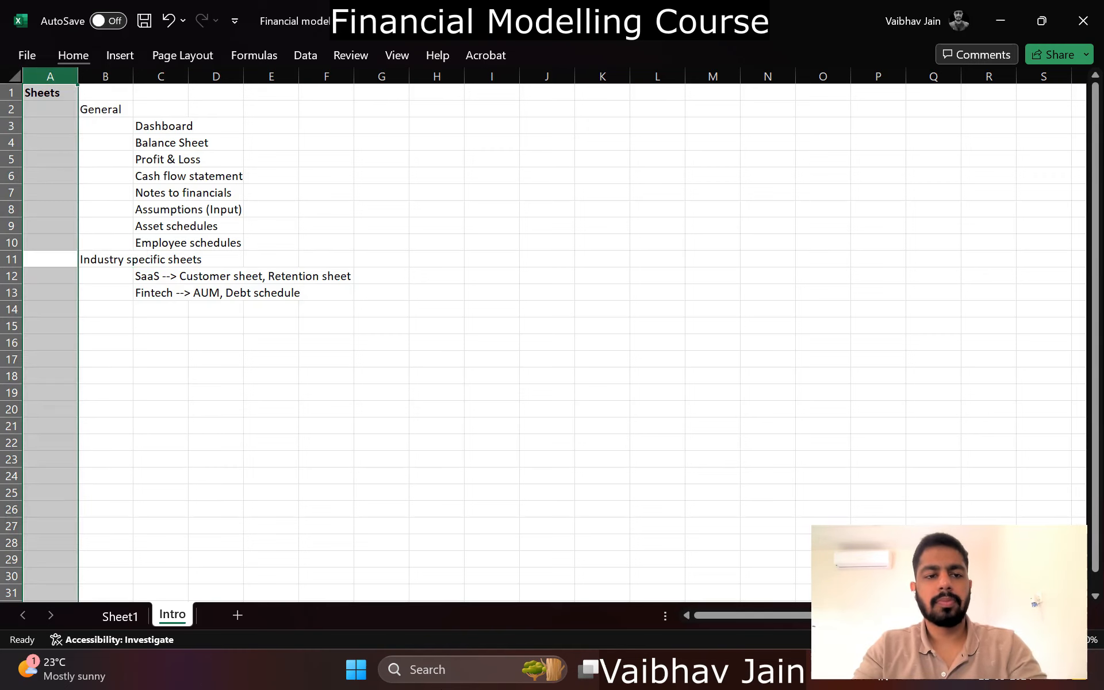
pyautogui.hotkey('ctrl', 'space')
pyautogui.hotkey('shift', 'Right')
pyautogui.hotkey('alt', 'h')
pyautogui.write('ow2.5')
pyautogui.press('Return')
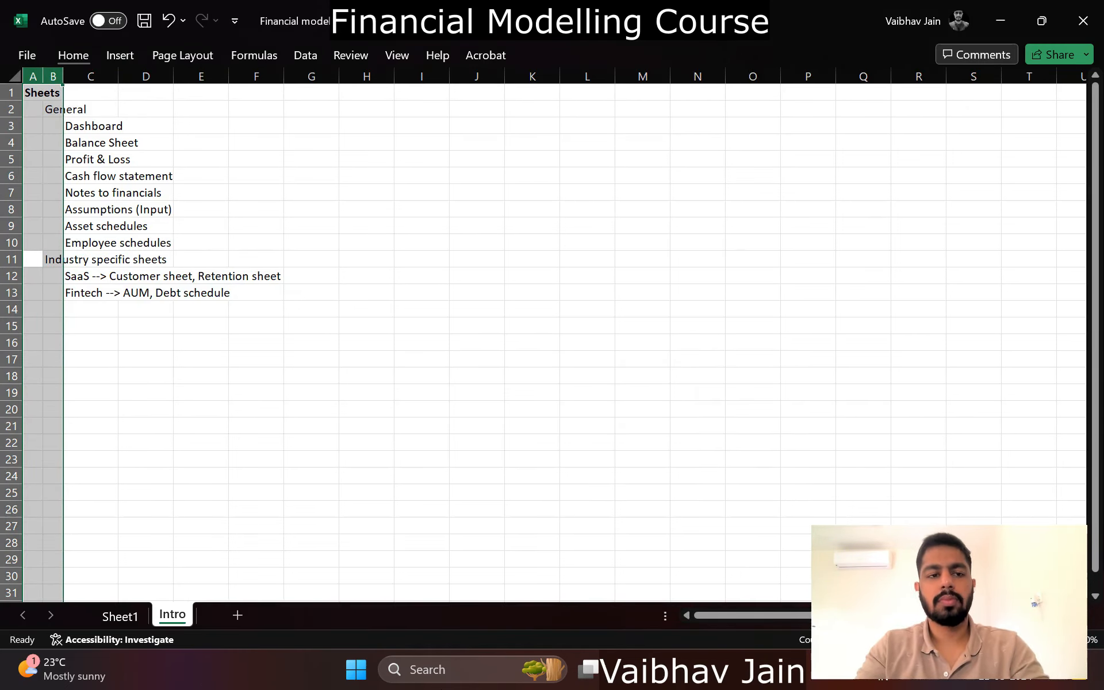
# Step: Make the headings in columns A and B bold and underlined
pyautogui.hotkey('ctrl', 'b')
pyautogui.hotkey('ctrl', 'u')
pyautogui.press('Right')
pyautogui.press('Down')
pyautogui.press('Down')
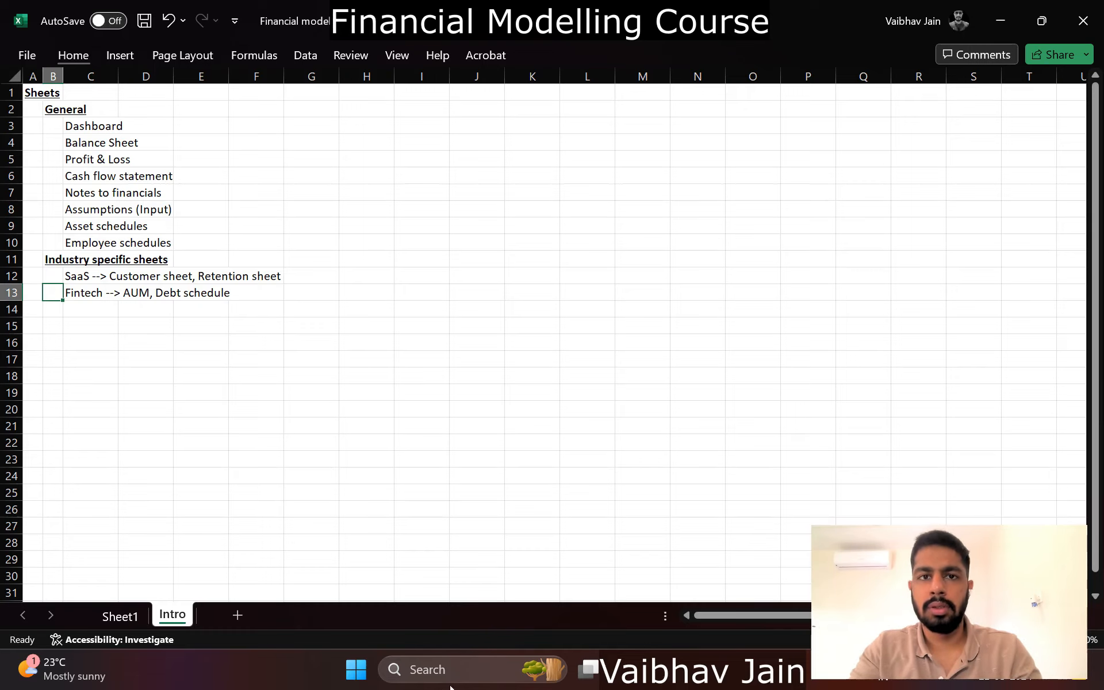
# Step: Add a new sheet after Intro and name it "Financials>>"
pyautogui.click(237, 615)
pyautogui.doubleClick(227, 616)
pyautogui.write('Financials>>')
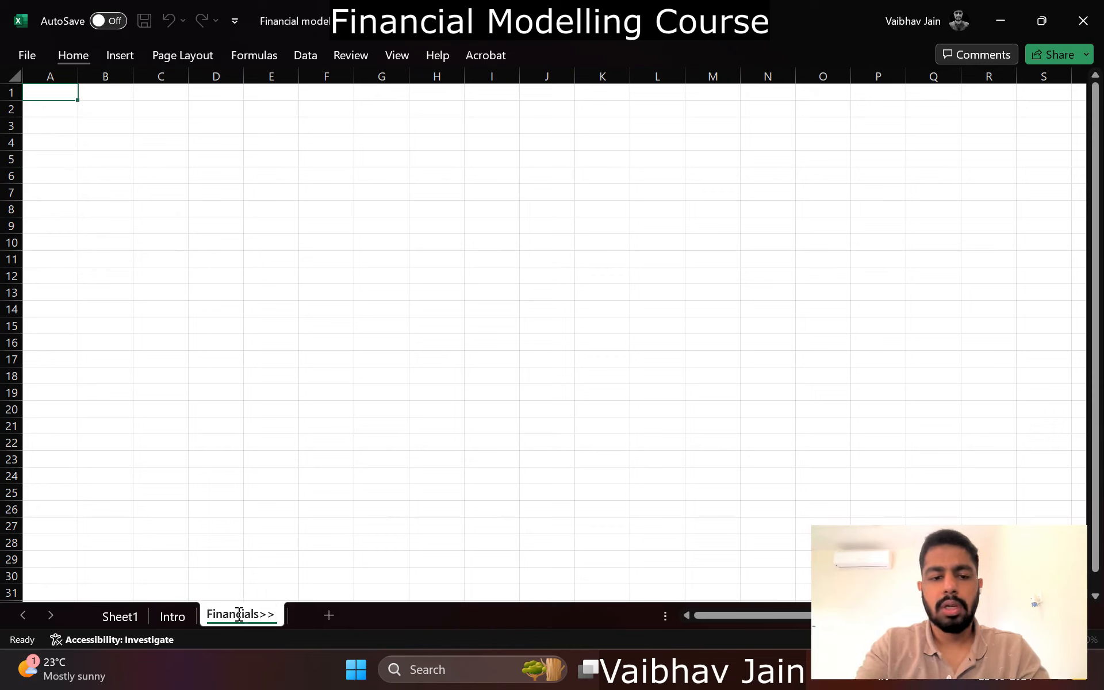
pyautogui.press('Return')
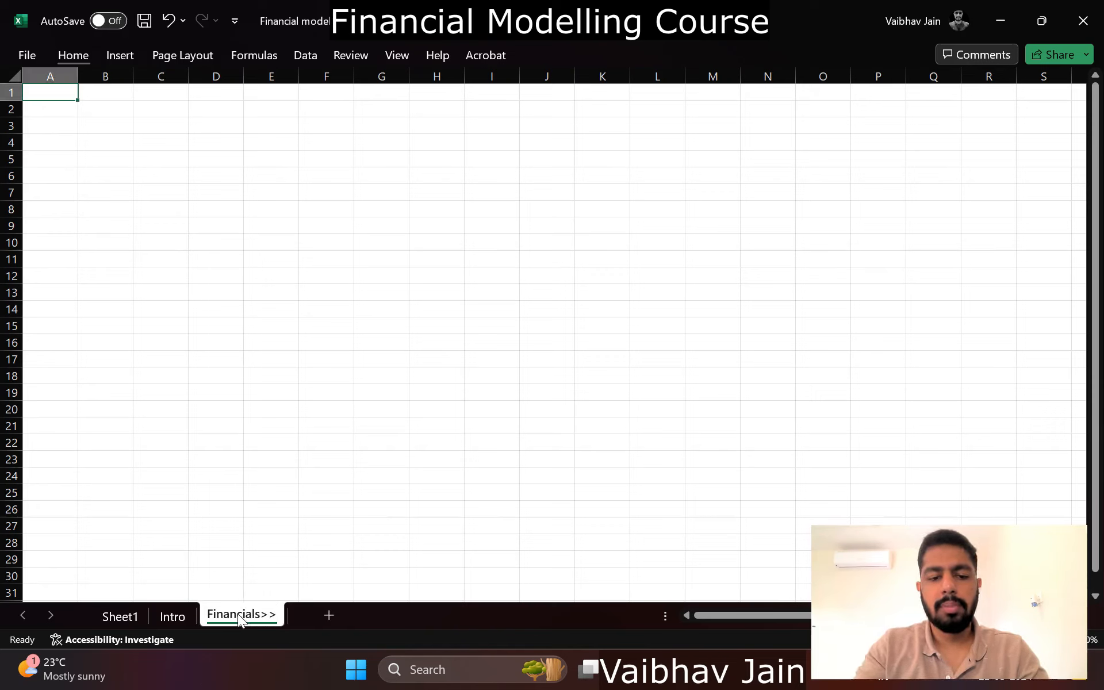
# Step: Color the Financials>> sheet's tab orange and hide the sheet's gridlines
pyautogui.rightClick(238, 616)
pyautogui.moveTo(303, 521)
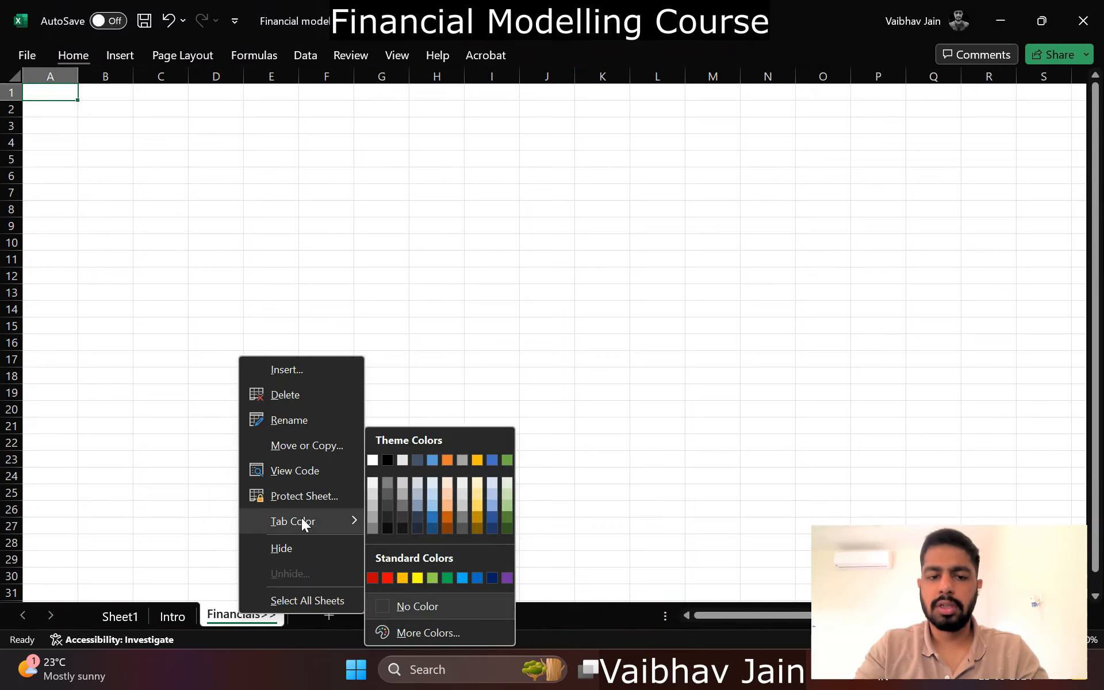
pyautogui.click(446, 462)
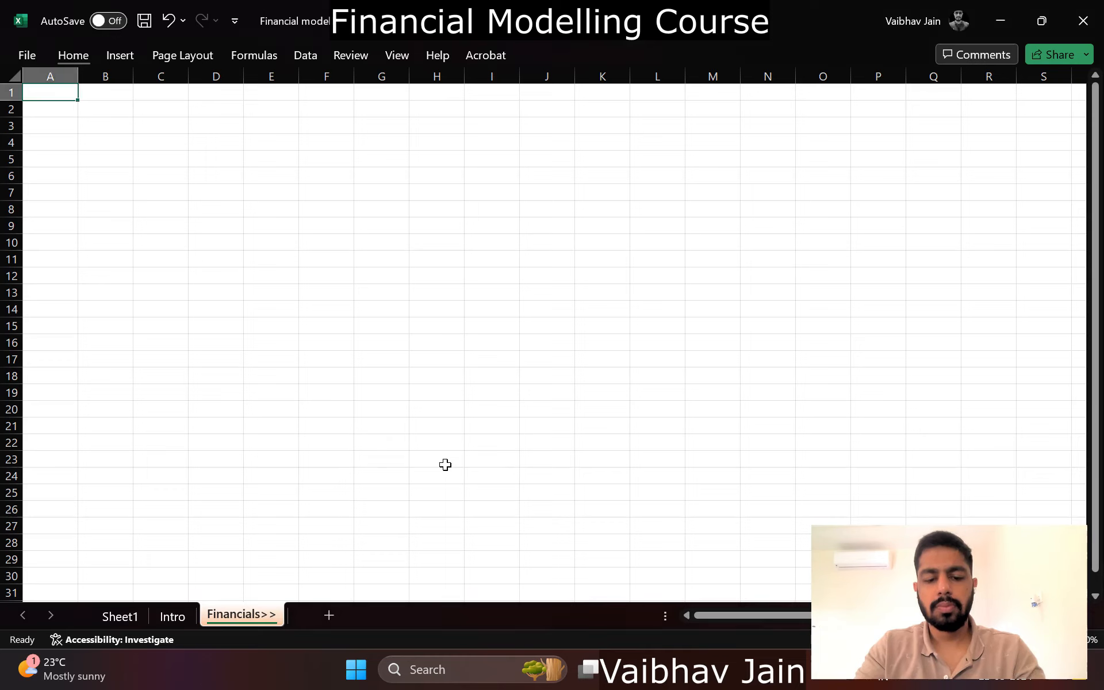
pyautogui.hotkey('alt', 'w')
pyautogui.press('v')
pyautogui.press('g')
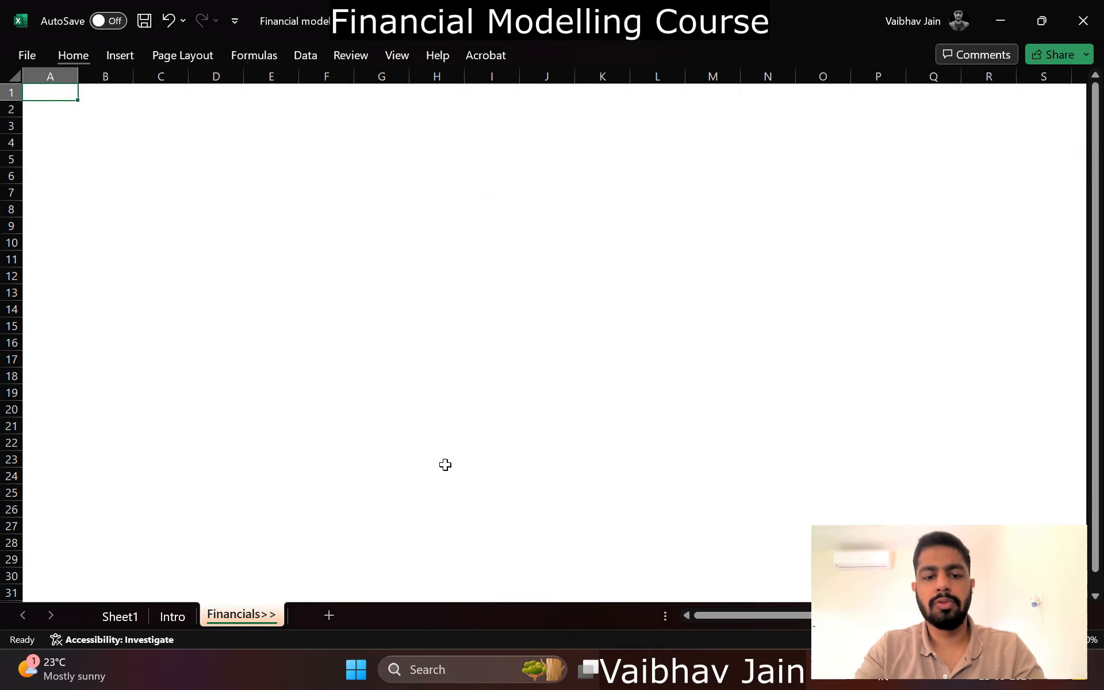
# Step: Add two sheets after Financials>> and name them "BS" and "PL"
pyautogui.click(326, 623)
pyautogui.doubleClick(325, 623)
pyautogui.write('BS')
pyautogui.press('Return')
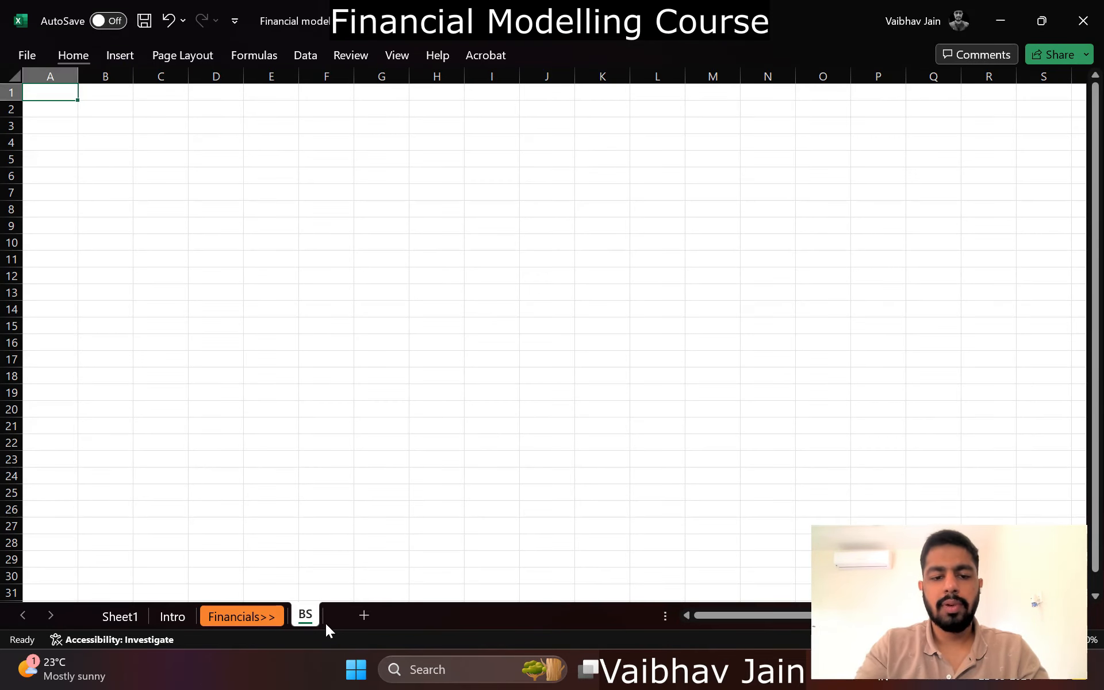
pyautogui.click(364, 618)
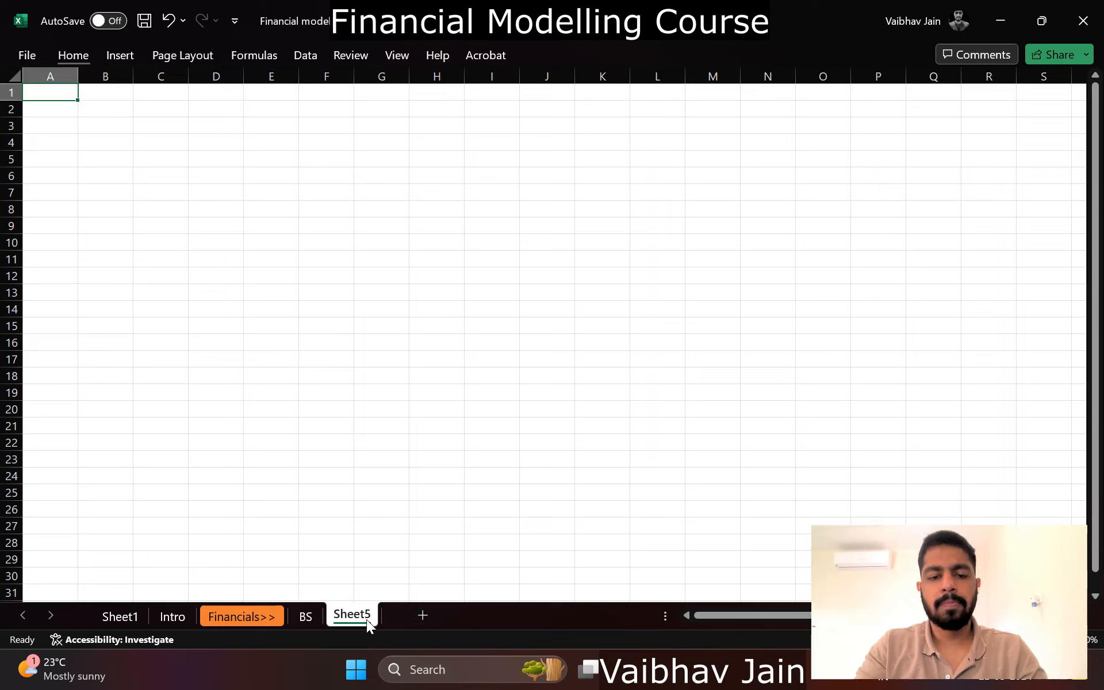
pyautogui.doubleClick(367, 619)
pyautogui.write('PL')
pyautogui.press('Return')
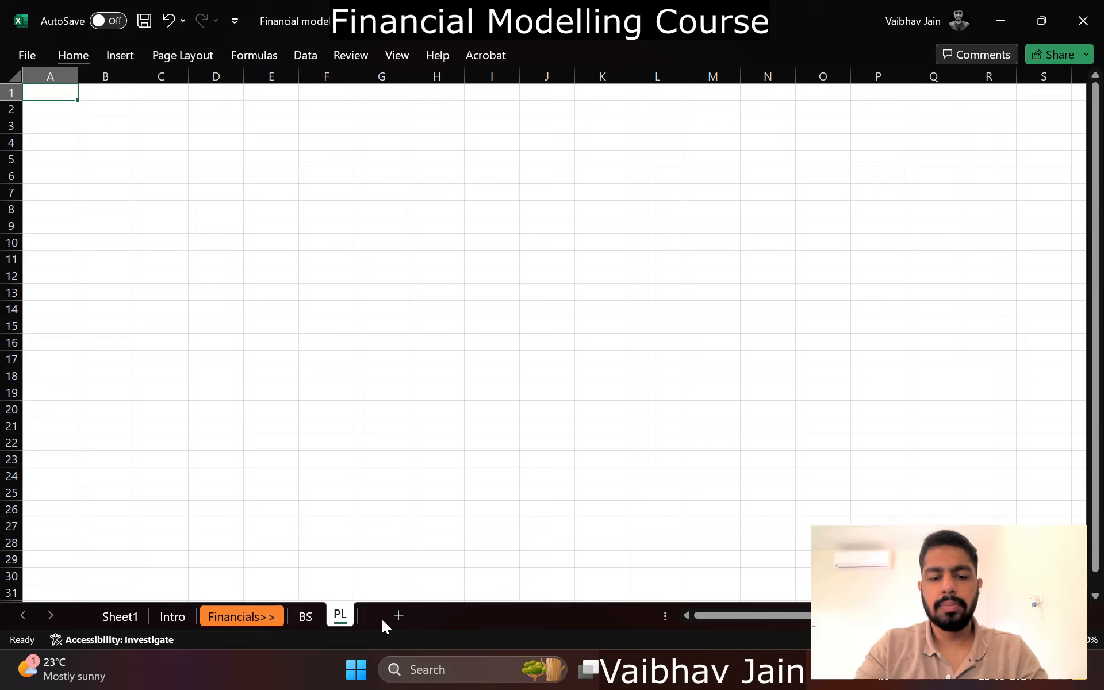
# Step: Add two more sheets after PL and name them "CFS" and "Notes"
pyautogui.click(384, 620)
pyautogui.doubleClick(385, 618)
pyautogui.write('C')
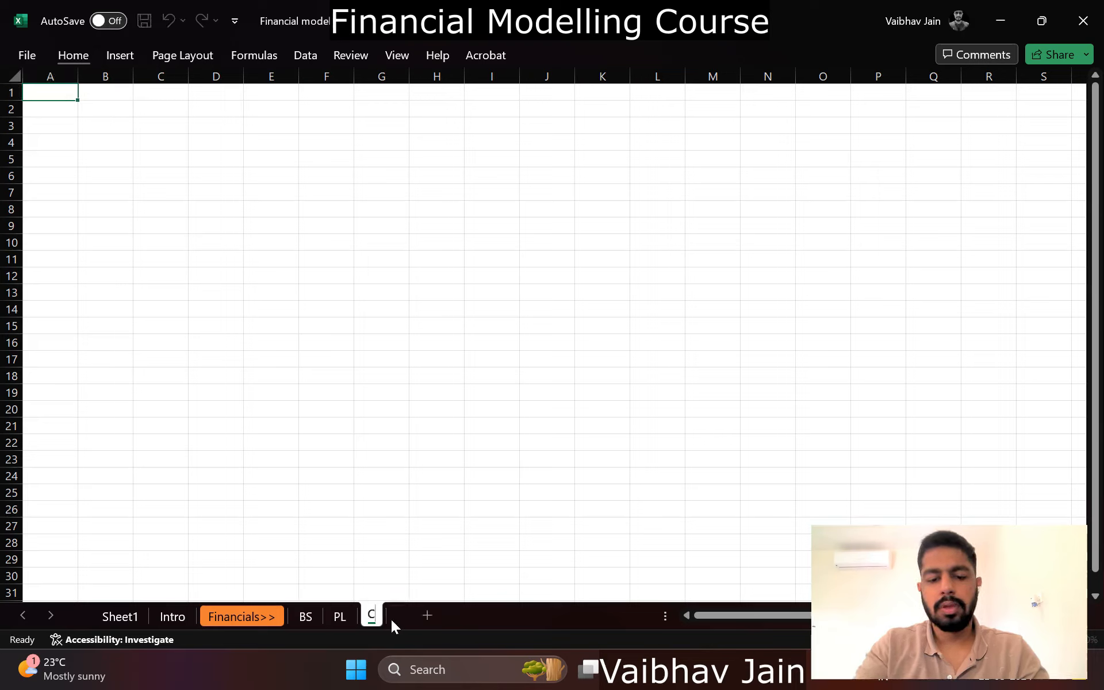
pyautogui.write('FS')
pyautogui.press('Return')
pyautogui.click(443, 616)
pyautogui.doubleClick(446, 615)
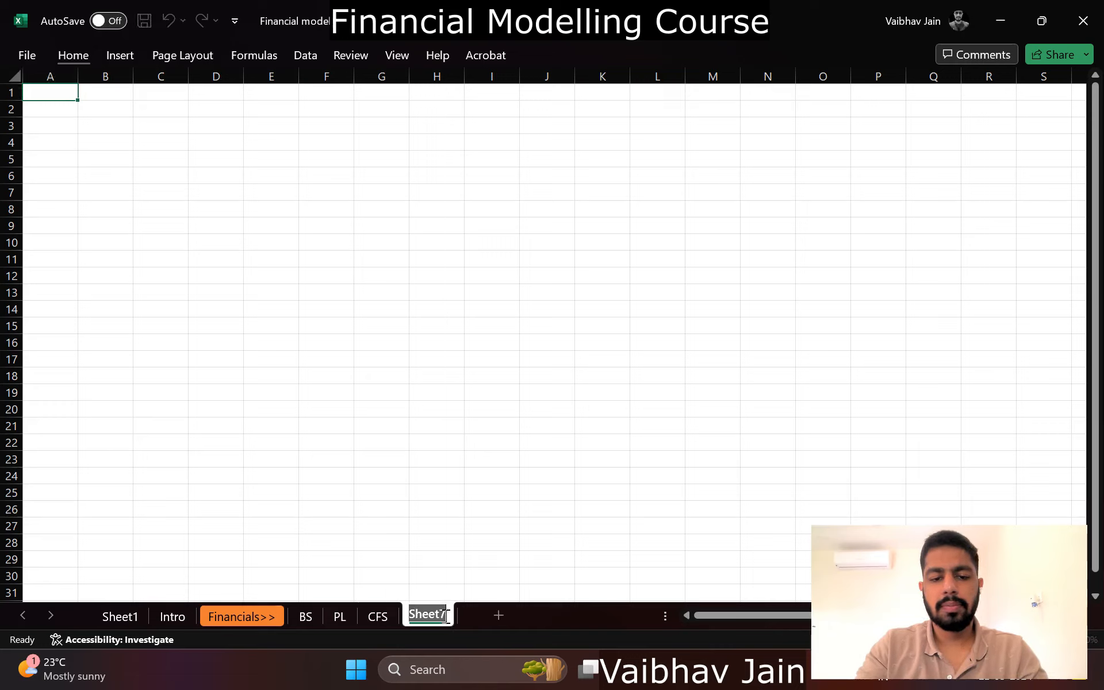
pyautogui.write('Notes')
pyautogui.press('Return')
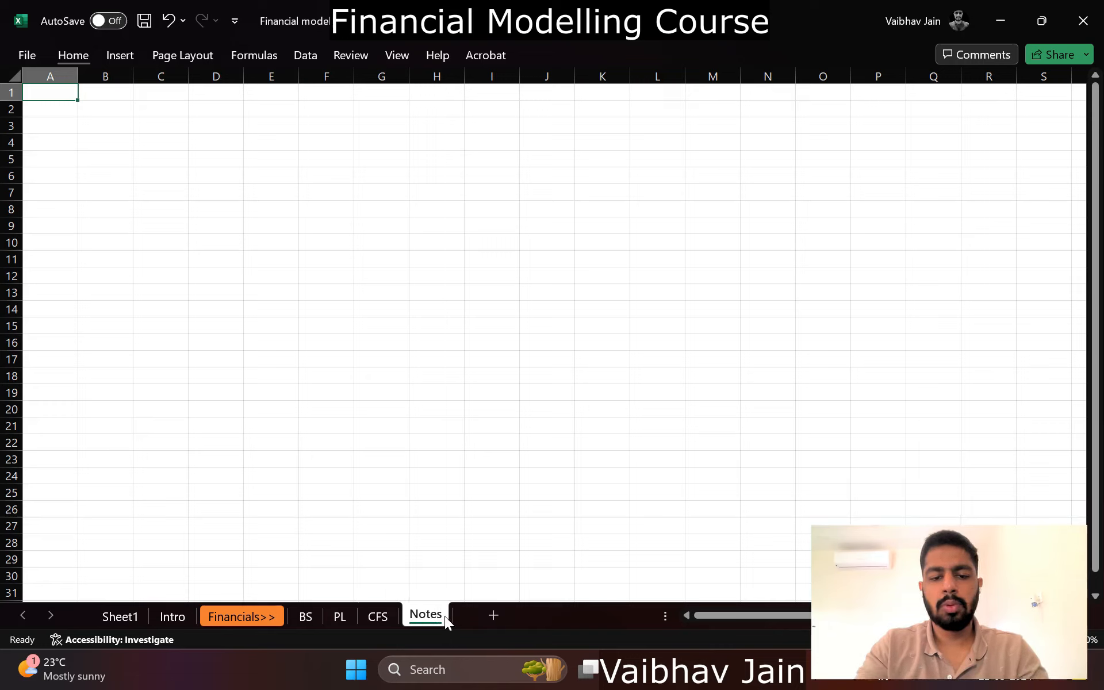
# Step: Add a sheet after Notes and name it "Assumptions"
pyautogui.click(493, 615)
pyautogui.doubleClick(496, 616)
pyautogui.write('Assumpti')
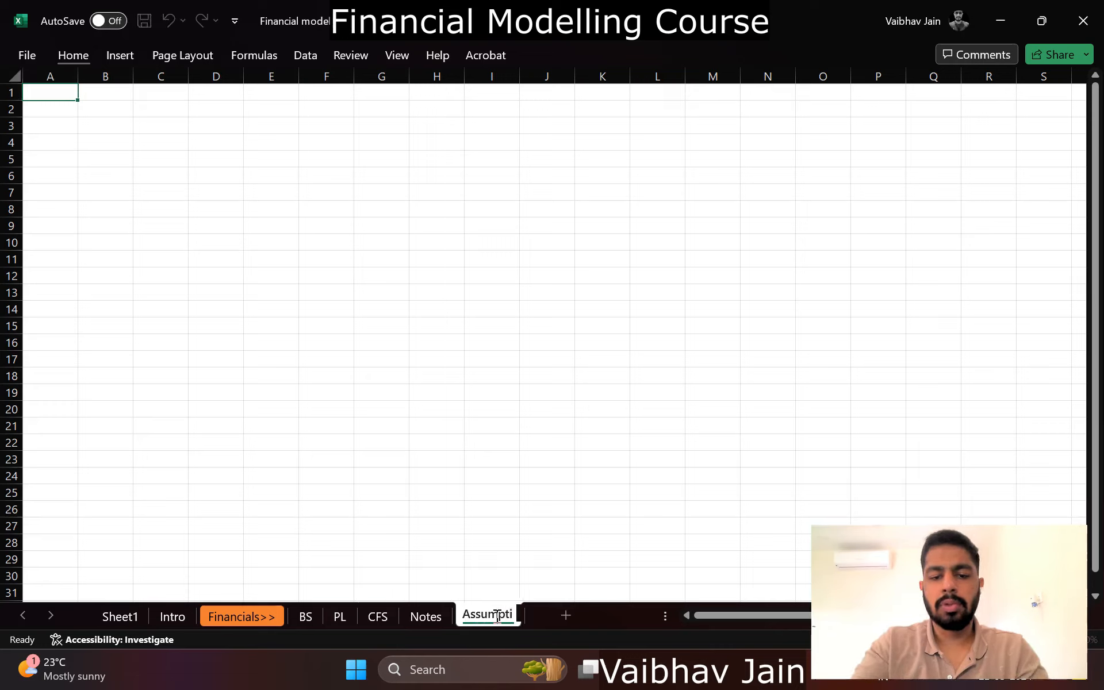
pyautogui.write('ons')
pyautogui.press('Return')
# Step: Add a sheet named "Dashboard" and move it between Intro and Financials>>
pyautogui.click(574, 615)
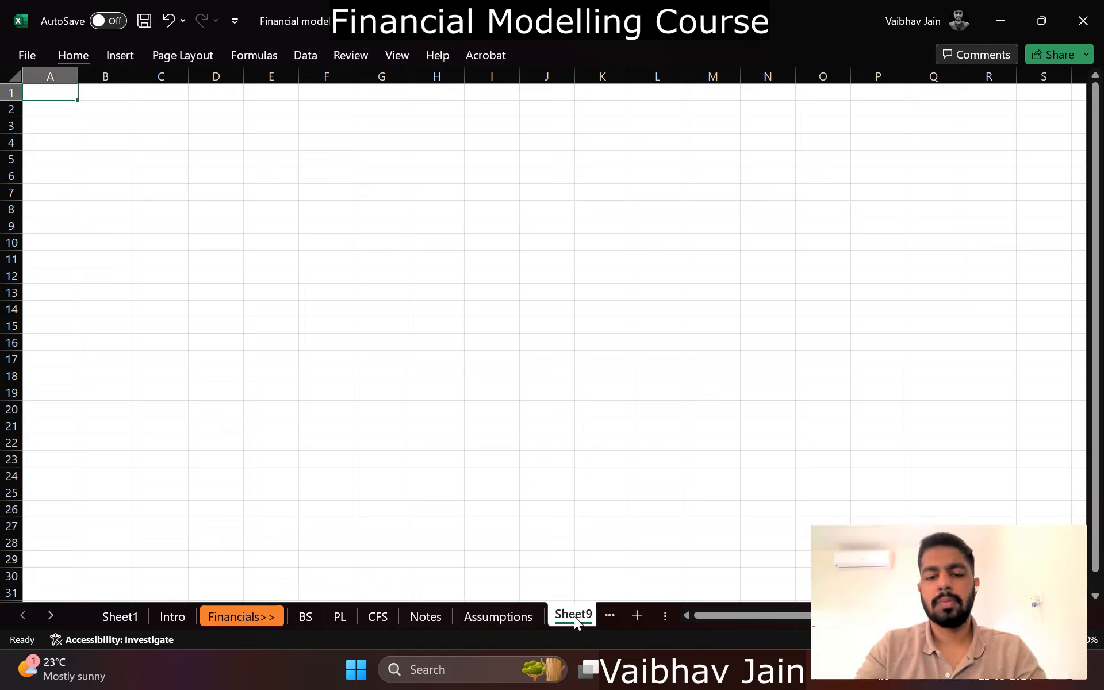
pyautogui.doubleClick(574, 616)
pyautogui.doubleClick(521, 619)
pyautogui.write('Das')
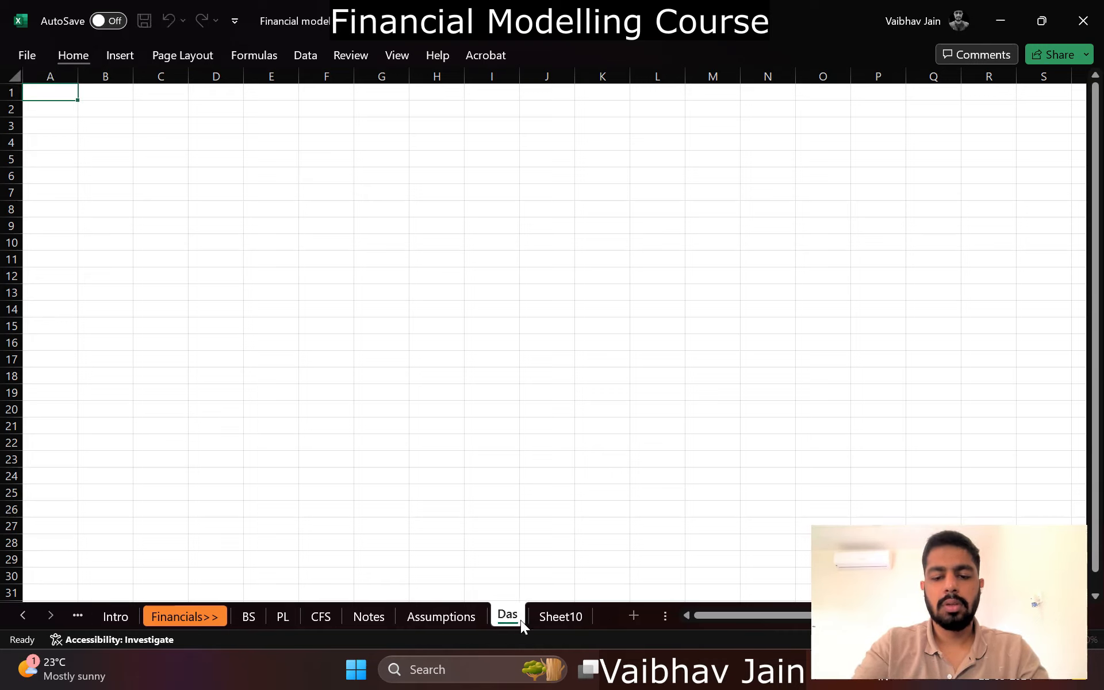
pyautogui.write('hboard')
pyautogui.press('Return')
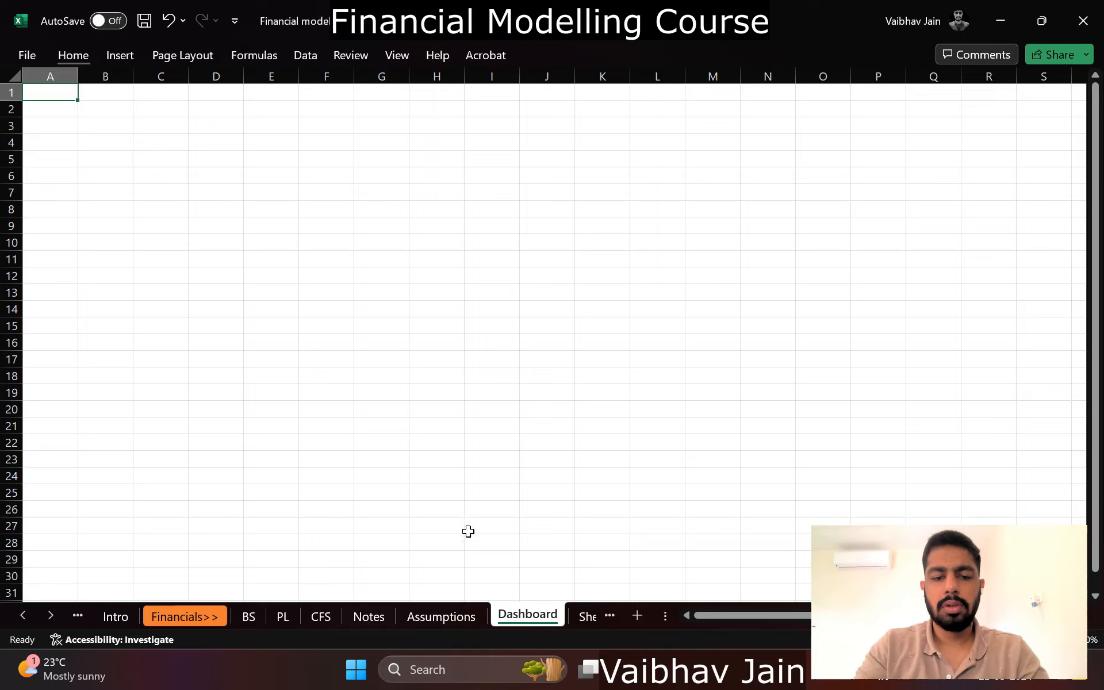
pyautogui.moveTo(527, 619); pyautogui.dragTo(167, 566)
# Step: Create a copy of the Financials>> sheet and place it before the Assumptions sheet
pyautogui.click(479, 613)
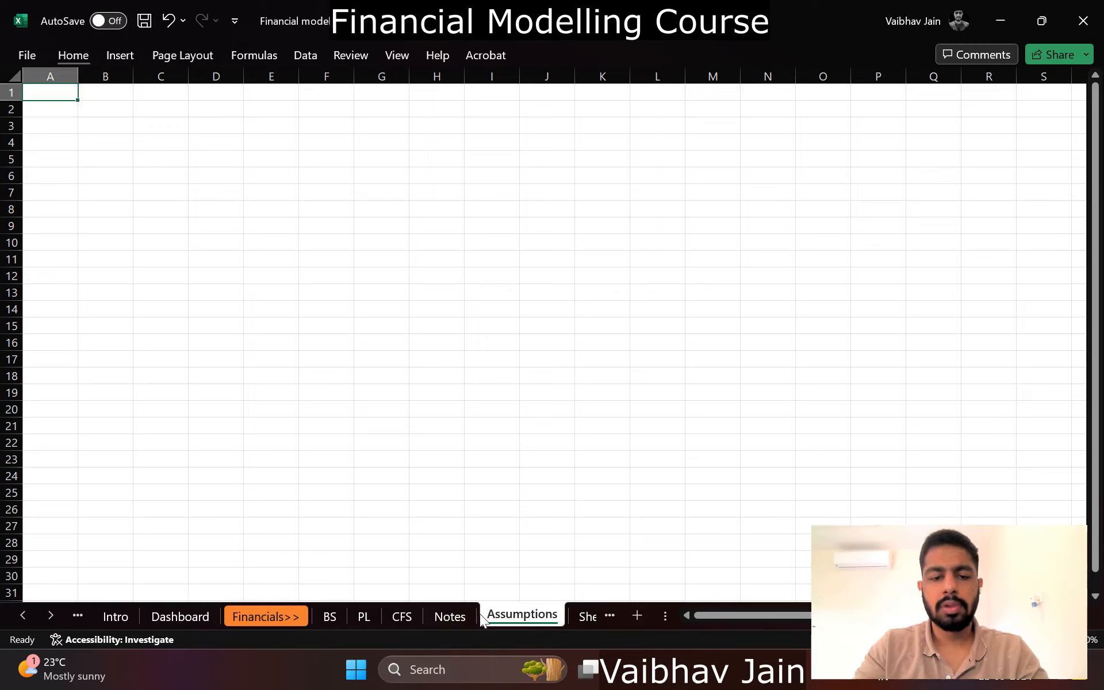
pyautogui.rightClick(480, 612)
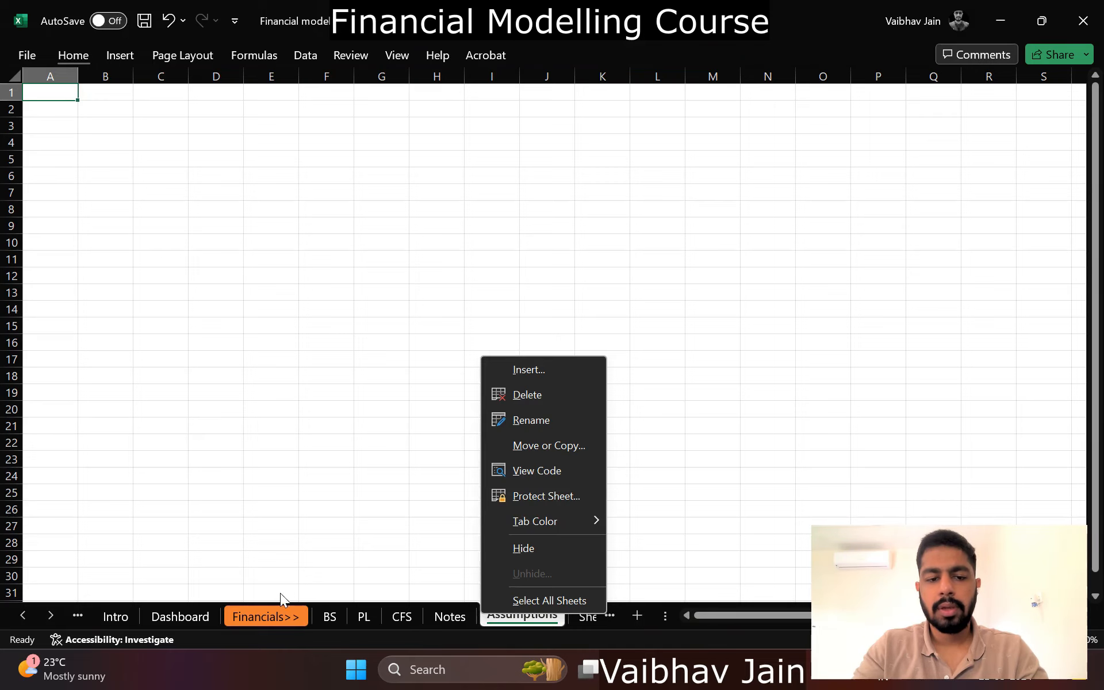
pyautogui.click(275, 609)
pyautogui.rightClick(275, 609)
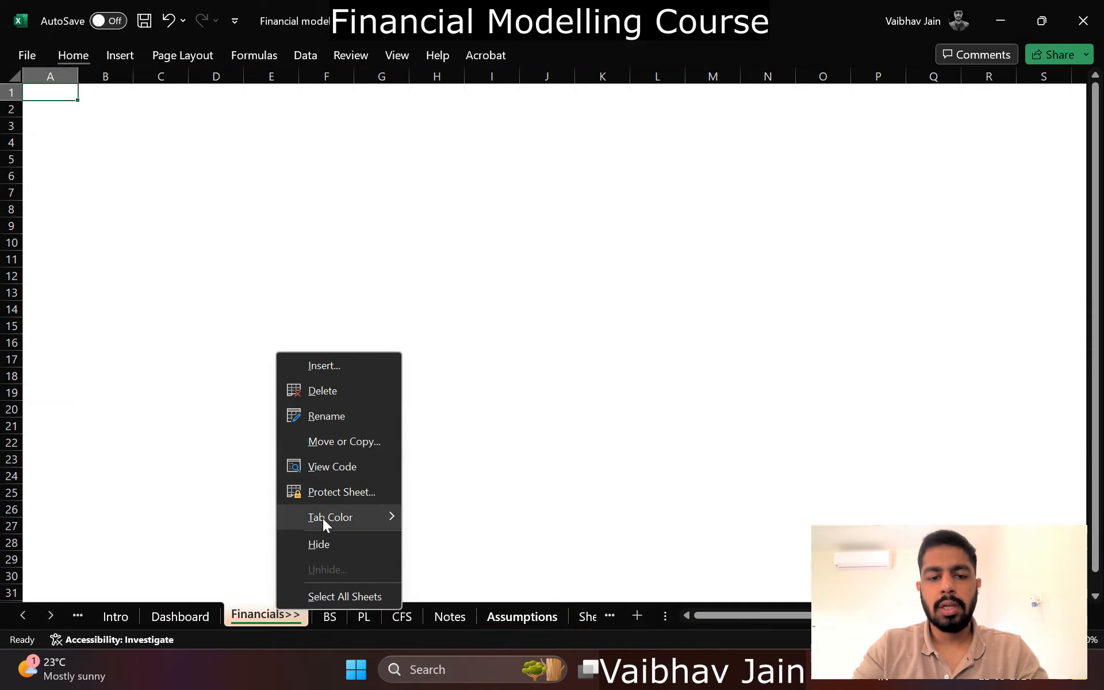
pyautogui.click(344, 445)
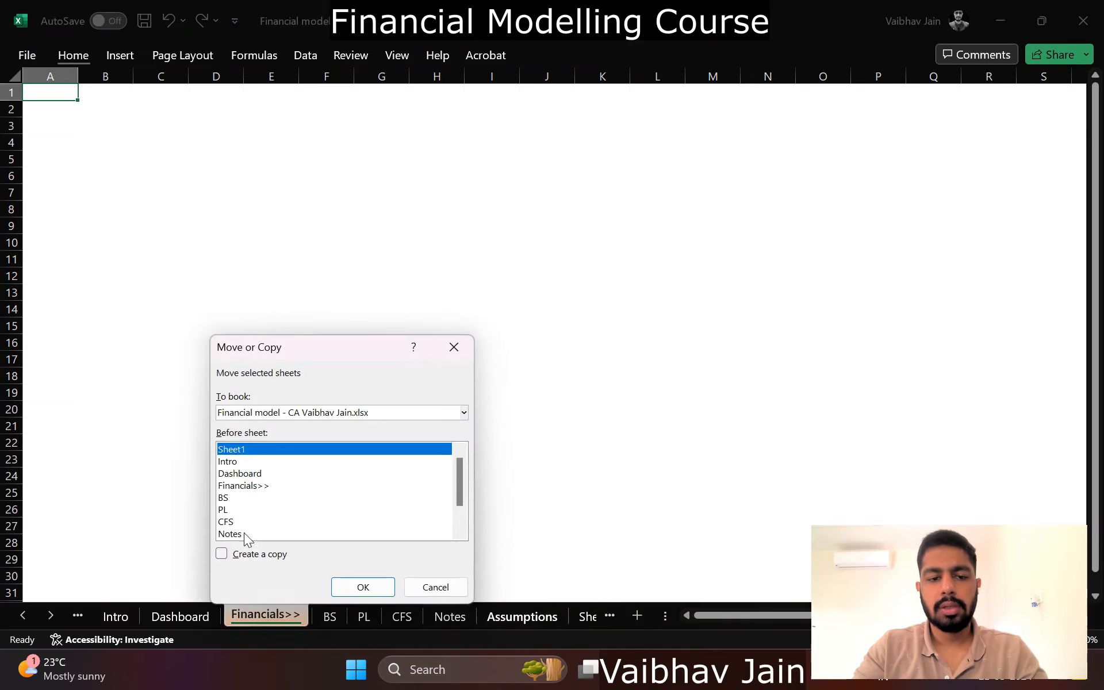
pyautogui.click(223, 556)
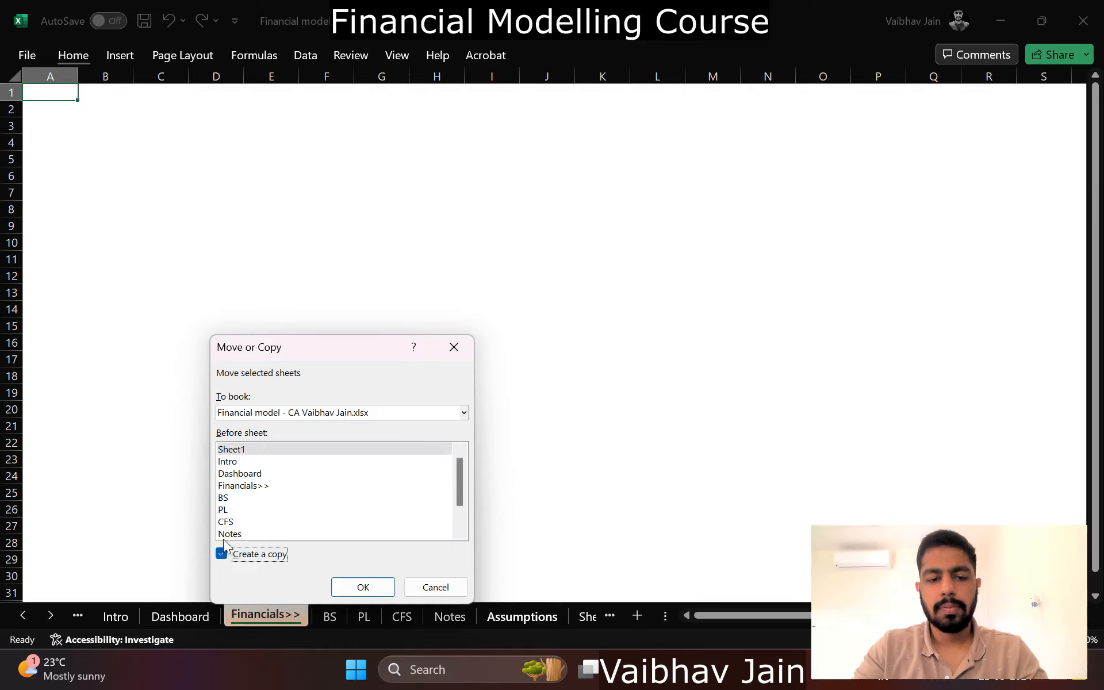
pyautogui.click(226, 537)
pyautogui.press('Down')
pyautogui.click(371, 581)
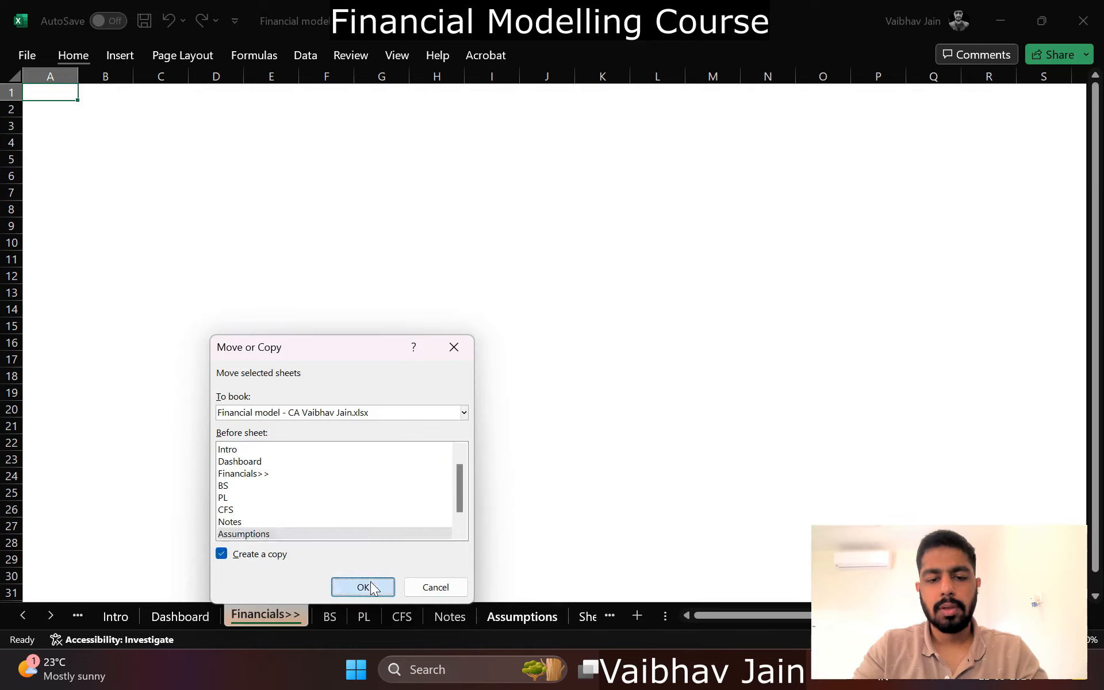
# Step: Rename the copied divider sheet as "Working>>"
pyautogui.doubleClick(508, 623)
pyautogui.press('Right')
pyautogui.press('BackSpace')
pyautogui.press('BackSpace')
pyautogui.press('BackSpace')
pyautogui.press('BackSpace')
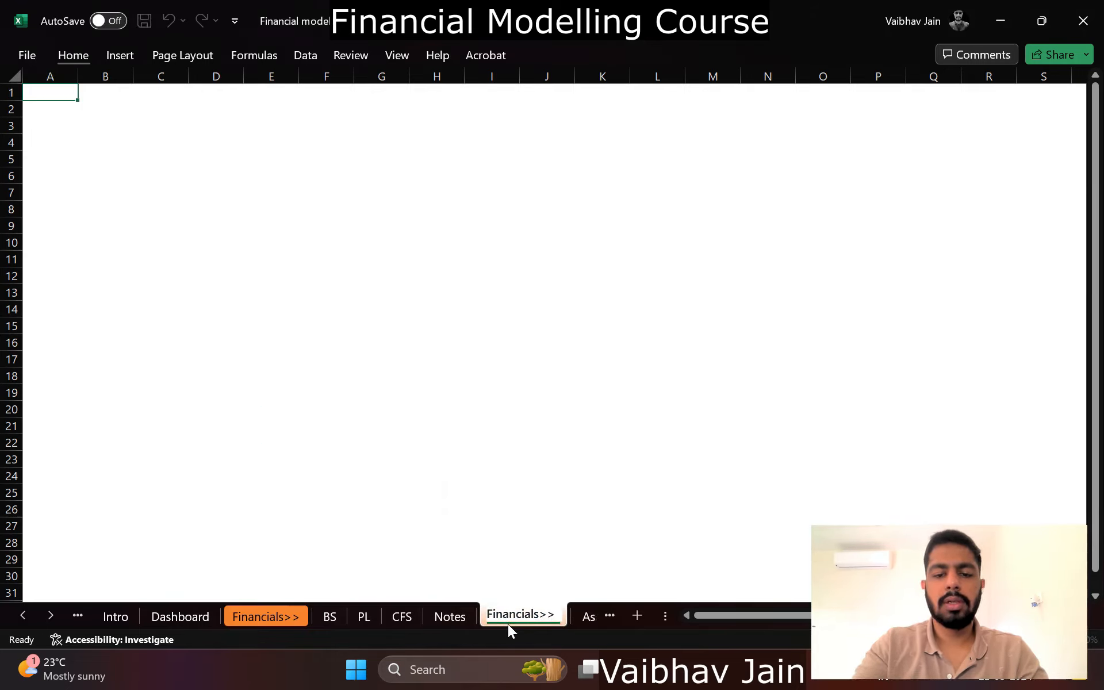
pyautogui.hotkey('shift', 'Home')
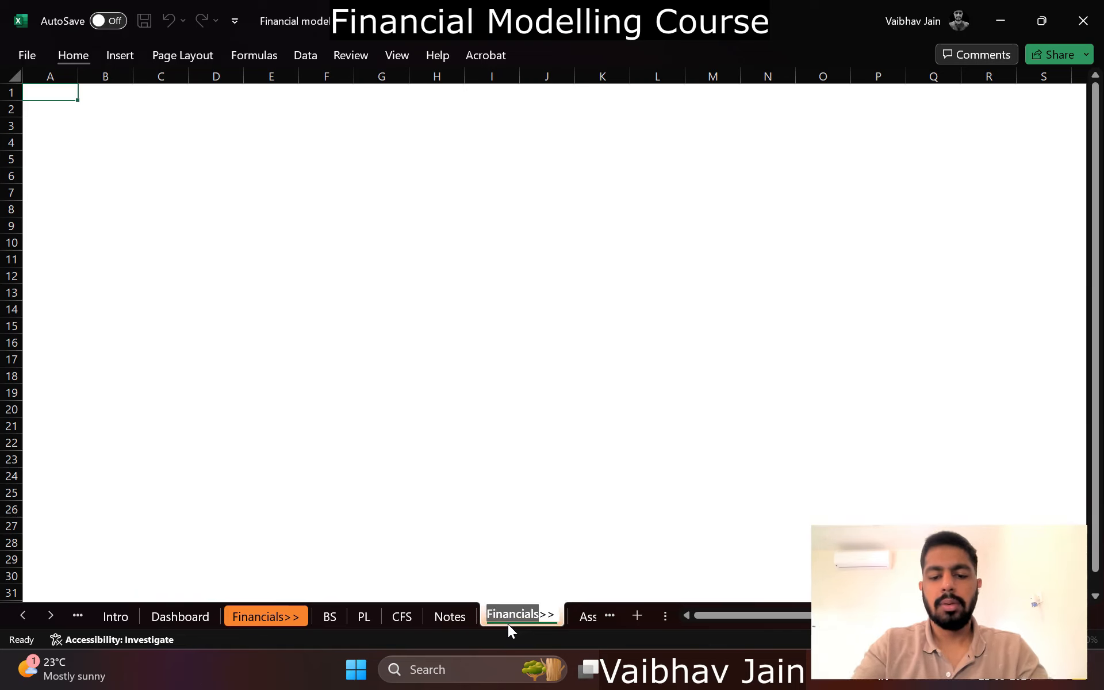
pyautogui.write('Working')
pyautogui.press('Return')
# Step: Rename Sheet10, after Assumptions, as "Asset"
pyautogui.hotkey('ctrl', 'pagedown')
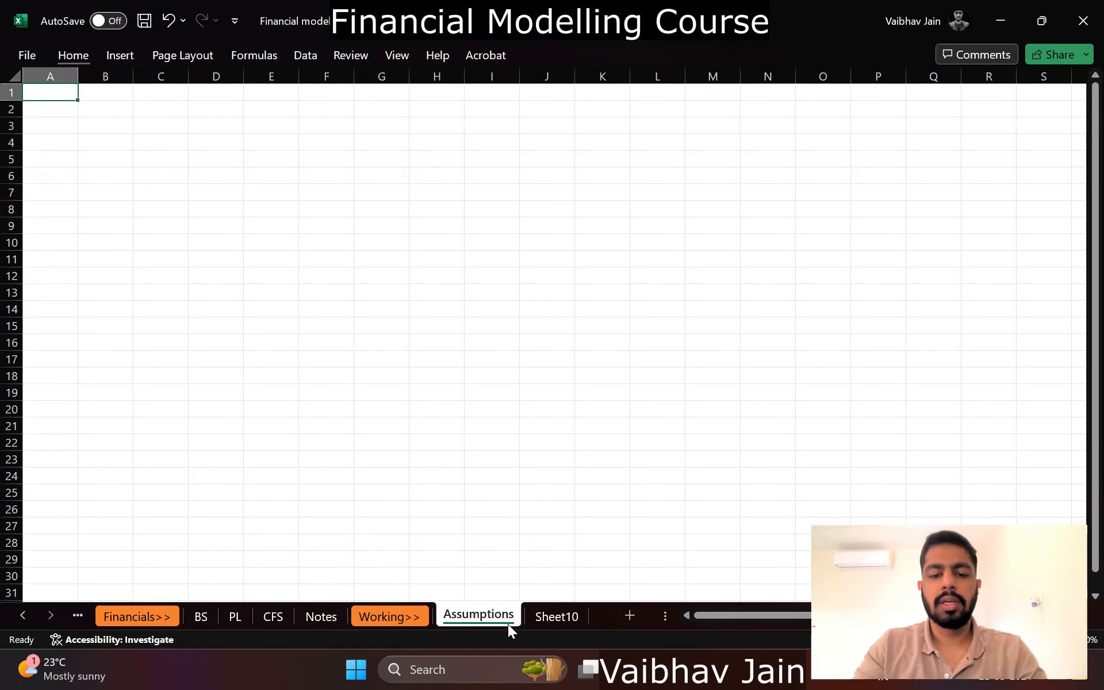
pyautogui.hotkey('ctrl', 'pagedown')
pyautogui.doubleClick(544, 613)
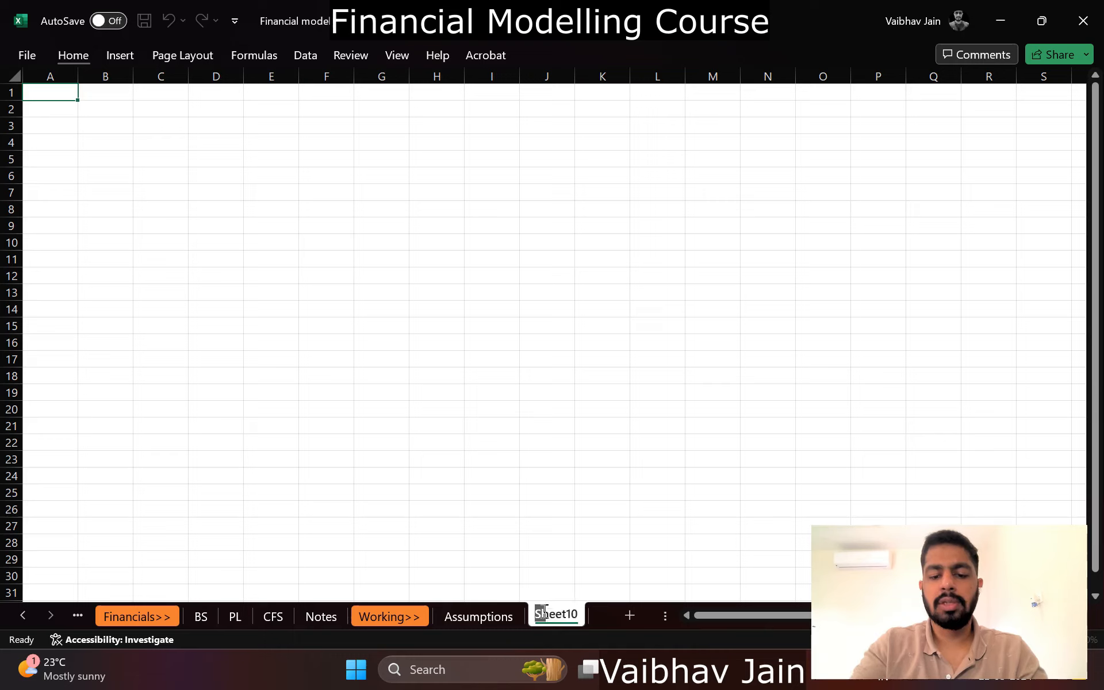
pyautogui.write('Assett')
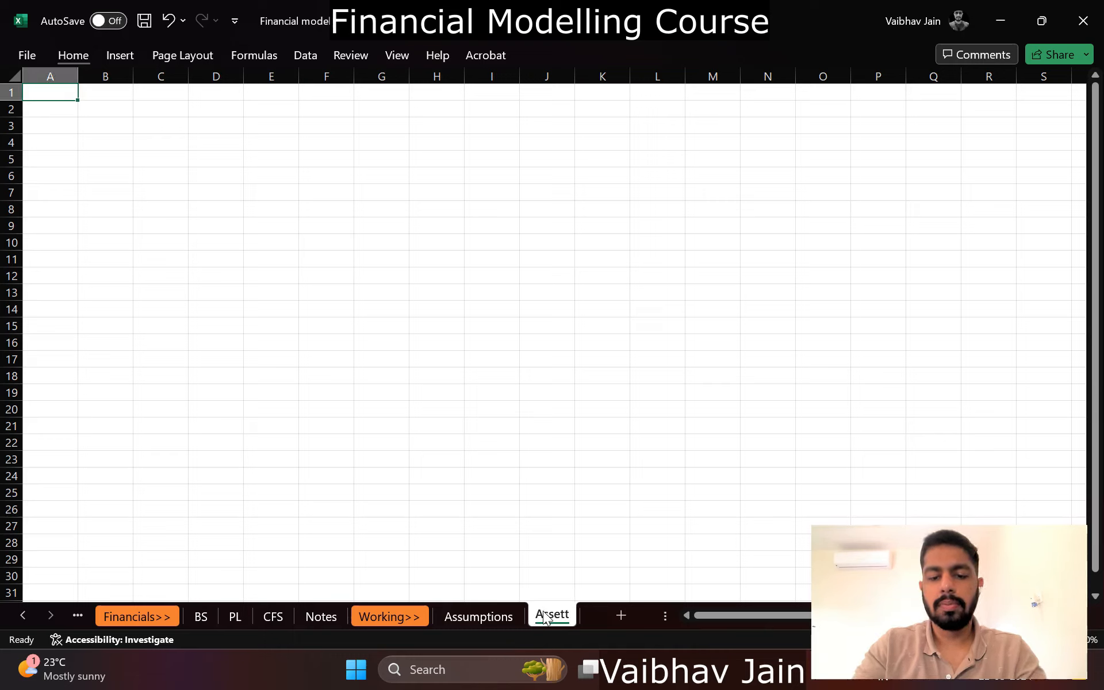
pyautogui.doubleClick(544, 613)
pyautogui.press('BackSpace')
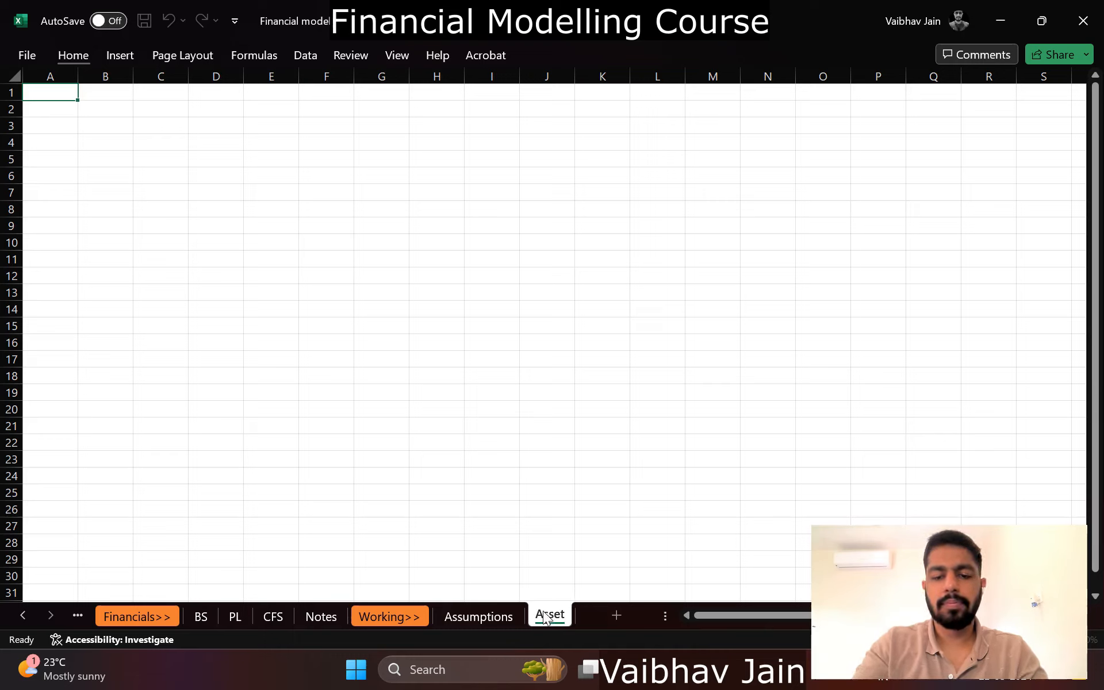
pyautogui.press('Return')
# Step: Add a sheet after Asset and name it "Employee"
pyautogui.click(615, 616)
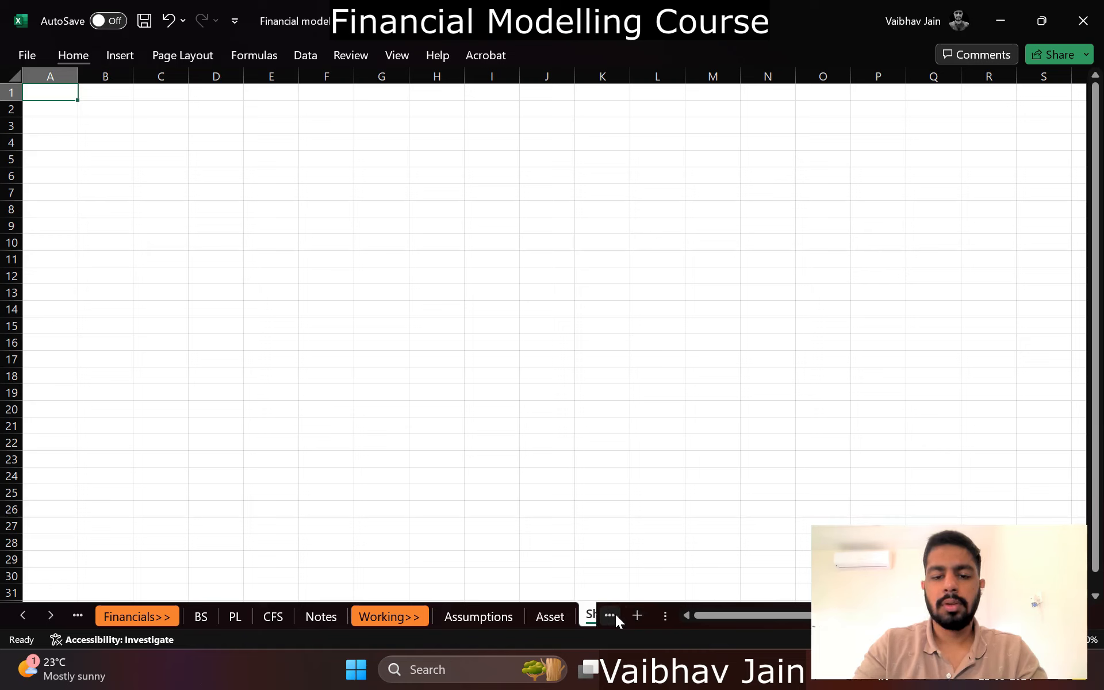
pyautogui.hotkey('alt', 'o')
pyautogui.write('hrEmi')
pyautogui.press('Return')
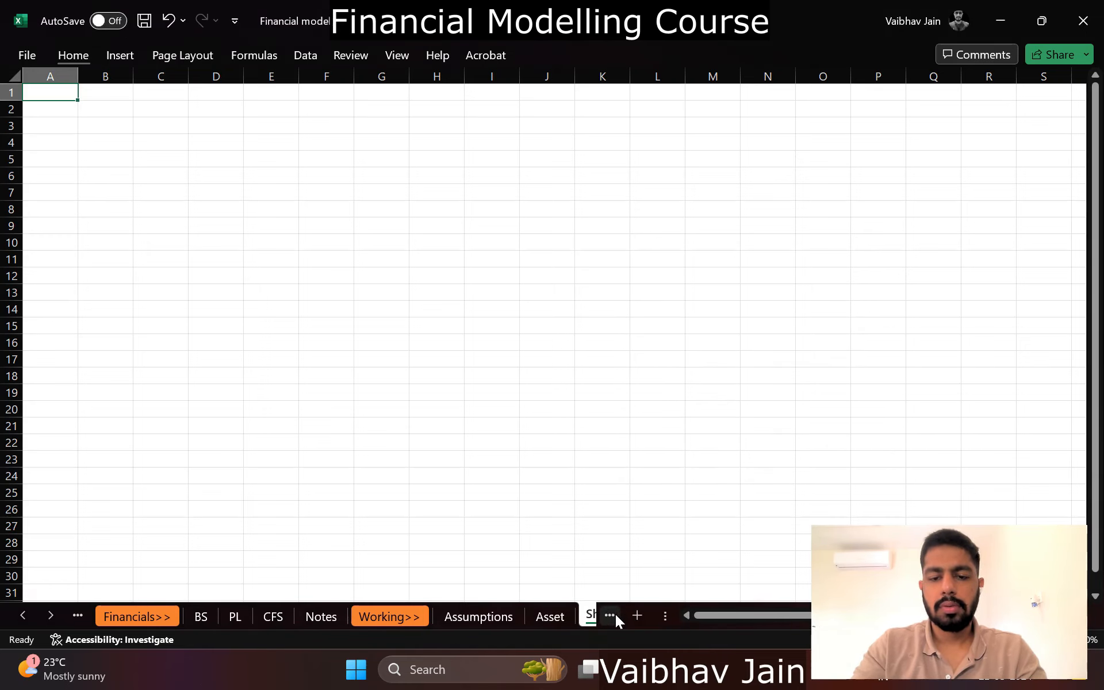
pyautogui.hotkey('alt', 'o')
pyautogui.write('hr')
pyautogui.write('Employee')
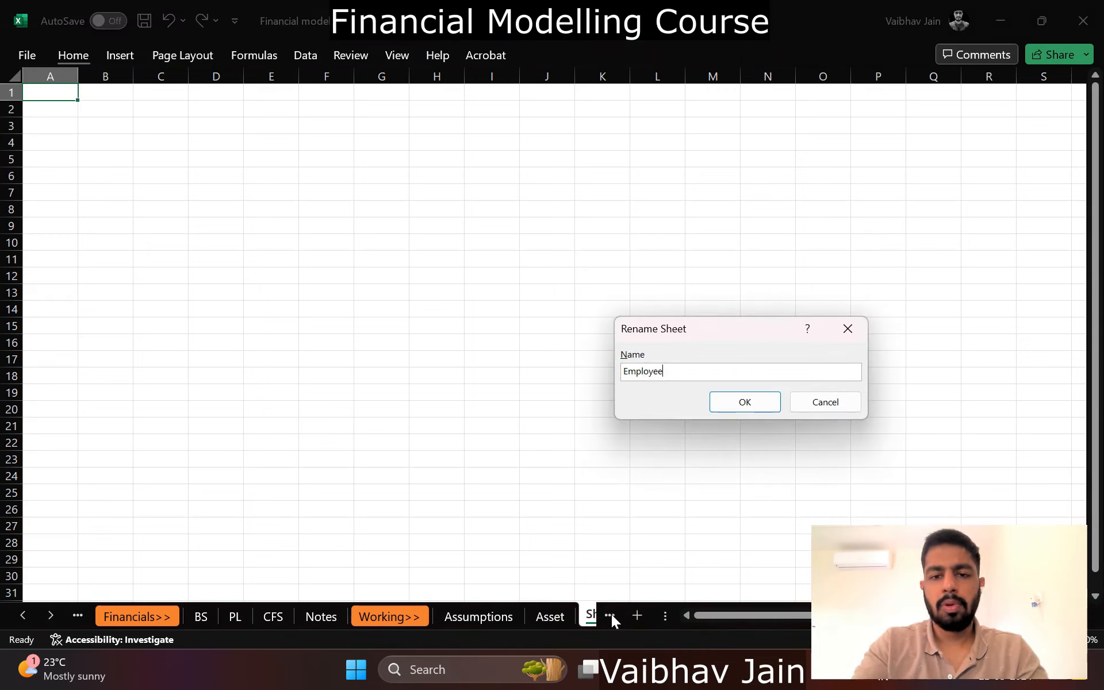
pyautogui.press('Return')
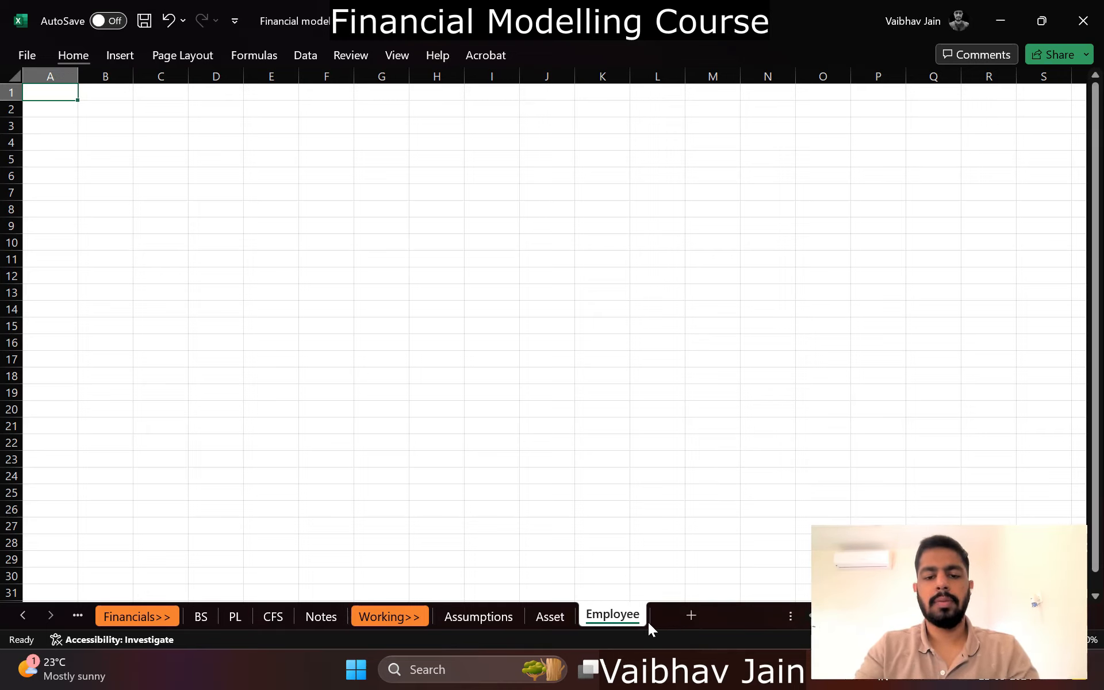
# Step: Add a sheet named "AUM" and place it between the Assumptions and Asset sheets
pyautogui.hotkey('ctrl', 'pageup')
pyautogui.hotkey('ctrl', 'pageup')
pyautogui.hotkey('ctrl', 'pageup')
pyautogui.click(699, 619)
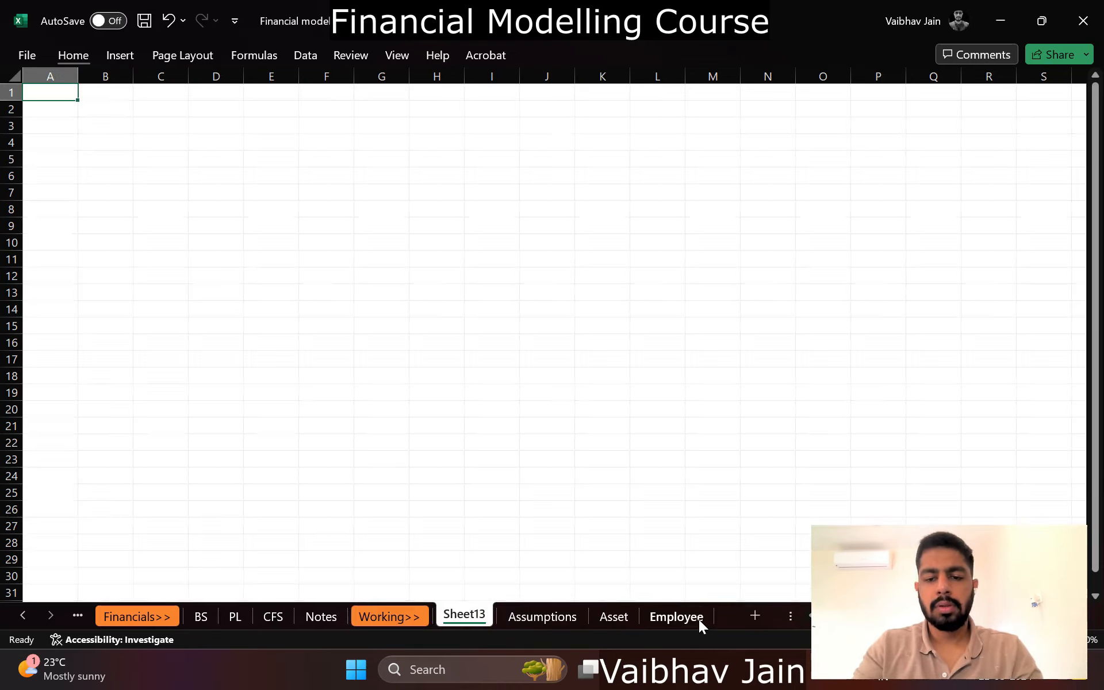
pyautogui.doubleClick(465, 614)
pyautogui.write('AUM')
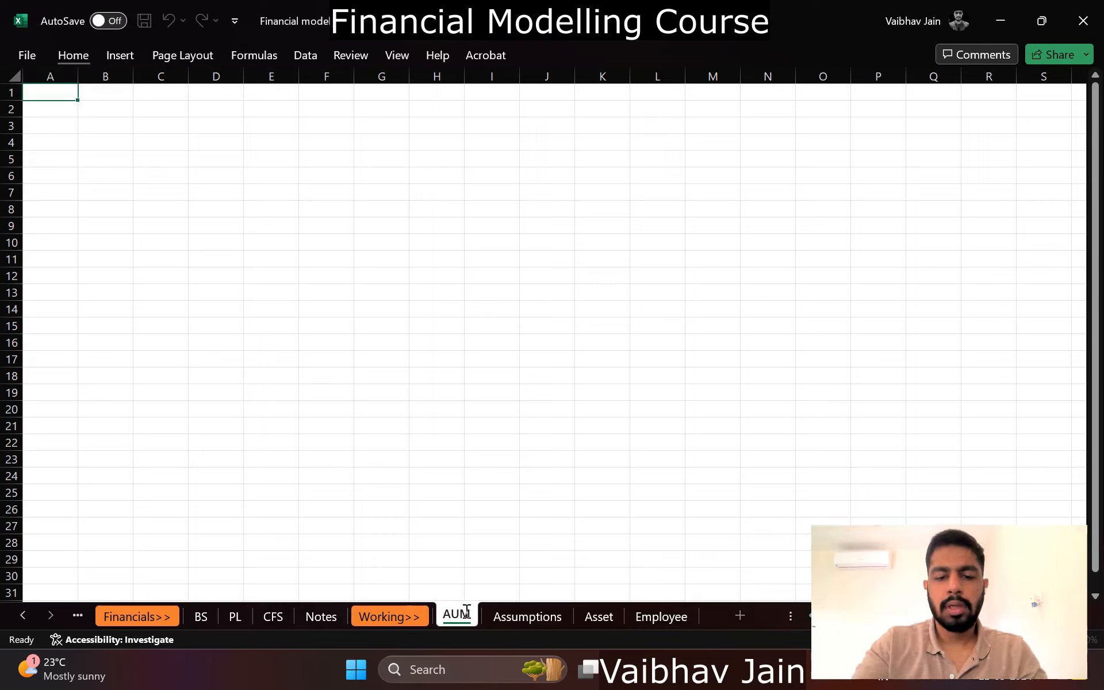
pyautogui.press('Return')
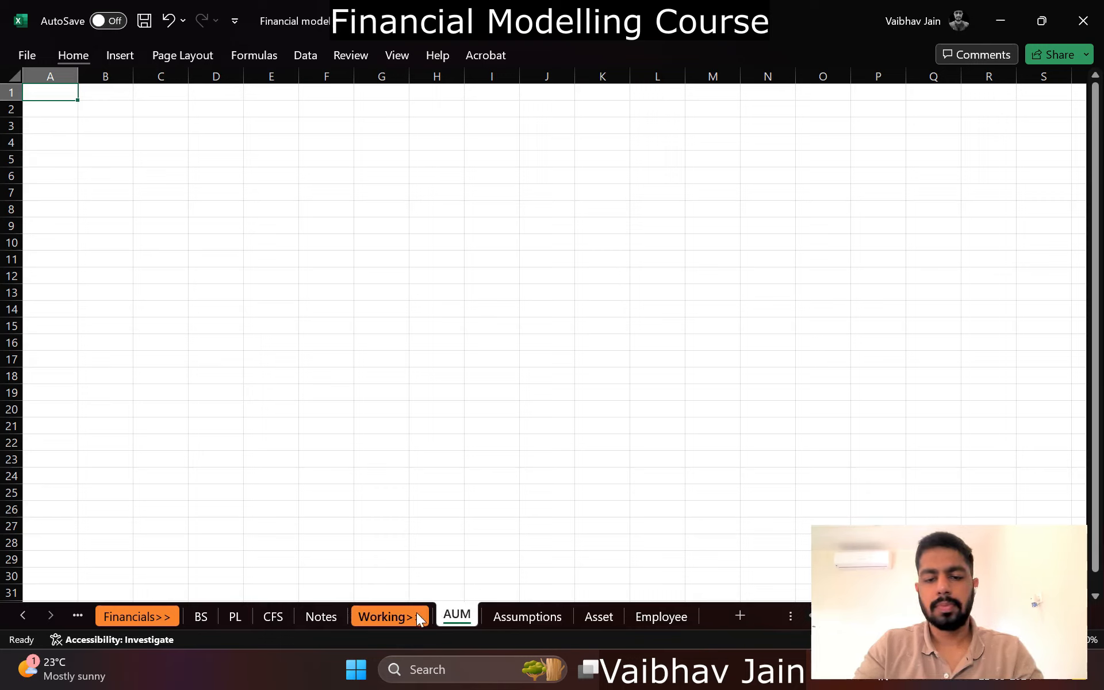
pyautogui.moveTo(449, 620); pyautogui.dragTo(582, 587)
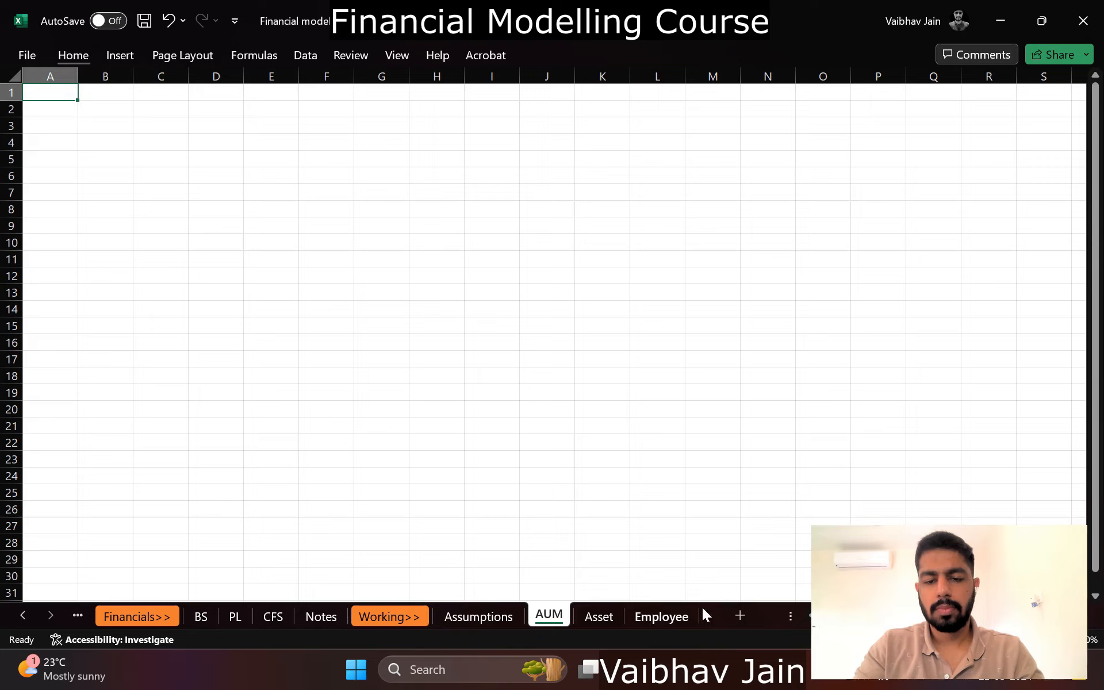
# Step: Add a sheet between AUM and Asset and name it "Debt"
pyautogui.click(736, 613)
pyautogui.doubleClick(591, 618)
pyautogui.write('Debt')
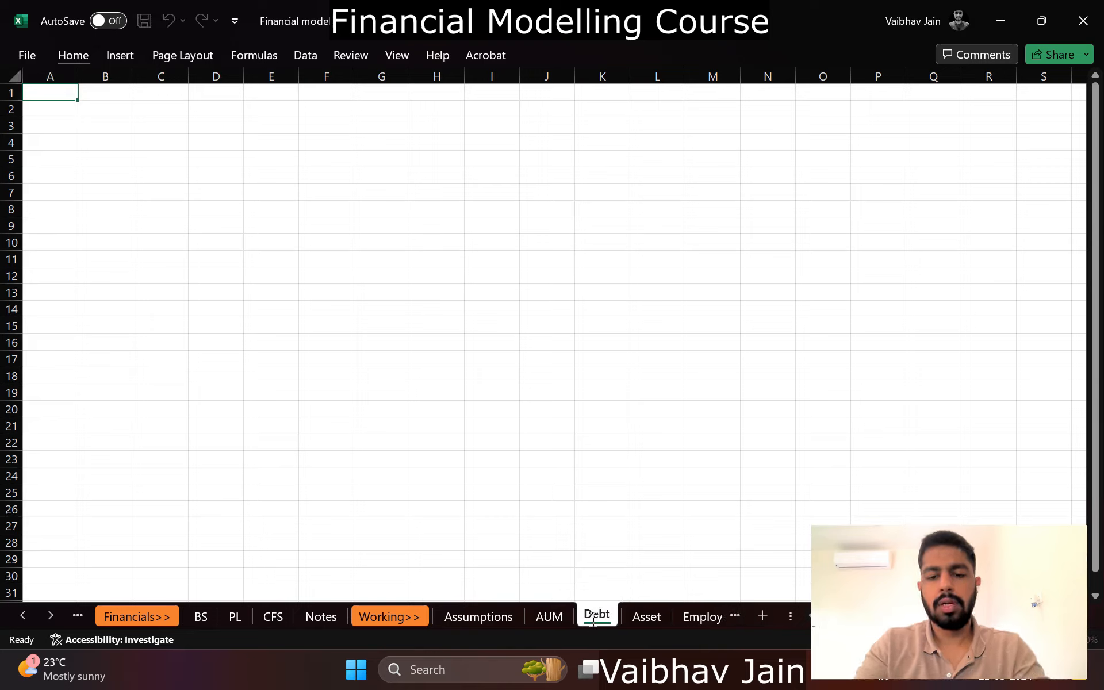
pyautogui.press('Return')
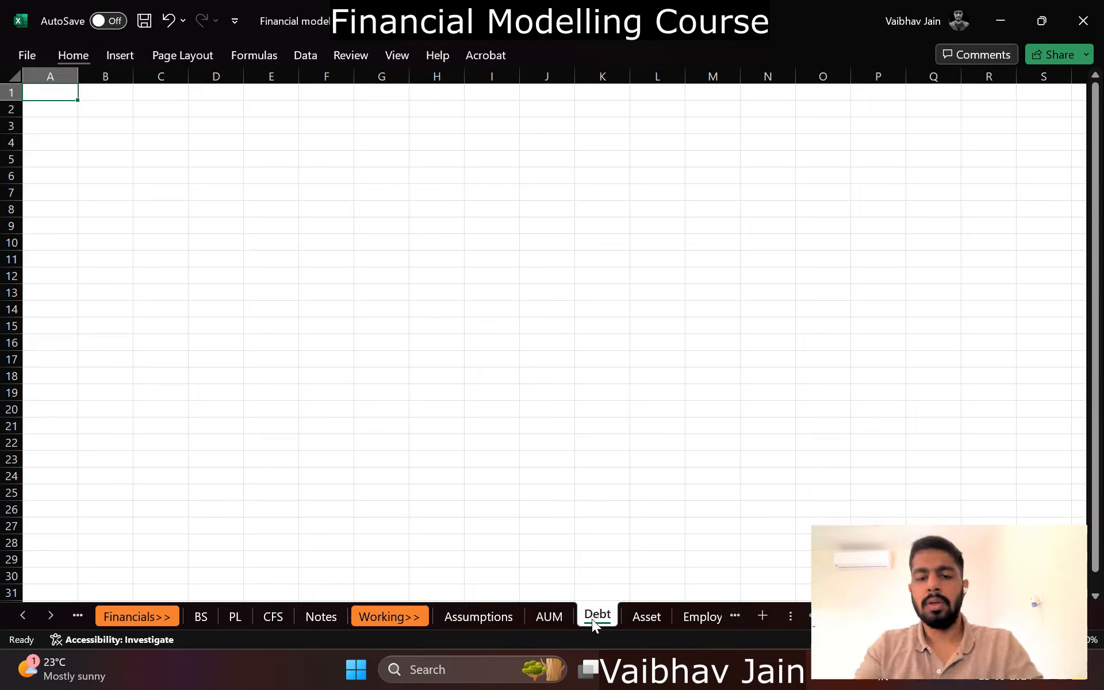
# Step: Enter "Company X Ltd." in cell A1 of the Dashboard sheet
pyautogui.hotkey('ctrl', 'pageup')
pyautogui.hotkey('ctrl', 'pageup')
pyautogui.hotkey('ctrl', 'pageup')
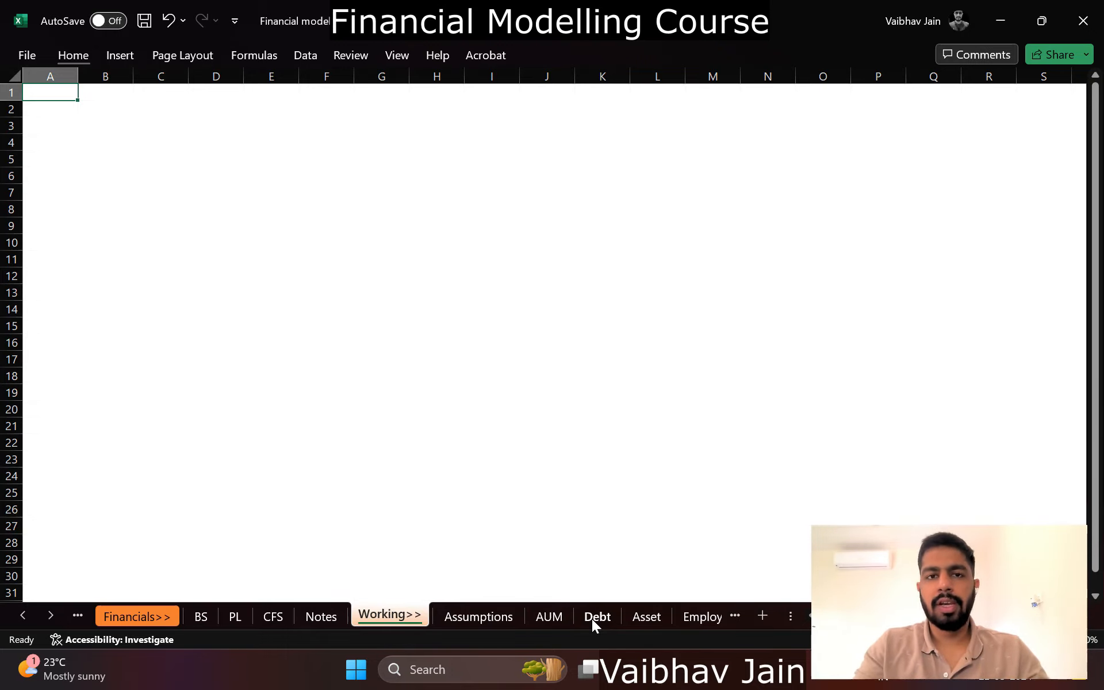
pyautogui.hotkey('ctrl', 'pageup')
pyautogui.hotkey('ctrl', 'pageup')
pyautogui.hotkey('ctrl', 'pageup')
pyautogui.hotkey('ctrl', 'pageup')
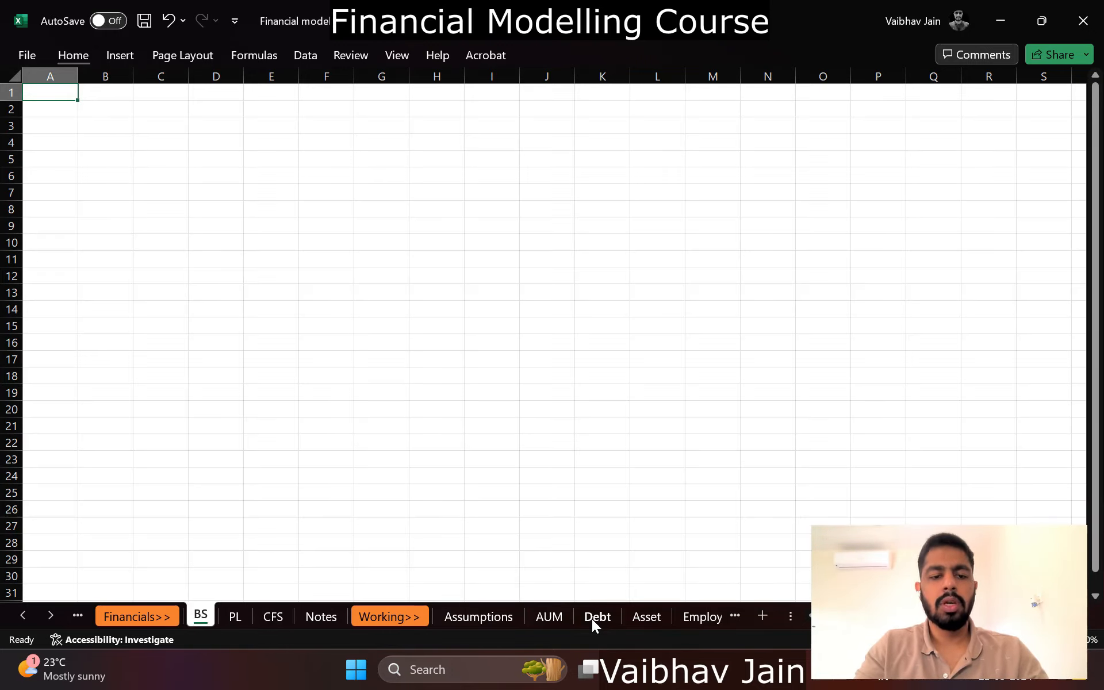
pyautogui.hotkey('ctrl', 'pageup')
pyautogui.hotkey('ctrl', 'pageup')
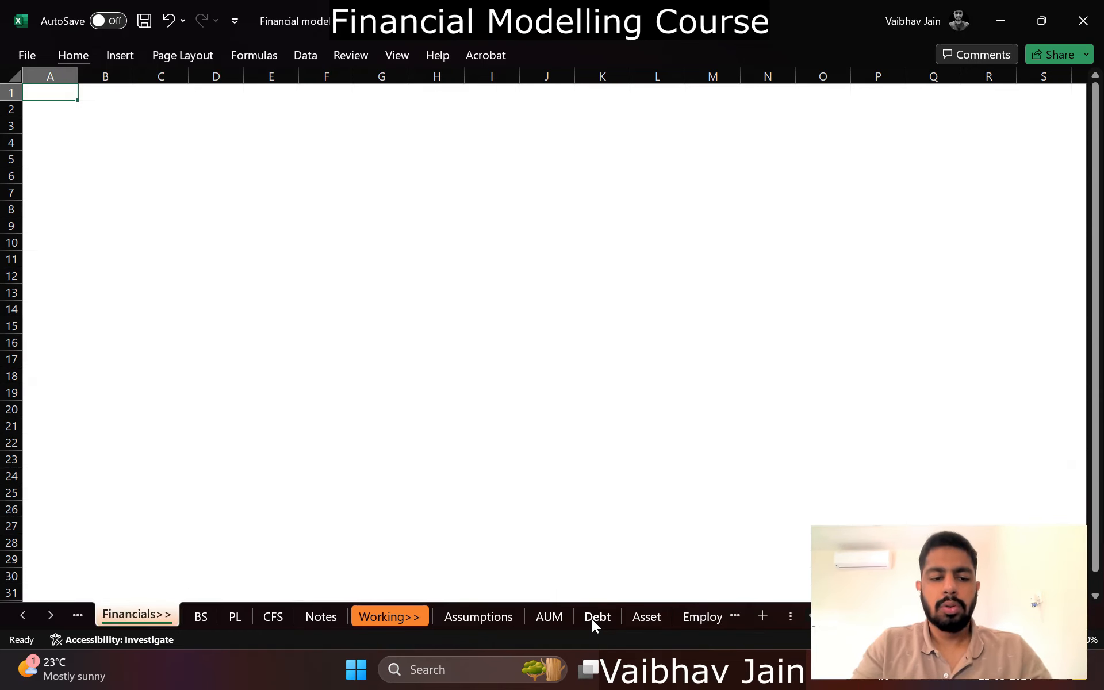
pyautogui.write('Comp')
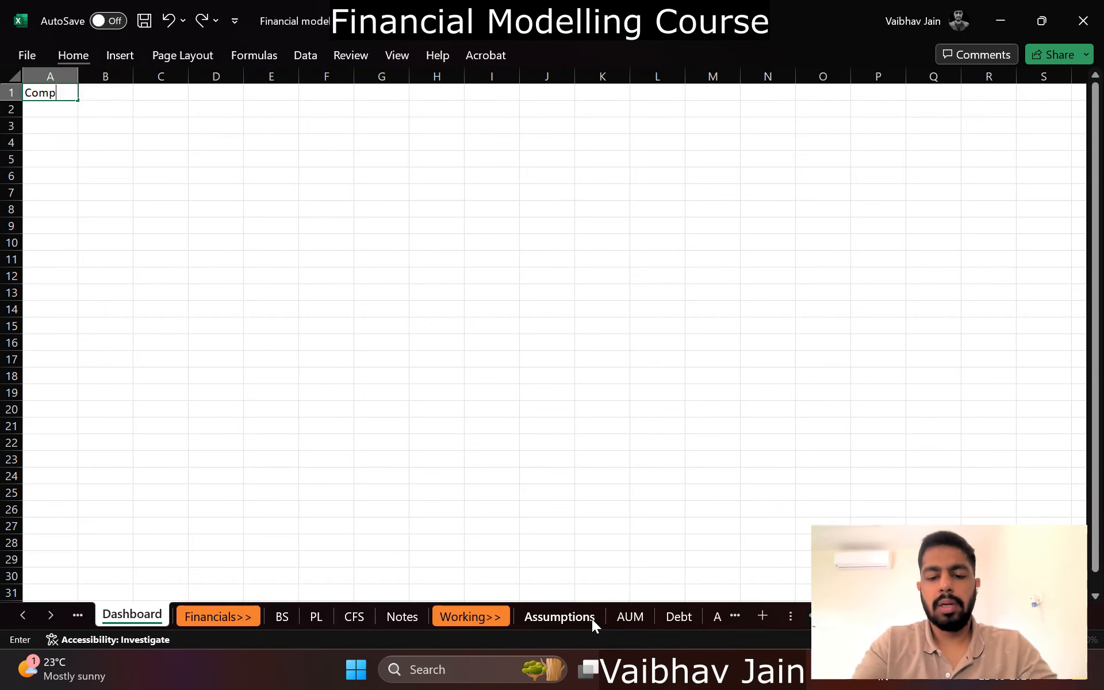
pyautogui.write('any X Ltd.')
pyautogui.press('Return')
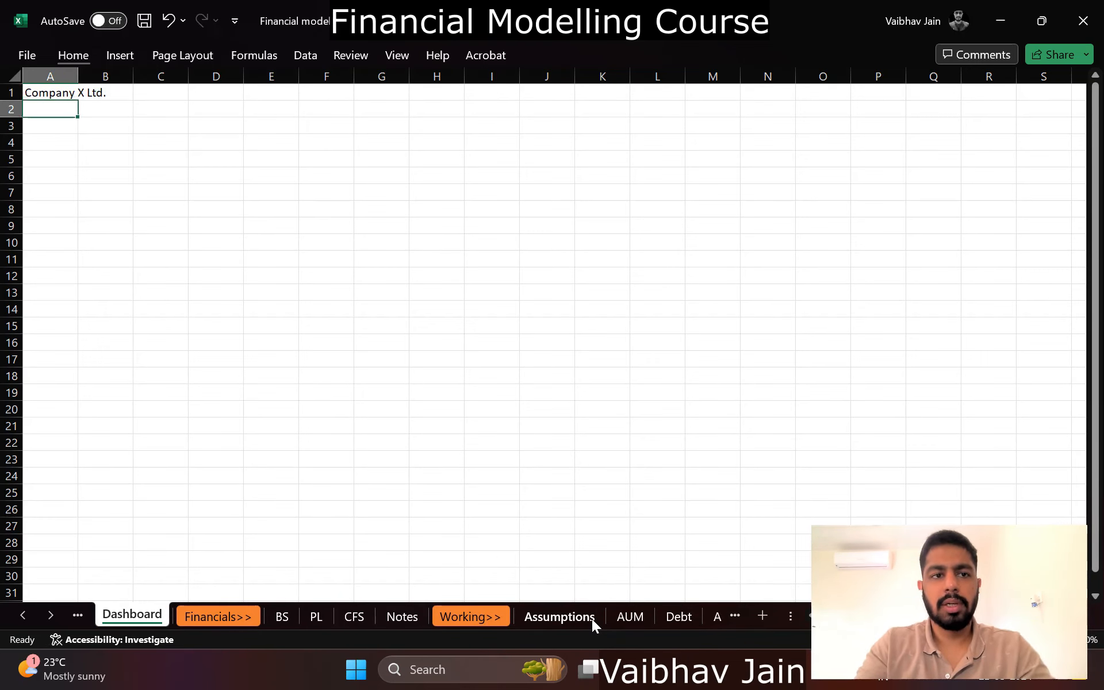
# Step: Make the company name in cell A1 of Dashboard bold and underlined
pyautogui.press('Up')
pyautogui.hotkey('ctrl', 'b')
pyautogui.hotkey('ctrl', 'u')
# Step: Link cell A1 of the BS sheet to the company name in Dashboard A1 and make it bold
pyautogui.hotkey('ctrl', 'pagedown')
pyautogui.hotkey('ctrl', 'pagedown')
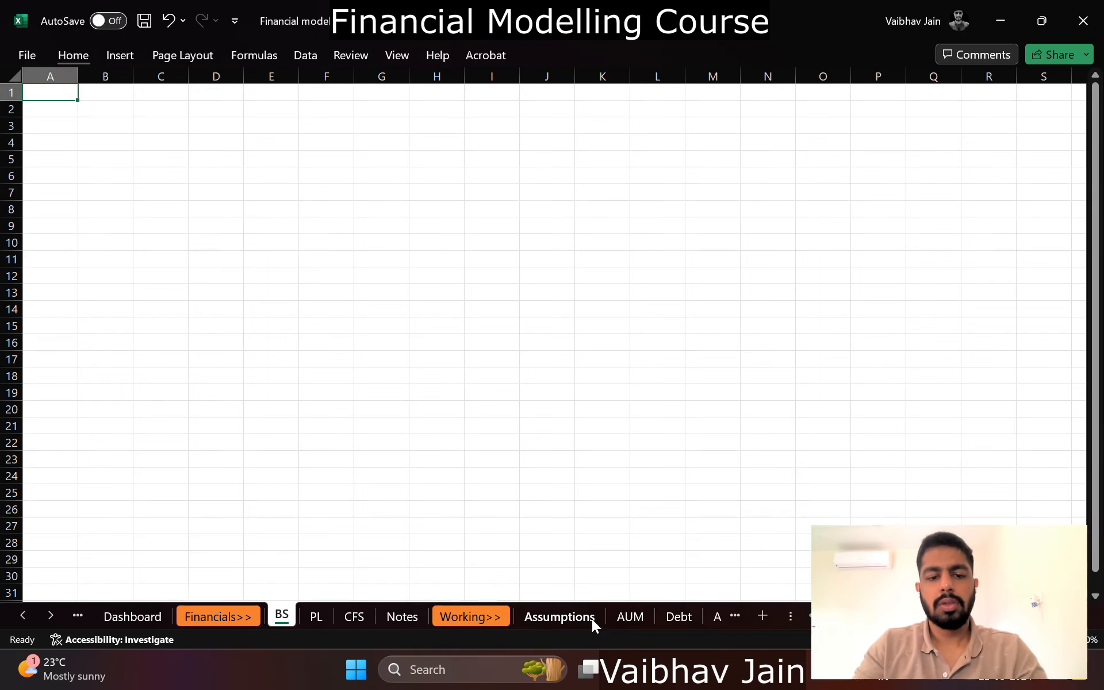
pyautogui.write('=')
pyautogui.hotkey('ctrl', 'pageup')
pyautogui.hotkey('ctrl', 'pageup')
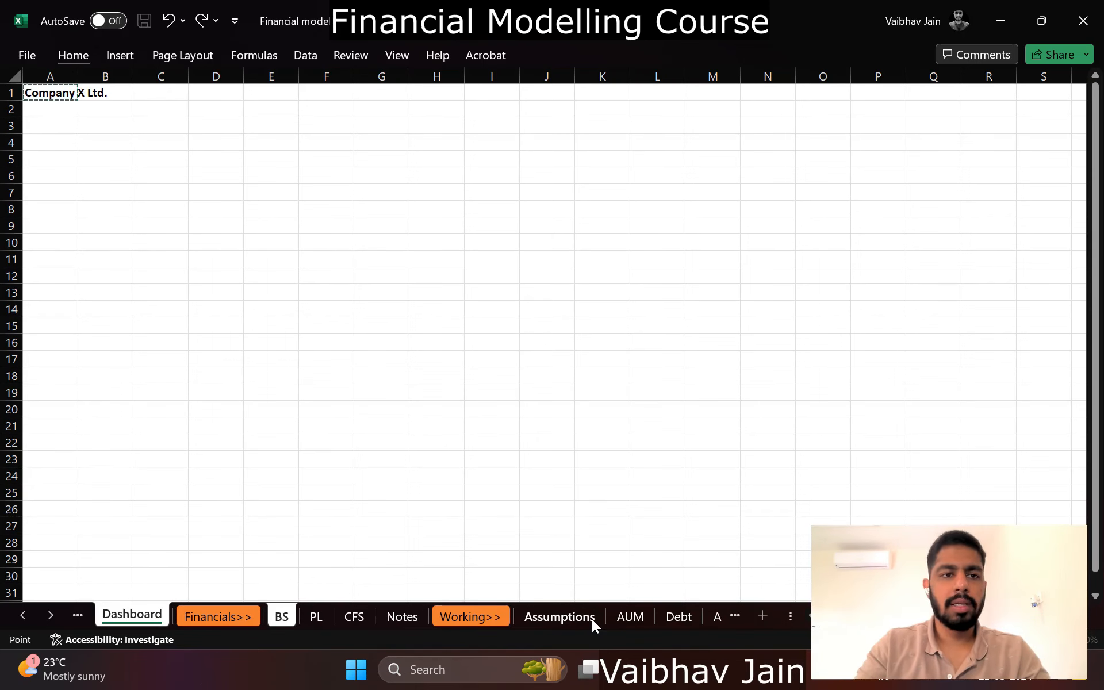
pyautogui.press('Return')
pyautogui.press('Up')
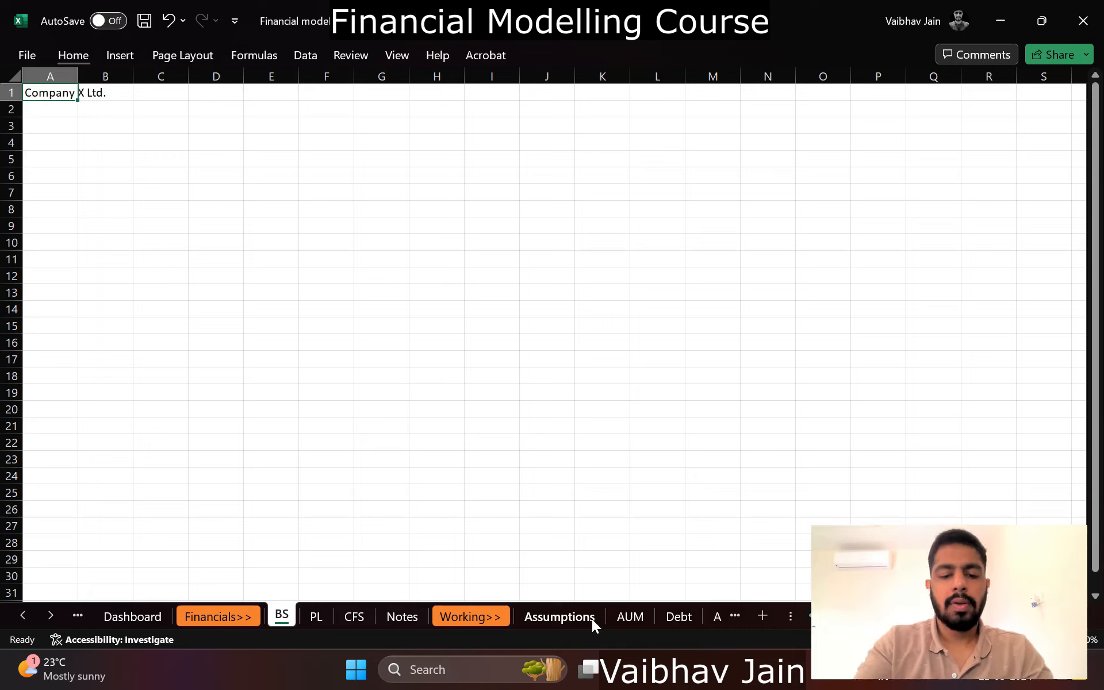
pyautogui.hotkey('ctrl', 'b')
# Step: Enter "Balance Sheet" in A2 and "Particulars" in A3 of the BS sheet
pyautogui.press('Down')
pyautogui.write('Balance')
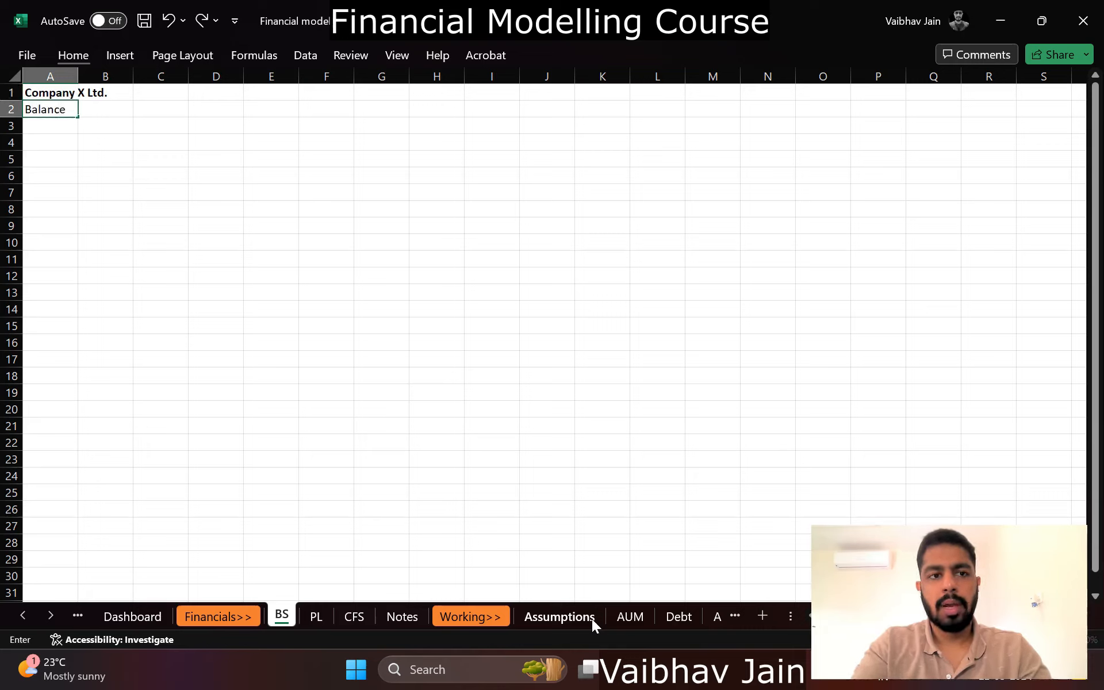
pyautogui.write(' Sheet')
pyautogui.press('Return')
pyautogui.write('Par')
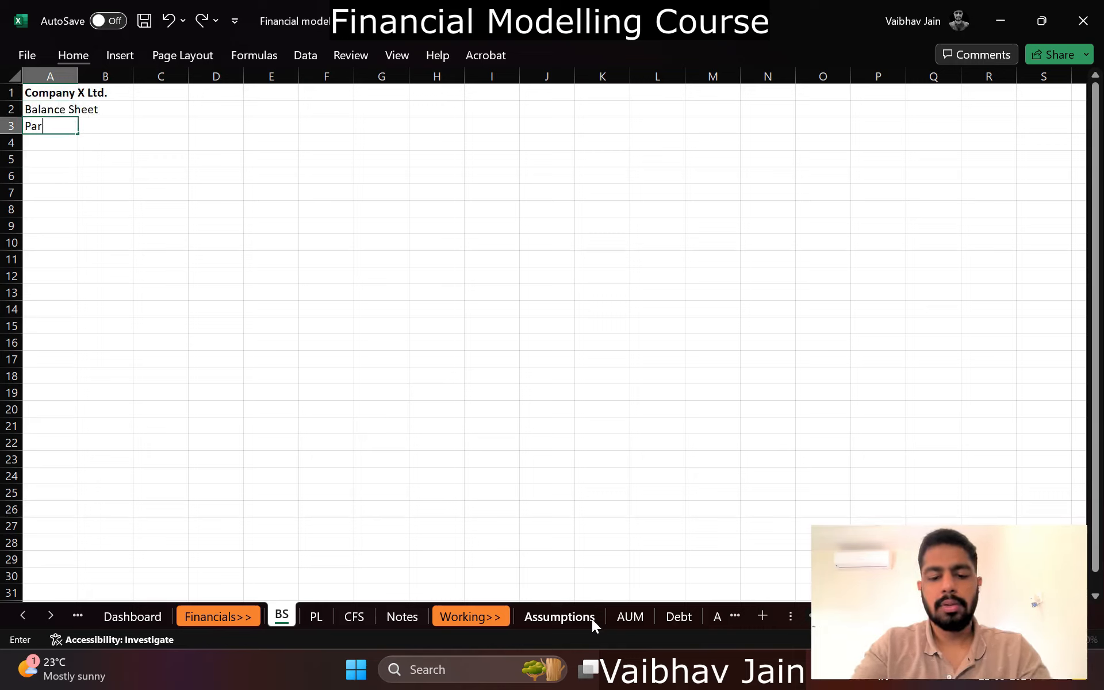
pyautogui.write('ticulars')
pyautogui.press('Return')
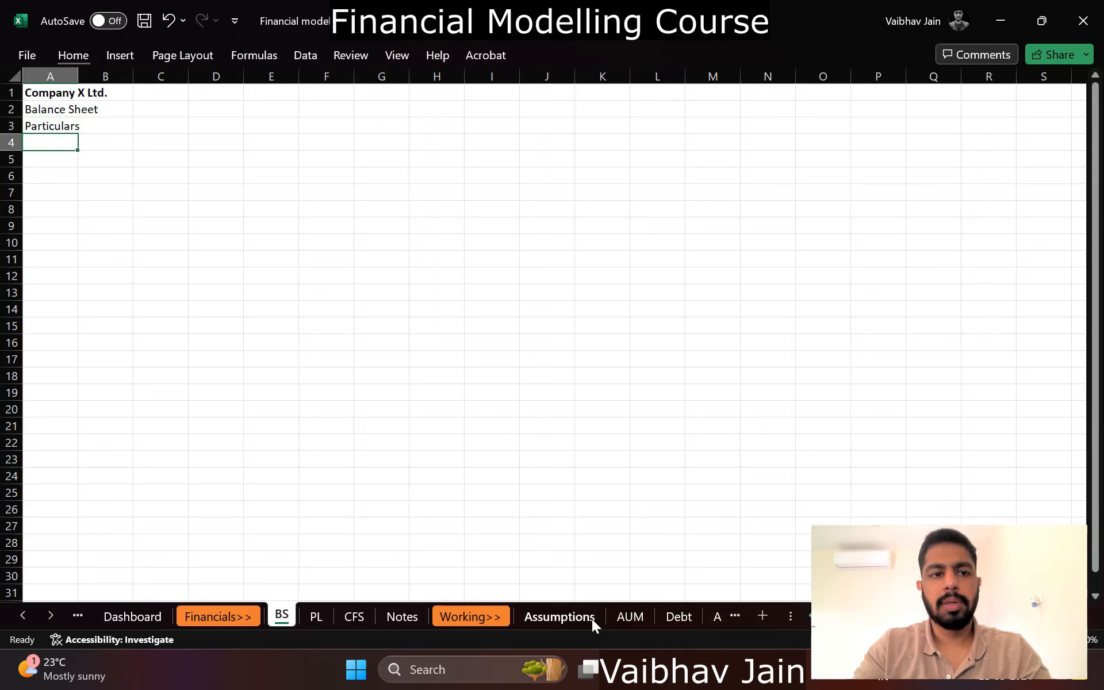
# Step: Enter FY24 in E3 and FY25 in F3, and extend the year series through FY28 in I3
pyautogui.press('Right')
pyautogui.press('Right')
pyautogui.press('Right')
pyautogui.press('Right')
pyautogui.press('Up')
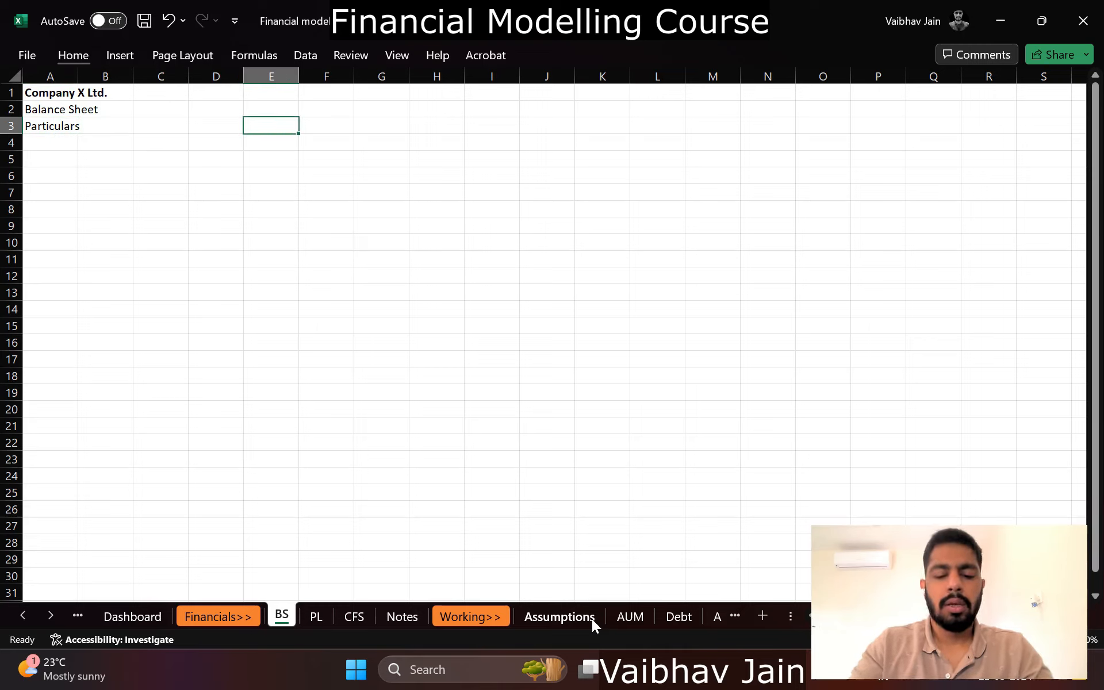
pyautogui.write('FY24')
pyautogui.press('Right')
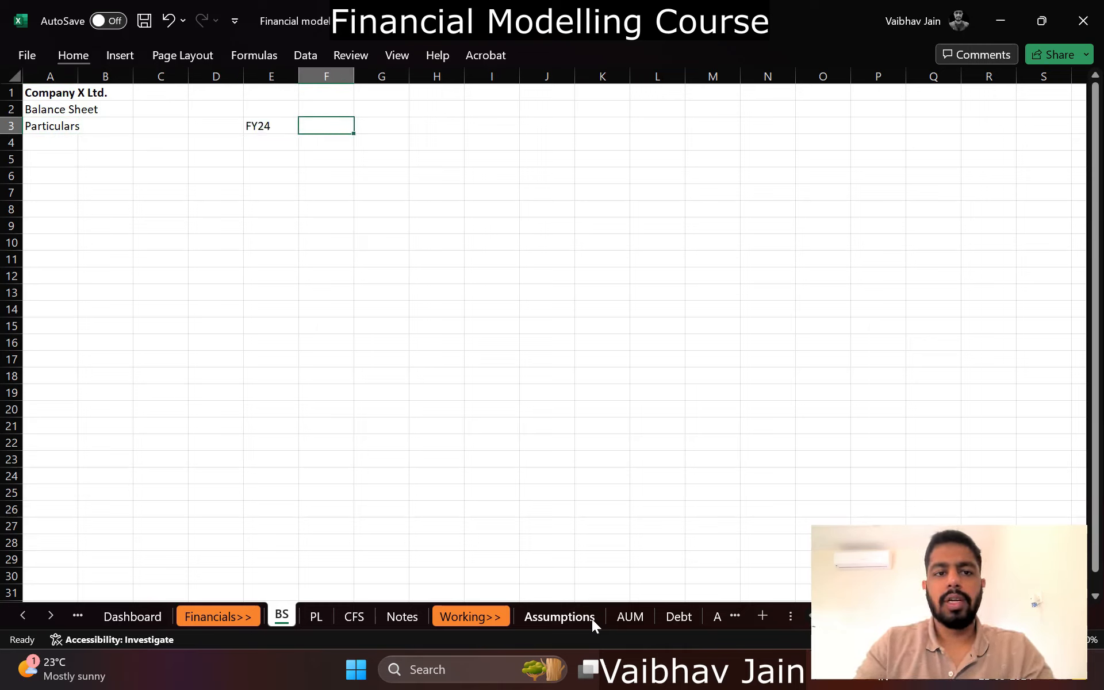
pyautogui.write('FY25')
pyautogui.press('Return')
pyautogui.press('Up')
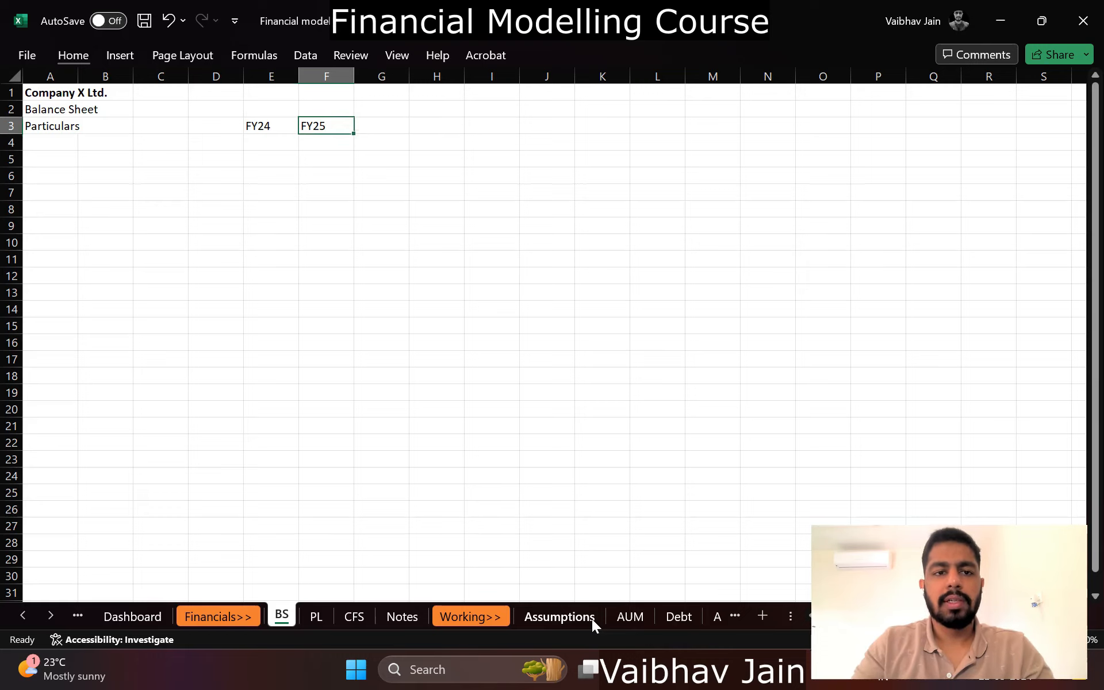
pyautogui.hotkey('shift', 'Left')
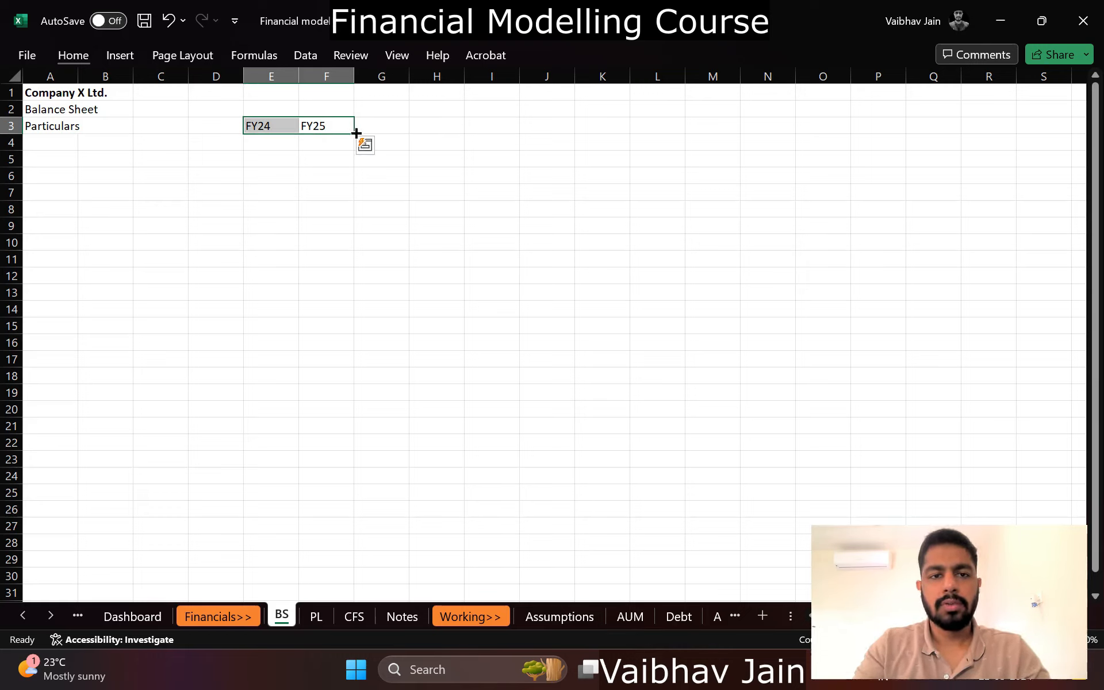
pyautogui.moveTo(354, 134); pyautogui.dragTo(500, 127)
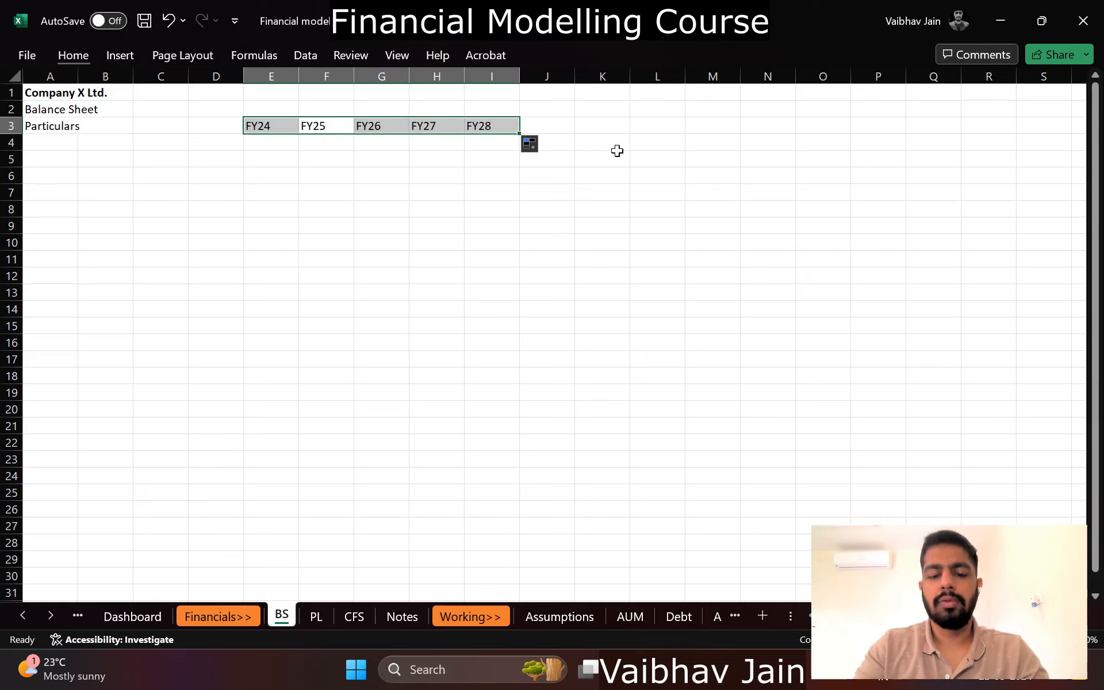
# Step: Center the year headings FY24 to FY28 in E3:I3
pyautogui.hotkey('alt', 'h')
pyautogui.press('a')
pyautogui.press('c')
# Step: Make all of column A on the BS sheet bold
pyautogui.press('Left')
pyautogui.press('Left')
pyautogui.press('Left')
pyautogui.press('Left')
pyautogui.press('Up')
pyautogui.press('Up')
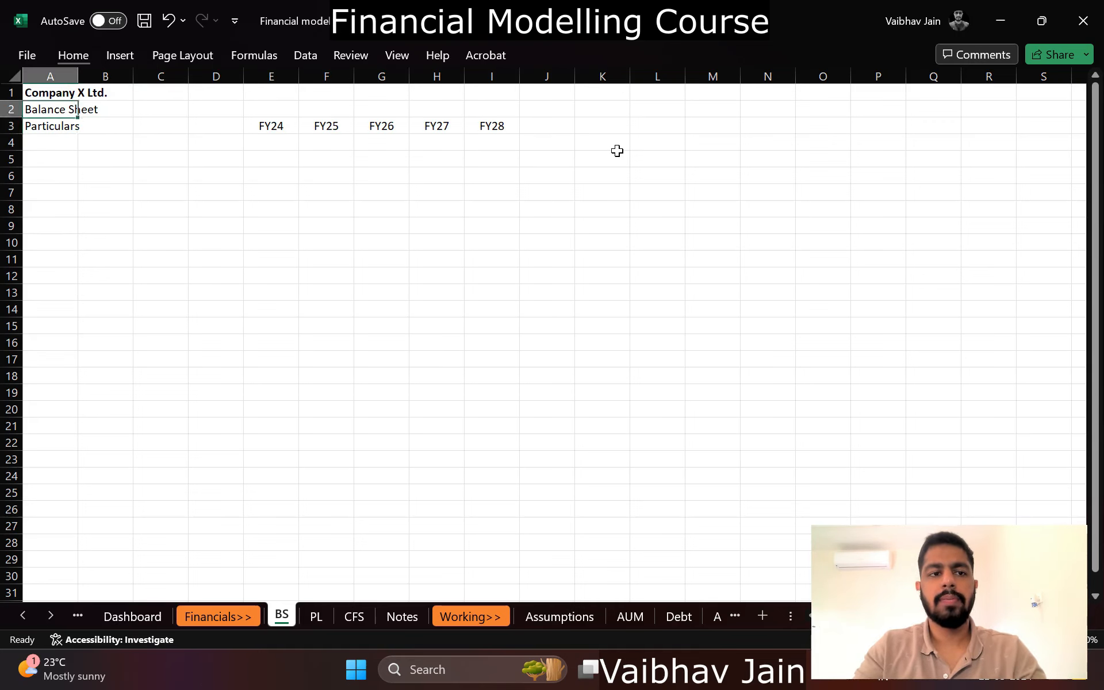
pyautogui.hotkey('ctrl', 'space')
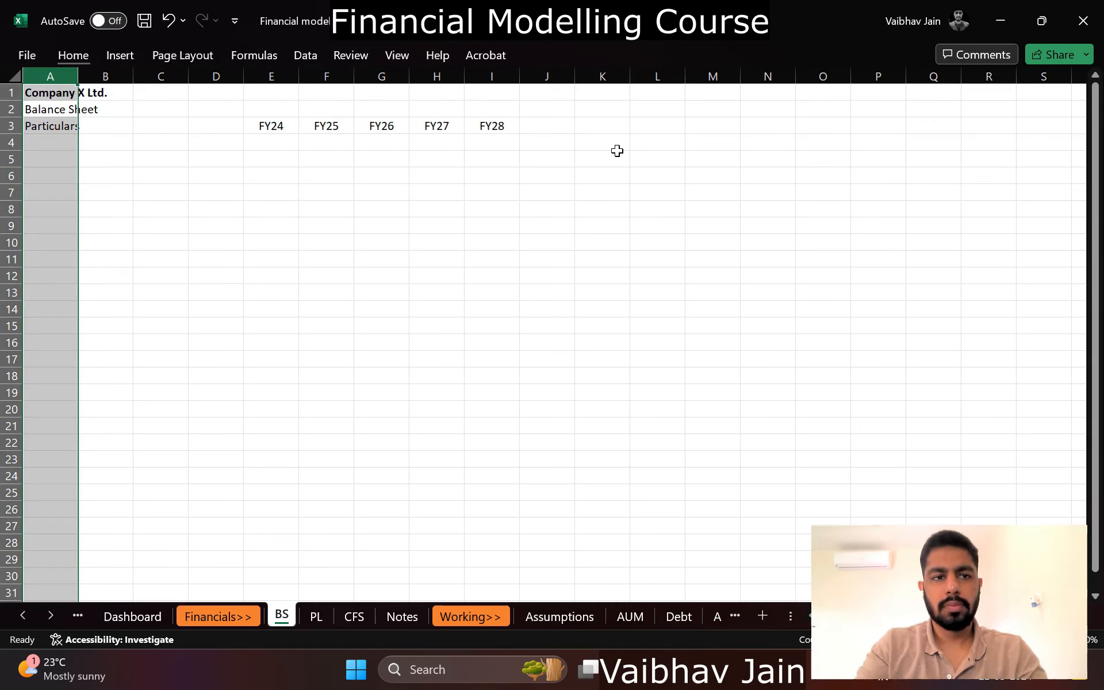
pyautogui.hotkey('ctrl', 'b')
# Step: Format the header row A3:I3 with a blue fill and bold text
pyautogui.press('Down')
pyautogui.press('Down')
pyautogui.hotkey('ctrl', 'shift', 'Right')
pyautogui.hotkey('ctrl', 'shift', 'Right')
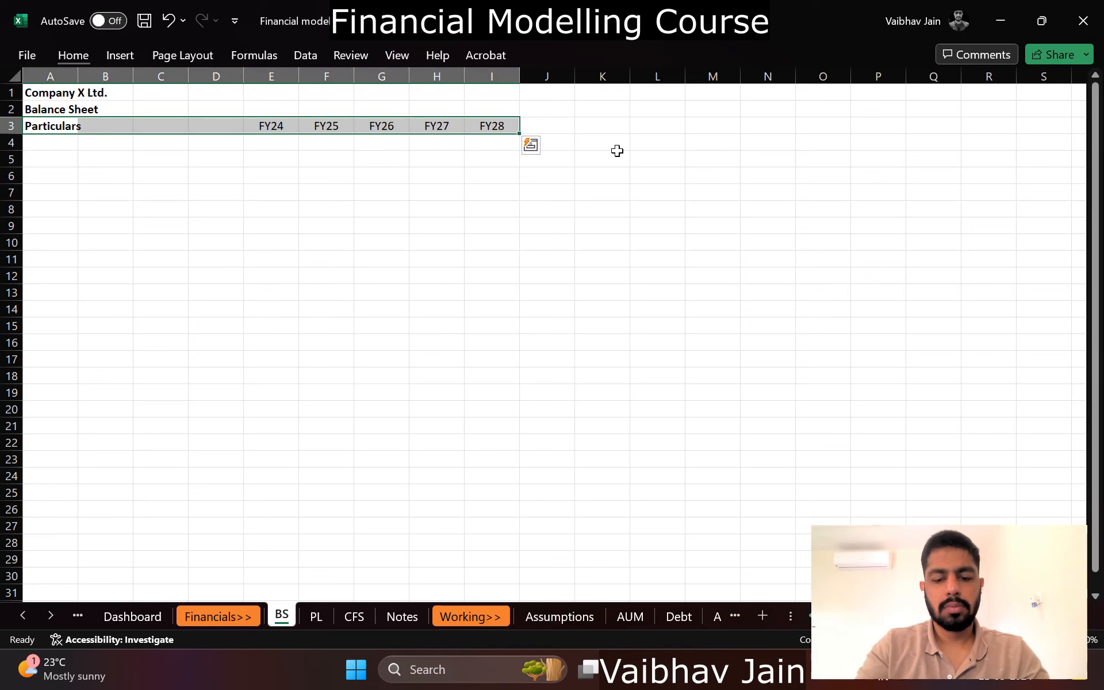
pyautogui.hotkey('ctrl', 'b')
pyautogui.hotkey('alt', 'h')
pyautogui.press('h')
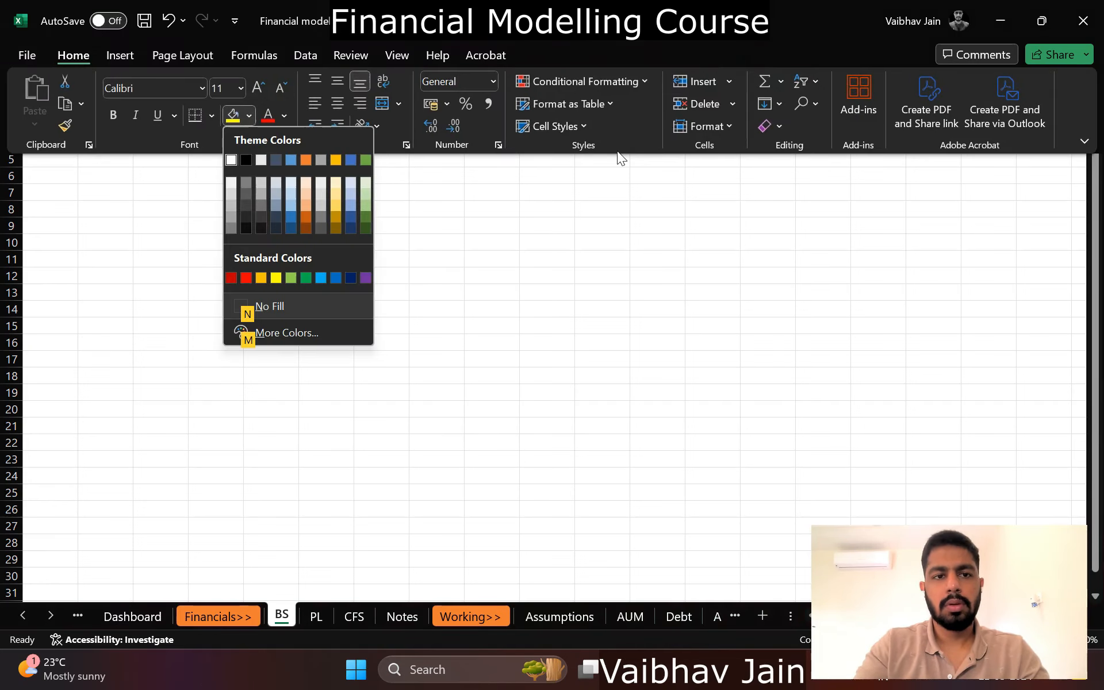
pyautogui.click(348, 163)
pyautogui.hotkey('ctrl', 'b')
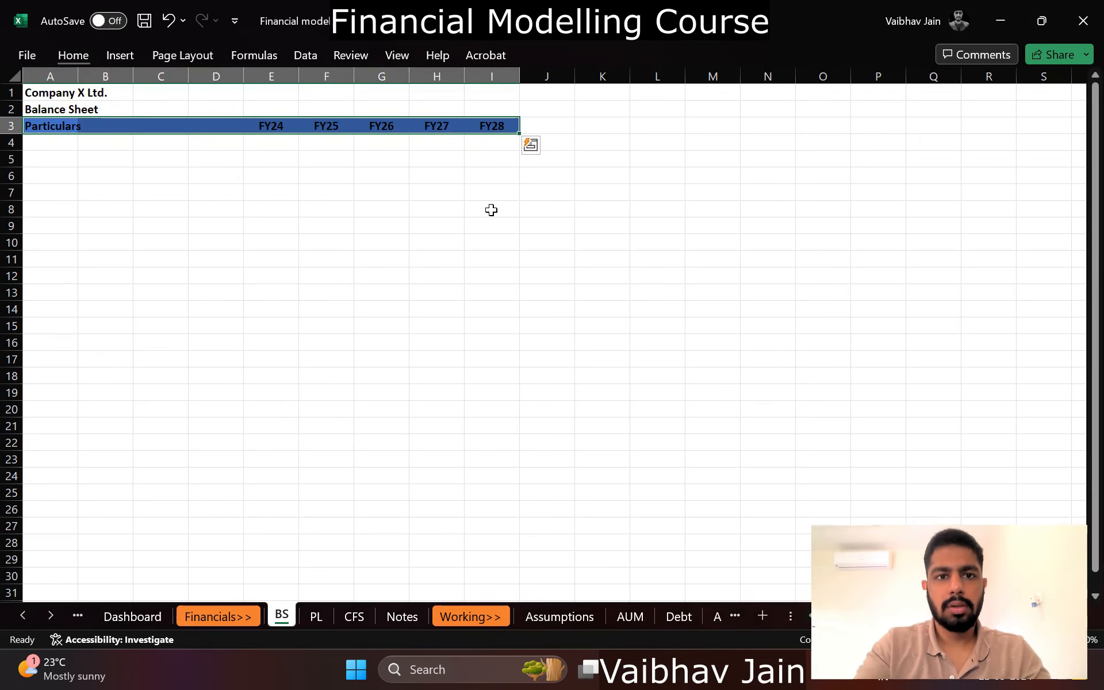
# Step: Set the font color of the header row A3:I3 to white
pyautogui.hotkey('alt', 'h')
pyautogui.press('f')
pyautogui.press('c')
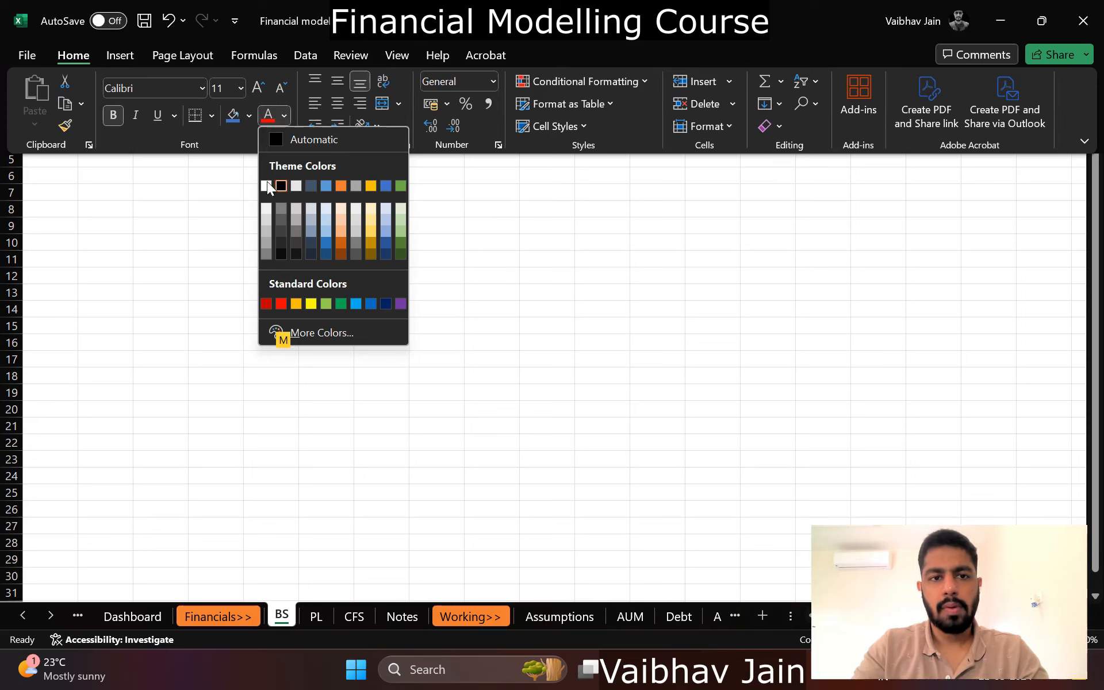
pyautogui.click(260, 182)
# Step: Freeze panes at cell E4 so rows 1 to 3 and columns A to D stay fixed, and return to A4
pyautogui.press('Down')
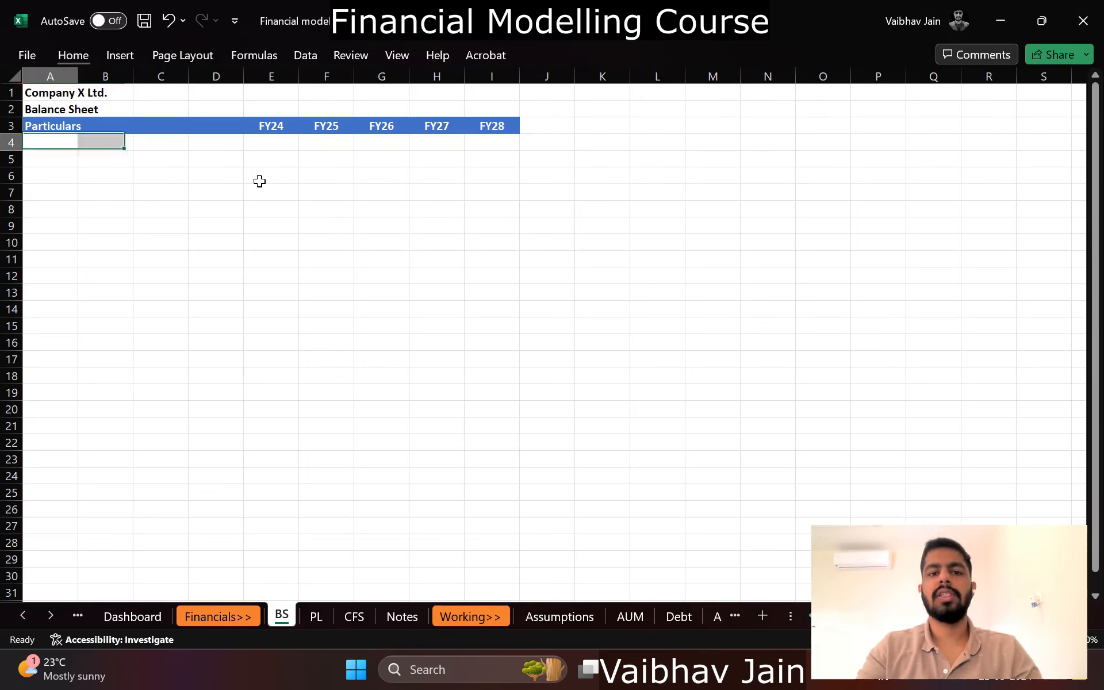
pyautogui.press('Right')
pyautogui.press('Right')
pyautogui.press('Right')
pyautogui.press('Right')
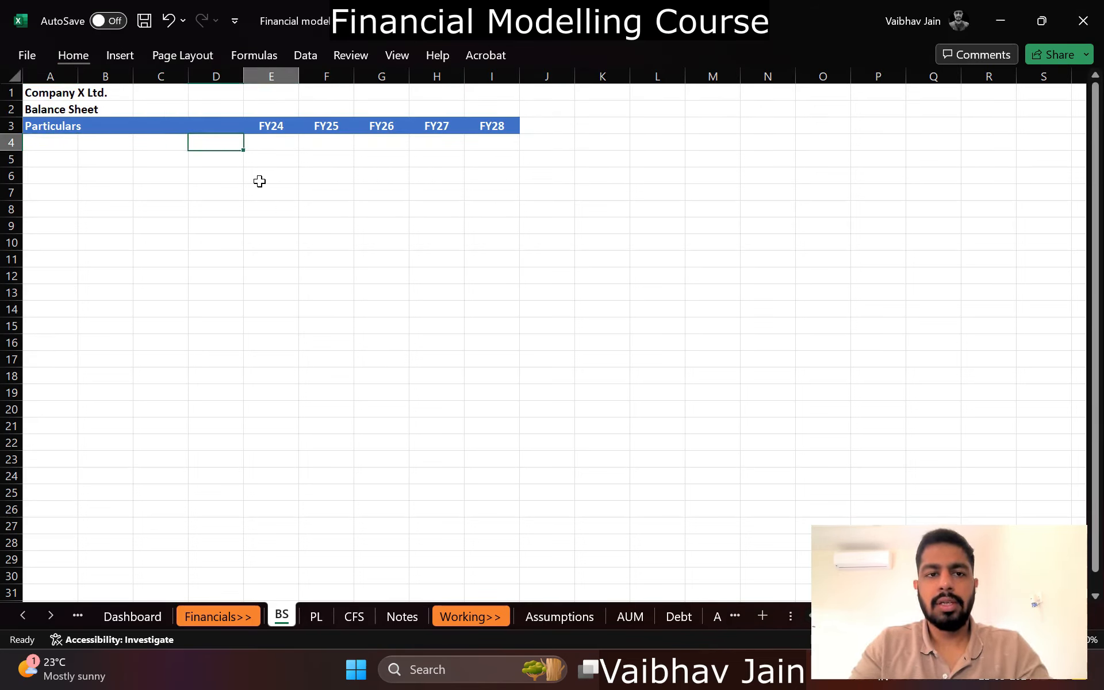
pyautogui.hotkey('alt', 'w')
pyautogui.press('f')
pyautogui.press('f')
pyautogui.press('Left')
pyautogui.press('Left')
pyautogui.press('Left')
pyautogui.press('Left')
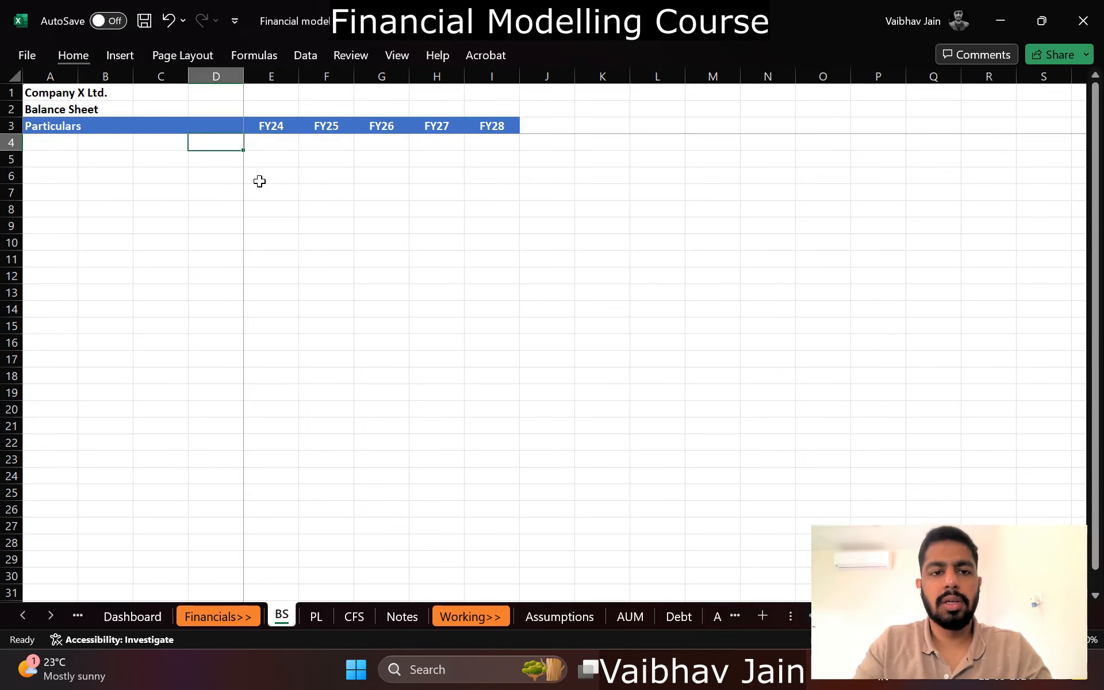
pyautogui.press('Up')
pyautogui.press('Up')
pyautogui.press('Down')
pyautogui.press('Down')
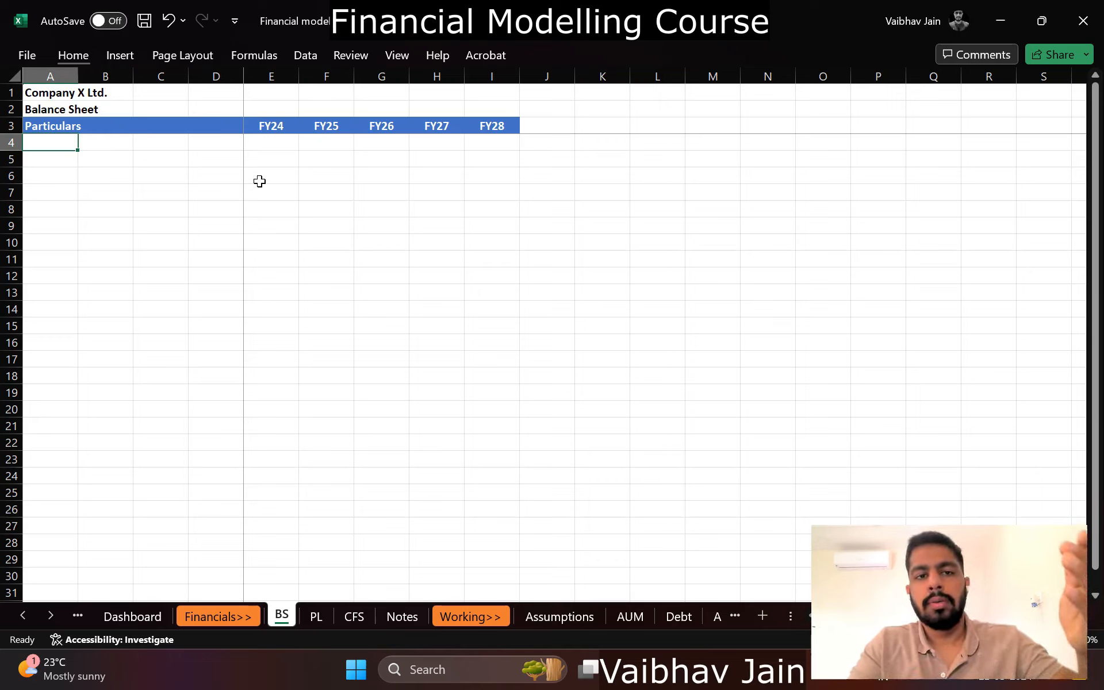
pyautogui.press('Down')
pyautogui.press('Down')
pyautogui.press('Down')
pyautogui.press('Down')
pyautogui.press('Down')
pyautogui.press('Down')
pyautogui.press('Down')
pyautogui.press('Down')
pyautogui.press('Down')
pyautogui.press('Down')
pyautogui.press('Down')
pyautogui.press('Down')
pyautogui.press('Down')
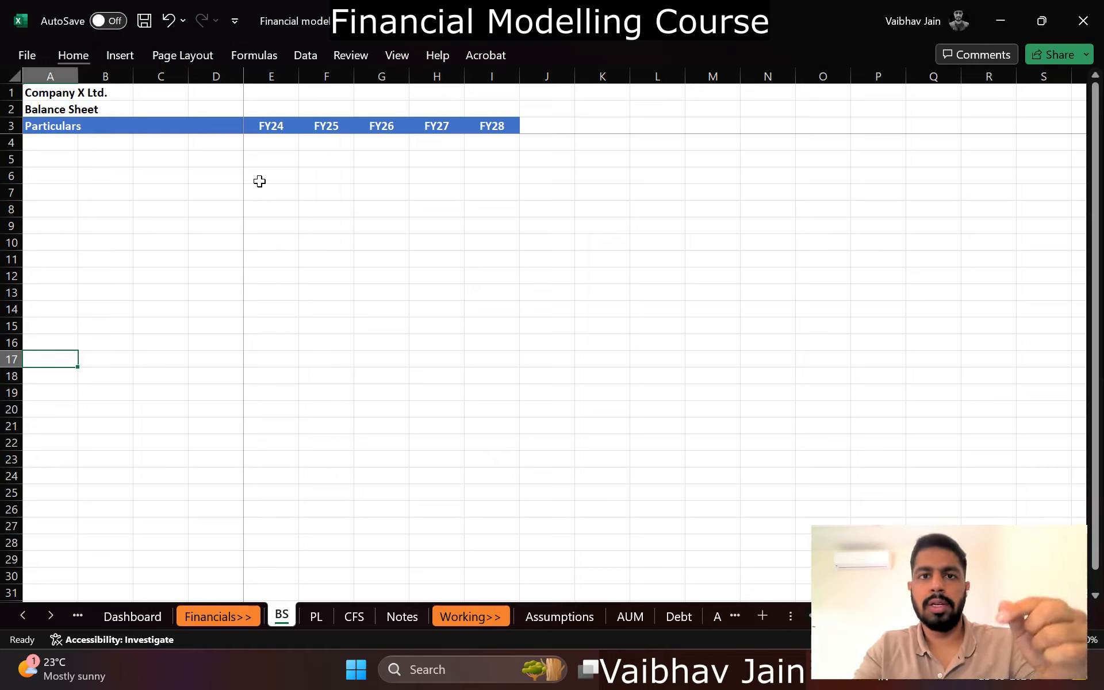
pyautogui.press('Up')
pyautogui.press('Up')
pyautogui.press('Up')
pyautogui.press('Up')
pyautogui.press('Up')
pyautogui.press('Up')
pyautogui.press('Up')
pyautogui.press('Up')
pyautogui.press('Up')
pyautogui.press('Up')
pyautogui.press('Up')
pyautogui.press('Up')
pyautogui.press('Up')
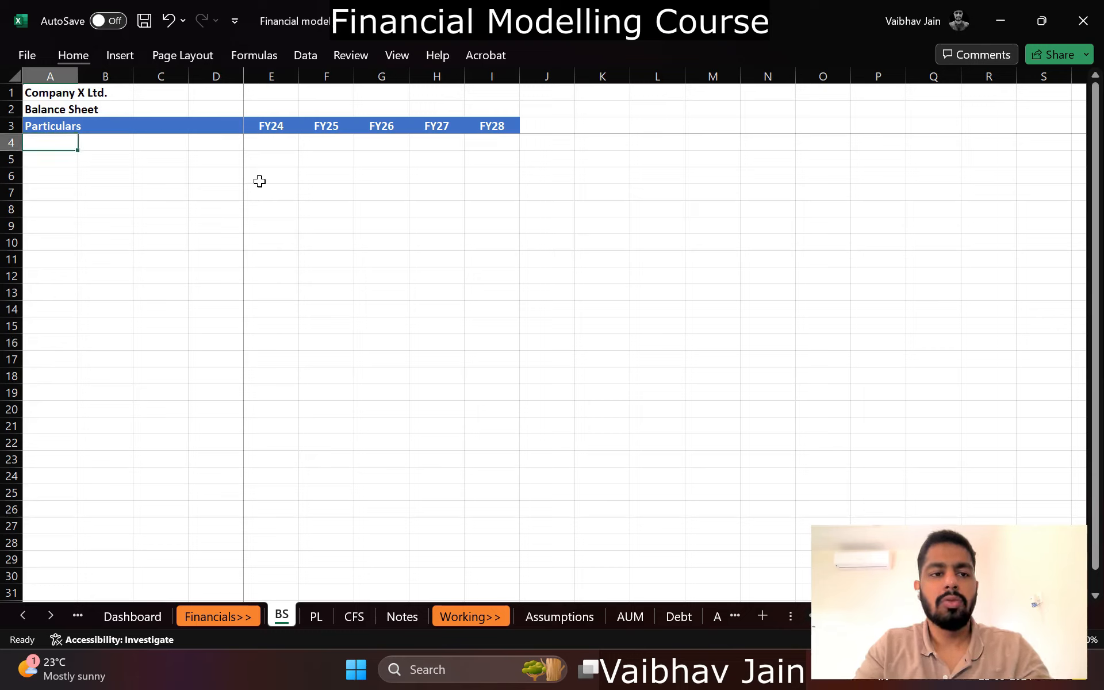
# Step: Enter the section headings "Assets" in A4 and "Liabilities and Equity" in A12
pyautogui.write('Assets')
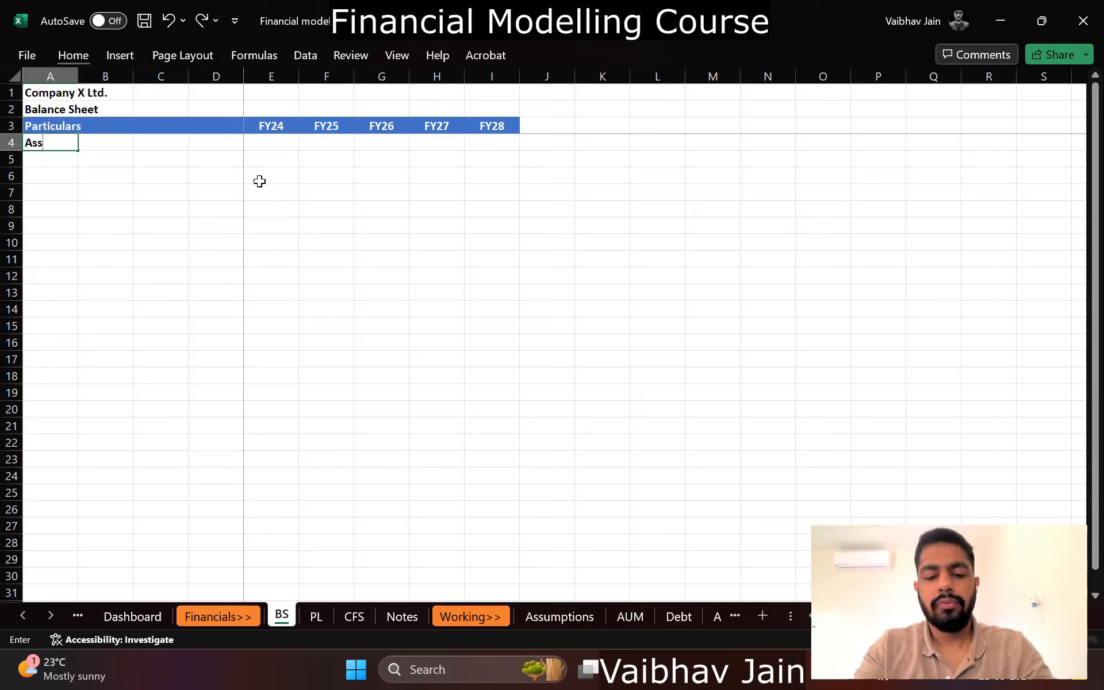
pyautogui.press('Return')
pyautogui.press('Return')
pyautogui.press('Down')
pyautogui.press('Down')
pyautogui.press('Down')
pyautogui.press('Down')
pyautogui.press('Down')
pyautogui.press('Down')
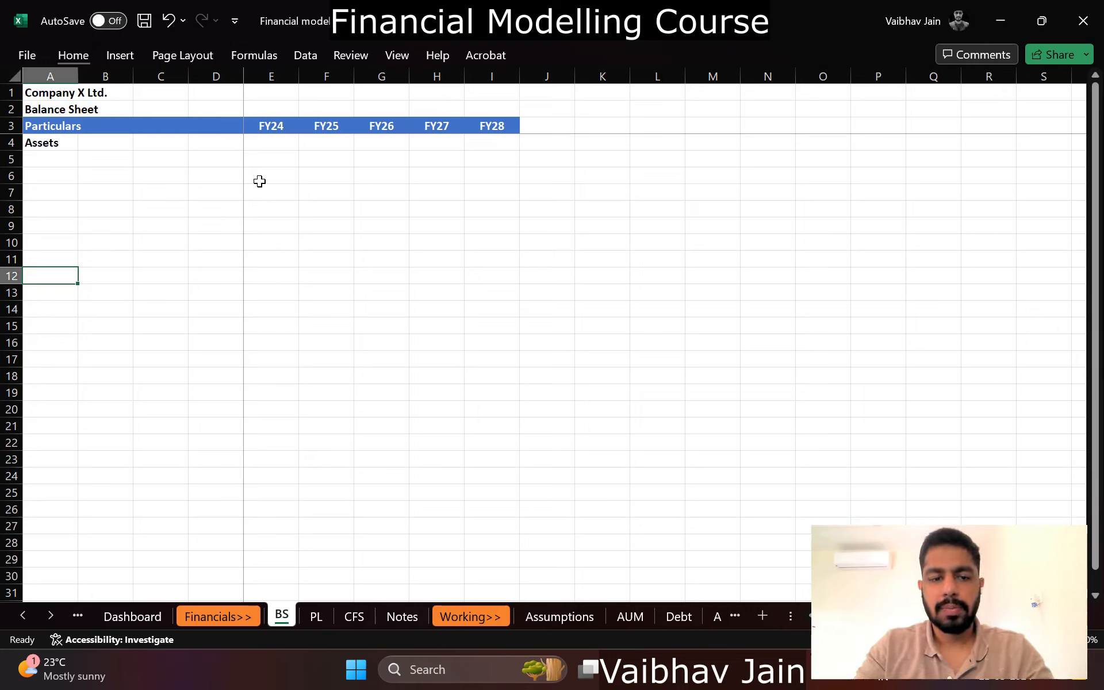
pyautogui.write('Liabilities')
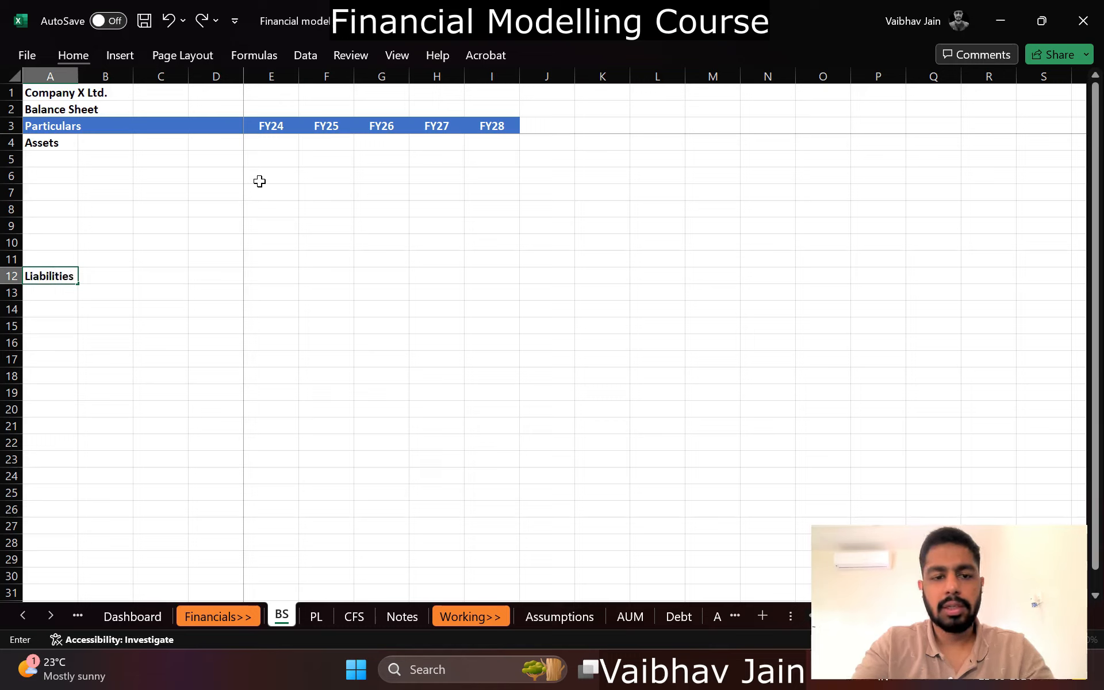
pyautogui.write(' and Equity')
pyautogui.press('Return')
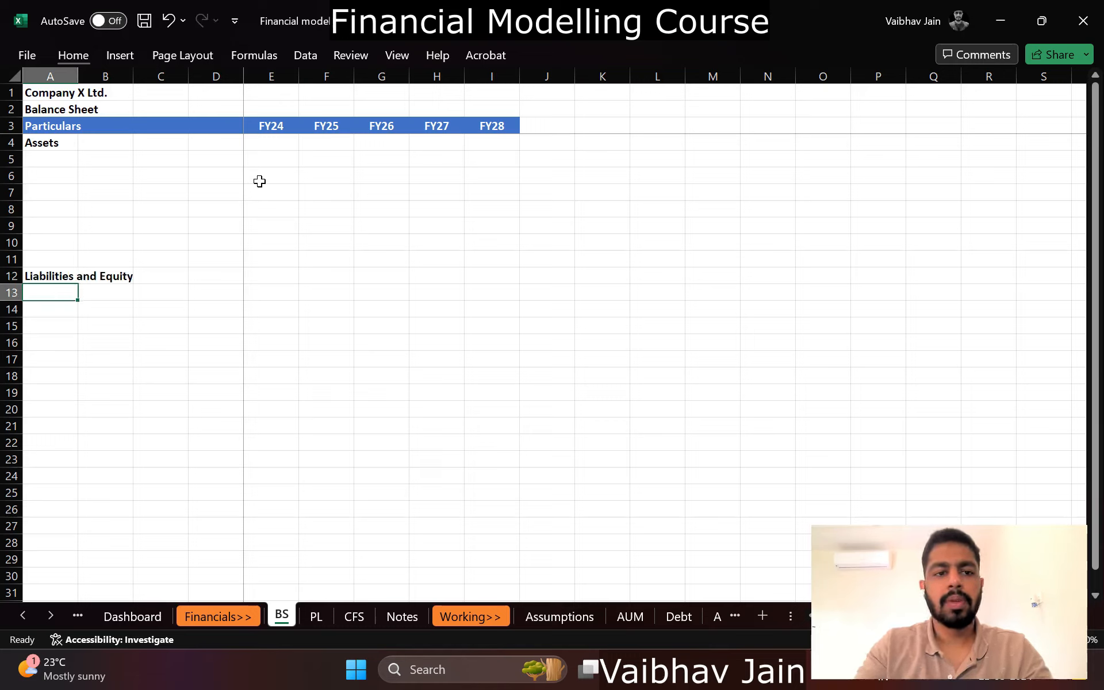
# Step: Enter the subheading "Financial assets" in B5 beneath the Assets heading
pyautogui.press('Up')
pyautogui.press('Up')
pyautogui.press('Up')
pyautogui.press('Up')
pyautogui.press('Up')
pyautogui.press('Up')
pyautogui.press('Up')
pyautogui.press('Up')
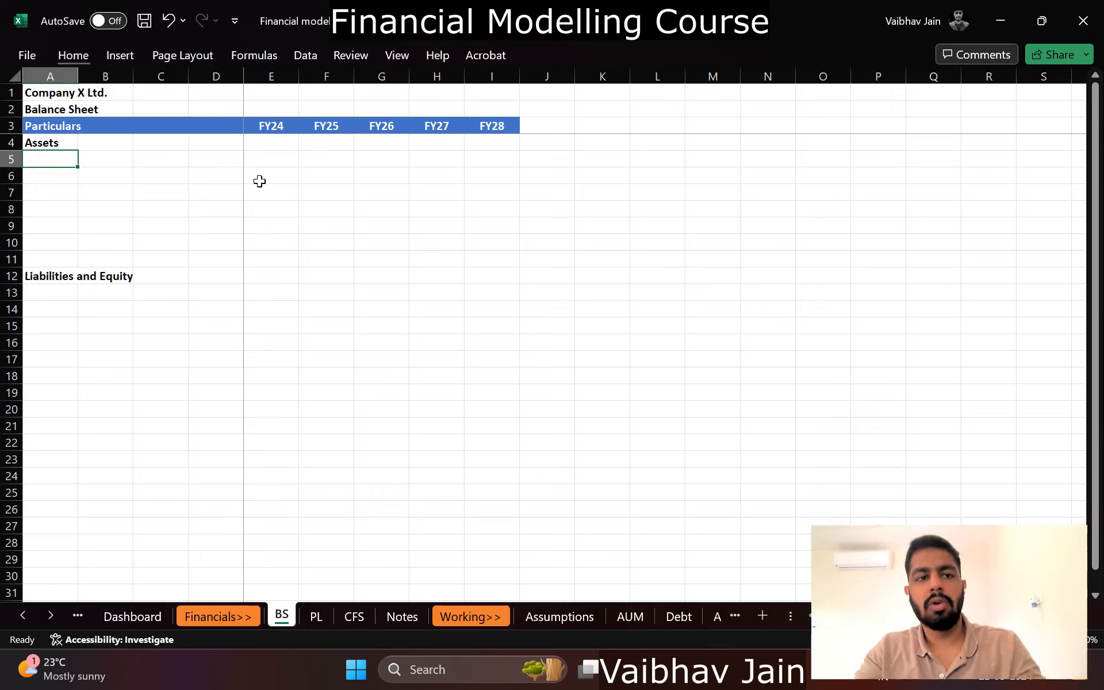
pyautogui.press('Right')
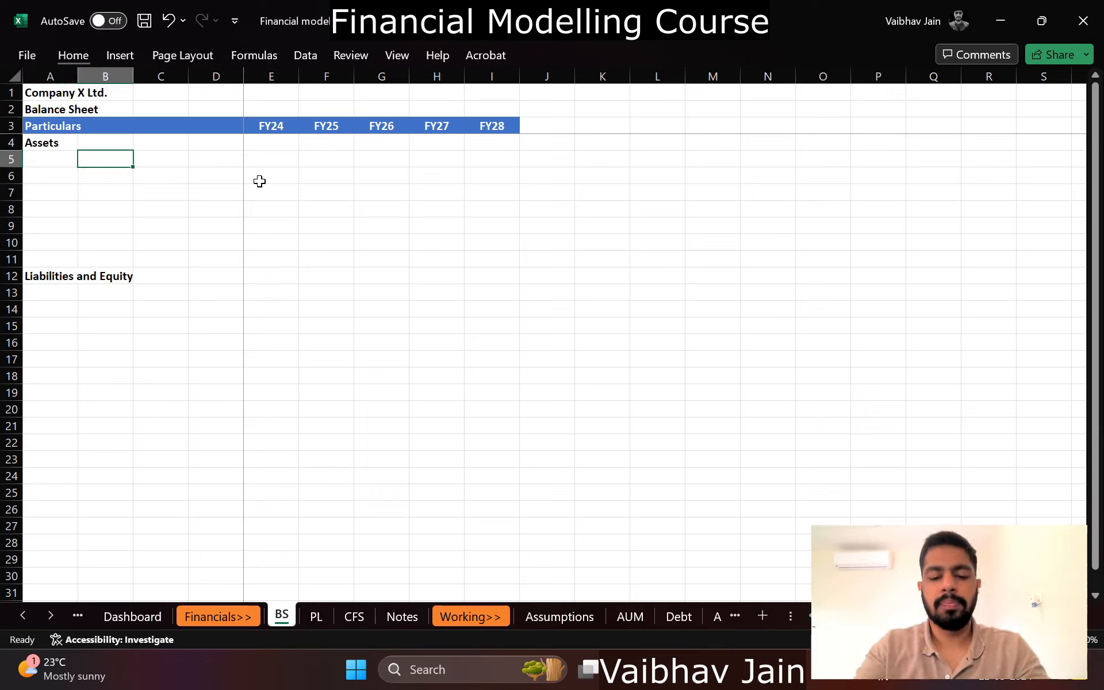
pyautogui.write('N')
pyautogui.press('BackSpace')
pyautogui.write('Fiannc')
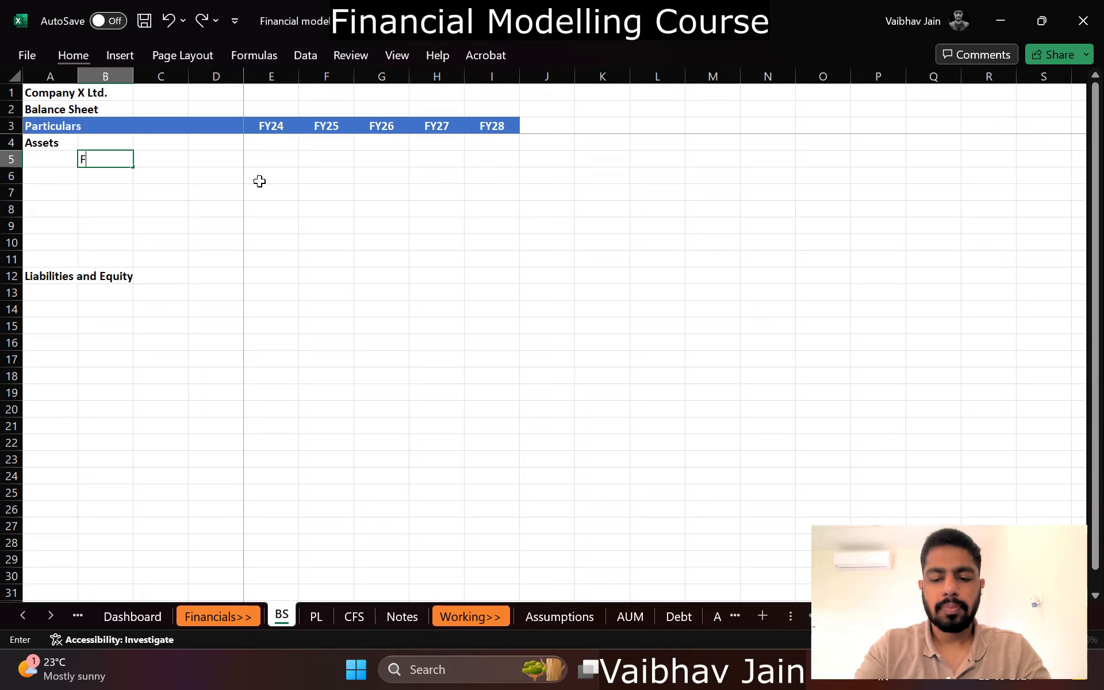
pyautogui.press('BackSpace')
pyautogui.press('BackSpace')
pyautogui.press('BackSpace')
pyautogui.write('n')
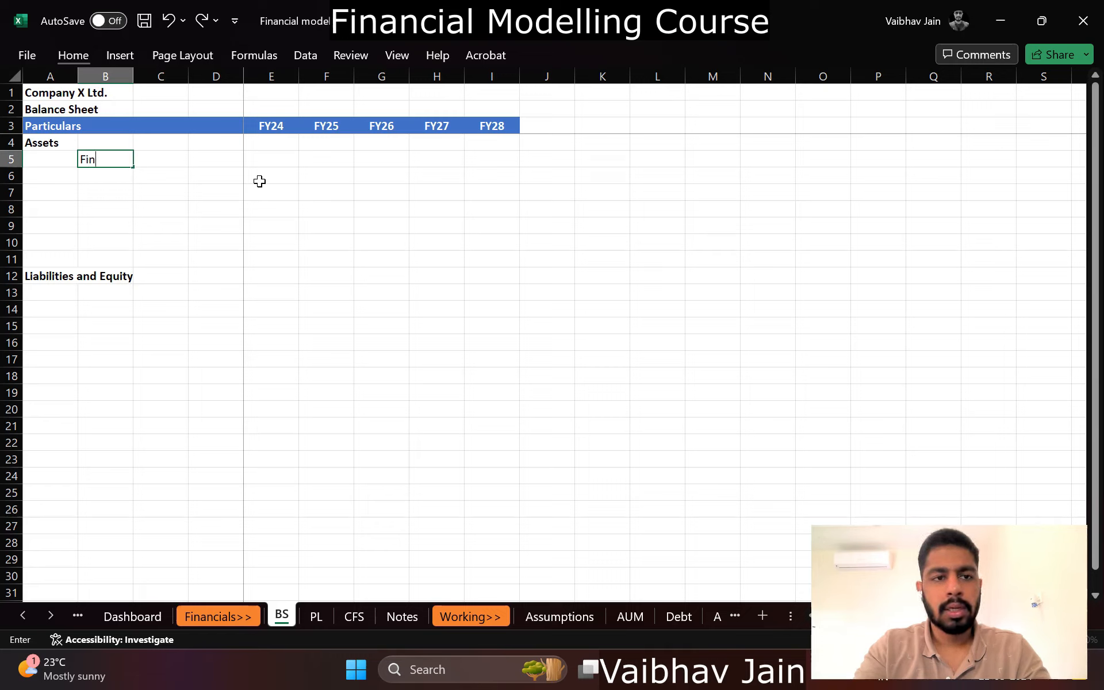
pyautogui.write('ancial assets')
pyautogui.press('Return')
# Step: Enter the subheading "Non-financial assets" in B9, leaving three blank rows beneath Financial assets
pyautogui.press('Return')
pyautogui.press('Return')
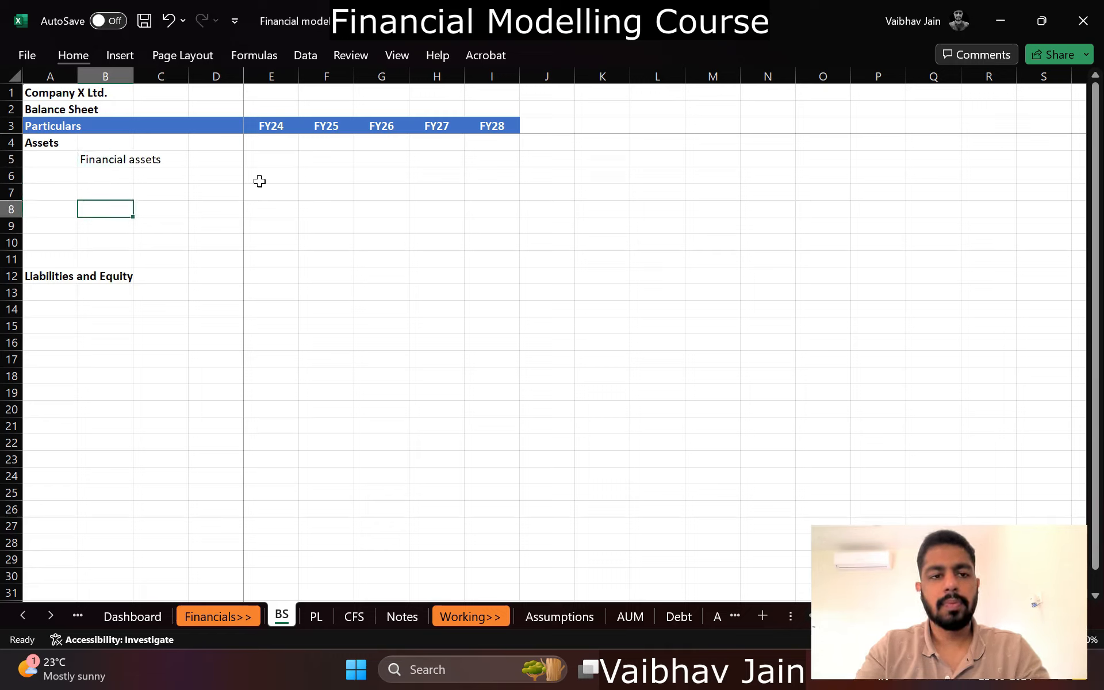
pyautogui.press('Return')
pyautogui.write('Non-financial as')
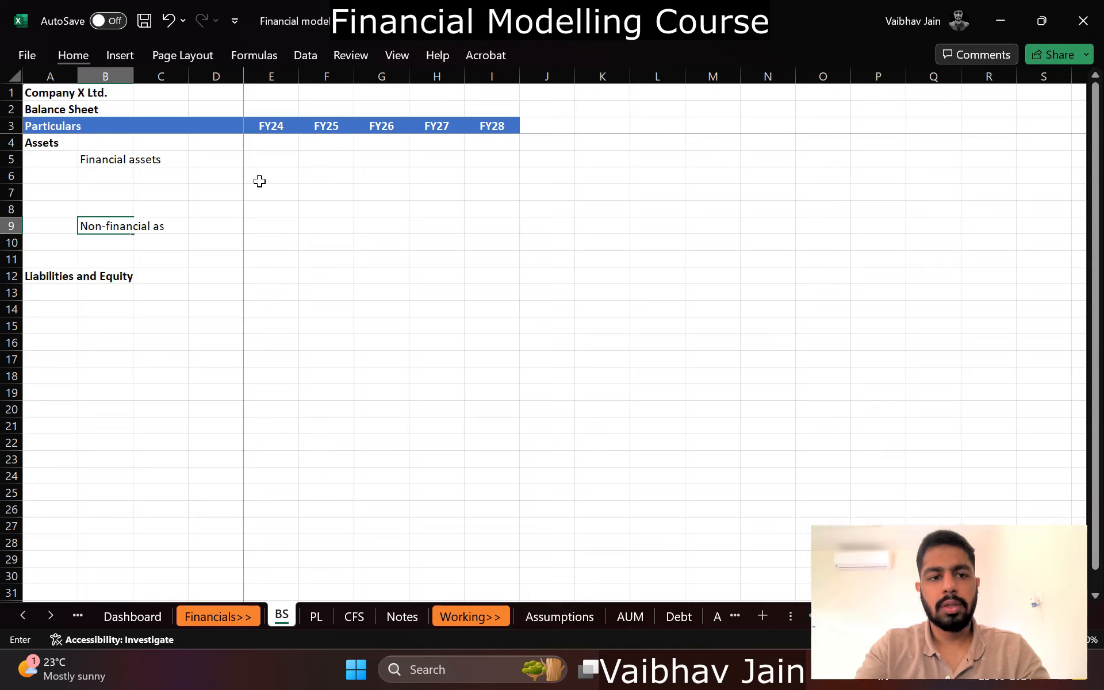
pyautogui.write('sets')
pyautogui.press('Return')
# Step: Enter the subheading "Financial liabilities" in B13 beneath the Liabilities and Equity heading
pyautogui.press('Return')
pyautogui.press('Return')
pyautogui.press('Return')
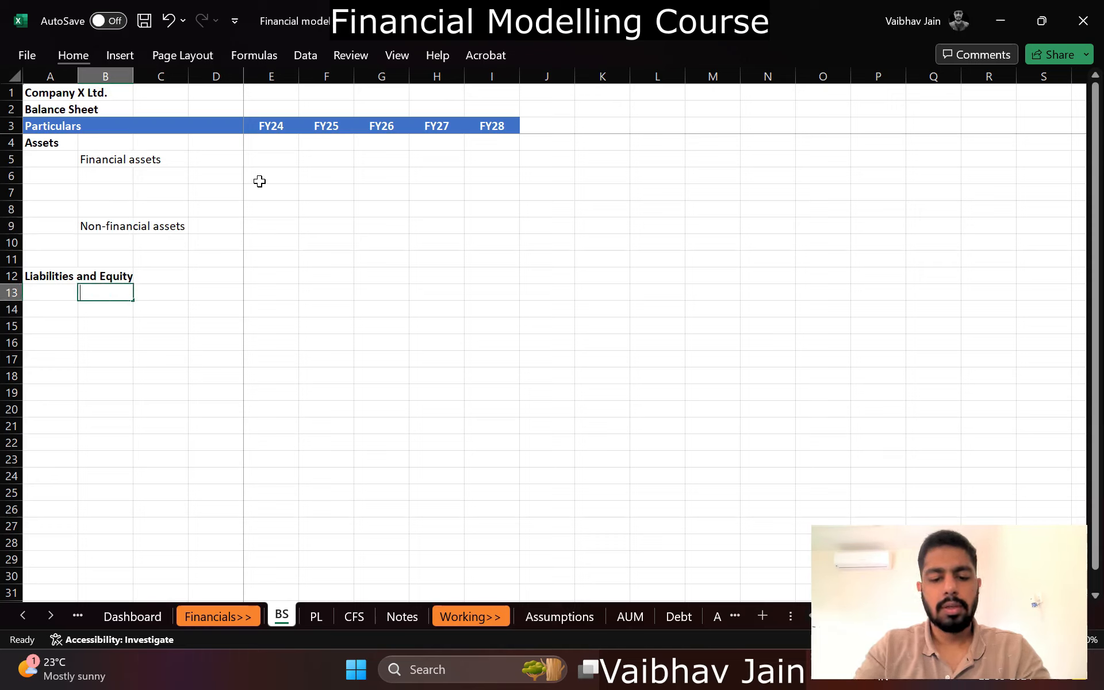
pyautogui.write('Financial loiabi')
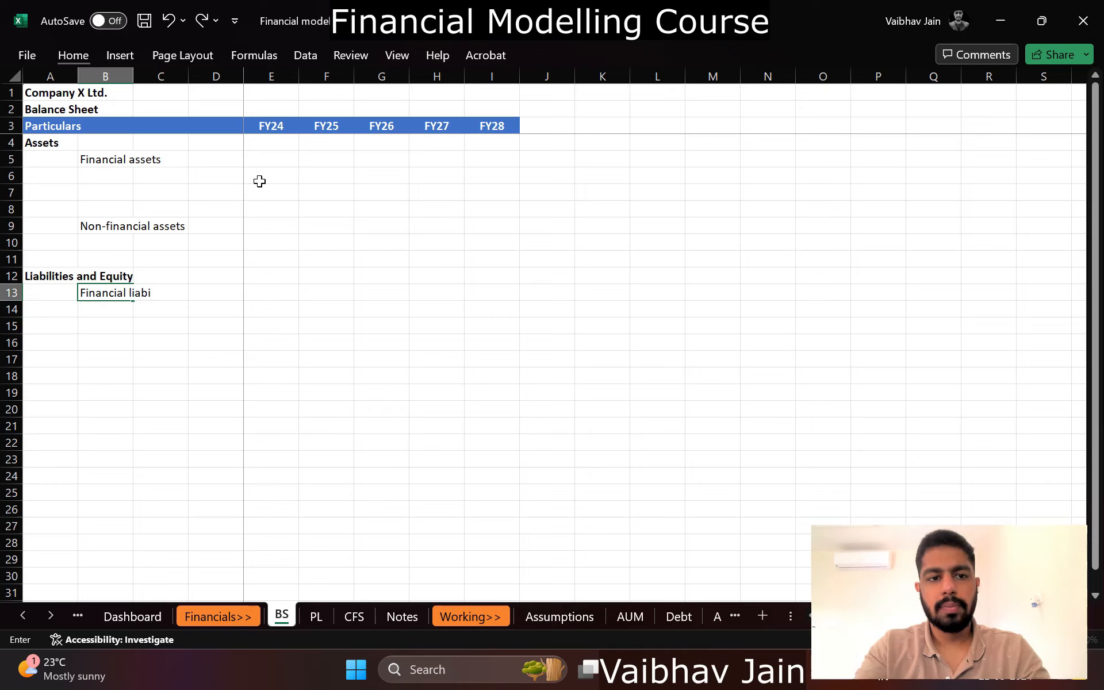
pyautogui.write('lities')
pyautogui.press('Return')
# Step: Enter the subheading "Non-financial liabilities" in B19, leaving five blank rows beneath Financial liabilities
pyautogui.press('Return')
pyautogui.press('Return')
pyautogui.press('Return')
pyautogui.press('Return')
pyautogui.press('Return')
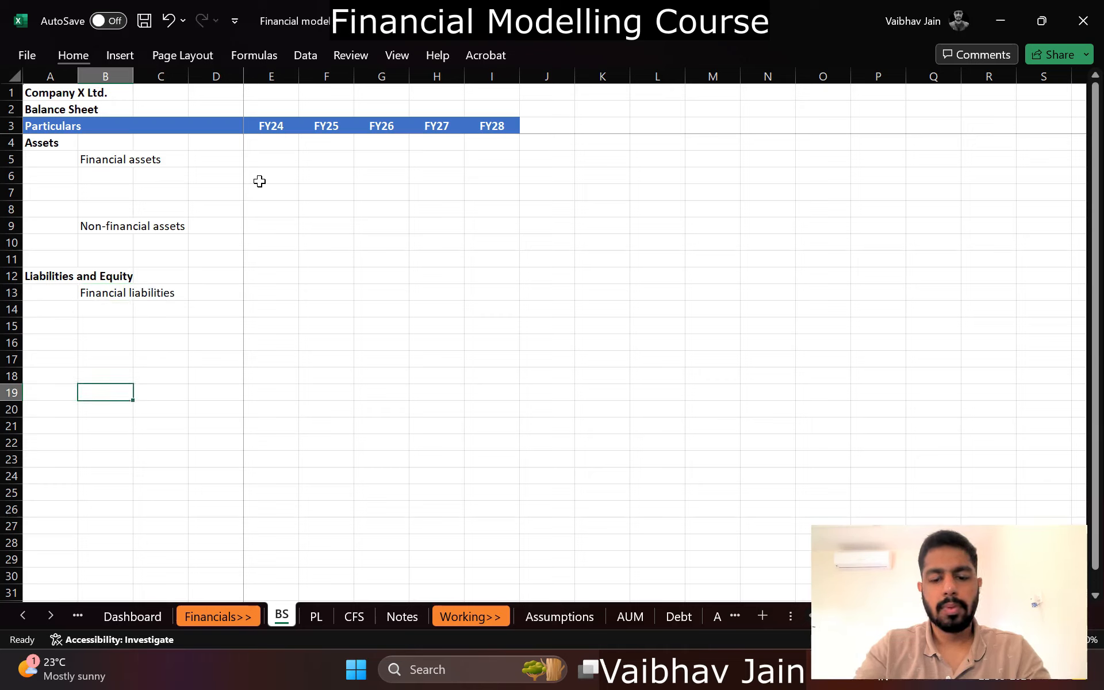
pyautogui.write('B')
pyautogui.write('on-financi')
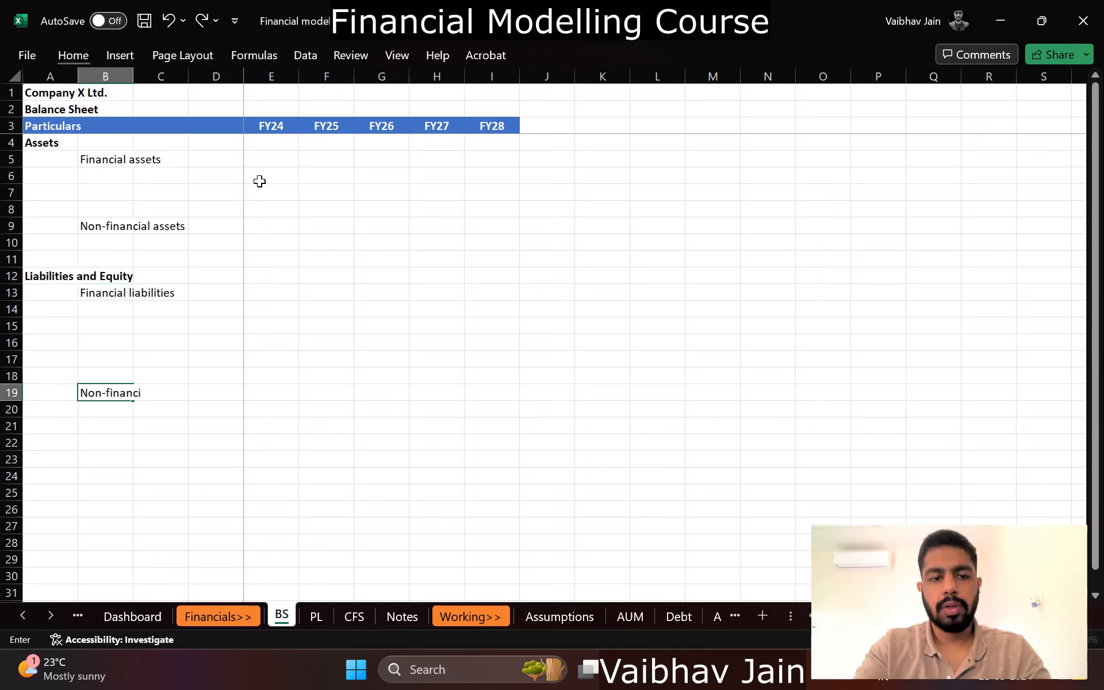
pyautogui.write('al liabilities')
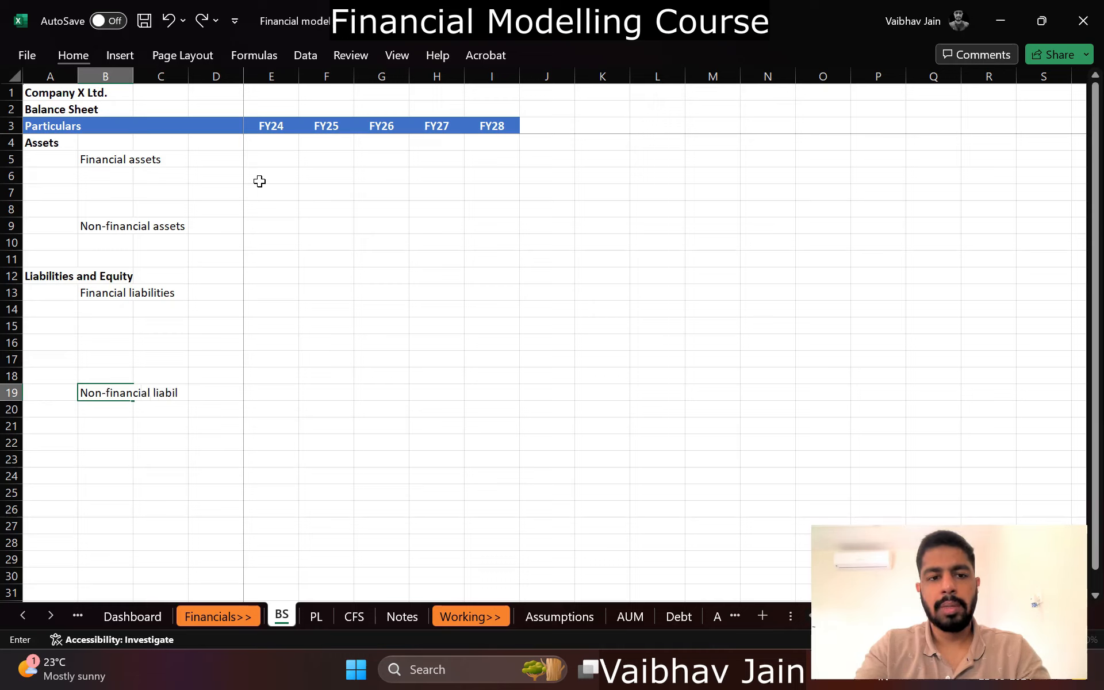
pyautogui.press('Return')
# Step: Enter the subheading "Equity" in B23, leaving three blank rows beneath Non-financial liabilities
pyautogui.press('Return')
pyautogui.press('Return')
pyautogui.press('Return')
pyautogui.write('Equity')
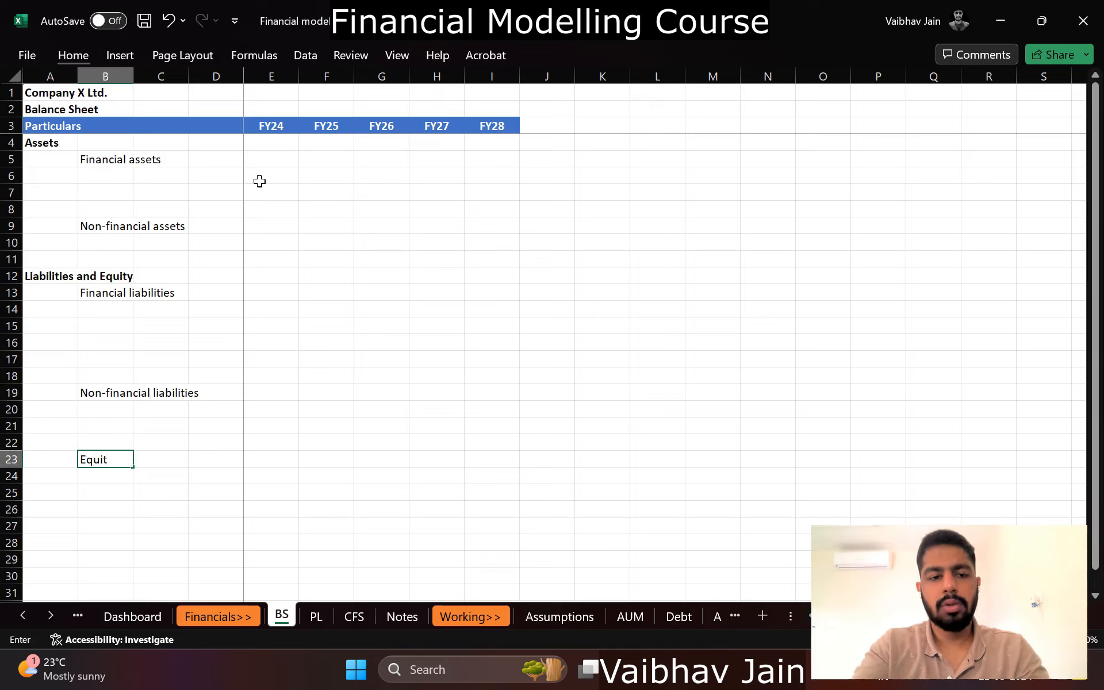
pyautogui.press('Return')
# Step: Enter the line item "Cash and cash equivalents" in C6 under Financial assets
pyautogui.press('Up')
pyautogui.press('Up')
pyautogui.press('Up')
pyautogui.press('Up')
pyautogui.press('Up')
pyautogui.press('Up')
pyautogui.press('Up')
pyautogui.press('Up')
pyautogui.press('Up')
pyautogui.press('Up')
pyautogui.press('Up')
pyautogui.press('Up')
pyautogui.press('Up')
pyautogui.press('Up')
pyautogui.press('Up')
pyautogui.press('Up')
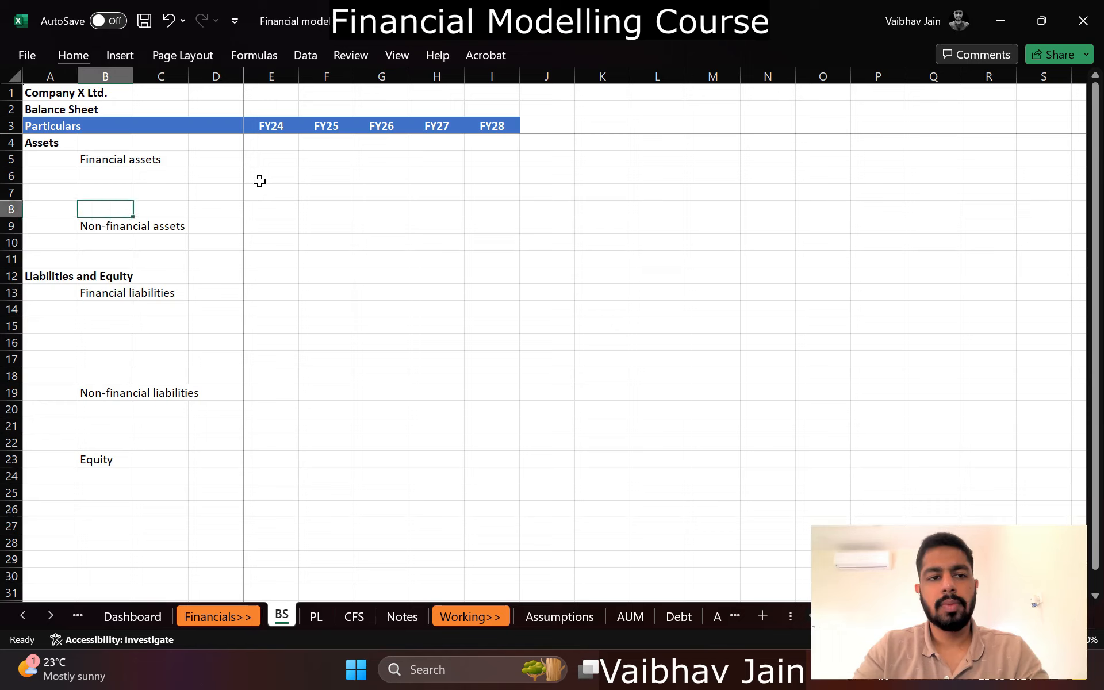
pyautogui.press('Left')
pyautogui.press('Up')
pyautogui.press('Up')
pyautogui.press('Right')
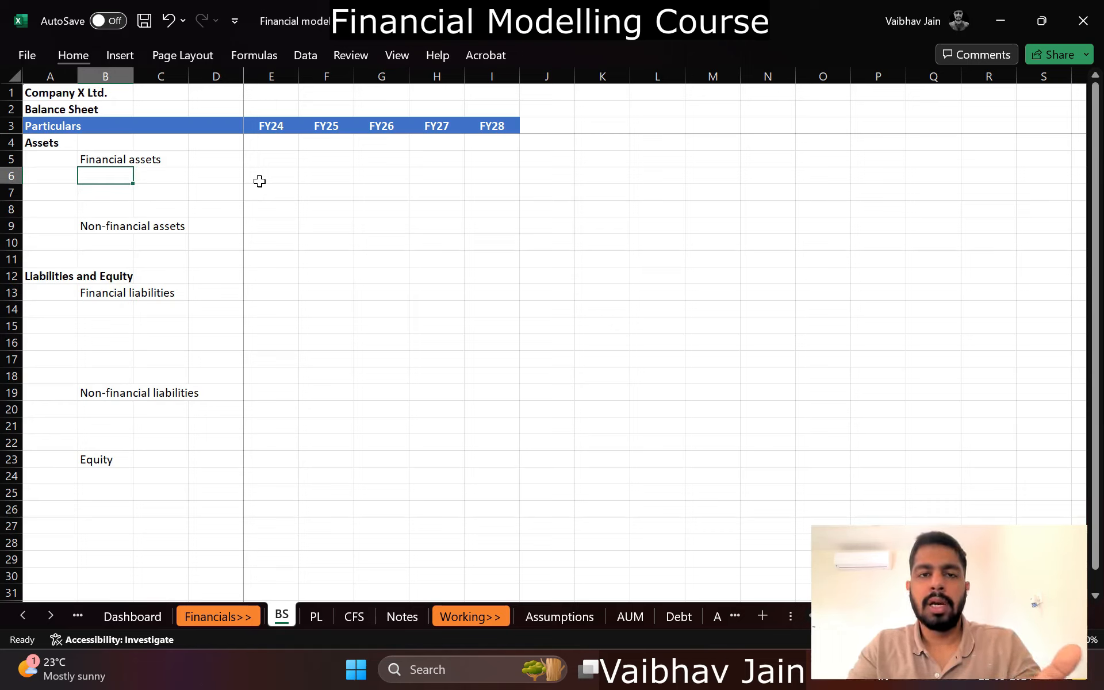
pyautogui.press('Right')
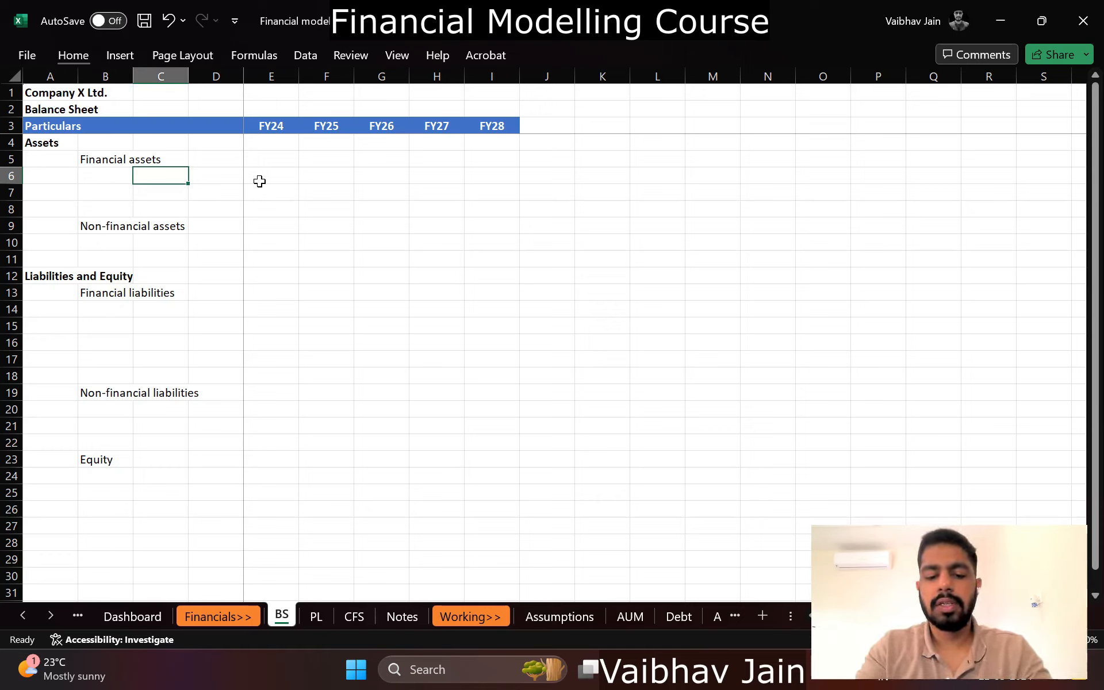
pyautogui.write('Cash and cash eq')
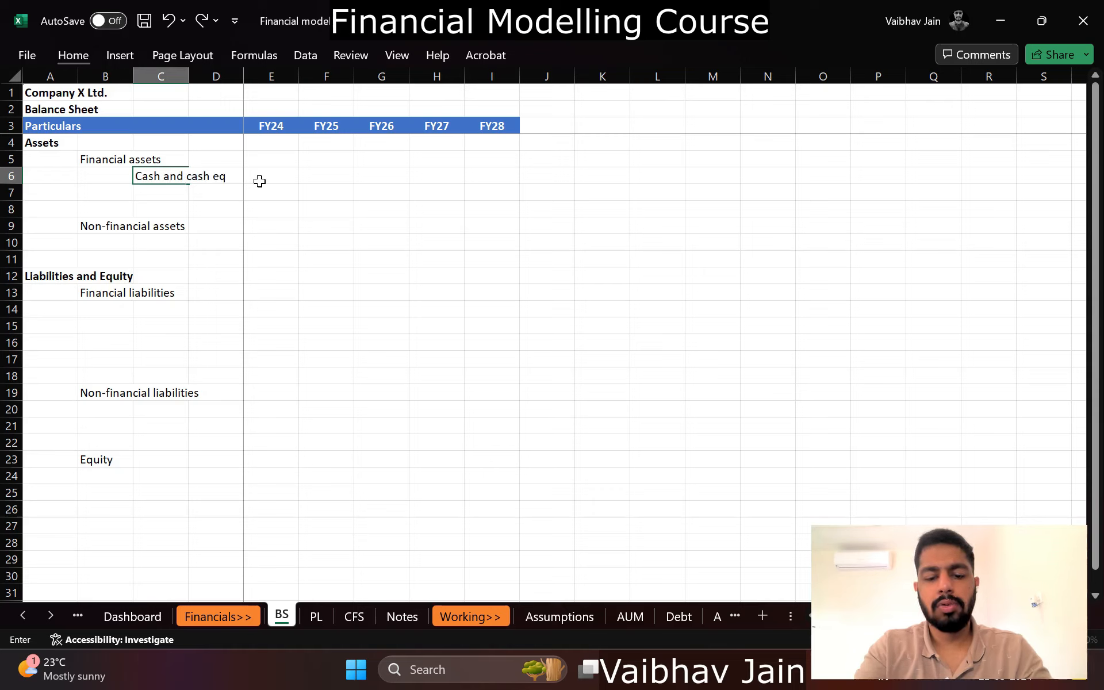
pyautogui.write('uivalents')
pyautogui.press('Return')
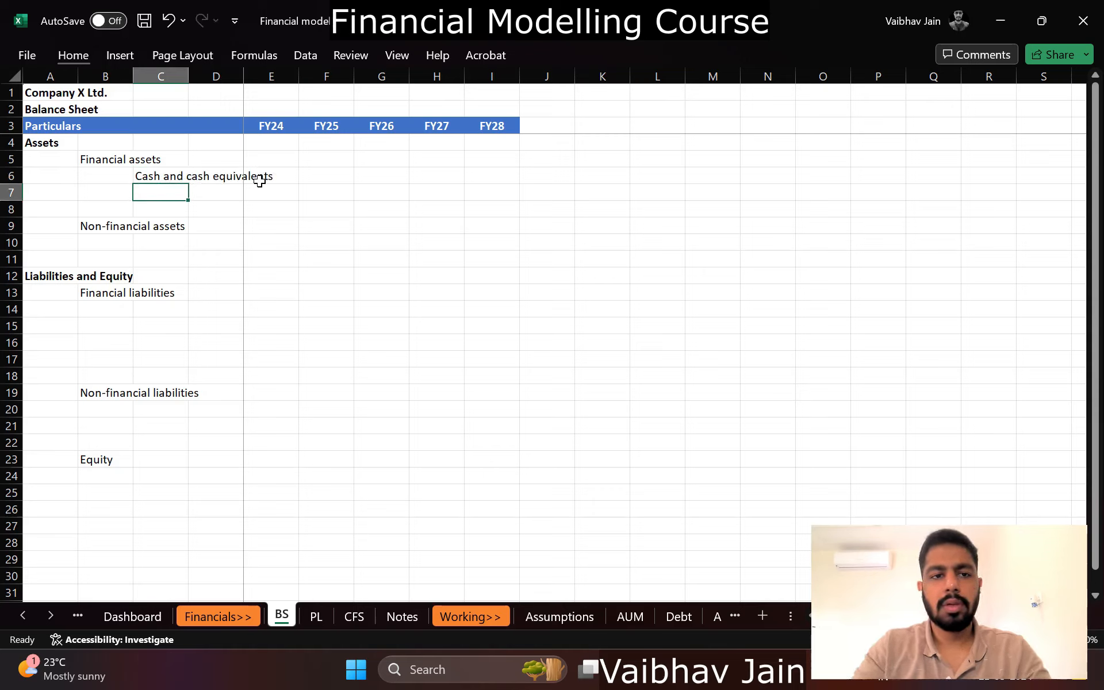
# Step: Enter the line items "Trade receivables" in C7 and "Investments" in C8 under Financial assets
pyautogui.write('Trade recei')
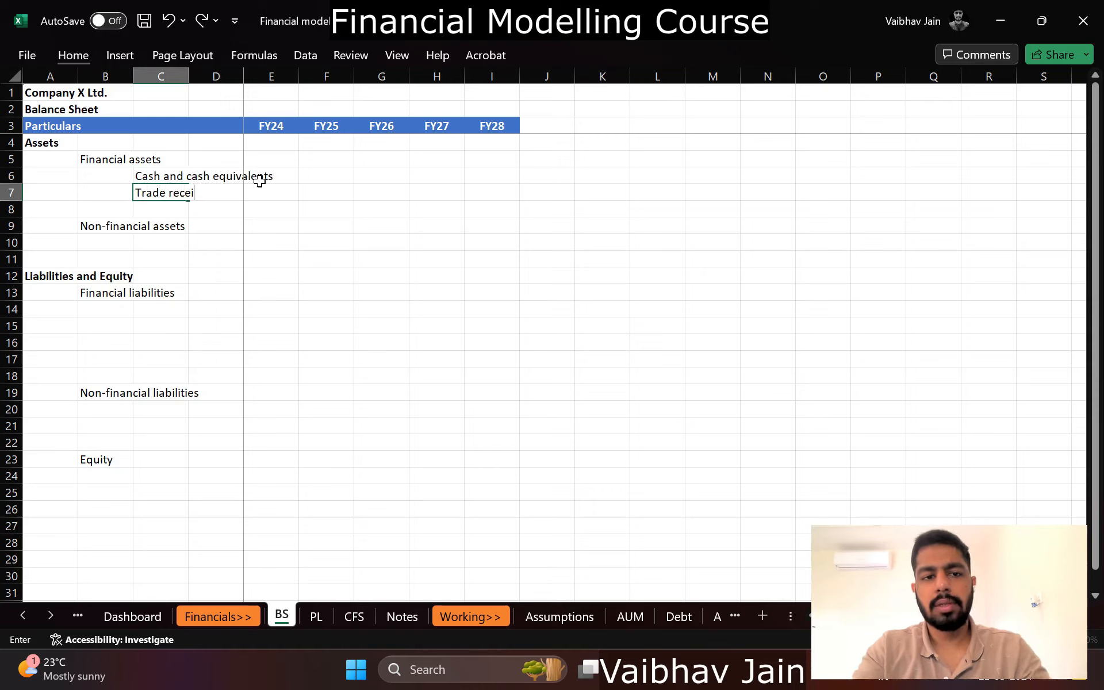
pyautogui.write('vables')
pyautogui.press('Return')
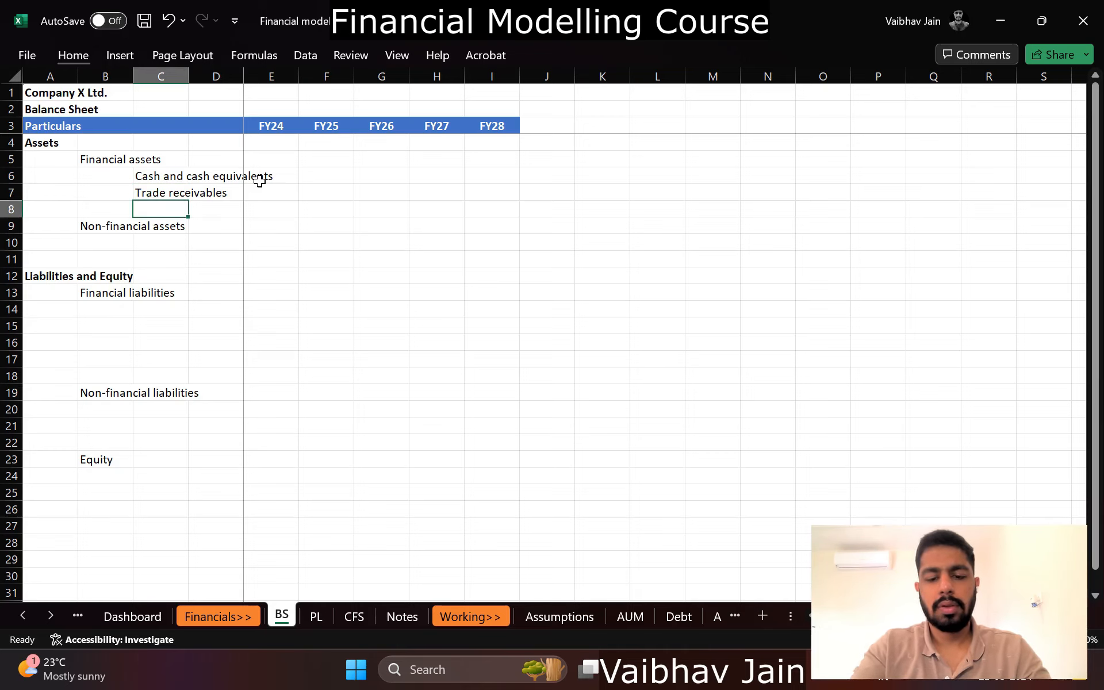
pyautogui.write('Investgmen')
pyautogui.press('BackSpace')
pyautogui.press('BackSpace')
pyautogui.press('BackSpace')
pyautogui.press('BackSpace')
pyautogui.write('ments')
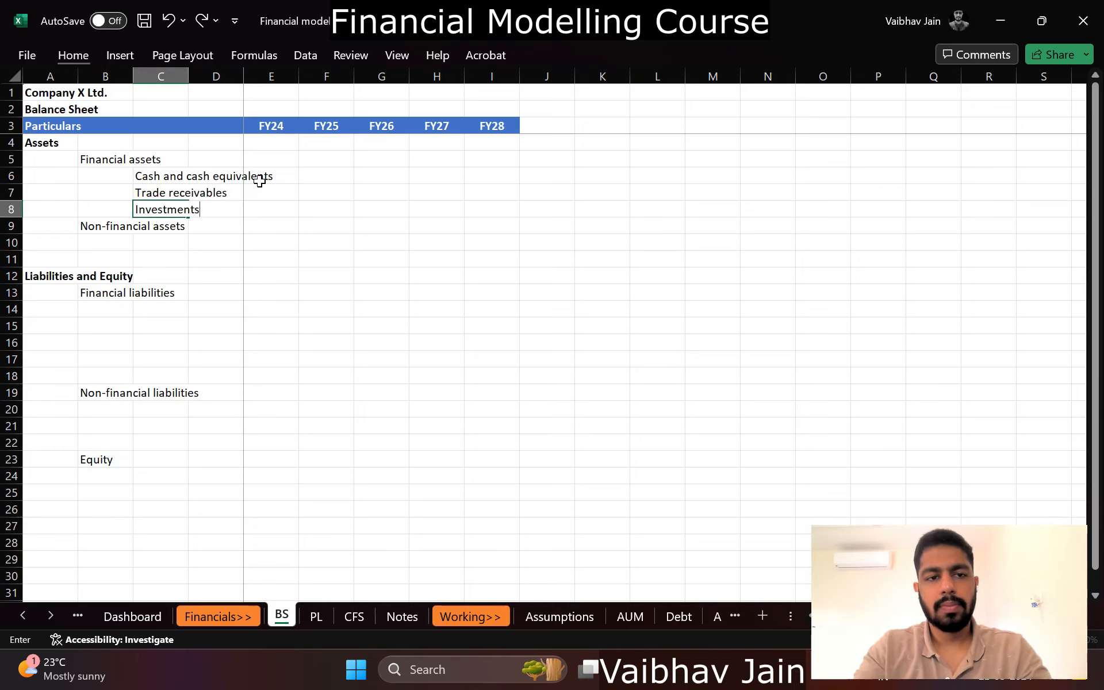
pyautogui.press('Return')
# Step: Insert a new row 9 above Non-financial assets and enter "AUM" in C9
pyautogui.hotkey('shift', 'space')
pyautogui.hotkey('ctrl', 'shift', '=')
pyautogui.press('Right')
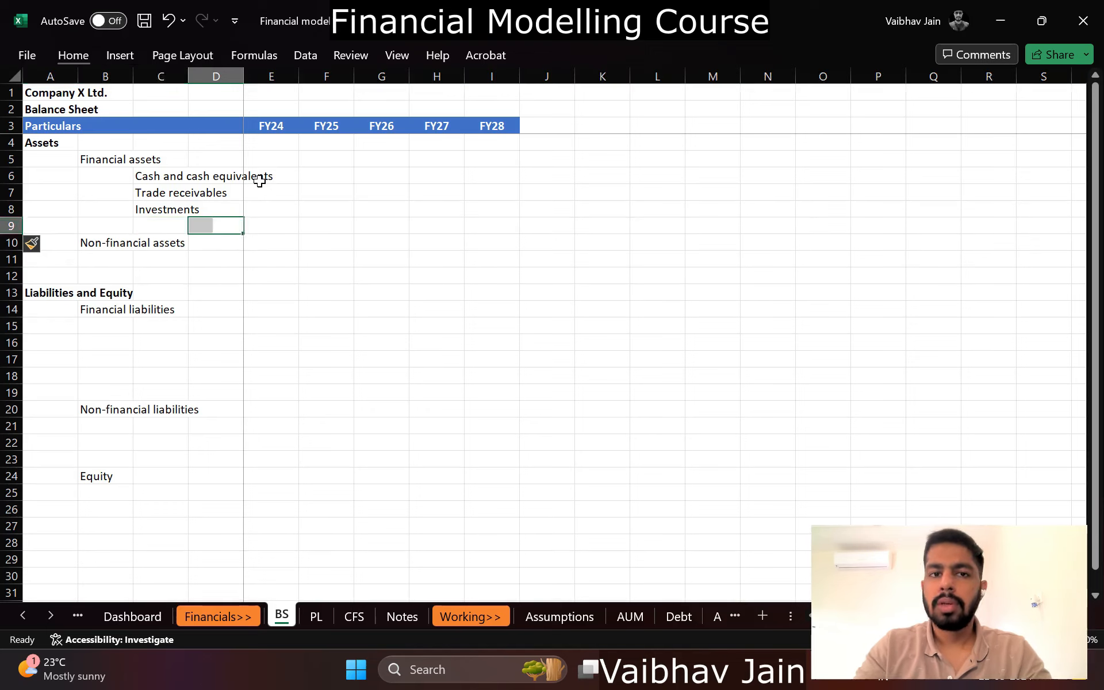
pyautogui.press('Left')
pyautogui.write('AUM')
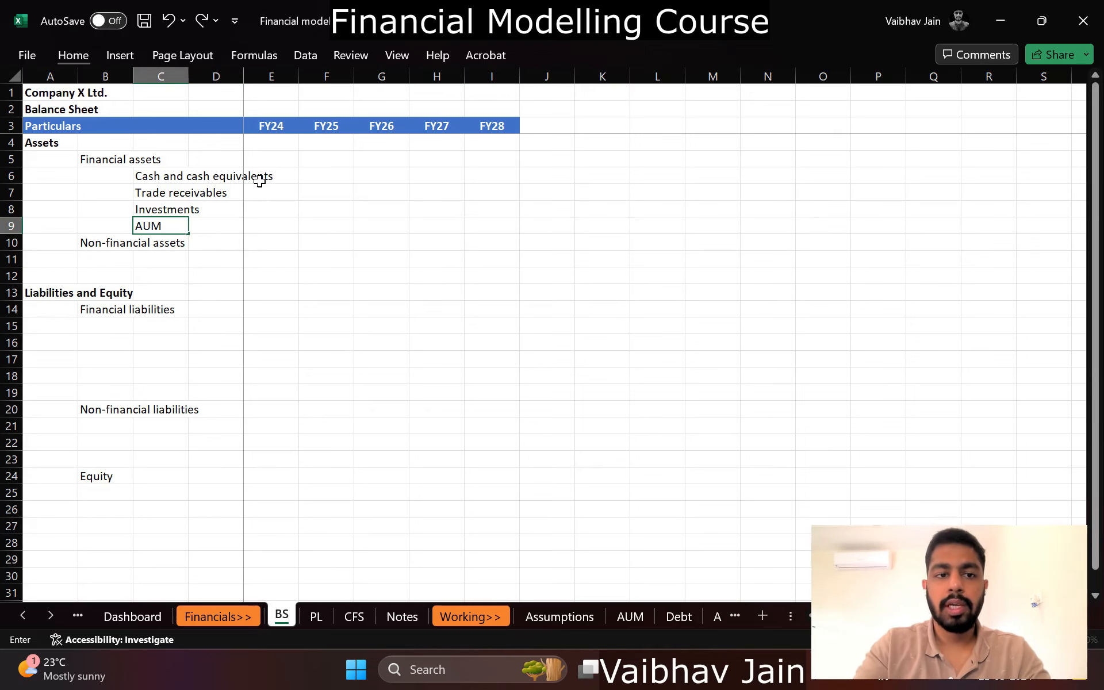
pyautogui.press('Return')
# Step: Replace the label in C9 with "Loans and advances (AUM)"
pyautogui.press('Up')
pyautogui.press('F2')
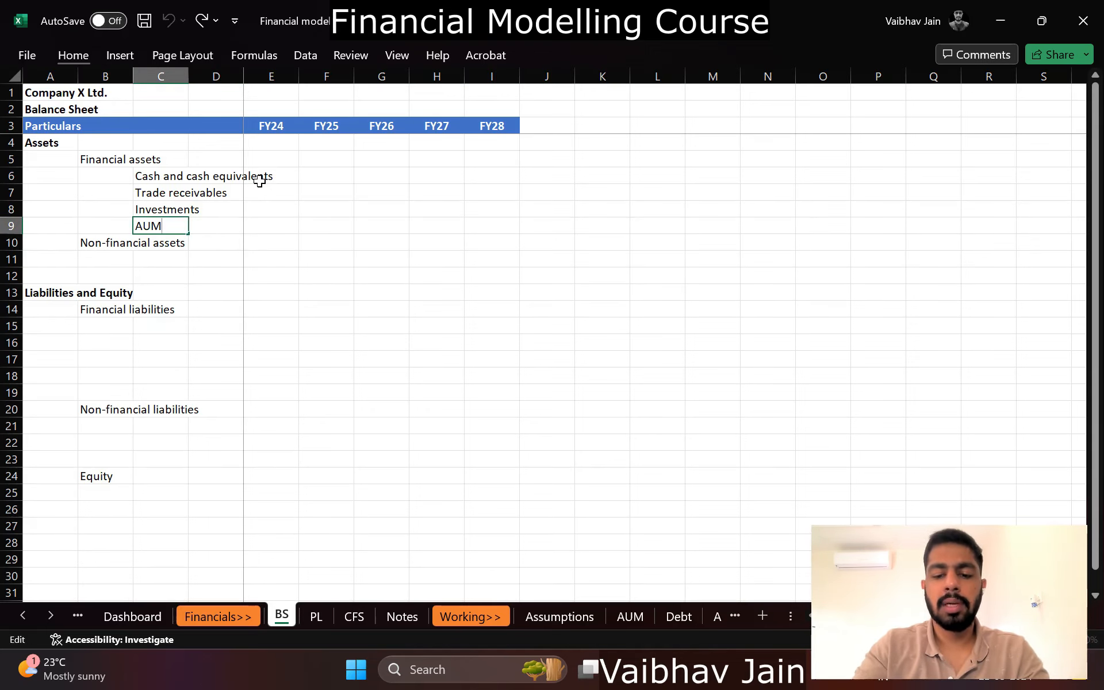
pyautogui.press('Escape')
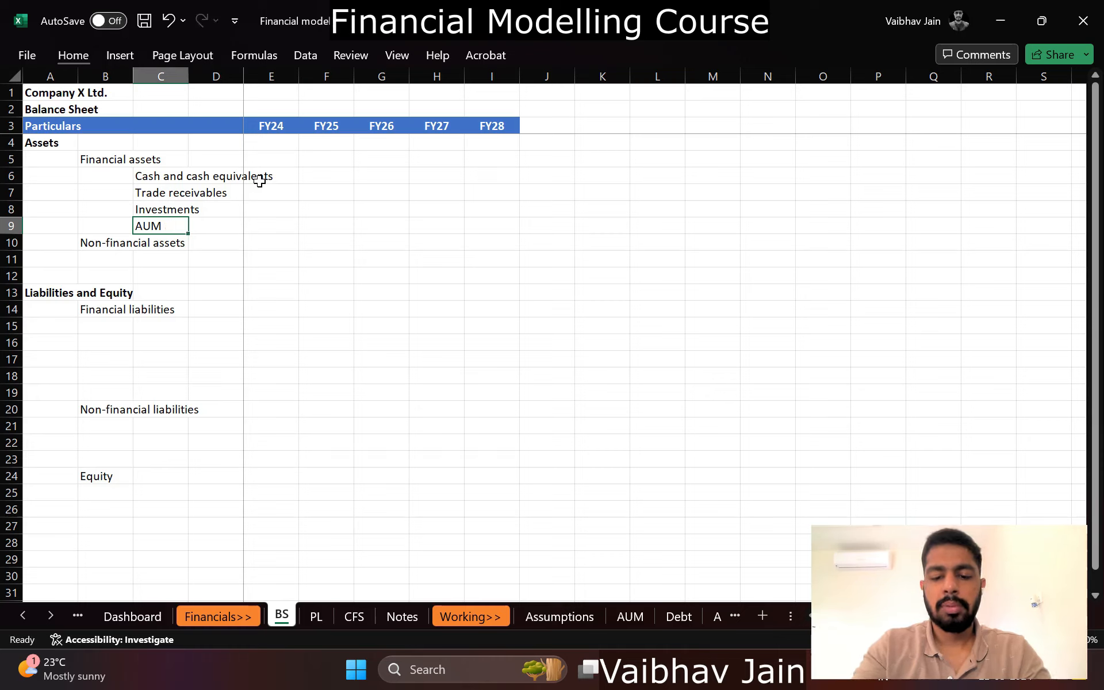
pyautogui.write('Loans and a')
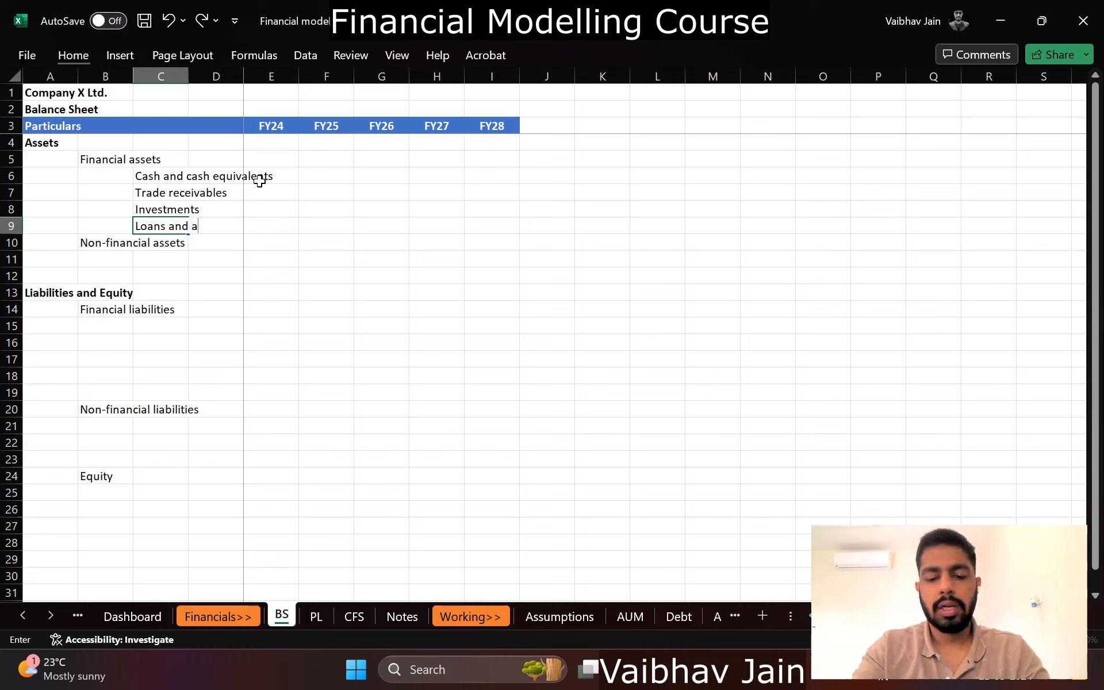
pyautogui.write('dvances')
pyautogui.press('Return')
pyautogui.write('(AUM')
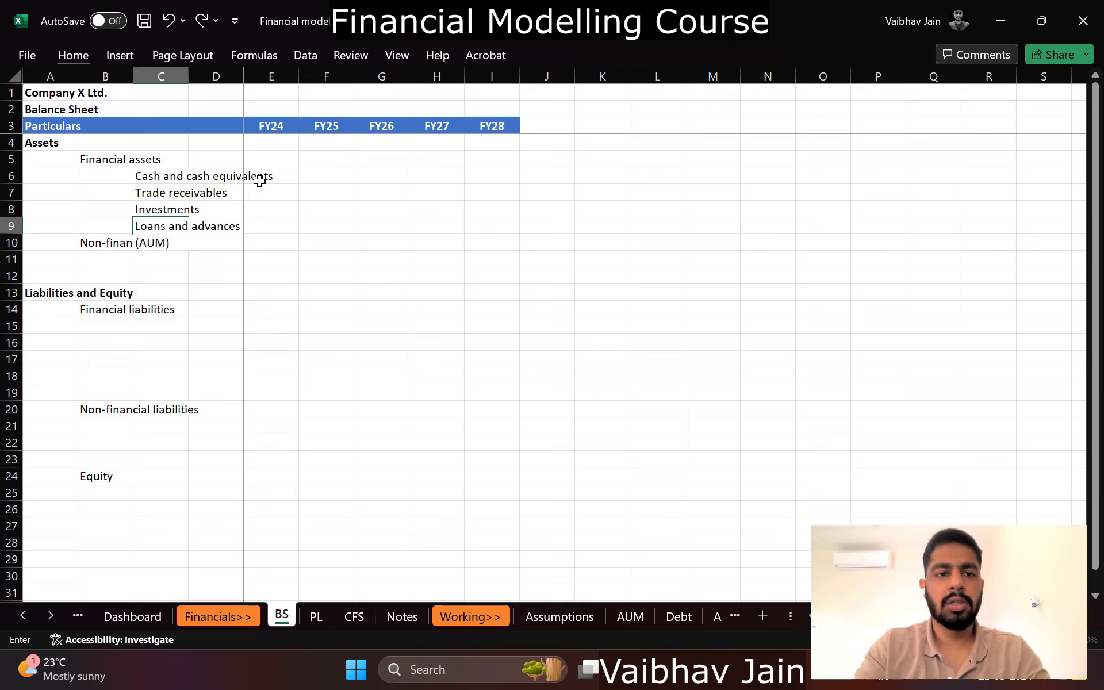
pyautogui.press('Return')
# Step: Enter the line item "Property, plant and equipment" in C11 under Non-financial assets
pyautogui.hotkey('shift', 'space')
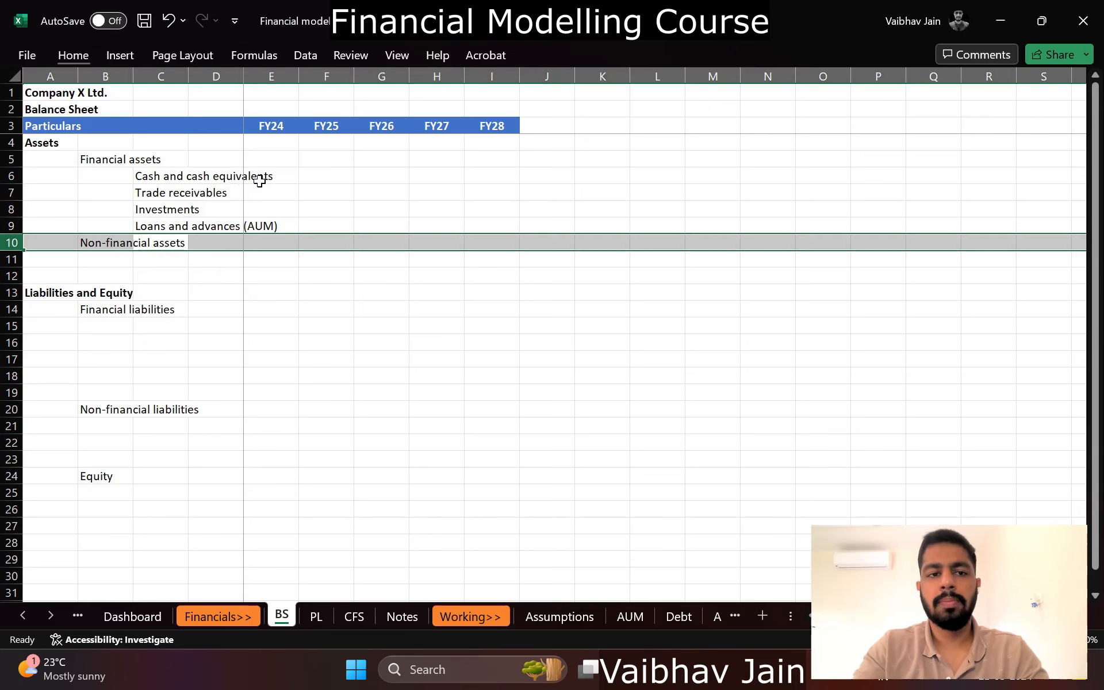
pyautogui.press('Down')
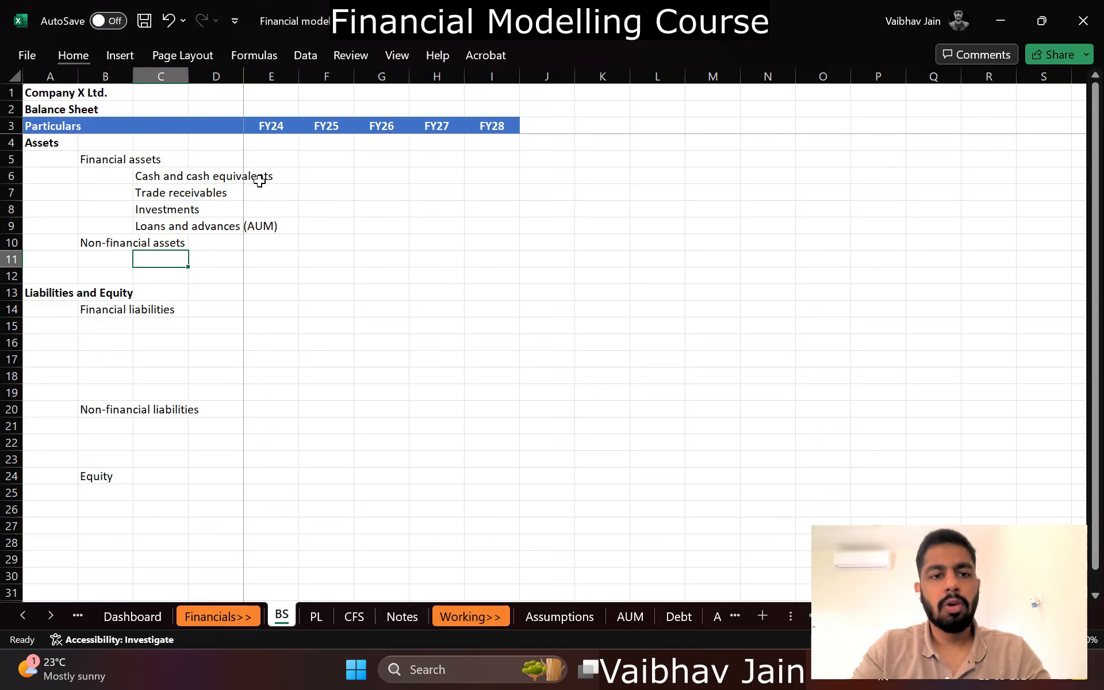
pyautogui.write('Pro')
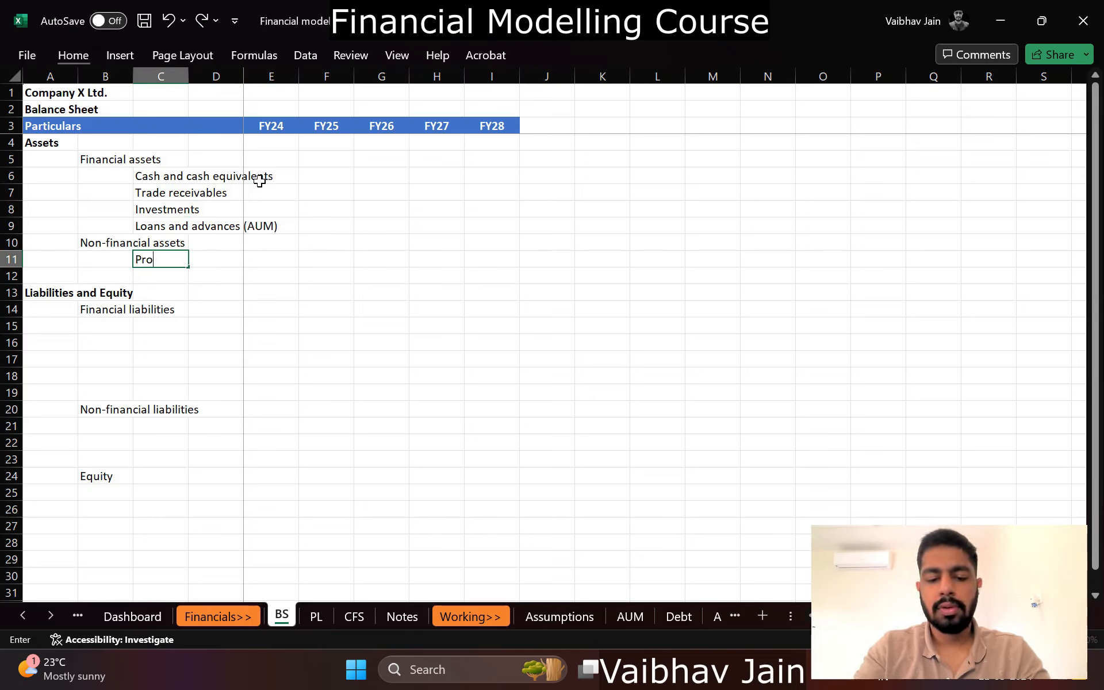
pyautogui.write('perty, plant')
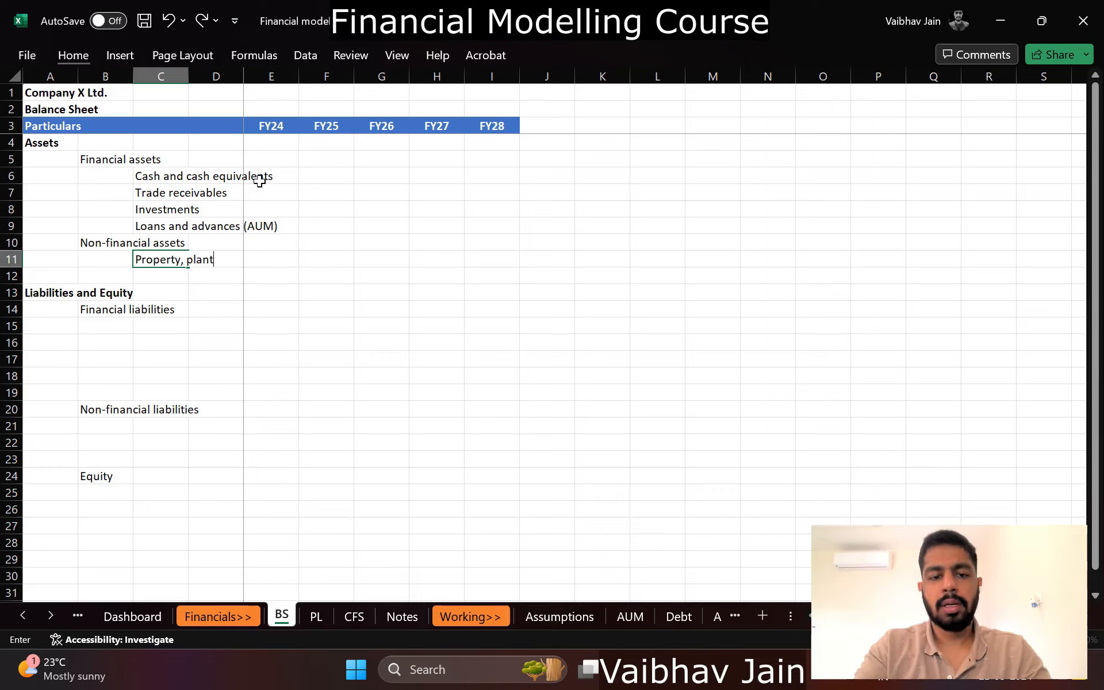
pyautogui.write(' and equipemnt')
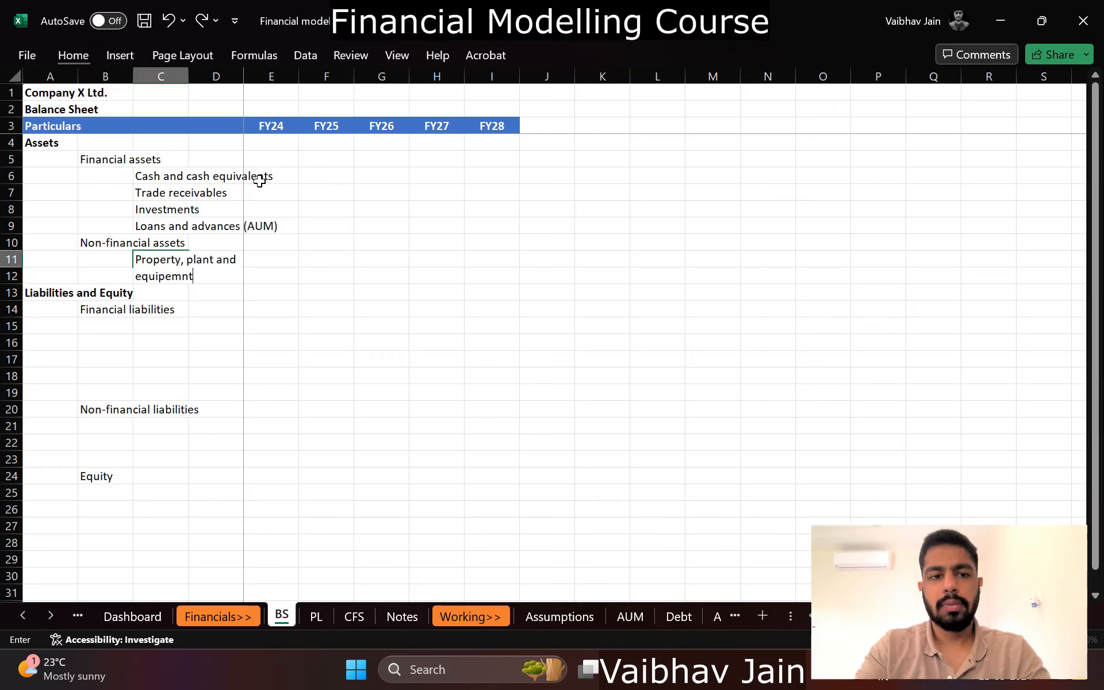
pyautogui.press('BackSpace')
pyautogui.press('BackSpace')
pyautogui.press('BackSpace')
pyautogui.press('BackSpace')
pyautogui.write('ment')
pyautogui.press('Return')
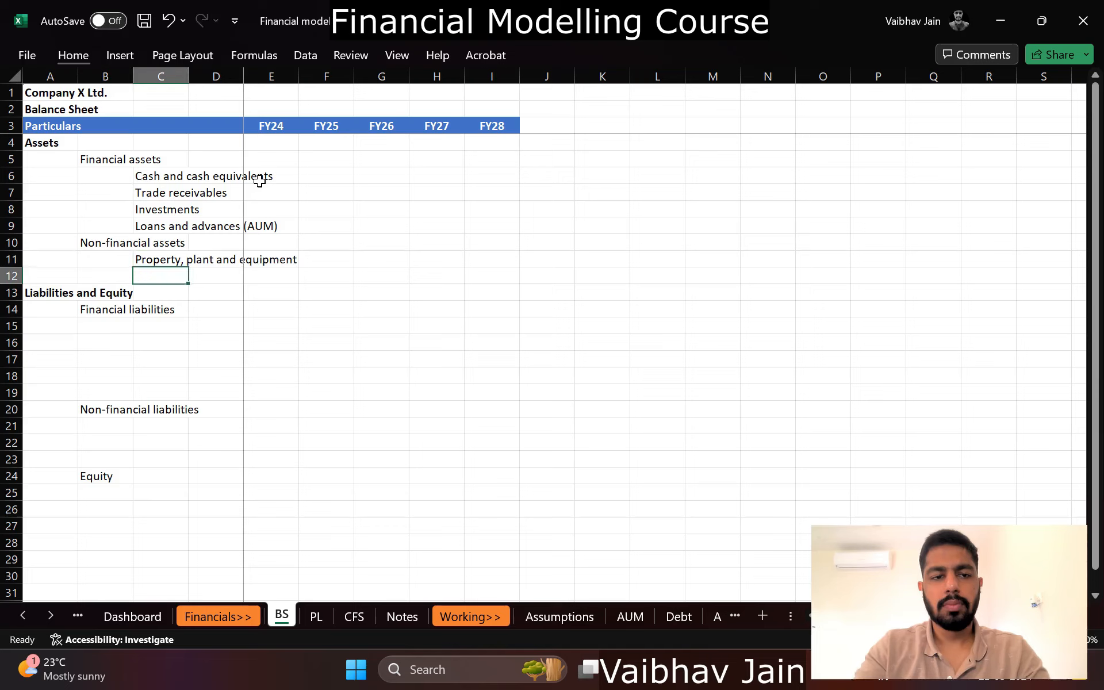
# Step: Enter the line item "Intangible assets" in C12 under Non-financial assets
pyautogui.write('INtangoble assets')
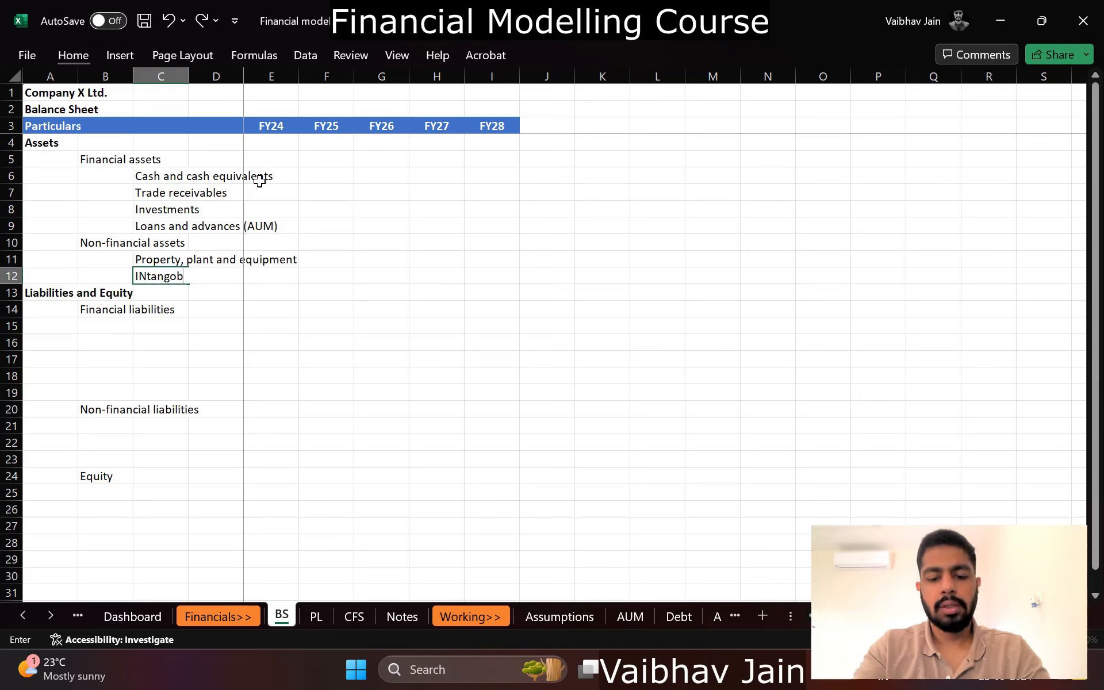
pyautogui.press('F2')
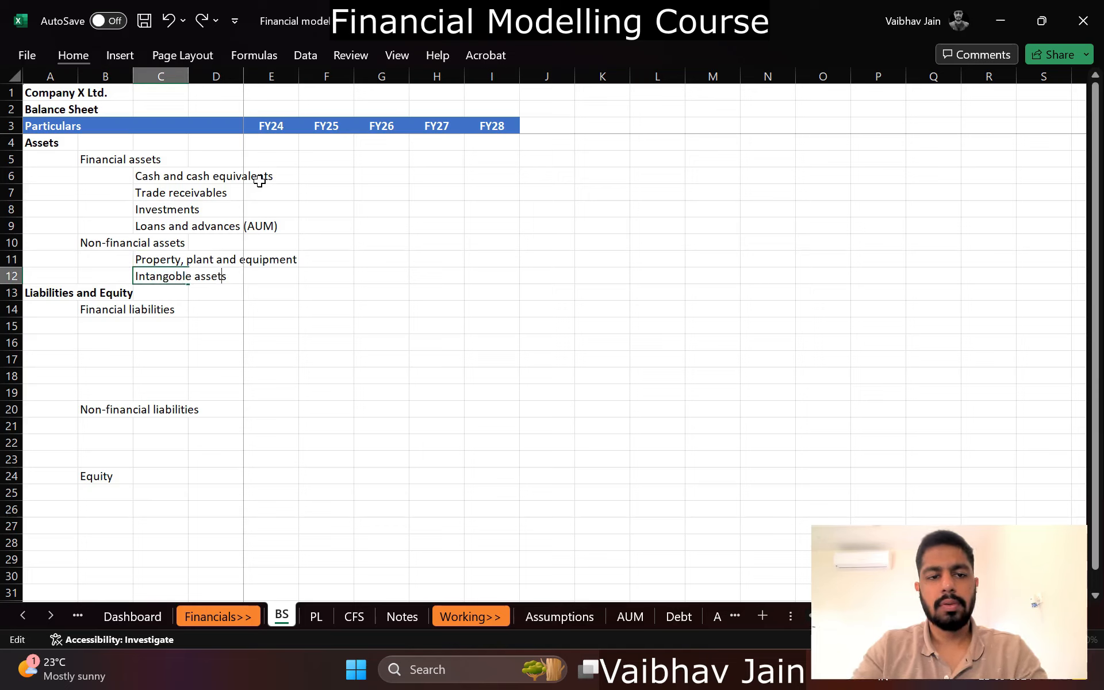
pyautogui.press('BackSpace')
pyautogui.write('i')
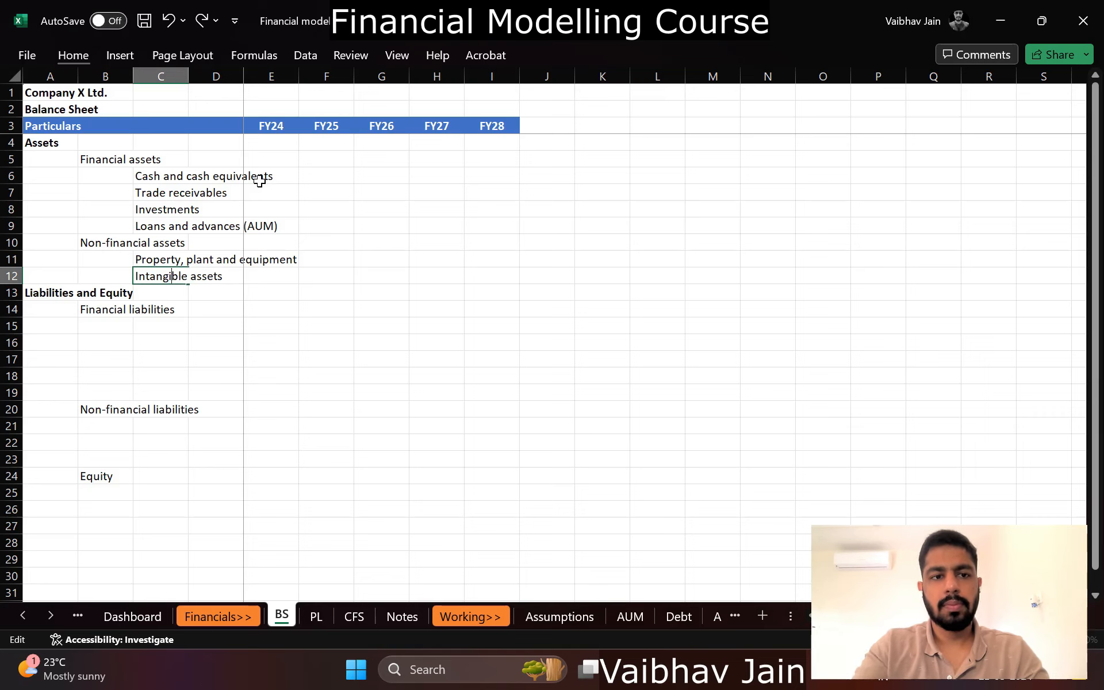
pyautogui.press('Return')
# Step: Insert a new row 13 above Liabilities and Equity and enter "Other non-financial assets" in C13
pyautogui.hotkey('shift', 'space')
pyautogui.hotkey('ctrl', 'shift', '+')
pyautogui.write('O')
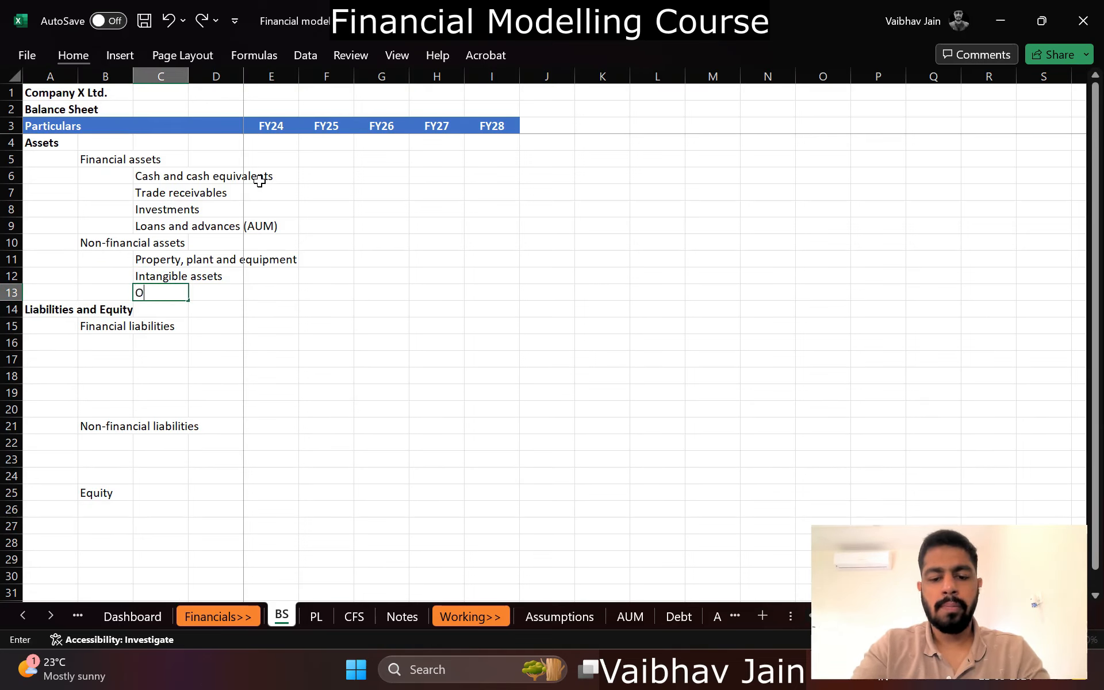
pyautogui.write('ther non-financial ')
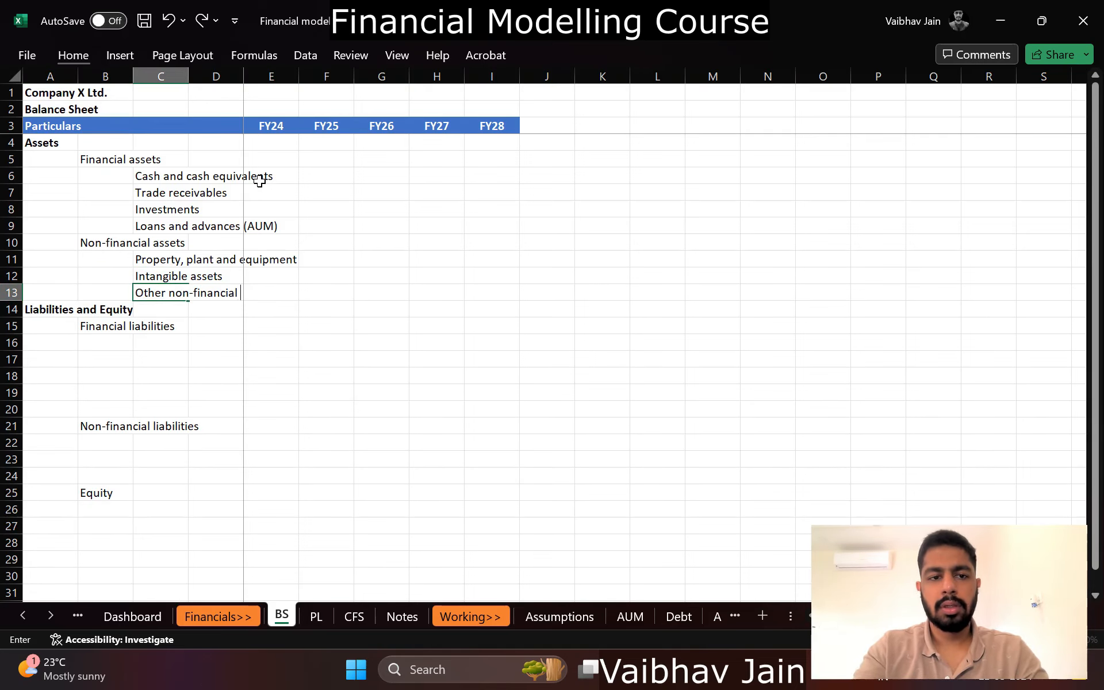
pyautogui.write('assets')
pyautogui.press('Return')
# Step: Insert a new row 10 above Non-financial assets and enter "Other financial assets" in C10
pyautogui.press('Up')
pyautogui.press('Up')
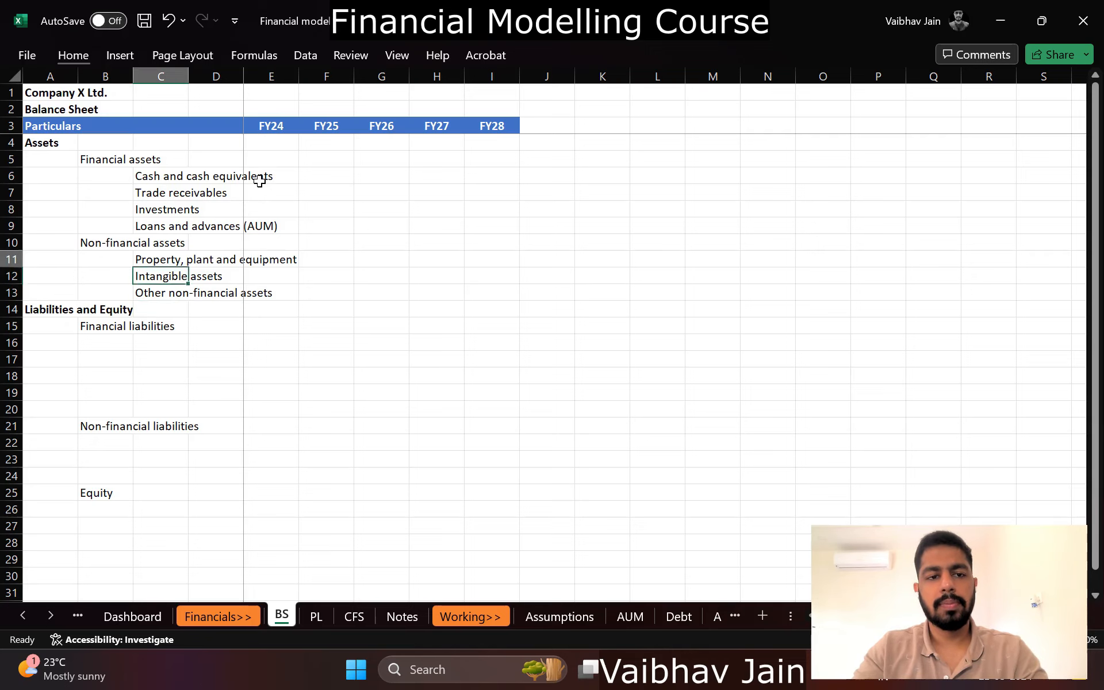
pyautogui.press('Up')
pyautogui.hotkey('shift', 'space')
pyautogui.hotkey('ctrl', 'shift', '+')
pyautogui.write('O')
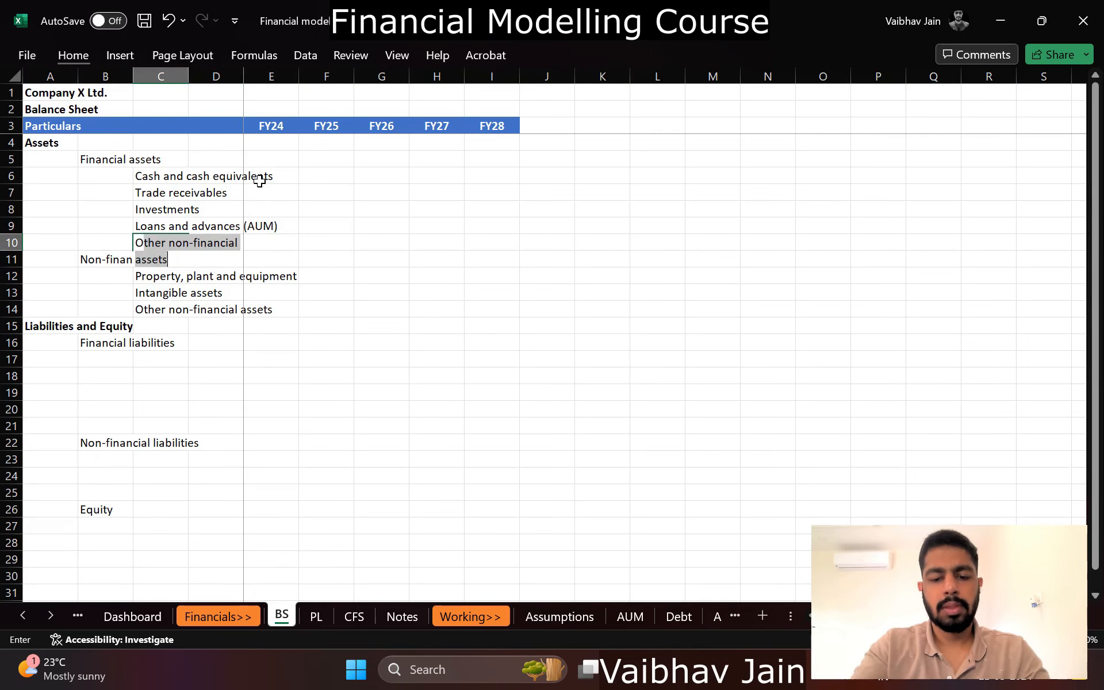
pyautogui.write('ther financial ass')
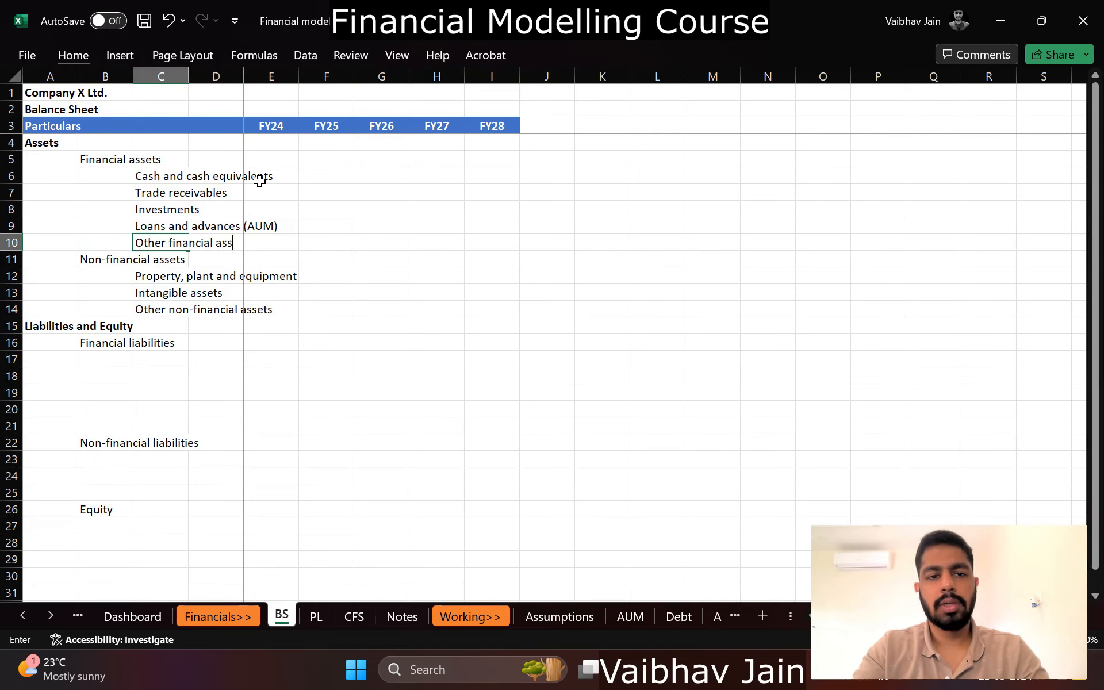
pyautogui.write('ets')
pyautogui.press('Return')
# Step: Enter the line items "Borrowings" in C17 and "Trade payables" in C18 under Financial liabilities
pyautogui.press('Down')
pyautogui.press('Down')
pyautogui.press('Down')
pyautogui.press('Down')
pyautogui.press('Down')
pyautogui.press('Down')
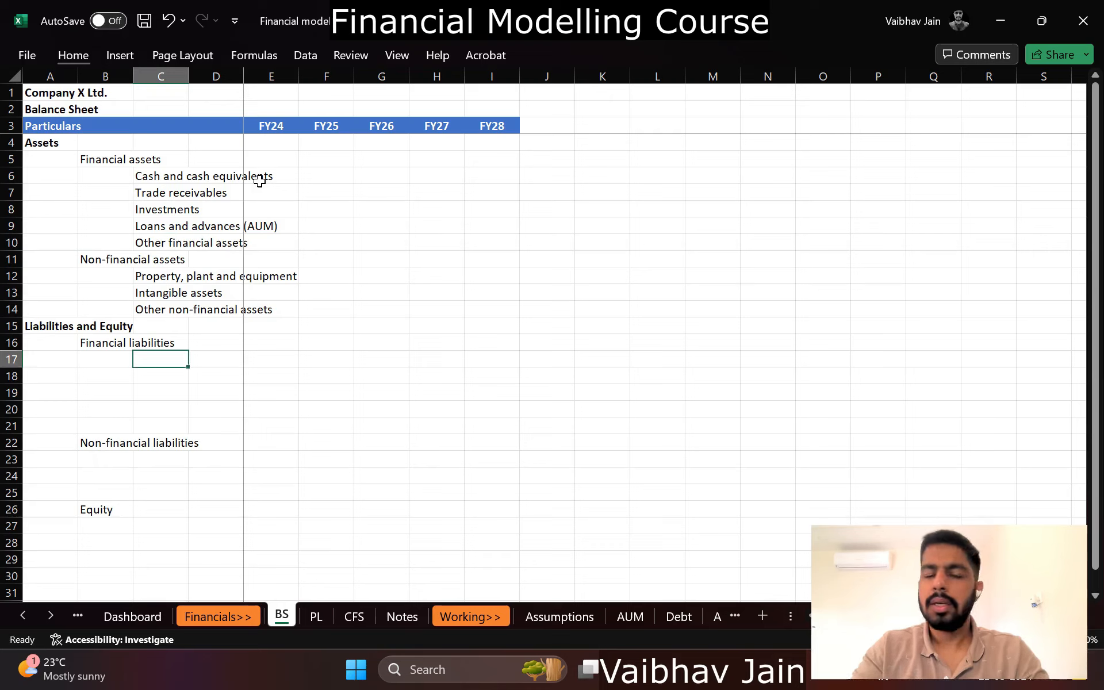
pyautogui.write('L')
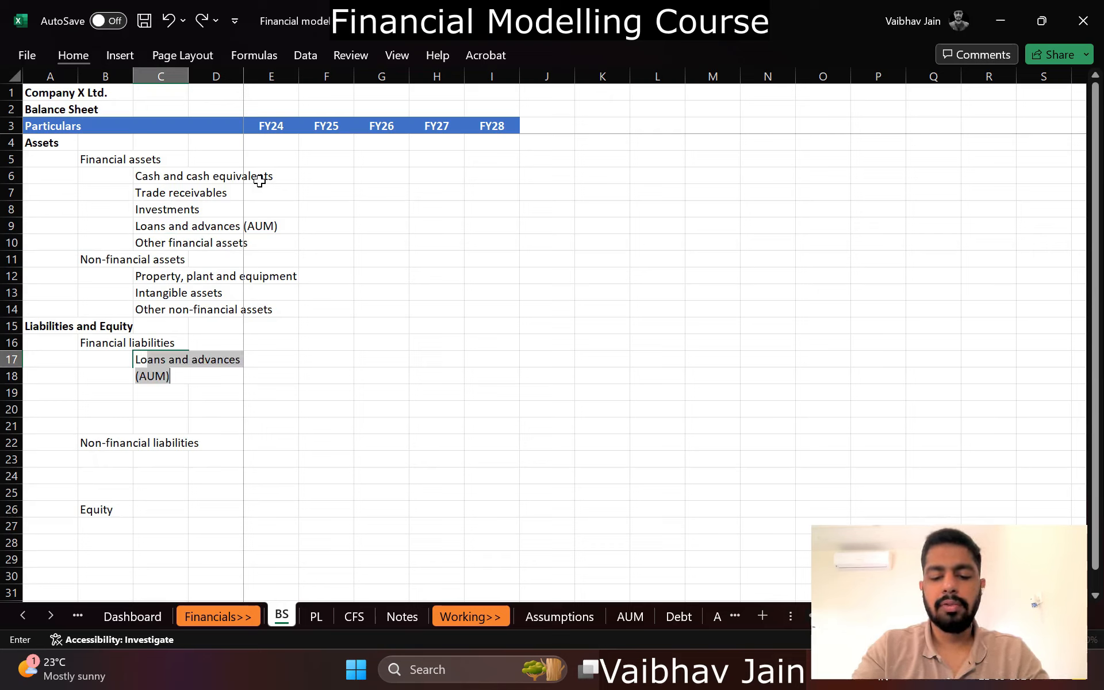
pyautogui.press('BackSpace')
pyautogui.press('BackSpace')
pyautogui.write('bBorrowings')
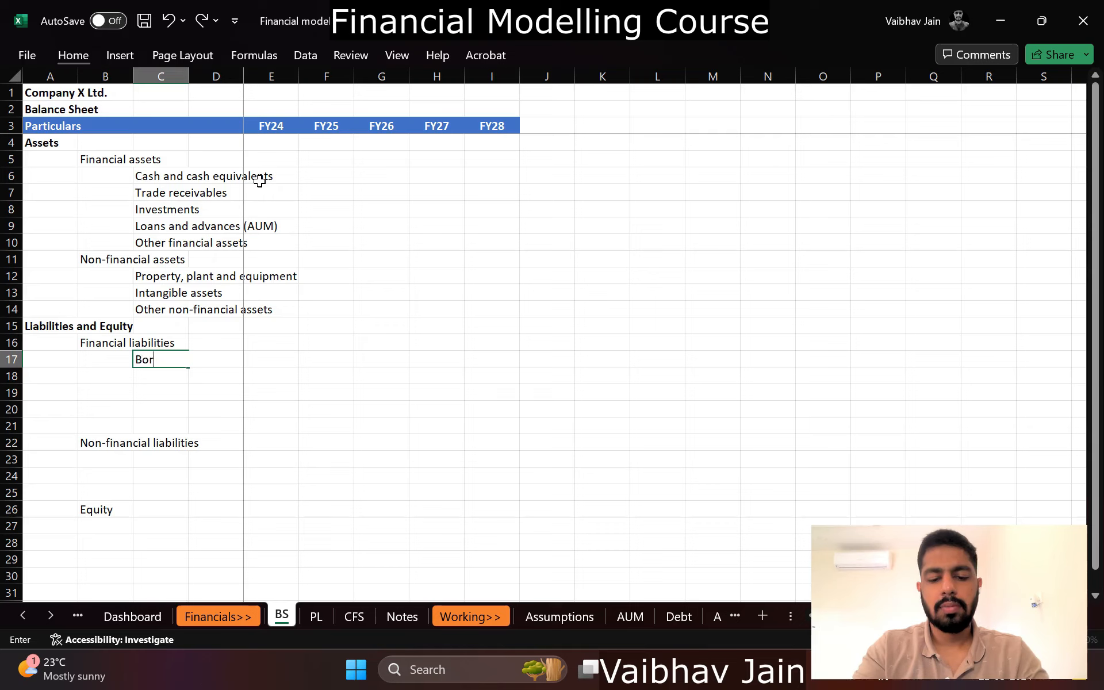
pyautogui.press('Return')
pyautogui.write('Trade payables')
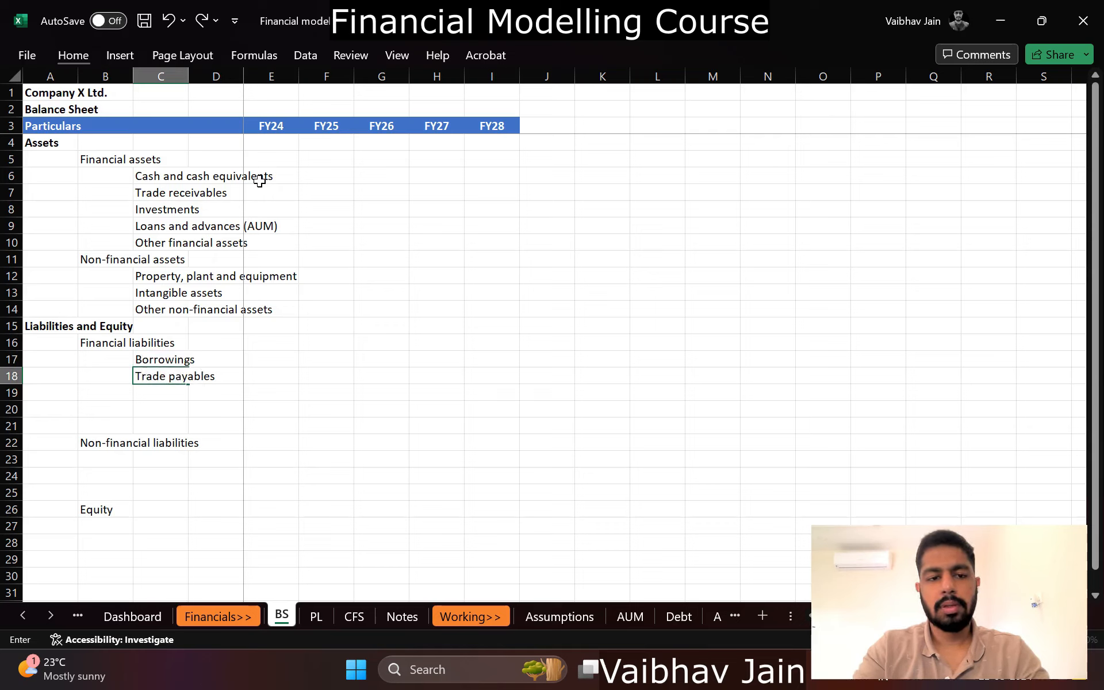
pyautogui.press('Return')
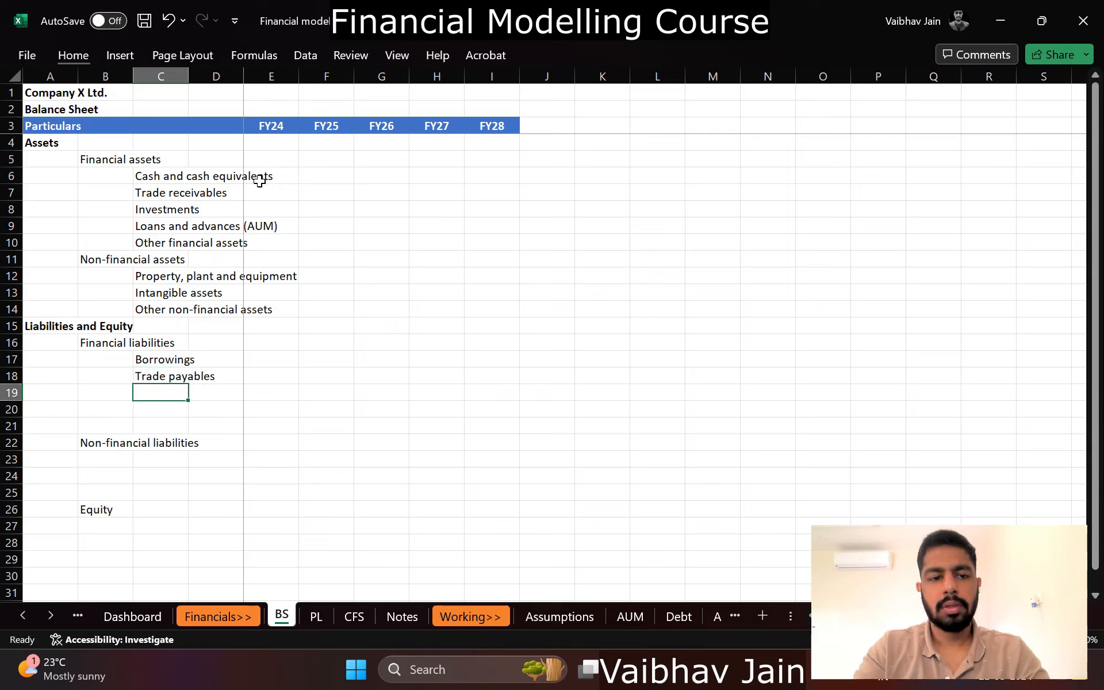
# Step: Enter the line item "Other financial liabilities" in C19 under Financial liabilities
pyautogui.write('Other finanica')
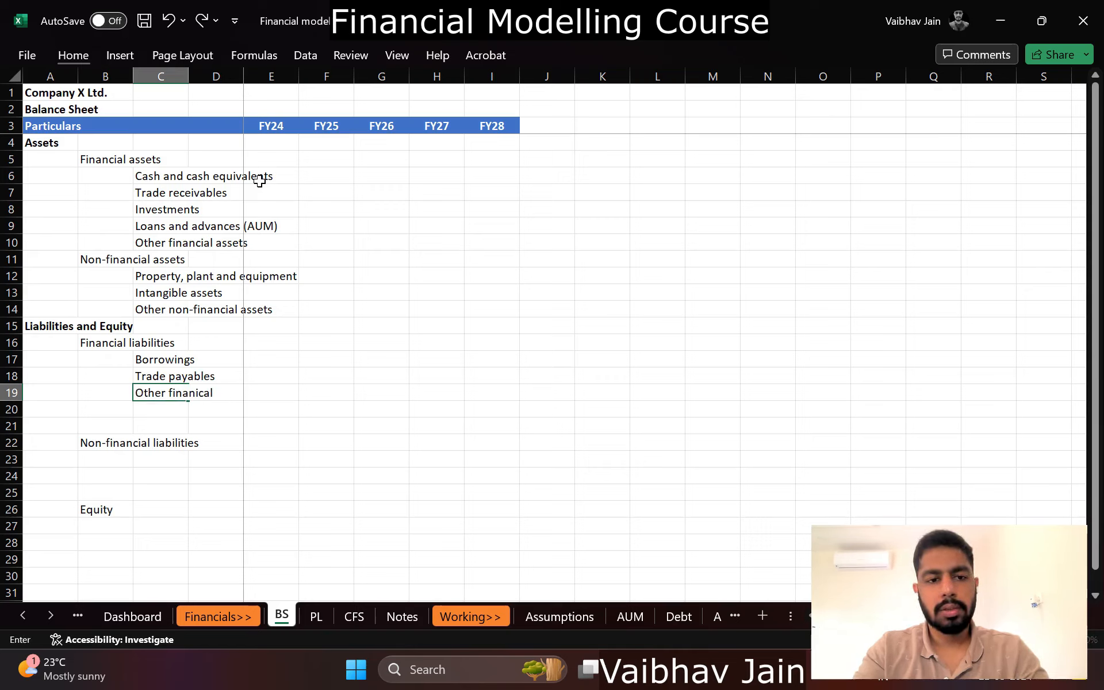
pyautogui.write('l')
pyautogui.press('BackSpace')
pyautogui.press('BackSpace')
pyautogui.press('BackSpace')
pyautogui.press('BackSpace')
pyautogui.write('cua')
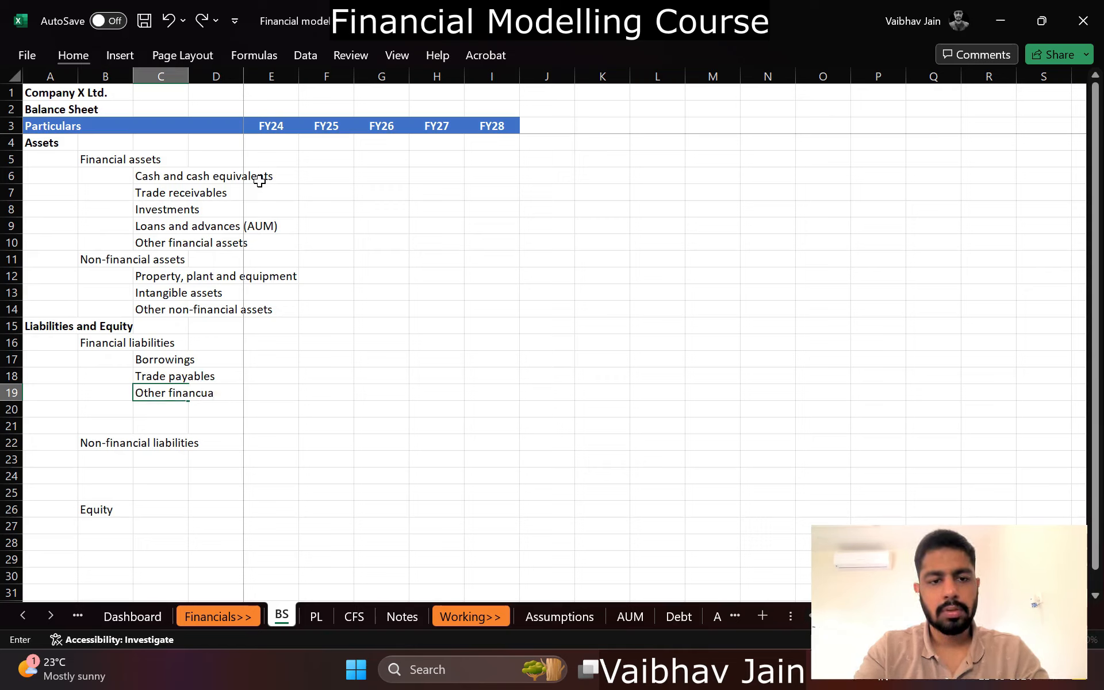
pyautogui.press('BackSpace')
pyautogui.press('BackSpace')
pyautogui.write('ial liabili')
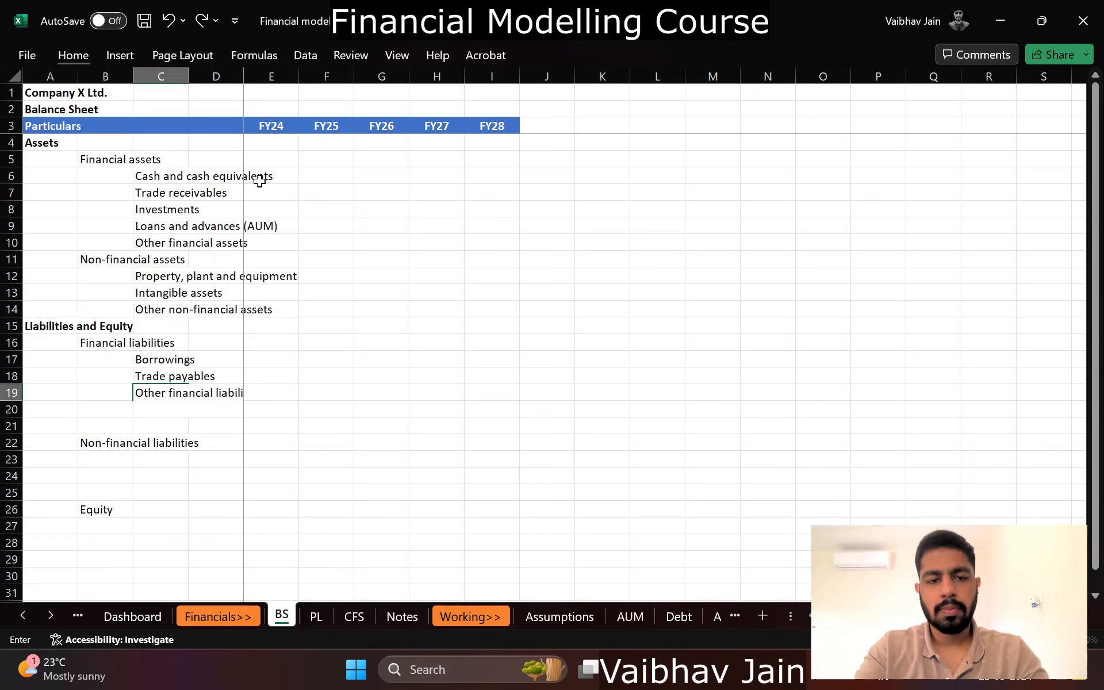
pyautogui.write('ties')
pyautogui.press('Return')
# Step: Delete the two blank rows 20 and 21 above Non-financial liabilities
pyautogui.hotkey('shift', 'space')
pyautogui.hotkey('shift', 'Down')
pyautogui.hotkey('ctrl', '-')
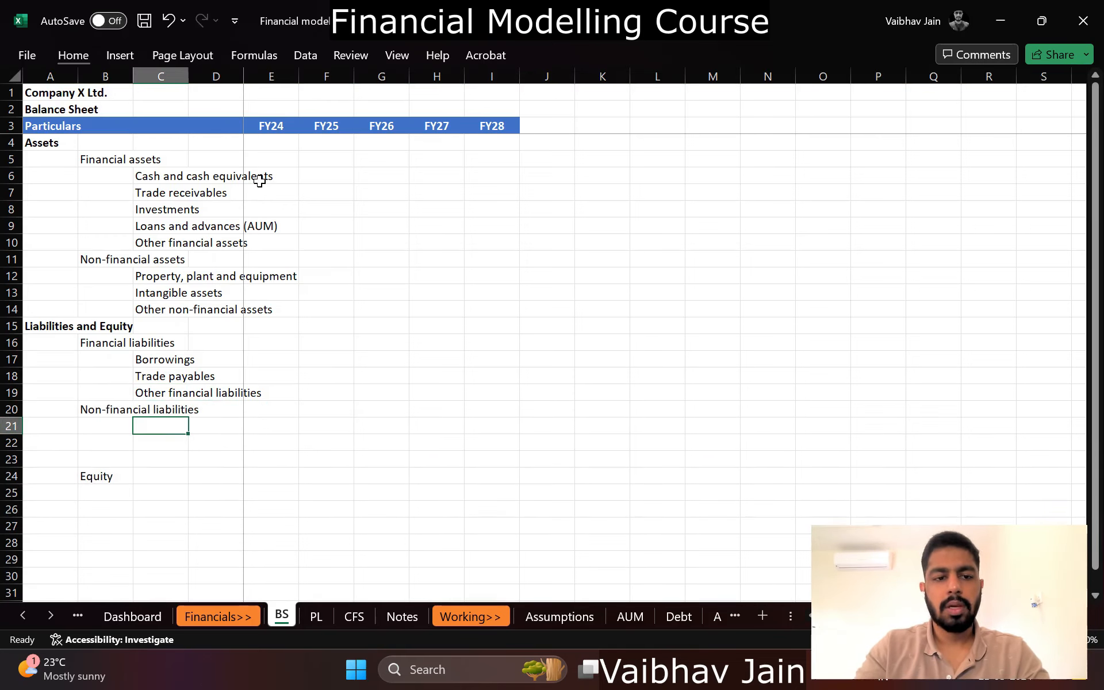
# Step: Enter the line items "Provisions" in C21 and "Other non-financial liabilities" in C22 under Non-financial liabilities
pyautogui.write('Provisions')
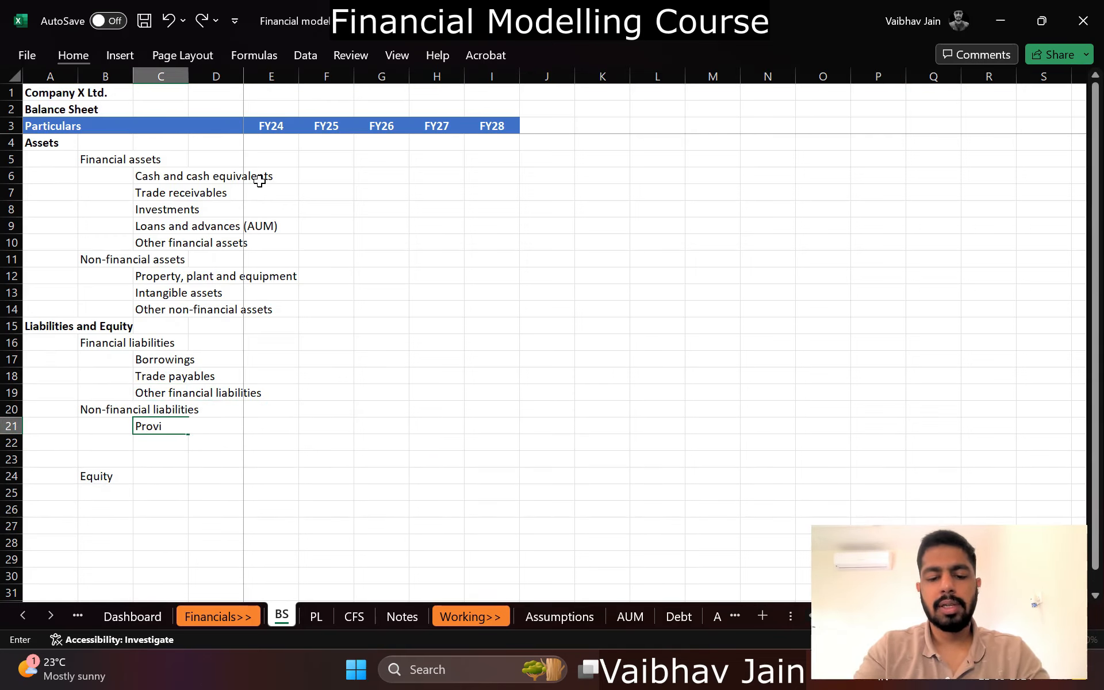
pyautogui.press('Return')
pyautogui.write('Other non')
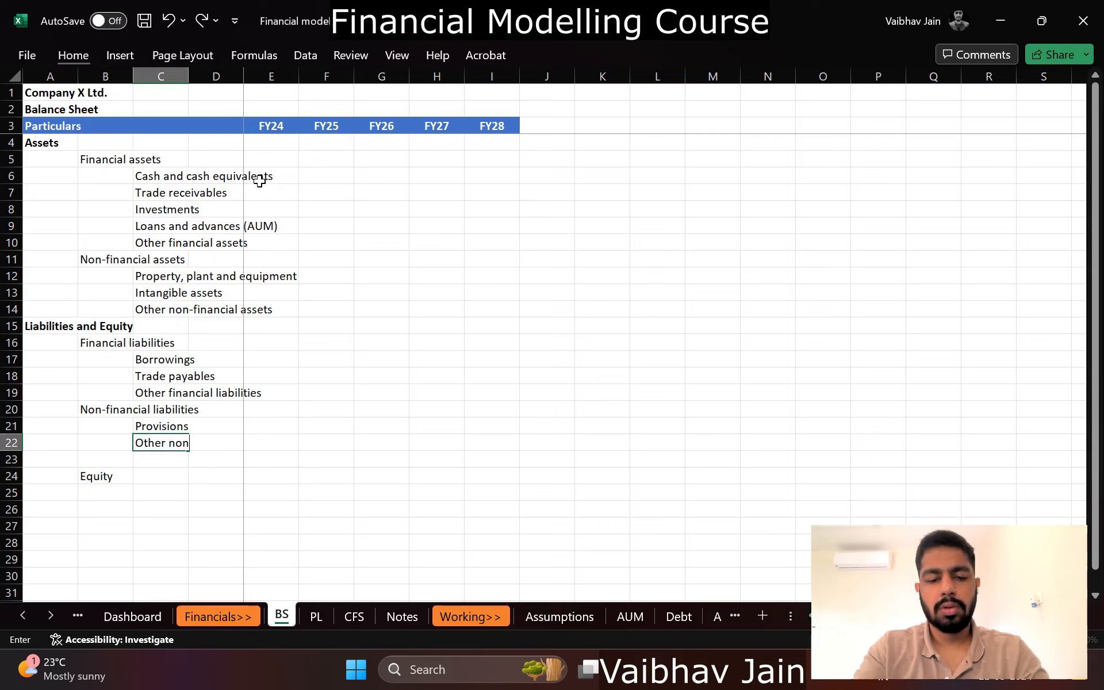
pyautogui.write('0f-financial')
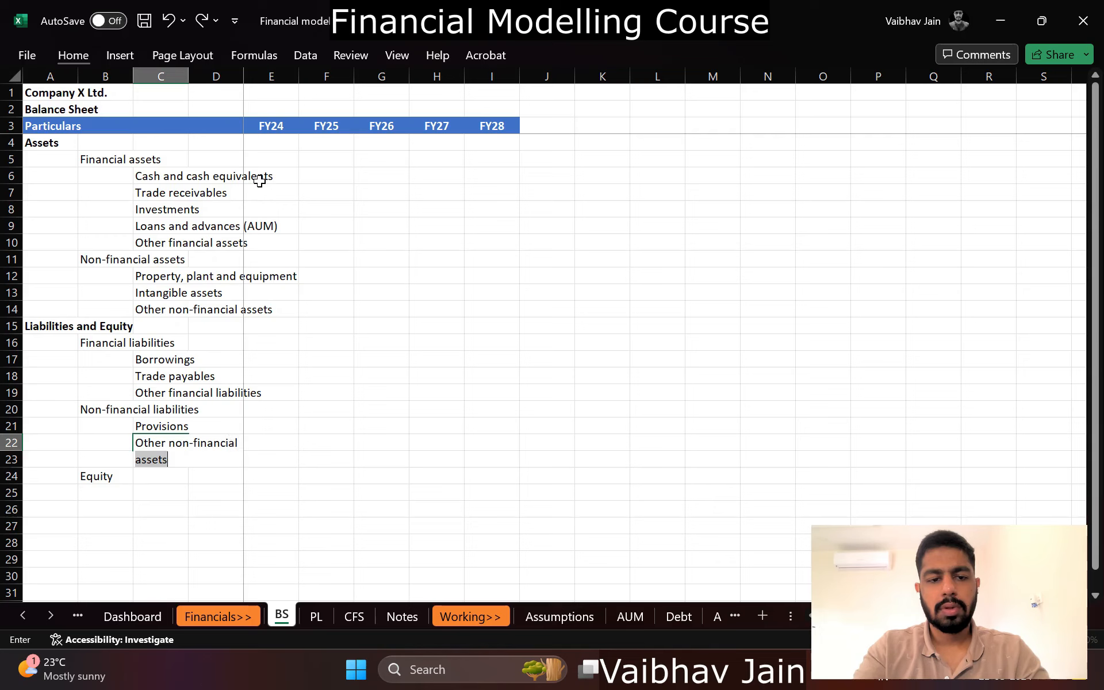
pyautogui.write(' liabilities')
pyautogui.press('Return')
# Step: Delete the blank row 23 above Equity and enter the line item "Shareholders' fund" in C24
pyautogui.hotkey('shift', 'space')
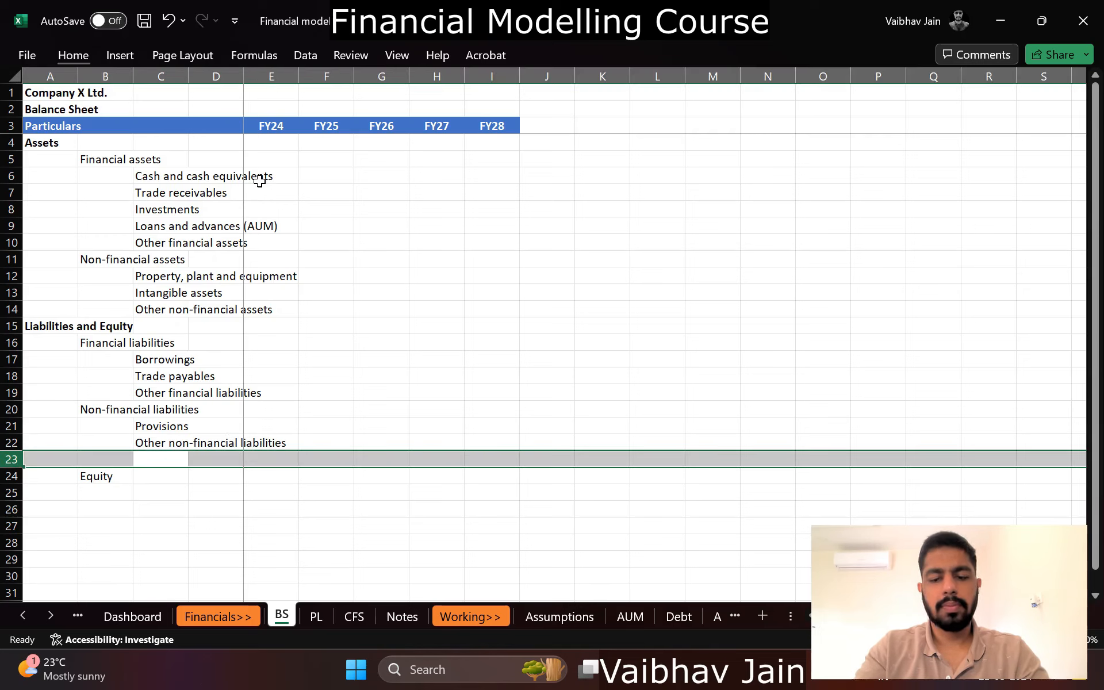
pyautogui.hotkey('ctrl', '-')
pyautogui.press('Down')
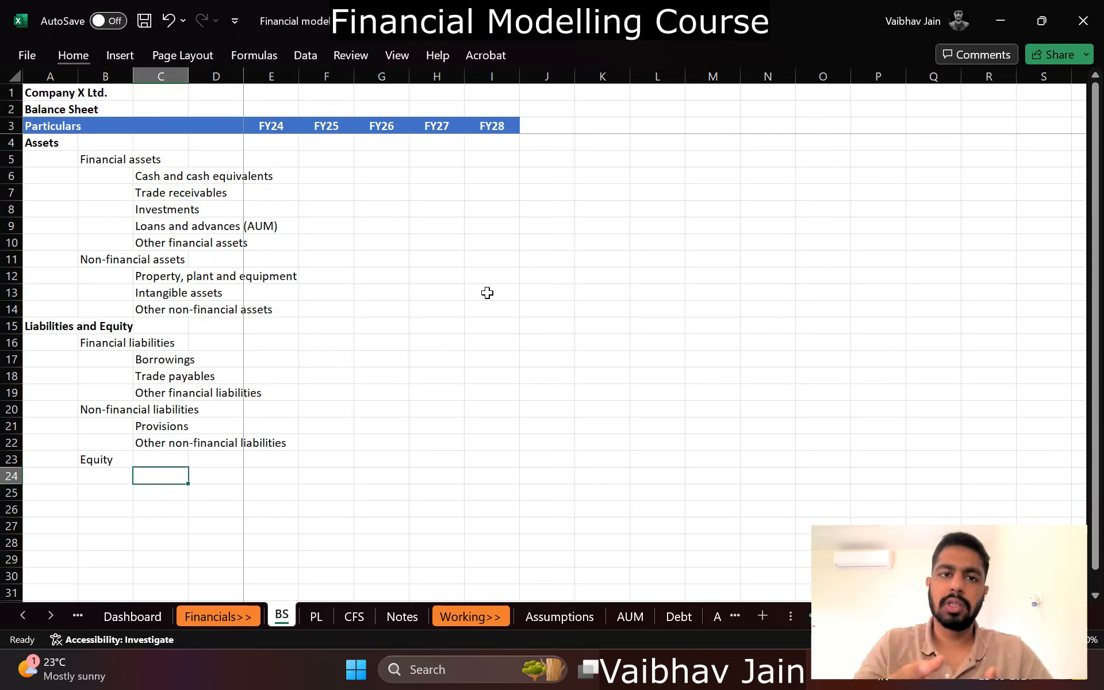
pyautogui.write('Shar')
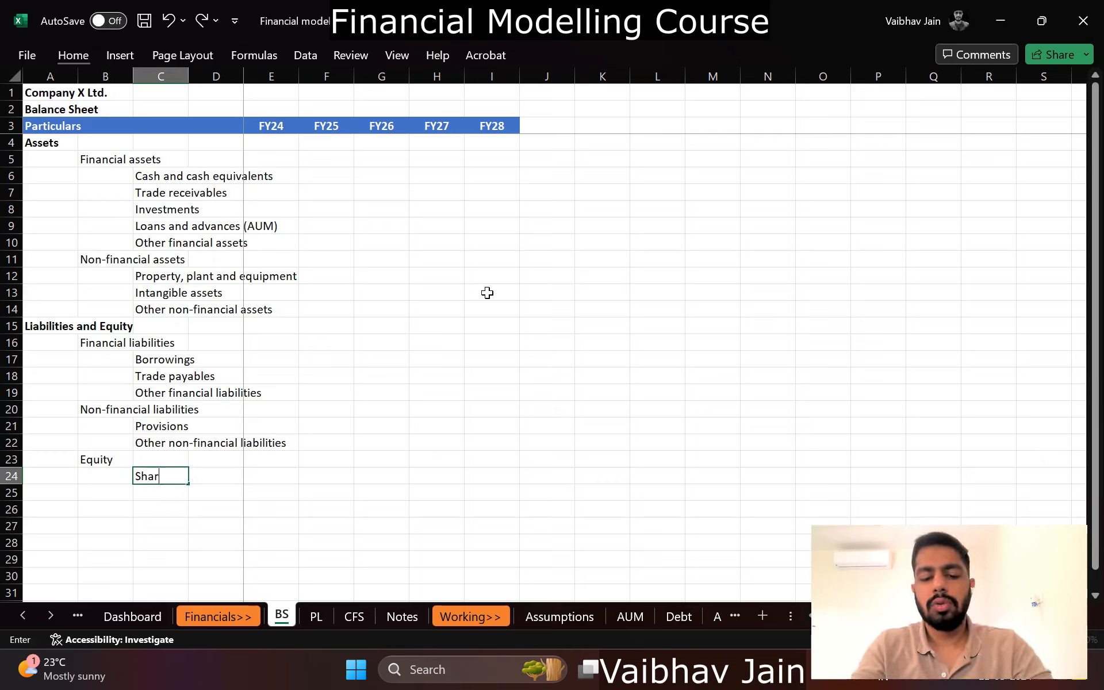
pyautogui.write("eholders' fund")
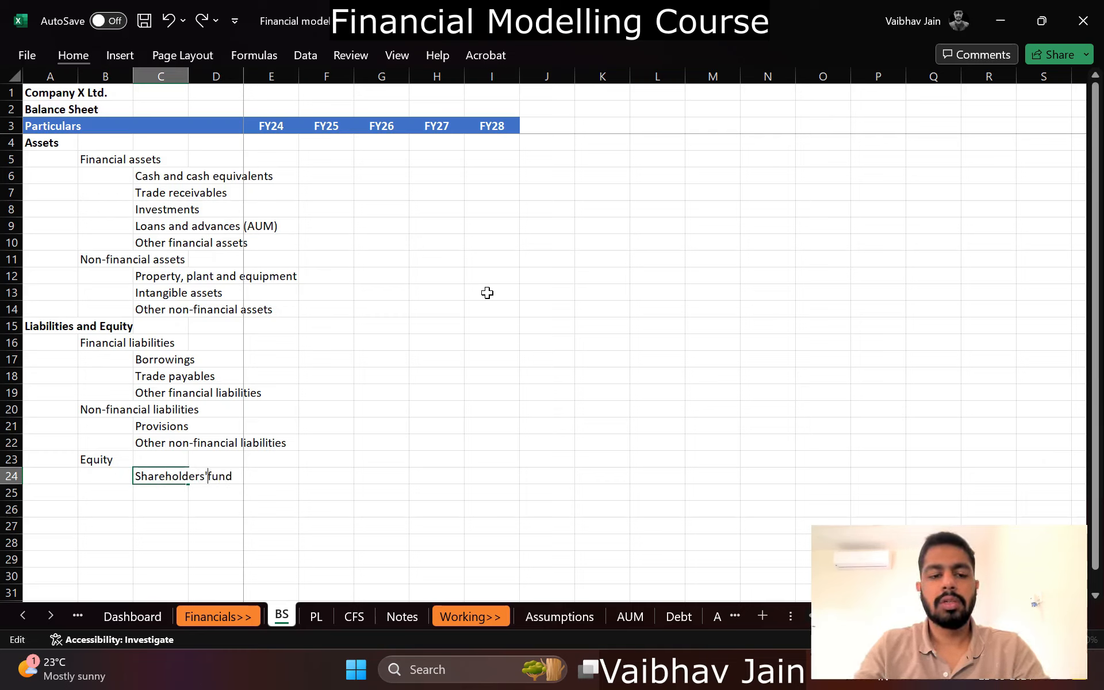
pyautogui.press('Return')
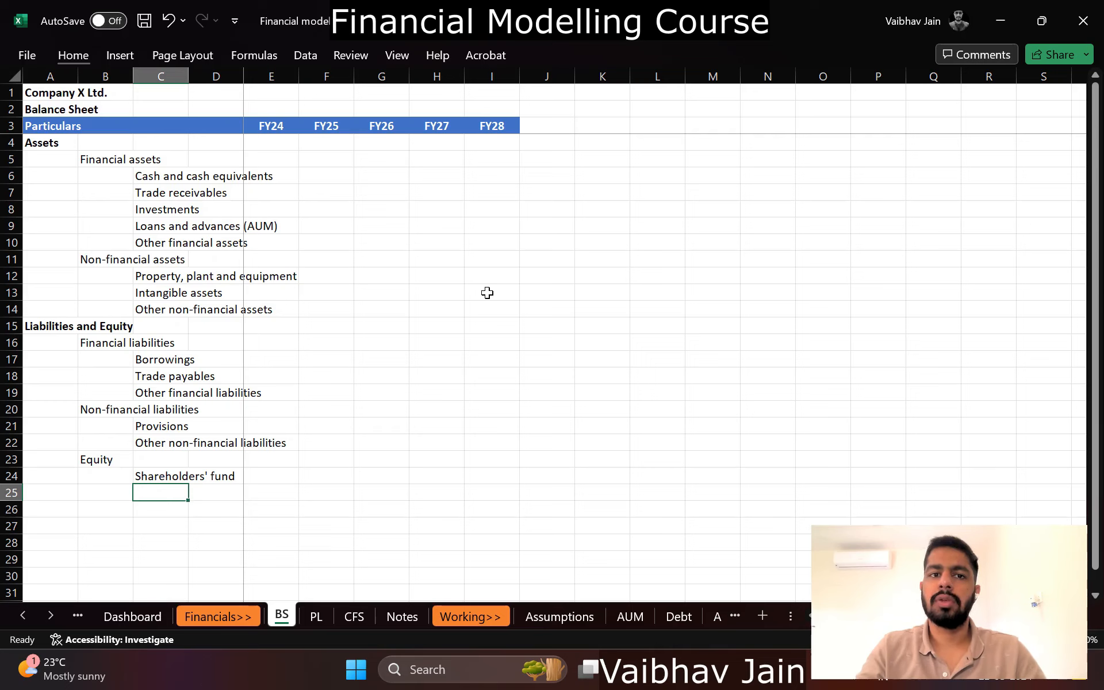
# Step: Auto-fit the width of column C to its line item labels
pyautogui.press('Left')
pyautogui.press('Left')
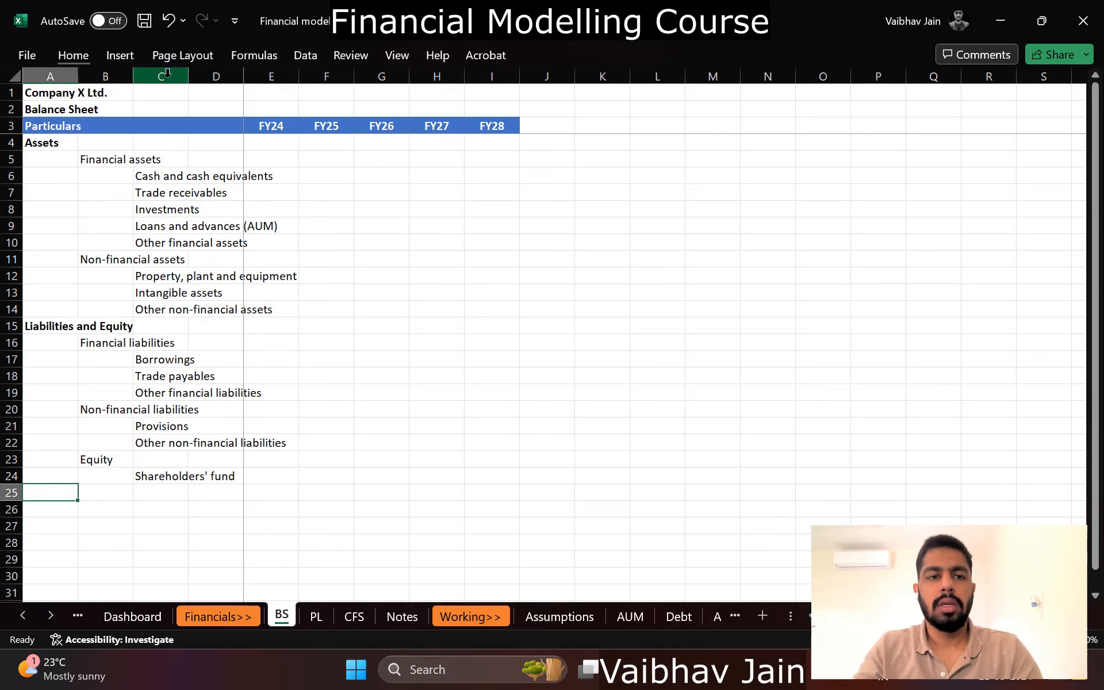
pyautogui.doubleClick(188, 76)
# Step: Set the width of columns A and B to 2.5
pyautogui.click(36, 206)
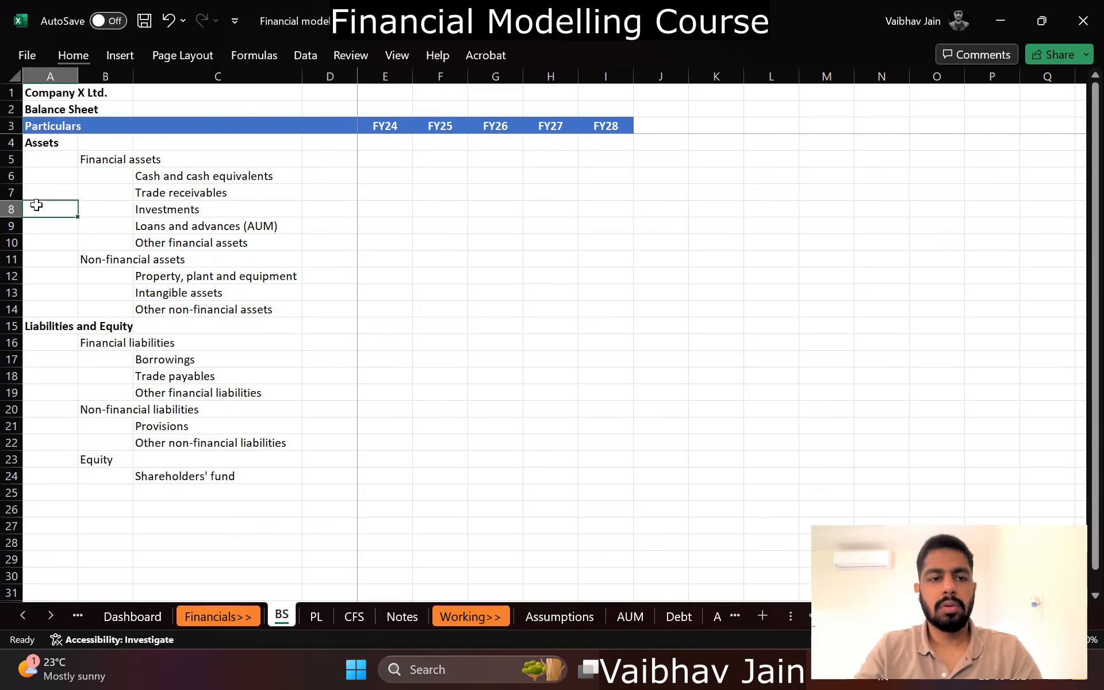
pyautogui.hotkey('ctrl', 'space')
pyautogui.hotkey('shift', 'Right')
pyautogui.press('alt')
pyautogui.write('how2.5')
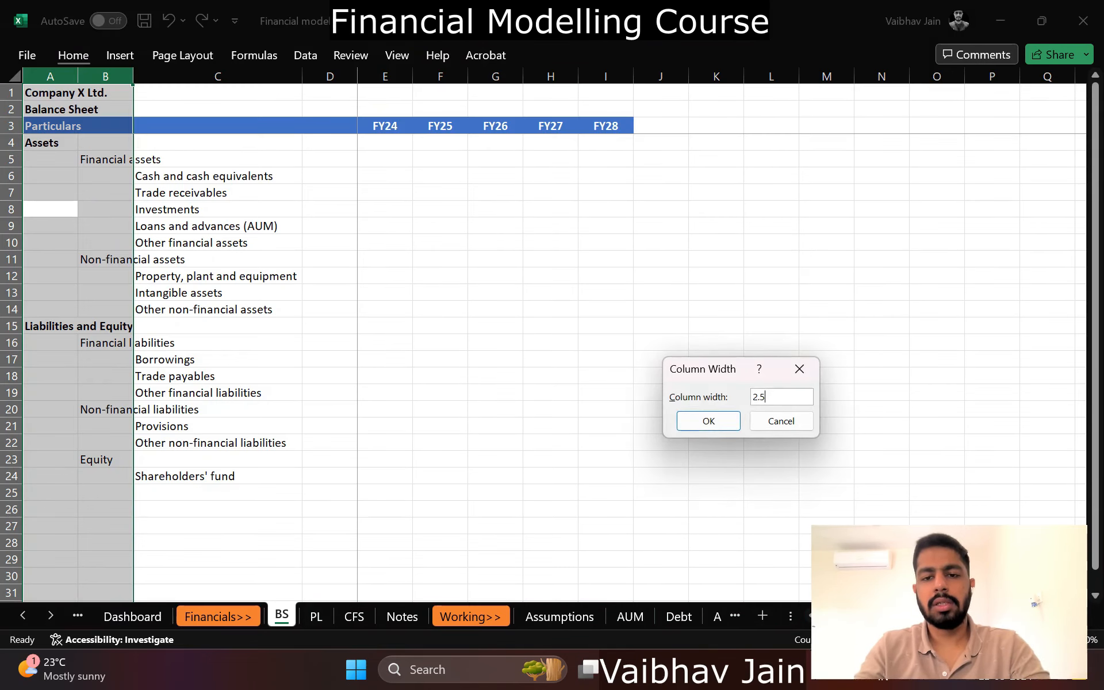
pyautogui.press('Return')
pyautogui.press('Right')
pyautogui.press('Right')
pyautogui.press('Right')
pyautogui.press('Left')
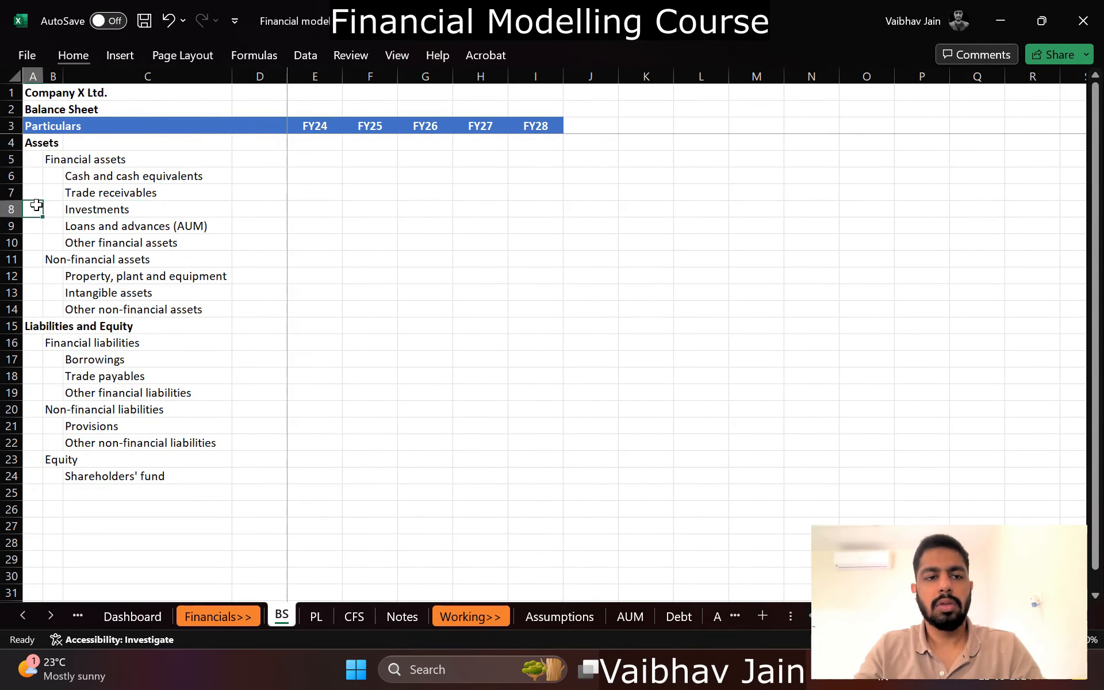
# Step: Make the category headings in column B bold
pyautogui.press('Left')
pyautogui.hotkey('ctrl', 'space')
pyautogui.hotkey('ctrl', 'b')
# Step: Insert a row above "Liabilities and Equity" and enter the label "Total" in B15
pyautogui.press('Right')
pyautogui.press('Down')
pyautogui.press('Down')
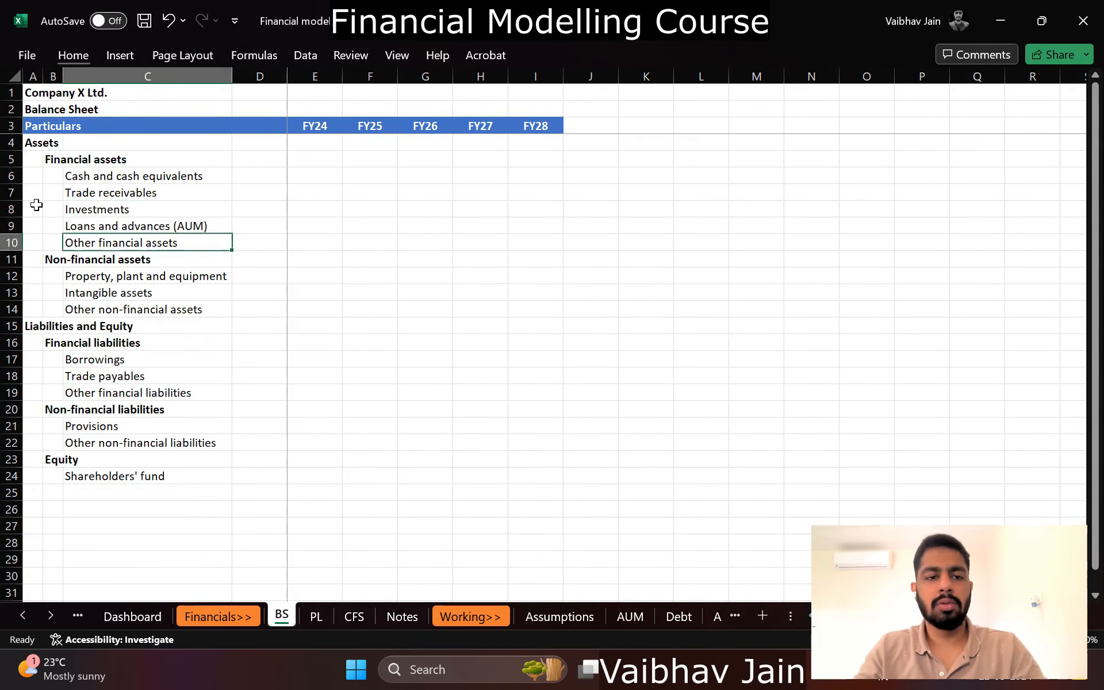
pyautogui.press('Down')
pyautogui.press('Down')
pyautogui.press('Down')
pyautogui.press('Down')
pyautogui.press('Down')
pyautogui.hotkey('shift', 'space')
pyautogui.hotkey('ctrl', 'shift', '+')
pyautogui.press('Left')
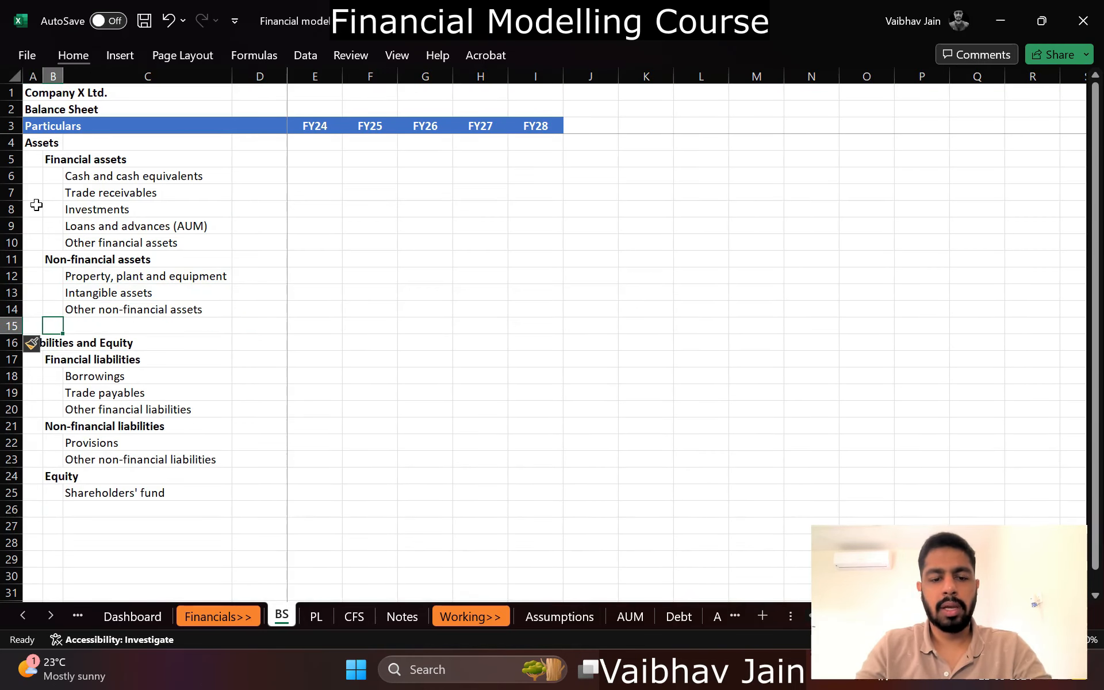
pyautogui.write('Total')
# Step: Apply a top and double bottom border to the assets total row from B15 to I15
pyautogui.hotkey('shift', 'Right')
pyautogui.hotkey('shift', 'Right')
pyautogui.hotkey('shift', 'Right')
pyautogui.hotkey('shift', 'Right')
pyautogui.hotkey('shift', 'Right')
pyautogui.hotkey('shift', 'Right')
pyautogui.hotkey('shift', 'Right')
pyautogui.hotkey('shift', 'Right')
pyautogui.hotkey('shift', 'Right')
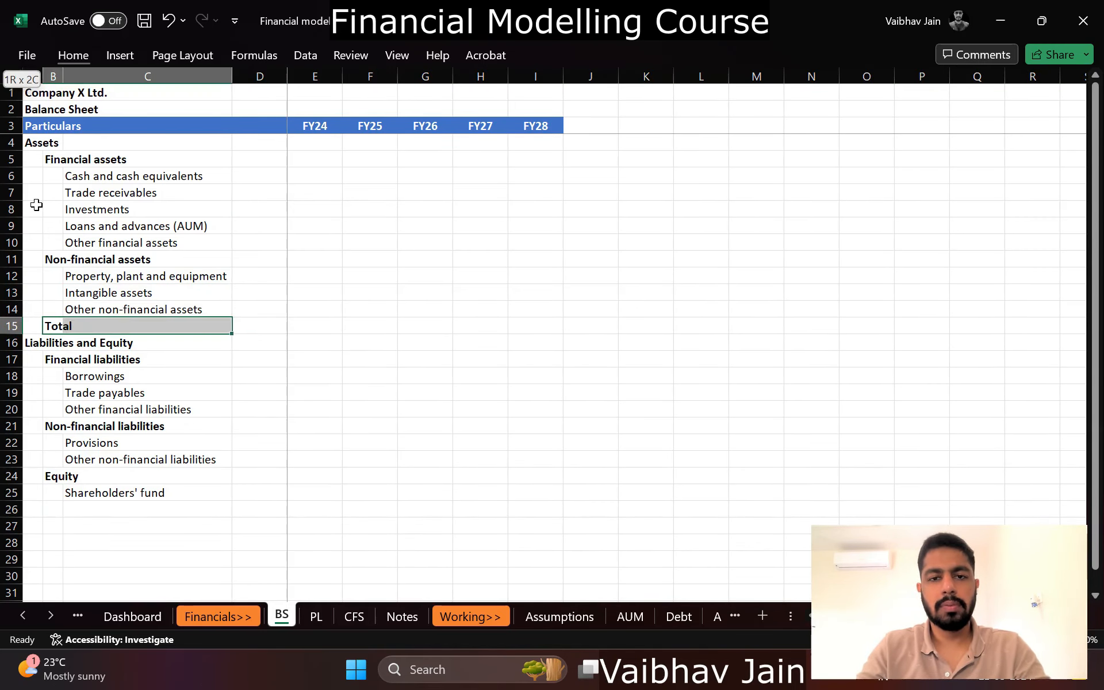
pyautogui.hotkey('shift', 'Left')
pyautogui.hotkey('shift', 'Left')
pyautogui.press('alt')
# Step: Copy the formatted Total row B15:I15 to row 26 below "Shareholders' fund"
pyautogui.hotkey('ctrl', 'c')
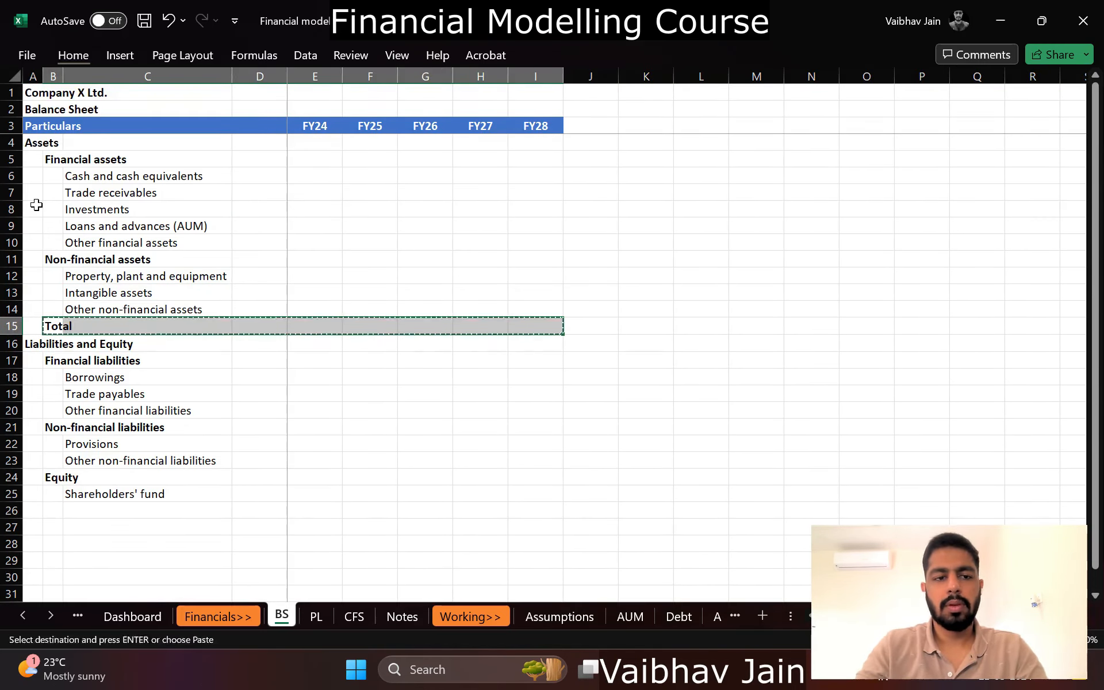
pyautogui.press('Down')
pyautogui.press('Down')
pyautogui.press('Down')
pyautogui.press('Down')
pyautogui.press('Down')
pyautogui.press('Down')
pyautogui.press('Down')
pyautogui.press('Down')
pyautogui.press('Down')
pyautogui.press('Down')
pyautogui.press('Down')
pyautogui.hotkey('ctrl', 'v')
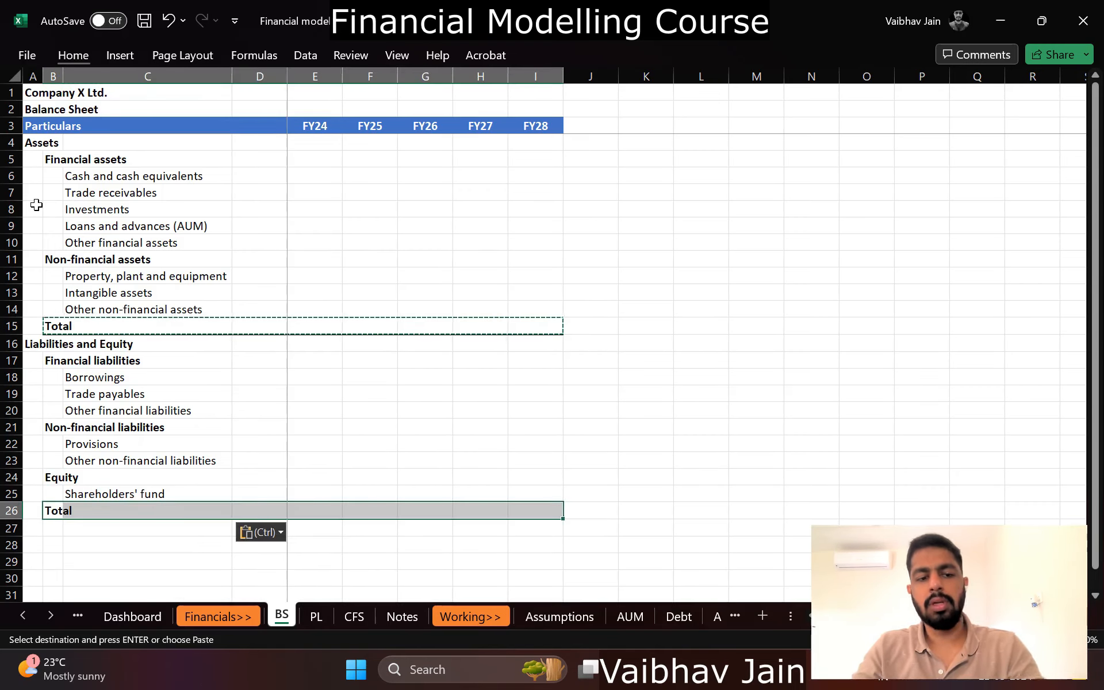
pyautogui.press('Escape')
# Step: Enter the label "Check" in A27 beneath the liabilities and equity total
pyautogui.press('Right')
pyautogui.press('Right')
pyautogui.press('Left')
pyautogui.press('Down')
pyautogui.press('Left')
pyautogui.press('Left')
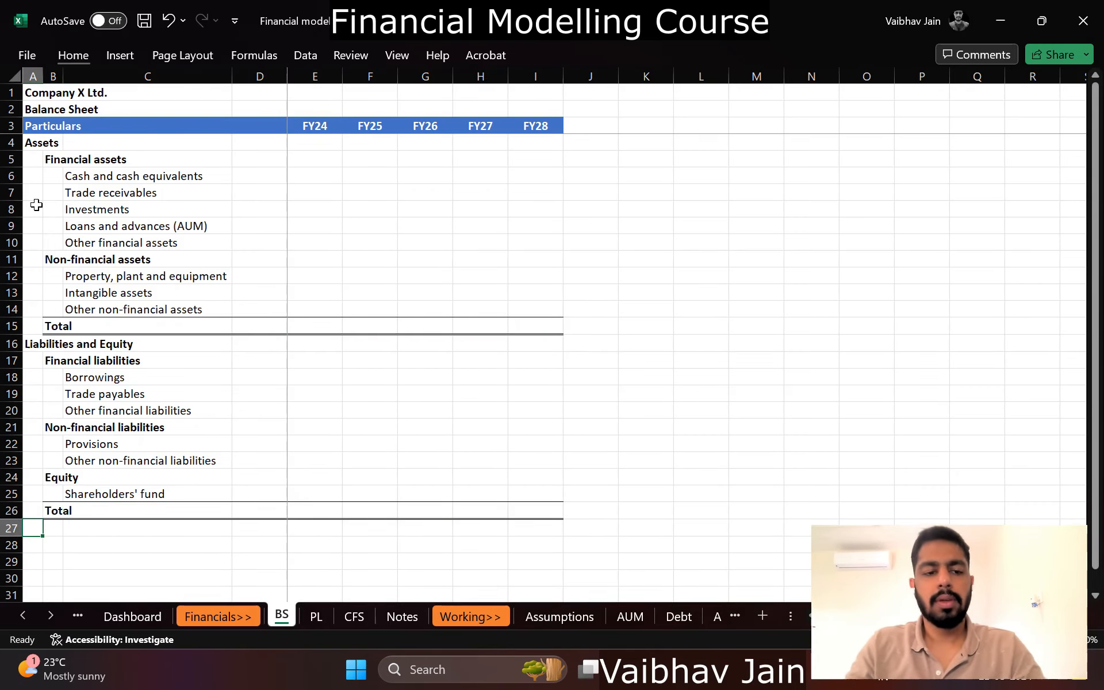
pyautogui.write('Check')
pyautogui.press('Return')
# Step: Enter the FY24 check formula in E27, subtracting the row 26 total from the row 15 total
pyautogui.press('Up')
pyautogui.press('Right')
pyautogui.press('Right')
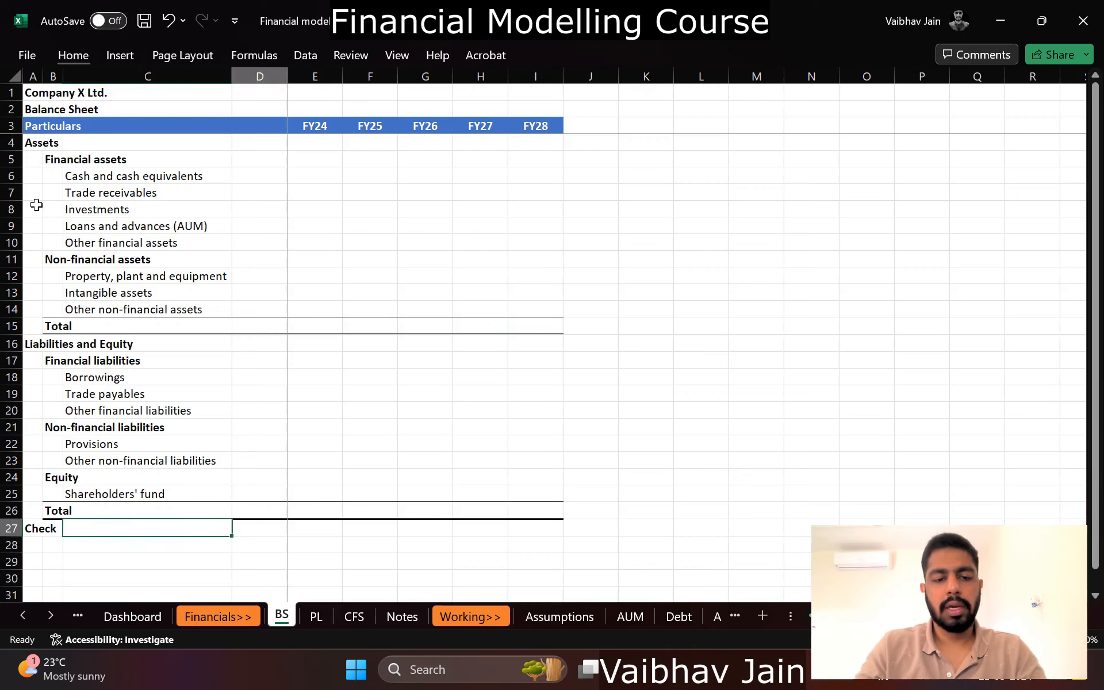
pyautogui.press('Right')
pyautogui.press('Right')
pyautogui.write('=')
pyautogui.press('Down')
pyautogui.press('Up')
pyautogui.press('Up')
pyautogui.press('Up')
pyautogui.press('Up')
pyautogui.press('Up')
pyautogui.press('Up')
pyautogui.press('Up')
pyautogui.press('Up')
pyautogui.press('Up')
pyautogui.press('Up')
pyautogui.press('Up')
pyautogui.press('Up')
pyautogui.press('Up')
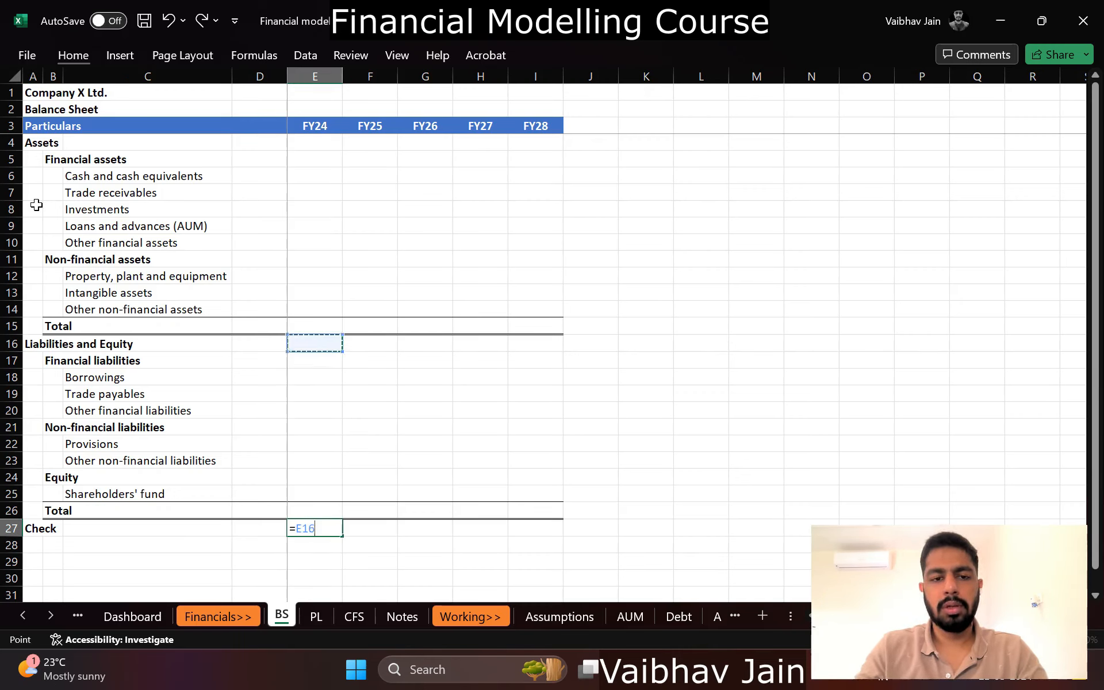
pyautogui.write('-')
pyautogui.press('Up')
pyautogui.press('Return')
# Step: Copy the check formula from E27 across to the FY25 to FY28 columns
pyautogui.hotkey('ctrl', 'c')
pyautogui.hotkey('shift', 'Right')
pyautogui.hotkey('shift', 'Right')
pyautogui.hotkey('shift', 'Right')
pyautogui.hotkey('shift', 'Right')
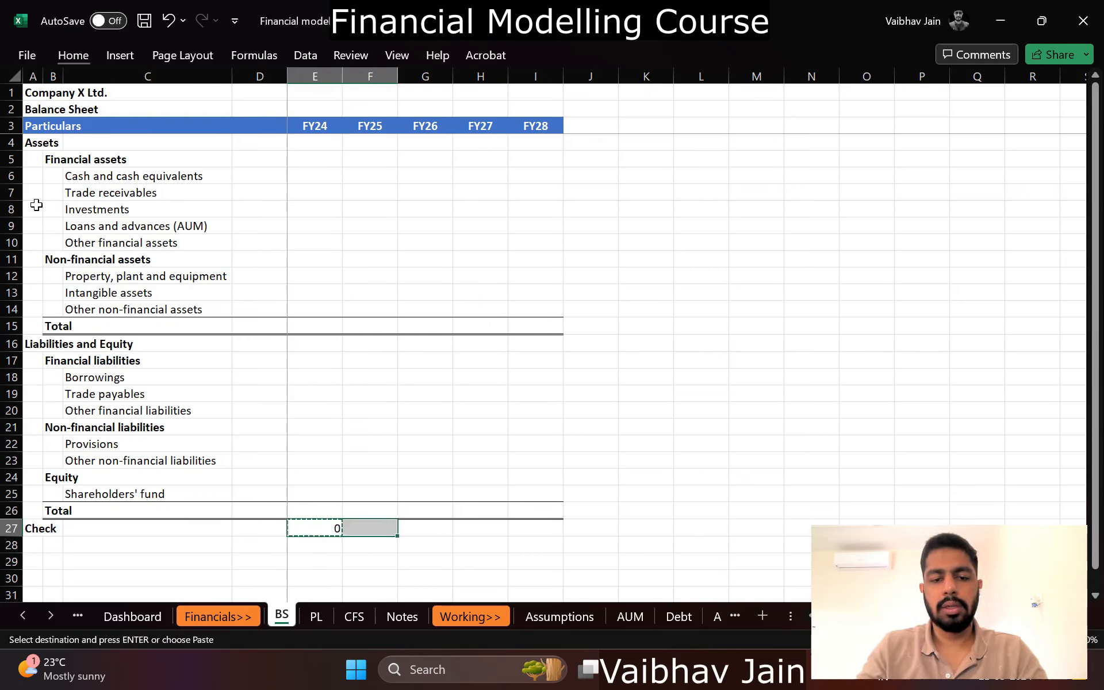
pyautogui.press('Return')
# Step: Format the Check row A27:I27 as non-bold italic with a red font colour
pyautogui.hotkey('shift', 'Home')
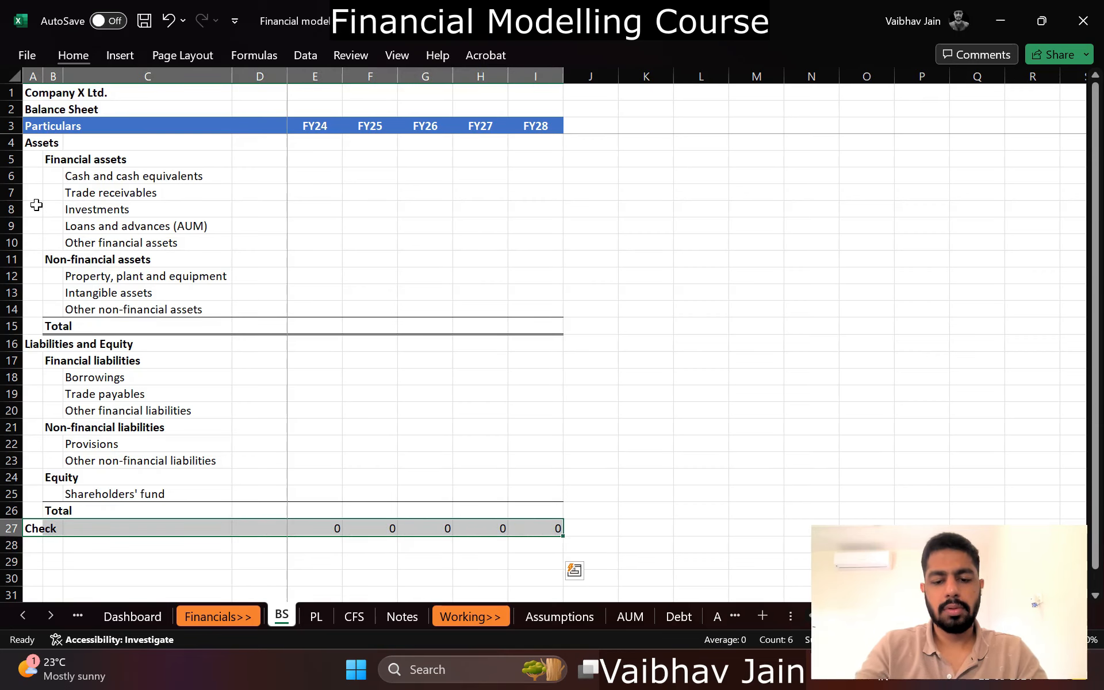
pyautogui.hotkey('ctrl', 'b')
pyautogui.hotkey('ctrl', 'i')
pyautogui.hotkey('alt', 'h')
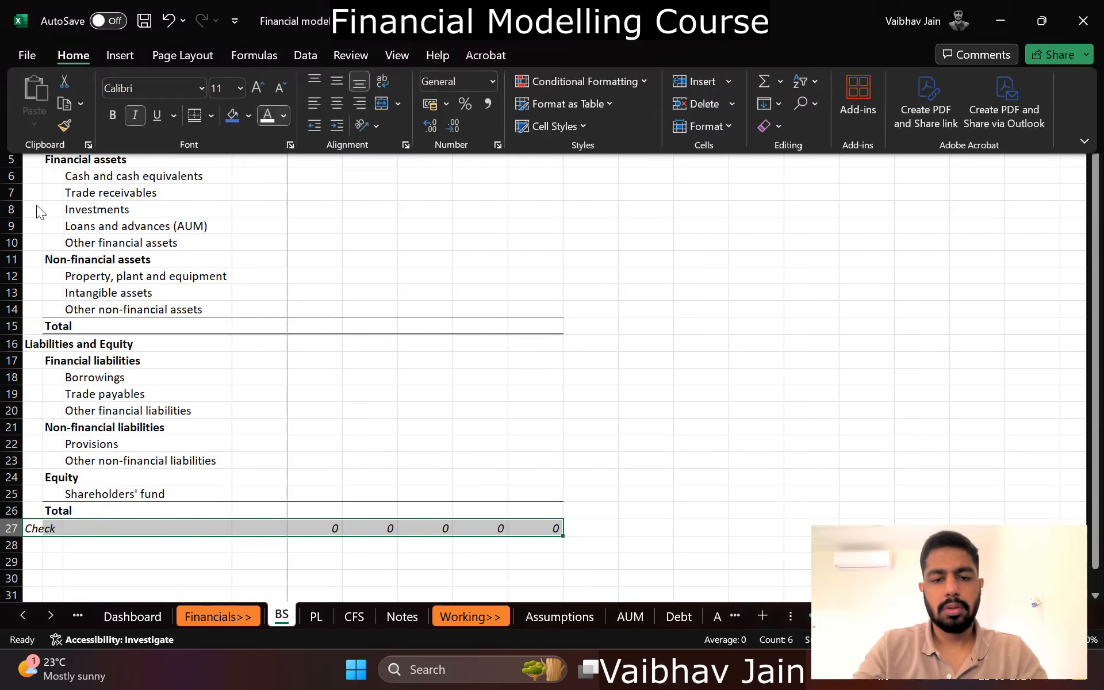
pyautogui.press('f')
pyautogui.press('c')
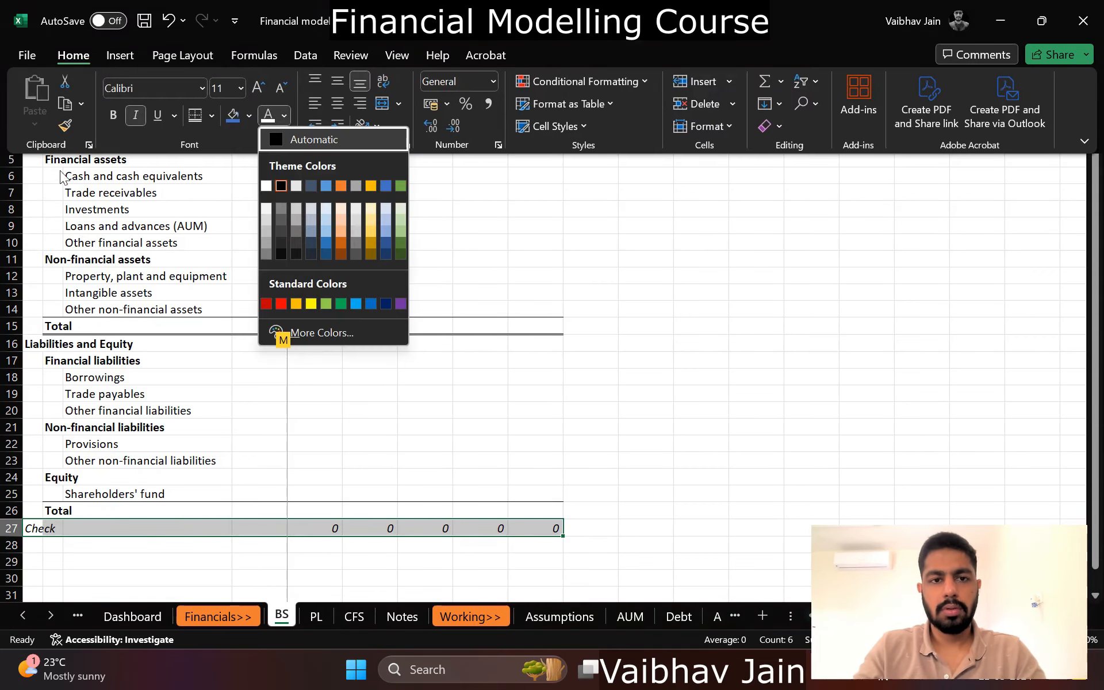
pyautogui.click(270, 303)
pyautogui.click(325, 345)
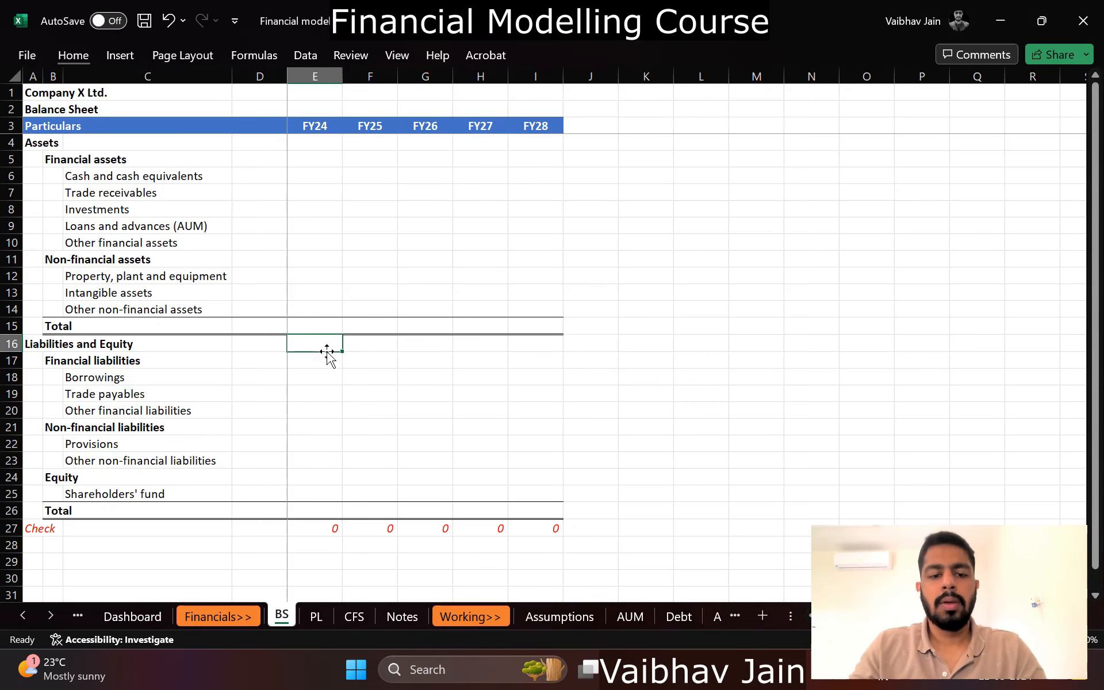
# Step: Copy header rows 1 to 3 of the balance sheet to the top of the PL sheet, keeping the source column widths
pyautogui.hotkey('ctrl', 'Home')
pyautogui.hotkey('shift', 'space')
pyautogui.hotkey('shift', 'Down')
pyautogui.hotkey('shift', 'Down')
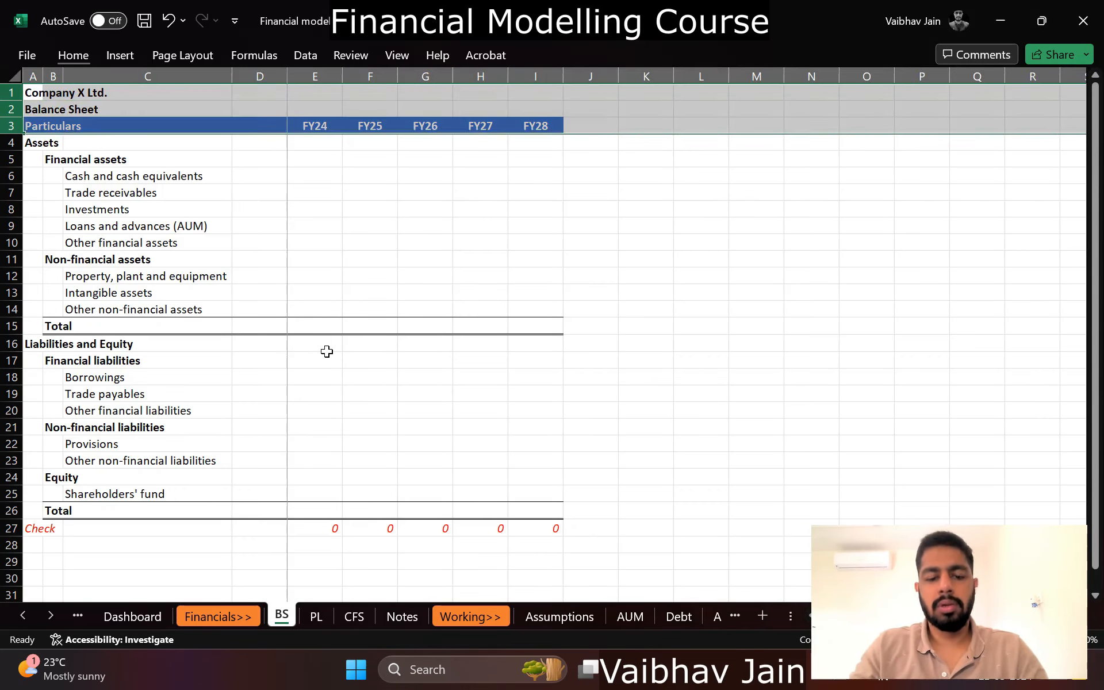
pyautogui.hotkey('ctrl', 'c')
pyautogui.hotkey('ctrl', 'pagedown')
pyautogui.hotkey('ctrl', 'v')
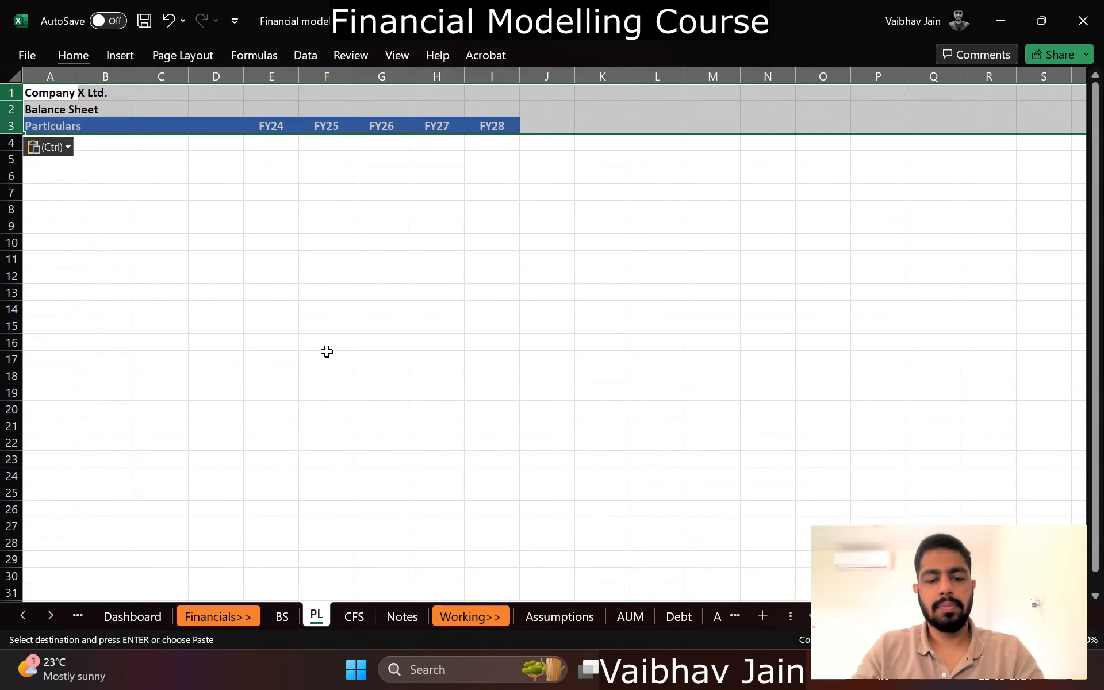
pyautogui.press('ctrl')
pyautogui.press('w')
# Step: Freeze the panes of the PL sheet at cell E4
pyautogui.press('Right')
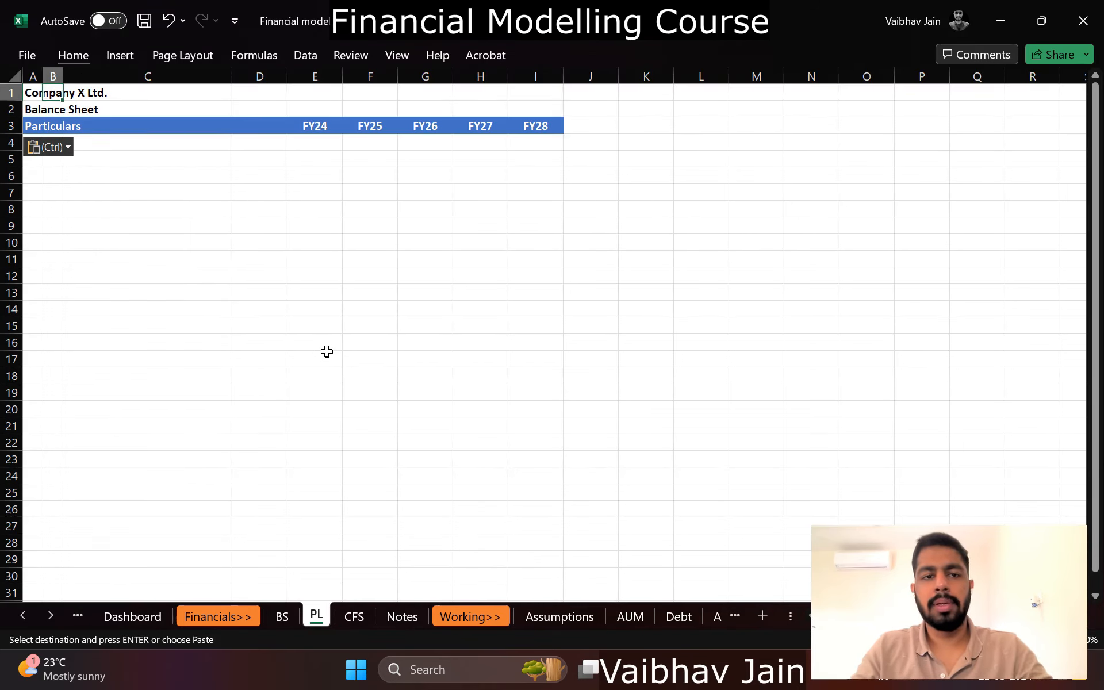
pyautogui.press('Right')
pyautogui.press('Down')
pyautogui.press('Down')
pyautogui.press('Down')
pyautogui.press('Right')
pyautogui.press('Right')
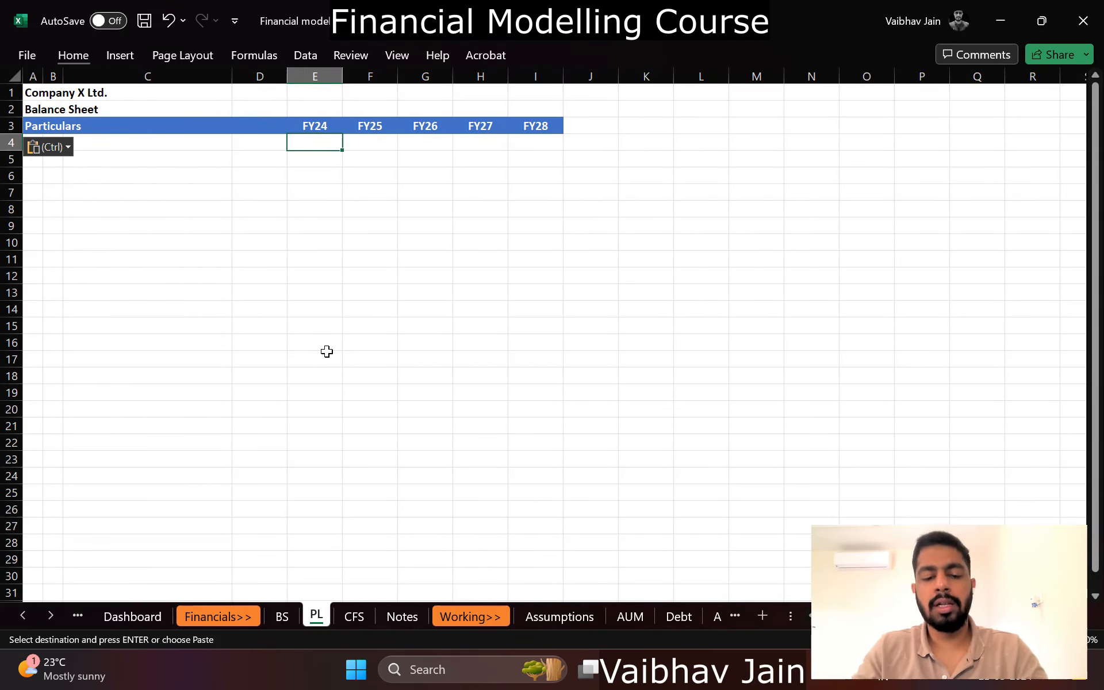
pyautogui.hotkey('alt', 'w')
pyautogui.press('f')
pyautogui.press('f')
# Step: Change the PL sheet's statement title in A2 to "Profit & Loss"
pyautogui.press('Left')
pyautogui.press('Up')
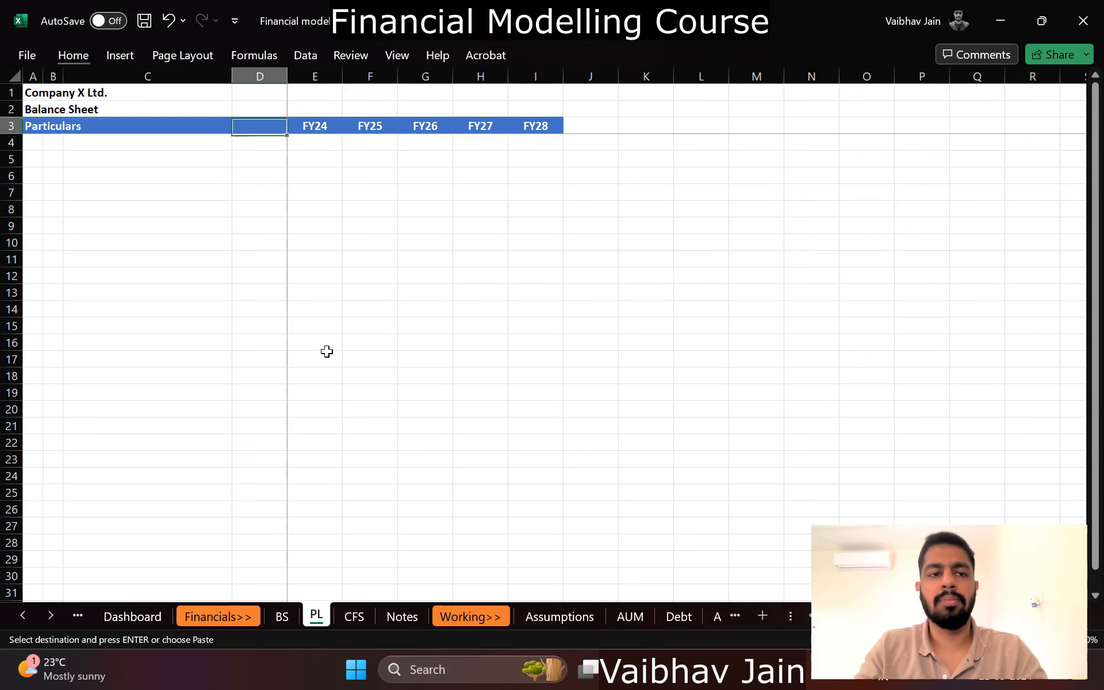
pyautogui.press('Left')
pyautogui.press('Up')
pyautogui.press('Escape')
pyautogui.write('Pro')
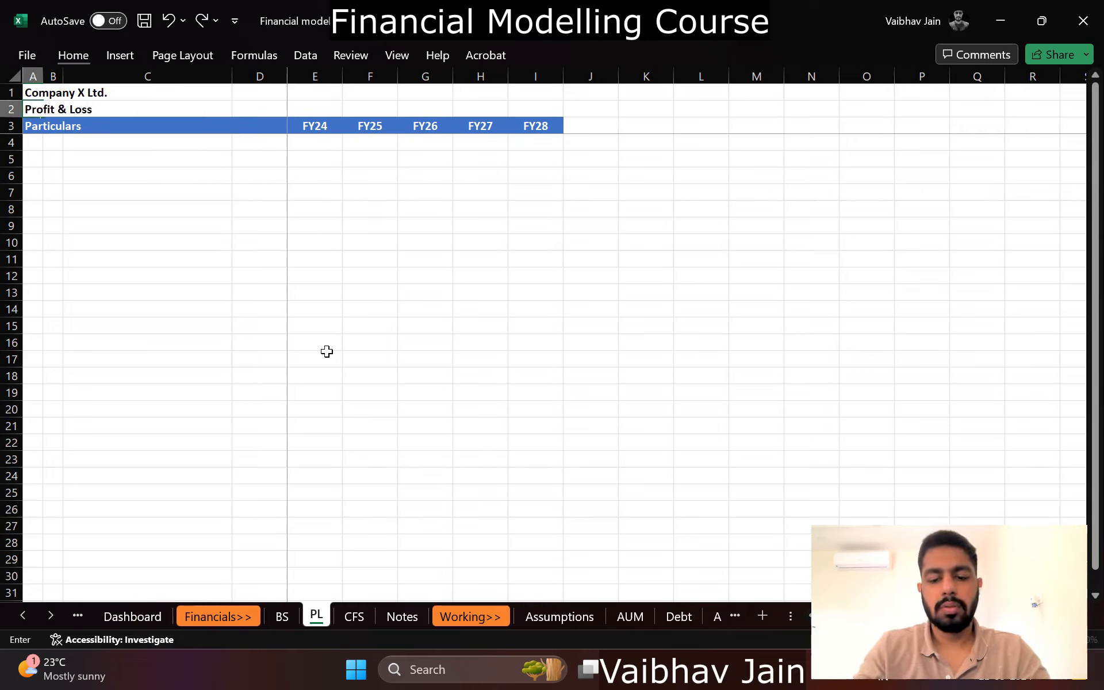
pyautogui.press('Return')
# Step: Enter the section heading "P&L" in A4
pyautogui.press('Down')
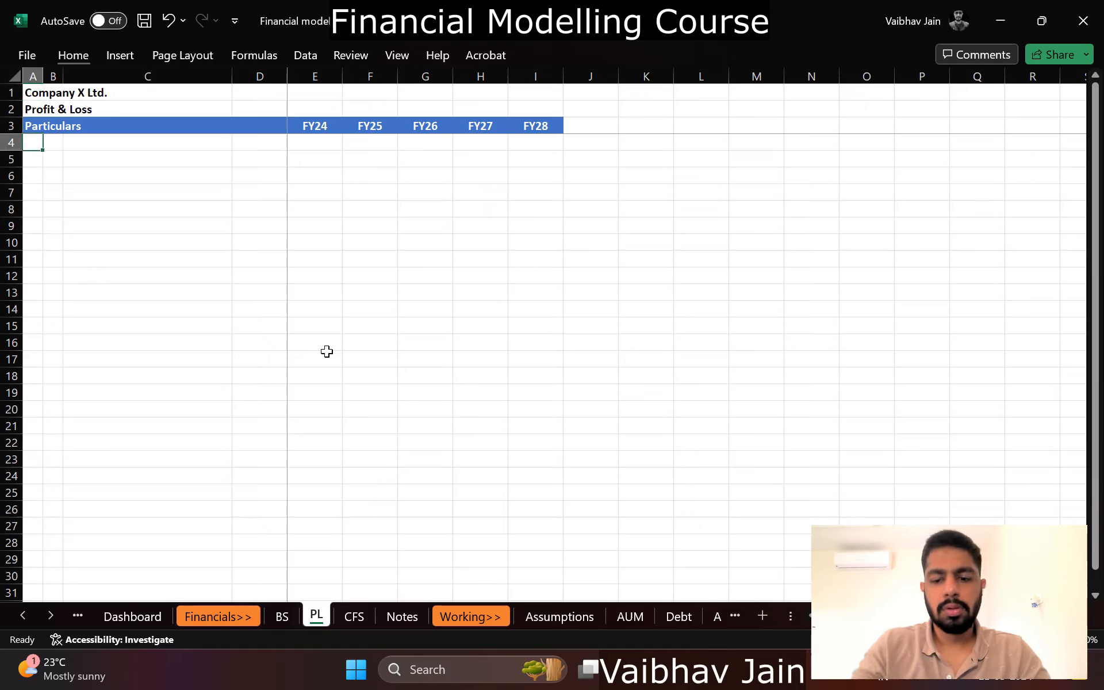
pyautogui.write('O')
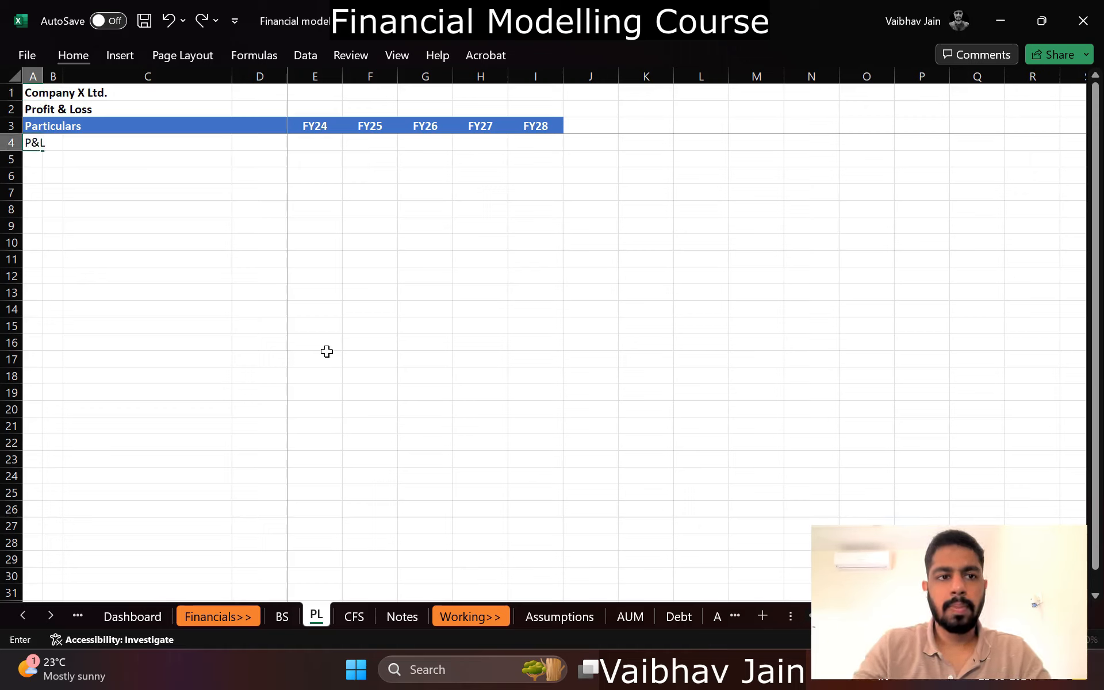
pyautogui.write('&L')
pyautogui.press('Return')
# Step: Enter the income line items "Revenue from operations", "Other income" and "Total income" in B5:B7
pyautogui.press('Right')
pyautogui.write('Revenue from')
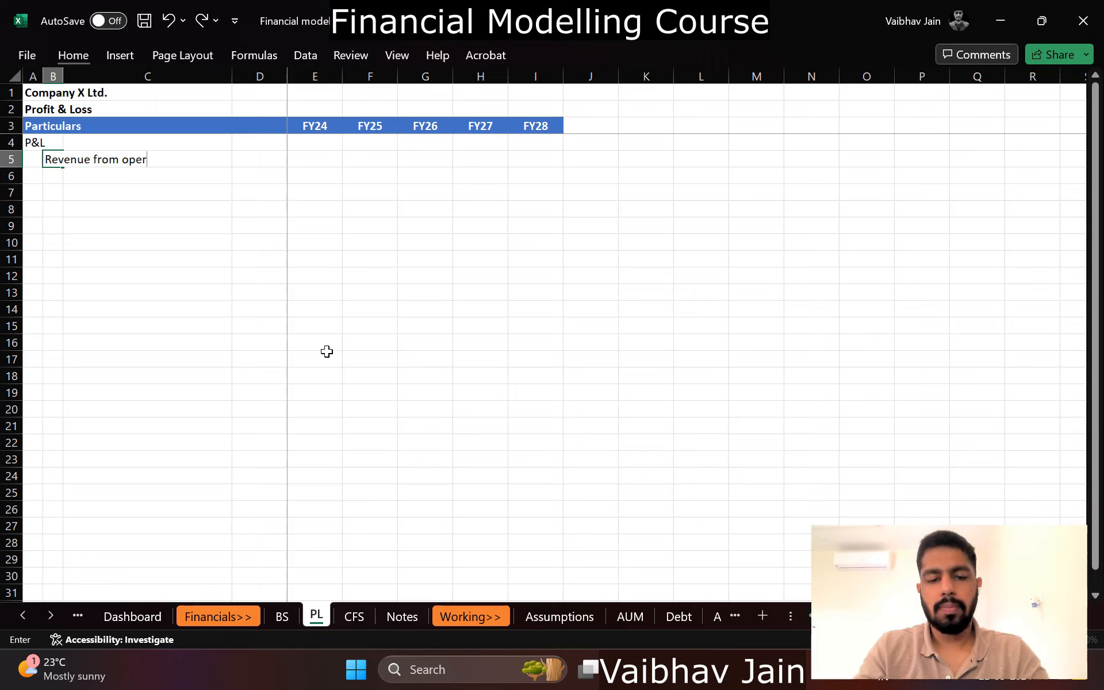
pyautogui.write(' operations')
pyautogui.press('Return')
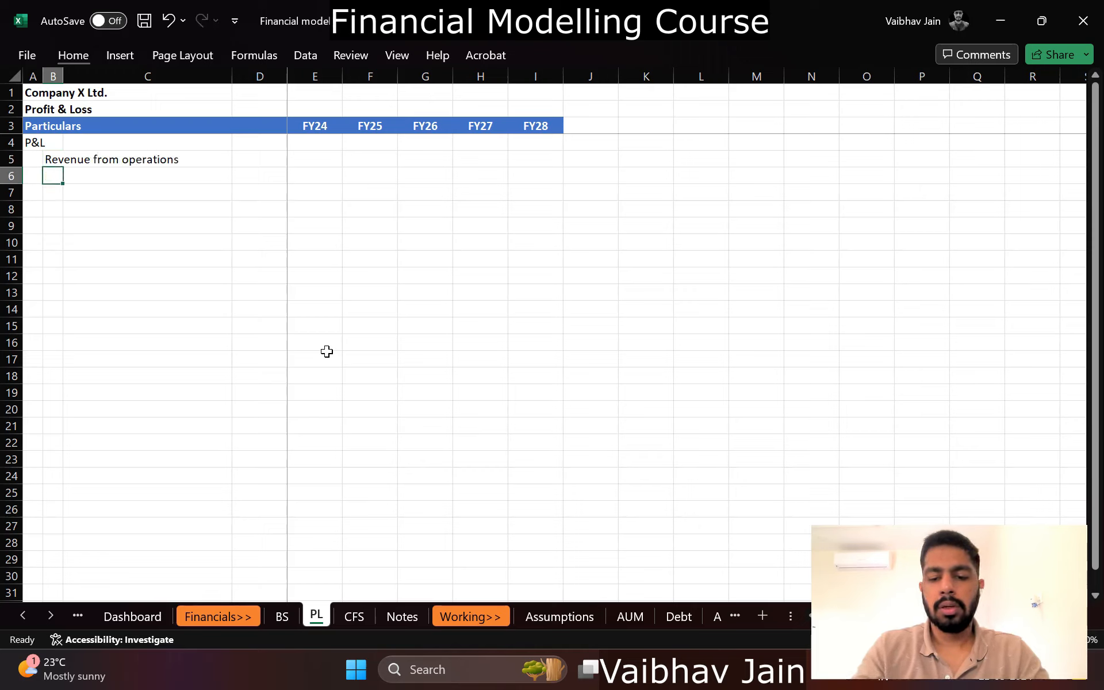
pyautogui.write('Other income')
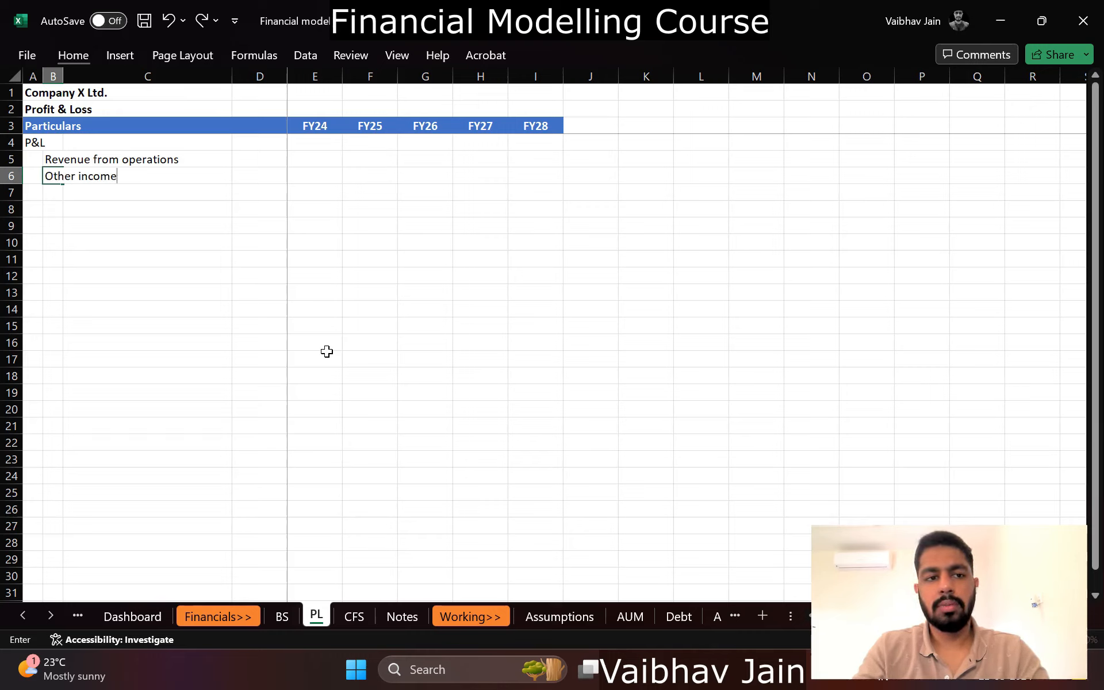
pyautogui.press('Return')
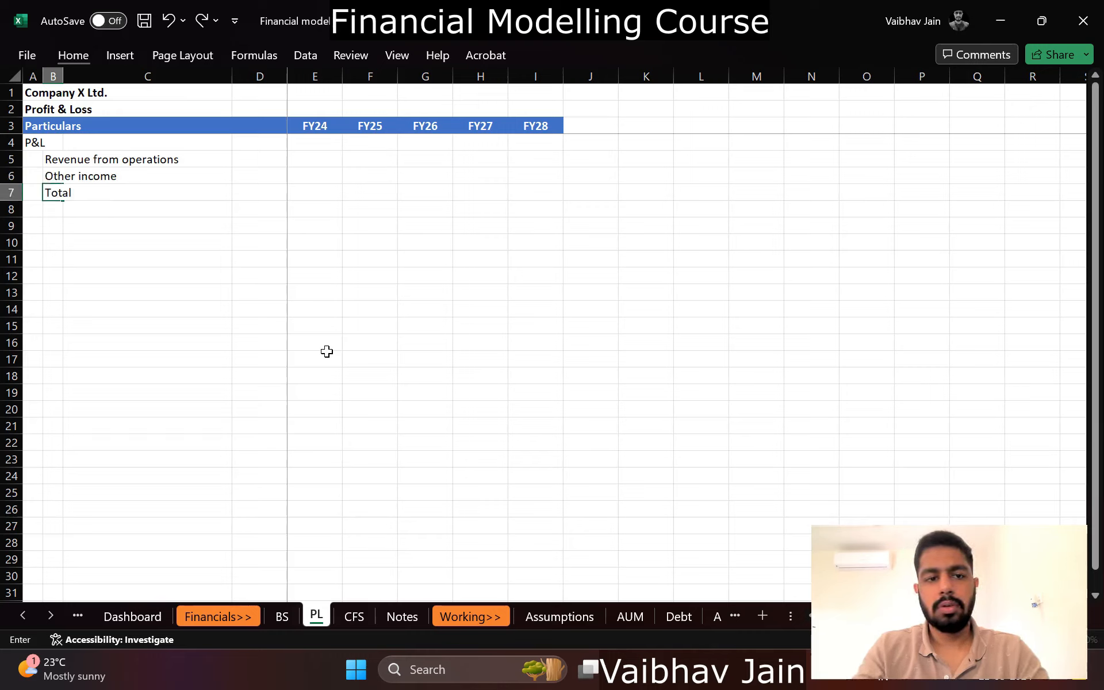
pyautogui.write('Total income')
pyautogui.press('Return')
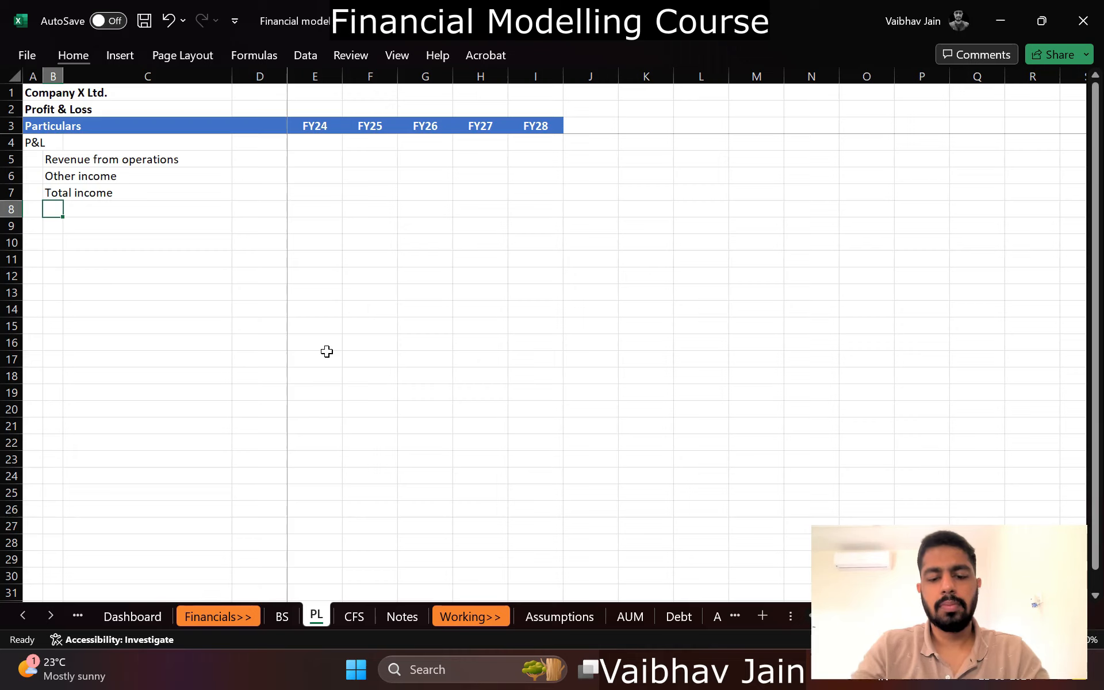
# Step: Enter the expense line items "Employee benefit expenses", "Operating expenses" and "Depreciation & Amortization" in B8:B10
pyautogui.write('Employee benefit')
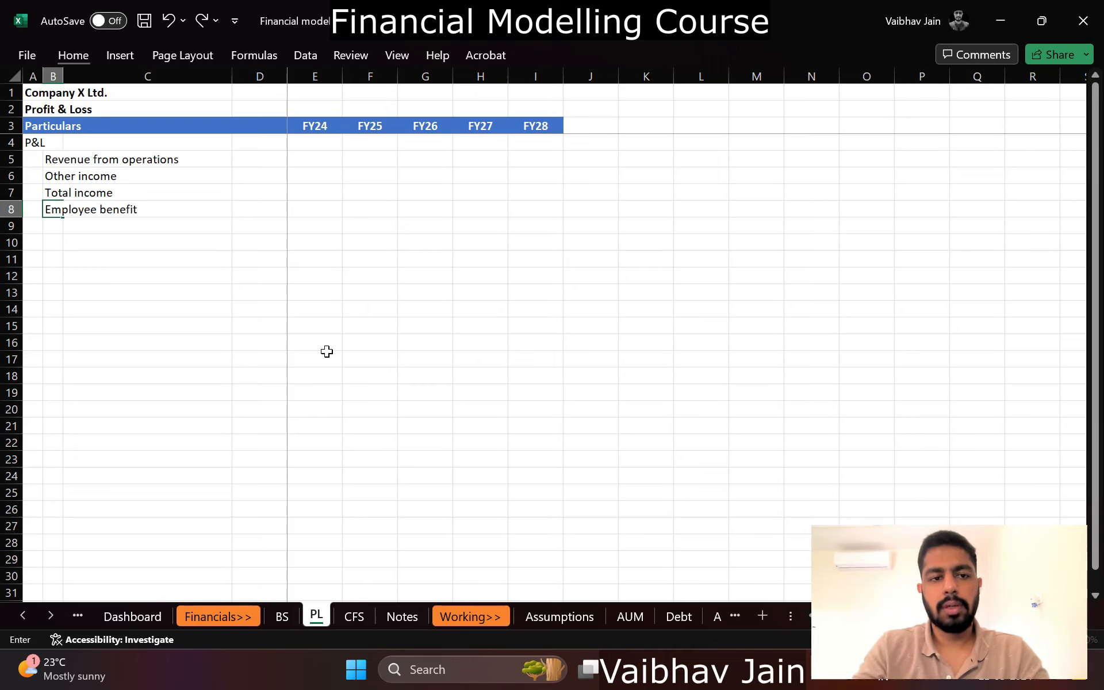
pyautogui.write(' expenses')
pyautogui.press('Return')
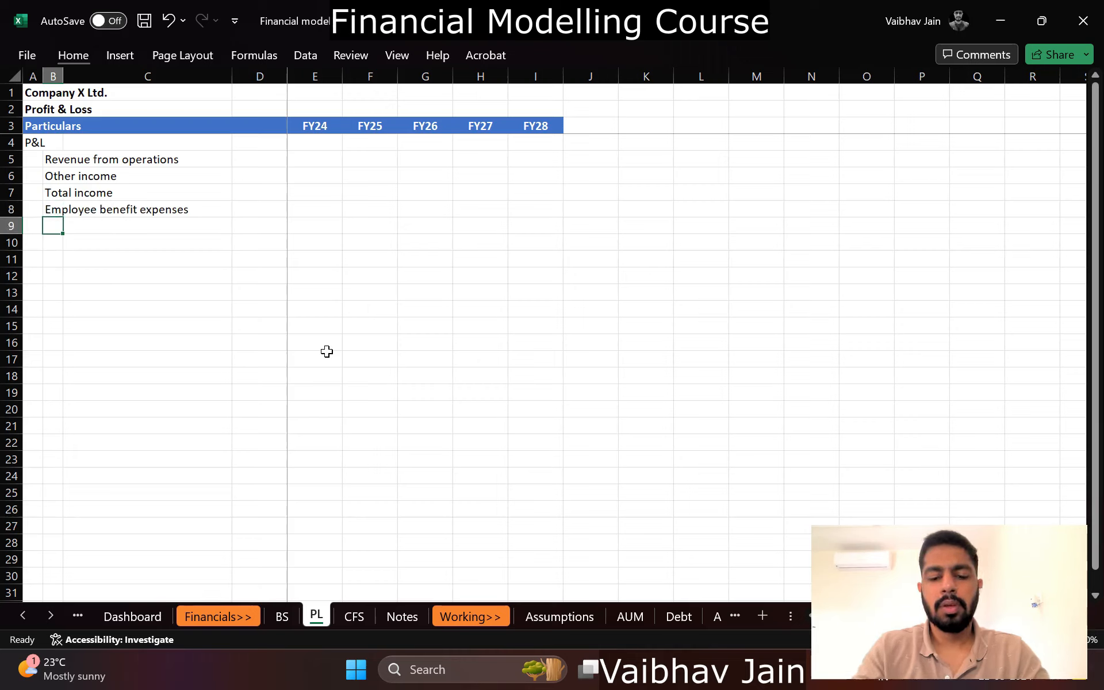
pyautogui.write('Operat')
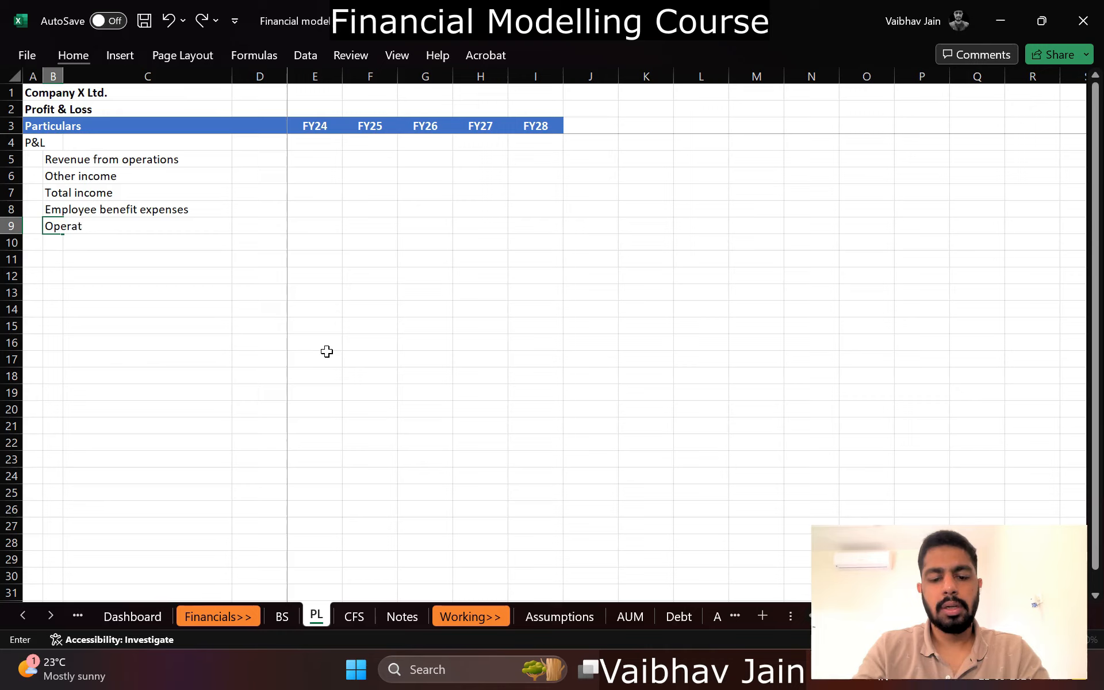
pyautogui.write('ing expenses')
pyautogui.press('Return')
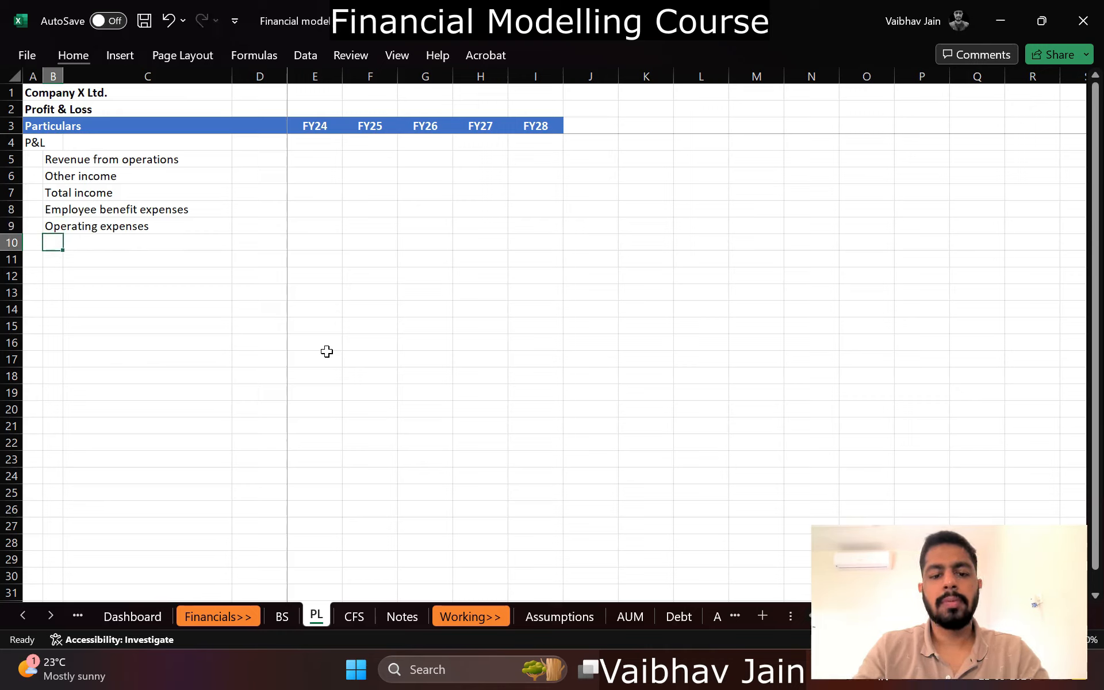
pyautogui.write('Depreciation & Amortiz')
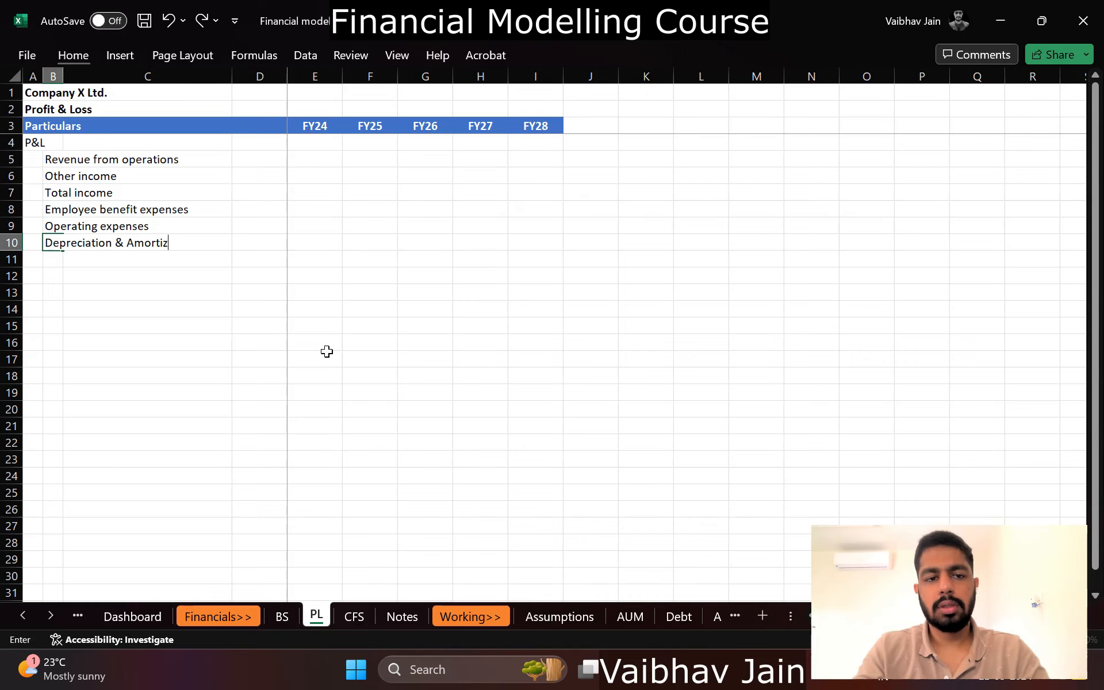
pyautogui.write('ation')
pyautogui.press('Return')
# Step: Insert a row above "Depreciation & Amortization" and enter the line item "Credit cost" in B10
pyautogui.press('Up')
pyautogui.hotkey('shift', 'space')
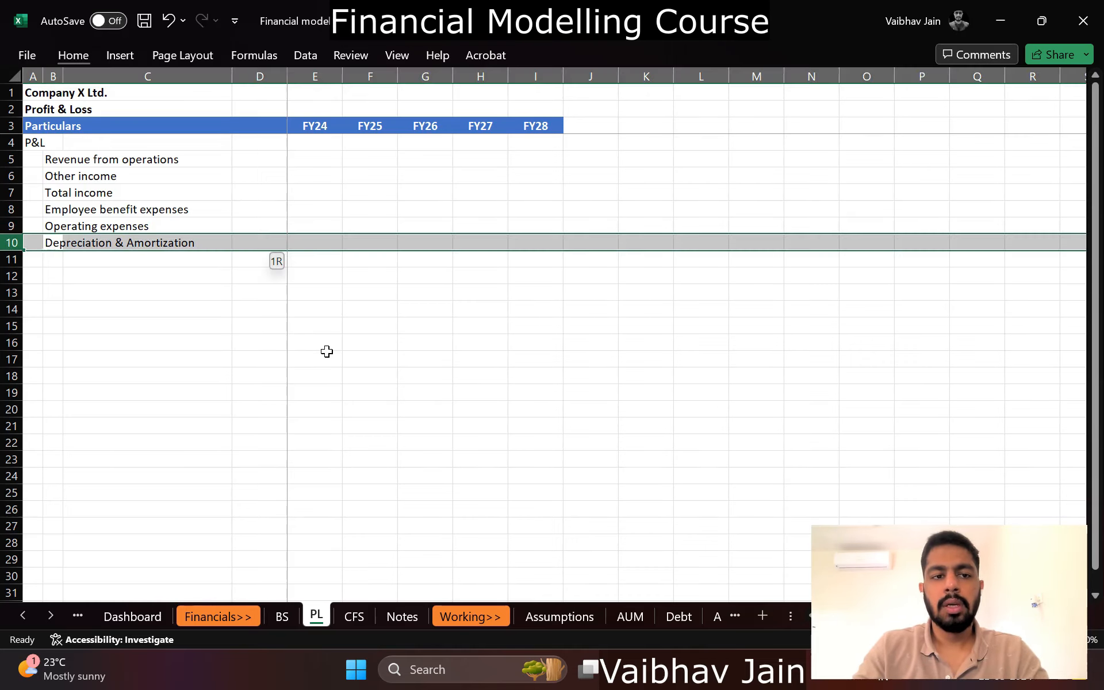
pyautogui.hotkey('ctrl', 'shift', '=')
pyautogui.write('Credit')
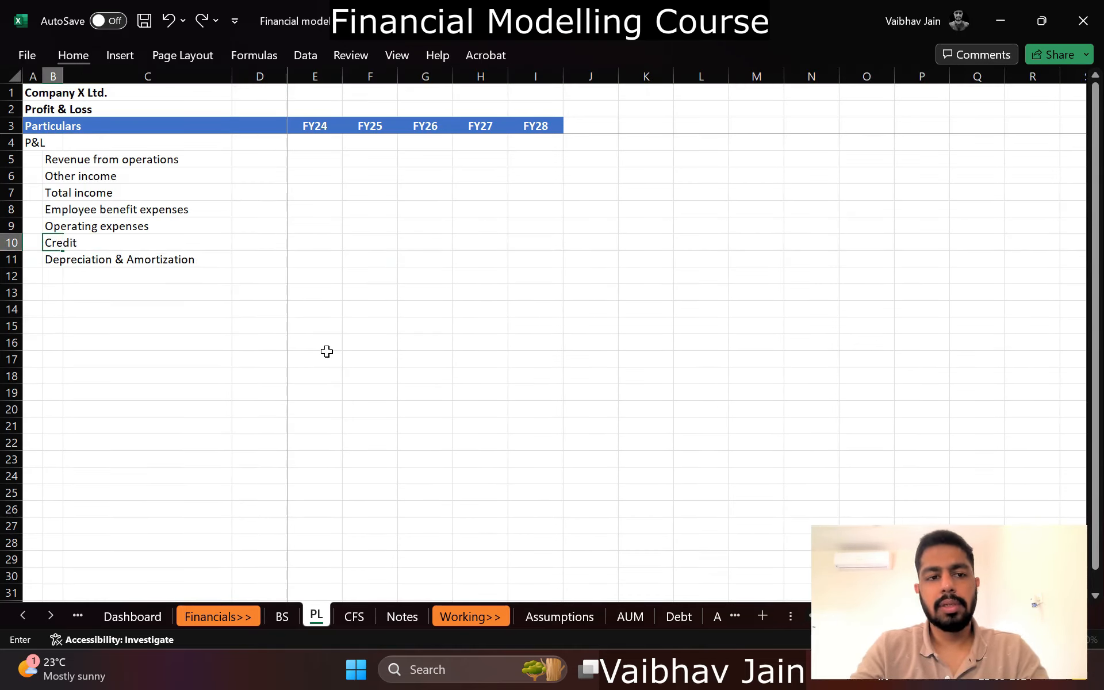
pyautogui.write(' cos')
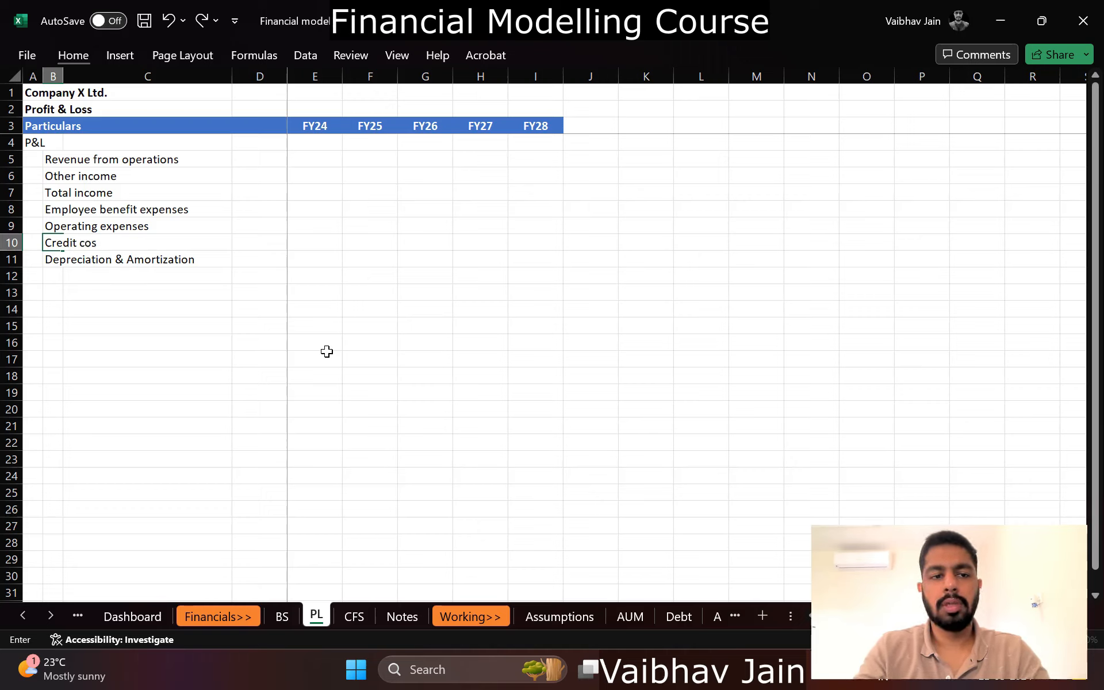
pyautogui.write('t')
pyautogui.press('Return')
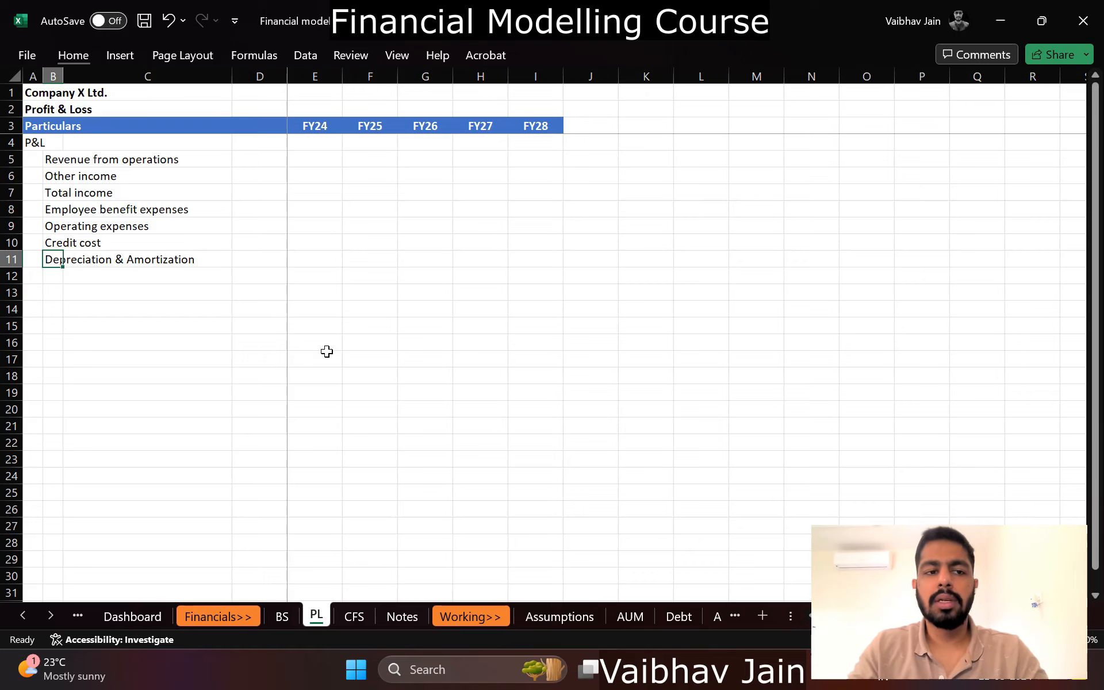
# Step: Insert a row above "Depreciation & Amortization" and enter the line item "EBITDA" in B11
pyautogui.press('Return')
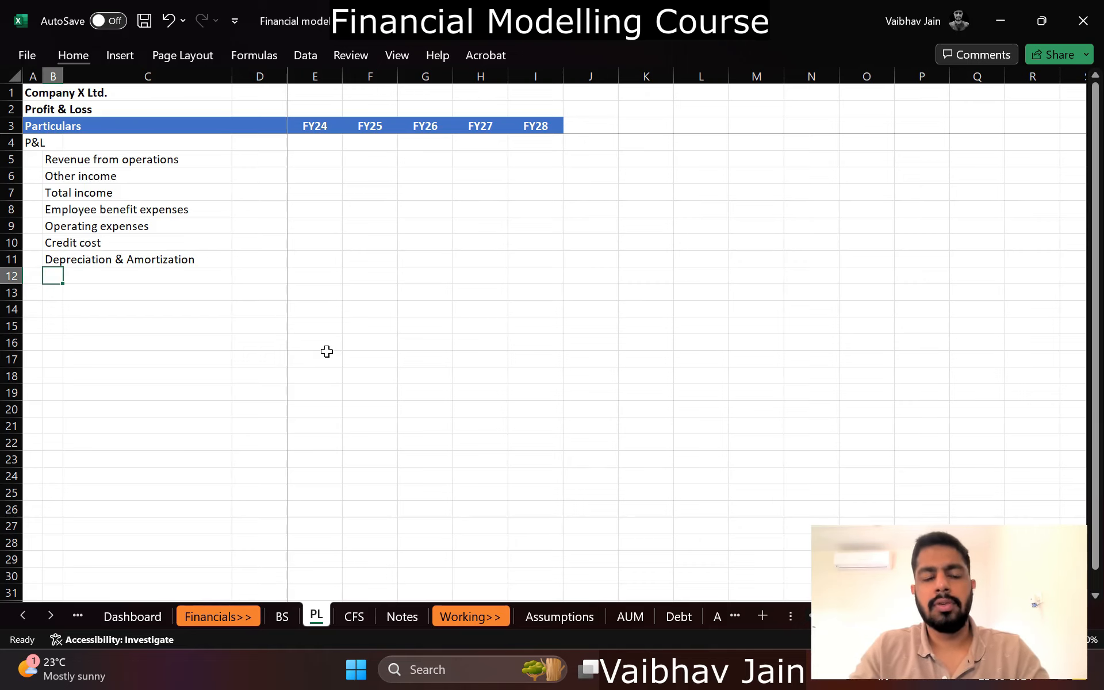
pyautogui.press('Up')
pyautogui.hotkey('shift', 'space')
pyautogui.hotkey('ctrl', 'shift', '+')
pyautogui.press('Down')
pyautogui.press('Up')
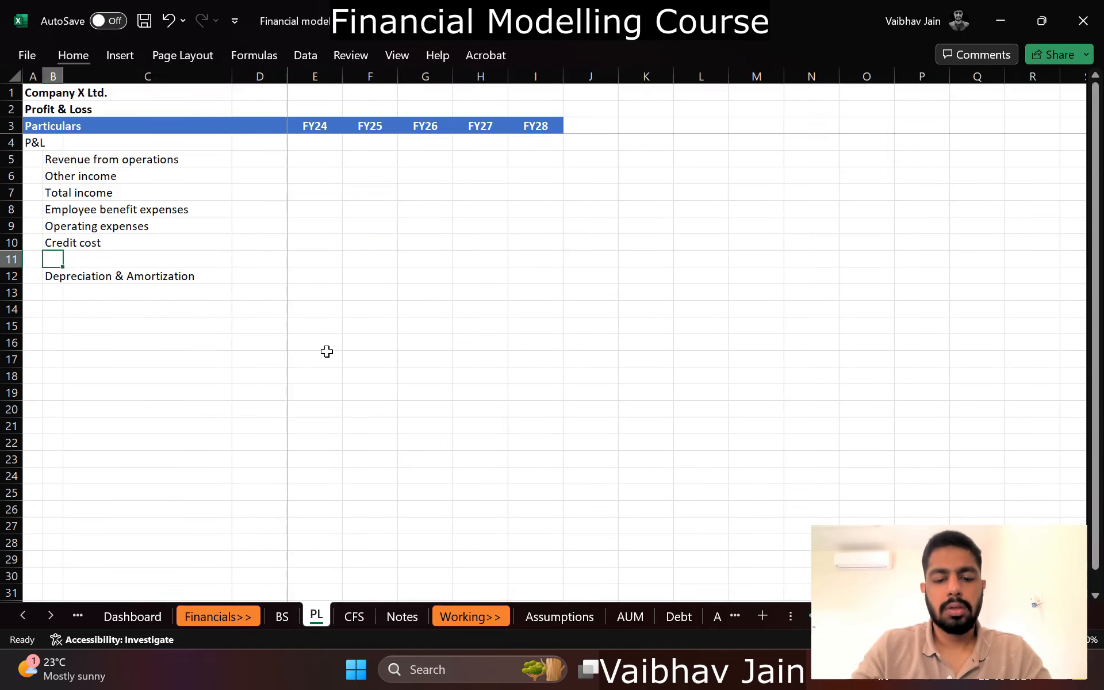
pyautogui.write('EBITDA')
pyautogui.press('Return')
# Step: Enter the line item "EBIT" in B13, below "Depreciation & Amortization"
pyautogui.press('Return')
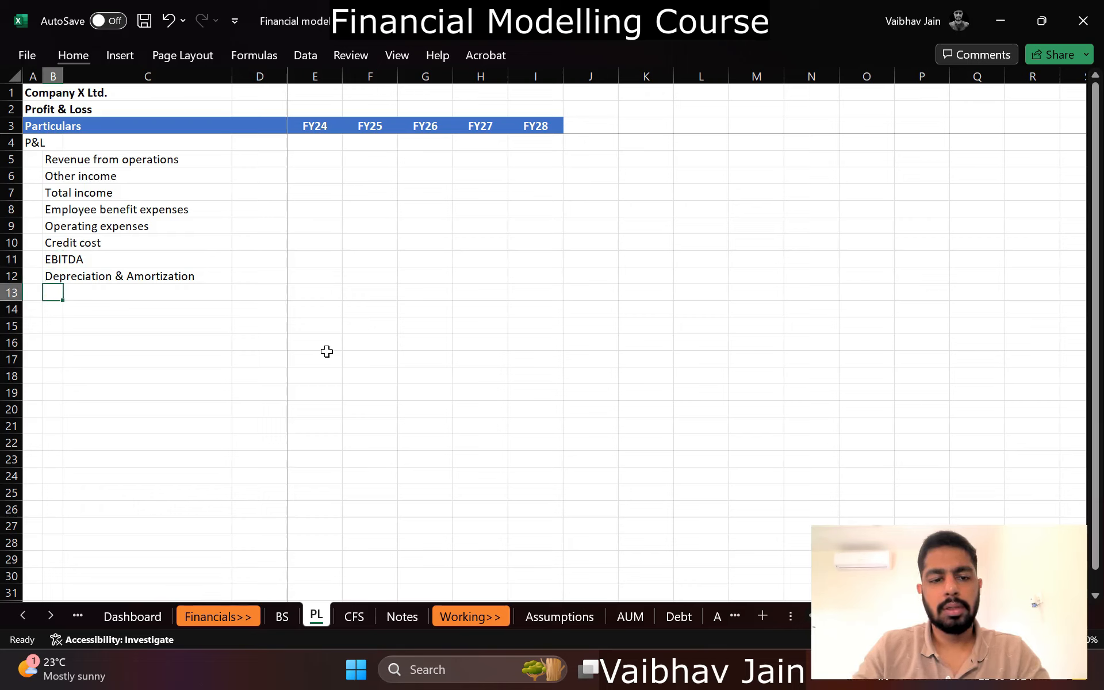
pyautogui.write('EBITDA')
pyautogui.press('Return')
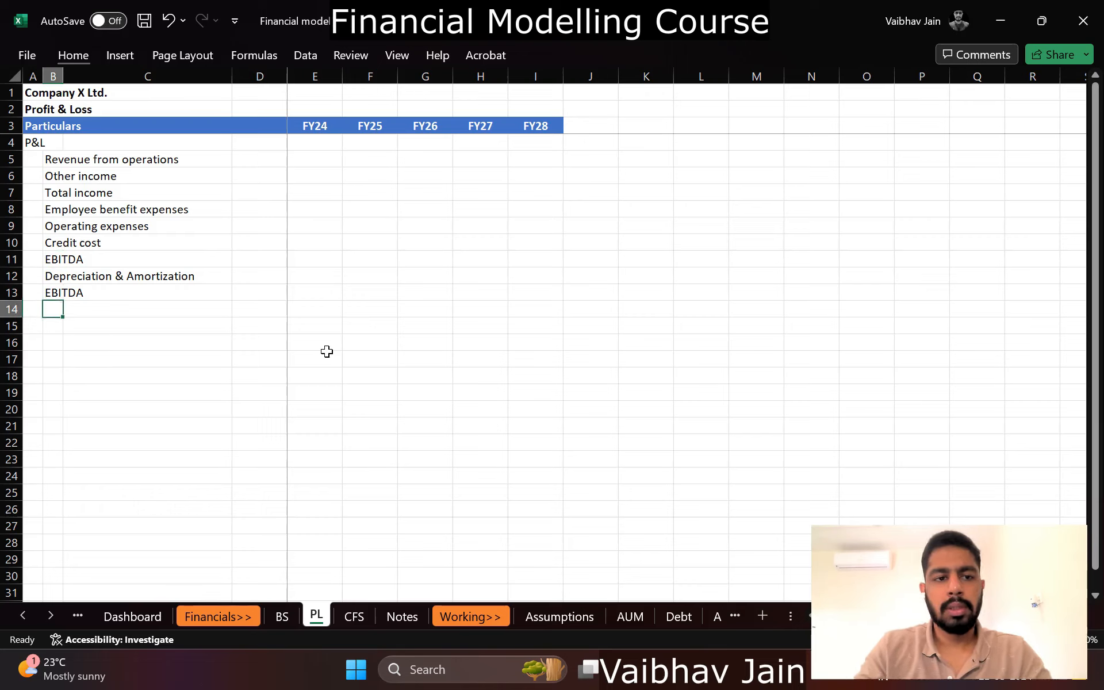
pyautogui.press('Up')
pyautogui.press('F2')
pyautogui.press('BackSpace')
pyautogui.press('BackSpace')
pyautogui.press('Return')
# Step: Enter the line items "Finance cost", "PBT", "Taxes" and "PAT" in B14:B17
pyautogui.write('Financ')
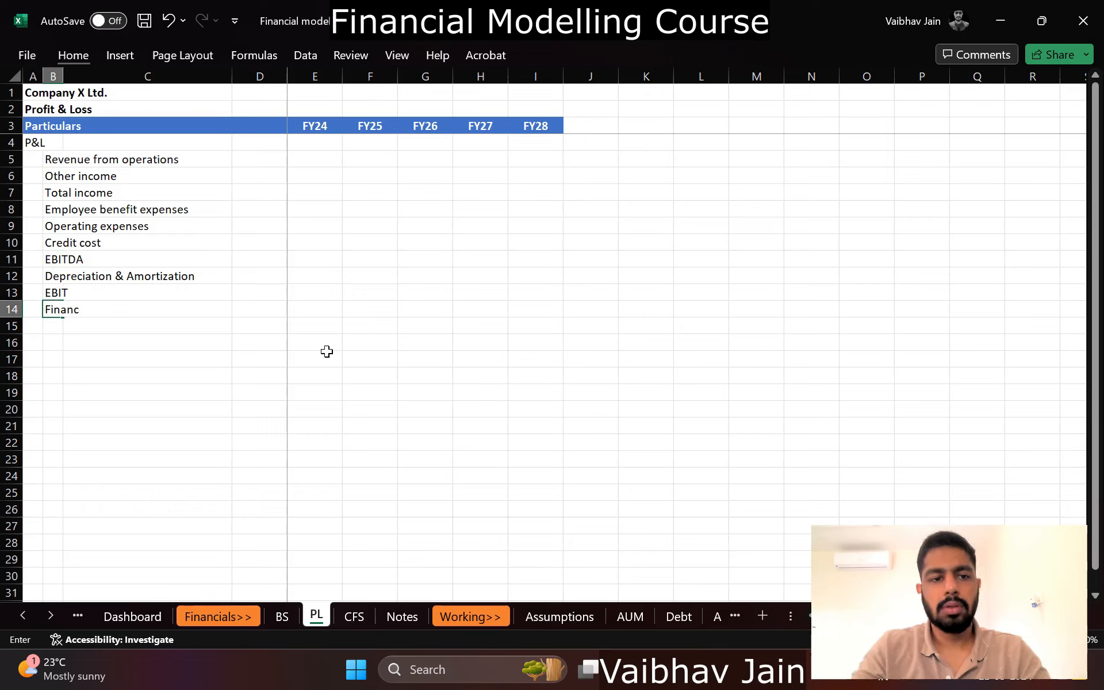
pyautogui.write('e cost')
pyautogui.press('Return')
pyautogui.write('PBT')
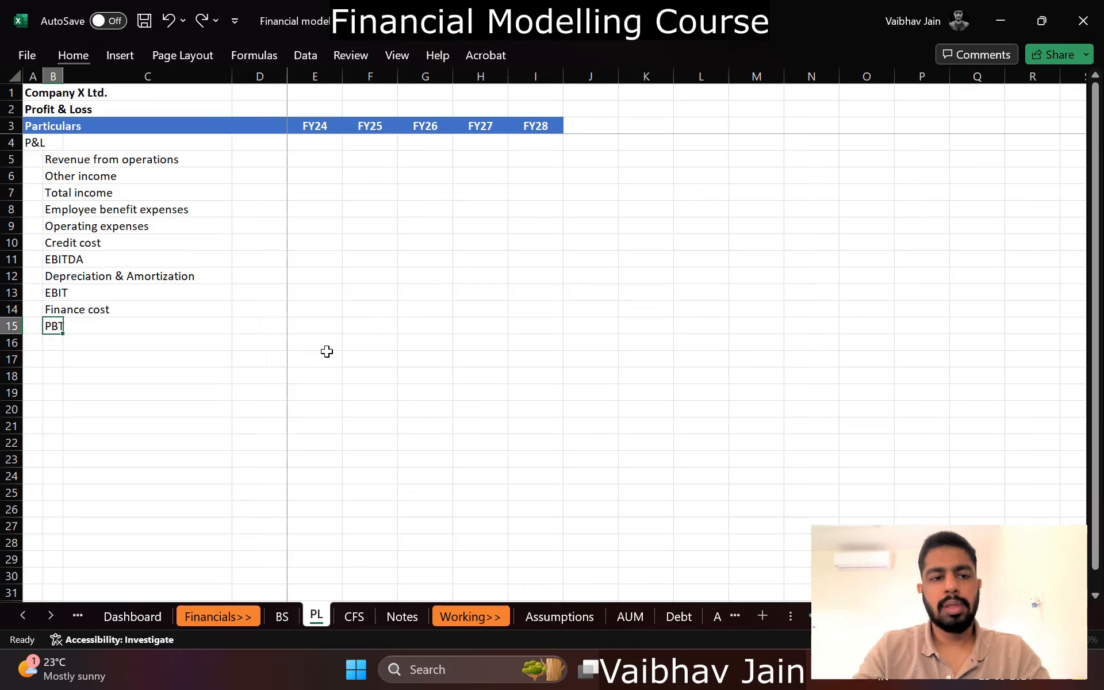
pyautogui.press('Return')
pyautogui.write('Taxes')
pyautogui.press('Return')
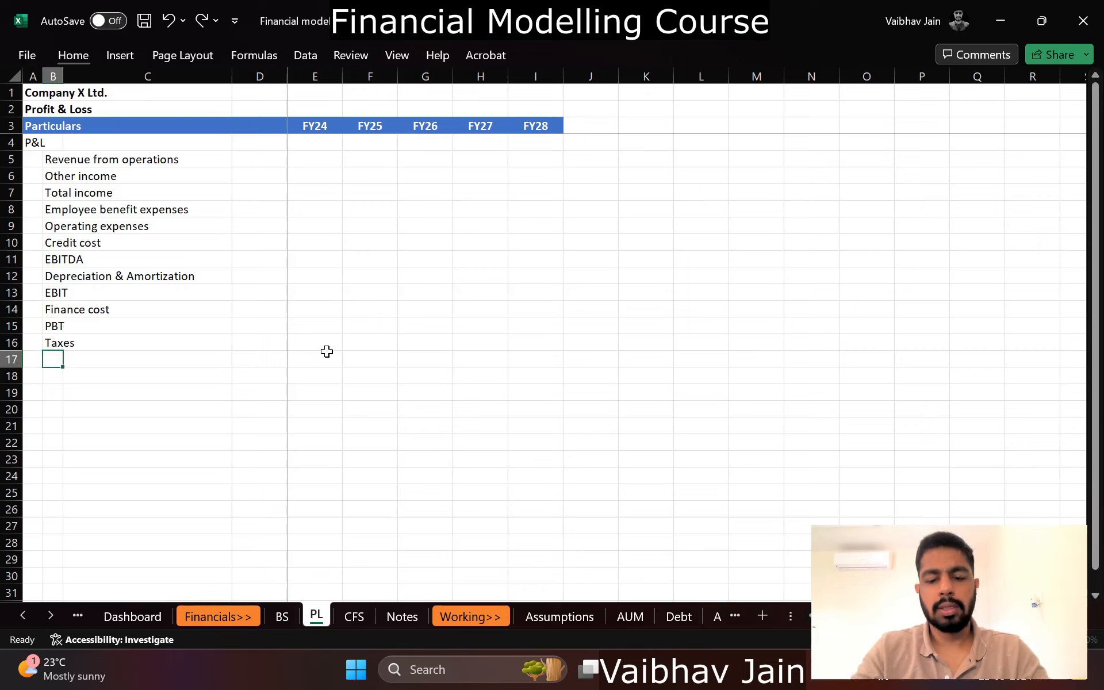
pyautogui.write('PAT')
# Step: Apply a top and double bottom border to the PAT row across B17:I17
pyautogui.hotkey('shift', 'Right')
pyautogui.hotkey('shift', 'Right')
pyautogui.hotkey('shift', 'Right')
pyautogui.hotkey('shift', 'Right')
pyautogui.hotkey('shift', 'Right')
pyautogui.hotkey('shift', 'Right')
pyautogui.hotkey('shift', 'Right')
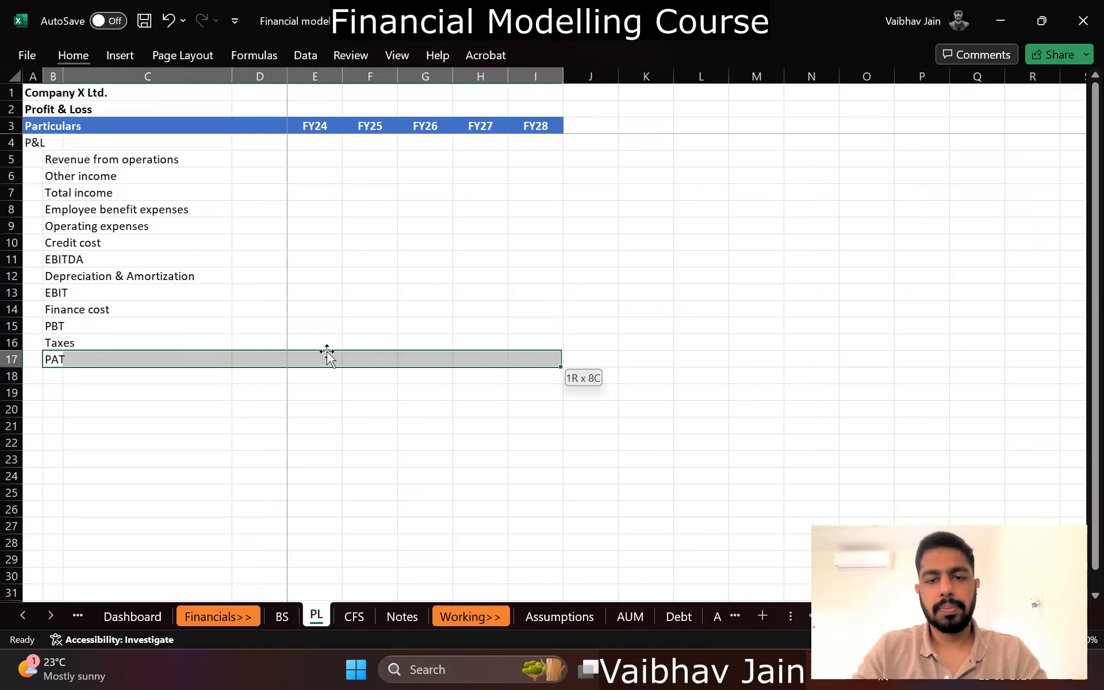
pyautogui.hotkey('alt', 'h')
pyautogui.press('b')
pyautogui.press('u')
# Step: Apply a top border to the PBT row across B15:I15
pyautogui.press('Up')
pyautogui.press('Up')
pyautogui.hotkey('shift', 'Right')
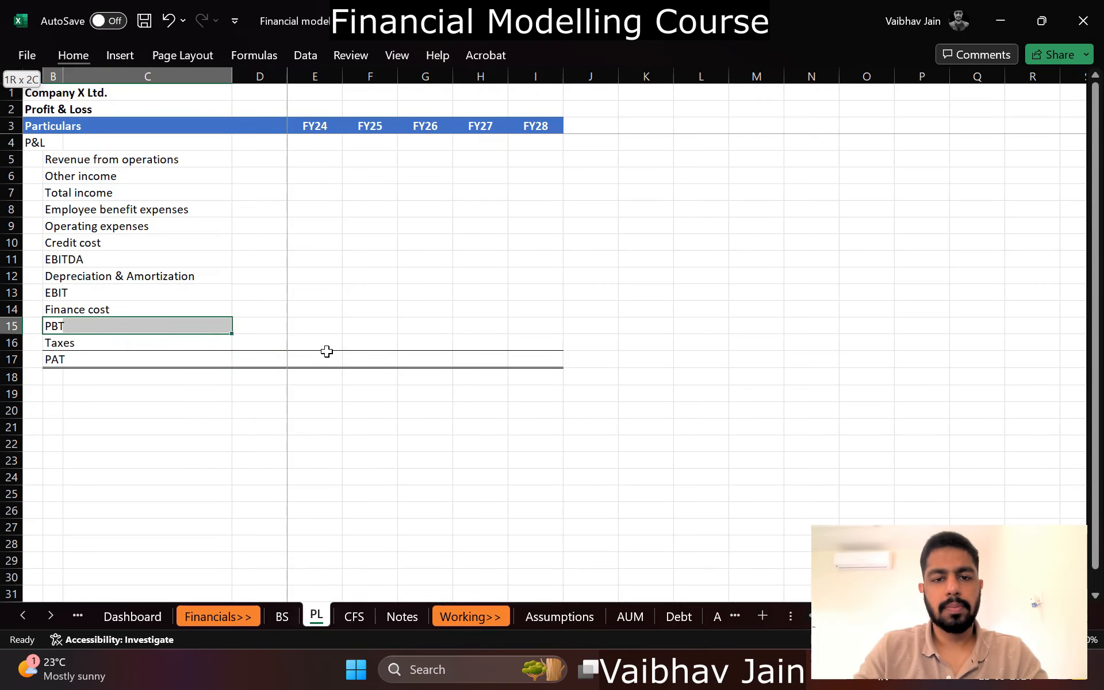
pyautogui.hotkey('shift', 'Right')
pyautogui.hotkey('shift', 'Right')
pyautogui.hotkey('shift', 'Right')
pyautogui.hotkey('shift', 'Right')
pyautogui.hotkey('shift', 'Right')
pyautogui.hotkey('shift', 'Right')
pyautogui.press('alt')
pyautogui.press('h')
pyautogui.press('b')
pyautogui.press('p')
# Step: Enter a SUM formula in E15 that adds EBIT and finance cost, E13:E14
pyautogui.press('Right')
pyautogui.press('Right')
pyautogui.press('Right')
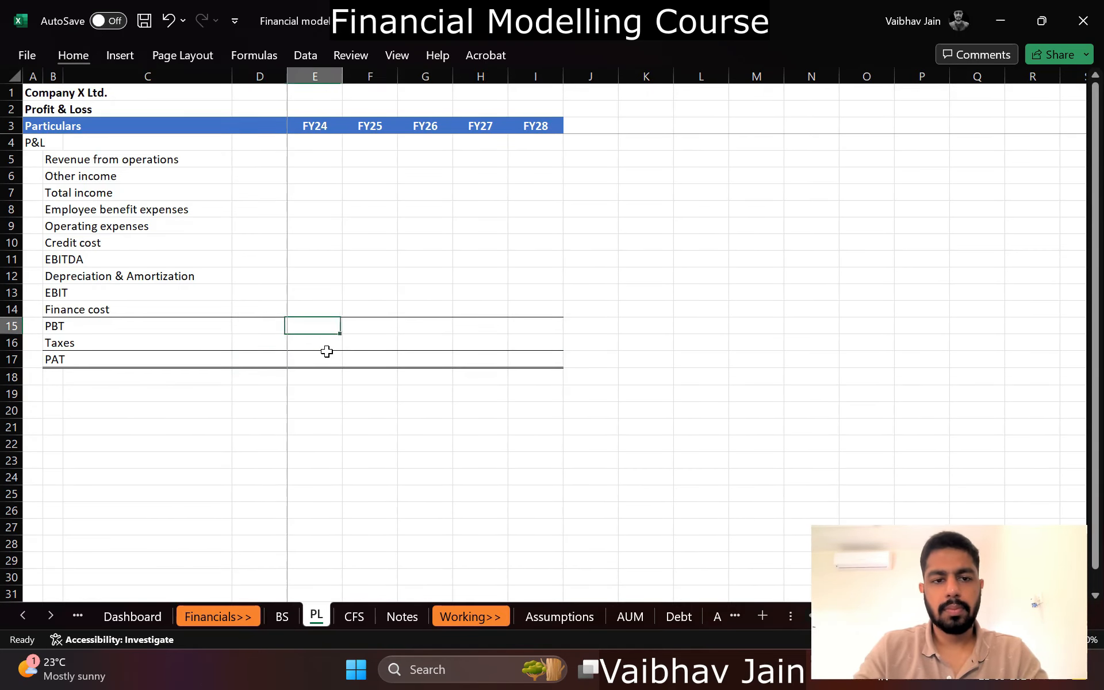
pyautogui.write('=SUM(')
pyautogui.press('Up')
pyautogui.hotkey('shift', 'Up')
pyautogui.write(')')
pyautogui.hotkey('ctrl', 'Return')
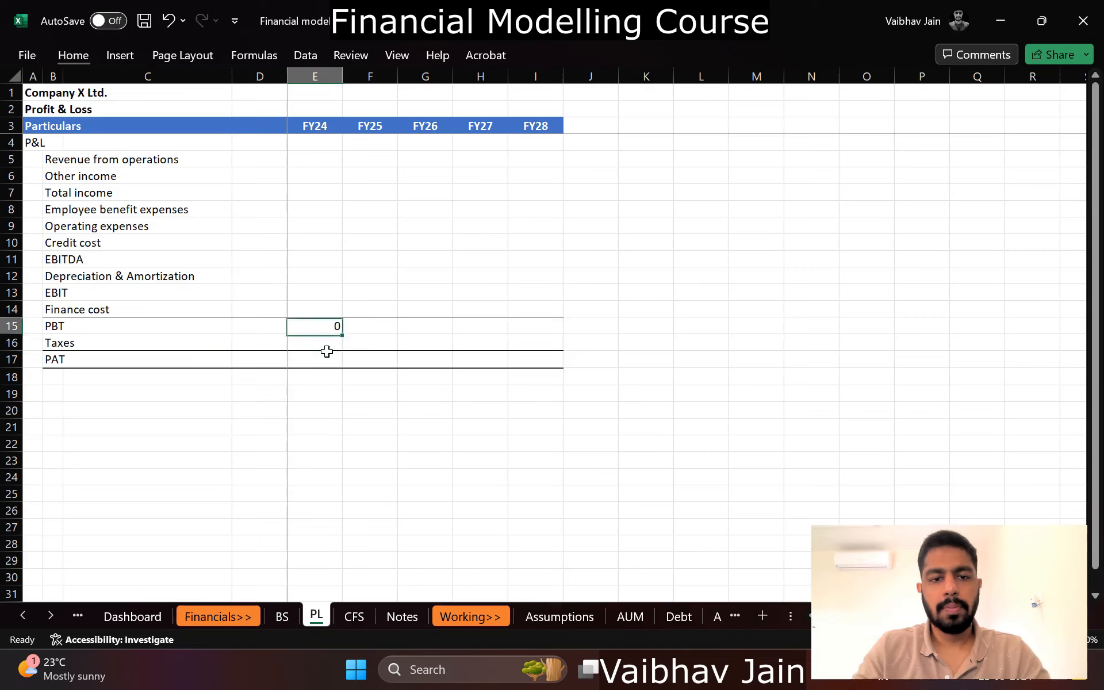
# Step: Copy the FY24 PBT formula across the PBT row through FY28 in column I
pyautogui.hotkey('ctrl', 'c')
pyautogui.hotkey('shift', 'Right')
pyautogui.hotkey('shift', 'Right')
pyautogui.hotkey('shift', 'Right')
pyautogui.hotkey('shift', 'Right')
pyautogui.press('Return')
pyautogui.hotkey('shift', 'Left')
pyautogui.hotkey('shift', 'Left')
pyautogui.hotkey('shift', 'Left')
pyautogui.hotkey('shift', 'Left')
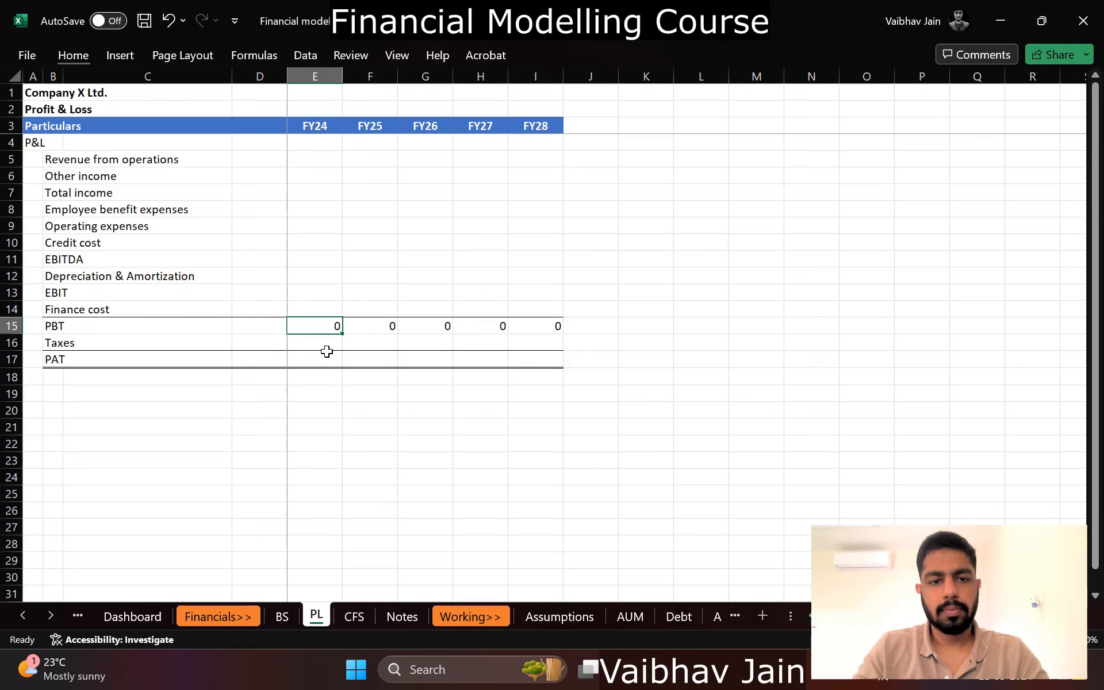
# Step: Copy the PBT formulas in E15:I15 to the EBIT row at E13:I13
pyautogui.hotkey('shift', 'Right')
pyautogui.hotkey('shift', 'Right')
pyautogui.hotkey('shift', 'Right')
pyautogui.hotkey('shift', 'Right')
pyautogui.hotkey('ctrl', 'c')
pyautogui.press('Up')
pyautogui.press('Up')
pyautogui.hotkey('ctrl', 'v')
# Step: Apply a top border to the EBIT row across B13:I13
pyautogui.press('Left')
pyautogui.press('Left')
pyautogui.press('Left')
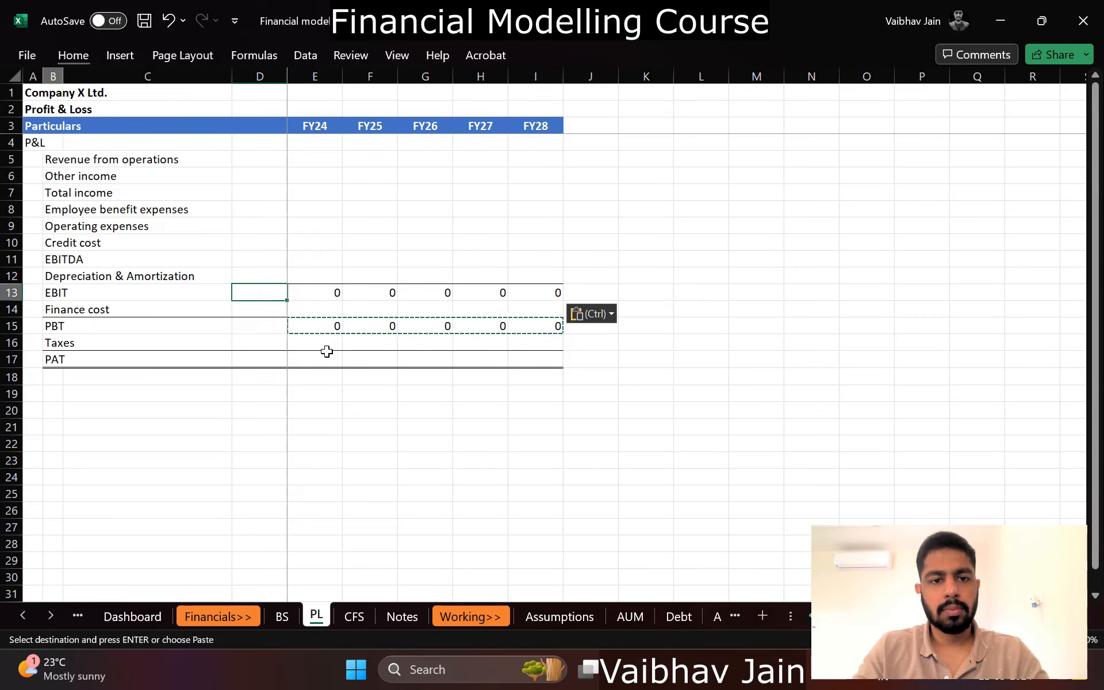
pyautogui.hotkey('shift', 'Right')
pyautogui.hotkey('shift', 'Right')
pyautogui.hotkey('shift', 'Right')
pyautogui.hotkey('shift', 'Right')
pyautogui.hotkey('shift', 'Right')
pyautogui.hotkey('shift', 'Right')
pyautogui.hotkey('shift', 'Right')
pyautogui.hotkey('alt', 'h')
pyautogui.press('b')
pyautogui.press('p')
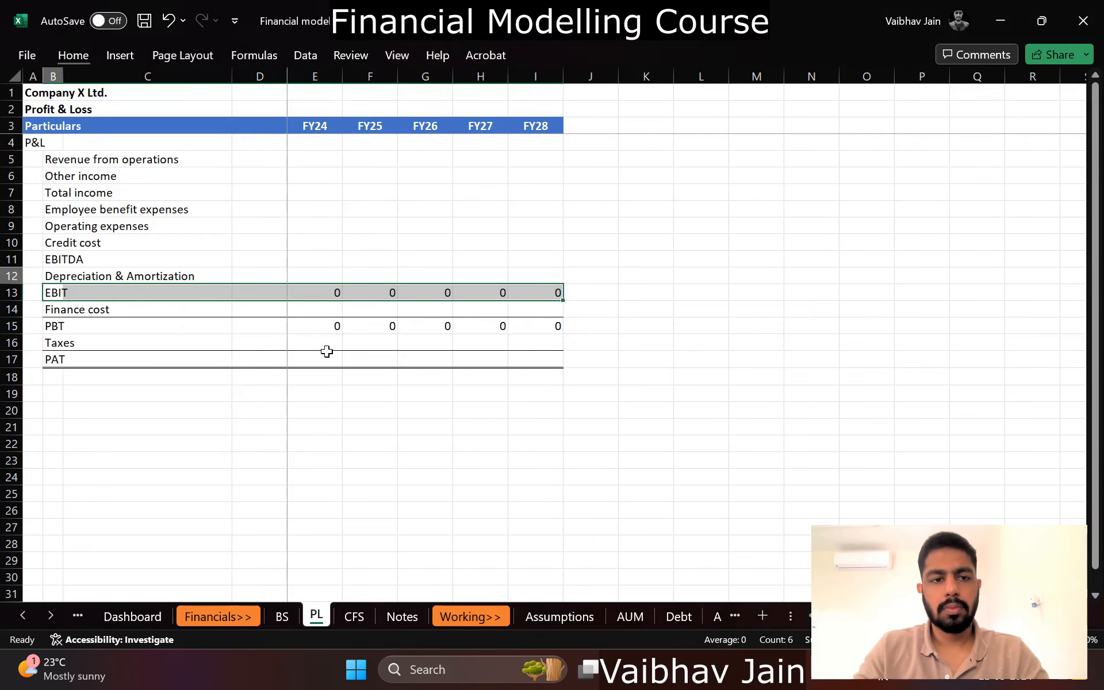
# Step: Apply a top border to the EBITDA row across B11:I11
pyautogui.press('Up')
pyautogui.press('Up')
pyautogui.hotkey('shift', 'Right')
pyautogui.hotkey('shift', 'Right')
pyautogui.hotkey('shift', 'Right')
pyautogui.hotkey('shift', 'Right')
pyautogui.hotkey('shift', 'Right')
pyautogui.hotkey('shift', 'Right')
pyautogui.hotkey('shift', 'Right')
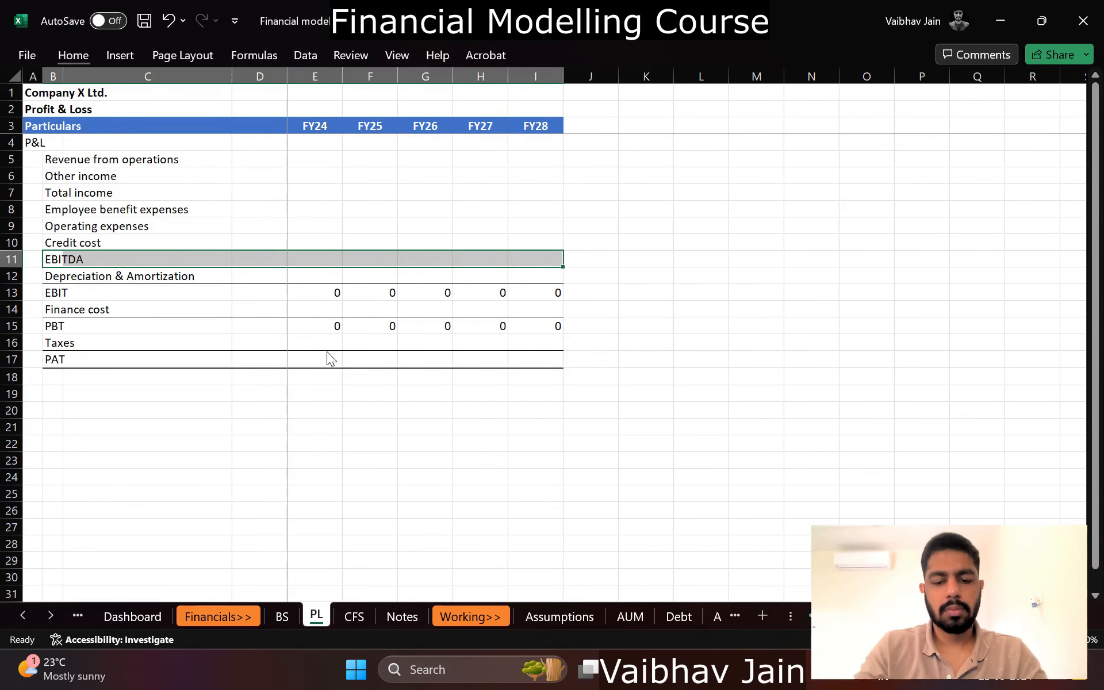
pyautogui.hotkey('alt', 'h')
pyautogui.press('b')
pyautogui.press('p')
# Step: Enter a SUM formula in E11 that adds total income and the expense lines, E7:E10
pyautogui.press('Right')
pyautogui.press('Right')
pyautogui.press('Right')
pyautogui.write('=sum(')
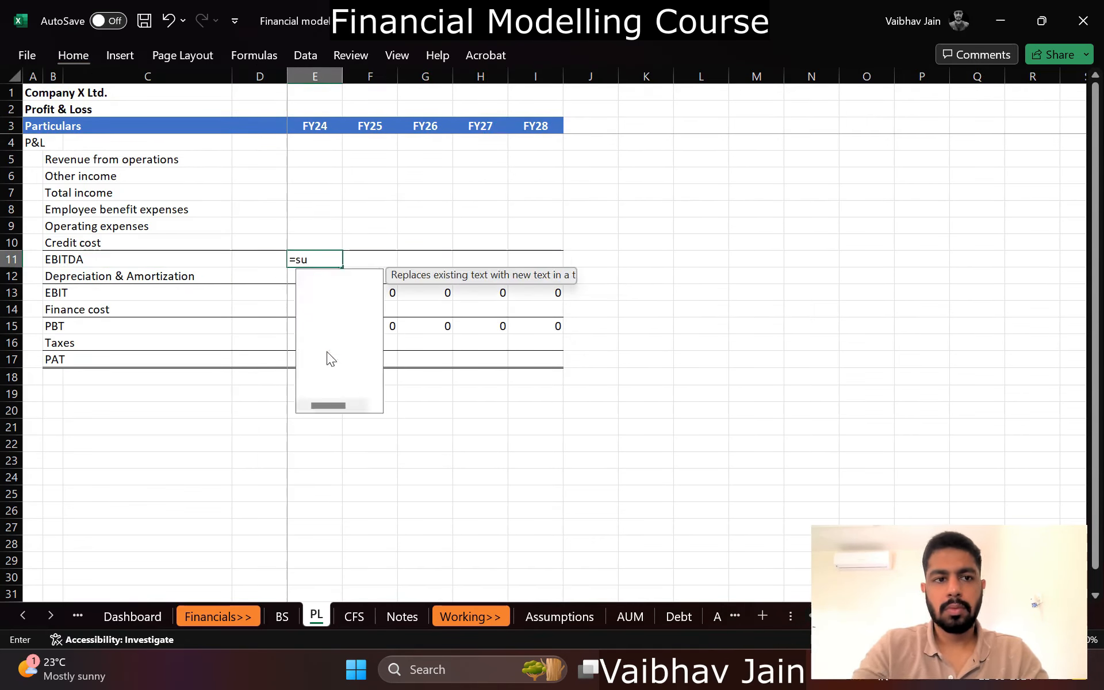
pyautogui.press('Up')
pyautogui.hotkey('shift', 'Up')
pyautogui.hotkey('shift', 'Up')
pyautogui.hotkey('shift', 'Up')
pyautogui.hotkey('ctrl', 'Return')
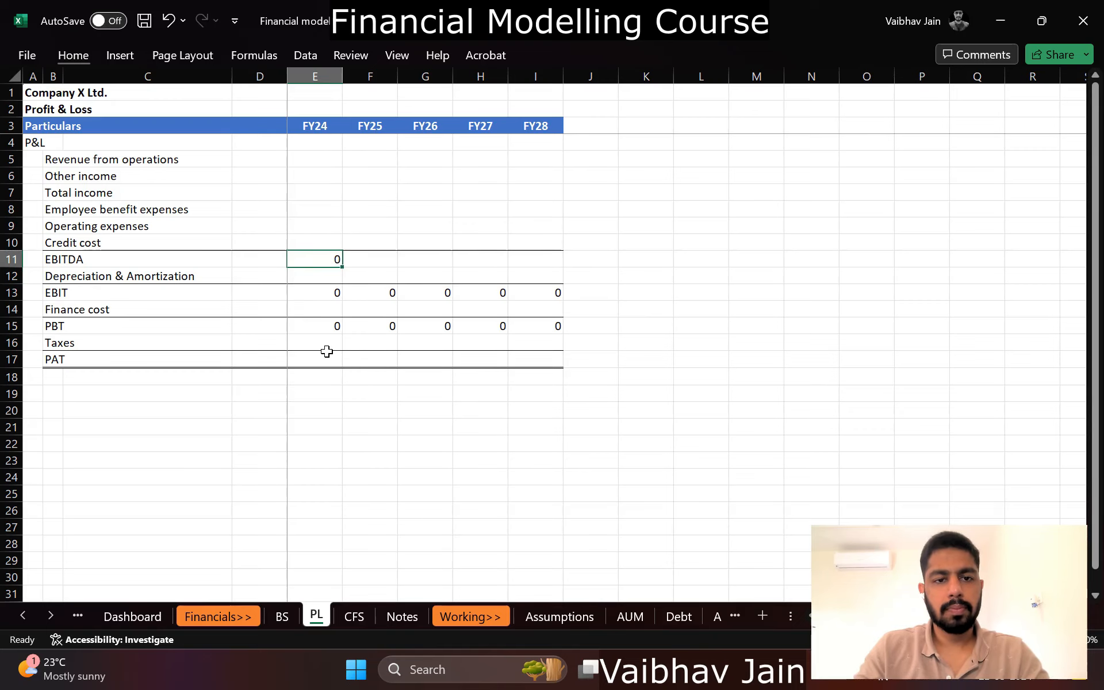
# Step: Copy the FY24 EBITDA formula across the EBITDA row through FY28 in column I
pyautogui.hotkey('ctrl', 'c')
pyautogui.hotkey('shift', 'Right')
pyautogui.hotkey('shift', 'Right')
pyautogui.hotkey('shift', 'Right')
pyautogui.hotkey('shift', 'Right')
pyautogui.press('Return')
# Step: Apply a top border to the Total income row across B7:I7
pyautogui.press('Up')
pyautogui.press('Left')
pyautogui.press('Left')
pyautogui.press('Up')
pyautogui.press('Up')
pyautogui.press('Up')
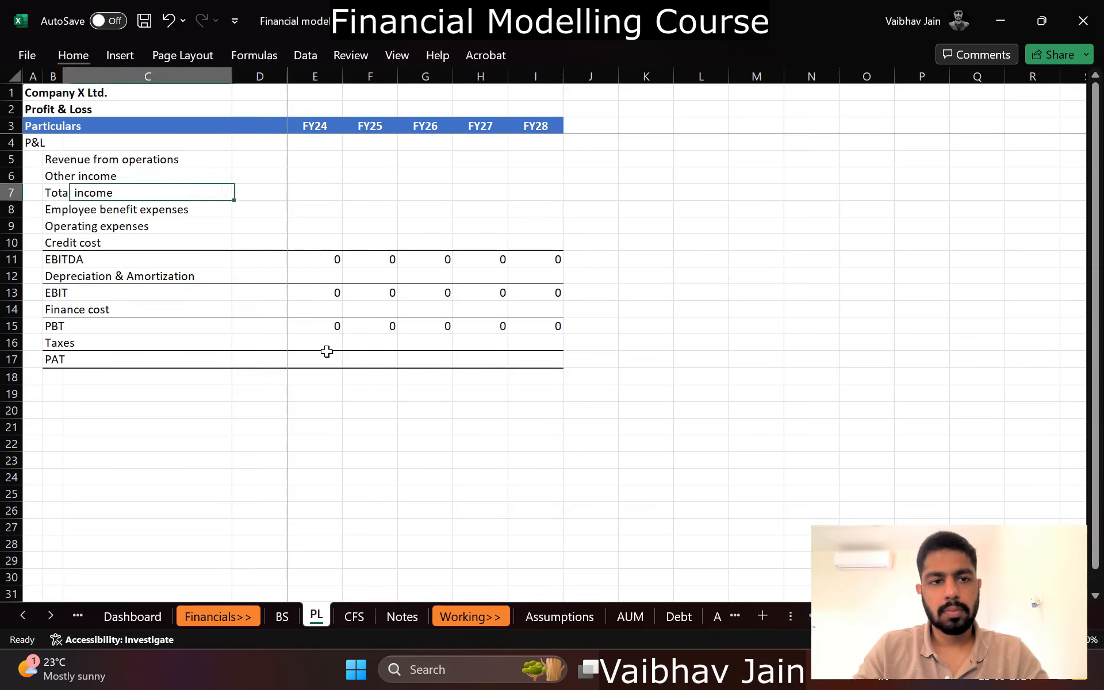
pyautogui.hotkey('shift', 'Left')
pyautogui.hotkey('shift', 'Right')
pyautogui.hotkey('shift', 'Right')
pyautogui.hotkey('shift', 'Right')
pyautogui.hotkey('shift', 'Right')
pyautogui.hotkey('shift', 'Right')
pyautogui.hotkey('shift', 'Right')
pyautogui.hotkey('shift', 'Right')
pyautogui.hotkey('shift', 'Left')
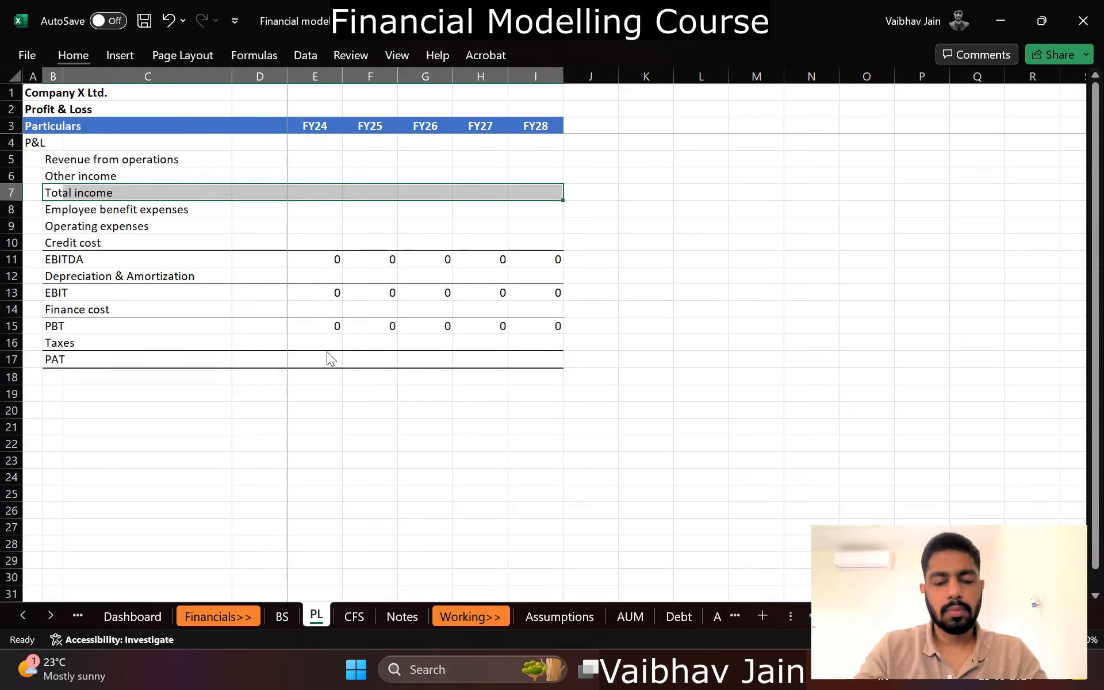
# Step: Enter a SUM formula in E7 that adds revenue from operations and other income, E5:E6
pyautogui.press('Right')
pyautogui.press('Right')
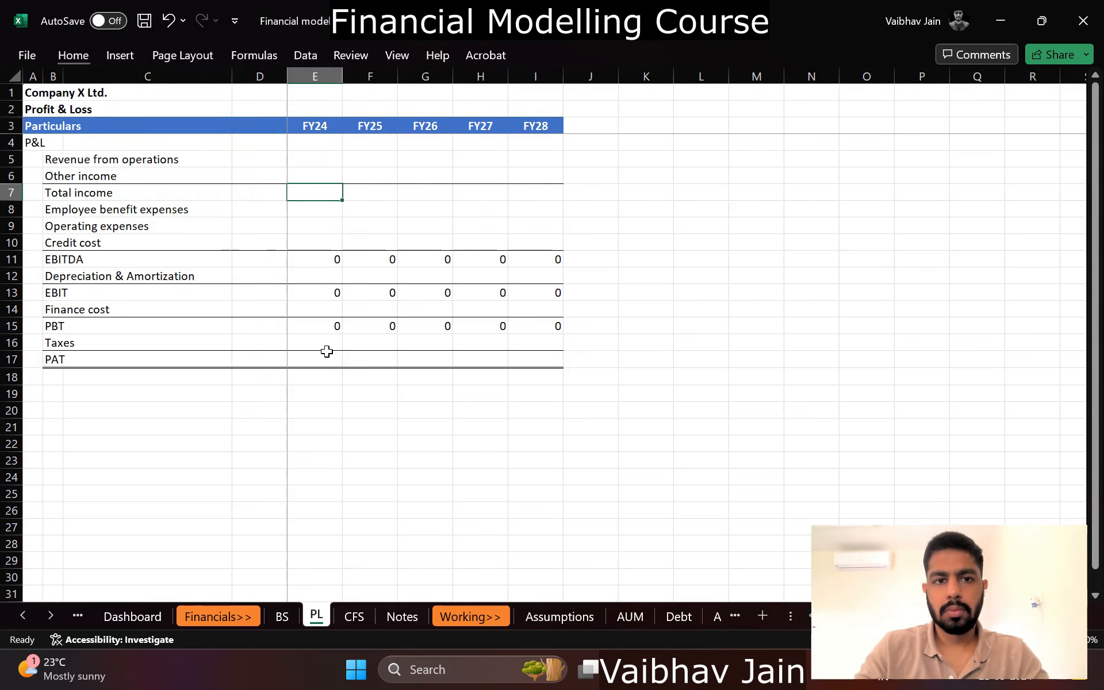
pyautogui.write('=sum(')
pyautogui.press('Up')
pyautogui.hotkey('shift', 'Up')
pyautogui.press('Return')
# Step: Copy the FY24 total income formula across the Total income row through FY28 in column I
pyautogui.press('Up')
pyautogui.hotkey('ctrl', 'c')
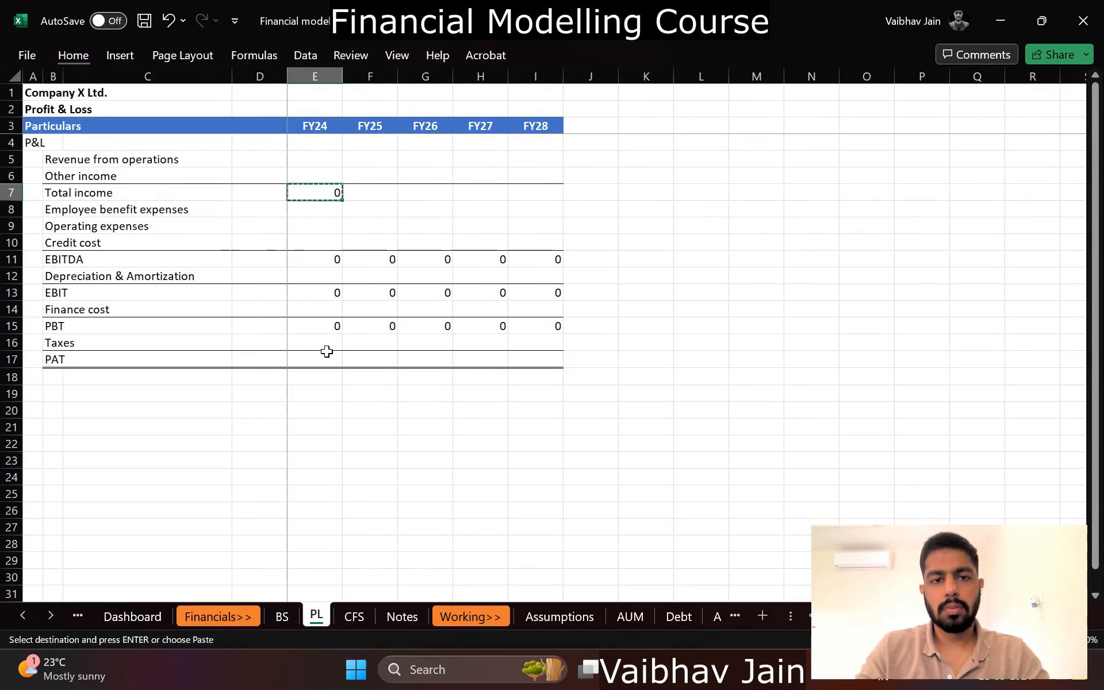
pyautogui.hotkey('shift', 'Right')
pyautogui.hotkey('shift', 'Right')
pyautogui.hotkey('shift', 'Right')
pyautogui.hotkey('shift', 'Right')
pyautogui.press('Return')
# Step: Copy the PBT formulas E15:I15 and paste only the formulas into the PAT row, E17:I17
pyautogui.press('Down')
pyautogui.press('Down')
pyautogui.press('Down')
pyautogui.press('Down')
pyautogui.press('Down')
pyautogui.press('Down')
pyautogui.press('Down')
pyautogui.press('Down')
pyautogui.press('Down')
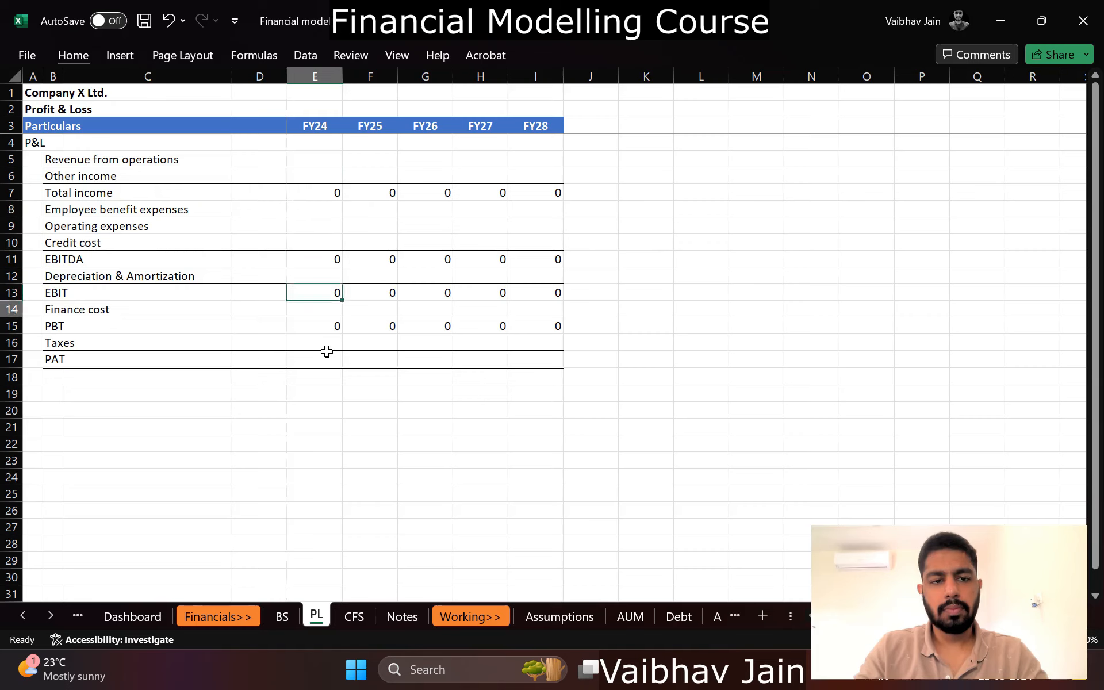
pyautogui.press('Up')
pyautogui.hotkey('shift', 'Right')
pyautogui.hotkey('shift', 'Right')
pyautogui.hotkey('shift', 'Right')
pyautogui.hotkey('shift', 'Right')
pyautogui.hotkey('ctrl', 'c')
pyautogui.press('Down')
pyautogui.press('Down')
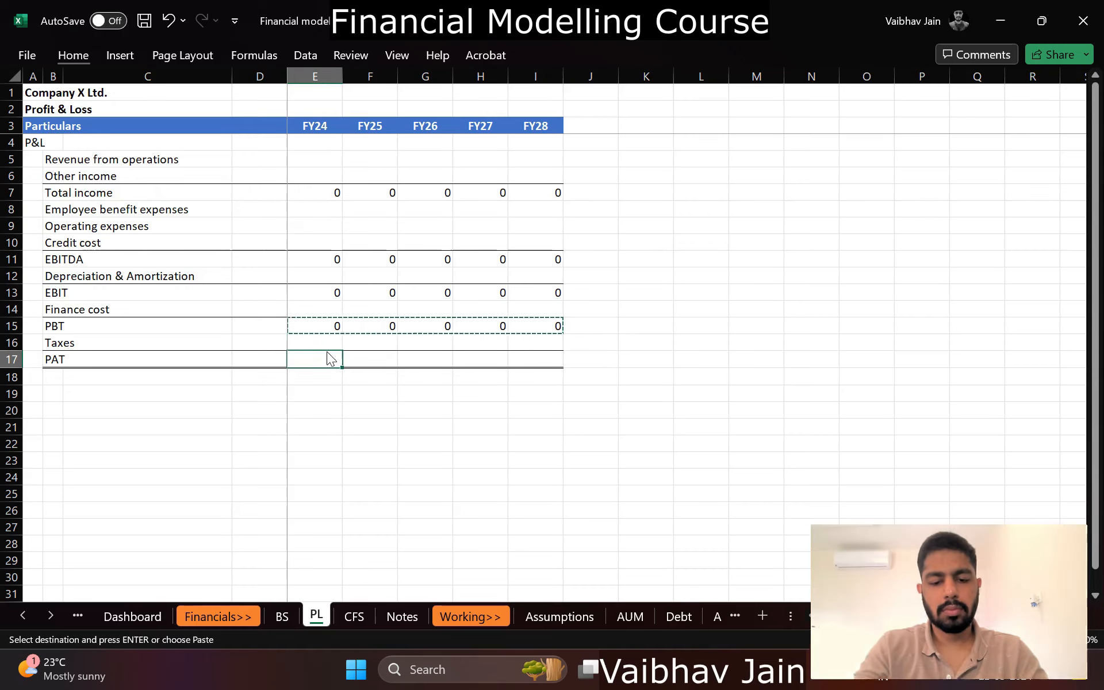
pyautogui.hotkey('ctrl', 'alt', 'v')
pyautogui.press('f')
pyautogui.press('Return')
pyautogui.press('Escape')
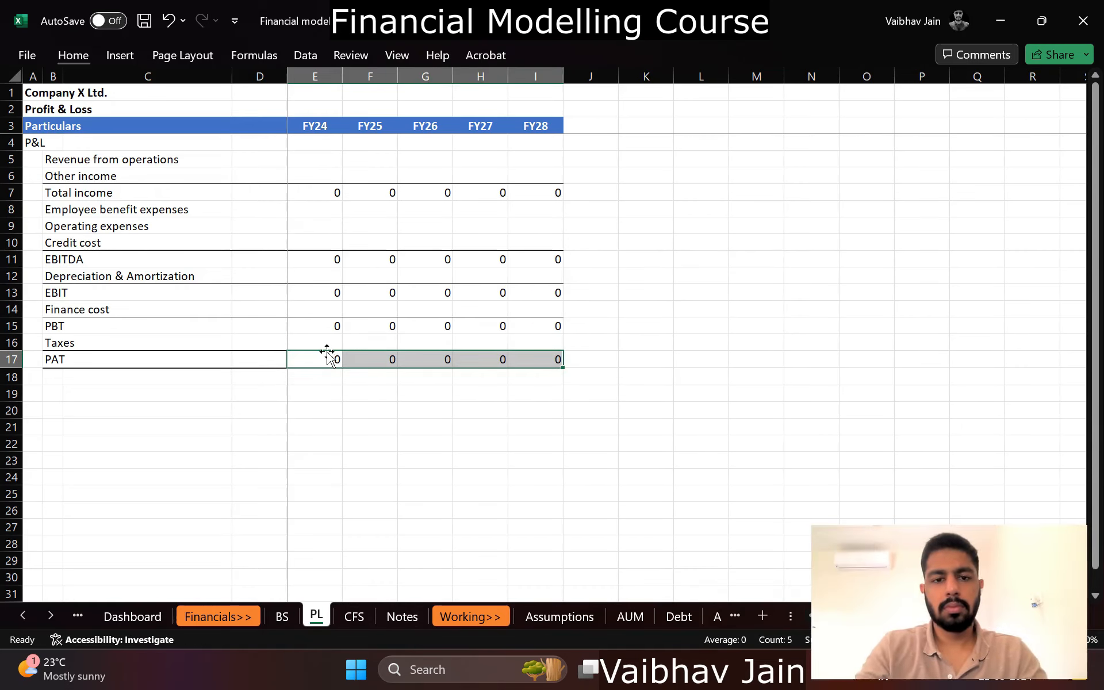
pyautogui.press('Down')
pyautogui.press('Up')
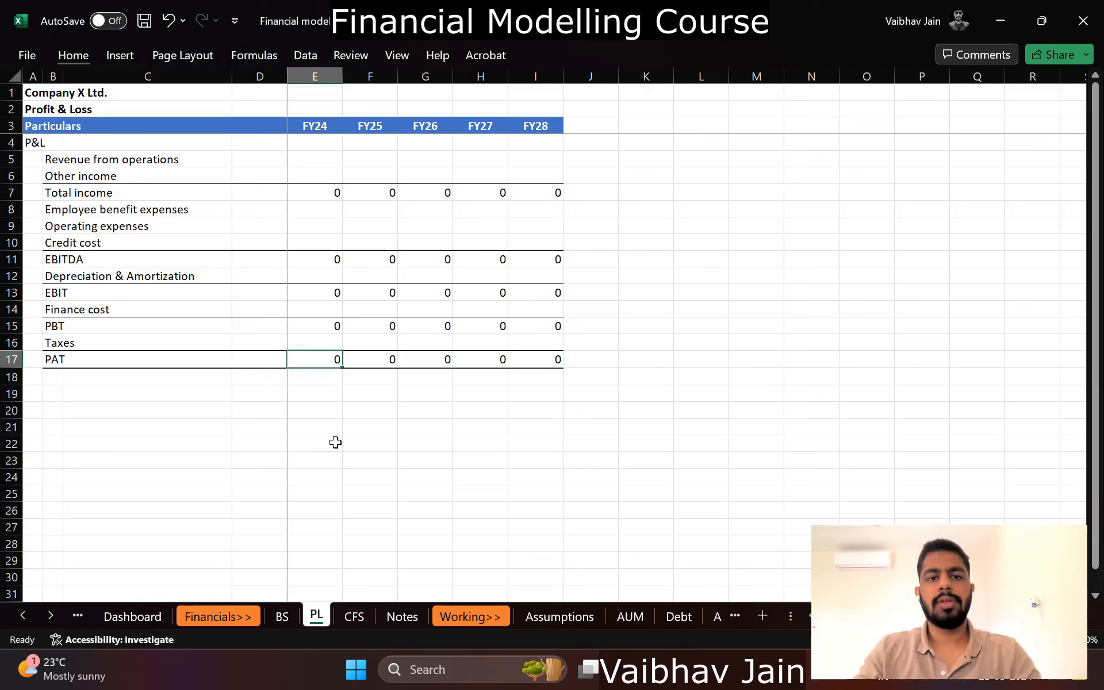
# Step: Make all of column A on the PL sheet bold
pyautogui.press('Left')
pyautogui.press('Left')
pyautogui.press('Left')
pyautogui.press('Left')
pyautogui.hotkey('ctrl', 'space')
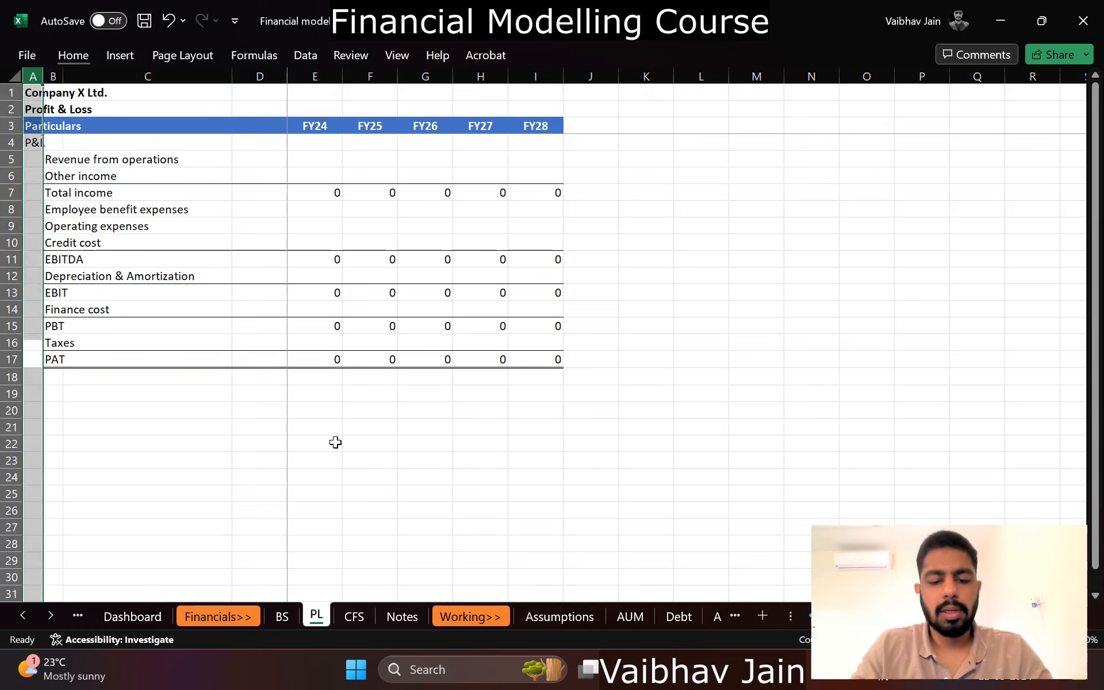
pyautogui.hotkey('ctrl', 'b')
pyautogui.press('Down')
pyautogui.press('Right')
pyautogui.hotkey('ctrl', 'Up')
pyautogui.hotkey('ctrl', 'Up')
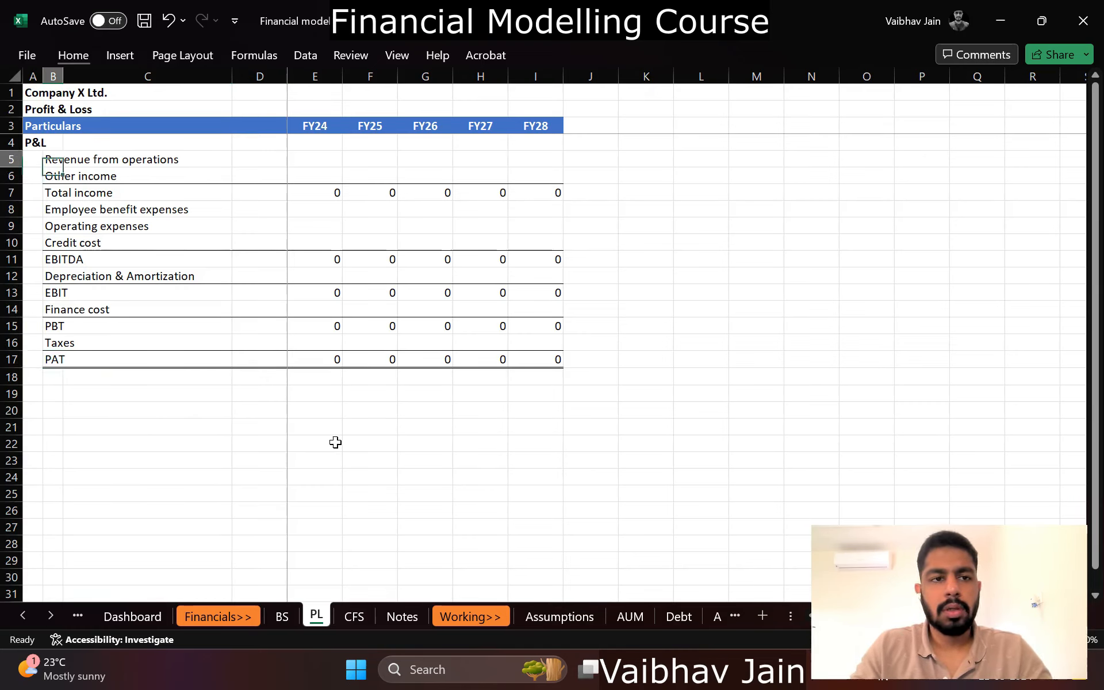
# Step: Copy header rows 1:3 from the PL sheet to the top of the CFS sheet, keeping the source column widths
pyautogui.press('Left')
pyautogui.hotkey('ctrl', 'Up')
pyautogui.hotkey('ctrl', 'Up')
pyautogui.hotkey('shift', 'space')
pyautogui.hotkey('shift', 'Down')
pyautogui.hotkey('shift', 'Down')
pyautogui.hotkey('ctrl', 'c')
pyautogui.hotkey('ctrl', 'pagedown')
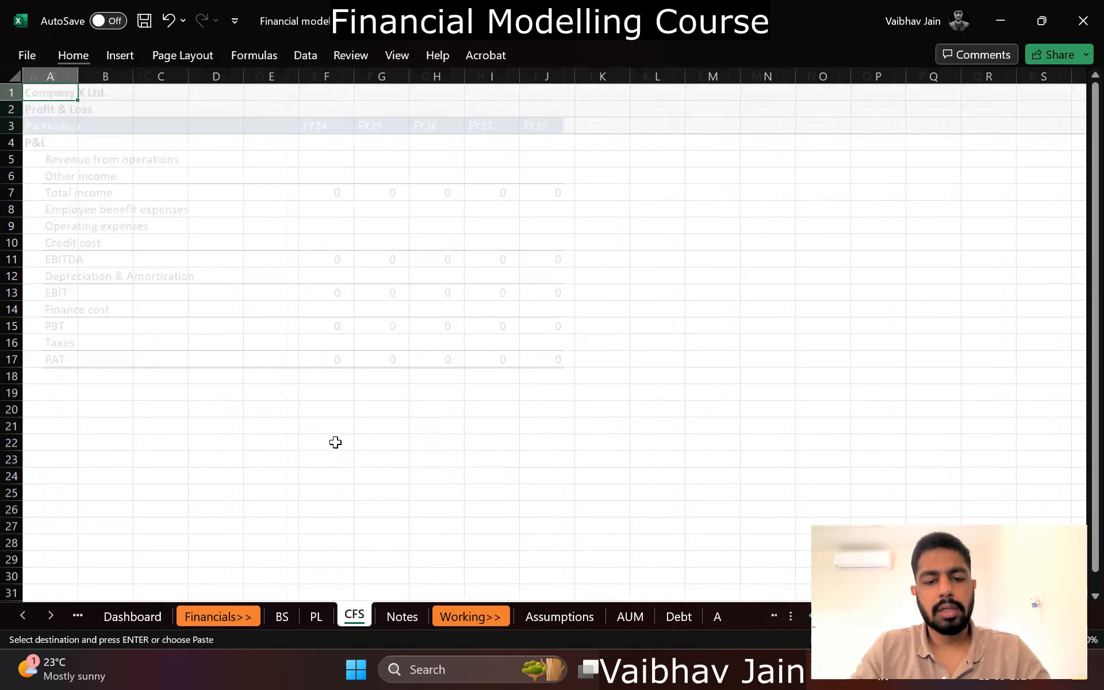
pyautogui.hotkey('ctrl', 'v')
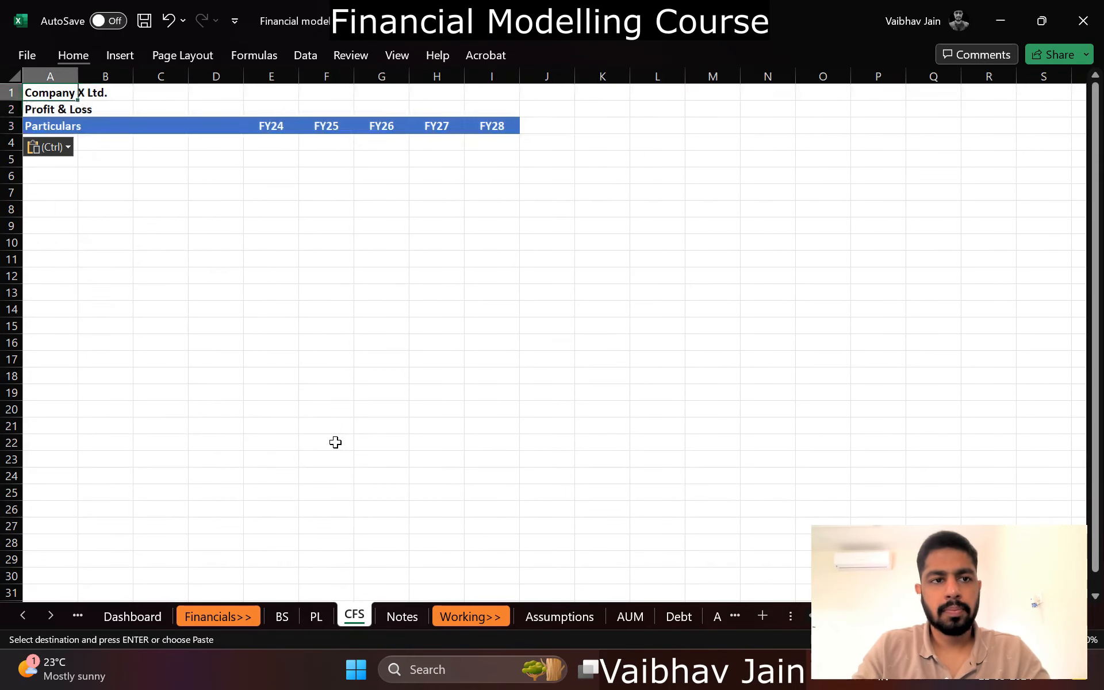
pyautogui.hotkey('ctrl', 'z')
pyautogui.hotkey('ctrl', 'y')
pyautogui.hotkey('ctrl', 'v')
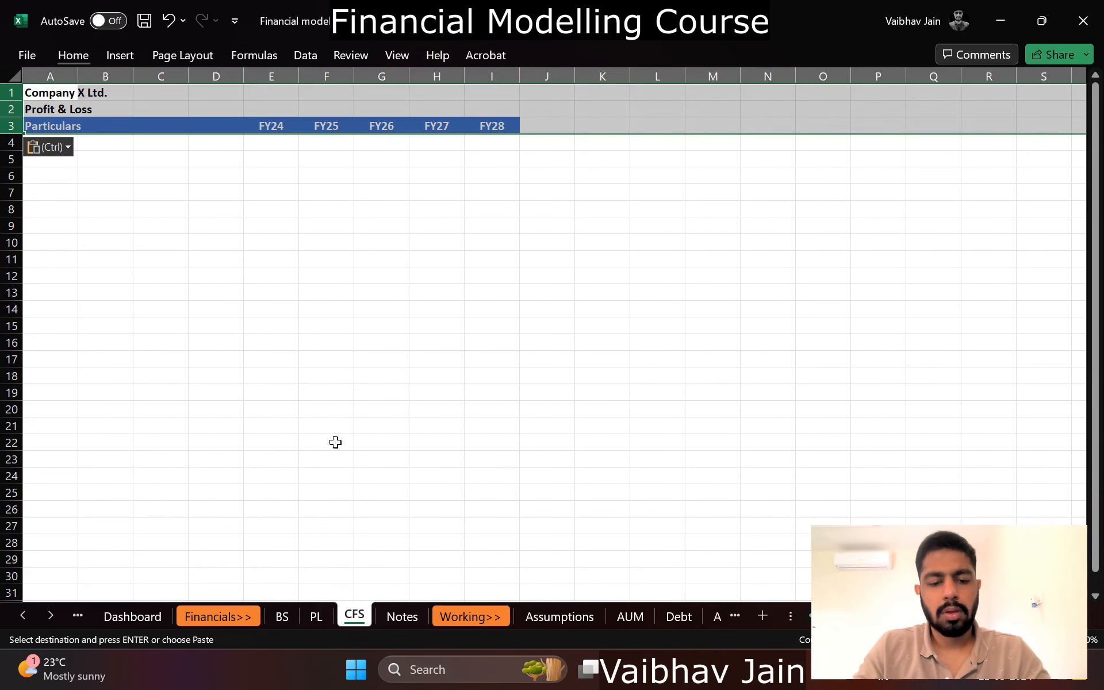
pyautogui.press('ctrl')
pyautogui.press('w')
# Step: Freeze panes at E4 on the CFS sheet so rows 1:3 and columns A:D stay fixed
pyautogui.press('Right')
pyautogui.press('Right')
pyautogui.press('Right')
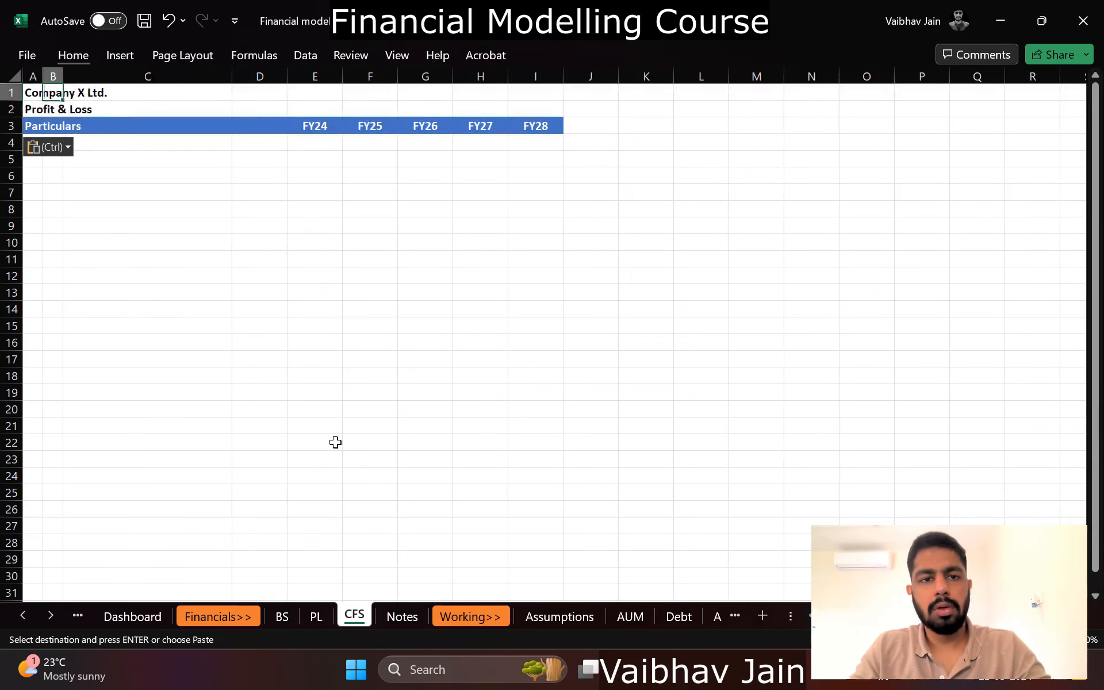
pyautogui.press('Down')
pyautogui.press('Right')
pyautogui.press('Down')
pyautogui.press('Down')
pyautogui.press('alt')
pyautogui.press('w')
pyautogui.press('f')
pyautogui.press('f')
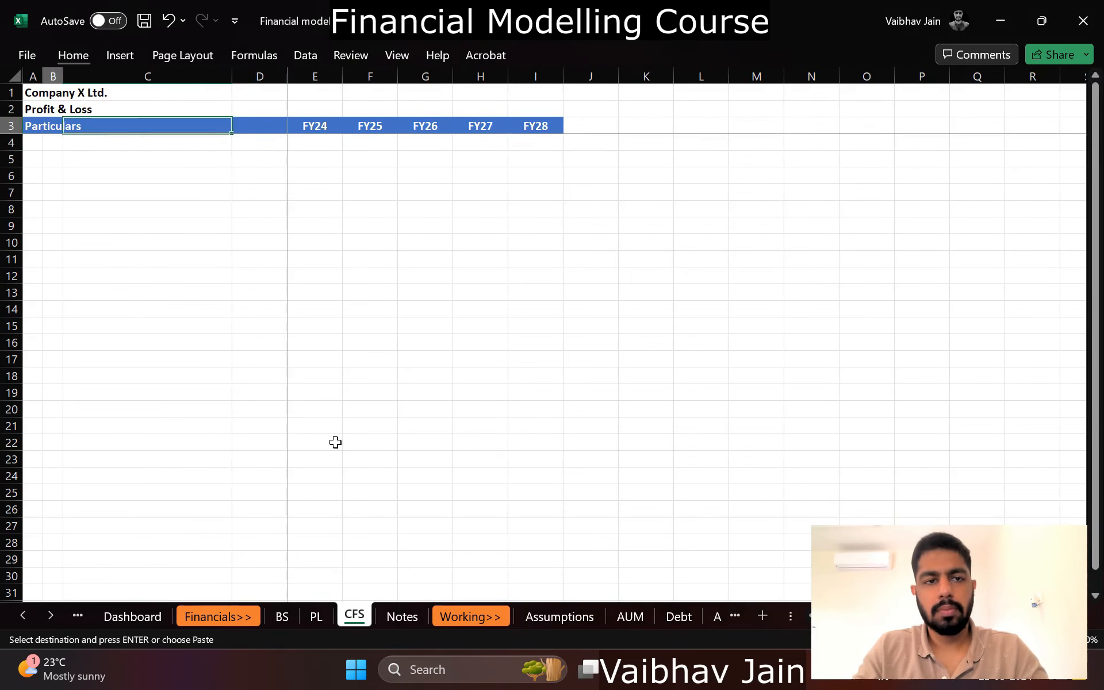
# Step: Change the sheet title in A2 to "Cash flow statement"
pyautogui.hotkey('ctrl', 'Left')
pyautogui.press('Up')
pyautogui.press('Up')
pyautogui.write('Cash flow s')
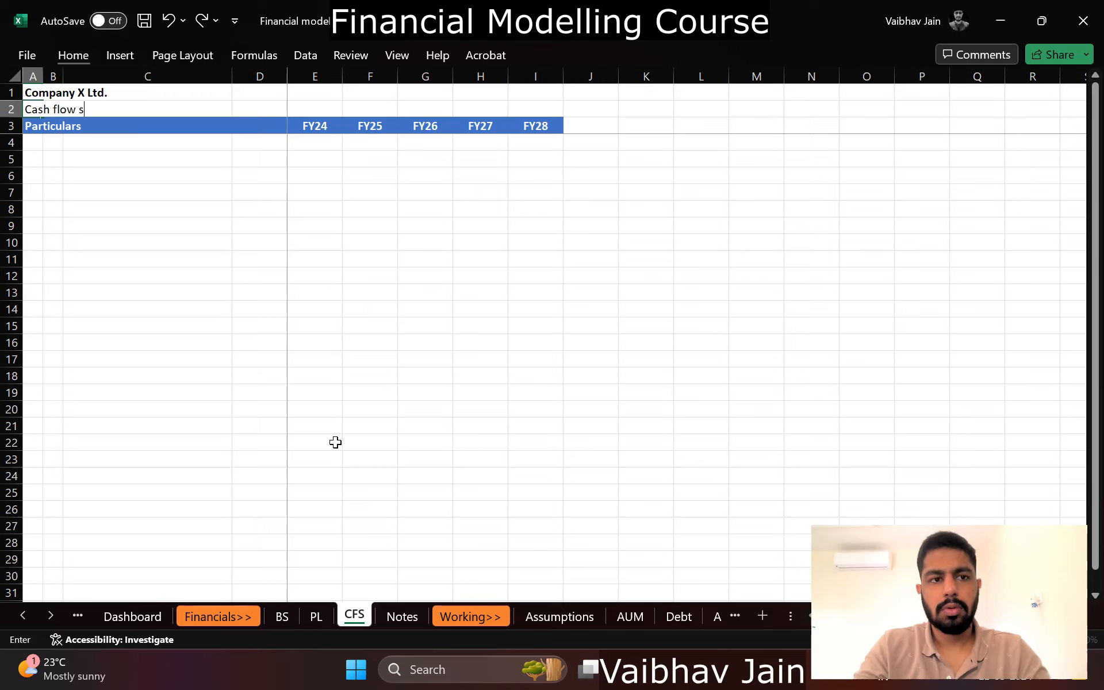
pyautogui.write('tate')
pyautogui.press('Return')
# Step: Enter the section heading "Cash from operating activities" in A4
pyautogui.press('Return')
pyautogui.write('Cash')
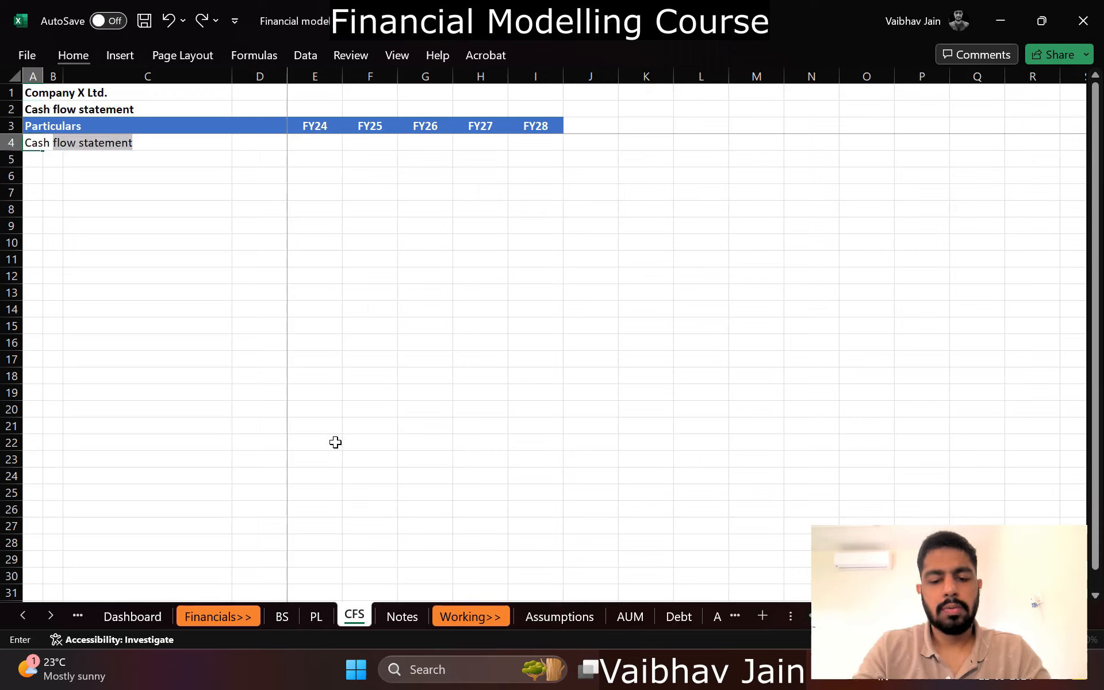
pyautogui.write(' from operatin')
pyautogui.write('g')
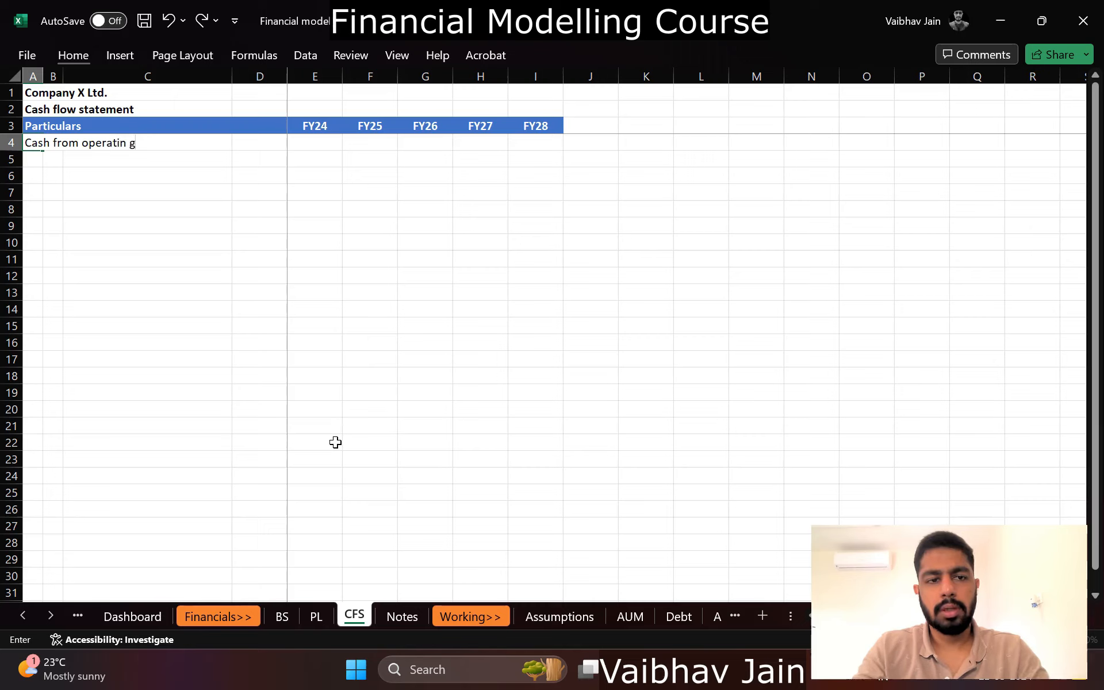
pyautogui.write(' activities')
pyautogui.press('Return')
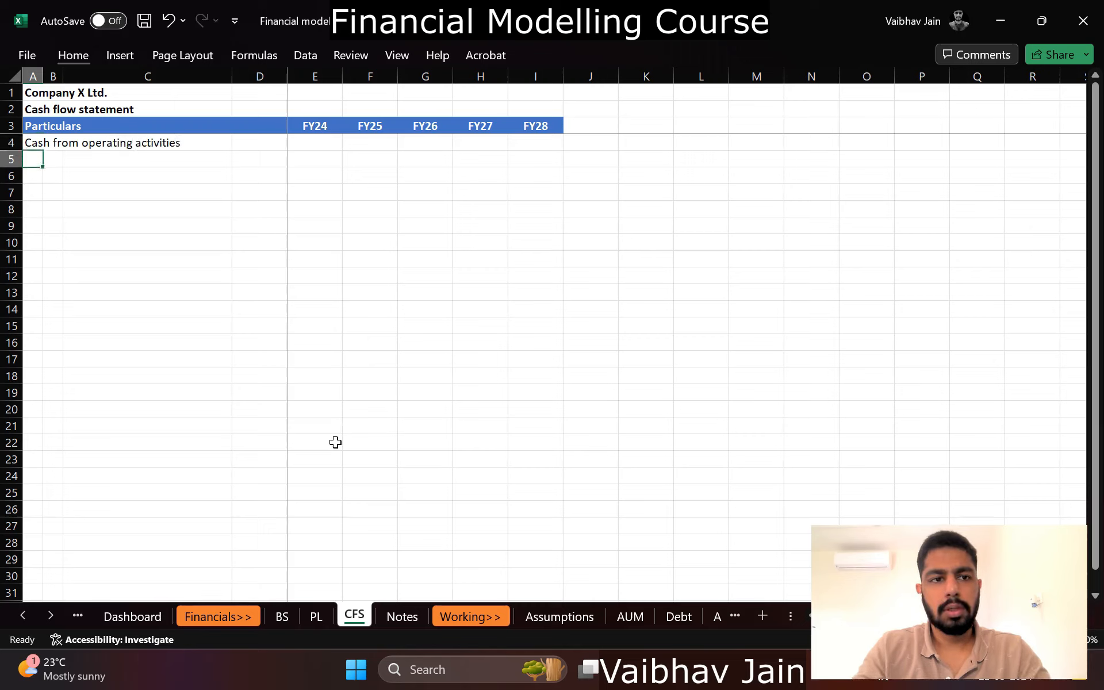
# Step: Enter the section heading "Cash from investing activities" in A13
pyautogui.press('Down')
pyautogui.press('Down')
pyautogui.press('Down')
pyautogui.press('Down')
pyautogui.press('Down')
pyautogui.press('Down')
pyautogui.press('Down')
pyautogui.press('Down')
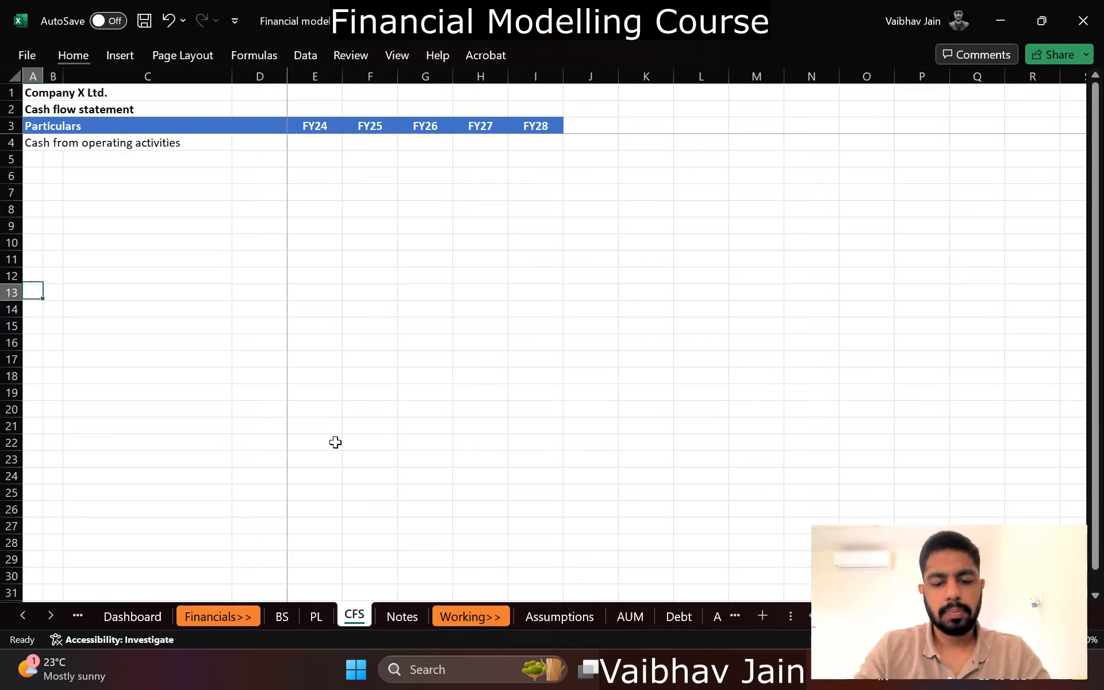
pyautogui.write('Cash from inve')
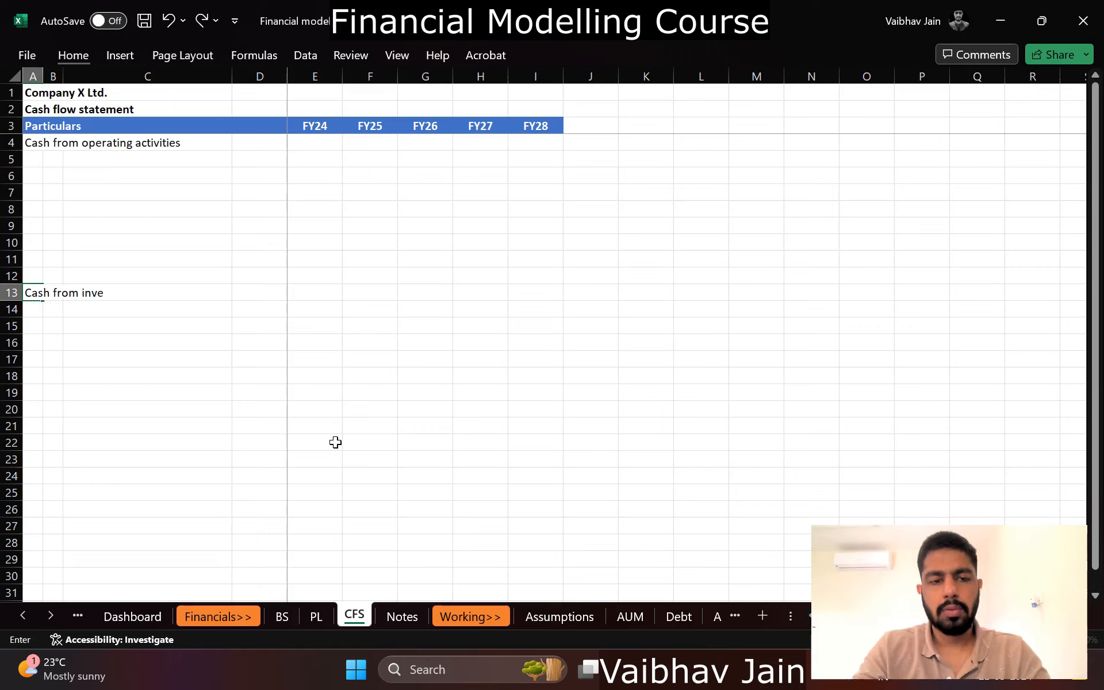
pyautogui.write('sting activitiies')
pyautogui.press('Return')
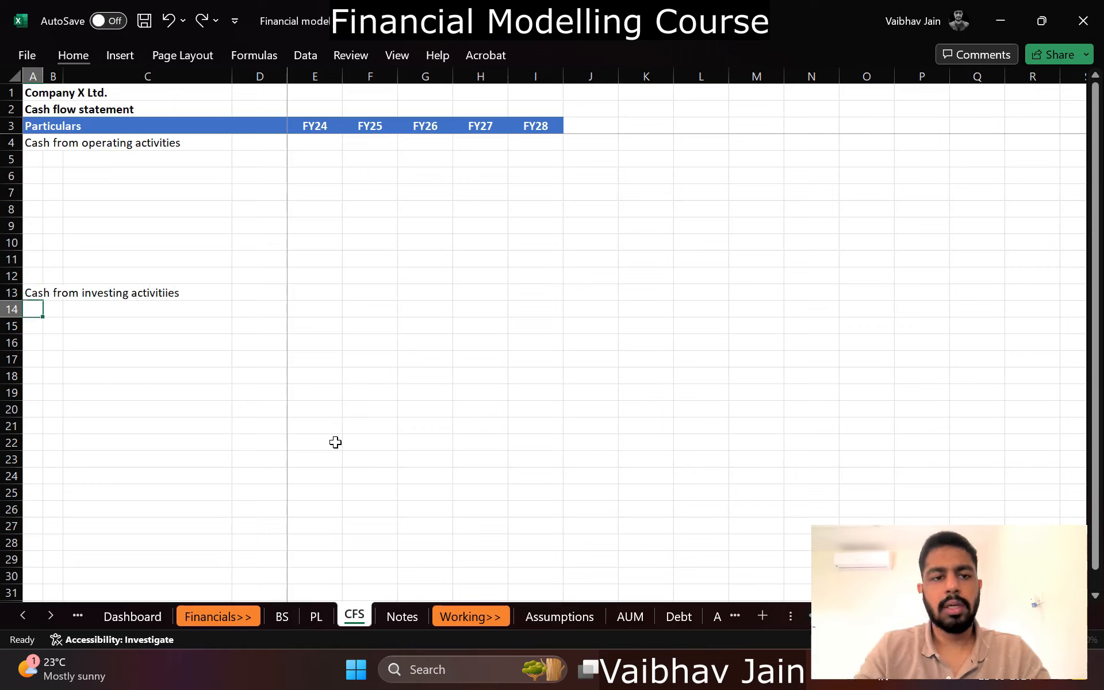
pyautogui.press('Up')
pyautogui.press('F2')
pyautogui.press('BackSpace')
pyautogui.press('BackSpace')
pyautogui.press('BackSpace')
pyautogui.press('BackSpace')
pyautogui.write('ies')
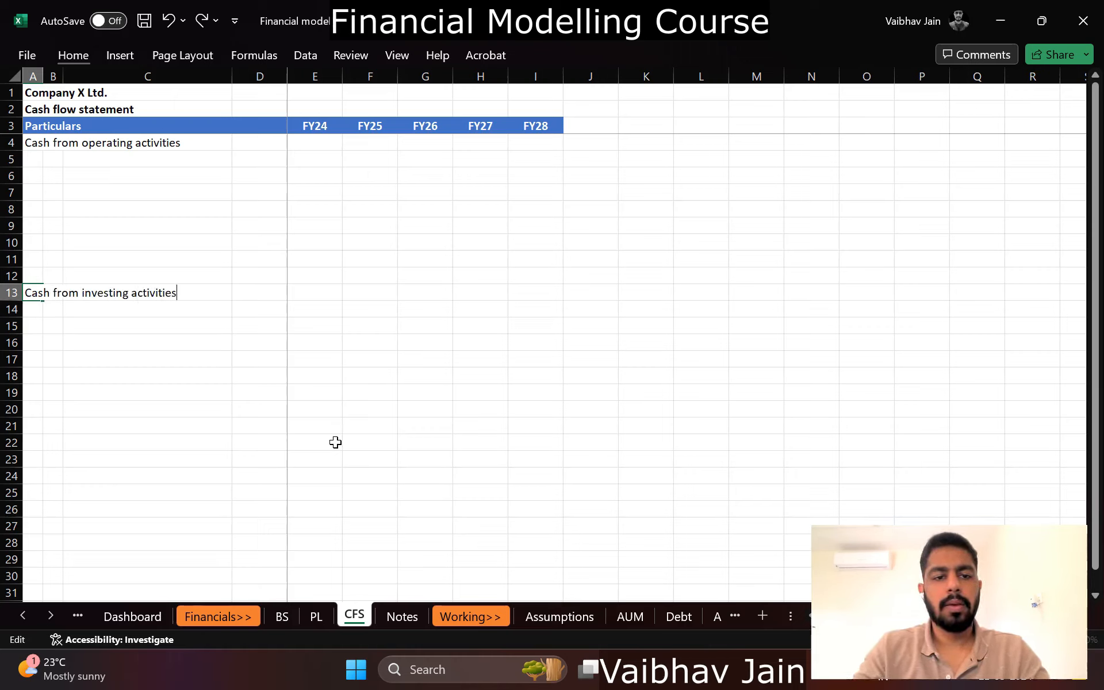
pyautogui.press('Return')
# Step: Enter the section heading "Cash from financing activities" in A17
pyautogui.press('Return')
pyautogui.press('Down')
pyautogui.press('Down')
pyautogui.write('Cash from')
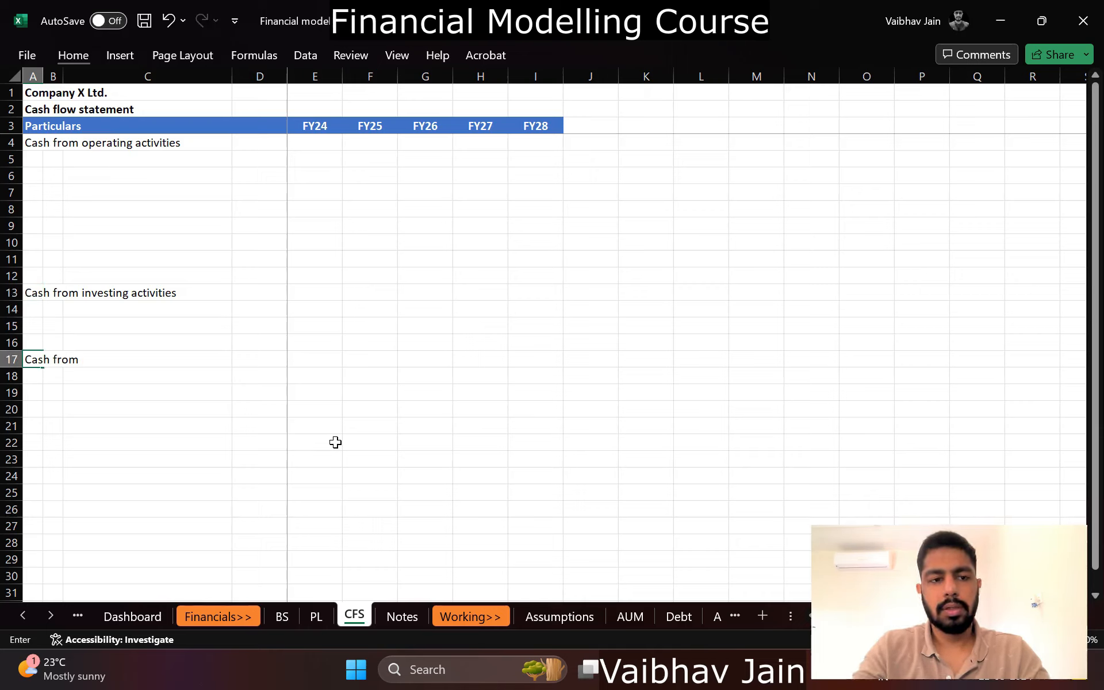
pyautogui.write(' financin')
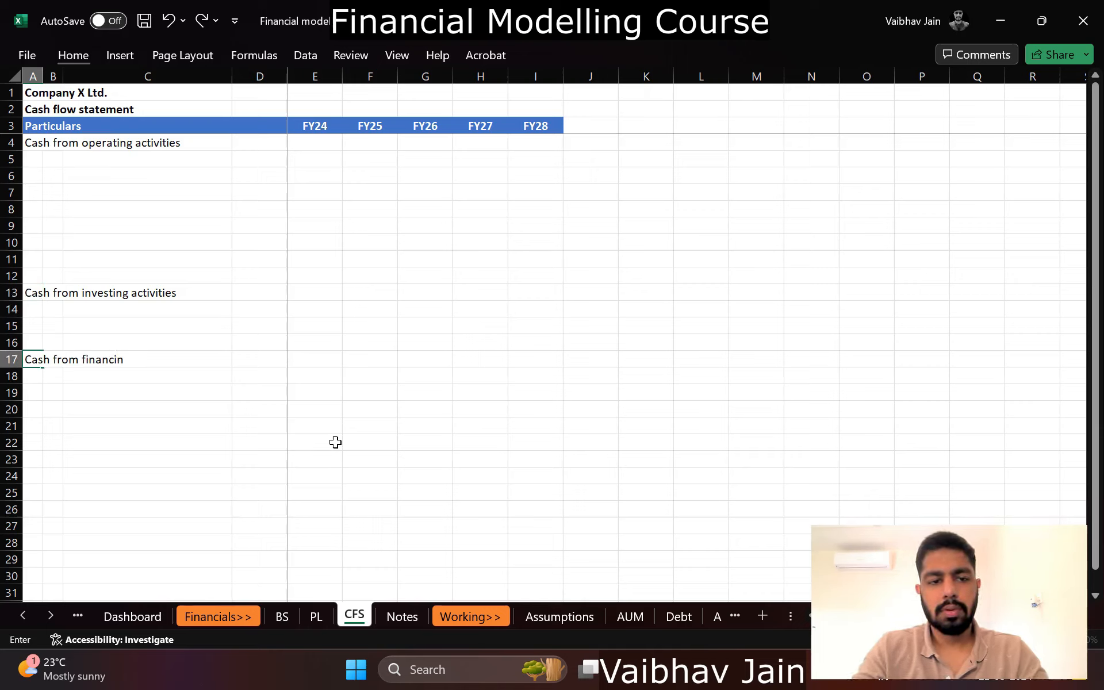
pyautogui.write('g activities')
pyautogui.press('Return')
# Step: Enter the section heading "Reco" in A22
pyautogui.press('Down')
pyautogui.press('Down')
pyautogui.press('Down')
pyautogui.press('Down')
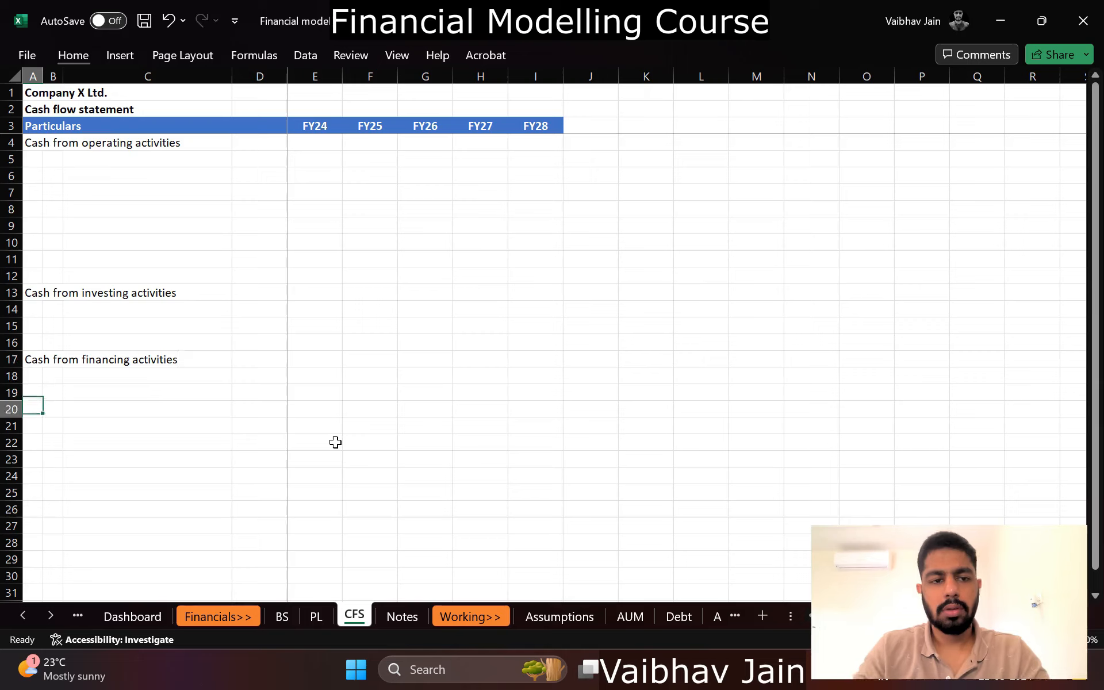
pyautogui.write('Reco')
pyautogui.press('Return')
# Step: List "Opening cash", "Changes" and "Closing cash" in B23:B25 under the Reco heading
pyautogui.press('Right')
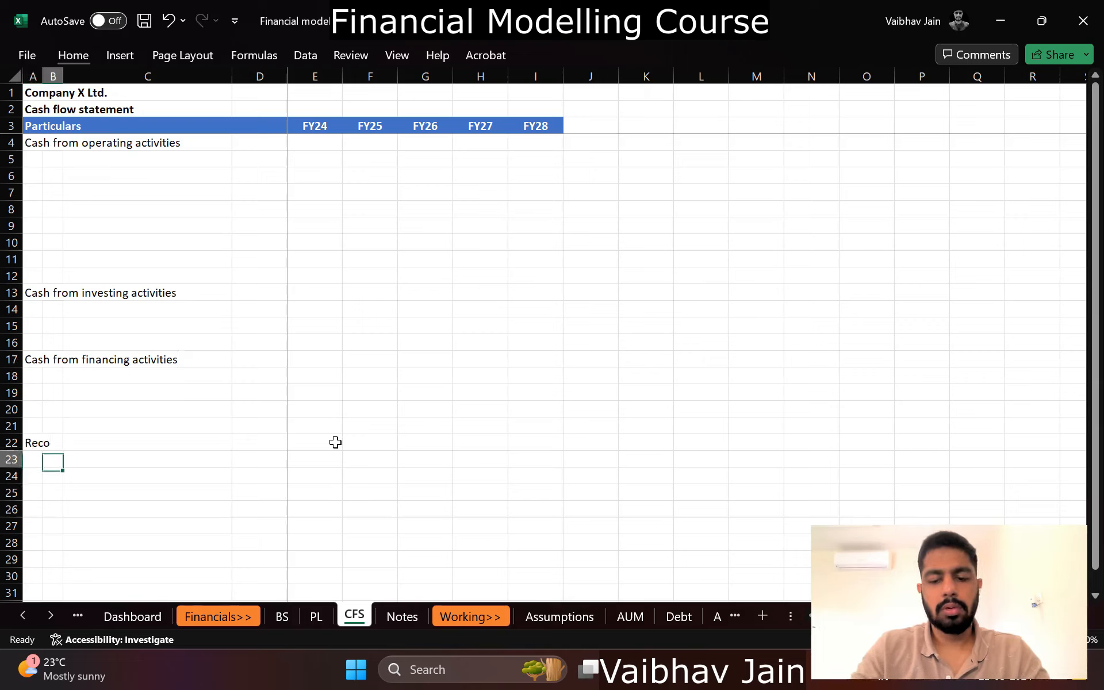
pyautogui.write('Opening cash')
pyautogui.press('Return')
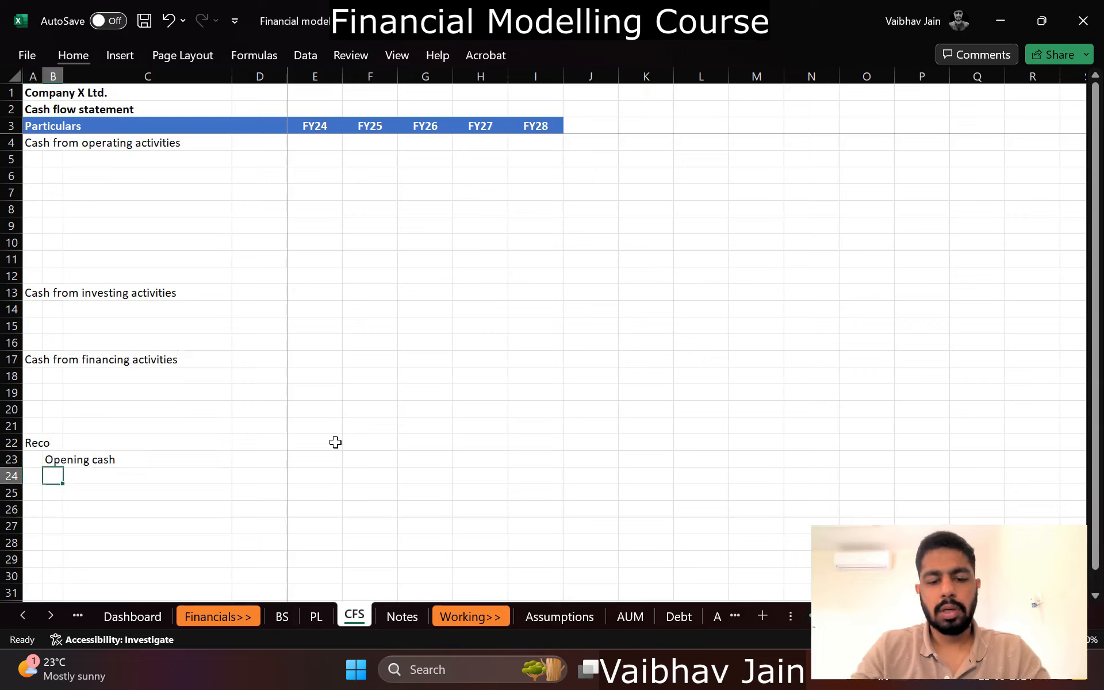
pyautogui.write('Changes')
pyautogui.press('Return')
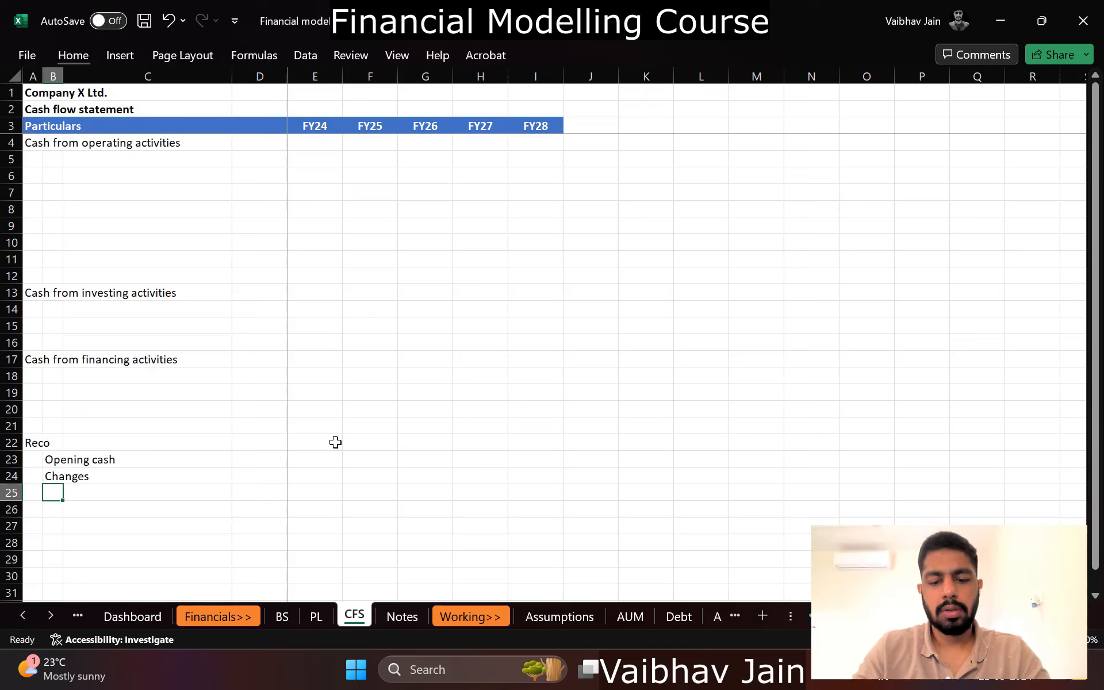
pyautogui.write('Cls')
pyautogui.write('osing cash')
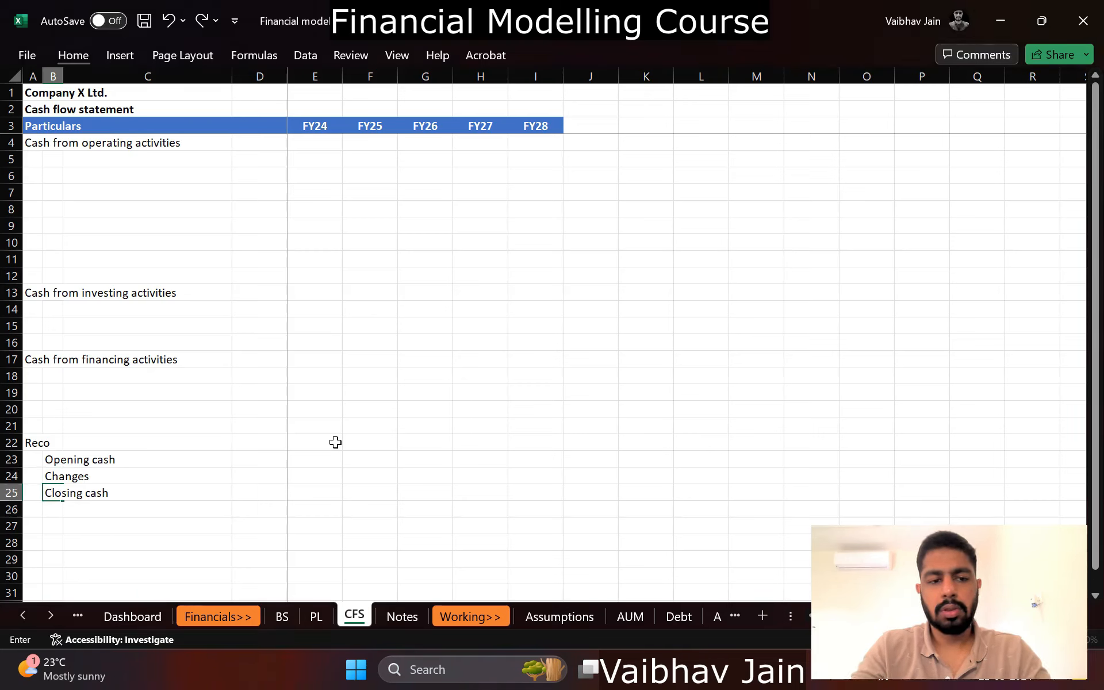
pyautogui.press('Right')
# Step: Enter a SUM formula in E25 that adds opening cash and changes, E23:E24
pyautogui.press('Right')
pyautogui.press('Right')
pyautogui.write('=sum(')
pyautogui.press('Up')
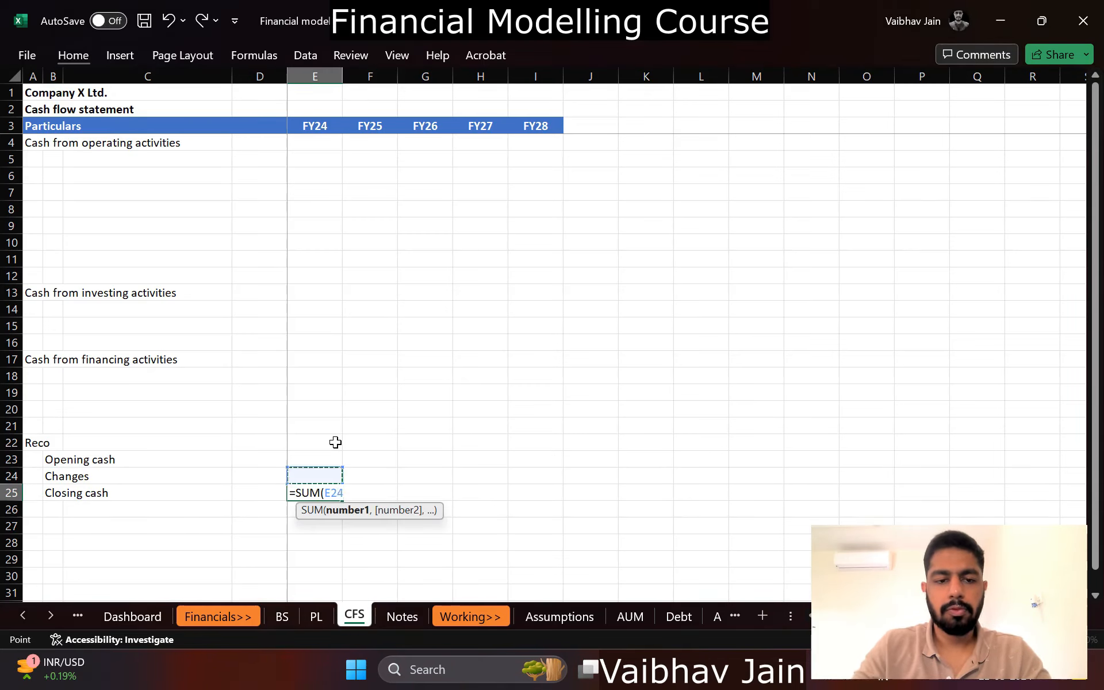
pyautogui.hotkey('shift', 'Up')
pyautogui.hotkey('ctrl', 'Return')
# Step: Copy the FY24 closing cash formula across the Closing cash row through FY28 in column I
pyautogui.hotkey('ctrl', 'c')
pyautogui.hotkey('shift', 'Right')
pyautogui.hotkey('shift', 'Right')
pyautogui.hotkey('shift', 'Right')
pyautogui.hotkey('shift', 'Right')
pyautogui.press('Return')
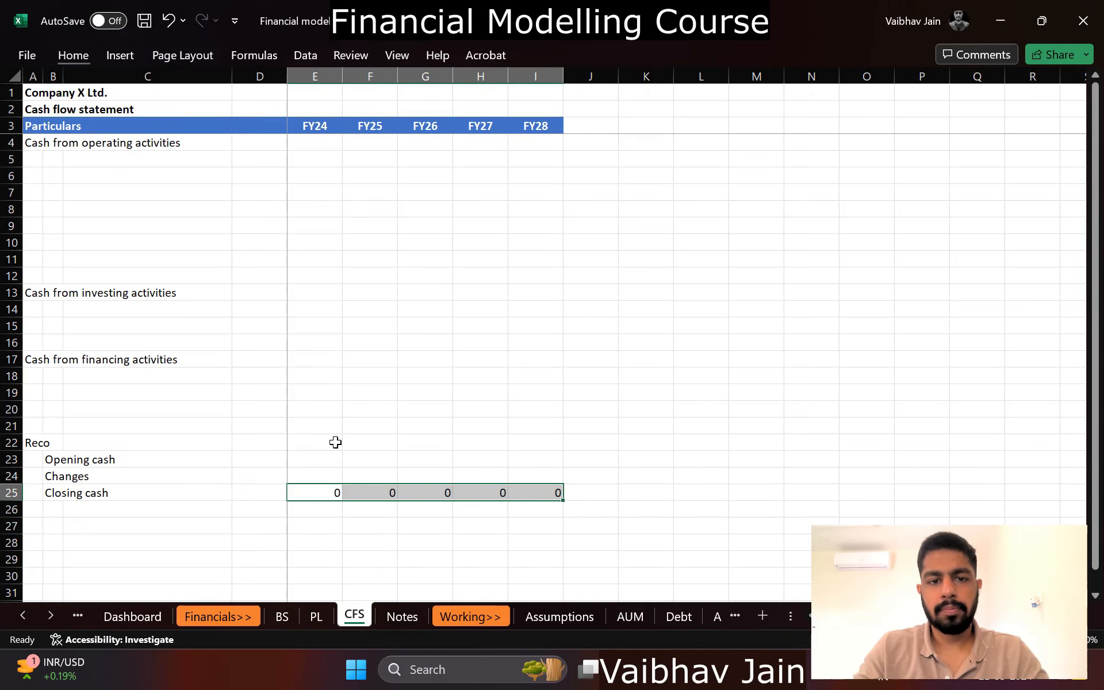
# Step: Apply a top and double bottom border to the Closing cash row across B25:I25
pyautogui.hotkey('ctrl', 'Left')
pyautogui.hotkey('ctrl', 'shift', 'Right')
pyautogui.hotkey('ctrl', 'shift', 'Right')
pyautogui.hotkey('alt', 'h')
pyautogui.press('b')
pyautogui.press('u')
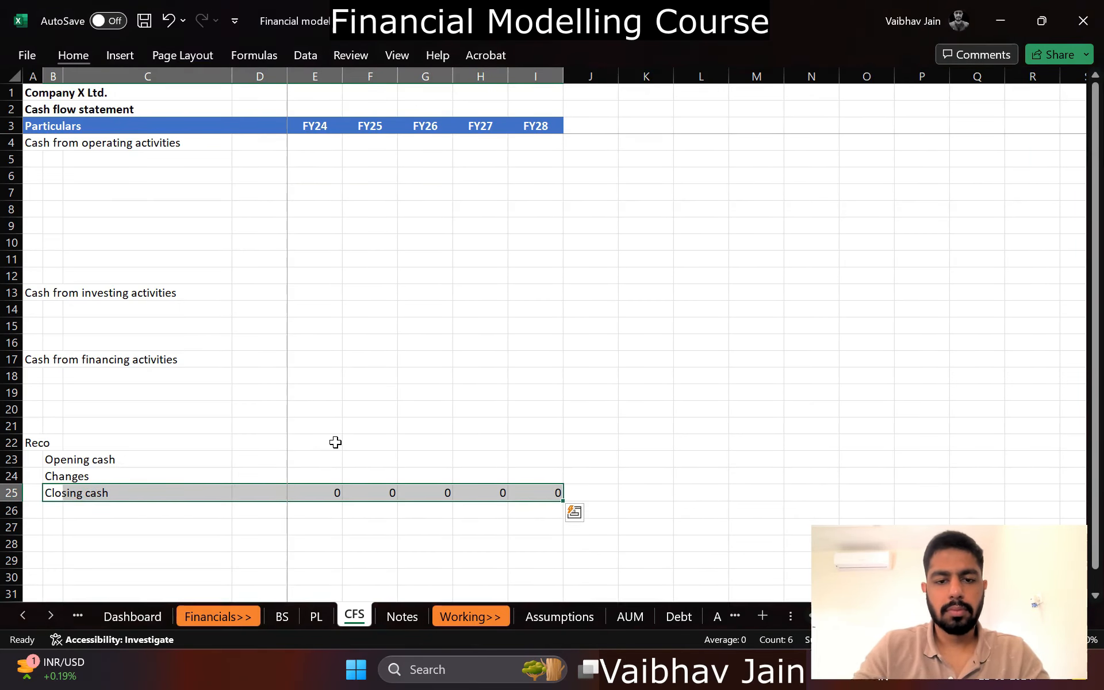
# Step: Enter 0 as the FY24 opening cash in E23
pyautogui.press('Right')
pyautogui.press('Right')
pyautogui.press('Up')
pyautogui.press('Up')
pyautogui.press('Right')
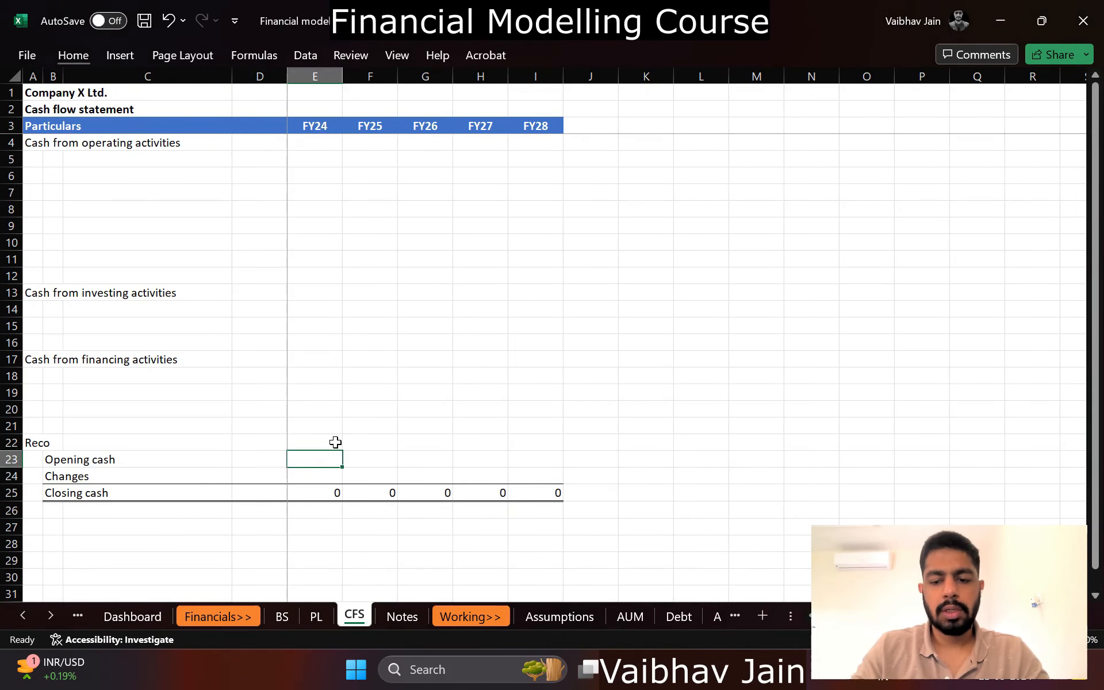
pyautogui.write('0')
pyautogui.press('Return')
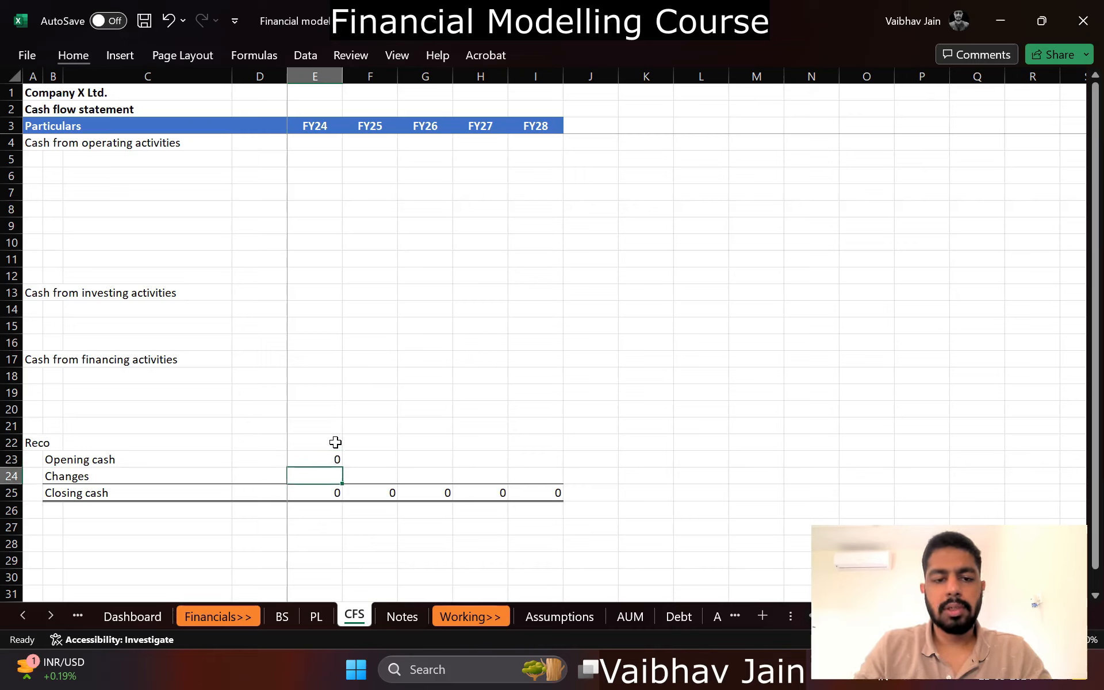
# Step: Copy header rows 1:3 from the CFS sheet to the top of the Notes sheet
pyautogui.press('Up')
pyautogui.press('Up')
pyautogui.press('Up')
pyautogui.press('Up')
pyautogui.press('Up')
pyautogui.press('Up')
pyautogui.press('Up')
pyautogui.press('Up')
pyautogui.press('Up')
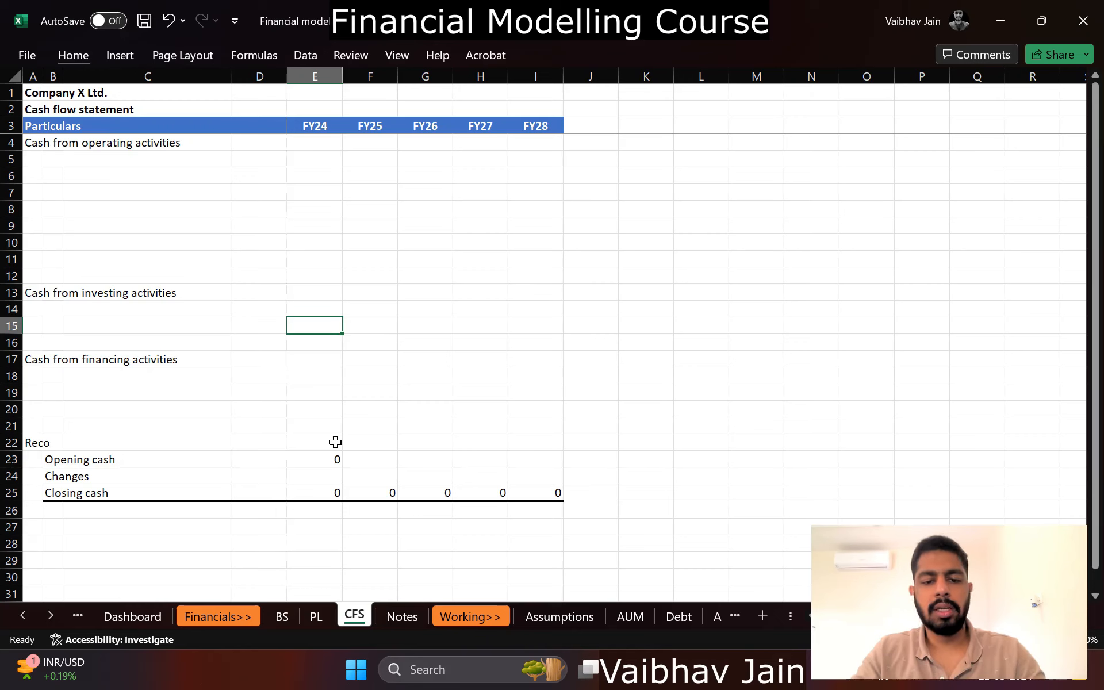
pyautogui.hotkey('ctrl', 'Up')
pyautogui.hotkey('ctrl', 'Home')
pyautogui.hotkey('shift', 'space')
pyautogui.hotkey('shift', 'Down')
pyautogui.hotkey('shift', 'Down')
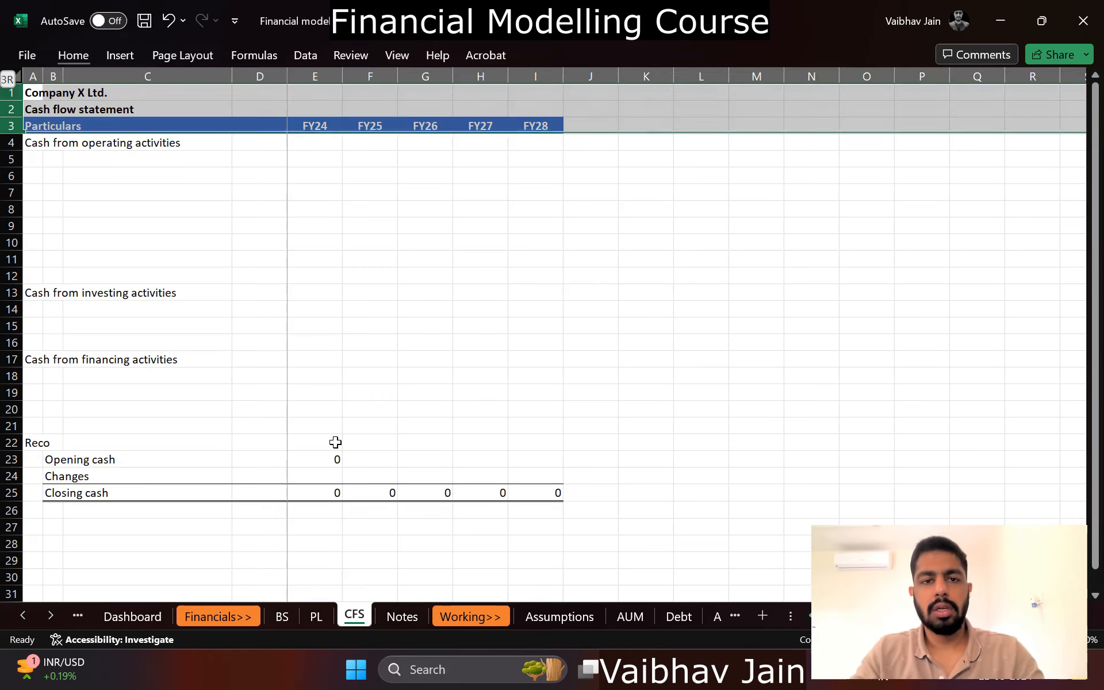
pyautogui.hotkey('ctrl', 'c')
pyautogui.hotkey('ctrl', 'pagedown')
pyautogui.hotkey('ctrl', 'v')
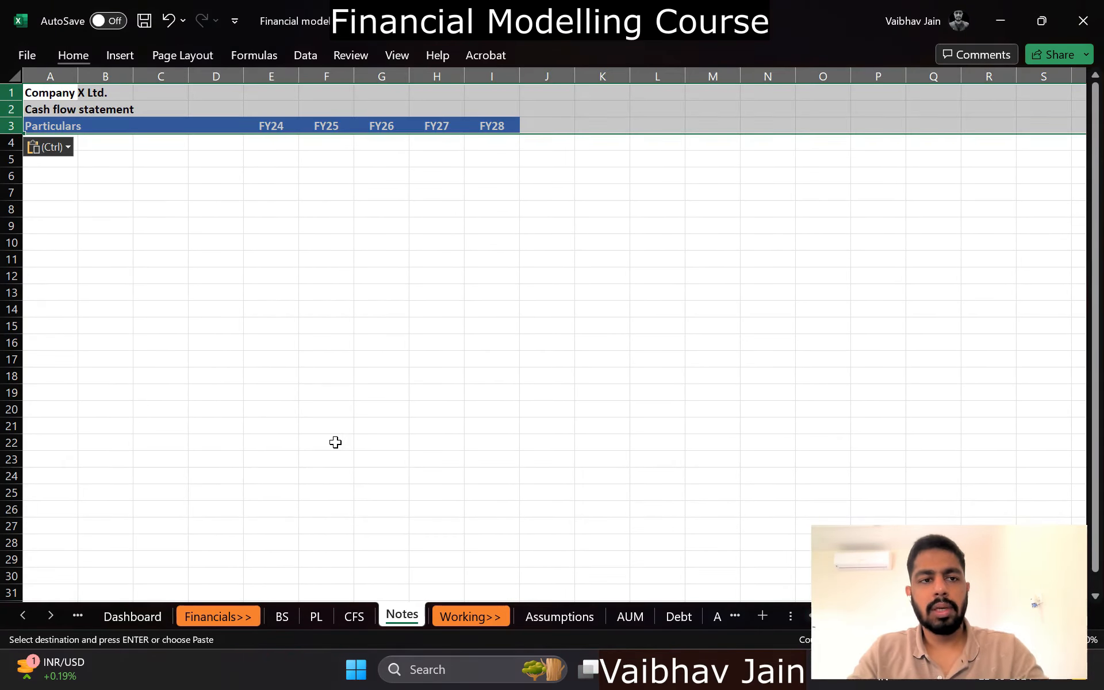
pyautogui.press('Down')
pyautogui.hotkey('ctrl', 'z')
pyautogui.hotkey('ctrl', 'v')
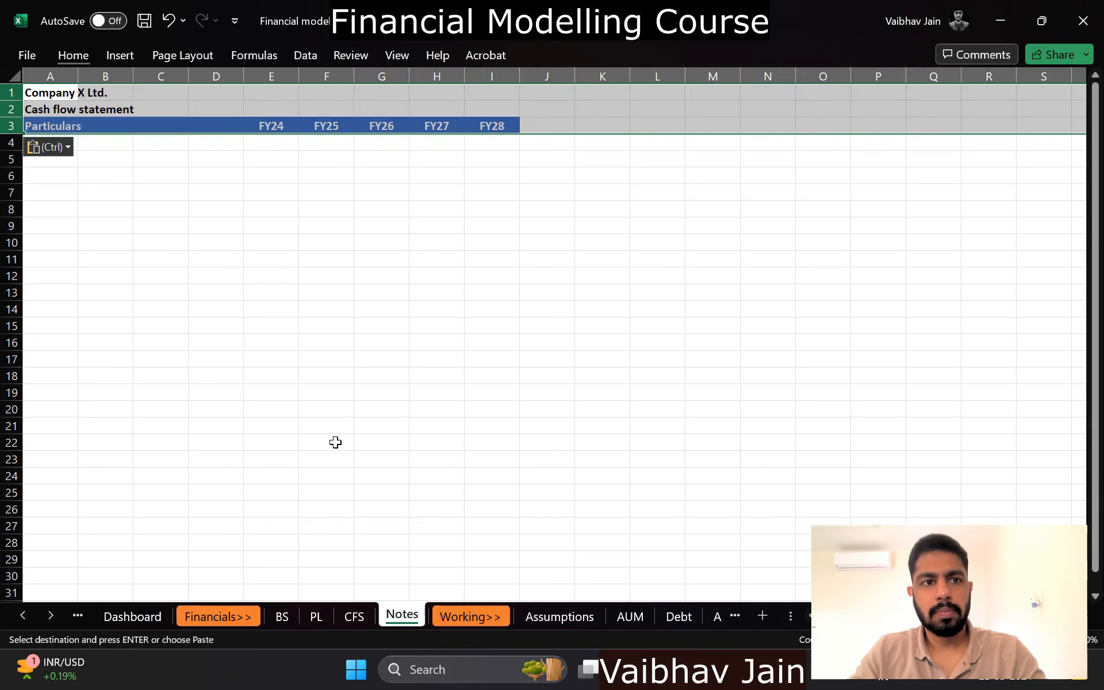
# Step: Apply the source column widths to the pasted header on the Notes sheet and freeze panes at E4
pyautogui.press('ctrl')
pyautogui.press('w')
pyautogui.press('Right')
pyautogui.press('Down')
pyautogui.press('Down')
pyautogui.press('Right')
pyautogui.press('Right')
pyautogui.press('Right')
pyautogui.press('Down')
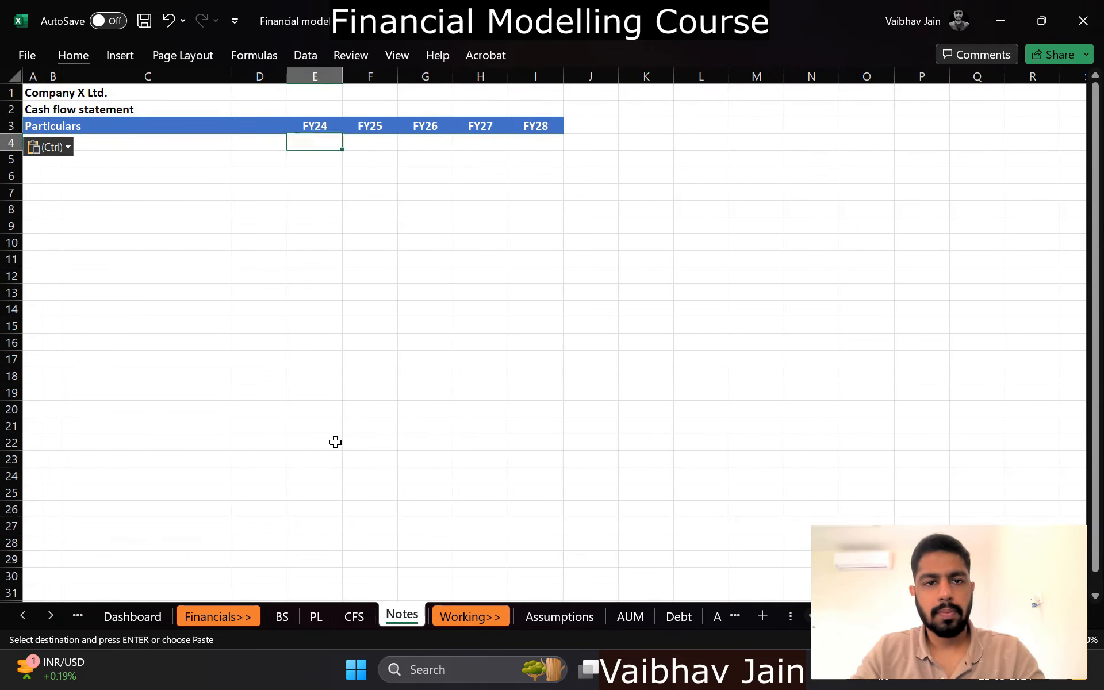
pyautogui.hotkey('alt', 'w')
pyautogui.press('f')
pyautogui.press('f')
# Step: Replace the sheet title in A2 with "Notes to financials"
pyautogui.press('Up')
pyautogui.press('Left')
pyautogui.press('Left')
pyautogui.press('Left')
pyautogui.press('Left')
pyautogui.press('Up')
pyautogui.press('Up')
pyautogui.press('Down')
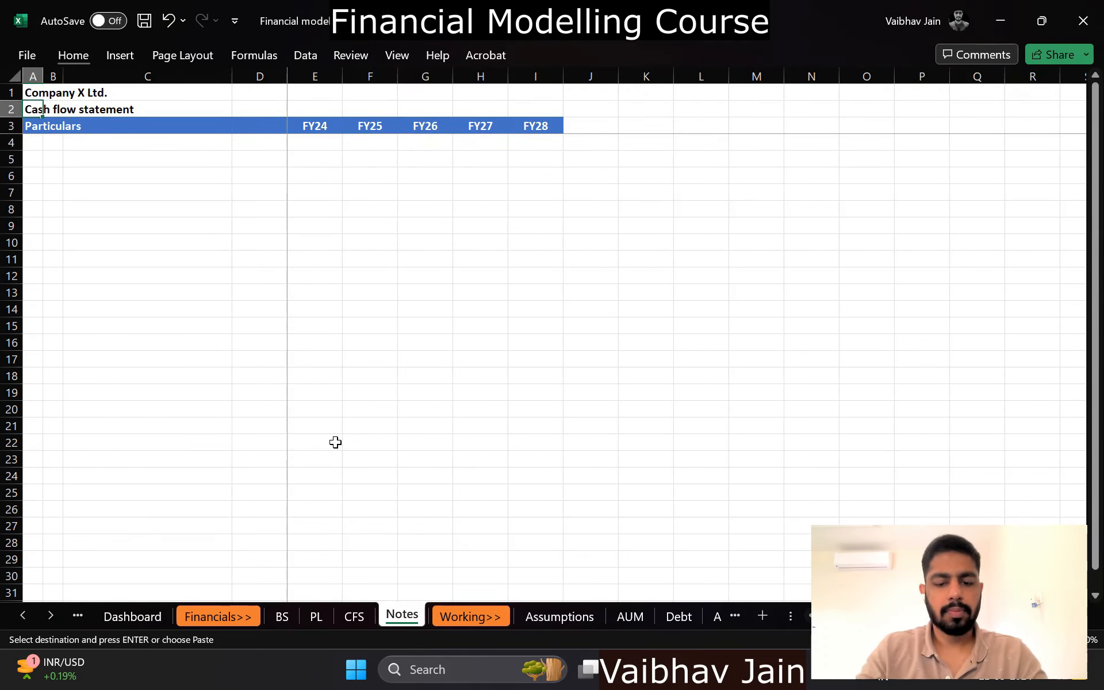
pyautogui.write('Notes to finan')
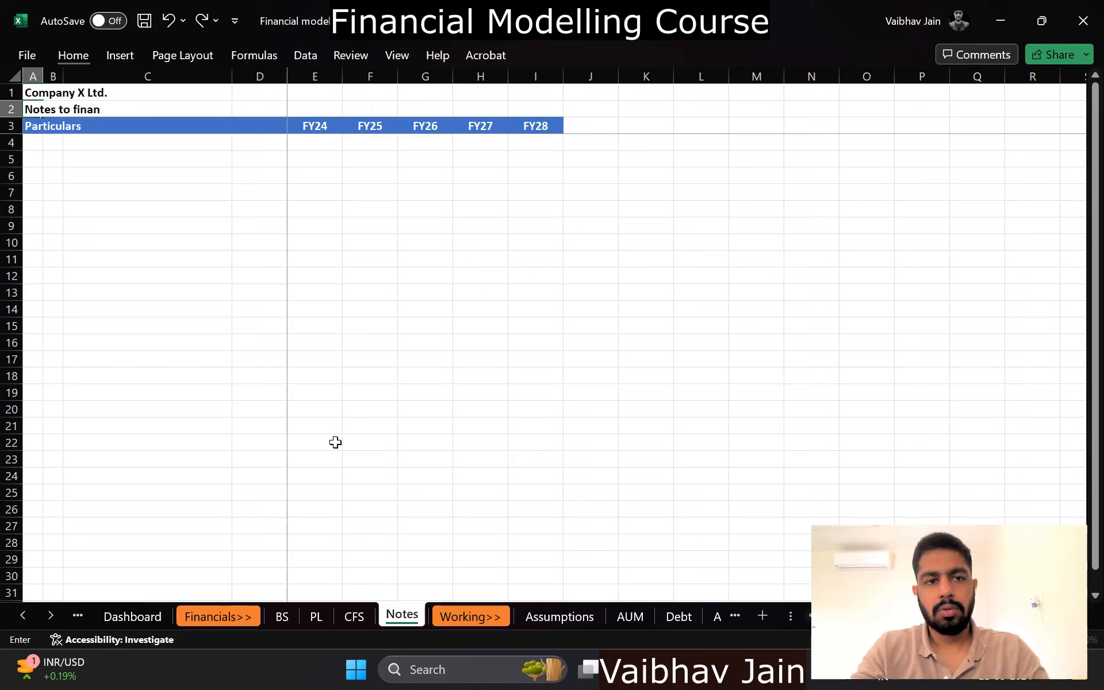
pyautogui.write('cials')
pyautogui.press('Return')
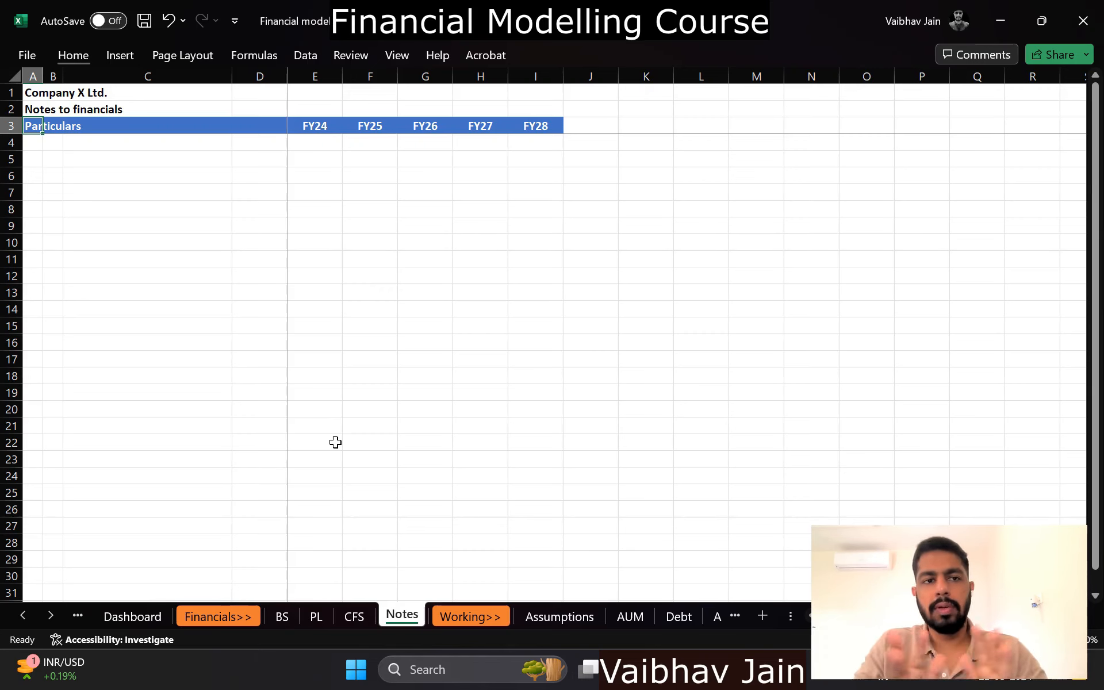
# Step: Check the statement line items on the BS and PL sheets, and enter "Revenue from operations" in A4 of the Notes sheet
pyautogui.hotkey('ctrl', 'pageup')
pyautogui.hotkey('ctrl', 'pageup')
pyautogui.hotkey('ctrl', 'pageup')
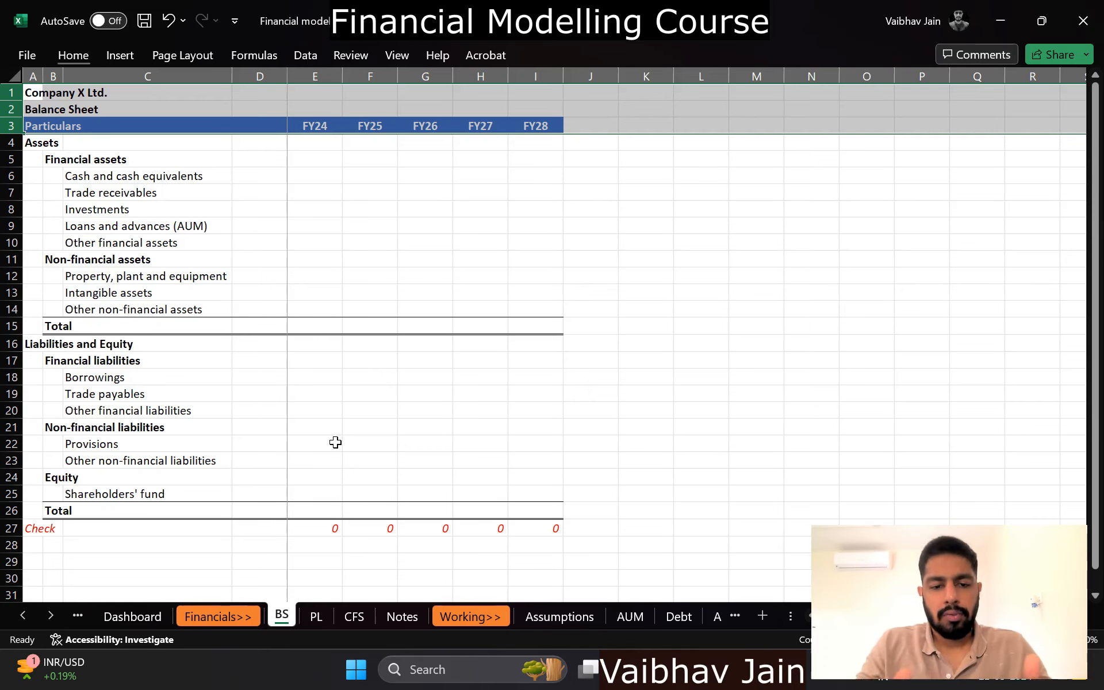
pyautogui.hotkey('ctrl', 'pagedown')
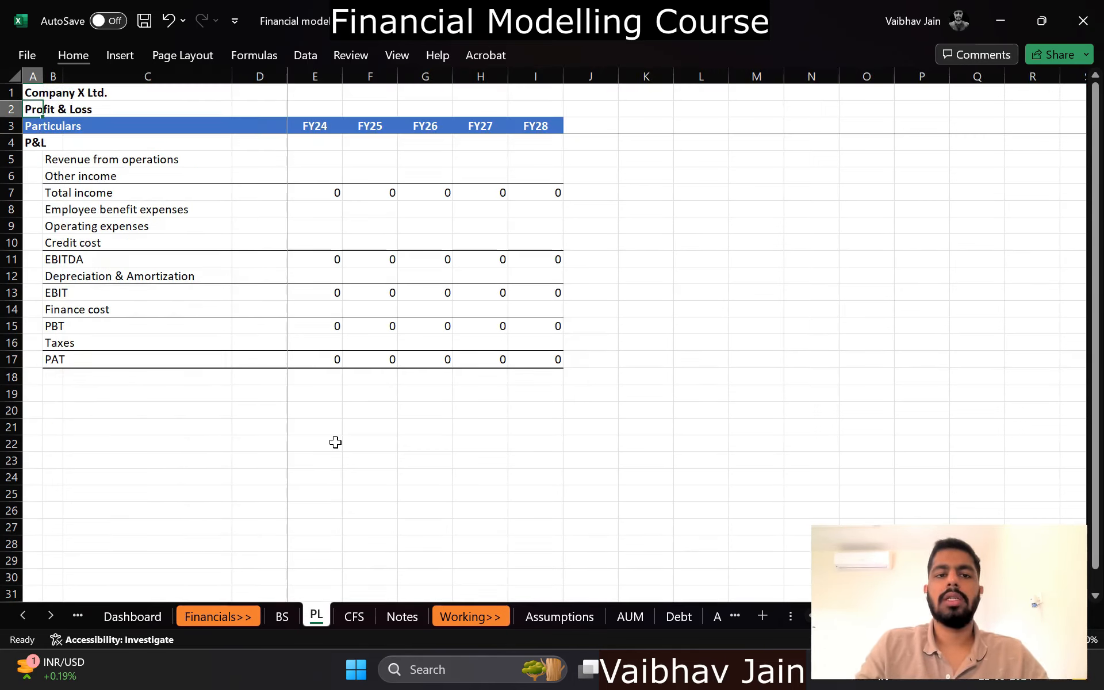
pyautogui.press('Down')
pyautogui.press('Down')
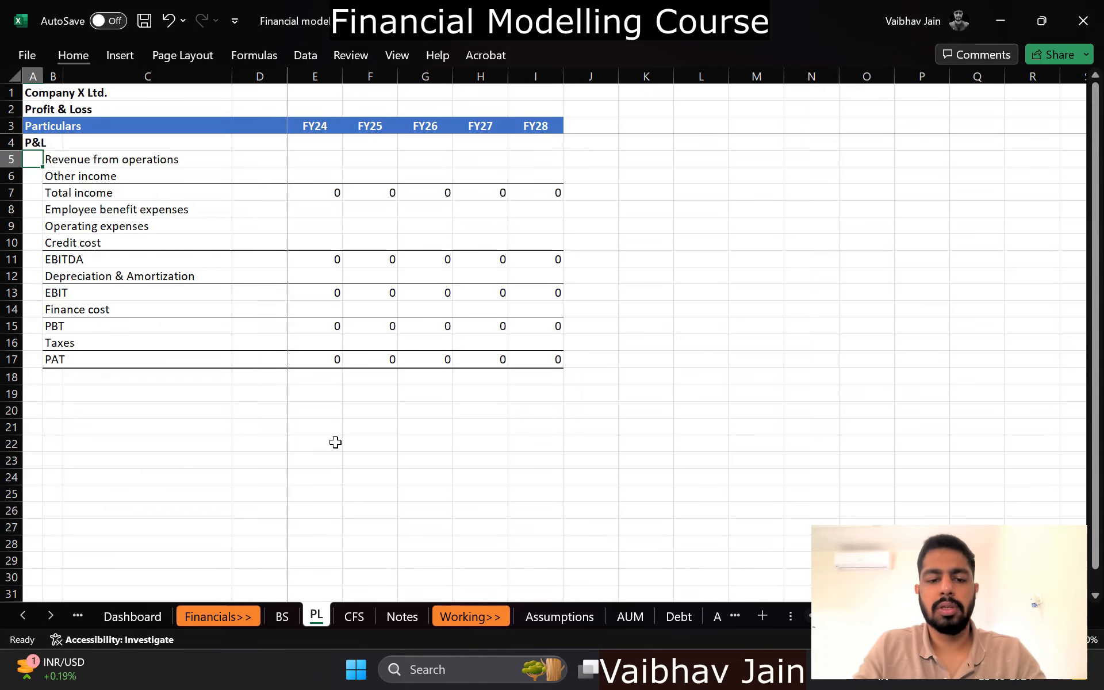
pyautogui.hotkey('ctrl', 'pagedown')
pyautogui.hotkey('ctrl', 'pagedown')
pyautogui.press('Down')
pyautogui.write('Reve')
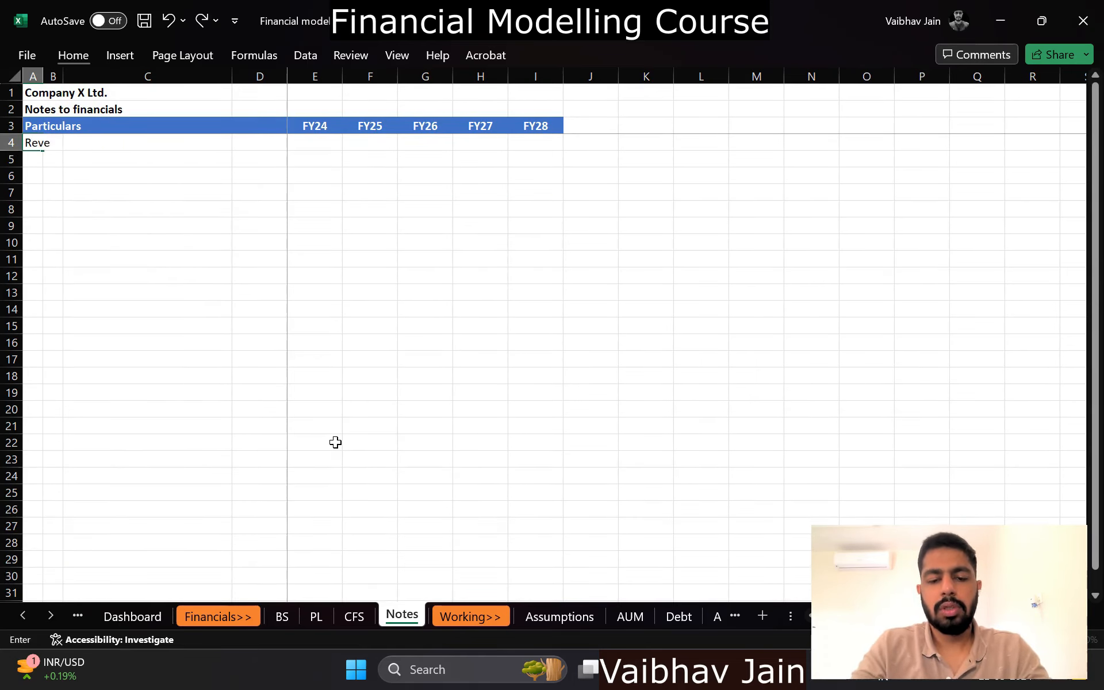
pyautogui.write('nue from operation')
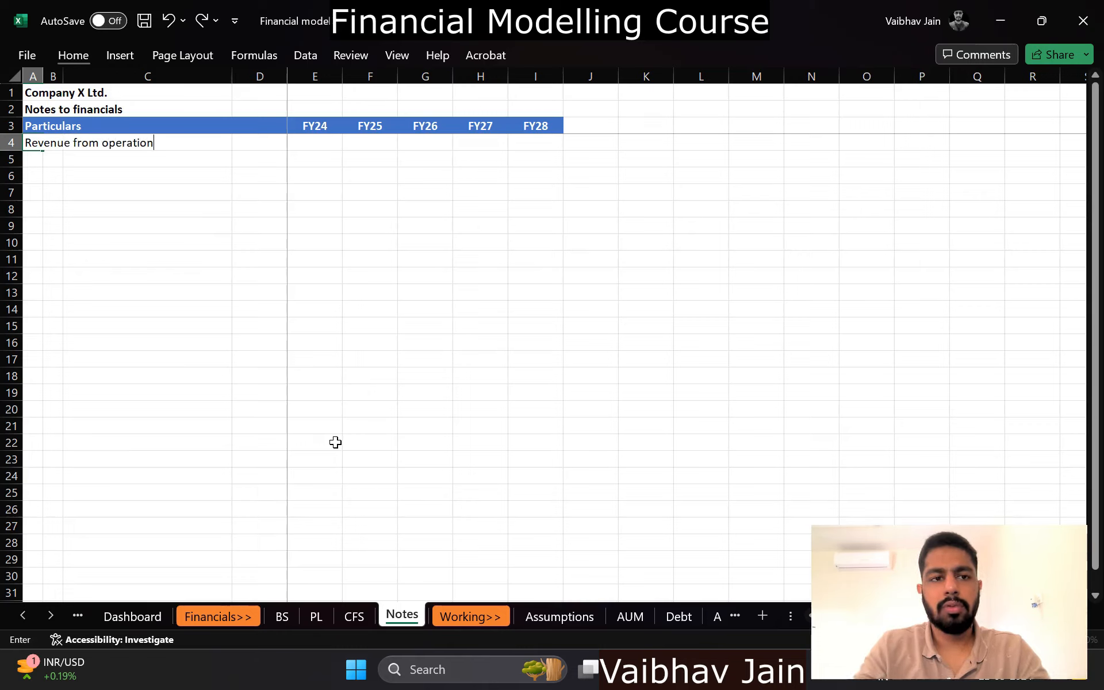
pyautogui.write('s')
pyautogui.press('Return')
pyautogui.press('Right')
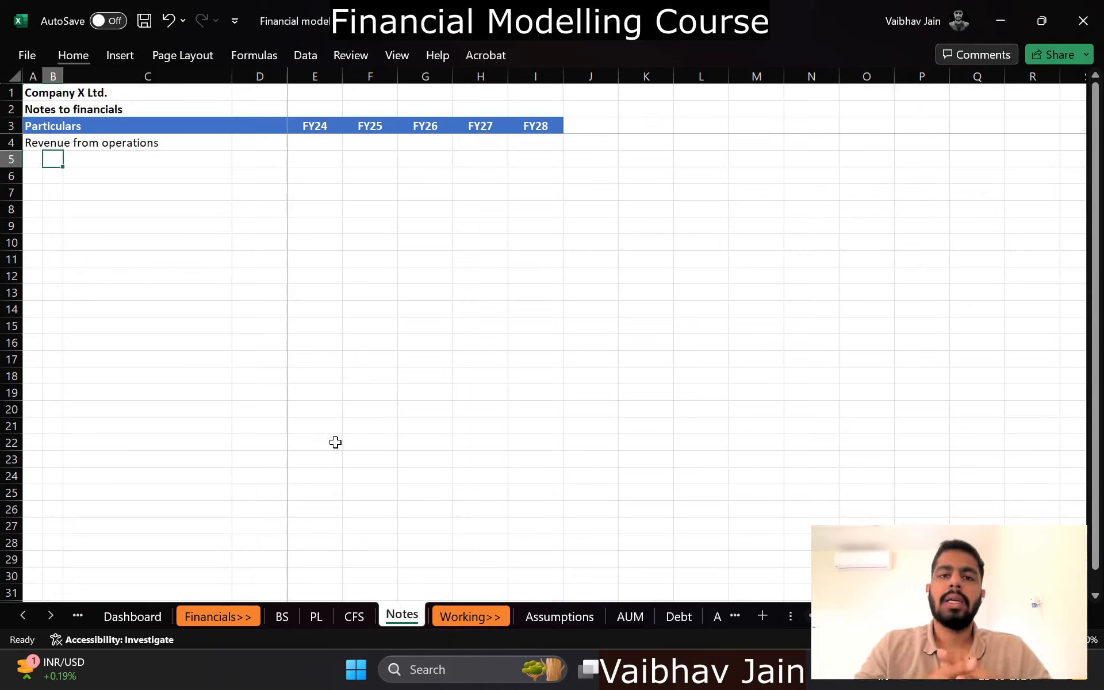
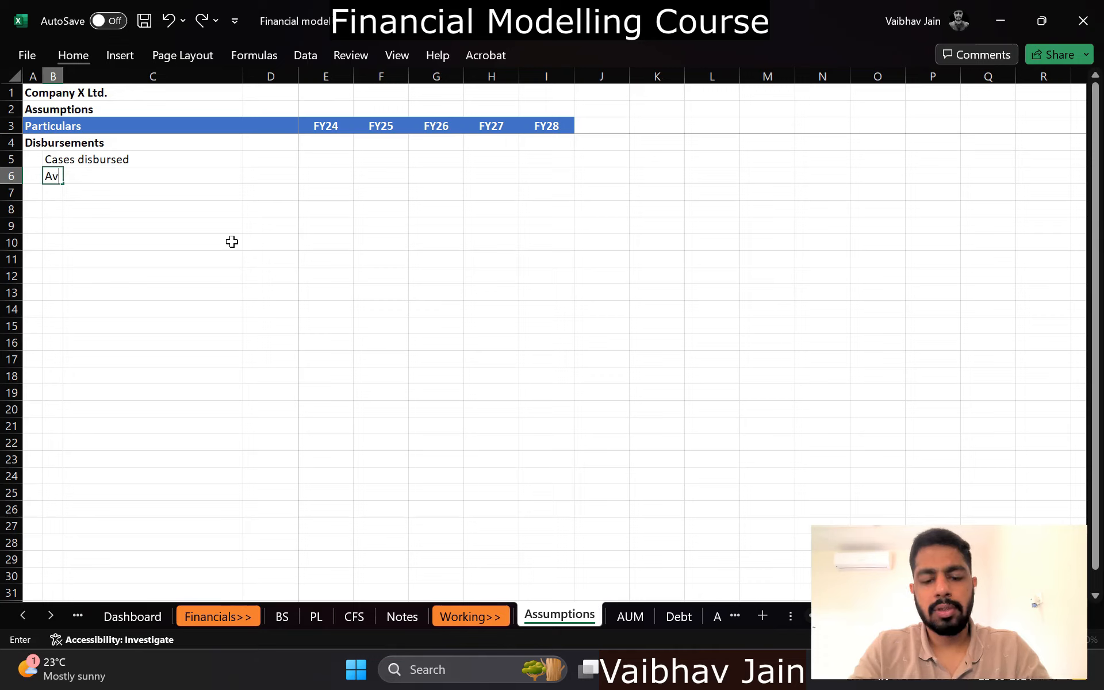
# Step: Complete the "Average ticket size" label in B6 of the Assumptions sheet and enter =5000000 for FY24 in E6
pyautogui.write('et size')
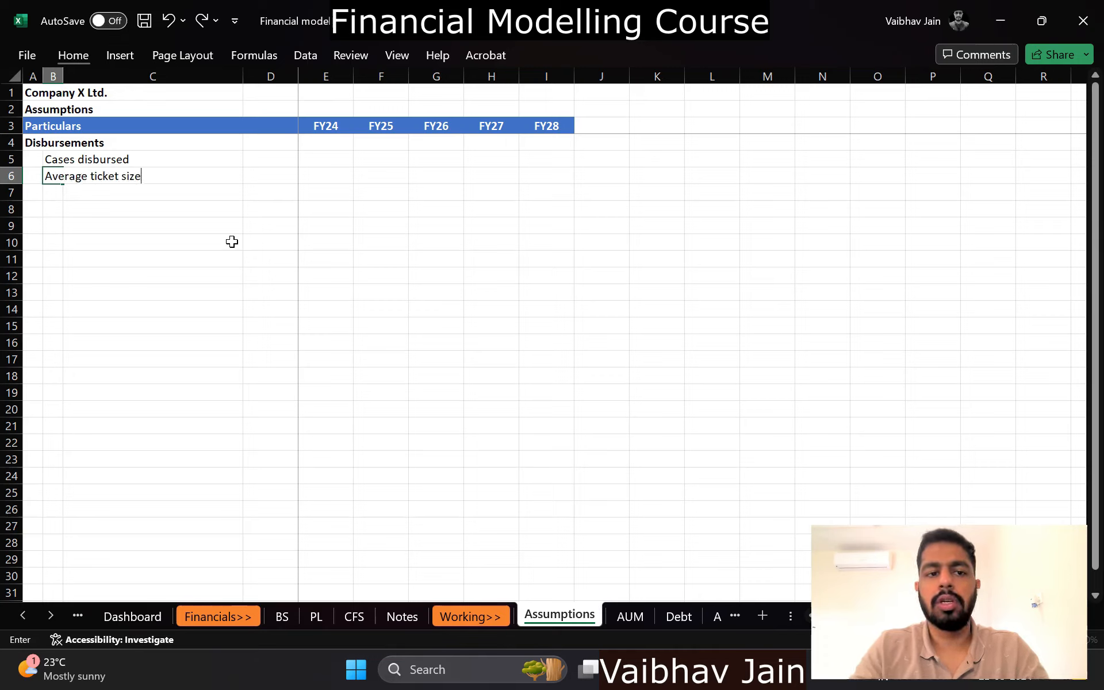
pyautogui.press('Return')
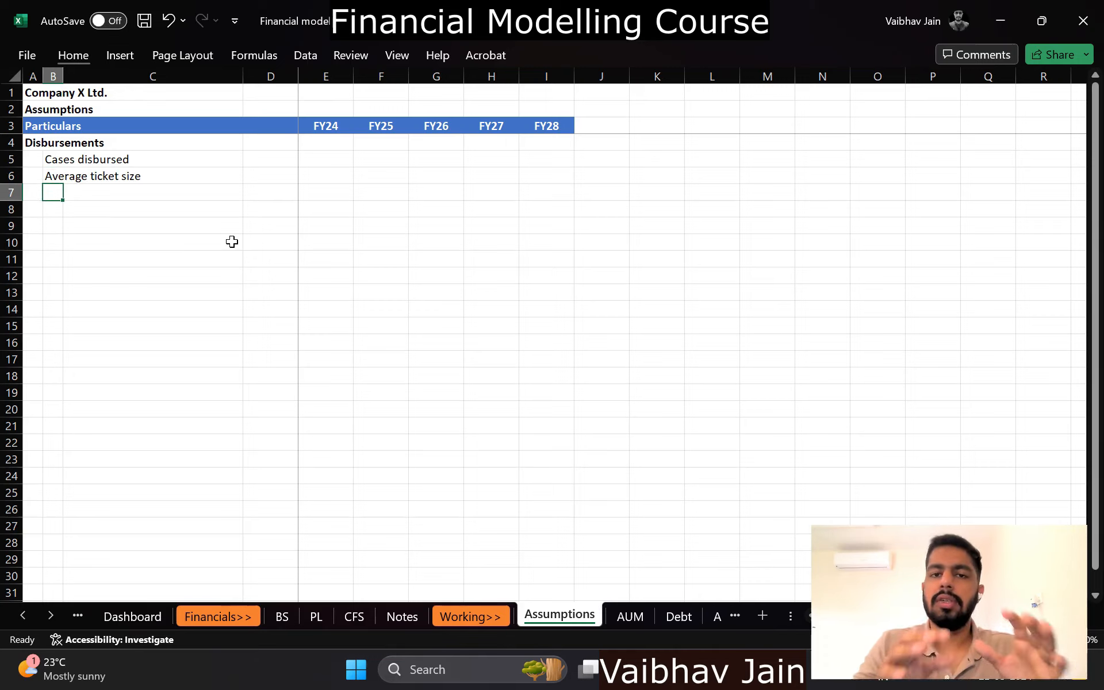
pyautogui.press('Right')
pyautogui.press('Right')
pyautogui.press('Right')
pyautogui.press('Up')
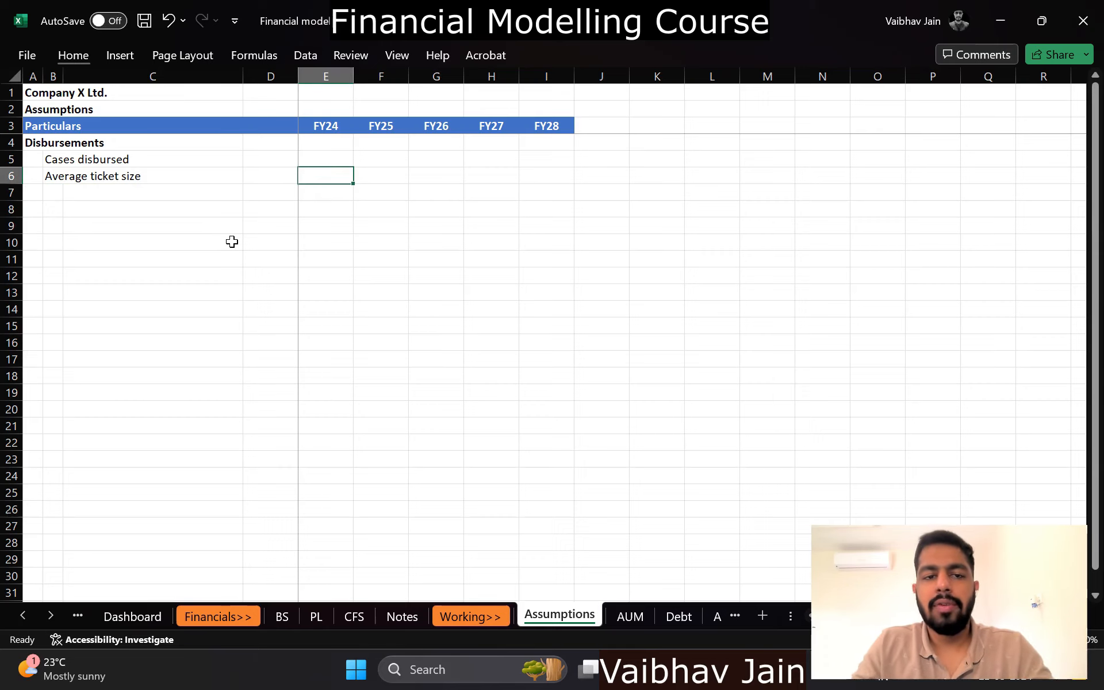
pyautogui.write('=')
pyautogui.press('BackSpace')
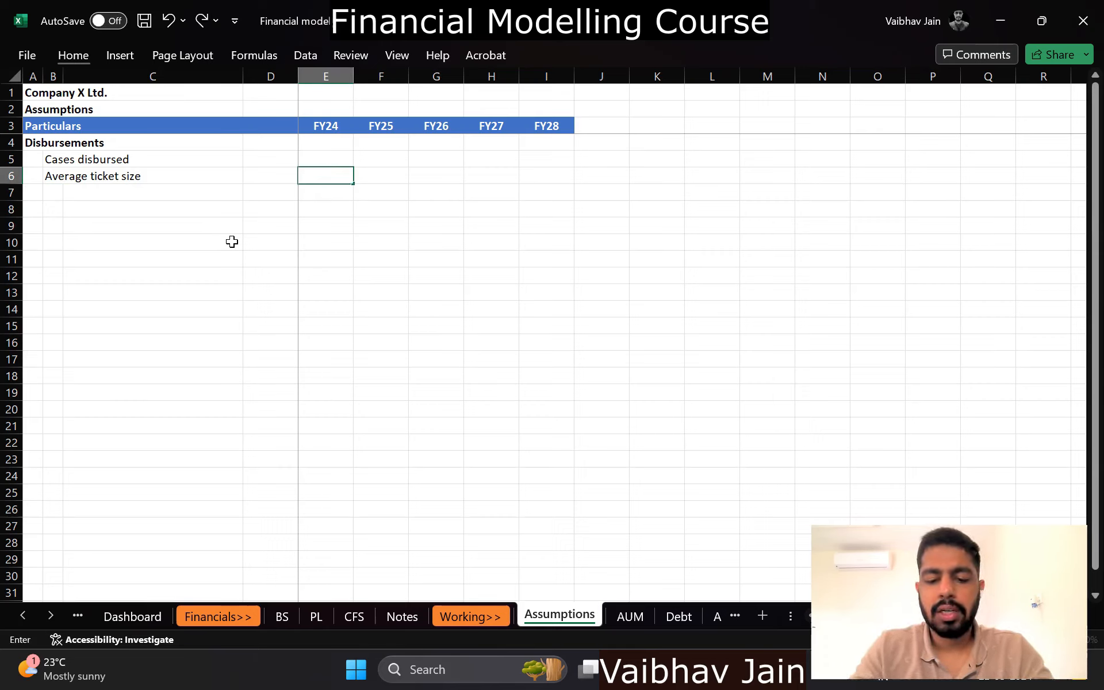
pyautogui.write('=50')
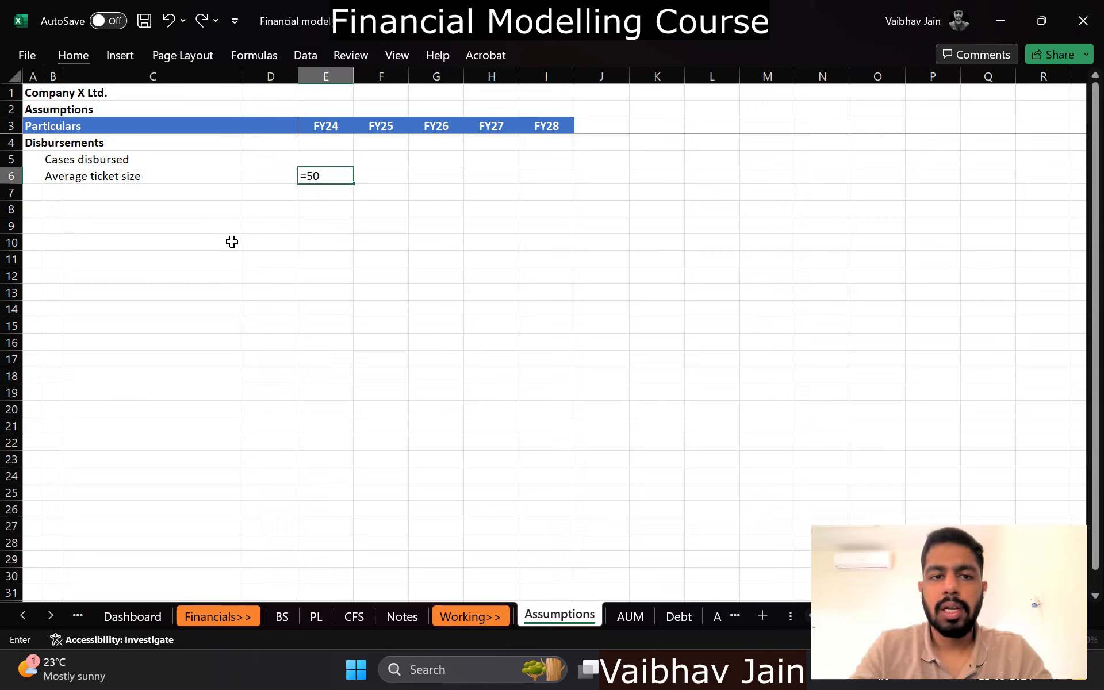
pyautogui.write('00000')
pyautogui.press('Right')
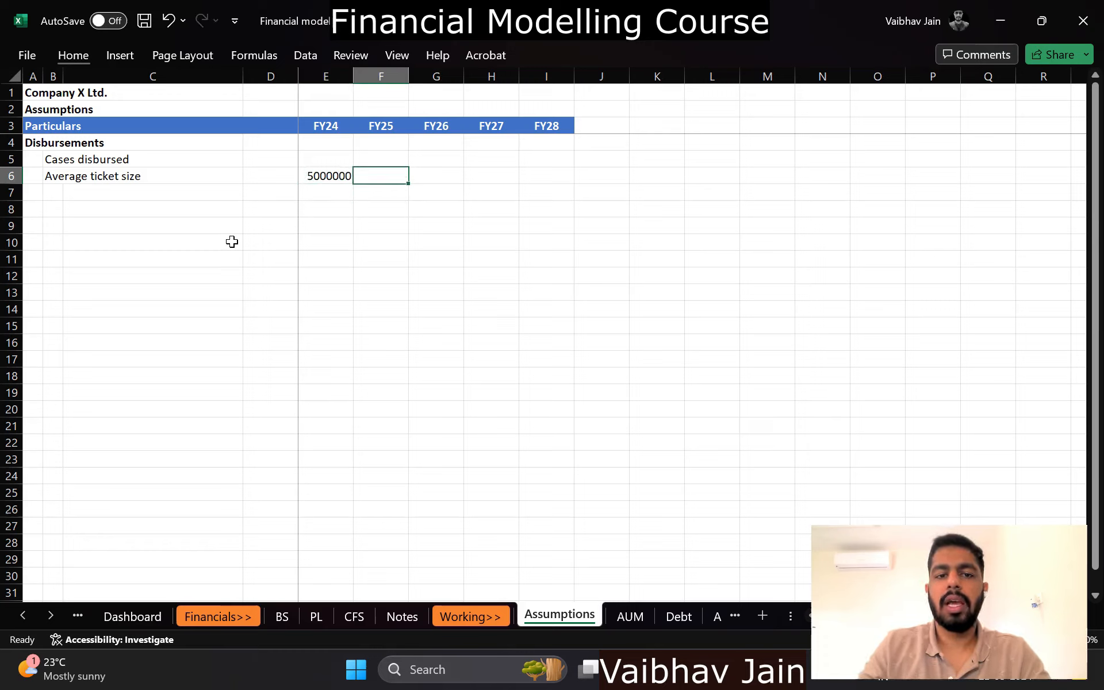
# Step: Link the FY25 average ticket size in F6 to E6 and copy the formula across through FY28 in I6
pyautogui.write('=')
pyautogui.press('Left')
pyautogui.press('Return')
pyautogui.press('Up')
pyautogui.hotkey('ctrl', 'c')
pyautogui.hotkey('shift', 'Right')
pyautogui.hotkey('shift', 'Right')
pyautogui.hotkey('shift', 'Right')
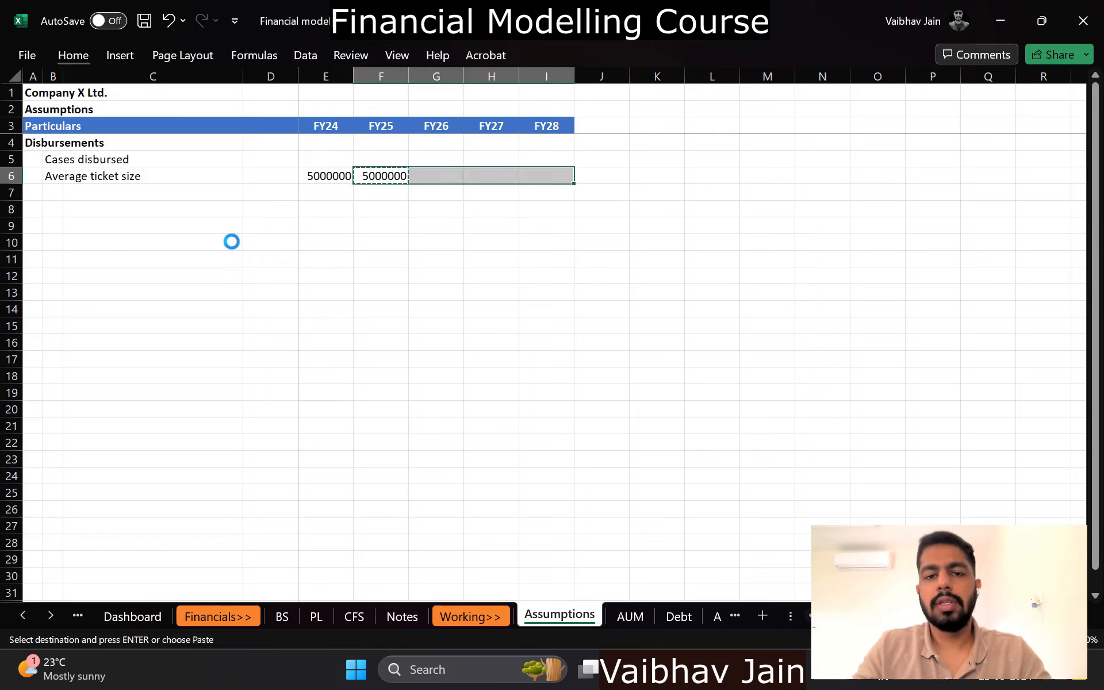
pyautogui.press('Return')
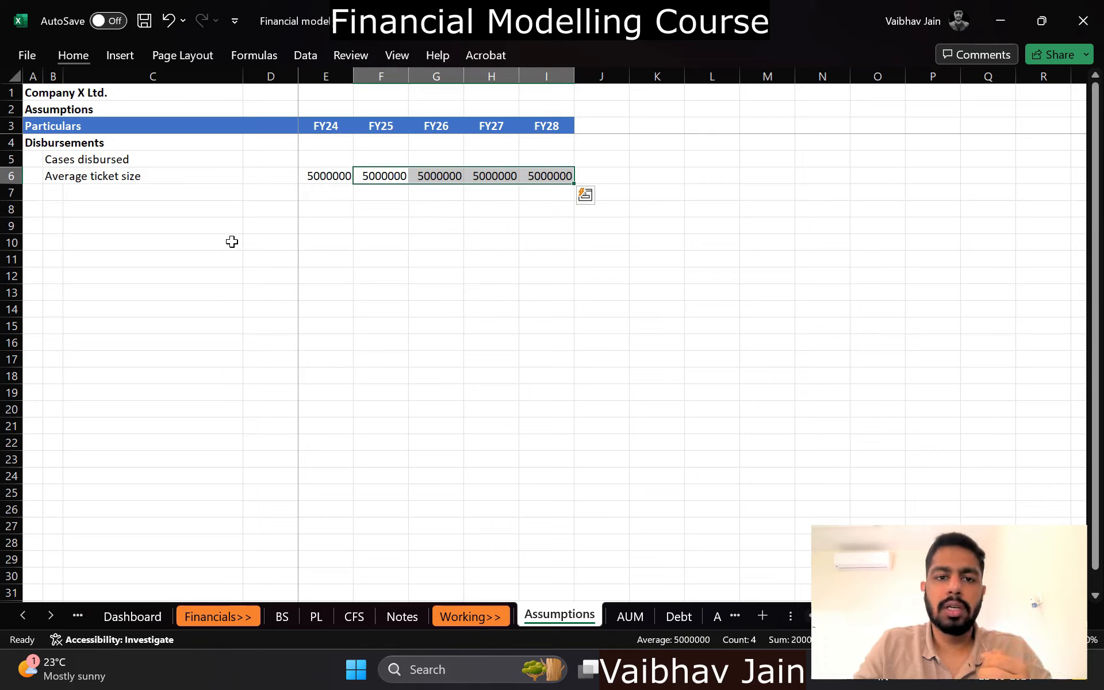
# Step: Insert eight blank rows between Cases disbursed and Average ticket size
pyautogui.press('Left')
pyautogui.press('Left')
pyautogui.press('Left')
pyautogui.press('Down')
pyautogui.press('Left')
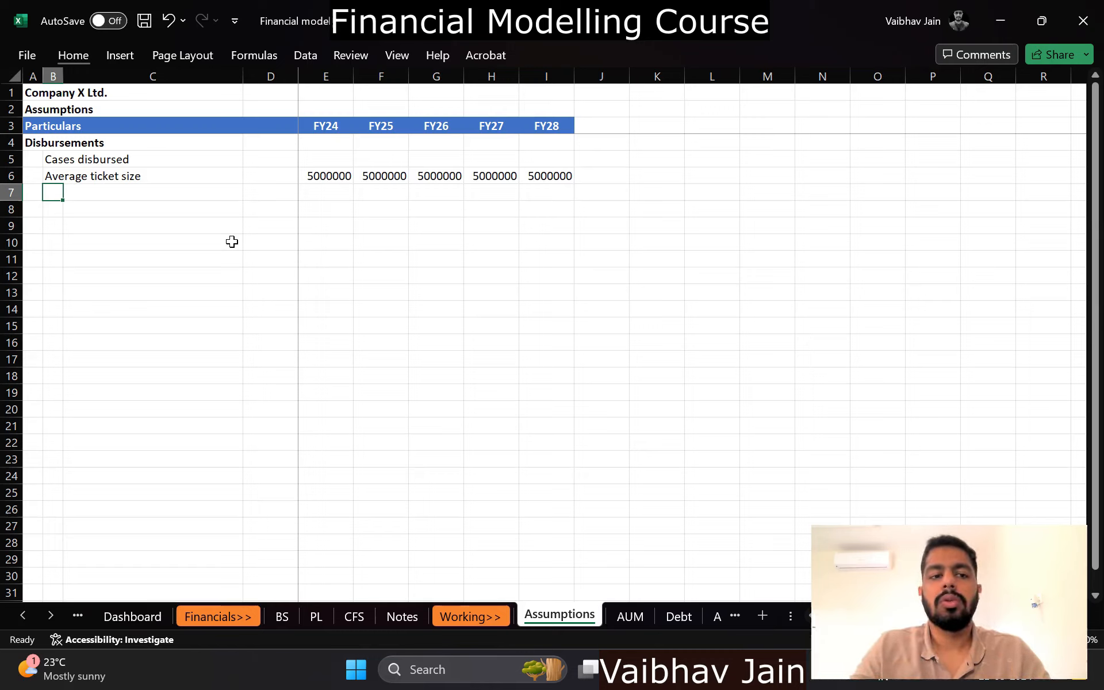
pyautogui.press('Down')
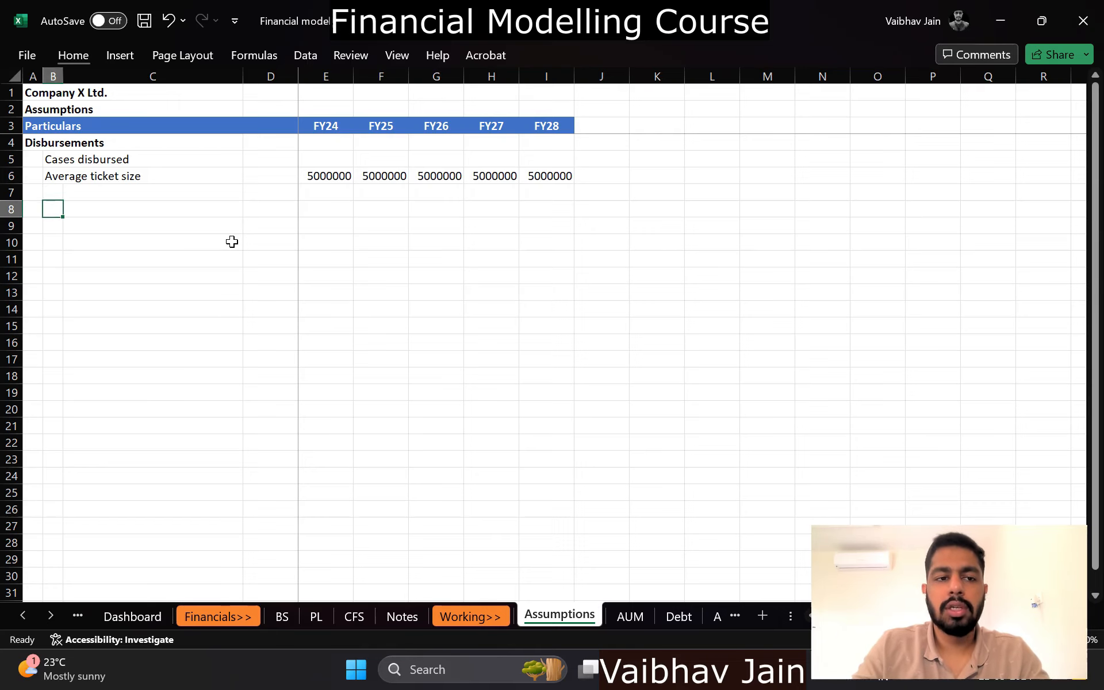
pyautogui.press('Right')
pyautogui.press('Up')
pyautogui.press('Up')
pyautogui.hotkey('shift', 'space')
pyautogui.hotkey('ctrl', 'shift', '+')
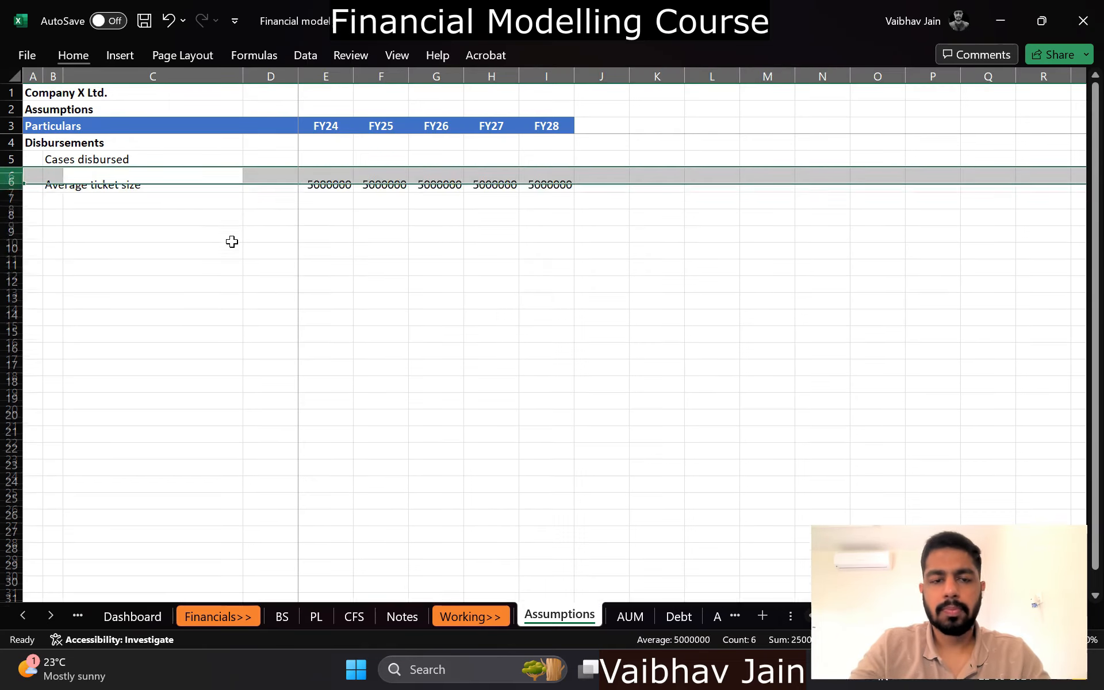
pyautogui.hotkey('ctrl', 'shift', '+')
pyautogui.hotkey('ctrl', 'shift', '+')
pyautogui.hotkey('ctrl', 'shift', '+')
pyautogui.hotkey('ctrl', 'shift', '+')
pyautogui.hotkey('ctrl', 'shift', '+')
pyautogui.hotkey('ctrl', 'shift', '+')
pyautogui.hotkey('ctrl', 'shift', '+')
# Step: List "Performance marketing", "Organic" and "Influencer marketing" under Cases disbursed in C6:C8
pyautogui.press('Left')
pyautogui.press('Right')
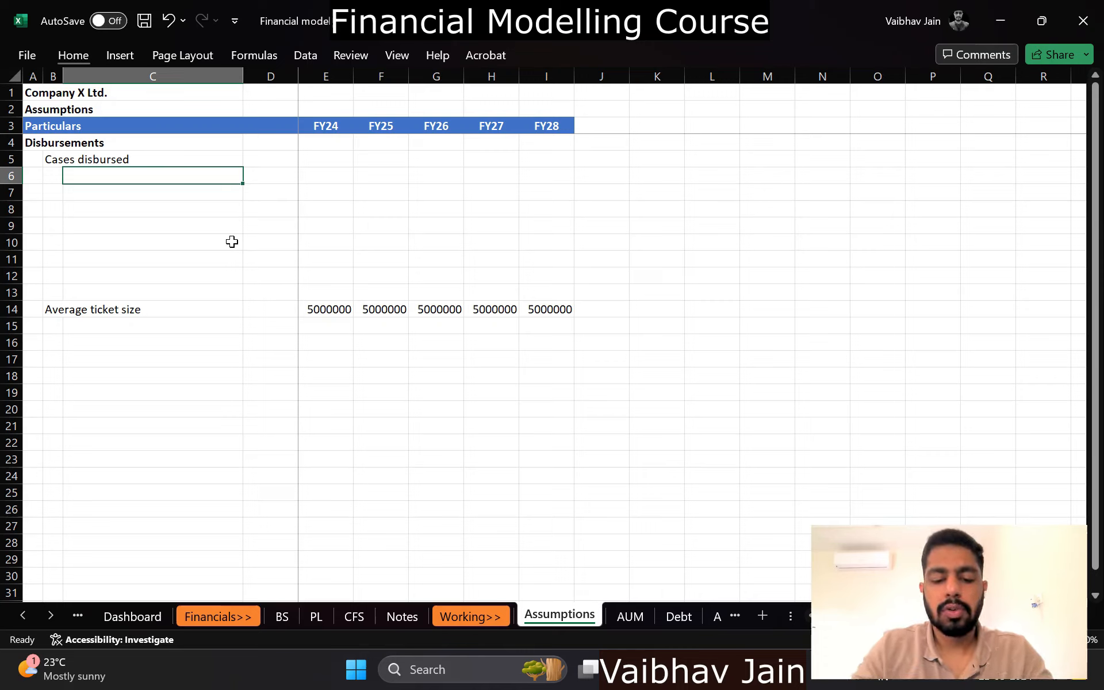
pyautogui.press('Left')
pyautogui.press('Right')
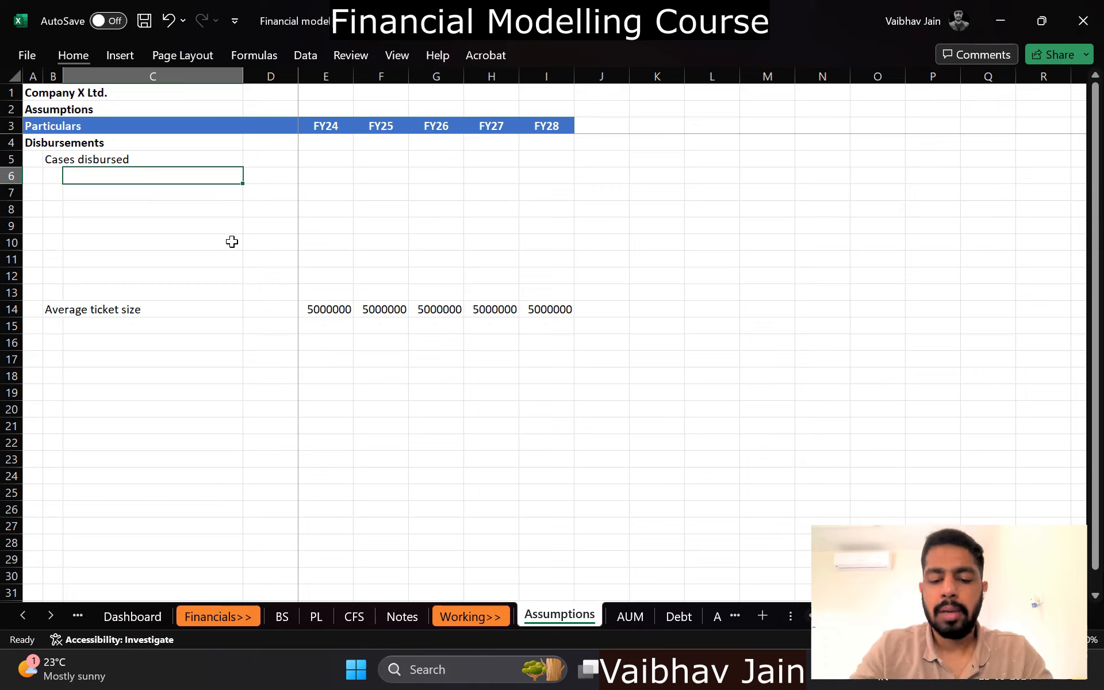
pyautogui.write('Performance m')
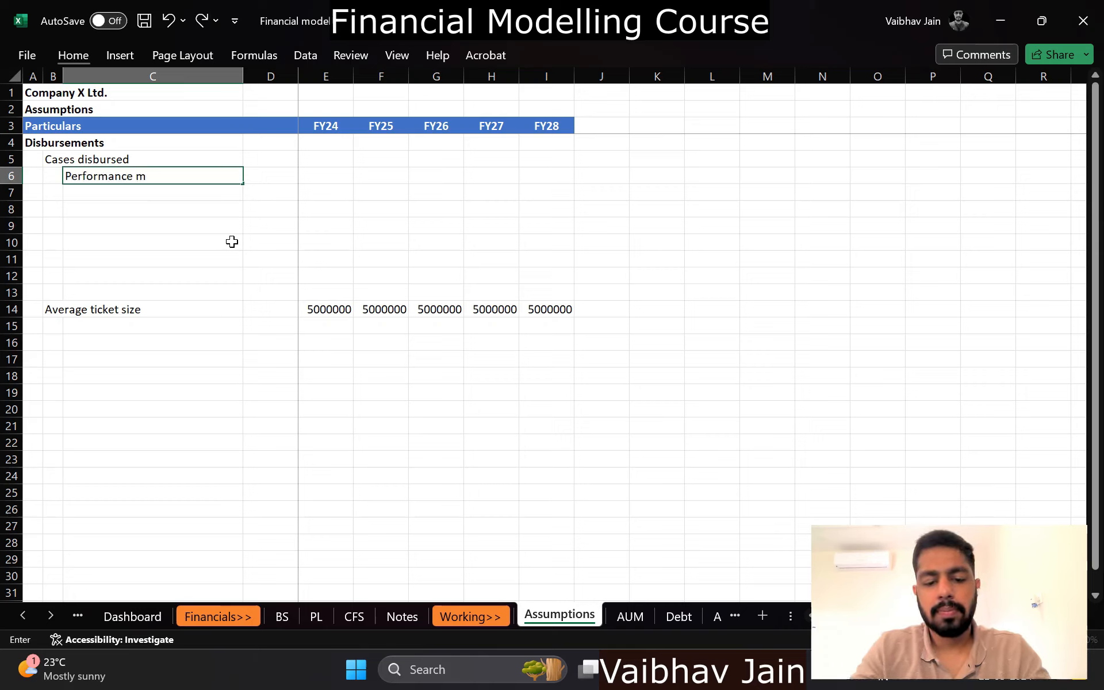
pyautogui.write('arketing')
pyautogui.press('Return')
pyautogui.write('Orga')
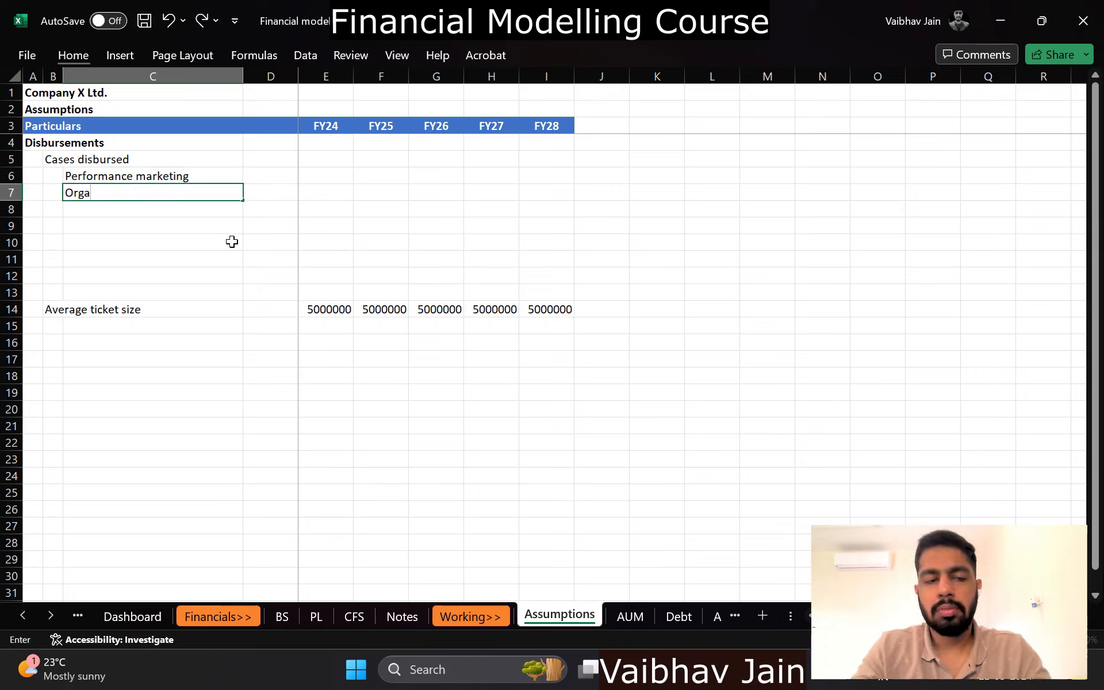
pyautogui.write('nic')
pyautogui.press('Return')
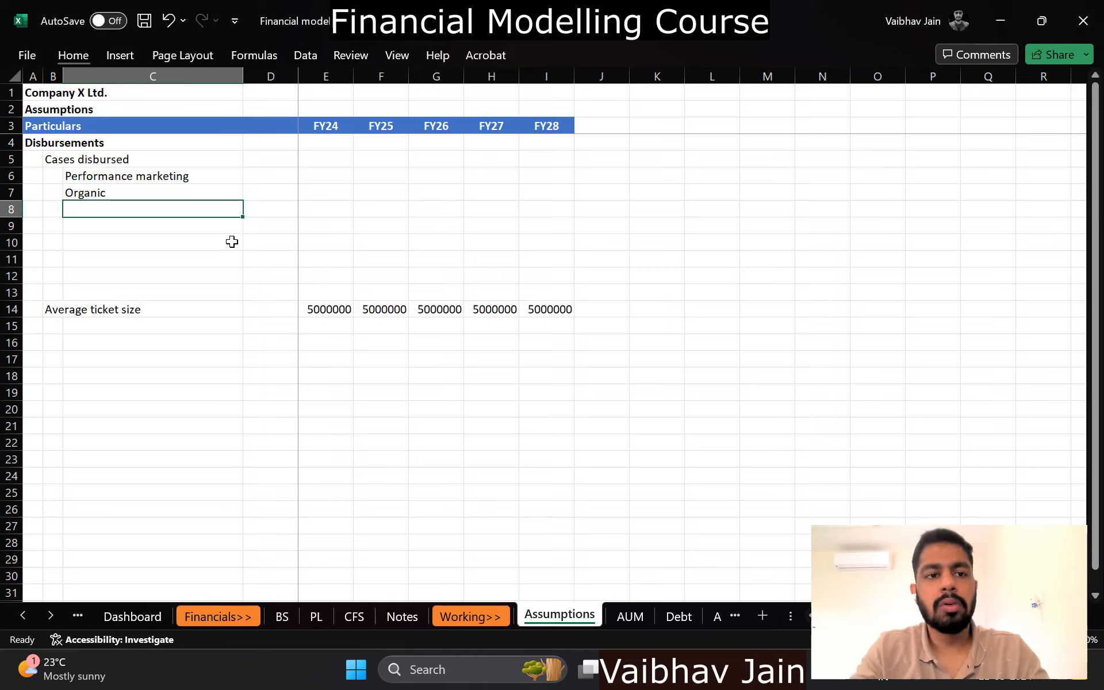
pyautogui.write('Influencer')
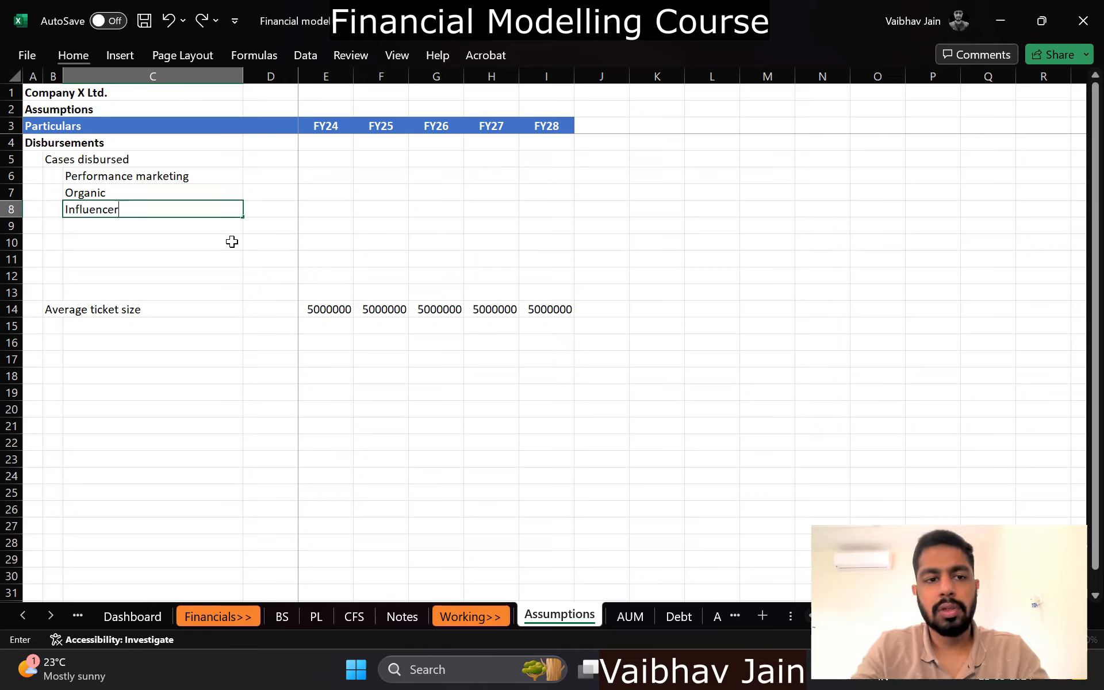
pyautogui.write(' marketing')
pyautogui.press('Return')
# Step: Examine the hardcoded FY24 average ticket size entry in E14
pyautogui.press('Up')
pyautogui.press('Up')
pyautogui.press('Right')
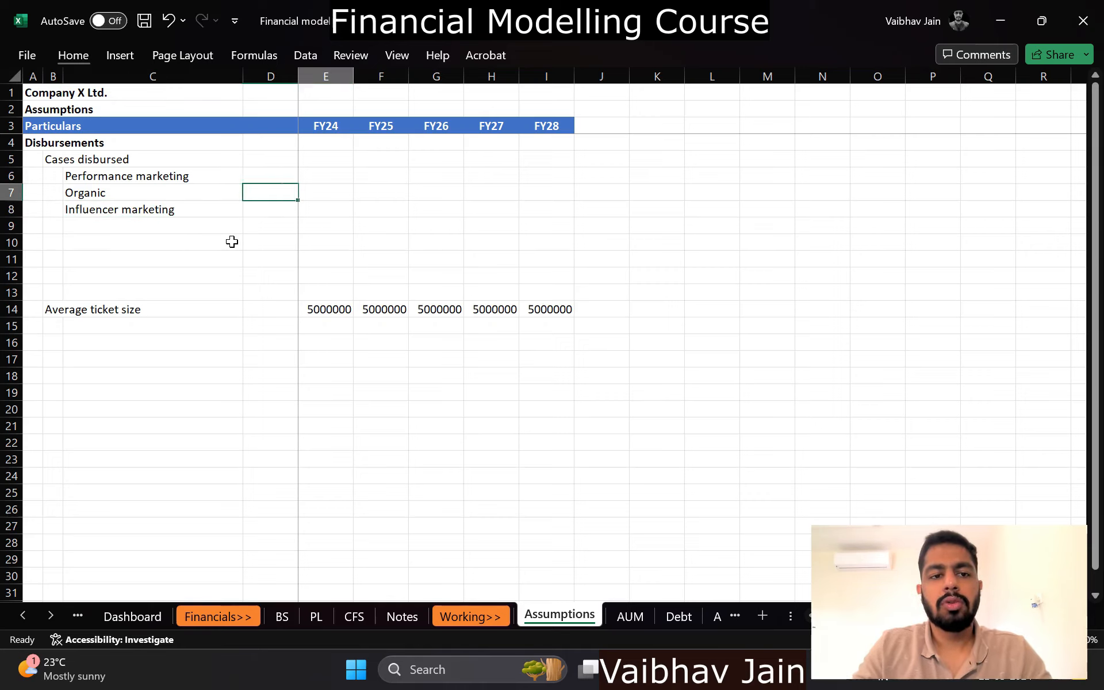
pyautogui.press('Right')
pyautogui.press('Up')
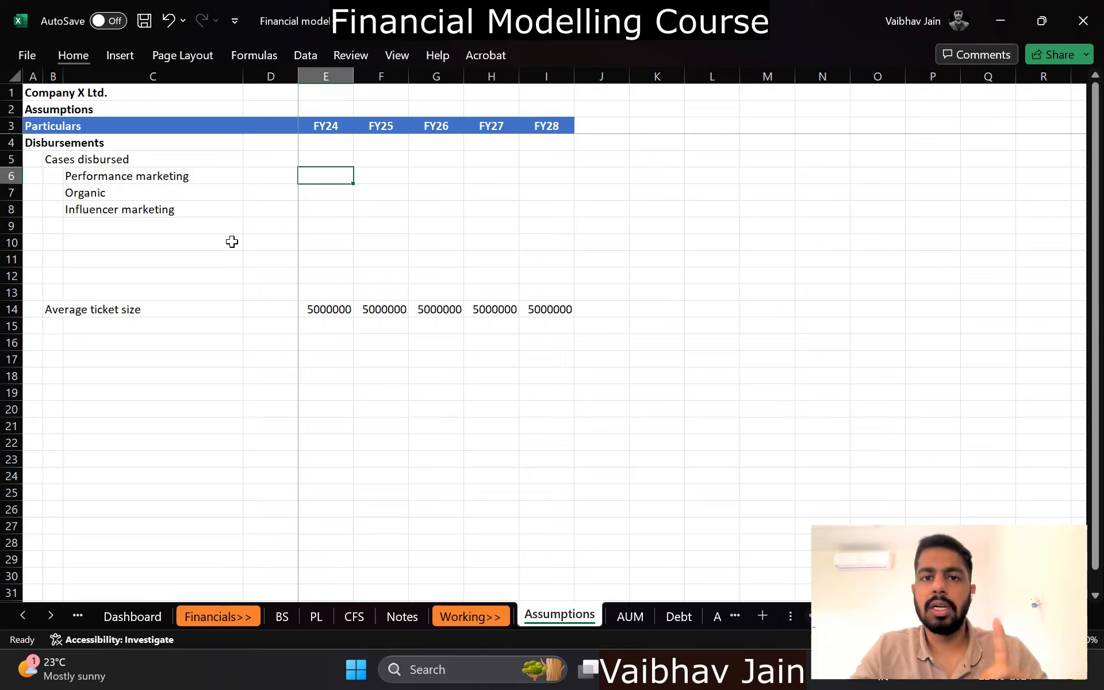
pyautogui.press('Down')
pyautogui.press('Down')
pyautogui.press('Down')
pyautogui.press('Down')
pyautogui.press('Down')
pyautogui.press('Down')
pyautogui.press('Down')
pyautogui.press('Down')
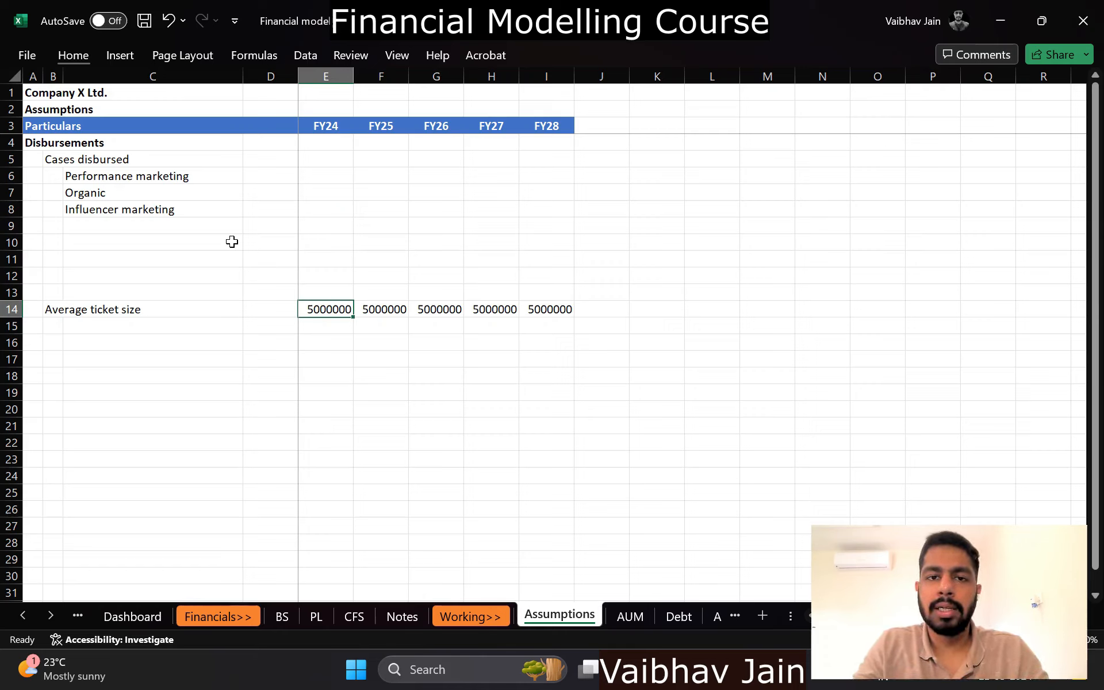
pyautogui.doubleClick(338, 304)
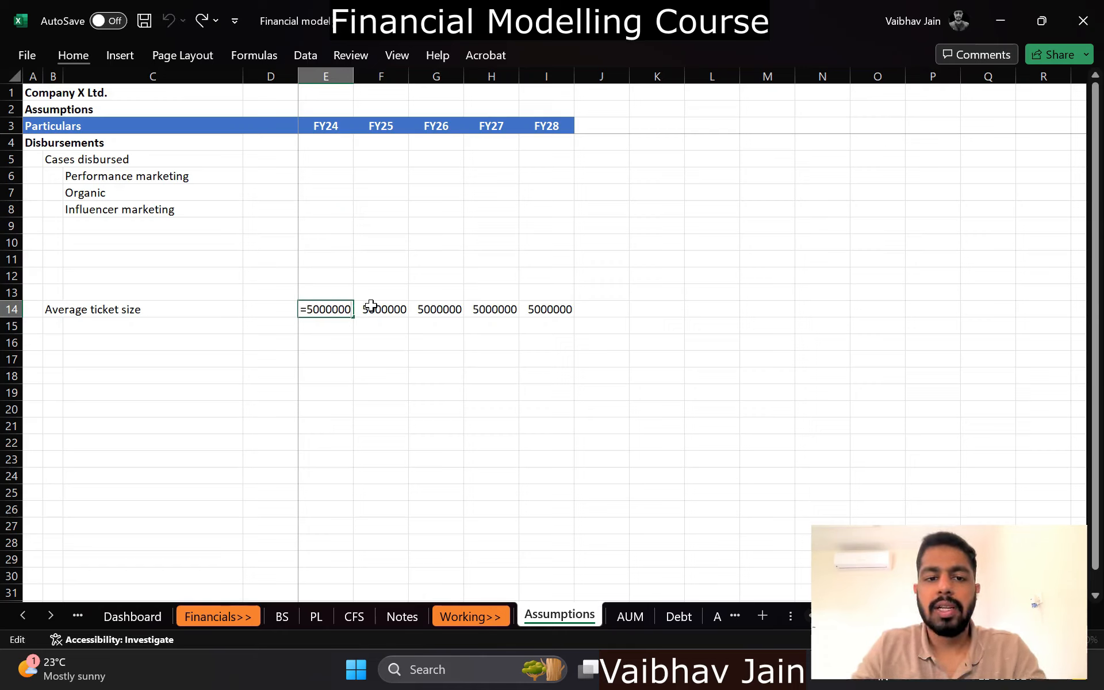
pyautogui.hotkey('ctrl', 'Return')
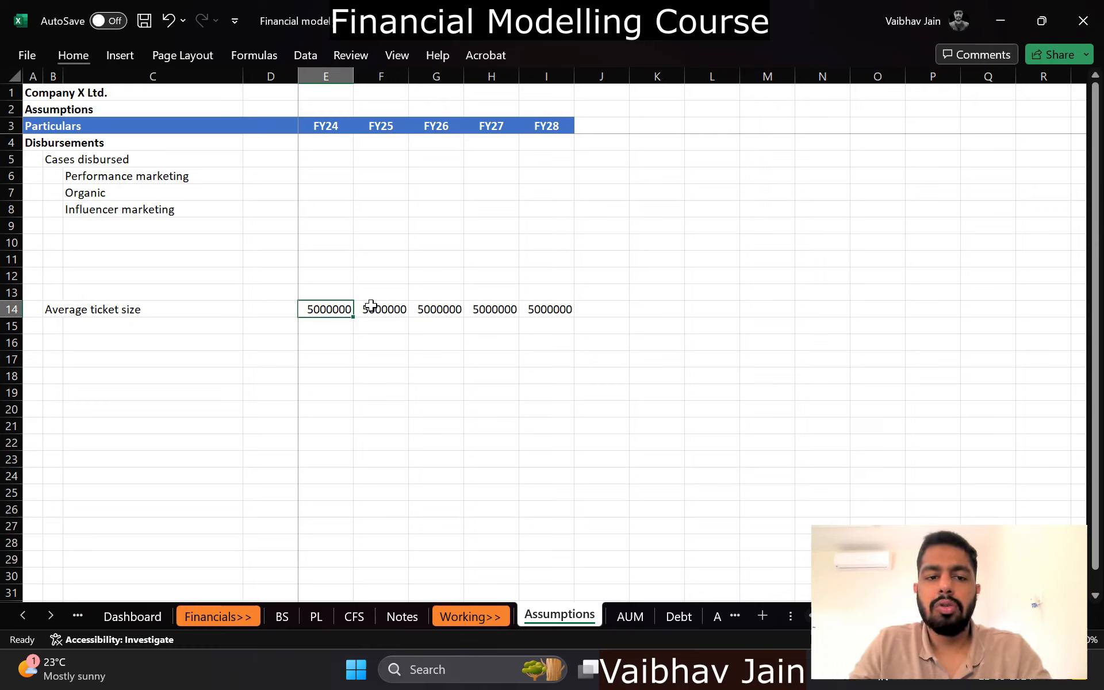
pyautogui.click(371, 305)
pyautogui.press('Left')
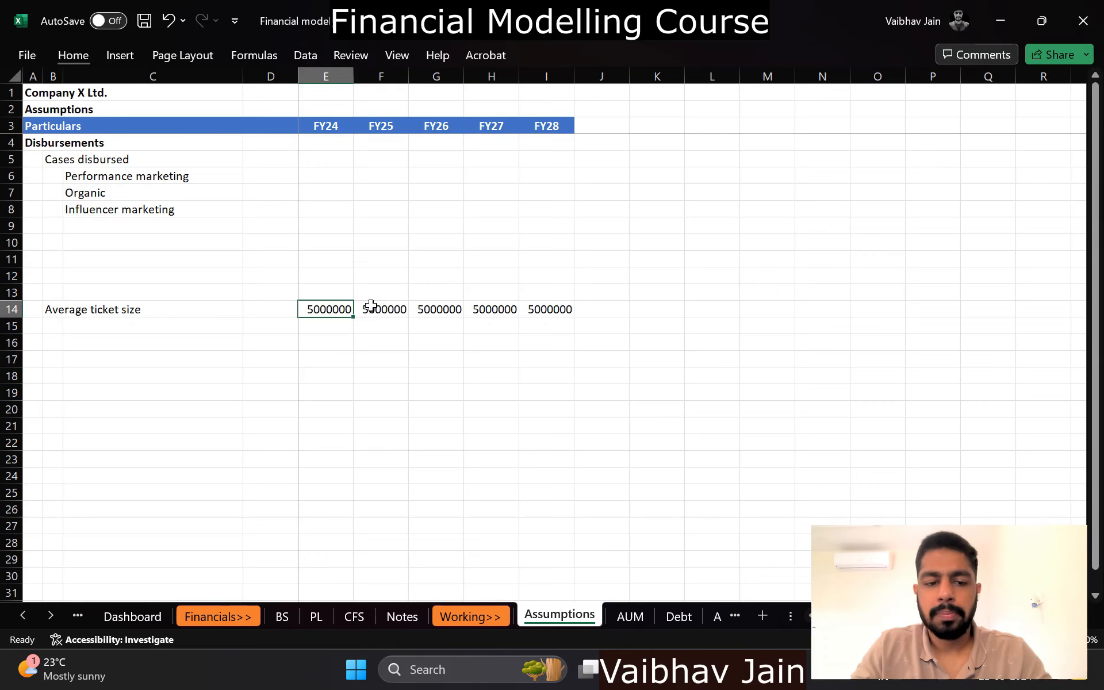
# Step: Switch from the Assumptions sheet to the Dashboard sheet
pyautogui.hotkey('ctrl', 'pageup')
pyautogui.hotkey('ctrl', 'pageup')
pyautogui.hotkey('ctrl', 'pageup')
pyautogui.hotkey('ctrl', 'pageup')
pyautogui.hotkey('ctrl', 'pageup')
pyautogui.hotkey('ctrl', 'pageup')
pyautogui.hotkey('ctrl', 'pageup')
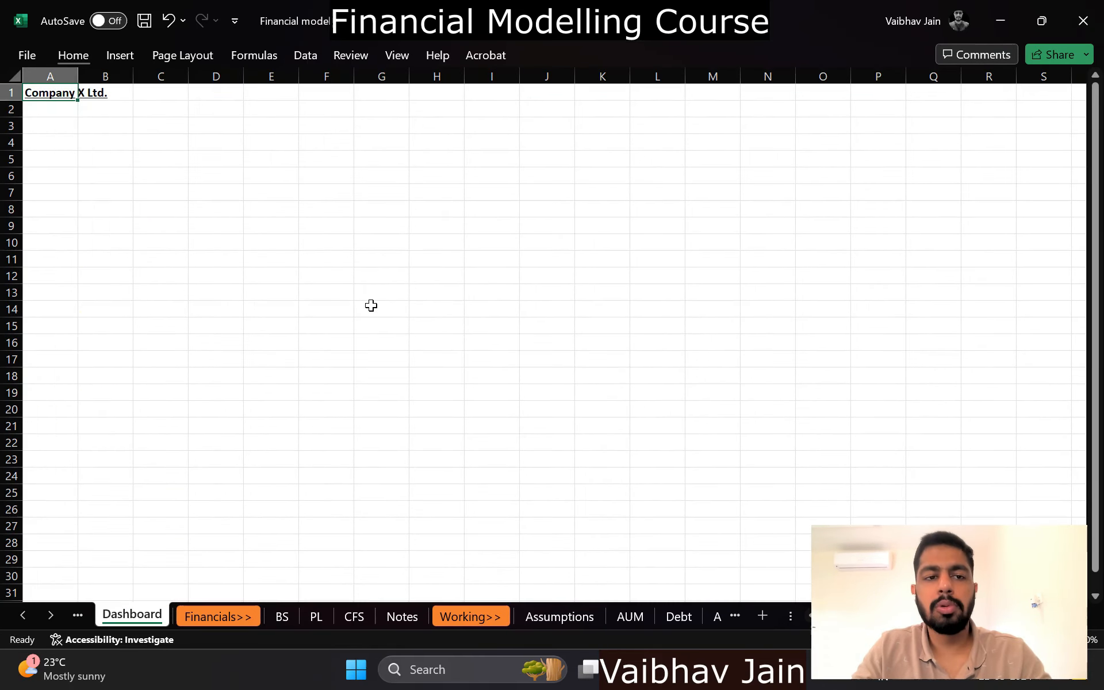
# Step: Enter the heading "Currency switch" in O1 of the Dashboard sheet and autofit column O to it
pyautogui.press('Right')
pyautogui.press('Right')
pyautogui.press('Right')
pyautogui.press('Right')
pyautogui.press('Right')
pyautogui.press('Right')
pyautogui.press('Right')
pyautogui.press('Right')
pyautogui.press('Right')
pyautogui.press('Right')
pyautogui.press('Right')
pyautogui.press('Right')
pyautogui.press('Right')
pyautogui.press('Right')
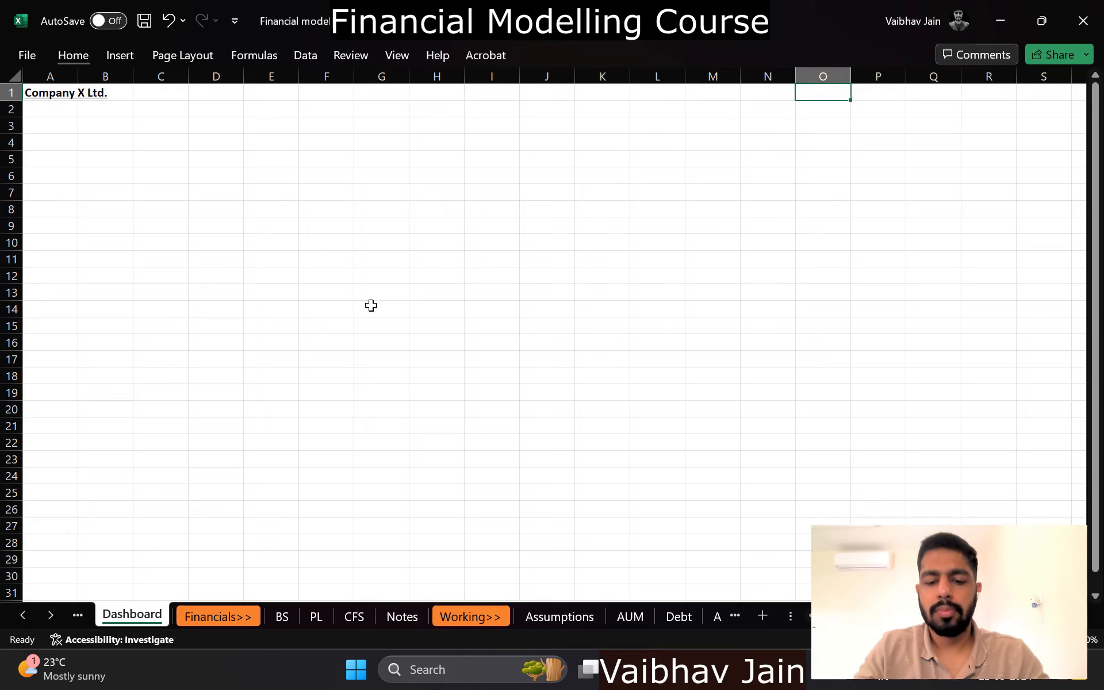
pyautogui.write('Currency s')
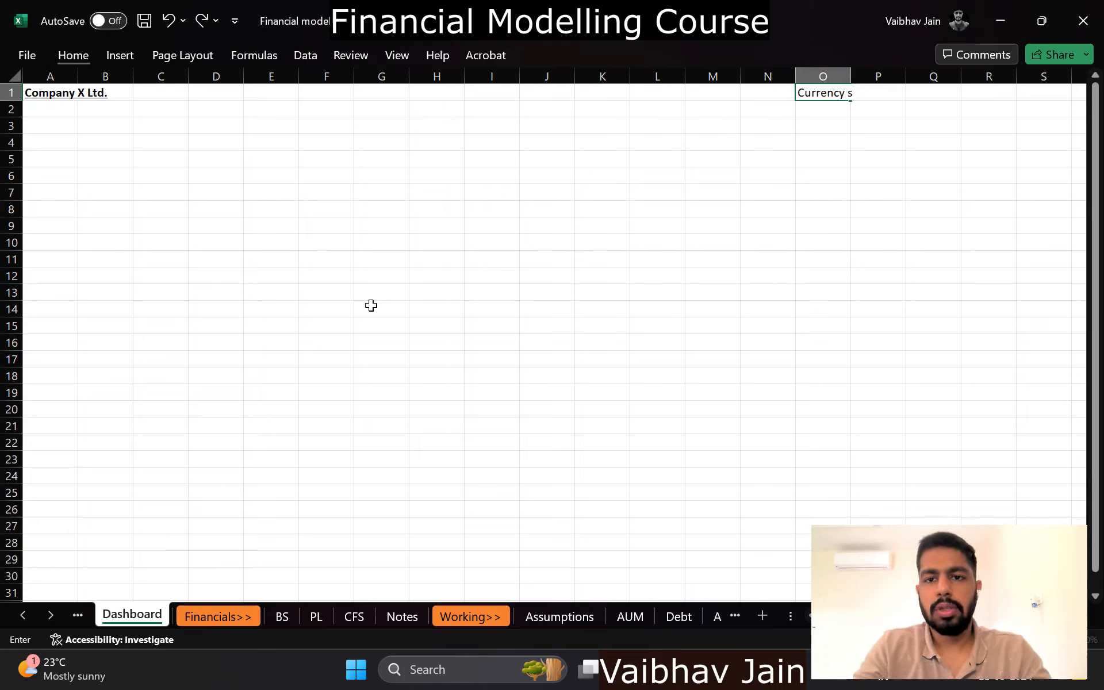
pyautogui.write('witch')
pyautogui.press('Return')
pyautogui.press('Up')
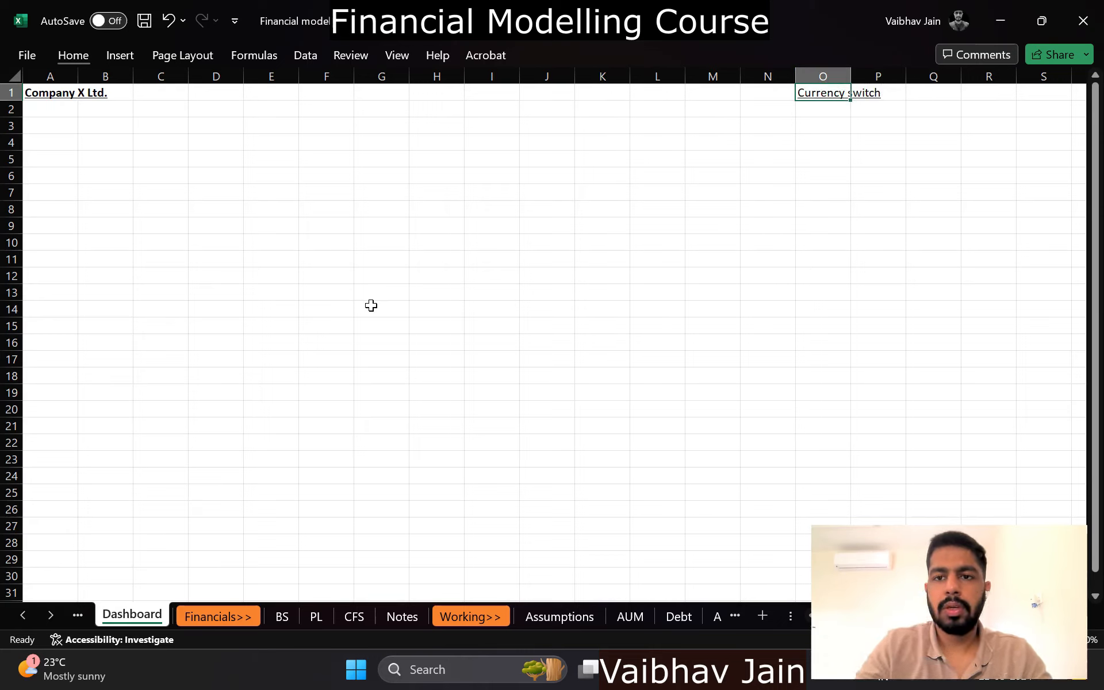
pyautogui.hotkey('alt', 'h')
pyautogui.press('o')
pyautogui.press('i')
# Step: List the currency options "INR Crores" in O3 and "USD Millions" in O4
pyautogui.press('Down')
pyautogui.press('Down')
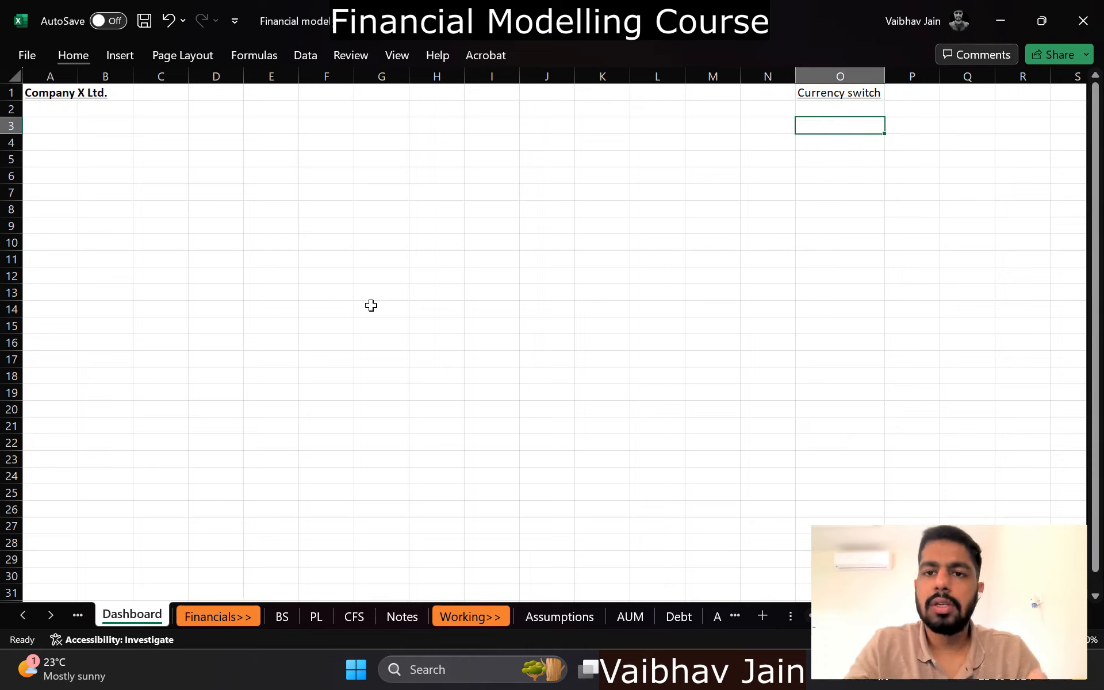
pyautogui.write('INR Crores')
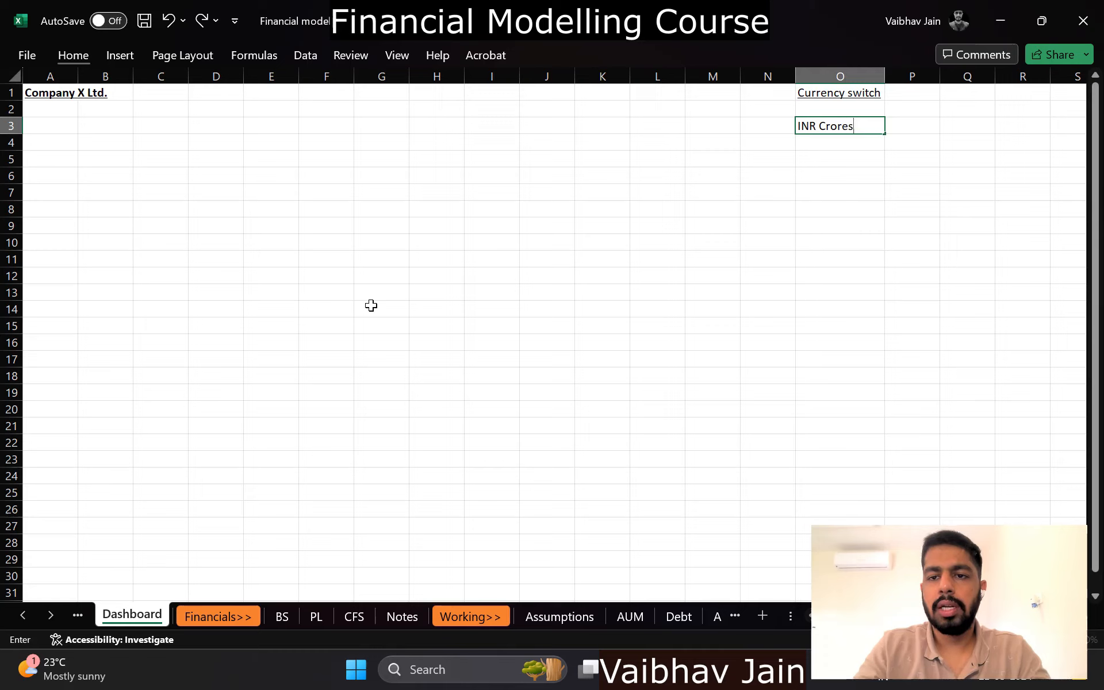
pyautogui.press('Return')
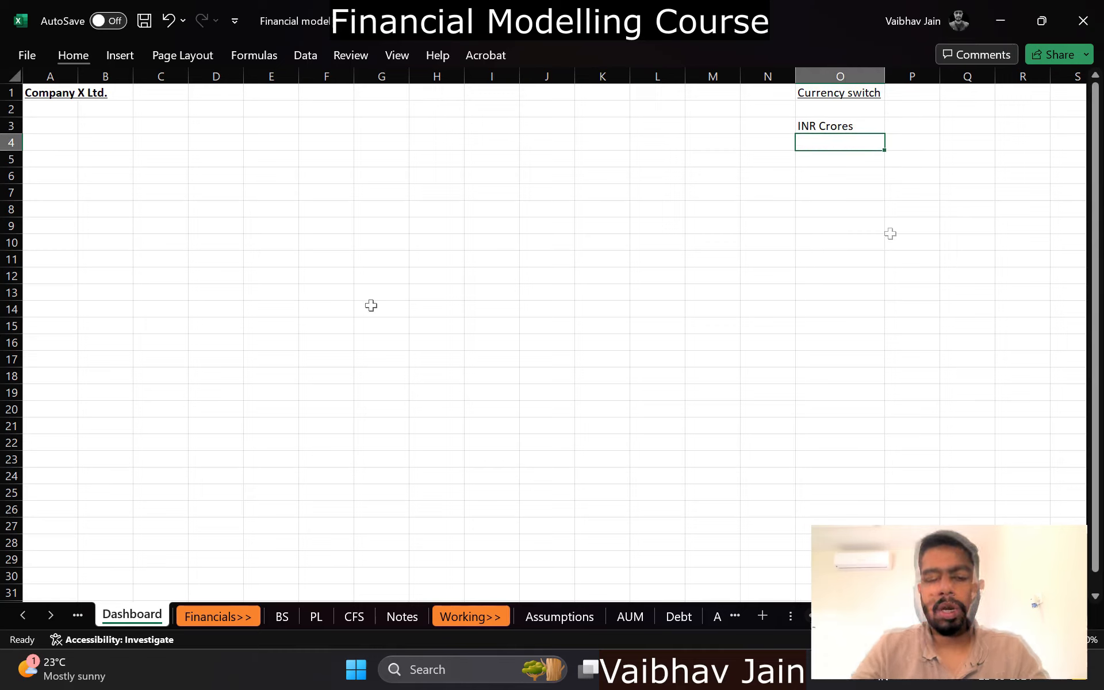
pyautogui.write('USD Millions')
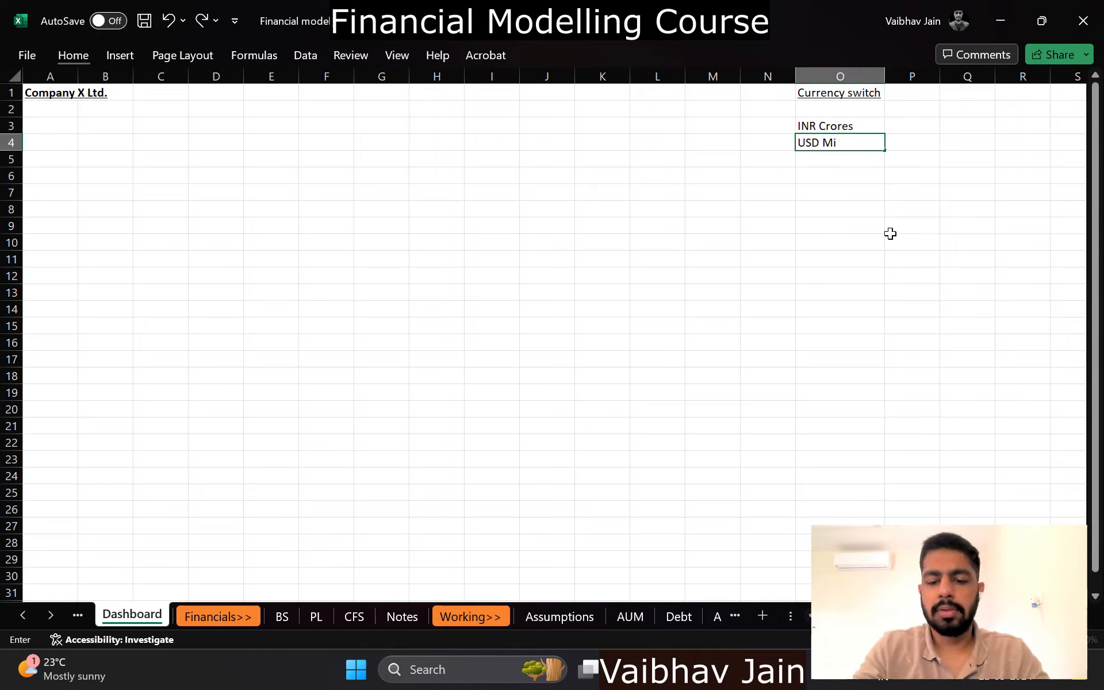
pyautogui.press('Return')
# Step: Fill the INR conversion row R3:U3 with "INR", 1, "Crores" and the formula =10^7
pyautogui.press('Right')
pyautogui.press('Up')
pyautogui.press('Right')
pyautogui.press('Right')
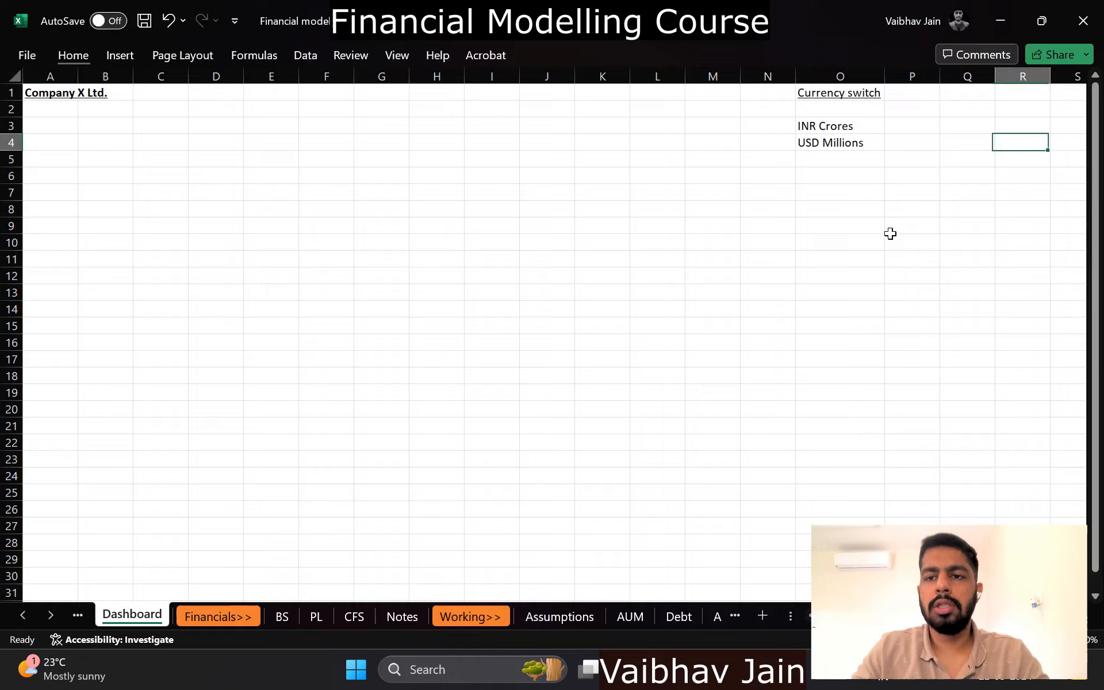
pyautogui.press('Right')
pyautogui.press('Right')
pyautogui.press('Right')
pyautogui.press('Up')
pyautogui.press('Up')
pyautogui.press('Left')
pyautogui.press('Left')
pyautogui.press('Left')
pyautogui.press('Down')
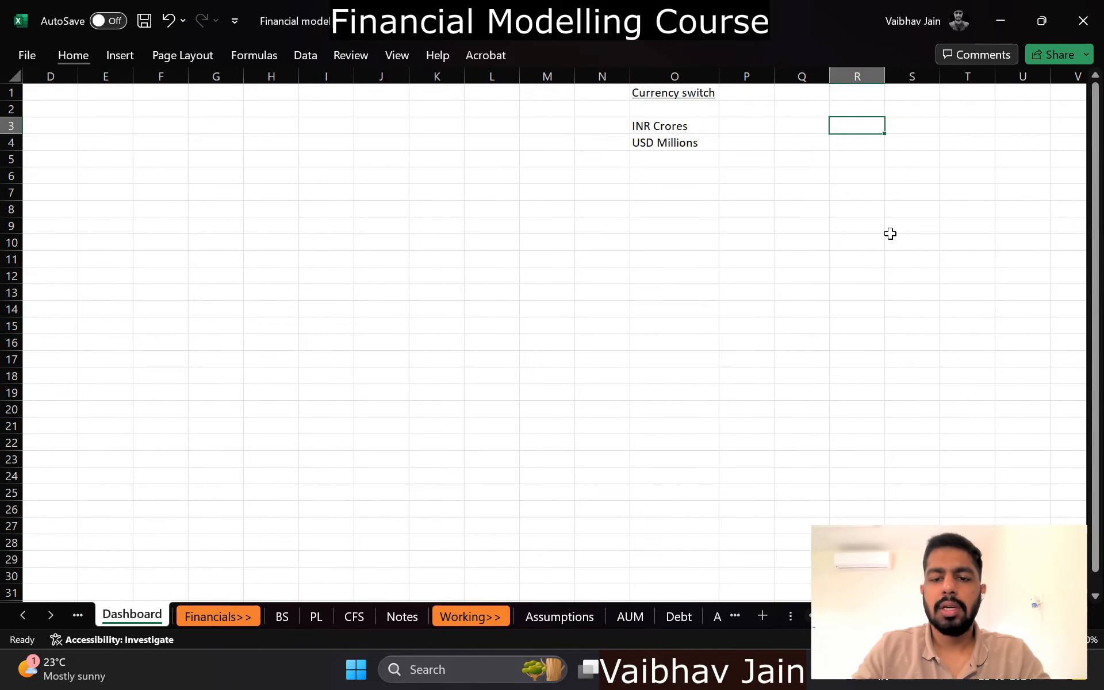
pyautogui.write('INR')
pyautogui.press('Return')
pyautogui.press('Up')
pyautogui.press('Right')
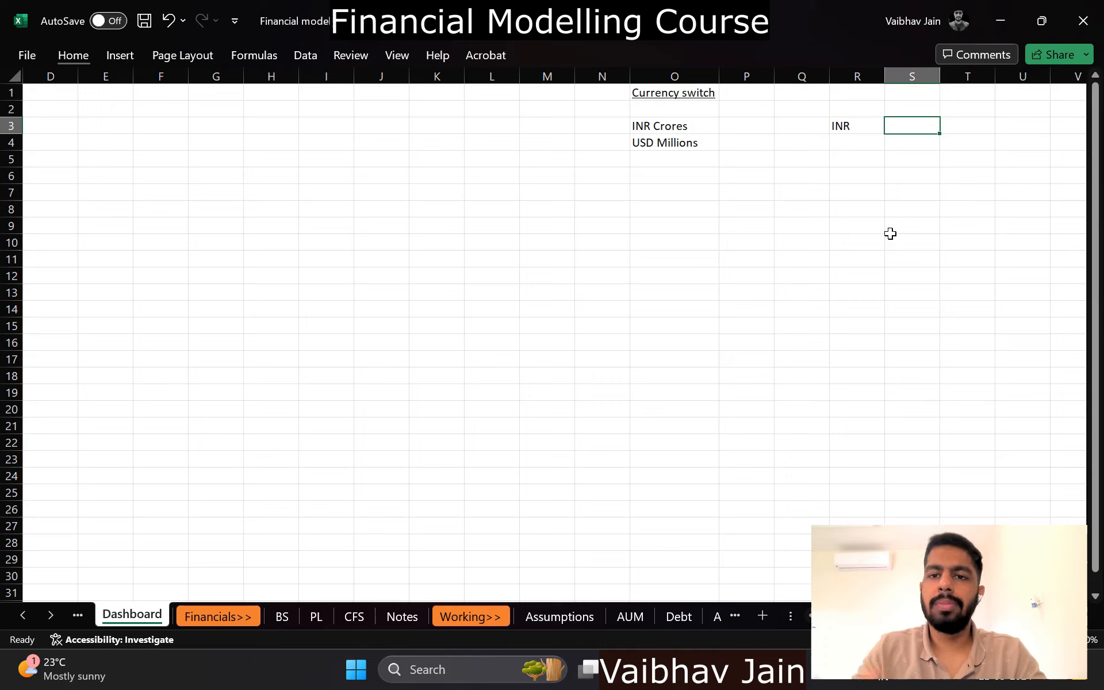
pyautogui.write('1')
pyautogui.press('Return')
pyautogui.press('Up')
pyautogui.press('Right')
pyautogui.write('C')
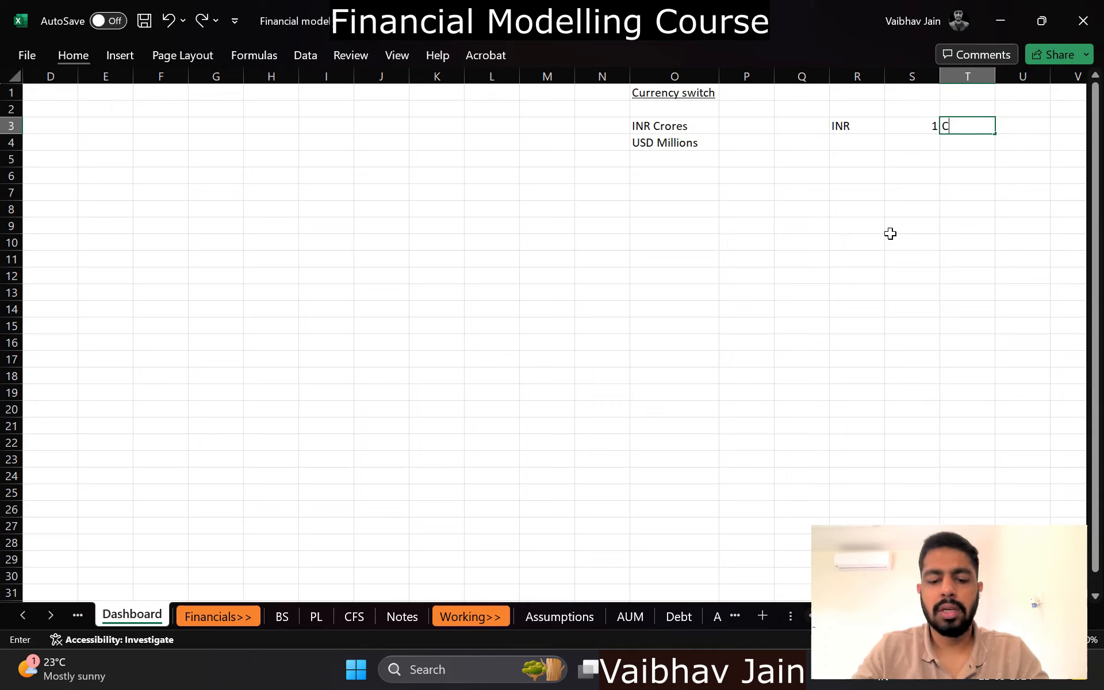
pyautogui.write('rores')
pyautogui.press('Tab')
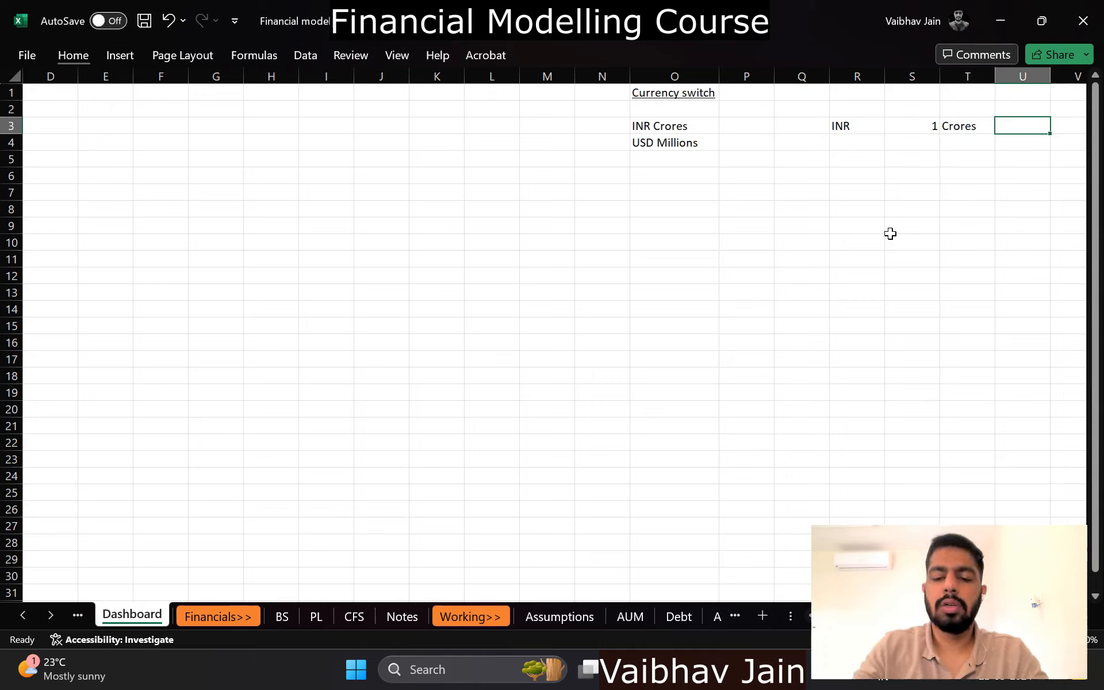
pyautogui.write('=10^7')
pyautogui.press('Return')
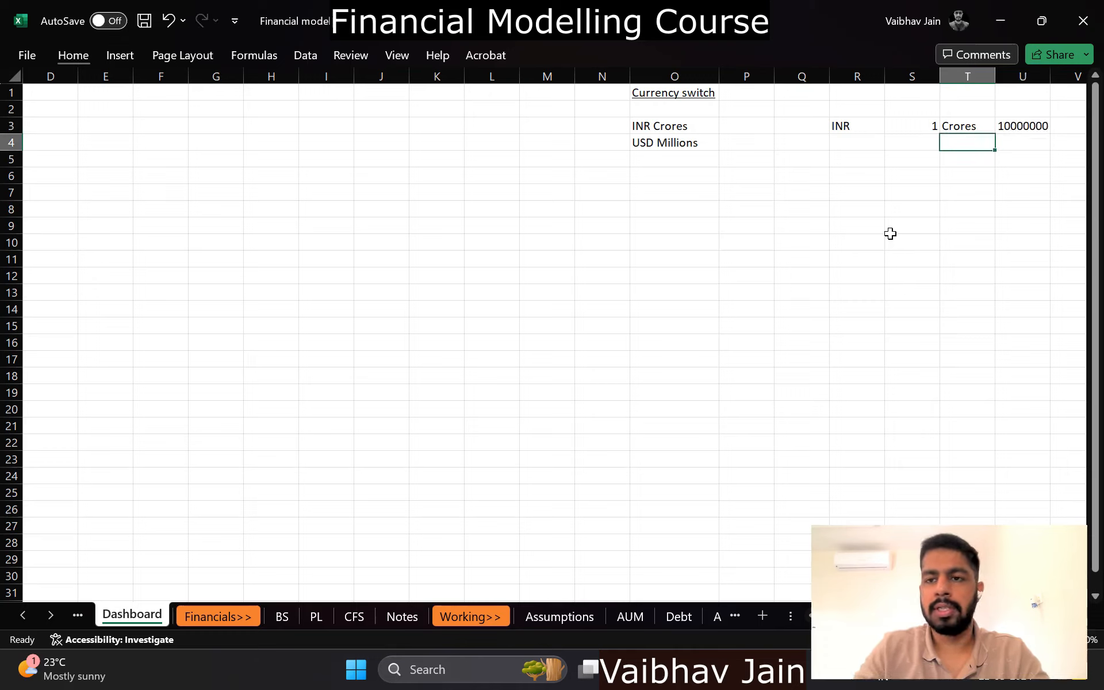
# Step: Fill the USD conversion row R4:U4 with "USD", 83, "Millions" and the formula =10^6
pyautogui.press('Left')
pyautogui.press('Left')
pyautogui.write('USD')
pyautogui.press('Return')
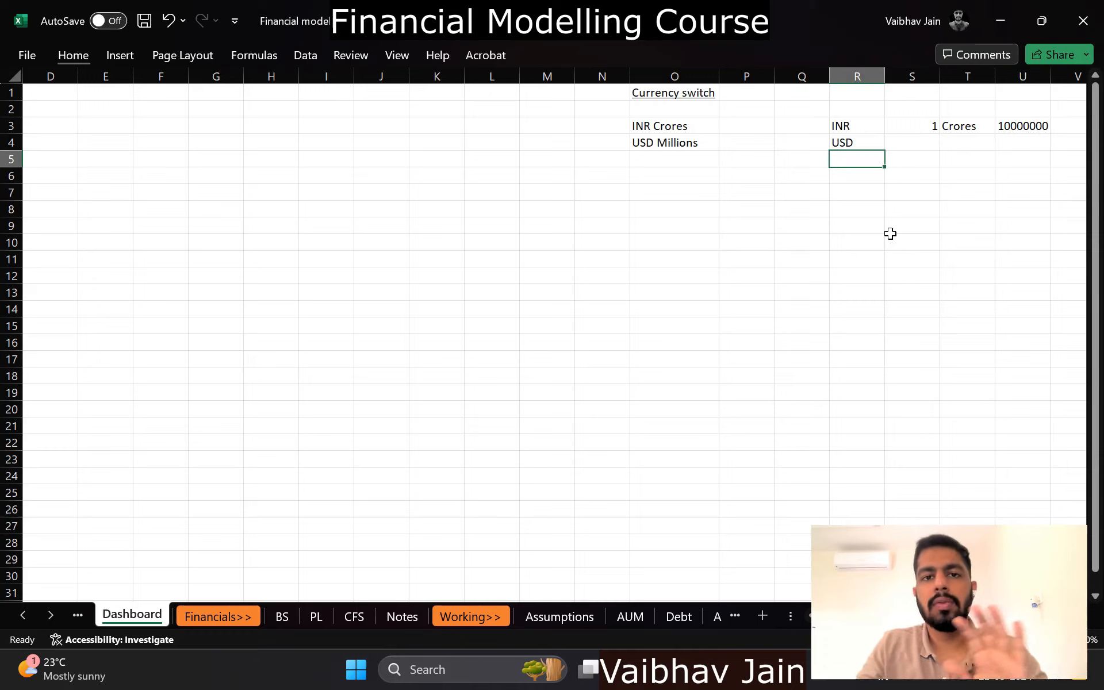
pyautogui.press('Right')
pyautogui.press('Up')
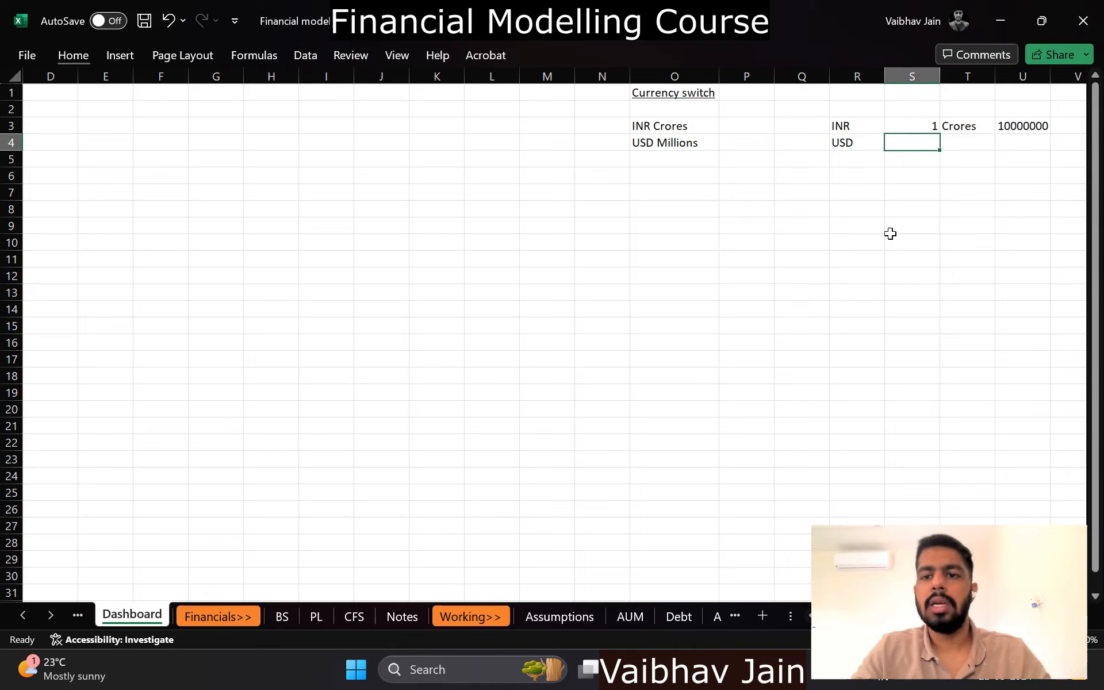
pyautogui.write('83')
pyautogui.press('Right')
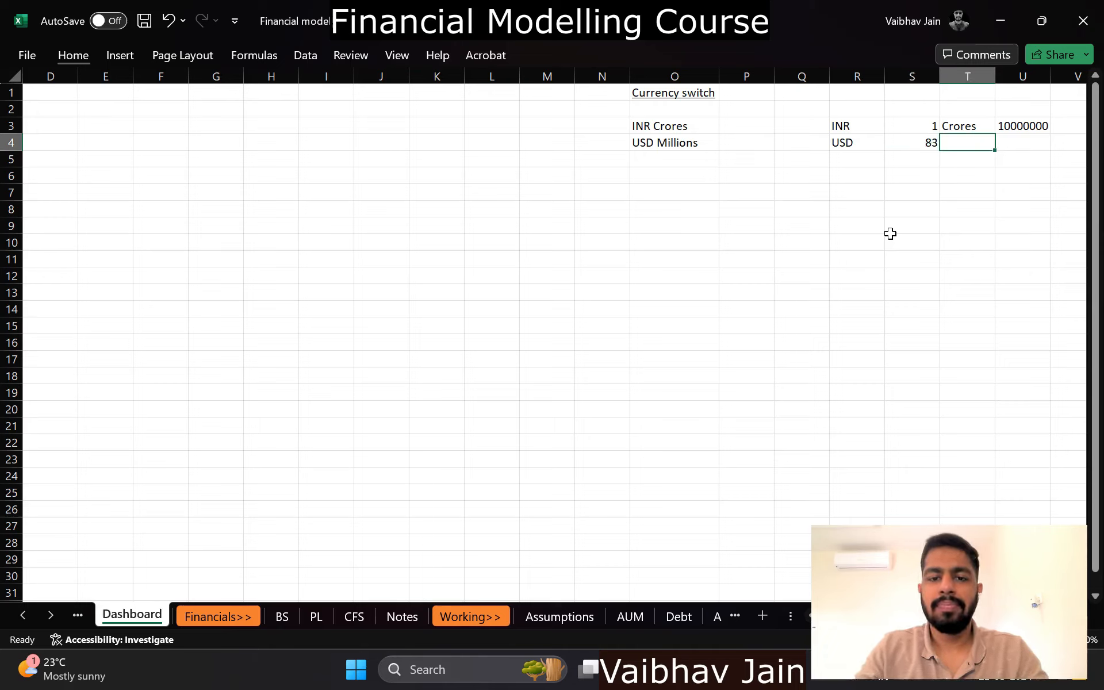
pyautogui.write('Millions')
pyautogui.press('Right')
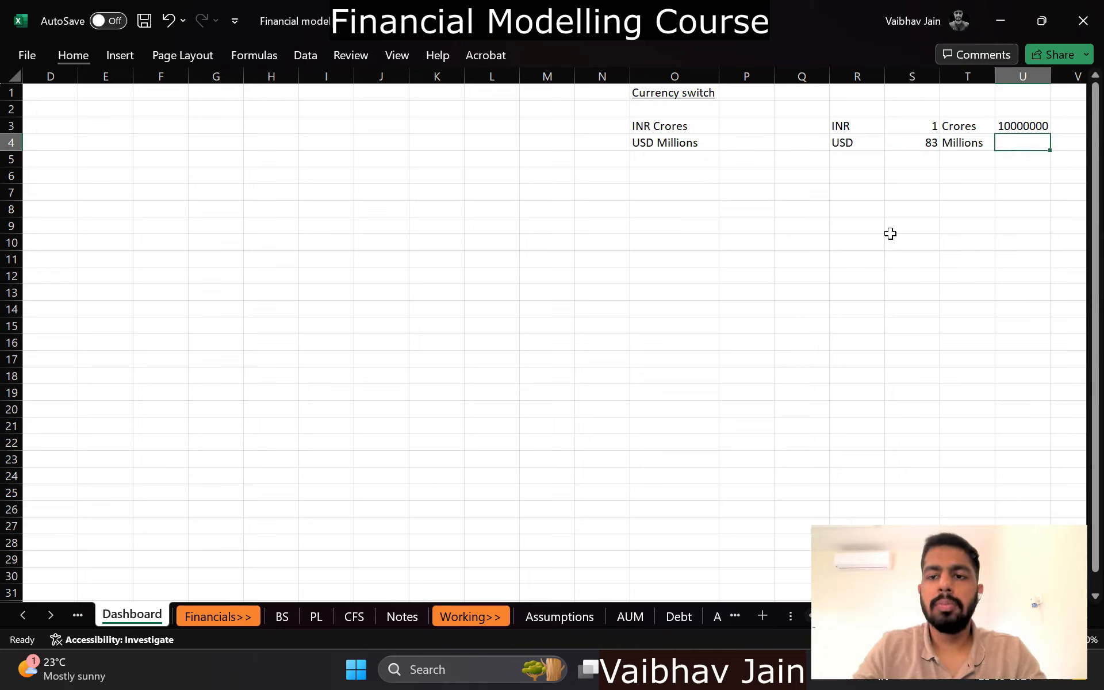
pyautogui.write('=10^6')
pyautogui.hotkey('ctrl', 'Return')
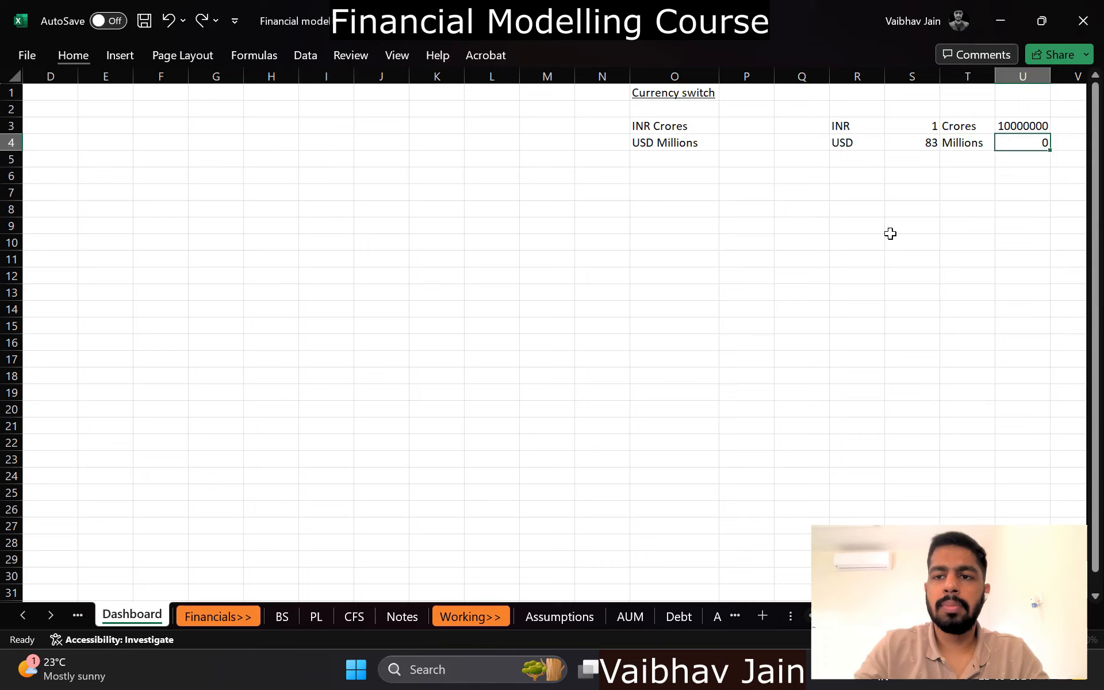
# Step: Calculate the INR Crores factor in P3 with the formula =S3*U3
pyautogui.press('Left')
pyautogui.press('Left')
pyautogui.press('Up')
pyautogui.press('Left')
pyautogui.press('Left')
pyautogui.press('Left')
pyautogui.write('=')
pyautogui.press('Right')
pyautogui.press('Right')
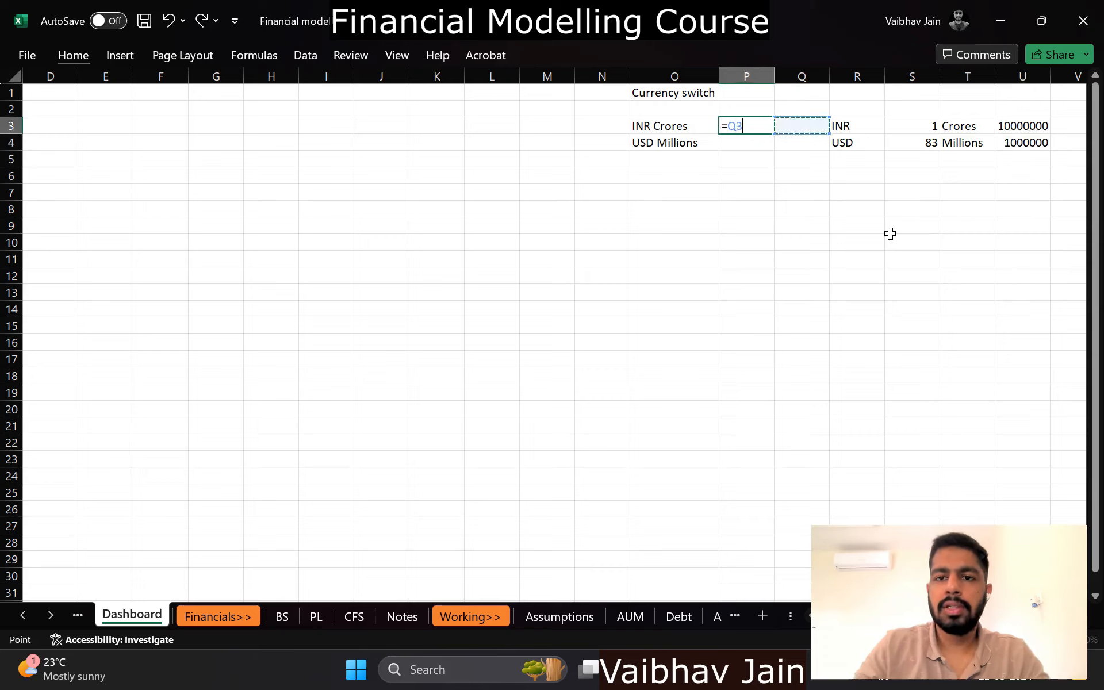
pyautogui.press('Right')
pyautogui.write('*')
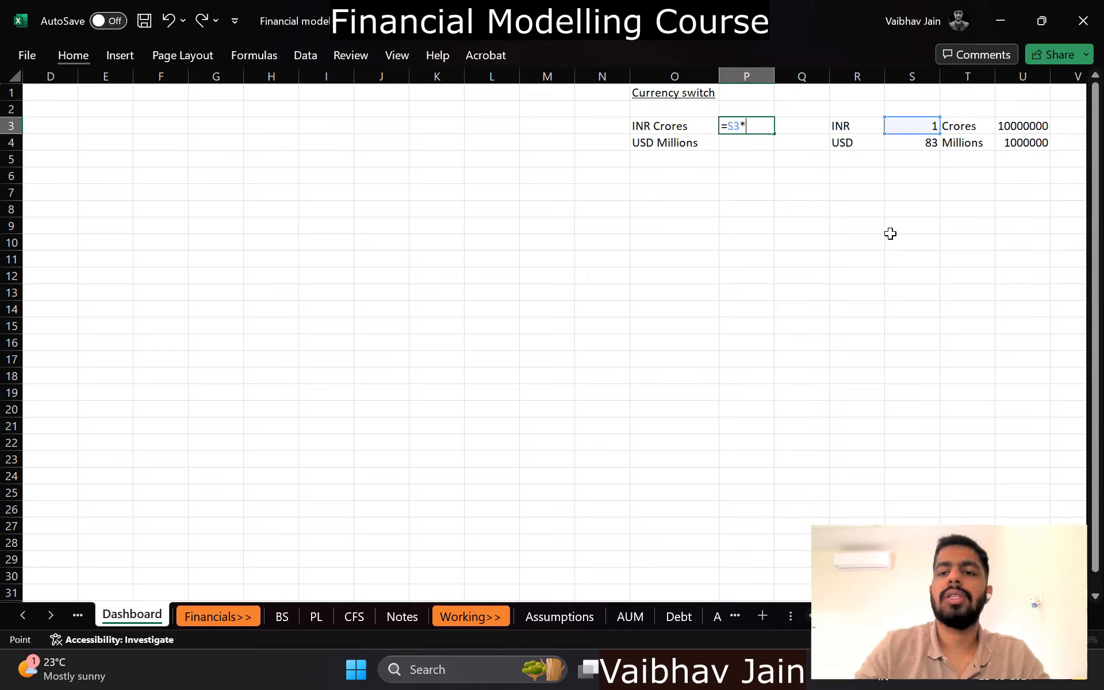
pyautogui.press('Right')
pyautogui.press('Right')
pyautogui.press('Right')
pyautogui.press('Right')
pyautogui.press('Right')
pyautogui.press('Return')
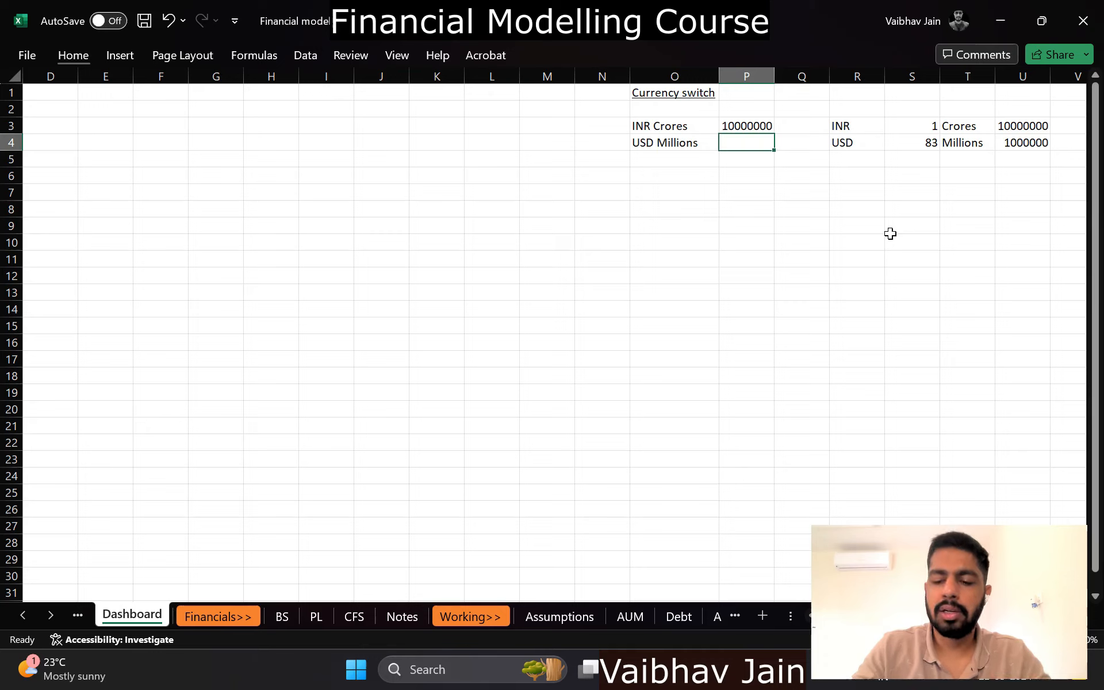
# Step: Calculate the USD Millions factor in P4 with the formula =S4*U4
pyautogui.write('=')
pyautogui.press('Right')
pyautogui.press('Right')
pyautogui.press('Right')
pyautogui.write('*')
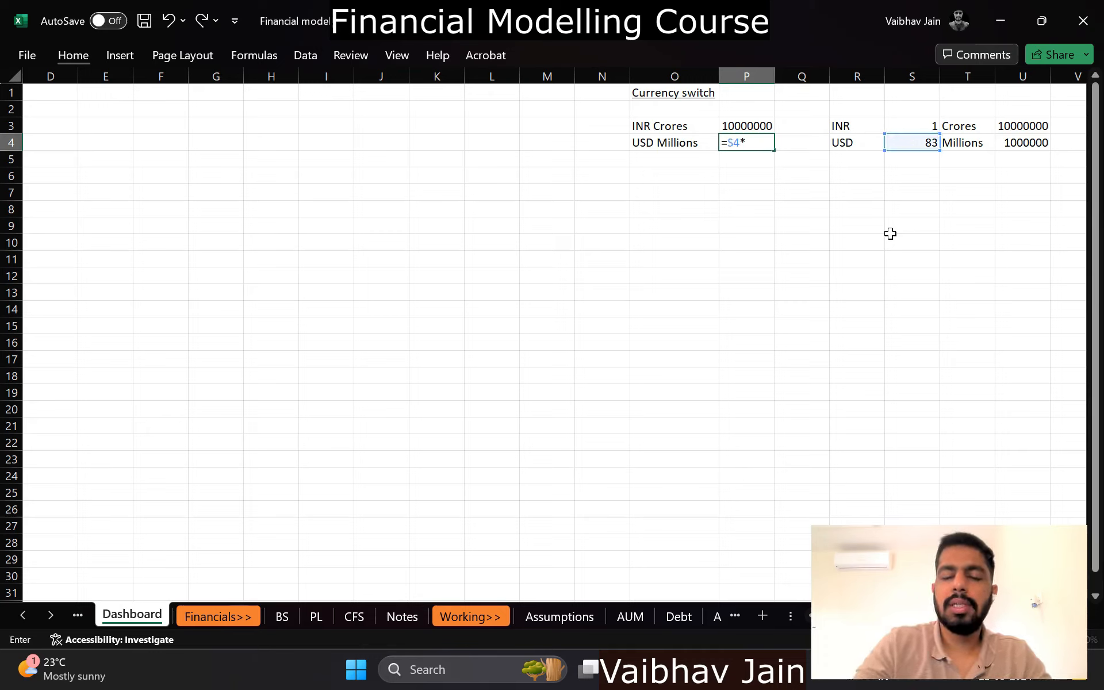
pyautogui.press('Right')
pyautogui.press('Right')
pyautogui.press('Right')
pyautogui.press('Right')
pyautogui.press('Right')
pyautogui.press('Return')
pyautogui.press('Up')
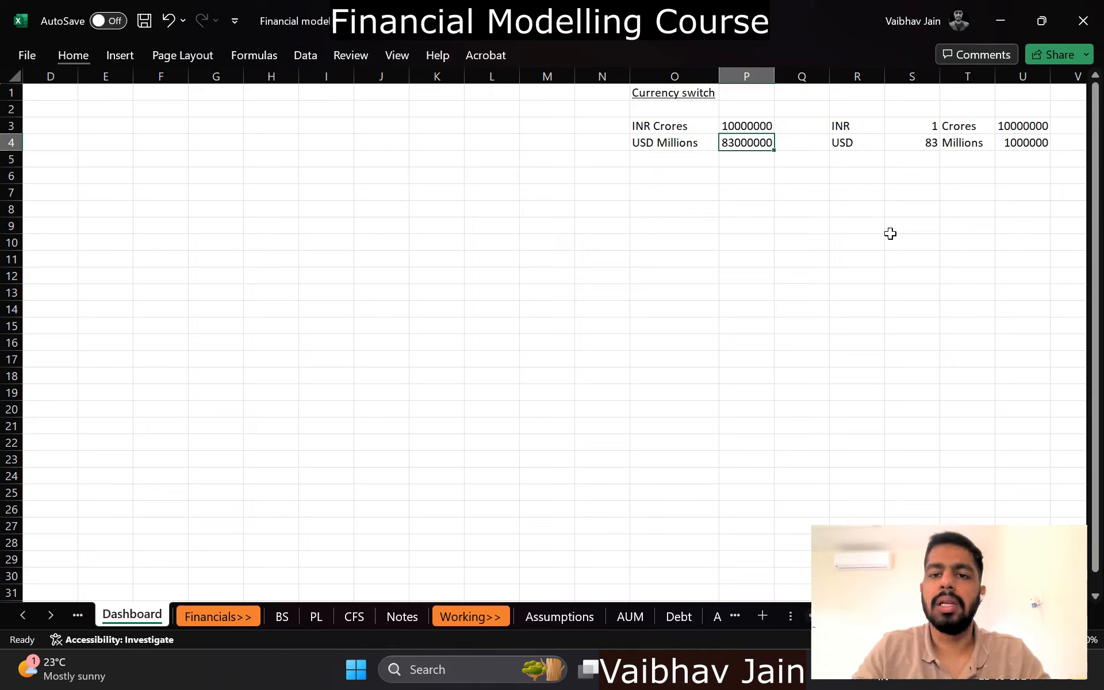
# Step: Open the data validation settings for cell D1, beside the company name
pyautogui.press('Up')
pyautogui.press('Left')
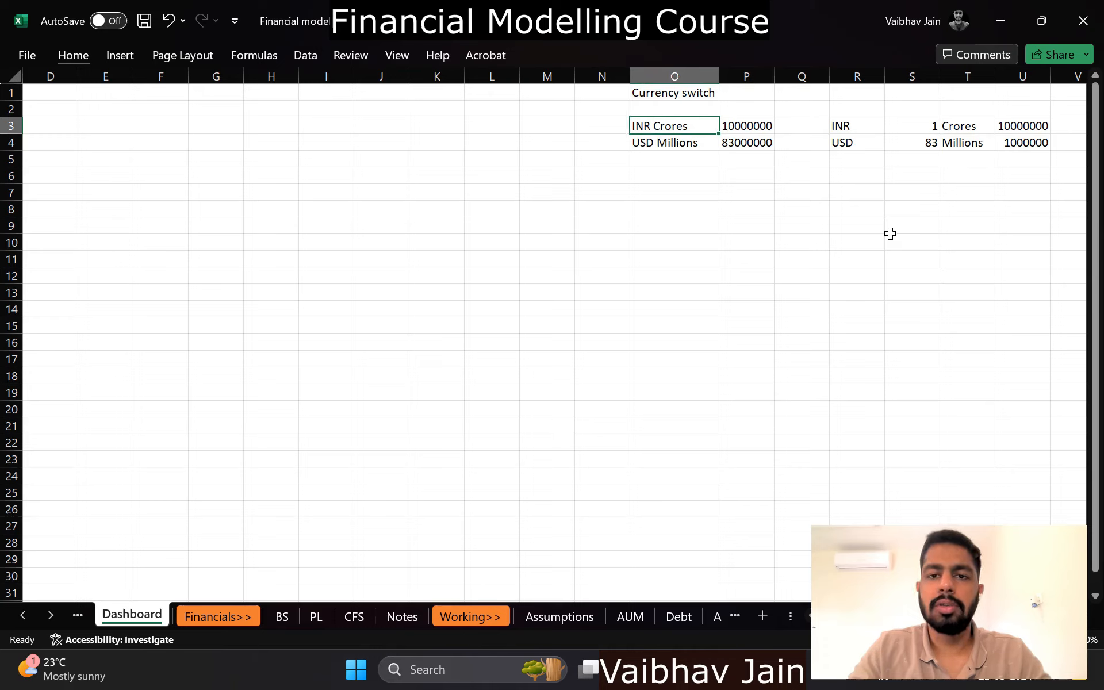
pyautogui.press('Down')
pyautogui.press('Down')
pyautogui.press('Down')
pyautogui.press('Left')
pyautogui.press('Left')
pyautogui.press('Left')
pyautogui.press('Left')
pyautogui.press('Left')
pyautogui.press('Left')
pyautogui.press('Left')
pyautogui.press('Left')
pyautogui.press('Left')
pyautogui.press('Left')
pyautogui.press('Left')
pyautogui.press('Left')
pyautogui.press('Left')
pyautogui.press('Left')
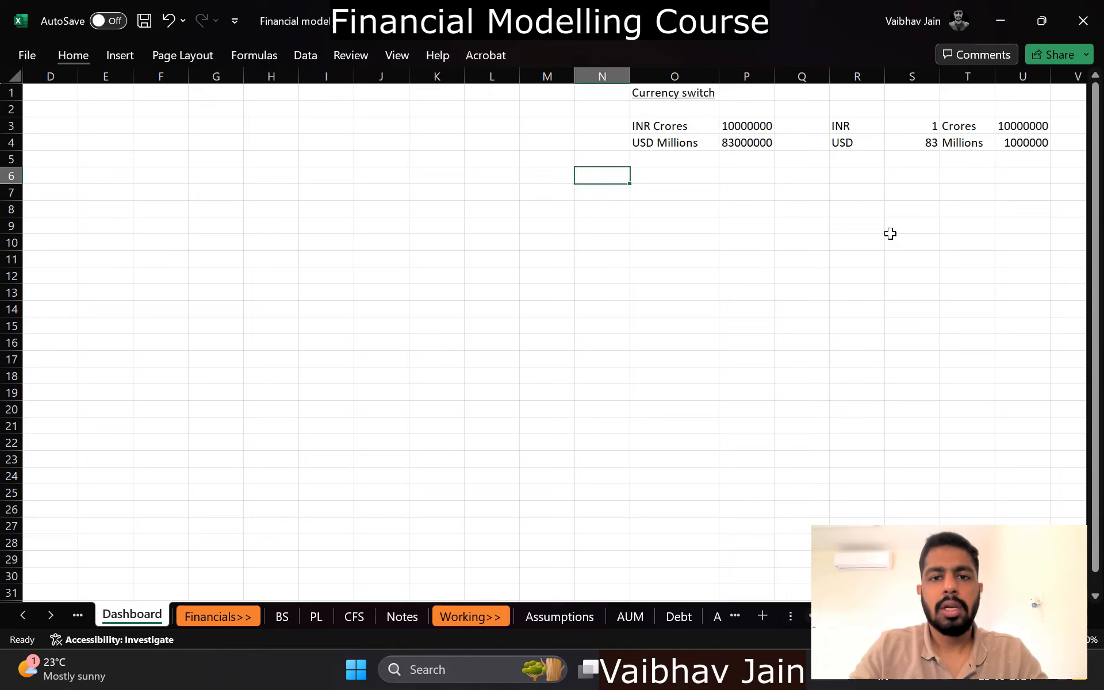
pyautogui.press('Up')
pyautogui.press('Up')
pyautogui.press('Right')
pyautogui.press('Right')
pyautogui.press('Right')
pyautogui.press('Up')
pyautogui.press('Up')
pyautogui.press('Left')
pyautogui.press('Left')
pyautogui.press('Left')
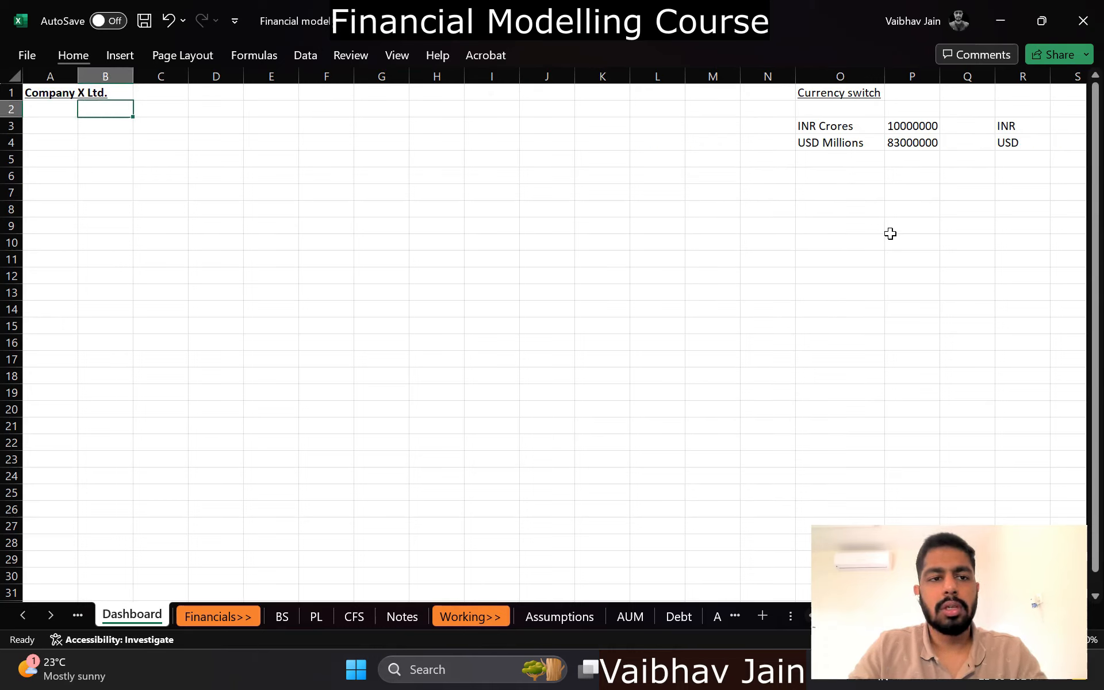
pyautogui.hotkey('ctrl', 'space')
pyautogui.press('Right')
pyautogui.press('Right')
pyautogui.press('Right')
pyautogui.press('Up')
pyautogui.press('Up')
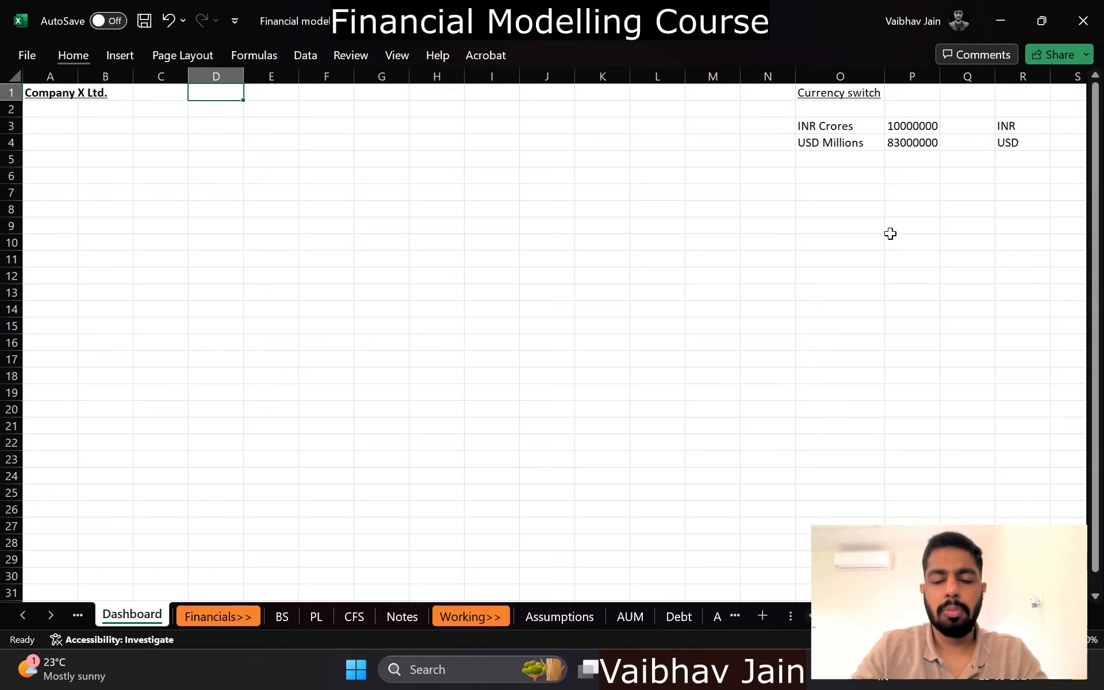
pyautogui.hotkey('alt', 'h')
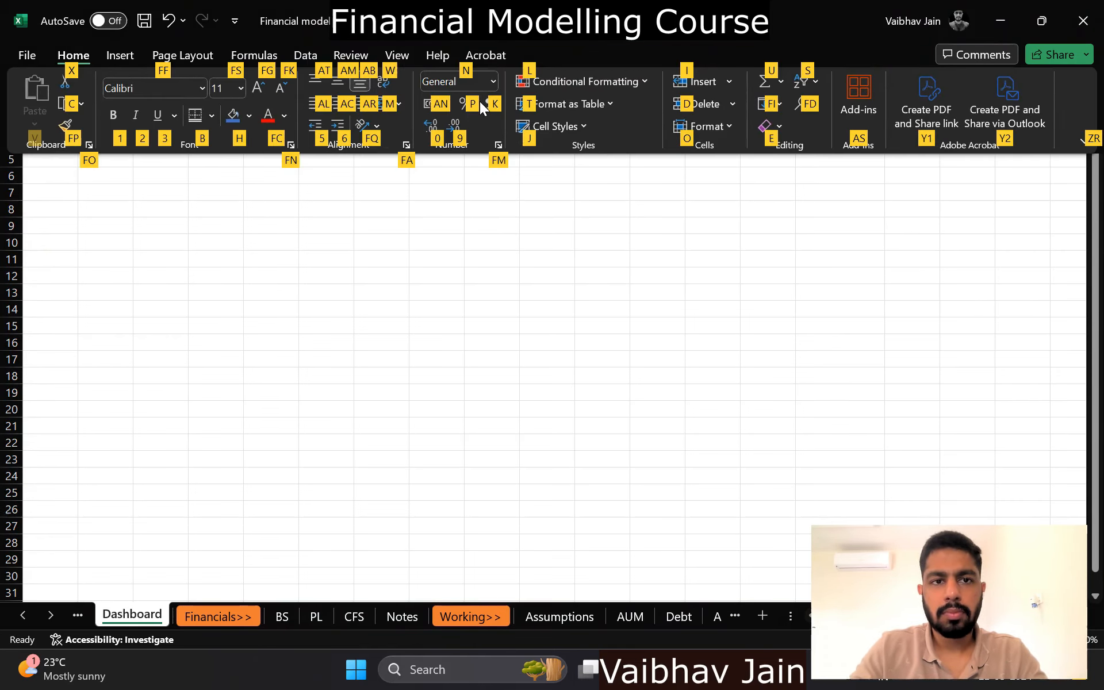
pyautogui.click(306, 56)
pyautogui.click(754, 127)
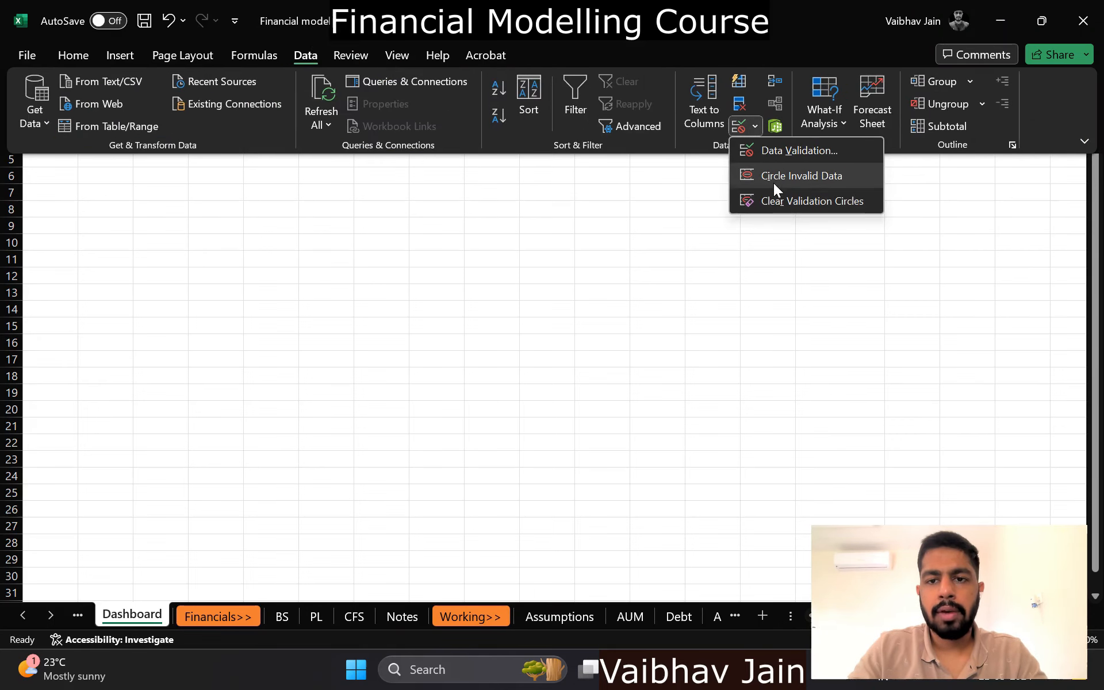
pyautogui.click(791, 159)
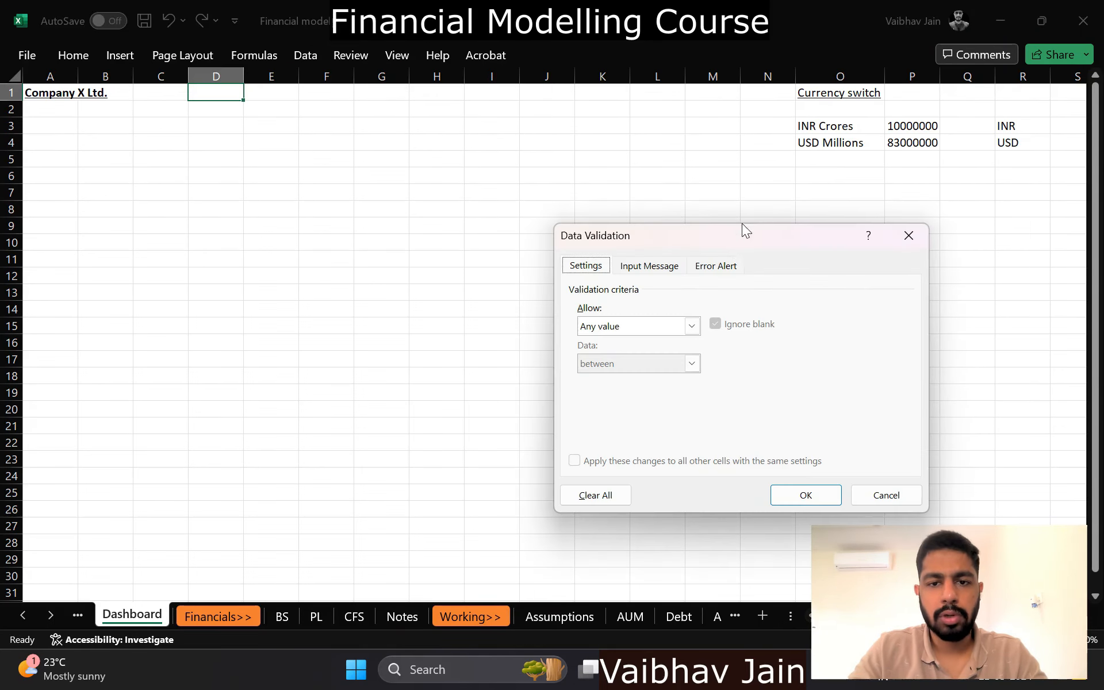
# Step: Restrict cell D1 with data validation to a list sourced from O3:O4
pyautogui.click(636, 329)
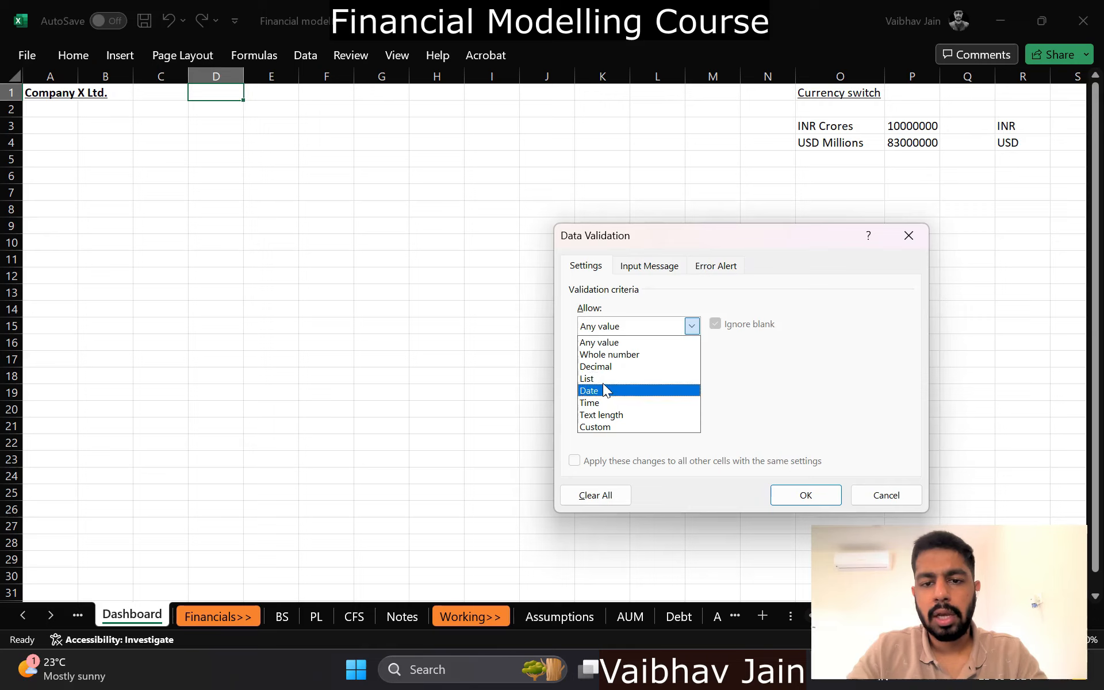
pyautogui.click(586, 378)
pyautogui.click(632, 399)
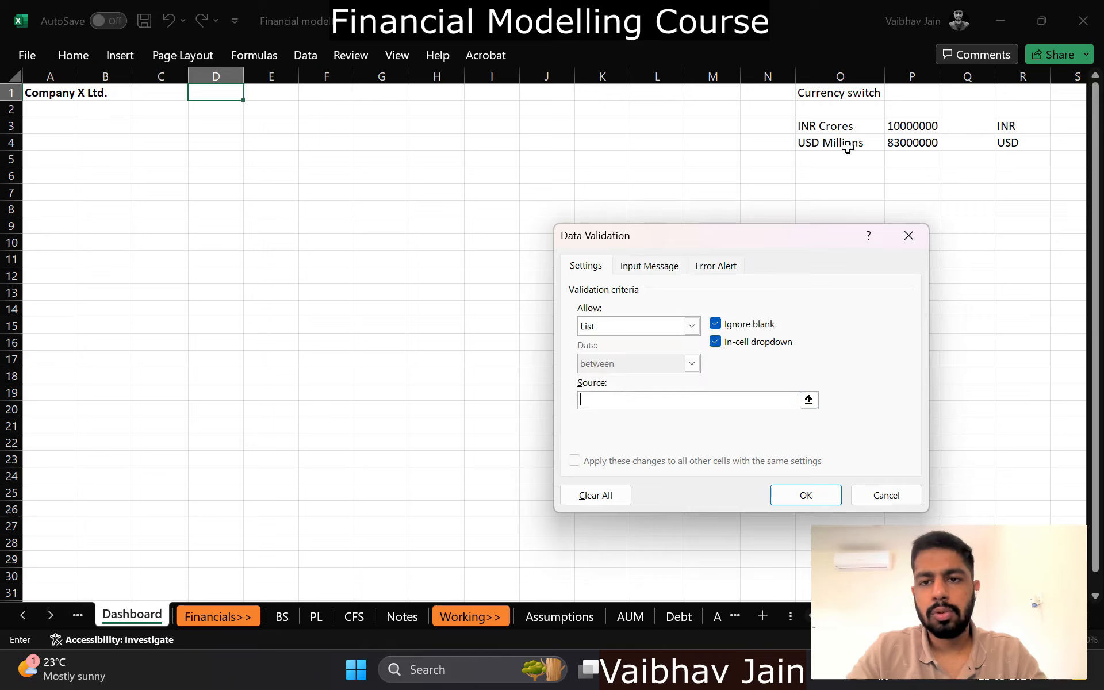
pyautogui.click(853, 118)
pyautogui.hotkey('shift', 'Down')
pyautogui.press('Return')
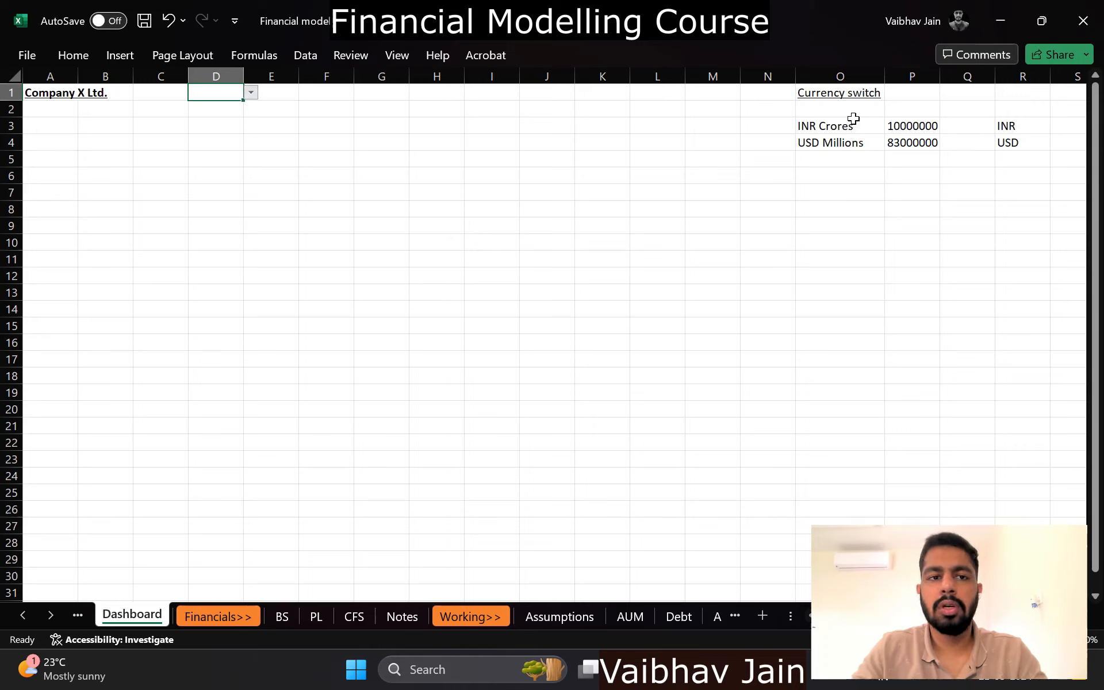
# Step: Review the choices offered by the currency list in D1 without picking one
pyautogui.hotkey('alt', 'Down')
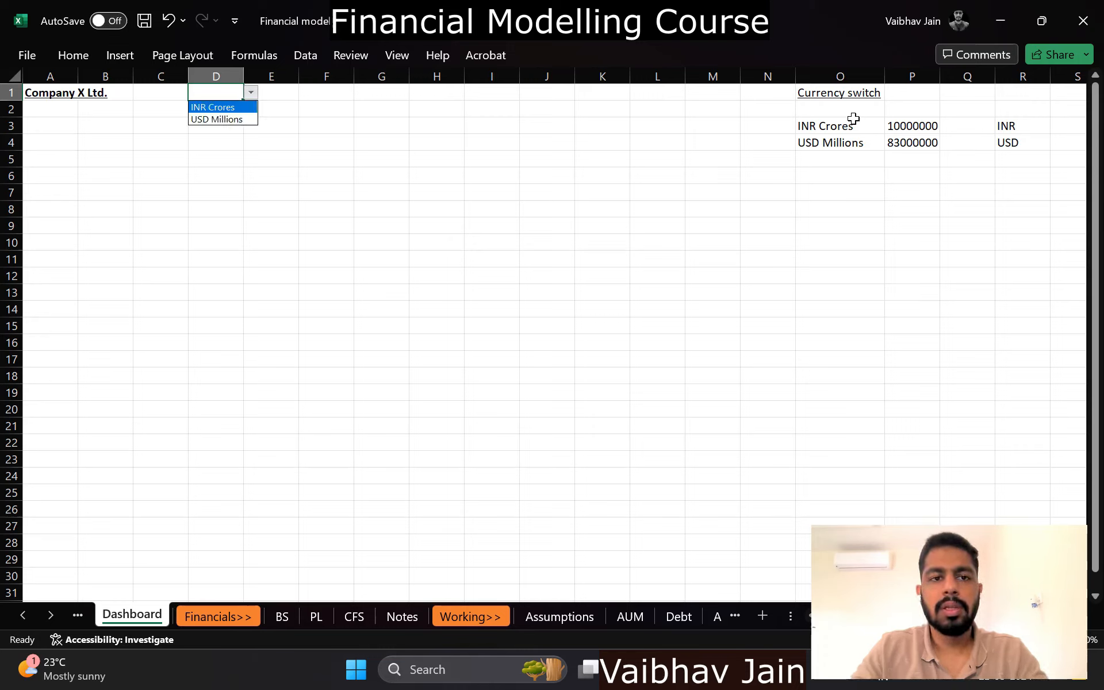
pyautogui.press('Down')
pyautogui.press('Up')
pyautogui.press('Down')
pyautogui.press('Up')
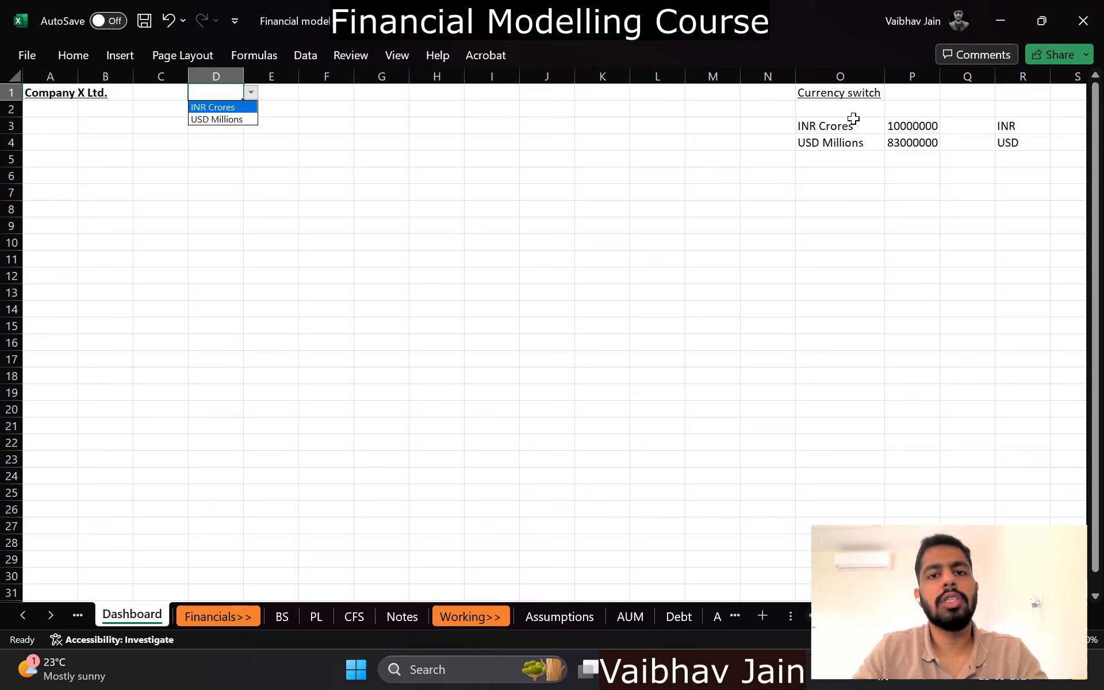
pyautogui.press('Escape')
pyautogui.press('Right')
pyautogui.press('Right')
pyautogui.press('Down')
pyautogui.press('Down')
pyautogui.press('Right')
pyautogui.press('Right')
pyautogui.press('Down')
pyautogui.press('Right')
pyautogui.press('Right')
pyautogui.press('Right')
pyautogui.press('Down')
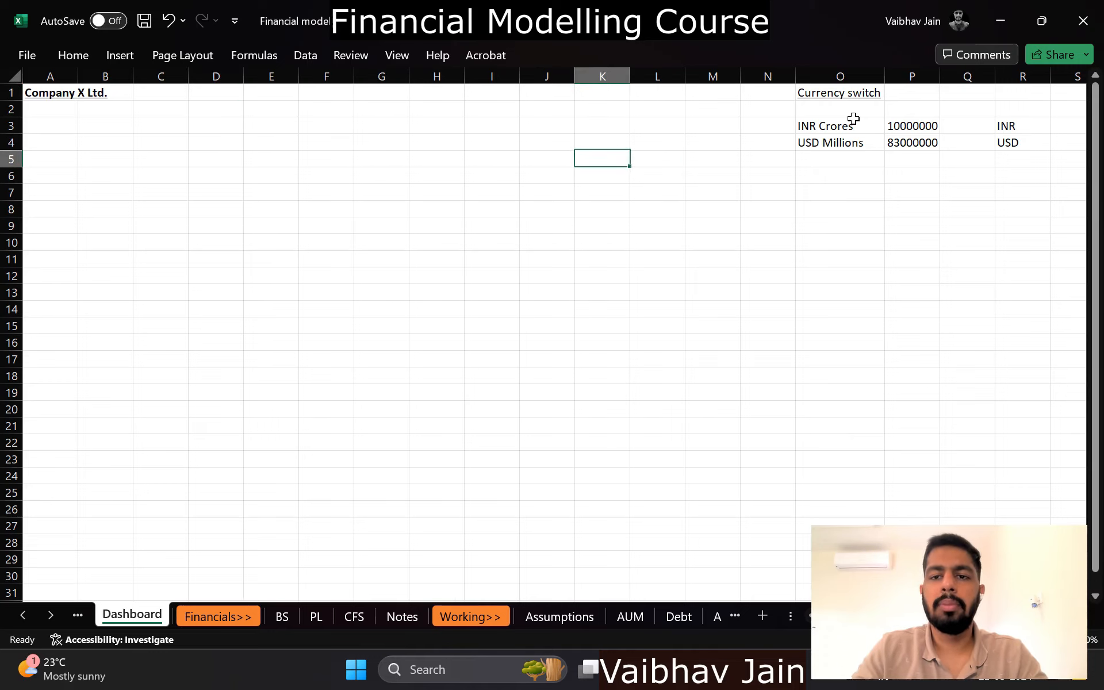
pyautogui.press('Right')
pyautogui.press('Right')
pyautogui.press('Right')
pyautogui.press('Left')
pyautogui.press('Down')
pyautogui.press('Up')
pyautogui.press('Up')
pyautogui.press('Left')
pyautogui.press('Left')
pyautogui.press('Left')
pyautogui.press('Up')
pyautogui.press('Up')
pyautogui.press('Left')
pyautogui.press('Left')
pyautogui.press('Up')
pyautogui.press('Left')
pyautogui.hotkey('ctrl', 'Left')
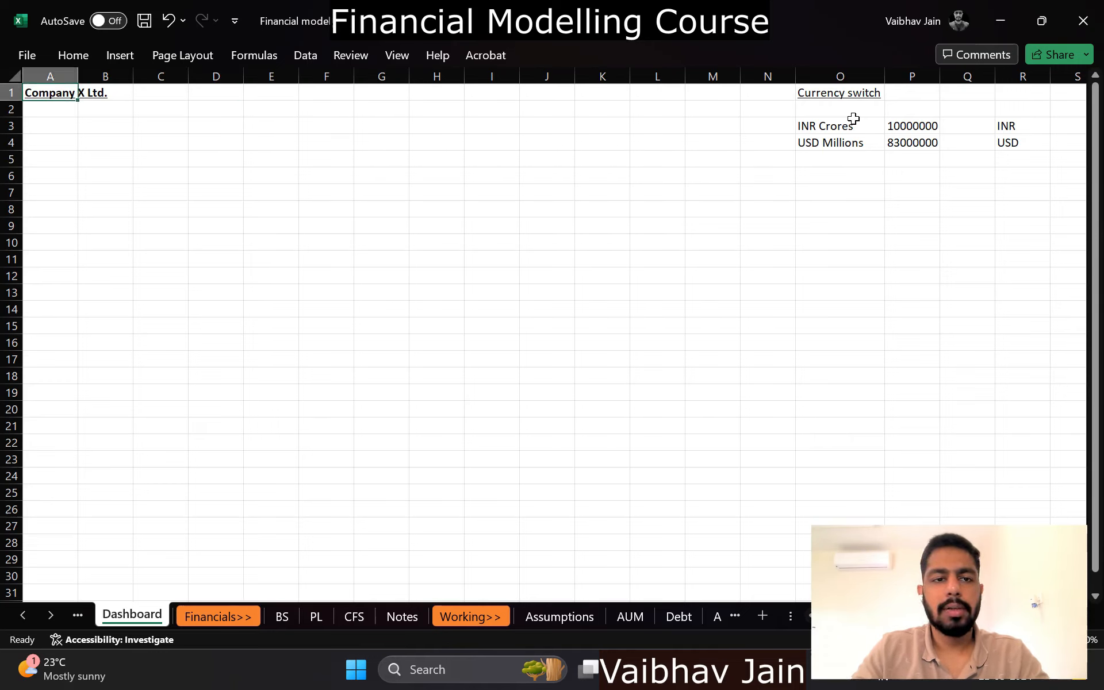
# Step: Set the currency selection in D1 to USD Millions
pyautogui.press('Right')
pyautogui.press('Right')
pyautogui.press('Right')
pyautogui.hotkey('alt', 'Down')
pyautogui.press('Escape')
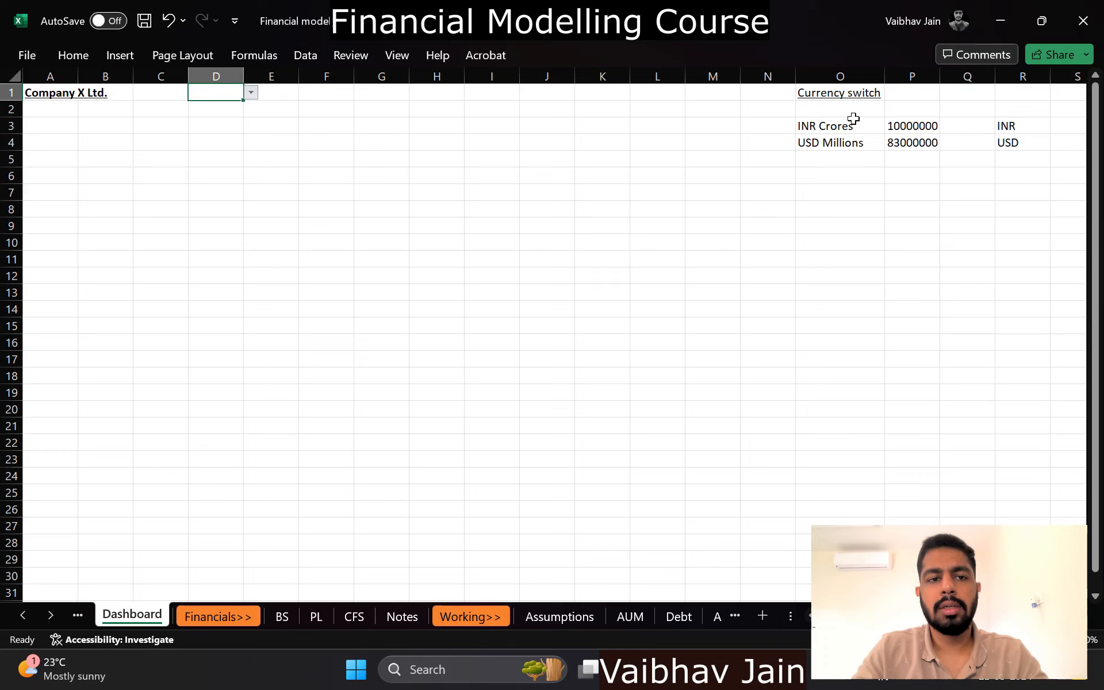
# Step: Enter =SUMIFS(P3:P4,O3:O4,D1) in cell O6 to look up the divisor for the selected currency
pyautogui.press('Right')
pyautogui.press('Down')
pyautogui.press('Right')
pyautogui.press('Down')
pyautogui.press('Right')
pyautogui.press('Down')
pyautogui.press('Right')
pyautogui.press('Down')
pyautogui.press('Right')
pyautogui.press('Down')
pyautogui.press('Right')
pyautogui.press('Right')
pyautogui.press('Right')
pyautogui.press('Right')
pyautogui.press('Right')
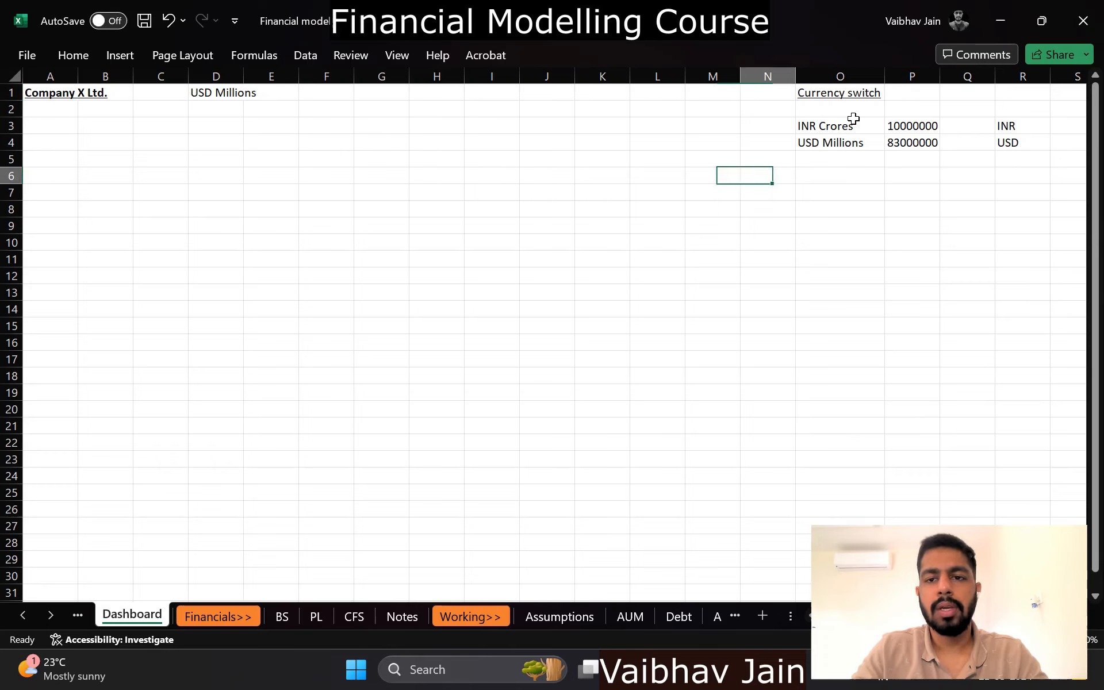
pyautogui.press('Right')
pyautogui.write('=sumifs')
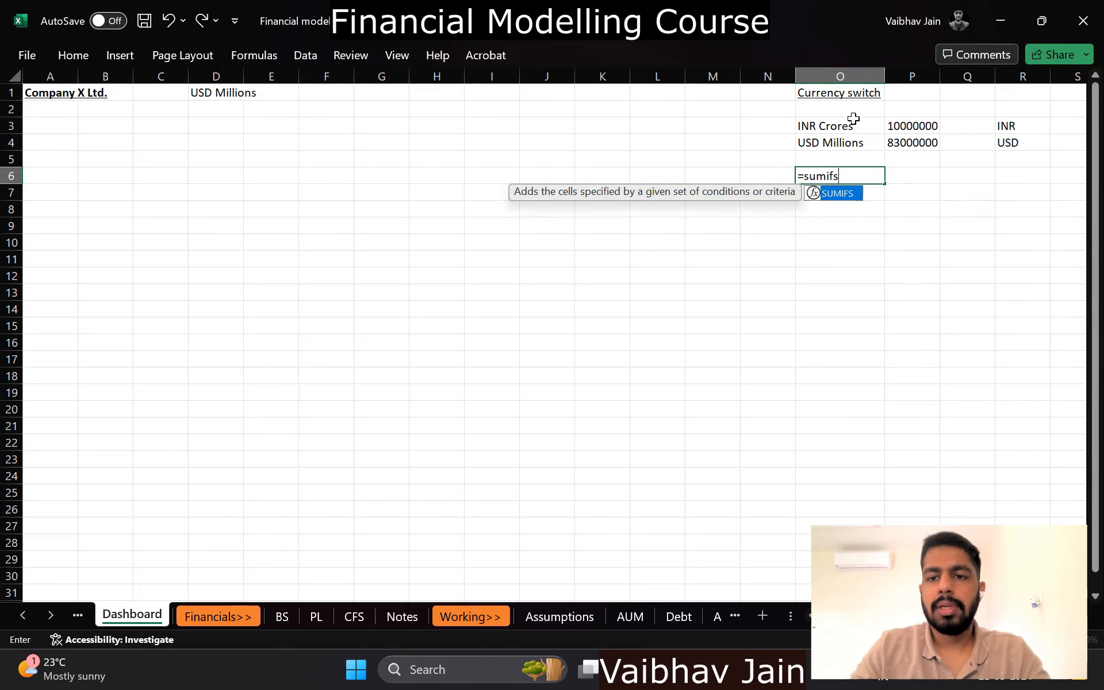
pyautogui.press('Tab')
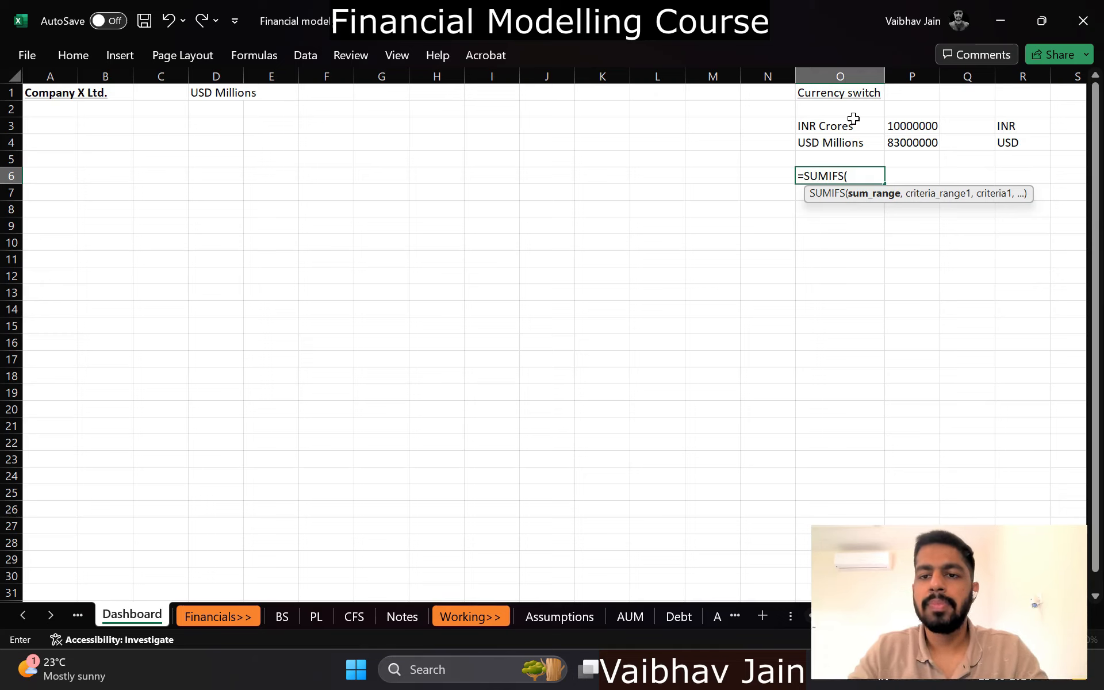
pyautogui.press('Right')
pyautogui.press('Up')
pyautogui.press('Up')
pyautogui.hotkey('shift', 'Up')
pyautogui.write(',')
pyautogui.press('Left')
pyautogui.press('Up')
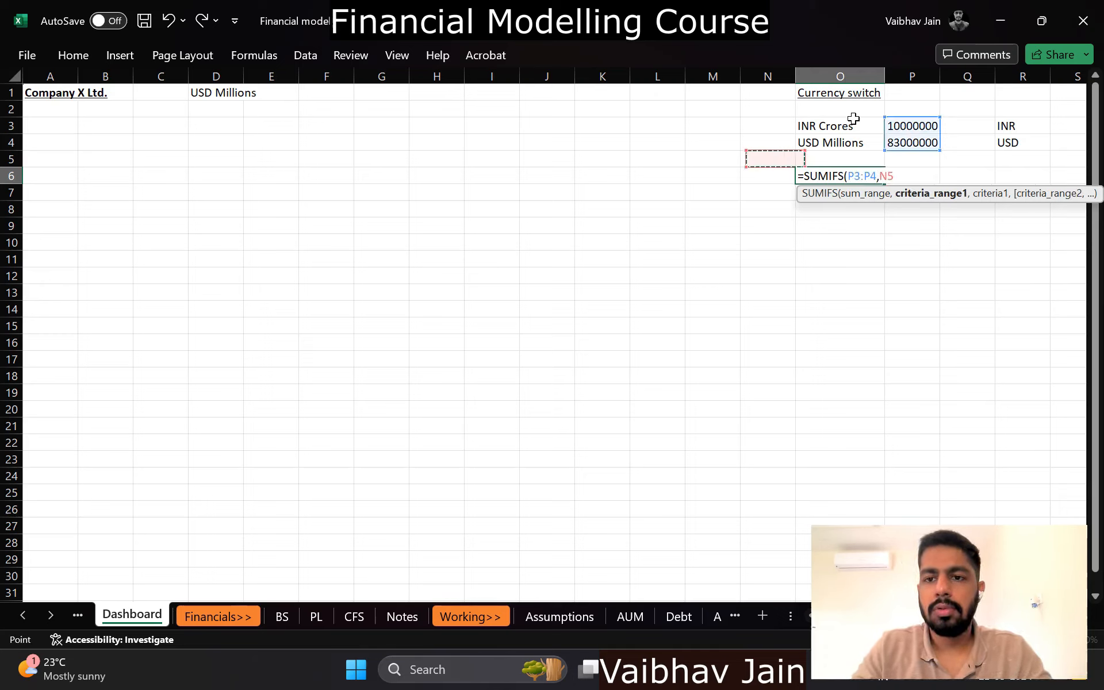
pyautogui.press('Up')
pyautogui.press('Up')
pyautogui.press('Right')
pyautogui.hotkey('shift', 'Down')
pyautogui.write(',')
pyautogui.hotkey('ctrl', 'Home')
pyautogui.press('Right')
pyautogui.press('Right')
pyautogui.press('Right')
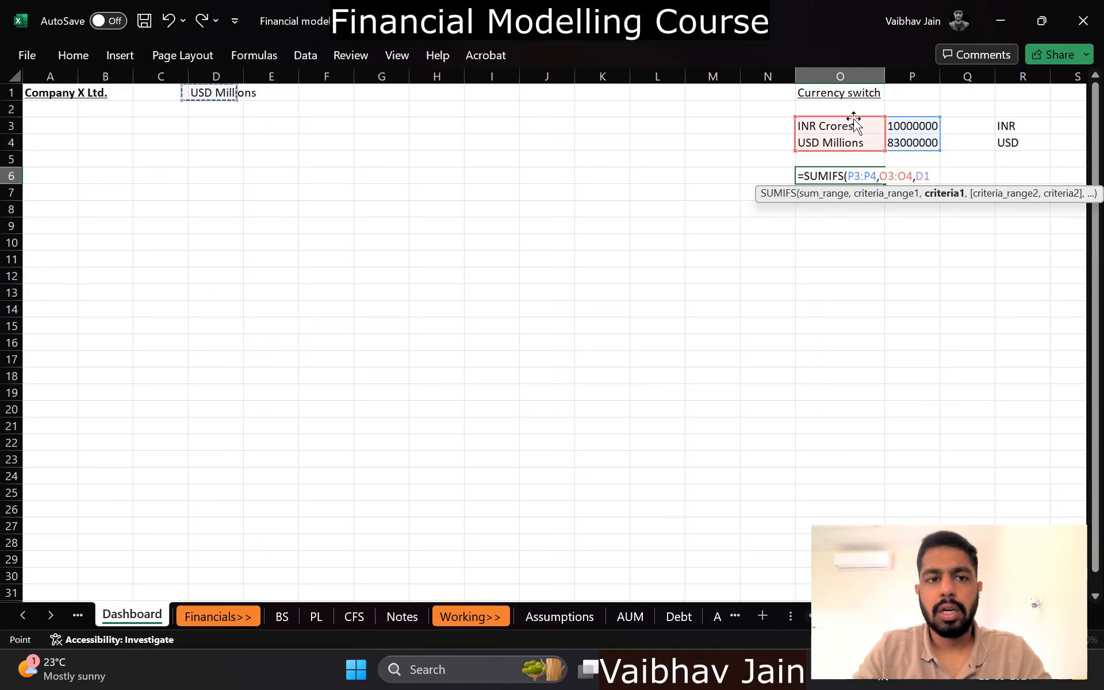
pyautogui.press('Return')
# Step: Test the currency switch by setting D1 to INR Crores and switching it back to USD Millions
pyautogui.press('Up')
pyautogui.press('Home')
pyautogui.hotkey('ctrl', 'Home')
pyautogui.press('Right')
pyautogui.press('Right')
pyautogui.press('Right')
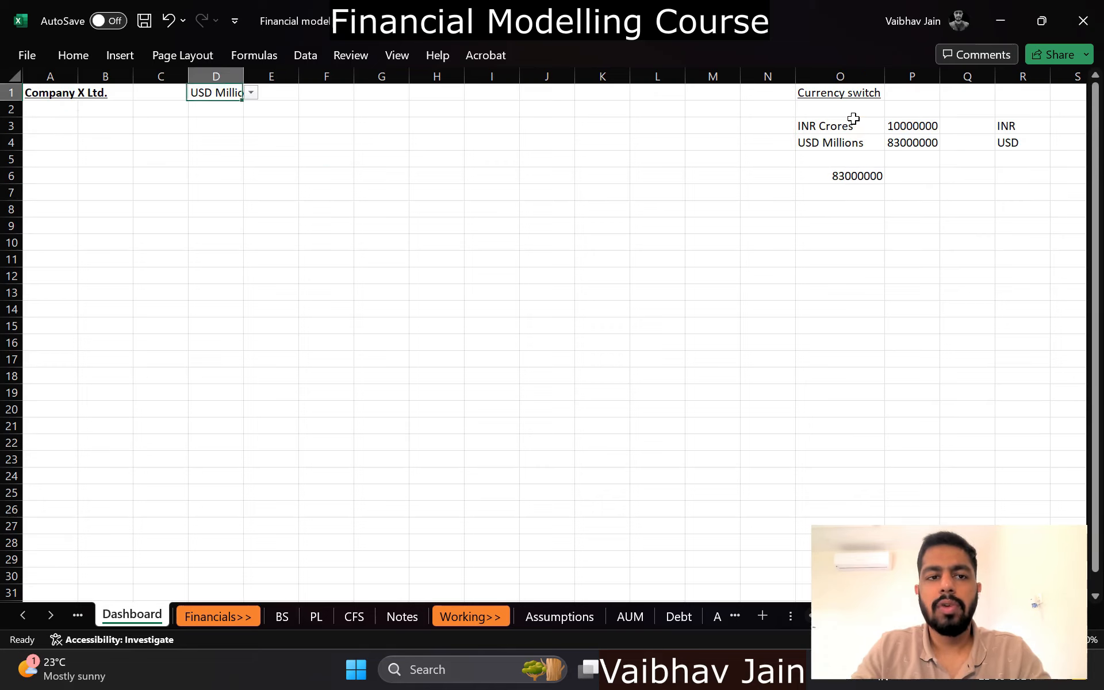
pyautogui.hotkey('alt', 'Down')
pyautogui.press('Up')
pyautogui.press('Return')
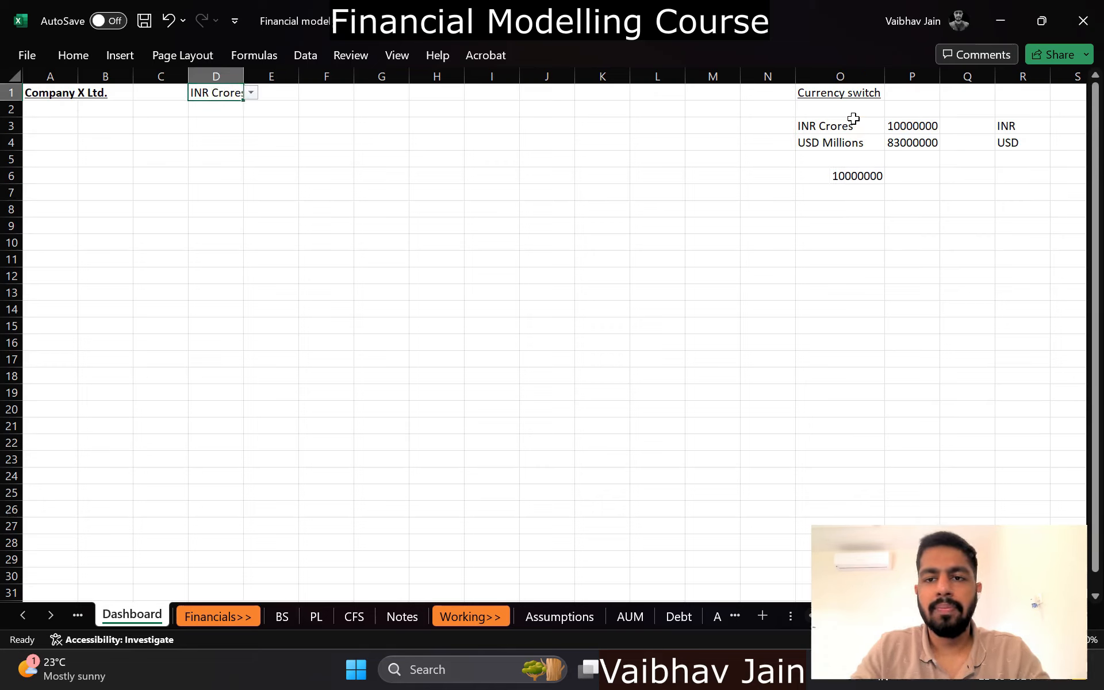
pyautogui.hotkey('alt', 'Down')
pyautogui.press('Down')
pyautogui.press('Return')
# Step: Select the SUMIFS result cell O6 beneath the currency switch table
pyautogui.press('Right')
pyautogui.press('Down')
pyautogui.press('Down')
pyautogui.press('Down')
pyautogui.press('Right')
pyautogui.press('Right')
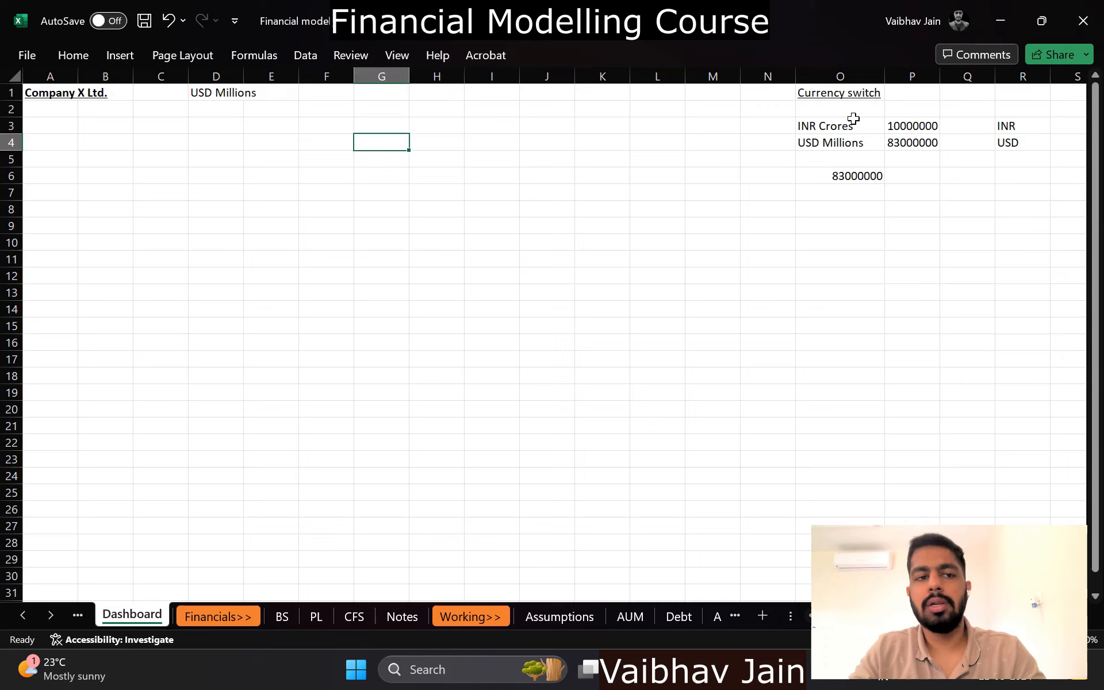
pyautogui.press('Down')
pyautogui.press('Down')
pyautogui.press('Right')
pyautogui.press('Right')
pyautogui.press('Right')
pyautogui.press('Right')
pyautogui.press('Right')
pyautogui.press('Right')
pyautogui.press('Right')
pyautogui.press('Right')
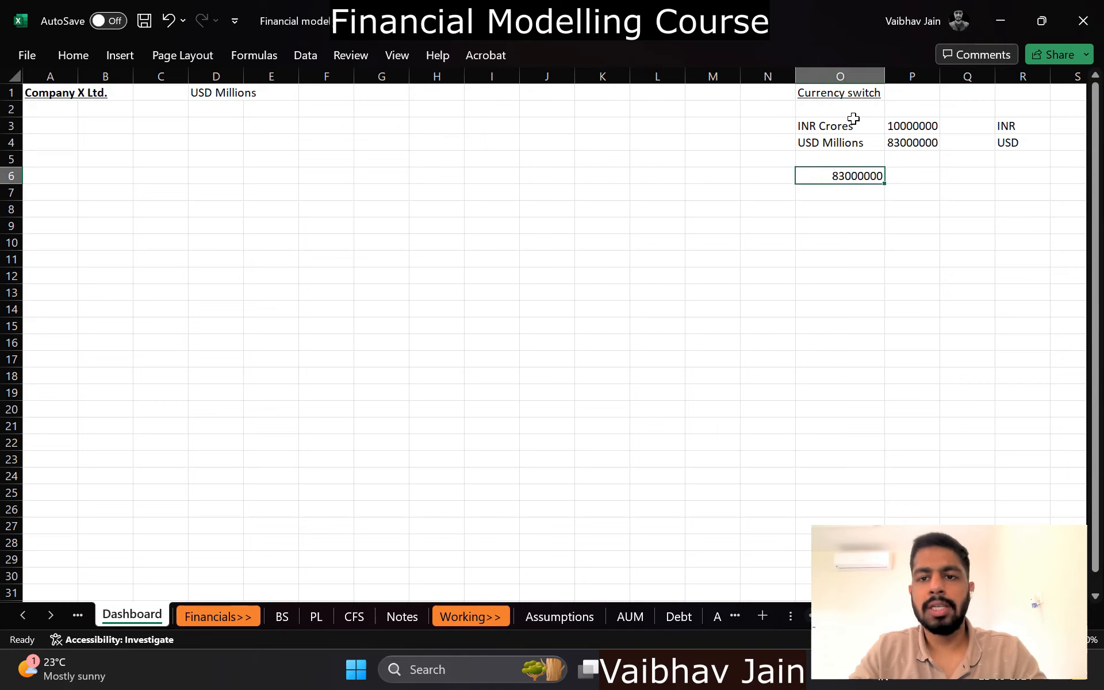
pyautogui.press('alt')
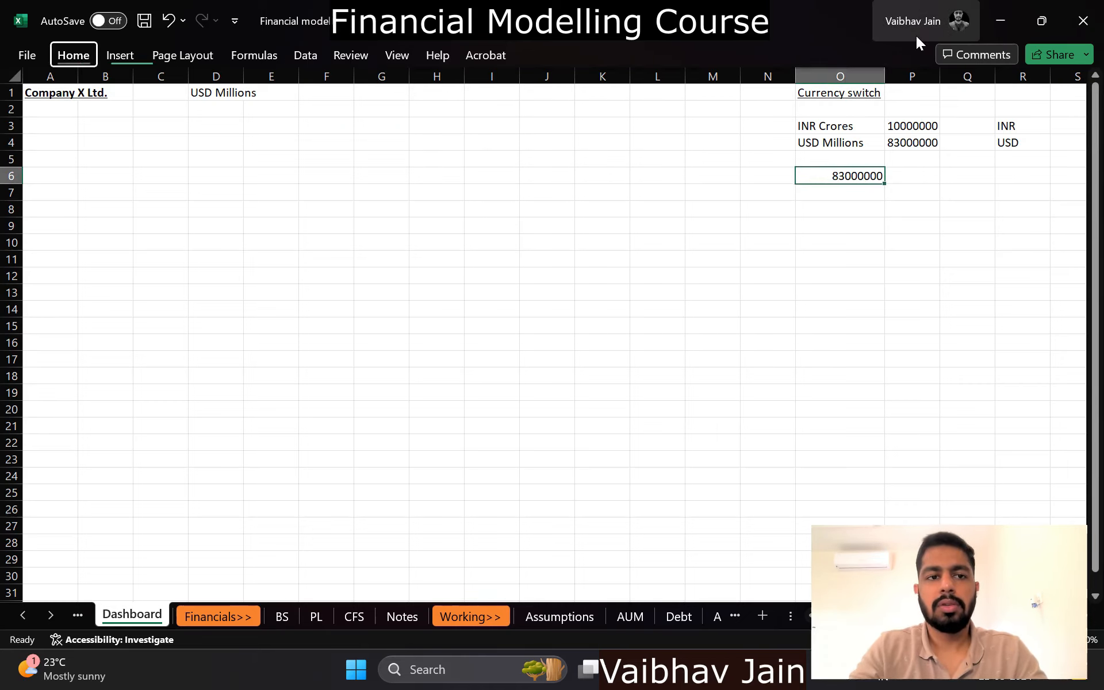
pyautogui.press('h')
pyautogui.press('Escape')
pyautogui.press('Escape')
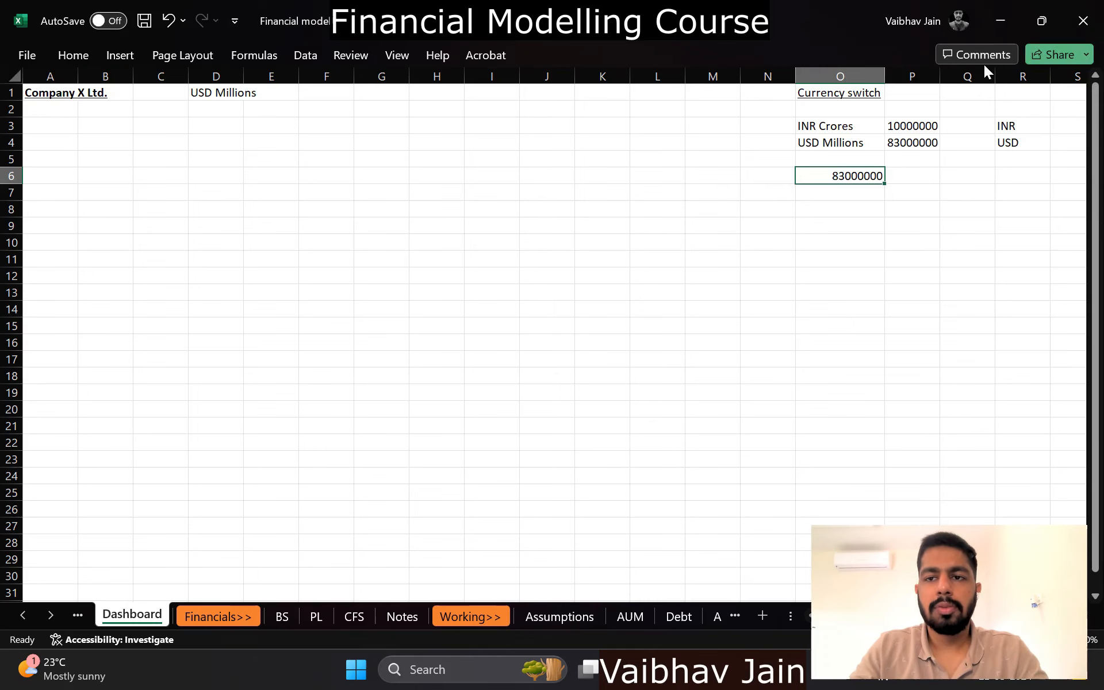
pyautogui.press('alt')
pyautogui.press('h')
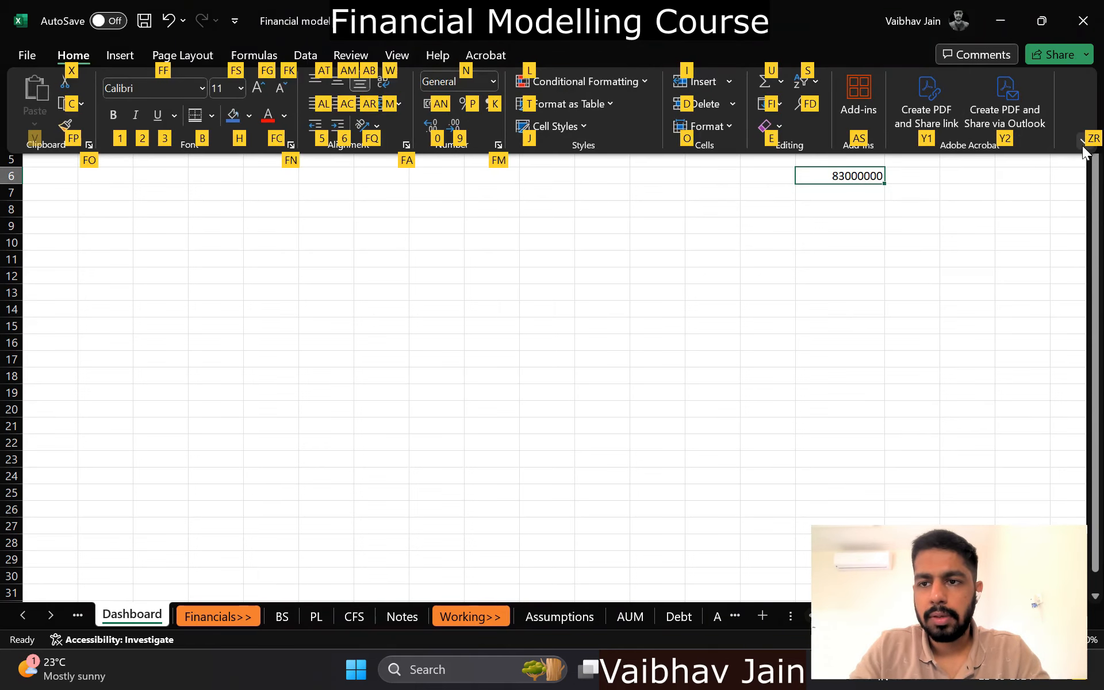
pyautogui.click(1083, 142)
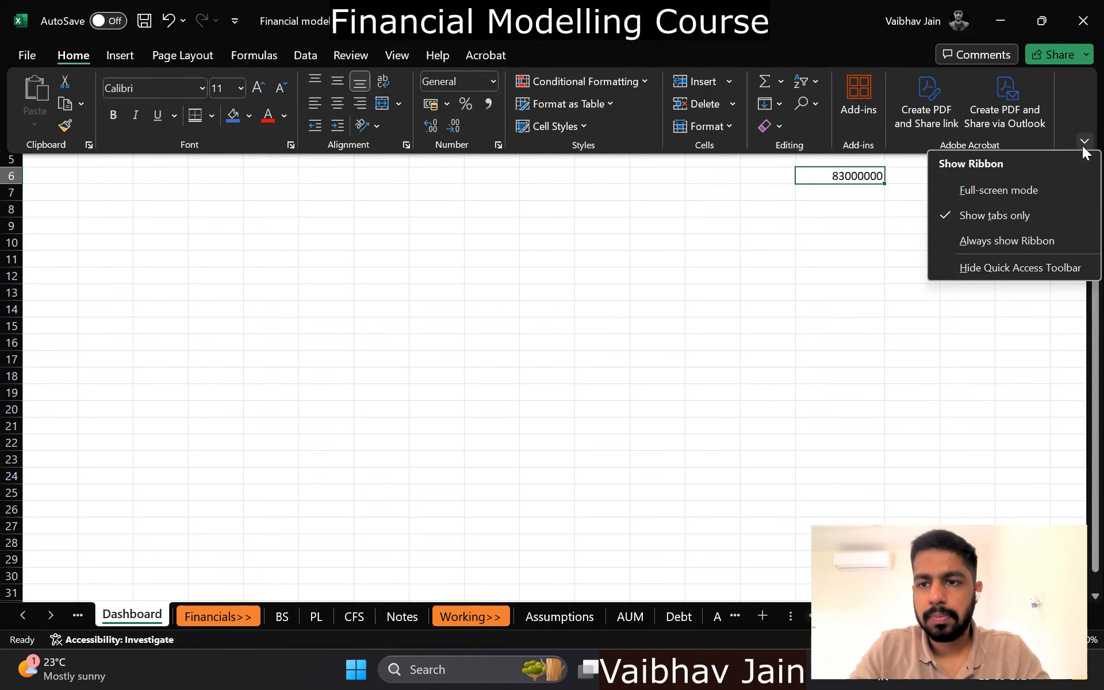
pyautogui.click(984, 217)
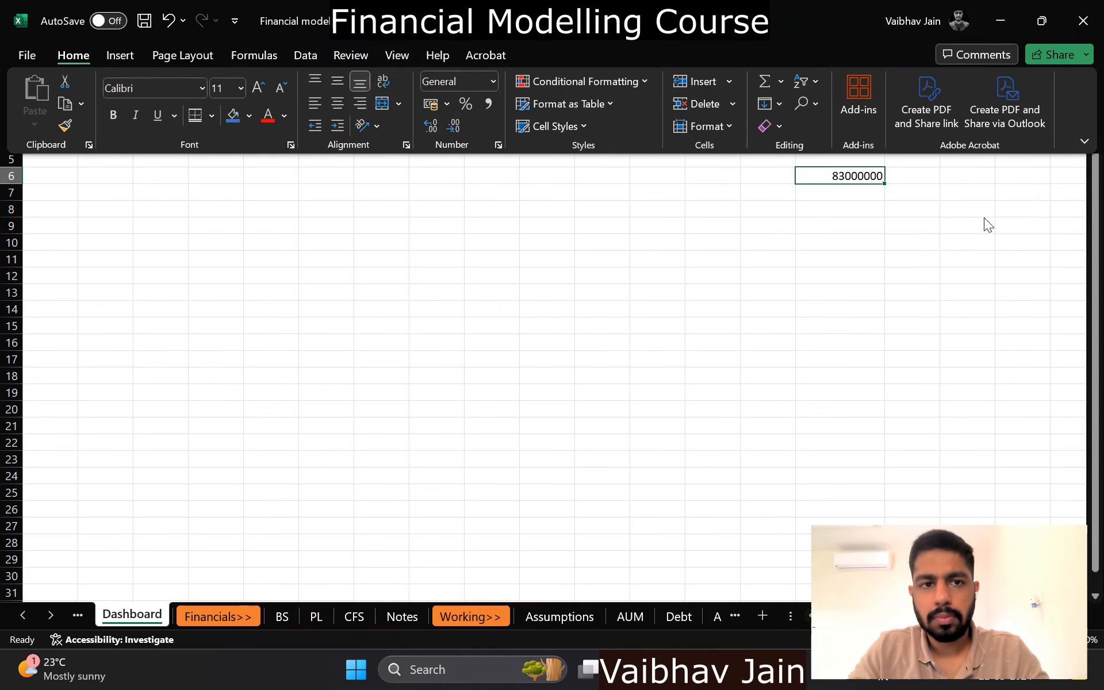
# Step: Show the formula bar and give cell O6 the defined name curr
pyautogui.click(405, 60)
pyautogui.click(466, 127)
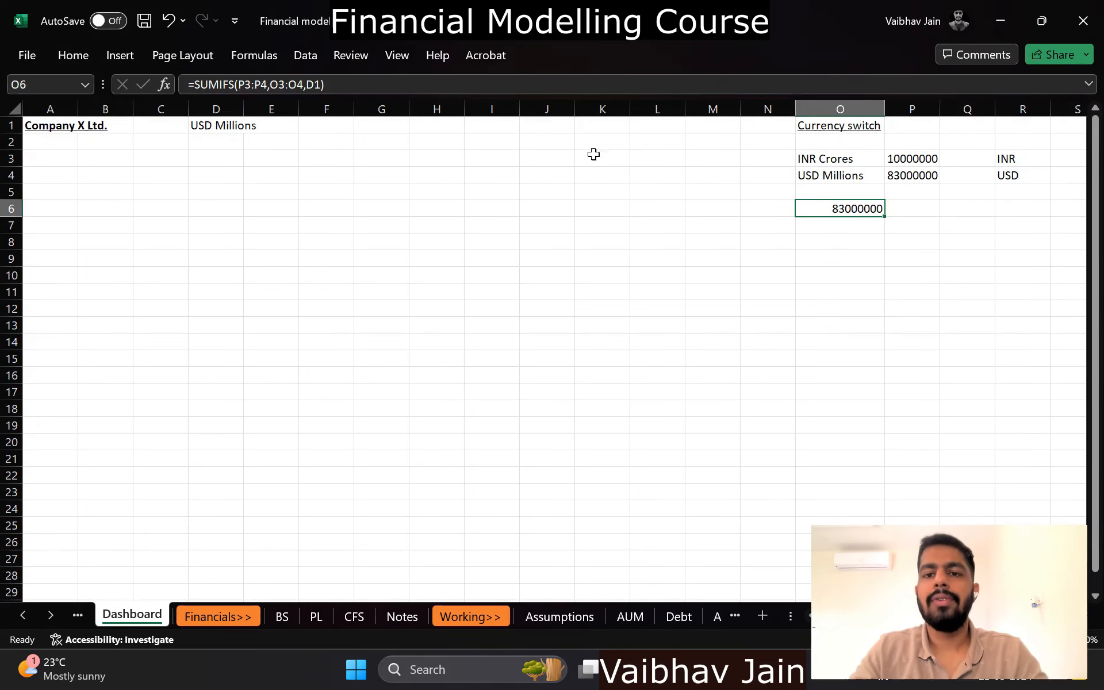
pyautogui.click(58, 92)
pyautogui.write('c')
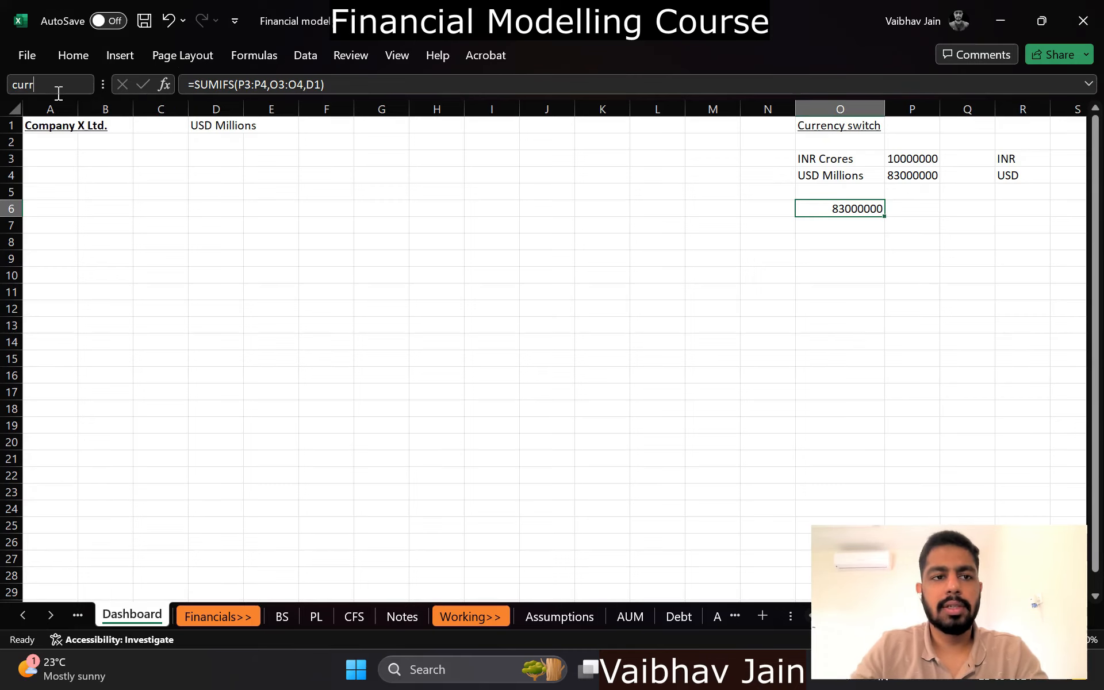
pyautogui.write('urr')
pyautogui.press('Return')
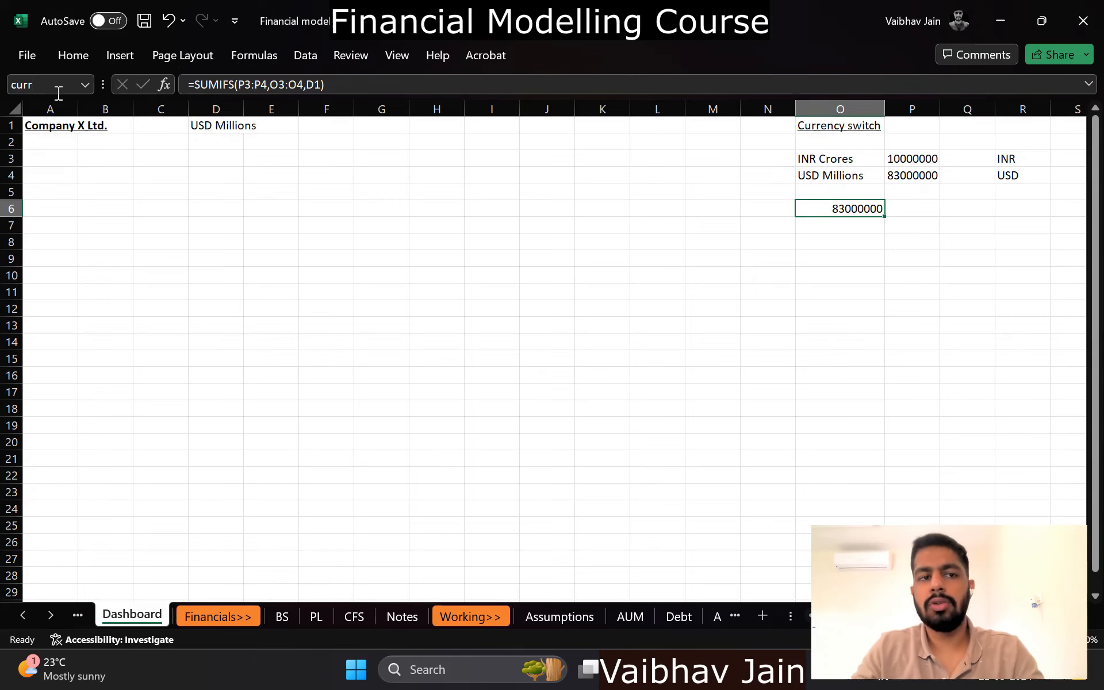
# Step: On the Assumptions sheet, change the FY24 average ticket size in E14 to =5000000/curr
pyautogui.click(569, 615)
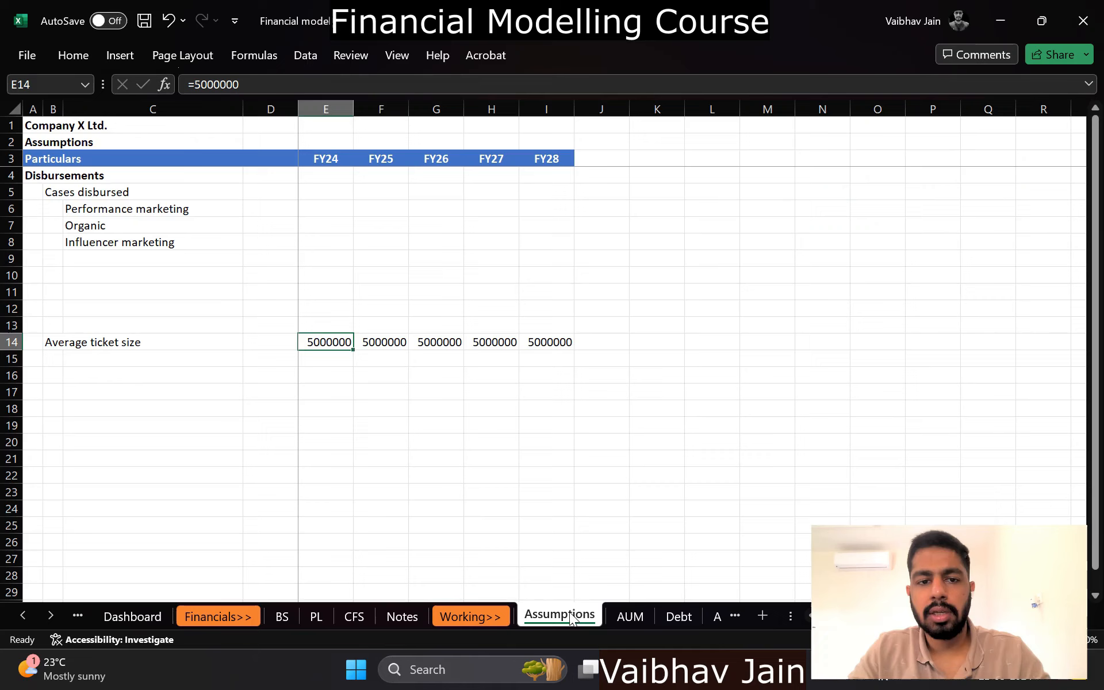
pyautogui.press('F2')
pyautogui.write('/curr')
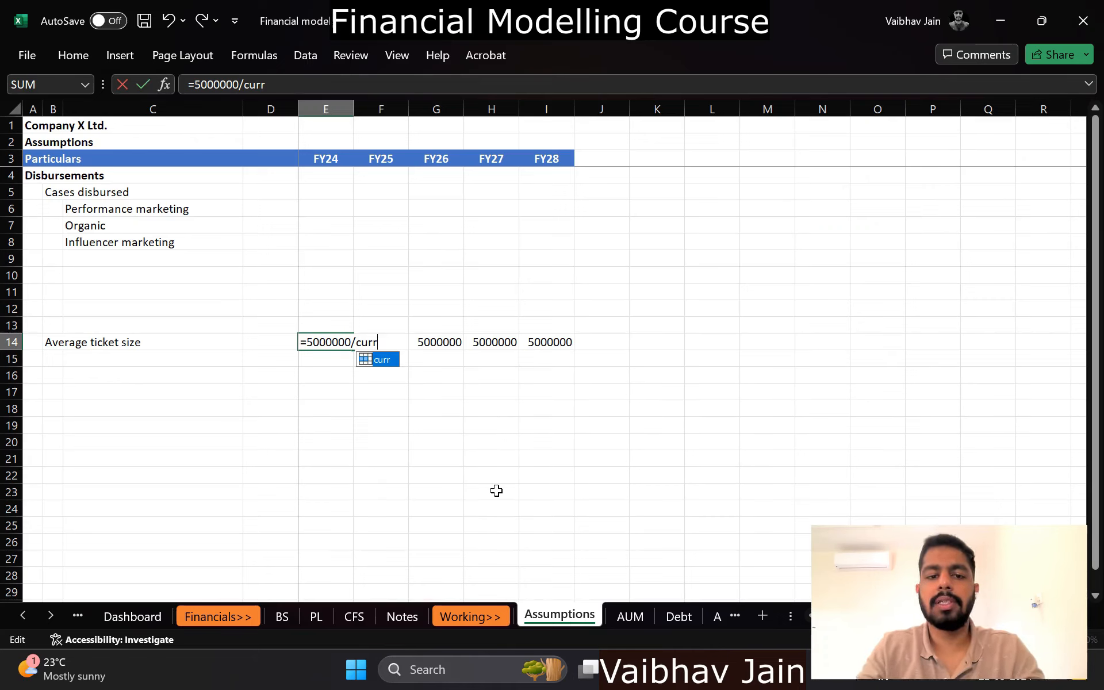
pyautogui.press('Return')
pyautogui.press('Up')
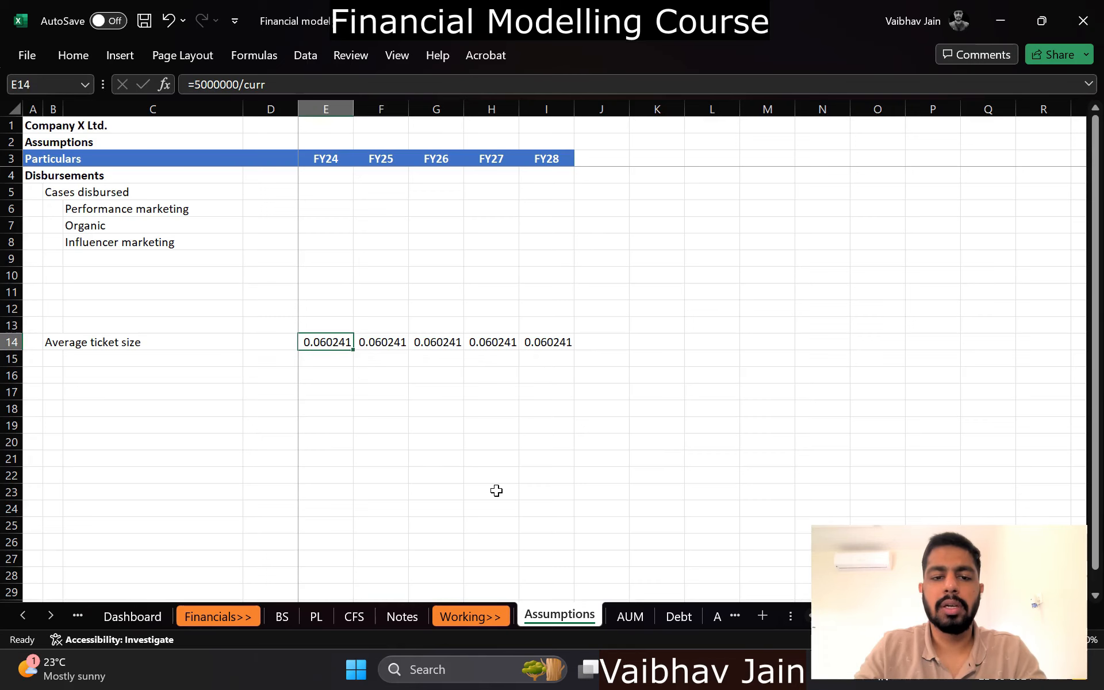
# Step: Format the average ticket sizes in E14:I14 in comma style with one decimal place
pyautogui.hotkey('ctrl', 'shift', 'Right')
pyautogui.hotkey('alt', 'h')
pyautogui.press('k')
pyautogui.hotkey('alt', 'h')
pyautogui.press('9')
# Step: Colour the FY24 average ticket size input in E14 blue
pyautogui.press('Left')
pyautogui.press('Right')
pyautogui.hotkey('alt', 'h')
pyautogui.press('f')
pyautogui.press('c')
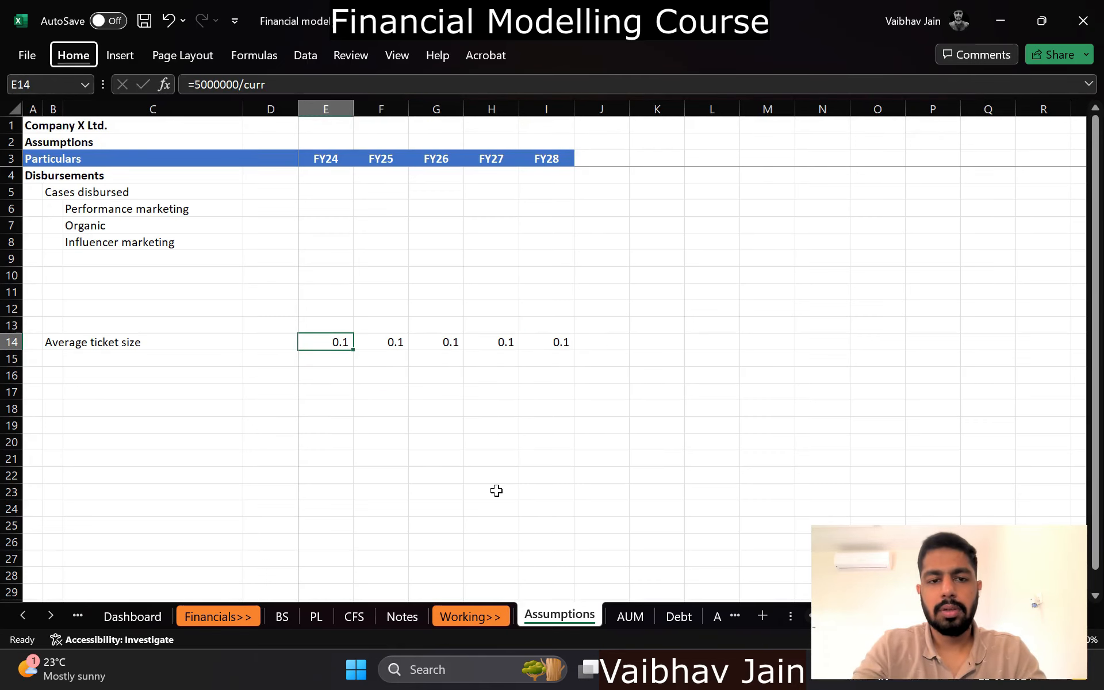
pyautogui.click(382, 186)
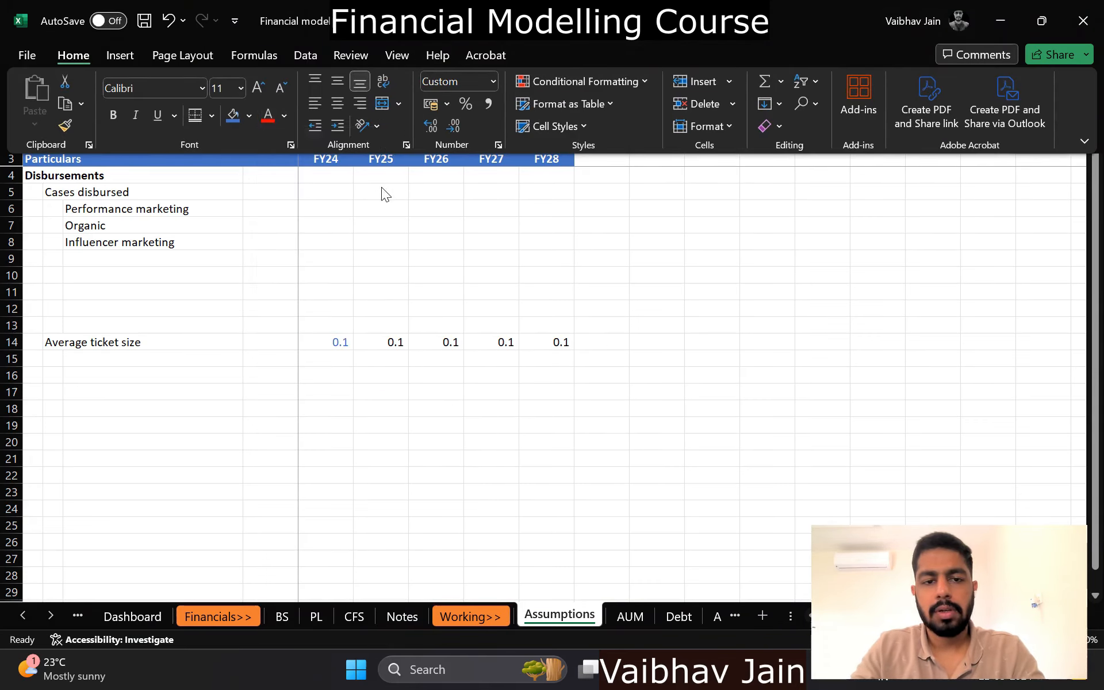
pyautogui.click(799, 348)
pyautogui.press('Left')
pyautogui.hotkey('ctrl', 'Left')
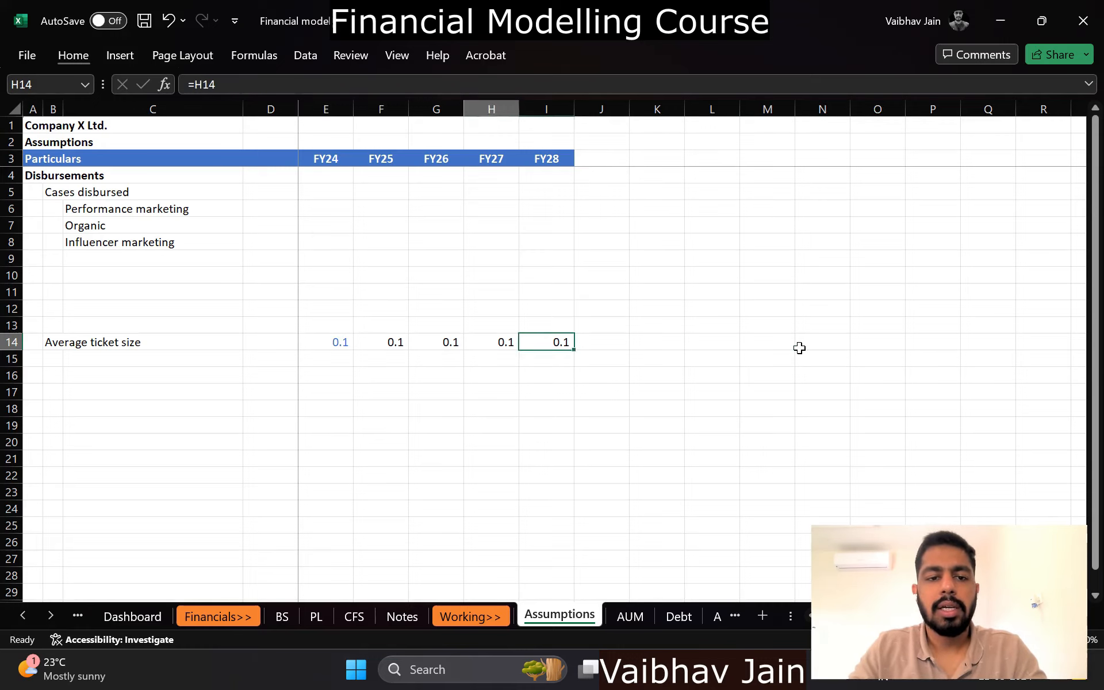
pyautogui.hotkey('ctrl', 'Left')
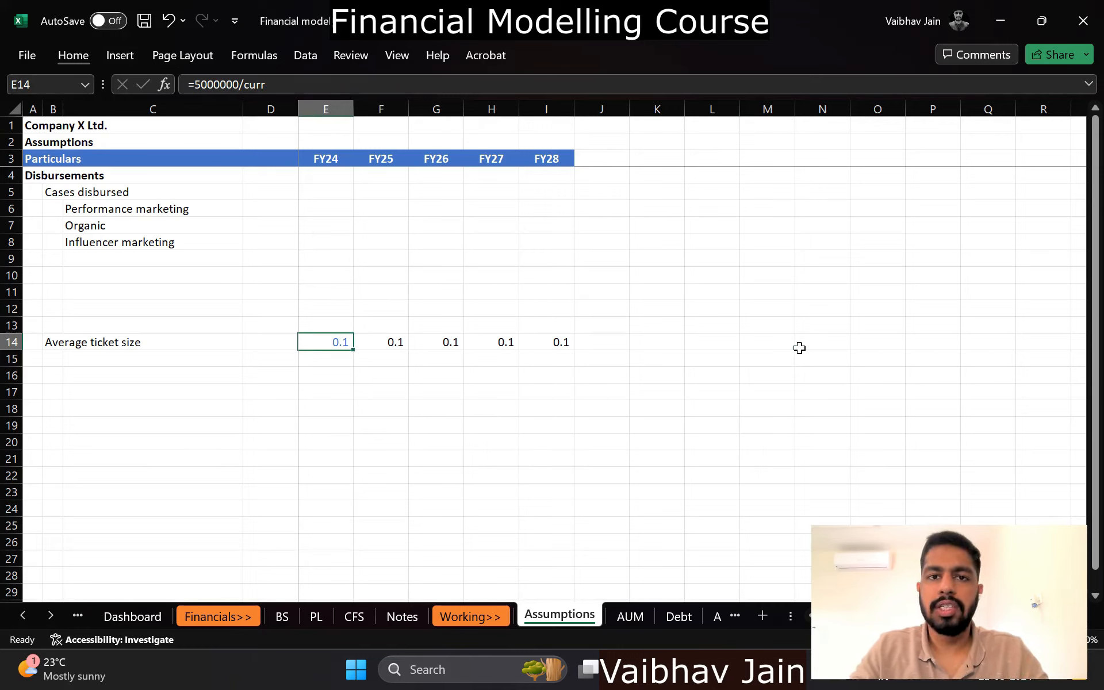
# Step: On the Dashboard sheet, set the currency selector in D1 to INR Crores
pyautogui.hotkey('ctrl', 'pageup')
pyautogui.hotkey('ctrl', 'pageup')
pyautogui.hotkey('ctrl', 'pageup')
pyautogui.hotkey('ctrl', 'pageup')
pyautogui.hotkey('ctrl', 'pageup')
pyautogui.hotkey('ctrl', 'pageup')
pyautogui.hotkey('ctrl', 'pageup')
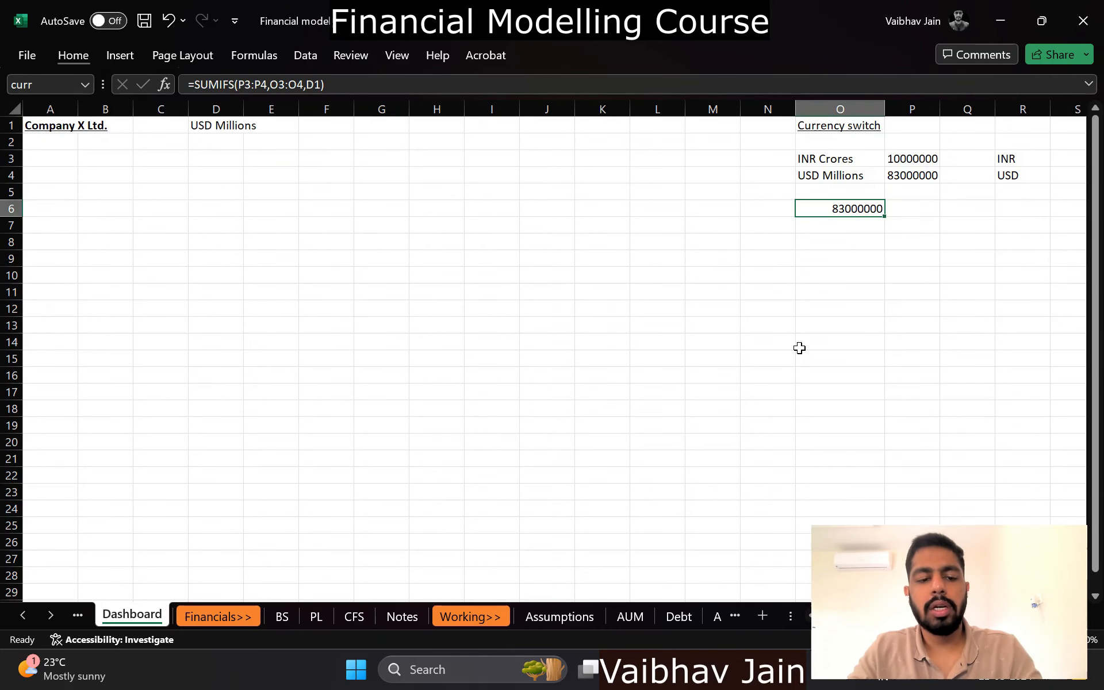
pyautogui.hotkey('ctrl', 'Home')
pyautogui.press('Right')
pyautogui.press('Right')
pyautogui.hotkey('alt', 'Down')
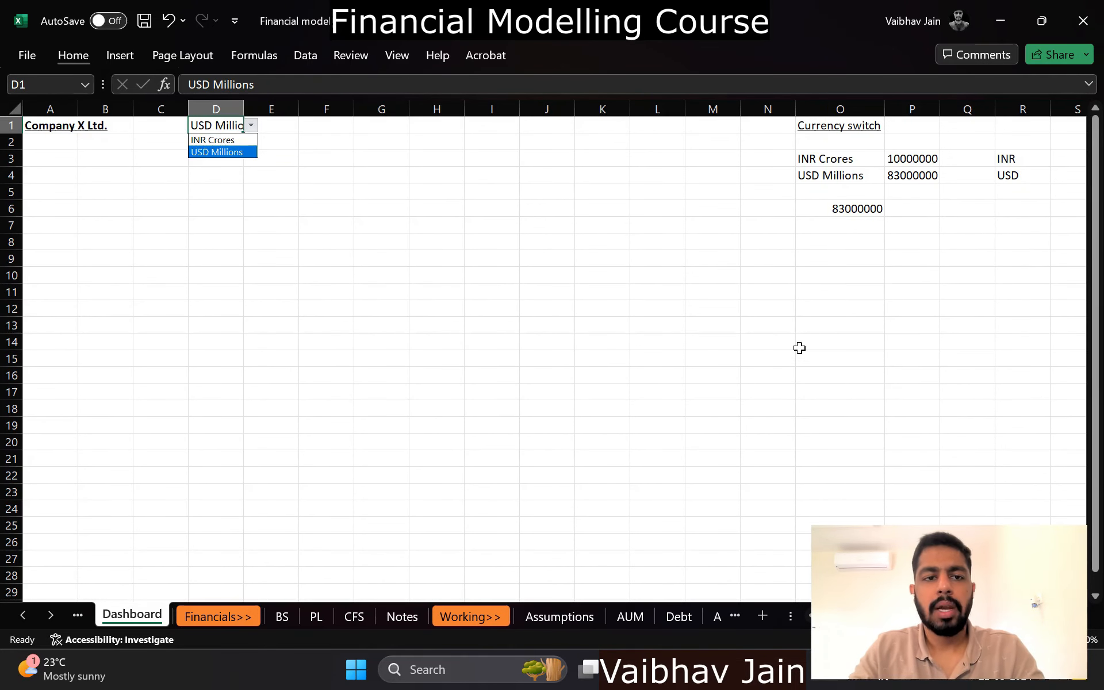
pyautogui.press('Up')
pyautogui.press('Return')
# Step: Return to the Assumptions sheet and check the average ticket sizes in row 14
pyautogui.hotkey('ctrl', 'pagedown')
pyautogui.hotkey('ctrl', 'pagedown')
pyautogui.hotkey('ctrl', 'pagedown')
pyautogui.hotkey('ctrl', 'pagedown')
pyautogui.hotkey('ctrl', 'pagedown')
pyautogui.hotkey('ctrl', 'pagedown')
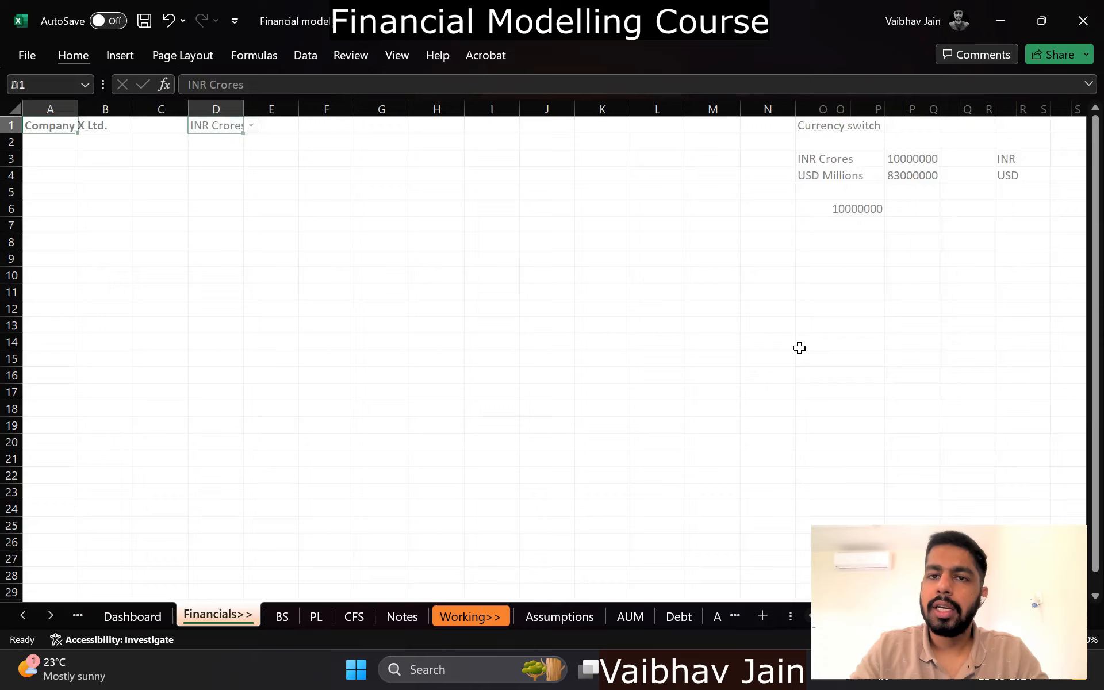
pyautogui.hotkey('ctrl', 'pagedown')
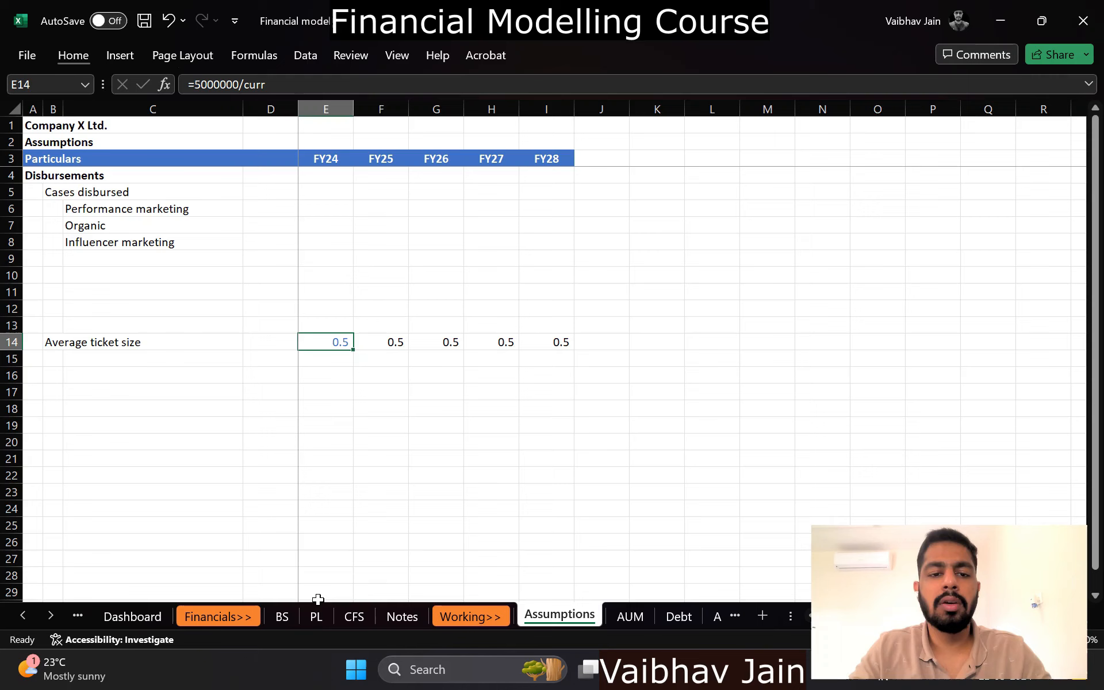
# Step: On the Intro sheet, enter the heading "Points to keep in mind" in A15
pyautogui.click(157, 615)
pyautogui.hotkey('ctrl', 'pageup')
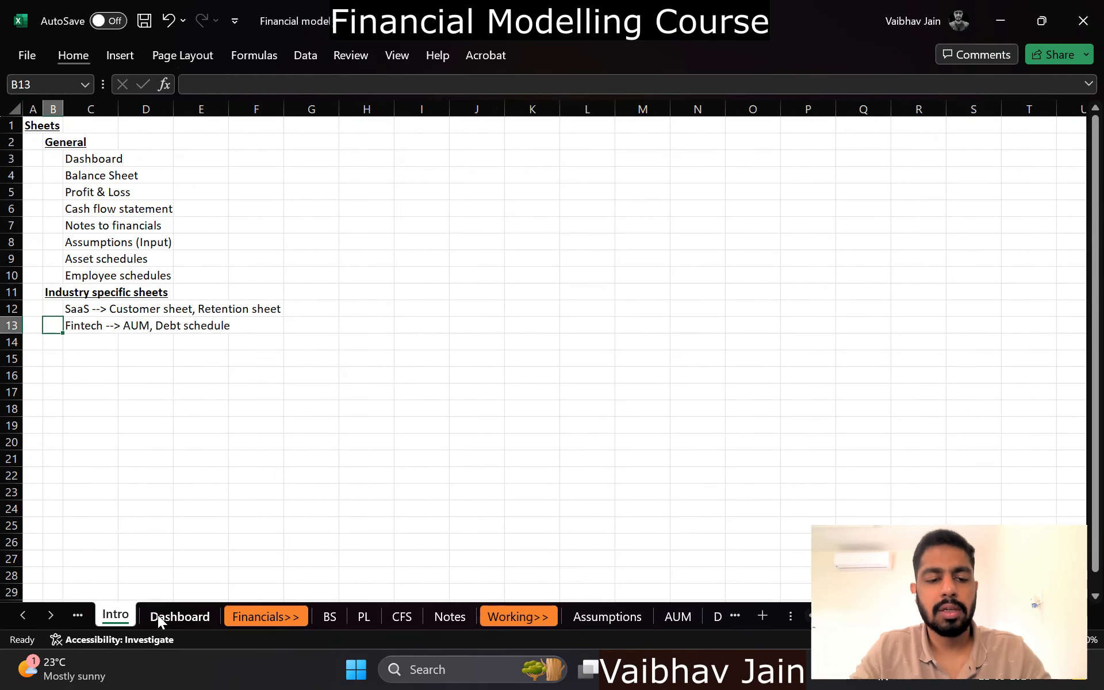
pyautogui.press('Down')
pyautogui.press('Down')
pyautogui.press('Left')
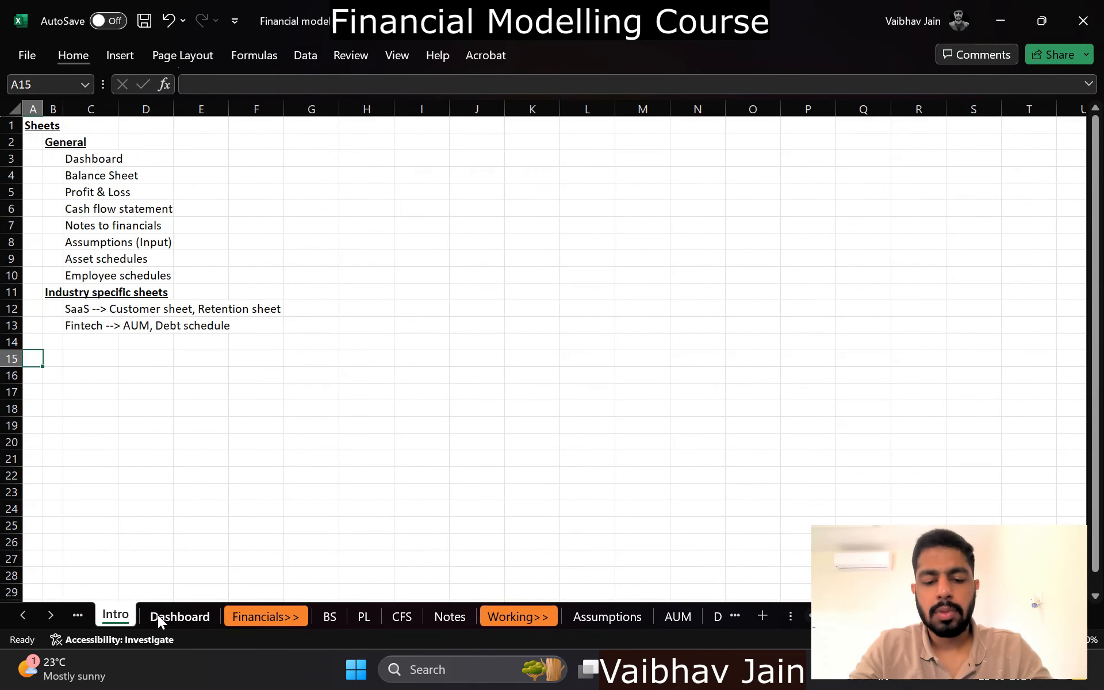
pyautogui.write('Point')
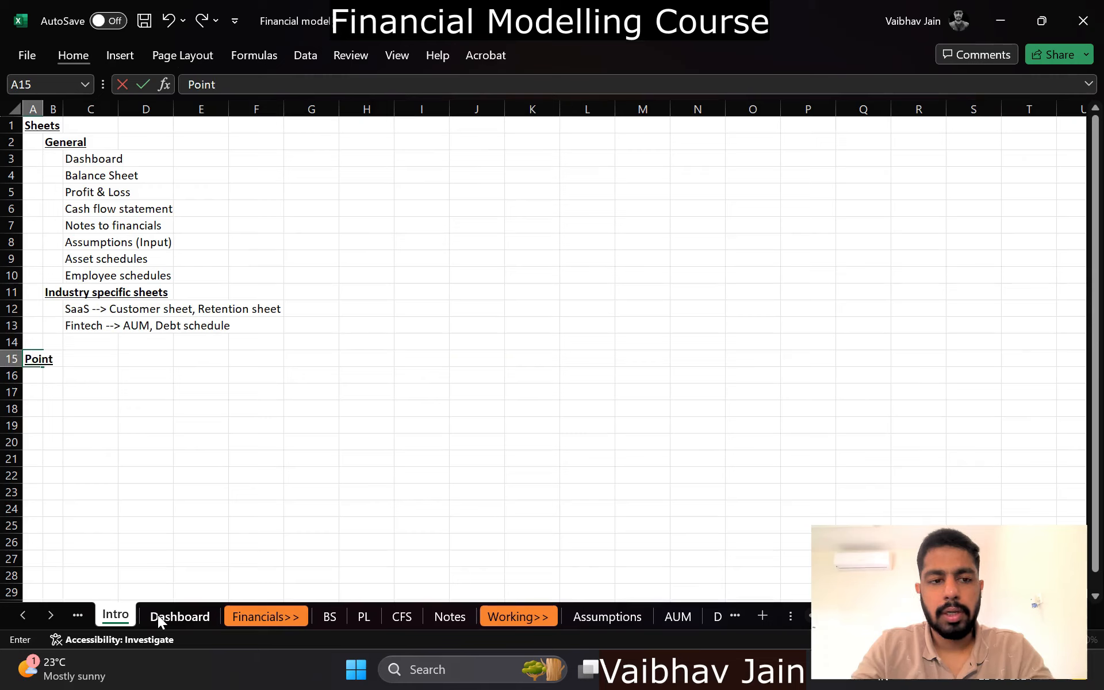
pyautogui.write('s to keep in mind')
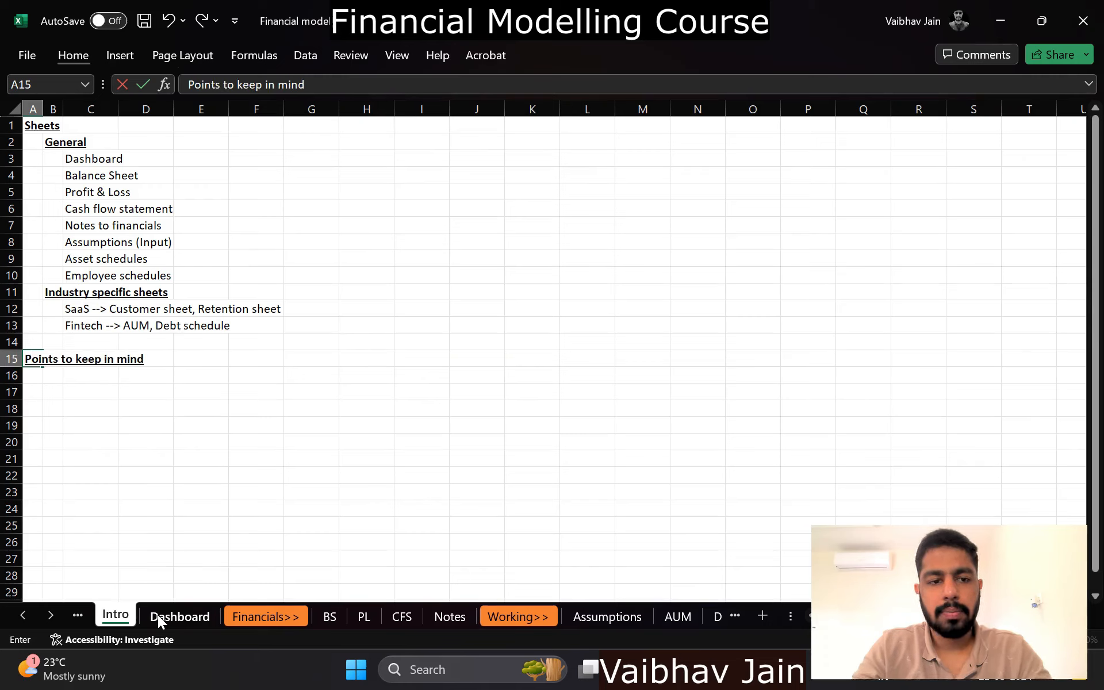
pyautogui.press('Return')
# Step: Add point 1 in row 16 under the heading, with the text "Column width and uniform formatting" in column C
pyautogui.write('1')
pyautogui.press('Tab')
pyautogui.write('Colu')
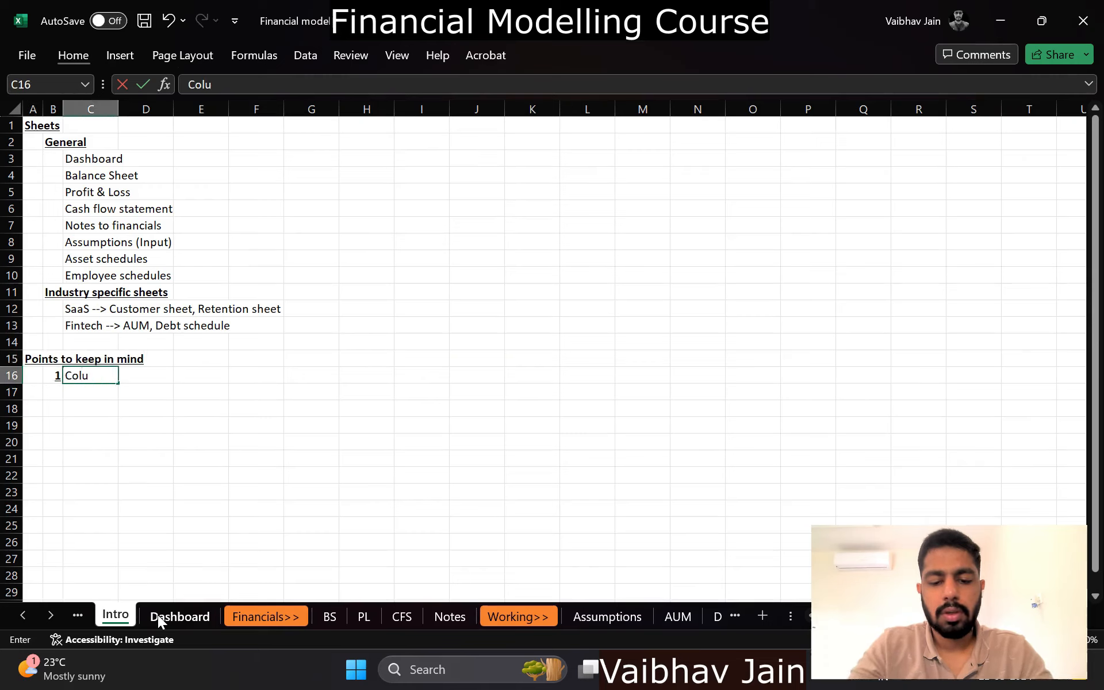
pyautogui.write('mn width and ')
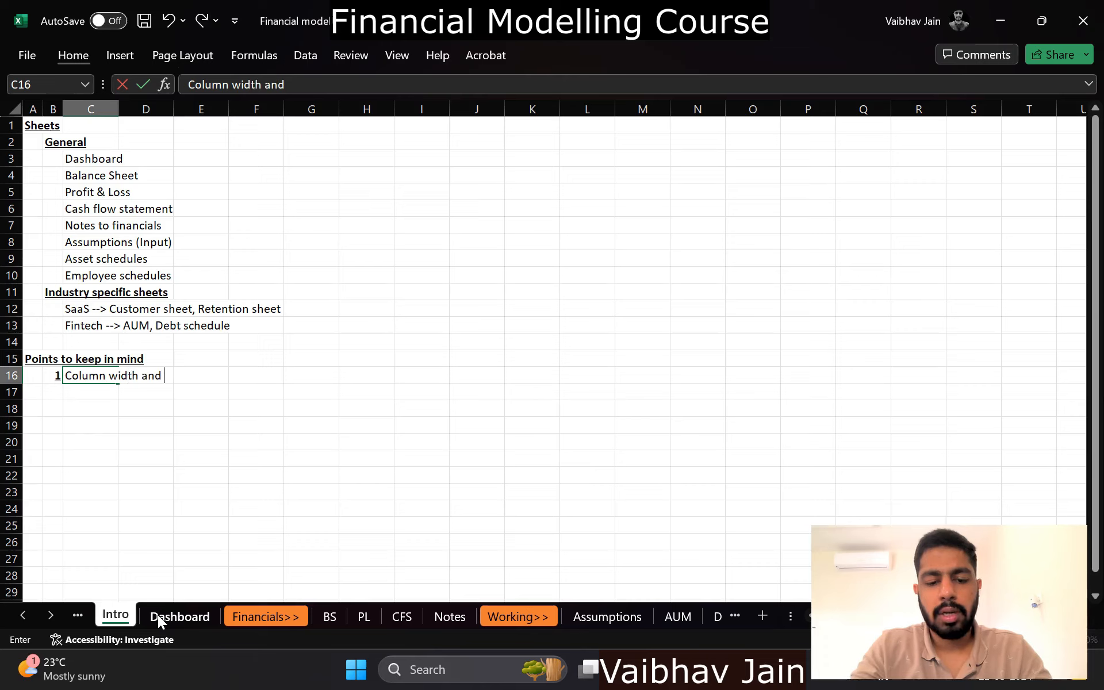
pyautogui.write('unifro')
pyautogui.press('BackSpace')
pyautogui.press('BackSpace')
pyautogui.write('orm')
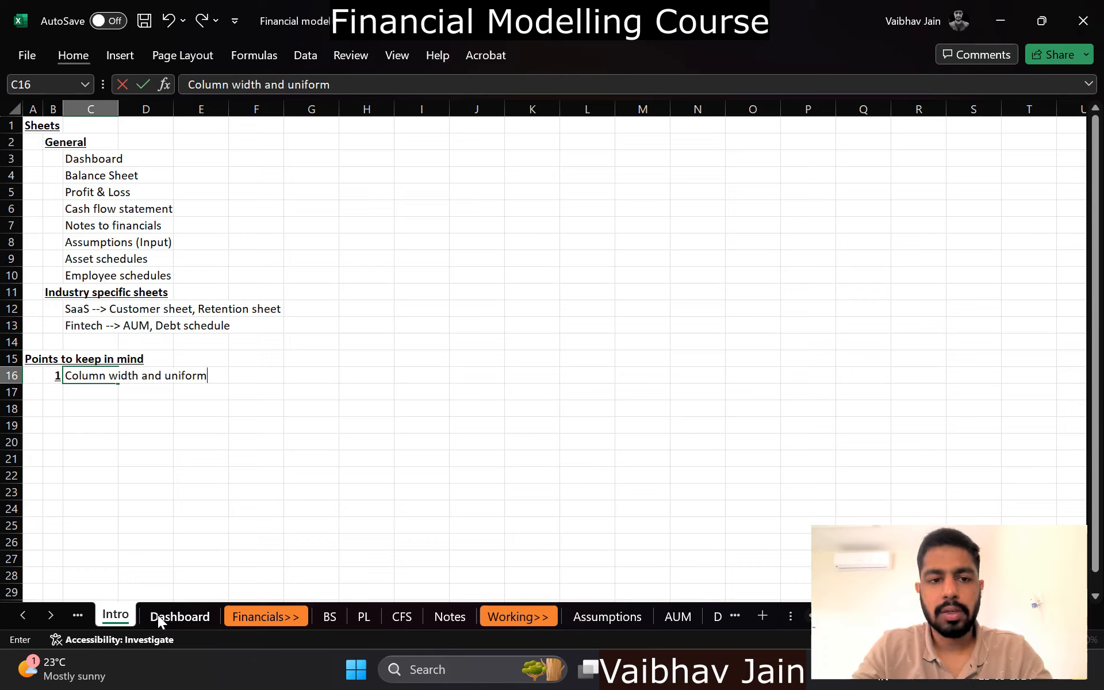
pyautogui.write(' formatting')
pyautogui.press('Return')
# Step: Add point 2 "Currency switch" in row 17 and point 3 "Text colour coding" in row 18
pyautogui.write('2')
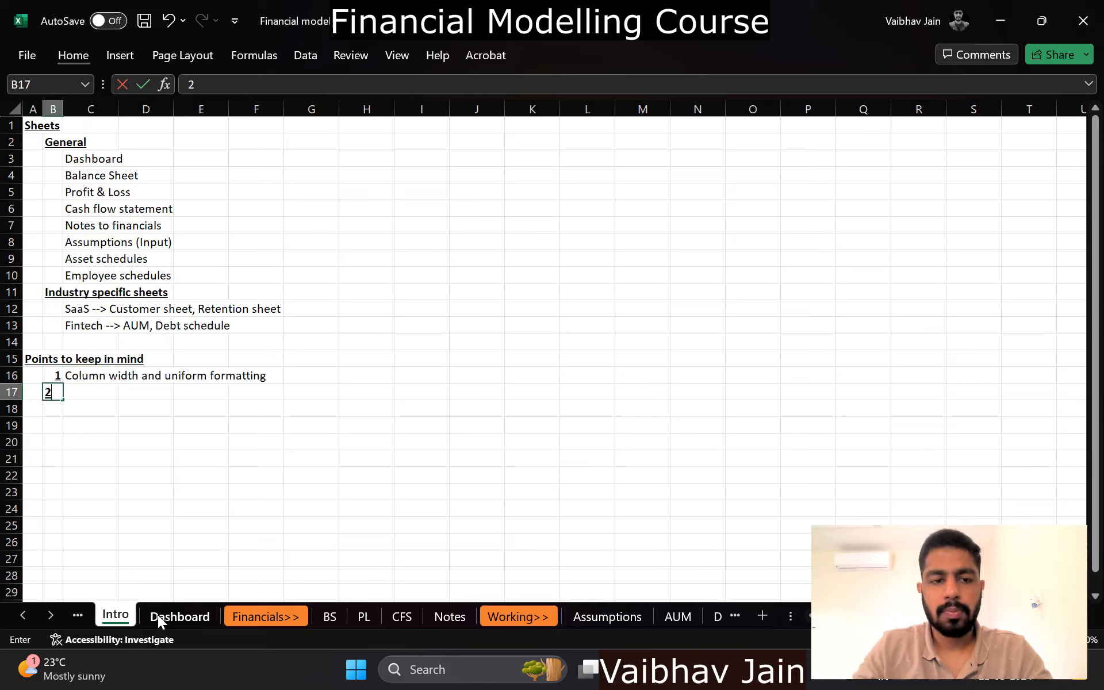
pyautogui.press('Tab')
pyautogui.write('Currency switch')
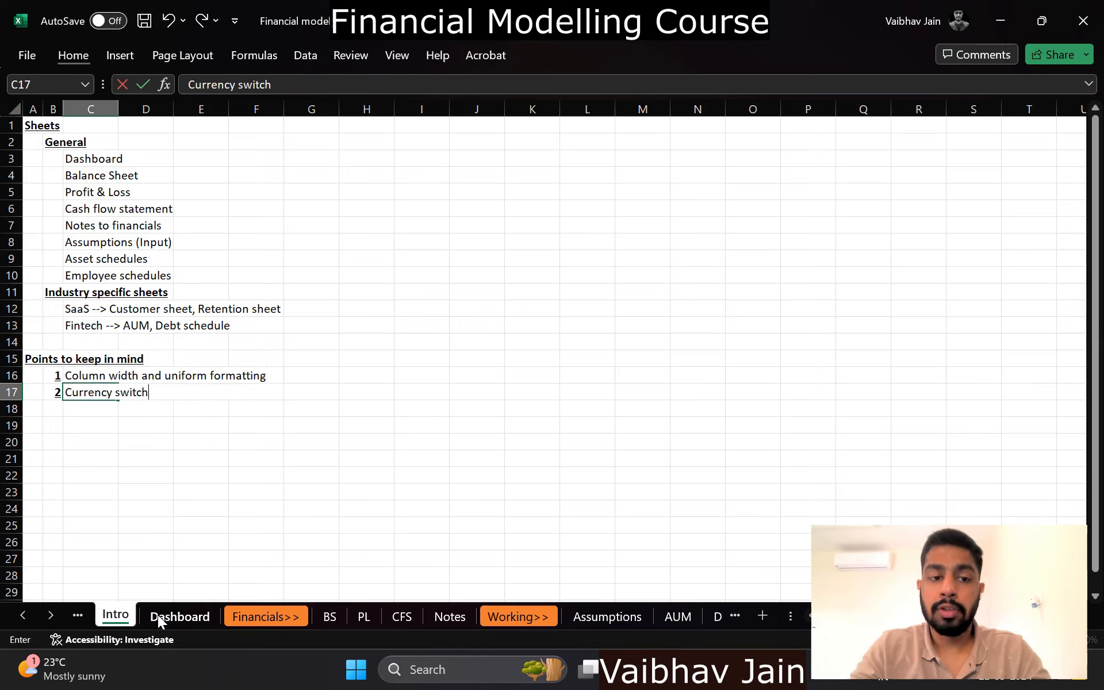
pyautogui.press('Return')
pyautogui.write('3')
pyautogui.press('Tab')
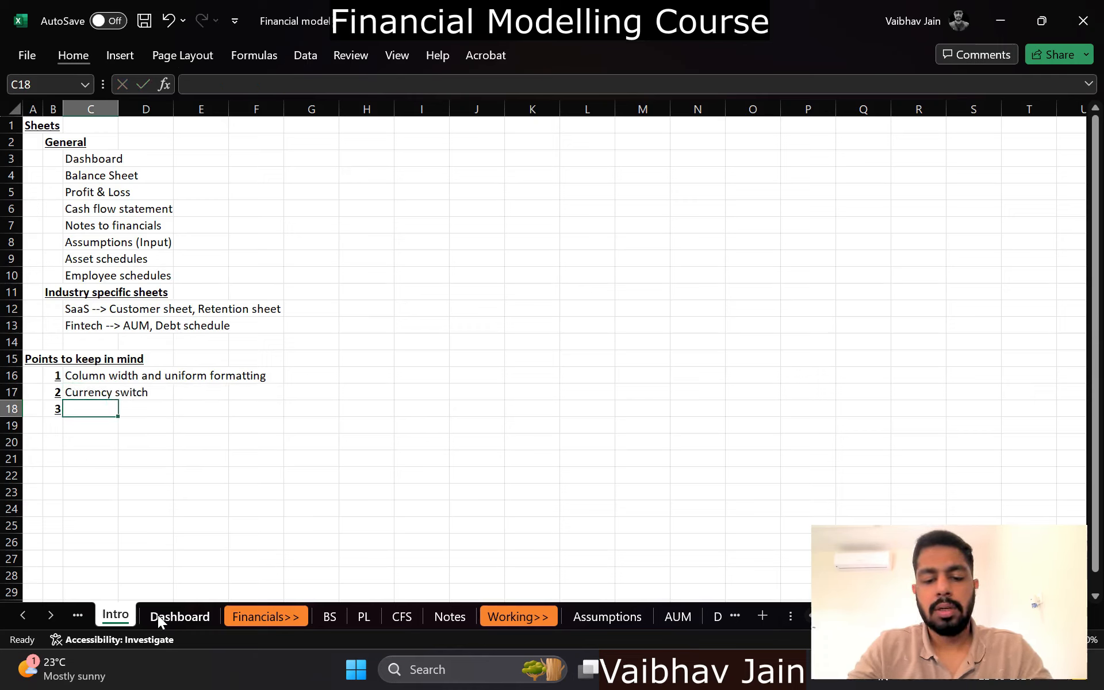
pyautogui.write('Text colo')
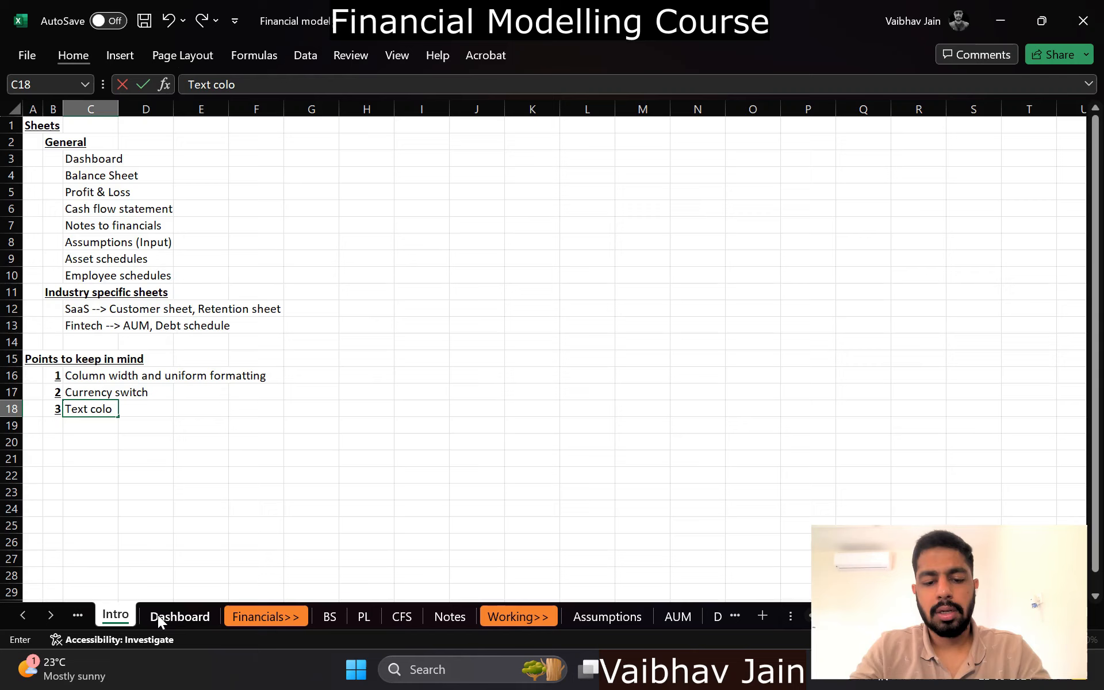
pyautogui.write('ur coding')
pyautogui.press('Return')
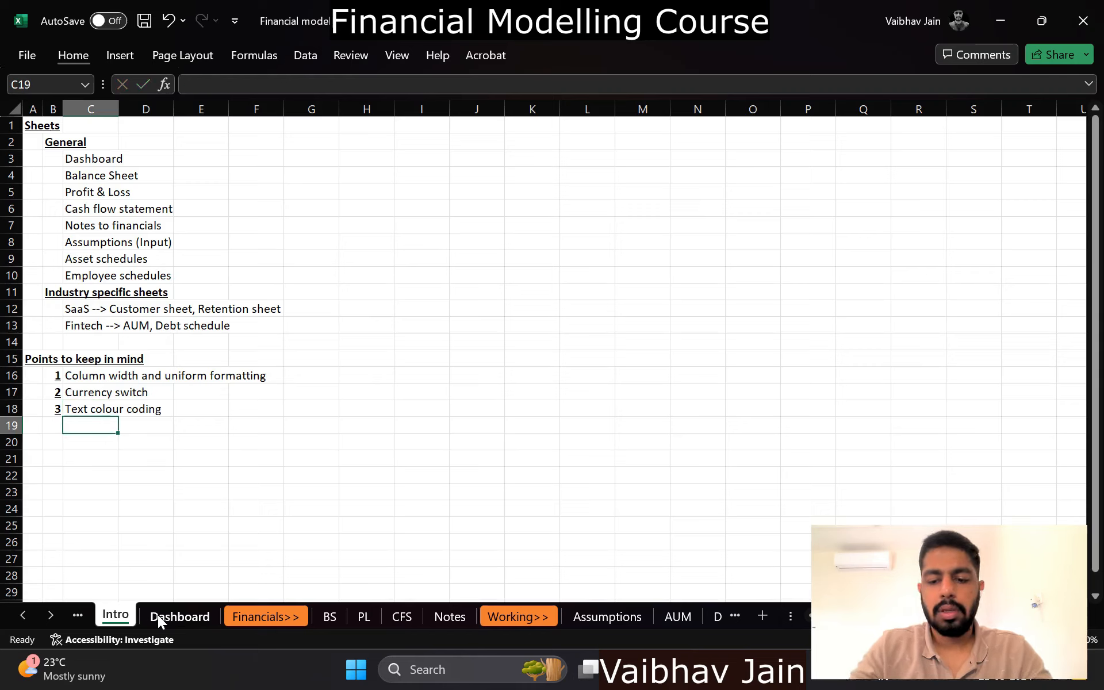
# Step: Enter the colour rule "Blue = manually punch" in C19, below Text colour coding
pyautogui.write('-> Blue')
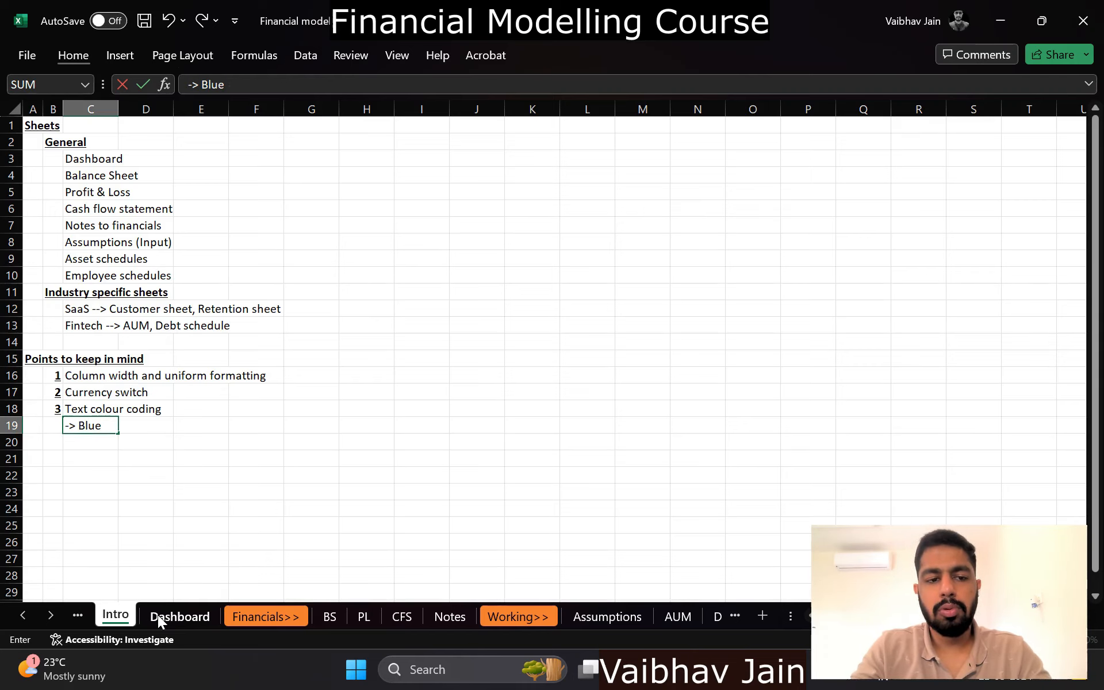
pyautogui.write(' = manual')
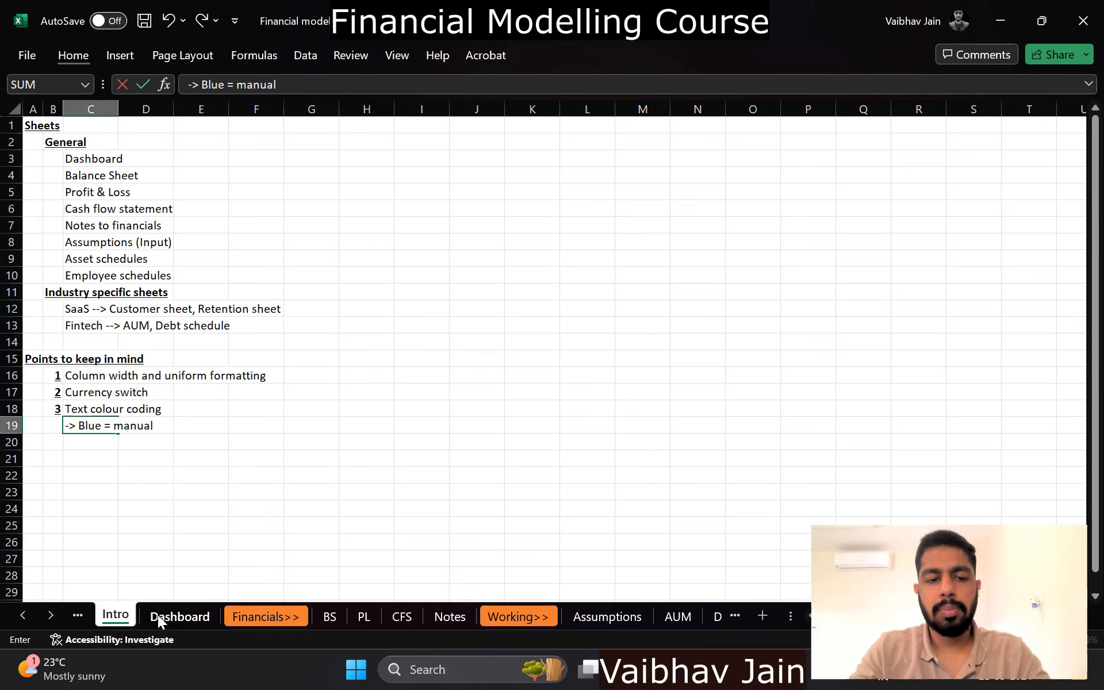
pyautogui.write('ly punch')
pyautogui.press('Return')
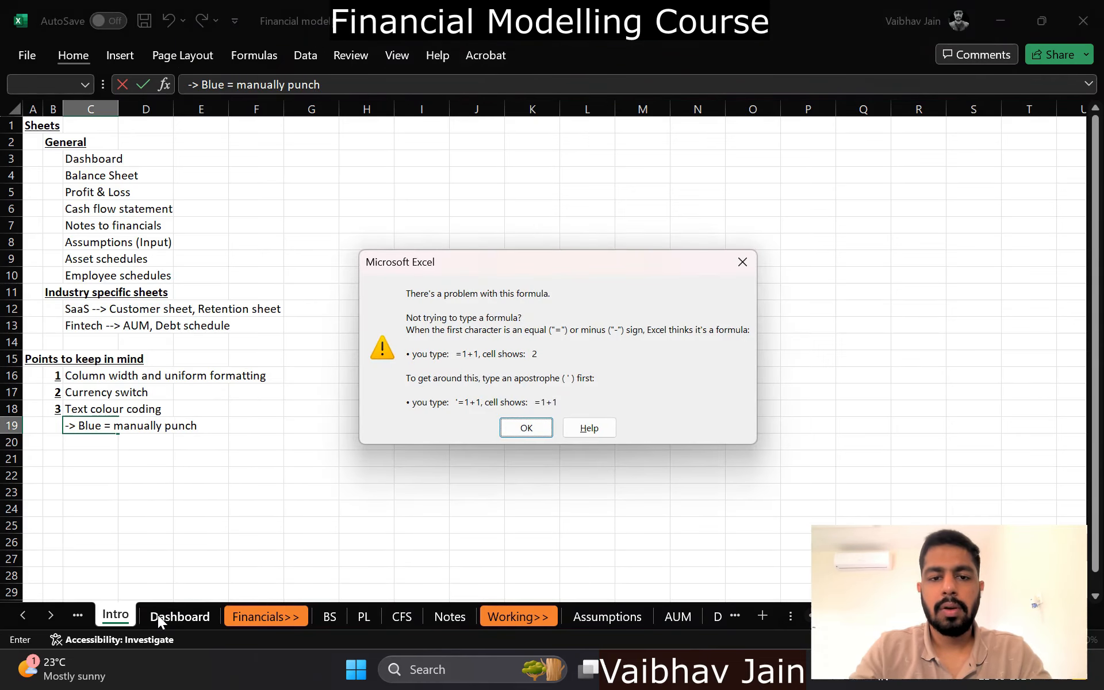
pyautogui.press('Return')
pyautogui.press('Delete')
pyautogui.press('Delete')
pyautogui.press('Delete')
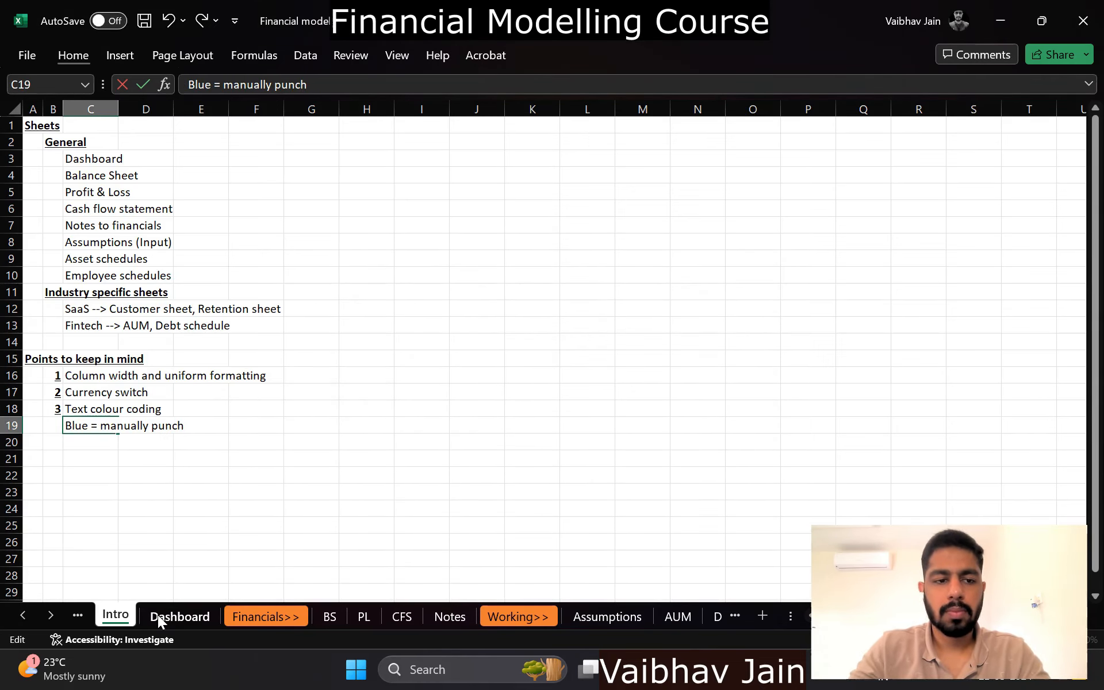
pyautogui.press('Return')
# Step: Add the colour rules "Orange = text from another sheet" in C20 and "Black = auto calculated" in C21
pyautogui.write('Or')
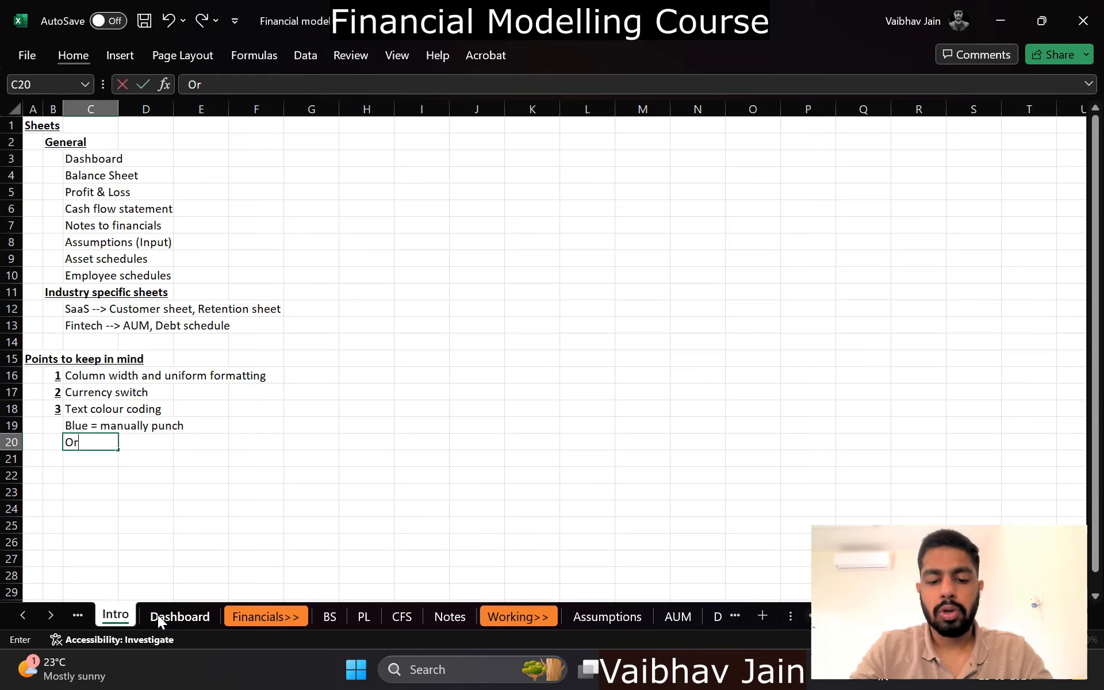
pyautogui.write('ange = t')
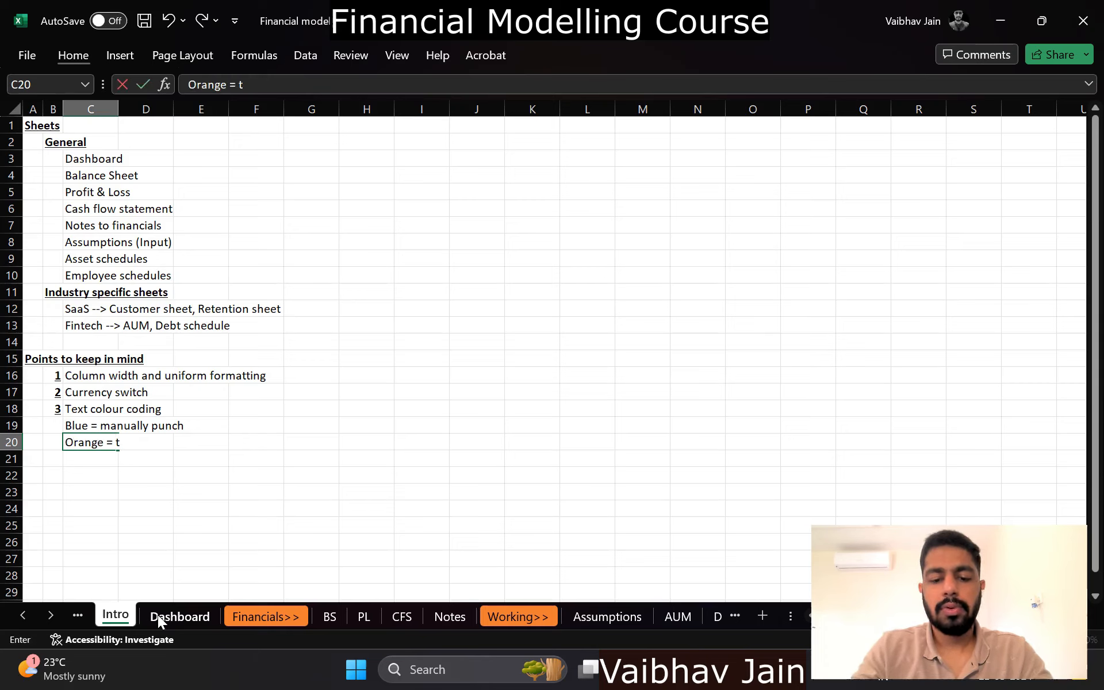
pyautogui.write('ext from another sheet')
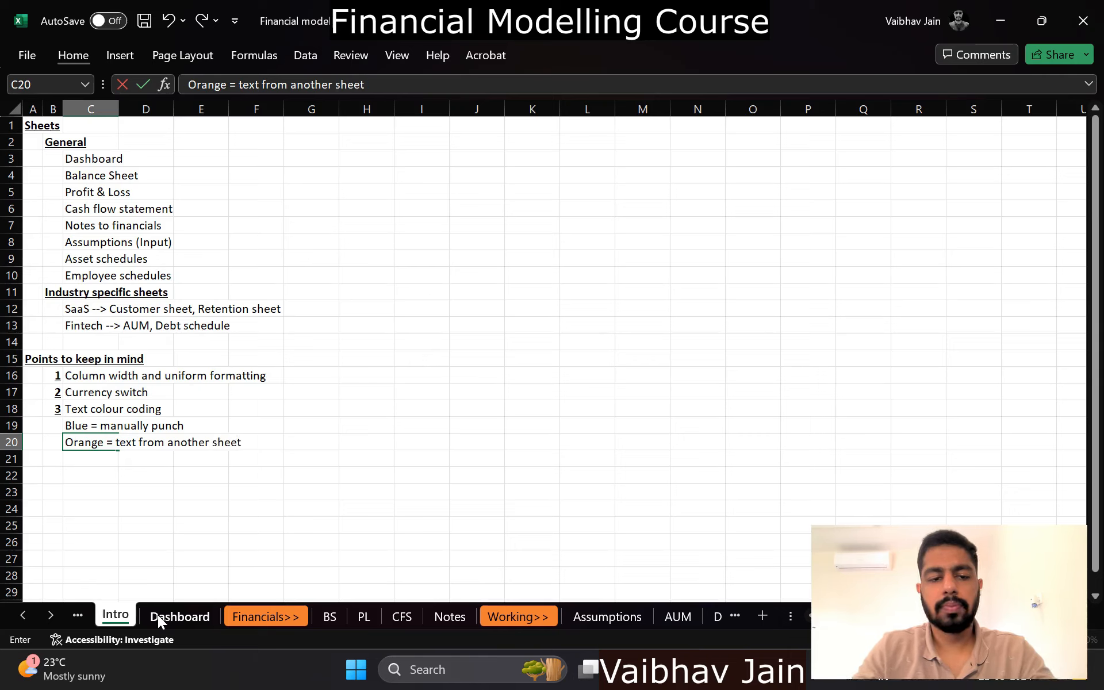
pyautogui.press('Return')
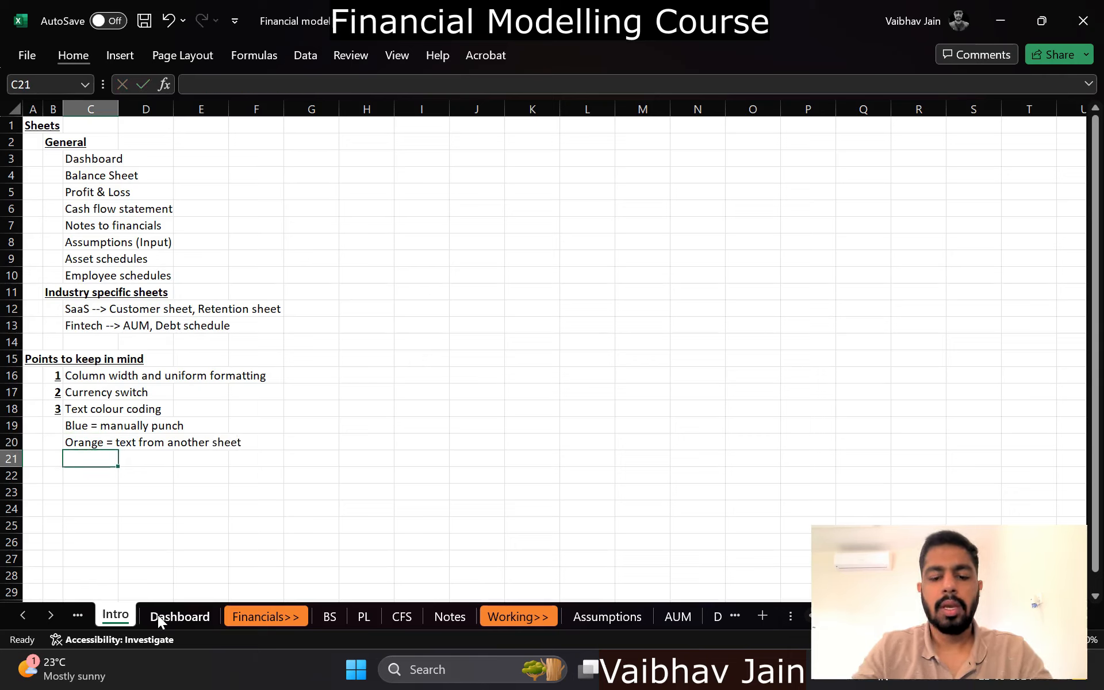
pyautogui.write('Black = auto cal')
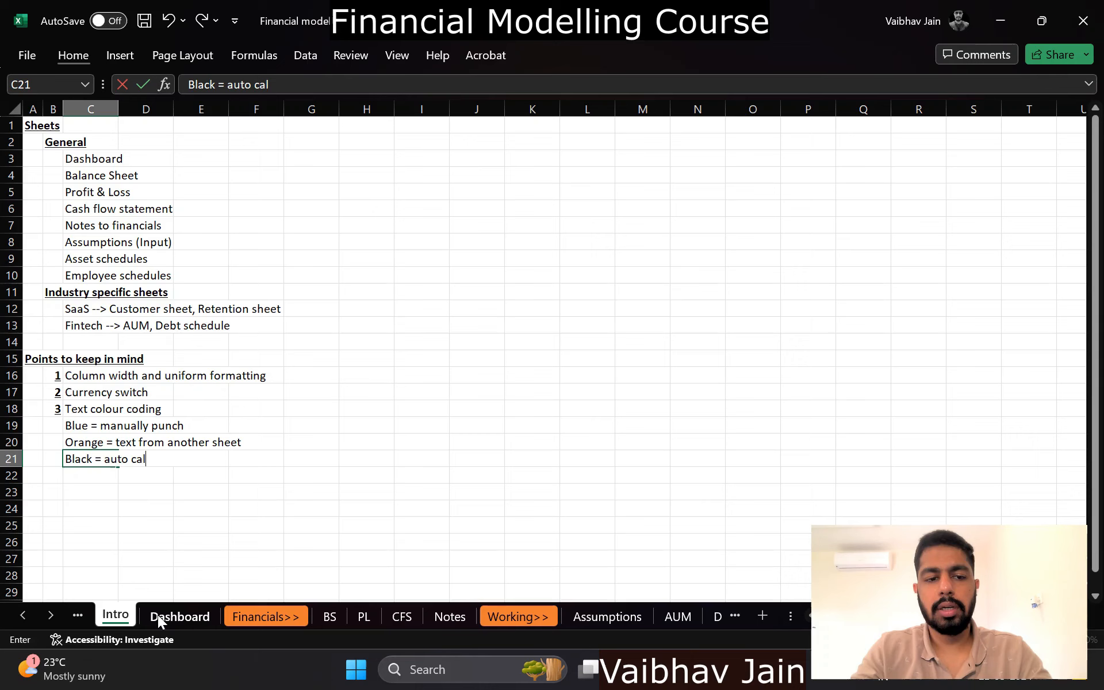
pyautogui.write('culated')
pyautogui.press('Return')
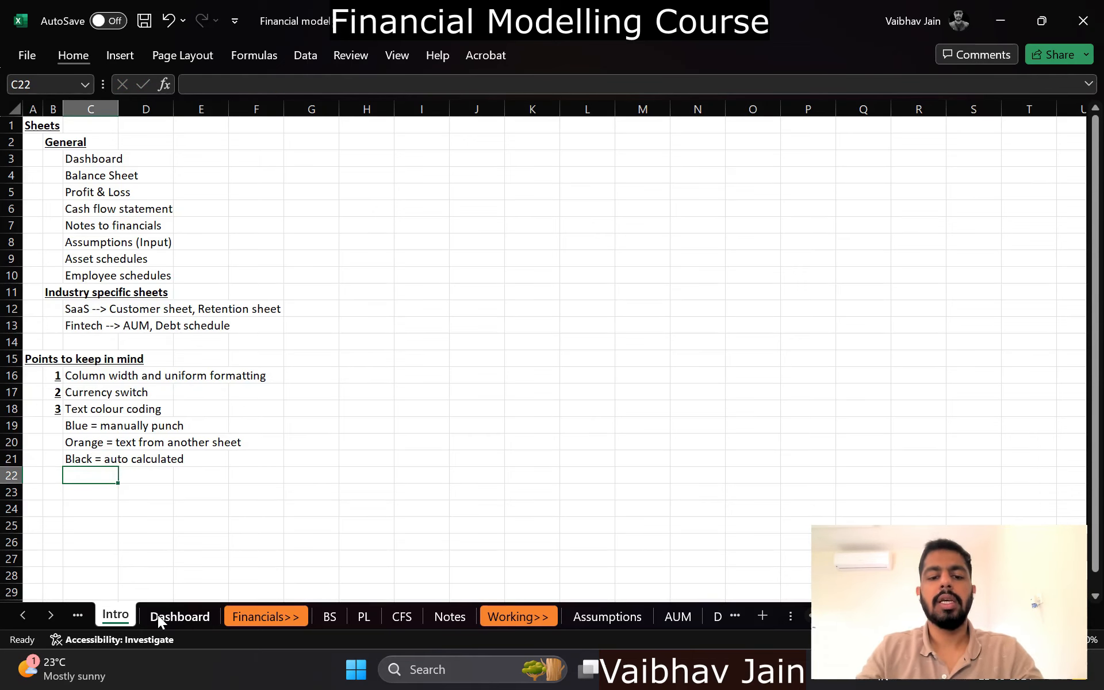
# Step: Go back to the Assumptions sheet and inspect the FY25 average ticket size formula in F14
pyautogui.hotkey('ctrl', 'pagedown')
pyautogui.hotkey('ctrl', 'pagedown')
pyautogui.hotkey('ctrl', 'pagedown')
pyautogui.hotkey('ctrl', 'pagedown')
pyautogui.hotkey('ctrl', 'pagedown')
pyautogui.hotkey('ctrl', 'pagedown')
pyautogui.hotkey('ctrl', 'pagedown')
pyautogui.hotkey('ctrl', 'pagedown')
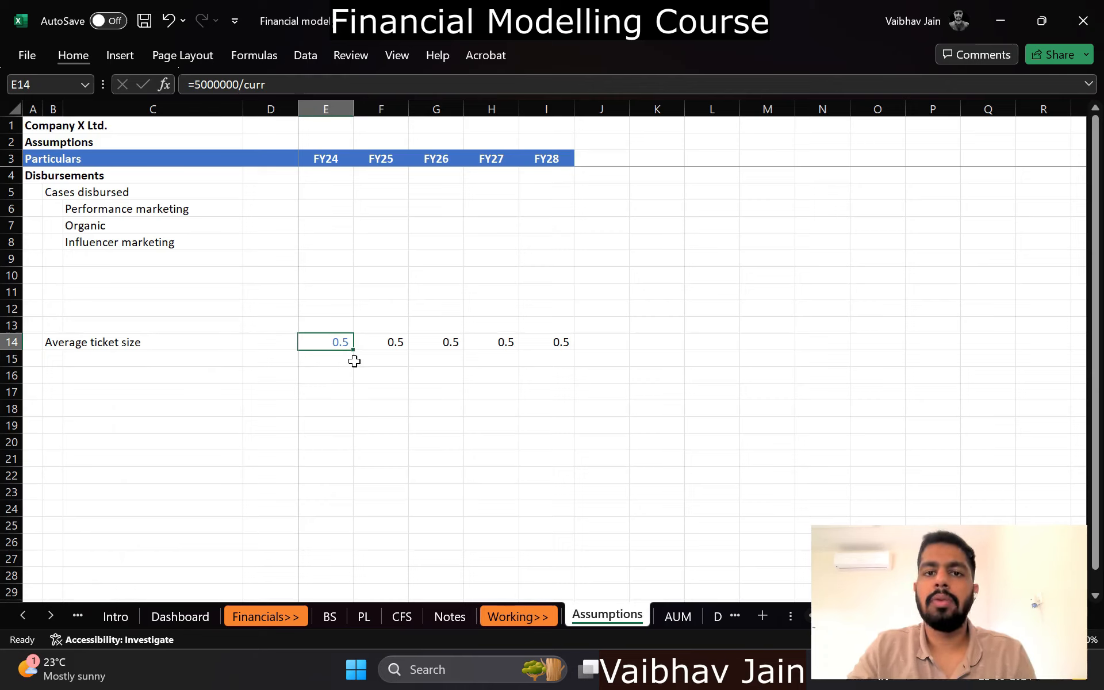
pyautogui.press('Right')
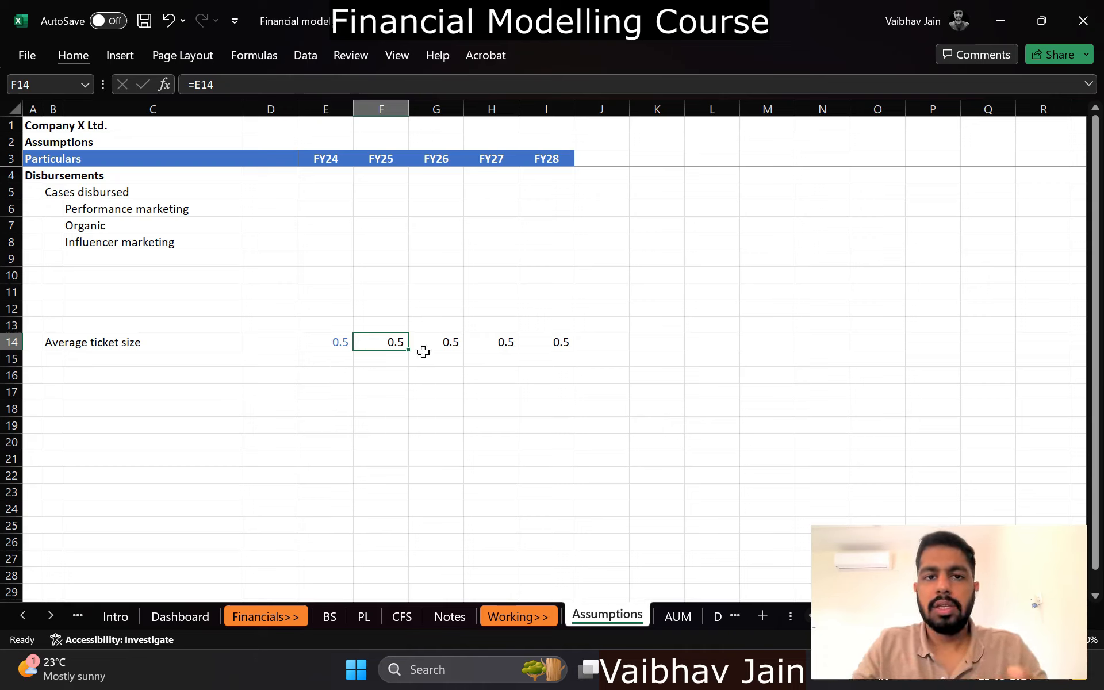
# Step: Review the Cases disbursed section and its Performance marketing, Organic and Influencer marketing rows
pyautogui.press('Left')
pyautogui.press('Left')
pyautogui.press('Left')
pyautogui.press('Up')
pyautogui.press('Up')
pyautogui.press('Up')
pyautogui.press('Up')
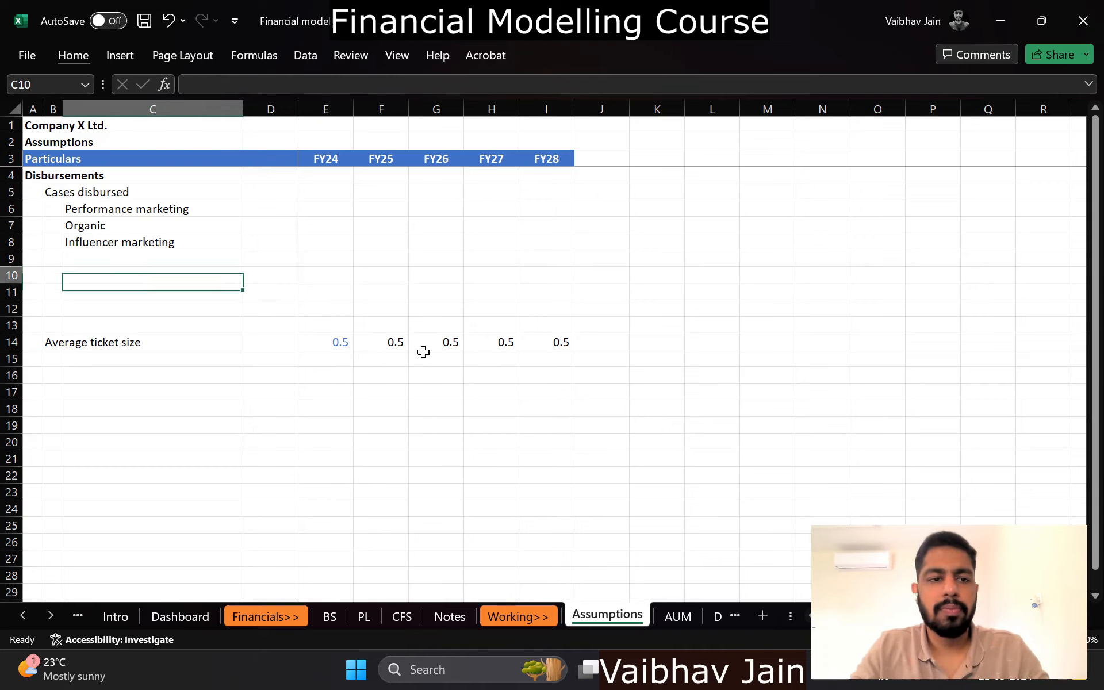
pyautogui.press('Up')
pyautogui.press('Left')
pyautogui.press('Up')
pyautogui.press('Up')
pyautogui.press('Up')
pyautogui.press('Up')
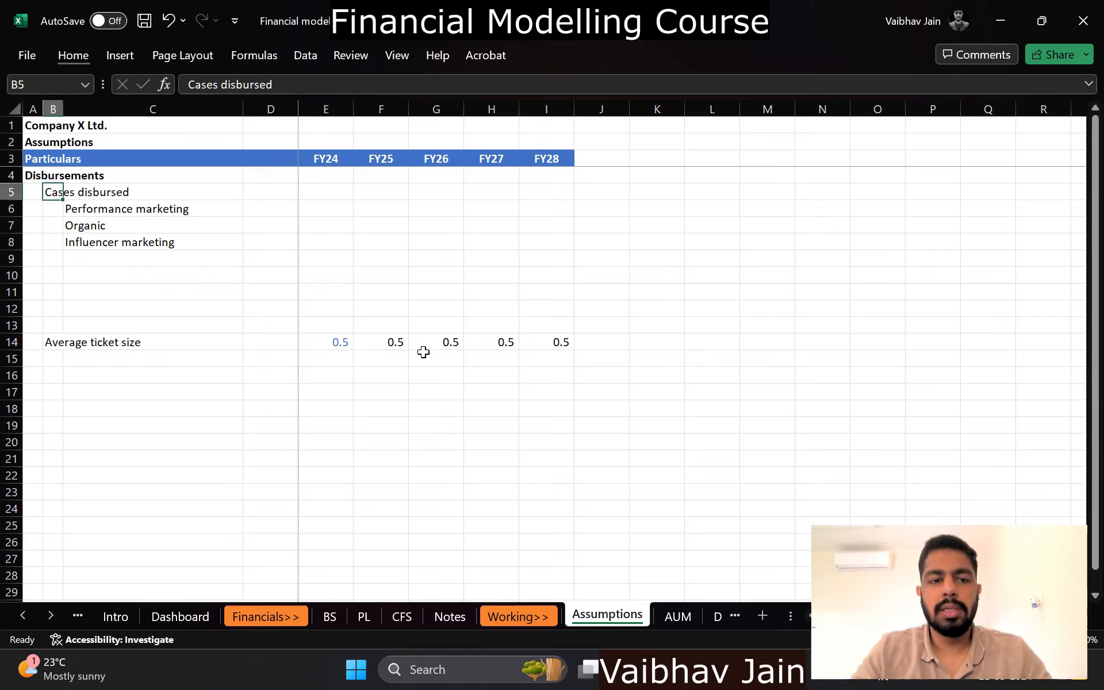
pyautogui.press('Right')
pyautogui.press('Down')
pyautogui.press('Down')
pyautogui.press('Up')
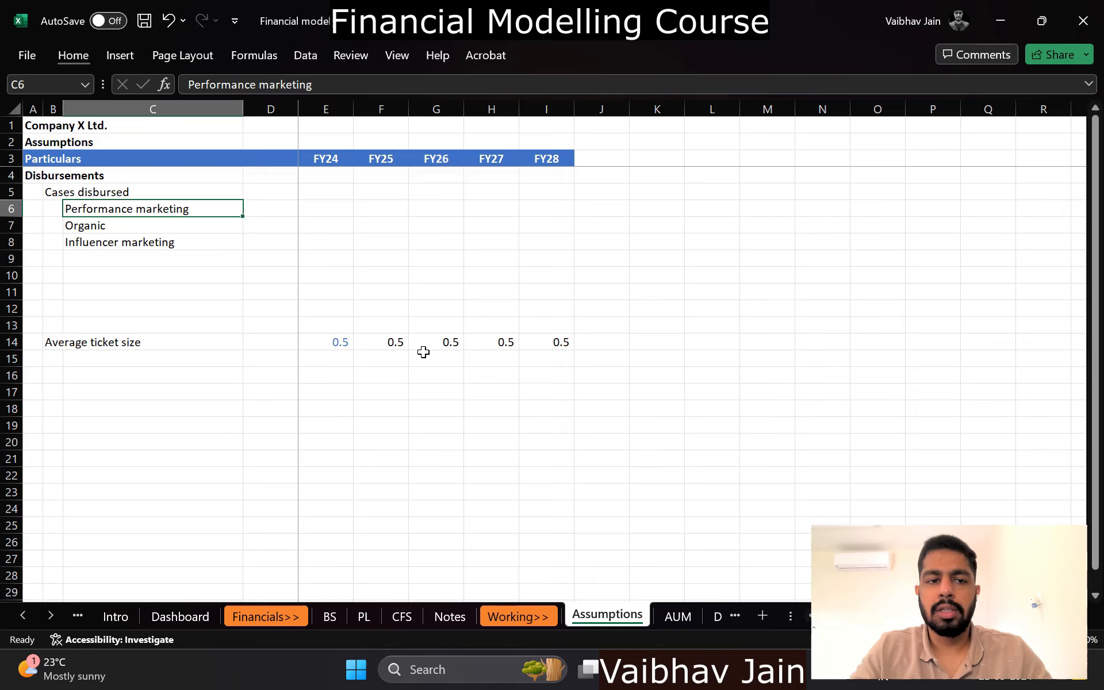
pyautogui.hotkey('shift', 'Down')
pyautogui.press('Down')
pyautogui.press('Down')
pyautogui.press('Up')
pyautogui.press('Up')
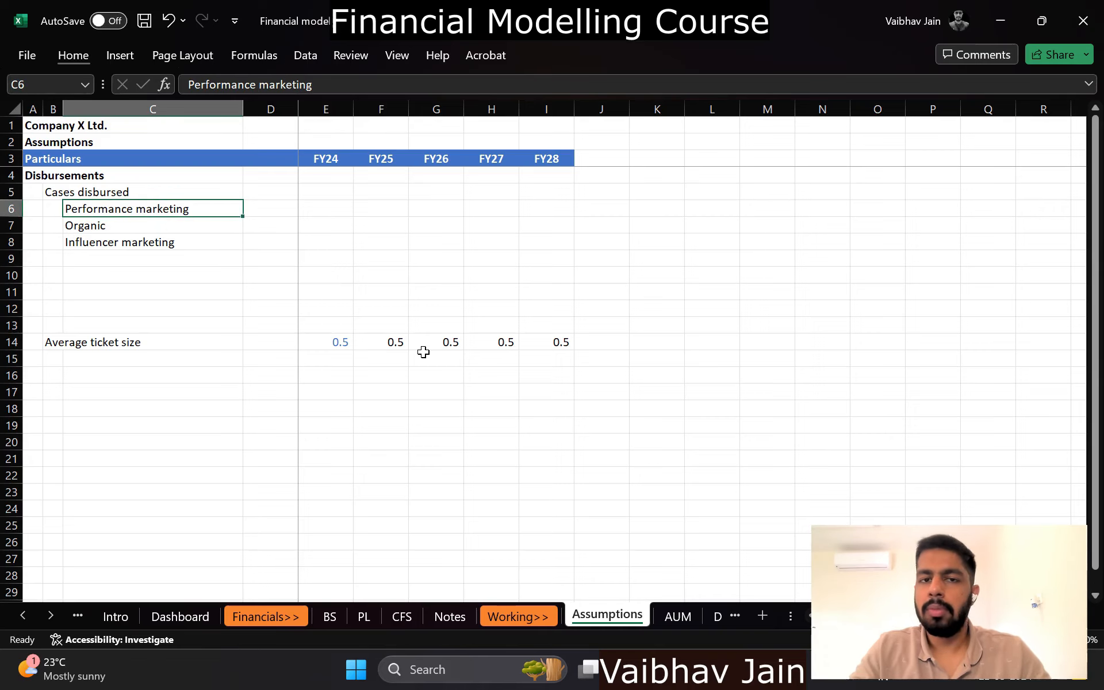
pyautogui.hotkey('shift', 'Down')
pyautogui.hotkey('shift', 'Down')
# Step: Copy the FY24 average ticket size cell E14 into E6, the FY24 cell of the Performance marketing row
pyautogui.press('Right')
pyautogui.press('Right')
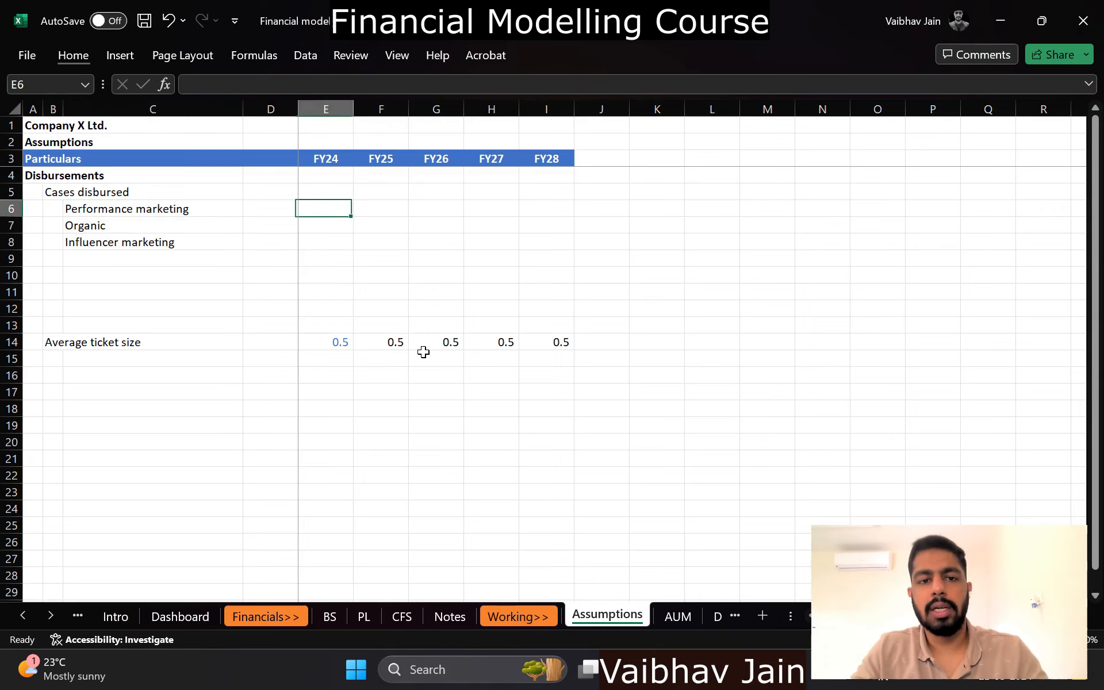
pyautogui.press('Down')
pyautogui.hotkey('ctrl', 'Down')
pyautogui.hotkey('ctrl', 'Down')
pyautogui.hotkey('ctrl', 'Up')
pyautogui.hotkey('ctrl', 'c')
pyautogui.press('Up')
pyautogui.press('Up')
pyautogui.press('Up')
pyautogui.press('Up')
pyautogui.press('Up')
pyautogui.press('Up')
pyautogui.press('Up')
pyautogui.press('Up')
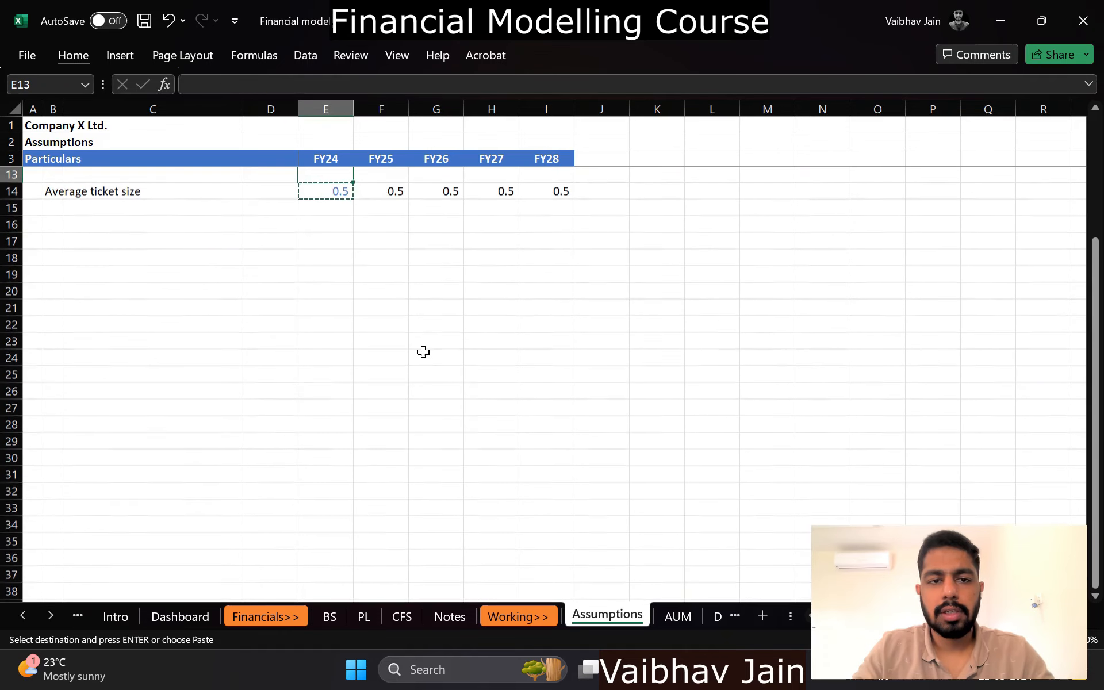
pyautogui.press('Up')
pyautogui.press('Up')
pyautogui.press('Up')
pyautogui.press('Up')
pyautogui.press('Down')
pyautogui.press('Down')
pyautogui.press('Down')
pyautogui.press('Down')
pyautogui.hotkey('ctrl', 'v')
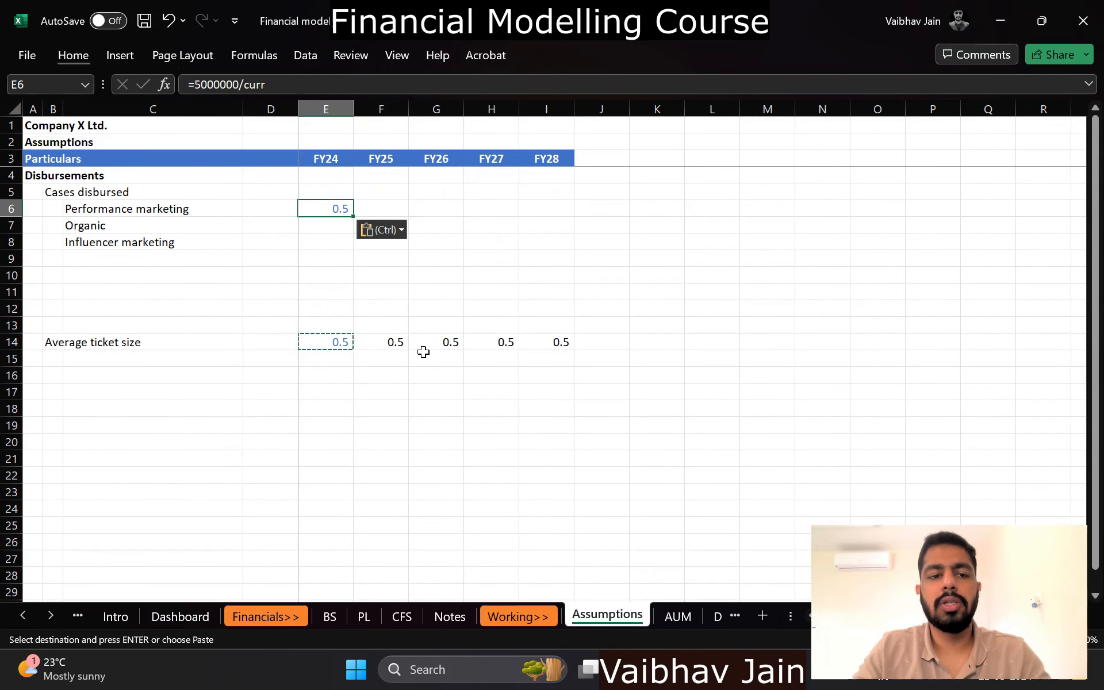
# Step: Set the FY24 Performance marketing cases in E6 to 10000
pyautogui.press('Escape')
pyautogui.write('=')
pyautogui.press('Escape')
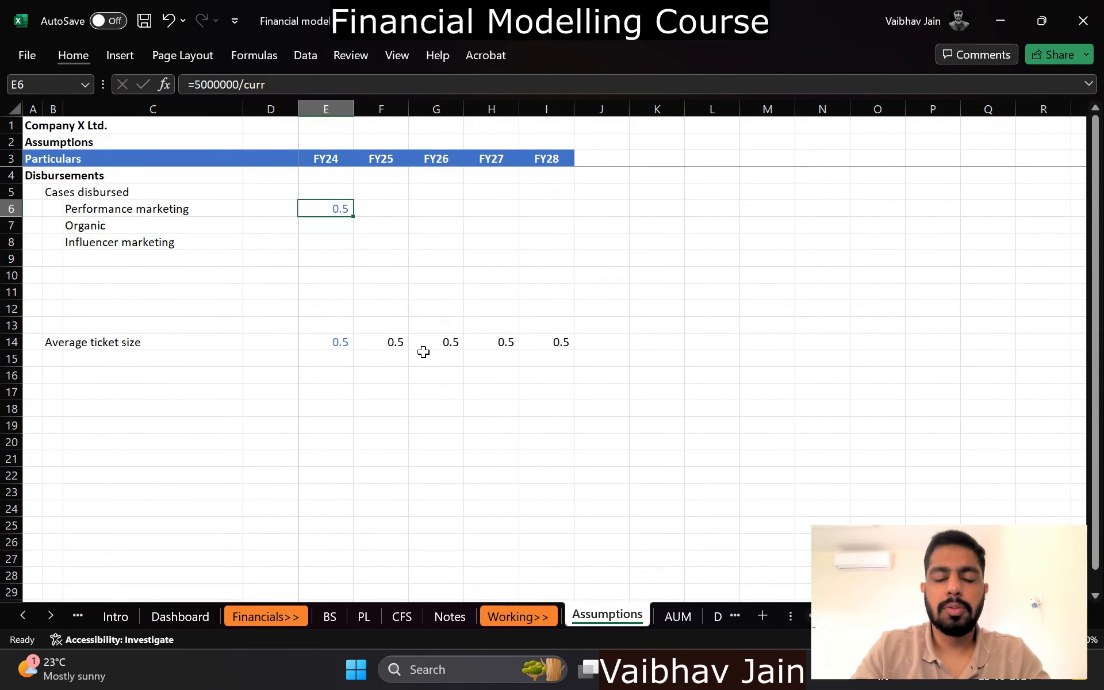
pyautogui.write('10000')
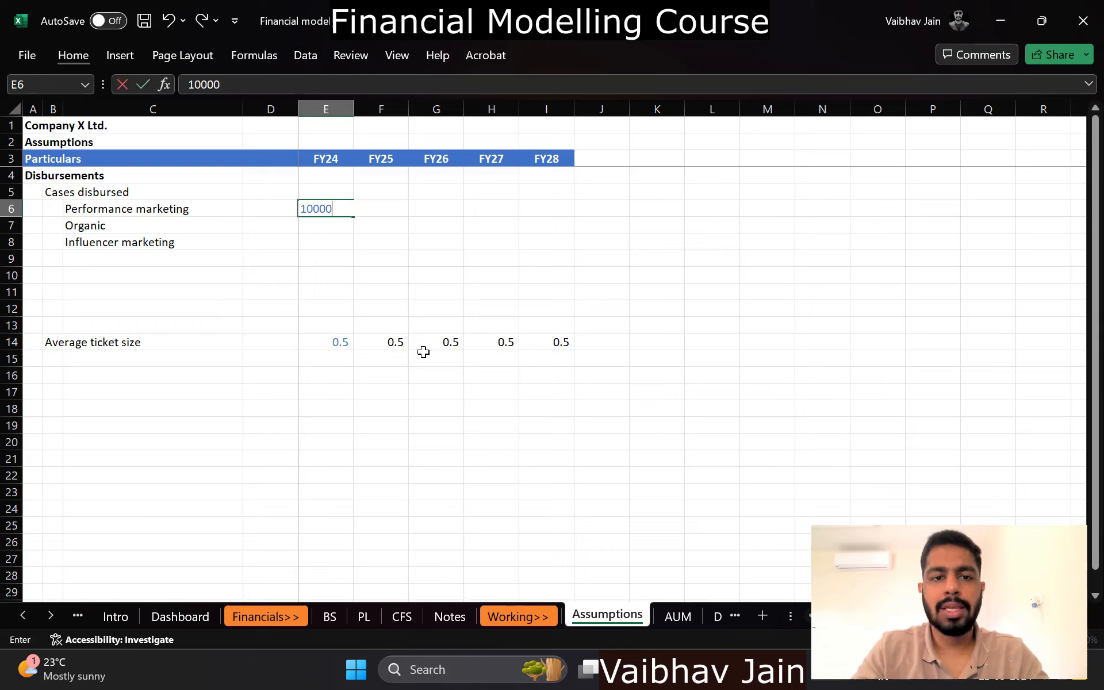
pyautogui.hotkey('ctrl', 'Return')
# Step: Enter the FY24 cases as 2,000 for Organic in E7 and 5,000 for Influencer marketing in E8, reusing E6's formatting
pyautogui.hotkey('ctrl', 'c')
pyautogui.press('Down')
pyautogui.hotkey('ctrl', 'v')
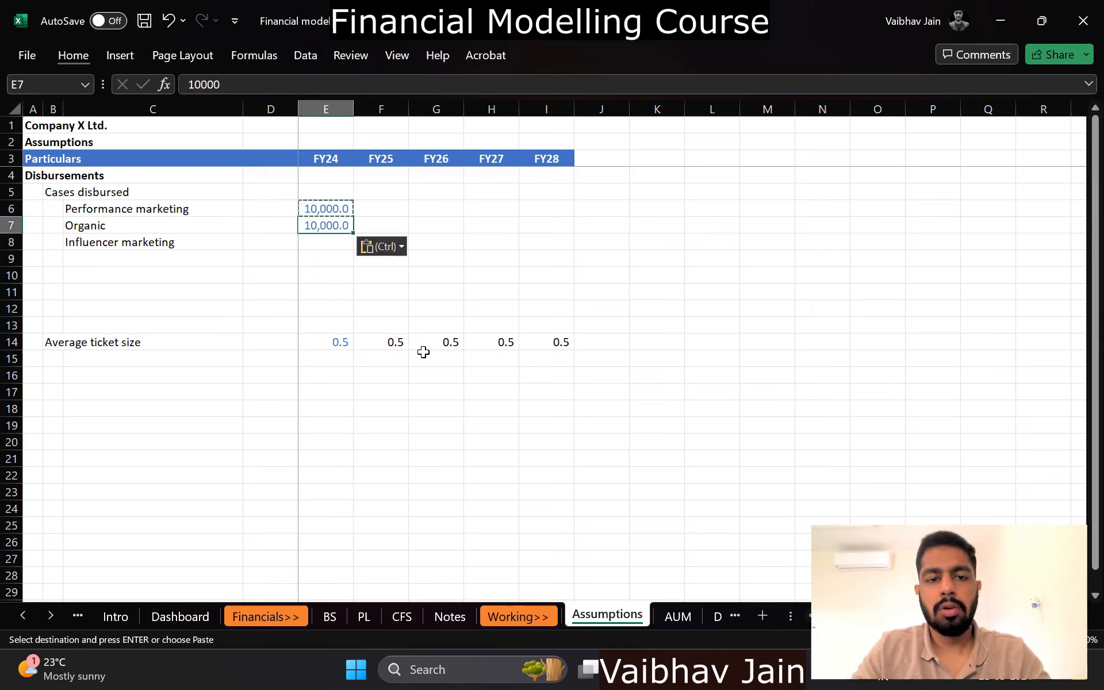
pyautogui.write('2,0')
pyautogui.write('00')
pyautogui.press('Return')
pyautogui.hotkey('ctrl', 'd')
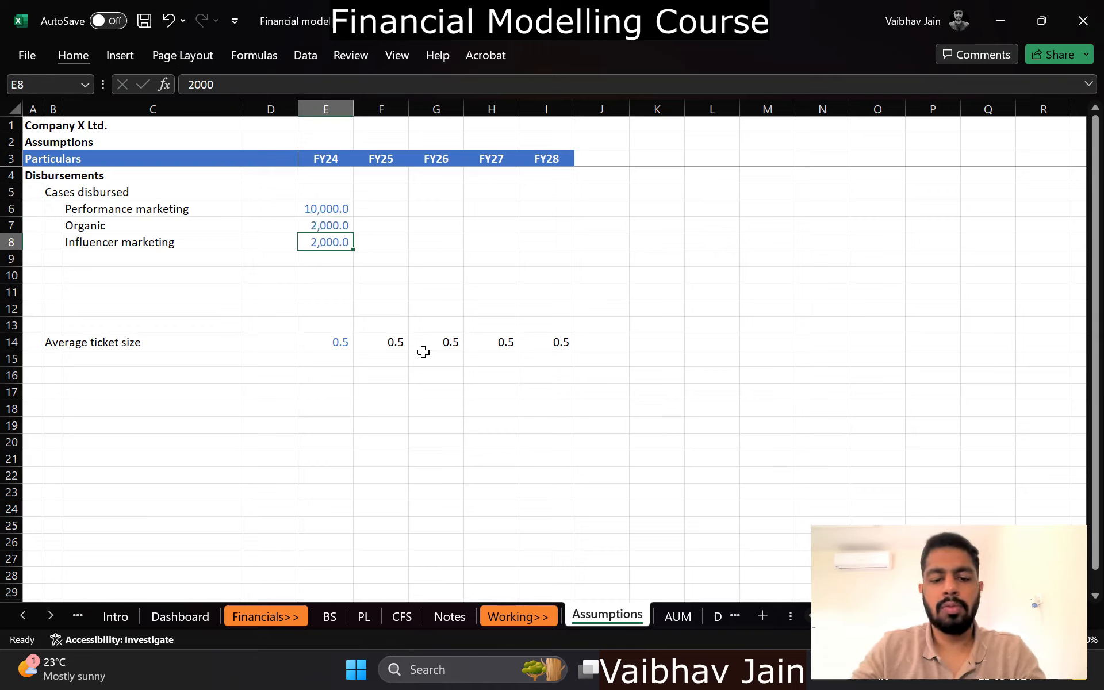
pyautogui.write('5,000')
pyautogui.press('Up')
pyautogui.press('Up')
pyautogui.press('Right')
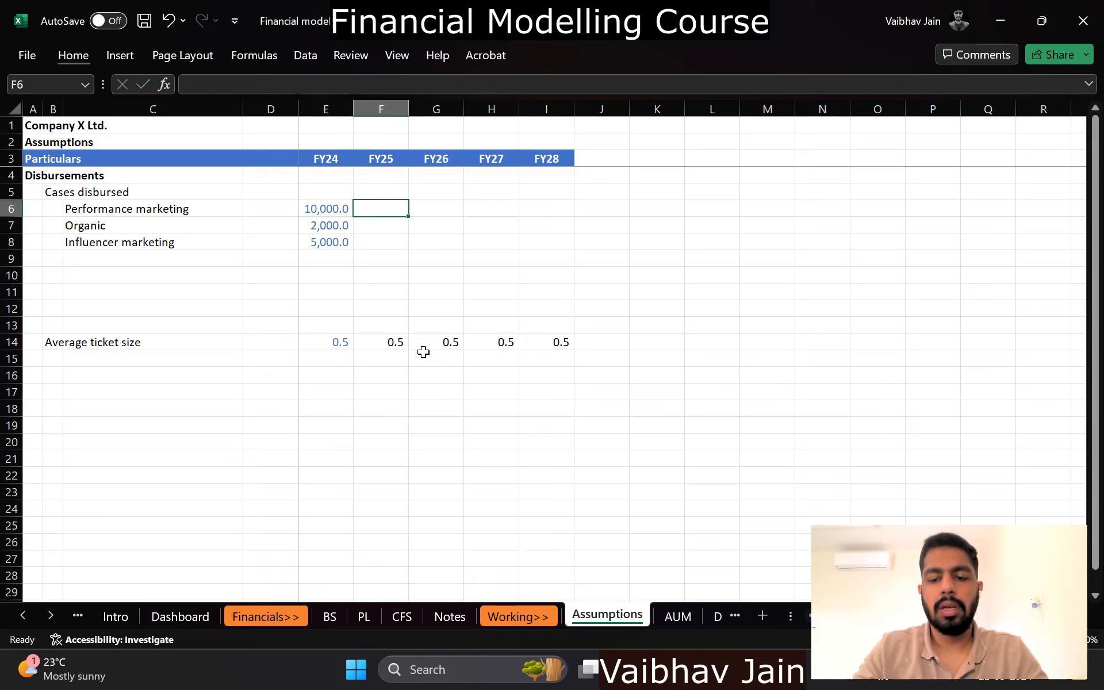
pyautogui.write('=')
pyautogui.press('Left')
pyautogui.press('Escape')
# Step: Insert a blank row below Performance marketing and another below Organic
pyautogui.press('Left')
pyautogui.press('Left')
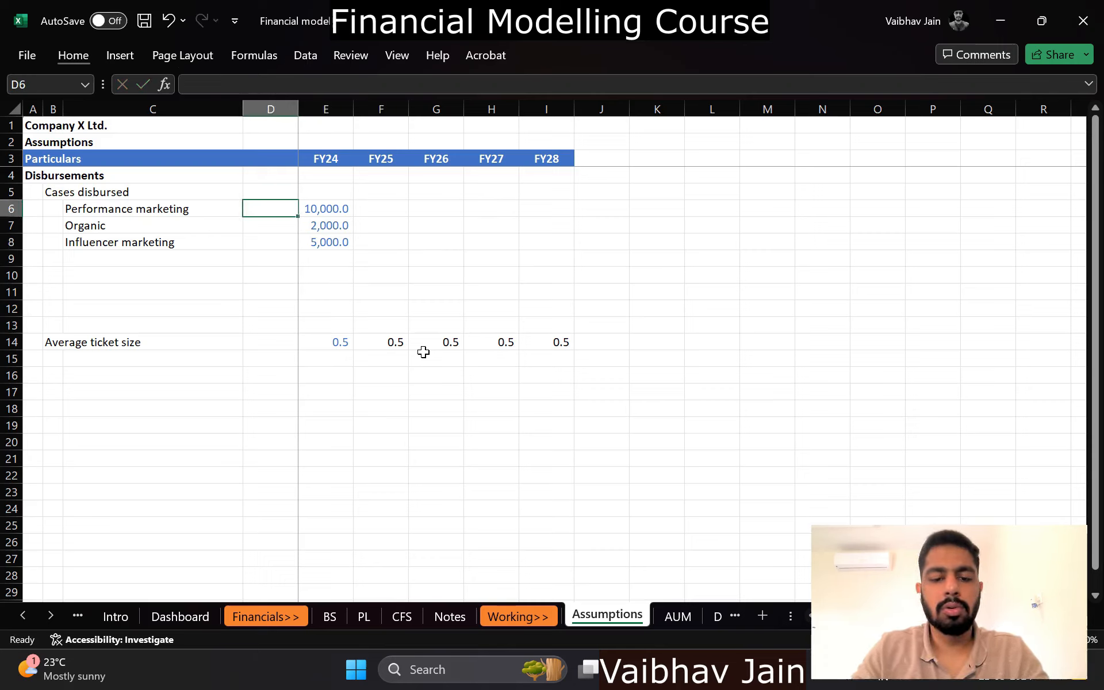
pyautogui.press('Down')
pyautogui.hotkey('shift', 'space')
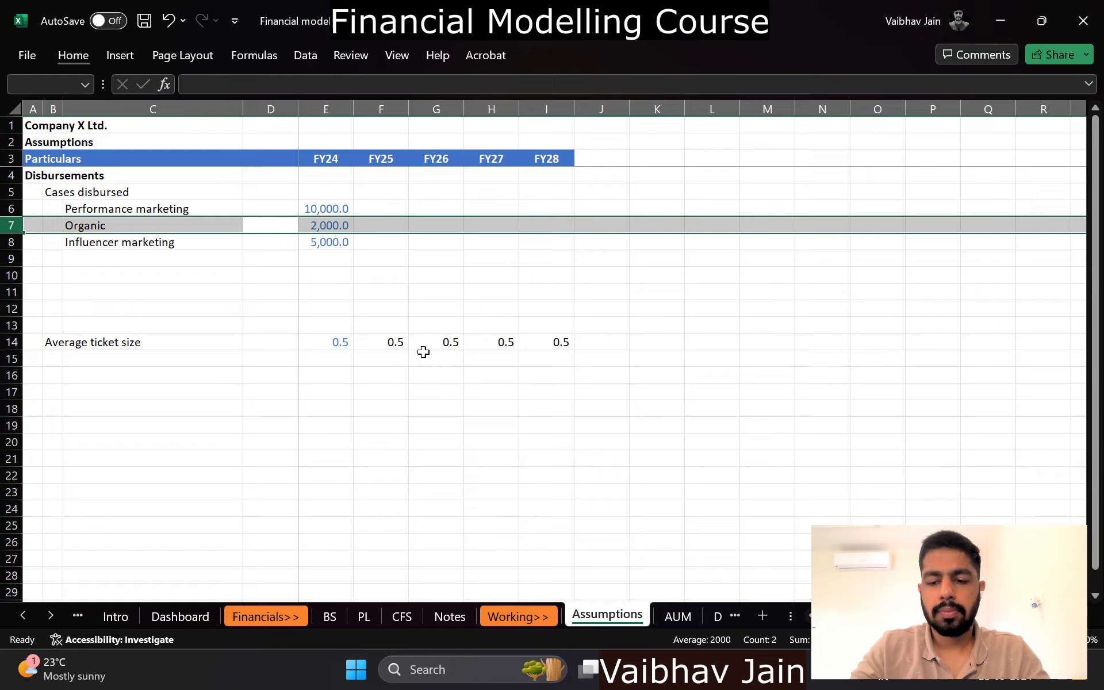
pyautogui.hotkey('ctrl', 'shift', '=')
pyautogui.press('Down')
pyautogui.press('Down')
pyautogui.hotkey('shift', 'space')
pyautogui.hotkey('ctrl', 'shift', '=')
# Step: Label C7 below Performance marketing "growth %" and italicise row 7
pyautogui.press('Up')
pyautogui.press('Up')
pyautogui.press('Left')
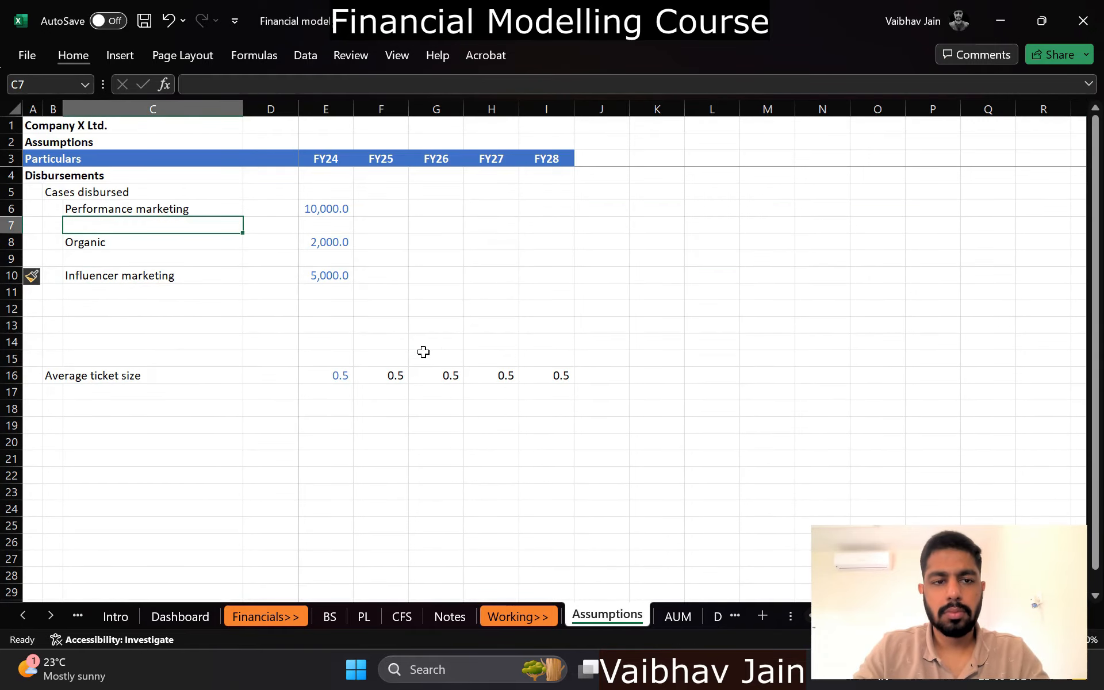
pyautogui.write('growth %')
pyautogui.press('Up')
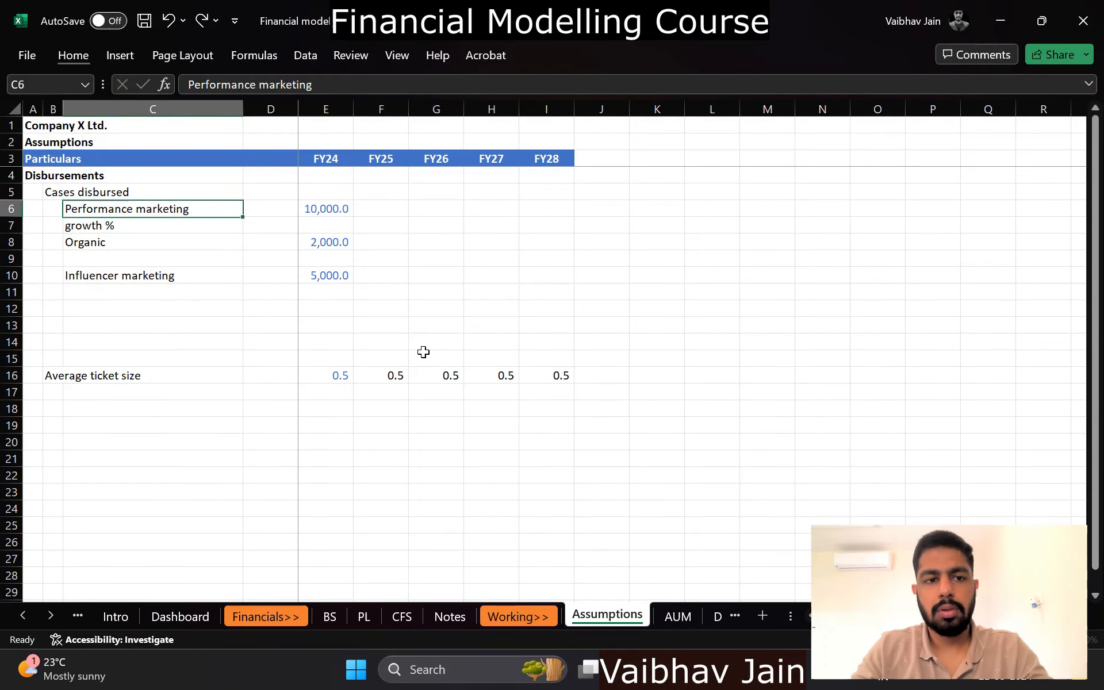
pyautogui.press('Down')
pyautogui.hotkey('shift', 'space')
pyautogui.hotkey('ctrl', 'i')
# Step: Copy the growth % row 7 into rows 9 and 11, below Organic and Influencer marketing
pyautogui.hotkey('ctrl', 'c')
pyautogui.press('Down')
pyautogui.press('Down')
pyautogui.hotkey('shift', 'space')
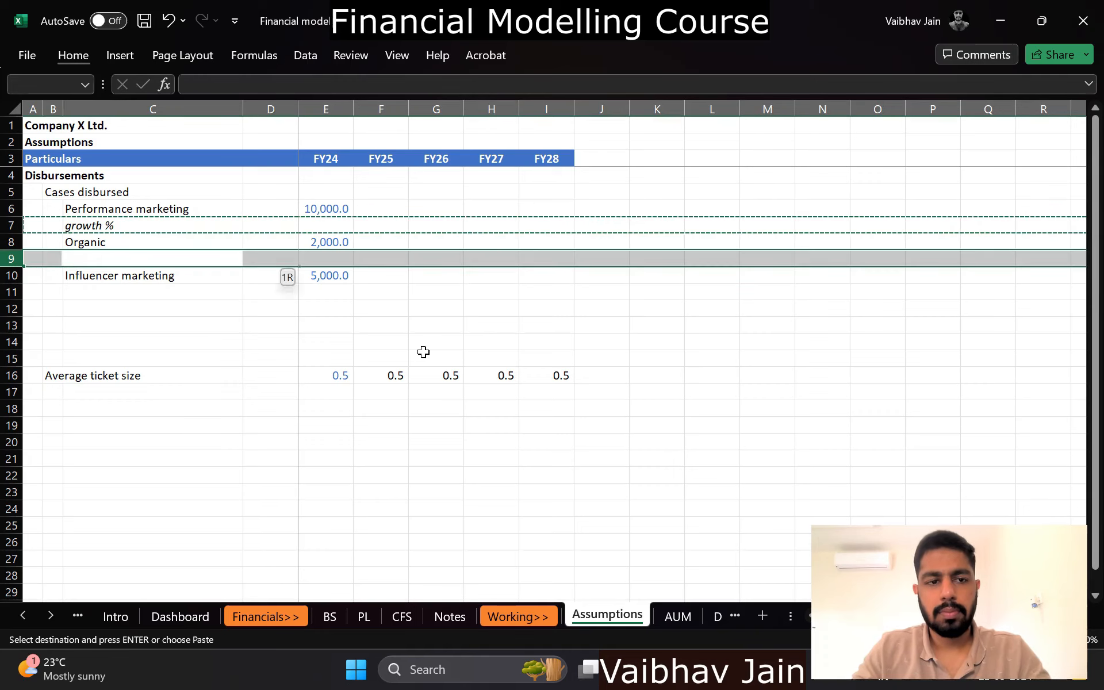
pyautogui.hotkey('ctrl', 'v')
pyautogui.press('Down')
pyautogui.press('Down')
pyautogui.hotkey('shift', 'space')
pyautogui.hotkey('ctrl', 'v')
# Step: Enter 30% as the FY25 Performance marketing growth in F7
pyautogui.press('Up')
pyautogui.press('Right')
pyautogui.press('Escape')
pyautogui.press('Right')
pyautogui.press('Up')
pyautogui.press('Up')
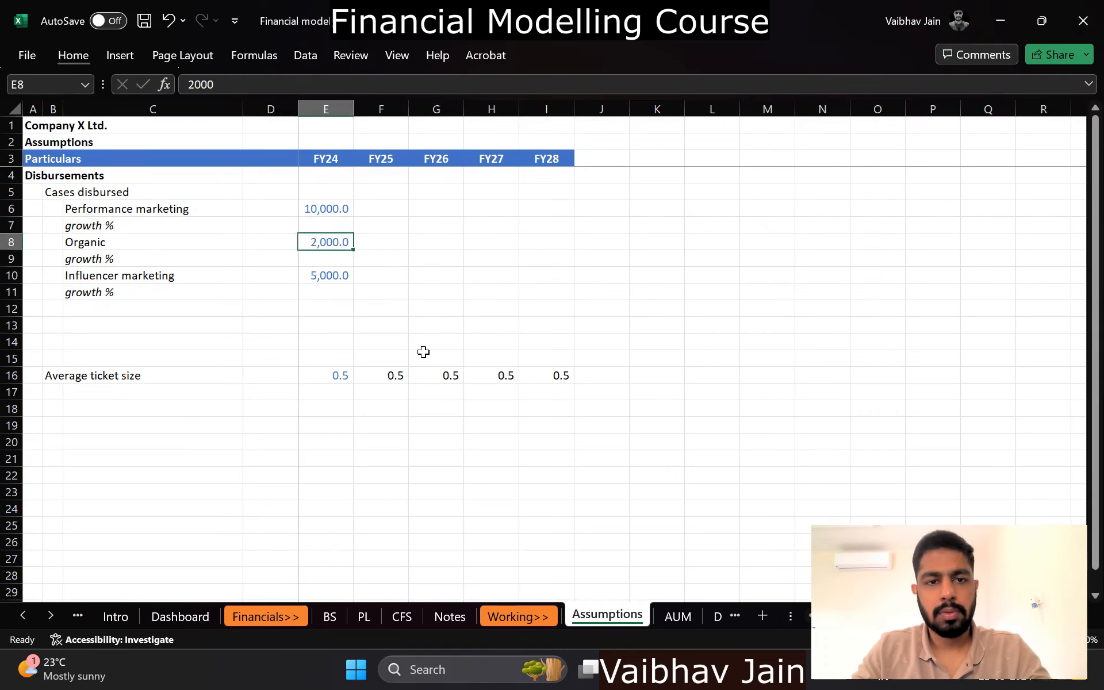
pyautogui.press('Up')
pyautogui.press('Right')
pyautogui.write('2-')
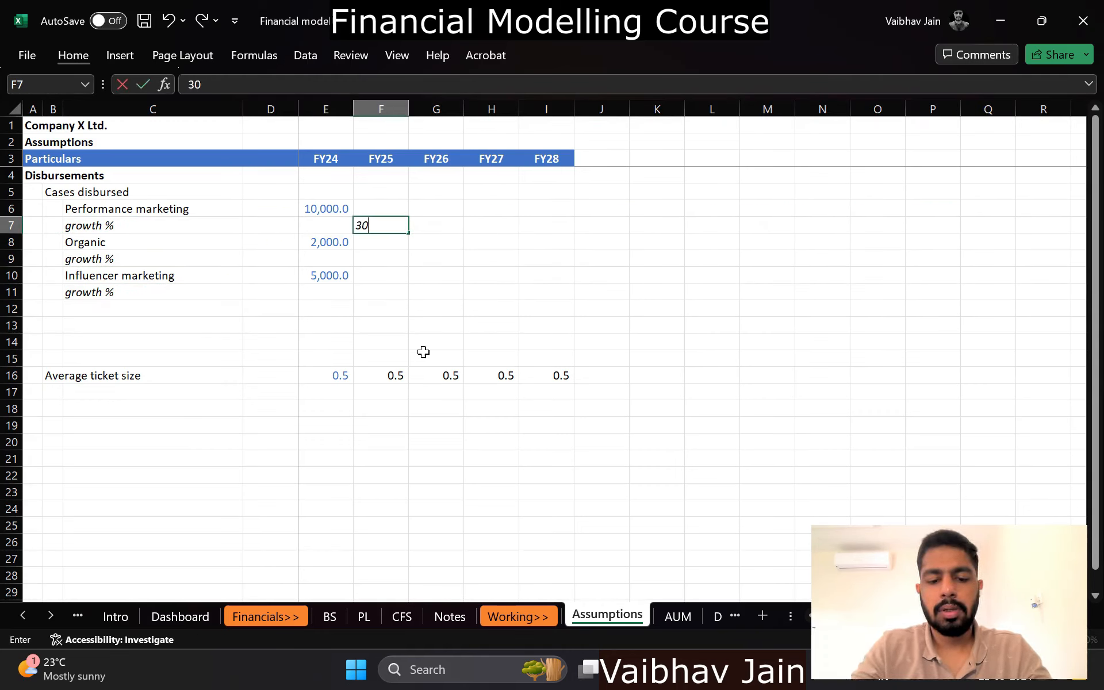
pyautogui.press('Right')
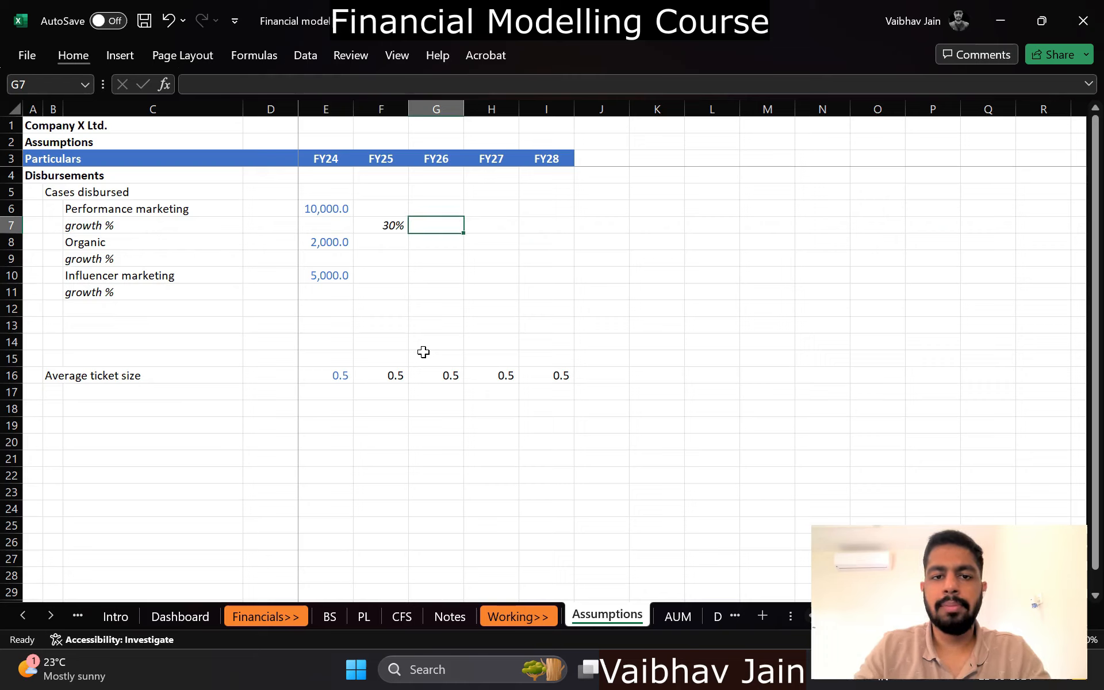
# Step: Calculate the FY25 Performance marketing cases in F6 with =E6*(1+F7)
pyautogui.press('Left')
pyautogui.press('Up')
pyautogui.write('=')
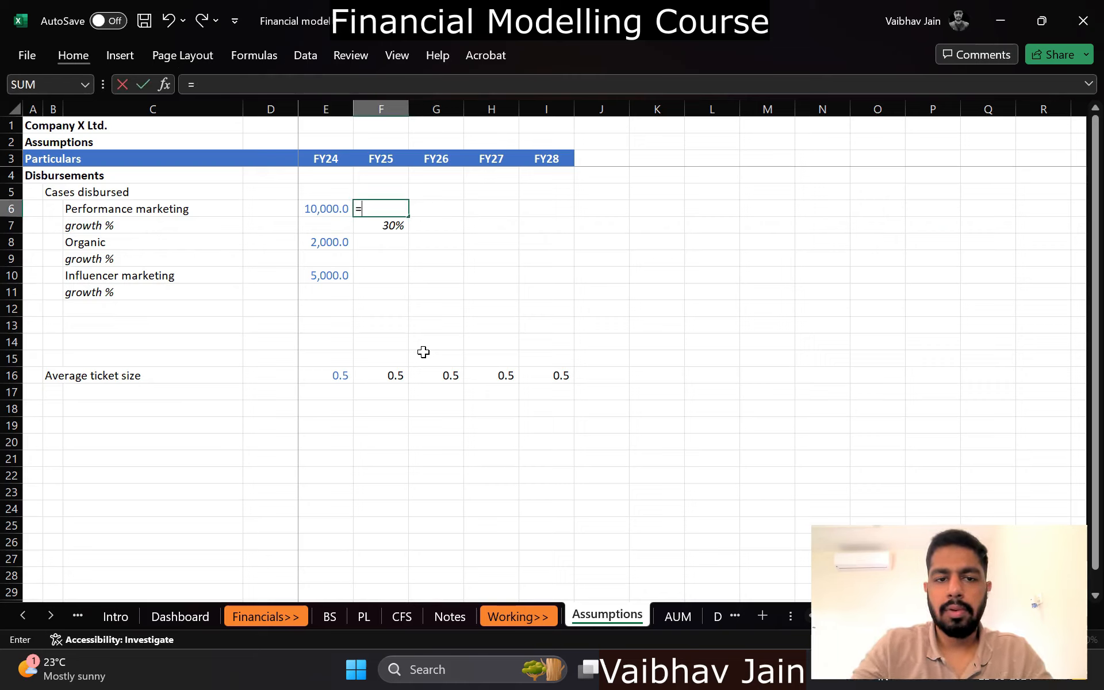
pyautogui.press('Left')
pyautogui.write('*')
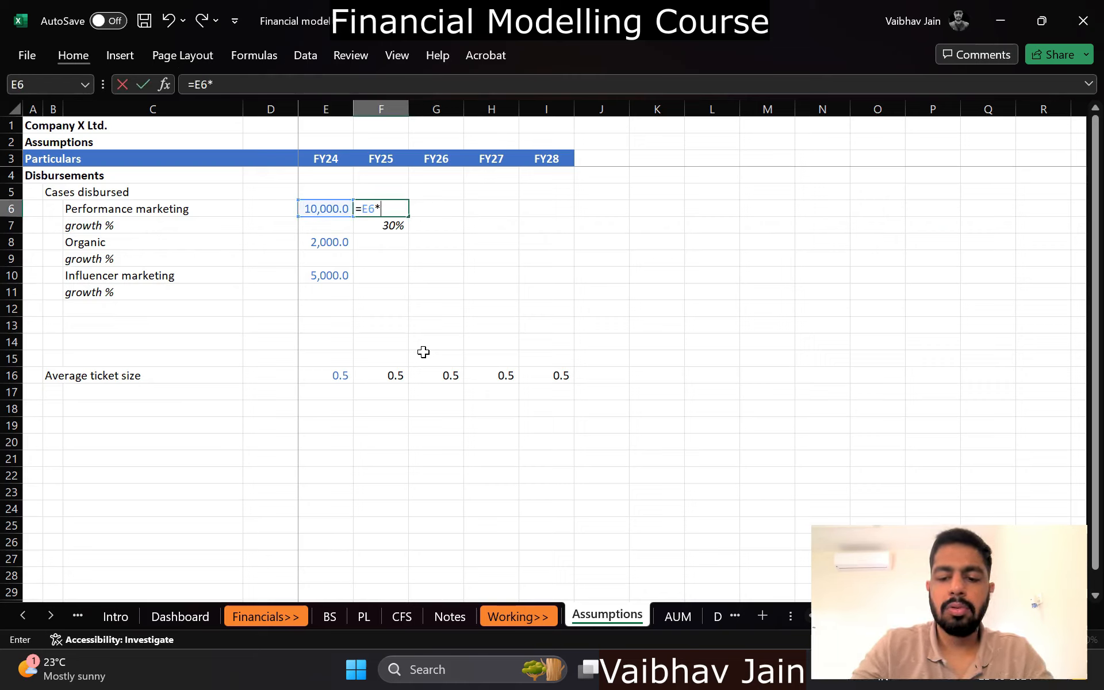
pyautogui.write('(1+')
pyautogui.press('Down')
pyautogui.write(')')
pyautogui.press('Return')
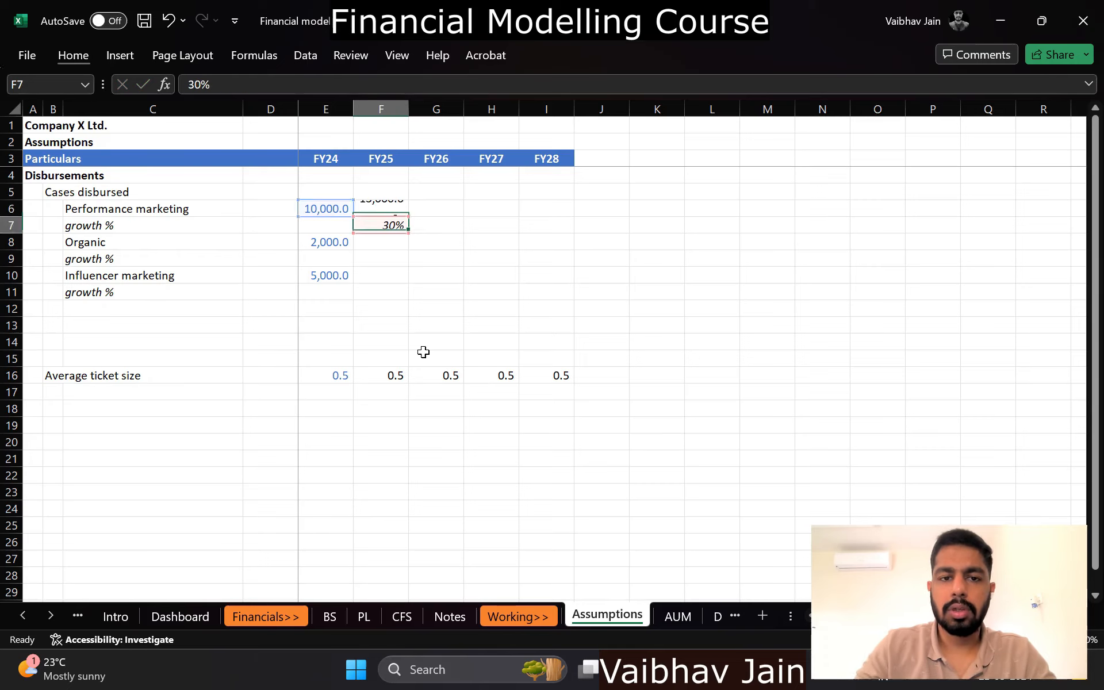
# Step: Copy the FY25 Performance marketing cases and growth cells F6:F7 across to FY28 in column I
pyautogui.press('Up')
pyautogui.hotkey('shift', 'Down')
pyautogui.hotkey('ctrl', 'c')
pyautogui.hotkey('shift', 'Right')
pyautogui.hotkey('shift', 'Right')
pyautogui.hotkey('shift', 'Right')
pyautogui.press('Return')
# Step: Show the Performance marketing growth percentages F7:I7 with one decimal place
pyautogui.press('Down')
pyautogui.hotkey('shift', 'Right')
pyautogui.hotkey('shift', 'Right')
pyautogui.hotkey('shift', 'Right')
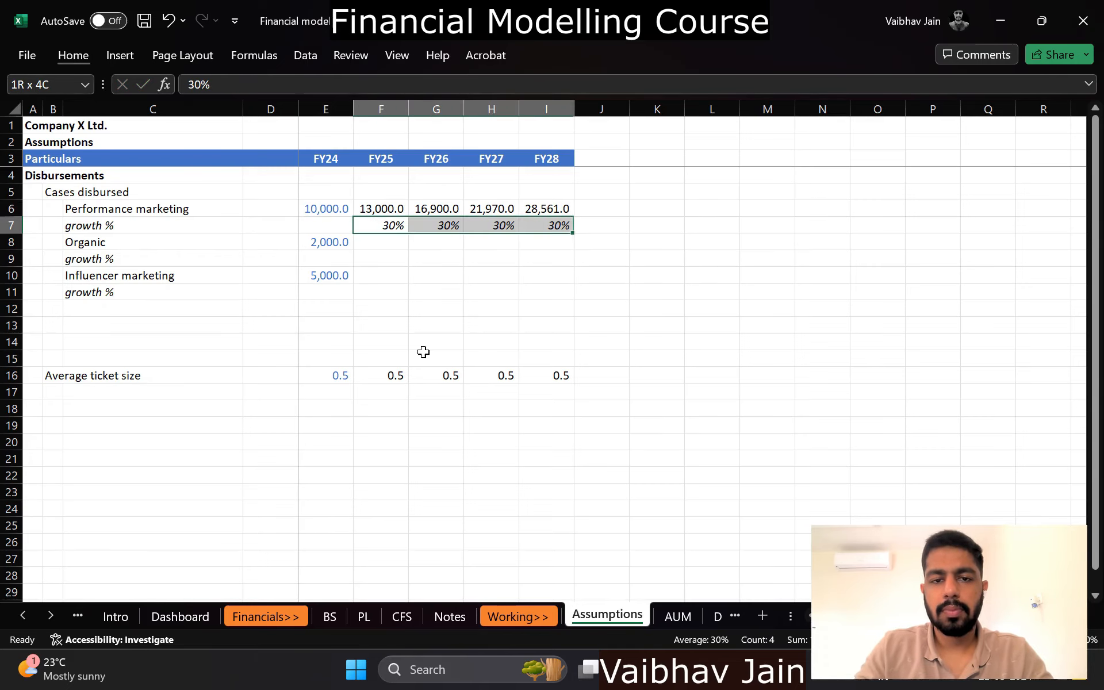
pyautogui.hotkey('alt', 'h')
pyautogui.press('0')
pyautogui.press('Down')
pyautogui.press('Left')
pyautogui.press('Right')
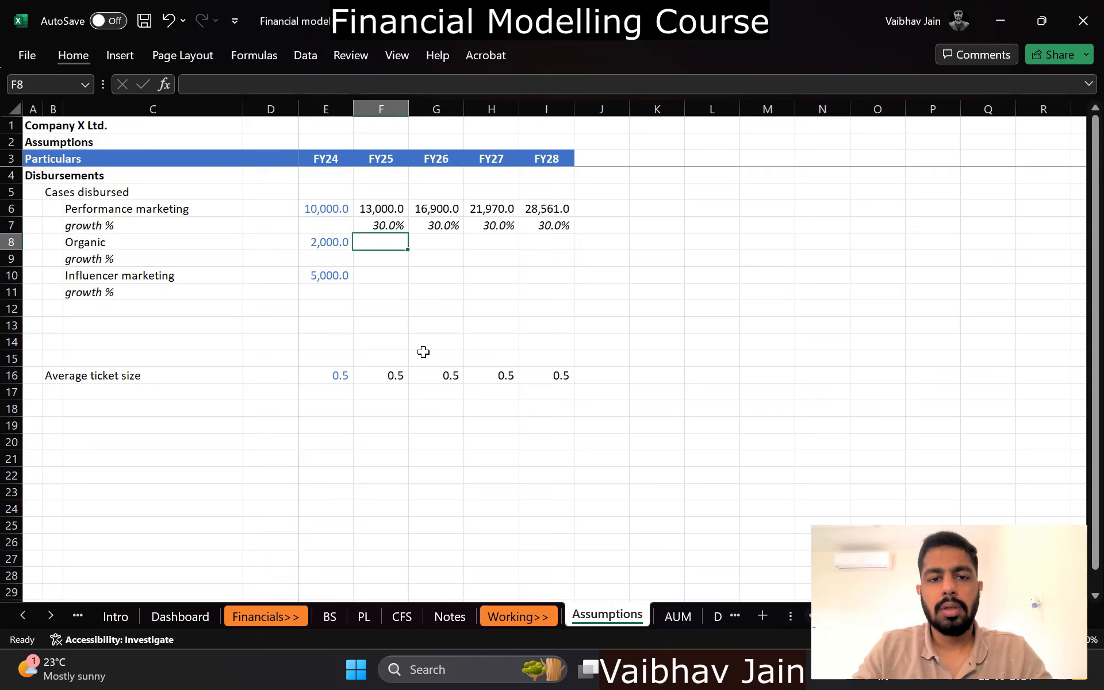
# Step: Copy the Performance marketing projections F6:I7 into the Organic rows at F8 and the Influencer marketing rows at F10
pyautogui.press('Up')
pyautogui.press('Up')
pyautogui.hotkey('shift', 'Down')
pyautogui.hotkey('shift', 'Right')
pyautogui.hotkey('shift', 'Right')
pyautogui.hotkey('shift', 'Right')
pyautogui.hotkey('ctrl', 'c')
pyautogui.press('Down')
pyautogui.press('Down')
pyautogui.hotkey('ctrl', 'v')
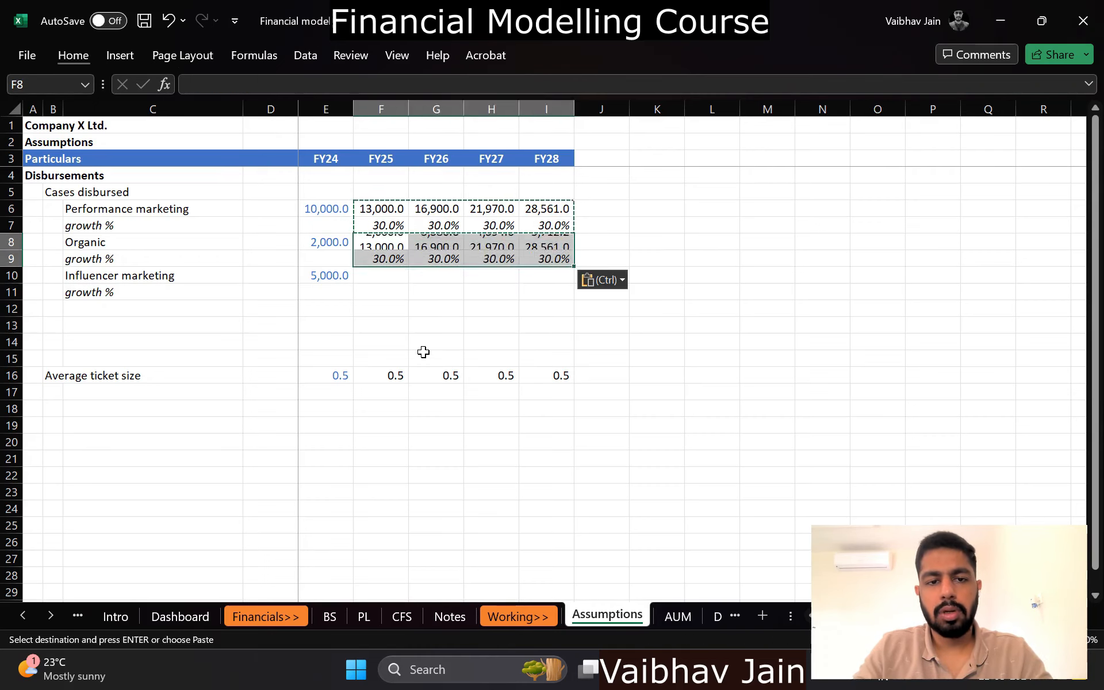
pyautogui.press('Down')
pyautogui.press('Down')
pyautogui.hotkey('ctrl', 'v')
# Step: Link the FY26 Performance marketing growth in G7 to the prior year with =F7 and copy it across to I7
pyautogui.press('Up')
pyautogui.press('Up')
pyautogui.press('Up')
pyautogui.press('Right')
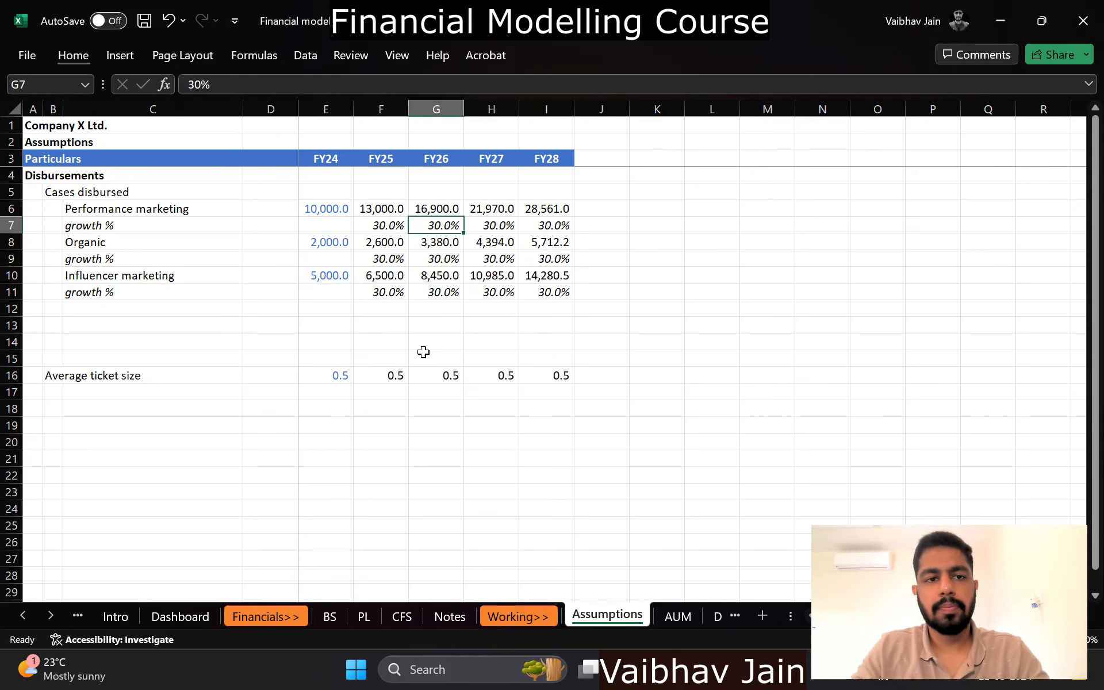
pyautogui.write('=')
pyautogui.press('Left')
pyautogui.press('Return')
pyautogui.press('Up')
pyautogui.hotkey('ctrl', 'c')
pyautogui.hotkey('shift', 'Right')
pyautogui.hotkey('shift', 'Right')
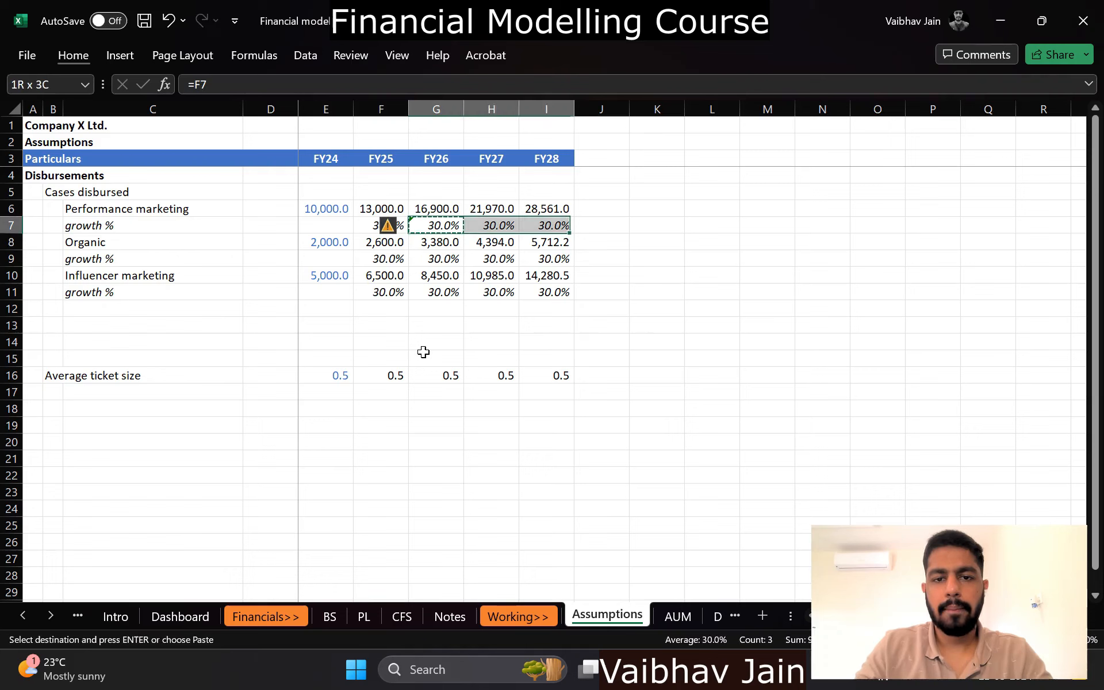
pyautogui.press('Return')
# Step: Change the font colour of the FY25 Performance marketing growth in F7 to blue
pyautogui.press('Left')
pyautogui.hotkey('alt', 'h')
pyautogui.press('f')
pyautogui.press('c')
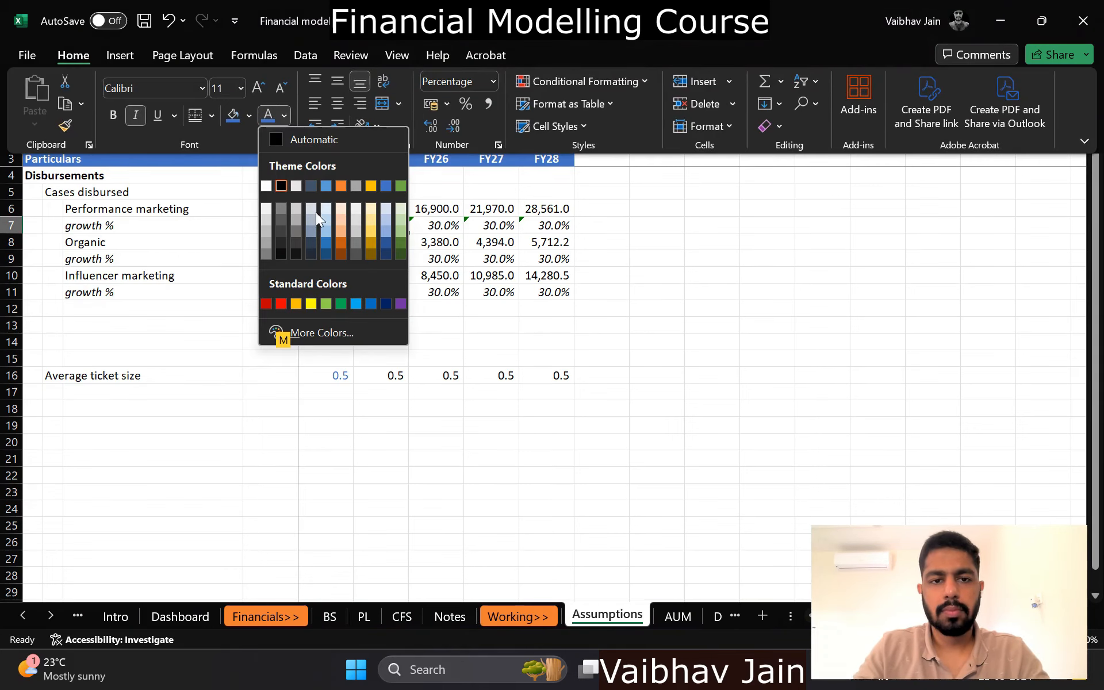
# Step: Copy the growth cells F7:I7 into the Organic growth row at F9 and set its FY25 growth to 10%
pyautogui.hotkey('ctrl', 'shift', 'Right')
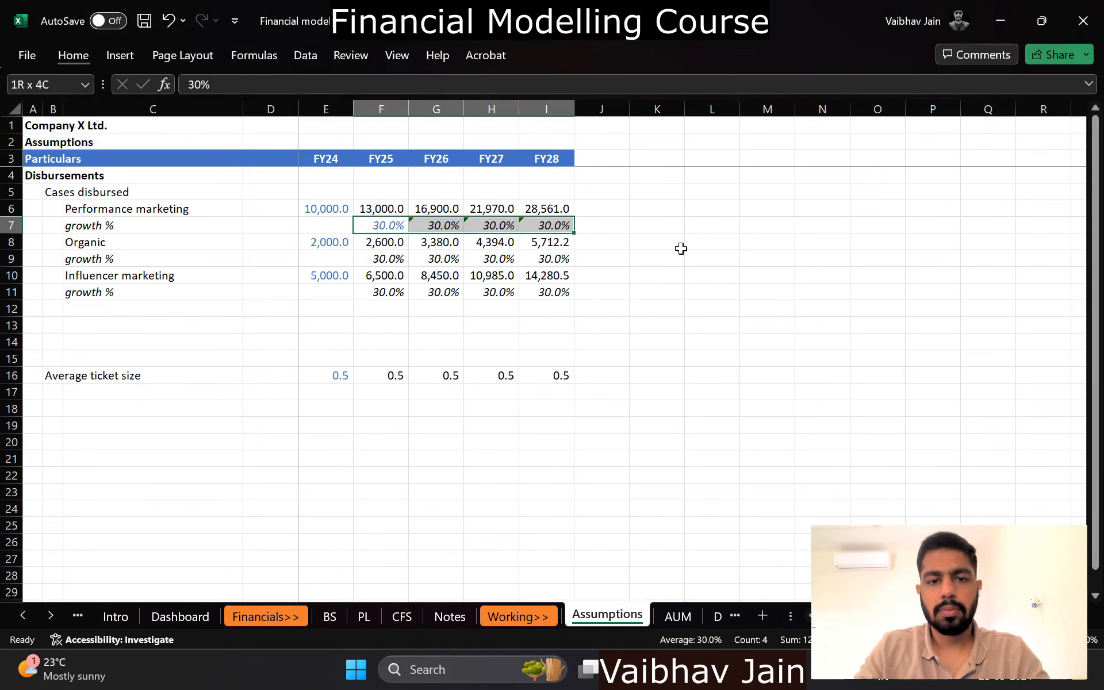
pyautogui.hotkey('ctrl', 'c')
pyautogui.press('Down')
pyautogui.press('Down')
pyautogui.hotkey('ctrl', 'v')
pyautogui.press('Escape')
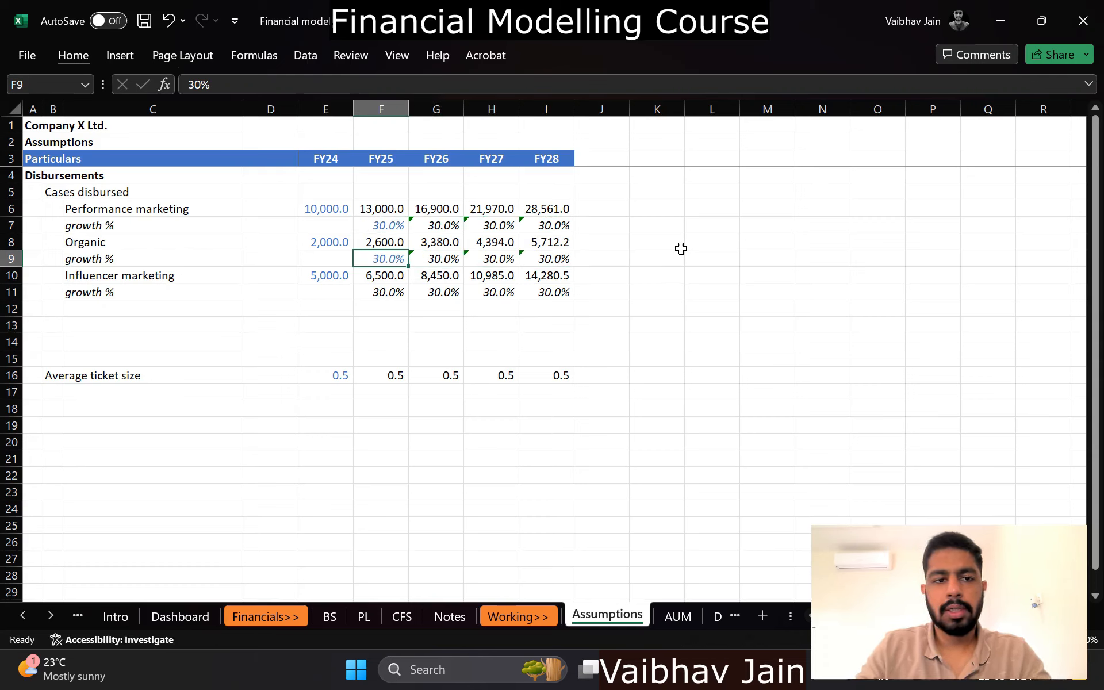
pyautogui.press('Return')
# Step: Copy the Organic growth cells F9:I9 into the Influencer marketing growth row at F11 and set its FY25 growth to 20%
pyautogui.press('Up')
pyautogui.hotkey('ctrl', 'shift', 'Right')
pyautogui.hotkey('ctrl', 'c')
pyautogui.press('Down')
pyautogui.press('Down')
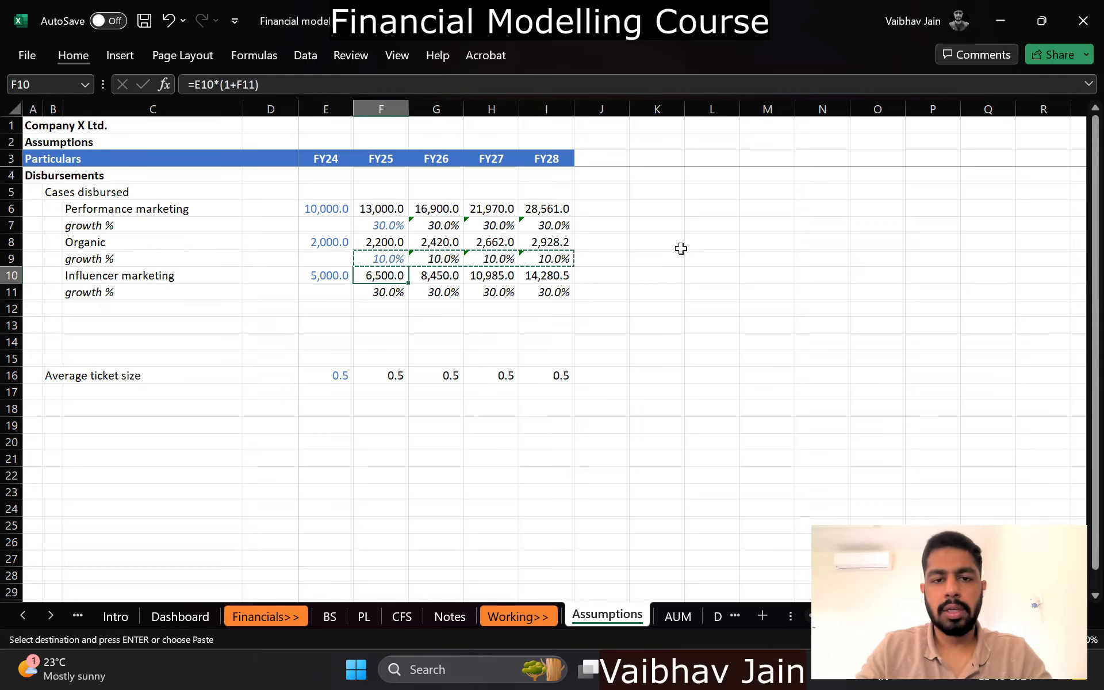
pyautogui.hotkey('ctrl', 'v')
pyautogui.press('Escape')
pyautogui.write('20')
pyautogui.press('Return')
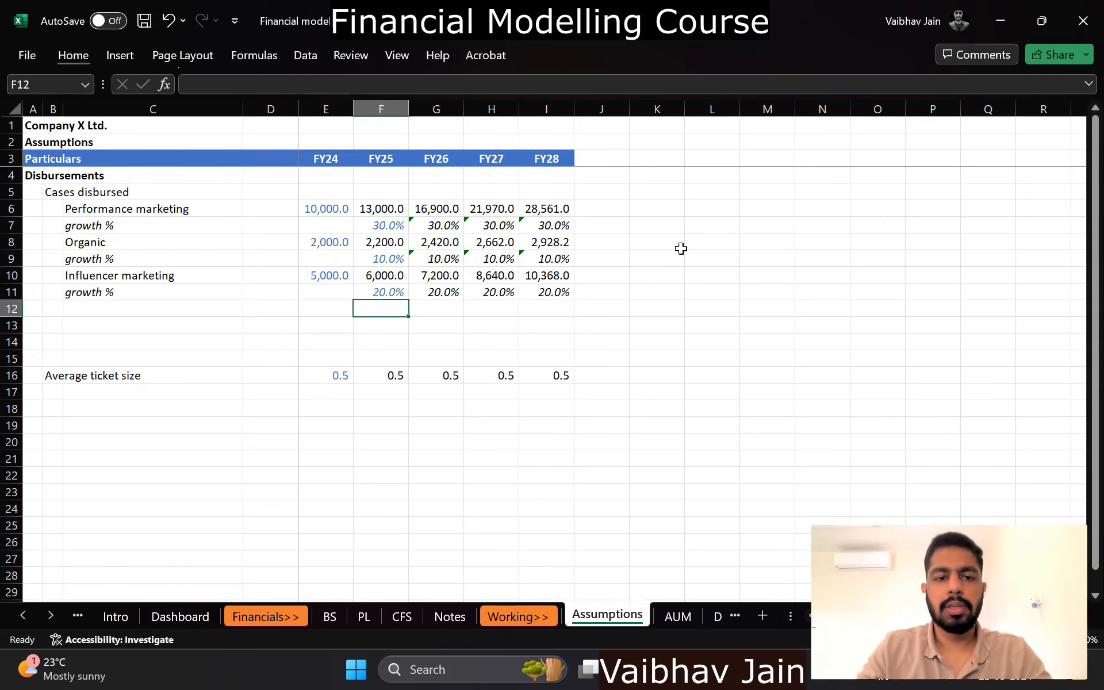
# Step: Review the FY25 case formulas and growth inputs of the three channels and the FY24 Performance marketing cases
pyautogui.press('Up')
pyautogui.press('Up')
pyautogui.press('Up')
pyautogui.press('Up')
pyautogui.press('Up')
pyautogui.press('Up')
pyautogui.press('Down')
pyautogui.press('Down')
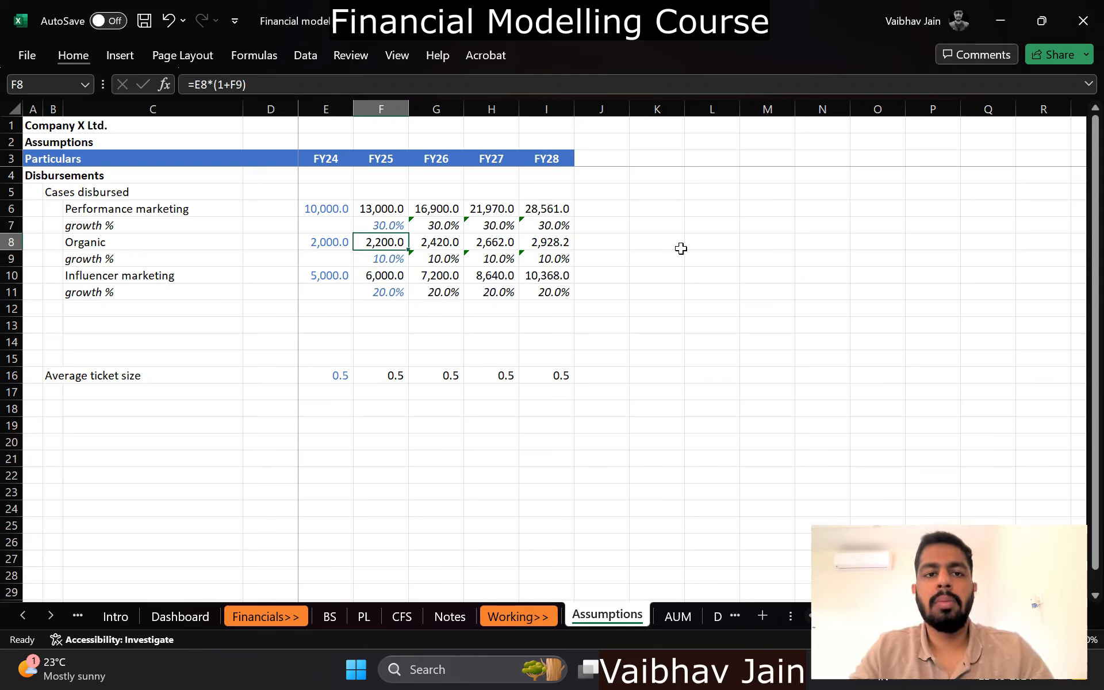
pyautogui.press('Left')
pyautogui.press('Up')
pyautogui.press('Up')
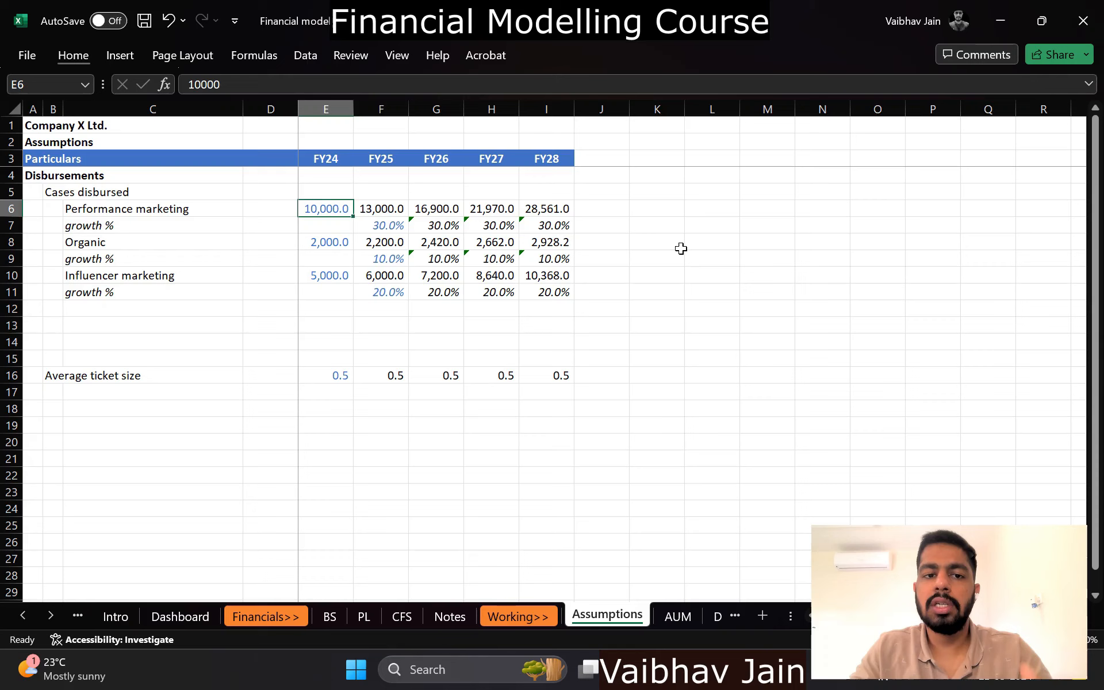
# Step: Round the FY25 Performance marketing cases in F6 up to whole numbers with =ROUNDUP(E6*(1+F7),0)
pyautogui.press('Right')
pyautogui.press('F2')
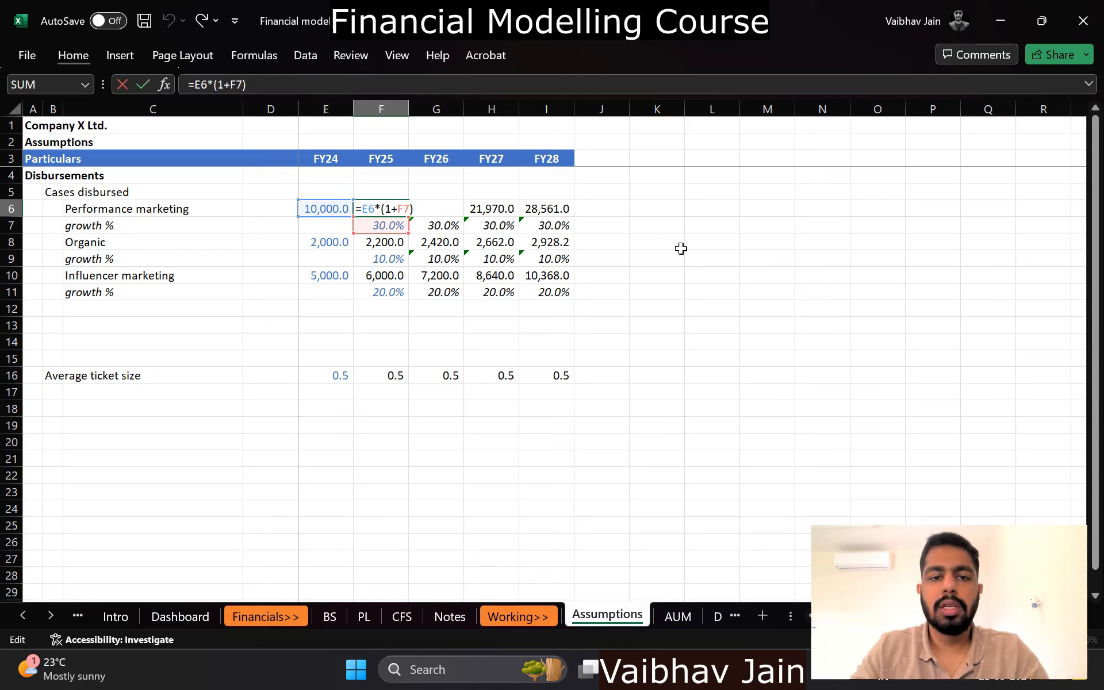
pyautogui.write('round')
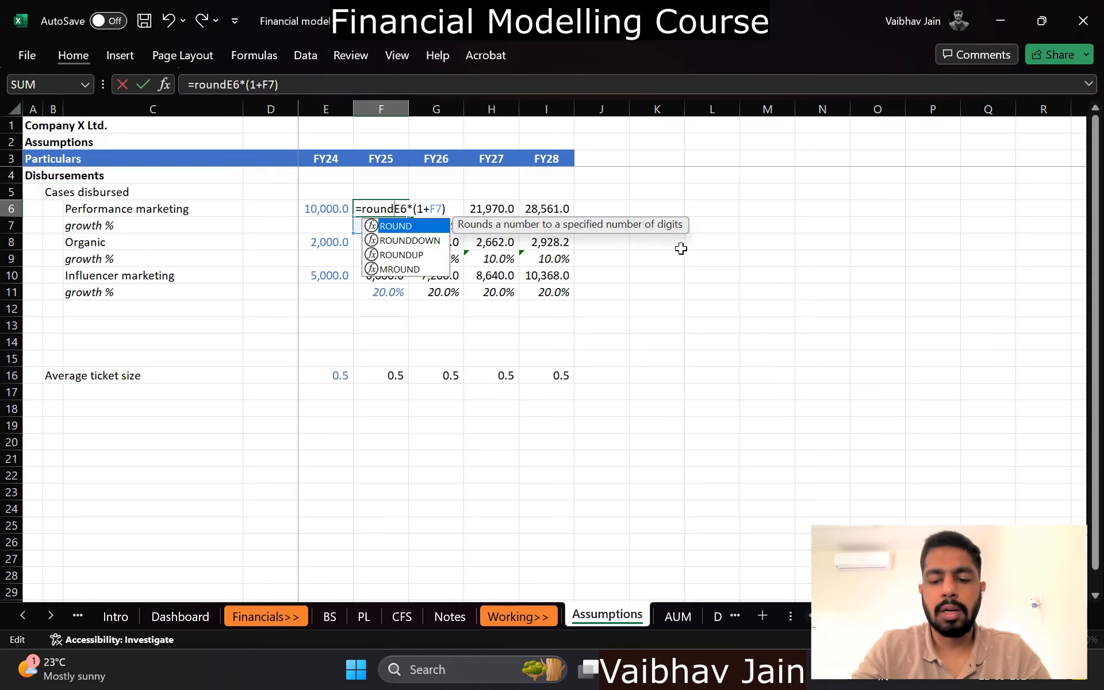
pyautogui.write('up')
pyautogui.press('Tab')
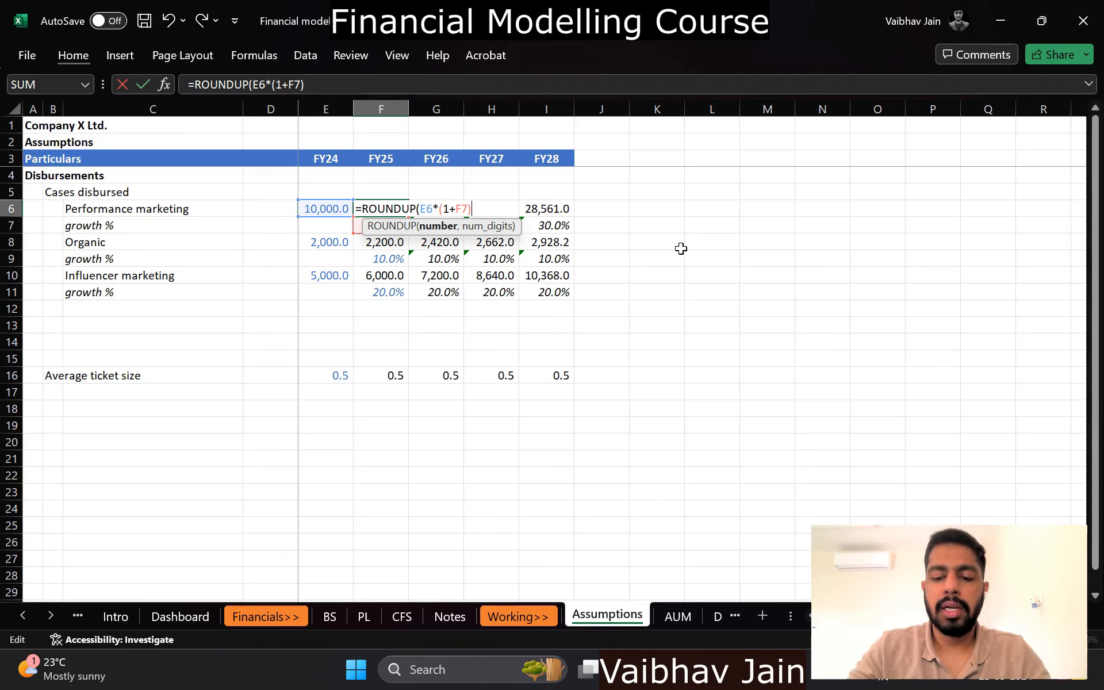
pyautogui.write(')')
pyautogui.hotkey('ctrl', 'Return')
# Step: Copy the ROUNDUP formula from F6 across the Performance marketing row to I6
pyautogui.hotkey('ctrl', 'c')
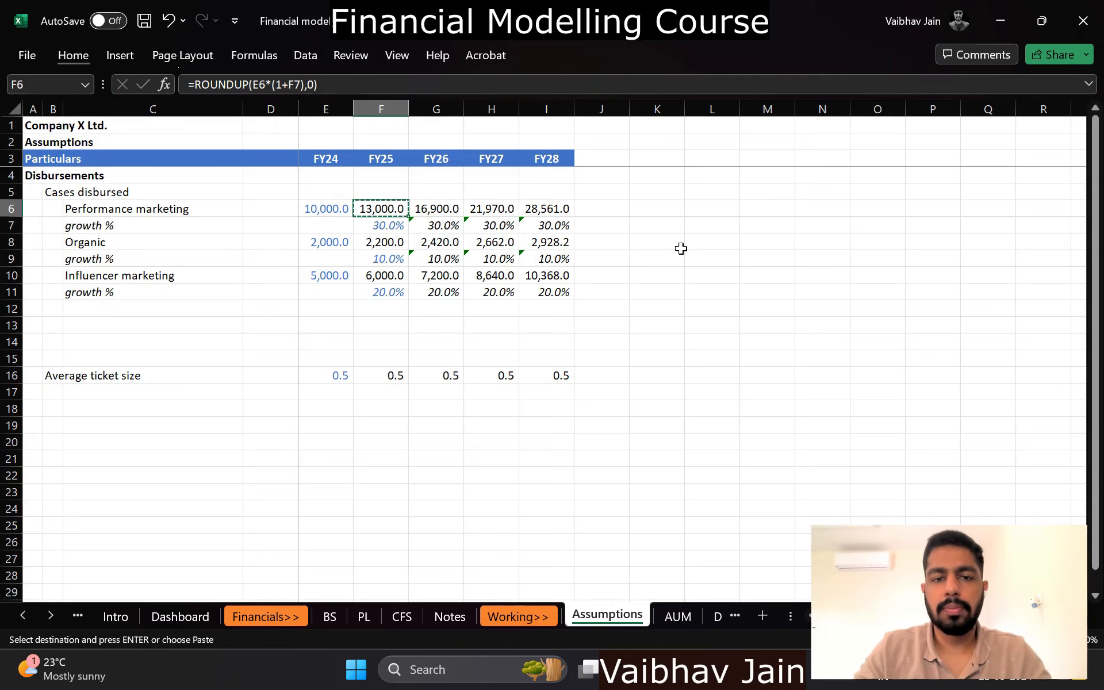
pyautogui.hotkey('ctrl', 'shift', 'Right')
pyautogui.hotkey('ctrl', 'v')
pyautogui.hotkey('ctrl', 'alt', 'v')
pyautogui.press('Return')
# Step: Copy the ROUNDUP formulas F6:I6 into the Organic cases row 8 and the Influencer marketing cases row 10
pyautogui.hotkey('ctrl', 'c')
pyautogui.press('Down')
pyautogui.press('Down')
pyautogui.hotkey('ctrl', 'v')
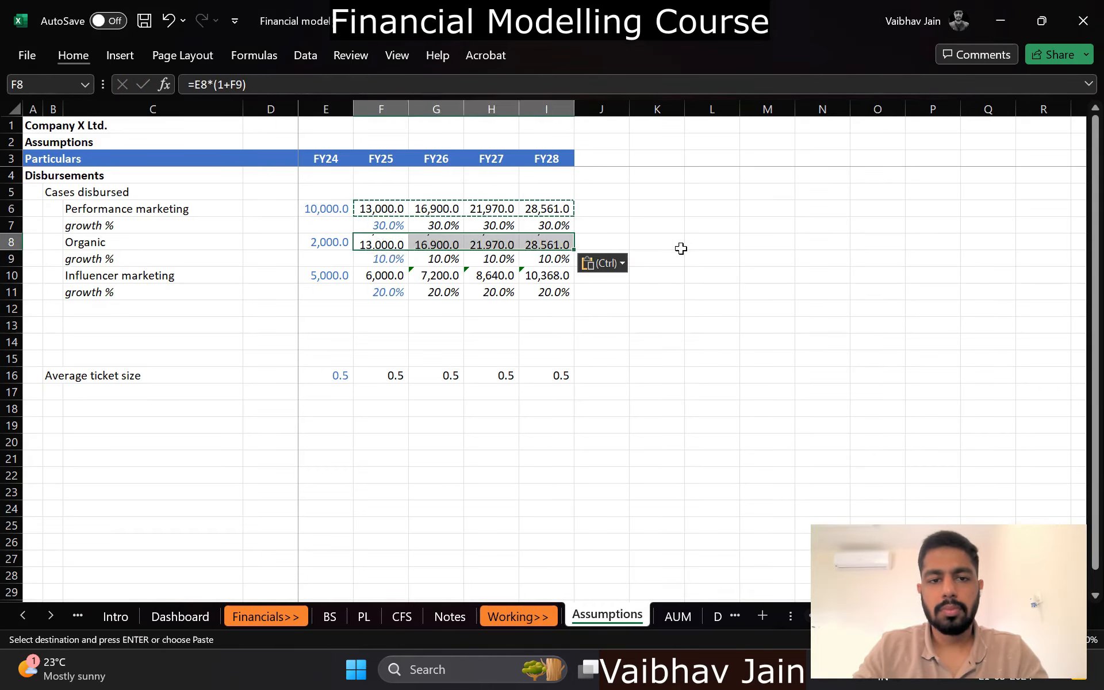
pyautogui.press('Down')
pyautogui.press('Down')
pyautogui.press('Return')
pyautogui.press('Up')
pyautogui.press('Up')
pyautogui.press('Right')
pyautogui.press('Up')
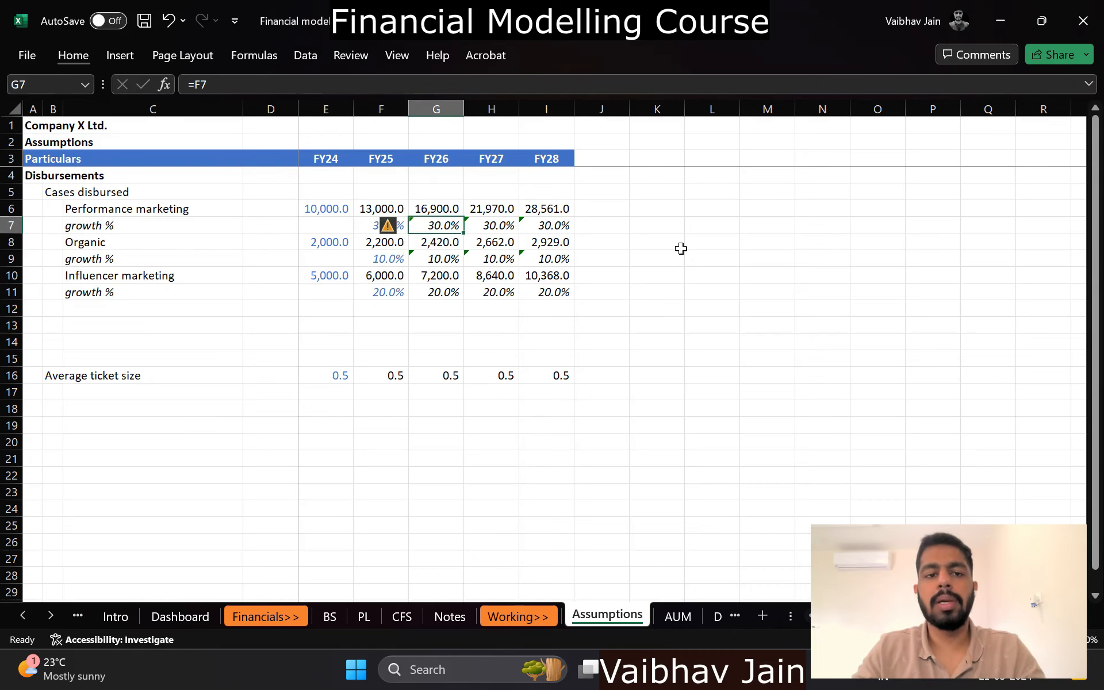
# Step: Insert five blank rows above the Performance marketing row, under the Cases disbursed heading
pyautogui.press('Left')
pyautogui.press('Up')
pyautogui.press('Left')
pyautogui.press('Left')
pyautogui.press('Left')
pyautogui.hotkey('shift', 'space')
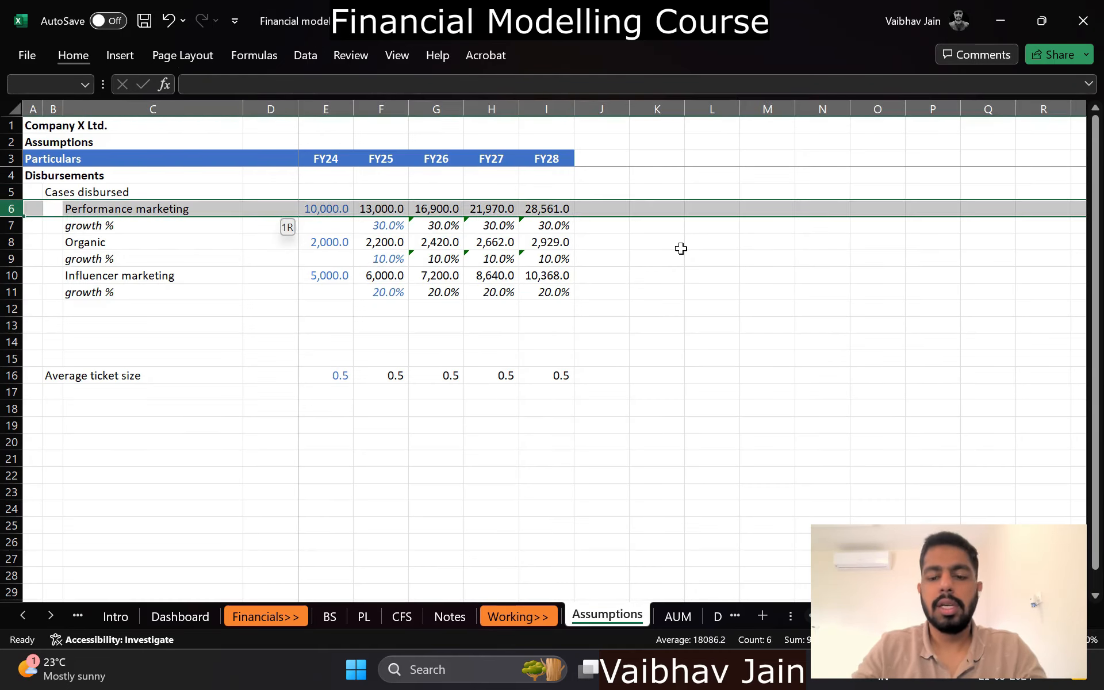
pyautogui.hotkey('ctrl', 'shift', '+')
pyautogui.hotkey('ctrl', 'shift', '+')
pyautogui.hotkey('ctrl', 'shift', '+')
pyautogui.hotkey('ctrl', 'shift', '+')
# Step: Enter the heading "Touch points" in B10, directly above the Performance marketing row
pyautogui.press('Down')
pyautogui.press('Down')
pyautogui.press('Down')
pyautogui.press('Down')
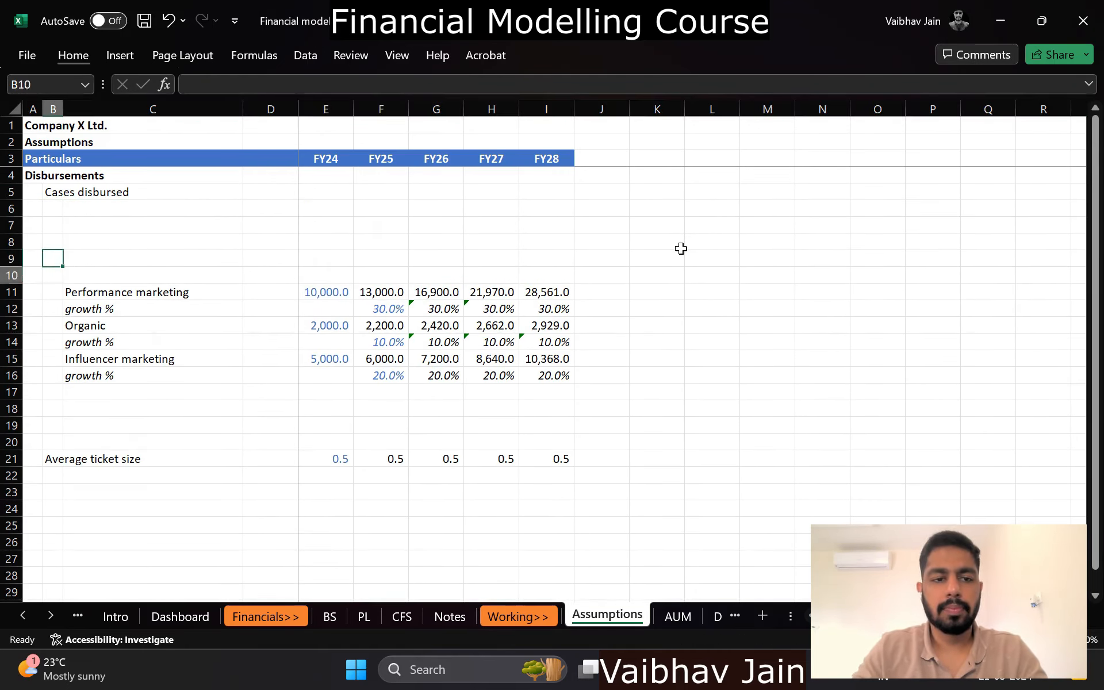
pyautogui.write('T')
pyautogui.press('Escape')
pyautogui.hotkey('shift', 'Right')
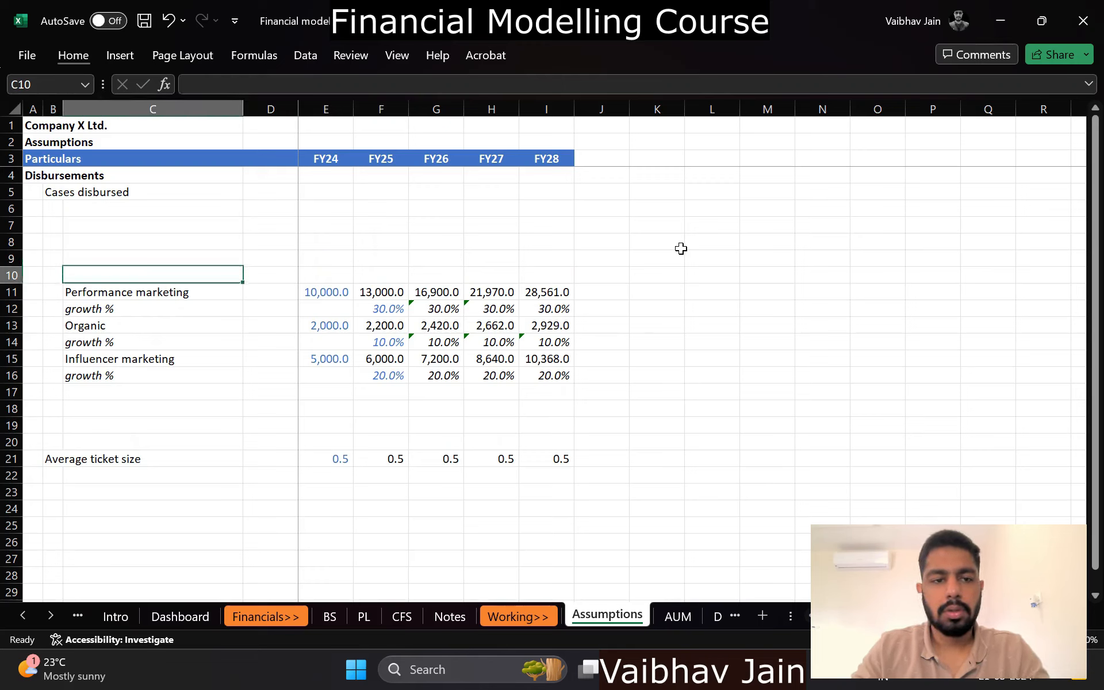
pyautogui.hotkey('shift', 'Left')
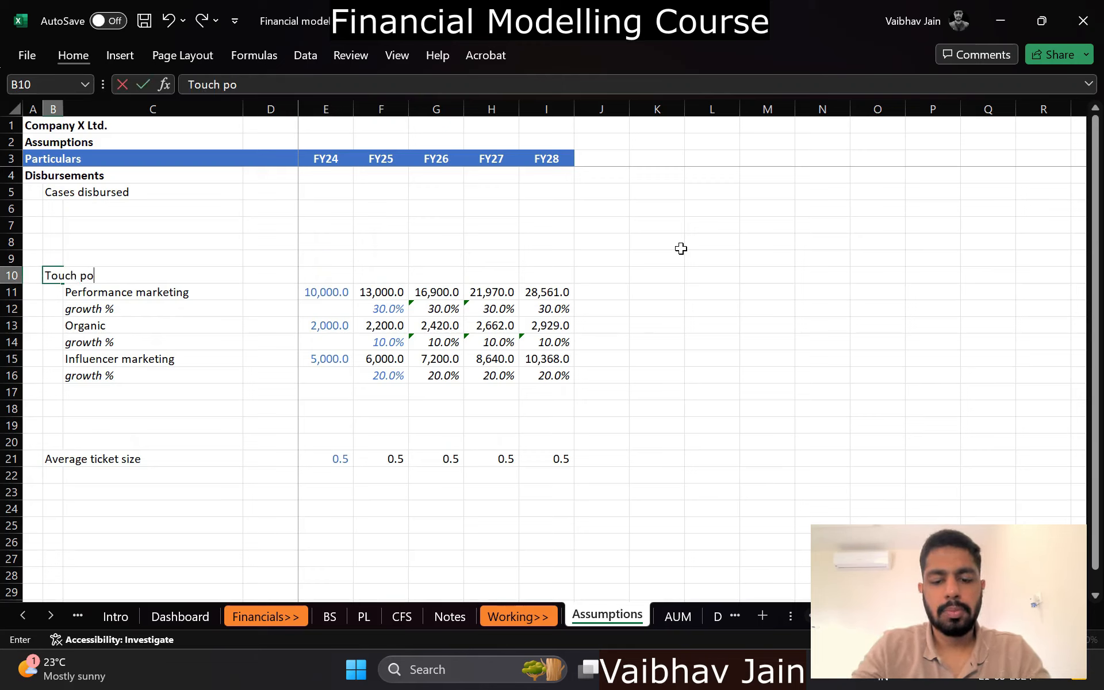
pyautogui.hotkey('ctrl', 'Return')
# Step: Insert three more blank rows above the Touch points heading
pyautogui.hotkey('shift', 'space')
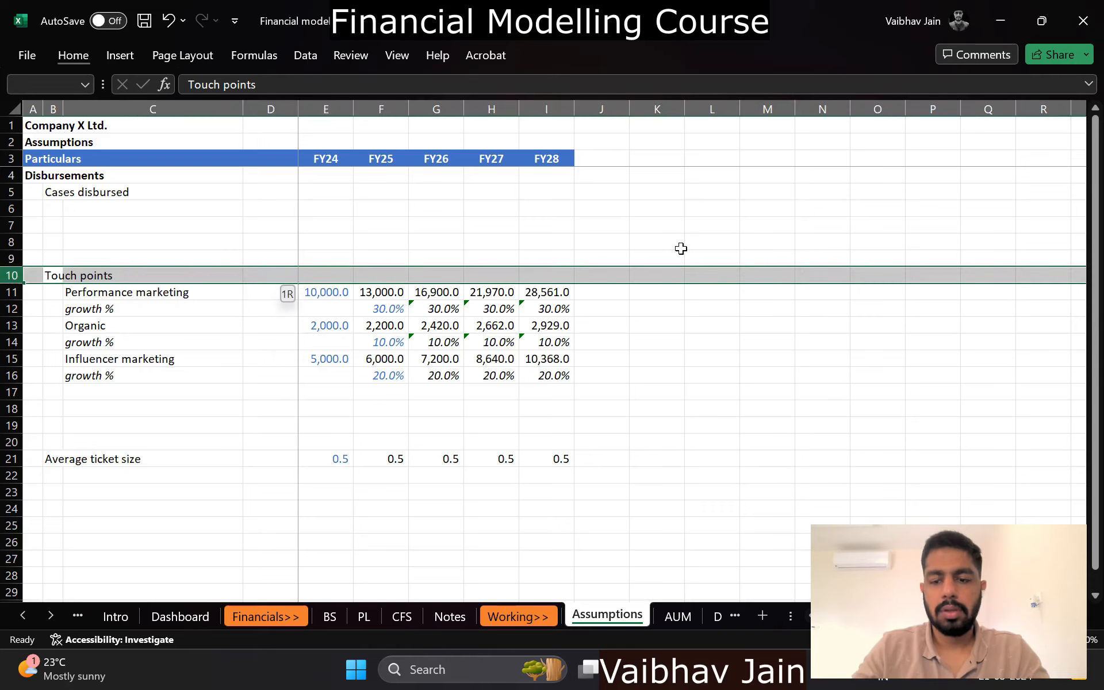
pyautogui.hotkey('ctrl', 'shift', '+')
pyautogui.hotkey('ctrl', 'shift', '+')
pyautogui.hotkey('ctrl', 'shift', '+')
# Step: Copy the Touch points heading into B8 and rename the copy "Conversion rate"
pyautogui.press('Down')
pyautogui.press('Down')
pyautogui.press('Down')
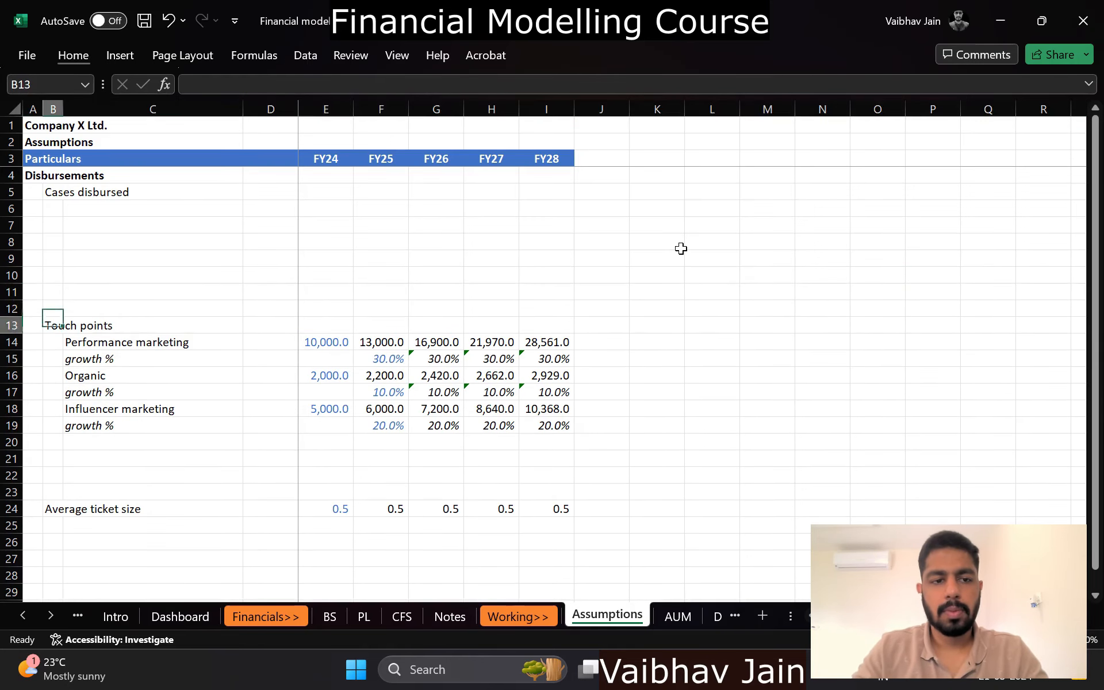
pyautogui.hotkey('ctrl', 'c')
pyautogui.press('Up')
pyautogui.press('Up')
pyautogui.press('Up')
pyautogui.press('Up')
pyautogui.press('Up')
pyautogui.hotkey('ctrl', 'v')
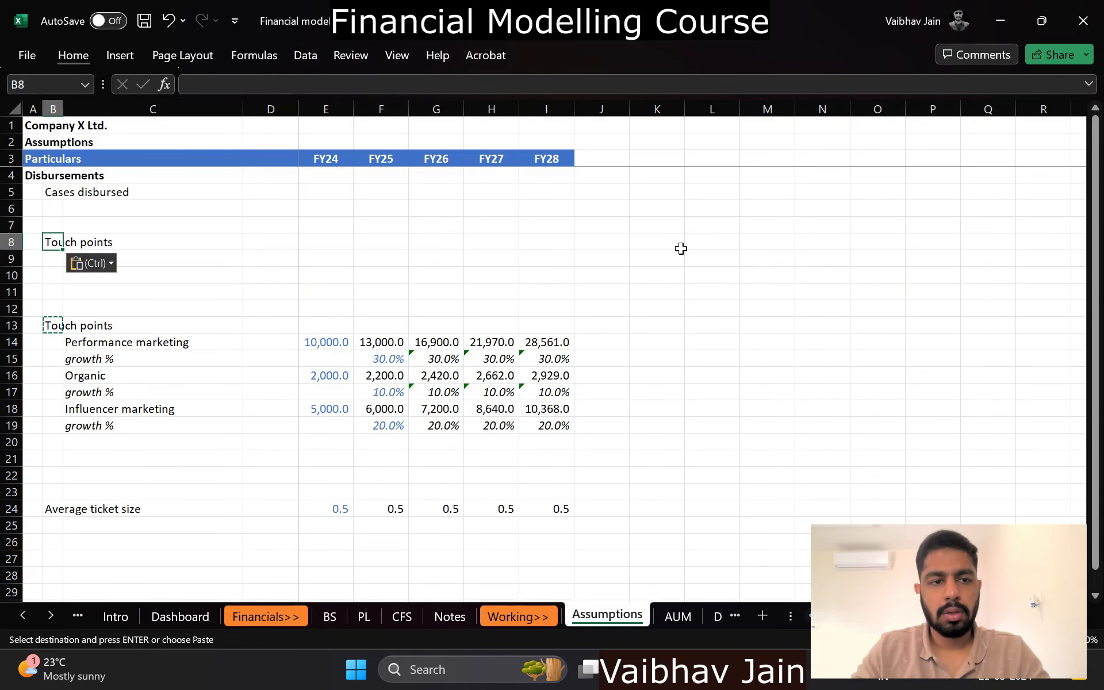
pyautogui.write('T')
pyautogui.press('BackSpace')
pyautogui.press('BackSpace')
pyautogui.write('Conversion rat')
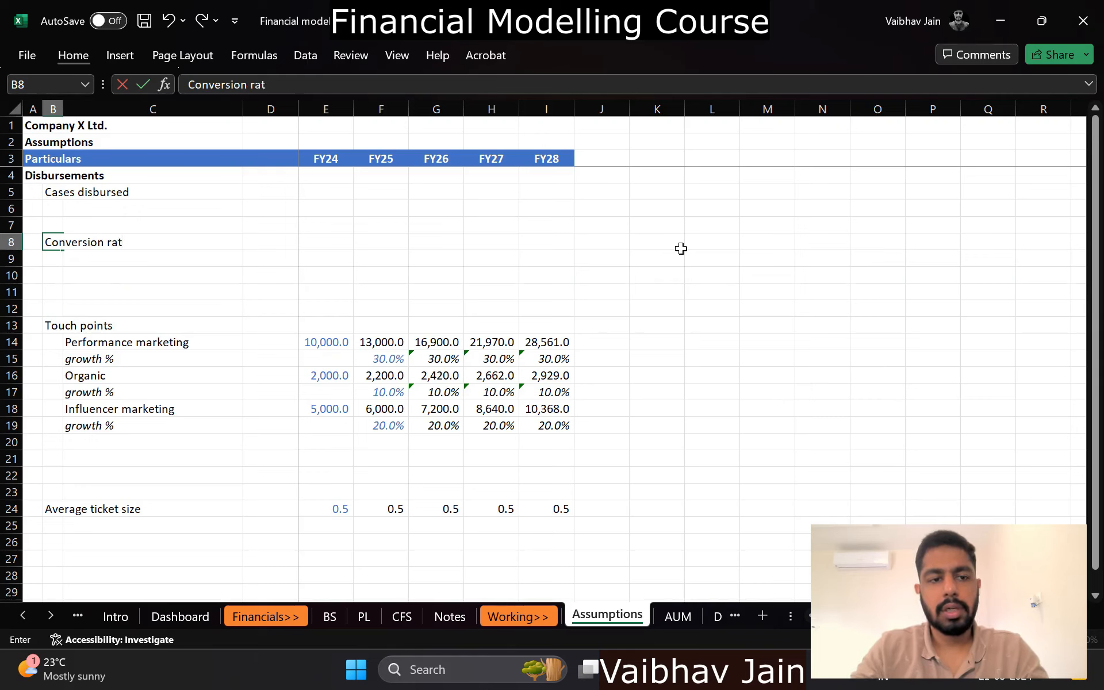
pyautogui.write('e')
# Step: Copy the channel and growth labels from C14:C19 into the empty cells starting at E6
pyautogui.press('Down')
pyautogui.press('Down')
pyautogui.press('Right')
pyautogui.press('Down')
pyautogui.press('Down')
pyautogui.press('Down')
pyautogui.press('Down')
pyautogui.hotkey('shift', 'Down')
pyautogui.hotkey('shift', 'Down')
pyautogui.hotkey('shift', 'Down')
pyautogui.hotkey('shift', 'Down')
pyautogui.hotkey('shift', 'Down')
pyautogui.hotkey('ctrl', 'c')
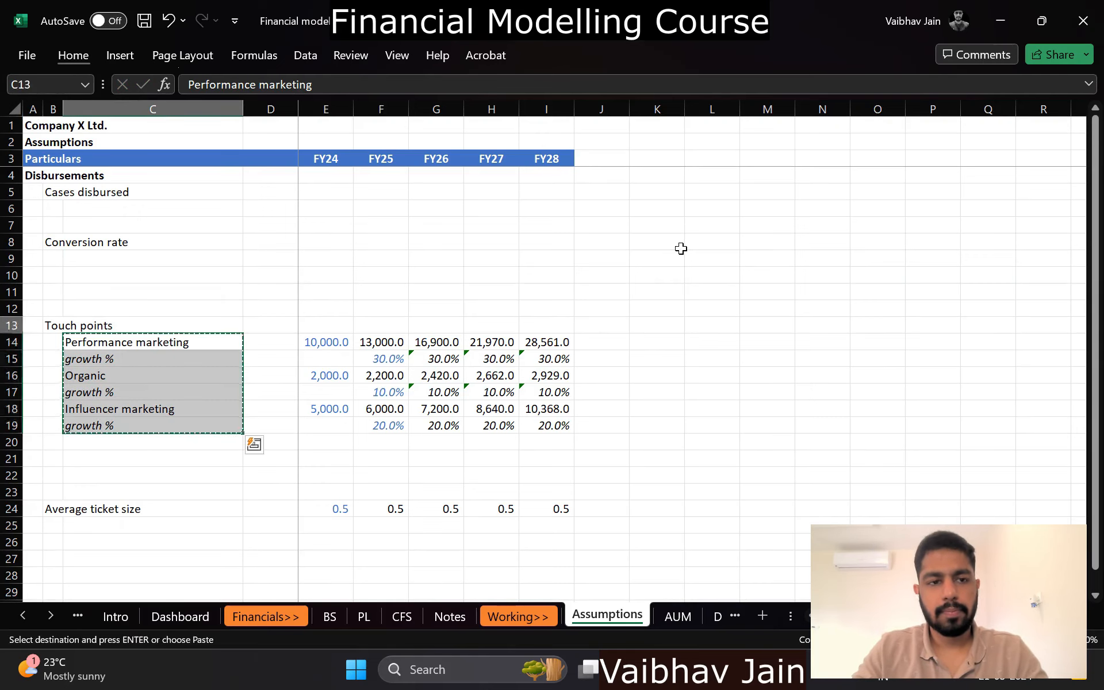
pyautogui.press('Up')
pyautogui.press('Up')
pyautogui.press('Up')
pyautogui.press('Right')
pyautogui.press('Right')
pyautogui.press('Up')
pyautogui.press('Up')
pyautogui.press('Up')
pyautogui.press('Up')
pyautogui.press('Up')
pyautogui.hotkey('ctrl', 'v')
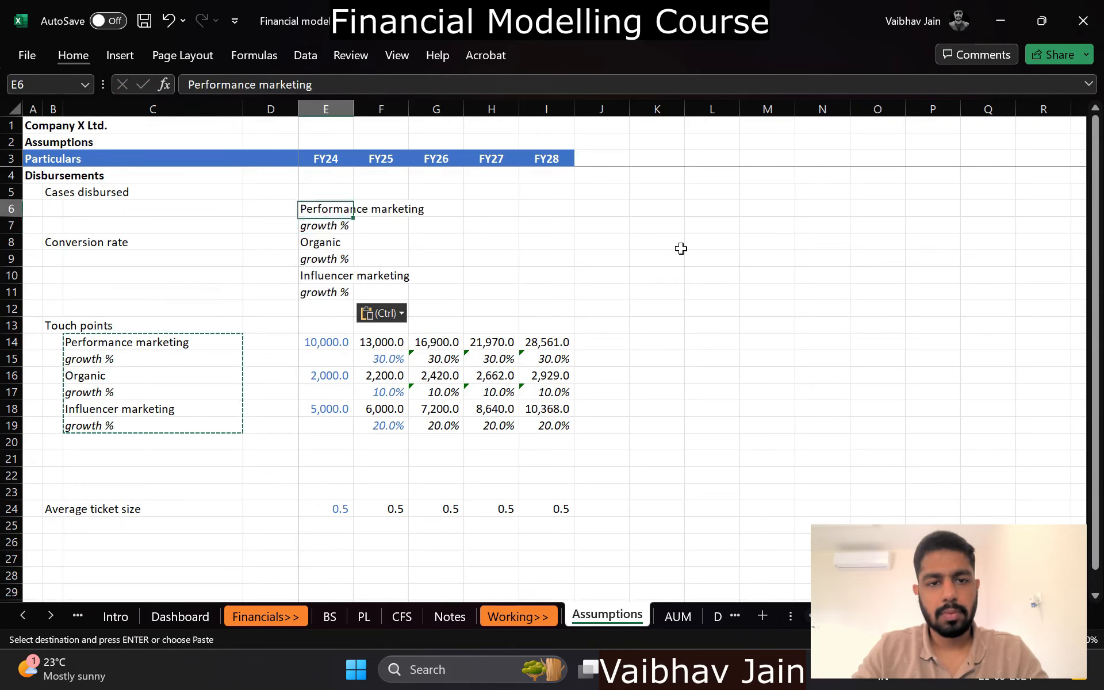
# Step: Move the pasted Performance marketing label from E6 to C9, under Conversion rate
pyautogui.hotkey('ctrl', 'x')
pyautogui.press('Left')
pyautogui.press('Down')
pyautogui.press('Left')
pyautogui.press('Down')
pyautogui.press('Down')
pyautogui.hotkey('ctrl', 'v')
# Step: Move the pasted Organic label from E8 to C10, under the Performance marketing label
pyautogui.press('Right')
pyautogui.press('Up')
pyautogui.press('Right')
pyautogui.hotkey('ctrl', 'c')
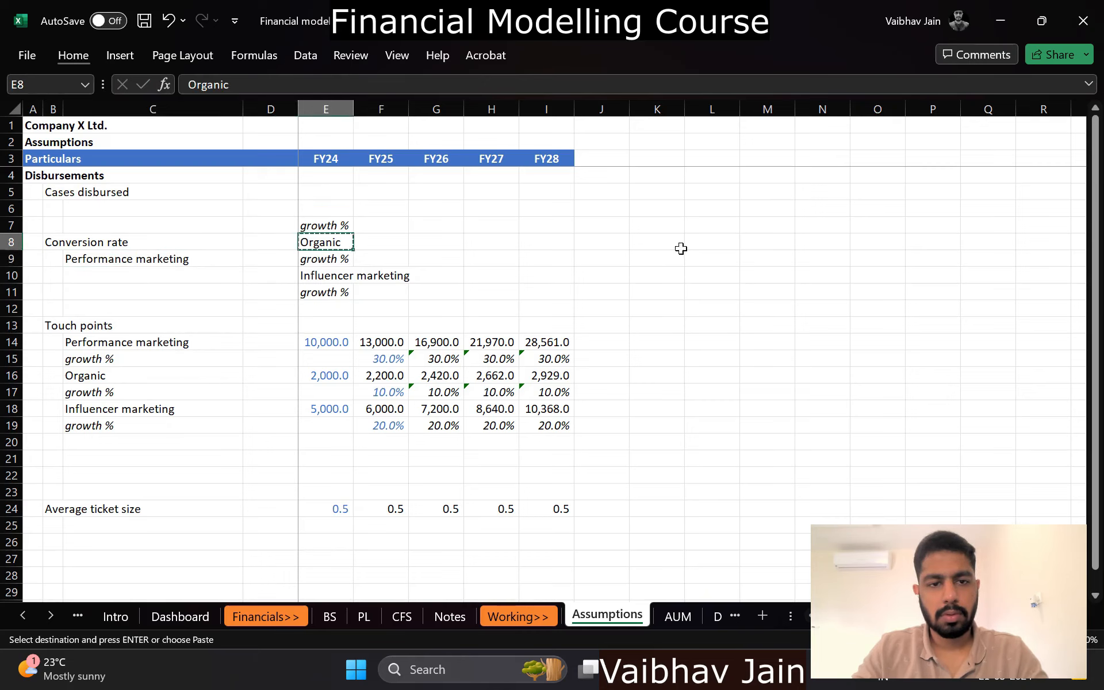
pyautogui.press('Left')
pyautogui.press('Left')
pyautogui.press('Down')
pyautogui.press('Down')
pyautogui.hotkey('ctrl', 'v')
# Step: Move the pasted Influencer marketing label from E10 to C11, under the Organic label
pyautogui.press('Right')
pyautogui.press('Right')
pyautogui.hotkey('ctrl', 'x')
pyautogui.press('Left')
pyautogui.press('Down')
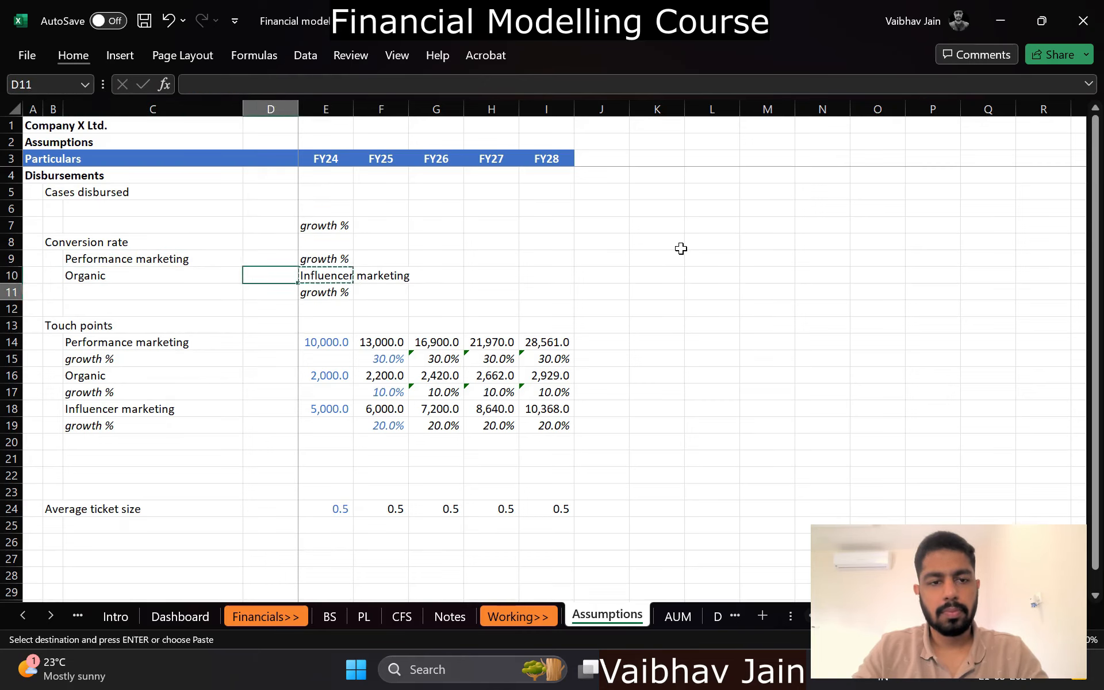
pyautogui.press('Left')
pyautogui.hotkey('ctrl', 'v')
# Step: Clear the leftover growth % labels from E7:E11
pyautogui.press('Right')
pyautogui.press('Right')
pyautogui.hotkey('shift', 'Up')
pyautogui.hotkey('shift', 'Up')
pyautogui.hotkey('shift', 'Up')
pyautogui.hotkey('shift', 'Up')
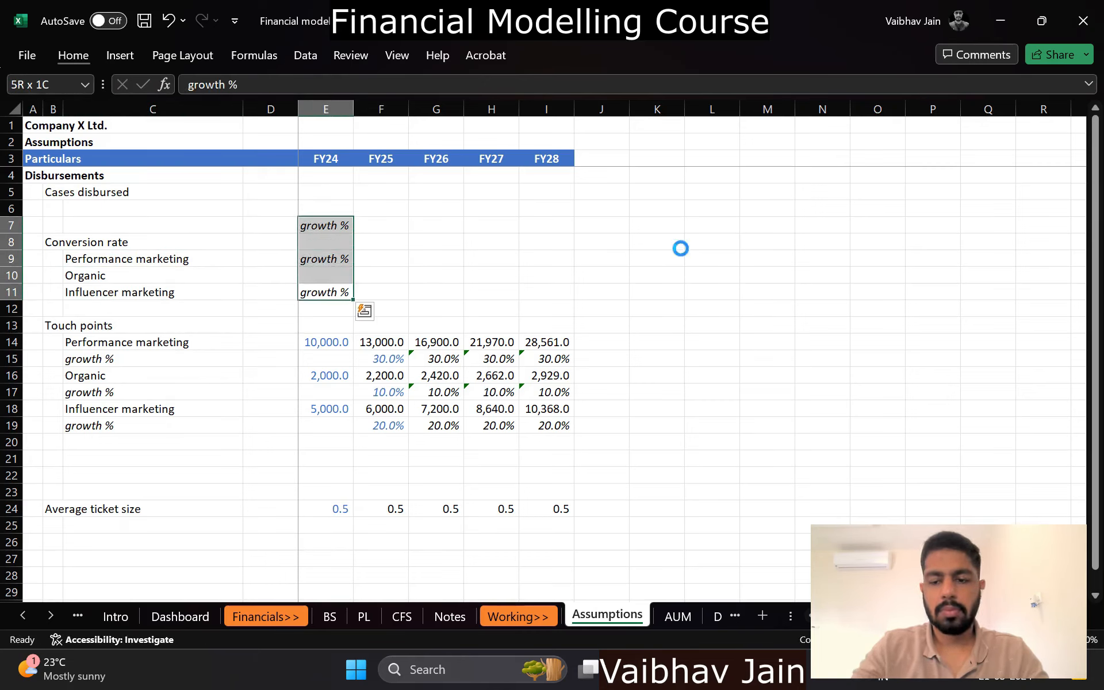
pyautogui.press('Delete')
# Step: Delete the blank row 12 between the conversion rate labels and the Touch points heading
pyautogui.press('Down')
pyautogui.press('Down')
pyautogui.press('Up')
pyautogui.hotkey('shift', 'space')
pyautogui.hotkey('ctrl', '-')
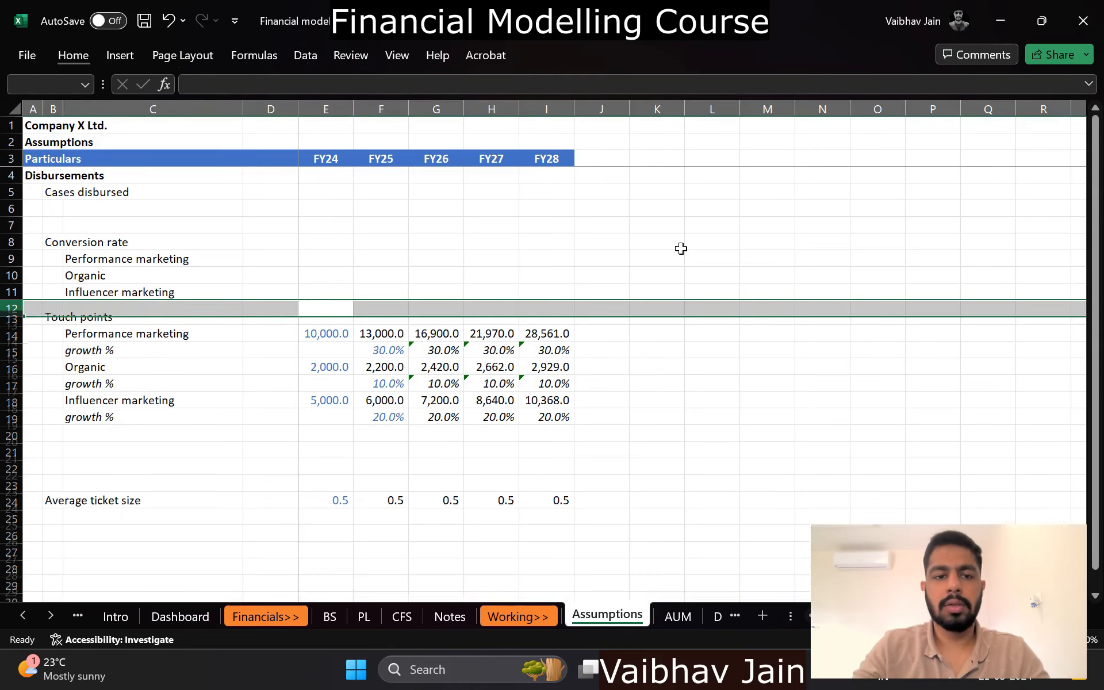
# Step: Copy the Performance marketing growth percentages F14:I14 into the Performance marketing conversion rate row, starting at E9
pyautogui.press('Up')
pyautogui.press('Up')
pyautogui.press('Right')
pyautogui.press('Up')
pyautogui.press('Down')
pyautogui.press('Down')
pyautogui.press('Down')
pyautogui.press('Down')
pyautogui.press('Down')
pyautogui.press('Down')
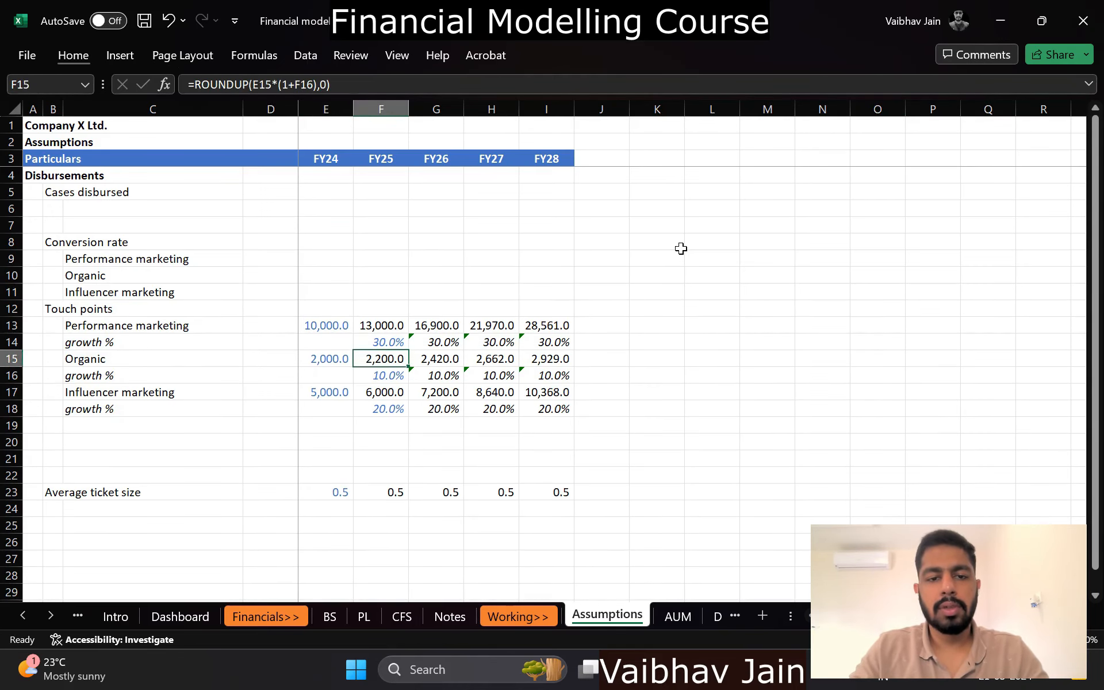
pyautogui.press('Up')
pyautogui.hotkey('shift', 'Right')
pyautogui.hotkey('shift', 'Right')
pyautogui.hotkey('shift', 'Right')
pyautogui.hotkey('ctrl', 'c')
pyautogui.press('Left')
pyautogui.press('Up')
pyautogui.press('Up')
pyautogui.press('Up')
pyautogui.press('Up')
pyautogui.press('Up')
pyautogui.hotkey('ctrl', 'v')
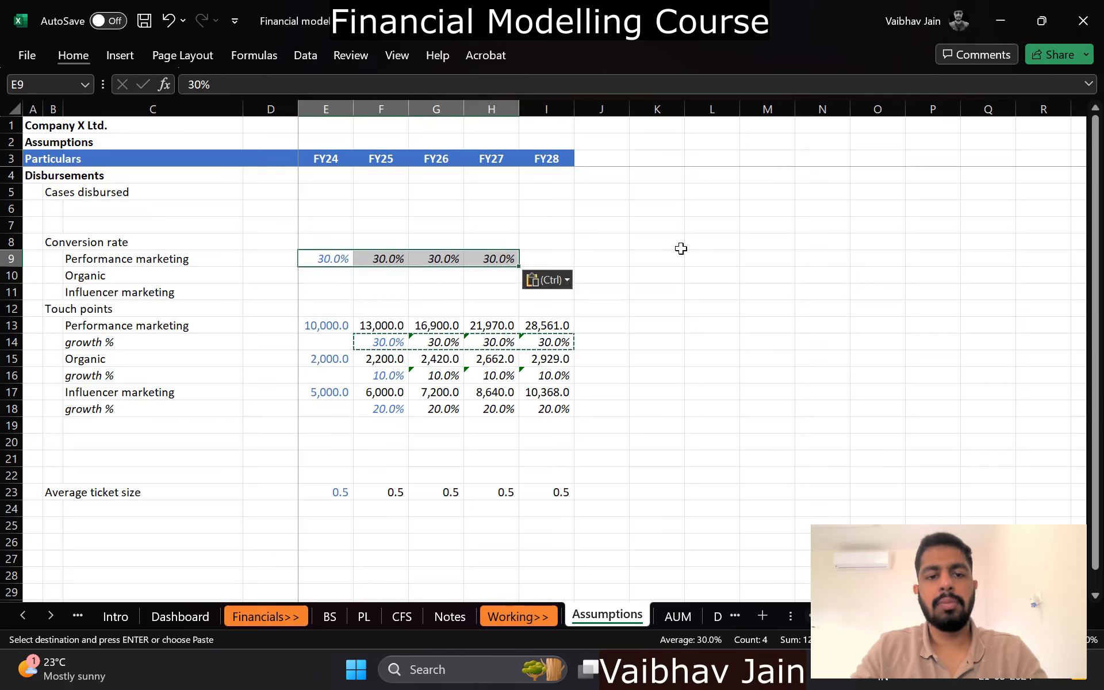
# Step: Set the FY24 Performance marketing conversion rate to 40% and remove the italics from E9:H9
pyautogui.press('Escape')
pyautogui.press('Right')
pyautogui.press('Left')
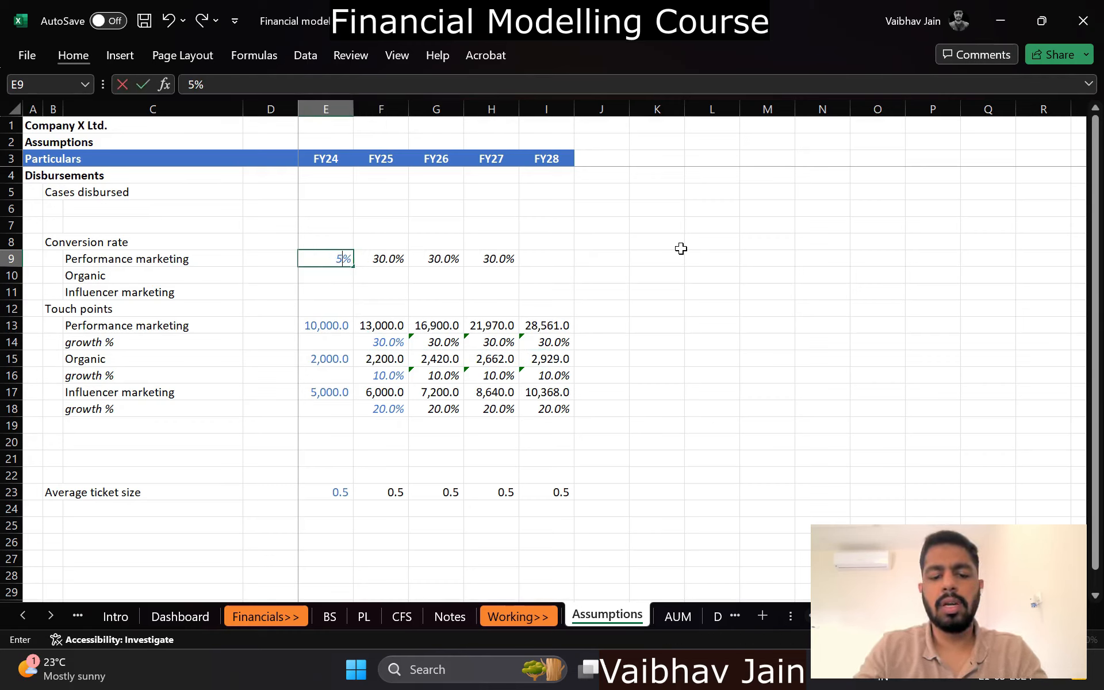
pyautogui.hotkey('ctrl', 'shift', 'Right')
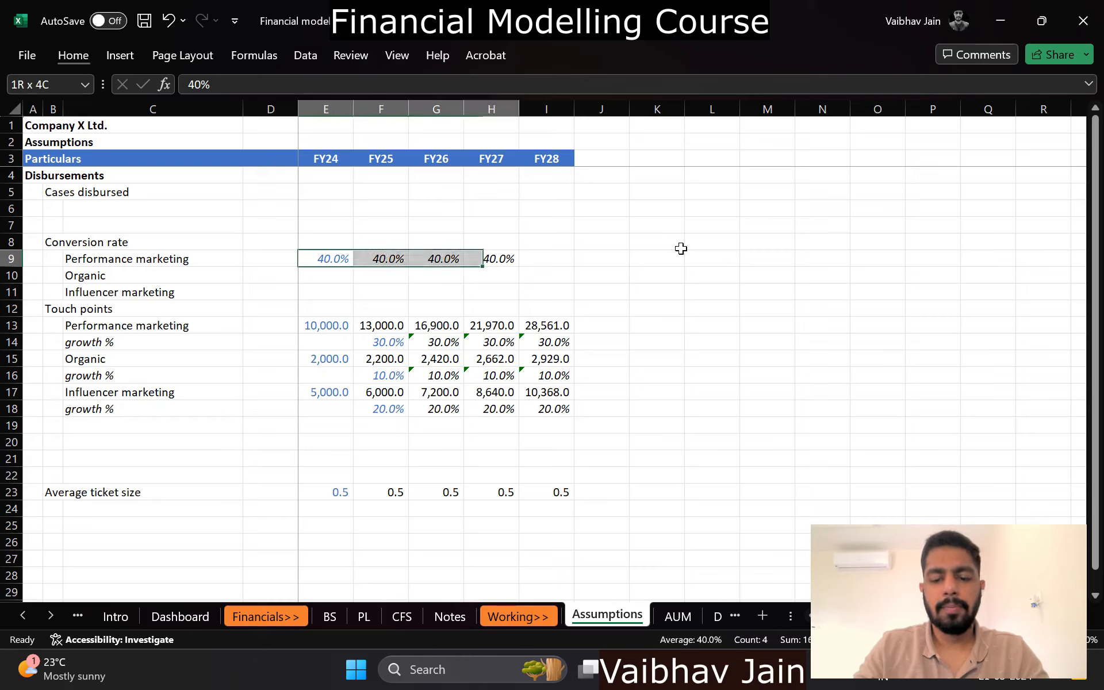
pyautogui.hotkey('ctrl', 'i')
# Step: Extend the Performance marketing conversion rate formula from FY27 to FY28 in I9
pyautogui.hotkey('ctrl', 'Right')
pyautogui.hotkey('ctrl', 'c')
pyautogui.press('Right')
pyautogui.press('Return')
pyautogui.press('Left')
pyautogui.press('Left')
pyautogui.press('Left')
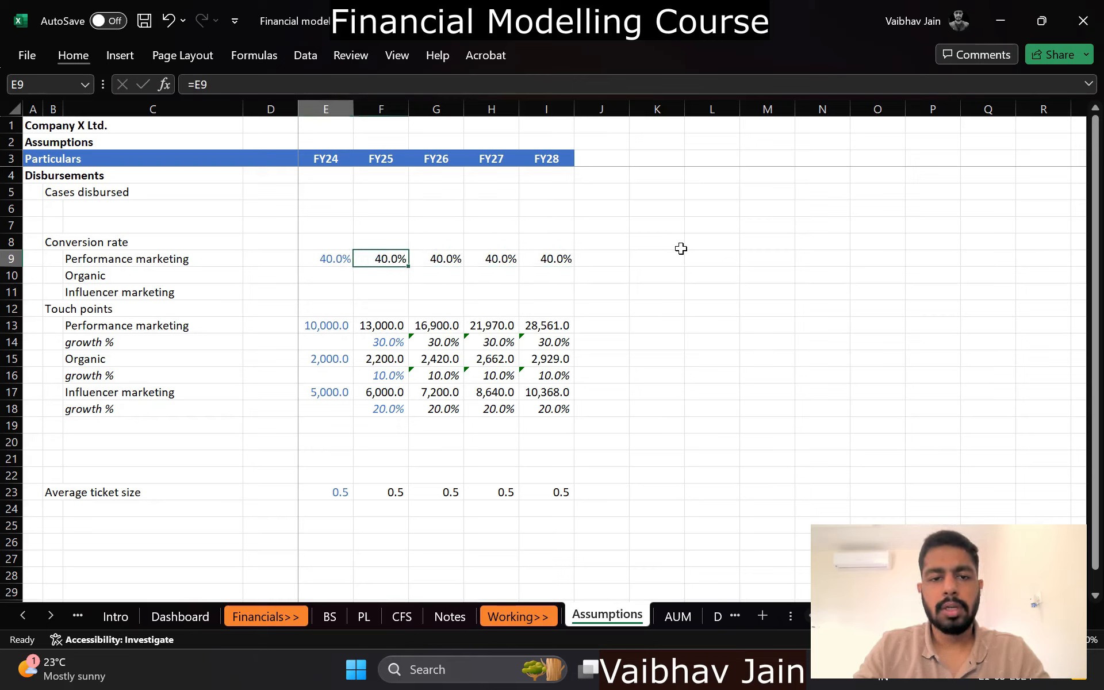
# Step: Copy the conversion rates E9:I9 into the Organic row 10 and set its FY24 rate to 10%
pyautogui.press('Left')
pyautogui.hotkey('ctrl', 'shift', 'Right')
pyautogui.hotkey('ctrl', 'c')
pyautogui.press('Down')
pyautogui.press('Return')
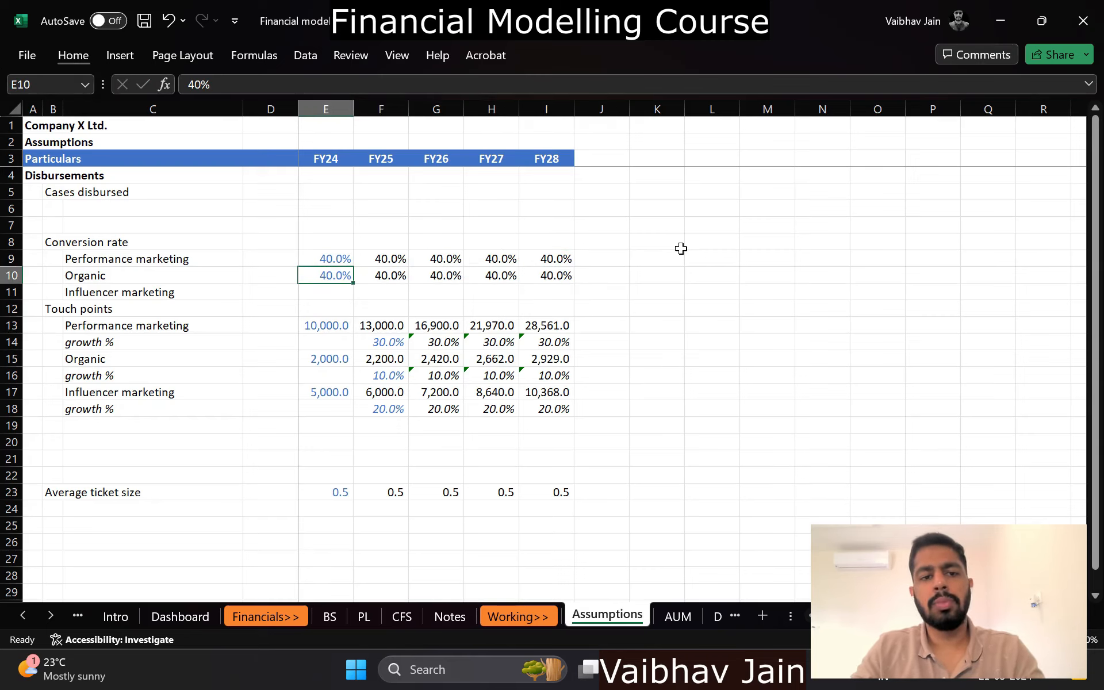
pyautogui.write('10')
pyautogui.hotkey('ctrl', 'Return')
# Step: Copy the Organic conversion rates E10:I10 into the Influencer marketing row 11 and set its FY24 rate to 25%
pyautogui.hotkey('ctrl', 'c')
pyautogui.hotkey('ctrl', 'shift', 'Right')
pyautogui.hotkey('ctrl', 'v')
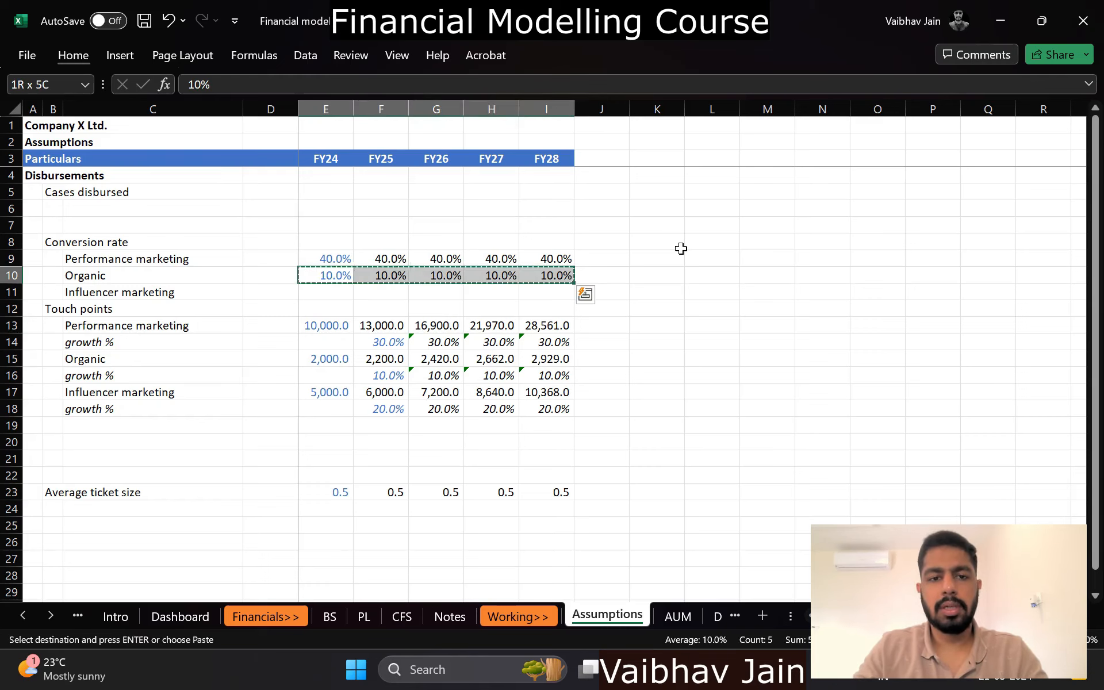
pyautogui.hotkey('ctrl', 'c')
pyautogui.press('Down')
pyautogui.hotkey('ctrl', 'v')
pyautogui.write('25')
pyautogui.press('Return')
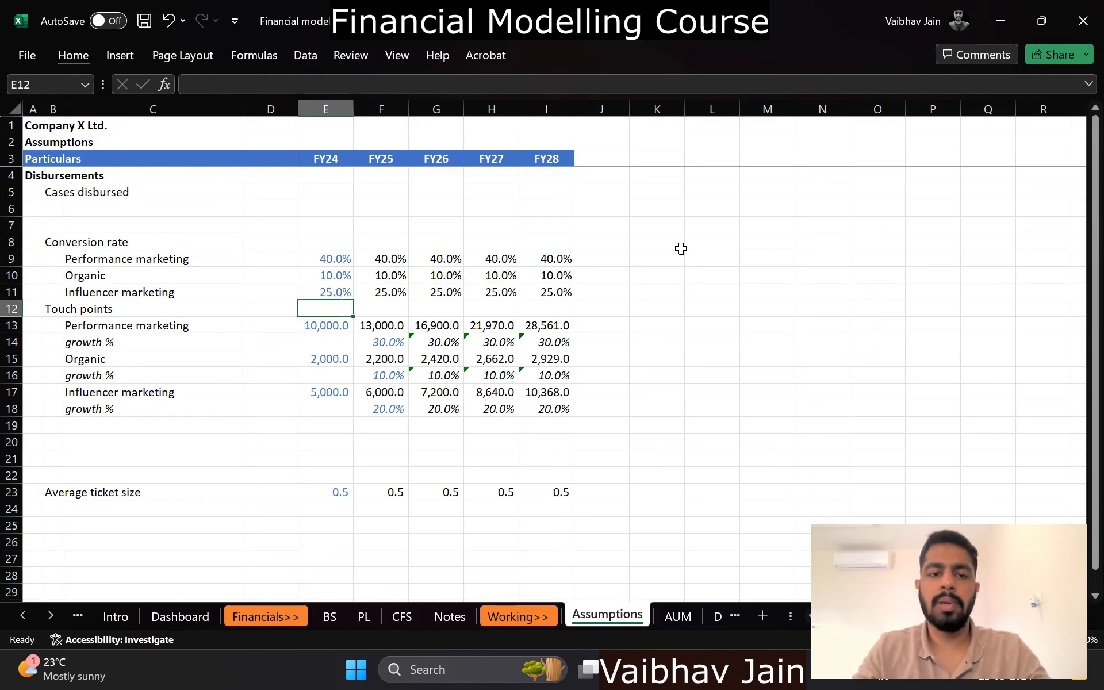
# Step: Insert two more blank rows between the Cases disbursed and Conversion rate headings
pyautogui.press('Up')
pyautogui.press('Up')
pyautogui.press('Up')
pyautogui.press('Up')
pyautogui.press('Left')
pyautogui.press('Left')
pyautogui.hotkey('shift', 'space')
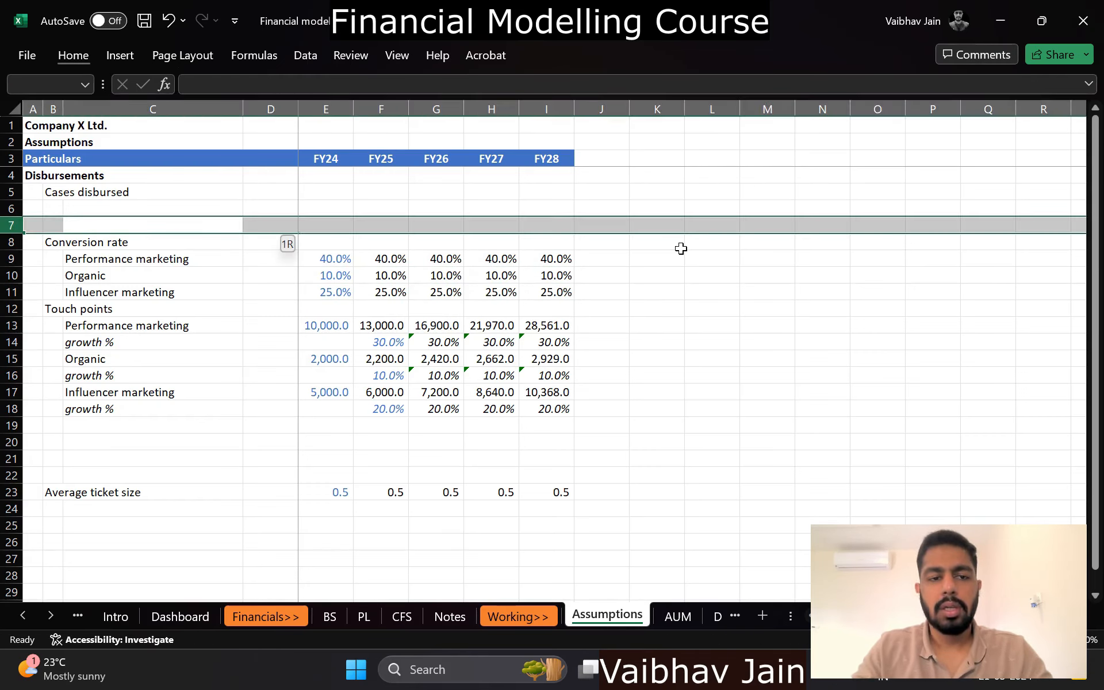
pyautogui.hotkey('ctrl', 'shift', '+')
pyautogui.press('Up')
pyautogui.hotkey('shift', 'space')
pyautogui.hotkey('ctrl', 'shift', '+')
pyautogui.press('Down')
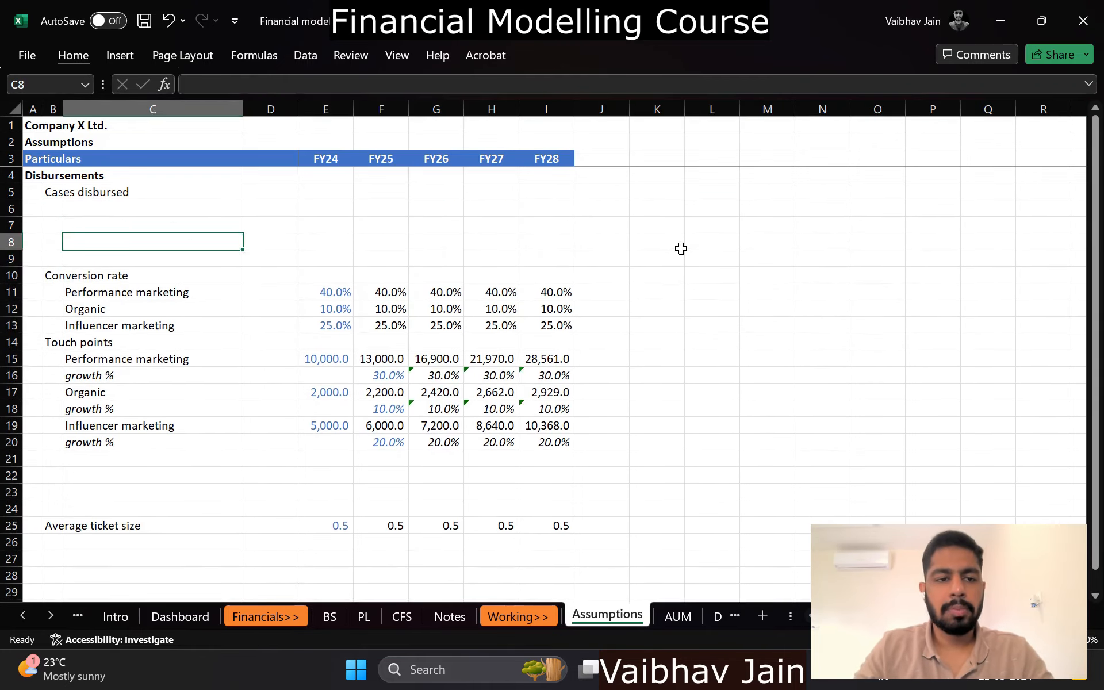
# Step: Copy the three channel labels from the Conversion rate section into C6:C8 under Cases disbursed
pyautogui.press('Down')
pyautogui.press('Down')
pyautogui.press('Down')
pyautogui.hotkey('shift', 'Down')
pyautogui.hotkey('shift', 'Down')
pyautogui.hotkey('ctrl', 'c')
pyautogui.press('Up')
pyautogui.press('Up')
pyautogui.press('Up')
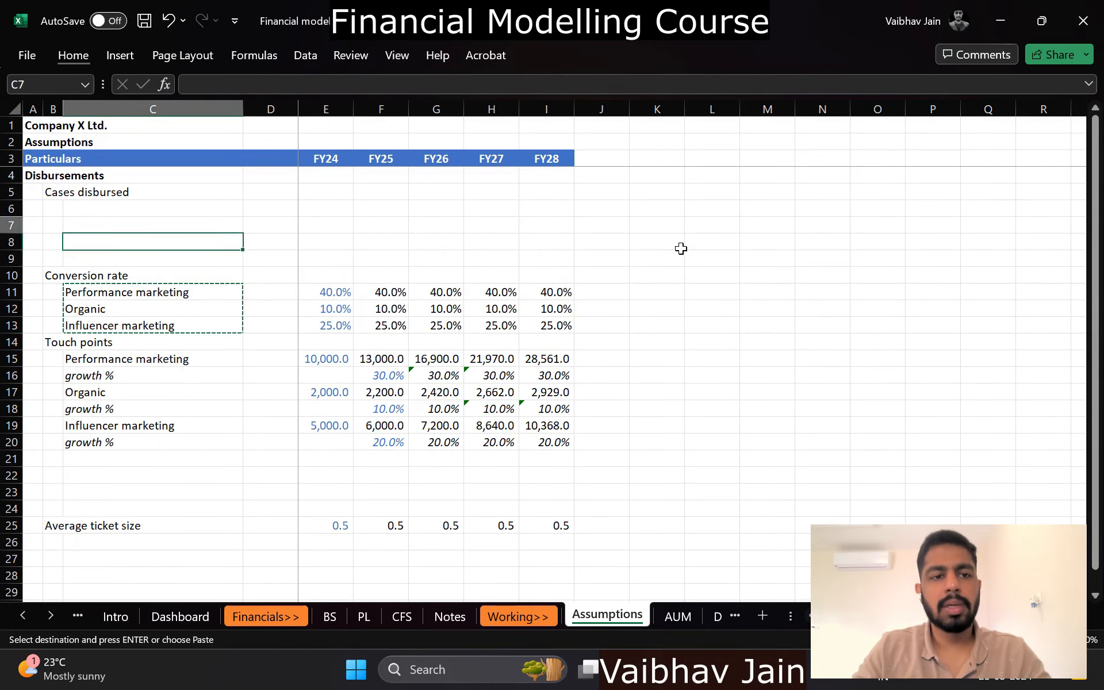
pyautogui.press('Up')
pyautogui.press('Up')
pyautogui.hotkey('ctrl', 'v')
pyautogui.press('Escape')
# Step: Calculate FY24 Performance marketing cases disbursed in E6 as conversion rate times touch points, =E11*E15
pyautogui.press('Down')
pyautogui.press('Down')
pyautogui.press('Right')
pyautogui.press('Right')
pyautogui.press('Up')
pyautogui.press('Up')
pyautogui.press('Up')
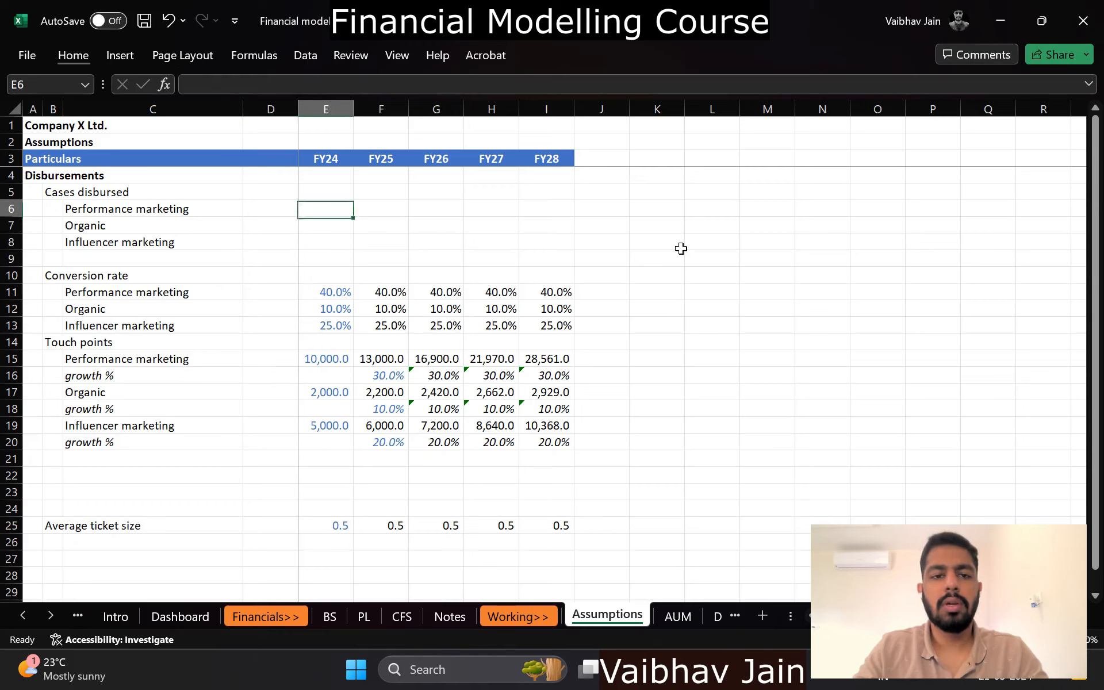
pyautogui.press('Down')
pyautogui.write('=')
pyautogui.press('Down')
pyautogui.press('Down')
pyautogui.press('Down')
pyautogui.press('Down')
pyautogui.press('Down')
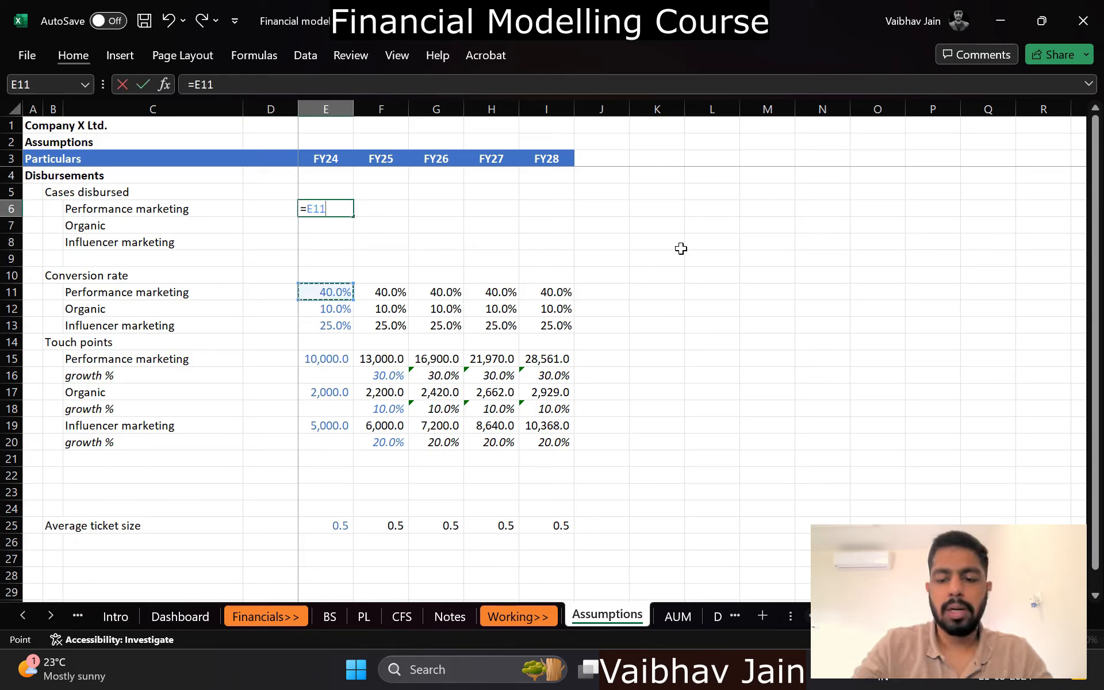
pyautogui.write('*')
pyautogui.press('Down')
pyautogui.press('Down')
pyautogui.press('Down')
pyautogui.press('Down')
pyautogui.press('Down')
pyautogui.press('Down')
pyautogui.press('Down')
pyautogui.press('Down')
pyautogui.press('Down')
pyautogui.press('Return')
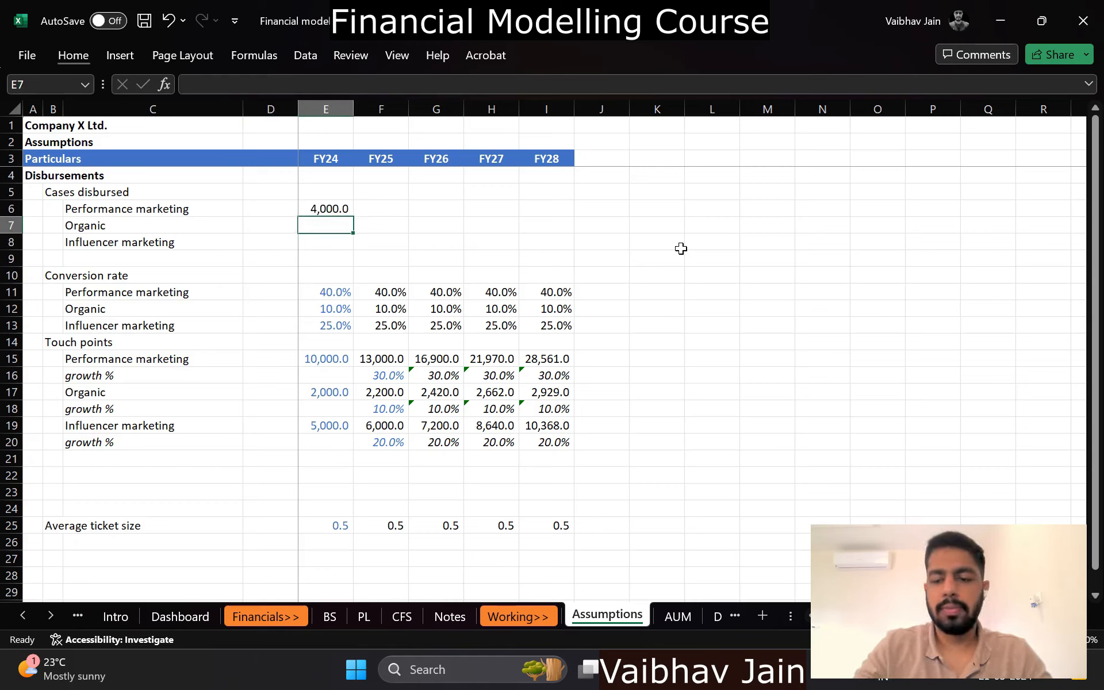
# Step: Calculate FY24 Organic cases disbursed in E7 as conversion rate times touch points, =E12*E17
pyautogui.write('=')
pyautogui.press('Down')
pyautogui.press('Down')
pyautogui.press('Down')
pyautogui.press('Down')
pyautogui.press('Down')
pyautogui.write('*')
pyautogui.press('Down')
pyautogui.press('Down')
pyautogui.press('Down')
pyautogui.press('Down')
pyautogui.press('Down')
pyautogui.press('Down')
pyautogui.press('Down')
pyautogui.press('Down')
pyautogui.press('Down')
pyautogui.press('Down')
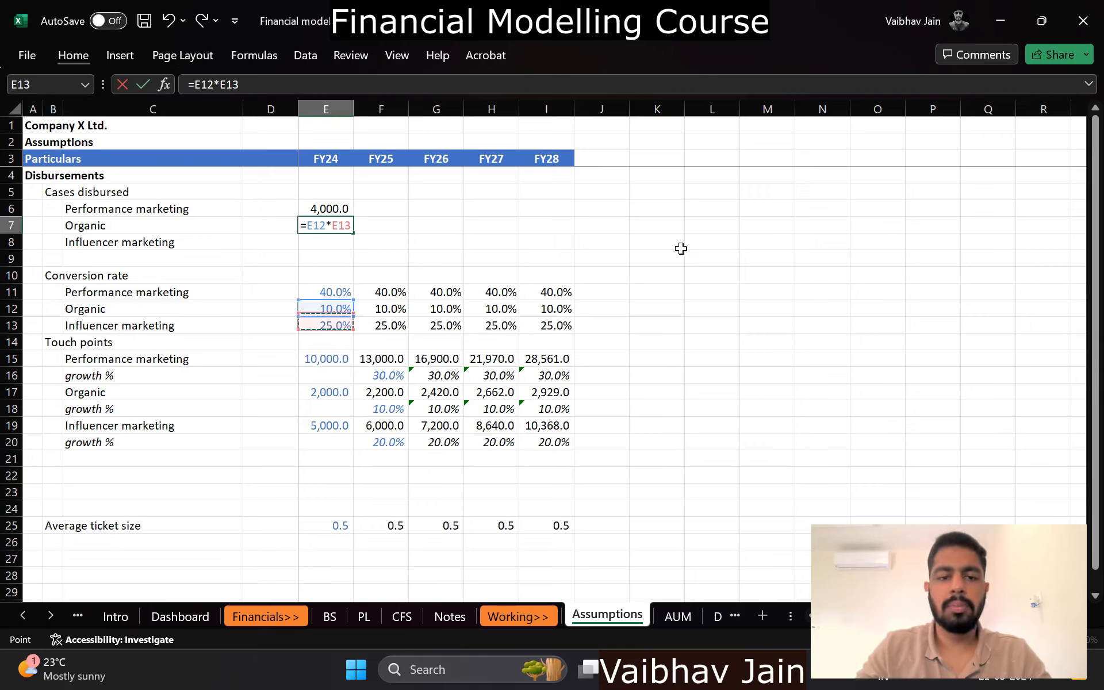
pyautogui.press('Return')
# Step: Calculate FY24 Influencer marketing cases disbursed in E8 as conversion rate times touch points, =E13*E19
pyautogui.write('=')
pyautogui.press('Down')
pyautogui.press('Down')
pyautogui.press('Down')
pyautogui.press('Down')
pyautogui.press('Down')
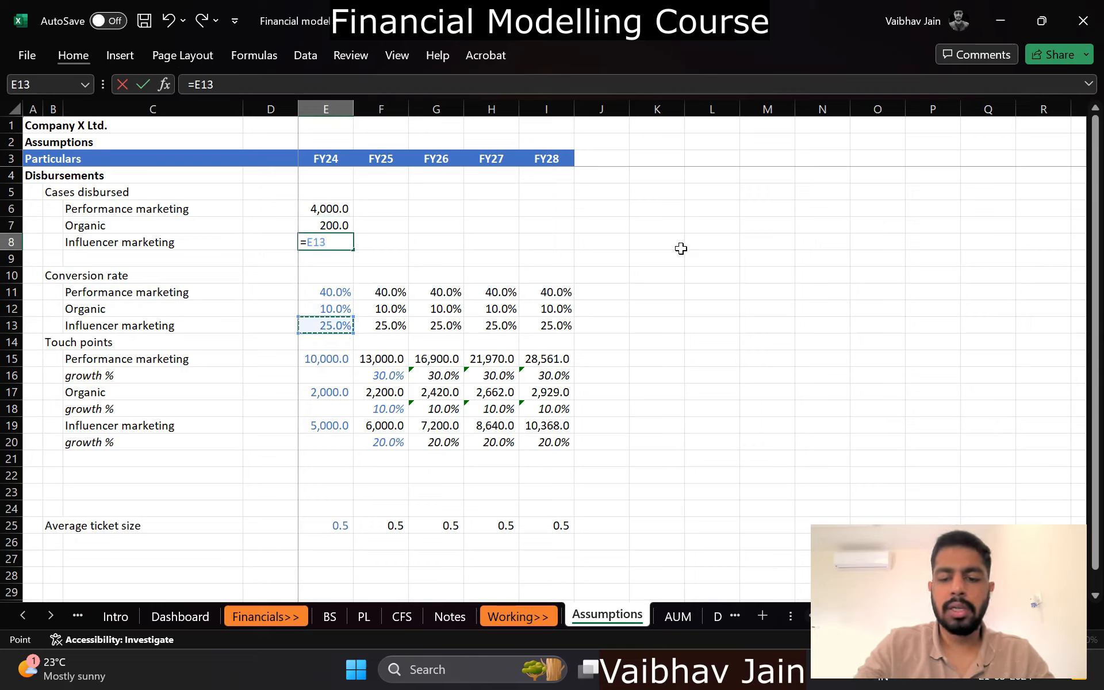
pyautogui.write('*')
pyautogui.press('Down')
pyautogui.press('Down')
pyautogui.press('Down')
pyautogui.press('Down')
pyautogui.press('Down')
pyautogui.press('Down')
pyautogui.press('Down')
pyautogui.press('Down')
pyautogui.press('Down')
pyautogui.press('Down')
pyautogui.press('Down')
pyautogui.press('Return')
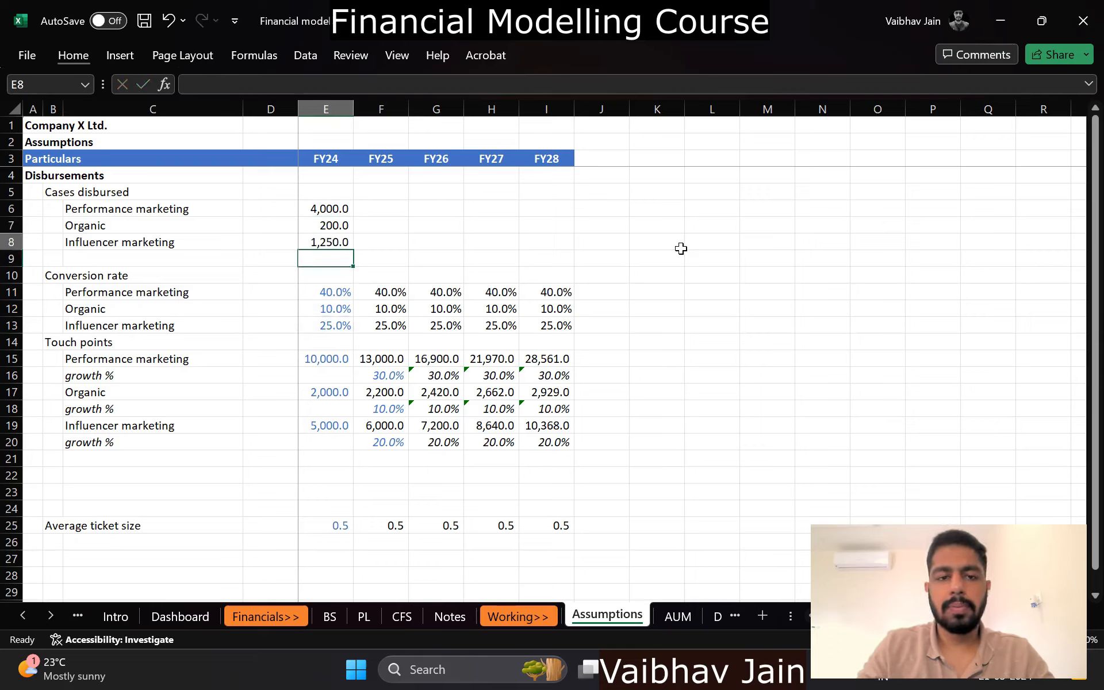
# Step: Fill the three FY24 cases disbursed formulas in E6:E8 across to FY28 in column I
pyautogui.press('Up')
pyautogui.press('Up')
pyautogui.press('Up')
pyautogui.hotkey('shift', 'Down')
pyautogui.hotkey('shift', 'Down')
pyautogui.hotkey('shift', 'Right')
pyautogui.hotkey('shift', 'Right')
pyautogui.hotkey('shift', 'Right')
pyautogui.hotkey('shift', 'Right')
pyautogui.hotkey('ctrl', 'r')
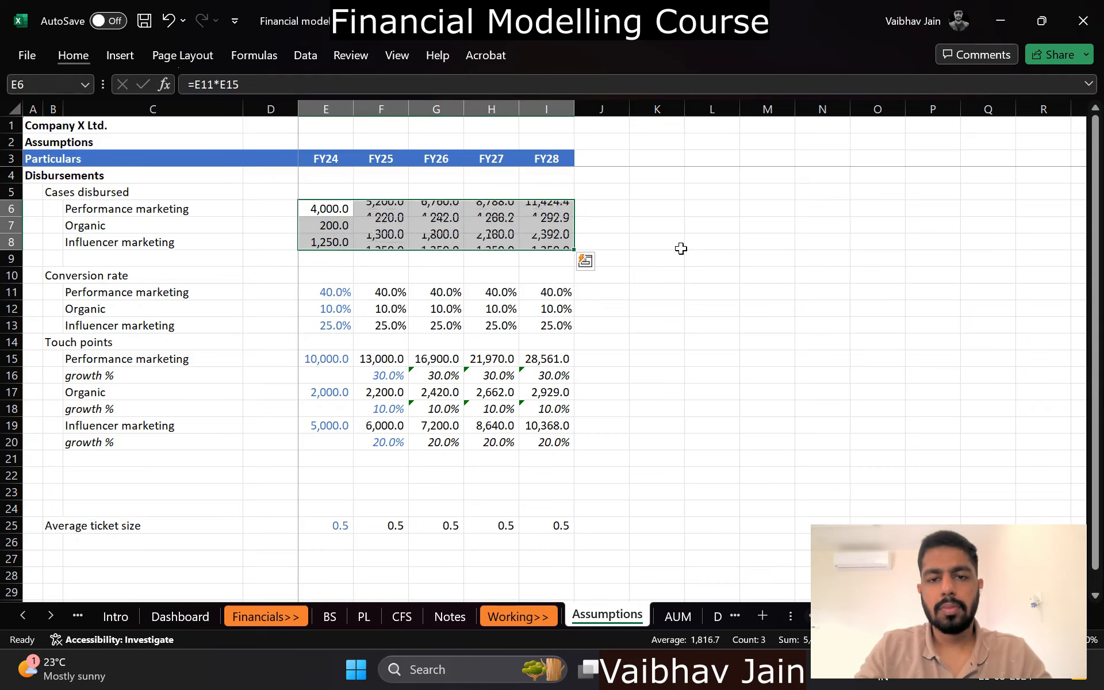
pyautogui.press('Right')
pyautogui.press('Left')
pyautogui.press('Right')
pyautogui.press('Right')
pyautogui.press('Right')
pyautogui.press('Right')
pyautogui.press('Down')
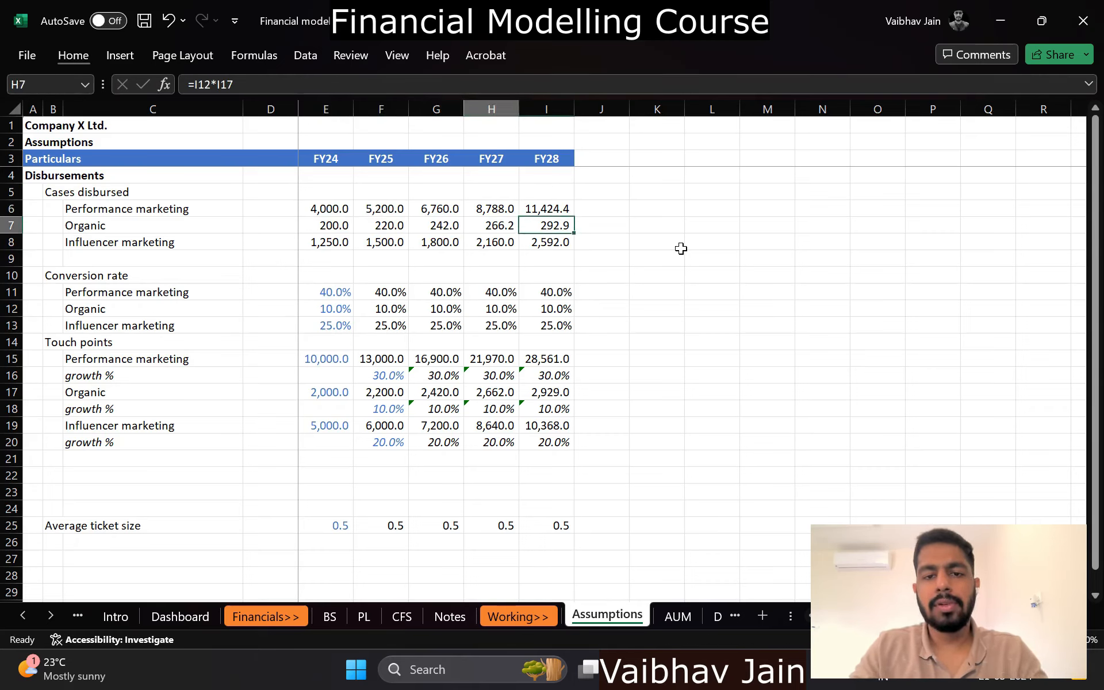
# Step: Wrap the Performance marketing cases formula in E6 in ROUND with zero digits, giving =ROUND(E11*E15,0)
pyautogui.press('Left')
pyautogui.press('Left')
pyautogui.press('Left')
pyautogui.press('Up')
pyautogui.press('Left')
pyautogui.press('F2')
pyautogui.press('Home')
pyautogui.press('Right')
pyautogui.write('roundup')
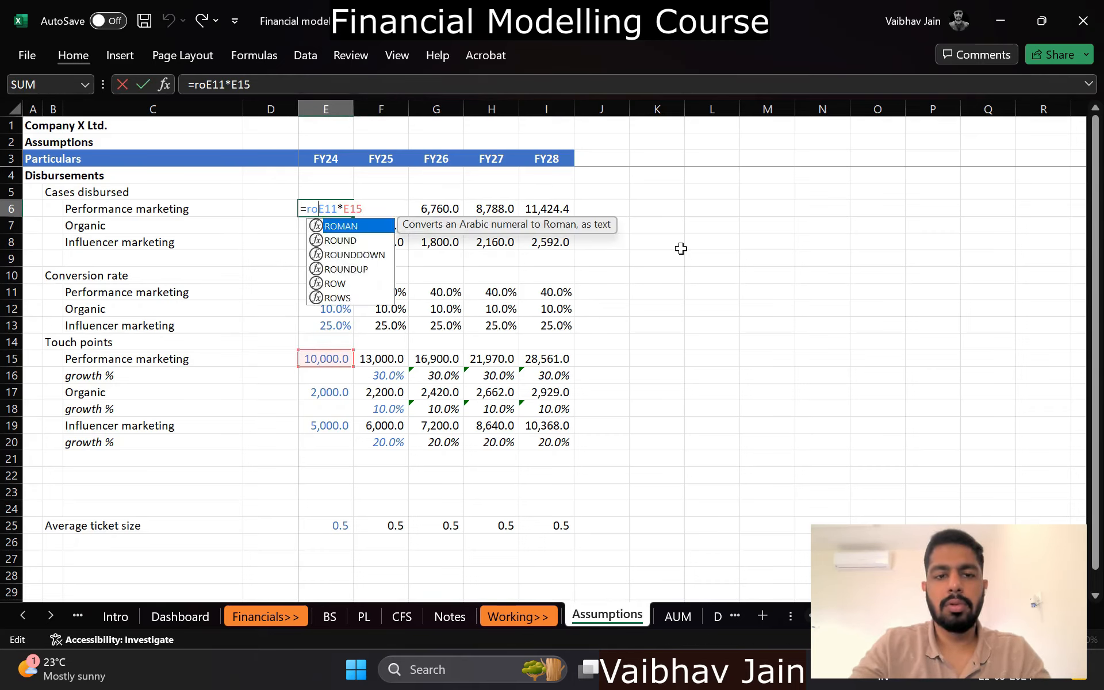
pyautogui.press('Tab')
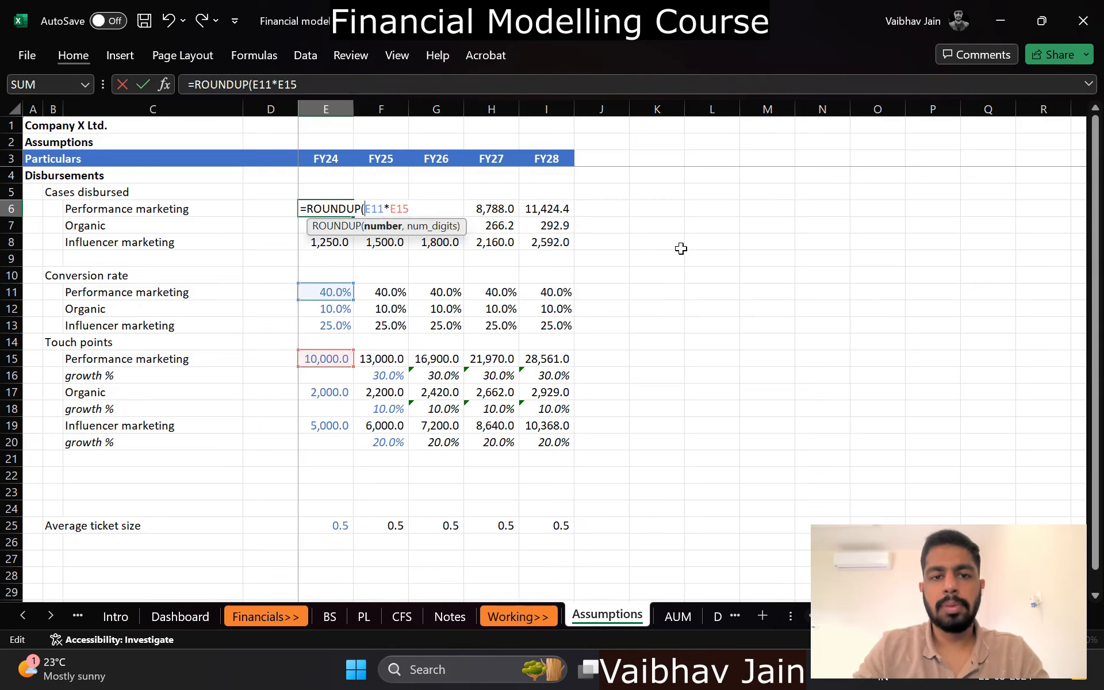
pyautogui.press('Left')
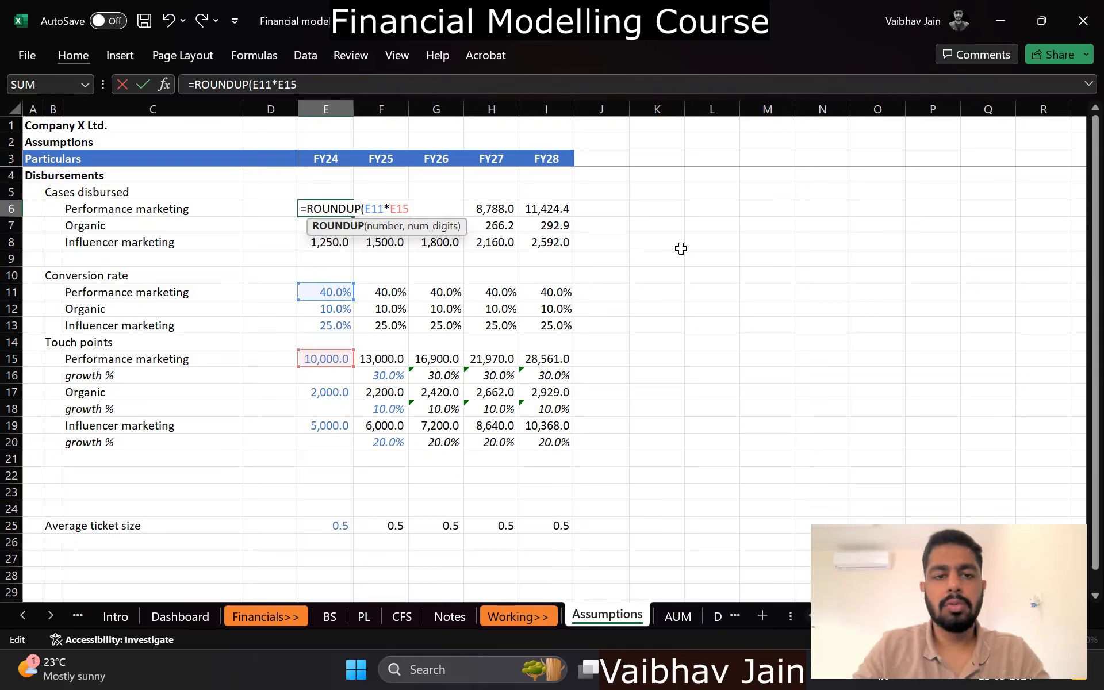
pyautogui.press('BackSpace')
pyautogui.press('BackSpace')
pyautogui.press('Right')
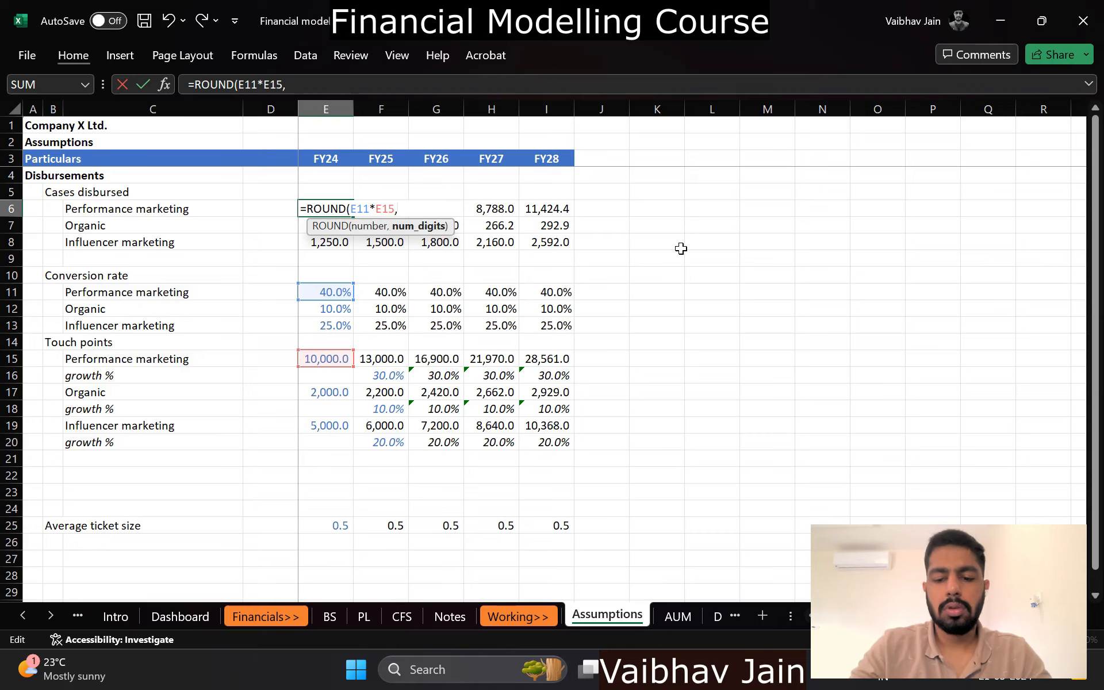
pyautogui.hotkey('ctrl', 'Return')
# Step: Copy the rounded formula from E6 and paste it over the whole cases disbursed block E6:I8
pyautogui.hotkey('ctrl', 'c')
pyautogui.hotkey('shift', 'Down')
pyautogui.hotkey('shift', 'Down')
pyautogui.hotkey('shift', 'Right')
pyautogui.hotkey('shift', 'Right')
pyautogui.hotkey('shift', 'Right')
pyautogui.hotkey('shift', 'Right')
pyautogui.hotkey('ctrl', 'alt', 'v')
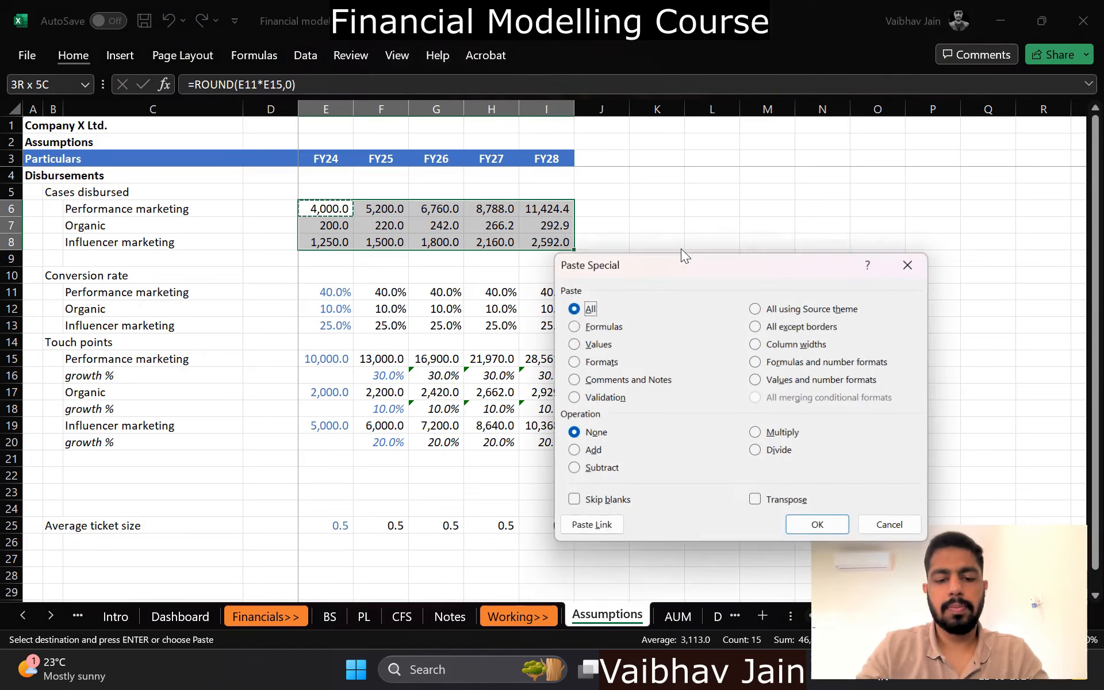
pyautogui.press('Return')
pyautogui.press('Escape')
# Step: Correct the Organic cases formula in E7 to =ROUND(E12*E17,0) and fill it across to FY28
pyautogui.press('Down')
pyautogui.press('Left')
pyautogui.press('Right')
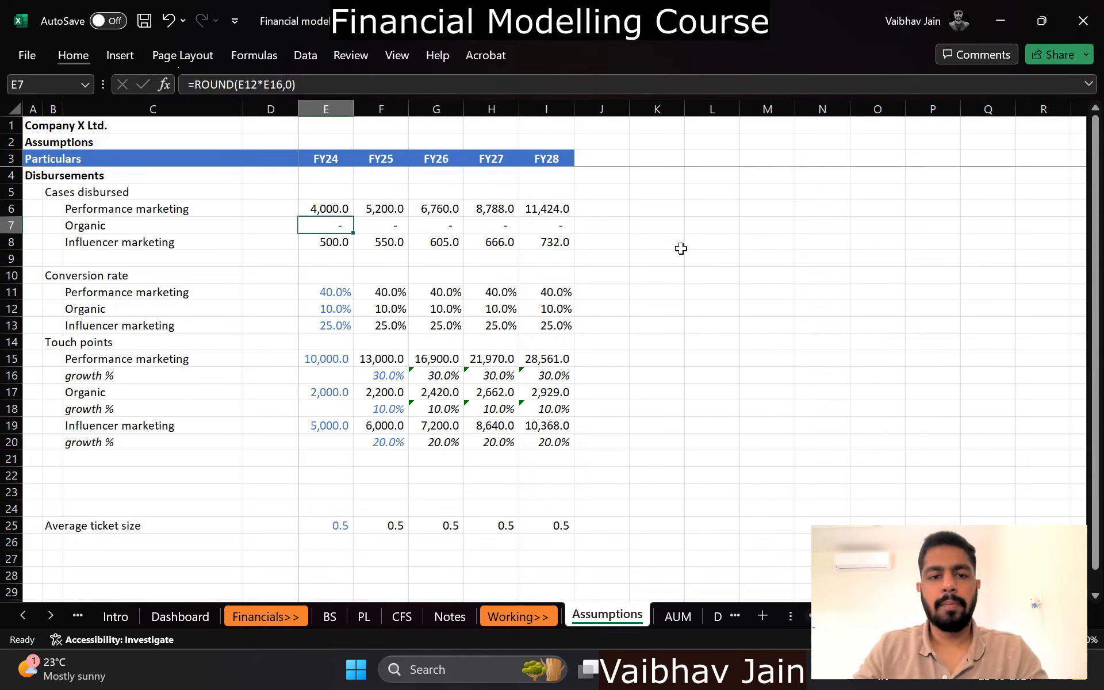
pyautogui.press('F2')
pyautogui.press('Escape')
pyautogui.press('Up')
pyautogui.press('F2')
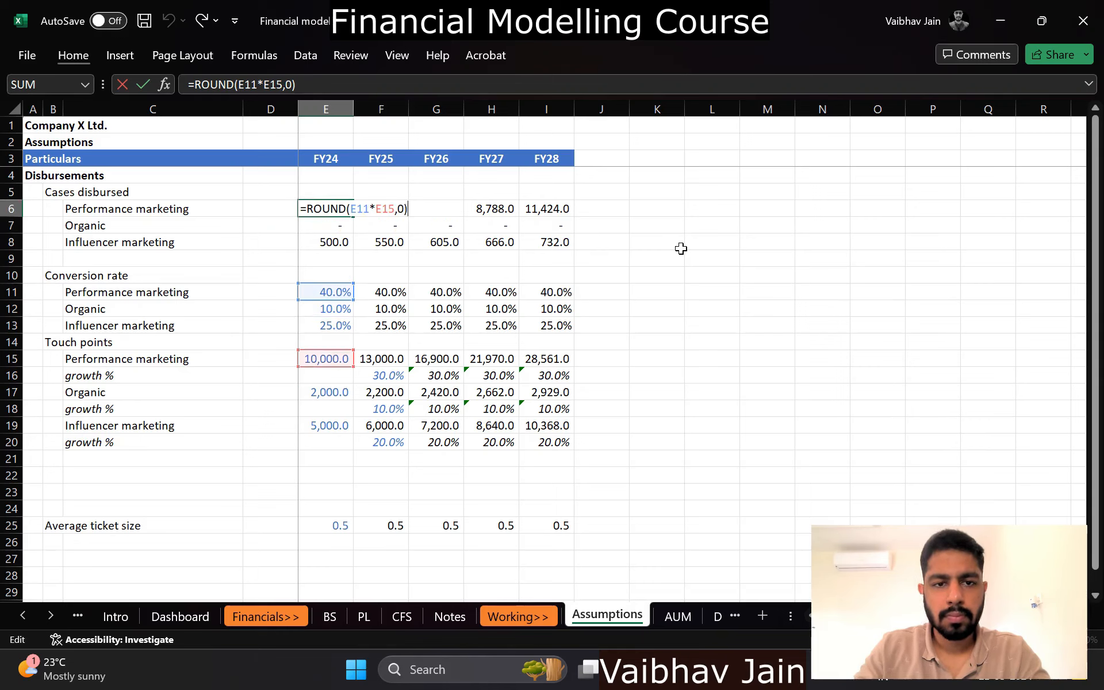
pyautogui.press('Escape')
pyautogui.press('Down')
pyautogui.press('F2')
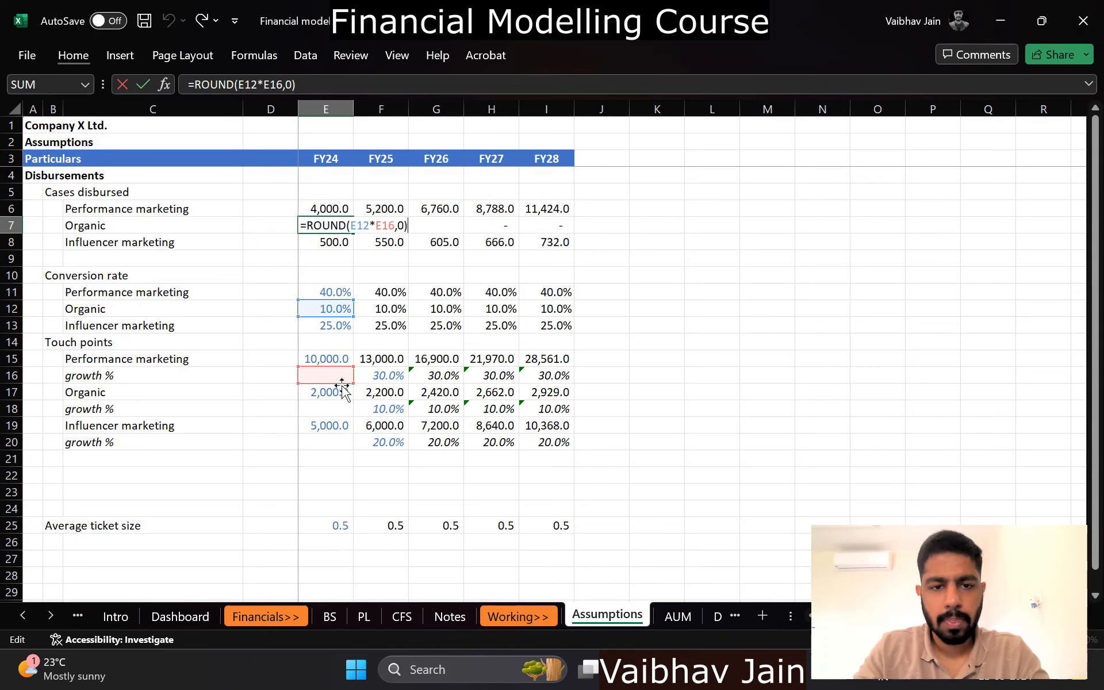
pyautogui.moveTo(343, 384); pyautogui.dragTo(343, 396)
pyautogui.hotkey('ctrl', 'Return')
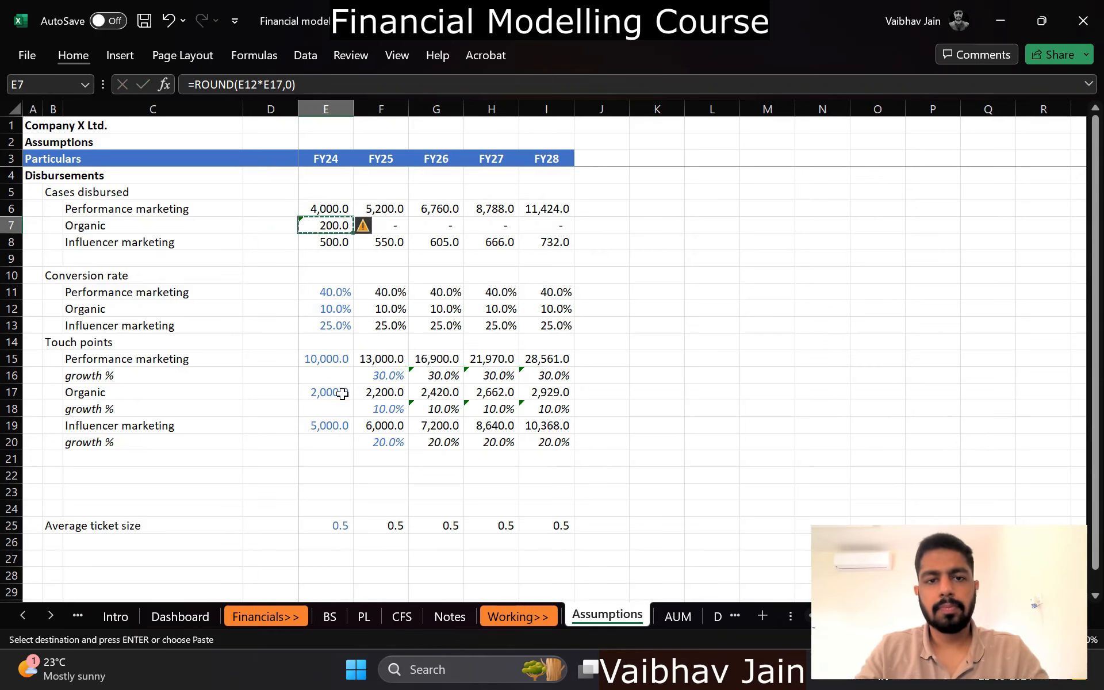
pyautogui.hotkey('shift', 'ctrl', 'Right')
pyautogui.hotkey('ctrl', 'r')
# Step: Correct the Influencer marketing cases formula in E8 to =ROUND(E13*E19,0)
pyautogui.press('Down')
pyautogui.press('F2')
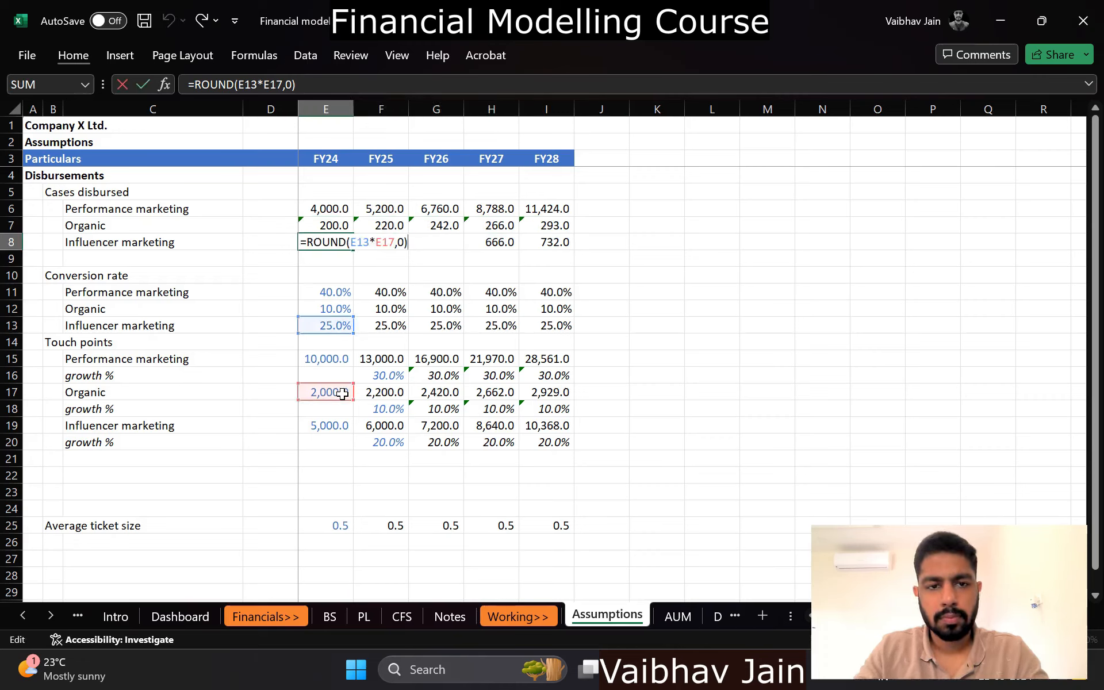
pyautogui.hotkey('ctrl', 'Return')
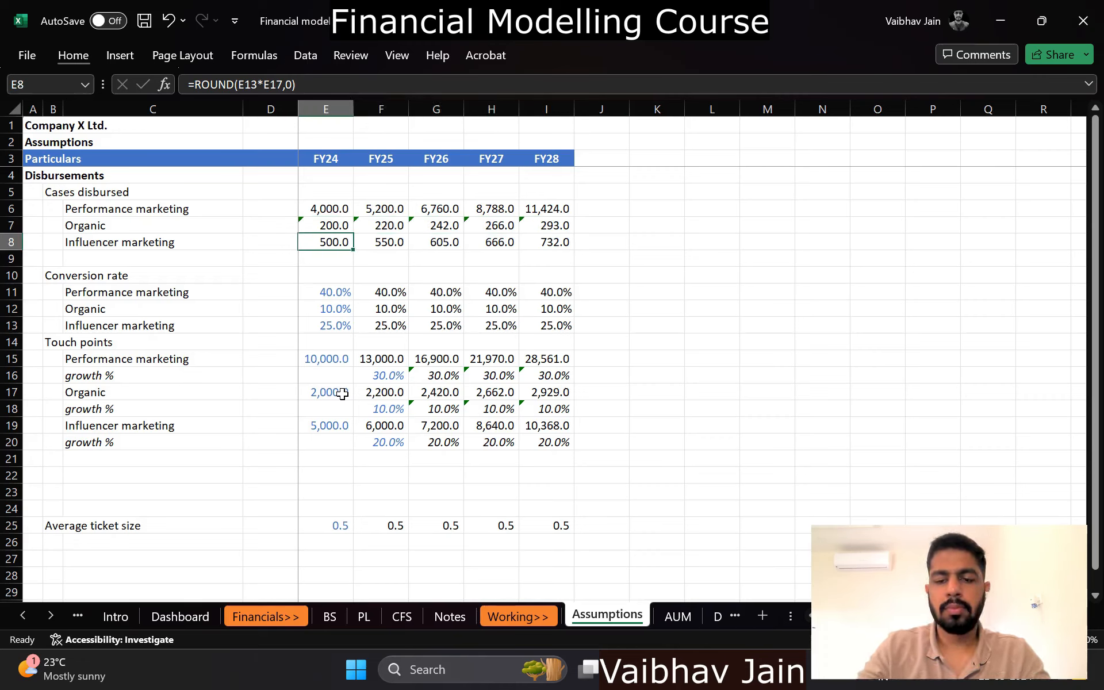
pyautogui.write('=')
pyautogui.hotkey('ctrl', 'Down')
pyautogui.press('Down')
pyautogui.press('Down')
pyautogui.hotkey('ctrl', 'z')
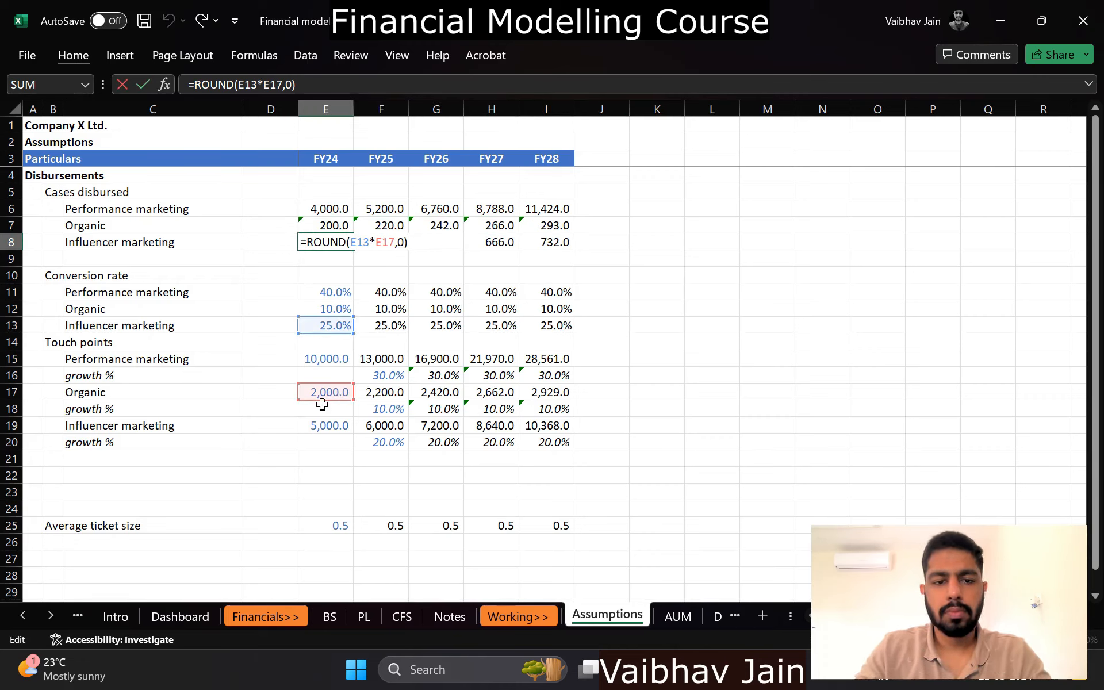
pyautogui.click(328, 425)
pyautogui.hotkey('ctrl', 'Return')
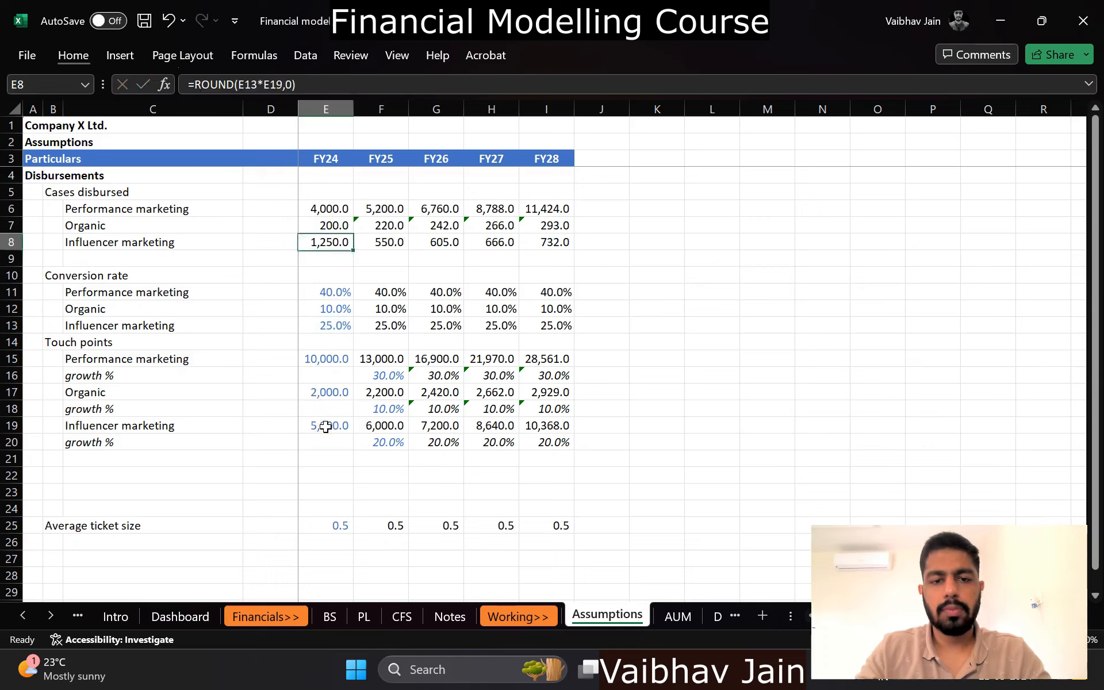
# Step: Copy the corrected Influencer marketing formula from E8 across to FY28 in I8
pyautogui.hotkey('ctrl', 'c')
pyautogui.hotkey('shift', 'ctrl', 'Right')
pyautogui.press('Return')
pyautogui.hotkey('shift', 'ctrl', 'Left')
pyautogui.press('Up')
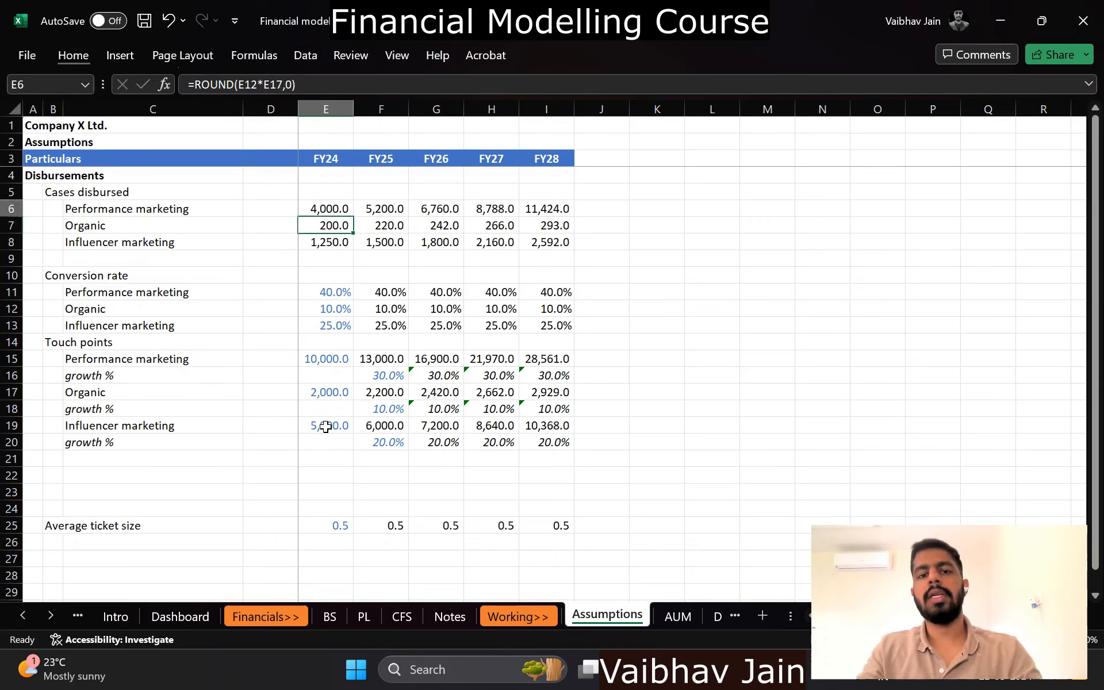
# Step: Delete the blank row 9 between the Influencer marketing cases and the Conversion rate heading
pyautogui.press('Up')
pyautogui.press('Left')
pyautogui.press('Left')
pyautogui.press('Down')
pyautogui.press('Down')
pyautogui.press('Down')
pyautogui.write('To')
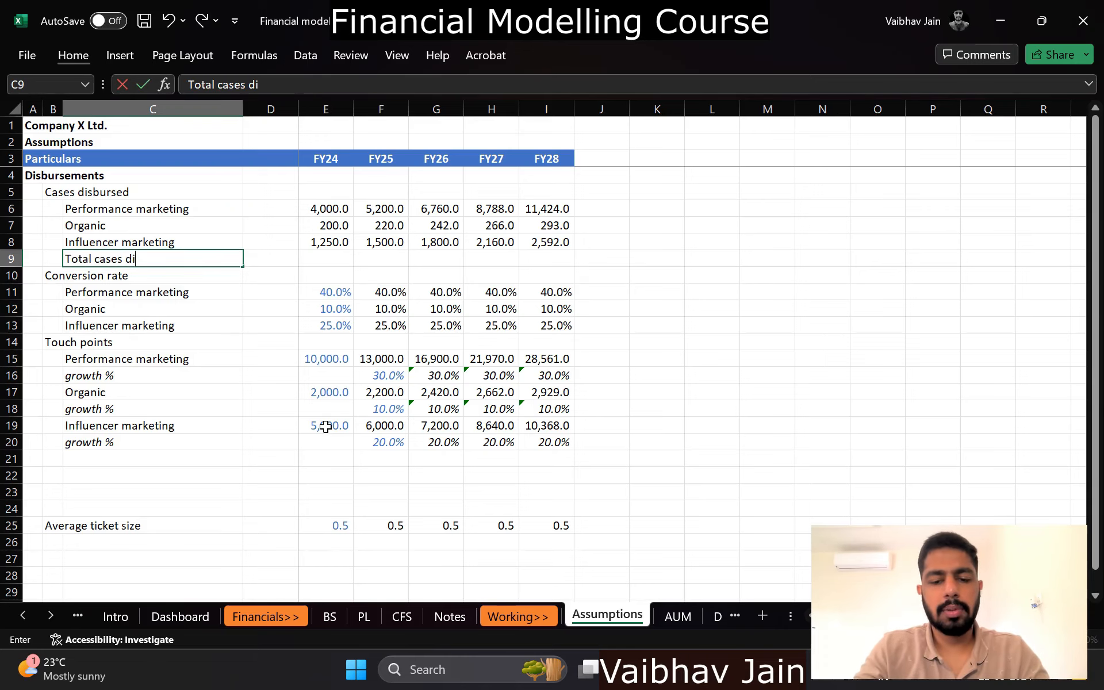
pyautogui.press('Escape')
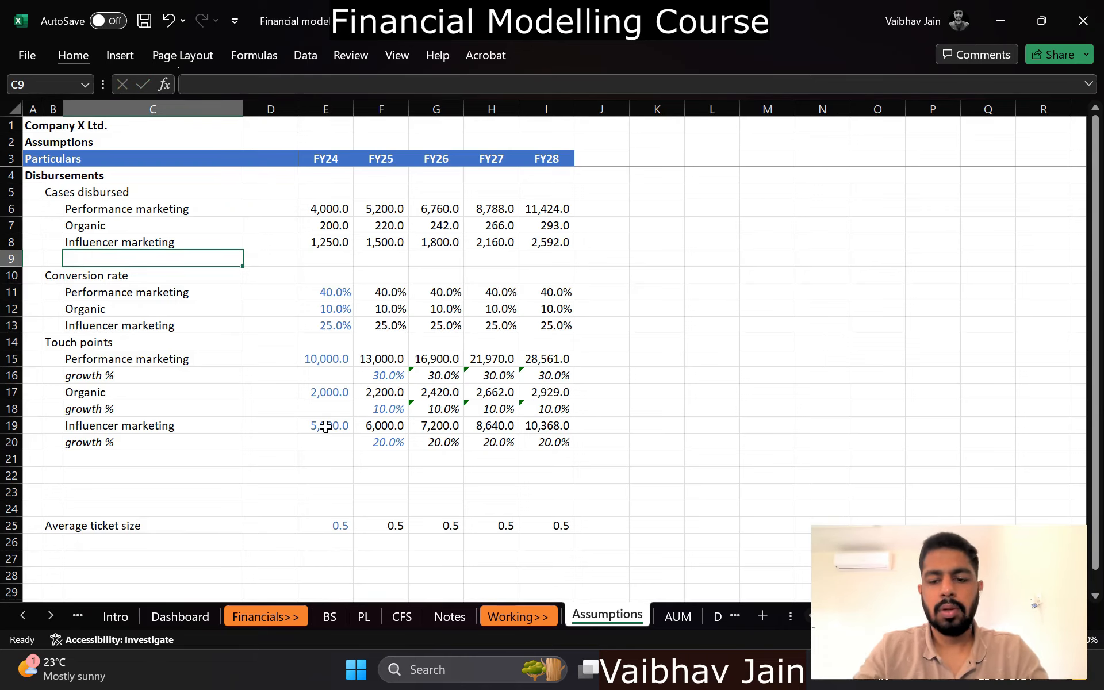
pyautogui.hotkey('shift', 'space')
pyautogui.hotkey('ctrl', '-')
# Step: Open the Notes sheet with the notes to financials
pyautogui.hotkey('ctrl', 'pageup')
pyautogui.hotkey('ctrl', 'pageup')
pyautogui.hotkey('ctrl', 'pageup')
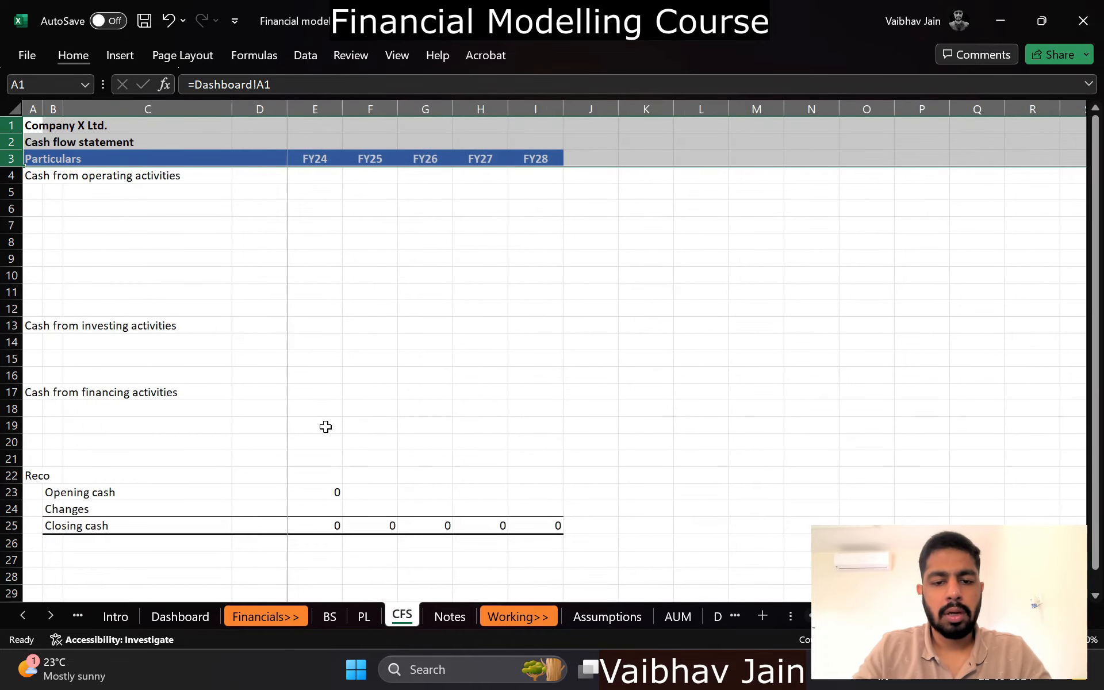
pyautogui.hotkey('ctrl', 'pagedown')
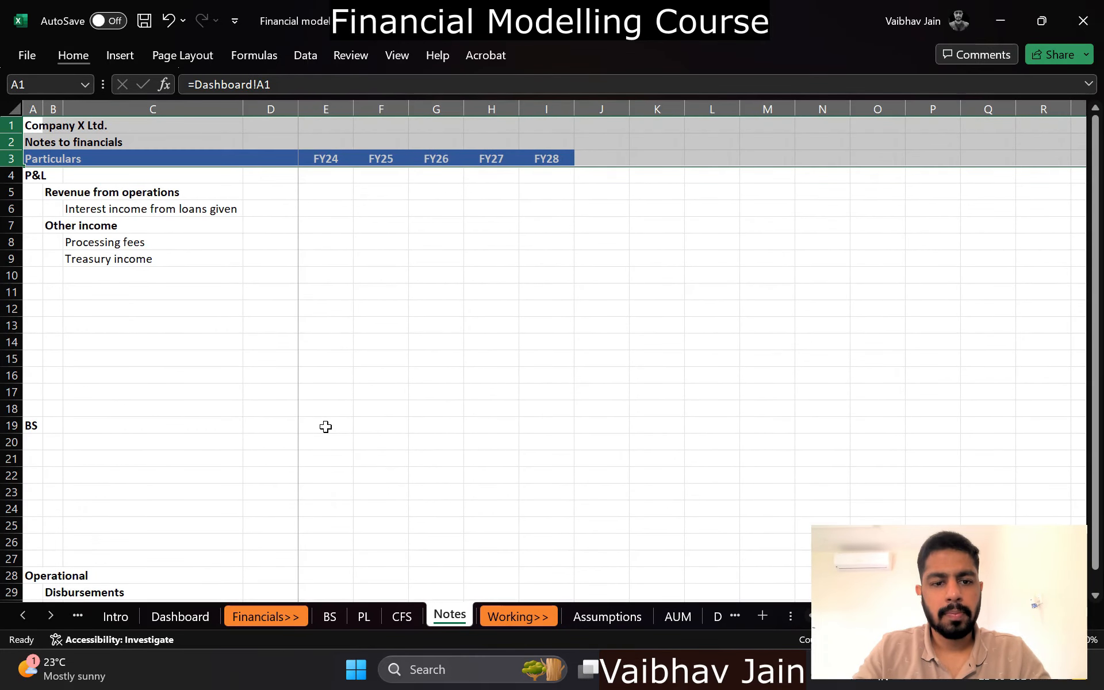
# Step: Insert a row below the Influencer marketing cases on the Assumptions sheet and label it "Total cases disbursed" in C9
pyautogui.hotkey('ctrl', 'pagedown')
pyautogui.hotkey('ctrl', 'pagedown')
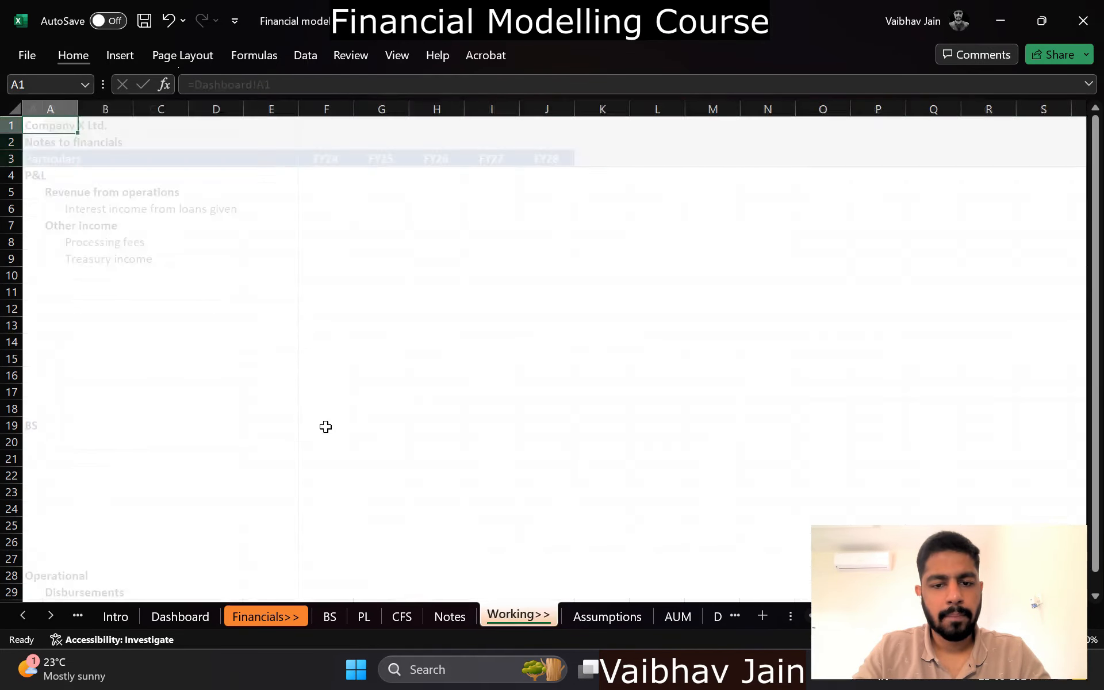
pyautogui.hotkey('shift', 'space')
pyautogui.hotkey('ctrl', '+')
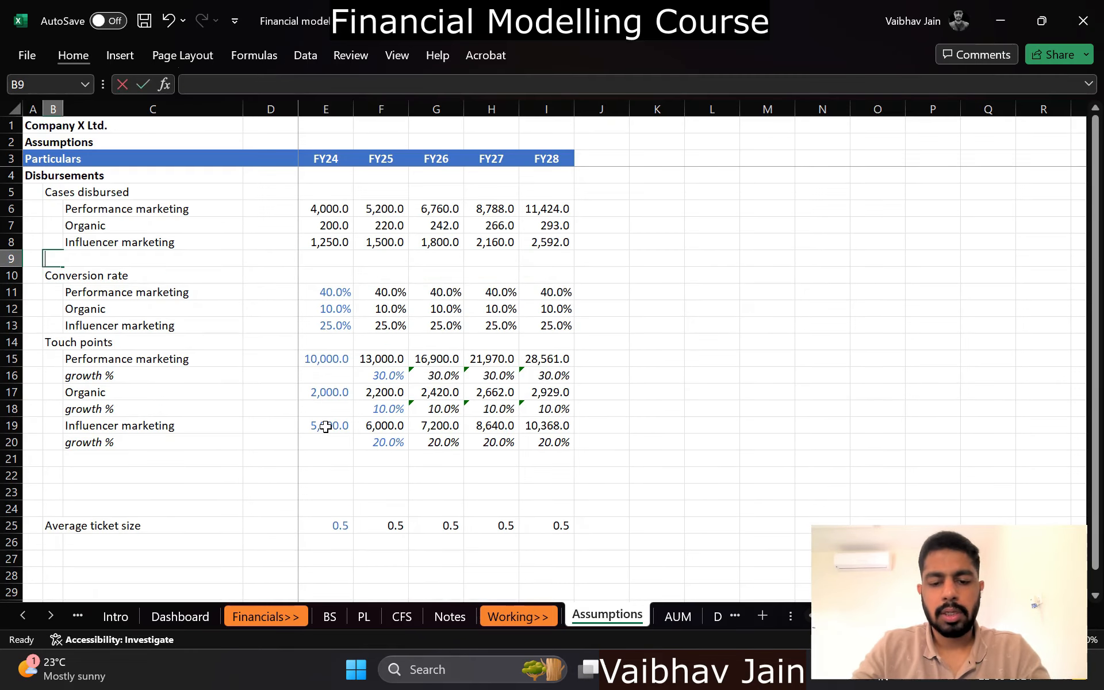
pyautogui.write('Total')
pyautogui.press('Escape')
pyautogui.press('Right')
pyautogui.write('T')
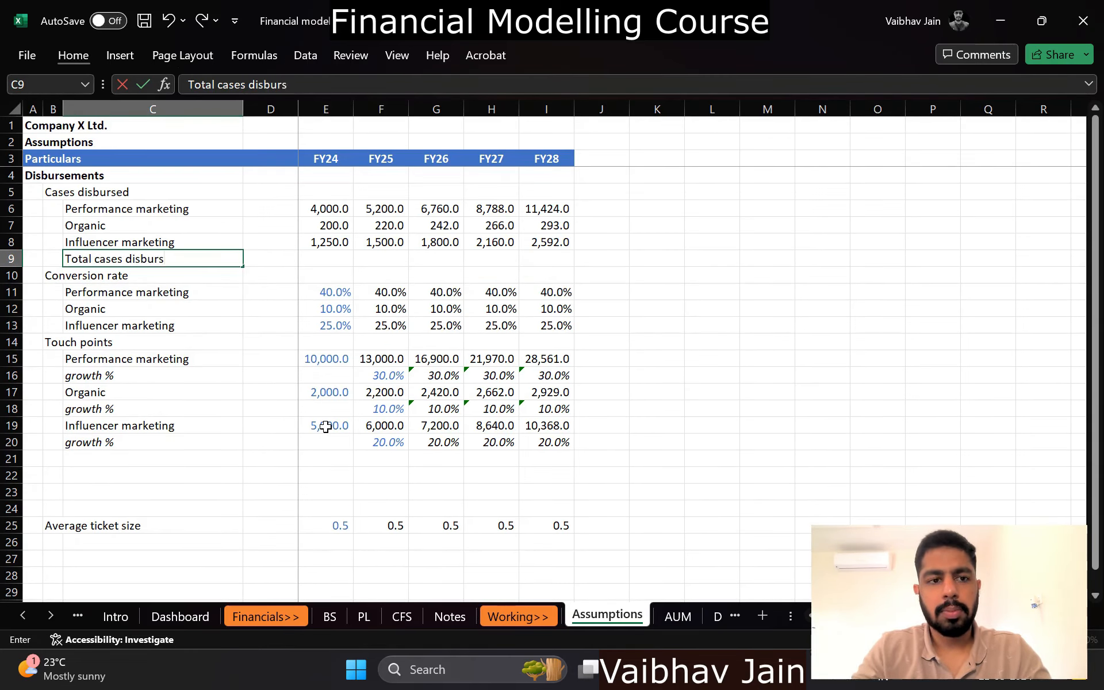
pyautogui.write('otal cases disbursed')
pyautogui.press('Right')
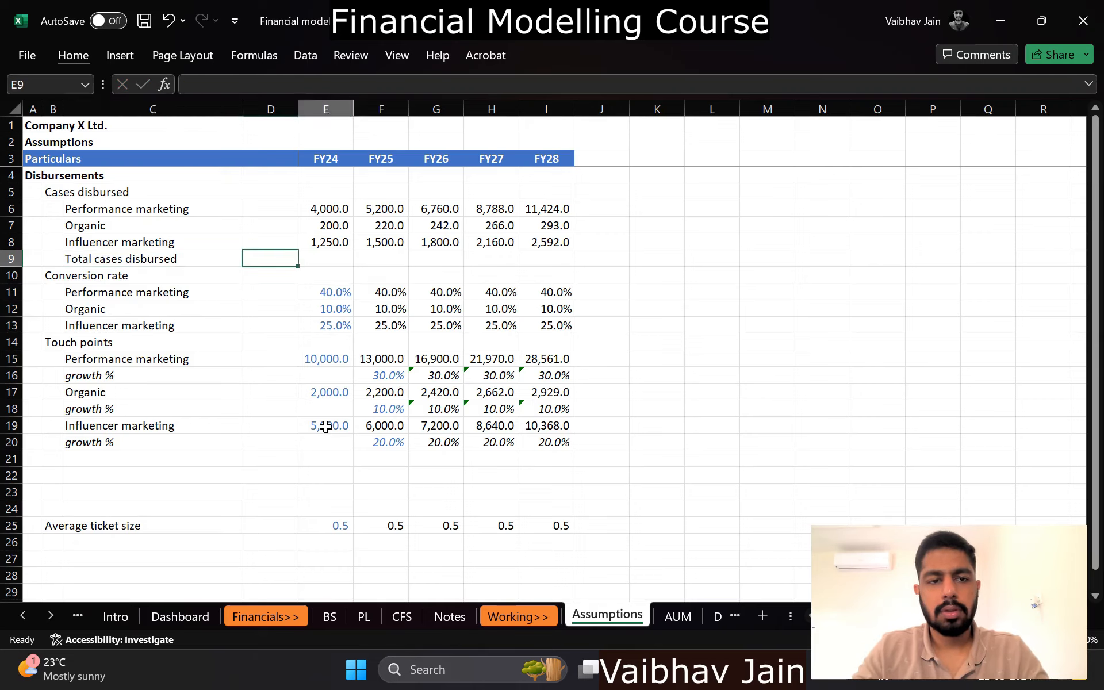
# Step: Sum the three channels' FY24 cases in E9 with =SUM(E6:E8) and copy the formula across to FY28 in I9
pyautogui.press('Right')
pyautogui.press('Right')
pyautogui.press('Left')
pyautogui.hotkey('alt', '=')
pyautogui.press('Return')
pyautogui.press('Up')
pyautogui.hotkey('ctrl', 'c')
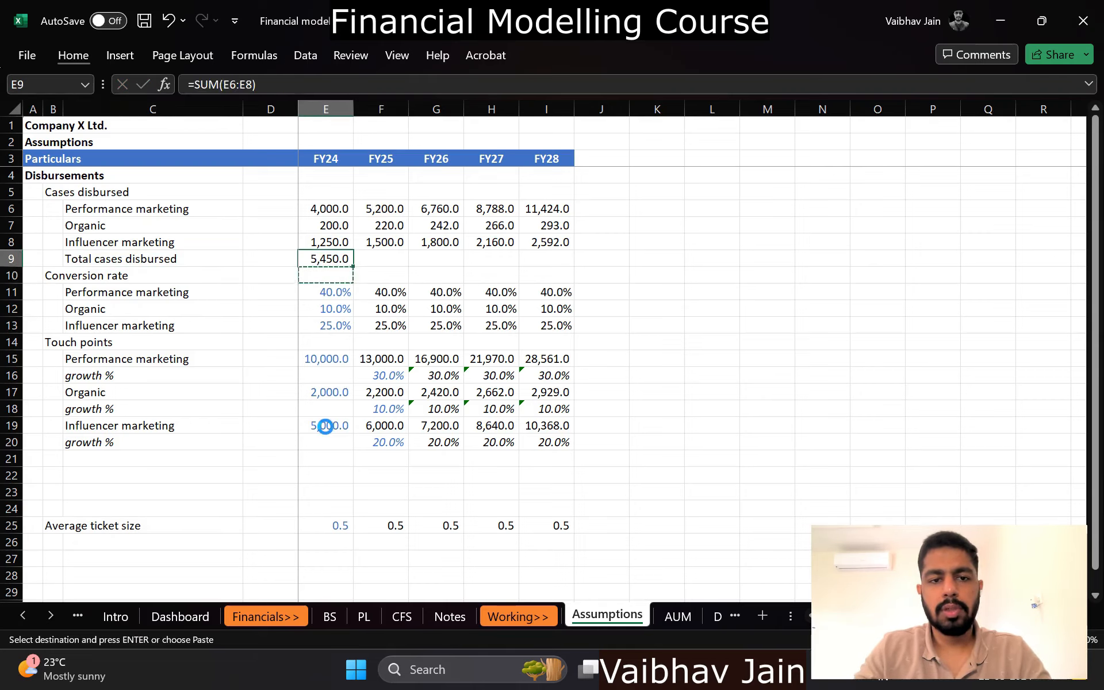
pyautogui.press('Right')
pyautogui.hotkey('shift', 'Right')
pyautogui.hotkey('shift', 'Right')
pyautogui.hotkey('shift', 'Right')
pyautogui.press('Return')
# Step: Format the Total cases disbursed row from C9 to I9 in bold with a top and double bottom border
pyautogui.press('Home')
pyautogui.hotkey('ctrl', 'shift', 'Right')
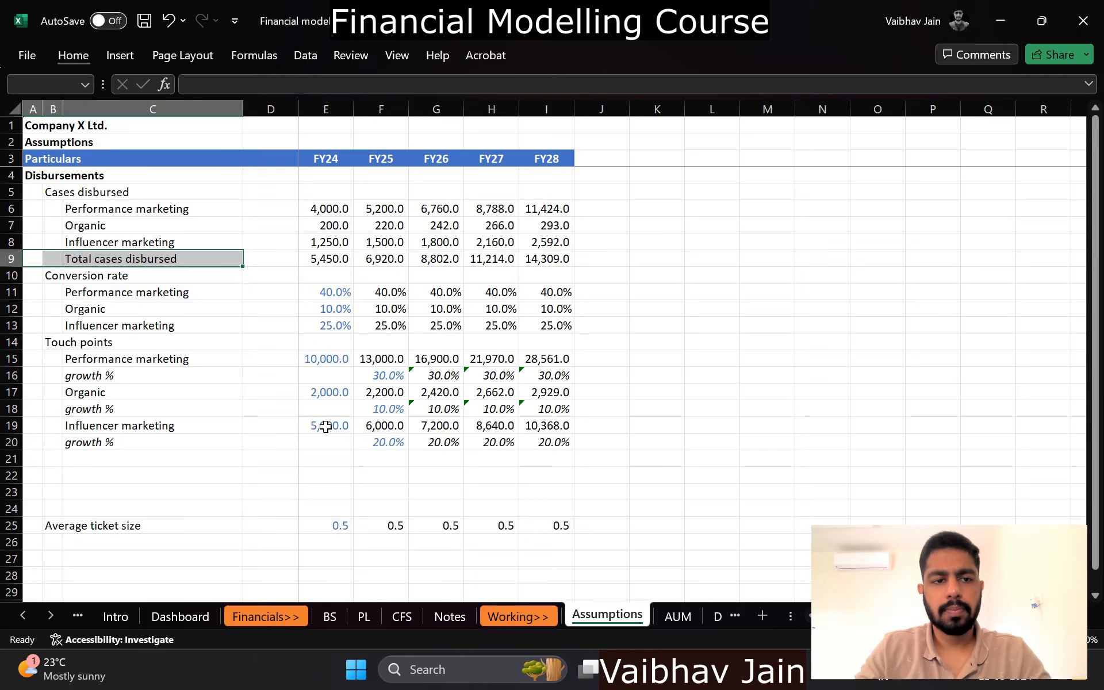
pyautogui.press('Right')
pyautogui.press('Right')
pyautogui.hotkey('ctrl', 'shift', 'Right')
pyautogui.hotkey('ctrl', 'shift', 'Right')
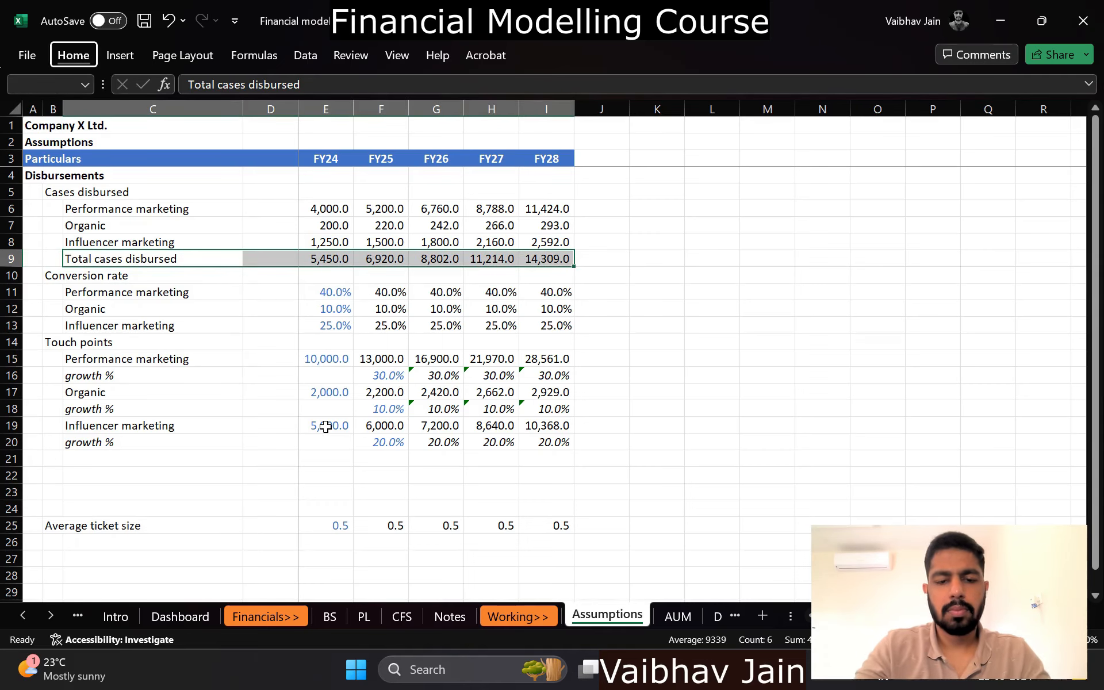
pyautogui.press('h')
pyautogui.press('b')
pyautogui.press('u')
pyautogui.hotkey('ctrl', 'b')
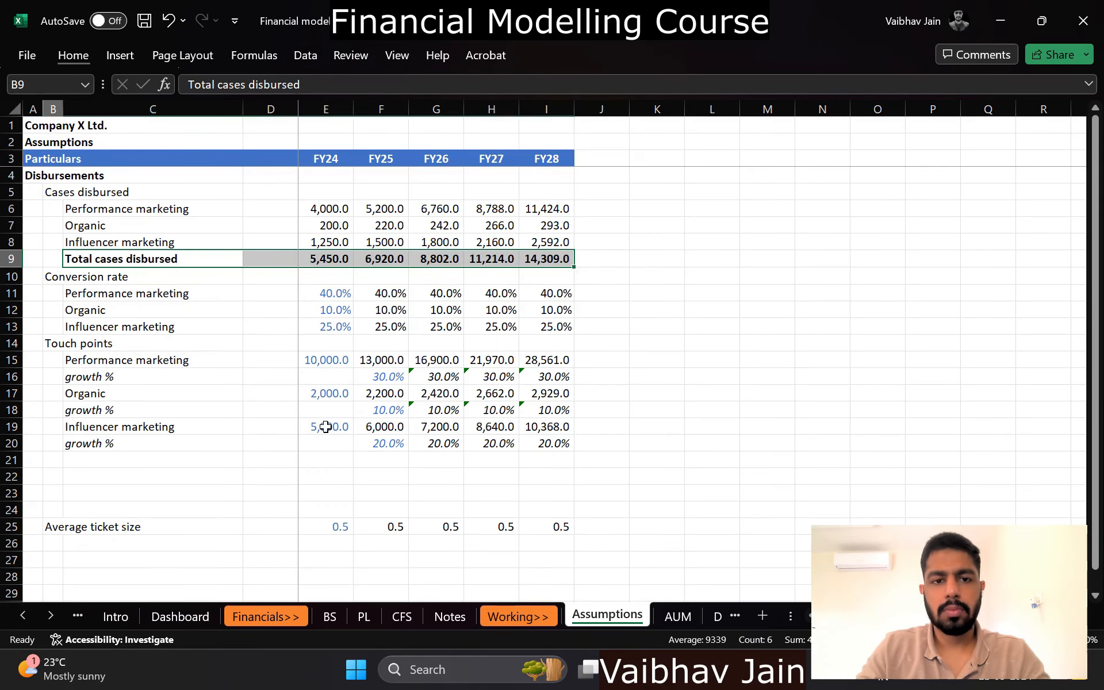
# Step: Delete the blank rows between the last Touch points growth % row and Average ticket size
pyautogui.press('Down')
pyautogui.press('Home')
pyautogui.press('Down')
pyautogui.press('Down')
pyautogui.press('Down')
pyautogui.press('Down')
pyautogui.press('Down')
pyautogui.press('Down')
pyautogui.press('Down')
pyautogui.press('Down')
pyautogui.press('Down')
pyautogui.press('Down')
pyautogui.press('Down')
pyautogui.press('Down')
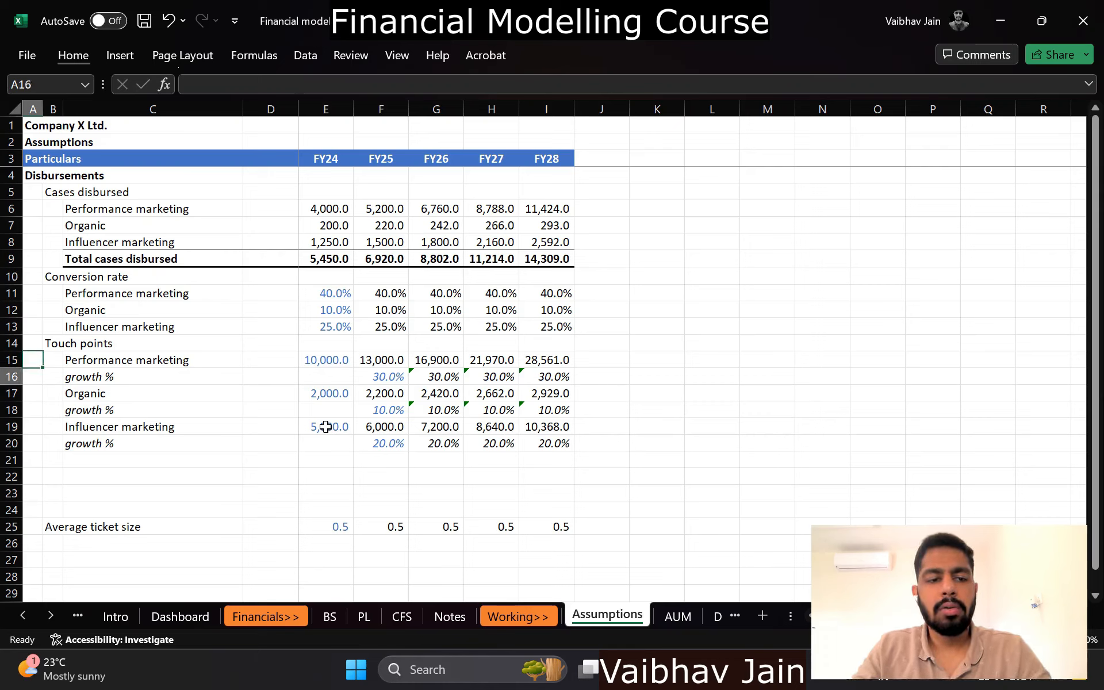
pyautogui.press('Up')
pyautogui.hotkey('shift', 'space')
pyautogui.hotkey('shift', 'Down')
pyautogui.hotkey('shift', 'Down')
pyautogui.hotkey('ctrl', '-')
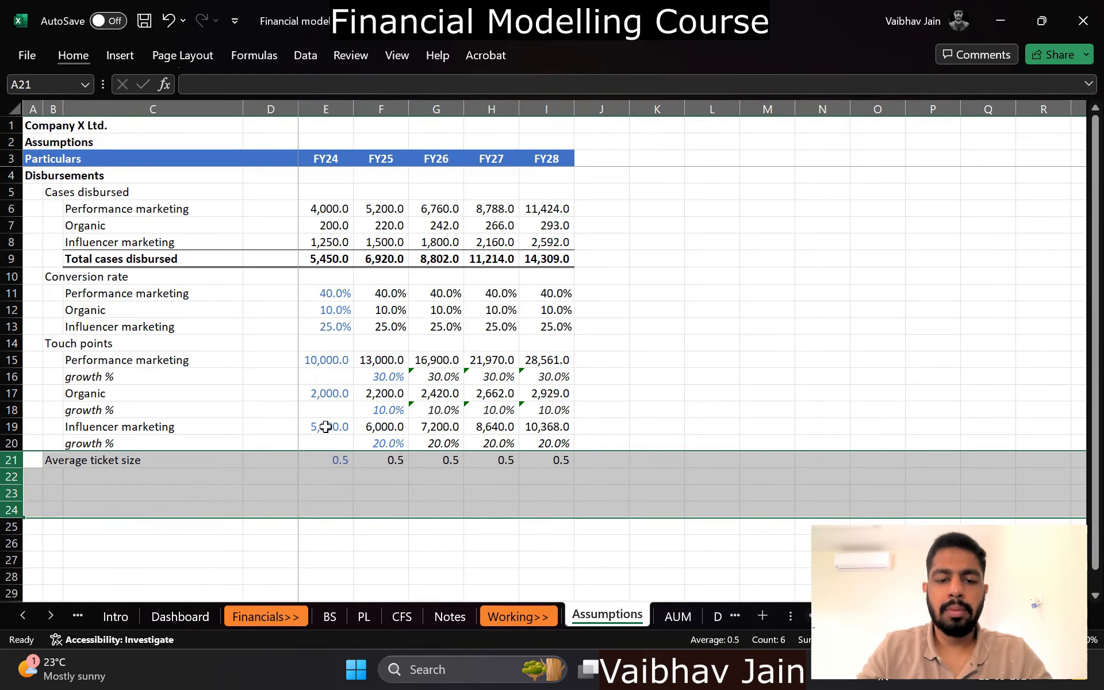
# Step: Make all the subheadings in column B of the Assumptions sheet bold
pyautogui.press('Right')
pyautogui.hotkey('ctrl', 'space')
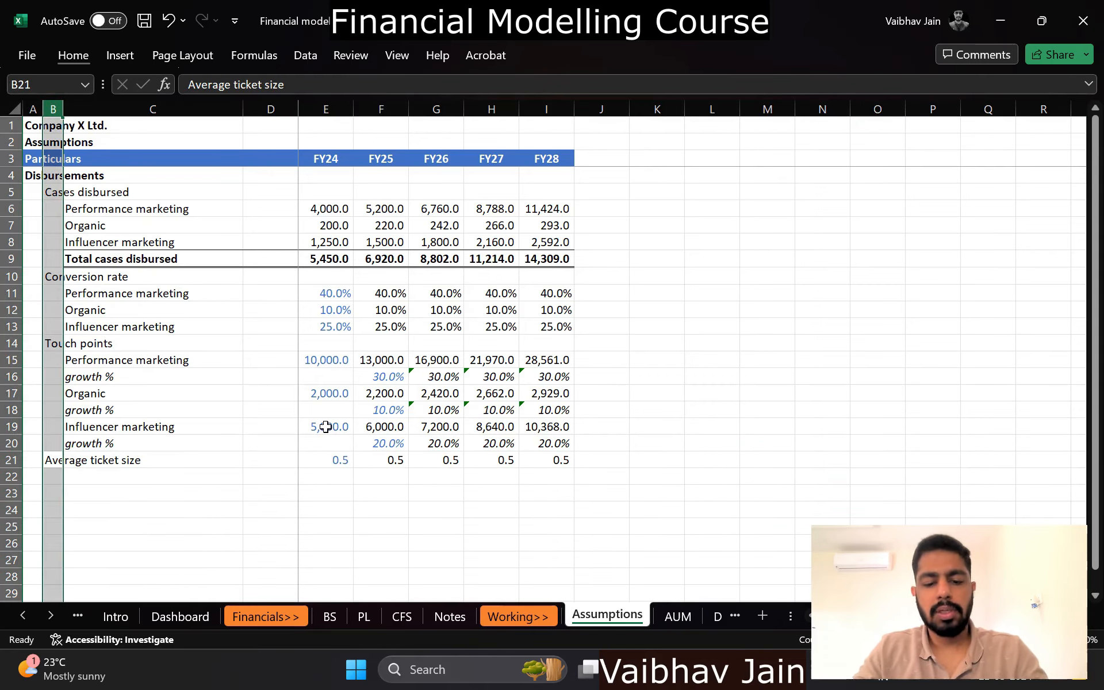
pyautogui.hotkey('ctrl', 'b')
pyautogui.press('Left')
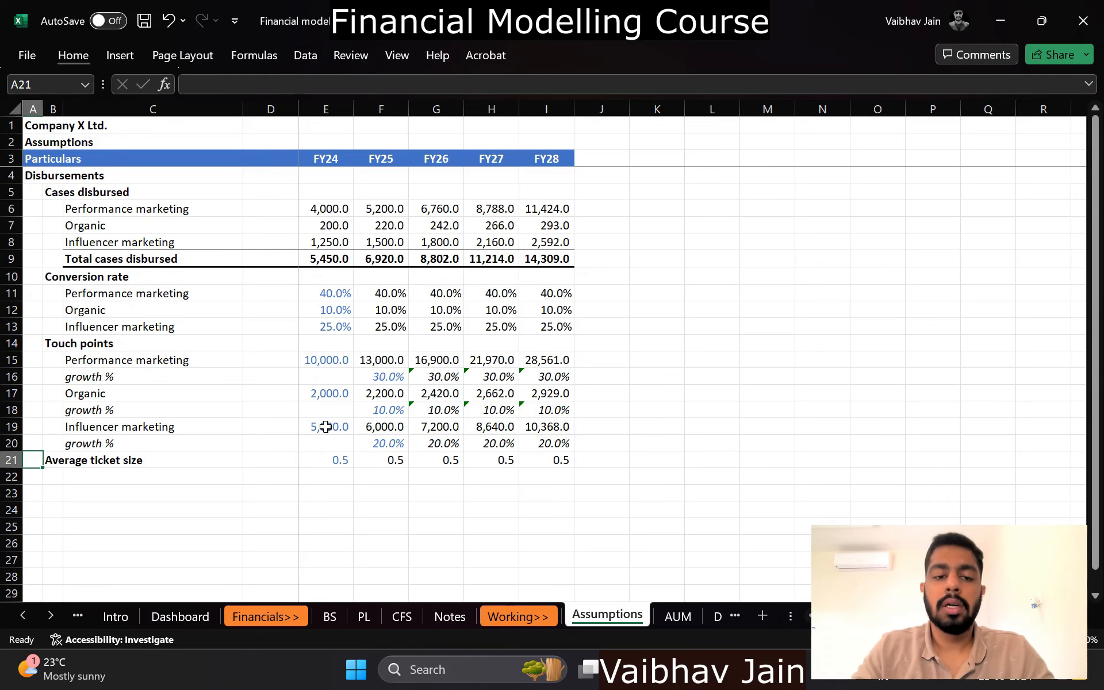
# Step: Go to the Disbursements line in the Operational section of the Notes sheet
pyautogui.hotkey('ctrl', 'pageup')
pyautogui.hotkey('ctrl', 'pageup')
pyautogui.press('Right')
pyautogui.press('Right')
pyautogui.press('Right')
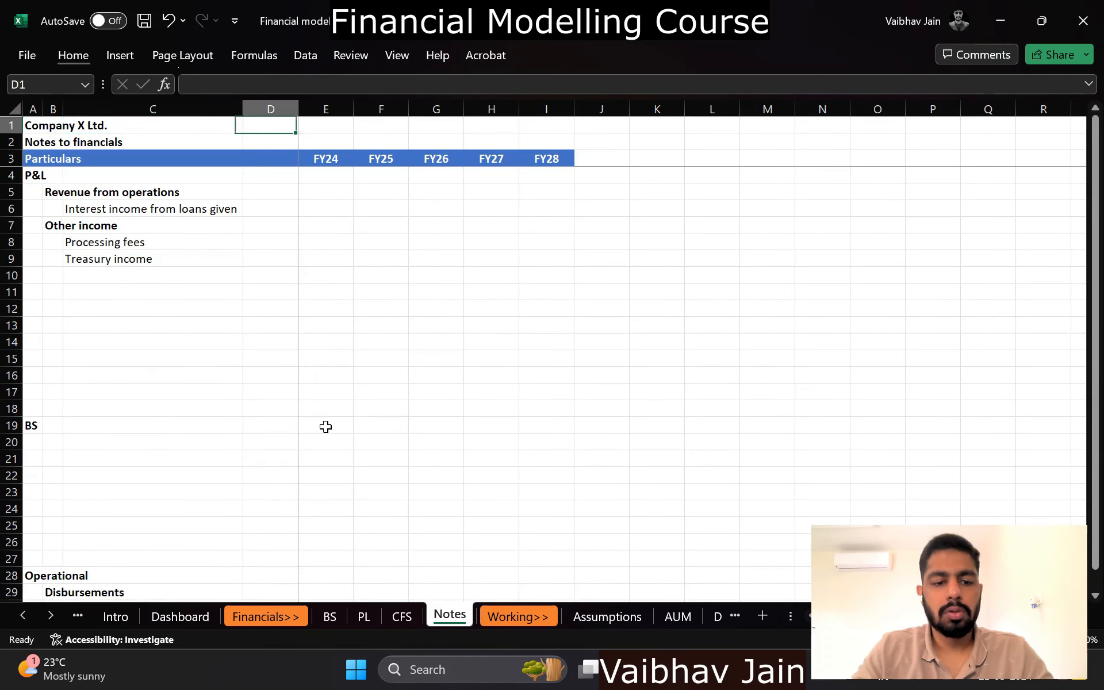
pyautogui.scroll(-2, 325, 426)
pyautogui.click(312, 495)
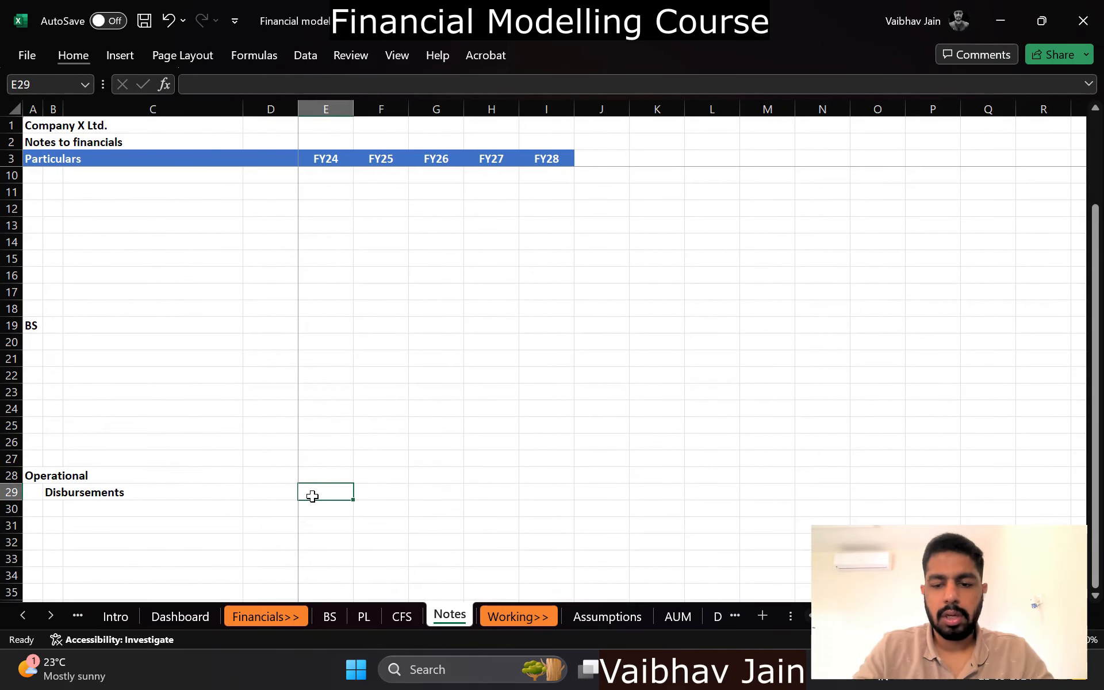
pyautogui.press('Left')
pyautogui.press('Left')
pyautogui.press('Left')
pyautogui.scroll(-1, 312, 496)
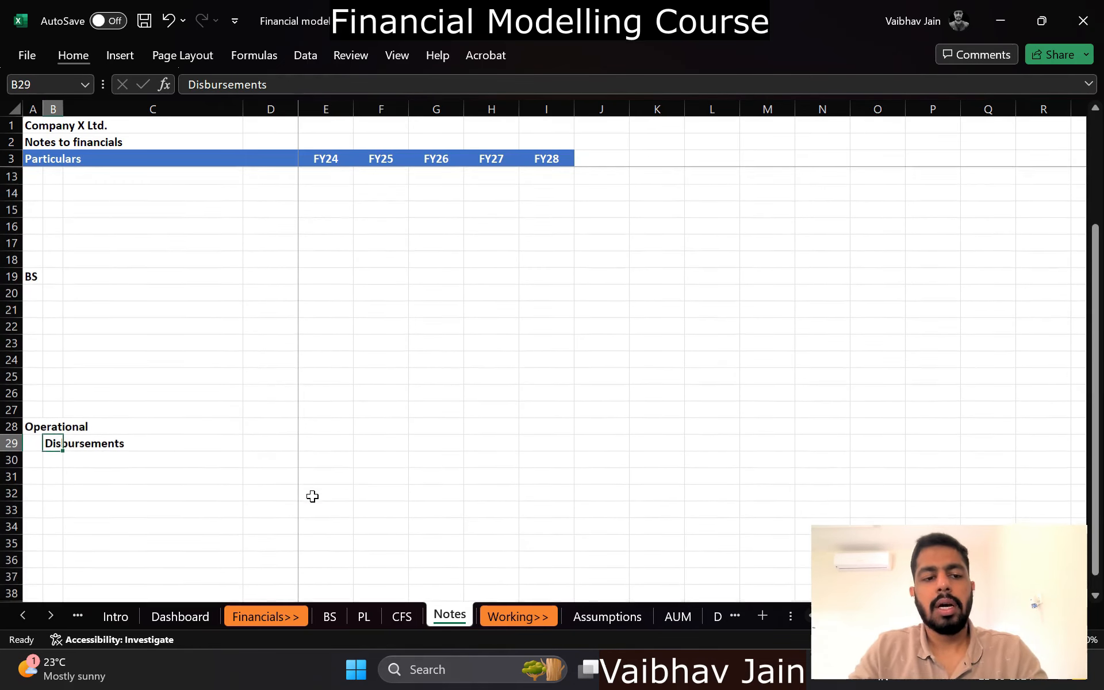
pyautogui.press('Down')
pyautogui.press('Right')
pyautogui.write('g')
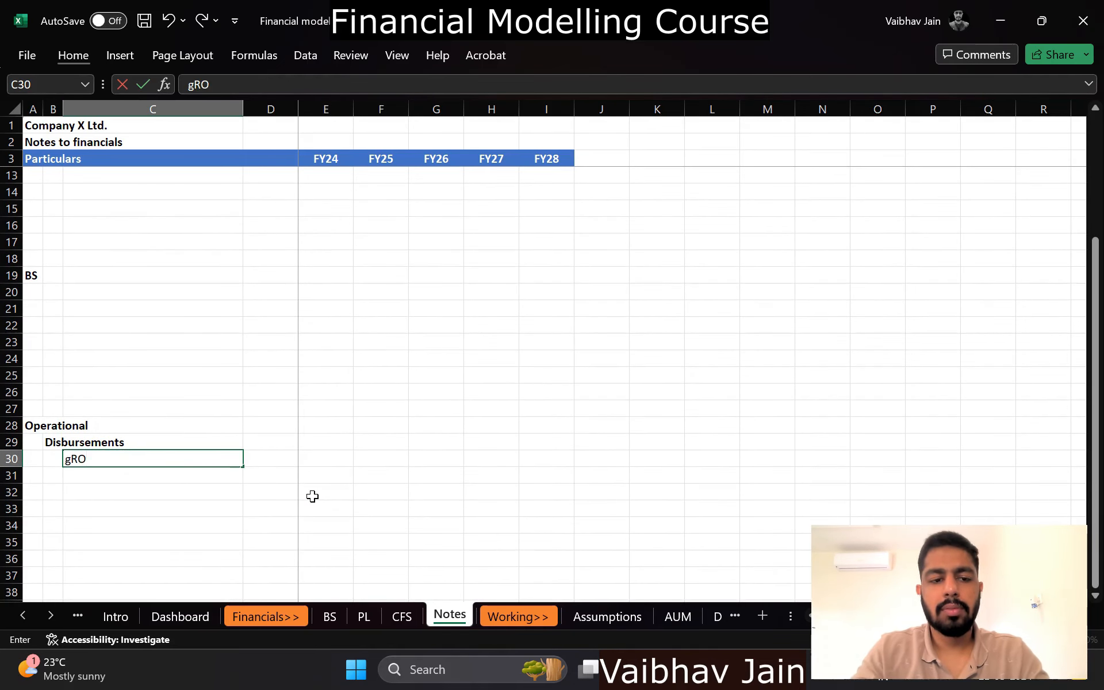
pyautogui.press('Escape')
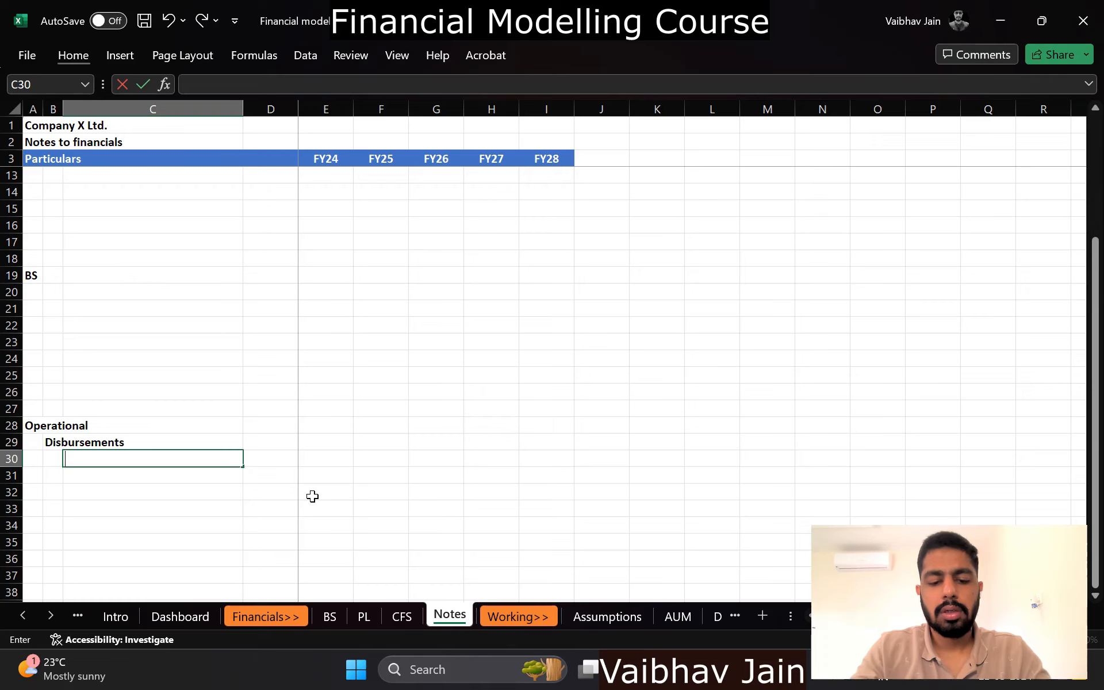
pyautogui.press('Escape')
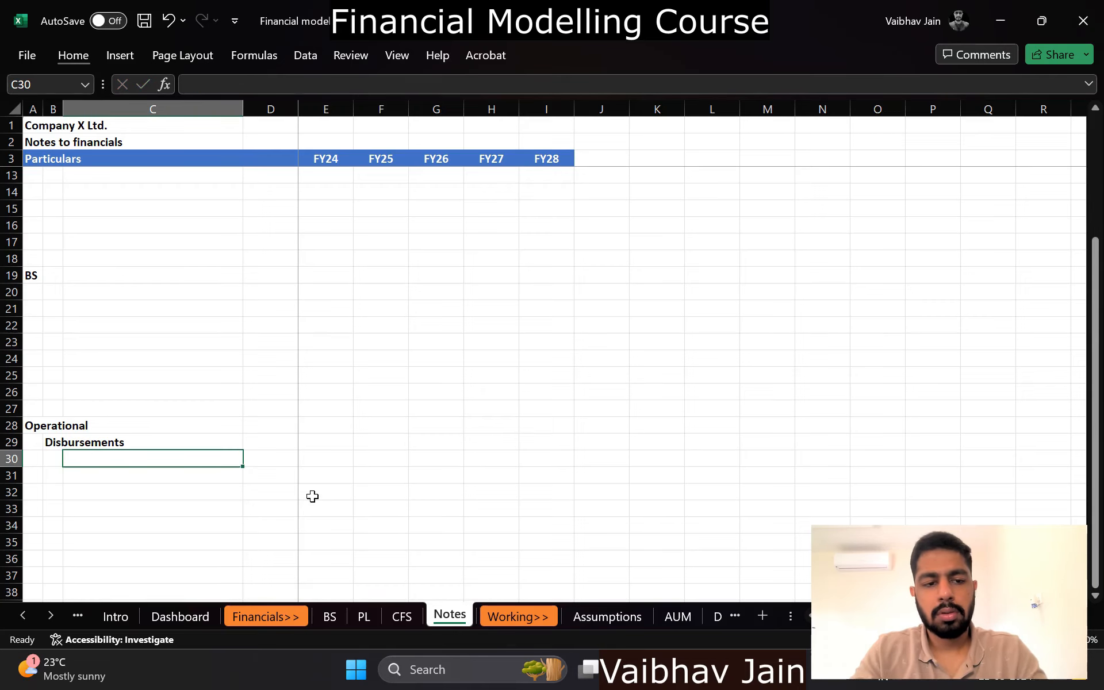
# Step: Calculate FY24 Disbursements in E29 of Notes as total cases times average ticket size with =Assumptions!E9*Assumptions!E21
pyautogui.press('Right')
pyautogui.press('Right')
pyautogui.press('Up')
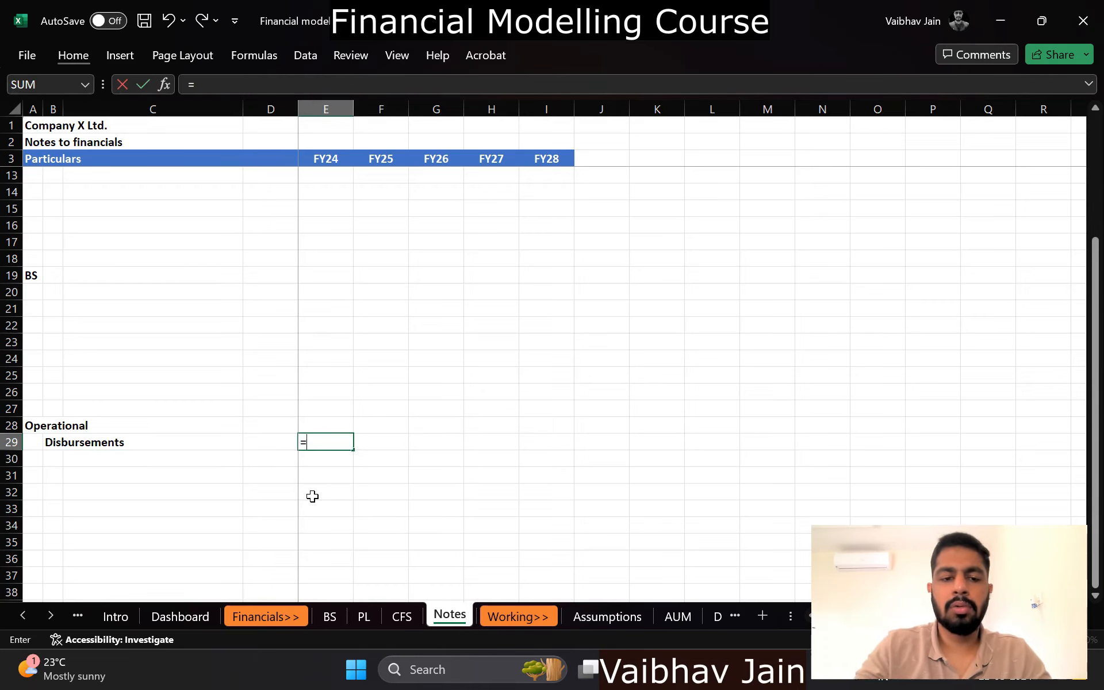
pyautogui.hotkey('ctrl', 'pagedown')
pyautogui.hotkey('ctrl', 'pagedown')
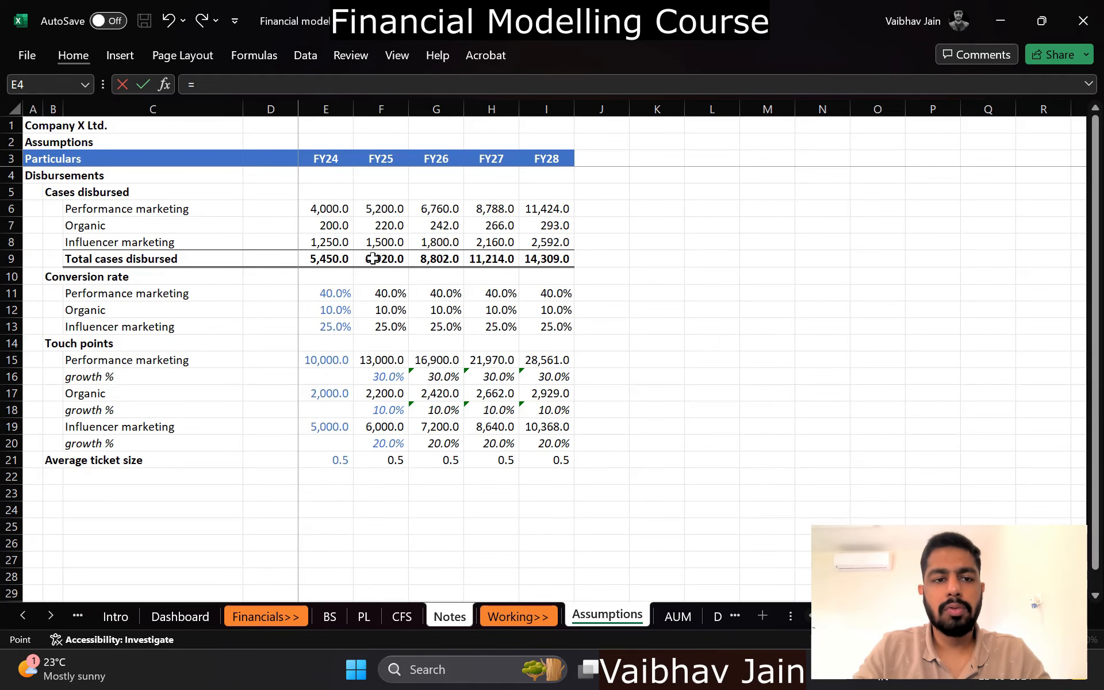
pyautogui.click(317, 259)
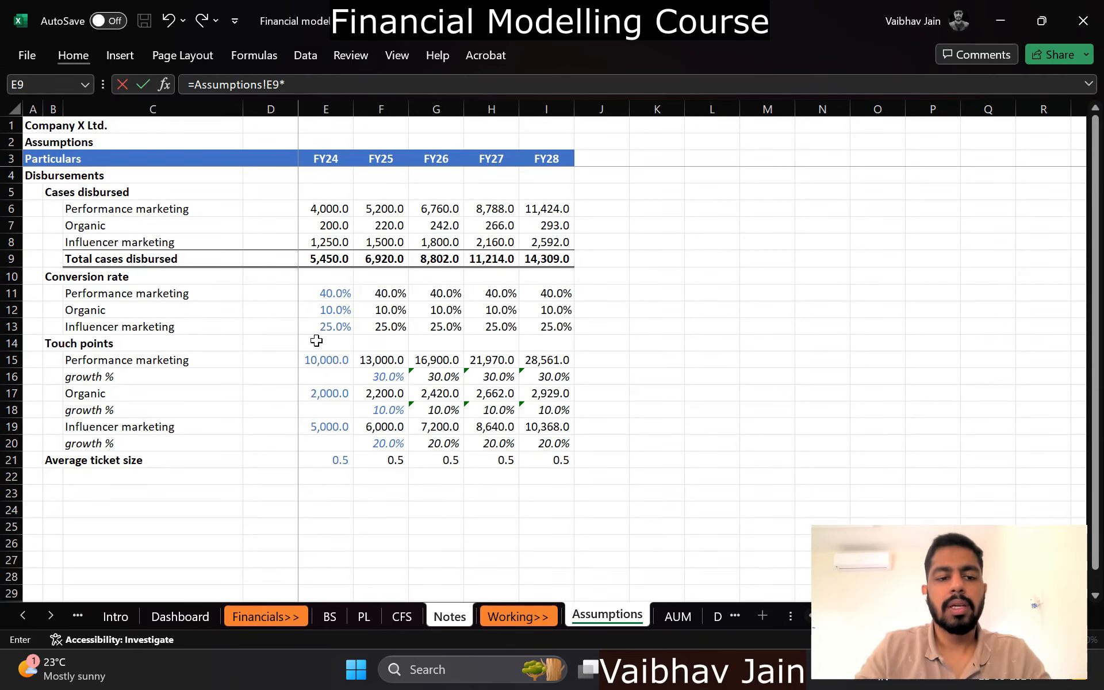
pyautogui.click(311, 458)
pyautogui.press('Return')
# Step: Copy the FY24 Disbursements formula across to FY28 in I29 and format the row with thousands separators and one decimal
pyautogui.press('Up')
pyautogui.hotkey('ctrl', 'c')
pyautogui.hotkey('shift', 'Right')
pyautogui.hotkey('shift', 'Right')
pyautogui.hotkey('shift', 'Right')
pyautogui.hotkey('shift', 'Right')
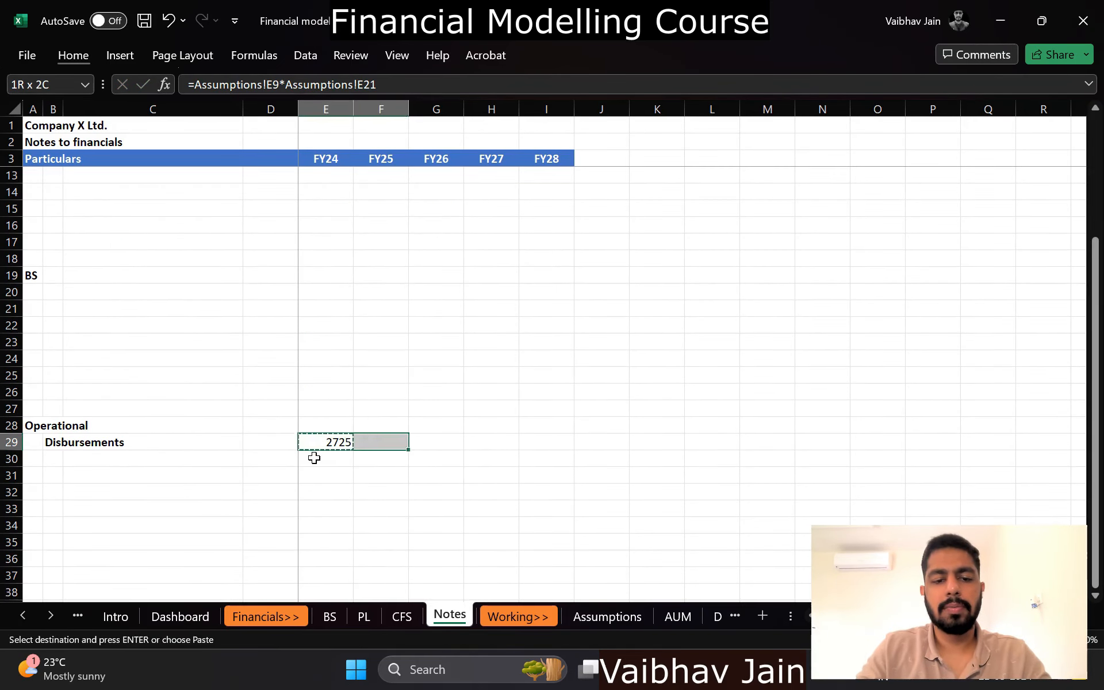
pyautogui.press('Return')
pyautogui.hotkey('alt', 'h')
pyautogui.press('k')
pyautogui.hotkey('alt', 'h')
pyautogui.press('9')
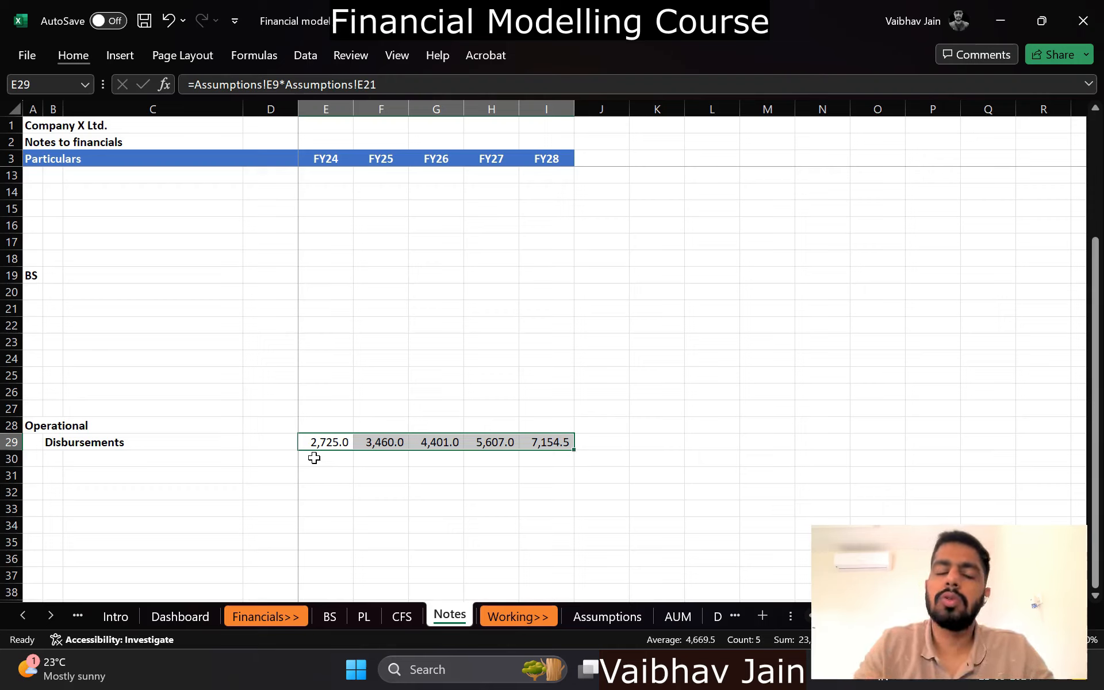
pyautogui.press('Left')
pyautogui.press('Up')
pyautogui.press('Up')
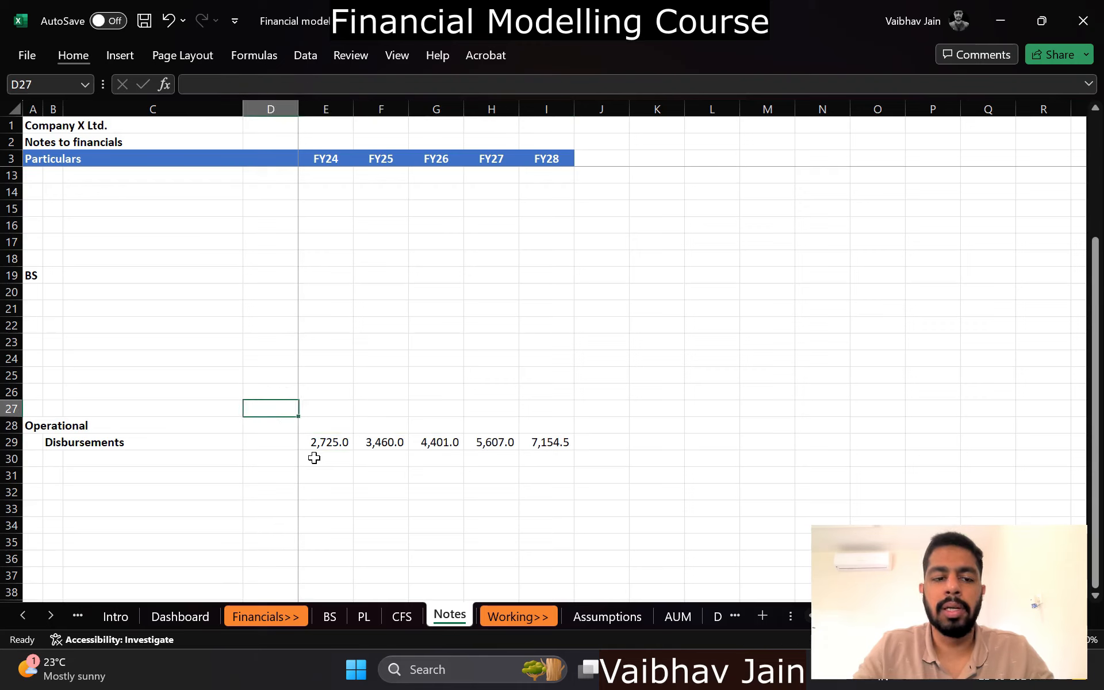
pyautogui.press('Left')
pyautogui.press('Up')
pyautogui.press('Up')
pyautogui.press('Up')
pyautogui.press('Up')
pyautogui.press('Up')
pyautogui.press('Up')
pyautogui.press('Up')
pyautogui.press('Up')
pyautogui.press('Down')
pyautogui.press('Down')
pyautogui.press('Down')
pyautogui.press('Down')
pyautogui.press('Down')
pyautogui.press('Down')
pyautogui.press('Down')
pyautogui.press('Down')
pyautogui.press('Down')
pyautogui.press('Down')
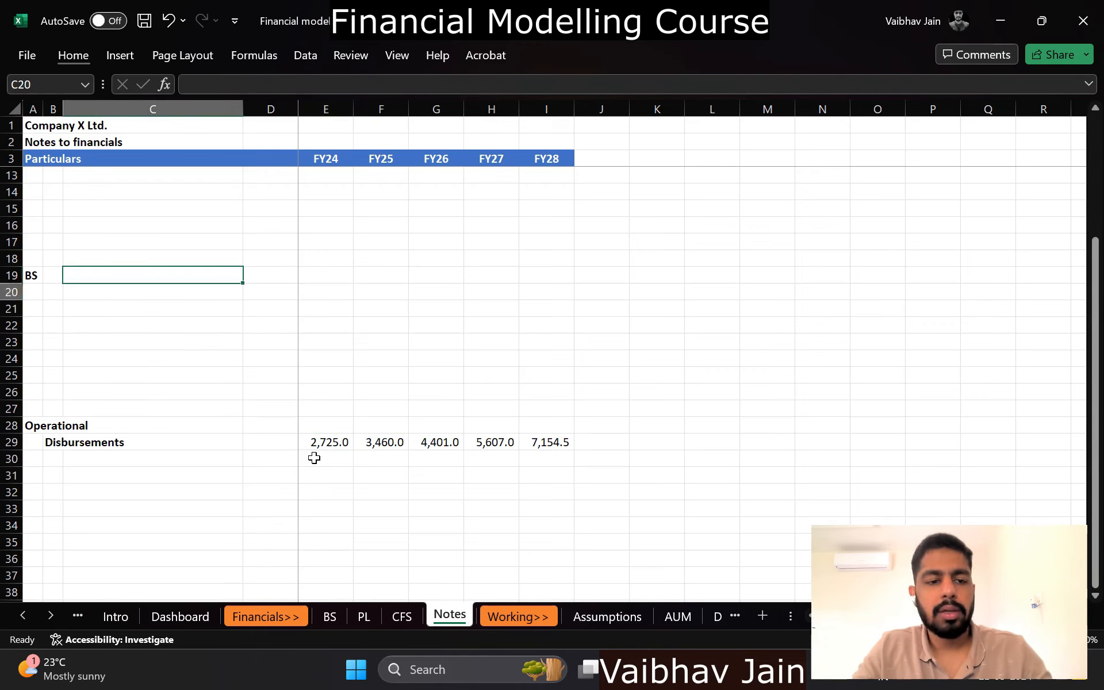
pyautogui.press('Left')
pyautogui.press('Down')
pyautogui.press('Right')
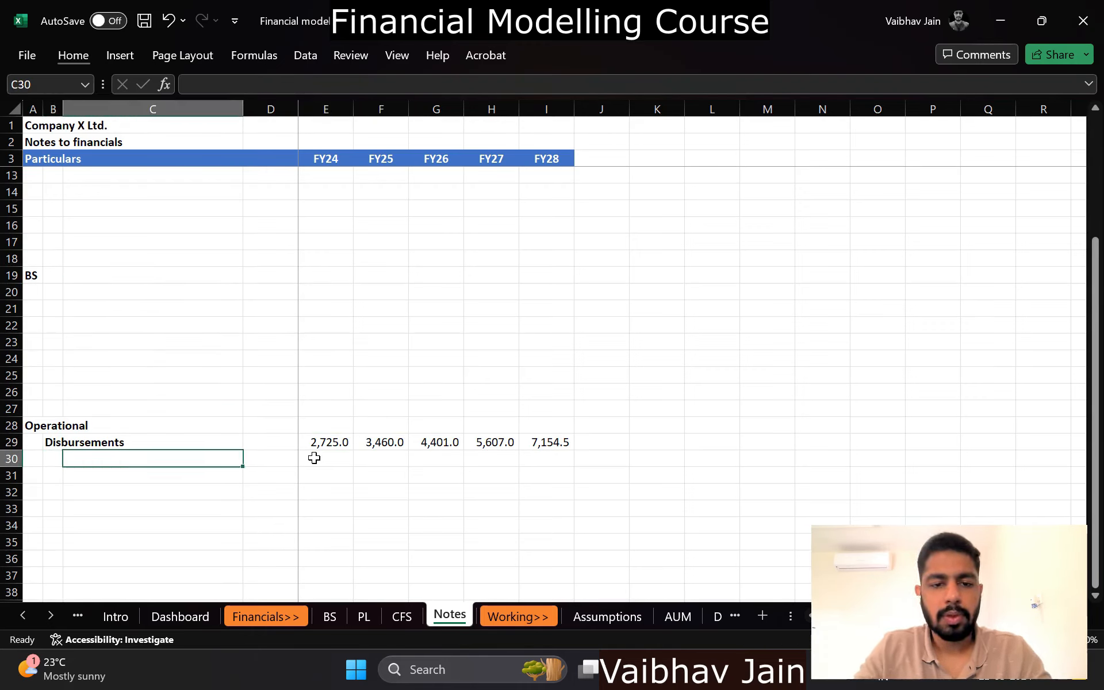
pyautogui.press('Left')
pyautogui.press('Down')
pyautogui.press('Up')
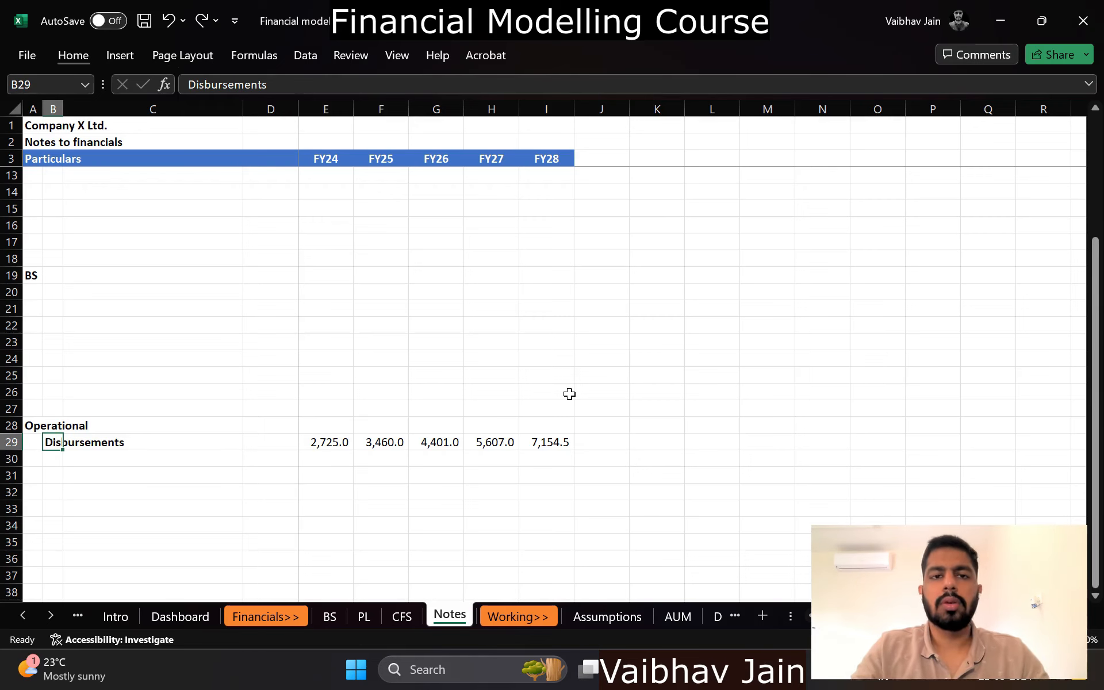
# Step: View the Revenue from operations line in the profit and loss statement on the PL sheet
pyautogui.hotkey('ctrl', 'pageup')
pyautogui.hotkey('ctrl', 'pageup')
pyautogui.press('Right')
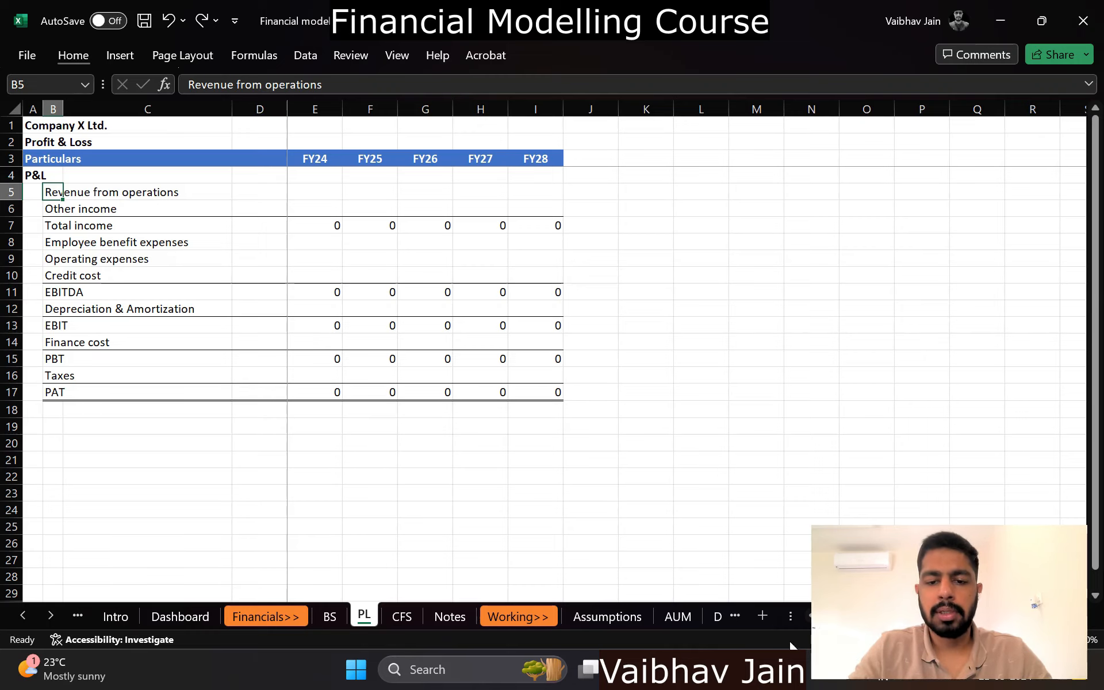
# Step: Add a new sheet after the Employee sheet and name it Amortization
pyautogui.click(678, 616)
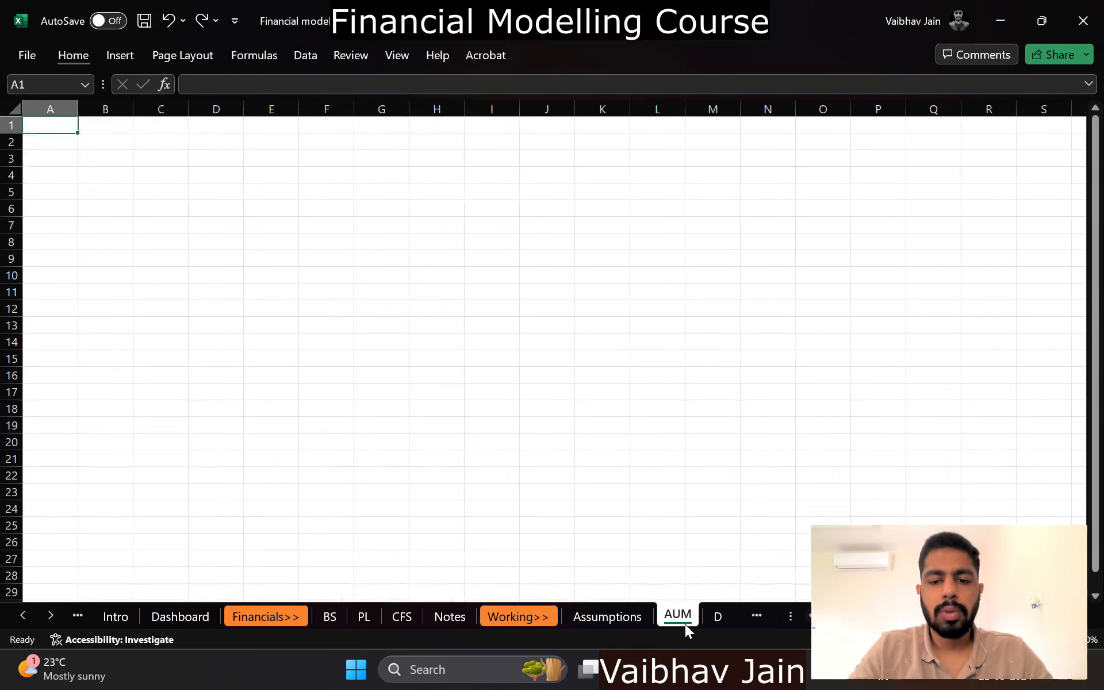
pyautogui.hotkey('ctrl', 'pagedown')
pyautogui.hotkey('ctrl', 'pagedown')
pyautogui.hotkey('ctrl', 'pagedown')
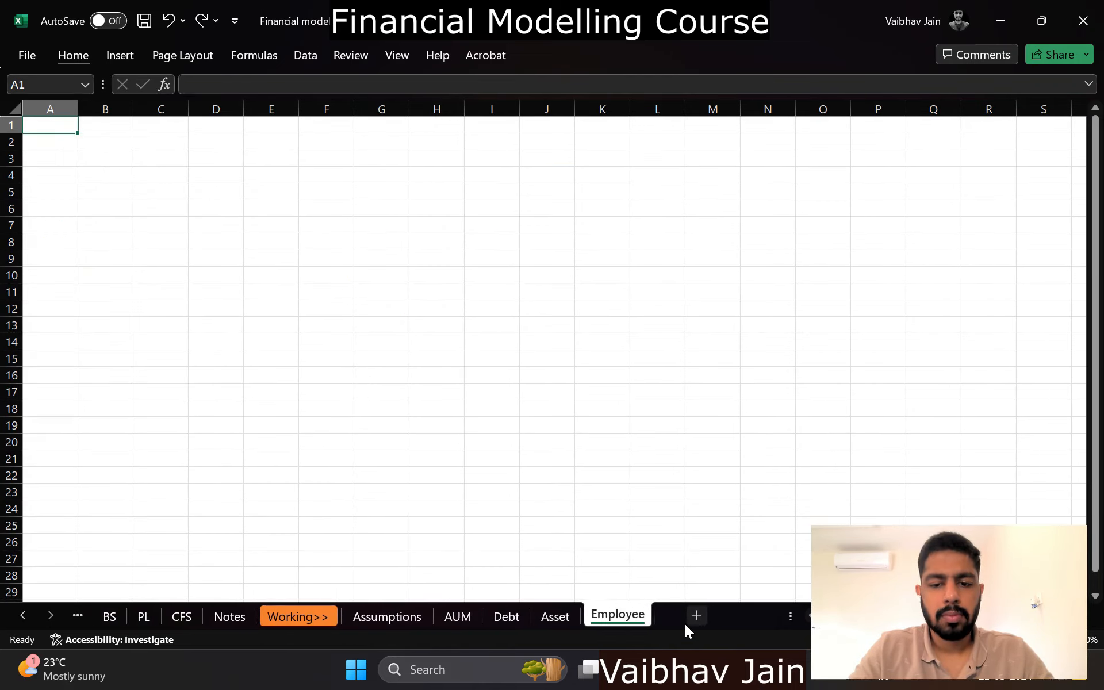
pyautogui.click(687, 619)
pyautogui.doubleClick(687, 619)
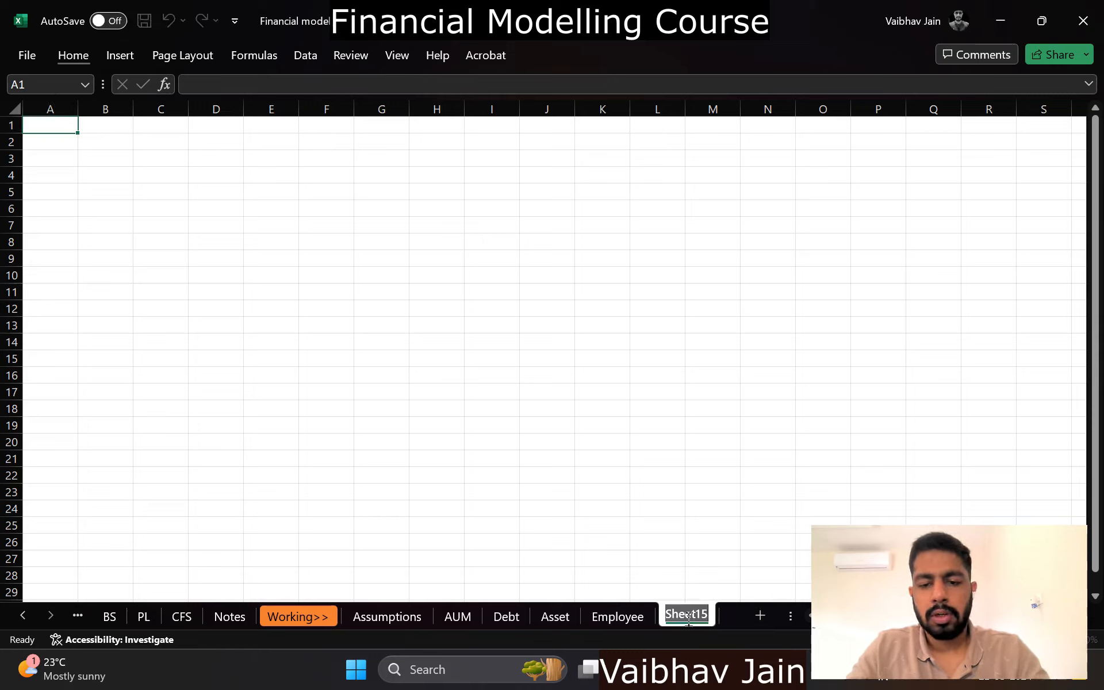
pyautogui.write('Amortization')
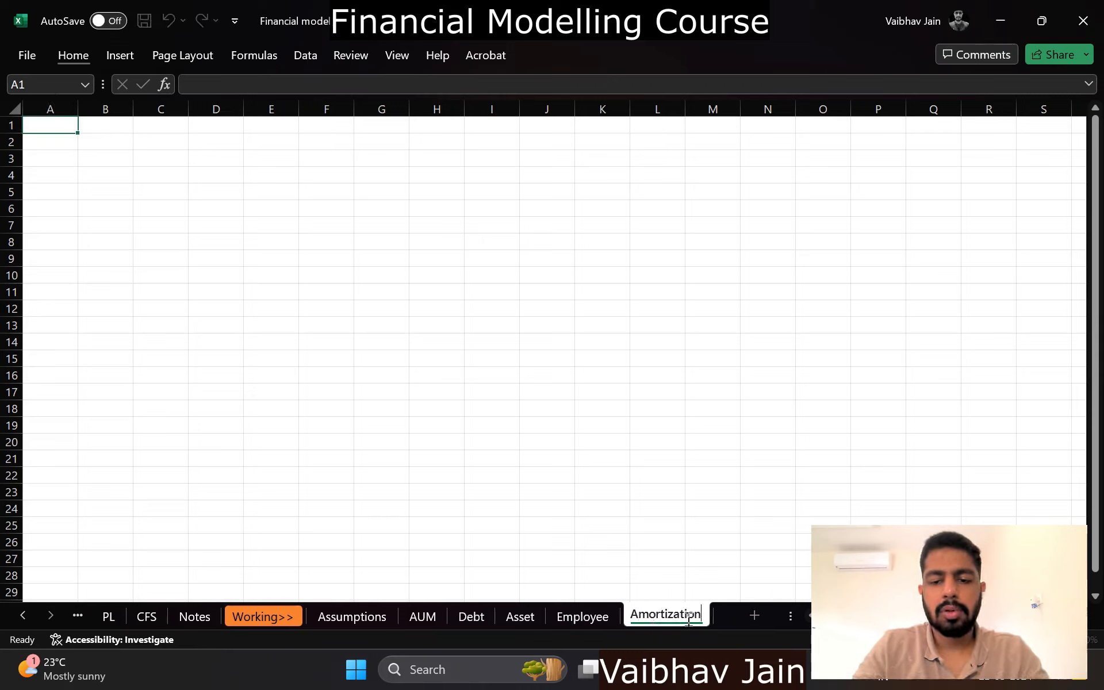
pyautogui.press('Return')
# Step: Copy header rows 1 to 3 from the Assumptions sheet into the top of Amortization, keeping the source column widths
pyautogui.hotkey('ctrl', 'pageup')
pyautogui.hotkey('ctrl', 'pageup')
pyautogui.hotkey('ctrl', 'pageup')
pyautogui.hotkey('ctrl', 'pageup')
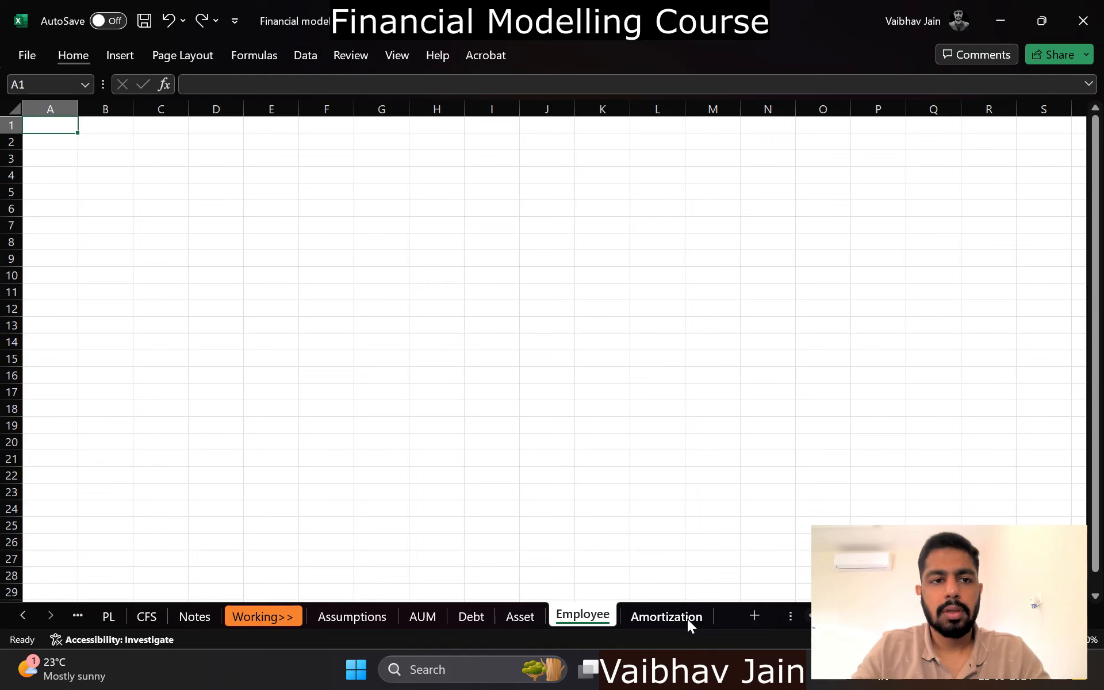
pyautogui.hotkey('ctrl', 'pageup')
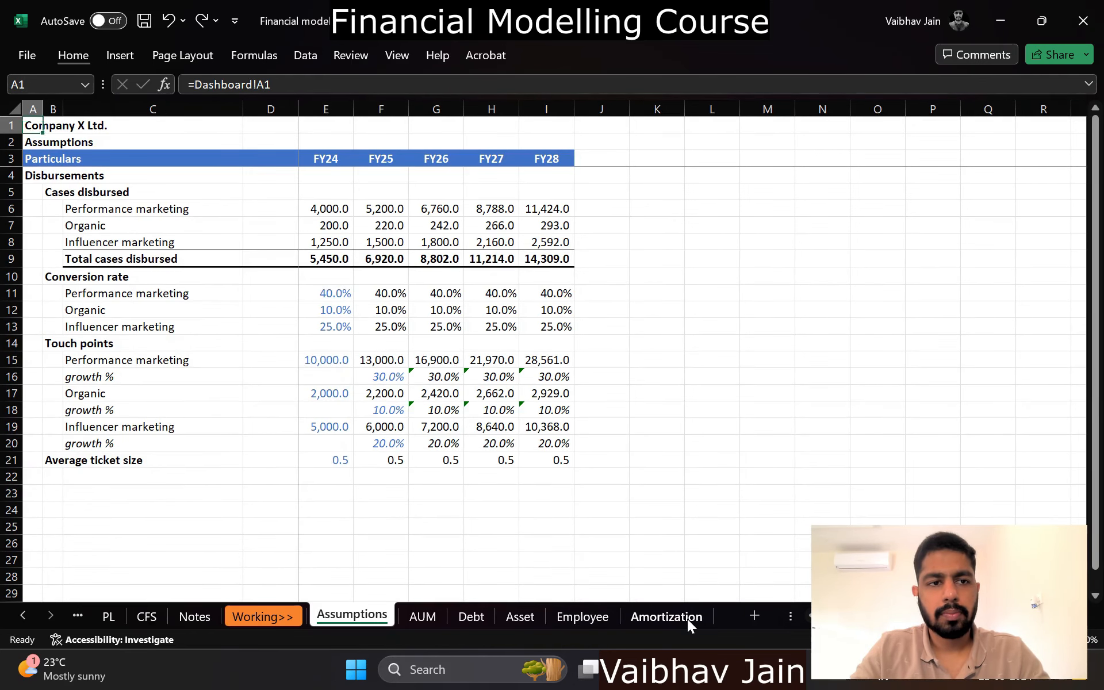
pyautogui.hotkey('shift', 'Down')
pyautogui.hotkey('shift', 'Down')
pyautogui.hotkey('shift', 'space')
pyautogui.hotkey('ctrl', 'c')
pyautogui.hotkey('ctrl', 'pagedown')
pyautogui.hotkey('ctrl', 'pagedown')
pyautogui.hotkey('ctrl', 'pagedown')
pyautogui.hotkey('ctrl', 'pagedown')
pyautogui.hotkey('ctrl', 'pagedown')
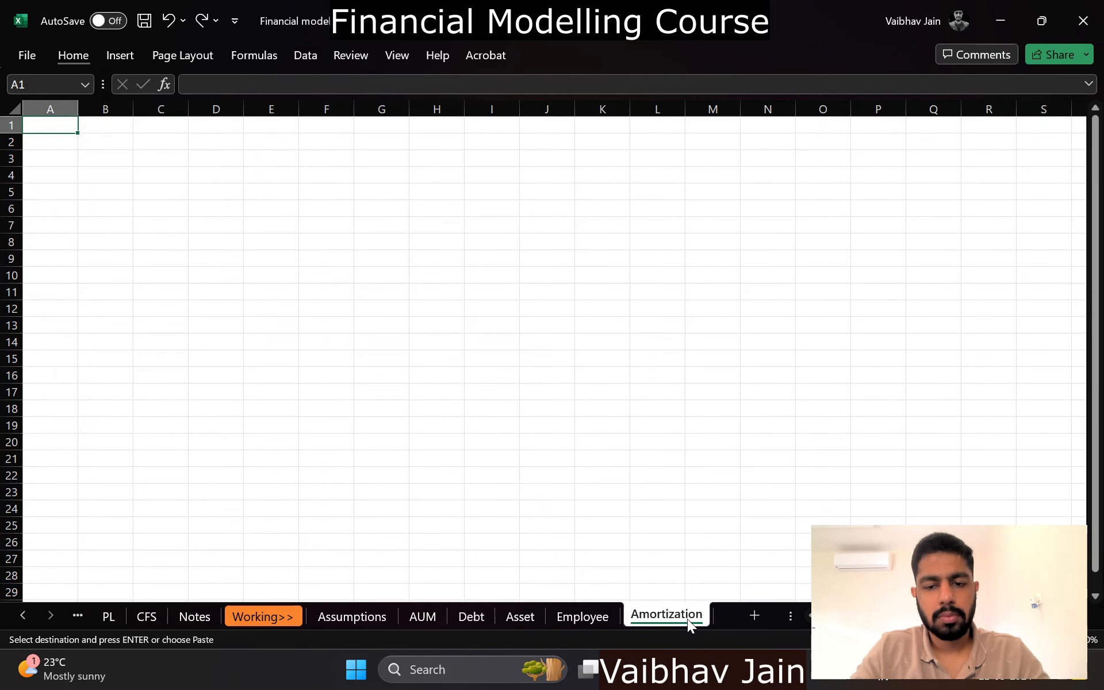
pyautogui.hotkey('ctrl', 'v')
pyautogui.press('ctrl')
pyautogui.press('w')
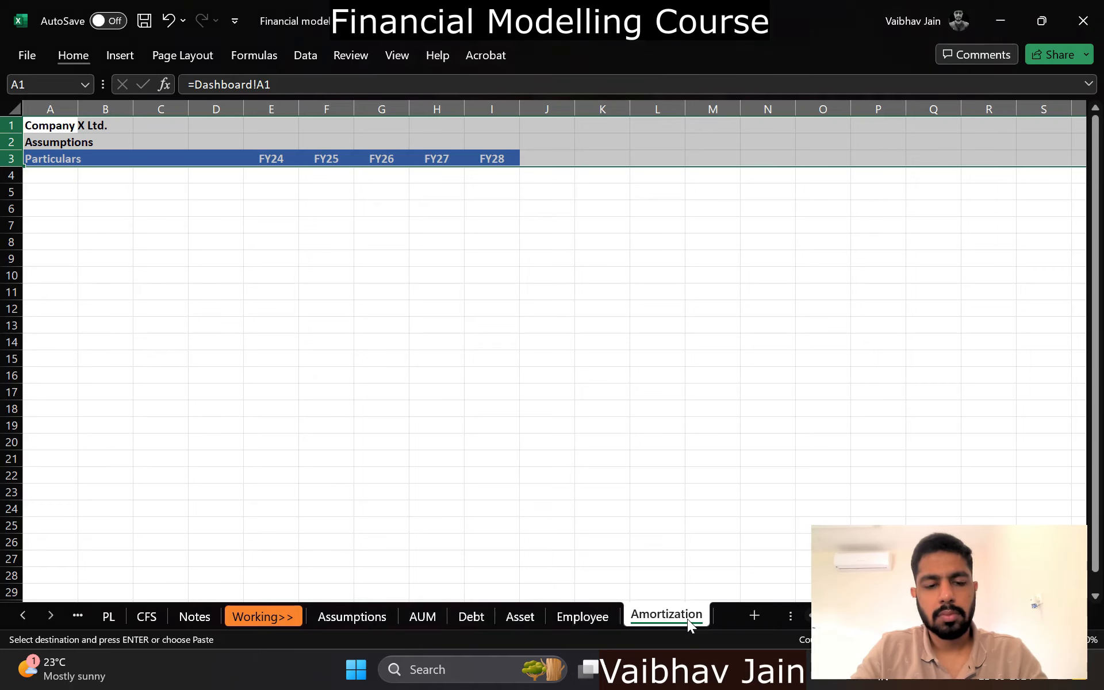
# Step: Freeze the panes at E4 so the header rows and label columns A to D stay fixed
pyautogui.press('Right')
pyautogui.press('Right')
pyautogui.press('Down')
pyautogui.press('Down')
pyautogui.press('Right')
pyautogui.press('Right')
pyautogui.press('Down')
pyautogui.hotkey('alt', 'w')
pyautogui.press('f')
pyautogui.press('f')
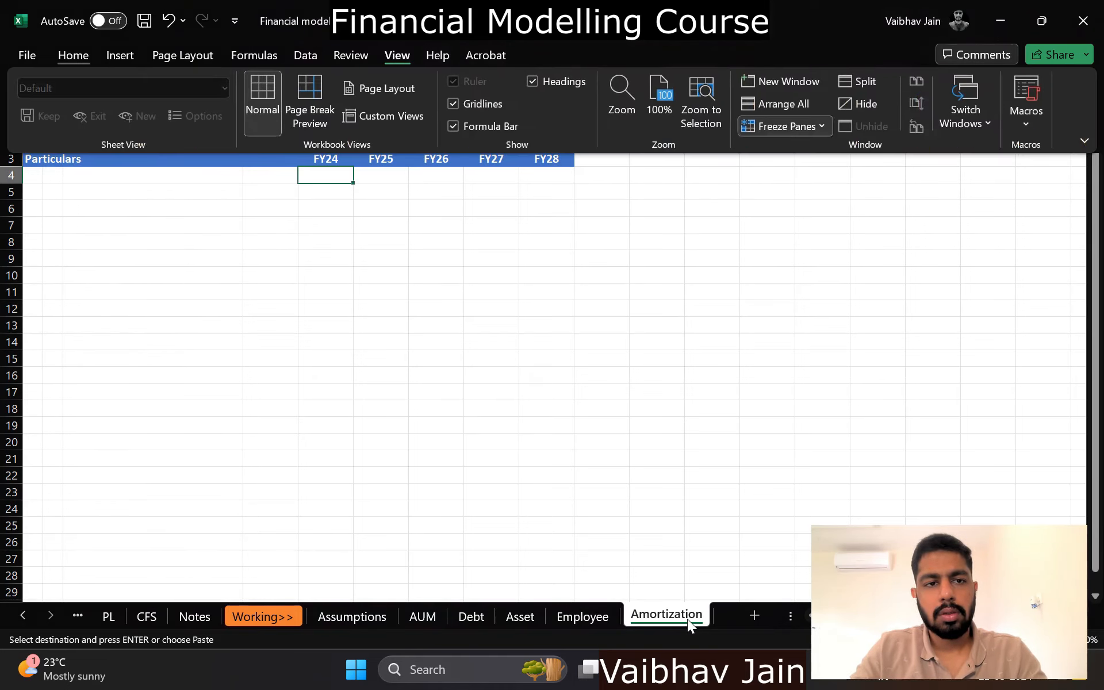
# Step: Change the sheet title in A2 to Amortization
pyautogui.press('Left')
pyautogui.press('Left')
pyautogui.press('Up')
pyautogui.press('Left')
pyautogui.press('Left')
pyautogui.press('Up')
pyautogui.write('Am')
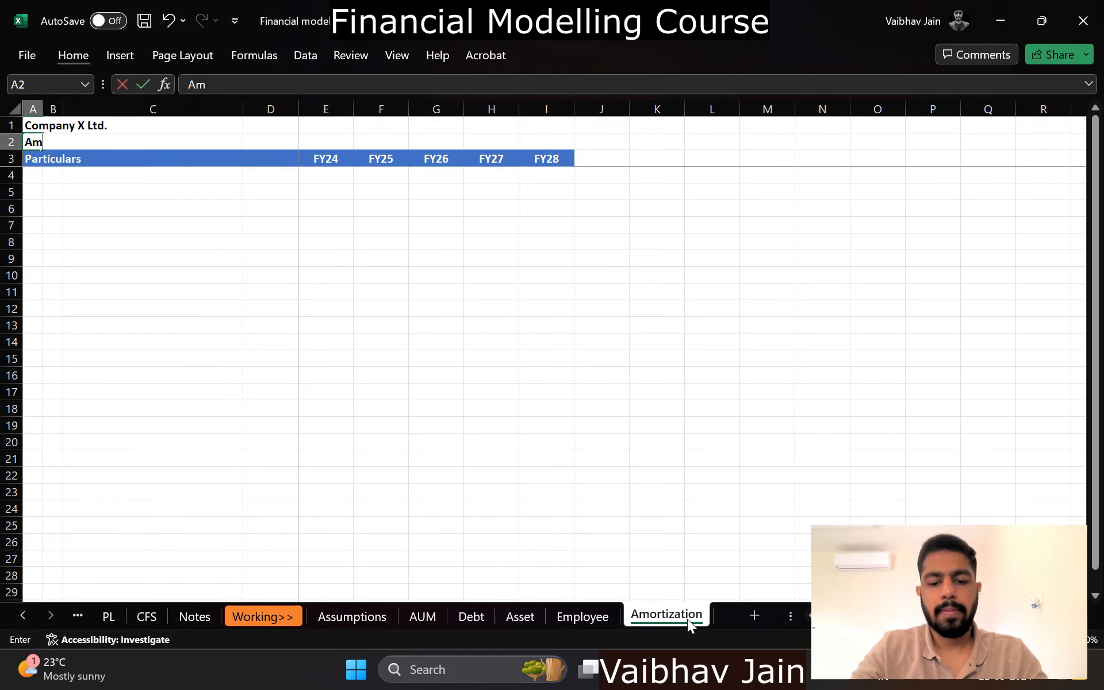
pyautogui.write('ortization')
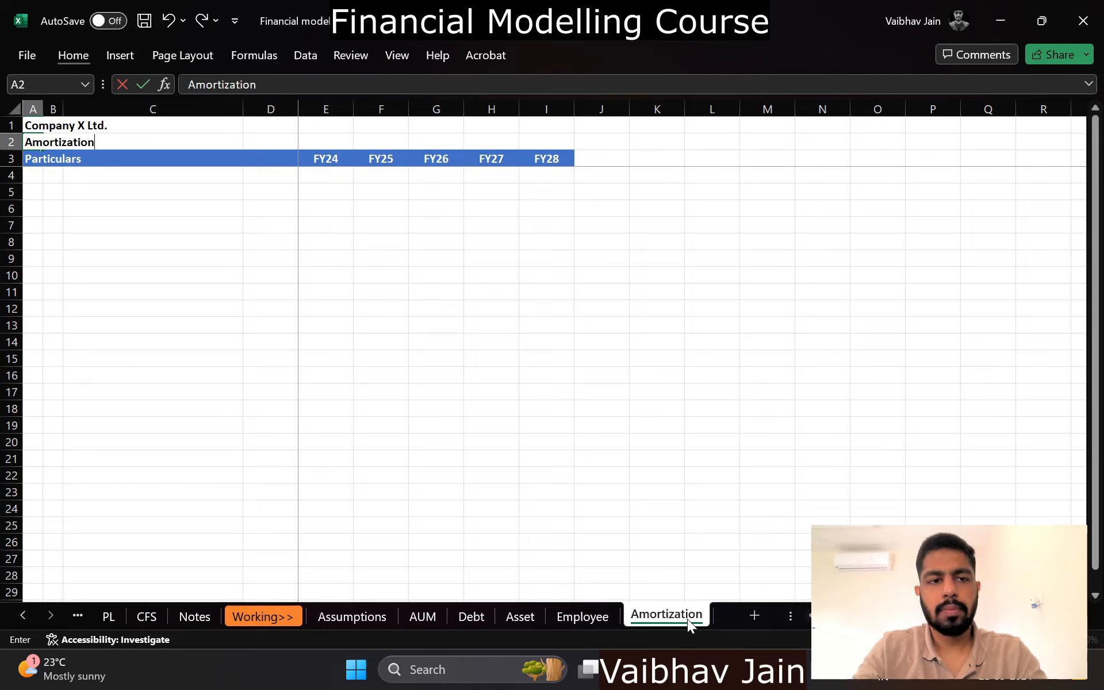
pyautogui.press('Return')
# Step: Add the bold section heading "Disbursement amount" in A4
pyautogui.press('Right')
pyautogui.press('Right')
pyautogui.press('Right')
pyautogui.press('Right')
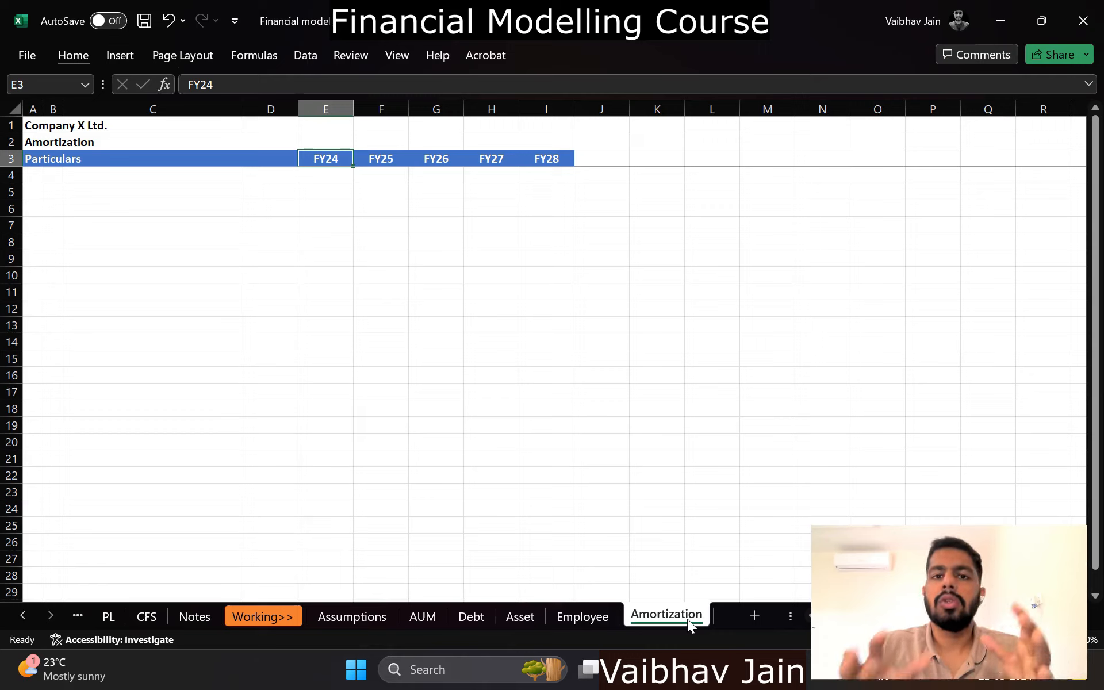
pyautogui.press('Down')
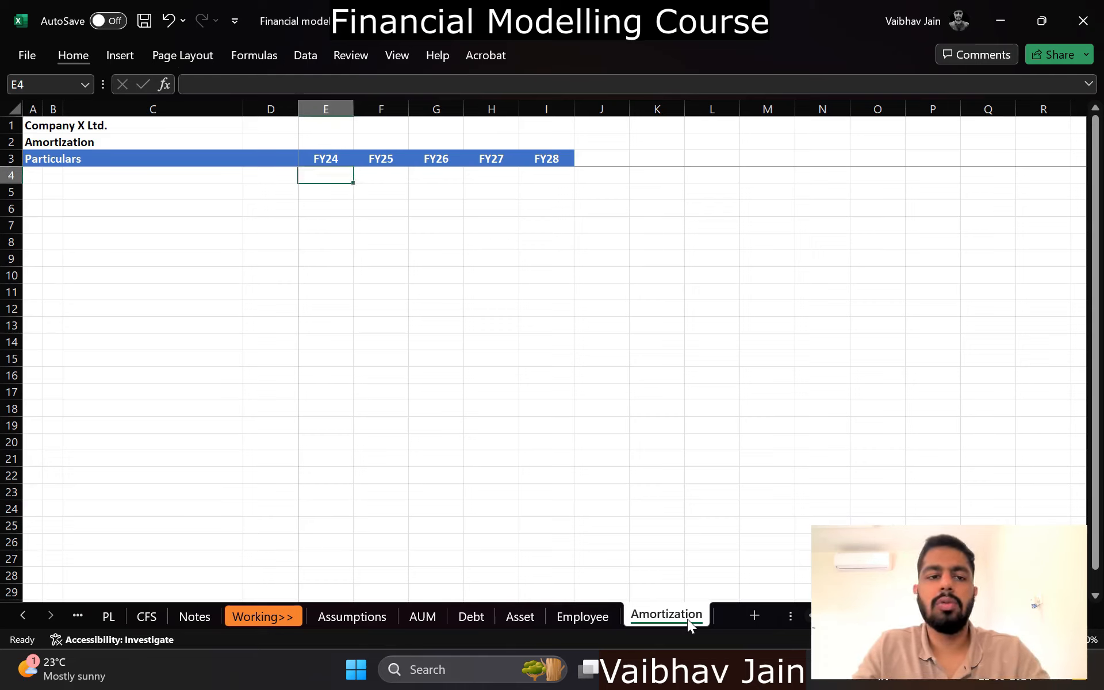
pyautogui.press('Left')
pyautogui.press('Left')
pyautogui.press('Left')
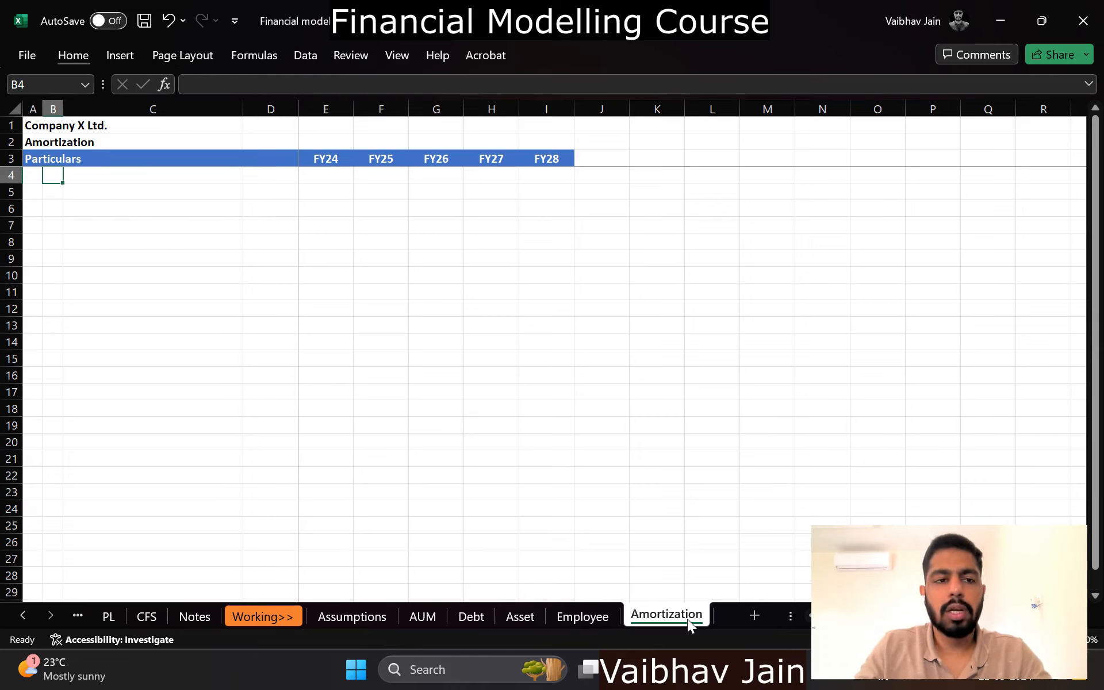
pyautogui.press('Left')
pyautogui.write('D')
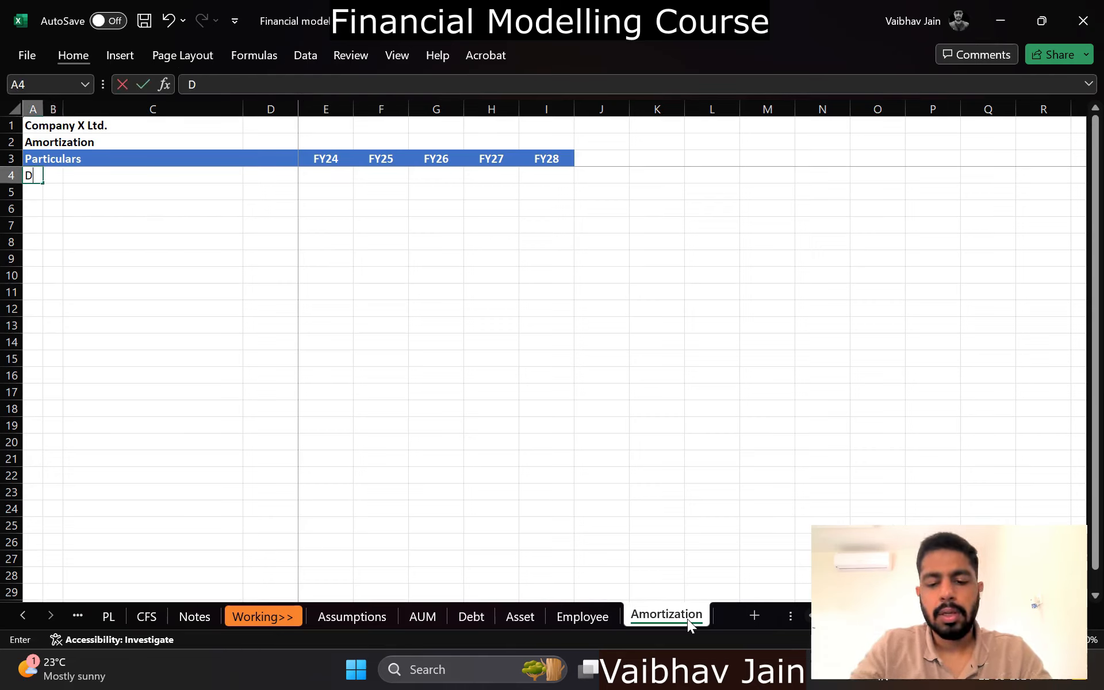
pyautogui.write('isbursement')
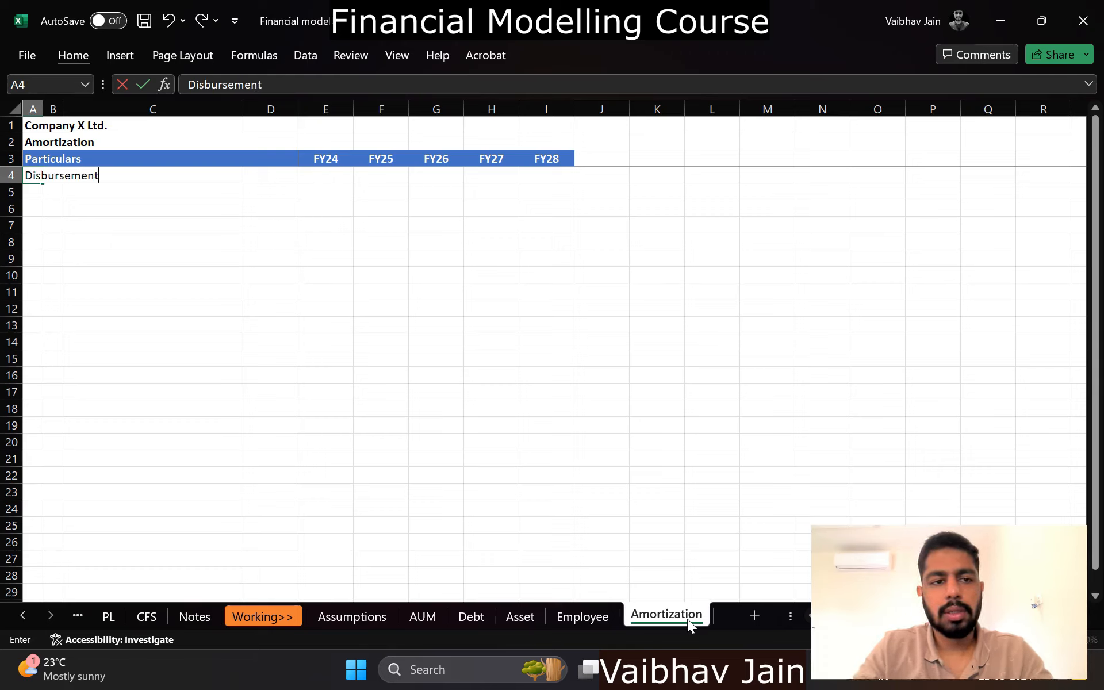
pyautogui.press('Return')
pyautogui.press('Up')
pyautogui.hotkey('ctrl', 'b')
pyautogui.press('F2')
pyautogui.write('amount')
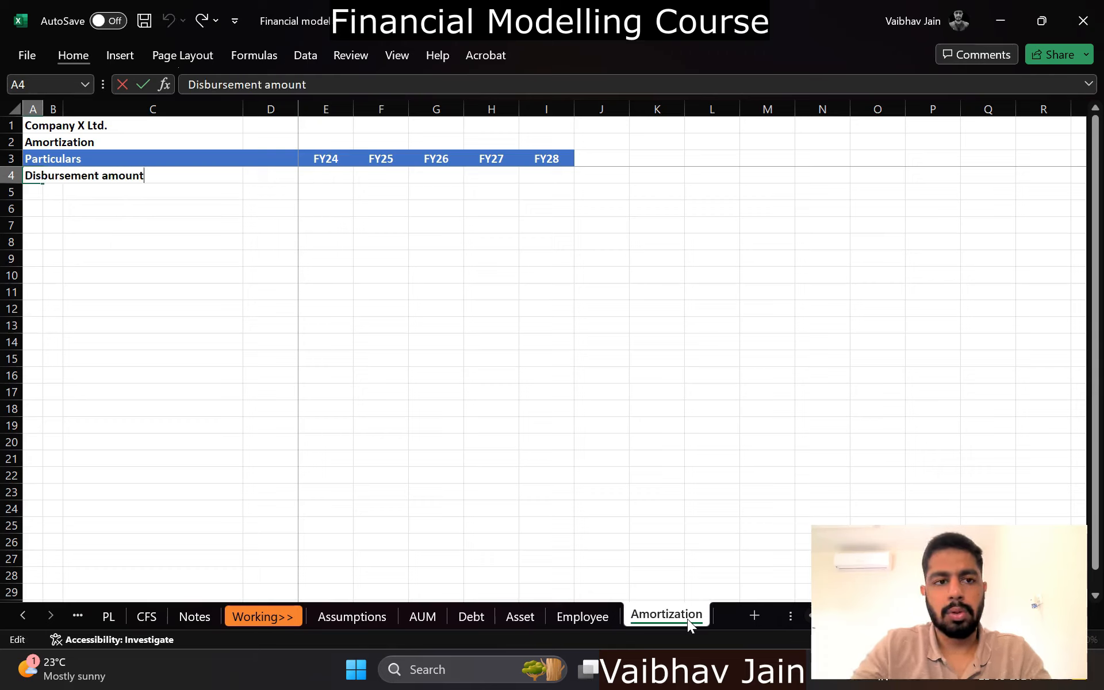
pyautogui.press('Return')
# Step: Enter the labels "Gross disbursement" in B5 and "Net disbursement" in B7, leaving row 6 blank
pyautogui.press('Down')
pyautogui.press('Right')
pyautogui.press('Up')
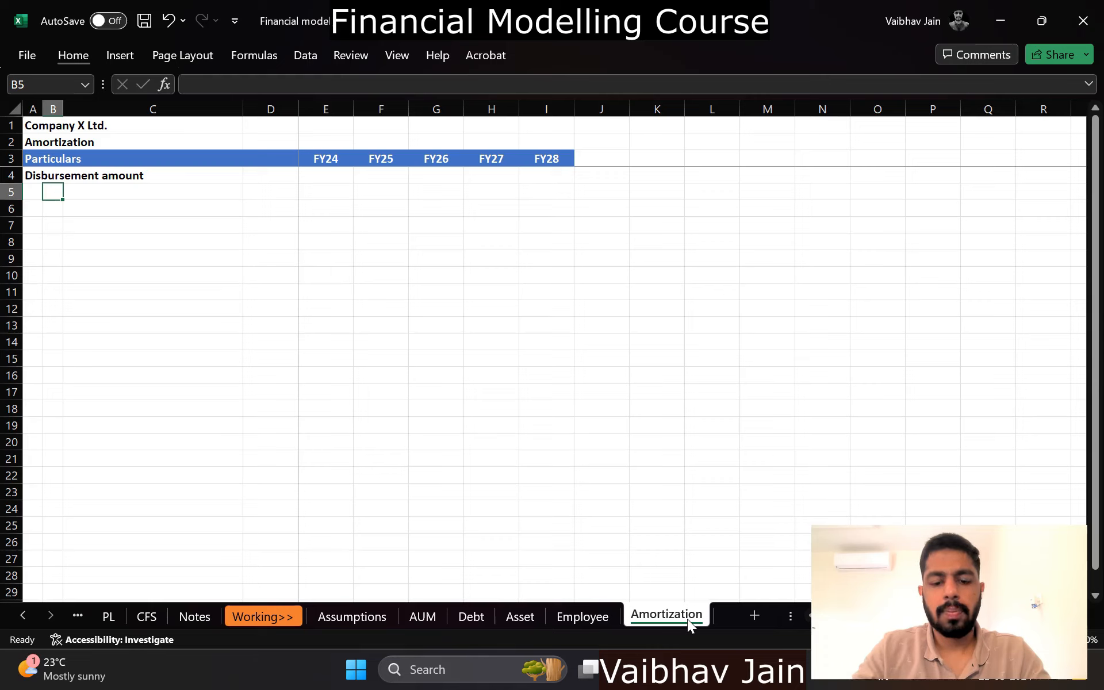
pyautogui.write('Gross disburs')
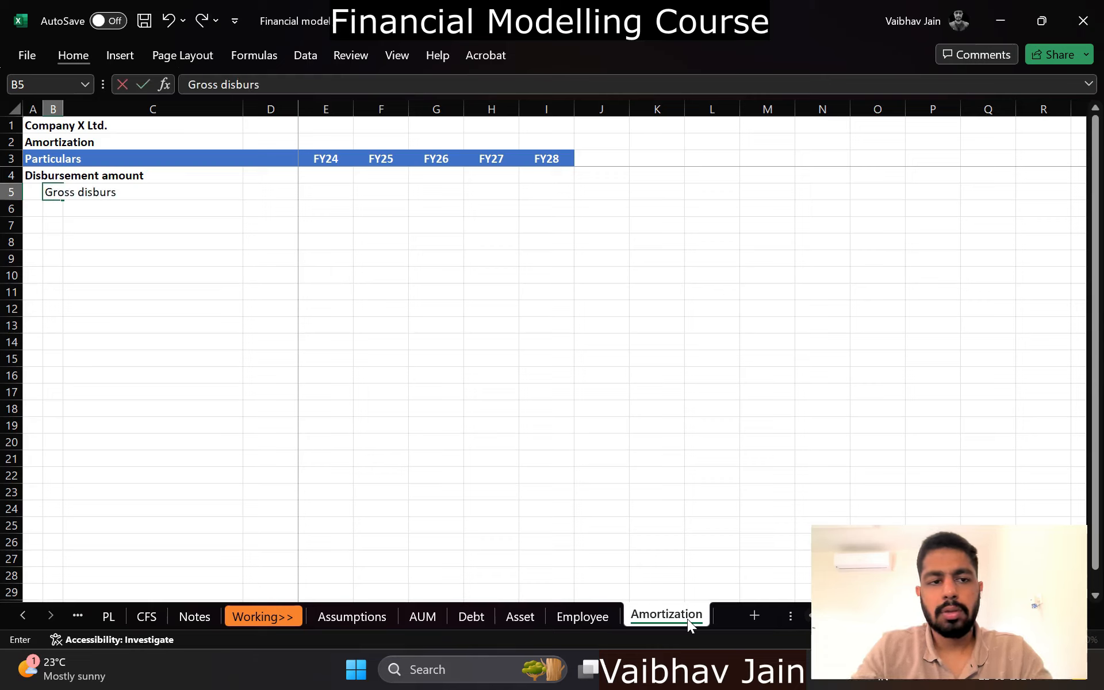
pyautogui.write('ement')
pyautogui.press('Return')
pyautogui.press('Down')
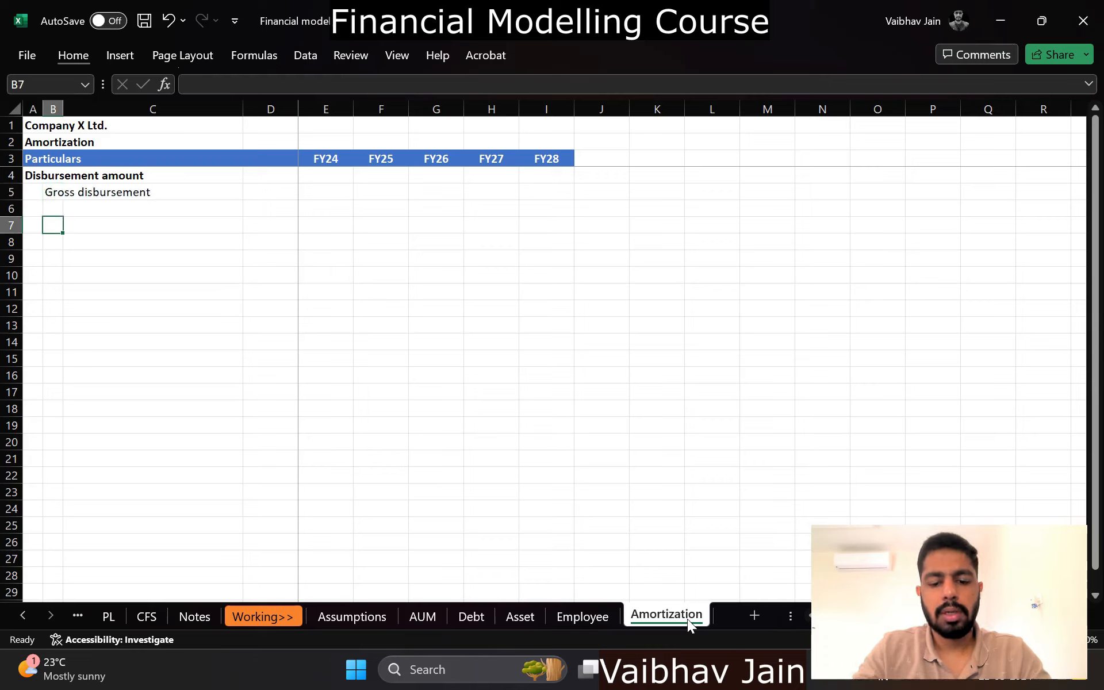
pyautogui.write('Net disbursement')
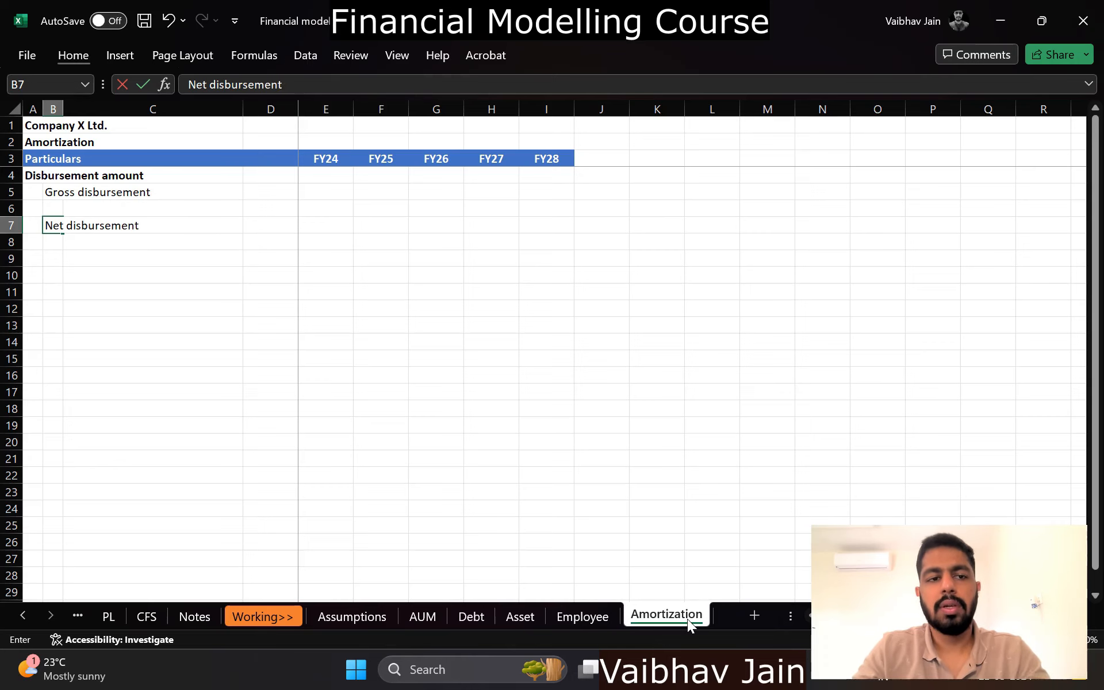
pyautogui.press('Return')
# Step: Apply a top and double bottom border to the Net disbursement row from B7 to I7
pyautogui.press('Up')
pyautogui.hotkey('shift', 'Right')
pyautogui.hotkey('shift', 'Right')
pyautogui.hotkey('shift', 'Right')
pyautogui.hotkey('shift', 'Right')
pyautogui.hotkey('shift', 'Right')
pyautogui.hotkey('shift', 'Right')
pyautogui.hotkey('shift', 'Right')
pyautogui.hotkey('alt', 'h')
pyautogui.press('b')
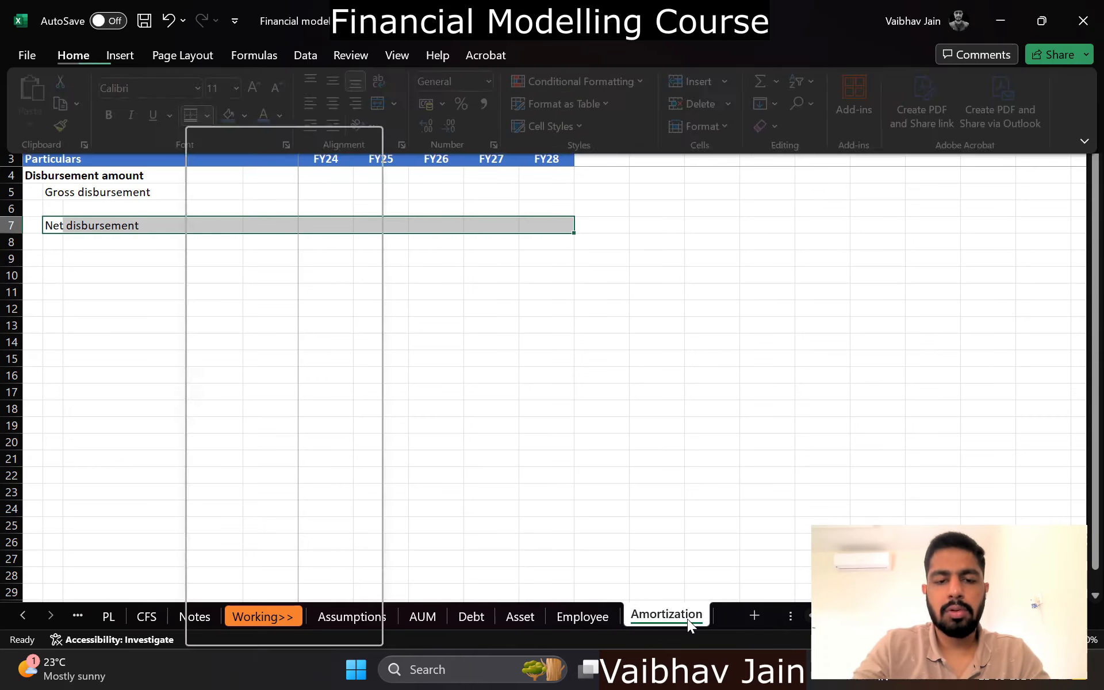
pyautogui.press('d')
# Step: Link FY24 Gross disbursement in E5 to the Disbursements line on the Notes sheet with =Notes!E29
pyautogui.press('Right')
pyautogui.press('Right')
pyautogui.press('Up')
pyautogui.press('Right')
pyautogui.press('Up')
pyautogui.write('=')
pyautogui.hotkey('ctrl', 'pageup')
pyautogui.hotkey('ctrl', 'pageup')
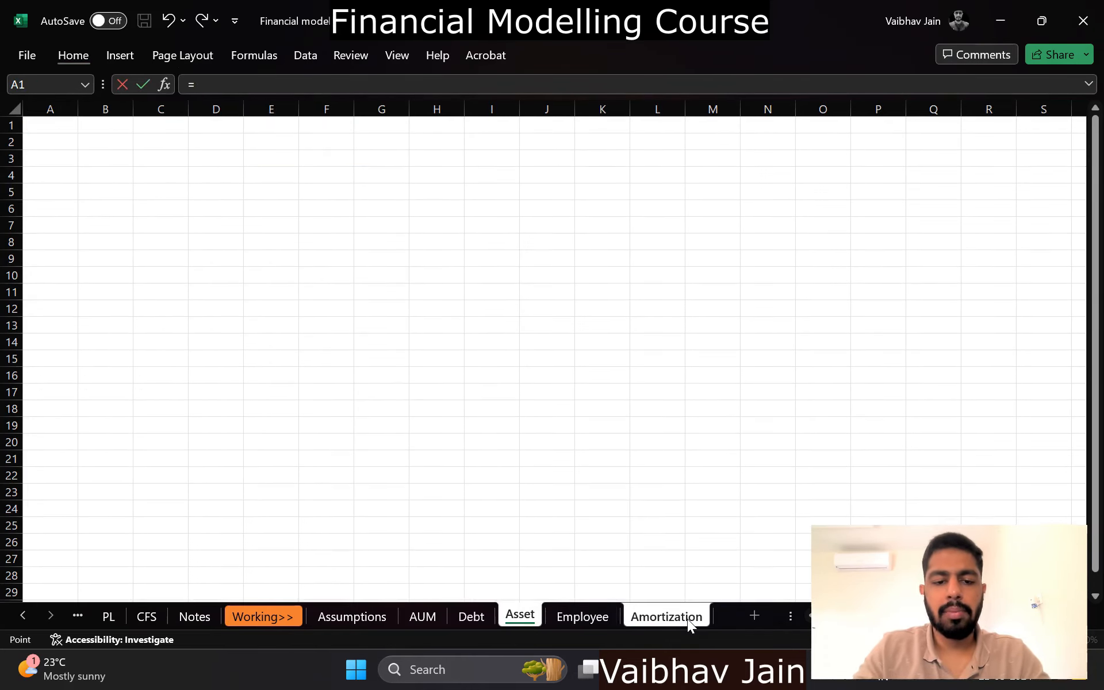
pyautogui.hotkey('ctrl', 'pageup')
pyautogui.hotkey('ctrl', 'pageup')
pyautogui.hotkey('ctrl', 'pageup')
pyautogui.hotkey('ctrl', 'pageup')
pyautogui.hotkey('ctrl', 'pageup')
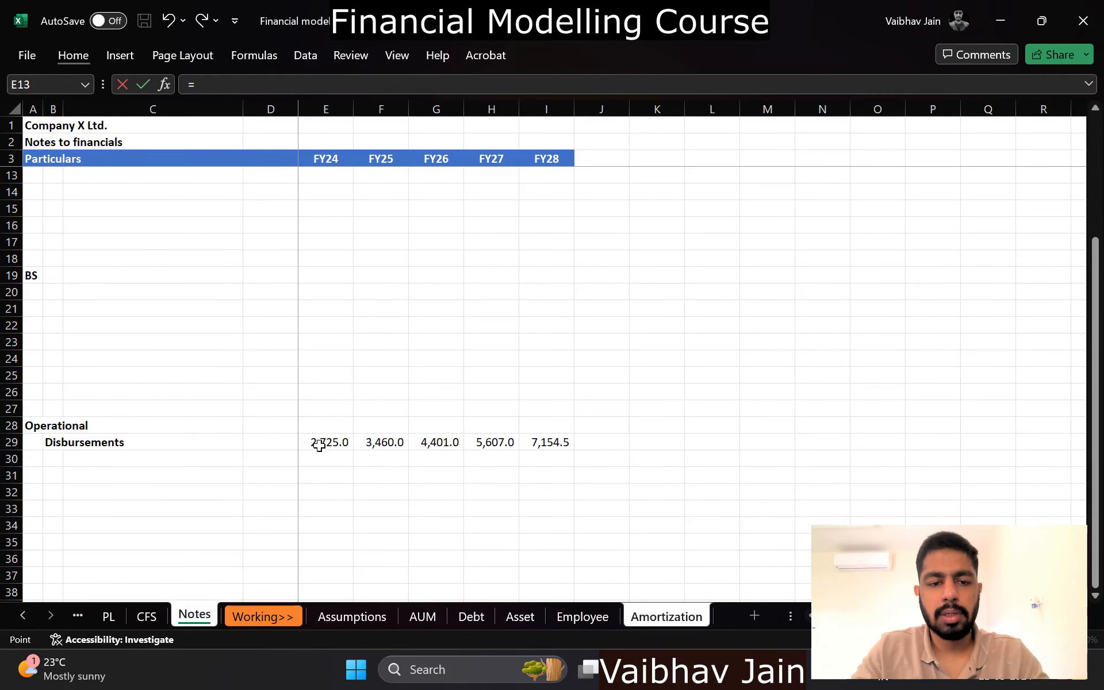
pyautogui.click(319, 444)
pyautogui.press('Return')
# Step: Copy the Gross disbursement link across to FY28 in I5 and format E5:I5 with thousands separators and one decimal
pyautogui.hotkey('ctrl', 'c')
pyautogui.hotkey('shift', 'Right')
pyautogui.hotkey('shift', 'Right')
pyautogui.hotkey('shift', 'Right')
pyautogui.hotkey('shift', 'Right')
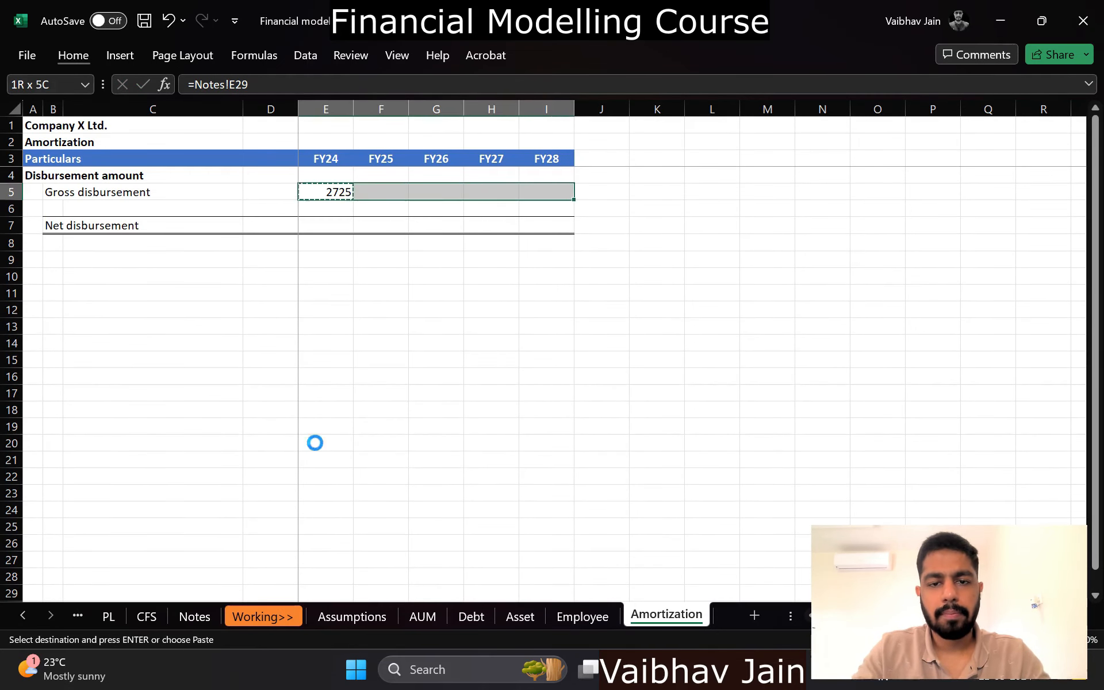
pyautogui.press('Return')
pyautogui.hotkey('alt', 'h')
pyautogui.press('k')
pyautogui.hotkey('alt', 'h')
pyautogui.press('9')
# Step: Calculate FY24 Net disbursement in E7 as the sum of E5:E6
pyautogui.press('Down')
pyautogui.press('Left')
pyautogui.press('Left')
pyautogui.press('Left')
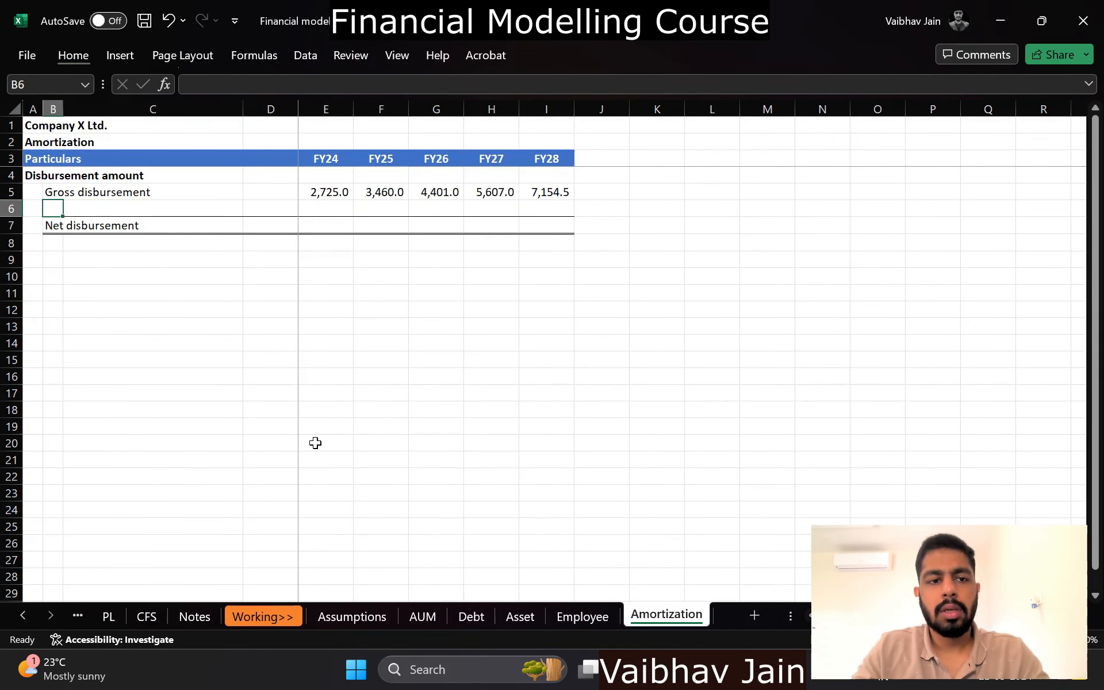
pyautogui.press('Right')
pyautogui.press('Right')
pyautogui.press('Right')
pyautogui.press('Down')
pyautogui.hotkey('alt', '=')
pyautogui.press('Return')
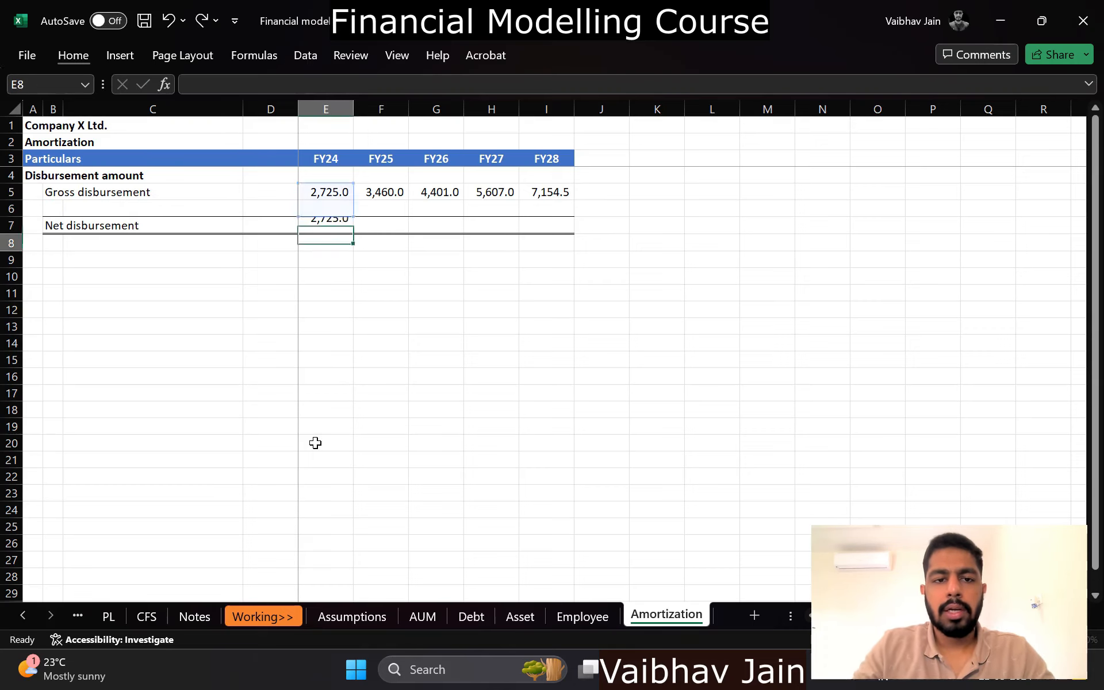
# Step: Copy the FY24 Net disbursement sum across to FY28 in I7
pyautogui.press('Up')
pyautogui.hotkey('ctrl', 'c')
pyautogui.hotkey('shift', 'Right')
pyautogui.hotkey('shift', 'Right')
pyautogui.hotkey('shift', 'Right')
pyautogui.hotkey('shift', 'Right')
pyautogui.press('Return')
# Step: Make the Net disbursement row bold from B7 to I7
pyautogui.press('Left')
pyautogui.press('Left')
pyautogui.press('Left')
pyautogui.hotkey('shift', 'Right')
pyautogui.hotkey('shift', 'Right')
pyautogui.hotkey('shift', 'Right')
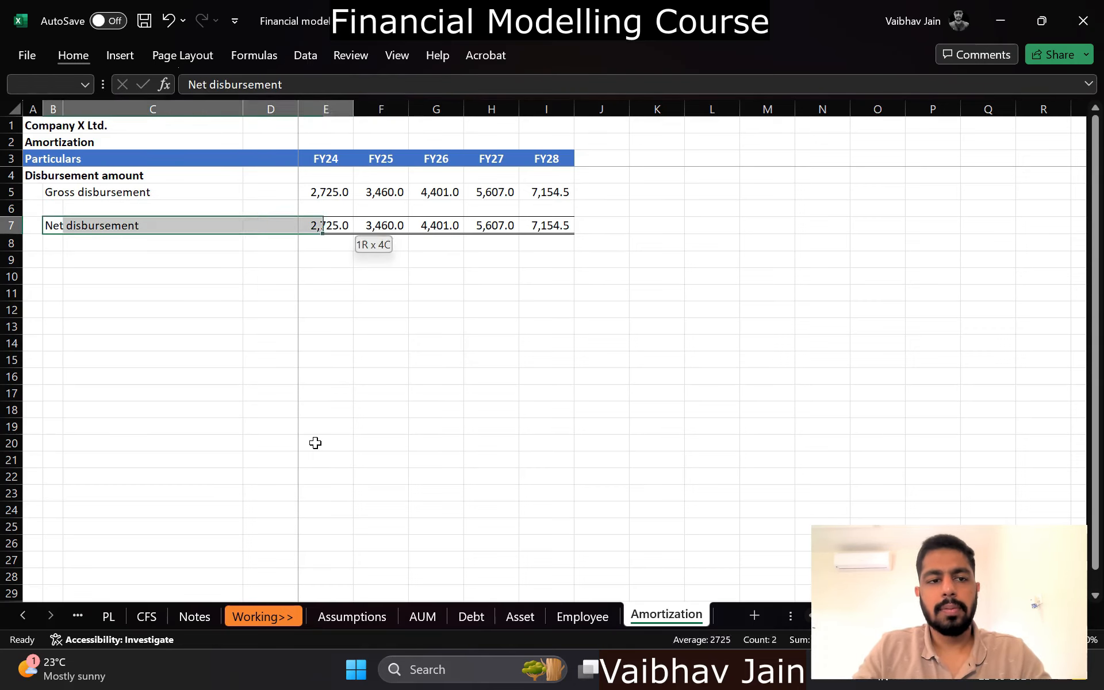
pyautogui.hotkey('ctrl', 'shift', 'Right')
pyautogui.hotkey('ctrl', 'b')
pyautogui.press('Down')
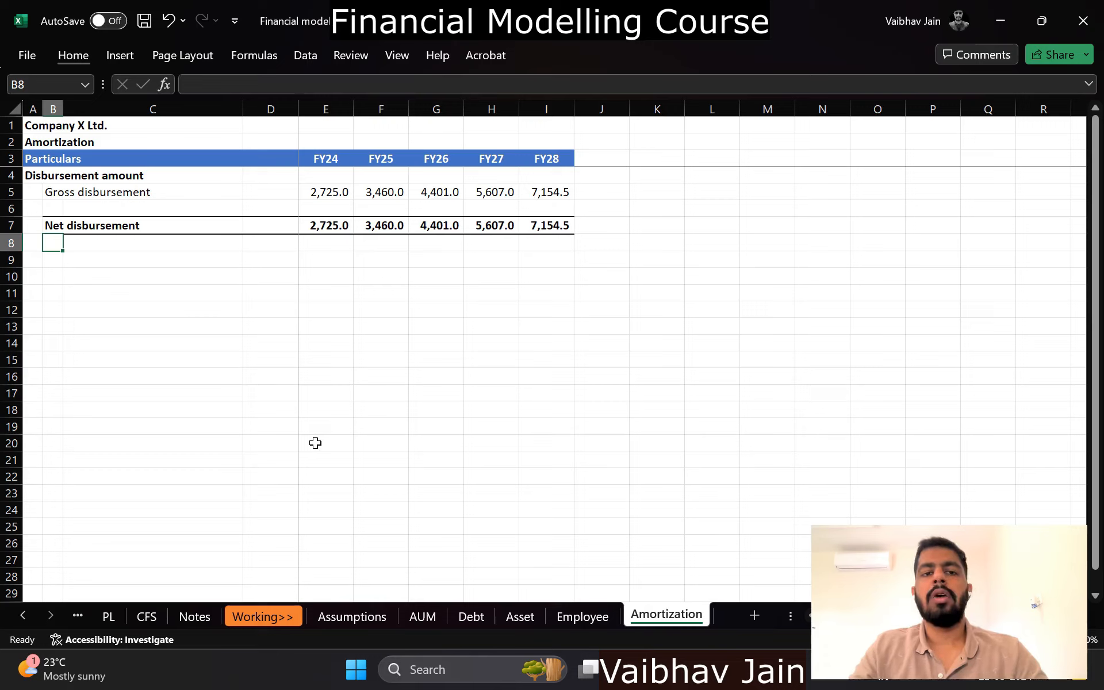
# Step: Enter the side note "PMT -> EMI" in M5, beside the disbursement table
pyautogui.press('Left')
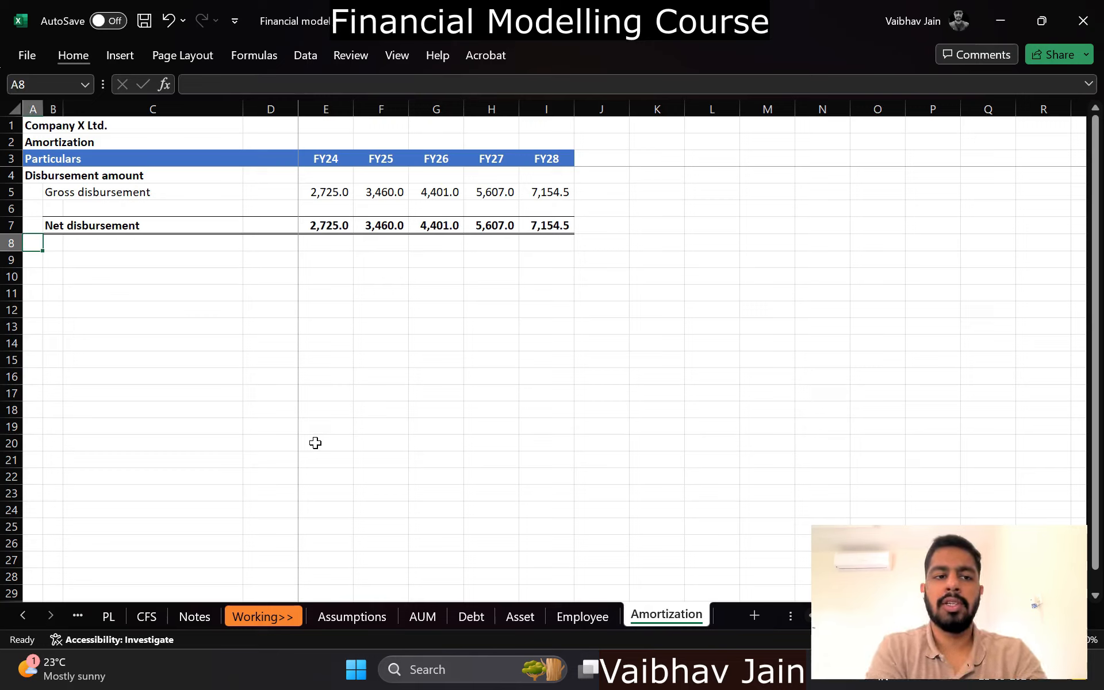
pyautogui.press('Right')
pyautogui.press('Right')
pyautogui.press('Right')
pyautogui.press('Right')
pyautogui.press('Right')
pyautogui.press('Right')
pyautogui.press('Right')
pyautogui.press('Right')
pyautogui.press('Right')
pyautogui.press('Right')
pyautogui.press('Right')
pyautogui.press('Right')
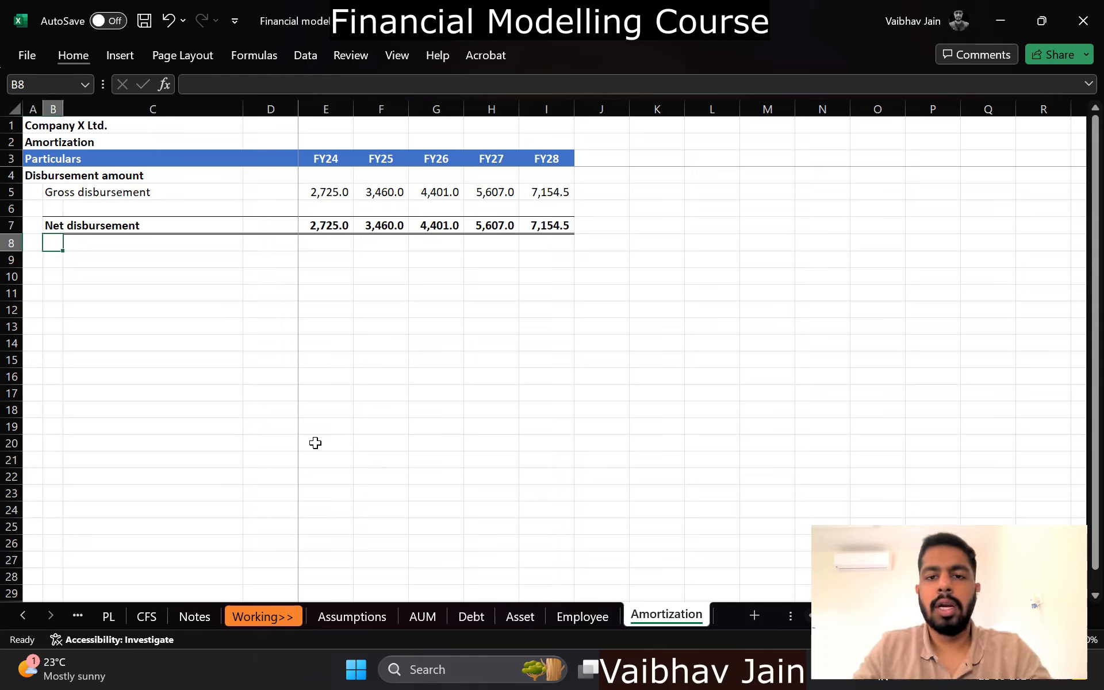
pyautogui.press('Up')
pyautogui.press('Up')
pyautogui.press('Up')
pyautogui.write('P')
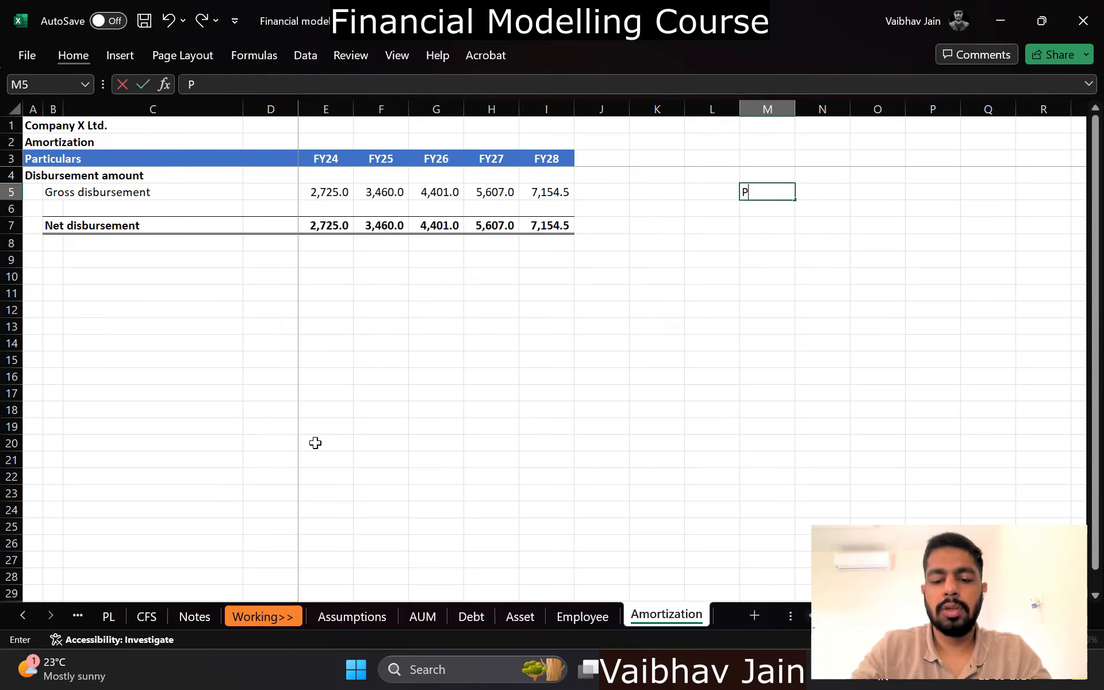
pyautogui.write('MT -> E')
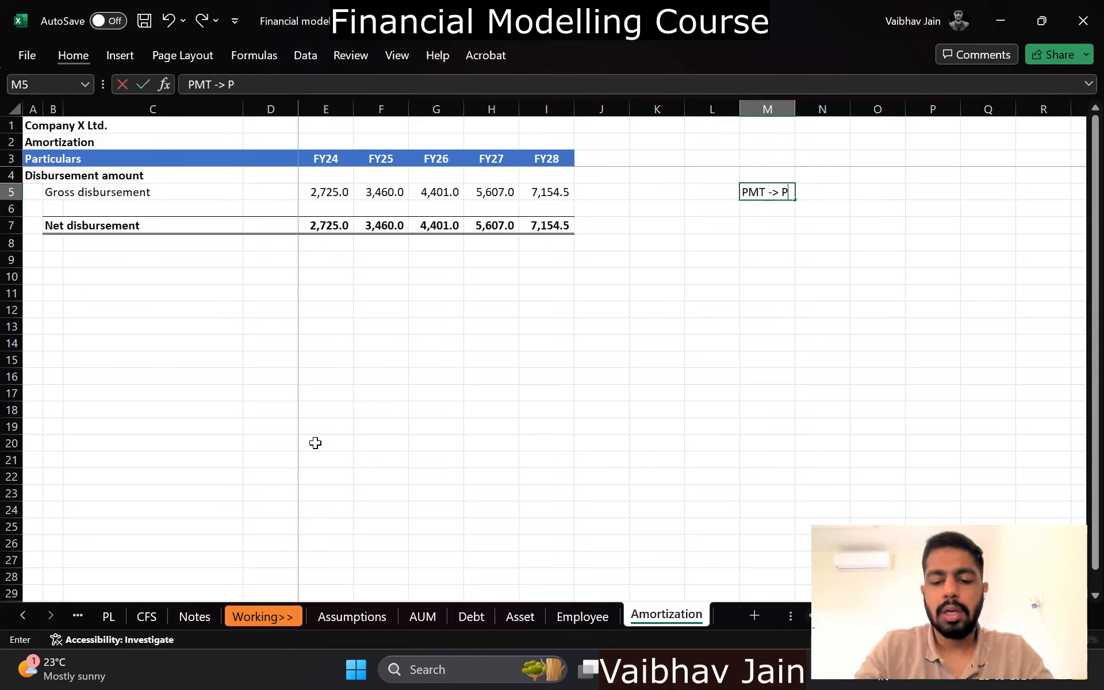
pyautogui.press('BackSpace')
pyautogui.write('EMI')
pyautogui.press('Return')
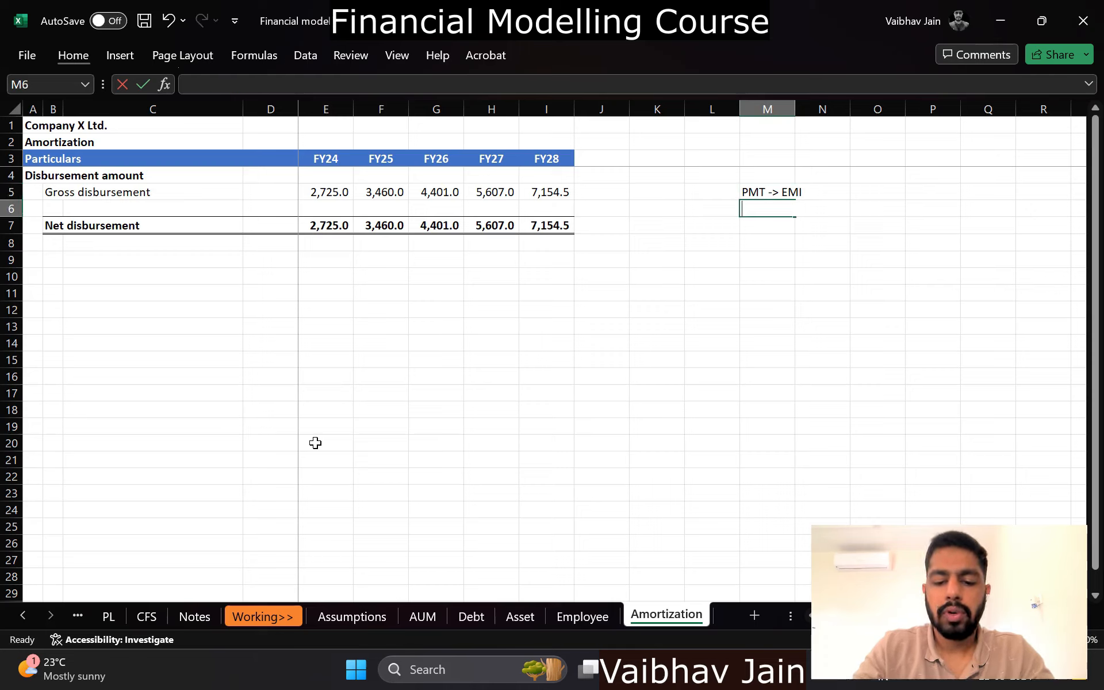
# Step: Add the notes "PPMT -> Principal" in M6 and "IPMT -> Interest" in M7
pyautogui.write('PPMT -> Principa')
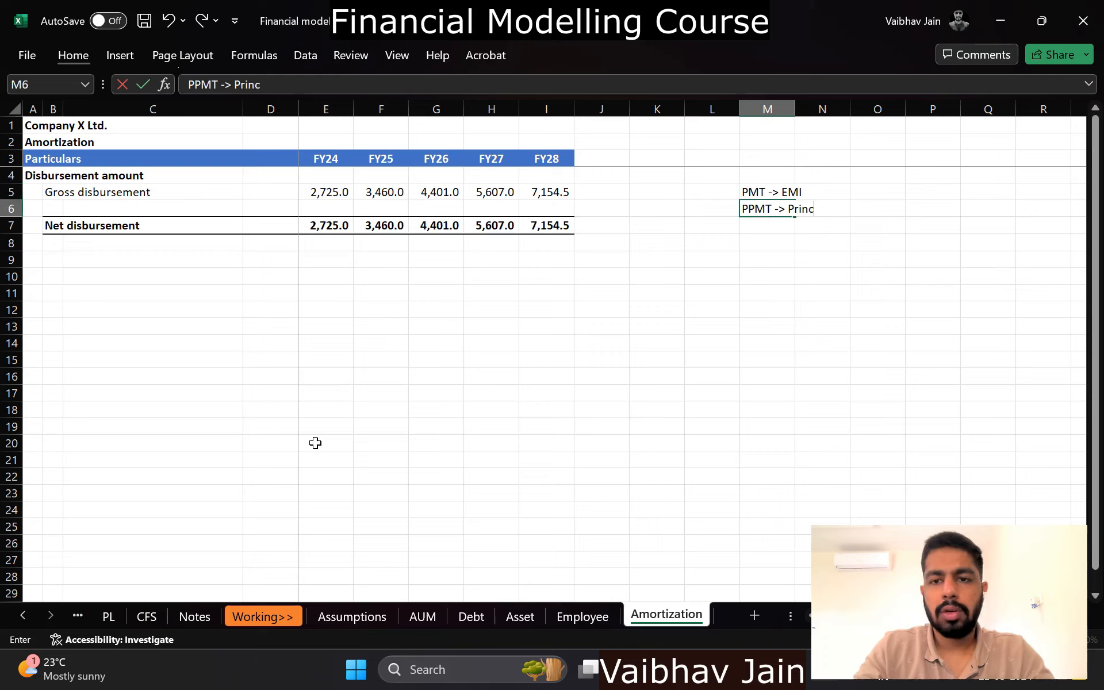
pyautogui.press('BackSpace')
pyautogui.write('al')
pyautogui.press('Return')
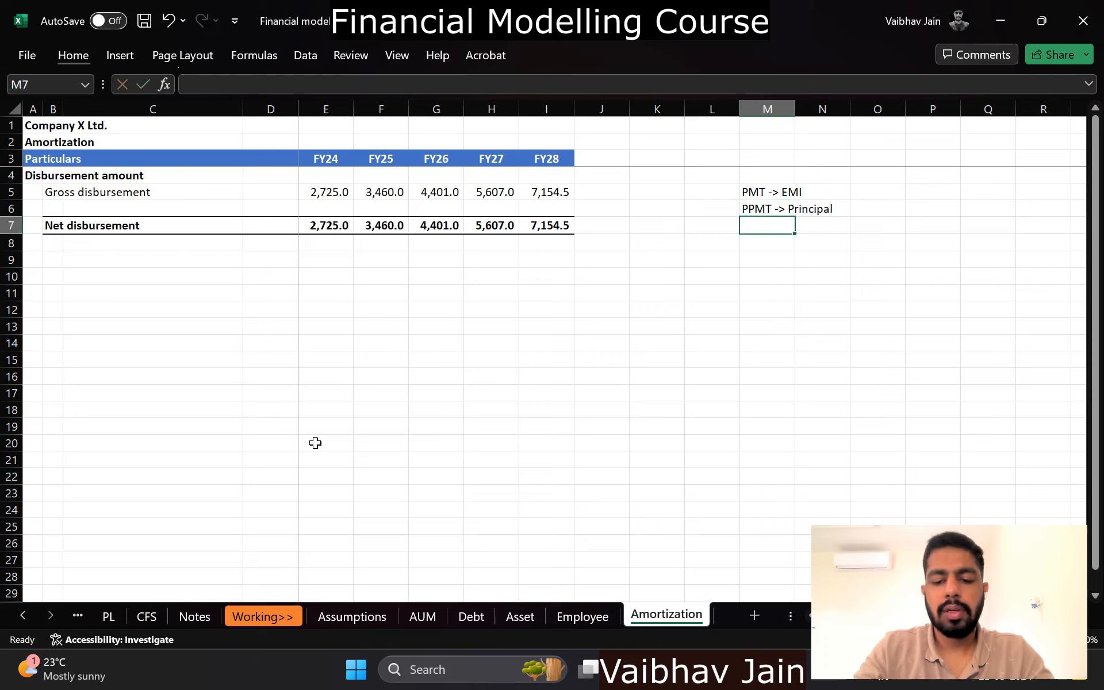
pyautogui.write('IPMT -> ')
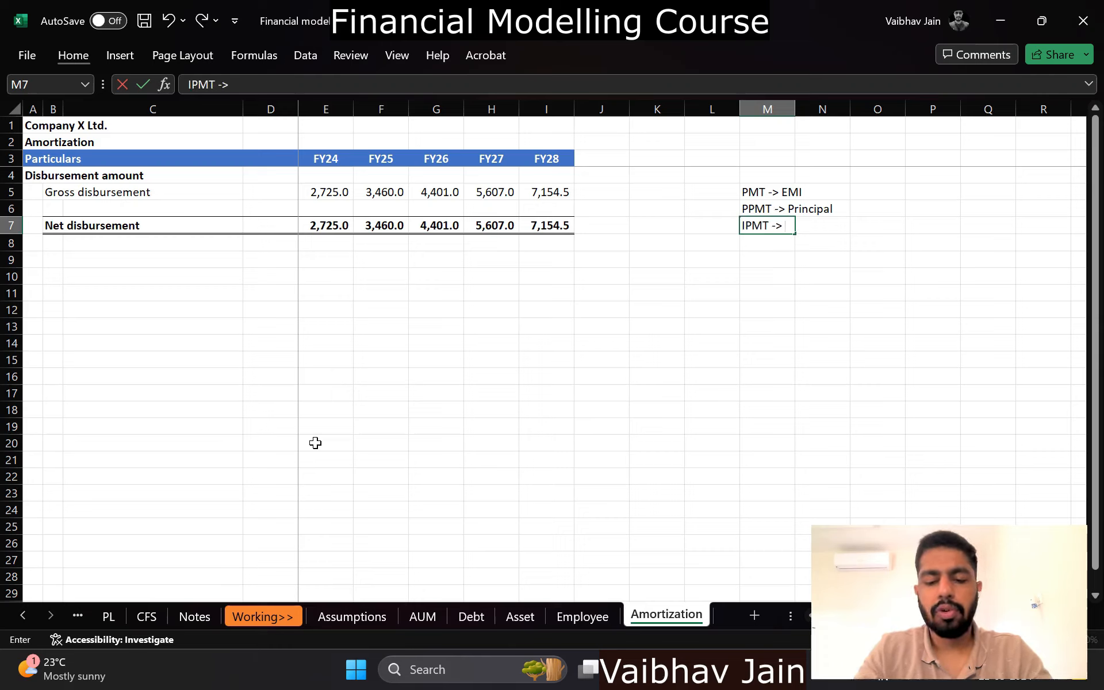
pyautogui.write('Interest')
pyautogui.press('Return')
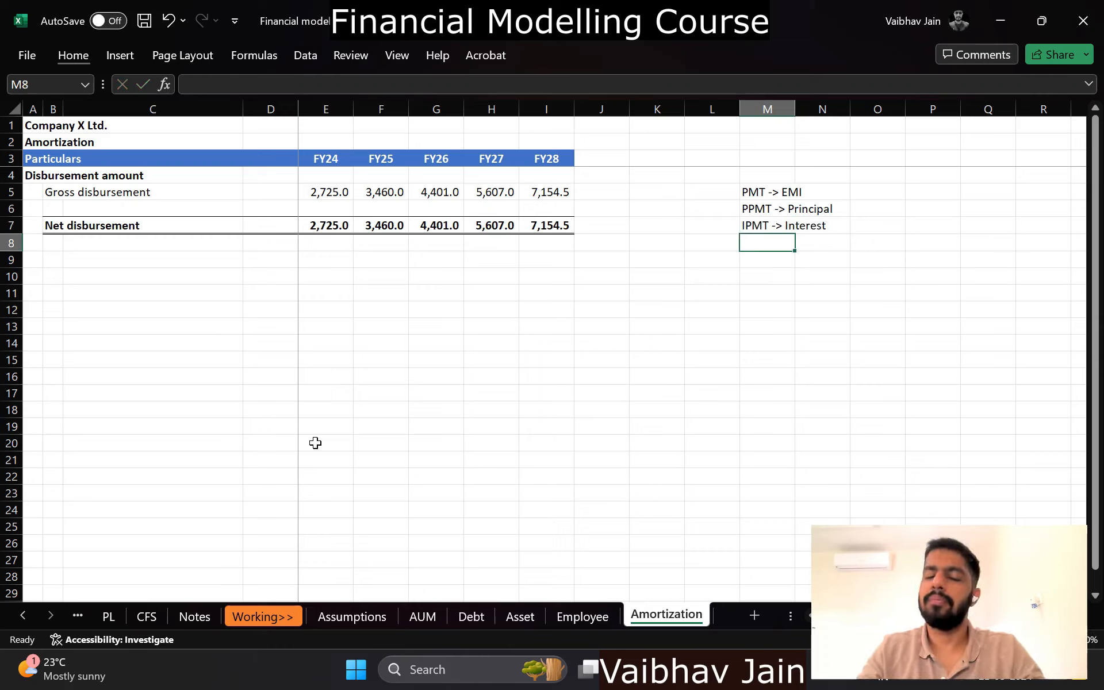
# Step: Enter the heading "IPMT" in D9, below the disbursement table
pyautogui.press('Left')
pyautogui.press('Left')
pyautogui.press('Left')
pyautogui.press('Left')
pyautogui.press('Left')
pyautogui.press('Left')
pyautogui.press('Down')
pyautogui.press('Left')
pyautogui.press('Left')
pyautogui.press('Left')
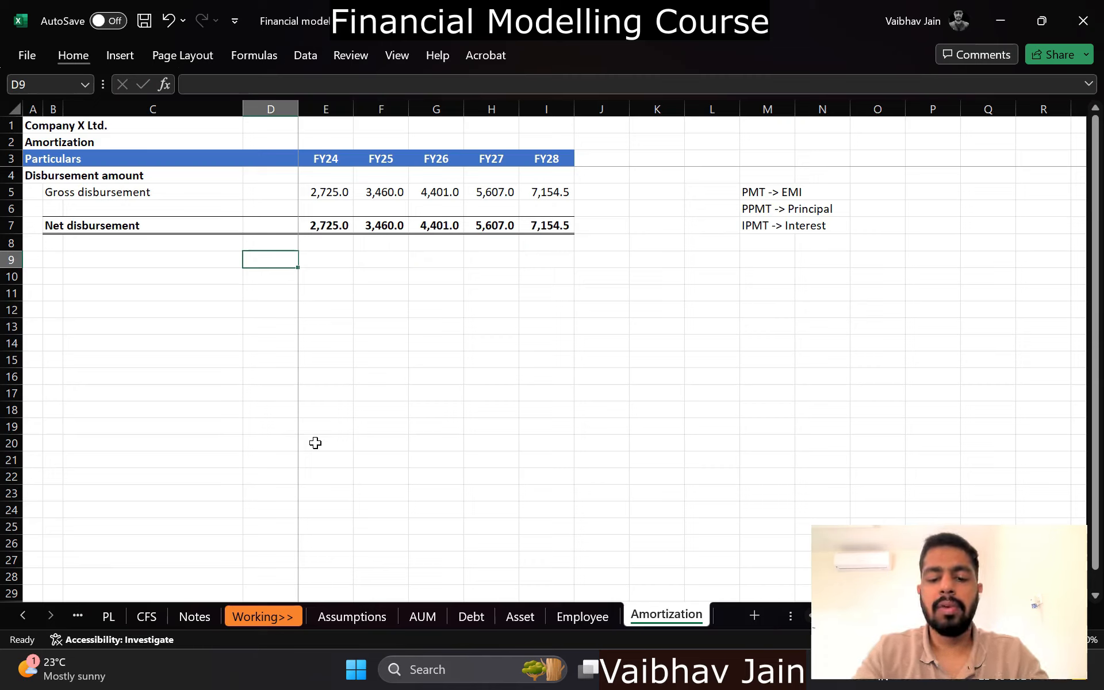
pyautogui.write('IPMT')
pyautogui.press('Return')
pyautogui.press('Up')
pyautogui.press('Left')
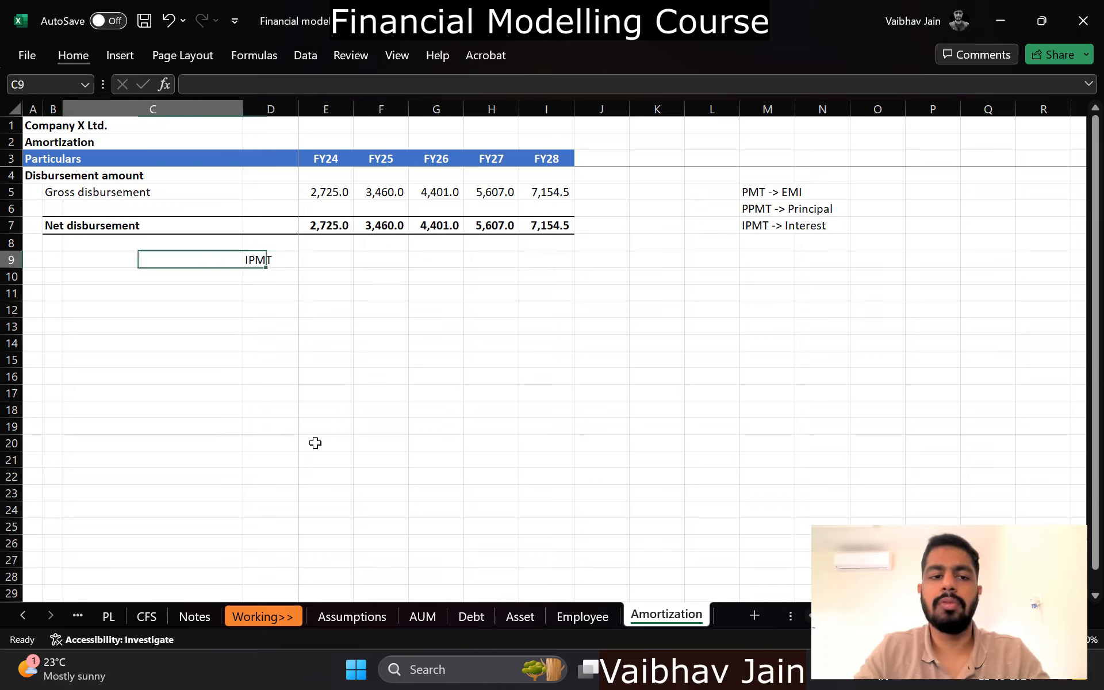
pyautogui.press('Right')
pyautogui.press('Right')
pyautogui.press('Down')
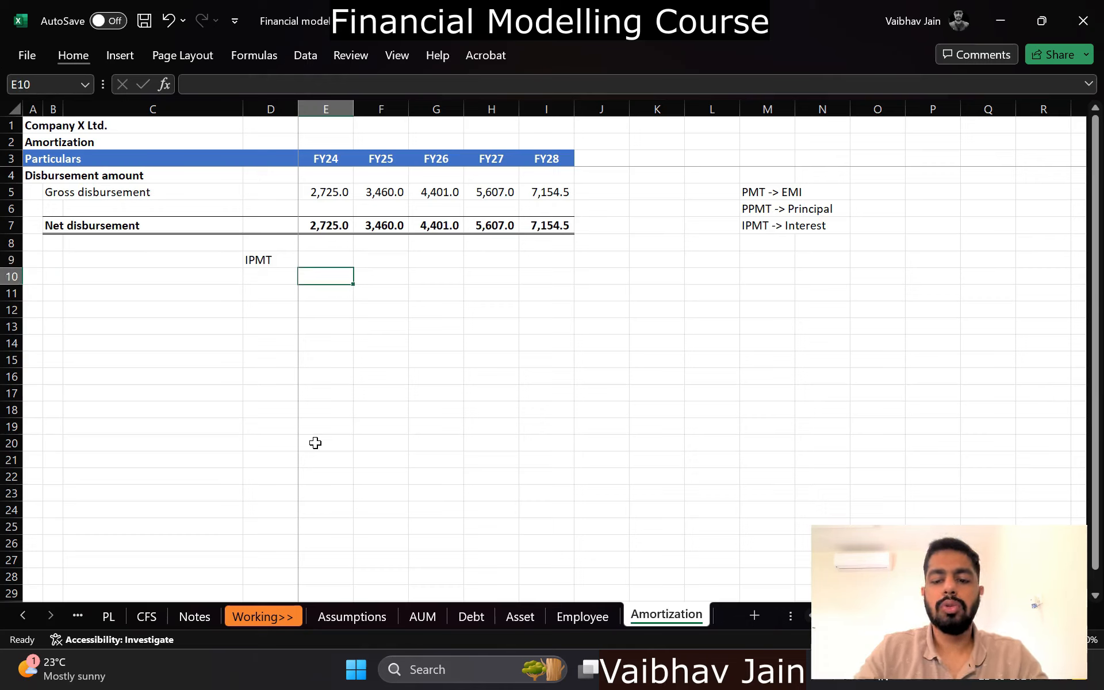
pyautogui.write('=ipmt')
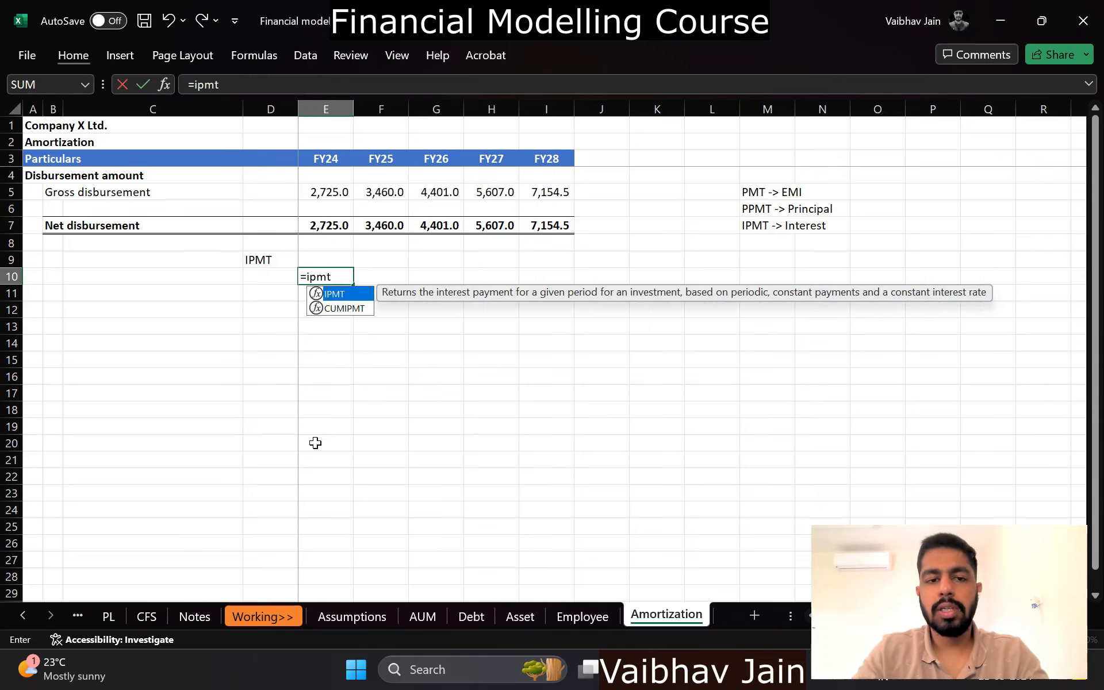
pyautogui.press('Tab')
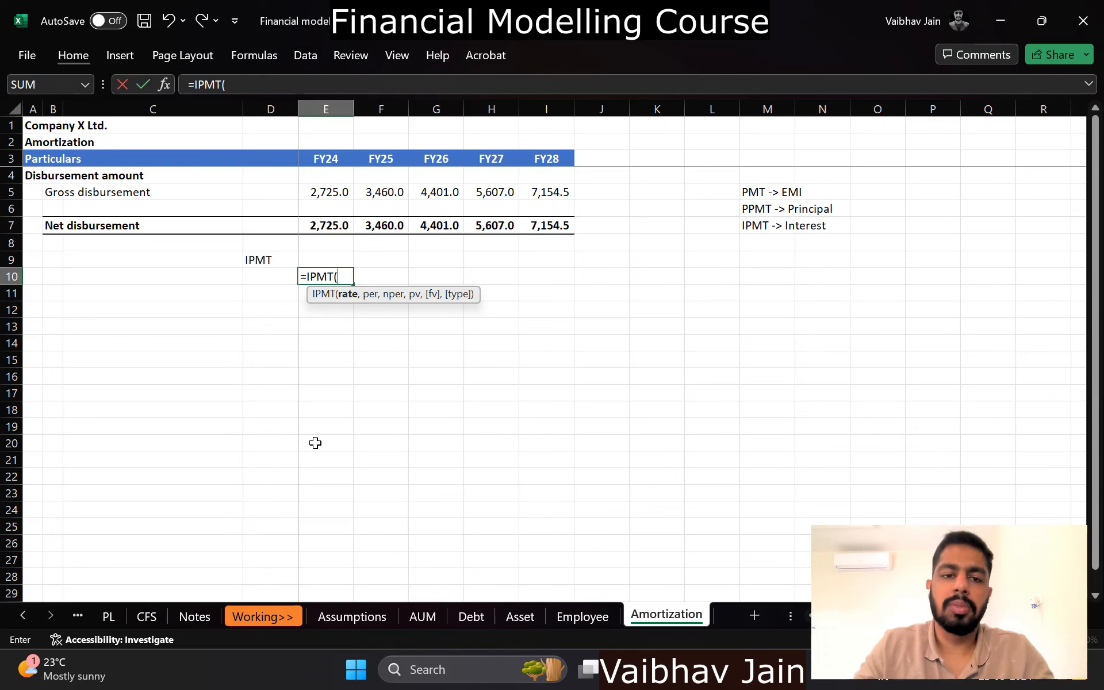
pyautogui.press('Escape')
# Step: On the Assumptions sheet, add the row label "Loan tenure" in B22, below Average ticket size
pyautogui.hotkey('ctrl', 'pageup')
pyautogui.hotkey('ctrl', 'pageup')
pyautogui.hotkey('ctrl', 'pageup')
pyautogui.hotkey('ctrl', 'pageup')
pyautogui.hotkey('ctrl', 'pageup')
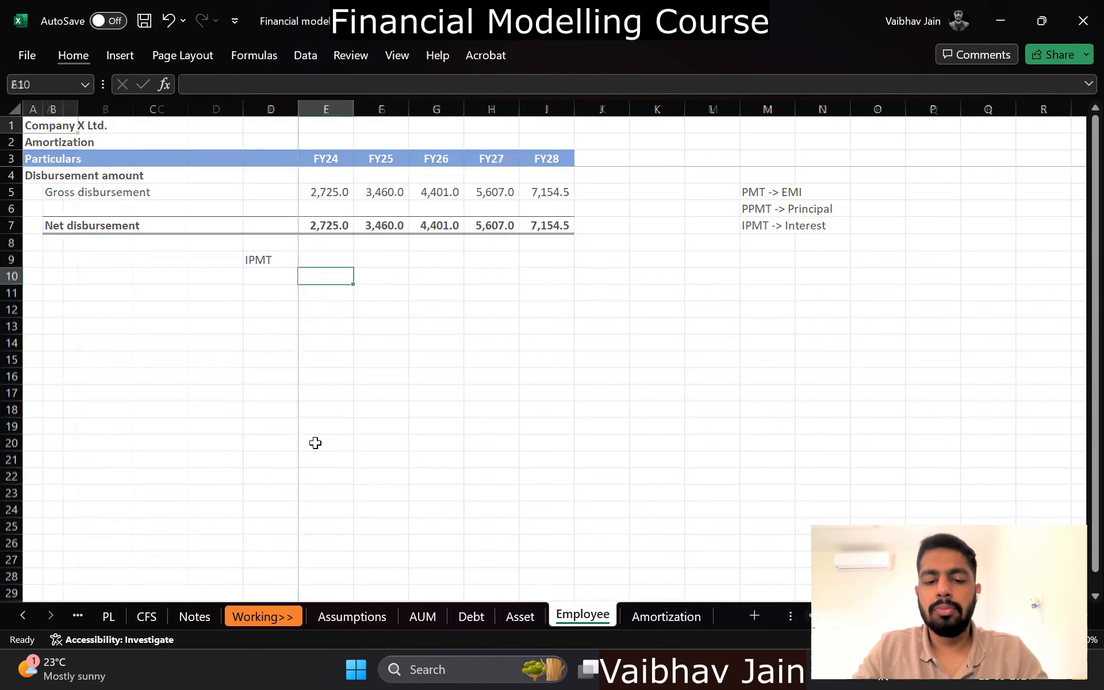
pyautogui.press('Down')
pyautogui.press('Down')
pyautogui.press('Down')
pyautogui.press('Down')
pyautogui.press('Down')
pyautogui.press('Down')
pyautogui.press('Down')
pyautogui.press('Down')
pyautogui.press('Down')
pyautogui.press('Down')
pyautogui.press('Down')
pyautogui.press('Down')
pyautogui.press('Down')
pyautogui.press('Down')
pyautogui.press('Down')
pyautogui.press('Down')
pyautogui.press('Down')
pyautogui.press('Down')
pyautogui.press('Down')
pyautogui.press('Down')
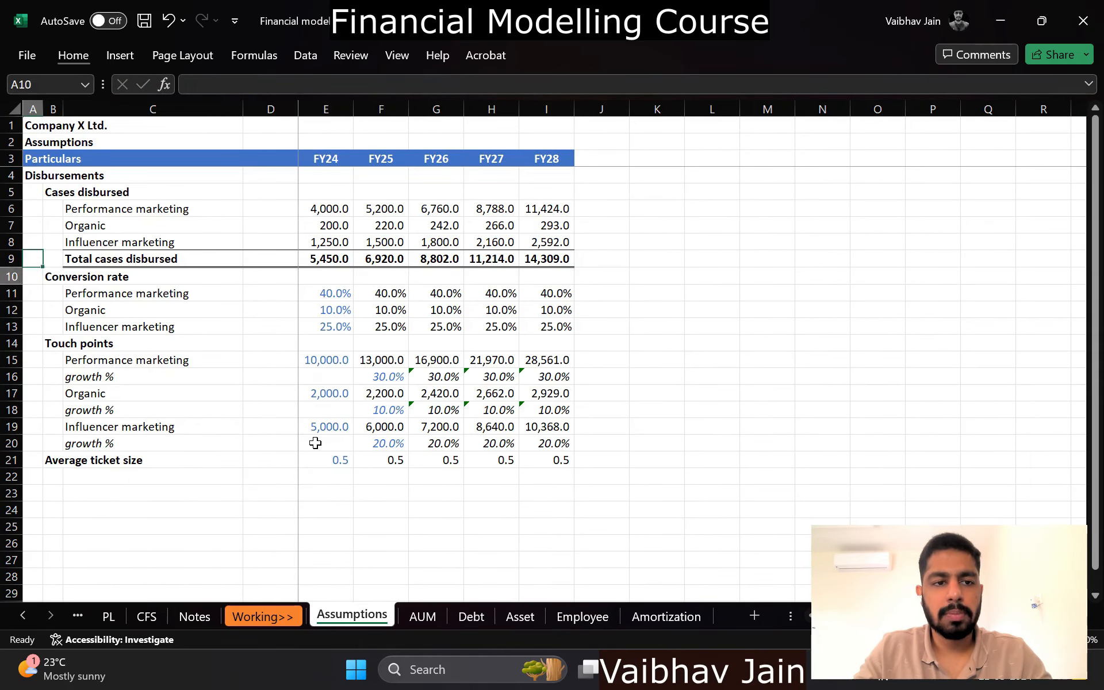
pyautogui.press('Right')
pyautogui.write('Loan tenure')
pyautogui.press('Return')
# Step: Add the row label "Rate of interest (%p.a.)" in B23
pyautogui.write('Rate of interest *%p.a.)')
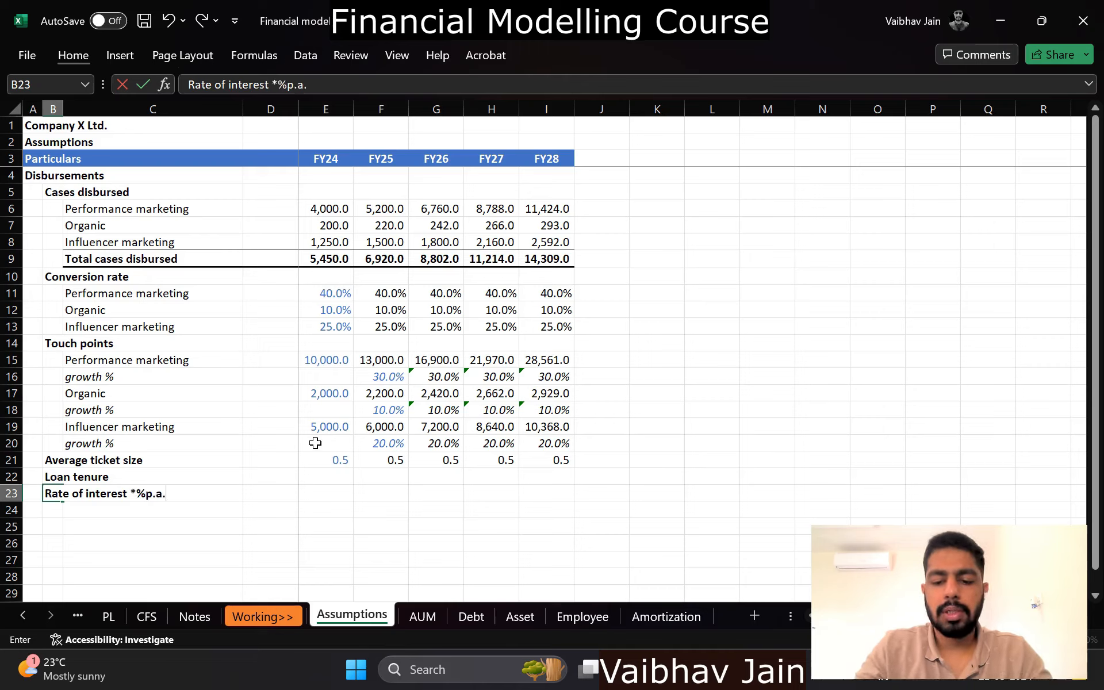
pyautogui.press('Return')
pyautogui.press('Up')
pyautogui.press('F2')
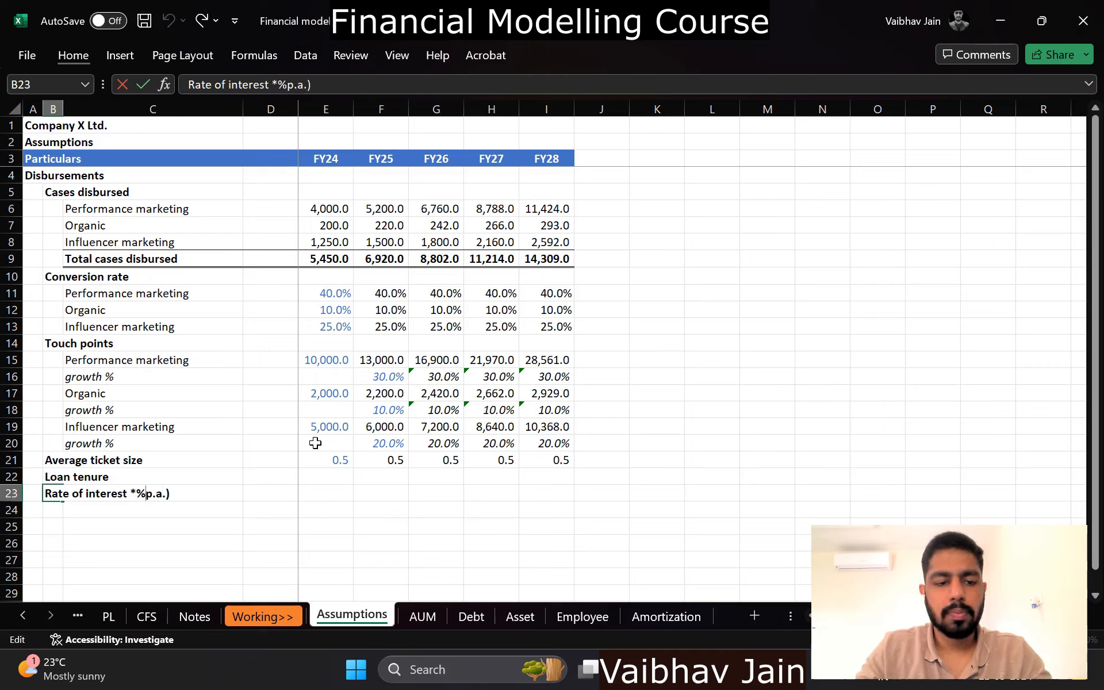
pyautogui.press('BackSpace')
pyautogui.write('(')
pyautogui.press('Return')
# Step: Extend the label in B22 to "Loan tenure (years)"
pyautogui.press('Up')
pyautogui.press('Up')
pyautogui.press('F2')
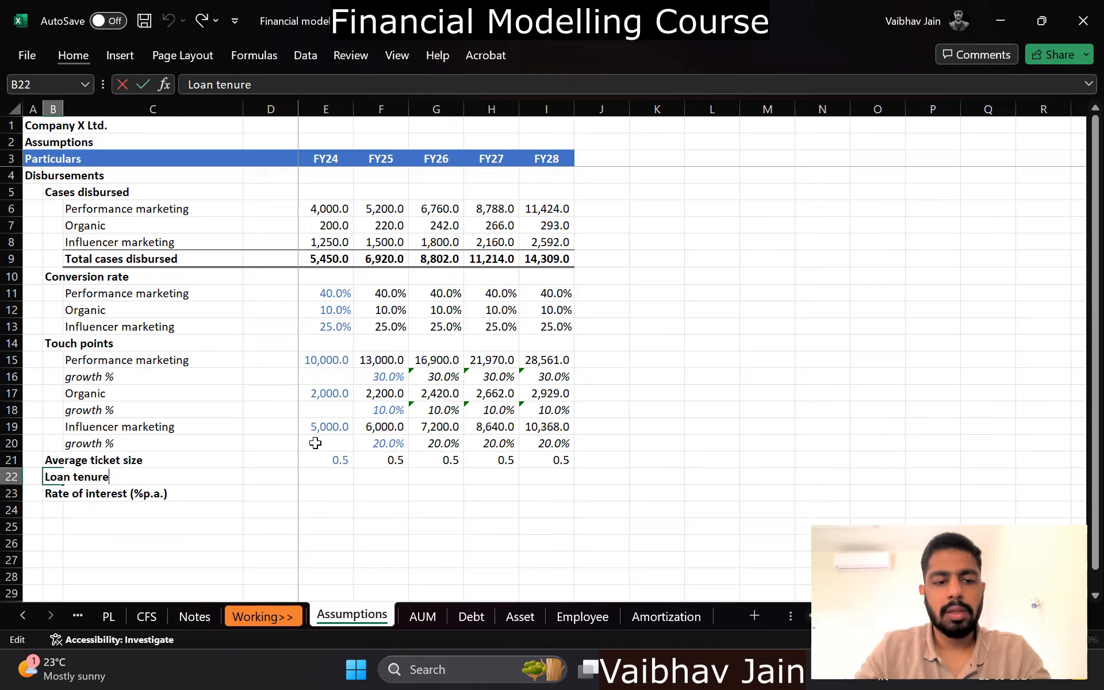
pyautogui.write('(years)')
pyautogui.press('Return')
# Step: Copy the Average ticket size values into the Loan tenure row and set the FY24 tenure to 5
pyautogui.press('Up')
pyautogui.press('Up')
pyautogui.press('Right')
pyautogui.press('Right')
pyautogui.press('Right')
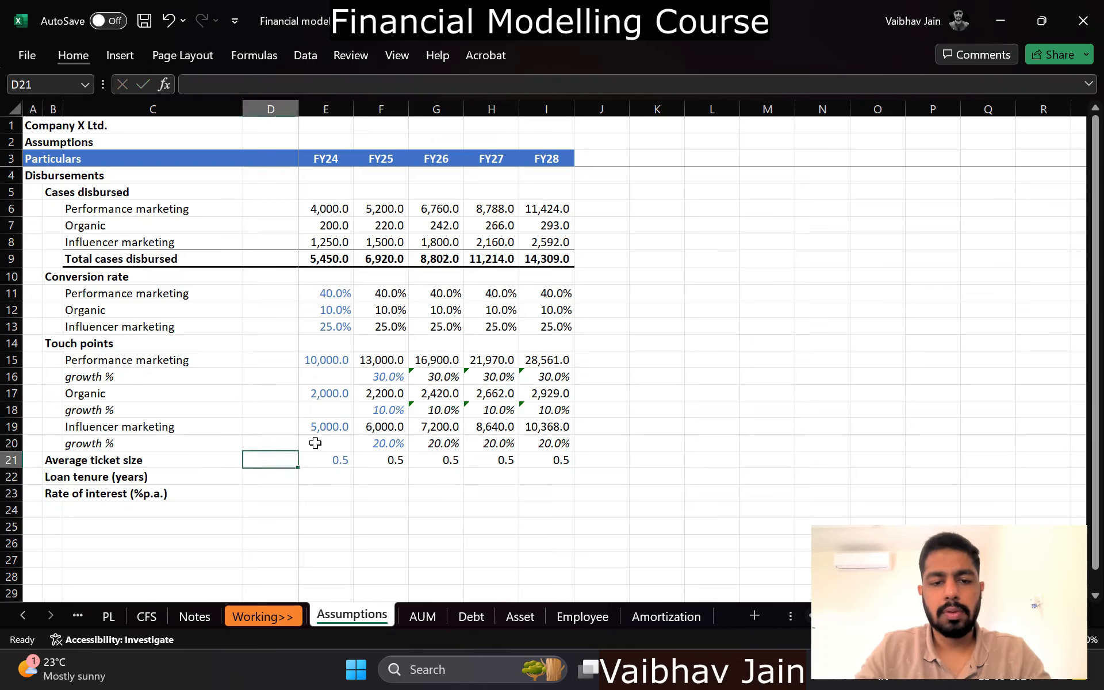
pyautogui.hotkey('ctrl', 'shift', 'Right')
pyautogui.hotkey('ctrl', 'c')
pyautogui.press('Down')
pyautogui.hotkey('ctrl', 'v')
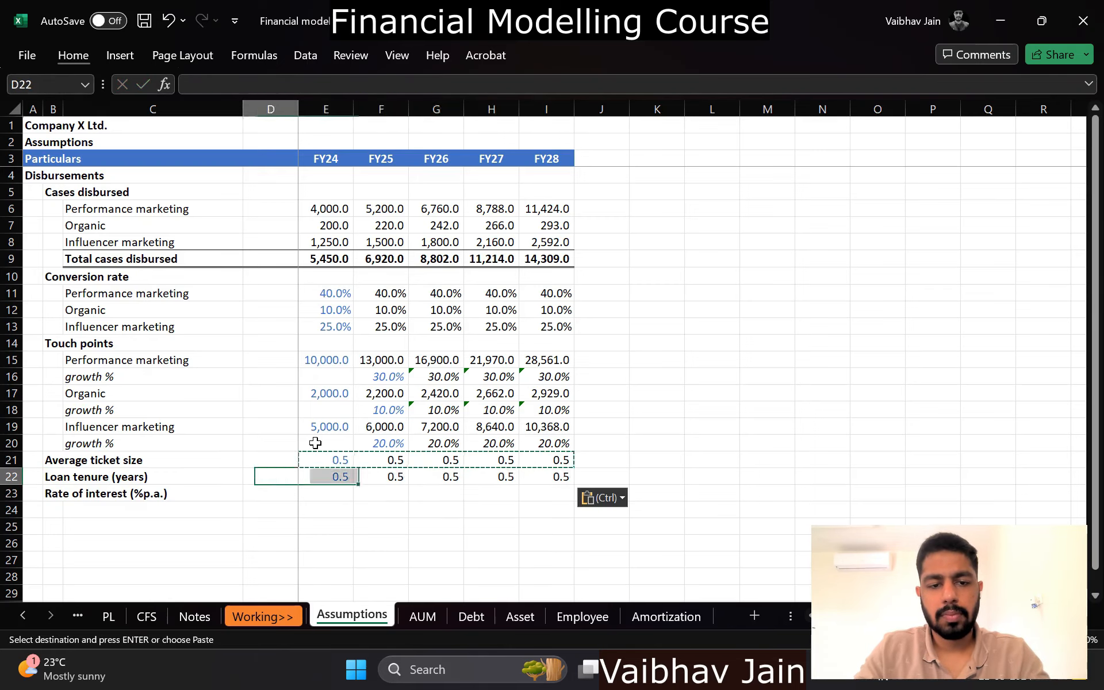
pyautogui.write('5')
pyautogui.press('Return')
# Step: Copy the Influencer marketing growth % cells into the Rate of interest row from E23 and remove the italics
pyautogui.press('Up')
pyautogui.press('Up')
pyautogui.press('Up')
pyautogui.press('Right')
pyautogui.hotkey('ctrl', 'shift', 'Right')
pyautogui.hotkey('ctrl', 'c')
pyautogui.press('Down')
pyautogui.press('Down')
pyautogui.press('Down')
pyautogui.press('Left')
pyautogui.hotkey('ctrl', 'v')
pyautogui.hotkey('ctrl', 'i')
# Step: Set the FY24 rate of interest in E23 to 18%
pyautogui.press('Left')
pyautogui.press('Right')
pyautogui.write('18')
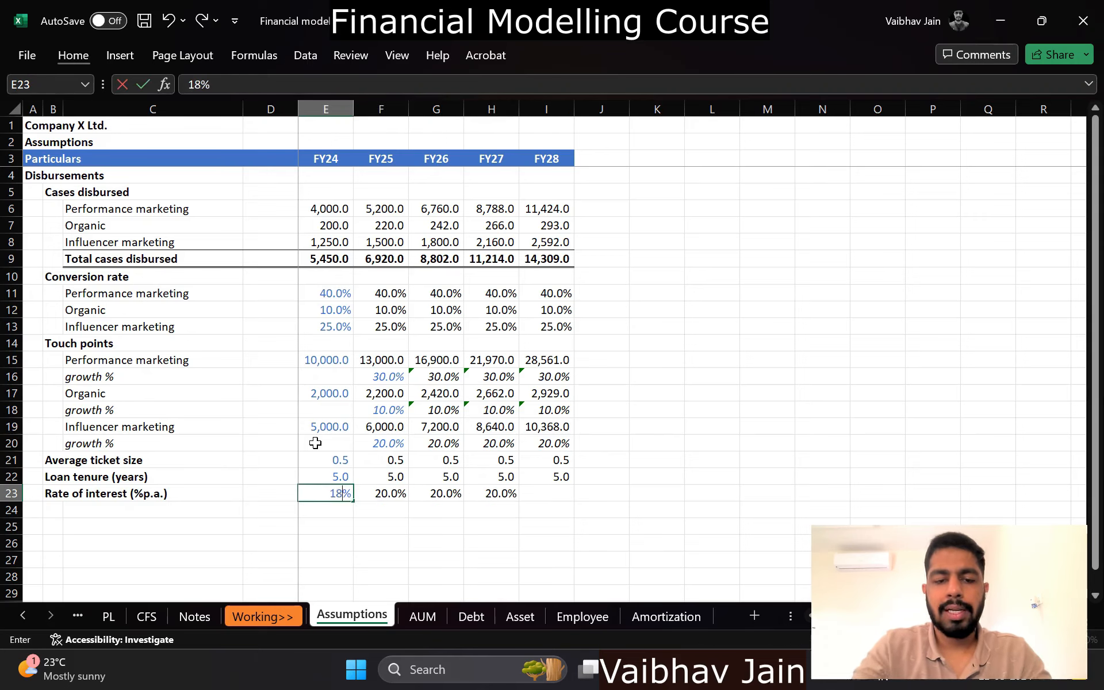
pyautogui.press('Return')
# Step: Copy the FY27 rate of interest formula into FY28 in I23
pyautogui.press('Up')
pyautogui.press('Right')
pyautogui.press('Right')
pyautogui.press('Right')
pyautogui.hotkey('ctrl', 'c')
pyautogui.press('Right')
pyautogui.press('Return')
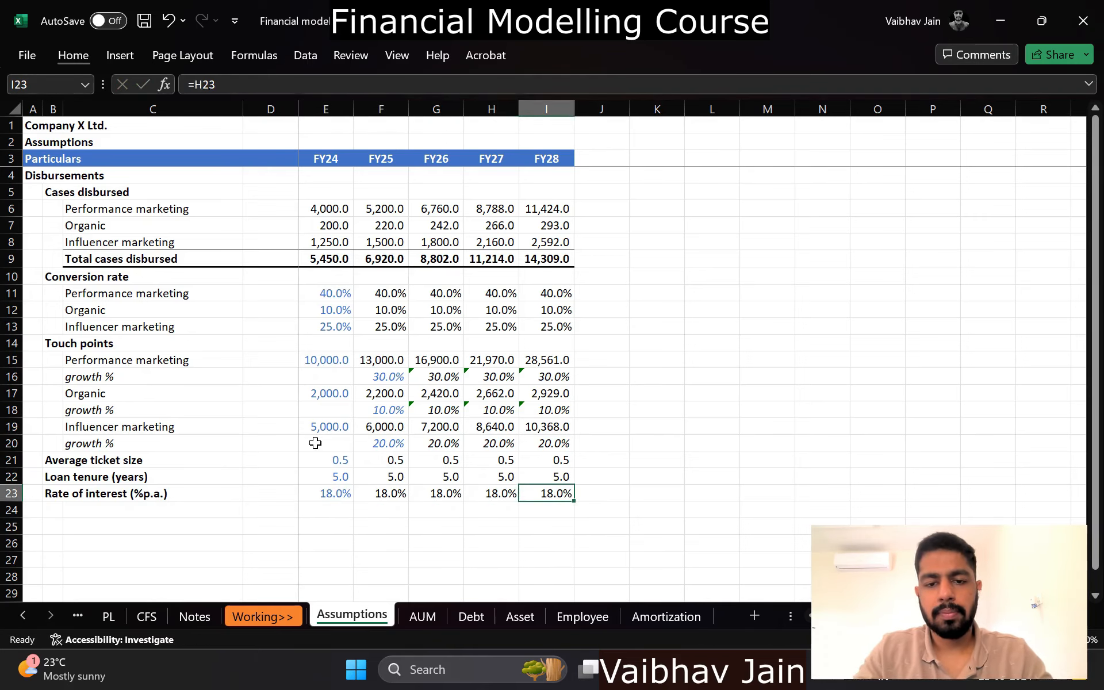
pyautogui.press('Left')
# Step: On the Amortization sheet, enter 1 as the first period number in D10, below IPMT
pyautogui.hotkey('ctrl', 'pagedown')
pyautogui.hotkey('ctrl', 'pagedown')
pyautogui.hotkey('ctrl', 'pagedown')
pyautogui.hotkey('ctrl', 'pagedown')
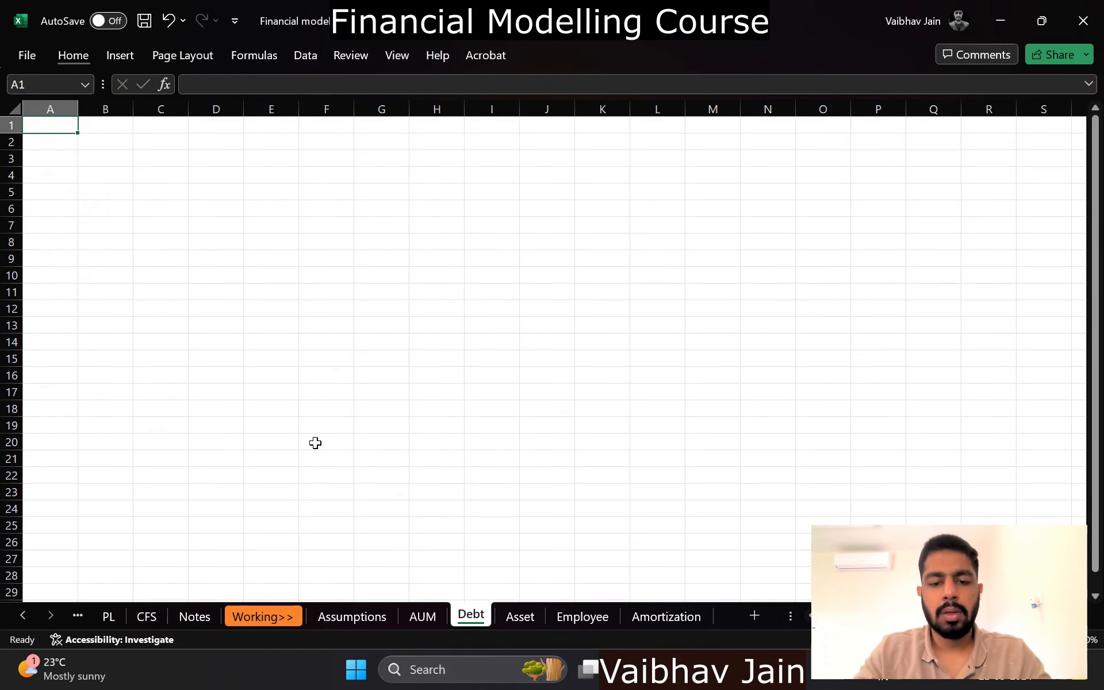
pyautogui.hotkey('ctrl', 'pagedown')
pyautogui.press('Up')
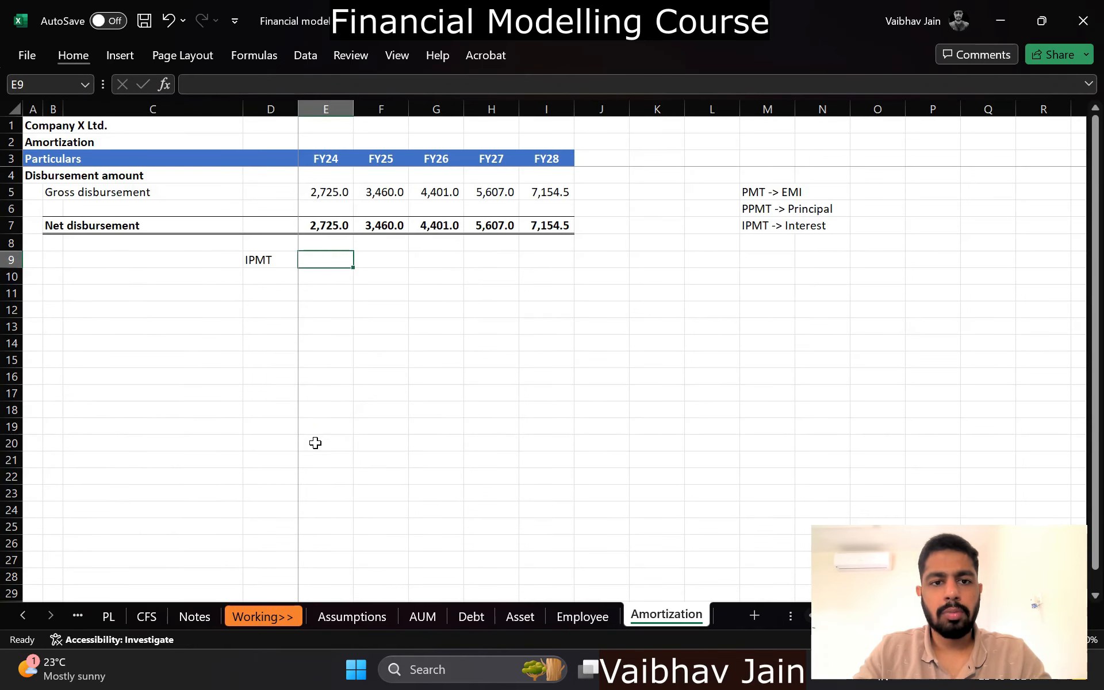
pyautogui.press('Down')
pyautogui.press('Left')
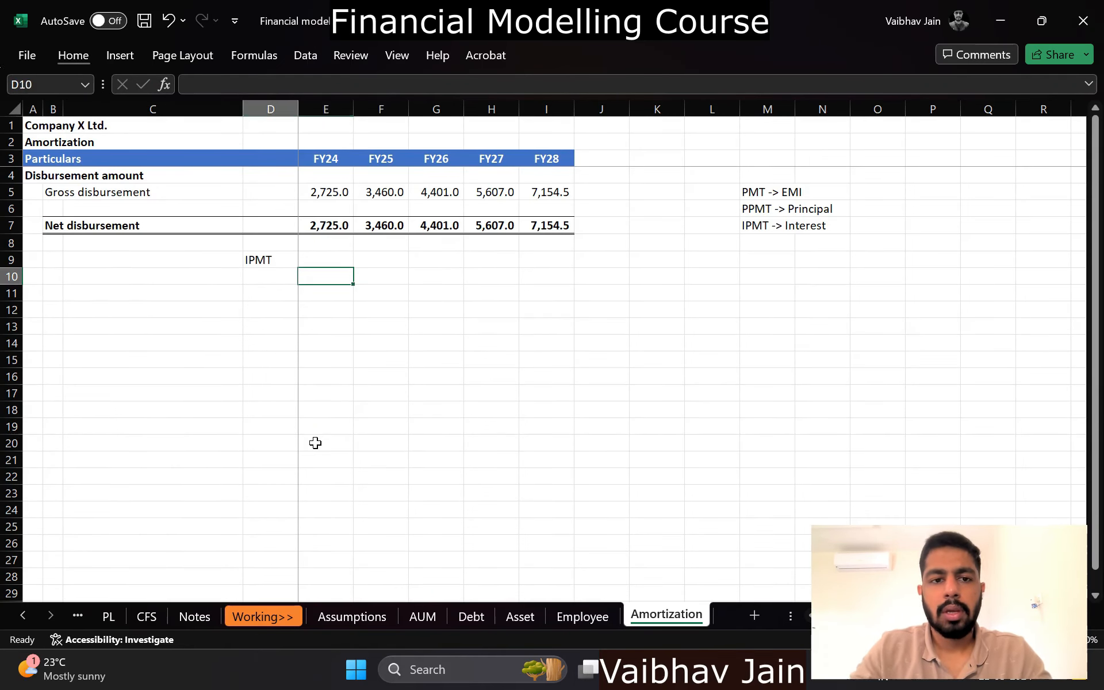
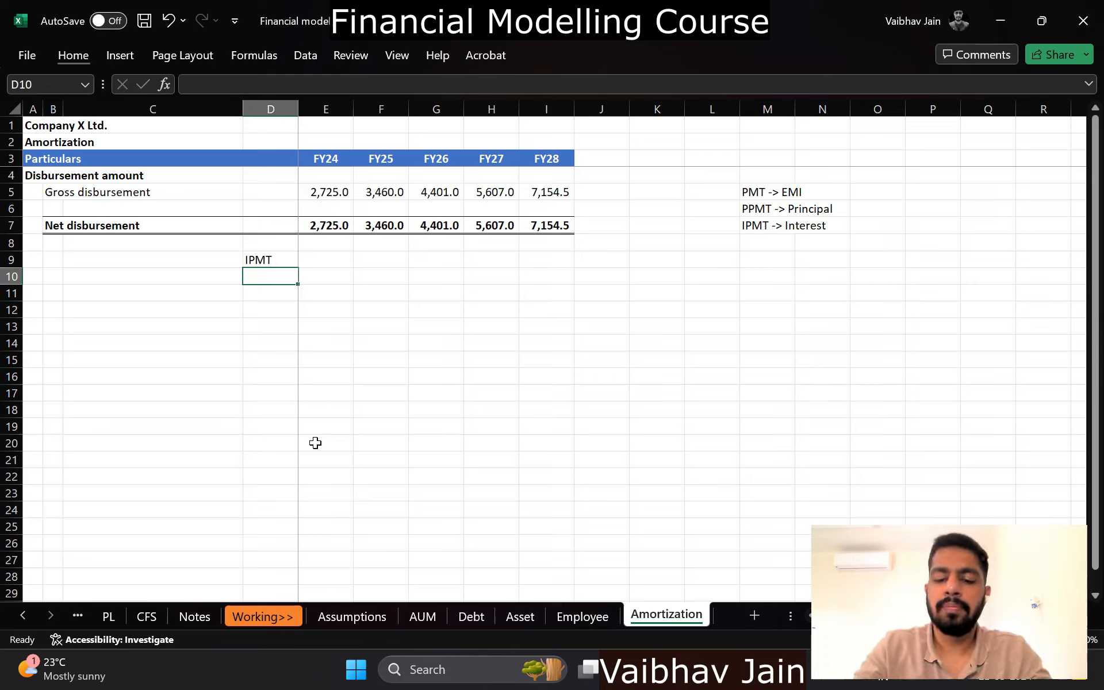
pyautogui.write('1')
pyautogui.press('Return')
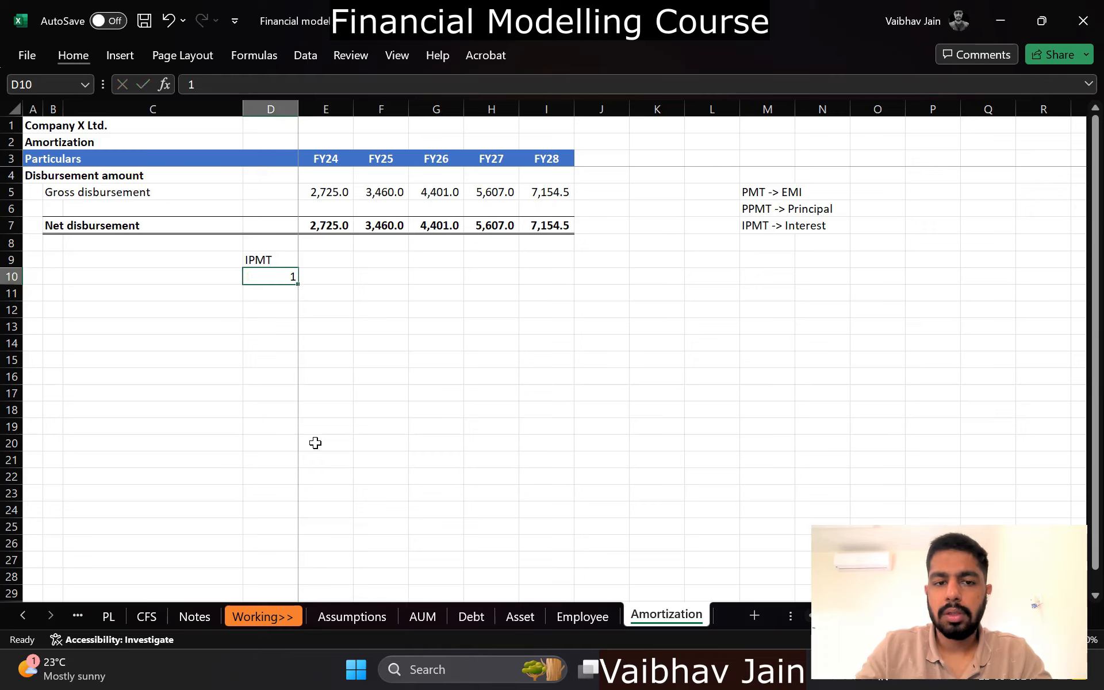
# Step: Add the formula =D10+1 in D11 and copy it down to D14
pyautogui.write('=')
pyautogui.press('Up')
pyautogui.write('+1')
pyautogui.press('Return')
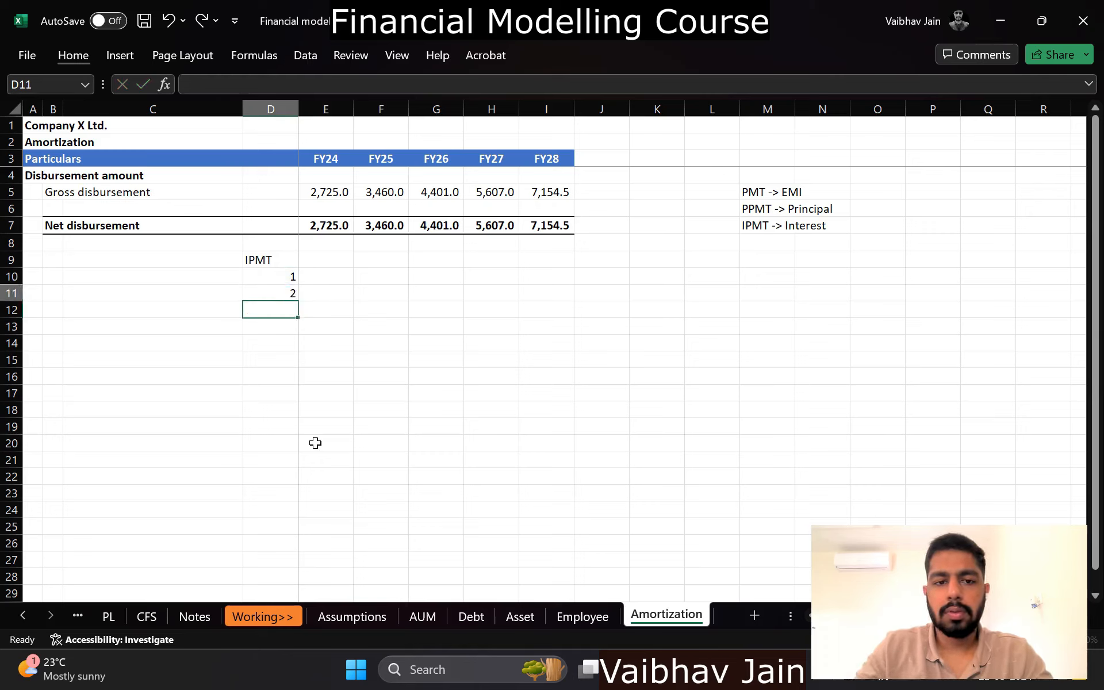
pyautogui.press('Up')
pyautogui.hotkey('ctrl', 'c')
pyautogui.hotkey('shift', 'Down')
pyautogui.hotkey('shift', 'Down')
pyautogui.hotkey('shift', 'Down')
pyautogui.press('Return')
# Step: Copy the period numbers in D10:D14 and paste them transposed across E9:I9
pyautogui.press('Up')
pyautogui.hotkey('shift', 'Down')
pyautogui.hotkey('shift', 'Down')
pyautogui.hotkey('shift', 'Down')
pyautogui.hotkey('shift', 'Down')
pyautogui.hotkey('ctrl', 'c')
pyautogui.press('Up')
pyautogui.press('Right')
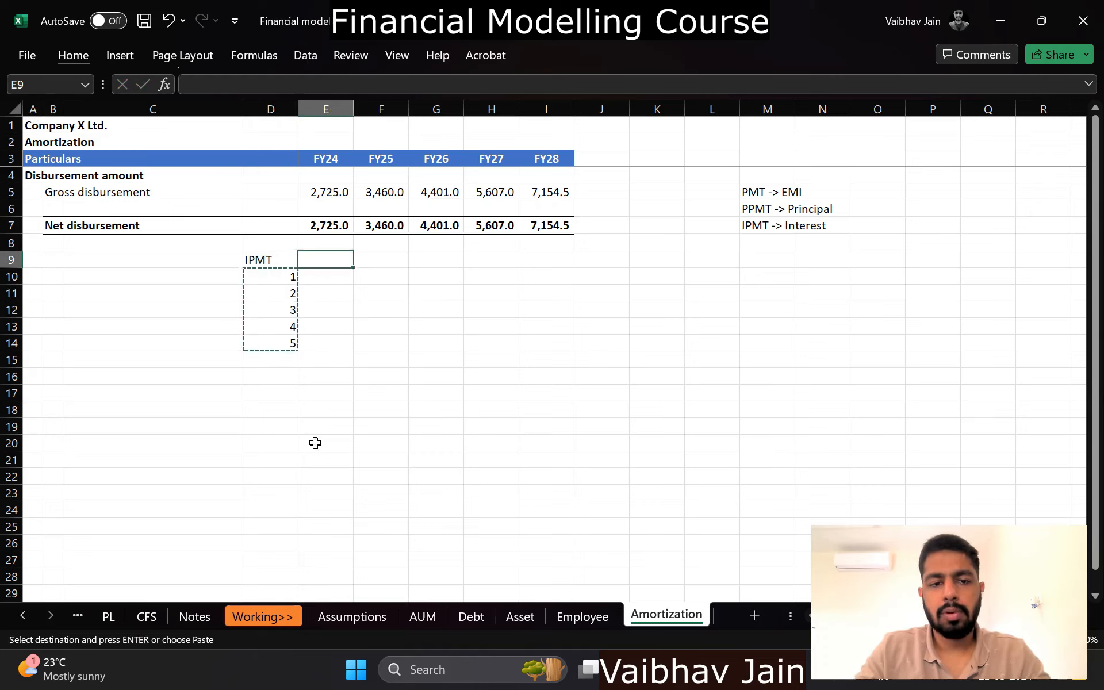
pyautogui.hotkey('ctrl', 'alt', 'v')
pyautogui.press('e')
pyautogui.press('Return')
pyautogui.press('Escape')
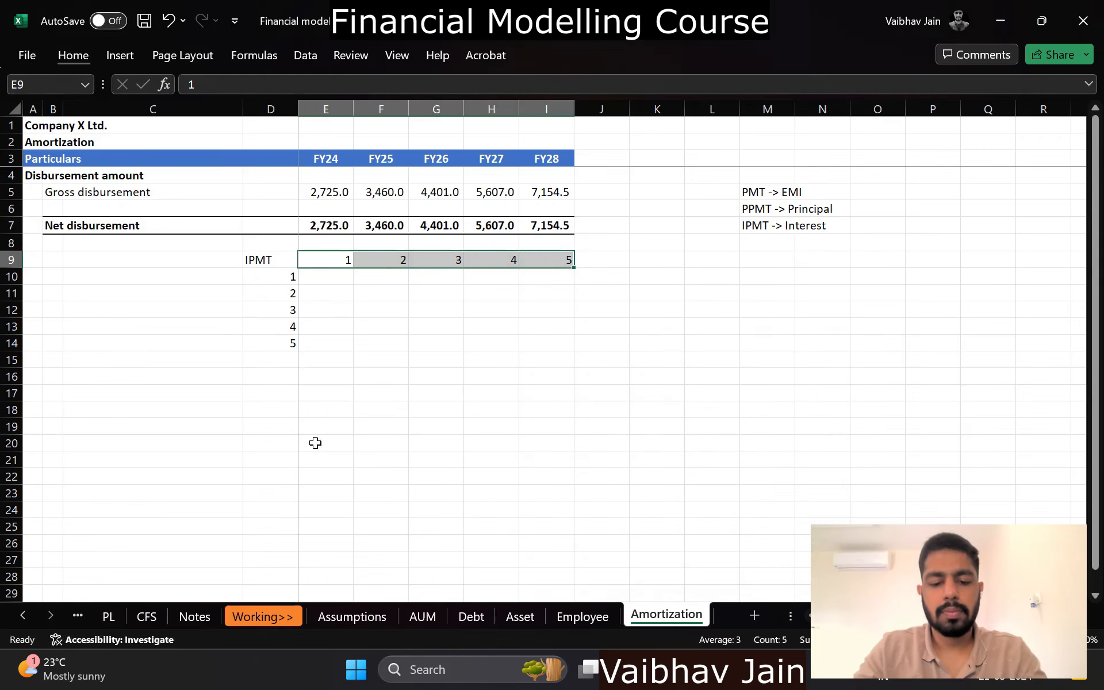
# Step: Set the first number of the horizontal series in E9 to 0
pyautogui.press('Down')
pyautogui.press('Up')
pyautogui.write('0')
pyautogui.press('Return')
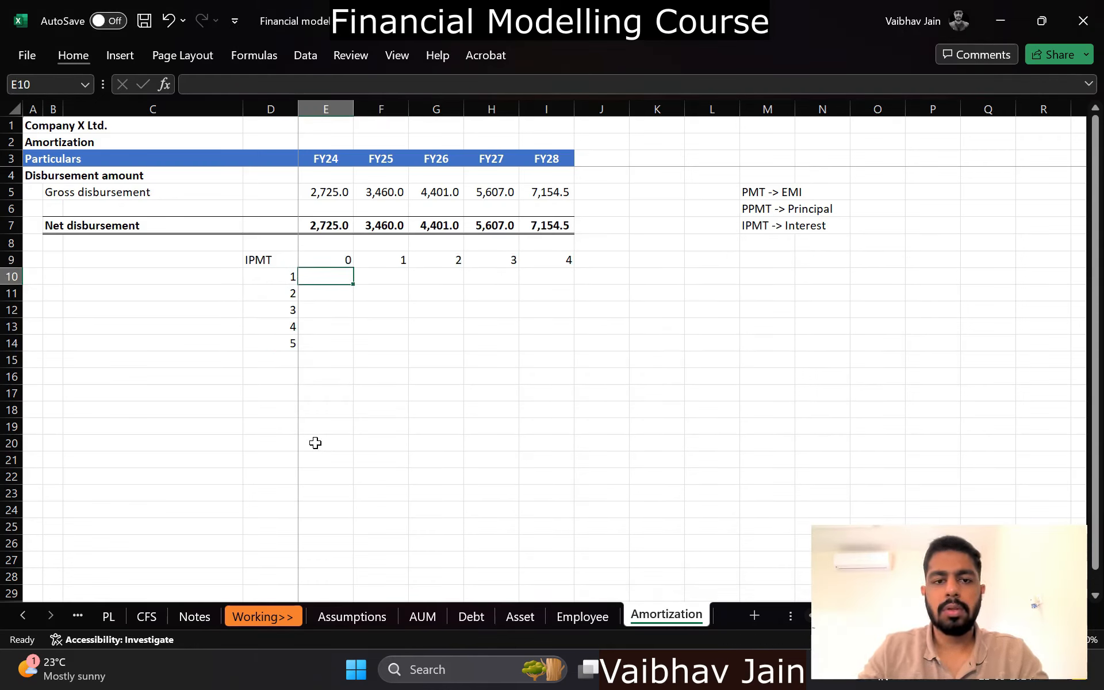
# Step: Start an IPMT formula in E10 with the FY24 rate of interest, Assumptions!E$23, as its rate
pyautogui.write('=')
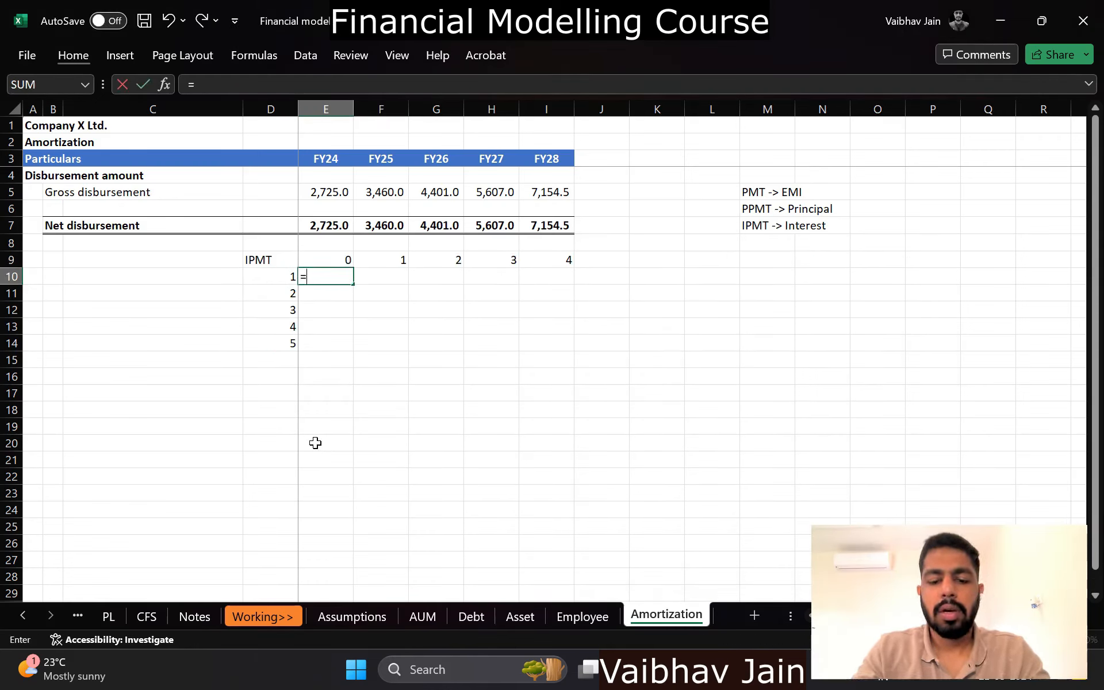
pyautogui.write('ipmt')
pyautogui.press('Tab')
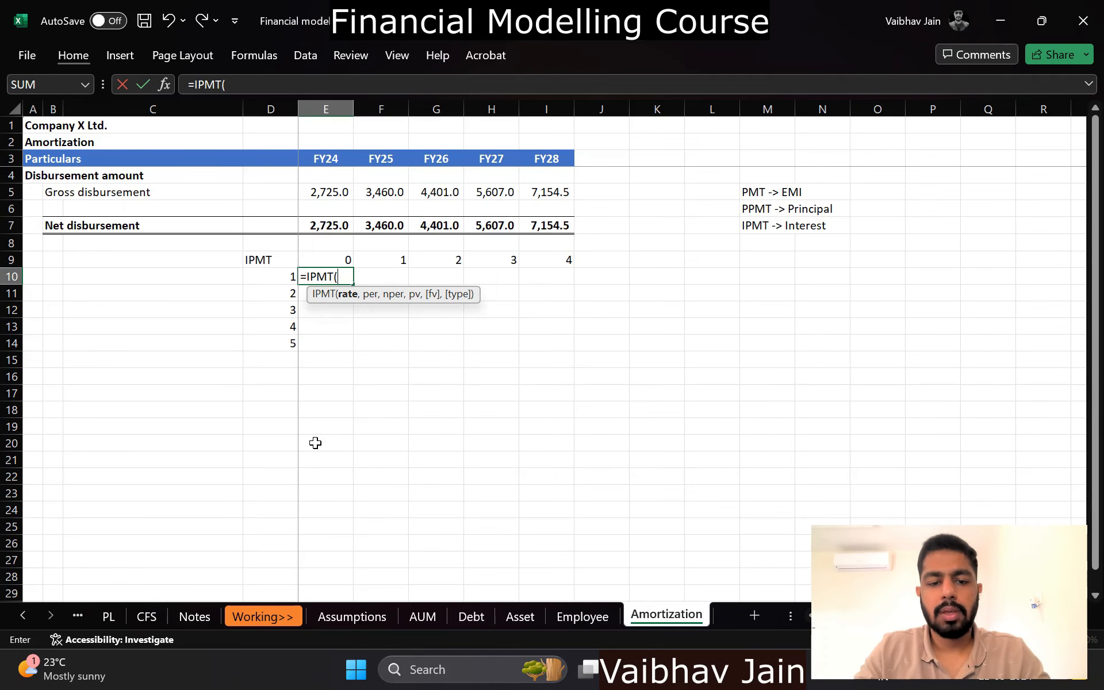
pyautogui.hotkey('ctrl', 'pageup')
pyautogui.hotkey('ctrl', 'pageup')
pyautogui.hotkey('ctrl', 'pageup')
pyautogui.hotkey('ctrl', 'pageup')
pyautogui.hotkey('ctrl', 'pageup')
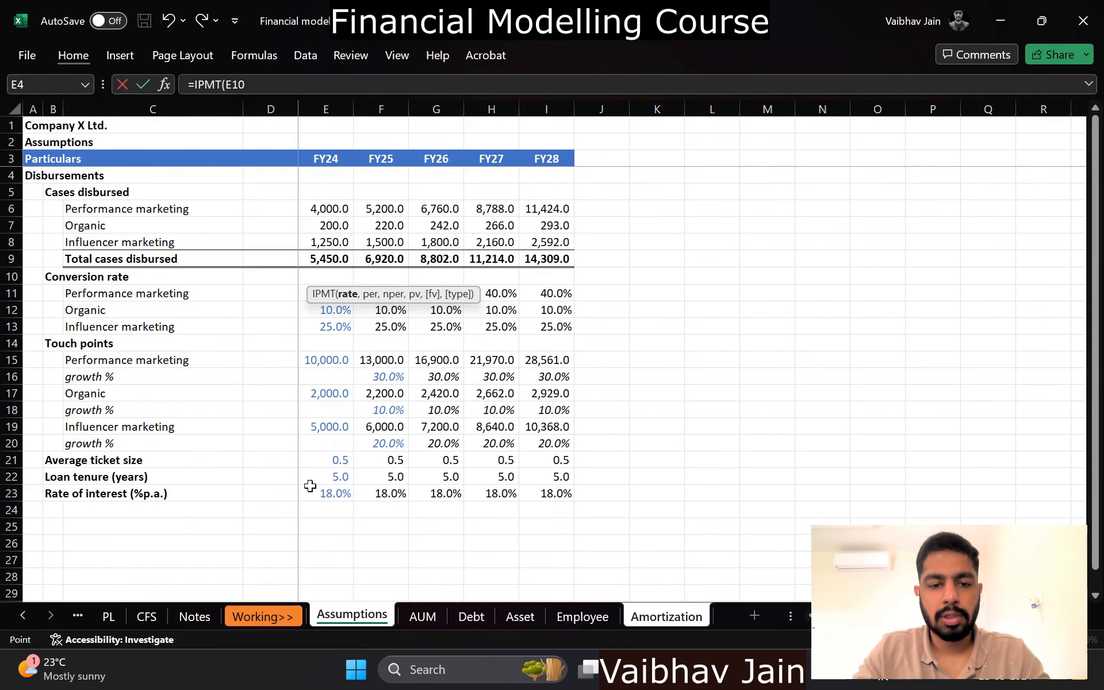
pyautogui.click(313, 493)
pyautogui.press('F4')
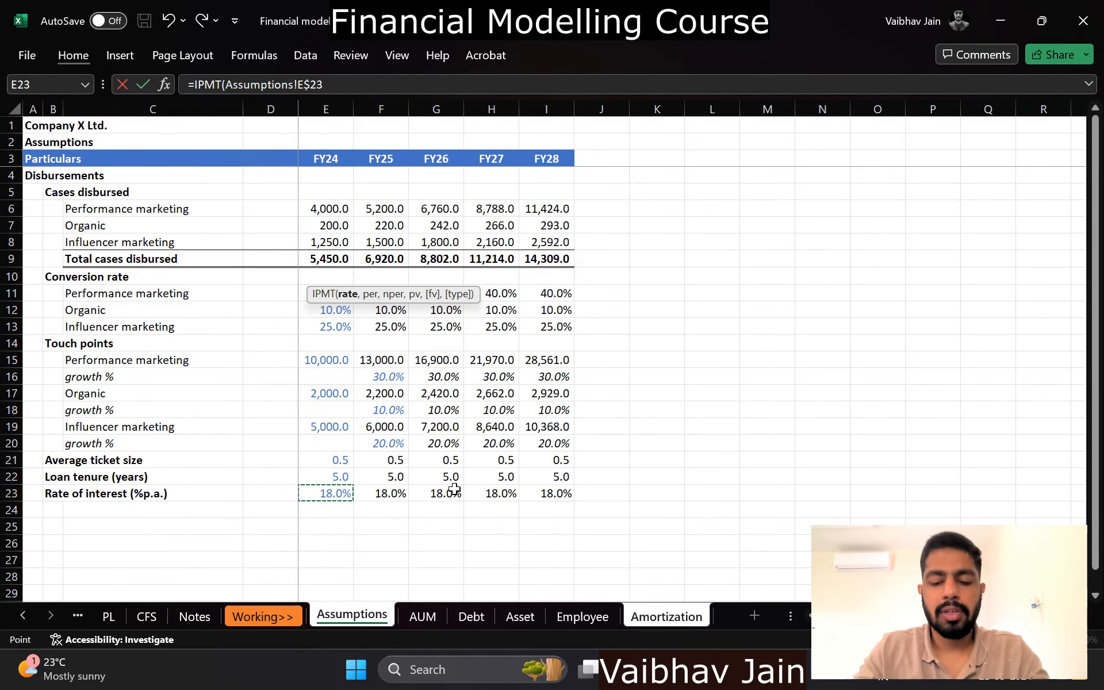
# Step: Reference the period number $D10 on the Amortization sheet as the IPMT formula's period argument
pyautogui.write(',')
pyautogui.hotkey('ctrl', 'pagedown')
pyautogui.hotkey('ctrl', 'pagedown')
pyautogui.hotkey('ctrl', 'pagedown')
pyautogui.hotkey('ctrl', 'pagedown')
pyautogui.hotkey('ctrl', 'pagedown')
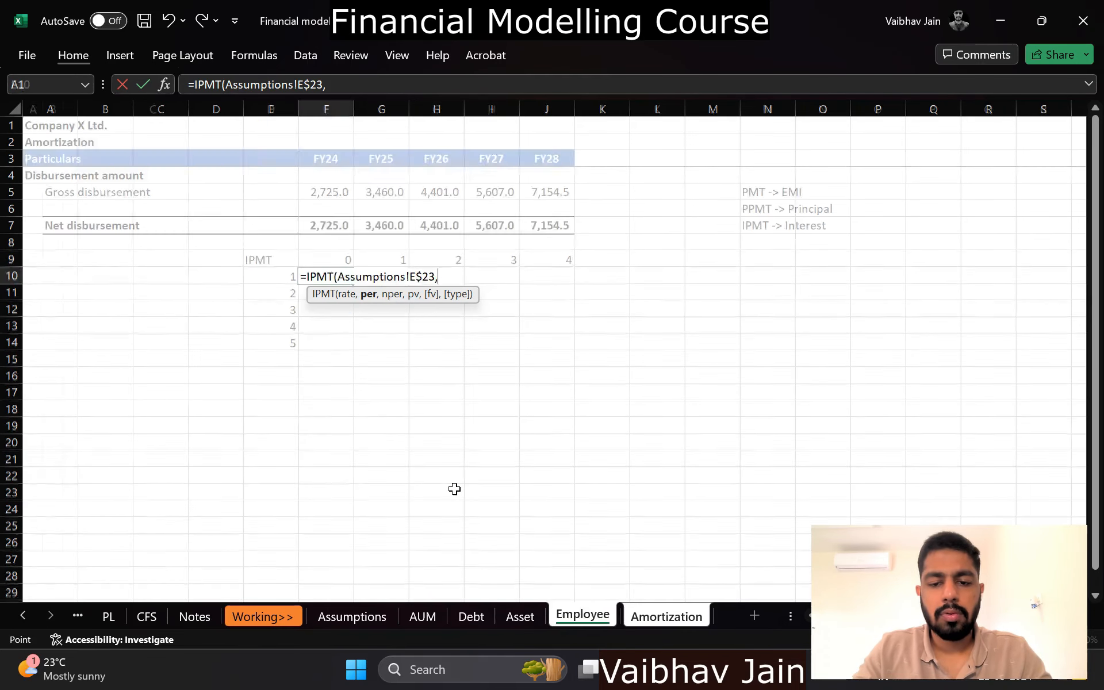
pyautogui.click(273, 278)
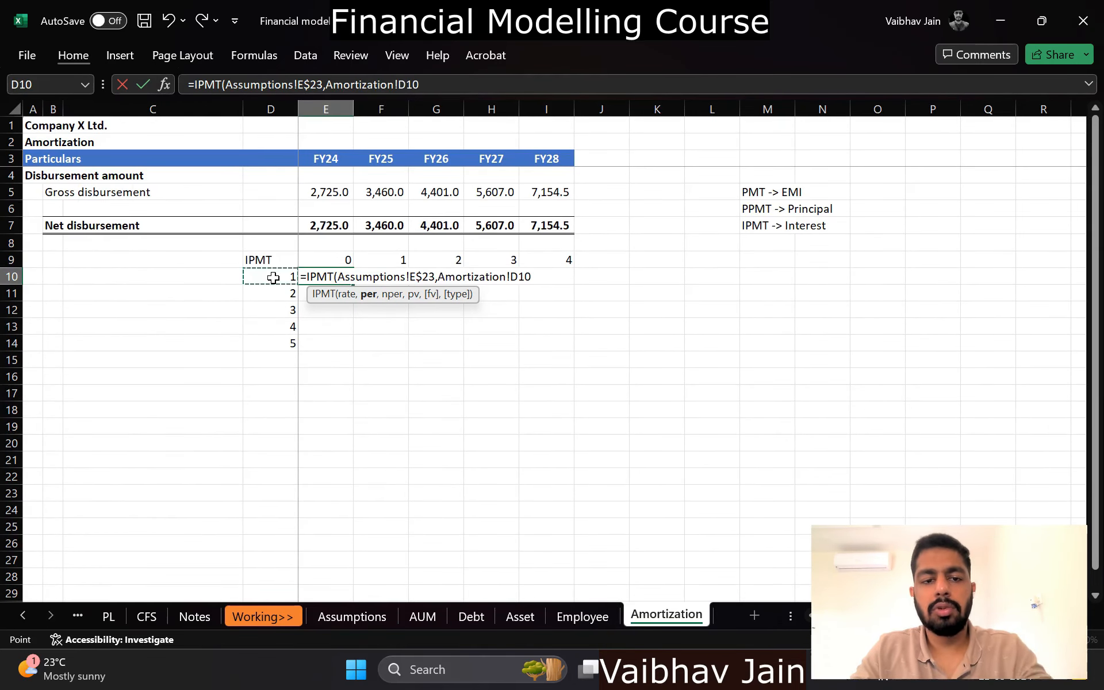
pyautogui.press('F4')
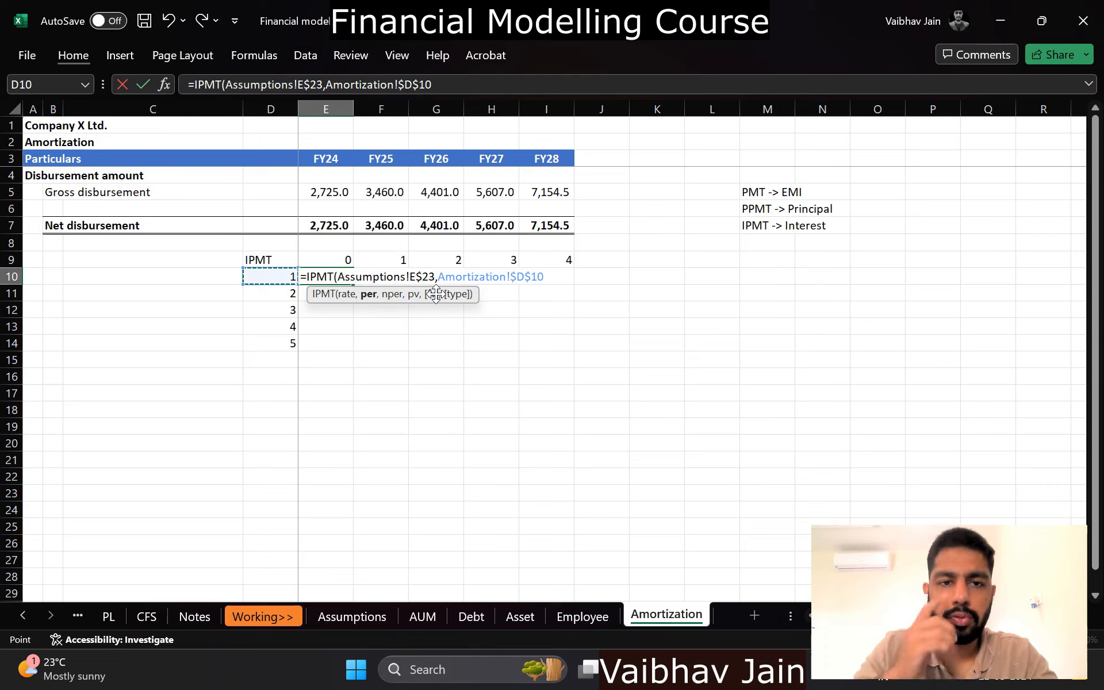
pyautogui.press('F4')
pyautogui.press('F4')
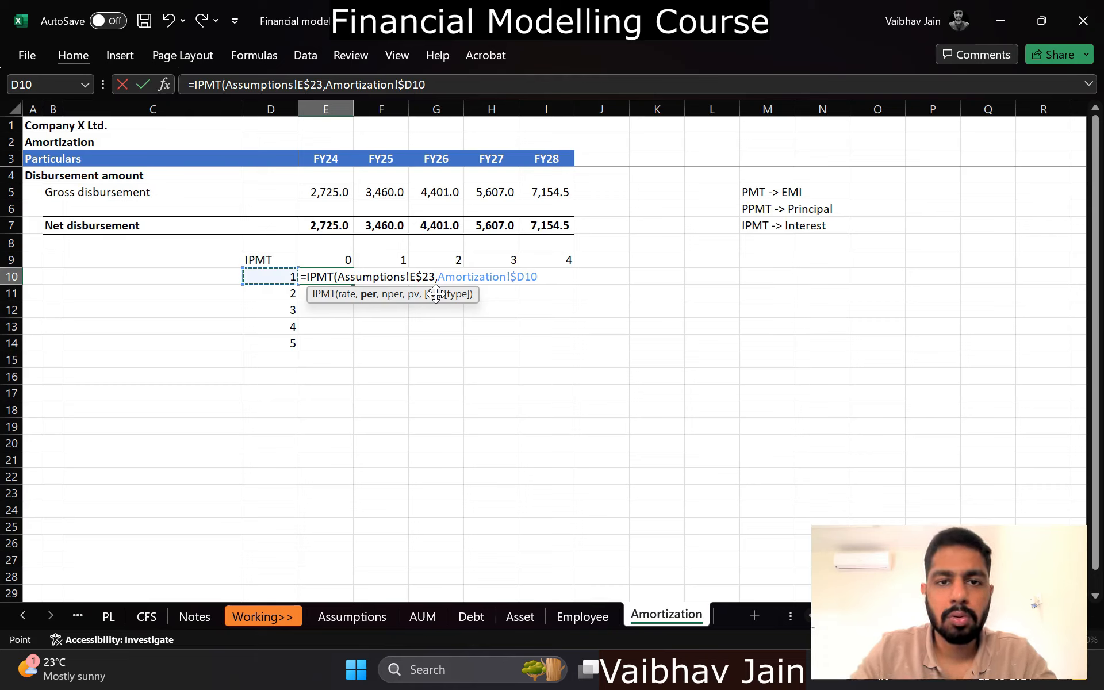
# Step: Subtract the year offset E$9 from the IPMT period argument and proceed to the number-of-periods argument
pyautogui.write('-')
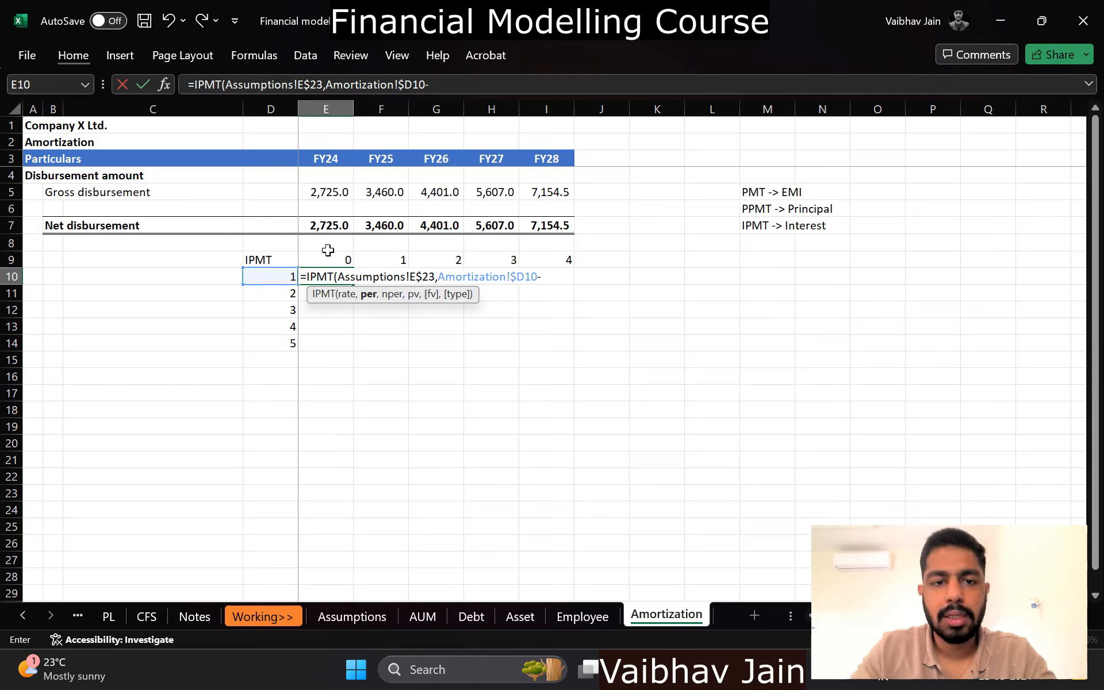
pyautogui.click(304, 258)
pyautogui.press('F4')
pyautogui.press('F4')
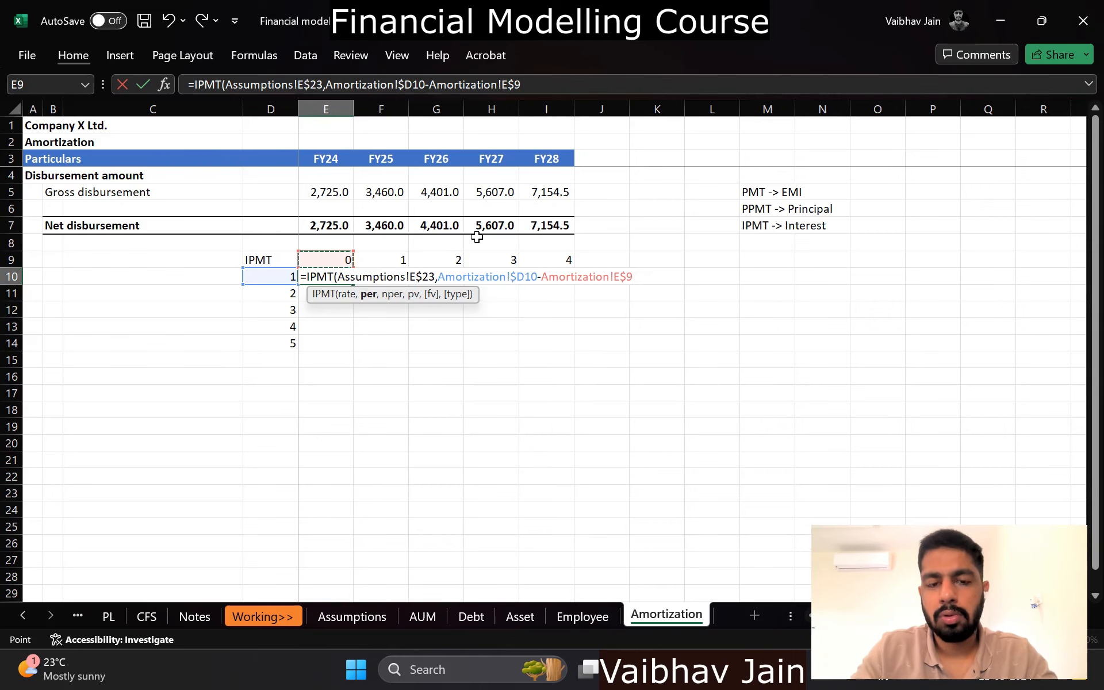
pyautogui.write(',')
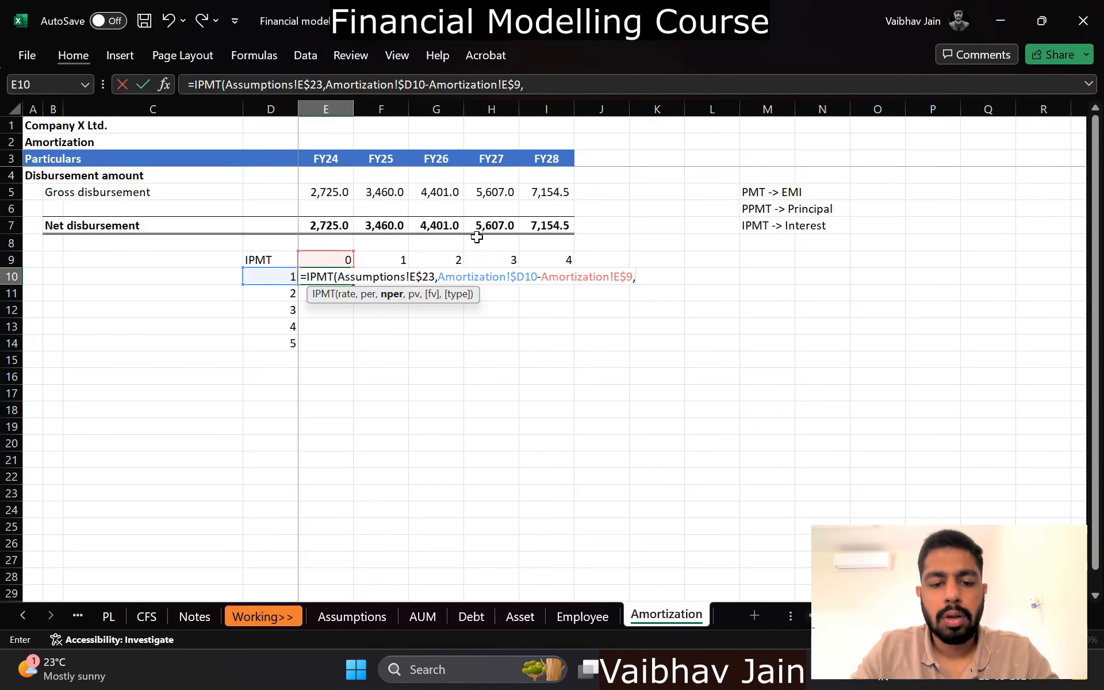
# Step: Reference the FY24 loan tenure, Assumptions!E$22, as the IPMT formula's number-of-periods argument
pyautogui.hotkey('ctrl', 'pageup')
pyautogui.hotkey('ctrl', 'pageup')
pyautogui.hotkey('ctrl', 'pageup')
pyautogui.hotkey('ctrl', 'pageup')
pyautogui.hotkey('ctrl', 'pageup')
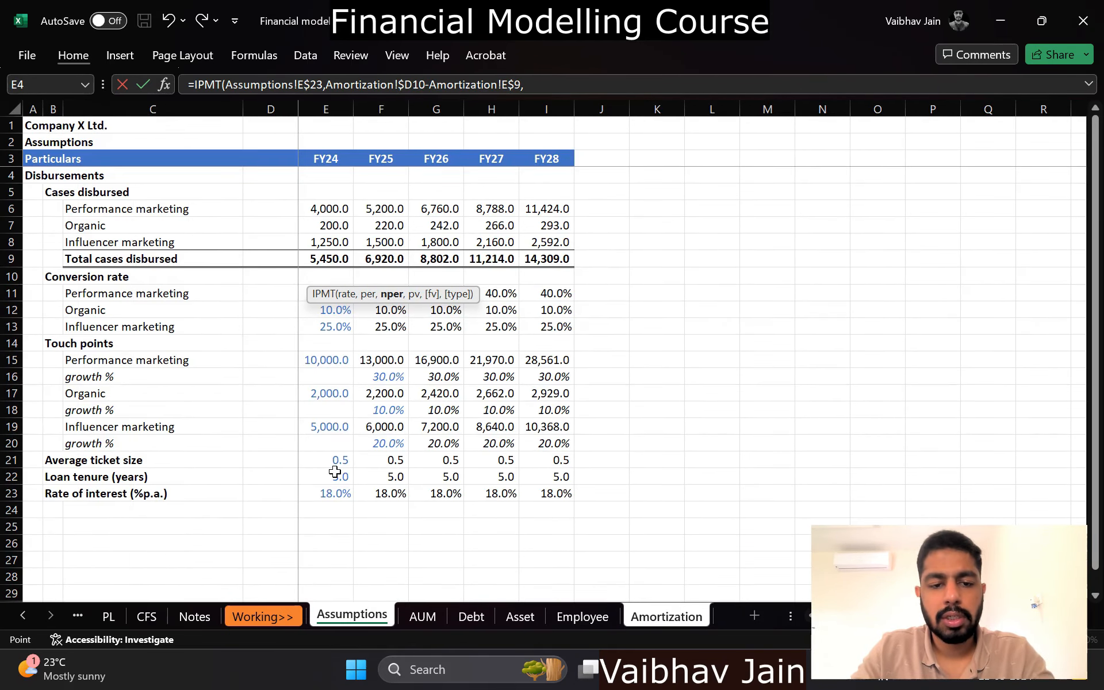
pyautogui.click(335, 471)
pyautogui.press('F4')
pyautogui.press('F4')
pyautogui.write(',')
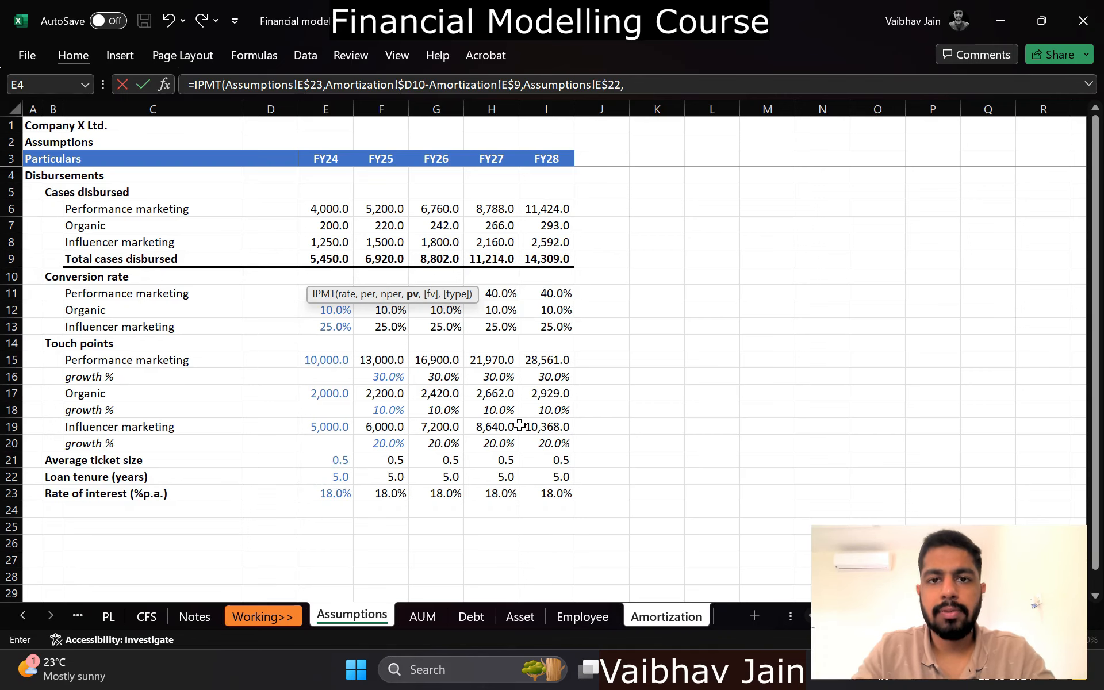
# Step: Reference the FY24 net disbursement, Amortization!E$7, as the IPMT present value and complete the formula in E10
pyautogui.hotkey('ctrl', 'pagedown')
pyautogui.hotkey('ctrl', 'pagedown')
pyautogui.hotkey('ctrl', 'pagedown')
pyautogui.hotkey('ctrl', 'pagedown')
pyautogui.hotkey('ctrl', 'pagedown')
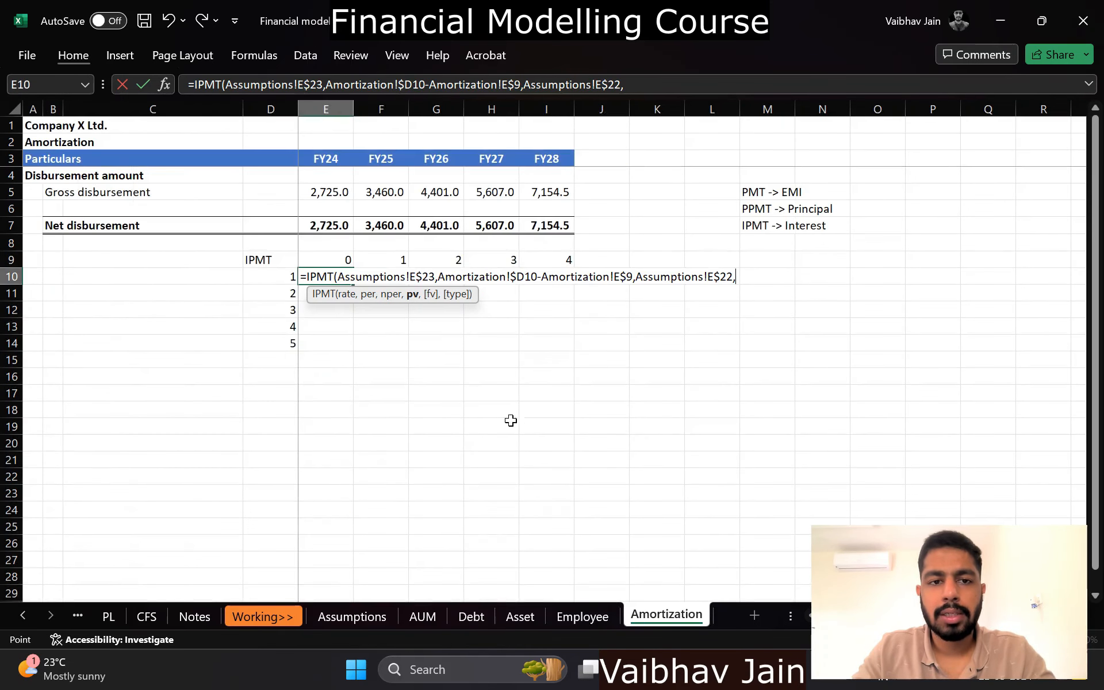
pyautogui.click(331, 196)
pyautogui.click(338, 210)
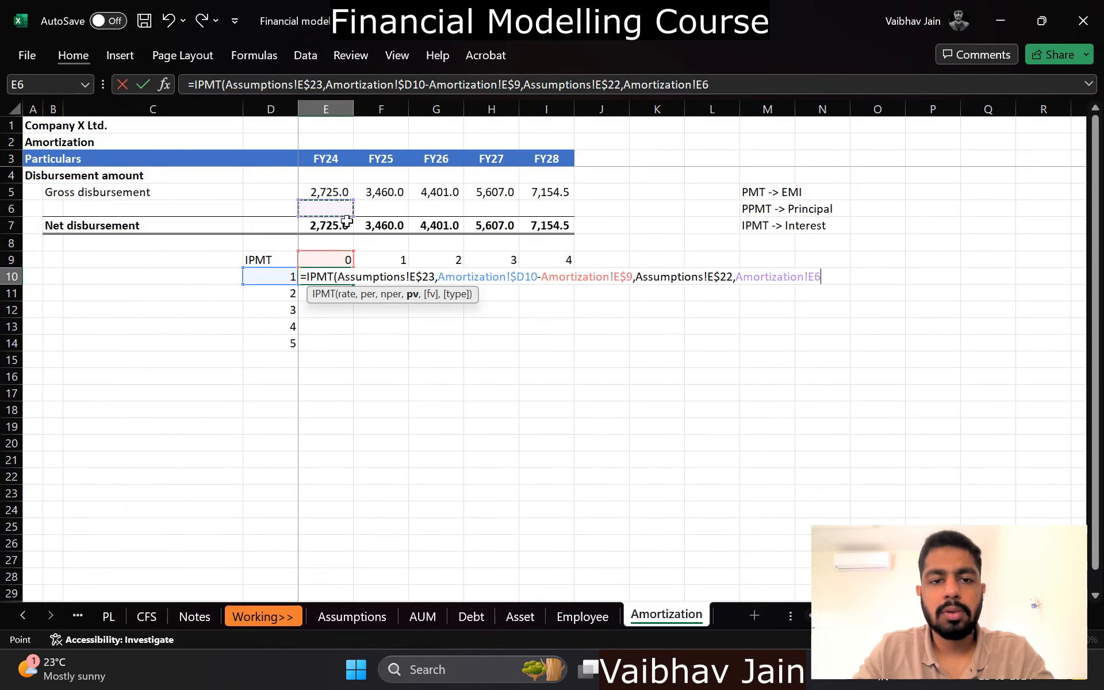
pyautogui.click(345, 222)
pyautogui.press('F4')
pyautogui.press('F4')
pyautogui.press('Return')
pyautogui.press('Up')
# Step: Copy the IPMT formula from E10 across the grid E10:I14, pasting formulas only
pyautogui.hotkey('ctrl', 'c')
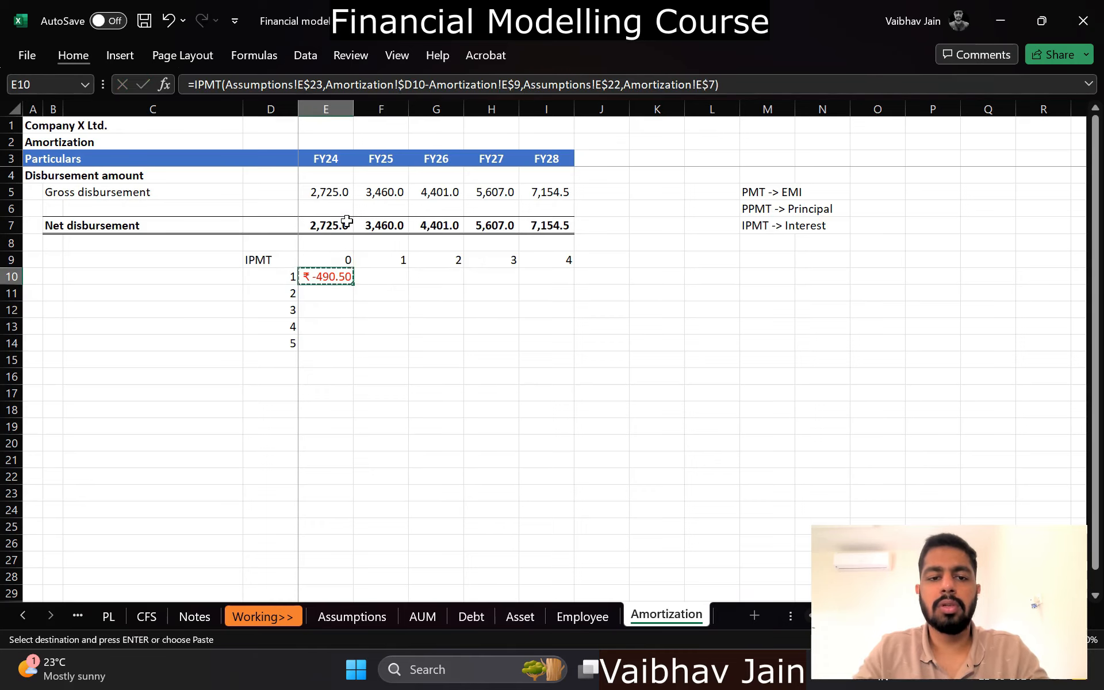
pyautogui.hotkey('shift', 'Right')
pyautogui.hotkey('shift', 'Down')
pyautogui.hotkey('shift', 'Right')
pyautogui.hotkey('shift', 'Down')
pyautogui.hotkey('shift', 'Right')
pyautogui.hotkey('shift', 'Down')
pyautogui.hotkey('shift', 'Down')
pyautogui.hotkey('shift', 'Right')
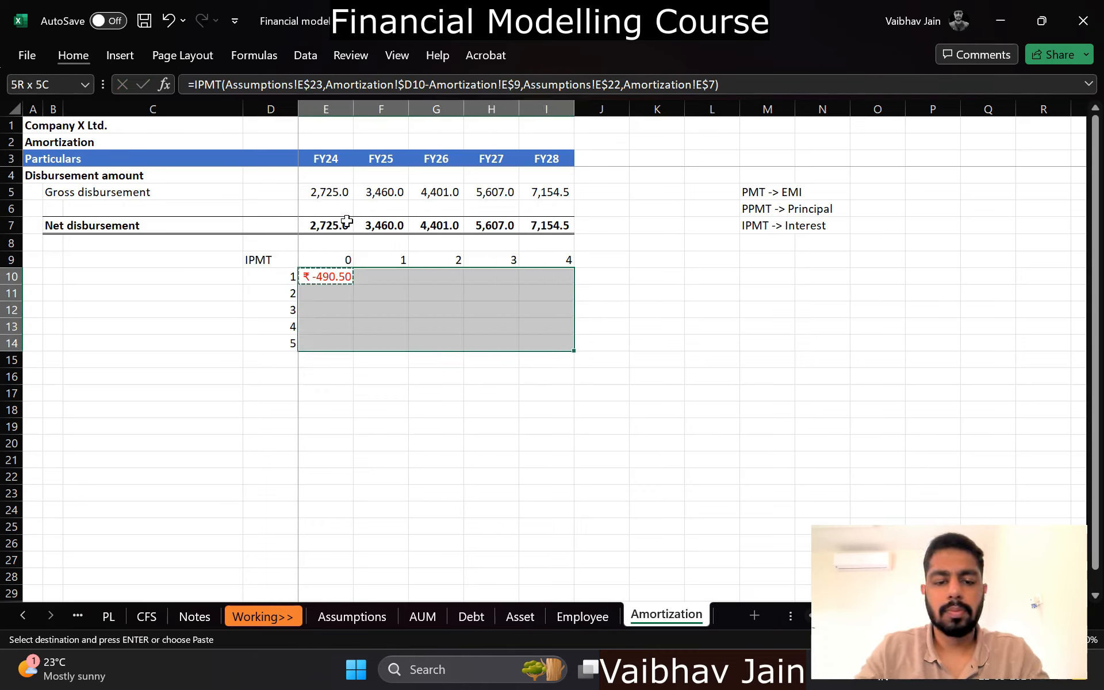
pyautogui.hotkey('ctrl', 'alt', 'v')
pyautogui.press('f')
pyautogui.press('Return')
pyautogui.press('Escape')
# Step: Format the IPMT grid E10:I14 as thousands-separated numbers with one decimal place
pyautogui.hotkey('ctrl', 'shift', '1')
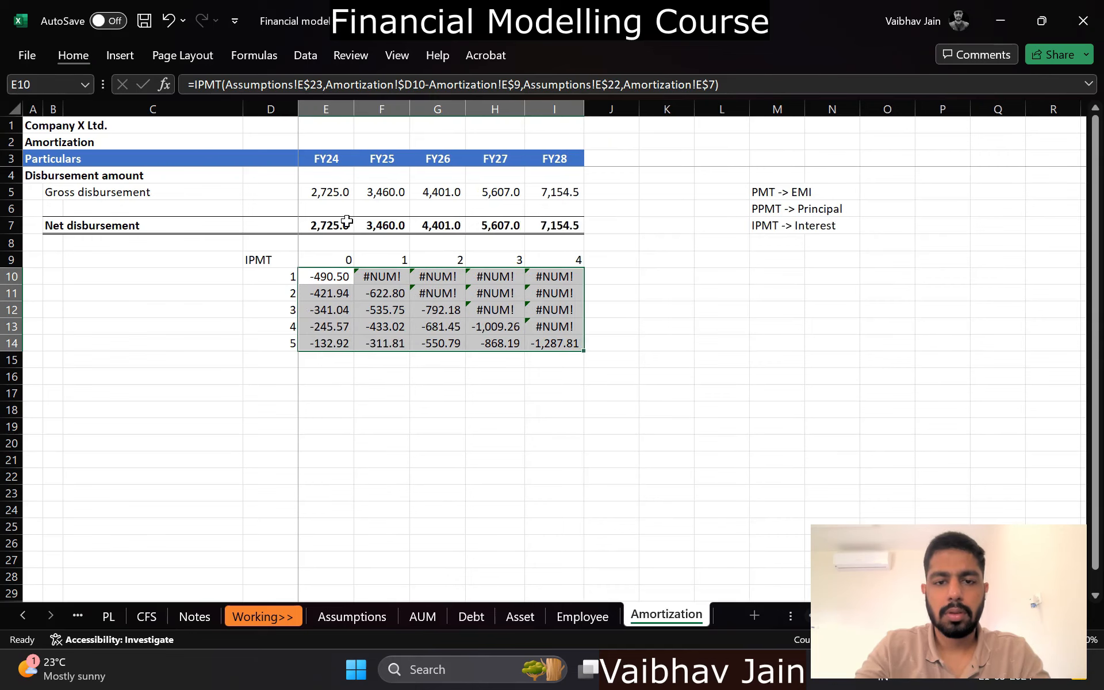
pyautogui.hotkey('alt', 'h')
pyautogui.press('9')
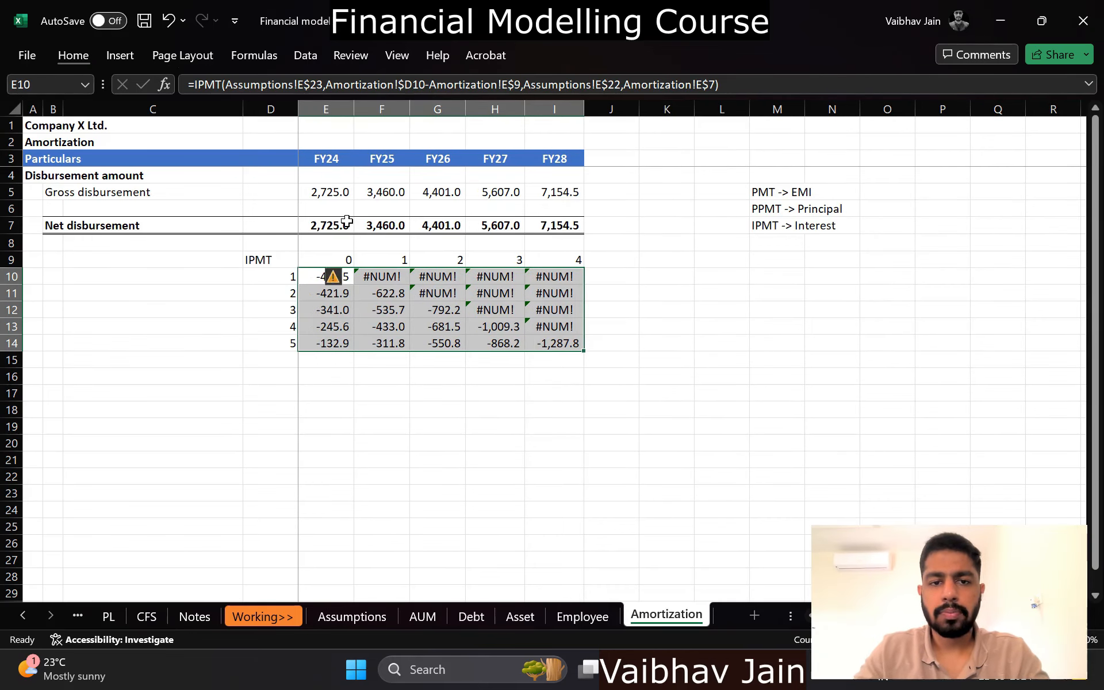
# Step: Wrap the IPMT formula in E10 in IFERROR with 0 as the value if error
pyautogui.press('Right')
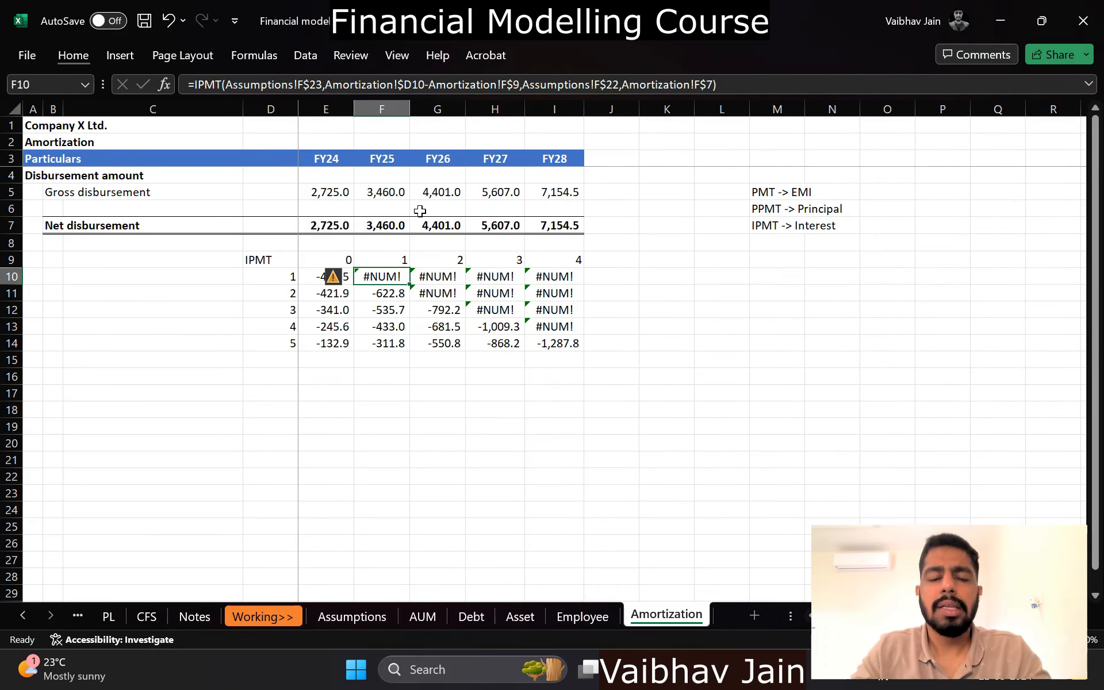
pyautogui.click(401, 195)
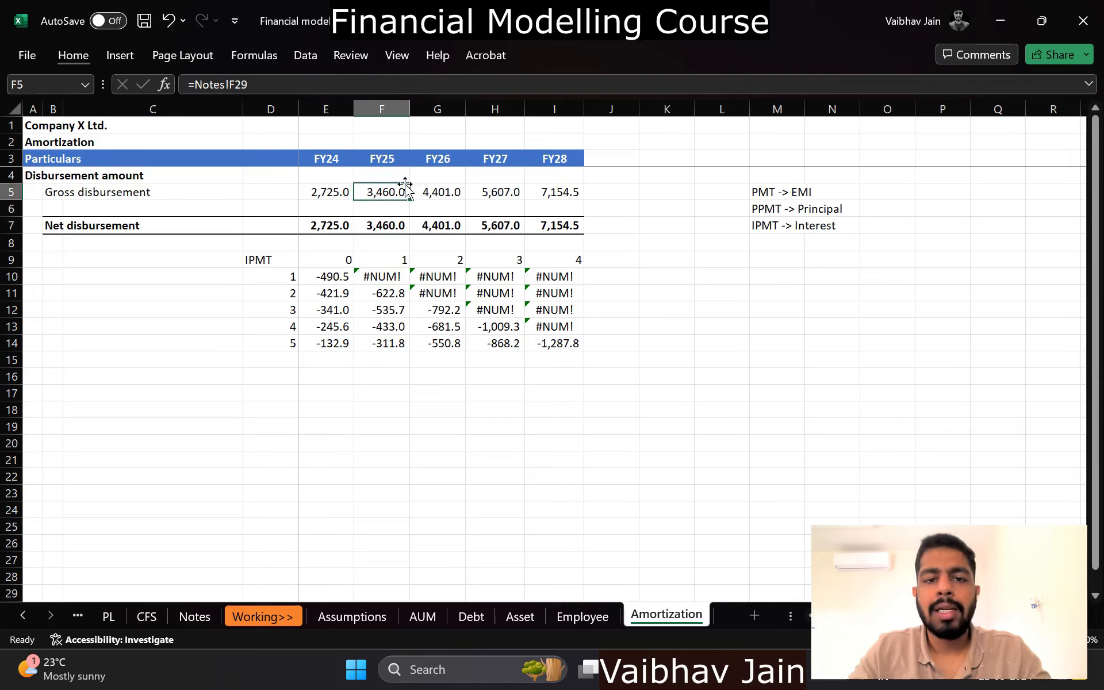
pyautogui.doubleClick(385, 278)
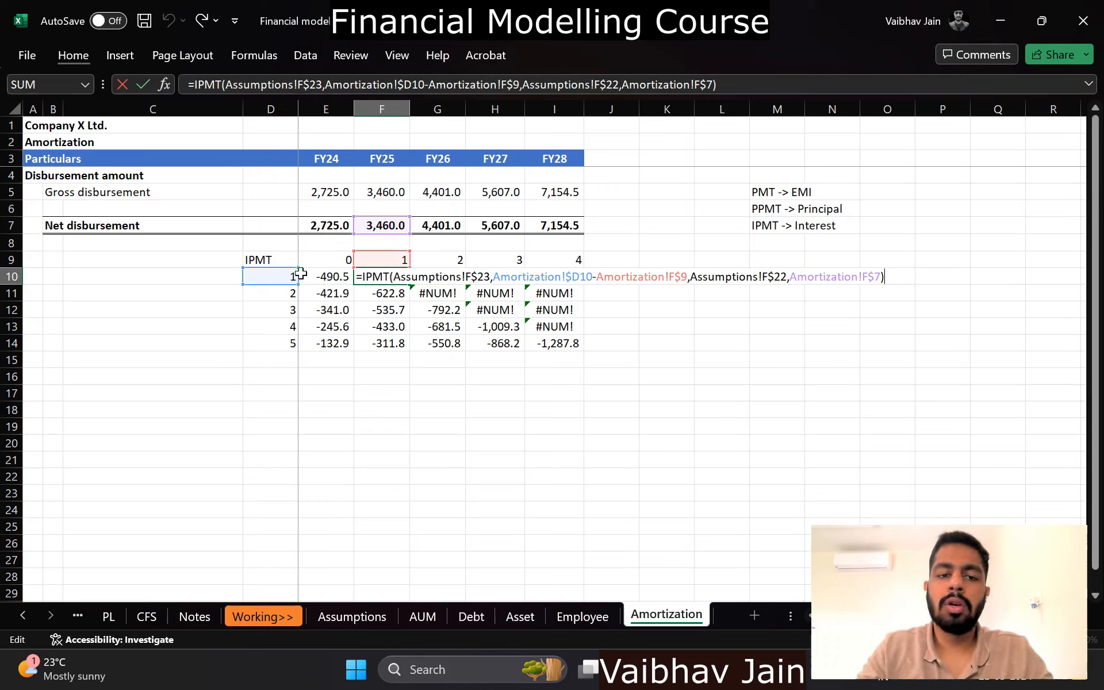
pyautogui.hotkey('shift', 'Tab')
pyautogui.press('F2')
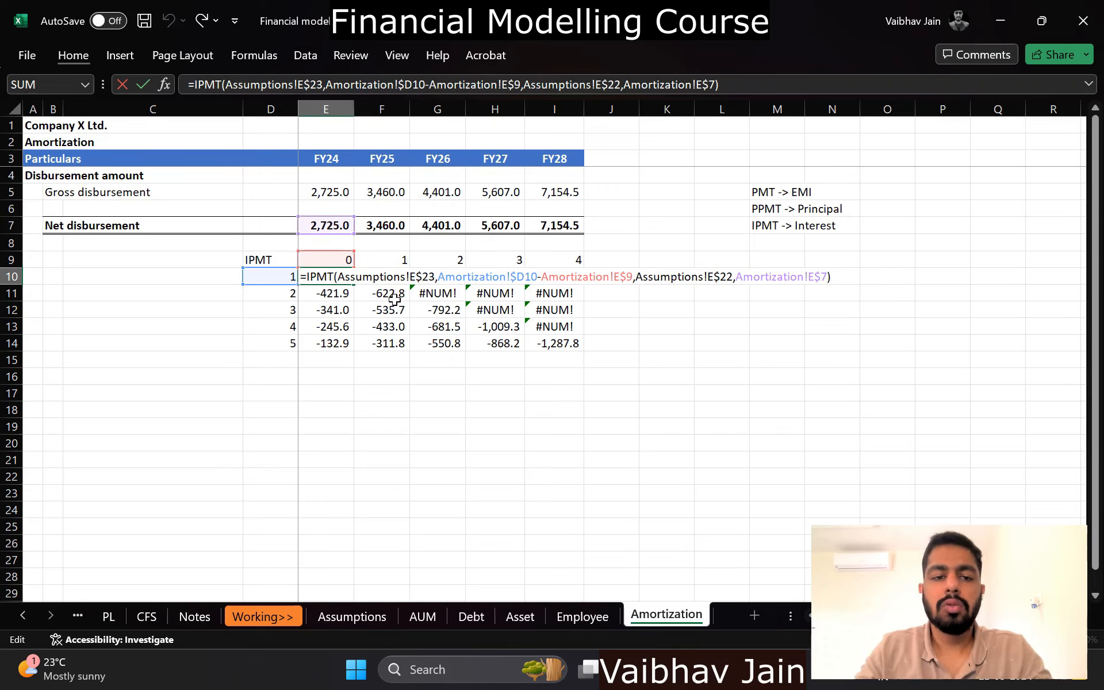
pyautogui.write('IFERROR(')
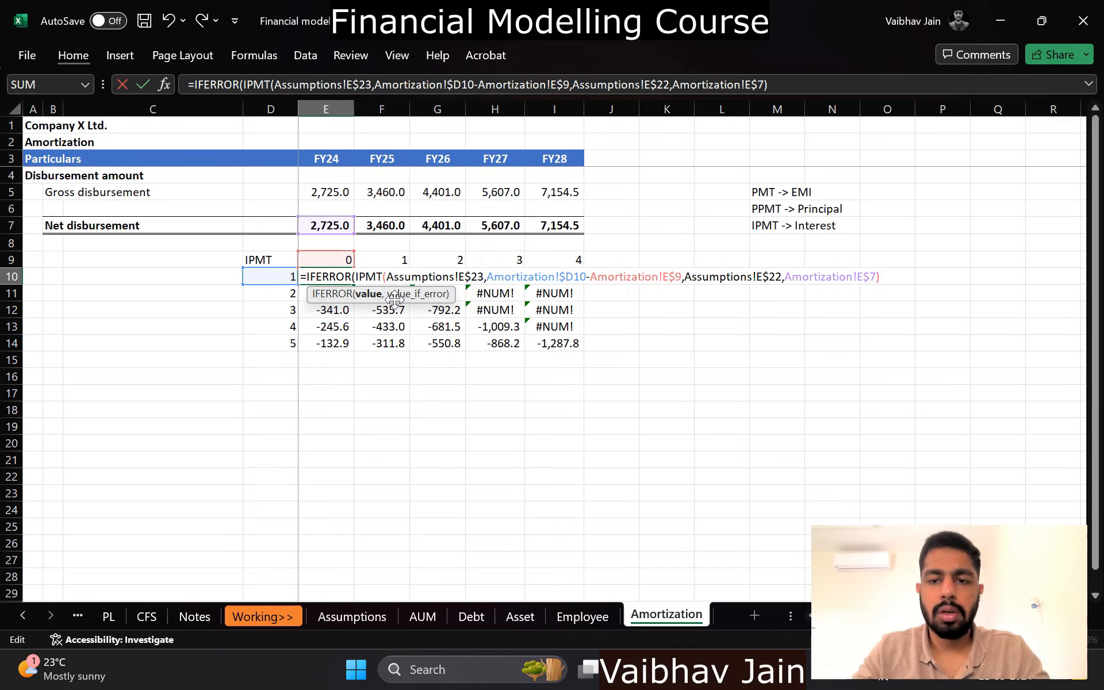
pyautogui.write(',0')
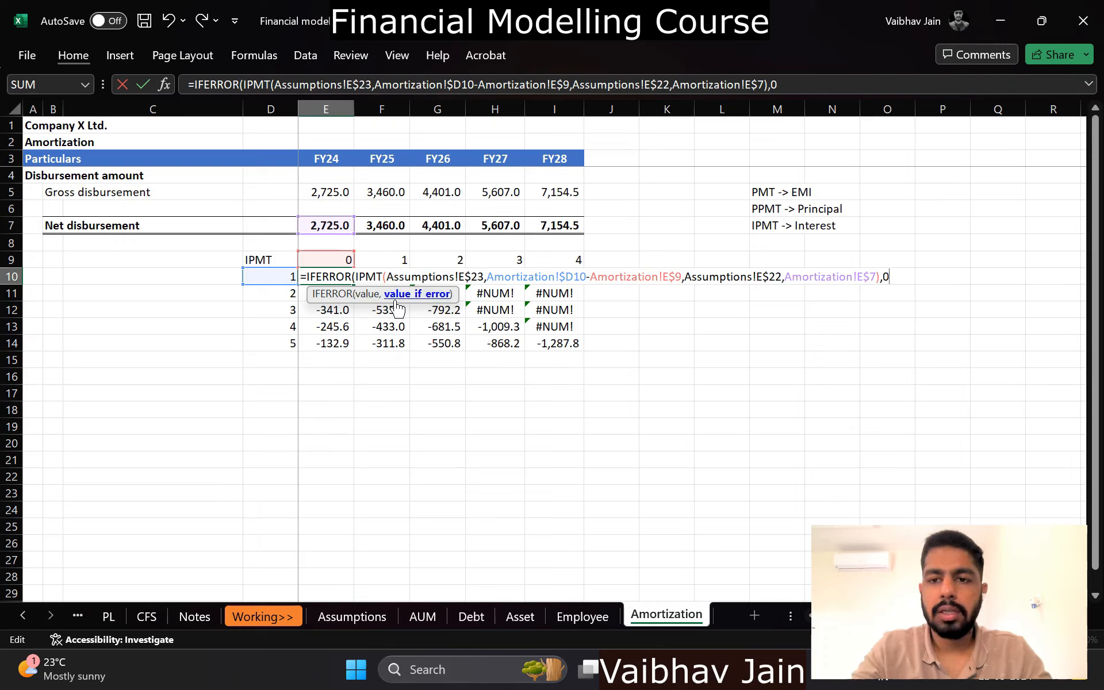
pyautogui.write(')')
pyautogui.press('Return')
# Step: Copy the IFERROR-wrapped formula from E10 over the whole grid E10:I14 as formulas only
pyautogui.press('Up')
pyautogui.hotkey('ctrl', 'c')
pyautogui.hotkey('ctrl', 'shift', 'Right')
pyautogui.hotkey('ctrl', 'shift', 'Down')
pyautogui.hotkey('ctrl', 'alt', 'v')
pyautogui.press('f')
pyautogui.press('Return')
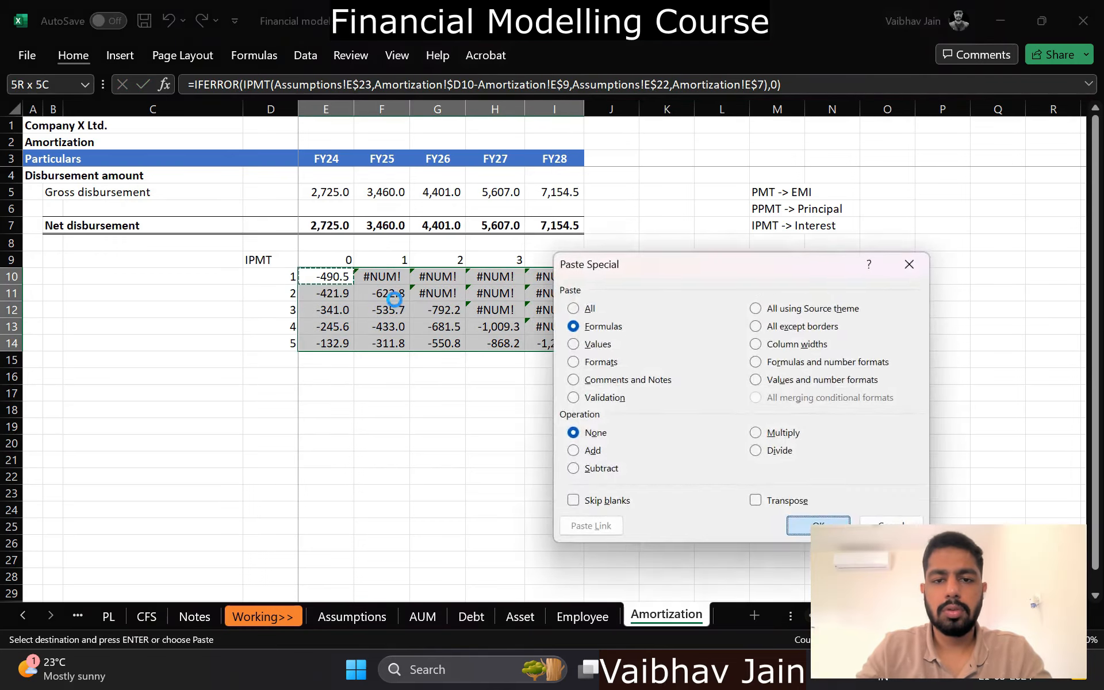
pyautogui.click(394, 299)
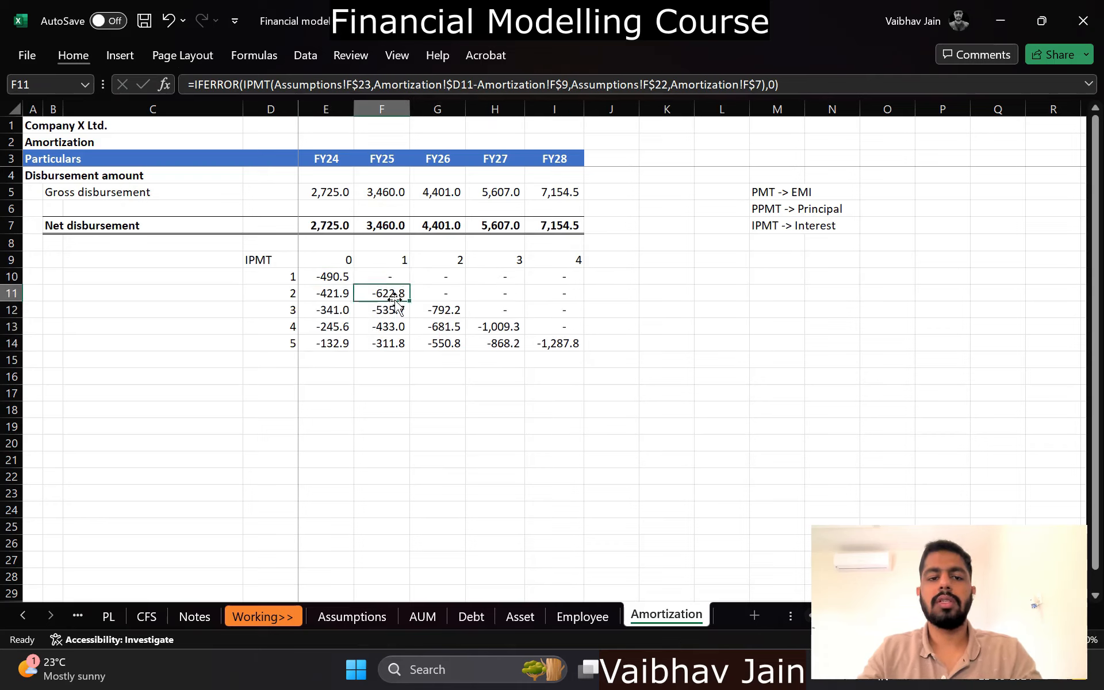
# Step: Add the header Total in J9, beside the IPMT year offsets
pyautogui.press('Up')
pyautogui.press('Left')
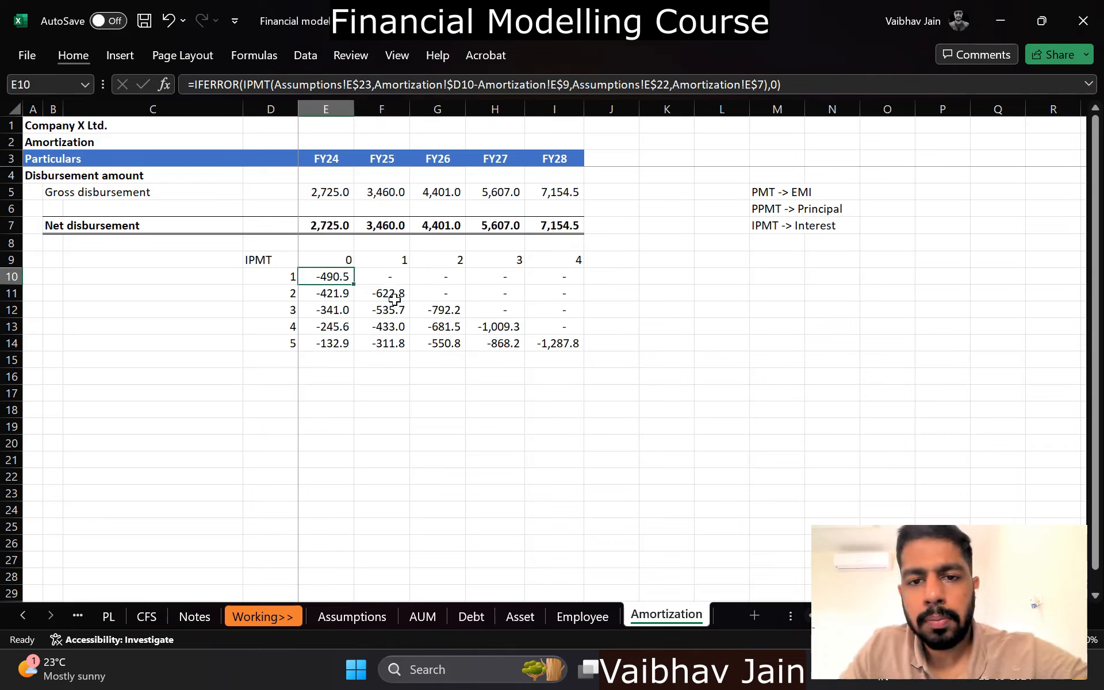
pyautogui.press('Right')
pyautogui.press('Right')
pyautogui.press('Up')
pyautogui.press('Right')
pyautogui.press('Right')
pyautogui.press('Right')
pyautogui.write('T')
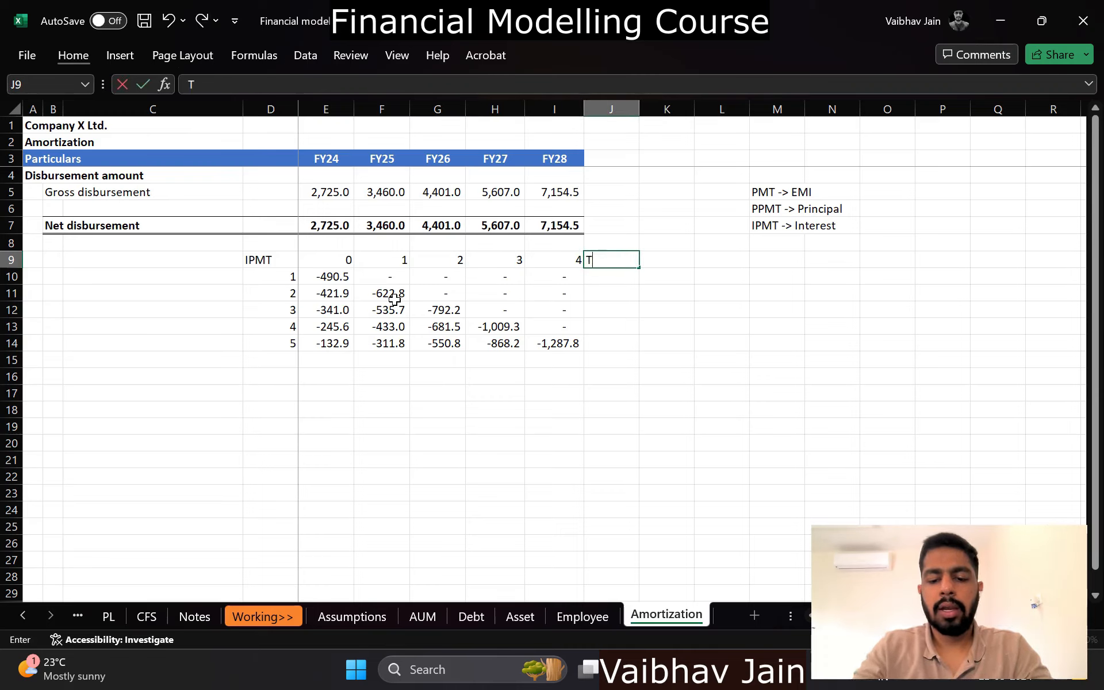
pyautogui.write('otal')
pyautogui.press('Return')
# Step: Enter a SUM formula in J10 that totals the first period's interest, E10:I10
pyautogui.write('=SUM(')
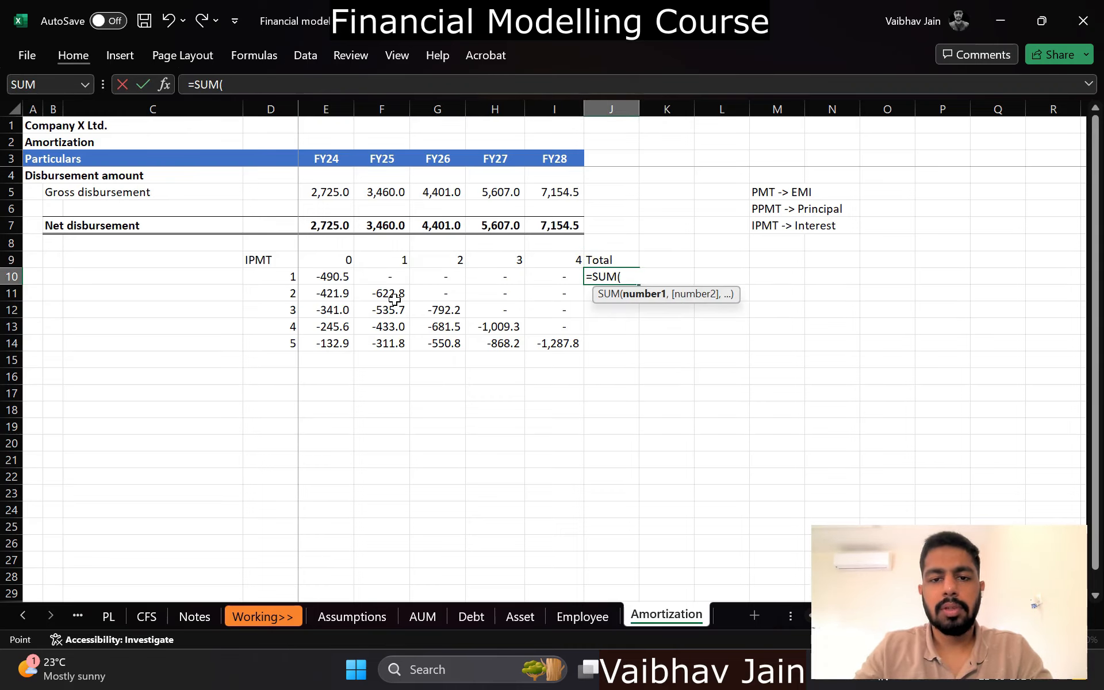
pyautogui.press('Left')
pyautogui.hotkey('shift', 'Left')
pyautogui.hotkey('shift', 'Left')
pyautogui.hotkey('shift', 'Left')
pyautogui.hotkey('shift', 'Left')
pyautogui.press('Return')
# Step: Copy the total formula from J10 down through J14
pyautogui.press('Up')
pyautogui.hotkey('ctrl', 'c')
pyautogui.hotkey('shift', 'Down')
pyautogui.hotkey('shift', 'Down')
pyautogui.hotkey('shift', 'Down')
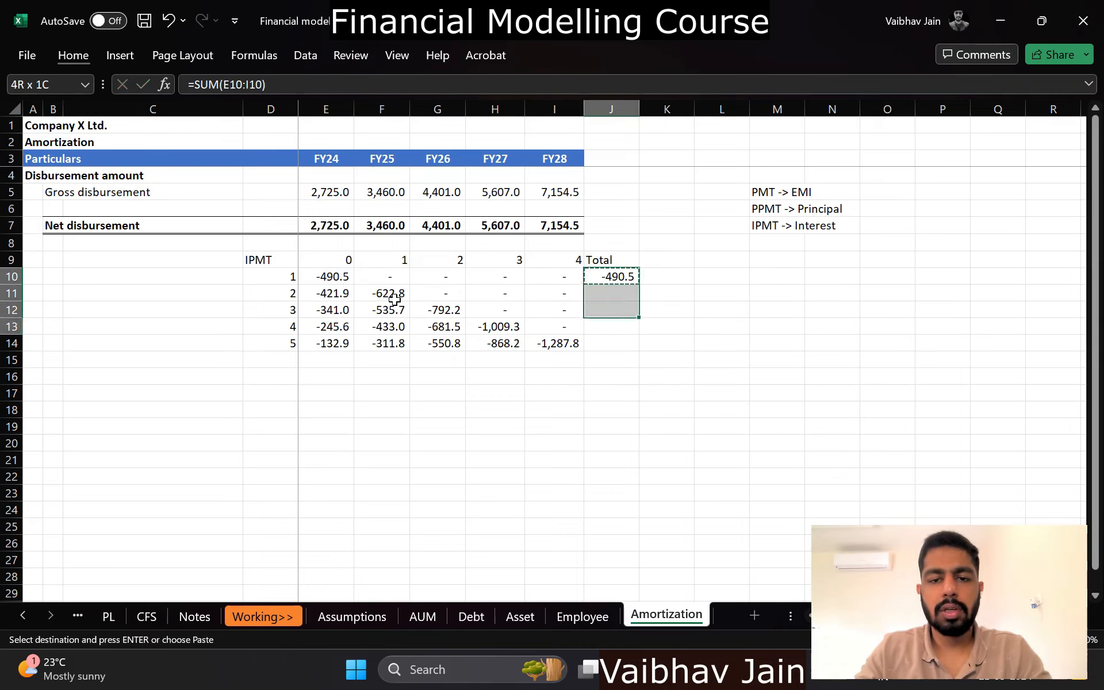
pyautogui.hotkey('shift', 'Down')
pyautogui.press('Return')
# Step: Make the Total column J9:J14 bold
pyautogui.press('Up')
pyautogui.press('Up')
pyautogui.press('Up')
pyautogui.press('Up')
pyautogui.press('Up')
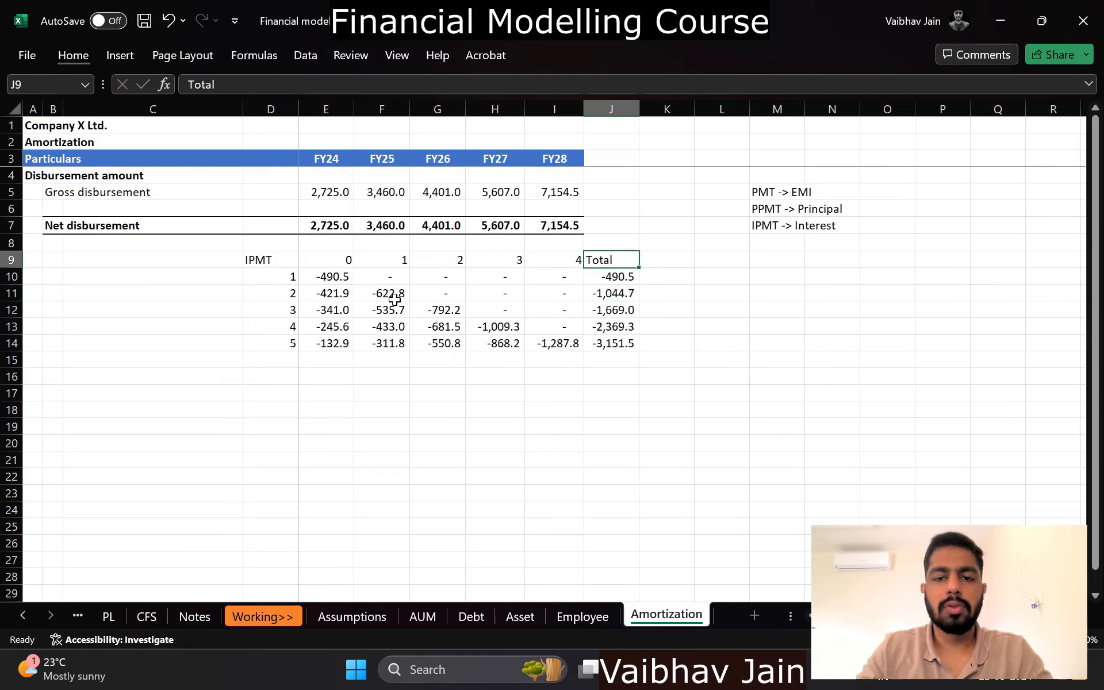
pyautogui.hotkey('ctrl', 'shift', 'Down')
pyautogui.hotkey('ctrl', 'b')
pyautogui.hotkey('ctrl', 'q')
pyautogui.press('Escape')
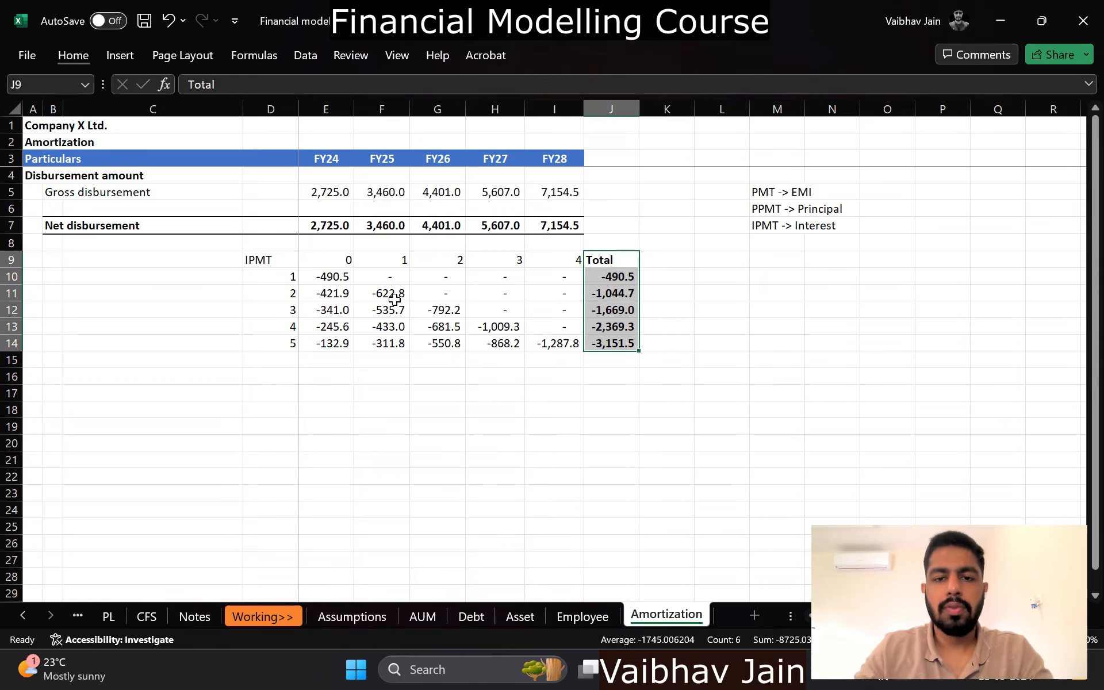
# Step: Center the Total header in J9
pyautogui.press('Up')
pyautogui.press('Down')
pyautogui.hotkey('alt', 'h')
pyautogui.press('a')
pyautogui.press('c')
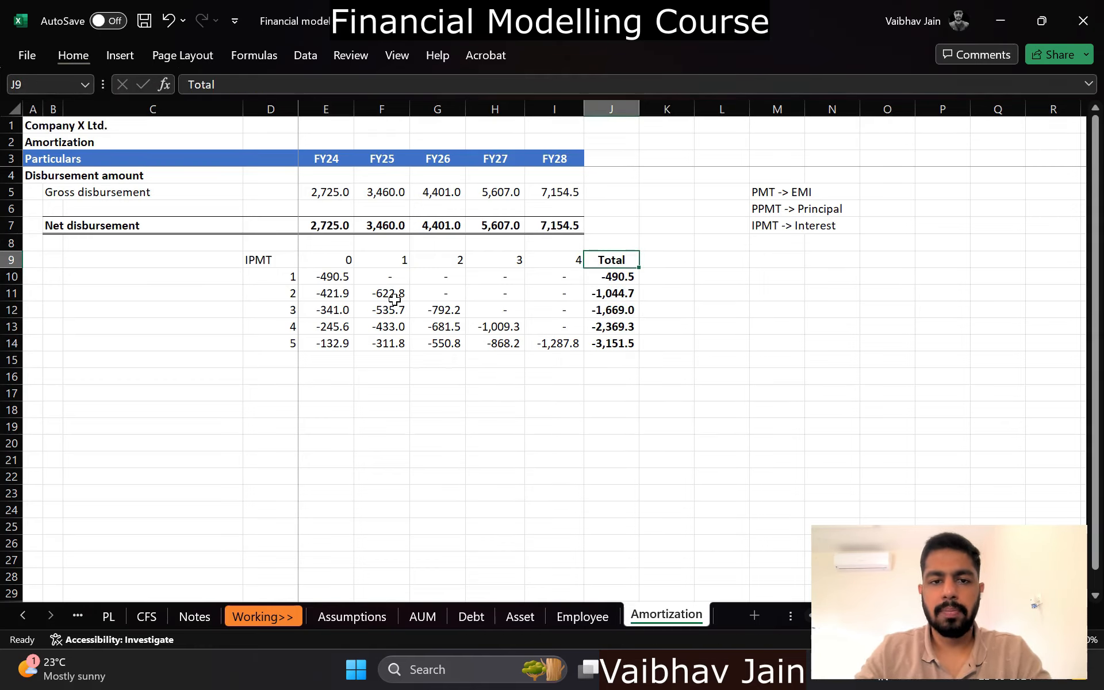
# Step: Switch from the Amortization sheet to the Notes sheet
pyautogui.press('Left')
pyautogui.press('Left')
pyautogui.press('Left')
pyautogui.hotkey('ctrl', 'pageup')
pyautogui.hotkey('ctrl', 'pageup')
pyautogui.hotkey('ctrl', 'pageup')
pyautogui.hotkey('ctrl', 'pageup')
pyautogui.hotkey('ctrl', 'pageup')
pyautogui.hotkey('ctrl', 'pageup')
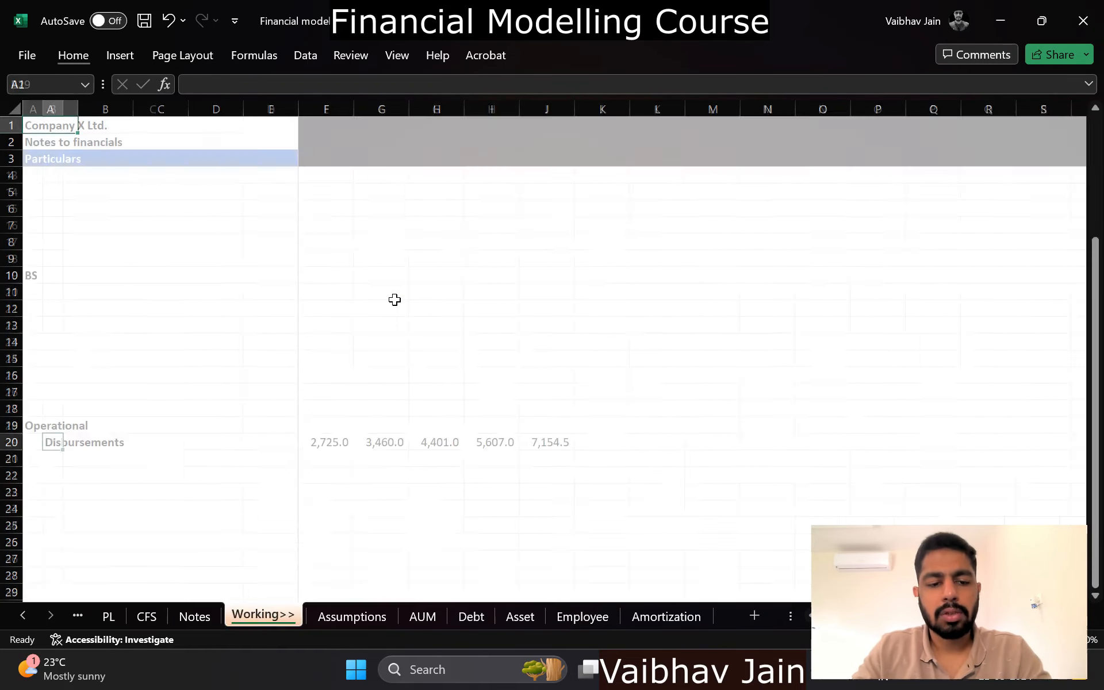
pyautogui.hotkey('ctrl', 'pageup')
pyautogui.hotkey('ctrl', 'pageup')
pyautogui.hotkey('ctrl', 'pageup')
pyautogui.press('Right')
pyautogui.press('Right')
pyautogui.hotkey('ctrl', 'pagedown')
pyautogui.hotkey('ctrl', 'pagedown')
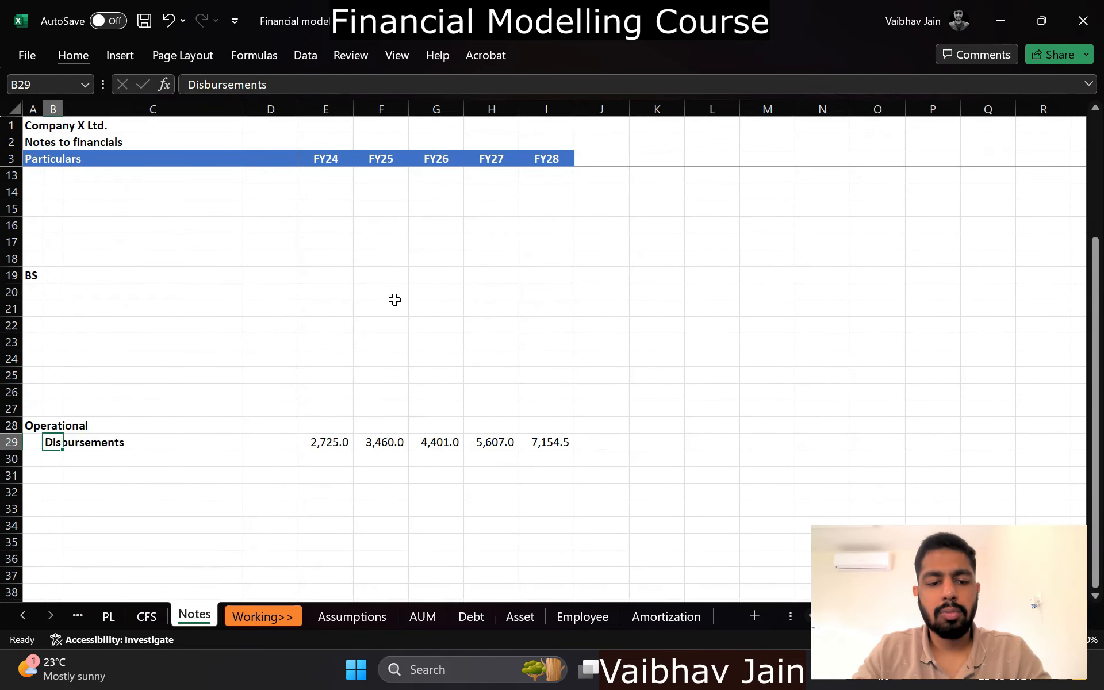
# Step: Start a TRANSPOSE formula in E6 of Notes, the FY24 cell of Interest income from loans given
pyautogui.press('Right')
pyautogui.hotkey('ctrl', 'Up')
pyautogui.hotkey('ctrl', 'Up')
pyautogui.hotkey('ctrl', 'Up')
pyautogui.hotkey('ctrl', 'Up')
pyautogui.press('Right')
pyautogui.press('Down')
pyautogui.press('Down')
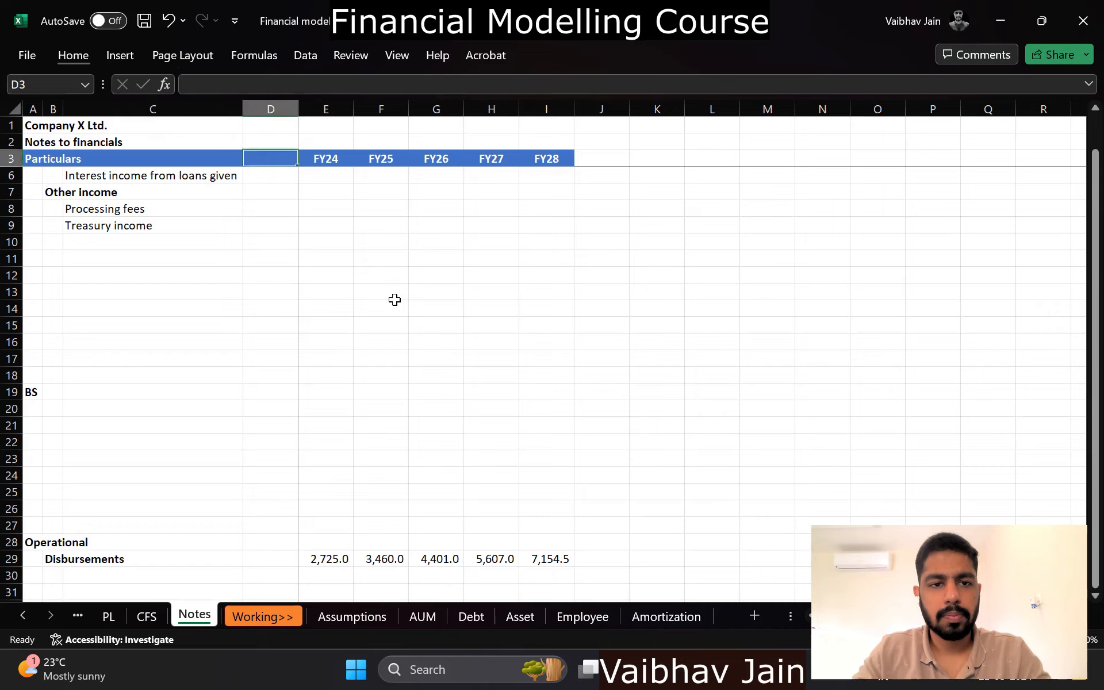
pyautogui.press('Down')
pyautogui.press('Down')
pyautogui.press('Right')
pyautogui.press('Down')
pyautogui.write('=tran')
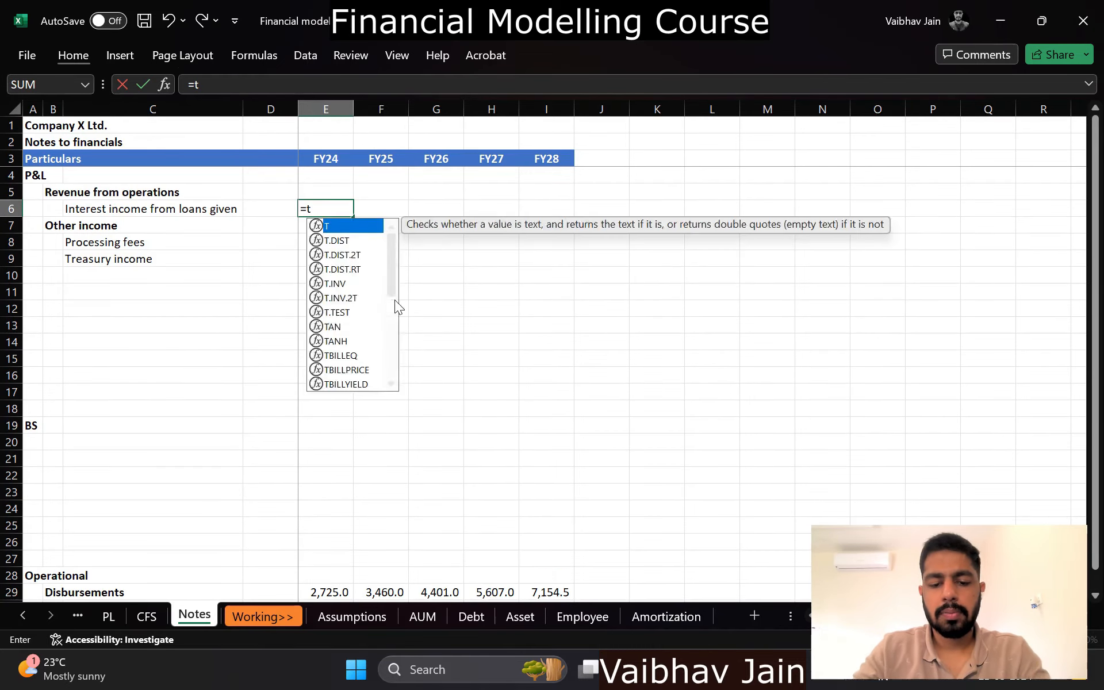
pyautogui.press('Tab')
# Step: Use the interest totals Amortization!J10:J14 as the TRANSPOSE array and complete the formula
pyautogui.hotkey('ctrl', 'pagedown')
pyautogui.hotkey('ctrl', 'pagedown')
pyautogui.hotkey('ctrl', 'pagedown')
pyautogui.hotkey('ctrl', 'pagedown')
pyautogui.hotkey('ctrl', 'pagedown')
pyautogui.hotkey('ctrl', 'pagedown')
pyautogui.hotkey('ctrl', 'pagedown')
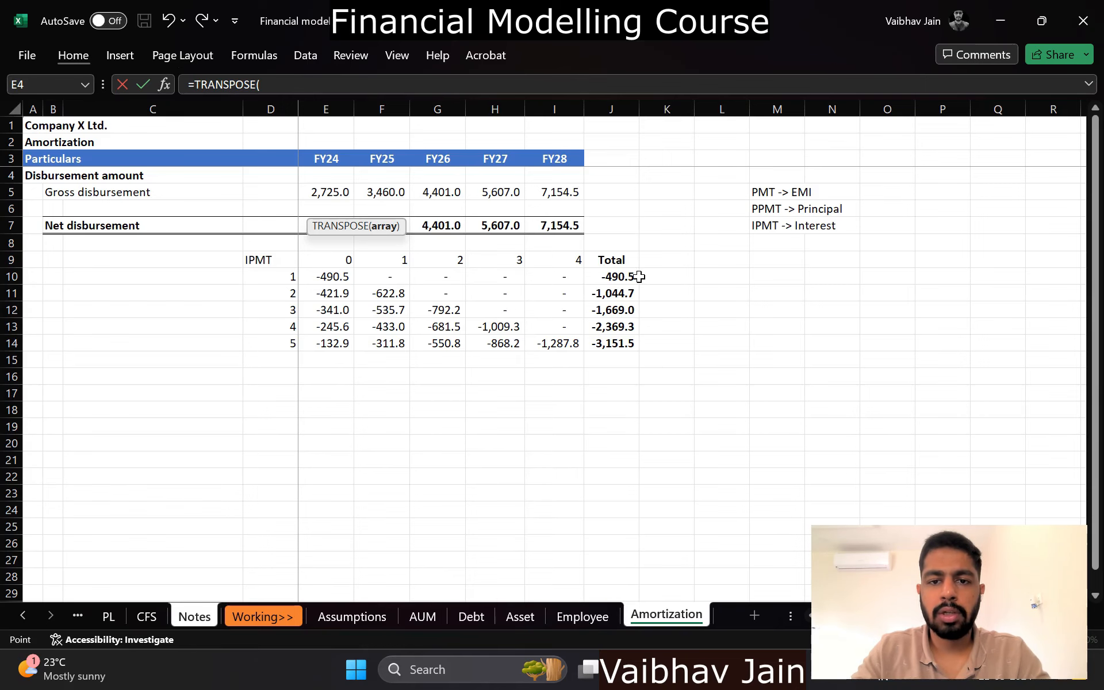
pyautogui.moveTo(639, 276); pyautogui.dragTo(636, 344)
pyautogui.press('Return')
# Step: Put a minus sign before TRANSPOSE in the E6 formula to reverse the sign of the interest income
pyautogui.press('Up')
pyautogui.press('F2')
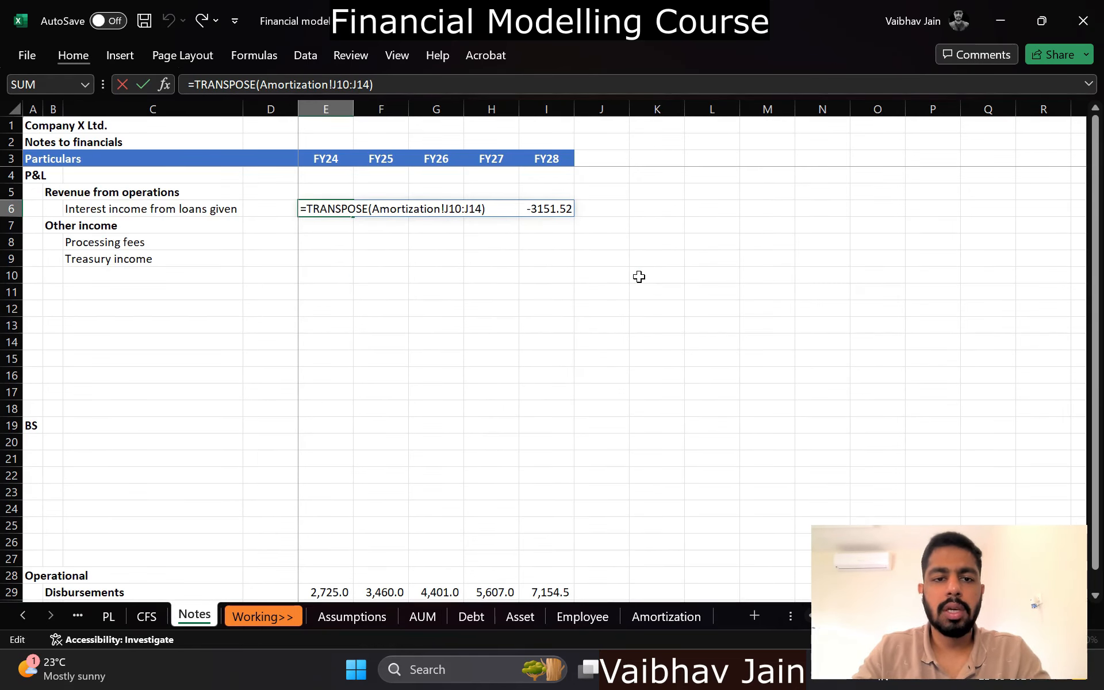
pyautogui.press('Home')
pyautogui.press('Right')
pyautogui.write('-')
pyautogui.press('Return')
pyautogui.press('Up')
# Step: Format the interest income row E6:I6 in comma style with one decimal place and an orange font
pyautogui.hotkey('ctrl', 'shift', 'Right')
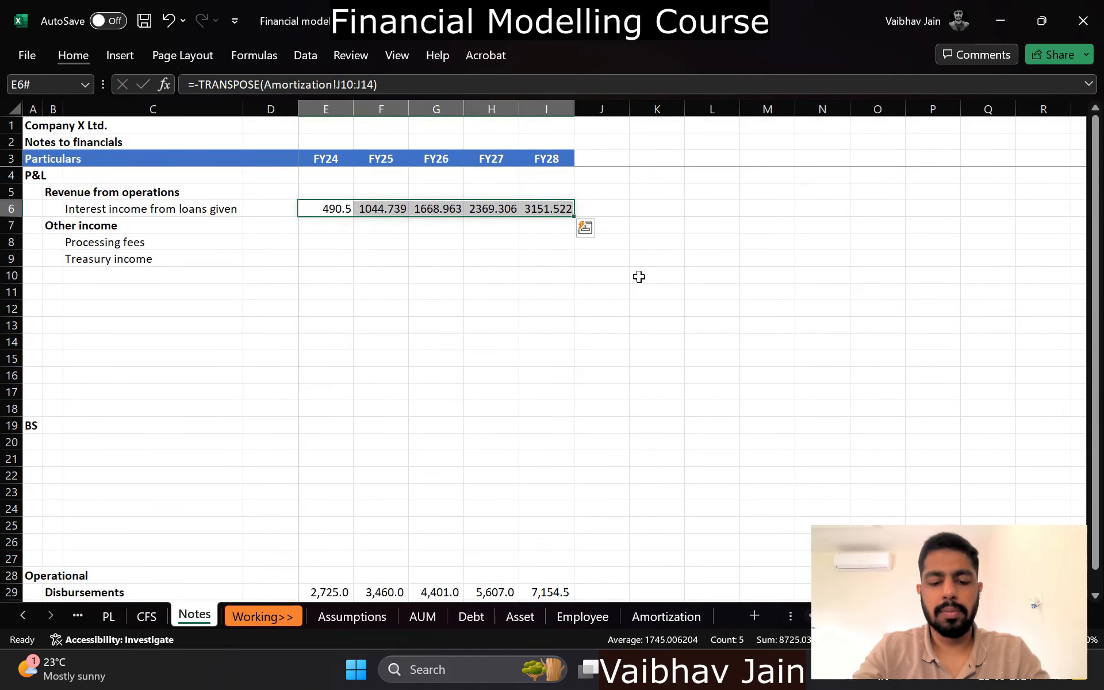
pyautogui.hotkey('alt', 'h')
pyautogui.press('k')
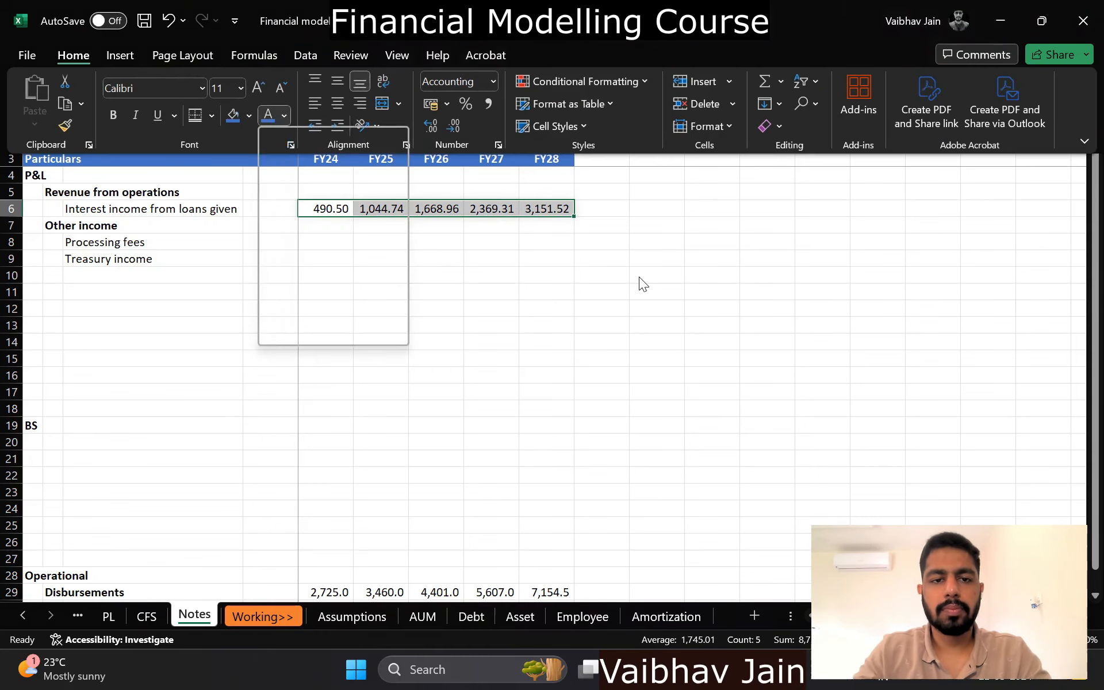
pyautogui.click(346, 184)
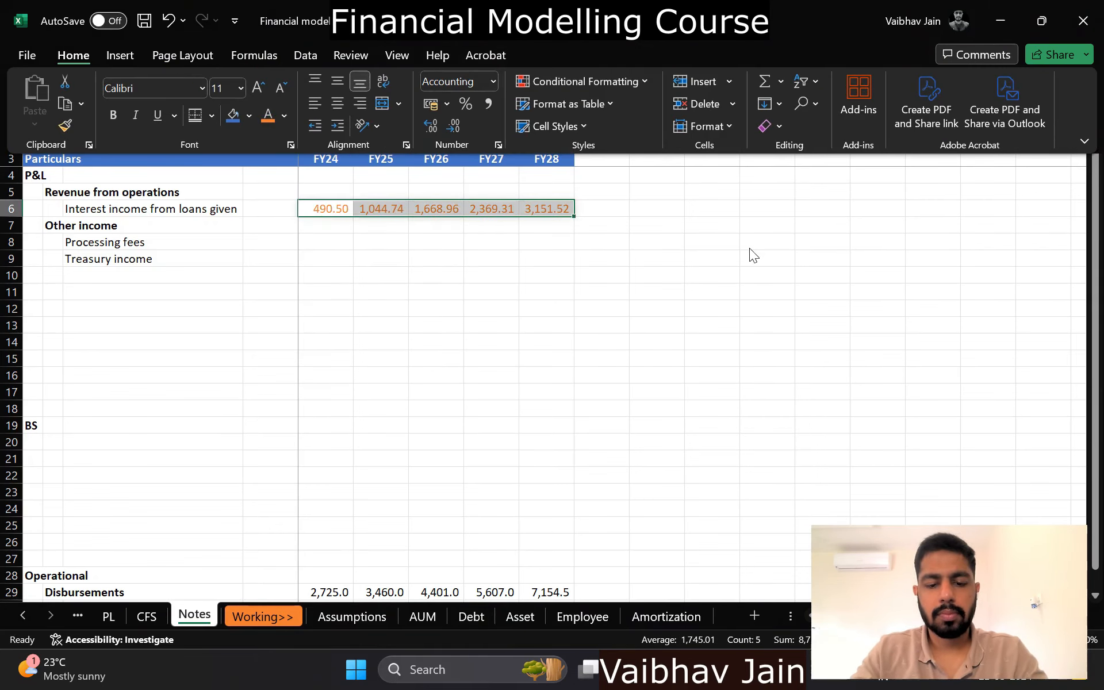
pyautogui.hotkey('alt', 'h')
pyautogui.press('9')
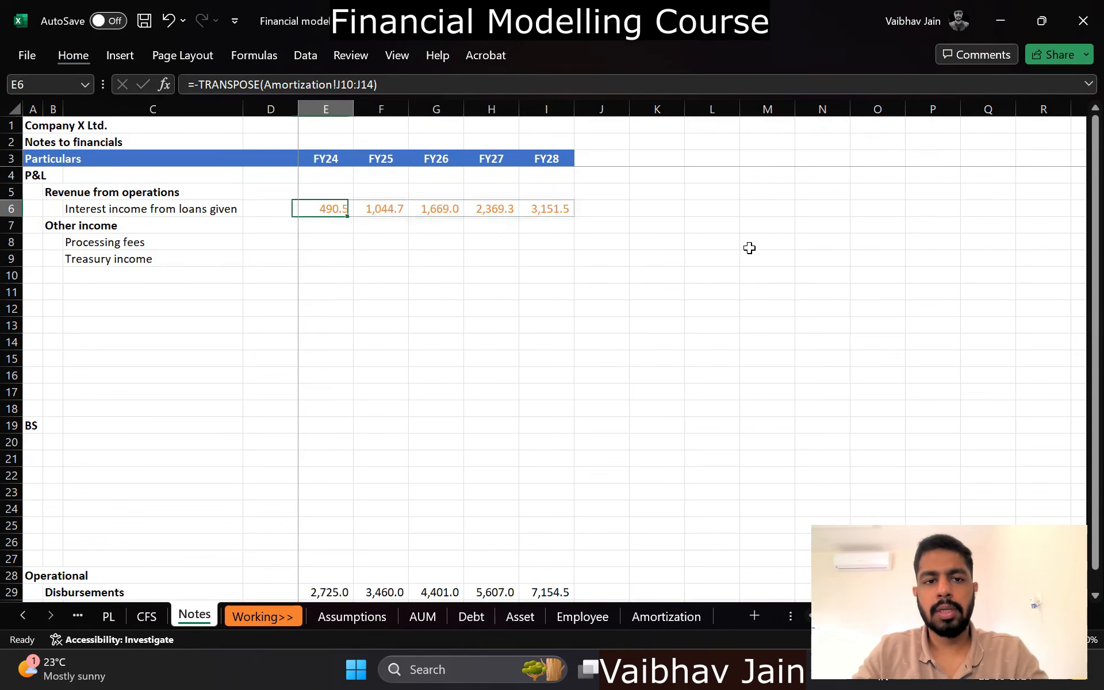
# Step: Remove the minus sign before TRANSPOSE in the E6 interest income formula
pyautogui.press('F2')
pyautogui.press('BackSpace')
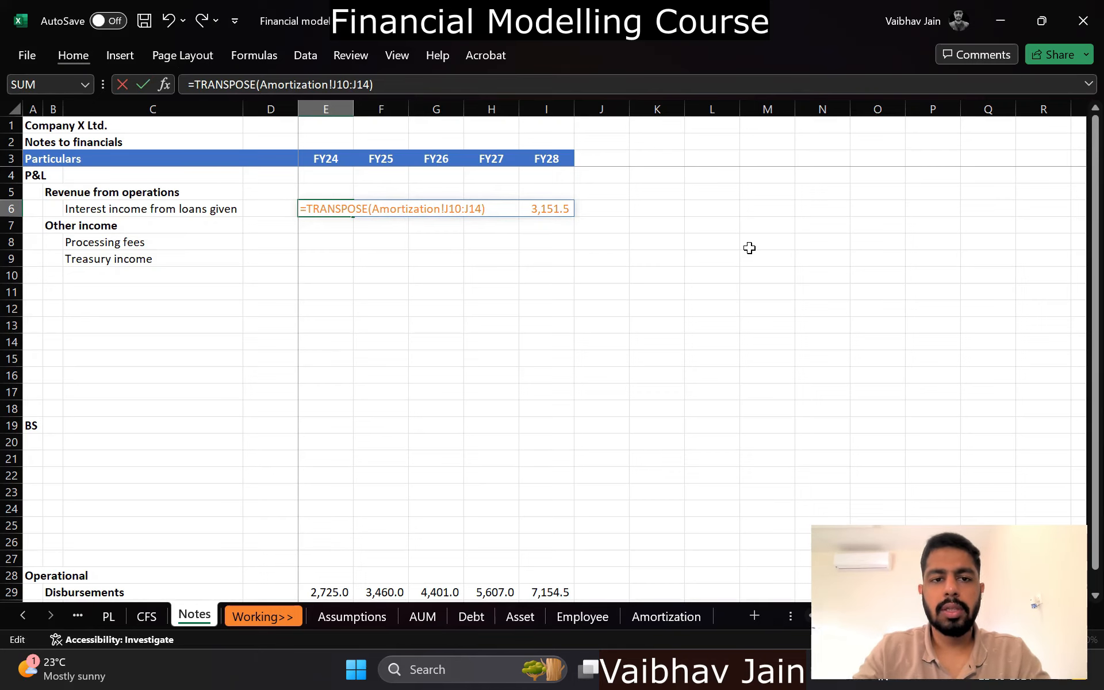
pyautogui.press('Return')
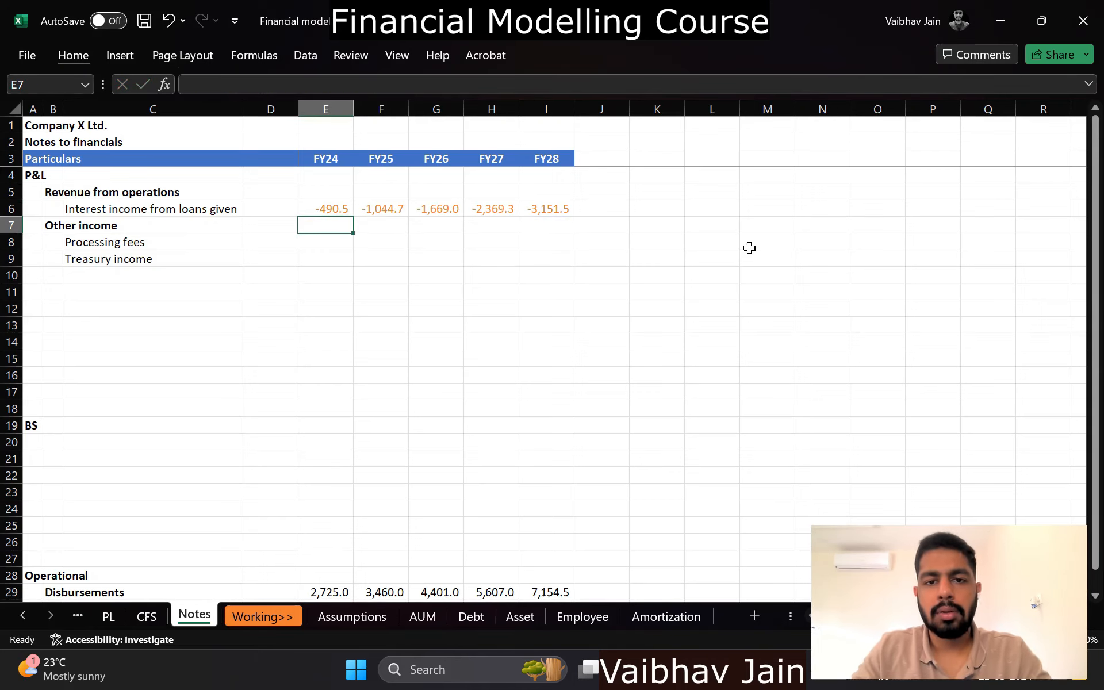
# Step: In the Amortization sheet, put a minus sign before the Amortization!E$7 present value in cell E10's IPMT formula
pyautogui.hotkey('ctrl', 'pagedown')
pyautogui.hotkey('ctrl', 'pagedown')
pyautogui.hotkey('ctrl', 'pagedown')
pyautogui.hotkey('ctrl', 'pagedown')
pyautogui.hotkey('ctrl', 'pagedown')
pyautogui.hotkey('ctrl', 'pagedown')
pyautogui.hotkey('ctrl', 'pagedown')
pyautogui.press('Left')
pyautogui.press('Left')
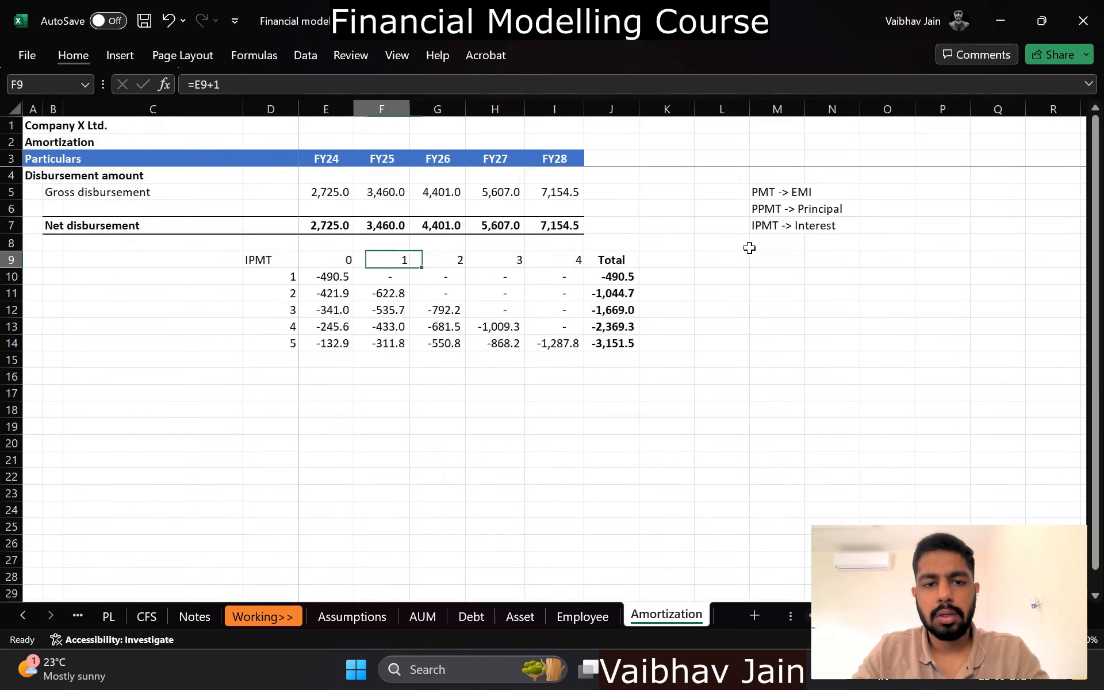
pyautogui.press('Down')
pyautogui.press('F2')
pyautogui.press('Left')
pyautogui.press('Left')
pyautogui.press('Left')
pyautogui.press('Left')
pyautogui.press('Left')
pyautogui.press('Left')
pyautogui.press('Left')
pyautogui.press('Left')
pyautogui.press('Left')
pyautogui.press('Left')
pyautogui.press('Left')
pyautogui.press('Left')
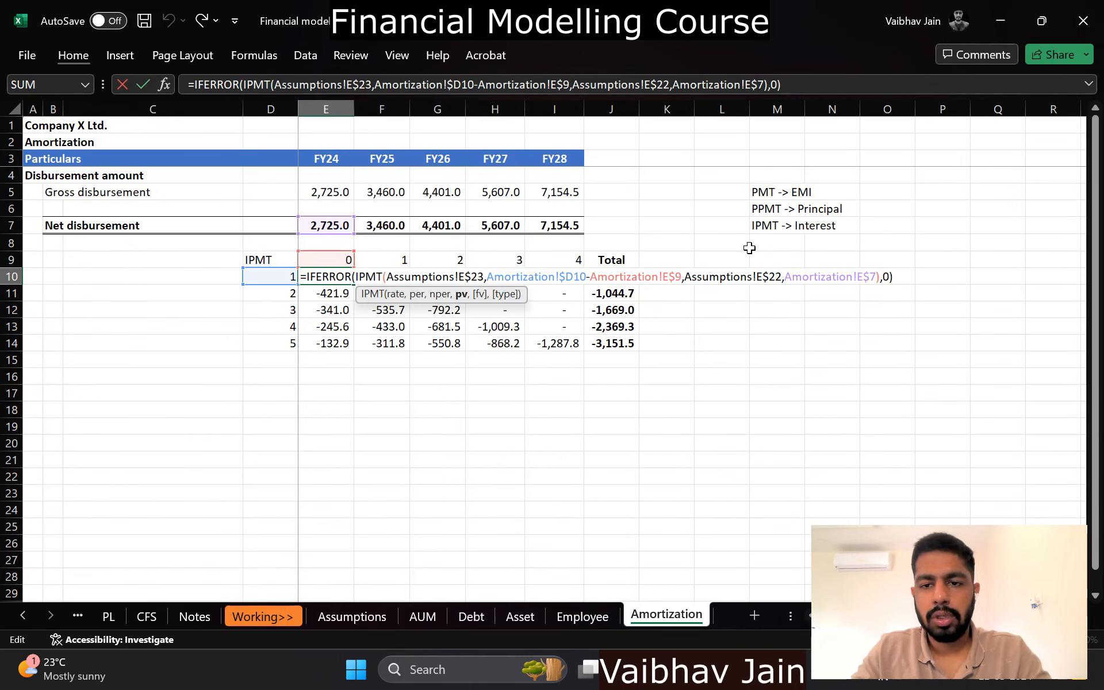
pyautogui.press('Left')
pyautogui.press('Left')
pyautogui.press('Left')
pyautogui.press('Left')
pyautogui.press('Left')
pyautogui.press('Left')
pyautogui.press('Left')
pyautogui.press('Left')
pyautogui.write('-')
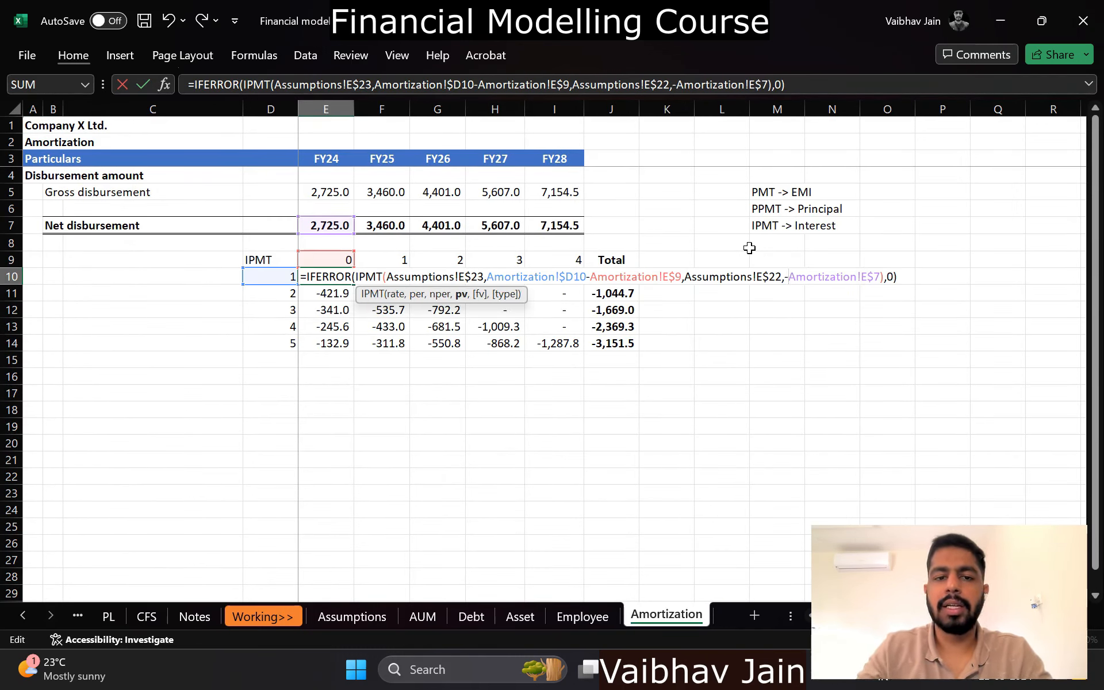
pyautogui.press('Return')
# Step: Copy the E10 formula over the whole IPMT grid E10:I14, pasting formulas only
pyautogui.press('Up')
pyautogui.hotkey('ctrl', 'c')
pyautogui.hotkey('ctrl', 'shift', 'Right')
pyautogui.hotkey('ctrl', 'shift', 'Down')
pyautogui.hotkey('shift', 'Left')
pyautogui.hotkey('ctrl', 'alt', 'v')
pyautogui.press('f')
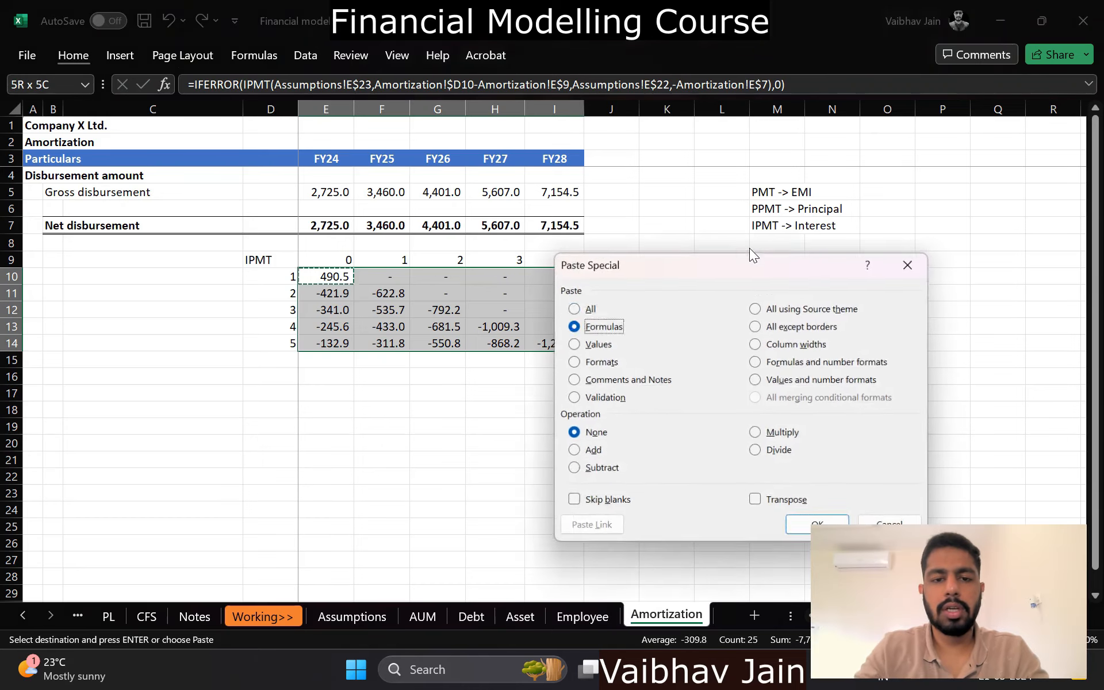
pyautogui.press('Return')
pyautogui.press('Escape')
pyautogui.press('Down')
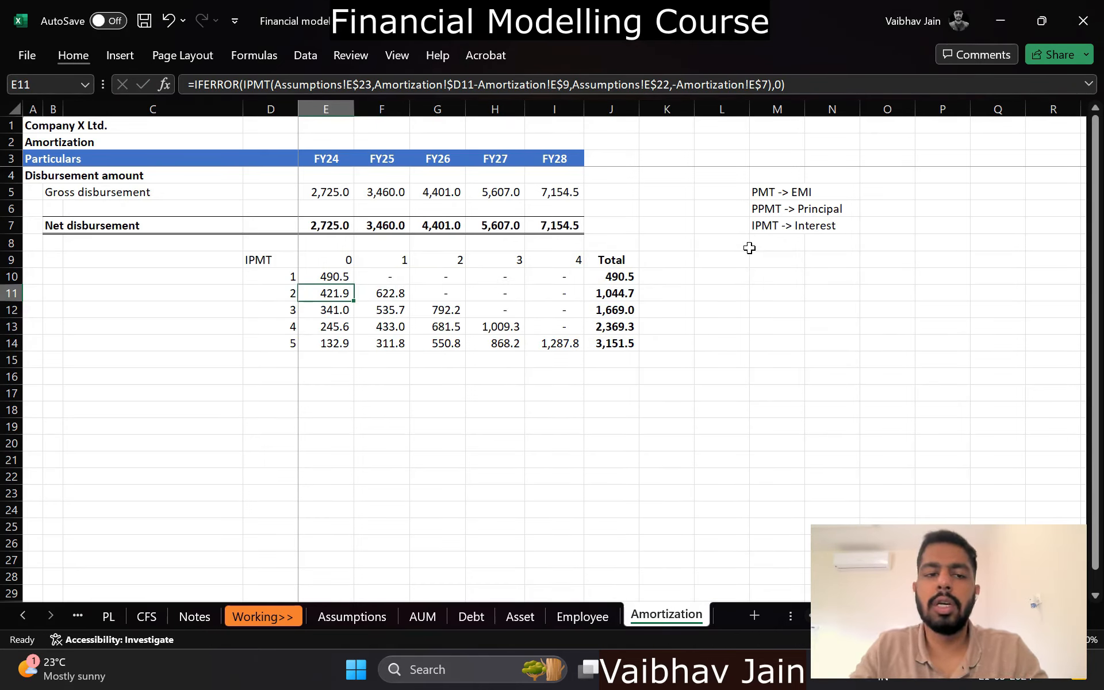
# Step: Center the IPMT label in cell D9 of the Amortization sheet
pyautogui.press('Left')
pyautogui.press('Up')
pyautogui.press('Up')
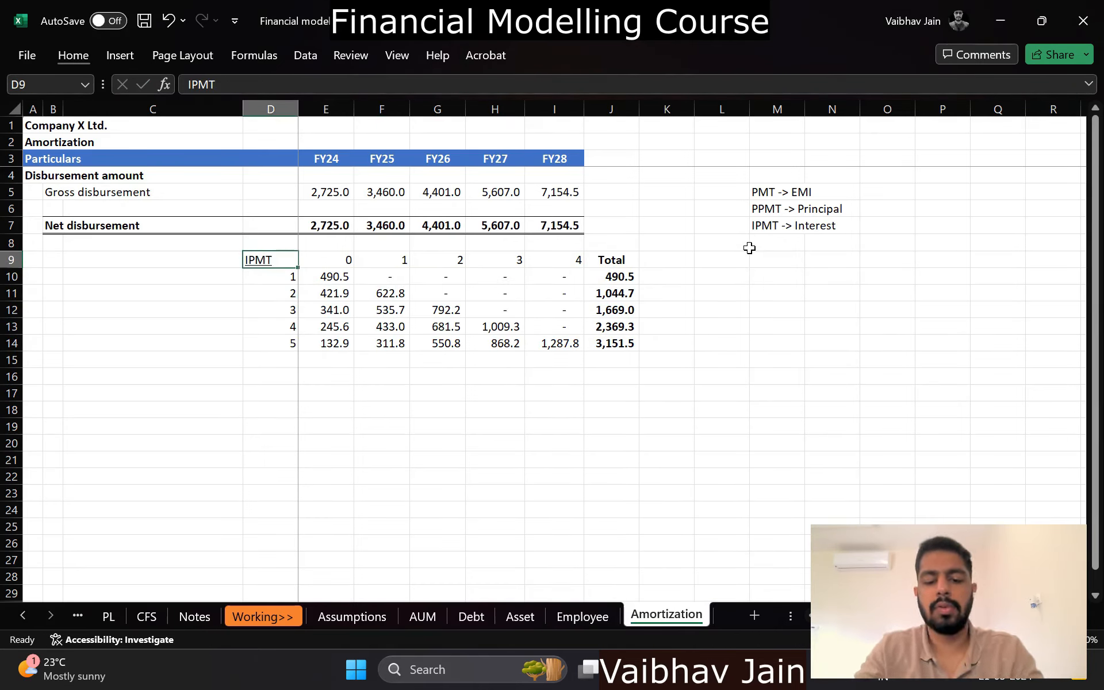
pyautogui.hotkey('alt', 'h')
pyautogui.press('a')
pyautogui.press('c')
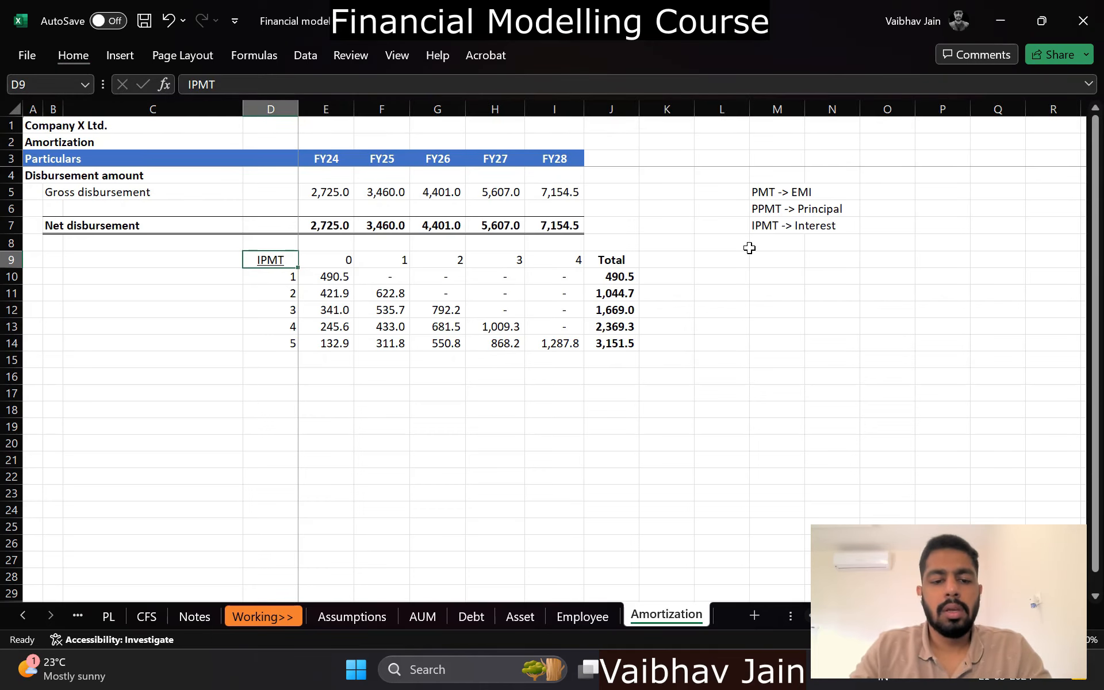
# Step: Check the sign of the linked interest income row in the Notes sheet
pyautogui.hotkey('ctrl', 'pageup')
pyautogui.hotkey('ctrl', 'pageup')
pyautogui.hotkey('ctrl', 'pageup')
pyautogui.hotkey('ctrl', 'pageup')
pyautogui.hotkey('ctrl', 'pageup')
pyautogui.hotkey('ctrl', 'pageup')
pyautogui.hotkey('ctrl', 'pageup')
pyautogui.hotkey('ctrl', 'pageup')
pyautogui.hotkey('ctrl', 'pagedown')
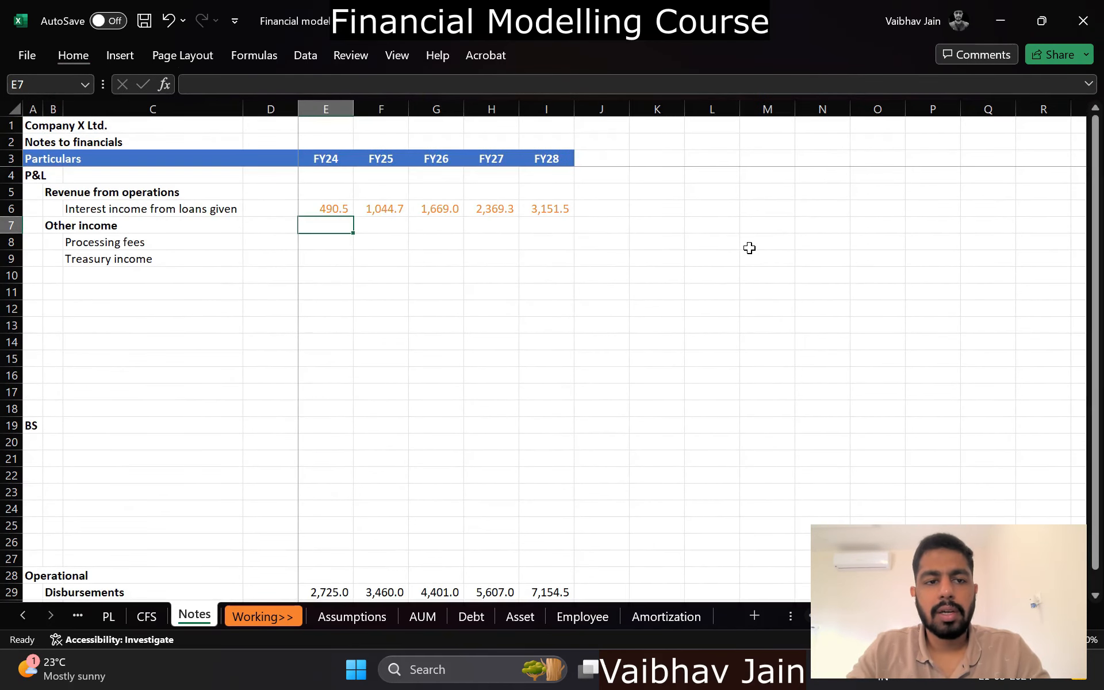
# Step: In the PL sheet, link FY24 Revenue from operations in E5 to the interest income in Notes!E6
pyautogui.hotkey('ctrl', 'pageup')
pyautogui.hotkey('ctrl', 'pageup')
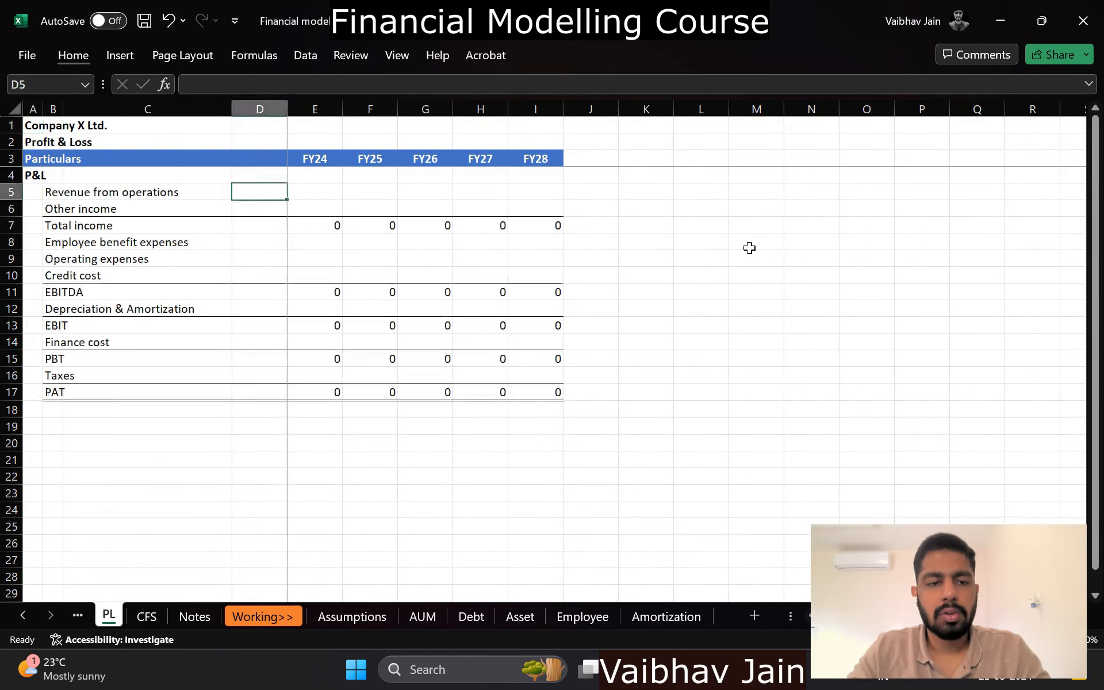
pyautogui.press('Up')
pyautogui.press('Up')
pyautogui.press('Right')
pyautogui.press('Down')
pyautogui.press('Down')
pyautogui.write('=')
pyautogui.hotkey('ctrl', 'pagedown')
pyautogui.hotkey('ctrl', 'pagedown')
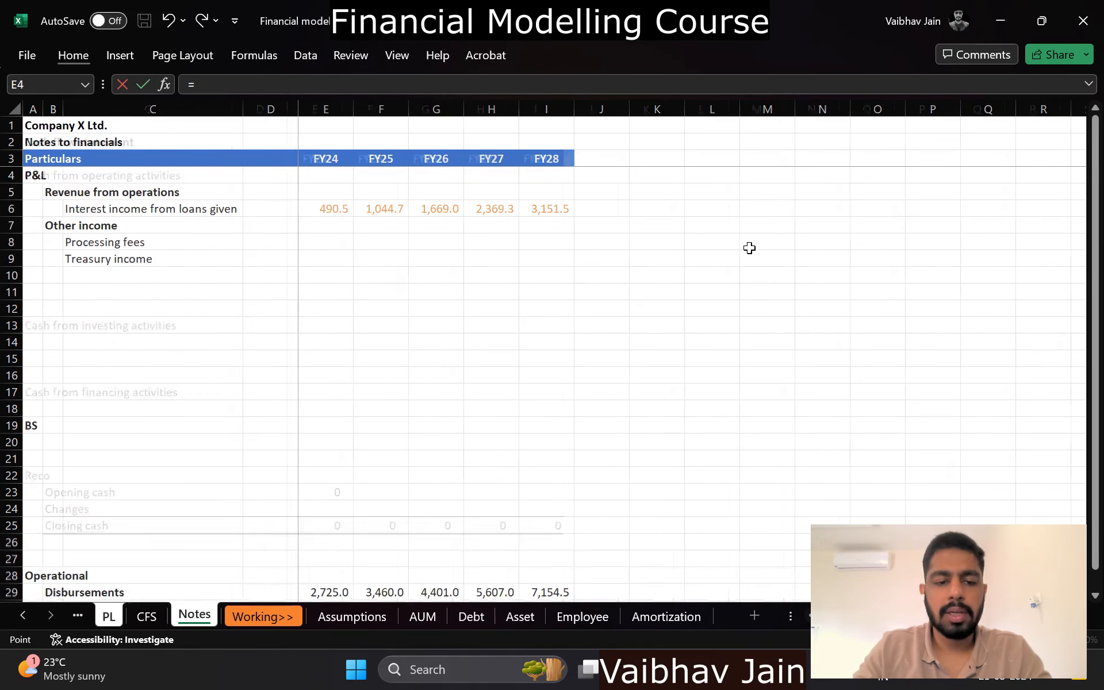
pyautogui.click(313, 211)
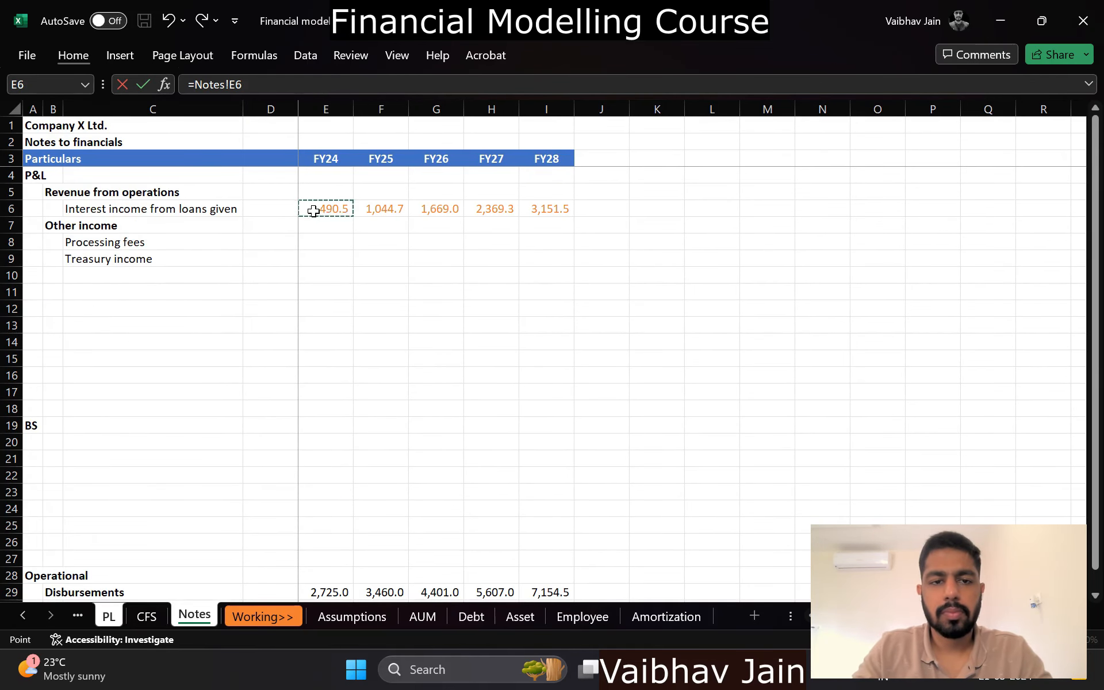
pyautogui.press('Return')
# Step: Copy the Revenue from operations formula from E5 across to FY28 in I5
pyautogui.press('Up')
pyautogui.hotkey('ctrl', 'c')
pyautogui.hotkey('shift', 'Right')
pyautogui.hotkey('shift', 'Right')
pyautogui.hotkey('shift', 'Right')
pyautogui.hotkey('shift', 'Right')
pyautogui.press('Return')
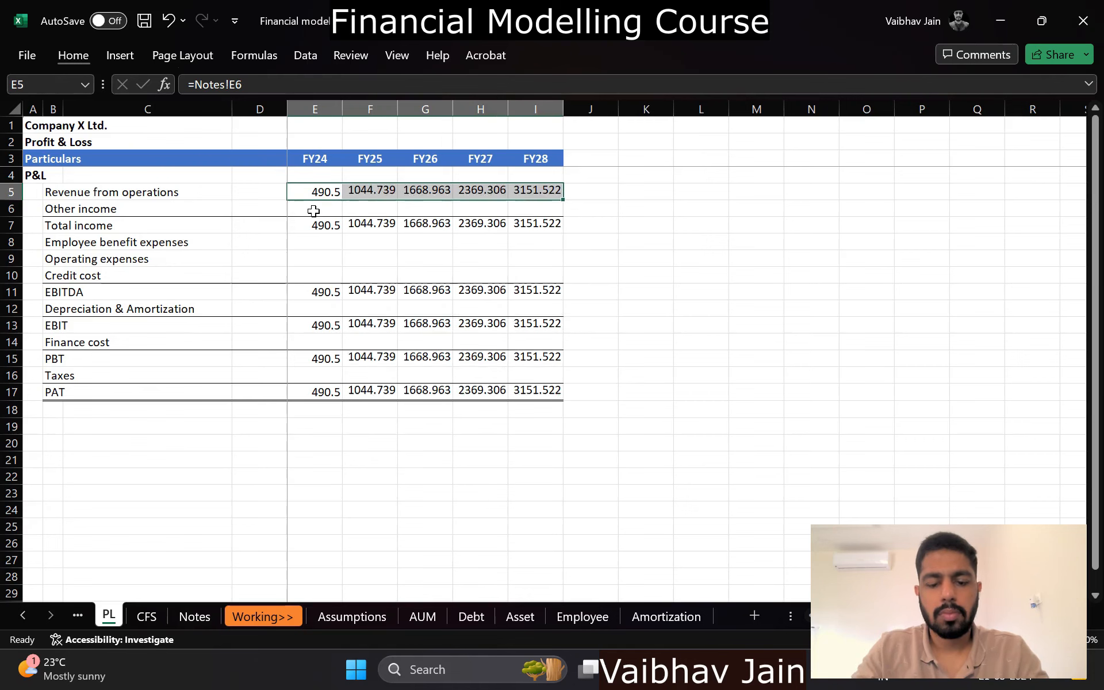
# Step: Apply the orange font color to the Revenue from operations values in E5:I5
pyautogui.hotkey('alt', 'h')
pyautogui.press('f')
pyautogui.press('c')
pyautogui.click(346, 184)
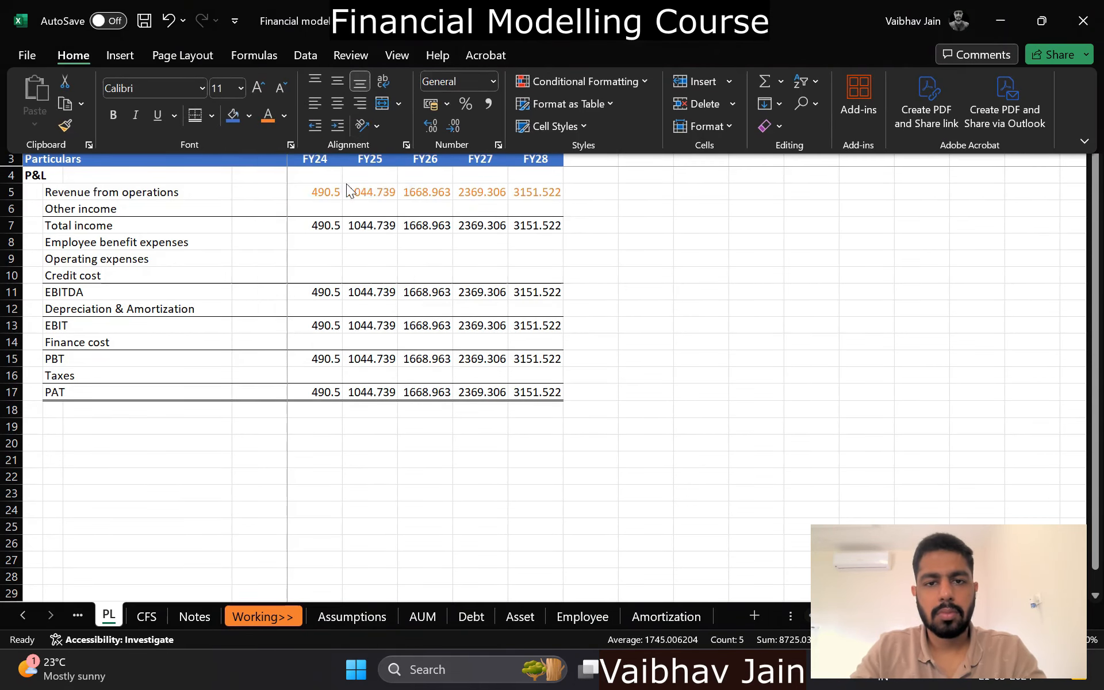
# Step: Format the profit and loss figures in E5:I17 in comma style with one decimal place
pyautogui.hotkey('shift', 'Down')
pyautogui.hotkey('shift', 'Down')
pyautogui.hotkey('shift', 'Down')
pyautogui.hotkey('shift', 'Down')
pyautogui.hotkey('shift', 'Down')
pyautogui.hotkey('shift', 'Down')
pyautogui.hotkey('shift', 'Down')
pyautogui.hotkey('shift', 'Down')
pyautogui.hotkey('shift', 'Down')
pyautogui.hotkey('shift', 'Down')
pyautogui.hotkey('shift', 'Down')
pyautogui.hotkey('shift', 'Down')
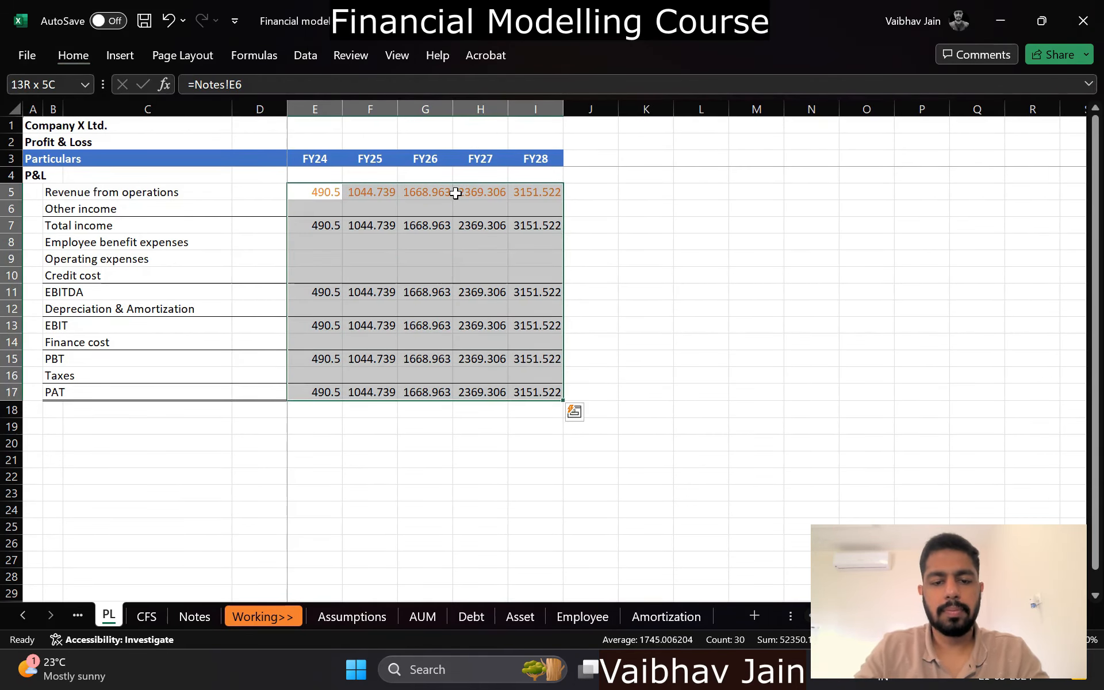
pyautogui.hotkey('alt', 'h')
pyautogui.press('k')
pyautogui.hotkey('alt', 'h')
pyautogui.press('9')
# Step: Make the entire Total income row, row 7, bold
pyautogui.press('Left')
pyautogui.press('Down')
pyautogui.press('Left')
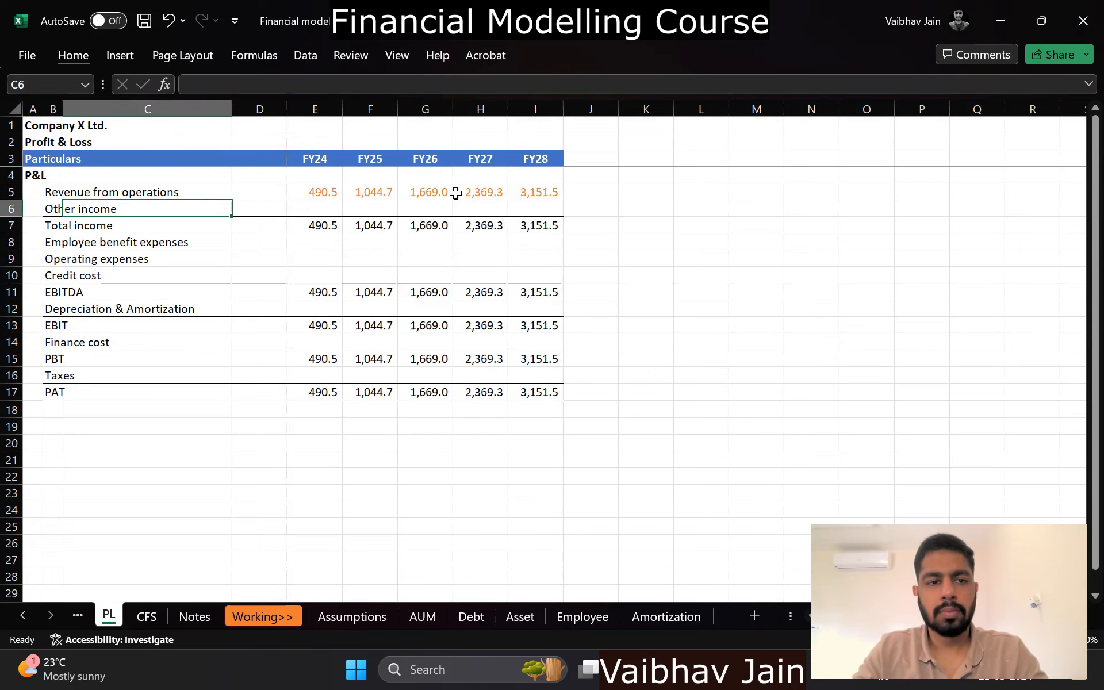
pyautogui.press('Down')
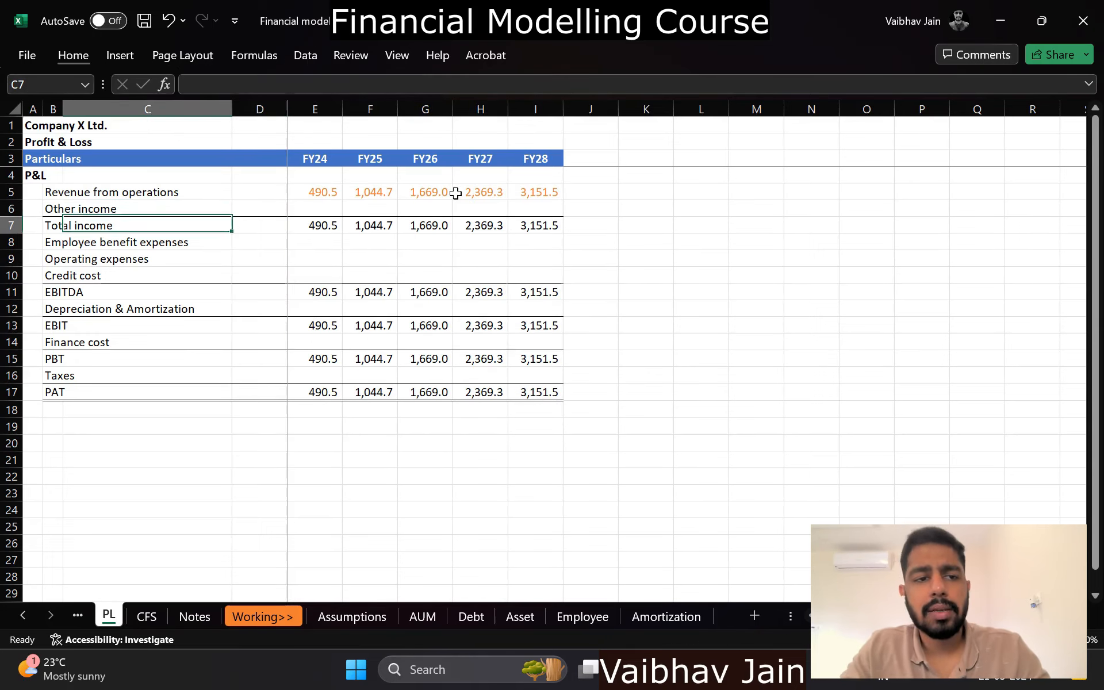
pyautogui.press('Left')
pyautogui.hotkey('shift', 'space')
pyautogui.hotkey('ctrl', 'b')
# Step: Make the EBITDA and EBIT rows, rows 11 and 13, bold
pyautogui.press('Down')
pyautogui.press('Down')
pyautogui.press('Down')
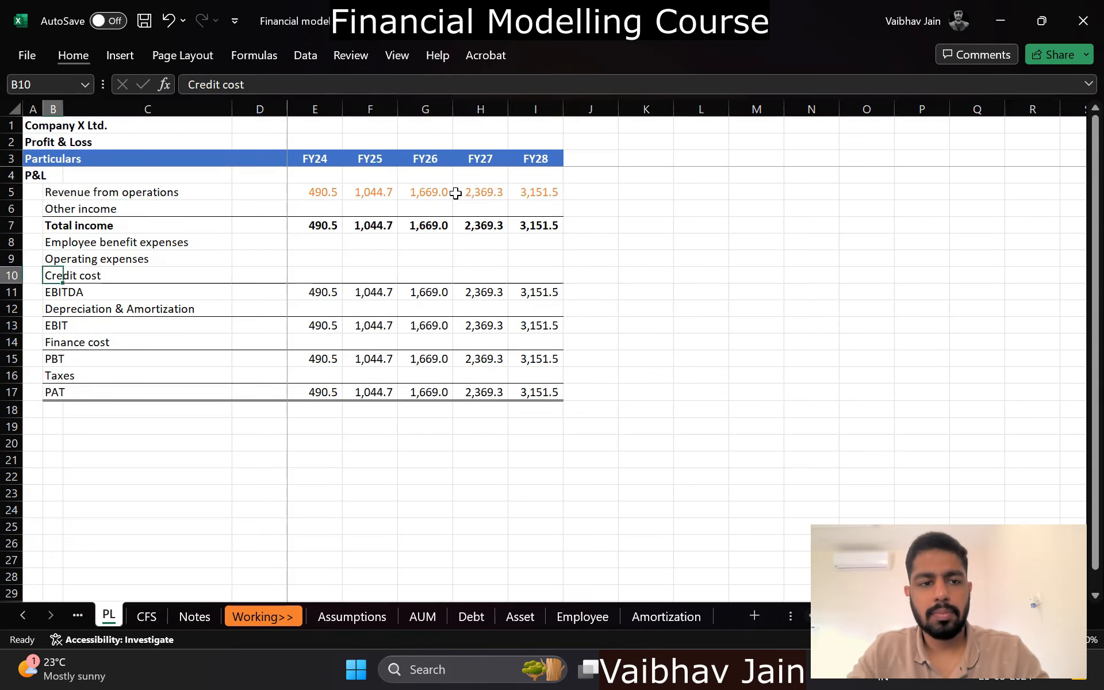
pyautogui.press('Down')
pyautogui.hotkey('shift', 'space')
pyautogui.hotkey('ctrl', 'b')
pyautogui.press('Down')
pyautogui.press('Down')
pyautogui.hotkey('shift', 'space')
pyautogui.hotkey('ctrl', 'b')
# Step: Make the PBT and PAT rows, rows 15 and 17, bold
pyautogui.press('Down')
pyautogui.press('Down')
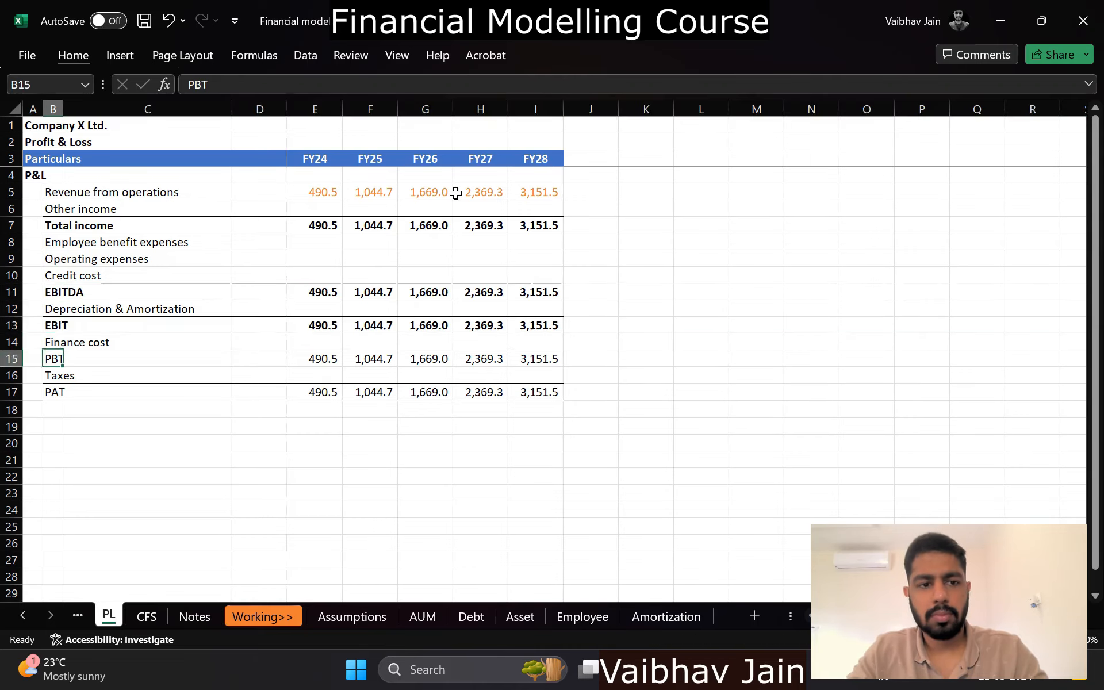
pyautogui.hotkey('shift', 'space')
pyautogui.hotkey('ctrl', 'b')
pyautogui.press('Down')
pyautogui.press('Down')
pyautogui.hotkey('shift', 'space')
pyautogui.hotkey('ctrl', 'b')
pyautogui.press('Up')
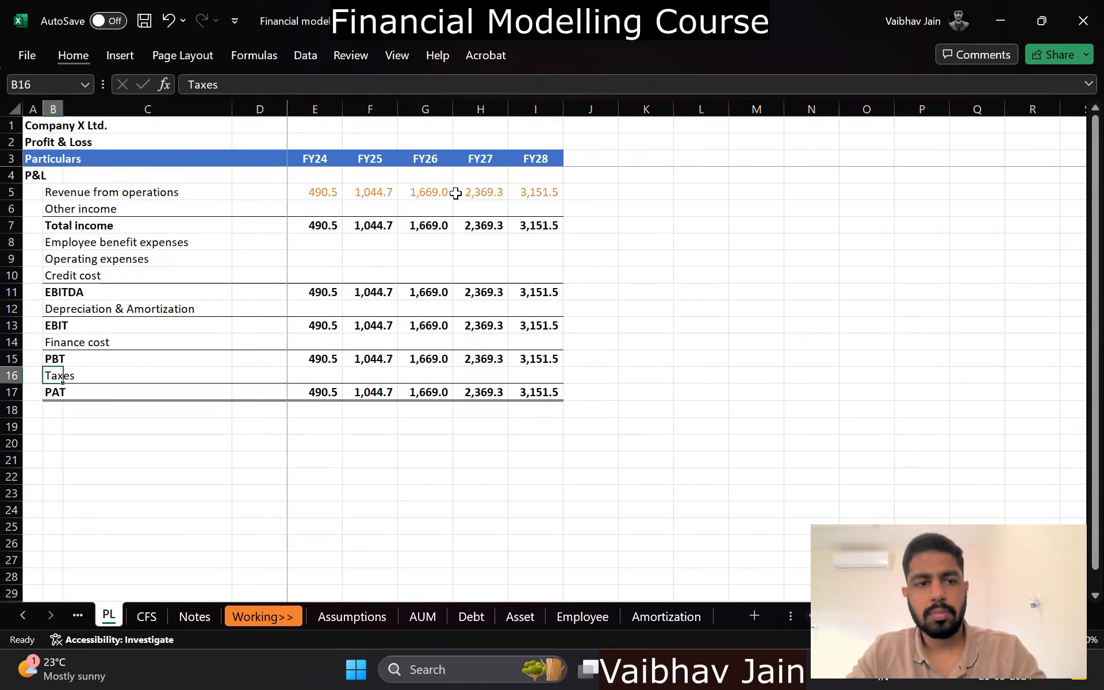
# Step: In the Notes sheet, copy the Other income heading with its Processing fees and Treasury income labels, B7:C9
pyautogui.press('Up')
pyautogui.press('Up')
pyautogui.press('Up')
pyautogui.press('Up')
pyautogui.press('Up')
pyautogui.press('Up')
pyautogui.press('Up')
pyautogui.press('Up')
pyautogui.press('Right')
pyautogui.hotkey('ctrl', 'pagedown')
pyautogui.hotkey('ctrl', 'pagedown')
pyautogui.hotkey('ctrl', 'pagedown')
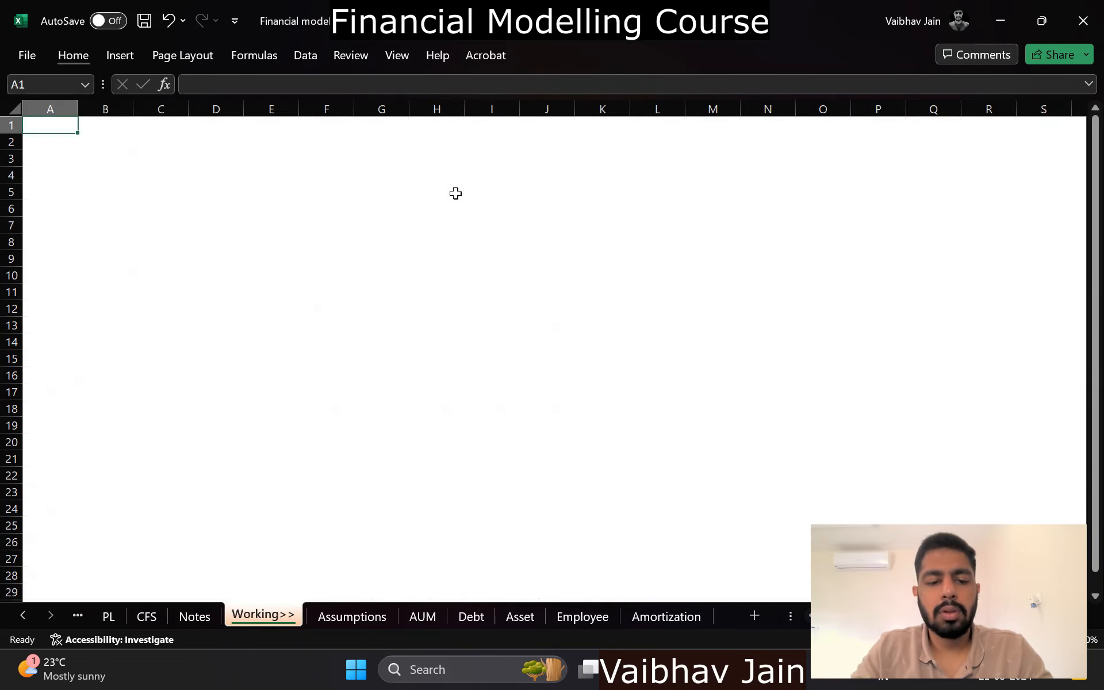
pyautogui.hotkey('ctrl', 'pageup')
pyautogui.press('Down')
pyautogui.press('Left')
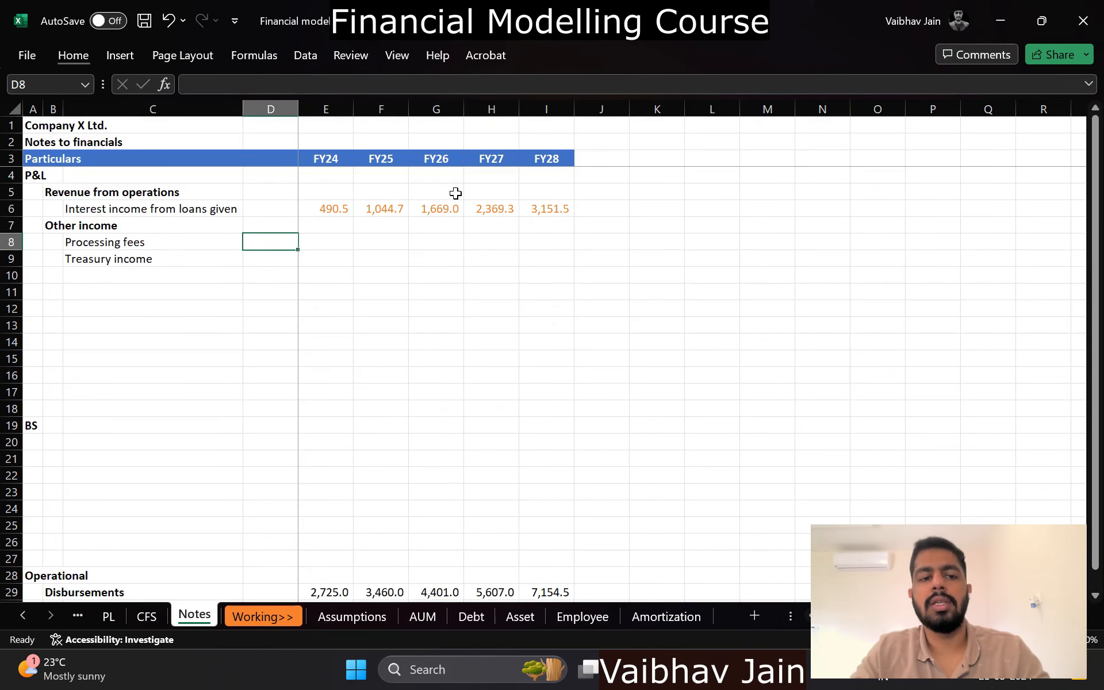
pyautogui.press('Left')
pyautogui.press('Left')
pyautogui.press('Up')
pyautogui.hotkey('shift', 'Right')
pyautogui.hotkey('shift', 'Down')
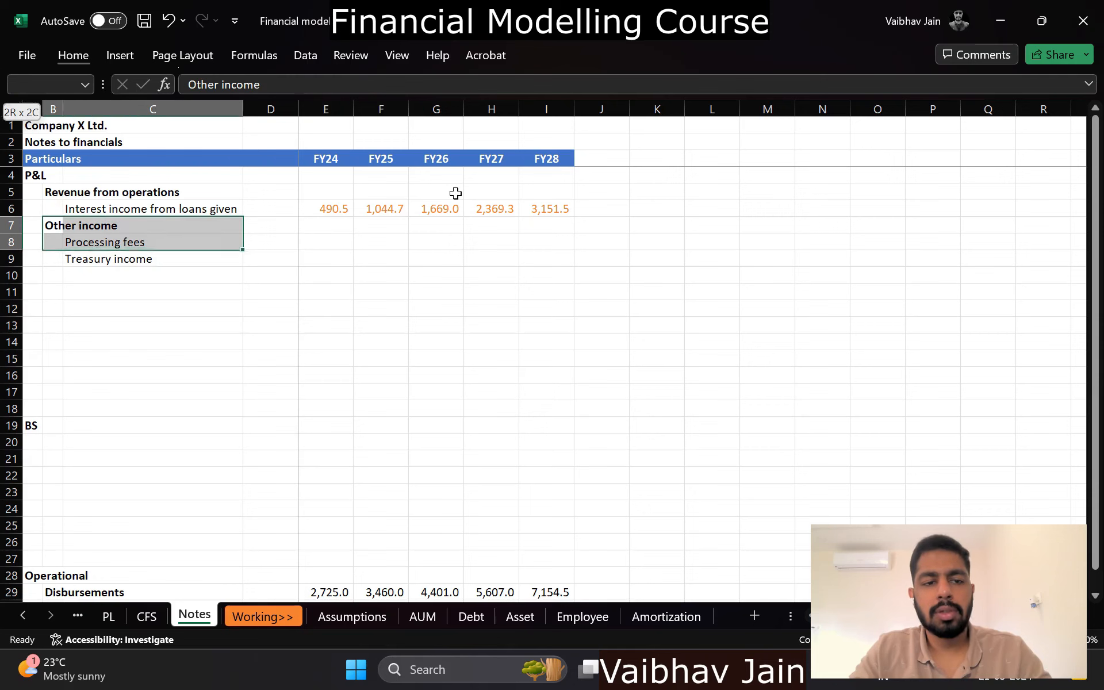
pyautogui.hotkey('shift', 'Down')
pyautogui.hotkey('ctrl', 'c')
# Step: Paste the copied Other income labels into the Assumptions sheet at A24, below Rate of interest
pyautogui.hotkey('ctrl', 'pagedown')
pyautogui.hotkey('ctrl', 'pagedown')
pyautogui.press('Down')
pyautogui.press('Left')
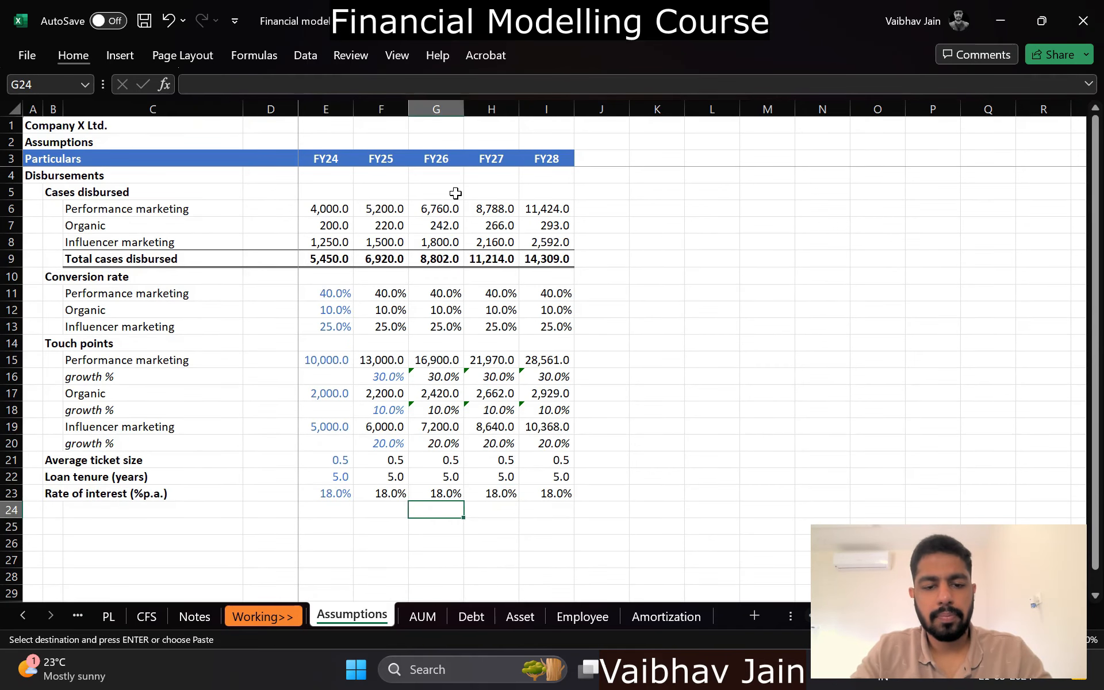
pyautogui.press('Down')
pyautogui.press('Left')
pyautogui.press('Left')
pyautogui.press('Left')
pyautogui.press('Left')
pyautogui.press('Left')
pyautogui.press('Up')
pyautogui.press('Left')
pyautogui.hotkey('ctrl', 'v')
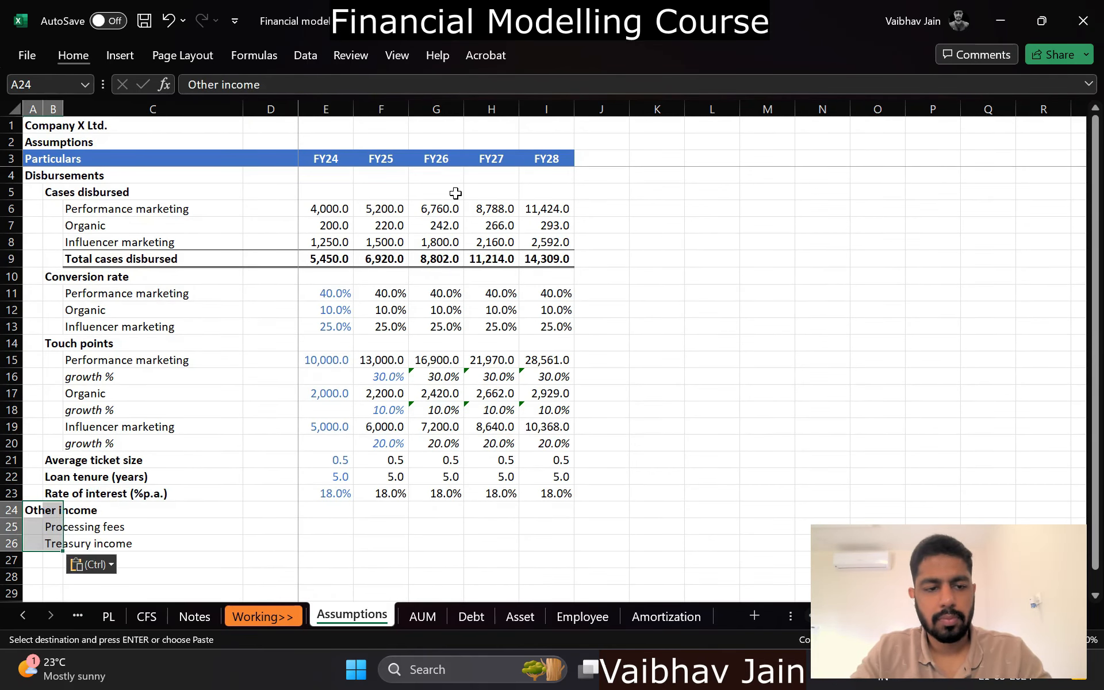
# Step: Extend the Processing fees label in B25 to read "Processing fees (% of gross disbursement)"
pyautogui.press('Down')
pyautogui.press('Right')
pyautogui.press('Down')
pyautogui.press('Up')
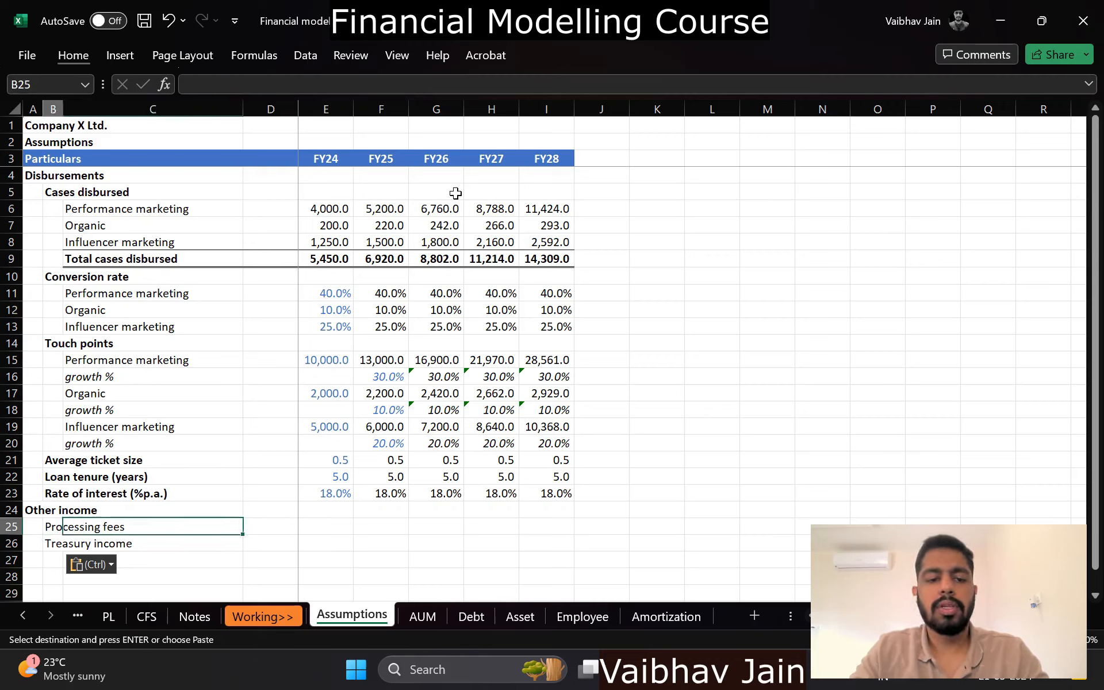
pyautogui.press('F2')
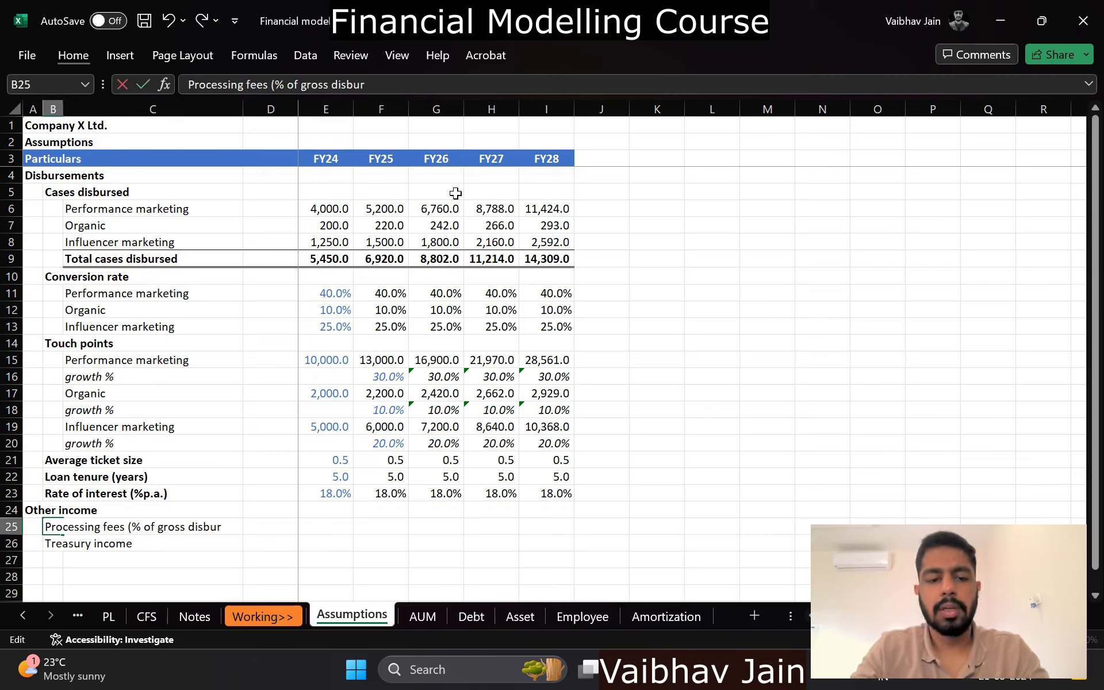
pyautogui.write('(% of gross disbursement')
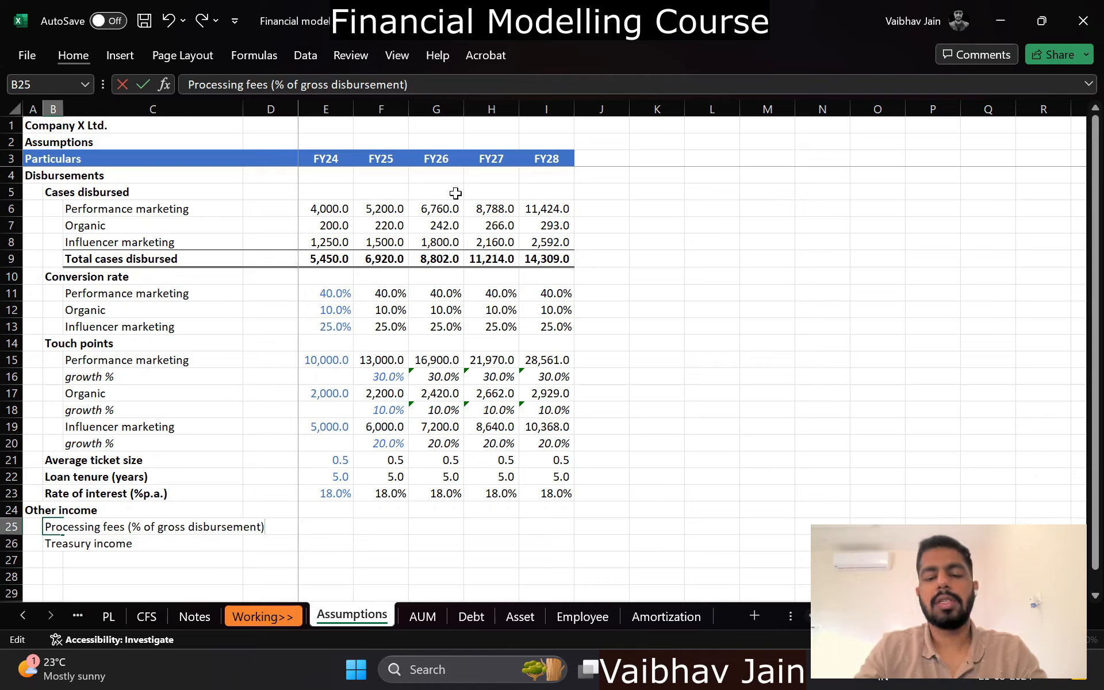
pyautogui.press('Return')
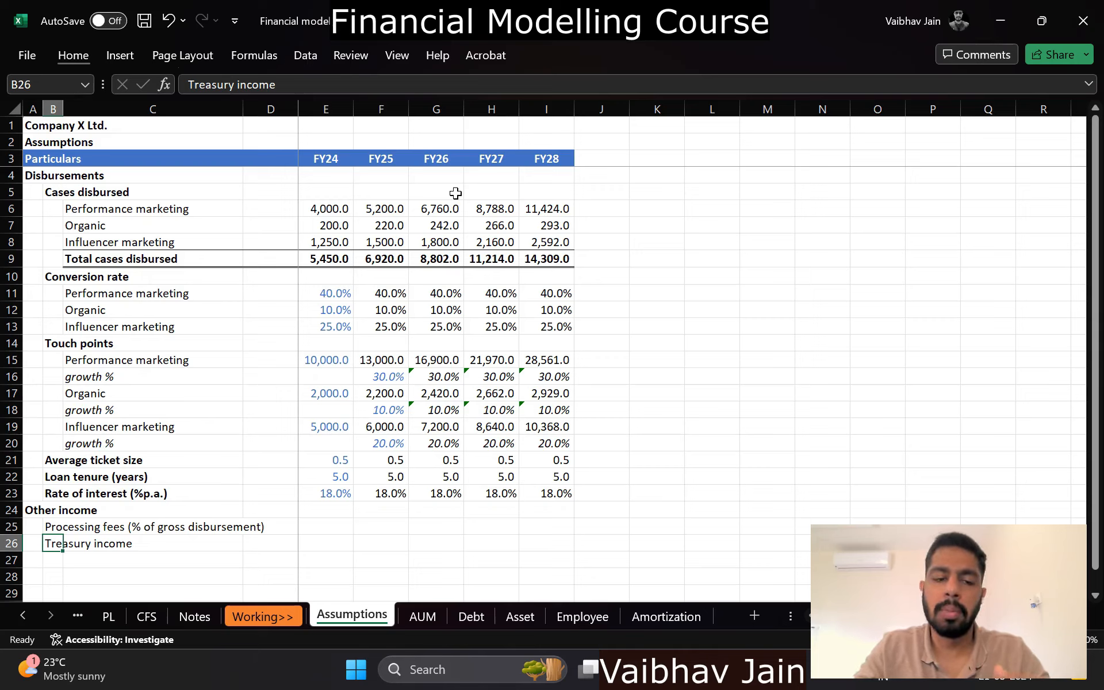
# Step: Enter 0.5% as the FY24 processing fees rate in E25
pyautogui.press('Up')
pyautogui.press('Right')
pyautogui.press('Right')
pyautogui.press('Right')
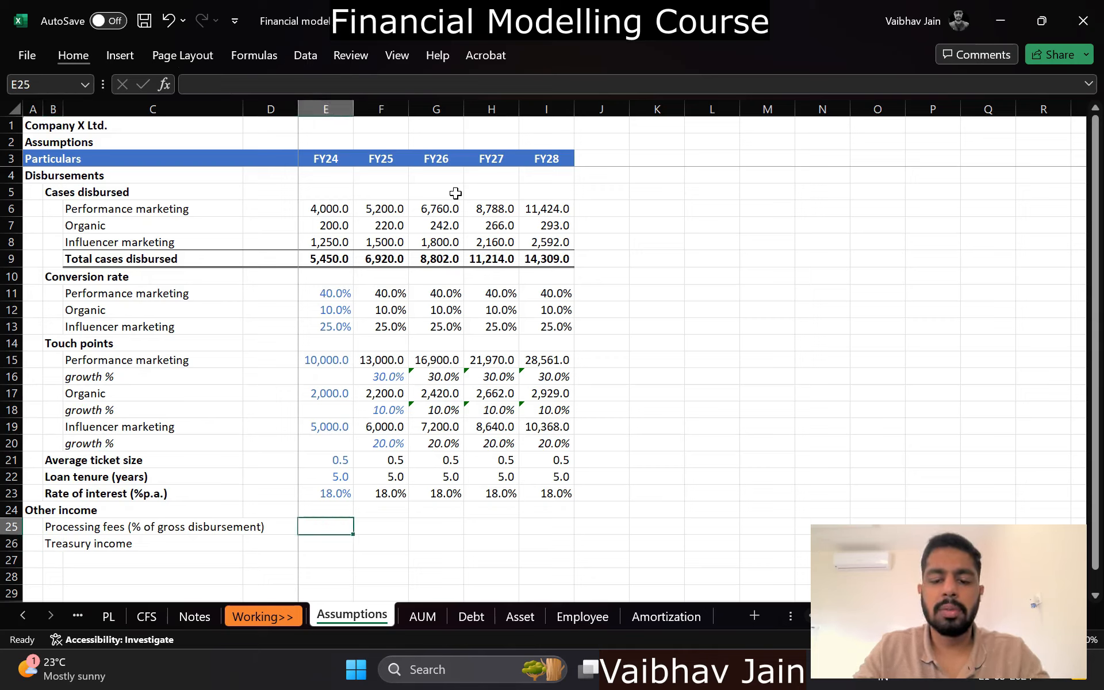
pyautogui.write('0.5')
pyautogui.press('Return')
# Step: Copy the rate of interest row E23:I23 into the processing fees row at E25 and set its FY24 rate to 0.5%
pyautogui.press('Up')
pyautogui.press('Up')
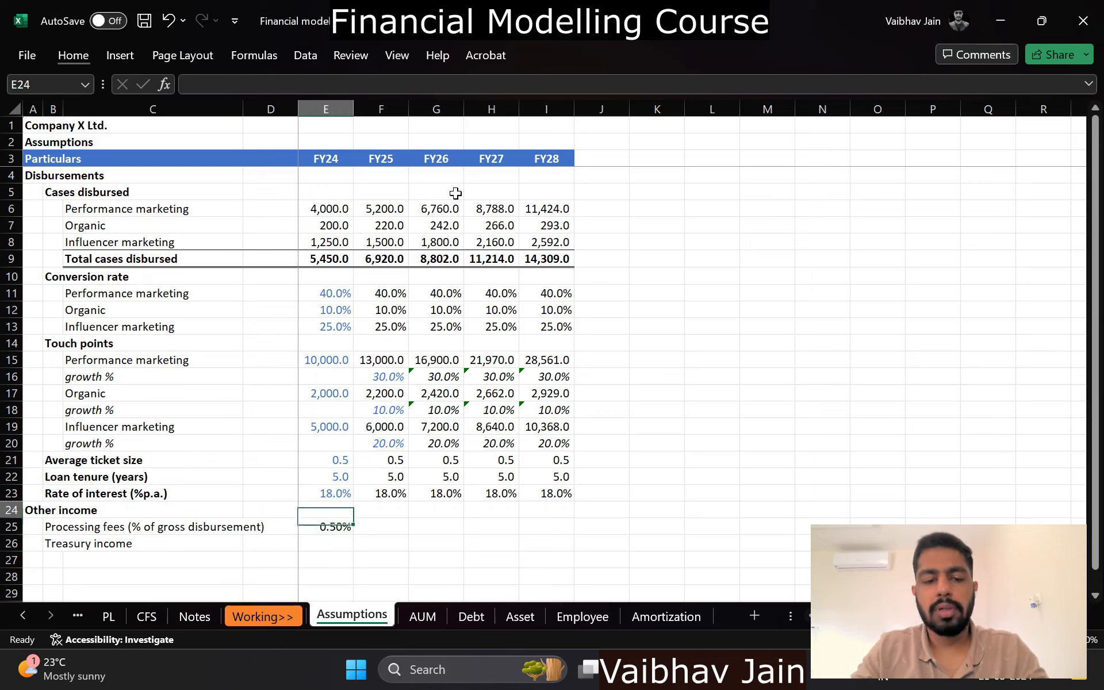
pyautogui.press('Up')
pyautogui.hotkey('shift', 'Right')
pyautogui.hotkey('shift', 'Right')
pyautogui.hotkey('shift', 'Right')
pyautogui.hotkey('shift', 'Right')
pyautogui.hotkey('ctrl', 'c')
pyautogui.press('Down')
pyautogui.press('Down')
pyautogui.hotkey('ctrl', 'v')
pyautogui.press('Escape')
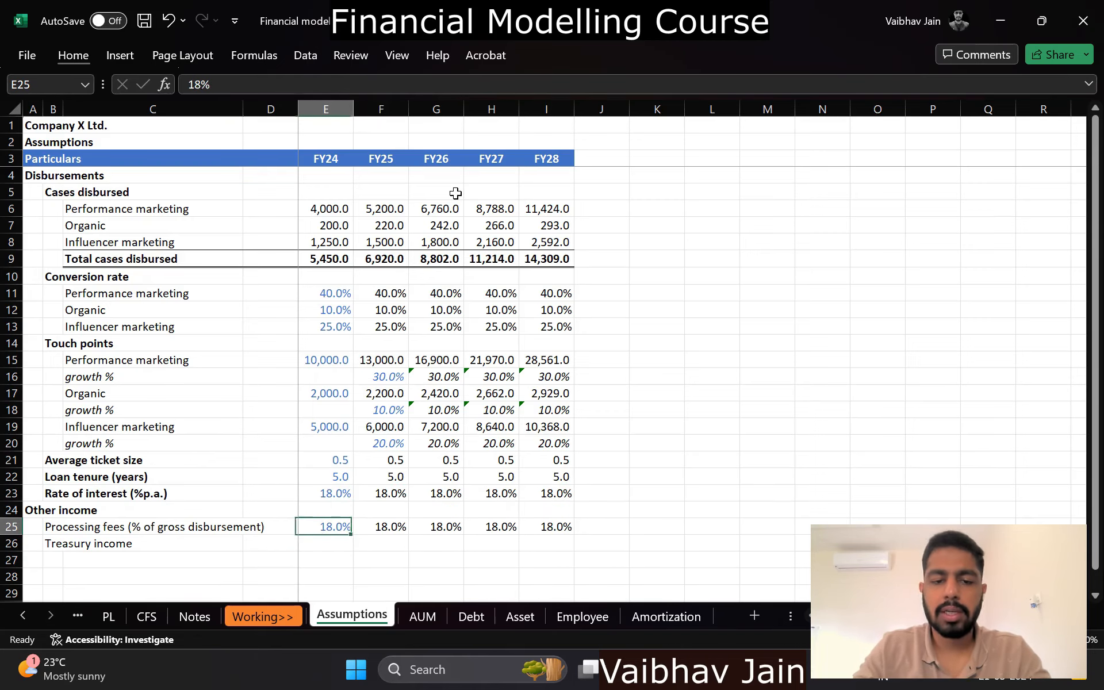
pyautogui.write('0.5')
pyautogui.press('Return')
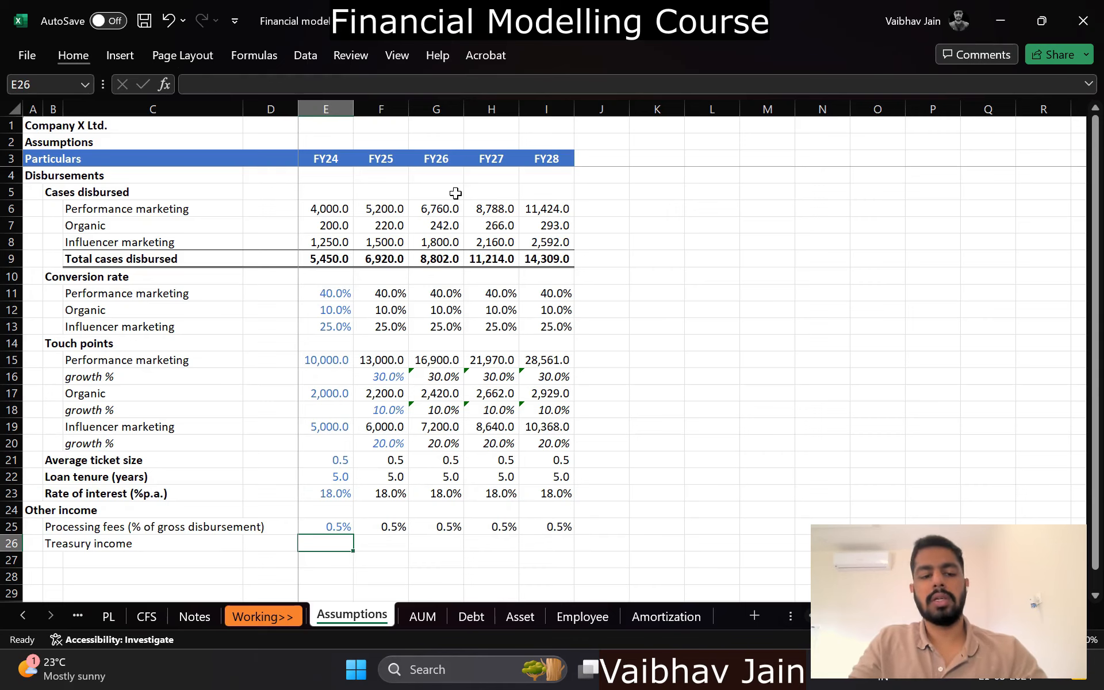
# Step: In the Notes sheet, start the FY24 Processing fees formula in E8 by multiplying the processing fees rate, =Assumptions!E25*
pyautogui.hotkey('ctrl', 'pageup')
pyautogui.hotkey('ctrl', 'pageup')
pyautogui.hotkey('ctrl', 'pageup')
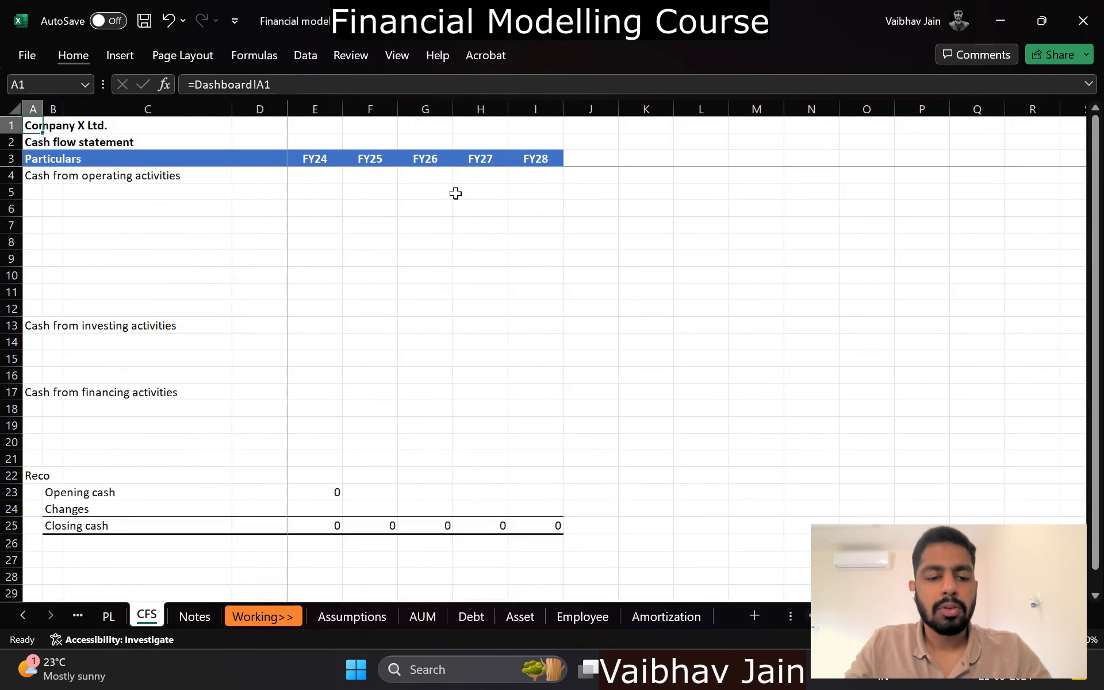
pyautogui.hotkey('ctrl', 'pagedown')
pyautogui.press('Down')
pyautogui.press('Right')
pyautogui.press('Right')
pyautogui.press('Right')
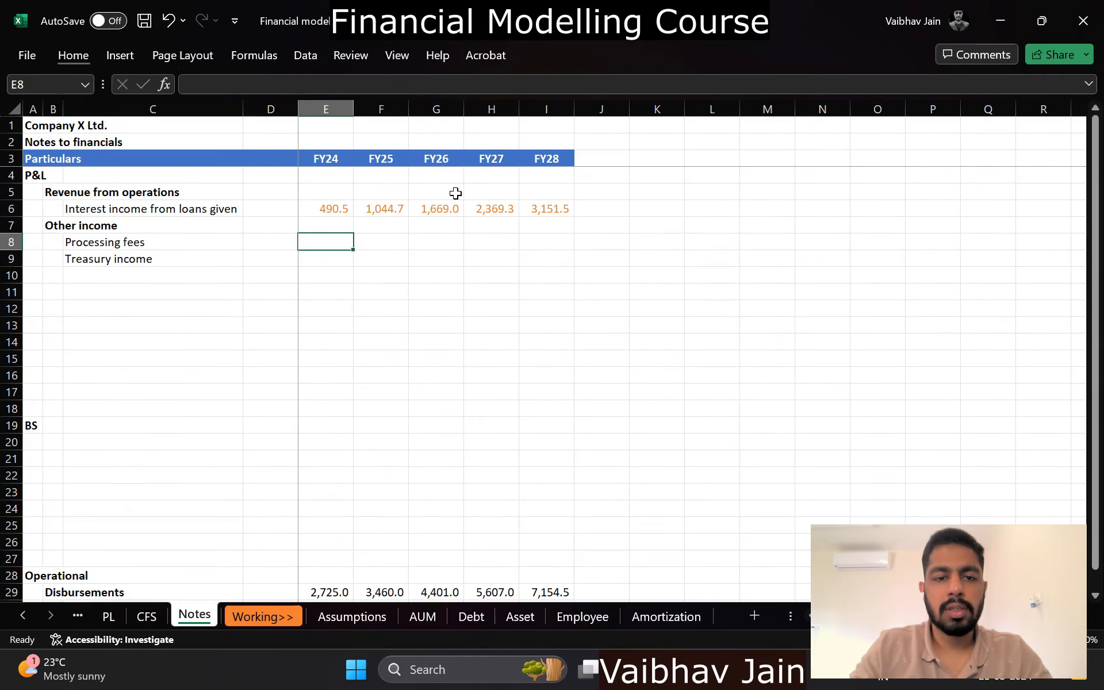
pyautogui.write('=')
pyautogui.hotkey('ctrl', 'pagedown')
pyautogui.hotkey('ctrl', 'pagedown')
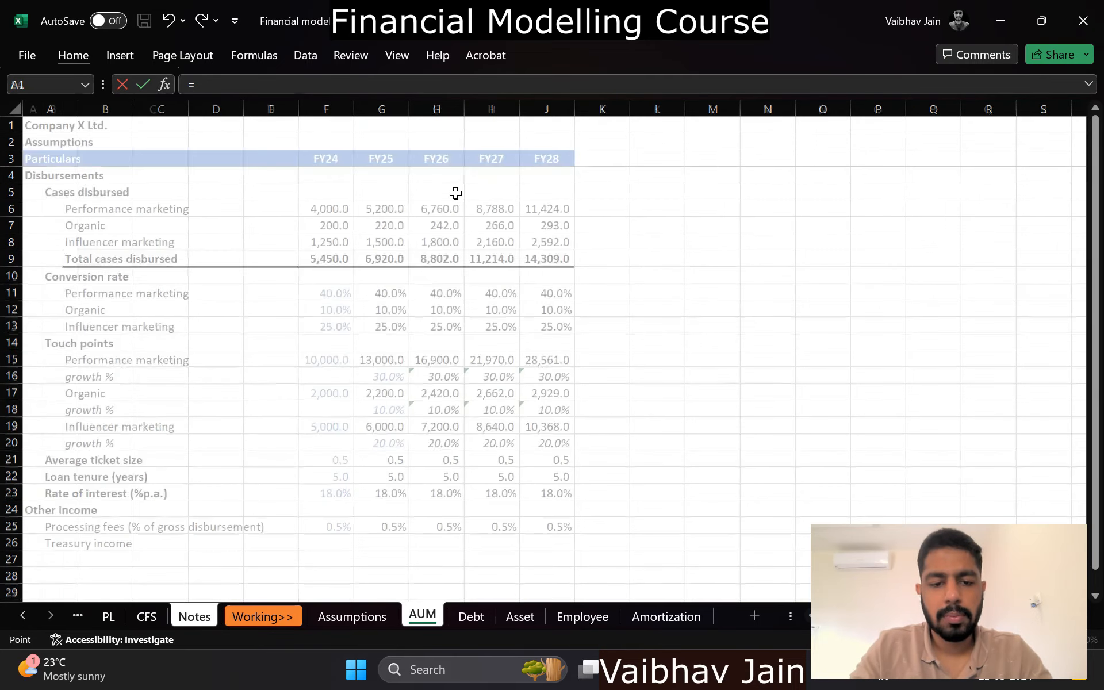
pyautogui.click(322, 521)
pyautogui.write('*')
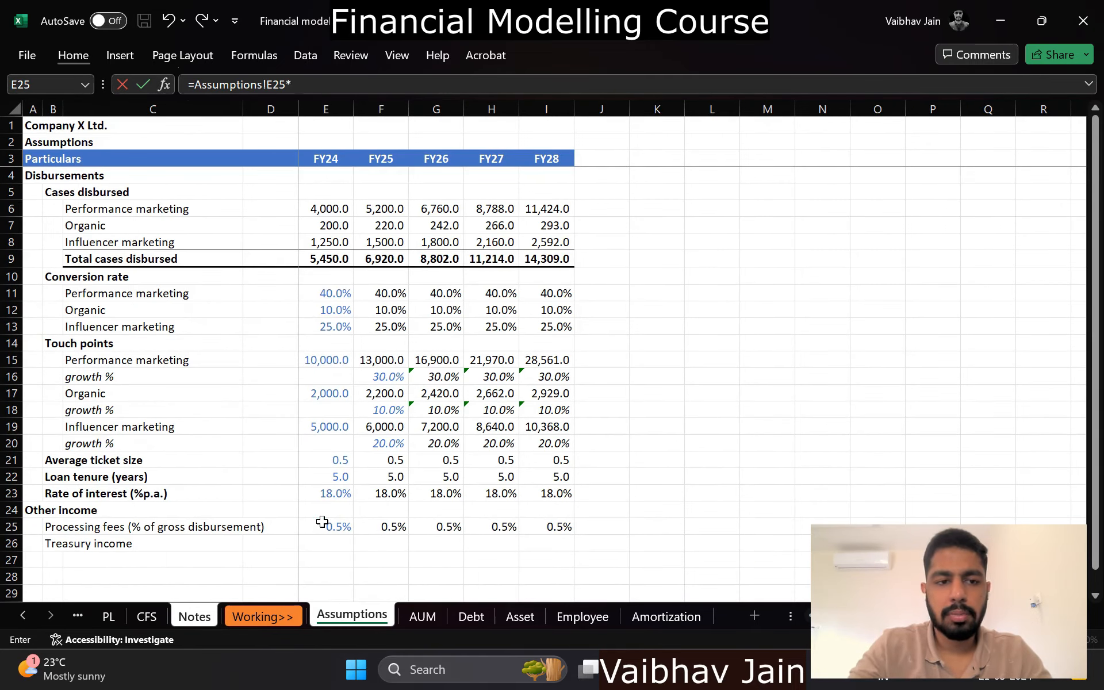
# Step: Complete the FY24 processing fees formula on the Notes sheet as =Assumptions!E25*Notes!E29, using the FY24 disbursements
pyautogui.hotkey('ctrl', 'pageup')
pyautogui.hotkey('ctrl', 'pageup')
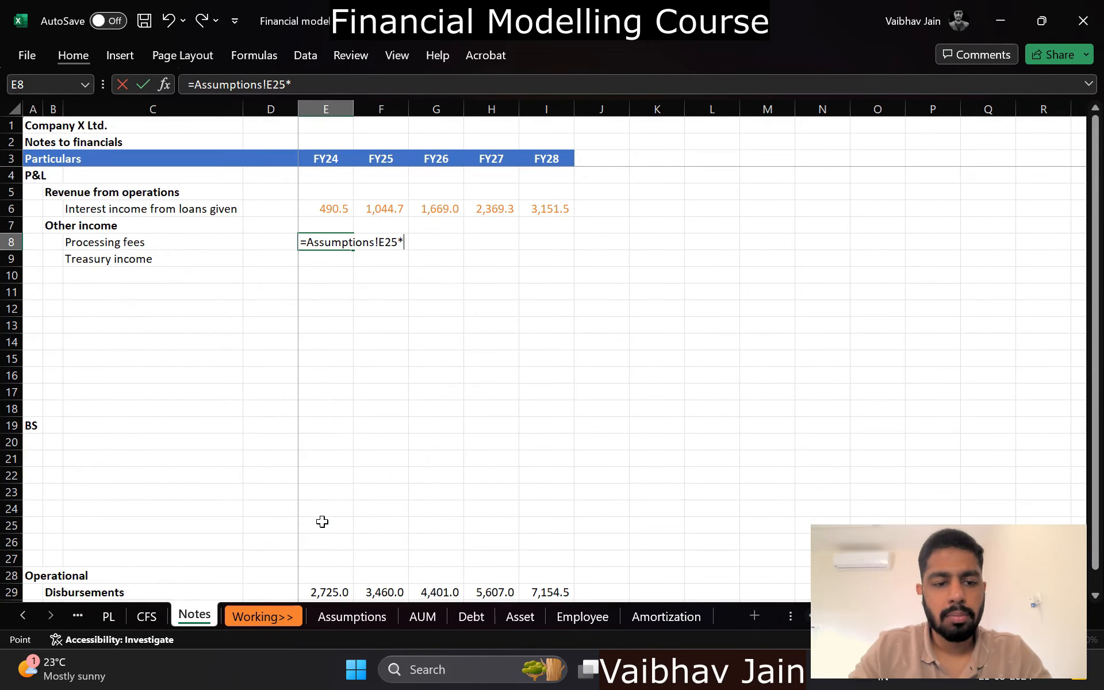
pyautogui.scroll(-1, 322, 521)
pyautogui.click(332, 523)
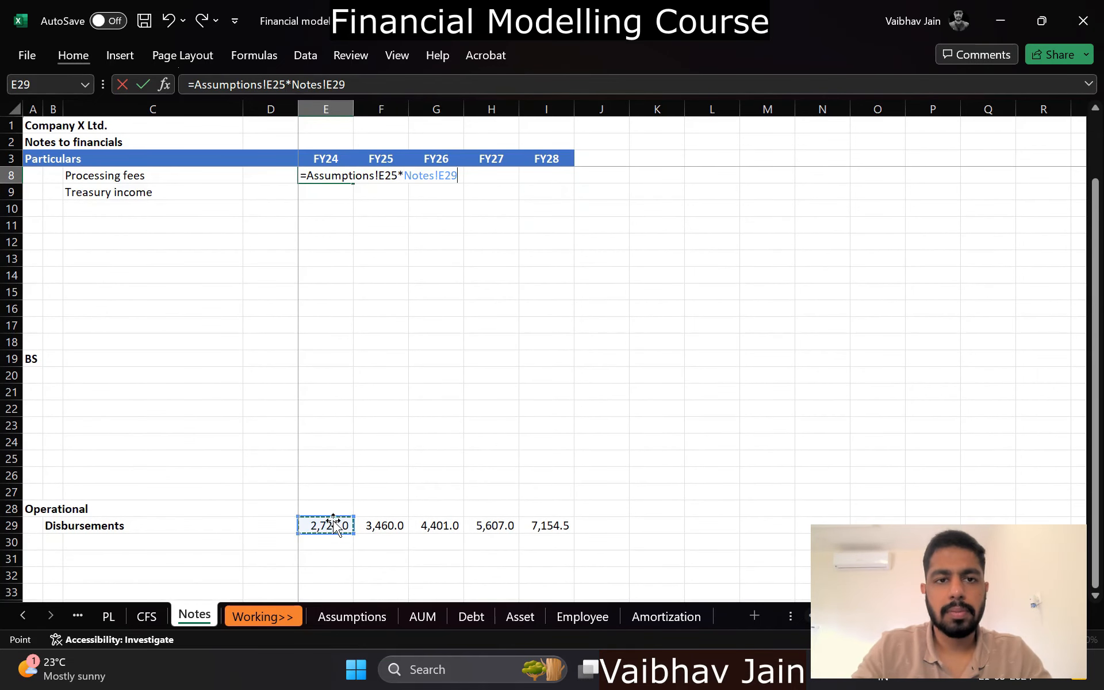
pyautogui.hotkey('ctrl', 'Return')
# Step: Copy the FY24 processing fees formula across FY25 to FY28 and format the row with thousands separators and one decimal
pyautogui.hotkey('ctrl', 'c')
pyautogui.hotkey('shift', 'Right')
pyautogui.hotkey('shift', 'Right')
pyautogui.hotkey('shift', 'Right')
pyautogui.hotkey('shift', 'Right')
pyautogui.press('Return')
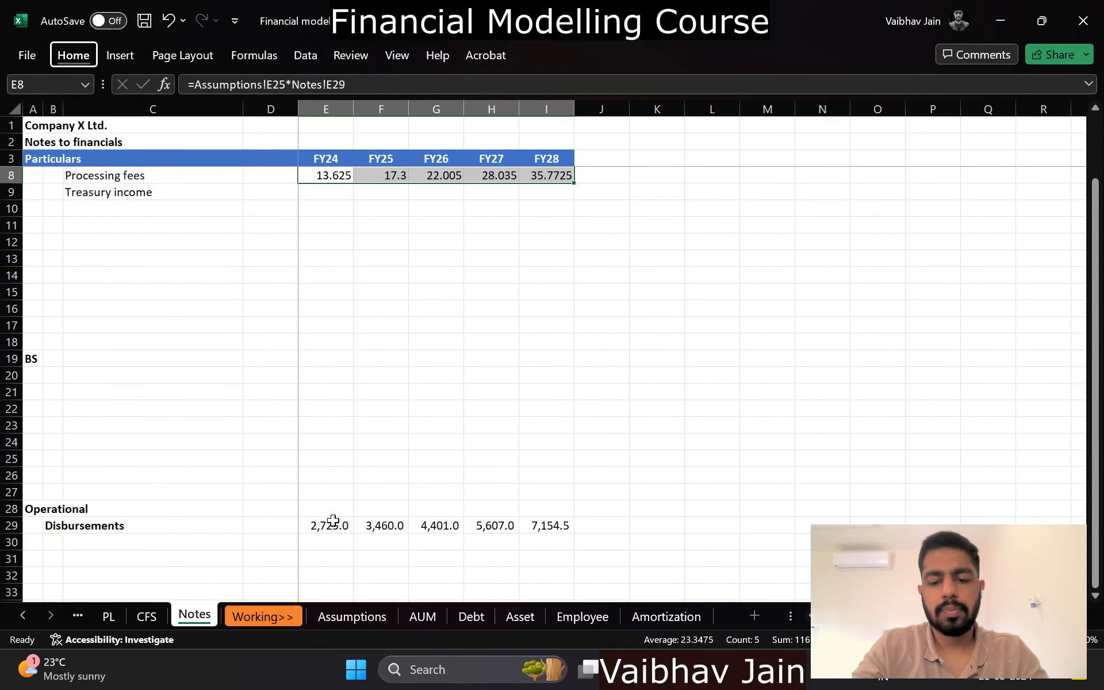
pyautogui.press('h')
pyautogui.press('k')
pyautogui.hotkey('alt', 'h')
pyautogui.press('9')
# Step: Change the Disbursements label under Operational to "Disbursements (gross)"
pyautogui.hotkey('ctrl', 'Down')
pyautogui.press('Left')
pyautogui.press('Left')
pyautogui.press('Left')
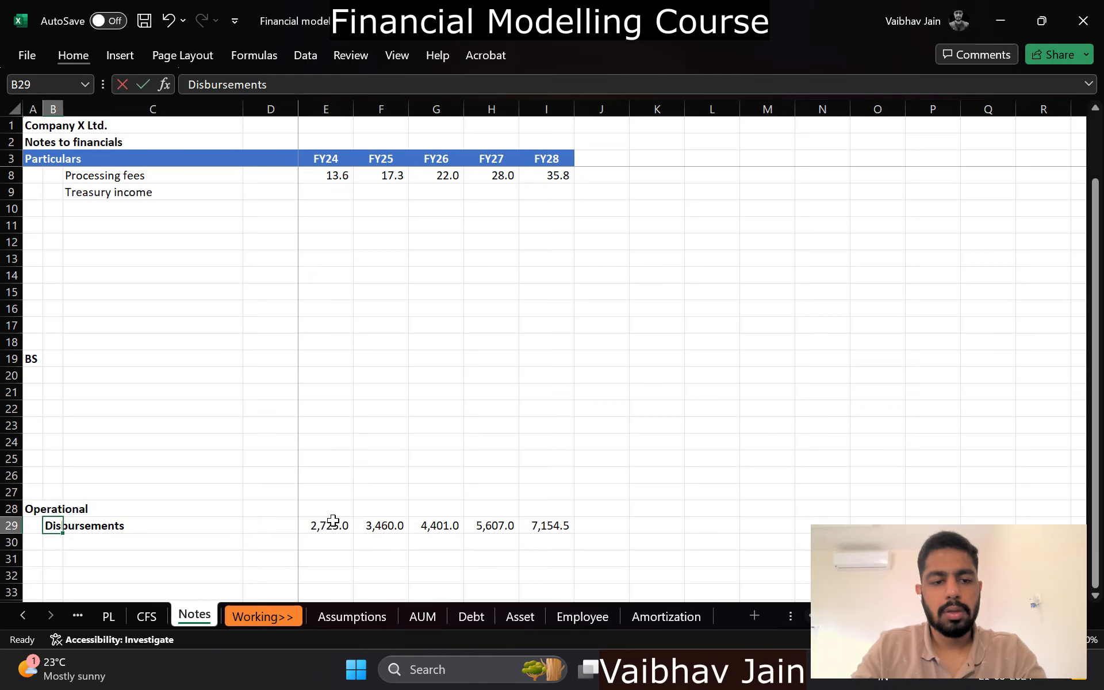
pyautogui.press('F2')
pyautogui.write(')')
pyautogui.press('Return')
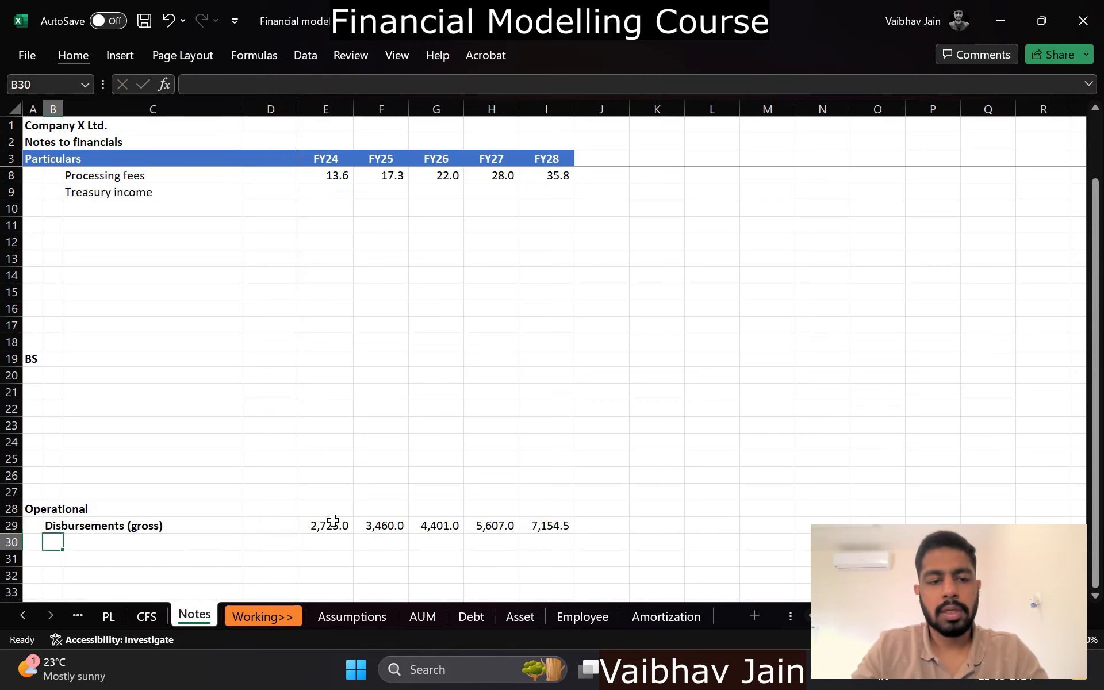
# Step: Enter the label "- Min cash balance" in C10, directly below Treasury income on the Notes sheet
pyautogui.press('Up')
pyautogui.press('Up')
pyautogui.press('Up')
pyautogui.press('Right')
pyautogui.press('Right')
pyautogui.press('Right')
pyautogui.hotkey('ctrl', 'Up')
pyautogui.hotkey('ctrl', 'Up')
pyautogui.press('Left')
pyautogui.press('Down')
pyautogui.press('Down')
pyautogui.press('Down')
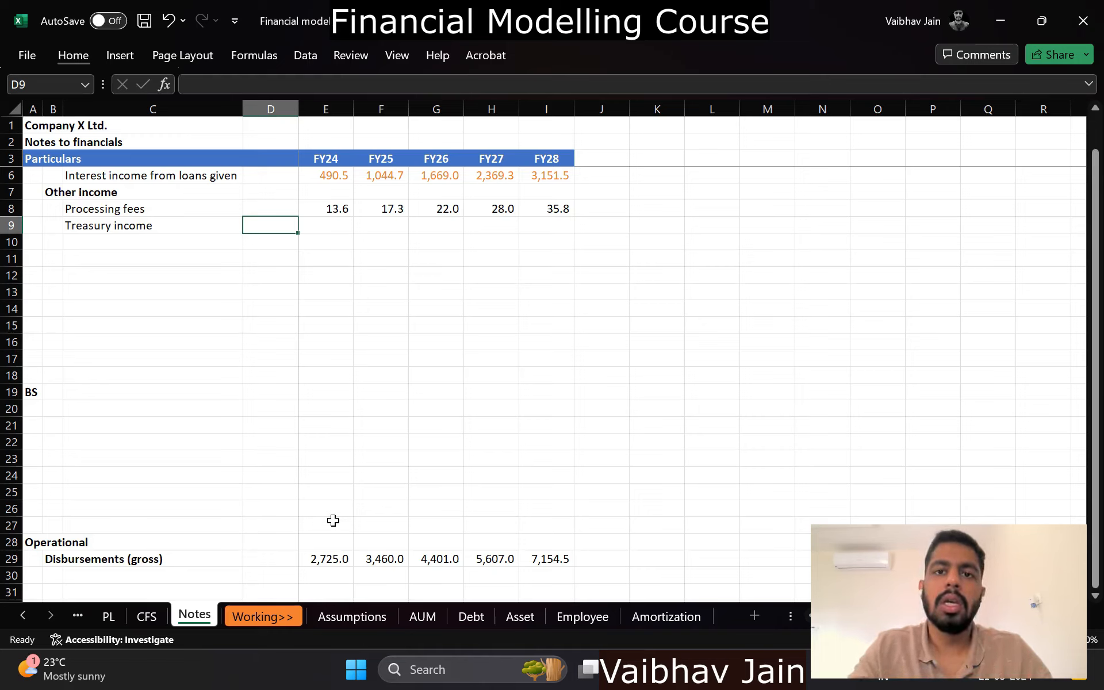
pyautogui.press('Left')
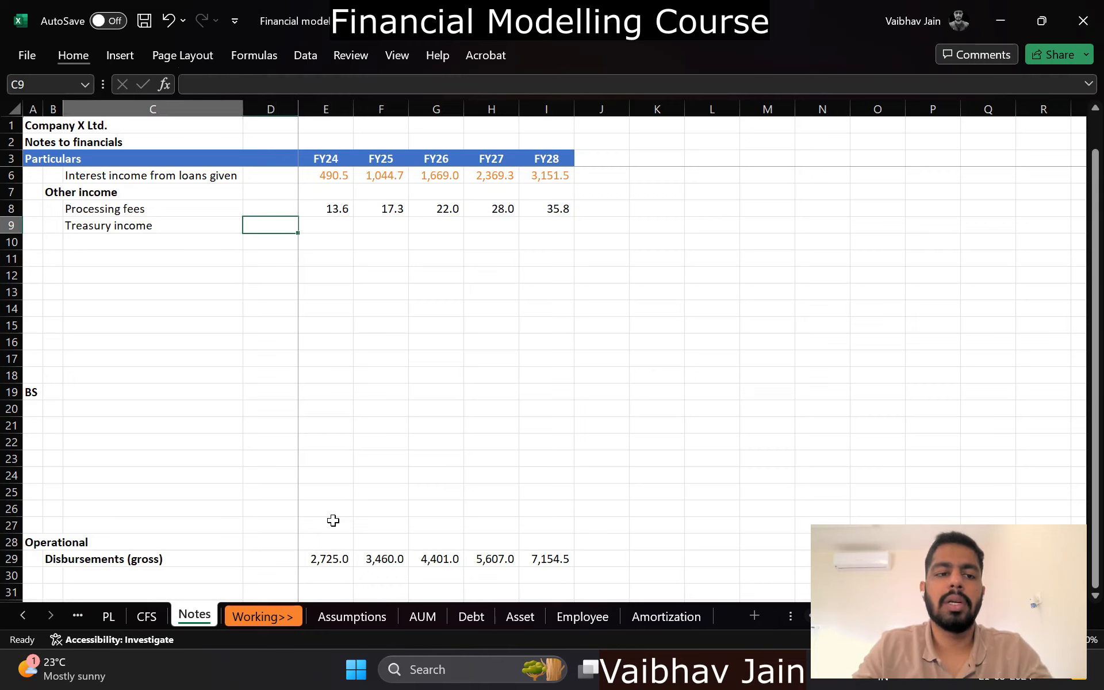
pyautogui.press('Down')
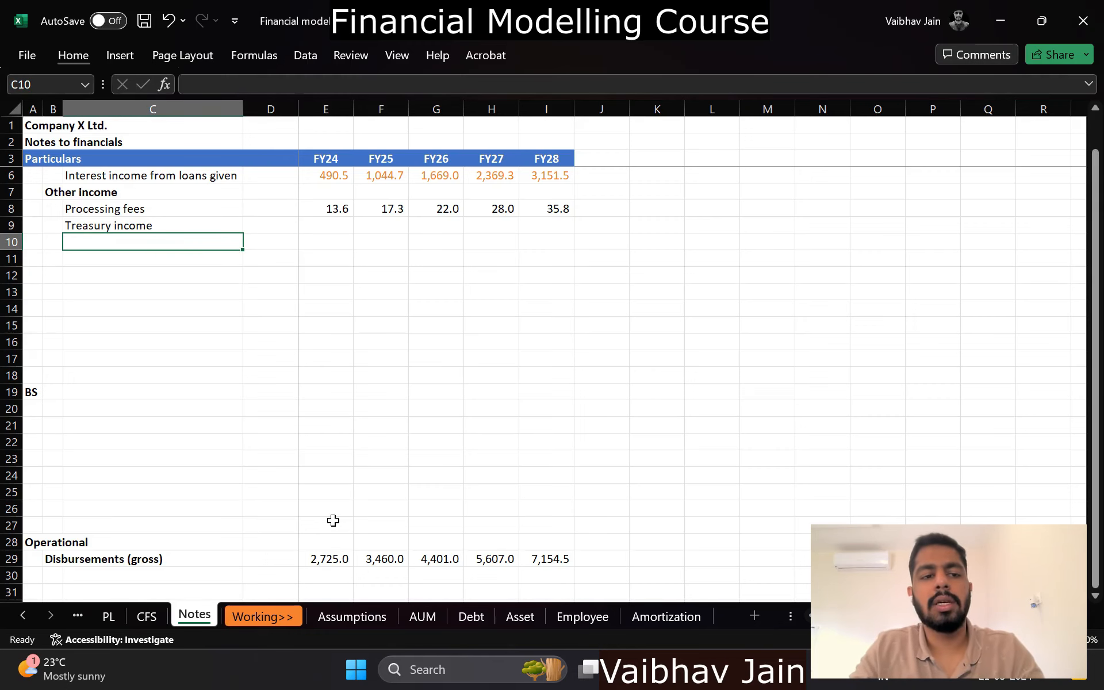
pyautogui.press('Up')
pyautogui.scroll(1, 333, 520)
pyautogui.press('Down')
pyautogui.press('Right')
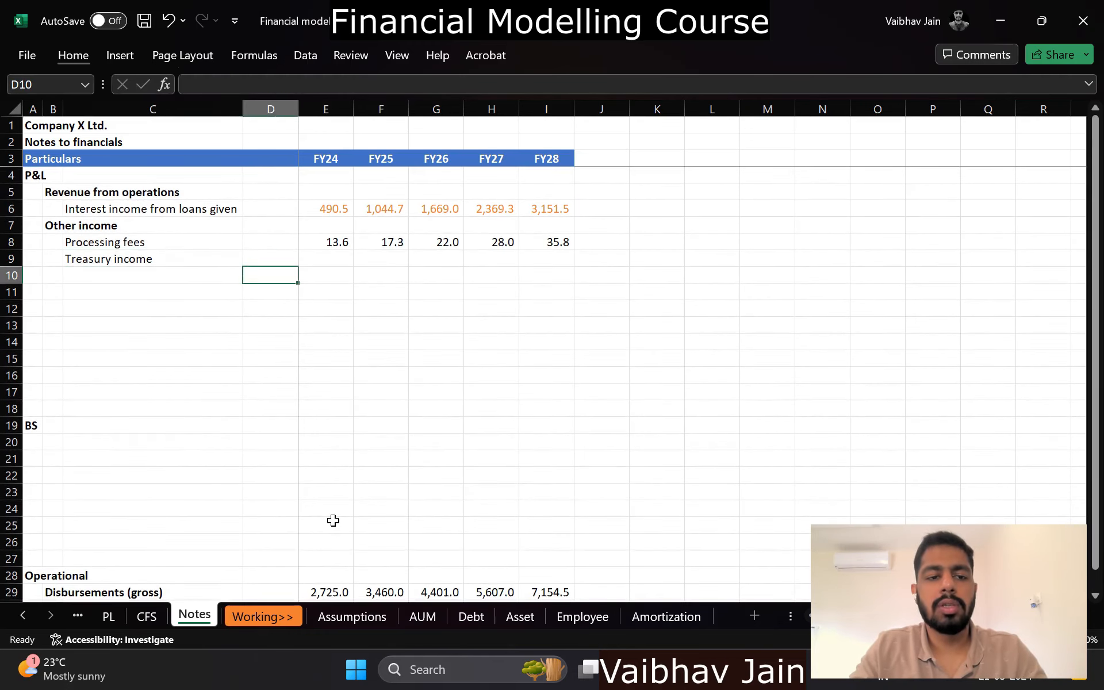
pyautogui.press('Left')
pyautogui.write('- ')
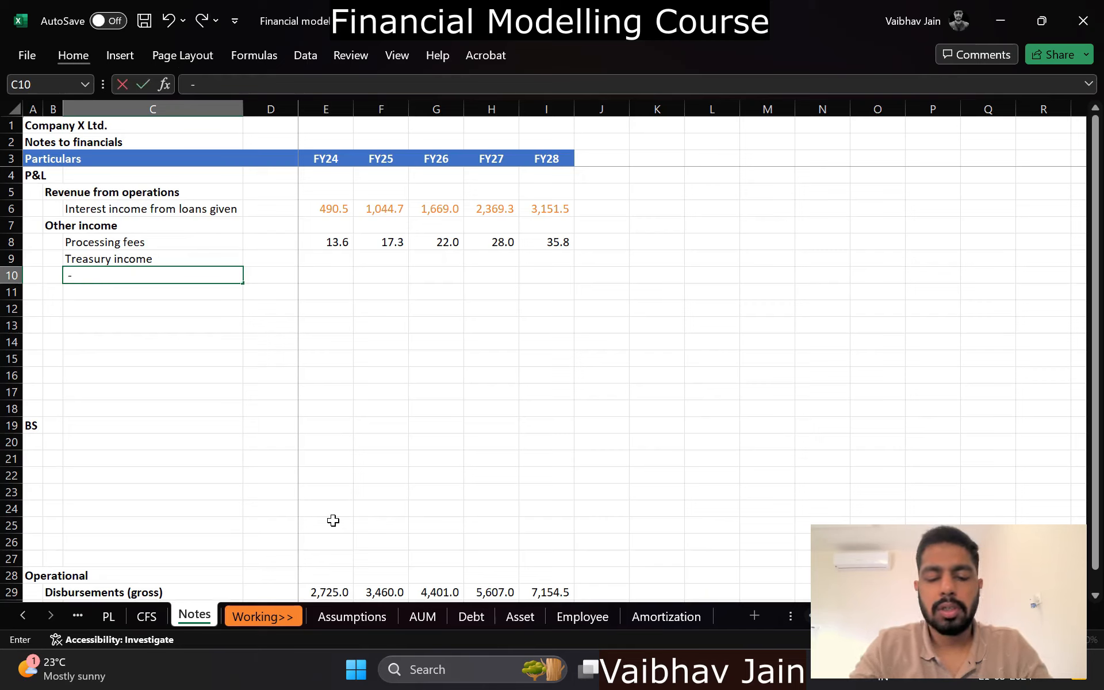
pyautogui.write('Min cash')
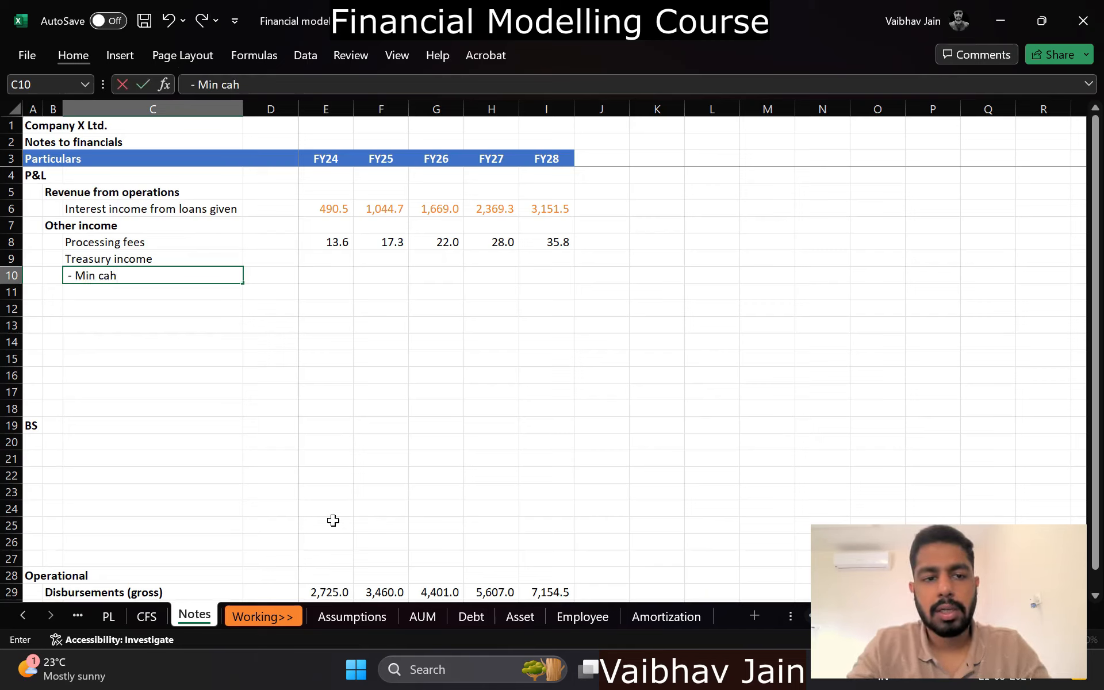
pyautogui.press('BackSpace')
pyautogui.press('BackSpace')
pyautogui.press('BackSpace')
pyautogui.write('ash balanc')
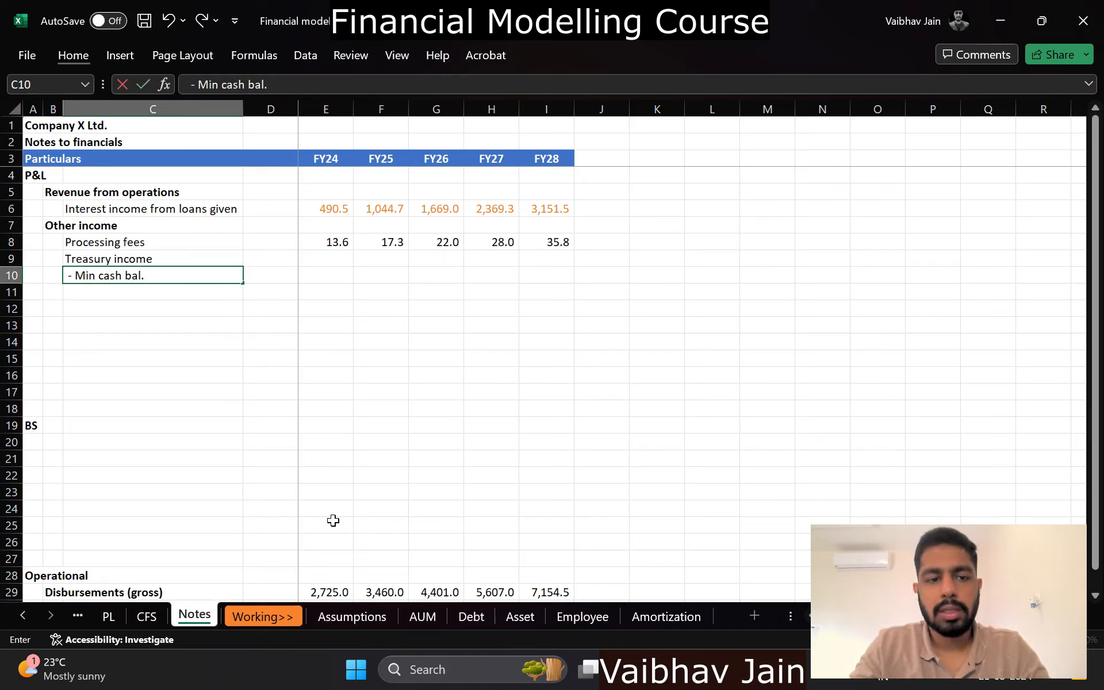
pyautogui.write('e')
pyautogui.press('Return')
# Step: Enter the label "- Treasury rate" in C11, below the minimum cash balance label
pyautogui.write('- Tr')
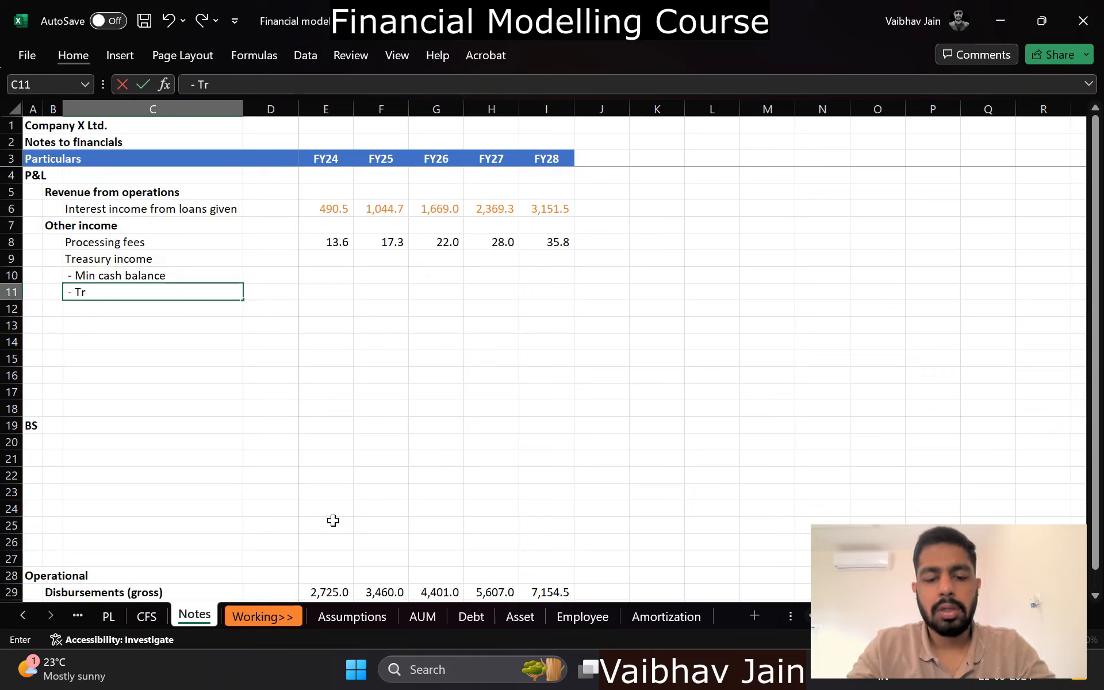
pyautogui.write('easury rate')
pyautogui.press('Tab')
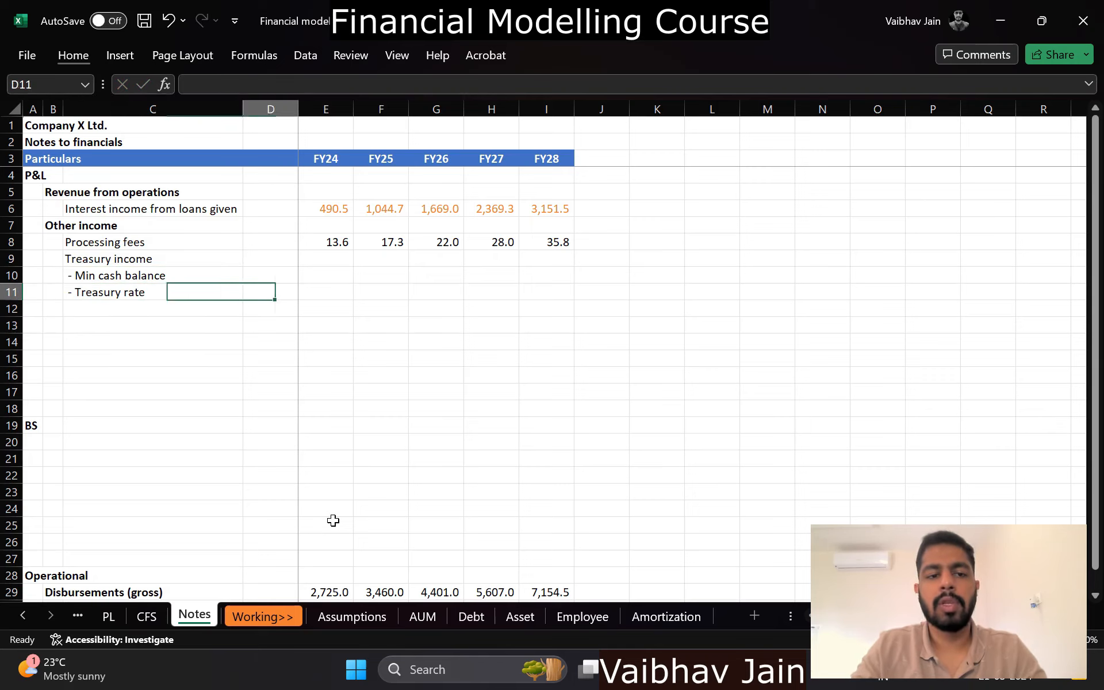
# Step: Move the minimum cash balance and treasury rate labels from Notes to C27:C28 under Treasury income on the Assumptions sheet
pyautogui.press('Up')
pyautogui.press('Left')
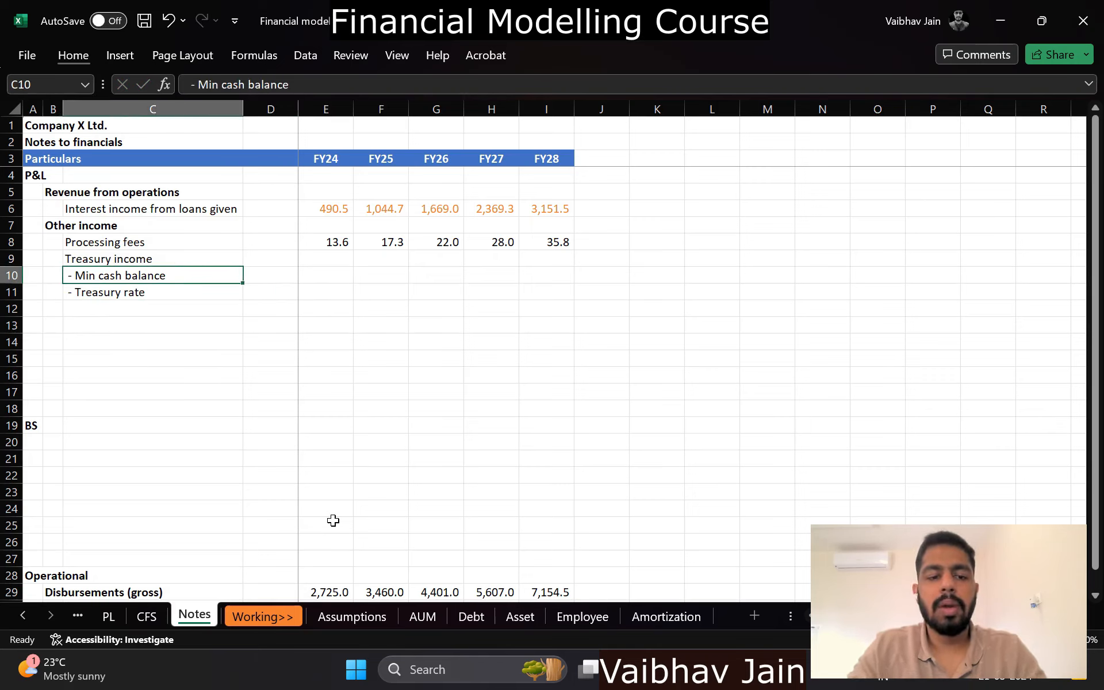
pyautogui.hotkey('shift', 'Down')
pyautogui.hotkey('ctrl', 'c')
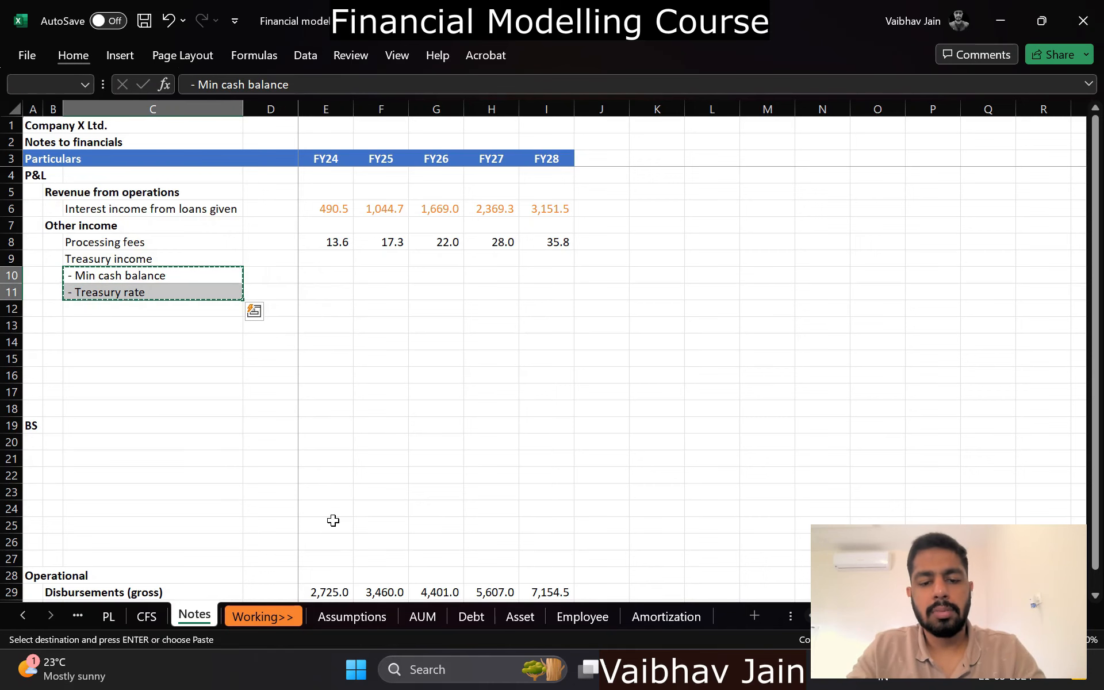
pyautogui.hotkey('ctrl', 'pagedown')
pyautogui.hotkey('ctrl', 'pagedown')
pyautogui.press('Down')
pyautogui.press('Left')
pyautogui.press('Left')
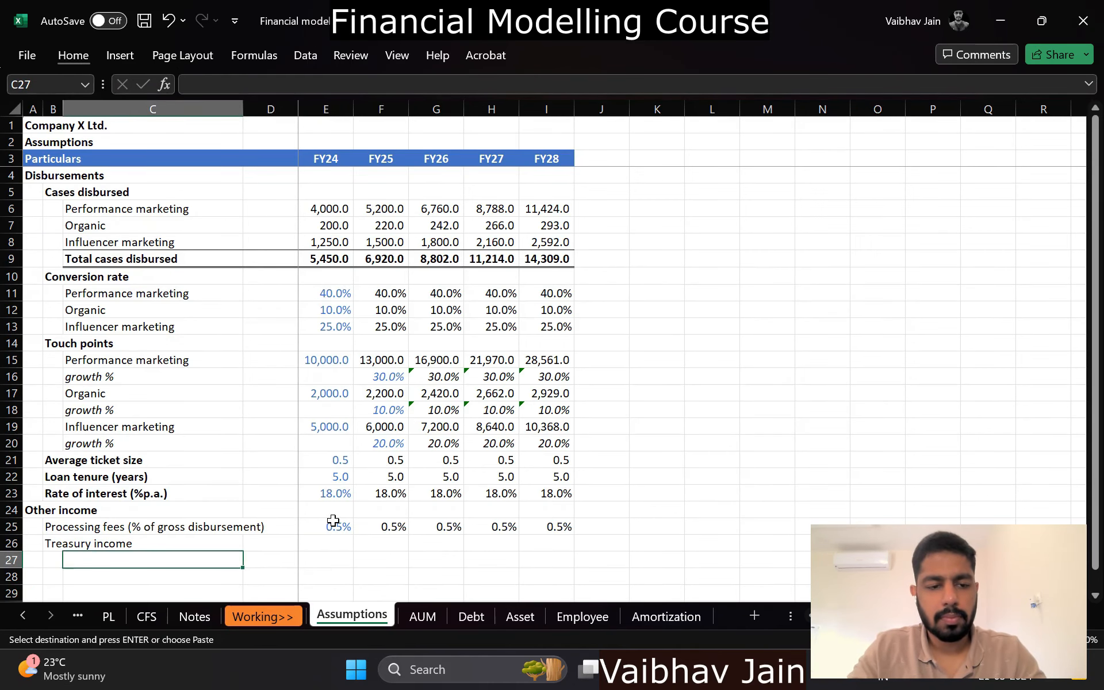
pyautogui.press('Return')
# Step: Remove the leading dashes so the two labels in C27:C28 read "Min cash balance" and "Treasury rate"
pyautogui.press('F2')
pyautogui.press('Home')
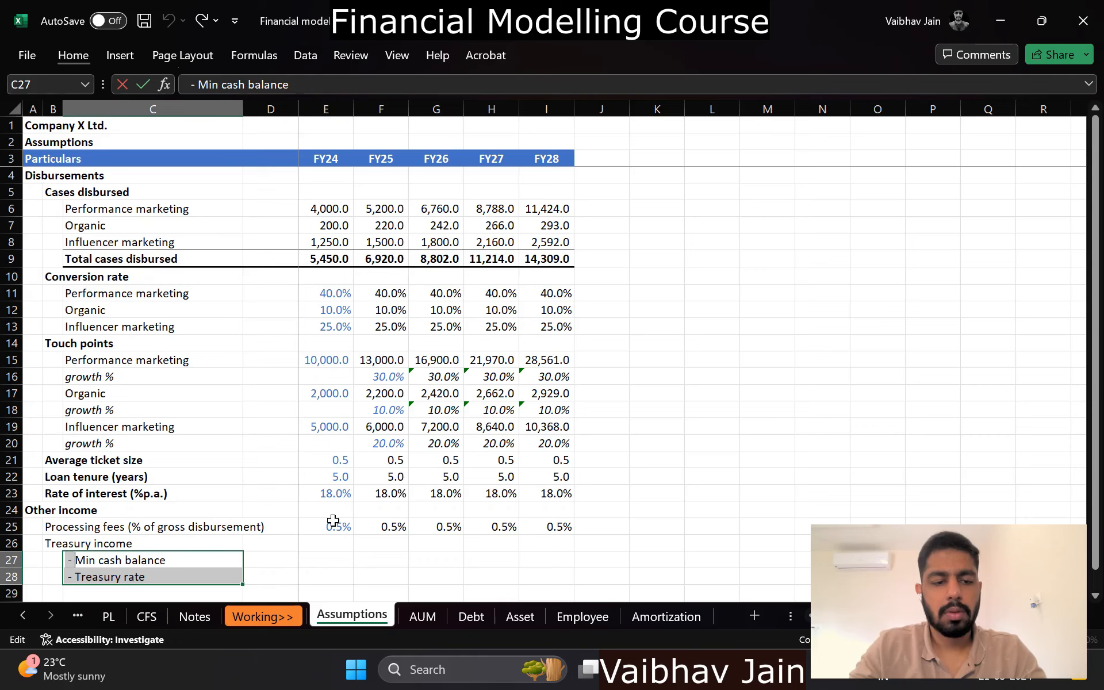
pyautogui.press('Delete')
pyautogui.press('Delete')
pyautogui.press('Return')
pyautogui.press('F2')
pyautogui.press('Delete')
pyautogui.press('Delete')
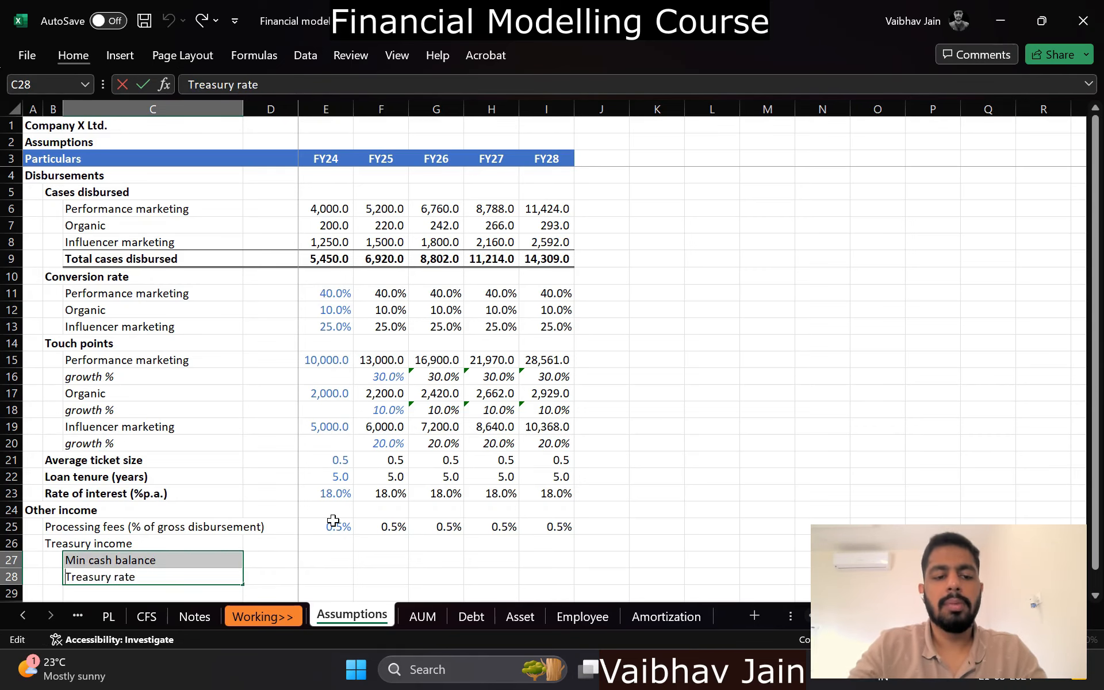
pyautogui.press('Return')
# Step: Extend the label in C27 to "Min cash balance (4 months of disb. Amt.)"
pyautogui.press('Up')
pyautogui.press('Up')
pyautogui.scroll(-1, 333, 520)
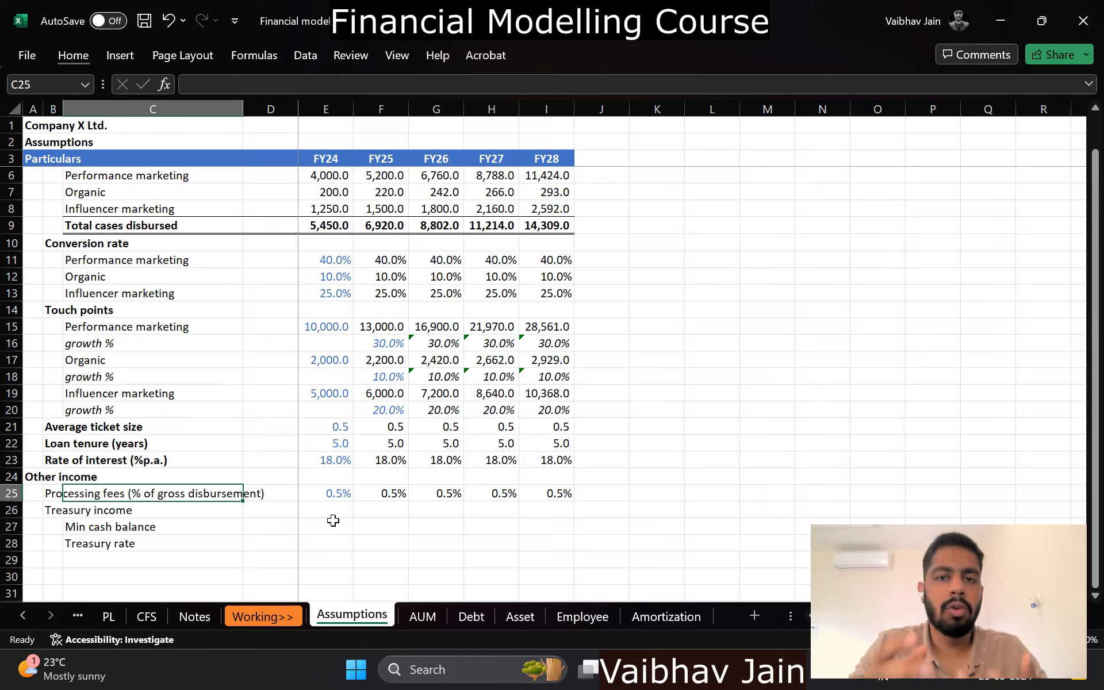
pyautogui.press('Down')
pyautogui.press('Down')
pyautogui.press('F2')
pyautogui.write('(')
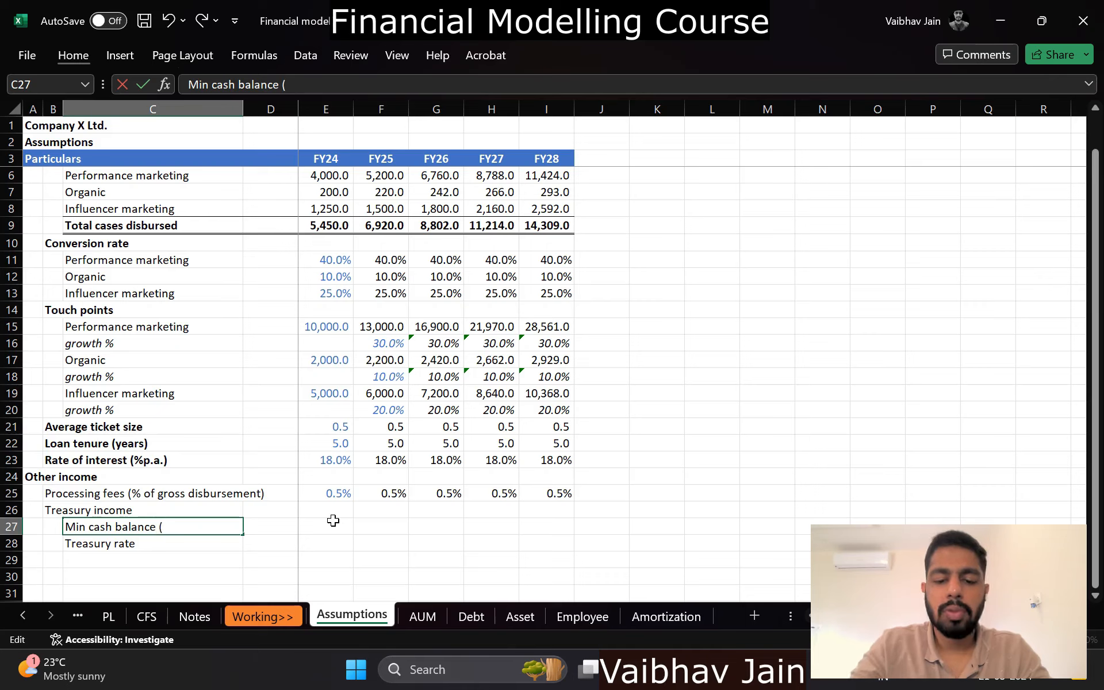
pyautogui.write('4 months of')
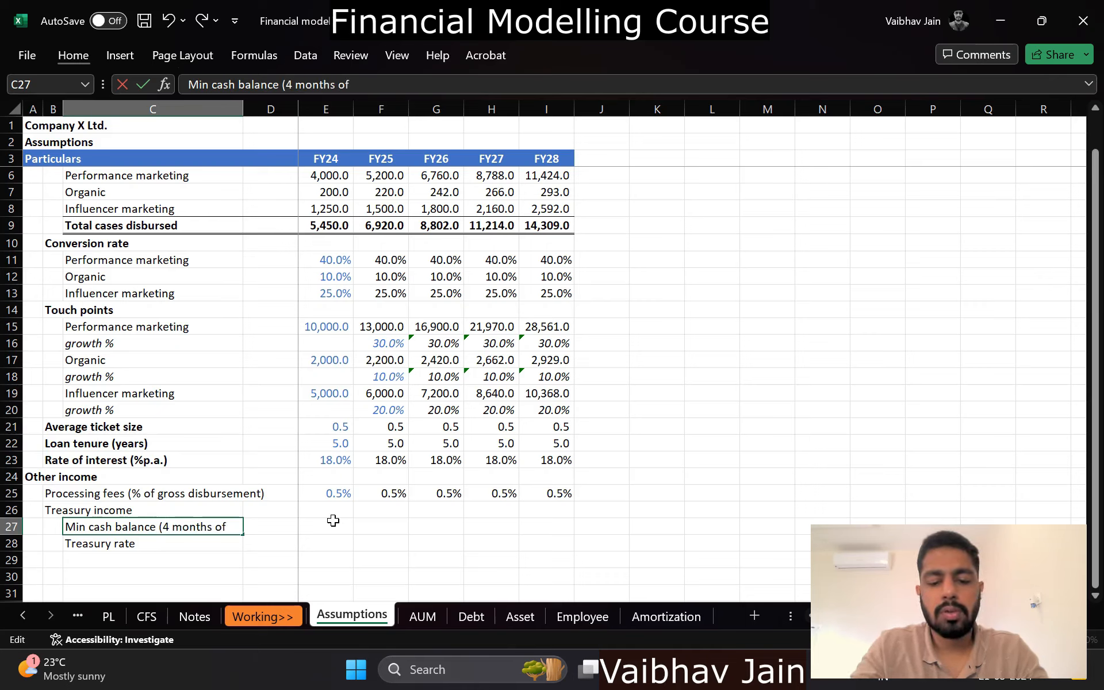
pyautogui.write(' disb. Amt.)')
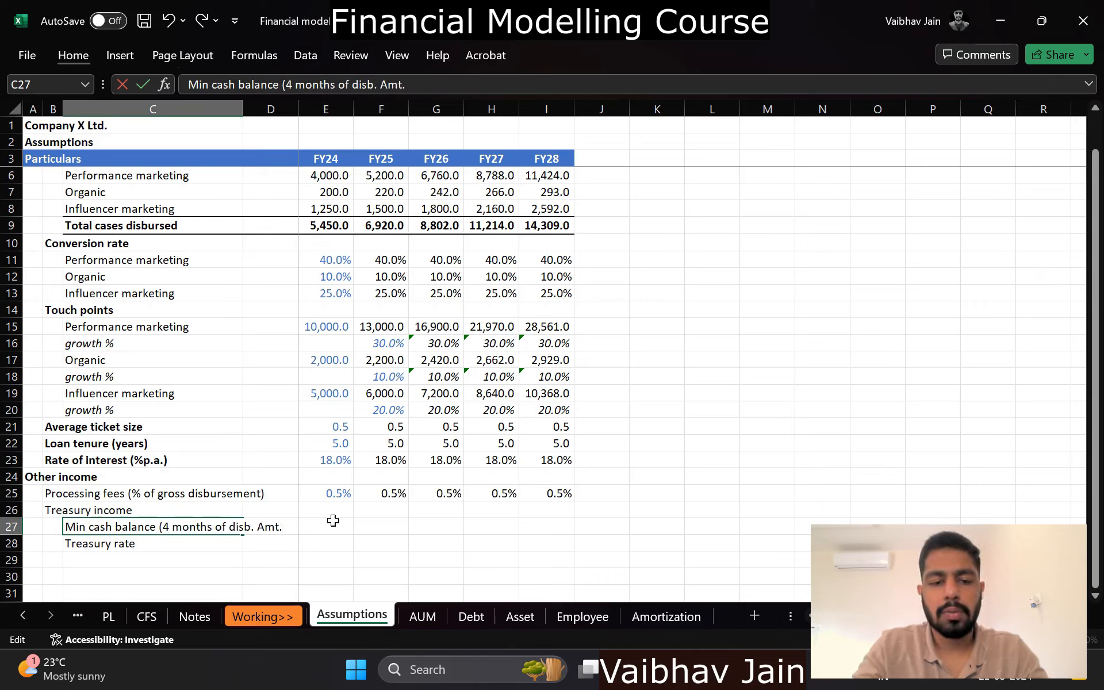
pyautogui.press('Tab')
# Step: Enter =Notes!E29*4/12 as the FY24 minimum cash balance in E27, referencing gross disbursements
pyautogui.click(333, 521)
pyautogui.write('=')
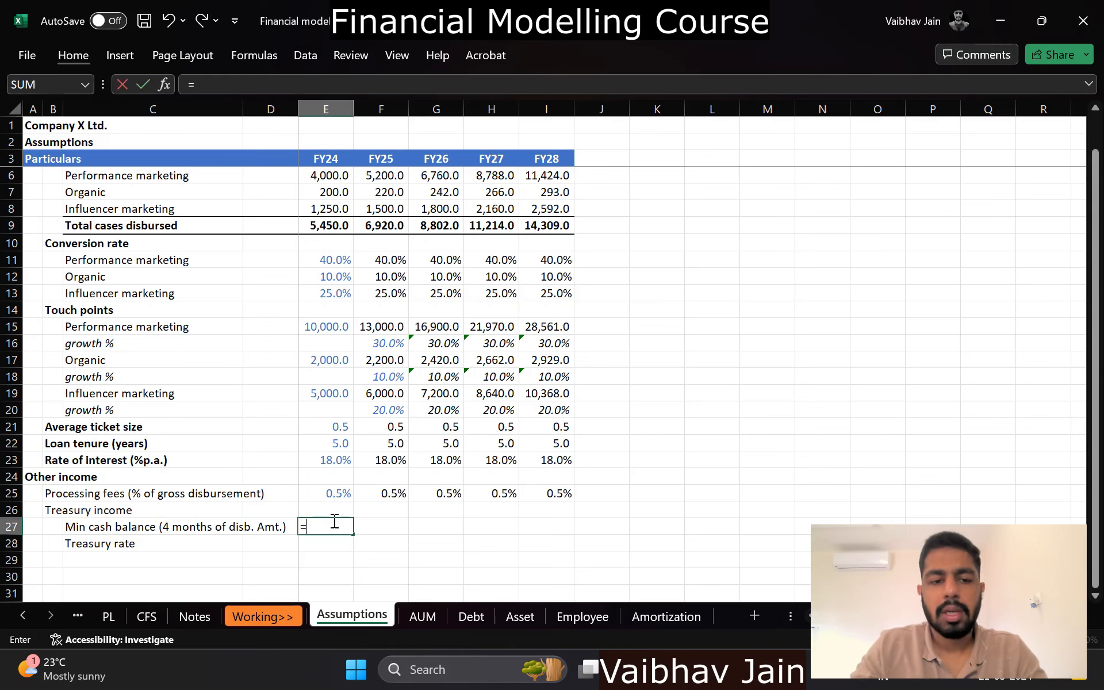
pyautogui.hotkey('ctrl', 'pageup')
pyautogui.hotkey('ctrl', 'pageup')
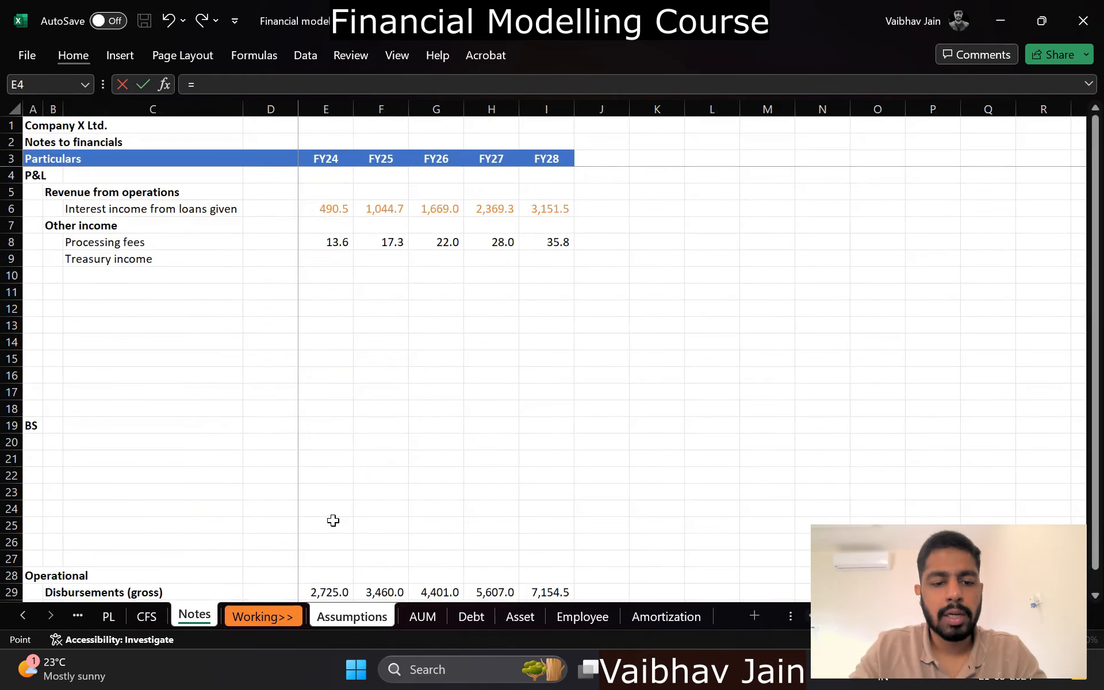
pyautogui.scroll(-1, 338, 542)
pyautogui.click(332, 575)
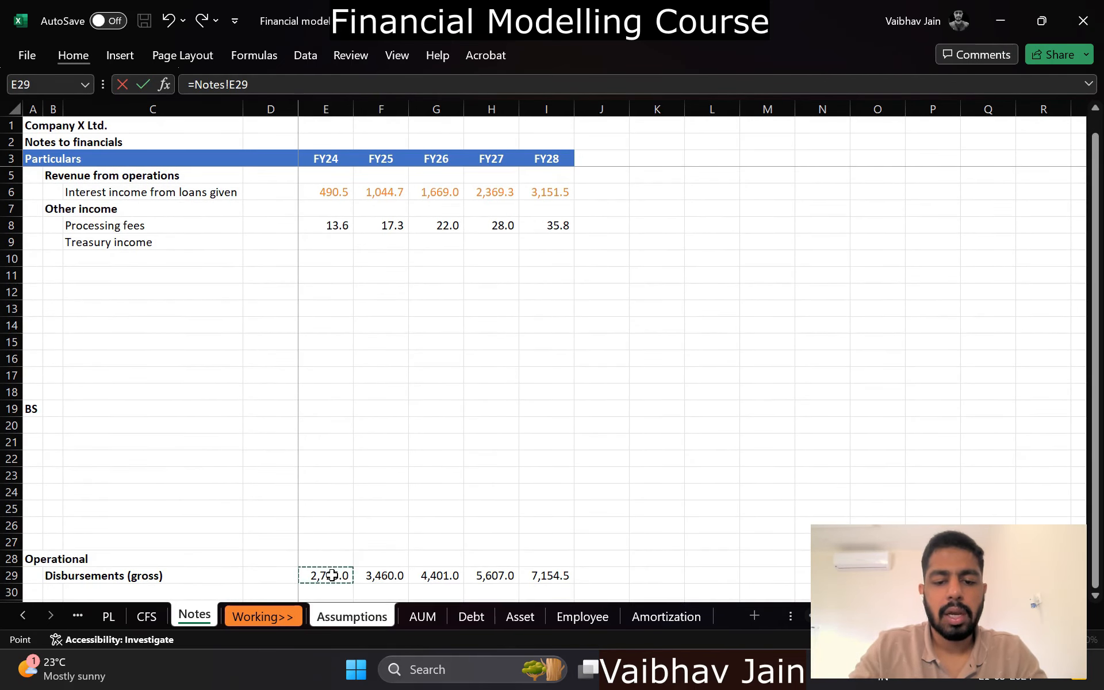
pyautogui.write('*4/12')
pyautogui.press('Return')
# Step: Copy the minimum cash balance formula across FY25 to FY28 and format the row with thousands separators and one decimal
pyautogui.press('Up')
pyautogui.hotkey('ctrl', 'c')
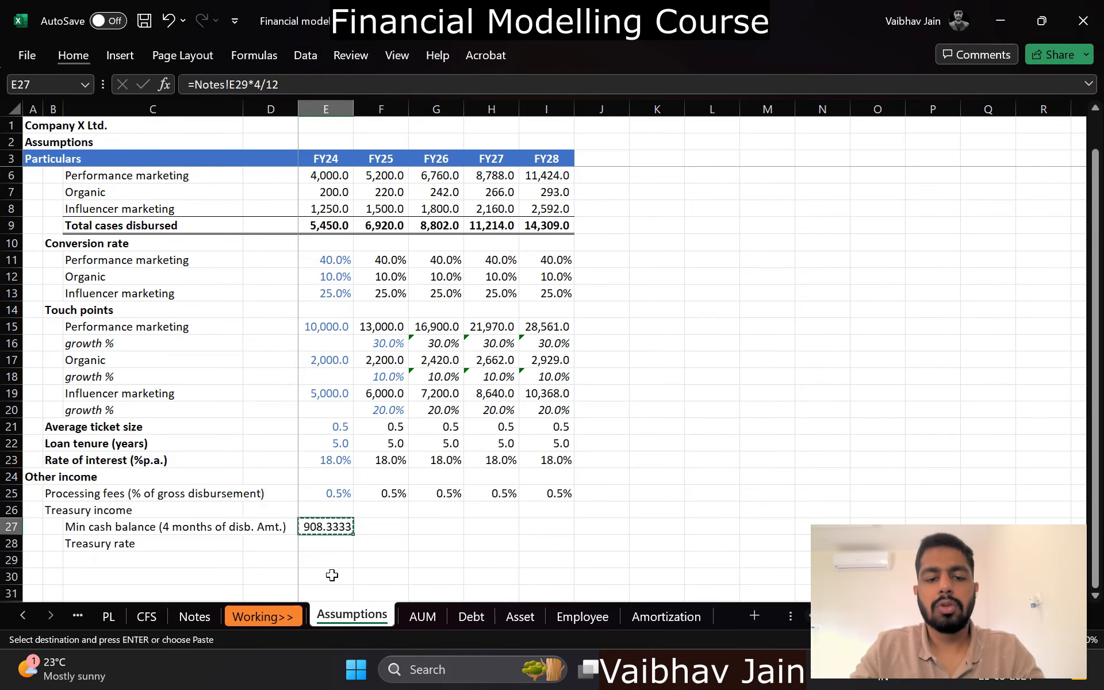
pyautogui.hotkey('shift', 'Right')
pyautogui.hotkey('shift', 'Right')
pyautogui.hotkey('shift', 'Right')
pyautogui.hotkey('shift', 'Right')
pyautogui.hotkey('ctrl', 'v')
pyautogui.hotkey('alt', 'h')
pyautogui.press('k')
pyautogui.hotkey('alt', 'h')
pyautogui.press('9')
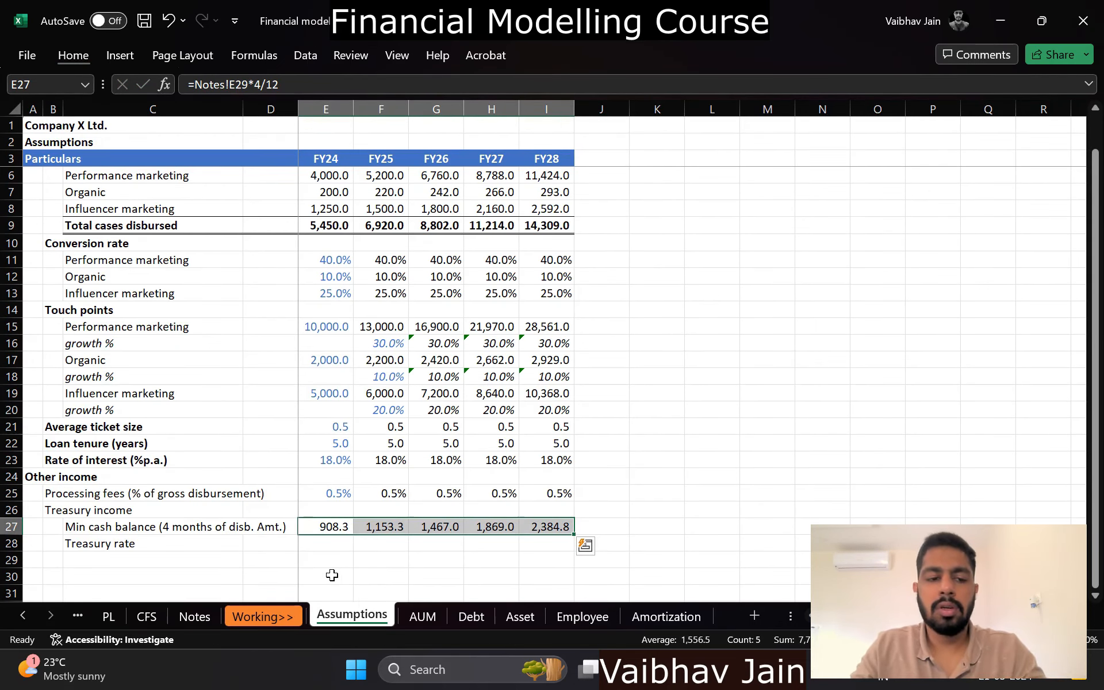
# Step: Copy the processing fees percentage row into the Treasury rate row and set its FY24 rate to 4.5%
pyautogui.press('Down')
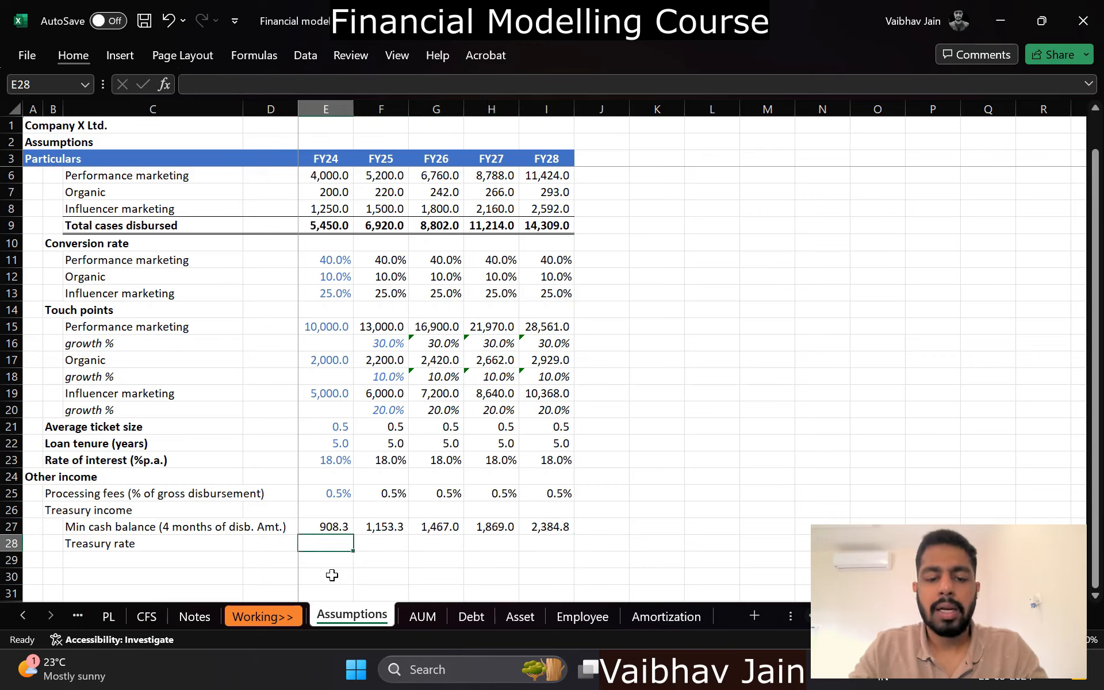
pyautogui.write('4.')
pyautogui.press('Escape')
pyautogui.press('Up')
pyautogui.press('Up')
pyautogui.press('Up')
pyautogui.press('Up')
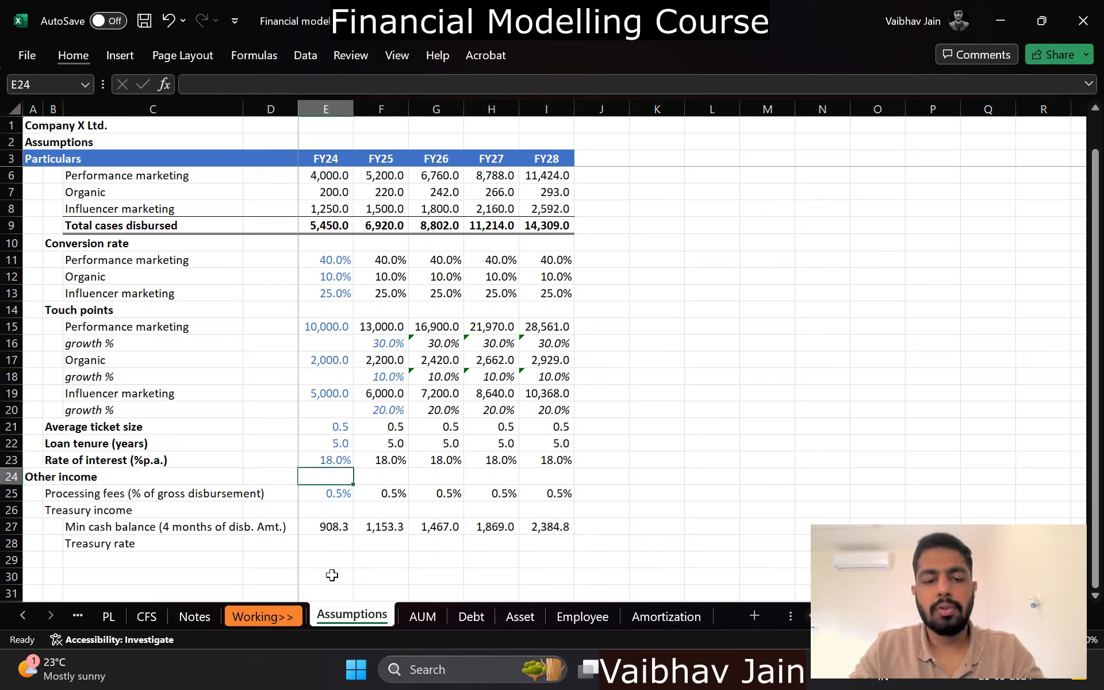
pyautogui.press('Down')
pyautogui.hotkey('ctrl', 'shift', 'Right')
pyautogui.hotkey('ctrl', 'c')
pyautogui.press('Down')
pyautogui.press('Down')
pyautogui.press('Down')
pyautogui.hotkey('ctrl', 'v')
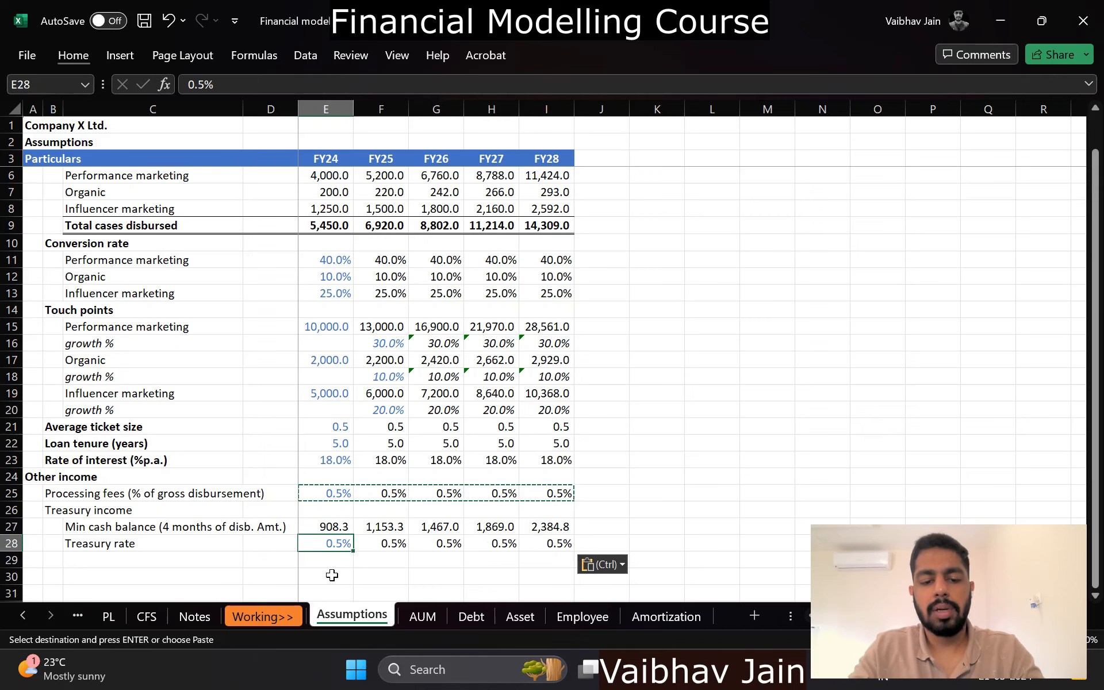
pyautogui.write('4.5')
pyautogui.press('Return')
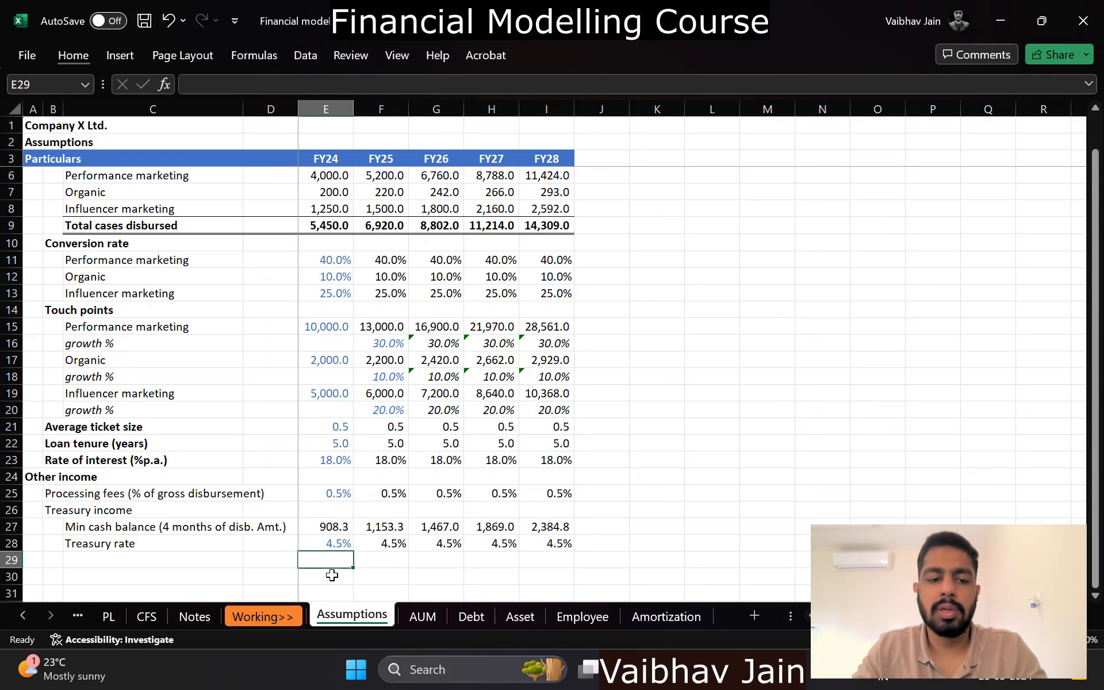
# Step: Enter =Assumptions!E27*Assumptions!E28 as the FY24 treasury income in E9 of the Notes sheet
pyautogui.hotkey('ctrl', 'pageup')
pyautogui.hotkey('ctrl', 'pageup')
pyautogui.press('Right')
pyautogui.press('Right')
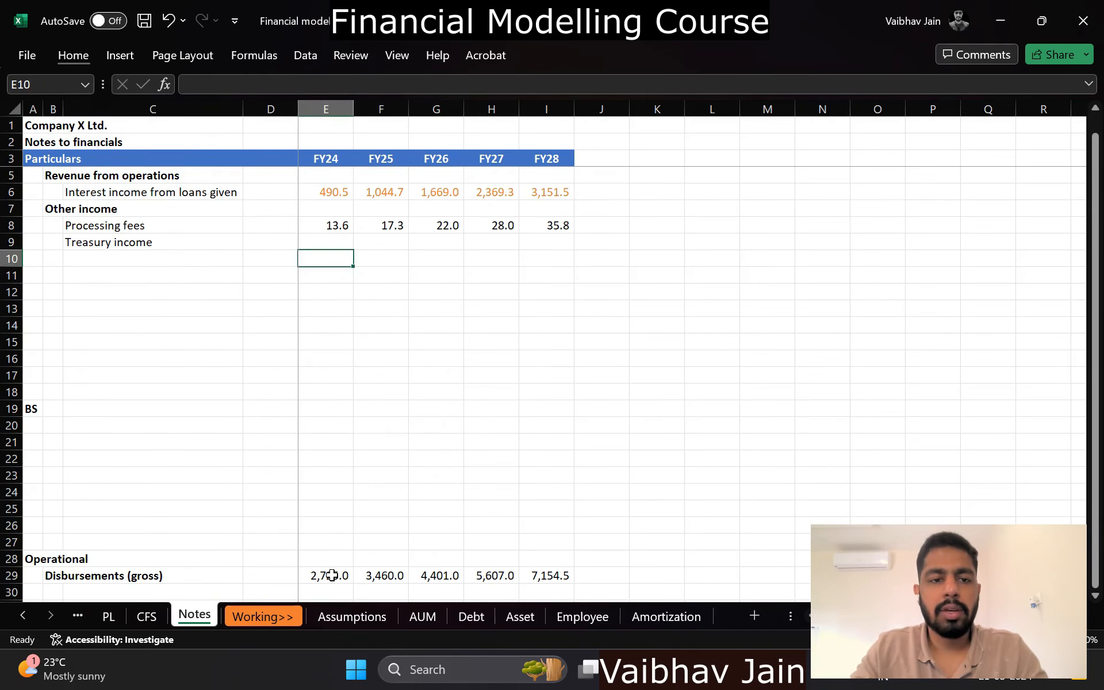
pyautogui.press('Up')
pyautogui.write('=')
pyautogui.hotkey('ctrl', 'pagedown')
pyautogui.hotkey('ctrl', 'pagedown')
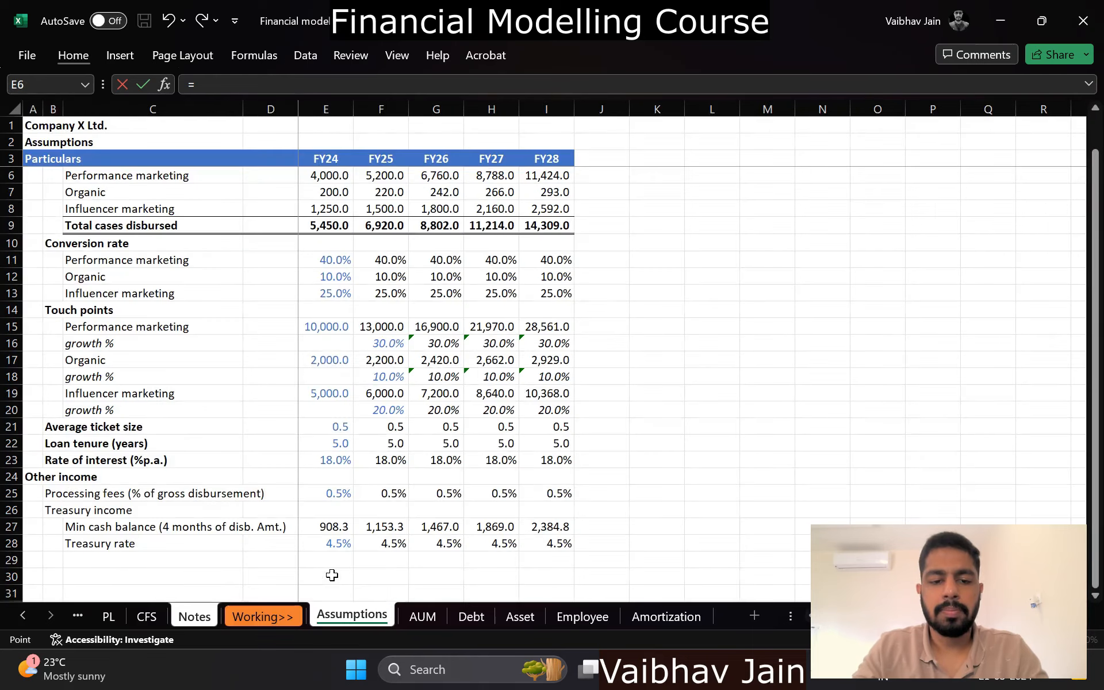
pyautogui.click(311, 525)
pyautogui.write('*')
pyautogui.click(315, 538)
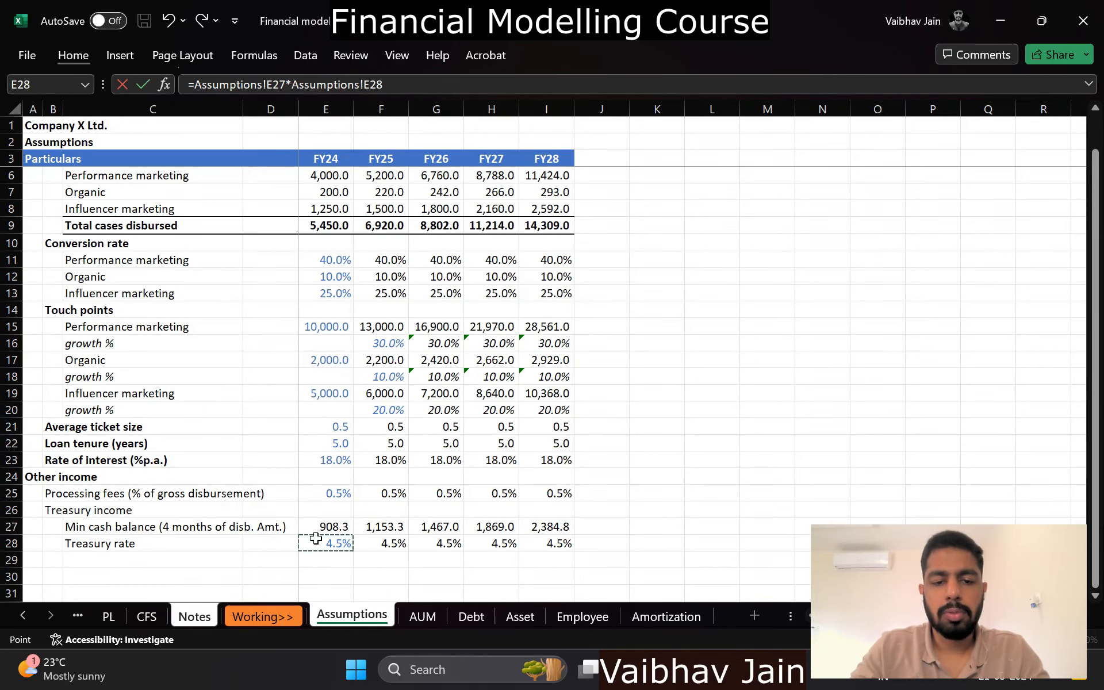
pyautogui.hotkey('ctrl', 'Return')
# Step: Copy the treasury income formula across FY25 to FY28 and format the row with thousands separators and one decimal
pyautogui.hotkey('ctrl', 'c')
pyautogui.hotkey('shift', 'Right')
pyautogui.hotkey('shift', 'Right')
pyautogui.hotkey('shift', 'Right')
pyautogui.hotkey('shift', 'Right')
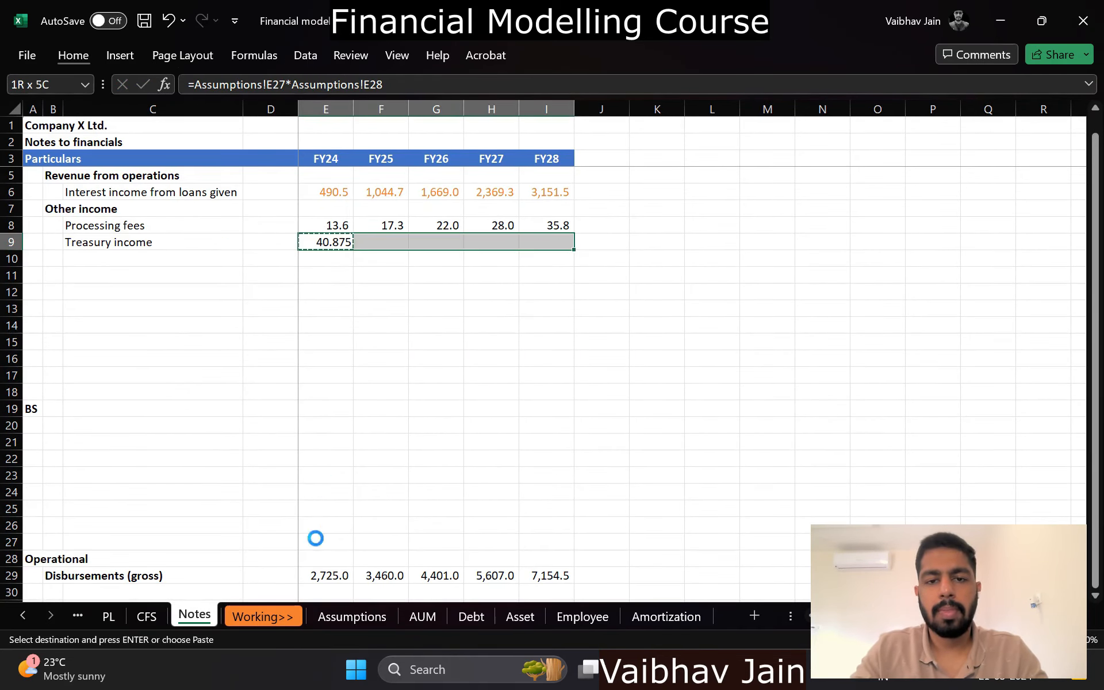
pyautogui.press('Return')
pyautogui.hotkey('alt', 'h')
pyautogui.press('k')
pyautogui.hotkey('alt', 'h')
pyautogui.press('9')
pyautogui.press('Left')
pyautogui.press('Right')
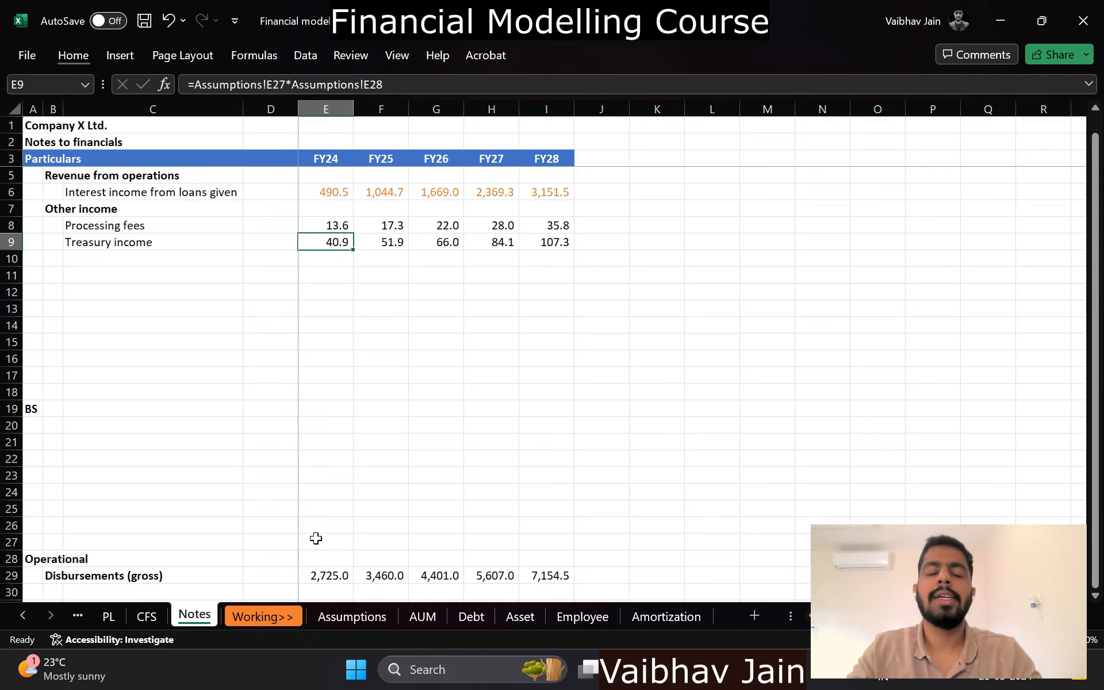
# Step: Replace the FY24 treasury income formula in E9 with =Assumptions!E28*AVERAGE(Assumptions!D27:E27)
pyautogui.press('Left')
pyautogui.press('Left')
pyautogui.press('Left')
pyautogui.press('Right')
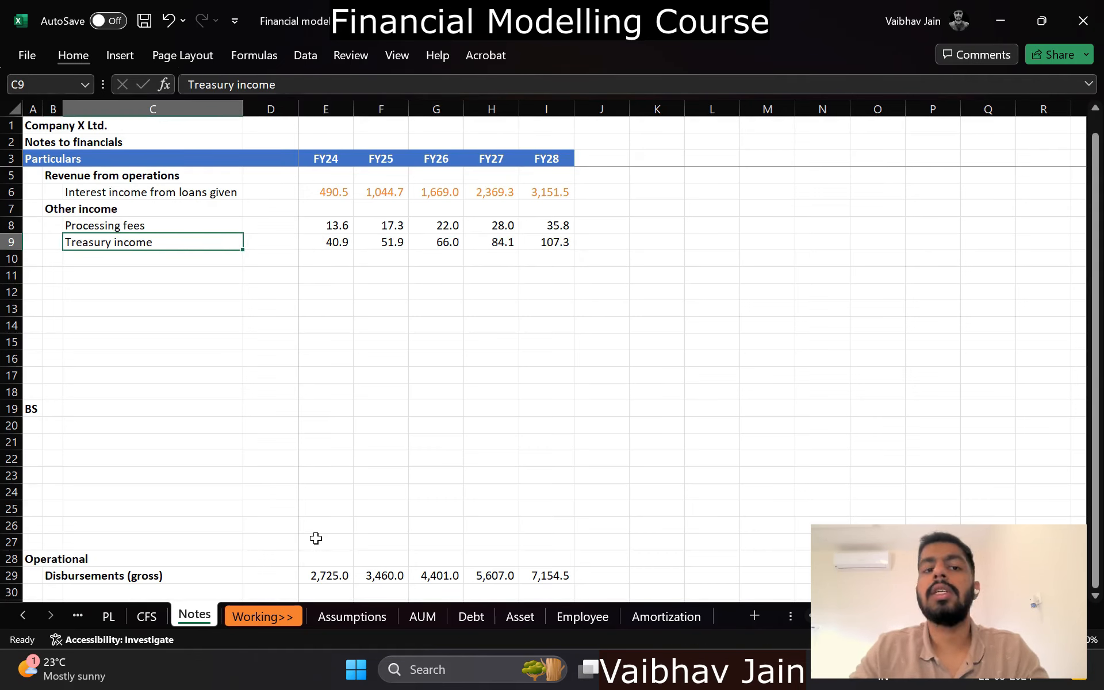
pyautogui.press('Right')
pyautogui.press('Right')
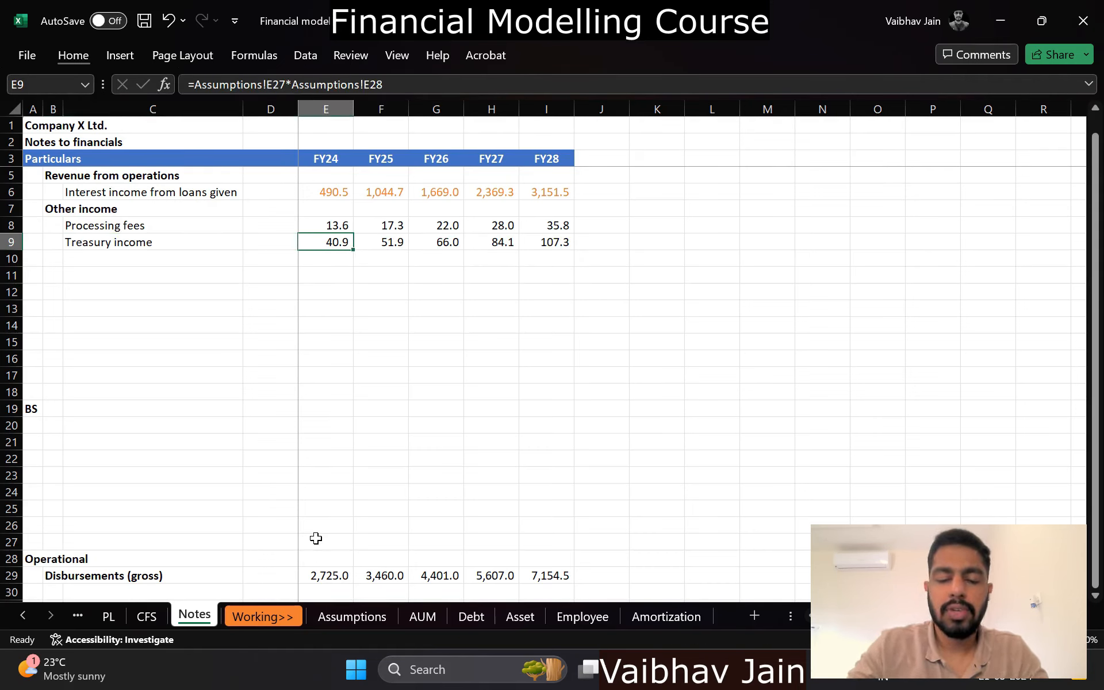
pyautogui.write('=')
pyautogui.hotkey('ctrl', 'pagedown')
pyautogui.hotkey('ctrl', 'pagedown')
pyautogui.click(332, 543)
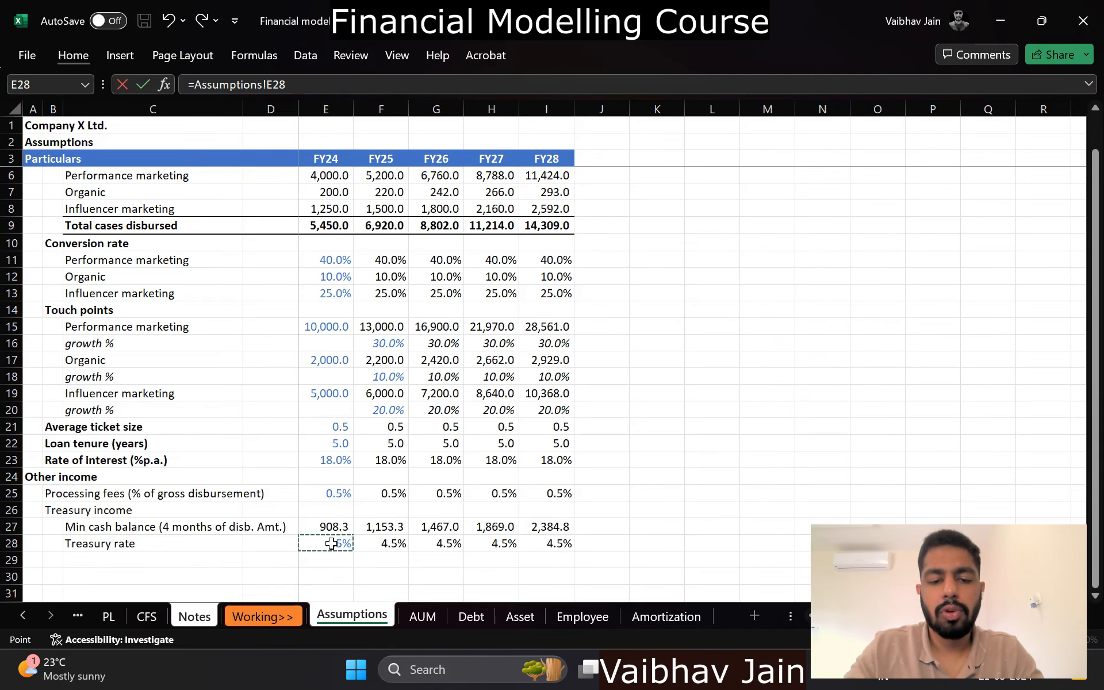
pyautogui.write('*aver')
pyautogui.press('Tab')
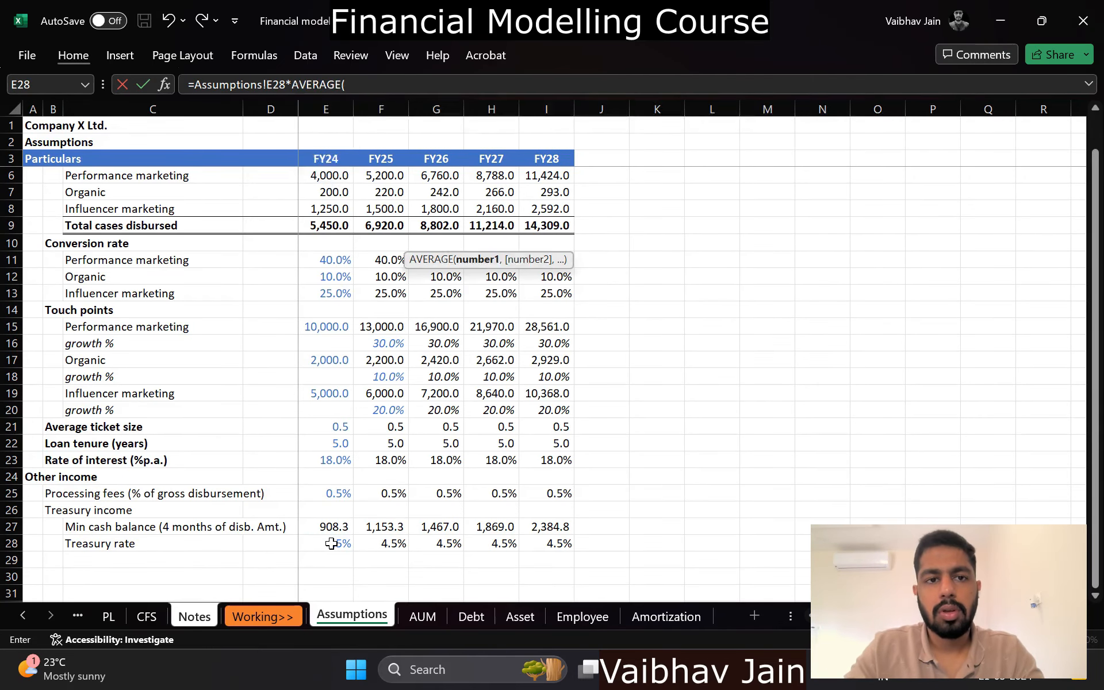
pyautogui.moveTo(282, 526); pyautogui.dragTo(314, 525)
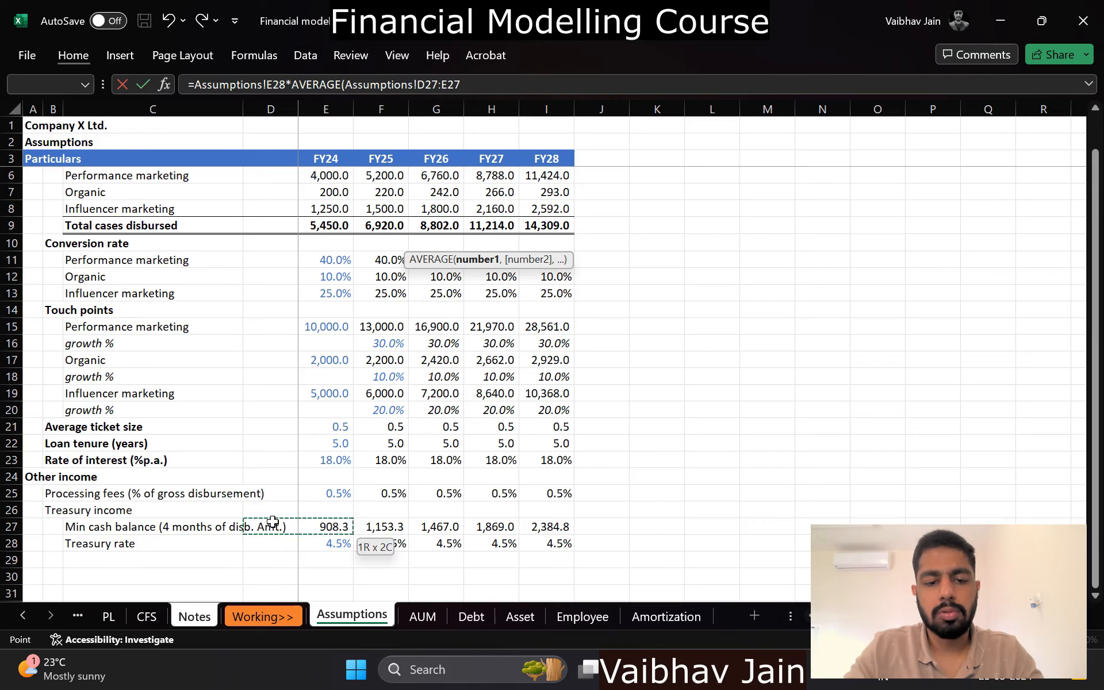
pyautogui.hotkey('ctrl', 'pageup')
pyautogui.hotkey('ctrl', 'pageup')
pyautogui.hotkey('ctrl', 'Return')
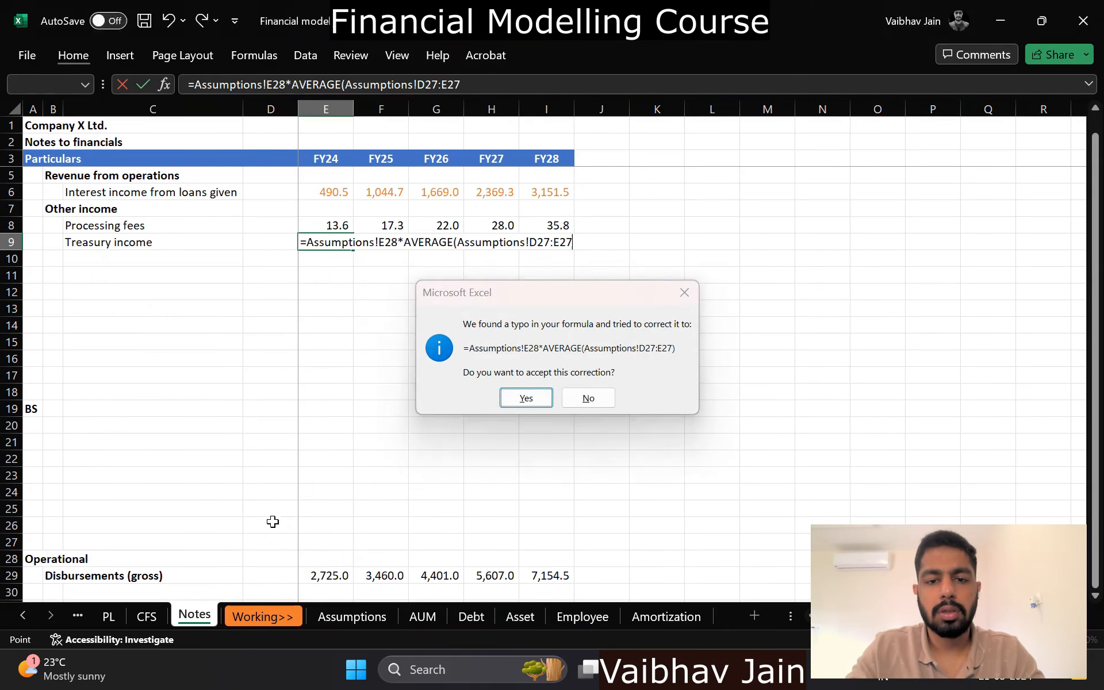
pyautogui.press('Return')
# Step: Copy the average-based treasury income formula from E9 across FY25 to FY28
pyautogui.hotkey('ctrl', 'c')
pyautogui.hotkey('shift', 'Right')
pyautogui.hotkey('shift', 'Right')
pyautogui.hotkey('shift', 'Right')
pyautogui.hotkey('shift', 'Right')
pyautogui.hotkey('ctrl', 'v')
pyautogui.press('Left')
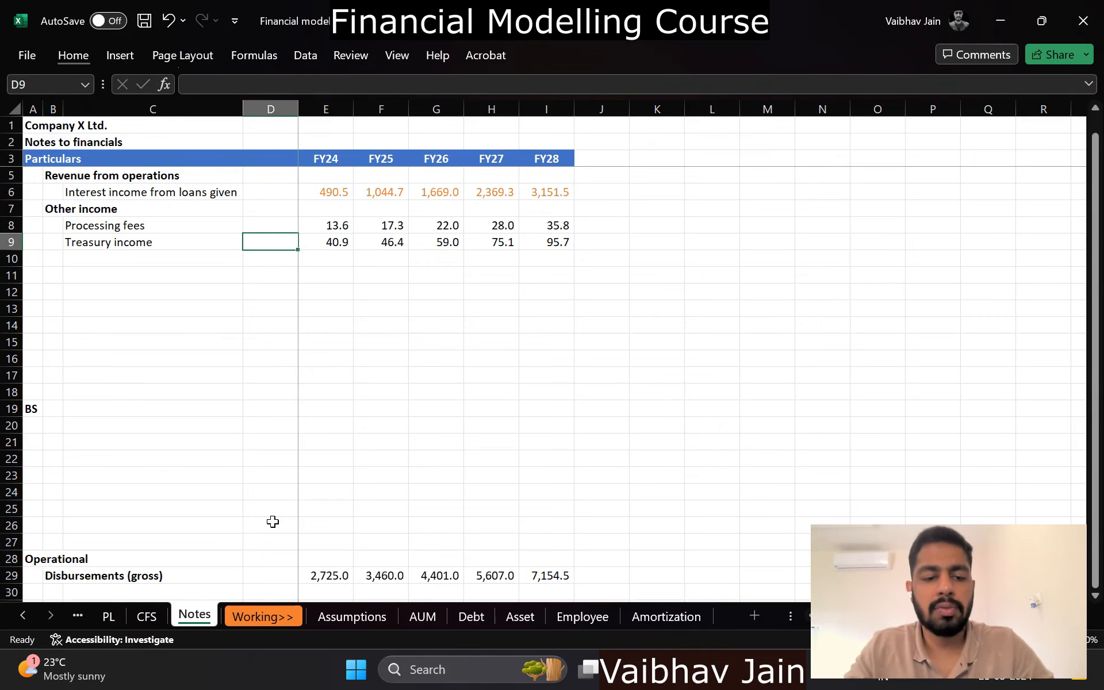
# Step: Enter =SUM(Notes!E8:E9) as the FY24 other income in E6 of the PL sheet
pyautogui.hotkey('ctrl', 'pageup')
pyautogui.hotkey('ctrl', 'pageup')
pyautogui.press('Right')
pyautogui.press('Right')
pyautogui.press('Up')
pyautogui.press('Up')
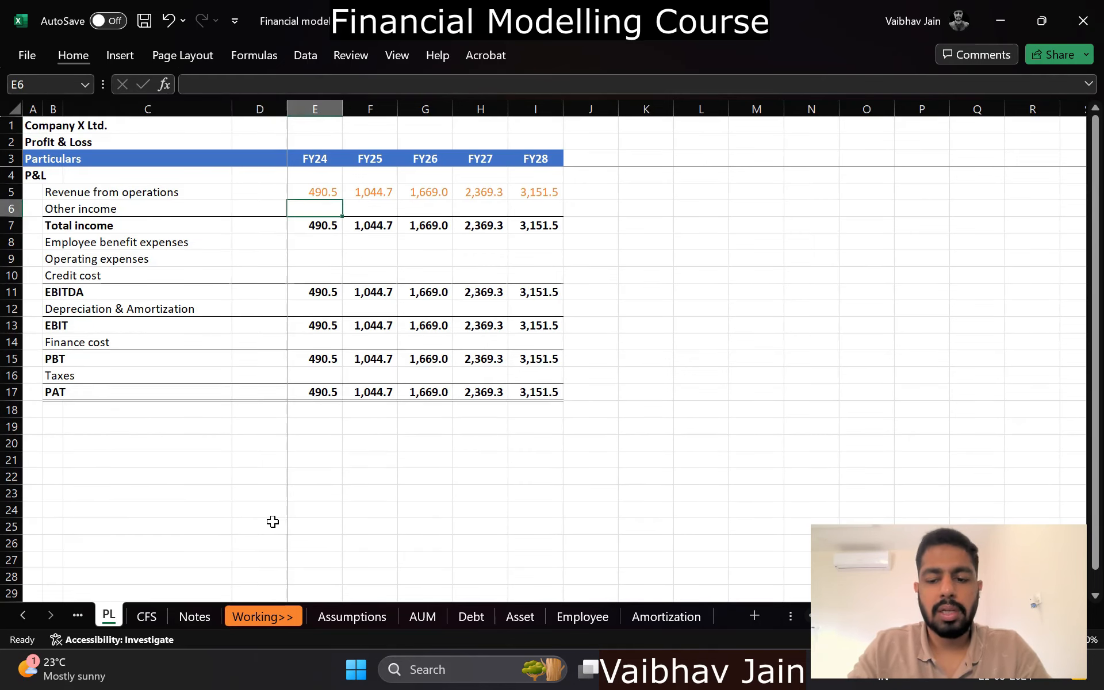
pyautogui.write('=SUM(')
pyautogui.hotkey('ctrl', 'pagedown')
pyautogui.hotkey('ctrl', 'pagedown')
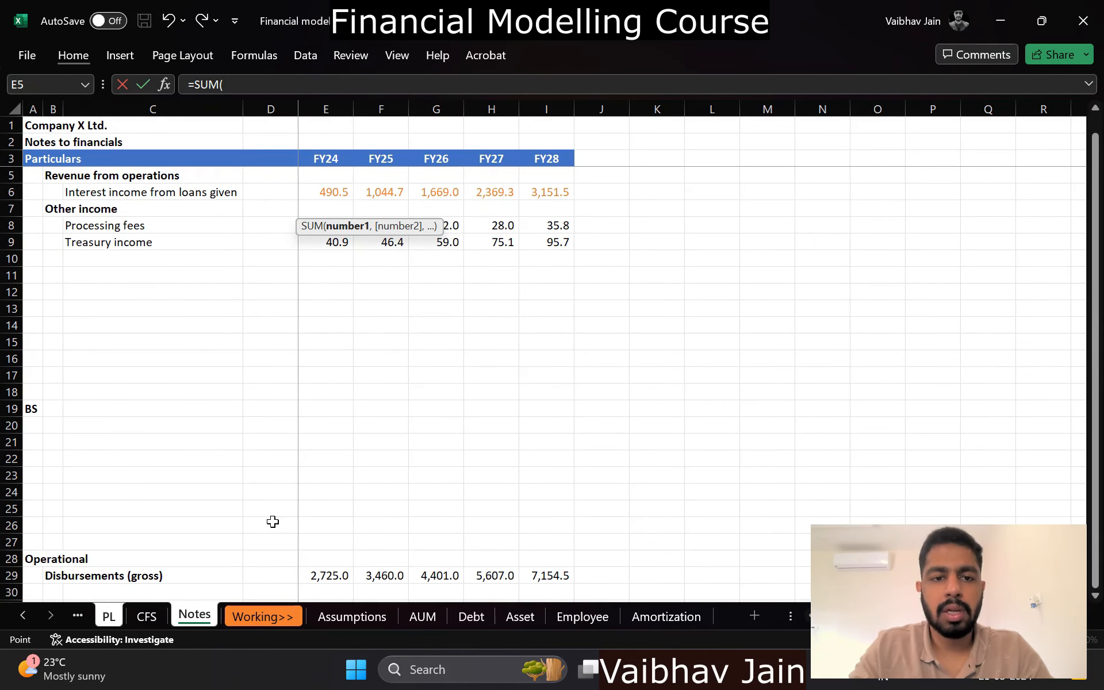
pyautogui.press('Down')
pyautogui.press('Down')
pyautogui.press('Down')
pyautogui.press('Down')
pyautogui.hotkey('shift', 'Up')
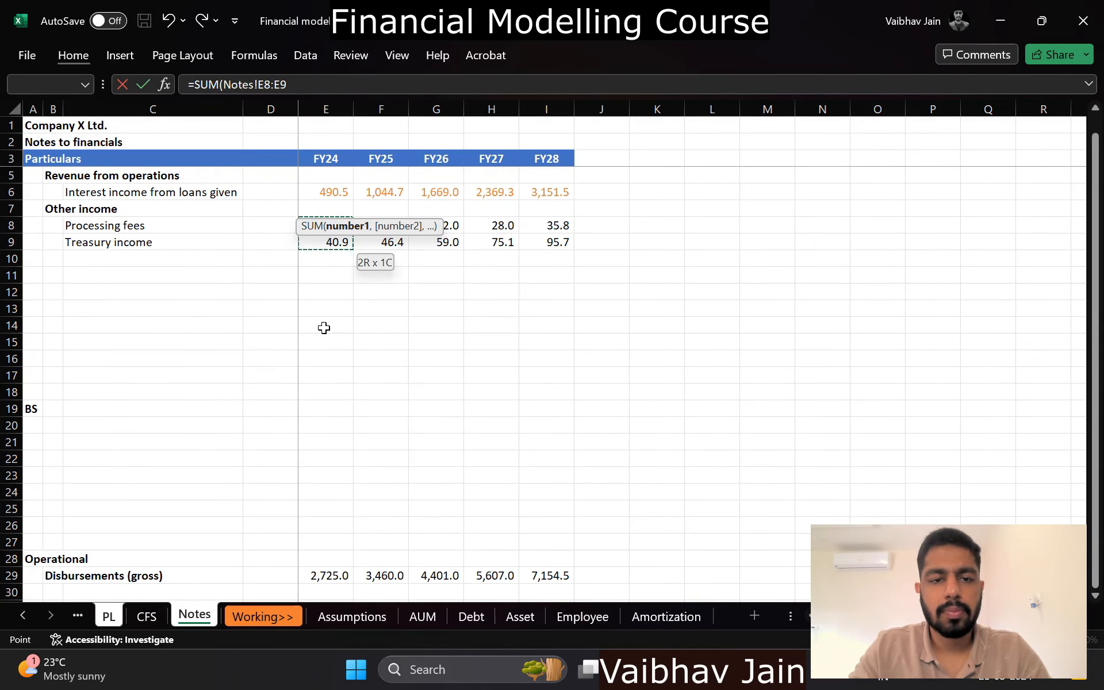
pyautogui.press('Return')
# Step: Copy the other income formula on the PL sheet across FY25 to FY28
pyautogui.press('Up')
pyautogui.hotkey('ctrl', 'c')
pyautogui.hotkey('ctrl', 'shift', 'Right')
pyautogui.hotkey('ctrl', 'shift', 'Left')
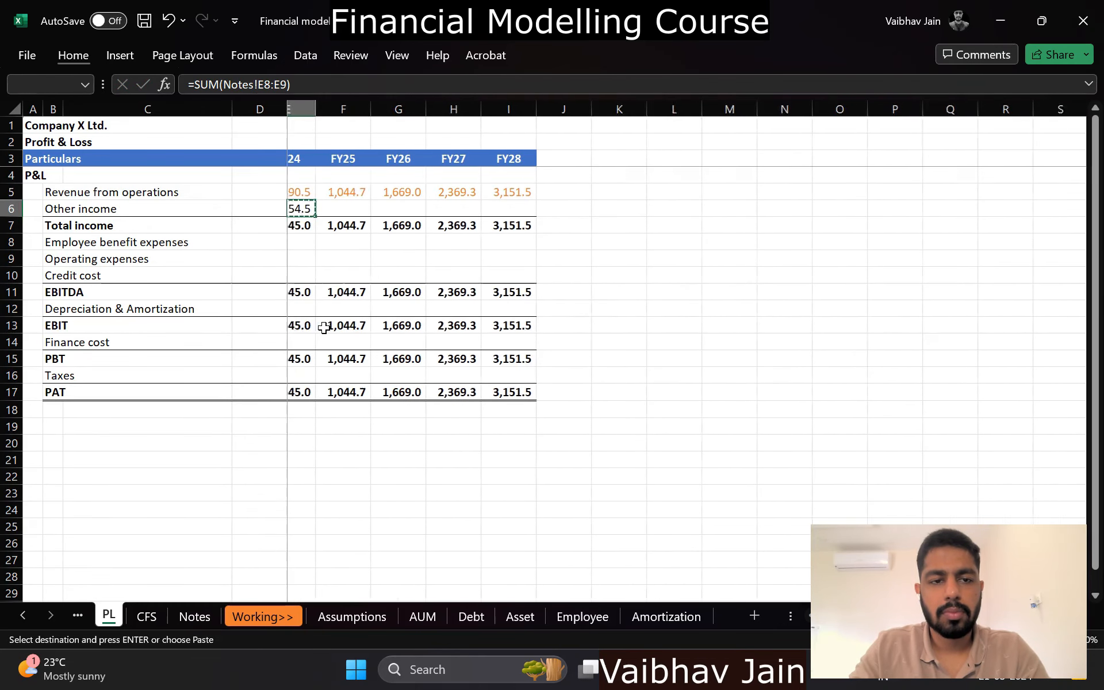
pyautogui.hotkey('shift', 'Right')
pyautogui.hotkey('shift', 'Right')
pyautogui.hotkey('shift', 'Right')
pyautogui.hotkey('shift', 'Right')
pyautogui.press('Return')
pyautogui.press('Left')
pyautogui.press('Left')
pyautogui.press('Right')
pyautogui.press('Down')
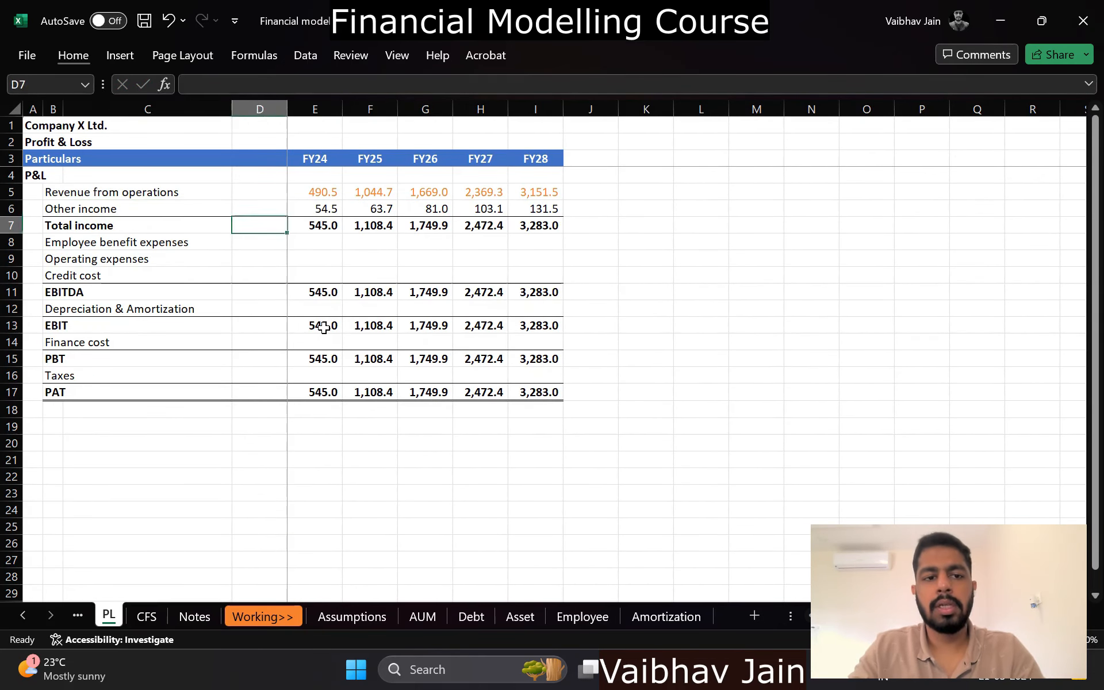
pyautogui.press('Right')
pyautogui.press('Down')
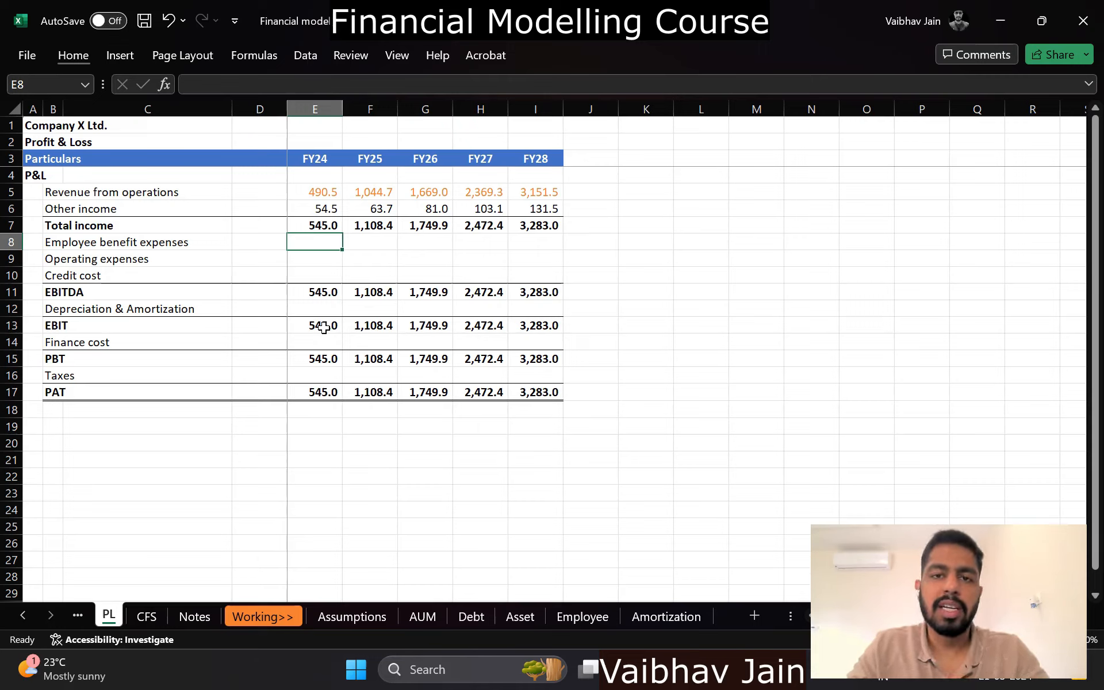
pyautogui.press('Up')
pyautogui.press('Up')
pyautogui.hotkey('ctrl', 'shift', 'Right')
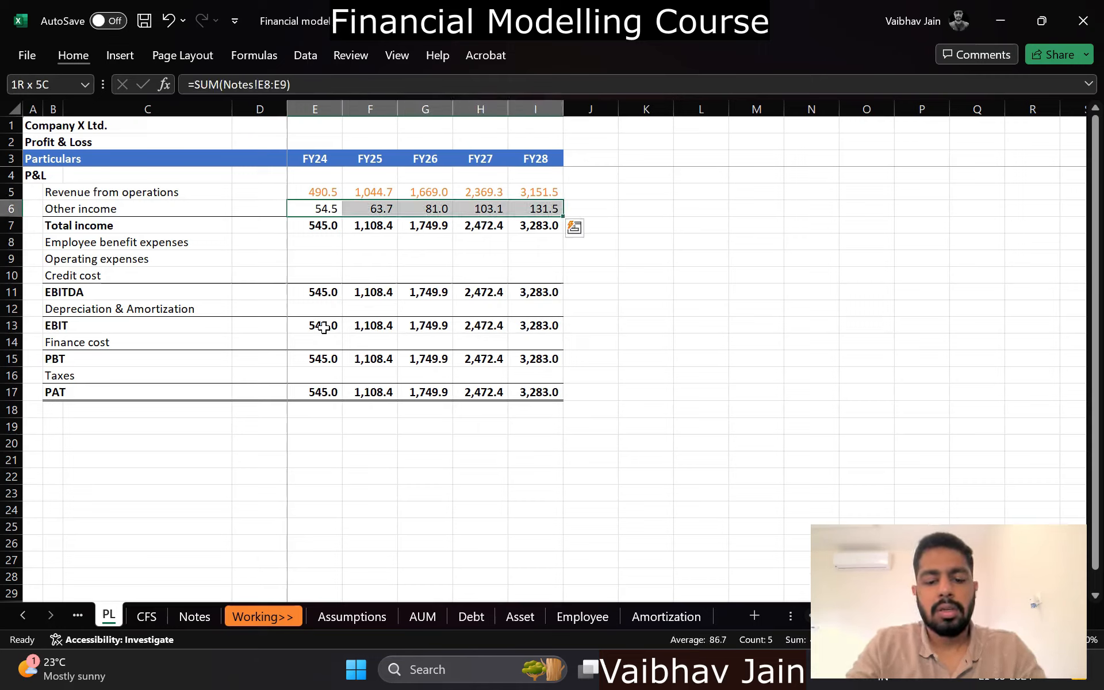
pyautogui.press('Down')
pyautogui.hotkey('shift', 'Right')
pyautogui.press('Down')
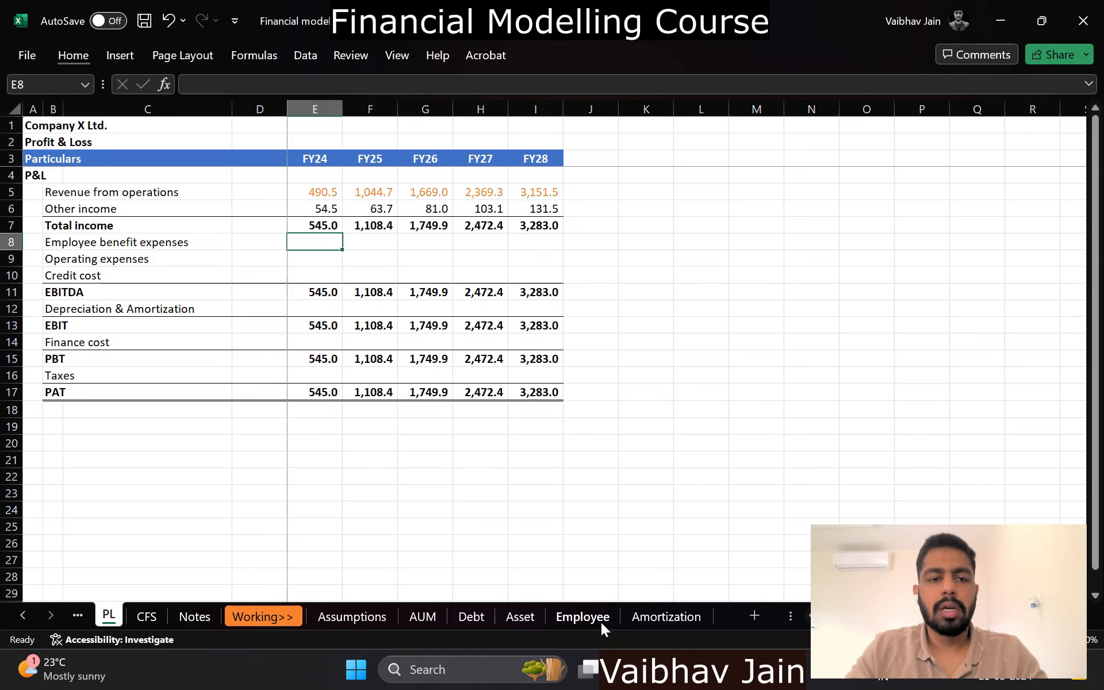
# Step: Copy the three header rows of the Assumptions sheet and go to the empty Employee sheet
pyautogui.click(582, 617)
pyautogui.hotkey('ctrl', 'pageup')
pyautogui.hotkey('ctrl', 'pageup')
pyautogui.hotkey('ctrl', 'pageup')
pyautogui.hotkey('ctrl', 'pageup')
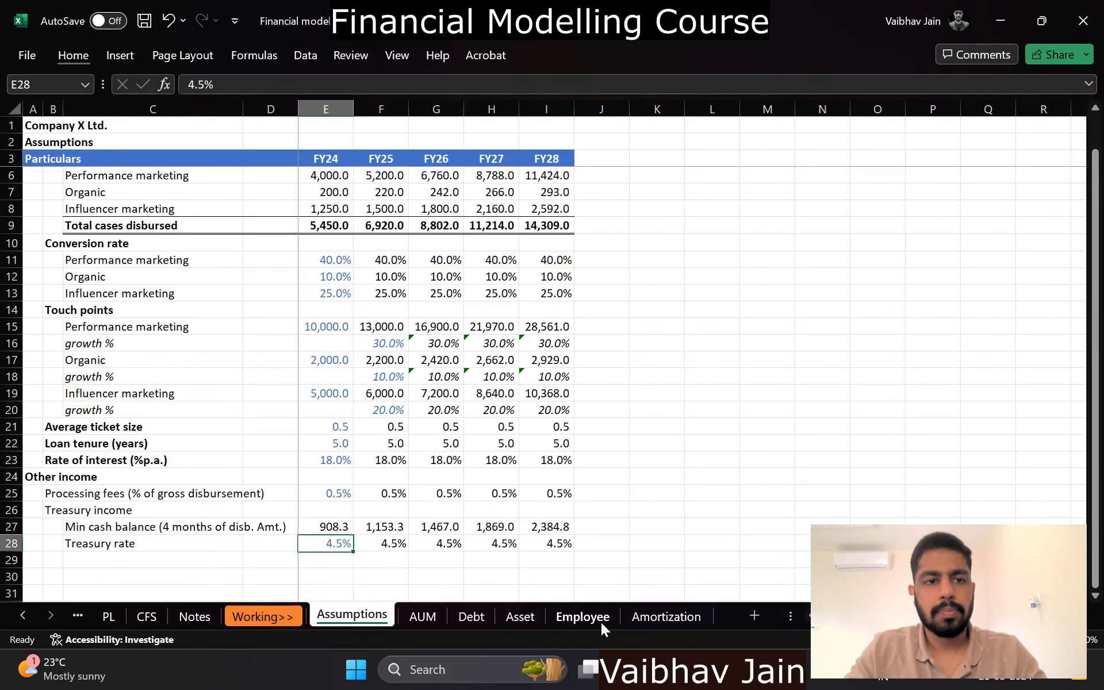
pyautogui.press('Up')
pyautogui.press('Up')
pyautogui.press('Up')
pyautogui.press('Up')
pyautogui.press('Up')
pyautogui.hotkey('ctrl', 'Home')
pyautogui.press('Up')
pyautogui.press('Up')
pyautogui.press('Up')
pyautogui.hotkey('shift', 'space')
pyautogui.hotkey('ctrl', 'c')
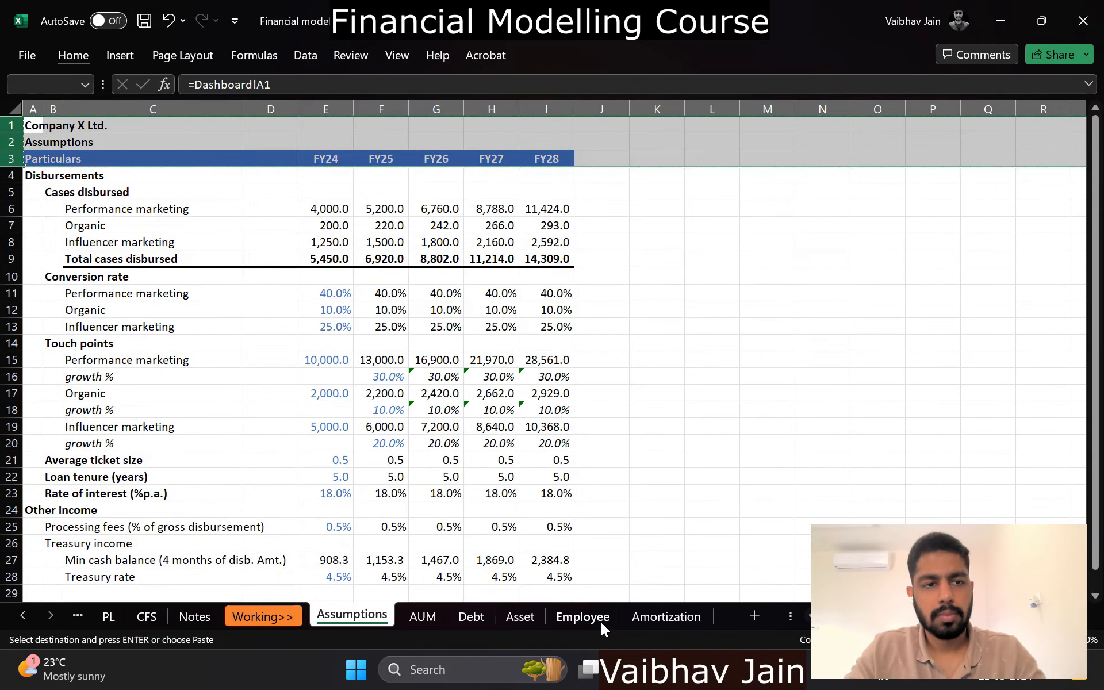
pyautogui.hotkey('ctrl', 'pagedown')
pyautogui.hotkey('ctrl', 'pagedown')
pyautogui.hotkey('ctrl', 'pagedown')
pyautogui.hotkey('ctrl', 'pagedown')
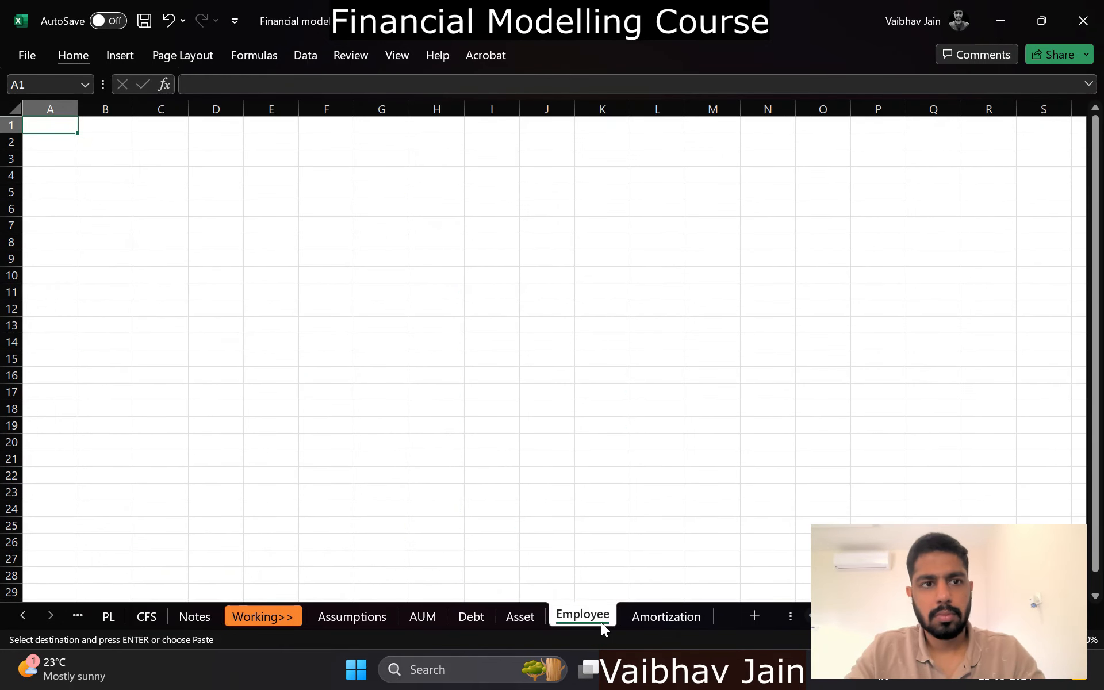
pyautogui.hotkey('ctrl', 'v')
pyautogui.press('Down')
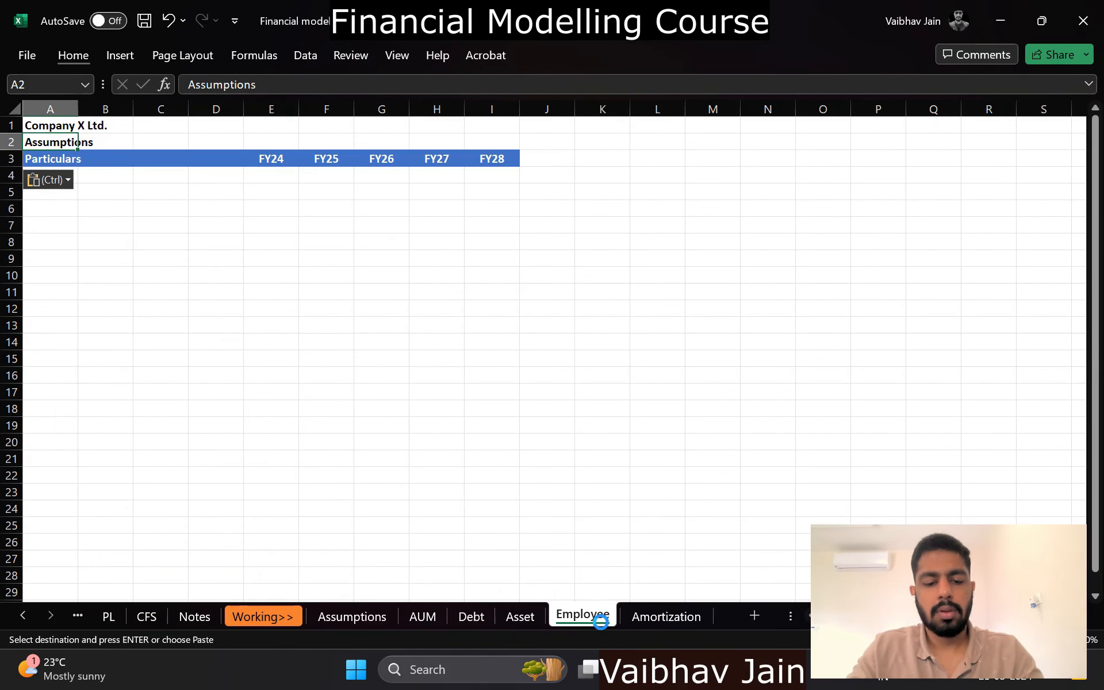
pyautogui.hotkey('ctrl', 'z')
# Step: Paste the header rows at A1 of the Employee sheet, keeping the source column widths
pyautogui.hotkey('ctrl', 'v')
pyautogui.press('ctrl')
pyautogui.press('w')
pyautogui.press('Up')
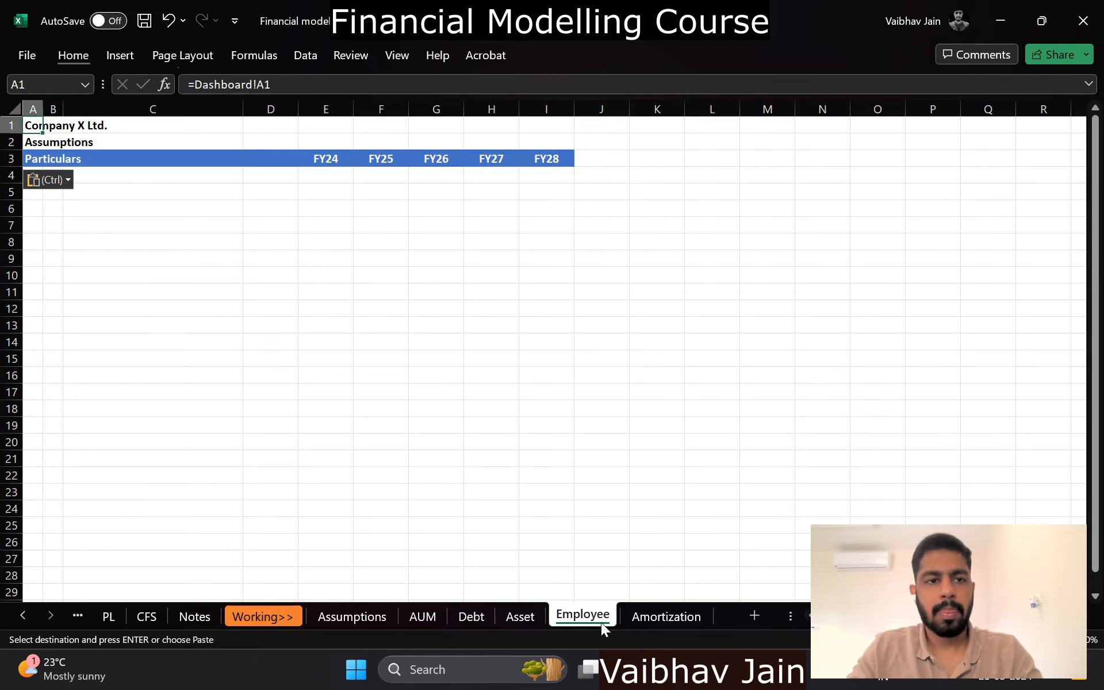
# Step: Change the sheet title in A2 to "Employee"
pyautogui.press('Down')
pyautogui.write('Employ')
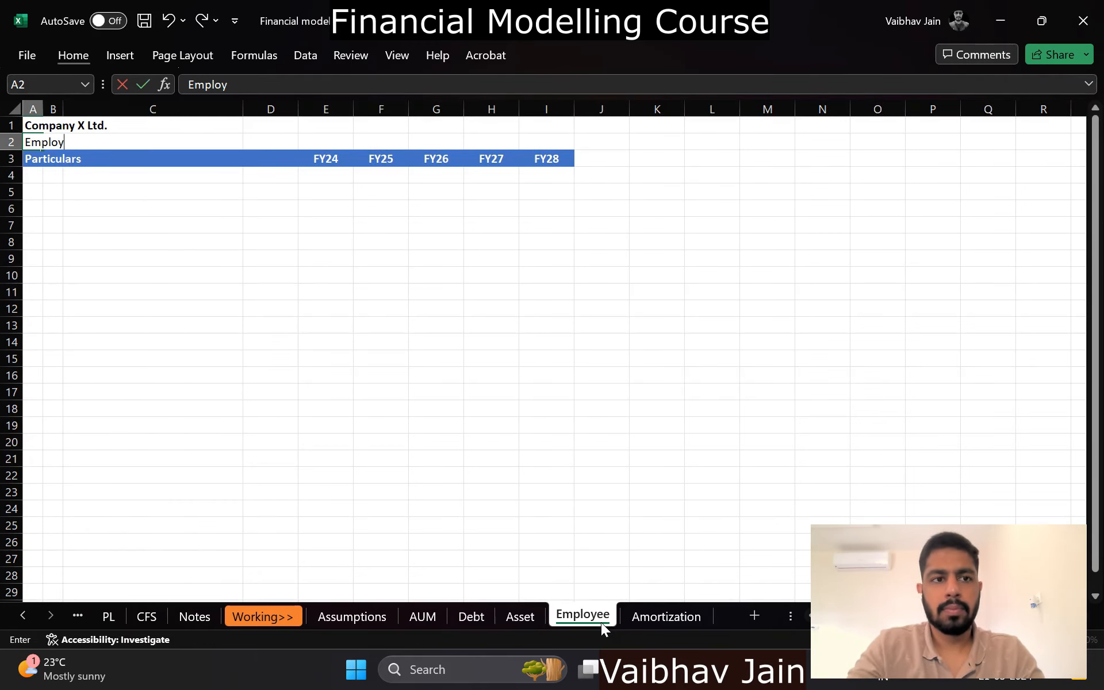
pyautogui.write('ee')
pyautogui.press('Return')
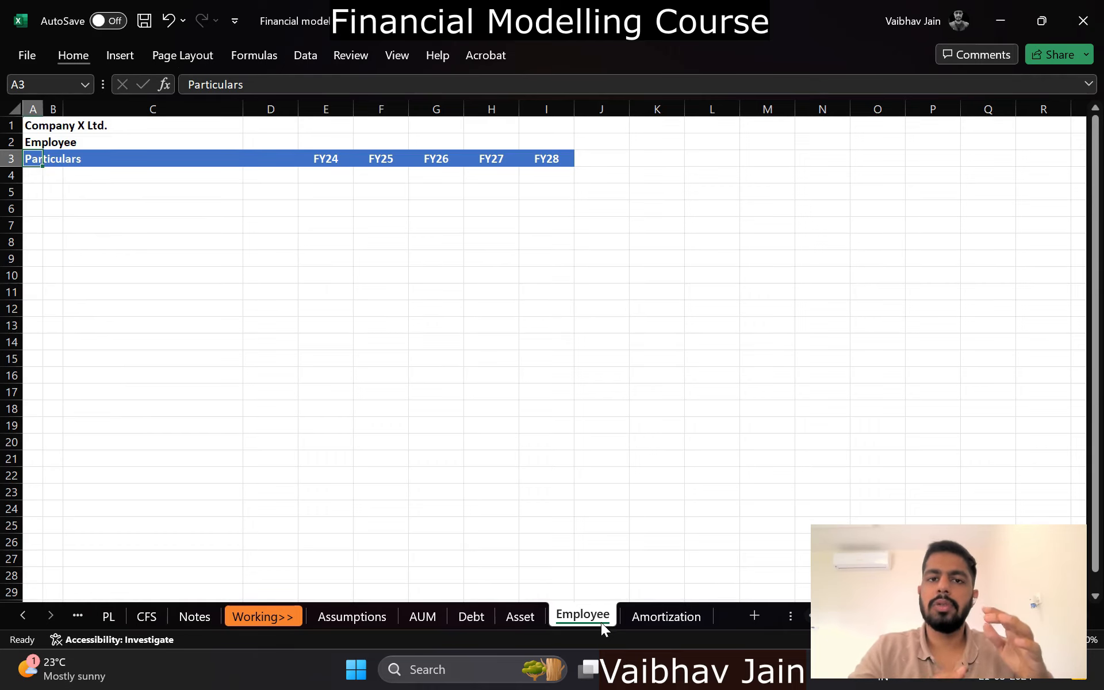
# Step: Freeze the panes at E4 so the header rows and label columns of the Employee sheet stay fixed
pyautogui.press('Down')
pyautogui.press('Right')
pyautogui.press('Right')
pyautogui.press('Right')
pyautogui.press('Right')
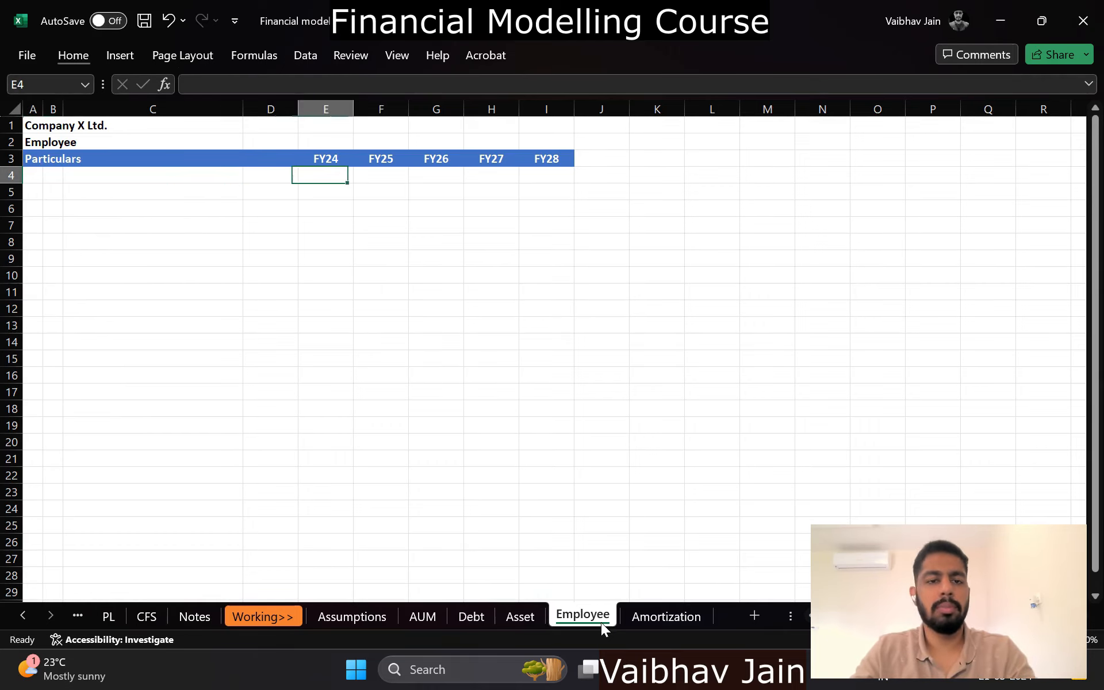
pyautogui.hotkey('alt', 'w')
pyautogui.press('f')
pyautogui.press('f')
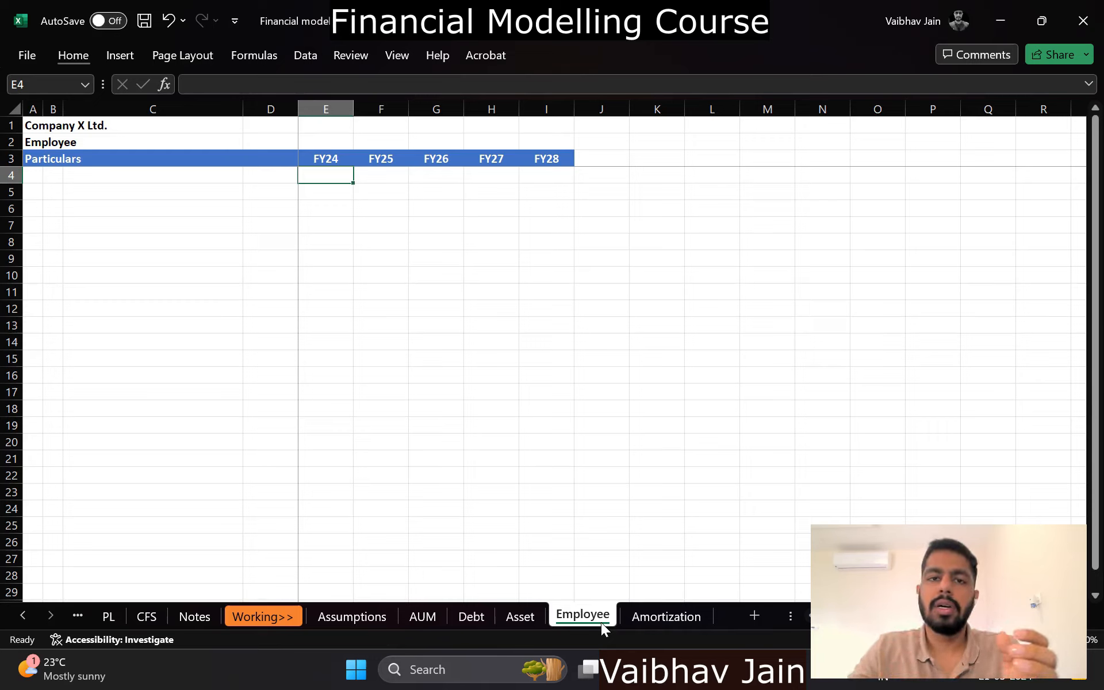
# Step: Enter the section label "Employee count" in A4
pyautogui.press('Left')
pyautogui.press('Left')
pyautogui.press('Left')
pyautogui.press('Left')
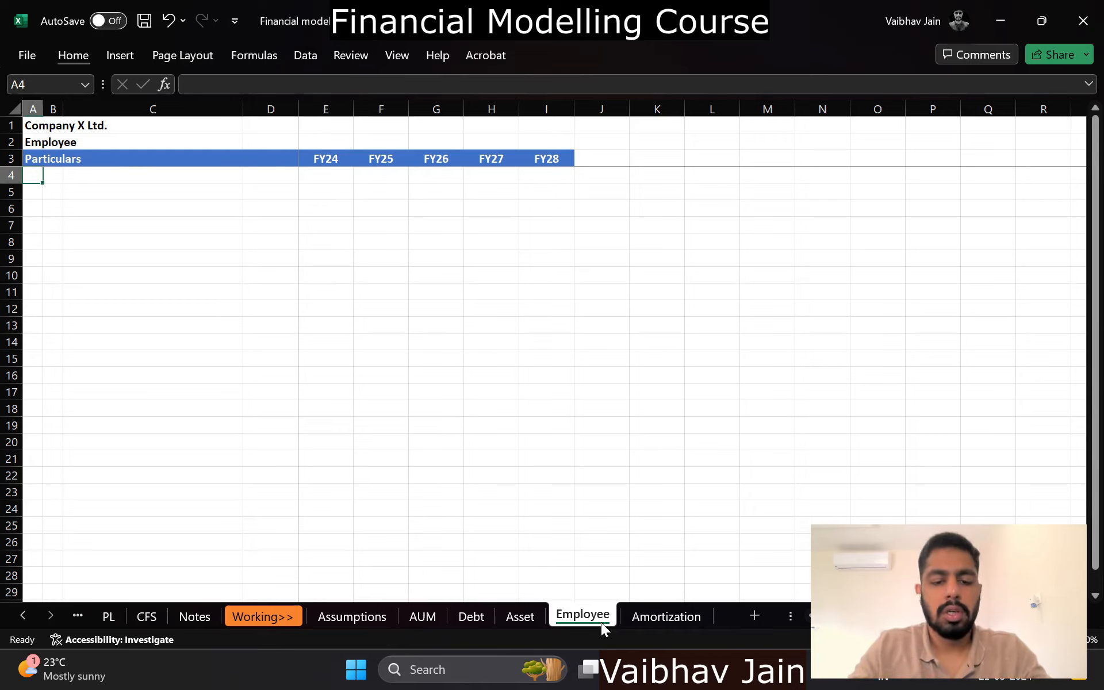
pyautogui.write('Employee count')
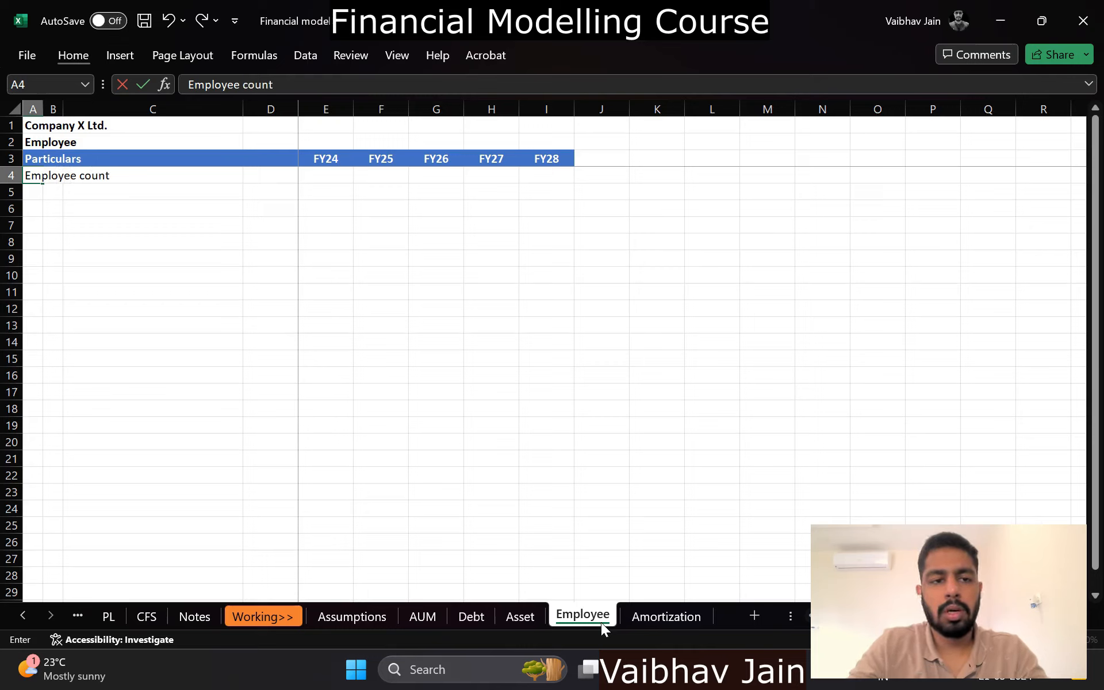
pyautogui.press('Return')
# Step: Enter the section label "Avg. salary per employee per year" in A9
pyautogui.press('Down')
pyautogui.press('Down')
pyautogui.press('Down')
pyautogui.press('Down')
pyautogui.write('Acq')
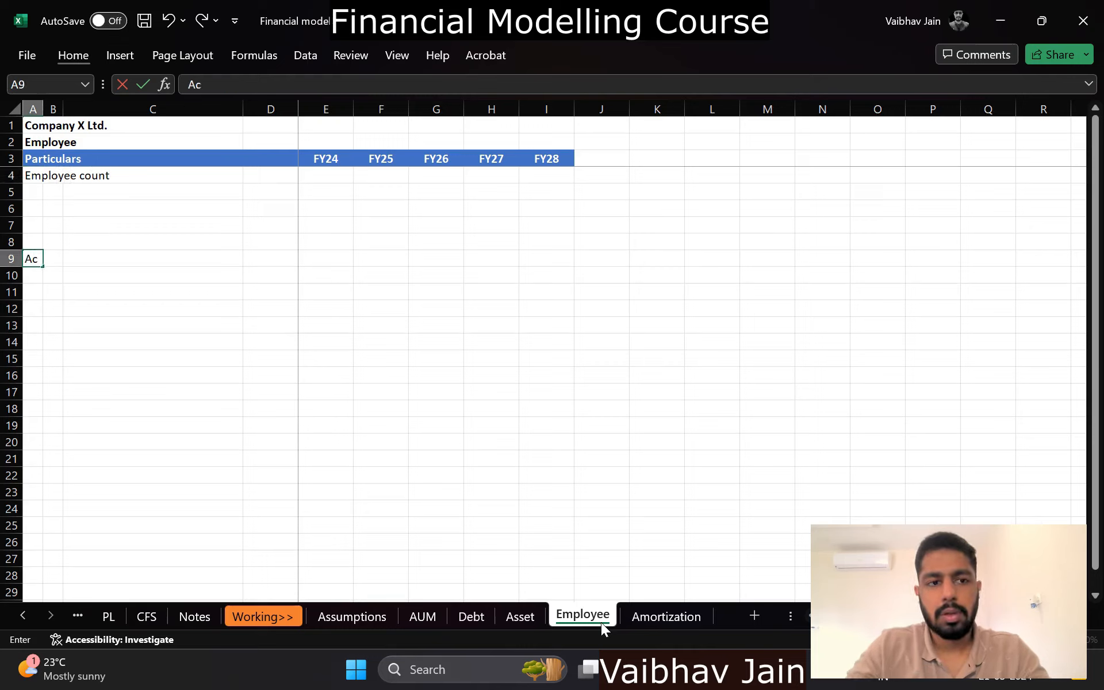
pyautogui.press('BackSpace')
pyautogui.press('BackSpace')
pyautogui.write('vg. s')
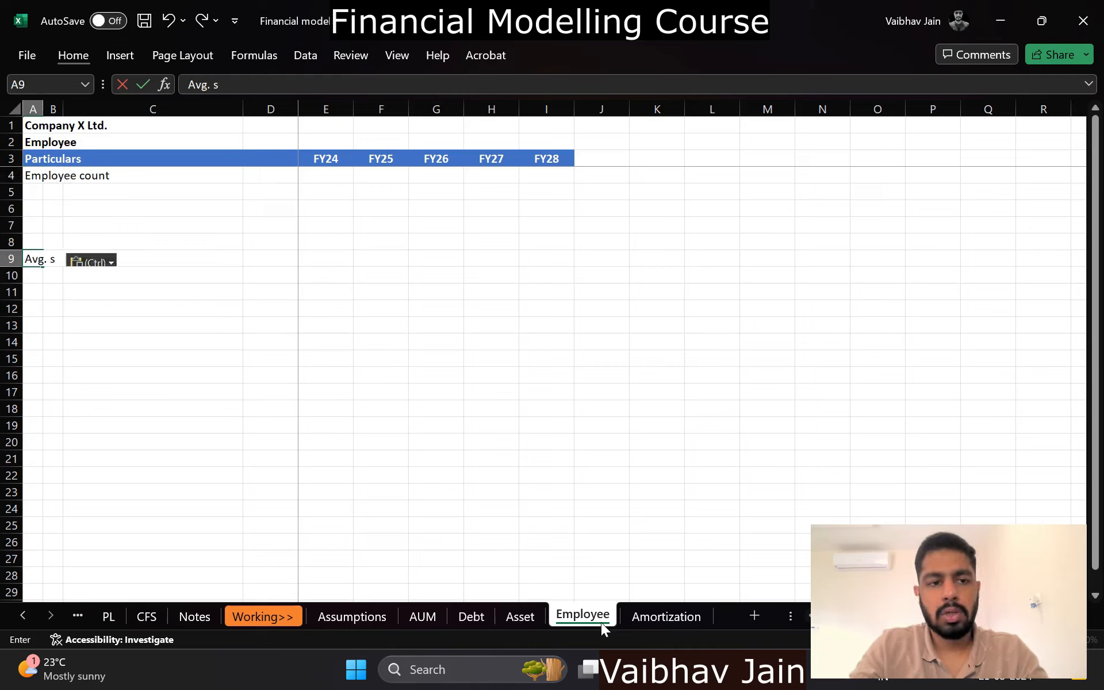
pyautogui.write('alary per empoyee p')
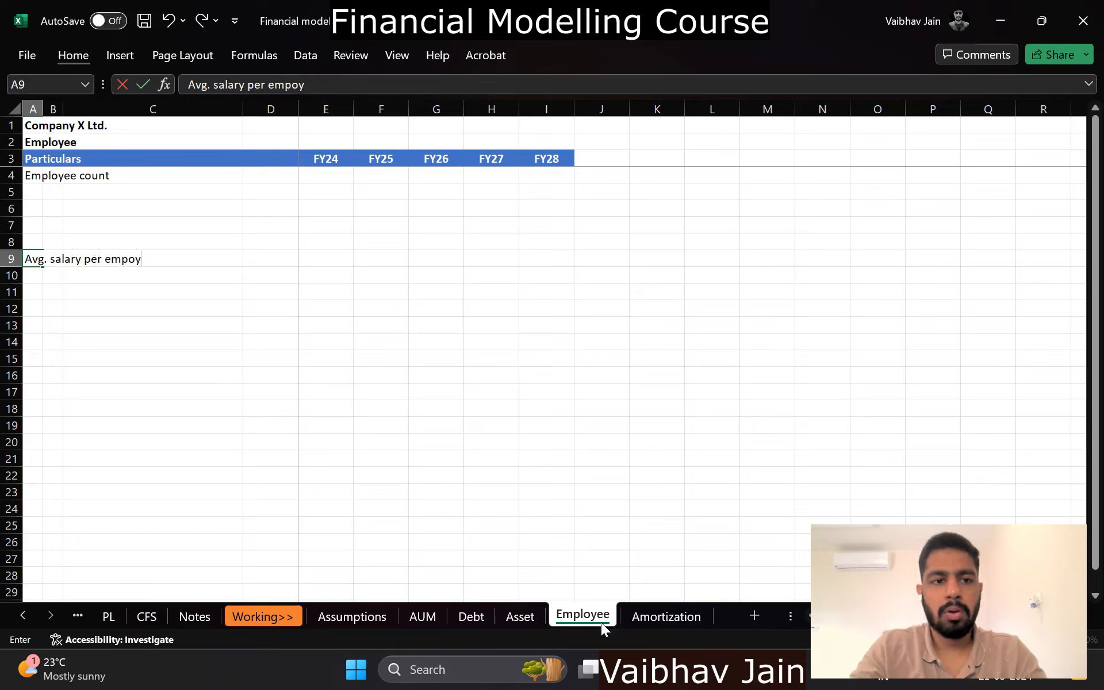
pyautogui.press('BackSpace')
pyautogui.press('BackSpace')
pyautogui.press('BackSpace')
pyautogui.press('BackSpace')
pyautogui.press('BackSpace')
pyautogui.press('BackSpace')
pyautogui.write('lo')
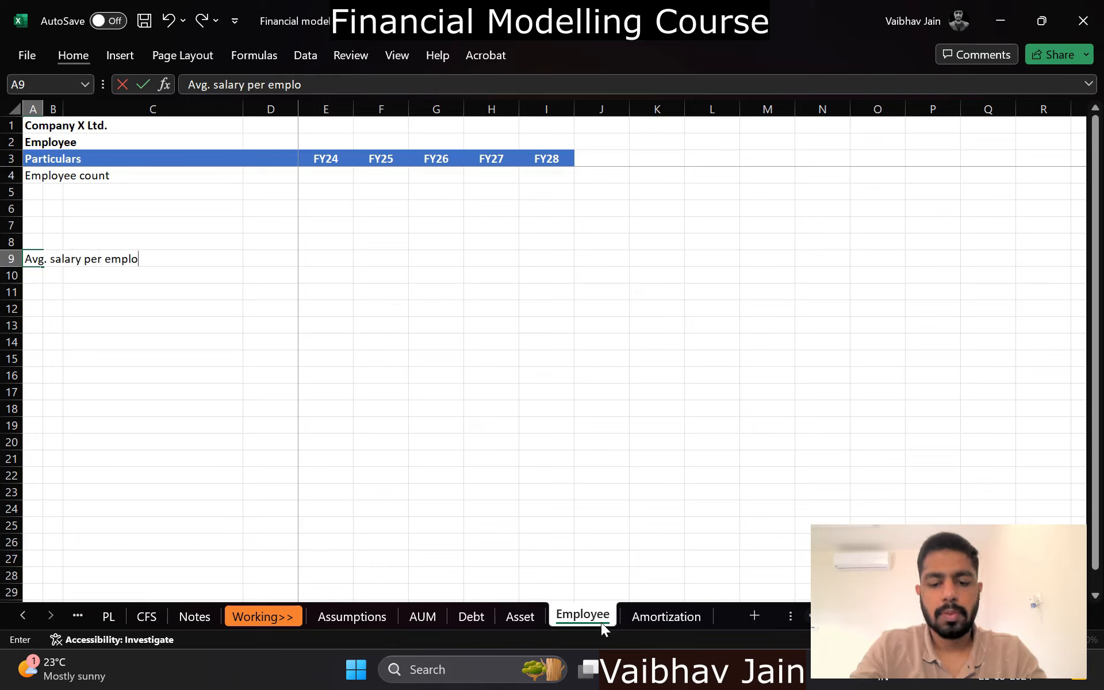
pyautogui.write('yee per year')
# Step: Enter the section label "Employee cost" in A14
pyautogui.press('Down')
pyautogui.press('Down')
pyautogui.press('Down')
pyautogui.press('Down')
pyautogui.press('Down')
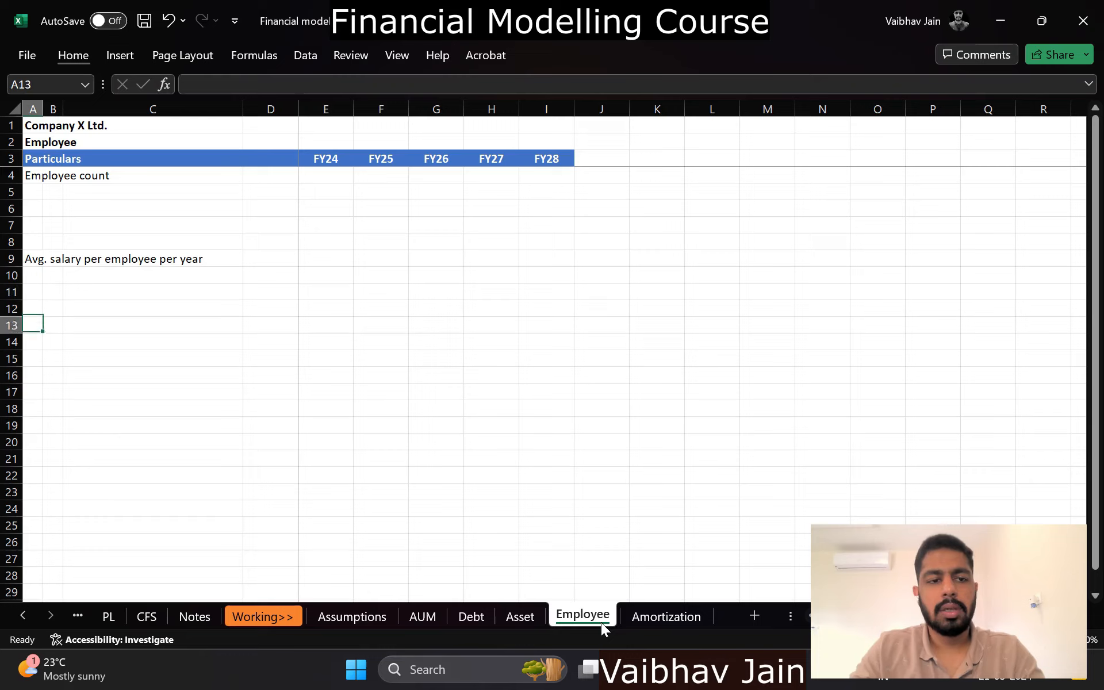
pyautogui.write('Employee cost')
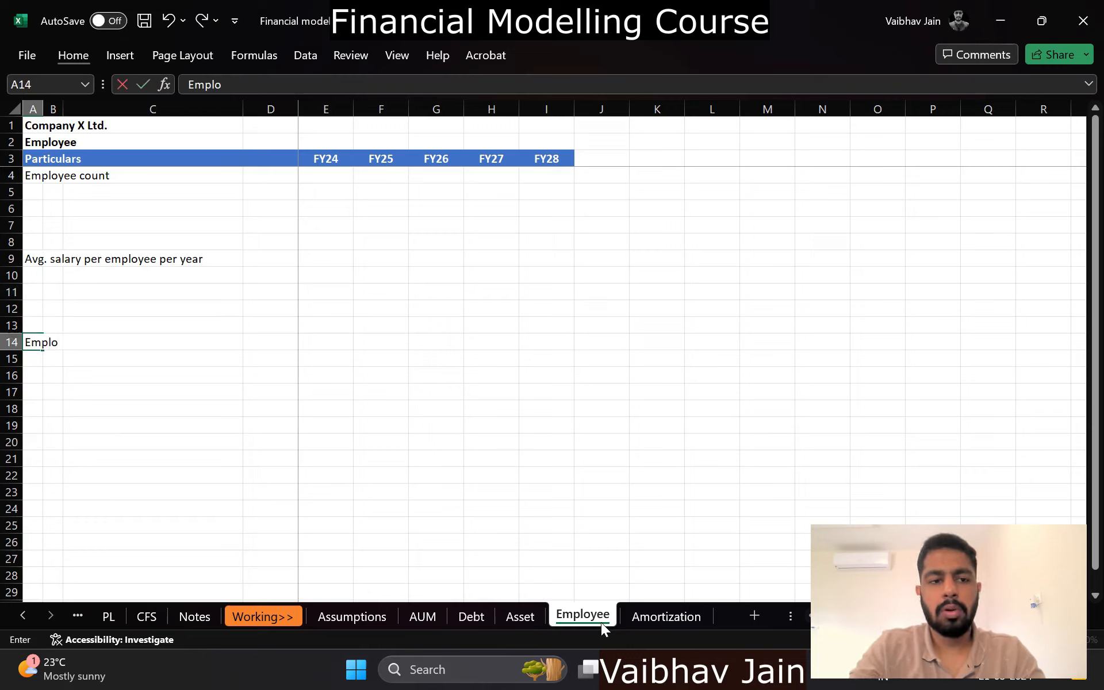
# Step: List the employee categories CXOs, Tech, Admin. & Mgmt. and Sales in B5:B8 under Employee count
pyautogui.press('Up')
pyautogui.press('Up')
pyautogui.press('Up')
pyautogui.press('Up')
pyautogui.press('Up')
pyautogui.press('Up')
pyautogui.press('Up')
pyautogui.press('Up')
pyautogui.press('Up')
pyautogui.press('Right')
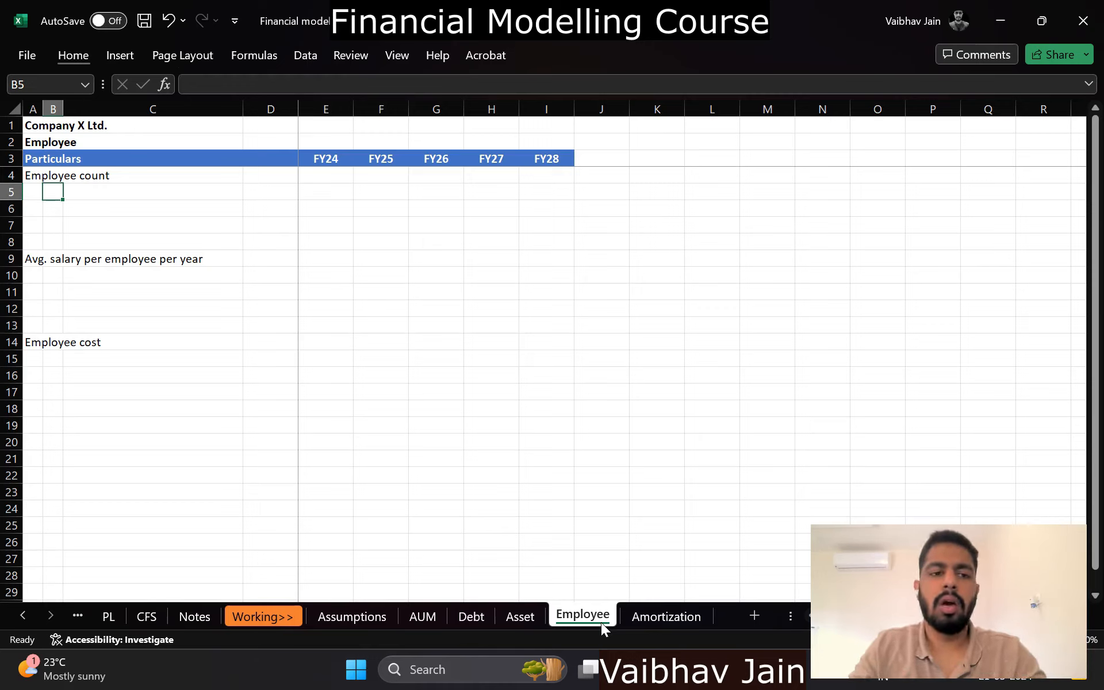
pyautogui.write('CXOs')
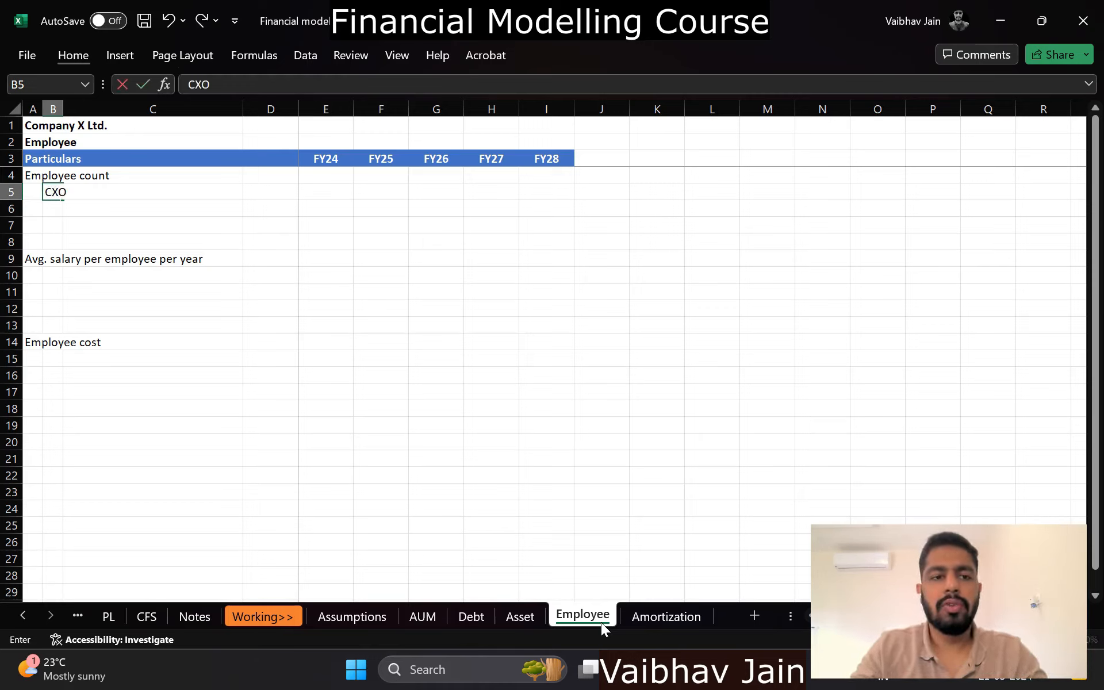
pyautogui.press('Return')
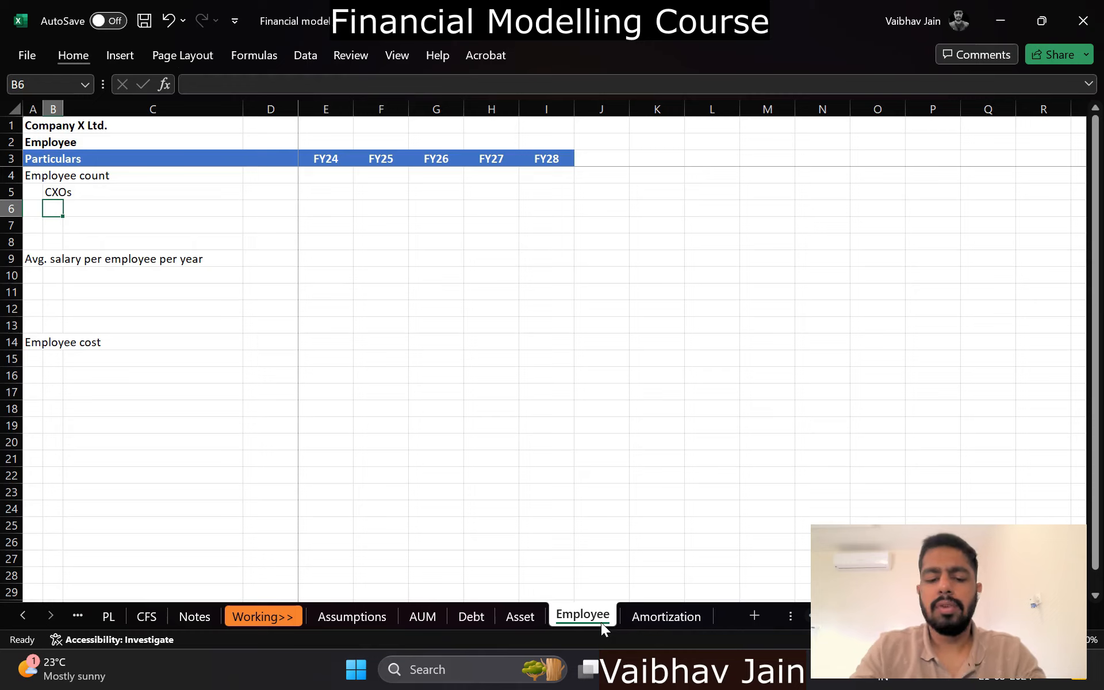
pyautogui.write('Tech')
pyautogui.press('Return')
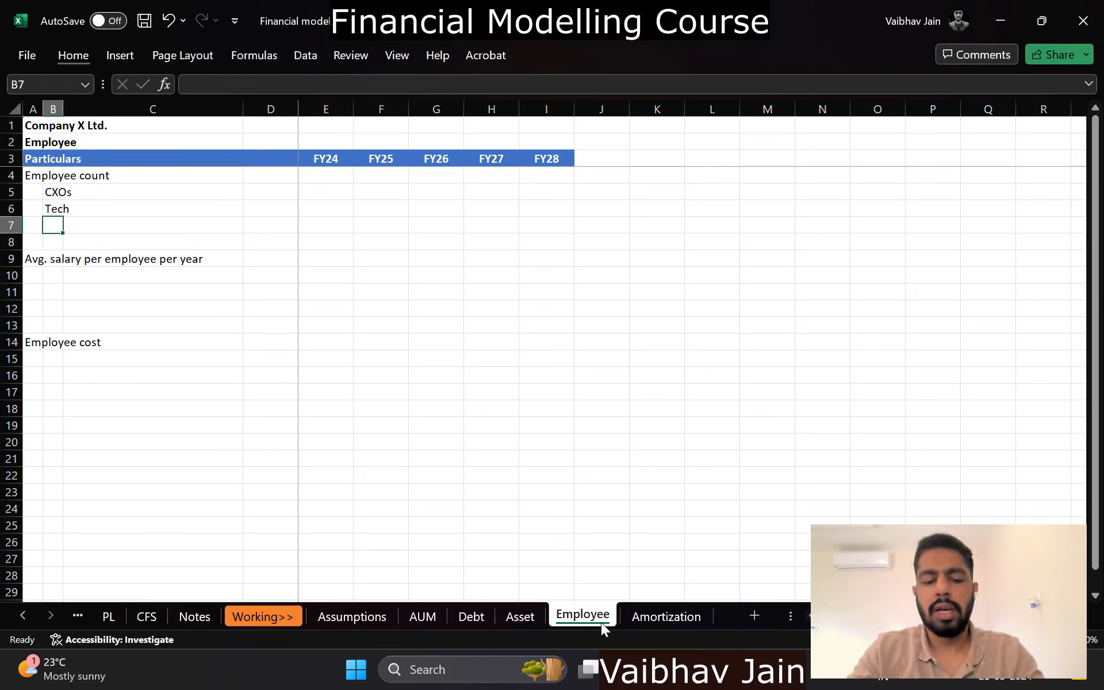
pyautogui.write('Admin.')
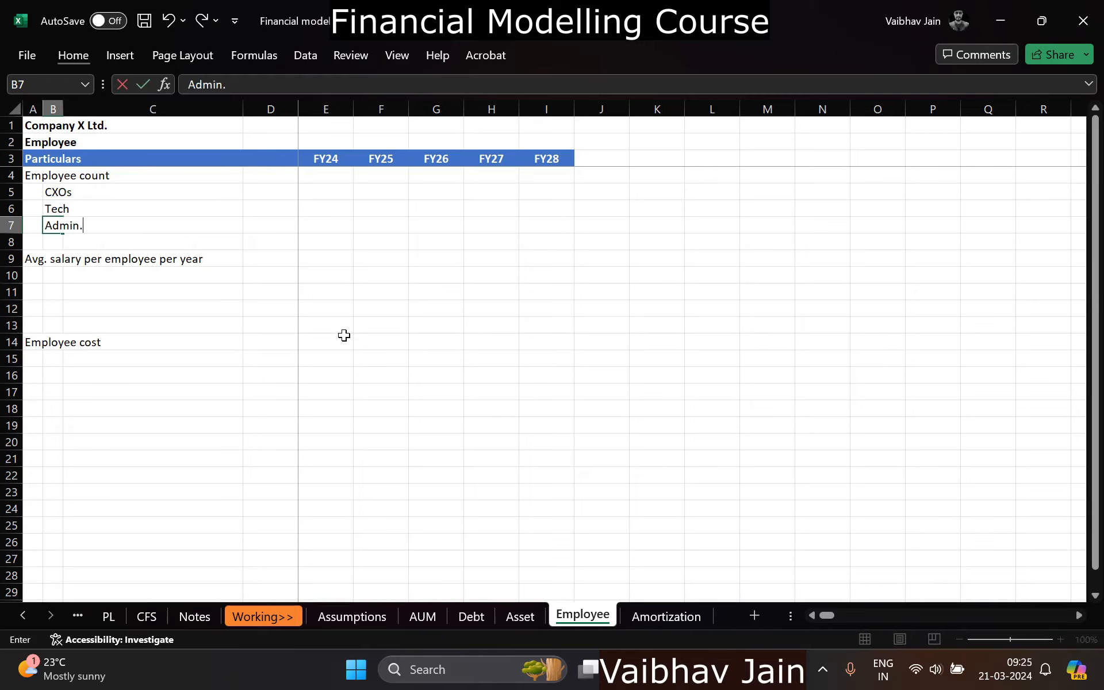
pyautogui.write(' & Mgmt.')
pyautogui.press('Return')
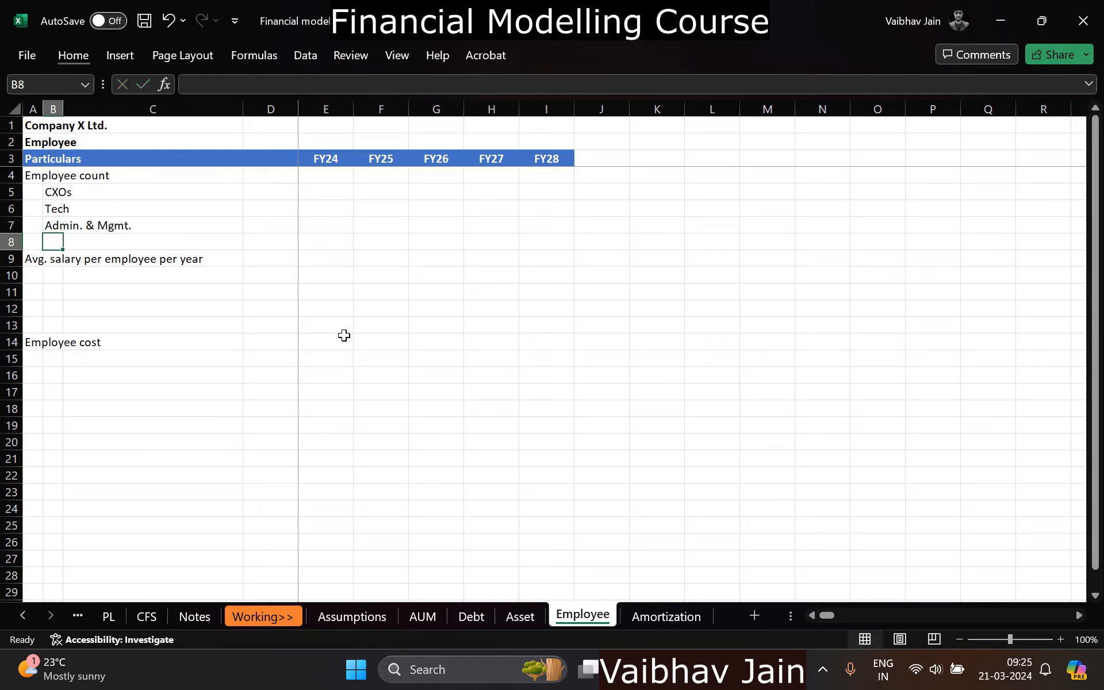
pyautogui.press('Up')
pyautogui.press('Down')
pyautogui.write('Sales')
pyautogui.press('Return')
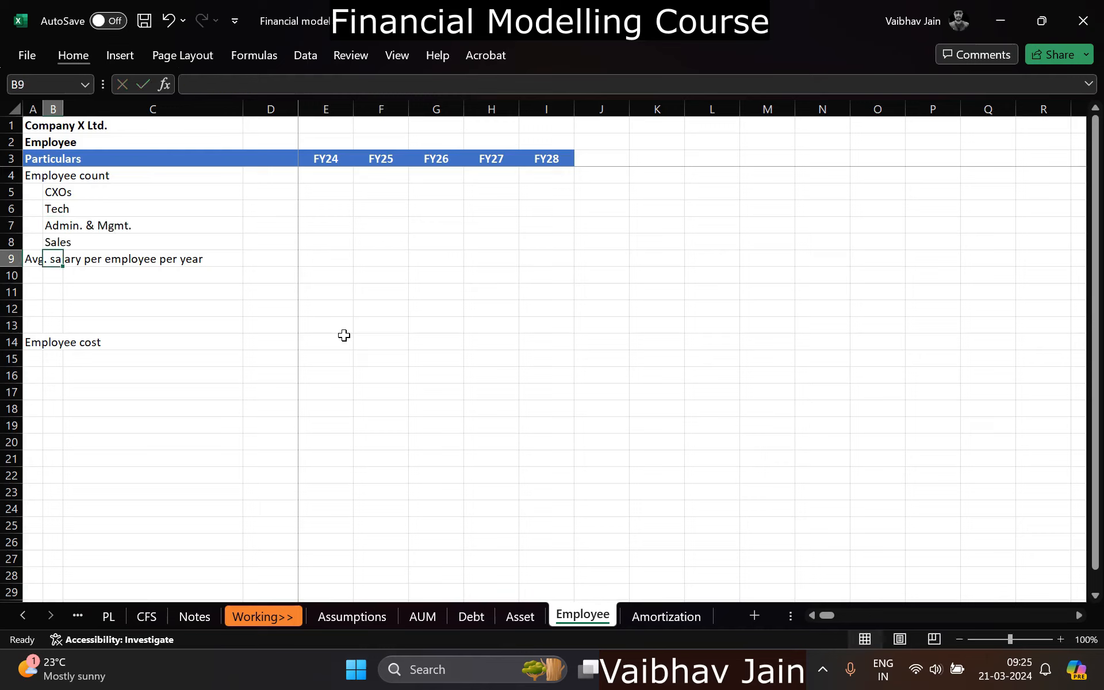
# Step: Insert a row above Admin. & Mgmt. and label it "Loan officers" in B7
pyautogui.press('Up')
pyautogui.hotkey('shift', 'space')
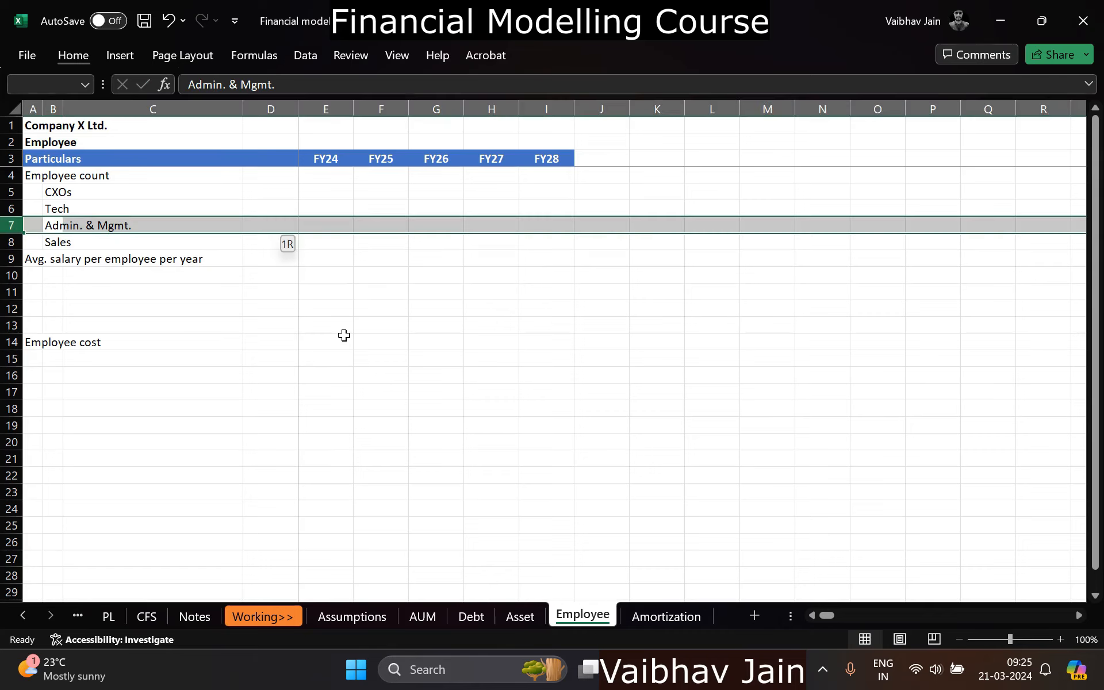
pyautogui.hotkey('ctrl', 'shift', '+')
pyautogui.write('Loan office')
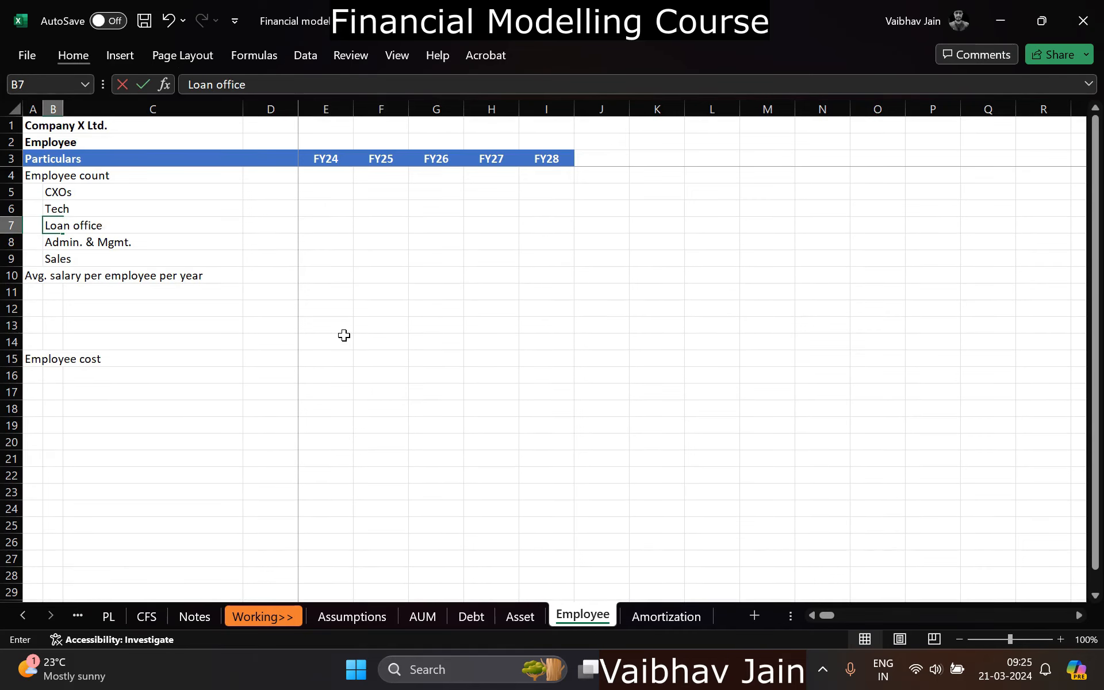
pyautogui.write('rs')
pyautogui.press('Return')
# Step: Copy the five employee categories in B5:B9 to B11:B15 under the average salary section
pyautogui.press('Up')
pyautogui.press('Up')
pyautogui.press('Up')
pyautogui.hotkey('shift', 'Down')
pyautogui.hotkey('shift', 'Down')
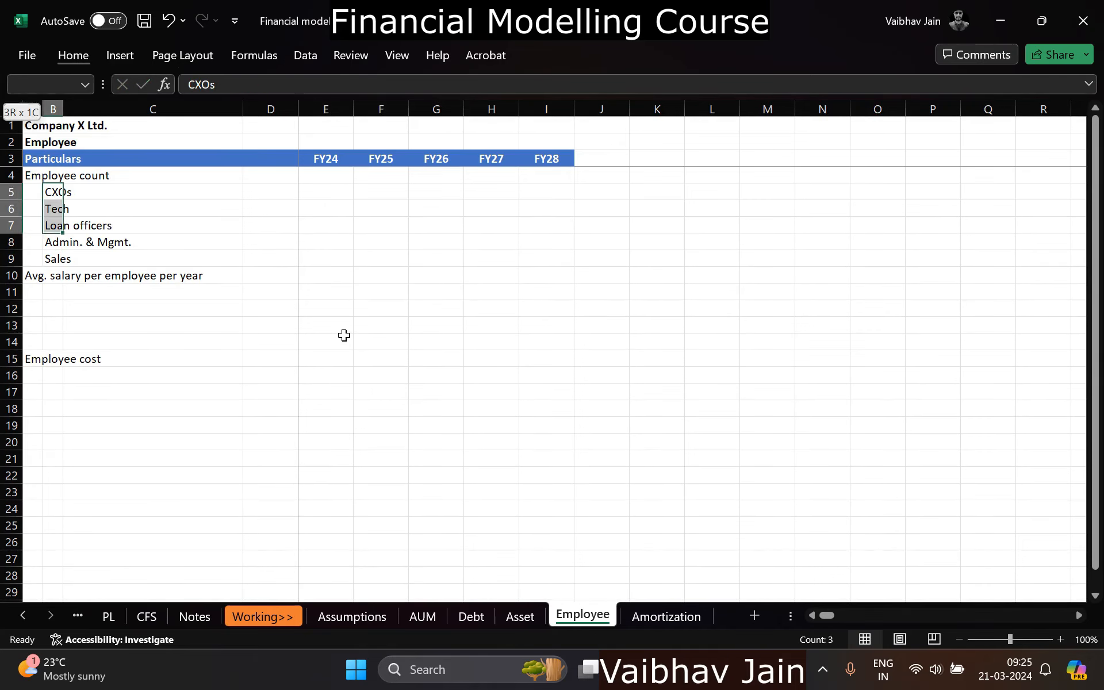
pyautogui.hotkey('shift', 'Down')
pyautogui.hotkey('shift', 'Down')
pyautogui.hotkey('ctrl', 'c')
pyautogui.press('Down')
pyautogui.press('Down')
pyautogui.press('Down')
pyautogui.press('Down')
pyautogui.press('Down')
pyautogui.press('Down')
pyautogui.hotkey('ctrl', 'v')
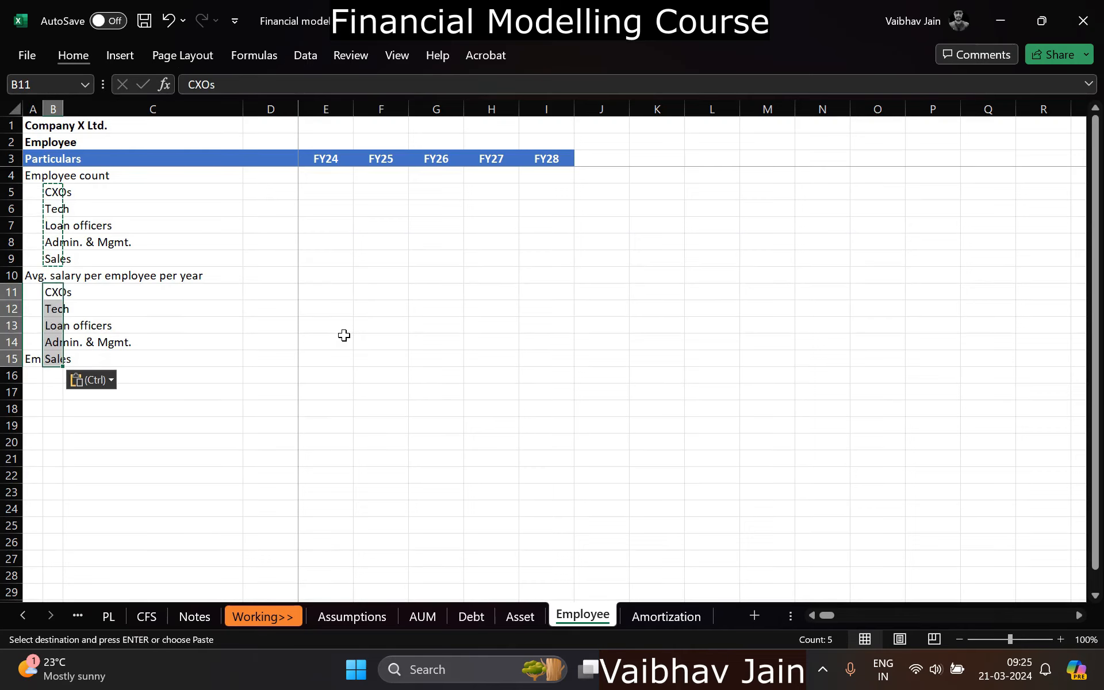
# Step: Move the "Employee cost" label from A15 to A16
pyautogui.press('Left')
pyautogui.press('Down')
pyautogui.press('Down')
pyautogui.press('Down')
pyautogui.press('Down')
pyautogui.hotkey('ctrl', 'x')
pyautogui.press('Down')
pyautogui.hotkey('ctrl', 'v')
# Step: Copy the five employee categories in B11:B15 to B17:B21 under Employee cost
pyautogui.press('Right')
pyautogui.press('Up')
pyautogui.press('Up')
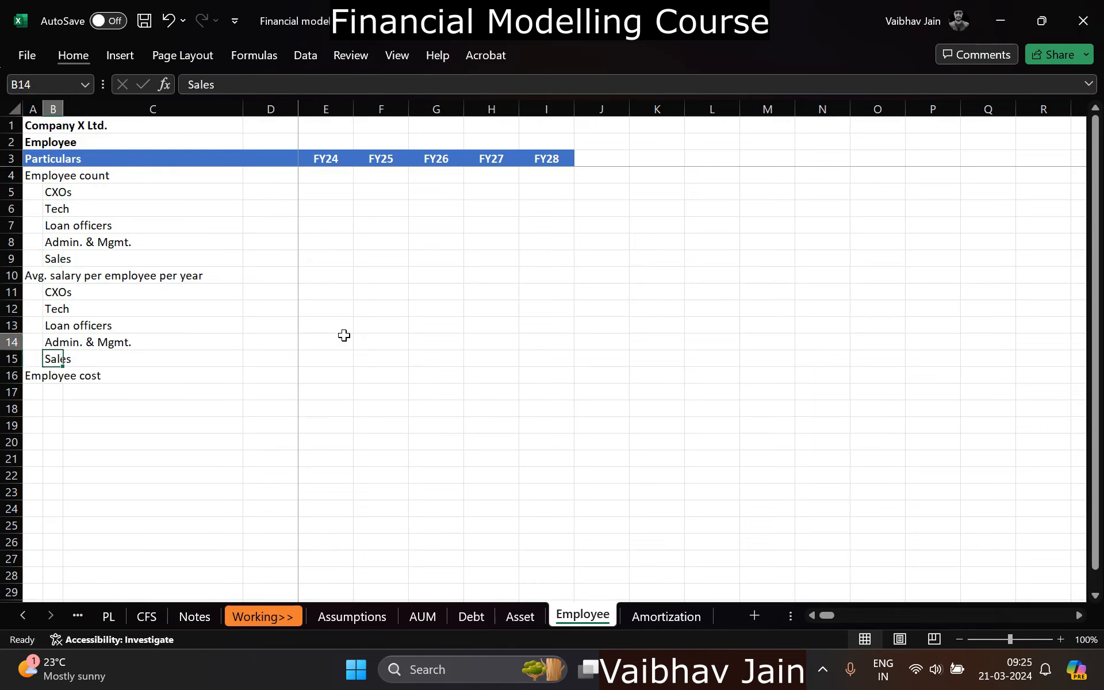
pyautogui.press('Up')
pyautogui.press('Up')
pyautogui.press('Up')
pyautogui.hotkey('shift', 'Down')
pyautogui.hotkey('shift', 'Down')
pyautogui.hotkey('shift', 'Down')
pyautogui.hotkey('shift', 'Down')
pyautogui.hotkey('ctrl', 'c')
pyautogui.press('Down')
pyautogui.press('Down')
pyautogui.press('Down')
pyautogui.press('Down')
pyautogui.press('Down')
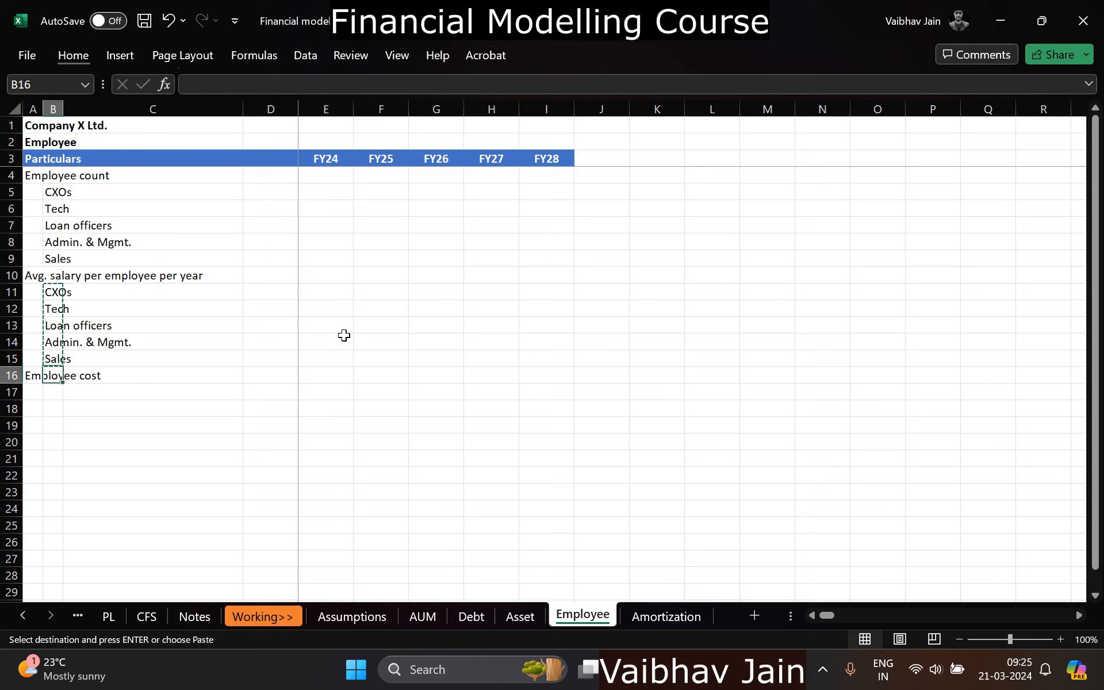
pyautogui.press('Down')
pyautogui.hotkey('ctrl', 'v')
# Step: Enter 2 in E5 as the FY24 CXO count
pyautogui.press('Up')
pyautogui.press('Up')
pyautogui.press('Up')
pyautogui.press('Right')
pyautogui.press('Up')
pyautogui.press('Up')
pyautogui.press('Up')
pyautogui.press('Right')
pyautogui.press('Up')
pyautogui.press('Up')
pyautogui.press('Up')
pyautogui.press('Right')
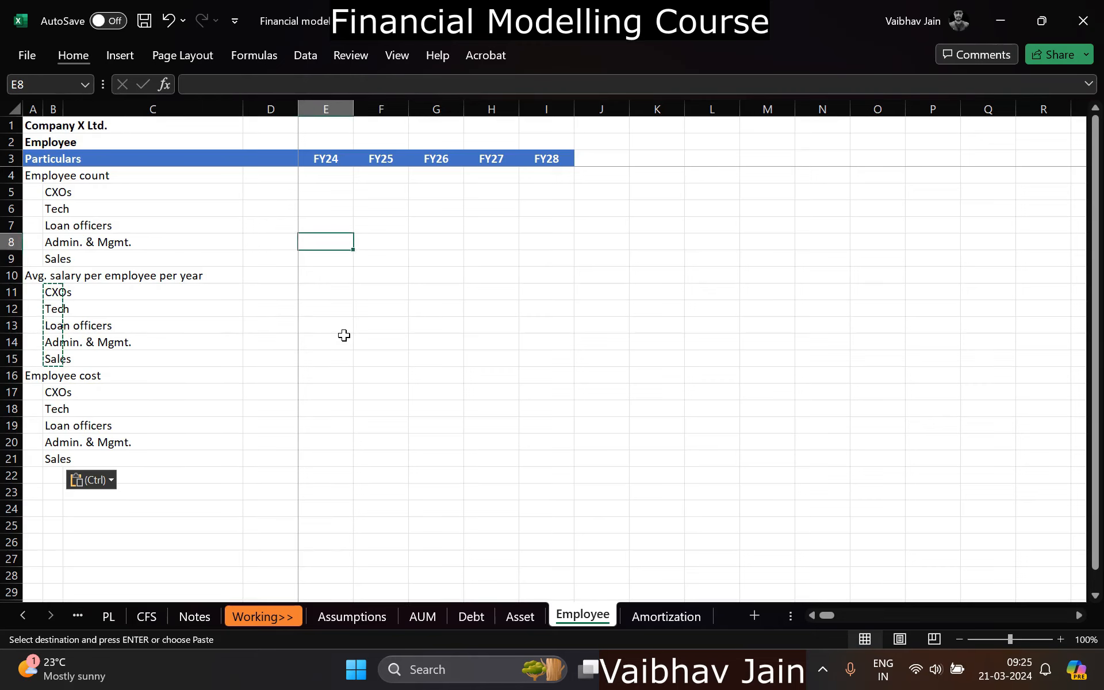
pyautogui.press('Up')
pyautogui.press('Up')
pyautogui.press('Up')
pyautogui.press('Escape')
pyautogui.write('2')
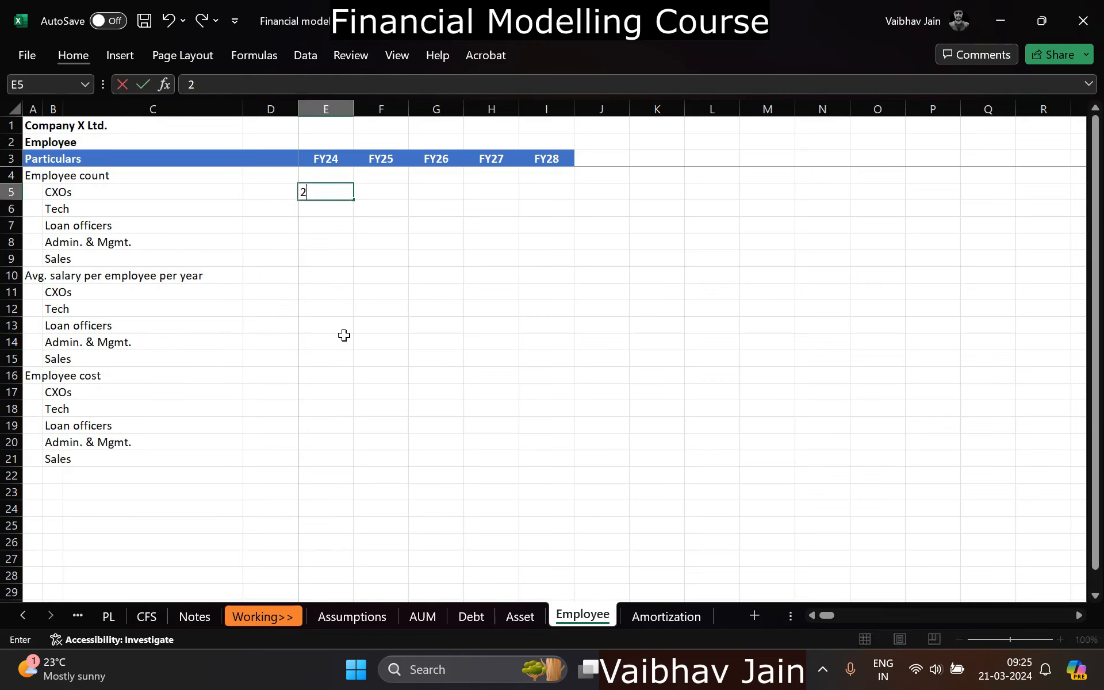
pyautogui.press('Return')
# Step: Format the FY24 CXO count in E5 with comma style, one decimal place and a blue font
pyautogui.press('Up')
pyautogui.press('alt')
pyautogui.press('h')
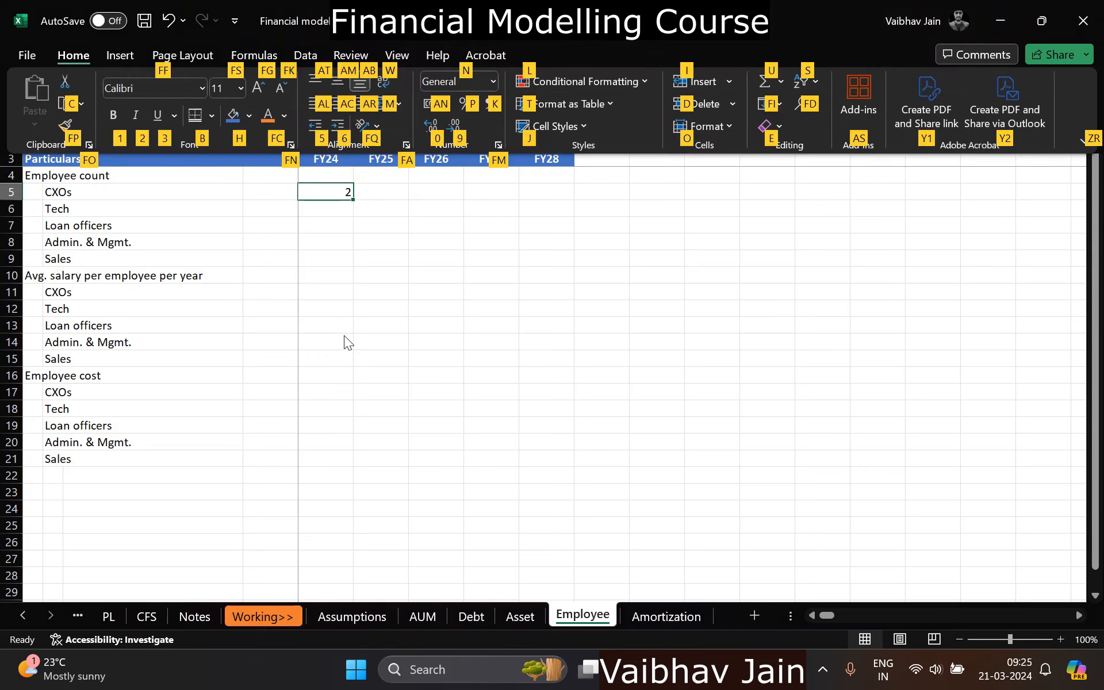
pyautogui.press('k')
pyautogui.press('alt')
pyautogui.press('h')
pyautogui.press('9')
pyautogui.press('alt')
pyautogui.press('h')
pyautogui.press('f')
pyautogui.press('c')
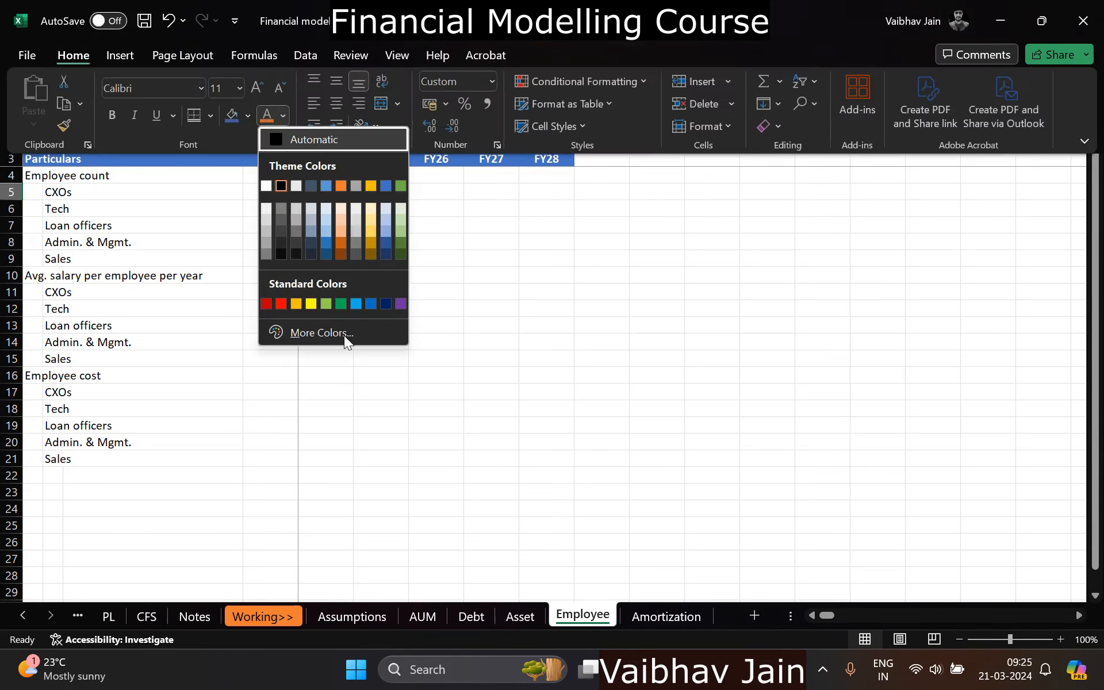
pyautogui.click(382, 185)
# Step: Link the FY25 CXO count in F5 to the FY24 count with =E5
pyautogui.click(382, 191)
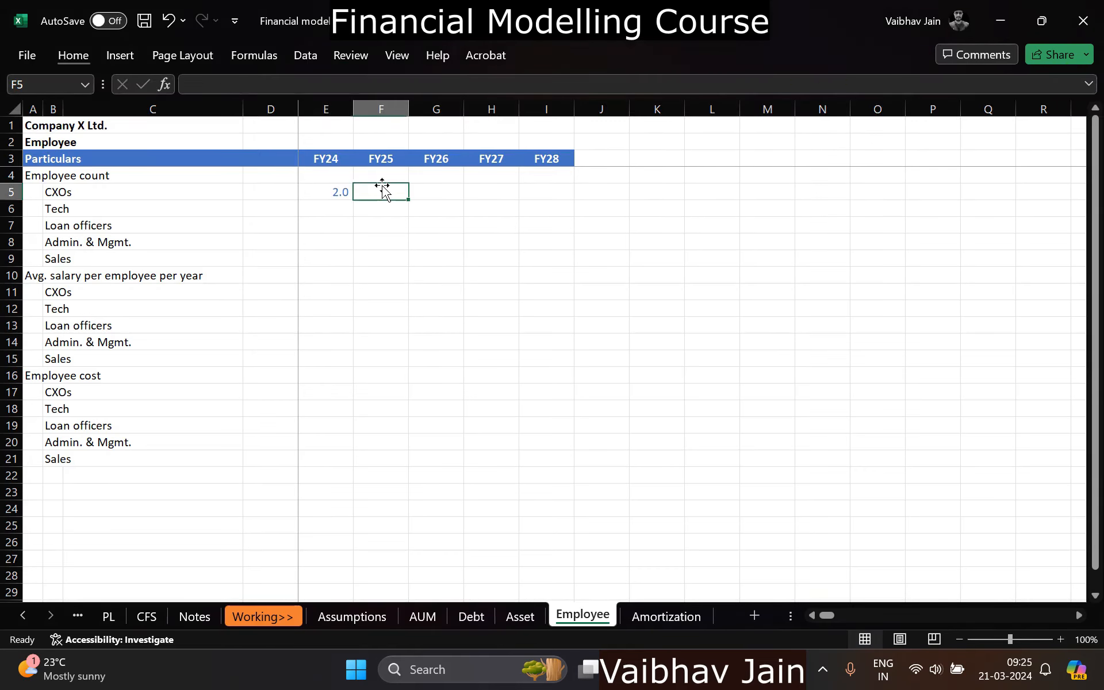
pyautogui.write('=')
pyautogui.press('Left')
pyautogui.press('Return')
pyautogui.press('Up')
pyautogui.press('Right')
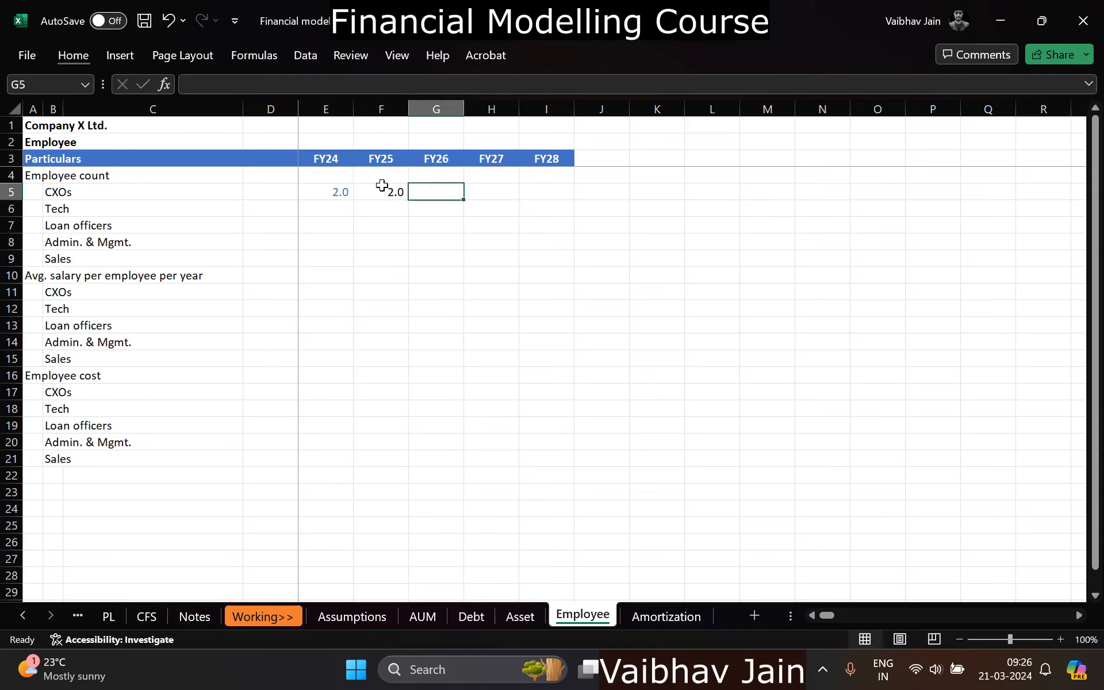
pyautogui.press('Left')
pyautogui.press('Left')
pyautogui.hotkey('ctrl', 'c')
pyautogui.press('Right')
pyautogui.press('Right')
pyautogui.press('Escape')
# Step: Set the FY26 CXO count in G5 to the FY25 count plus one with =F5+1
pyautogui.write('=')
pyautogui.press('Left')
pyautogui.write('+1')
pyautogui.press('Return')
pyautogui.press('Up')
# Step: Copy the prior-year link formula from F5 to H5:I5 for the FY27 and FY28 CXO counts
pyautogui.press('Left')
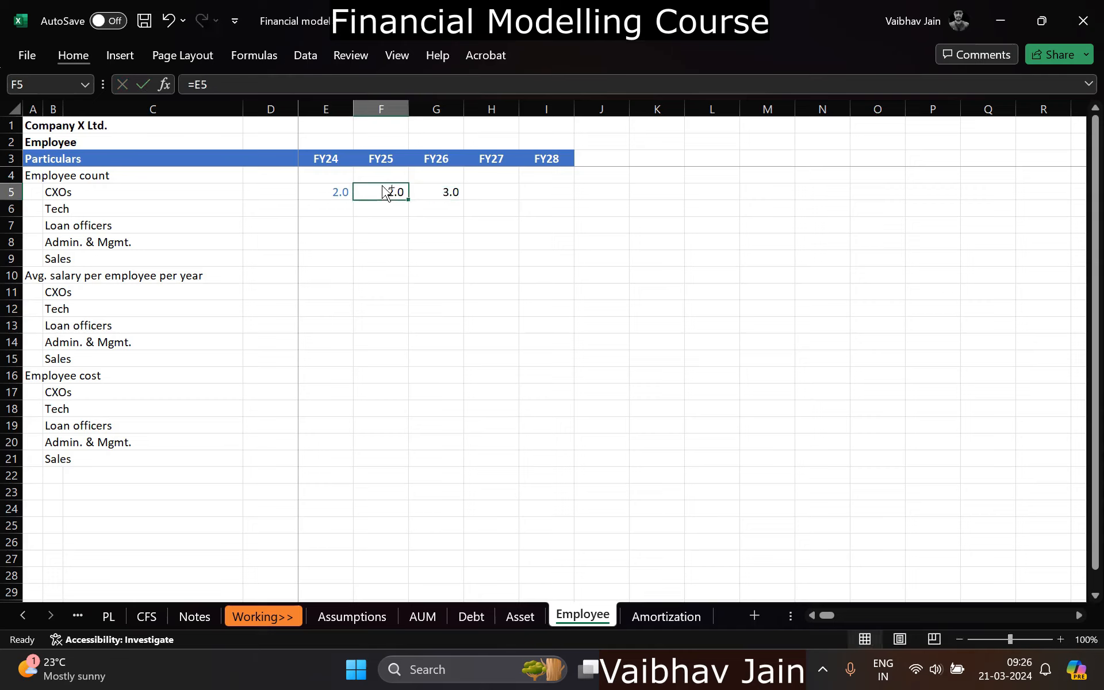
pyautogui.hotkey('ctrl', 'c')
pyautogui.press('Right')
pyautogui.press('Right')
pyautogui.hotkey('shift', 'Right')
pyautogui.press('Return')
# Step: Copy the CXO counts in E5:I5 to the Tech row, E6:I6
pyautogui.press('Down')
pyautogui.press('Left')
pyautogui.press('Left')
pyautogui.press('Left')
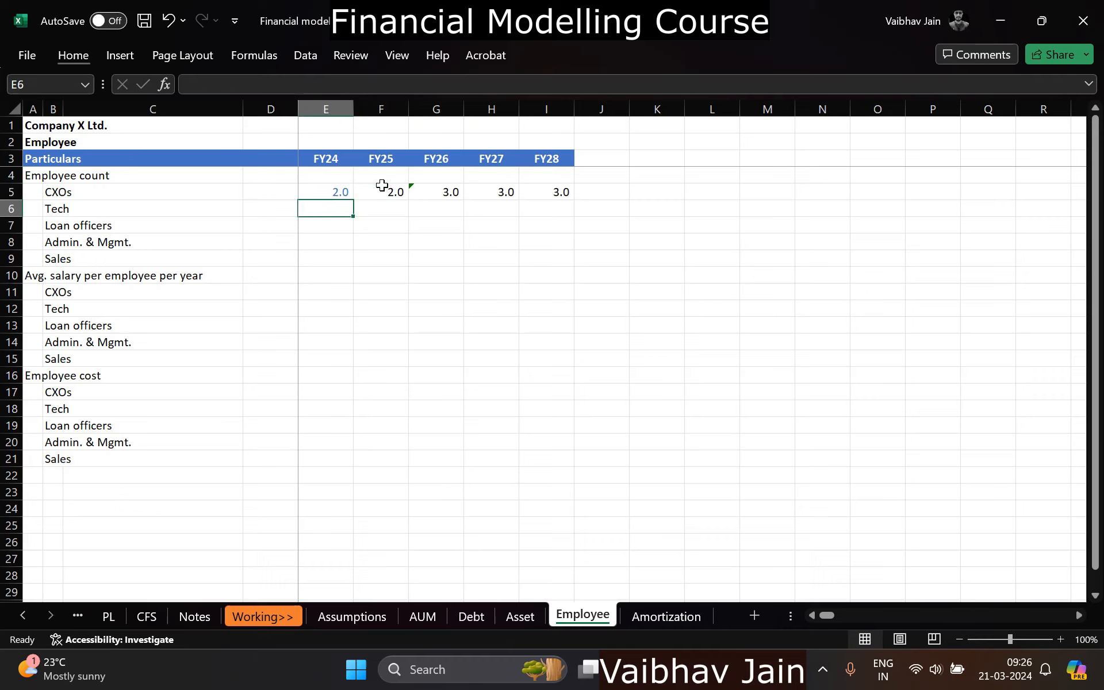
pyautogui.press('Up')
pyautogui.hotkey('shift', 'Right')
pyautogui.hotkey('shift', 'Right')
pyautogui.hotkey('shift', 'Right')
pyautogui.hotkey('shift', 'Right')
pyautogui.hotkey('ctrl', 'c')
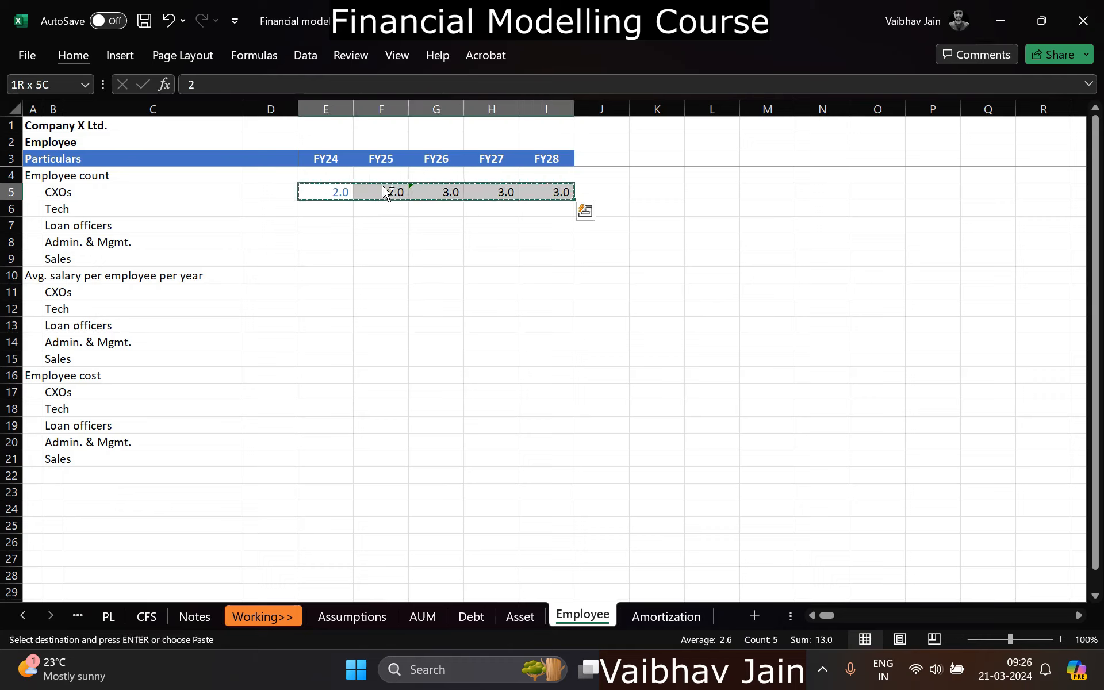
pyautogui.press('Down')
pyautogui.hotkey('ctrl', 'v')
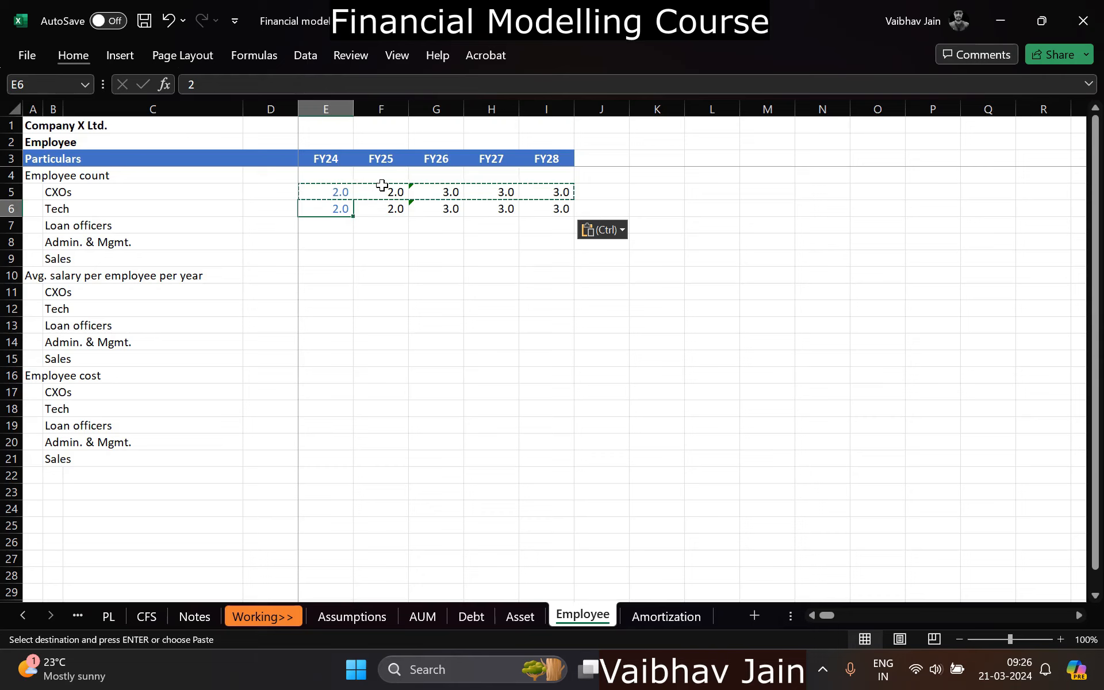
# Step: Set the FY24 Tech employee count in E6 to 5
pyautogui.write('5')
pyautogui.press('Return')
pyautogui.press('Up')
pyautogui.press('Right')
# Step: Enter a 20% growth rate for Tech in D6 and give it the blue input font colour
pyautogui.press('Left')
pyautogui.press('Left')
pyautogui.write('2')
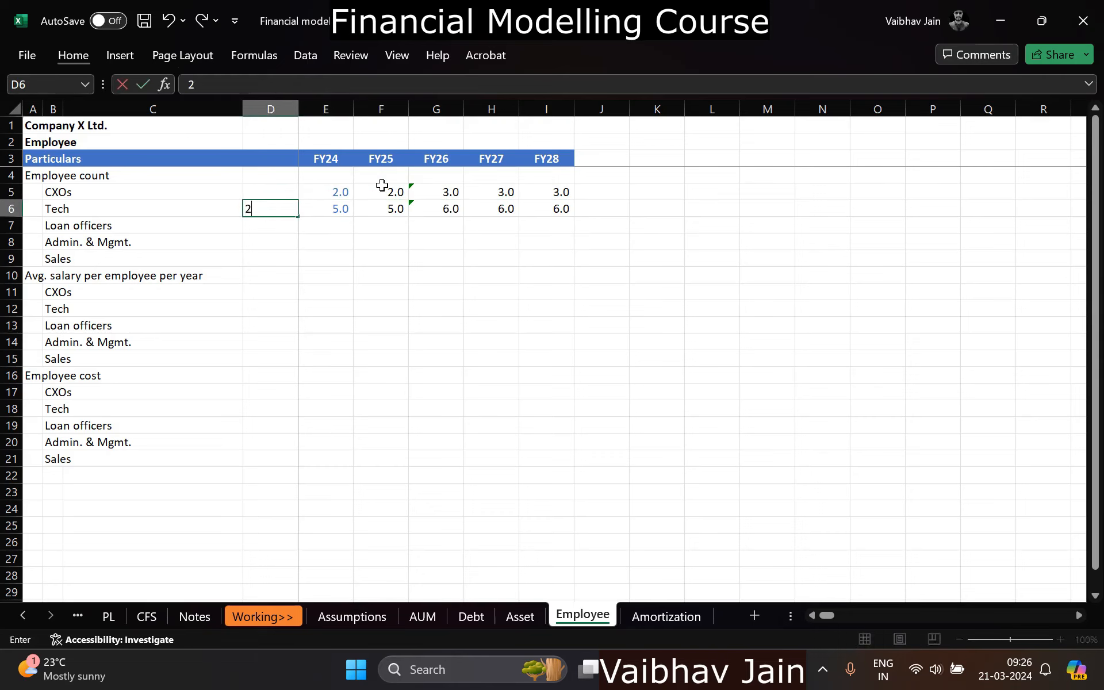
pyautogui.hotkey('ctrl', 'Return')
pyautogui.hotkey('alt', 'h')
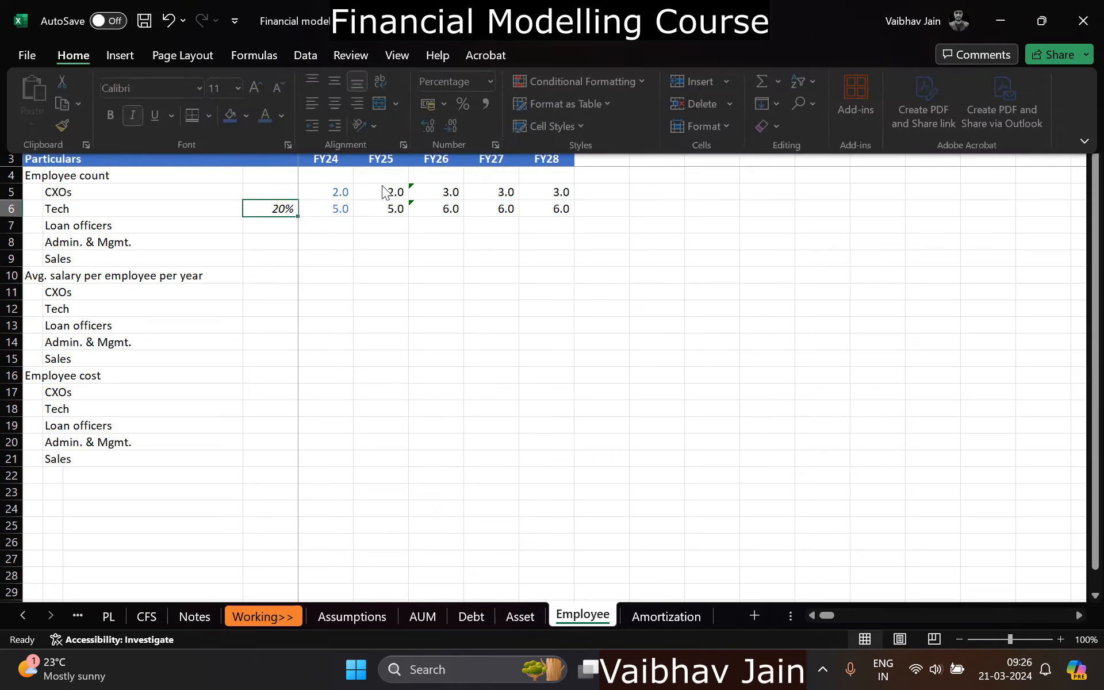
pyautogui.press('f')
pyautogui.press('c')
pyautogui.click(384, 186)
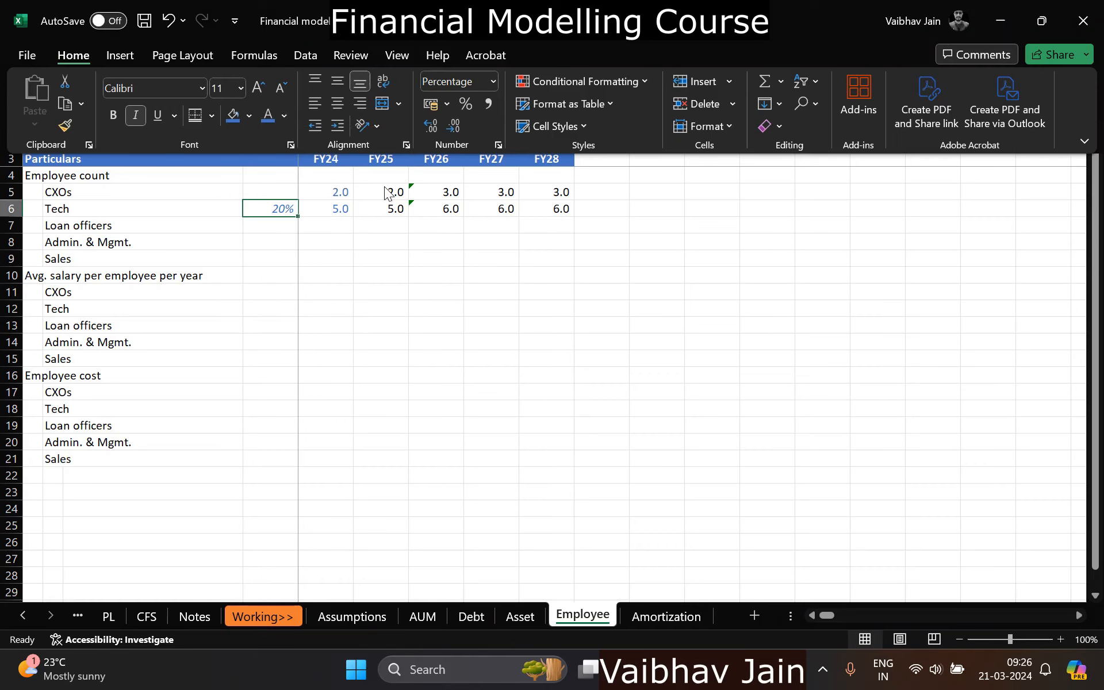
# Step: Grow the FY25 Tech count in F6 by the rate in D6 with =E6*(1+$D6)
pyautogui.press('Right')
pyautogui.press('Right')
pyautogui.press('Right')
pyautogui.press('Left')
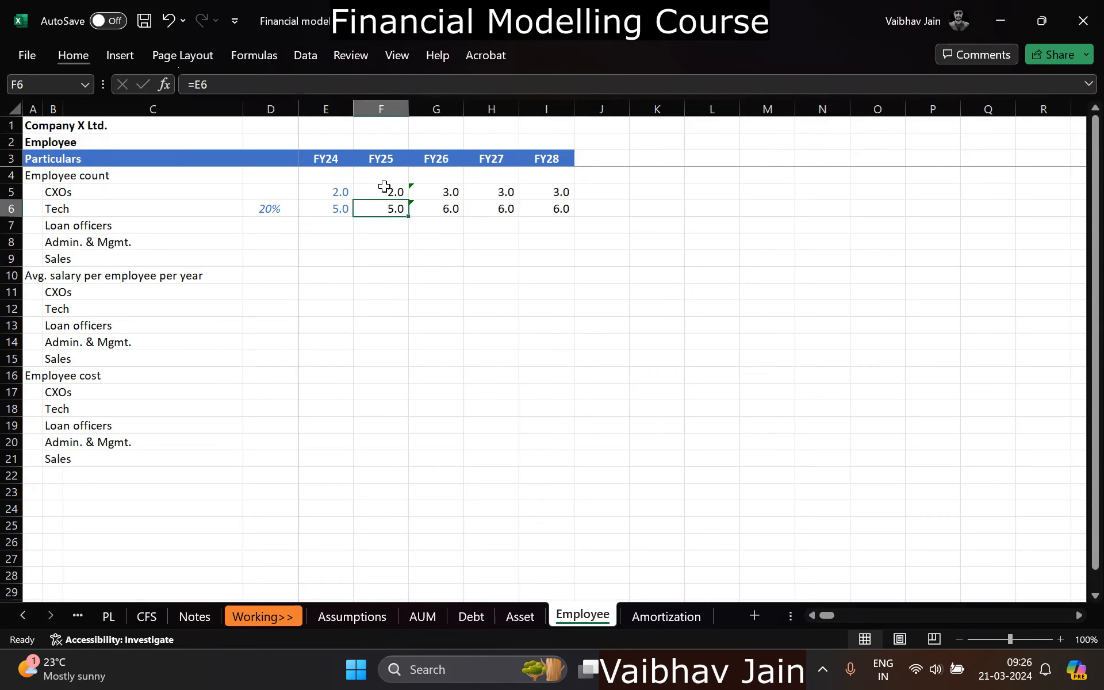
pyautogui.write('=')
pyautogui.press('Left')
pyautogui.write('*(')
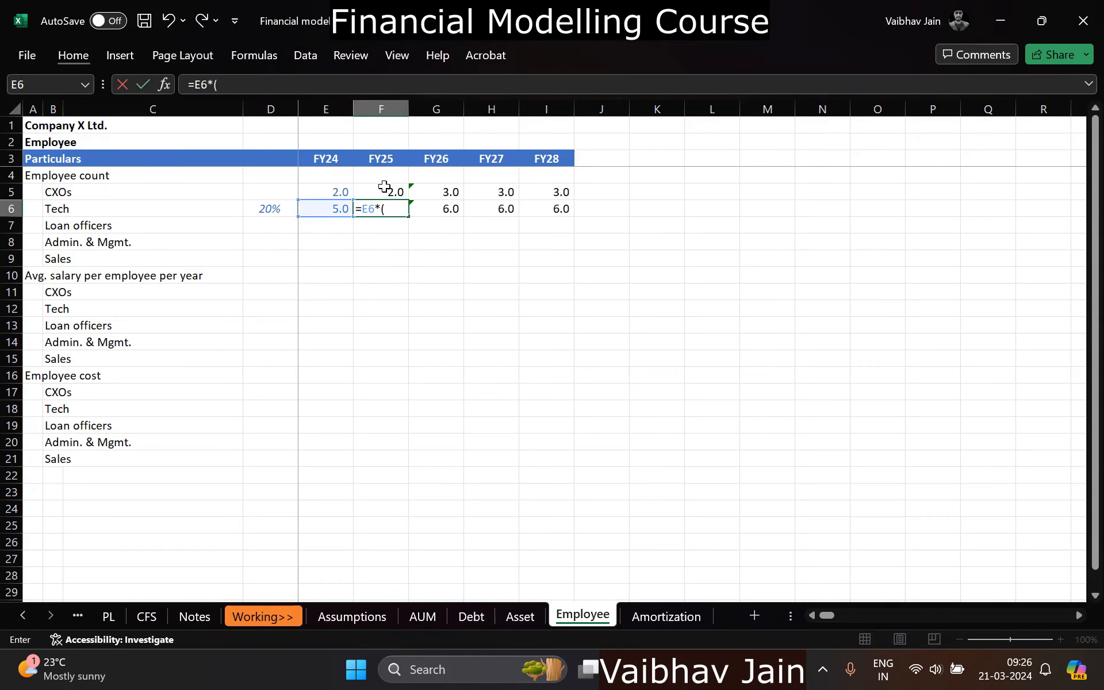
pyautogui.write('1=')
pyautogui.hotkey('shift', 'Left')
pyautogui.press('BackSpace')
pyautogui.press('BackSpace')
pyautogui.press('BackSpace')
pyautogui.press('BackSpace')
pyautogui.press('BackSpace')
pyautogui.press('BackSpace')
pyautogui.press('BackSpace')
pyautogui.press('BackSpace')
pyautogui.write('(1+')
pyautogui.press('Left')
pyautogui.press('Left')
pyautogui.press('F4')
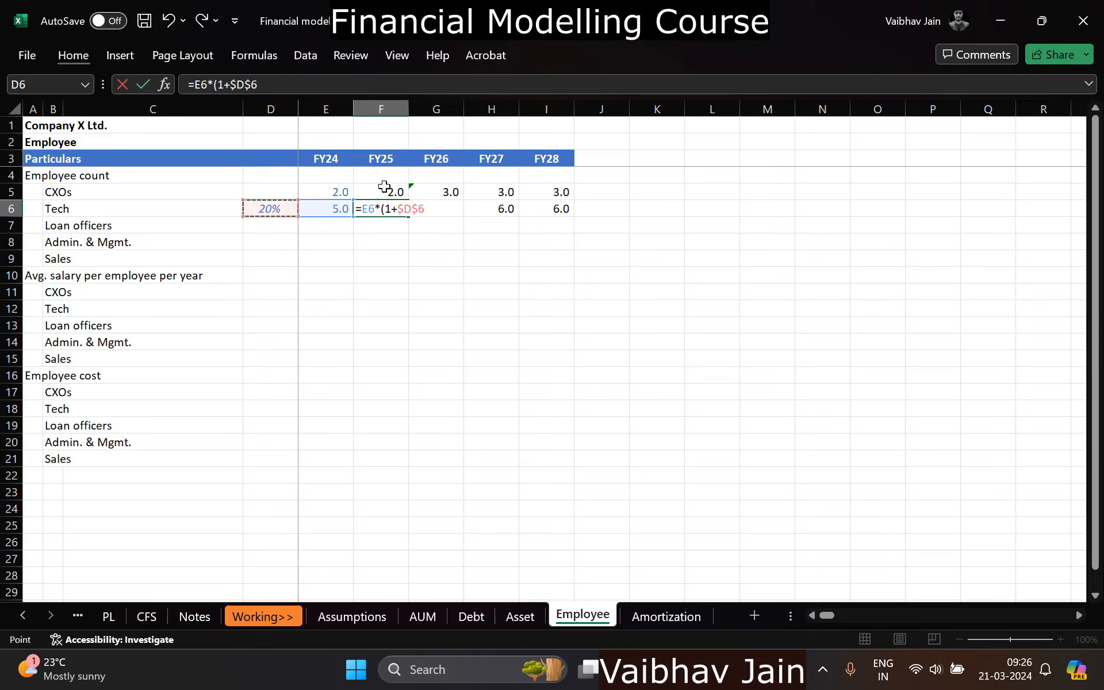
pyautogui.press('F4')
pyautogui.press('F4')
pyautogui.write(')')
pyautogui.hotkey('ctrl', 'Return')
# Step: Copy the Tech growth formula from F6 across to G6:I6 for FY26 to FY28
pyautogui.hotkey('ctrl', 'c')
pyautogui.hotkey('shift', 'Right')
pyautogui.hotkey('shift', 'Right')
pyautogui.hotkey('shift', 'Right')
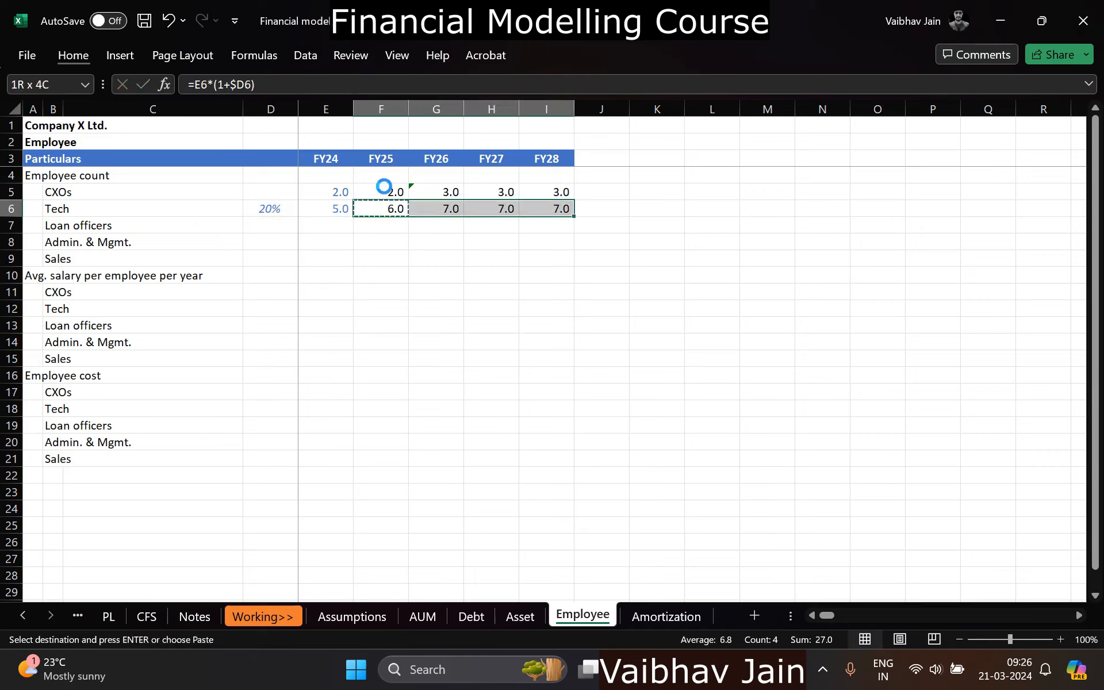
pyautogui.press('Return')
pyautogui.press('Left')
pyautogui.press('Right')
pyautogui.press('Right')
pyautogui.press('Right')
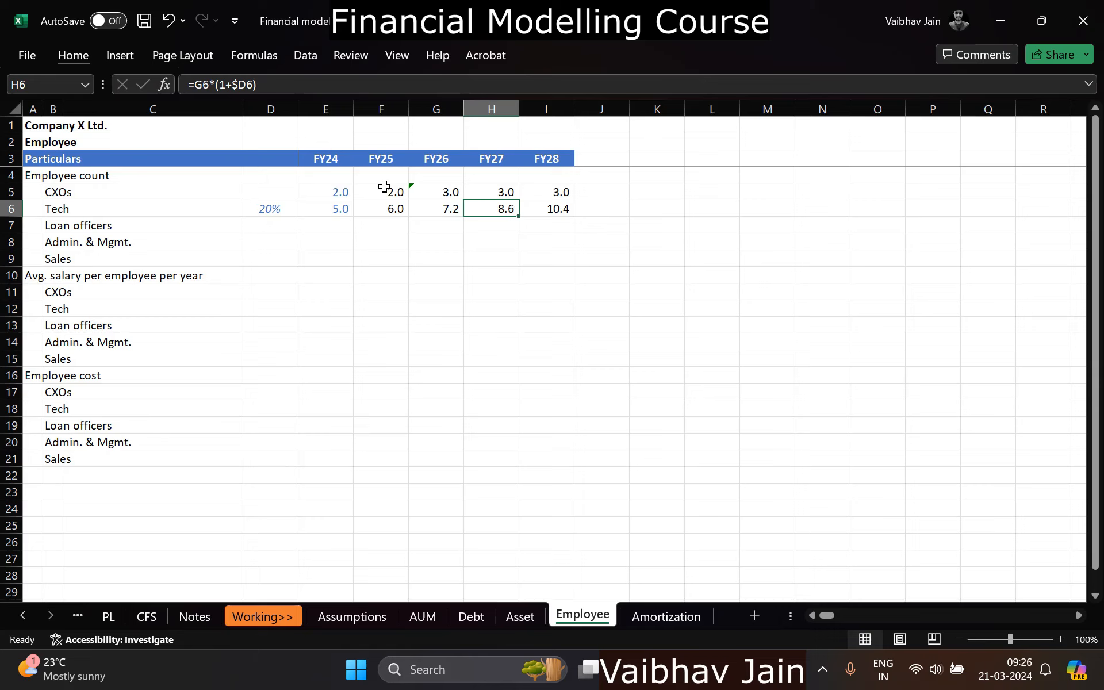
# Step: Wrap the Tech growth formula in F6 in ROUNDUP with 0 digits
pyautogui.press('Left')
pyautogui.press('Left')
pyautogui.press('F2')
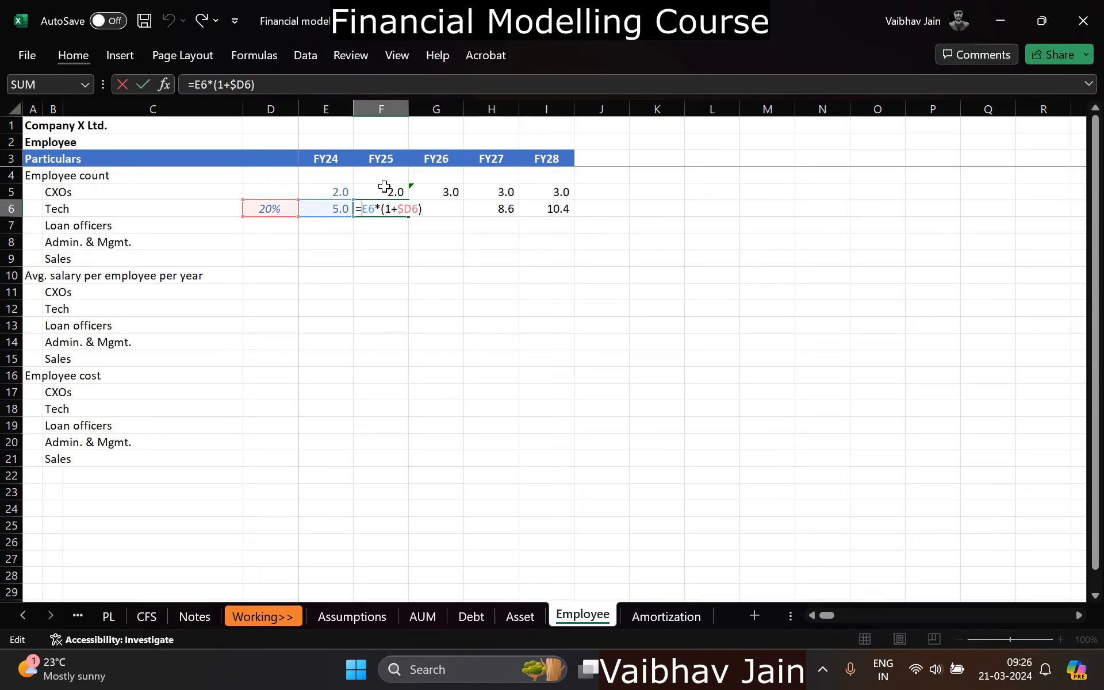
pyautogui.press('Home')
pyautogui.press('Right')
pyautogui.write('roundu')
pyautogui.press('Tab')
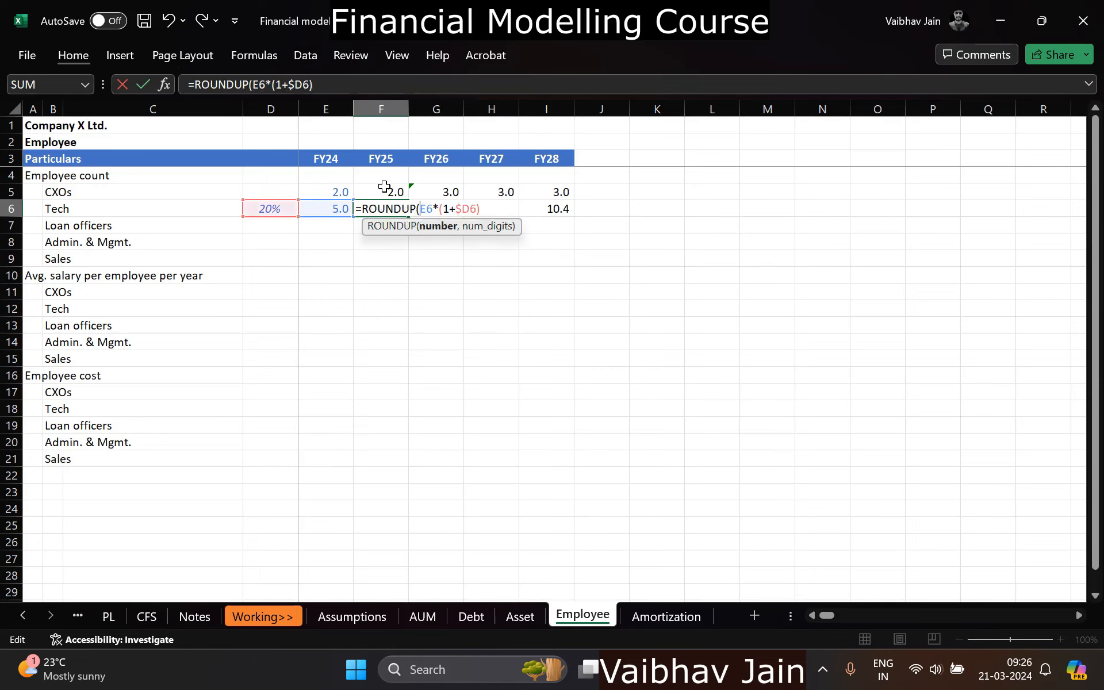
pyautogui.write(',0')
pyautogui.press('Return')
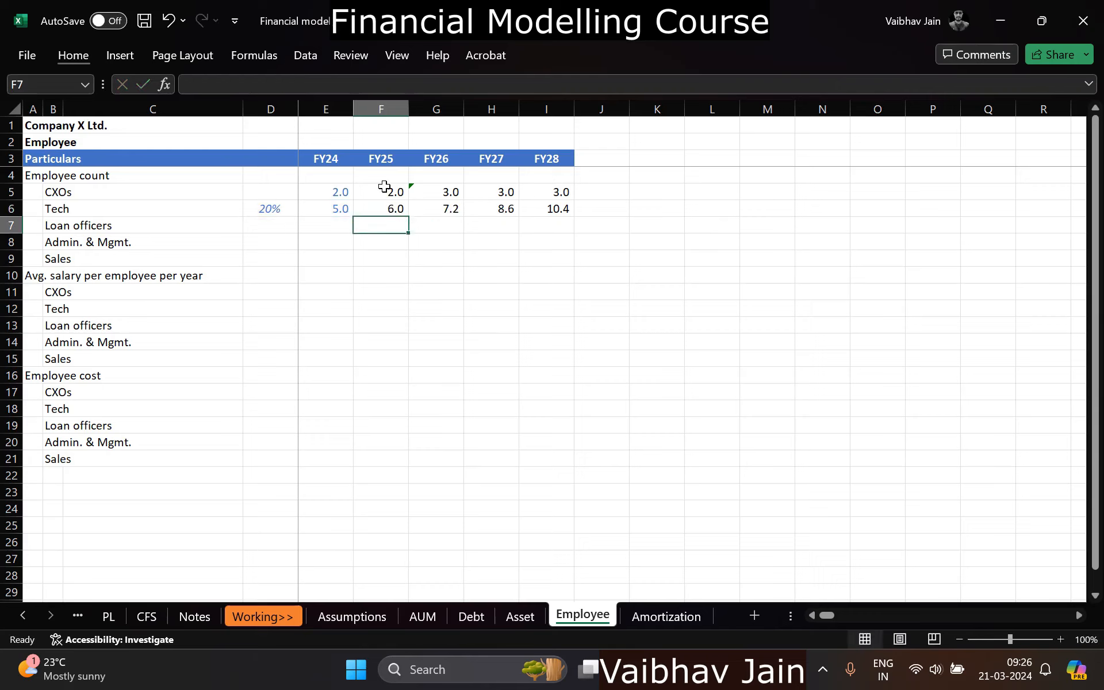
# Step: Copy the ROUNDUP formula from F6 to G6:I6 for the FY26 to FY28 Tech counts
pyautogui.press('Up')
pyautogui.hotkey('ctrl', 'c')
pyautogui.press('Right')
pyautogui.hotkey('ctrl', 'shift', 'Right')
pyautogui.hotkey('ctrl', 'v')
# Step: Copy the Tech rate and counts in D6:I6 to the Admin. & Mgmt. row 8 and set its FY24 count to 3
pyautogui.press('Left')
pyautogui.press('Left')
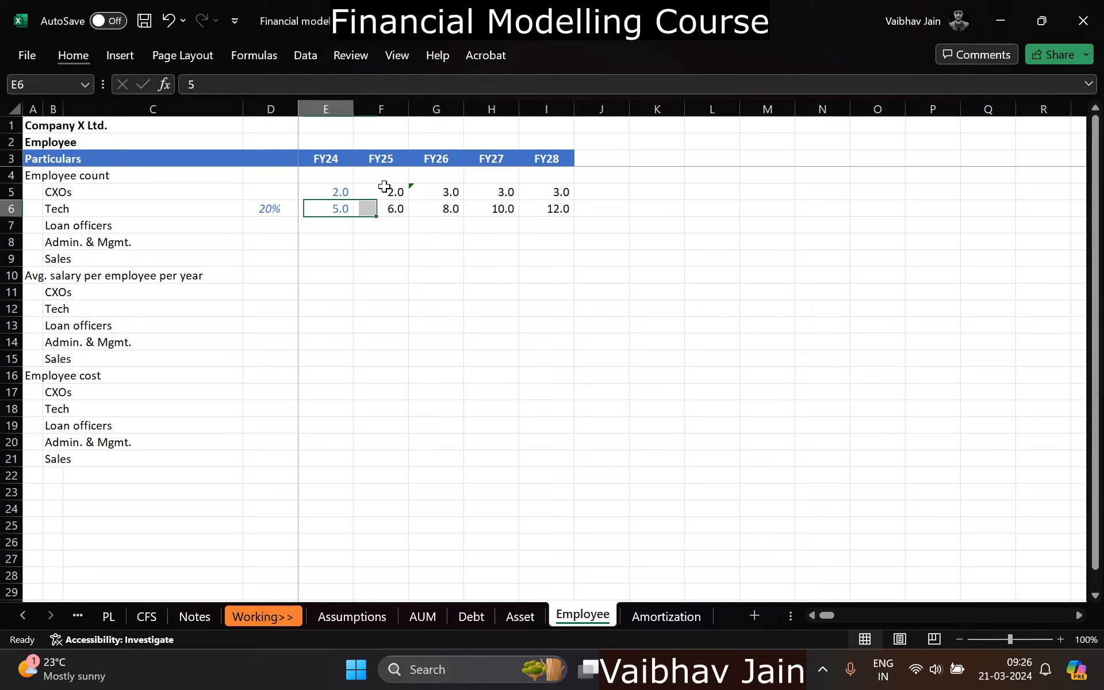
pyautogui.press('Left')
pyautogui.hotkey('ctrl', 'shift', 'Right')
pyautogui.hotkey('ctrl', 'c')
pyautogui.press('Down')
pyautogui.press('Down')
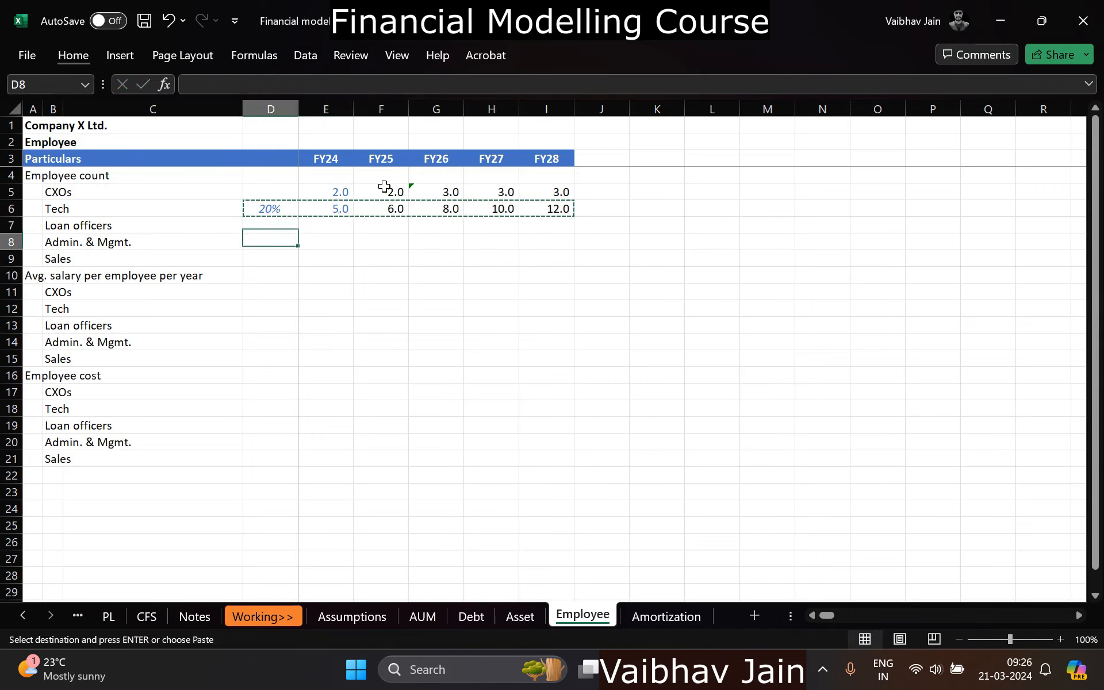
pyautogui.hotkey('ctrl', 'v')
pyautogui.press('Escape')
pyautogui.press('Right')
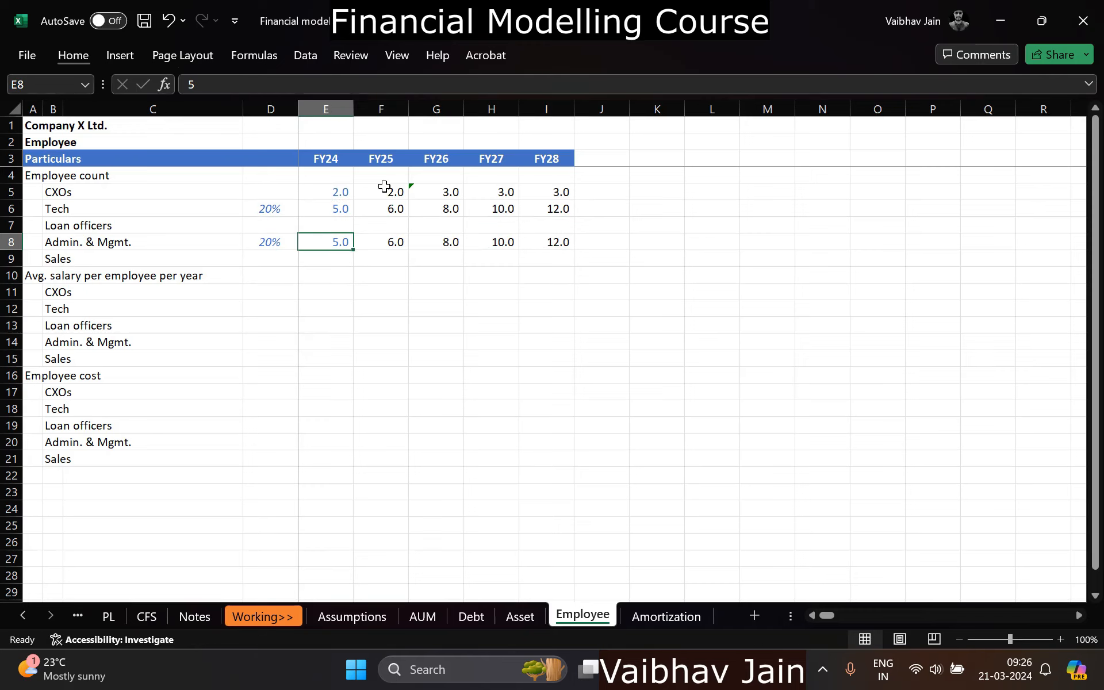
pyautogui.write('3')
pyautogui.press('Return')
pyautogui.press('Up')
pyautogui.press('Left')
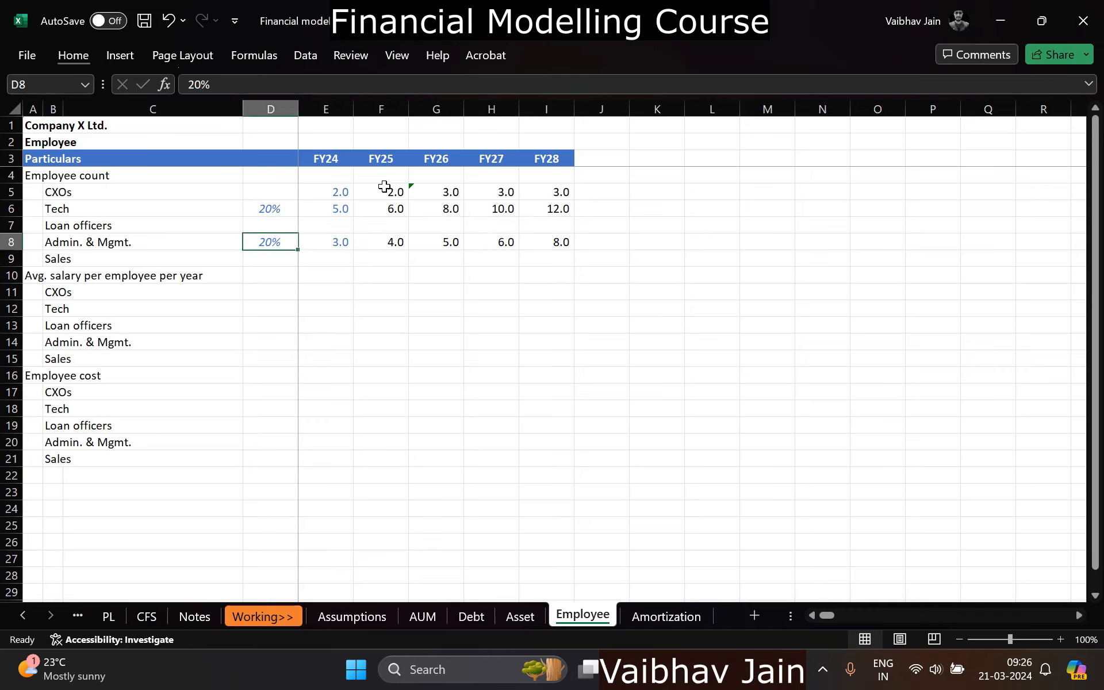
# Step: Copy the Admin. & Mgmt. rate and counts in D8:I8 to the Sales row 9 and set its FY24 count to 10
pyautogui.hotkey('ctrl', 'shift', 'Right')
pyautogui.hotkey('ctrl', 'c')
pyautogui.press('Down')
pyautogui.hotkey('ctrl', 'v')
pyautogui.press('Escape')
pyautogui.press('Right')
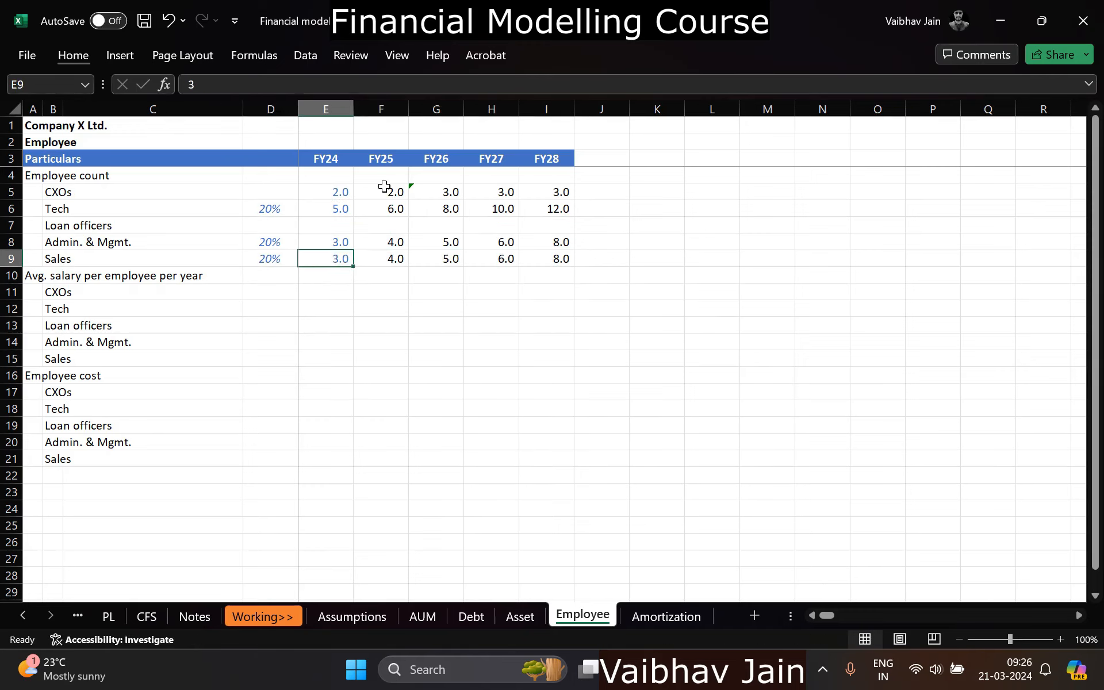
pyautogui.write('10')
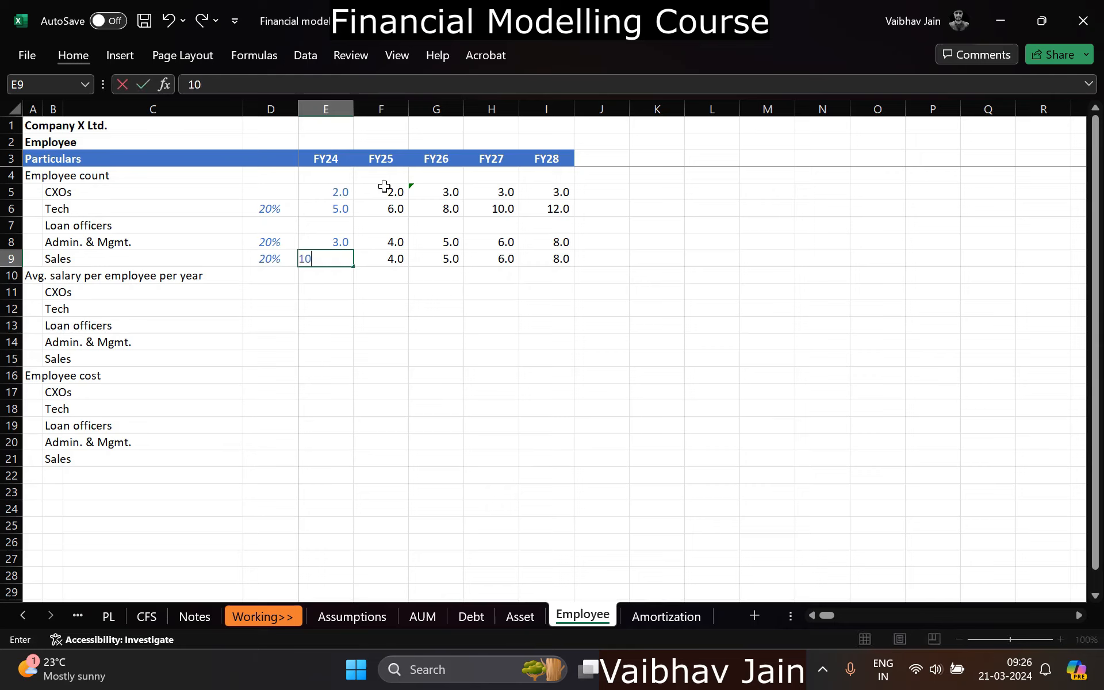
pyautogui.press('Return')
# Step: Extend the employee count label in B7 to "Loan officers (200 cases per officer per year)"
pyautogui.press('Up')
pyautogui.press('Up')
pyautogui.press('Up')
pyautogui.press('Up')
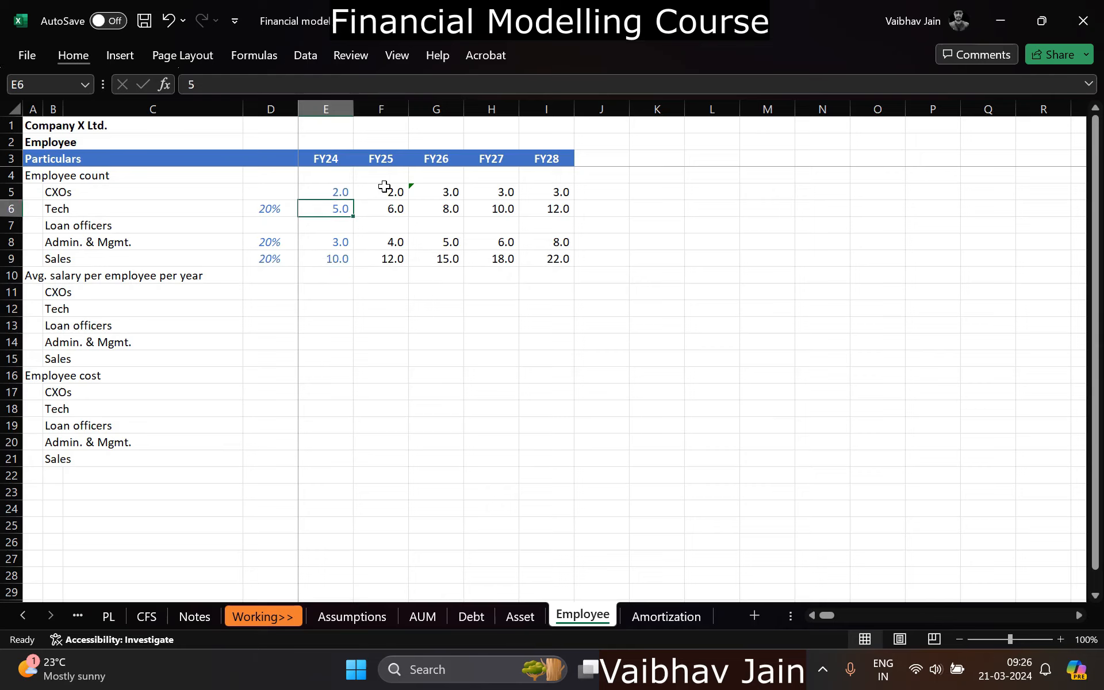
pyautogui.press('Left')
pyautogui.press('Down')
pyautogui.press('Left')
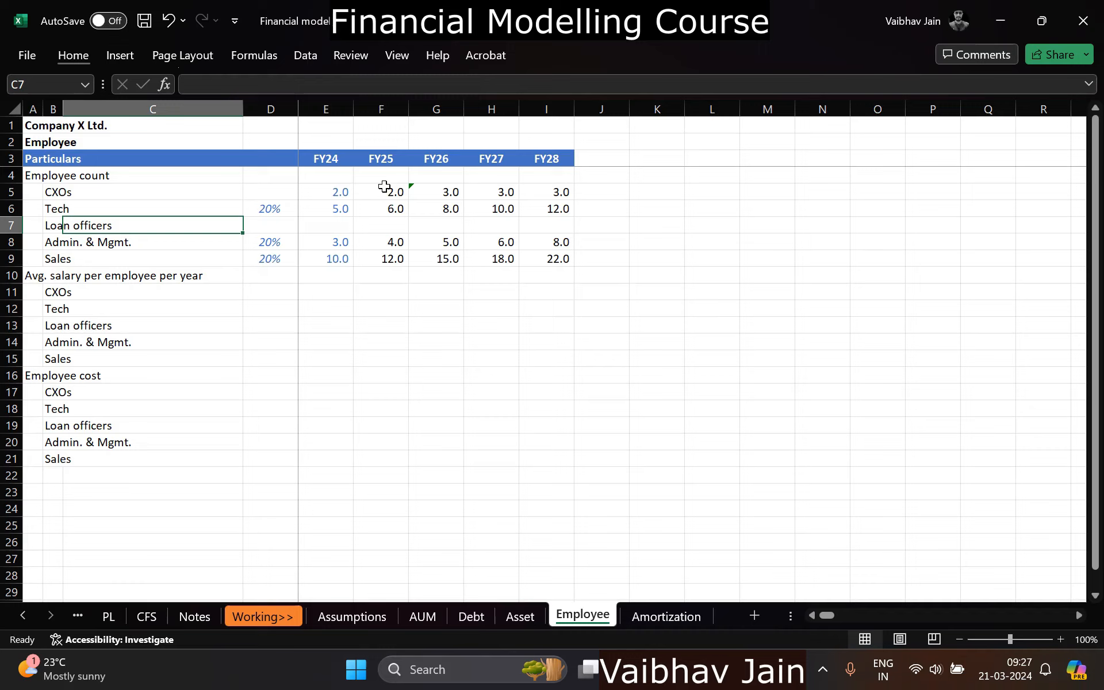
pyautogui.press('Left')
pyautogui.press('F2')
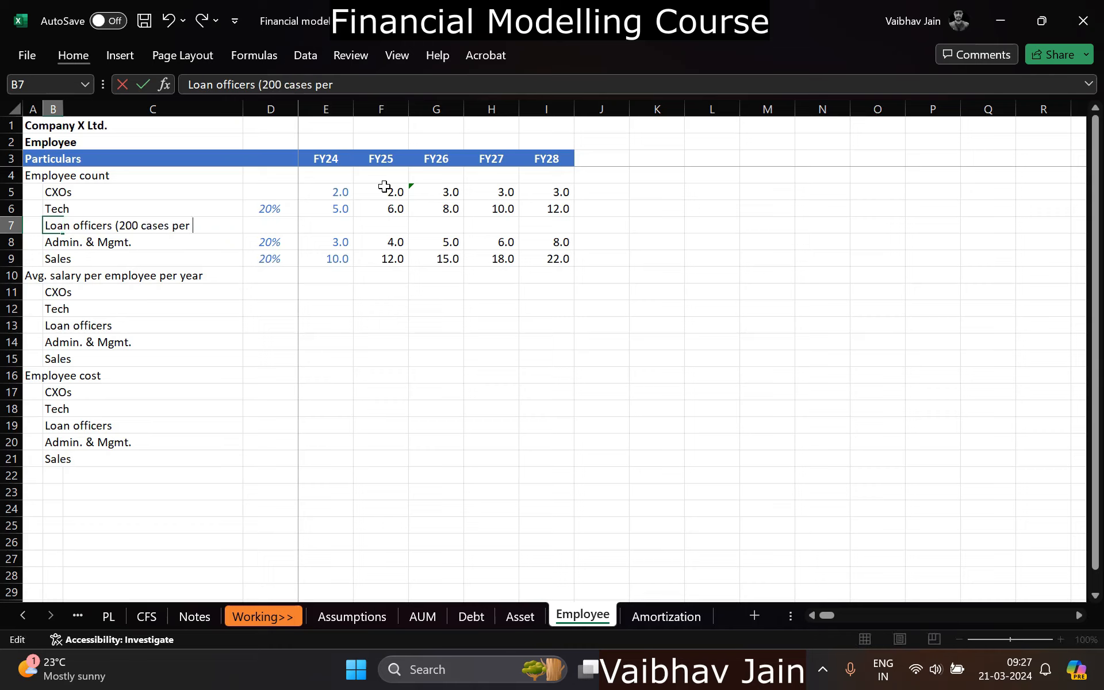
pyautogui.write('(200 cases per officer per uyear')
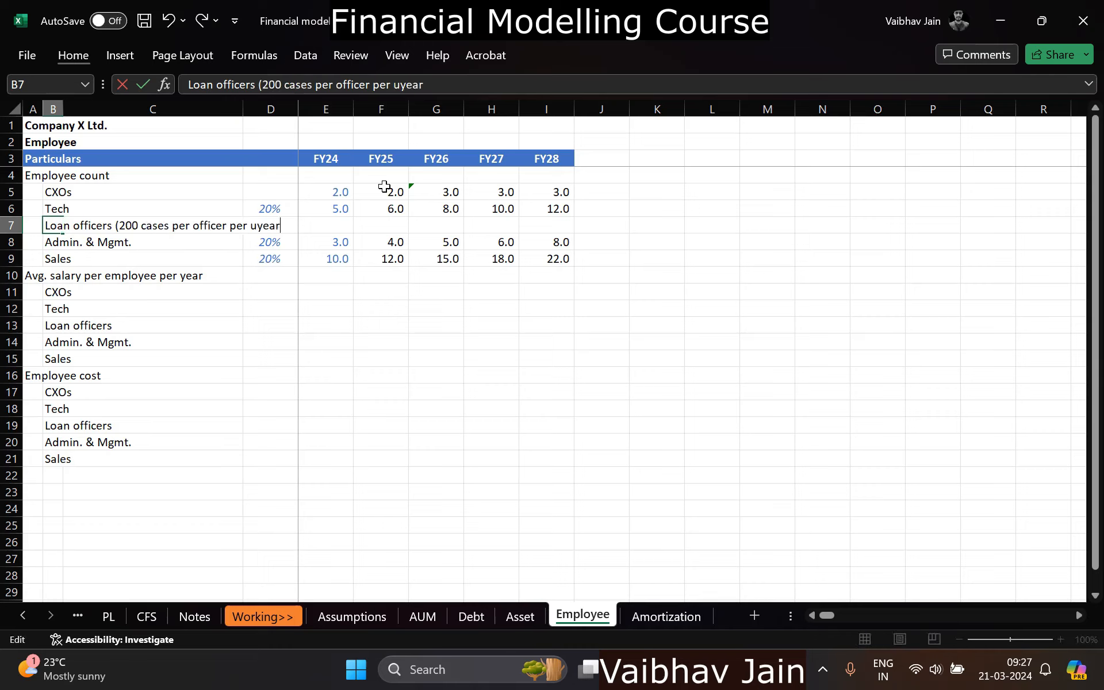
pyautogui.write('year')
# Step: Enter 200 in D7 as the number of cases per loan officer
pyautogui.press('Tab')
pyautogui.press('Tab')
pyautogui.press('Tab')
pyautogui.press('Left')
pyautogui.write('2')
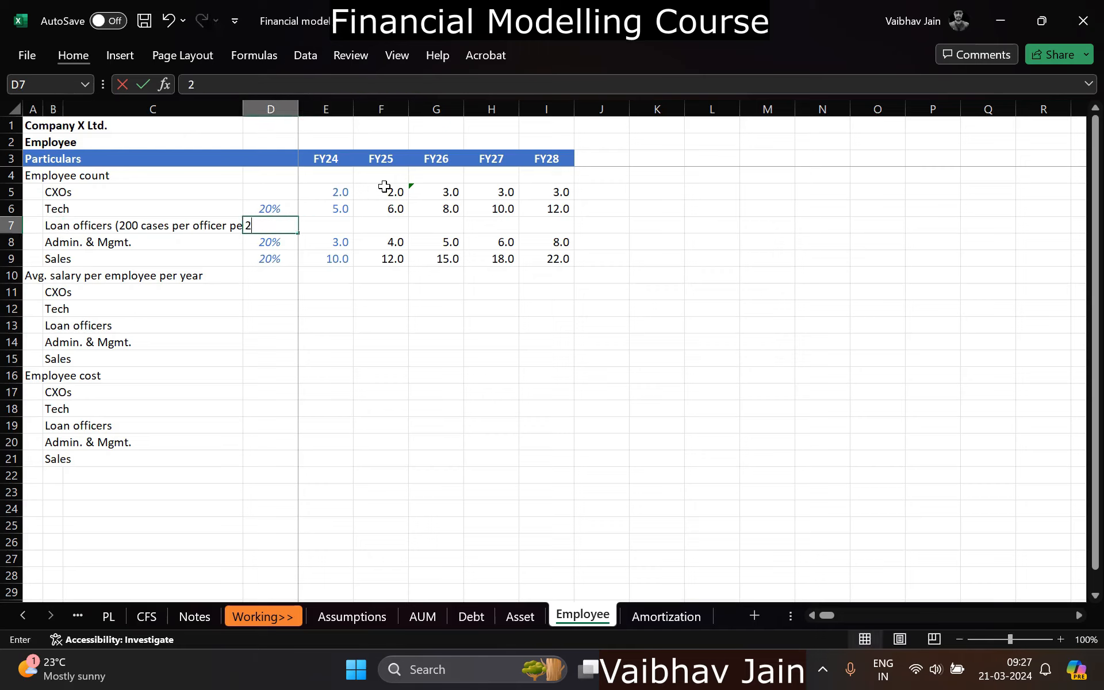
pyautogui.press('Return')
# Step: Shorten the B7 label to "Loan officers (cases per officer per year)" and widen column C so it fits
pyautogui.press('Up')
pyautogui.press('Left')
pyautogui.press('Left')
pyautogui.press('F2')
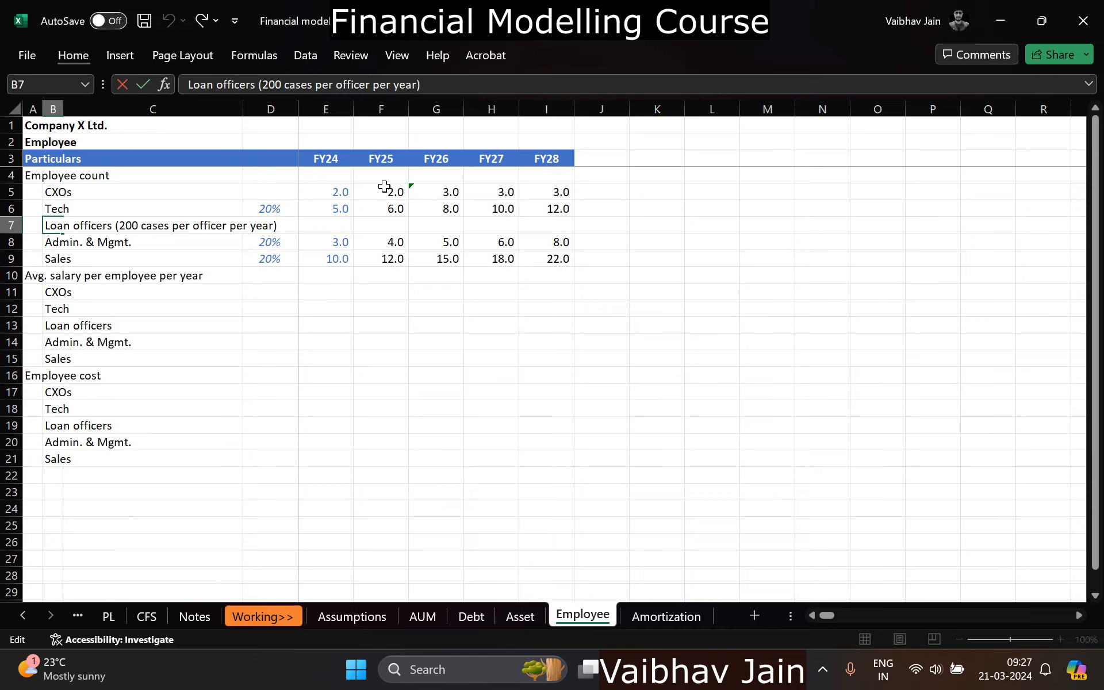
pyautogui.hotkey('shift', 'Right')
pyautogui.hotkey('shift', 'Right')
pyautogui.hotkey('shift', 'Right')
pyautogui.press('Delete')
pyautogui.press('Tab')
pyautogui.press('Right')
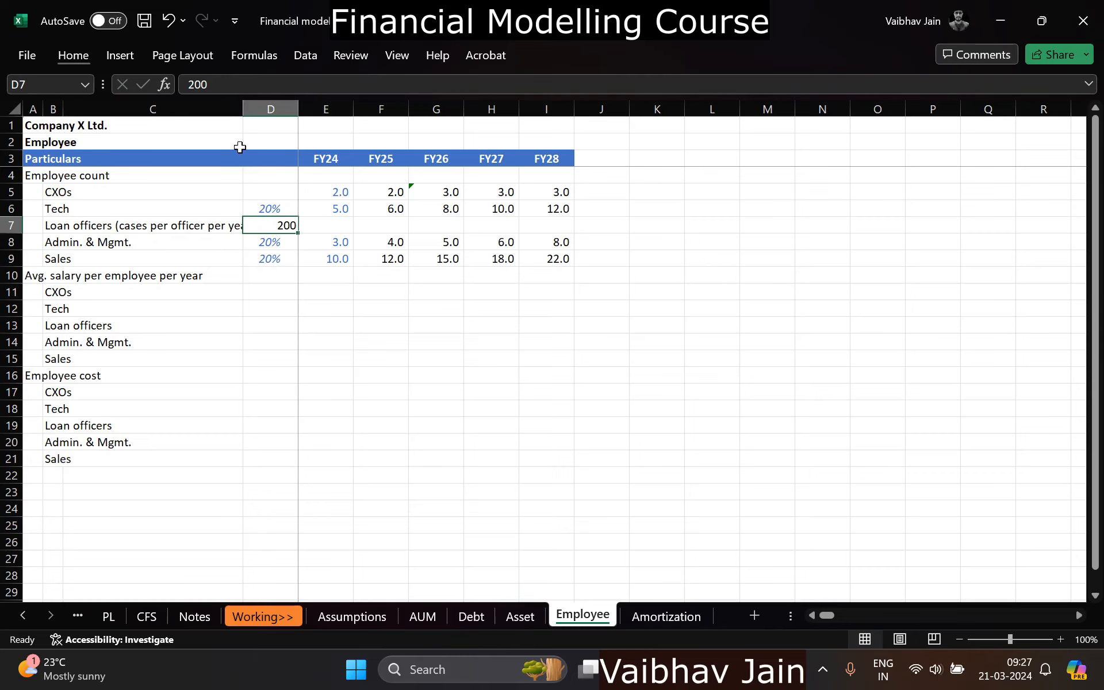
pyautogui.moveTo(242, 103); pyautogui.dragTo(273, 103)
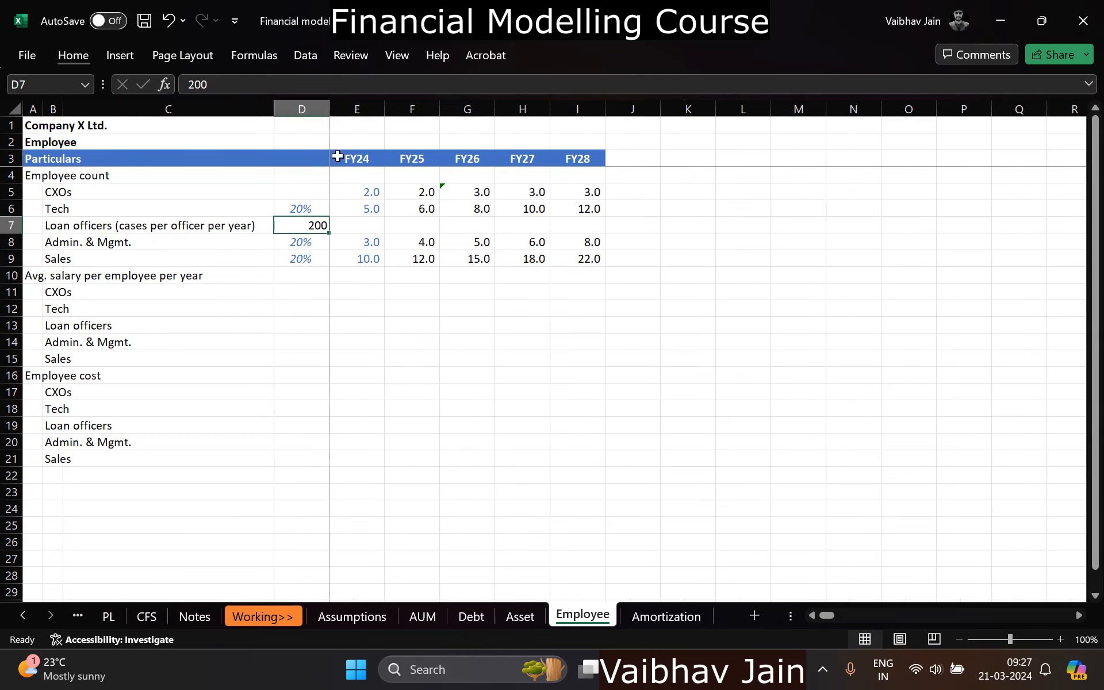
# Step: Format D7 as a centred, comma-style number with one decimal and the blue input font colour
pyautogui.hotkey('alt', 'h')
pyautogui.press('a')
pyautogui.press('c')
pyautogui.hotkey('alt', 'h')
pyautogui.press('k')
pyautogui.hotkey('alt', 'h')
pyautogui.press('9')
pyautogui.hotkey('alt', 'h')
pyautogui.press('f')
pyautogui.press('c')
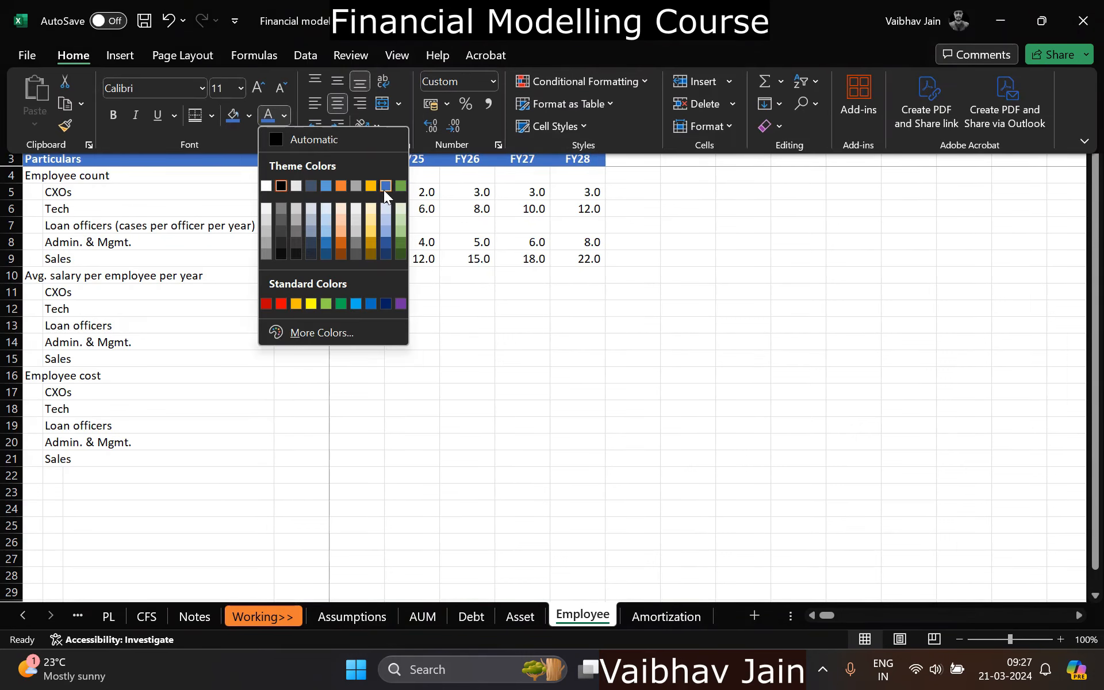
pyautogui.click(384, 189)
# Step: Calculate the FY24 loan officers in E7 from total cases disbursed with =Assumptions!E9/Employee!D7
pyautogui.press('Right')
pyautogui.write('=')
pyautogui.hotkey('ctrl', 'pageup')
pyautogui.hotkey('ctrl', 'pageup')
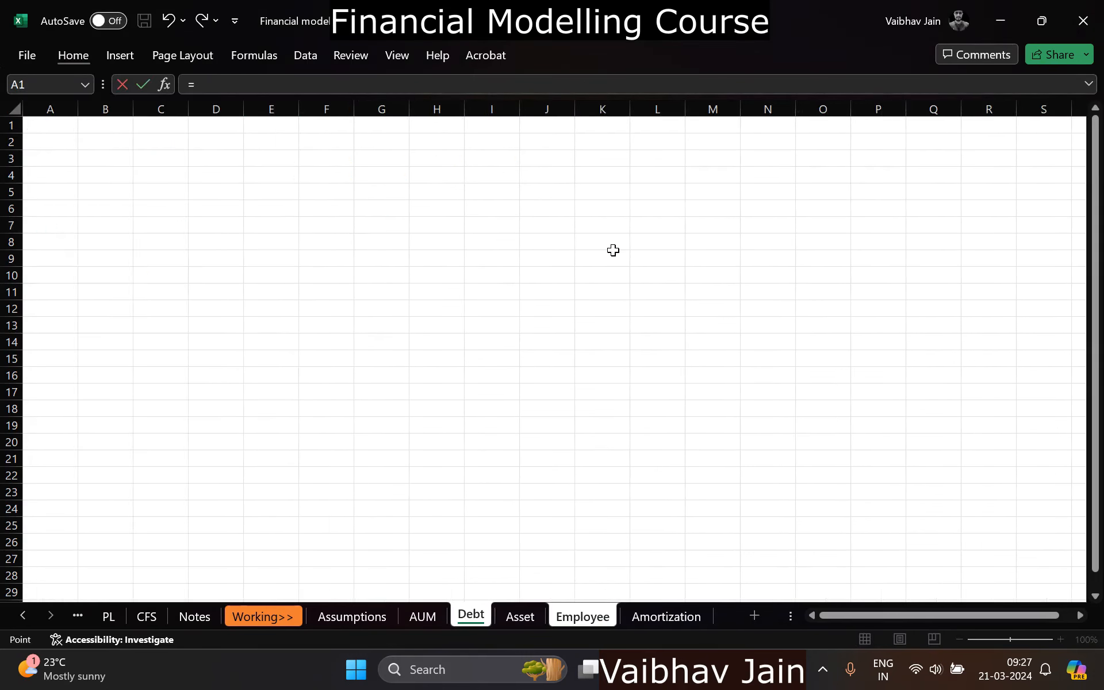
pyautogui.hotkey('ctrl', 'pageup')
pyautogui.hotkey('ctrl', 'pageup')
pyautogui.click(341, 257)
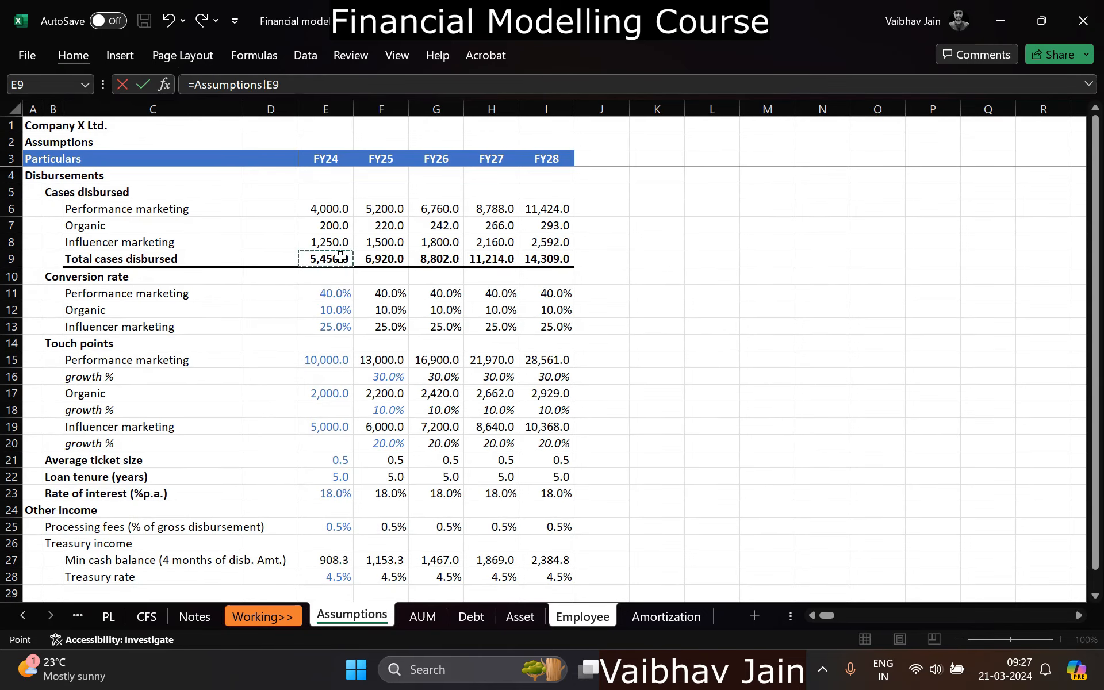
pyautogui.write('/')
pyautogui.hotkey('ctrl', 'pagedown')
pyautogui.hotkey('ctrl', 'pagedown')
pyautogui.hotkey('ctrl', 'pagedown')
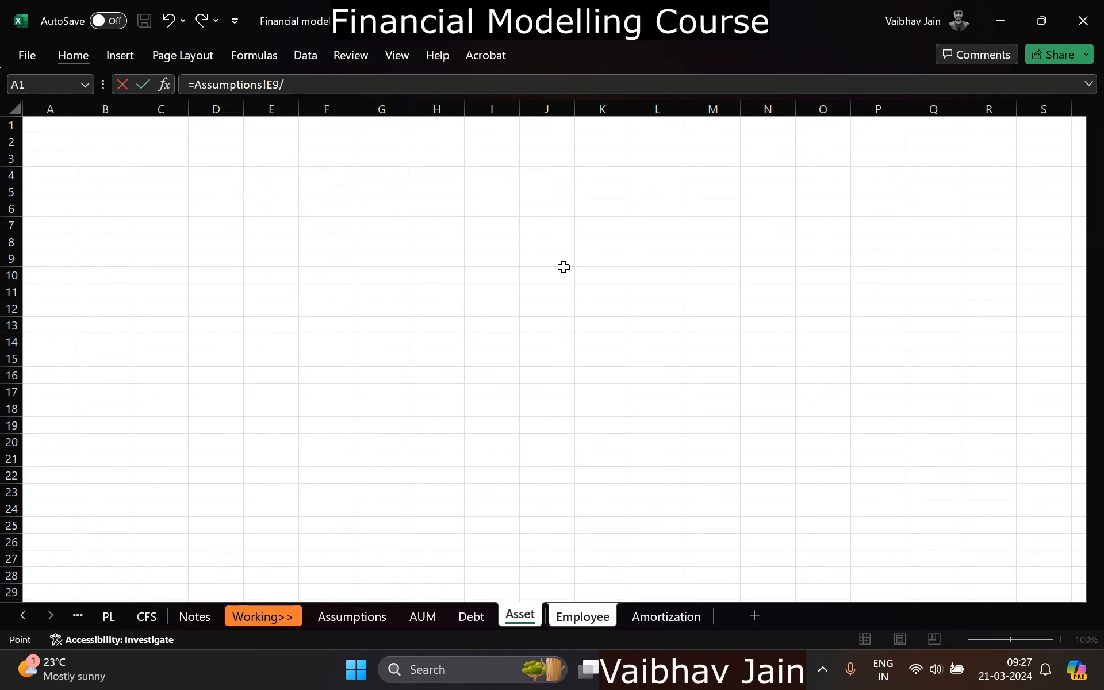
pyautogui.hotkey('ctrl', 'pagedown')
pyautogui.click(295, 224)
pyautogui.hotkey('ctrl', 'Return')
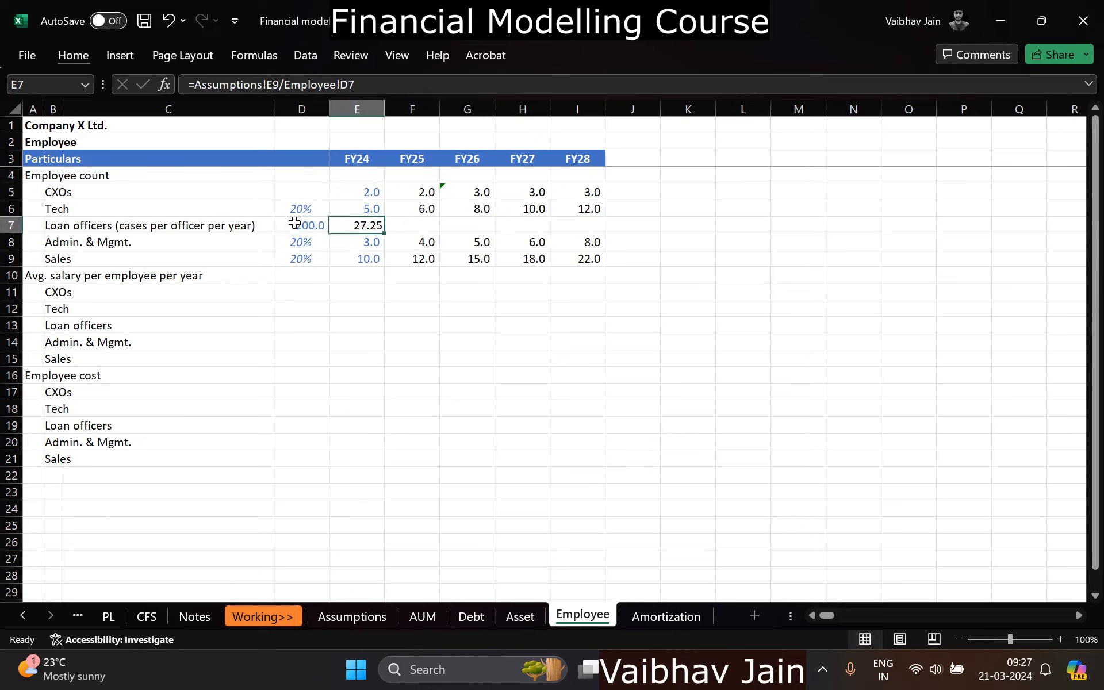
# Step: Wrap the FY24 loan officer formula in E7 in ROUNDUP with 0 digits
pyautogui.press('F2')
pyautogui.write('round')
pyautogui.press('Down')
pyautogui.press('Down')
pyautogui.press('Tab')
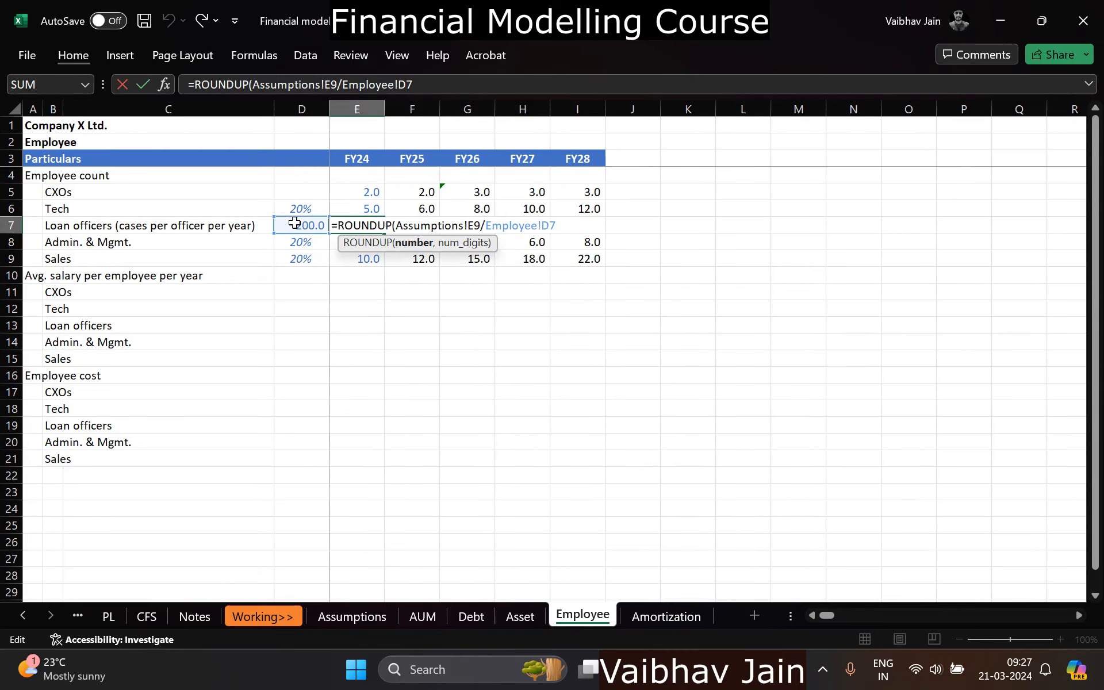
pyautogui.write(',0)')
pyautogui.press('Return')
# Step: Show the FY24 loan officer count in E7 with one decimal place
pyautogui.press('Up')
pyautogui.press('Up')
pyautogui.press('Up')
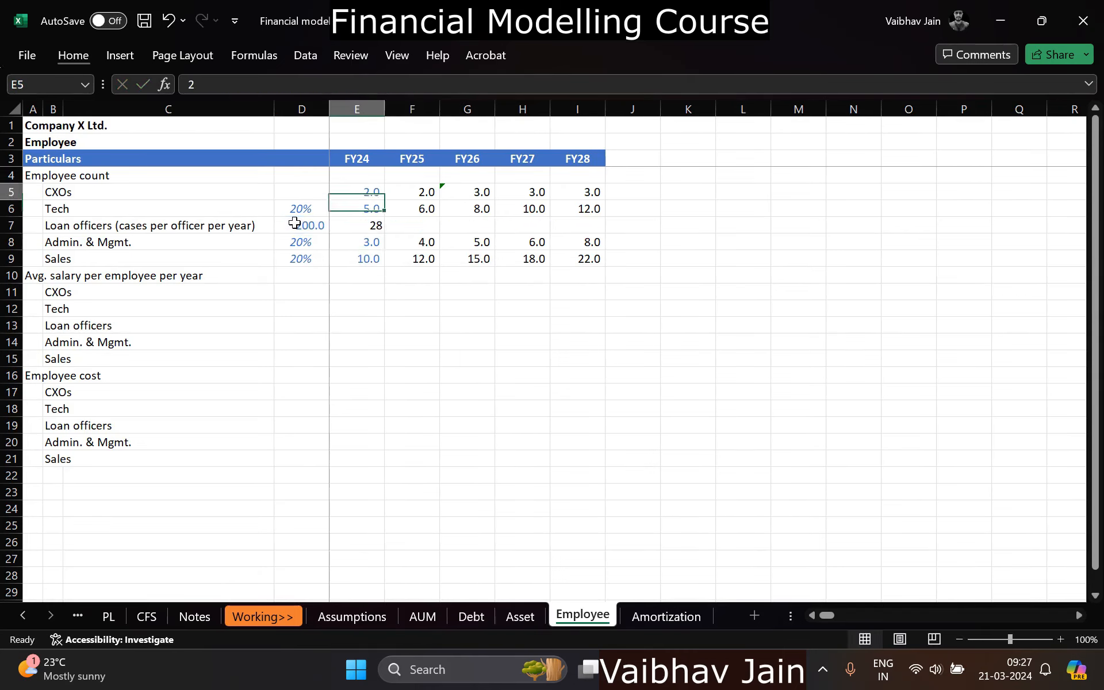
pyautogui.press('Down')
pyautogui.press('Down')
pyautogui.hotkey('alt', 'h')
pyautogui.press('0')
# Step: Copy the loan officer formula from E7 across to F7:I7 for FY25 to FY28
pyautogui.hotkey('ctrl', 'c')
pyautogui.hotkey('shift', 'Right')
pyautogui.hotkey('shift', 'Right')
pyautogui.hotkey('shift', 'Right')
pyautogui.hotkey('shift', 'Right')
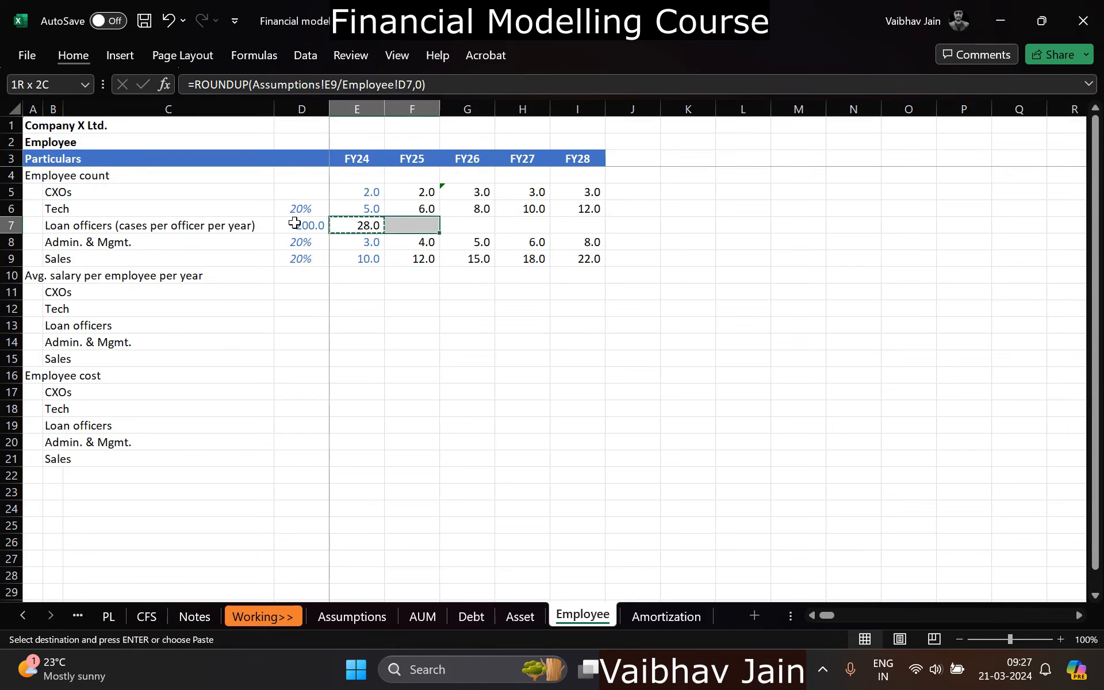
pyautogui.press('Return')
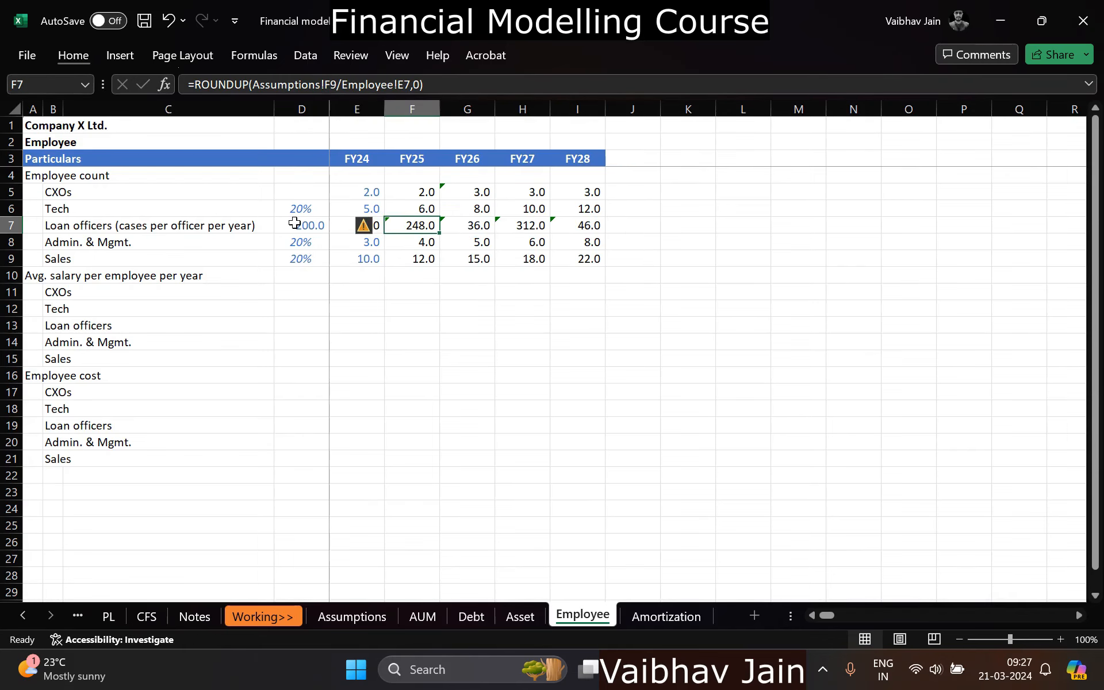
pyautogui.press('Left')
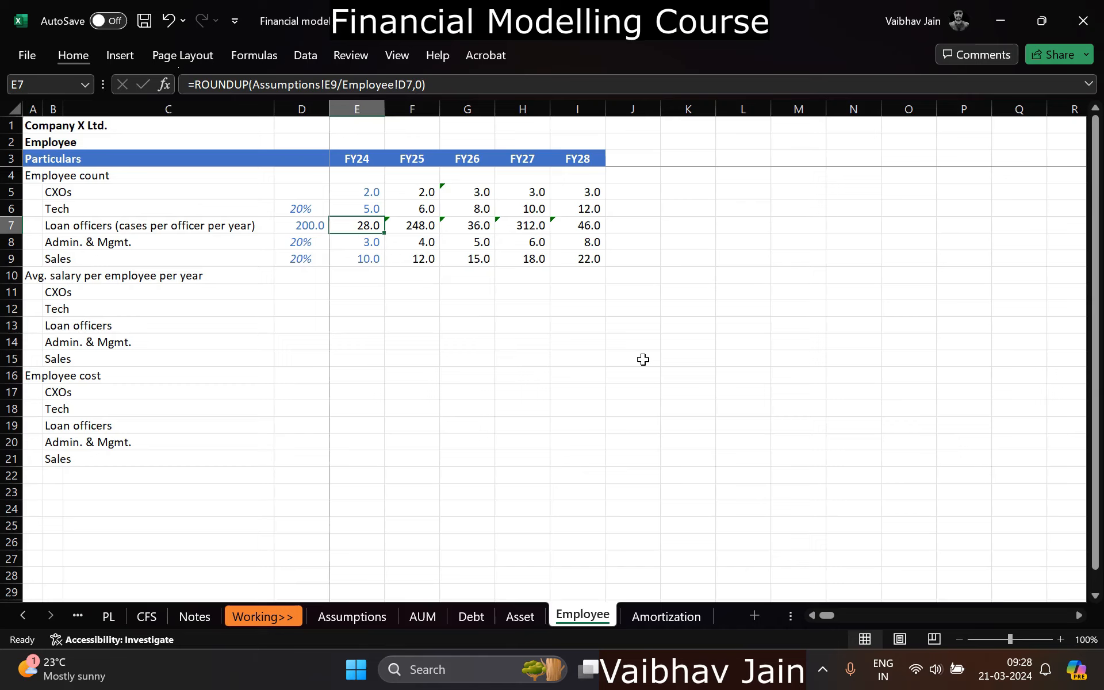
# Step: Copy the CXO employee count row E5:I5 into the CXO average salary row E11:I11
pyautogui.press('Left')
pyautogui.press('Down')
pyautogui.press('Down')
pyautogui.press('Down')
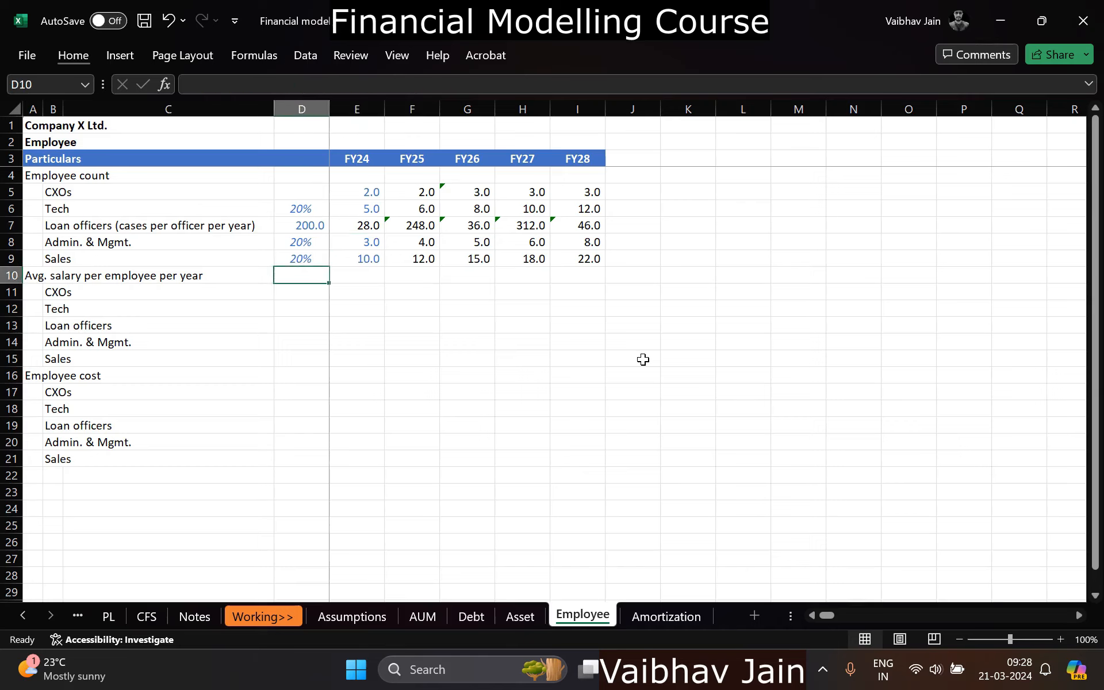
pyautogui.press('Down')
pyautogui.press('Right')
pyautogui.press('Up')
pyautogui.press('Up')
pyautogui.press('Up')
pyautogui.press('Up')
pyautogui.press('Up')
pyautogui.press('Up')
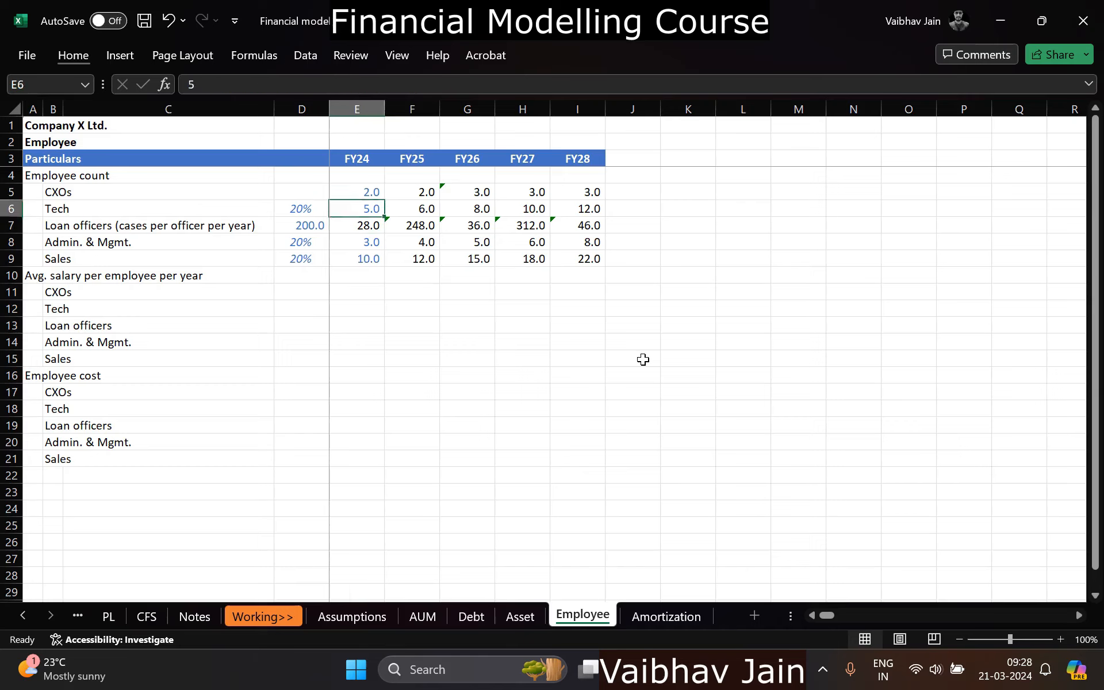
pyautogui.hotkey('ctrl', 'shift', 'Right')
pyautogui.hotkey('ctrl', 'c')
pyautogui.press('Down')
pyautogui.press('Down')
pyautogui.press('Down')
pyautogui.press('Down')
pyautogui.press('Down')
pyautogui.press('Down')
pyautogui.hotkey('ctrl', 'v')
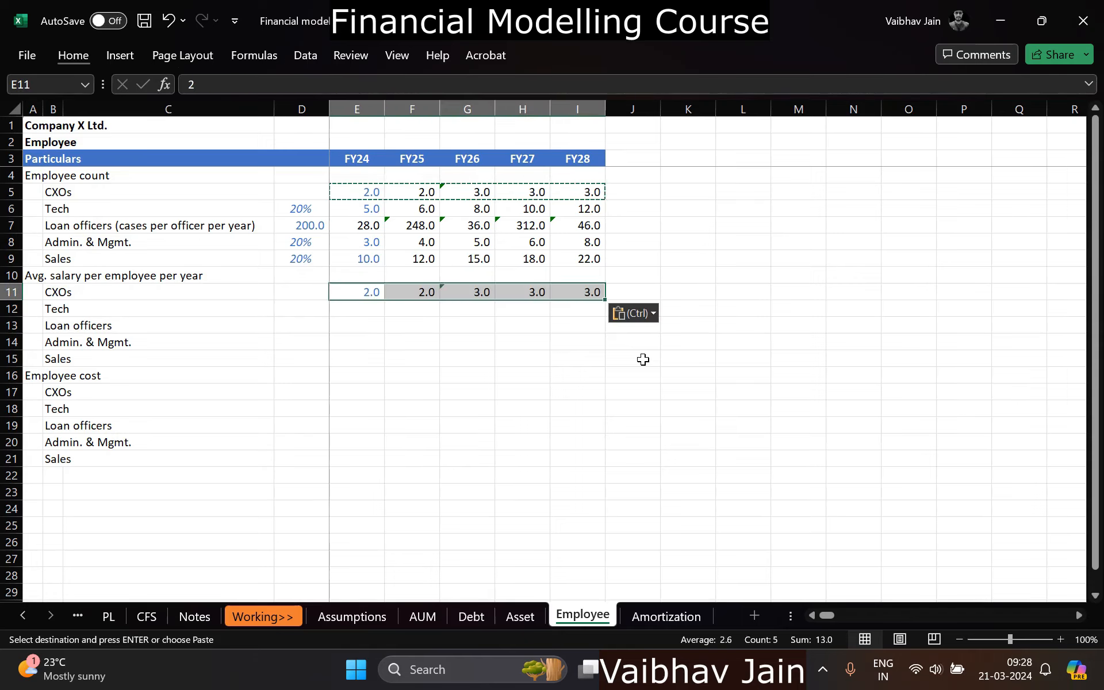
pyautogui.press('Escape')
# Step: Set the FY24 CXO average salary in E11 to =20000000/curr
pyautogui.write('=200')
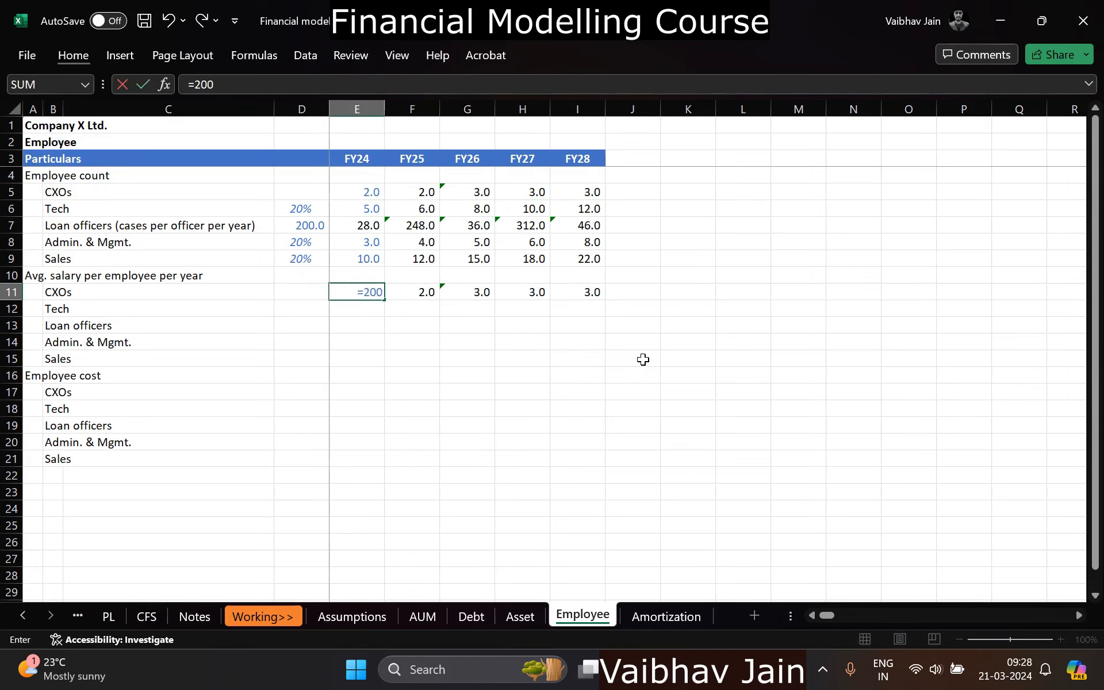
pyautogui.write('00000/curr')
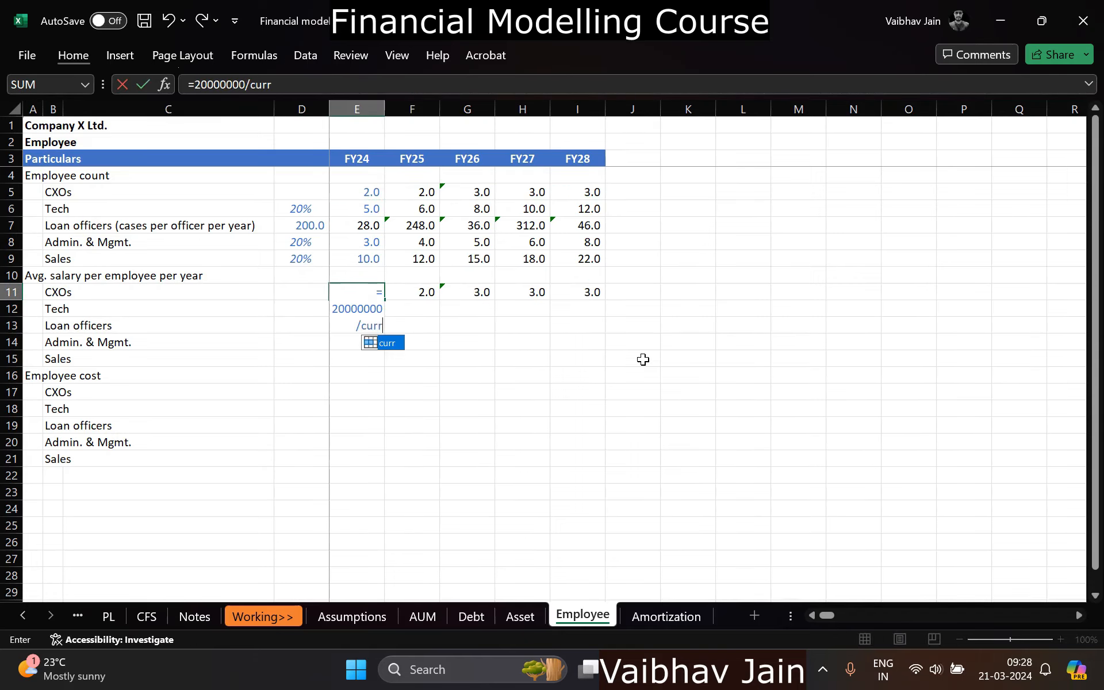
pyautogui.press('Return')
# Step: Copy the CXO average salary row E11:I11 into the Tech row E12:I12
pyautogui.press('Up')
pyautogui.hotkey('ctrl', 'shift', 'Right')
pyautogui.hotkey('ctrl', 'c')
pyautogui.press('Down')
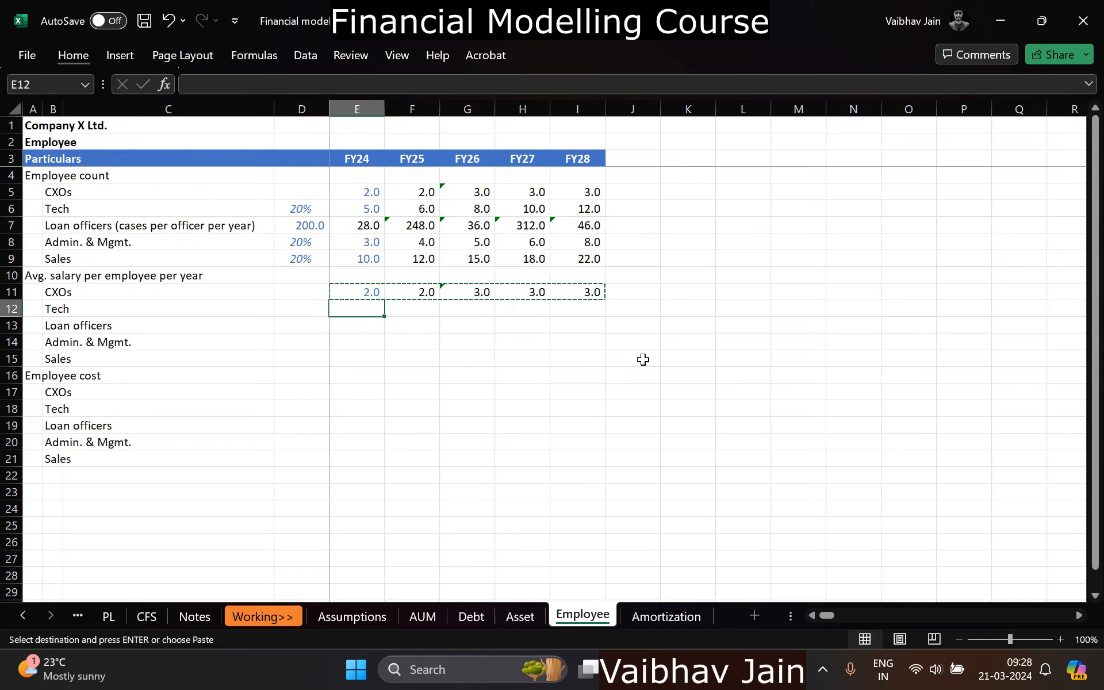
pyautogui.hotkey('ctrl', 'v')
# Step: Copy the FY25 to FY28 salary formulas F11:I12 into the Loan officers and Admin. & Mgmt. rows F13:I14
pyautogui.press('Right')
pyautogui.hotkey('shift', 'Up')
pyautogui.hotkey('ctrl', 'shift', 'Right')
pyautogui.hotkey('ctrl', 'c')
pyautogui.press('Down')
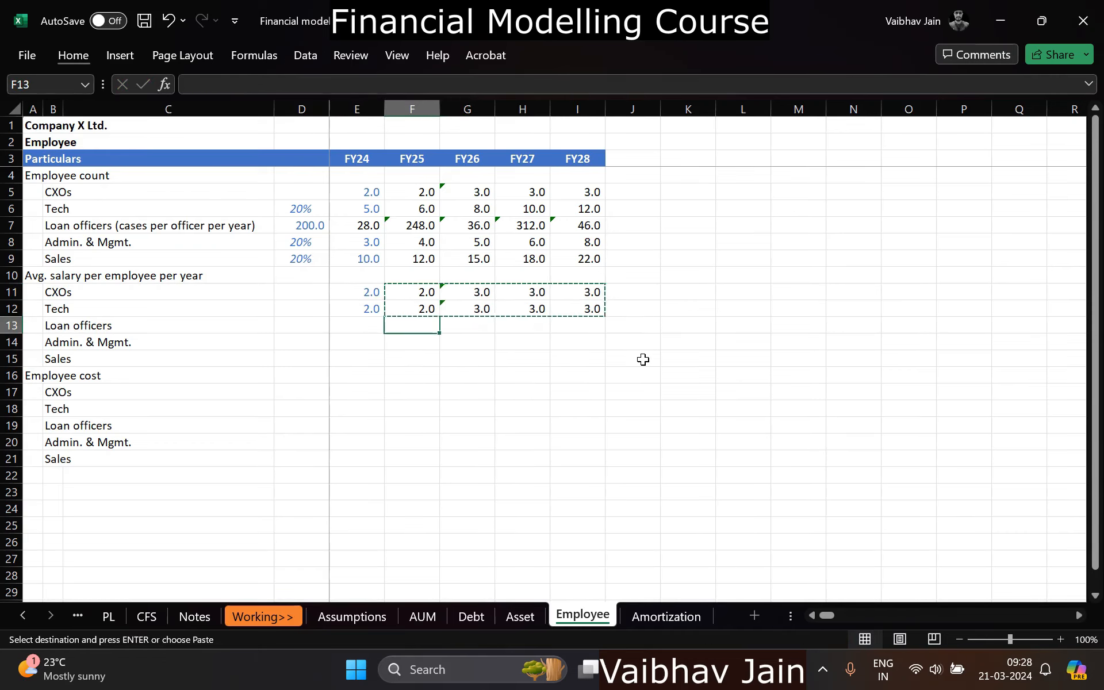
pyautogui.hotkey('shift', 'Down')
pyautogui.hotkey('shift', 'Down')
pyautogui.press('Return')
# Step: Set the FY24 Tech average salary in E12 to =50000*12/curr
pyautogui.press('Left')
pyautogui.press('Up')
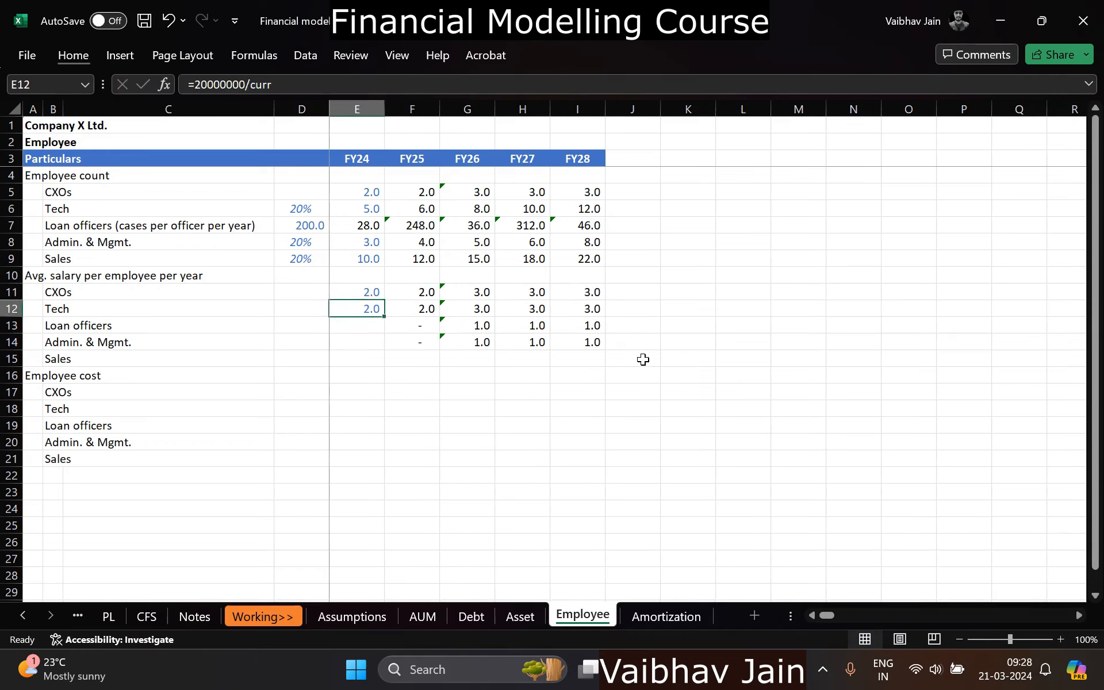
pyautogui.press('F2')
pyautogui.hotkey('ctrl', 'shift', 'Right')
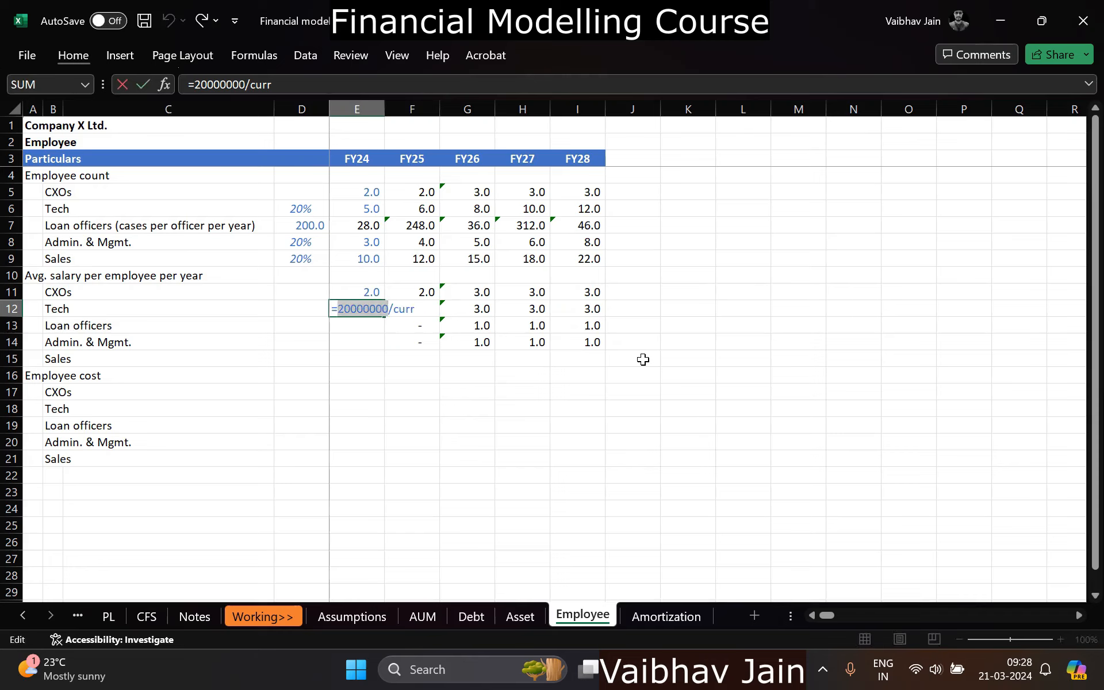
pyautogui.write('50000')
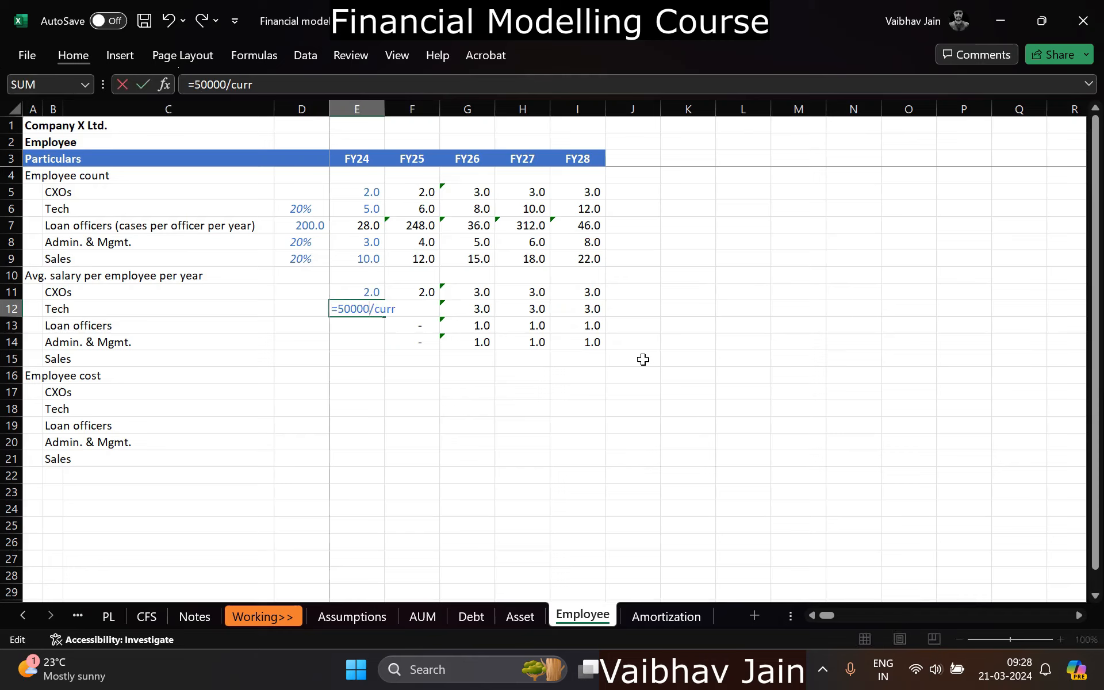
pyautogui.write('*12')
pyautogui.press('Return')
# Step: Fill the Tech salary formula down to E13 and set the FY24 loan officer salary to =70000*12/curr
pyautogui.hotkey('ctrl', 'd')
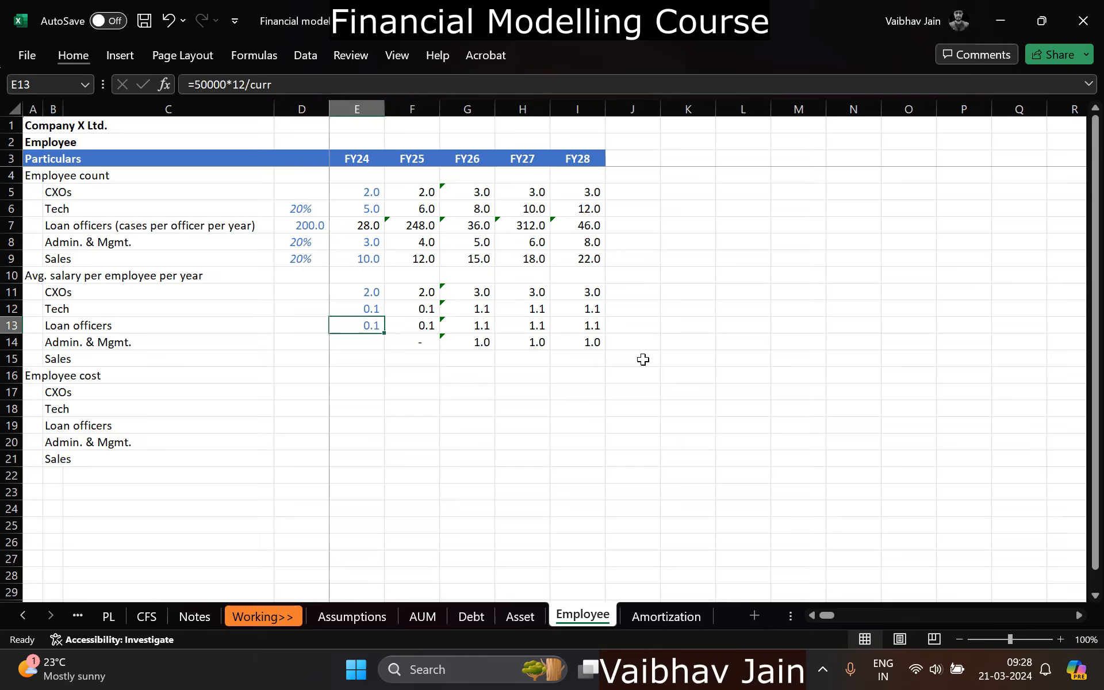
pyautogui.press('F2')
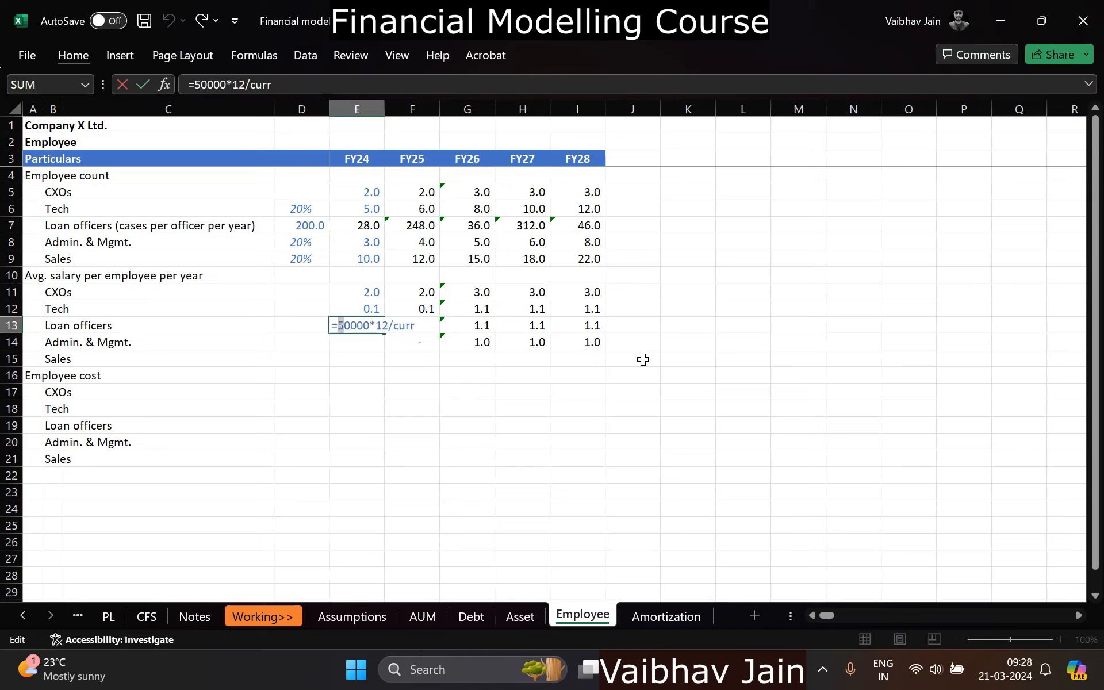
pyautogui.write('7')
pyautogui.press('Return')
# Step: Fill the salary formula down to E14 and set the FY24 Admin. & Mgmt. salary to =30000*12/curr
pyautogui.hotkey('ctrl', 'd')
pyautogui.press('F2')
pyautogui.press('Home')
pyautogui.press('Right')
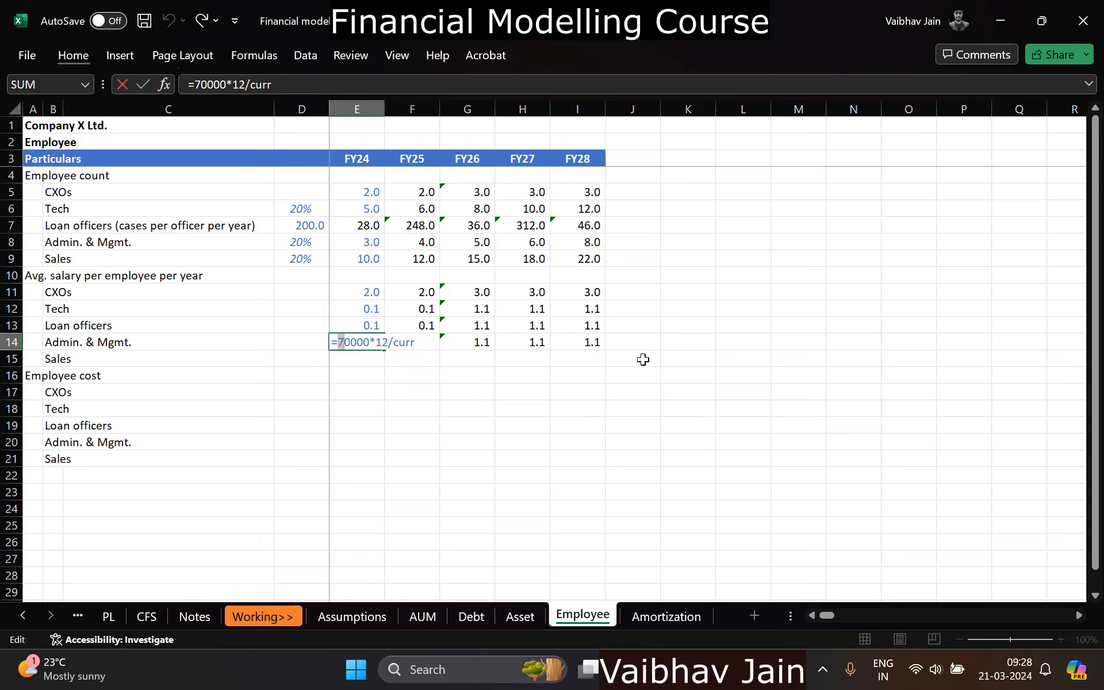
pyautogui.write('3')
pyautogui.press('Return')
# Step: Fill the salary formula down to E15 and set the FY24 Sales salary to =50000*12/curr
pyautogui.hotkey('ctrl', 'd')
pyautogui.press('F2')
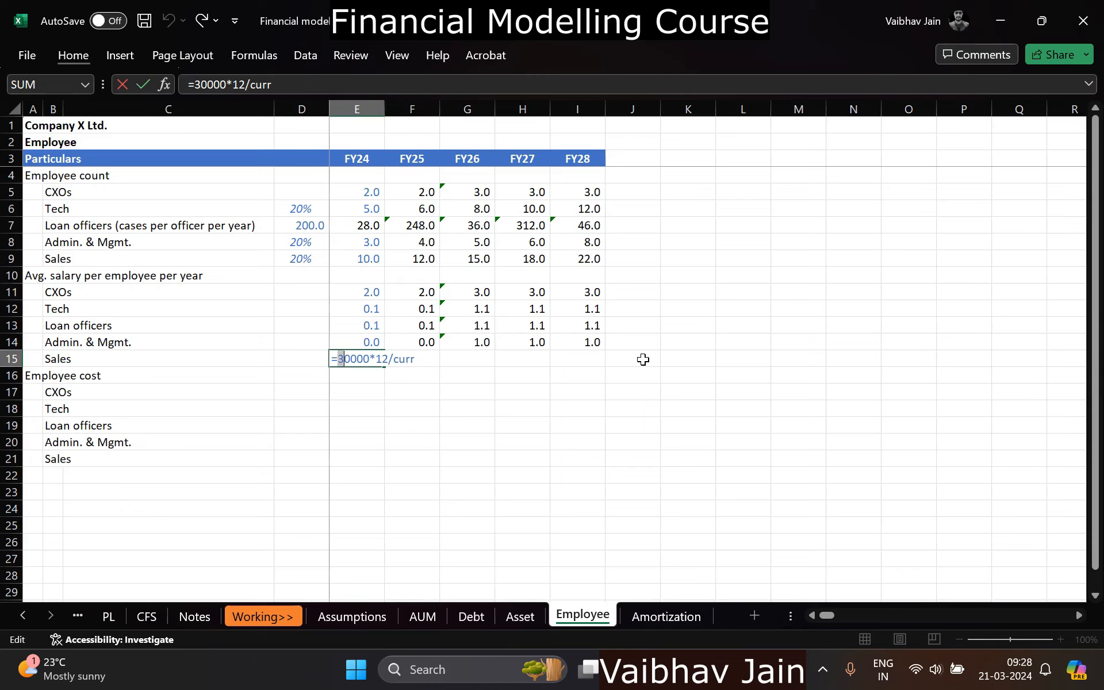
pyautogui.write('5')
pyautogui.press('Return')
# Step: Copy the FY25 to FY28 Admin. & Mgmt. salary formulas F14:I14 into the Sales row F15:I15
pyautogui.press('Up')
pyautogui.press('Right')
pyautogui.press('Up')
pyautogui.hotkey('ctrl', 'shift', 'Right')
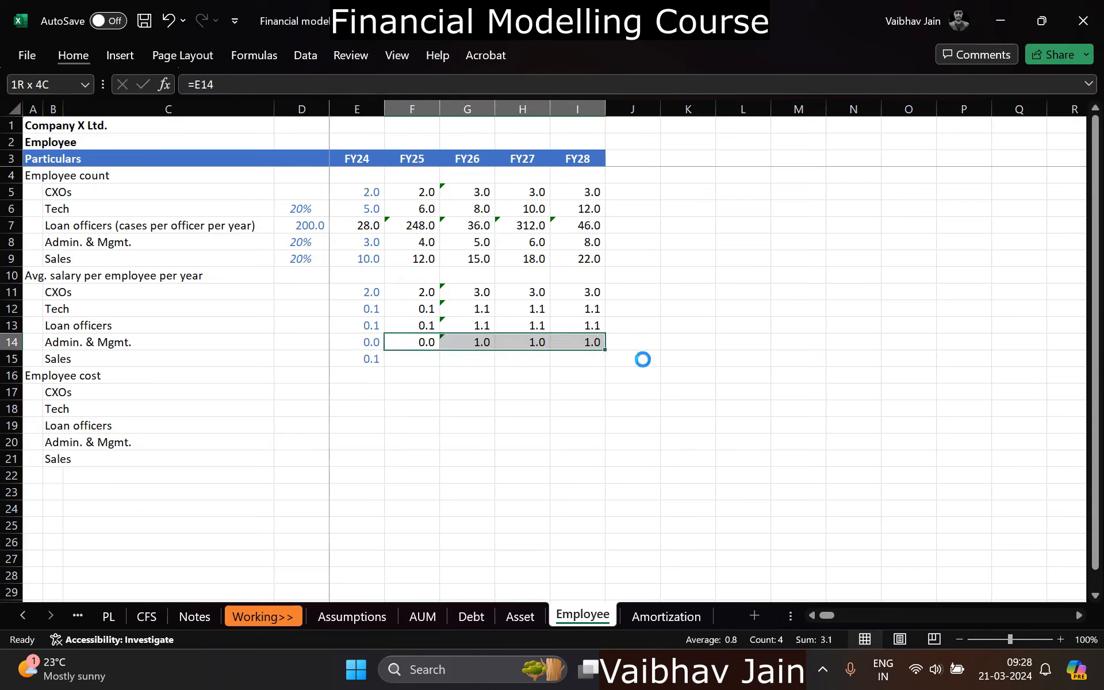
pyautogui.hotkey('ctrl', 'c')
pyautogui.press('Down')
pyautogui.hotkey('ctrl', 'v')
# Step: Copy the 20% growth rate from D9 into D11 as the CXO salary growth rate
pyautogui.press('Left')
pyautogui.press('Up')
pyautogui.press('Escape')
pyautogui.press('Up')
pyautogui.press('Up')
pyautogui.press('Left')
pyautogui.press('Up')
pyautogui.press('Left')
pyautogui.press('Right')
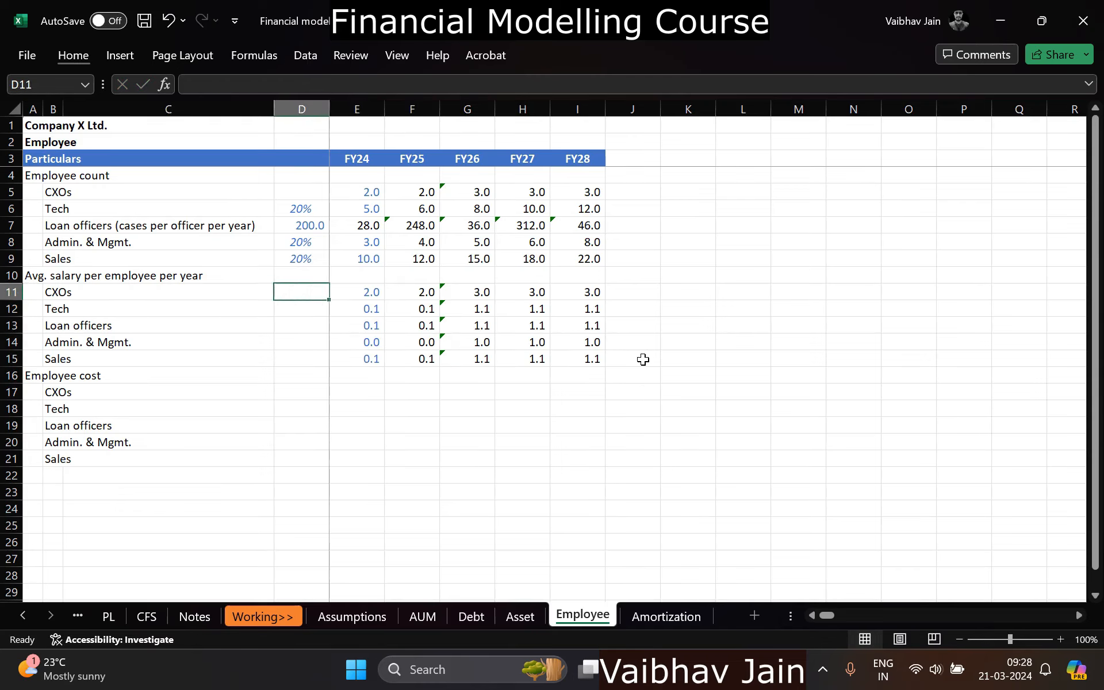
pyautogui.press('Right')
pyautogui.press('Left')
pyautogui.press('Up')
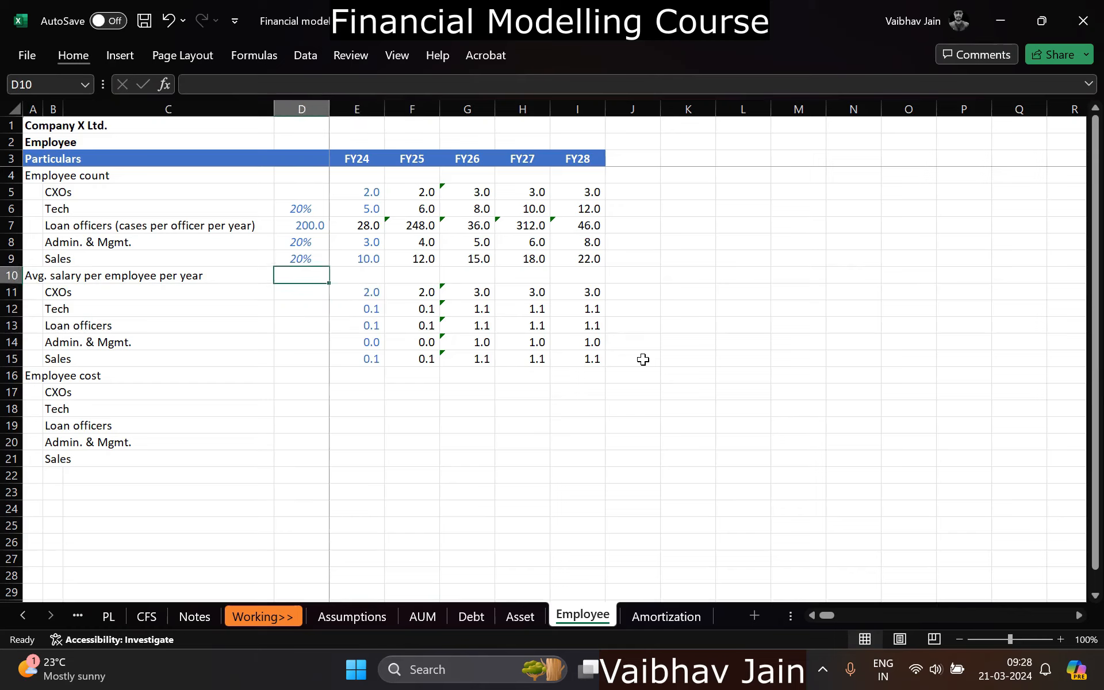
pyautogui.press('Up')
pyautogui.hotkey('ctrl', 'c')
pyautogui.press('Down')
pyautogui.press('Down')
pyautogui.press('Up')
pyautogui.press('Down')
pyautogui.press('Left')
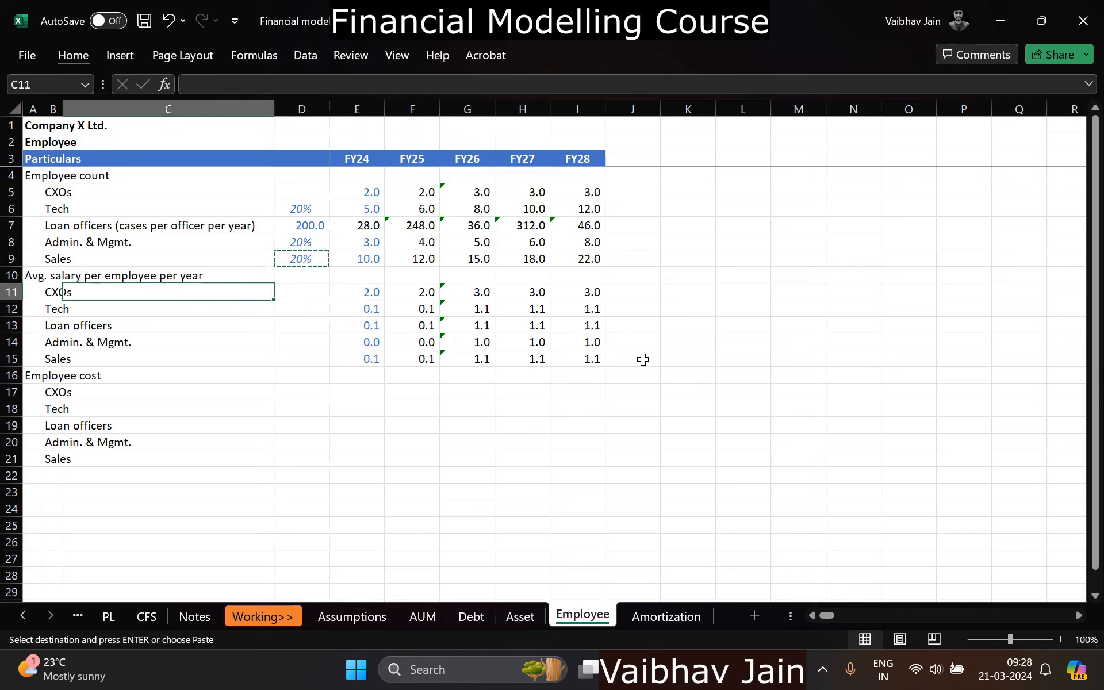
pyautogui.press('Right')
pyautogui.hotkey('ctrl', 'v')
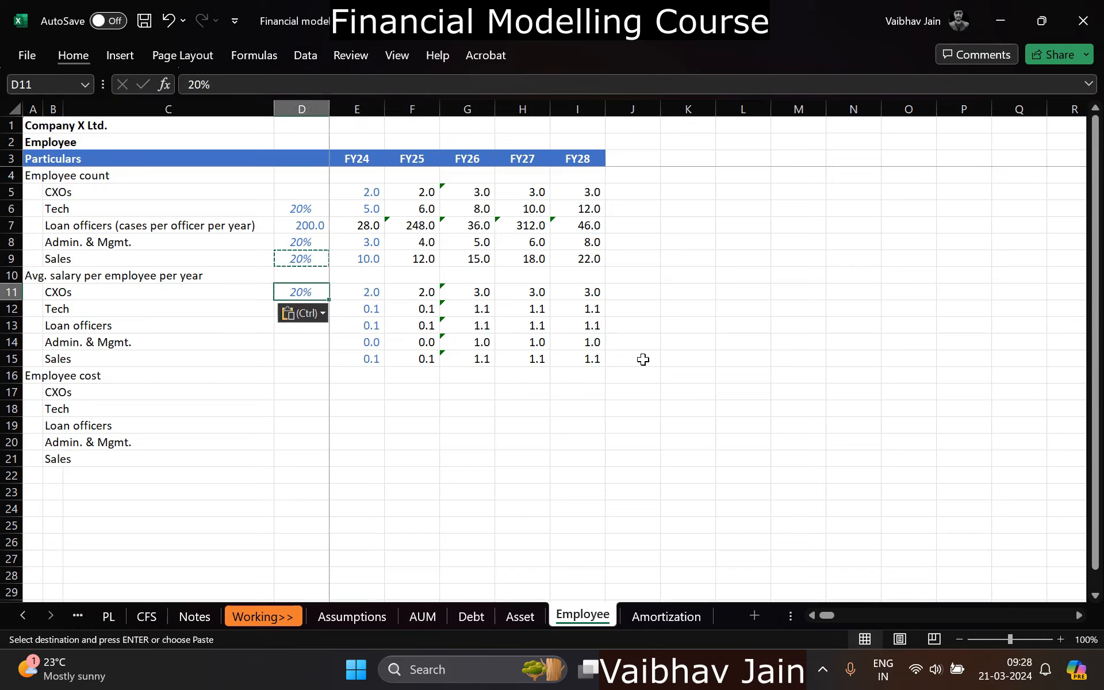
pyautogui.press('Escape')
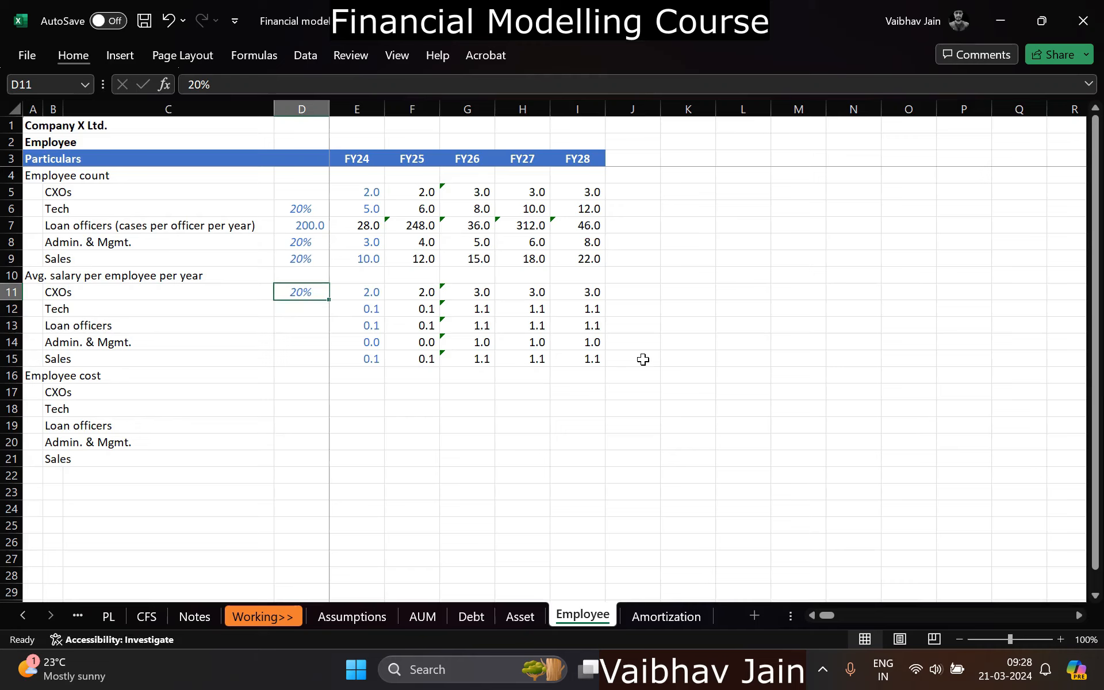
# Step: Set the Tech salary growth rate in D12 to 12% and fill it down through D15
pyautogui.press('Down')
pyautogui.hotkey('ctrl', 'd')
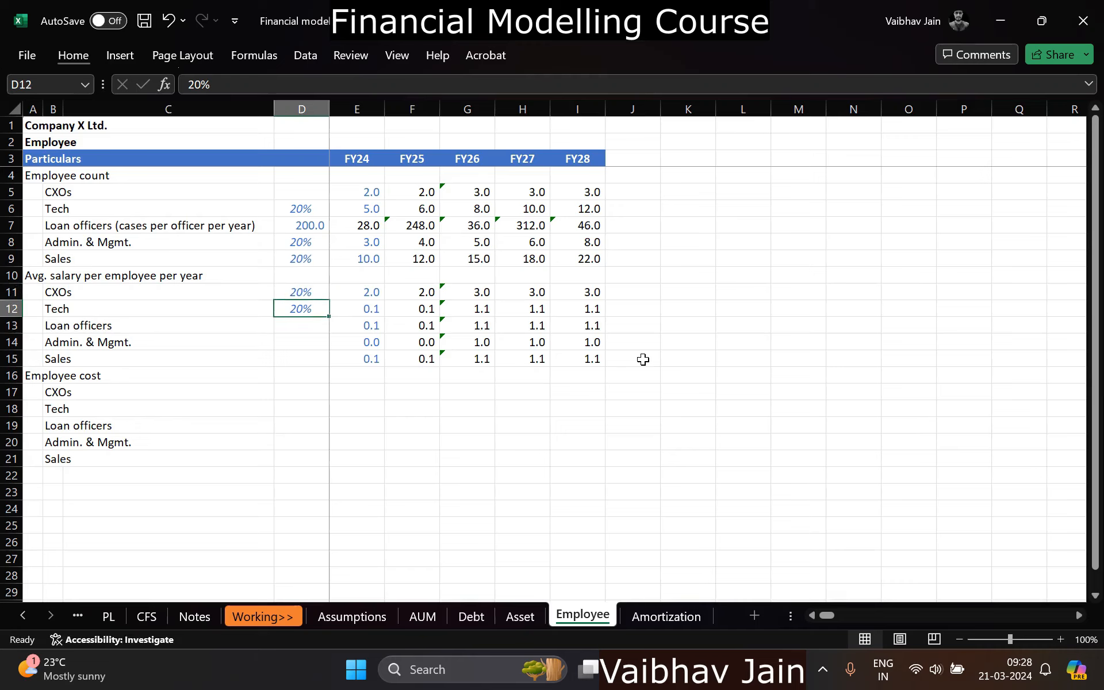
pyautogui.write('12%')
pyautogui.press('Return')
pyautogui.hotkey('ctrl', 'd')
pyautogui.press('Down')
pyautogui.hotkey('ctrl', 'd')
pyautogui.press('Down')
pyautogui.hotkey('ctrl', 'd')
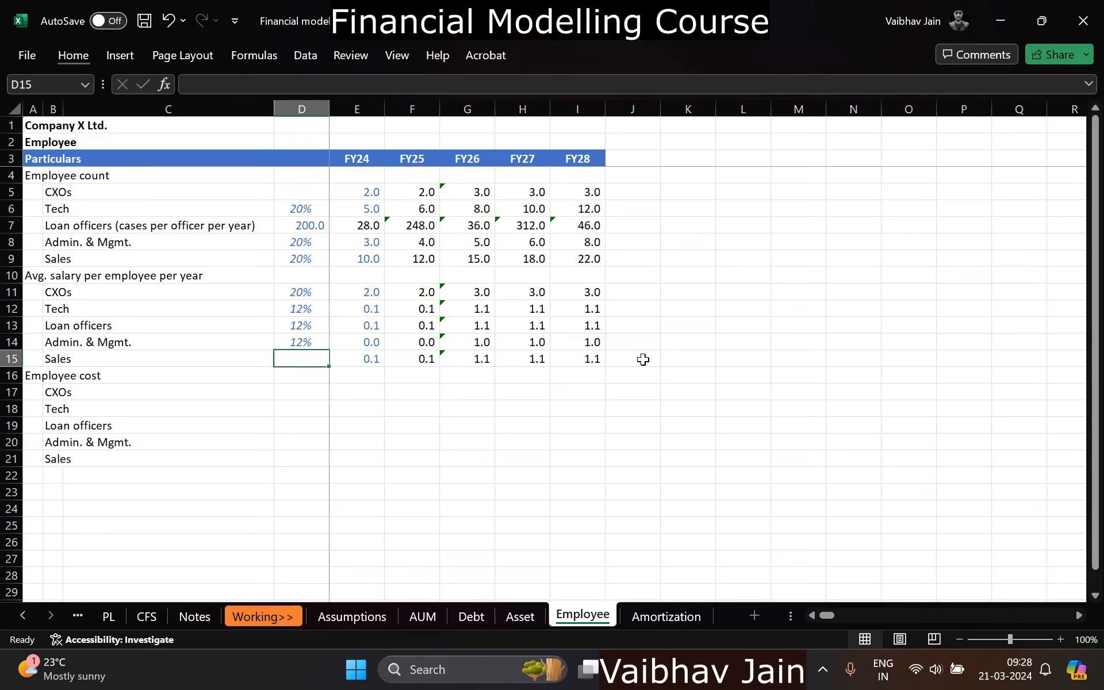
# Step: Calculate the FY25 CXO average salary in F11 with =E11*(1+$D11)
pyautogui.press('Right')
pyautogui.press('Up')
pyautogui.press('Up')
pyautogui.press('Up')
pyautogui.press('Up')
pyautogui.press('Right')
pyautogui.write('=')
pyautogui.press('Left')
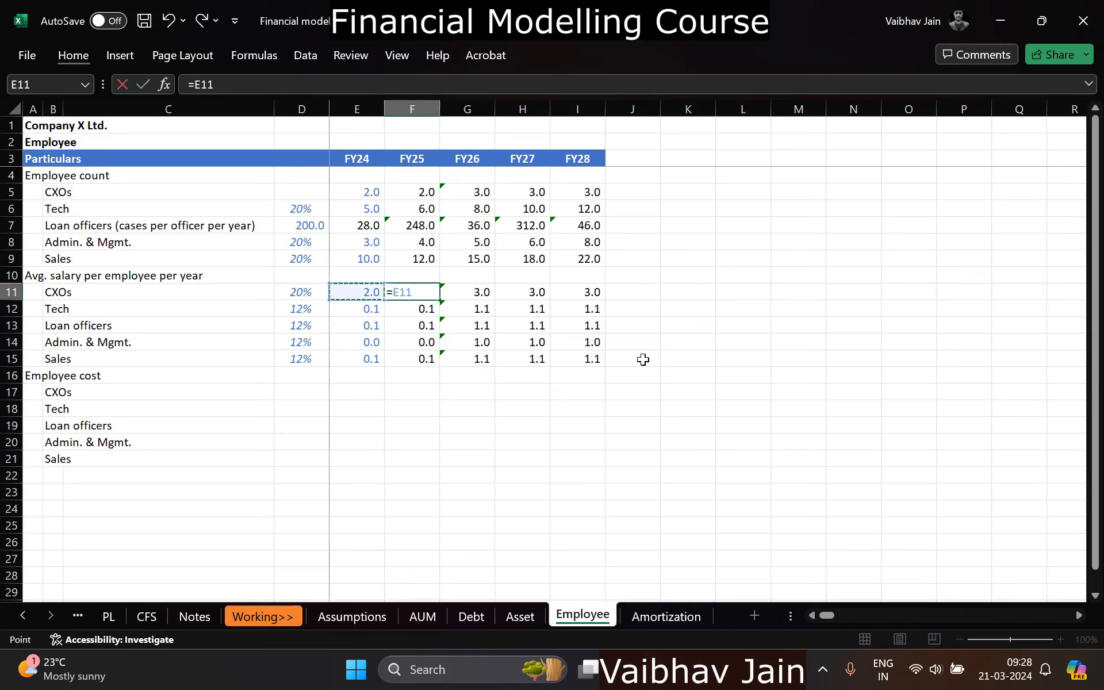
pyautogui.write('*(1+')
pyautogui.press('Left')
pyautogui.press('Left')
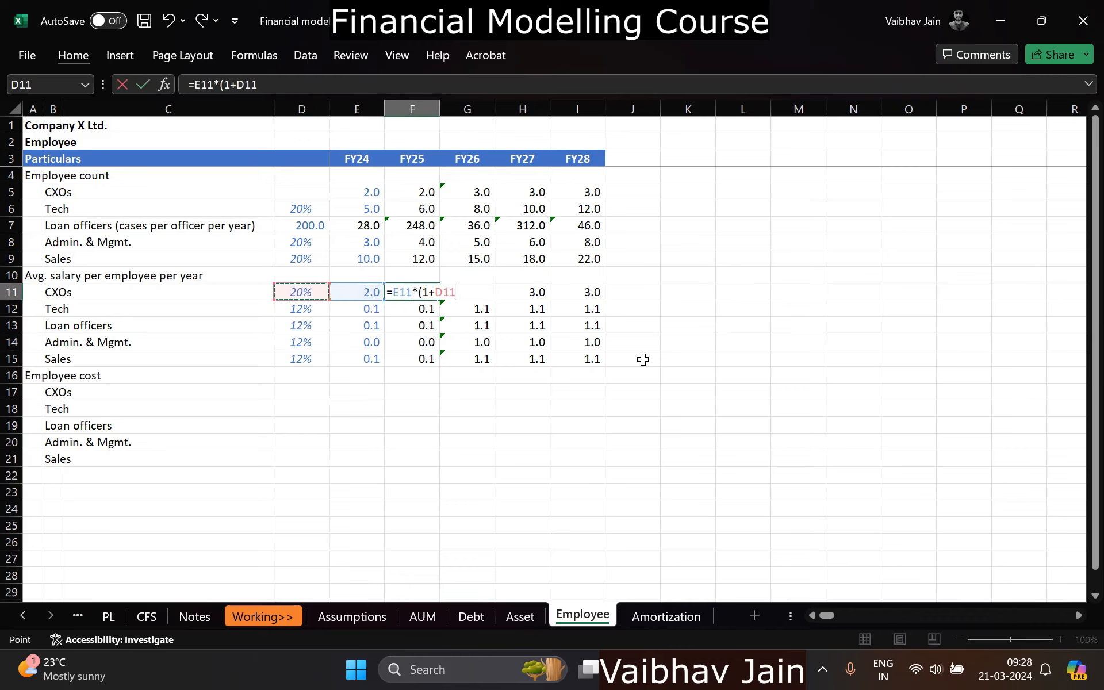
pyautogui.press('F4')
pyautogui.press('F4')
pyautogui.press('F4')
pyautogui.write(')')
pyautogui.press('Return')
# Step: Copy the salary growth formula from F11 across all categories and years in F11:I15
pyautogui.press('Up')
pyautogui.hotkey('ctrl', 'c')
pyautogui.hotkey('ctrl', 'shift', 'Right')
pyautogui.hotkey('ctrl', 'shift', 'Down')
pyautogui.press('Return')
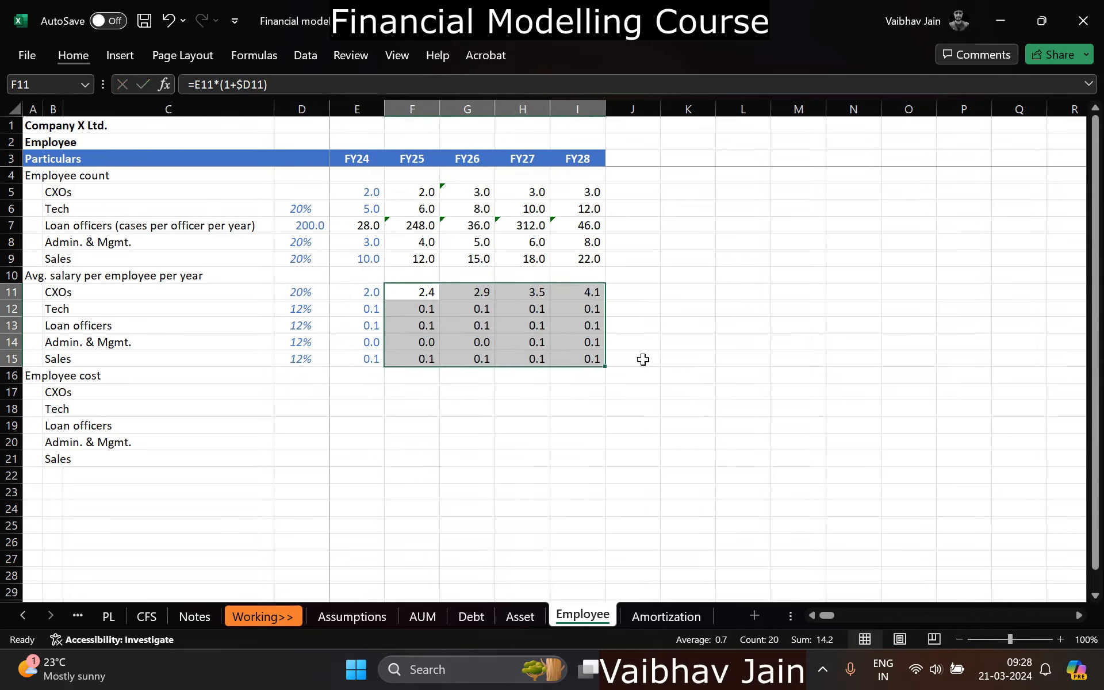
# Step: Check the copied salary growth formulas in the FY25 to FY28 cells of rows 11 to 15
pyautogui.press('Right')
pyautogui.press('Right')
pyautogui.press('F2')
pyautogui.press('Tab')
pyautogui.press('Right')
pyautogui.press('Down')
pyautogui.press('Left')
pyautogui.press('Down')
pyautogui.press('Down')
pyautogui.press('Down')
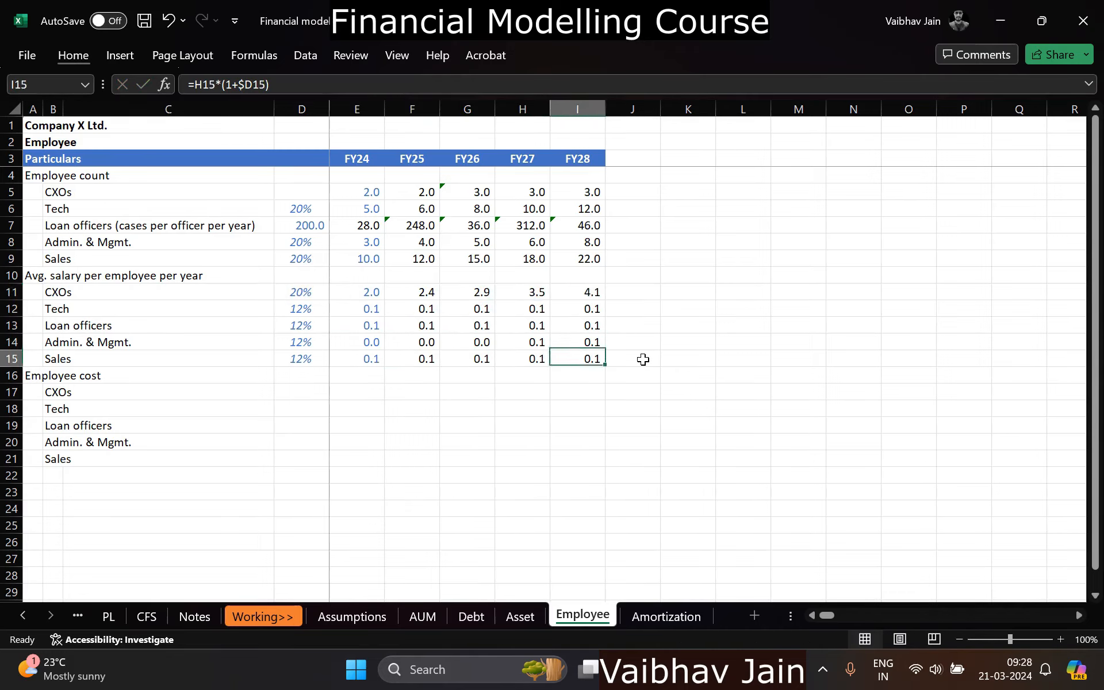
pyautogui.press('Left')
pyautogui.press('Up')
pyautogui.press('Left')
pyautogui.press('Up')
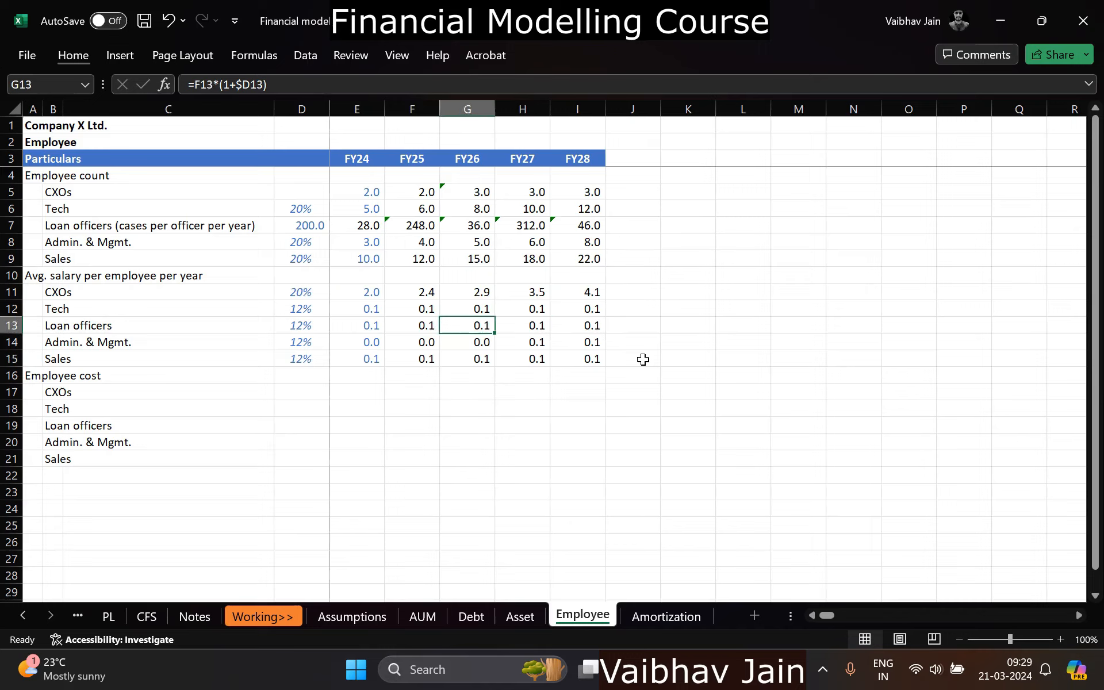
# Step: Calculate the FY24 CXO employee cost in E17 with =E11*E5
pyautogui.press('Left')
pyautogui.press('Left')
pyautogui.press('Left')
pyautogui.press('Down')
pyautogui.press('Down')
pyautogui.press('Down')
pyautogui.press('Down')
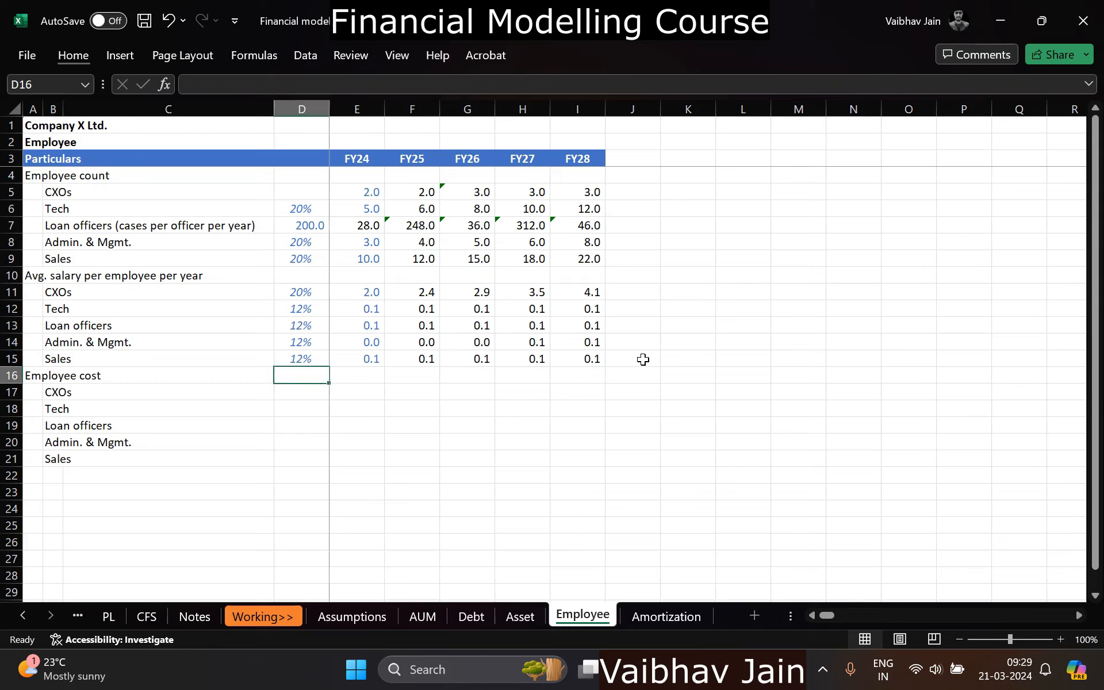
pyautogui.press('Right')
pyautogui.write('=')
pyautogui.press('Up')
pyautogui.press('Up')
pyautogui.press('Up')
pyautogui.press('Up')
pyautogui.press('Up')
pyautogui.press('Up')
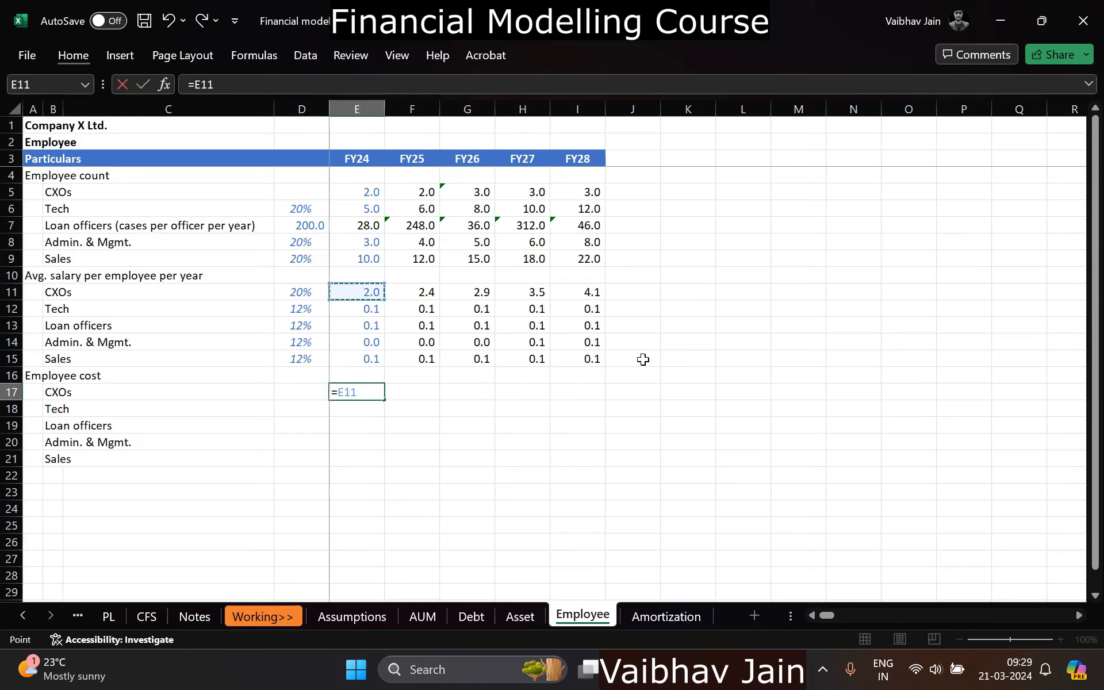
pyautogui.write('*')
pyautogui.press('Up')
pyautogui.press('Up')
pyautogui.press('Up')
pyautogui.press('Up')
pyautogui.press('Up')
pyautogui.press('Up')
pyautogui.press('Up')
pyautogui.press('Up')
pyautogui.press('Up')
pyautogui.press('Up')
pyautogui.press('Up')
pyautogui.press('Up')
pyautogui.press('Return')
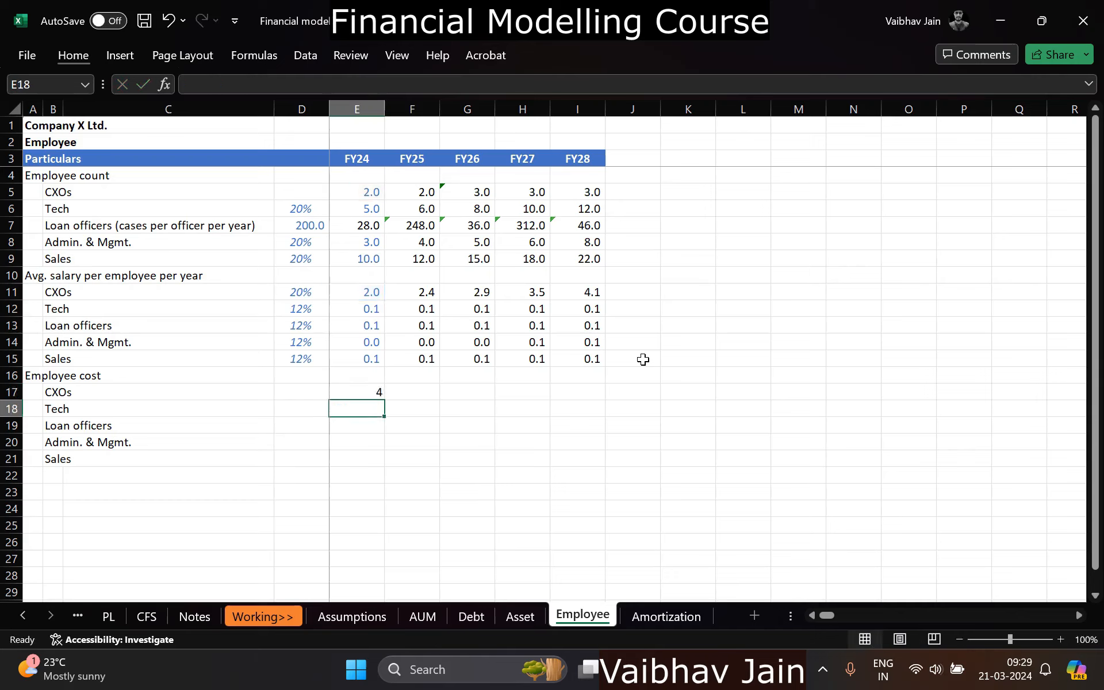
# Step: Copy the CXO cost formula from E17 across E17:I21 and show the employee costs with one decimal place
pyautogui.press('Up')
pyautogui.hotkey('ctrl', 'c')
pyautogui.hotkey('shift', 'Down')
pyautogui.hotkey('shift', 'Down')
pyautogui.hotkey('shift', 'Down')
pyautogui.hotkey('shift', 'Down')
pyautogui.hotkey('shift', 'Right')
pyautogui.hotkey('shift', 'Right')
pyautogui.hotkey('shift', 'Right')
pyautogui.hotkey('shift', 'Right')
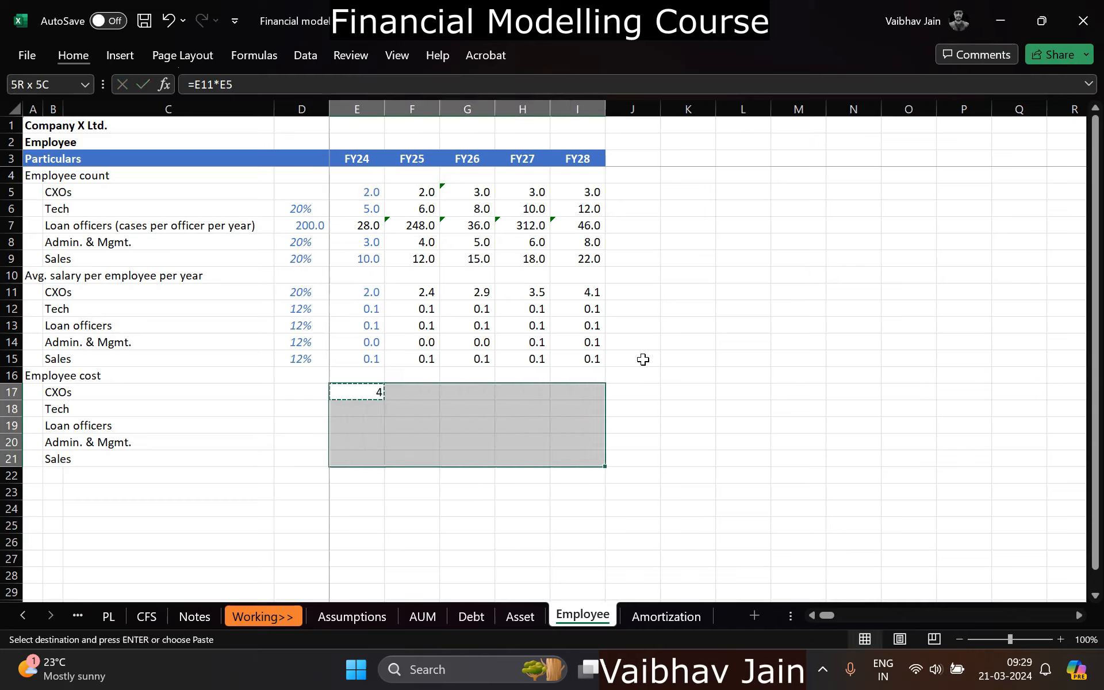
pyautogui.press('Return')
pyautogui.press('k')
pyautogui.hotkey('alt', 'h')
pyautogui.press('9')
# Step: Label the row below the employee cost categories Total in B22
pyautogui.press('Down')
pyautogui.press('Down')
pyautogui.press('Down')
pyautogui.press('Left')
pyautogui.press('Left')
pyautogui.press('Left')
pyautogui.press('Down')
pyautogui.press('Down')
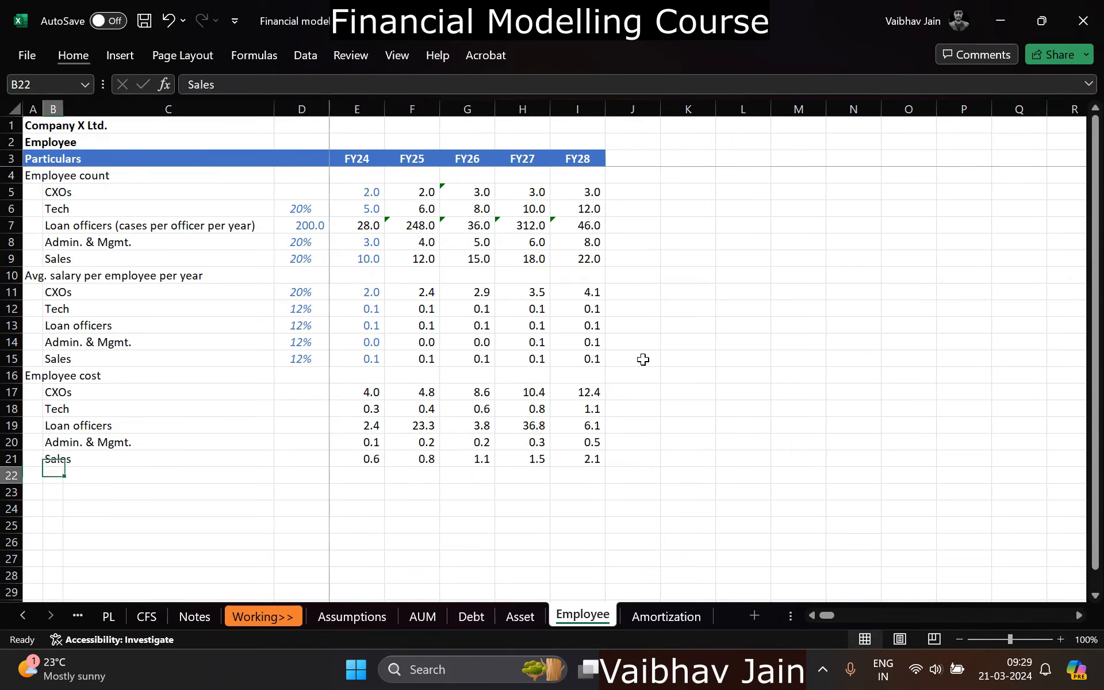
pyautogui.write('Total')
pyautogui.press('Return')
# Step: Total the FY24 employee cost in E22 with =SUM(E17:E21) and copy the formula across to I22
pyautogui.press('Up')
pyautogui.press('Right')
pyautogui.press('Right')
pyautogui.press('Right')
pyautogui.press('Right')
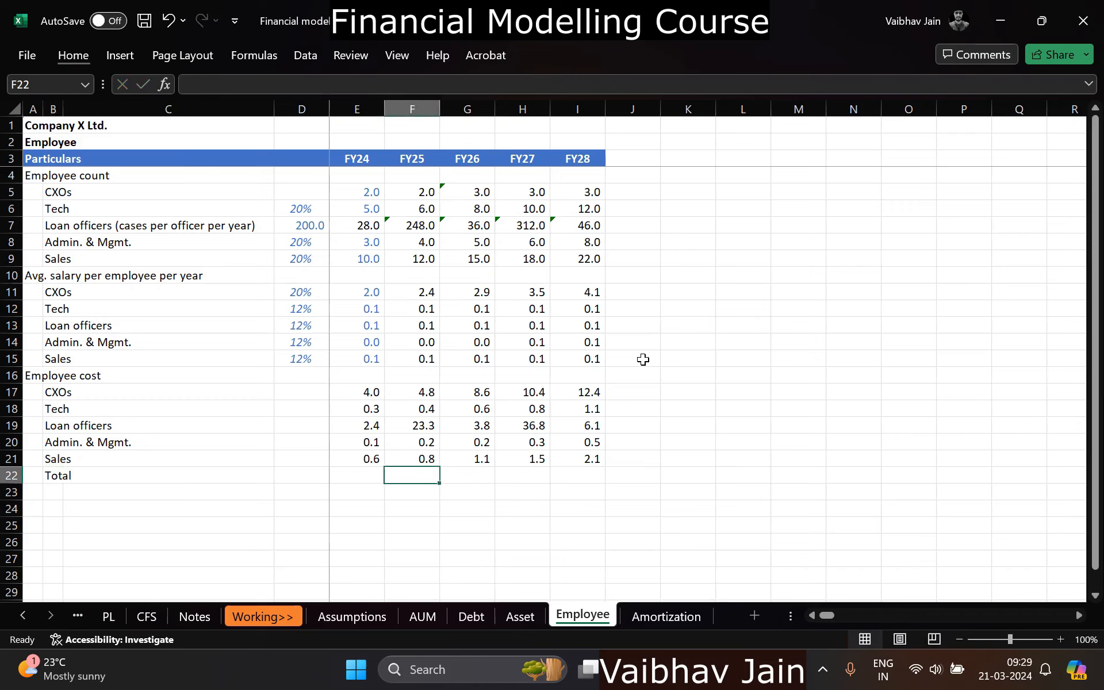
pyautogui.press('Left')
pyautogui.hotkey('alt', '=')
pyautogui.press('Return')
pyautogui.press('Up')
pyautogui.hotkey('ctrl', 'c')
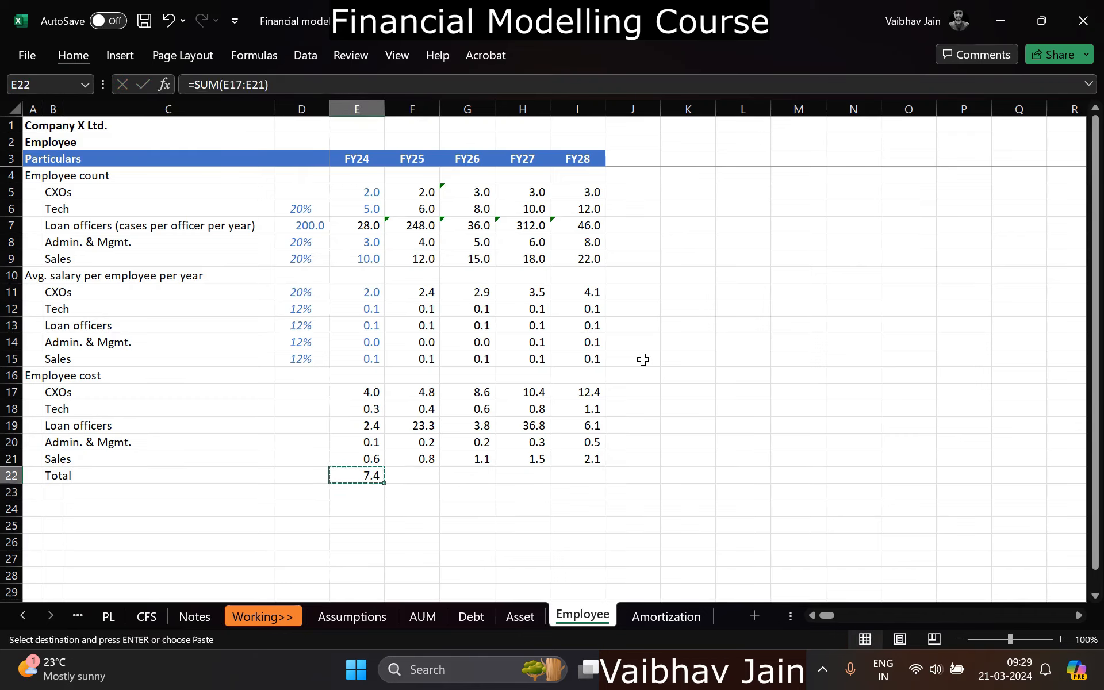
pyautogui.hotkey('shift', 'Right')
pyautogui.hotkey('shift', 'Right')
pyautogui.hotkey('shift', 'Right')
pyautogui.hotkey('shift', 'Right')
pyautogui.press('Return')
# Step: Make the employee cost Total row bold and outline B22:I22 with a top border and a double bottom border
pyautogui.press('Left')
pyautogui.press('Left')
pyautogui.press('Left')
pyautogui.press('Left')
pyautogui.hotkey('shift', 'space')
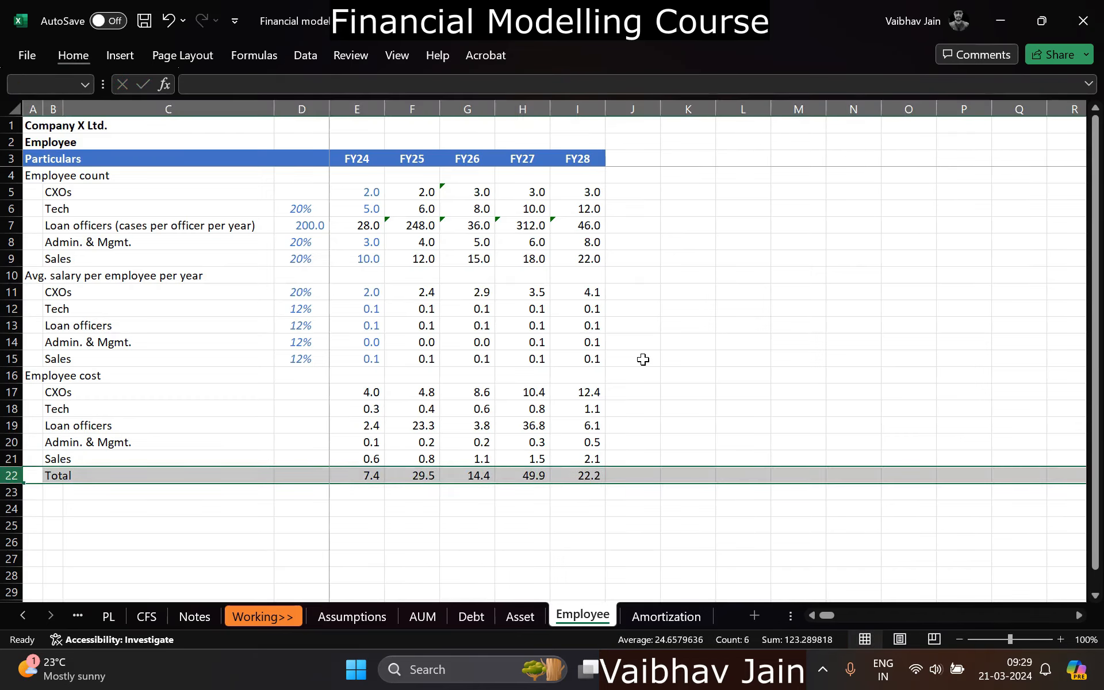
pyautogui.hotkey('ctrl', 'b')
pyautogui.press('Right')
pyautogui.hotkey('shift', 'space')
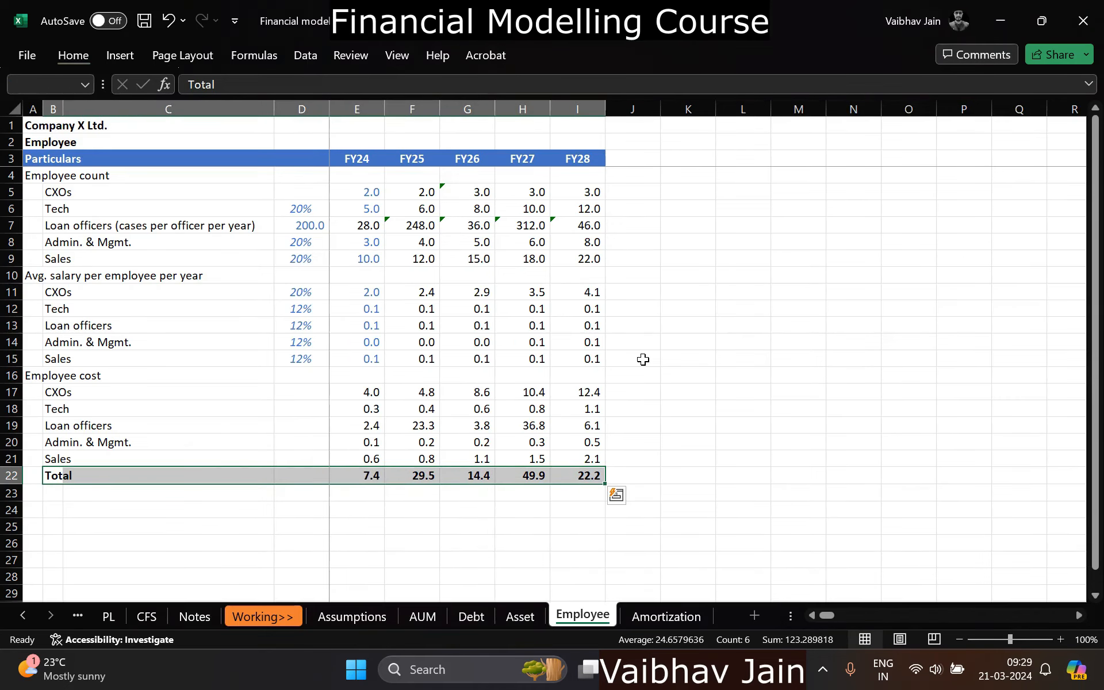
# Step: Copy the formatted Total row 22 and insert it above the average salary heading as the employee count total
pyautogui.hotkey('ctrl', 'c')
pyautogui.press('Up')
pyautogui.press('Up')
pyautogui.press('Up')
pyautogui.press('Up')
pyautogui.press('Up')
pyautogui.press('Up')
pyautogui.press('Up')
pyautogui.press('Up')
pyautogui.press('Up')
pyautogui.press('Up')
pyautogui.press('Up')
pyautogui.press('Up')
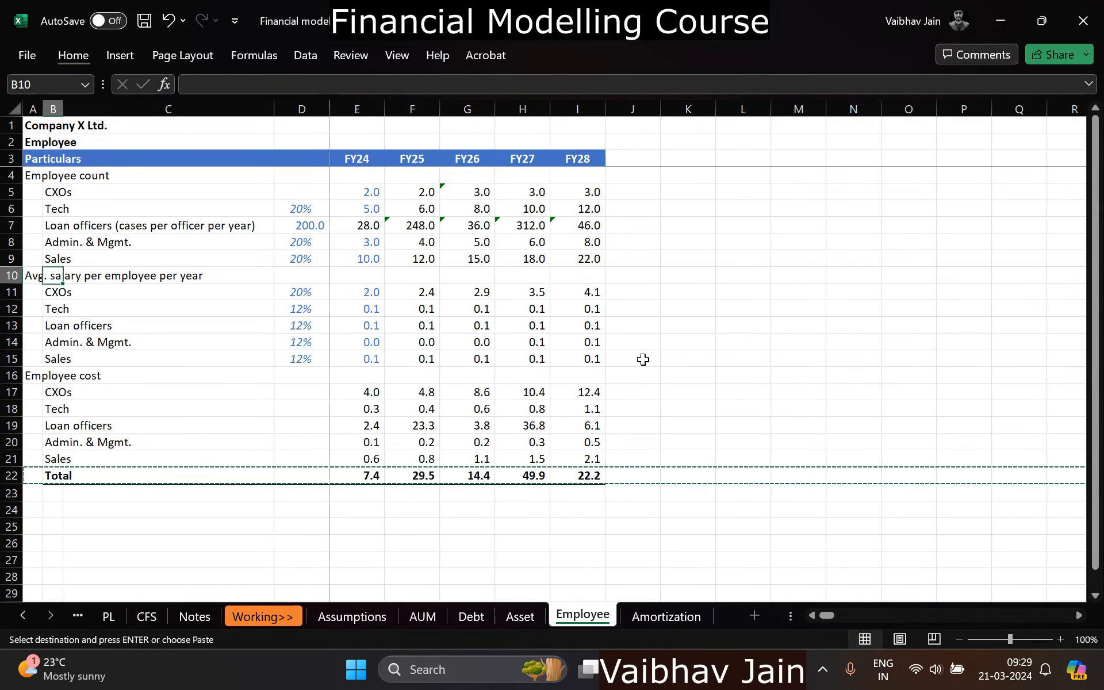
pyautogui.hotkey('shift', 'space')
pyautogui.hotkey('ctrl', 'shift', '+')
# Step: Make the Employee count, Avg. salary per employee per year and Employee cost headings bold
pyautogui.press('Down')
pyautogui.hotkey('ctrl', 'space')
pyautogui.hotkey('ctrl', 'b')
pyautogui.press('Right')
pyautogui.press('Right')
pyautogui.press('Right')
pyautogui.press('Right')
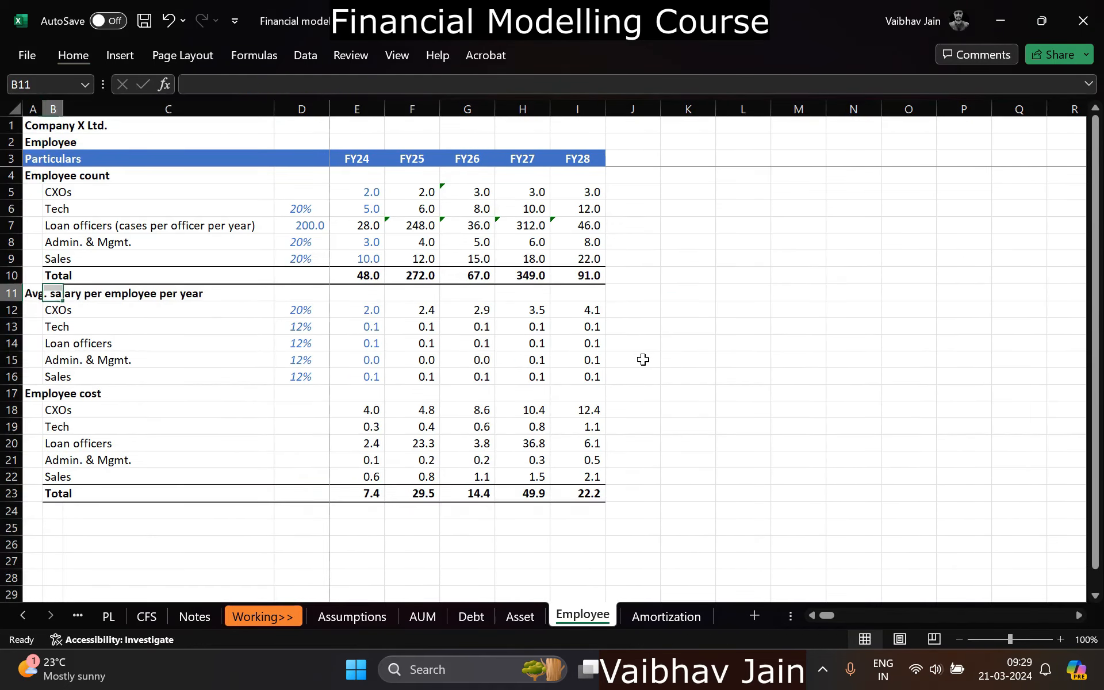
# Step: Check the formulas from the employee count total down to the employee cost total
pyautogui.press('Up')
pyautogui.press('F2')
pyautogui.press('Escape')
pyautogui.press('Right')
pyautogui.press('Right')
pyautogui.press('Right')
pyautogui.press('Right')
pyautogui.press('Up')
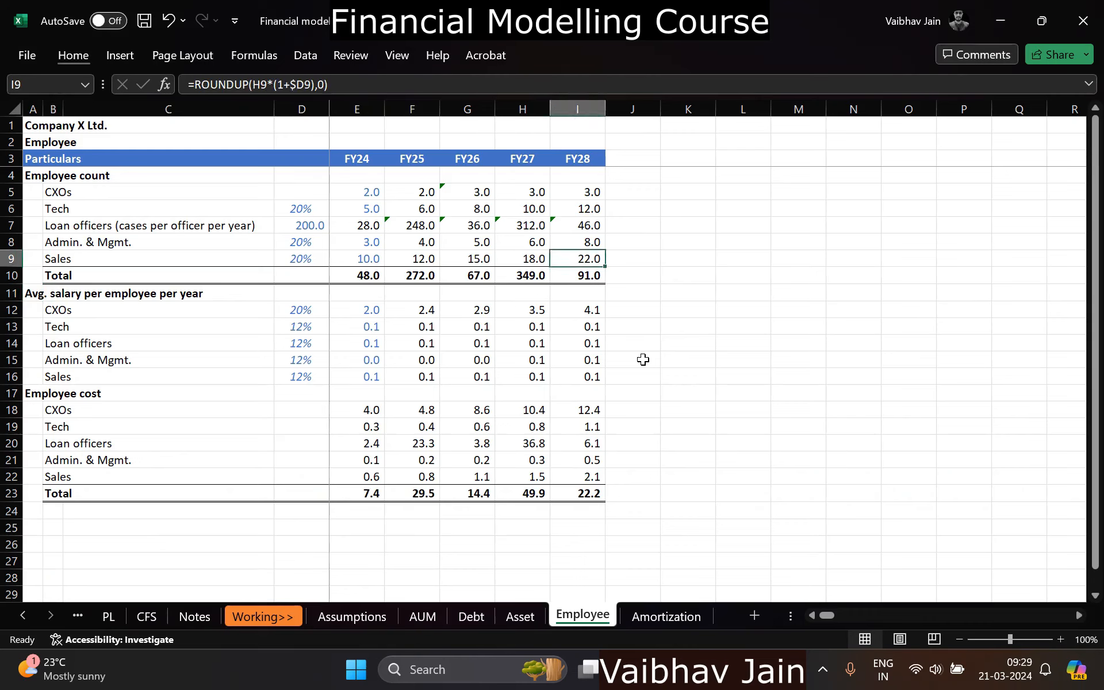
pyautogui.press('Down')
pyautogui.press('Down')
pyautogui.press('Down')
pyautogui.press('Down')
pyautogui.press('Down')
pyautogui.press('Down')
pyautogui.press('Down')
pyautogui.press('Down')
pyautogui.press('Down')
pyautogui.press('Down')
pyautogui.press('Down')
pyautogui.press('Down')
pyautogui.press('Down')
pyautogui.press('Left')
pyautogui.press('Left')
pyautogui.press('Left')
pyautogui.press('Left')
pyautogui.press('Down')
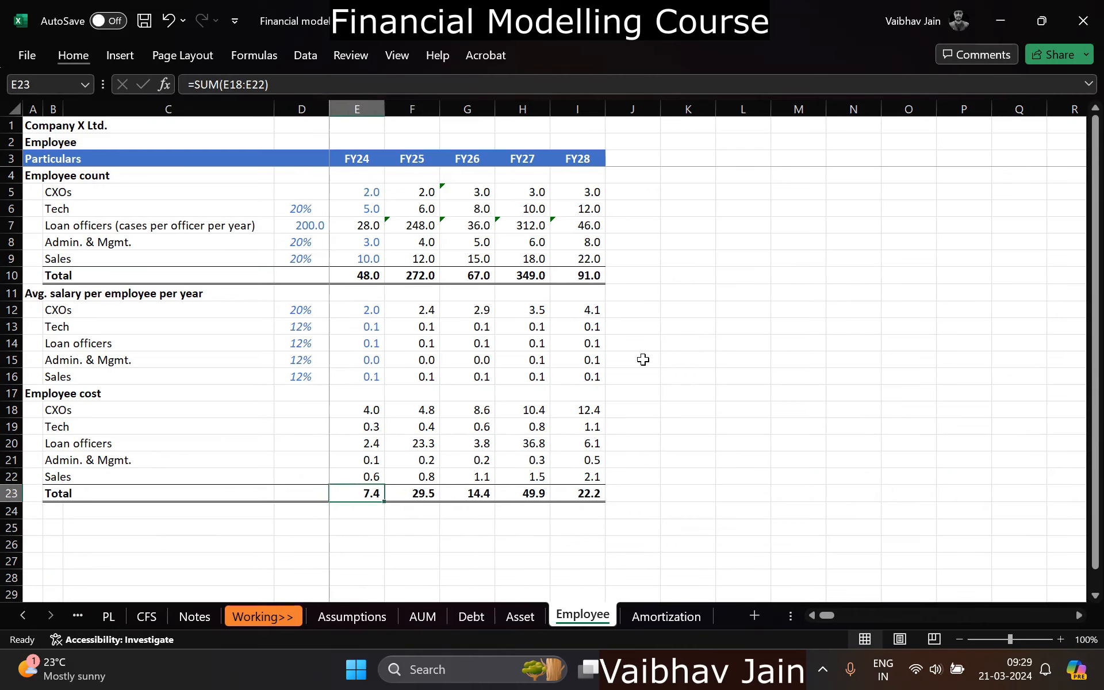
# Step: Link the FY24 employee benefit expenses in E8 of the PL sheet to the employee cost total with =-Employee!E23
pyautogui.hotkey('ctrl', 'pageup')
pyautogui.hotkey('ctrl', 'pageup')
pyautogui.hotkey('ctrl', 'pageup')
pyautogui.hotkey('ctrl', 'pageup')
pyautogui.hotkey('ctrl', 'pageup')
pyautogui.hotkey('ctrl', 'pageup')
pyautogui.hotkey('ctrl', 'pageup')
pyautogui.hotkey('ctrl', 'pageup')
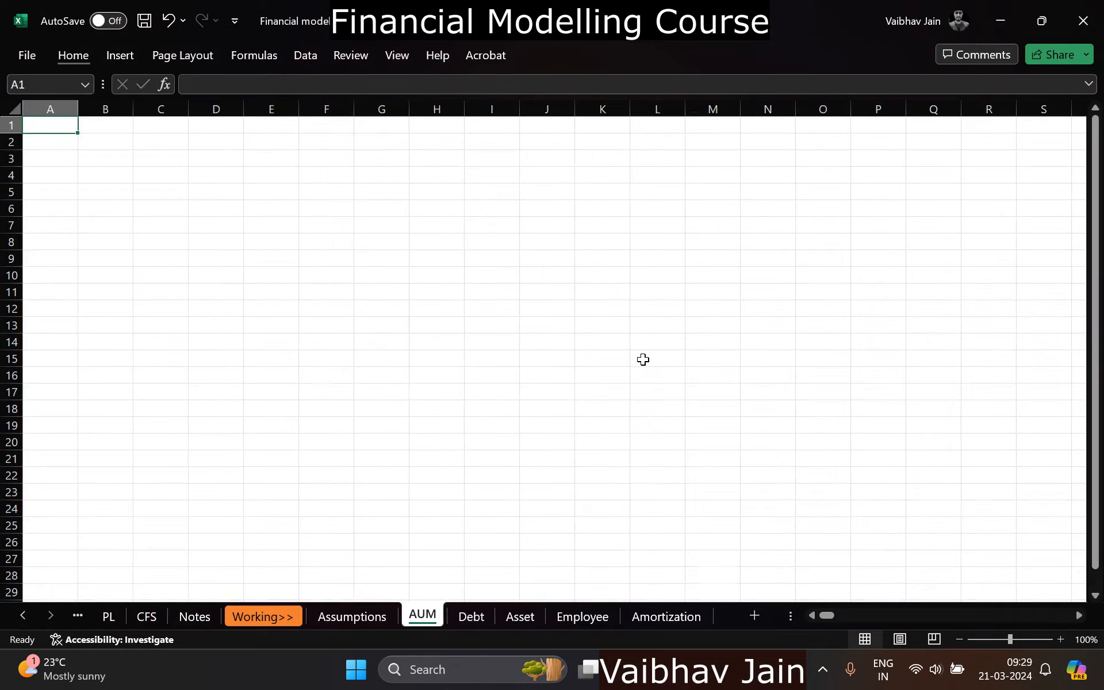
pyautogui.write('=')
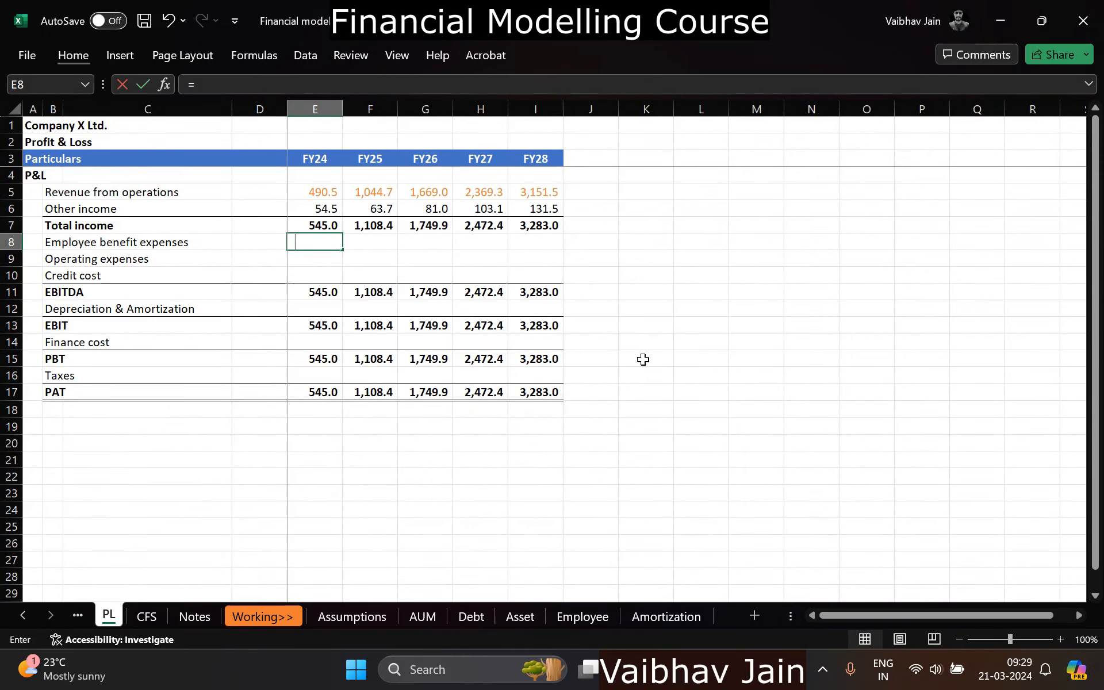
pyautogui.write('-')
pyautogui.hotkey('ctrl', 'pagedown')
pyautogui.hotkey('ctrl', 'pagedown')
pyautogui.hotkey('ctrl', 'pagedown')
pyautogui.hotkey('ctrl', 'pagedown')
pyautogui.hotkey('ctrl', 'pagedown')
pyautogui.hotkey('ctrl', 'pagedown')
pyautogui.hotkey('ctrl', 'pagedown')
pyautogui.hotkey('ctrl', 'pagedown')
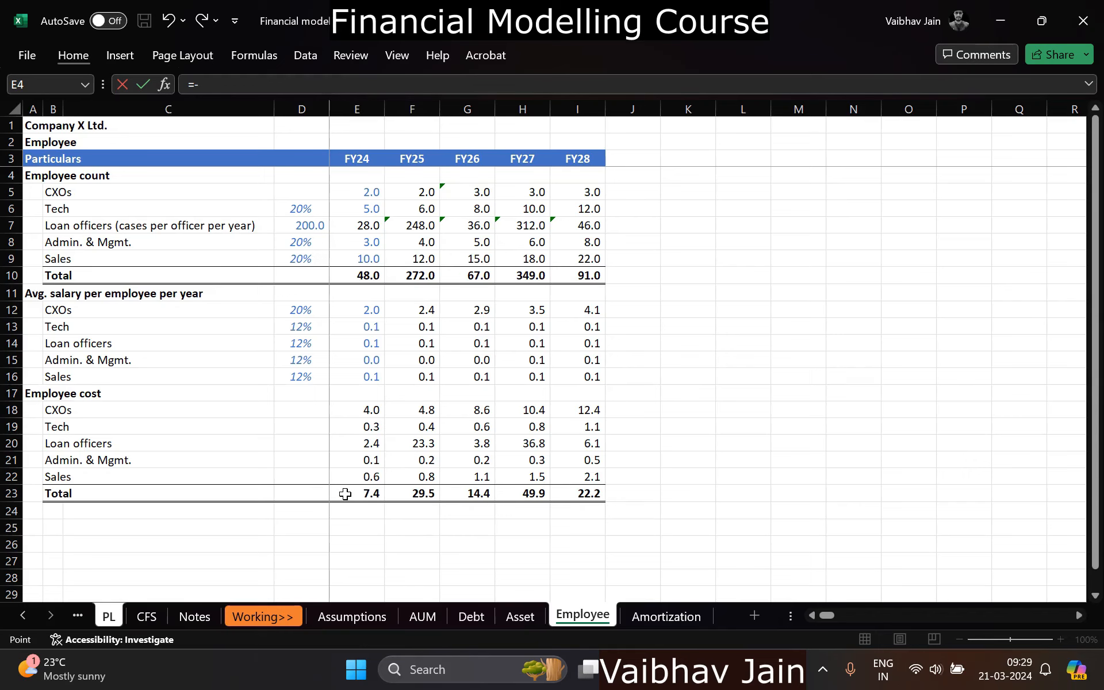
pyautogui.click(345, 494)
pyautogui.press('Return')
# Step: Copy the employee benefit expenses formula from E8 across to FY28 in I8
pyautogui.press('Up')
pyautogui.hotkey('ctrl', 'c')
pyautogui.hotkey('shift', 'Right')
pyautogui.hotkey('shift', 'Right')
pyautogui.hotkey('shift', 'Right')
pyautogui.hotkey('shift', 'Right')
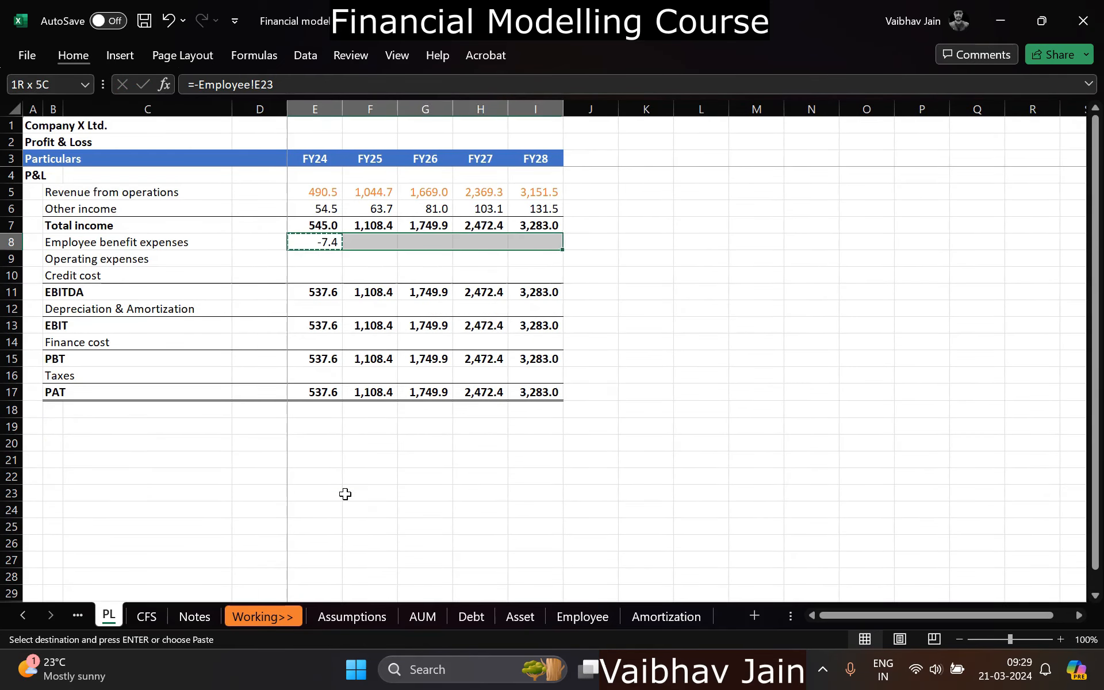
pyautogui.press('Return')
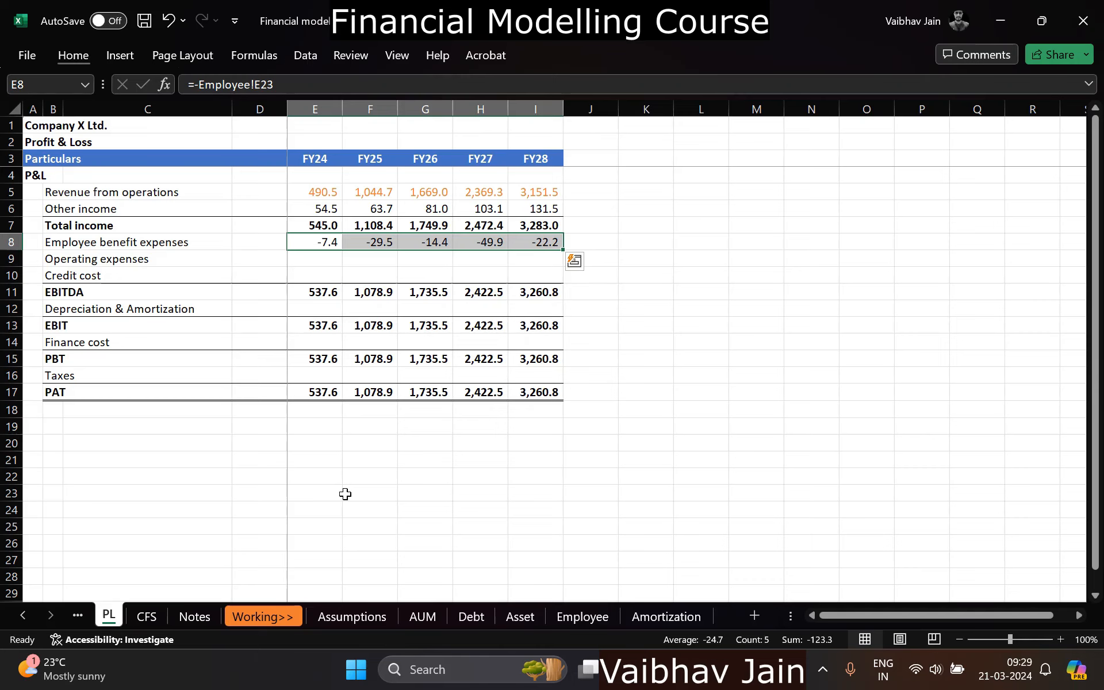
# Step: Add an Employee cost heading in B10 of the Notes sheet, below the other income items
pyautogui.hotkey('ctrl', 'pagedown')
pyautogui.hotkey('ctrl', 'pagedown')
pyautogui.press('Left')
pyautogui.press('Left')
pyautogui.press('Down')
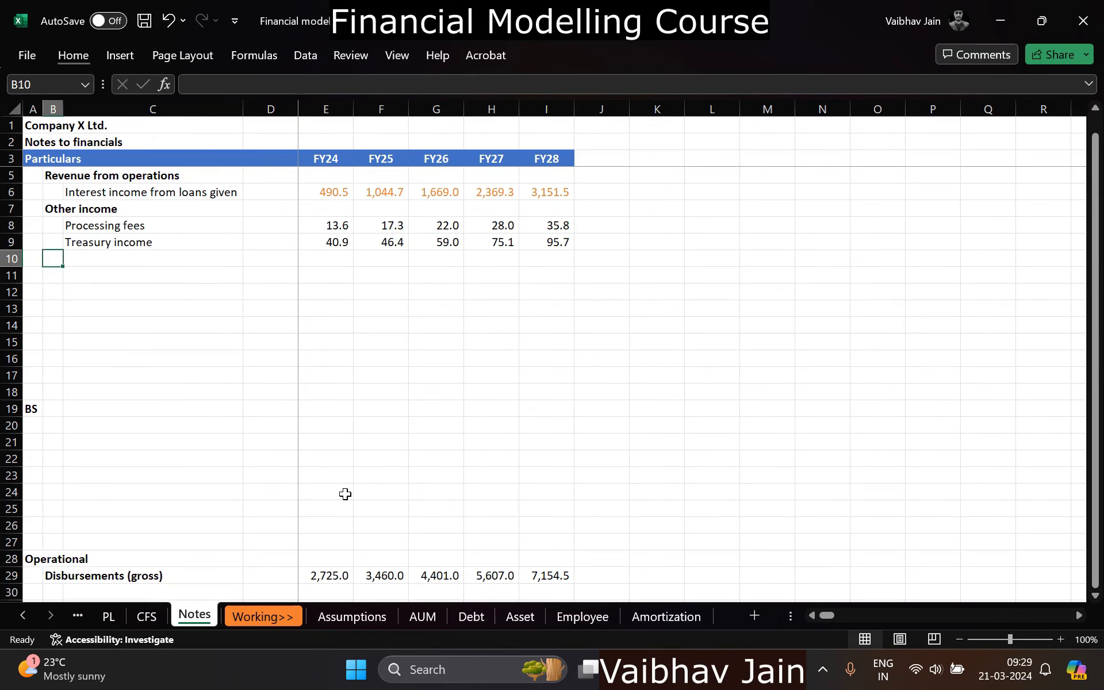
pyautogui.write('Employee')
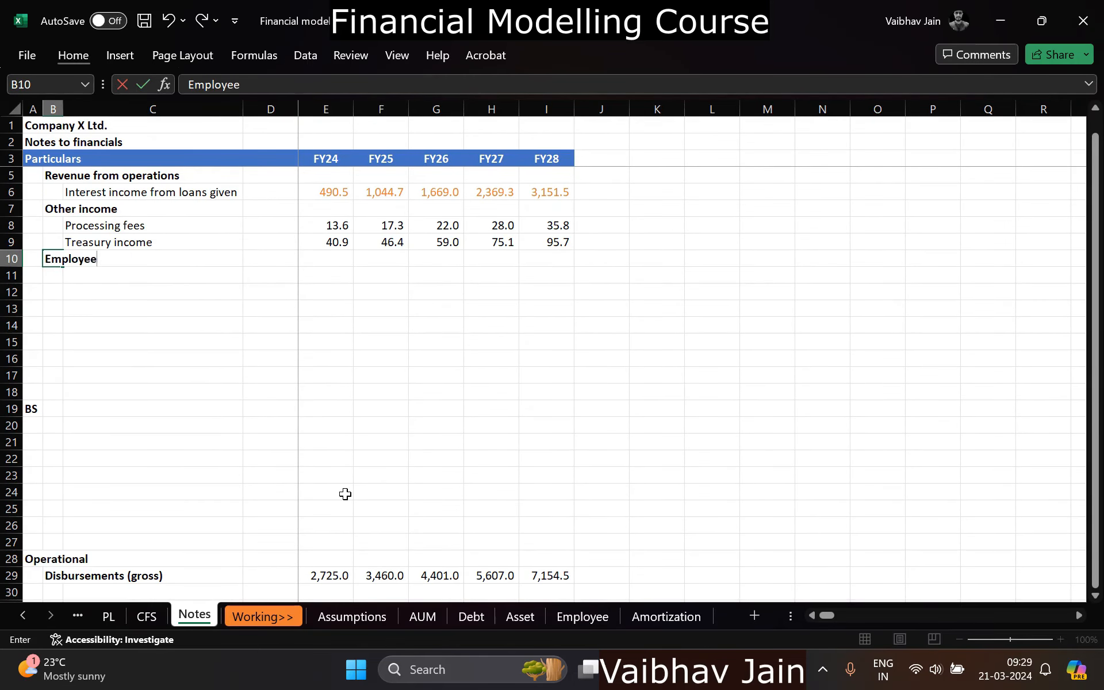
pyautogui.write(' cost')
pyautogui.press('Return')
# Step: Enter the line items Employee cost in C11 and Bonus in C12 under the Employee cost heading
pyautogui.press('Right')
pyautogui.write('Emp')
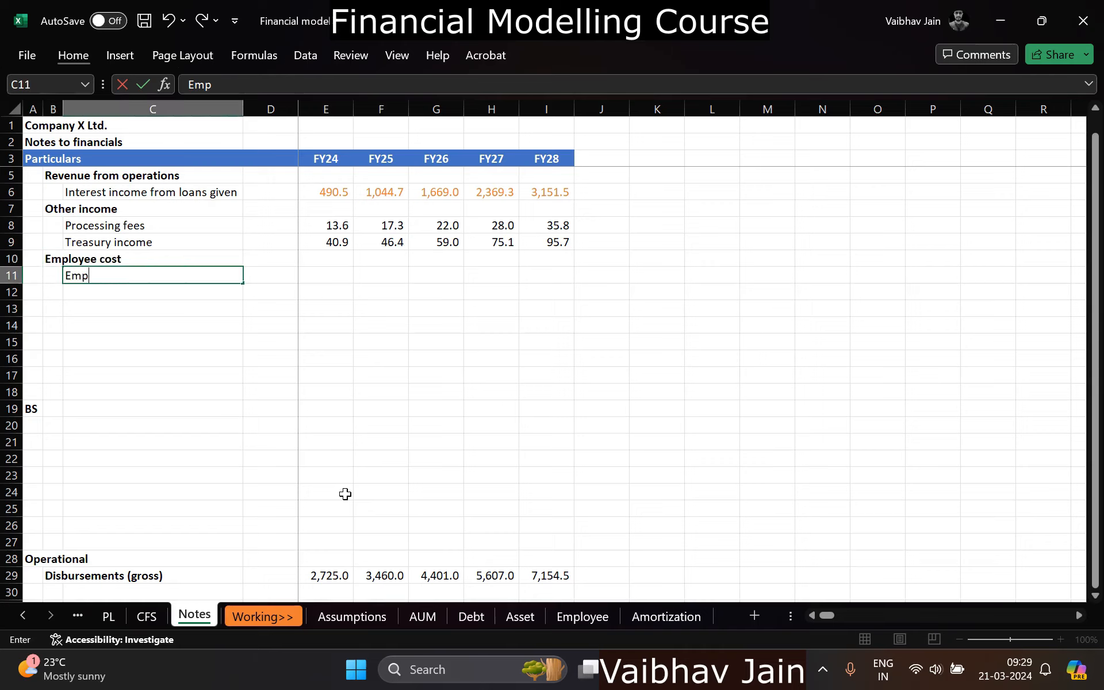
pyautogui.write('loyee cost')
pyautogui.press('Return')
pyautogui.write('Bonus')
pyautogui.press('Return')
pyautogui.press('Up')
pyautogui.press('Up')
pyautogui.press('Left')
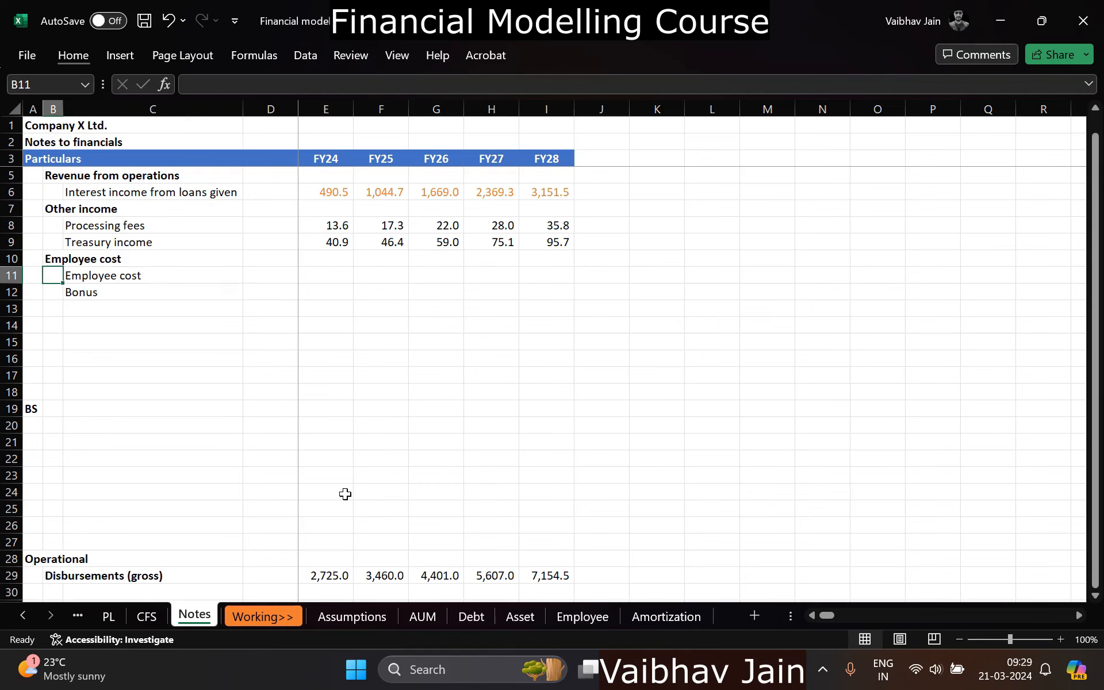
pyautogui.press('Right')
pyautogui.press('Right')
pyautogui.press('Right')
pyautogui.write('=')
pyautogui.hotkey('ctrl', 'pagedown')
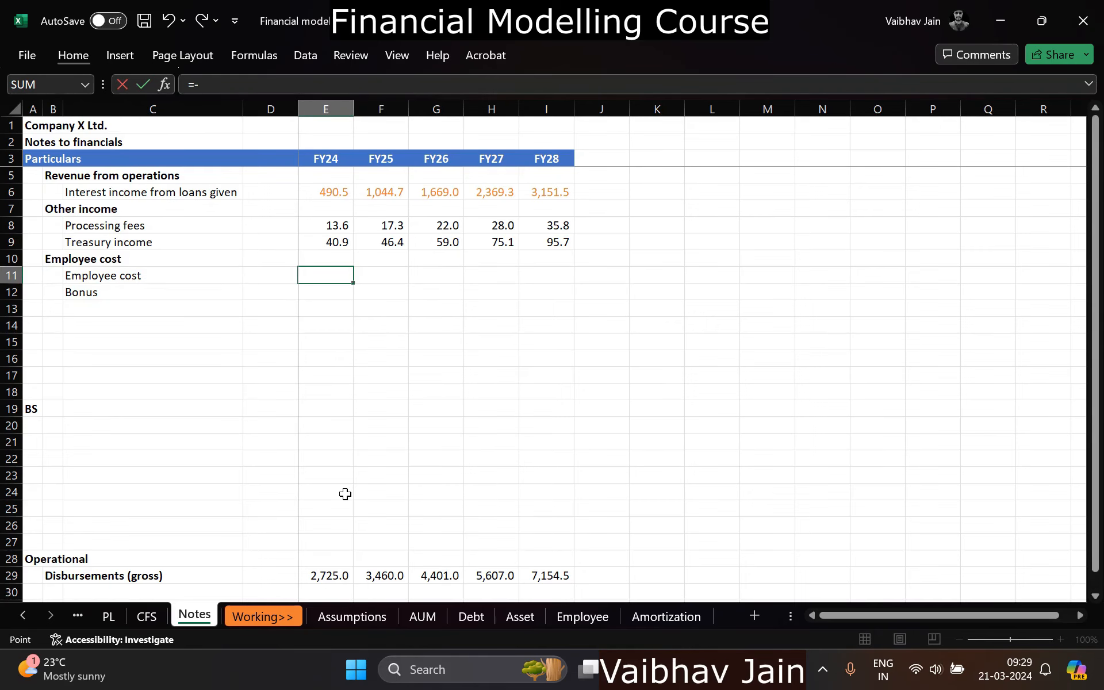
pyautogui.press('Escape')
# Step: Link the FY24 employee cost in E11 of the Notes sheet to the employee cost total with =Employee!E23
pyautogui.write('=')
pyautogui.hotkey('ctrl', 'pagedown')
pyautogui.hotkey('ctrl', 'pagedown')
pyautogui.hotkey('ctrl', 'pagedown')
pyautogui.hotkey('ctrl', 'pagedown')
pyautogui.hotkey('ctrl', 'pagedown')
pyautogui.hotkey('ctrl', 'pagedown')
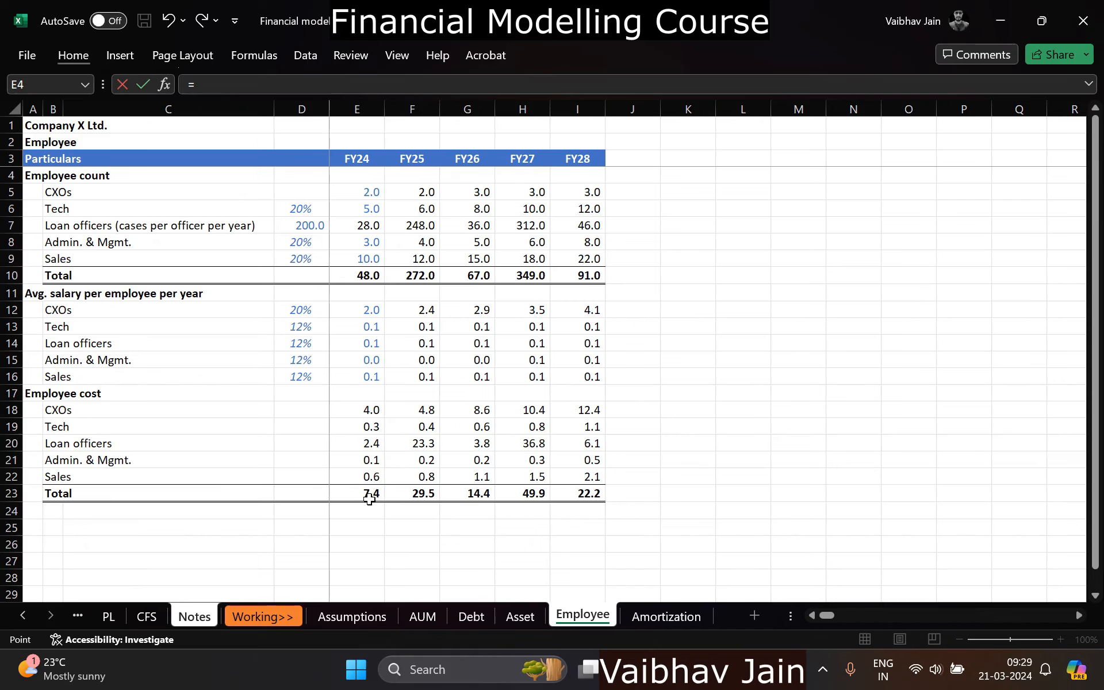
pyautogui.click(369, 499)
pyautogui.press('Return')
pyautogui.press('Up')
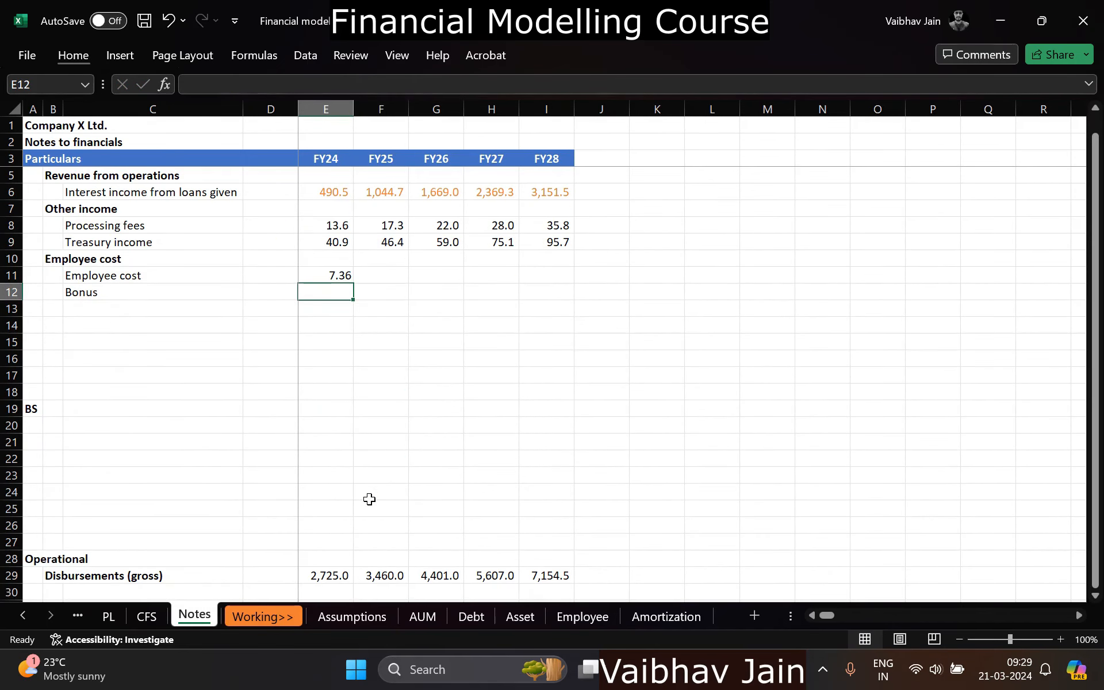
# Step: Copy the employee cost link from E11 across to FY28 in I11 and format the row in comma style with one decimal place
pyautogui.hotkey('ctrl', 'c')
pyautogui.hotkey('shift', 'Right')
pyautogui.hotkey('shift', 'Right')
pyautogui.hotkey('shift', 'Right')
pyautogui.hotkey('shift', 'Right')
pyautogui.press('Return')
pyautogui.hotkey('alt', 'h')
pyautogui.press('k')
pyautogui.hotkey('alt', 'h')
pyautogui.press('9')
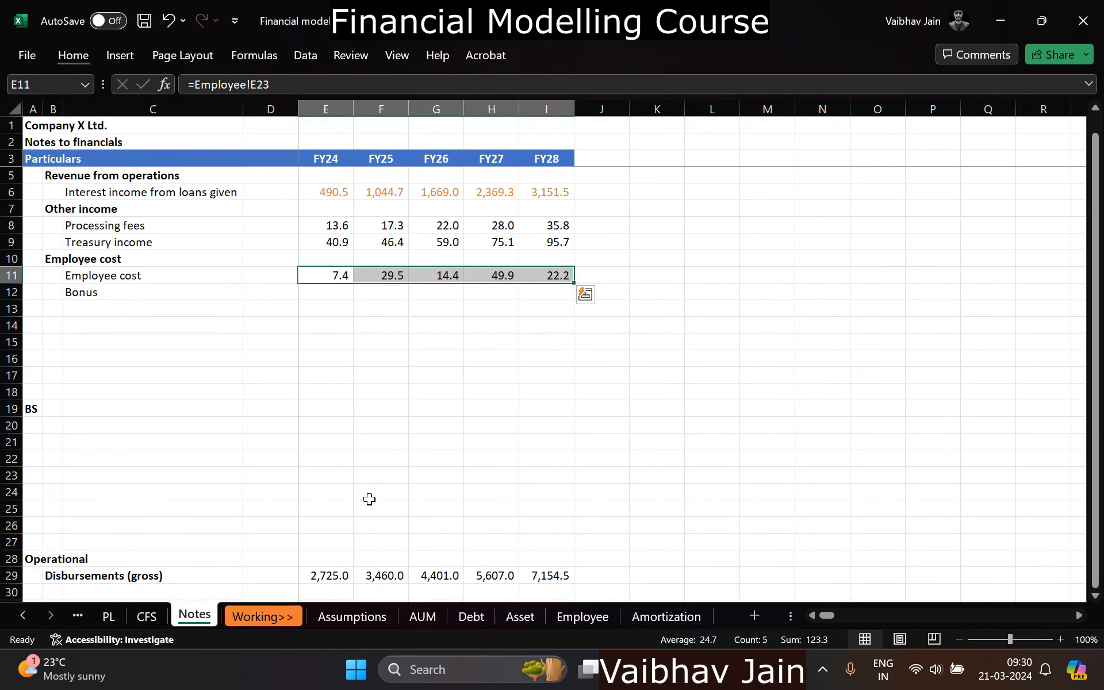
# Step: Color the linked employee cost figures in E11:I11 orange
pyautogui.hotkey('alt', 'h')
pyautogui.press('f')
pyautogui.press('c')
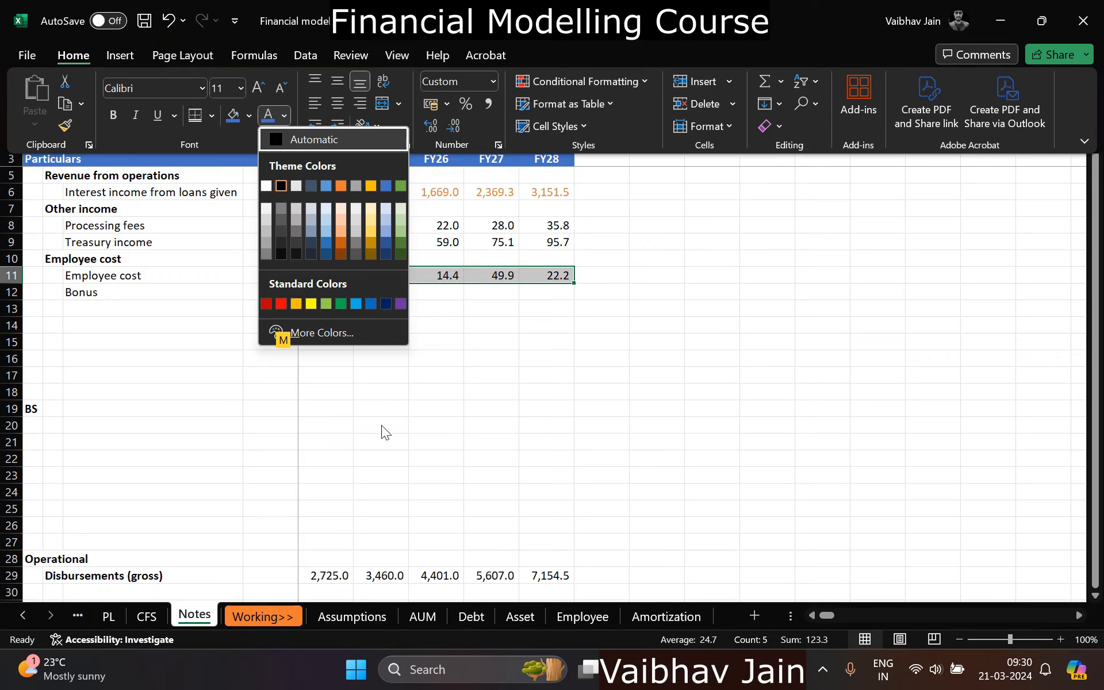
pyautogui.click(341, 183)
pyautogui.press('Up')
pyautogui.press('Up')
pyautogui.press('Up')
pyautogui.press('Down')
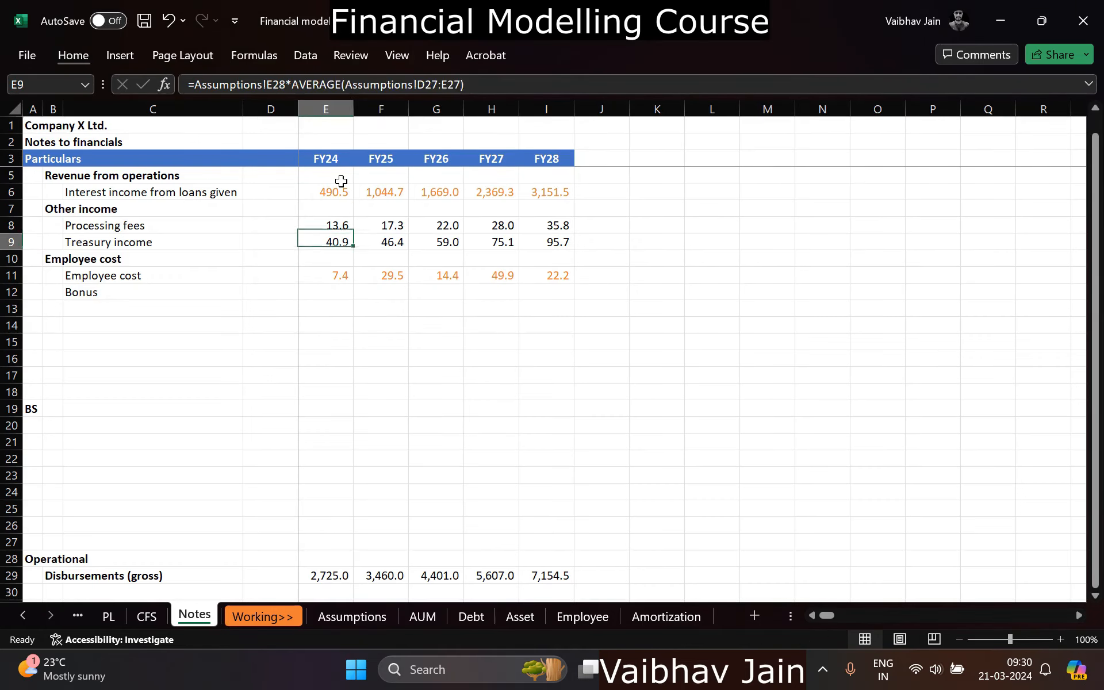
pyautogui.press('Down')
pyautogui.press('Down')
pyautogui.press('Down')
pyautogui.press('Down')
pyautogui.press('Left')
pyautogui.press('Left')
# Step: Clear the employee benefit expenses formulas in E8:I8 of the PL sheet
pyautogui.hotkey('ctrl', 'pageup')
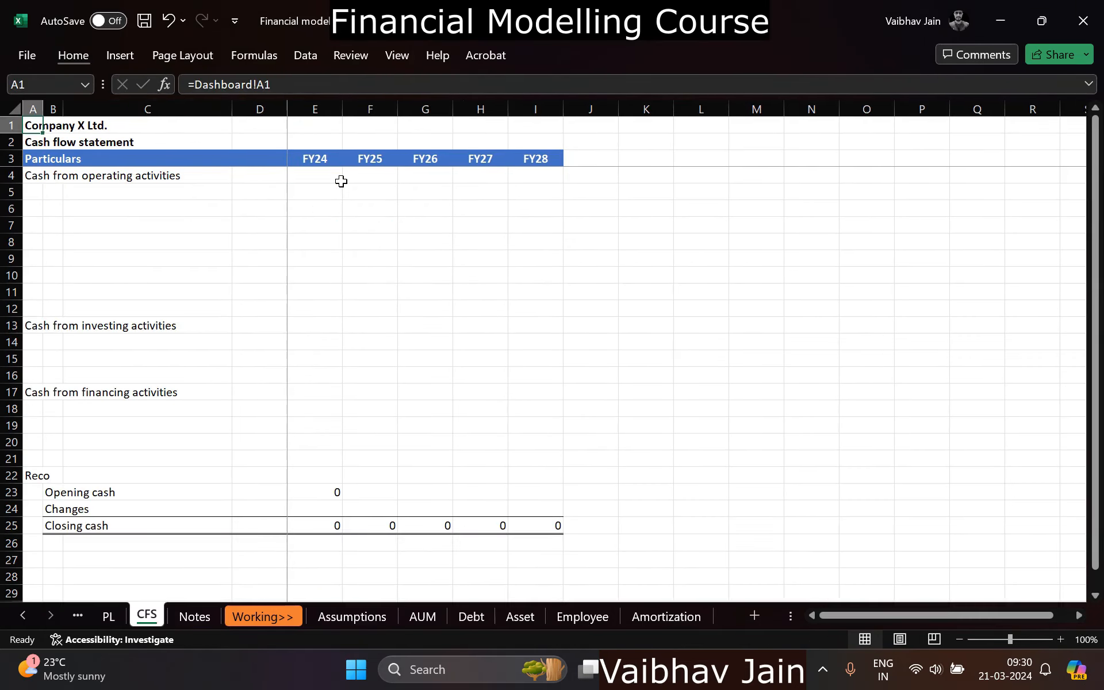
pyautogui.hotkey('ctrl', 'pageup')
pyautogui.press('Down')
pyautogui.hotkey('ctrl', 'shift', 'Right')
pyautogui.press('Delete')
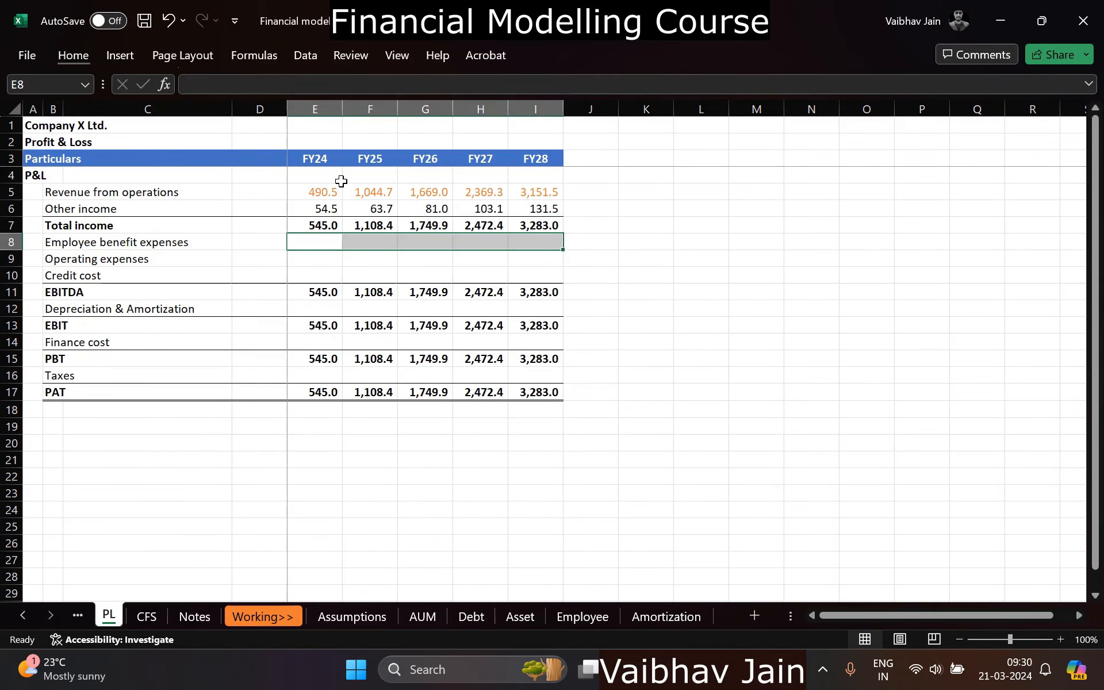
# Step: Look through the disbursement and other income rows of the Assumptions sheet
pyautogui.hotkey('ctrl', 'pagedown')
pyautogui.hotkey('ctrl', 'pagedown')
pyautogui.hotkey('ctrl', 'pagedown')
pyautogui.hotkey('ctrl', 'pagedown')
pyautogui.hotkey('ctrl', 'pagedown')
pyautogui.hotkey('ctrl', 'pageup')
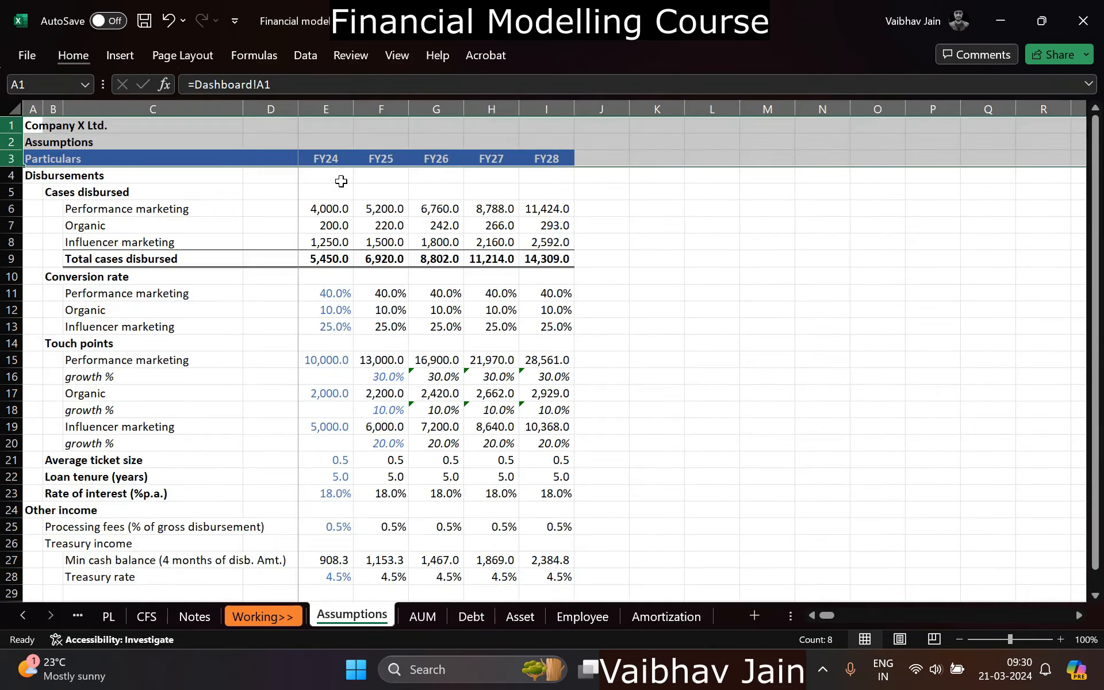
pyautogui.press('Down')
pyautogui.press('Down')
pyautogui.press('Down')
pyautogui.press('Down')
pyautogui.press('Down')
pyautogui.press('Down')
pyautogui.press('Down')
pyautogui.press('Down')
pyautogui.press('Down')
pyautogui.press('Down')
pyautogui.press('Down')
pyautogui.press('Down')
pyautogui.press('Down')
pyautogui.press('Down')
# Step: Copy the Employee cost heading in A17 of the Employee sheet to A24, below the employee cost total
pyautogui.hotkey('ctrl', 'pagedown')
pyautogui.hotkey('ctrl', 'pagedown')
pyautogui.hotkey('ctrl', 'pagedown')
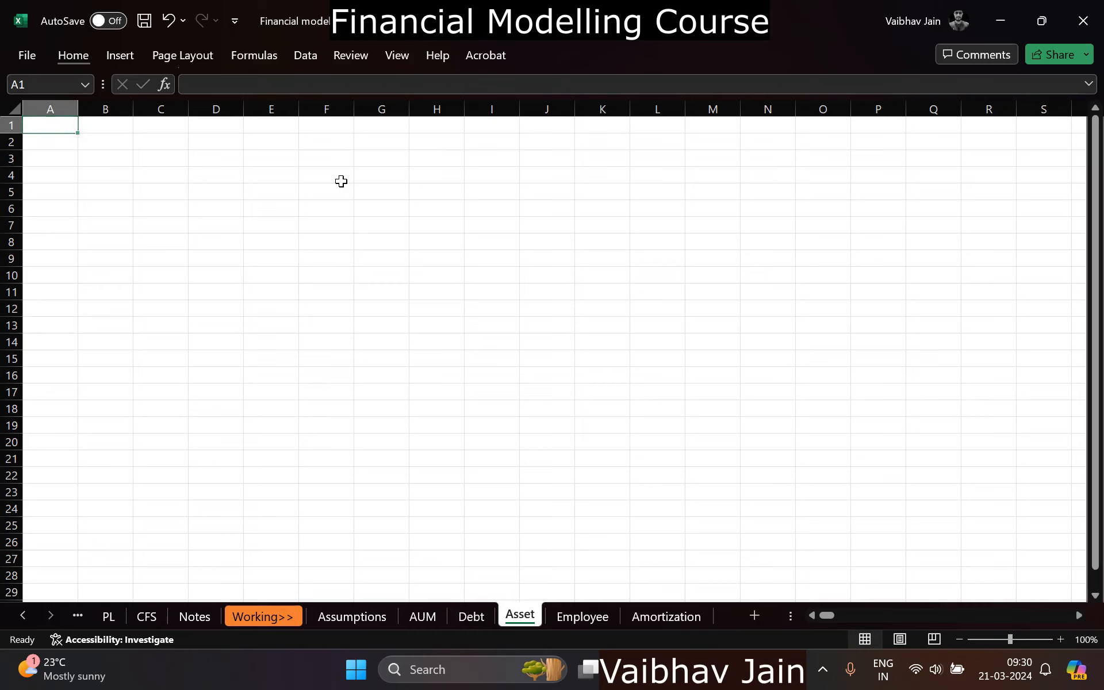
pyautogui.hotkey('ctrl', 'pagedown')
pyautogui.press('Down')
pyautogui.press('Home')
pyautogui.press('Up')
pyautogui.hotkey('ctrl', 'Up')
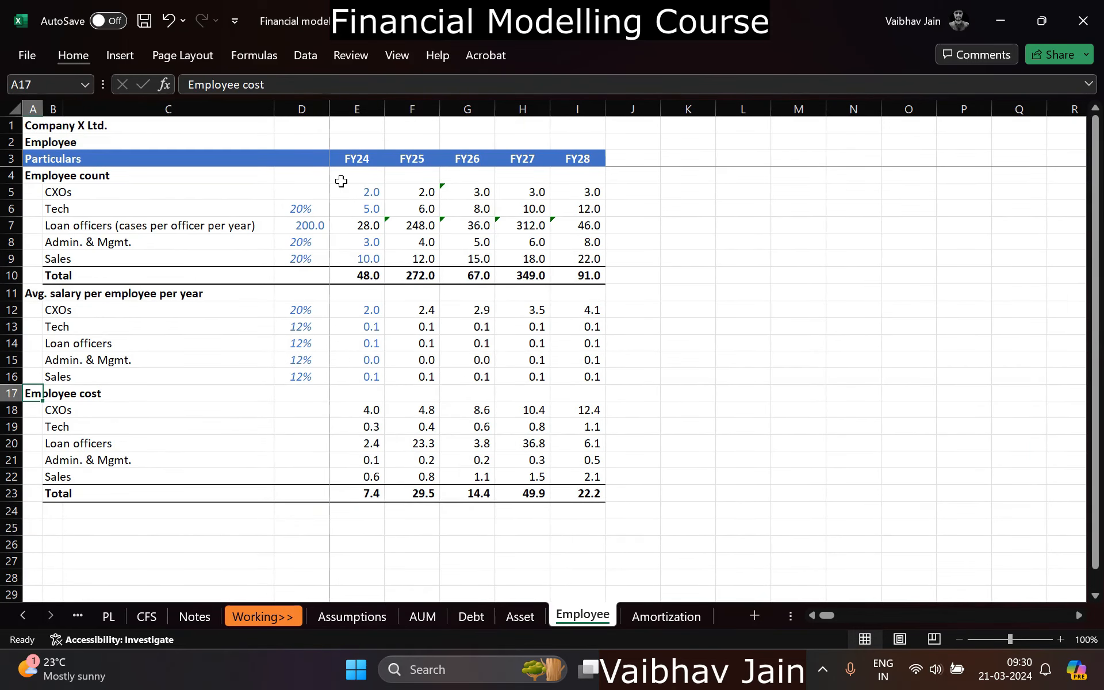
pyautogui.hotkey('ctrl', 'c')
pyautogui.press('Down')
pyautogui.press('Down')
pyautogui.press('Down')
pyautogui.press('Down')
pyautogui.press('Down')
pyautogui.press('Down')
pyautogui.press('Down')
pyautogui.press('Return')
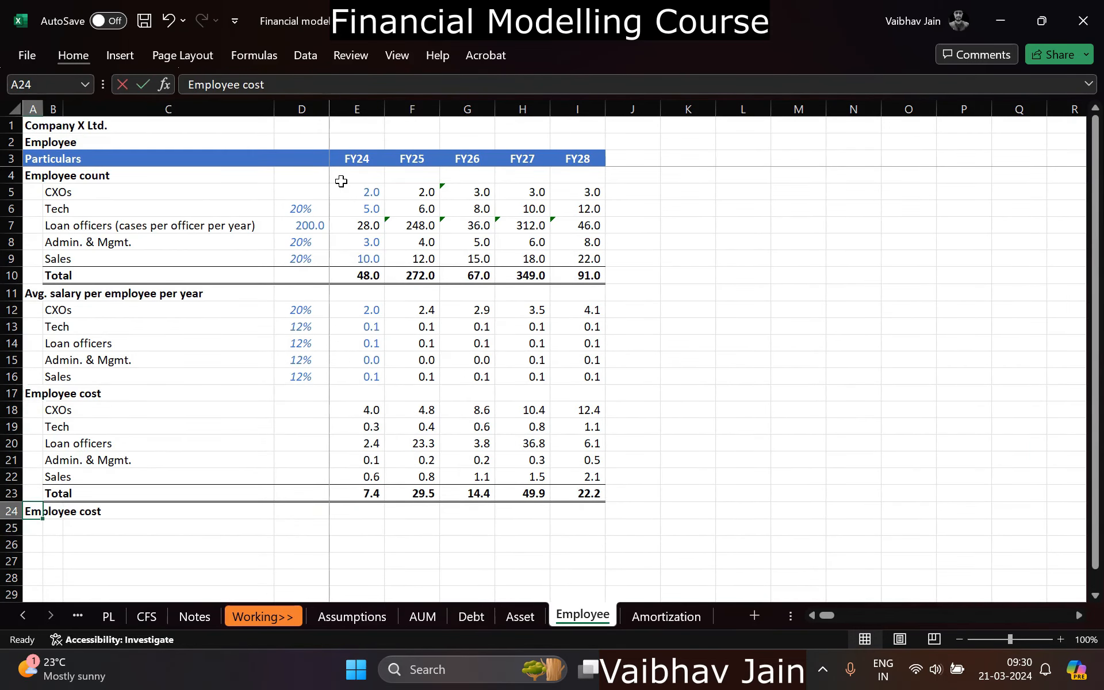
# Step: Rename the copied heading in A24 to Bonus
pyautogui.write('Bonys')
pyautogui.press('Return')
pyautogui.press('Up')
pyautogui.press('F2')
pyautogui.press('BackSpace')
pyautogui.press('BackSpace')
pyautogui.write('us')
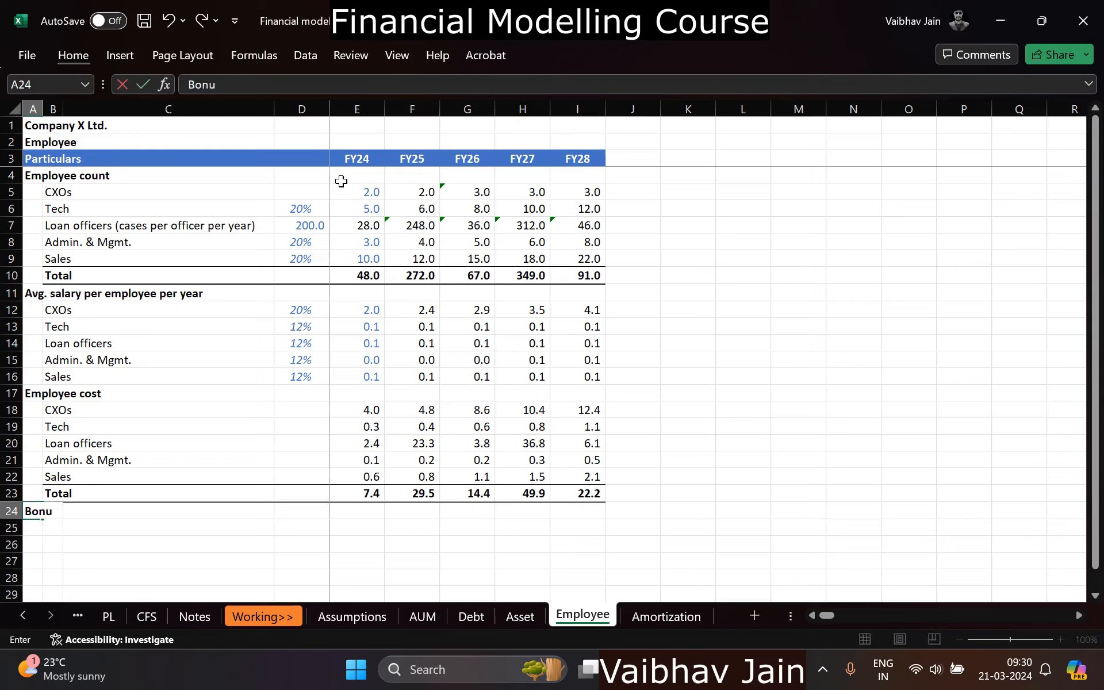
pyautogui.press('Return')
# Step: Enter the line item Loan officers (₹200 per case disbursed) in B25 under the Bonus heading
pyautogui.press('Right')
pyautogui.write('Loan of')
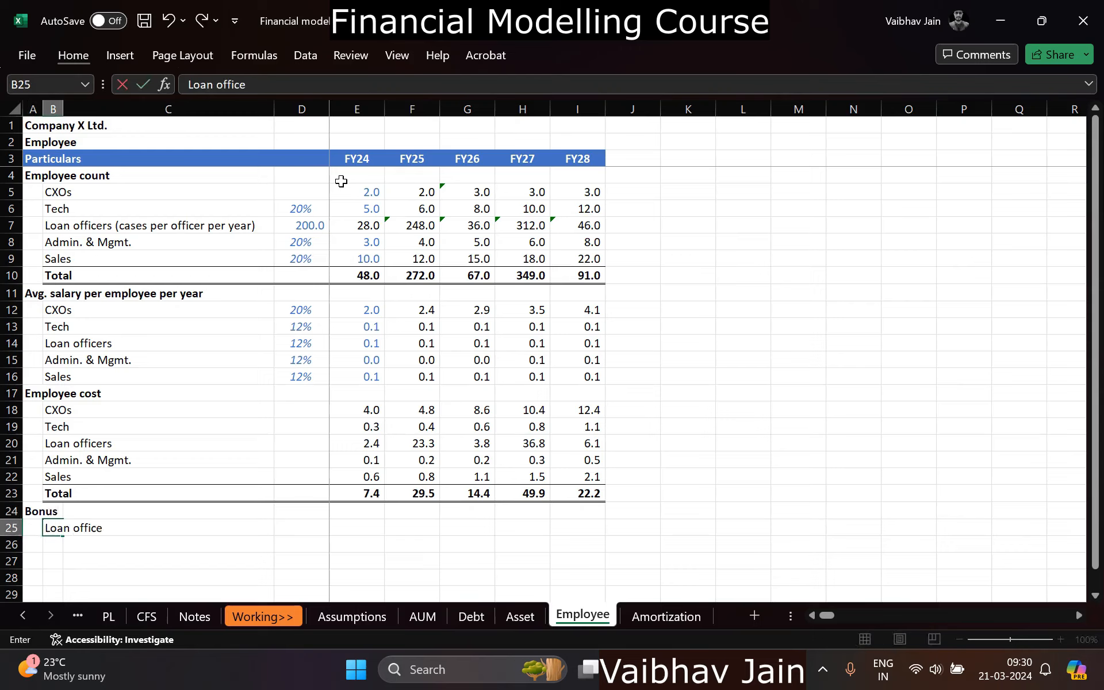
pyautogui.write('ficers (')
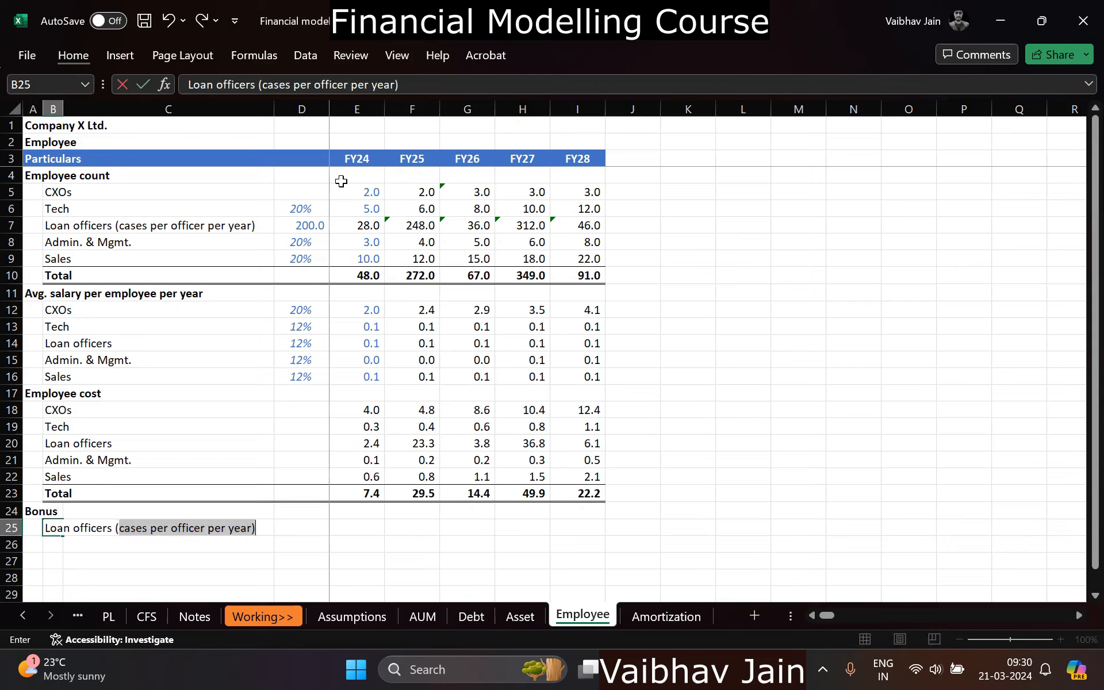
pyautogui.write('₹200 per cas')
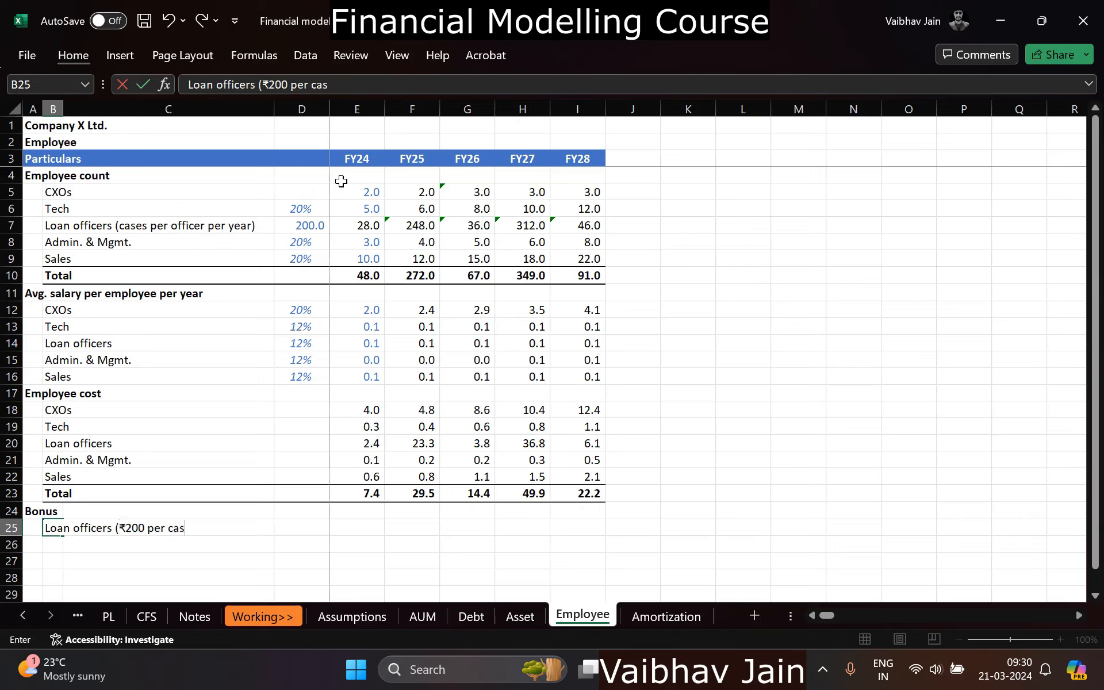
pyautogui.write('e disbursed)')
pyautogui.press('Return')
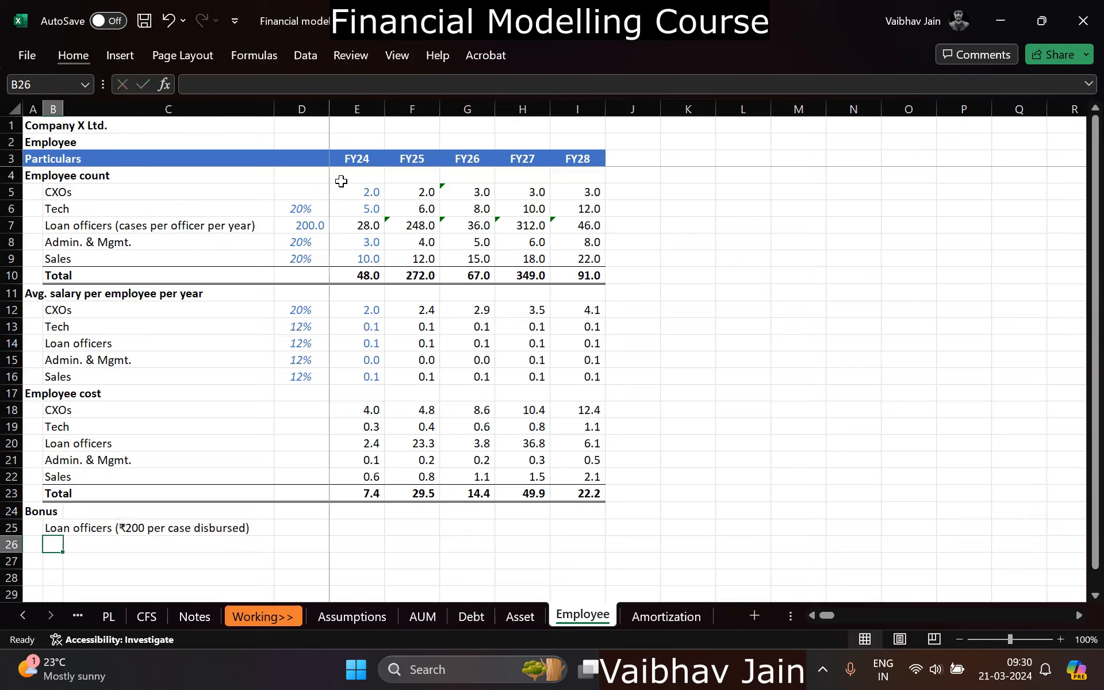
# Step: Enter the line item Sales team (₹50 per touch point) in B26 under the Bonus heading
pyautogui.write('S')
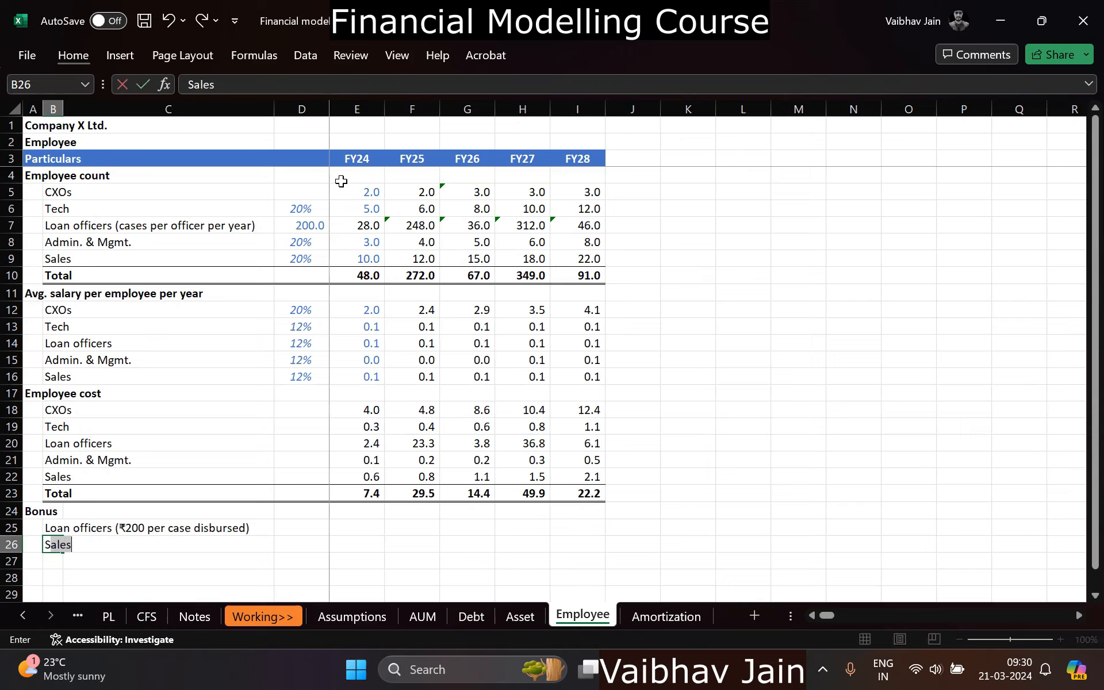
pyautogui.write('ales team')
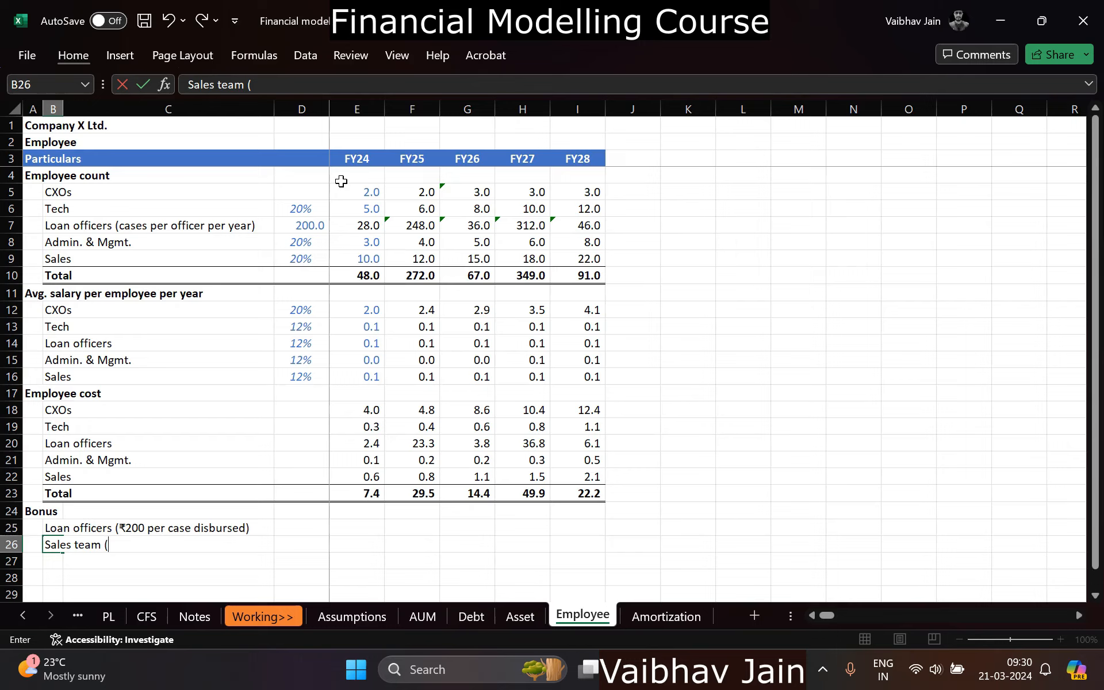
pyautogui.write('(₹50 per case touche')
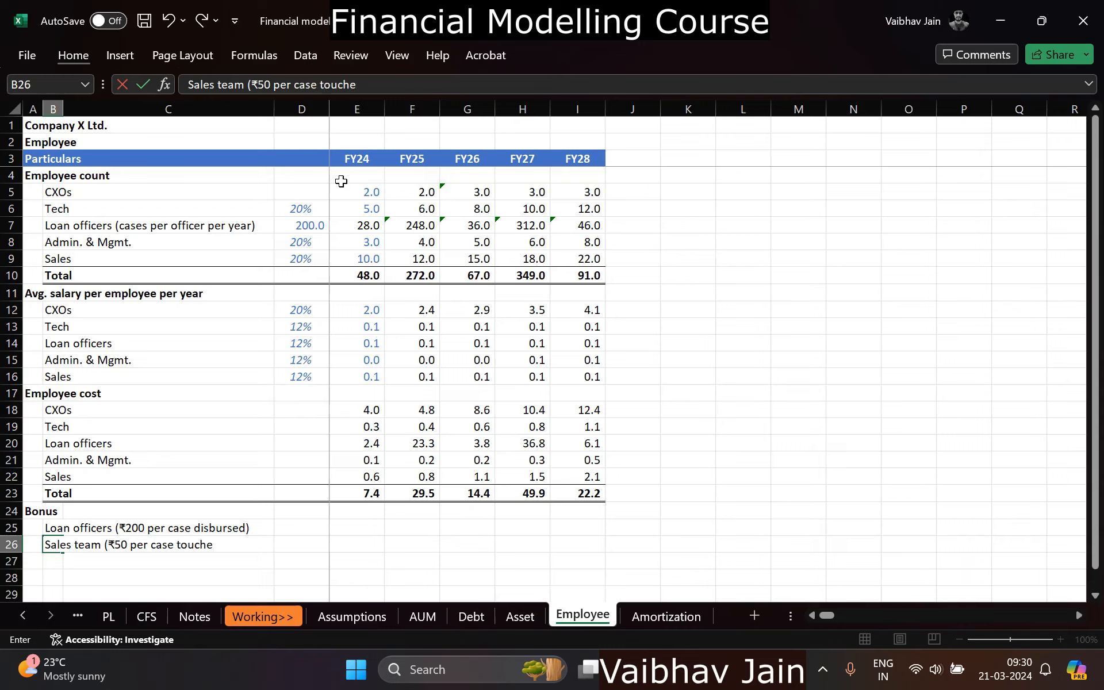
pyautogui.press('BackSpace')
pyautogui.press('BackSpace')
pyautogui.press('BackSpace')
pyautogui.press('BackSpace')
pyautogui.press('BackSpace')
pyautogui.press('BackSpace')
pyautogui.press('BackSpace')
pyautogui.press('BackSpace')
pyautogui.press('BackSpace')
pyautogui.press('BackSpace')
pyautogui.press('BackSpace')
pyautogui.write(')')
pyautogui.press('Return')
# Step: Calculate the FY24 loan officers' bonus in E25 from the total cases disbursed with =200/curr*Assumptions!E9
pyautogui.press('Right')
pyautogui.press('Right')
pyautogui.press('Up')
pyautogui.press('Right')
pyautogui.press('Up')
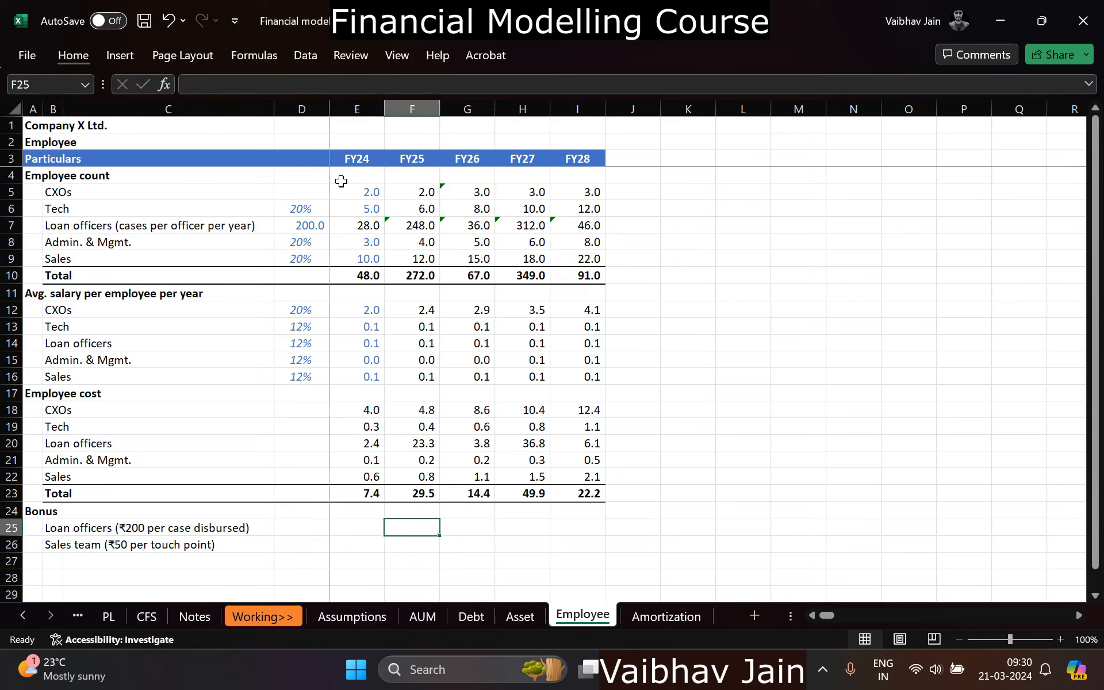
pyautogui.write('=')
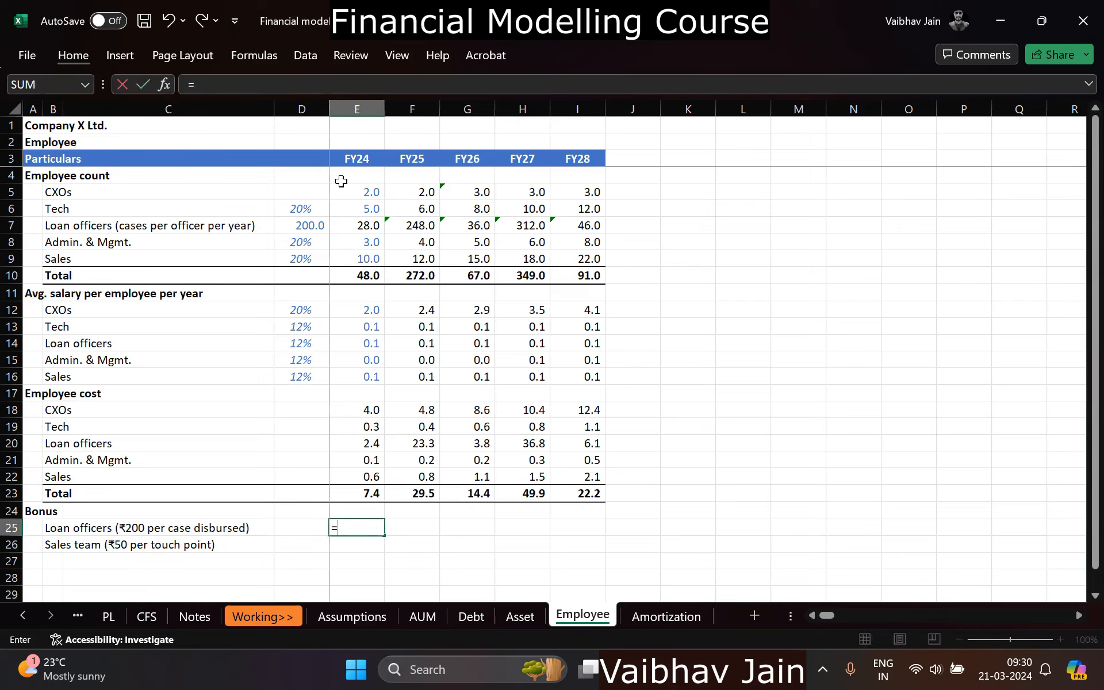
pyautogui.write('200/cu')
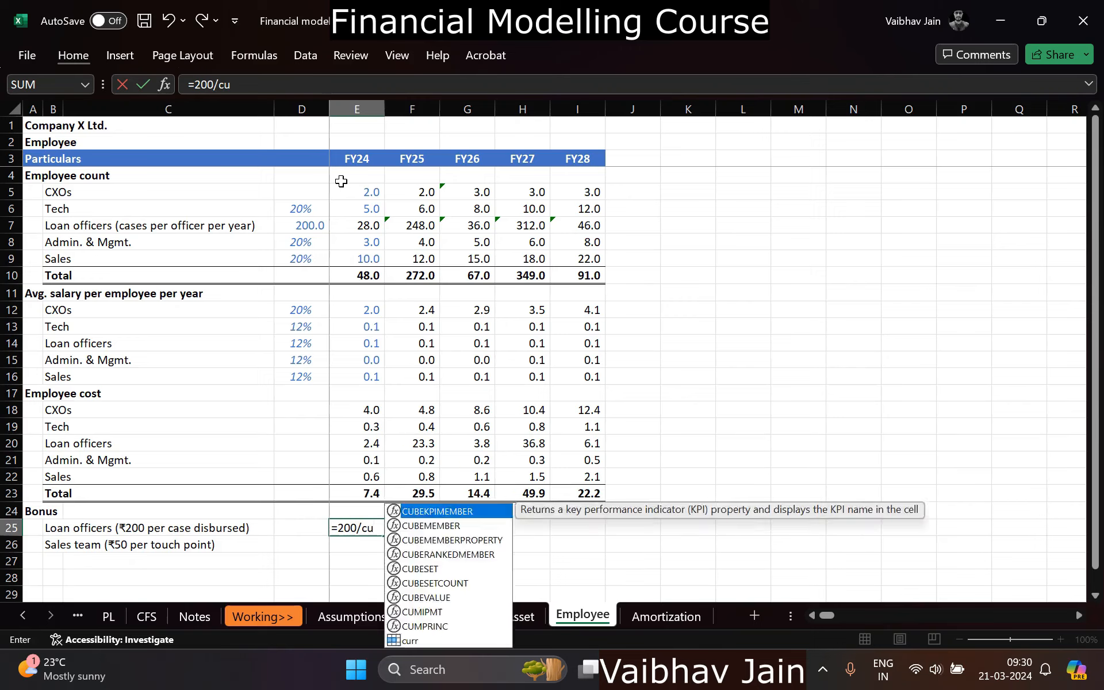
pyautogui.write('rr*')
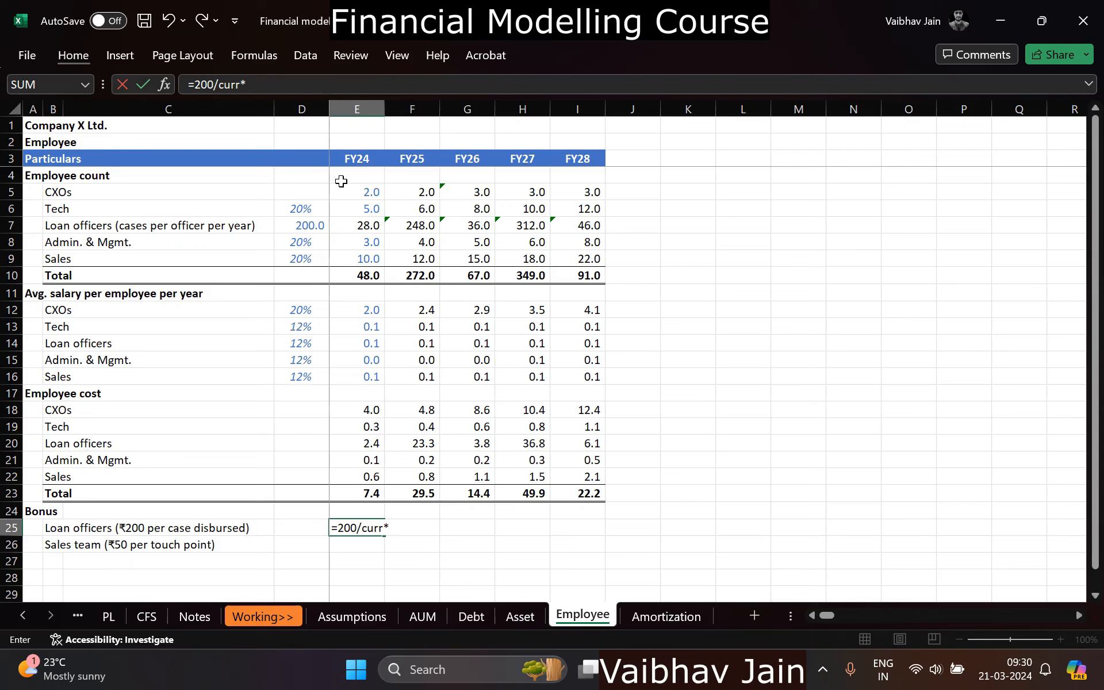
pyautogui.hotkey('ctrl', 'pageup')
pyautogui.hotkey('ctrl', 'pageup')
pyautogui.hotkey('ctrl', 'pageup')
pyautogui.hotkey('ctrl', 'pageup')
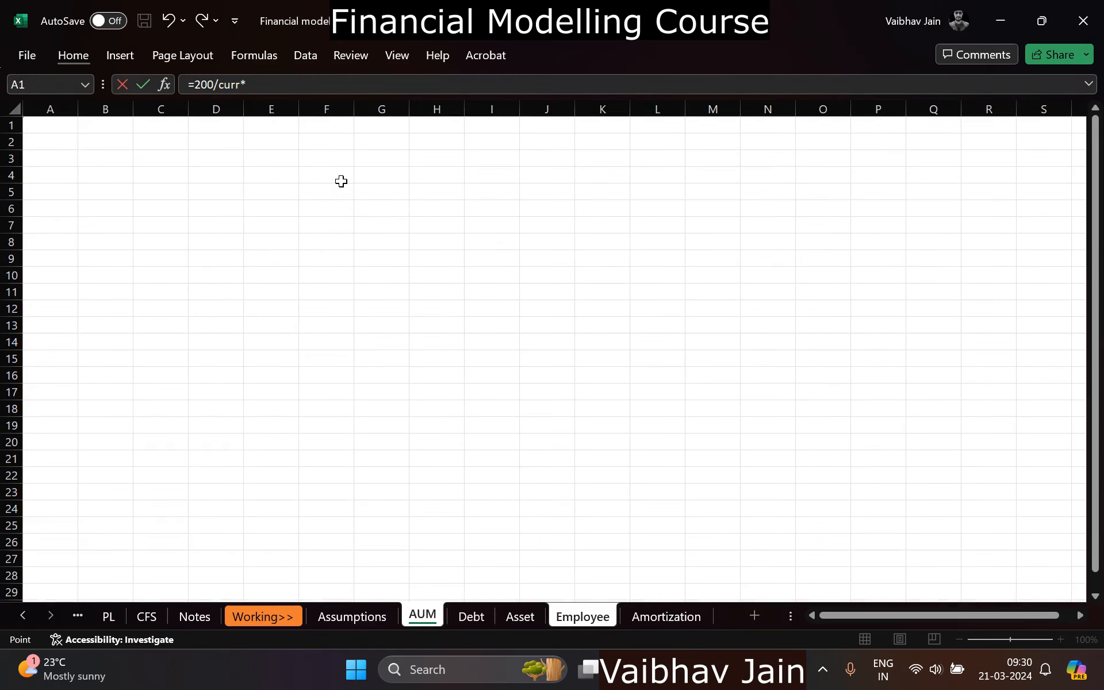
pyautogui.click(342, 259)
pyautogui.press('Return')
pyautogui.press('Up')
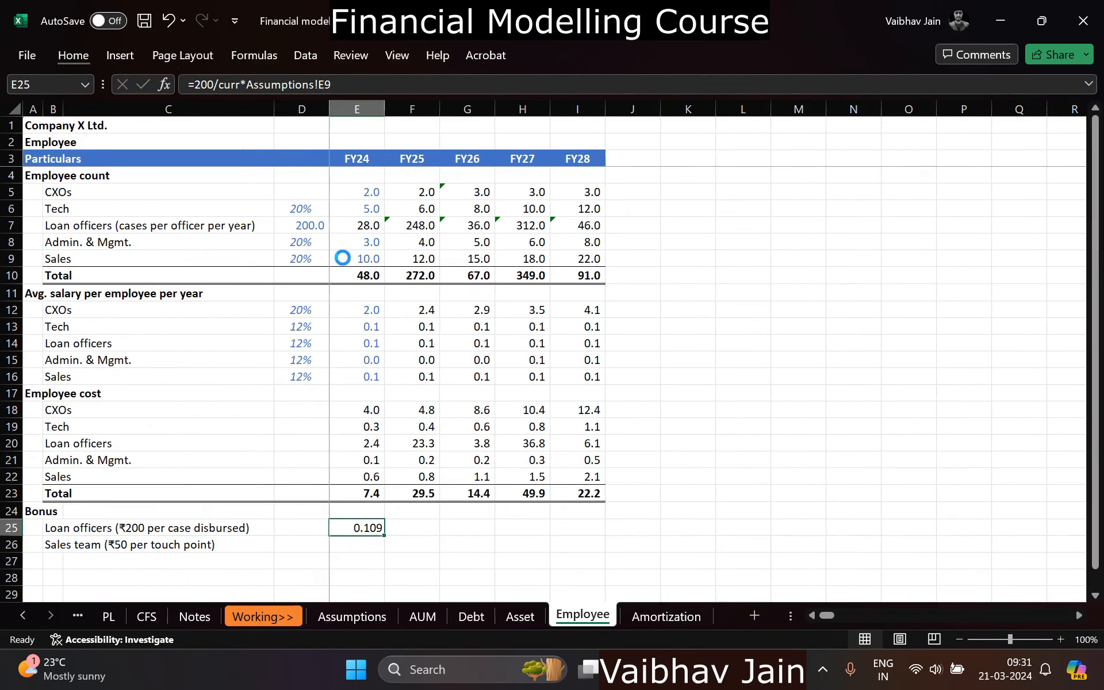
# Step: Copy the loan officers' bonus formula from E25 across to FY28 in I25
pyautogui.hotkey('ctrl', 'c')
pyautogui.hotkey('shift', 'Right')
pyautogui.hotkey('shift', 'Right')
pyautogui.hotkey('shift', 'Right')
pyautogui.hotkey('shift', 'Right')
pyautogui.press('Return')
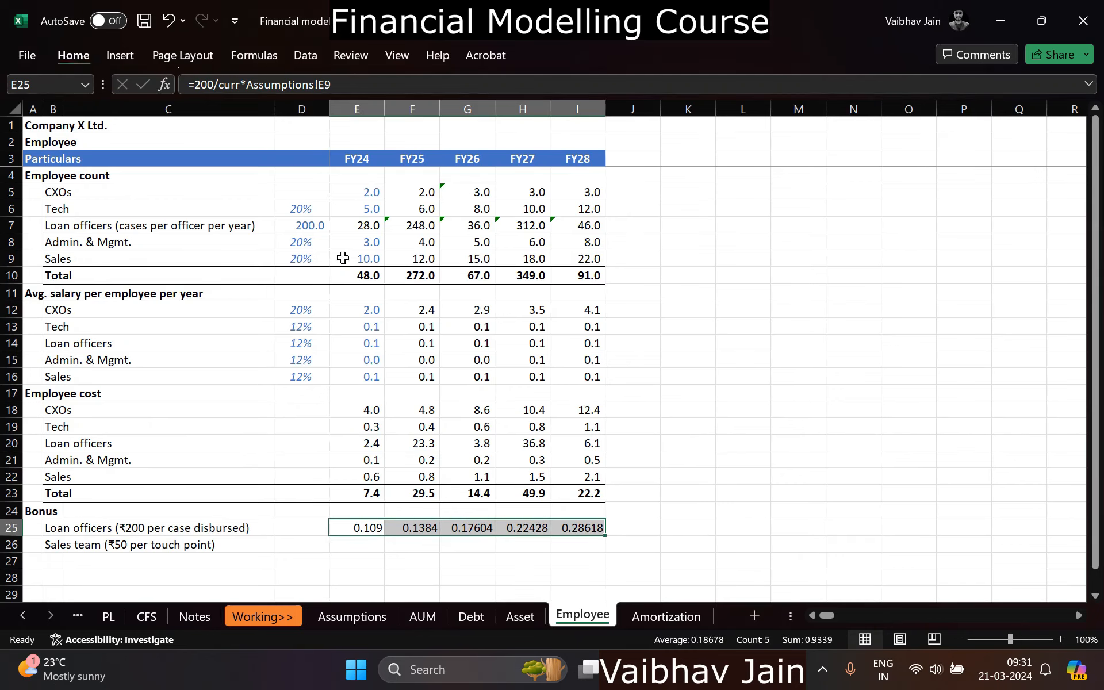
pyautogui.press('Down')
pyautogui.write('=5')
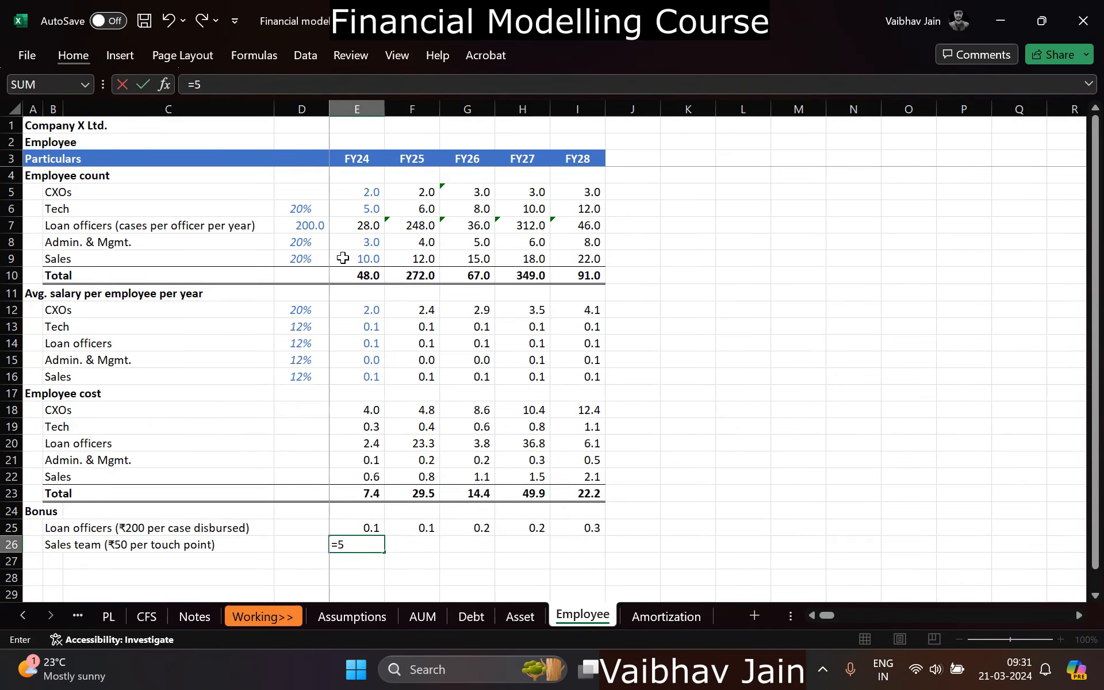
pyautogui.write('0/curr*')
pyautogui.hotkey('ctrl', 'pageup')
pyautogui.hotkey('ctrl', 'pageup')
pyautogui.hotkey('ctrl', 'pageup')
pyautogui.hotkey('ctrl', 'pageup')
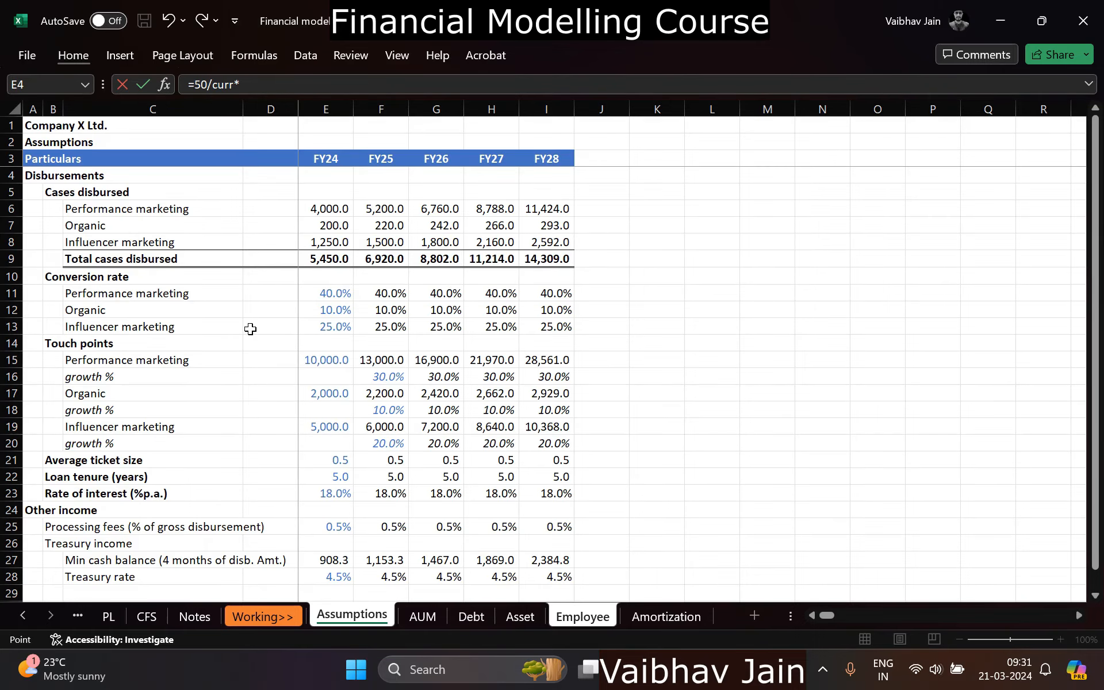
pyautogui.press('Escape')
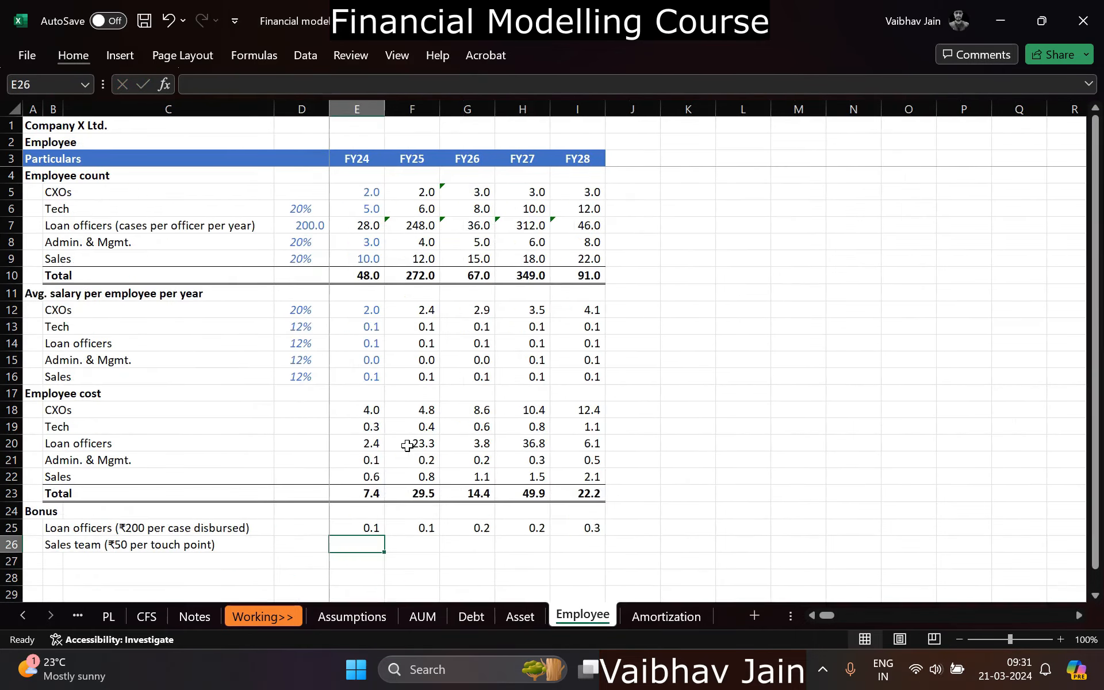
# Step: Insert a blank row above Average ticket size on the Assumptions sheet
pyautogui.hotkey('ctrl', 'pageup')
pyautogui.hotkey('ctrl', 'pageup')
pyautogui.hotkey('ctrl', 'pageup')
pyautogui.hotkey('ctrl', 'pageup')
pyautogui.press('Down')
pyautogui.press('Down')
pyautogui.press('Down')
pyautogui.press('Down')
pyautogui.press('Down')
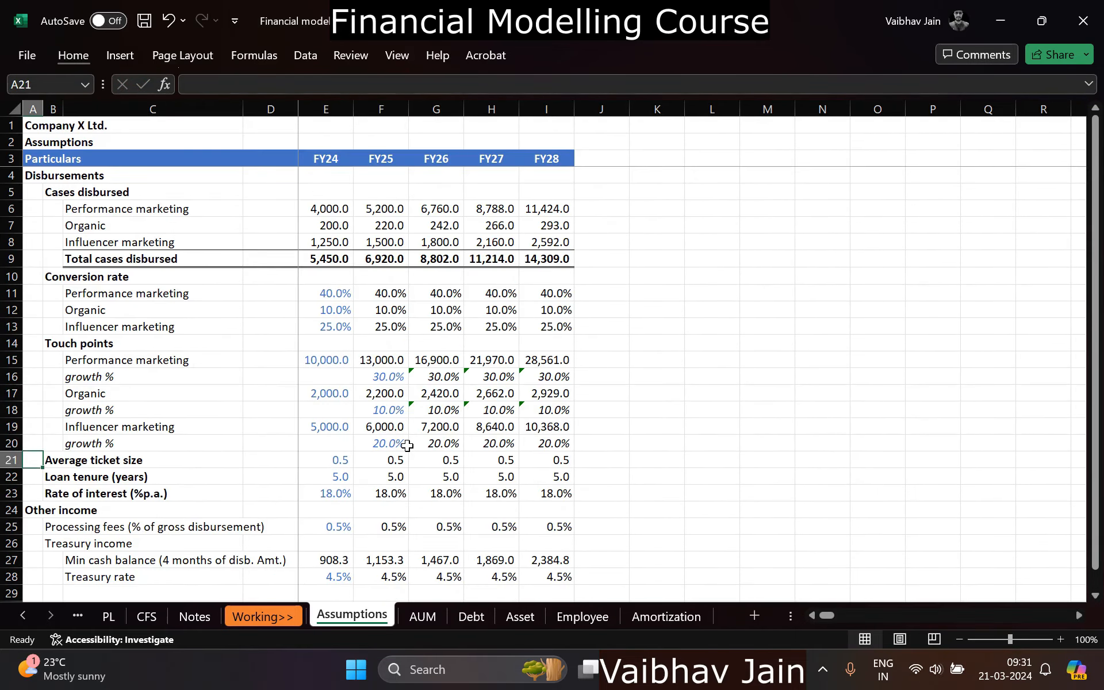
pyautogui.hotkey('shift', 'space')
pyautogui.hotkey('ctrl', 'shift', '+')
# Step: Label the inserted row Total touch points in C21
pyautogui.press('Right')
pyautogui.press('Right')
pyautogui.write('Total tocu')
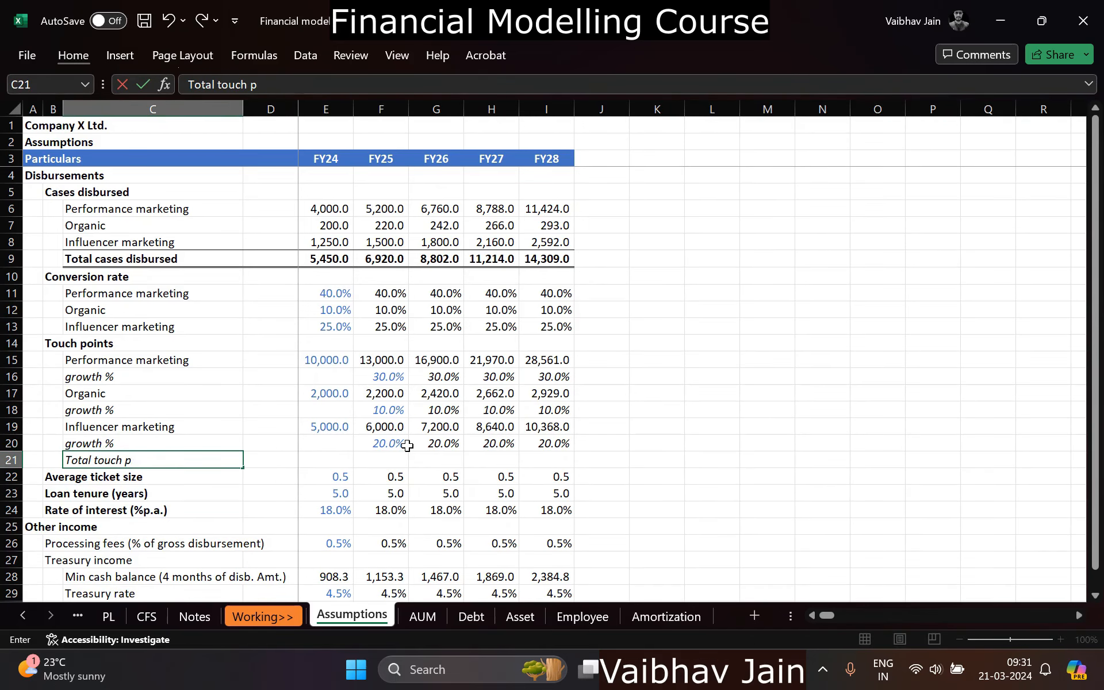
pyautogui.write('h points')
pyautogui.press('Return')
# Step: Remove the italics from the Total touch points row and make it bold
pyautogui.press('Up')
pyautogui.hotkey('shift', 'space')
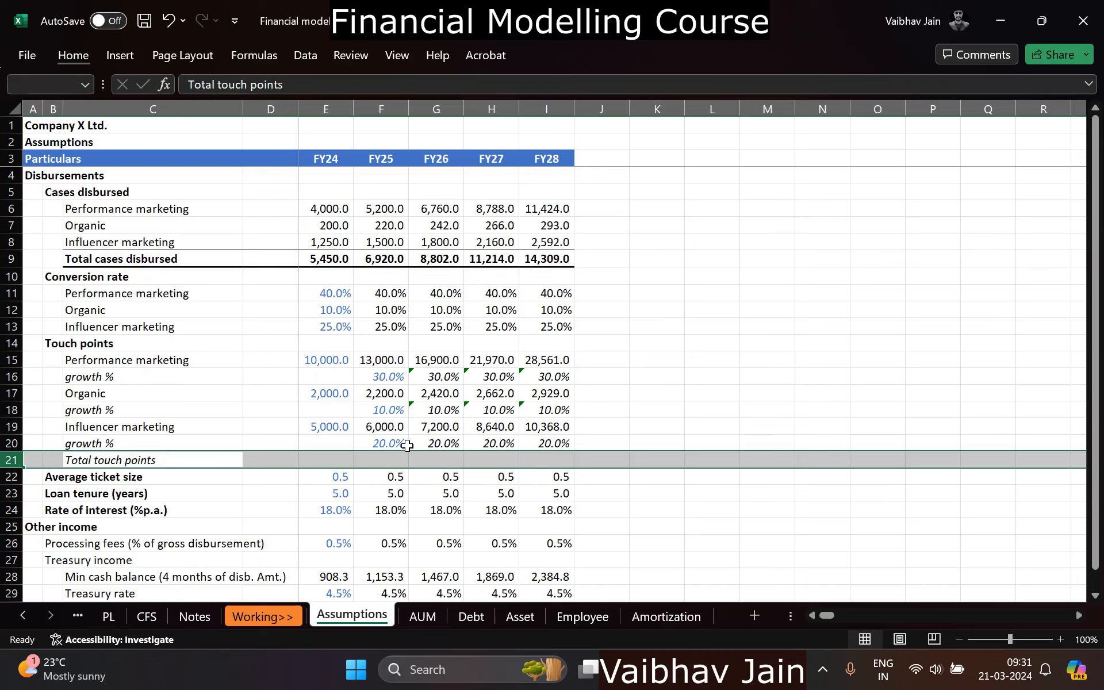
pyautogui.hotkey('ctrl', 'i')
pyautogui.hotkey('ctrl', 'b')
pyautogui.press('Right')
# Step: Add a top and double bottom border to the Total touch points row from C21 to I21
pyautogui.press('Left')
pyautogui.press('Left')
pyautogui.hotkey('shift', 'Right')
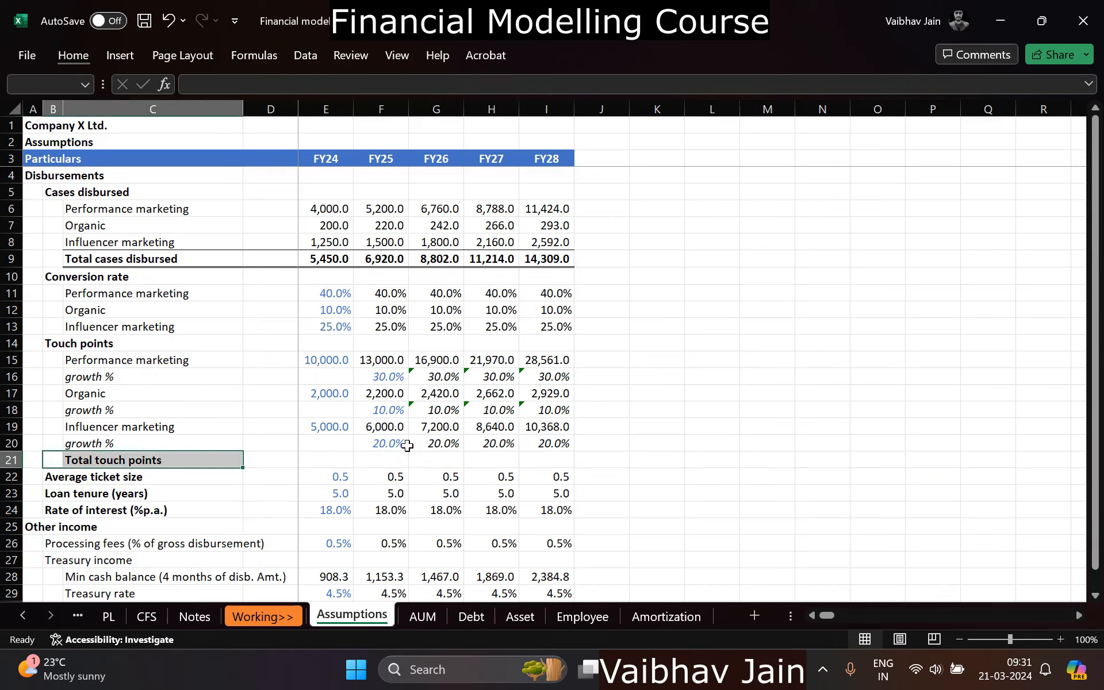
pyautogui.hotkey('shift', 'Right')
pyautogui.press('Left')
pyautogui.press('Right')
pyautogui.hotkey('shift', 'Right')
pyautogui.press('Right')
pyautogui.hotkey('shift', 'Right')
pyautogui.hotkey('shift', 'Right')
pyautogui.hotkey('shift', 'Right')
pyautogui.hotkey('shift', 'Right')
pyautogui.hotkey('shift', 'Right')
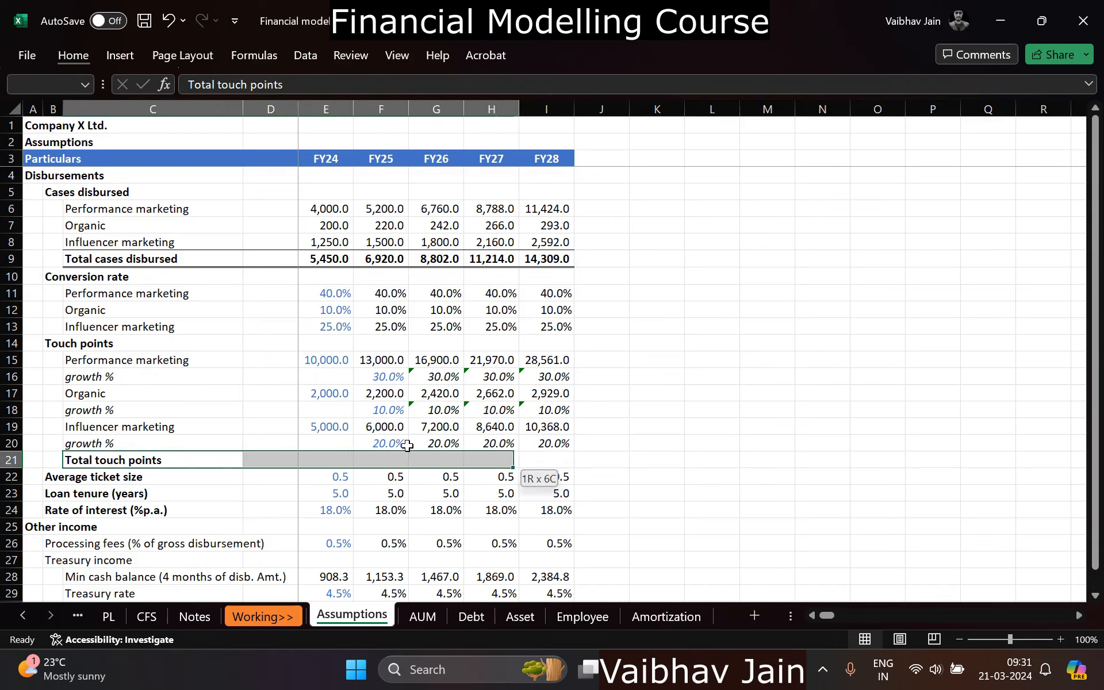
# Step: Total the FY24 touch points in E21 with =SUM(E19,E17,E15)
pyautogui.press('Right')
pyautogui.press('Right')
pyautogui.write('=su')
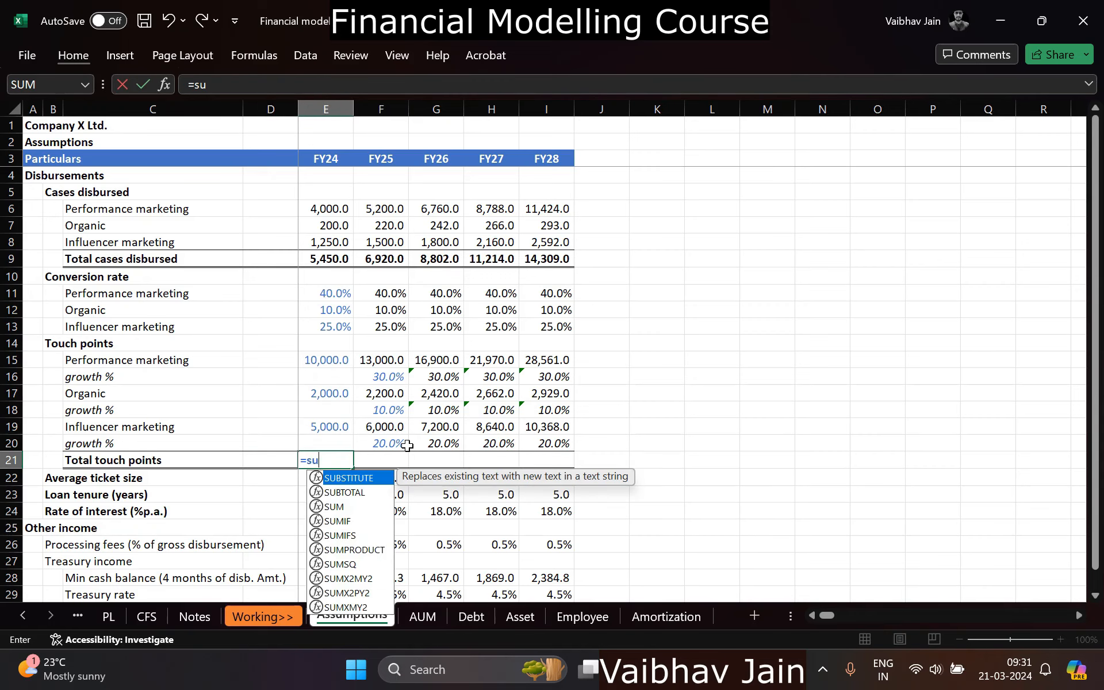
pyautogui.write('m(')
pyautogui.press('Up')
pyautogui.press('Up')
pyautogui.write(',')
pyautogui.press('Up')
pyautogui.press('Up')
pyautogui.press('Up')
pyautogui.press('Up')
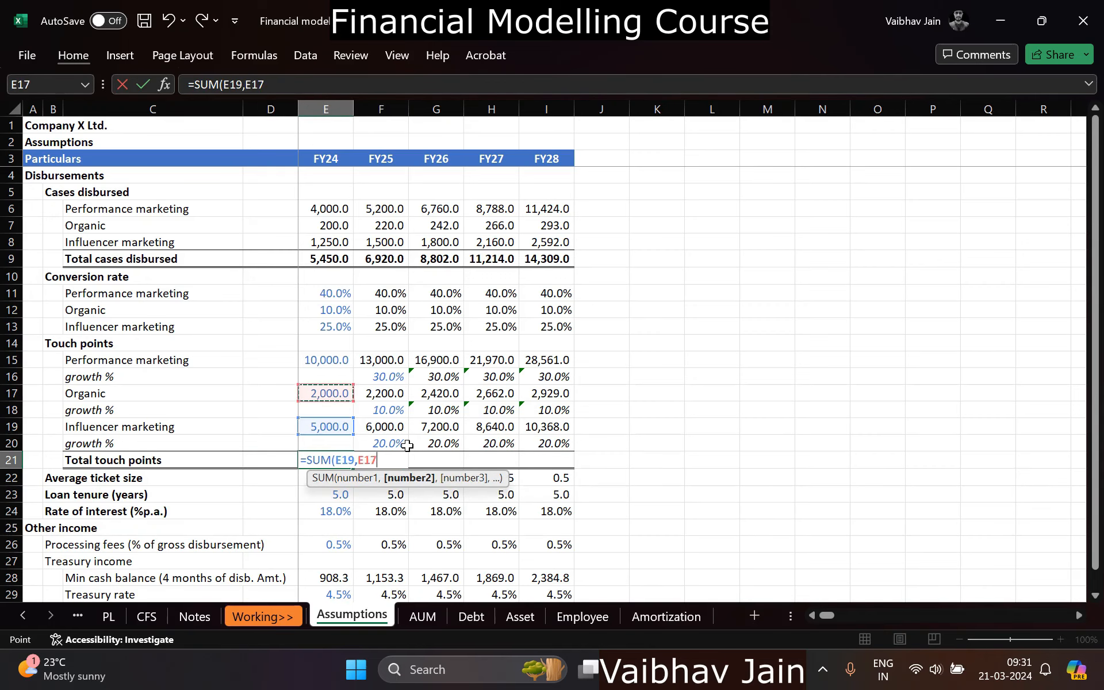
pyautogui.write(',m')
pyautogui.press('BackSpace')
pyautogui.press('Up')
pyautogui.press('Up')
pyautogui.press('Up')
pyautogui.press('Up')
pyautogui.press('Up')
pyautogui.press('Up')
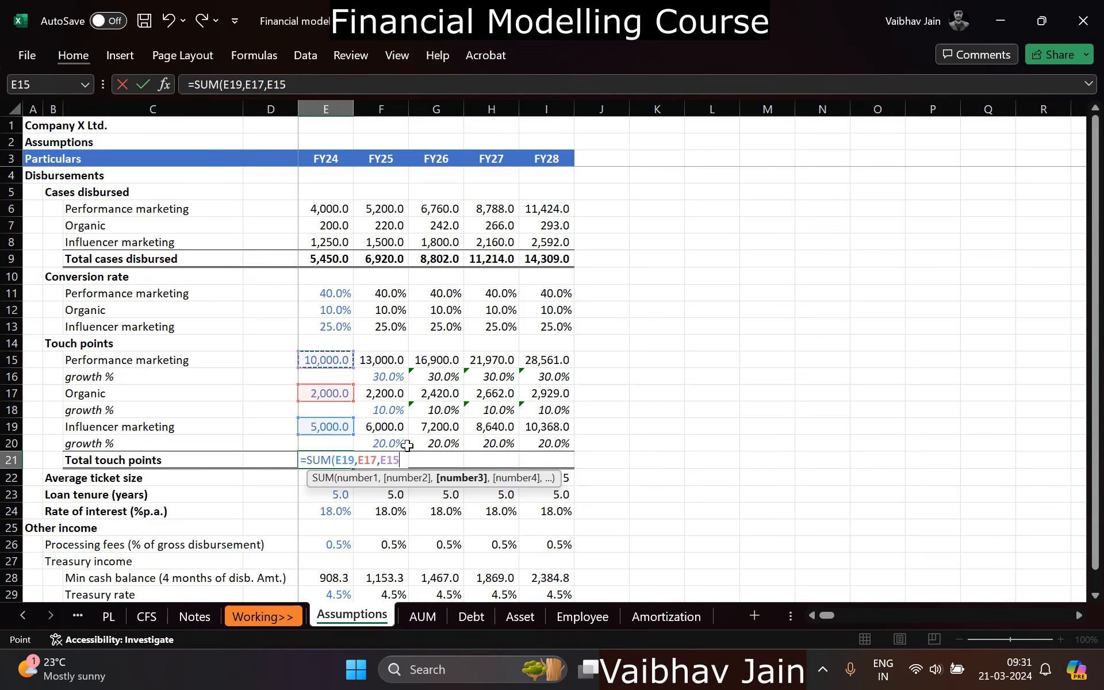
pyautogui.press('Return')
# Step: Copy the total touch points formula from E21 across to FY28 in I21
pyautogui.press('Up')
pyautogui.hotkey('ctrl', 'c')
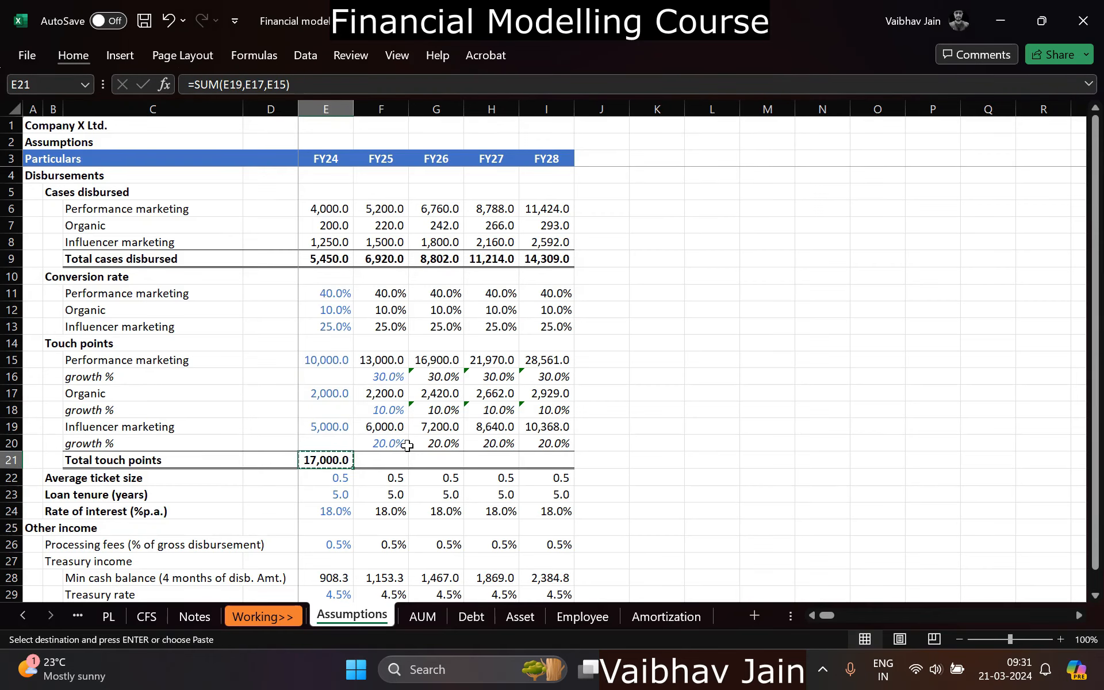
pyautogui.hotkey('shift', 'Right')
pyautogui.hotkey('shift', 'Right')
pyautogui.hotkey('shift', 'Right')
pyautogui.hotkey('shift', 'Right')
pyautogui.press('Return')
pyautogui.press('Down')
pyautogui.press('Right')
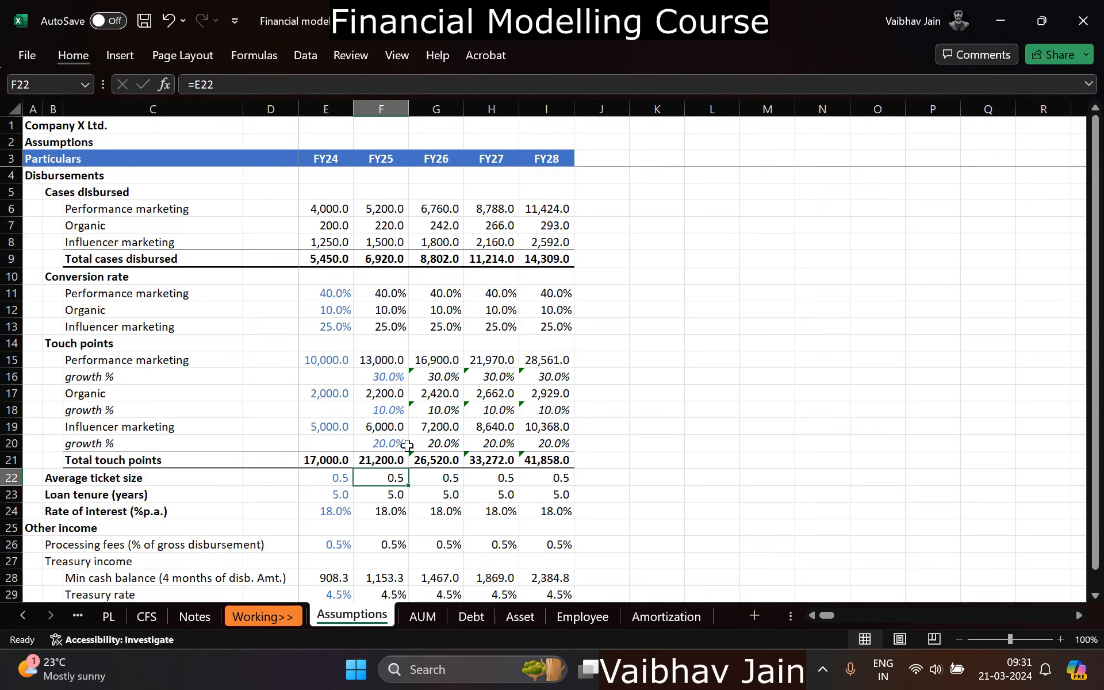
# Step: Calculate the FY24 sales team bonus in E26 of the Employee sheet from total touch points with =50/curr*Assumptions!E21
pyautogui.hotkey('ctrl', 'pagedown')
pyautogui.hotkey('ctrl', 'pagedown')
pyautogui.hotkey('ctrl', 'pagedown')
pyautogui.hotkey('ctrl', 'pagedown')
pyautogui.write('=')
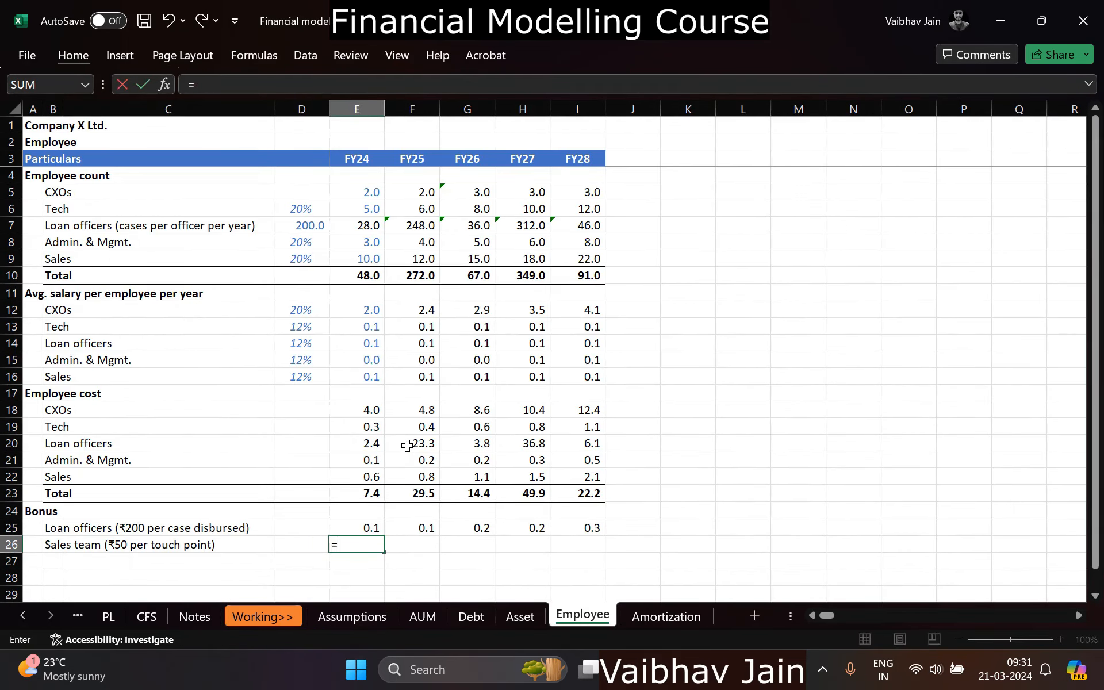
pyautogui.write('20/curr*')
pyautogui.press('Escape')
pyautogui.write('=50/x')
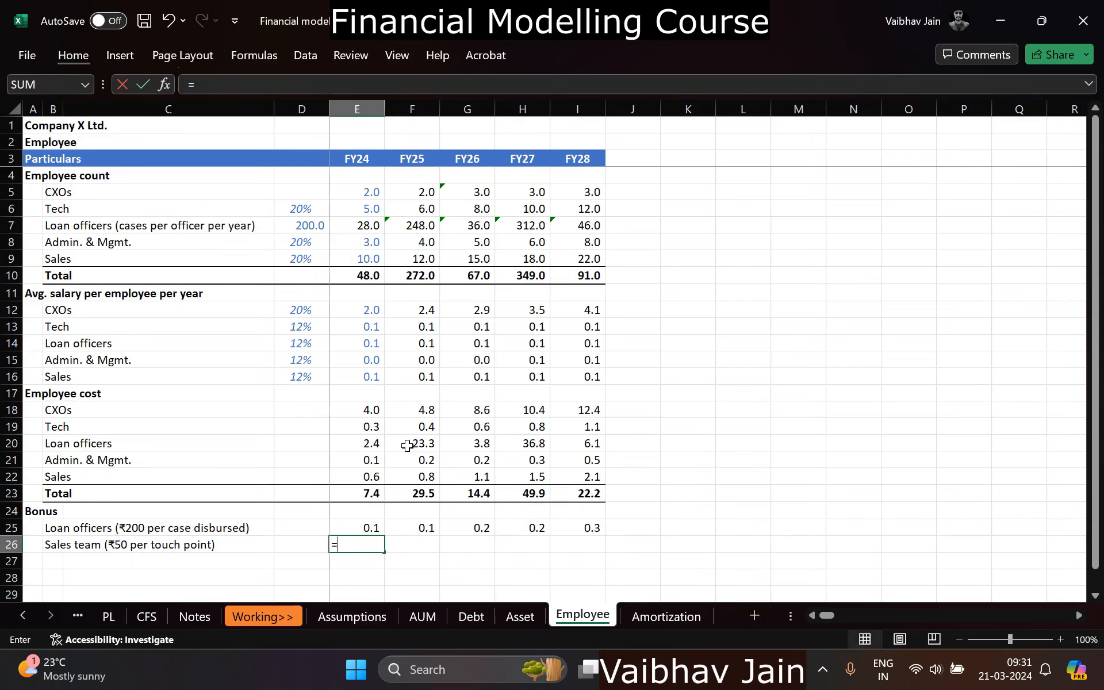
pyautogui.press('BackSpace')
pyautogui.write('curr*')
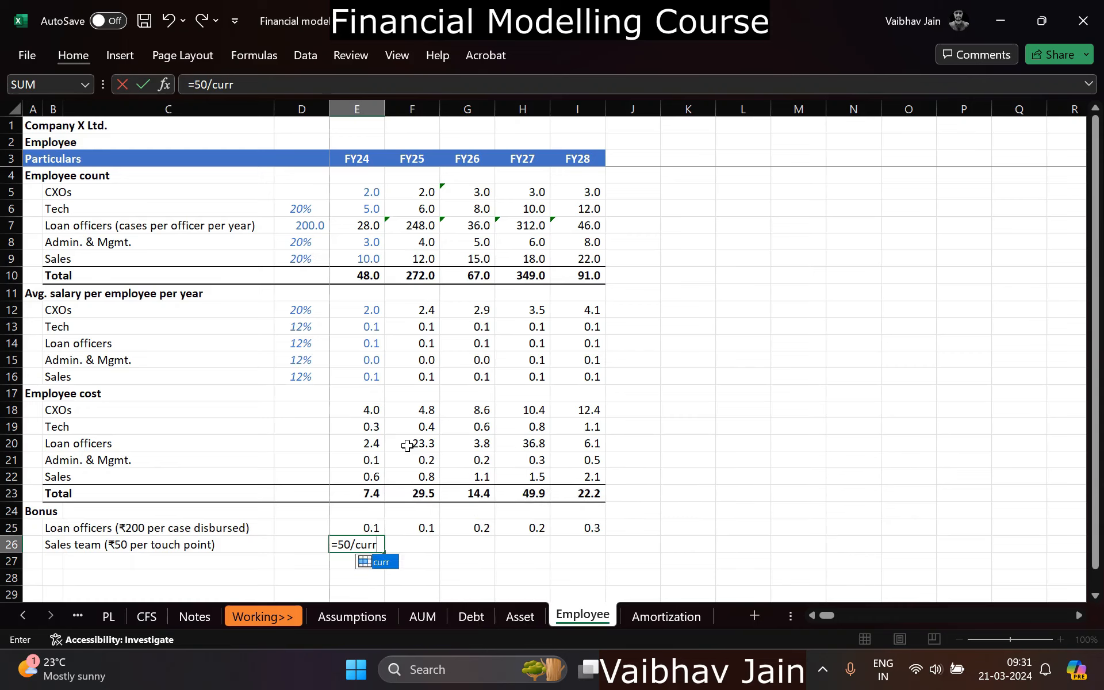
pyautogui.hotkey('ctrl', 'pageup')
pyautogui.hotkey('ctrl', 'pageup')
pyautogui.hotkey('ctrl', 'pageup')
pyautogui.hotkey('ctrl', 'pageup')
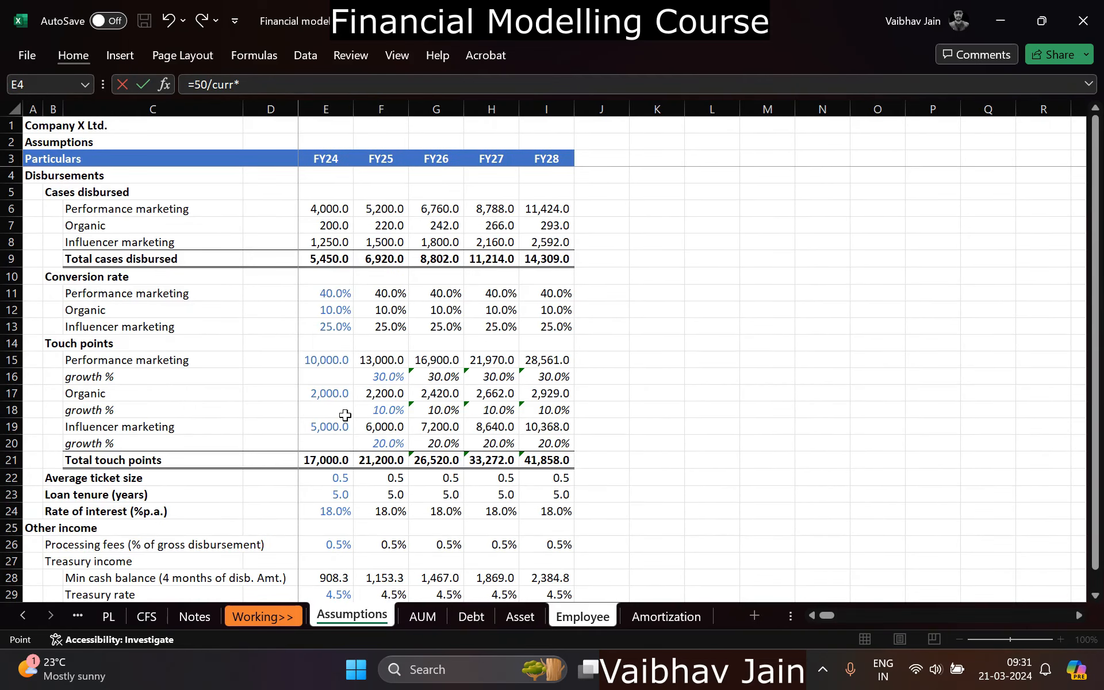
pyautogui.click(329, 457)
pyautogui.hotkey('ctrl', 'Return')
# Step: Copy the sales team bonus formula from E26 across to I26 and format the values in comma style with one decimal
pyautogui.hotkey('ctrl', 'c')
pyautogui.hotkey('shift', 'Right')
pyautogui.hotkey('shift', 'Right')
pyautogui.hotkey('shift', 'Right')
pyautogui.hotkey('shift', 'Right')
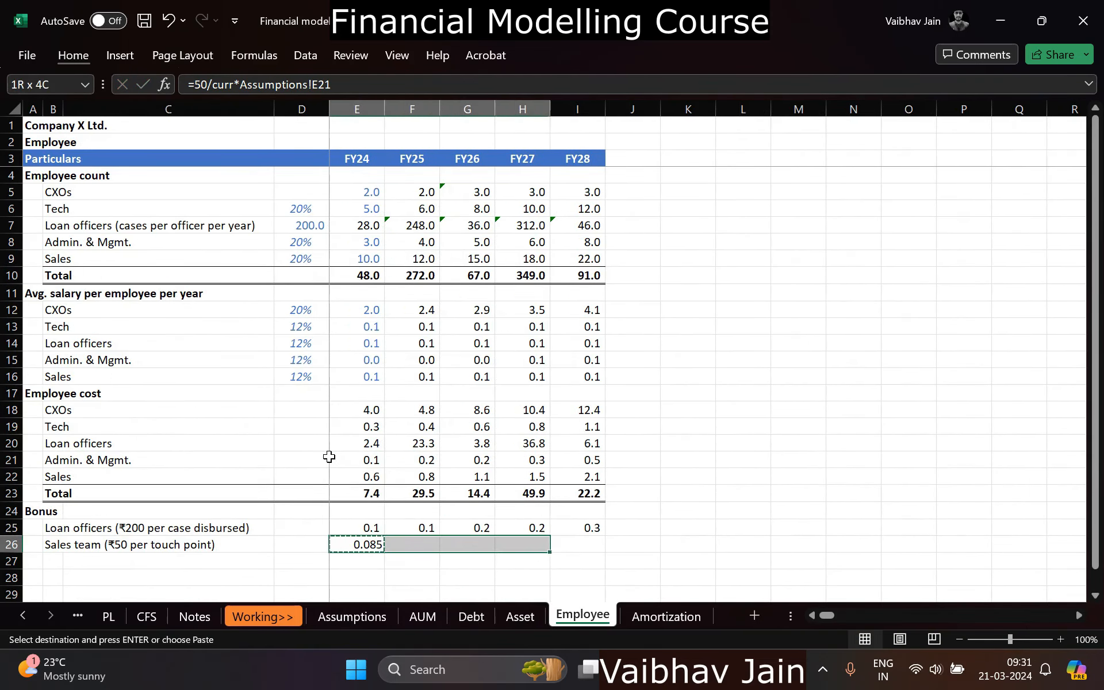
pyautogui.hotkey('ctrl', 'v')
pyautogui.press('Escape')
pyautogui.hotkey('alt', 'h')
pyautogui.press('k')
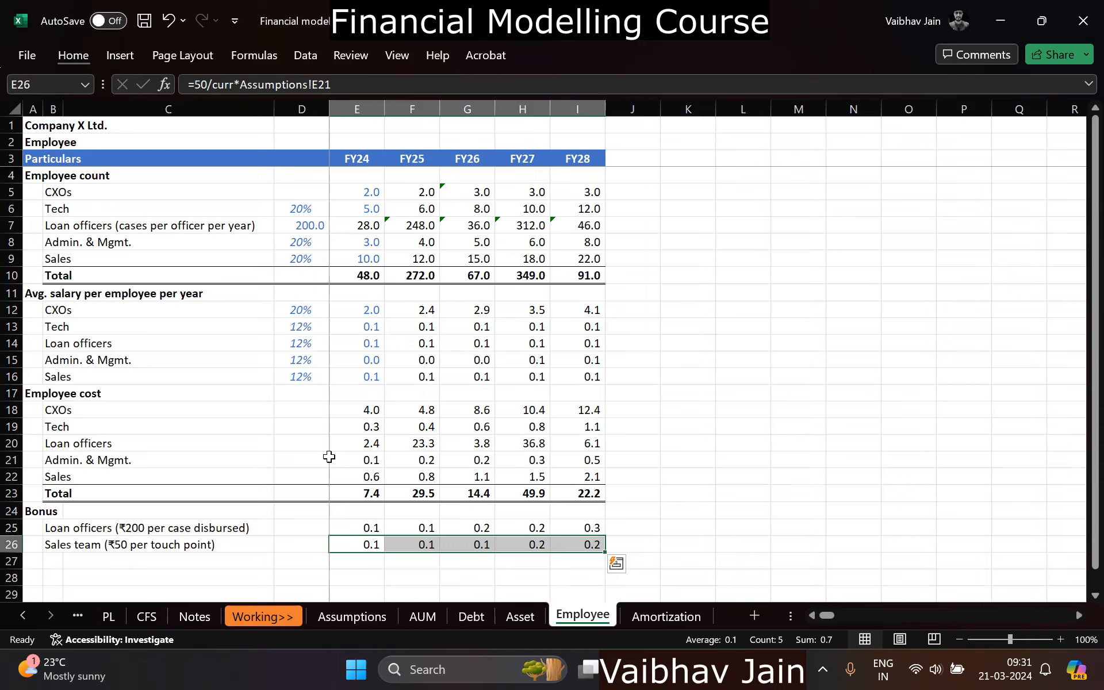
# Step: Sum the FY24 bonuses in E27 with =SUM(E25:E26) and copy the formula across to FY28 in I27
pyautogui.press('Down')
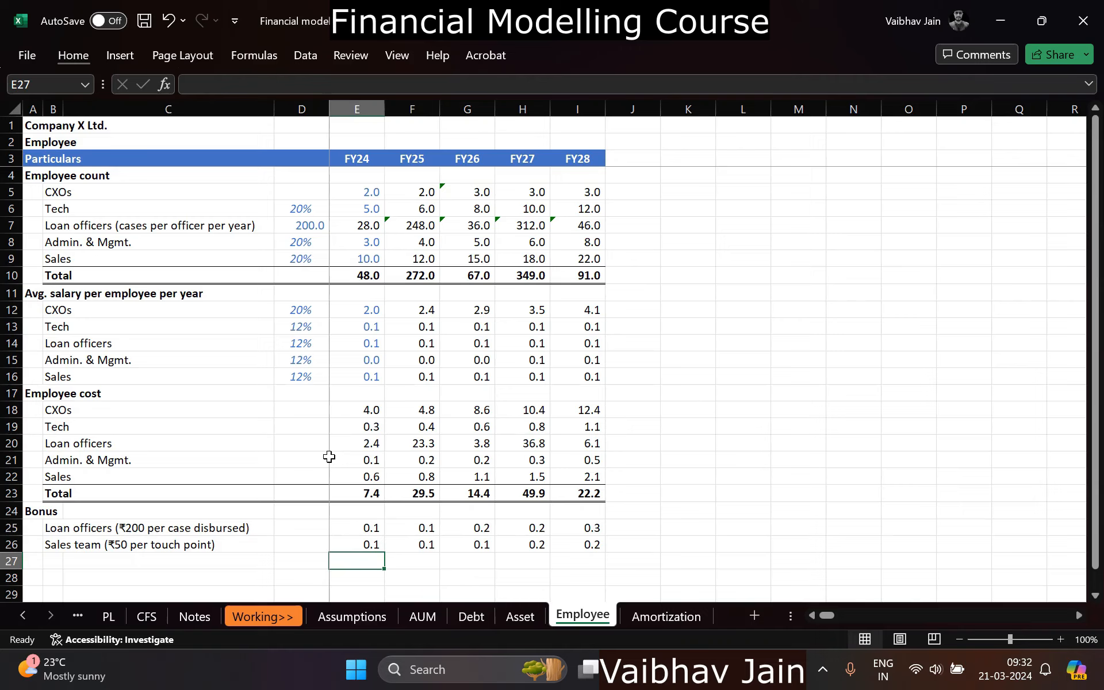
pyautogui.hotkey('alt', '=')
pyautogui.press('Return')
pyautogui.press('Up')
pyautogui.hotkey('ctrl', 'c')
pyautogui.hotkey('shift', 'Right')
pyautogui.hotkey('shift', 'Right')
pyautogui.hotkey('shift', 'Right')
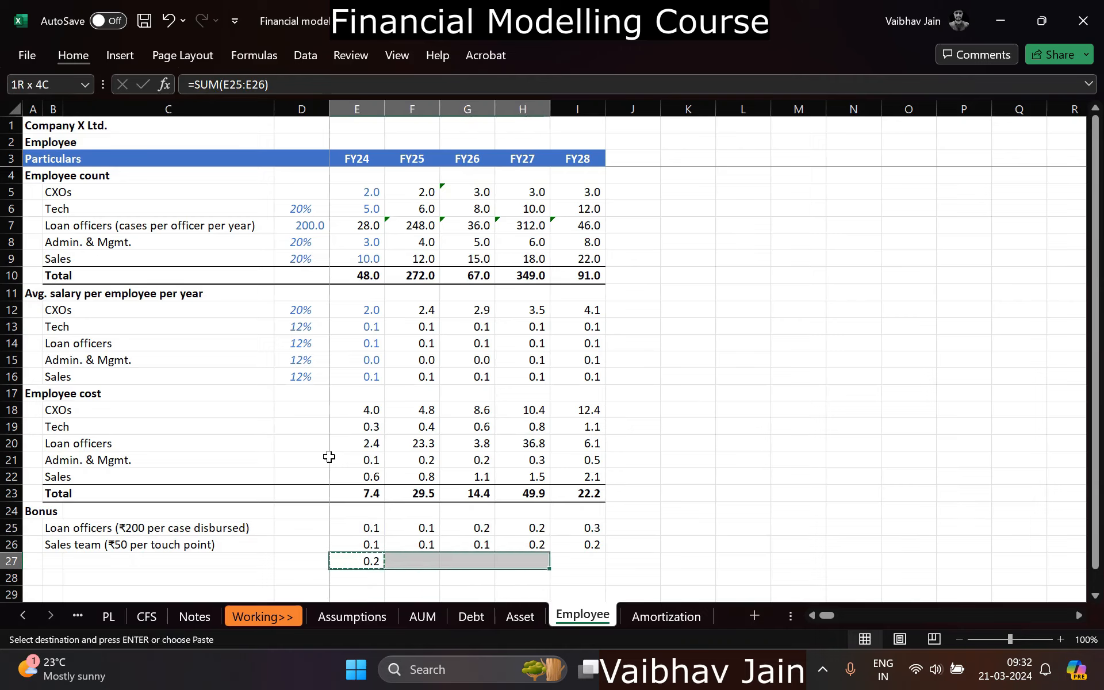
pyautogui.hotkey('shift', 'Right')
pyautogui.press('Return')
# Step: Label row 27 as Total bonus in B27
pyautogui.press('Home')
pyautogui.press('Right')
pyautogui.write('Total')
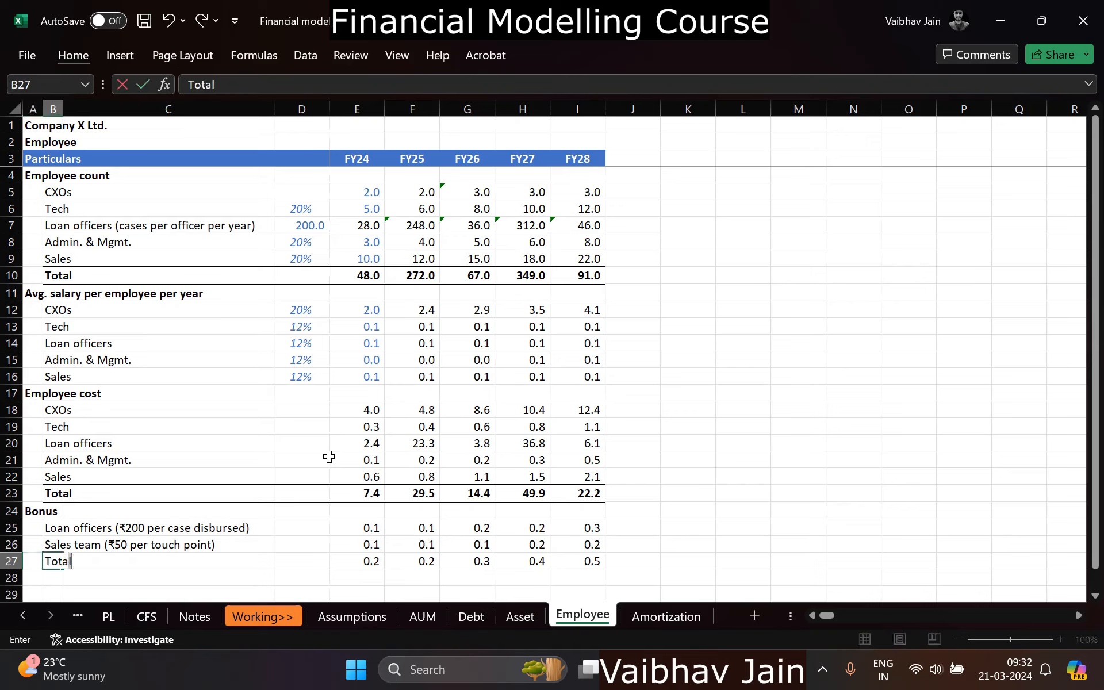
pyautogui.write('bonus')
pyautogui.press('F2')
pyautogui.write('l')
pyautogui.press('Return')
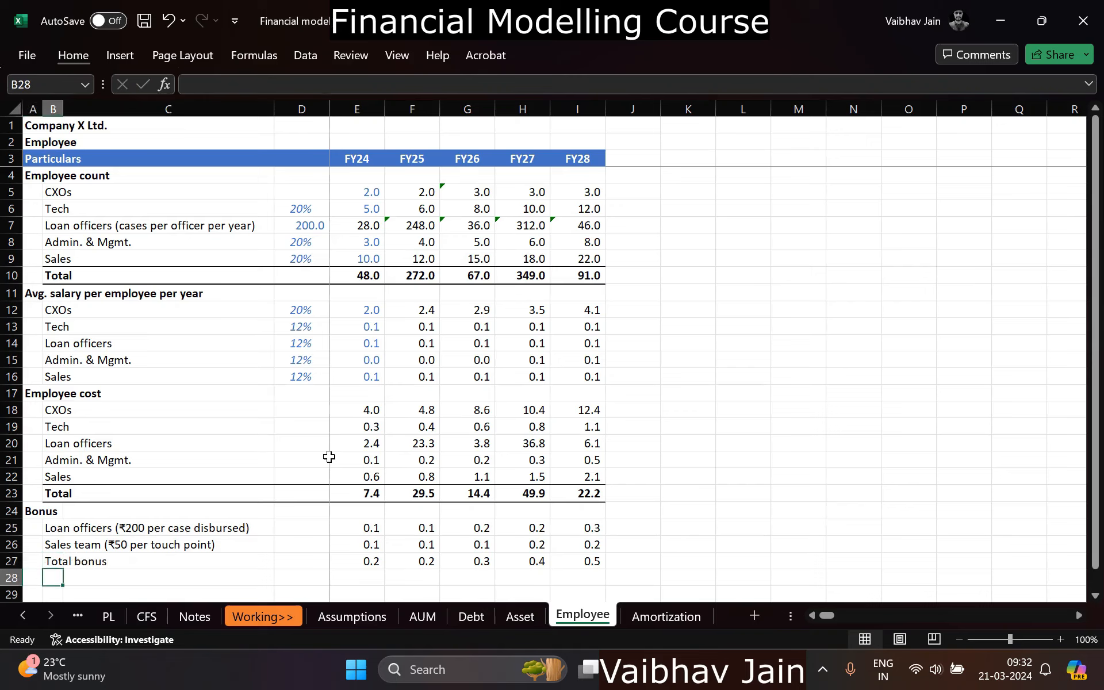
# Step: Make the Total bonus row B27:I27 bold and give it a top and double bottom border
pyautogui.press('Up')
pyautogui.hotkey('ctrl', 'shift', 'Right')
pyautogui.hotkey('ctrl', 'shift', 'Right')
pyautogui.hotkey('ctrl', 'b')
pyautogui.hotkey('alt', 'h')
pyautogui.press('Escape')
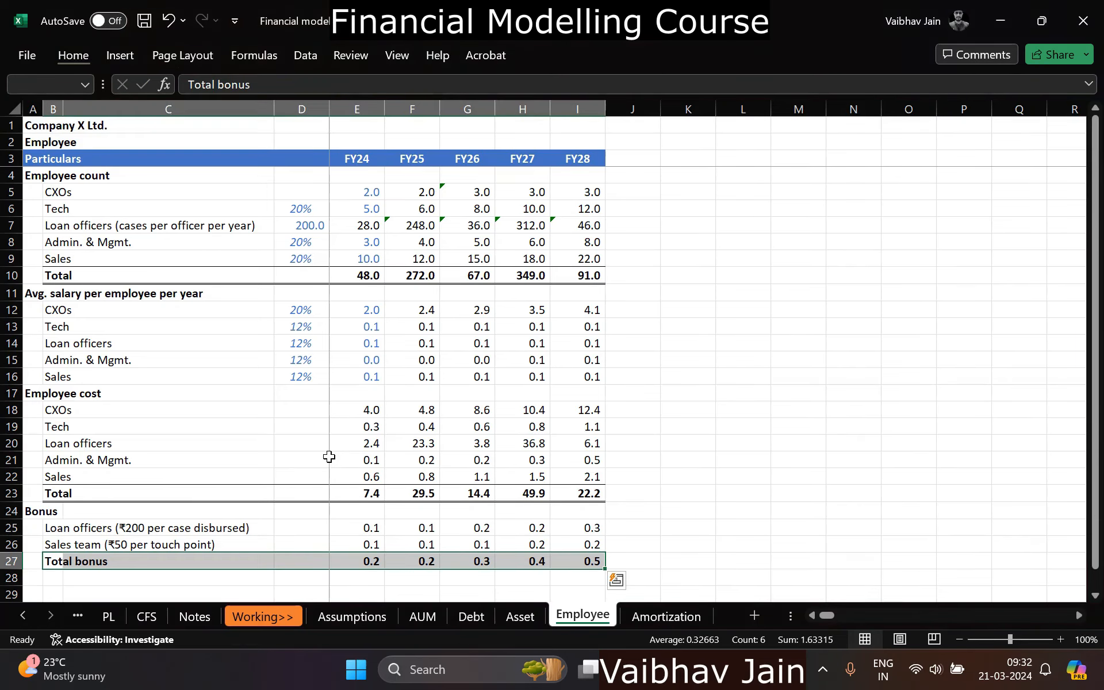
# Step: Link the FY24 Bonus cell E12 on the Notes sheet to the total bonus with =Employee!E27
pyautogui.hotkey('ctrl', 'pageup')
pyautogui.hotkey('ctrl', 'pageup')
pyautogui.hotkey('ctrl', 'pageup')
pyautogui.hotkey('ctrl', 'pageup')
pyautogui.hotkey('ctrl', 'pageup')
pyautogui.hotkey('ctrl', 'pageup')
pyautogui.hotkey('ctrl', 'pageup')
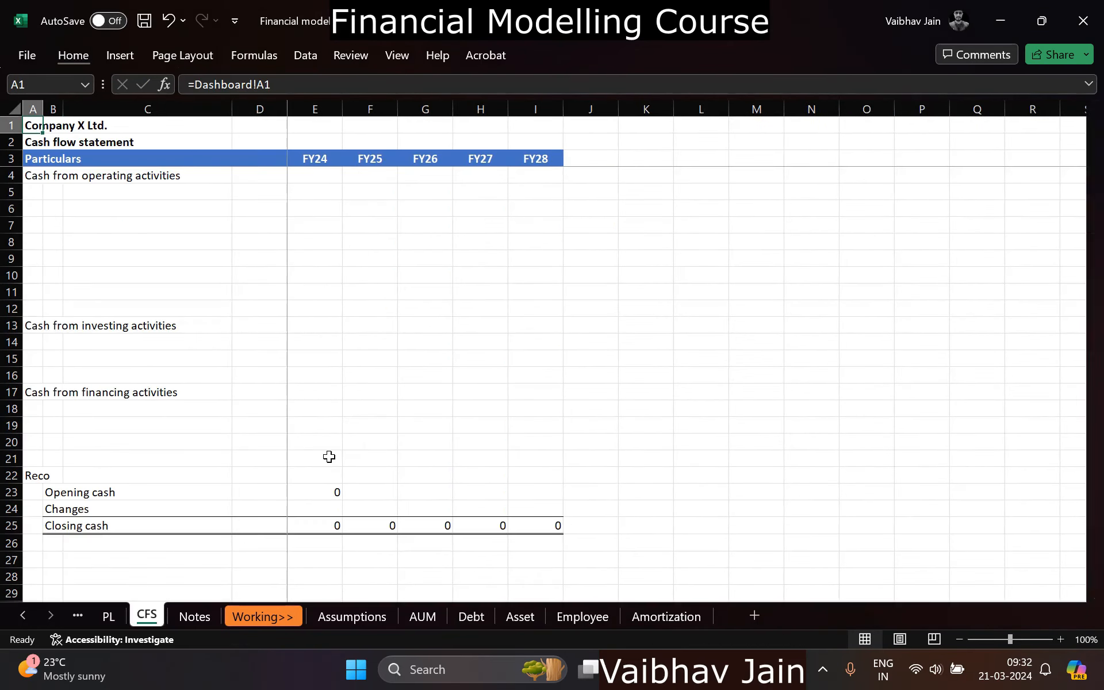
pyautogui.hotkey('ctrl', 'pagedown')
pyautogui.press('Up')
pyautogui.press('Right')
pyautogui.press('Right')
pyautogui.write('=')
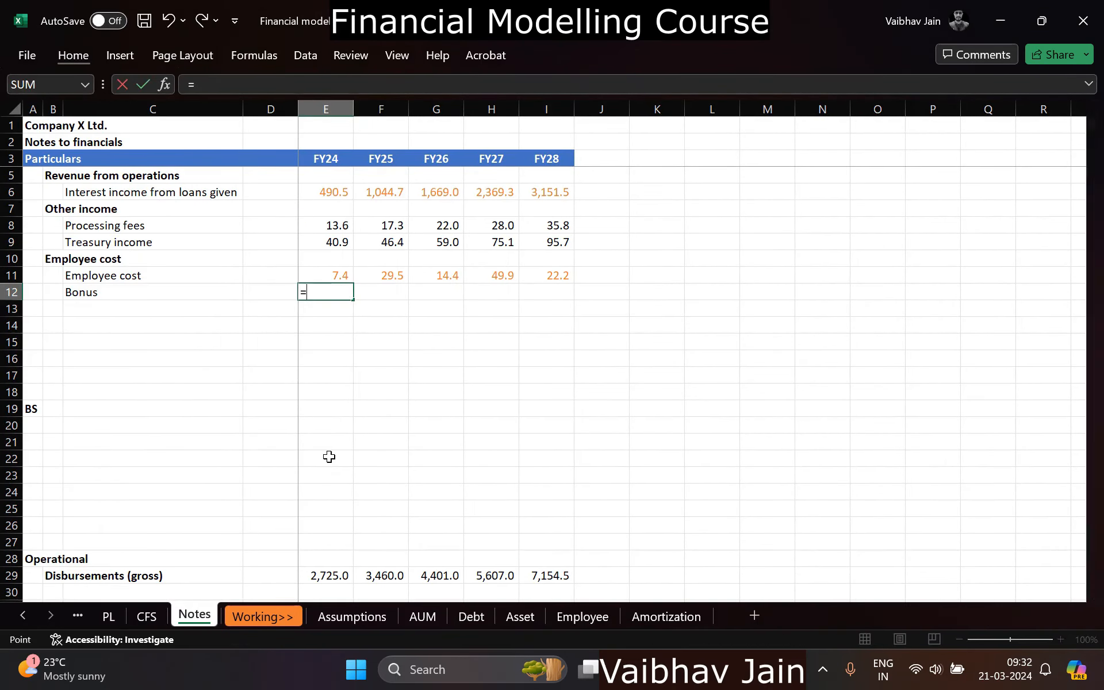
pyautogui.hotkey('ctrl', 'pagedown')
pyautogui.hotkey('ctrl', 'pagedown')
pyautogui.hotkey('ctrl', 'pagedown')
pyautogui.hotkey('ctrl', 'pagedown')
pyautogui.hotkey('ctrl', 'pagedown')
pyautogui.hotkey('ctrl', 'pagedown')
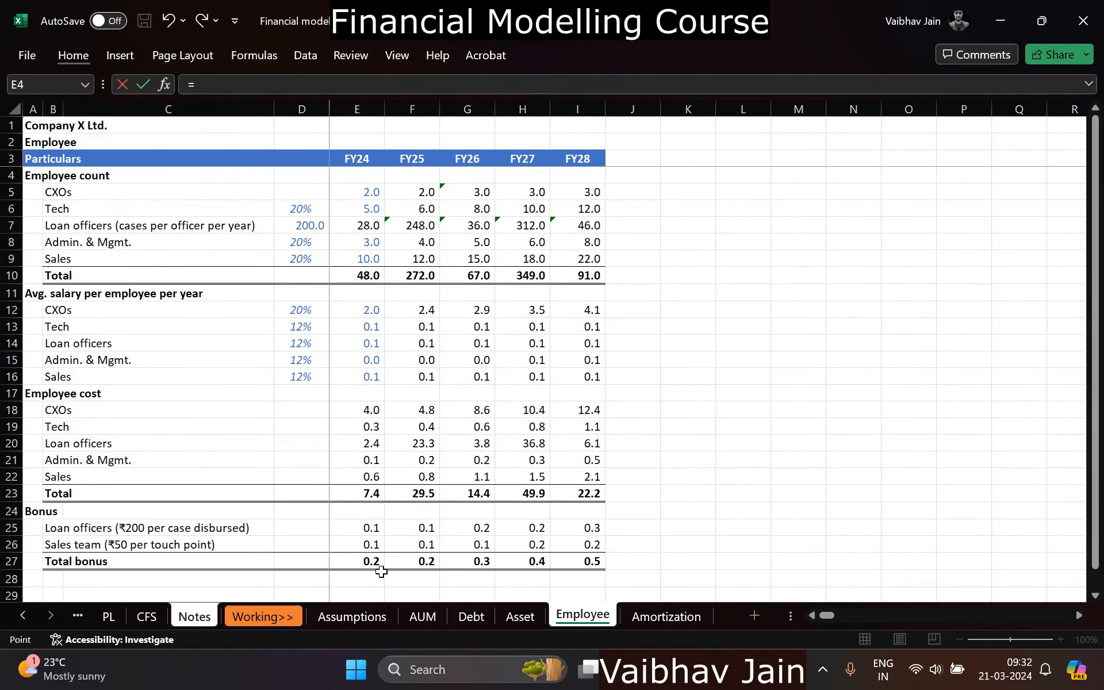
pyautogui.click(368, 558)
pyautogui.press('Return')
# Step: Copy the Bonus link from E12 across to FY28 in I12 on the Notes sheet
pyautogui.press('Up')
pyautogui.hotkey('ctrl', 'c')
pyautogui.hotkey('shift', 'Right')
pyautogui.hotkey('shift', 'Right')
pyautogui.hotkey('shift', 'Right')
pyautogui.hotkey('shift', 'Right')
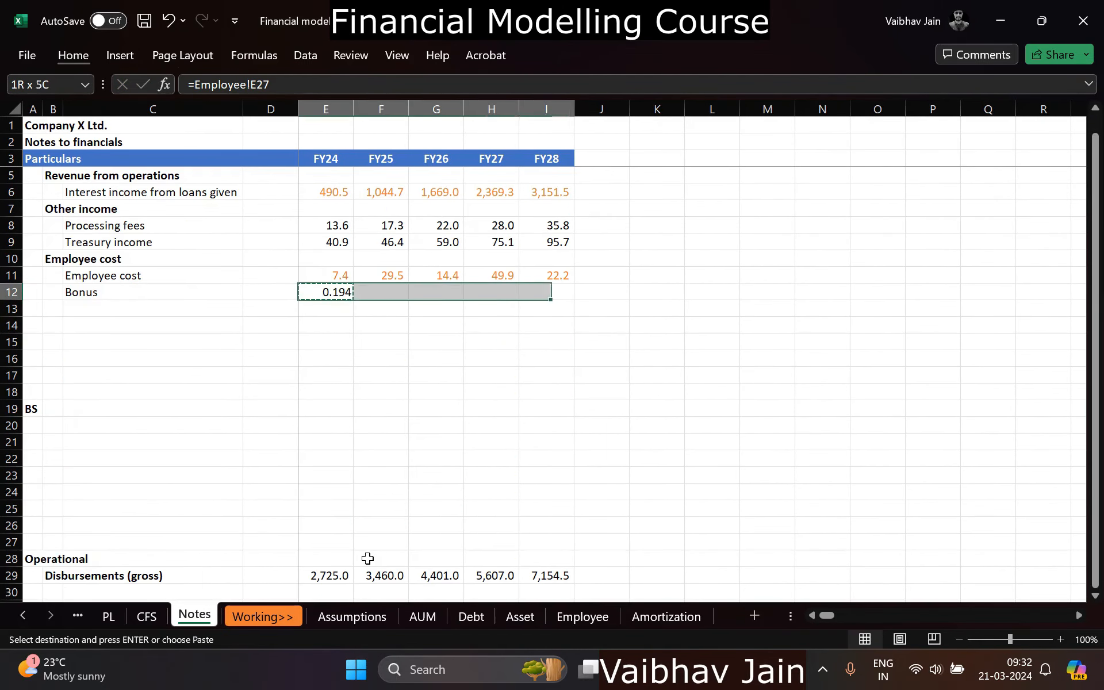
pyautogui.press('Return')
# Step: Apply the orange number formatting of the Employee cost values in E11:I11 to the Bonus values in E12:I12
pyautogui.press('Up')
pyautogui.hotkey('ctrl', 'shift', 'Right')
pyautogui.hotkey('alt', 'h')
pyautogui.press('f')
pyautogui.press('p')
pyautogui.press('Down')
pyautogui.press('Return')
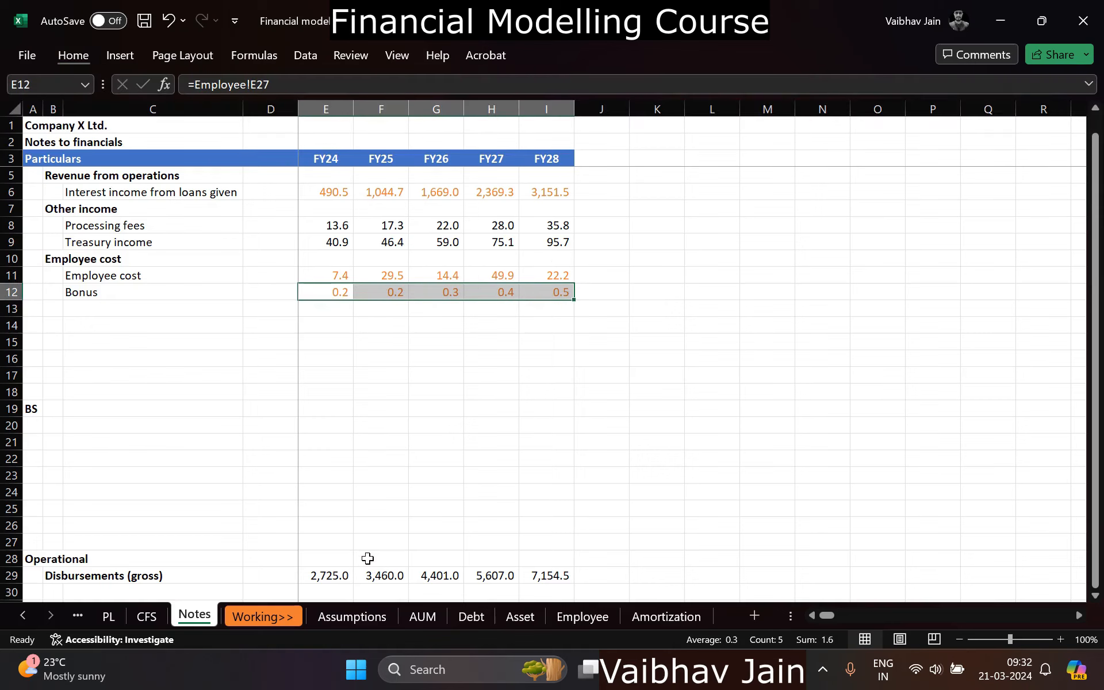
# Step: Enter the label Total in C13 below Bonus
pyautogui.press('Down')
pyautogui.press('Left')
pyautogui.press('Left')
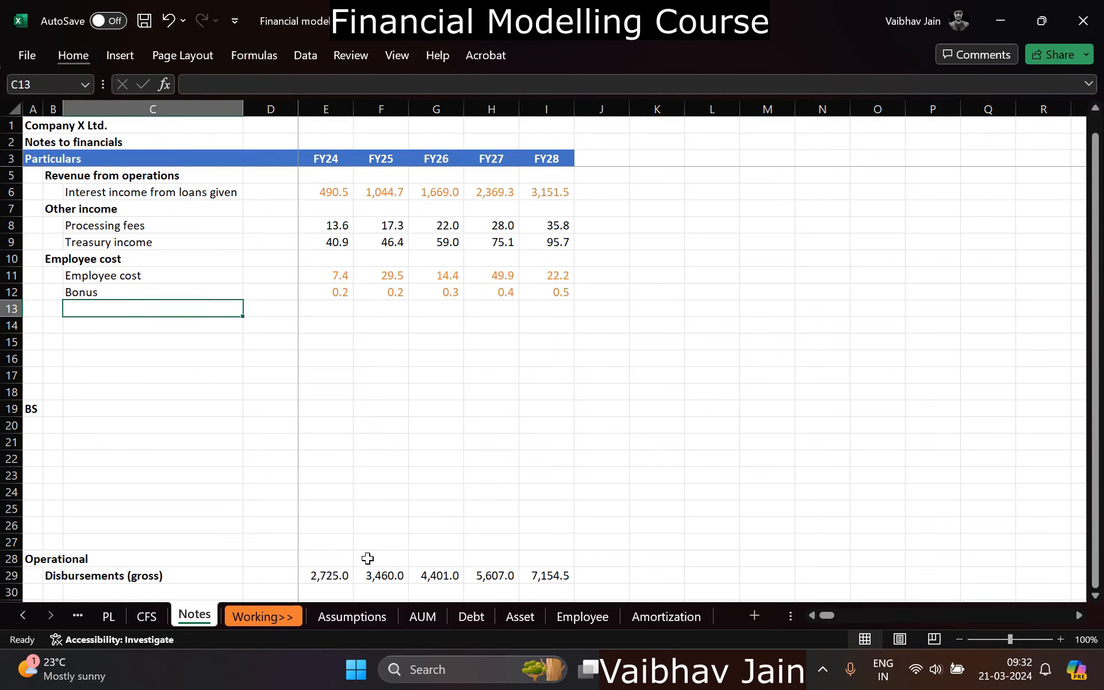
pyautogui.write('Total')
pyautogui.hotkey('ctrl', 'Return')
# Step: Total the FY24 Employee cost and Bonus in E13 on the Notes sheet with =SUM(E11:E12)
pyautogui.press('Right')
pyautogui.press('Right')
pyautogui.hotkey('alt', '=')
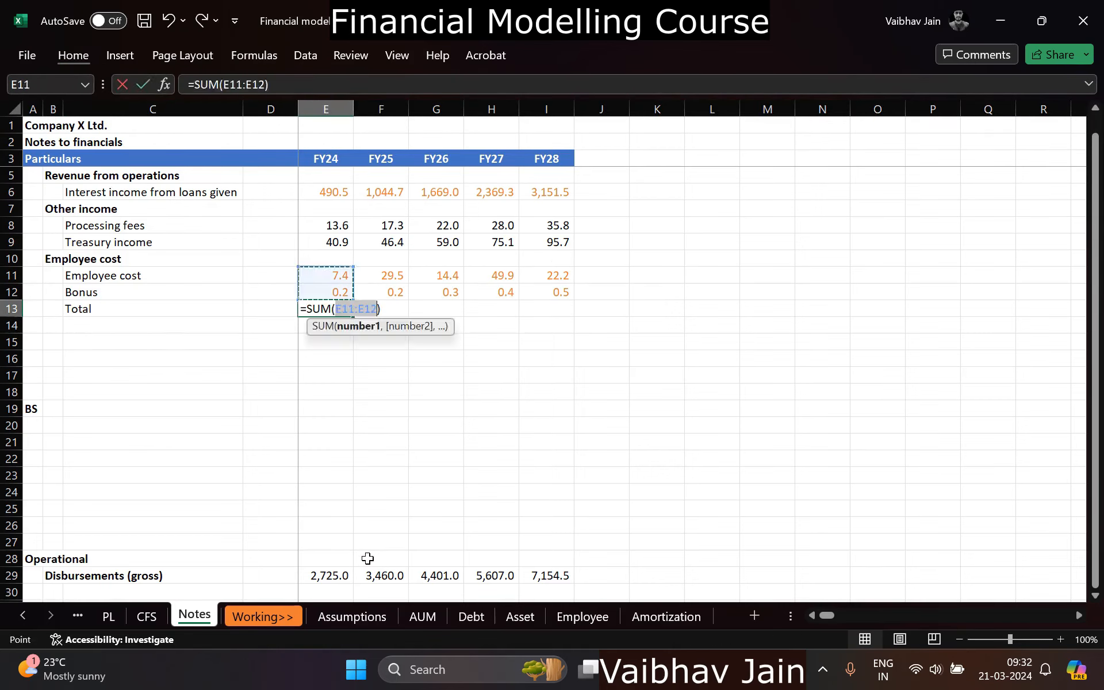
pyautogui.press('Return')
# Step: Copy the employee cost Total formula from E13 across to FY28 in I13
pyautogui.press('Up')
pyautogui.hotkey('ctrl', 'c')
pyautogui.hotkey('shift', 'Right')
pyautogui.hotkey('shift', 'Right')
pyautogui.hotkey('shift', 'Right')
pyautogui.hotkey('shift', 'Right')
pyautogui.press('Return')
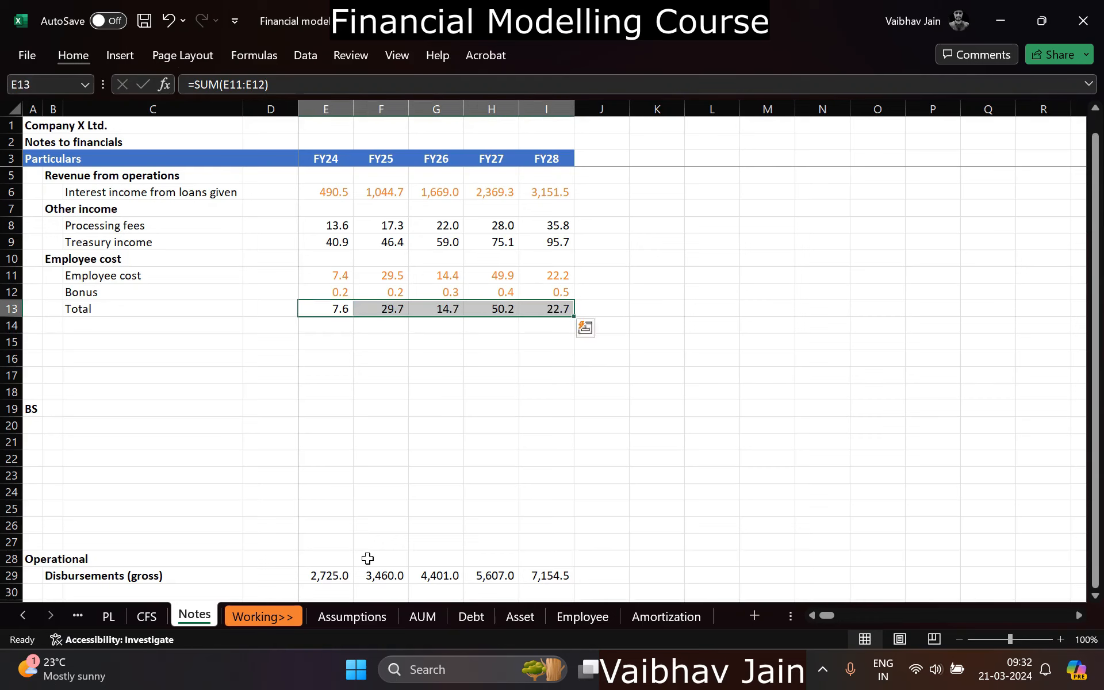
# Step: Apply a top and double bottom border to the employee cost Total row in C13:I13
pyautogui.press('Left')
pyautogui.press('Left')
pyautogui.hotkey('shift', 'Right')
pyautogui.hotkey('shift', 'Right')
pyautogui.hotkey('ctrl', 'shift', 'Right')
pyautogui.hotkey('alt', 'h')
pyautogui.press('b')
pyautogui.press('p')
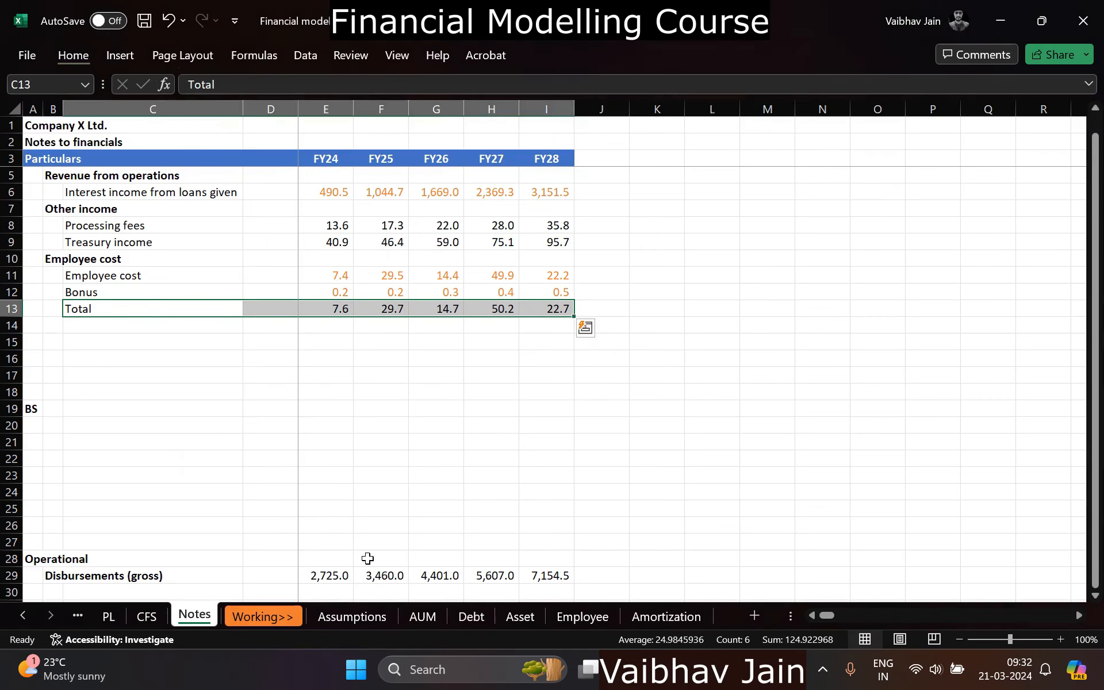
pyautogui.hotkey('alt', 'h')
pyautogui.press('b')
pyautogui.press('b')
# Step: Make the employee cost Total row 13 bold
pyautogui.press('Up')
pyautogui.press('Up')
pyautogui.press('Up')
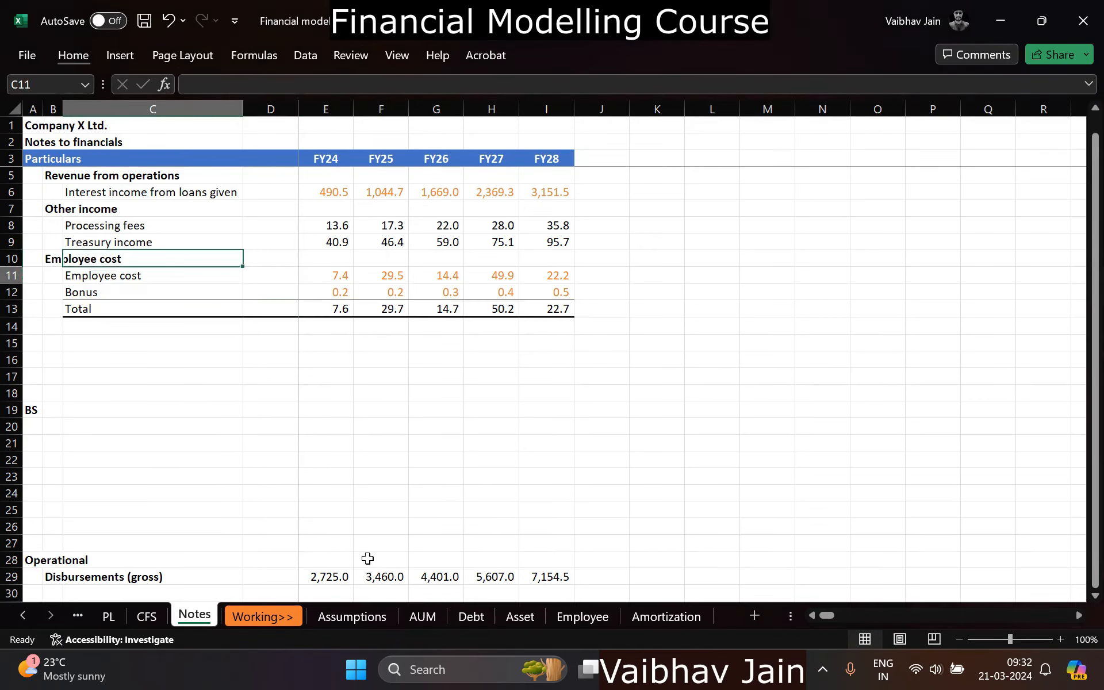
pyautogui.press('Down')
pyautogui.press('Down')
pyautogui.press('Down')
pyautogui.hotkey('shift', 'space')
pyautogui.hotkey('ctrl', 'b')
# Step: Insert a copy of Total row 13 above the Employee cost heading to total the Other income items
pyautogui.hotkey('ctrl', 'c')
pyautogui.press('Up')
pyautogui.press('Up')
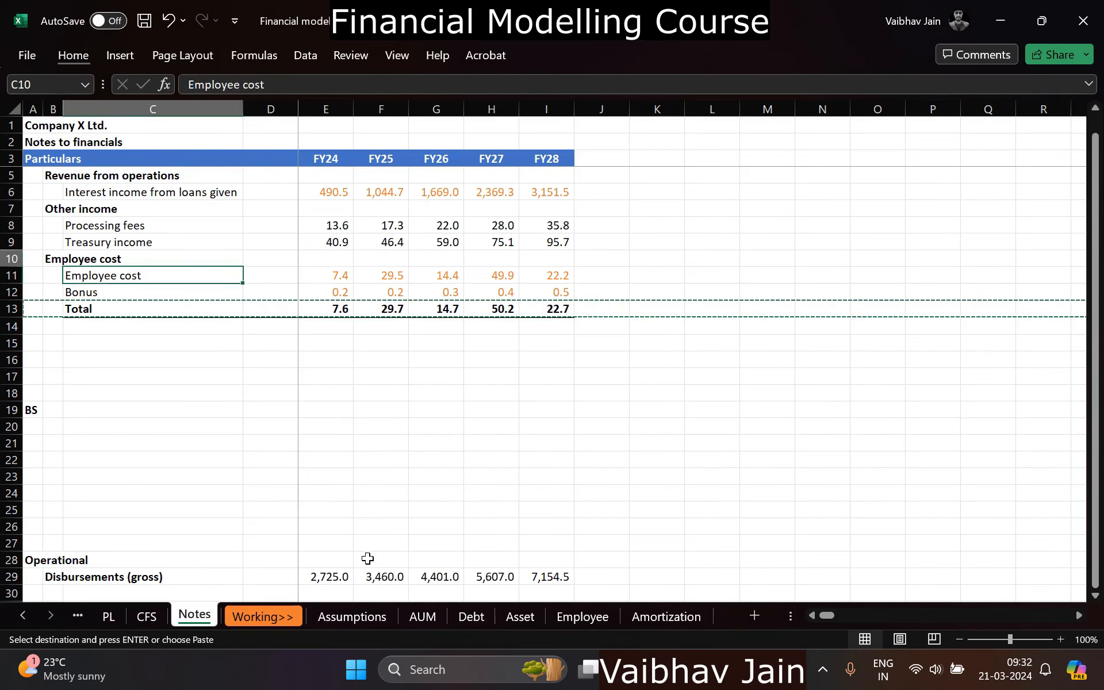
pyautogui.press('Up')
pyautogui.hotkey('shift', 'space')
pyautogui.hotkey('ctrl', '+')
pyautogui.press('Escape')
# Step: On the PL sheet, link the FY24 Other income cell E6 to the Other income total with =Notes!E10
pyautogui.hotkey('ctrl', 'pageup')
pyautogui.hotkey('ctrl', 'pageup')
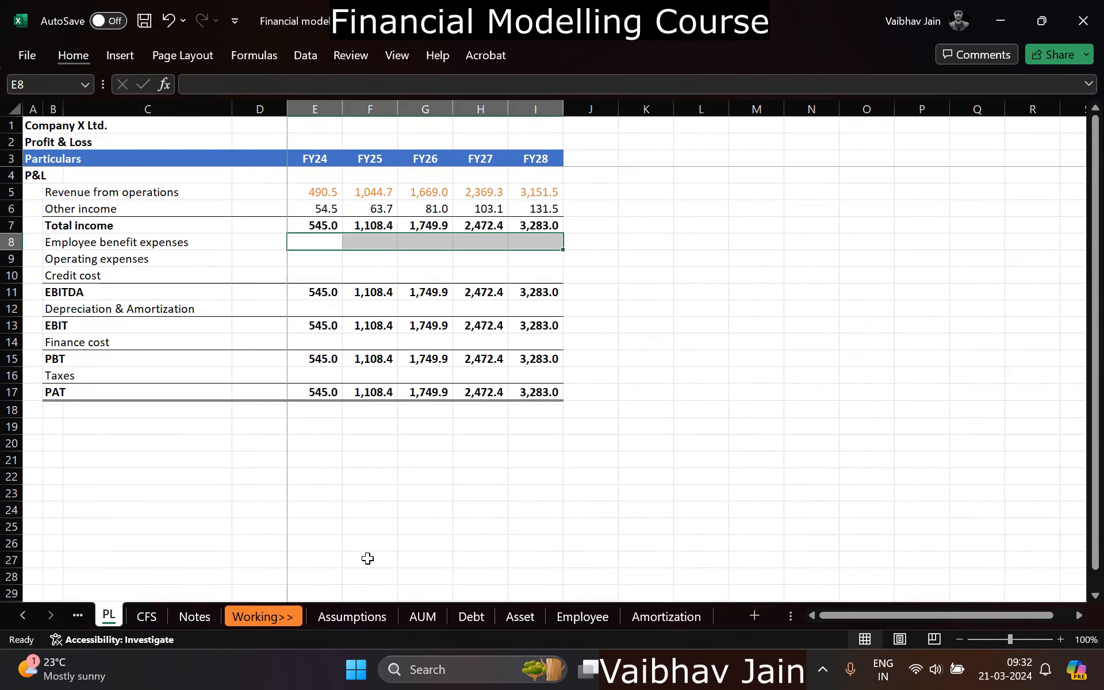
pyautogui.press('Up')
pyautogui.press('Up')
pyautogui.write('=')
pyautogui.hotkey('ctrl', 'pagedown')
pyautogui.hotkey('ctrl', 'pagedown')
pyautogui.hotkey('ctrl', 'pagedown')
pyautogui.hotkey('ctrl', 'pagedown')
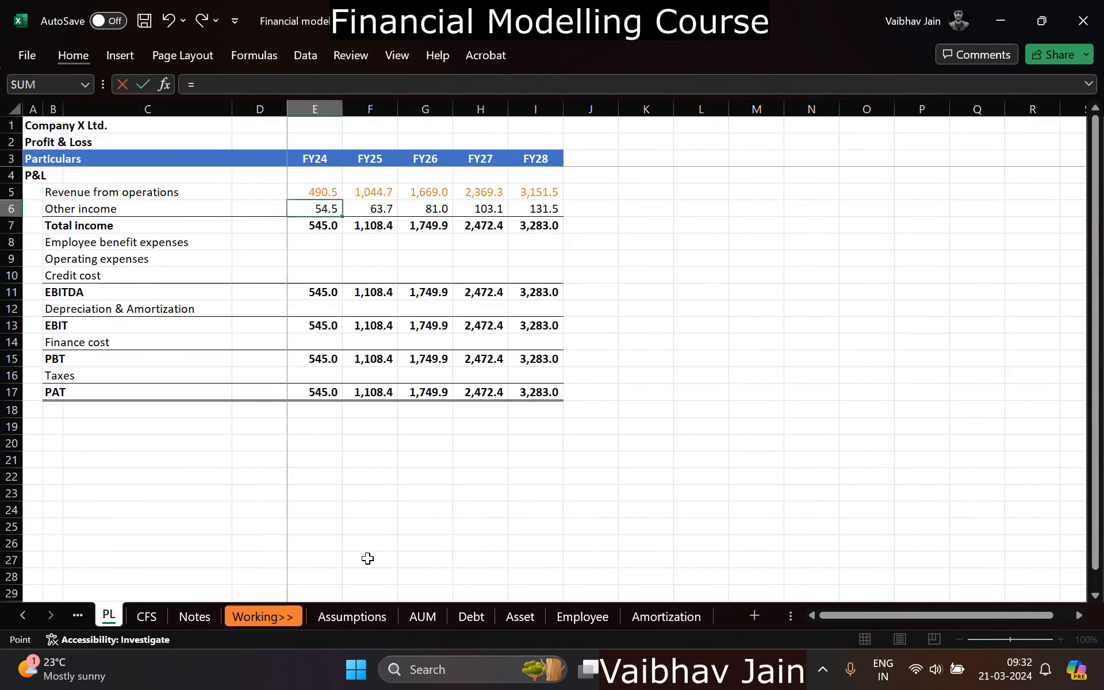
pyautogui.hotkey('ctrl', 'pagedown')
pyautogui.hotkey('ctrl', 'pagedown')
pyautogui.hotkey('ctrl', 'pageup')
pyautogui.hotkey('ctrl', 'pageup')
pyautogui.hotkey('ctrl', 'pageup')
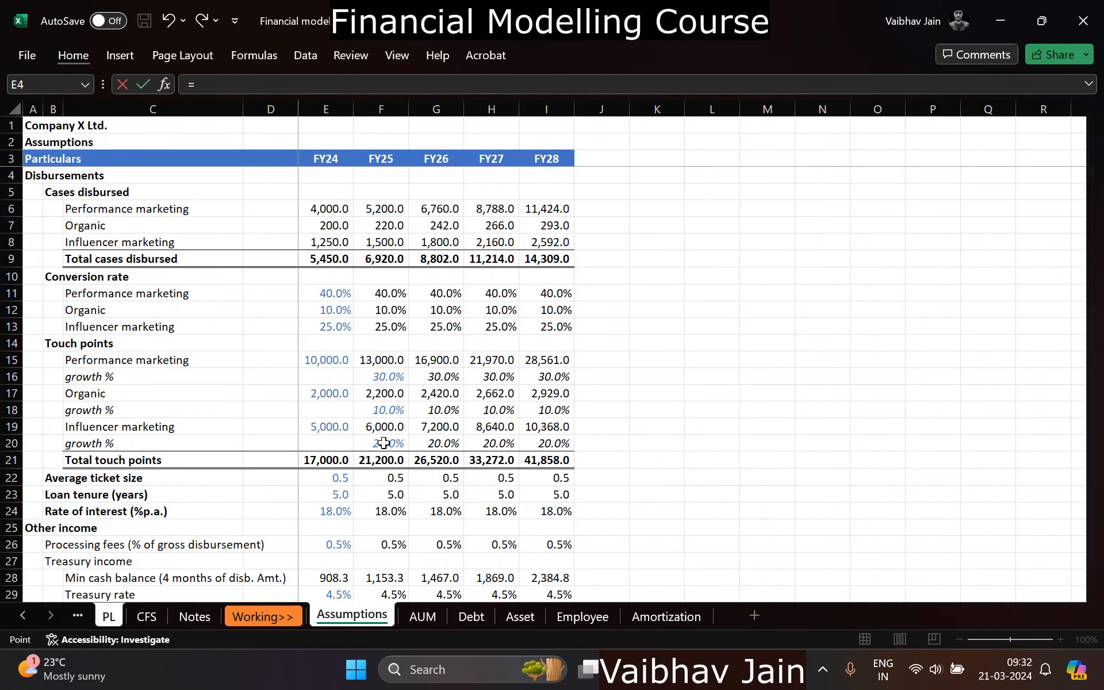
pyautogui.click(333, 263)
pyautogui.press('Return')
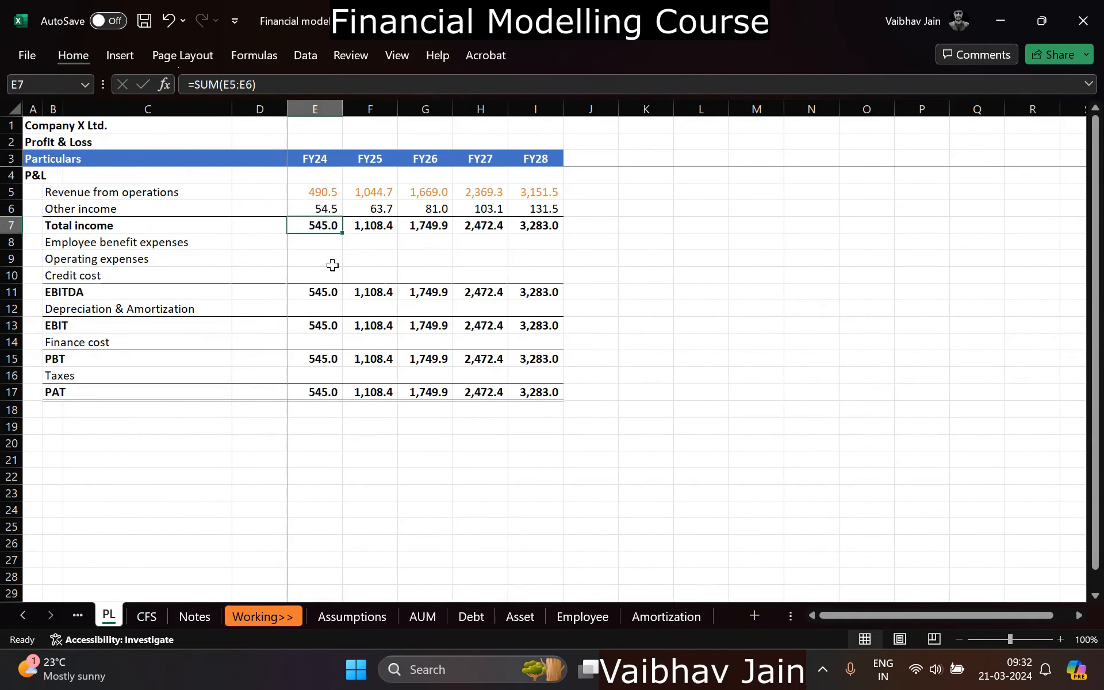
# Step: Link the FY24 Employee benefit expenses cell E8 on PL to the employee cost total with =Notes!E14
pyautogui.press('Down')
pyautogui.write('=')
pyautogui.hotkey('ctrl', 'pagedown')
pyautogui.hotkey('ctrl', 'pagedown')
pyautogui.hotkey('ctrl', 'pagedown')
pyautogui.hotkey('ctrl', 'pagedown')
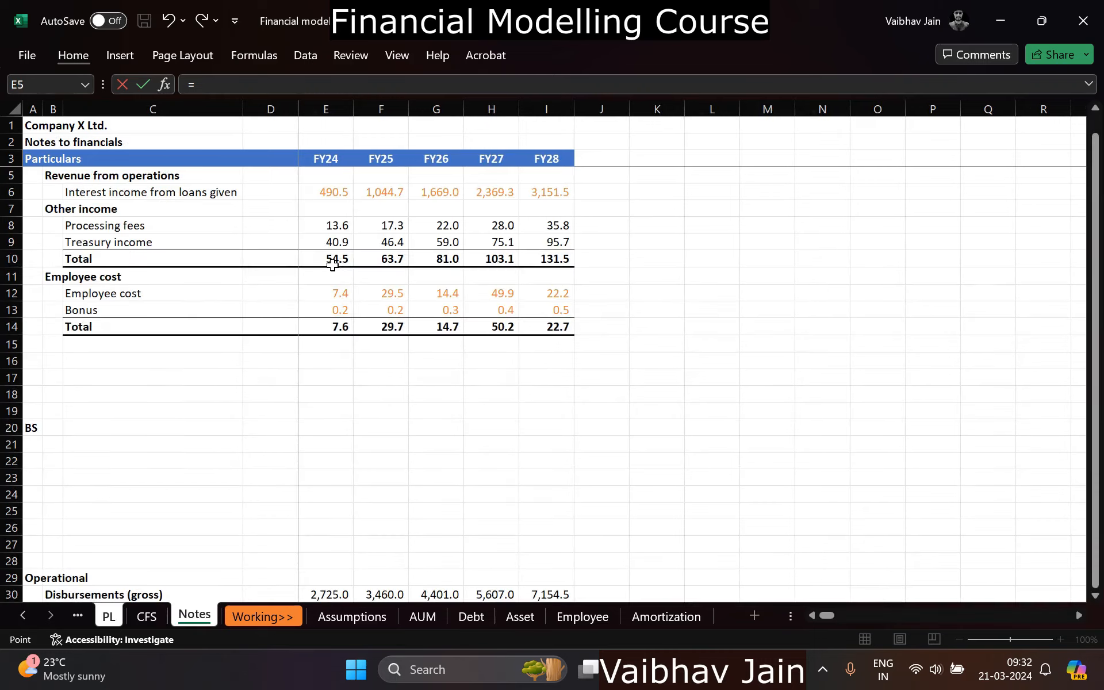
pyautogui.hotkey('ctrl', 'pageup')
pyautogui.hotkey('ctrl', 'pageup')
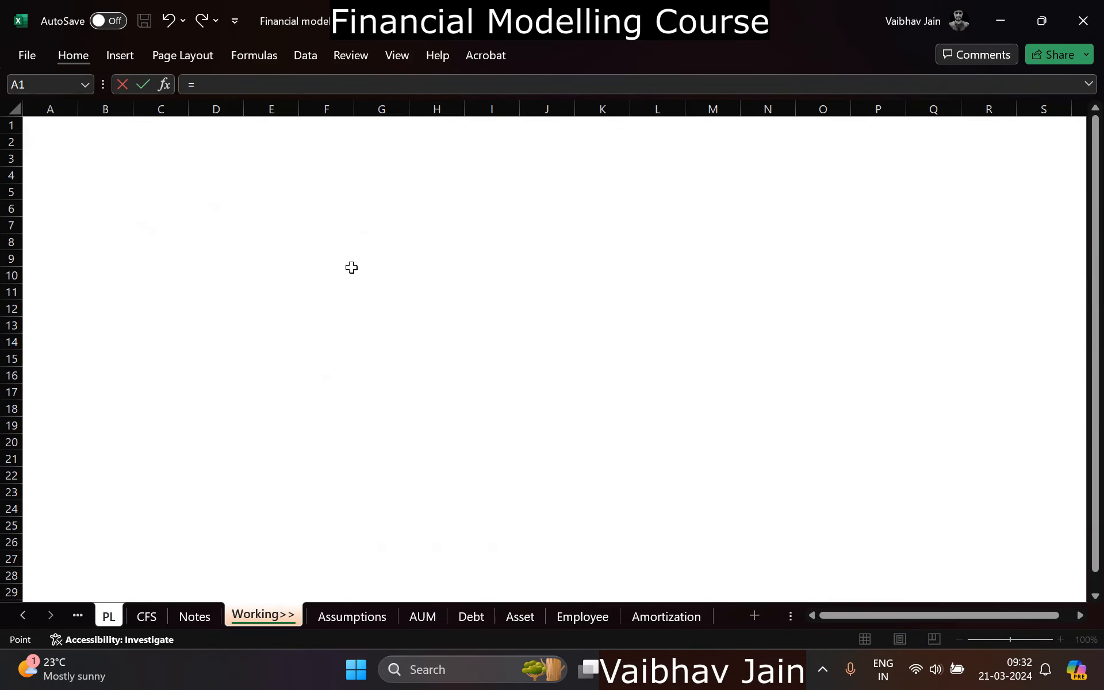
pyautogui.click(323, 336)
pyautogui.press('Return')
# Step: Set the font colour of the FY24 Other income value in E6 on PL to orange
pyautogui.press('Up')
pyautogui.press('Up')
pyautogui.press('Up')
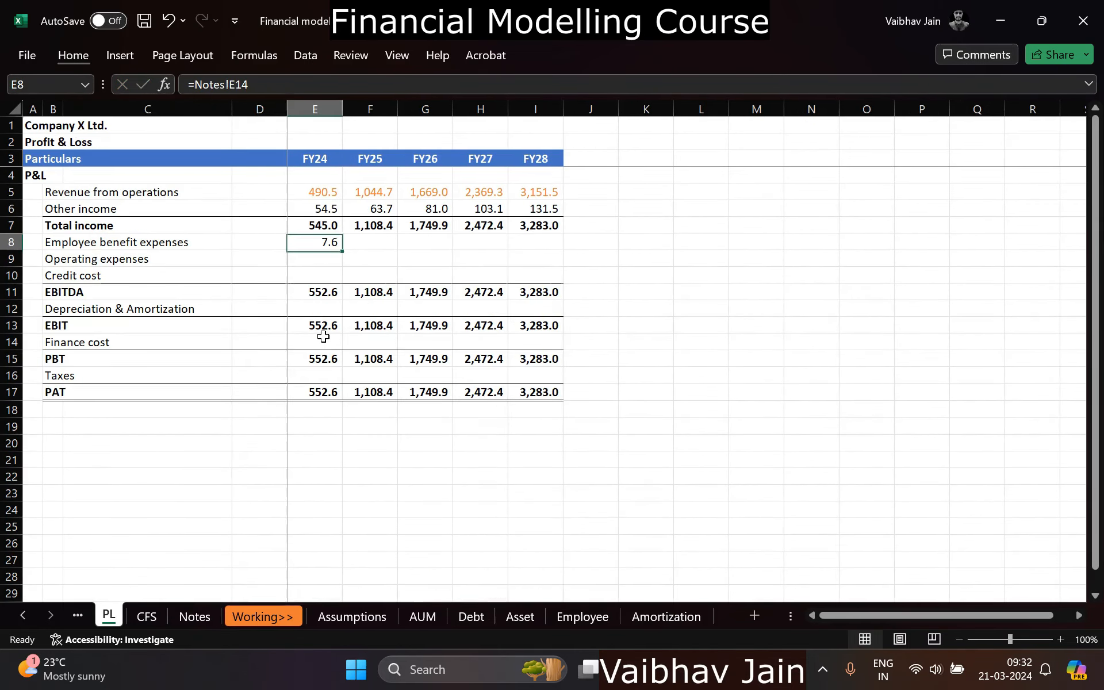
pyautogui.press('F2')
pyautogui.press('Escape')
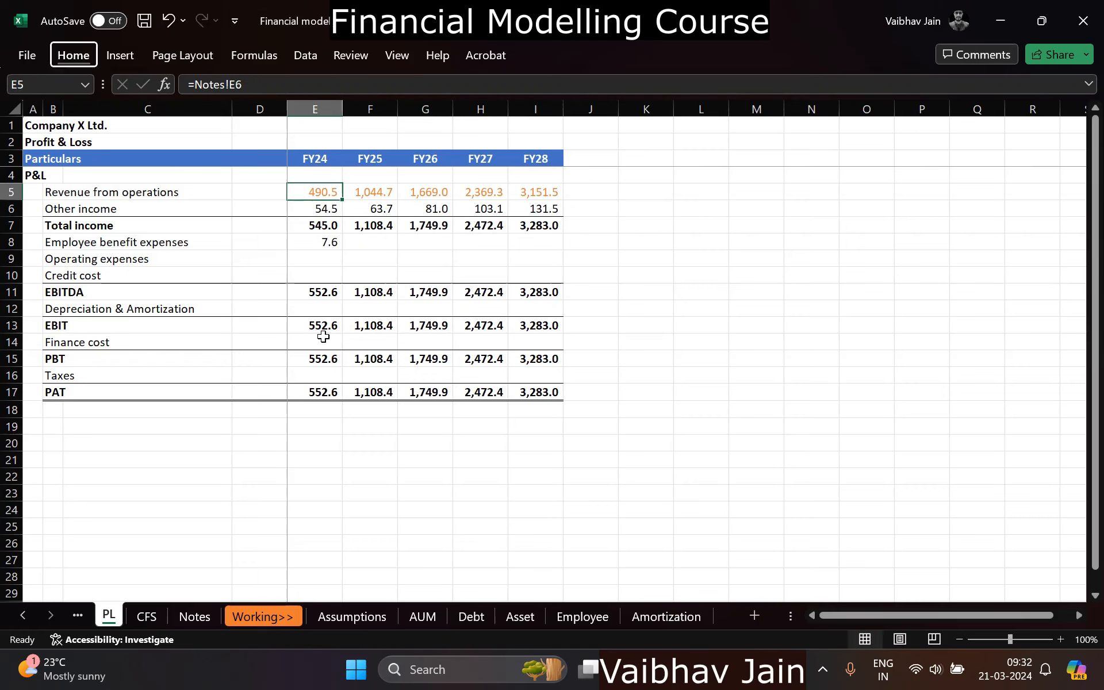
pyautogui.press('alt')
pyautogui.press('h')
pyautogui.press('f')
pyautogui.press('c')
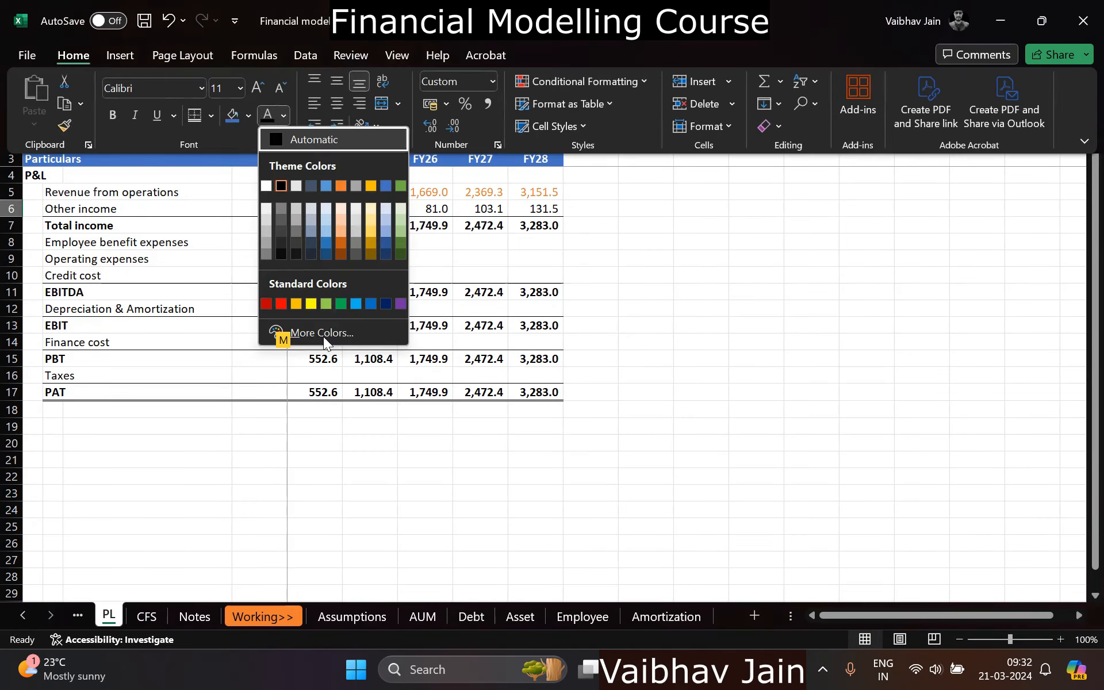
pyautogui.click(341, 185)
# Step: Copy the Other income link and formatting from E6 across to FY28 in I6
pyautogui.hotkey('ctrl', 'c')
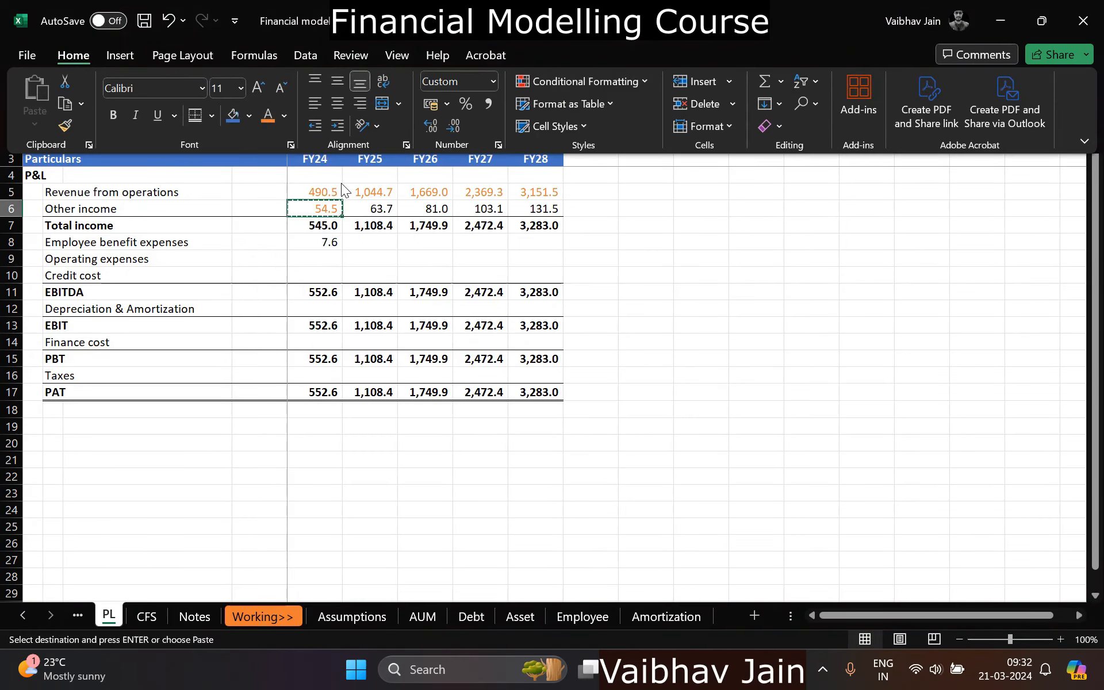
pyautogui.hotkey('ctrl', 'shift', 'Right')
pyautogui.press('Return')
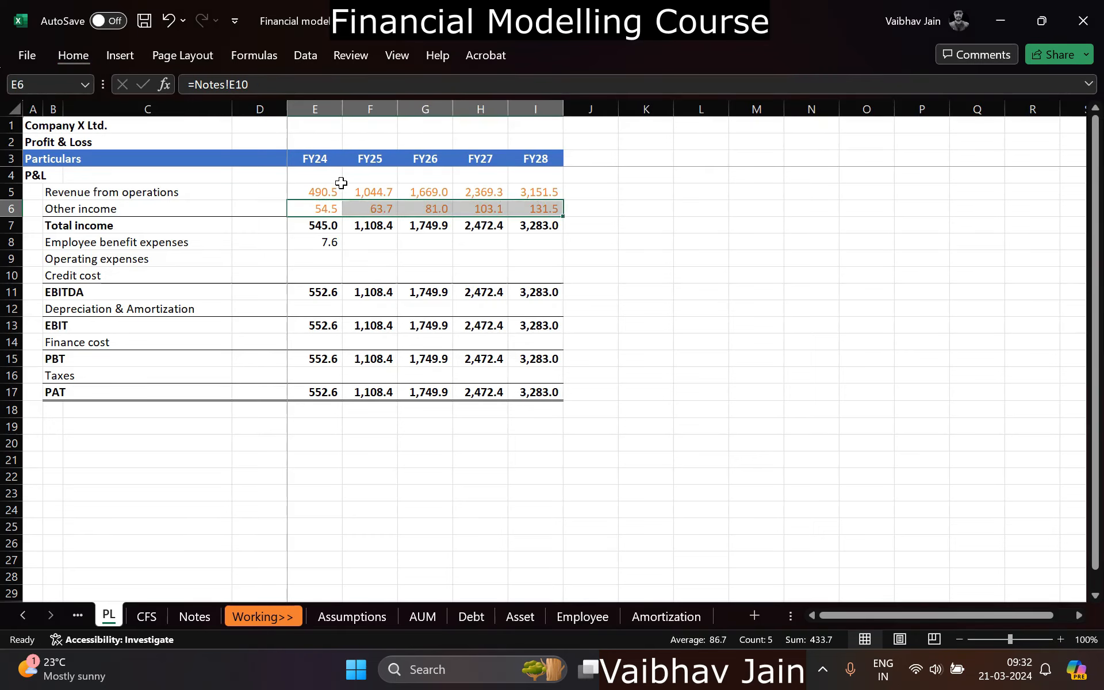
# Step: Make the FY24 Employee benefit expenses in E8 negative by changing the formula to =-Notes!E14
pyautogui.press('Down')
pyautogui.press('Down')
pyautogui.press('F2')
pyautogui.press('Home')
pyautogui.write('-')
pyautogui.press('Return')
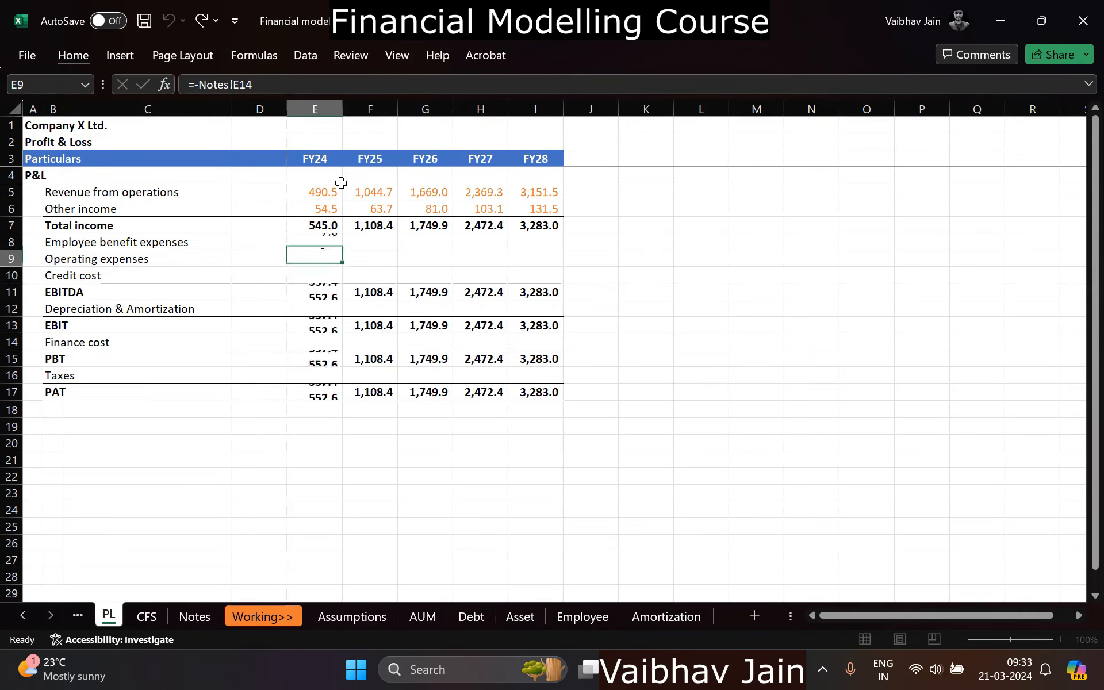
# Step: Set the font colour of the FY24 Employee benefit expenses value in E8 to orange
pyautogui.press('Up')
pyautogui.press('alt')
pyautogui.press('h')
pyautogui.press('f')
pyautogui.press('c')
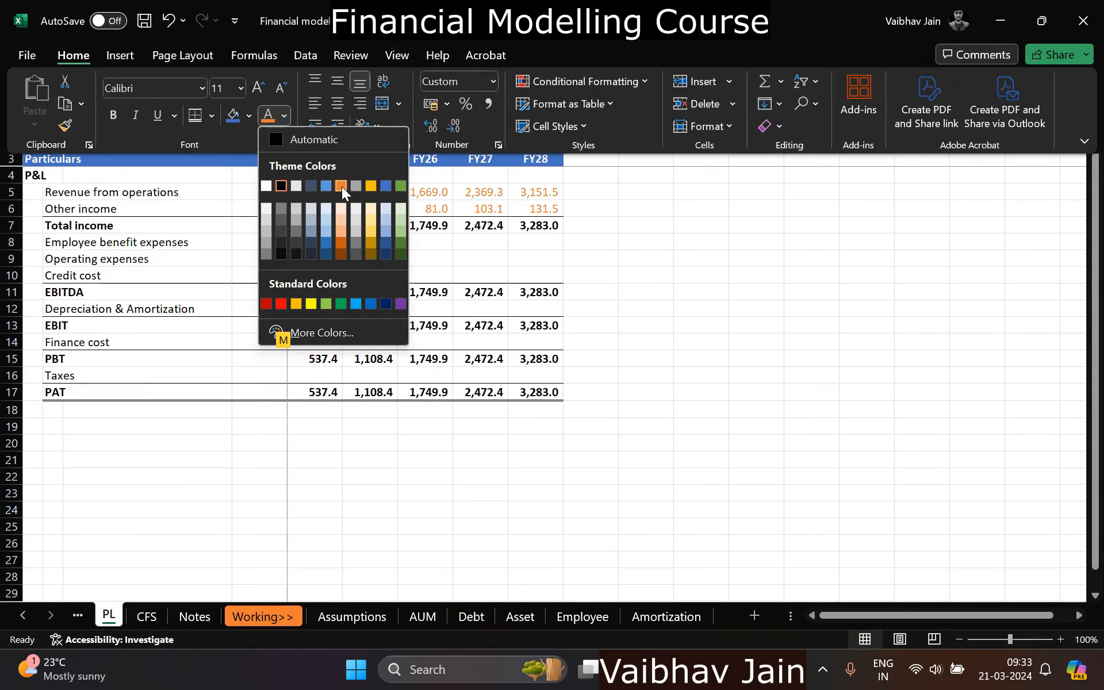
pyautogui.click(341, 186)
# Step: Copy the Employee benefit expenses formula from E8 across to FY28 in I8
pyautogui.hotkey('ctrl', 'c')
pyautogui.hotkey('shift', 'Right')
pyautogui.hotkey('shift', 'Right')
pyautogui.hotkey('shift', 'Right')
pyautogui.hotkey('shift', 'Right')
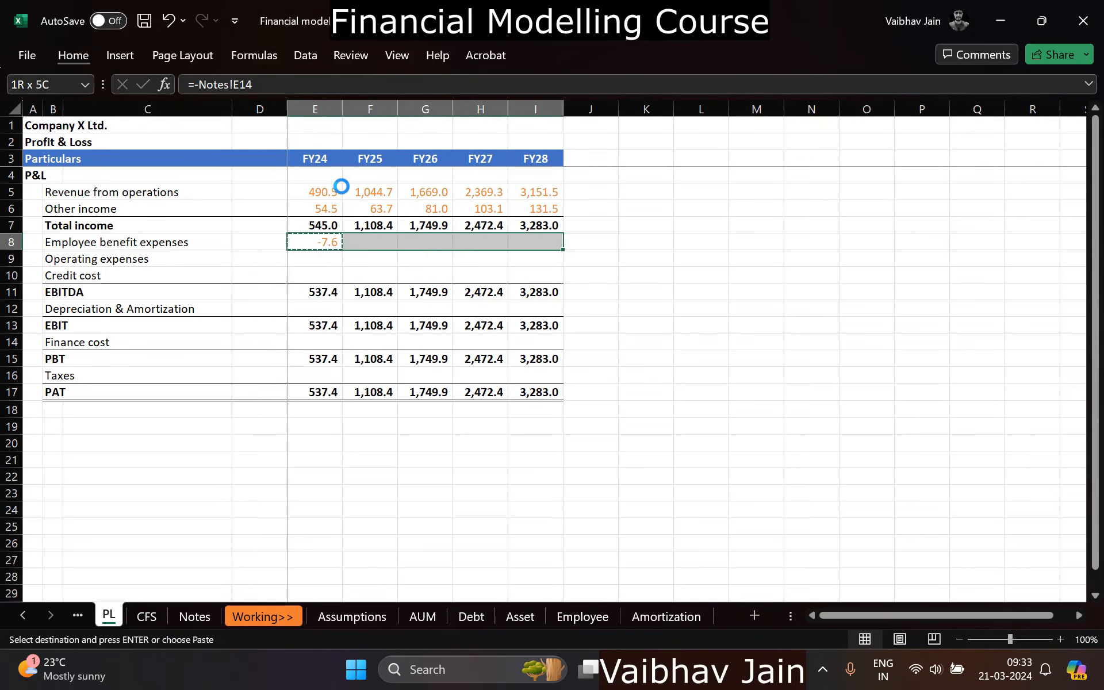
pyautogui.press('Return')
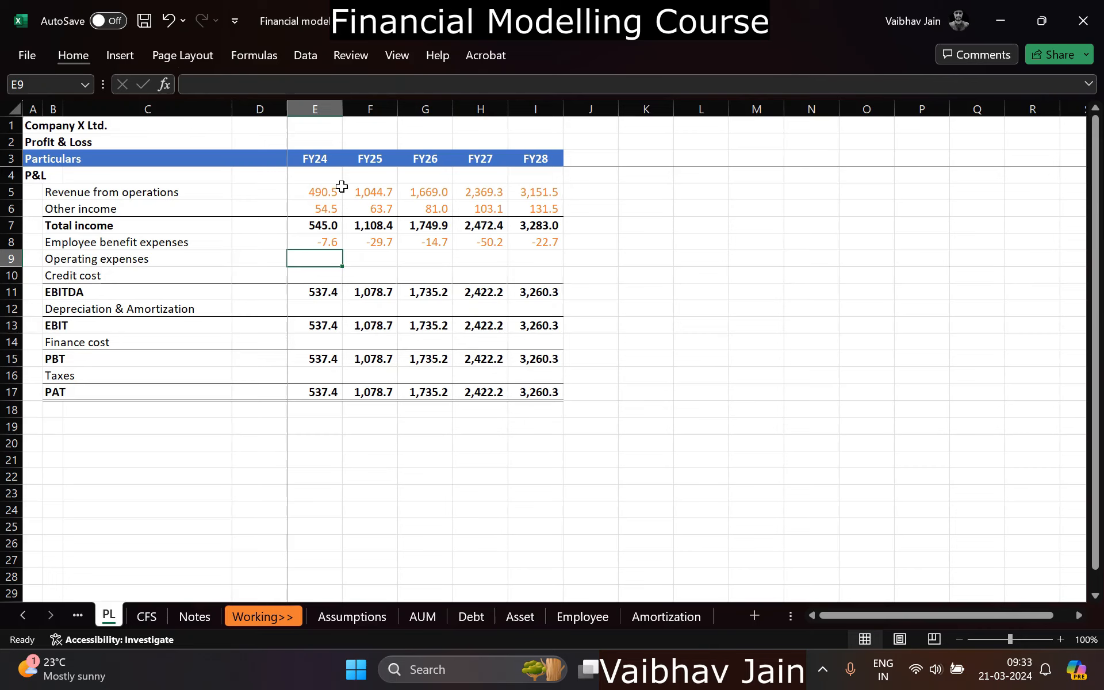
# Step: Enter the heading Operating expenses in B15 on the Notes sheet, below the employee cost Total
pyautogui.hotkey('ctrl', 'pagedown')
pyautogui.hotkey('ctrl', 'pagedown')
pyautogui.press('Down')
pyautogui.press('Left')
pyautogui.press('Left')
pyautogui.press('Down')
pyautogui.press('Down')
pyautogui.press('Down')
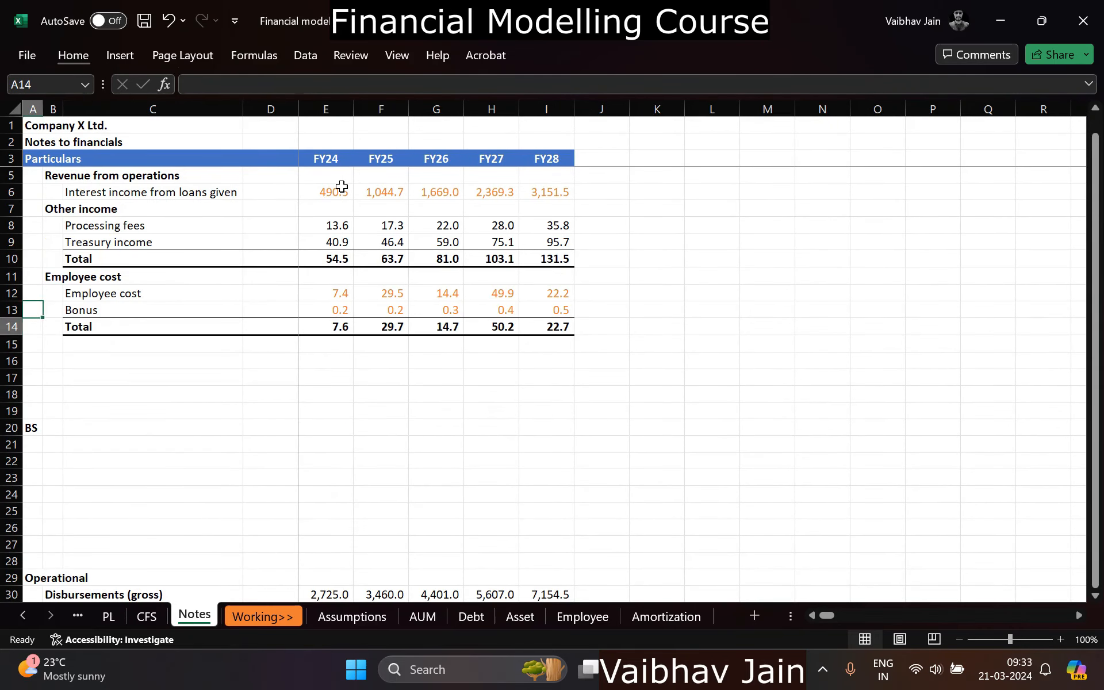
pyautogui.press('Down')
pyautogui.press('Right')
pyautogui.write('Operating e')
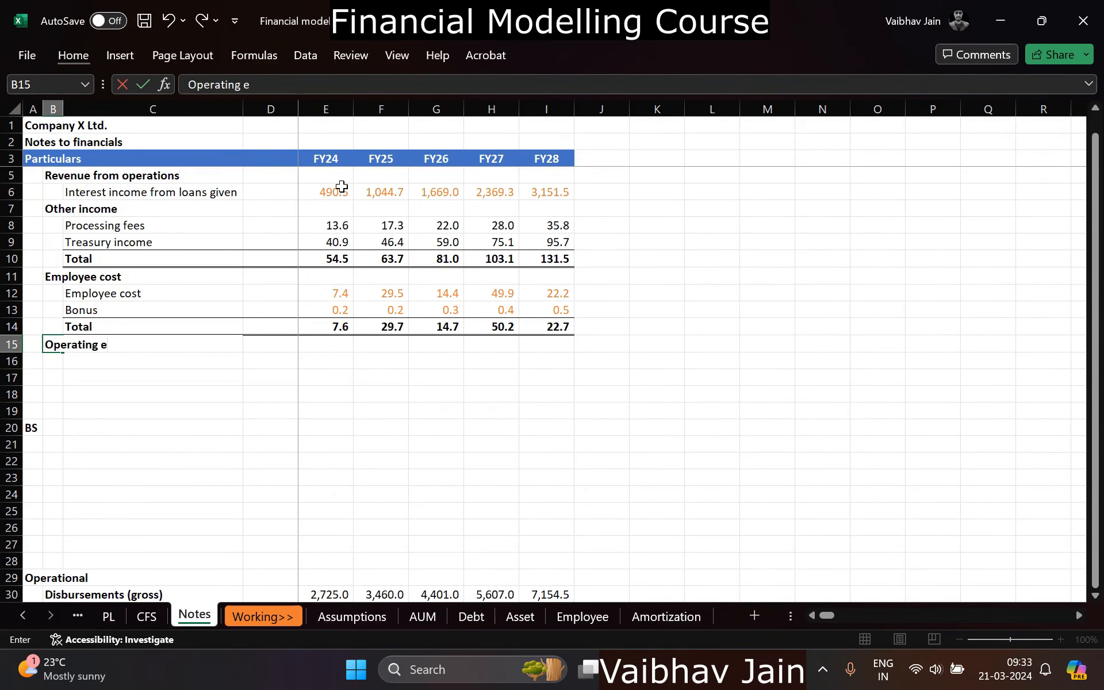
pyautogui.write('xpenses')
pyautogui.press('Return')
# Step: Enter the operating expense labels Underwriting costs in C16 and Admin & Overheads in C17
pyautogui.press('Right')
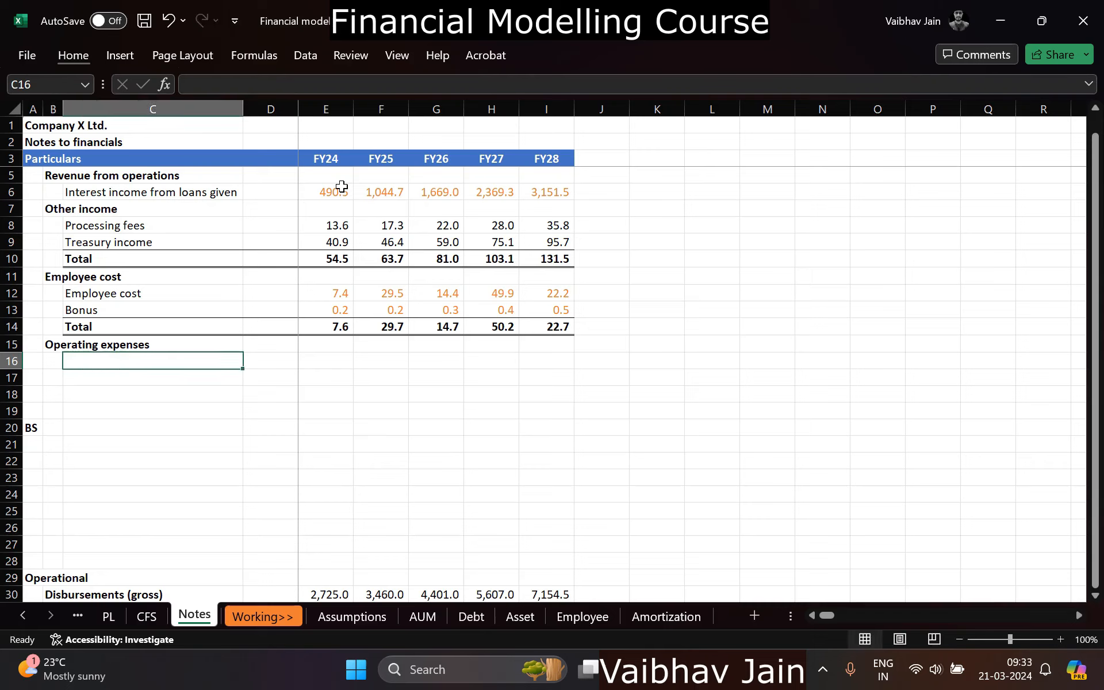
pyautogui.write('Underwriti')
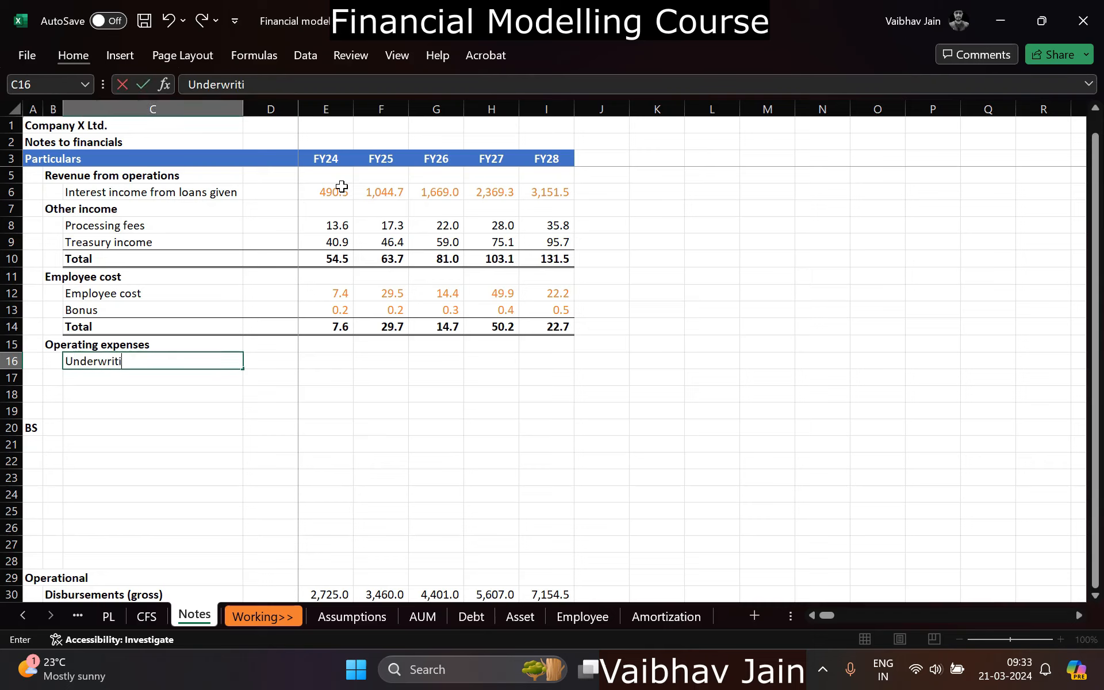
pyautogui.write('ng costs')
pyautogui.press('Return')
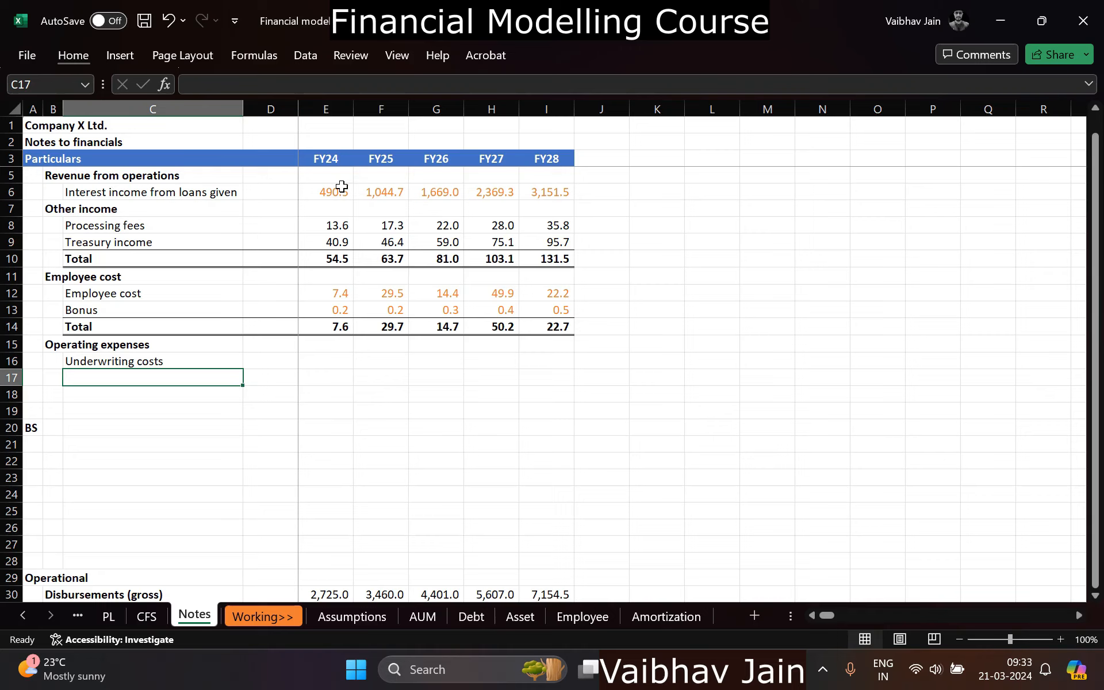
pyautogui.write('O')
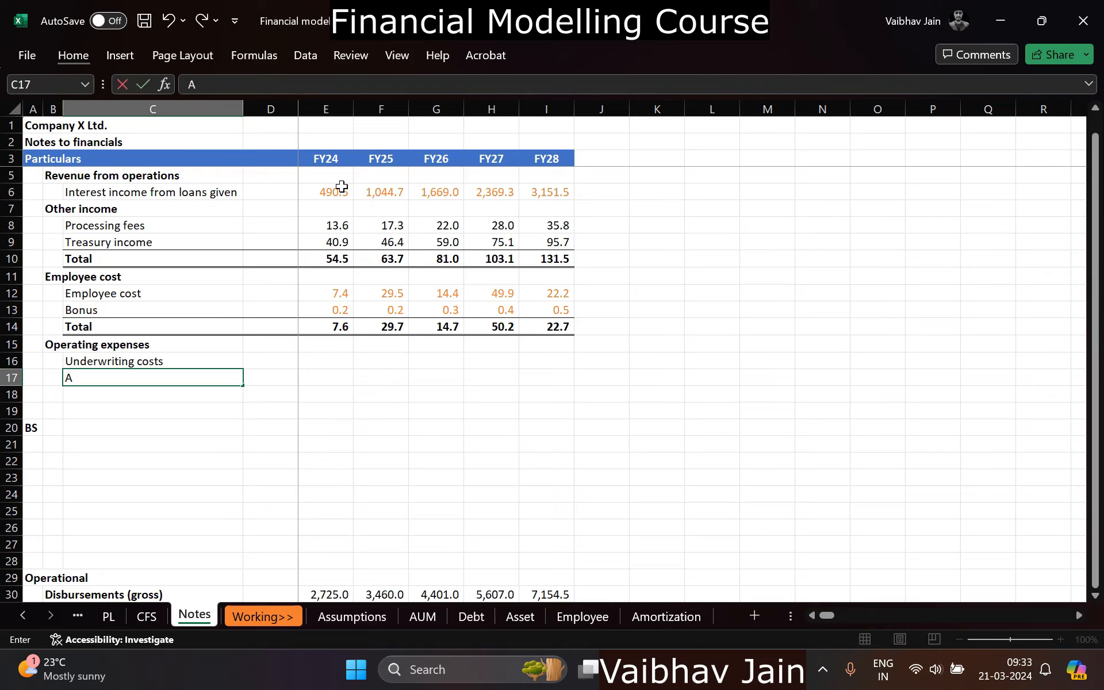
pyautogui.write('dmin & Overheads')
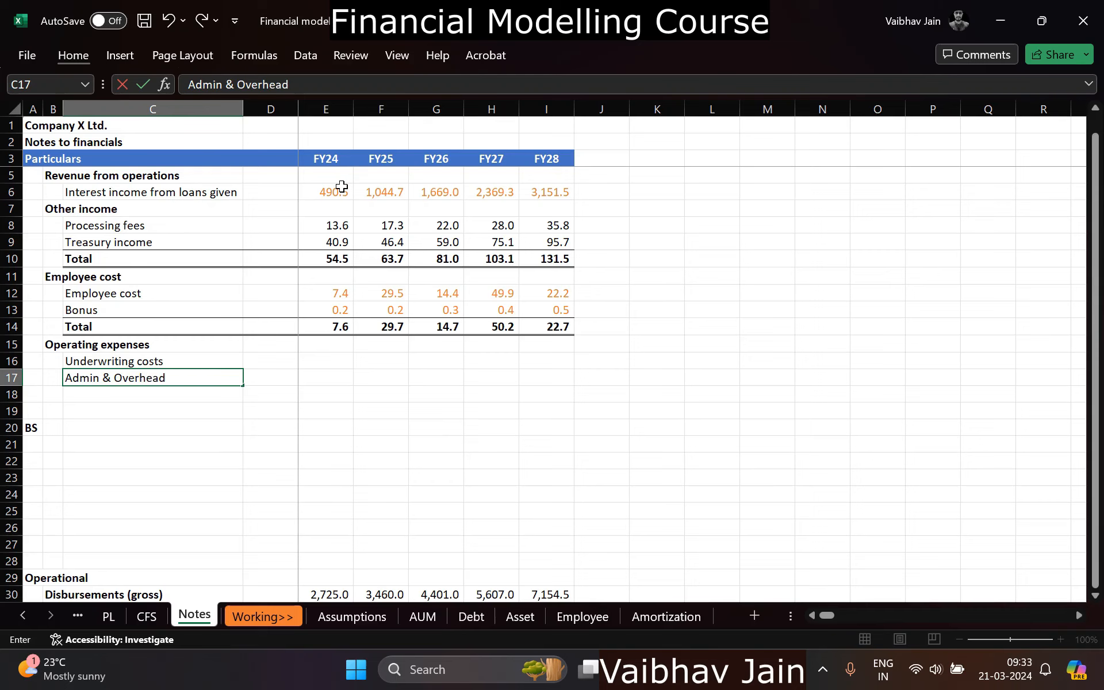
pyautogui.press('Return')
# Step: Insert a row above Admin & Overheads and enter the label Marketing expenses in C17
pyautogui.press('Up')
pyautogui.hotkey('shift', 'space')
pyautogui.hotkey('ctrl', 'shift', '+')
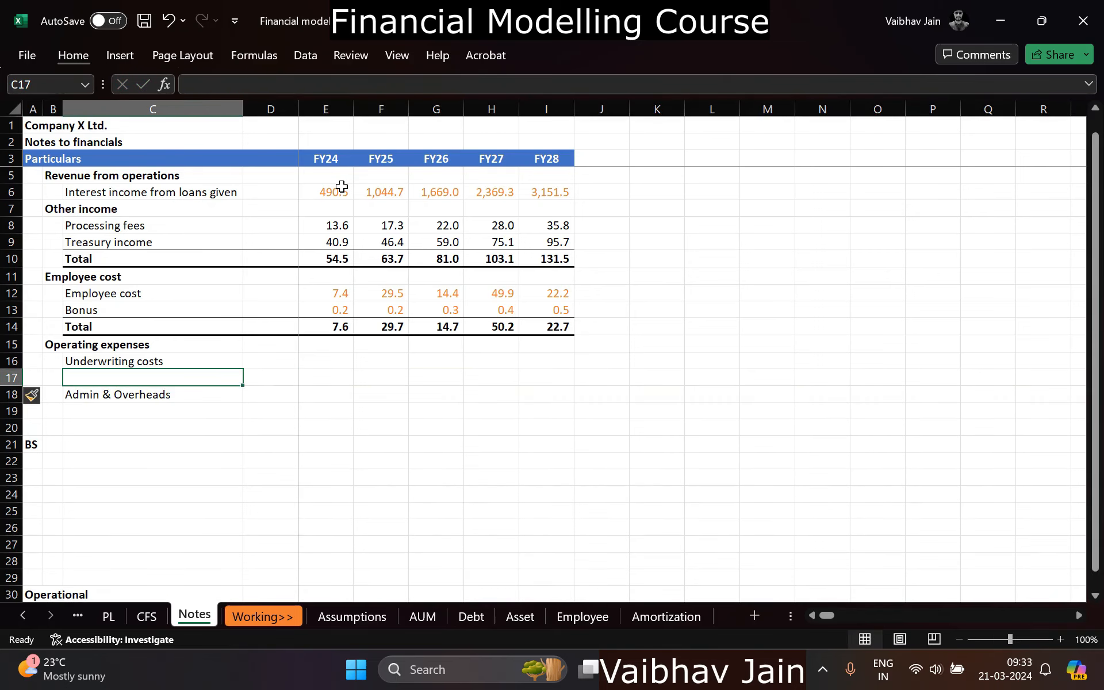
pyautogui.write('Marketing exp')
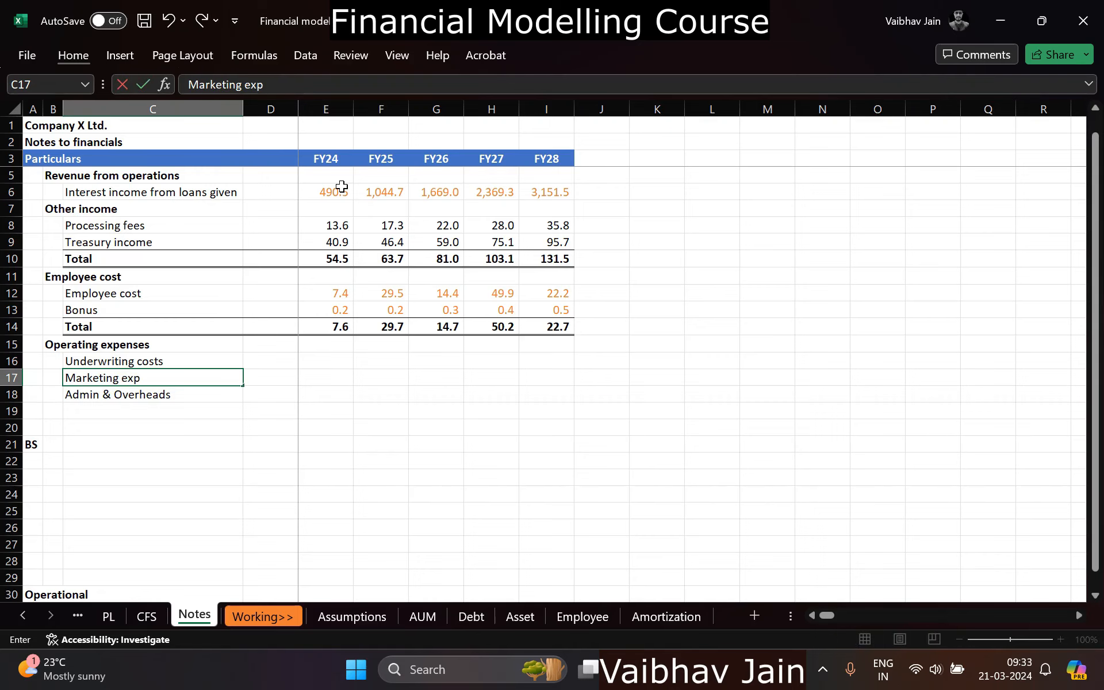
pyautogui.write('enses')
pyautogui.press('Return')
# Step: Delete the empty row 19 below Admin & Overheads and enter the label Total in C19
pyautogui.press('Down')
pyautogui.hotkey('shift', 'space')
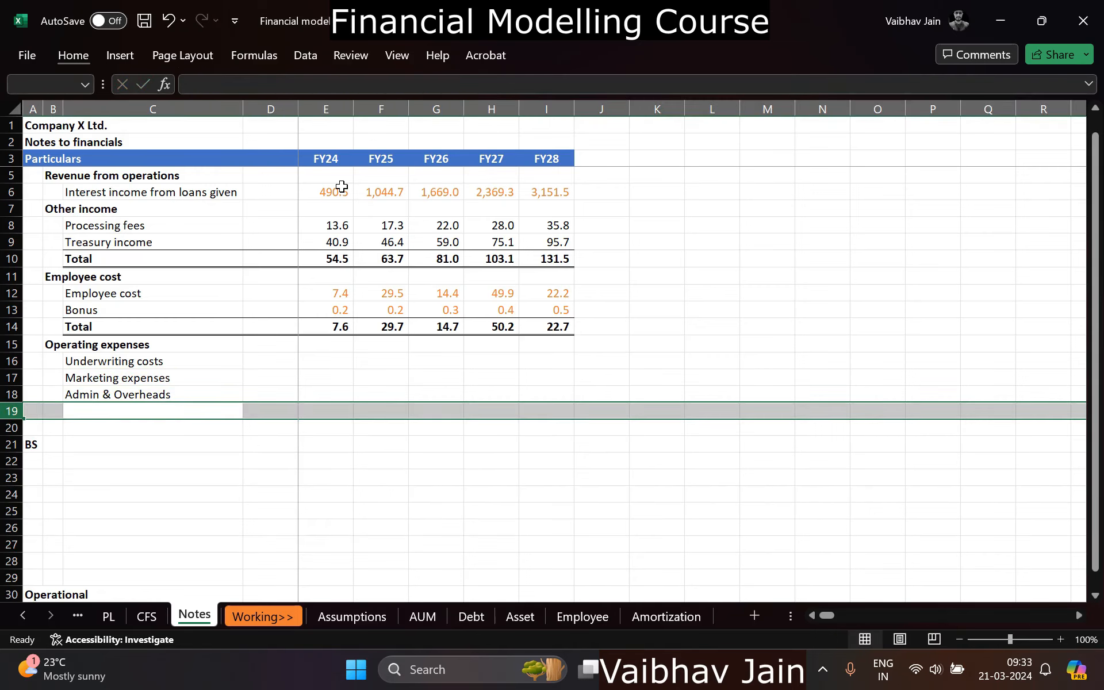
pyautogui.hotkey('ctrl', '-')
pyautogui.write('Total')
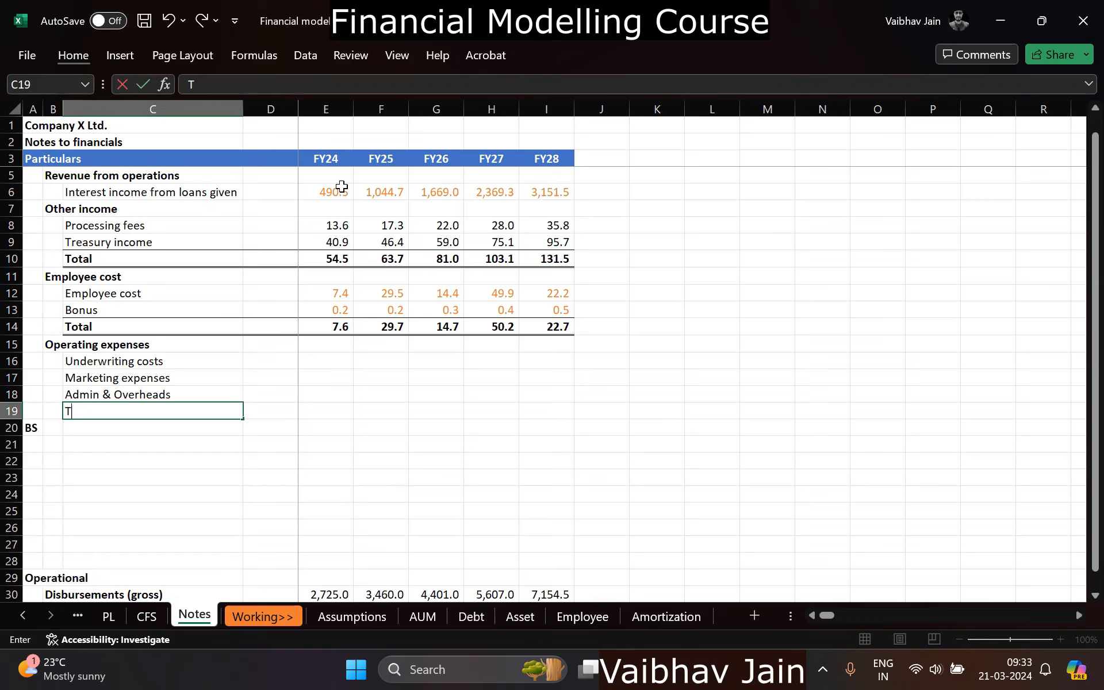
pyautogui.press('Up')
# Step: Apply a top and double bottom border to the operating expenses Total row in C19:I19
pyautogui.hotkey('shift', 'Right')
pyautogui.hotkey('shift', 'Right')
pyautogui.hotkey('shift', 'Right')
pyautogui.hotkey('shift', 'Right')
pyautogui.hotkey('shift', 'Right')
pyautogui.hotkey('shift', 'Right')
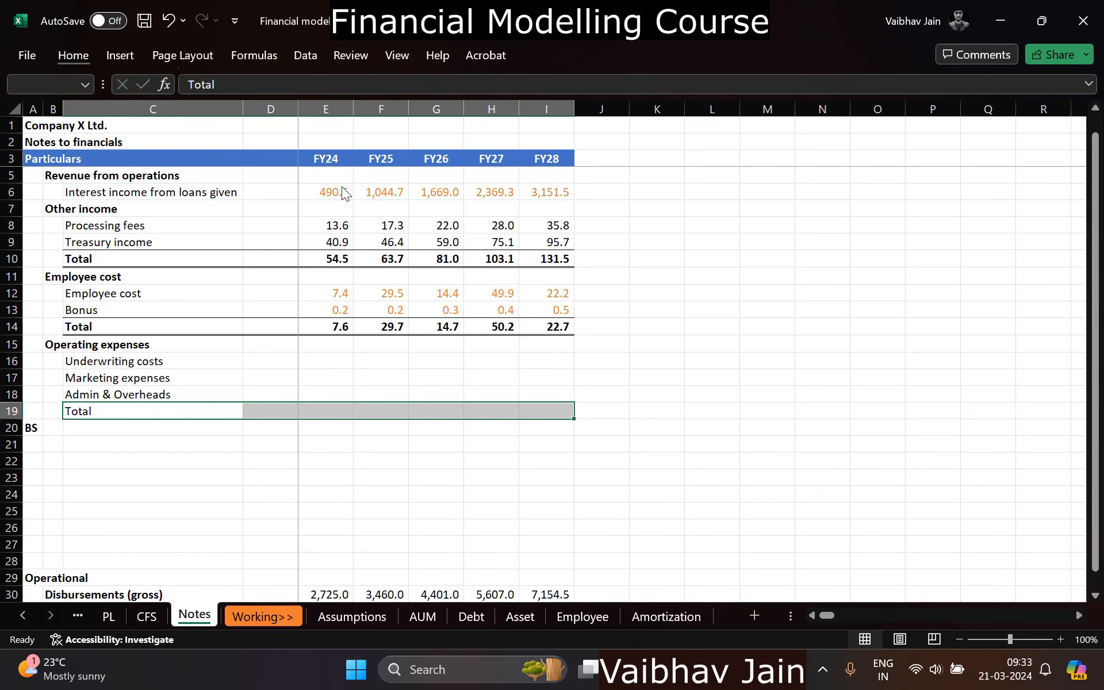
pyautogui.hotkey('alt', 'h')
pyautogui.press('b')
pyautogui.press('u')
# Step: Total the FY24 operating expenses in E19 with =SUM(E16:E18)
pyautogui.press('Right')
pyautogui.press('Right')
pyautogui.write('=SUM(')
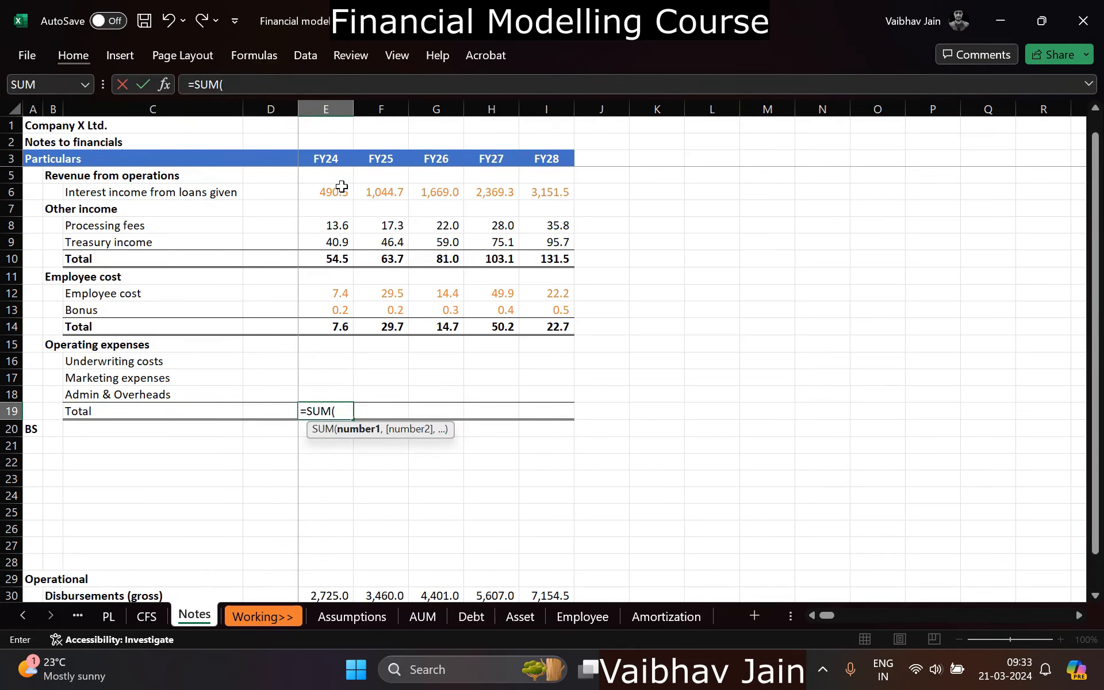
pyautogui.press('Up')
pyautogui.hotkey('shift', 'Up')
pyautogui.hotkey('shift', 'Up')
pyautogui.press('Return')
# Step: Copy the operating expenses Total formula from E19 across to FY28 in I19
pyautogui.press('Up')
pyautogui.hotkey('ctrl', 'c')
pyautogui.hotkey('shift', 'Right')
pyautogui.hotkey('shift', 'Right')
pyautogui.hotkey('shift', 'Right')
pyautogui.hotkey('shift', 'Right')
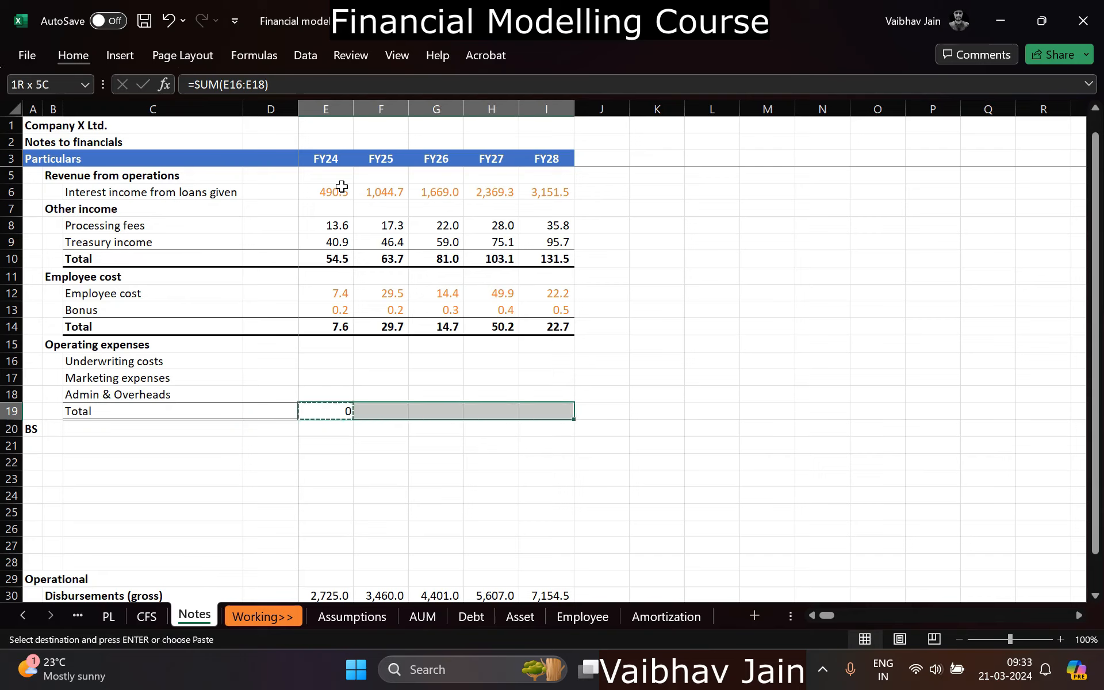
pyautogui.press('Return')
# Step: Make the operating expenses Total row 19 bold
pyautogui.press('Left')
pyautogui.press('Left')
pyautogui.hotkey('shift', 'space')
pyautogui.press('Right')
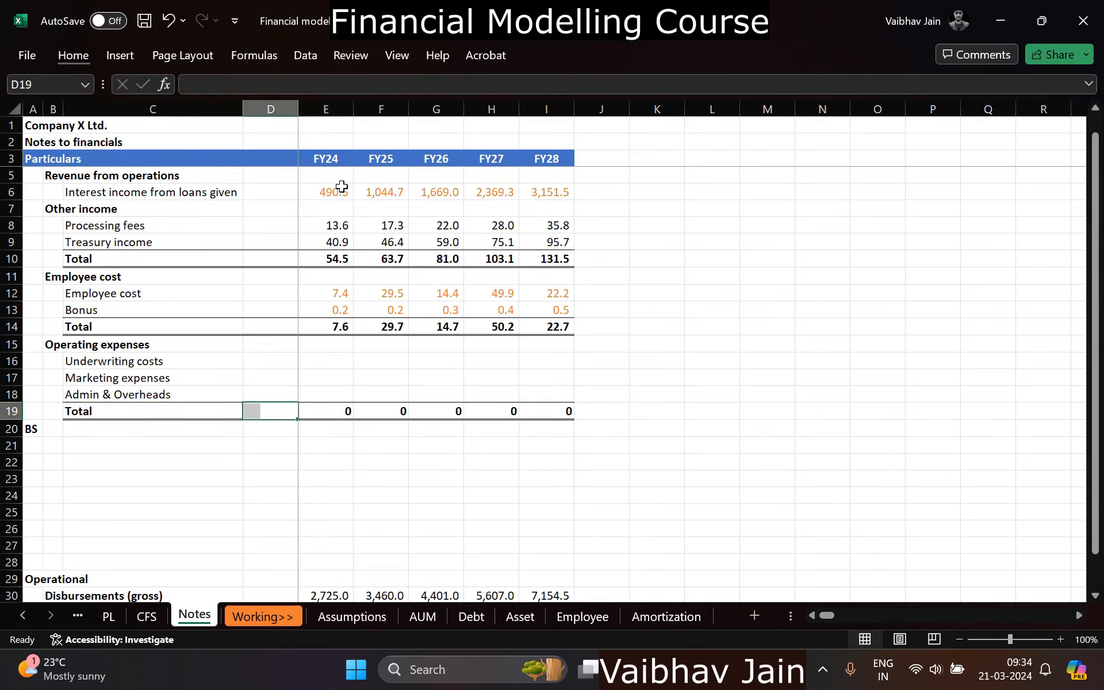
# Step: Apply the comma number format to the operating expenses Total values in E19:I19
pyautogui.press('Right')
pyautogui.press('Up')
pyautogui.press('Up')
pyautogui.press('Up')
pyautogui.press('Up')
pyautogui.press('Up')
pyautogui.press('Down')
pyautogui.press('Down')
pyautogui.press('Down')
pyautogui.press('Down')
pyautogui.press('Down')
pyautogui.press('Down')
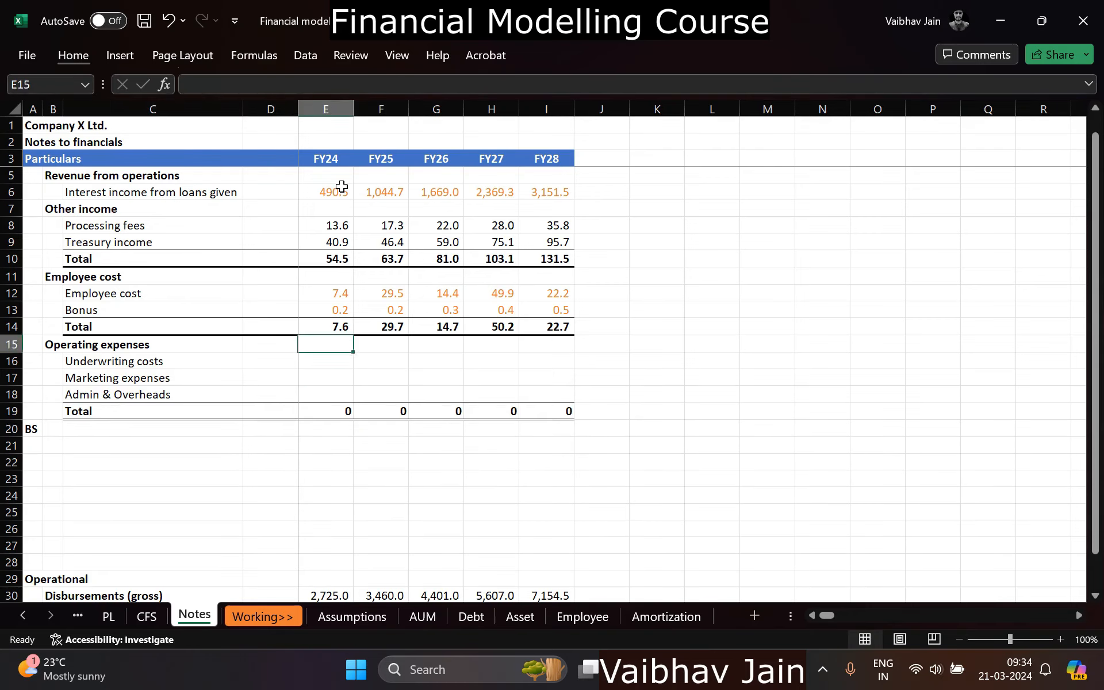
pyautogui.press('Up')
pyautogui.hotkey('ctrl', 'shift', 'Right')
pyautogui.hotkey('alt', 'h')
pyautogui.press('k')
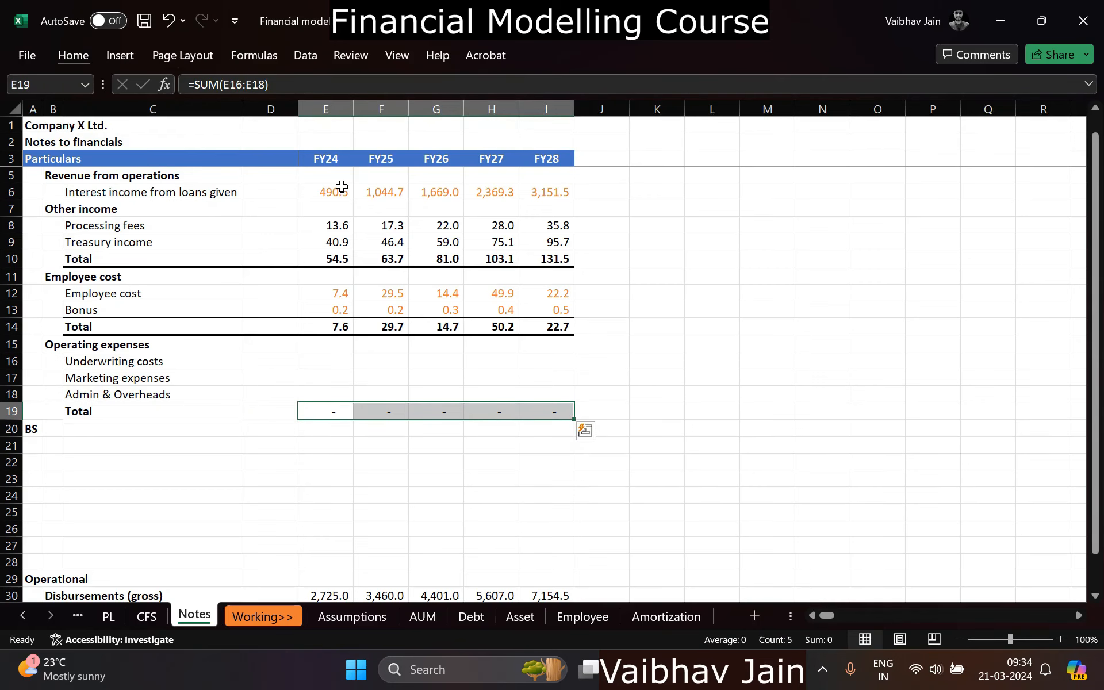
# Step: Copy the Operating expenses heading and its three cost labels from Notes into Assumptions starting at row 30, below Treasury rate
pyautogui.press('Up')
pyautogui.press('Up')
pyautogui.press('Up')
pyautogui.press('Left')
pyautogui.press('Left')
pyautogui.press('Left')
pyautogui.press('Down')
pyautogui.press('Up')
pyautogui.press('Up')
pyautogui.hotkey('shift', 'Down')
pyautogui.hotkey('shift', 'Down')
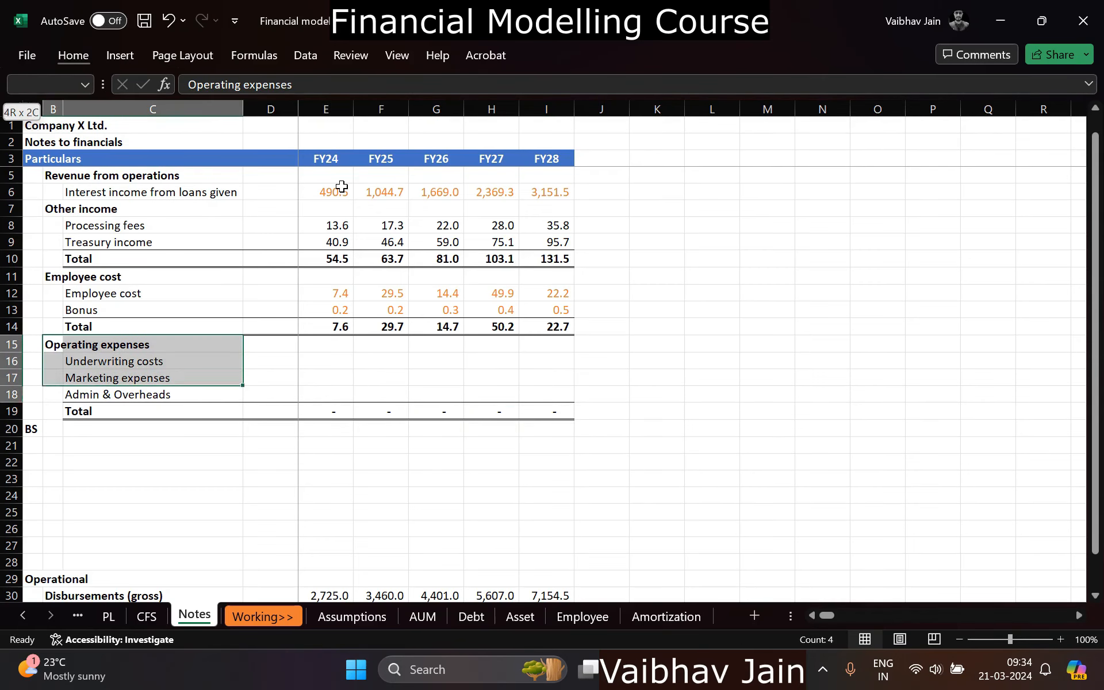
pyautogui.hotkey('shift', 'Down')
pyautogui.hotkey('ctrl', 'c')
pyautogui.hotkey('ctrl', 'pagedown')
pyautogui.hotkey('ctrl', 'pagedown')
pyautogui.press('Down')
pyautogui.press('Down')
pyautogui.press('Left')
pyautogui.press('Left')
pyautogui.press('Left')
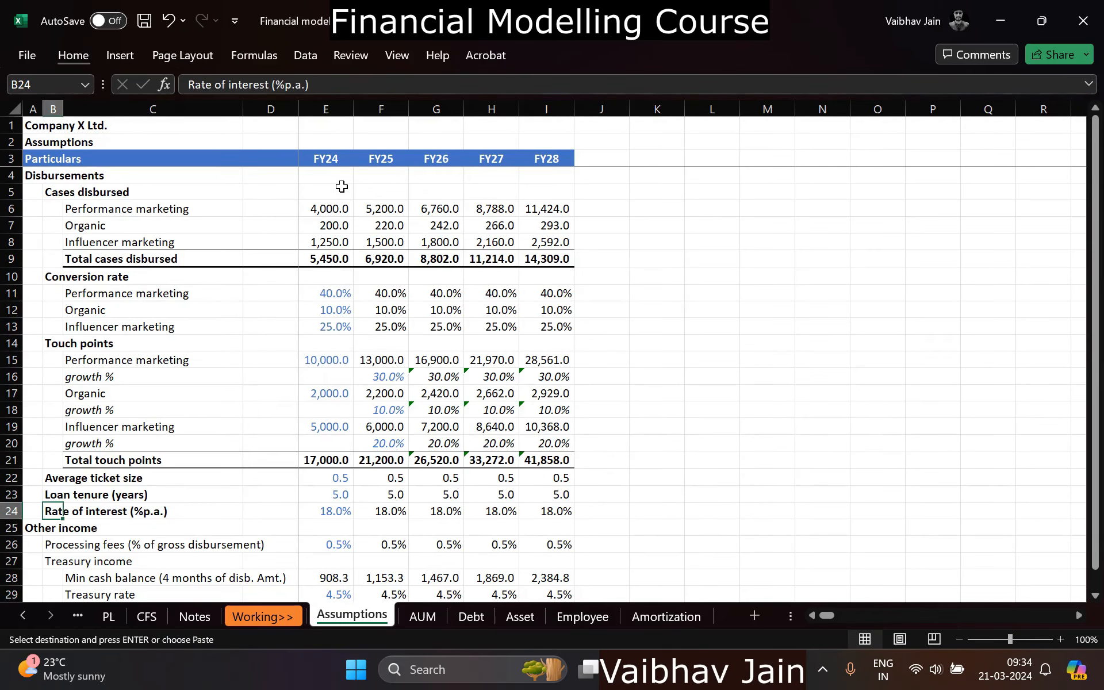
pyautogui.press('Down')
pyautogui.press('Down')
pyautogui.press('Down')
pyautogui.press('Down')
pyautogui.press('Down')
pyautogui.press('Down')
pyautogui.press('Down')
pyautogui.press('Down')
pyautogui.press('Down')
pyautogui.press('Down')
pyautogui.press('Down')
pyautogui.press('Down')
pyautogui.press('Down')
pyautogui.press('Down')
pyautogui.press('Down')
pyautogui.press('Down')
pyautogui.press('Up')
pyautogui.press('Up')
pyautogui.press('Up')
pyautogui.press('Up')
pyautogui.press('Up')
pyautogui.press('Up')
pyautogui.press('Up')
pyautogui.press('Up')
pyautogui.press('Up')
pyautogui.press('Up')
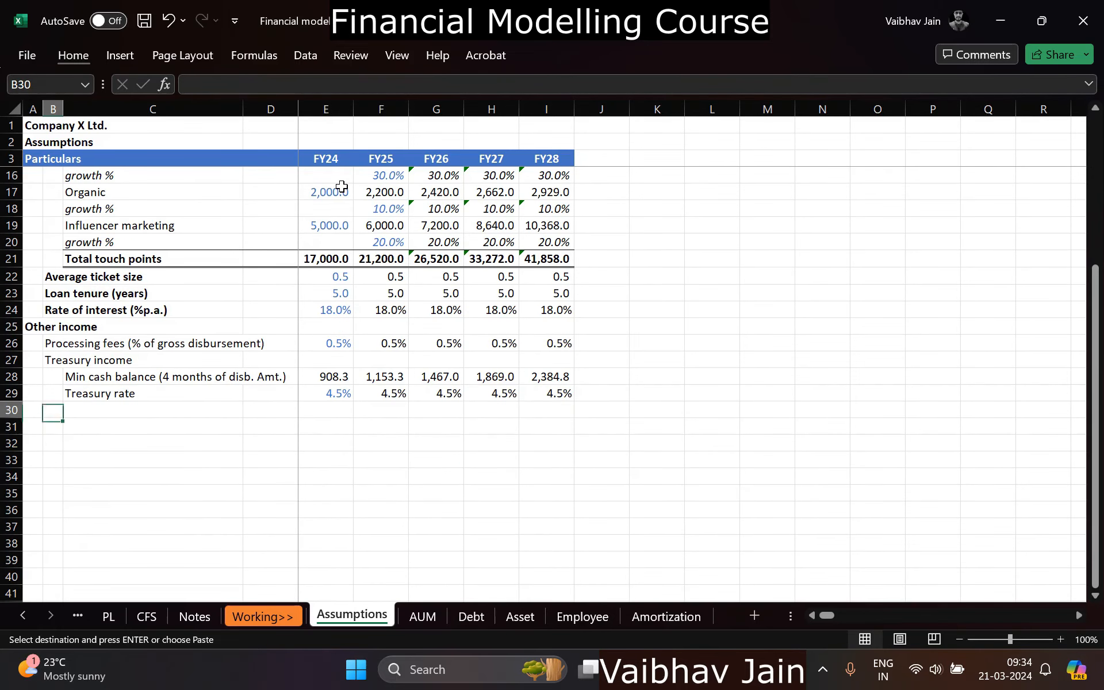
pyautogui.hotkey('ctrl', 'v')
pyautogui.press('Down')
pyautogui.press('Escape')
pyautogui.press('Down')
pyautogui.hotkey('shift', 'space')
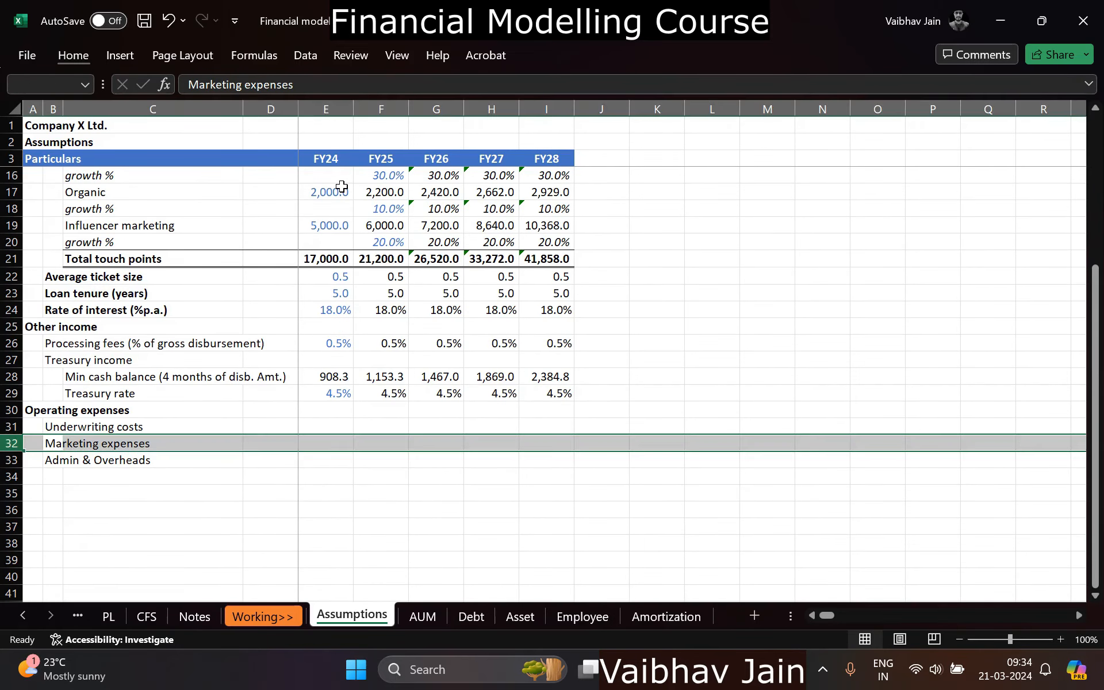
pyautogui.press('Up')
pyautogui.press('F2')
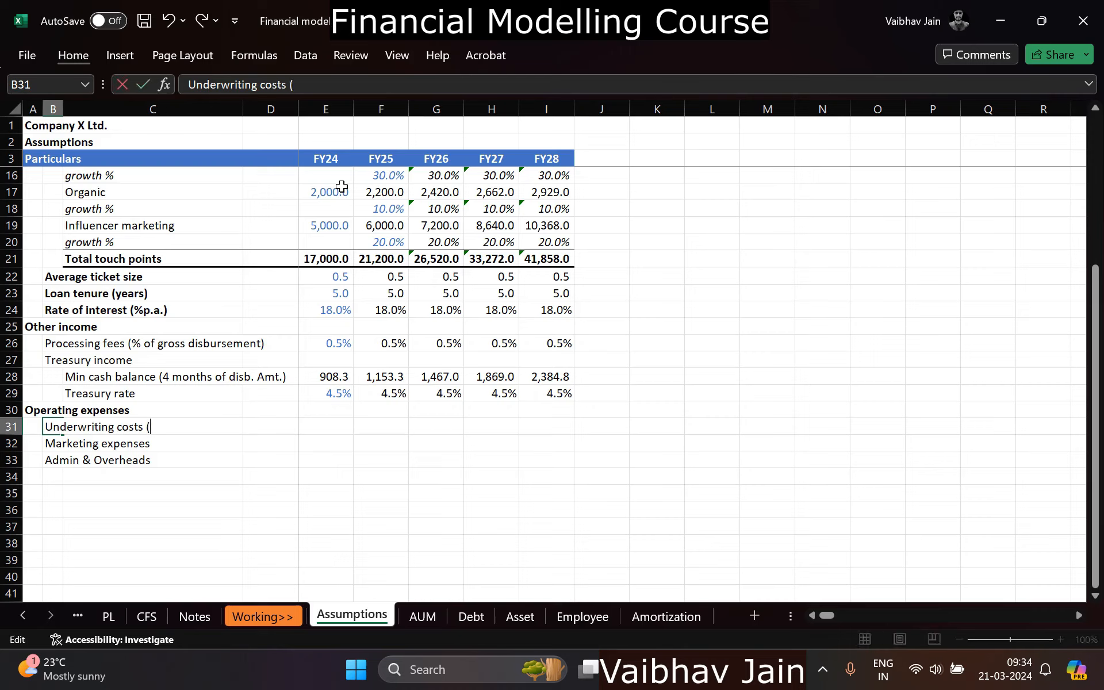
pyautogui.write('(₹20 per case ')
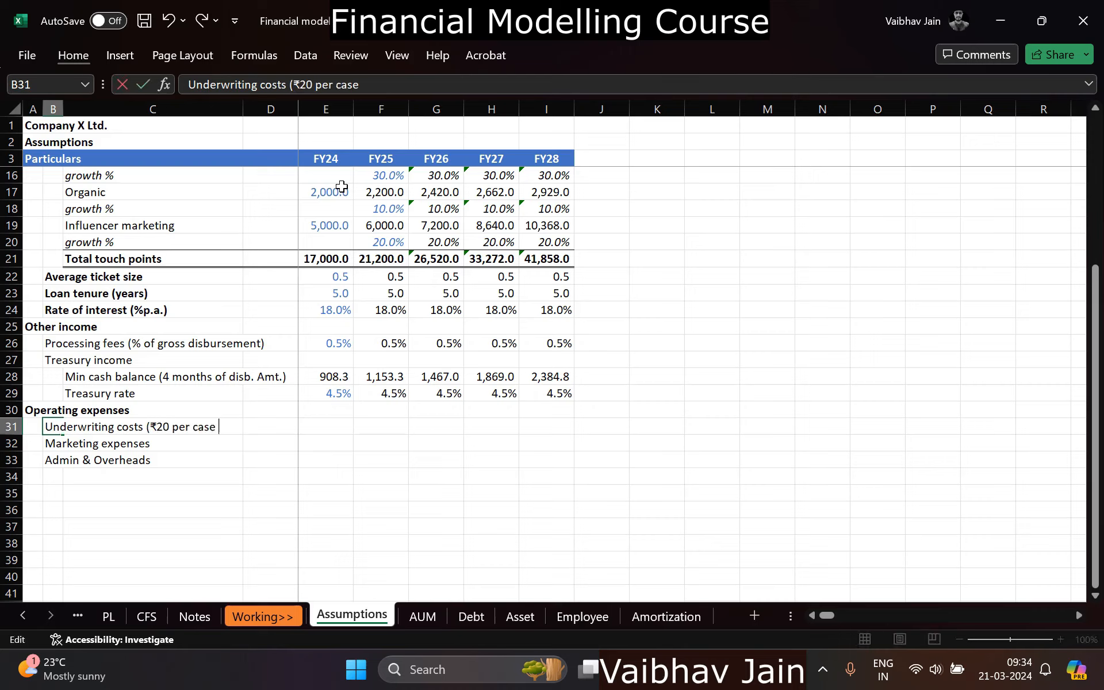
pyautogui.write('du')
pyautogui.press('Escape')
# Step: Insert two blank rows between Underwriting costs and Marketing expenses
pyautogui.press('Down')
pyautogui.hotkey('shift', 'space')
pyautogui.hotkey('ctrl', 'shift', '+')
pyautogui.hotkey('ctrl', 'shift', '+')
# Step: Enter the underwriting cost labels "₹20 per case disbursed" in C32 and "₹5 per touch point" in C33
pyautogui.press('Right')
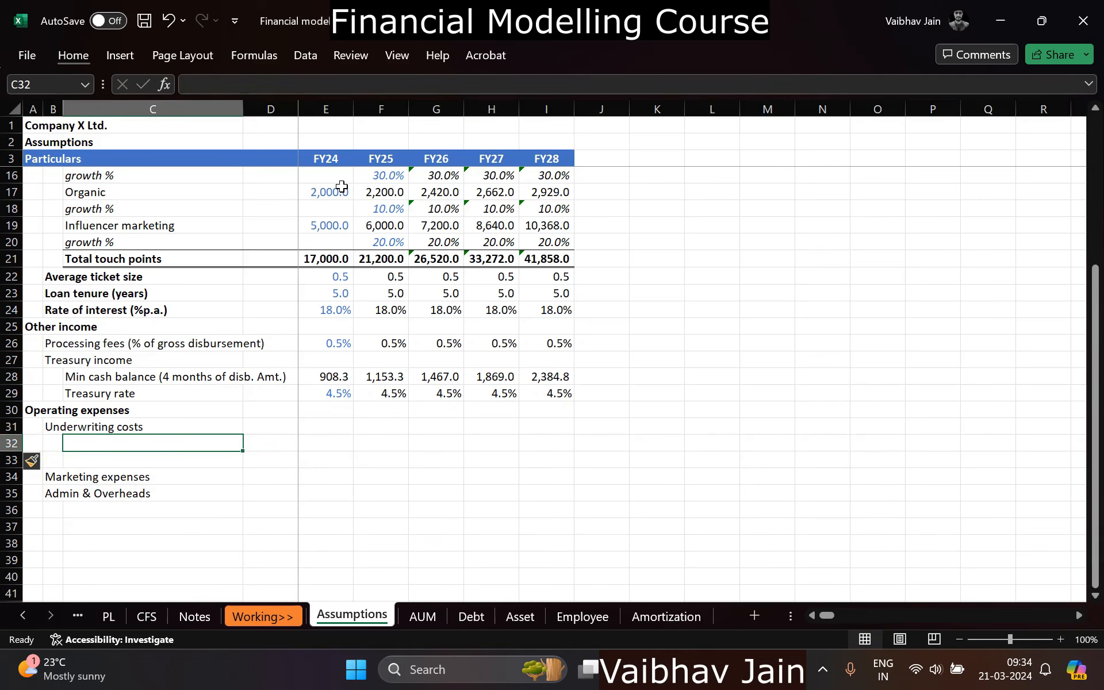
pyautogui.write('₹20')
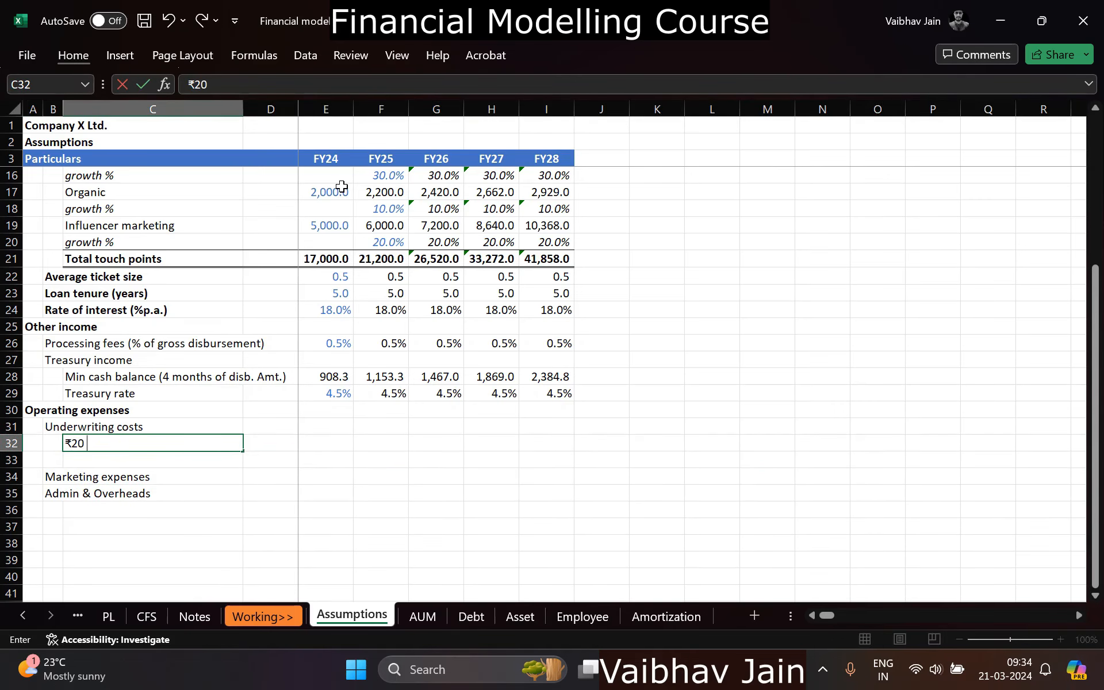
pyautogui.write(' per case disbursed')
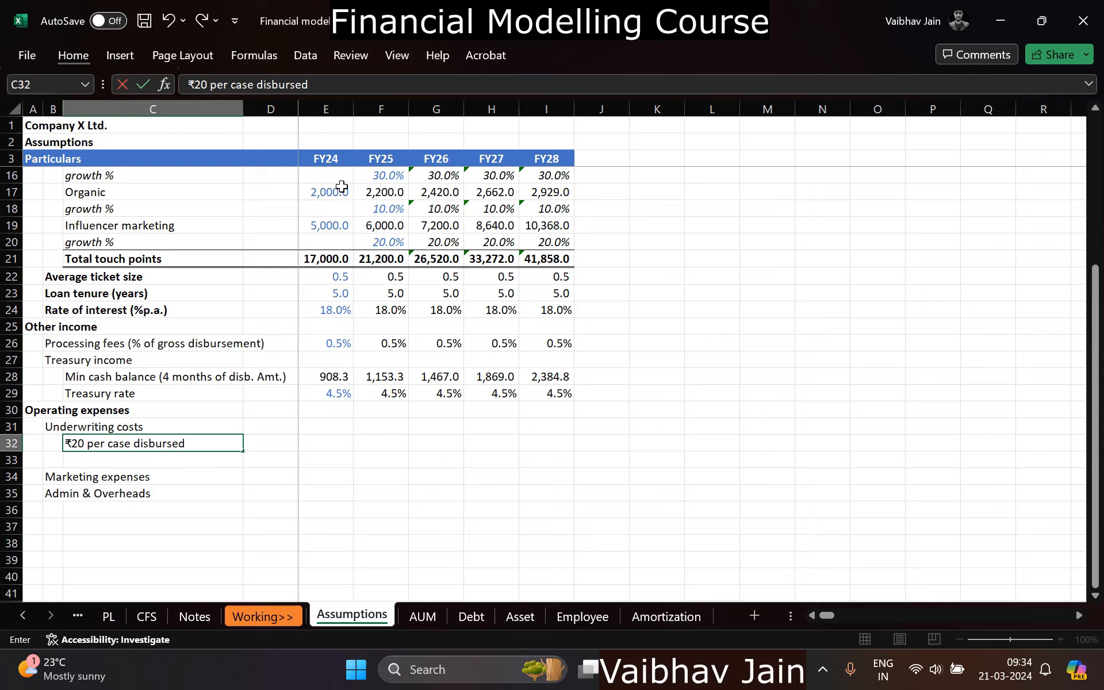
pyautogui.press('Return')
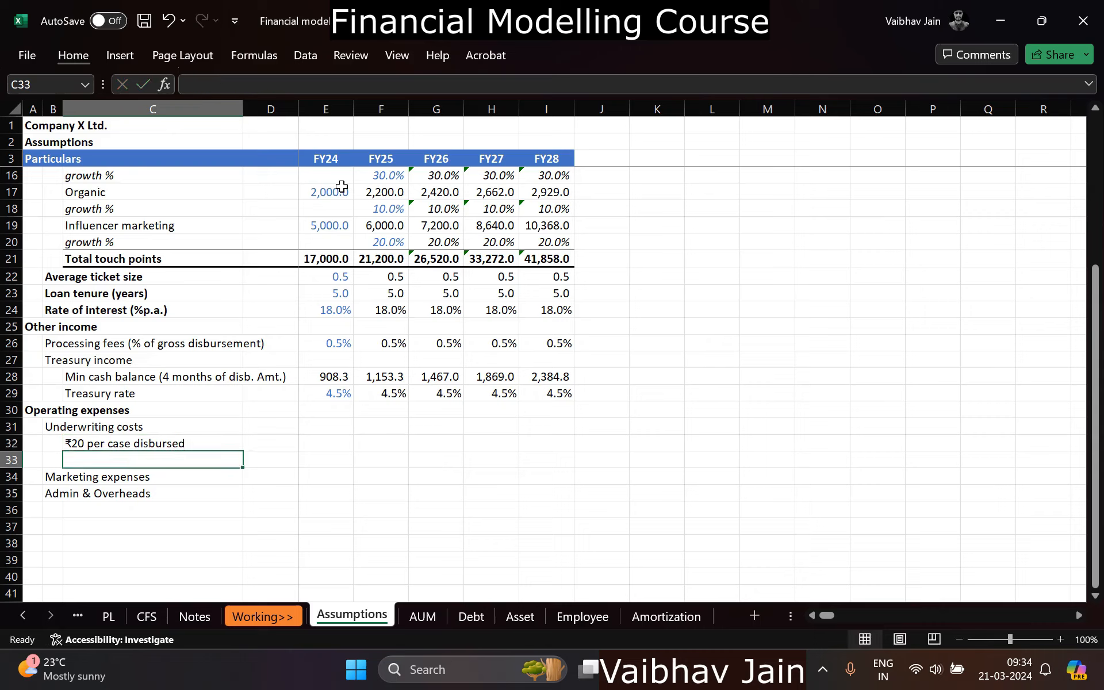
pyautogui.write('₹5 per c')
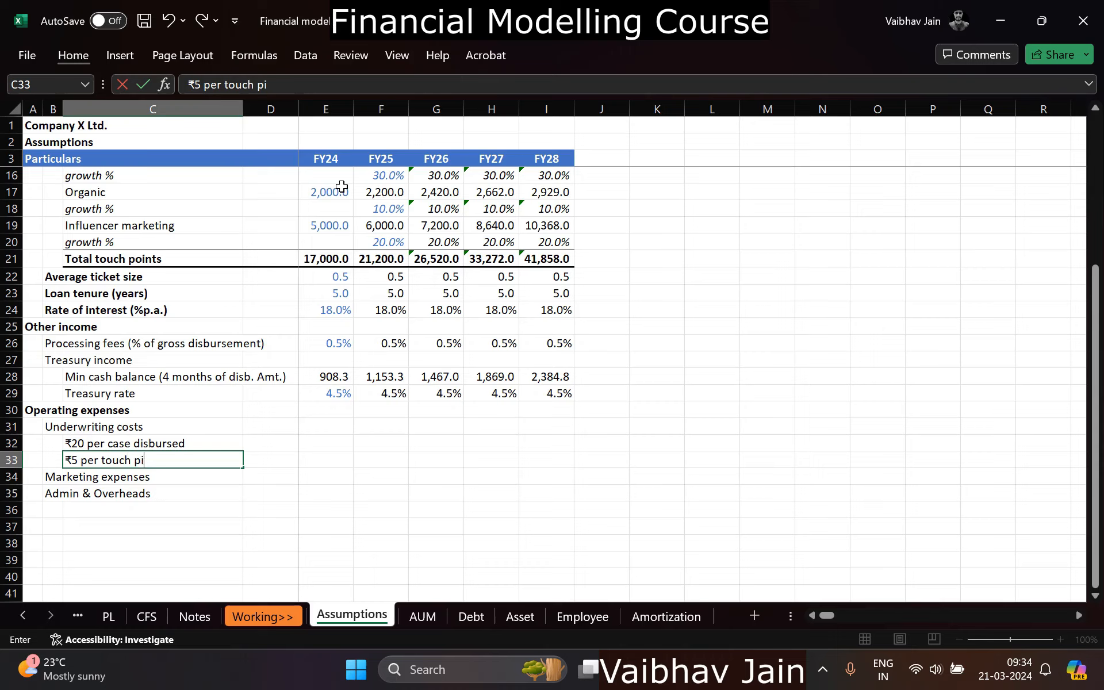
pyautogui.write('ouch point')
pyautogui.press('Right')
# Step: Calculate the FY24 touch point cost in E33 as 5/curr multiplied by total touch points in Assumptions E21
pyautogui.press('Right')
pyautogui.press('Up')
pyautogui.press('Left')
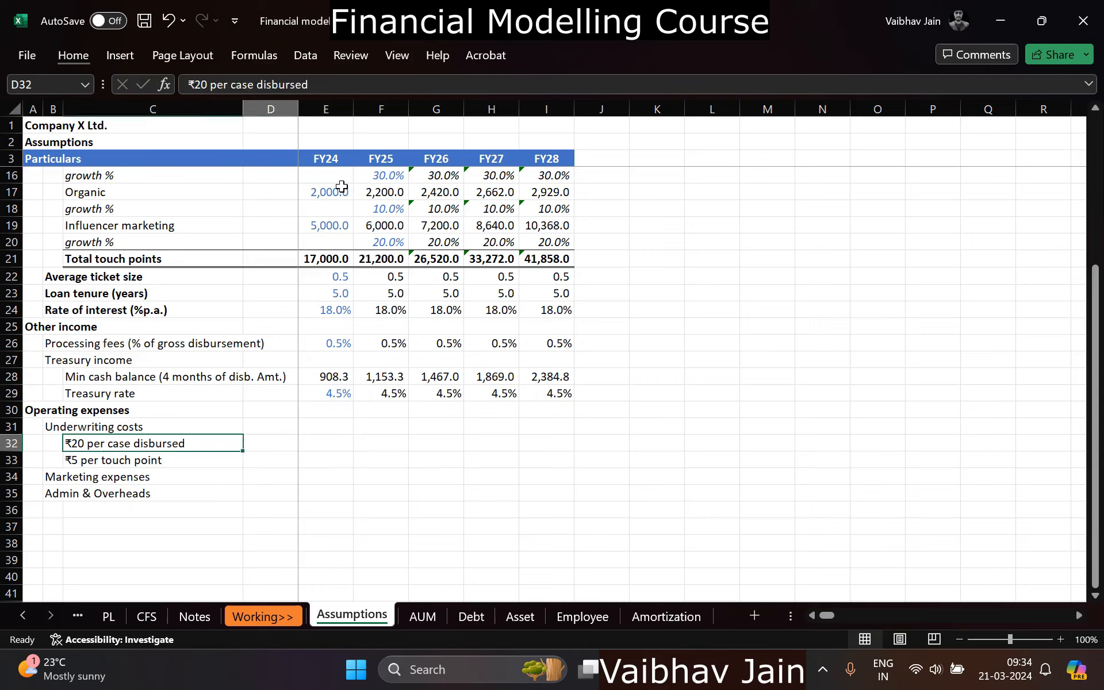
pyautogui.press('Right')
pyautogui.press('Down')
pyautogui.write('=')
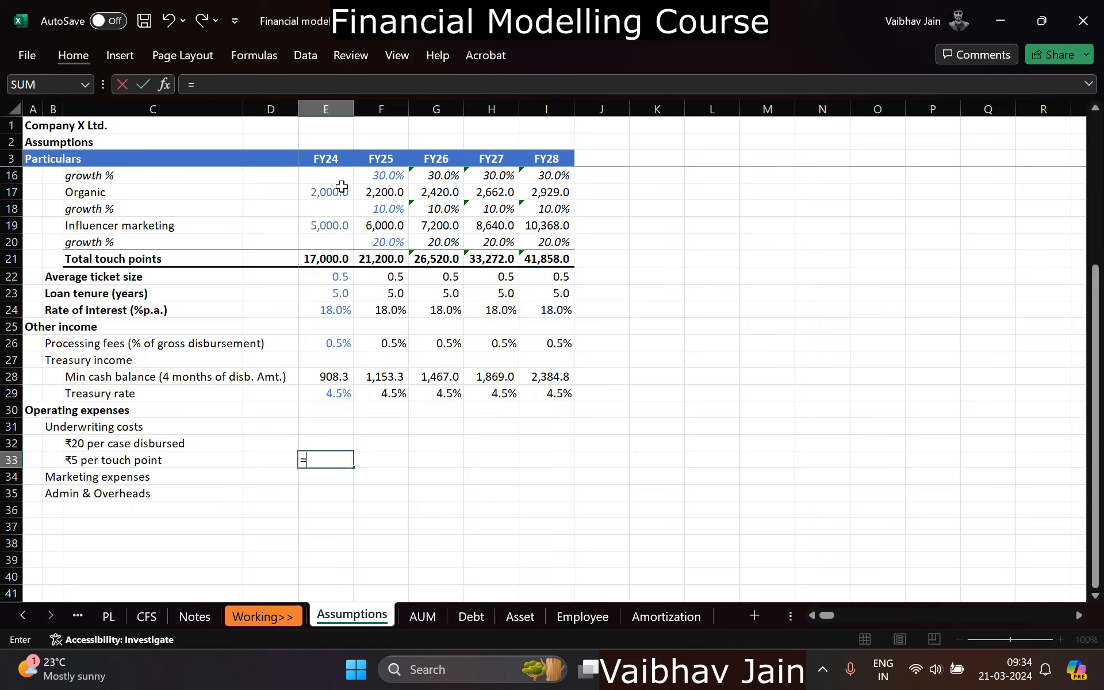
pyautogui.write('5/curr*')
pyautogui.hotkey('ctrl', 'pageup')
pyautogui.hotkey('ctrl', 'pageup')
pyautogui.hotkey('ctrl', 'pagedown')
pyautogui.hotkey('ctrl', 'pagedown')
pyautogui.hotkey('ctrl', 'pagedown')
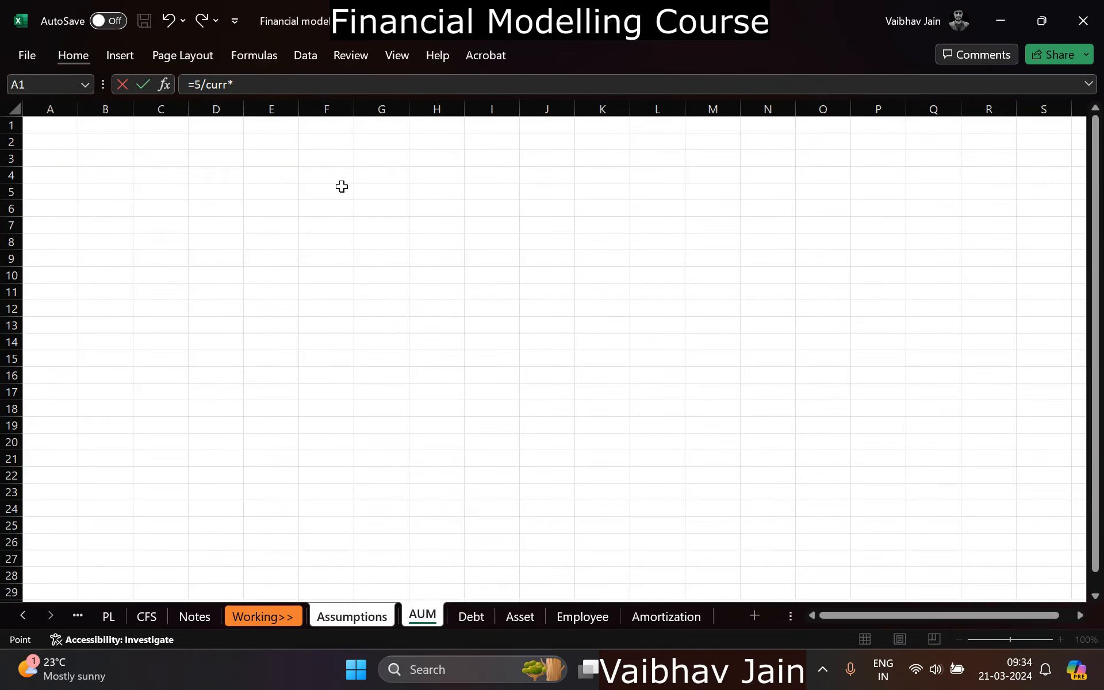
pyautogui.hotkey('ctrl', 'pageup')
pyautogui.click(332, 263)
pyautogui.press('Return')
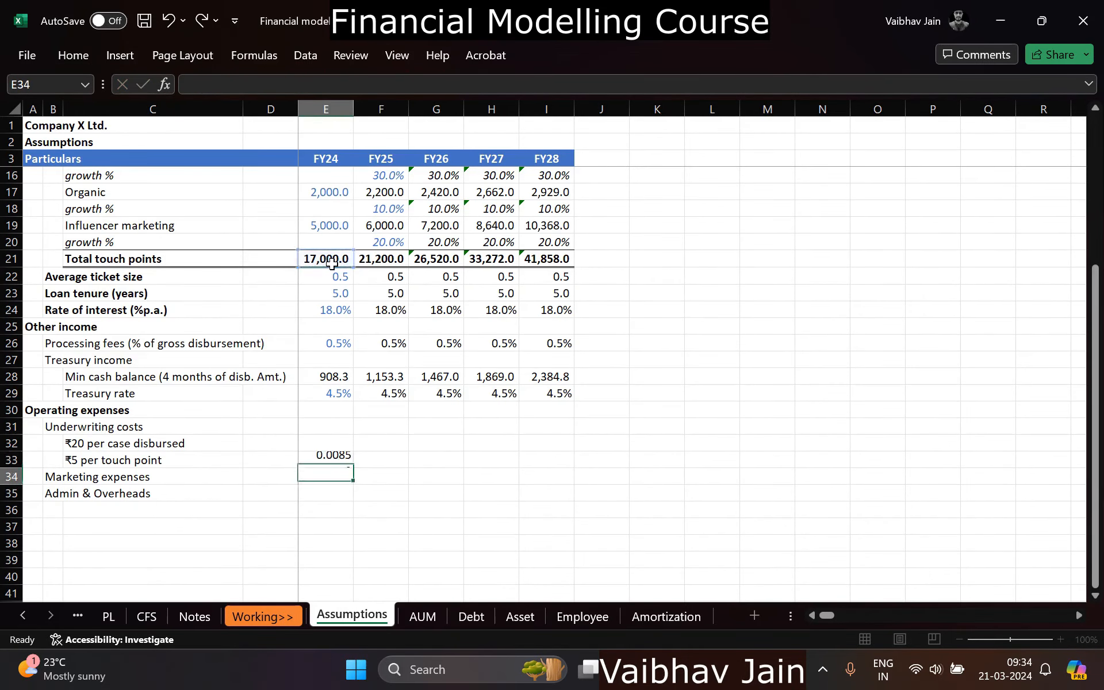
# Step: Copy the touch point cost formula from E33 across to FY28 in I33
pyautogui.press('Up')
pyautogui.hotkey('ctrl', 'c')
pyautogui.hotkey('shift', 'Right')
pyautogui.hotkey('shift', 'Right')
pyautogui.hotkey('shift', 'Right')
pyautogui.hotkey('shift', 'Right')
pyautogui.press('Return')
# Step: Calculate the FY24 cost per case disbursed in E32 with =20/curr*E9, using total cases disbursed
pyautogui.press('Up')
pyautogui.write('=')
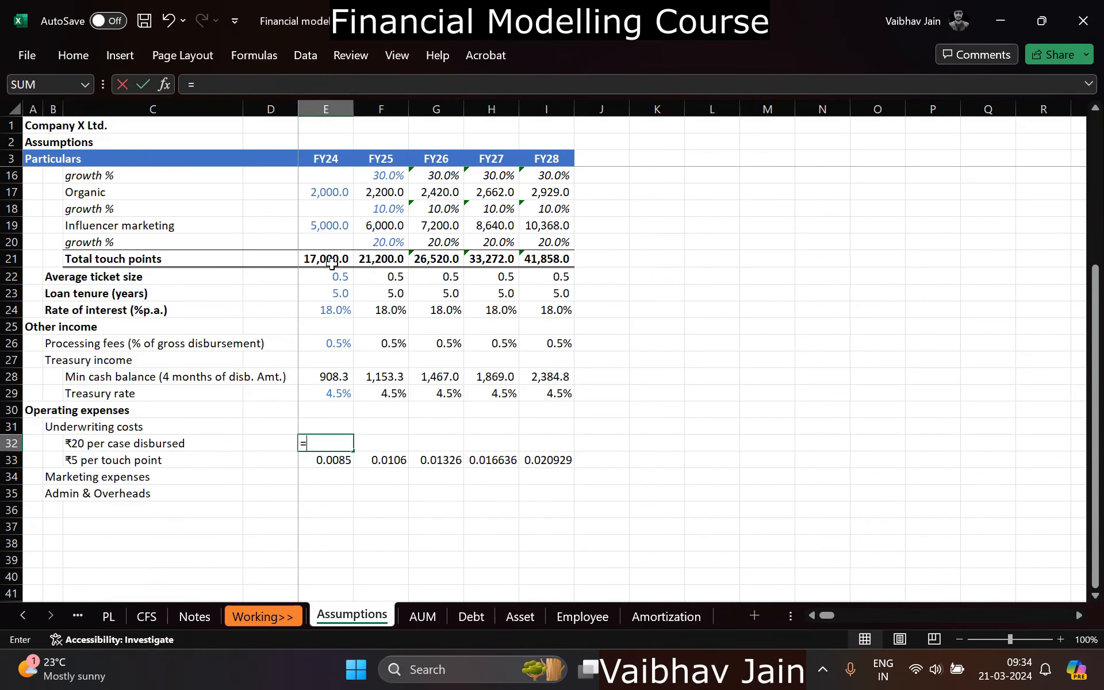
pyautogui.write('20/curr*')
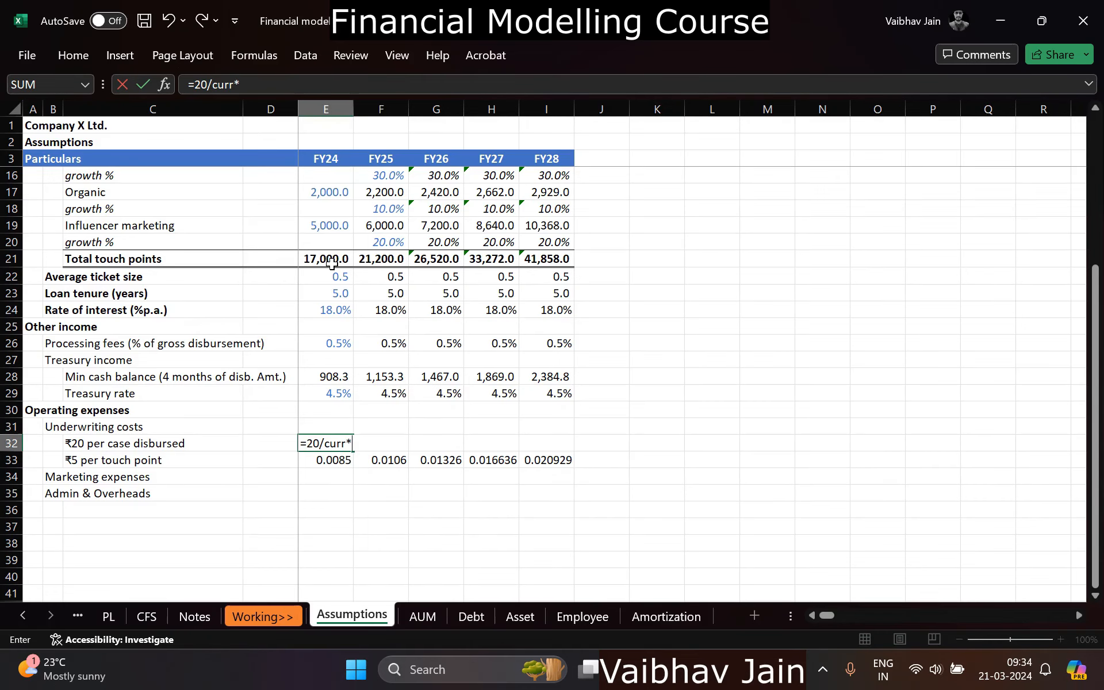
pyautogui.scroll(4, 361, 429)
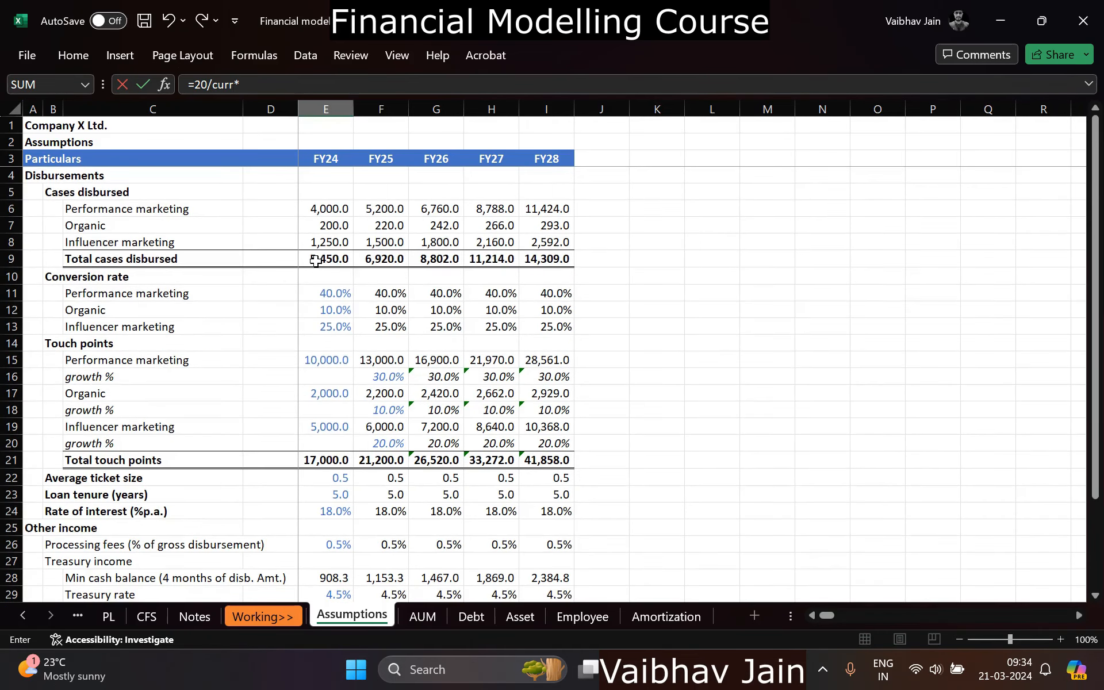
pyautogui.click(315, 262)
pyautogui.press('Return')
# Step: Copy the cases disbursed cost formula from E32 across to FY28 in I32
pyautogui.press('Up')
pyautogui.hotkey('ctrl', 'c')
pyautogui.hotkey('shift', 'Right')
pyautogui.hotkey('shift', 'Right')
pyautogui.hotkey('shift', 'Right')
pyautogui.hotkey('shift', 'Right')
pyautogui.hotkey('ctrl', 'v')
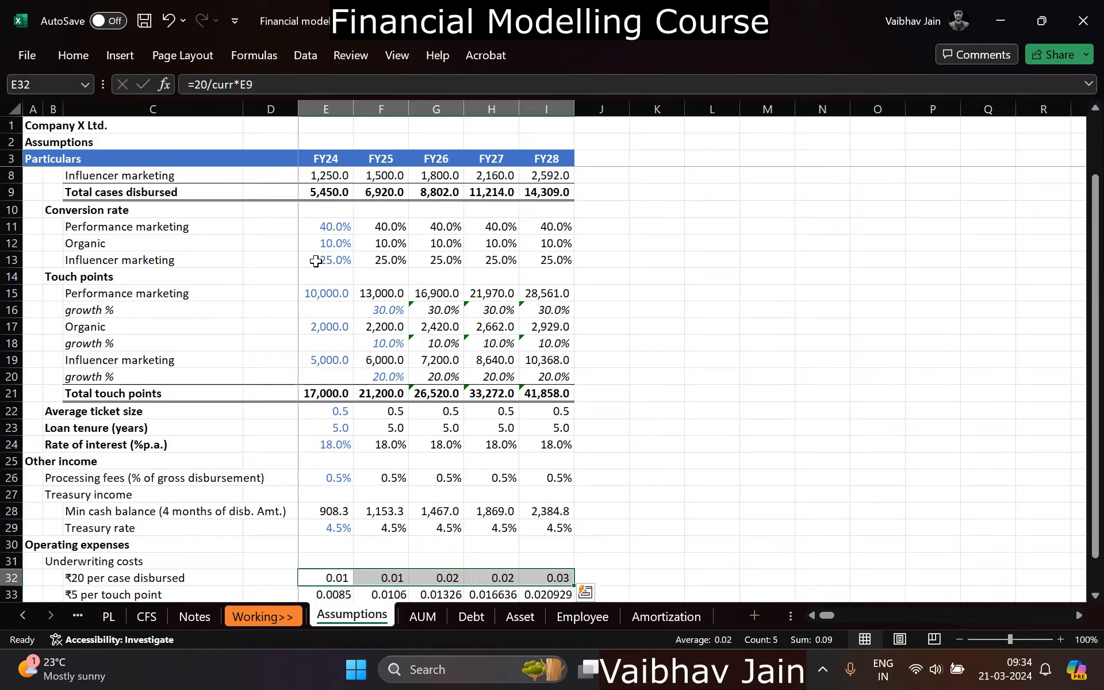
# Step: Format the underwriting cost values in E32:I33 to one decimal place
pyautogui.scroll(-1, 315, 262)
pyautogui.scroll(-2, 316, 262)
pyautogui.hotkey('shift', 'Down')
pyautogui.hotkey('shift', 'Right')
pyautogui.hotkey('ctrl', 'q')
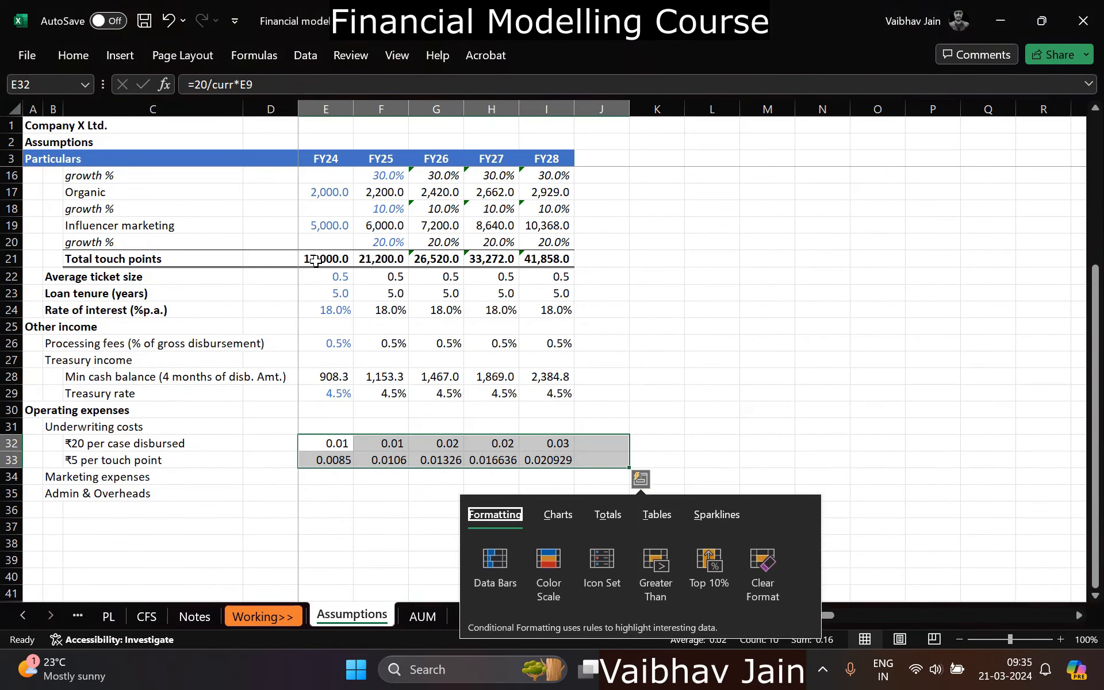
pyautogui.press('Escape')
pyautogui.hotkey('shift', 'Left')
pyautogui.hotkey('alt', 'h')
pyautogui.press('9')
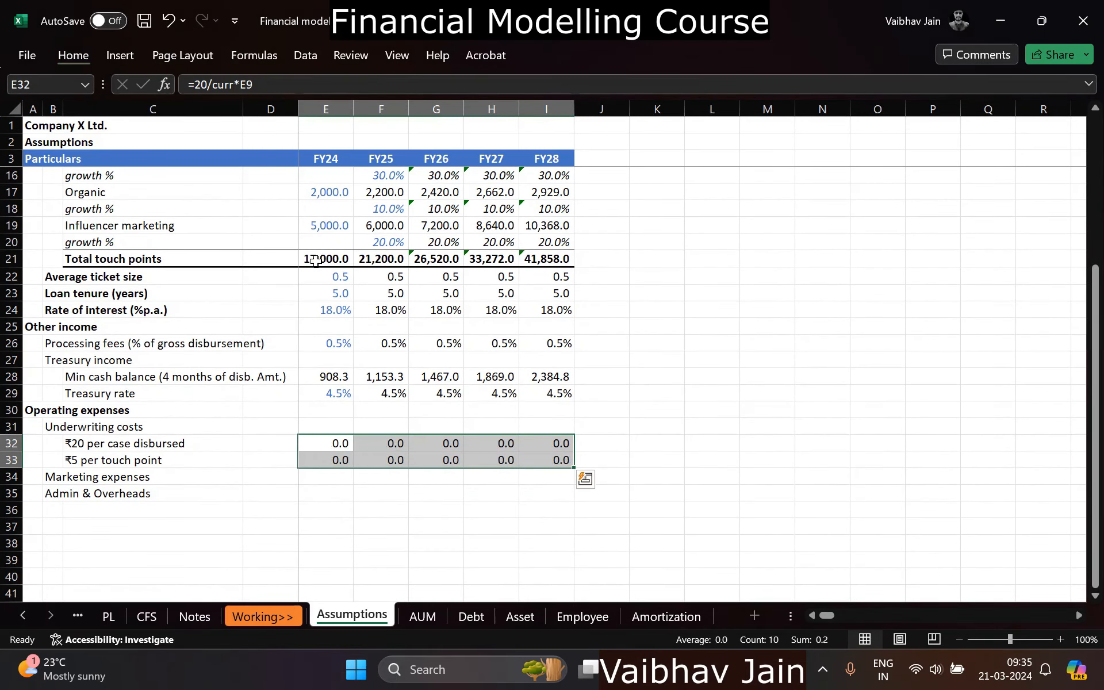
pyautogui.press('Down')
pyautogui.press('Down')
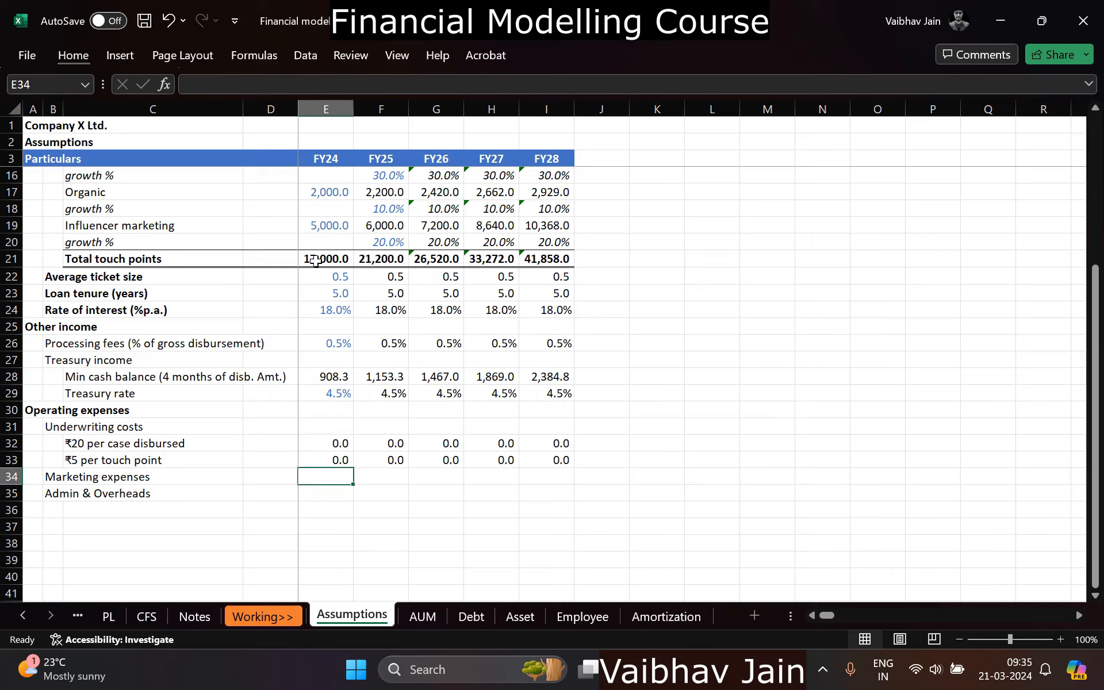
pyautogui.press('Up')
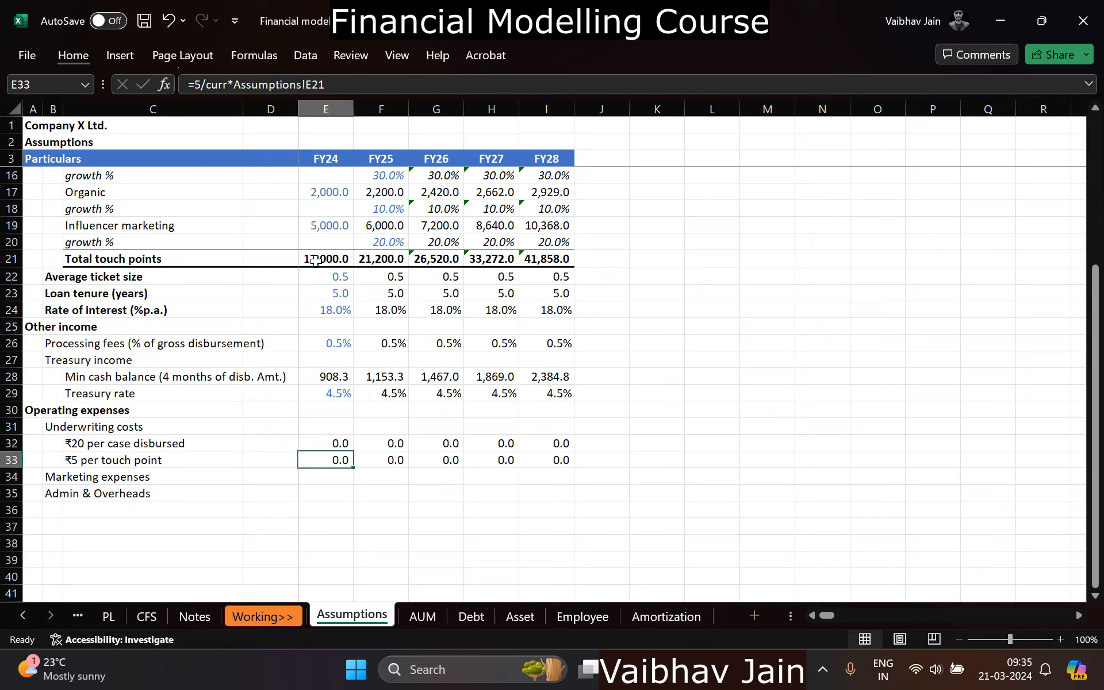
pyautogui.press('Down')
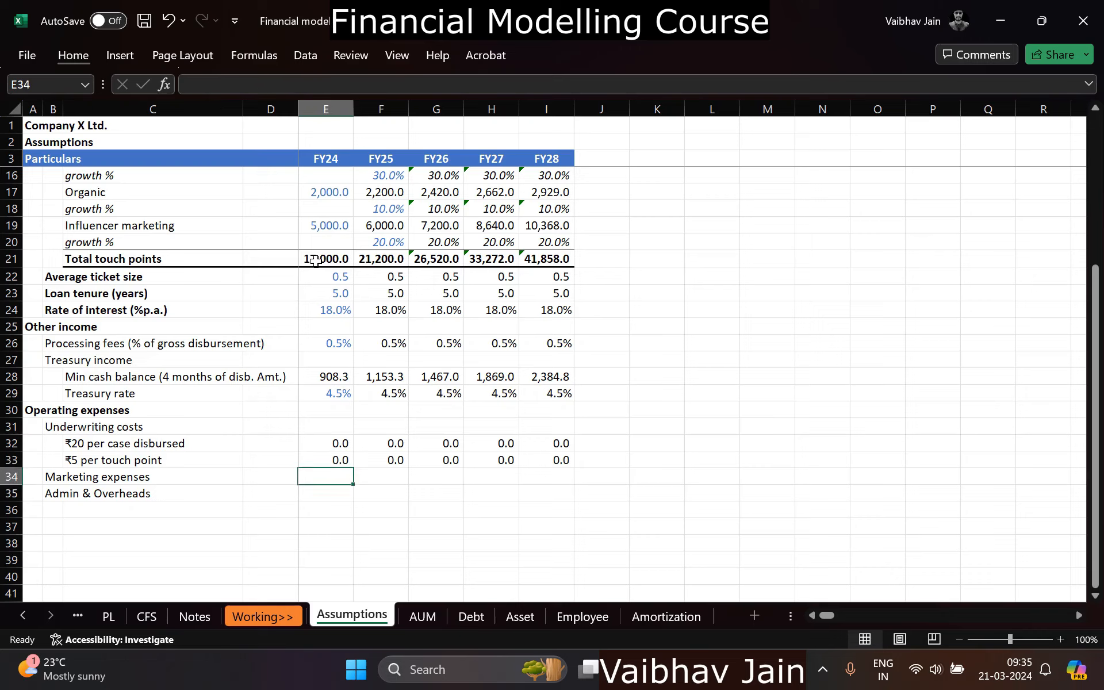
pyautogui.press('Left')
pyautogui.press('Left')
pyautogui.press('Left')
pyautogui.press('Down')
pyautogui.press('Right')
pyautogui.press('Left')
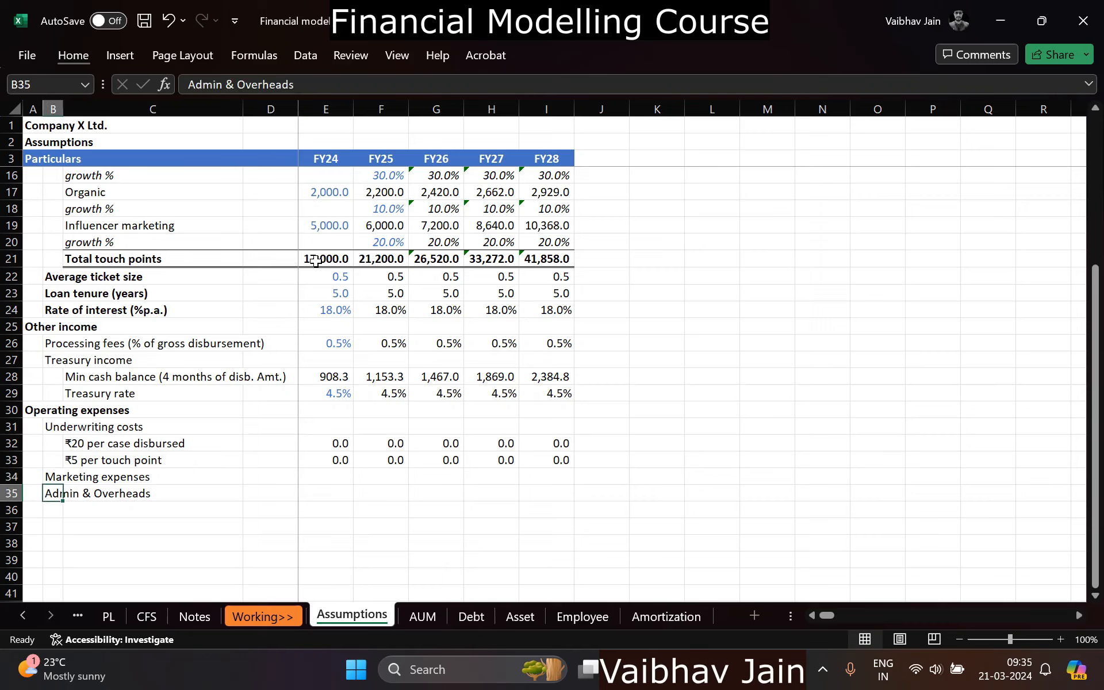
pyautogui.press('Up')
pyautogui.press('F2')
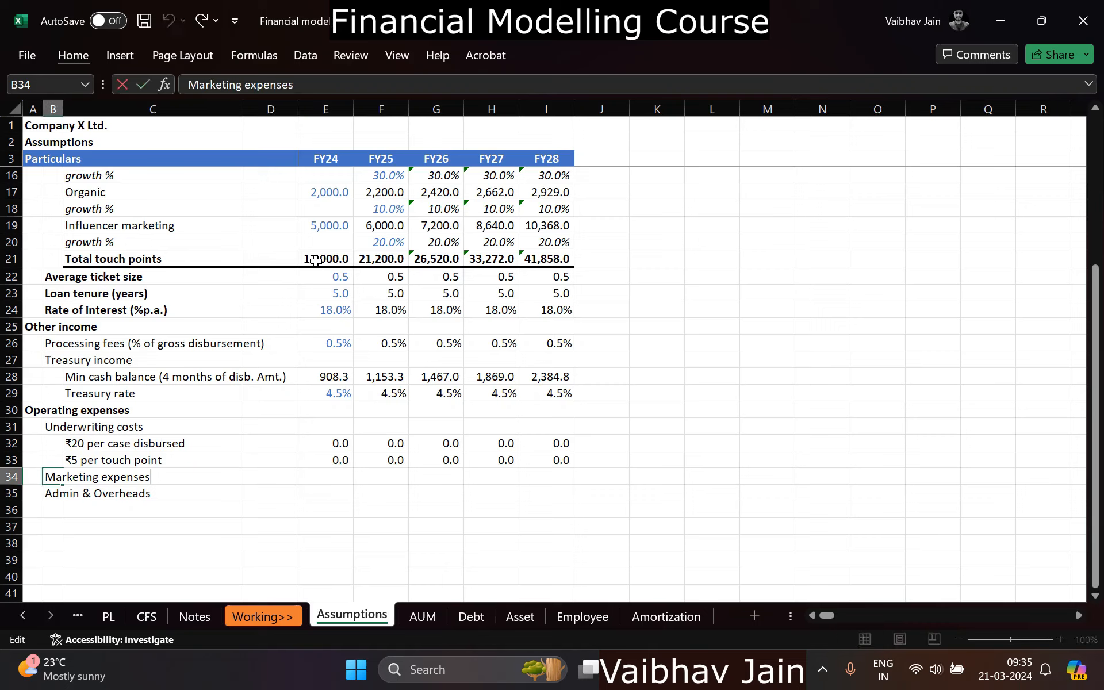
pyautogui.press('Escape')
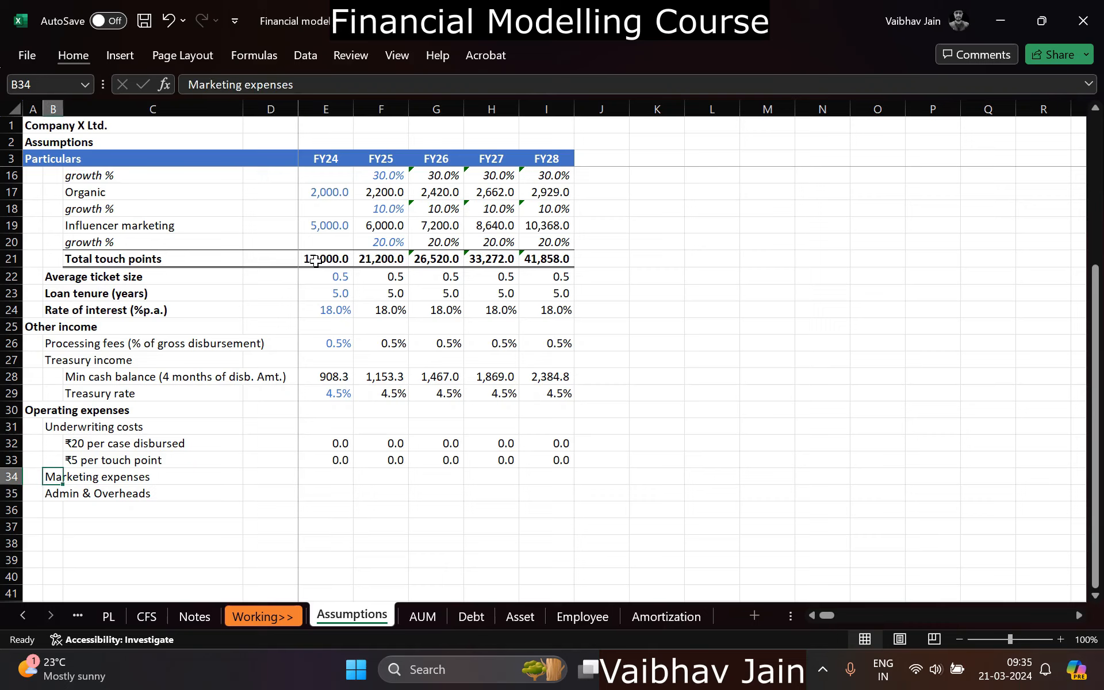
# Step: Insert three blank rows between Marketing expenses and Admin & Overheads
pyautogui.press('Down')
pyautogui.hotkey('shift', 'space')
pyautogui.hotkey('ctrl', 'shift', '+')
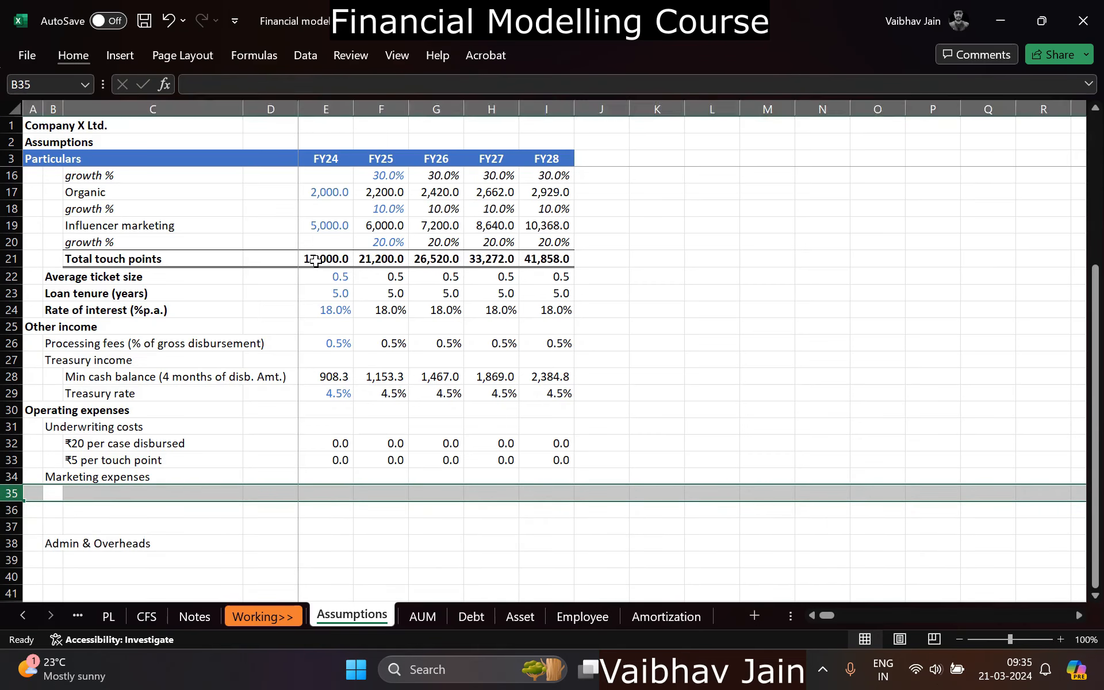
# Step: Copy the Performance marketing, Organic and Influencer marketing labels from C11:C13 into C35:C37 under Marketing expenses
pyautogui.press('Up')
pyautogui.press('Up')
pyautogui.press('Up')
pyautogui.press('Up')
pyautogui.press('Up')
pyautogui.press('Up')
pyautogui.press('Up')
pyautogui.press('Up')
pyautogui.press('Up')
pyautogui.press('Up')
pyautogui.press('Up')
pyautogui.press('Up')
pyautogui.press('Up')
pyautogui.press('Up')
pyautogui.press('Up')
pyautogui.press('Up')
pyautogui.press('Up')
pyautogui.press('Up')
pyautogui.press('Up')
pyautogui.press('Up')
pyautogui.press('Down')
pyautogui.press('Down')
pyautogui.press('Down')
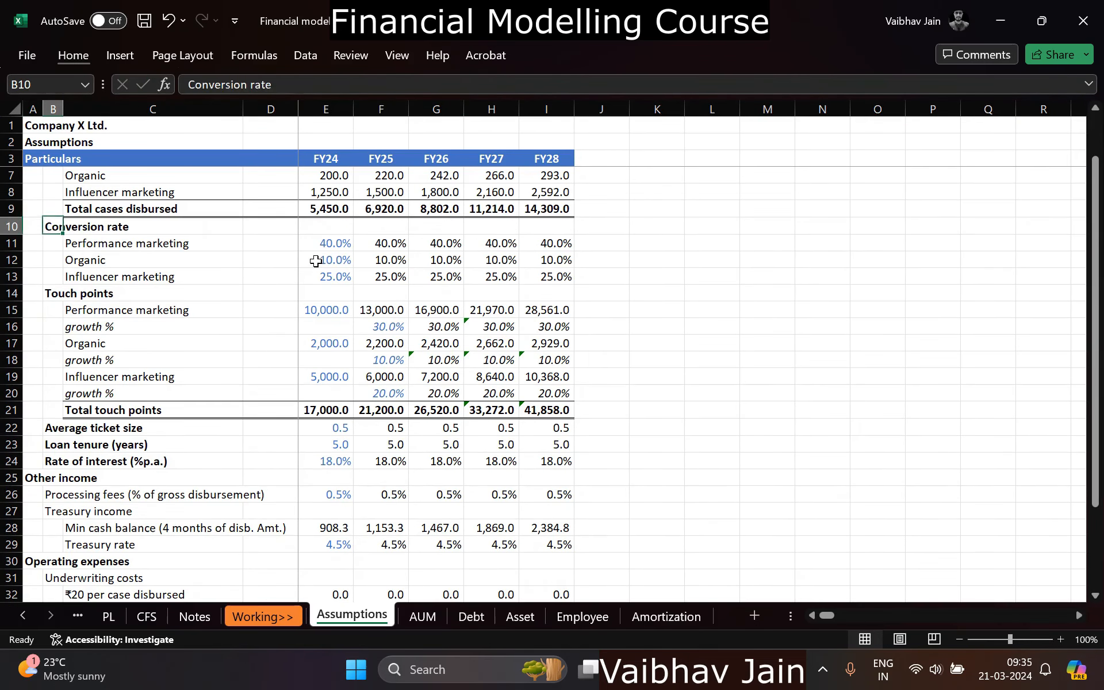
pyautogui.press('Right')
pyautogui.press('Down')
pyautogui.hotkey('shift', 'Down')
pyautogui.hotkey('shift', 'Down')
pyautogui.hotkey('ctrl', 'c')
pyautogui.press('Down')
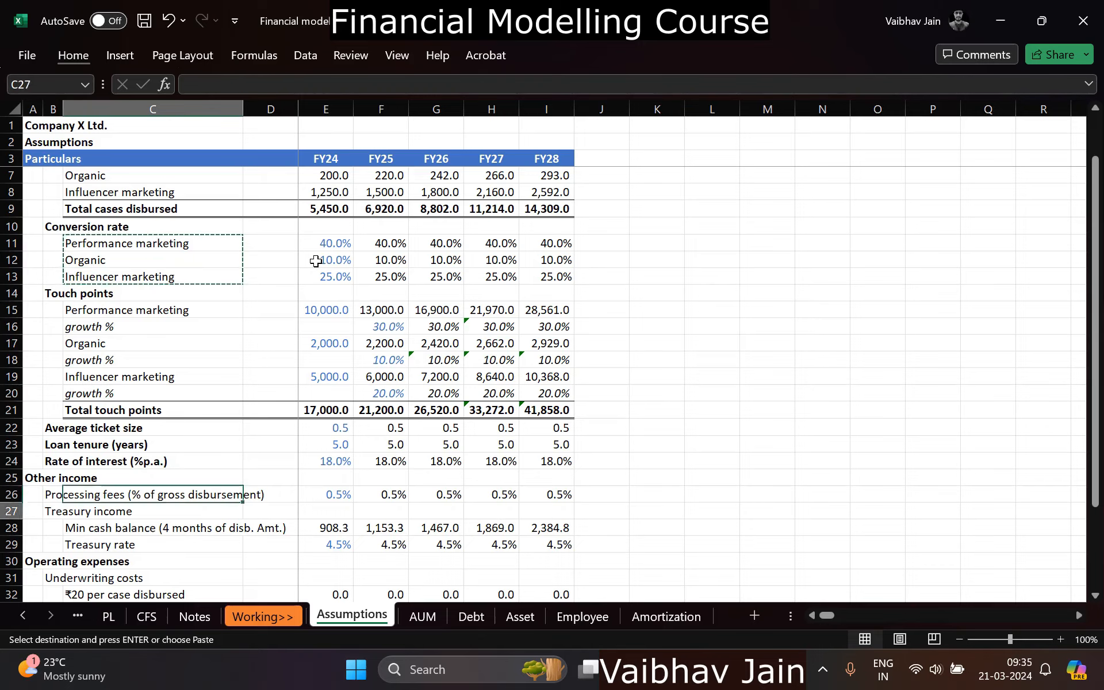
pyautogui.press('Down')
pyautogui.press('Down')
pyautogui.press('Down')
pyautogui.press('Down')
pyautogui.press('Down')
pyautogui.press('Down')
pyautogui.press('Down')
pyautogui.press('Down')
pyautogui.press('Down')
pyautogui.press('Down')
pyautogui.press('Down')
pyautogui.press('Down')
pyautogui.press('Down')
pyautogui.press('Down')
pyautogui.press('Down')
pyautogui.press('Down')
pyautogui.press('Down')
pyautogui.press('Down')
pyautogui.press('Down')
pyautogui.press('Down')
pyautogui.press('Up')
pyautogui.press('Up')
pyautogui.press('Up')
pyautogui.press('Up')
pyautogui.press('Up')
pyautogui.press('Up')
pyautogui.press('Up')
pyautogui.press('Up')
pyautogui.press('Up')
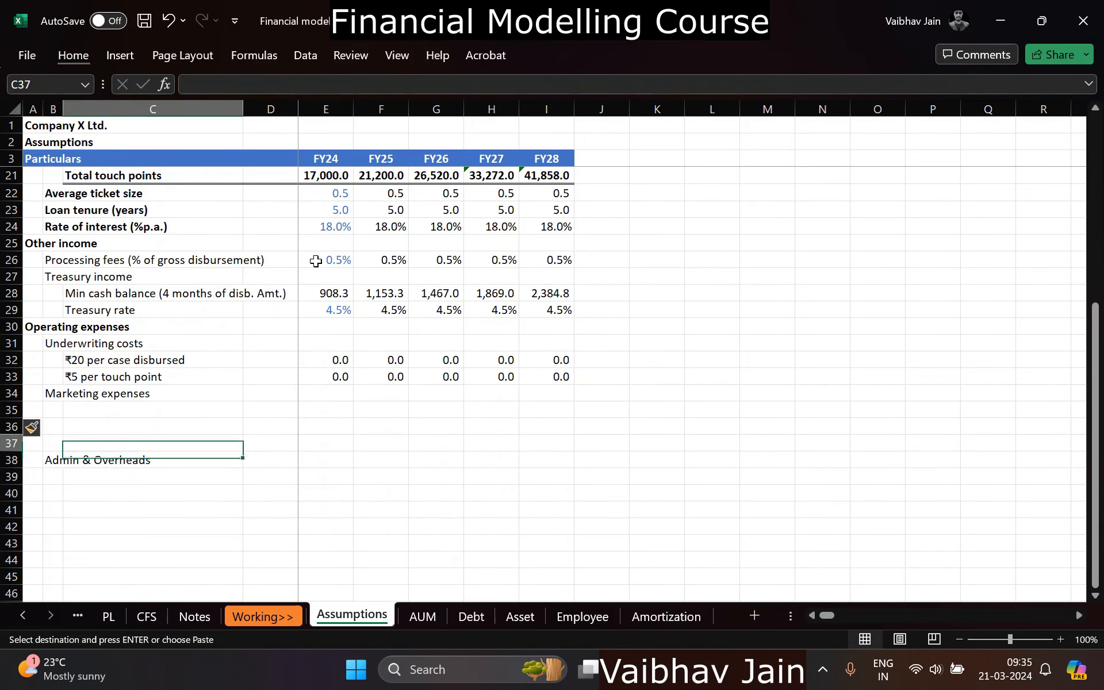
pyautogui.press('Up')
pyautogui.press('Up')
pyautogui.press('Return')
# Step: Insert two blank rows directly below Underwriting costs, above the ₹20 per case disbursed row
pyautogui.press('Up')
pyautogui.press('Up')
pyautogui.press('Up')
pyautogui.press('Right')
pyautogui.press('Right')
pyautogui.press('Down')
pyautogui.press('Down')
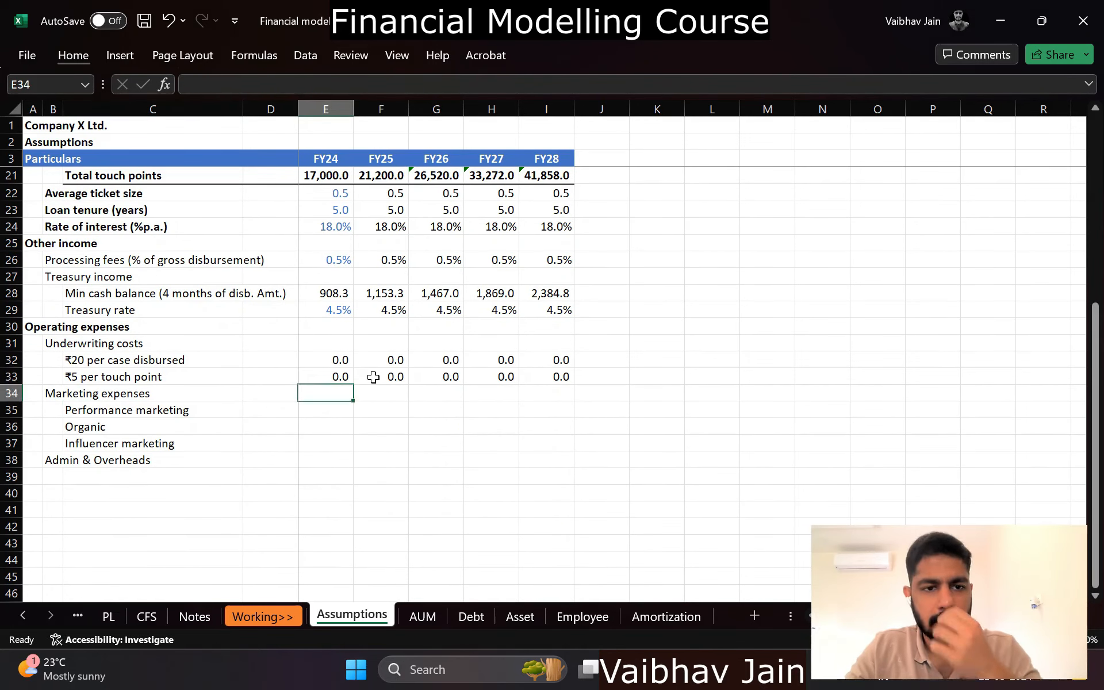
pyautogui.press('Left')
pyautogui.press('Up')
pyautogui.press('Up')
pyautogui.hotkey('shift', 'space')
pyautogui.hotkey('ctrl', 'shift', '=')
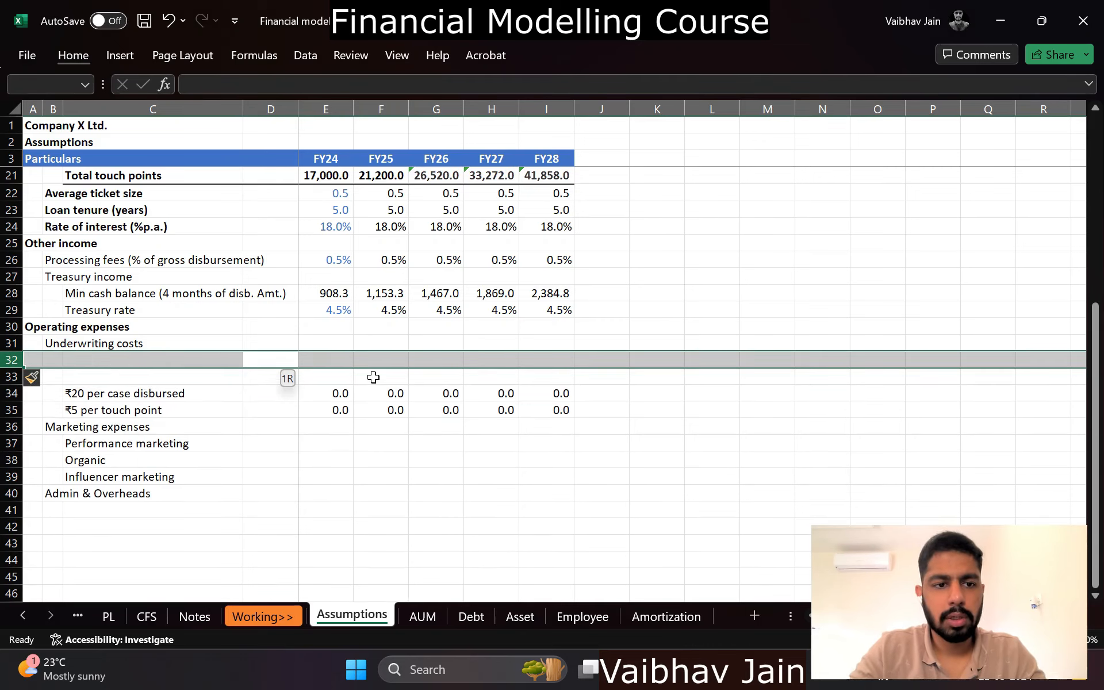
pyautogui.hotkey('ctrl', 'shift', '=')
# Step: Label the new underwriting rows "xx per case disbursed" in C32 and "xx per touch point" in C33
pyautogui.press('Left')
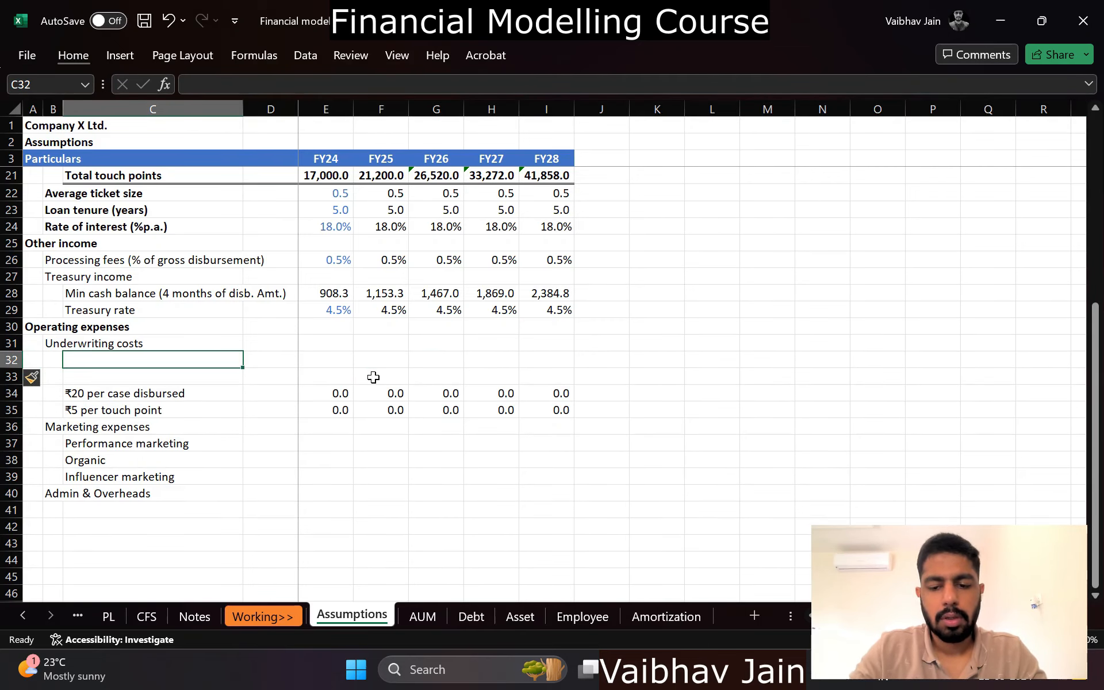
pyautogui.write('xx per cas')
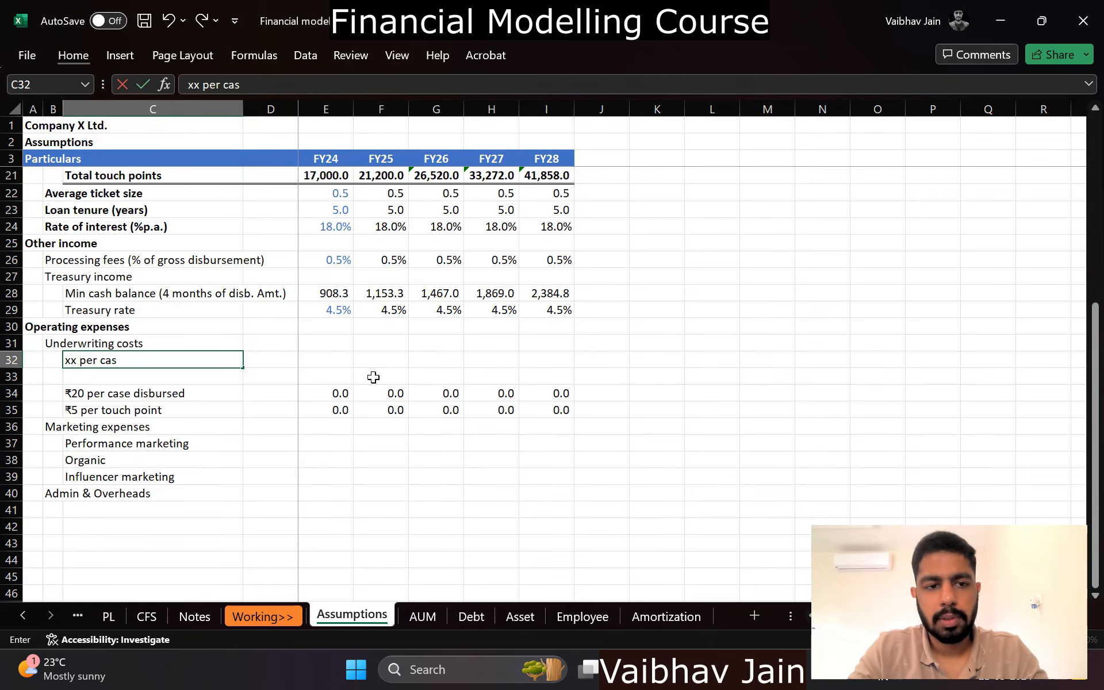
pyautogui.write('e disbursed')
pyautogui.press('Return')
pyautogui.write('xx')
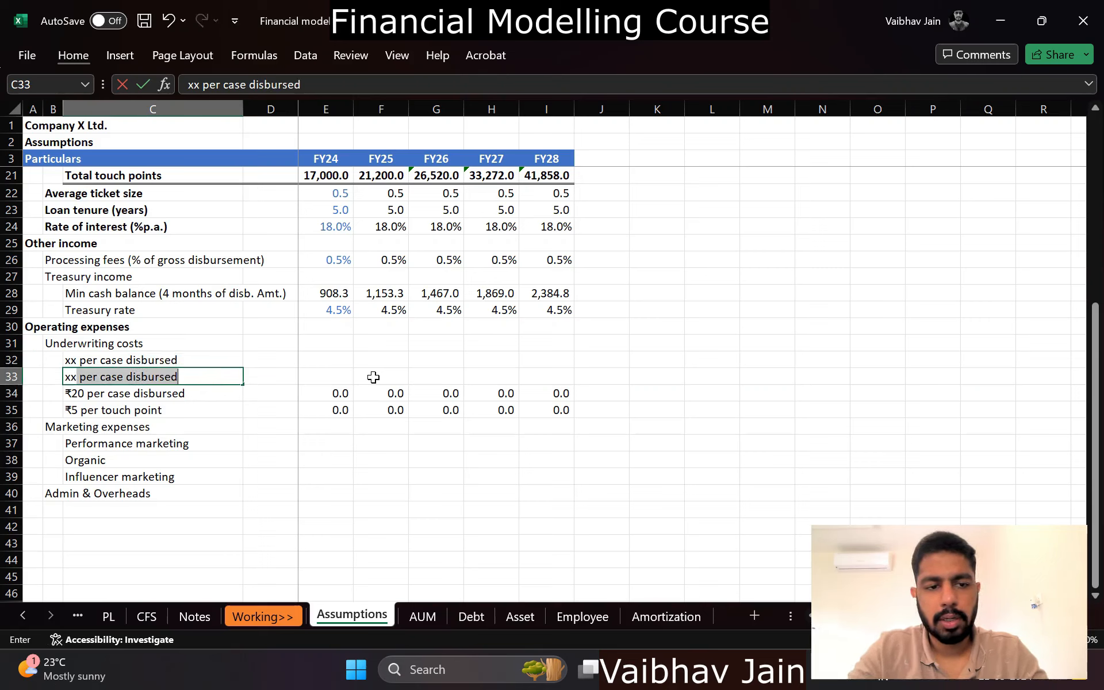
pyautogui.write(' per touch piiunt')
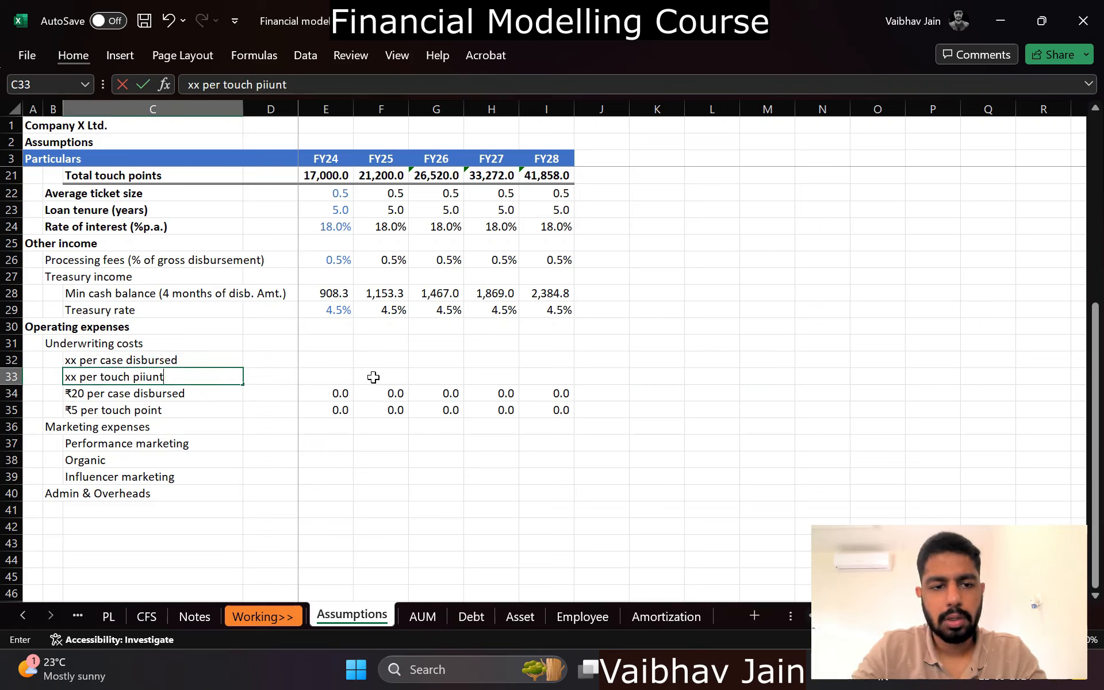
pyautogui.press('BackSpace')
pyautogui.press('BackSpace')
pyautogui.press('BackSpace')
pyautogui.press('BackSpace')
pyautogui.press('BackSpace')
pyautogui.write('oint')
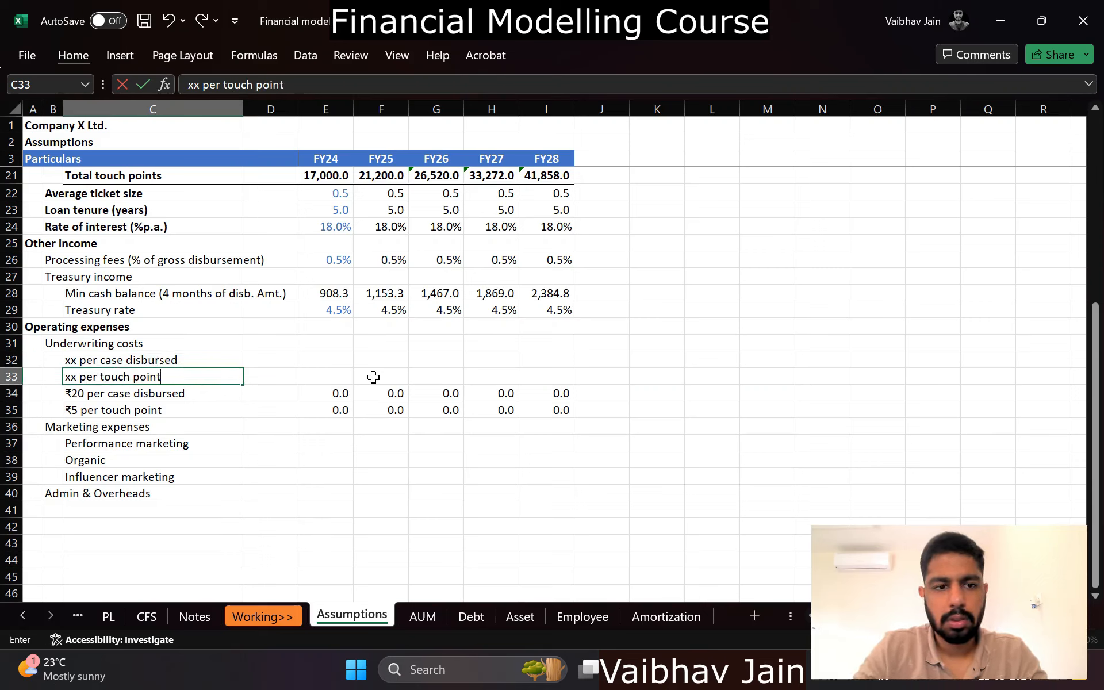
# Step: Enter the FY24 unit rates as =20/curr in E32 and =5/curr in E33
pyautogui.press('Tab')
pyautogui.press('Tab')
pyautogui.press('Up')
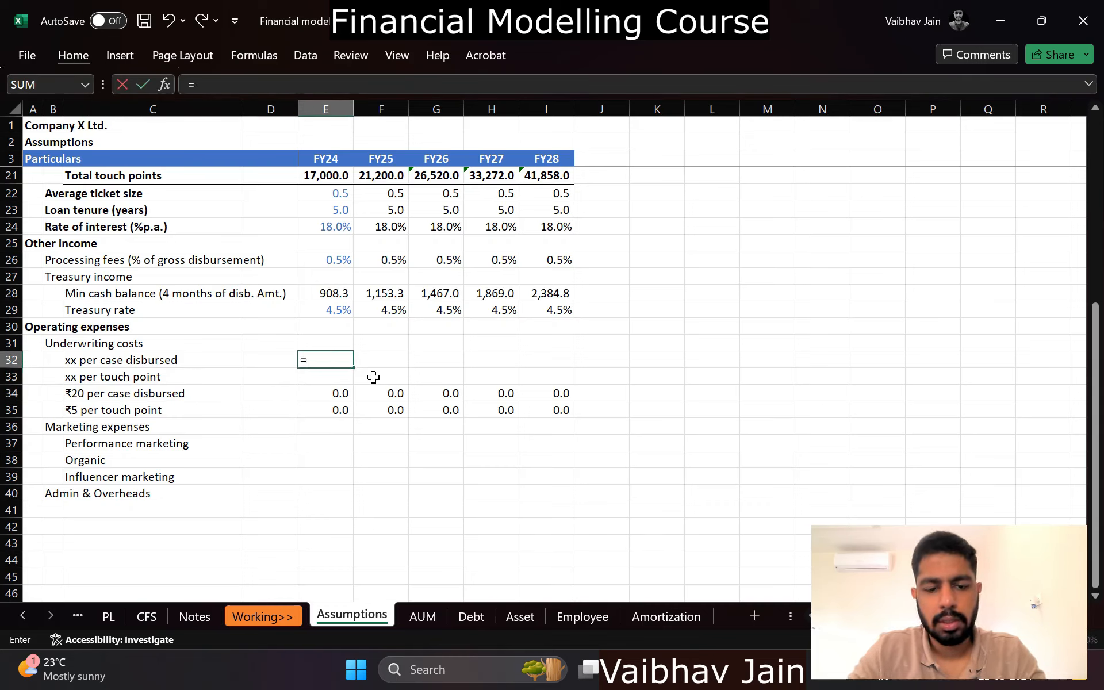
pyautogui.write('/crore')
pyautogui.press('Return')
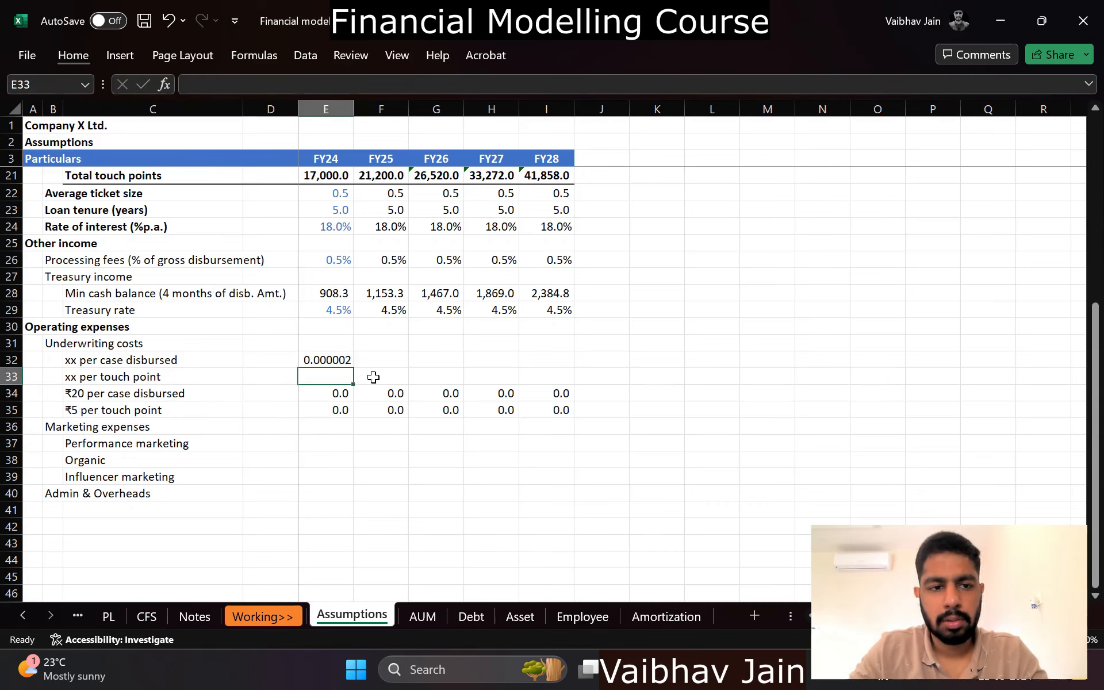
pyautogui.write('-')
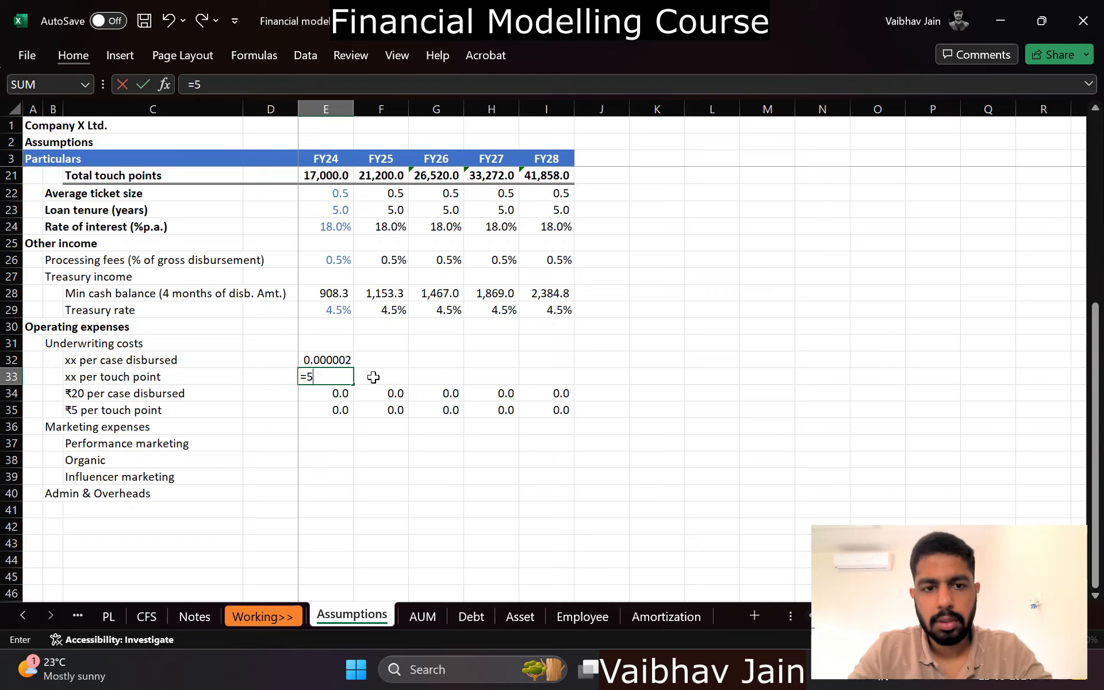
pyautogui.write('5/crore')
pyautogui.press('Tab')
pyautogui.press('Up')
pyautogui.press('Left')
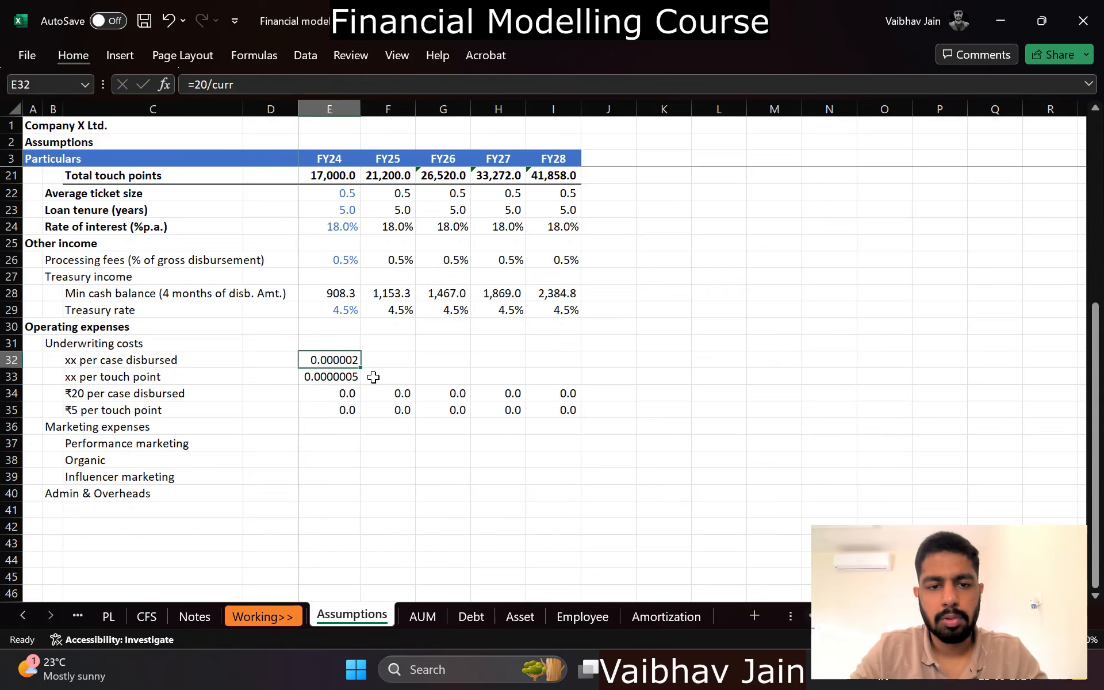
# Step: Link the FY25 rate in F32 to the prior year with =E32 and copy the formula across F32:I33
pyautogui.press('Right')
pyautogui.write('=')
pyautogui.press('Left')
pyautogui.press('Return')
pyautogui.press('Up')
pyautogui.hotkey('ctrl', 'c')
pyautogui.hotkey('shift', 'Down')
pyautogui.hotkey('shift', 'Right')
pyautogui.hotkey('shift', 'Right')
pyautogui.hotkey('shift', 'Right')
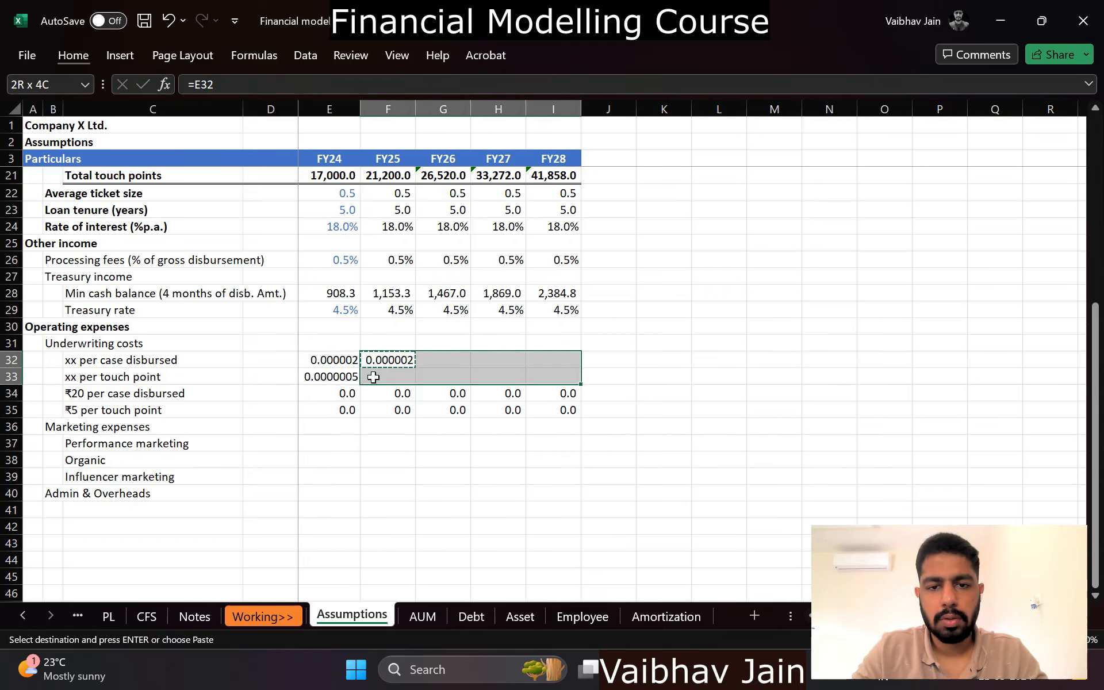
pyautogui.press('Return')
# Step: Format the underwriting rates in E32:I33 as comma-style numbers with one decimal place
pyautogui.press('Left')
pyautogui.hotkey('ctrl', 'shift', 'Right')
pyautogui.hotkey('ctrl', 'shift', 'Down')
pyautogui.hotkey('shift', 'Up')
pyautogui.hotkey('shift', 'Up')
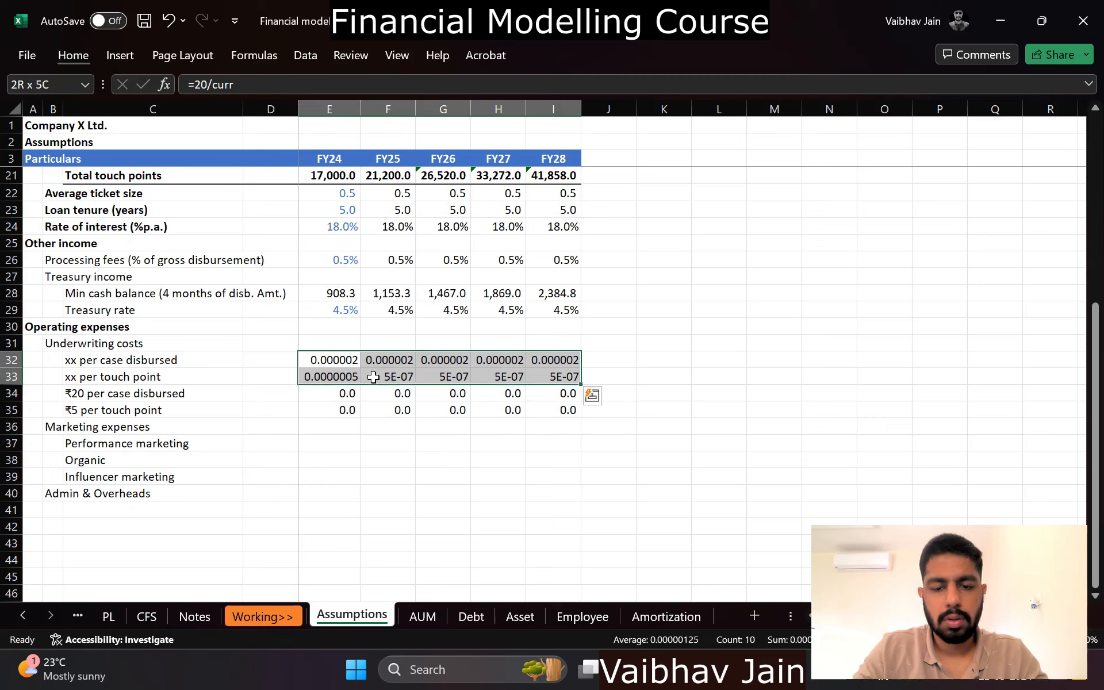
pyautogui.hotkey('alt', 'h')
pyautogui.press('k')
pyautogui.hotkey('alt', 'h')
pyautogui.press('9')
# Step: Color the FY24 rate inputs in E32:E33 with the blue input font color
pyautogui.press('Left')
pyautogui.press('Right')
pyautogui.hotkey('ctrl', 'shift', 'Down')
pyautogui.hotkey('shift', 'Up')
pyautogui.hotkey('shift', 'Up')
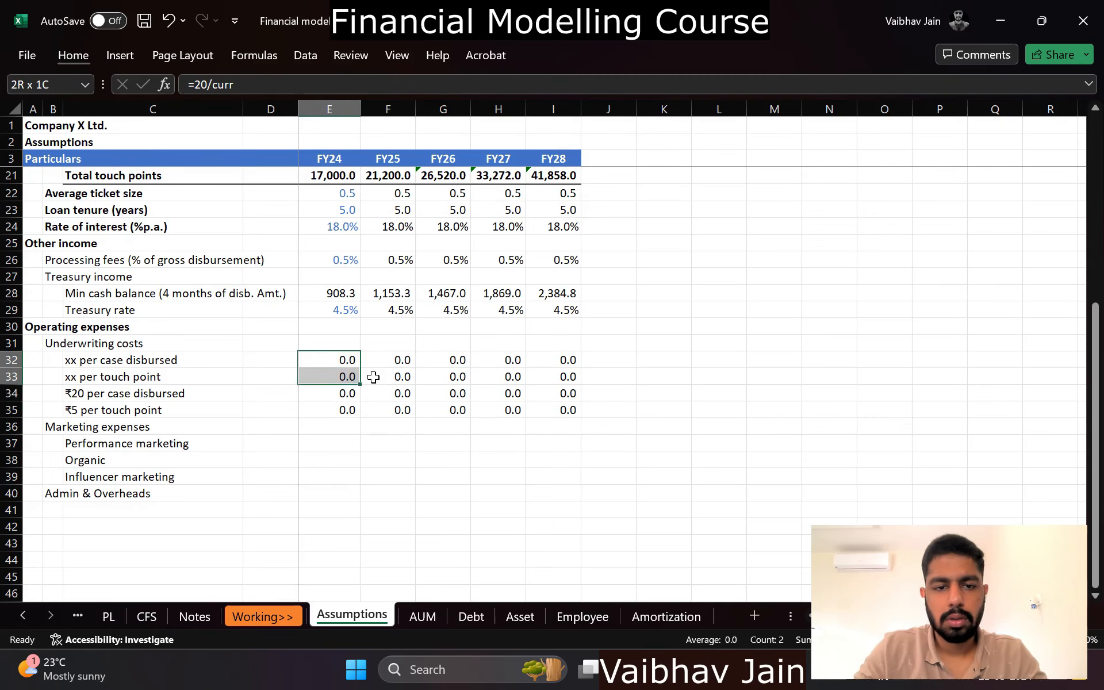
pyautogui.hotkey('alt', 'h')
pyautogui.press('f')
pyautogui.press('c')
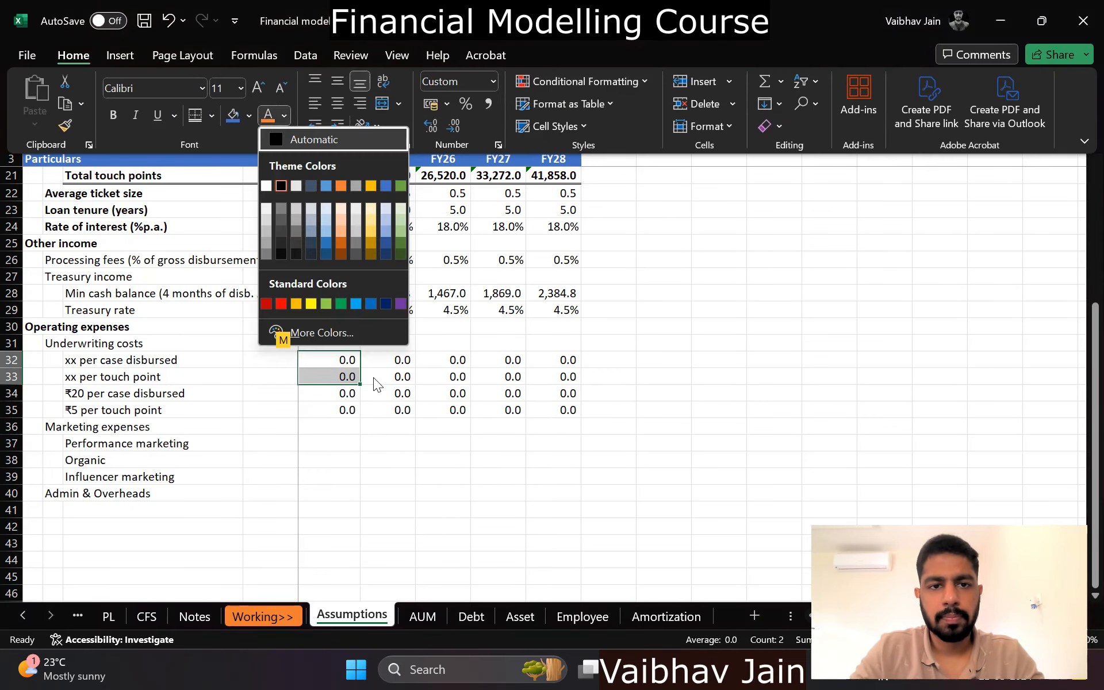
pyautogui.click(383, 186)
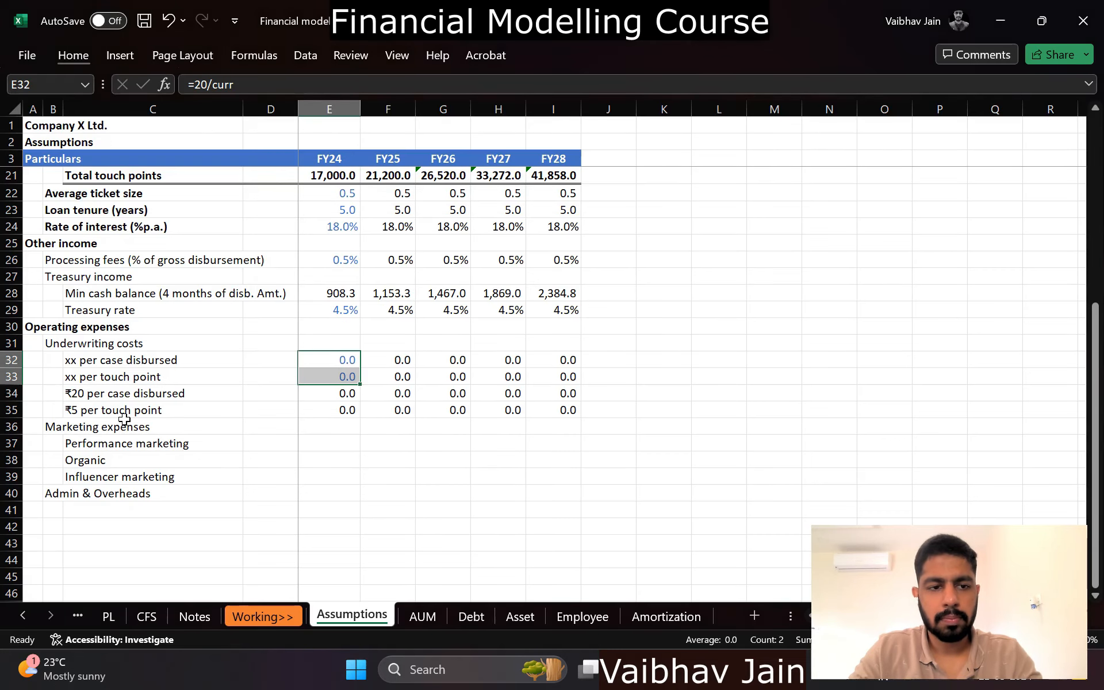
# Step: Clear the old ₹20 per case disbursed and ₹5 per touch point labels from C34:C35
pyautogui.click(125, 424)
pyautogui.press('Up')
pyautogui.press('Up')
pyautogui.hotkey('shift', 'Down')
pyautogui.press('Delete')
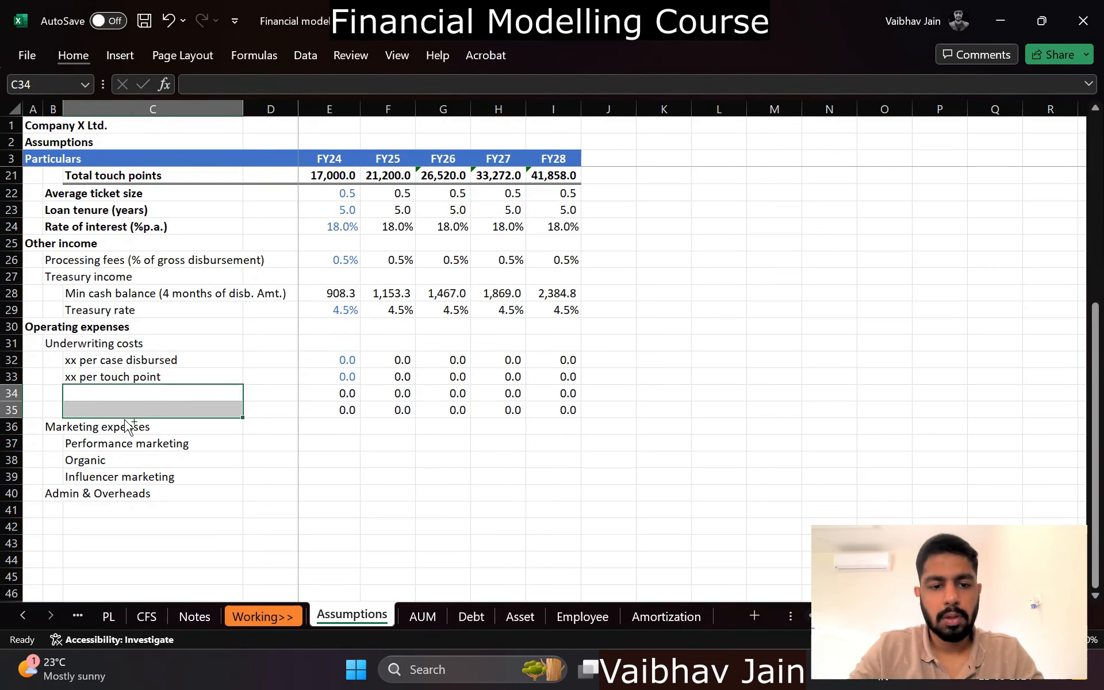
# Step: On the Notes sheet, insert two blank rows between Underwriting costs and Marketing expenses
pyautogui.hotkey('ctrl', 'pageup')
pyautogui.hotkey('ctrl', 'pageup')
pyautogui.press('Down')
pyautogui.press('Down')
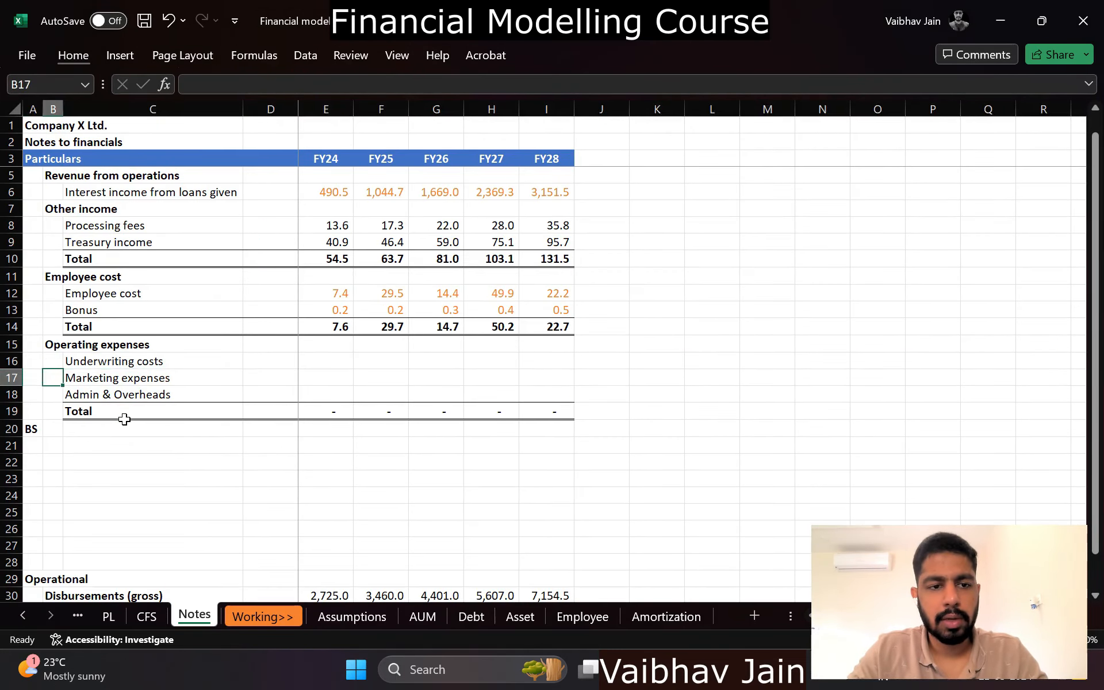
pyautogui.hotkey('shift', 'space')
pyautogui.hotkey('ctrl', 'shift', '+')
pyautogui.hotkey('ctrl', 'shift', '+')
# Step: Add the sub-labels " - per case disbursed" in C17 and " - per touch point" in C18 under Underwriting costs
pyautogui.press('Right')
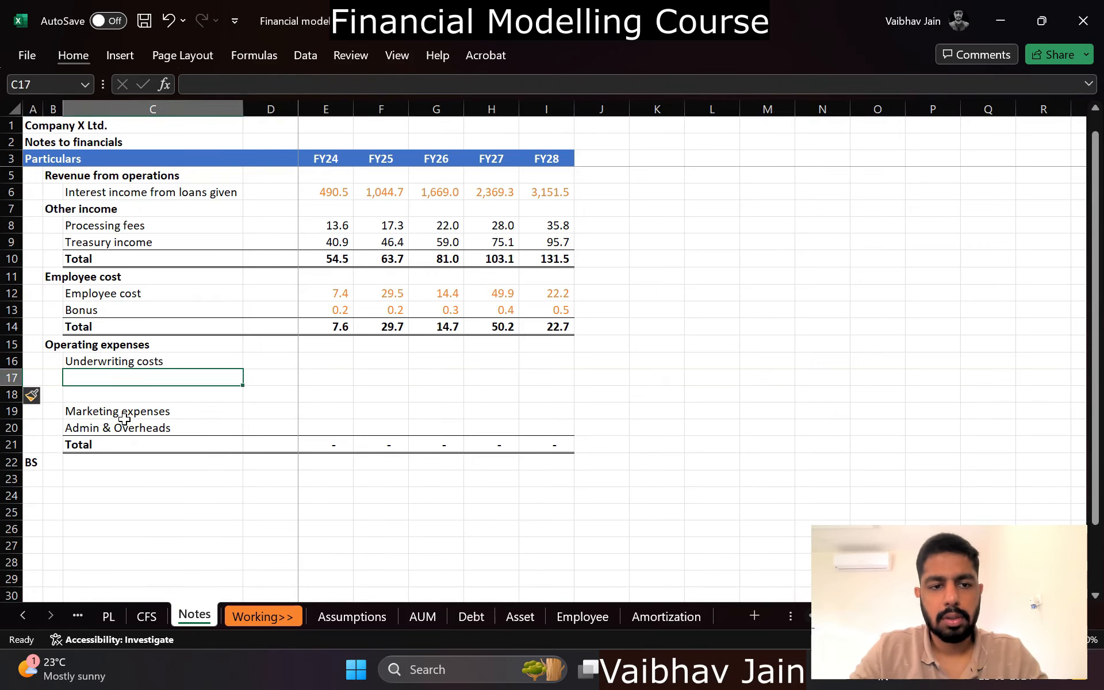
pyautogui.write('- per case')
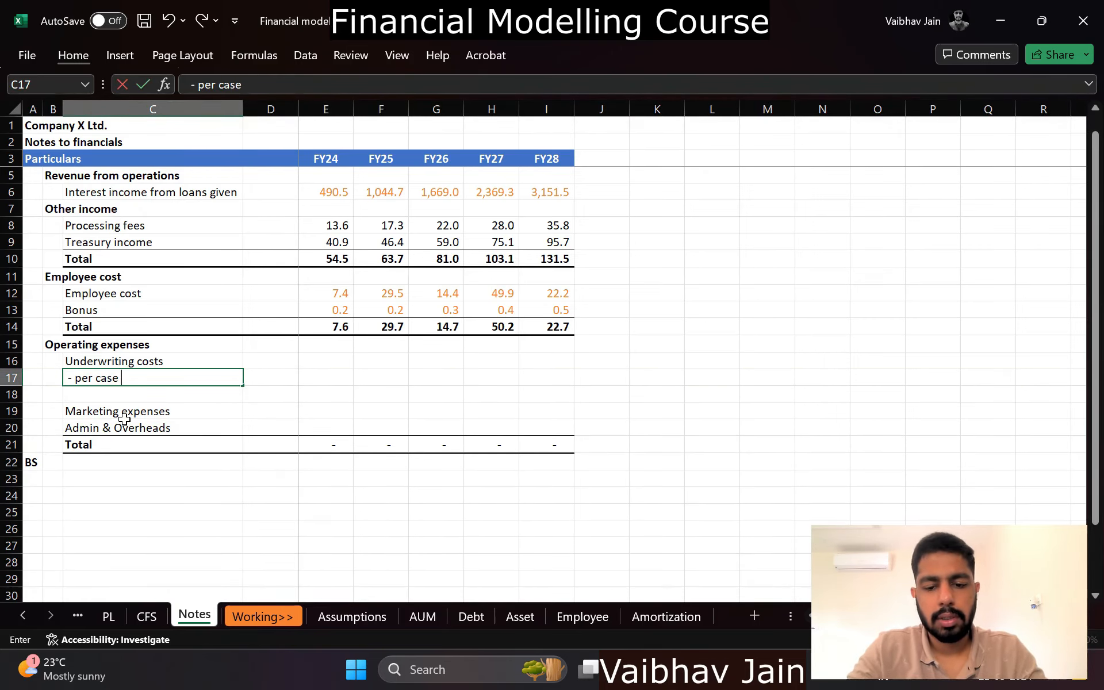
pyautogui.write(' disbursed')
pyautogui.press('Return')
pyautogui.write('- per touch point')
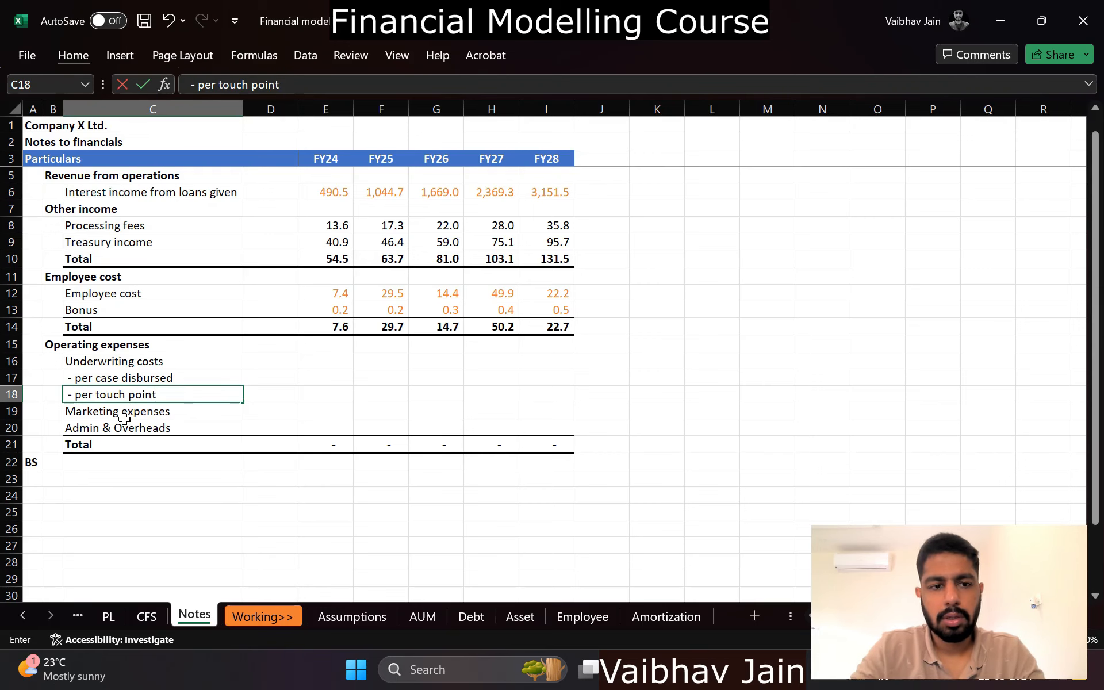
# Step: Enter the FY24 cost per case disbursed in Notes E17 as total cases disbursed times its rate, =Assumptions!E9*Assumptions!E32
pyautogui.press('Return')
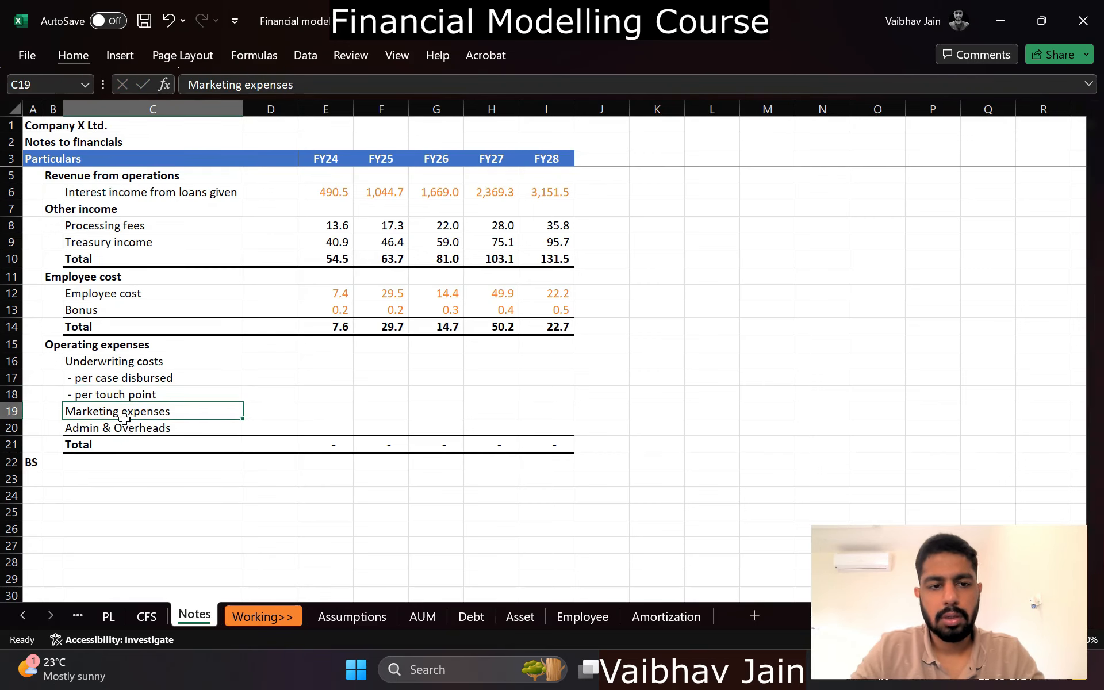
pyautogui.press('Right')
pyautogui.press('Right')
pyautogui.press('Up')
pyautogui.press('Up')
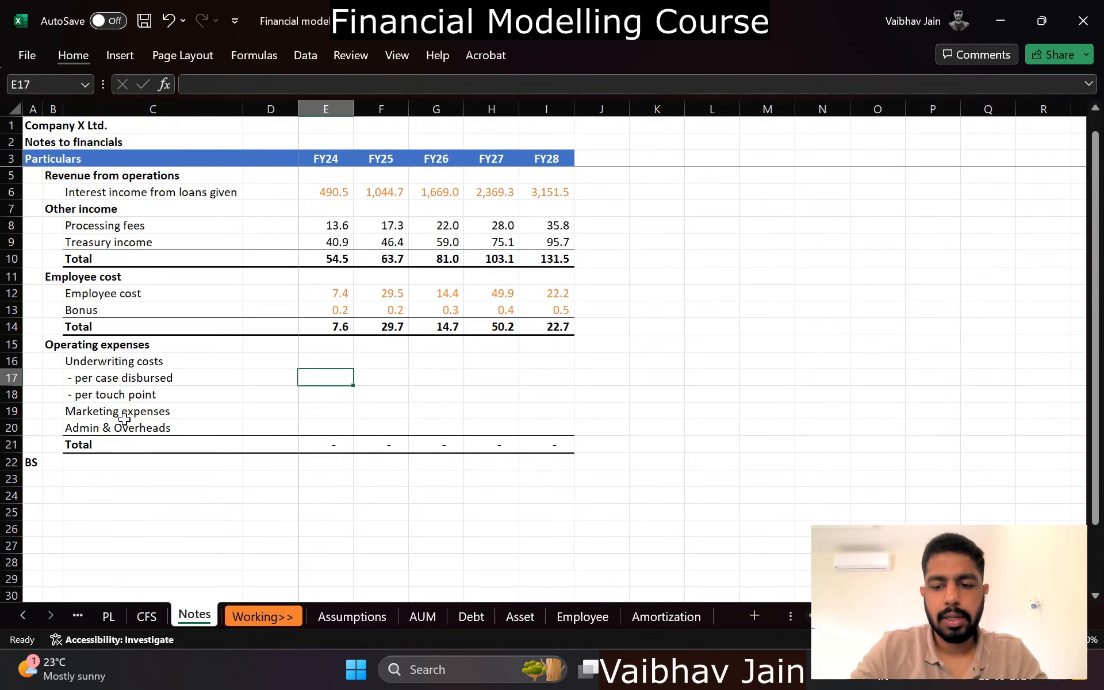
pyautogui.write('=')
pyautogui.hotkey('ctrl', 'pagedown')
pyautogui.hotkey('ctrl', 'pagedown')
pyautogui.scroll(7, 227, 228)
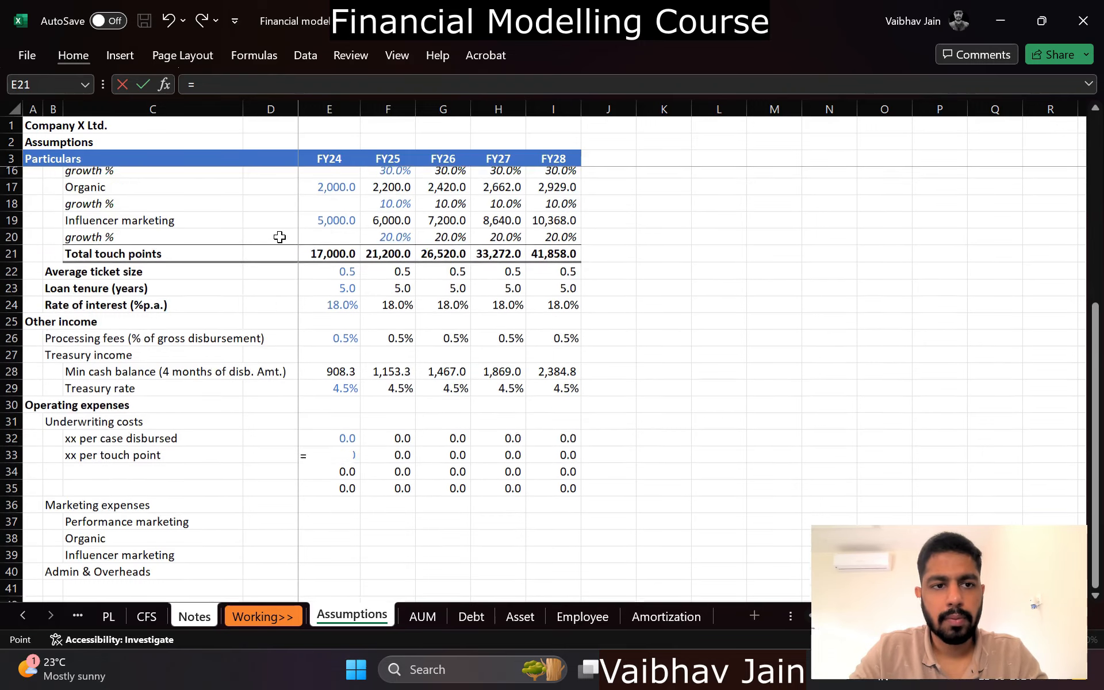
pyautogui.scroll(-1, 330, 330)
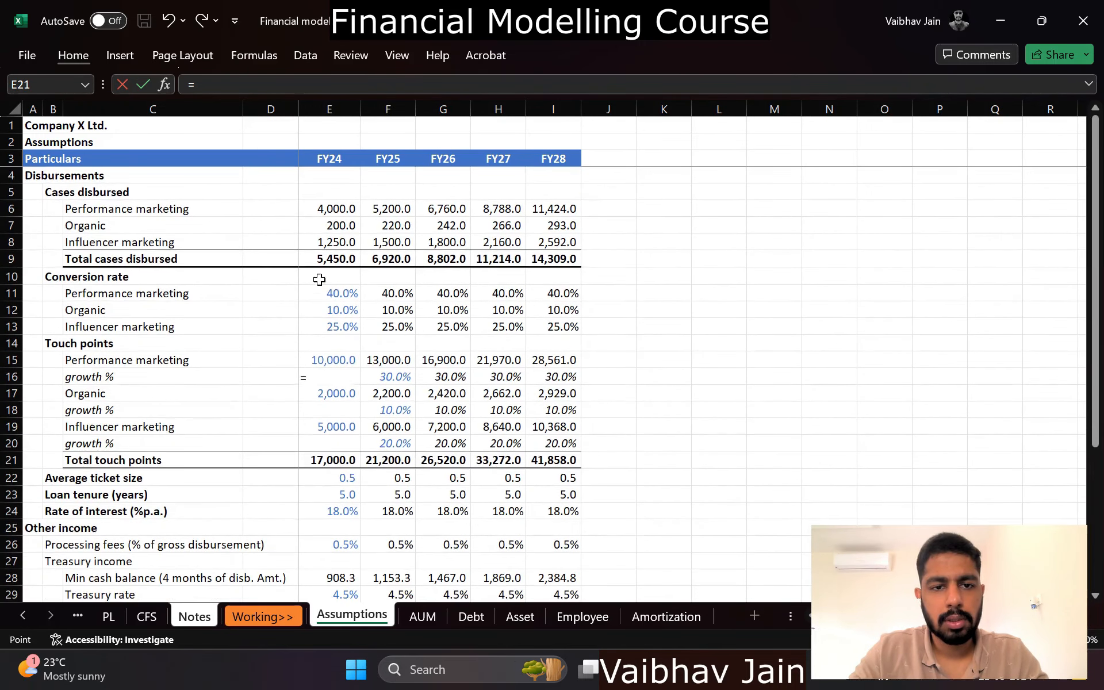
pyautogui.click(317, 269)
pyautogui.press('Up')
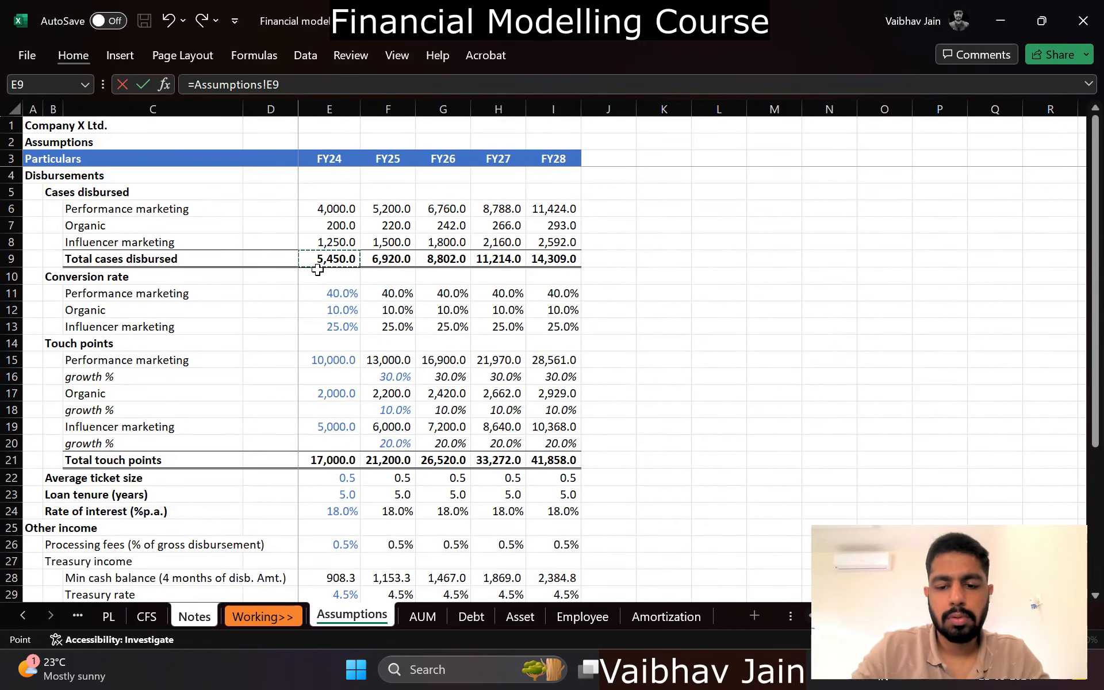
pyautogui.write('*')
pyautogui.scroll(-4, 317, 270)
pyautogui.click(344, 460)
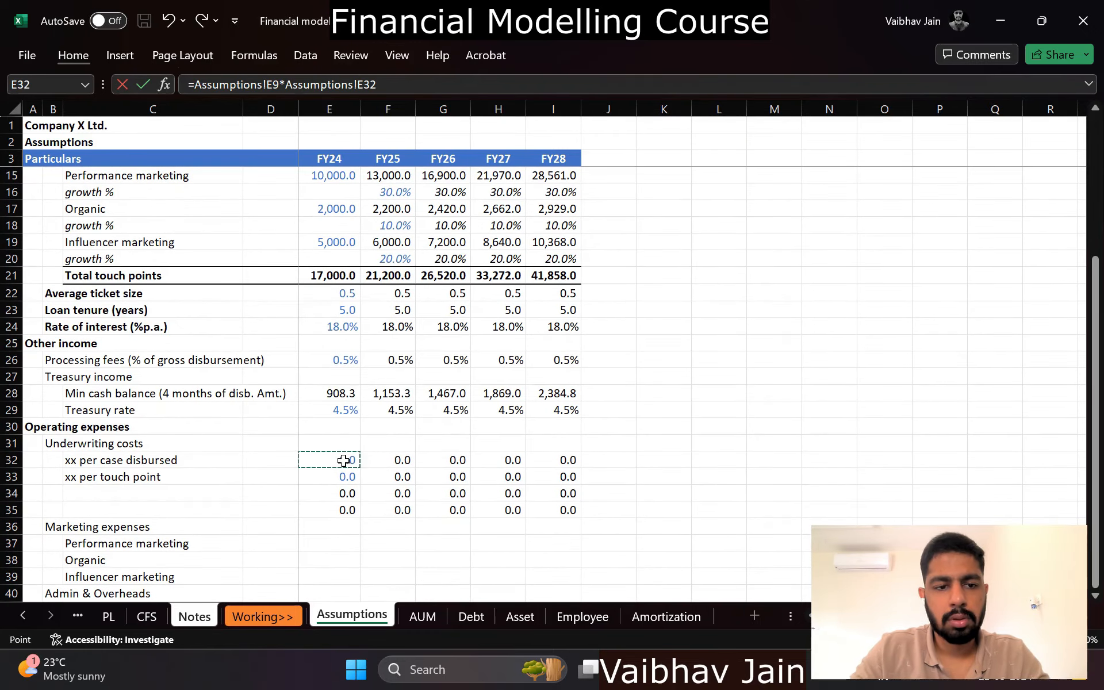
pyautogui.press('Return')
# Step: Enter the FY24 cost per touch point in Notes E18 as total touch points times its rate, =Assumptions!E21*Assumptions!E33
pyautogui.write('=')
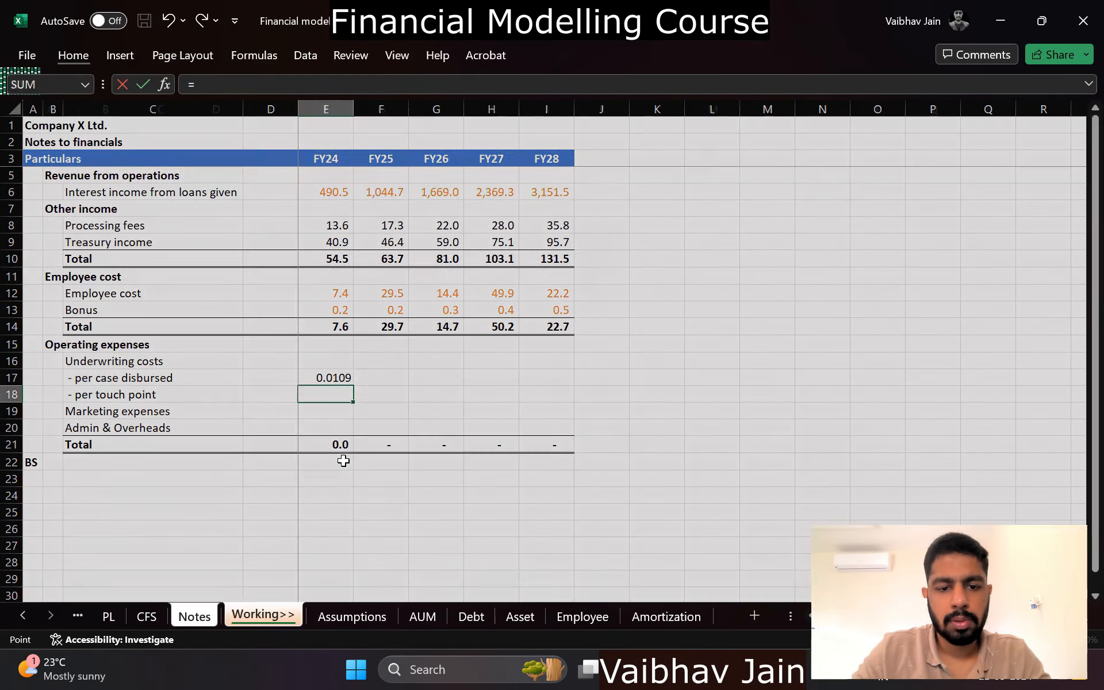
pyautogui.hotkey('ctrl', 'pagedown')
pyautogui.hotkey('ctrl', 'pagedown')
pyautogui.click(325, 274)
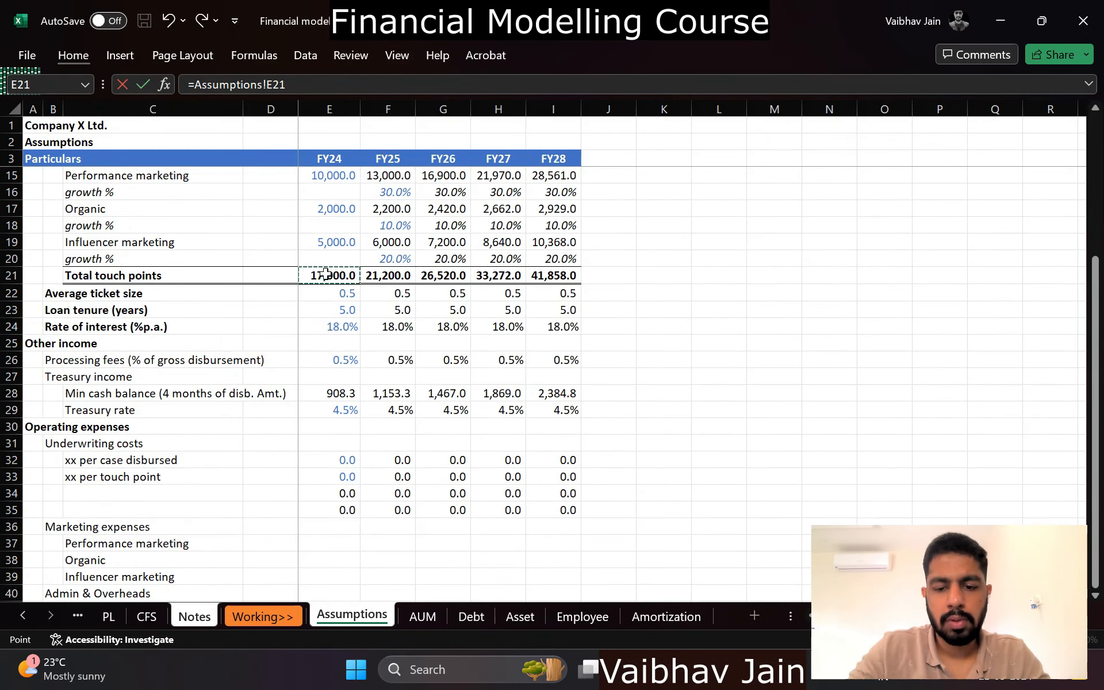
pyautogui.write('*')
pyautogui.click(325, 469)
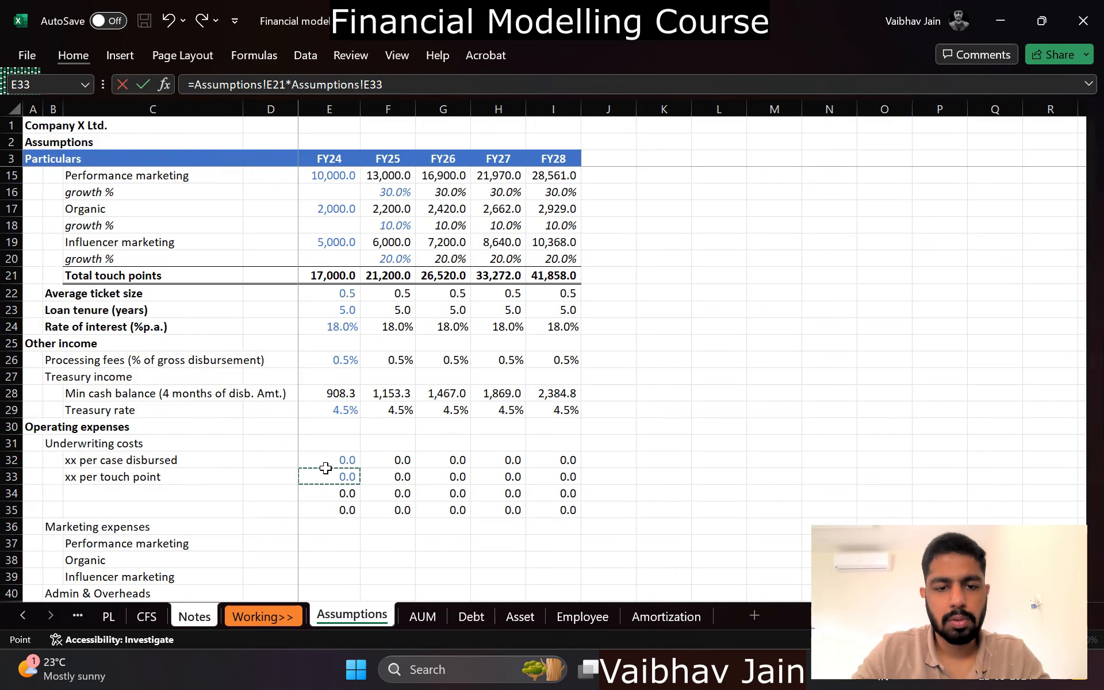
pyautogui.press('Return')
# Step: Copy the two FY24 underwriting cost formulas in E17:E18 across to FY28
pyautogui.press('Up')
pyautogui.hotkey('shift', 'Down')
pyautogui.hotkey('ctrl', 'c')
pyautogui.hotkey('shift', 'Right')
pyautogui.hotkey('shift', 'Right')
pyautogui.hotkey('shift', 'Right')
pyautogui.hotkey('shift', 'Right')
pyautogui.press('Return')
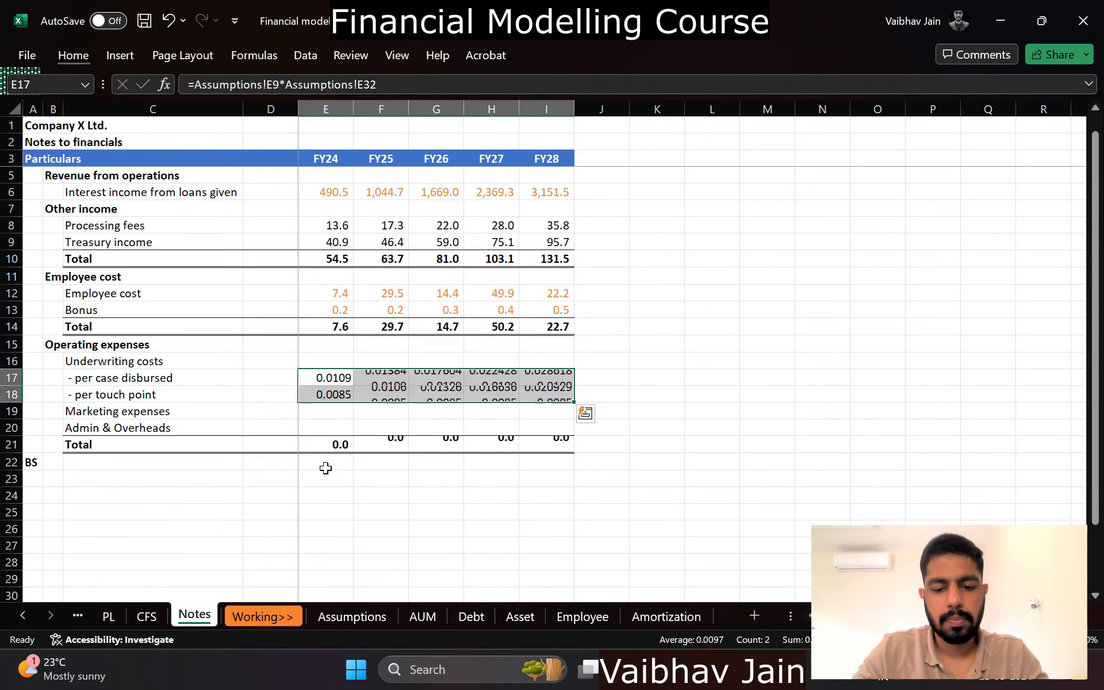
# Step: Format the underwriting cost figures in E17:I18 with comma style and one decimal place
pyautogui.hotkey('alt', 'h')
pyautogui.press('k')
pyautogui.hotkey('alt', 'h')
pyautogui.press('9')
pyautogui.hotkey('alt', 'h')
pyautogui.press('f')
pyautogui.press('Escape')
pyautogui.press('Escape')
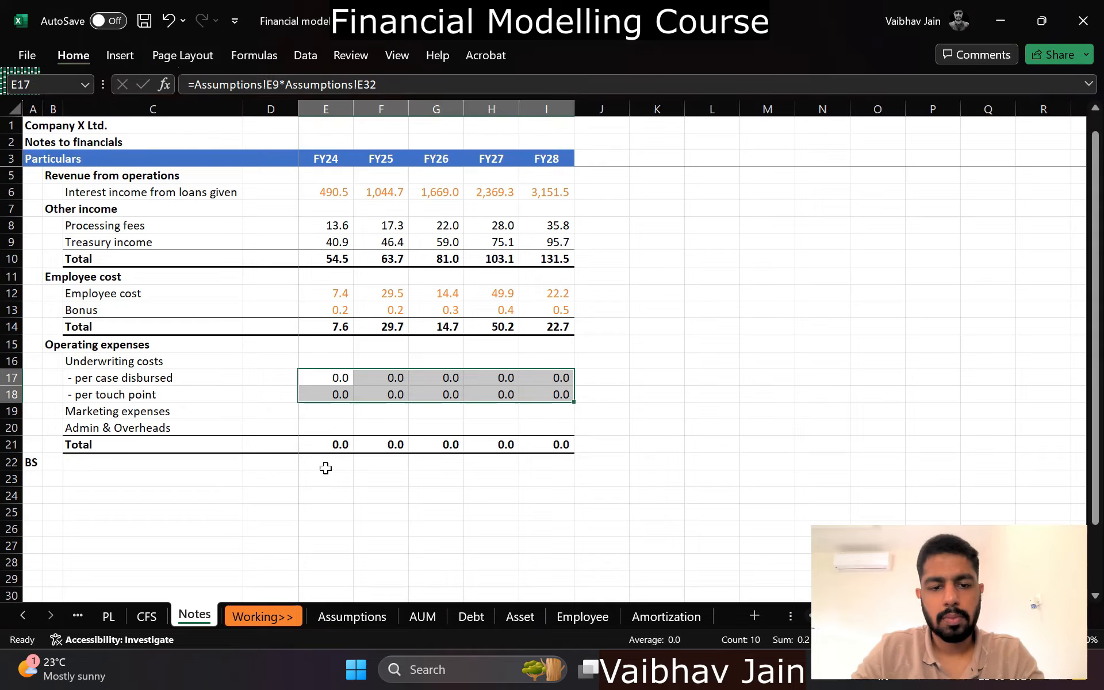
# Step: Delete the two unlabelled rows 34 and 35 below the underwriting costs on the Assumptions sheet
pyautogui.hotkey('ctrl', 'pagedown')
pyautogui.hotkey('ctrl', 'pagedown')
pyautogui.hotkey('shift', 'space')
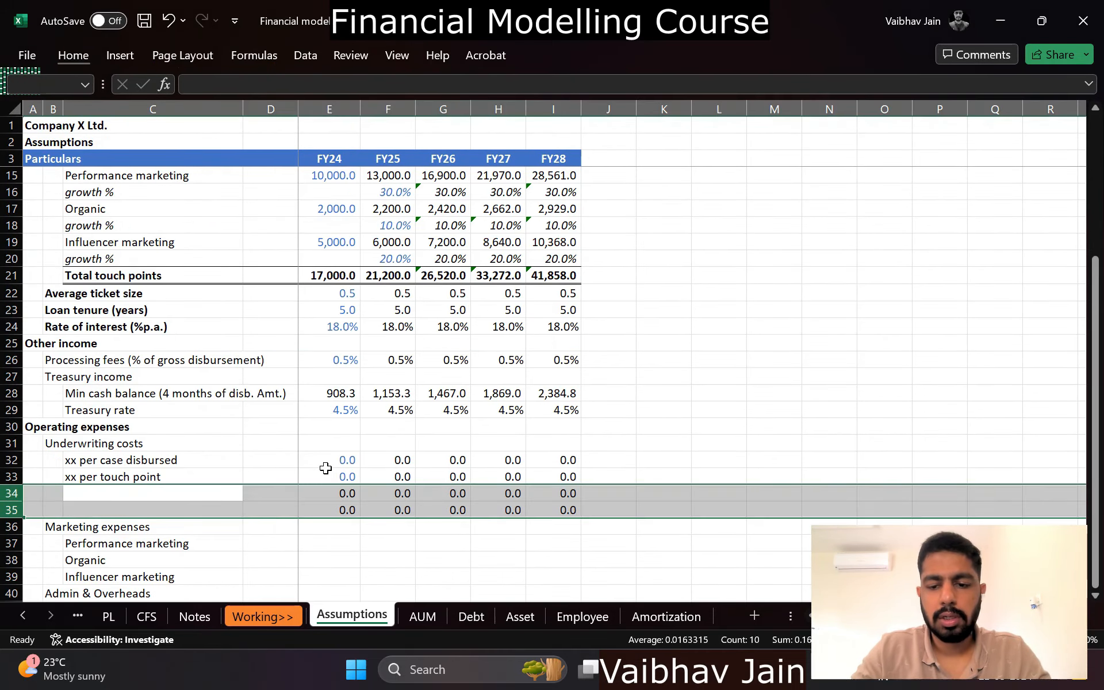
pyautogui.hotkey('ctrl', '-')
pyautogui.press('Right')
pyautogui.press('Down')
pyautogui.press('Down')
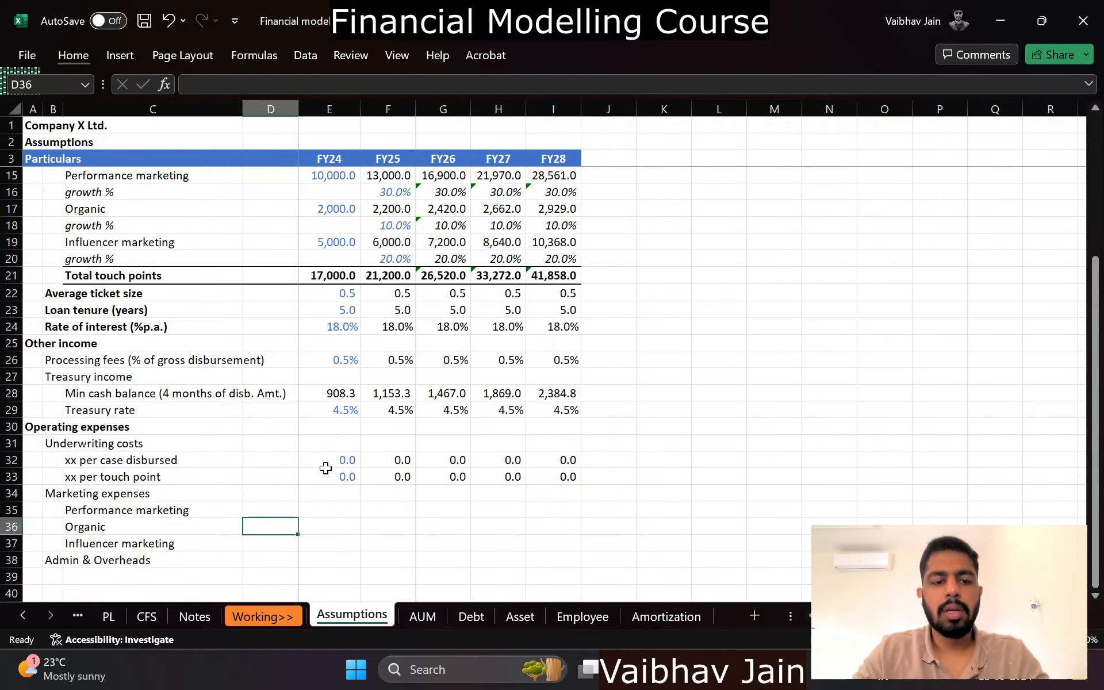
pyautogui.scroll(-2, 325, 468)
pyautogui.press('Up')
pyautogui.press('Left')
pyautogui.press('Left')
pyautogui.press('Right')
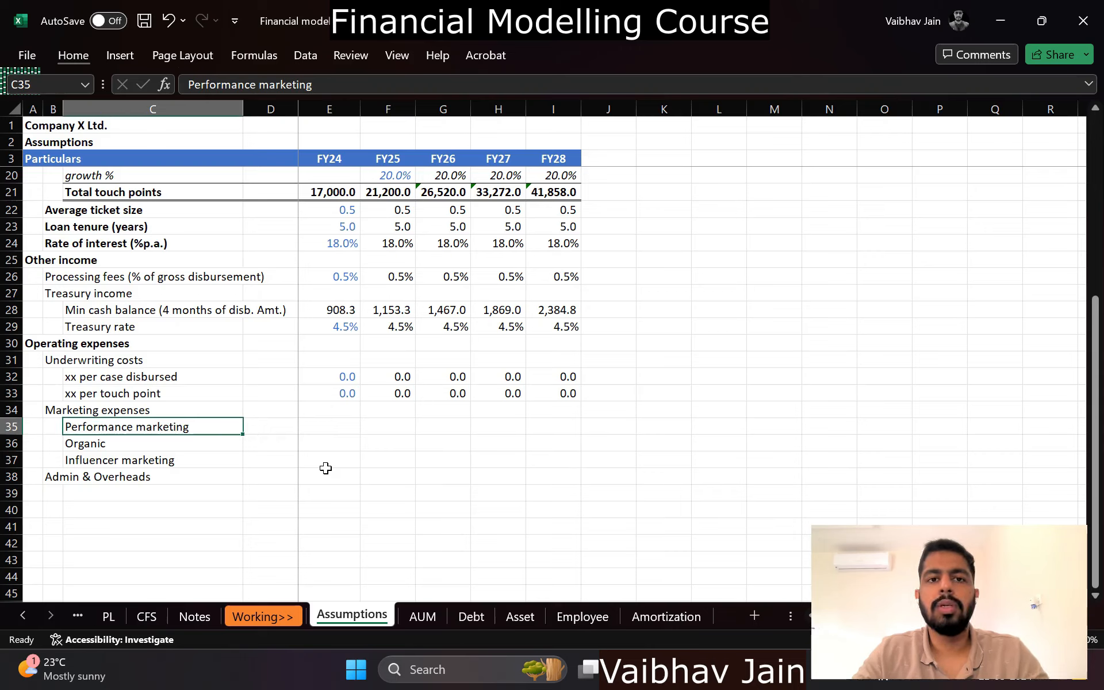
pyautogui.press('Up')
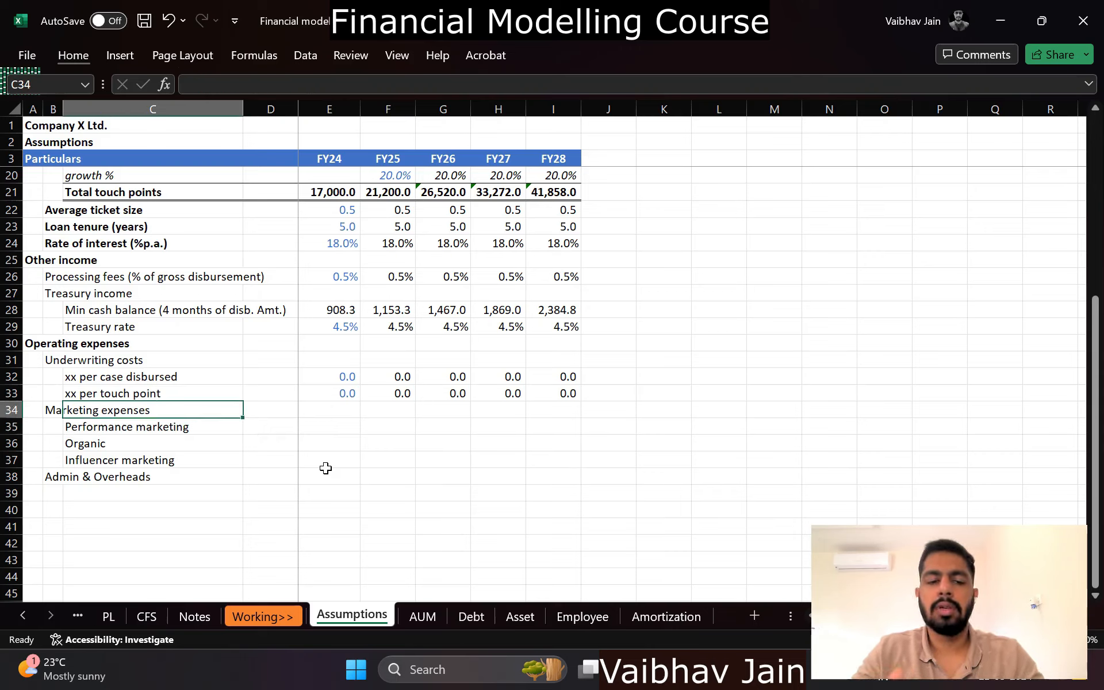
# Step: Copy the FY24 per touch point rate into the Performance marketing row, E35, and change it to =50/curr
pyautogui.press('Down')
pyautogui.press('Right')
pyautogui.press('Right')
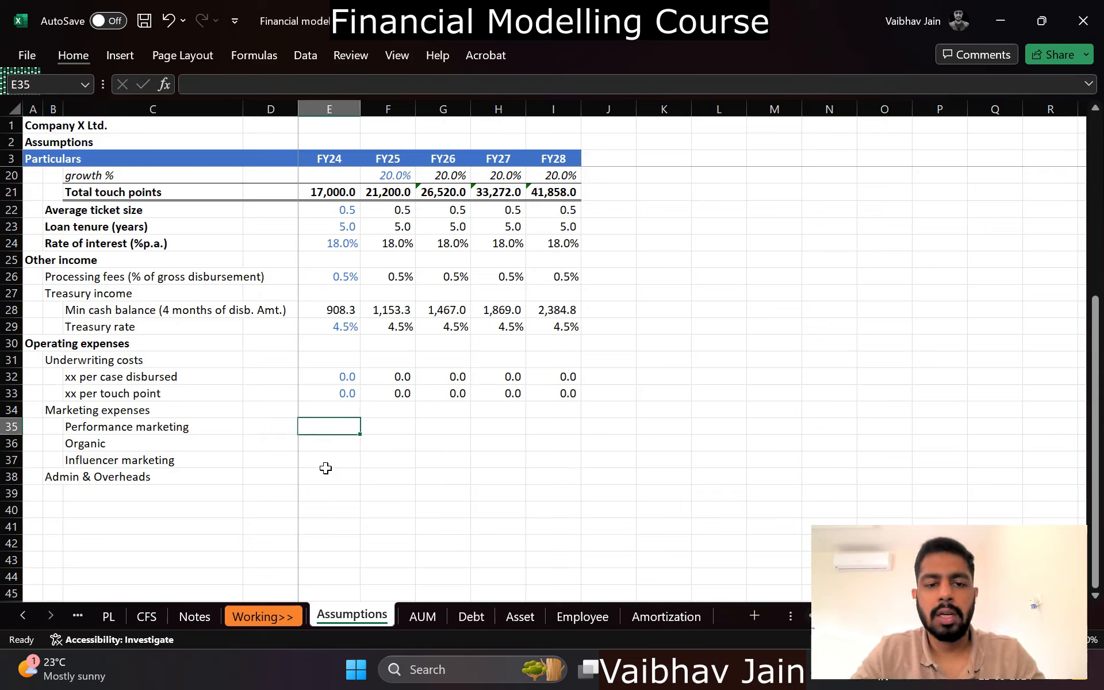
pyautogui.press('Up')
pyautogui.press('Up')
pyautogui.hotkey('ctrl', 'c')
pyautogui.press('Down')
pyautogui.press('Down')
pyautogui.hotkey('ctrl', 'v')
pyautogui.press('Escape')
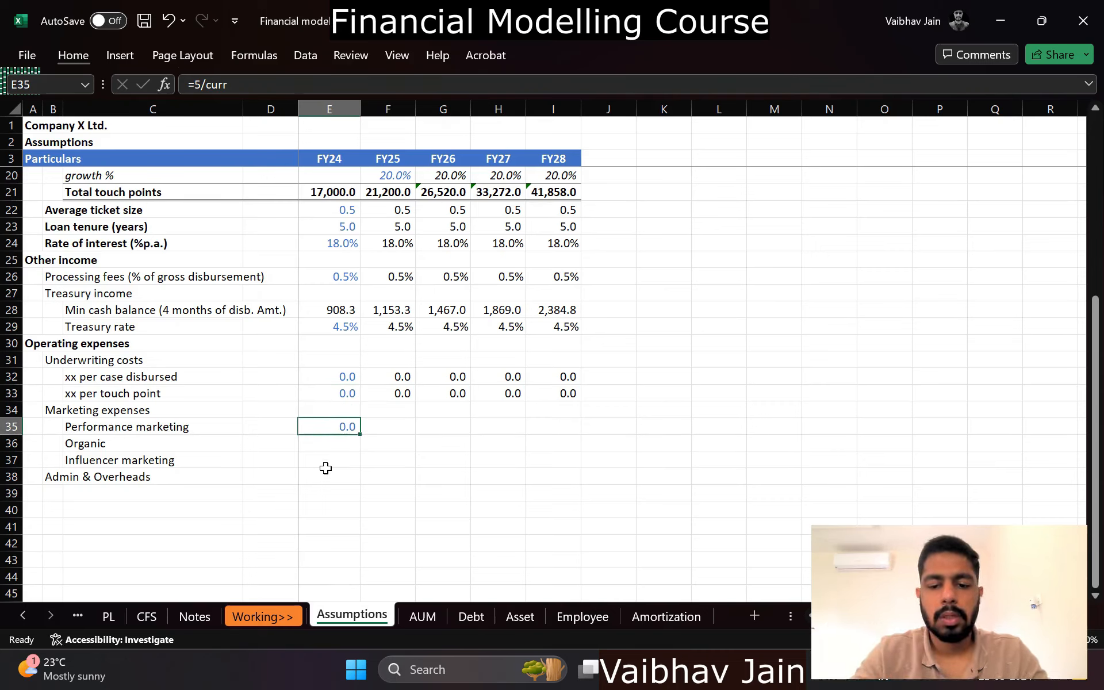
pyautogui.press('F2')
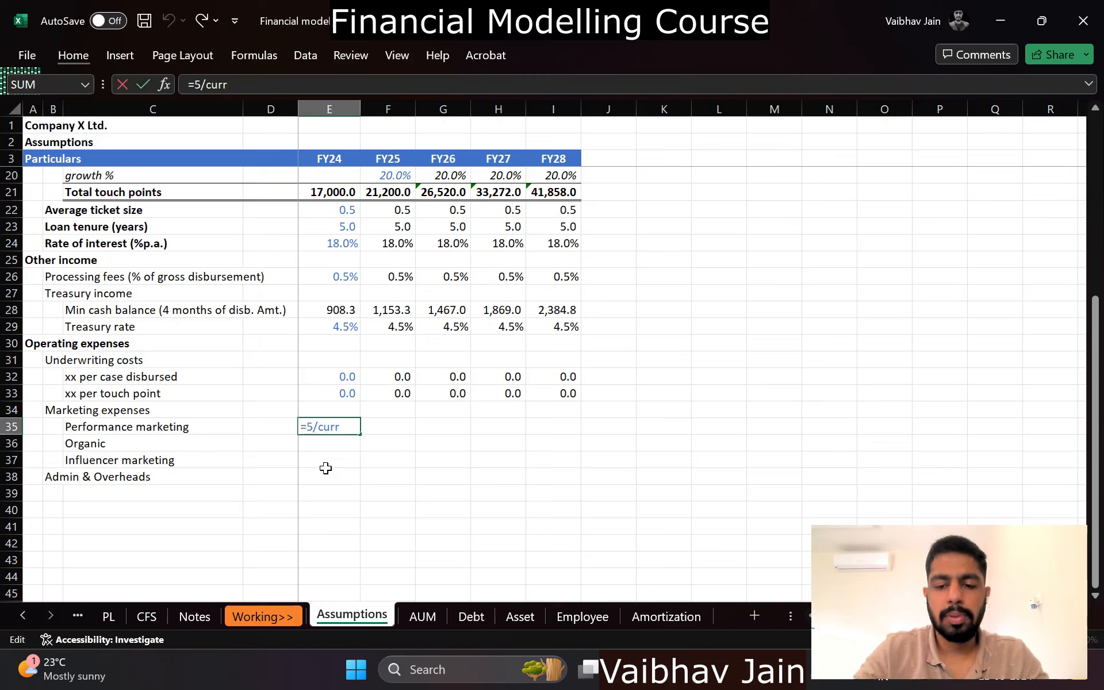
pyautogui.write('0')
pyautogui.press('Return')
# Step: Rename the Marketing expenses heading in B34 to "Marketing expenses (per touch point)"
pyautogui.press('Left')
pyautogui.press('Up')
pyautogui.press('Up')
pyautogui.press('Left')
pyautogui.press('Left')
pyautogui.press('F2')
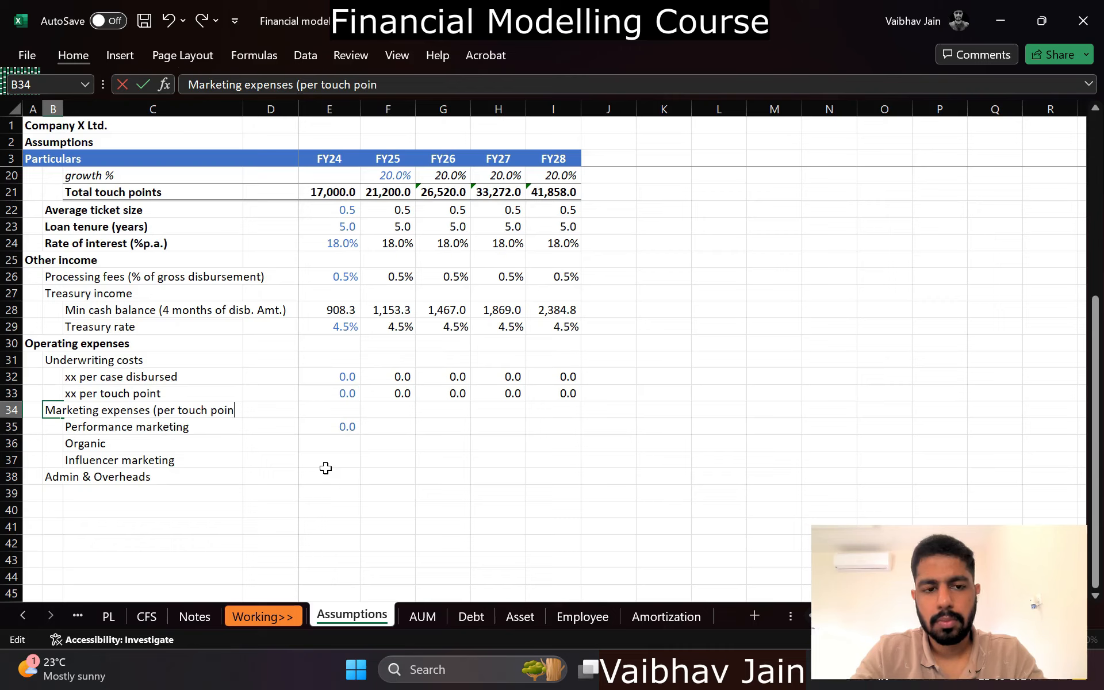
pyautogui.press('Return')
# Step: Set the FY24 Organic marketing rate to =0/curr and fill the same formula into the Influencer marketing row
pyautogui.press('Right')
pyautogui.press('Right')
pyautogui.press('Right')
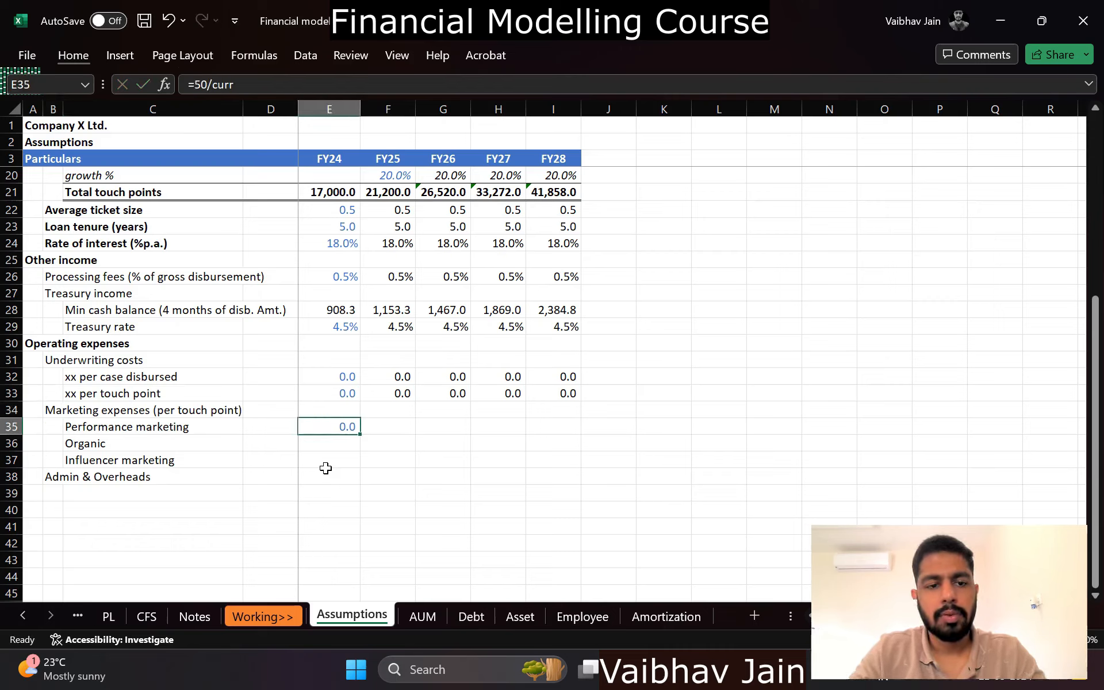
pyautogui.press('Down')
pyautogui.hotkey('ctrl', 'd')
pyautogui.press('F2')
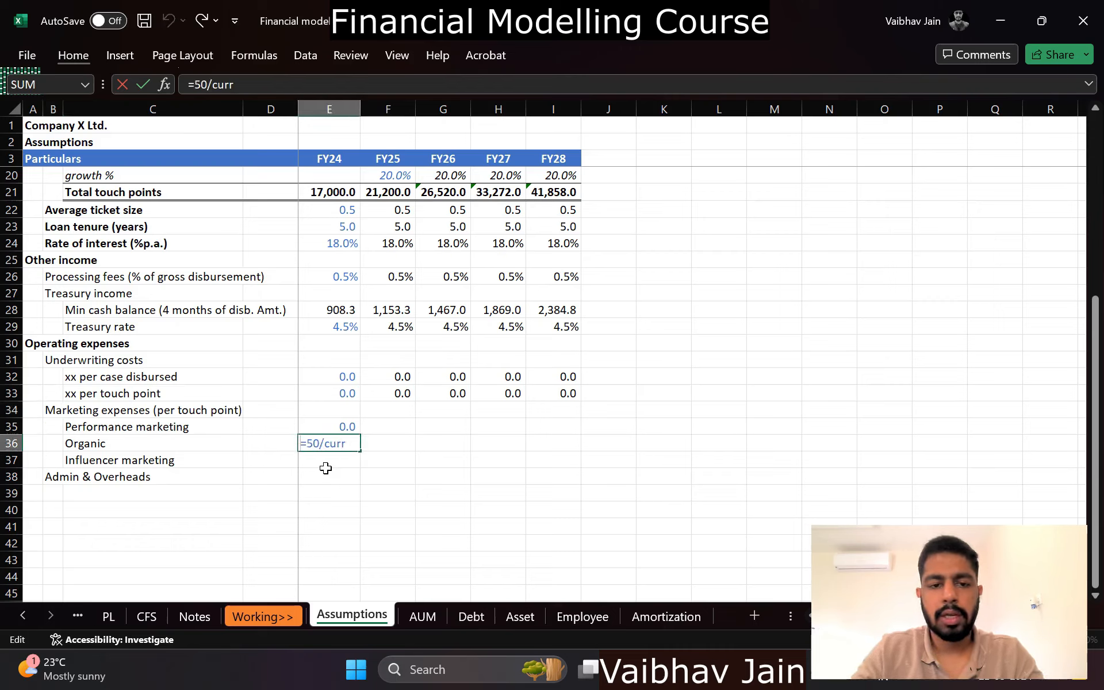
pyautogui.press('Return')
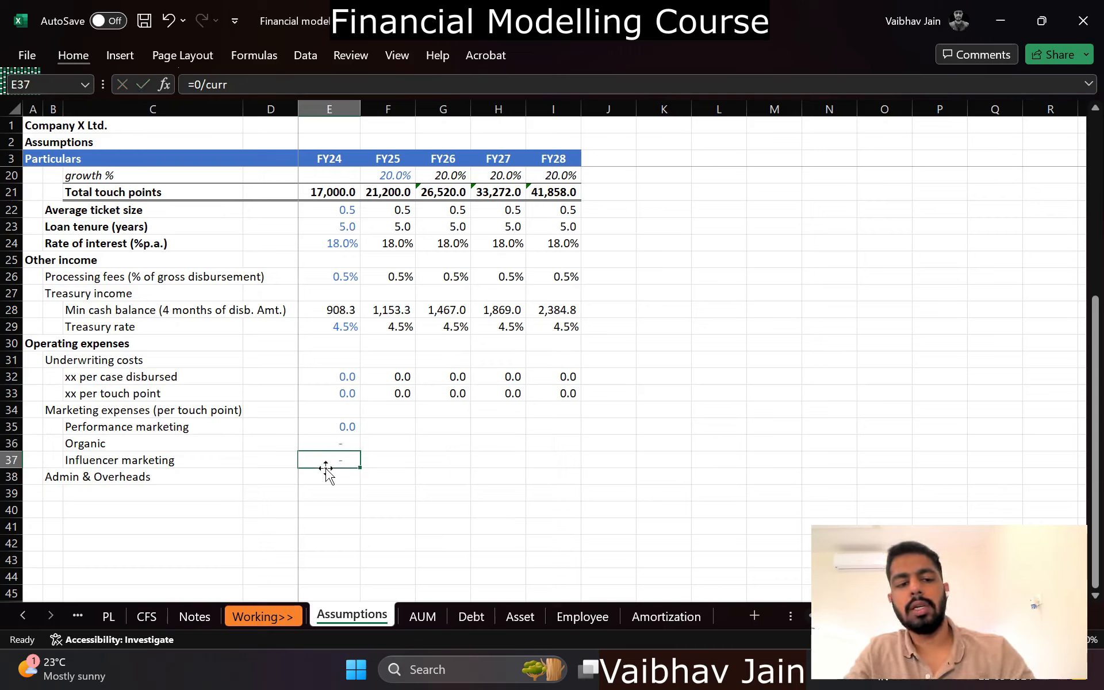
# Step: Set the FY24 Influencer marketing rate in E37 to =100/curr
pyautogui.press('F2')
pyautogui.write('2')
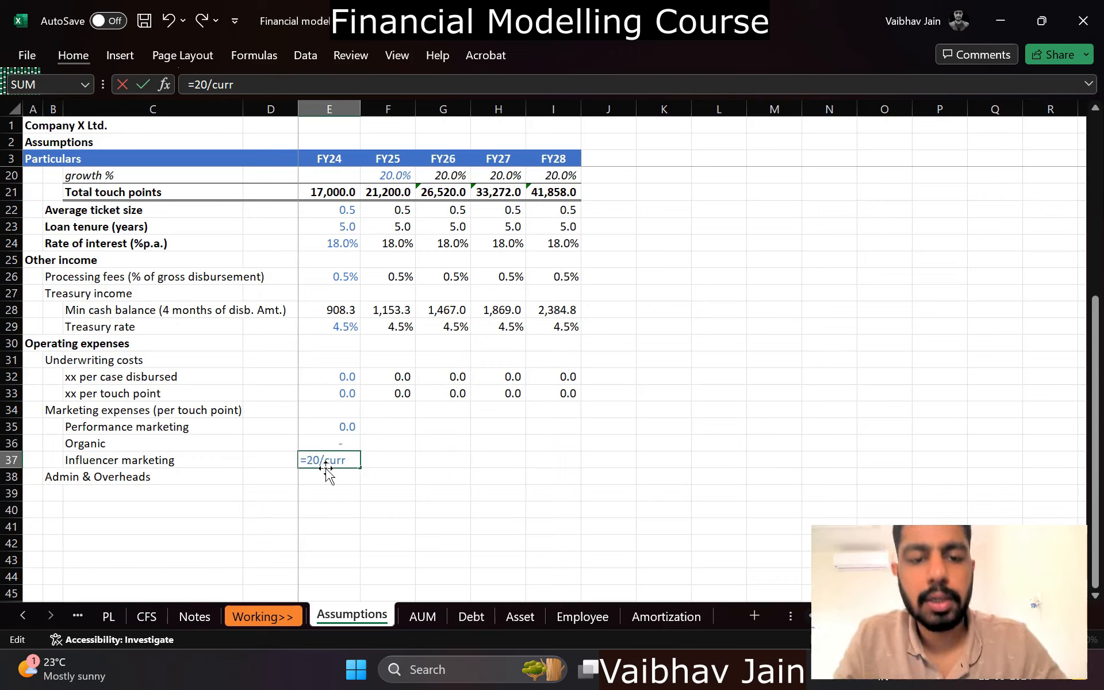
pyautogui.press('Return')
pyautogui.press('Up')
pyautogui.press('F2')
pyautogui.press('Home')
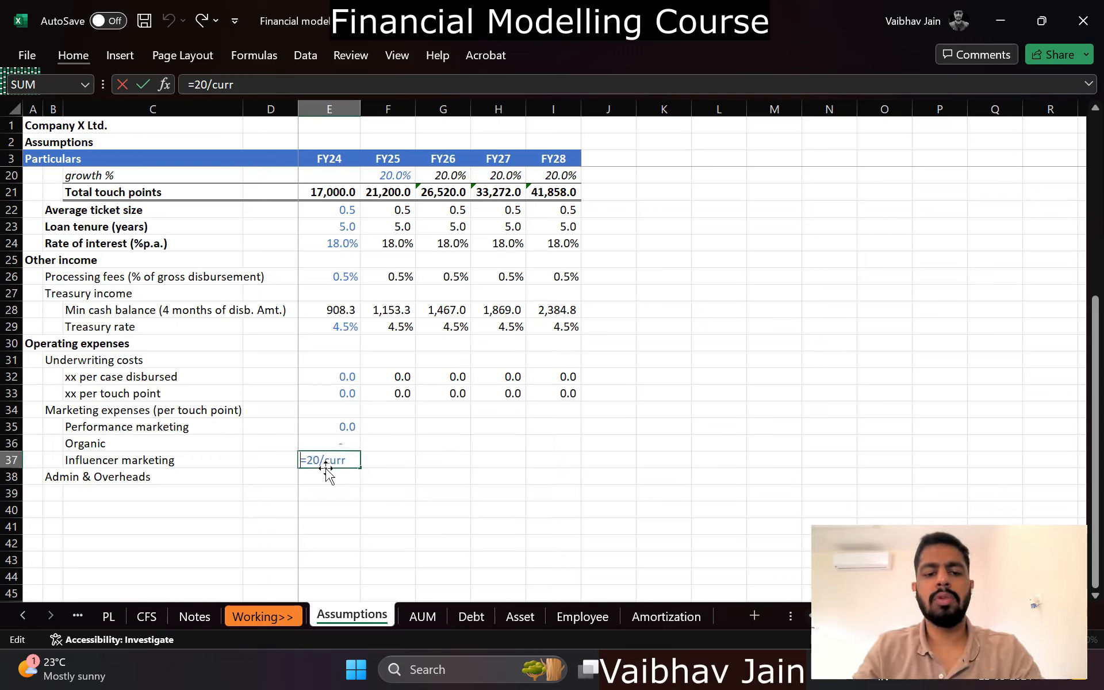
pyautogui.press('Return')
pyautogui.press('Up')
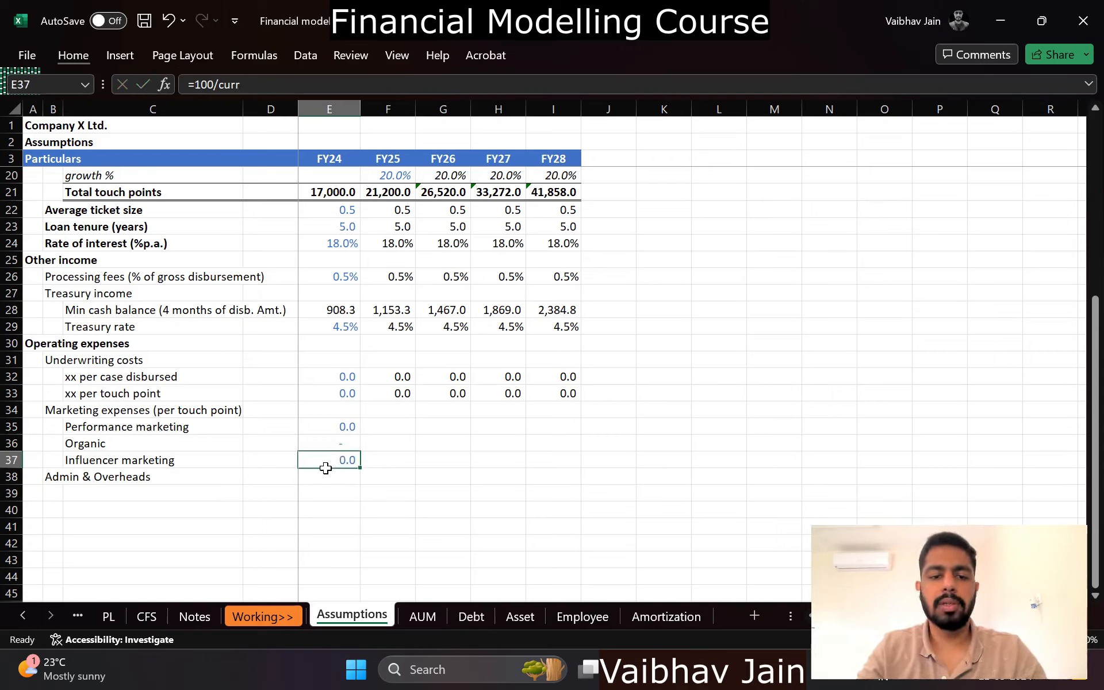
# Step: Copy the FY25 to FY28 carry-forward formulas from the xx per case disbursed row into the three marketing rows, F35:I37
pyautogui.press('Up')
pyautogui.press('Up')
pyautogui.press('Right')
pyautogui.press('Up')
pyautogui.press('Up')
pyautogui.press('Up')
pyautogui.hotkey('shift', 'Right')
pyautogui.hotkey('shift', 'Right')
pyautogui.hotkey('shift', 'Right')
pyautogui.hotkey('ctrl', 'c')
pyautogui.press('Down')
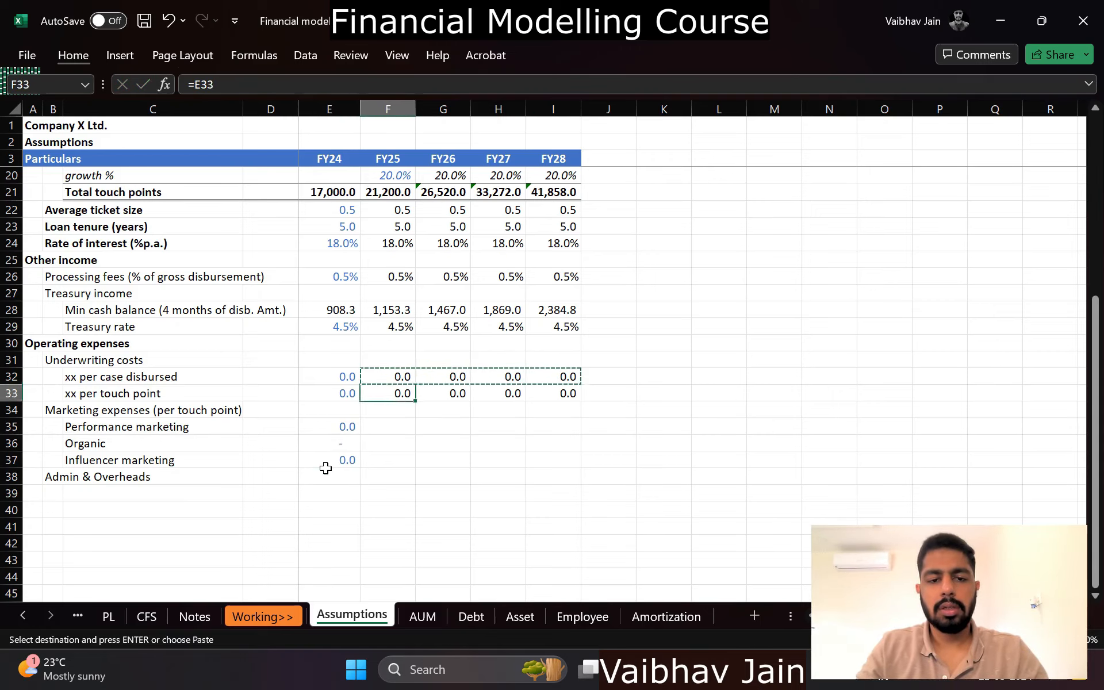
pyautogui.press('Down')
pyautogui.press('Down')
pyautogui.hotkey('shift', 'Down')
pyautogui.hotkey('shift', 'Down')
pyautogui.hotkey('shift', 'Right')
pyautogui.hotkey('shift', 'Right')
pyautogui.hotkey('shift', 'Right')
pyautogui.hotkey('ctrl', 'v')
pyautogui.press('Escape')
pyautogui.press('Left')
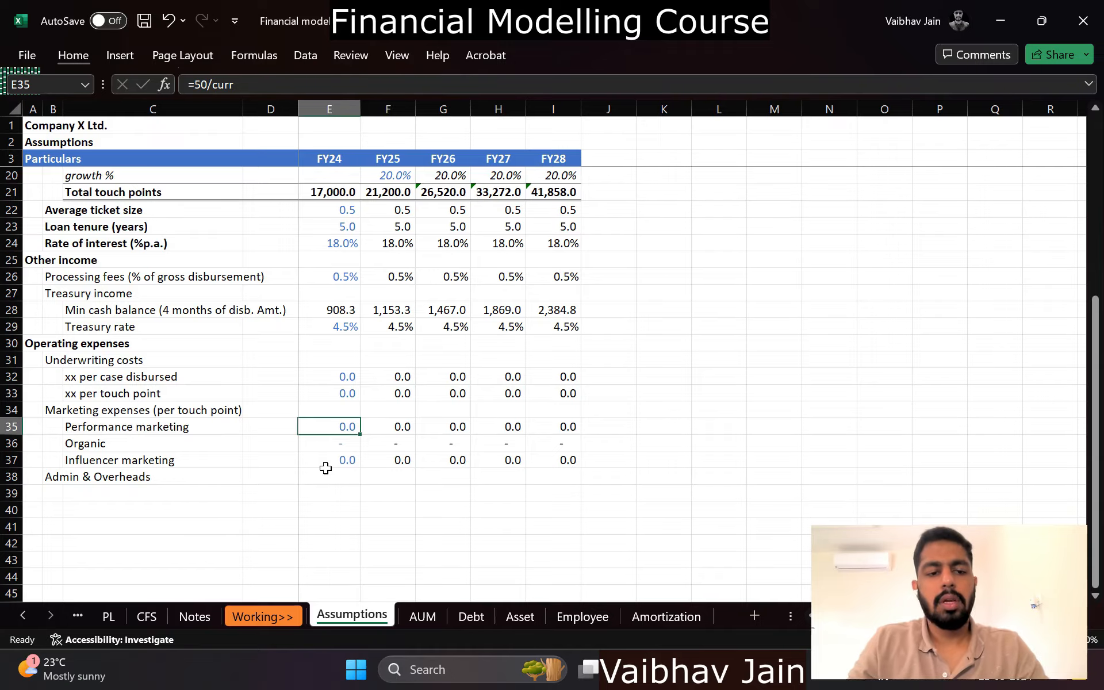
# Step: Insert three blank rows between Marketing expenses and Admin & Overheads on the Notes sheet
pyautogui.hotkey('ctrl', 'pageup')
pyautogui.hotkey('ctrl', 'pageup')
pyautogui.press('Down')
pyautogui.press('Down')
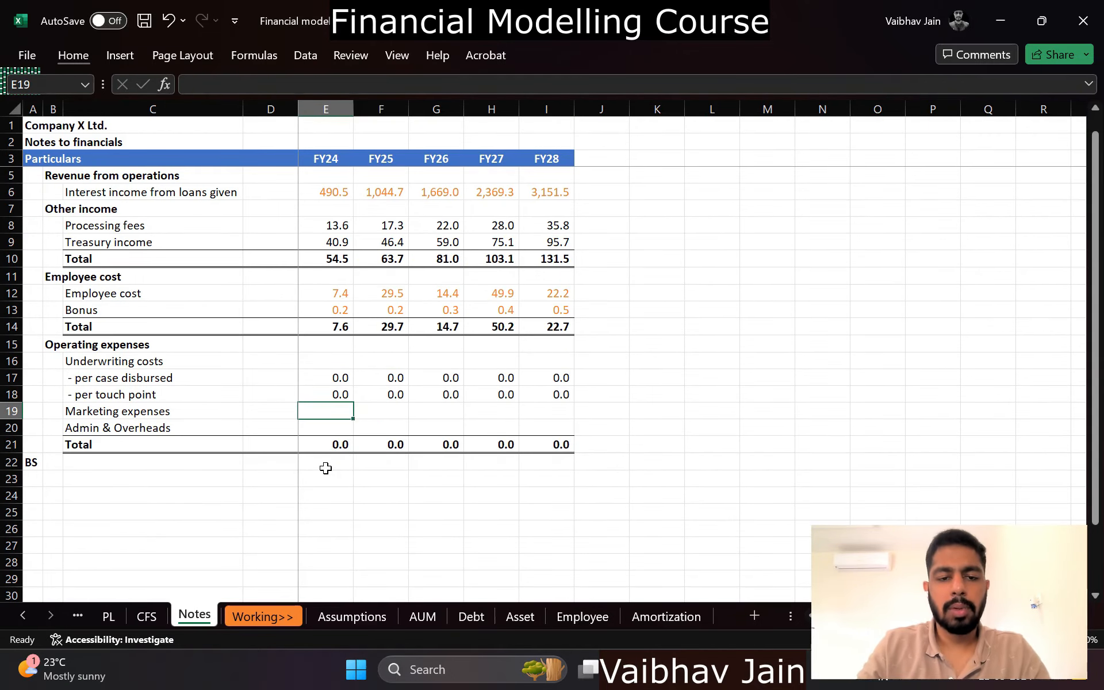
pyautogui.press('Down')
pyautogui.hotkey('shift', 'space')
pyautogui.hotkey('ctrl', 'shift', '+')
pyautogui.hotkey('ctrl', 'shift', '+')
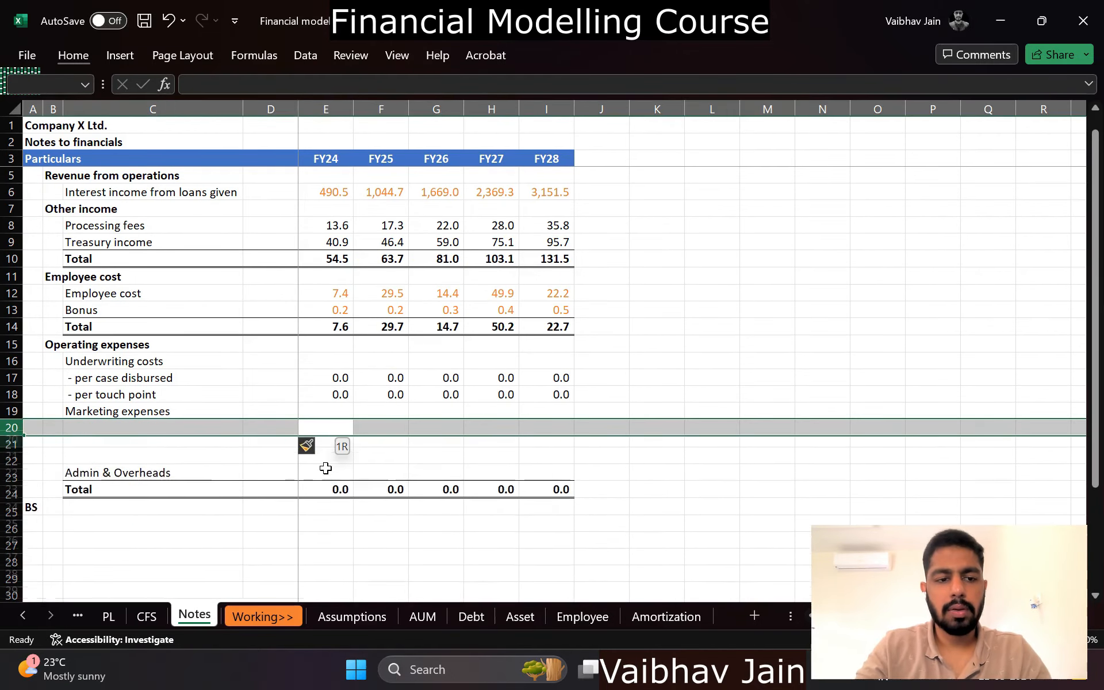
pyautogui.hotkey('ctrl', 'shift', '+')
# Step: Copy the Performance marketing, Organic and Influencer marketing labels from Assumptions C35:C37 into Notes C20:C22
pyautogui.press('Left')
pyautogui.press('Left')
pyautogui.hotkey('ctrl', 'pagedown')
pyautogui.hotkey('ctrl', 'pagedown')
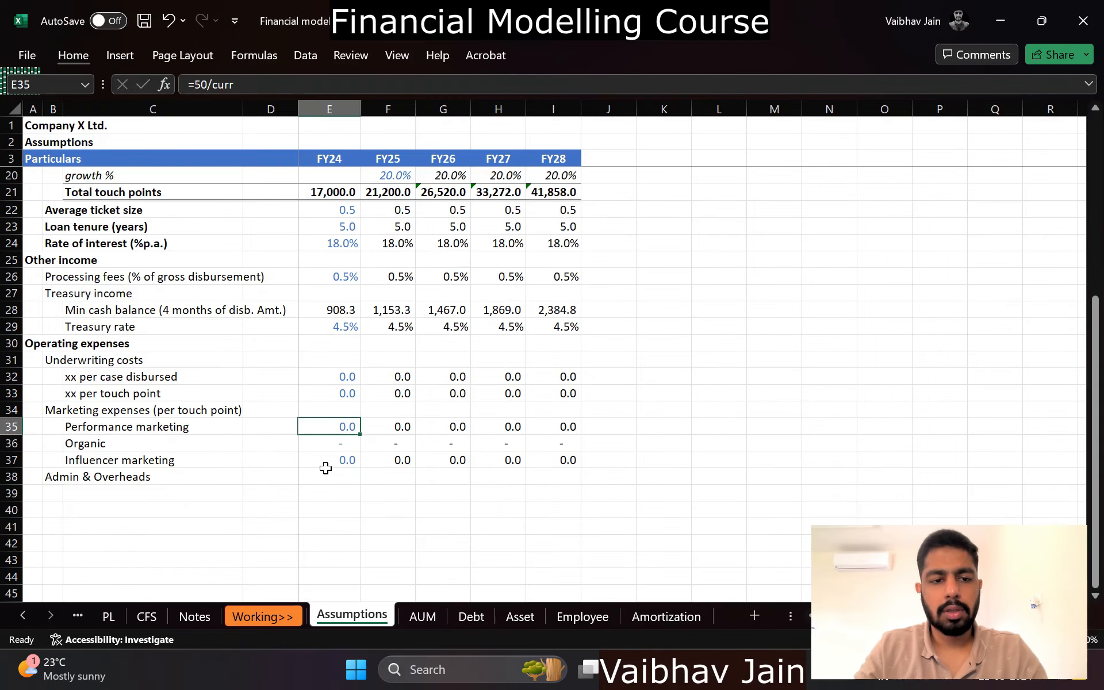
pyautogui.press('Left')
pyautogui.press('Left')
pyautogui.press('Down')
pyautogui.hotkey('shift', 'Down')
pyautogui.hotkey('shift', 'Down')
pyautogui.hotkey('ctrl', 'c')
pyautogui.hotkey('ctrl', 'pageup')
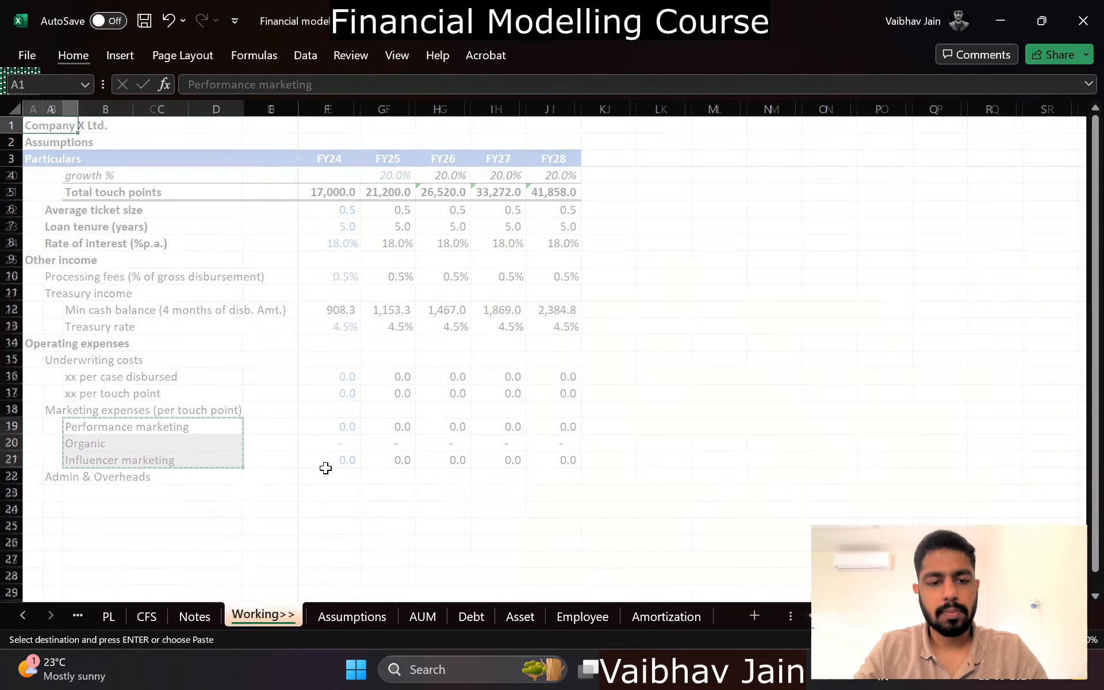
pyautogui.hotkey('ctrl', 'pageup')
pyautogui.hotkey('ctrl', 'v')
# Step: Prefix the three marketing labels in C20:C22 with " - " like the underwriting sub-items
pyautogui.press('F2')
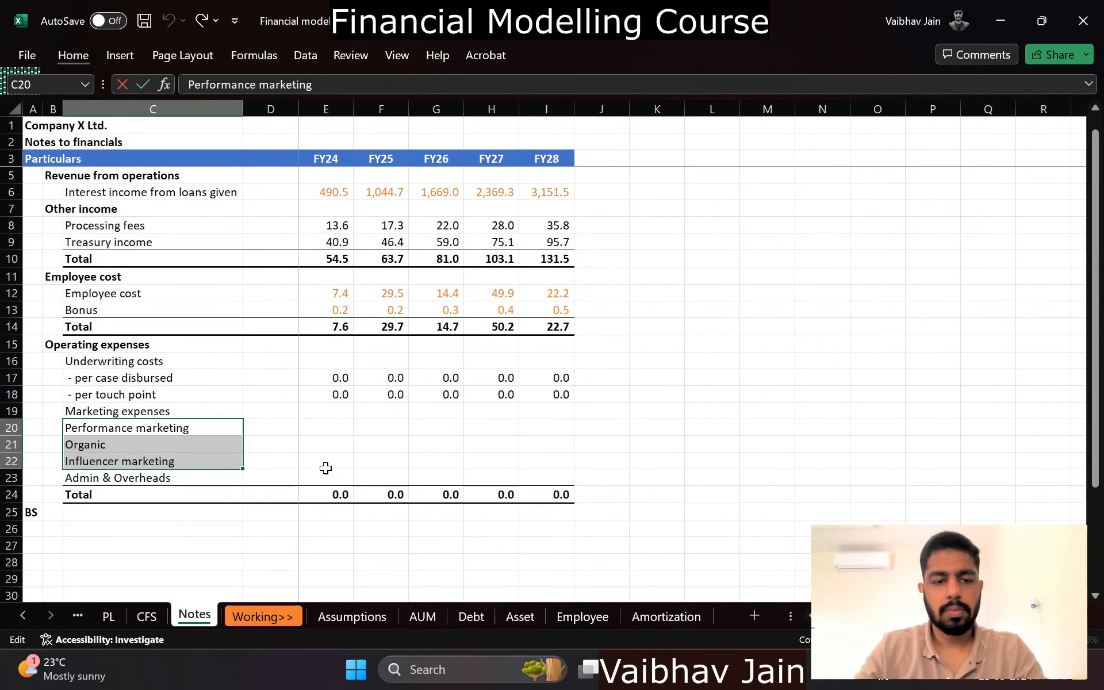
pyautogui.press('Home')
pyautogui.write('-')
pyautogui.press('Return')
pyautogui.press('F2')
pyautogui.press('Home')
pyautogui.write('-')
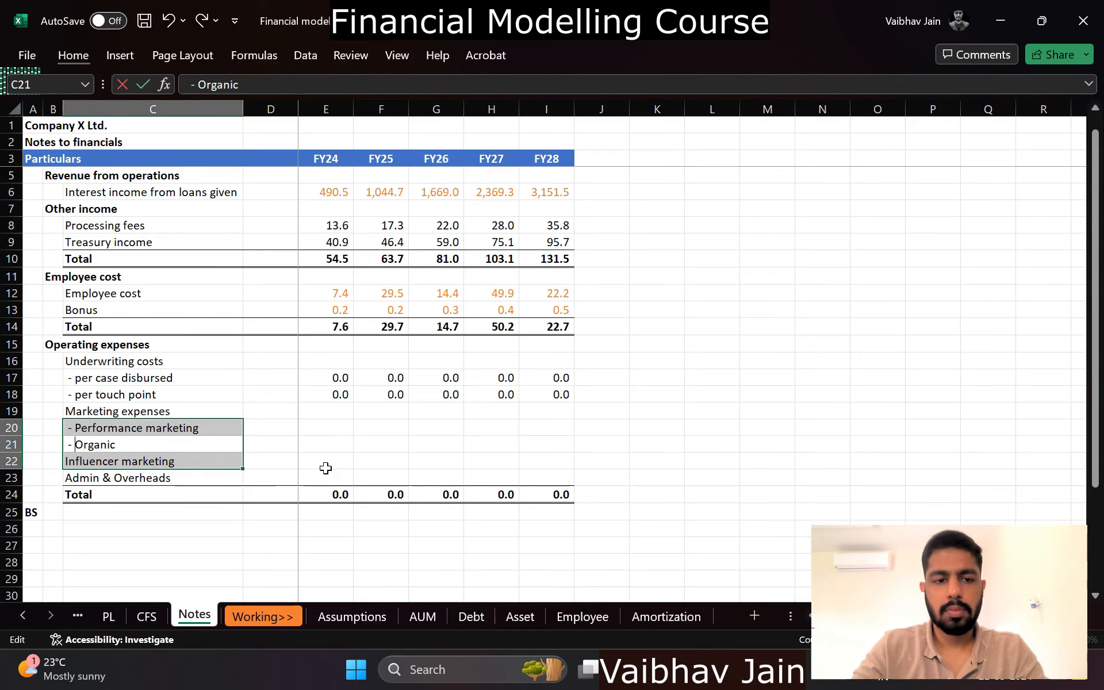
pyautogui.press('Return')
pyautogui.press('F2')
pyautogui.press('Home')
pyautogui.write('-')
pyautogui.press('Return')
# Step: Calculate FY24 performance marketing expense in Notes E20 as Assumptions E15 touch points times the E35 per-touch-point cost
pyautogui.press('Up')
pyautogui.press('Right')
pyautogui.press('Right')
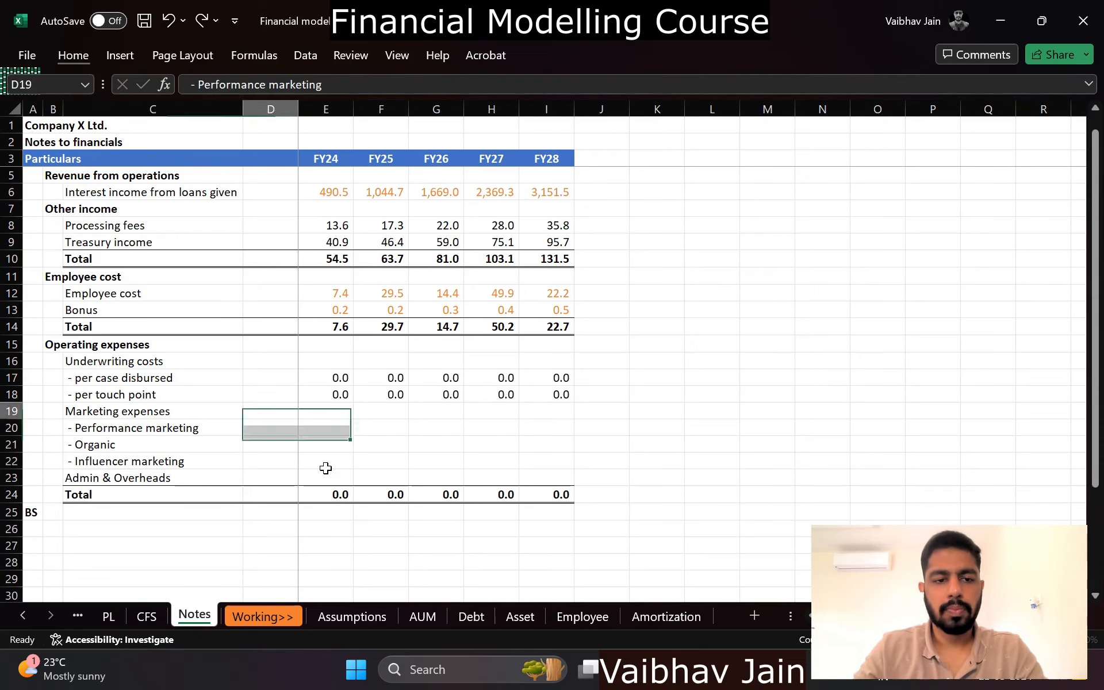
pyautogui.press('Up')
pyautogui.press('Down')
pyautogui.press('Down')
pyautogui.write('=')
pyautogui.hotkey('ctrl', 'pagedown')
pyautogui.hotkey('ctrl', 'pagedown')
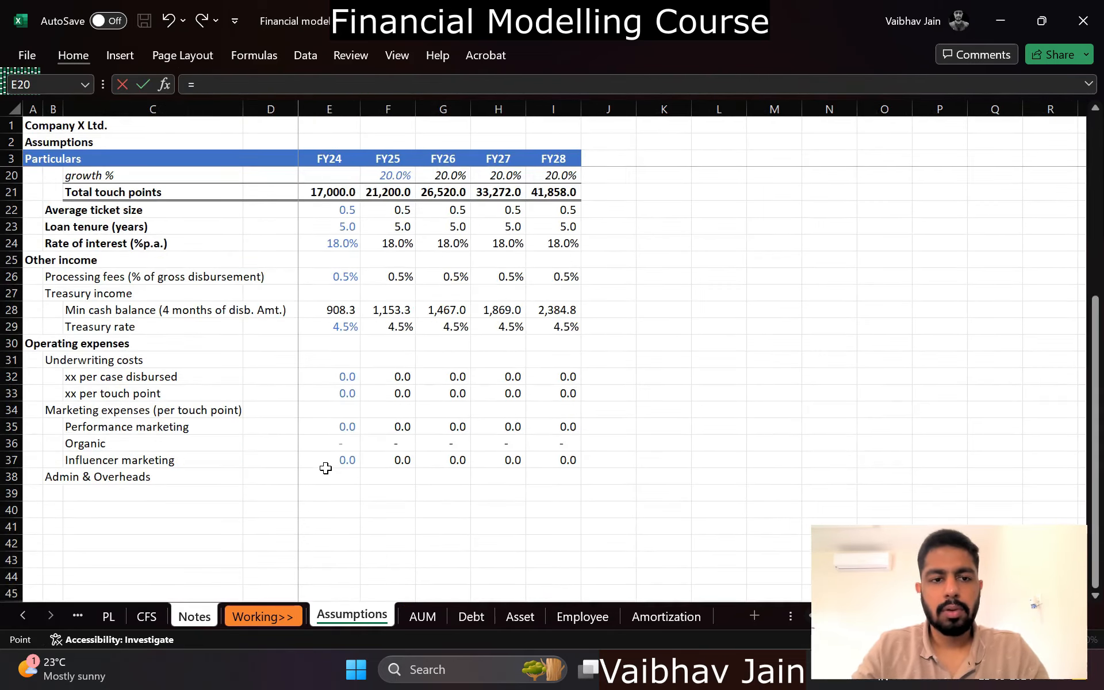
pyautogui.scroll(3, 325, 467)
pyautogui.click(331, 209)
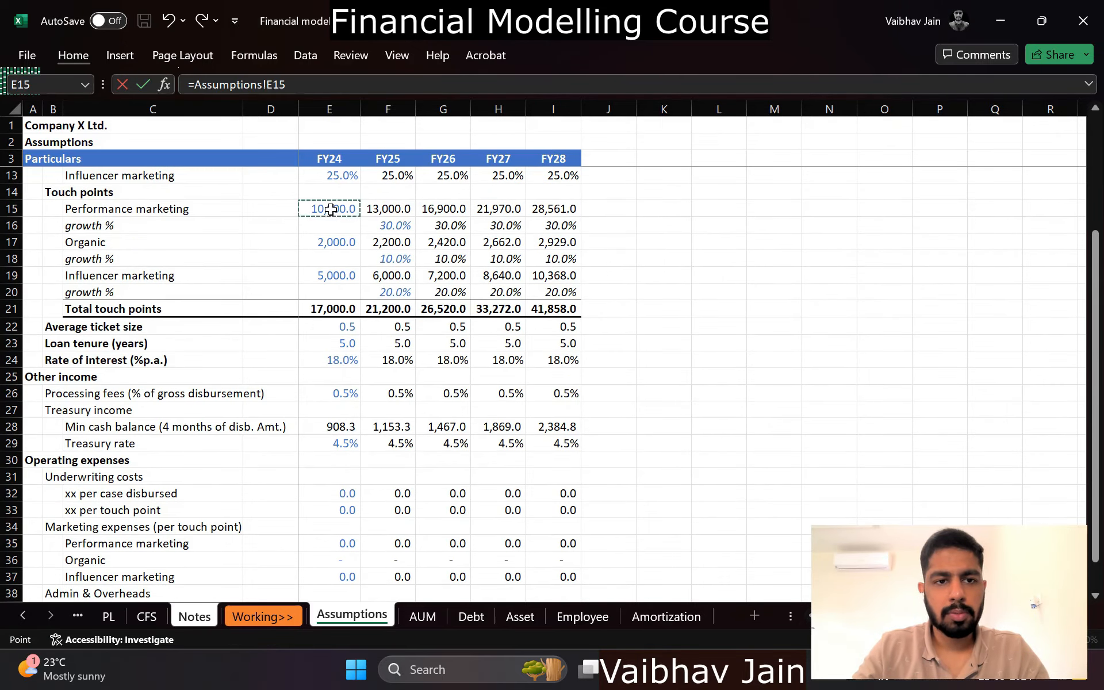
pyautogui.write('*')
pyautogui.scroll(-2, 343, 438)
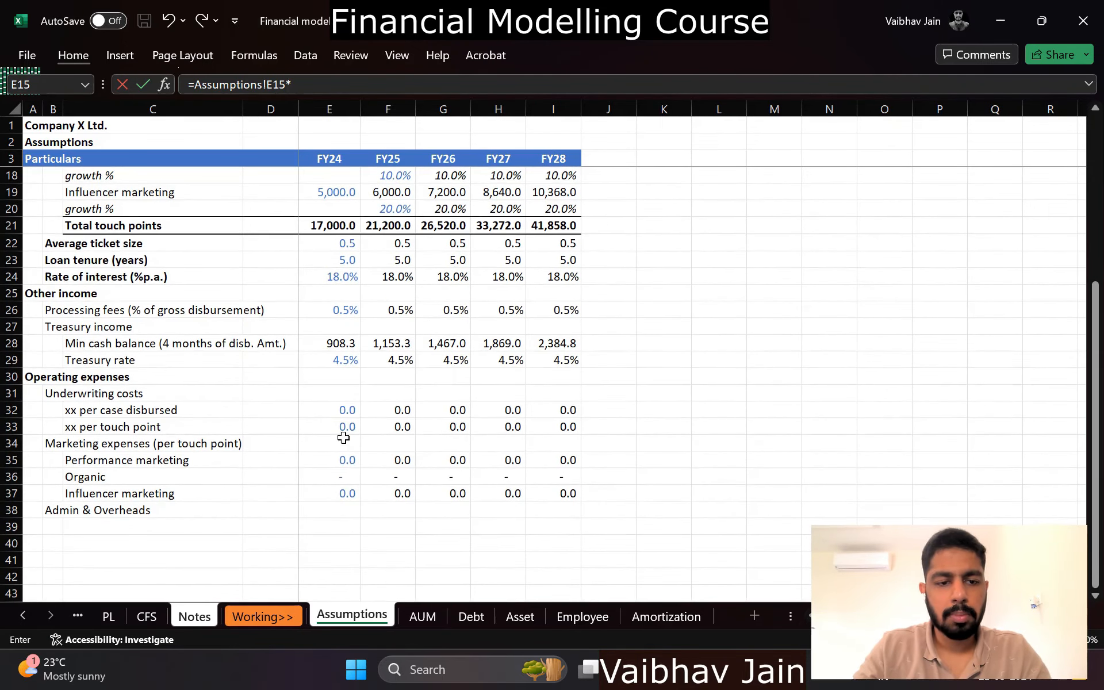
pyautogui.click(343, 458)
pyautogui.press('Return')
# Step: Calculate FY24 organic marketing expense in Notes E21 as Assumptions E17 multiplied by E36
pyautogui.write('=')
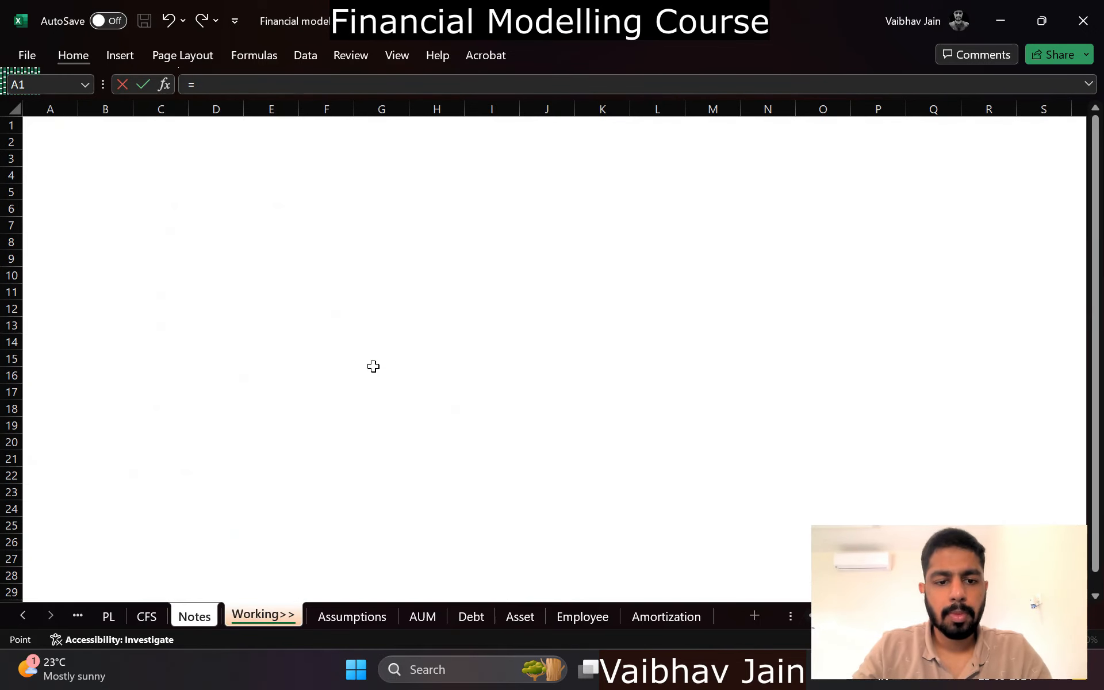
pyautogui.hotkey('ctrl', 'pagedown')
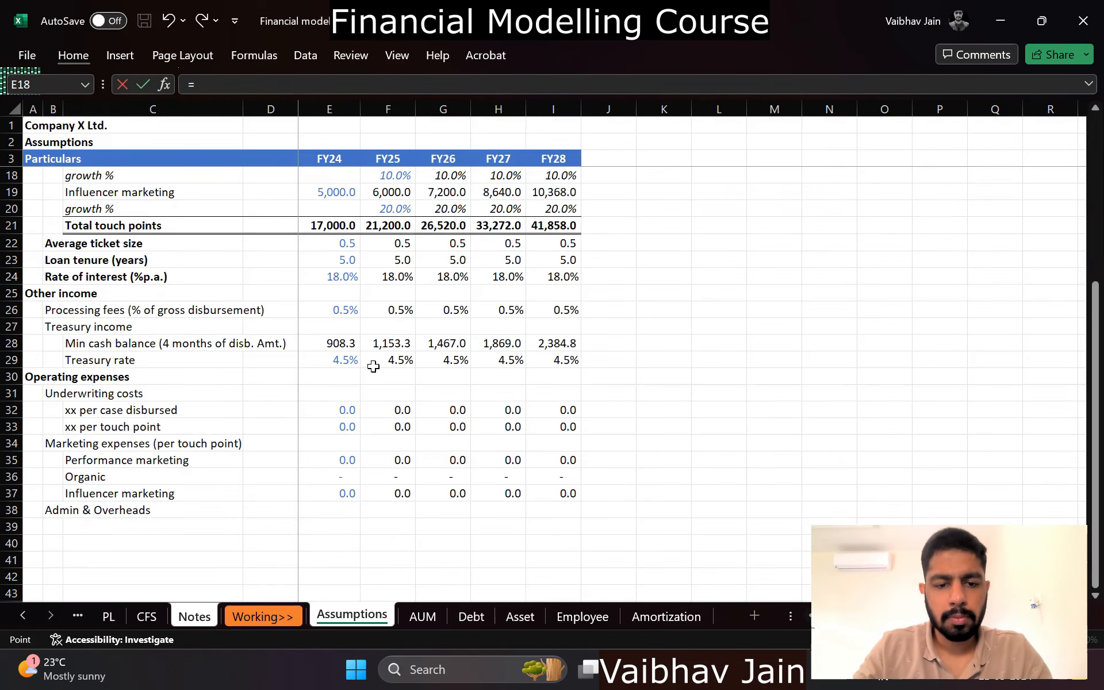
pyautogui.scroll(2, 374, 366)
pyautogui.click(328, 244)
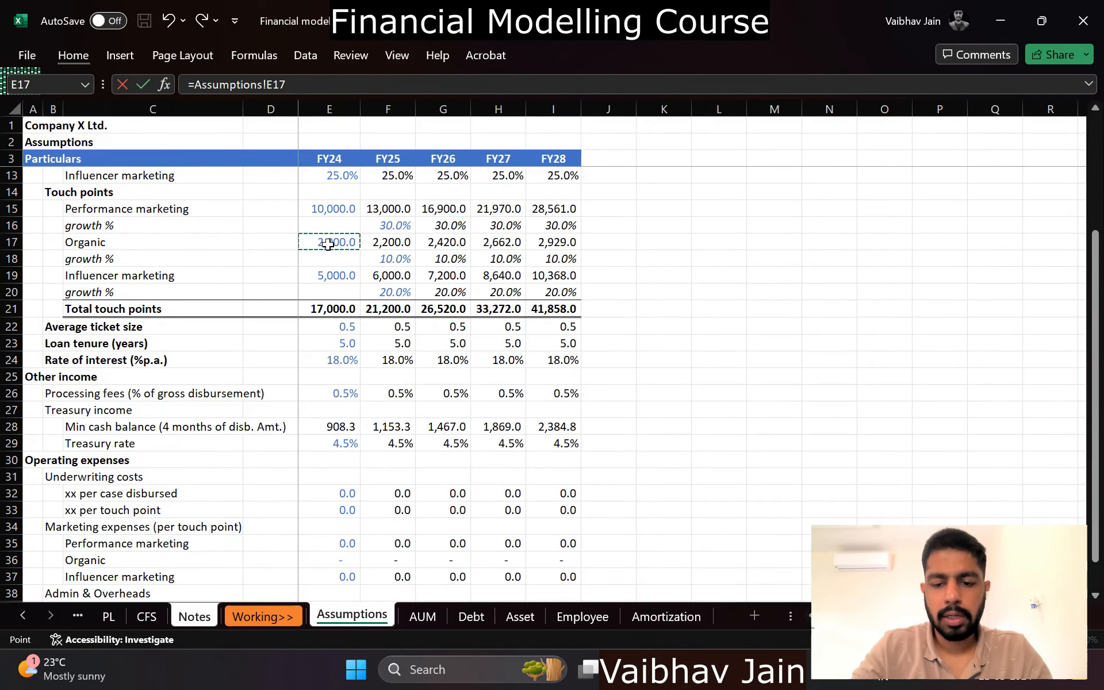
pyautogui.write('*')
pyautogui.scroll(-2, 328, 244)
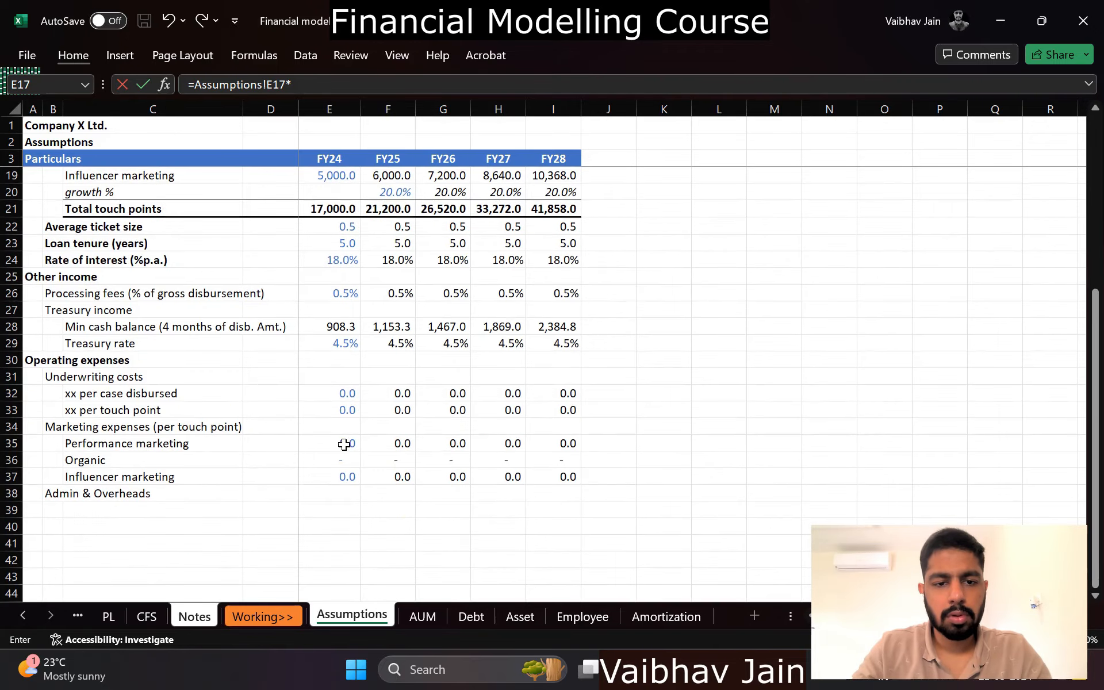
pyautogui.click(342, 444)
pyautogui.press('Down')
pyautogui.press('Return')
# Step: Calculate FY24 influencer marketing expense in Notes E22 as Assumptions E19 multiplied by E37
pyautogui.write('=')
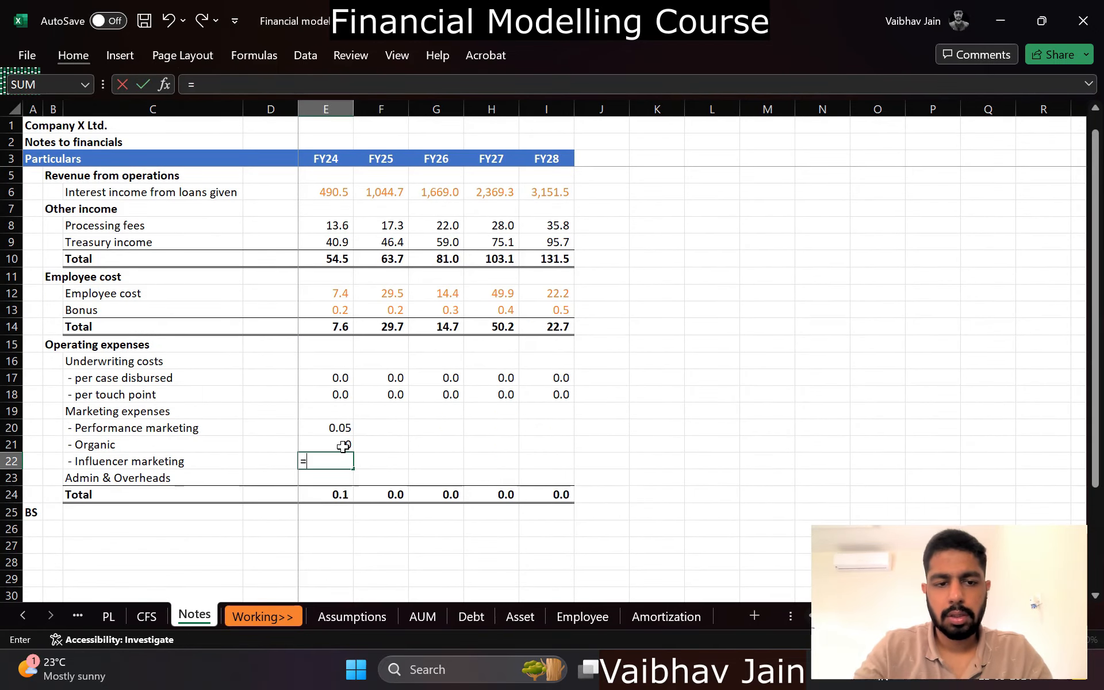
pyautogui.hotkey('ctrl', 'pagedown')
pyautogui.hotkey('ctrl', 'pagedown')
pyautogui.scroll(1, 331, 183)
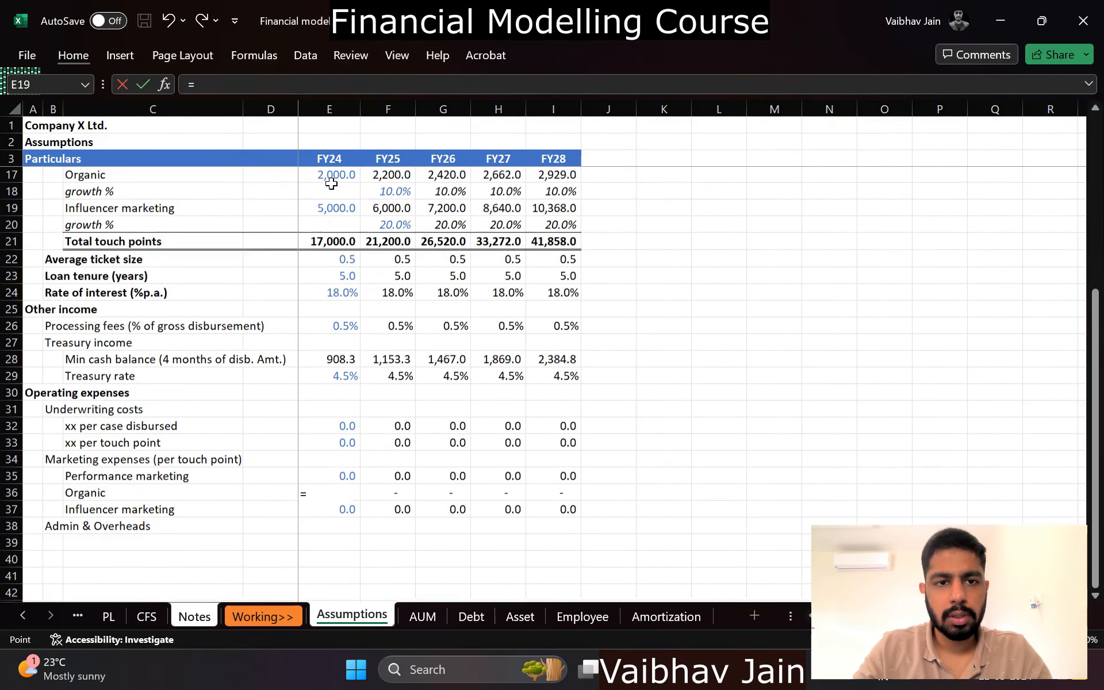
pyautogui.click(331, 203)
pyautogui.write('*')
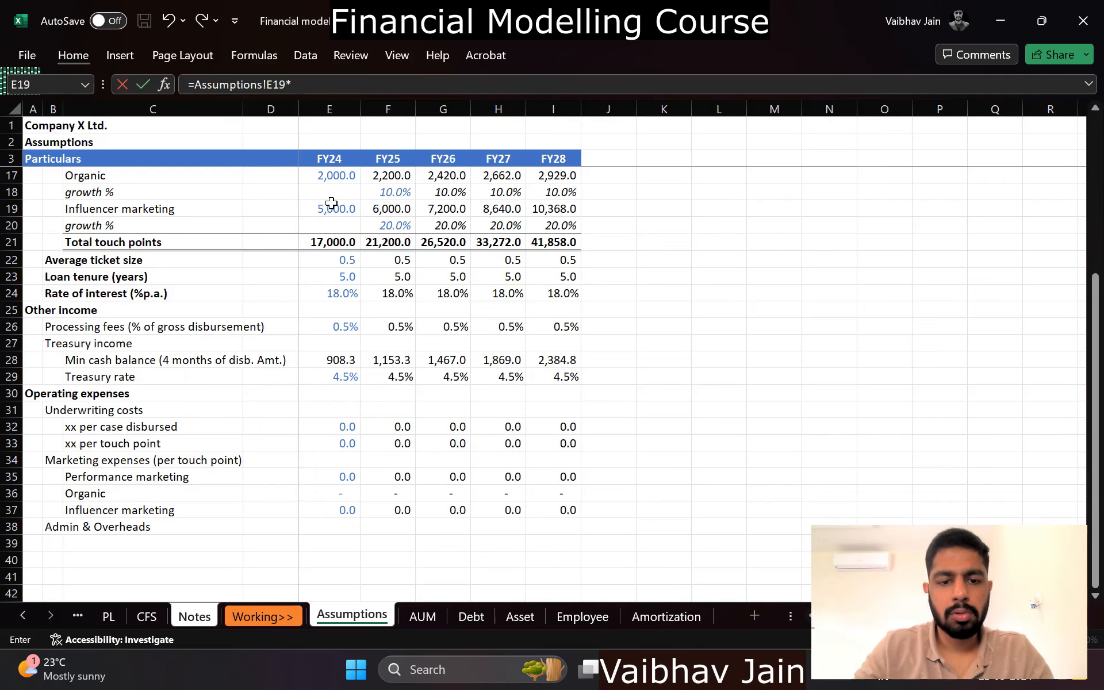
pyautogui.click(322, 511)
pyautogui.press('Return')
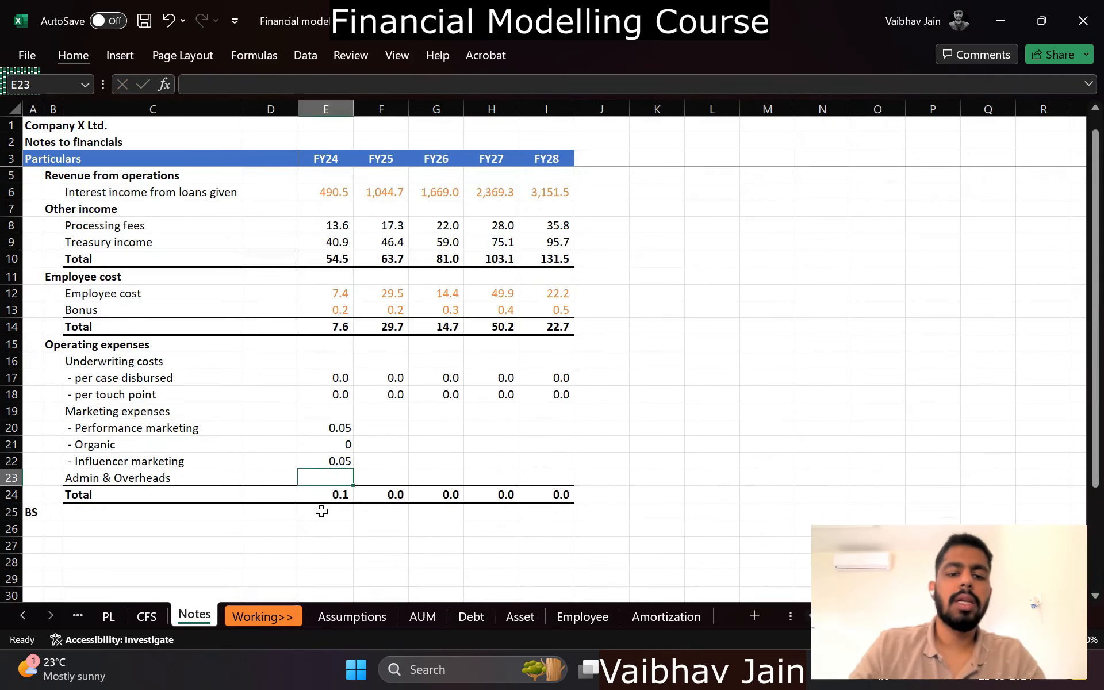
# Step: Paste only the copied one-decimal number formatting onto the three FY24 marketing expense cells, E20:E22
pyautogui.press('Up')
pyautogui.press('Up')
pyautogui.press('Up')
pyautogui.hotkey('shift', 'Down')
pyautogui.hotkey('shift', 'Down')
pyautogui.hotkey('ctrl', 'alt', 'v')
pyautogui.press('t')
pyautogui.press('Return')
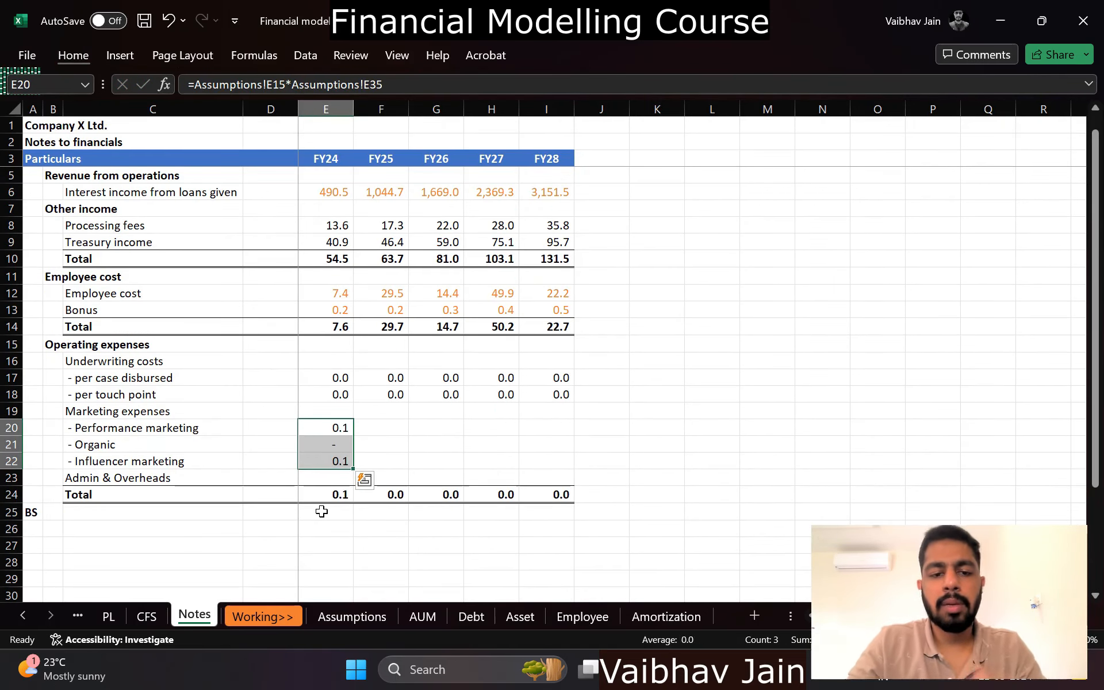
pyautogui.hotkey('ctrl', 'q')
pyautogui.press('Escape')
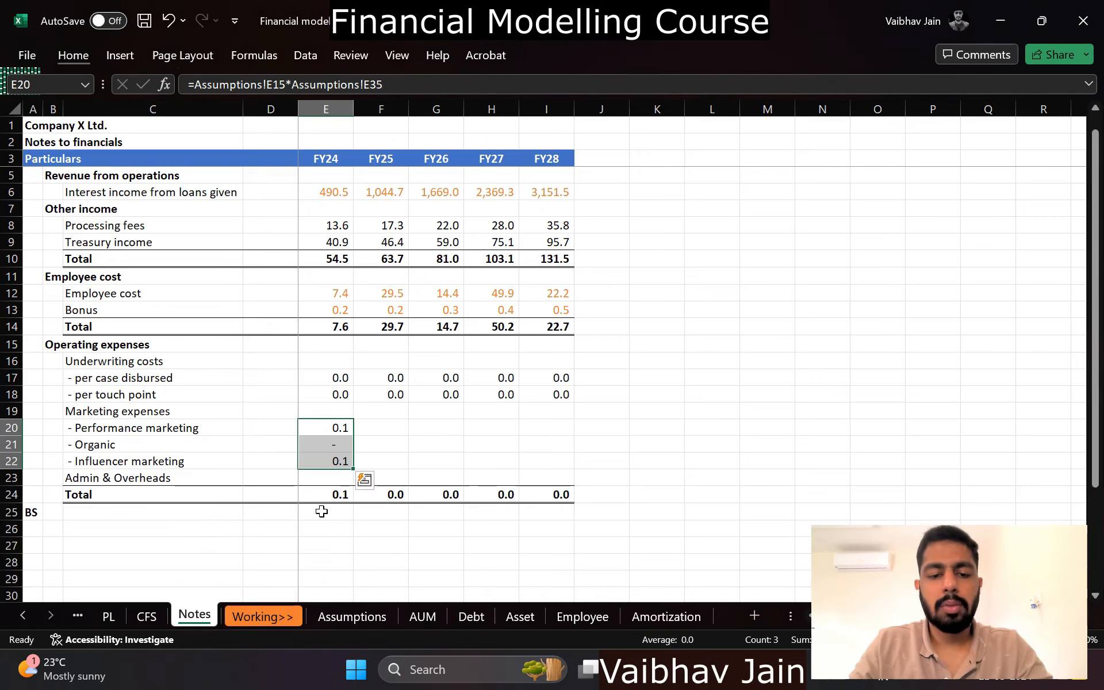
# Step: Copy the FY24 marketing expense formulas in E20:E22 across to FY28 and check the FY25 formulas
pyautogui.press('alt')
pyautogui.press('Escape')
pyautogui.hotkey('ctrl', 'c')
pyautogui.hotkey('shift', 'Right')
pyautogui.hotkey('shift', 'Right')
pyautogui.hotkey('shift', 'Right')
pyautogui.hotkey('shift', 'Right')
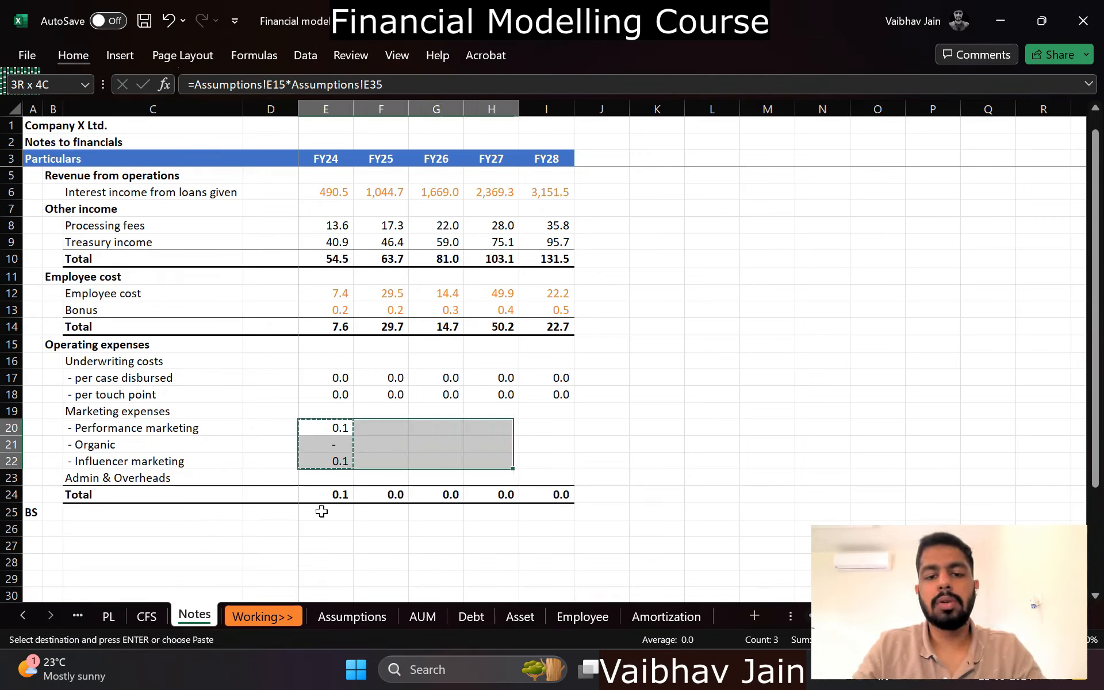
pyautogui.press('Return')
pyautogui.press('Right')
pyautogui.press('Down')
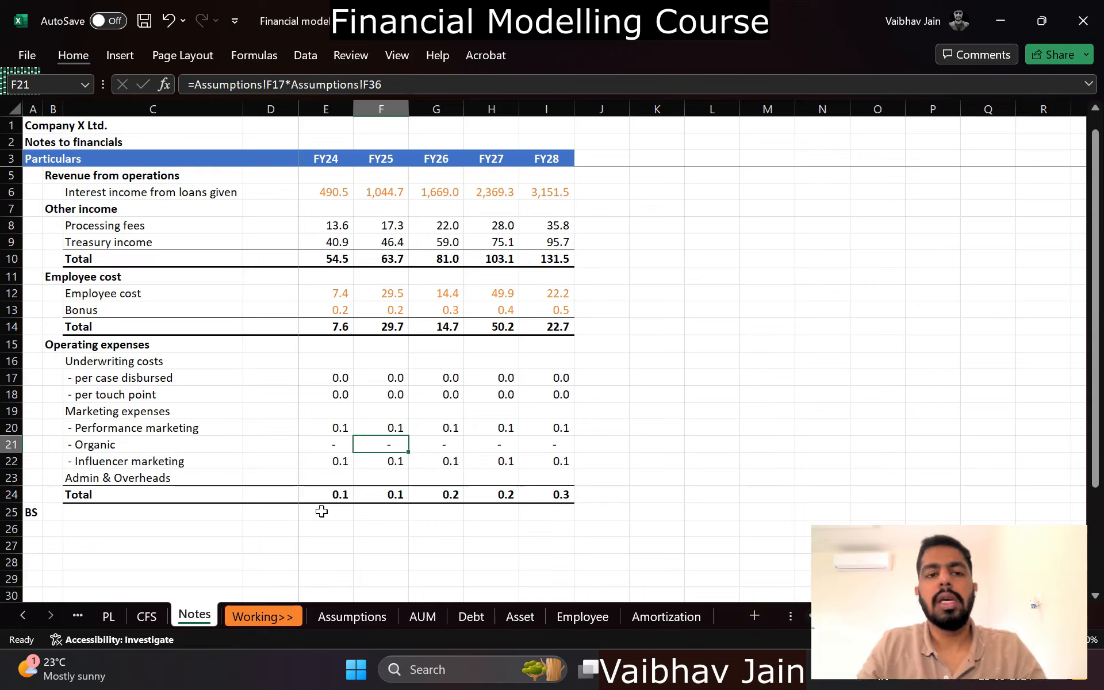
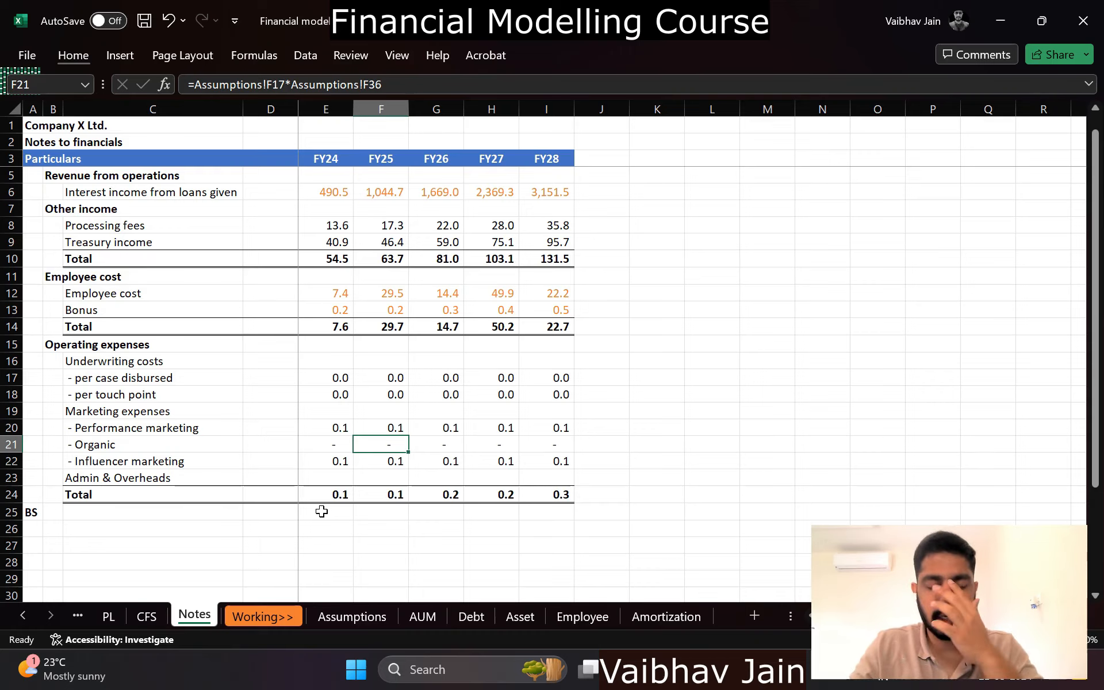
pyautogui.press('Down')
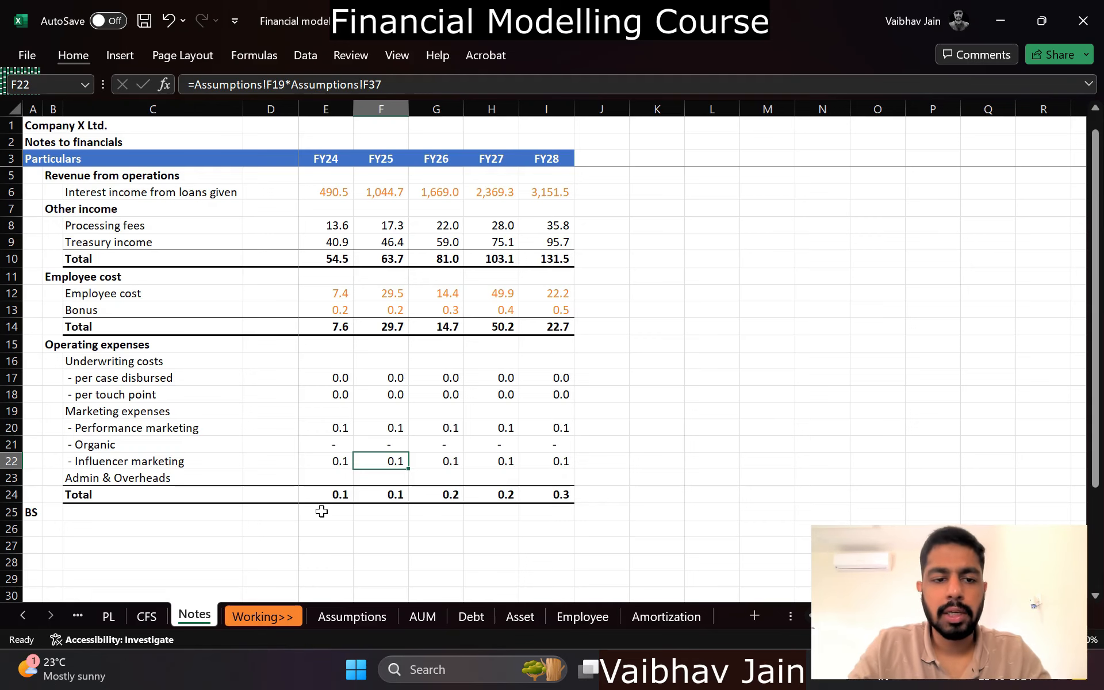
# Step: Extend the Admin & Overheads label in Assumptions B38 with "(% of avg. gross AUM)"
pyautogui.press('Down')
pyautogui.press('Down')
pyautogui.hotkey('ctrl', 'pagedown')
pyautogui.hotkey('ctrl', 'pagedown')
pyautogui.press('Down')
pyautogui.press('Down')
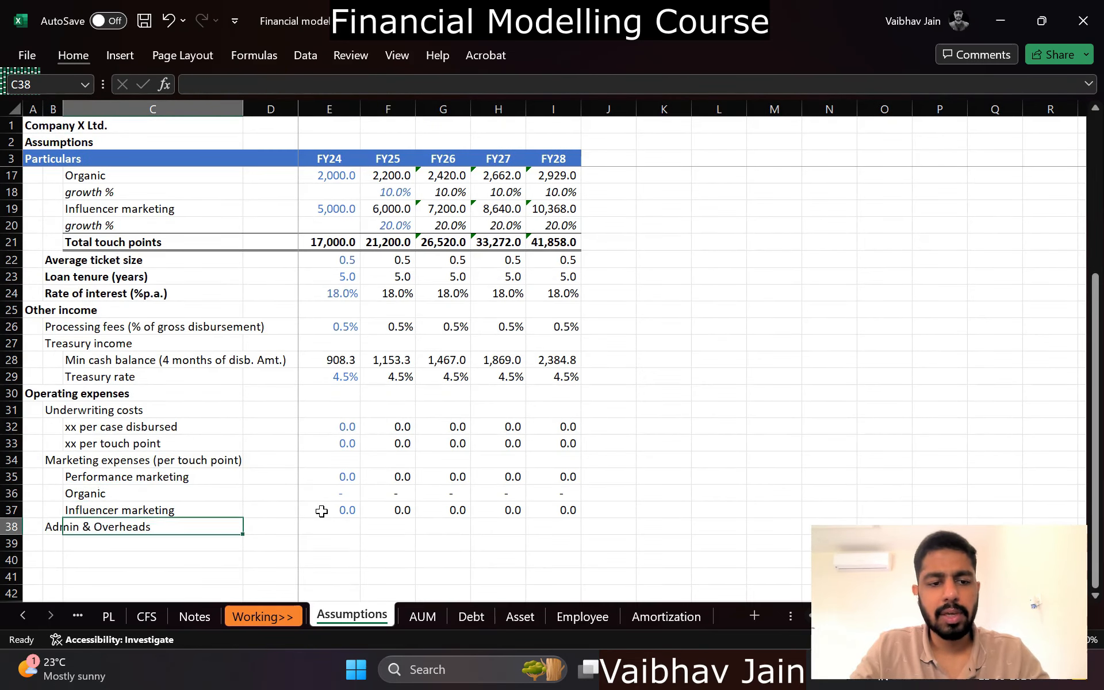
pyautogui.press('Left')
pyautogui.press('F2')
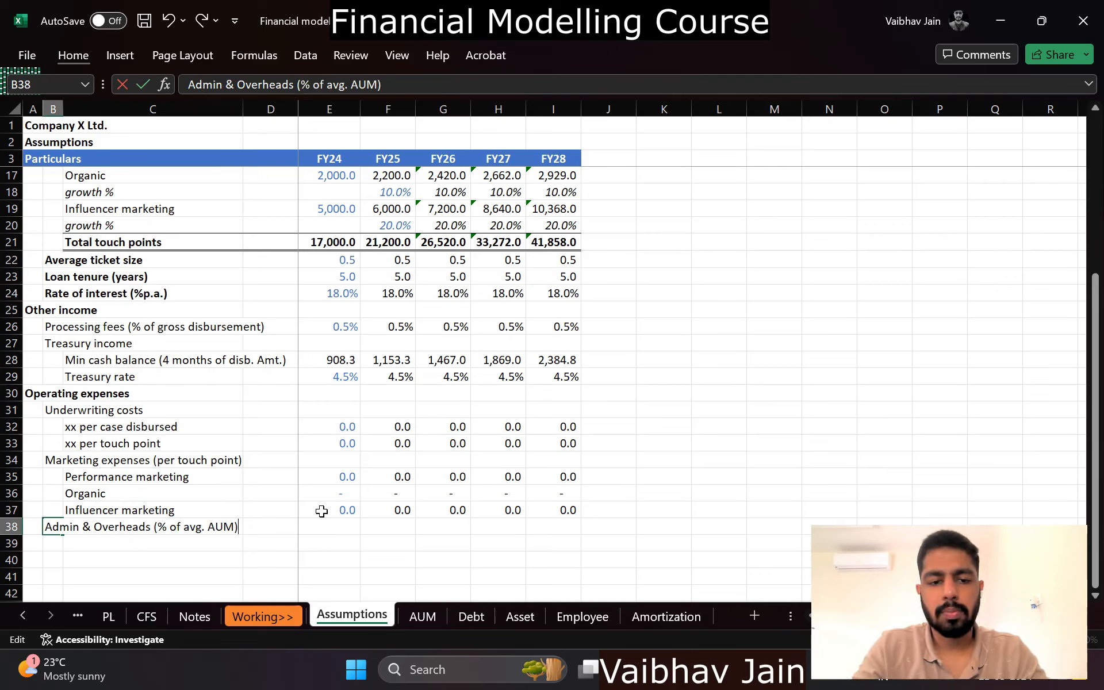
pyautogui.write('(% of avg. gross')
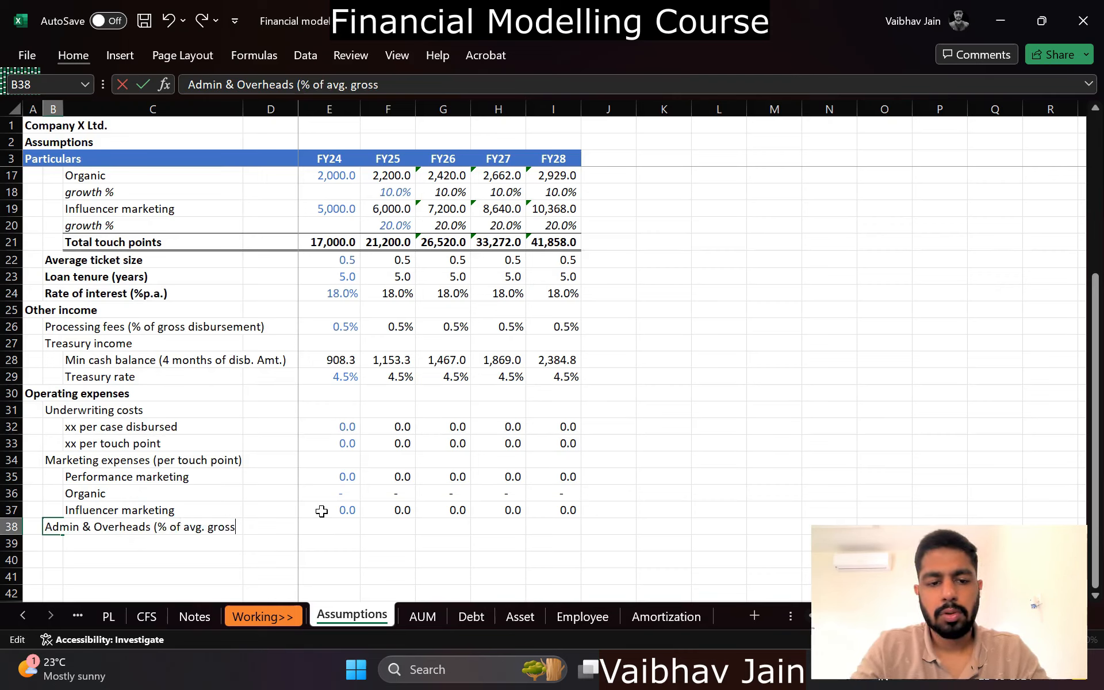
pyautogui.write(' AUM)')
pyautogui.press('Return')
# Step: Enter 3% as the FY24 Admin & Overheads rate in E38
pyautogui.press('Up')
pyautogui.press('Up')
pyautogui.press('Right')
pyautogui.press('Right')
pyautogui.press('Right')
pyautogui.press('Down')
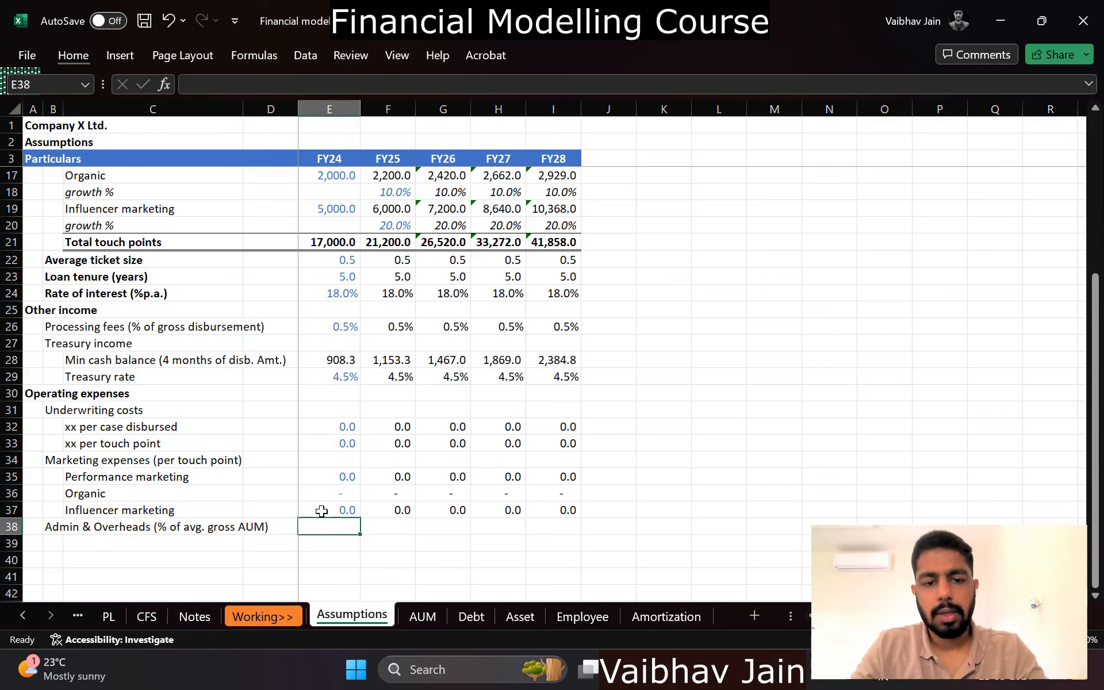
pyautogui.write('3')
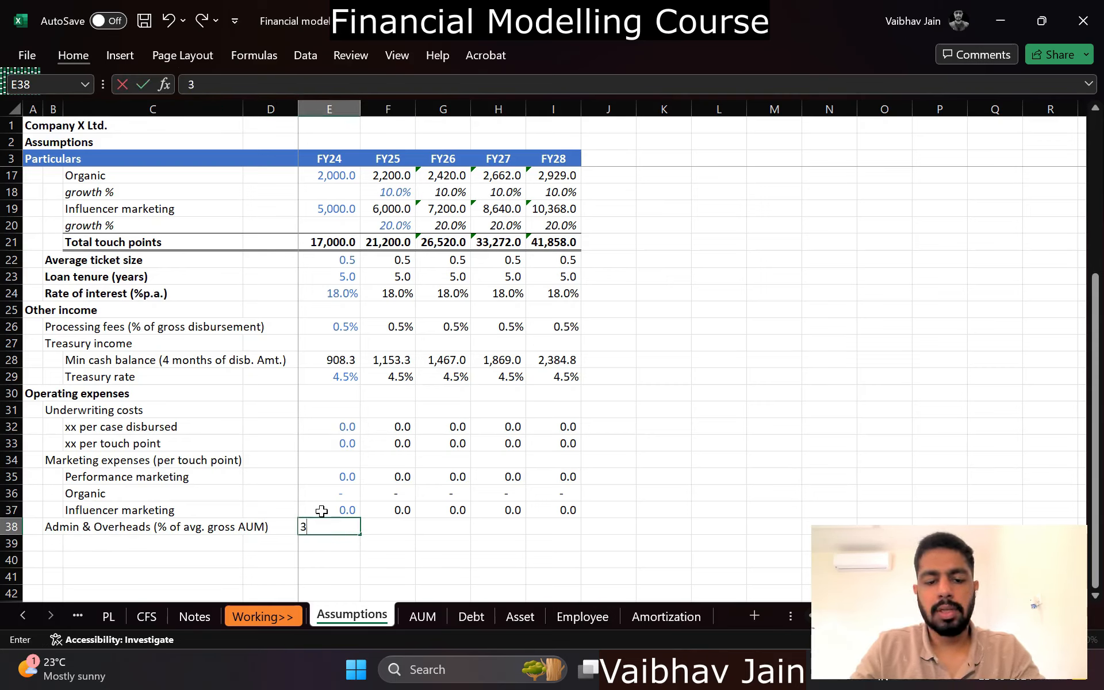
pyautogui.press('Return')
# Step: Link the FY25 Admin & Overheads rate to the prior year with =E38 and copy the formula through FY28
pyautogui.press('Up')
pyautogui.press('Right')
pyautogui.write('=')
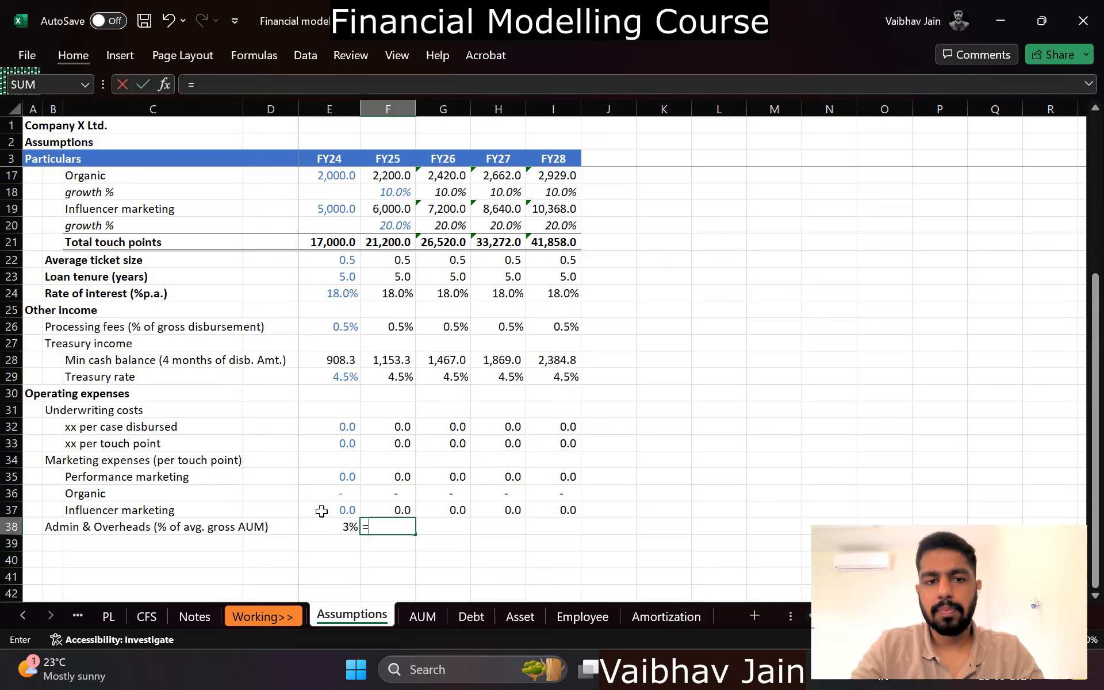
pyautogui.press('Left')
pyautogui.press('Return')
pyautogui.press('Up')
pyautogui.hotkey('ctrl', 'c')
pyautogui.hotkey('shift', 'Right')
pyautogui.hotkey('shift', 'Right')
pyautogui.hotkey('shift', 'Right')
pyautogui.hotkey('ctrl', 'v')
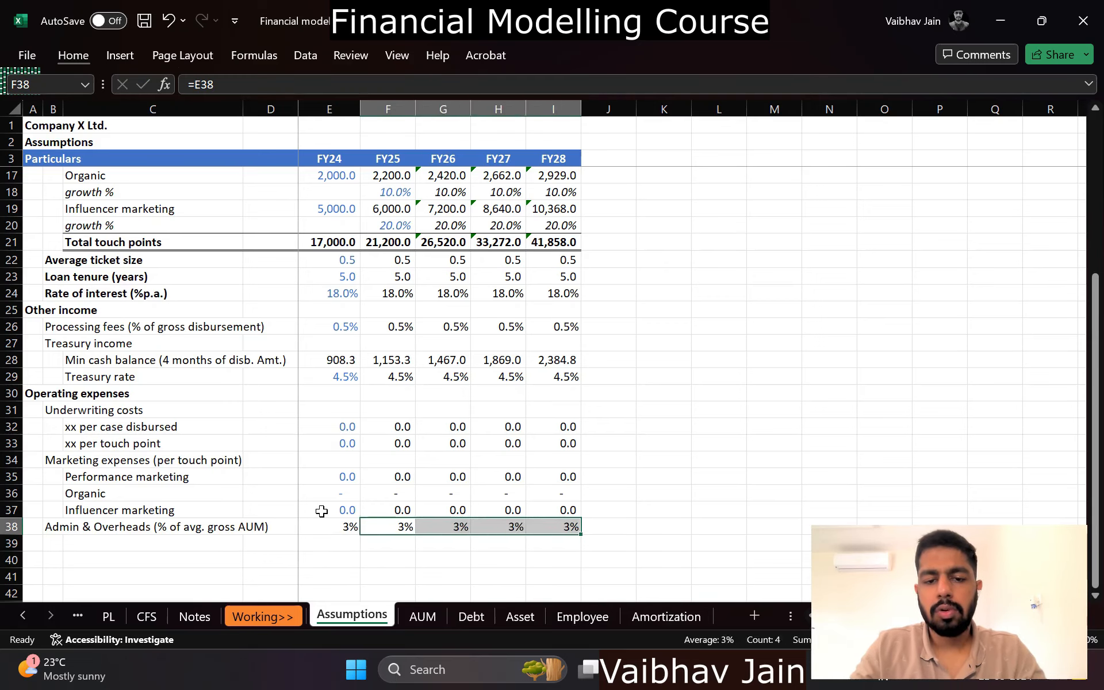
# Step: Show the Admin & Overheads percentages in E38:I38 with one decimal place
pyautogui.press('Left')
pyautogui.hotkey('shift', 'Right')
pyautogui.hotkey('shift', 'Right')
pyautogui.hotkey('shift', 'Right')
pyautogui.hotkey('shift', 'Right')
pyautogui.hotkey('alt', 'h')
pyautogui.press('0')
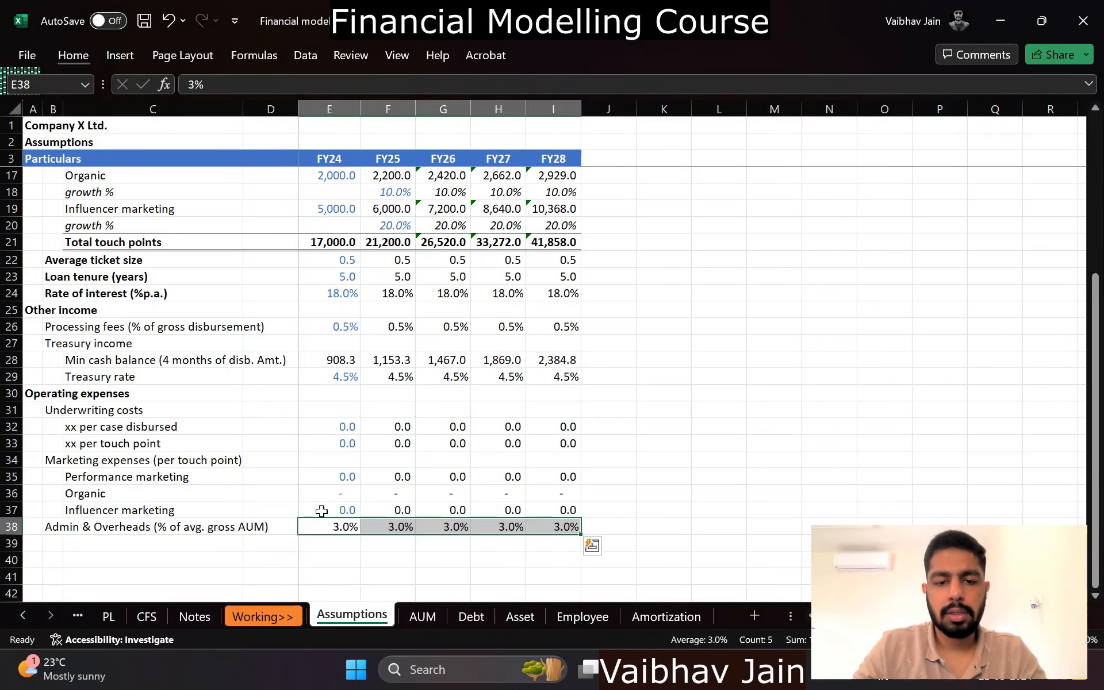
# Step: Change the font colour of the FY24 Admin & Overheads rate in E38 to the blue used for inputs
pyautogui.hotkey('shift', 'Left')
pyautogui.hotkey('shift', 'Left')
pyautogui.hotkey('shift', 'Left')
pyautogui.hotkey('shift', 'Left')
pyautogui.hotkey('alt', 'h')
pyautogui.press('f')
pyautogui.press('c')
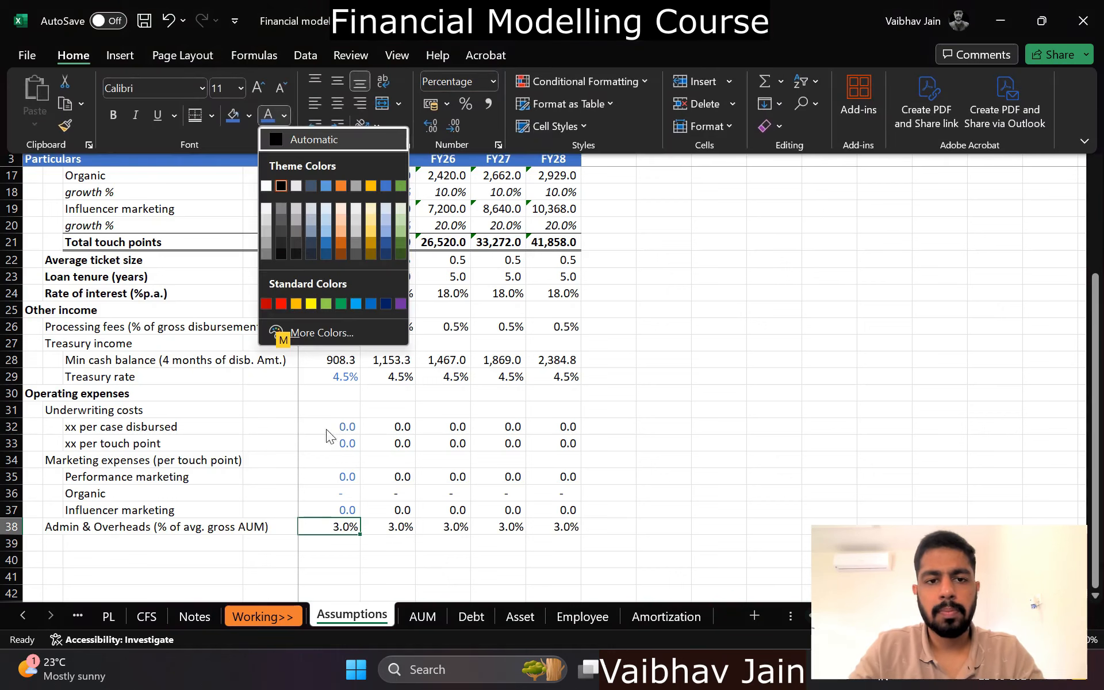
pyautogui.click(388, 186)
pyautogui.press('Right')
pyautogui.press('Right')
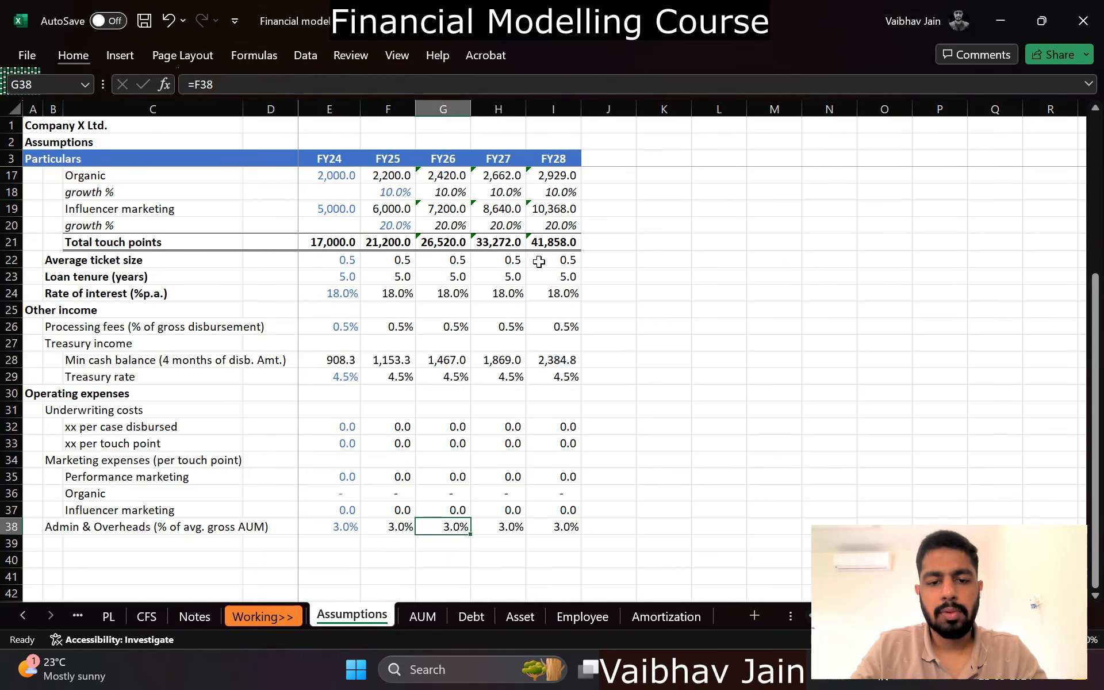
# Step: Change the FY24 Admin & Overheads rate in E38 to 4%
pyautogui.press('Left')
pyautogui.press('Left')
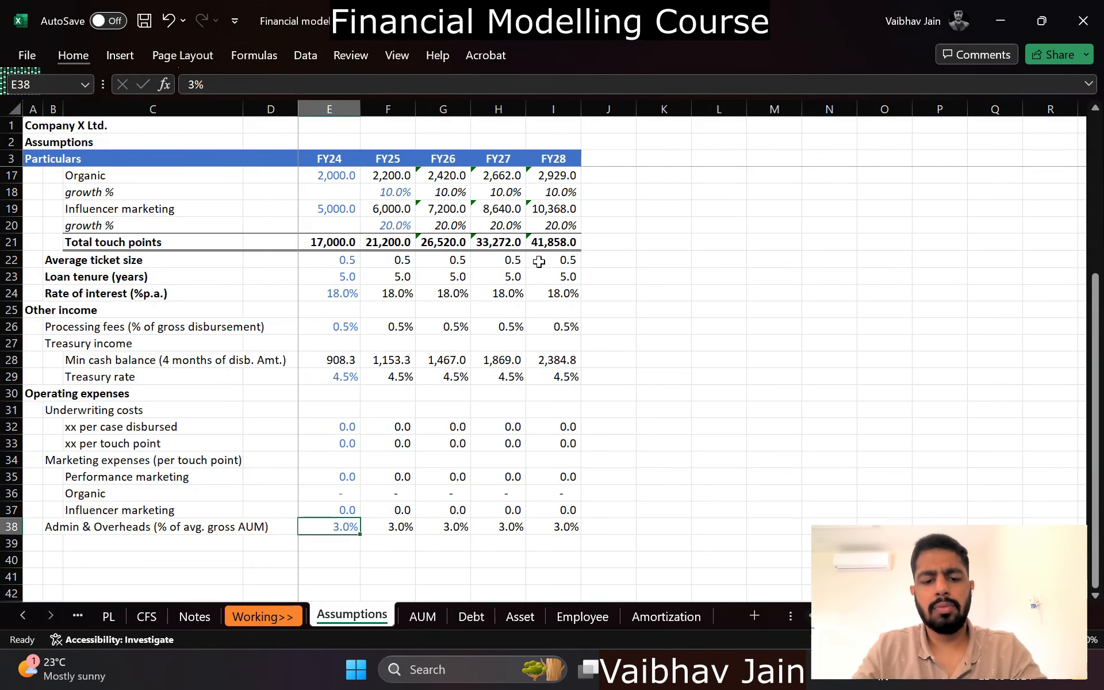
pyautogui.write('4')
pyautogui.press('Return')
pyautogui.press('Up')
# Step: Copy the blue input cell E38 into FY26 cell G38 and set that year's Admin & Overheads rate to 3%
pyautogui.hotkey('ctrl', 'c')
pyautogui.press('Right')
pyautogui.press('Right')
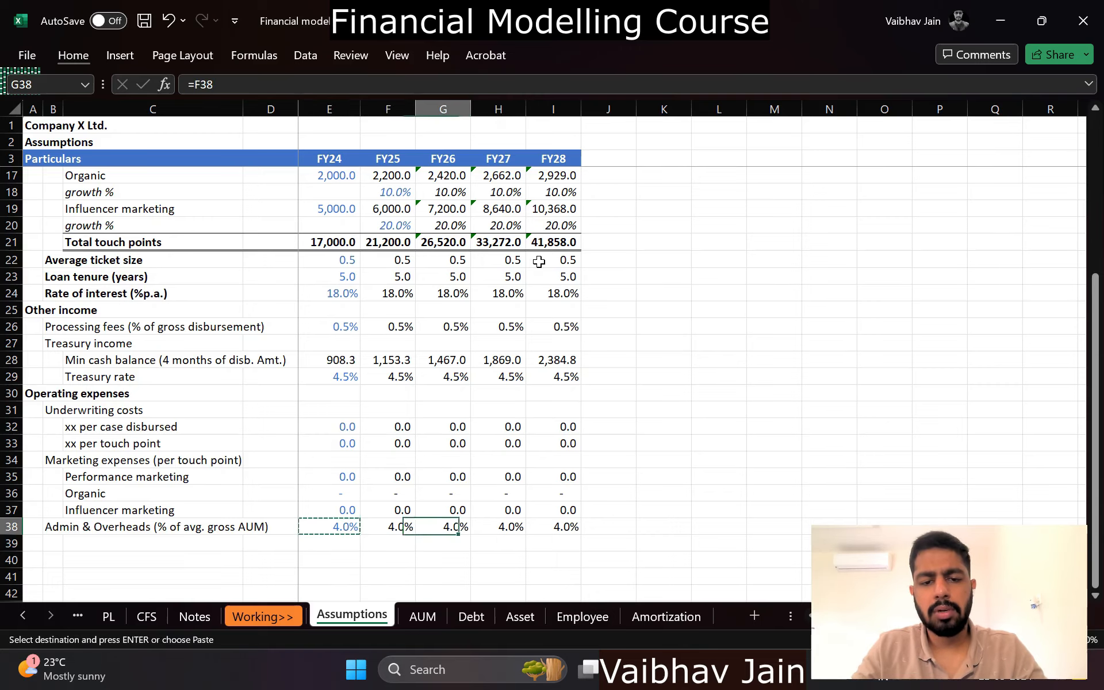
pyautogui.hotkey('ctrl', 'v')
pyautogui.write('3')
pyautogui.press('Return')
pyautogui.press('Up')
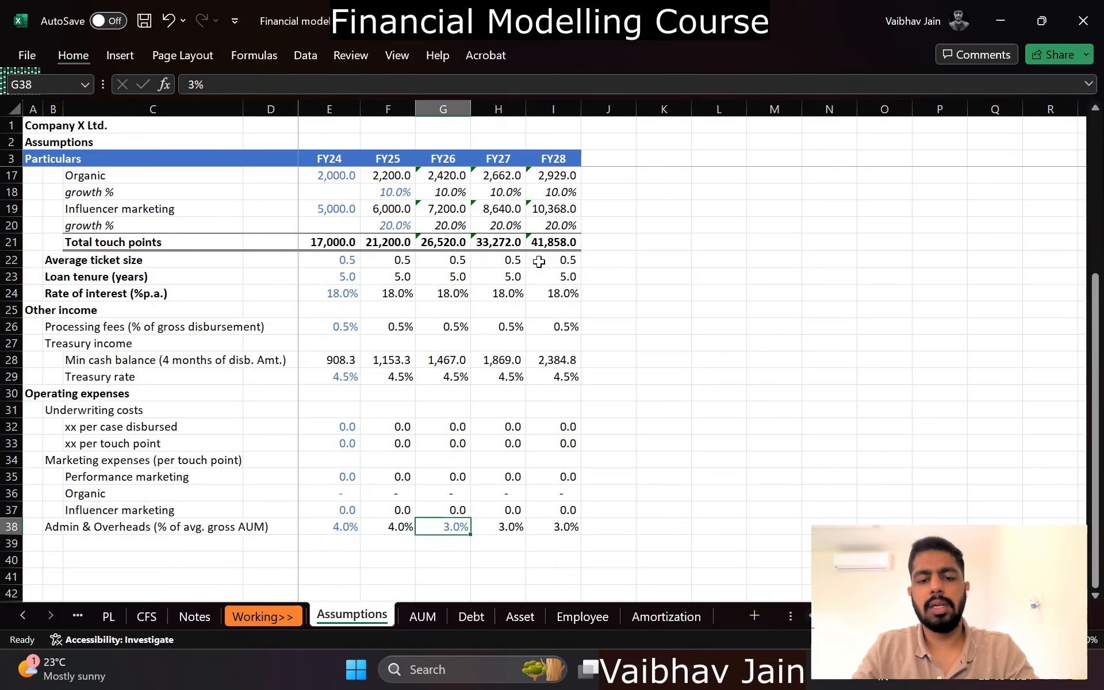
pyautogui.hotkey('ctrl', 'pageup')
pyautogui.hotkey('ctrl', 'pageup')
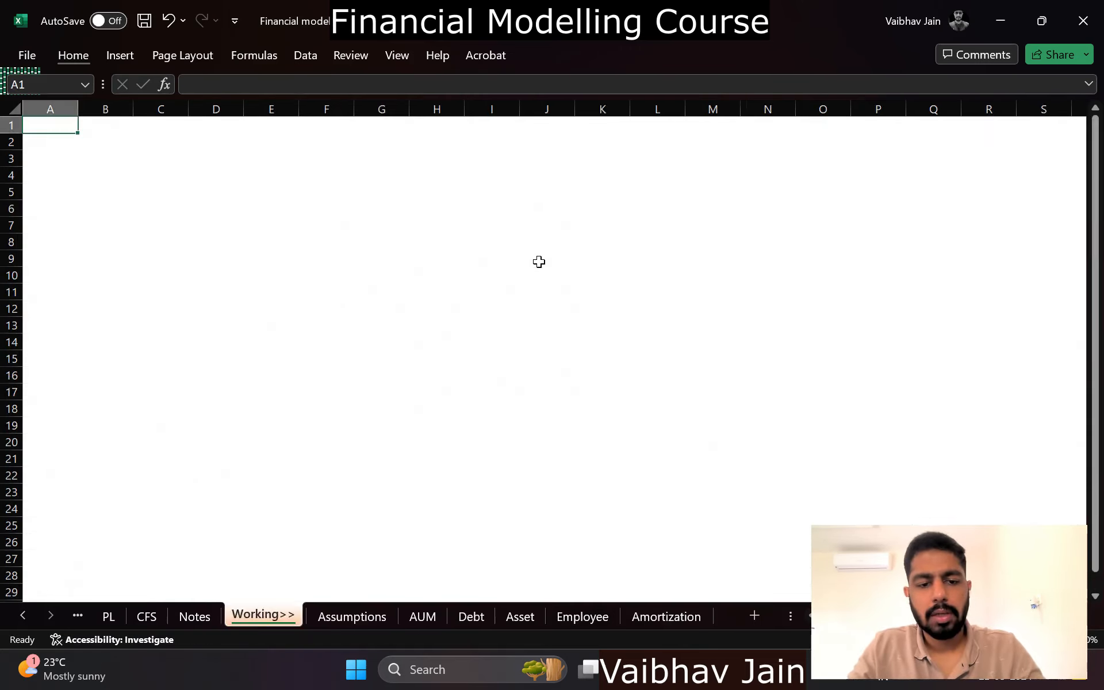
pyautogui.press('Up')
pyautogui.press('Left')
pyautogui.write('=')
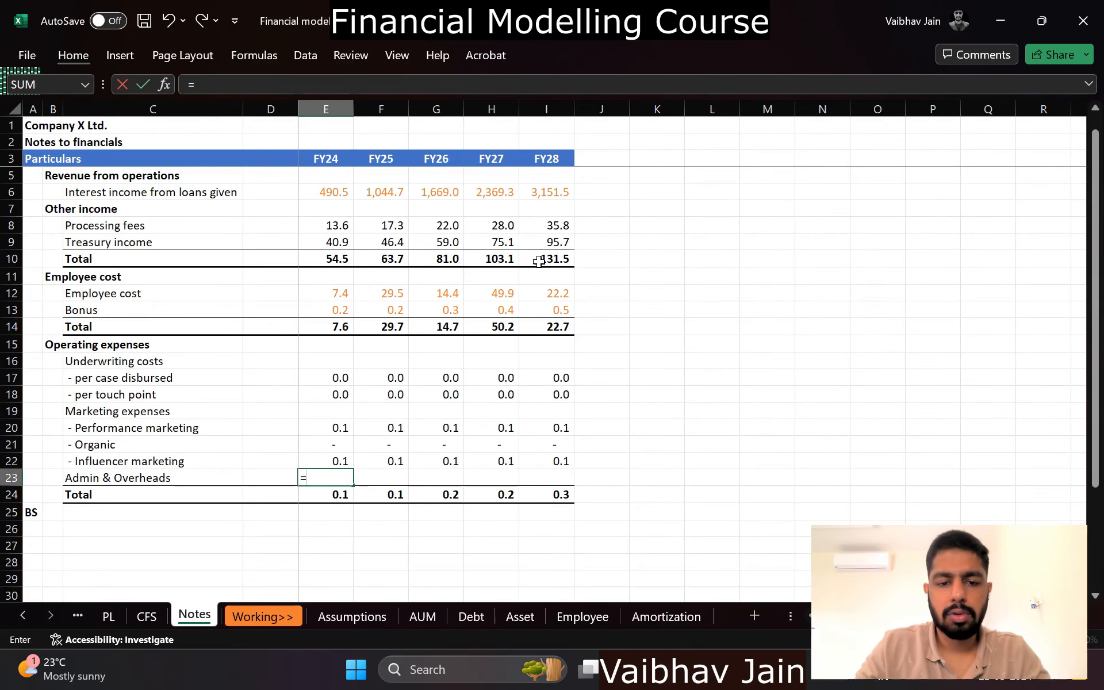
pyautogui.hotkey('ctrl', 'pagedown')
pyautogui.hotkey('ctrl', 'pagedown')
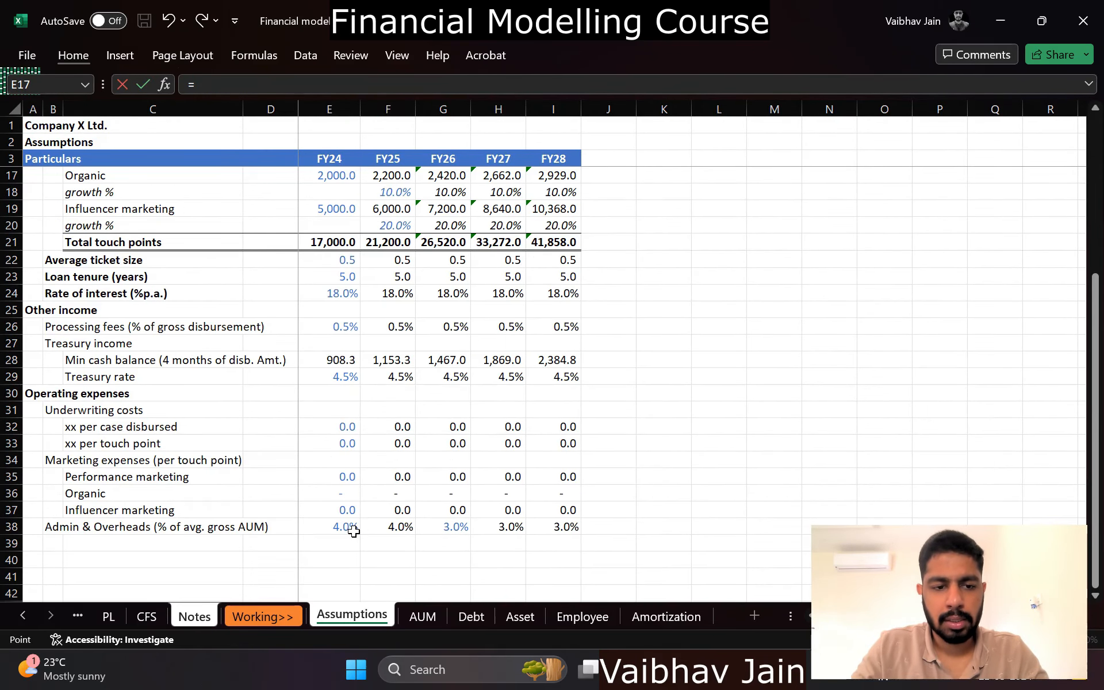
pyautogui.click(353, 531)
pyautogui.write('*ave')
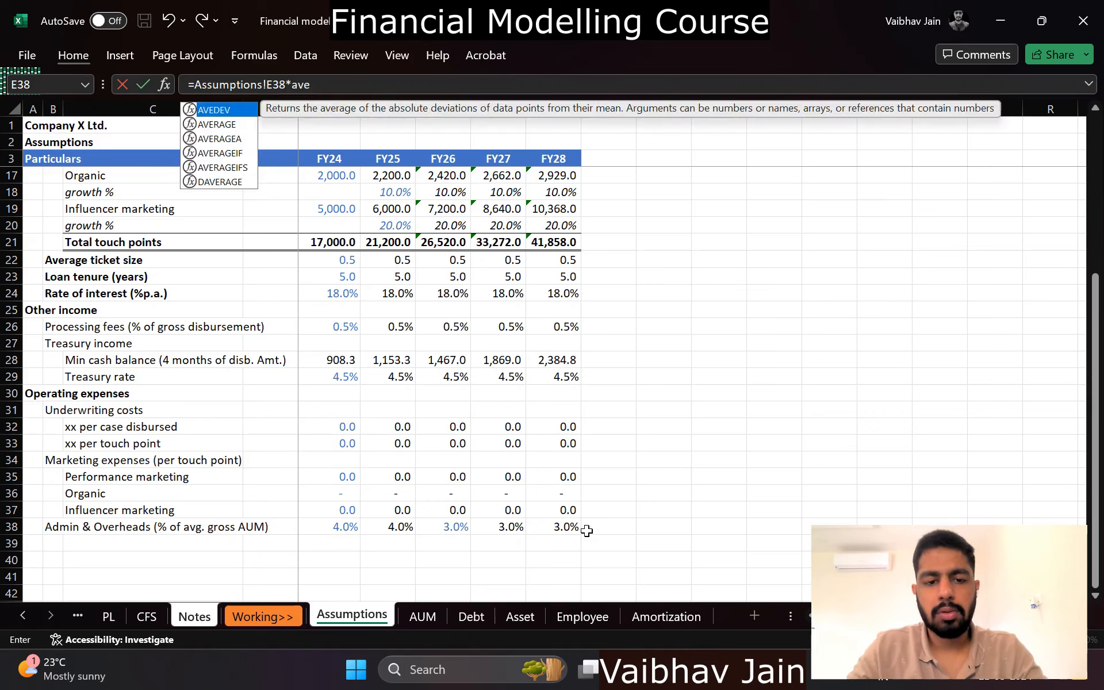
pyautogui.write('rage')
pyautogui.press('Tab')
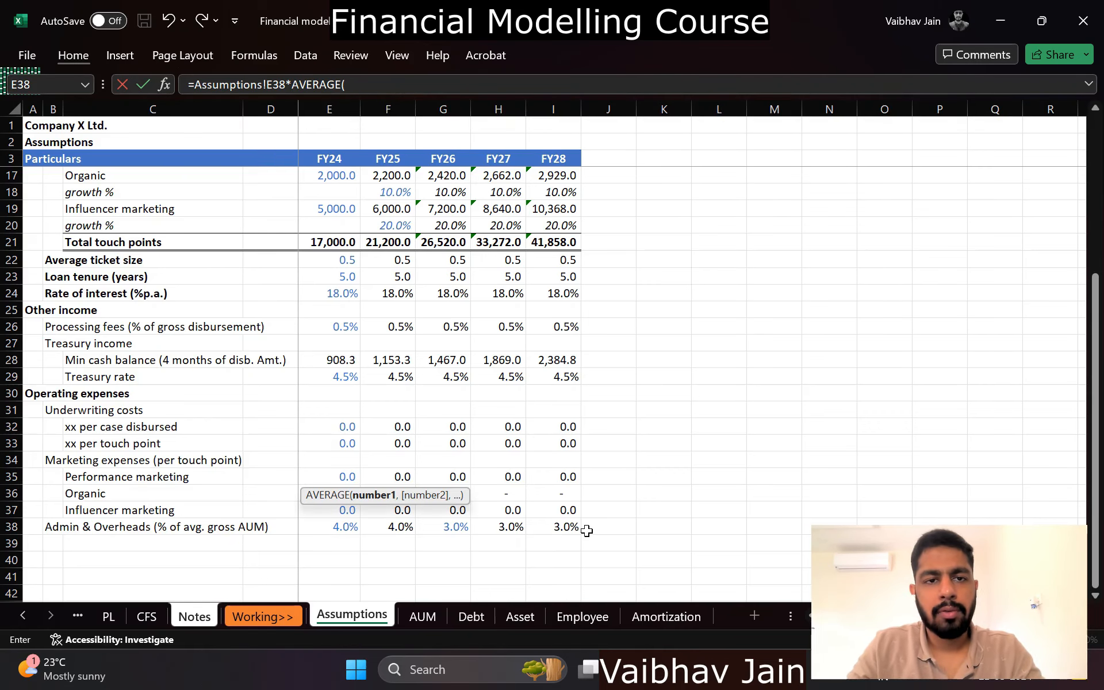
pyautogui.hotkey('ctrl', 'pagedown')
pyautogui.hotkey('ctrl', 'pageup')
pyautogui.scroll(5, 587, 530)
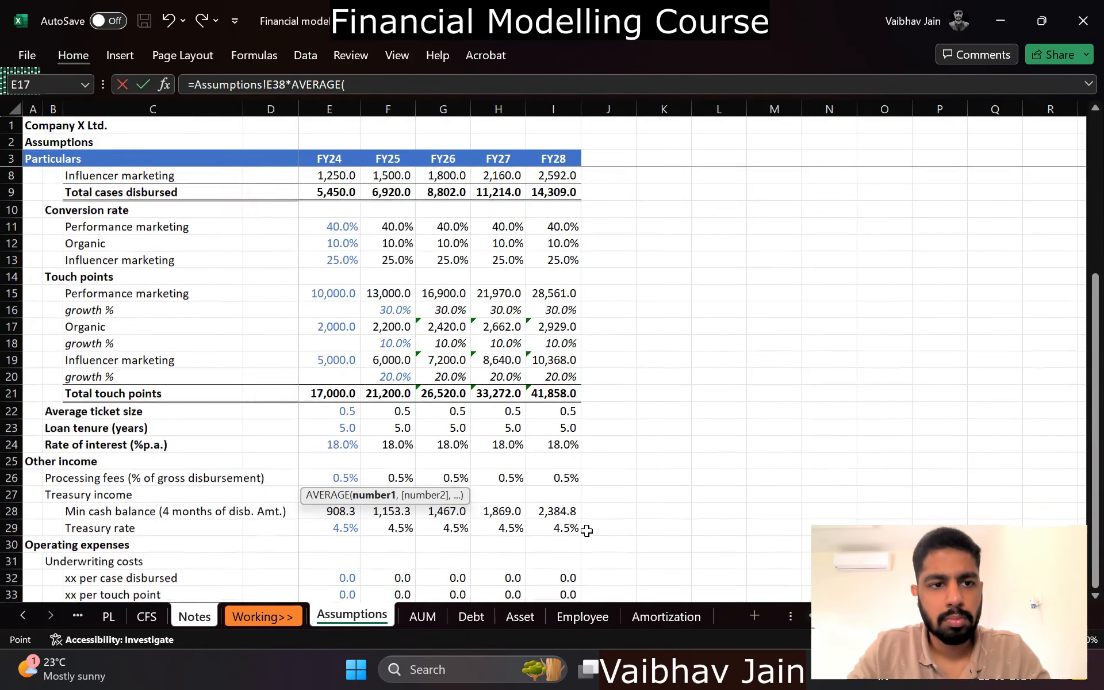
pyautogui.scroll(-1, 586, 530)
pyautogui.scroll(-1, 495, 503)
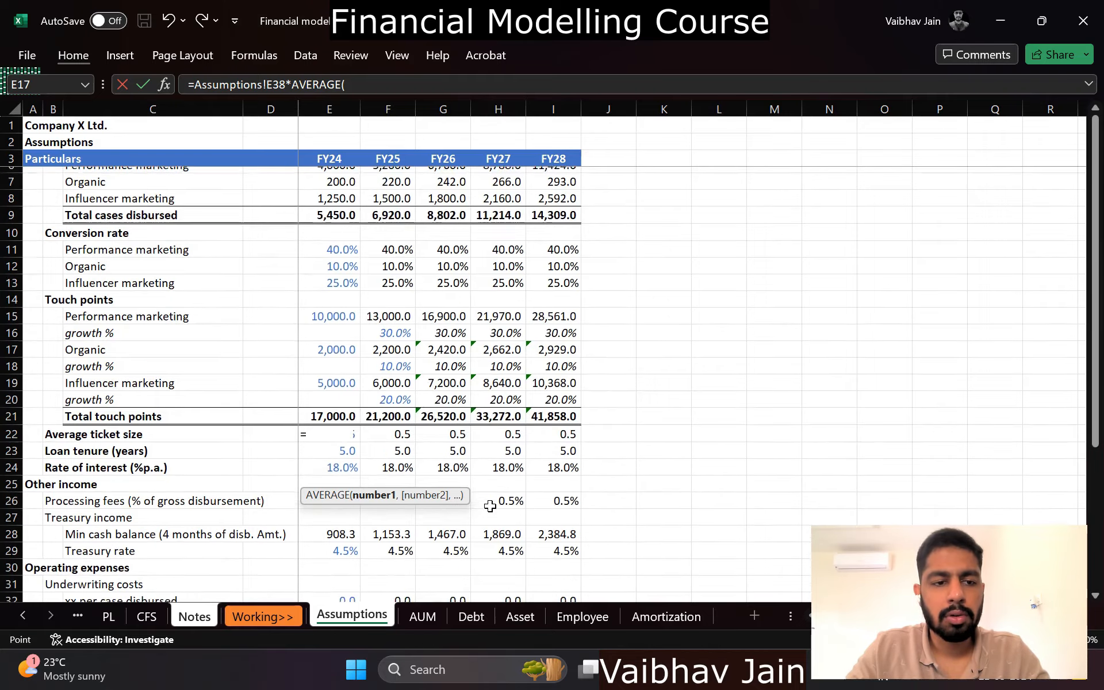
pyautogui.press('Escape')
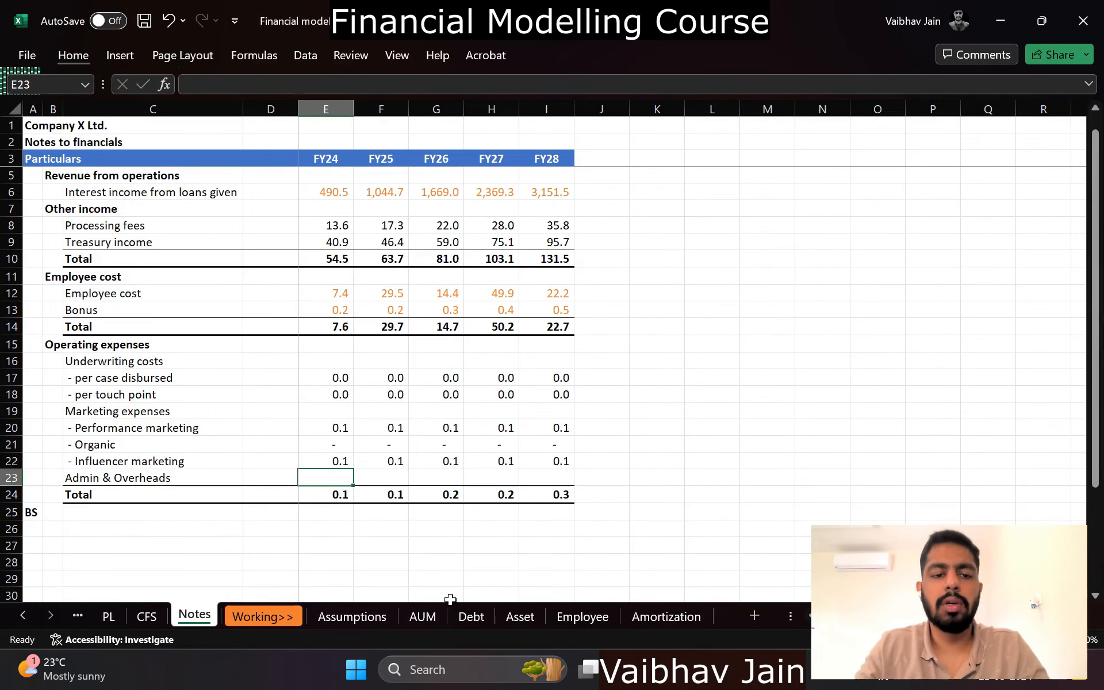
# Step: Copy header rows 1 to 3 of the Assumptions sheet to the start of the empty AUM sheet
pyautogui.hotkey('ctrl', 'pagedown')
pyautogui.hotkey('ctrl', 'pagedown')
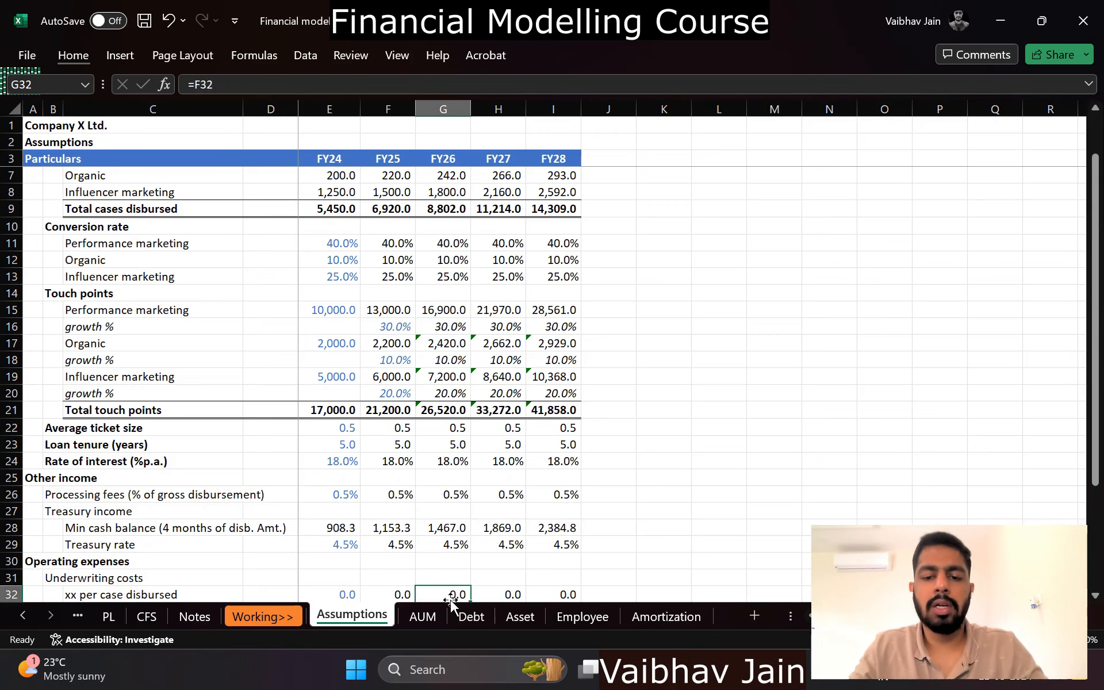
pyautogui.hotkey('ctrl', 'pagedown')
pyautogui.hotkey('ctrl', 'pagedown')
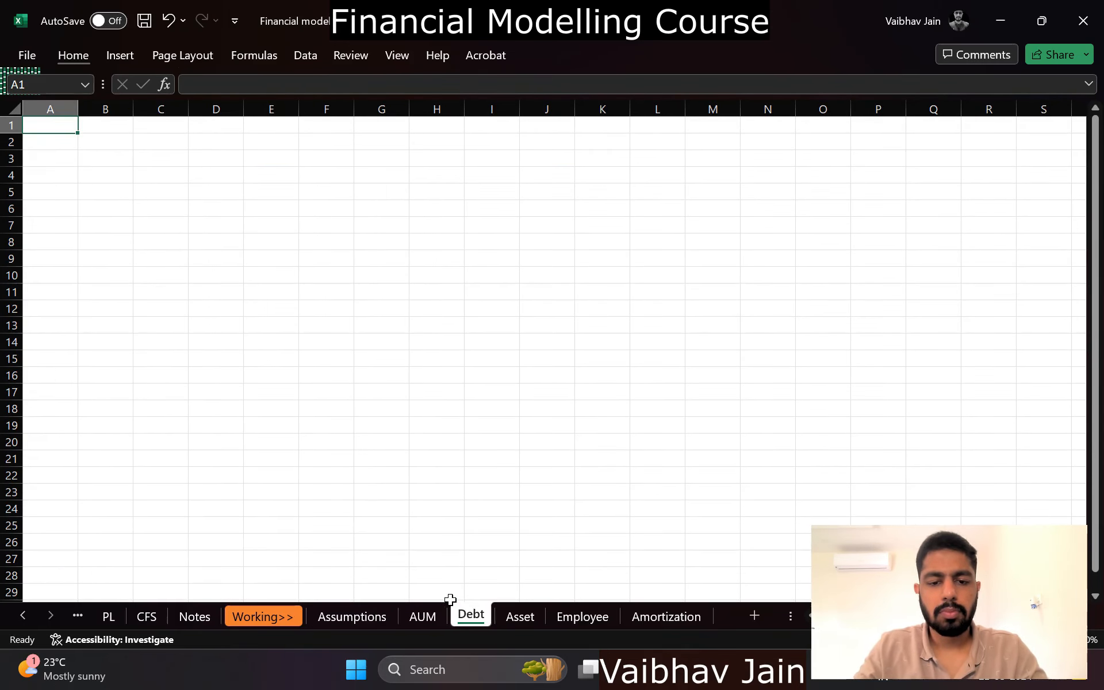
pyautogui.hotkey('ctrl', 'pageup')
pyautogui.hotkey('ctrl', 'pageup')
pyautogui.press('Up')
pyautogui.press('Up')
pyautogui.press('Up')
pyautogui.press('Up')
pyautogui.press('Up')
pyautogui.press('Up')
pyautogui.press('Left')
pyautogui.press('Left')
pyautogui.press('Left')
pyautogui.press('Left')
pyautogui.press('Up')
pyautogui.press('Up')
pyautogui.press('Up')
pyautogui.press('Up')
pyautogui.press('Up')
pyautogui.press('Up')
pyautogui.press('Up')
pyautogui.press('Up')
pyautogui.press('Up')
pyautogui.press('Up')
pyautogui.press('Up')
pyautogui.press('Up')
pyautogui.press('Up')
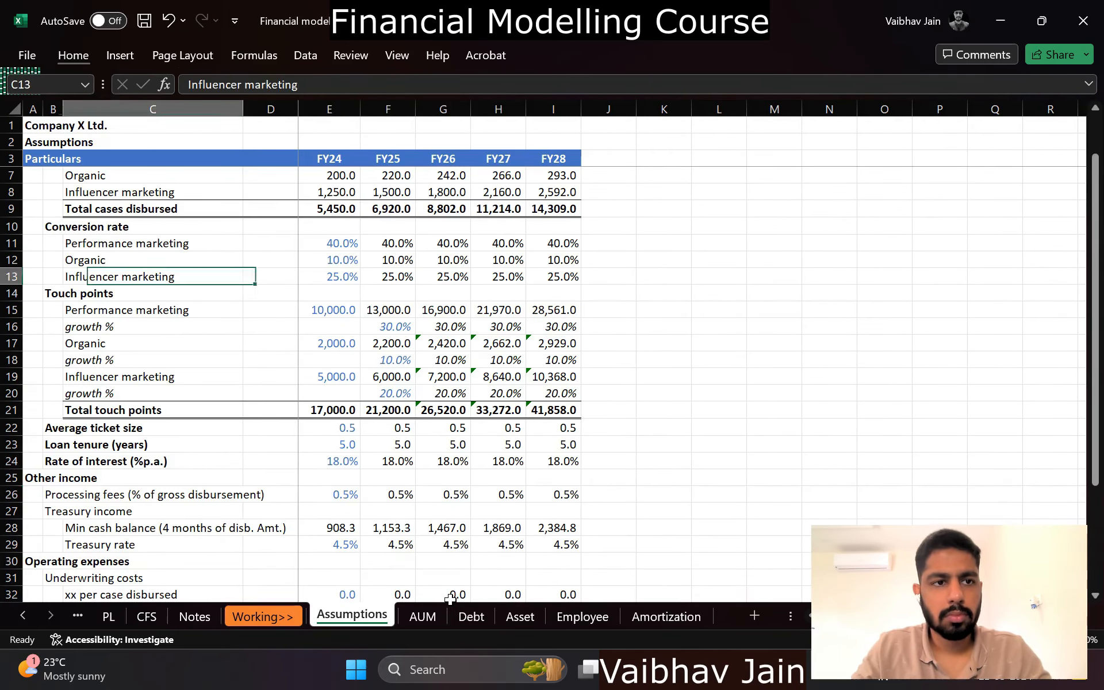
pyautogui.press('Left')
pyautogui.press('Left')
pyautogui.press('Up')
pyautogui.press('Up')
pyautogui.press('Up')
pyautogui.press('Up')
pyautogui.press('Up')
pyautogui.press('Up')
pyautogui.press('Up')
pyautogui.press('Up')
pyautogui.press('Up')
pyautogui.press('Up')
pyautogui.press('Up')
pyautogui.press('Up')
pyautogui.hotkey('shift', 'space')
pyautogui.hotkey('shift', 'Down')
pyautogui.hotkey('shift', 'Down')
pyautogui.hotkey('ctrl', 'c')
pyautogui.hotkey('ctrl', 'pagedown')
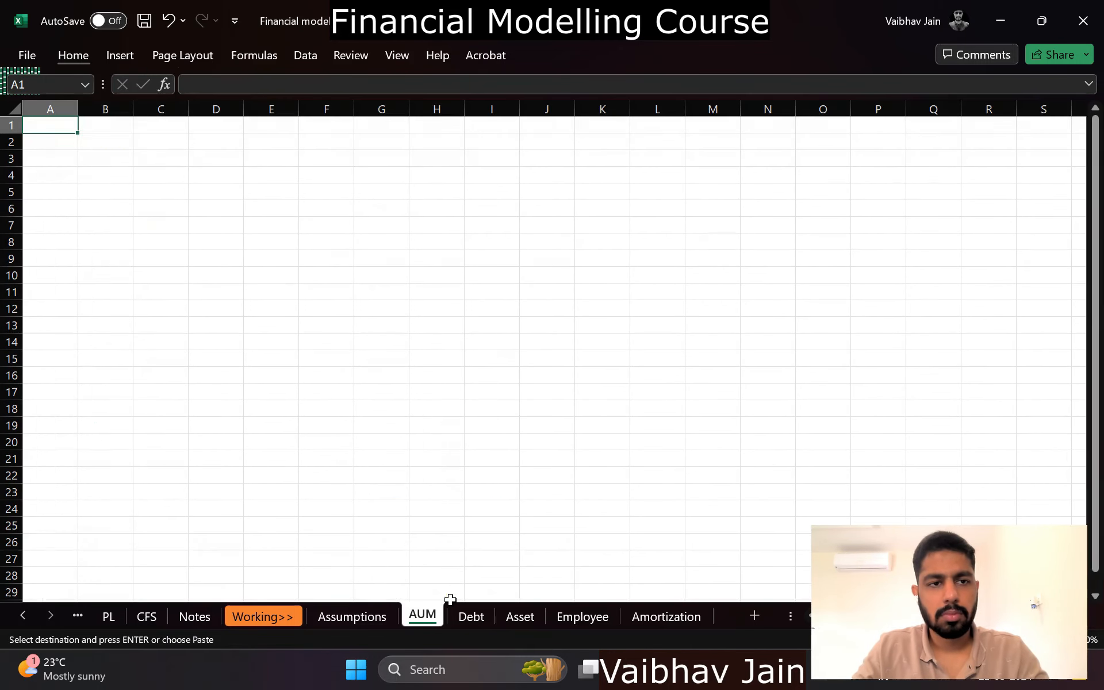
pyautogui.hotkey('ctrl', 'v')
pyautogui.press('Escape')
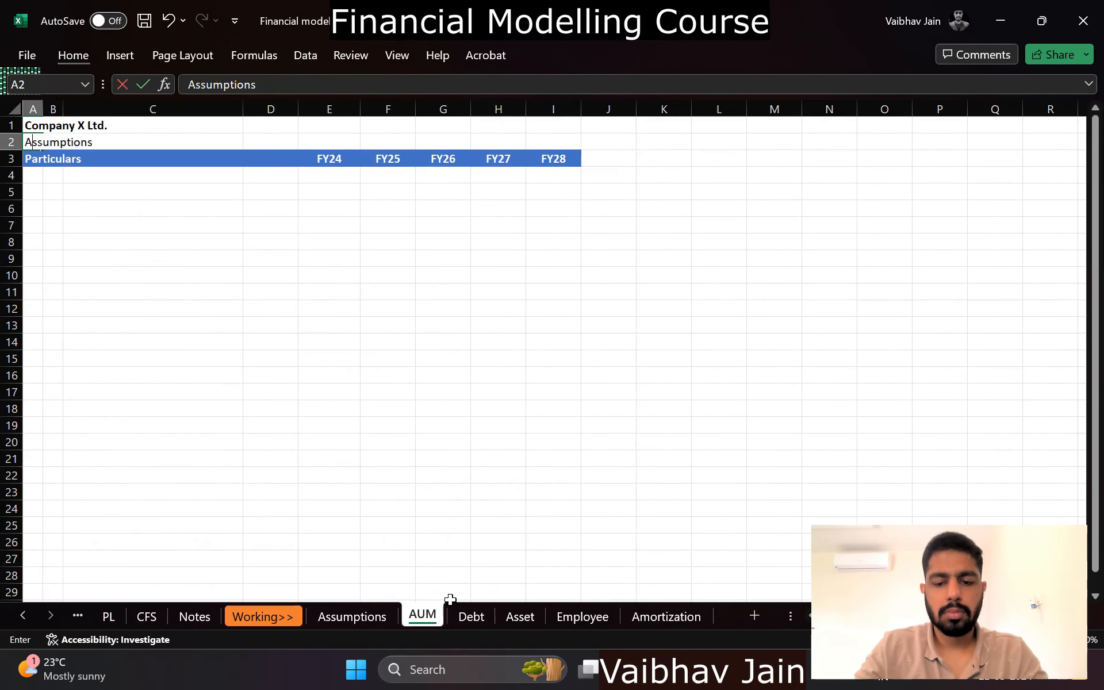
# Step: Title the AUM sheet "AUM" in A2 and freeze its panes at cell E4
pyautogui.write('AUM')
pyautogui.press('Return')
pyautogui.press('Down')
pyautogui.press('Right')
pyautogui.hotkey('alt', 'w')
pyautogui.press('f')
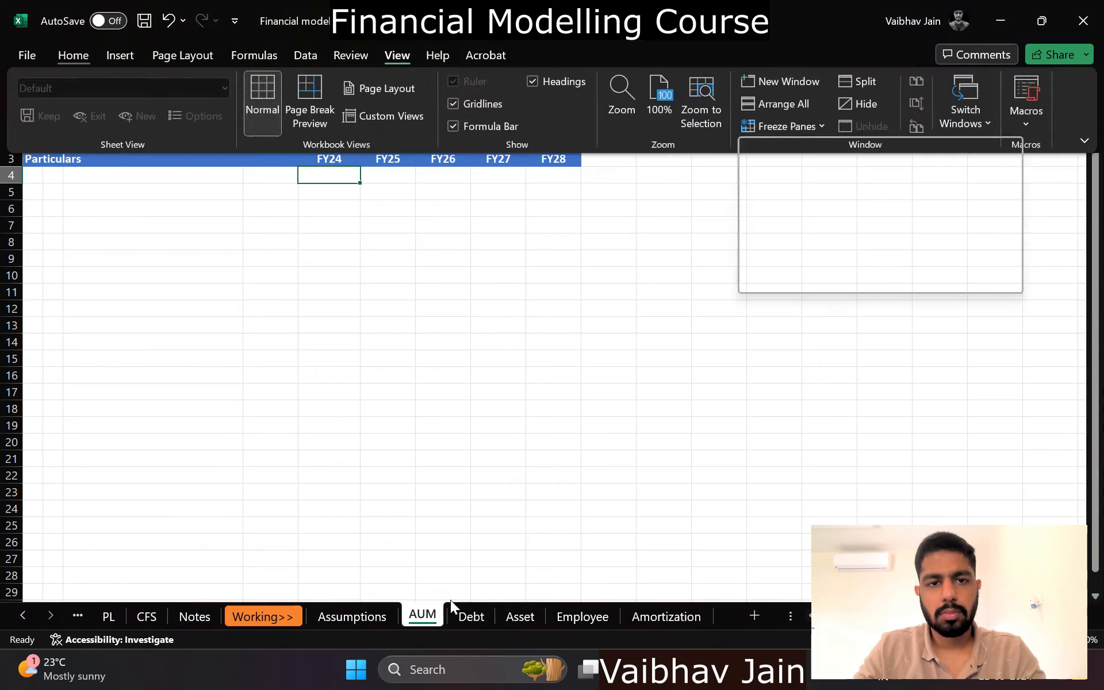
pyautogui.press('f')
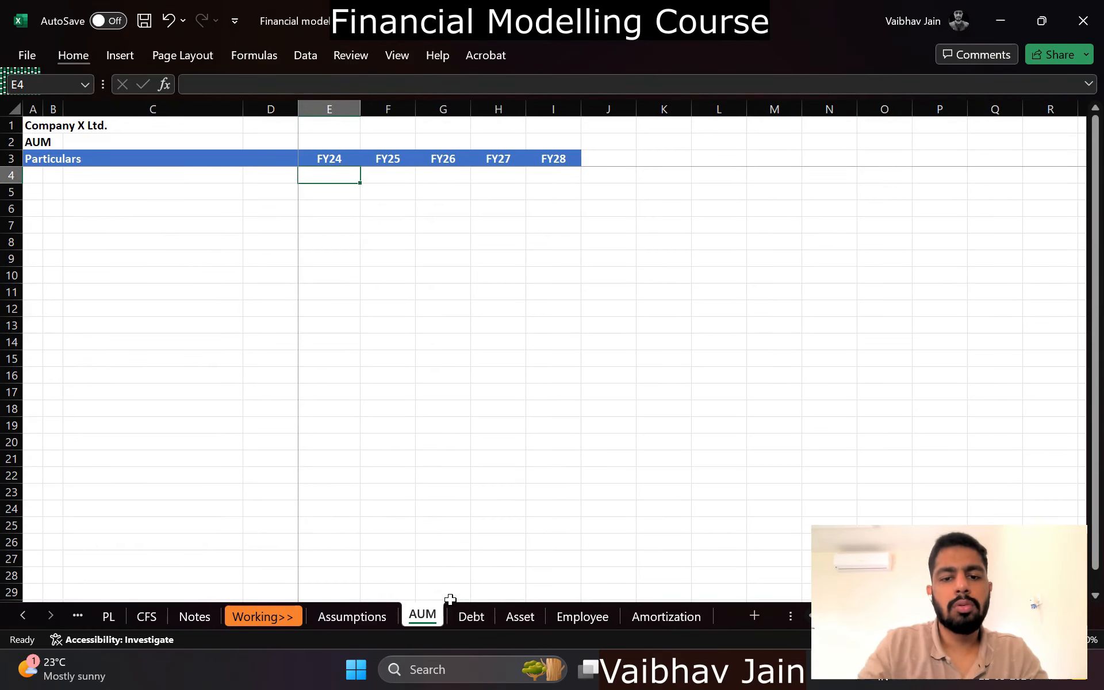
pyautogui.press('Left')
pyautogui.press('Left')
pyautogui.press('Left')
pyautogui.press('Up')
pyautogui.press('Up')
pyautogui.press('Left')
pyautogui.press('Up')
pyautogui.press('Down')
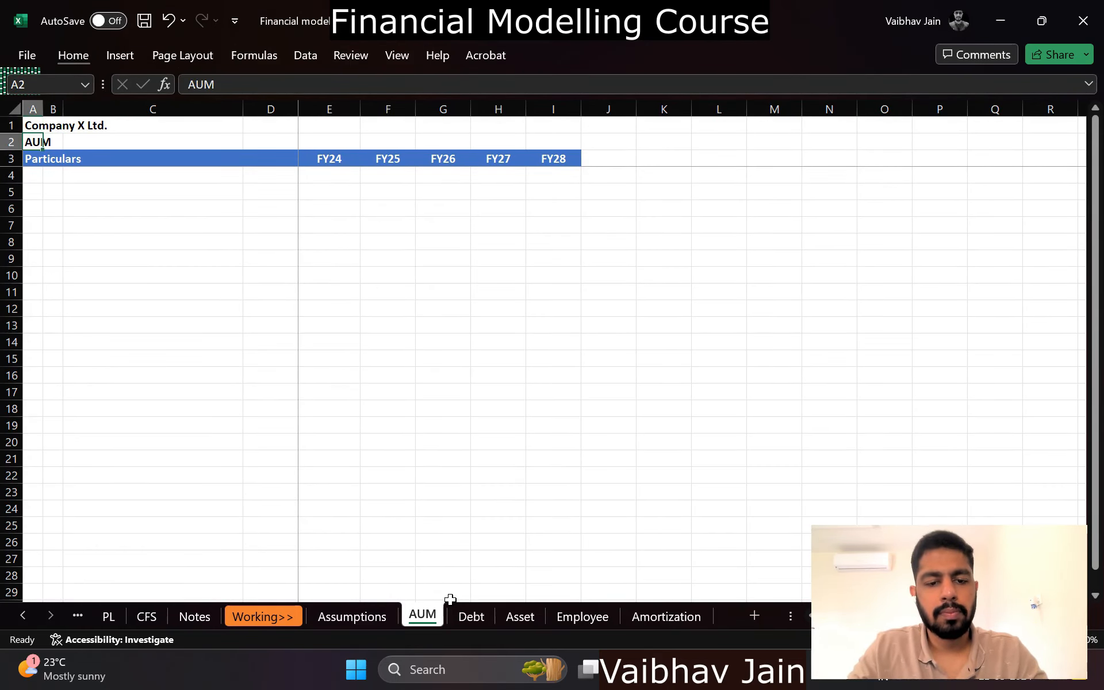
# Step: Add an "AUM" heading in B37 of the Notes sheet, under the Operational section's Disbursements (gross) row
pyautogui.hotkey('ctrl', 'pageup')
pyautogui.hotkey('ctrl', 'pageup')
pyautogui.hotkey('ctrl', 'pageup')
pyautogui.scroll(-6, 448, 598)
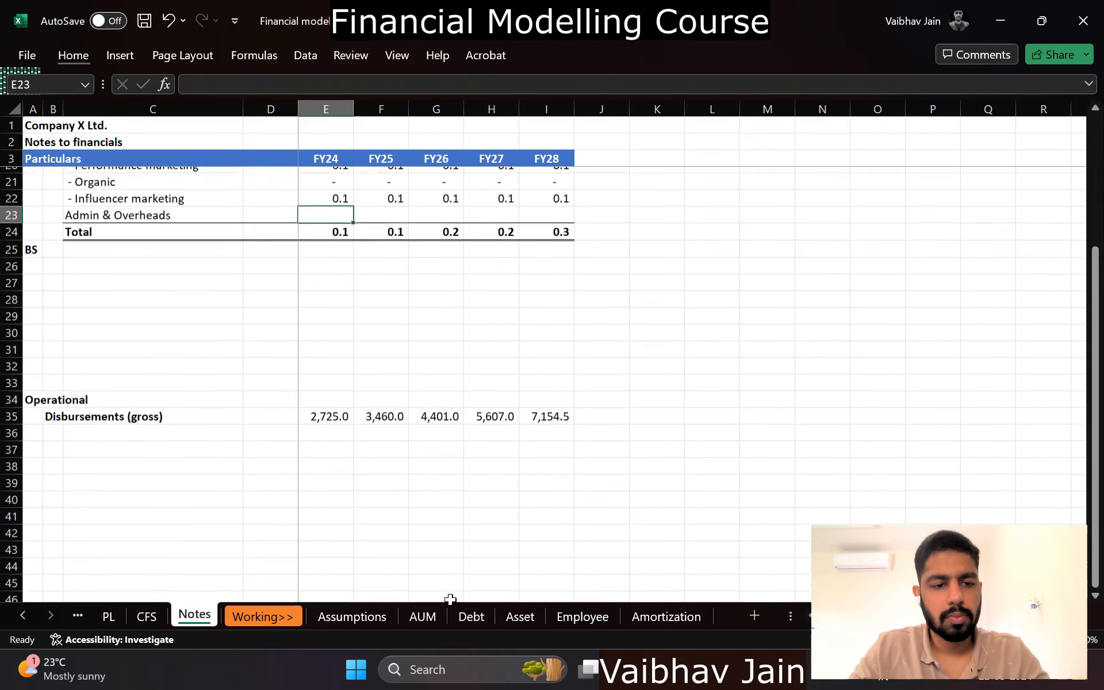
pyautogui.click(48, 410)
pyautogui.press('Down')
pyautogui.press('Down')
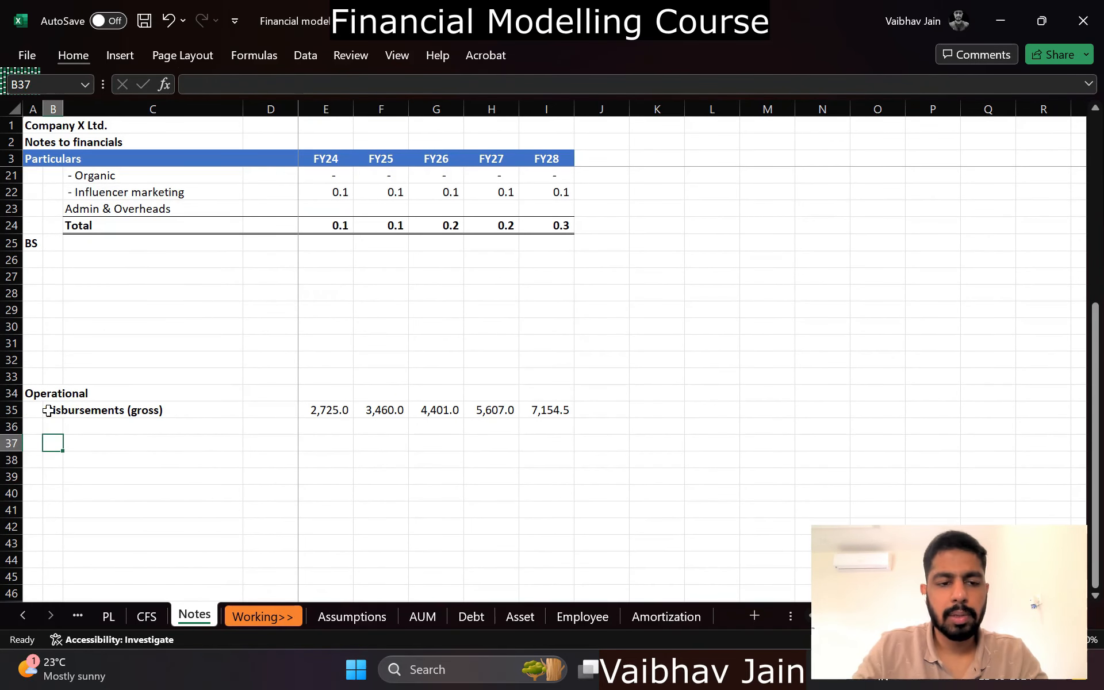
pyautogui.write('AUM')
pyautogui.press('Return')
pyautogui.press('Right')
pyautogui.press('Up')
pyautogui.press('Up')
pyautogui.press('Up')
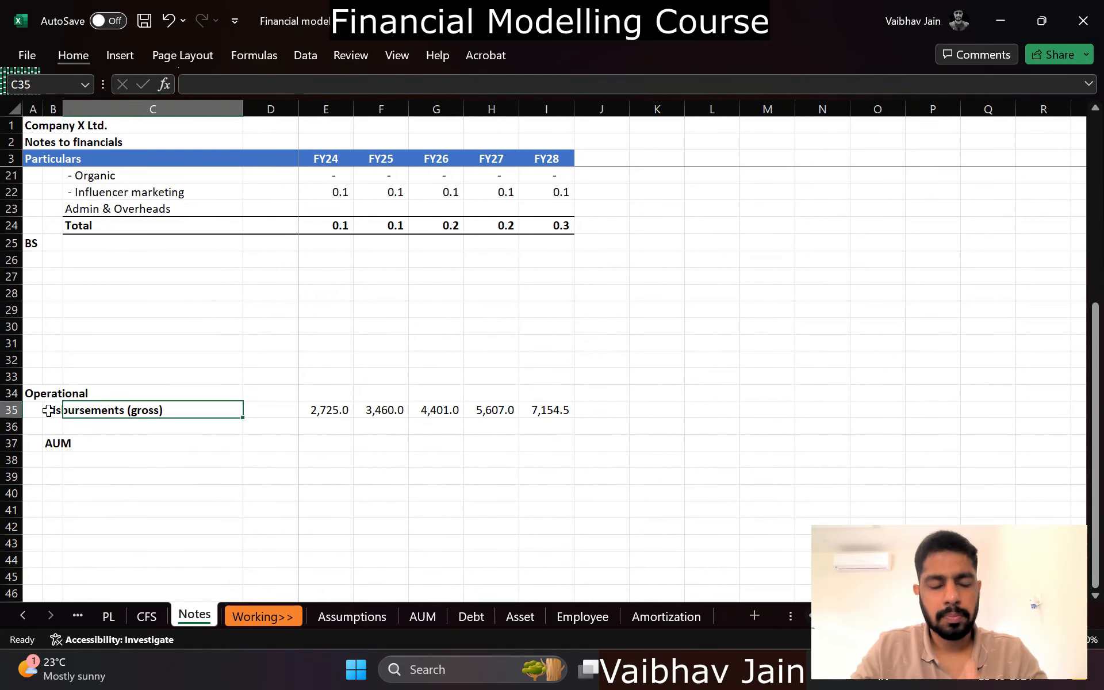
# Step: Delete the separate AUM sheet from the workbook and check the Amortization sheet
pyautogui.rightClick(420, 623)
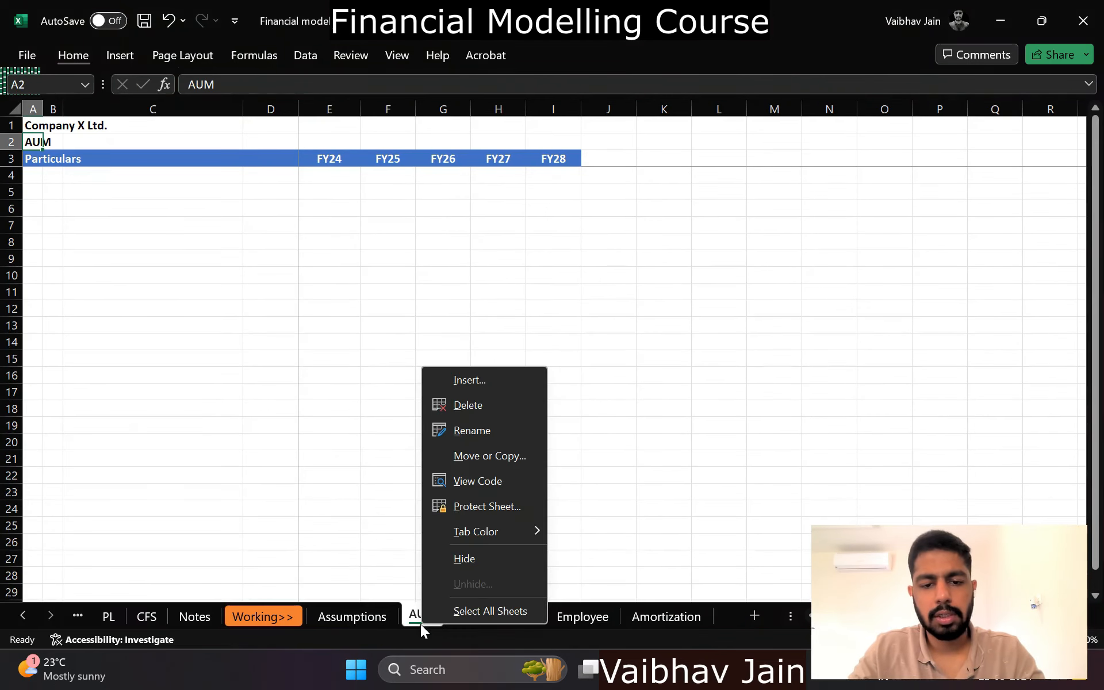
pyautogui.click(481, 416)
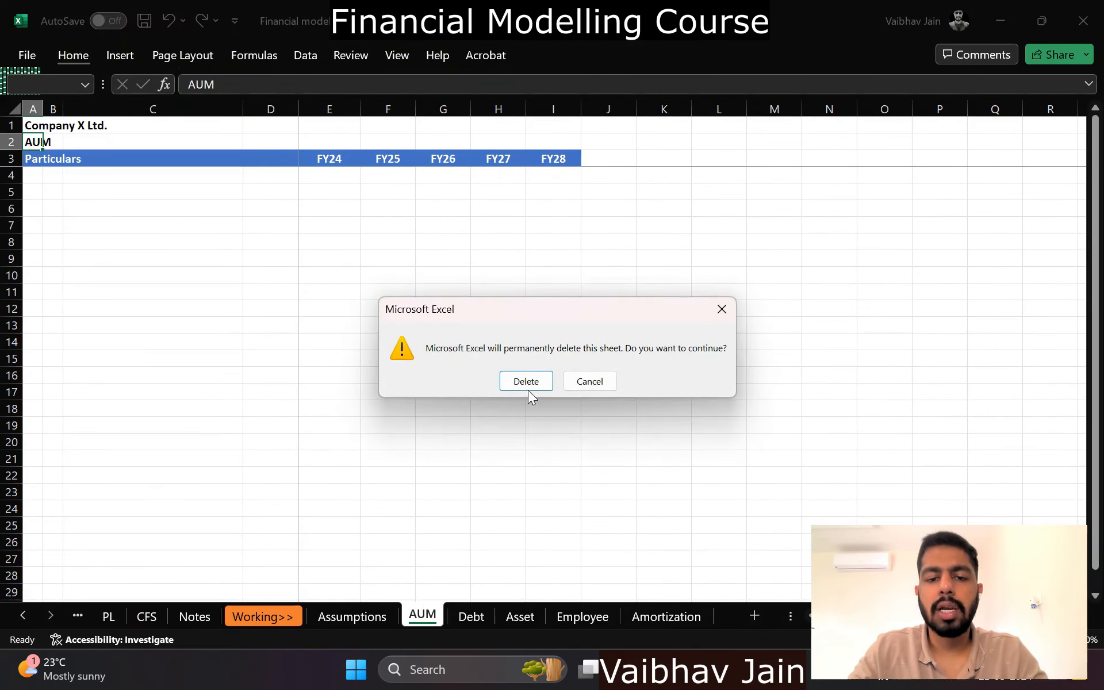
pyautogui.click(529, 382)
pyautogui.click(644, 617)
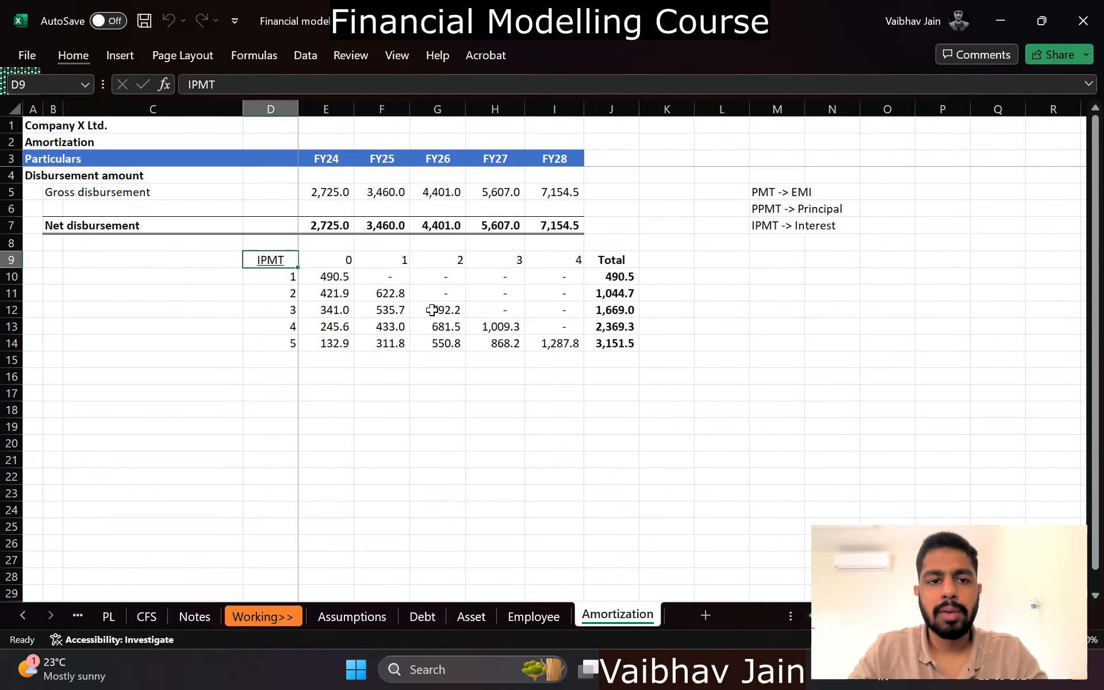
# Step: Label the first AUM rows in the Notes sheet "Opening AUM" in C38 and "(+) Disbursements" in C39
pyautogui.click(178, 617)
pyautogui.click(83, 463)
pyautogui.write('O')
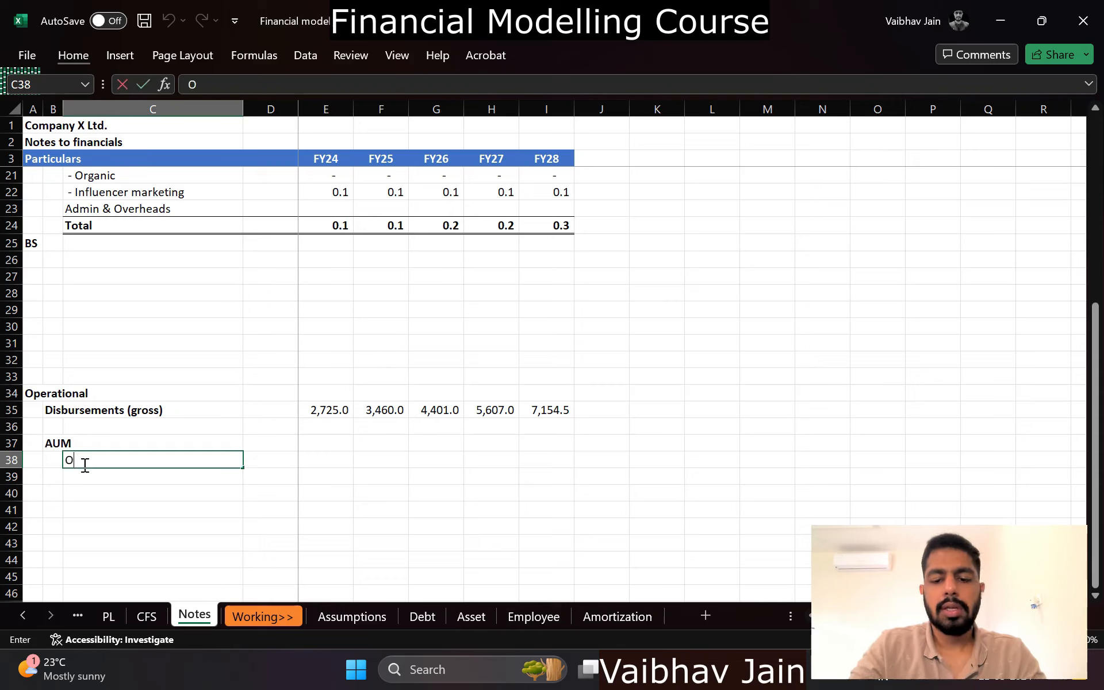
pyautogui.write('pening AUM')
pyautogui.press('Return')
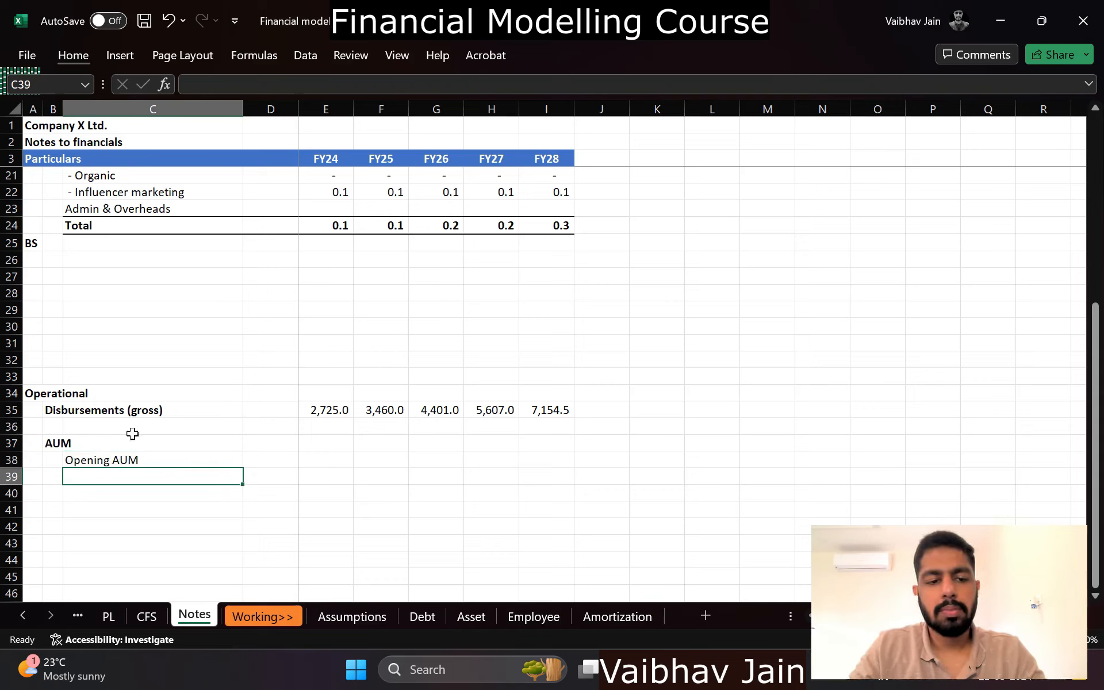
pyautogui.write('(+) Di')
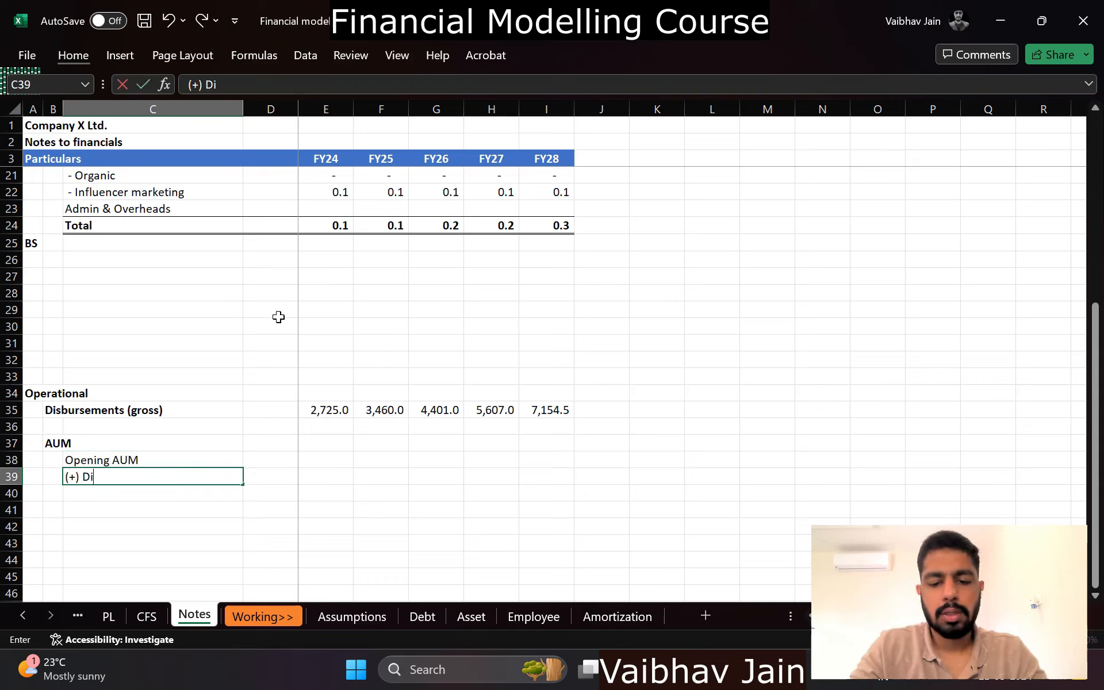
pyautogui.write('sbursements')
pyautogui.press('Return')
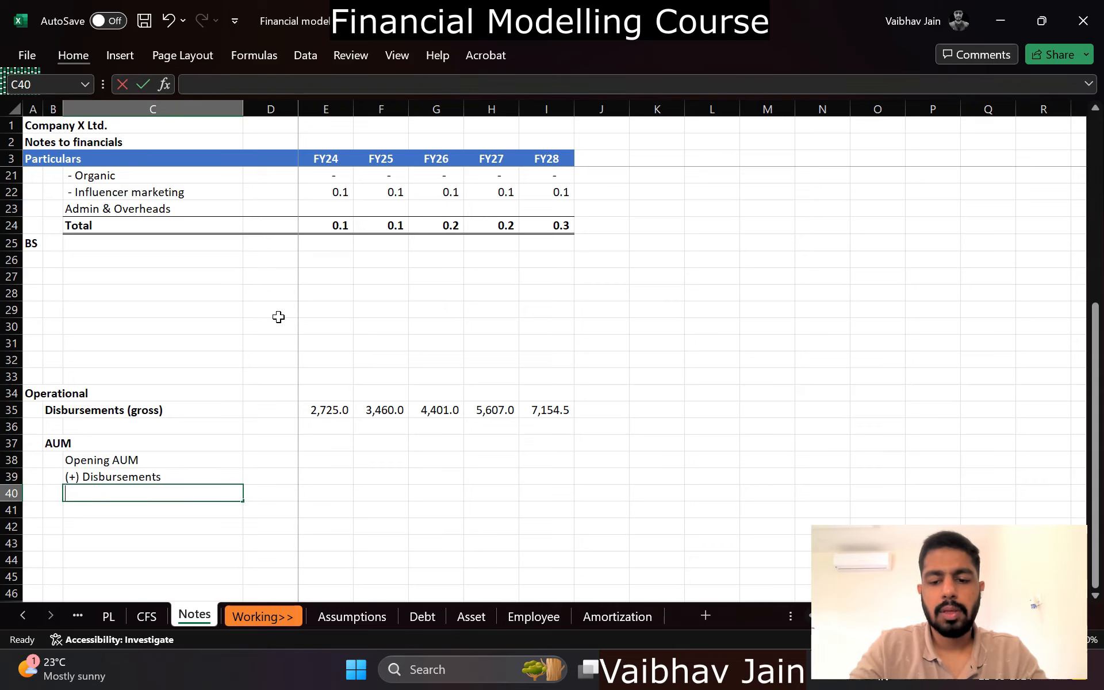
# Step: Add the row labels "(-) Repayments from customers" in C40 and "Closing AUM (gross)" in C41
pyautogui.write('(-) Repaym')
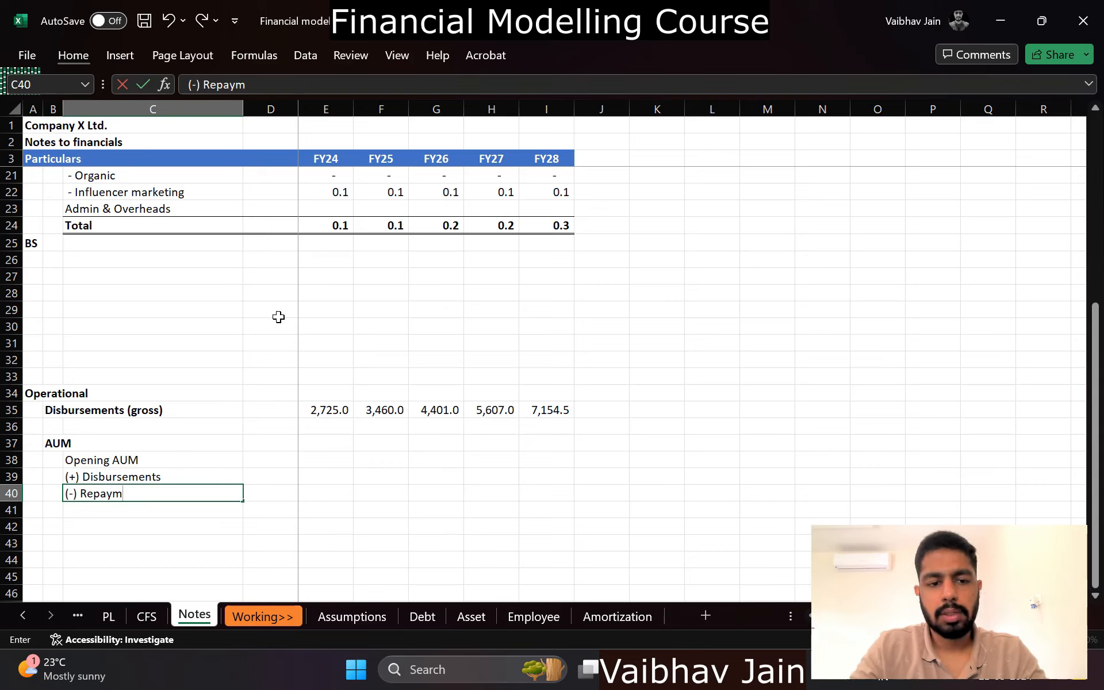
pyautogui.write('ents from customers')
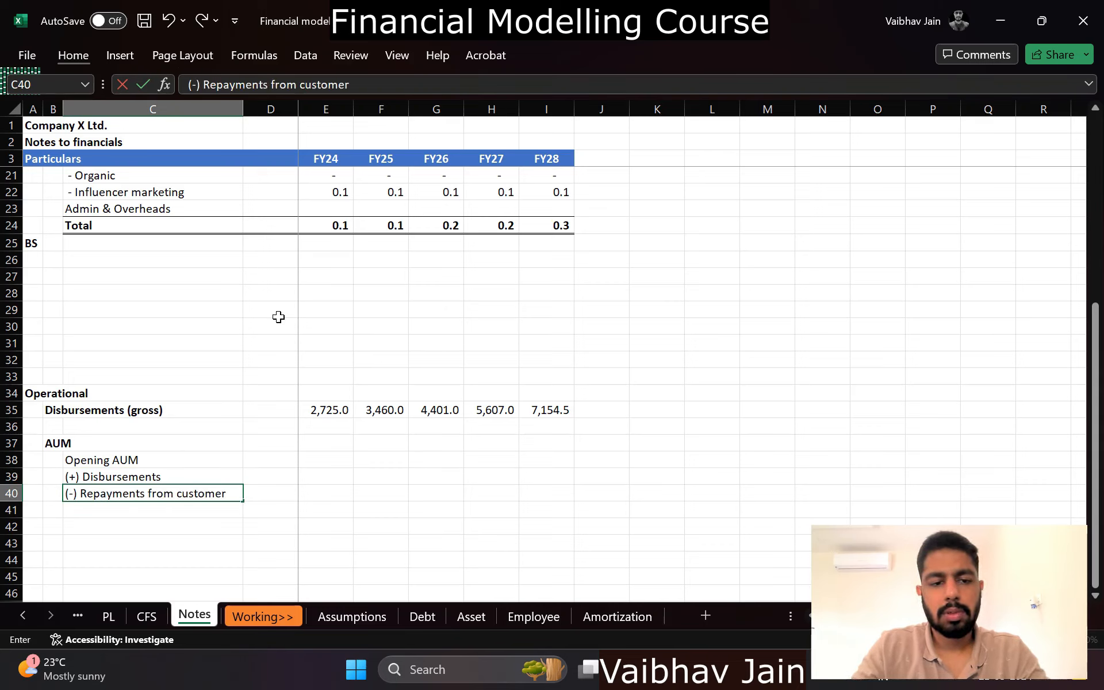
pyautogui.press('Return')
pyautogui.write('Closing AUM (gross')
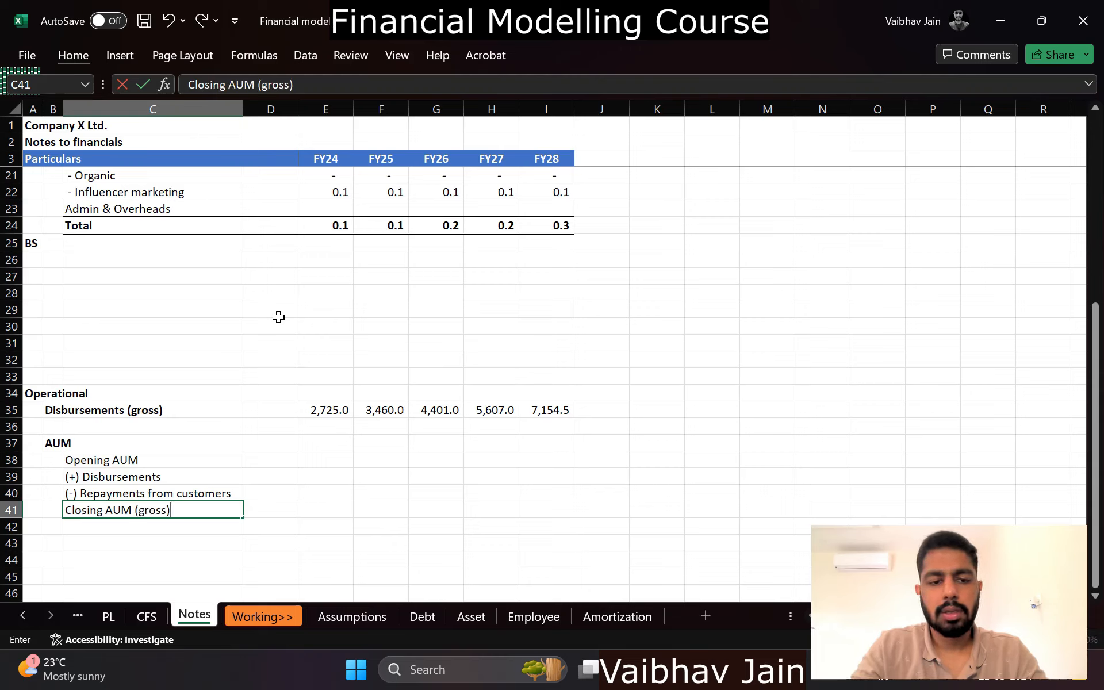
pyautogui.press('Return')
pyautogui.press('Up')
pyautogui.press('Up')
pyautogui.press('Up')
pyautogui.press('Right')
pyautogui.press('Down')
pyautogui.press('Left')
pyautogui.press('Down')
pyautogui.press('Left')
pyautogui.press('Right')
pyautogui.press('Up')
pyautogui.press('Right')
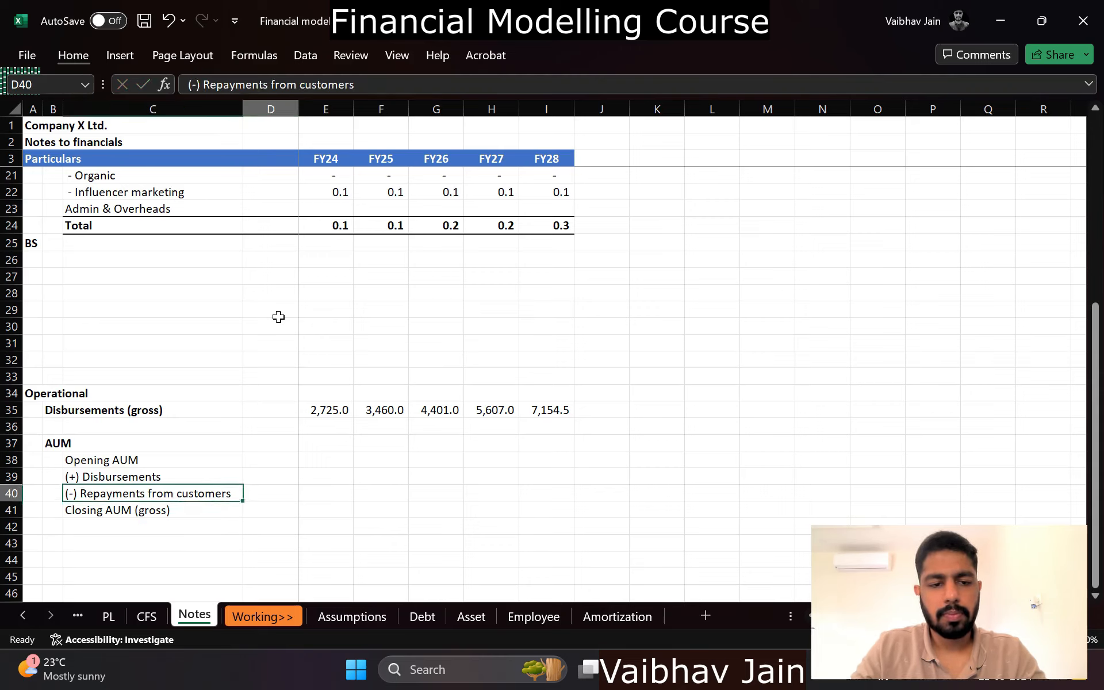
# Step: Enter the FY24 Opening AUM in E38 as =0/curr
pyautogui.press('Up')
pyautogui.press('Up')
pyautogui.press('Right')
pyautogui.write('=0/cr')
pyautogui.press('Return')
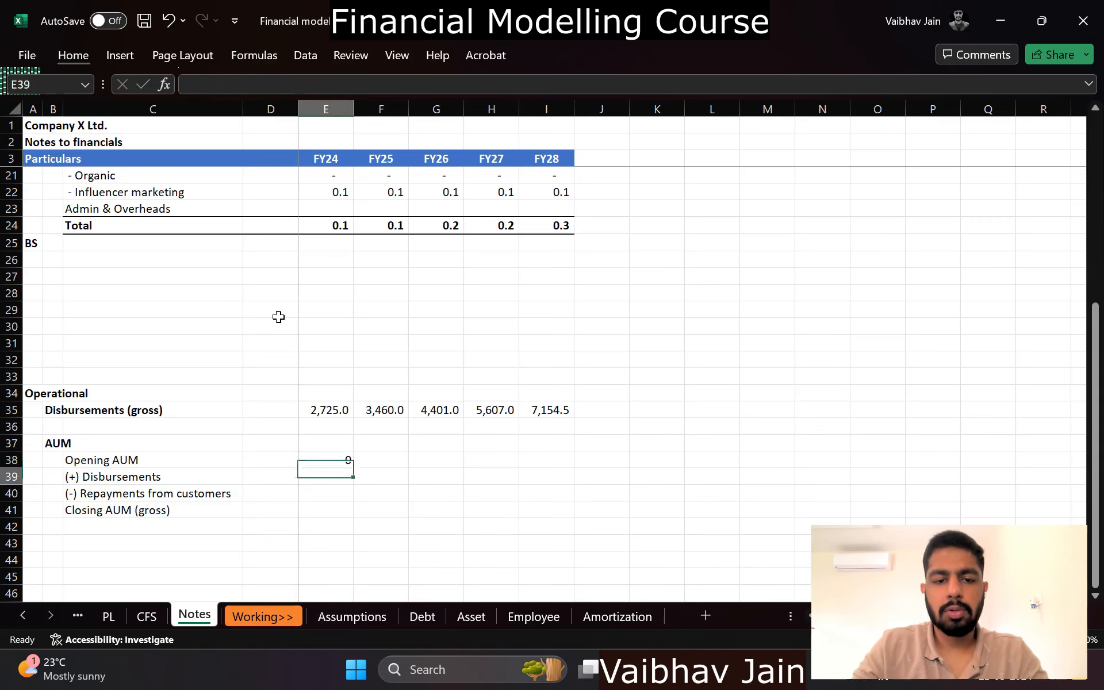
# Step: Give the FY24 Opening AUM in E38 the blue input font colour and a number format that shows zero as a dash
pyautogui.press('Up')
pyautogui.hotkey('alt', 'h')
pyautogui.press('f')
pyautogui.press('c')
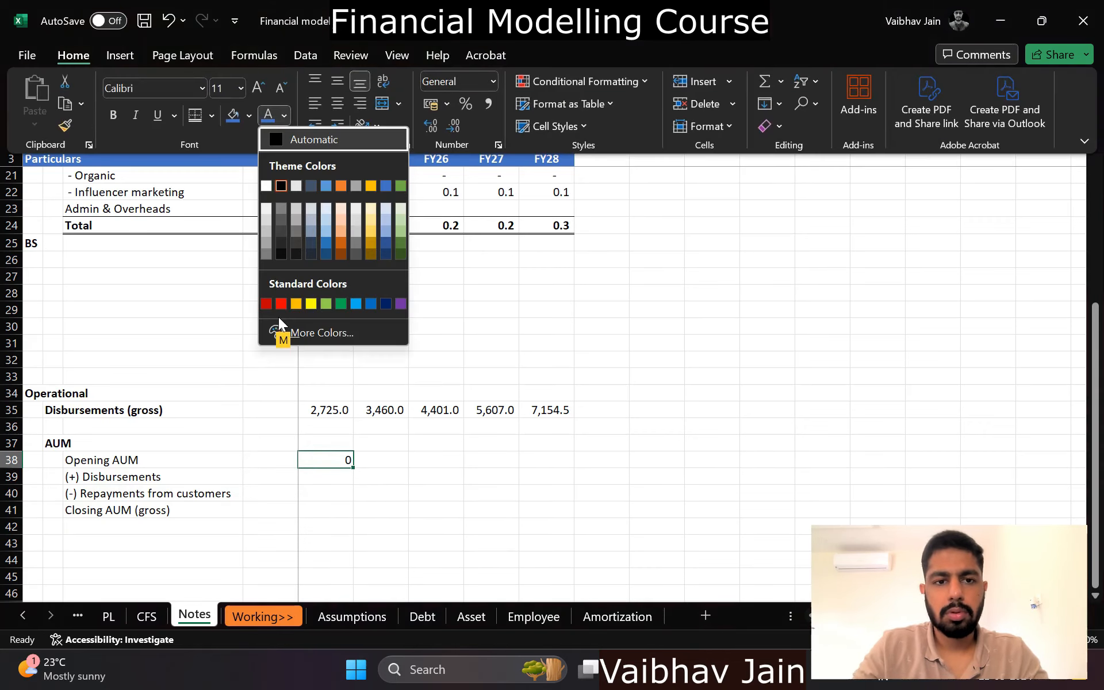
pyautogui.click(384, 186)
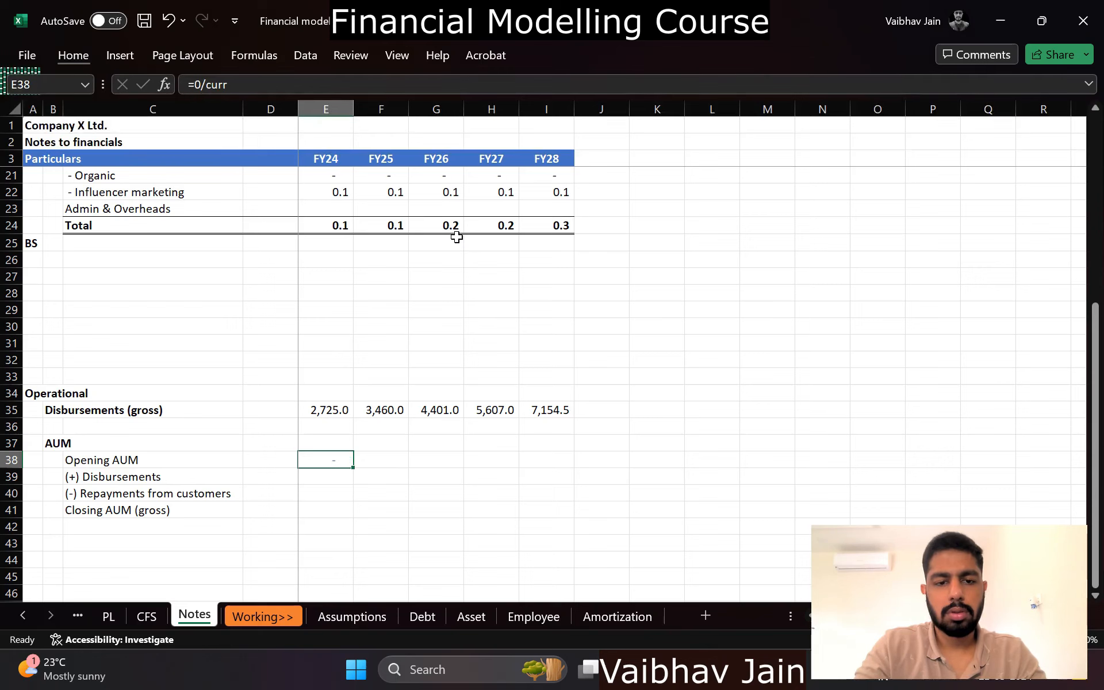
# Step: Link the FY24 Disbursements in E39 to the gross disbursements in E35 and copy the formula across to FY28
pyautogui.press('Down')
pyautogui.write('=')
pyautogui.press('Up')
pyautogui.press('Up')
pyautogui.press('Up')
pyautogui.press('Up')
pyautogui.press('Return')
pyautogui.press('Up')
pyautogui.hotkey('ctrl', 'c')
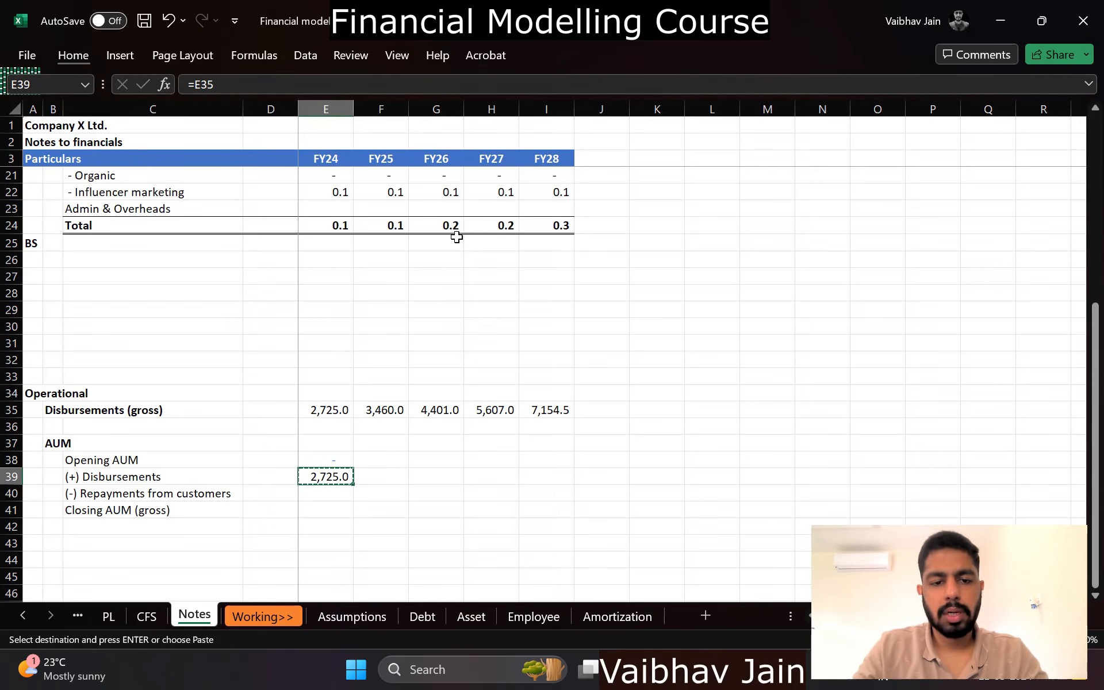
pyautogui.hotkey('shift', 'Right')
pyautogui.hotkey('shift', 'Right')
pyautogui.hotkey('shift', 'Right')
pyautogui.hotkey('shift', 'Right')
pyautogui.hotkey('shift', 'Right')
pyautogui.press('Return')
# Step: Extend the disbursements row label in C39 to read "(+) Disbursements (gross)"
pyautogui.press('Left')
pyautogui.press('Left')
pyautogui.press('F2')
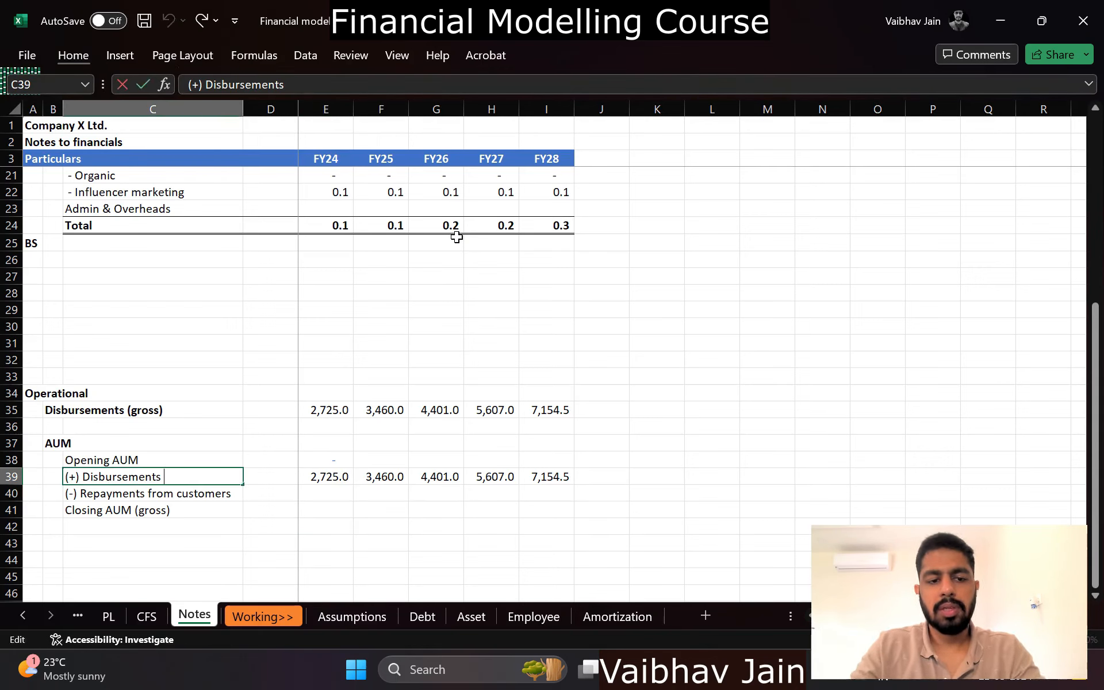
pyautogui.write('(gross)')
pyautogui.press('Return')
pyautogui.press('Right')
pyautogui.press('Right')
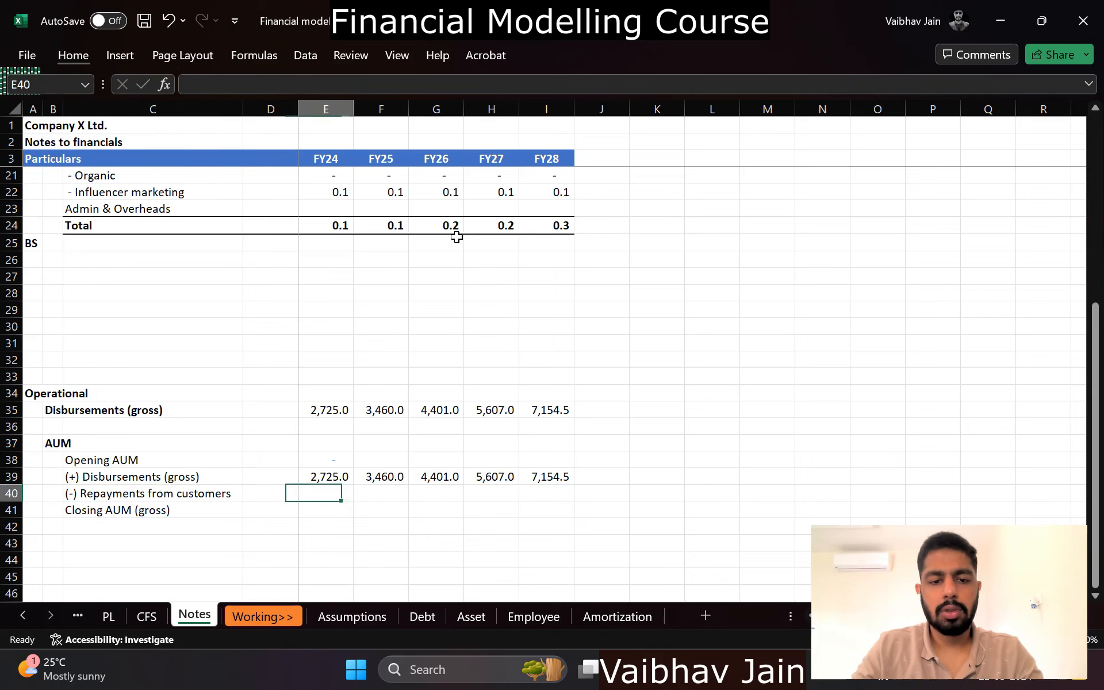
pyautogui.write('=trans')
pyautogui.press('Tab')
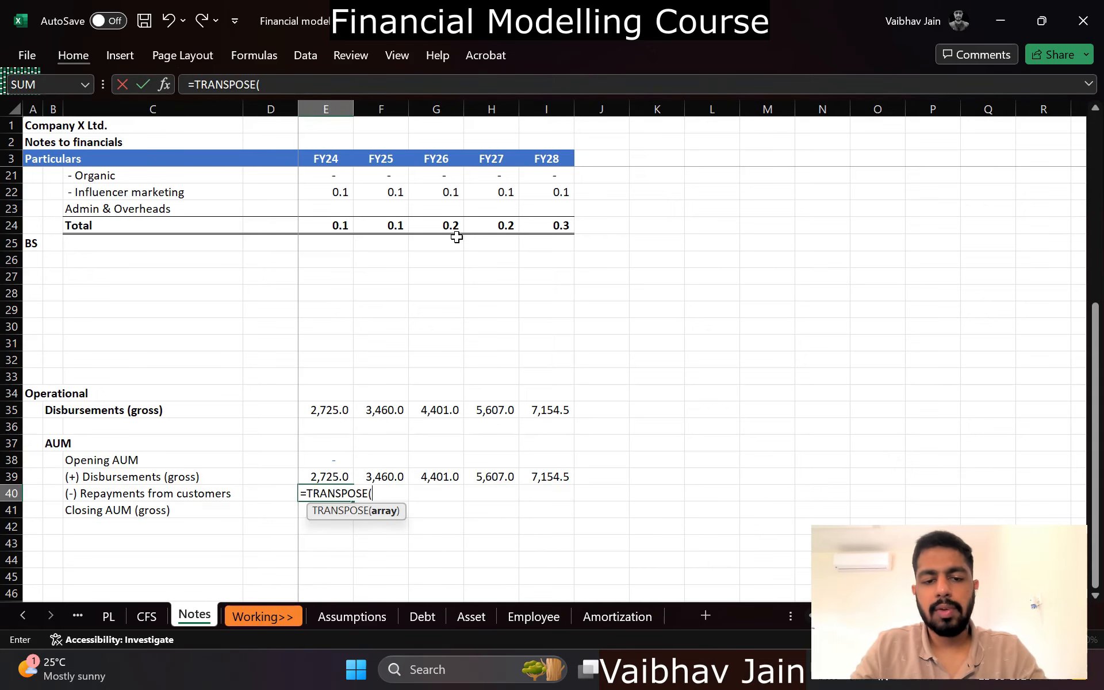
pyautogui.hotkey('ctrl', 'Down')
pyautogui.hotkey('ctrl', 'pagedown')
pyautogui.hotkey('ctrl', 'pagedown')
pyautogui.hotkey('ctrl', 'pagedown')
pyautogui.hotkey('ctrl', 'pagedown')
pyautogui.hotkey('ctrl', 'pagedown')
pyautogui.hotkey('ctrl', 'pagedown')
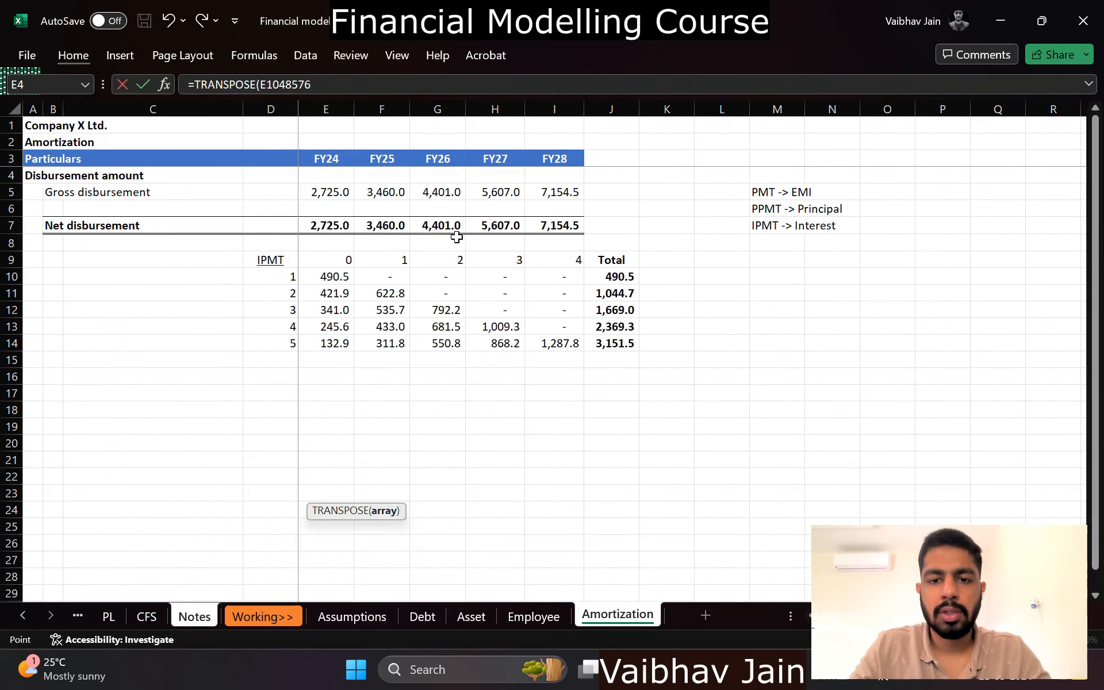
pyautogui.press('Escape')
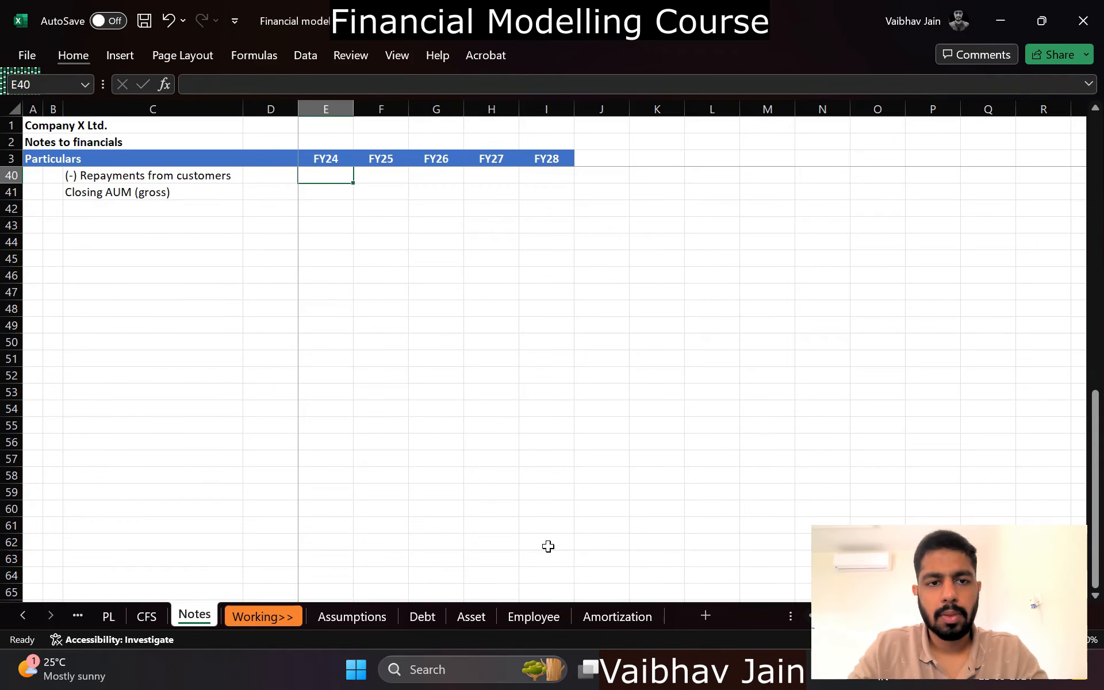
# Step: Duplicate the whole IPMT table on the Amortization sheet to a new block starting at D16
pyautogui.scroll(2, 569, 571)
pyautogui.click(618, 616)
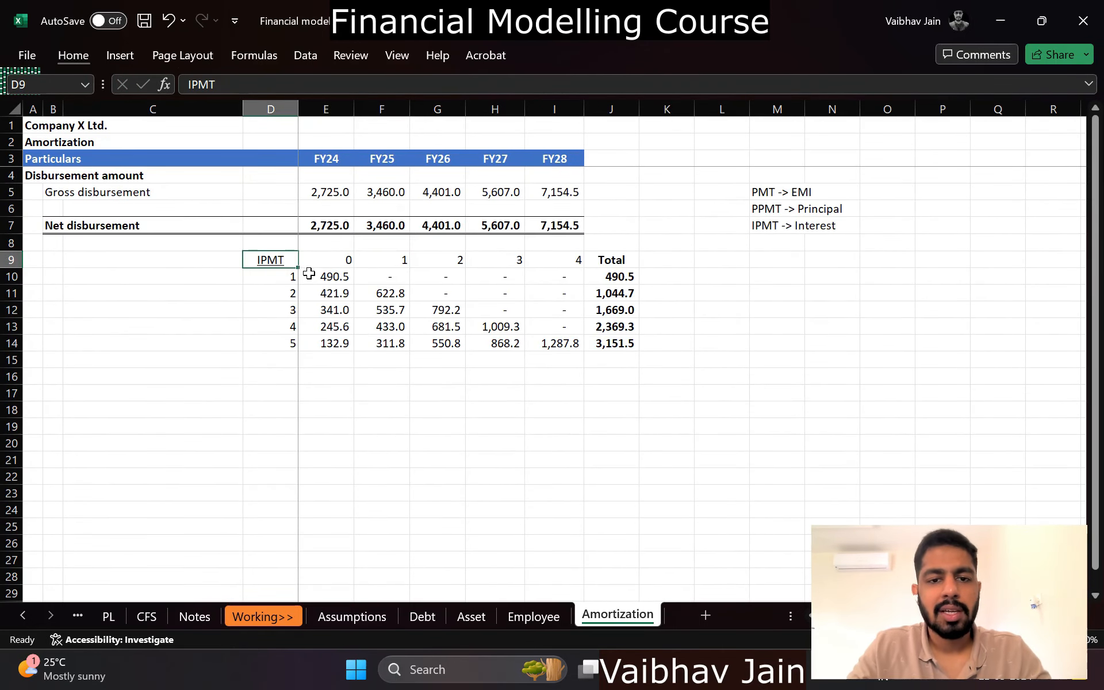
pyautogui.hotkey('ctrl', 'a')
pyautogui.hotkey('ctrl', 'c')
pyautogui.press('Down')
pyautogui.press('Down')
pyautogui.press('Down')
pyautogui.press('Down')
pyautogui.press('Down')
pyautogui.press('Down')
pyautogui.press('Down')
pyautogui.hotkey('ctrl', 'v')
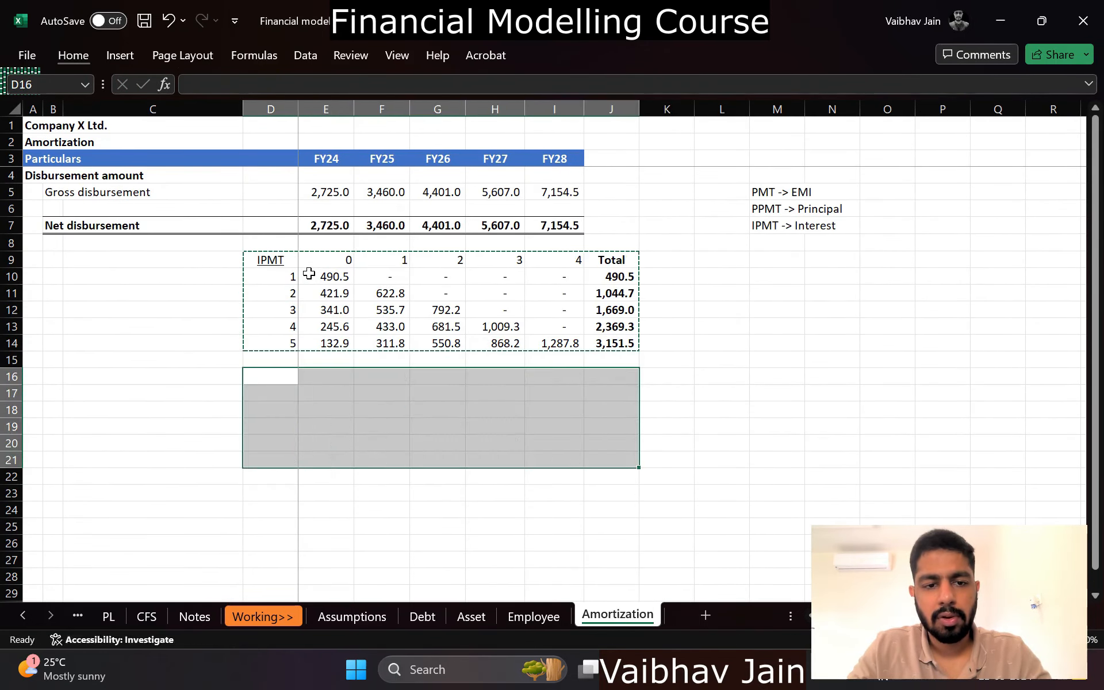
pyautogui.press('Escape')
# Step: Rename the heading of the duplicated table in D16 to PPMT
pyautogui.press('Right')
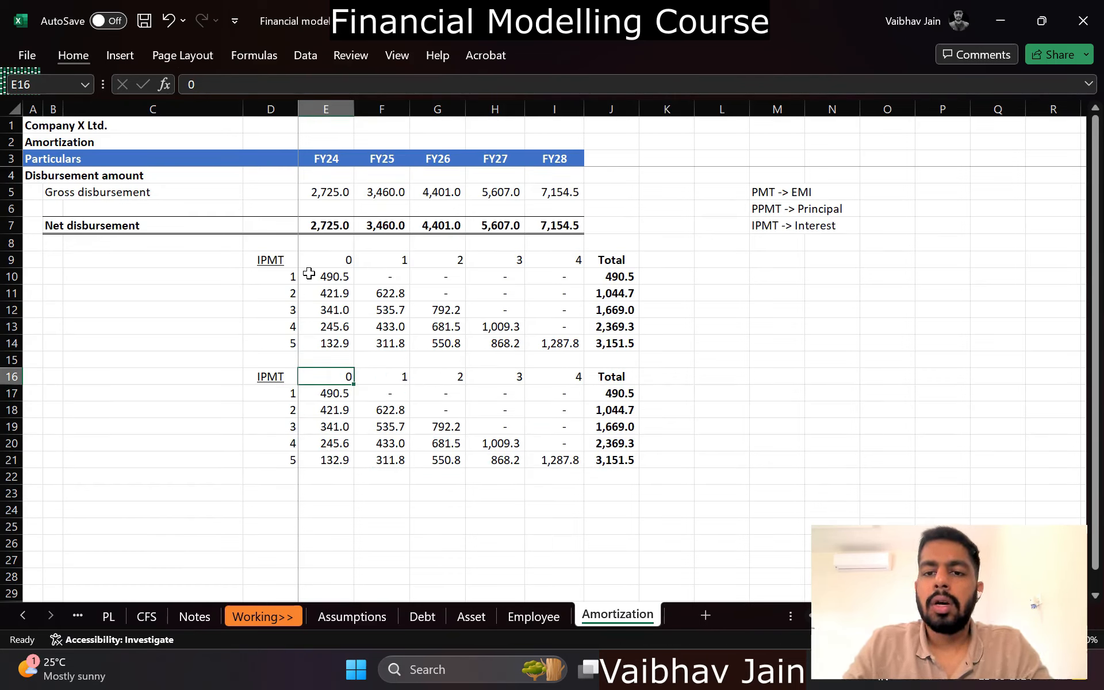
pyautogui.click(281, 380)
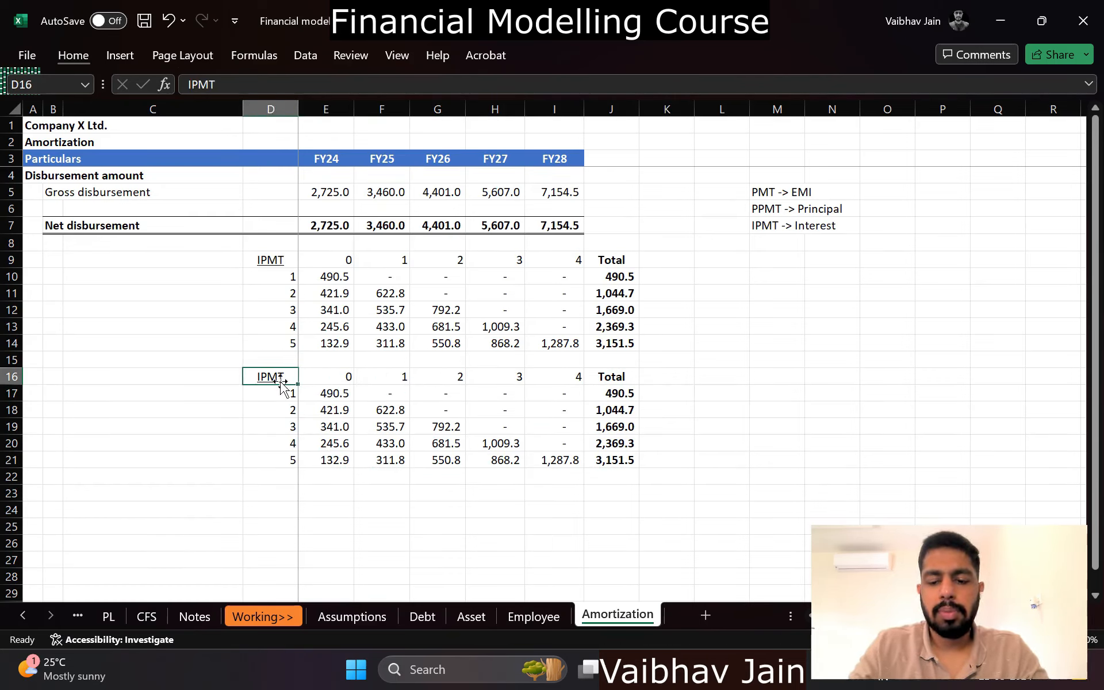
pyautogui.write('PPMT')
pyautogui.press('Return')
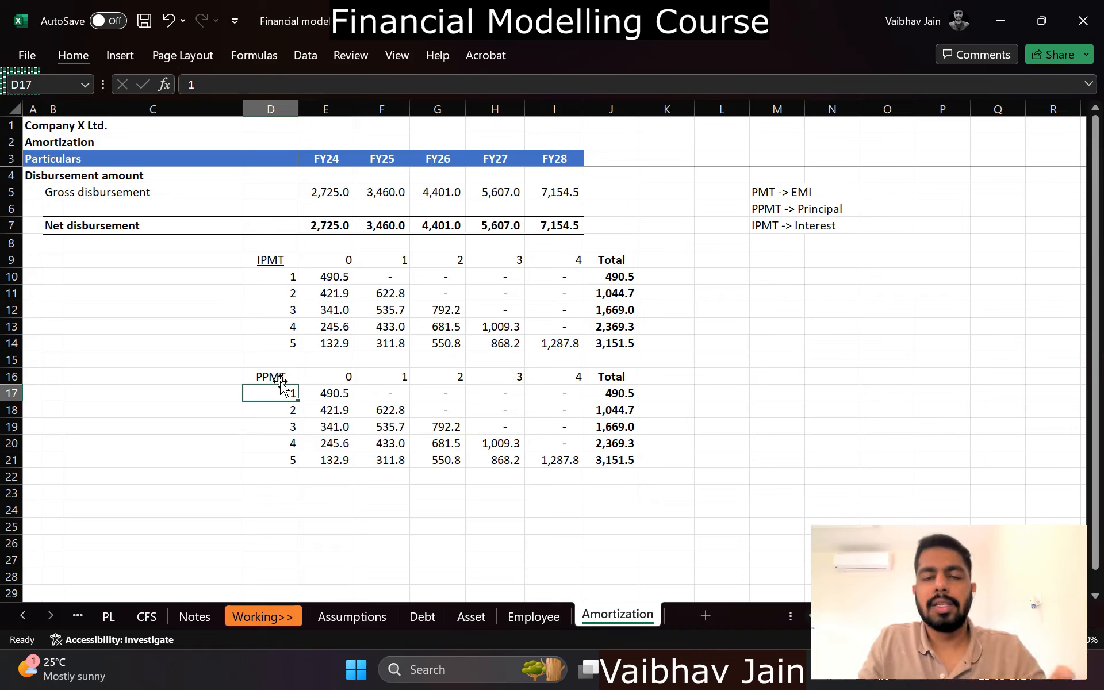
# Step: Replace ipmt with ppmt in all the formulas of E17:I21, leaving out the Total column
pyautogui.press('Right')
pyautogui.hotkey('ctrl', 'shift', 'Down')
pyautogui.hotkey('ctrl', 'shift', 'Right')
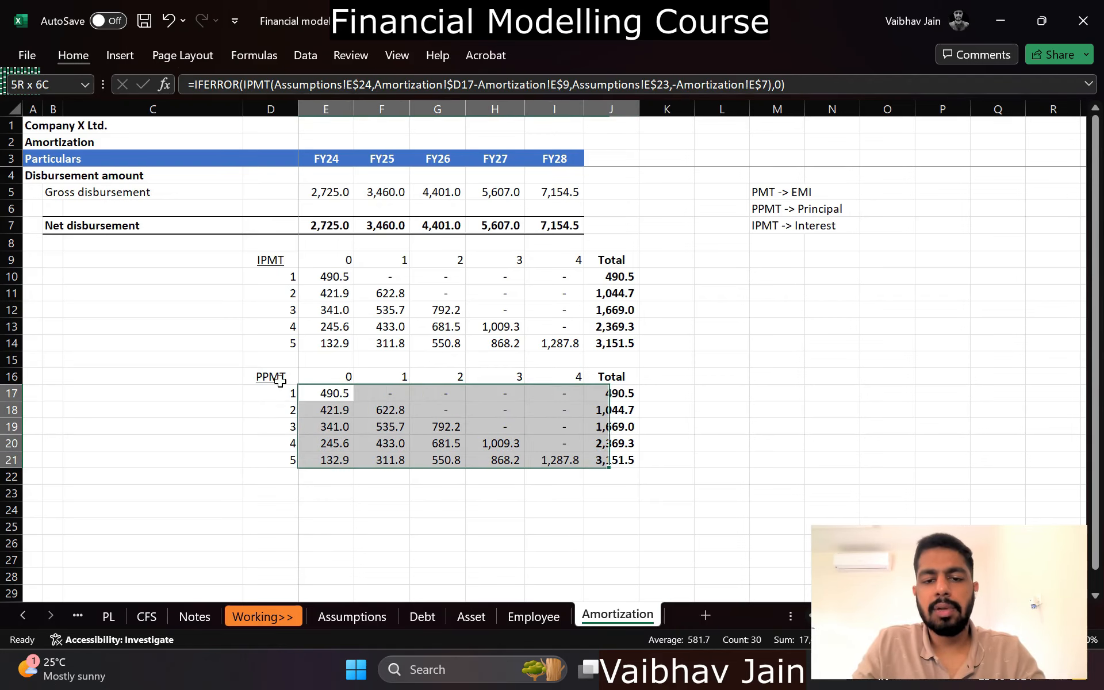
pyautogui.hotkey('shift', 'Left')
pyautogui.hotkey('ctrl', 'f')
pyautogui.hotkey('ctrl', 'h')
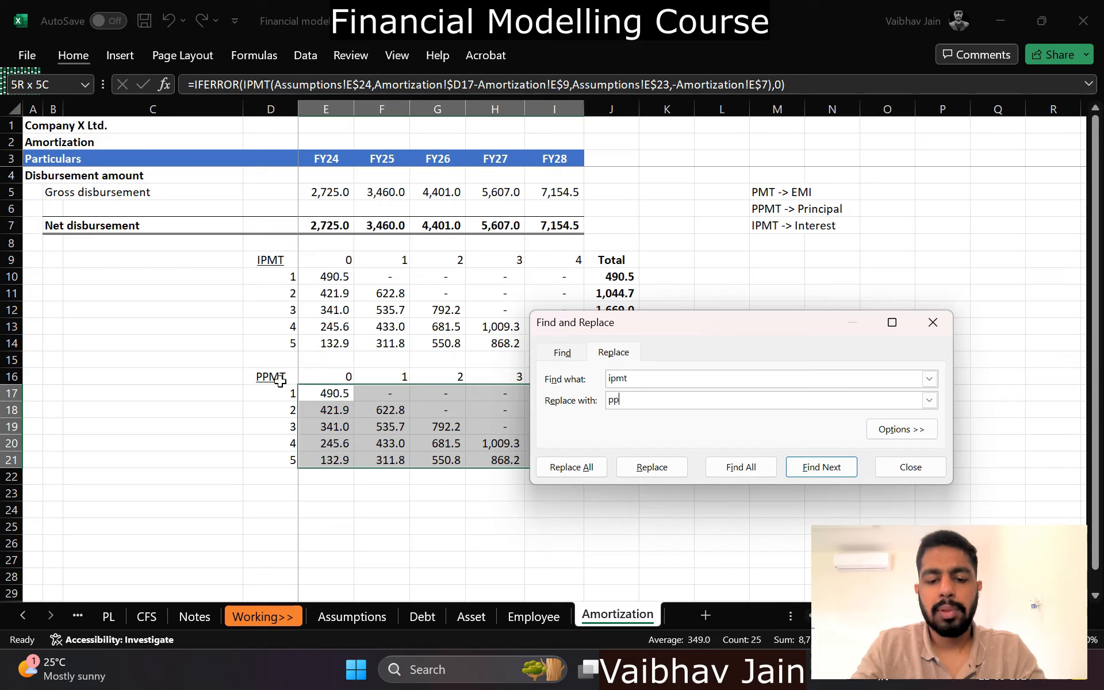
pyautogui.hotkey('alt', 'a')
pyautogui.press('Return')
pyautogui.press('Escape')
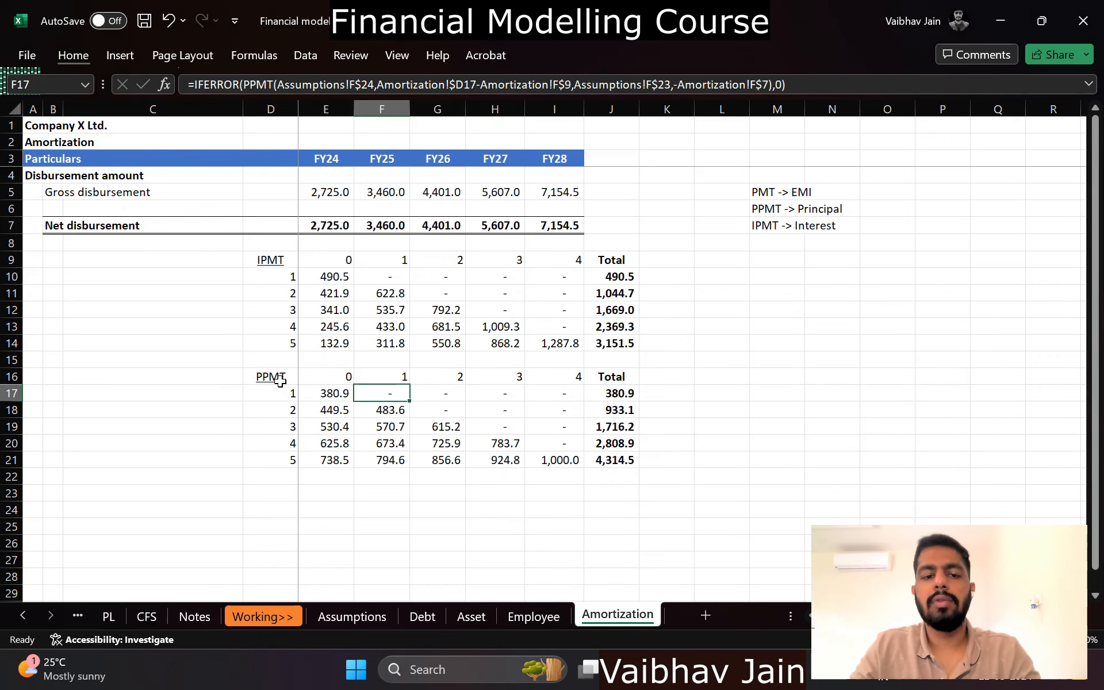
pyautogui.press('Left')
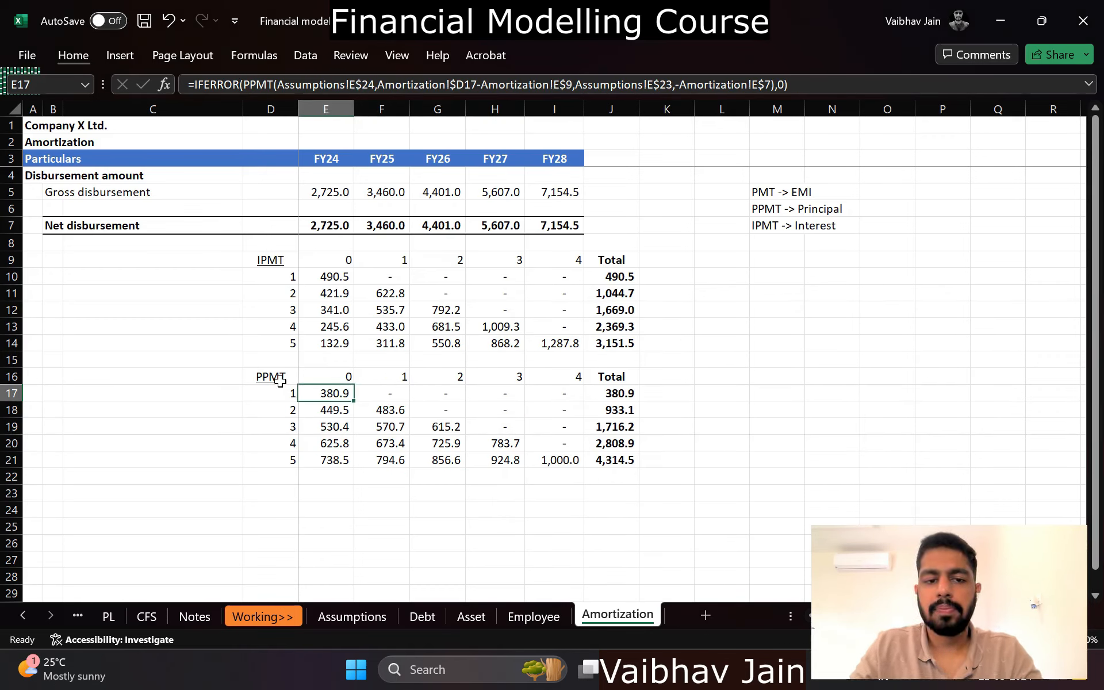
# Step: Fill the Notes sheet's customer repayments from E40 with =TRANSPOSE(Amortization!J17:J21), taking the PPMT totals
pyautogui.hotkey('ctrl', 'pageup')
pyautogui.hotkey('ctrl', 'pageup')
pyautogui.hotkey('ctrl', 'pageup')
pyautogui.hotkey('ctrl', 'pageup')
pyautogui.hotkey('ctrl', 'pageup')
pyautogui.hotkey('ctrl', 'pageup')
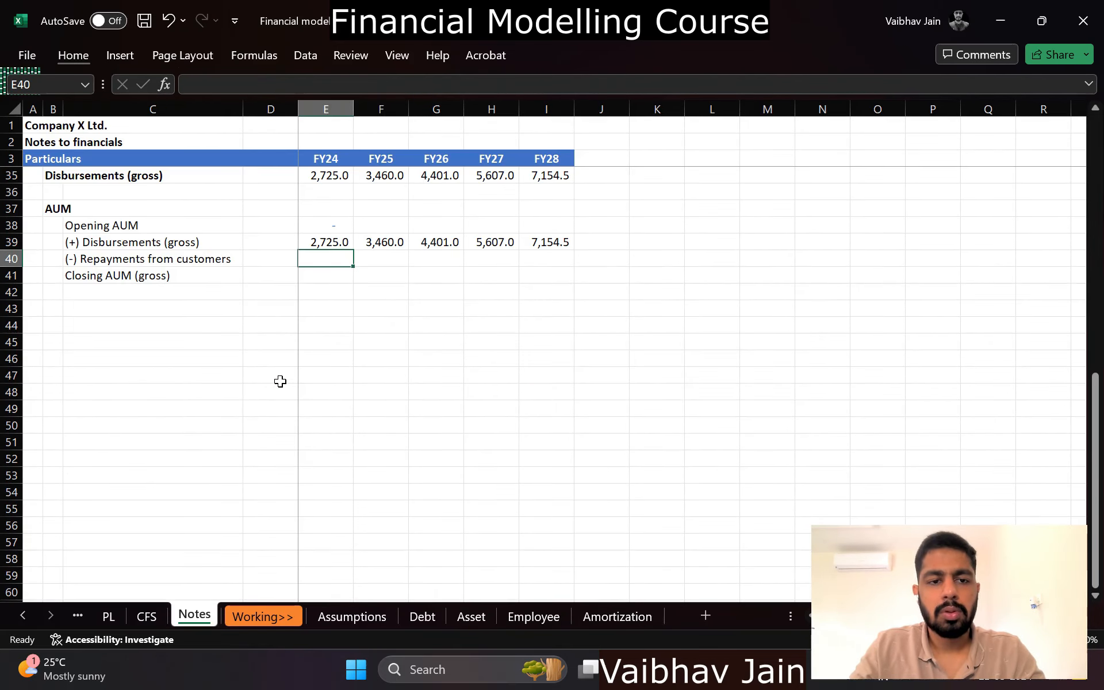
pyautogui.write('=trans')
pyautogui.press('Tab')
pyautogui.hotkey('ctrl', 'pagedown')
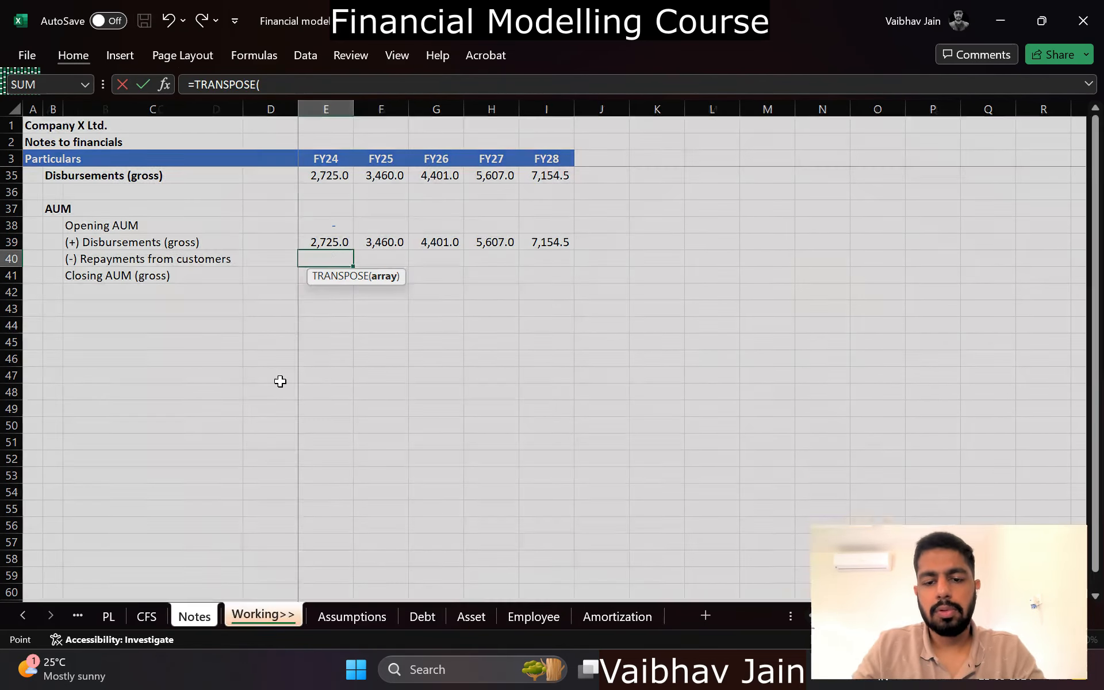
pyautogui.hotkey('ctrl', 'pagedown')
pyautogui.hotkey('ctrl', 'pagedown')
pyautogui.hotkey('ctrl', 'pagedown')
pyautogui.hotkey('ctrl', 'pagedown')
pyautogui.hotkey('ctrl', 'pagedown')
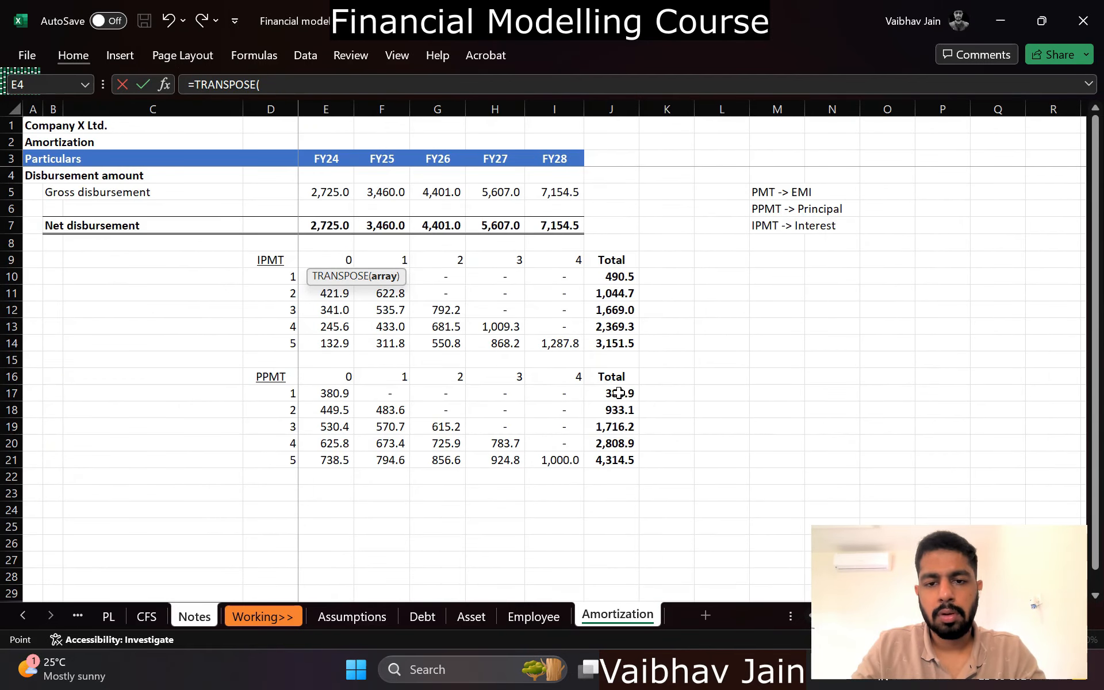
pyautogui.moveTo(618, 392); pyautogui.dragTo(620, 460)
pyautogui.press('Return')
# Step: Negate the repayments formula in E40 to =-TRANSPOSE(Amortization!J17:J21)
pyautogui.press('Up')
pyautogui.press('F2')
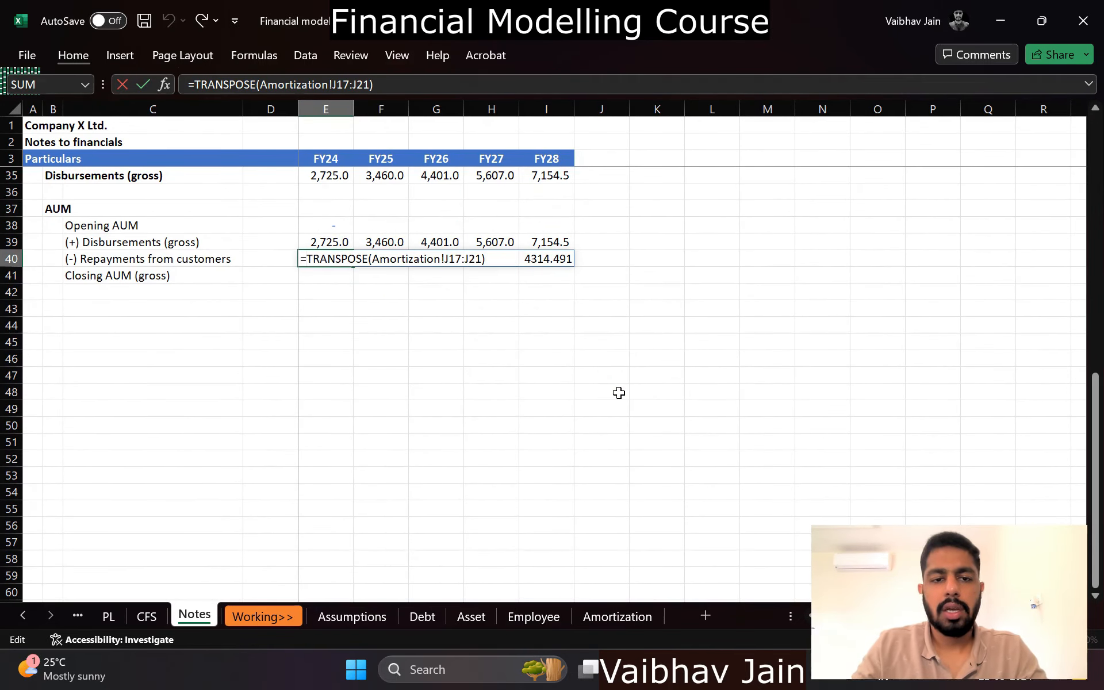
pyautogui.write('-')
pyautogui.hotkey('ctrl', 'Return')
# Step: Format the repayments in E40:I40 with a thousands separator and one decimal place
pyautogui.hotkey('ctrl', 'c')
pyautogui.hotkey('ctrl', 'shift', 'Right')
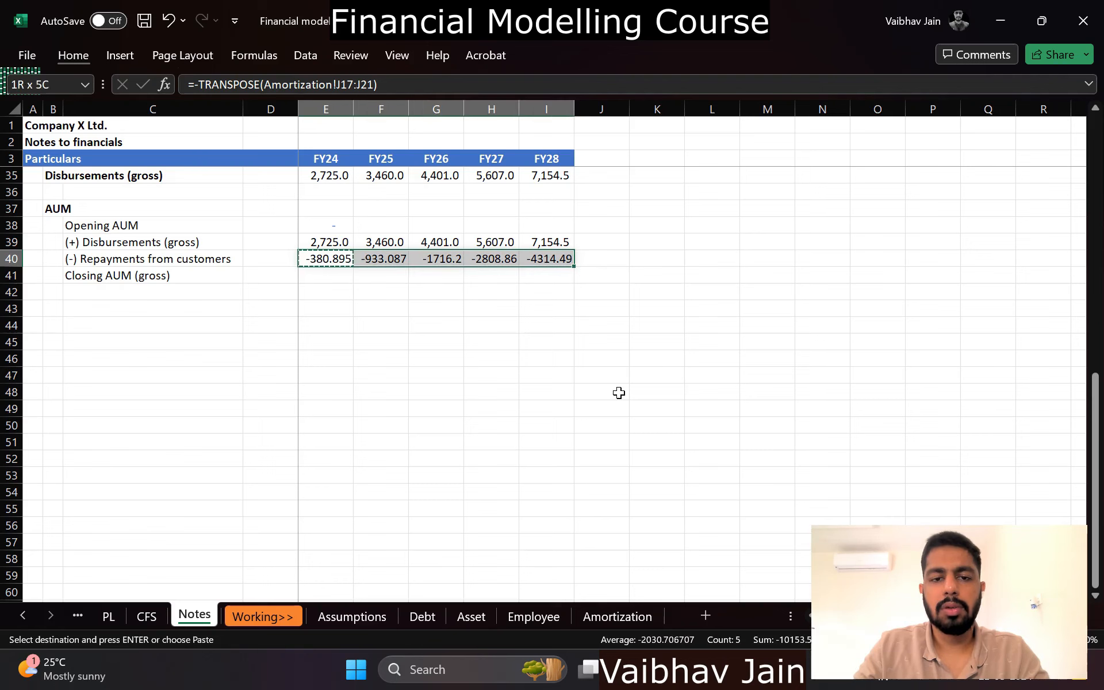
pyautogui.hotkey('alt', 'h')
pyautogui.press('k')
pyautogui.scroll(1, 618, 393)
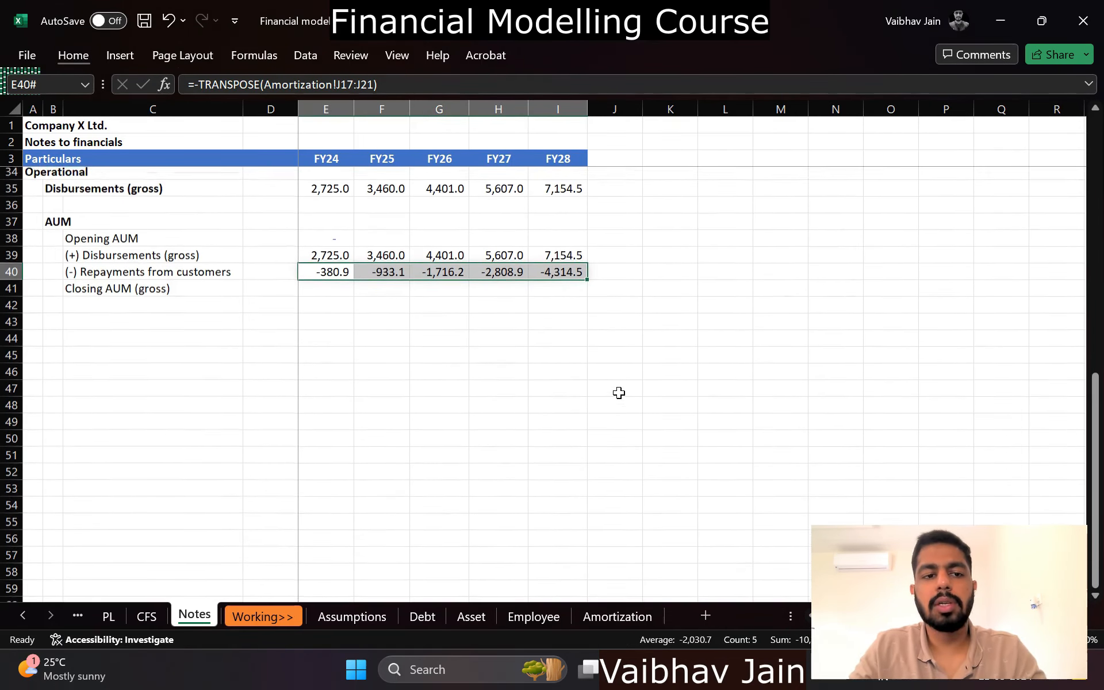
# Step: Calculate the FY24 Closing AUM in E41 as =SUM(E38:E40) and copy the formula across to FY28
pyautogui.press('Down')
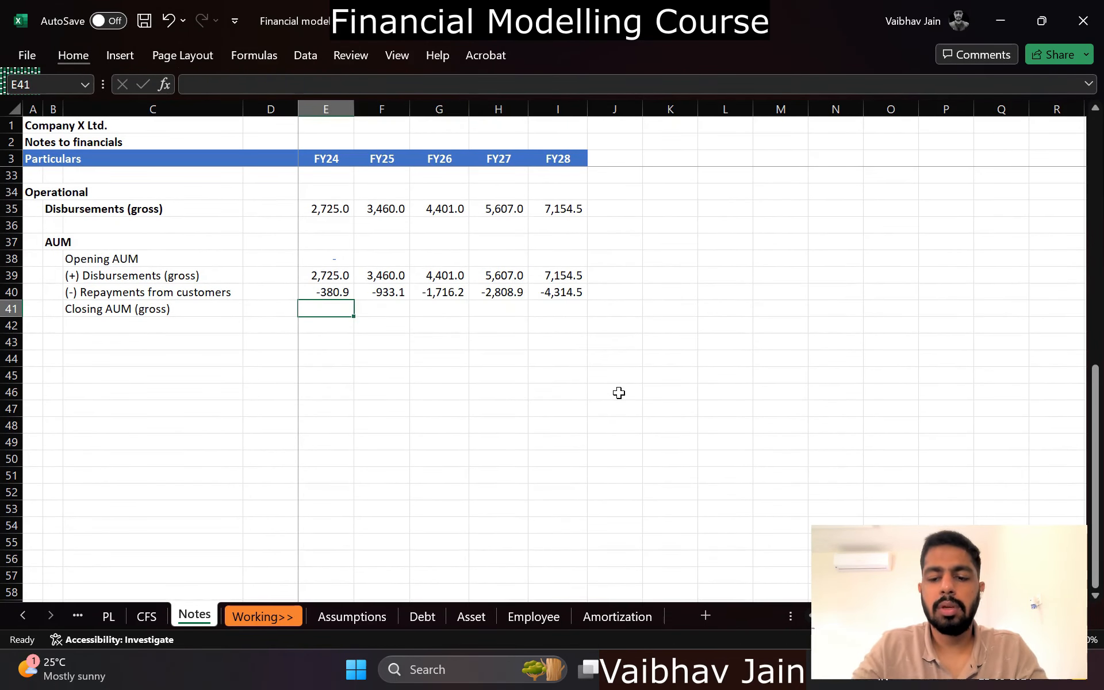
pyautogui.write('=SUM(')
pyautogui.press('Up')
pyautogui.hotkey('shift', 'Up')
pyautogui.hotkey('shift', 'Up')
pyautogui.hotkey('ctrl', 'Return')
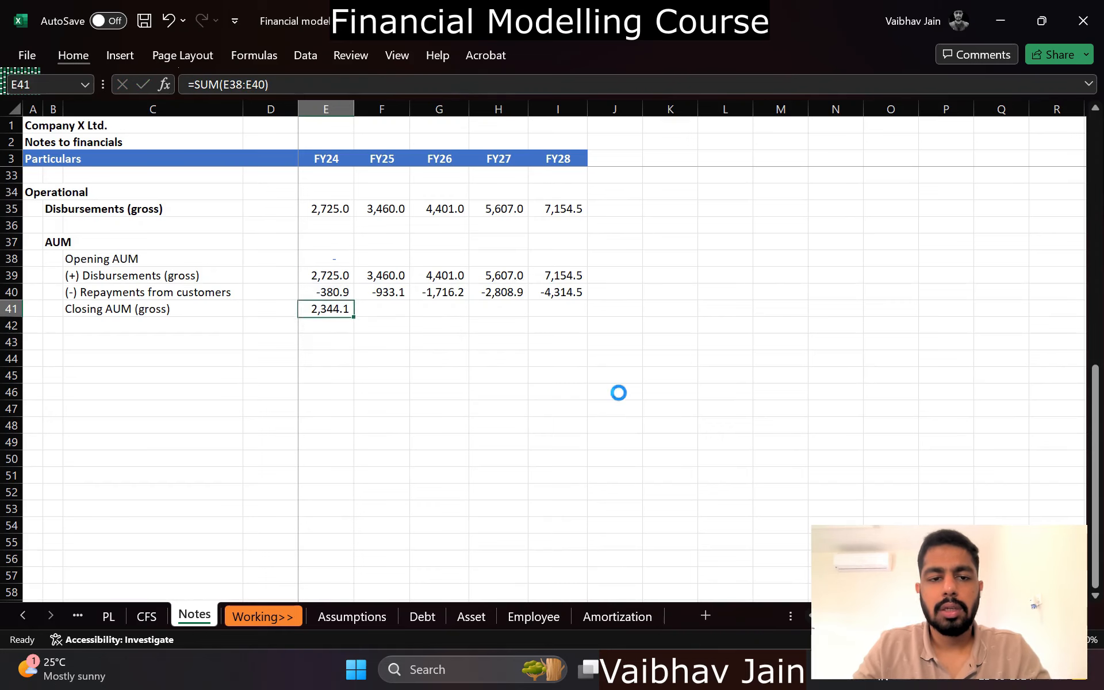
pyautogui.hotkey('ctrl', 'c')
pyautogui.hotkey('shift', 'Right')
pyautogui.hotkey('shift', 'Right')
pyautogui.hotkey('shift', 'Right')
pyautogui.hotkey('shift', 'Right')
pyautogui.press('Return')
# Step: Link the FY25 Opening AUM in F38 to the FY24 Closing AUM with =E41
pyautogui.press('Right')
pyautogui.press('Up')
pyautogui.press('Up')
pyautogui.press('Up')
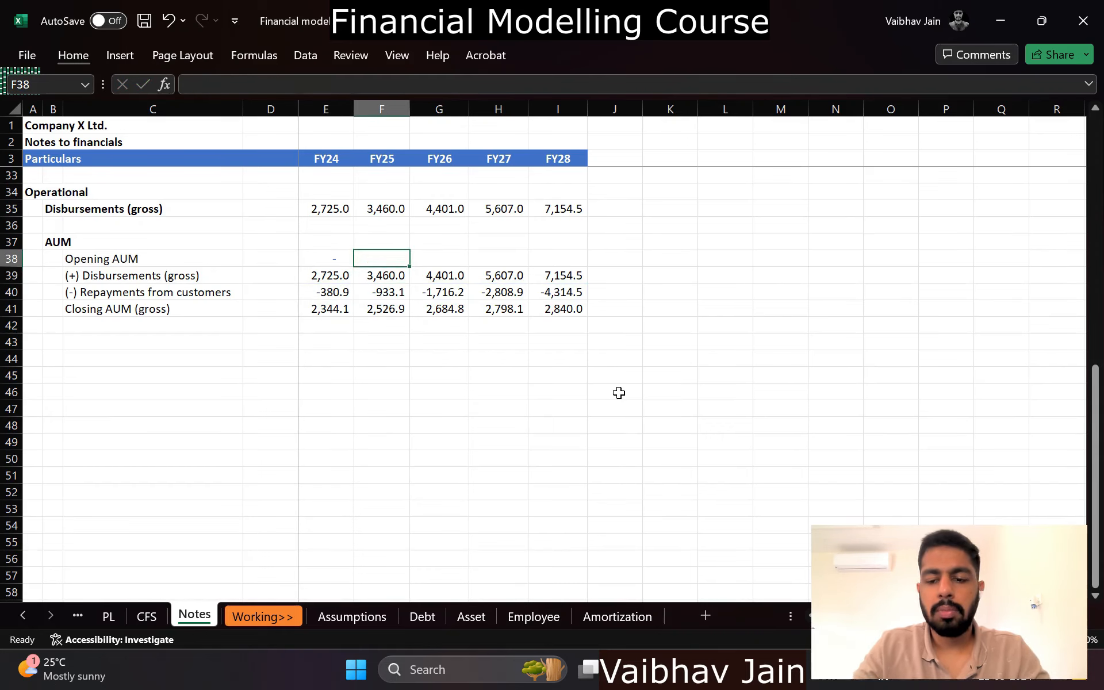
pyautogui.write('=')
pyautogui.press('Left')
pyautogui.press('Up')
pyautogui.press('Down')
pyautogui.press('Down')
pyautogui.press('Down')
pyautogui.press('Down')
pyautogui.hotkey('ctrl', 'Return')
# Step: Copy the Opening AUM formula from F38 across to FY28 and clear the surplus cell J38
pyautogui.hotkey('ctrl', 'c')
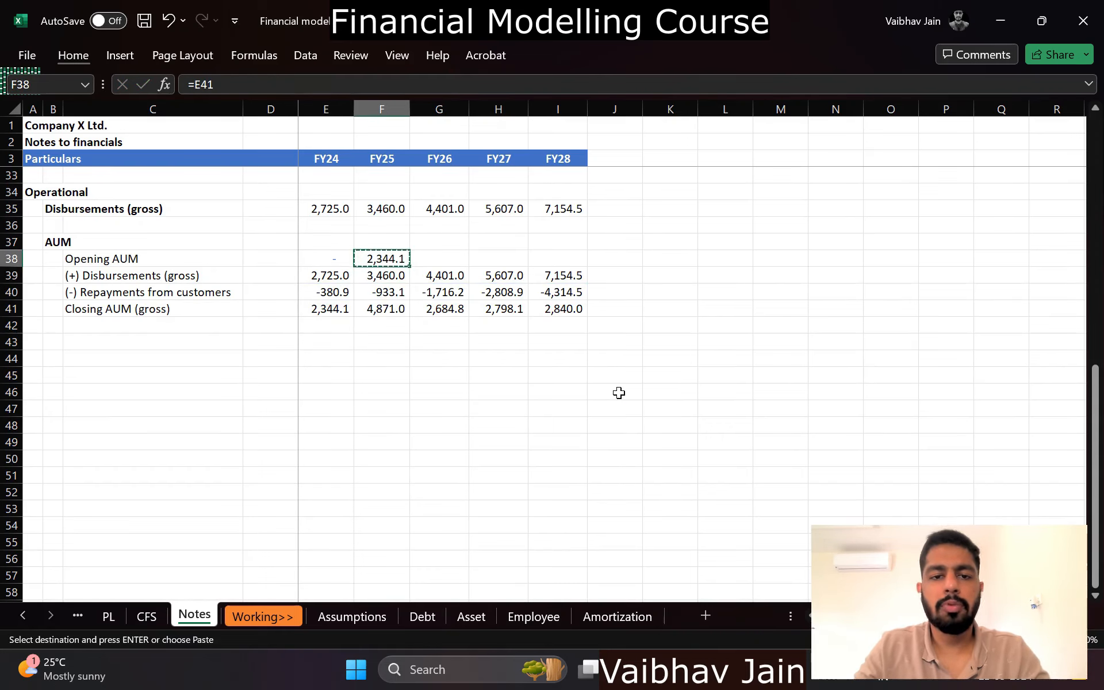
pyautogui.hotkey('shift', 'Right')
pyautogui.hotkey('shift', 'Right')
pyautogui.hotkey('shift', 'Right')
pyautogui.hotkey('shift', 'Right')
pyautogui.press('Return')
pyautogui.hotkey('ctrl', 'Right')
pyautogui.press('Delete')
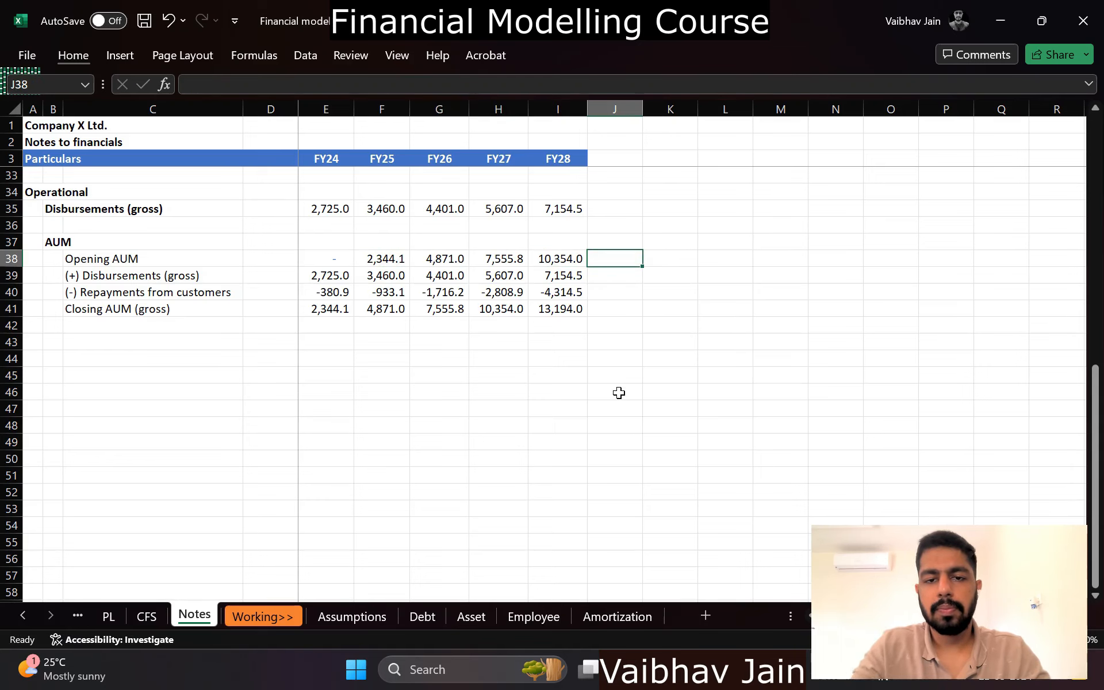
# Step: Format the Closing AUM (gross) row C41:I41 in bold with a top and double bottom border
pyautogui.press('Left')
pyautogui.press('Left')
pyautogui.press('Down')
pyautogui.press('Down')
pyautogui.press('Left')
pyautogui.press('Left')
pyautogui.press('Left')
pyautogui.press('Left')
pyautogui.press('Left')
pyautogui.press('Down')
pyautogui.press('Left')
pyautogui.press('Right')
pyautogui.hotkey('shift', 'Right')
pyautogui.hotkey('shift', 'Right')
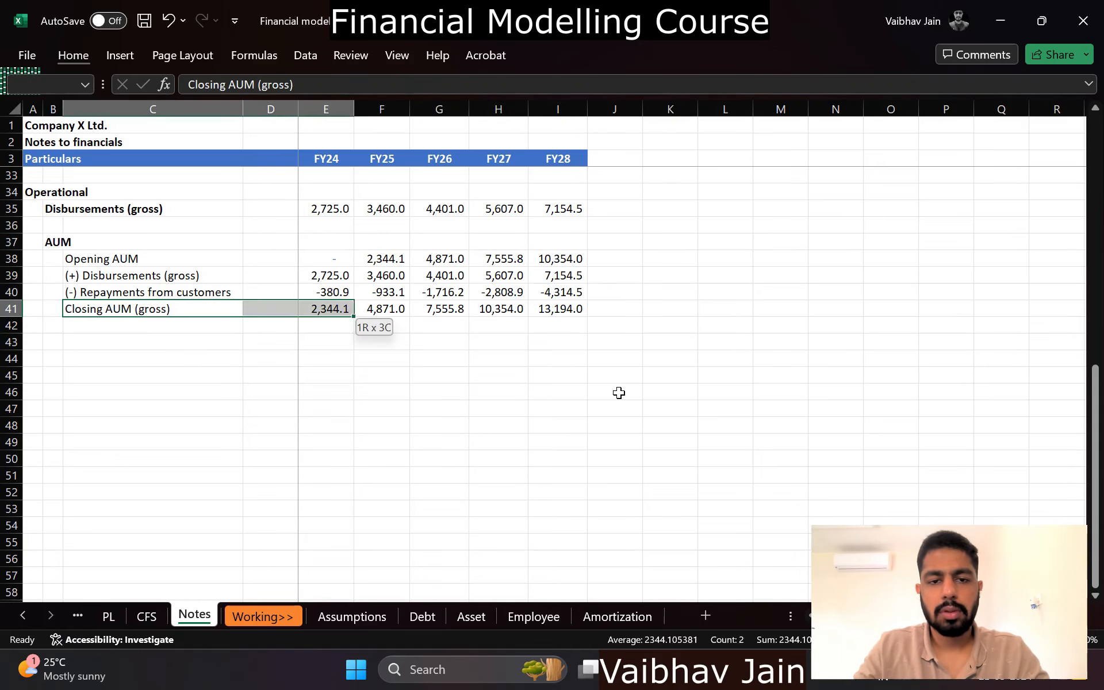
pyautogui.hotkey('shift', 'Right')
pyautogui.hotkey('shift', 'Right')
pyautogui.hotkey('shift', 'Right')
pyautogui.hotkey('shift', 'Right')
pyautogui.hotkey('alt', 'h')
pyautogui.press('b')
pyautogui.press('u')
pyautogui.hotkey('ctrl', 'b')
pyautogui.press('Up')
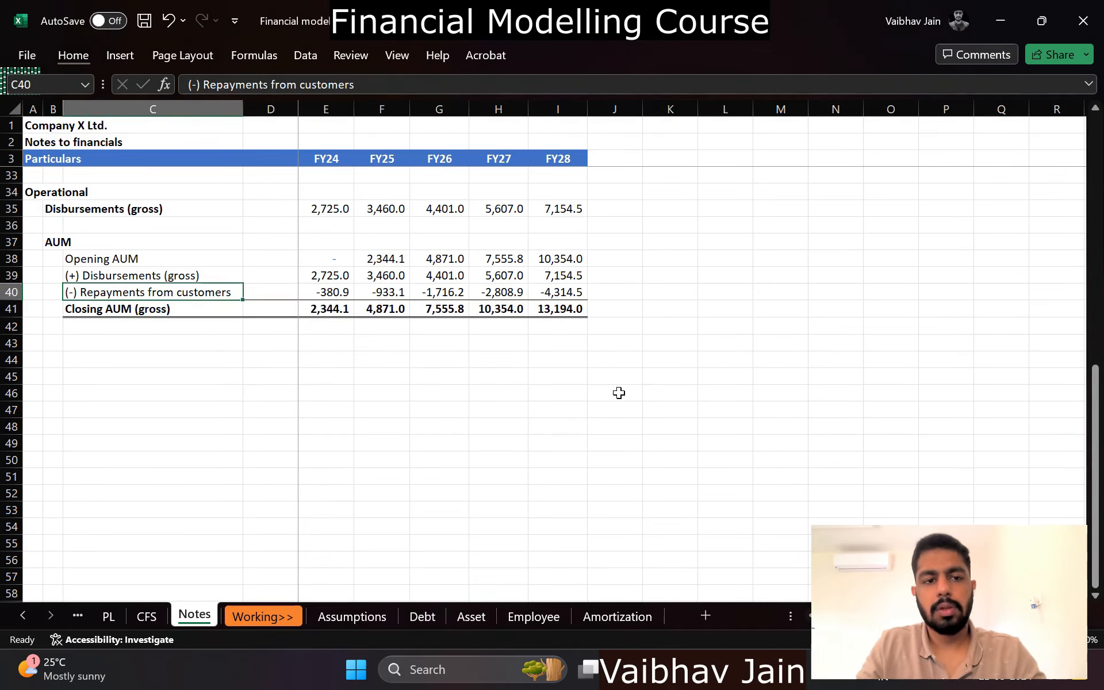
pyautogui.press('Up')
pyautogui.press('Up')
pyautogui.press('Up')
pyautogui.press('Up')
pyautogui.press('Up')
pyautogui.press('Up')
pyautogui.press('Up')
pyautogui.press('Up')
pyautogui.press('Up')
pyautogui.press('Up')
pyautogui.press('Up')
pyautogui.press('Up')
pyautogui.press('Up')
pyautogui.press('Up')
pyautogui.press('Up')
pyautogui.press('Down')
pyautogui.press('Down')
pyautogui.press('Down')
pyautogui.press('Down')
pyautogui.press('Down')
pyautogui.press('Down')
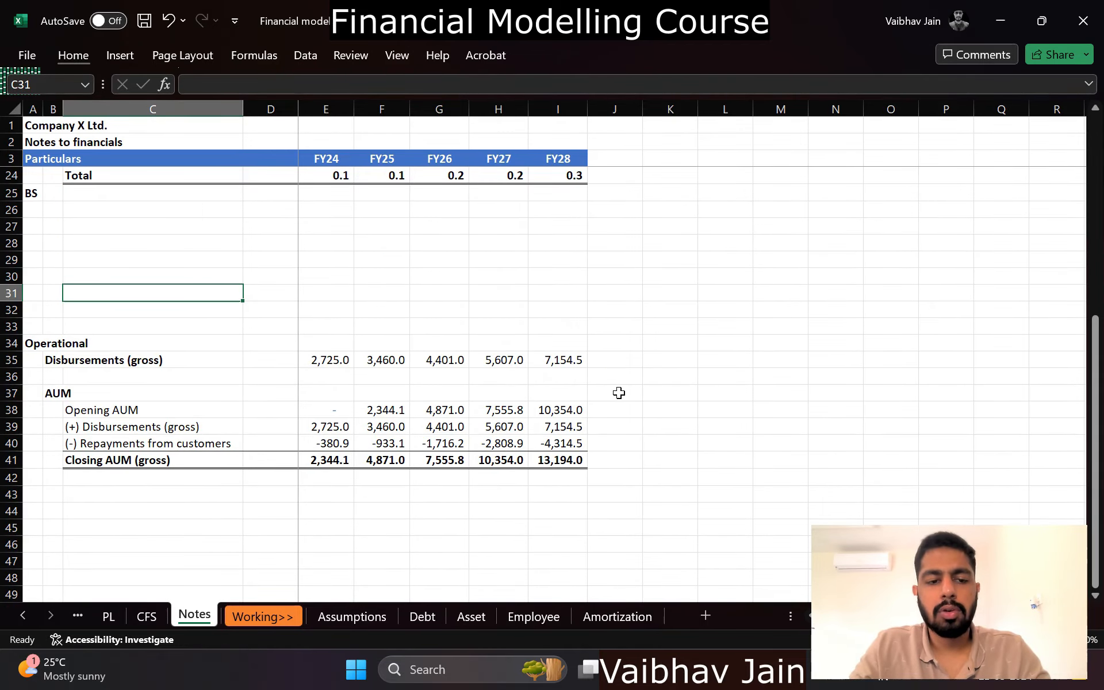
pyautogui.hotkey('ctrl', 'pagedown')
pyautogui.hotkey('ctrl', 'pagedown')
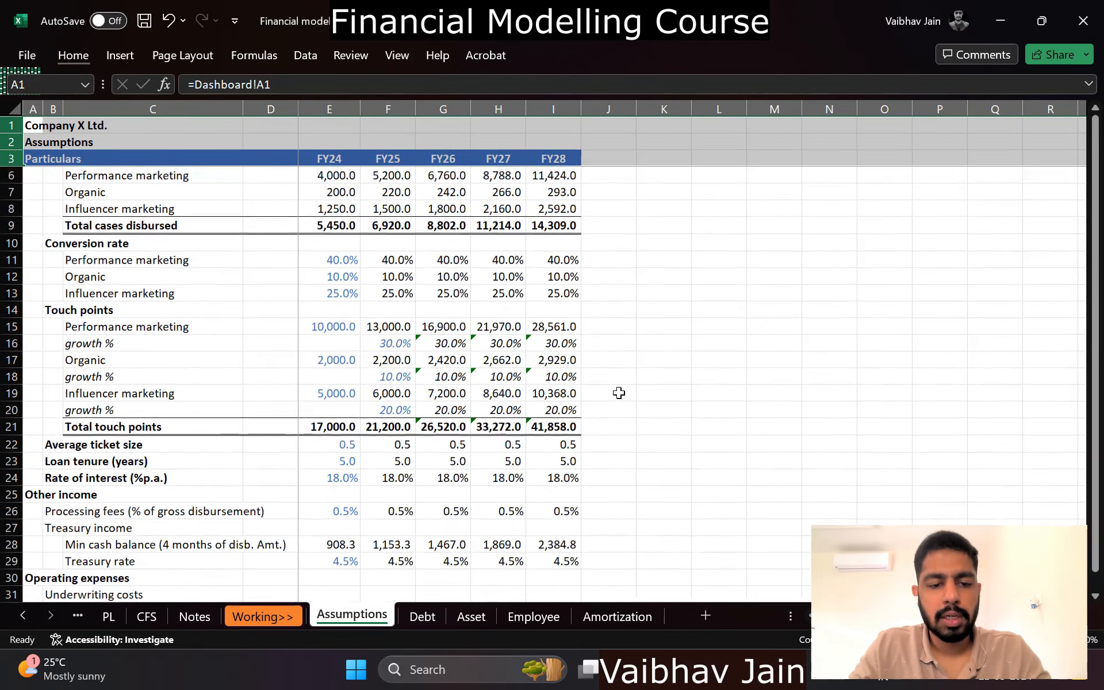
pyautogui.hotkey('ctrl', 'pageup')
pyautogui.hotkey('ctrl', 'pageup')
# Step: Calculate FY24 Admin & Overheads in E23 of the Notes sheet as =AVERAGE(D41:E41)*Assumptions!E38
pyautogui.scroll(3, 618, 393)
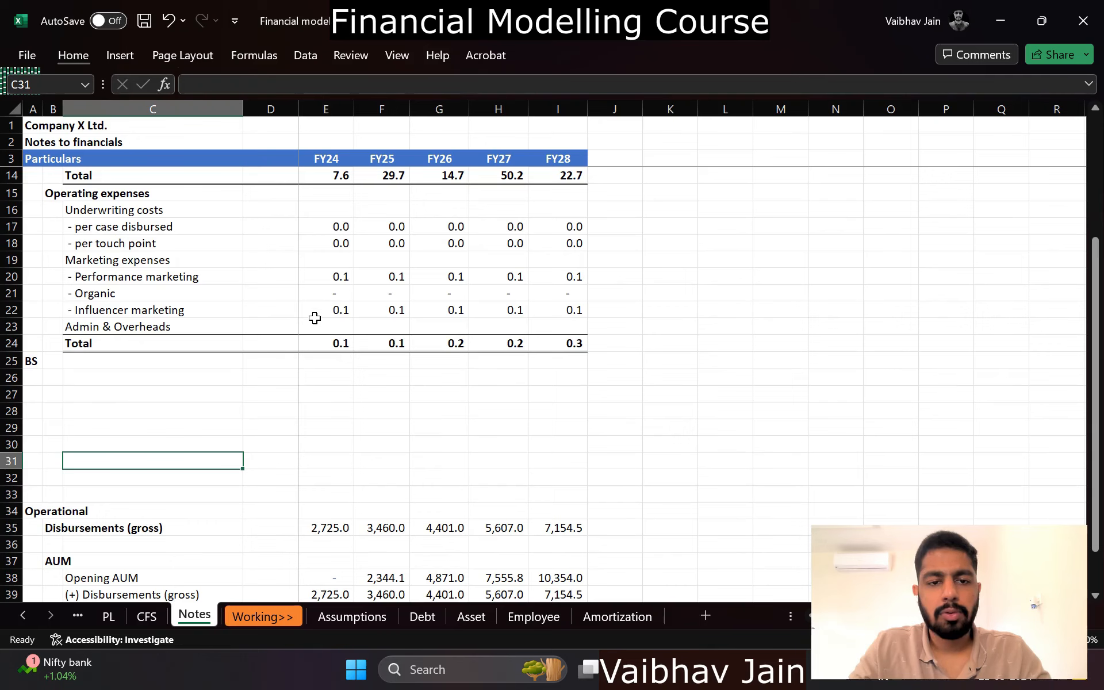
pyautogui.click(314, 319)
pyautogui.write('=aver')
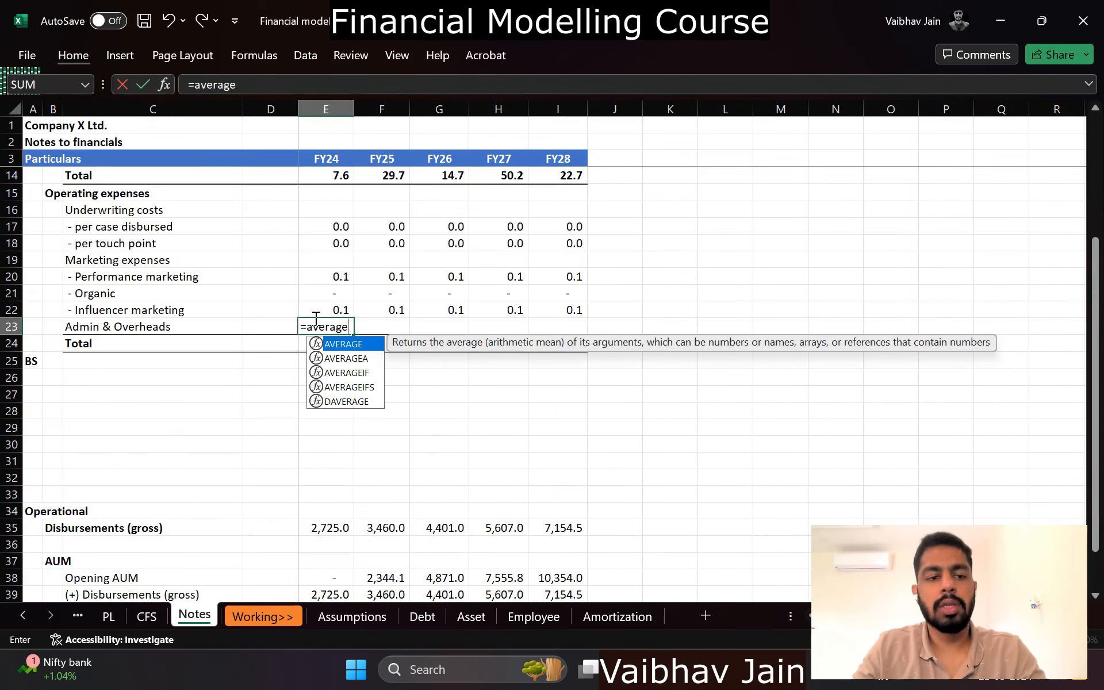
pyautogui.write('age')
pyautogui.press('Tab')
pyautogui.scroll(-3, 314, 319)
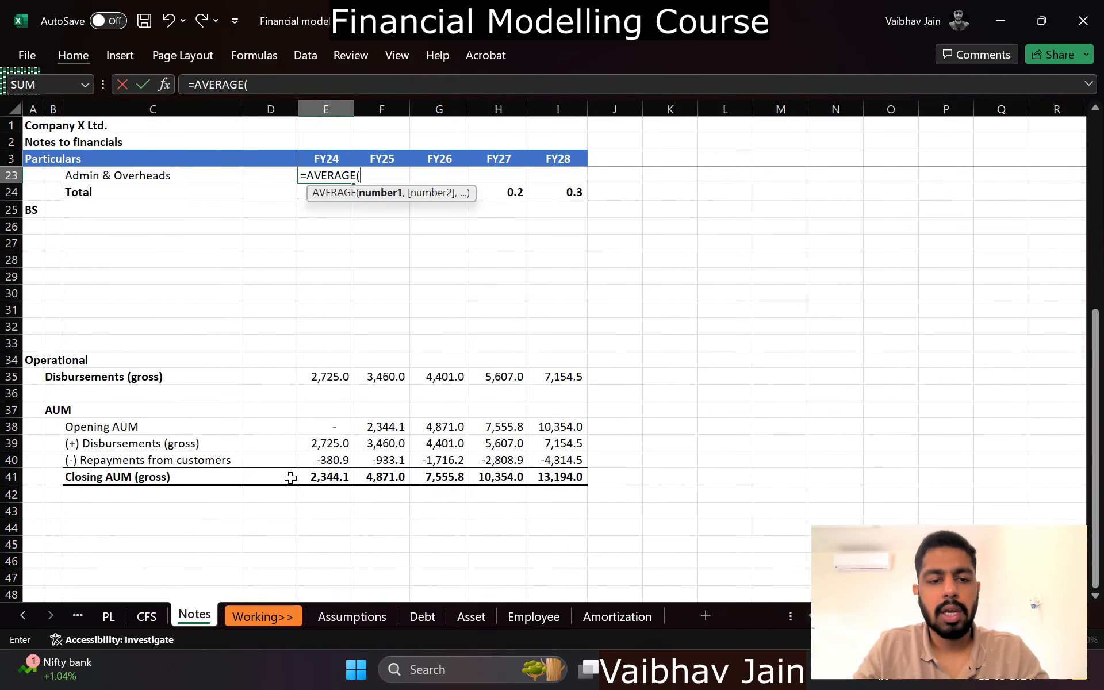
pyautogui.moveTo(254, 476); pyautogui.dragTo(286, 477)
pyautogui.write(')')
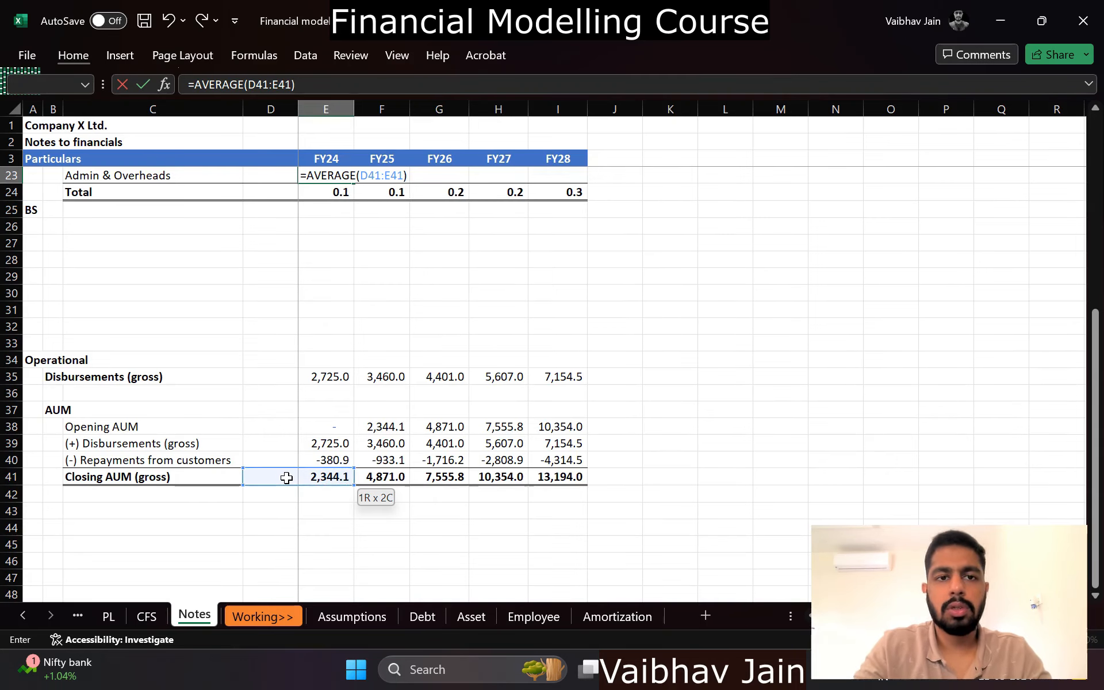
pyautogui.hotkey('ctrl', 'pagedown')
pyautogui.hotkey('ctrl', 'pagedown')
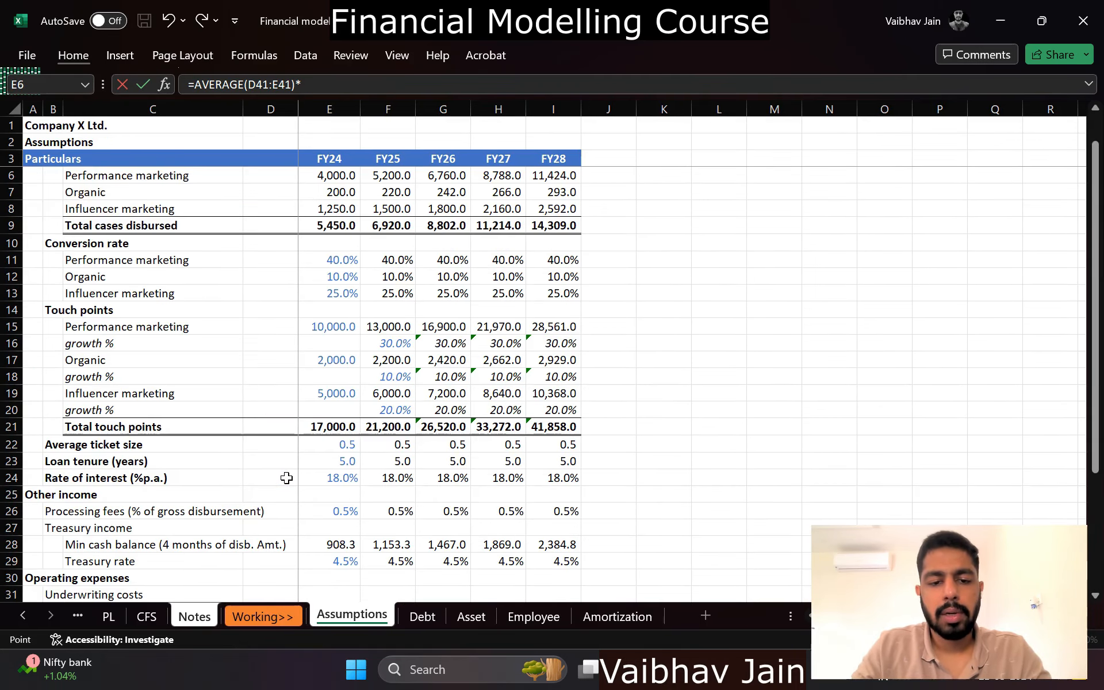
pyautogui.scroll(-6, 329, 566)
pyautogui.scroll(-1, 322, 517)
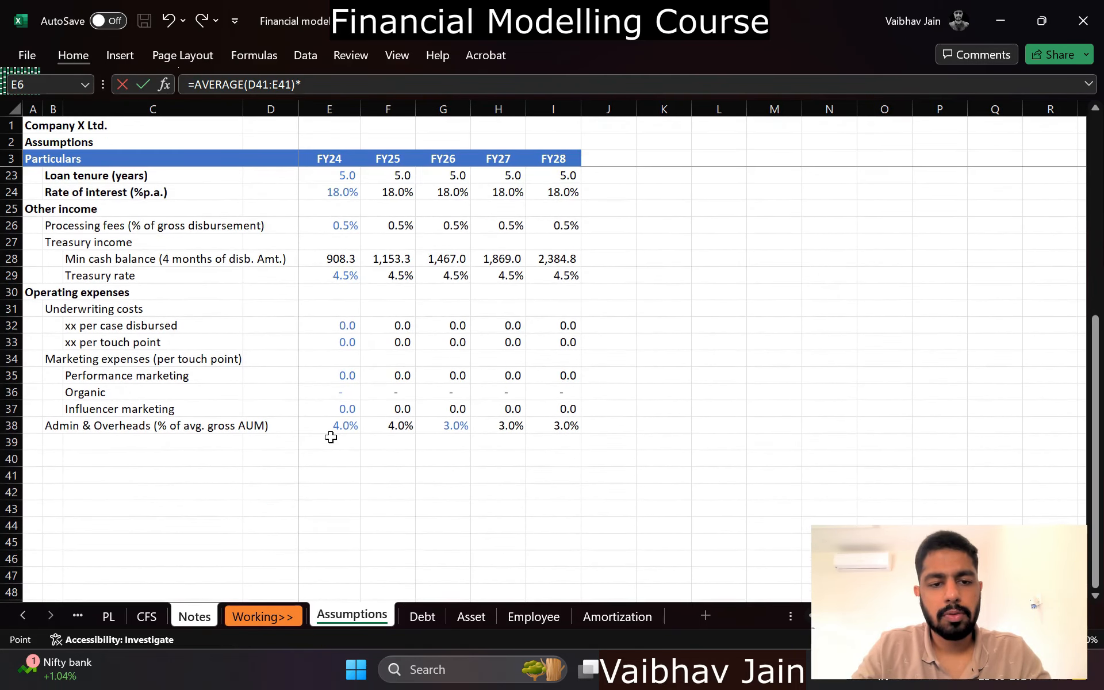
pyautogui.click(333, 428)
pyautogui.press('Return')
# Step: Copy the Admin & Overheads formula from E23 across to FY28 and inspect the operating expenses Total formula in E24
pyautogui.hotkey('ctrl', 'c')
pyautogui.hotkey('shift', 'Right')
pyautogui.hotkey('shift', 'Right')
pyautogui.hotkey('shift', 'Right')
pyautogui.hotkey('shift', 'Right')
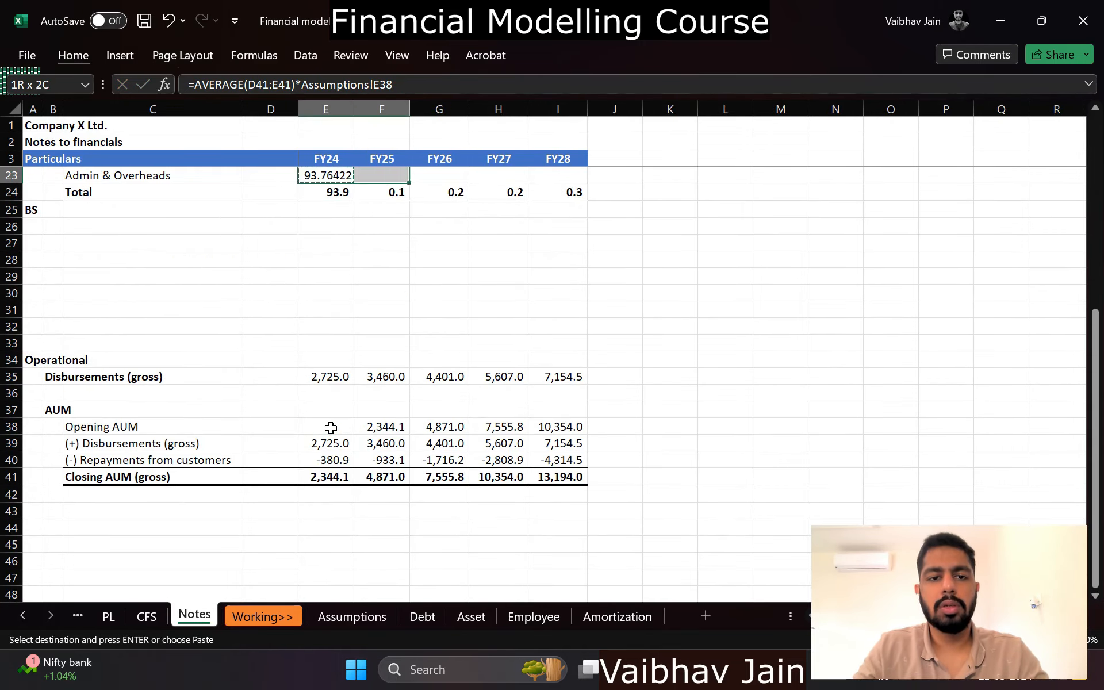
pyautogui.press('Return')
pyautogui.scroll(2, 330, 428)
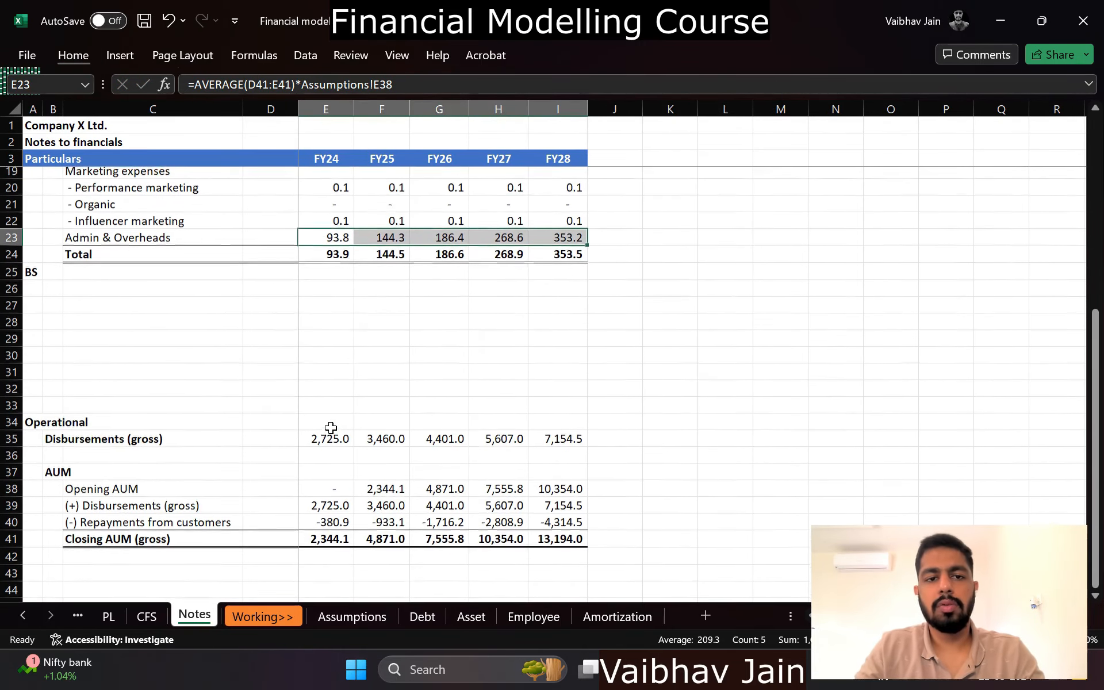
pyautogui.press('Down')
pyautogui.scroll(3, 330, 427)
pyautogui.doubleClick(331, 428)
pyautogui.press('Escape')
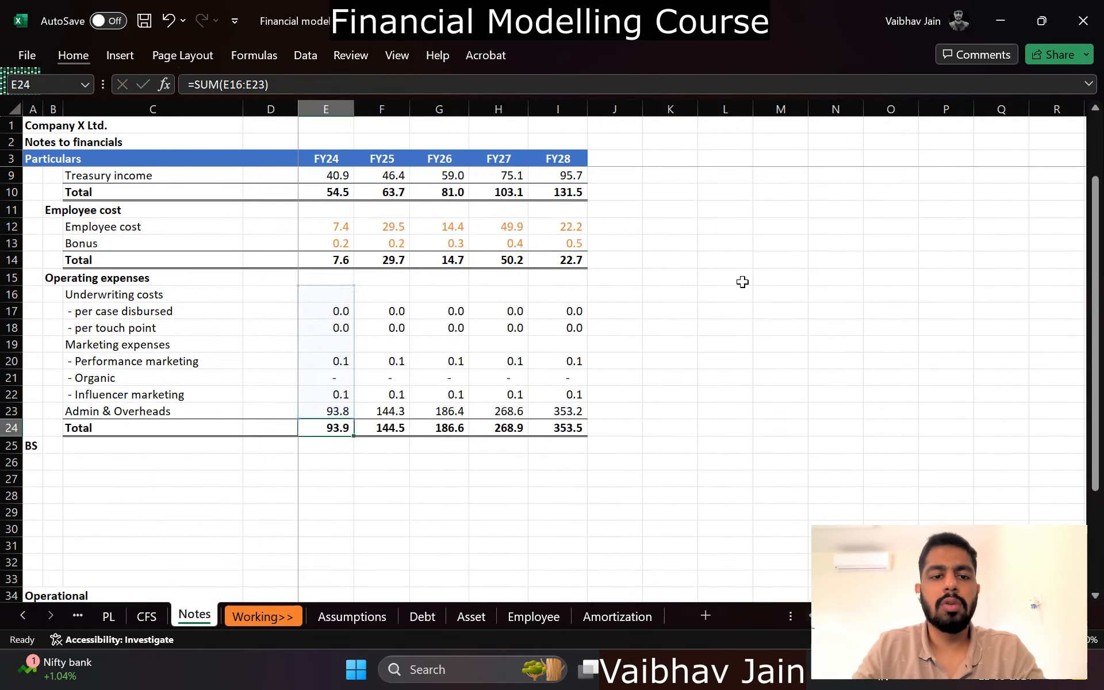
pyautogui.press('F2')
pyautogui.press('Escape')
# Step: Link FY24 Operating expenses in E9 of the PL sheet to the negative of the Notes total with =-Notes!E24
pyautogui.hotkey('ctrl', 'pageup')
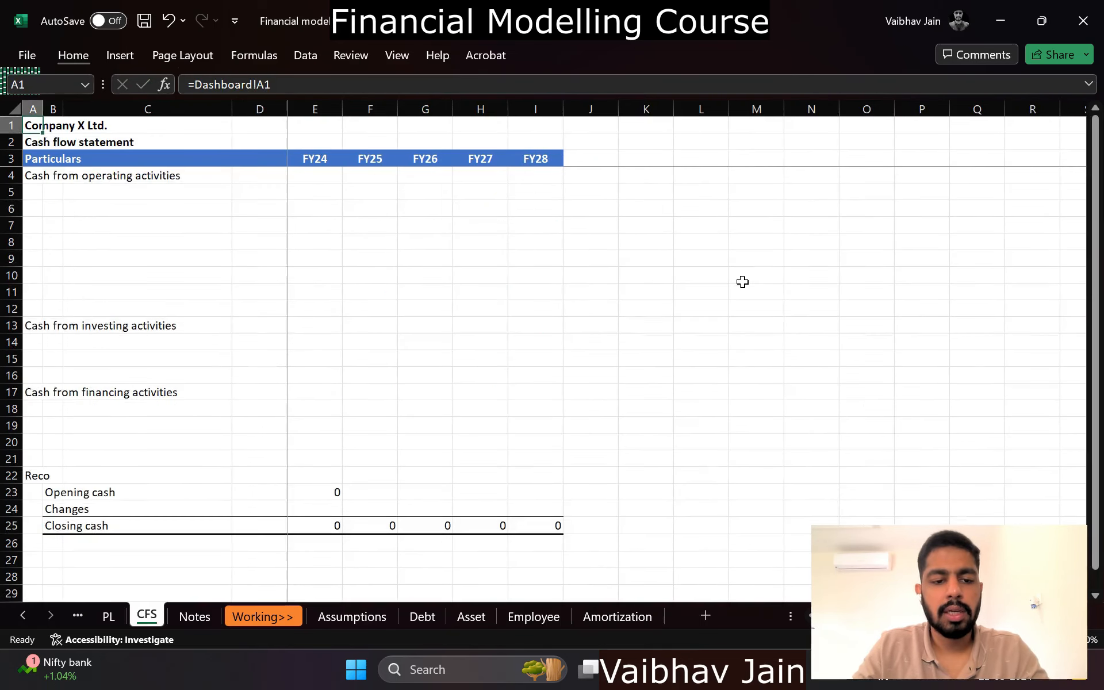
pyautogui.hotkey('ctrl', 'pageup')
pyautogui.write('-')
pyautogui.hotkey('ctrl', 'pagedown')
pyautogui.hotkey('ctrl', 'pagedown')
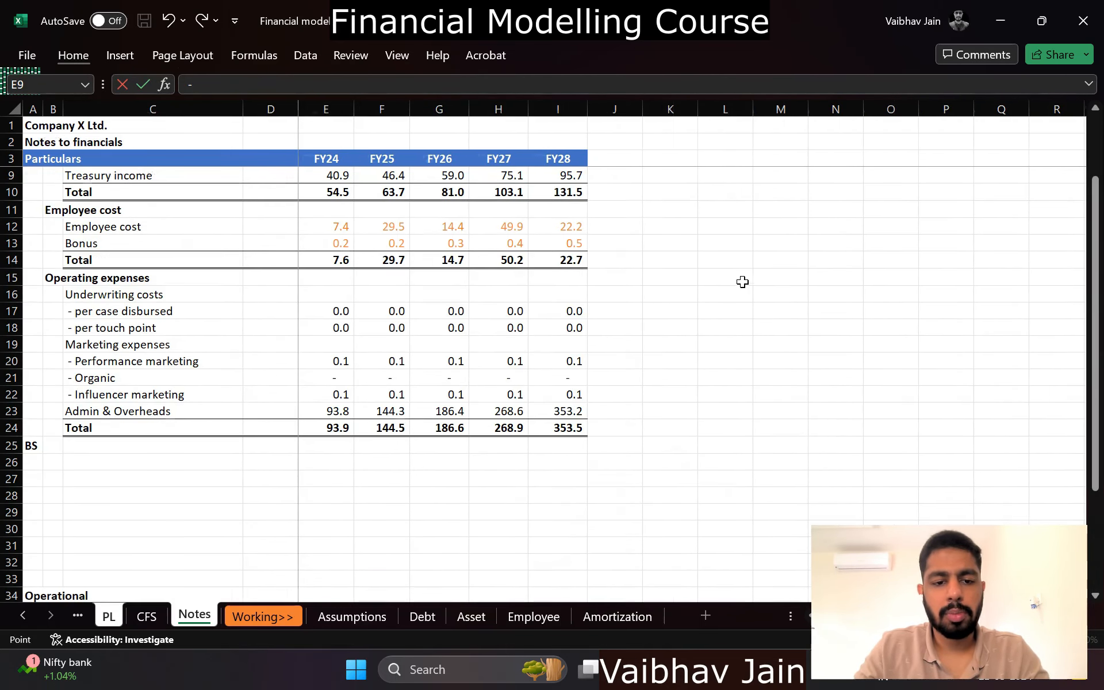
pyautogui.click(334, 432)
pyautogui.press('Return')
# Step: Colour the FY24 Operating expenses value in E9 orange and copy the cell across to FY28
pyautogui.press('Up')
pyautogui.press('Up')
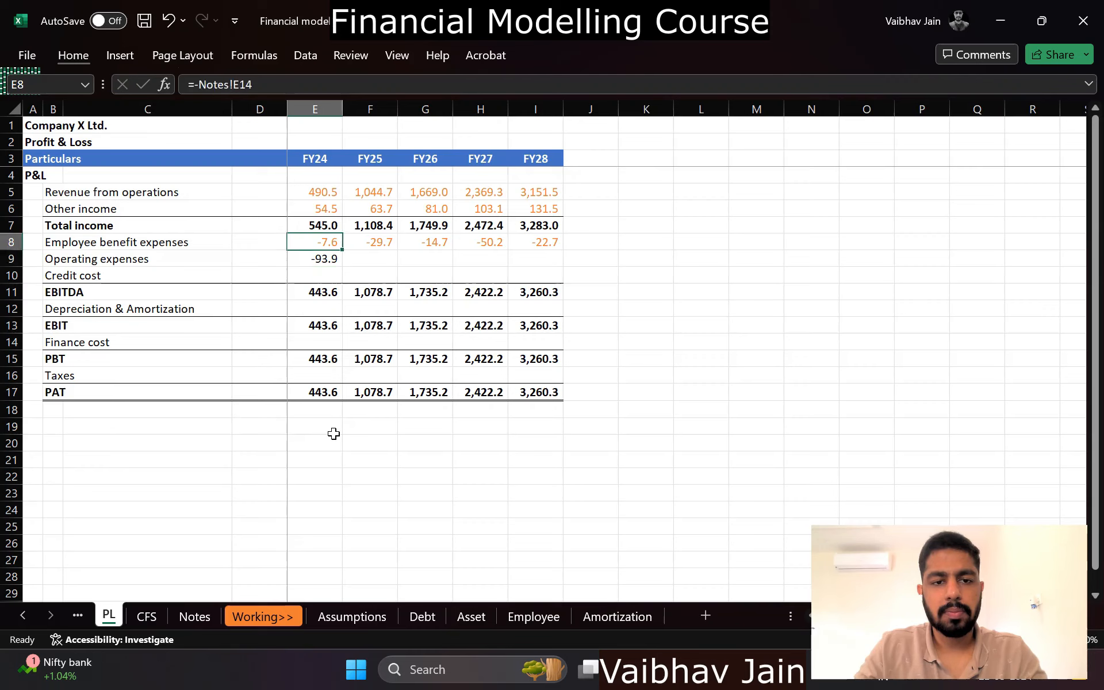
pyautogui.press('Down')
pyautogui.hotkey('ctrl', 'c')
pyautogui.hotkey('shift', 'Right')
pyautogui.hotkey('shift', 'Right')
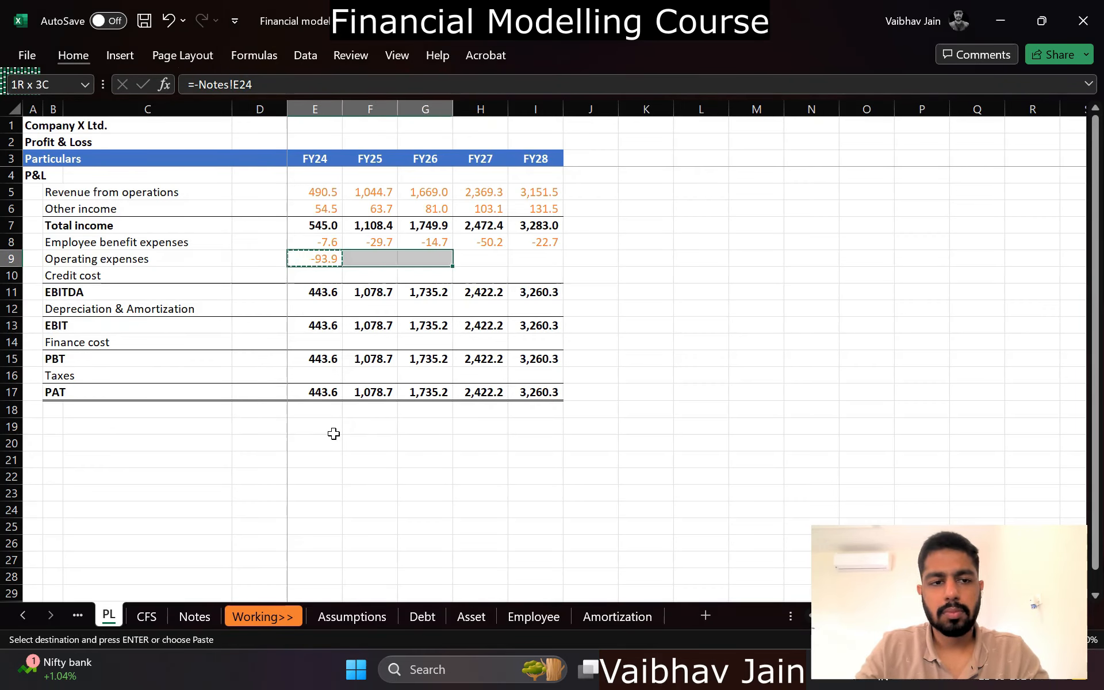
pyautogui.hotkey('shift', 'Right')
pyautogui.hotkey('shift', 'Right')
pyautogui.press('Return')
pyautogui.press('Down')
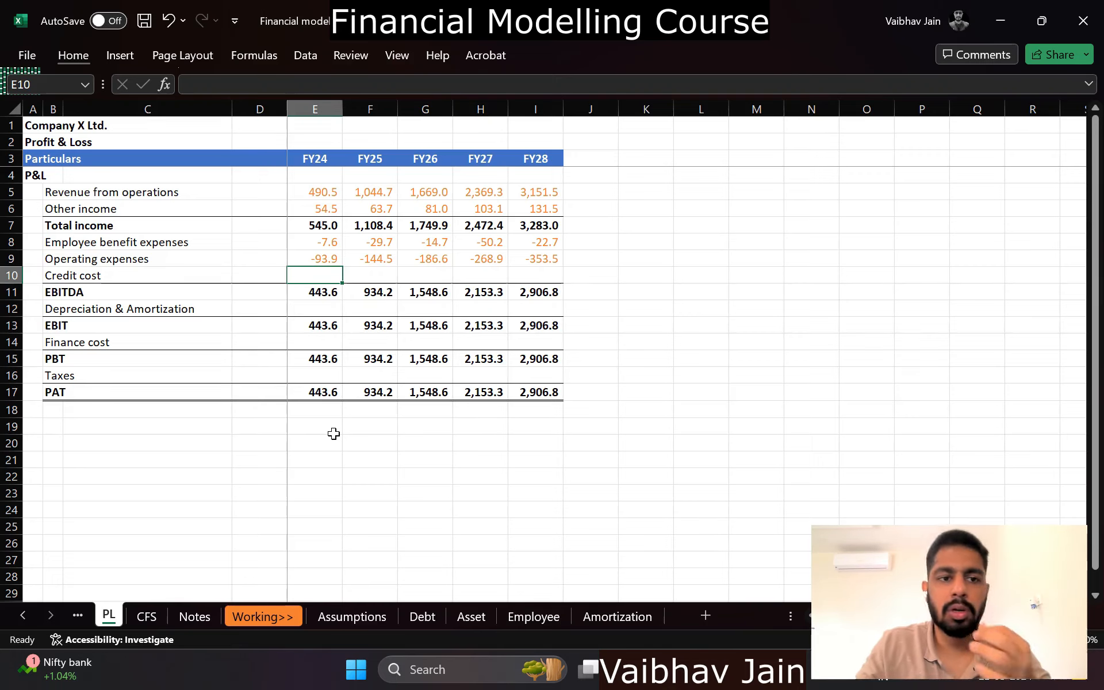
# Step: In the Assumptions sheet, copy the Operating expenses heading from A30 to A40
pyautogui.hotkey('ctrl', 'pagedown')
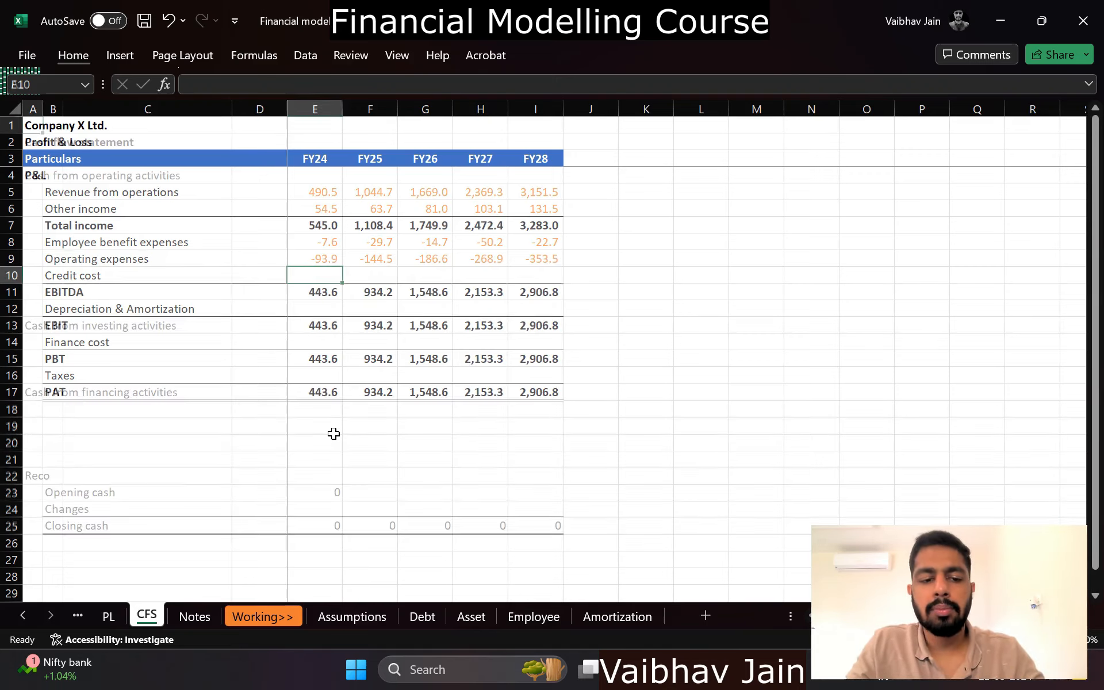
pyautogui.hotkey('ctrl', 'pagedown')
pyautogui.hotkey('ctrl', 'pagedown')
pyautogui.hotkey('ctrl', 'pagedown')
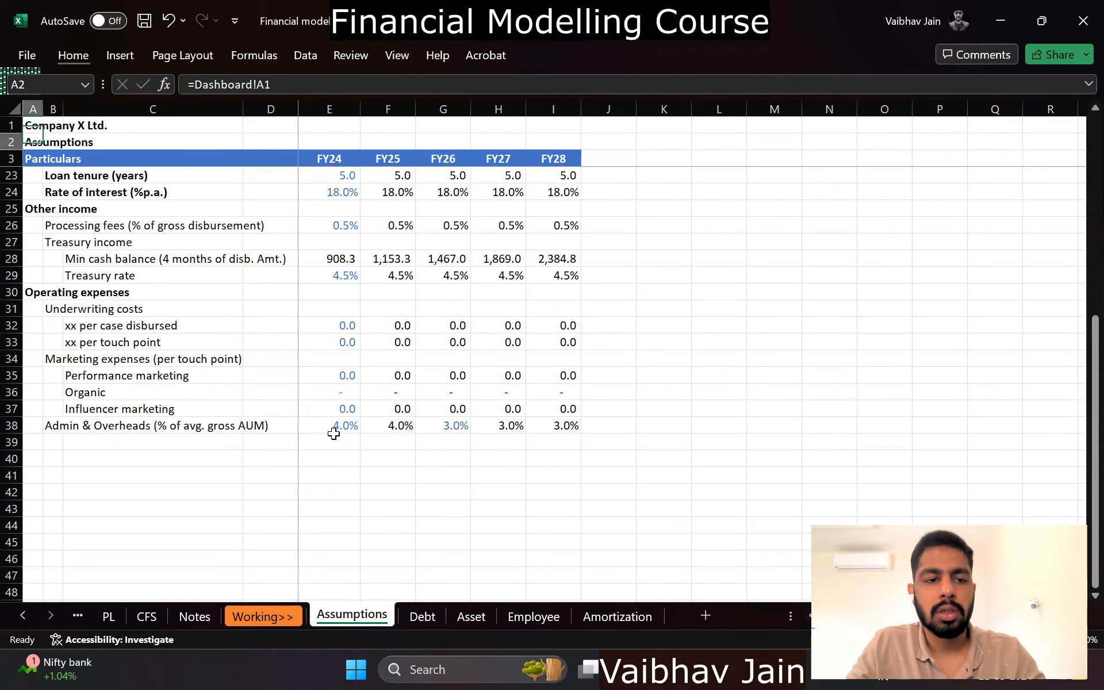
pyautogui.hotkey('ctrl', 'Down')
pyautogui.hotkey('ctrl', 'Down')
pyautogui.hotkey('ctrl', 'Down')
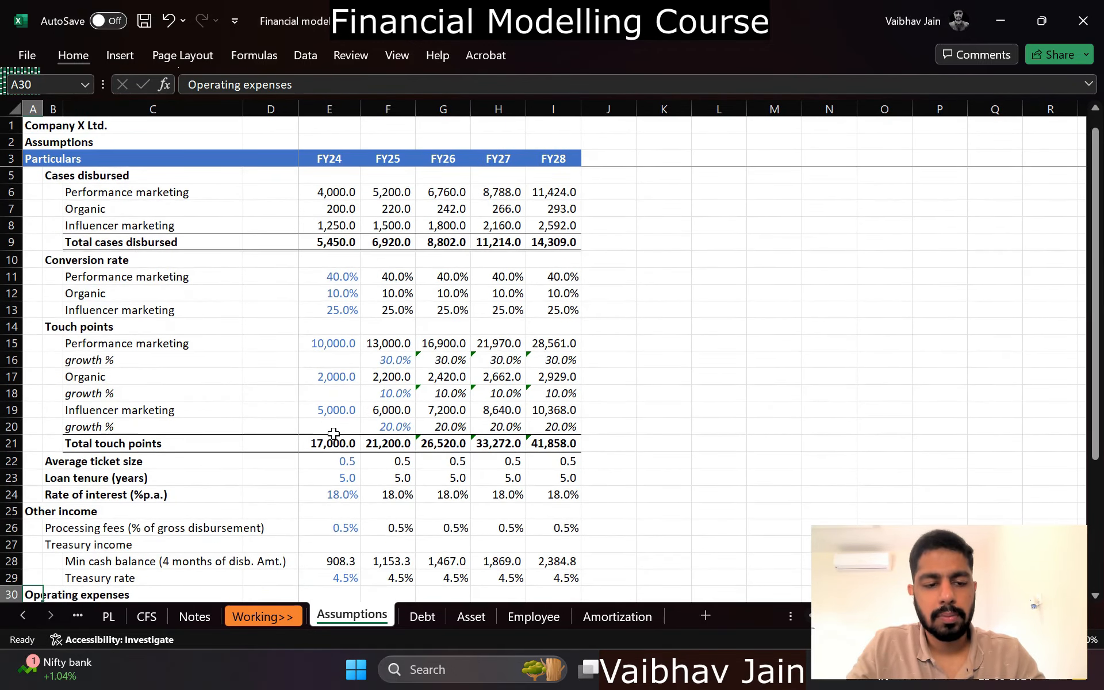
pyautogui.scroll(-3, 334, 433)
pyautogui.hotkey('ctrl', 'c')
pyautogui.press('Down')
pyautogui.press('Down')
pyautogui.press('Down')
pyautogui.press('Down')
pyautogui.press('Down')
pyautogui.press('Down')
pyautogui.press('Down')
pyautogui.press('Down')
pyautogui.press('Down')
pyautogui.press('Down')
pyautogui.hotkey('ctrl', 'v')
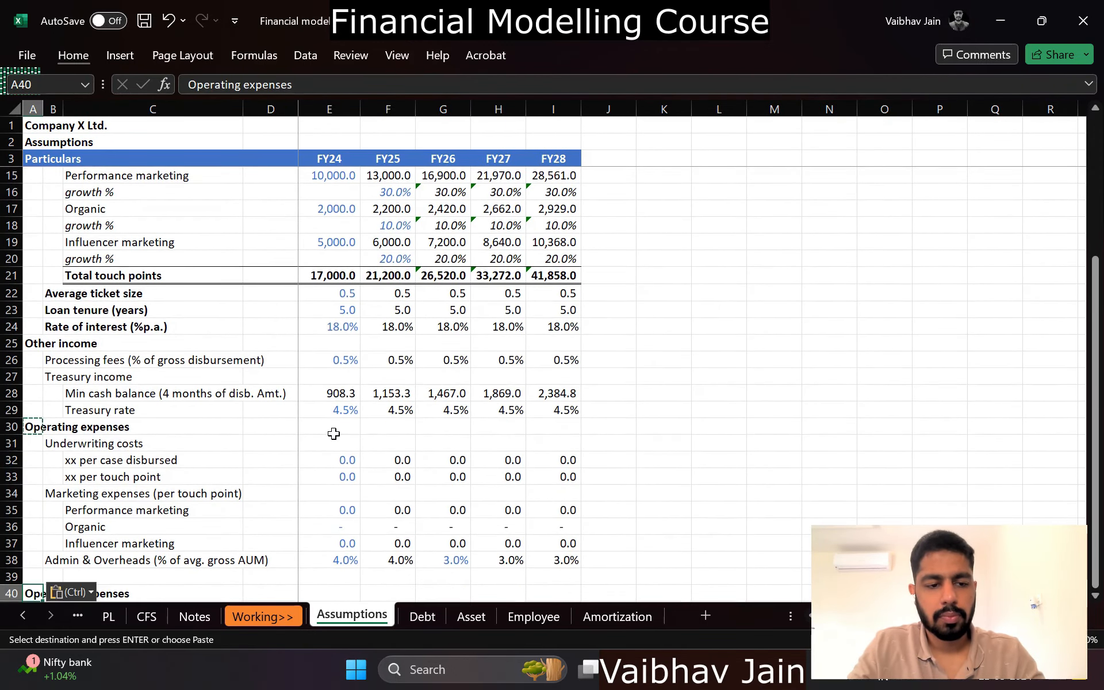
# Step: Delete the blank row 39 above the copied heading and retitle the heading in A39 as Credit Cost
pyautogui.press('Up')
pyautogui.hotkey('shift', 'space')
pyautogui.press('Escape')
pyautogui.hotkey('ctrl', '-')
pyautogui.press('Left')
pyautogui.write('Cred')
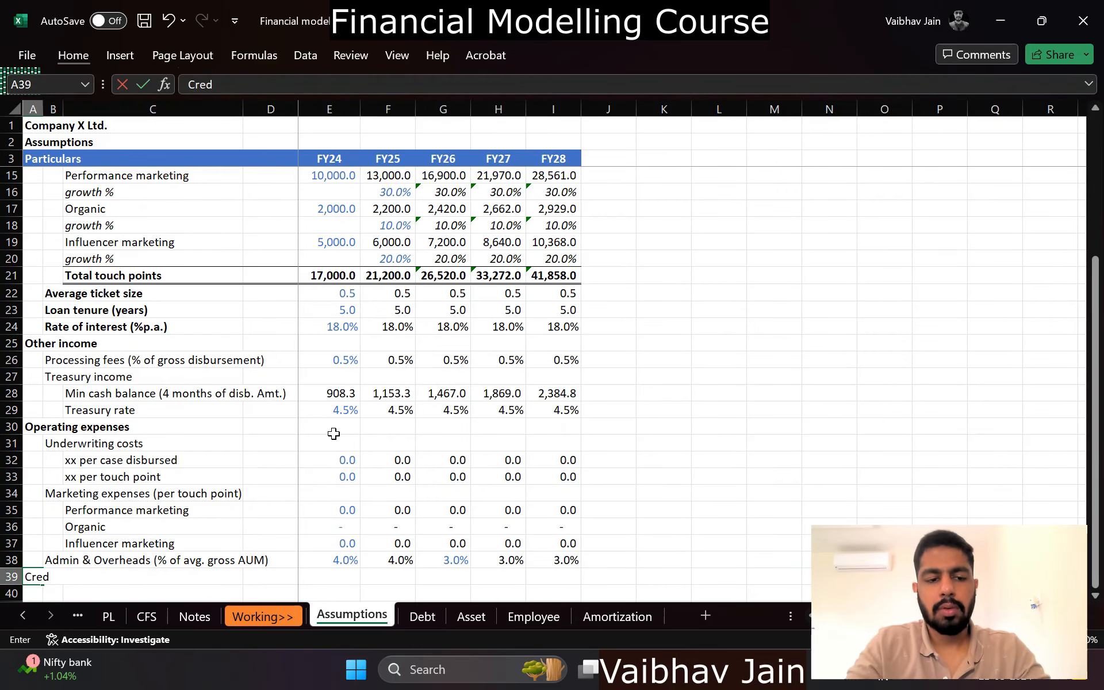
pyautogui.write('it Cost')
pyautogui.press('Return')
# Step: Add the line label "Acc. ECL (% of avg. AUM gross)" in B40 under Credit Cost
pyautogui.scroll(-3, 333, 433)
pyautogui.press('Right')
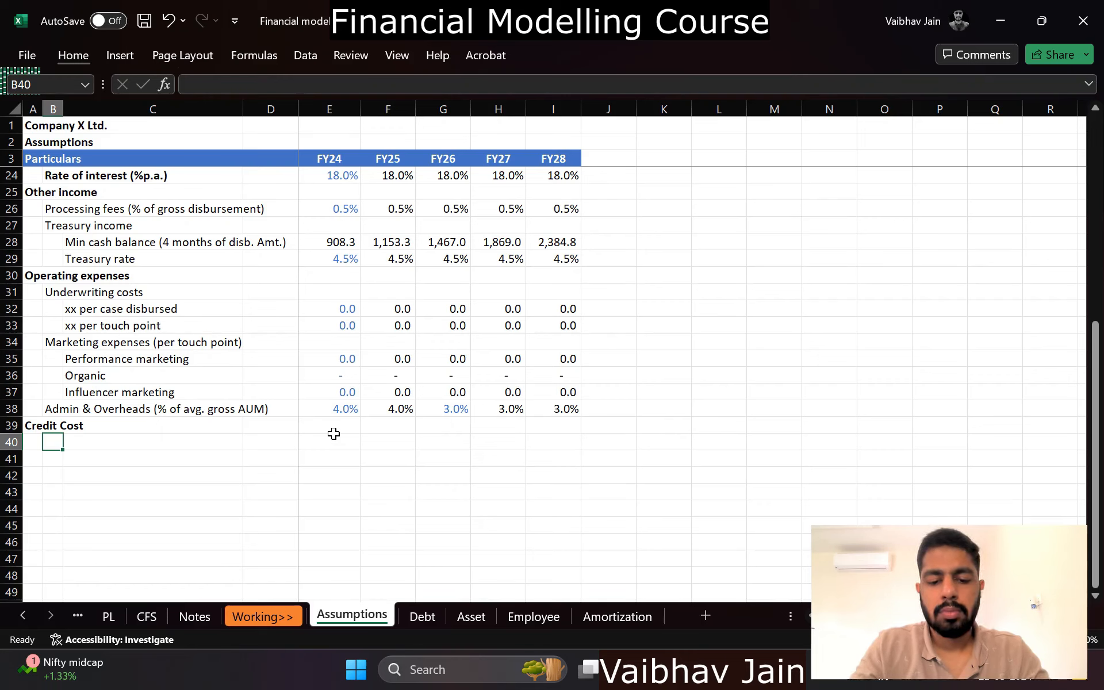
pyautogui.write('Acc. provision')
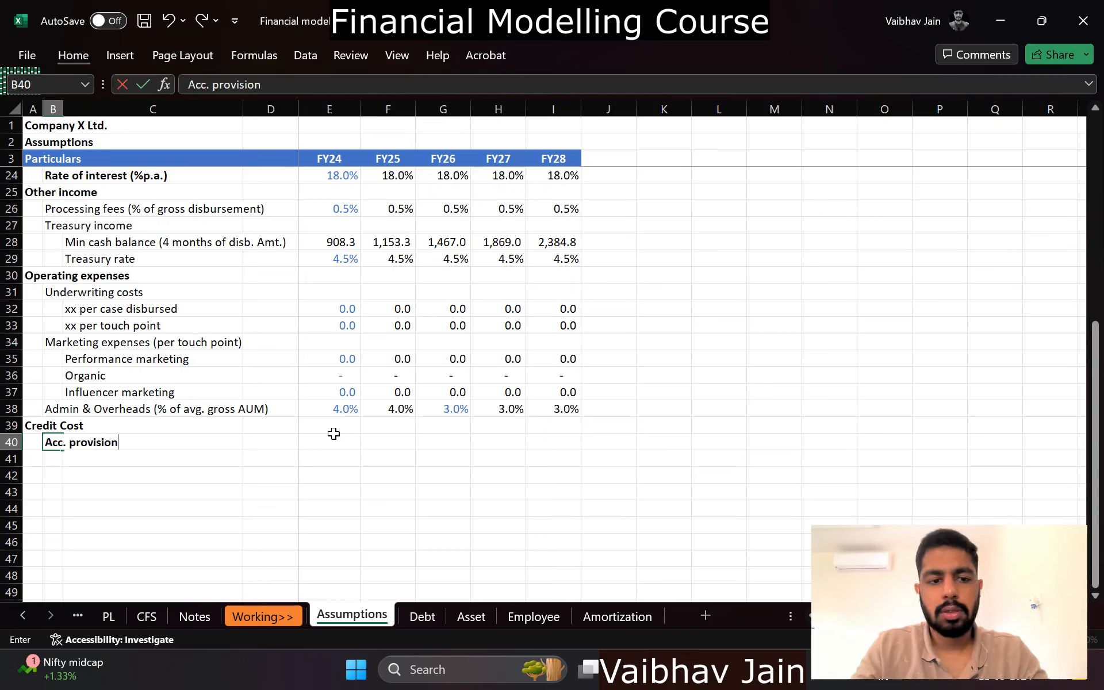
pyautogui.press('BackSpace')
pyautogui.press('BackSpace')
pyautogui.press('BackSpace')
pyautogui.press('BackSpace')
pyautogui.press('BackSpace')
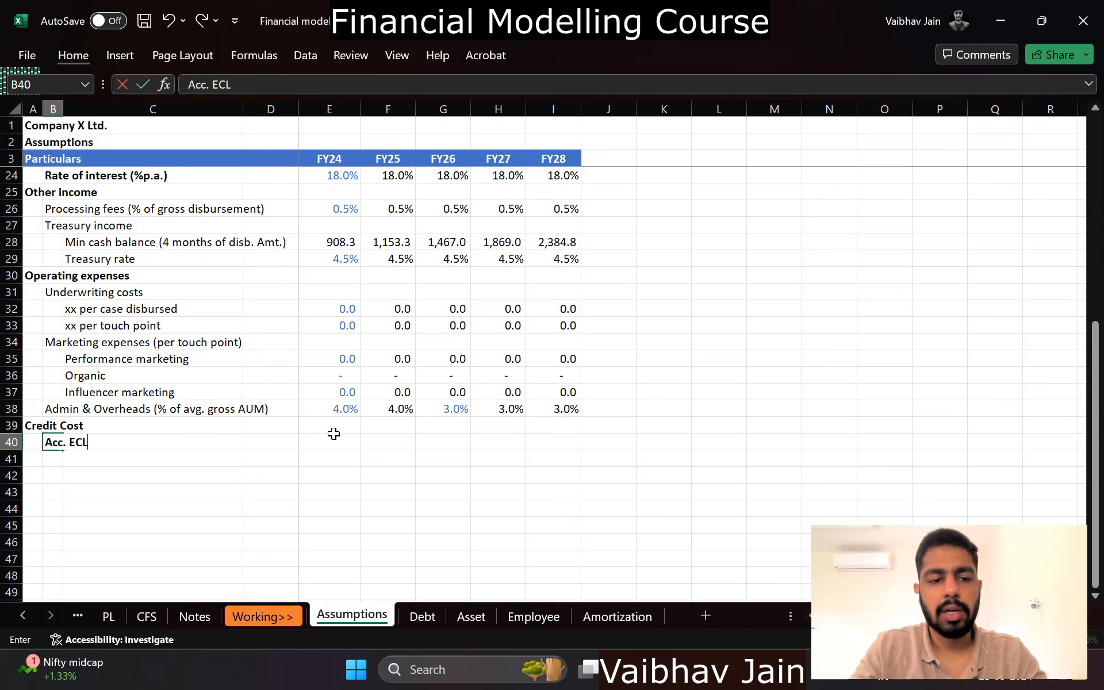
pyautogui.write('ECL (% of a')
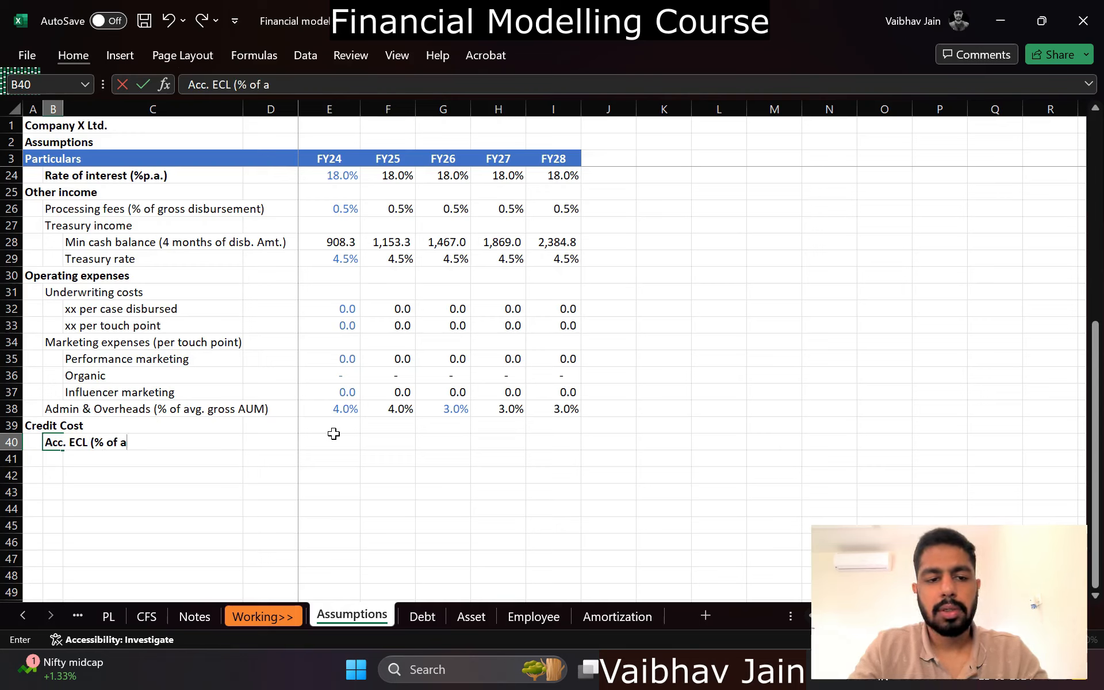
pyautogui.write('vg. AUM)')
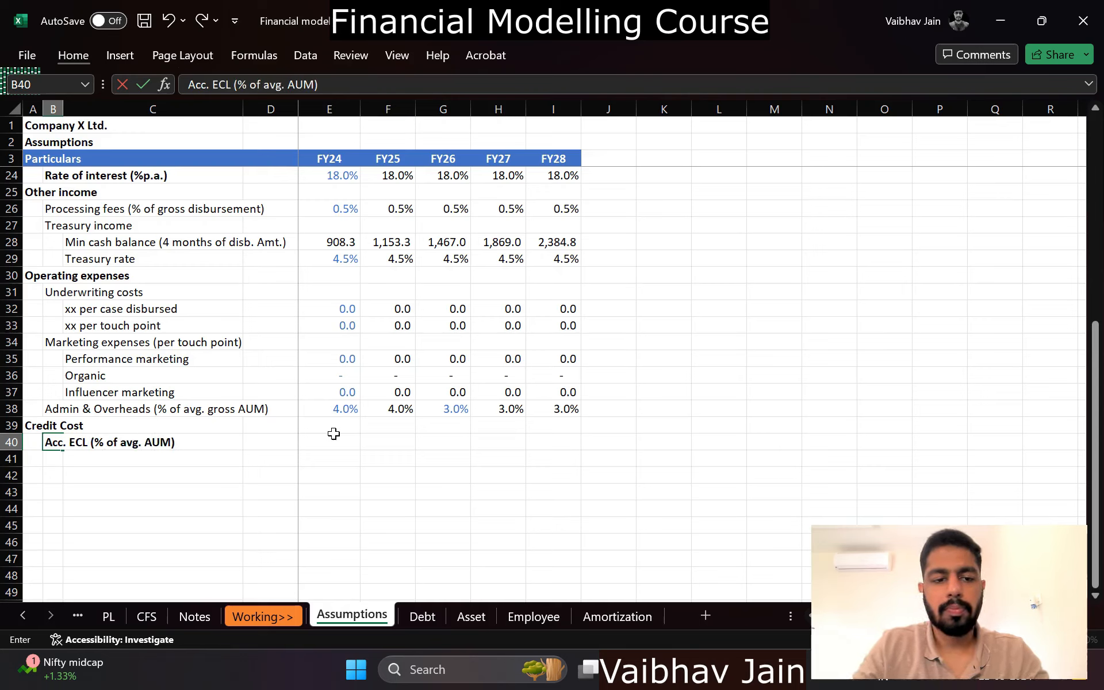
pyautogui.write(' gross')
pyautogui.press('Return')
# Step: Copy the Admin & Overheads percentages for FY24 to FY28 from row 38 into the Acc. ECL row 40
pyautogui.press('Up')
pyautogui.press('Up')
pyautogui.press('Up')
pyautogui.press('Right')
pyautogui.press('Right')
pyautogui.press('Right')
pyautogui.hotkey('ctrl', 'shift', 'Right')
pyautogui.hotkey('ctrl', 'c')
pyautogui.press('Down')
pyautogui.press('Down')
pyautogui.hotkey('ctrl', 'v')
pyautogui.press('Escape')
# Step: Set the Acc. ECL rate to 3% for FY24 and 4% for FY26
pyautogui.write('3')
pyautogui.press('Right')
pyautogui.press('Right')
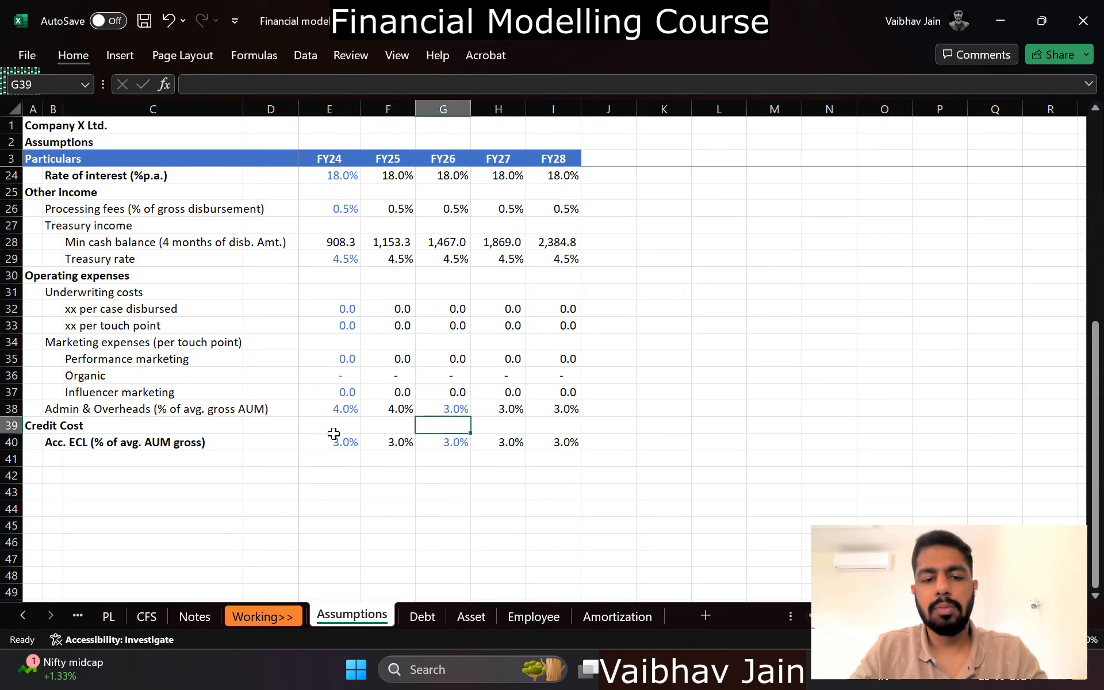
pyautogui.write('4')
pyautogui.press('Return')
pyautogui.press('Left')
pyautogui.press('Left')
pyautogui.press('Left')
pyautogui.press('Left')
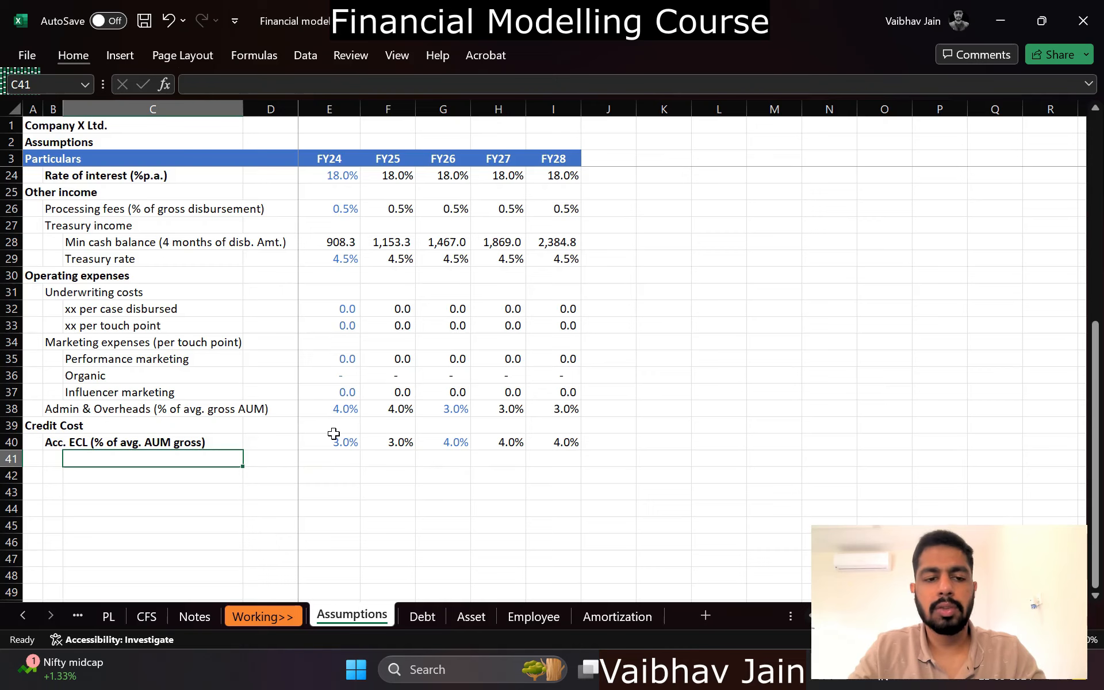
# Step: In the Notes sheet, label C42 below Closing AUM (gross) as "(-) ECL/provisions"
pyautogui.hotkey('ctrl', 'pageup')
pyautogui.hotkey('ctrl', 'pageup')
pyautogui.hotkey('ctrl', 'pagedown')
pyautogui.hotkey('ctrl', 'pagedown')
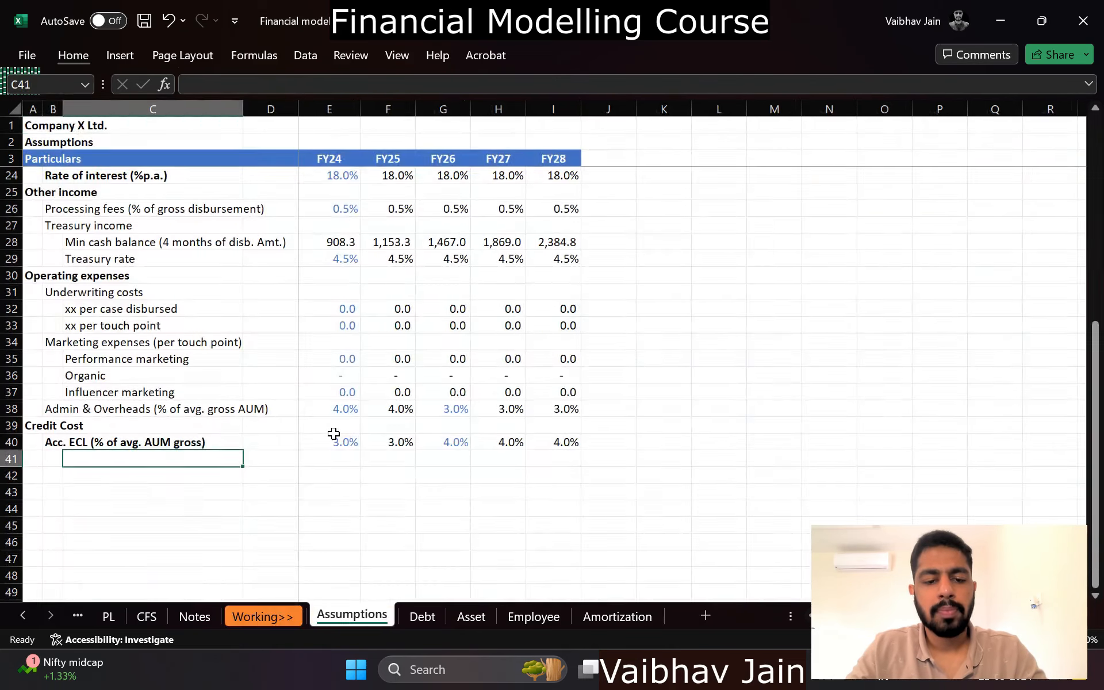
pyautogui.hotkey('ctrl', 'pageup')
pyautogui.hotkey('ctrl', 'pageup')
pyautogui.press('Down')
pyautogui.press('Down')
pyautogui.press('Down')
pyautogui.press('Down')
pyautogui.press('Down')
pyautogui.press('Down')
pyautogui.press('Down')
pyautogui.press('Down')
pyautogui.press('Down')
pyautogui.press('Down')
pyautogui.press('Down')
pyautogui.press('Down')
pyautogui.press('Down')
pyautogui.press('Down')
pyautogui.press('Down')
pyautogui.press('Down')
pyautogui.press('Down')
pyautogui.press('Down')
pyautogui.press('Down')
pyautogui.press('Down')
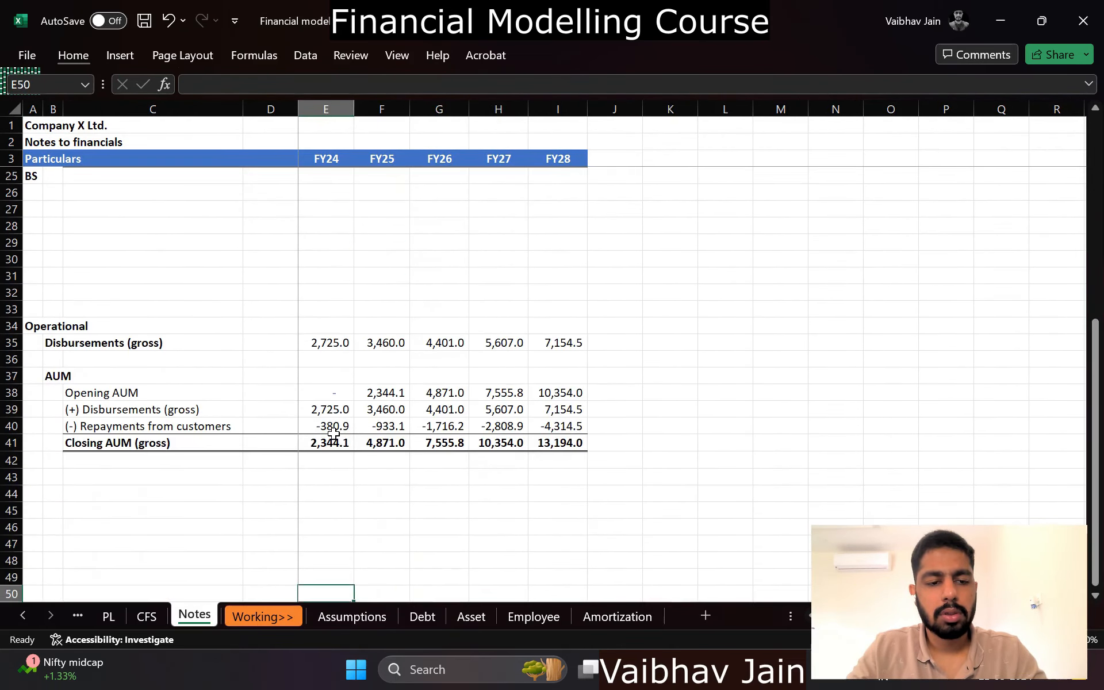
pyautogui.press('Up')
pyautogui.press('Up')
pyautogui.press('Up')
pyautogui.press('Left')
pyautogui.press('Left')
pyautogui.press('Up')
pyautogui.press('Up')
pyautogui.press('Up')
pyautogui.press('Up')
pyautogui.press('Up')
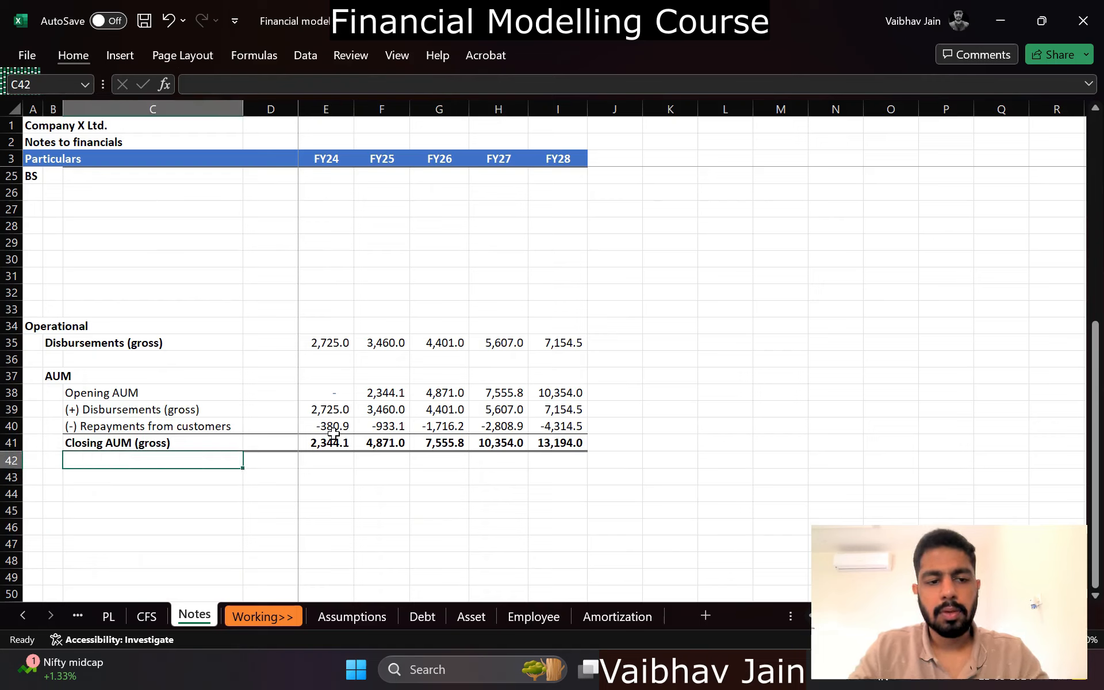
pyautogui.write('(-) ECL')
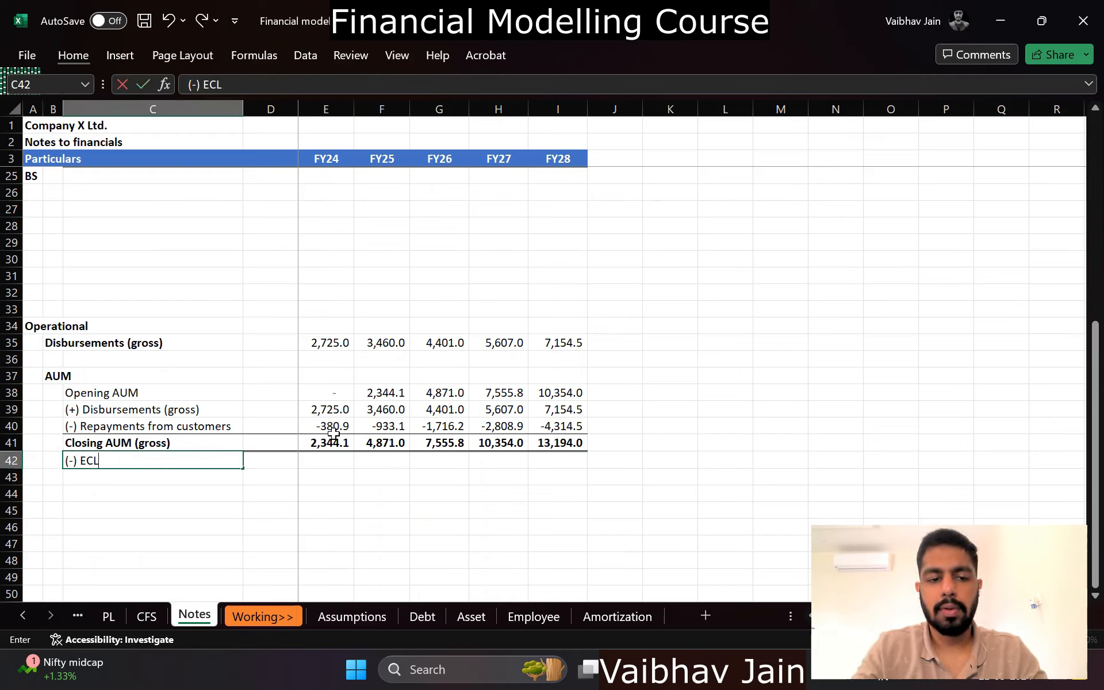
pyautogui.write('/provisions')
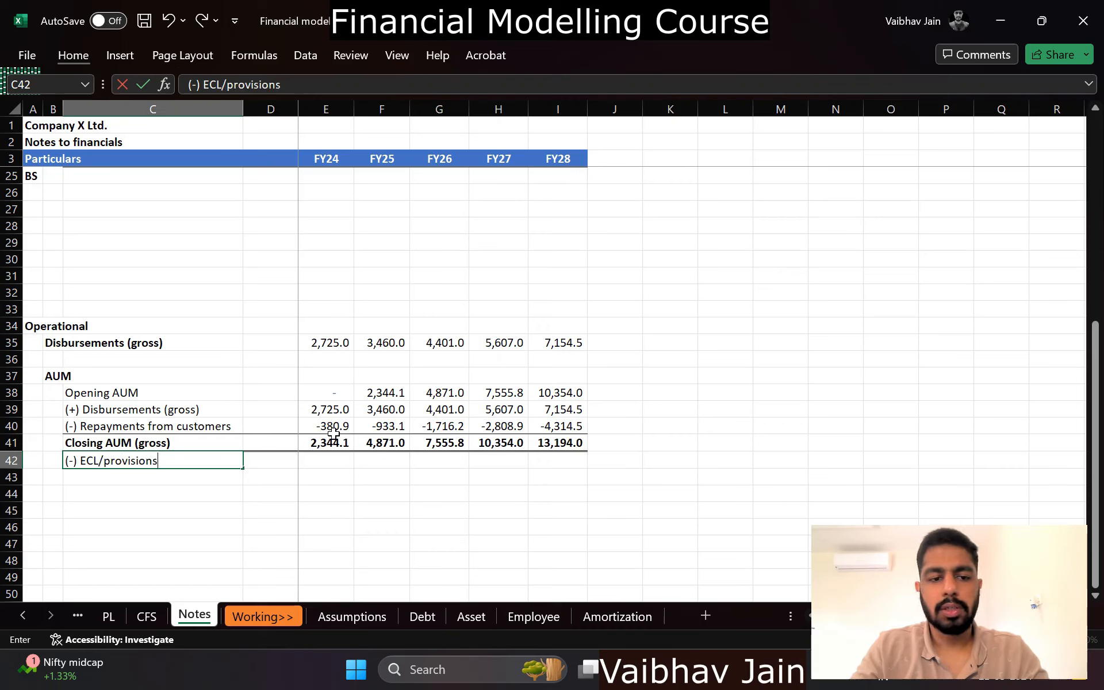
# Step: Calculate the FY24 ECL/provisions in E42 as the average of D41:E41 times the Acc. ECL rate in Assumptions!E40
pyautogui.press('Right')
pyautogui.press('Right')
pyautogui.write('=aver')
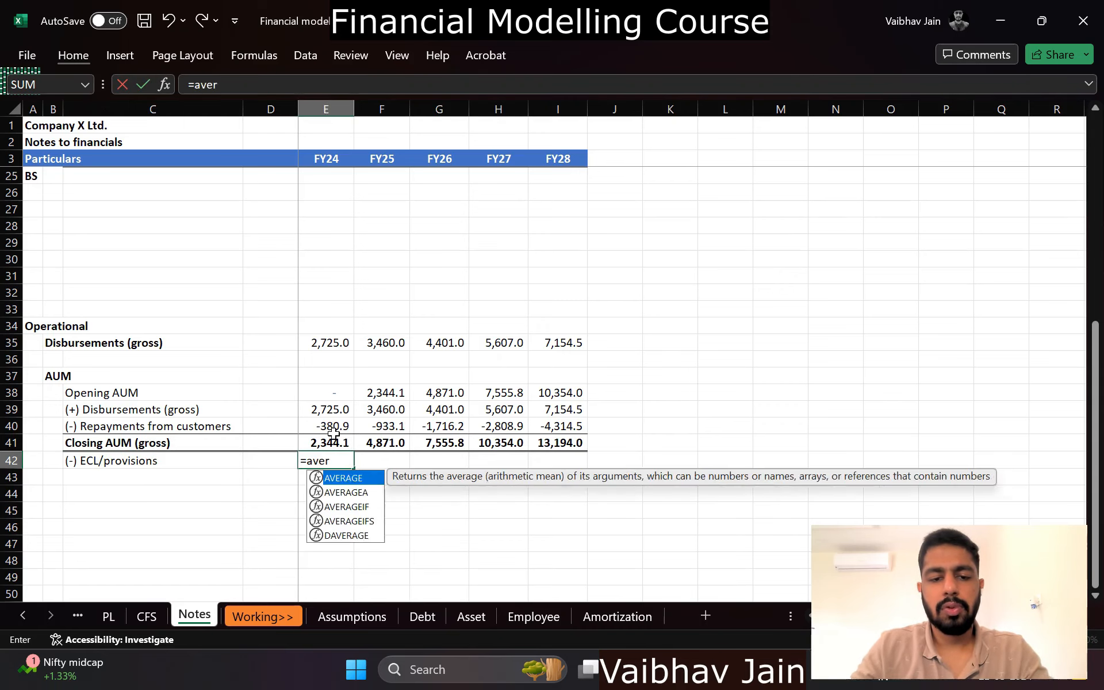
pyautogui.press('Tab')
pyautogui.press('Up')
pyautogui.hotkey('shift', 'Left')
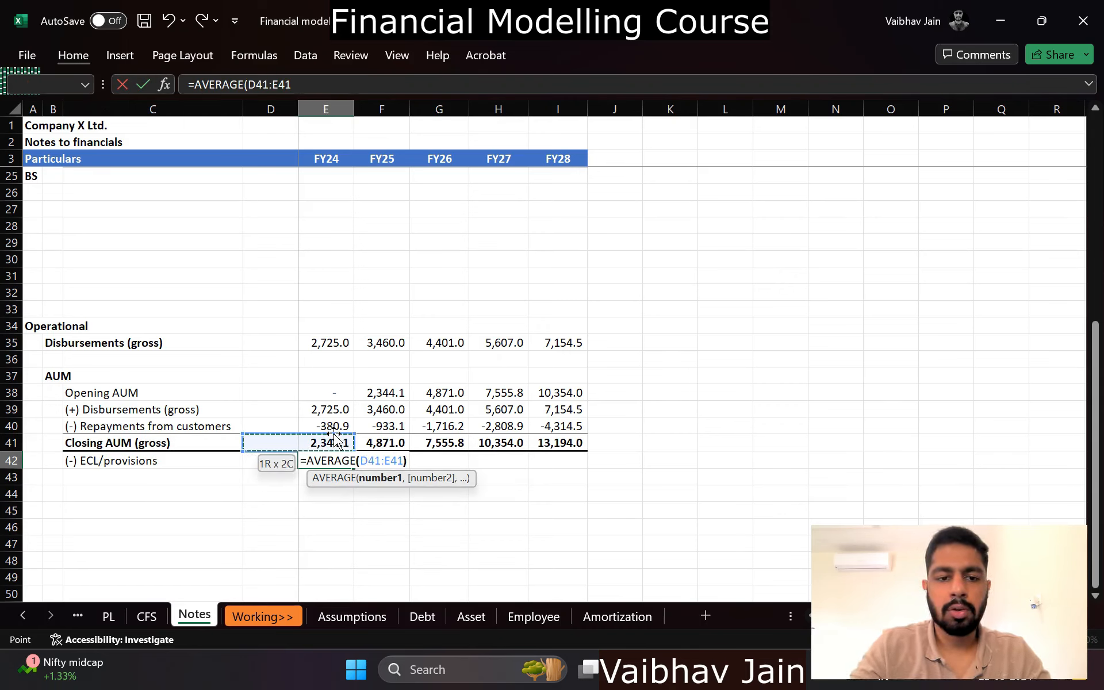
pyautogui.write(')*')
pyautogui.hotkey('ctrl', 'pagedown')
pyautogui.hotkey('ctrl', 'pagedown')
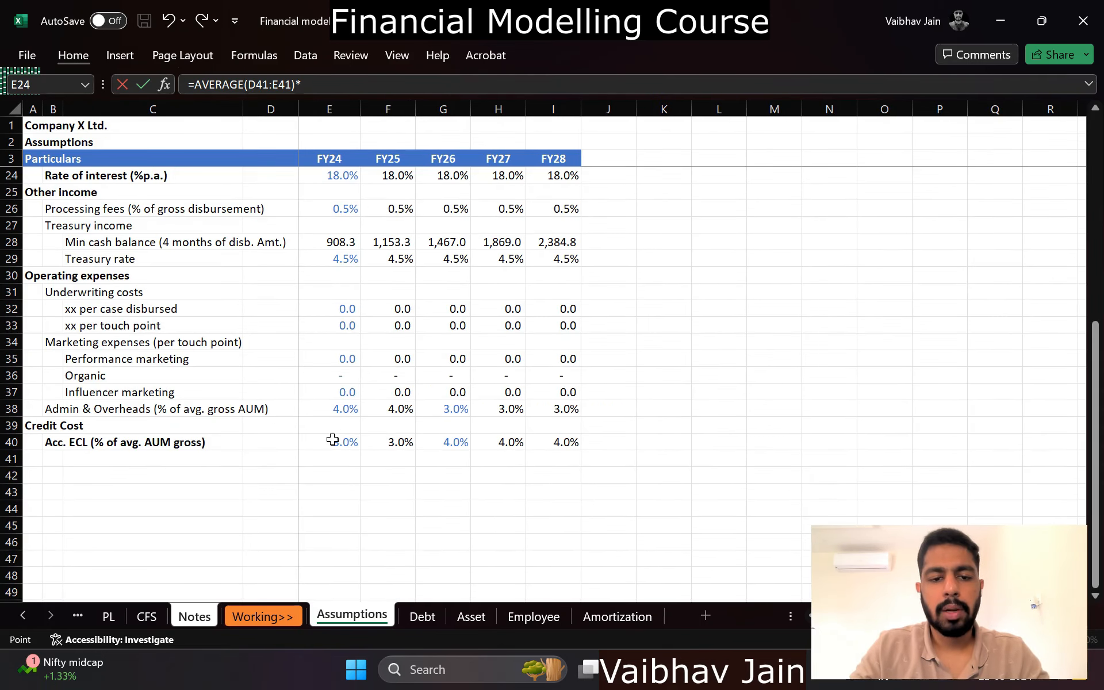
pyautogui.click(333, 438)
pyautogui.press('Return')
# Step: Copy the ECL/provisions formula from FY24 across to FY28 in row 42
pyautogui.press('Up')
pyautogui.hotkey('ctrl', 'c')
pyautogui.hotkey('shift', 'Right')
pyautogui.hotkey('shift', 'Right')
pyautogui.hotkey('shift', 'Right')
pyautogui.hotkey('shift', 'Right')
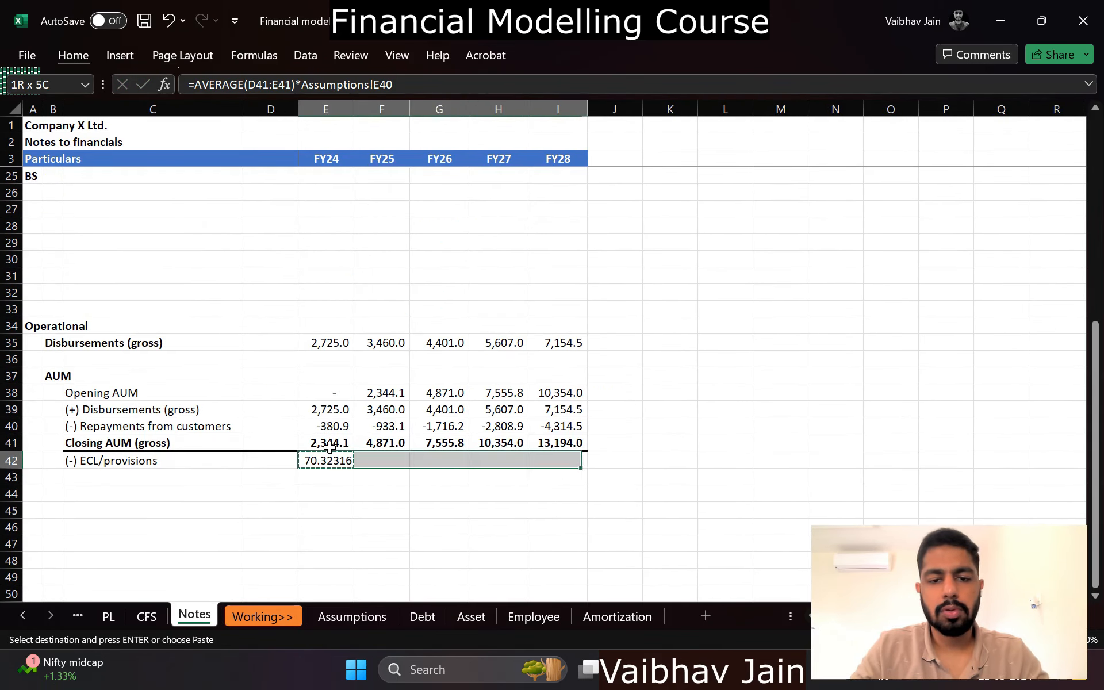
pyautogui.hotkey('ctrl', 'v')
pyautogui.press('Left')
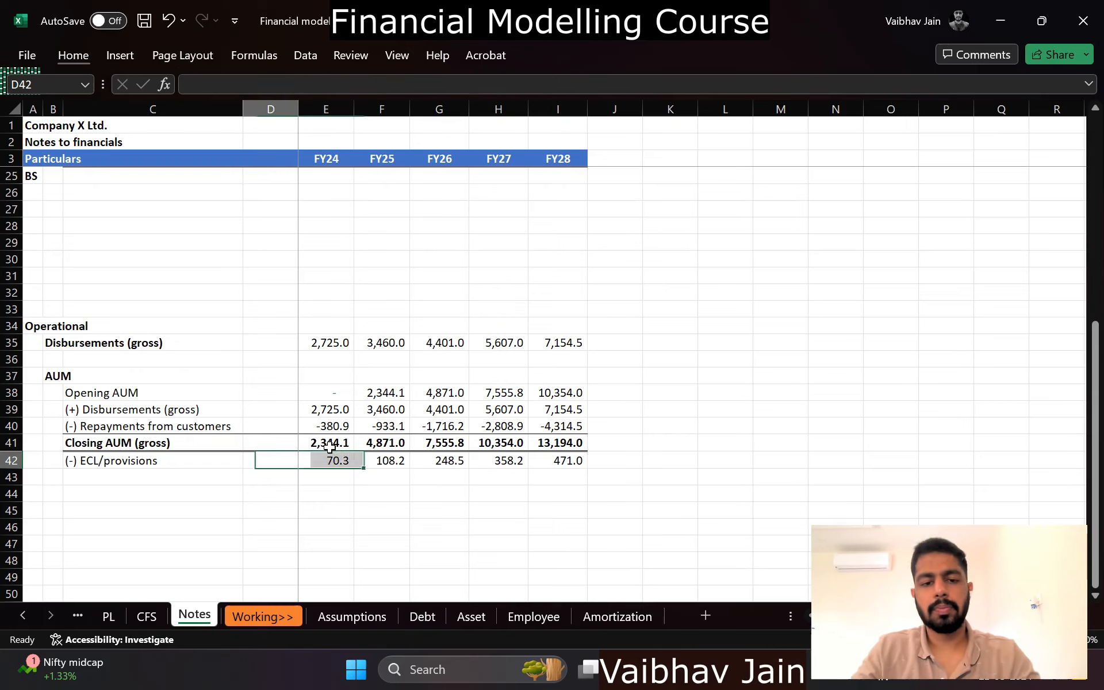
pyautogui.press('Left')
pyautogui.press('Left')
pyautogui.press('Right')
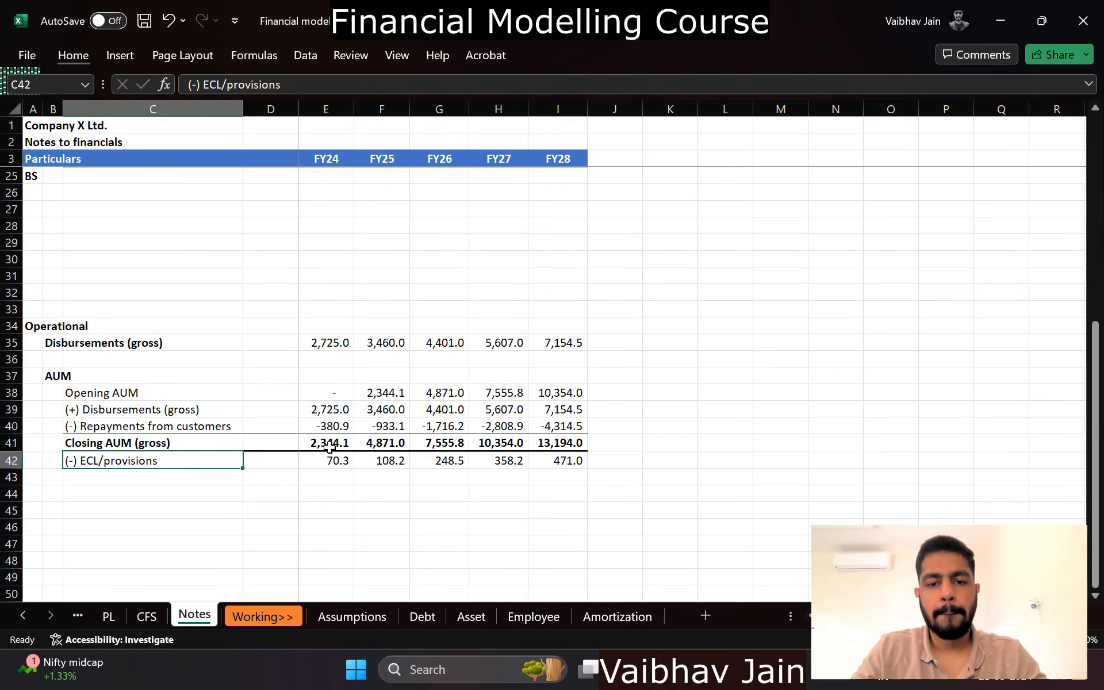
pyautogui.hotkey('ctrl', 'pagedown')
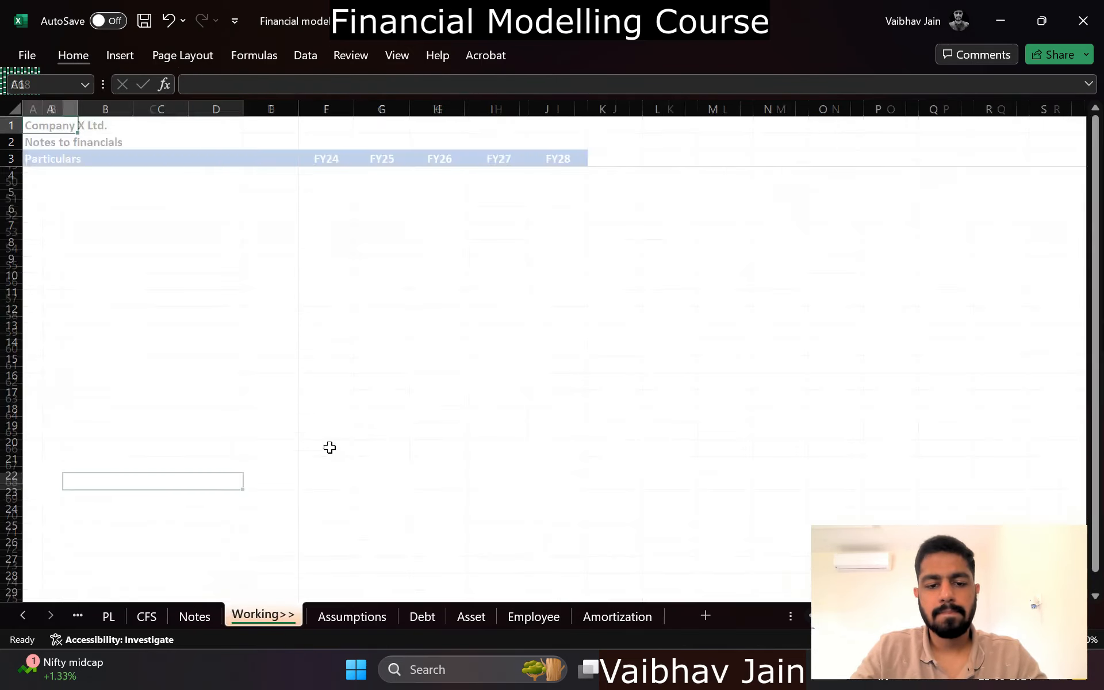
pyautogui.hotkey('ctrl', 'pagedown')
pyautogui.hotkey('ctrl', 'pageup')
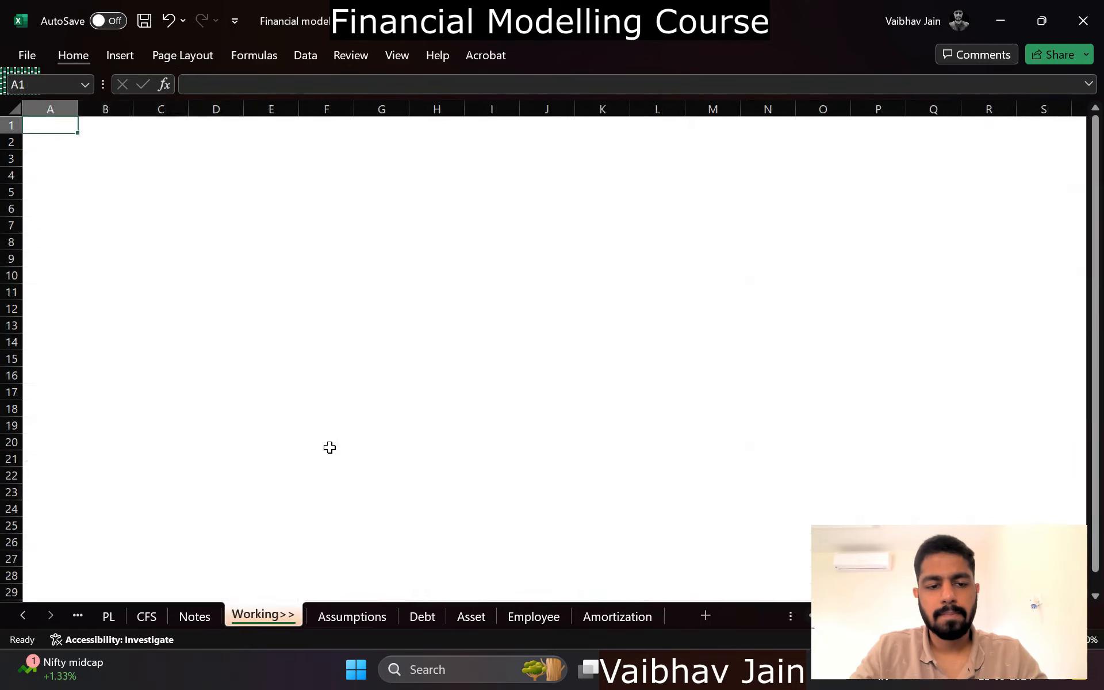
pyautogui.hotkey('ctrl', 'pageup')
pyautogui.hotkey('ctrl', 'pagedown')
pyautogui.hotkey('ctrl', 'pagedown')
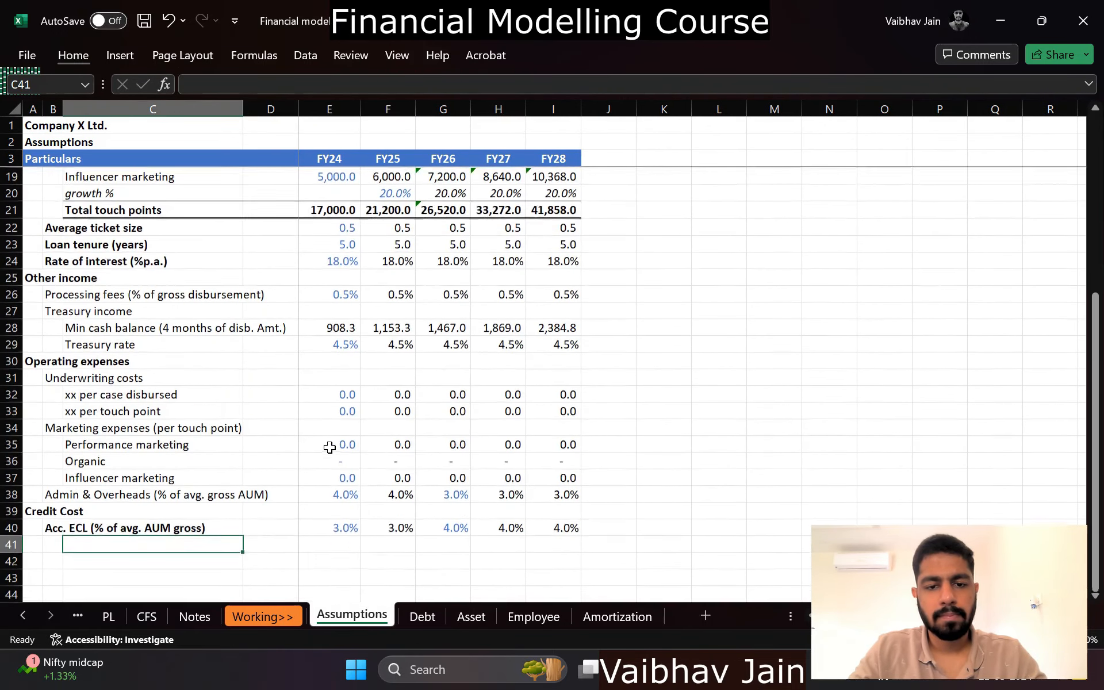
pyautogui.hotkey('ctrl', 'pageup')
pyautogui.hotkey('ctrl', 'pageup')
pyautogui.scroll(7, 330, 447)
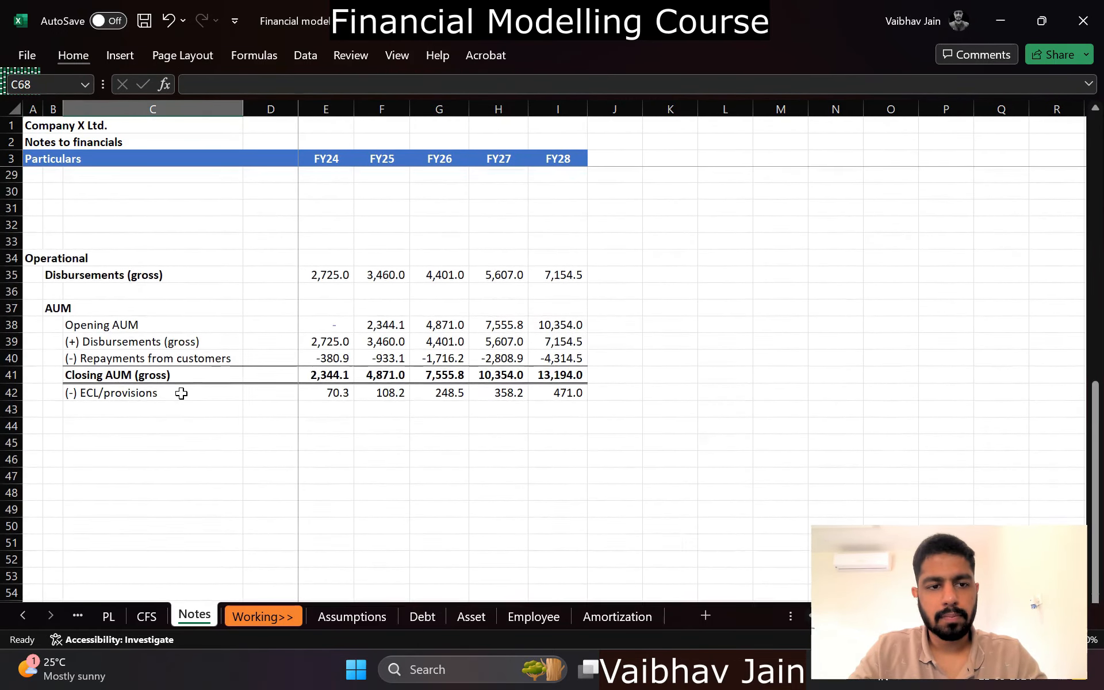
# Step: Duplicate the Closing AUM (gross) row 41, label and FY24 to FY28 values, into row 43 below the ECL/provisions
pyautogui.click(181, 393)
pyautogui.press('Up')
pyautogui.hotkey('ctrl', 'shift', 'Right')
pyautogui.hotkey('ctrl', 'shift', 'Right')
pyautogui.hotkey('ctrl', 'c')
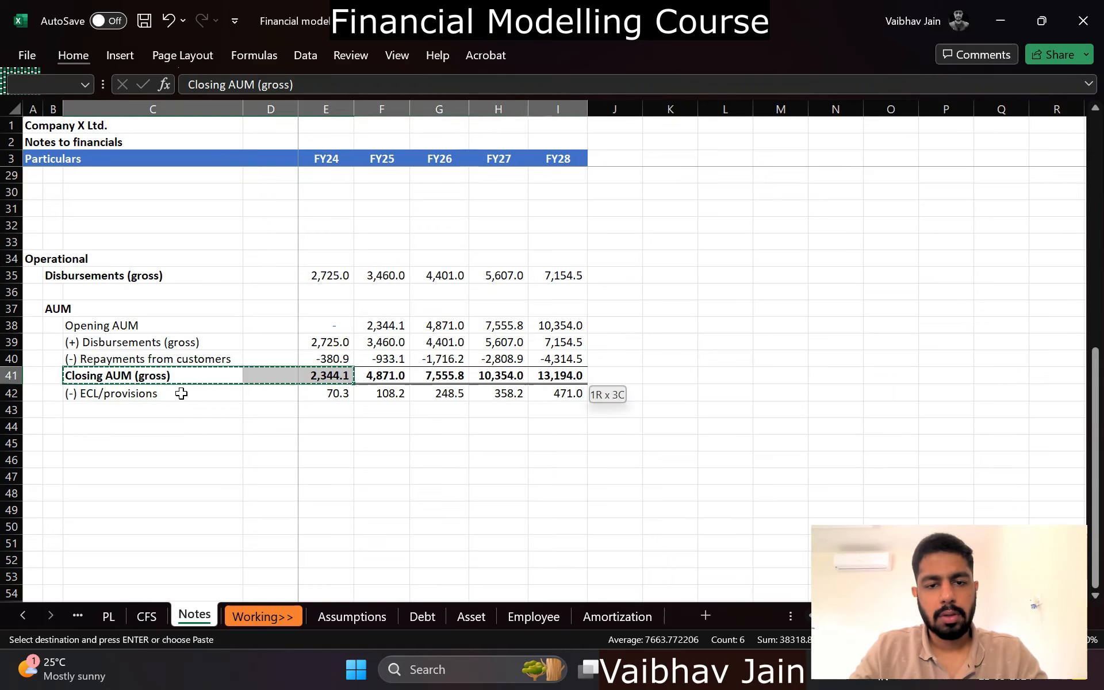
pyautogui.press('Down')
pyautogui.press('Down')
pyautogui.hotkey('ctrl', 'v')
pyautogui.press('Right')
pyautogui.press('Right')
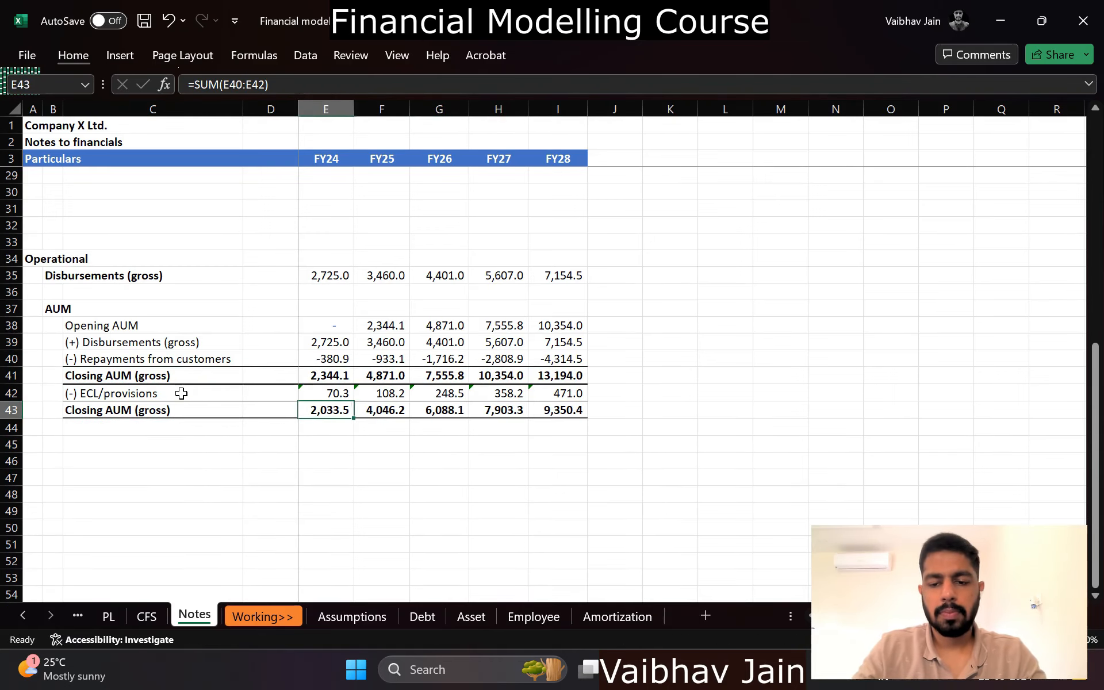
# Step: Set E43 to =SUM(E41:E42) and copy the formula across to FY28
pyautogui.write('=su')
pyautogui.press('Tab')
pyautogui.press('Up')
pyautogui.hotkey('shift', 'Up')
pyautogui.press('Return')
pyautogui.press('Up')
pyautogui.hotkey('ctrl', 'c')
pyautogui.hotkey('ctrl', 'shift', 'Right')
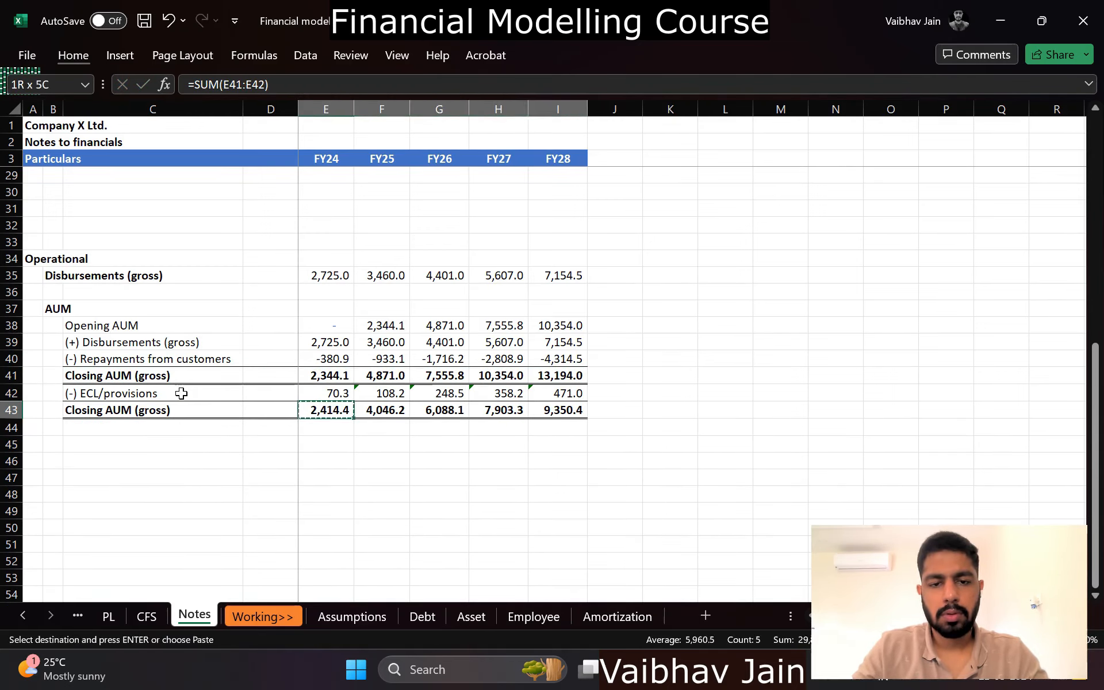
pyautogui.hotkey('ctrl', 'v')
# Step: Make the ECL/provisions formula in E42 negative and copy it across to FY28
pyautogui.press('Up')
pyautogui.press('F2')
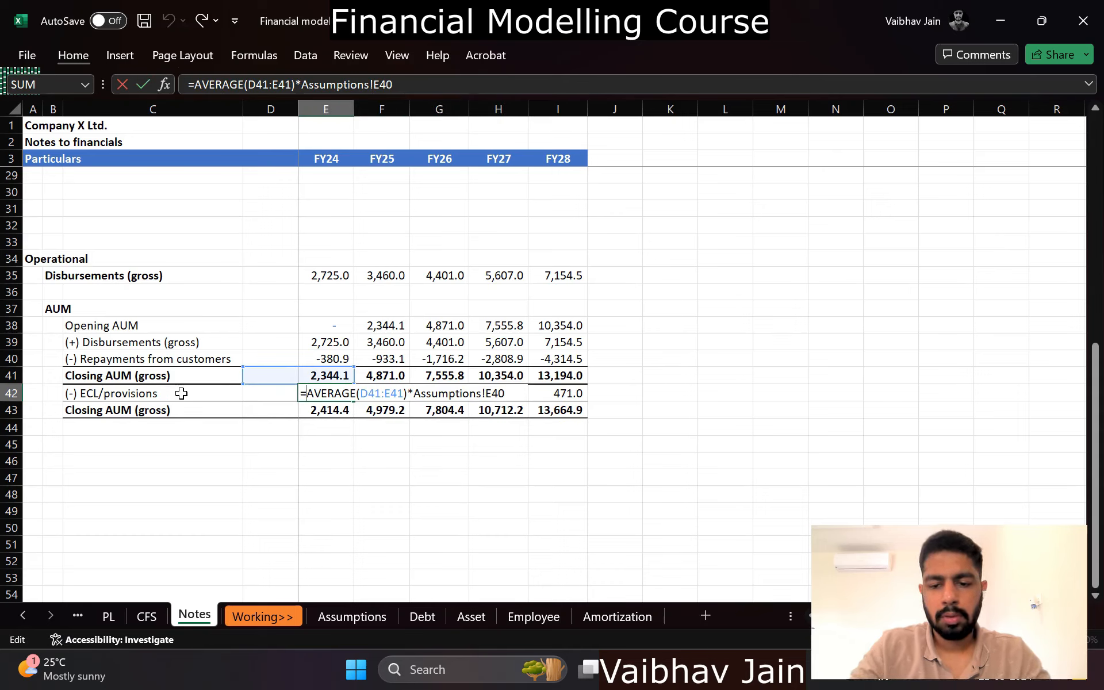
pyautogui.write('-')
pyautogui.press('Return')
pyautogui.press('Up')
pyautogui.hotkey('ctrl', 'c')
pyautogui.hotkey('ctrl', 'shift', 'Right')
pyautogui.hotkey('ctrl', 'v')
# Step: Remove the double border under the Closing AUM (gross) row in C41:I41
pyautogui.hotkey('ctrl', 'Left')
pyautogui.press('Up')
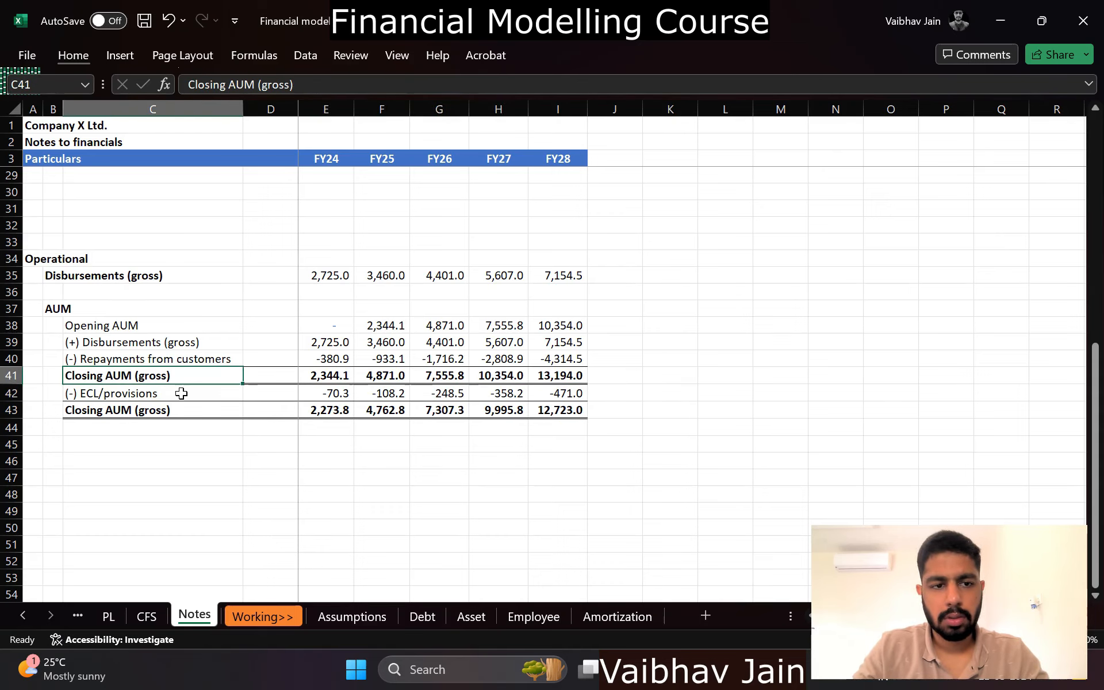
pyautogui.hotkey('ctrl', 'shift', 'Right')
pyautogui.hotkey('ctrl', 'shift', 'Right')
pyautogui.hotkey('alt', 'h')
pyautogui.press('b')
pyautogui.press('n')
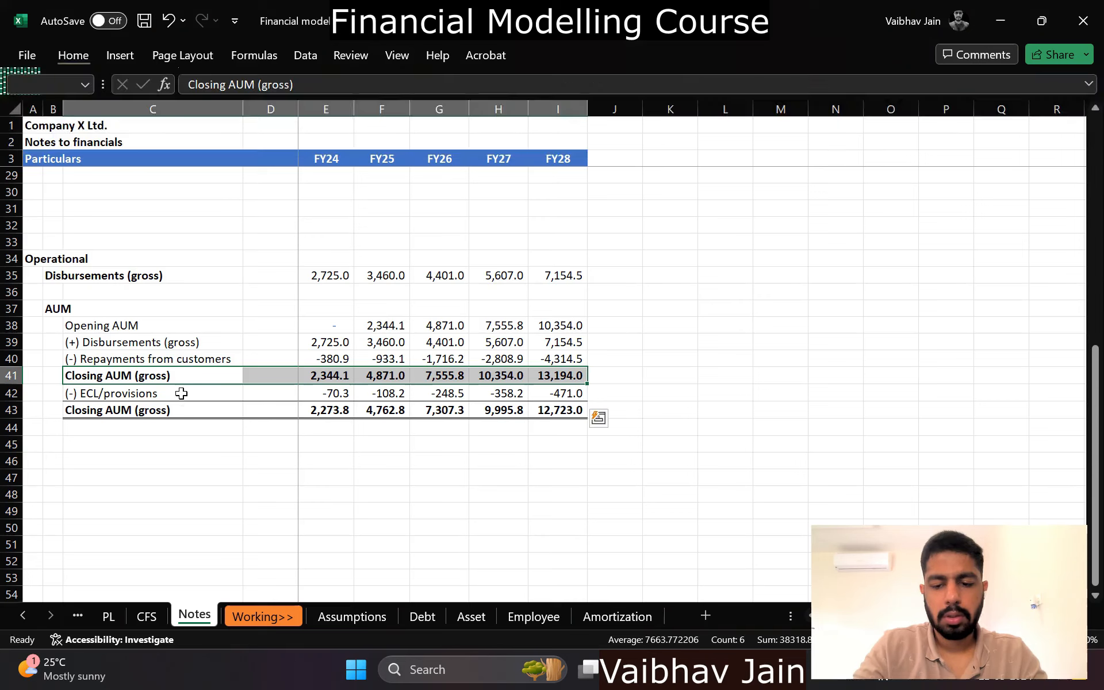
# Step: Rename the label in C43 as "Closing AUM (net)"
pyautogui.press('Down')
pyautogui.press('Down')
pyautogui.press('Down')
pyautogui.press('Up')
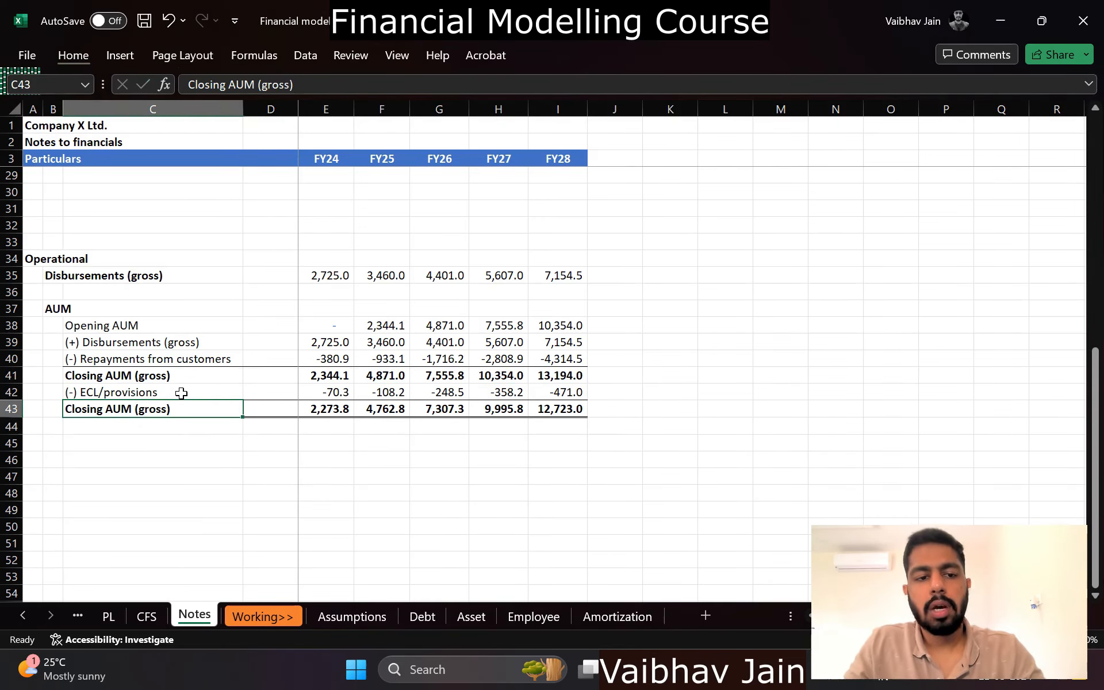
pyautogui.hotkey('ctrl', 'b')
pyautogui.press('F2')
pyautogui.press('Left')
pyautogui.hotkey('ctrl', 'shift', 'Left')
pyautogui.write('net')
pyautogui.press('Return')
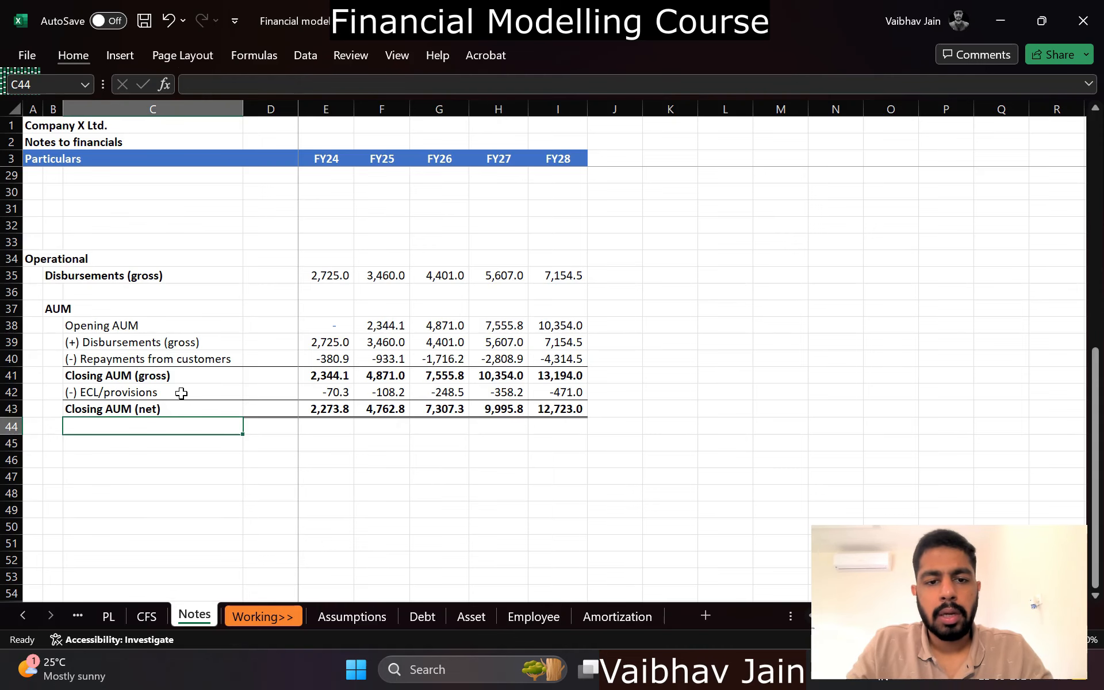
# Step: Look over the FY24 lines of the Profit & Loss sheet from EBITDA down to taxes
pyautogui.scroll(3, 181, 393)
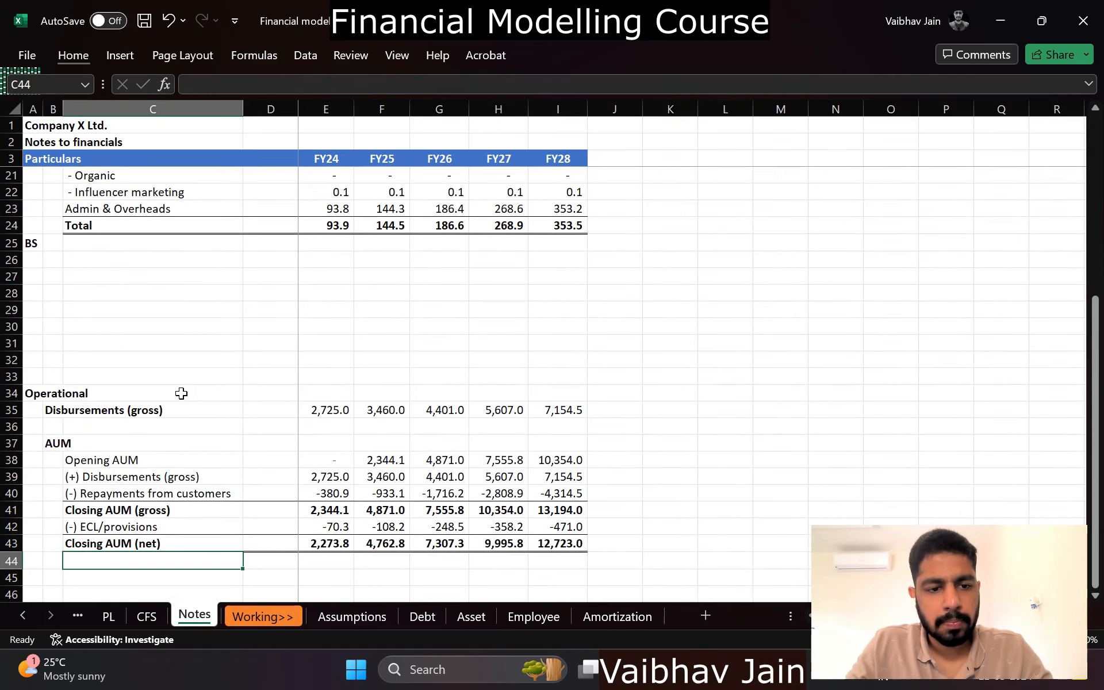
pyautogui.scroll(5, 181, 393)
pyautogui.hotkey('ctrl', 'pageup')
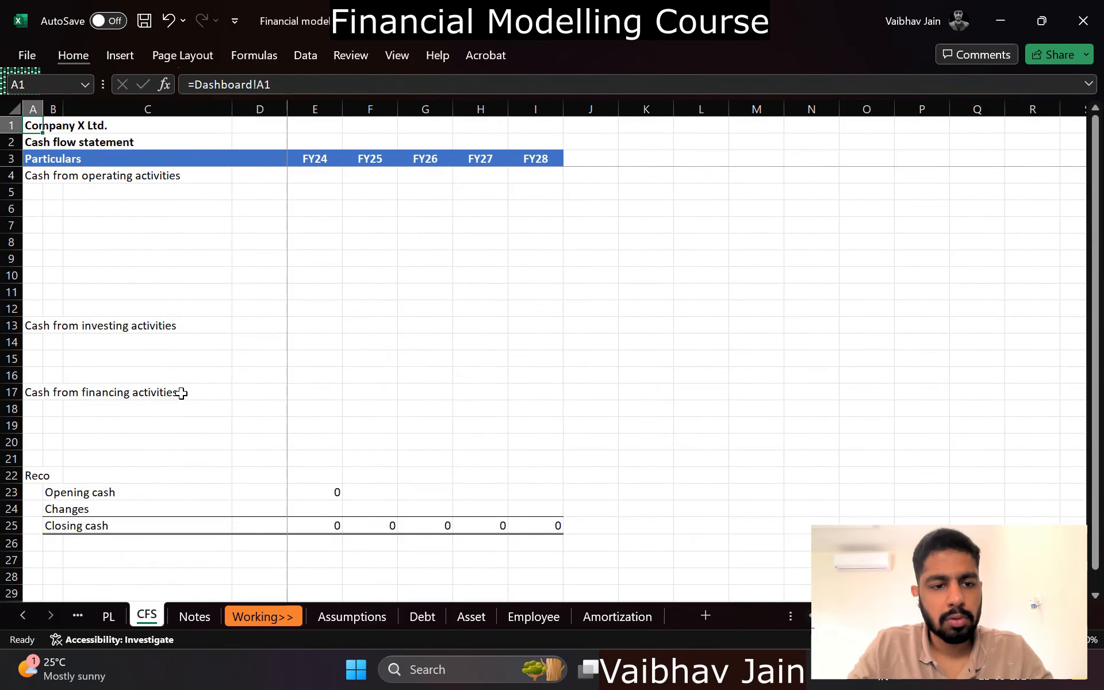
pyautogui.scroll(-2, 181, 393)
pyautogui.hotkey('ctrl', 'pageup')
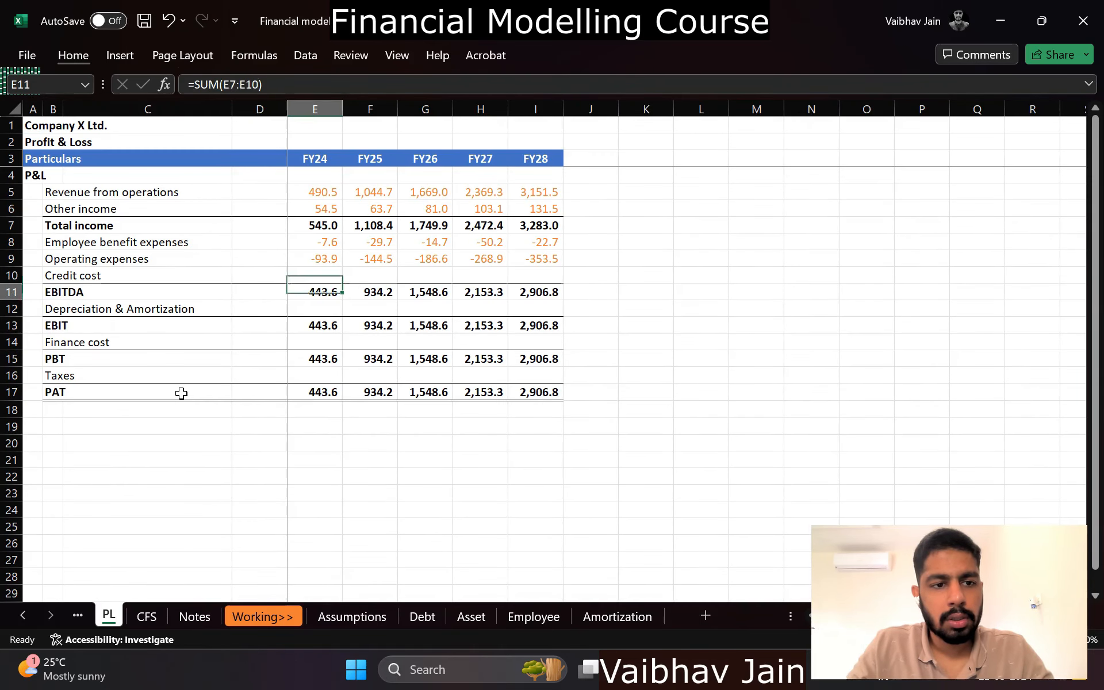
pyautogui.press('Down')
pyautogui.press('Down')
pyautogui.press('Down')
pyautogui.press('Down')
pyautogui.press('Down')
pyautogui.press('Up')
pyautogui.press('Up')
pyautogui.press('Up')
pyautogui.press('Up')
pyautogui.press('Up')
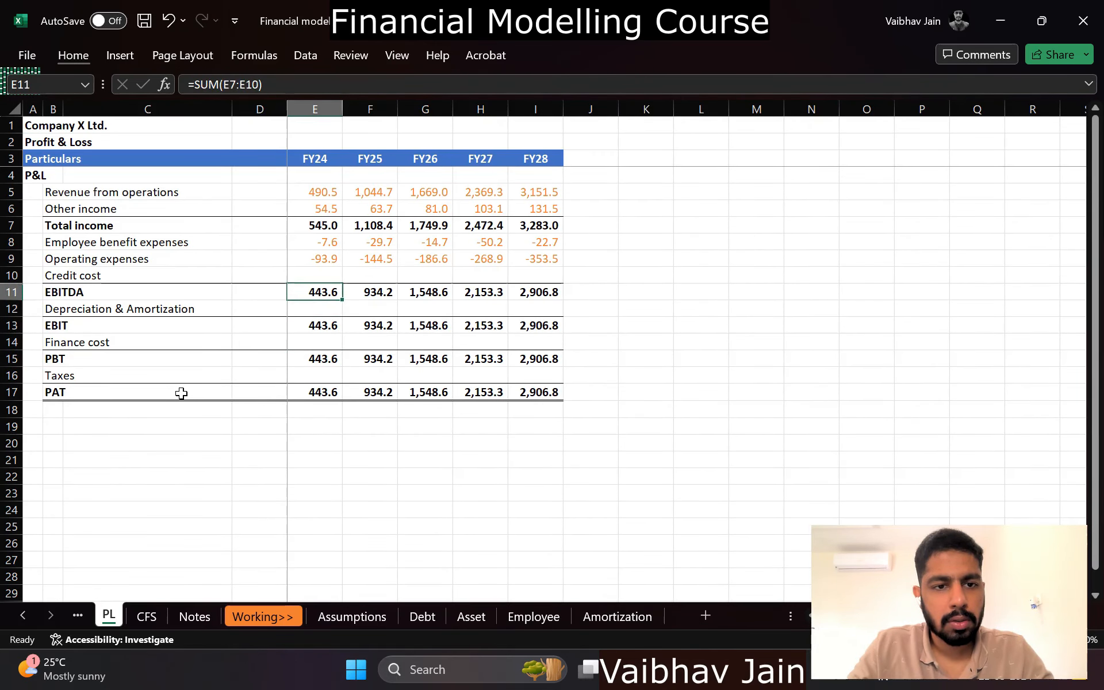
# Step: Set the FY24 Credit cost in E10 of the P&L to the yearly change in ECL/provisions, =Notes!E42-Notes!D42
pyautogui.press('Up')
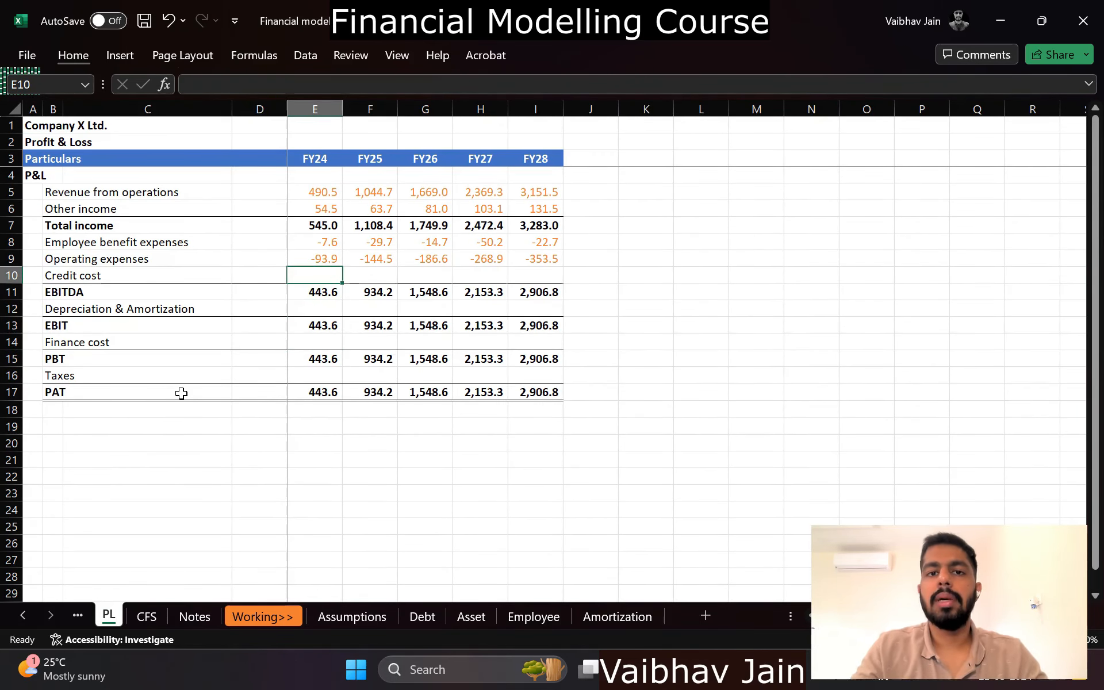
pyautogui.write('=')
pyautogui.hotkey('ctrl', 'pagedown')
pyautogui.hotkey('ctrl', 'pagedown')
pyautogui.hotkey('ctrl', 'pagedown')
pyautogui.hotkey('ctrl', 'pagedown')
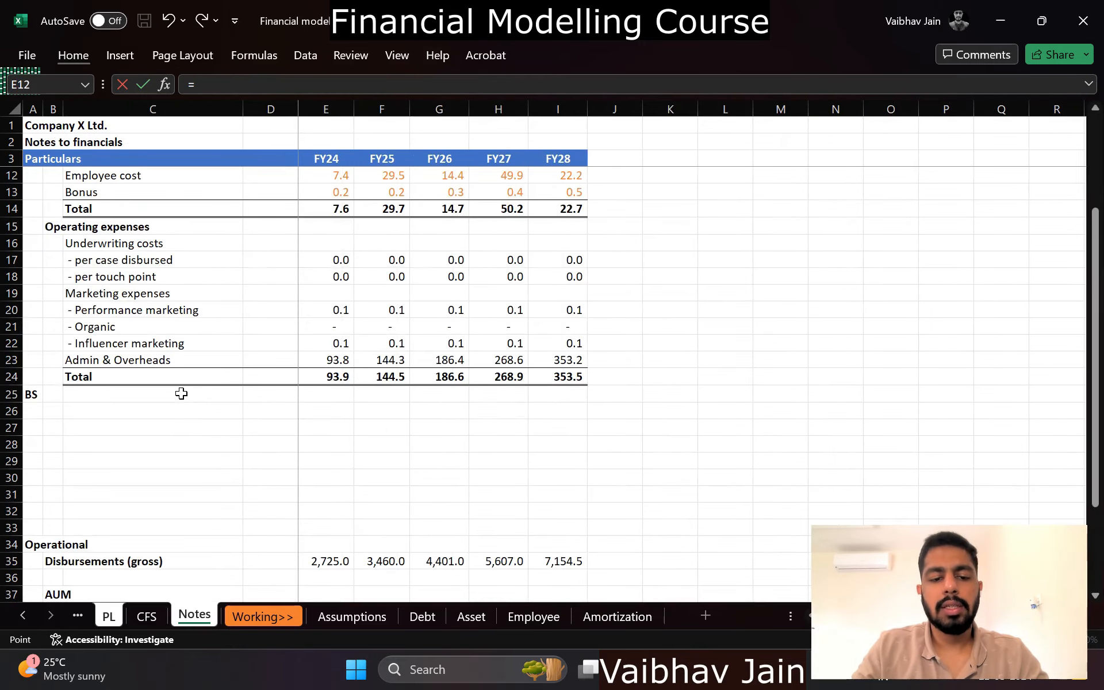
pyautogui.hotkey('ctrl', 'pageup')
pyautogui.hotkey('ctrl', 'pageup')
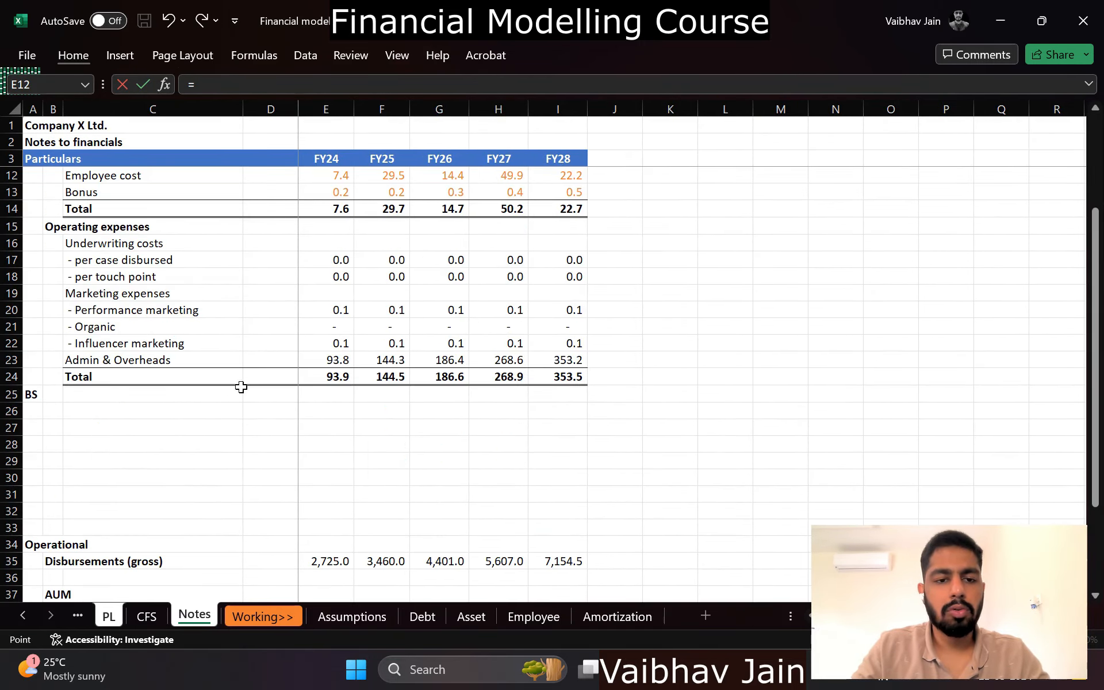
pyautogui.scroll(-7, 239, 387)
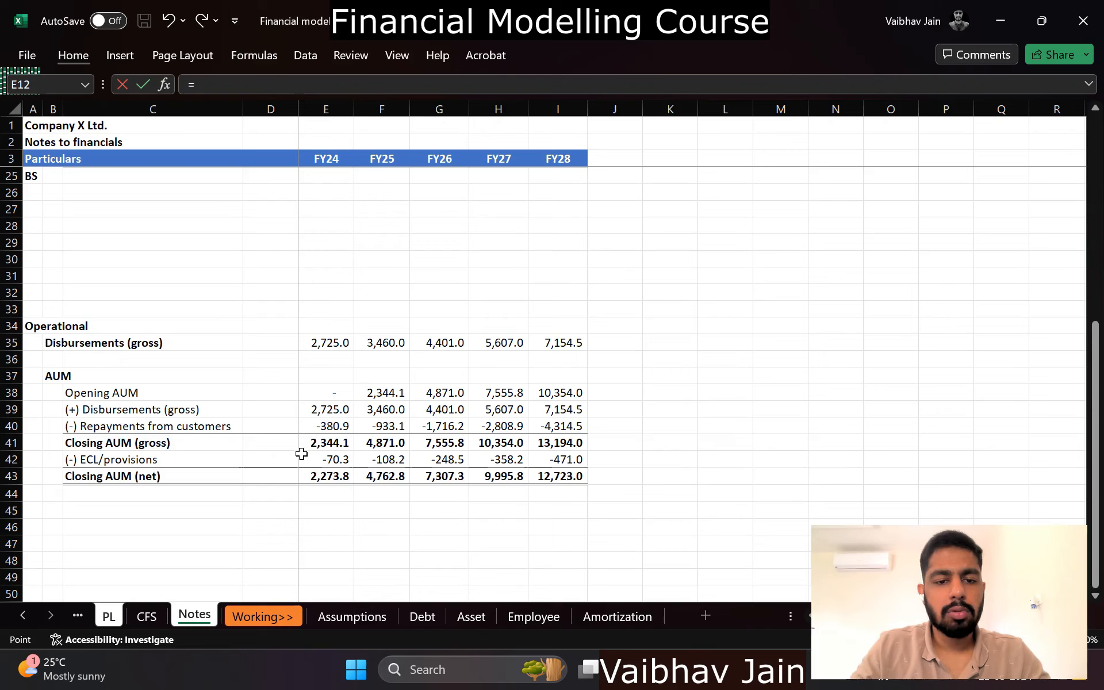
pyautogui.click(292, 457)
pyautogui.click(320, 457)
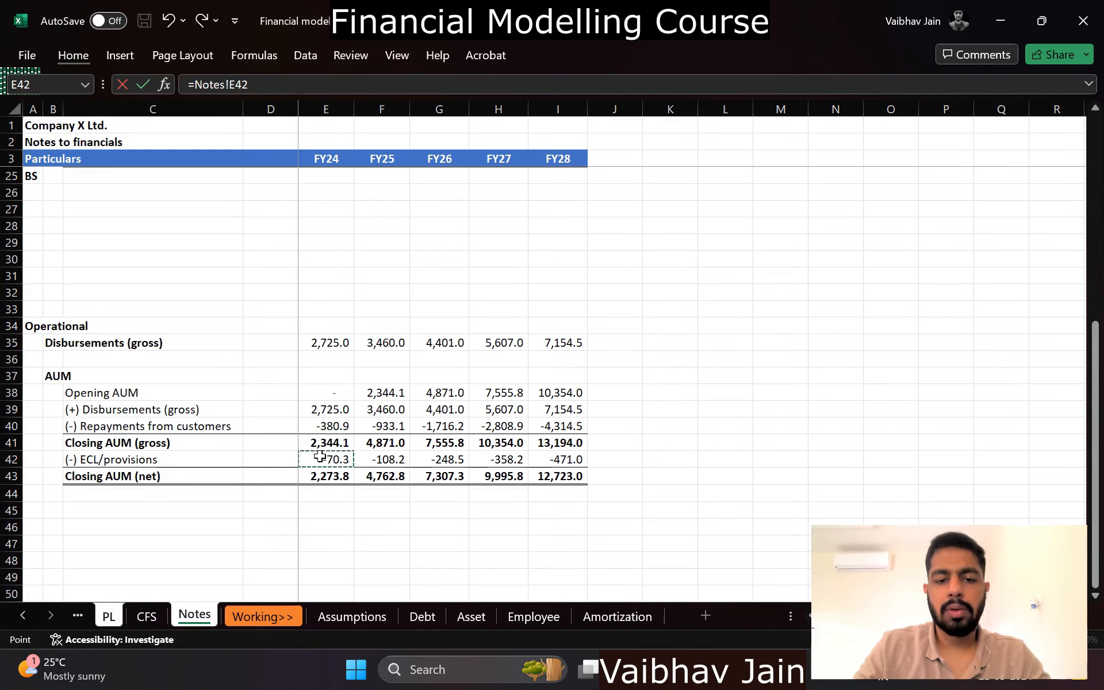
pyautogui.write('-')
pyautogui.click(279, 457)
pyautogui.press('Return')
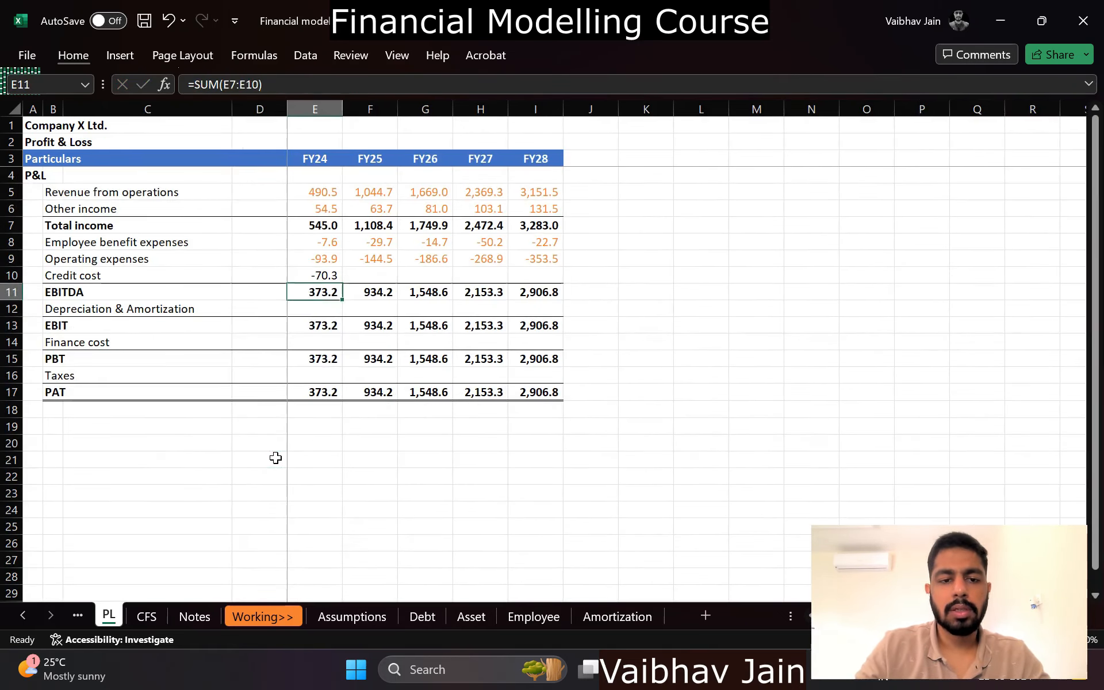
# Step: Copy the Credit cost formula from FY24 across to FY28 in row 10
pyautogui.press('Up')
pyautogui.hotkey('ctrl', 'c')
pyautogui.hotkey('shift', 'Right')
pyautogui.hotkey('shift', 'Right')
pyautogui.hotkey('shift', 'Right')
pyautogui.hotkey('shift', 'Right')
pyautogui.press('Return')
# Step: Colour the FY24 to FY28 Credit cost values orange like the other linked P&L lines
pyautogui.hotkey('alt', 'h')
pyautogui.press('f')
pyautogui.press('c')
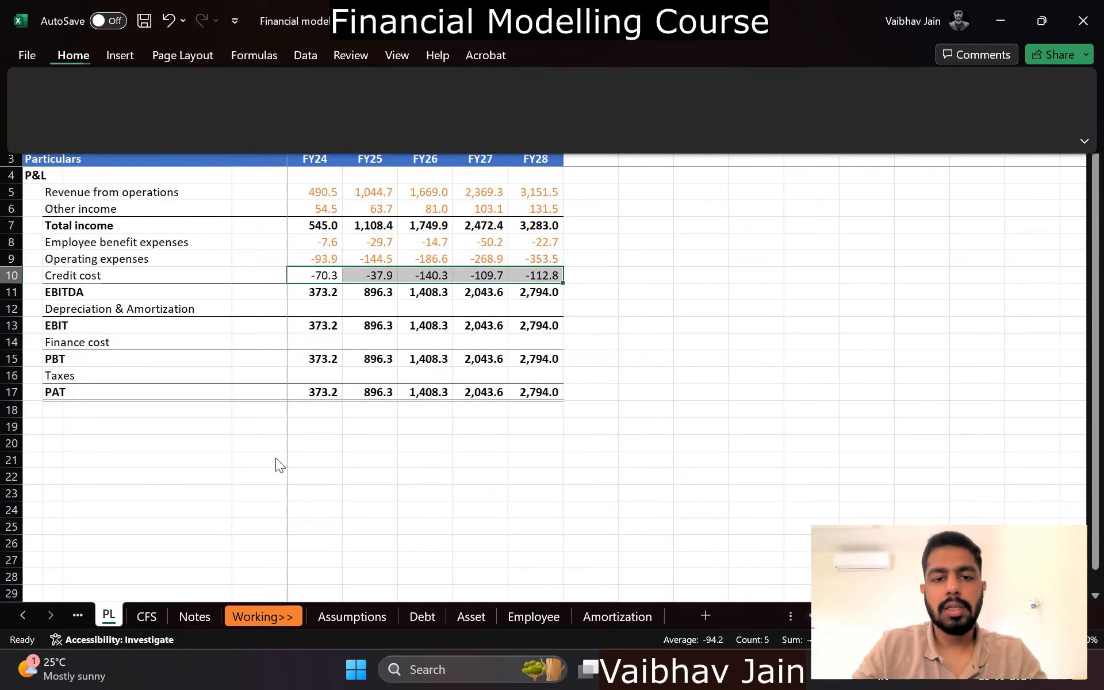
pyautogui.click(339, 187)
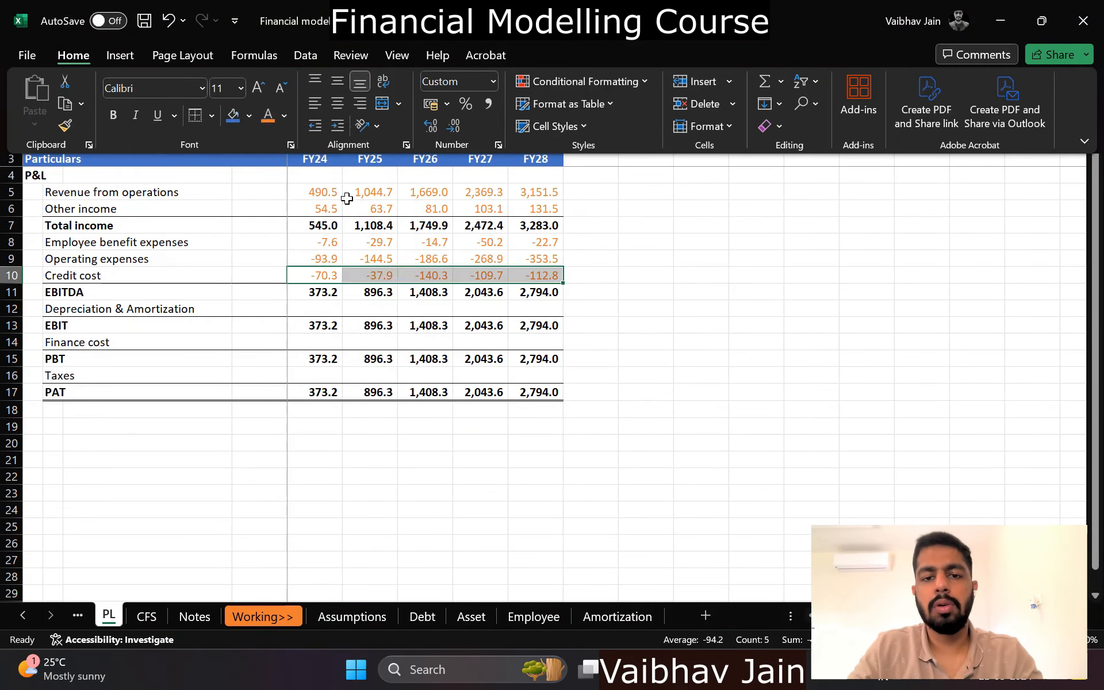
# Step: Compare the ECL/provisions row in the Notes sheet with the Credit cost row in the P&L
pyautogui.hotkey('ctrl', 'pagedown')
pyautogui.hotkey('ctrl', 'pagedown')
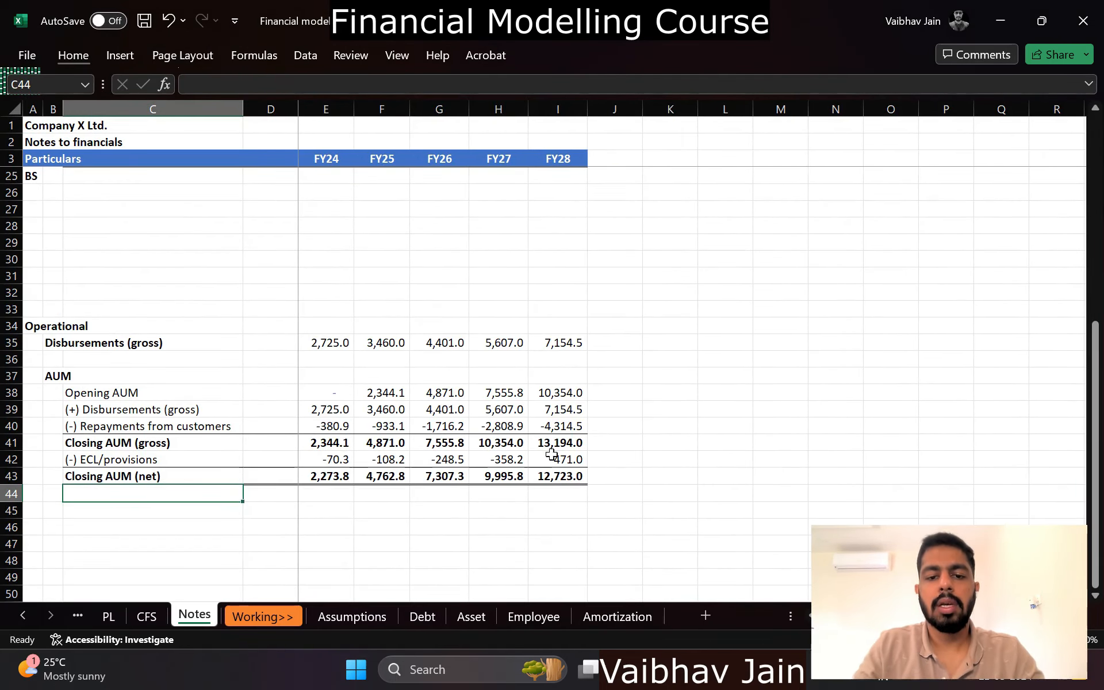
pyautogui.press('Up')
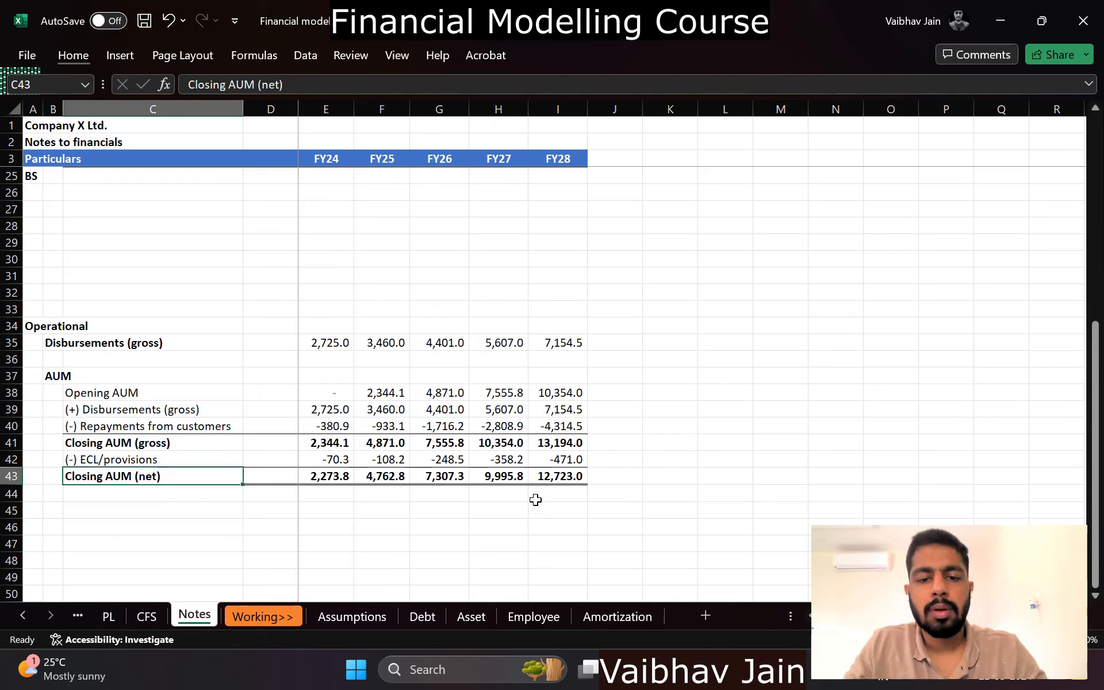
pyautogui.click(510, 463)
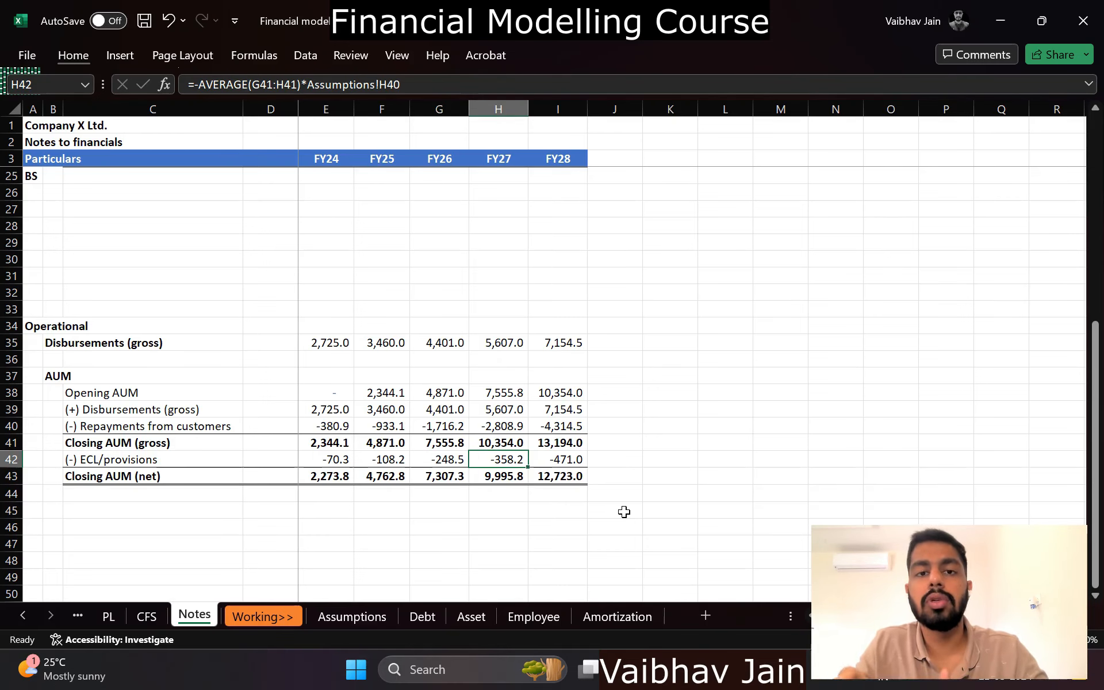
pyautogui.hotkey('ctrl', 'pageup')
pyautogui.hotkey('ctrl', 'pageup')
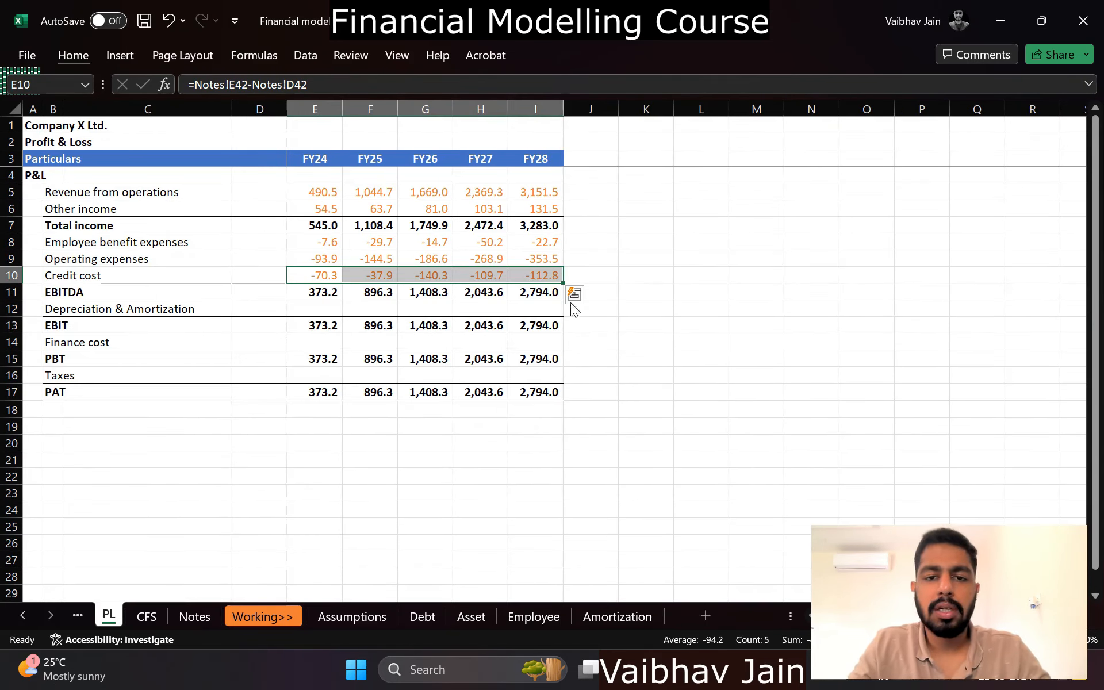
pyautogui.click(606, 271)
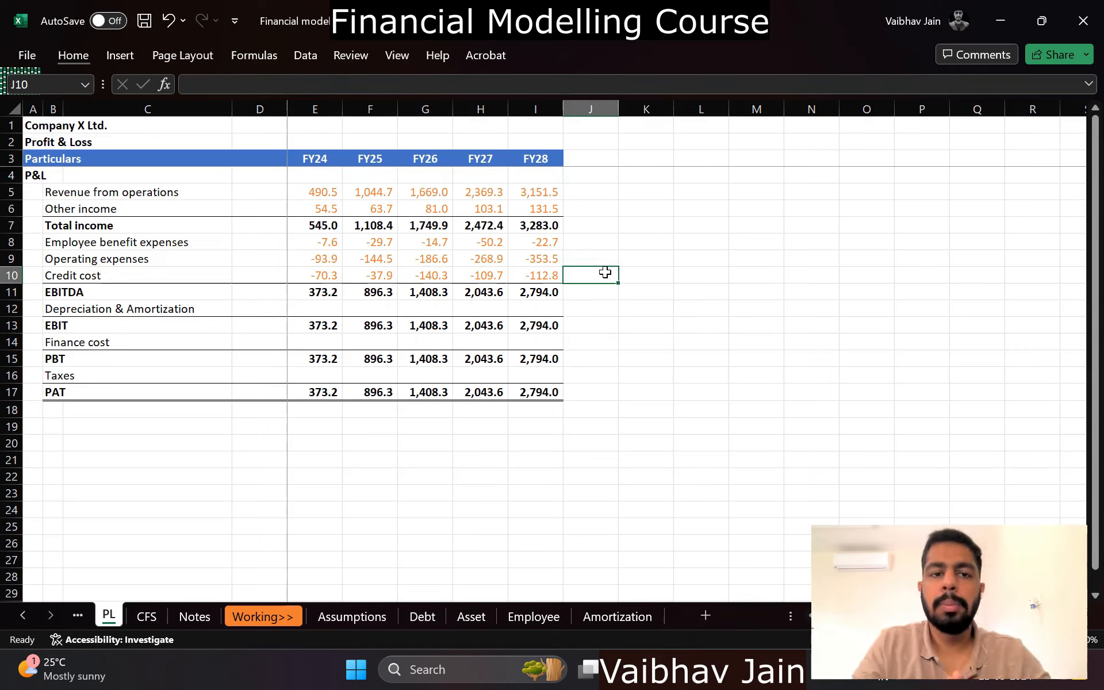
# Step: Check FY24 EBITDA against the income and cost rows above it, ending on the Depreciation & Amortization row
pyautogui.press('Left')
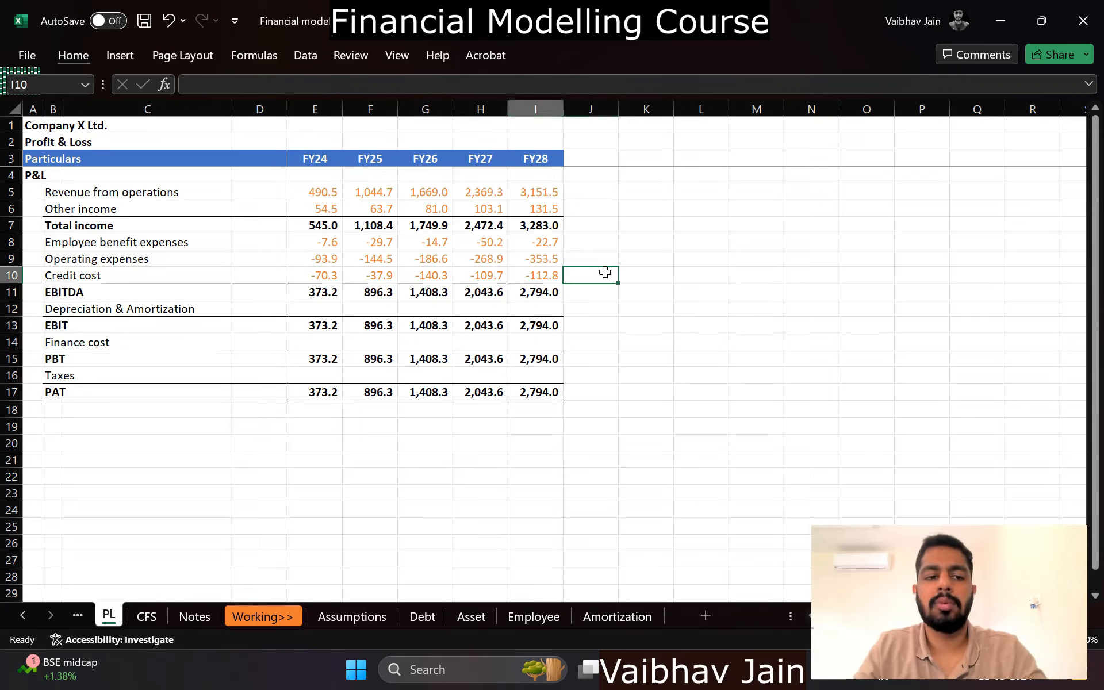
pyautogui.press('Down')
pyautogui.press('Left')
pyautogui.press('Left')
pyautogui.press('Left')
pyautogui.press('Left')
pyautogui.hotkey('shift', 'Up')
pyautogui.hotkey('shift', 'Up')
pyautogui.hotkey('shift', 'Up')
pyautogui.hotkey('shift', 'Up')
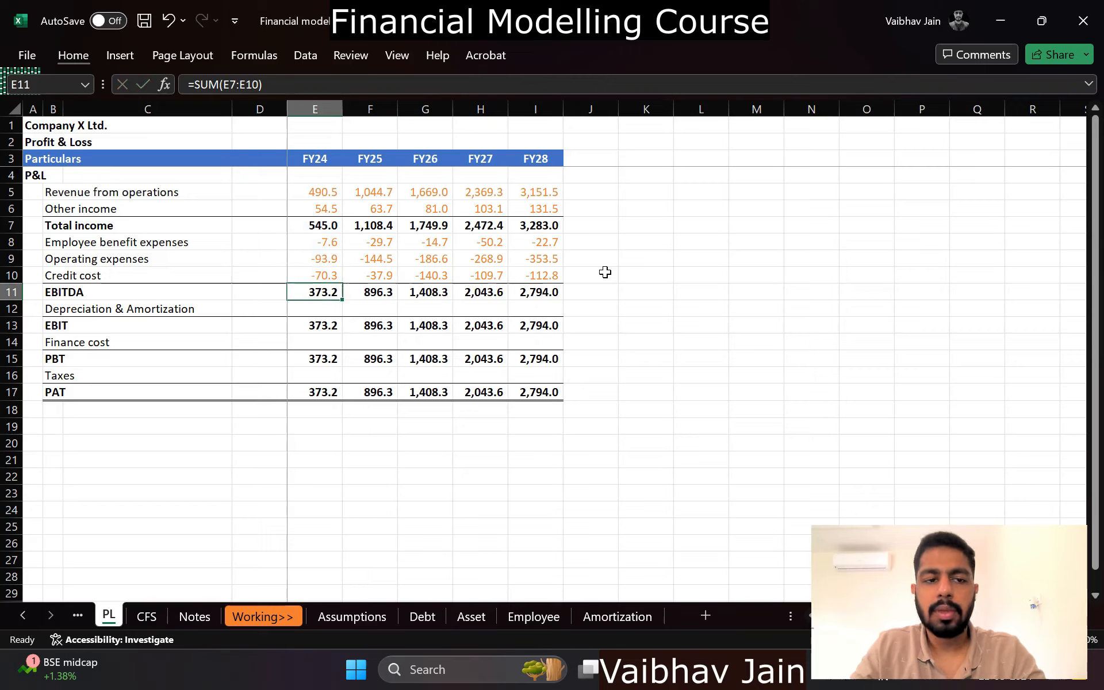
pyautogui.press('Down')
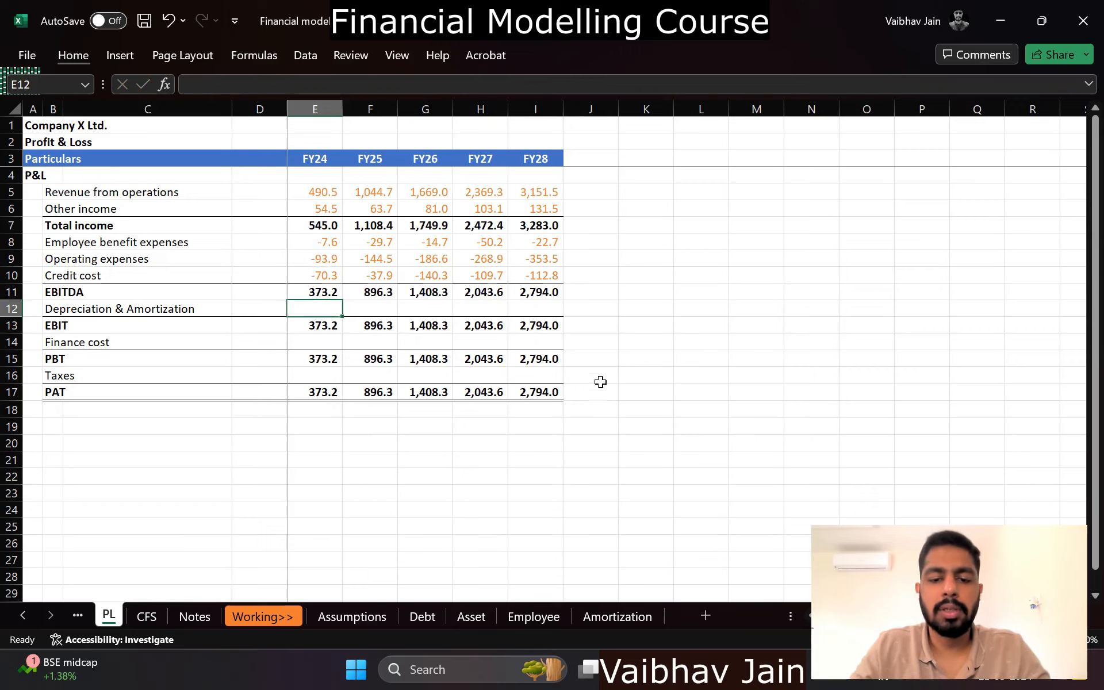
# Step: Copy the company title and year header rows 1 to 3 from the Assumptions sheet into the Asset sheet, keeping the column widths
pyautogui.click(468, 617)
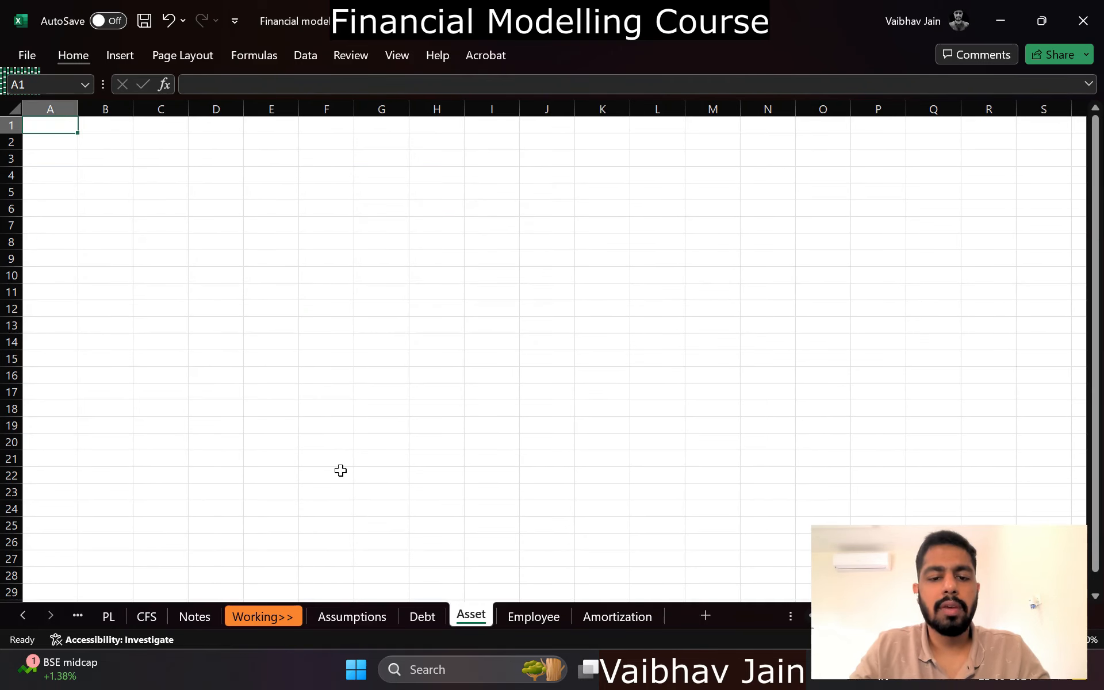
pyautogui.hotkey('ctrl', 'pageup')
pyautogui.hotkey('ctrl', 'pageup')
pyautogui.press('Up')
pyautogui.press('Up')
pyautogui.press('Up')
pyautogui.hotkey('ctrl', 'Home')
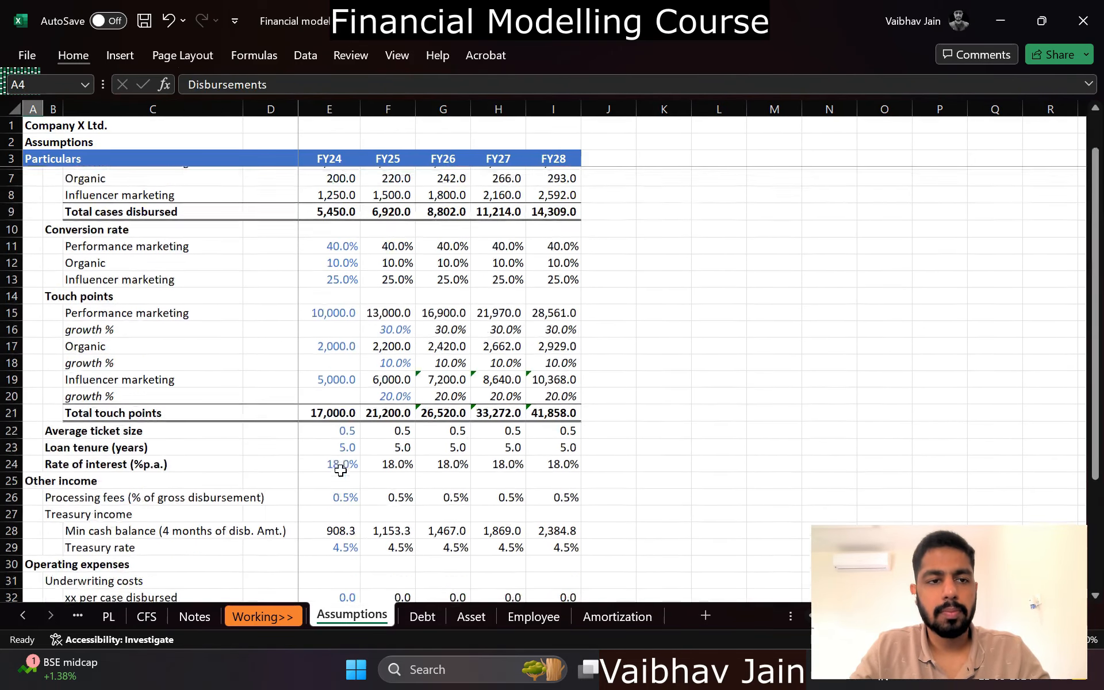
pyautogui.hotkey('ctrl', 'pagedown')
pyautogui.hotkey('ctrl', 'pagedown')
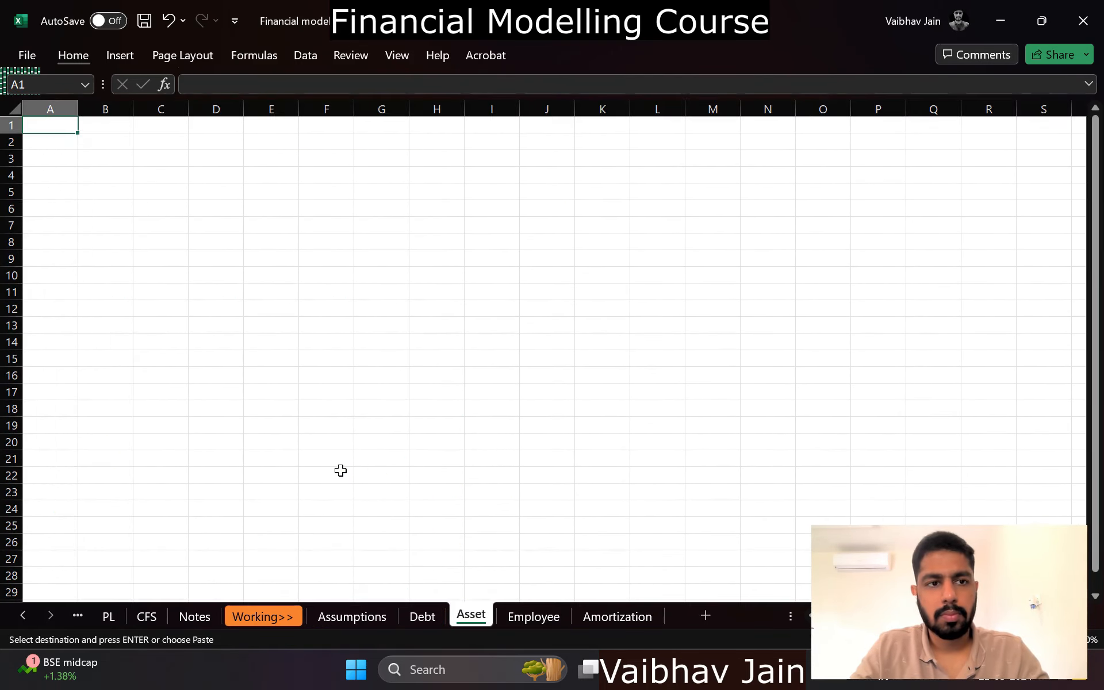
pyautogui.hotkey('ctrl', 'v')
pyautogui.press('ctrl')
pyautogui.press('w')
# Step: Freeze the Asset sheet's panes at E4 so the header rows and label columns stay in place
pyautogui.press('Down')
pyautogui.press('Down')
pyautogui.press('Right')
pyautogui.press('Right')
pyautogui.press('Right')
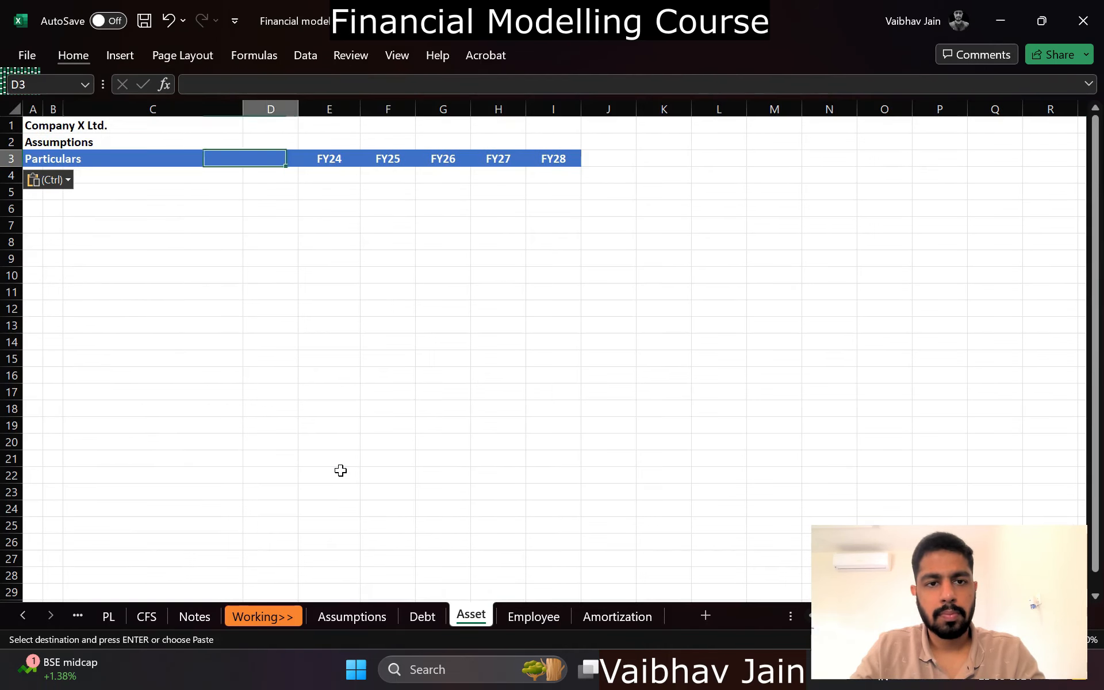
pyautogui.press('Right')
pyautogui.press('Down')
pyautogui.hotkey('alt', 'w')
pyautogui.press('f')
pyautogui.press('f')
# Step: Change the sheet title in A2 of the Asset sheet to Asset
pyautogui.press('Up')
pyautogui.press('Up')
pyautogui.press('Left')
pyautogui.press('Left')
pyautogui.press('Left')
pyautogui.press('Left')
pyautogui.write('As')
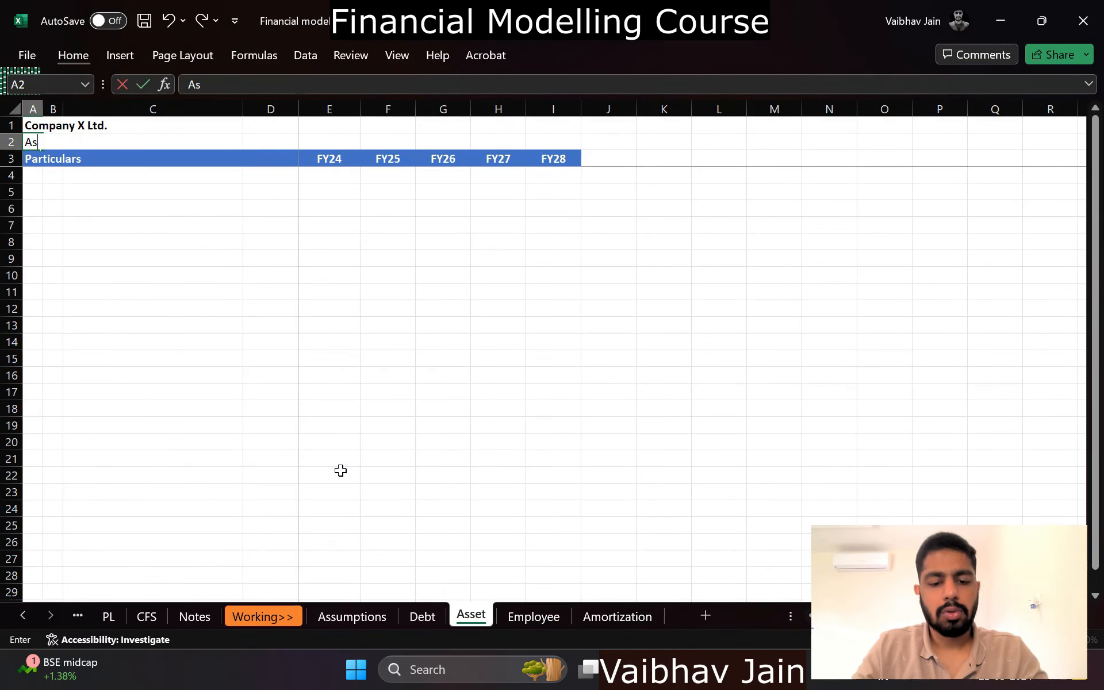
pyautogui.press('Down')
pyautogui.press('Down')
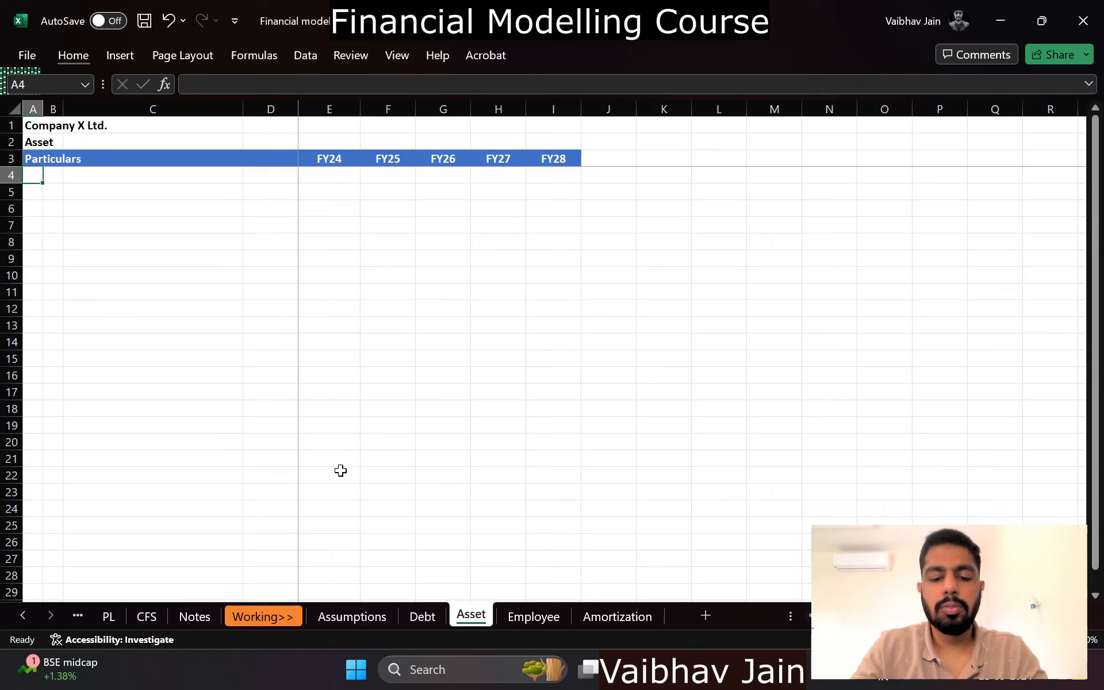
# Step: Enter the heading Gross block in A4, with Property, plant and equipment and Intangible assets beneath it in B5 and B6
pyautogui.write('Gros')
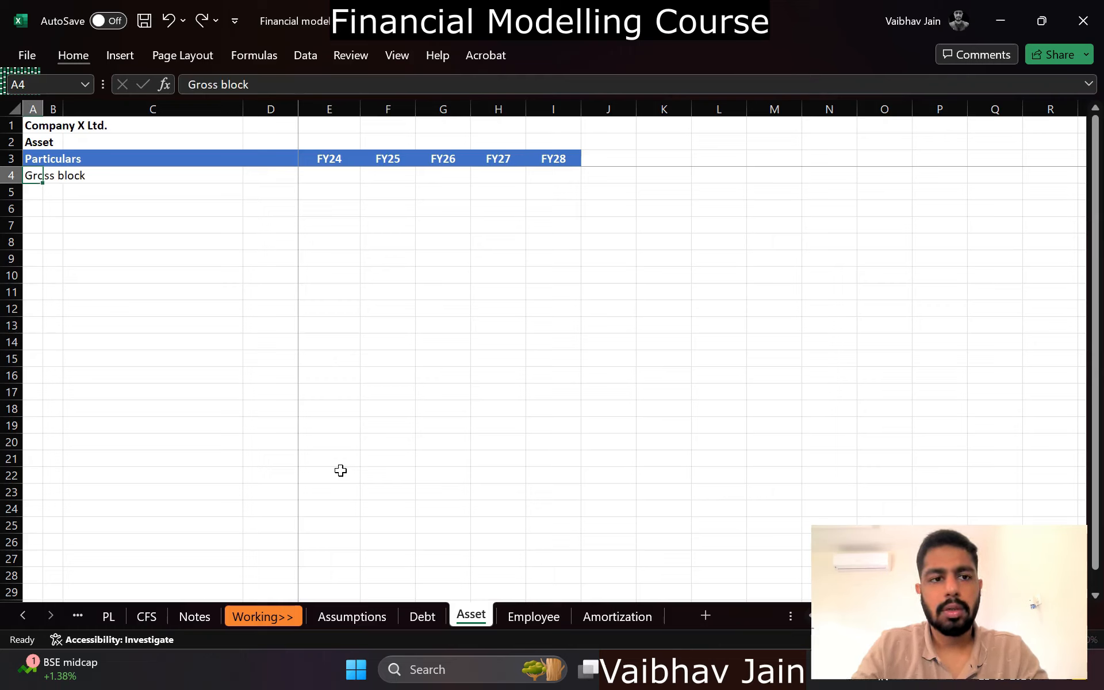
pyautogui.write('s block')
pyautogui.press('Return')
pyautogui.press('Right')
pyautogui.write('Prop')
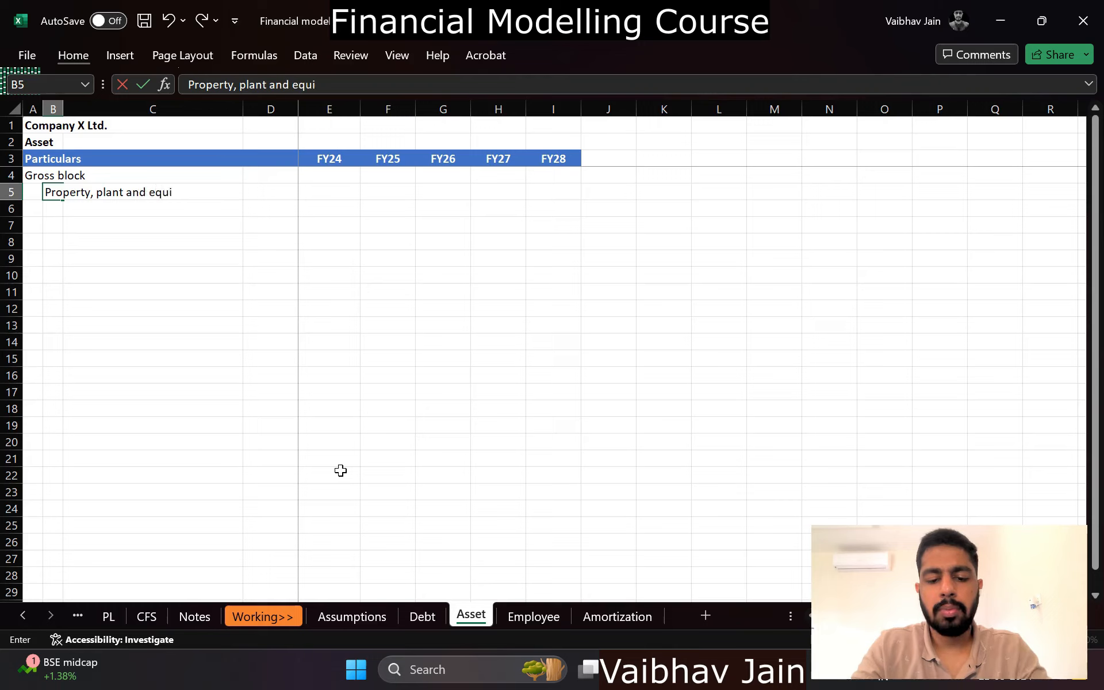
pyautogui.write('erty, plant and equipment')
pyautogui.press('Return')
pyautogui.write('Intangibl')
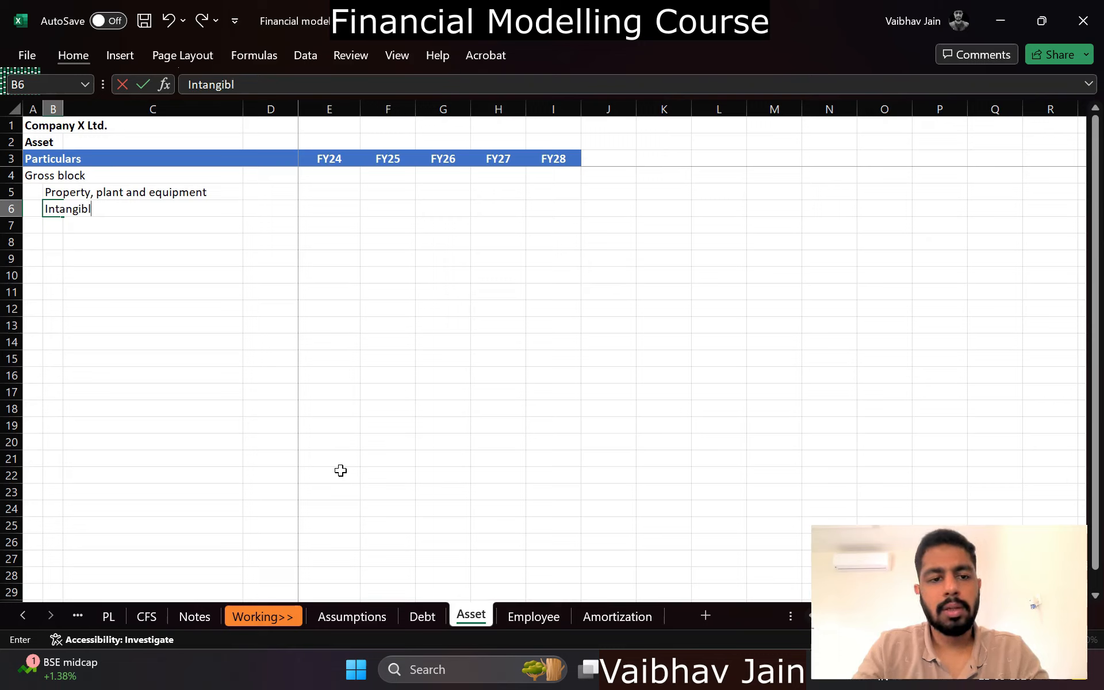
pyautogui.write('e assets')
pyautogui.press('Return')
# Step: Make the Gross block heading in A4 bold
pyautogui.press('Up')
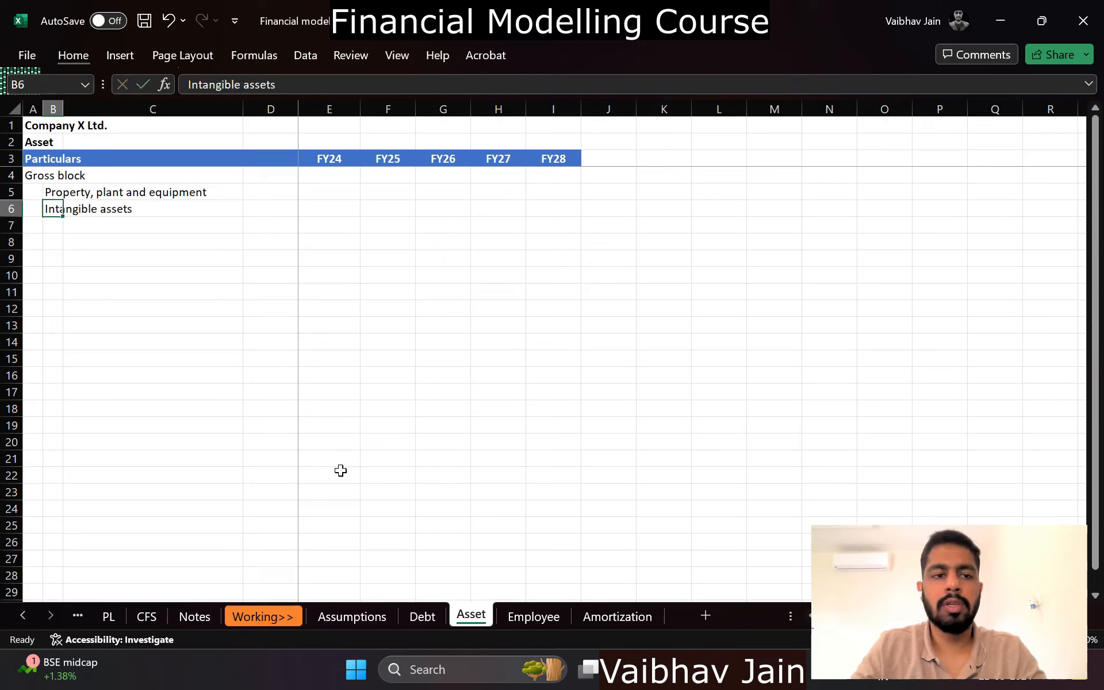
pyautogui.press('Up')
pyautogui.press('Up')
pyautogui.press('Left')
pyautogui.press('Down')
pyautogui.press('Right')
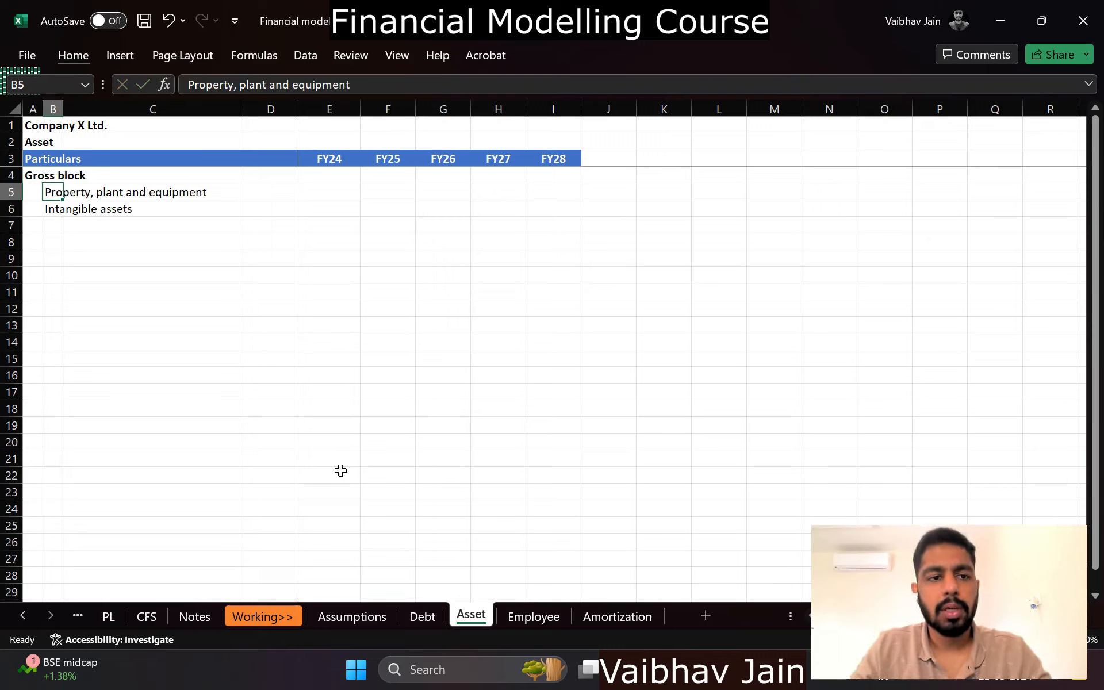
pyautogui.press('Up')
pyautogui.press('Left')
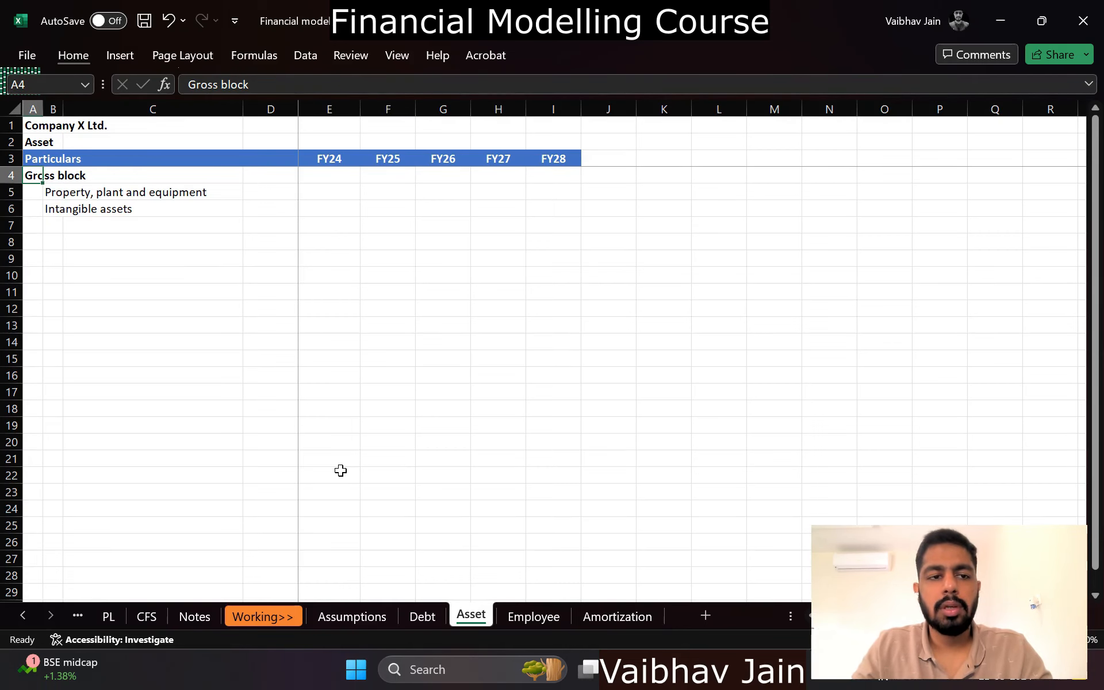
pyautogui.hotkey('shift', 'space')
pyautogui.hotkey('ctrl', 'shift', 'Down')
pyautogui.press('Up')
# Step: Add a Total label in column B and delete the blank row 7 so it sits directly below Intangible assets
pyautogui.press('Down')
pyautogui.press('Down')
pyautogui.press('Right')
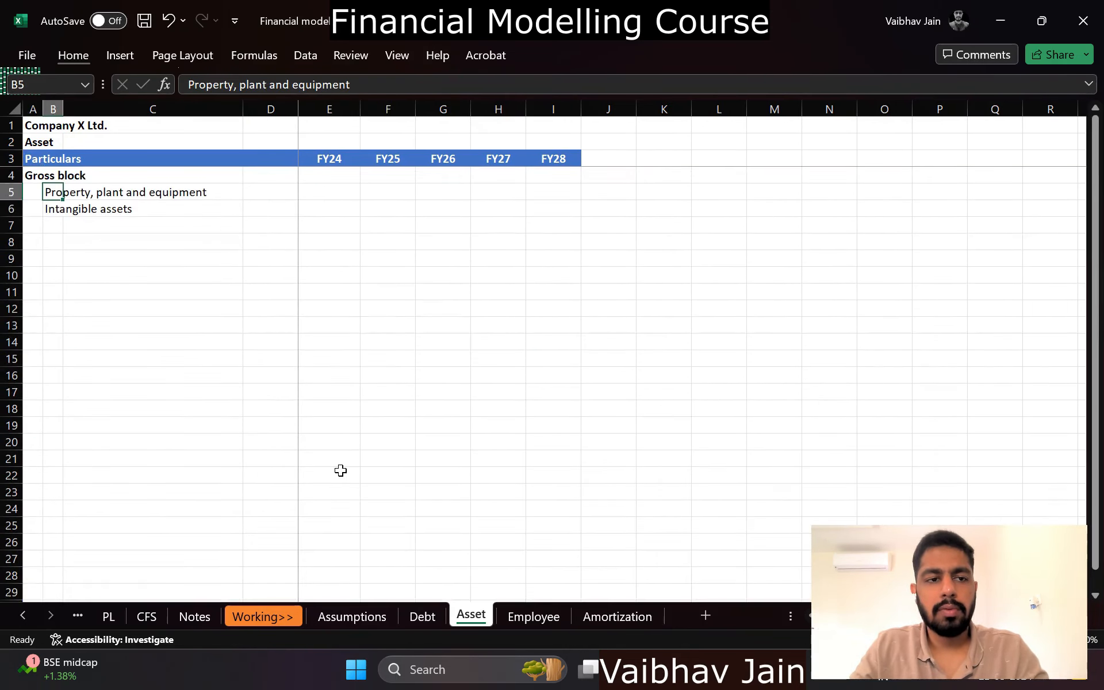
pyautogui.press('Down')
pyautogui.press('Down')
pyautogui.press('Down')
pyautogui.press('Up')
pyautogui.hotkey('shift', 'space')
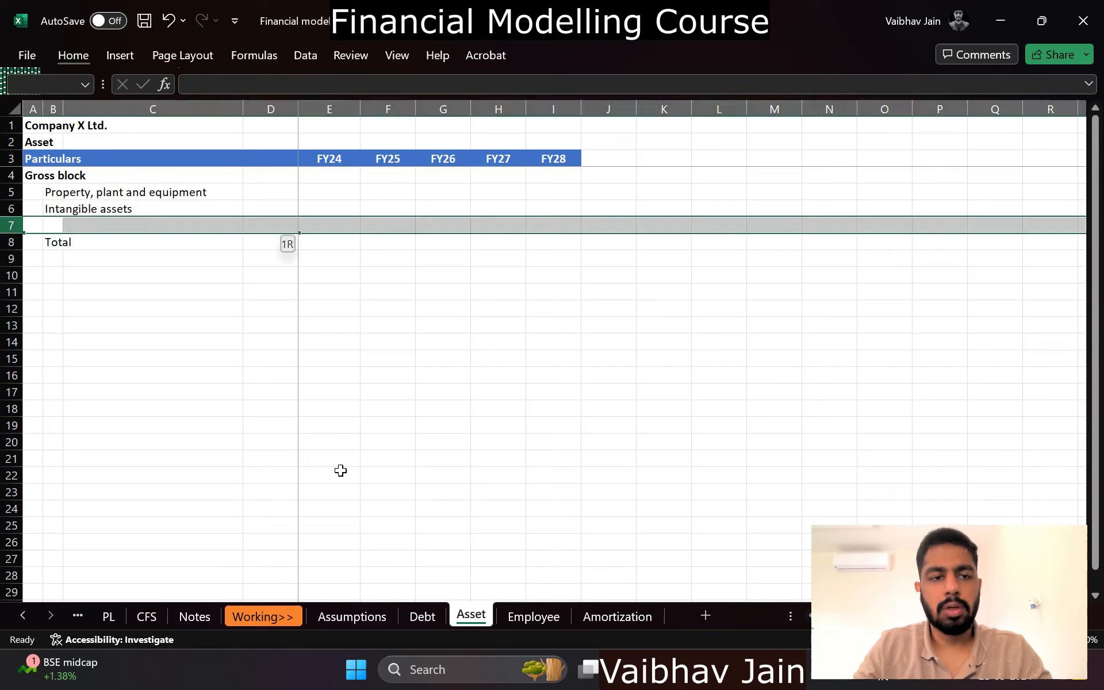
pyautogui.hotkey('ctrl', '-')
# Step: Apply a top and double bottom border to the Total row from B7 to I7
pyautogui.press('Right')
pyautogui.press('Left')
pyautogui.hotkey('shift', 'Right')
pyautogui.hotkey('shift', 'Right')
pyautogui.hotkey('shift', 'Right')
pyautogui.hotkey('shift', 'Right')
pyautogui.hotkey('shift', 'Right')
pyautogui.hotkey('shift', 'Right')
pyautogui.hotkey('shift', 'Right')
pyautogui.hotkey('shift', 'Right')
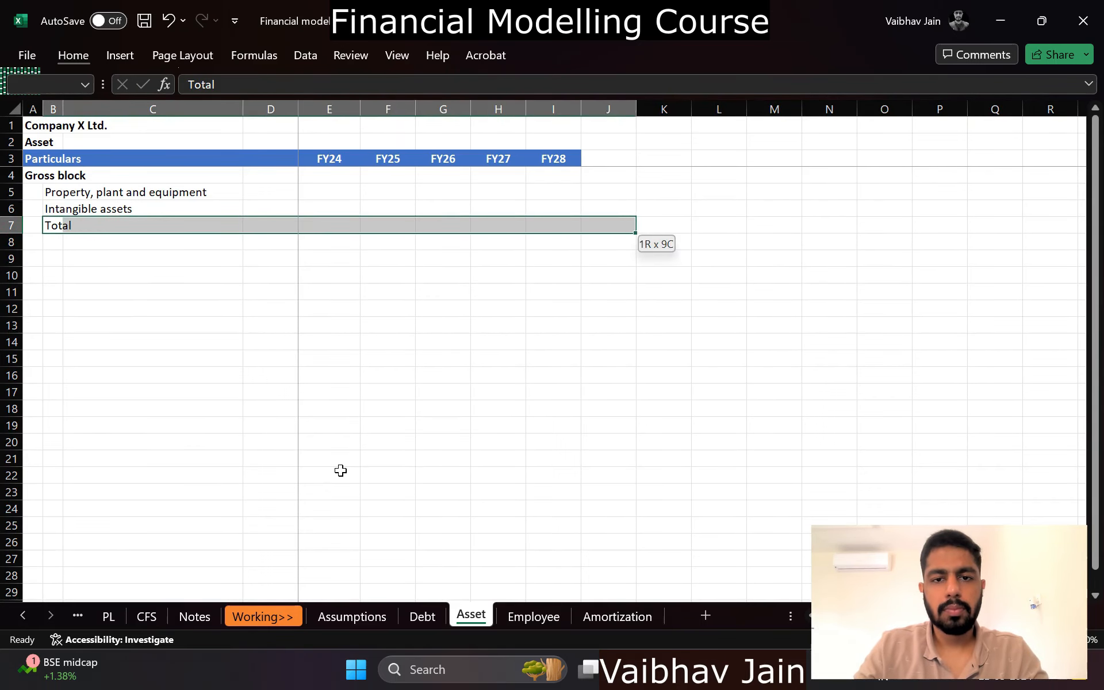
pyautogui.hotkey('shift', 'Left')
pyautogui.hotkey('alt', 'h')
pyautogui.press('b')
pyautogui.press('u')
pyautogui.press('Right')
pyautogui.press('Left')
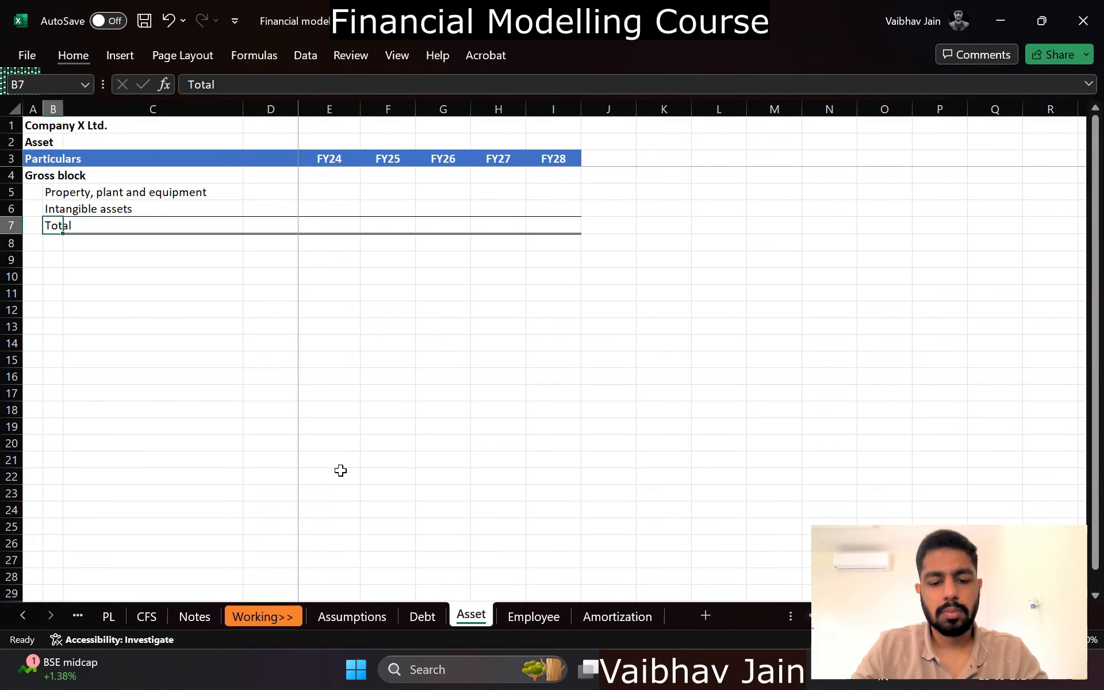
# Step: Make the whole Gross block Total row bold
pyautogui.hotkey('shift', 'space')
pyautogui.hotkey('ctrl', 'b')
pyautogui.press('Up')
pyautogui.press('Up')
pyautogui.press('Down')
pyautogui.press('Down')
# Step: Set the FY24 Gross block Total in E7 to =SUM(E5:E6)
pyautogui.press('Right')
pyautogui.press('Right')
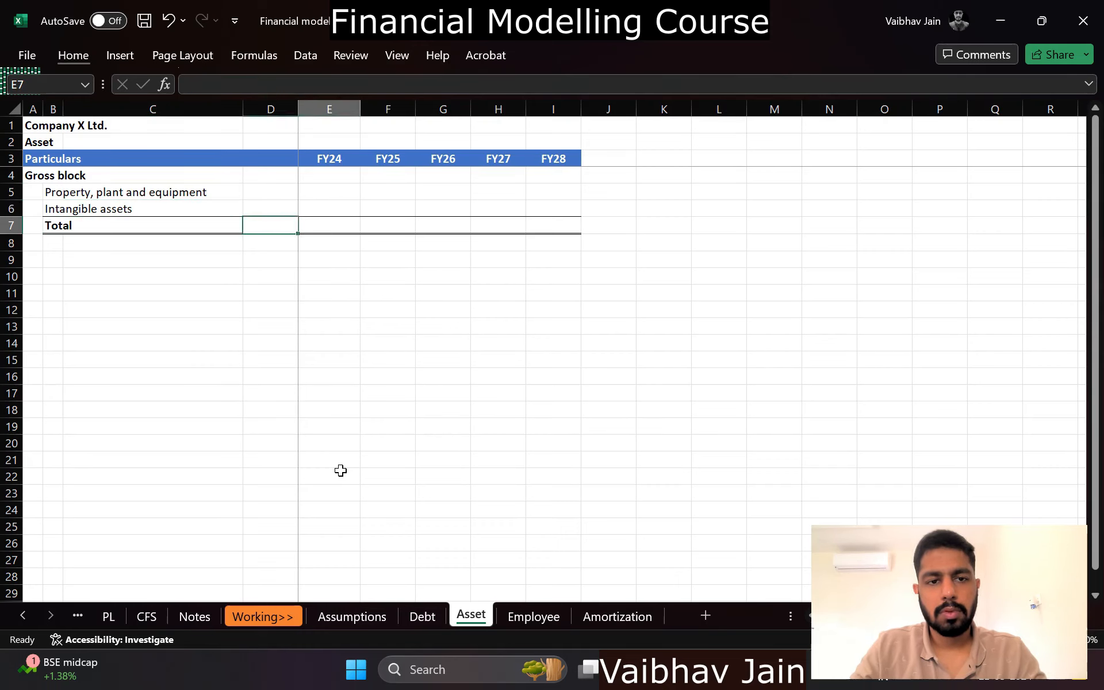
pyautogui.press('Right')
pyautogui.write('=SUM(')
pyautogui.press('Up')
pyautogui.hotkey('shift', 'Up')
pyautogui.hotkey('ctrl', 'Return')
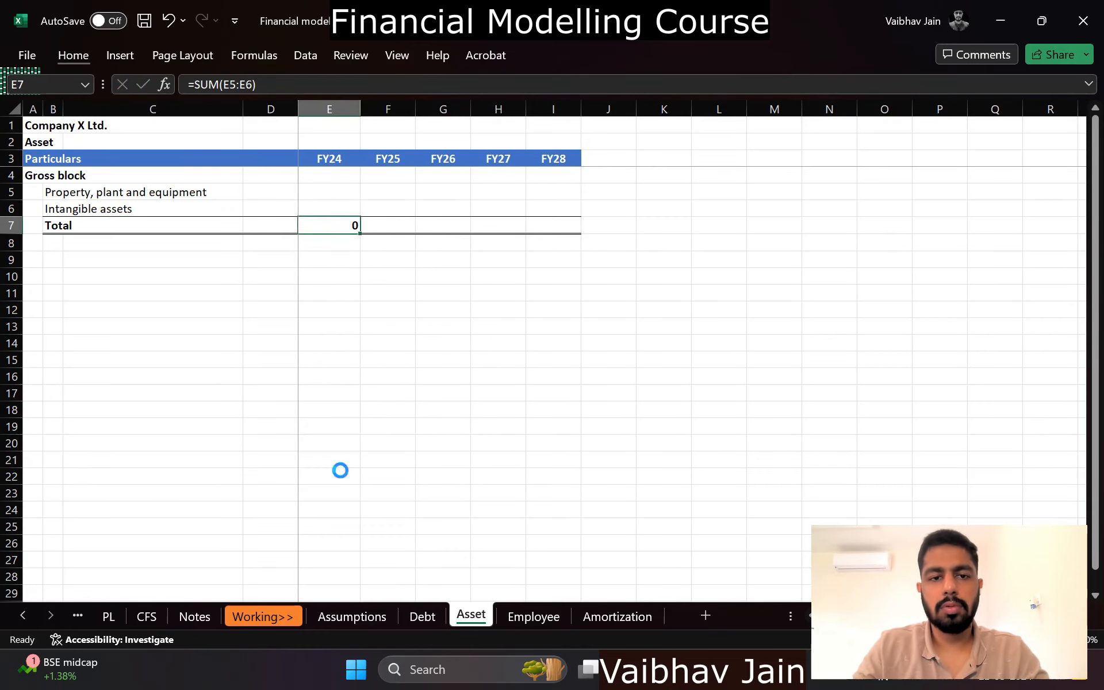
# Step: Copy the Gross block Total formula from FY24 across to FY28 in row 7
pyautogui.hotkey('ctrl', 'c')
pyautogui.hotkey('shift', 'Right')
pyautogui.hotkey('shift', 'Right')
pyautogui.hotkey('shift', 'Right')
pyautogui.hotkey('shift', 'Right')
pyautogui.press('Return')
# Step: Copy the Gross block section in rows 4 to 7 and paste it directly below, starting at row 8
pyautogui.press('Left')
pyautogui.press('Left')
pyautogui.press('Up')
pyautogui.press('Up')
pyautogui.press('Left')
pyautogui.press('Up')
pyautogui.hotkey('shift', 'space')
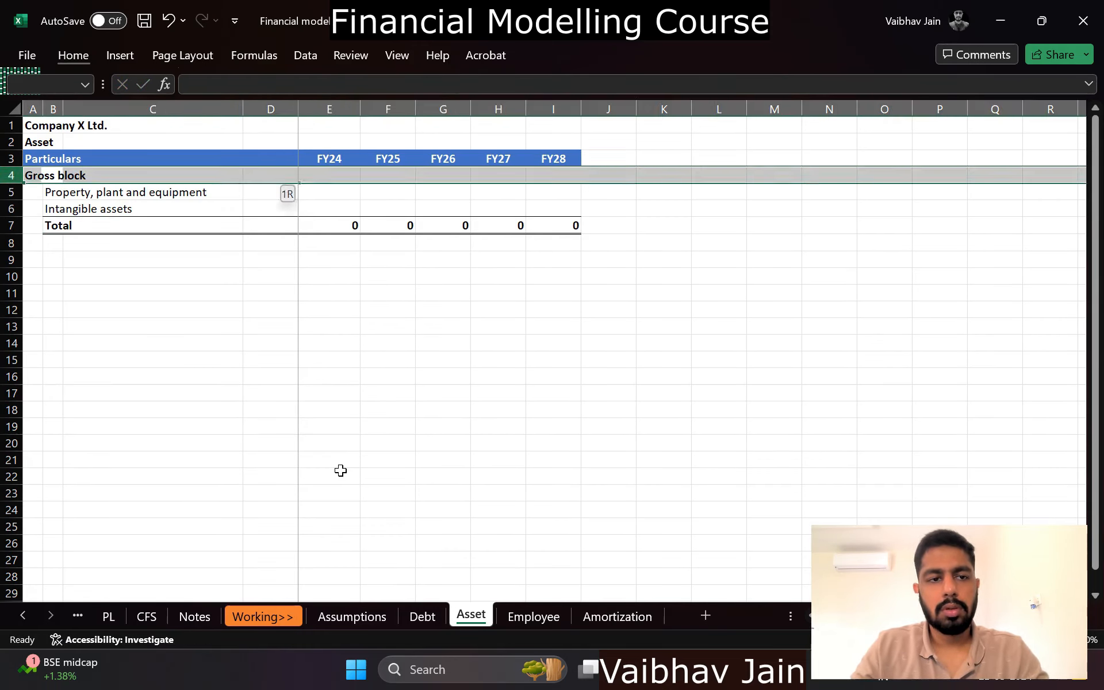
pyautogui.hotkey('shift', 'Down')
pyautogui.hotkey('shift', 'Down')
pyautogui.hotkey('shift', 'Down')
pyautogui.hotkey('ctrl', 'c')
pyautogui.press('Down')
pyautogui.press('Left')
pyautogui.press('Down')
pyautogui.press('Down')
pyautogui.press('Down')
pyautogui.hotkey('ctrl', 'v')
# Step: Paste the copied Gross block section a second time, starting at row 12
pyautogui.press('Down')
pyautogui.press('Down')
pyautogui.press('Down')
pyautogui.press('Down')
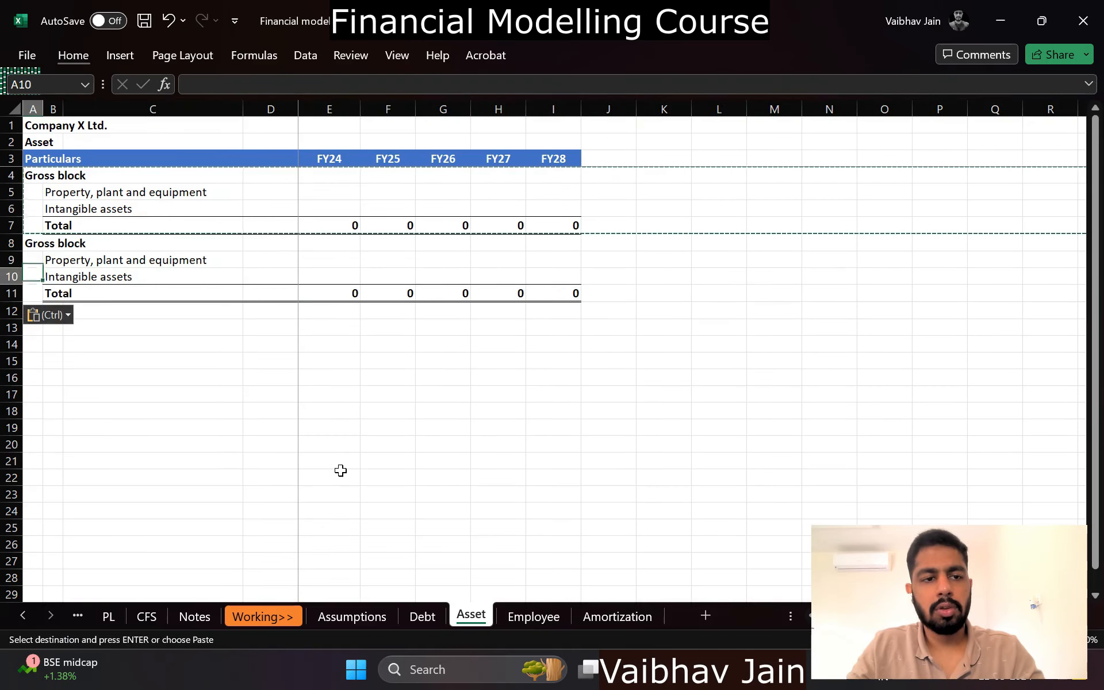
pyautogui.press('Return')
# Step: Rename the second section's heading in A8 to Acc. Depreciation
pyautogui.press('Up')
pyautogui.press('Up')
pyautogui.press('Up')
pyautogui.press('Up')
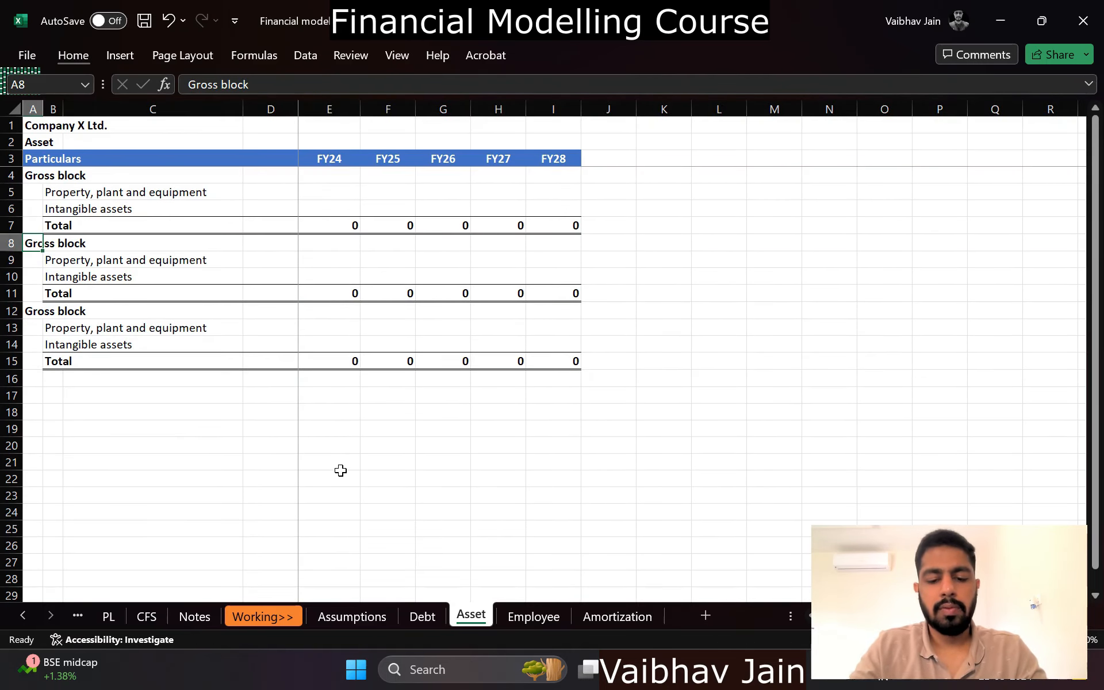
pyautogui.write('Acc. dep')
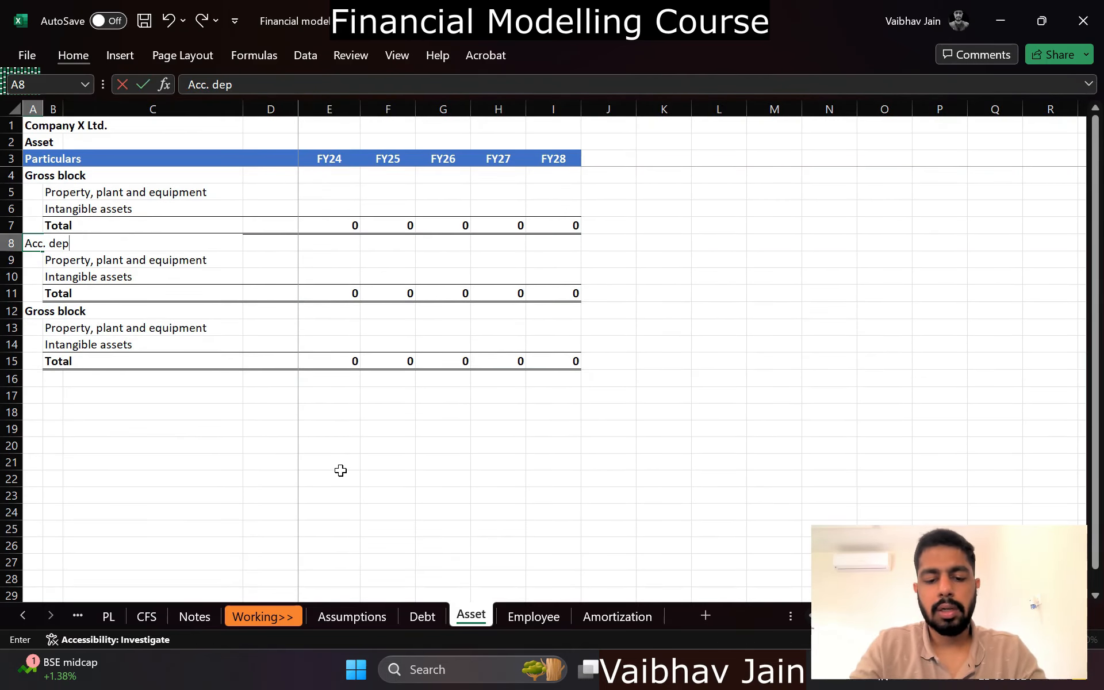
pyautogui.write('reciation')
pyautogui.press('Return')
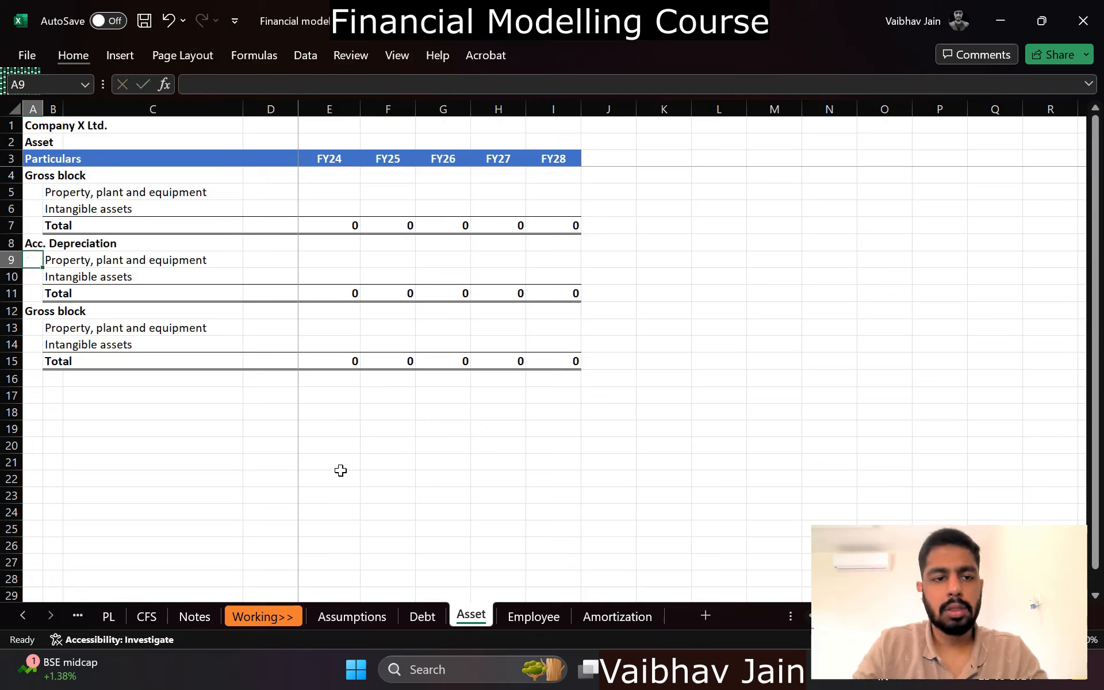
# Step: Rename the third section's heading in A12 to Net block
pyautogui.press('Down')
pyautogui.press('Down')
pyautogui.press('Down')
pyautogui.press('F2')
pyautogui.press('Home')
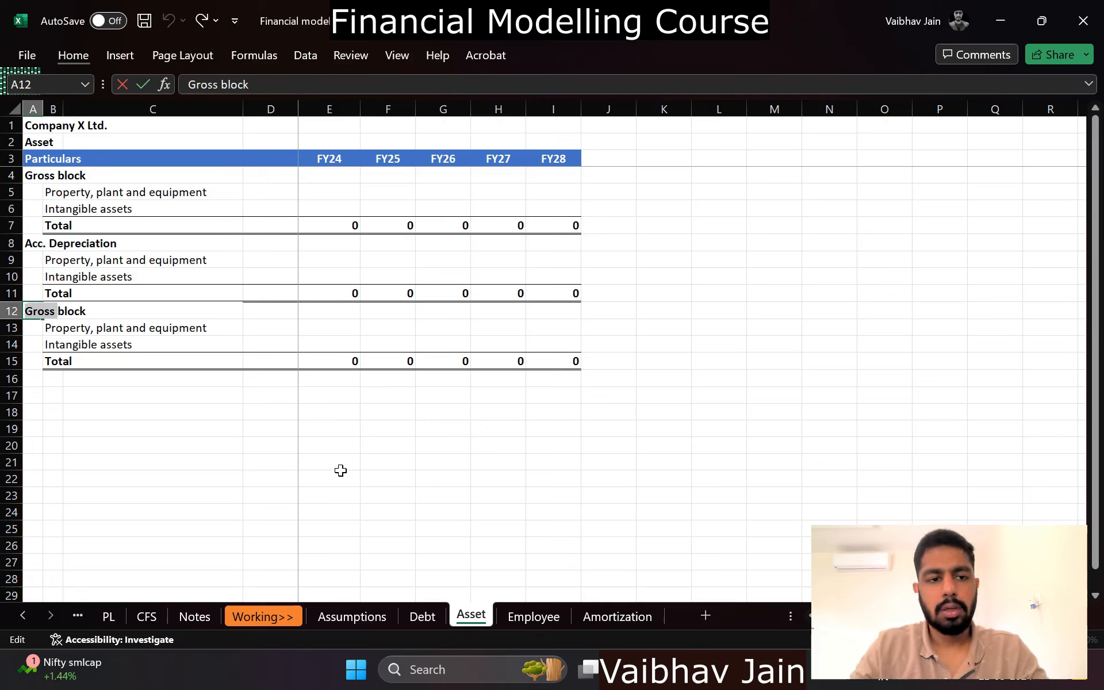
pyautogui.hotkey('ctrl', 'shift', 'Right')
pyautogui.write('N')
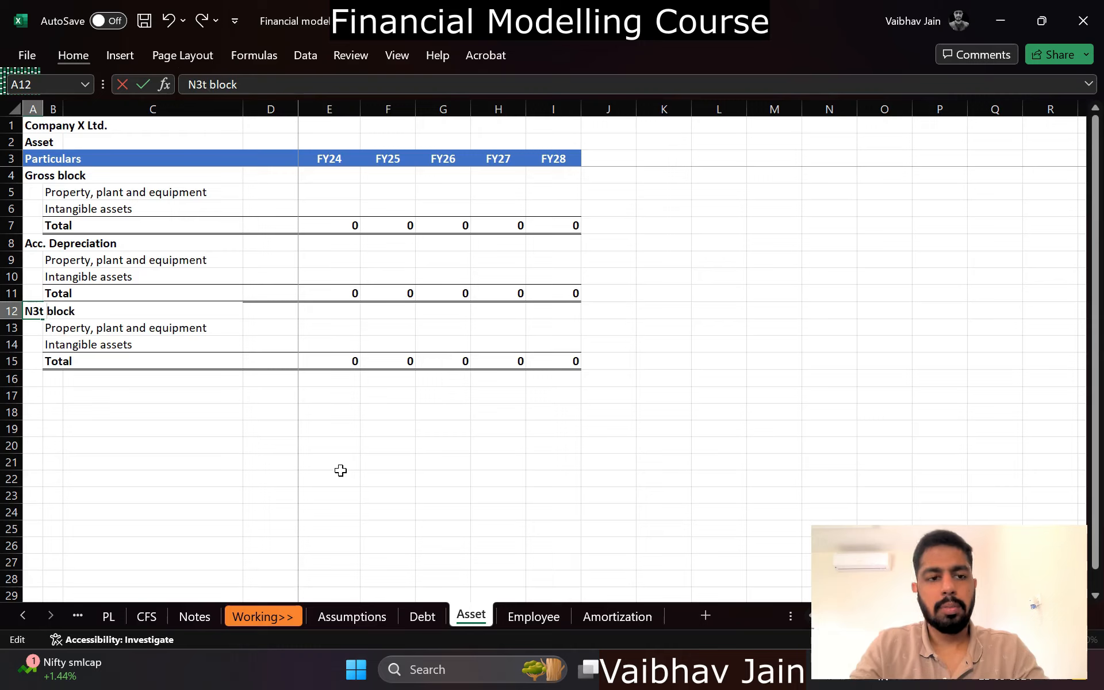
pyautogui.write('et')
pyautogui.press('Return')
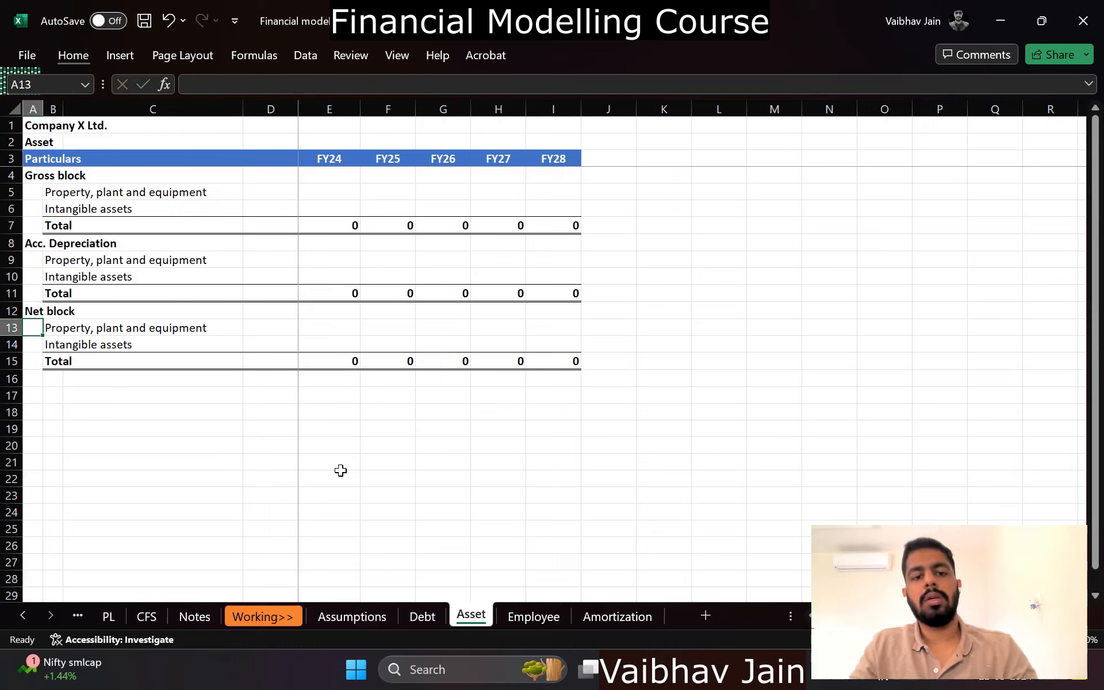
# Step: Look over the row labels of the Net block section in the Asset sheet
pyautogui.press('Right')
pyautogui.press('Down')
pyautogui.press('Down')
pyautogui.press('Up')
pyautogui.press('Up')
pyautogui.press('Up')
pyautogui.press('Right')
pyautogui.press('Down')
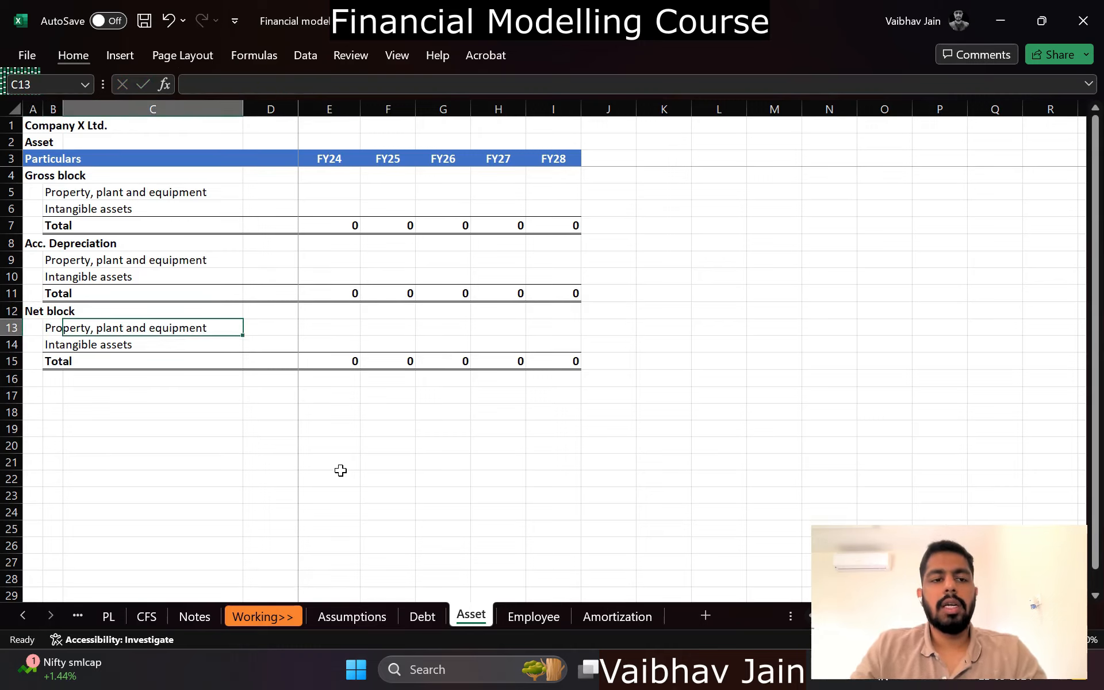
# Step: Copy the Property, plant and equipment and Intangible assets labels from B5:B6 to B17:B18 below the Net block section
pyautogui.press('Up')
pyautogui.press('Up')
pyautogui.press('Up')
pyautogui.press('Up')
pyautogui.press('Up')
pyautogui.press('Up')
pyautogui.press('Up')
pyautogui.press('Left')
pyautogui.press('Up')
pyautogui.hotkey('shift', 'Down')
pyautogui.hotkey('ctrl', 'c')
pyautogui.press('Down')
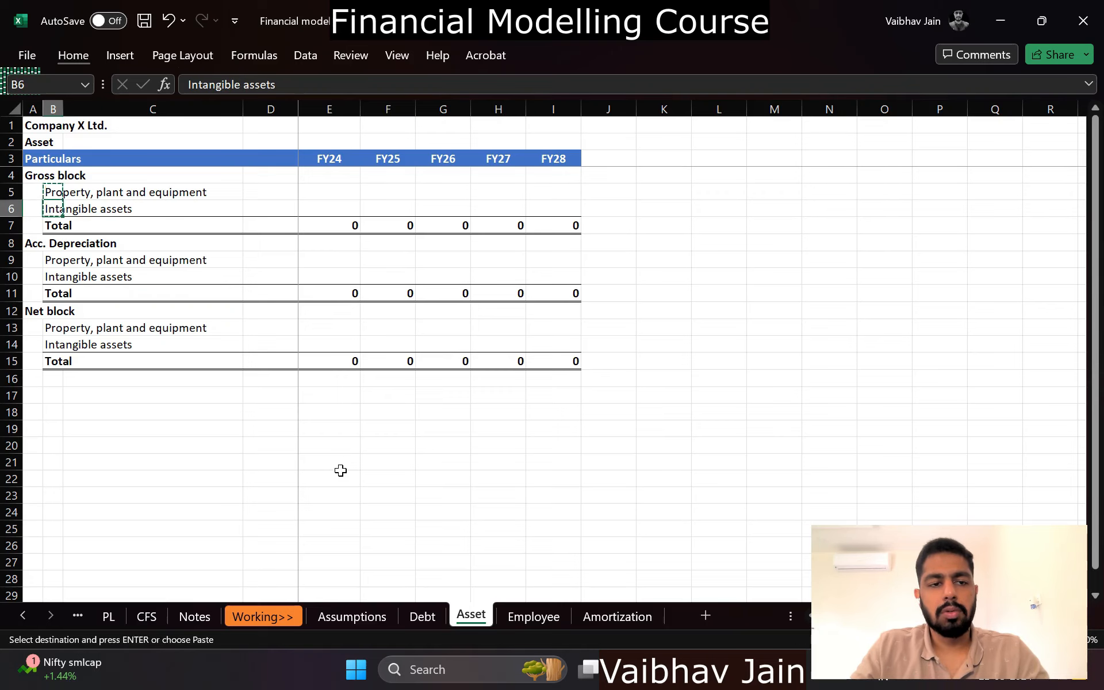
pyautogui.press('Down')
pyautogui.press('Down')
pyautogui.press('Down')
pyautogui.press('Down')
pyautogui.press('Down')
pyautogui.press('Down')
pyautogui.press('Down')
pyautogui.press('Down')
pyautogui.press('Down')
pyautogui.press('Down')
pyautogui.press('Down')
pyautogui.press('Down')
pyautogui.press('Up')
pyautogui.hotkey('ctrl', 'v')
# Step: Insert four blank rows between the Property, plant and equipment and Intangible assets labels, starting at row 18
pyautogui.press('Down')
pyautogui.press('Down')
pyautogui.hotkey('shift', 'space')
pyautogui.hotkey('shift', 'Up')
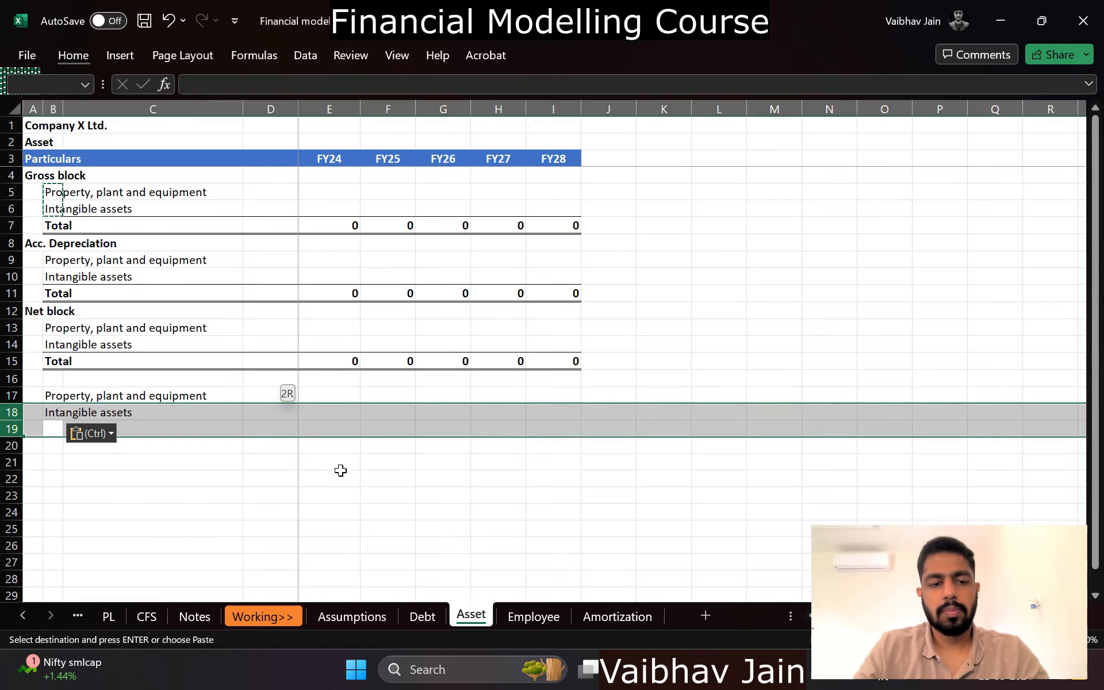
pyautogui.press('Down')
pyautogui.press('Up')
pyautogui.hotkey('shift', 'space')
pyautogui.press('Up')
pyautogui.hotkey('shift', 'space')
pyautogui.press('Escape')
pyautogui.hotkey('ctrl', 'shift', '+')
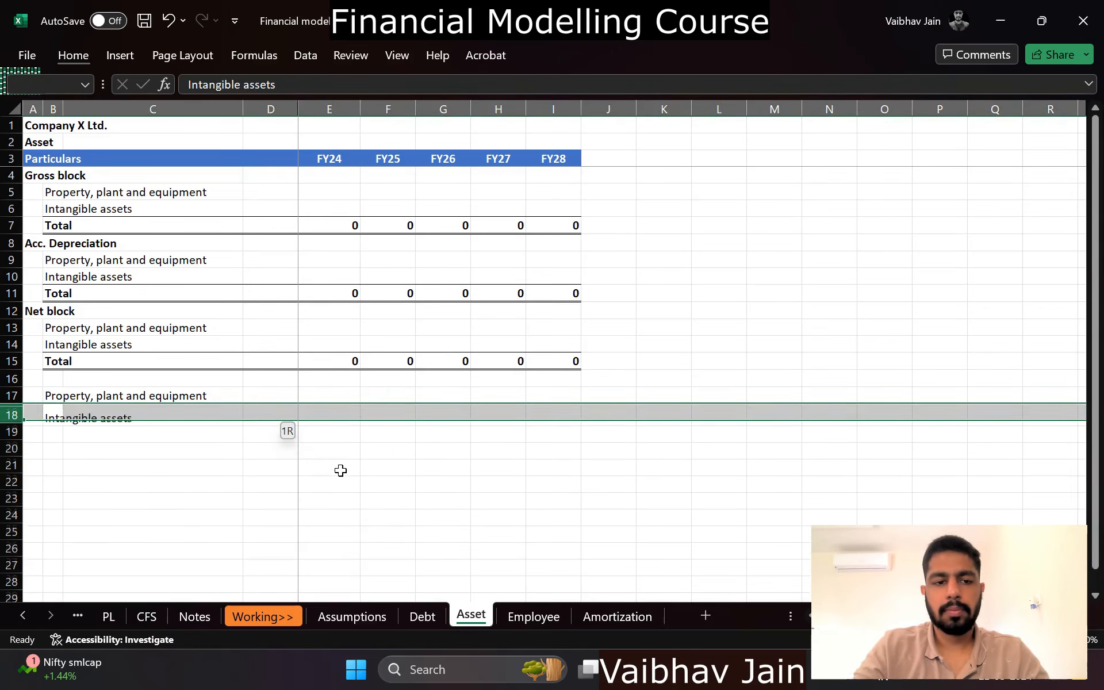
pyautogui.hotkey('ctrl', 'shift', '+')
pyautogui.hotkey('ctrl', 'shift', '+')
pyautogui.hotkey('ctrl', 'shift', '+')
# Step: Enter the labels Opening, (+) Additions, (-) Disposal and Closing in C18:C21
pyautogui.press('Right')
pyautogui.write('A')
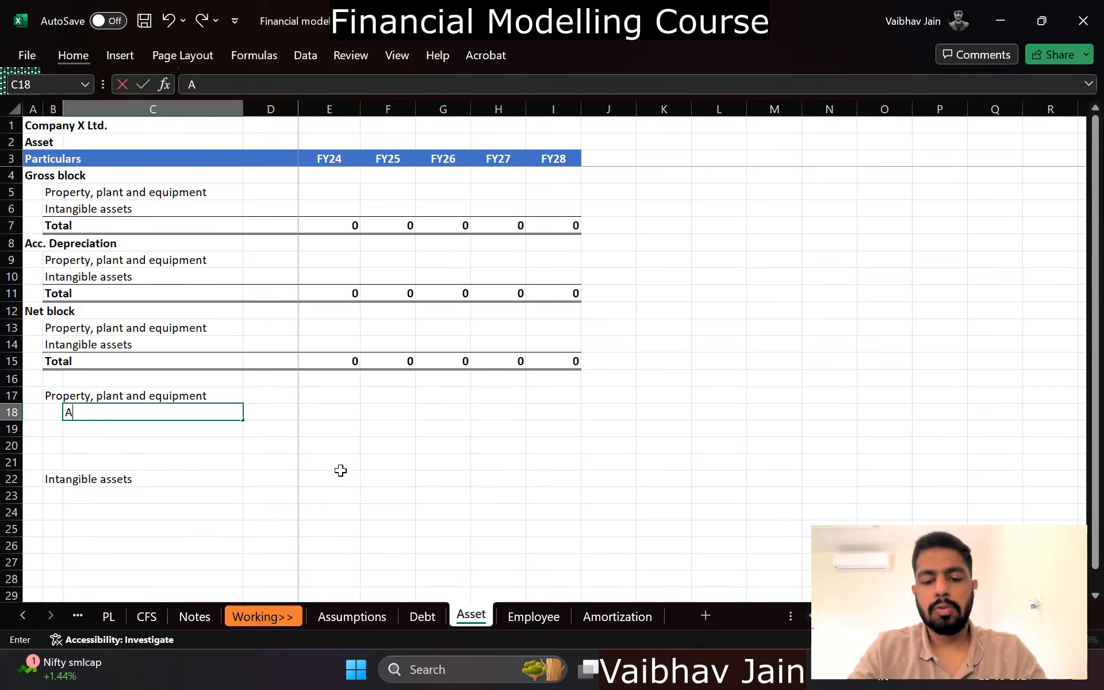
pyautogui.write('pening')
pyautogui.press('Return')
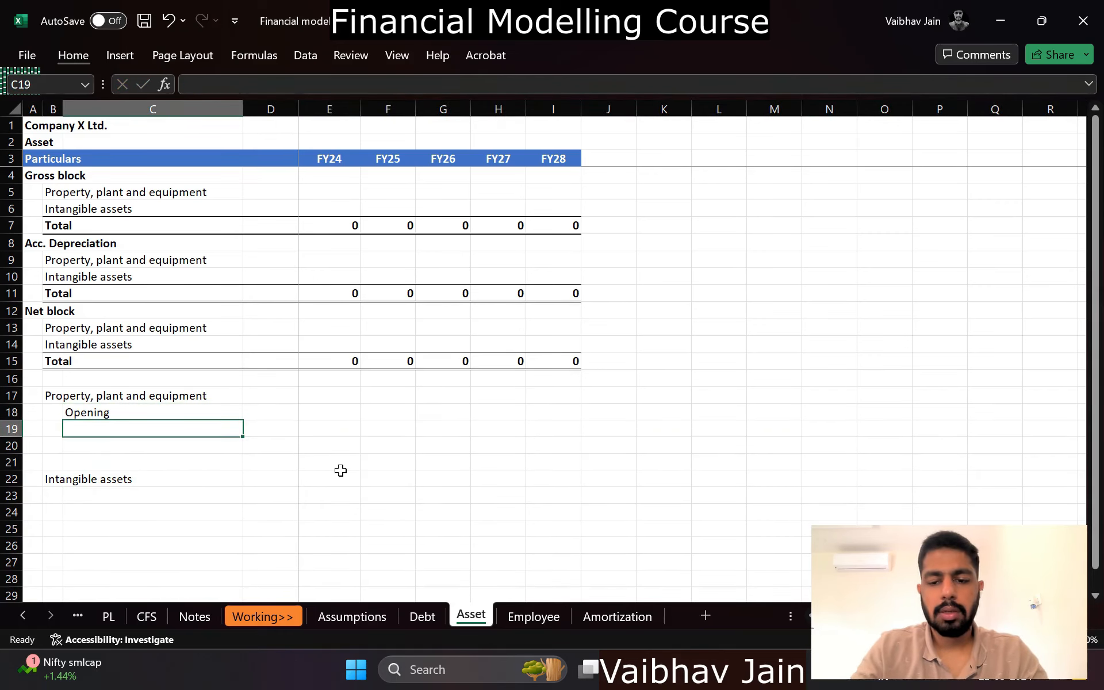
pyautogui.write('(+) Additions')
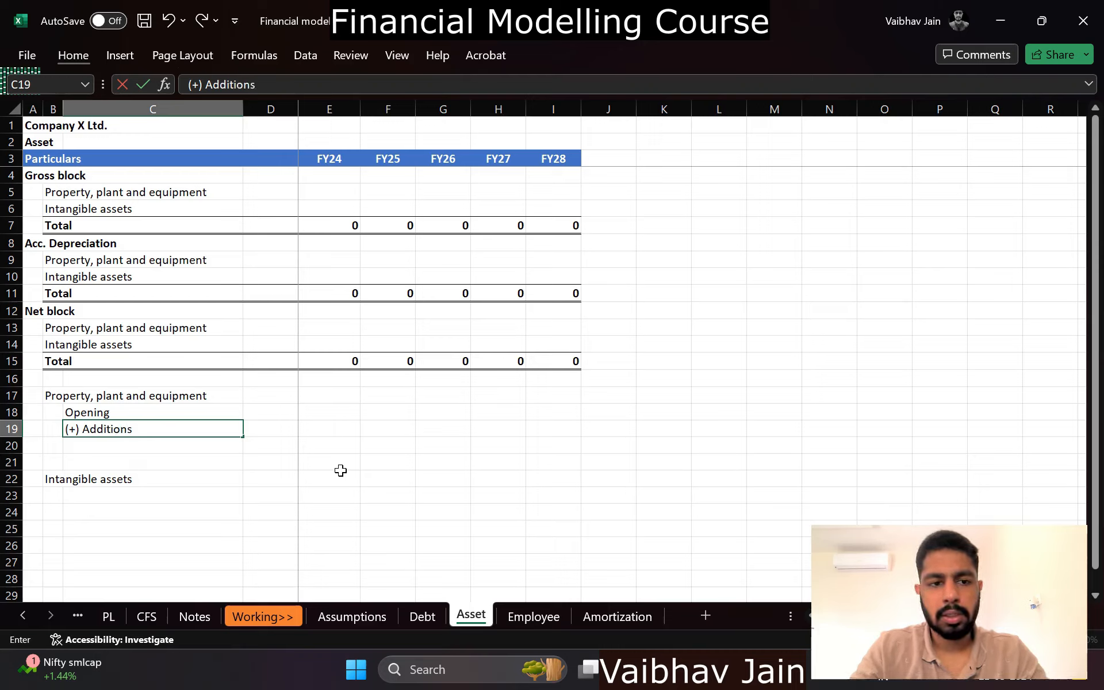
pyautogui.press('Return')
pyautogui.write('(-) Disposal')
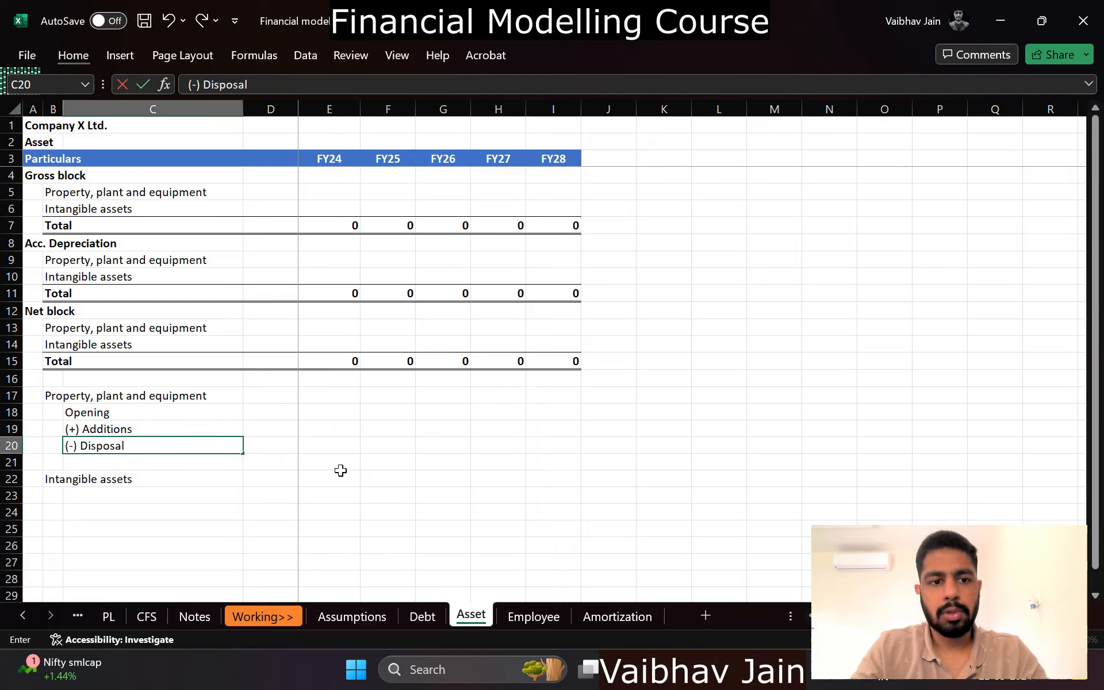
pyautogui.press('Return')
pyautogui.write('C;')
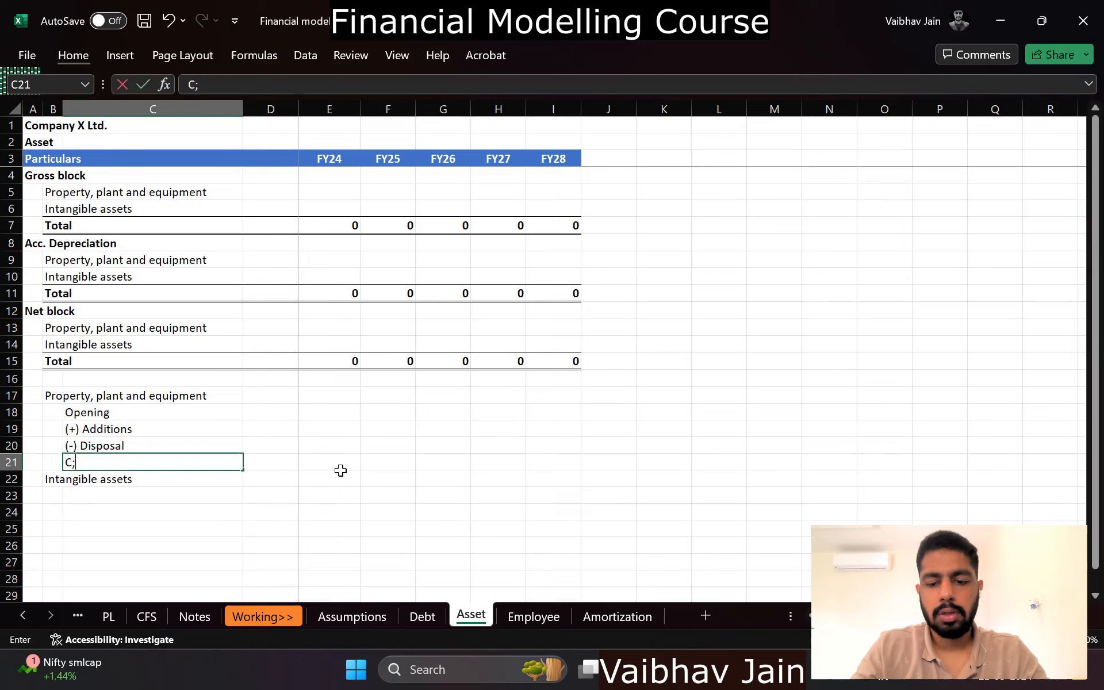
pyautogui.write('osing')
pyautogui.press('Return')
# Step: Apply a top and double bottom border to the Closing row from C21 across the FY28 column
pyautogui.press('Up')
pyautogui.press('Up')
pyautogui.press('Up')
pyautogui.press('Up')
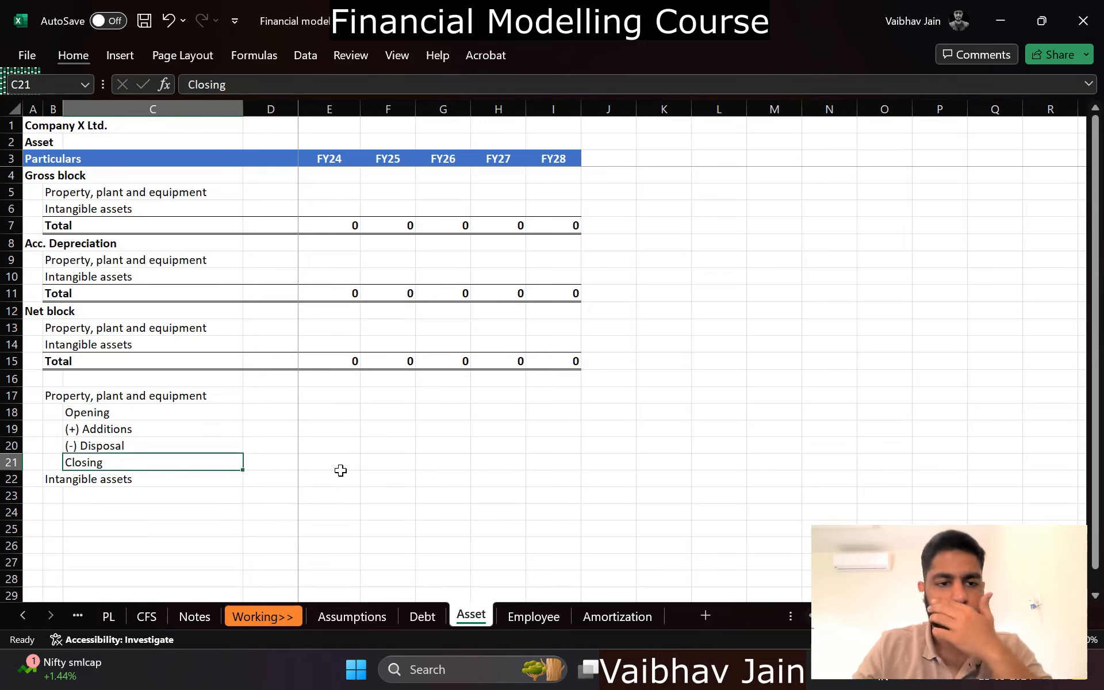
pyautogui.press('Down')
pyautogui.press('Down')
pyautogui.press('Down')
pyautogui.hotkey('shift', 'Right')
pyautogui.hotkey('shift', 'Right')
pyautogui.hotkey('shift', 'Right')
pyautogui.hotkey('shift', 'Right')
pyautogui.hotkey('shift', 'Right')
pyautogui.hotkey('shift', 'Right')
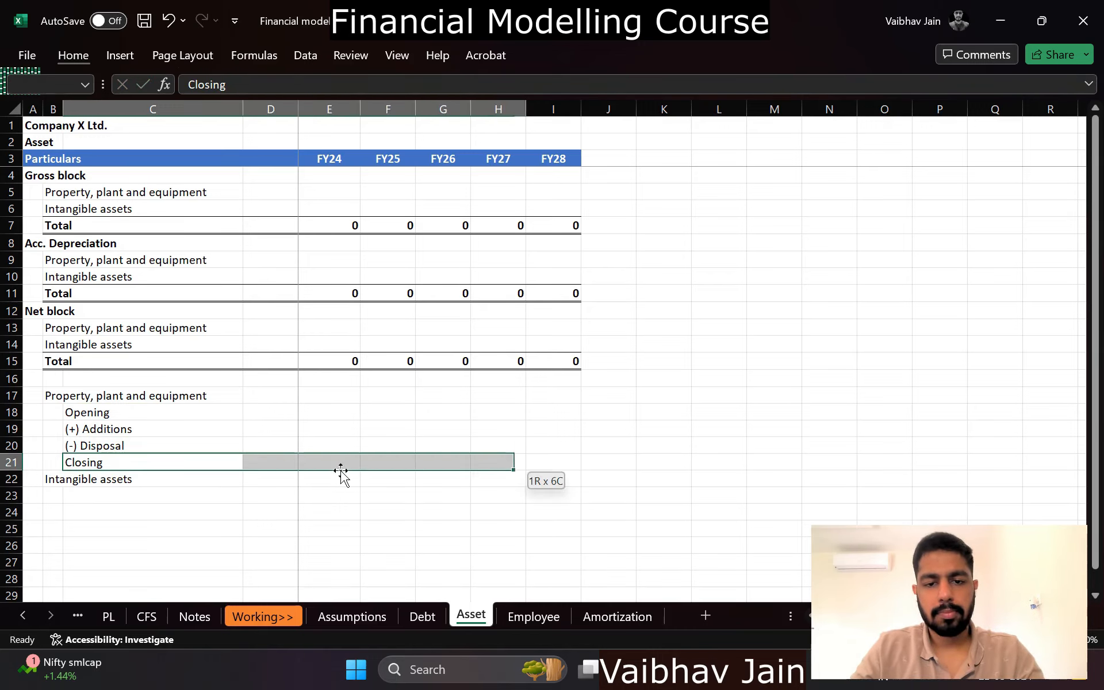
pyautogui.hotkey('alt', 'h')
pyautogui.press('b')
pyautogui.press('u')
# Step: Copy the Opening to Closing rows with their borders from row 18 and paste them under Intangible assets at C23
pyautogui.press('Up')
pyautogui.press('Up')
pyautogui.press('Up')
pyautogui.hotkey('shift', 'Down')
pyautogui.hotkey('shift', 'Down')
pyautogui.hotkey('shift', 'Down')
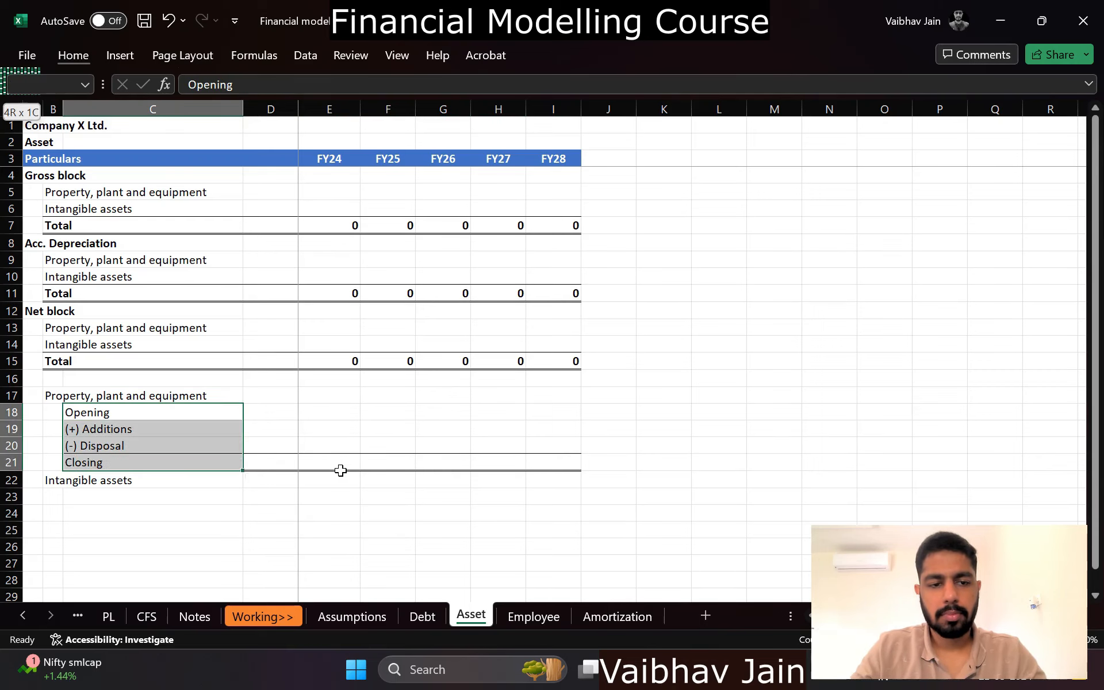
pyautogui.press('Down')
pyautogui.press('Down')
pyautogui.press('Up')
pyautogui.press('Up')
pyautogui.press('Up')
pyautogui.press('Down')
pyautogui.hotkey('shift', 'Down')
pyautogui.hotkey('shift', 'Down')
pyautogui.hotkey('shift', 'Down')
pyautogui.hotkey('ctrl', 'shift', 'Right')
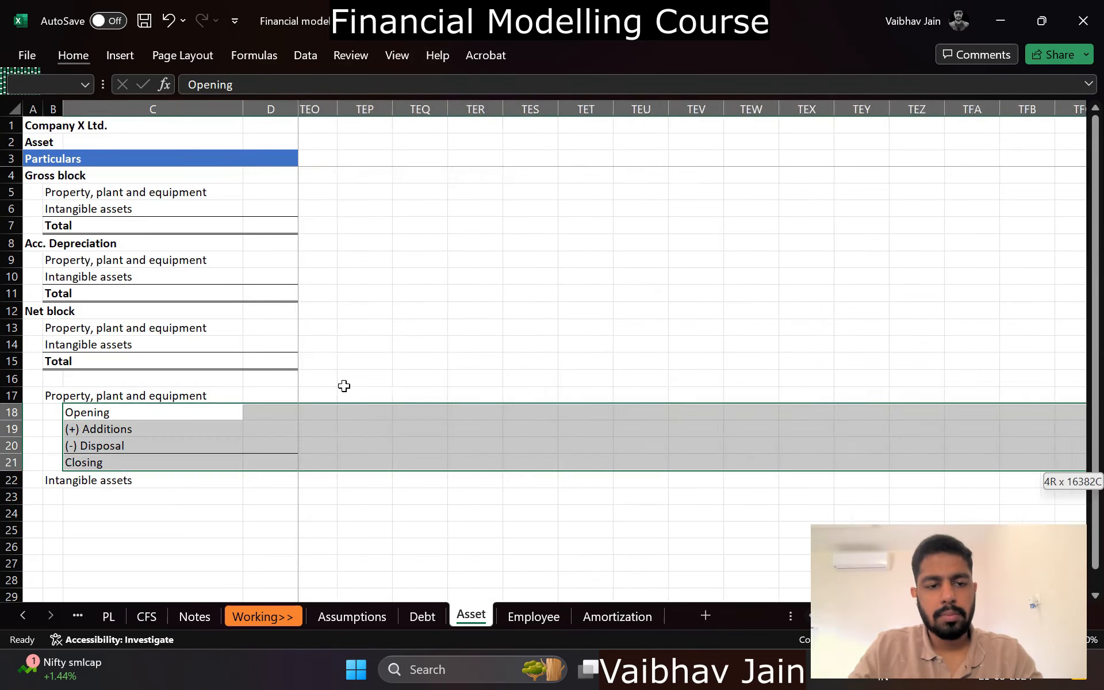
pyautogui.hotkey('ctrl', 'c')
pyautogui.press('Down')
pyautogui.press('Down')
pyautogui.press('Down')
pyautogui.press('Down')
pyautogui.press('Down')
pyautogui.hotkey('ctrl', 'v')
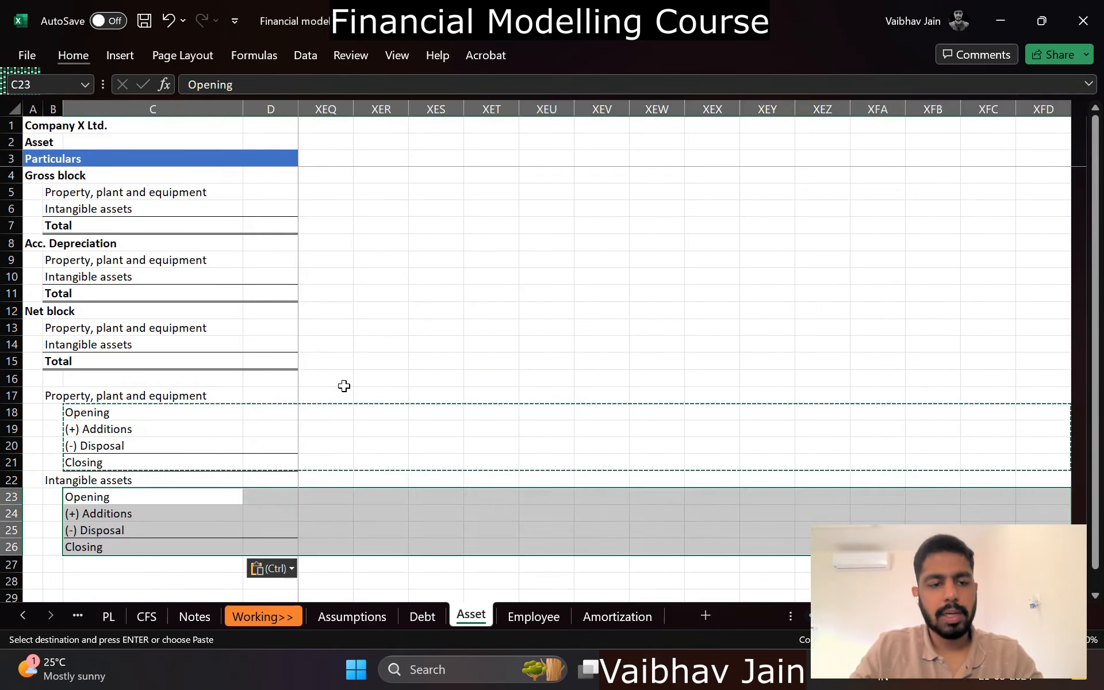
# Step: Change the Closing label in C21 to Closing gross block
pyautogui.click(94, 412)
pyautogui.press('Up')
pyautogui.press('Home')
pyautogui.press('Right')
pyautogui.press('Right')
pyautogui.press('Down')
pyautogui.press('Escape')
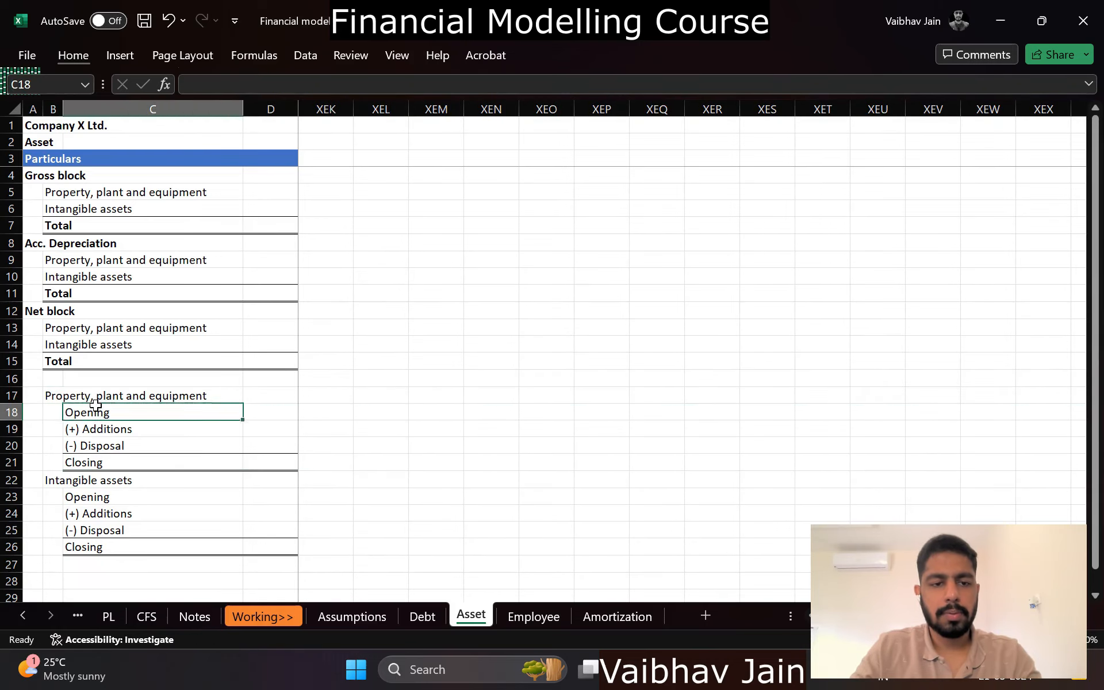
pyautogui.press('Right')
pyautogui.press('Right')
pyautogui.press('Right')
pyautogui.press('Left')
pyautogui.press('Down')
pyautogui.press('Down')
pyautogui.press('Left')
pyautogui.press('Left')
pyautogui.press('Left')
pyautogui.press('Down')
pyautogui.press('Right')
pyautogui.press('F2')
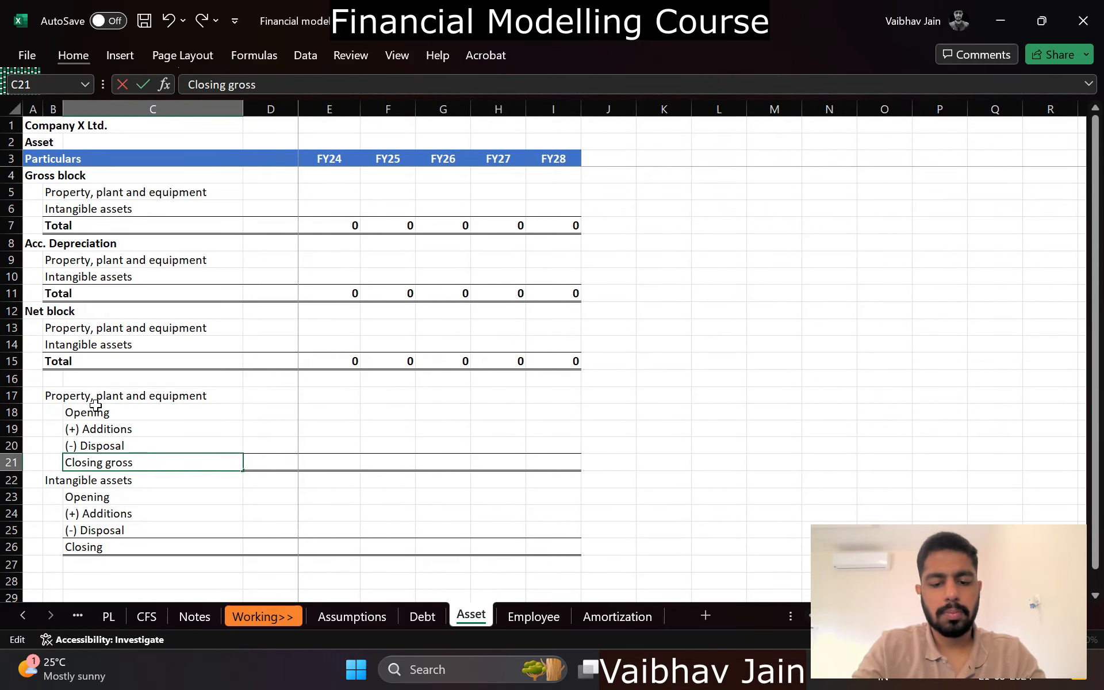
pyautogui.write('gross block')
pyautogui.press('Return')
# Step: Copy the Closing gross block label from C21 to C26 in the Intangible assets block
pyautogui.press('Up')
pyautogui.hotkey('ctrl', 'c')
pyautogui.press('Down')
pyautogui.press('Down')
pyautogui.press('Down')
pyautogui.press('Down')
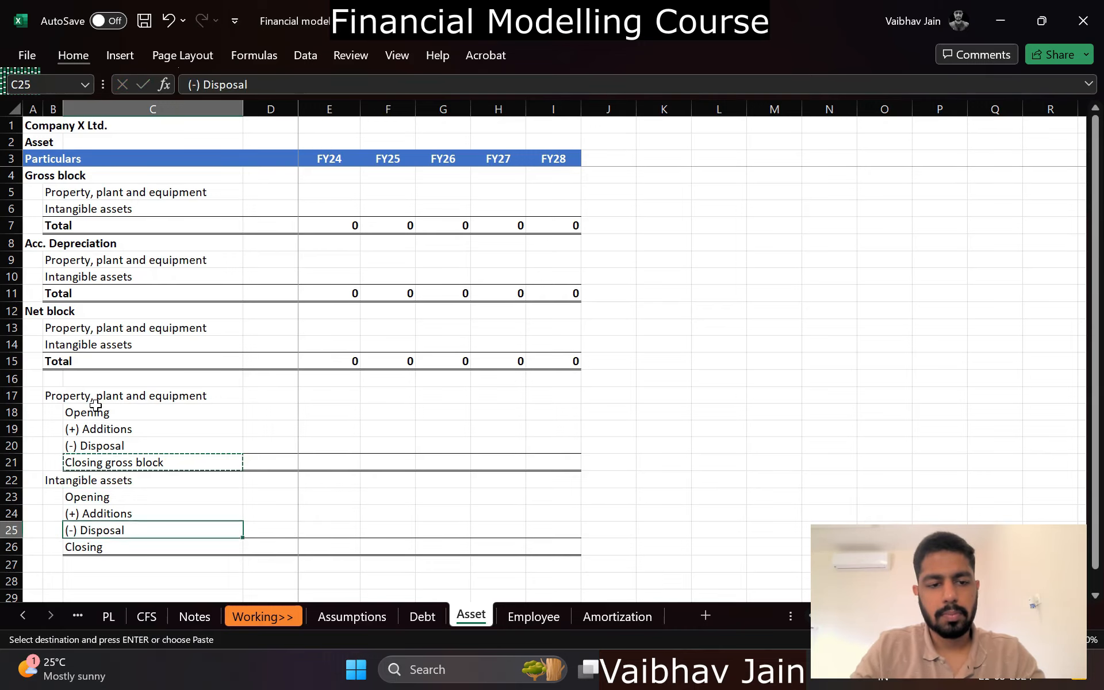
pyautogui.press('Down')
pyautogui.hotkey('ctrl', 'v')
pyautogui.press('Up')
pyautogui.press('Escape')
# Step: Enter the formula =0/curr as the FY24 opening balance of Property, plant and equipment in E18
pyautogui.press('Right')
pyautogui.press('Up')
pyautogui.press('Up')
pyautogui.press('Up')
pyautogui.press('Right')
pyautogui.press('Up')
pyautogui.press('Up')
pyautogui.press('Up')
pyautogui.press('Up')
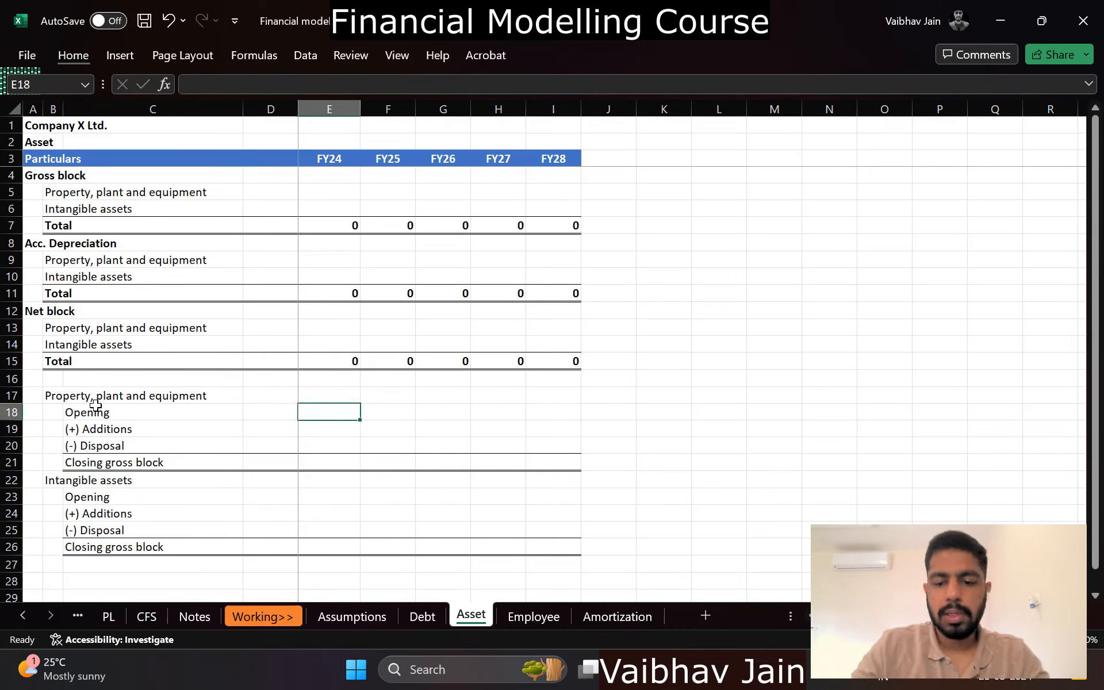
pyautogui.write('0')
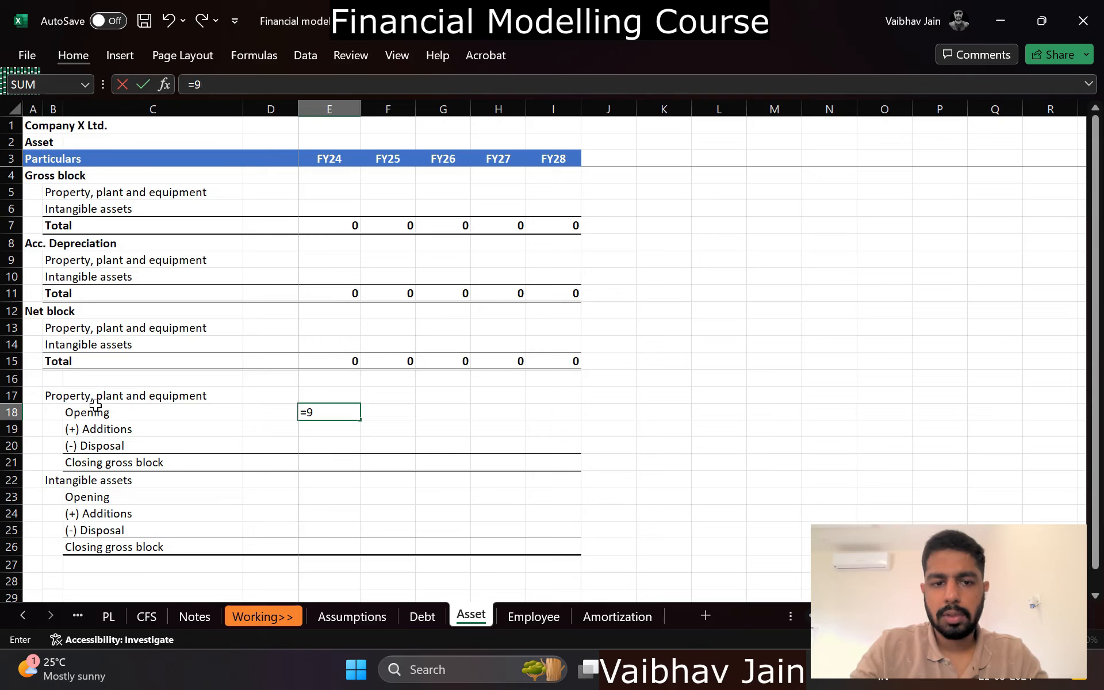
pyautogui.write('/cur')
pyautogui.press('Up')
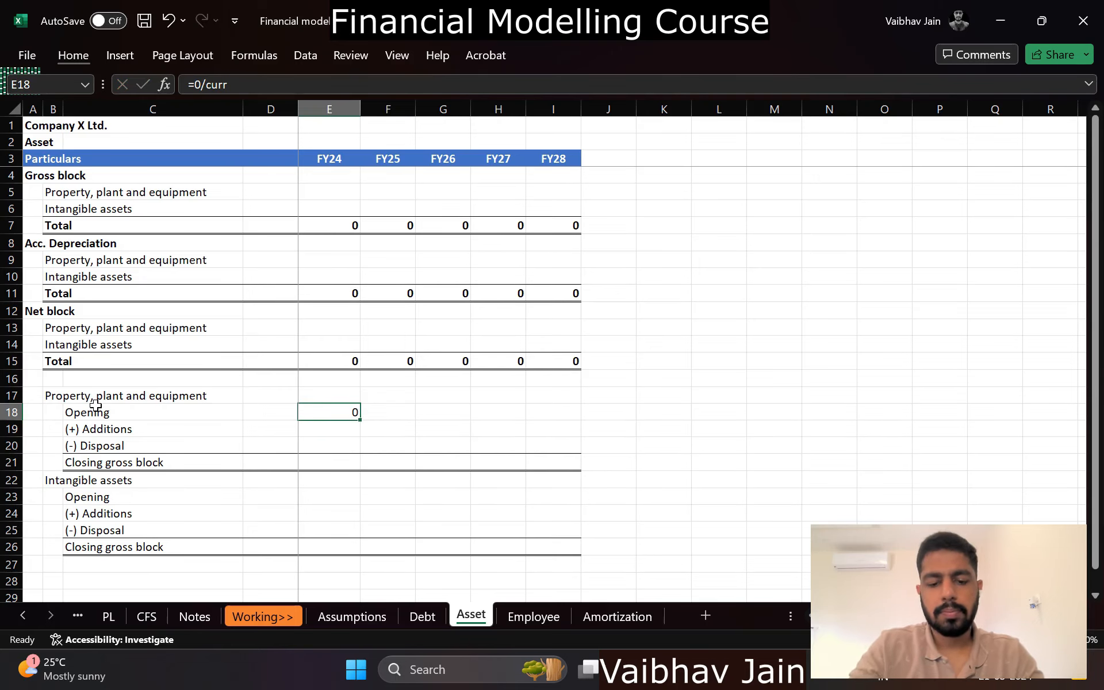
# Step: Set the font color of the FY24 opening balance in E18 to blue to mark it as an input
pyautogui.hotkey('alt', 'h')
pyautogui.press('f')
pyautogui.press('c')
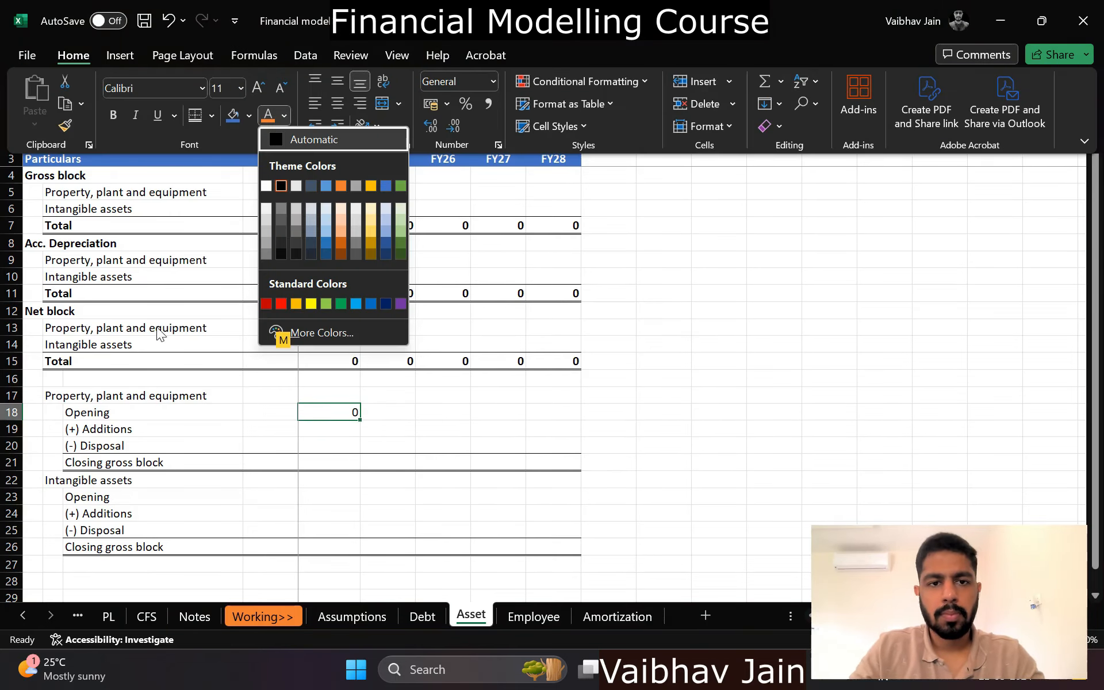
pyautogui.click(386, 185)
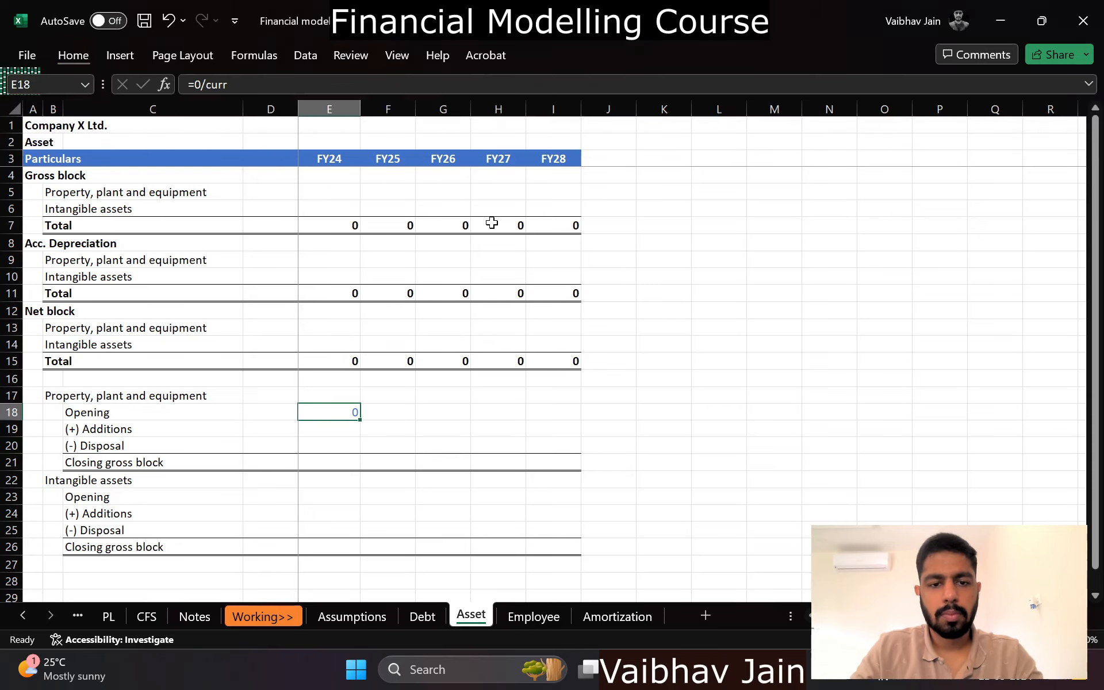
# Step: Copy the FY24 opening balance from E18 to the Intangible assets opening cell E23
pyautogui.hotkey('ctrl', 'c')
pyautogui.press('Down')
pyautogui.press('Down')
pyautogui.press('Down')
pyautogui.press('Down')
pyautogui.press('Down')
pyautogui.hotkey('ctrl', 'v')
pyautogui.press('Right')
pyautogui.press('Up')
pyautogui.press('Up')
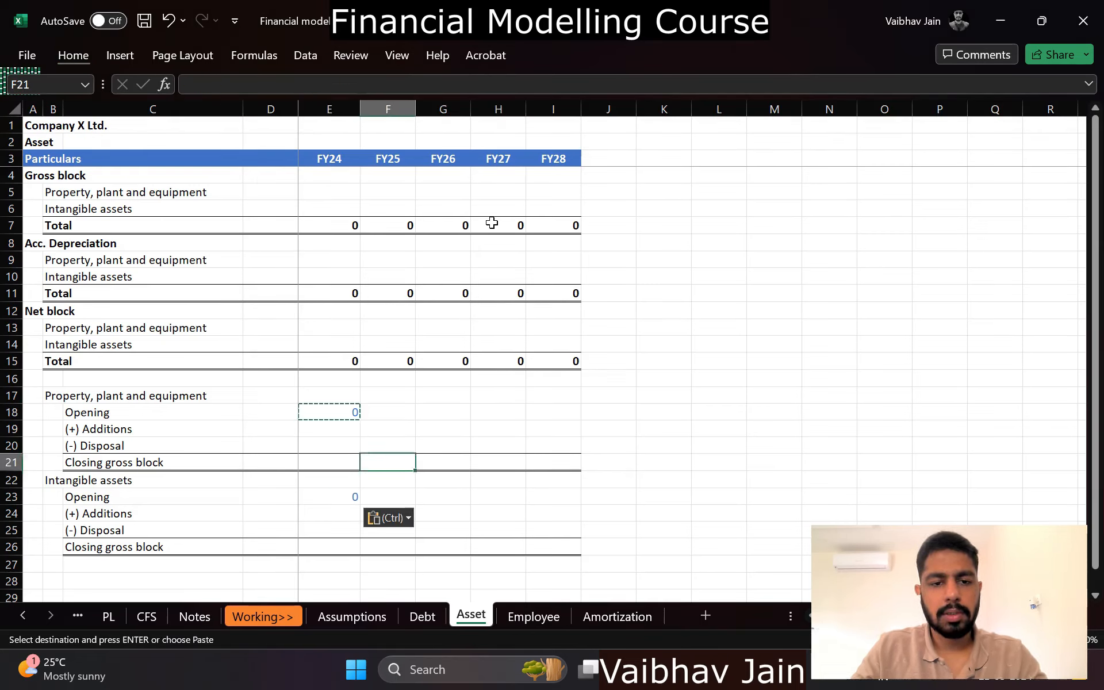
pyautogui.press('Escape')
# Step: Link the FY25 opening balance of Property, plant and equipment in F18 to the FY24 closing gross block in E21
pyautogui.press('Up')
pyautogui.press('Up')
pyautogui.press('Up')
pyautogui.write('=')
pyautogui.press('Left')
pyautogui.press('Down')
pyautogui.press('Down')
pyautogui.press('Down')
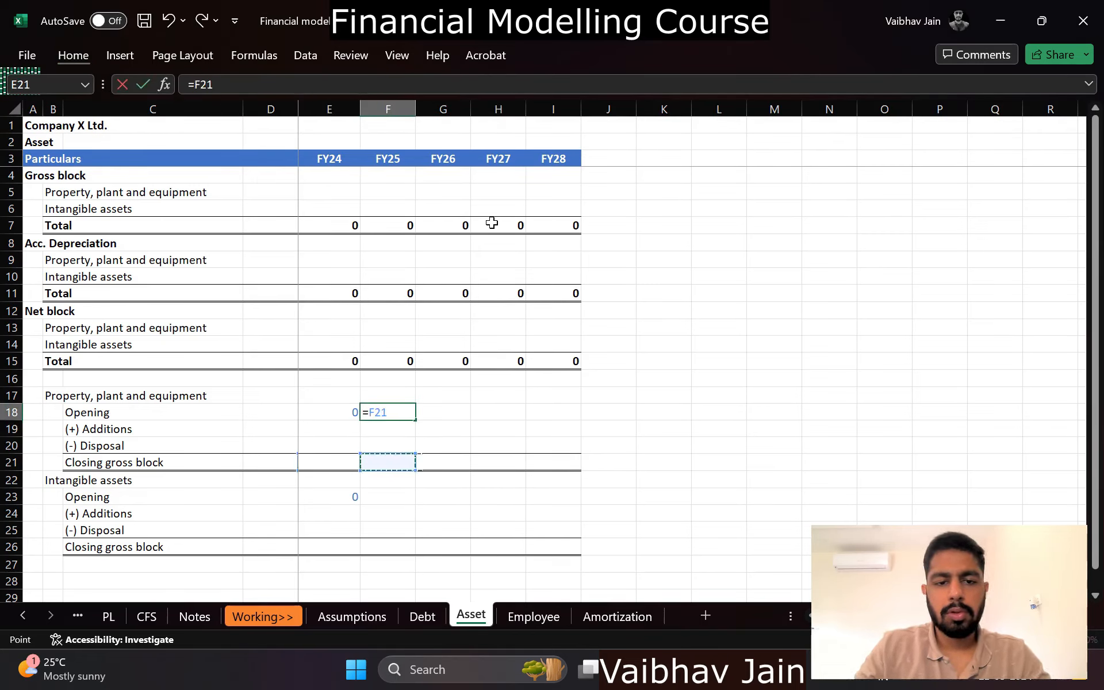
pyautogui.press('Return')
# Step: Copy the FY25 opening balance formula in F18 across to FY28 in I18
pyautogui.press('Up')
pyautogui.hotkey('ctrl', 'c')
pyautogui.hotkey('shift', 'Right')
pyautogui.hotkey('shift', 'Right')
pyautogui.hotkey('shift', 'Right')
pyautogui.press('Return')
# Step: Copy the FY25 to FY28 opening formulas from F18:I18 to the Intangible assets opening row, F23:I23
pyautogui.hotkey('ctrl', 'c')
pyautogui.press('Down')
pyautogui.press('Down')
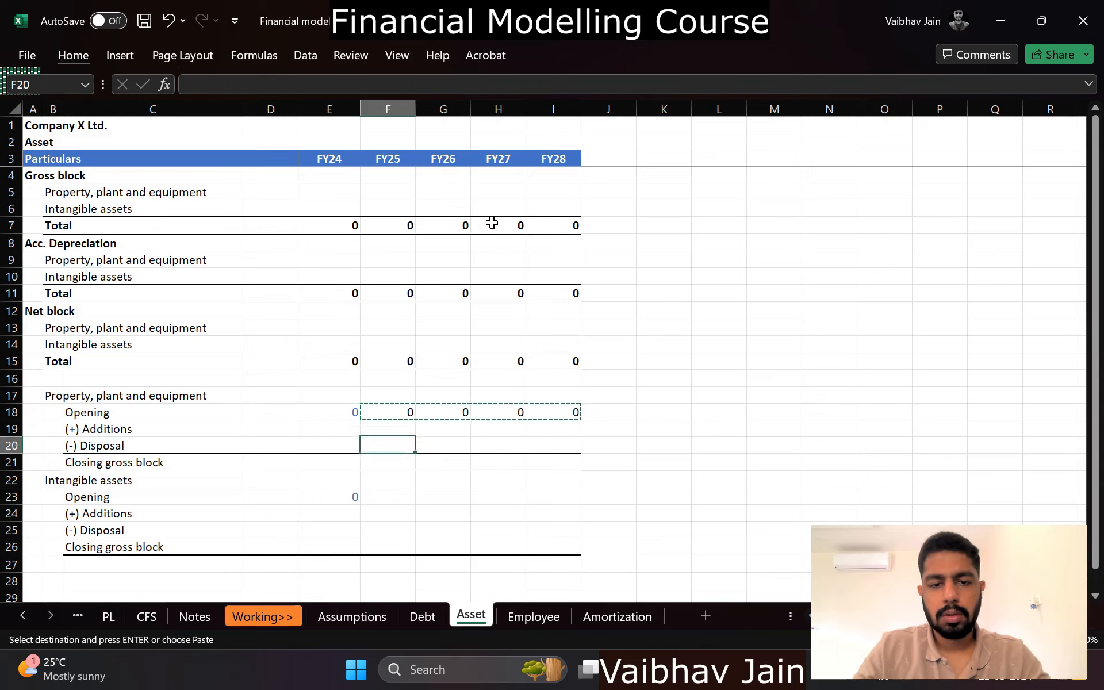
pyautogui.press('Down')
pyautogui.press('Down')
pyautogui.press('Down')
pyautogui.hotkey('ctrl', 'v')
# Step: Enter =SUM(E18:E20) in E21 as the FY24 closing gross block of Property, plant and equipment
pyautogui.press('Left')
pyautogui.press('Up')
pyautogui.press('Up')
pyautogui.hotkey('alt', '=')
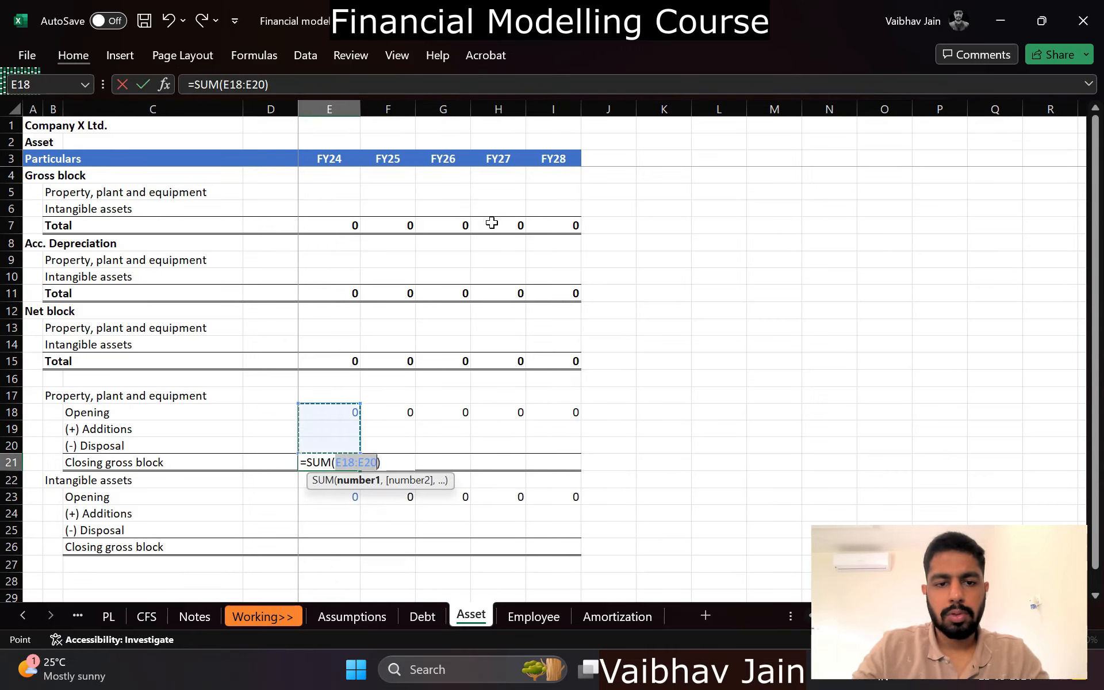
pyautogui.press('Return')
# Step: Copy the closing gross block formula in E21 across FY25 to FY28, F21:I21
pyautogui.press('Up')
pyautogui.hotkey('ctrl', 'c')
pyautogui.hotkey('shift', 'Right')
pyautogui.hotkey('shift', 'Right')
pyautogui.hotkey('shift', 'Right')
pyautogui.hotkey('shift', 'Right')
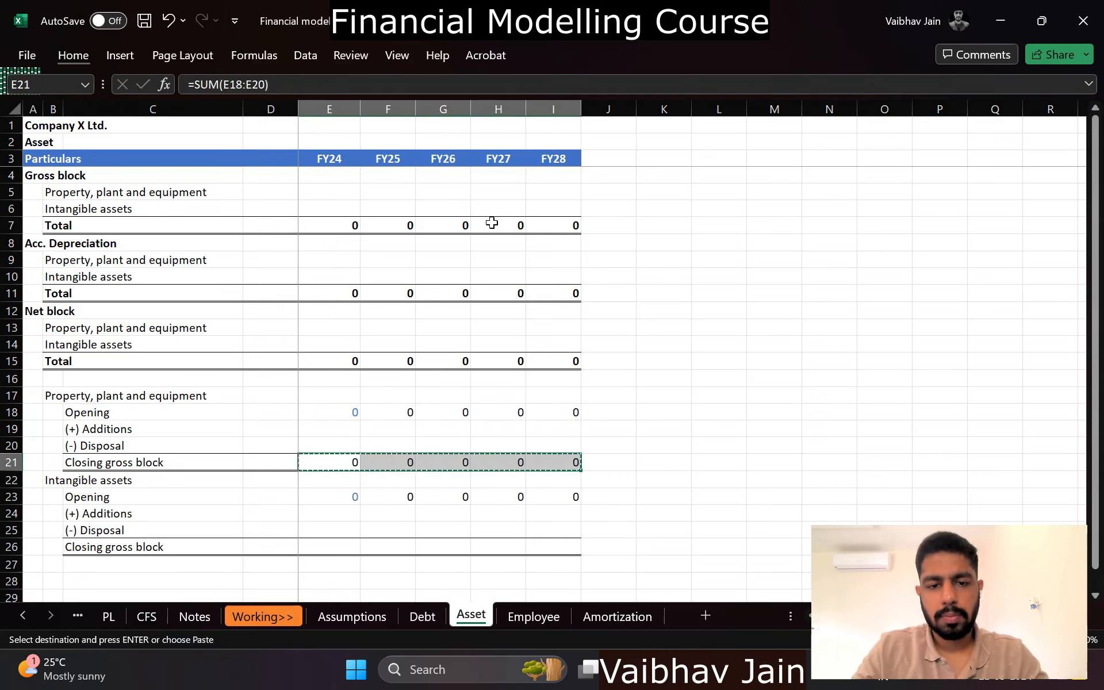
# Step: Copy the closing gross block formulas from E21:I21 to the Intangible assets closing row, E26:I26
pyautogui.hotkey('ctrl', 'v')
pyautogui.press('Down')
pyautogui.press('Down')
pyautogui.press('Down')
pyautogui.press('Down')
pyautogui.press('Down')
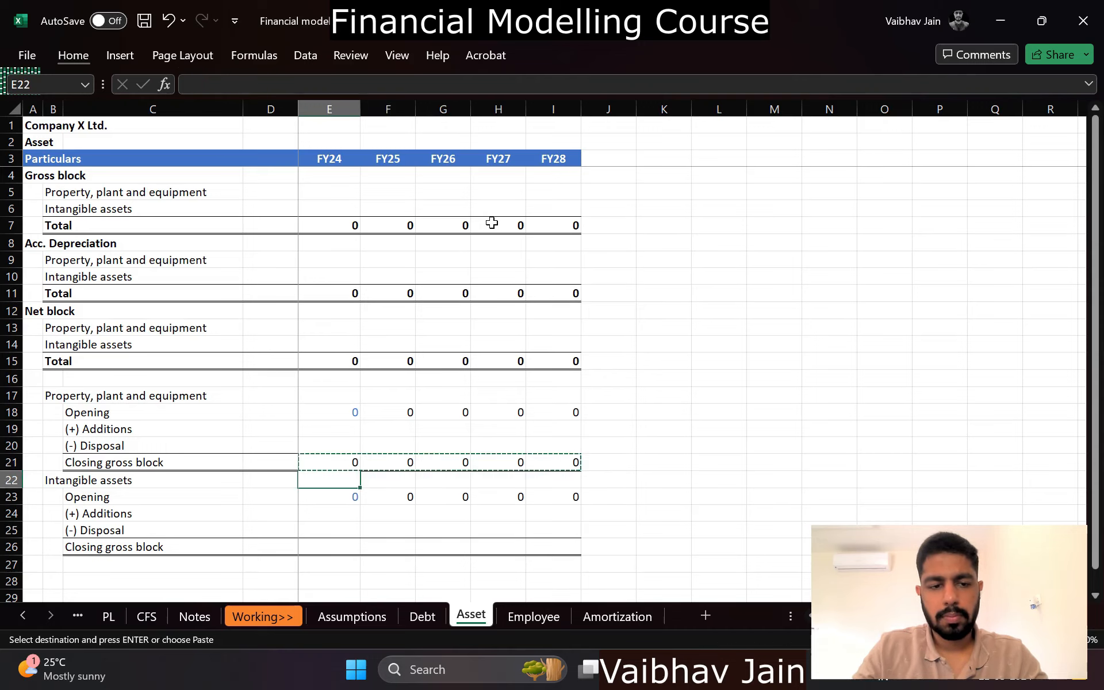
pyautogui.hotkey('ctrl', 'v')
# Step: Link the FY24 gross block of Property, plant and equipment in E5 to its closing gross block with =E21
pyautogui.press('Up')
pyautogui.press('Up')
pyautogui.press('Up')
pyautogui.press('Up')
pyautogui.press('Up')
pyautogui.press('Up')
pyautogui.press('Up')
pyautogui.press('Up')
pyautogui.press('Up')
pyautogui.press('Up')
pyautogui.press('Up')
pyautogui.press('Up')
pyautogui.press('Up')
pyautogui.press('Up')
pyautogui.press('Up')
pyautogui.press('Up')
pyautogui.press('Up')
pyautogui.press('Up')
pyautogui.press('Up')
pyautogui.press('Up')
pyautogui.press('Up')
pyautogui.press('Up')
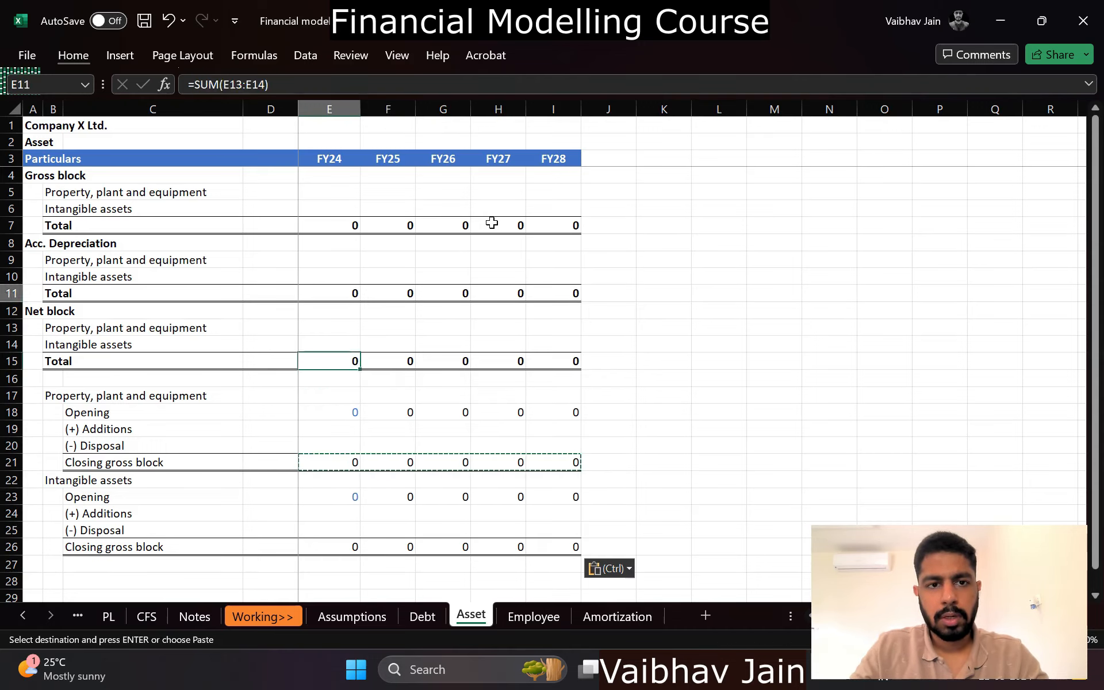
pyautogui.press('Down')
pyautogui.write('=')
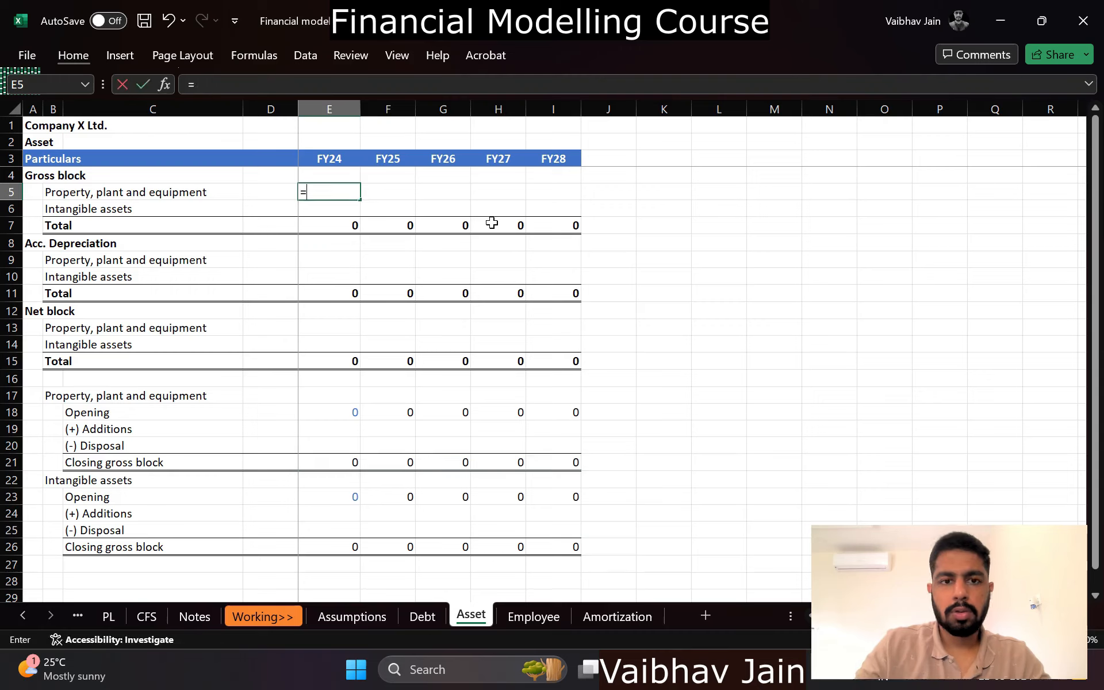
pyautogui.hotkey('ctrl', 'Down')
pyautogui.hotkey('ctrl', 'Down')
pyautogui.hotkey('ctrl', 'Down')
pyautogui.hotkey('ctrl', 'Down')
pyautogui.hotkey('ctrl', 'Down')
pyautogui.hotkey('ctrl', 'Return')
# Step: Copy the Property, plant and equipment gross block link in E5 across to FY28 in I5
pyautogui.hotkey('ctrl', 'c')
pyautogui.hotkey('shift', 'Right')
pyautogui.hotkey('shift', 'Right')
pyautogui.hotkey('shift', 'Right')
pyautogui.hotkey('shift', 'Right')
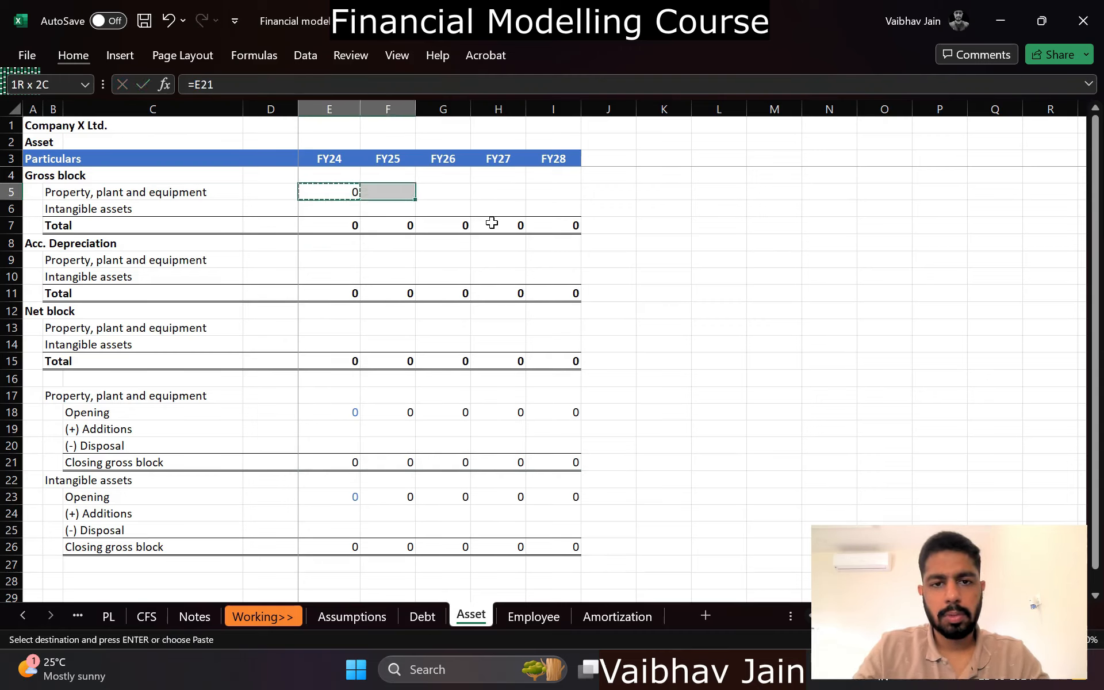
pyautogui.press('Return')
# Step: Link the FY24 gross block of Intangible assets in E6 to its closing gross block with =E26
pyautogui.write('=')
pyautogui.hotkey('ctrl', 'Down')
pyautogui.hotkey('ctrl', 'Down')
pyautogui.hotkey('ctrl', 'Down')
pyautogui.hotkey('ctrl', 'Down')
pyautogui.hotkey('ctrl', 'Down')
pyautogui.hotkey('ctrl', 'Down')
pyautogui.hotkey('ctrl', 'Down')
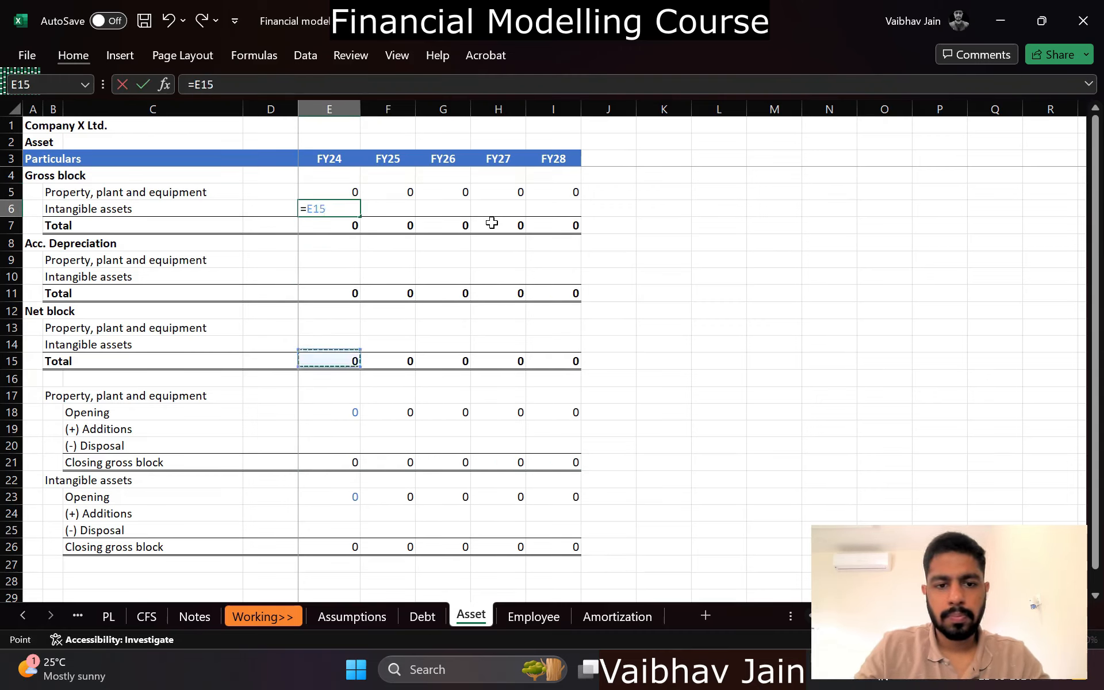
pyautogui.press('Return')
# Step: Copy the Intangible assets gross block link in E6 across to FY28 in I6
pyautogui.press('Up')
pyautogui.hotkey('ctrl', 'c')
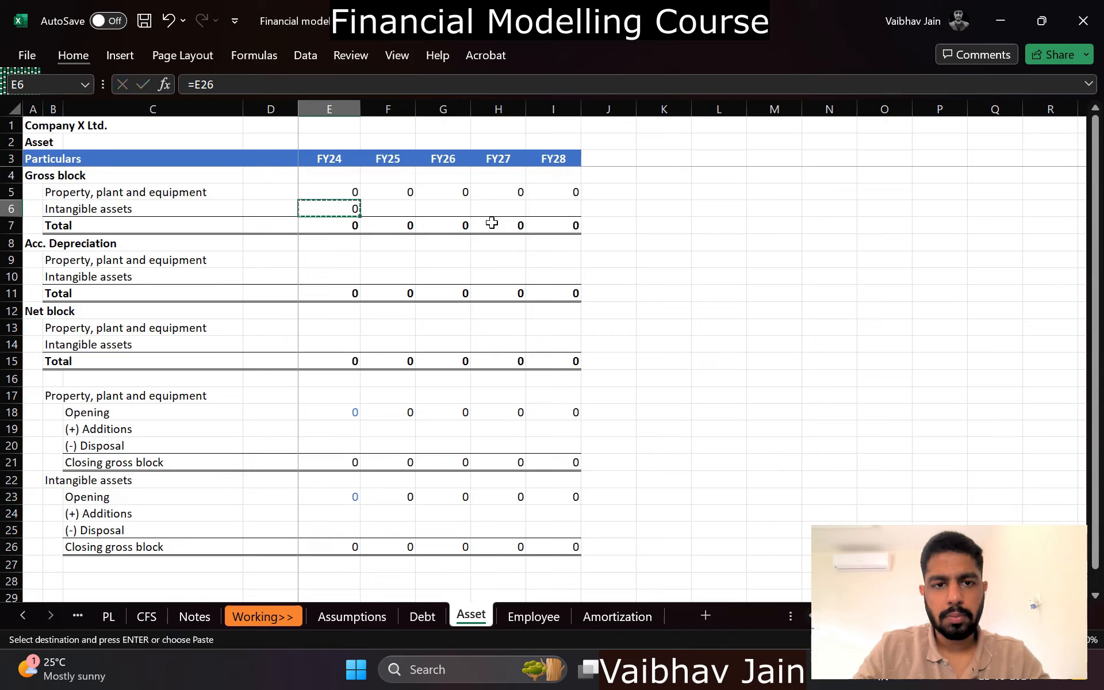
pyautogui.hotkey('shift', 'Right')
pyautogui.hotkey('shift', 'Right')
pyautogui.hotkey('shift', 'Right')
pyautogui.hotkey('shift', 'Right')
pyautogui.press('Return')
# Step: Enter =10000000/curr in E19 as the FY24 additions to Property, plant and equipment
pyautogui.press('Down')
pyautogui.press('Down')
pyautogui.press('Down')
pyautogui.press('Down')
pyautogui.press('Down')
pyautogui.press('Down')
pyautogui.press('Down')
pyautogui.press('Down')
pyautogui.press('Down')
pyautogui.press('Down')
pyautogui.press('Down')
pyautogui.press('Down')
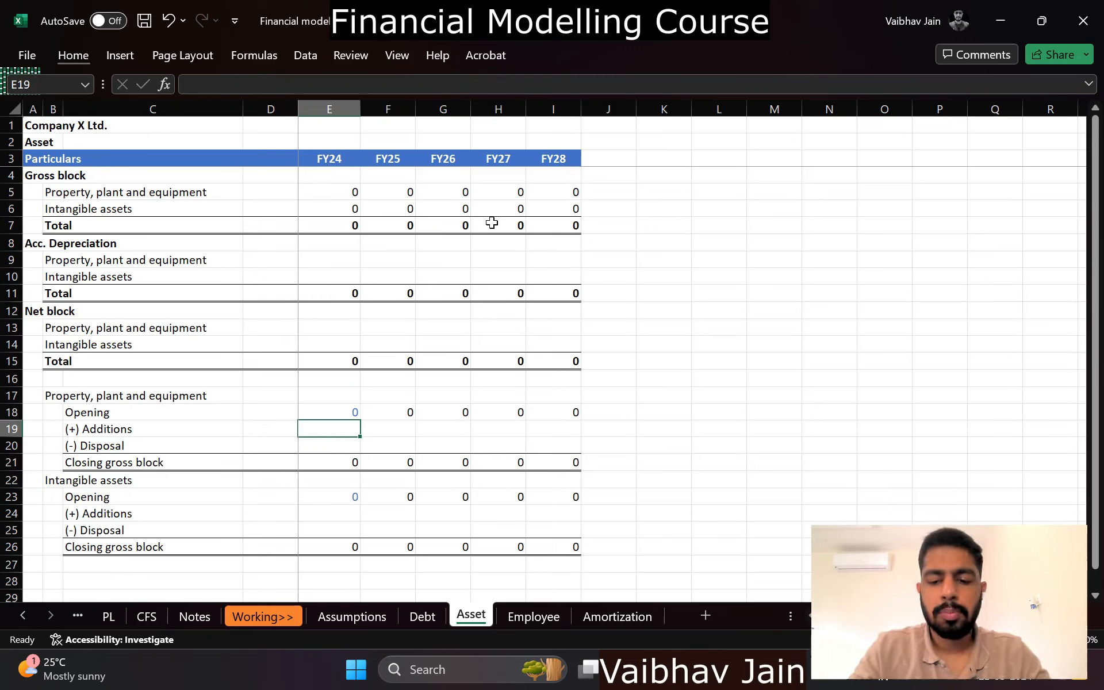
pyautogui.write('=10000000')
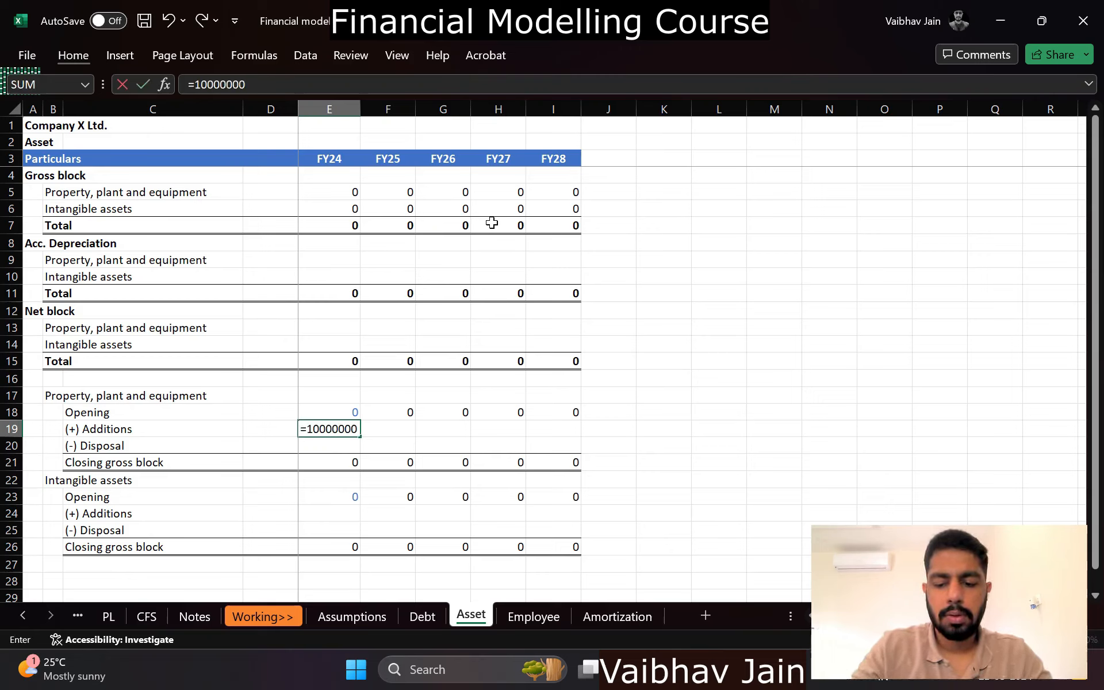
pyautogui.write('/cur')
pyautogui.press('Return')
pyautogui.press('Up')
pyautogui.press('F2')
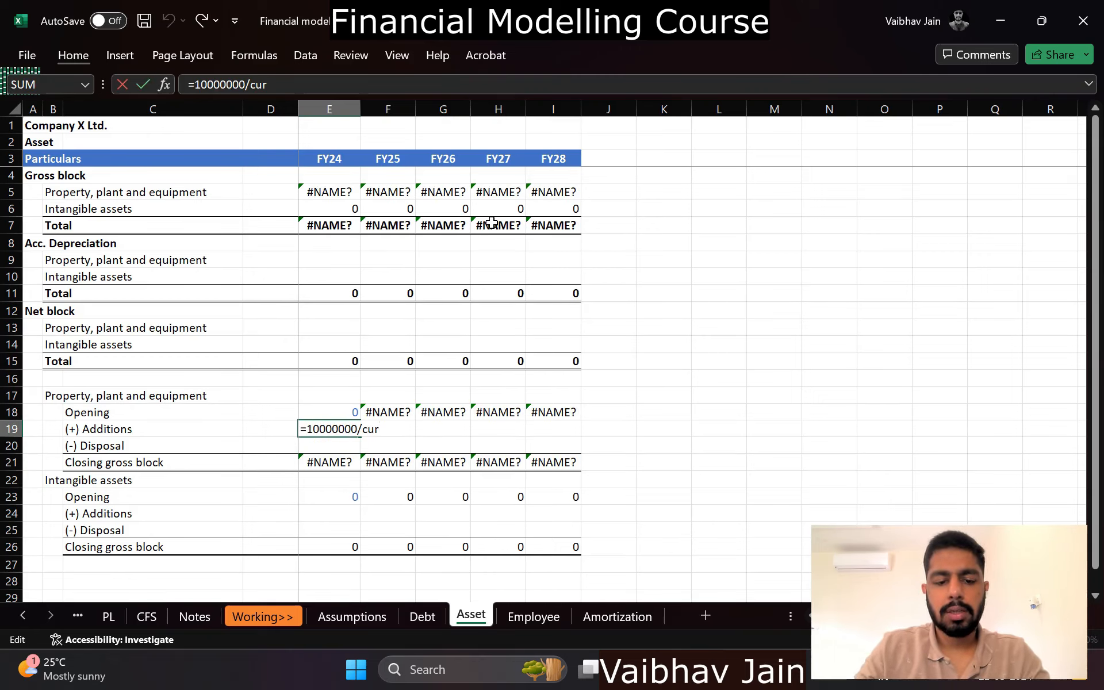
pyautogui.write('r')
pyautogui.press('Return')
pyautogui.press('Up')
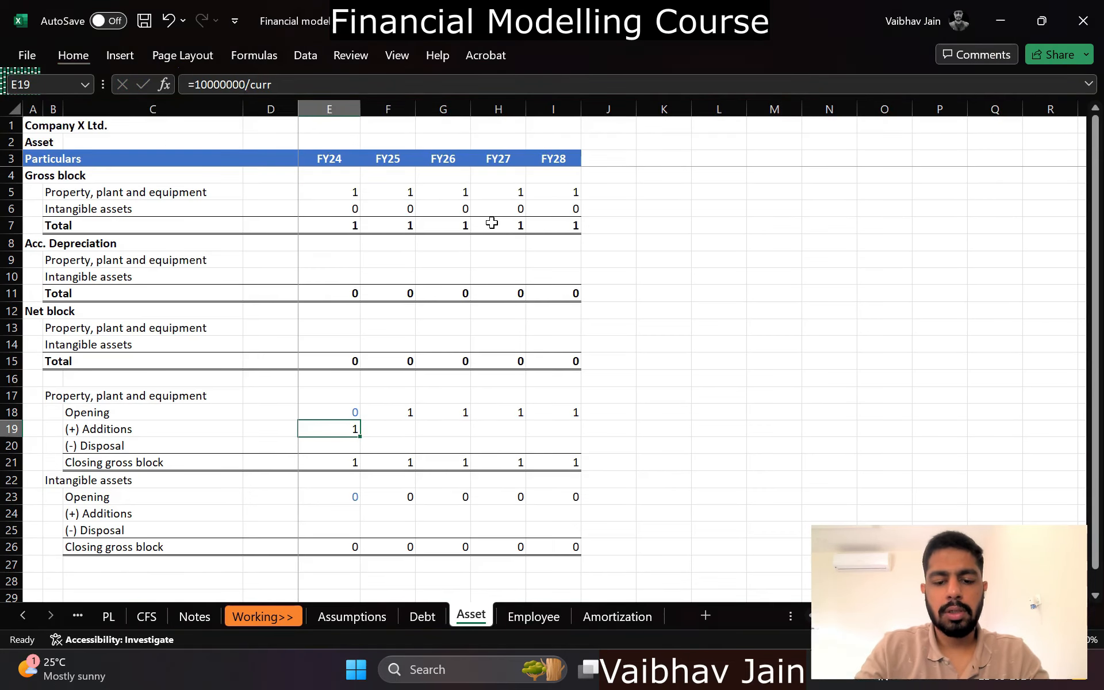
pyautogui.hotkey('alt', 'h')
pyautogui.press('f')
pyautogui.press('c')
pyautogui.press('Escape')
pyautogui.press('Escape')
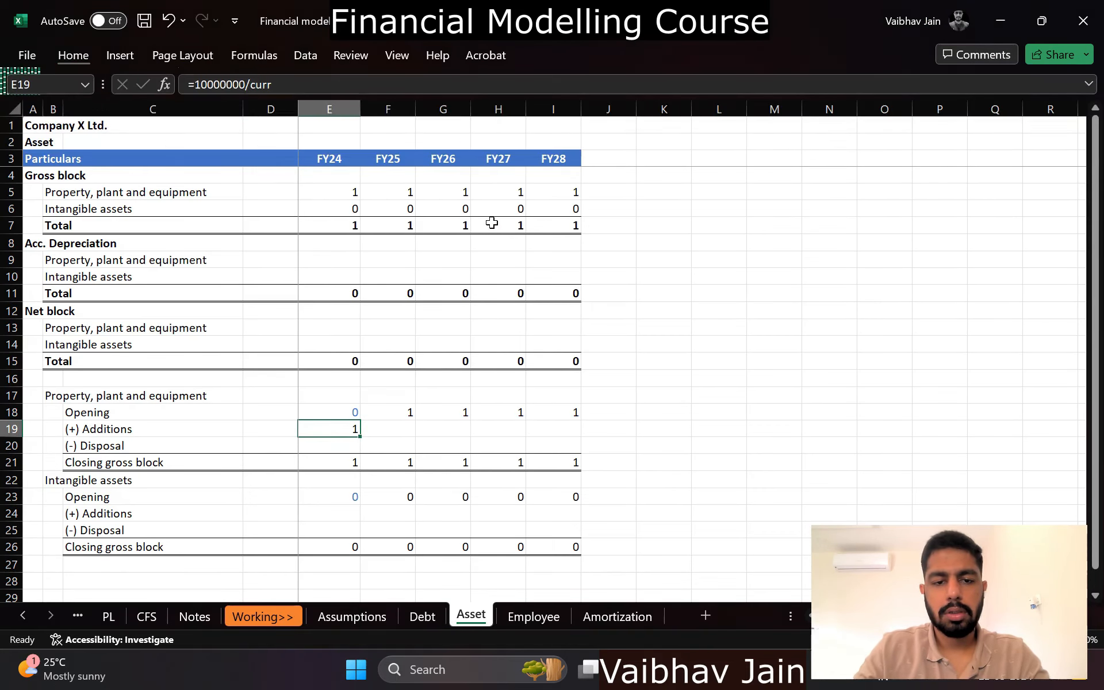
# Step: Apply the blue input formatting of the opening balance in E18 to the FY24 additions in E19 with Format Painter
pyautogui.press('Up')
pyautogui.hotkey('alt', 'h')
pyautogui.press('f')
pyautogui.press('p')
pyautogui.press('Down')
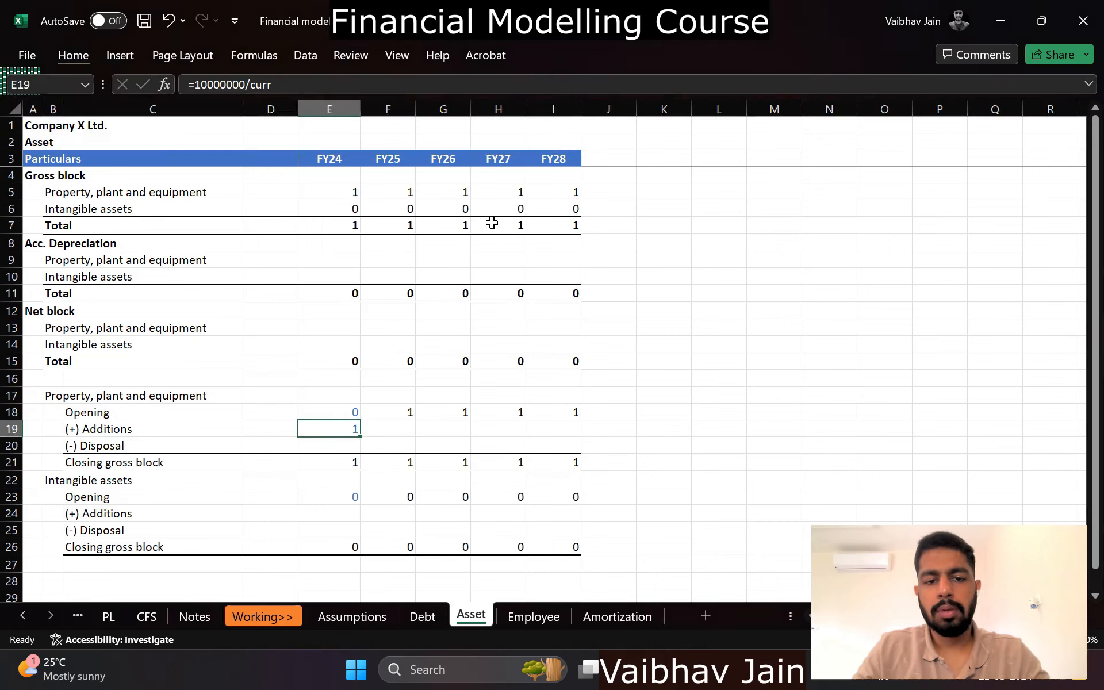
# Step: Enter =E19*.2 in F19 as the FY25 additions to Property, plant and equipment
pyautogui.press('Right')
pyautogui.press('Down')
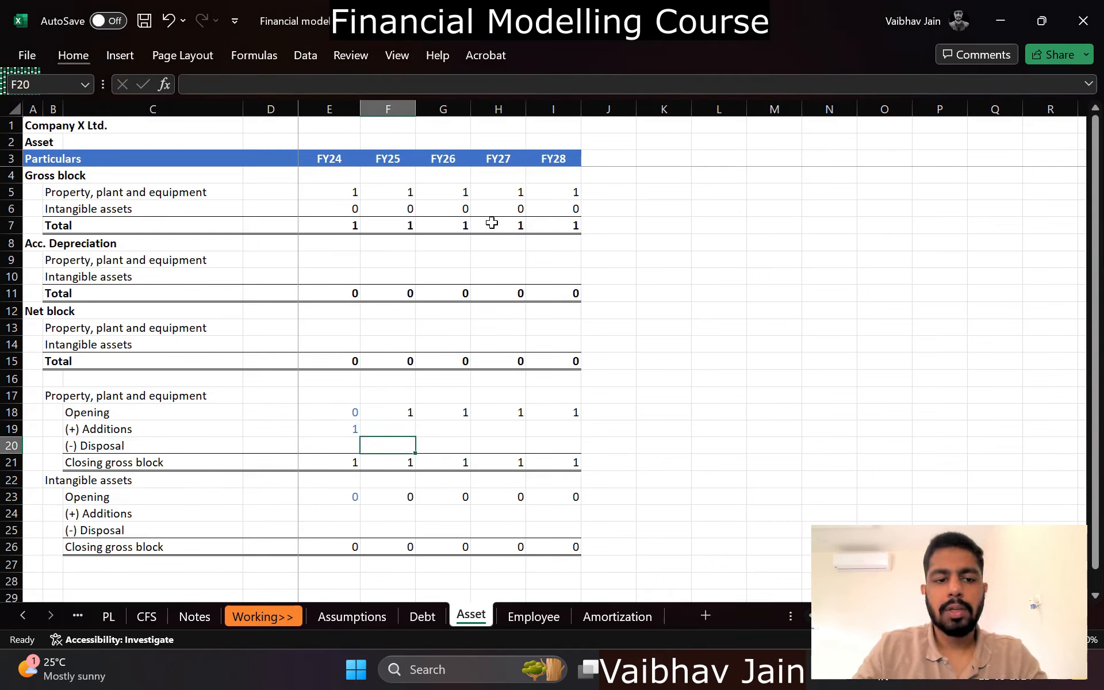
pyautogui.press('Up')
pyautogui.write('=')
pyautogui.press('Left')
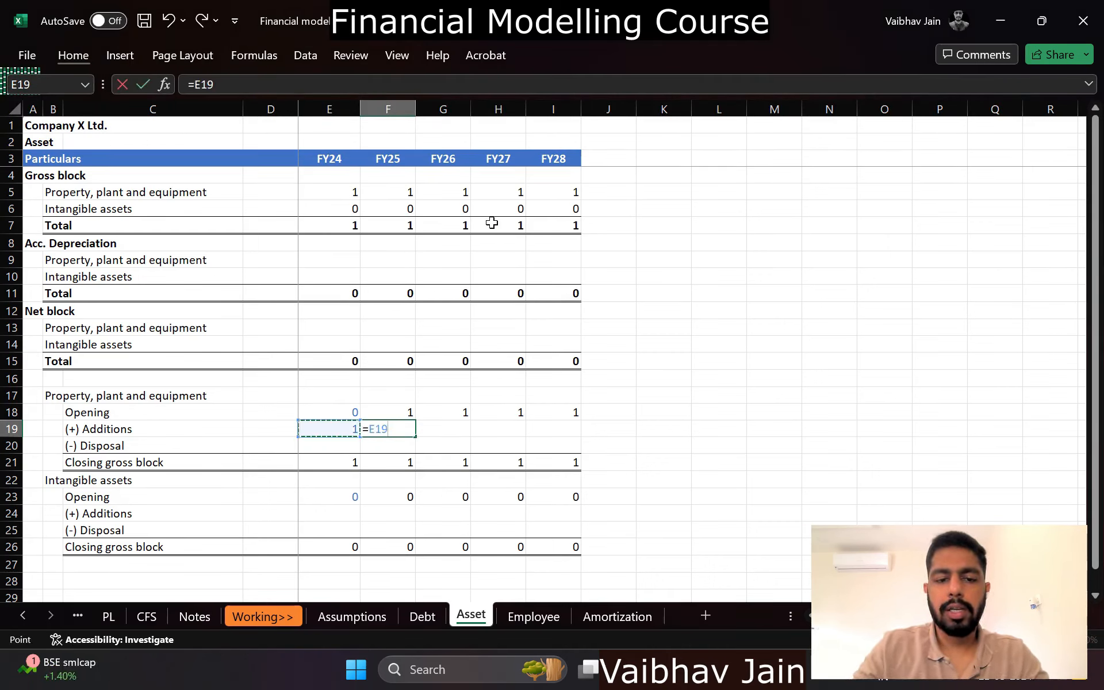
pyautogui.write('*.2')
pyautogui.press('Tab')
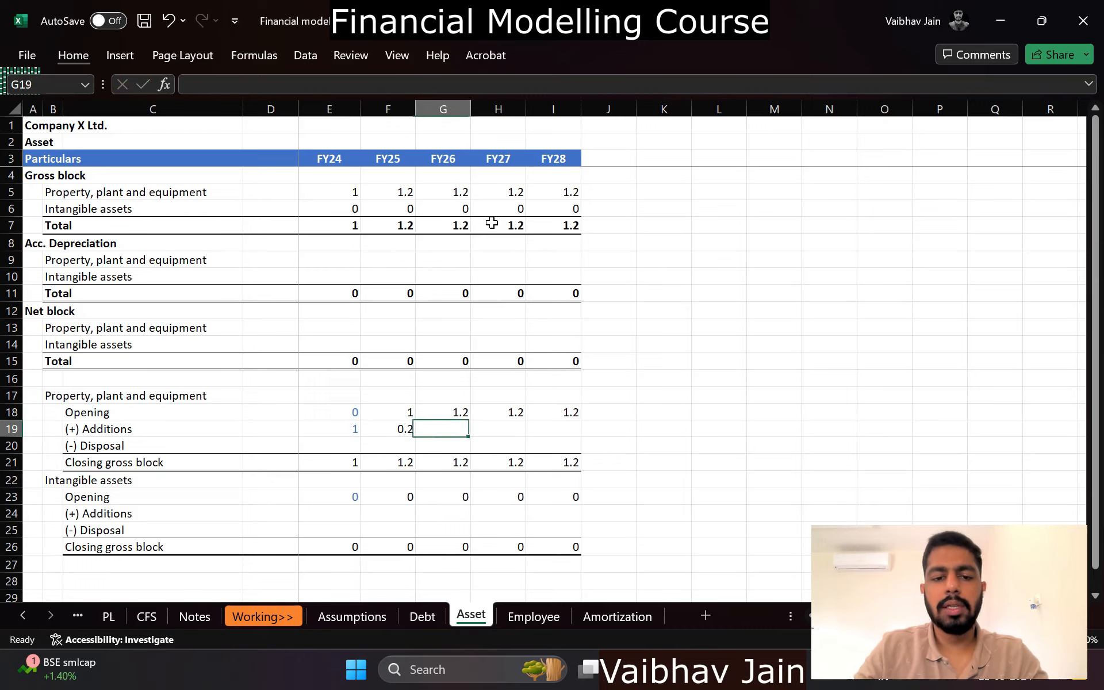
# Step: Set the FY26 additions in G19 equal to FY25 with =F19 and copy the formula across to FY28 in I19
pyautogui.write('=')
pyautogui.press('Left')
pyautogui.press('Return')
pyautogui.press('Up')
pyautogui.hotkey('ctrl', 'c')
pyautogui.hotkey('shift', 'Right')
pyautogui.hotkey('shift', 'Right')
pyautogui.hotkey('shift', 'Right')
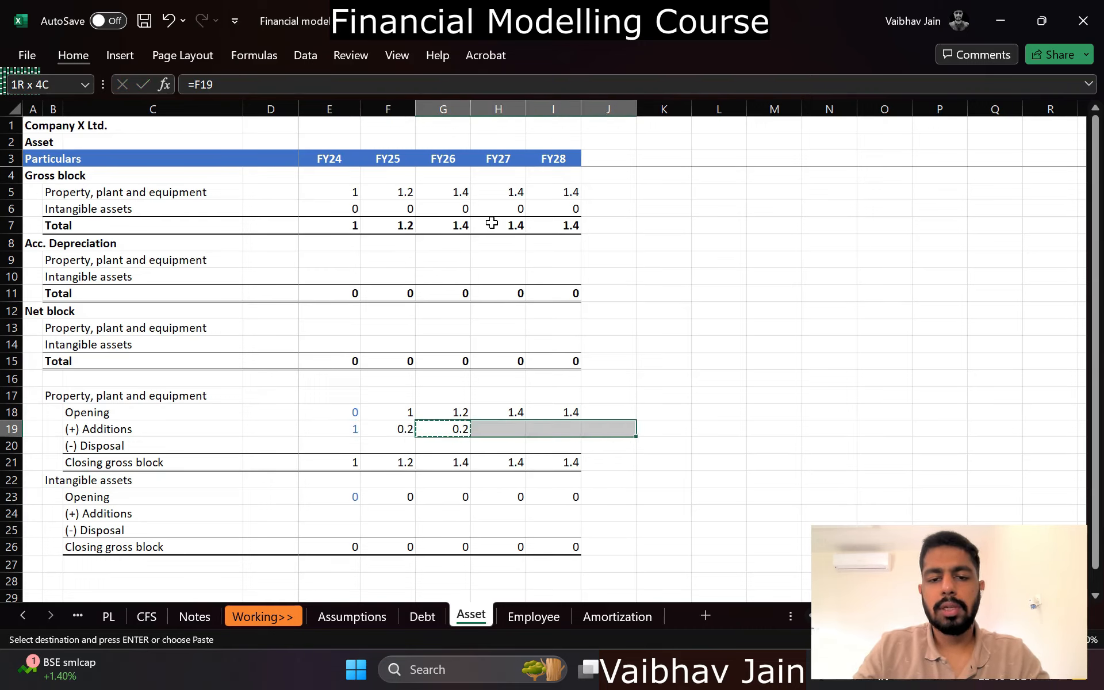
pyautogui.hotkey('shift', 'Left')
pyautogui.hotkey('ctrl', 'v')
pyautogui.press('Escape')
# Step: Copy the =0/curr opening balance from E18 to the FY24 disposal cell E20 of Property, plant and equipment
pyautogui.press('Left')
pyautogui.press('Left')
pyautogui.press('Down')
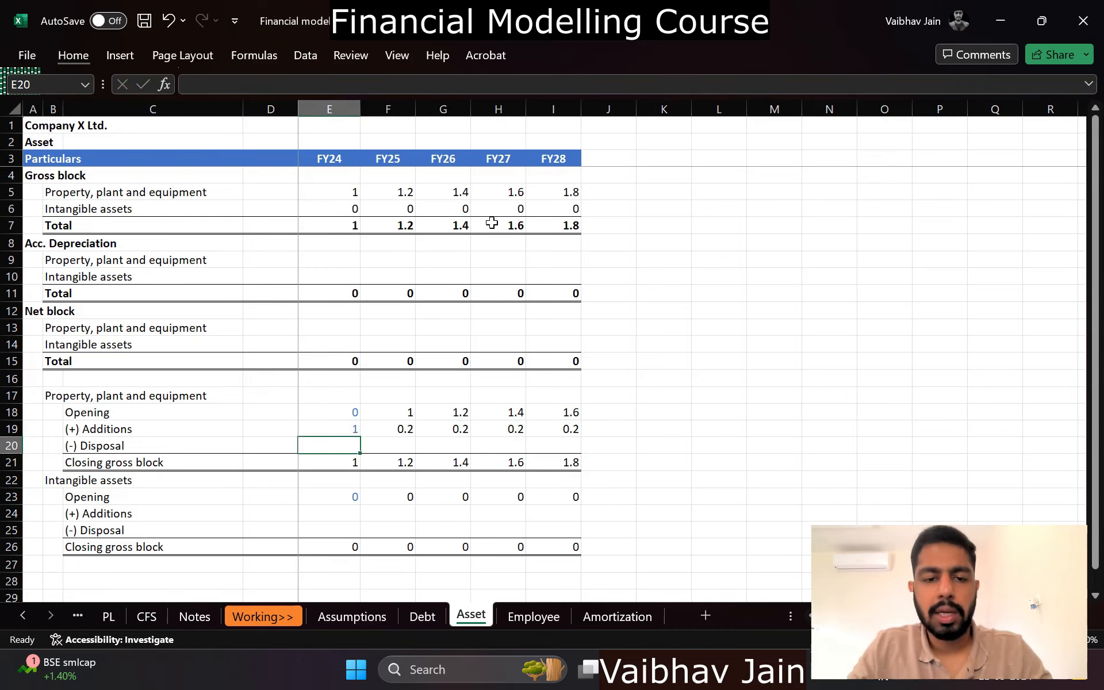
pyautogui.press('Up')
pyautogui.press('Up')
pyautogui.hotkey('ctrl', 'c')
pyautogui.press('Down')
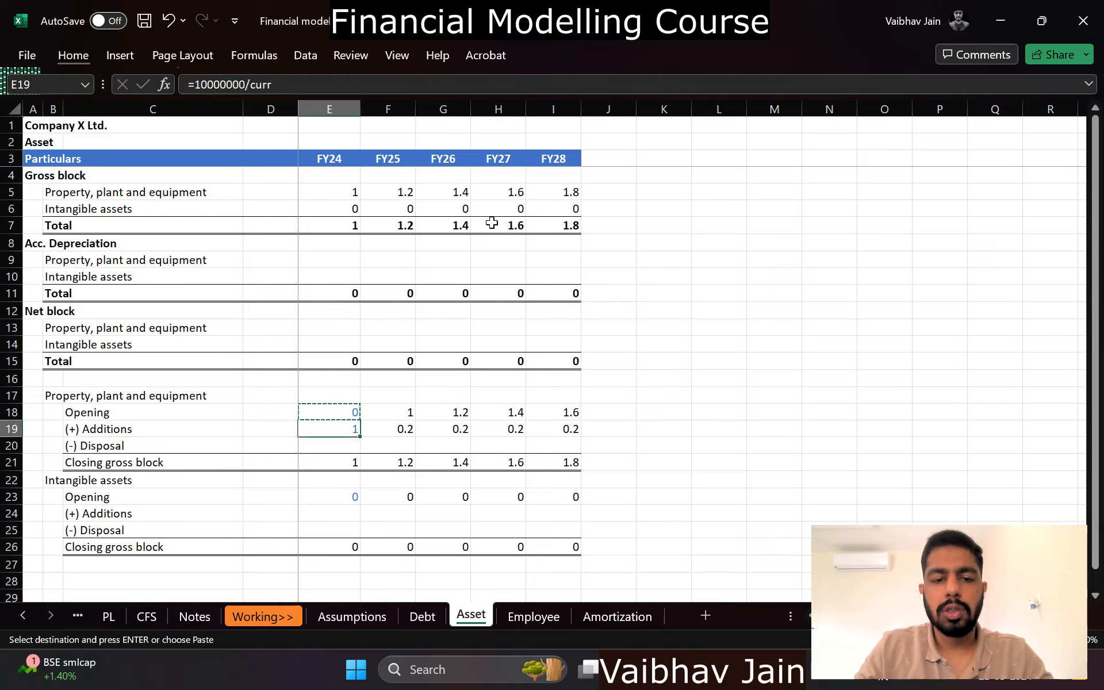
pyautogui.press('Down')
pyautogui.hotkey('ctrl', 'v')
pyautogui.press('Escape')
# Step: Copy the FY24 disposal in E20 across FY25 to FY28, F20:I20
pyautogui.hotkey('ctrl', 'c')
pyautogui.hotkey('shift', 'Right')
pyautogui.hotkey('shift', 'Right')
pyautogui.hotkey('shift', 'Right')
pyautogui.hotkey('shift', 'Right')
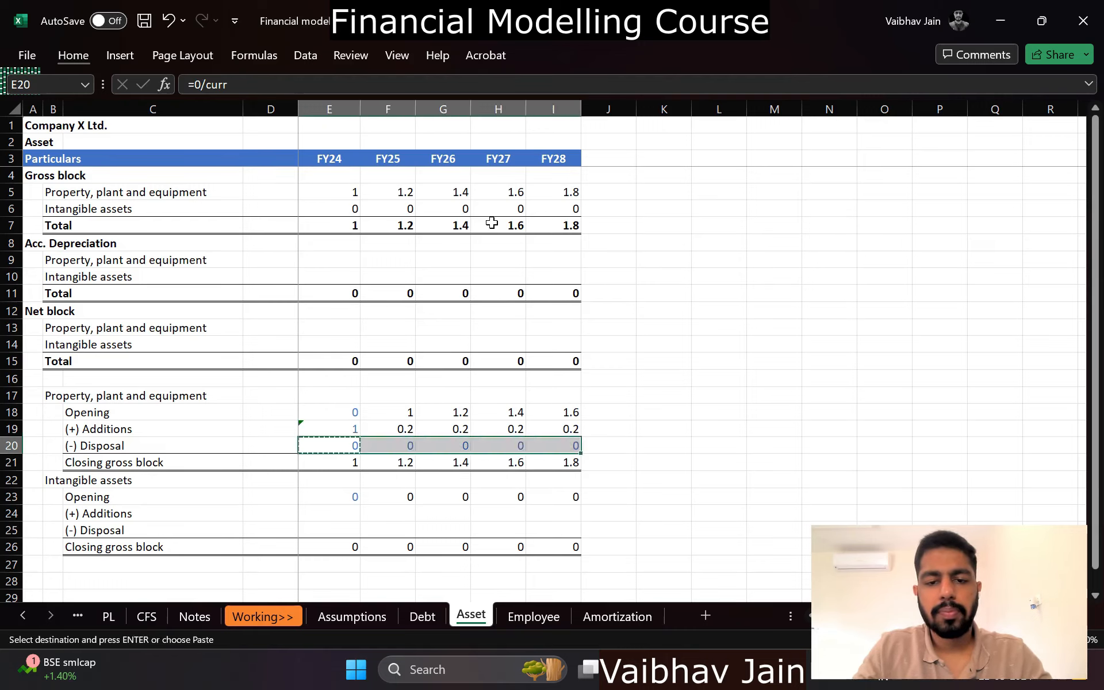
# Step: Format the Property, plant and equipment opening, additions and disposal rows, E18:I20, as comma-style numbers with one decimal
pyautogui.press('Return')
pyautogui.press('Up')
pyautogui.press('Up')
pyautogui.hotkey('shift', 'Down')
pyautogui.hotkey('shift', 'Down')
pyautogui.hotkey('shift', 'Down')
pyautogui.hotkey('shift', 'Up')
pyautogui.hotkey('shift', 'Right')
pyautogui.hotkey('shift', 'Right')
pyautogui.hotkey('shift', 'Right')
pyautogui.hotkey('shift', 'Right')
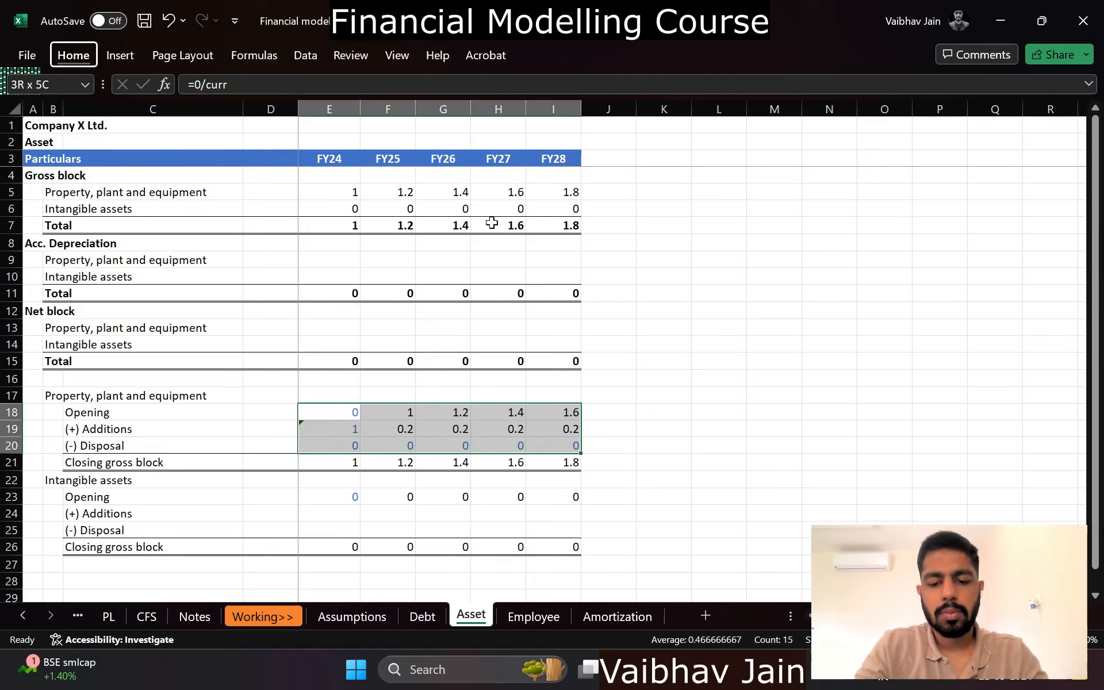
pyautogui.hotkey('ctrl', 'shift', '1')
# Step: Format the Property, plant and equipment closing gross block, E21:I21, in comma style with one decimal
pyautogui.press('Down')
pyautogui.press('Down')
pyautogui.press('Down')
pyautogui.hotkey('ctrl', 'shift', 'Right')
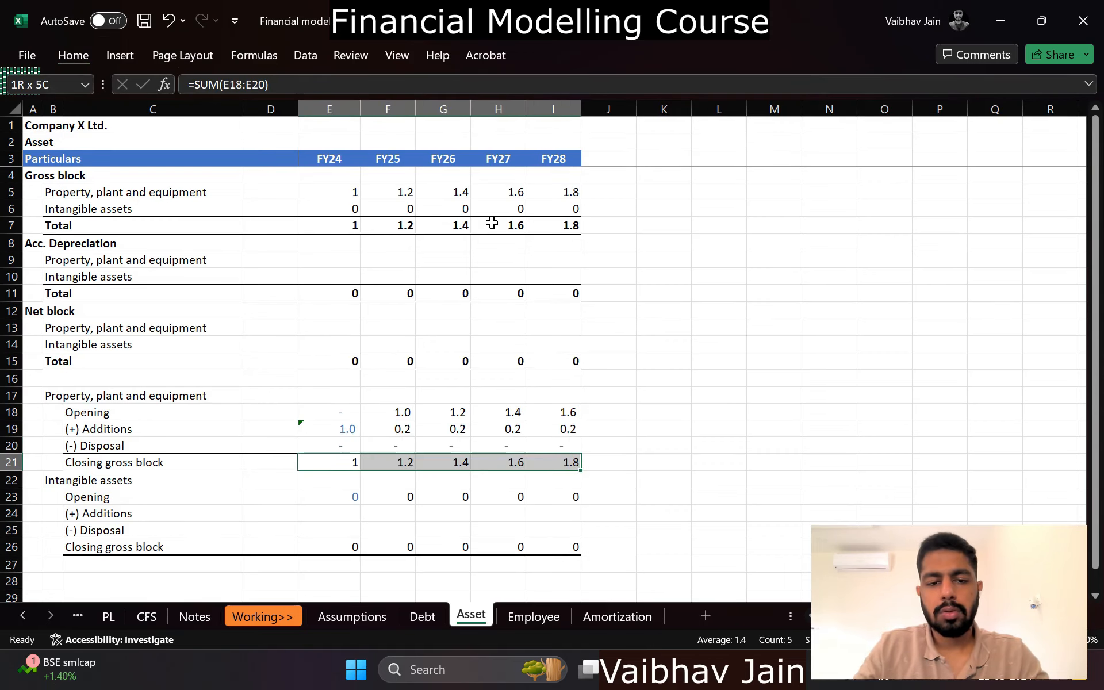
pyautogui.press('h')
pyautogui.press('k')
pyautogui.hotkey('alt', 'h')
pyautogui.press('9')
# Step: Copy the Property, plant and equipment additions and disposal rows, E19:I20, to the Intangible assets rows starting at E24
pyautogui.press('Up')
pyautogui.press('Up')
pyautogui.press('Up')
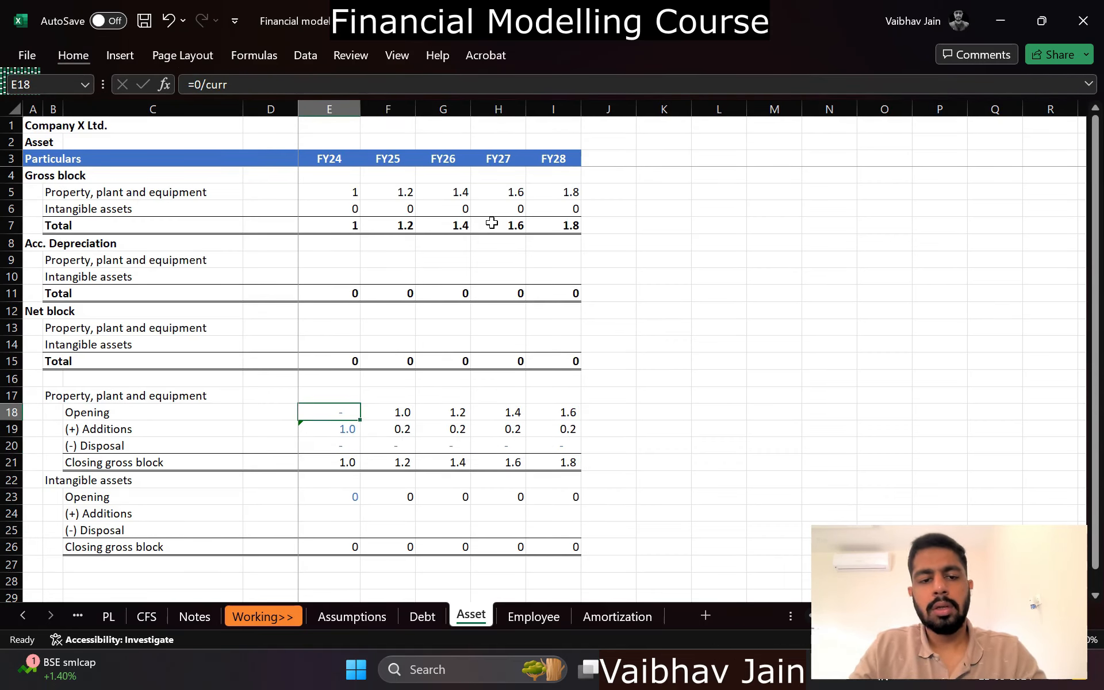
pyautogui.hotkey('ctrl', 'shift', 'Down')
pyautogui.hotkey('ctrl', 'shift', 'Right')
pyautogui.press('Down')
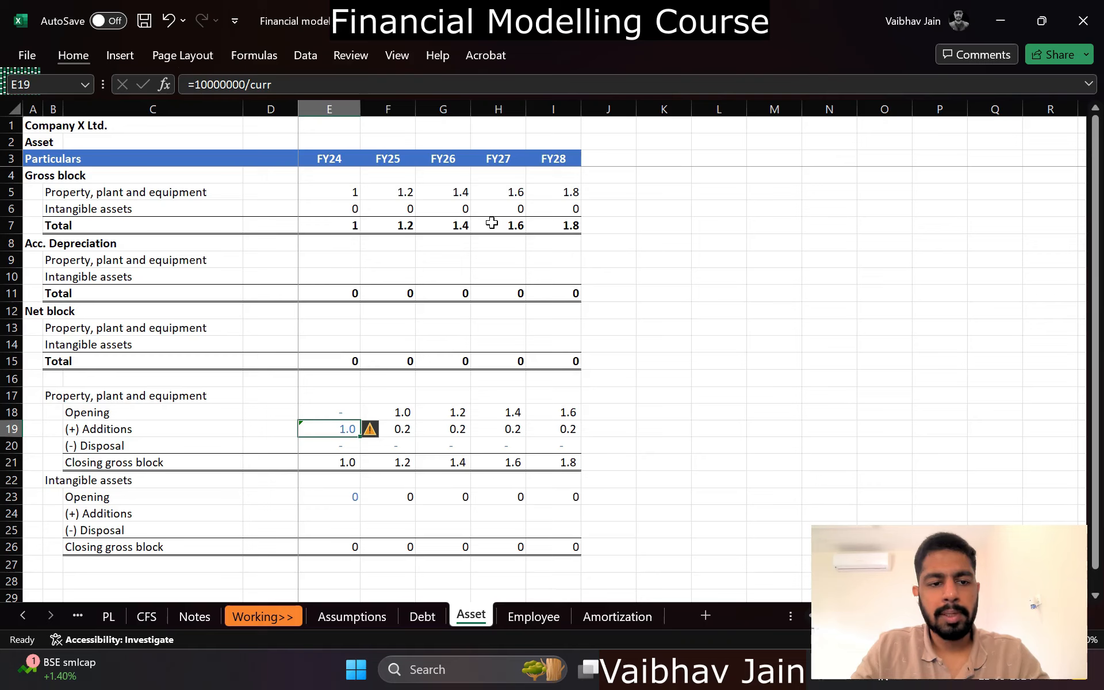
pyautogui.hotkey('shift', 'Down')
pyautogui.hotkey('ctrl', 'shift', 'Right')
pyautogui.hotkey('ctrl', 'c')
pyautogui.press('Down')
pyautogui.press('Down')
pyautogui.press('Down')
pyautogui.press('Down')
pyautogui.press('Down')
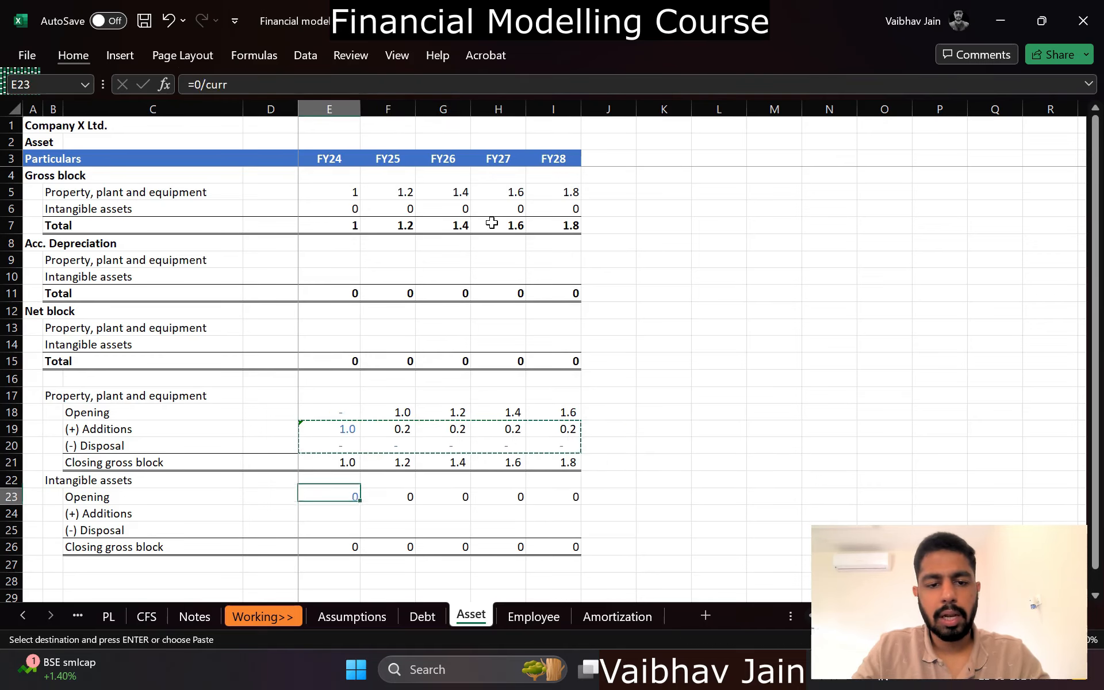
pyautogui.hotkey('ctrl', 'v')
# Step: Format the Intangible assets opening row, E23:I23, in comma style with one decimal
pyautogui.press('Up')
pyautogui.press('Up')
pyautogui.press('Down')
pyautogui.hotkey('ctrl', 'shift', 'Right')
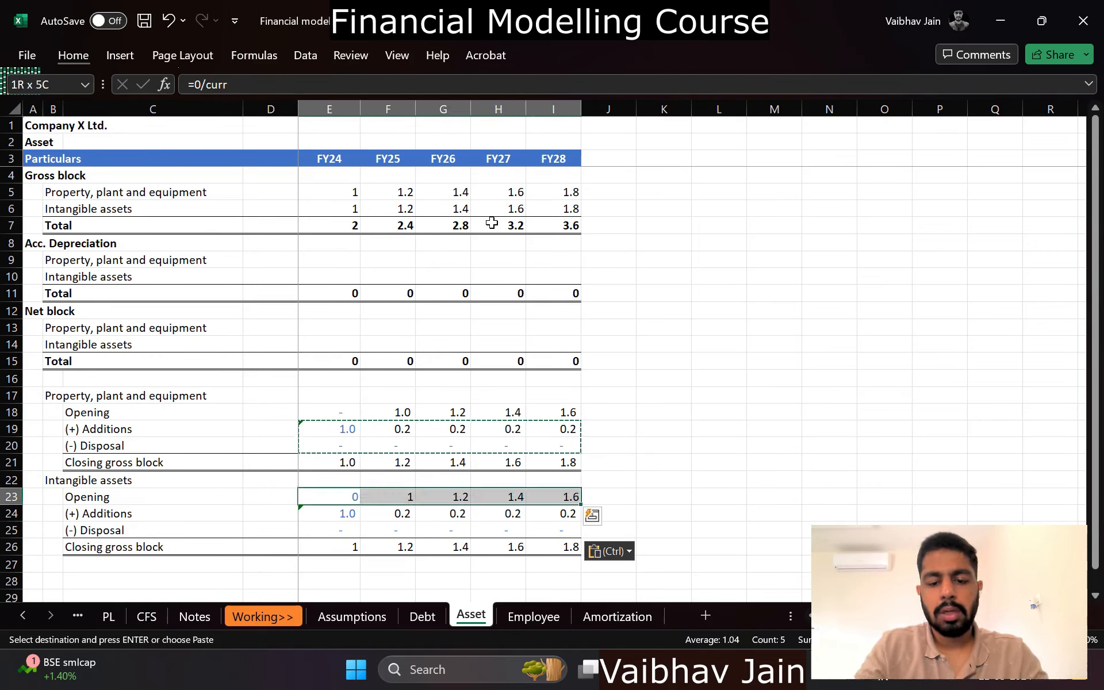
pyautogui.hotkey('alt', 'h')
pyautogui.press('k')
pyautogui.hotkey('alt', 'h')
pyautogui.press('9')
# Step: Format the Intangible assets closing gross block, E26:I26, in comma style with one decimal
pyautogui.press('Down')
pyautogui.press('Down')
pyautogui.press('Down')
pyautogui.hotkey('ctrl', 'shift', 'Right')
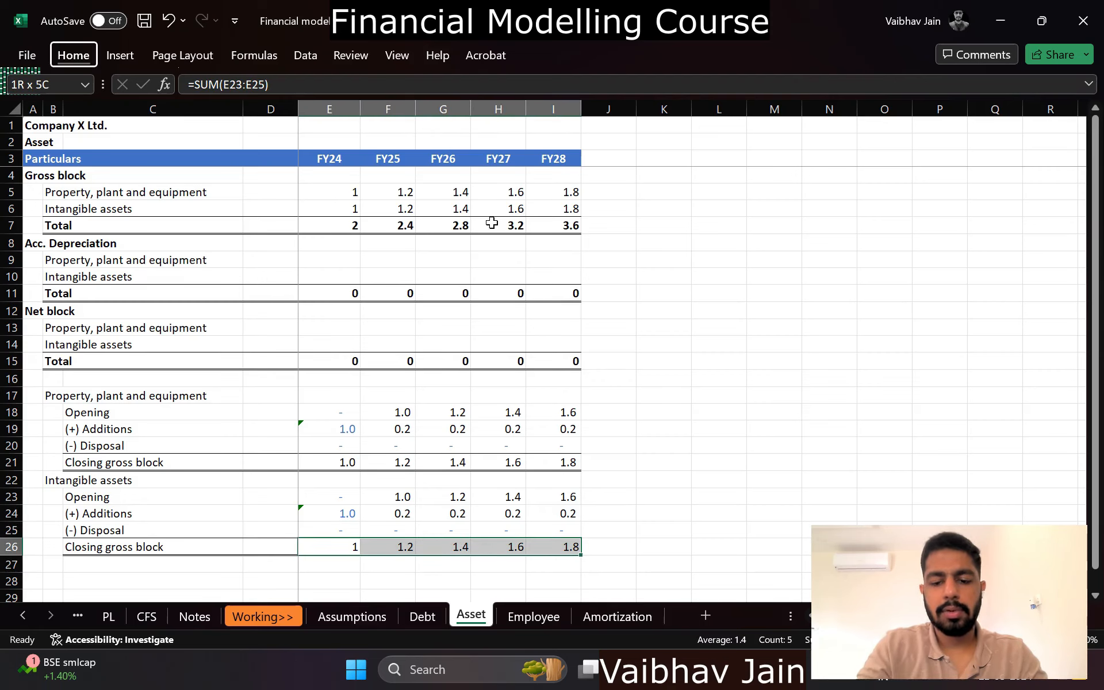
pyautogui.hotkey('alt', 'h')
pyautogui.press('k')
pyautogui.hotkey('alt', 'h')
pyautogui.press('9')
# Step: Change the FY24 Intangible assets additions in E24 to =20000000/curr
pyautogui.press('Up')
pyautogui.press('Up')
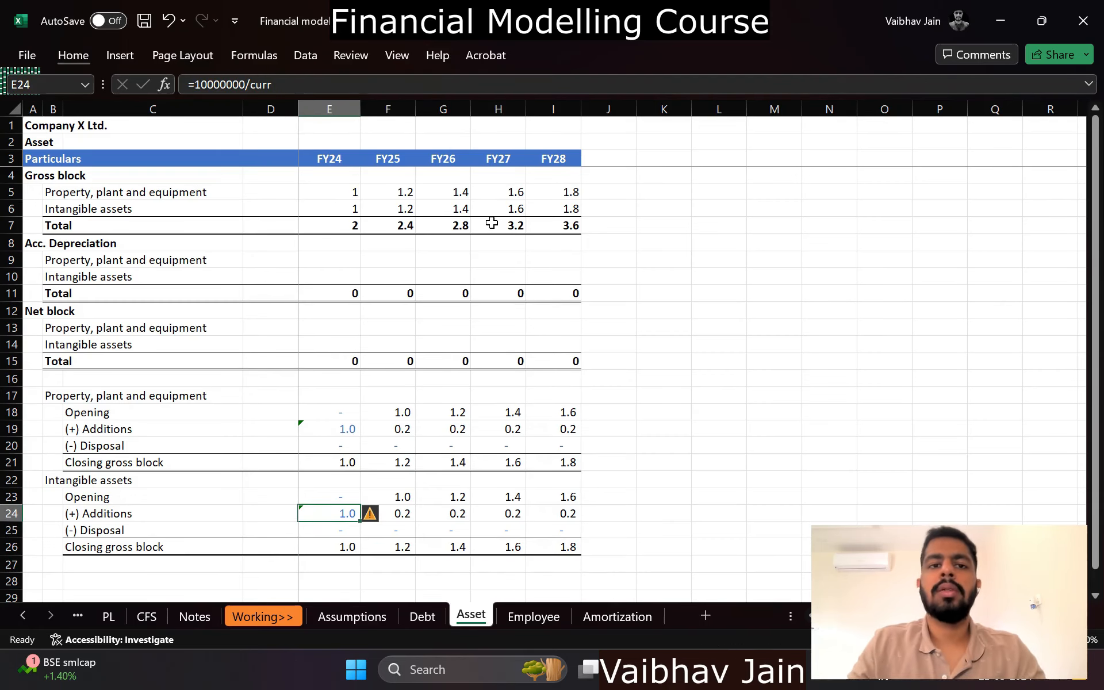
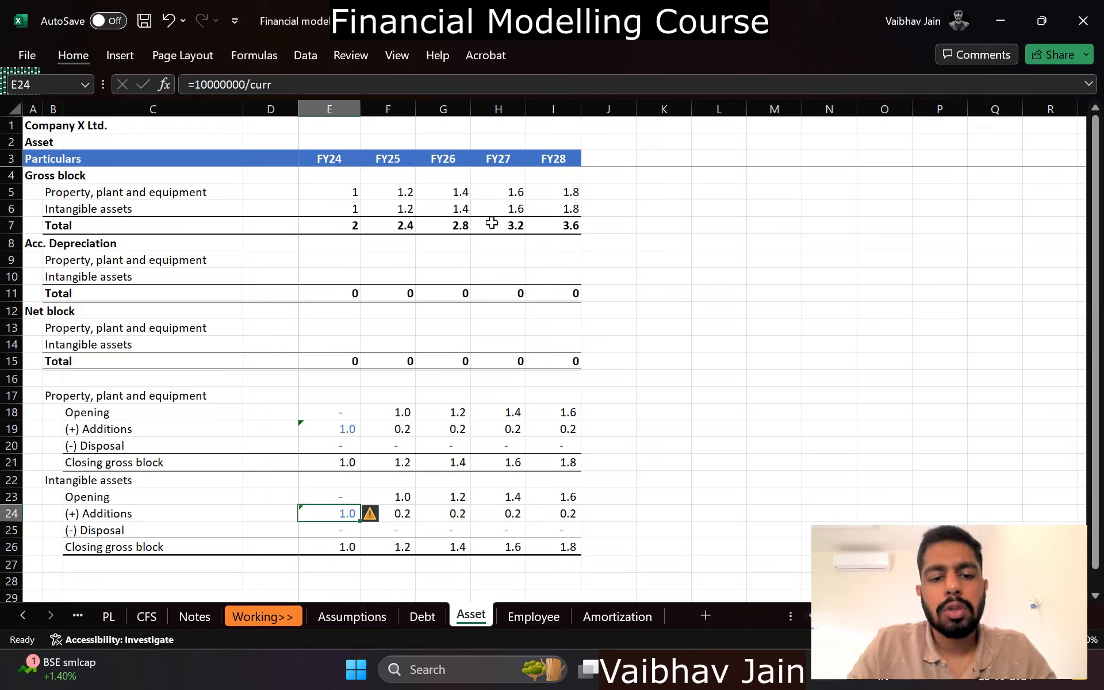
pyautogui.press('F2')
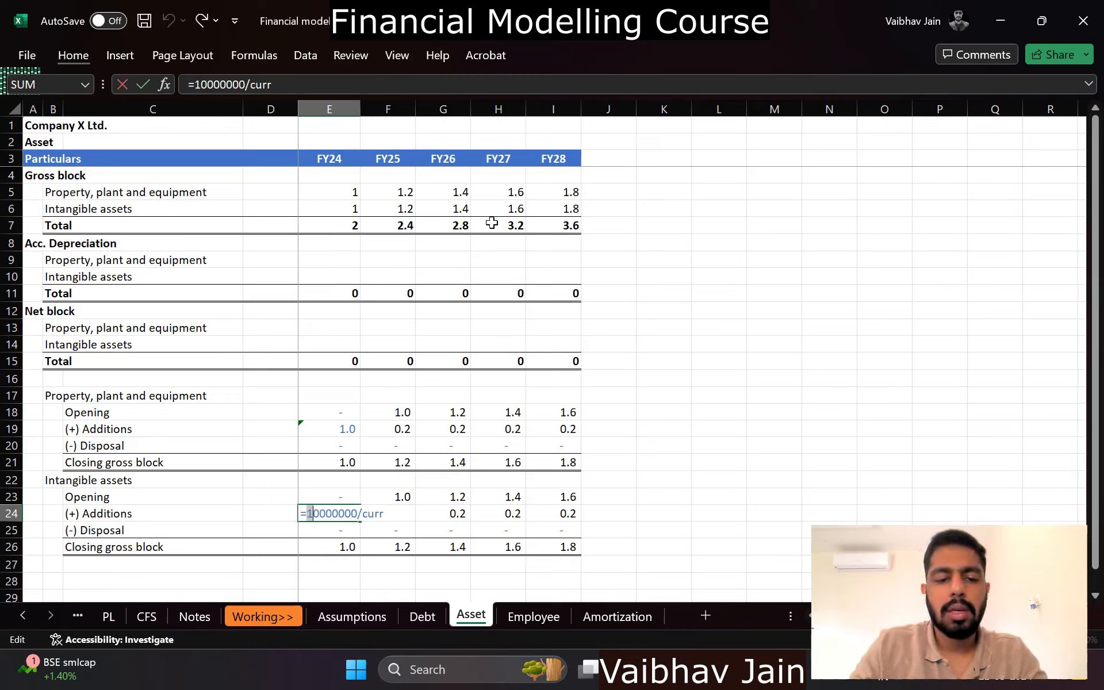
pyautogui.write('2')
pyautogui.press('Return')
# Step: Copy the FY24 Intangible assets additions formula to FY25 in F24 and change it to =5000000/curr
pyautogui.press('Up')
pyautogui.hotkey('ctrl', 'c')
pyautogui.press('Right')
pyautogui.hotkey('ctrl', 'v')
pyautogui.press('F2')
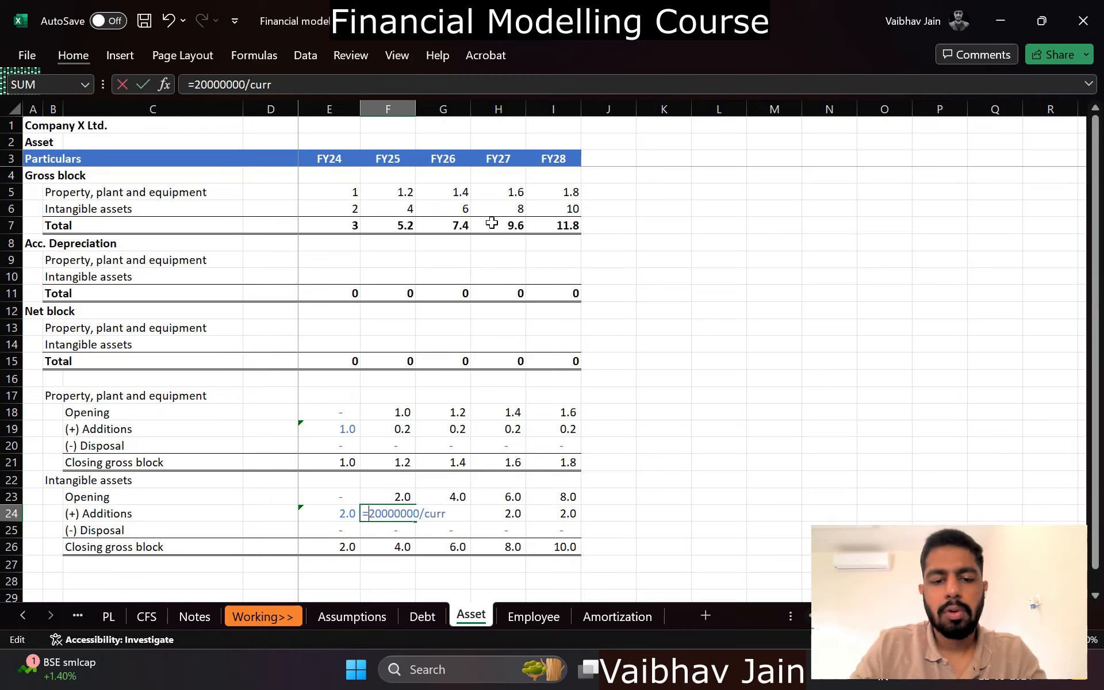
pyautogui.write('5')
pyautogui.press('Return')
# Step: Copy the FY25 Intangible assets additions in F24 across FY26 to FY28, through I24
pyautogui.press('Up')
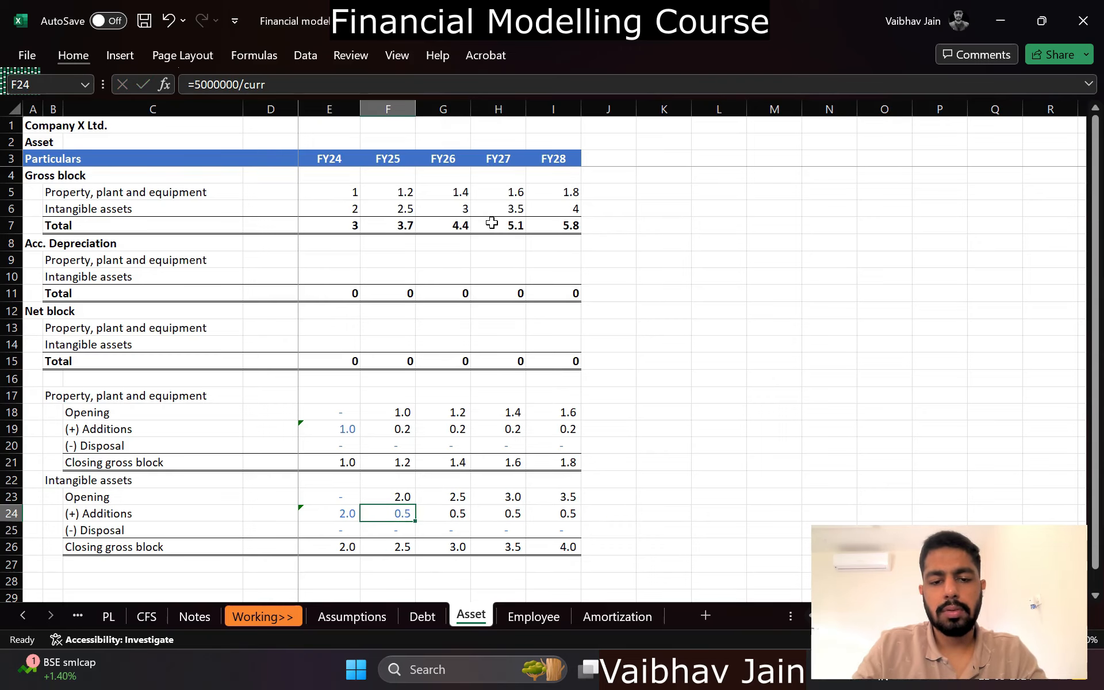
pyautogui.hotkey('ctrl', 'c')
pyautogui.hotkey('shift', 'Right')
pyautogui.hotkey('shift', 'Right')
pyautogui.hotkey('shift', 'Right')
pyautogui.hotkey('ctrl', 'v')
pyautogui.press('Up')
pyautogui.press('Left')
pyautogui.press('Down')
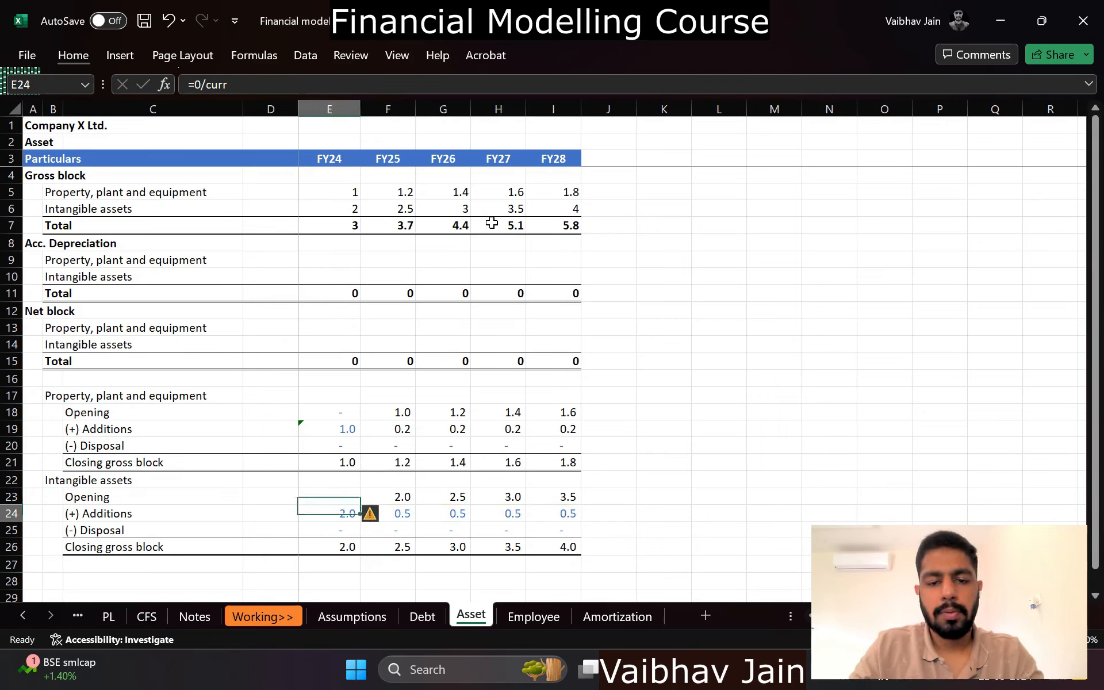
# Step: Format the Gross block summary rows, E5:I7, in comma style with one decimal
pyautogui.press('Right')
pyautogui.press('Up')
pyautogui.press('Left')
pyautogui.press('Up')
pyautogui.hotkey('ctrl', 'Left')
pyautogui.press('Up')
pyautogui.press('Up')
pyautogui.press('Up')
pyautogui.press('Up')
pyautogui.press('Up')
pyautogui.press('Up')
pyautogui.press('Up')
pyautogui.press('Up')
pyautogui.press('Up')
pyautogui.press('Up')
pyautogui.press('Up')
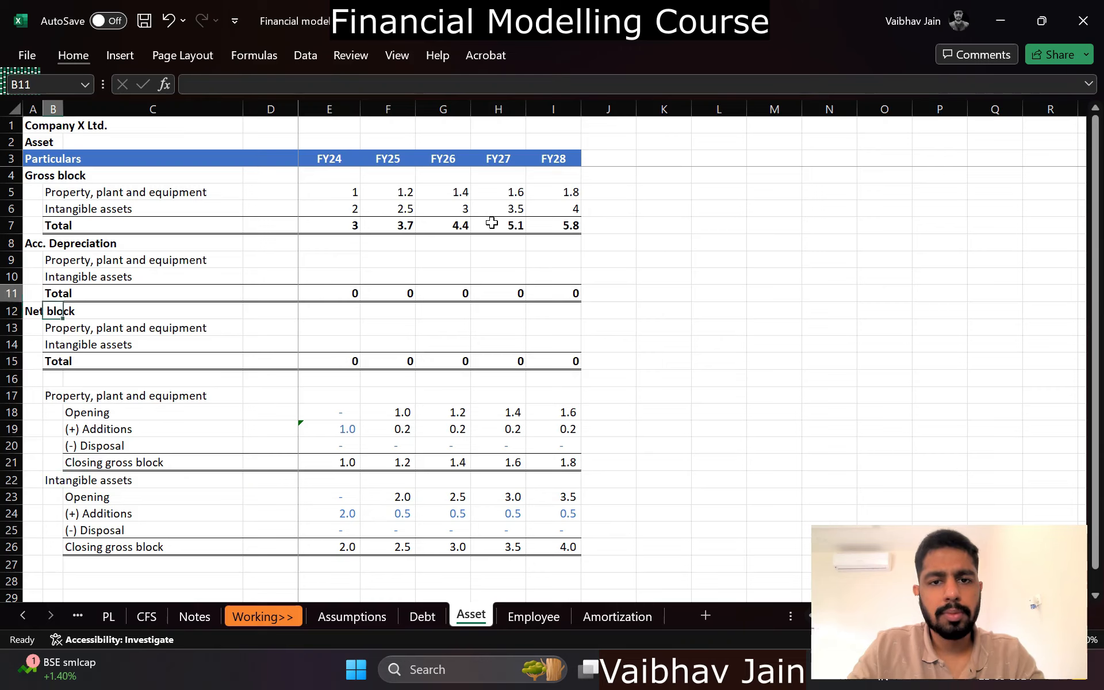
pyautogui.press('Right')
pyautogui.press('Right')
pyautogui.press('Up')
pyautogui.press('Up')
pyautogui.press('Up')
pyautogui.press('Right')
pyautogui.press('Up')
pyautogui.press('Up')
pyautogui.press('Up')
pyautogui.hotkey('ctrl', 'shift', 'Right')
pyautogui.hotkey('ctrl', 'shift', 'Down')
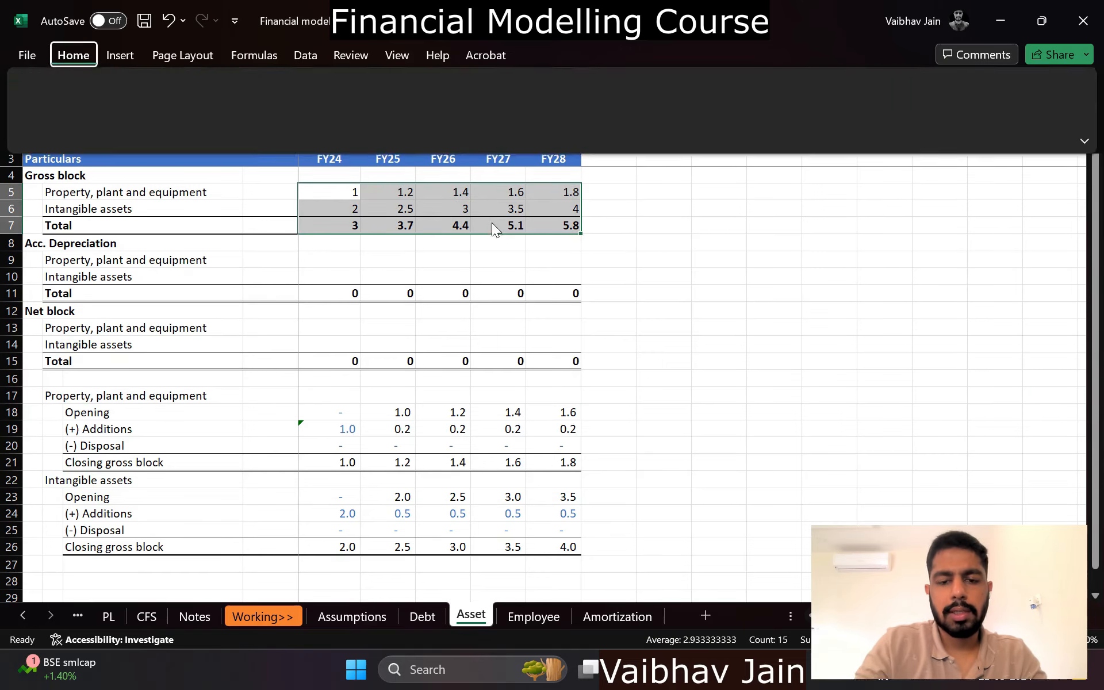
# Step: Review the Balance Sheet line items and the Depreciation & Amortization row of the P&L
pyautogui.hotkey('ctrl', 'pageup')
pyautogui.hotkey('ctrl', 'pageup')
pyautogui.hotkey('ctrl', 'pageup')
pyautogui.hotkey('ctrl', 'pageup')
pyautogui.hotkey('ctrl', 'pageup')
pyautogui.hotkey('ctrl', 'pageup')
pyautogui.hotkey('ctrl', 'pageup')
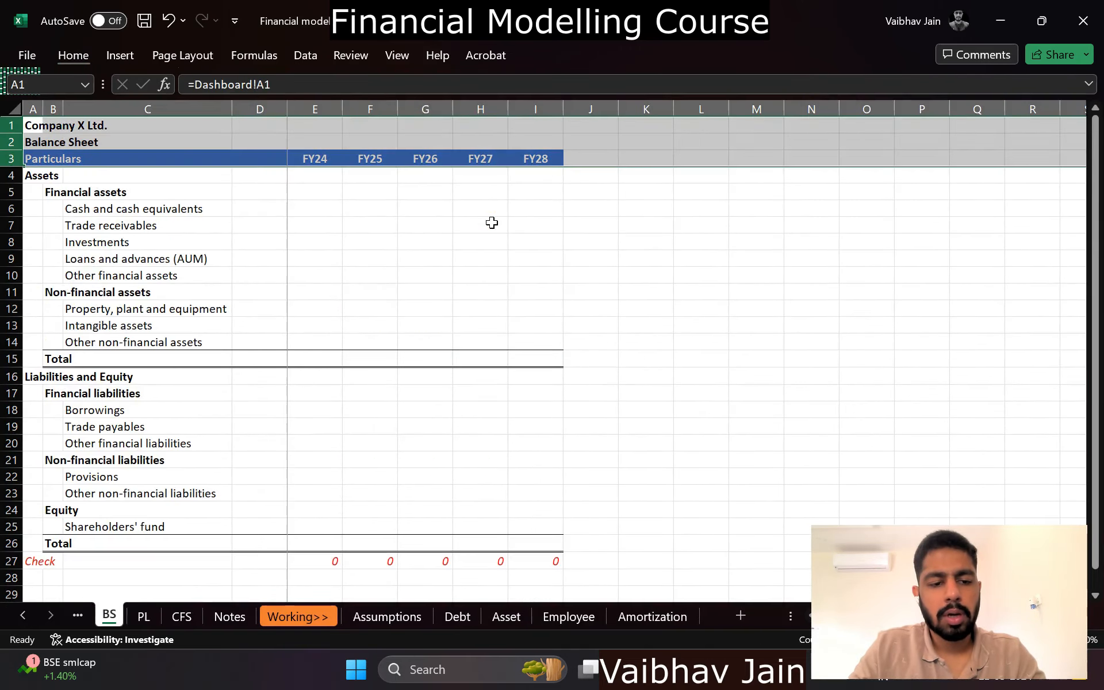
pyautogui.press('Down')
pyautogui.press('Down')
pyautogui.press('Down')
pyautogui.press('Down')
pyautogui.press('Down')
pyautogui.press('Down')
pyautogui.press('Down')
pyautogui.hotkey('ctrl', 'pagedown')
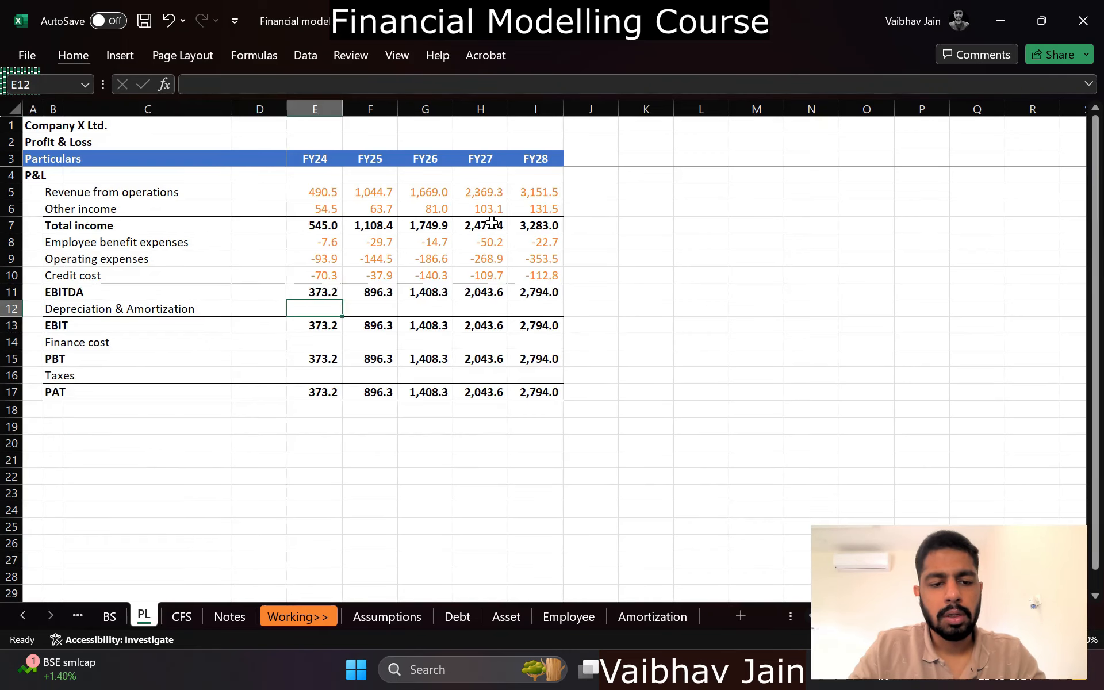
# Step: On the CFS sheet, add the line "Movements in fixed assets" in B14 under Cash from investing activities
pyautogui.hotkey('ctrl', 'pagedown')
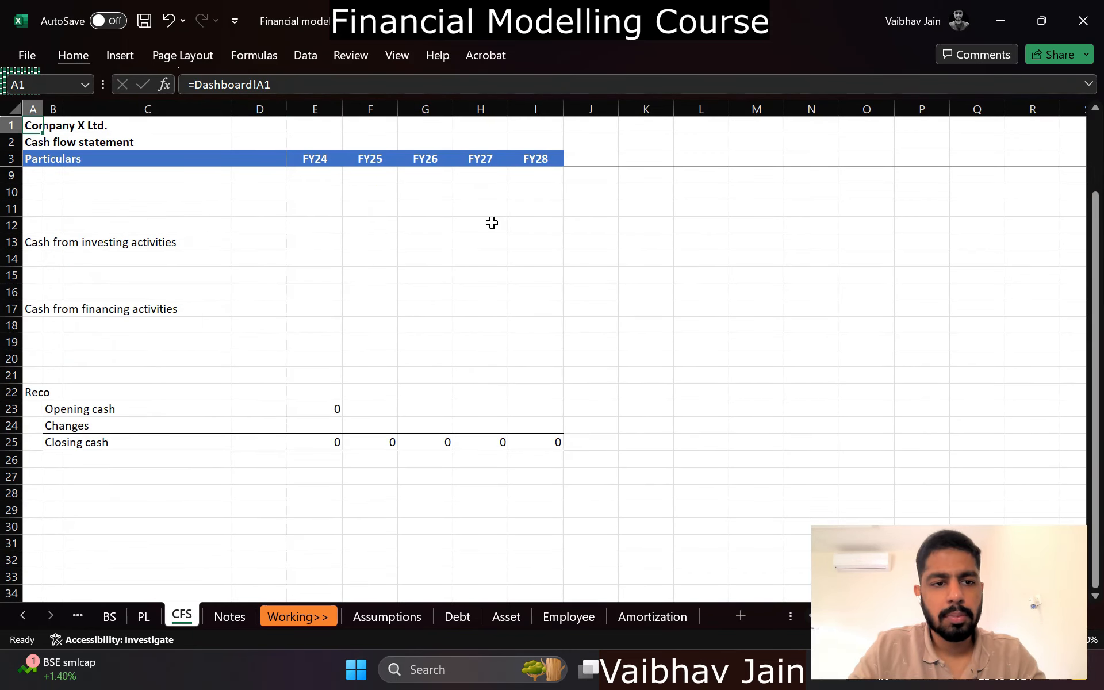
pyautogui.click(356, 254)
pyautogui.scroll(2, 356, 254)
pyautogui.click(35, 389)
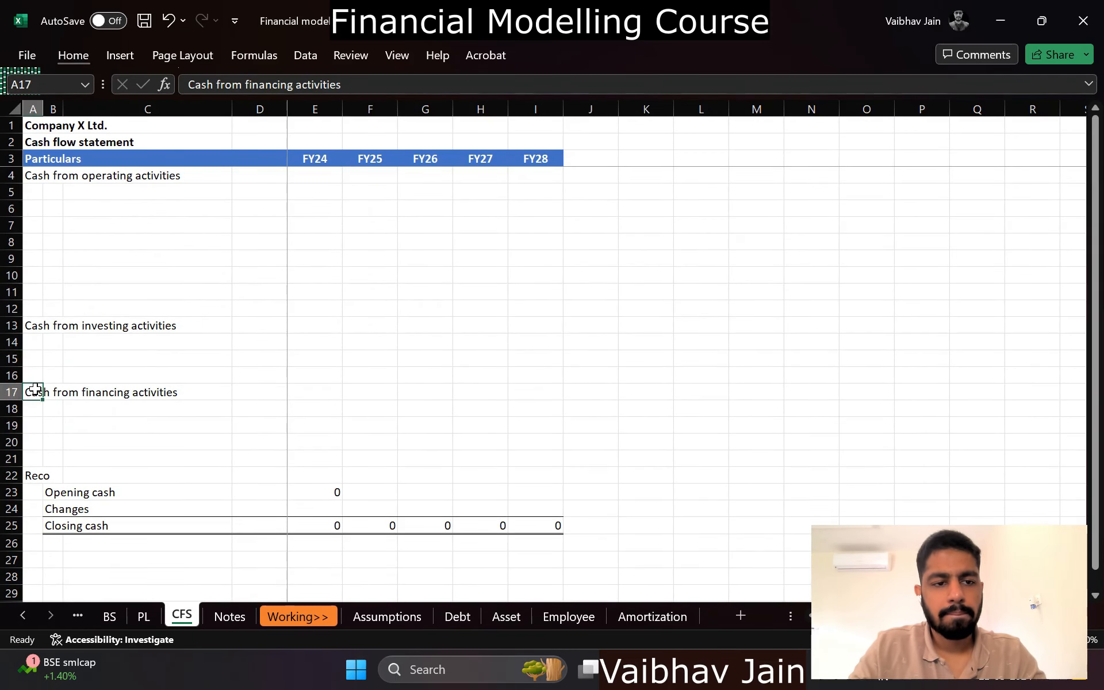
pyautogui.press('Up')
pyautogui.press('Up')
pyautogui.press('Up')
pyautogui.press('Up')
pyautogui.press('Right')
pyautogui.press('Down')
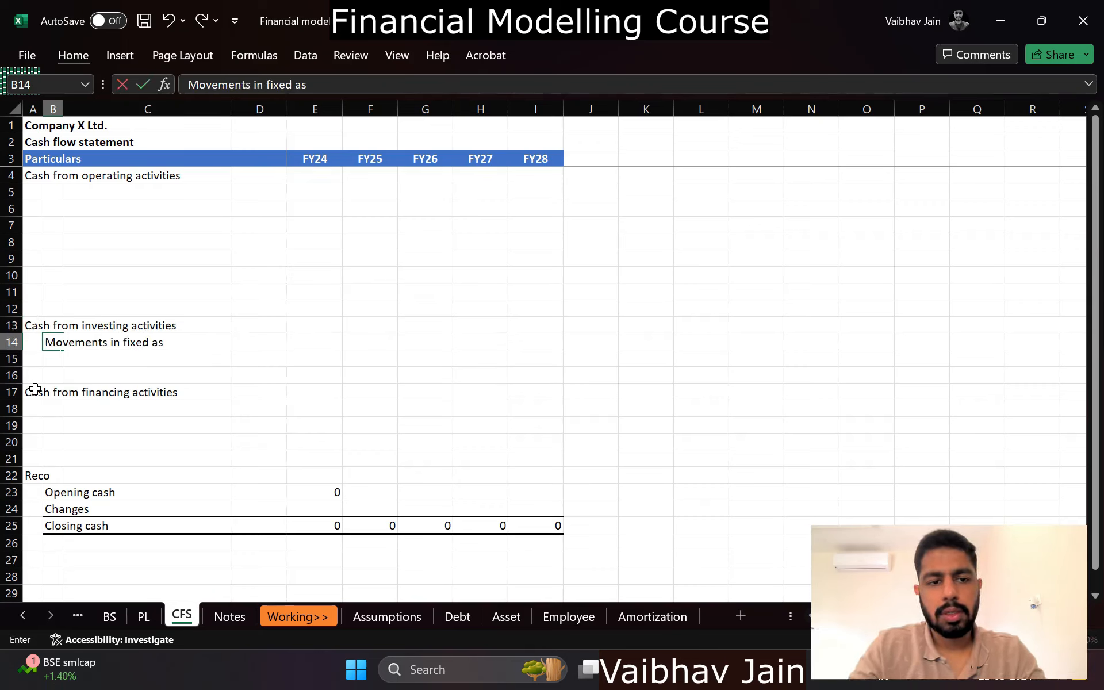
pyautogui.write('Movements in fixed assets')
# Step: Calculate the FY24 movements in fixed assets in E14 from the gross block totals with =Asset!D7-Asset!E7
pyautogui.press('Right')
pyautogui.press('Right')
pyautogui.press('Right')
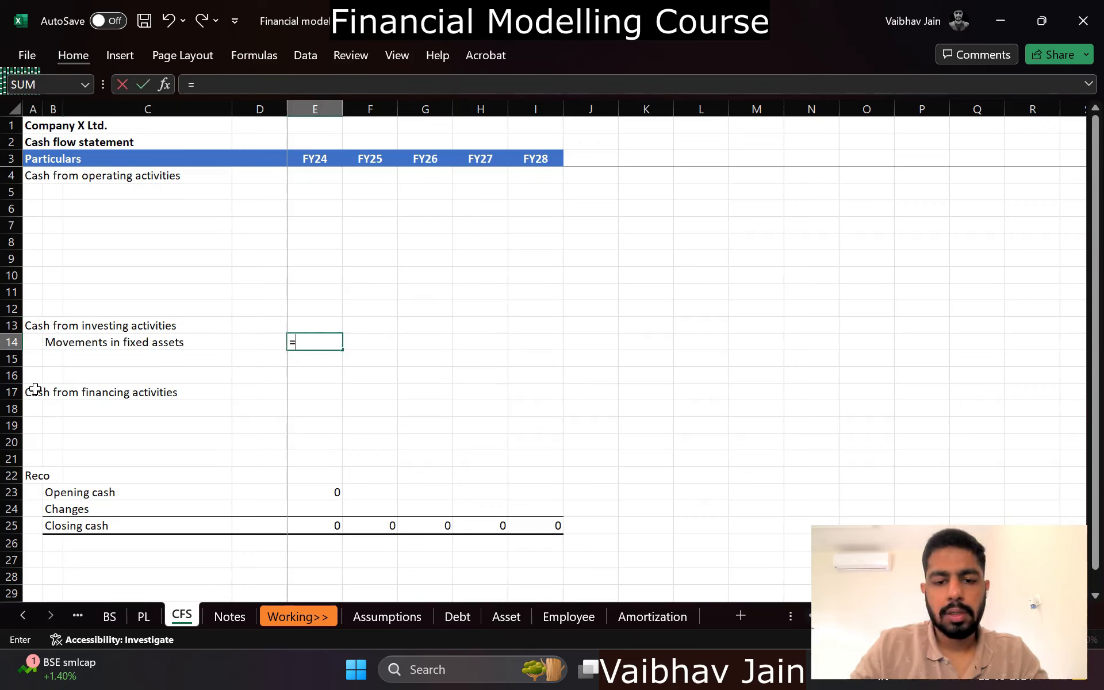
pyautogui.hotkey('ctrl', 'pagedown')
pyautogui.hotkey('ctrl', 'pagedown')
pyautogui.hotkey('ctrl', 'pagedown')
pyautogui.hotkey('ctrl', 'pagedown')
pyautogui.hotkey('ctrl', 'pagedown')
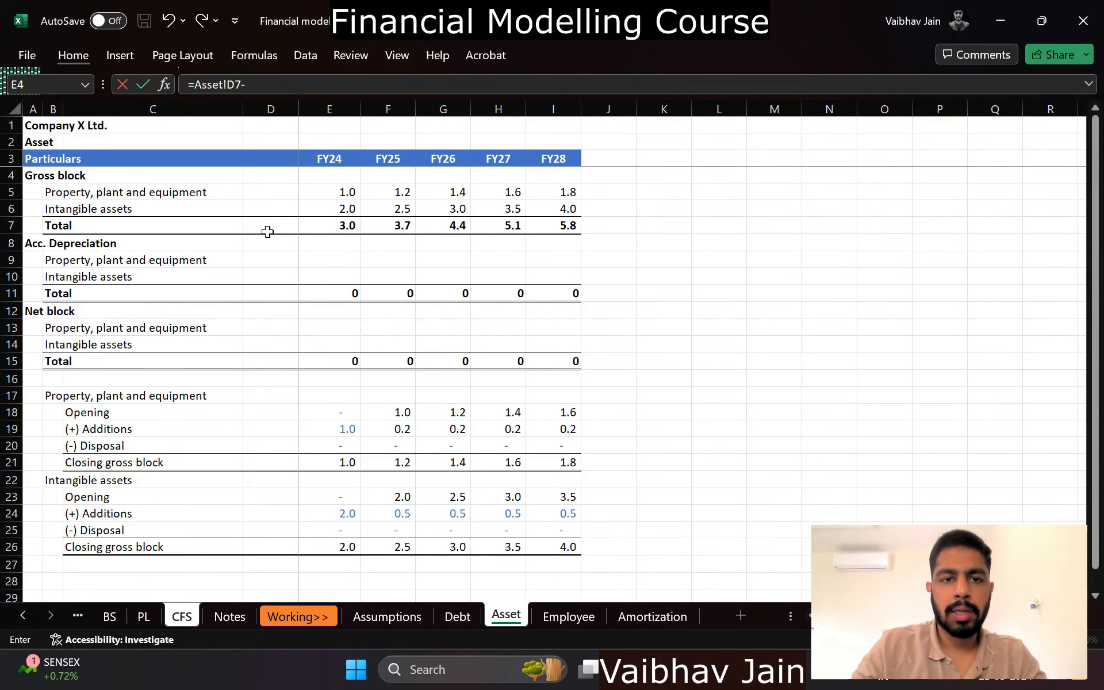
pyautogui.click(305, 229)
pyautogui.press('Return')
pyautogui.press('Up')
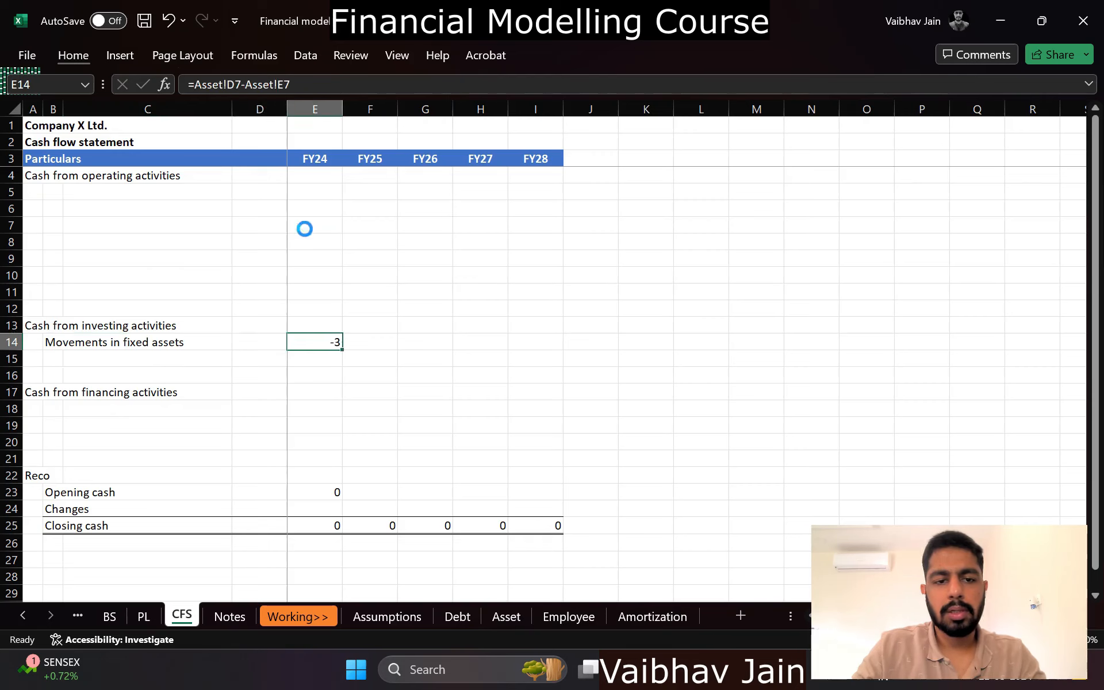
# Step: Copy the FY24 movements in fixed assets formula in E14 across FY25 to FY28, through I14
pyautogui.hotkey('ctrl', 'c')
pyautogui.hotkey('shift', 'Right')
pyautogui.hotkey('shift', 'Right')
pyautogui.hotkey('shift', 'Right')
pyautogui.hotkey('shift', 'Right')
pyautogui.press('Return')
# Step: Show the movements in fixed assets, E14:I14, with one decimal place
pyautogui.hotkey('alt', 'h')
pyautogui.press('0')
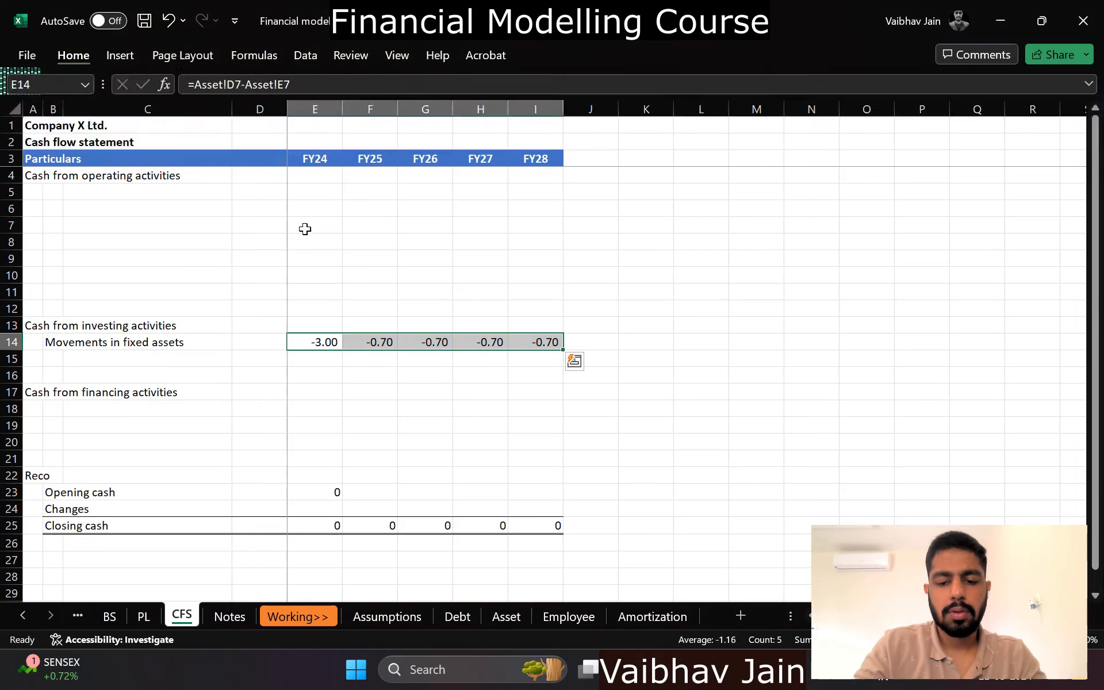
pyautogui.hotkey('alt', 'h')
pyautogui.press('9')
pyautogui.press('Down')
pyautogui.press('Left')
pyautogui.press('Left')
pyautogui.press('Left')
pyautogui.press('Left')
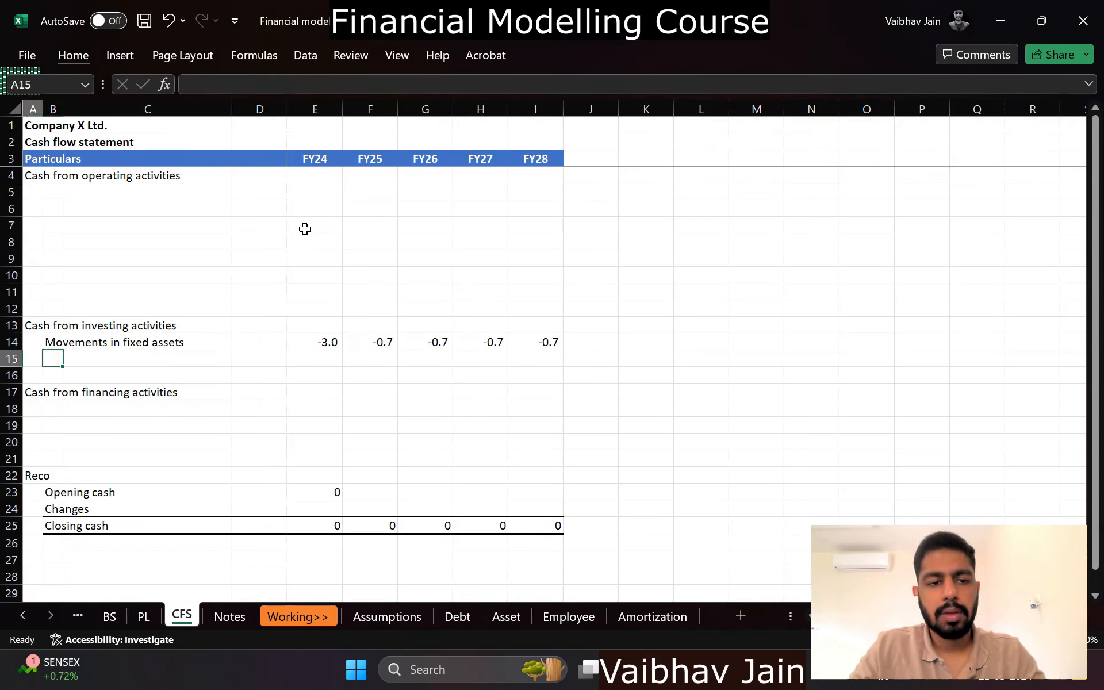
# Step: Make the section headings in column A of the cash flow statement bold
pyautogui.hotkey('ctrl', 'space')
pyautogui.hotkey('ctrl', 'b')
pyautogui.press('Down')
pyautogui.press('Right')
pyautogui.press('Down')
pyautogui.press('Down')
pyautogui.press('Down')
pyautogui.press('Down')
pyautogui.press('Down')
pyautogui.press('Down')
pyautogui.press('Down')
pyautogui.press('Down')
pyautogui.press('Down')
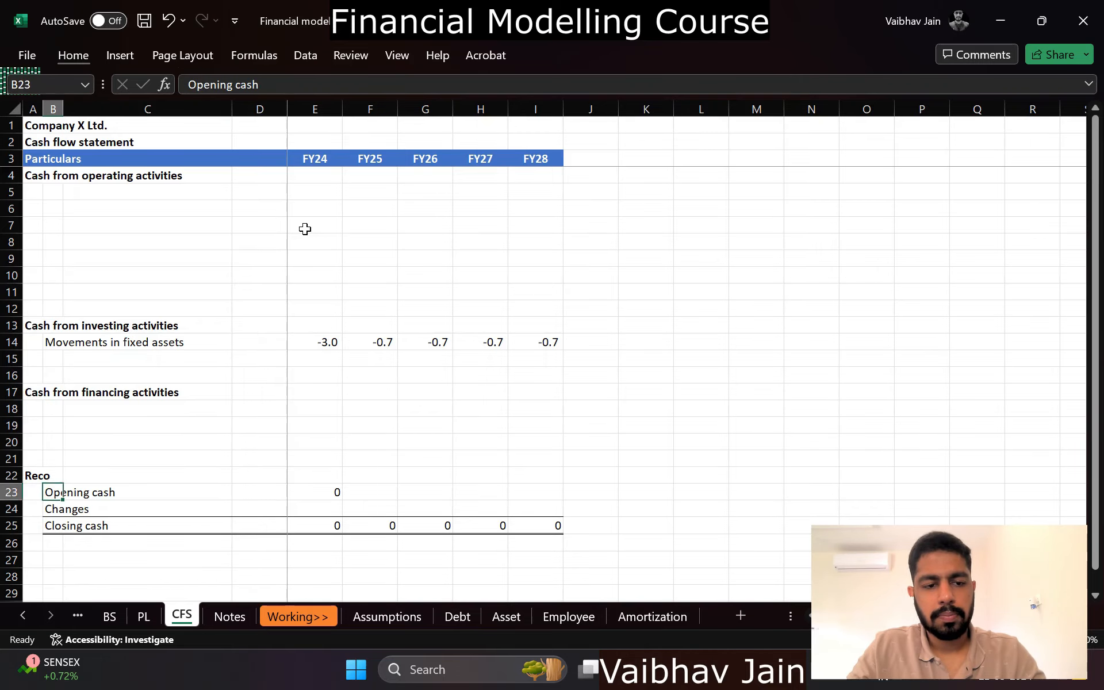
# Step: Make the Closing cash row, row 25 of the cash flow statement, bold
pyautogui.hotkey('shift', 'space')
pyautogui.press('Up')
pyautogui.press('Up')
pyautogui.press('Up')
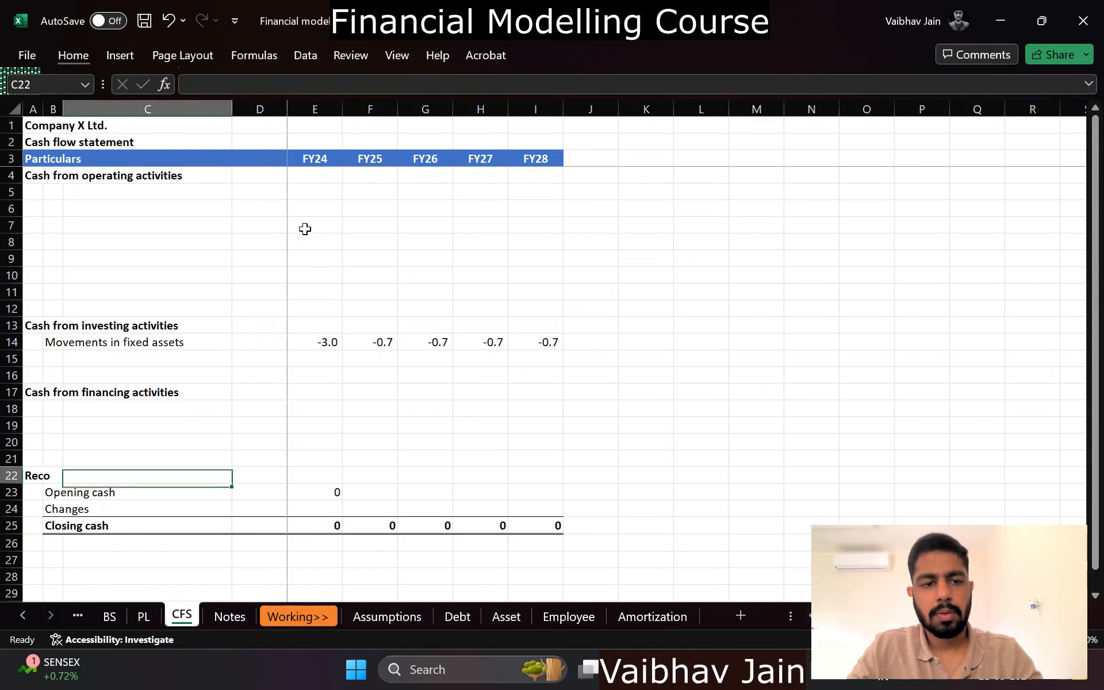
# Step: Switch to the Asset sheet and review the accumulated depreciation, net block and gross block roll-forward rows
pyautogui.hotkey('ctrl', 'pagedown')
pyautogui.hotkey('ctrl', 'pagedown')
pyautogui.hotkey('ctrl', 'pagedown')
pyautogui.hotkey('ctrl', 'pagedown')
pyautogui.hotkey('ctrl', 'pagedown')
pyautogui.hotkey('ctrl', 'pagedown')
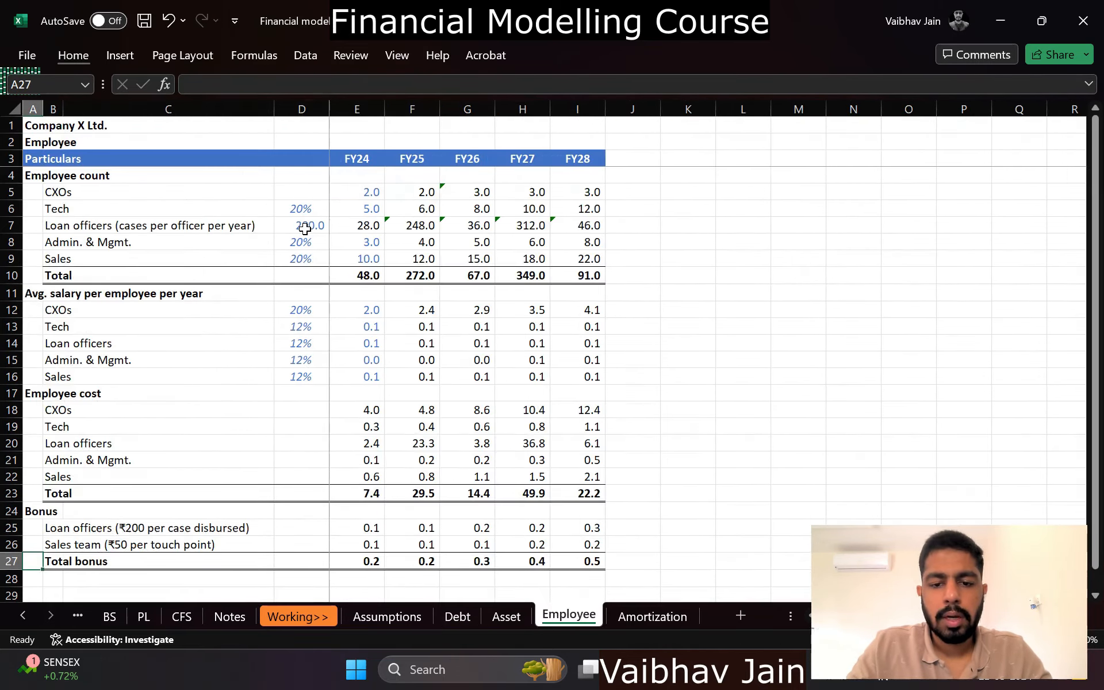
pyautogui.hotkey('ctrl', 'pageup')
pyautogui.press('Down')
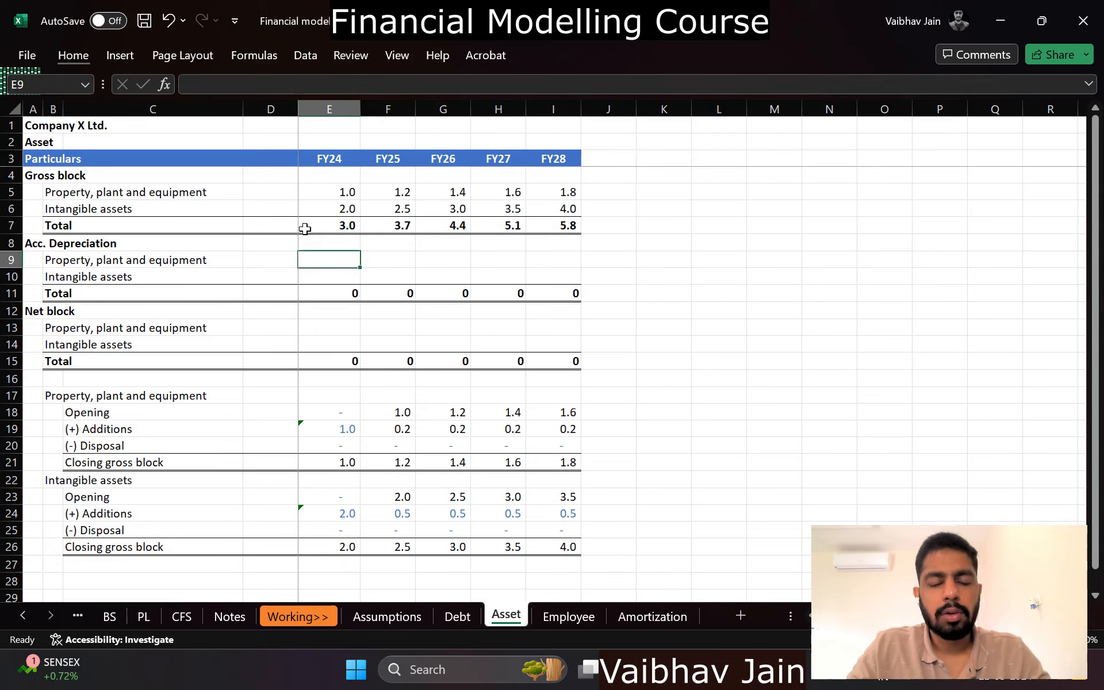
pyautogui.press('Down')
pyautogui.press('Down')
pyautogui.press('Down')
pyautogui.press('Down')
pyautogui.press('Down')
pyautogui.press('Down')
pyautogui.press('Down')
pyautogui.press('Down')
pyautogui.press('Down')
pyautogui.press('Down')
pyautogui.press('Down')
pyautogui.press('Down')
pyautogui.press('Up')
pyautogui.press('Up')
pyautogui.press('Up')
pyautogui.press('Up')
pyautogui.press('Up')
pyautogui.press('Up')
pyautogui.press('Up')
pyautogui.press('Up')
pyautogui.press('Up')
pyautogui.press('Up')
pyautogui.press('Up')
pyautogui.press('Up')
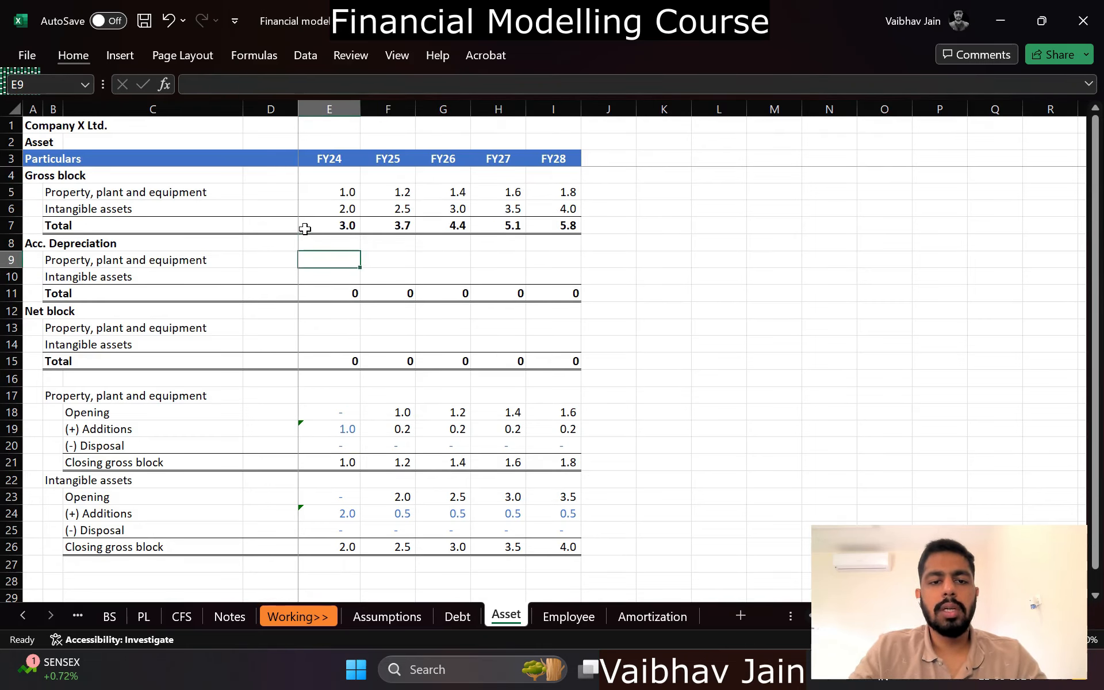
# Step: Apply the comma number style to the Acc. Depreciation and Net block figures in E9:I15
pyautogui.hotkey('shift', 'Right')
pyautogui.hotkey('shift', 'Down')
pyautogui.hotkey('shift', 'Right')
pyautogui.hotkey('shift', 'Down')
pyautogui.hotkey('shift', 'Right')
pyautogui.hotkey('shift', 'Down')
pyautogui.hotkey('shift', 'Right')
pyautogui.hotkey('shift', 'Down')
pyautogui.hotkey('shift', 'Down')
pyautogui.hotkey('shift', 'Down')
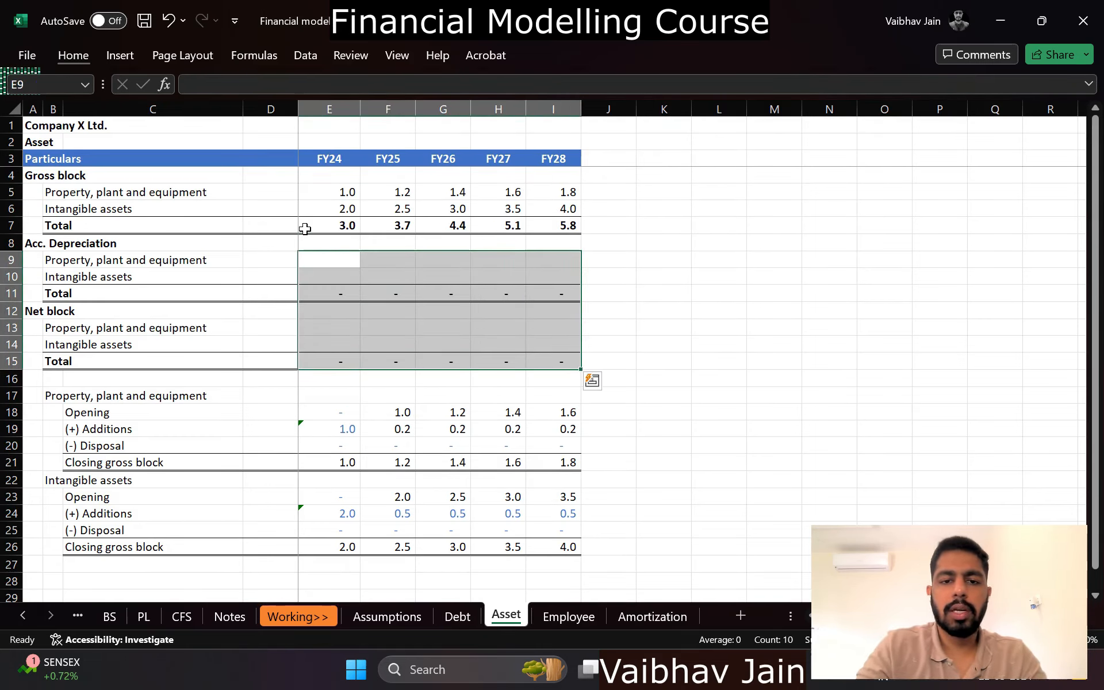
pyautogui.hotkey('alt', 'h')
pyautogui.press('k')
# Step: Add the bold, underlined heading "Depreciation" in A28, below the gross block roll-forwards
pyautogui.press('Down')
pyautogui.press('Down')
pyautogui.press('Down')
pyautogui.press('Down')
pyautogui.press('Down')
pyautogui.press('Down')
pyautogui.press('Down')
pyautogui.press('Down')
pyautogui.press('Down')
pyautogui.press('Down')
pyautogui.press('Down')
pyautogui.press('Down')
pyautogui.press('Down')
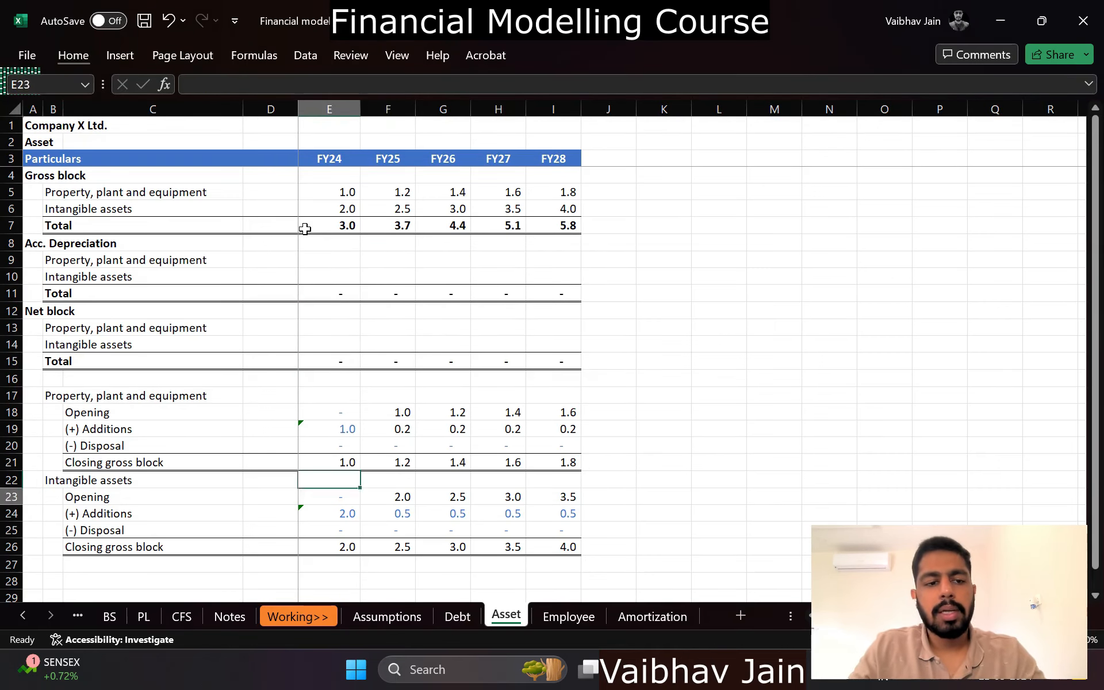
pyautogui.press('Left')
pyautogui.press('Down')
pyautogui.press('Down')
pyautogui.press('Down')
pyautogui.press('Down')
pyautogui.press('Down')
pyautogui.press('Down')
pyautogui.scroll(-1, 192, 374)
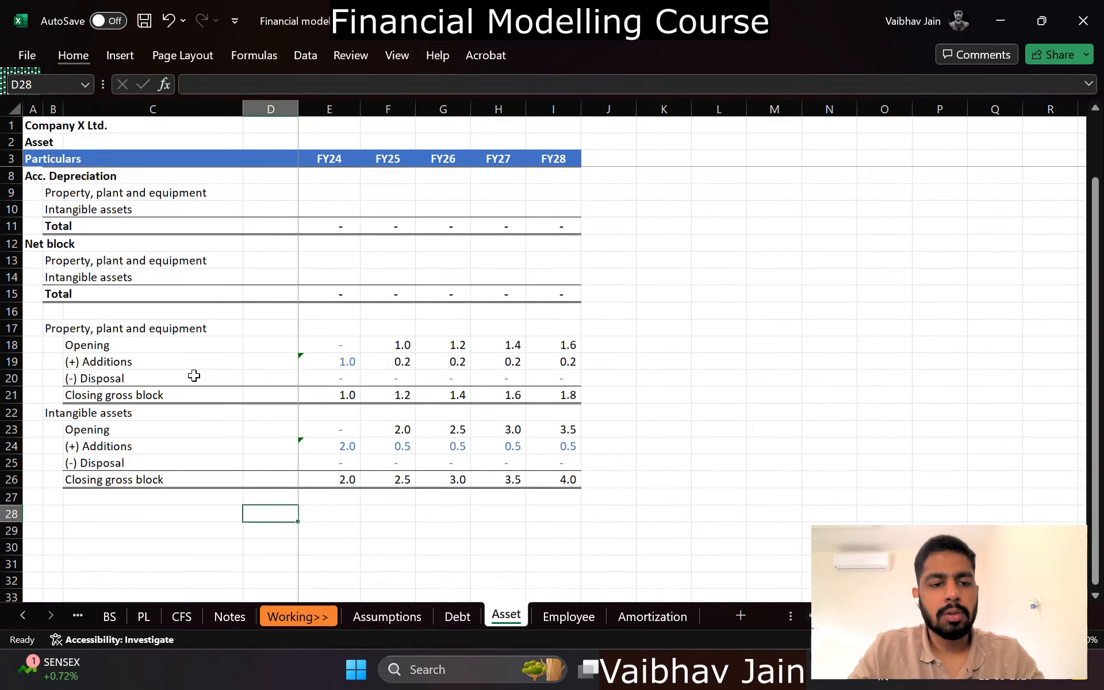
pyautogui.press('Left')
pyautogui.press('Left')
pyautogui.press('Left')
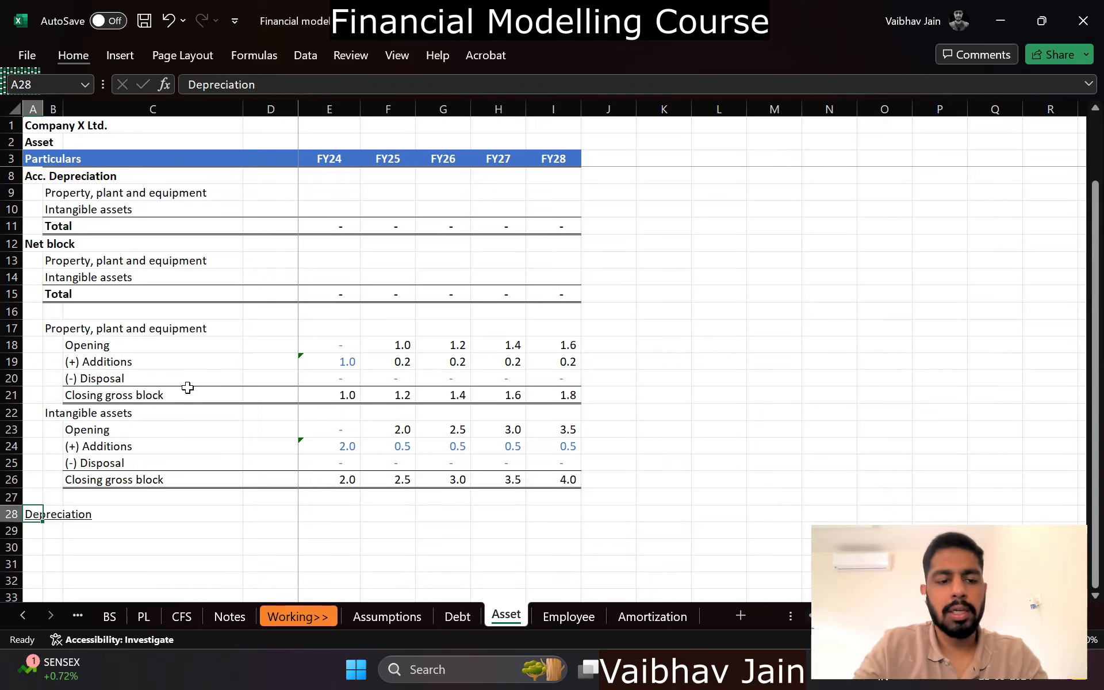
pyautogui.hotkey('ctrl', 'b')
# Step: Copy the PPMT table D16:J21 from the Amortization sheet to D29 on the Asset sheet and label it "PPE"
pyautogui.press('Down')
pyautogui.press('Right')
pyautogui.press('Right')
pyautogui.press('Right')
pyautogui.scroll(-1, 188, 388)
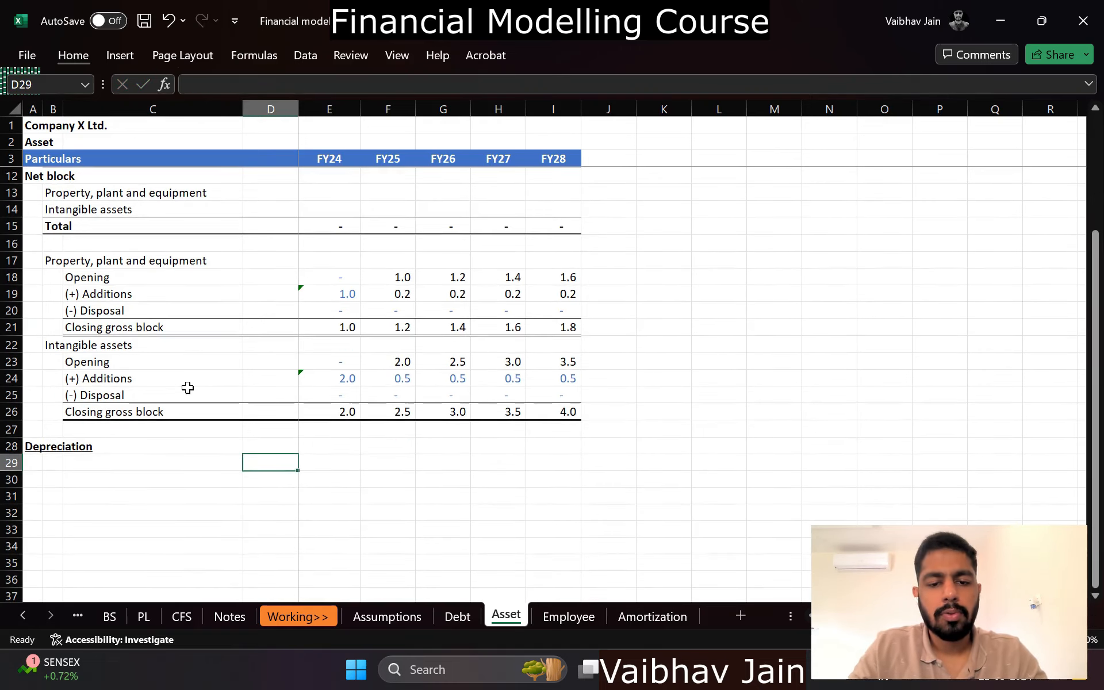
pyautogui.hotkey('ctrl', 'pageup')
pyautogui.hotkey('ctrl', 'pagedown')
pyautogui.hotkey('ctrl', 'pagedown')
pyautogui.hotkey('ctrl', 'pagedown')
pyautogui.press('Right')
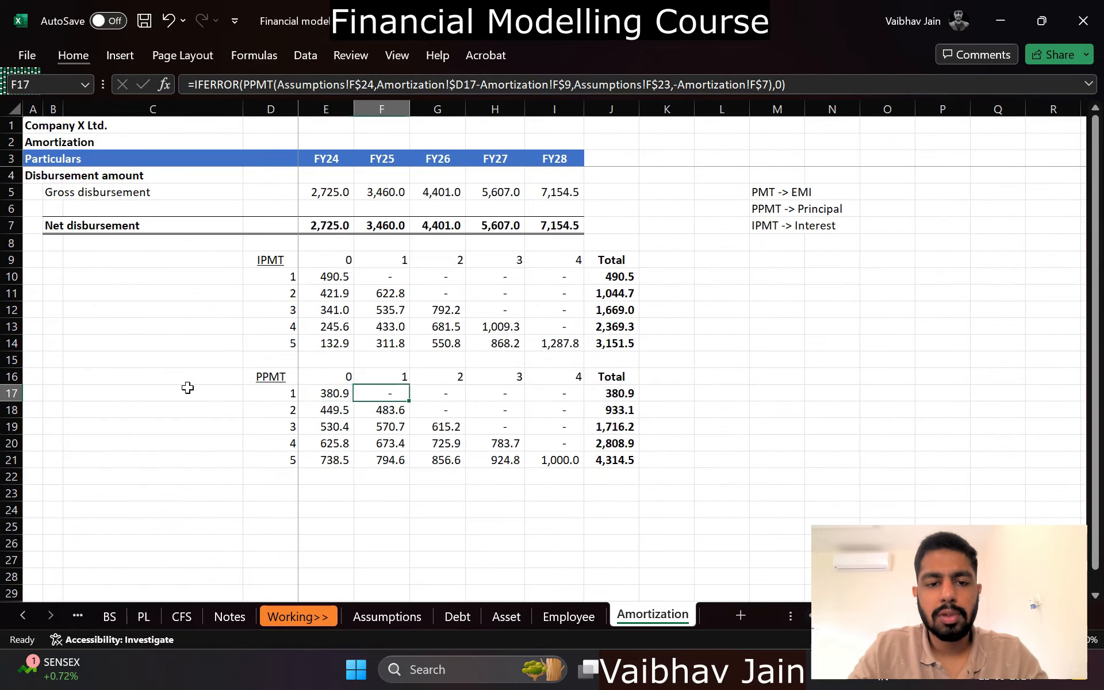
pyautogui.press('Left')
pyautogui.press('Left')
pyautogui.press('Up')
pyautogui.hotkey('ctrl', 'shift', 'Right')
pyautogui.hotkey('ctrl', 'shift', 'Down')
pyautogui.hotkey('ctrl', 'c')
pyautogui.hotkey('ctrl', 'pageup')
pyautogui.hotkey('ctrl', 'pageup')
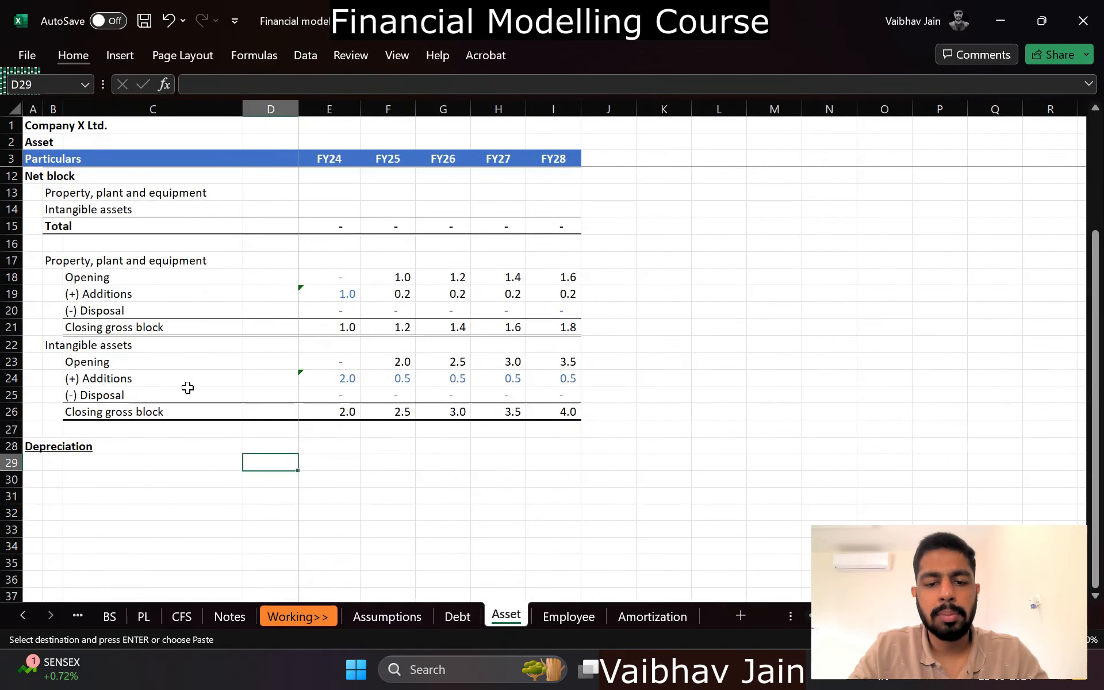
pyautogui.hotkey('ctrl', 'v')
pyautogui.press('Return')
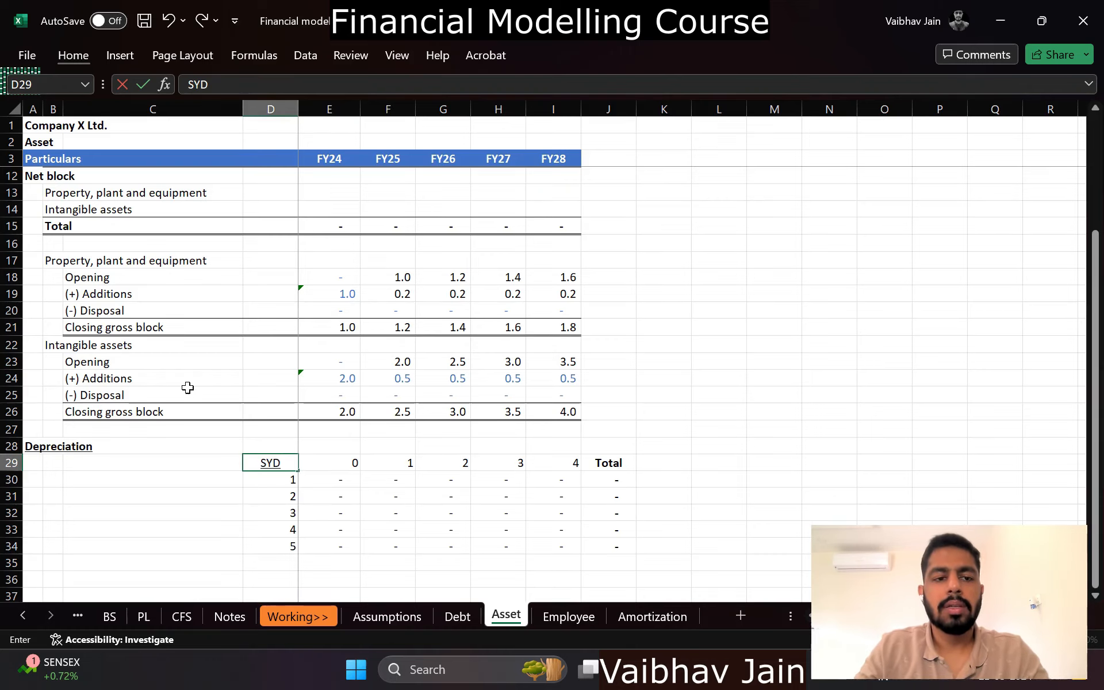
pyautogui.write('PPE')
pyautogui.hotkey('ctrl', 'Return')
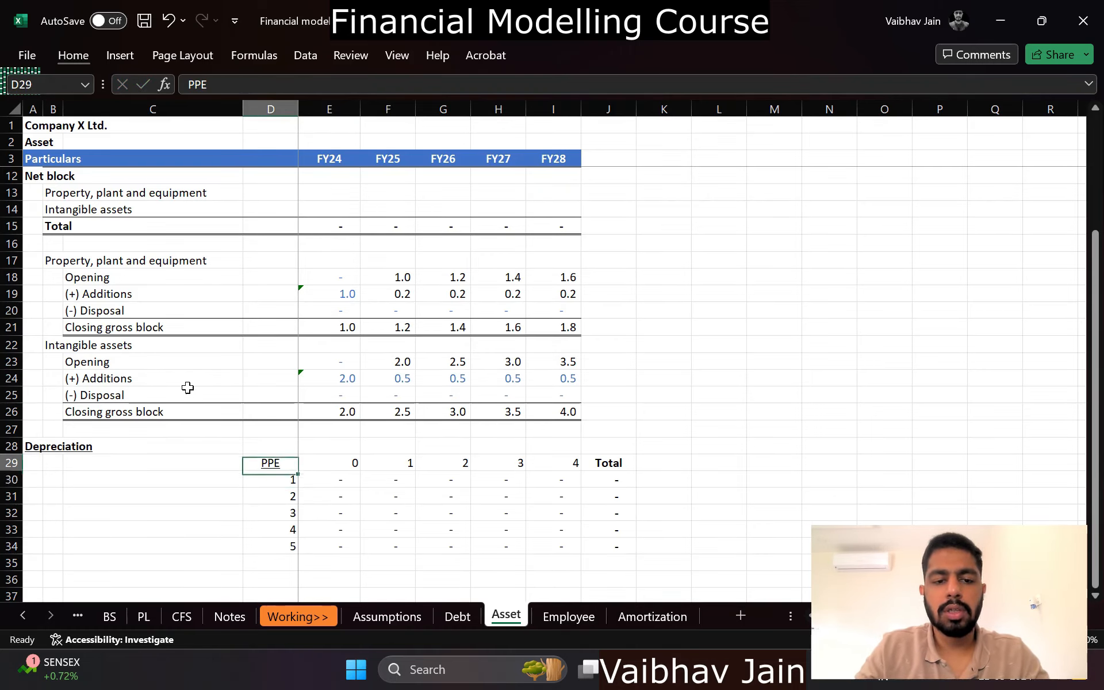
# Step: Duplicate the PPE depreciation table at D36 and label the copy "IA"
pyautogui.hotkey('ctrl', 'shift', 'Right')
pyautogui.hotkey('ctrl', 'shift', 'Down')
pyautogui.hotkey('ctrl', 'c')
pyautogui.press('Down')
pyautogui.press('Down')
pyautogui.press('Down')
pyautogui.press('Down')
pyautogui.press('Down')
pyautogui.press('Down')
pyautogui.press('Down')
pyautogui.hotkey('ctrl', 'v')
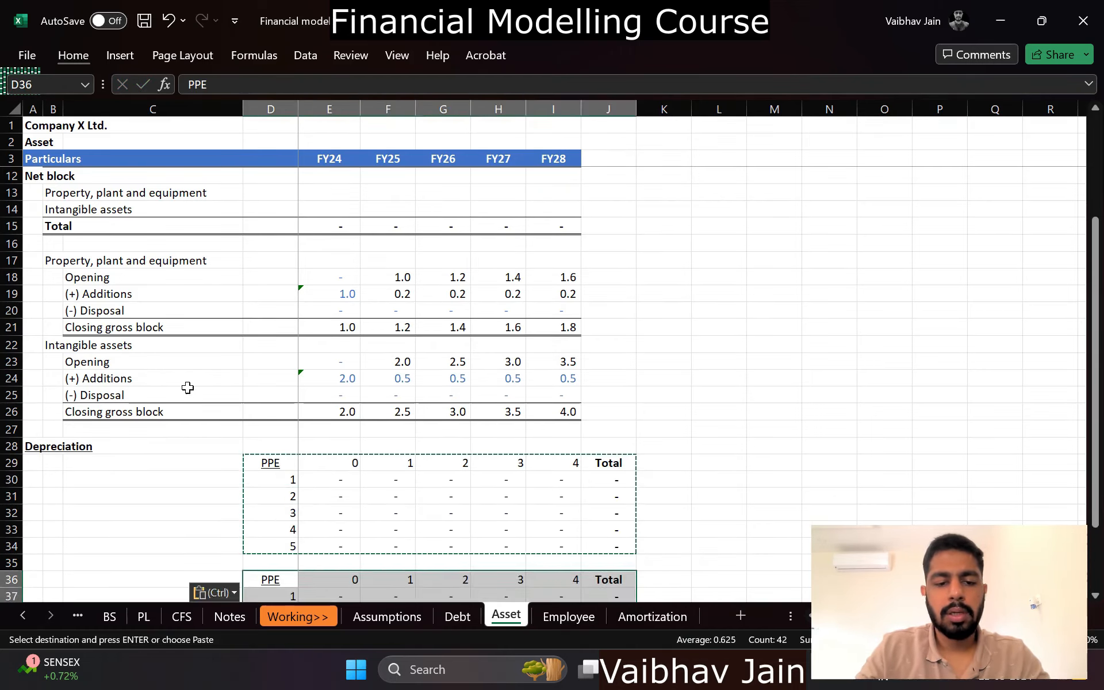
pyautogui.write('IA')
pyautogui.press('Return')
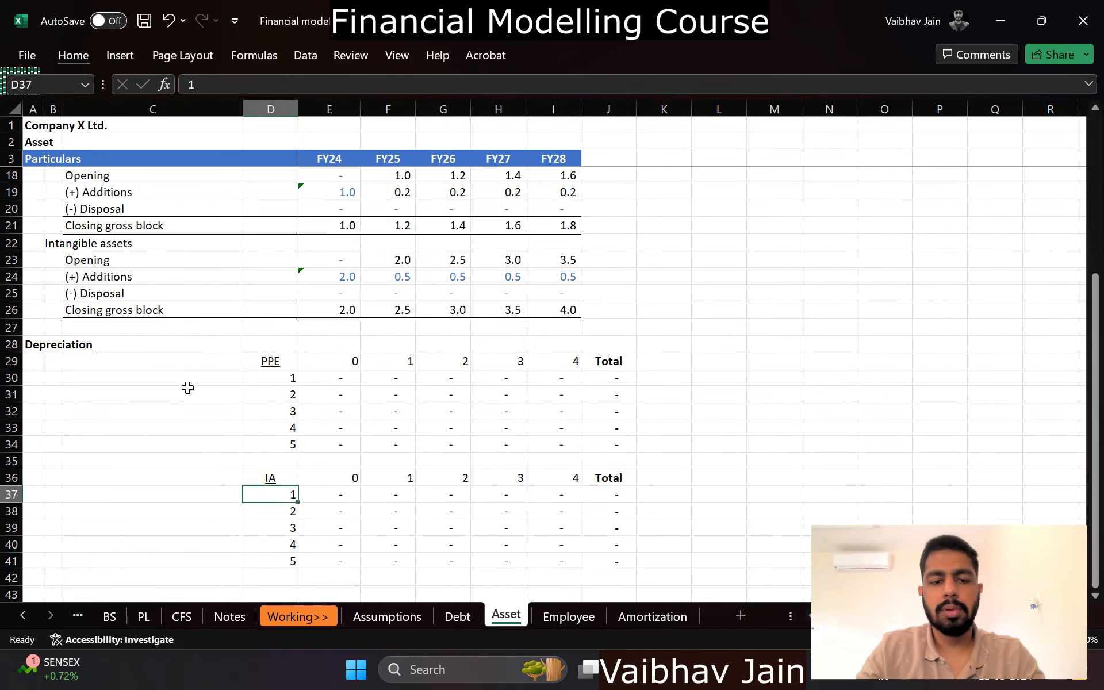
pyautogui.press('Right')
pyautogui.press('Up')
pyautogui.press('Up')
pyautogui.press('Up')
pyautogui.press('Up')
pyautogui.press('Up')
pyautogui.press('Up')
pyautogui.write('=syd')
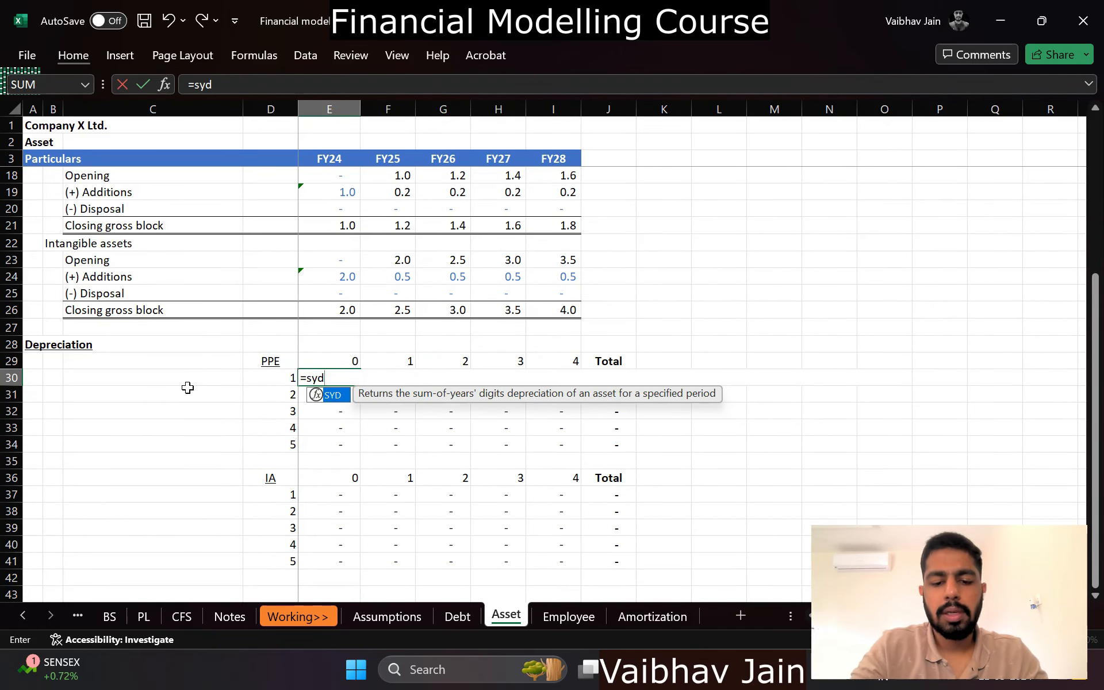
pyautogui.press('Tab')
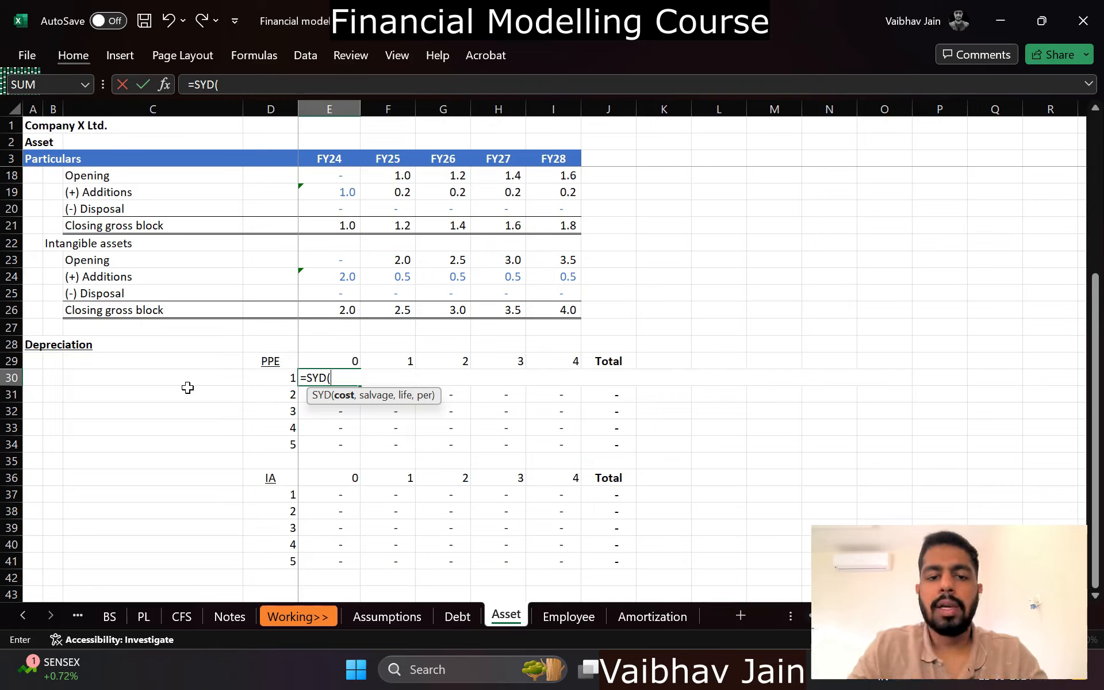
pyautogui.press('Escape')
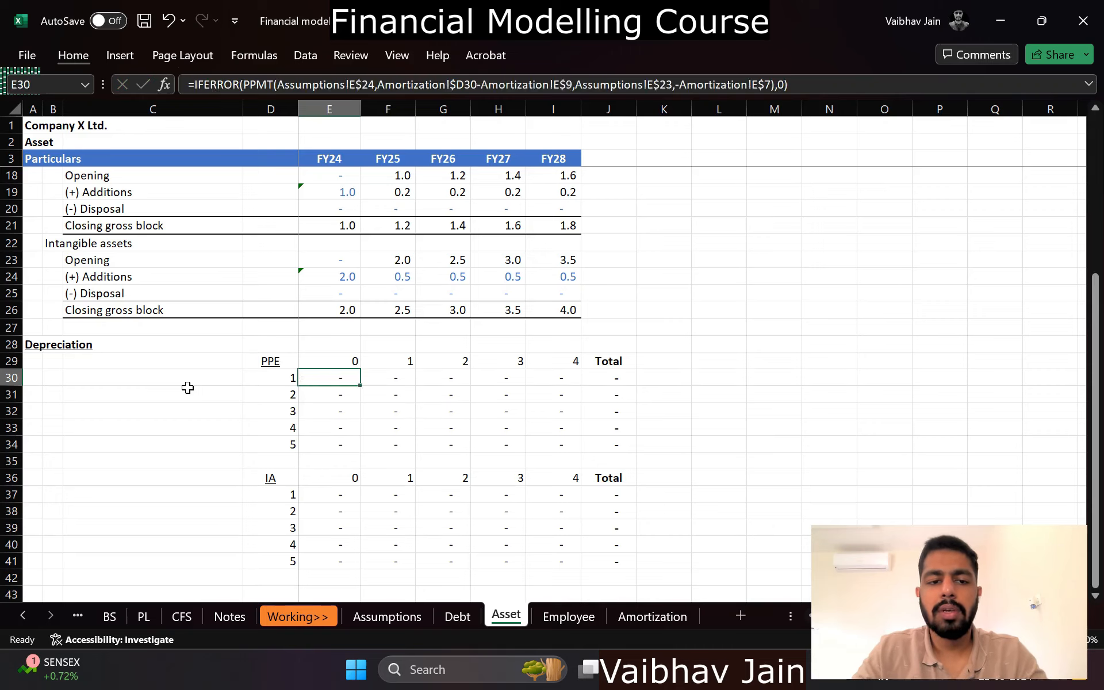
pyautogui.press('Left')
pyautogui.press('Up')
pyautogui.press('Right')
pyautogui.press('Down')
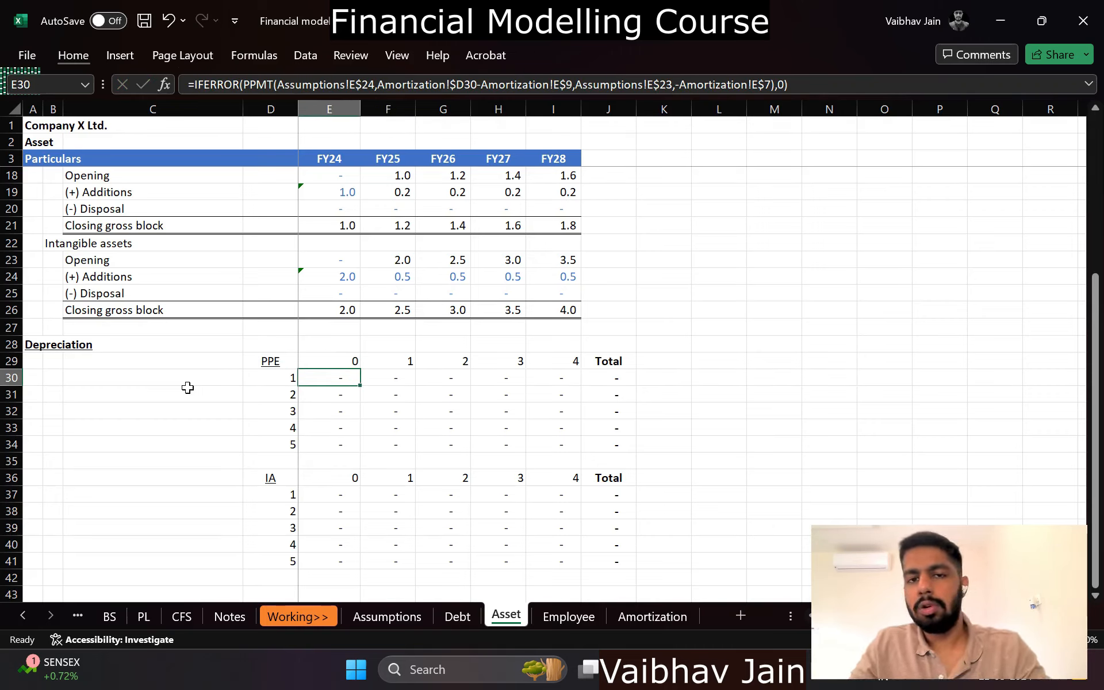
pyautogui.press('F2')
pyautogui.press('Escape')
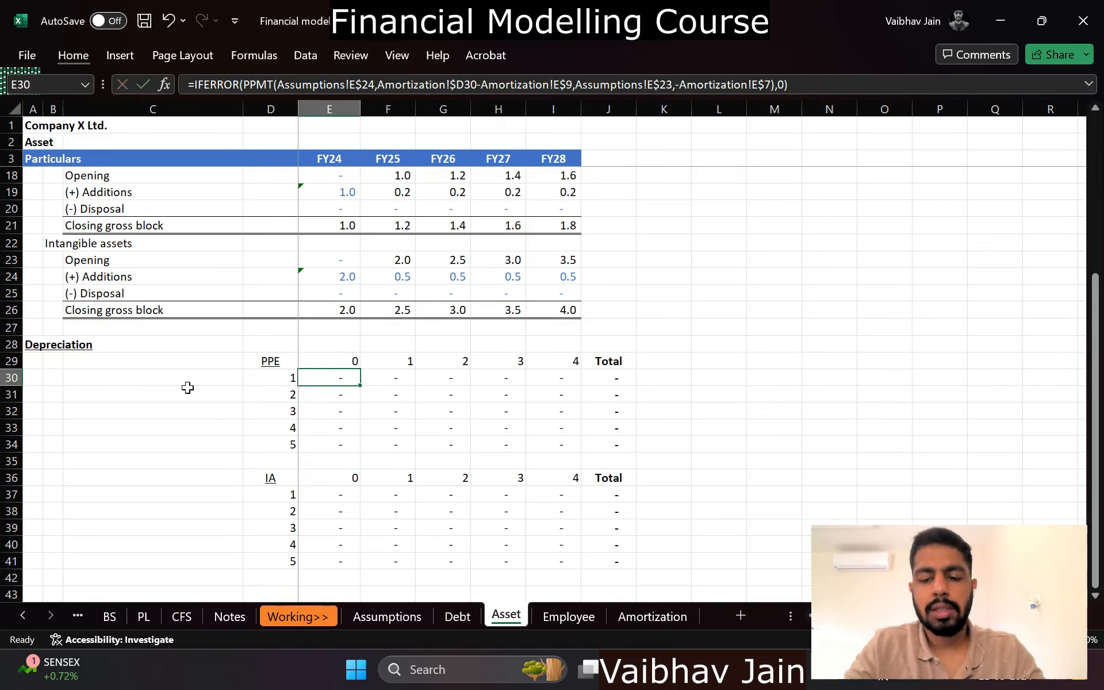
# Step: Enter =SYD(E$19,0,5,$D30-E$29) in E30 as the first depreciation formula of the PPE table
pyautogui.write('=SYD(')
pyautogui.press('Up')
pyautogui.press('Up')
pyautogui.press('Up')
pyautogui.press('Up')
pyautogui.press('Up')
pyautogui.press('Up')
pyautogui.press('Up')
pyautogui.press('Up')
pyautogui.press('Up')
pyautogui.press('Up')
pyautogui.press('Up')
pyautogui.press('Up')
pyautogui.press('Up')
pyautogui.press('Up')
pyautogui.press('Up')
pyautogui.press('Up')
pyautogui.press('Up')
pyautogui.press('Up')
pyautogui.press('Up')
pyautogui.press('Up')
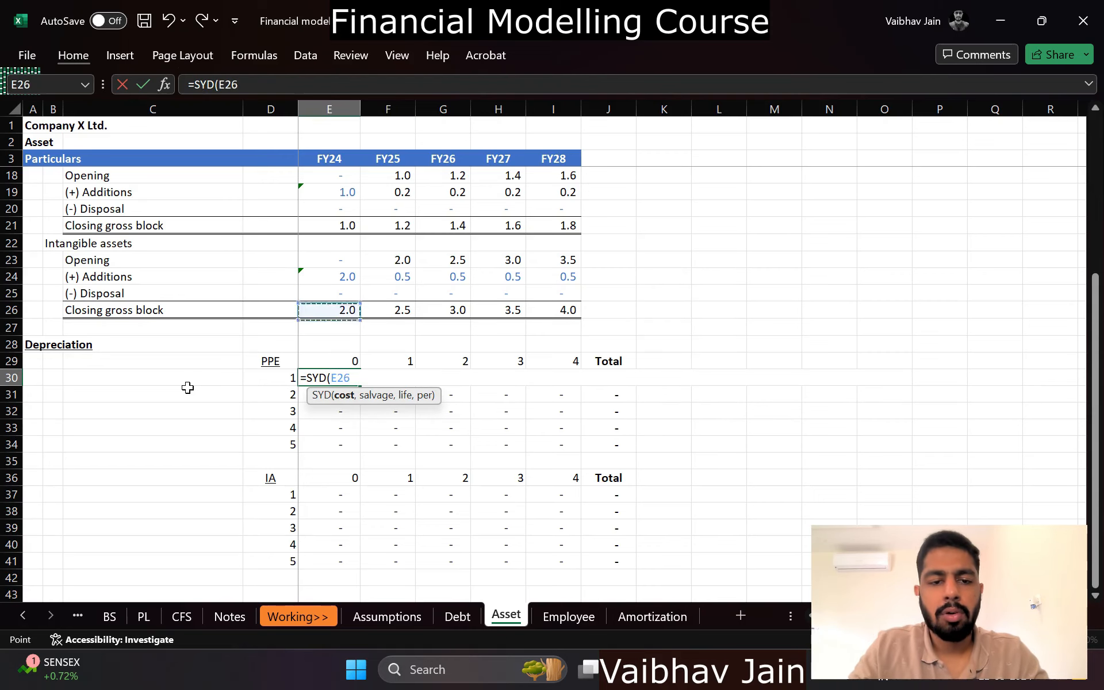
pyautogui.press('Down')
pyautogui.press('Down')
pyautogui.press('Down')
pyautogui.press('Down')
pyautogui.press('Down')
pyautogui.press('Down')
pyautogui.press('Down')
pyautogui.press('Down')
pyautogui.press('Down')
pyautogui.press('Down')
pyautogui.press('Down')
pyautogui.press('Down')
pyautogui.press('Down')
pyautogui.press('Down')
pyautogui.press('Down')
pyautogui.press('Down')
pyautogui.press('Down')
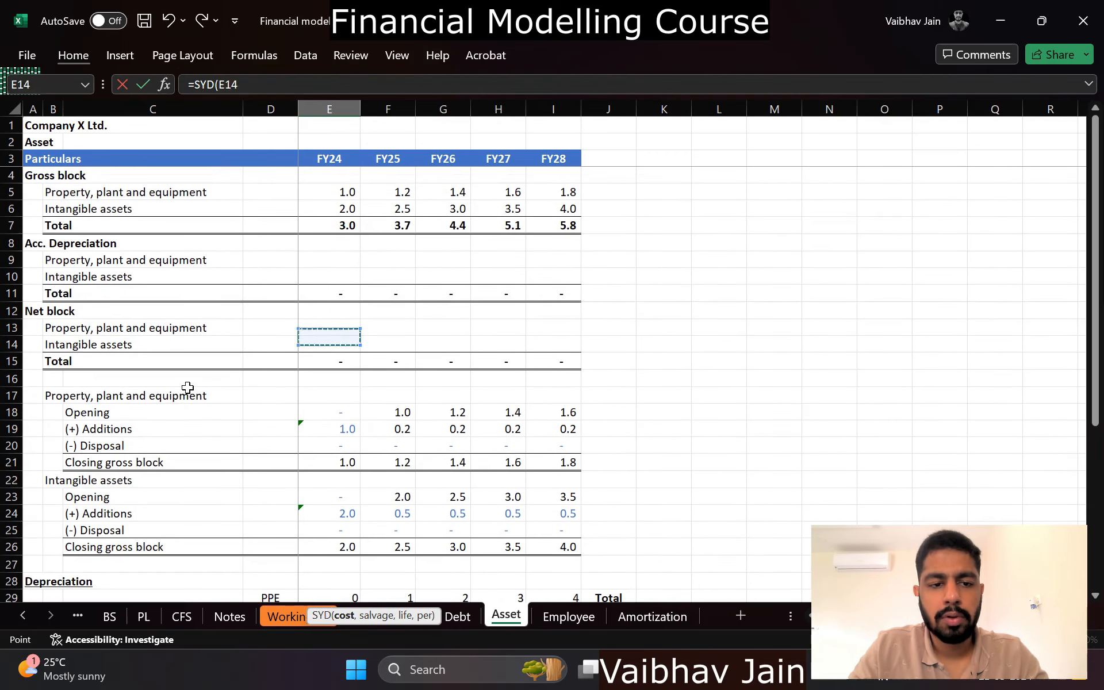
pyautogui.scroll(-2, 188, 388)
pyautogui.scroll(-2, 187, 388)
pyautogui.press('F4')
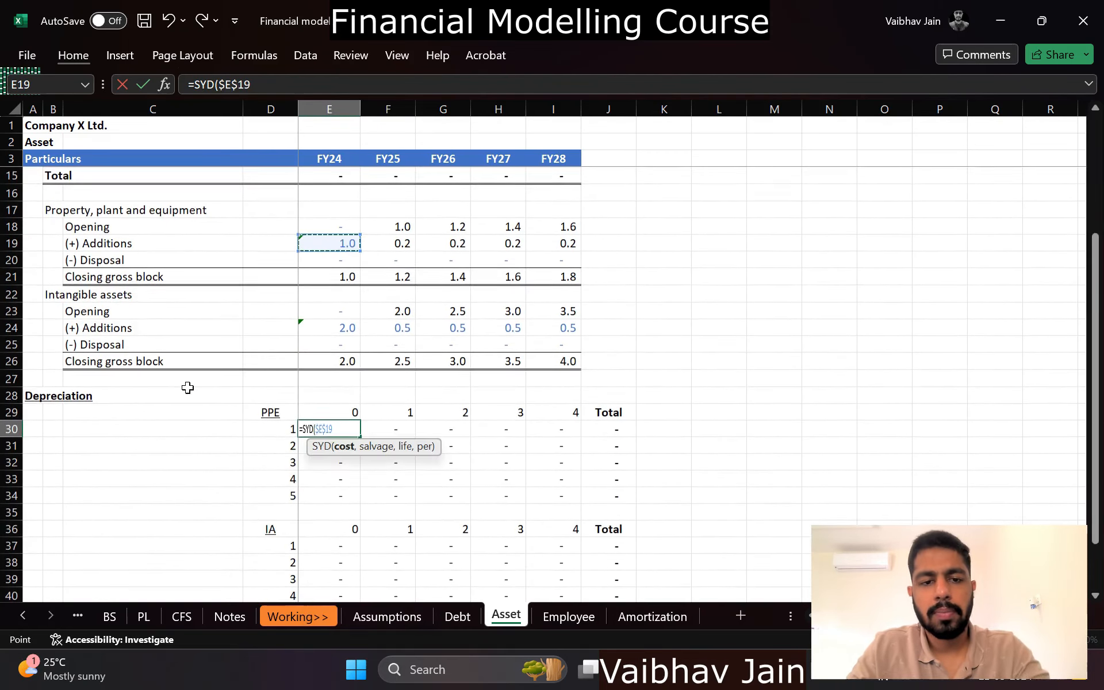
pyautogui.press('F4')
pyautogui.write(',0,5,')
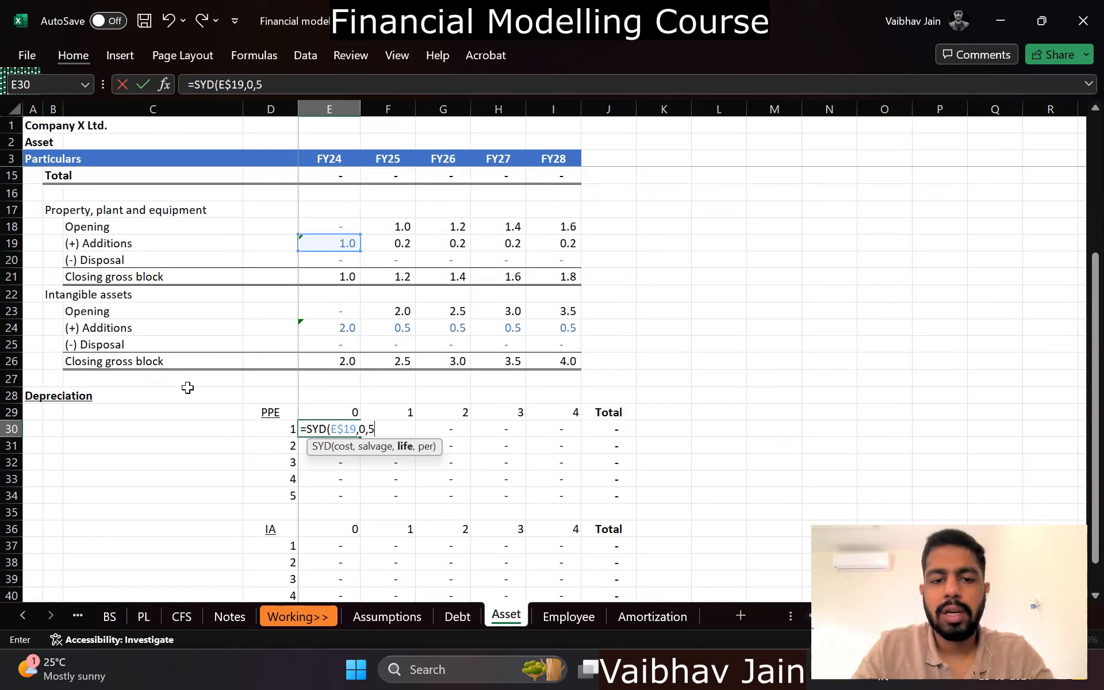
pyautogui.click(277, 424)
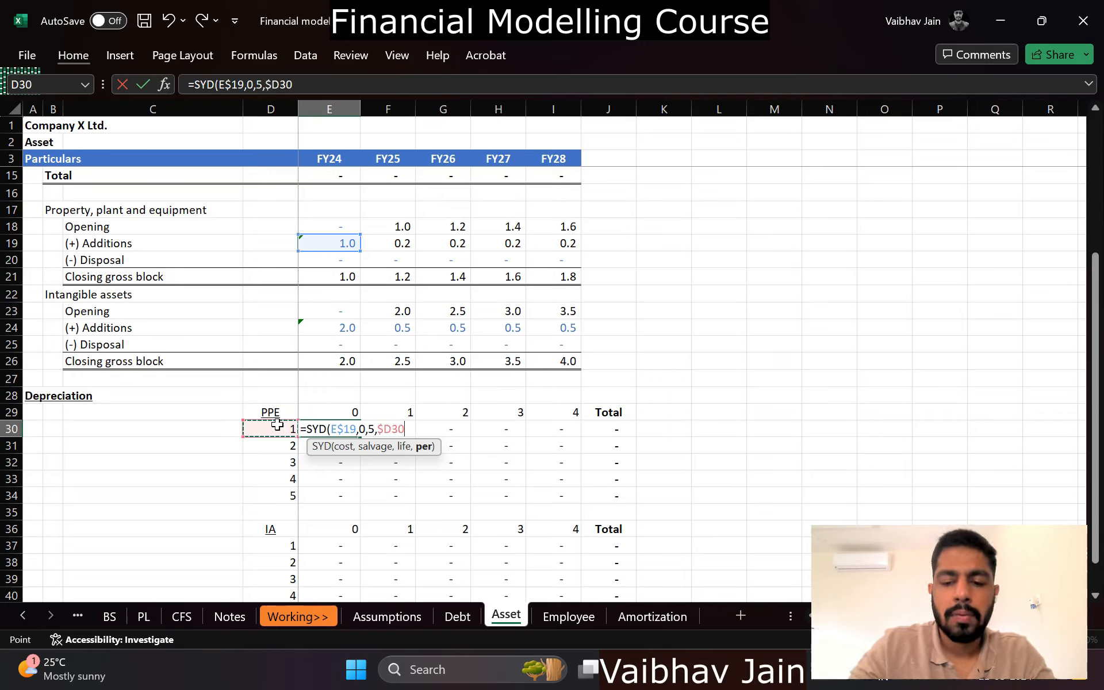
pyautogui.click(322, 413)
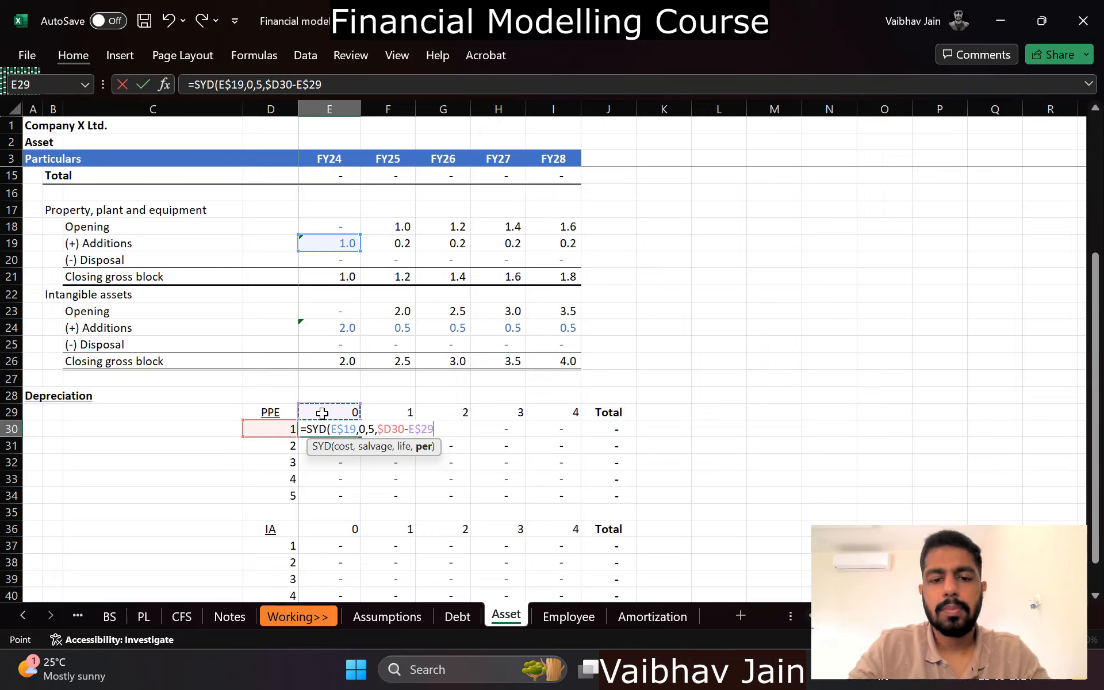
pyautogui.hotkey('ctrl', 'Return')
pyautogui.hotkey('ctrl', 'c')
pyautogui.hotkey('shift', 'Down')
pyautogui.hotkey('shift', 'Down')
pyautogui.hotkey('shift', 'Down')
pyautogui.hotkey('ctrl', 'v')
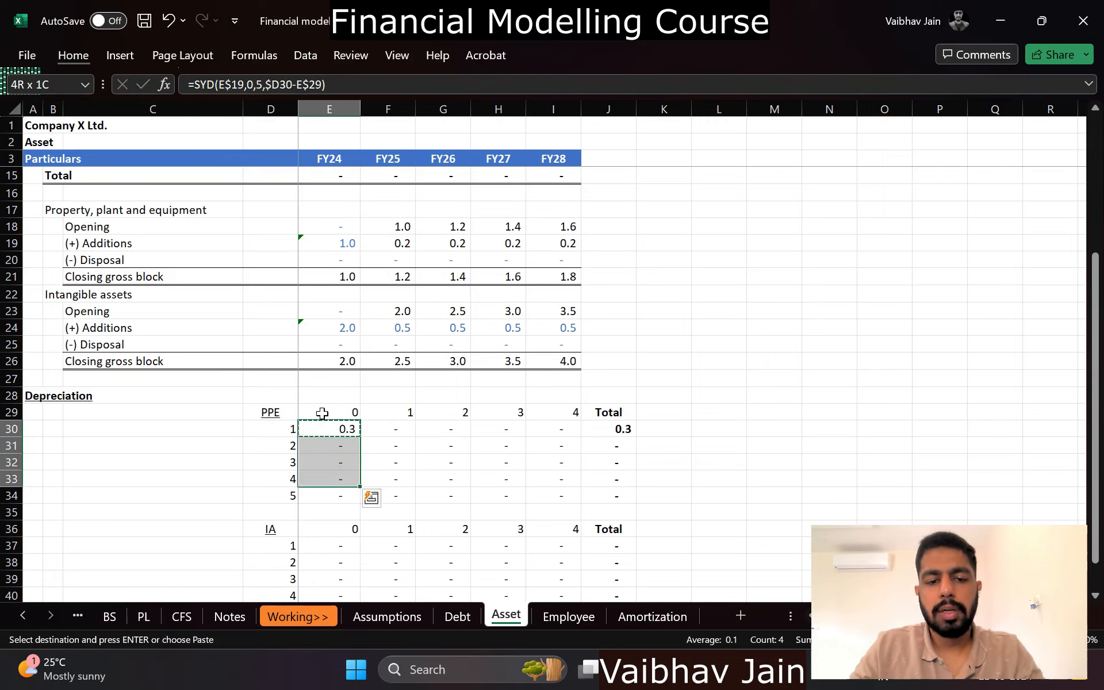
pyautogui.press('Escape')
# Step: Wrap the SYD formula in E30 of the PPE table in an IFERROR function
pyautogui.press('F2')
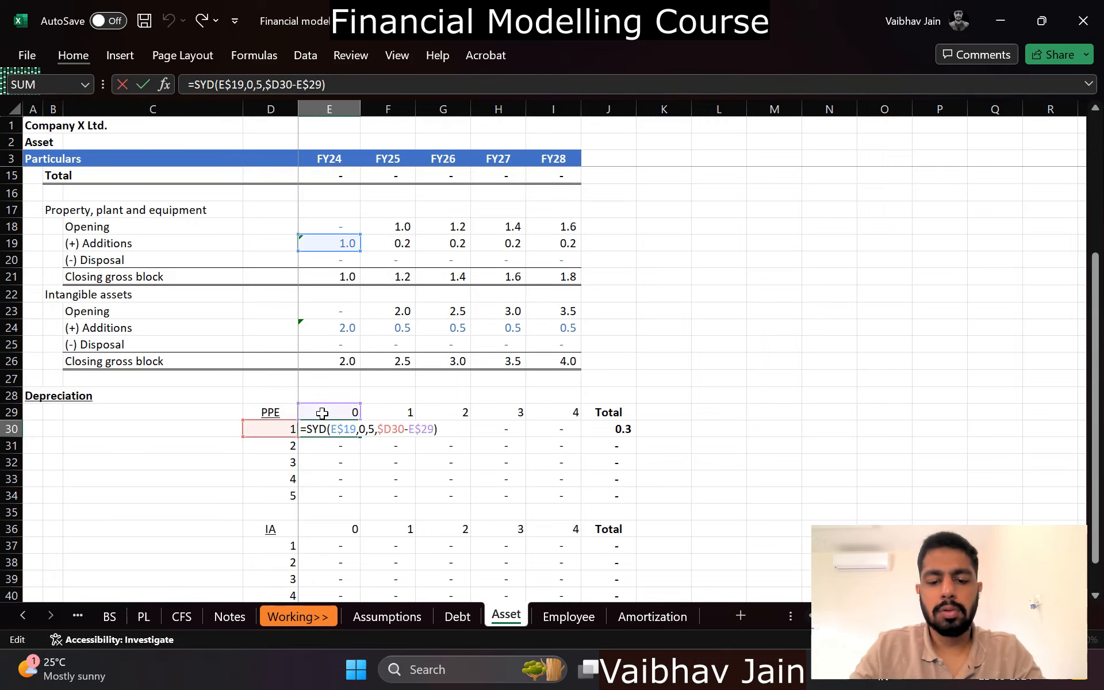
pyautogui.press('Home')
pyautogui.press('Right')
pyautogui.write('IFERROR(')
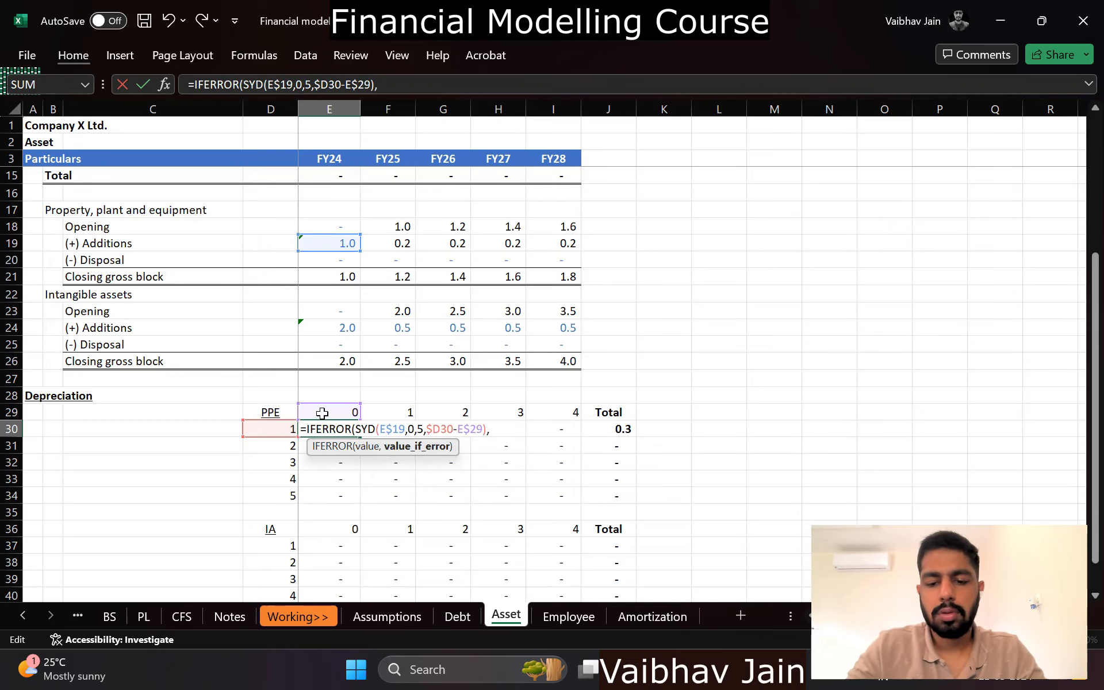
# Step: Complete the IFERROR formula in E30 with 0 as the error value and copy it over the PPE depreciation grid E30:I34
pyautogui.hotkey('ctrl', 'Return')
pyautogui.hotkey('ctrl', 'c')
pyautogui.hotkey('shift', 'Down')
pyautogui.hotkey('shift', 'Down')
pyautogui.hotkey('shift', 'Down')
pyautogui.hotkey('shift', 'Down')
pyautogui.hotkey('shift', 'Right')
pyautogui.hotkey('shift', 'Right')
pyautogui.hotkey('shift', 'Right')
pyautogui.hotkey('shift', 'Right')
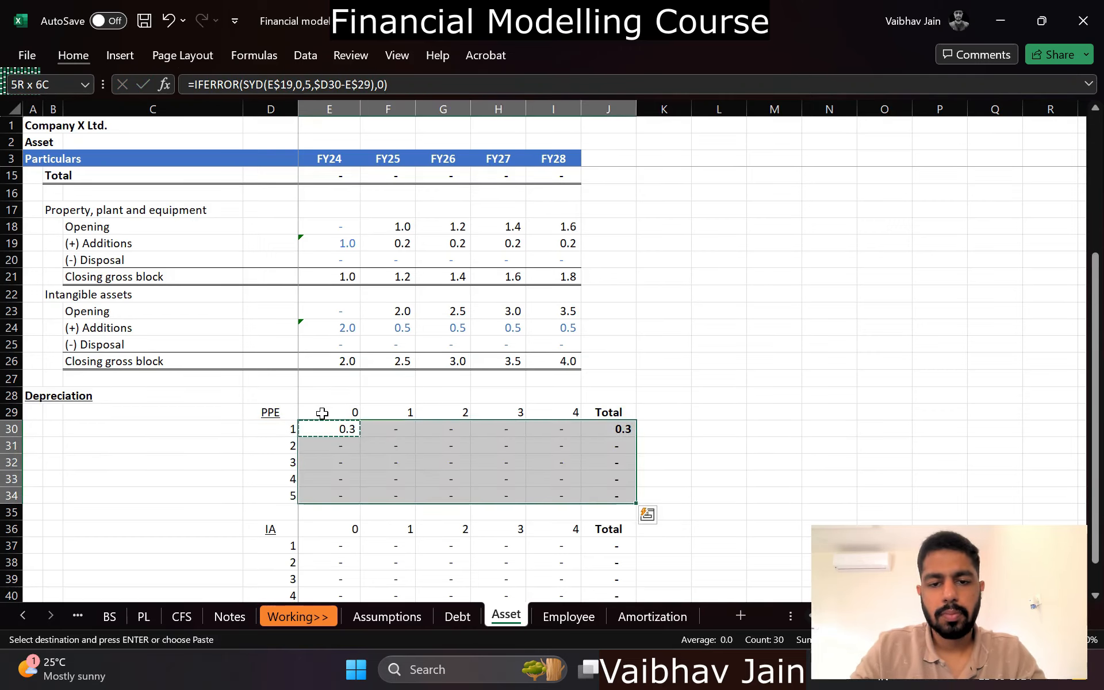
pyautogui.hotkey('ctrl', 'v')
pyautogui.hotkey('ctrl', 'alt', 'v')
pyautogui.press('Return')
pyautogui.scroll(-2, 322, 413)
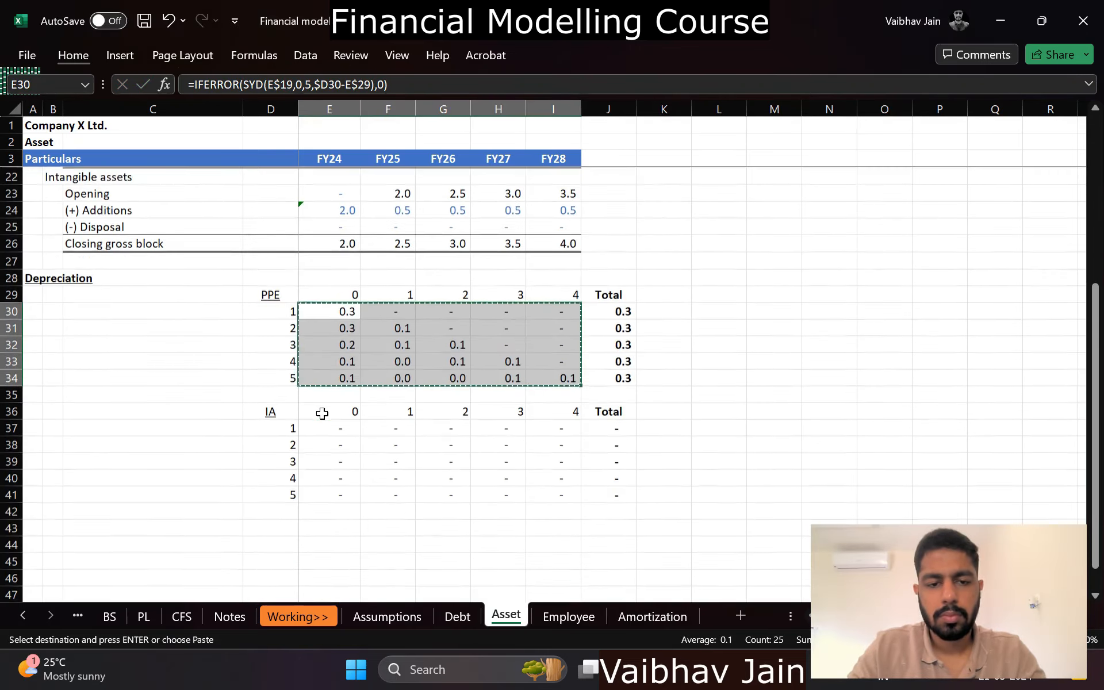
# Step: Copy the PPE depreciation grid E30:I34 into the IA depreciation grid starting at E37
pyautogui.hotkey('ctrl', 'c')
pyautogui.press('Down')
pyautogui.press('Down')
pyautogui.press('Down')
pyautogui.press('Down')
pyautogui.press('Down')
pyautogui.press('Down')
pyautogui.press('Down')
pyautogui.hotkey('ctrl', 'v')
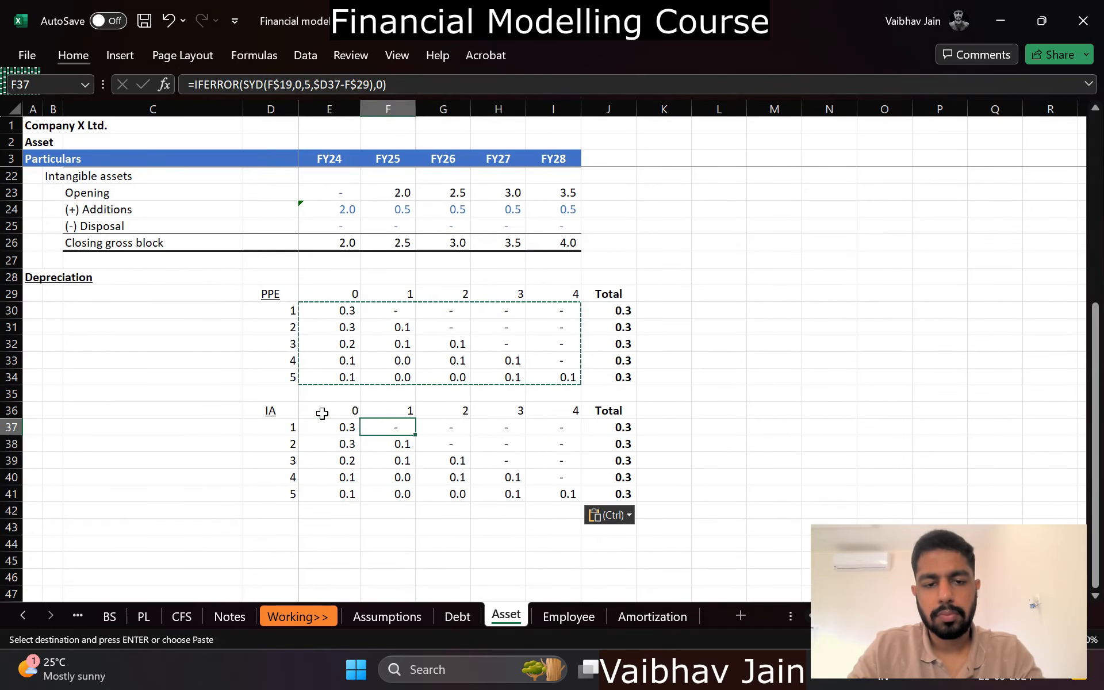
# Step: Change the cost reference in E37's SYD formula to the FY24 intangible asset additions, E$24
pyautogui.press('F2')
pyautogui.scroll(2, 322, 413)
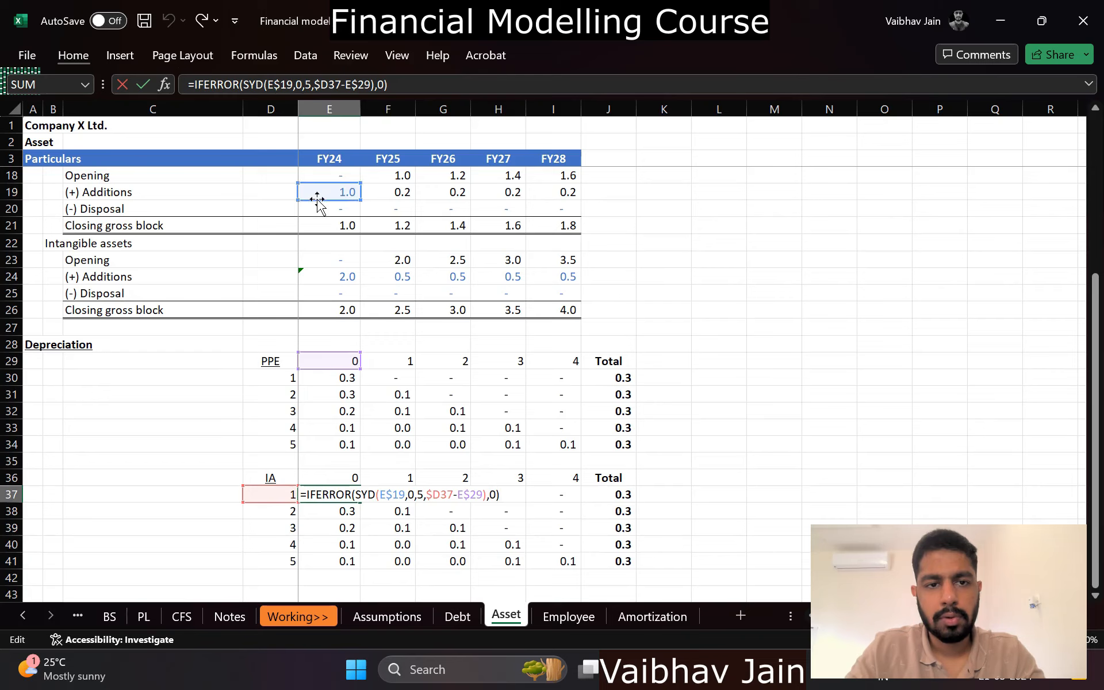
pyautogui.moveTo(317, 199); pyautogui.dragTo(322, 278)
pyautogui.hotkey('ctrl', 'Return')
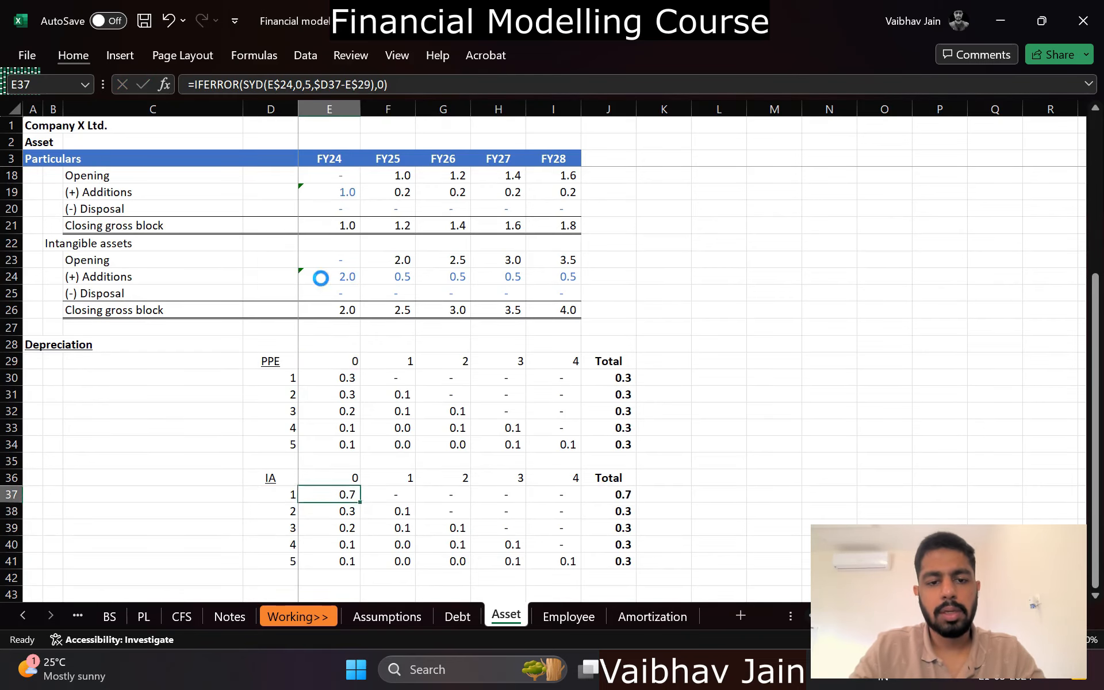
# Step: Copy the formula in E37 across the whole IA depreciation grid E37:I41, pasting formulas only
pyautogui.hotkey('ctrl', 'c')
pyautogui.hotkey('ctrl', 'shift', 'Down')
pyautogui.hotkey('ctrl', 'shift', 'Right')
pyautogui.hotkey('ctrl', 'v')
pyautogui.press('Return')
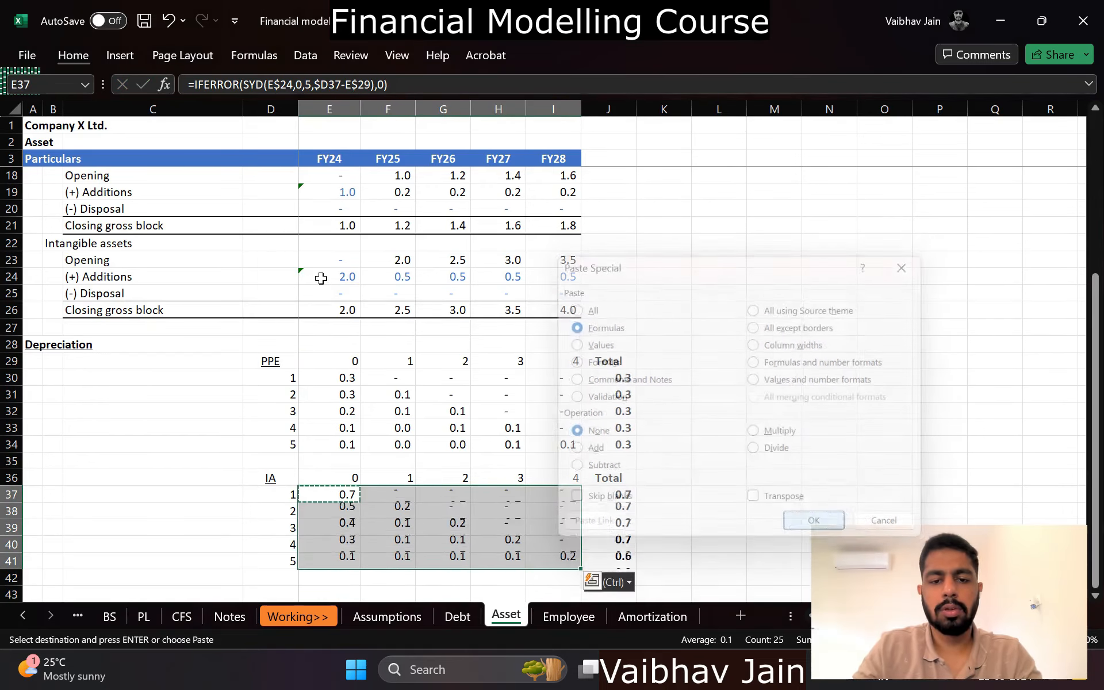
pyautogui.scroll(-1, 549, 313)
pyautogui.click(596, 346)
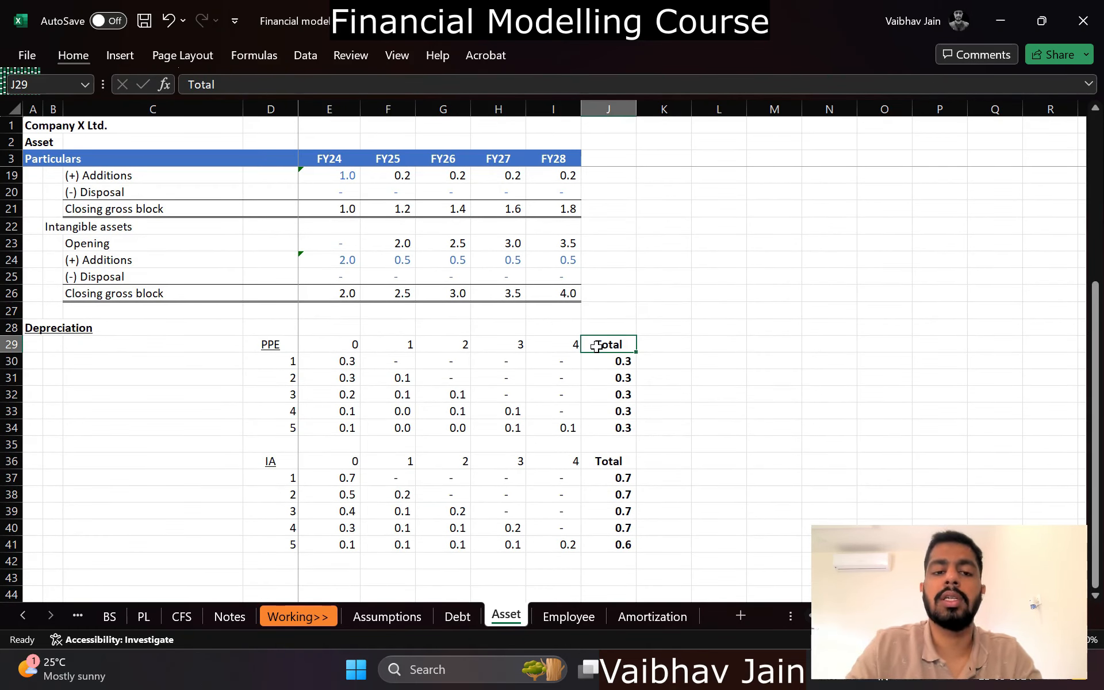
pyautogui.press('Up')
pyautogui.press('Left')
pyautogui.press('Left')
pyautogui.press('Up')
pyautogui.press('Left')
pyautogui.press('Left')
pyautogui.press('Up')
pyautogui.press('Up')
pyautogui.press('Right')
pyautogui.press('Right')
pyautogui.press('Down')
pyautogui.press('Down')
pyautogui.press('Down')
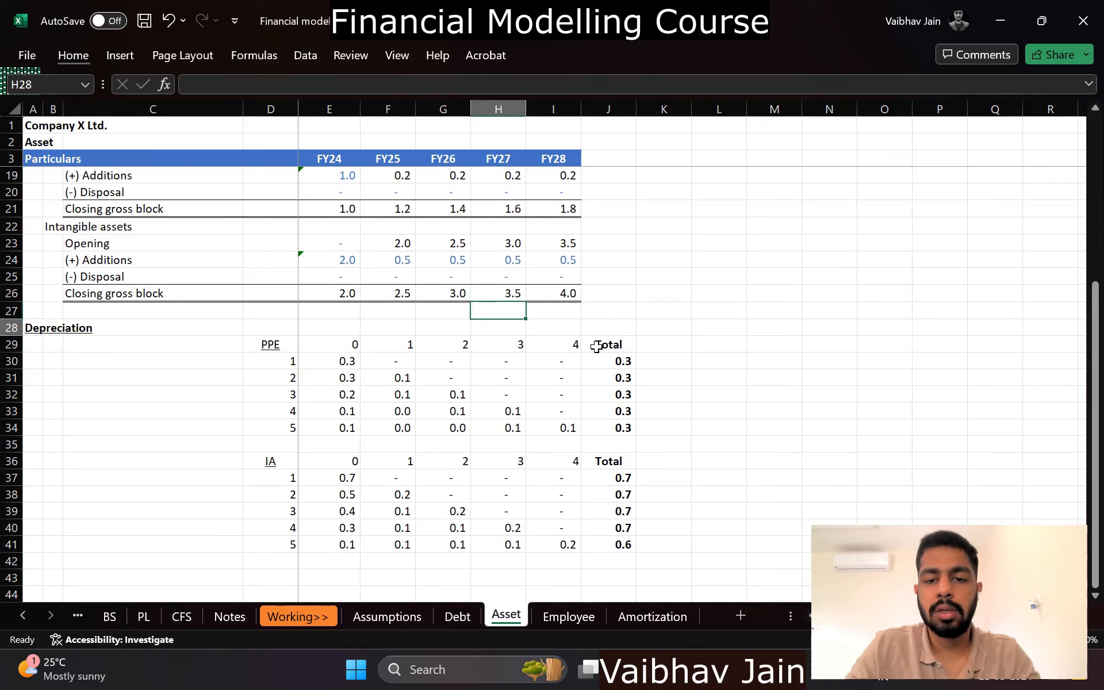
# Step: Add a bold, centred heading "Acc." in K29 beside the PPE Total column, without underline
pyautogui.press('Down')
pyautogui.press('Right')
pyautogui.press('Right')
pyautogui.press('Right')
pyautogui.write('Acc.')
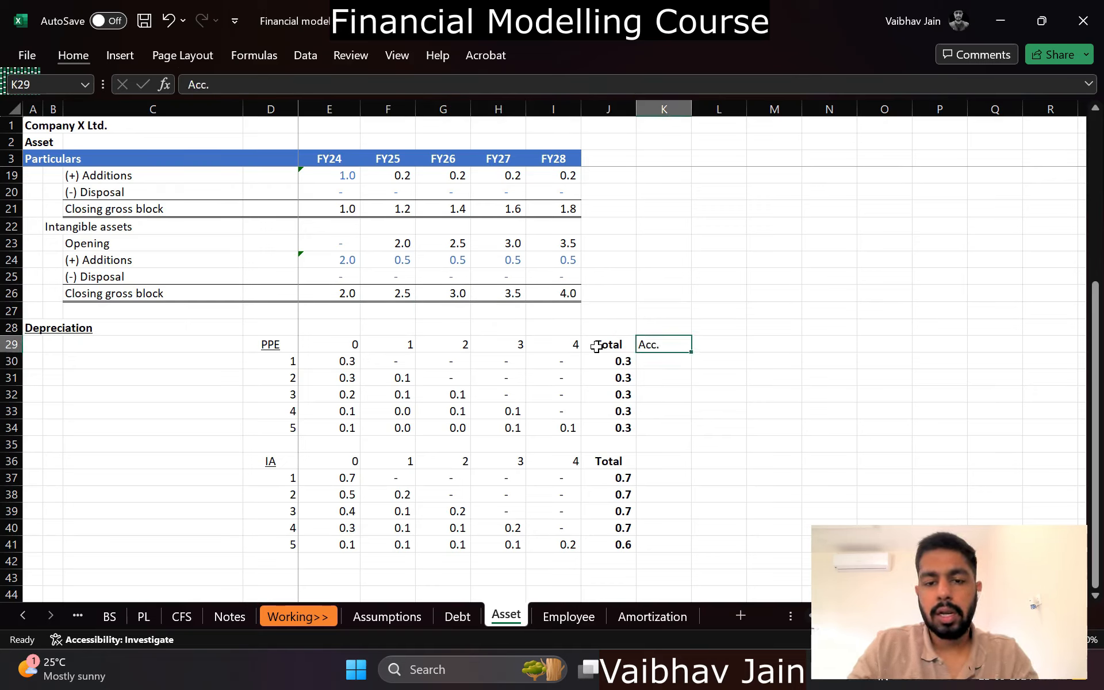
pyautogui.hotkey('alt', 'h')
pyautogui.press('a')
pyautogui.press('c')
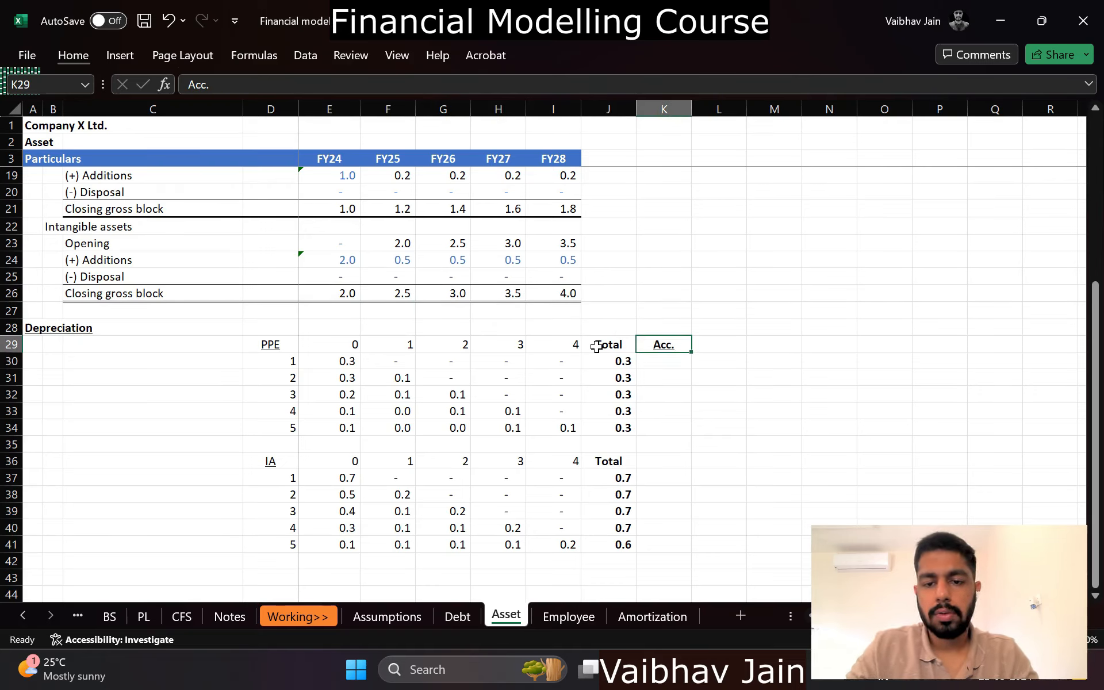
pyautogui.hotkey('ctrl', 'z')
# Step: Enter the PPE accumulated depreciation formulas =J30 in K30 and =K30+J31 in K31
pyautogui.press('Down')
pyautogui.write('=')
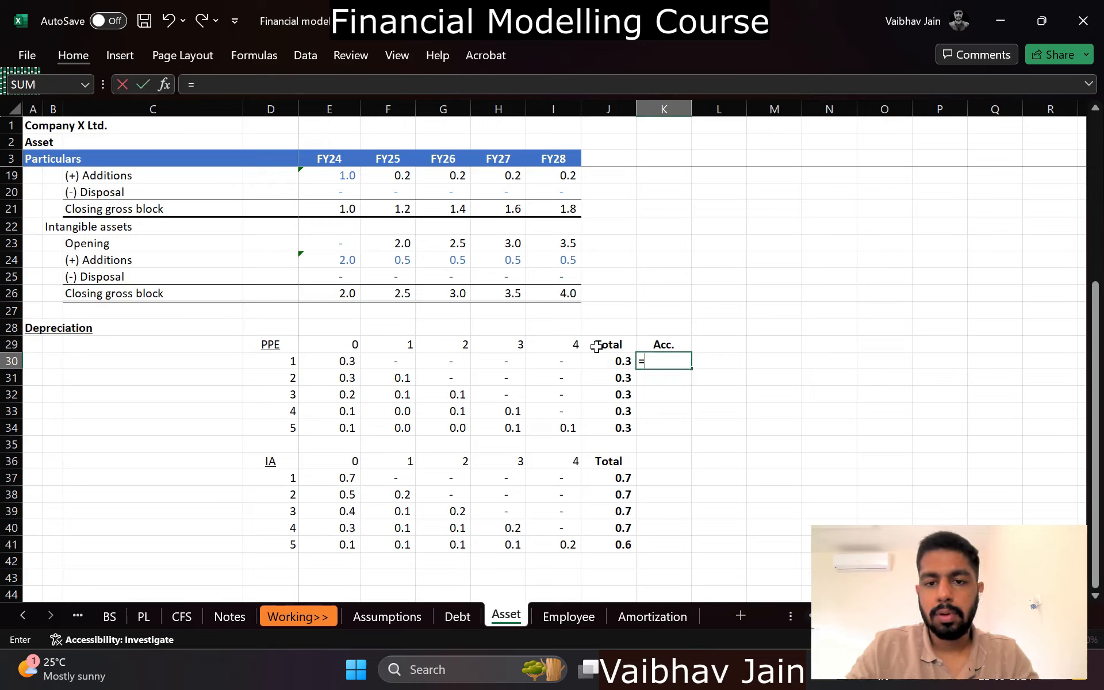
pyautogui.press('Left')
pyautogui.press('Return')
pyautogui.write('=')
pyautogui.press('Up')
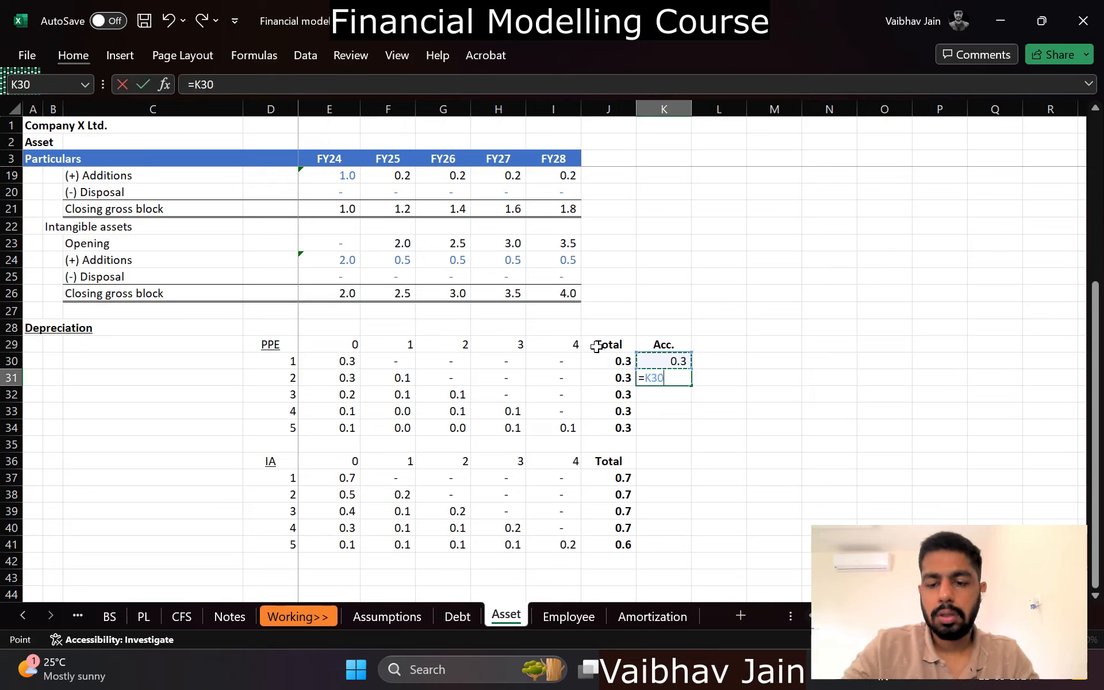
pyautogui.write('+')
pyautogui.press('Left')
pyautogui.press('Return')
# Step: Fill the running accumulated depreciation formula from K31 down to K34
pyautogui.press('Up')
pyautogui.hotkey('ctrl', 'c')
pyautogui.hotkey('shift', 'Down')
pyautogui.hotkey('shift', 'Down')
pyautogui.hotkey('shift', 'Down')
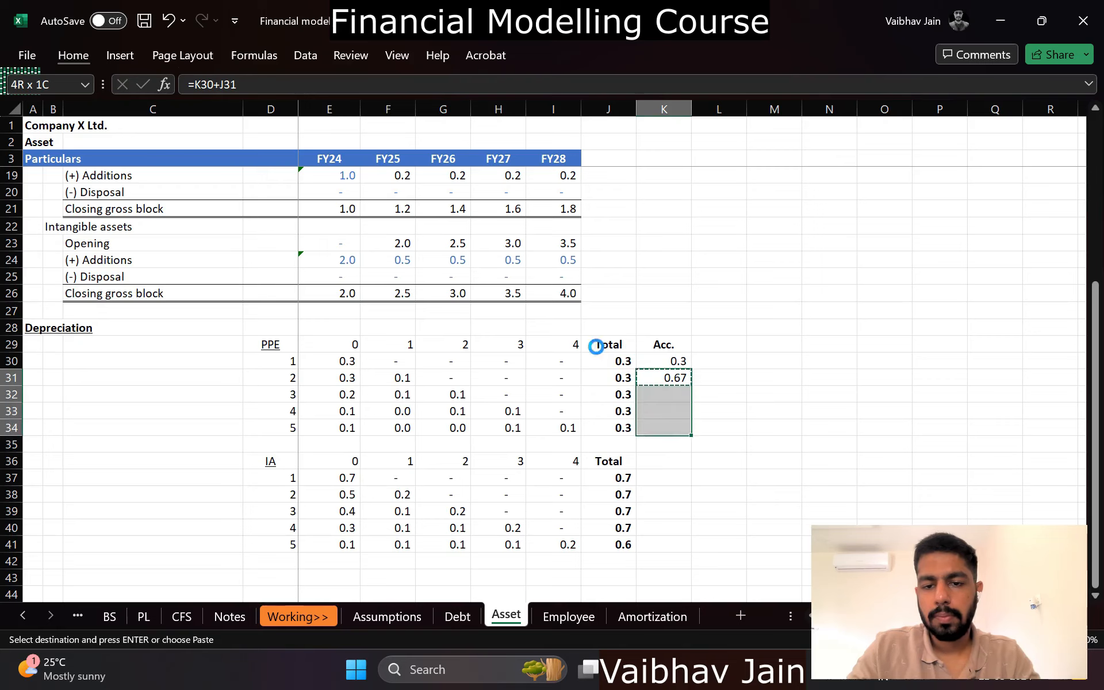
pyautogui.press('Return')
# Step: Format the PPE accumulated depreciation values in K30:K34 to one decimal place
pyautogui.hotkey('ctrl', 'Up')
pyautogui.press('Down')
pyautogui.hotkey('ctrl', 'shift', 'Down')
pyautogui.write('h')
pyautogui.press('Escape')
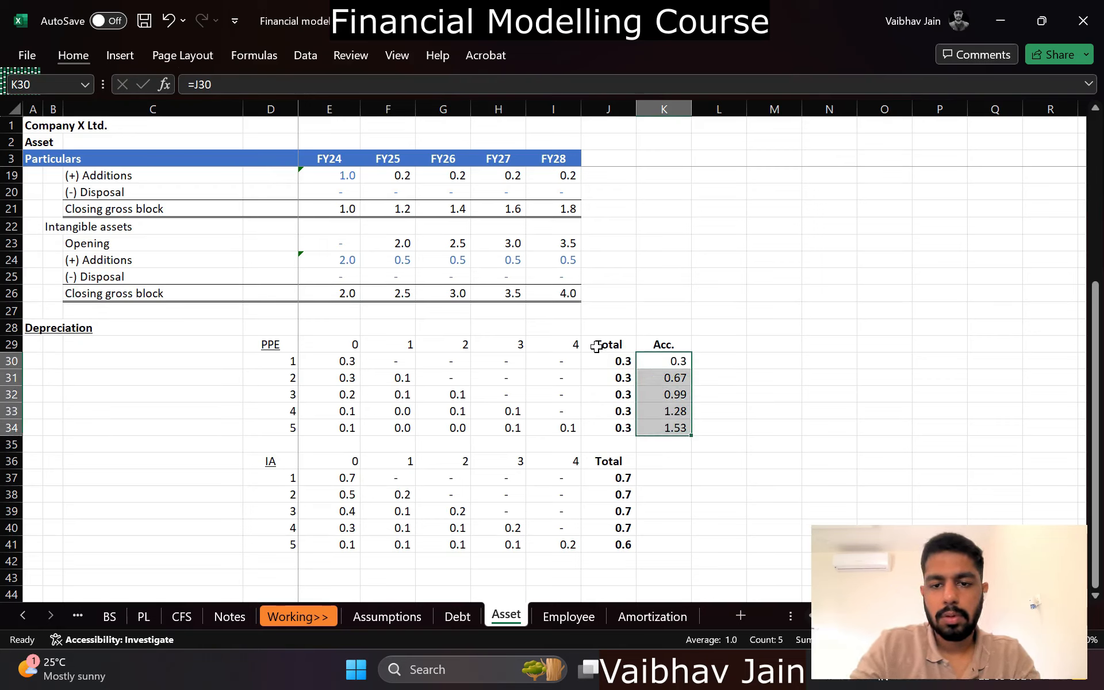
pyautogui.hotkey('alt', 'h')
pyautogui.press('0')
pyautogui.hotkey('alt', 'h')
pyautogui.press('9')
pyautogui.press('Left')
pyautogui.hotkey('ctrl', 'shift', 'Down')
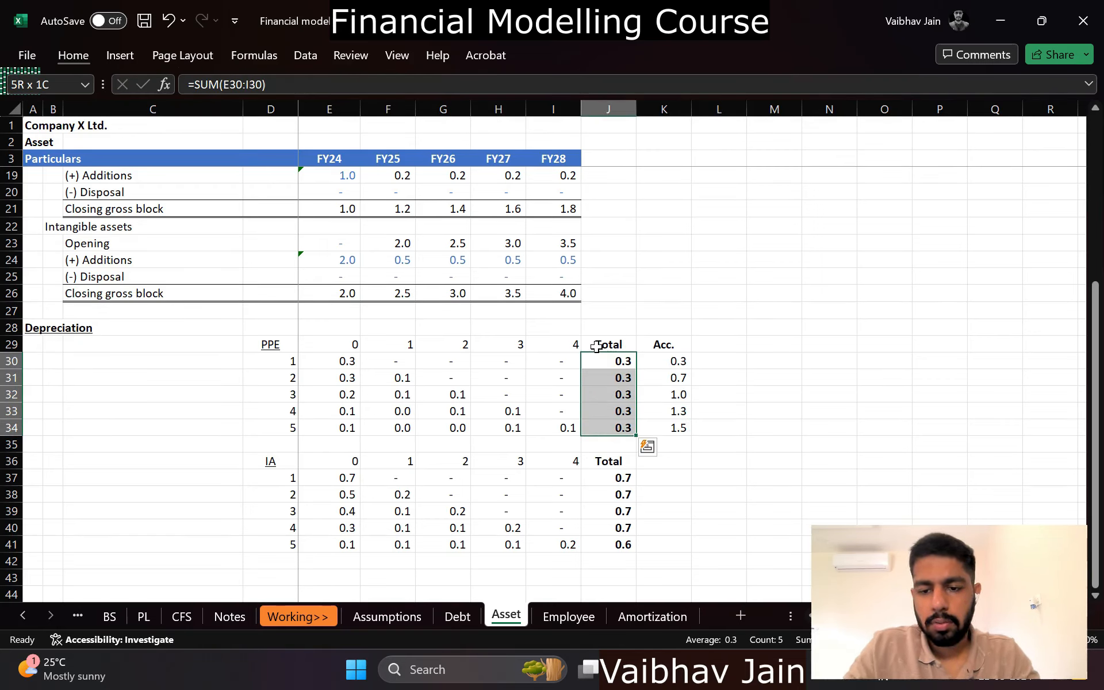
pyautogui.press('Right')
pyautogui.press('Right')
pyautogui.press('Up')
pyautogui.press('Up')
pyautogui.press('Up')
pyautogui.press('Down')
pyautogui.press('Down')
pyautogui.press('Down')
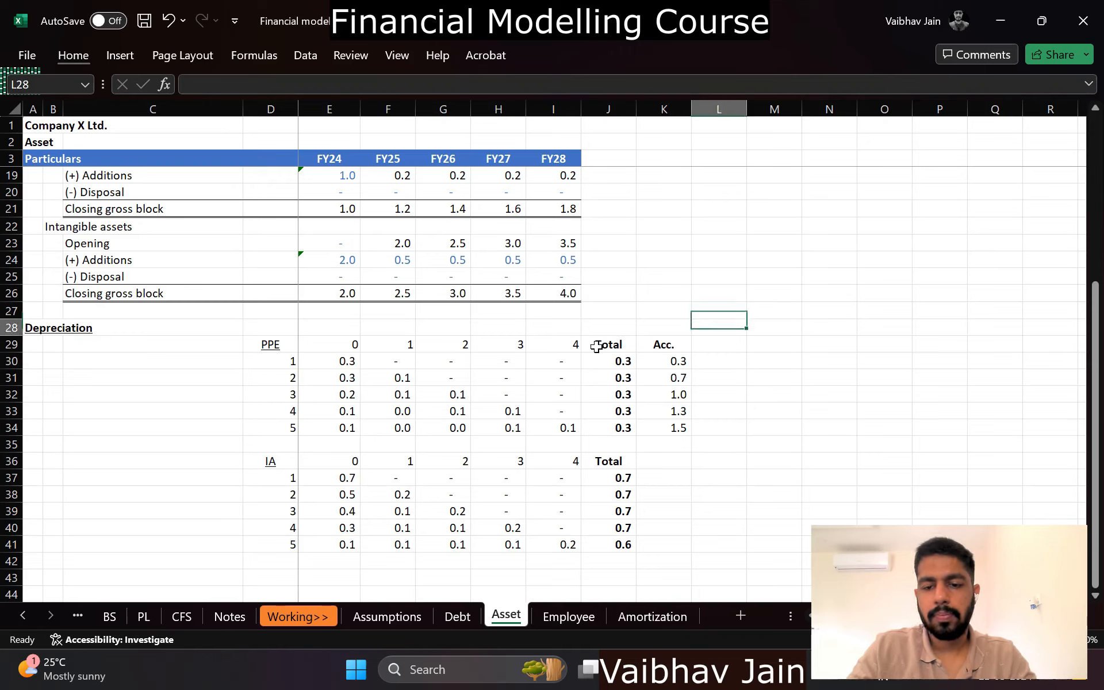
pyautogui.press('Left')
pyautogui.hotkey('ctrl', 'shift', 'Down')
pyautogui.press('Right')
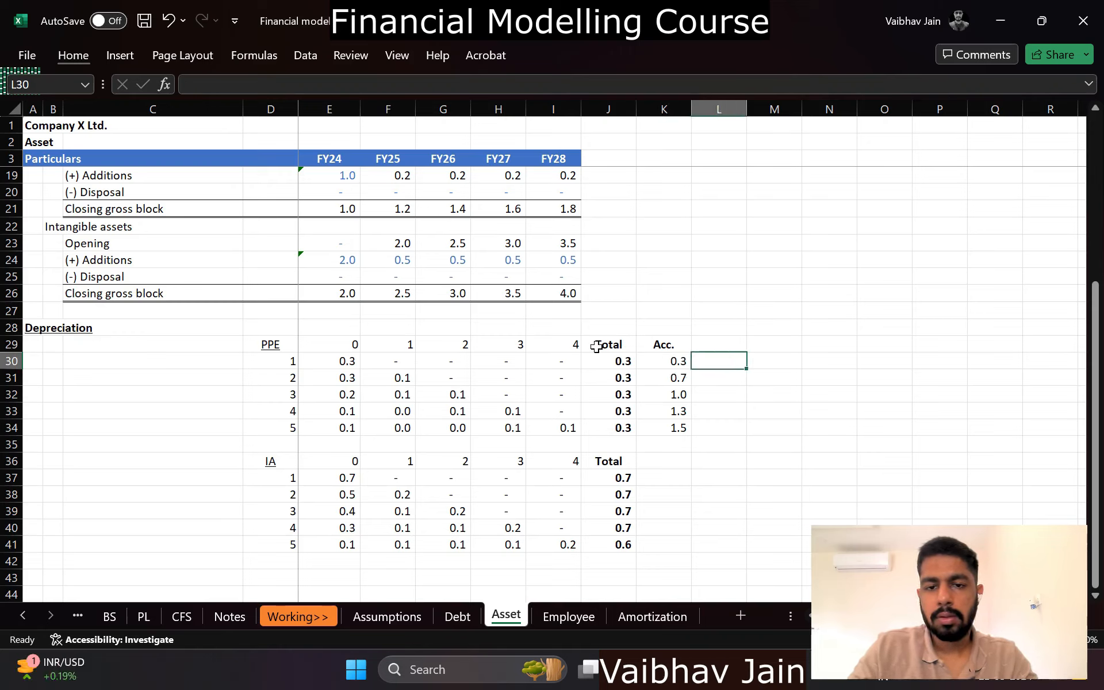
# Step: Copy the PPE "Acc." column with its heading, K29:K34, to the IA table starting at K36
pyautogui.press('Left')
pyautogui.press('Down')
pyautogui.press('Up')
pyautogui.hotkey('ctrl', 'shift', 'Down')
pyautogui.hotkey('ctrl', 'c')
pyautogui.press('Down')
pyautogui.press('Up')
pyautogui.press('Up')
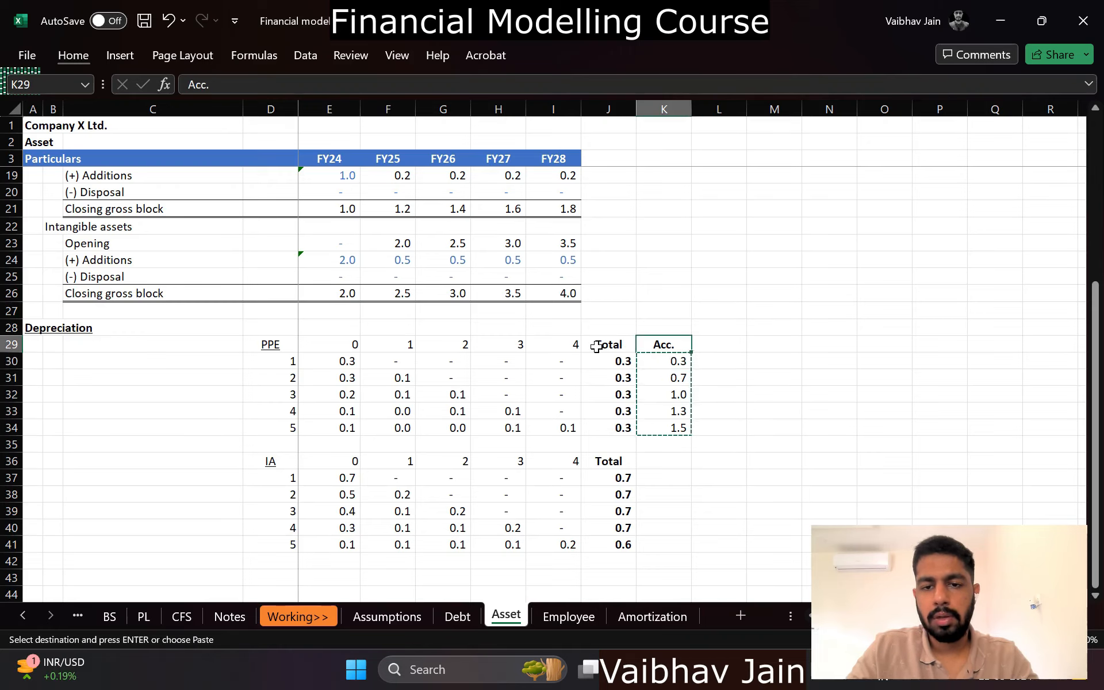
pyautogui.press('Down')
pyautogui.press('Down')
pyautogui.press('Down')
pyautogui.press('Down')
pyautogui.press('Down')
pyautogui.press('Down')
pyautogui.press('Down')
pyautogui.hotkey('ctrl', 'v')
pyautogui.press('Left')
pyautogui.press('Up')
pyautogui.press('Up')
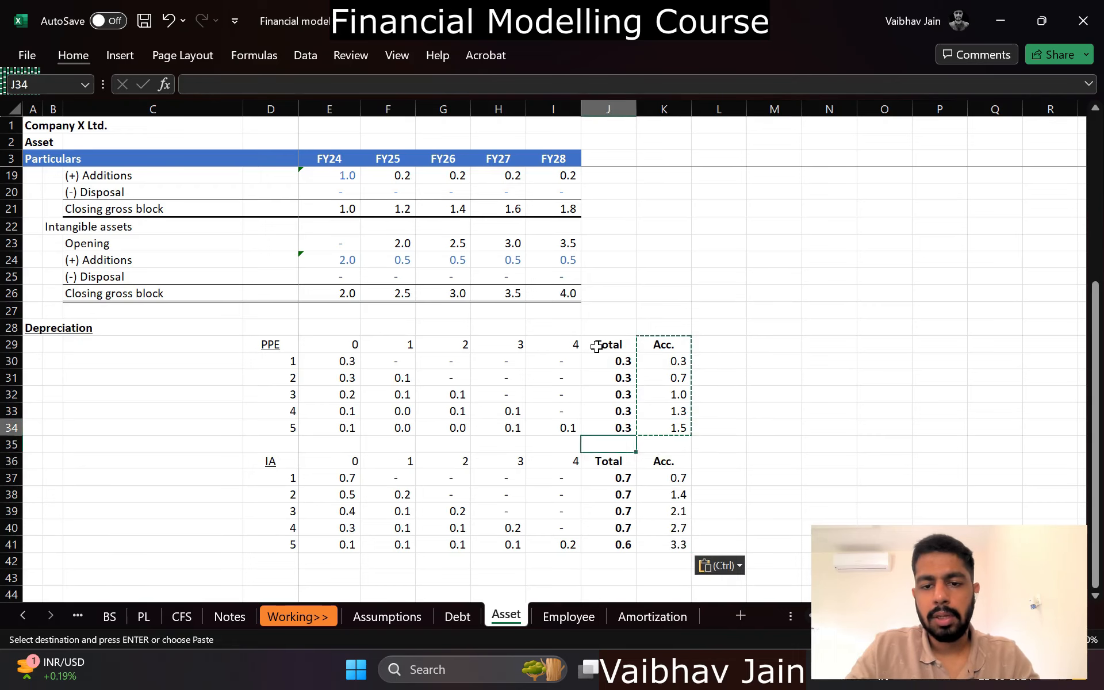
pyautogui.press('Escape')
# Step: Check the cash flow statement on the CFS sheet and return to the Asset sheet
pyautogui.press('Left')
pyautogui.press('Left')
pyautogui.press('Left')
pyautogui.press('Up')
pyautogui.press('Up')
pyautogui.press('Up')
pyautogui.press('Left')
pyautogui.press('Up')
pyautogui.press('Up')
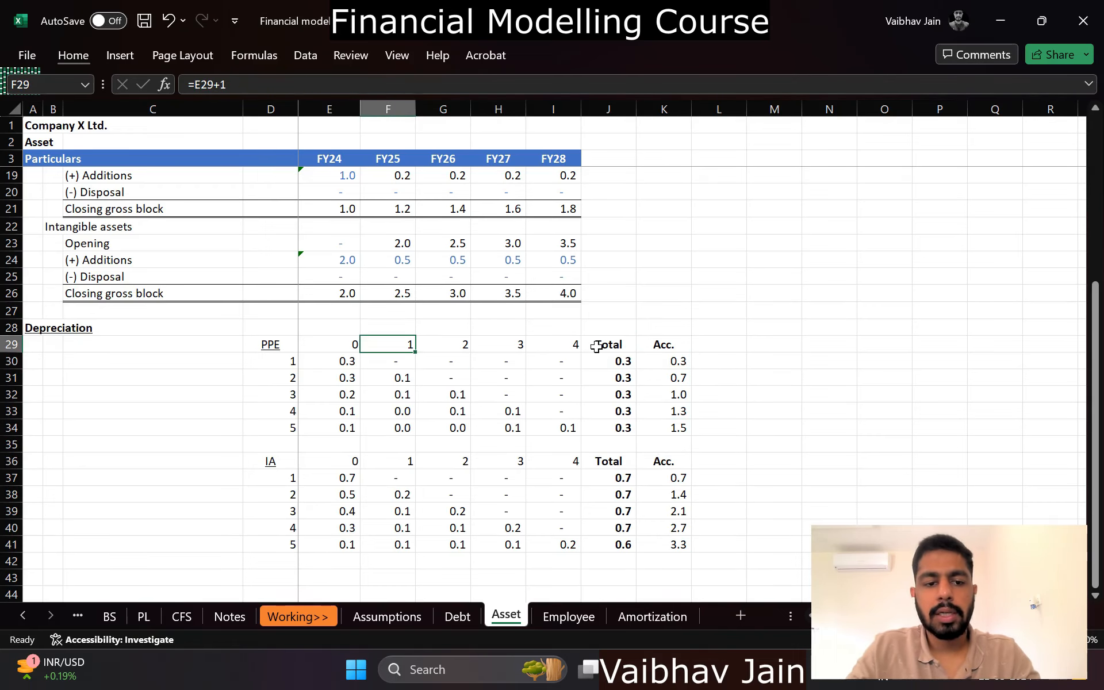
pyautogui.hotkey('ctrl', 'pageup')
pyautogui.hotkey('ctrl', 'pageup')
pyautogui.hotkey('ctrl', 'pageup')
pyautogui.hotkey('ctrl', 'pageup')
pyautogui.hotkey('ctrl', 'pageup')
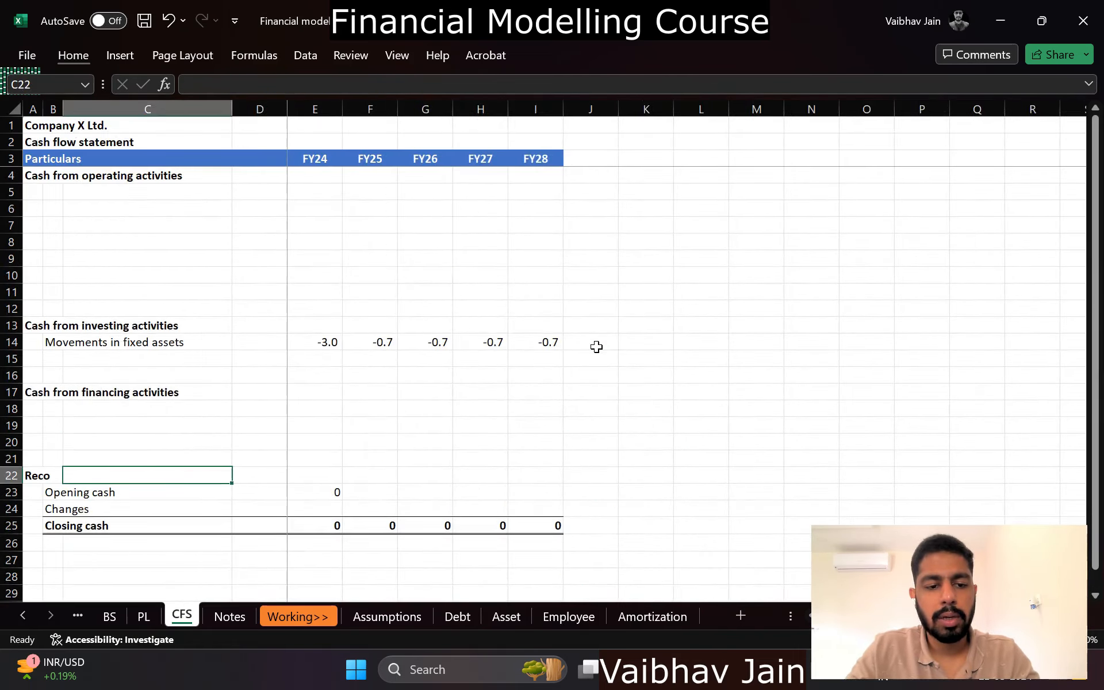
pyautogui.hotkey('ctrl', 'pagedown')
pyautogui.hotkey('ctrl', 'pagedown')
pyautogui.hotkey('ctrl', 'pagedown')
pyautogui.hotkey('ctrl', 'pagedown')
pyautogui.hotkey('ctrl', 'pagedown')
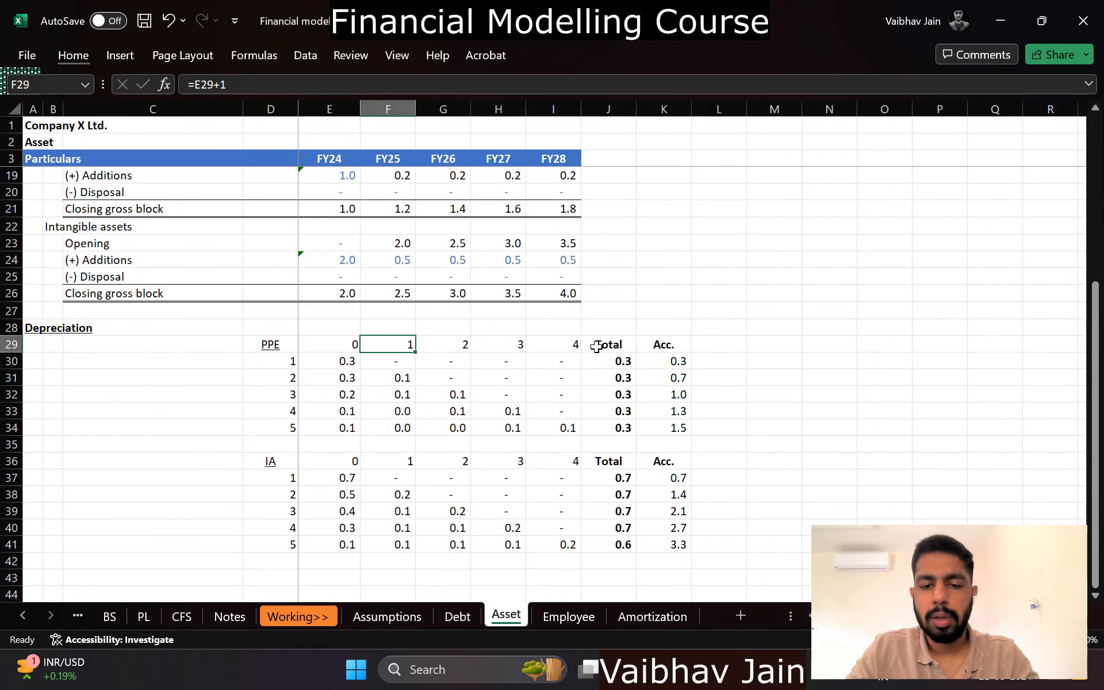
# Step: Enter =TRANSPOSE(K30:K34) in E9 to bring the PPE accumulated depreciation across FY24 to FY28
pyautogui.press('Up')
pyautogui.press('Up')
pyautogui.press('Up')
pyautogui.press('Up')
pyautogui.press('Up')
pyautogui.press('Up')
pyautogui.press('Up')
pyautogui.press('Up')
pyautogui.press('Up')
pyautogui.press('Up')
pyautogui.press('Up')
pyautogui.press('Up')
pyautogui.press('Up')
pyautogui.press('Up')
pyautogui.press('Up')
pyautogui.press('Up')
pyautogui.press('Up')
pyautogui.press('Up')
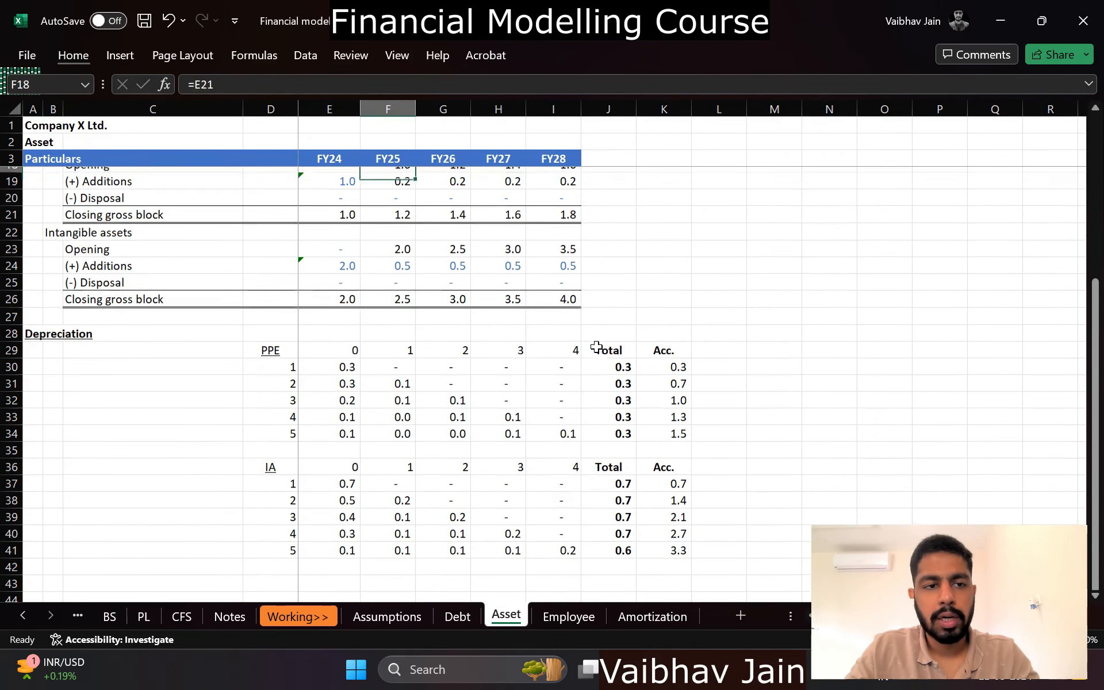
pyautogui.press('Left')
pyautogui.press('Left')
pyautogui.press('Down')
pyautogui.press('Right')
pyautogui.press('Up')
pyautogui.press('Up')
pyautogui.press('Up')
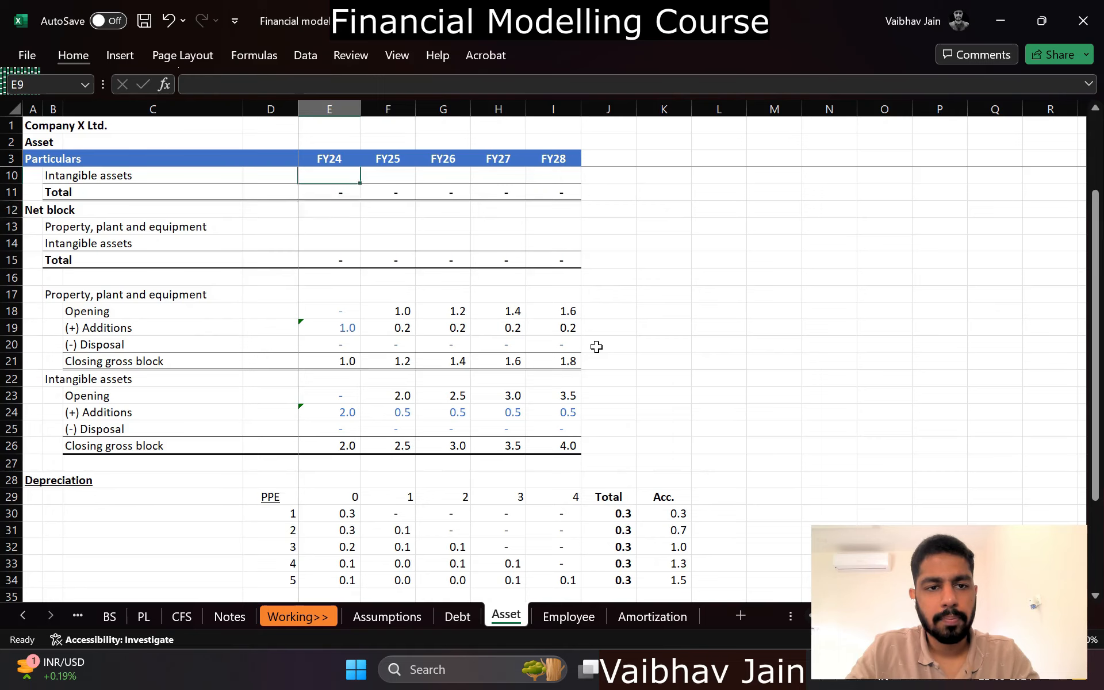
pyautogui.write('=tran')
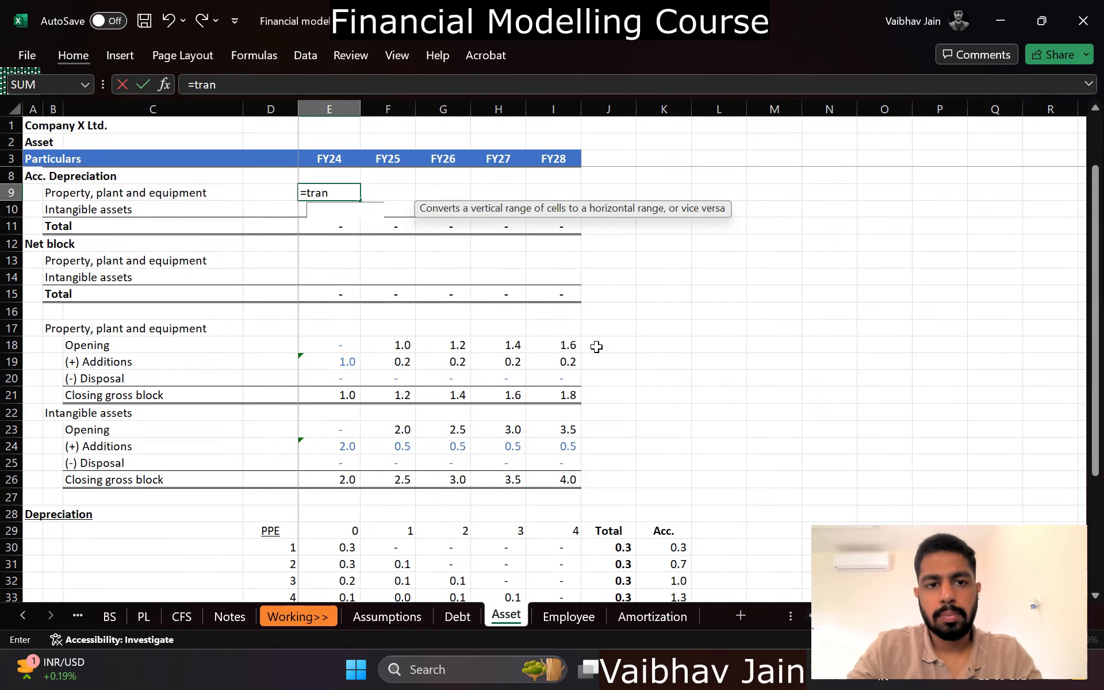
pyautogui.press('Tab')
pyautogui.press('Down')
pyautogui.press('Down')
pyautogui.press('Down')
pyautogui.press('Down')
pyautogui.press('Down')
pyautogui.press('Down')
pyautogui.press('Down')
pyautogui.press('Down')
pyautogui.press('Down')
pyautogui.press('Down')
pyautogui.press('Down')
pyautogui.press('Down')
pyautogui.press('Down')
pyautogui.press('Down')
pyautogui.press('Down')
pyautogui.press('Down')
pyautogui.press('Down')
pyautogui.press('Down')
pyautogui.press('Down')
pyautogui.press('Down')
pyautogui.press('Down')
pyautogui.press('Right')
pyautogui.press('Right')
pyautogui.press('Right')
pyautogui.press('Right')
pyautogui.press('Right')
pyautogui.press('Right')
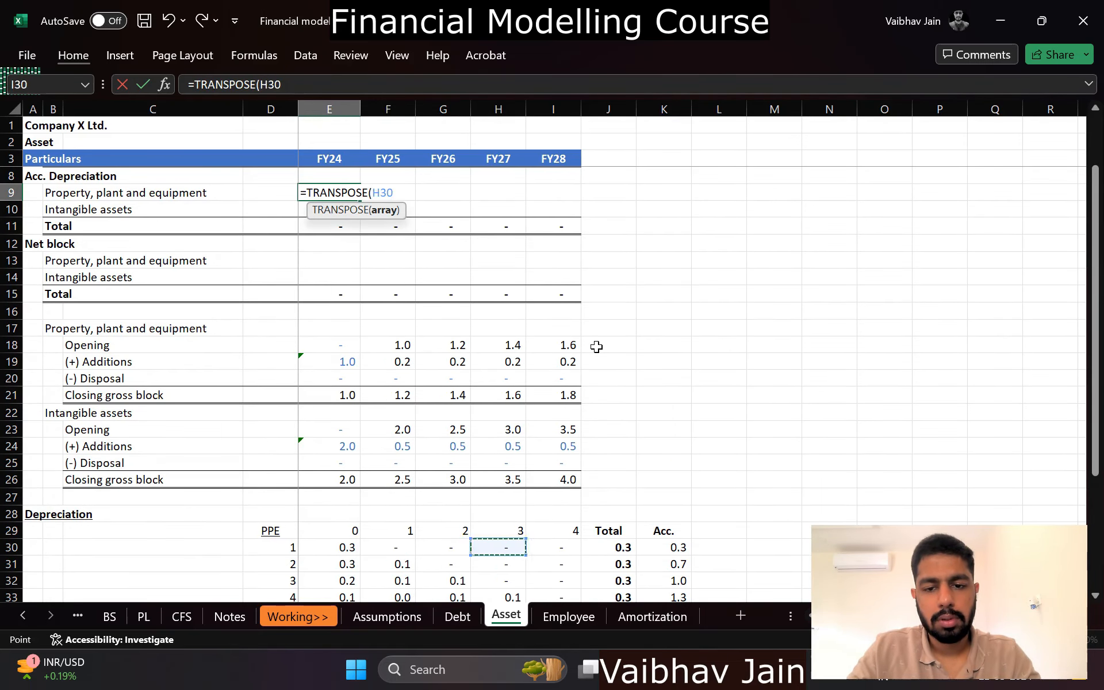
pyautogui.hotkey('ctrl', 'shift', 'Down')
pyautogui.press('Return')
# Step: Enter =TRANSPOSE(K37:K41) in E10 to bring in the intangible assets' accumulated depreciation across the years
pyautogui.write('=trans')
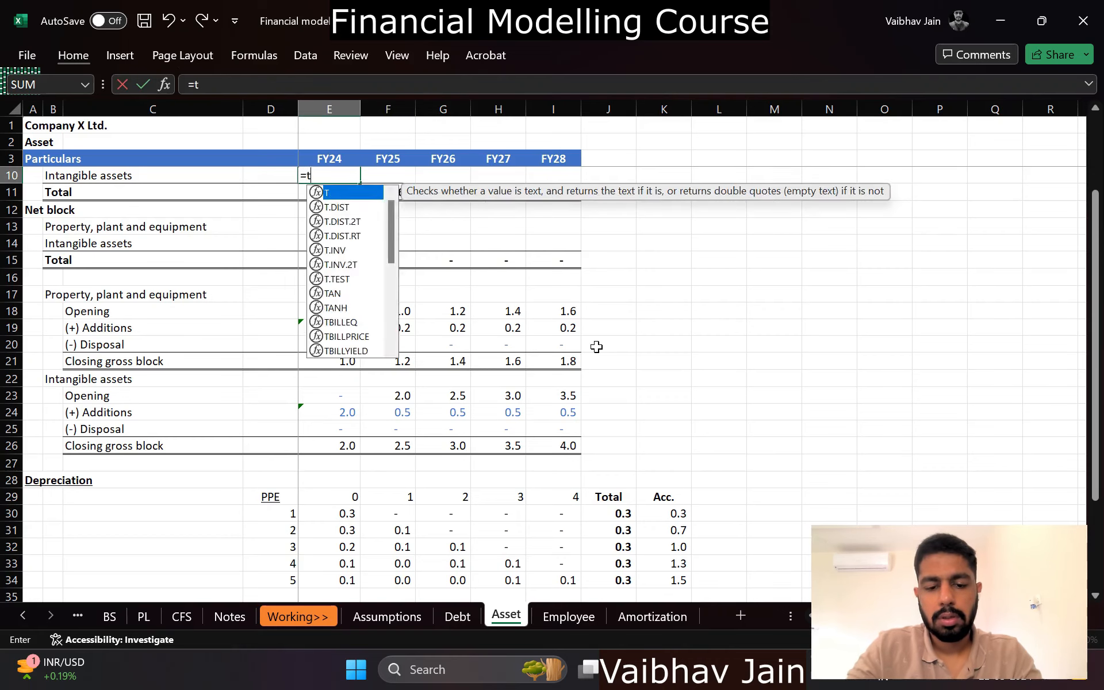
pyautogui.press('Tab')
pyautogui.press('Down')
pyautogui.press('Right')
pyautogui.press('Right')
pyautogui.press('Right')
pyautogui.press('Right')
pyautogui.press('Right')
pyautogui.press('Right')
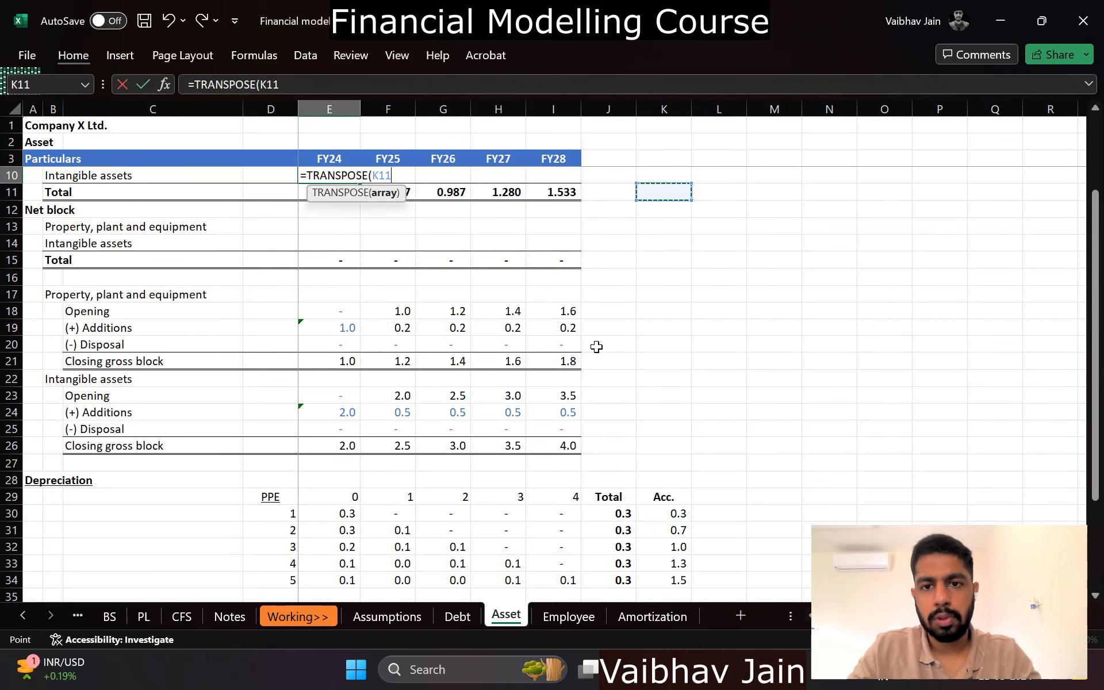
pyautogui.press('Down')
pyautogui.press('Down')
pyautogui.press('Down')
pyautogui.press('Down')
pyautogui.press('Down')
pyautogui.press('Down')
pyautogui.press('Down')
pyautogui.press('Down')
pyautogui.press('Down')
pyautogui.press('Down')
pyautogui.press('Down')
pyautogui.press('Down')
pyautogui.press('Down')
pyautogui.press('Down')
pyautogui.press('Down')
pyautogui.press('Down')
pyautogui.press('Down')
pyautogui.press('Down')
pyautogui.press('Down')
pyautogui.press('Down')
pyautogui.press('Up')
pyautogui.press('Up')
pyautogui.press('Up')
pyautogui.press('Up')
pyautogui.hotkey('ctrl', 'shift', 'Down')
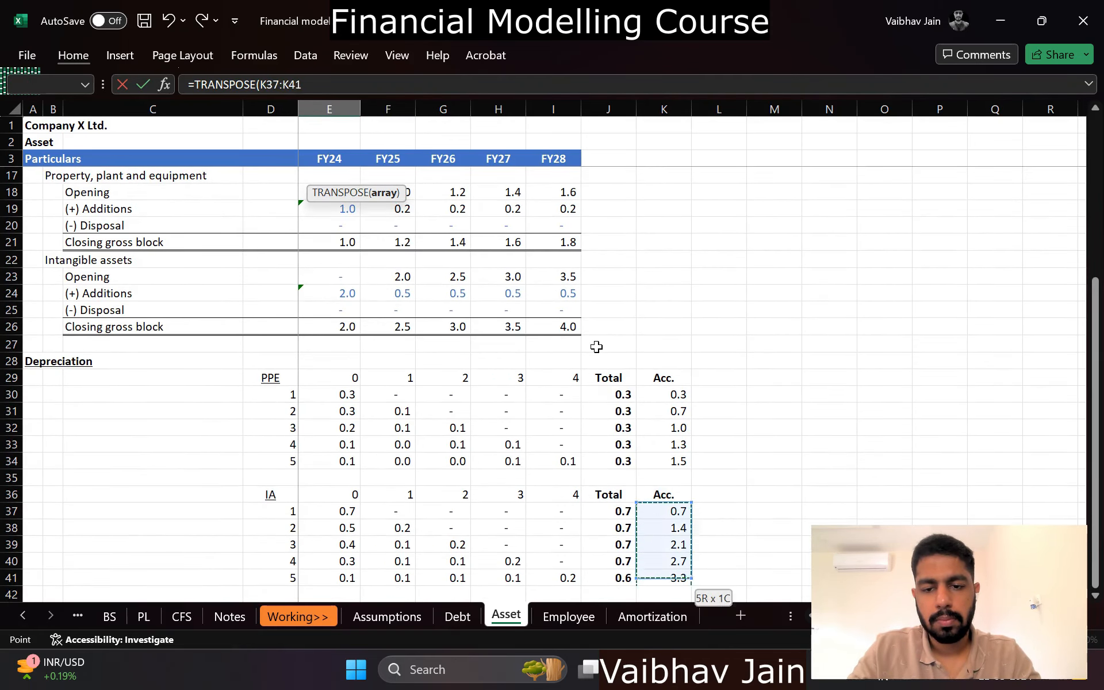
pyautogui.press('Return')
# Step: Format the accumulated depreciation rows and their total, E9:I11, to one decimal place
pyautogui.press('Up')
pyautogui.press('Up')
pyautogui.press('Up')
pyautogui.press('Up')
pyautogui.press('Up')
pyautogui.press('Down')
pyautogui.press('Down')
pyautogui.press('Down')
pyautogui.press('Down')
pyautogui.hotkey('ctrl', 'shift', 'Right')
pyautogui.hotkey('ctrl', 'shift', 'Down')
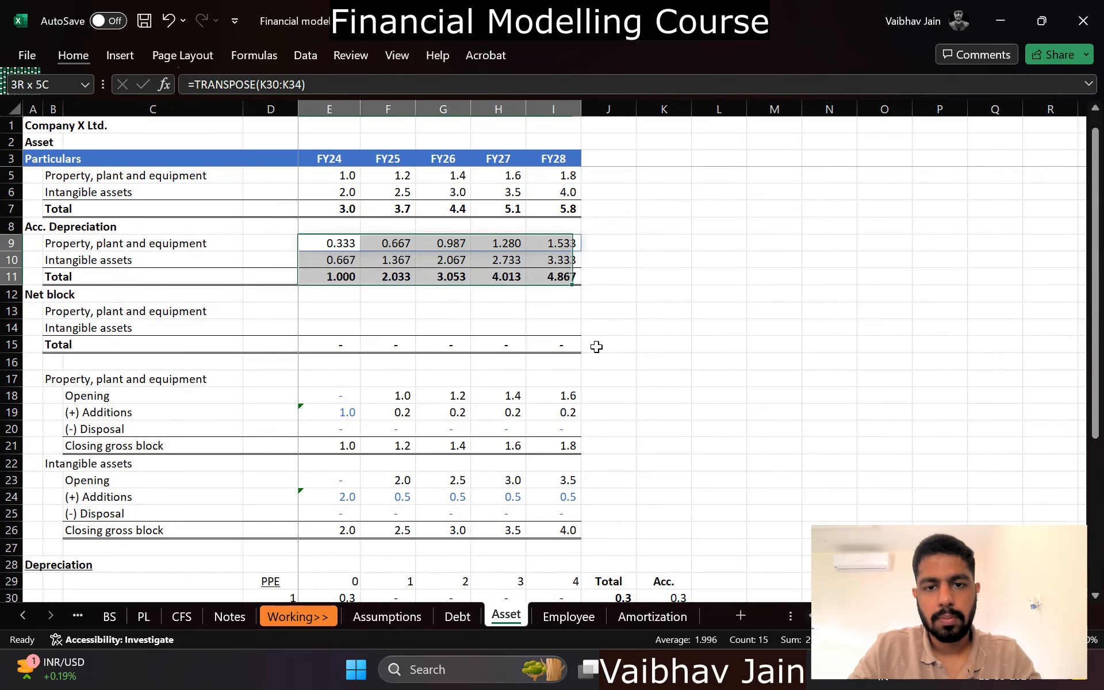
pyautogui.hotkey('alt', 'h')
pyautogui.press('9')
pyautogui.press('9')
pyautogui.press('Down')
pyautogui.press('Down')
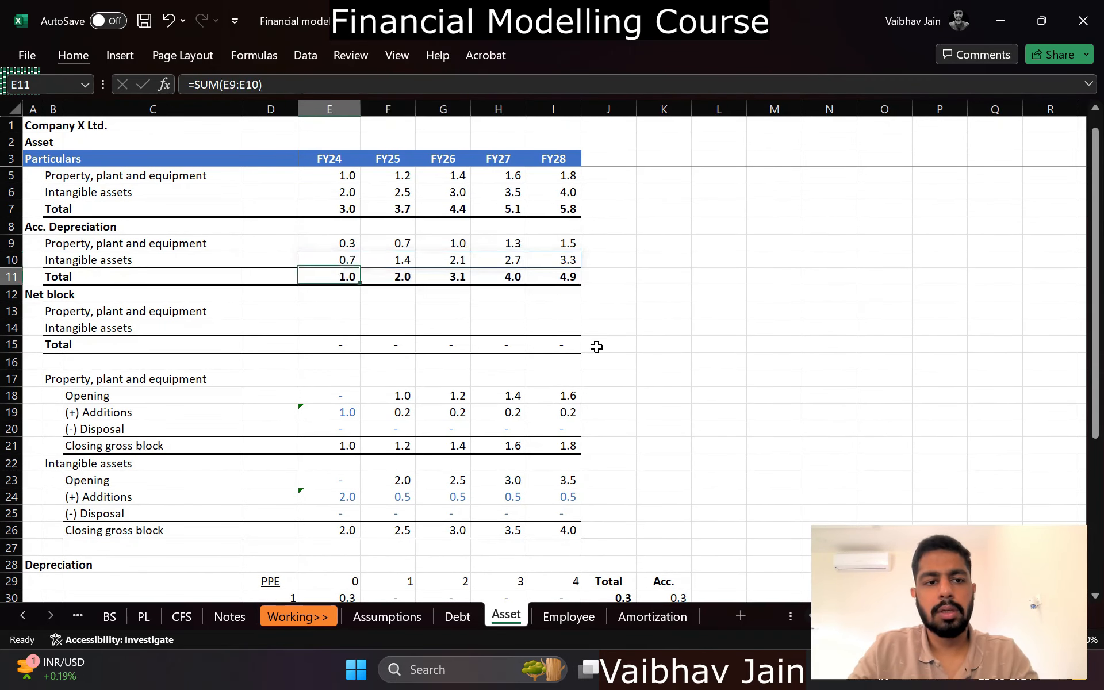
# Step: Calculate the FY24 PPE net block in E13 as gross block minus accumulated depreciation, =E5-E9
pyautogui.press('Down')
pyautogui.press('Down')
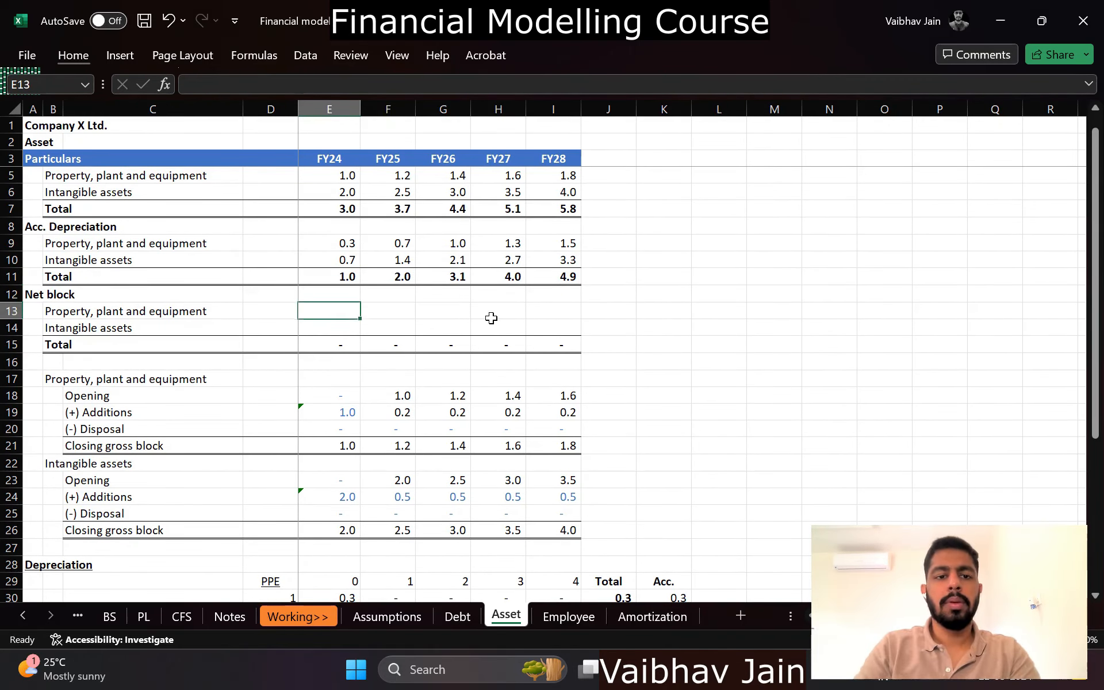
pyautogui.scroll(1, 491, 318)
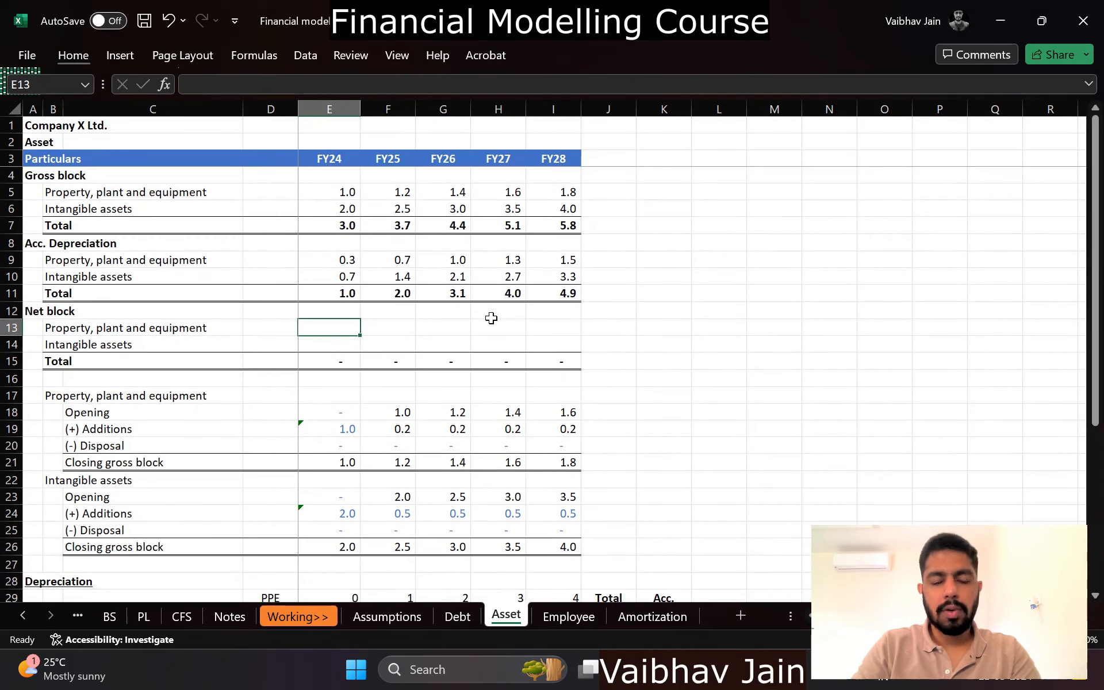
pyautogui.write('=')
pyautogui.press('Up')
pyautogui.press('Up')
pyautogui.press('Up')
pyautogui.press('Up')
pyautogui.press('Up')
pyautogui.press('Up')
pyautogui.press('Up')
pyautogui.press('Up')
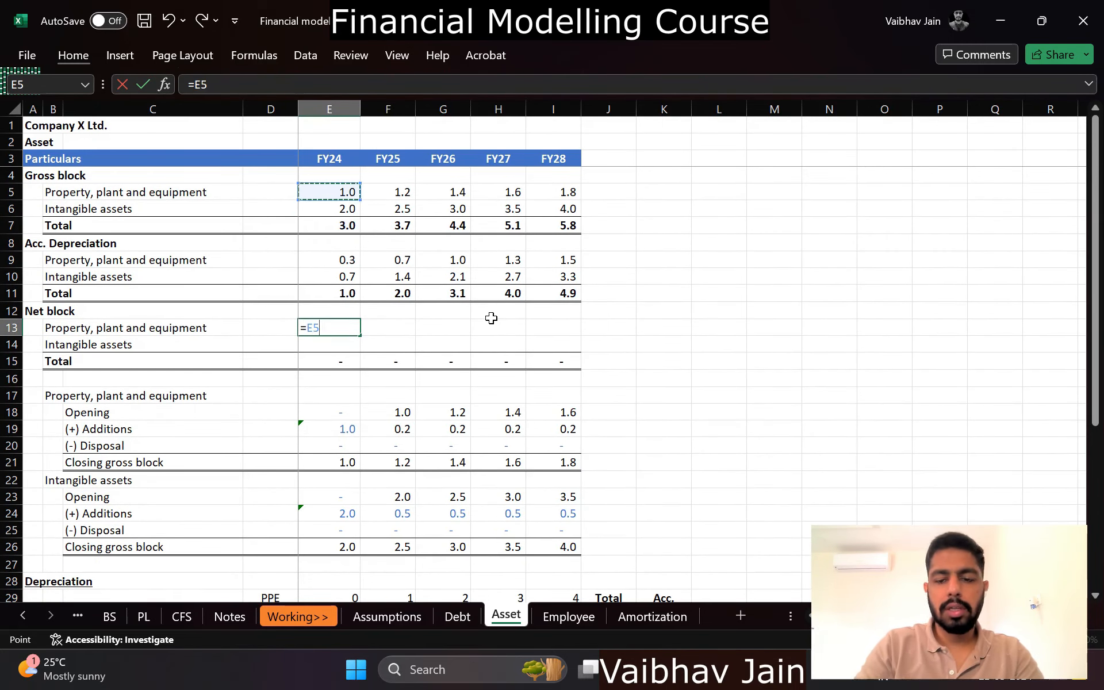
pyautogui.write('-')
pyautogui.press('Up')
pyautogui.press('Up')
pyautogui.press('Up')
pyautogui.press('Up')
pyautogui.hotkey('ctrl', 'Return')
# Step: Copy the net block formula from E13 across E13:I14 for both asset classes, FY24 to FY28
pyautogui.hotkey('ctrl', 'c')
pyautogui.hotkey('shift', 'Down')
pyautogui.hotkey('shift', 'Right')
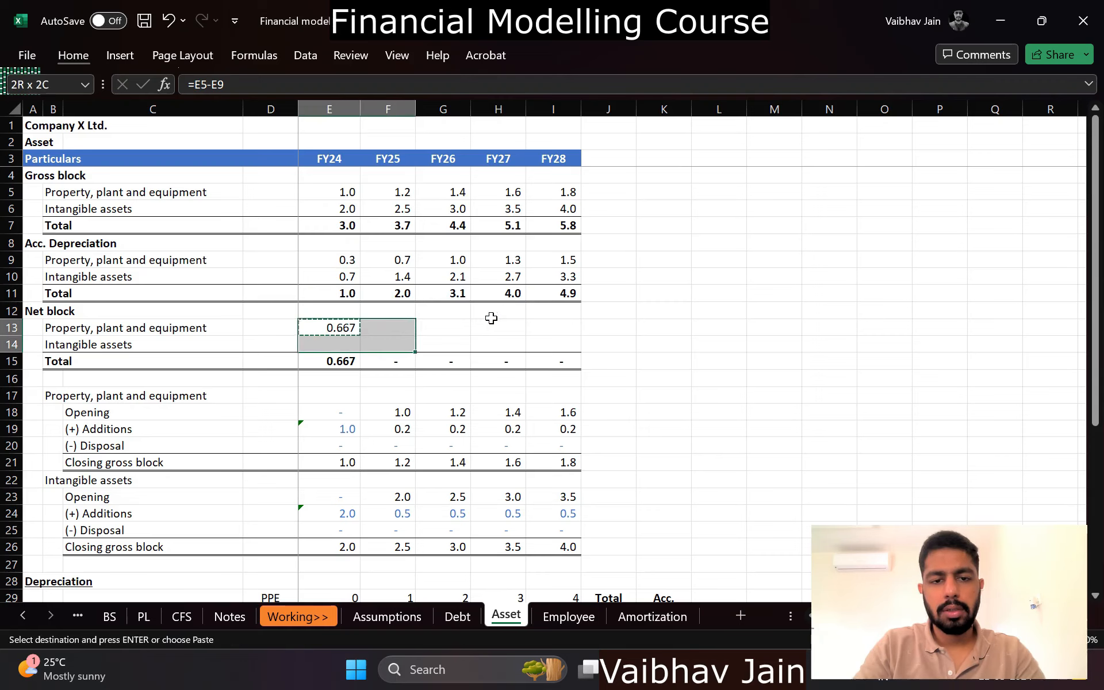
pyautogui.hotkey('shift', 'Right')
pyautogui.hotkey('shift', 'Right')
pyautogui.hotkey('shift', 'Right')
pyautogui.press('Return')
pyautogui.hotkey('ctrl', 'q')
pyautogui.press('Escape')
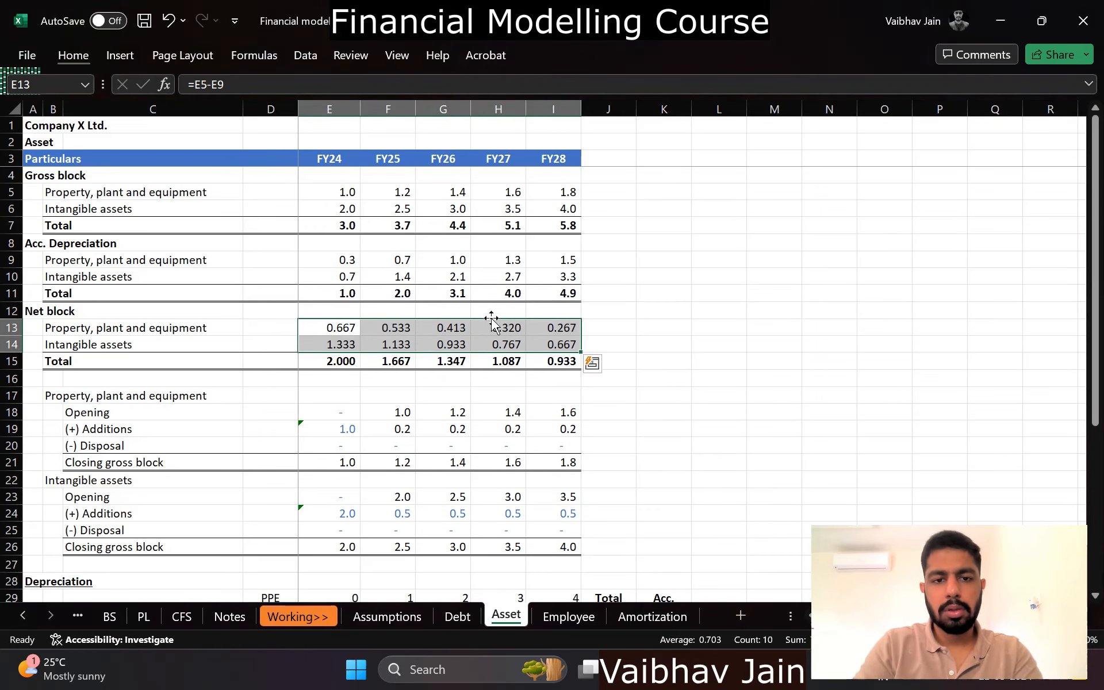
# Step: Format the net block rows and their total, E13:I15, to one decimal place
pyautogui.hotkey('shift', 'Down')
pyautogui.hotkey('alt', 'h')
pyautogui.press('9')
pyautogui.hotkey('alt', 'h')
pyautogui.press('9')
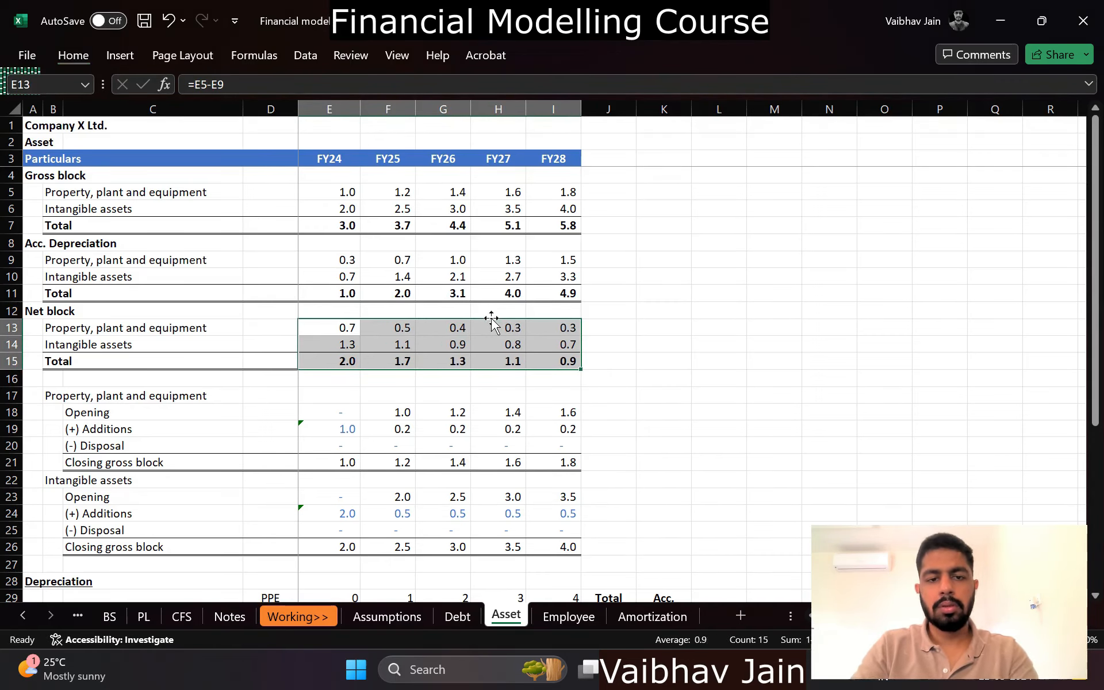
# Step: Link the FY24 property, plant and equipment cell E12 on the BS sheet to the Asset sheet's net block, =Asset!E13
pyautogui.hotkey('ctrl', 'pageup')
pyautogui.hotkey('ctrl', 'pageup')
pyautogui.hotkey('ctrl', 'pageup')
pyautogui.hotkey('ctrl', 'pageup')
pyautogui.hotkey('ctrl', 'pageup')
pyautogui.hotkey('ctrl', 'pageup')
pyautogui.hotkey('ctrl', 'pageup')
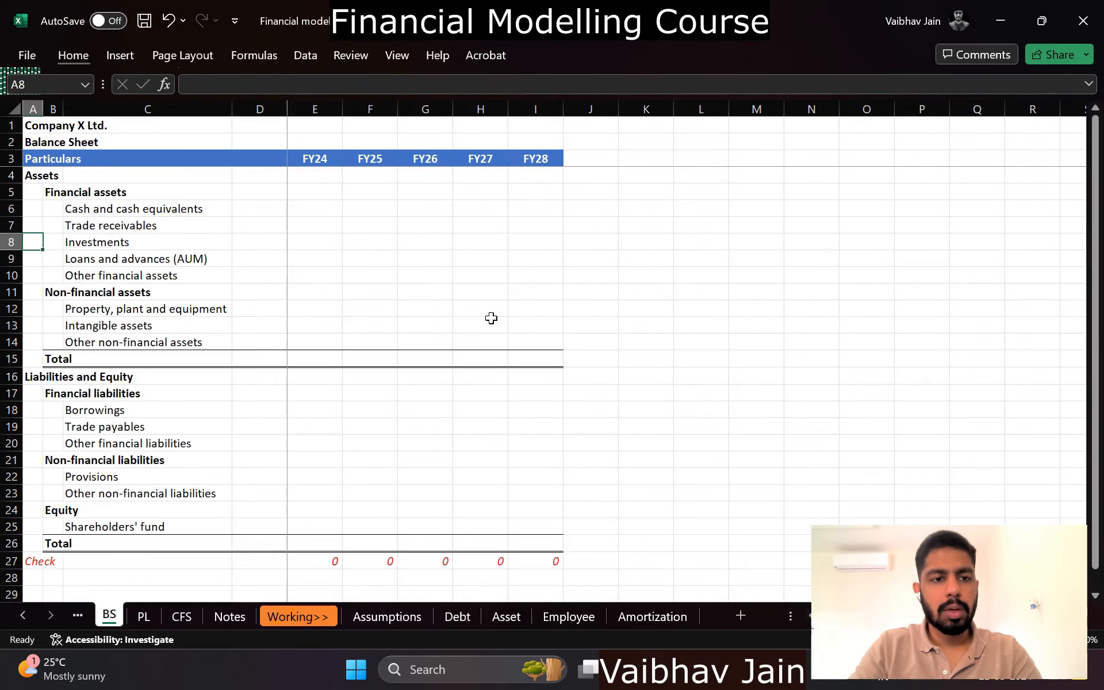
pyautogui.press('Up')
pyautogui.press('Right')
pyautogui.press('Right')
pyautogui.press('Right')
pyautogui.press('Down')
pyautogui.press('Down')
pyautogui.press('Down')
pyautogui.press('Down')
pyautogui.press('Down')
pyautogui.press('Right')
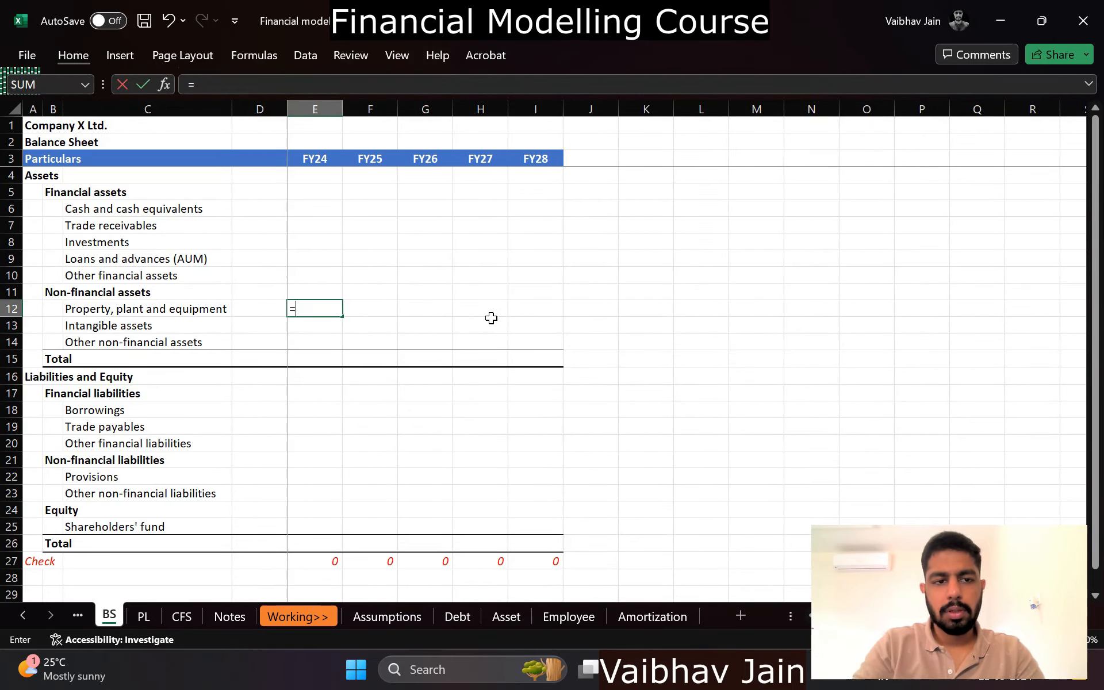
pyautogui.hotkey('ctrl', 'pagedown')
pyautogui.hotkey('ctrl', 'pagedown')
pyautogui.hotkey('ctrl', 'pagedown')
pyautogui.hotkey('ctrl', 'pagedown')
pyautogui.hotkey('ctrl', 'pagedown')
pyautogui.hotkey('ctrl', 'pagedown')
pyautogui.hotkey('ctrl', 'pagedown')
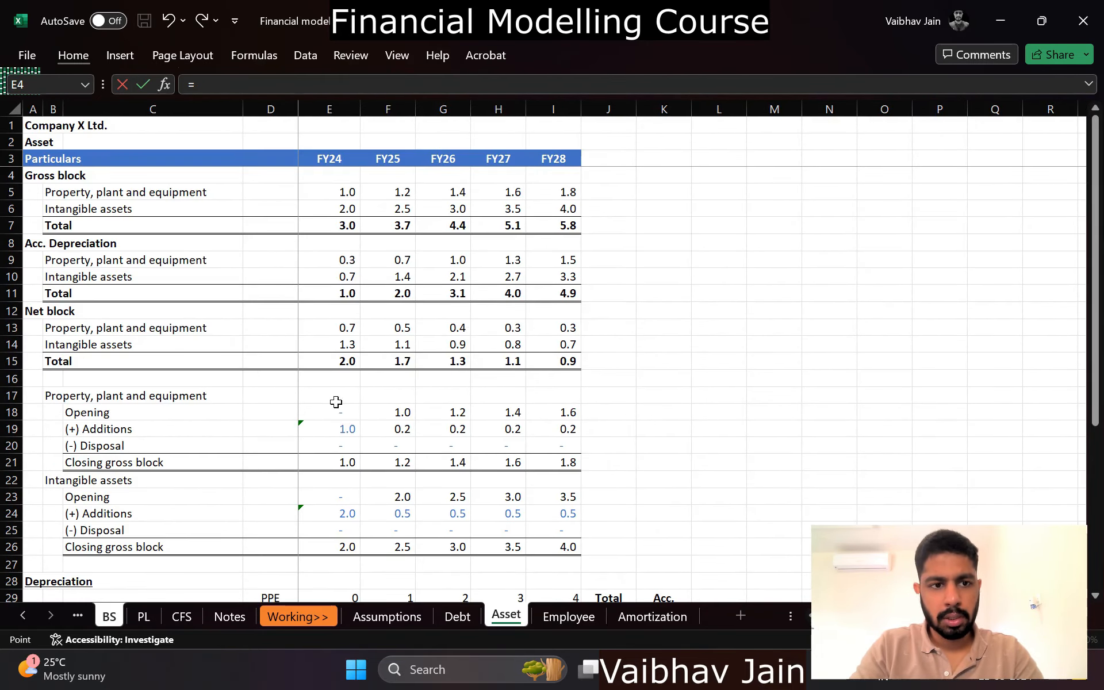
pyautogui.click(322, 335)
pyautogui.press('Return')
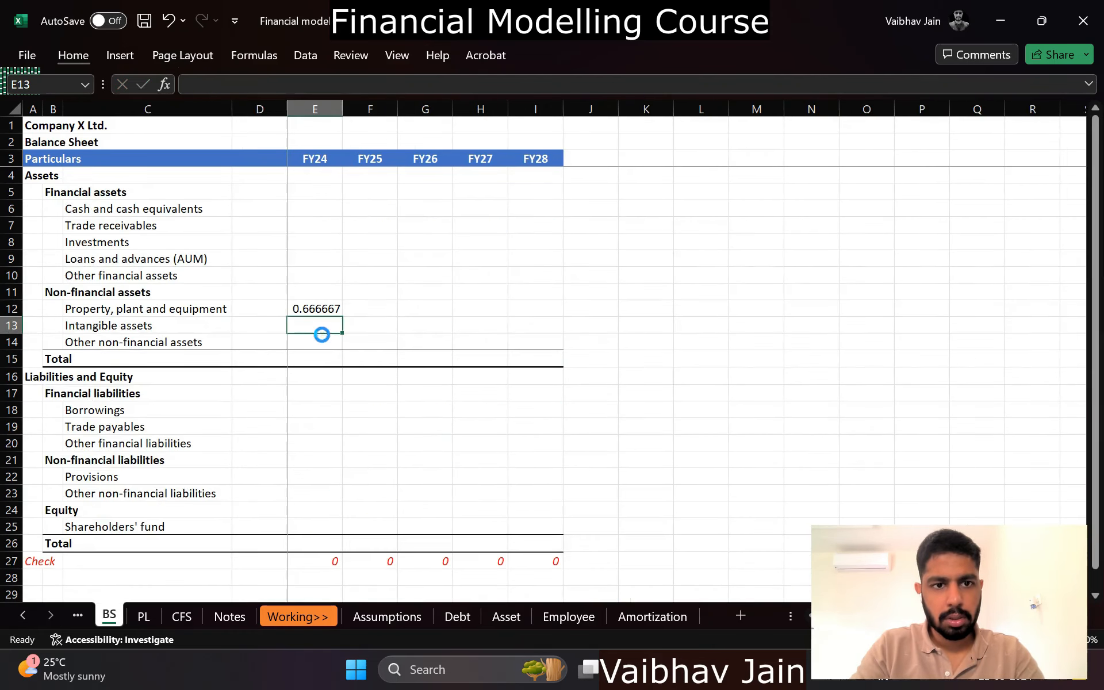
# Step: Fill the net block link down to intangible assets in E13 and format E12:E13 to one decimal place
pyautogui.hotkey('ctrl', 'd')
pyautogui.press('Up')
pyautogui.hotkey('shift', 'Down')
pyautogui.hotkey('alt', 'h')
pyautogui.press('k')
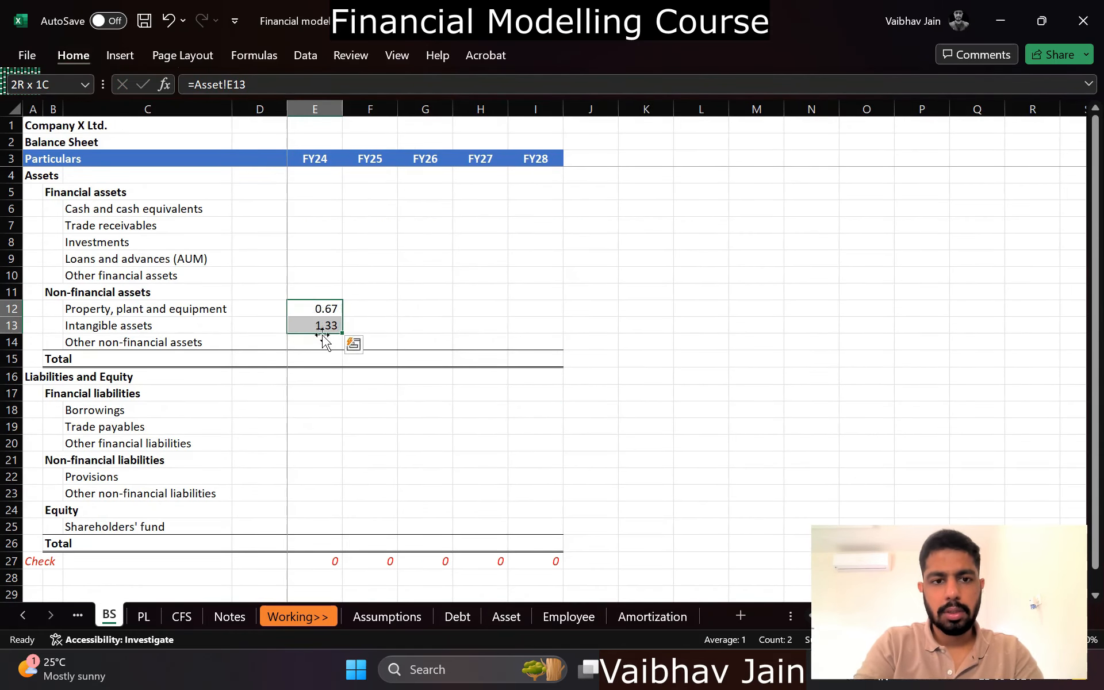
pyautogui.hotkey('alt', 'h')
pyautogui.press('9')
# Step: Set the font colour of the linked net block cells E12:E13 to orange
pyautogui.hotkey('alt', 'h')
pyautogui.press('f')
pyautogui.press('c')
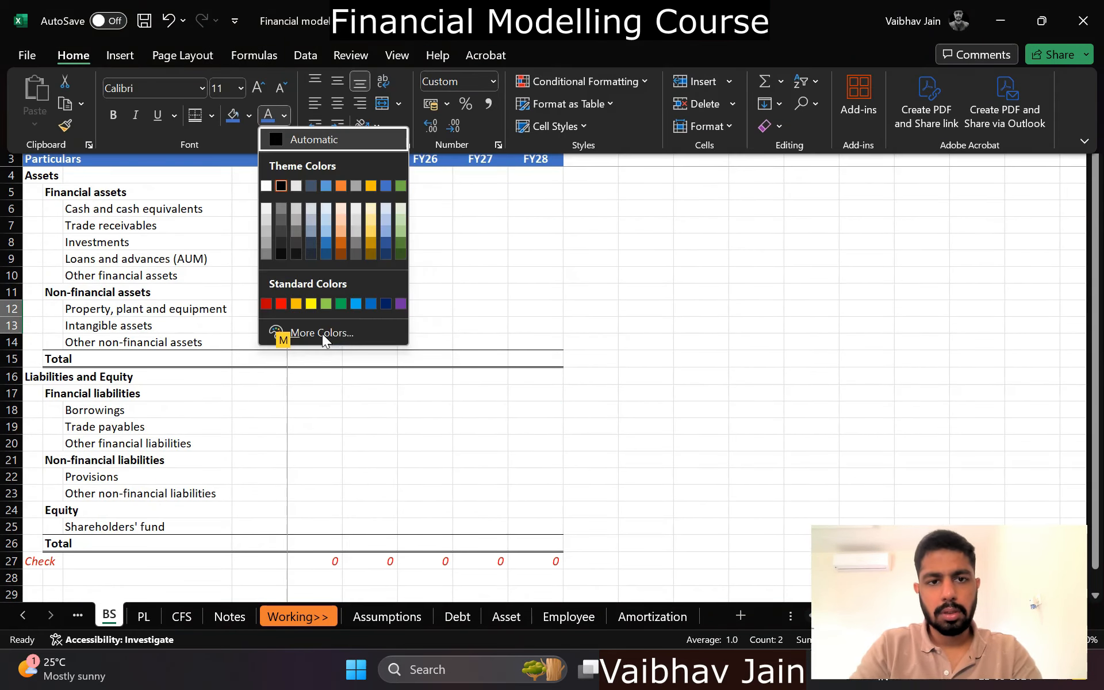
pyautogui.click(339, 186)
# Step: Copy the balance sheet net block links from E12:E13 across to FY28 in column I, and switch to the PL sheet
pyautogui.hotkey('ctrl', 'c')
pyautogui.hotkey('shift', 'Right')
pyautogui.hotkey('shift', 'Right')
pyautogui.hotkey('shift', 'Right')
pyautogui.hotkey('shift', 'Right')
pyautogui.press('Return')
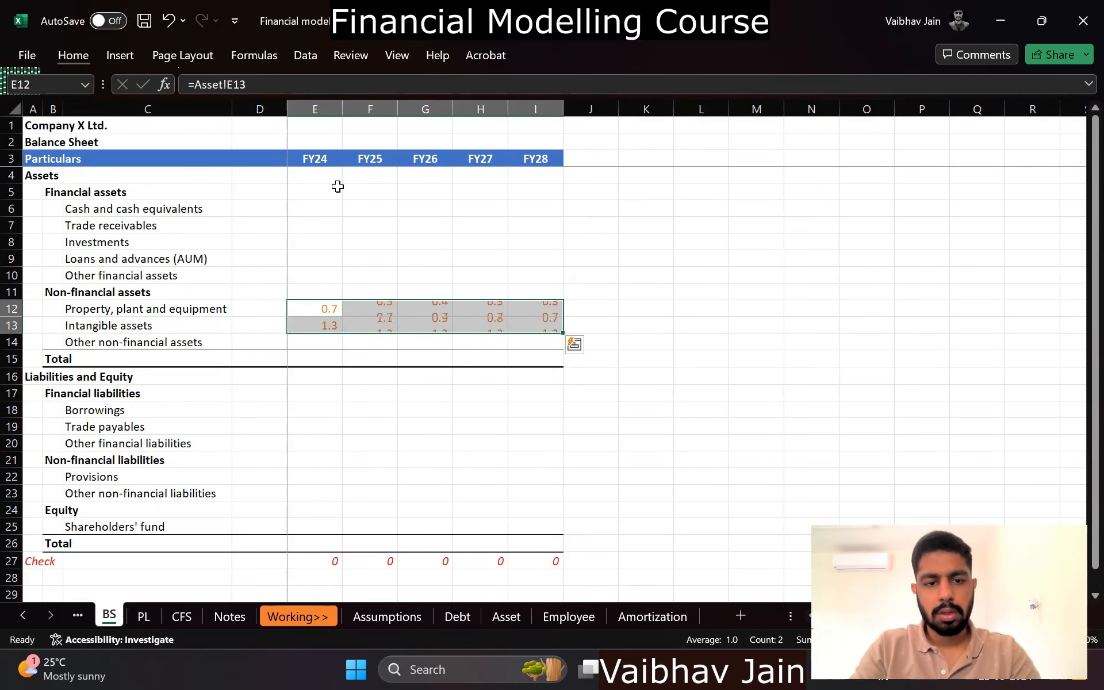
pyautogui.hotkey('ctrl', 'pagedown')
pyautogui.write('-')
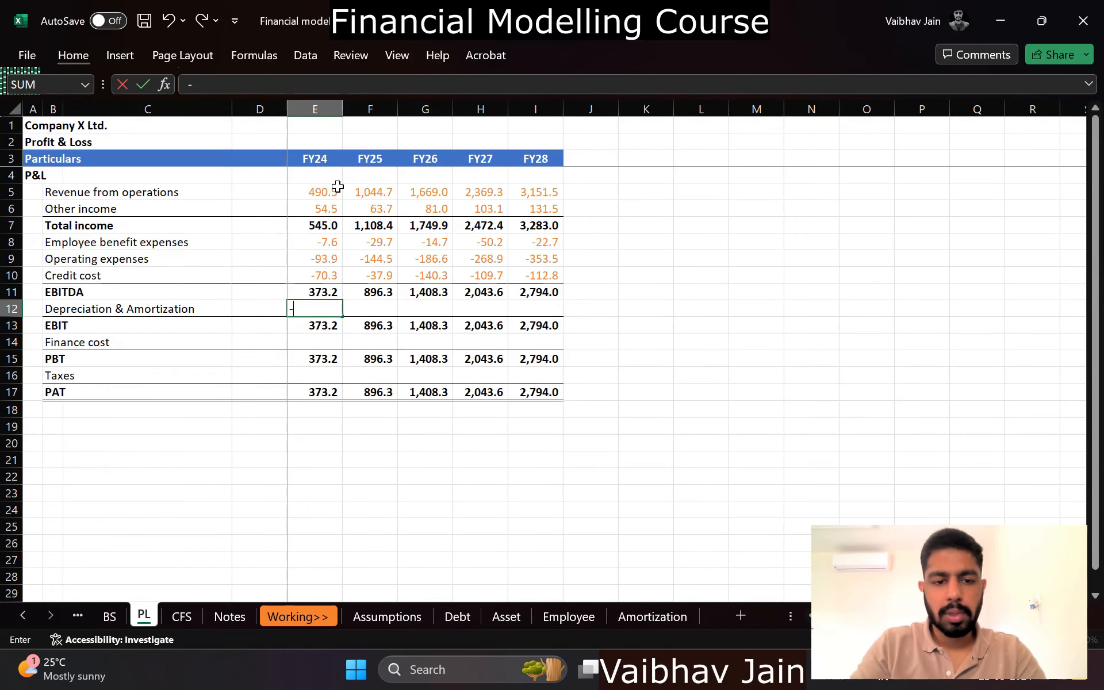
pyautogui.hotkey('ctrl', 'pagedown')
pyautogui.hotkey('ctrl', 'pagedown')
pyautogui.hotkey('ctrl', 'pagedown')
pyautogui.hotkey('ctrl', 'pagedown')
pyautogui.hotkey('ctrl', 'pagedown')
pyautogui.hotkey('ctrl', 'pagedown')
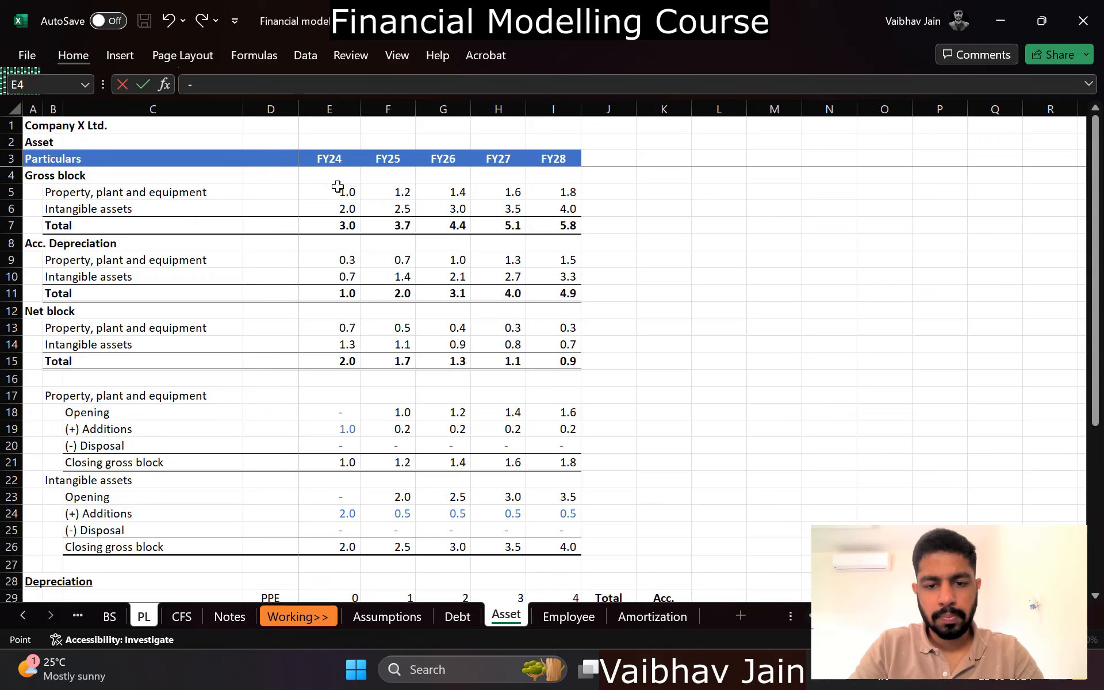
pyautogui.hotkey('ctrl', 'pagedown')
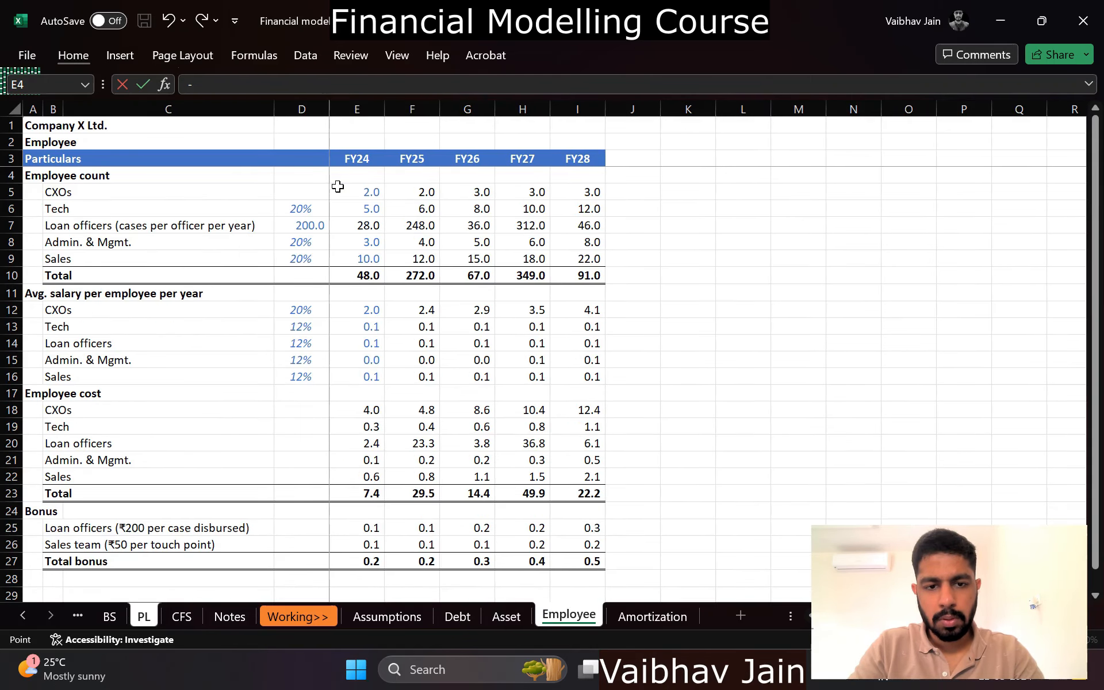
pyautogui.hotkey('ctrl', 'pageup')
pyautogui.scroll(-5, 337, 187)
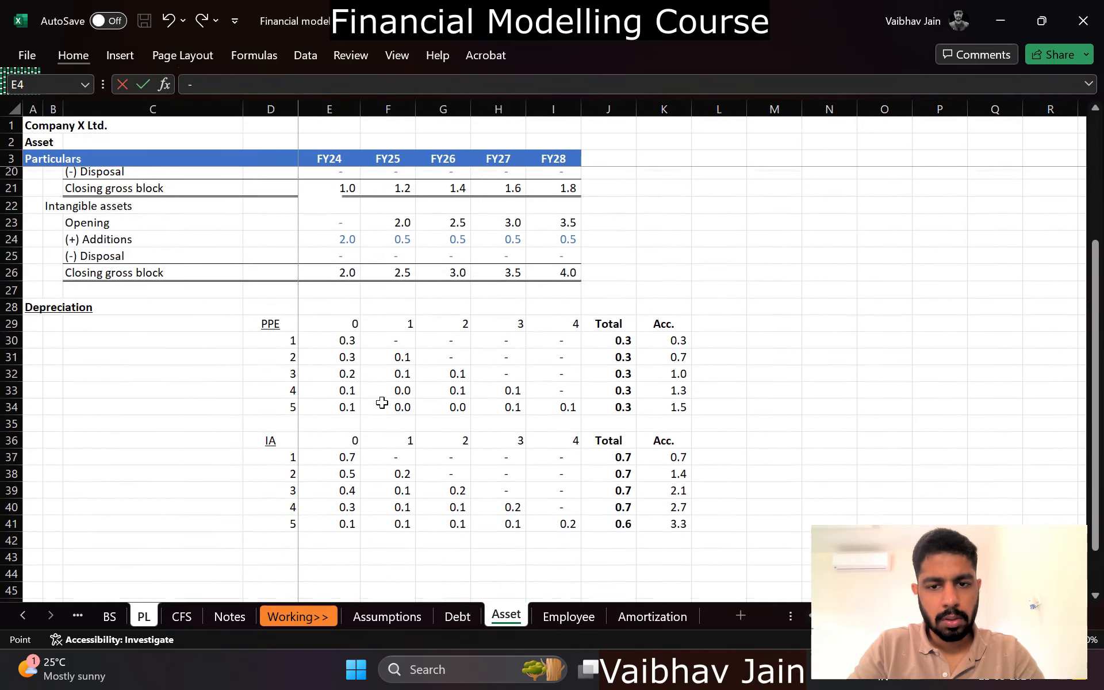
pyautogui.scroll(2, 382, 402)
pyautogui.scroll(-1, 381, 402)
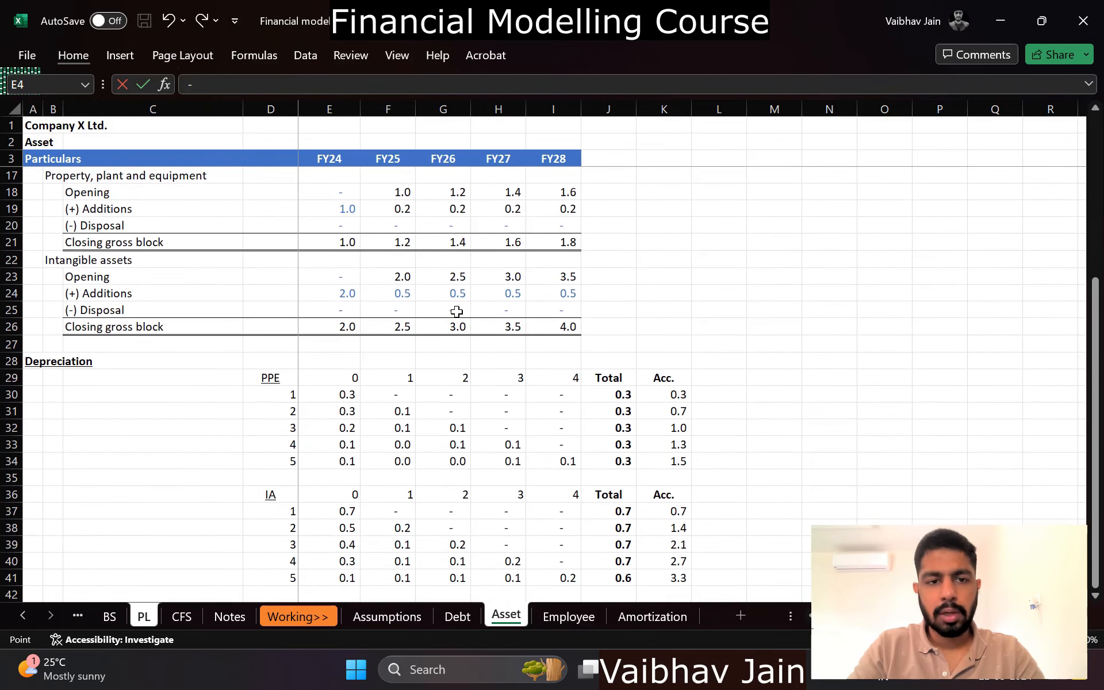
pyautogui.scroll(4, 457, 312)
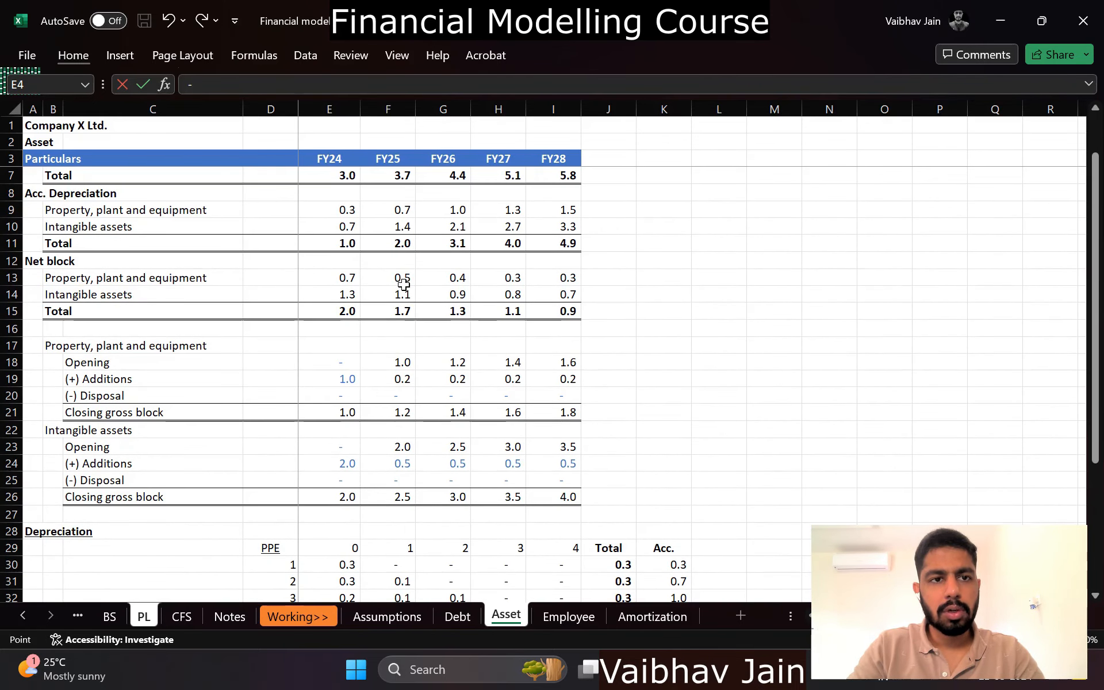
pyautogui.press('BackSpace')
# Step: Calculate FY24 Depreciation & Amortization in E12 of the PL sheet from the accumulated depreciation totals, =Asset!D11-Asset!E11
pyautogui.write('=')
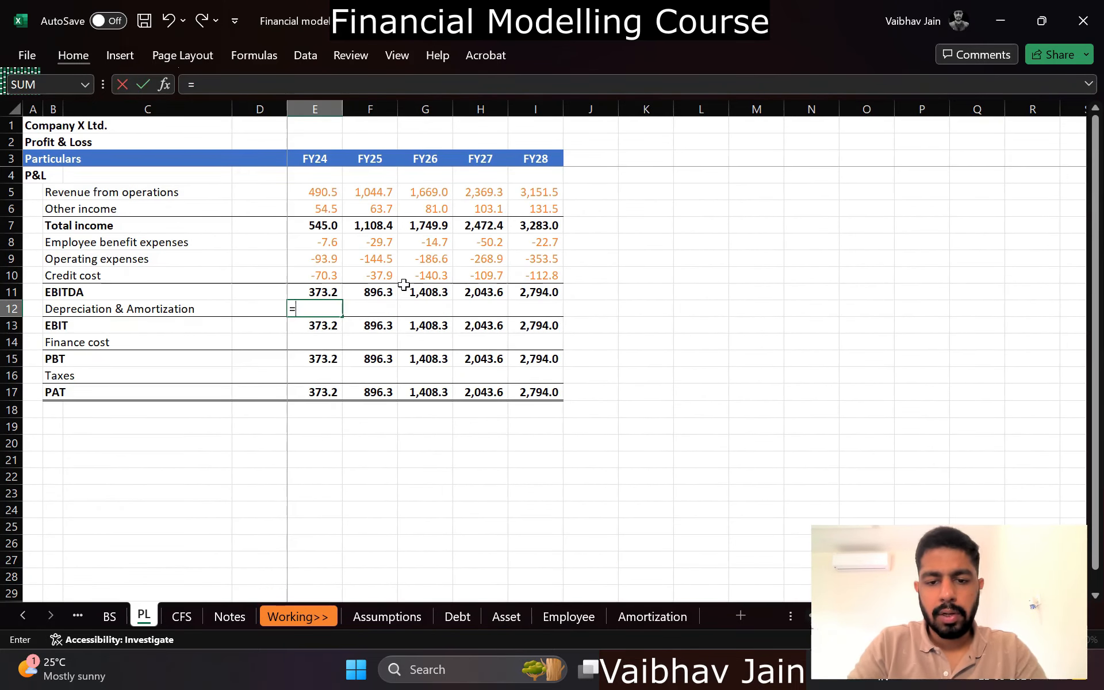
pyautogui.click(506, 616)
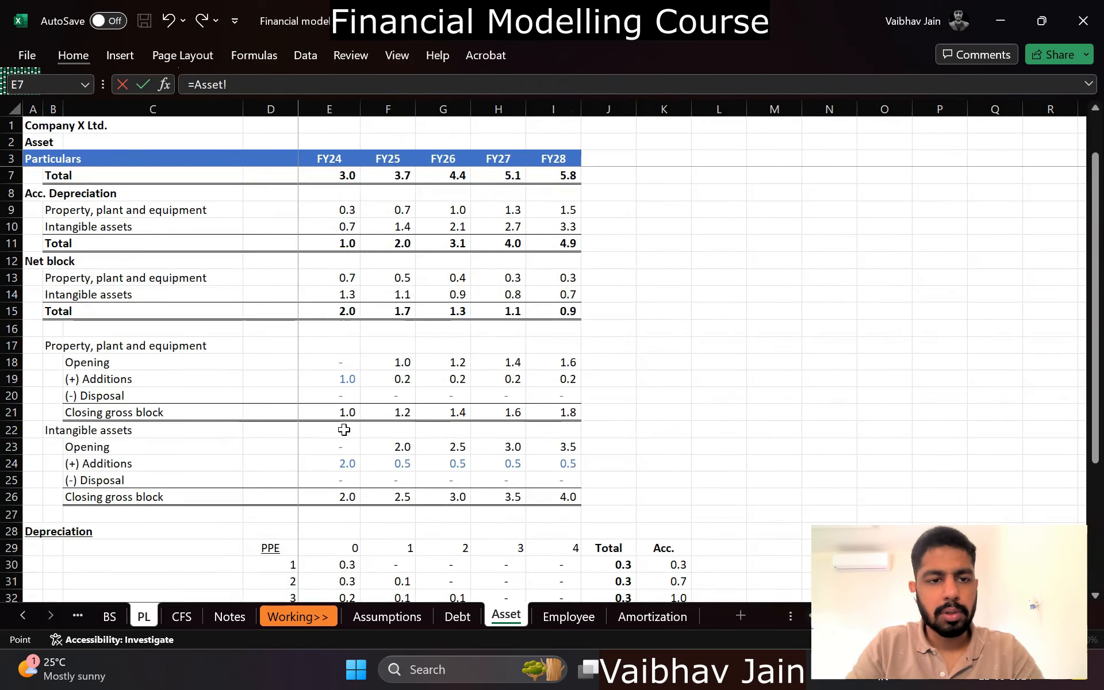
pyautogui.scroll(1, 343, 426)
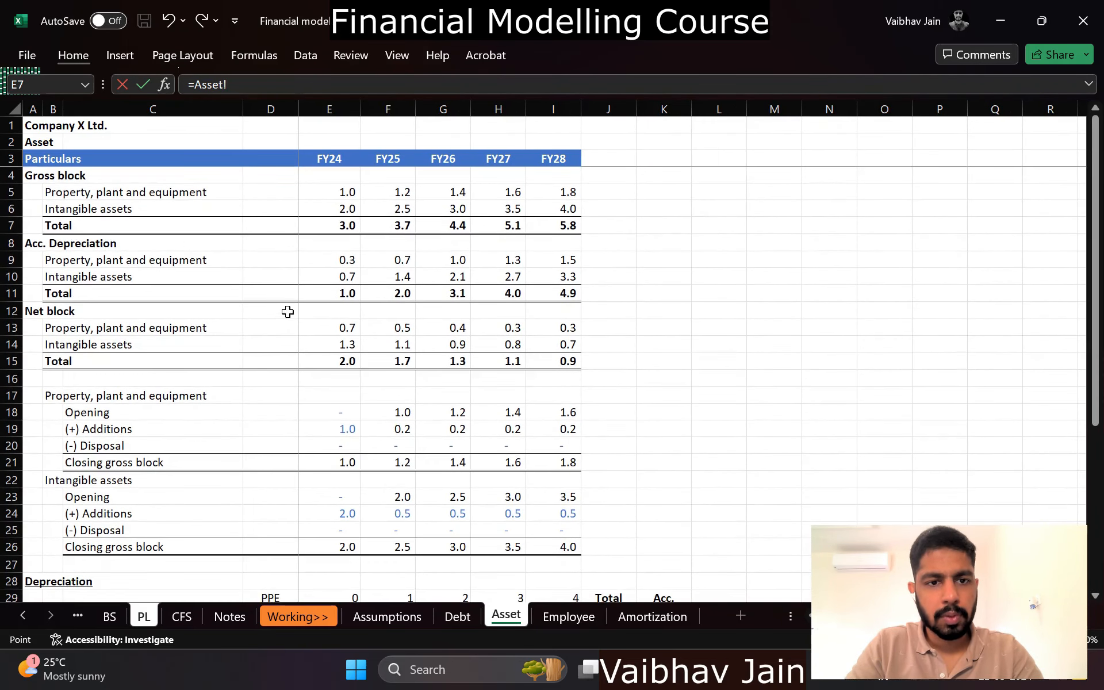
pyautogui.click(282, 293)
pyautogui.write('-')
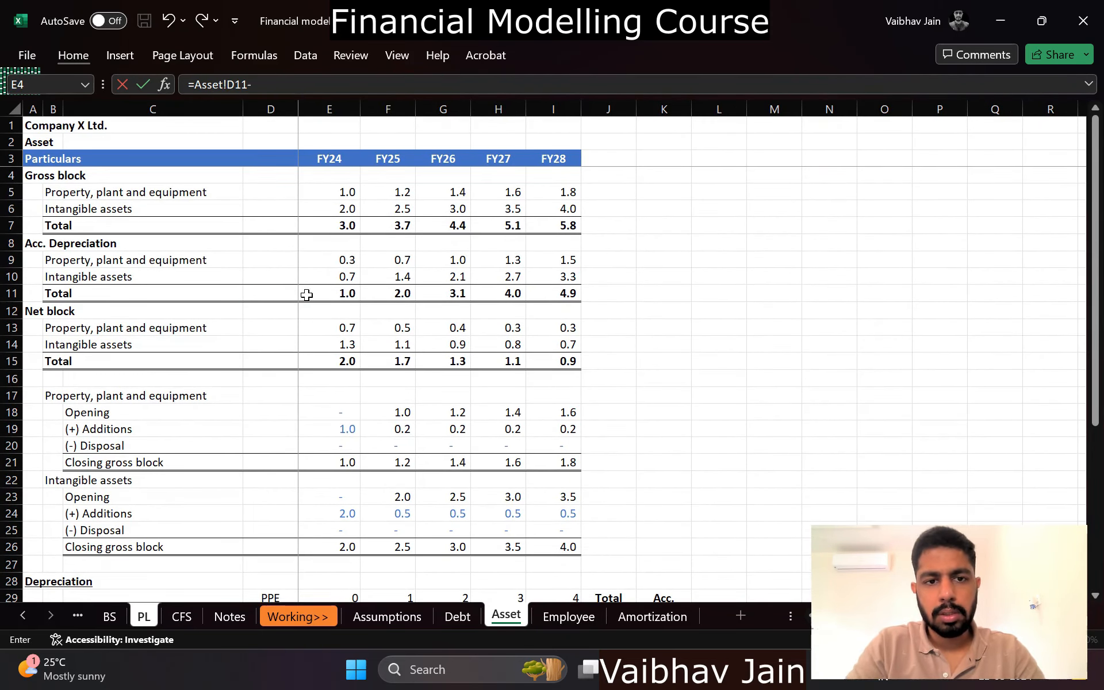
pyautogui.click(307, 294)
pyautogui.press('Return')
# Step: Copy the Depreciation & Amortization formula from E12 across to I12 for FY25 to FY28
pyautogui.press('Up')
pyautogui.hotkey('ctrl', 'c')
pyautogui.hotkey('shift', 'Right')
pyautogui.hotkey('shift', 'Right')
pyautogui.hotkey('shift', 'Right')
pyautogui.hotkey('shift', 'Right')
pyautogui.hotkey('ctrl', 'v')
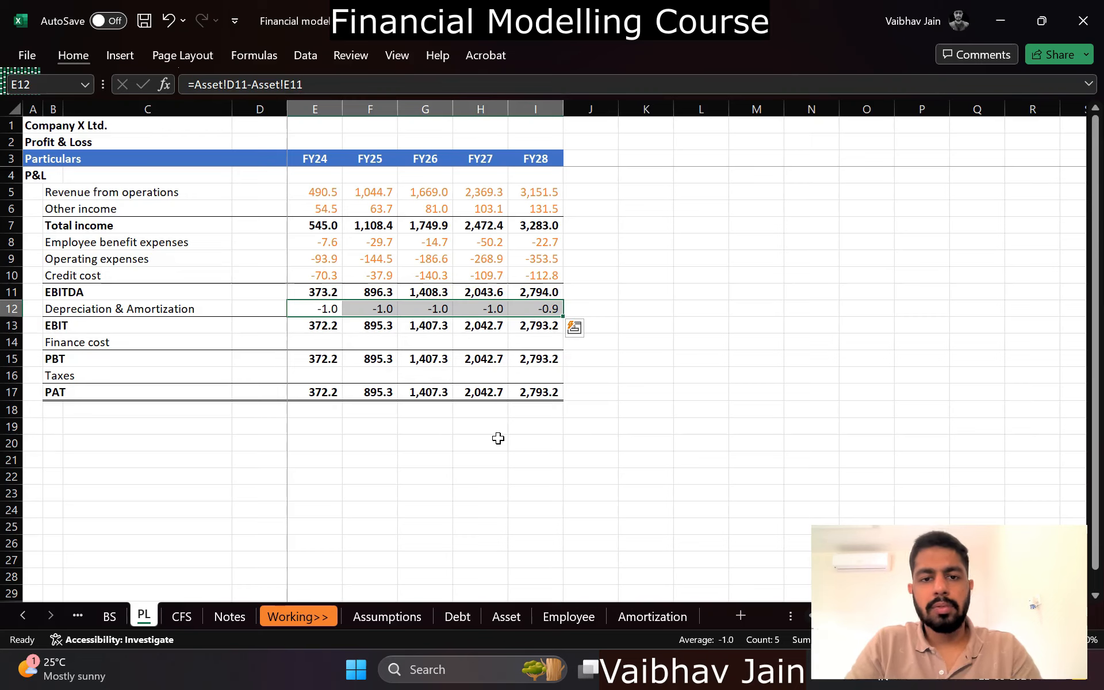
pyautogui.press('Down')
pyautogui.press('Down')
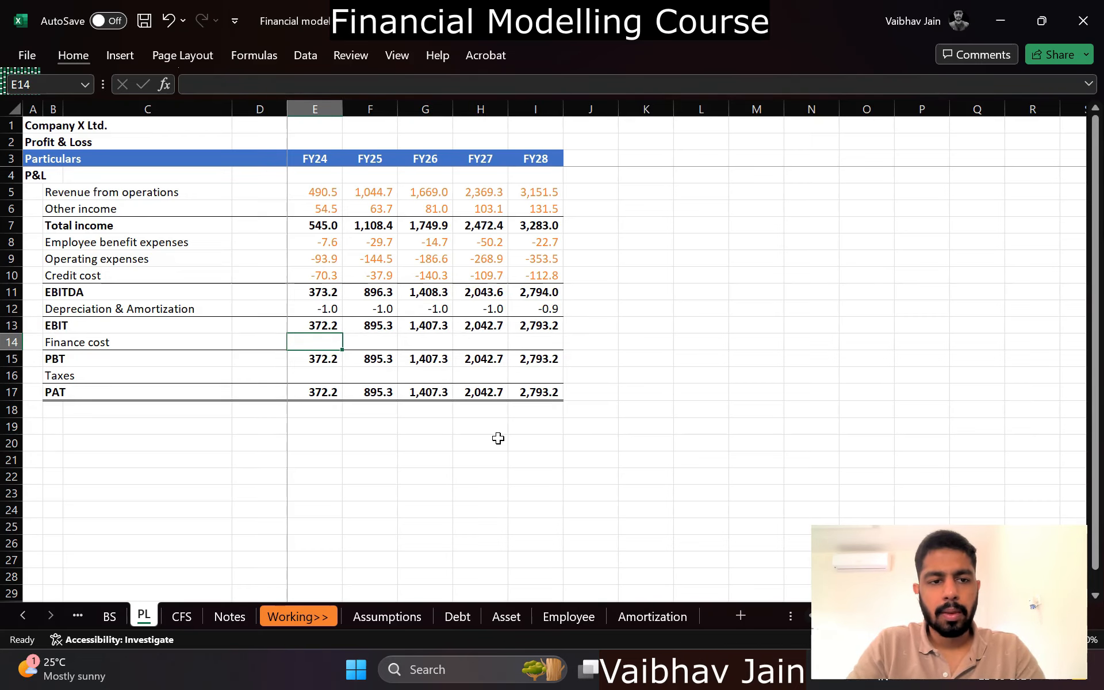
# Step: Enter the label "Profit/(Loss) as per P&L" in B5 of the CFS sheet, under Cash from operating activities
pyautogui.hotkey('ctrl', 'pagedown')
pyautogui.press('Up')
pyautogui.press('Up')
pyautogui.press('Up')
pyautogui.press('Up')
pyautogui.press('Up')
pyautogui.press('Up')
pyautogui.press('Up')
pyautogui.press('Up')
pyautogui.press('Up')
pyautogui.press('Up')
pyautogui.press('Up')
pyautogui.press('Up')
pyautogui.press('Up')
pyautogui.press('Up')
pyautogui.press('Up')
pyautogui.press('Up')
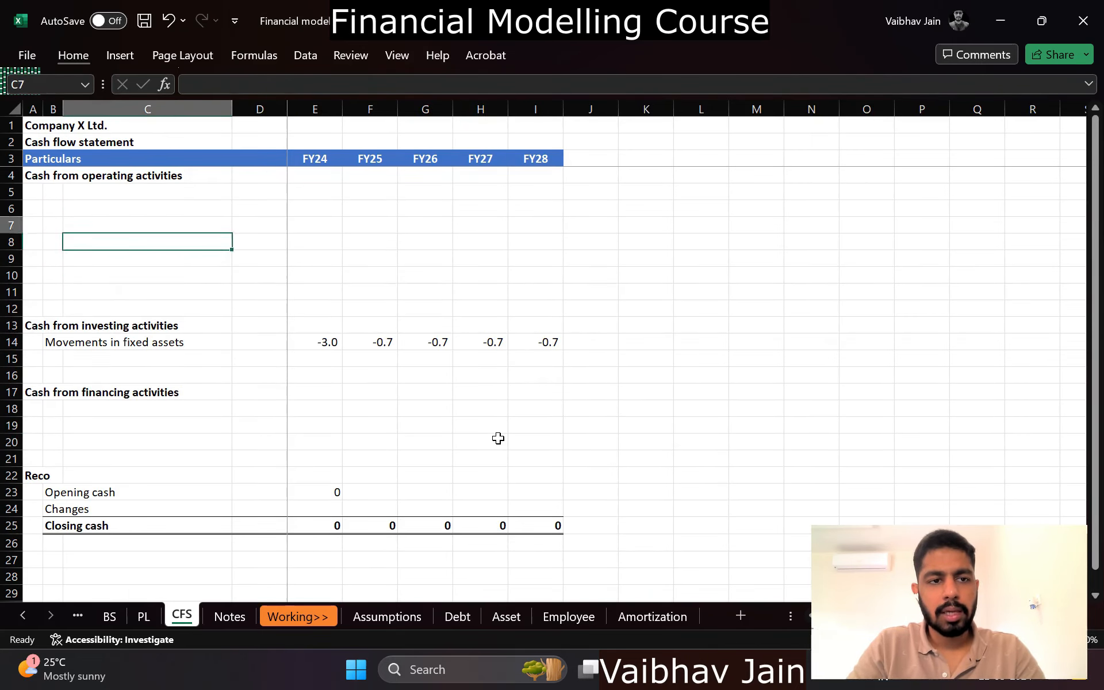
pyautogui.press('Left')
pyautogui.write('Pro')
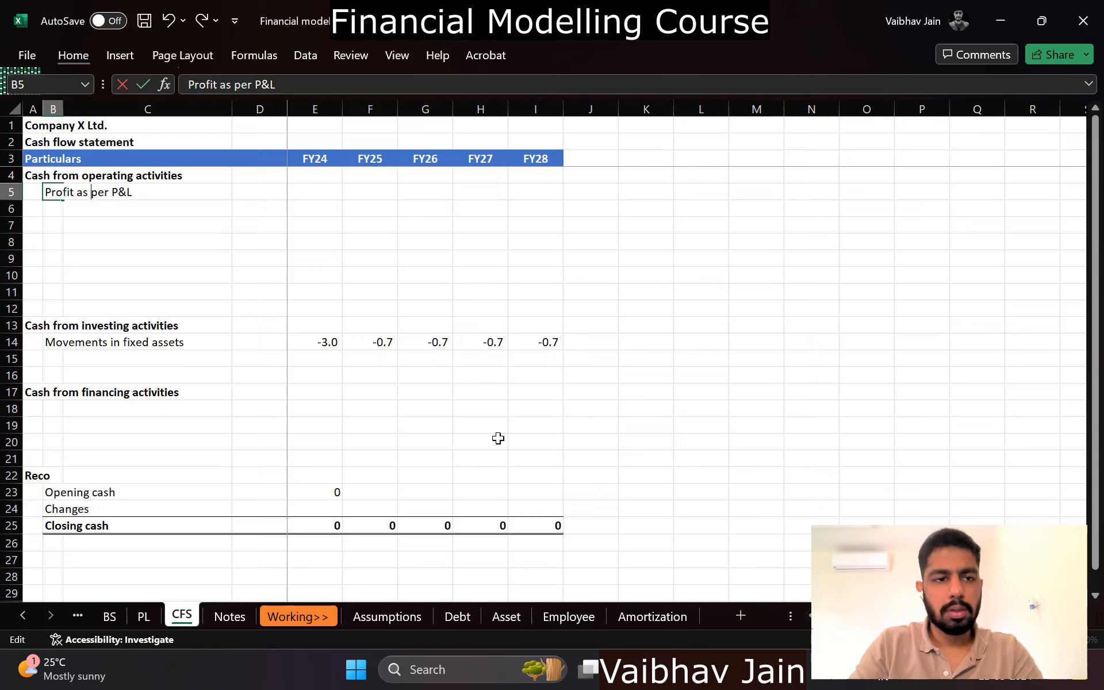
pyautogui.write('/(Loss)')
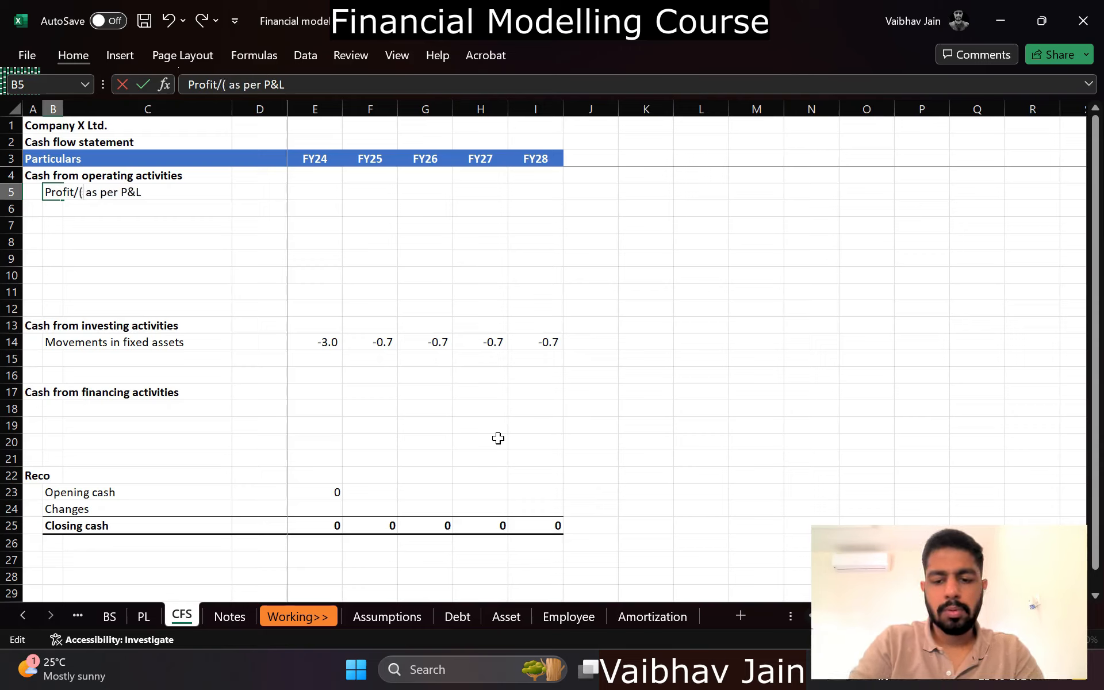
# Step: Link the FY24 profit in E5 of the cash flow statement to PAT in the profit and loss, =PL!E17
pyautogui.press('Tab')
pyautogui.press('Tab')
pyautogui.press('Tab')
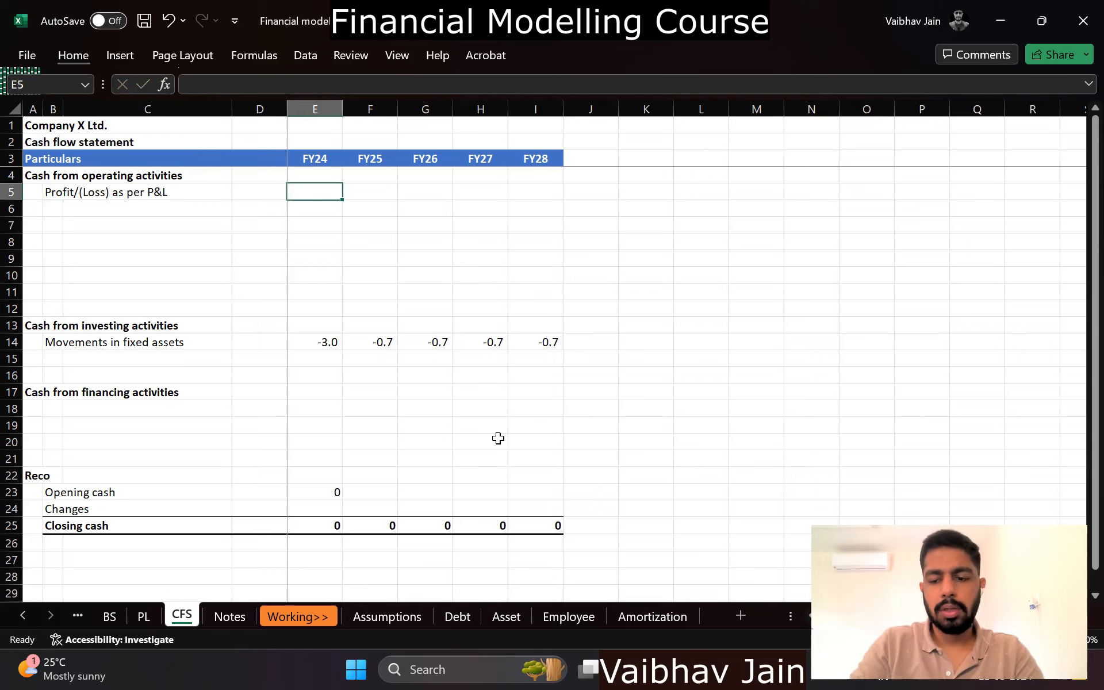
pyautogui.write('=')
pyautogui.hotkey('ctrl', 'pageup')
pyautogui.click(312, 392)
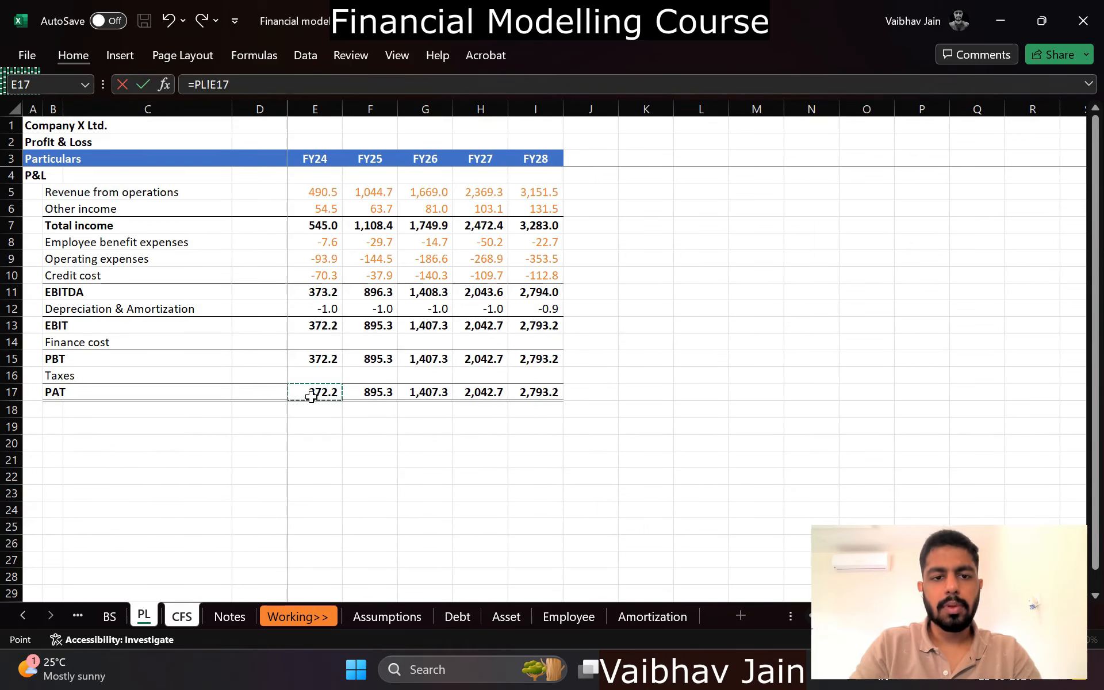
pyautogui.press('Return')
# Step: Fill the profit link from E5 across to I5 and apply number formatting with one decimal place
pyautogui.hotkey('shift', 'Right')
pyautogui.hotkey('shift', 'Right')
pyautogui.hotkey('shift', 'Right')
pyautogui.hotkey('shift', 'Right')
pyautogui.hotkey('ctrl', 'r')
pyautogui.hotkey('ctrl', 'shift', '1')
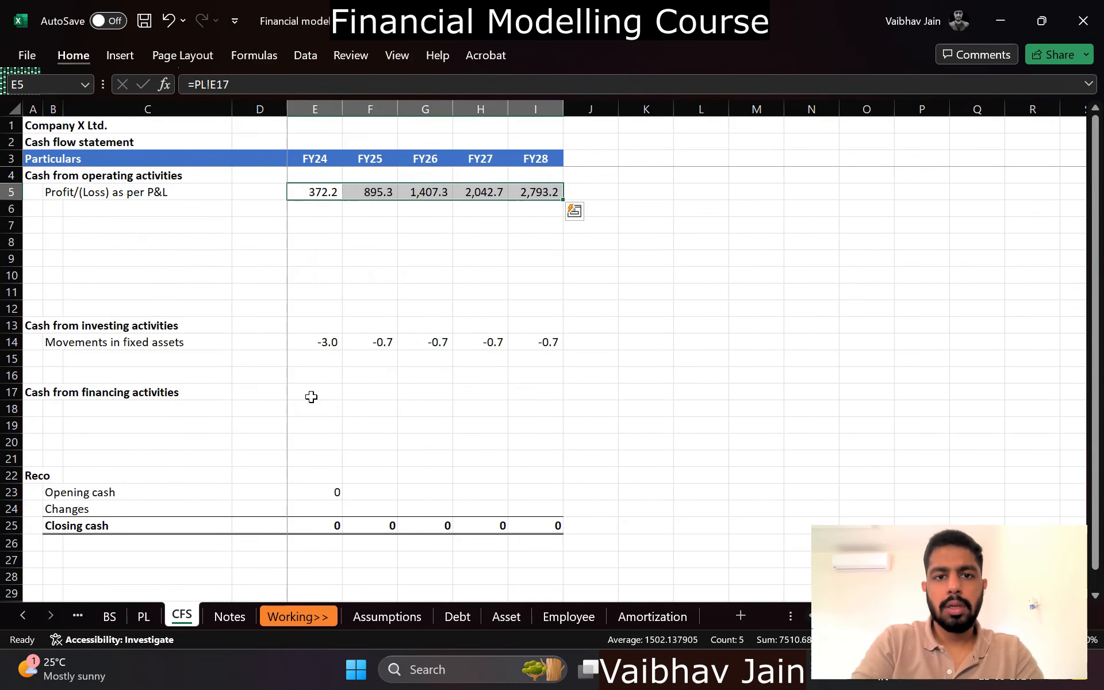
# Step: Set the font colour of the linked profit row E5:I5 to orange
pyautogui.hotkey('alt', 'h')
pyautogui.press('f')
pyautogui.press('c')
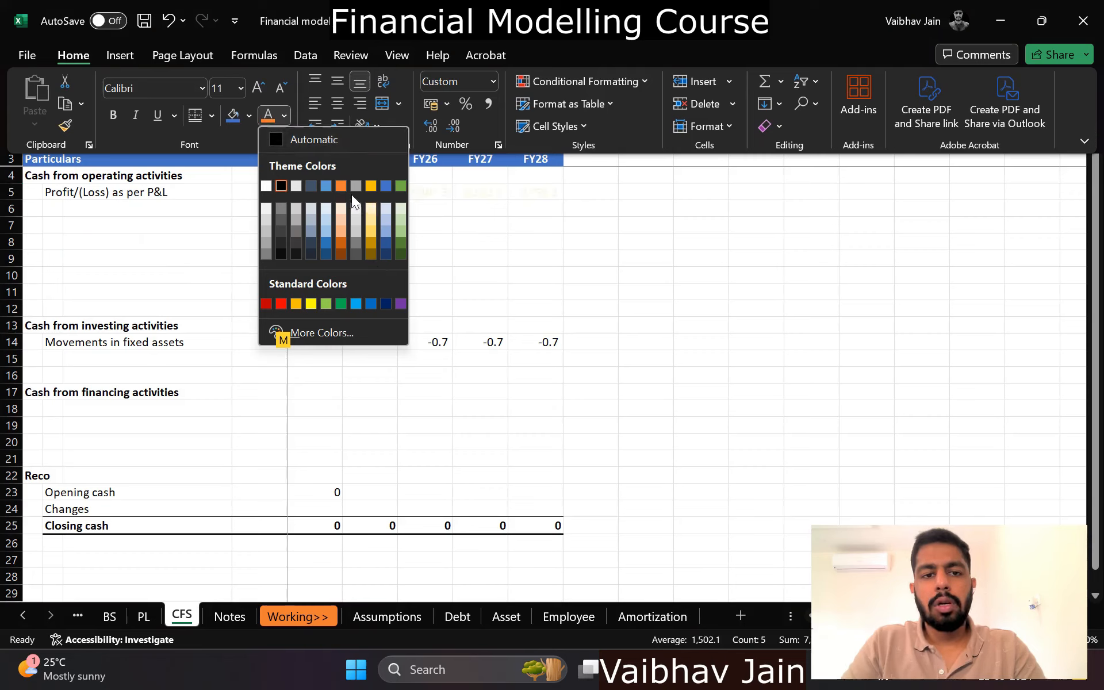
pyautogui.click(337, 186)
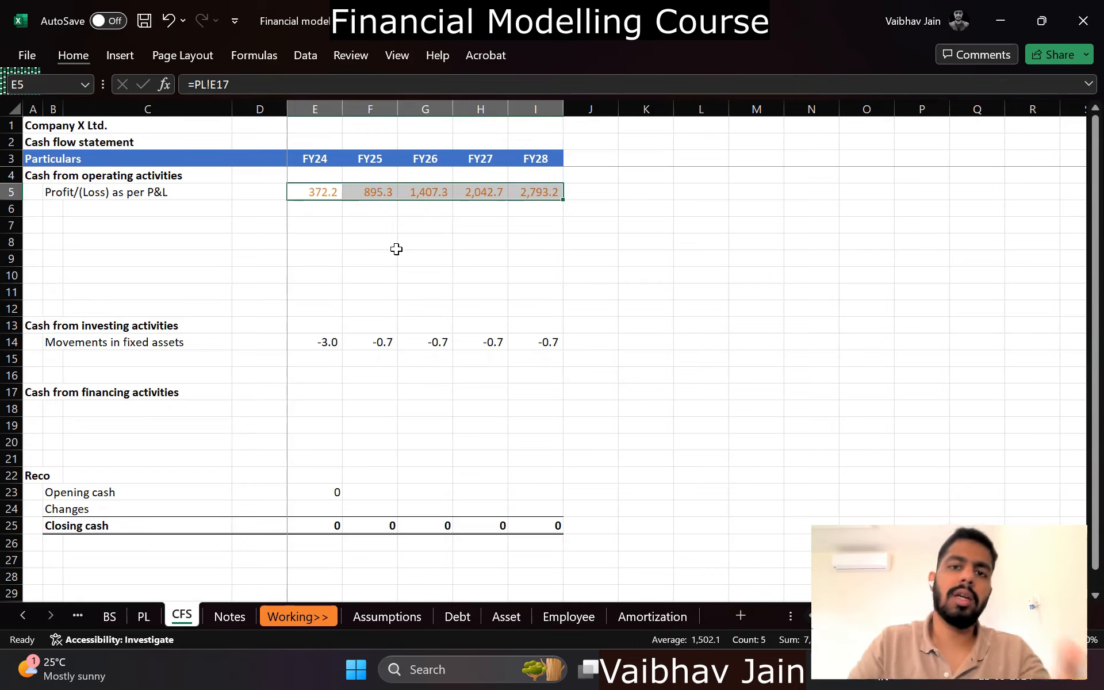
# Step: Enter the label "(+) Depreciation" in B6, below the profit row
pyautogui.press('Left')
pyautogui.press('Left')
pyautogui.press('Left')
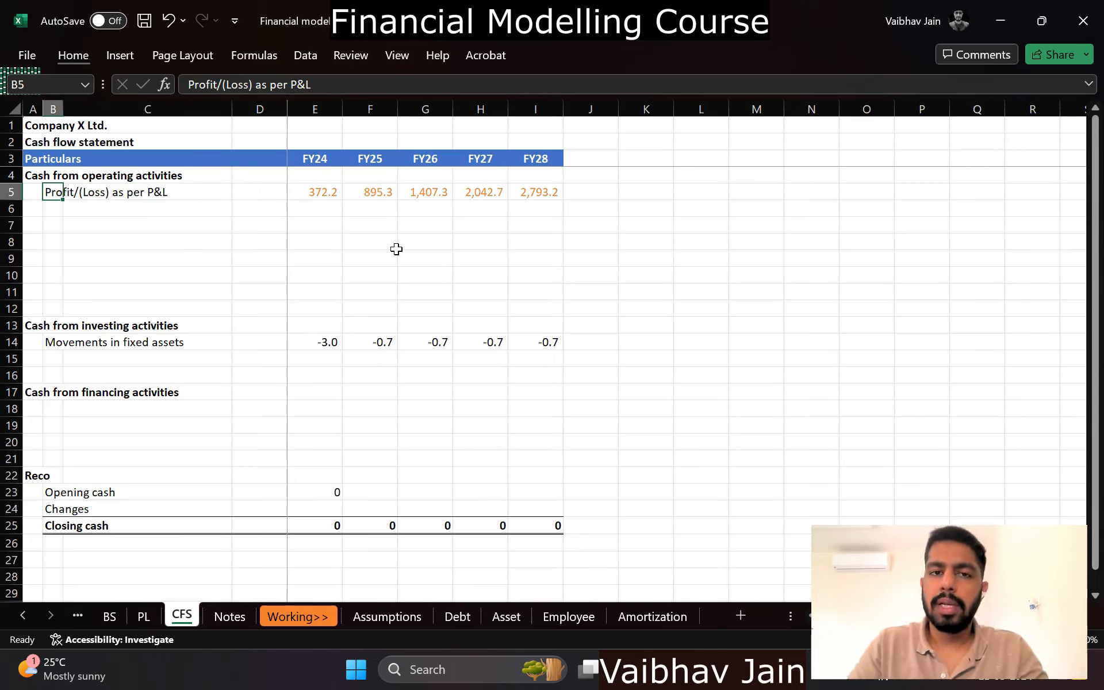
pyautogui.press('Down')
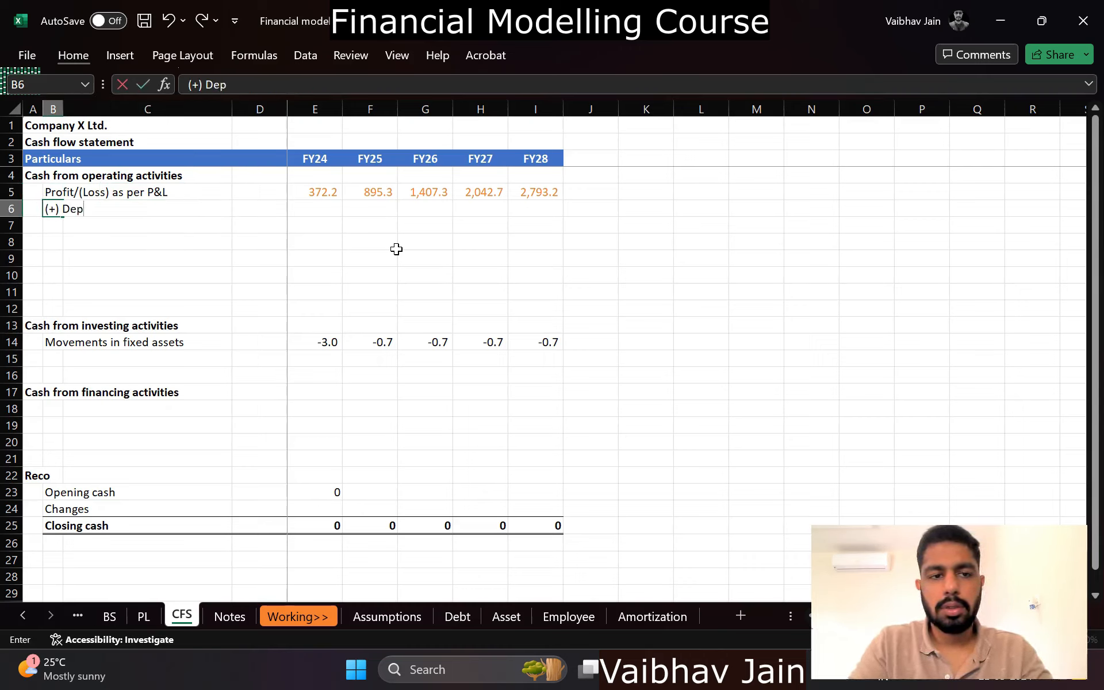
pyautogui.write('(+) Depreciation')
# Step: Add back FY24 depreciation in E6 by linking to the negated profit and loss charge, =-PL!E12
pyautogui.press('Right')
pyautogui.press('Right')
pyautogui.press('Right')
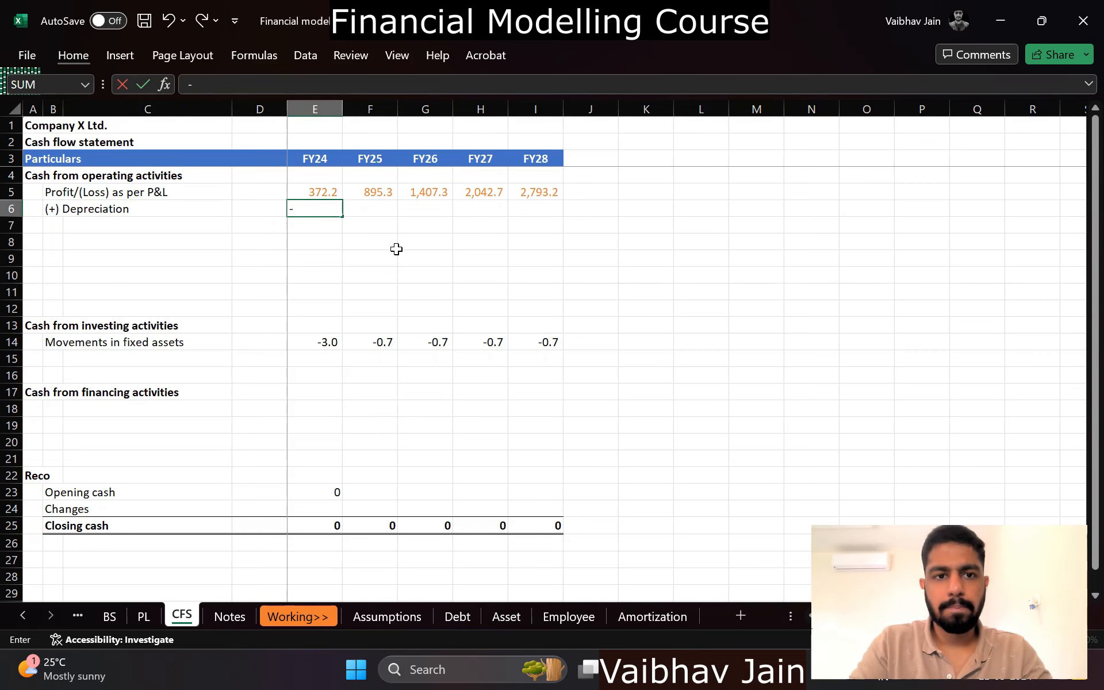
pyautogui.hotkey('ctrl', 'pageup')
pyautogui.click(323, 312)
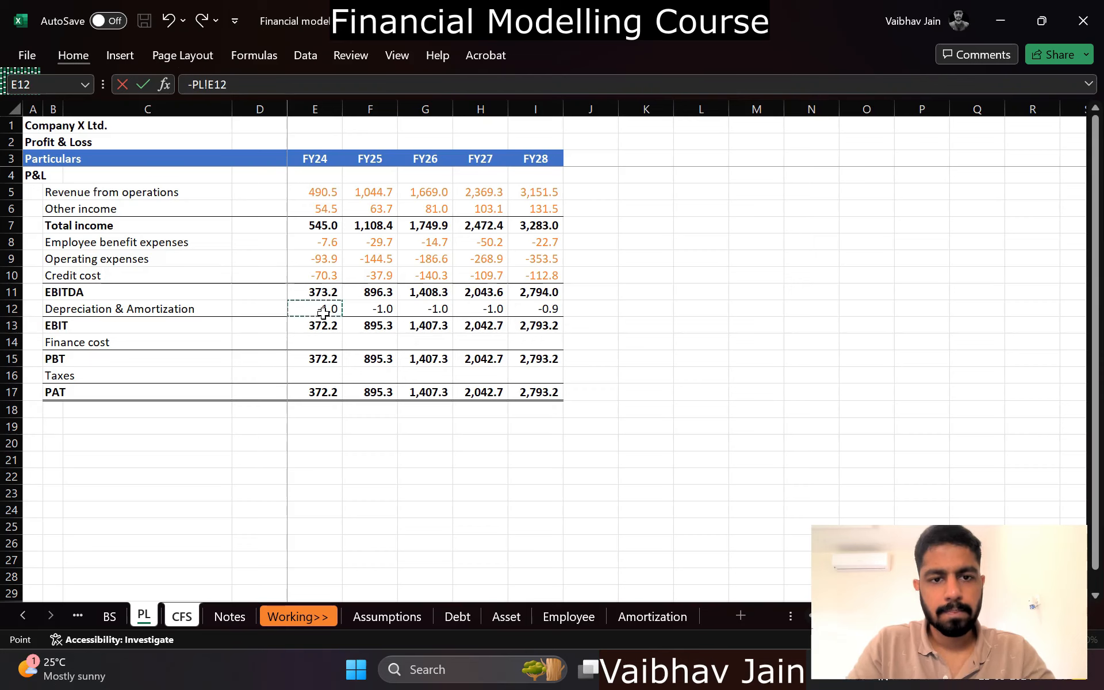
pyautogui.press('Up')
pyautogui.press('Down')
pyautogui.hotkey('ctrl', 'Return')
# Step: Copy the depreciation add-back formula from E6 across to I6 for FY25 to FY28
pyautogui.hotkey('ctrl', 'c')
pyautogui.hotkey('shift', 'Right')
pyautogui.hotkey('shift', 'Right')
pyautogui.hotkey('shift', 'Right')
pyautogui.hotkey('shift', 'Right')
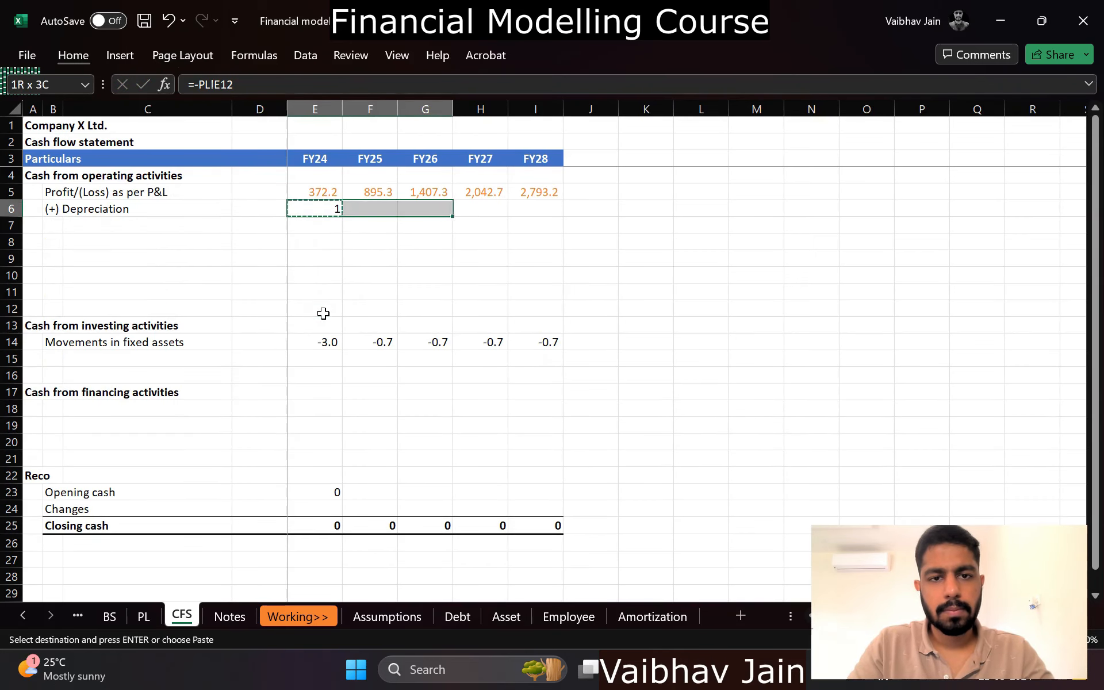
pyautogui.press('Return')
# Step: Format the depreciation row E6:I6 to one decimal place with an orange font
pyautogui.hotkey('alt', 'h')
pyautogui.press('k')
pyautogui.hotkey('alt', 'h')
pyautogui.press('9')
pyautogui.hotkey('alt', 'h')
pyautogui.press('f')
pyautogui.press('c')
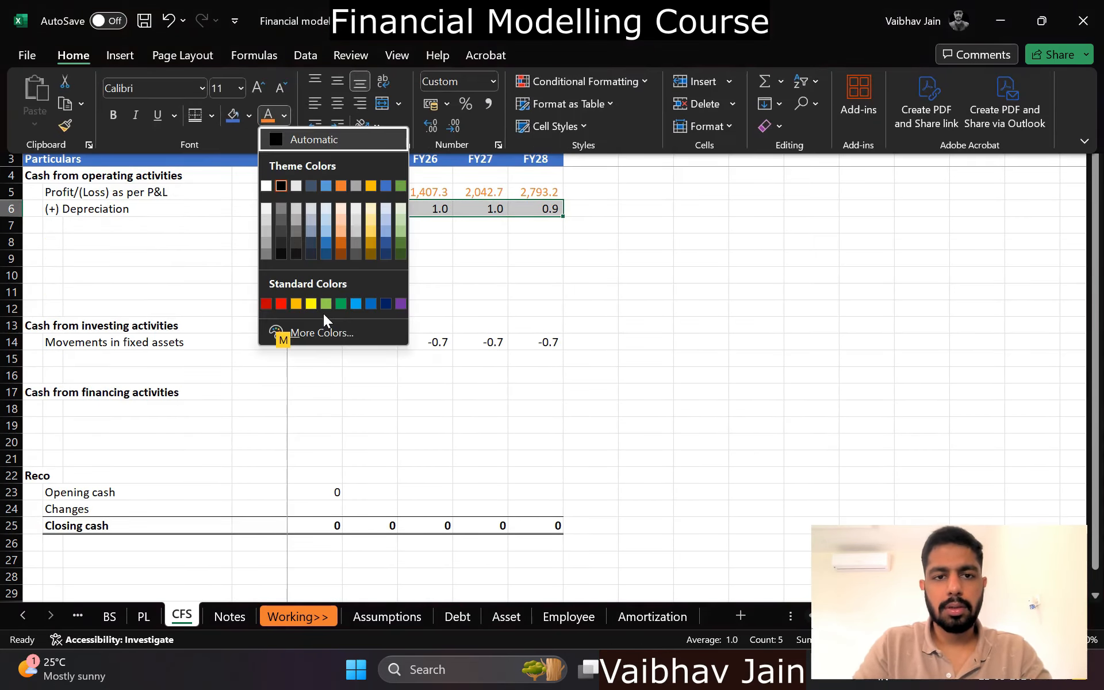
pyautogui.click(340, 188)
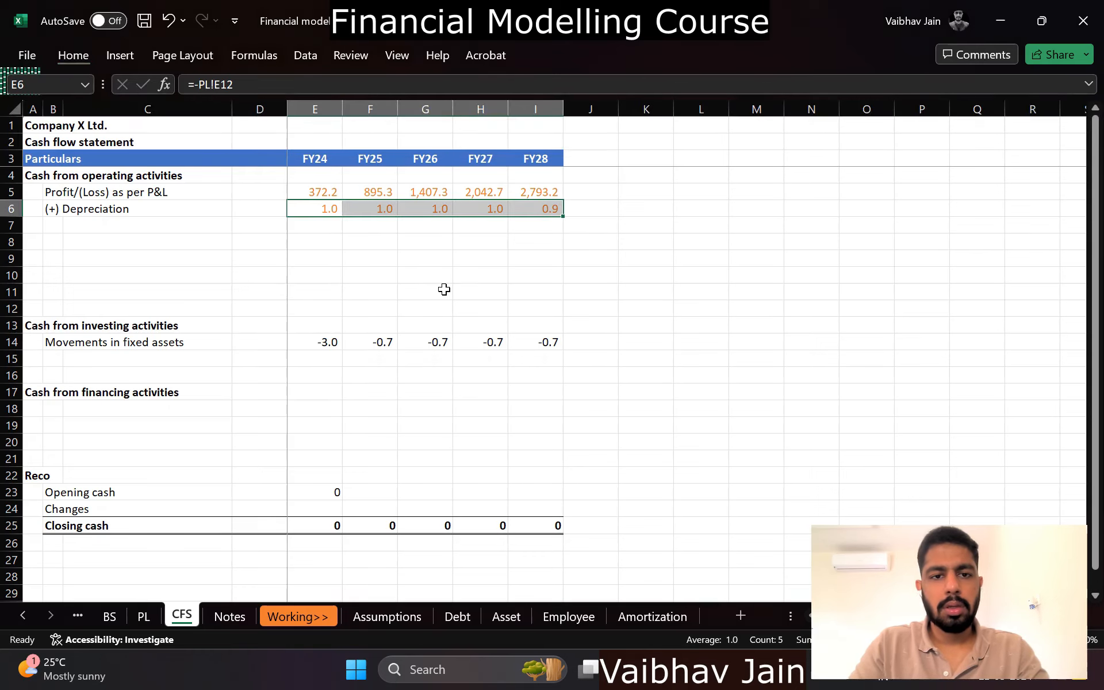
# Step: Examine the finance cost and taxes rows of the profit and loss sheet against the cash flow statement
pyautogui.press('Down')
pyautogui.press('Down')
pyautogui.press('Left')
pyautogui.press('Left')
pyautogui.press('Left')
pyautogui.press('Up')
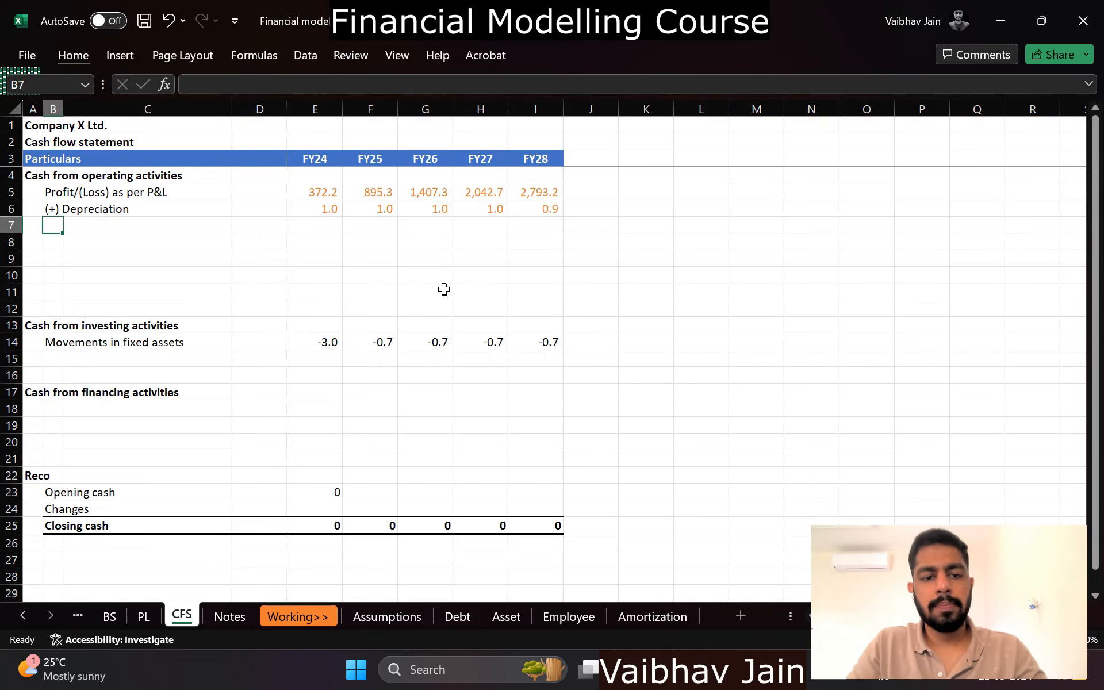
pyautogui.hotkey('ctrl', 'pageup')
pyautogui.hotkey('ctrl', 'pagedown')
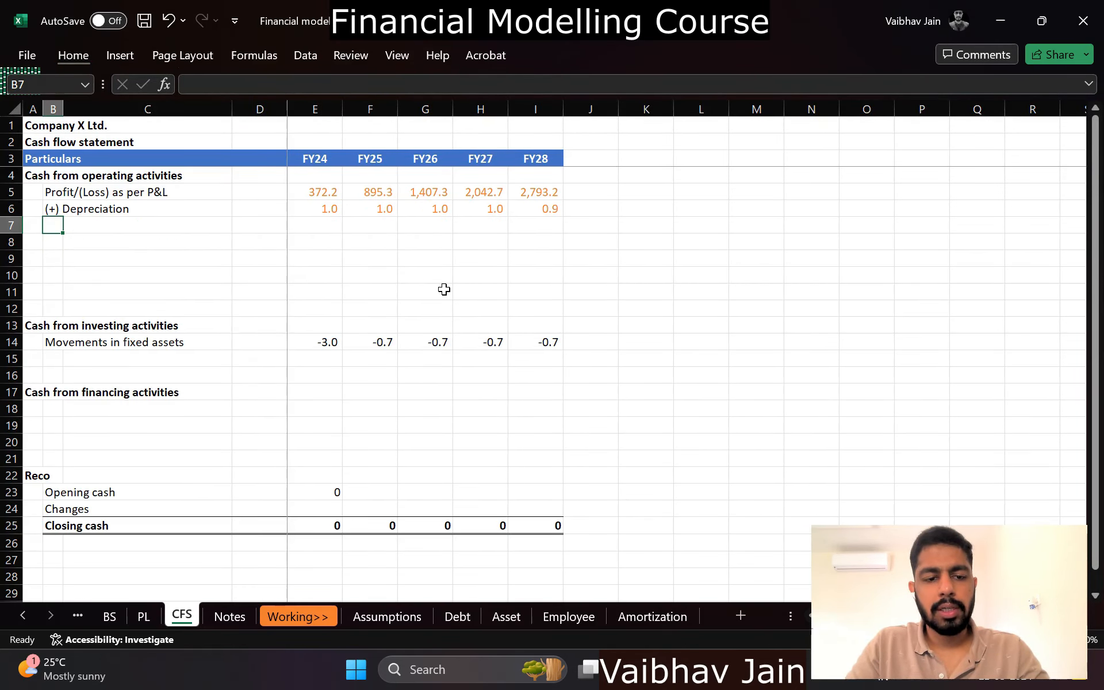
pyautogui.hotkey('ctrl', 'pageup')
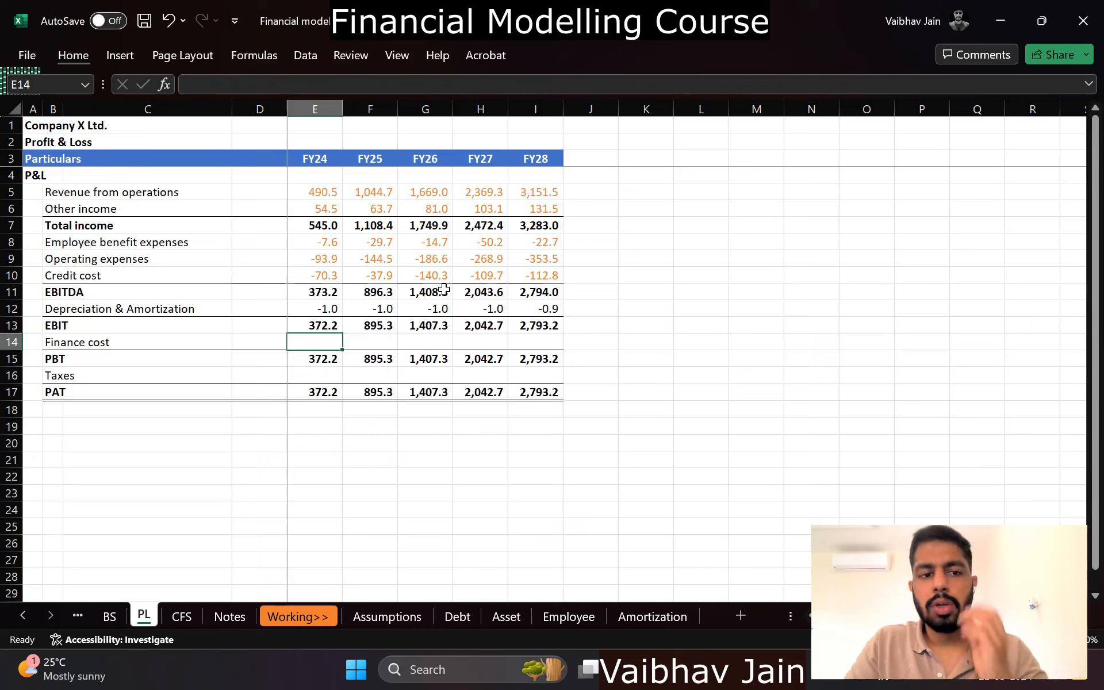
pyautogui.press('Down')
pyautogui.press('Down')
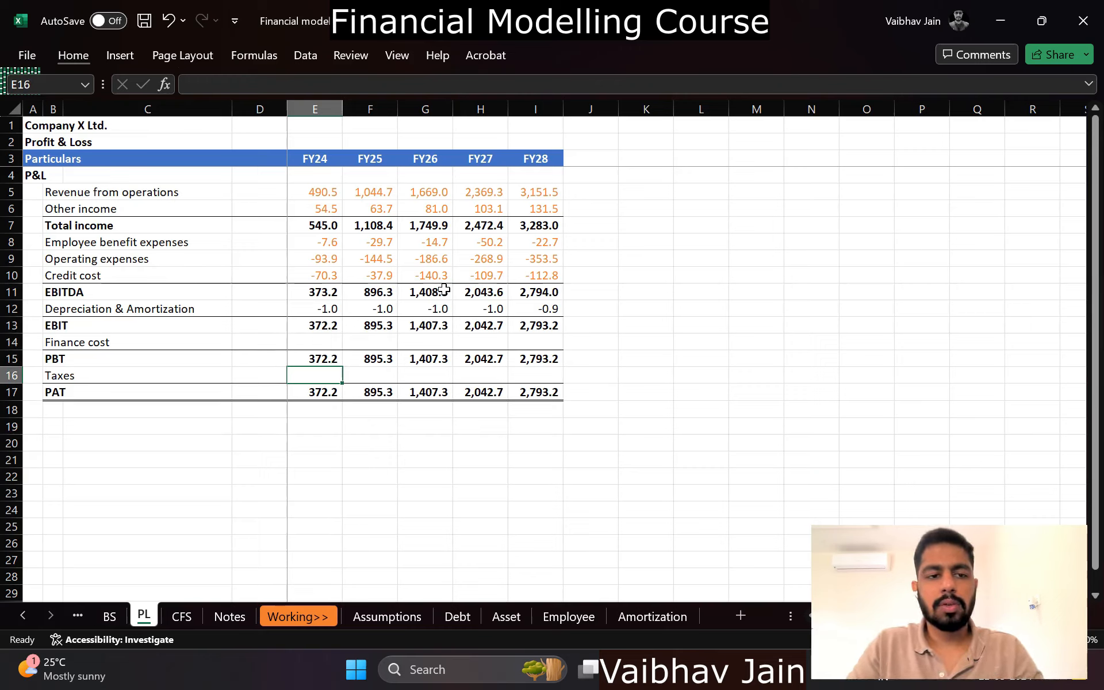
pyautogui.hotkey('ctrl', 'pagedown')
pyautogui.hotkey('ctrl', 'pagedown')
pyautogui.hotkey('ctrl', 'pageup')
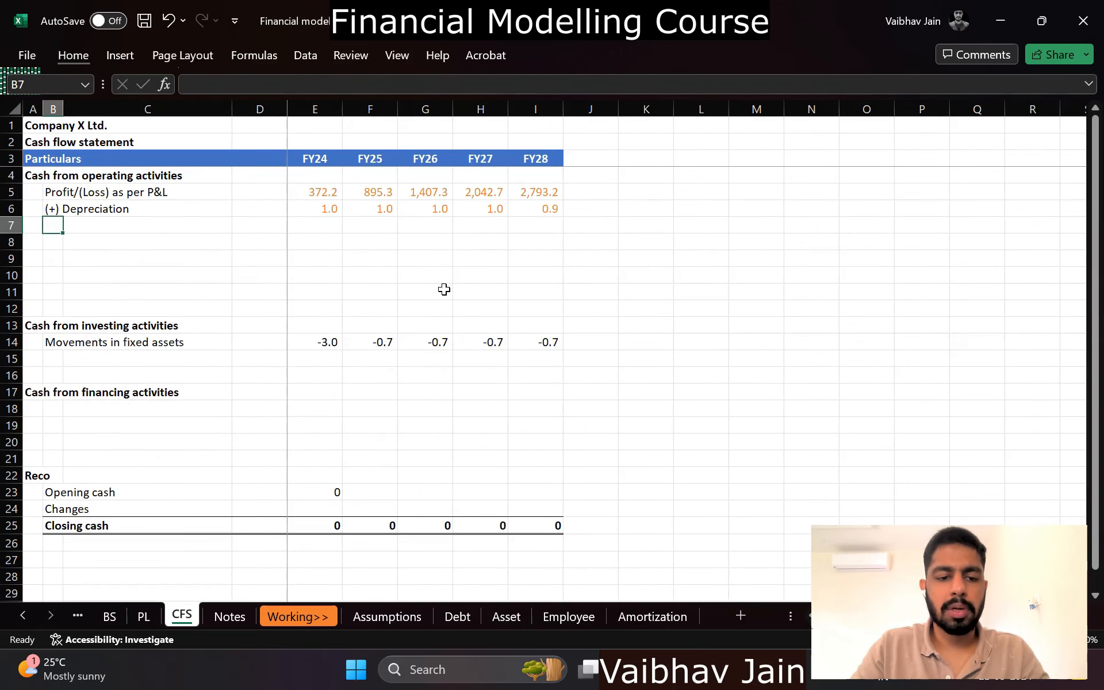
pyautogui.scroll(-2, 443, 289)
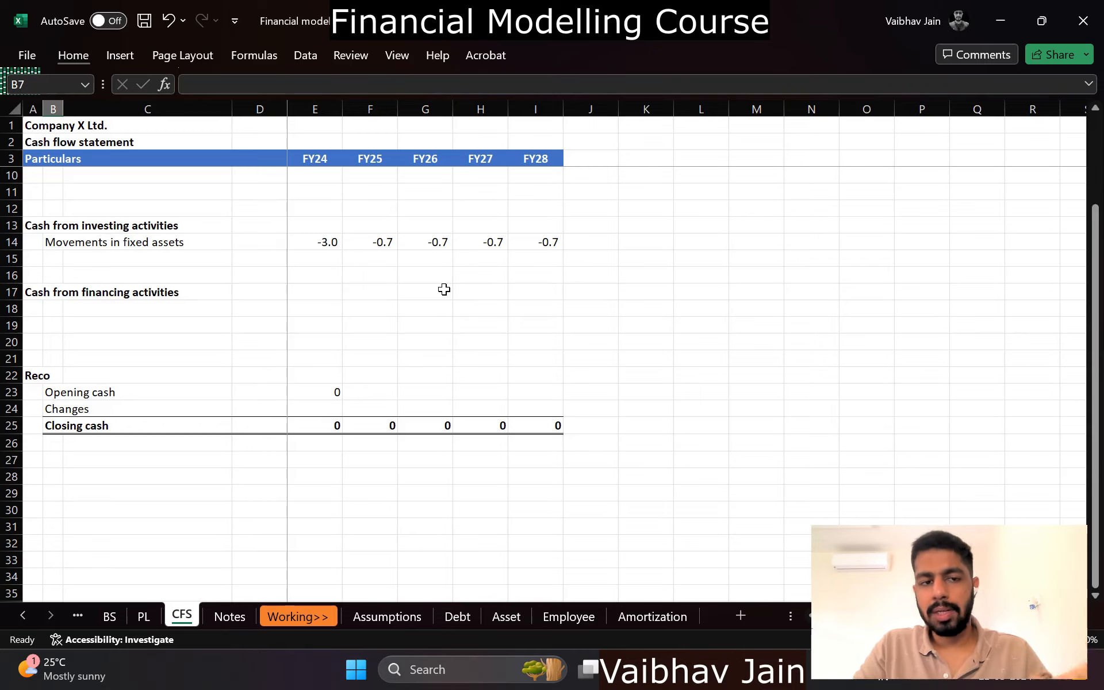
# Step: Add a "Taxes" heading in A41 of the Assumptions sheet, reusing the formatting of the Credit Cost heading
pyautogui.hotkey('ctrl', 'pagedown')
pyautogui.hotkey('ctrl', 'pagedown')
pyautogui.hotkey('ctrl', 'pagedown')
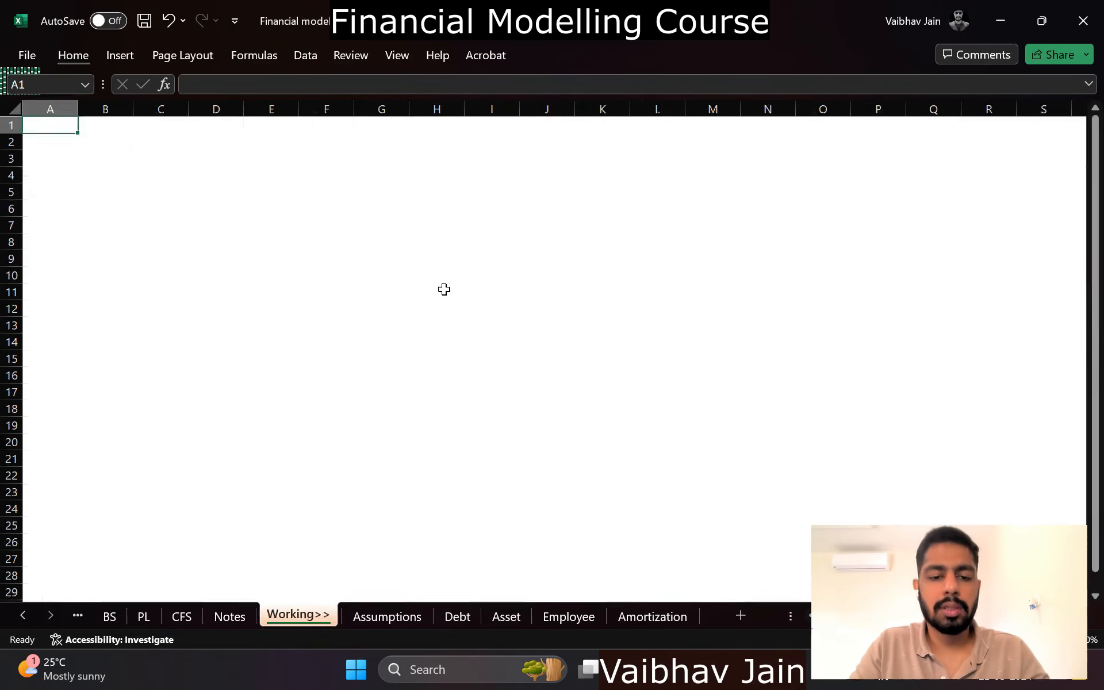
pyautogui.scroll(-3, 443, 289)
pyautogui.scroll(-5, 444, 289)
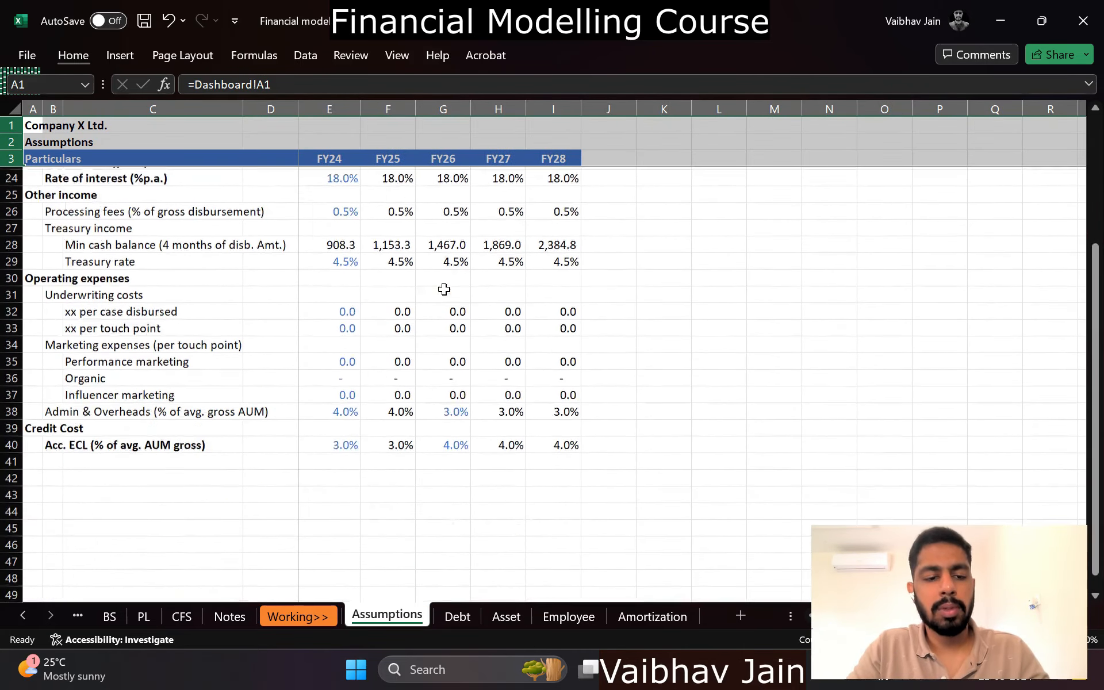
pyautogui.click(32, 408)
pyautogui.press('Up')
pyautogui.press('Up')
pyautogui.press('Up')
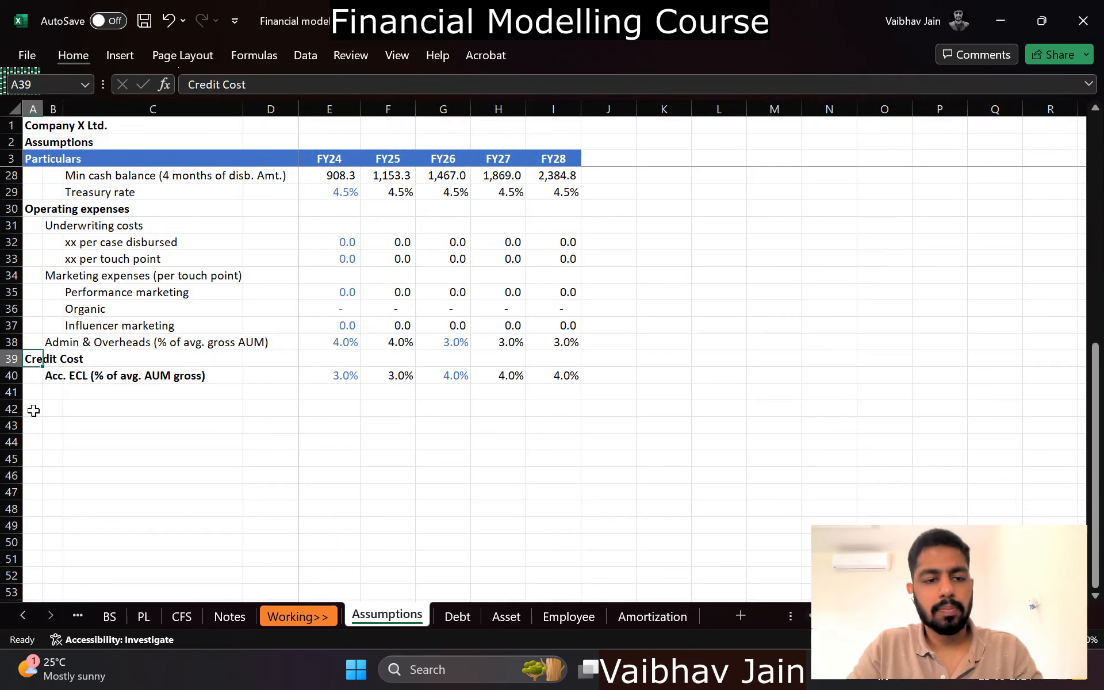
pyautogui.hotkey('ctrl', 'c')
pyautogui.press('Down')
pyautogui.press('Down')
pyautogui.hotkey('ctrl', 'v')
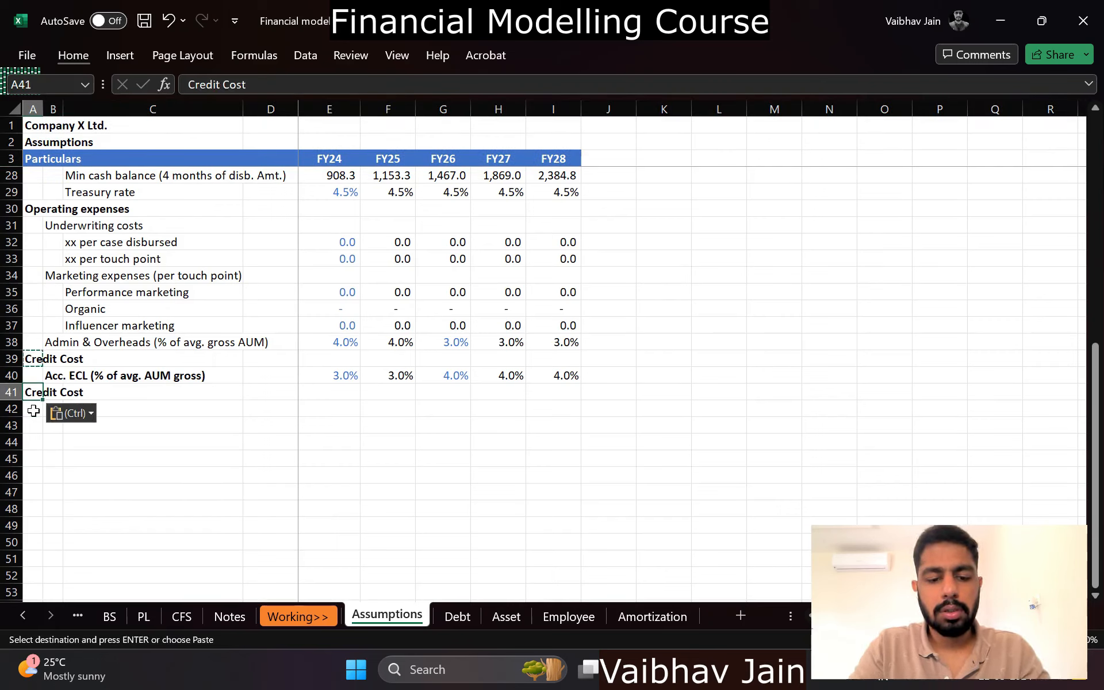
pyautogui.write('Taxes')
pyautogui.press('Return')
pyautogui.press('Right')
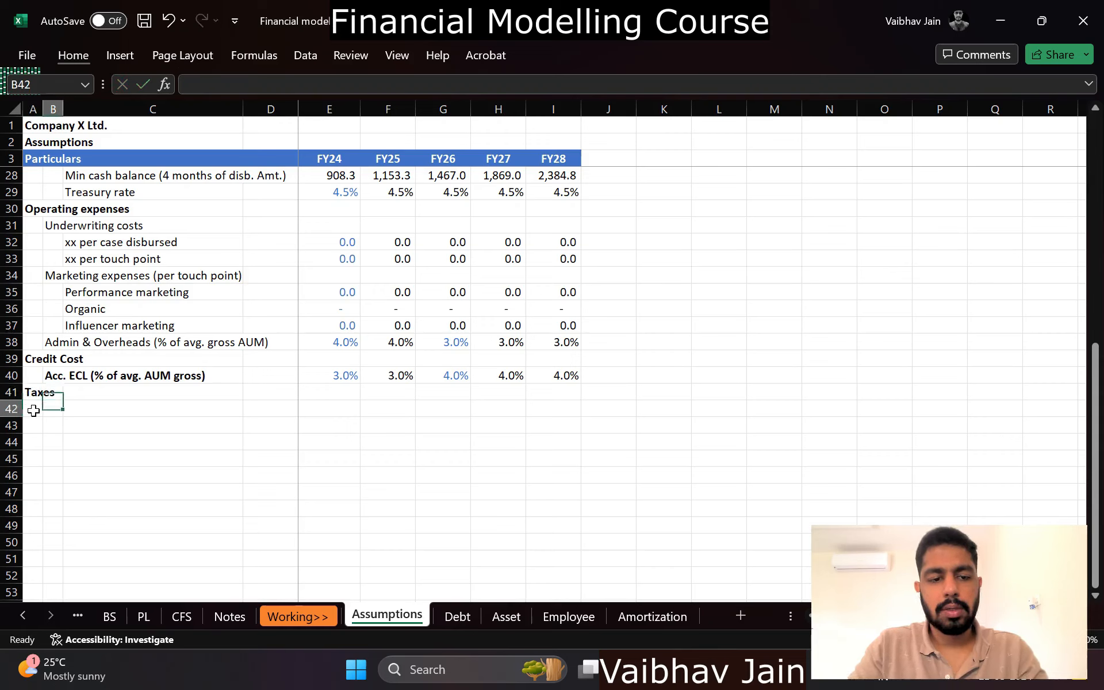
# Step: Label B42 "Effective tax rate" and remove the bold formatting from row 42
pyautogui.write('Ef')
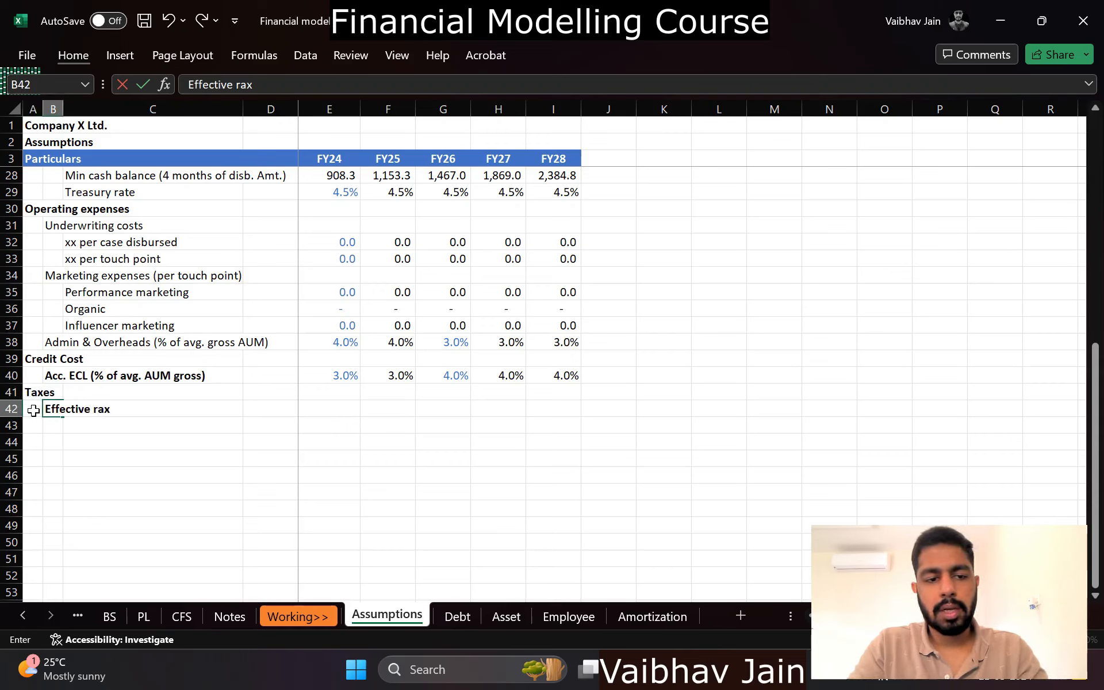
pyautogui.write('fective tax r')
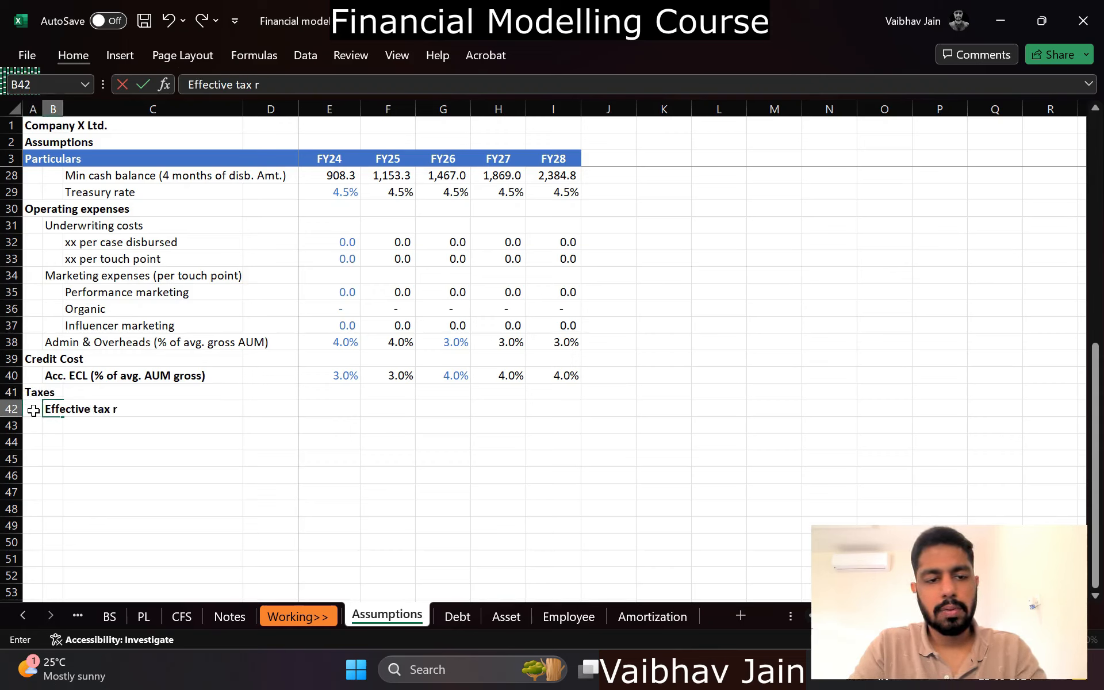
pyautogui.write('ate')
pyautogui.press('Right')
pyautogui.press('Left')
pyautogui.hotkey('shift', 'space')
pyautogui.hotkey('ctrl', 'b')
pyautogui.press('Right')
pyautogui.press('Right')
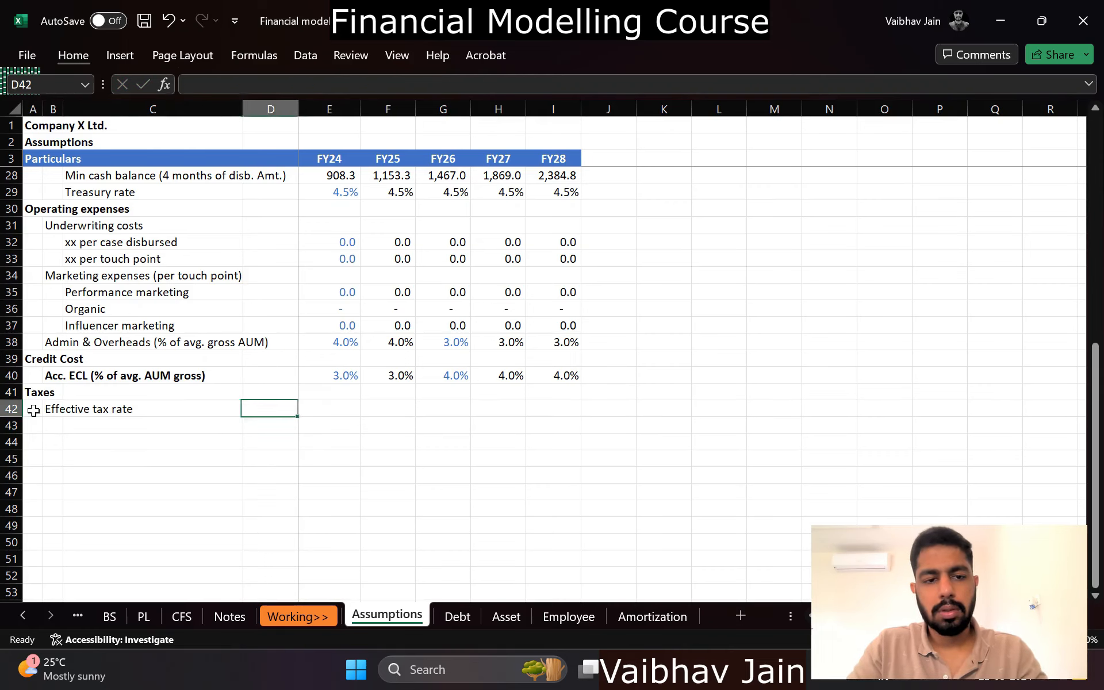
# Step: Enter the FY24 effective tax rate in E42 as =22*1.12*1.04%, shown as a percentage with one decimal
pyautogui.press('Right')
pyautogui.write('=2')
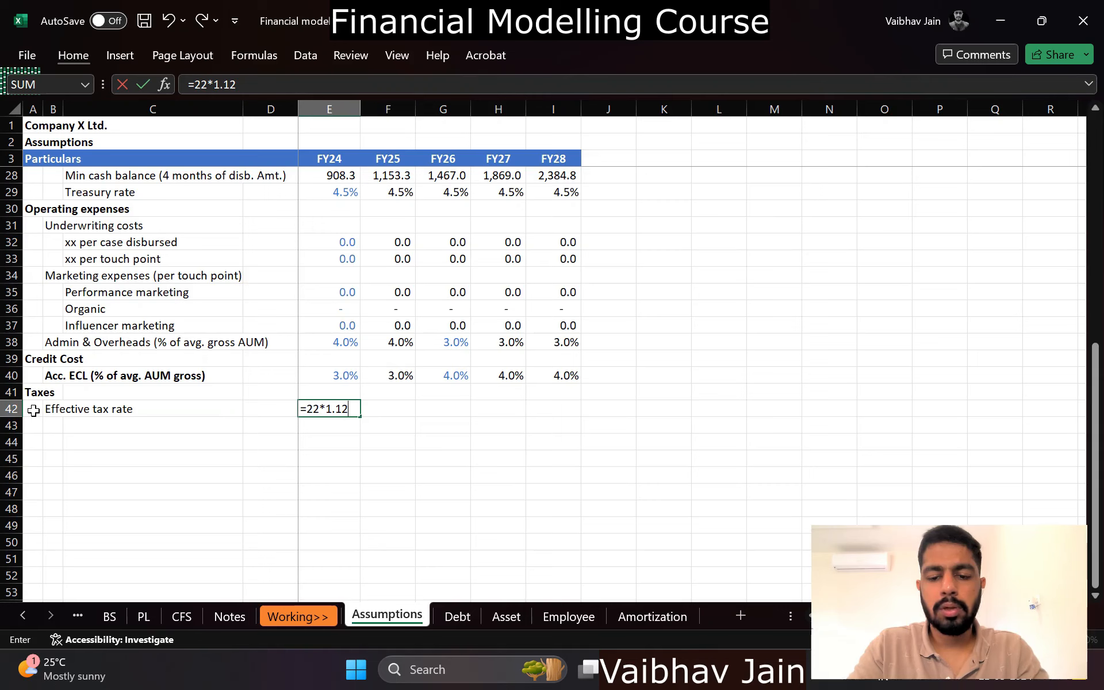
pyautogui.write('2*1.12*1.04')
pyautogui.press('Return')
pyautogui.press('Up')
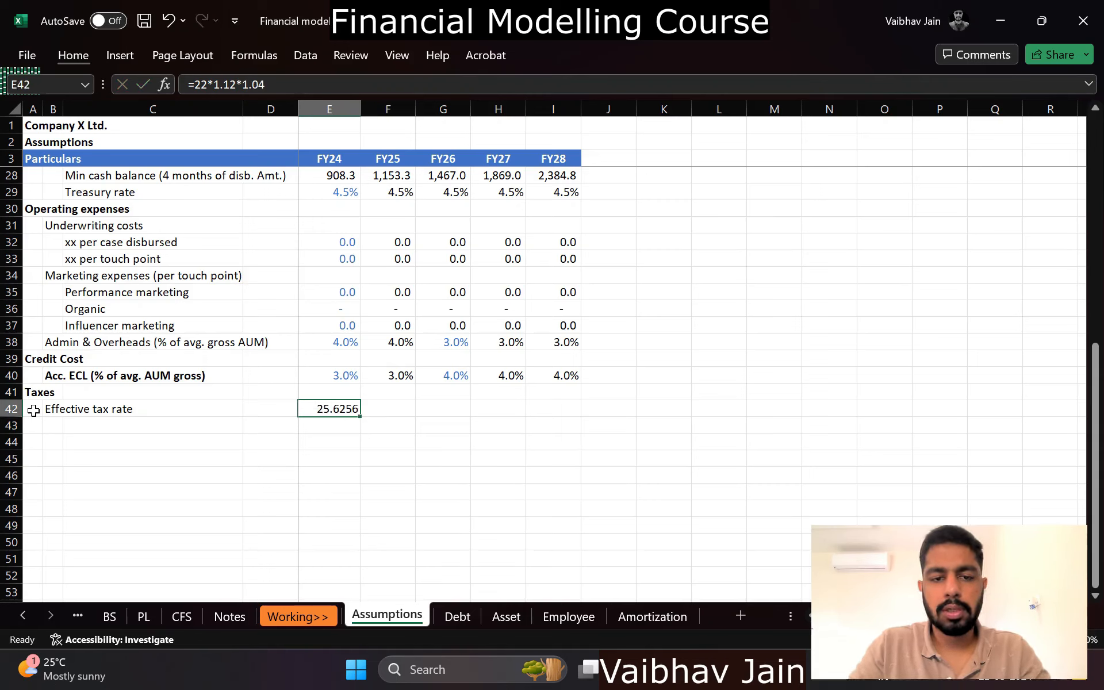
pyautogui.hotkey('ctrl', 'shift', '5')
pyautogui.press('F2')
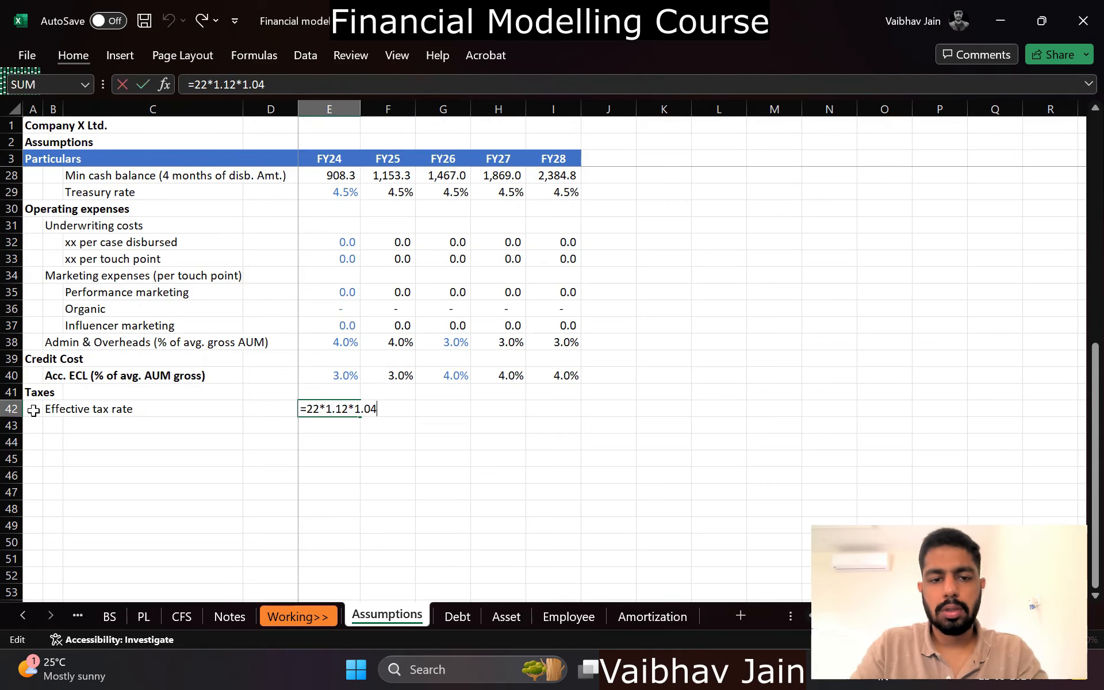
pyautogui.press('Return')
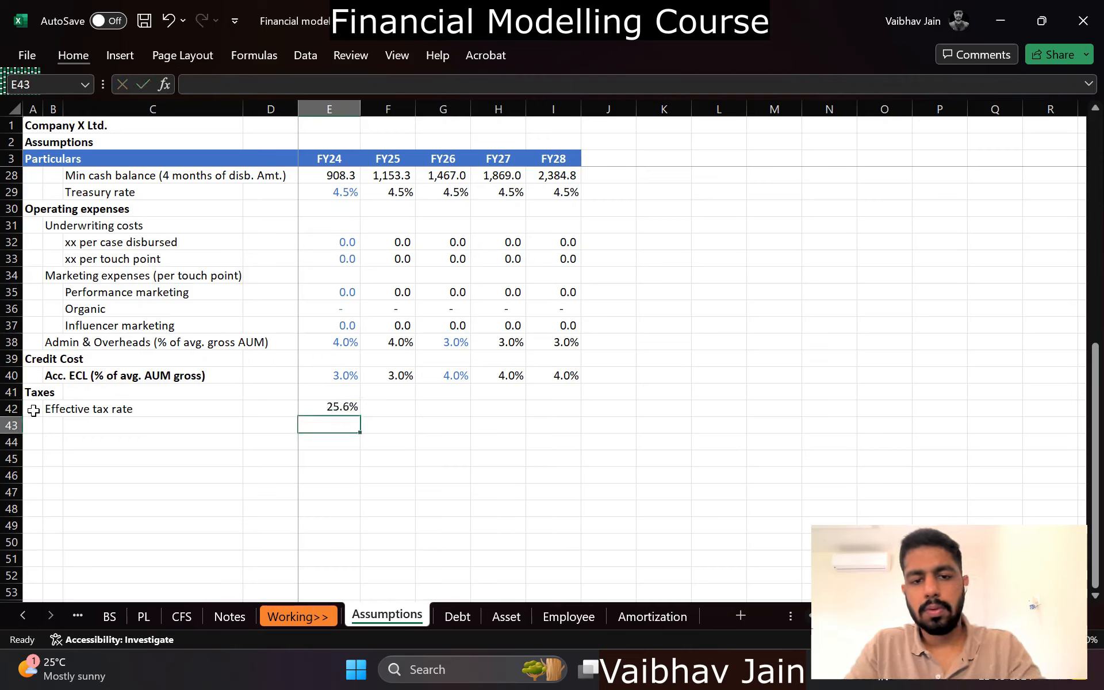
# Step: Link the FY25 tax rate to the prior year with =E42 and fill it across to I42 for FY28
pyautogui.press('Up')
pyautogui.press('Right')
pyautogui.write('=')
pyautogui.press('Left')
pyautogui.hotkey('ctrl', 'Return')
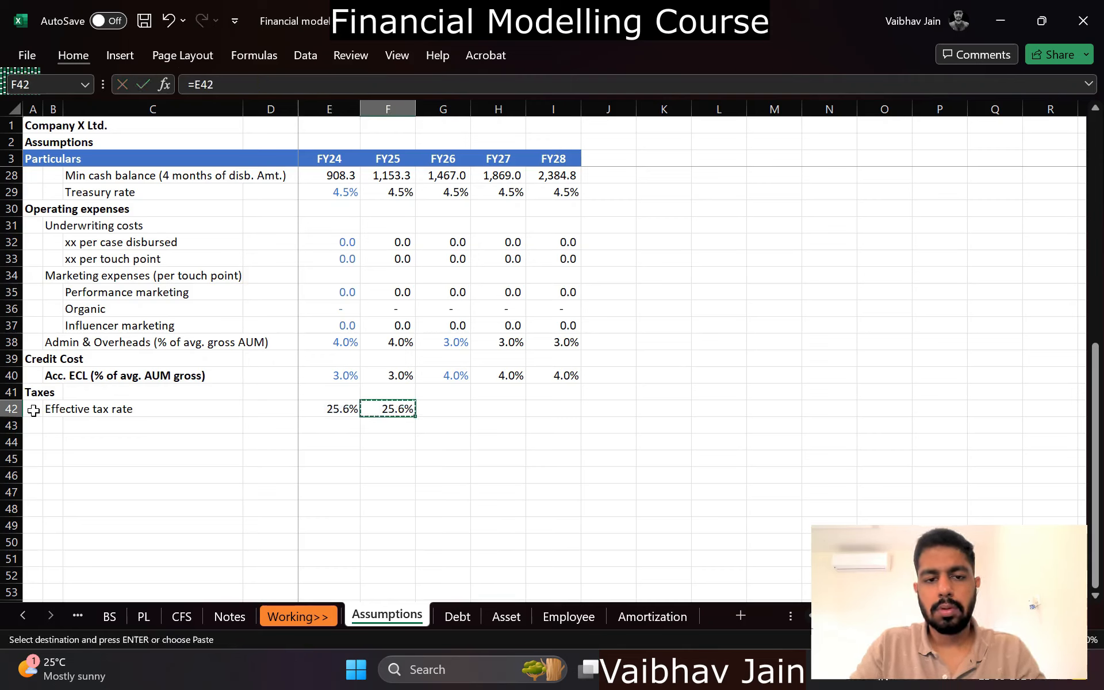
pyautogui.hotkey('shift', 'Right')
pyautogui.hotkey('shift', 'Right')
pyautogui.hotkey('shift', 'Right')
pyautogui.hotkey('ctrl', 'r')
# Step: Colour the FY24 effective tax rate in E42 blue as a hard-coded input
pyautogui.press('Left')
pyautogui.hotkey('alt', 'h')
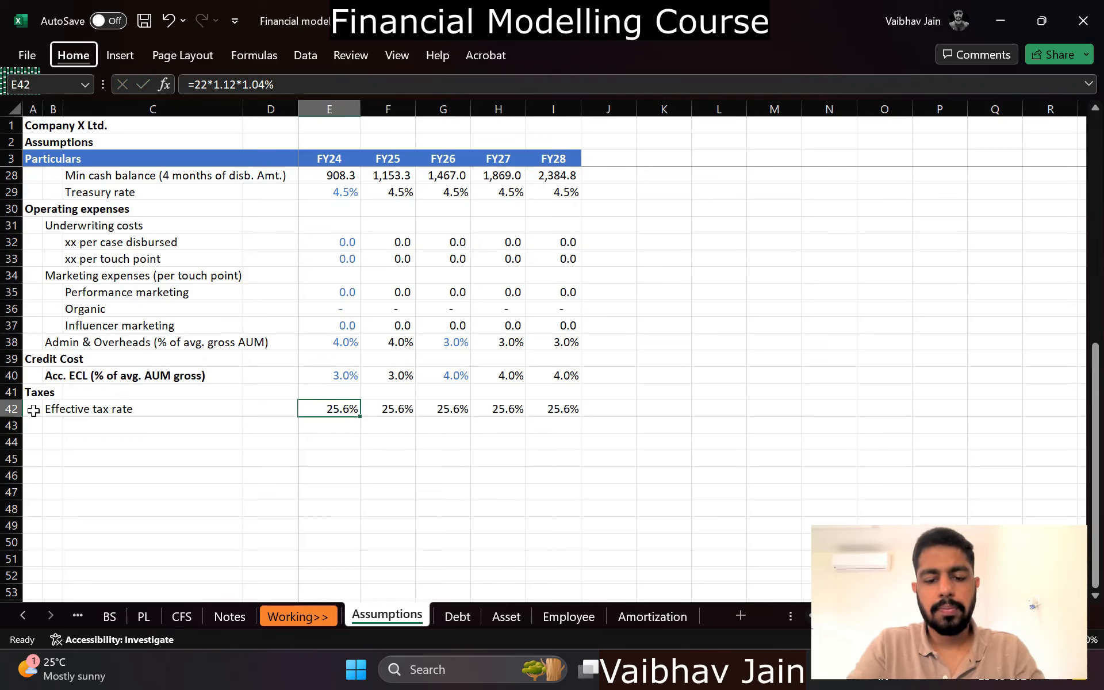
pyautogui.press('f')
pyautogui.press('c')
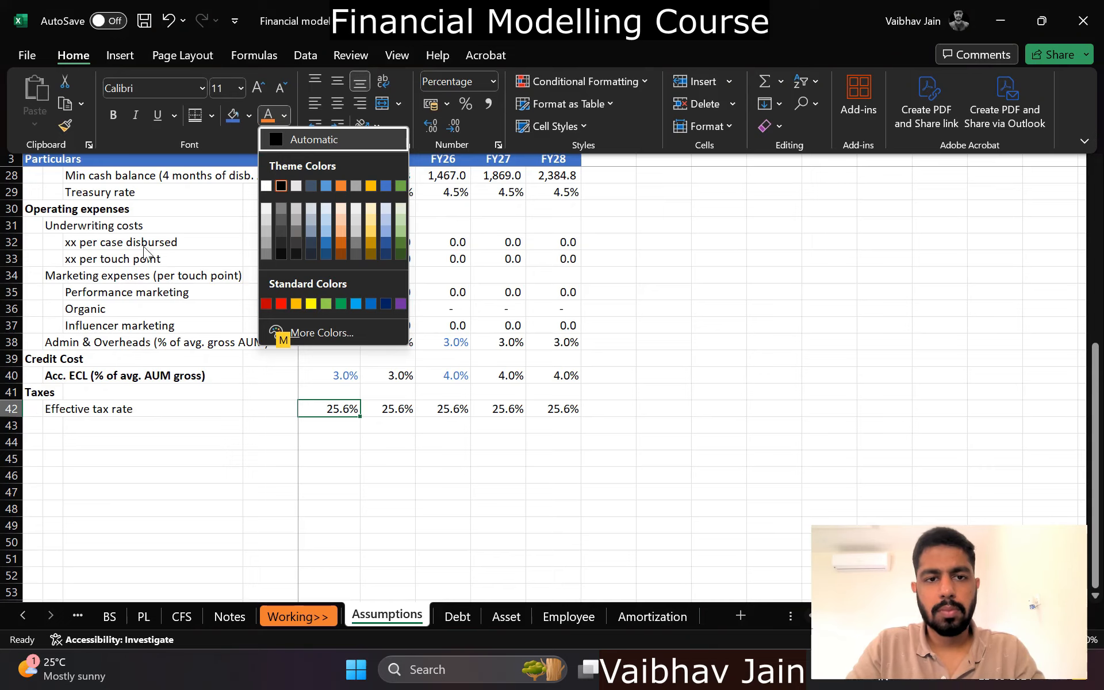
pyautogui.click(384, 188)
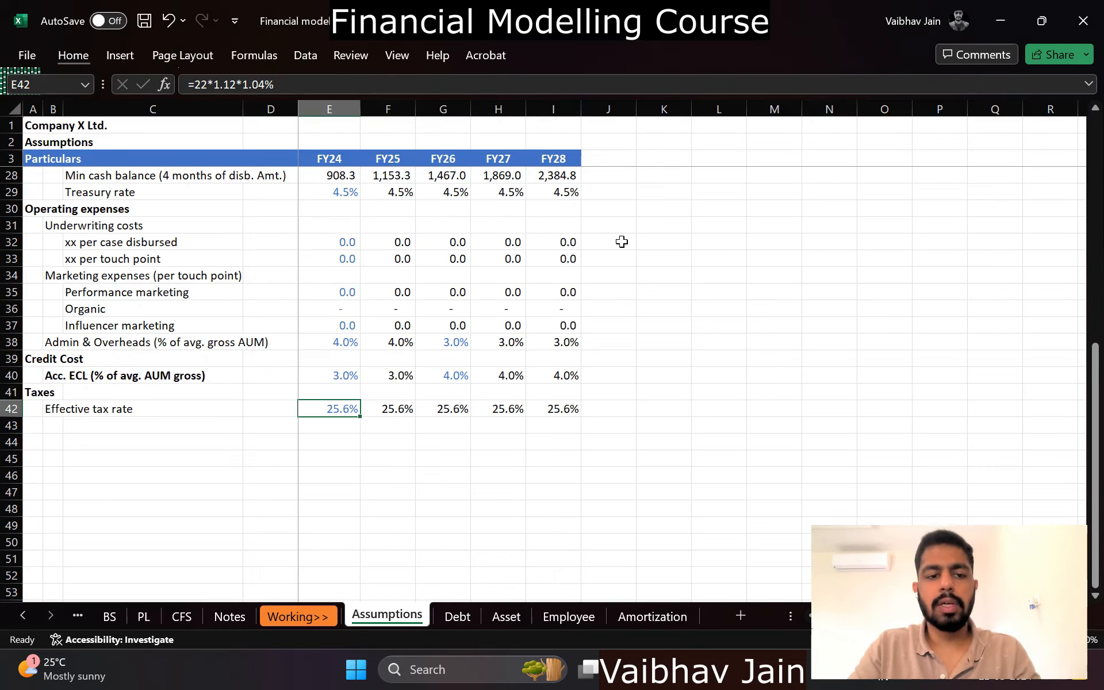
# Step: Calculate FY24 taxes in E16 of the PL sheet as =-E15*Assumptions!E42
pyautogui.hotkey('ctrl', 'pageup')
pyautogui.hotkey('ctrl', 'pageup')
pyautogui.hotkey('ctrl', 'pageup')
pyautogui.hotkey('ctrl', 'pageup')
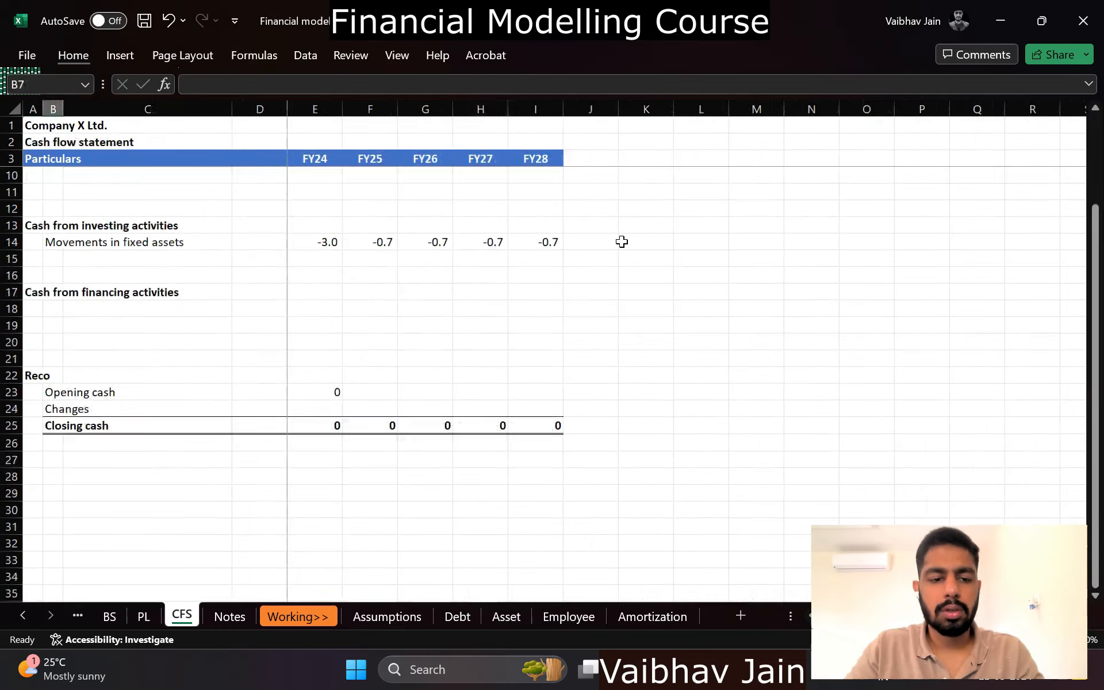
pyautogui.write('-')
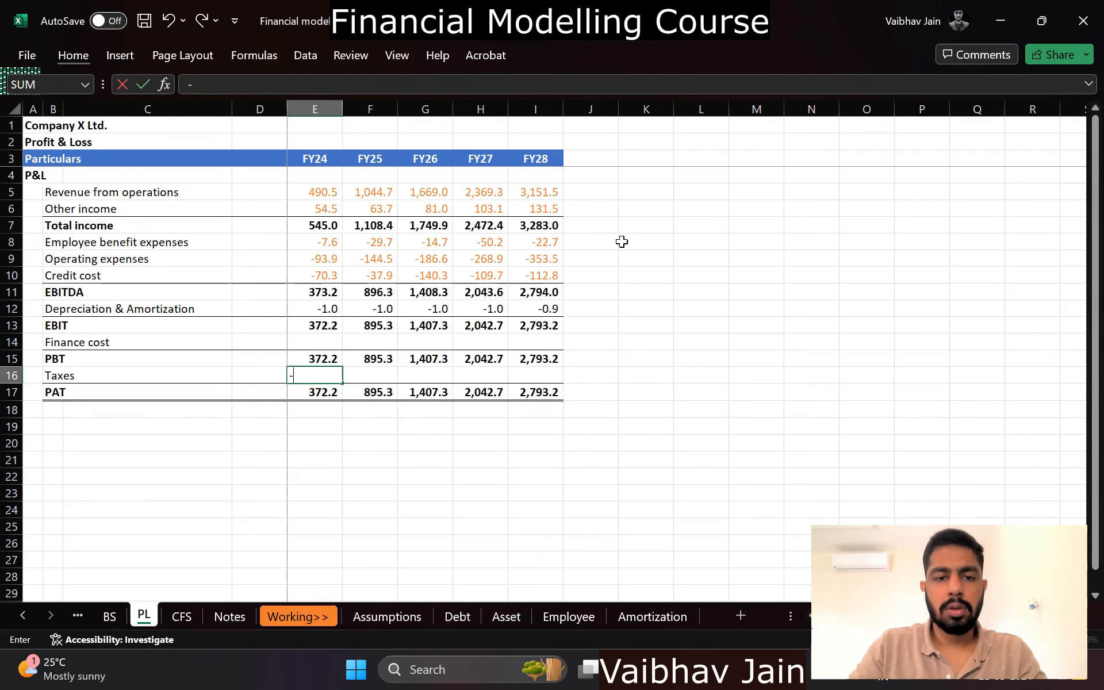
pyautogui.press('Up')
pyautogui.write('*')
pyautogui.hotkey('ctrl', 'pagedown')
pyautogui.hotkey('ctrl', 'pagedown')
pyautogui.hotkey('ctrl', 'pagedown')
pyautogui.hotkey('ctrl', 'pagedown')
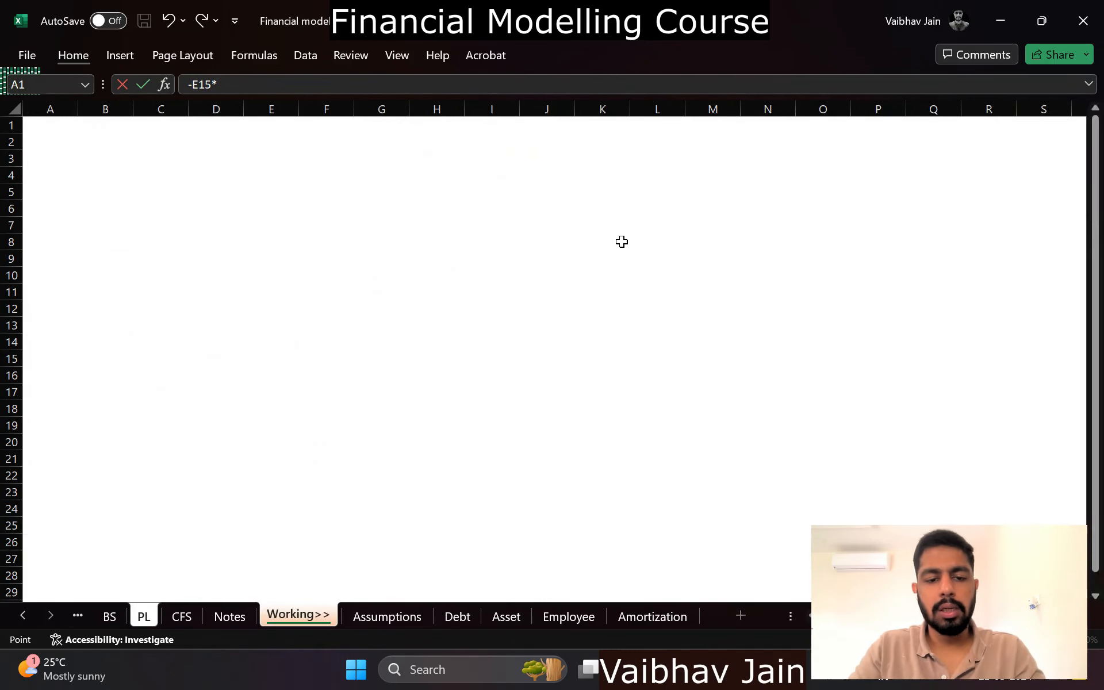
pyautogui.click(351, 409)
pyautogui.hotkey('ctrl', 'Return')
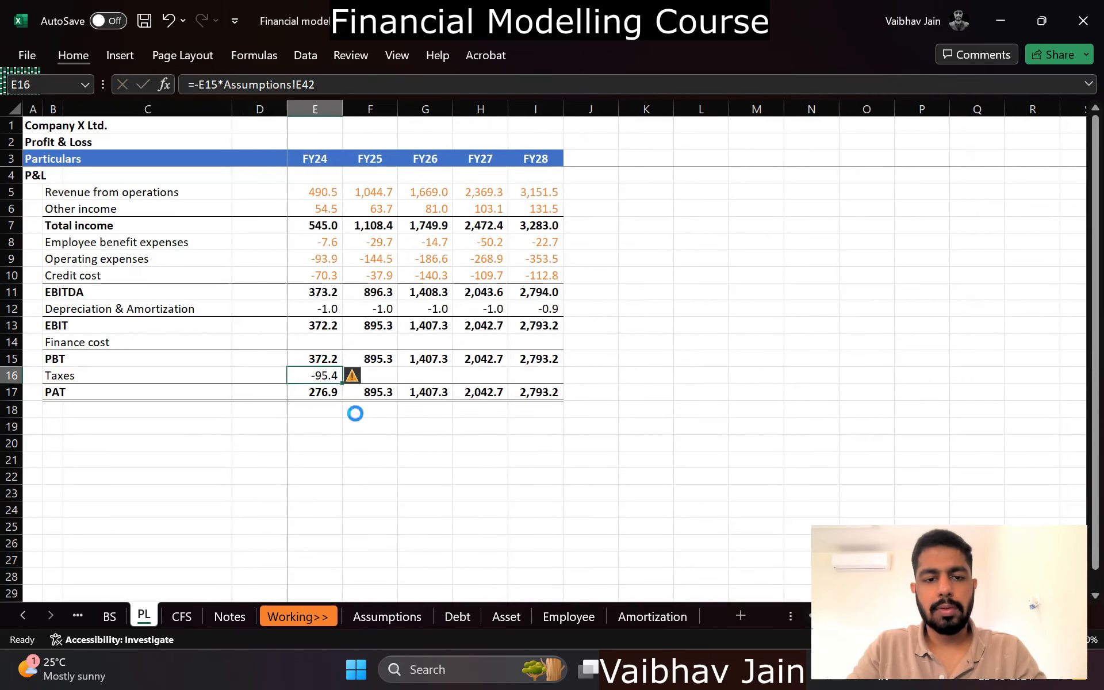
# Step: Copy the tax formula from E16 across to I16 for FY25 to FY28
pyautogui.hotkey('ctrl', 'c')
pyautogui.hotkey('shift', 'Right')
pyautogui.hotkey('shift', 'Right')
pyautogui.hotkey('shift', 'Right')
pyautogui.hotkey('shift', 'Right')
pyautogui.press('Return')
pyautogui.press('Left')
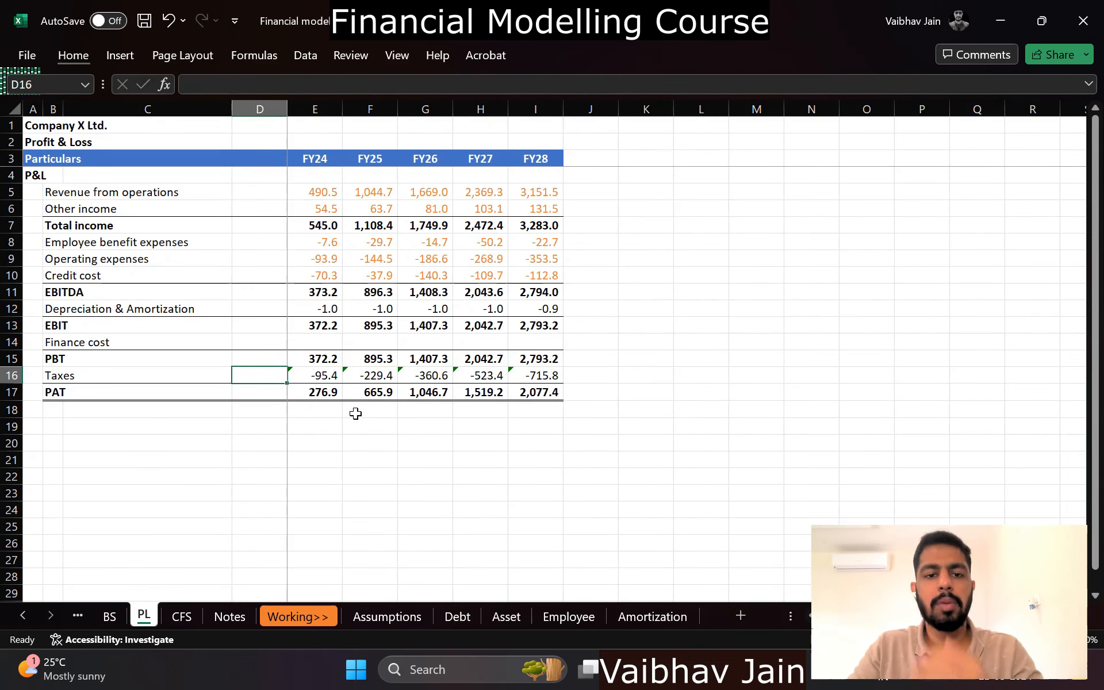
pyautogui.press('Right')
pyautogui.press('Up')
pyautogui.press('Up')
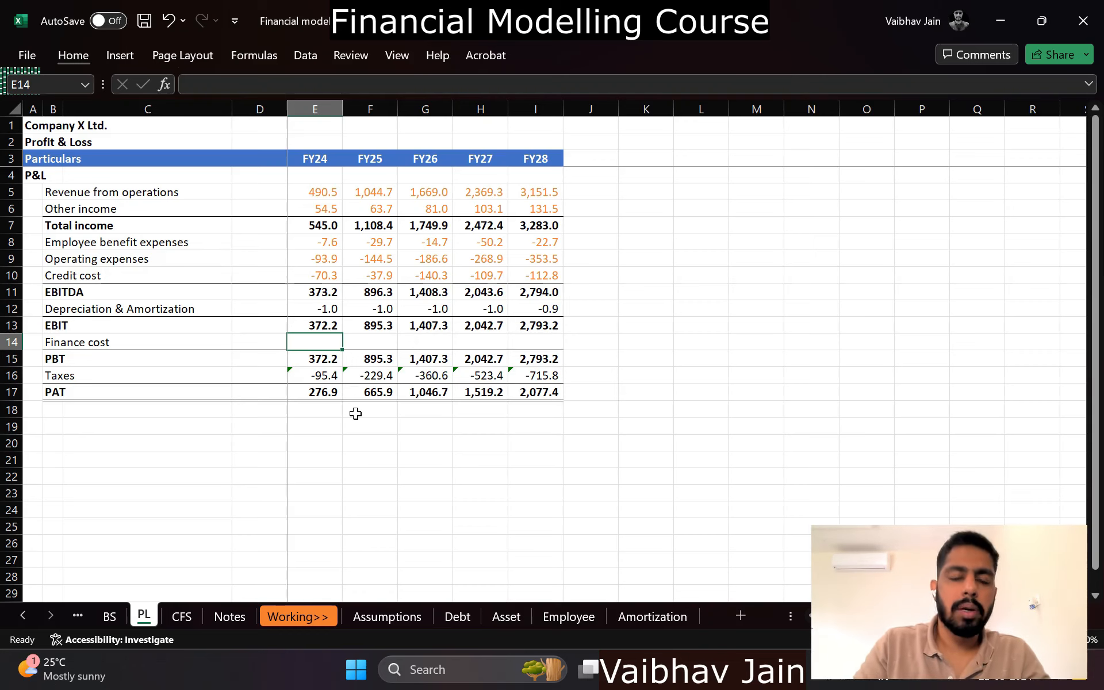
# Step: Link FY24 cash and cash equivalents in E6 of the BS sheet to the closing cash, =CFS!E25
pyautogui.hotkey('ctrl', 'pageup')
pyautogui.press('Up')
pyautogui.press('Up')
pyautogui.press('Up')
pyautogui.press('Up')
pyautogui.press('Up')
pyautogui.press('Up')
pyautogui.press('Up')
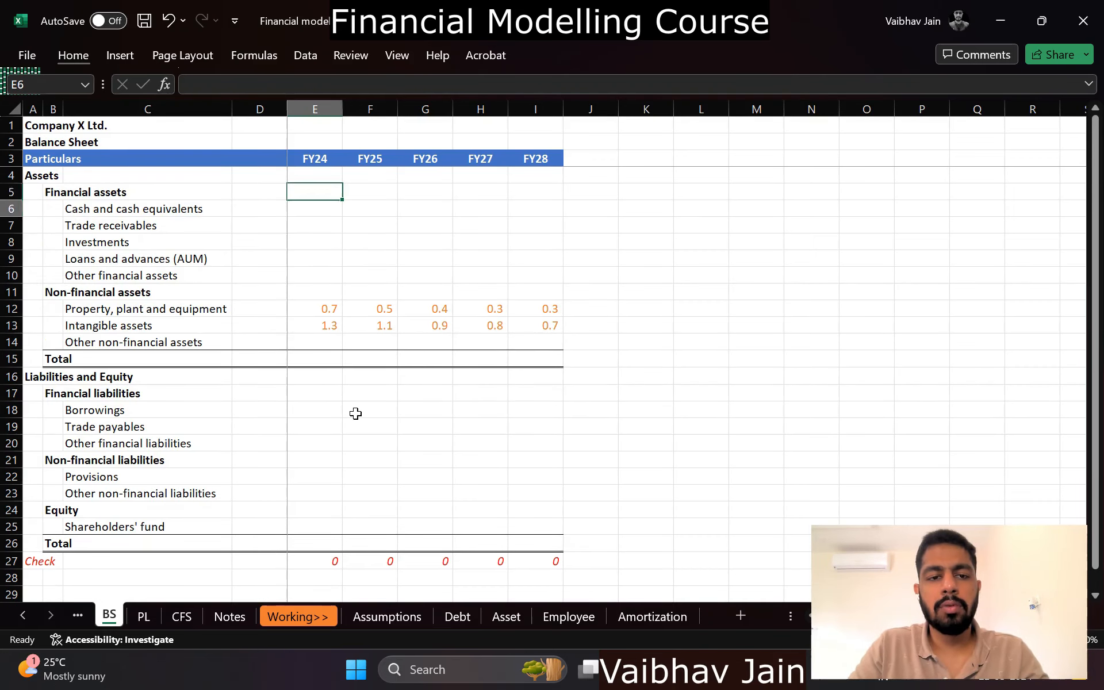
pyautogui.press('Down')
pyautogui.write('=')
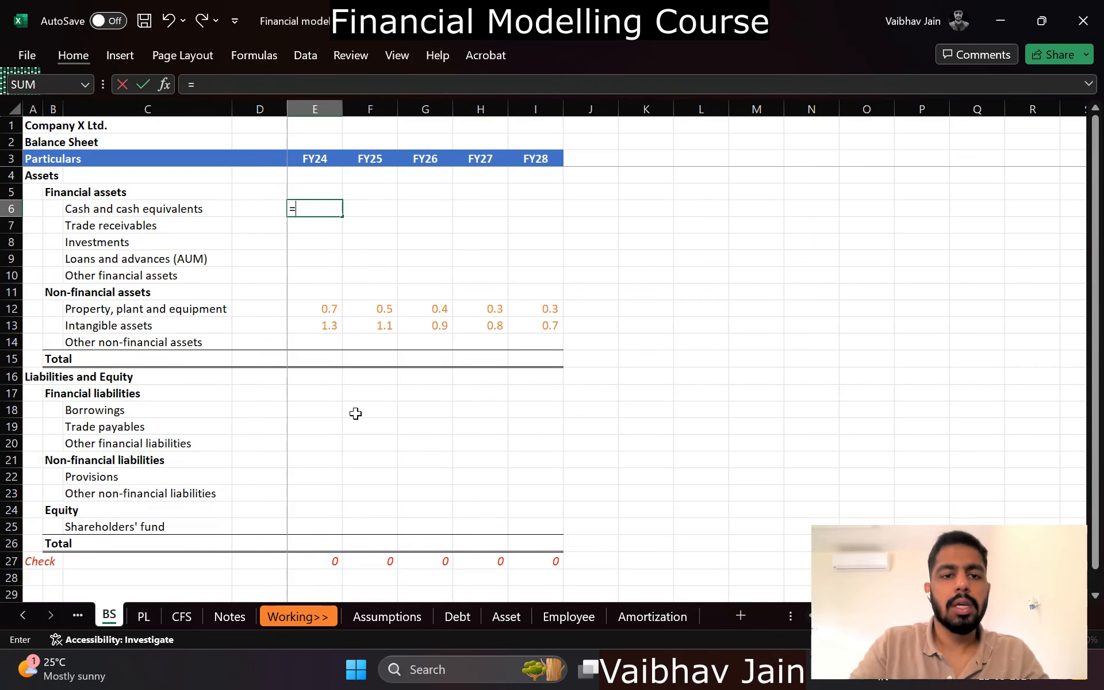
pyautogui.hotkey('ctrl', 'pagedown')
pyautogui.hotkey('ctrl', 'pagedown')
pyautogui.click(333, 428)
pyautogui.hotkey('ctrl', 'Return')
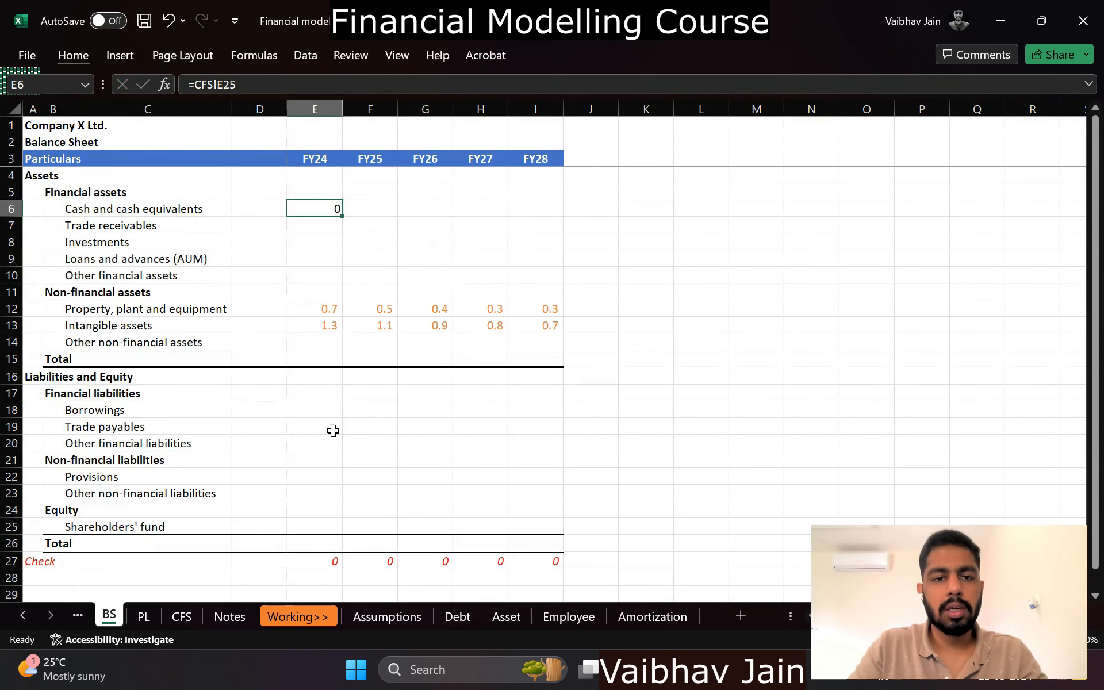
# Step: Copy the cash and cash equivalents link from E6 across to I6 for FY25 to FY28
pyautogui.hotkey('ctrl', 'c')
pyautogui.hotkey('shift', 'Right')
pyautogui.hotkey('shift', 'Right')
pyautogui.hotkey('shift', 'Right')
pyautogui.hotkey('shift', 'Right')
pyautogui.hotkey('ctrl', 'v')
# Step: Set the font colour of the cash and cash equivalents row E6:I6 to orange
pyautogui.hotkey('alt', 'h')
pyautogui.press('f')
pyautogui.press('c')
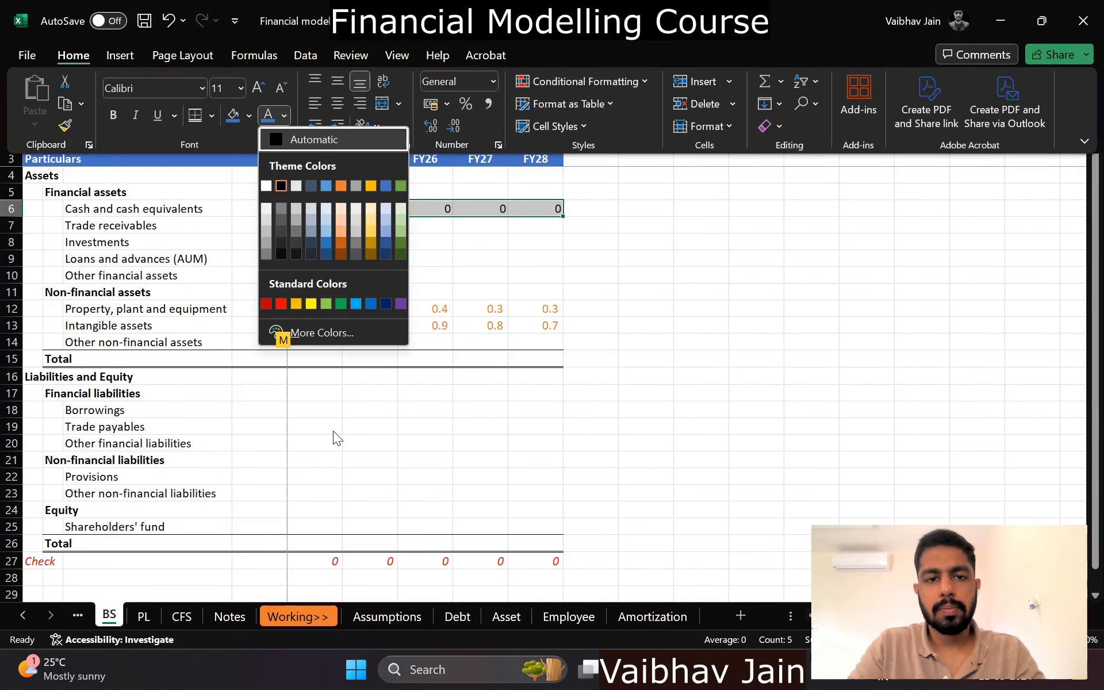
pyautogui.click(340, 186)
pyautogui.write('hk')
pyautogui.press('Escape')
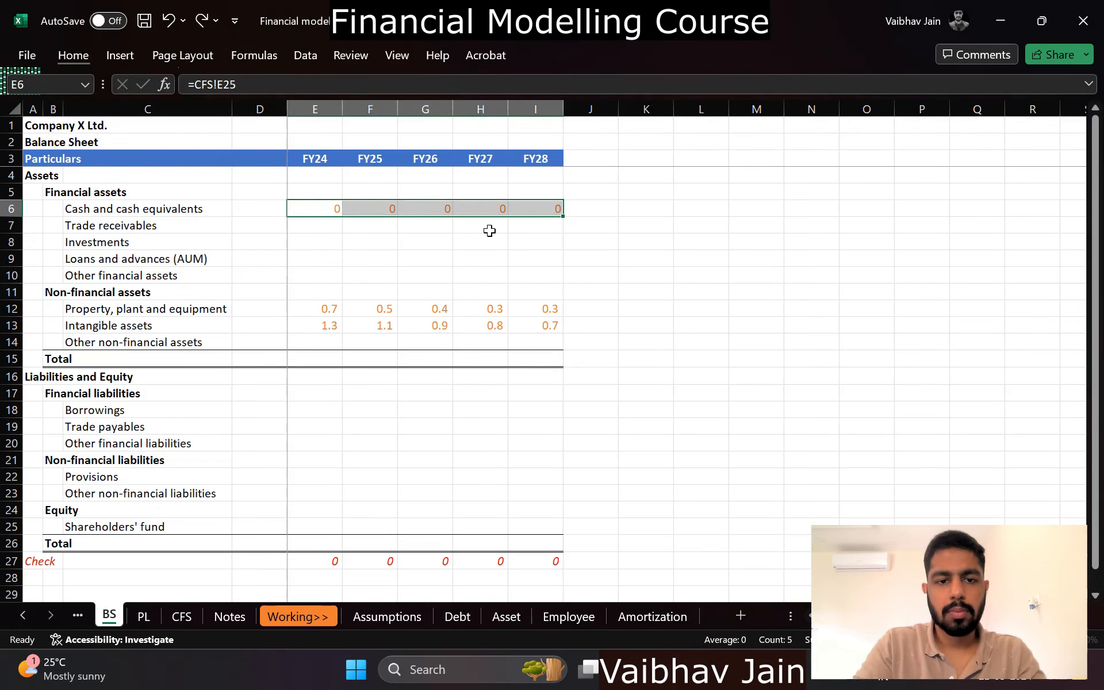
# Step: Apply the comma number format with one decimal to the balance sheet figures from row 6 down to the Check row
pyautogui.hotkey('ctrl', 'shift', 'Down')
pyautogui.hotkey('ctrl', 'shift', 'Down')
pyautogui.hotkey('ctrl', 'shift', 'Down')
pyautogui.hotkey('ctrl', 'shift', 'Down')
pyautogui.hotkey('ctrl', 'shift', 'Up')
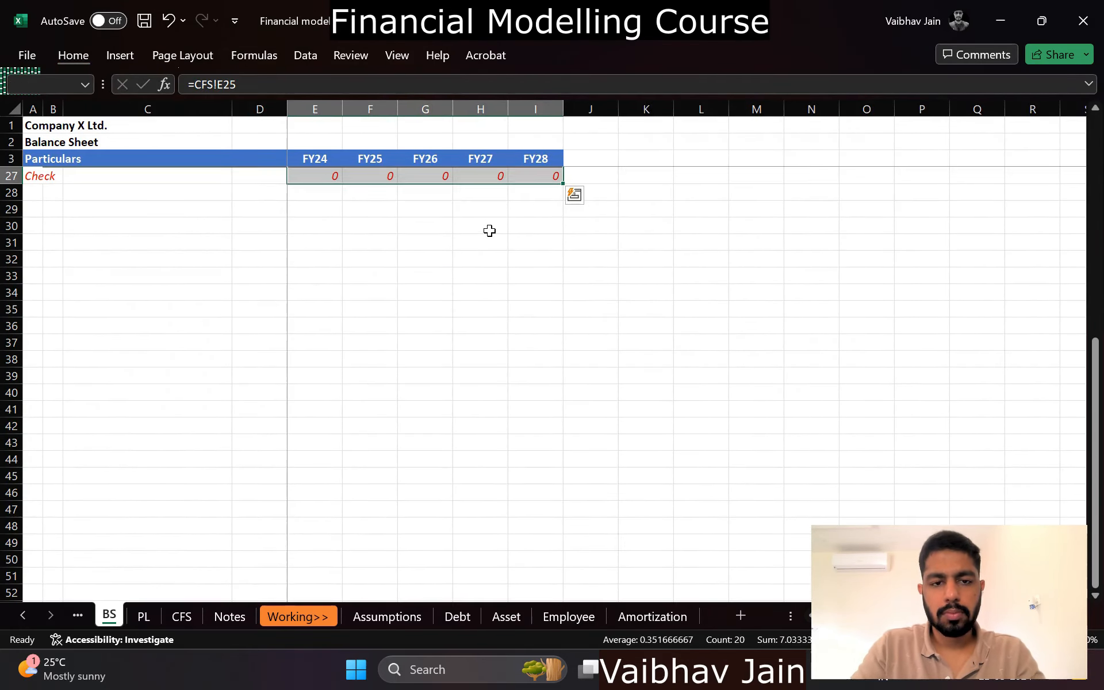
pyautogui.hotkey('ctrl', 'Home')
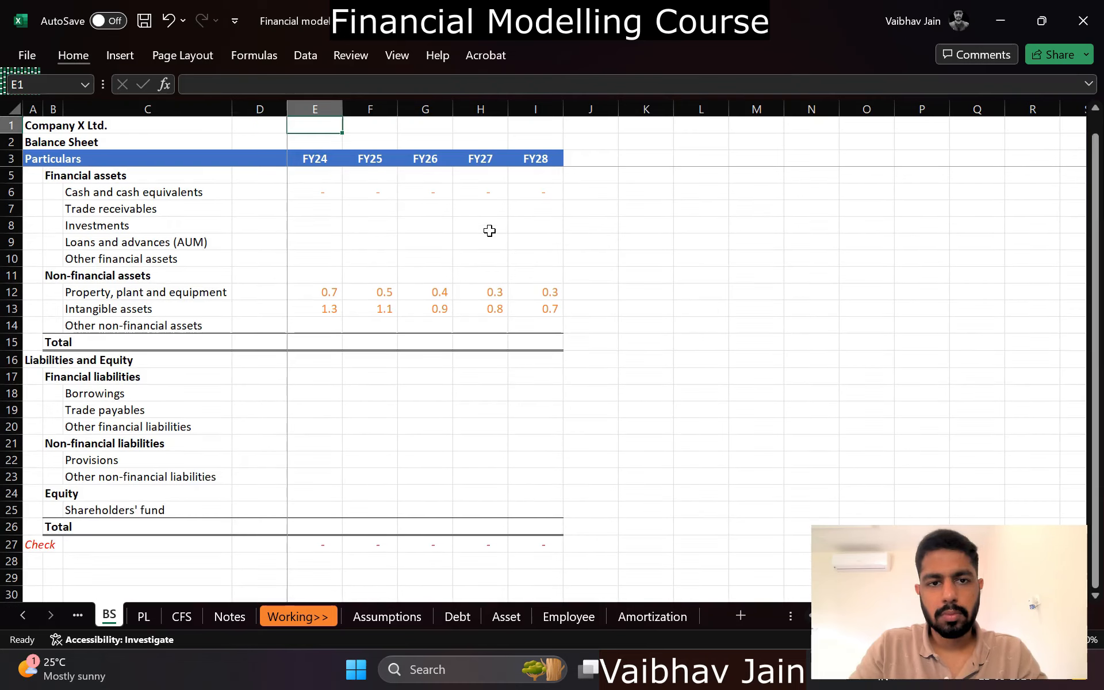
# Step: Link FY24 investments in E8 of the BS sheet to the minimum cash balance, =Assumptions!E28
pyautogui.press('Down')
pyautogui.press('Down')
pyautogui.press('Down')
pyautogui.press('Down')
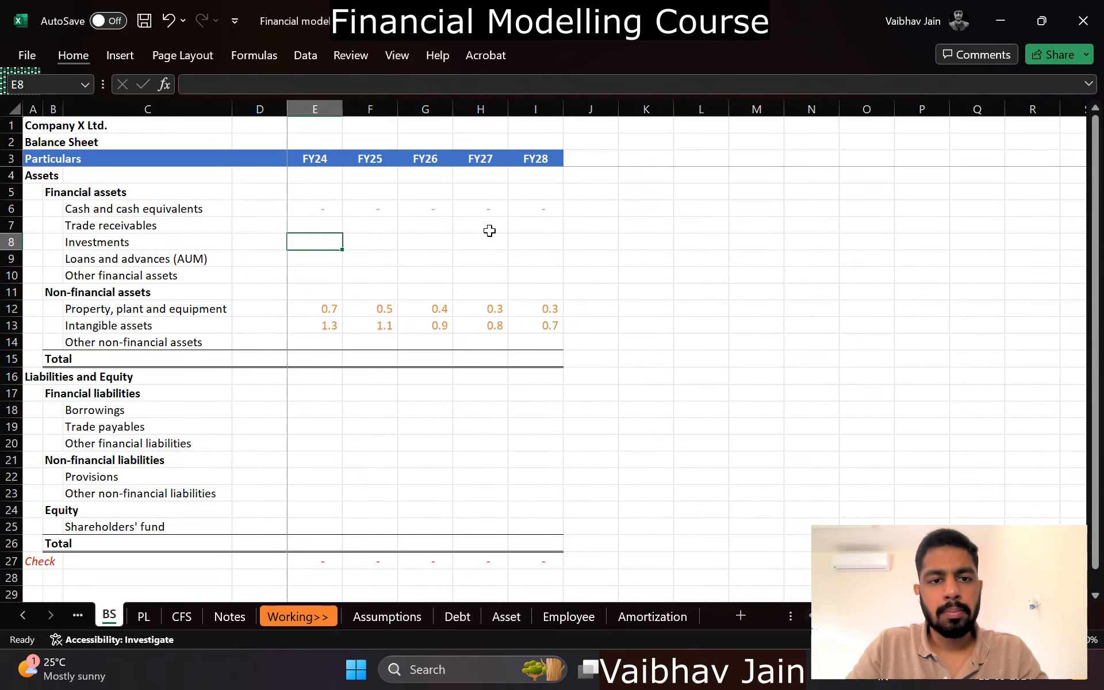
pyautogui.write('=')
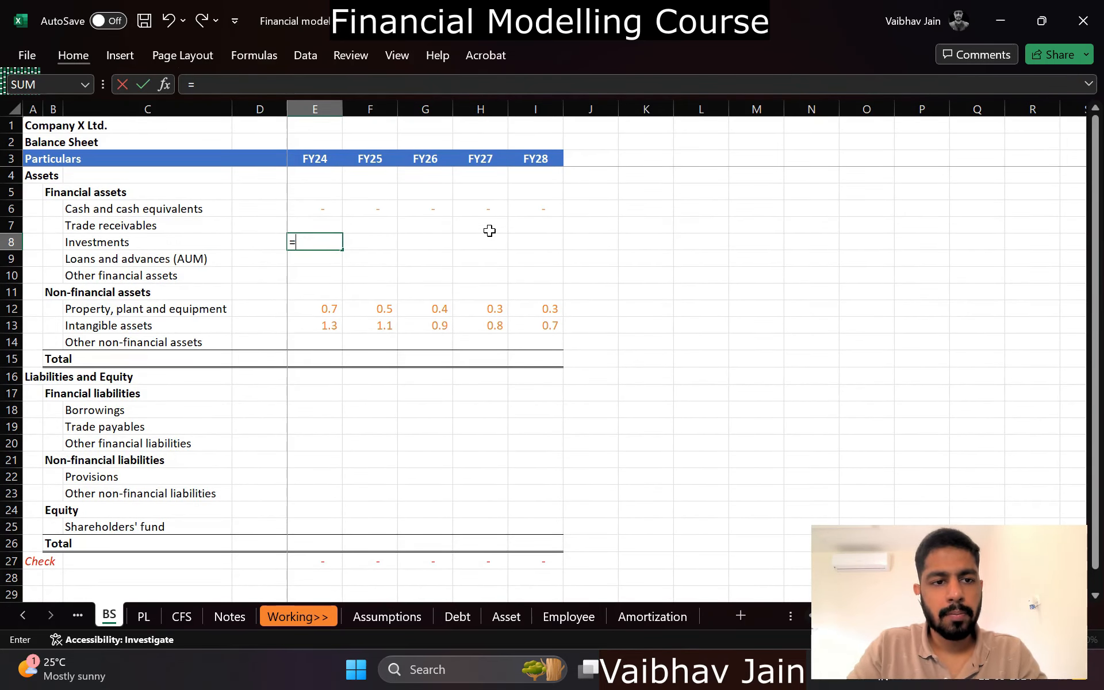
pyautogui.hotkey('ctrl', 'pagedown')
pyautogui.hotkey('ctrl', 'pagedown')
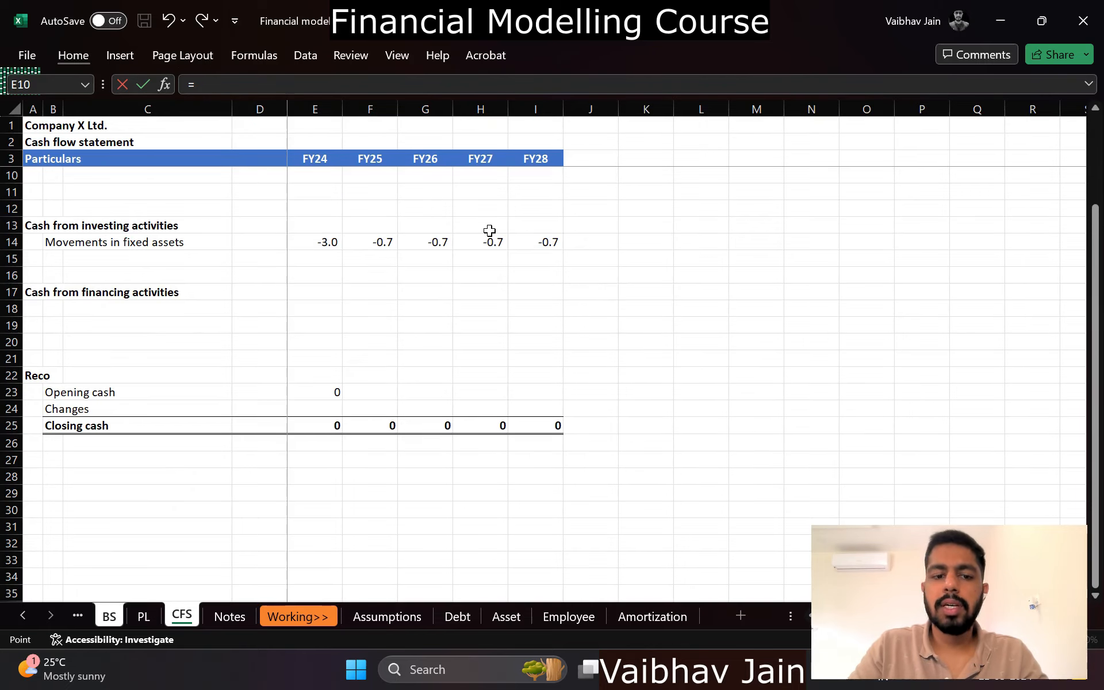
pyautogui.hotkey('ctrl', 'pagedown')
pyautogui.scroll(7, 489, 231)
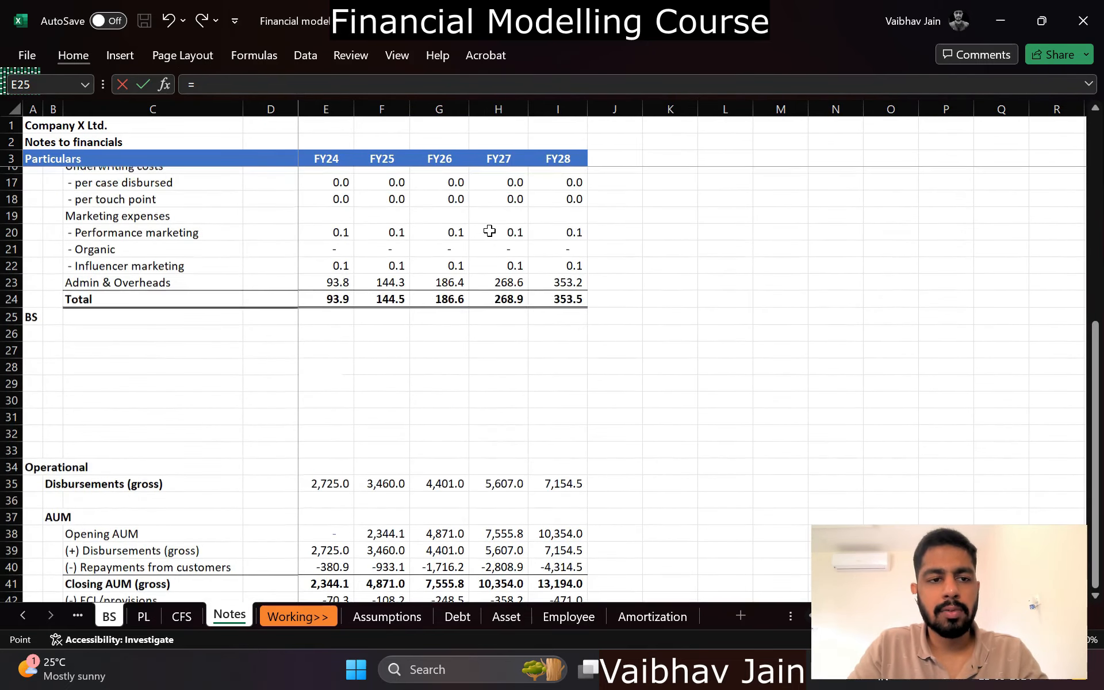
pyautogui.hotkey('ctrl', 'pagedown')
pyautogui.hotkey('ctrl', 'pagedown')
pyautogui.hotkey('ctrl', 'pagedown')
pyautogui.hotkey('ctrl', 'pageup')
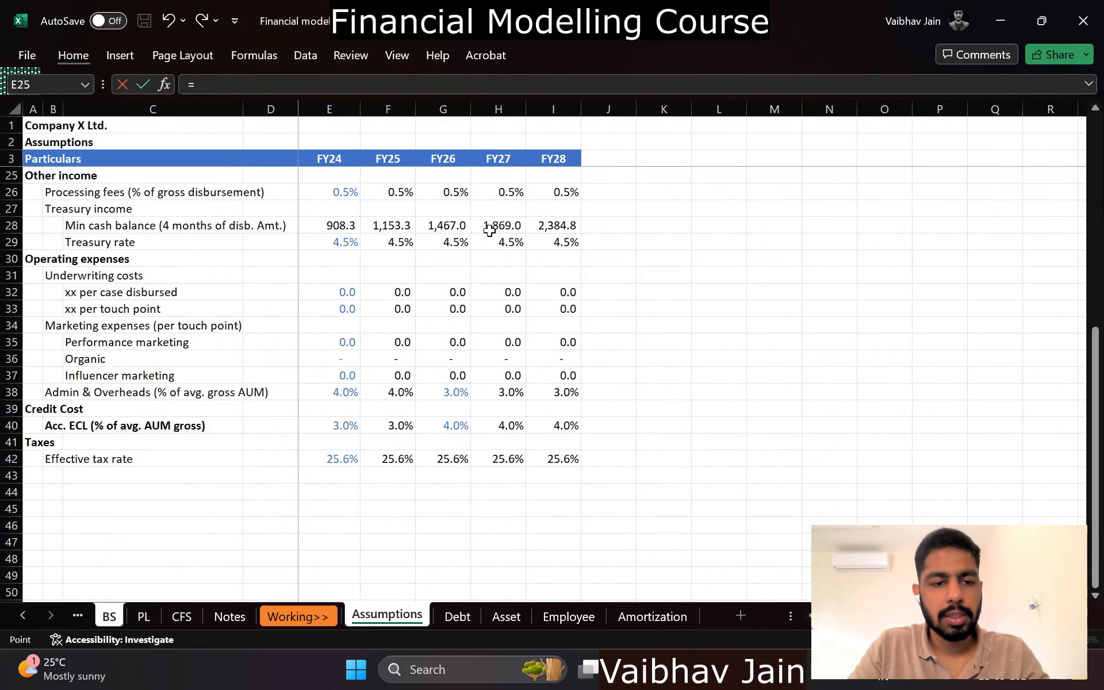
pyautogui.scroll(-1, 489, 231)
pyautogui.scroll(2, 490, 231)
pyautogui.scroll(2, 490, 230)
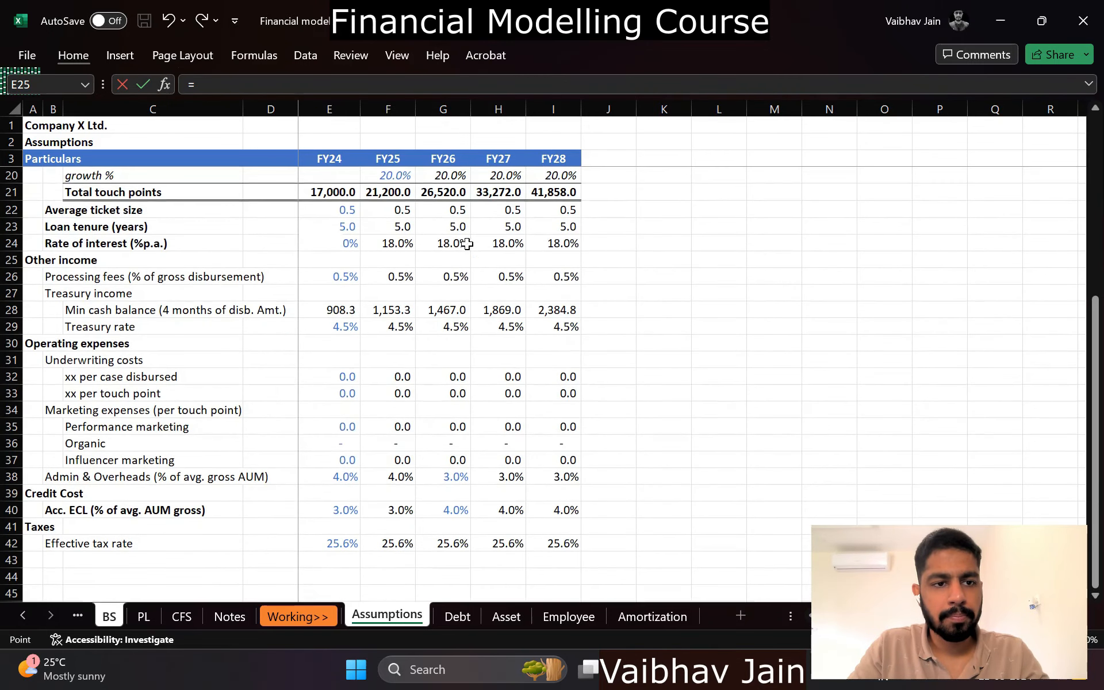
pyautogui.click(338, 311)
pyautogui.hotkey('ctrl', 'Return')
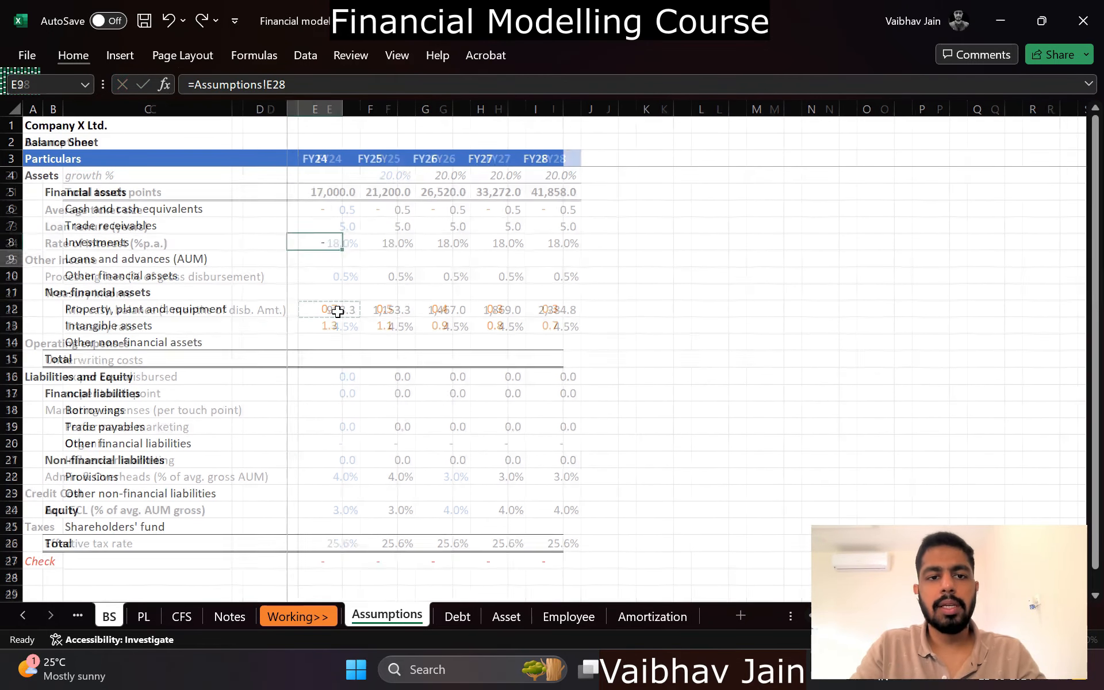
# Step: Copy the investments link from E8 across to I8 for FY25 to FY28
pyautogui.hotkey('ctrl', 'c')
pyautogui.hotkey('shift', 'Right')
pyautogui.hotkey('shift', 'Right')
pyautogui.hotkey('shift', 'Right')
pyautogui.hotkey('shift', 'Right')
pyautogui.press('Return')
# Step: Set the font colour of the investments row E8:I8 to orange
pyautogui.hotkey('alt', 'h')
pyautogui.press('f')
pyautogui.press('c')
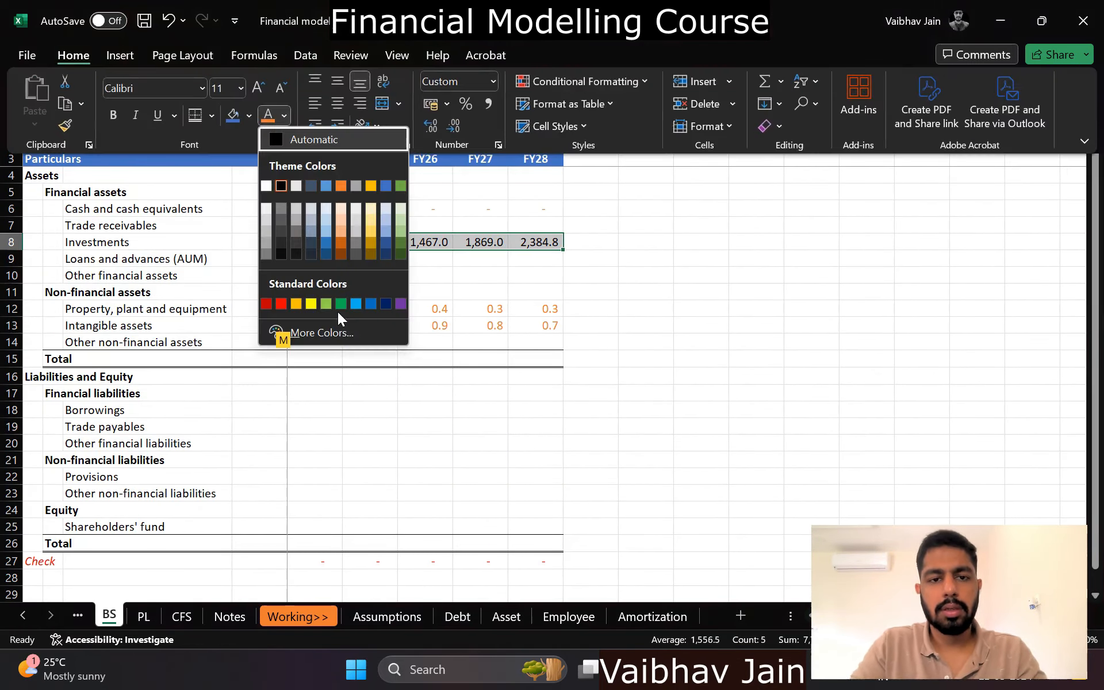
pyautogui.click(338, 188)
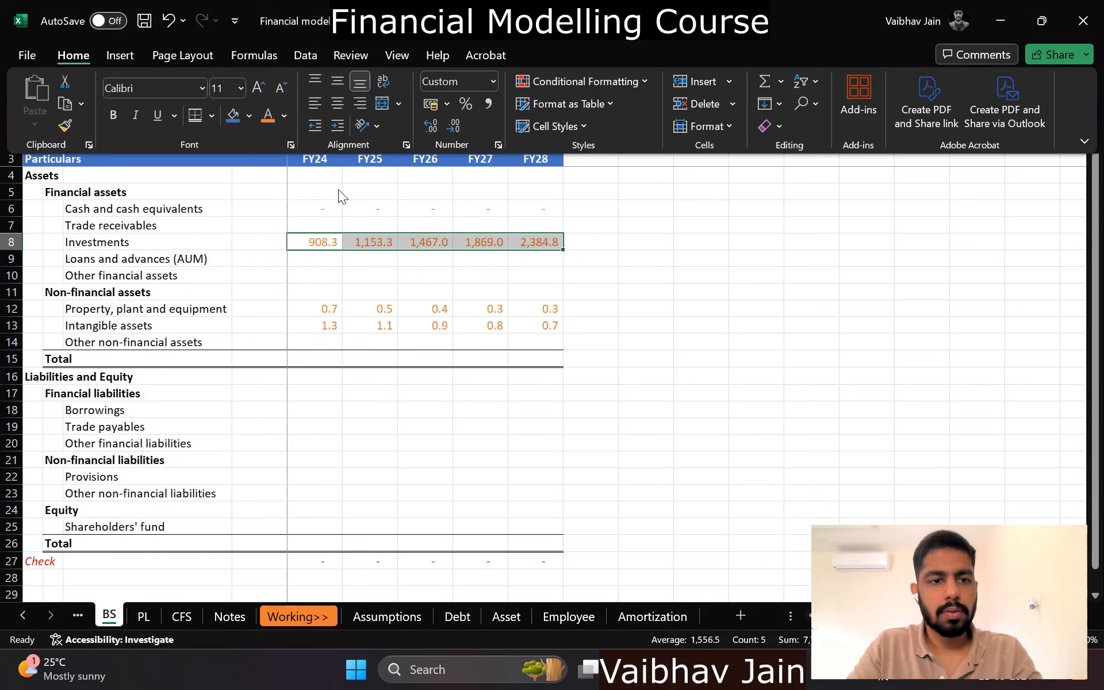
pyautogui.press('Down')
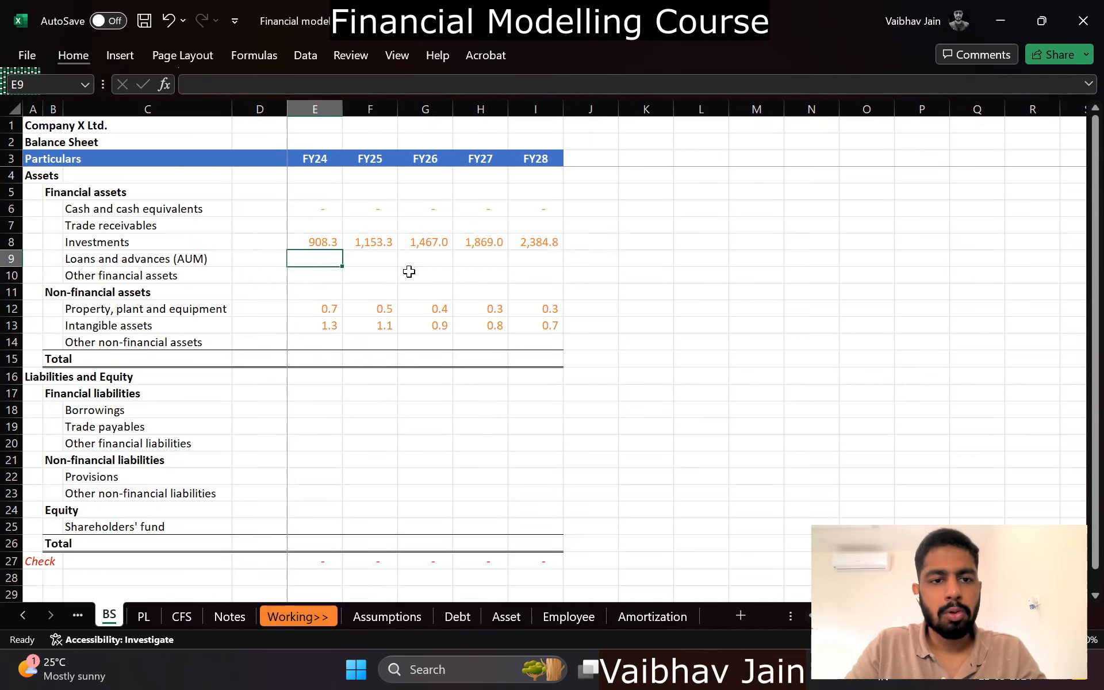
# Step: Link FY24 loans and advances (AUM) in E9 to the net closing AUM, =Notes!E43
pyautogui.write('=')
pyautogui.hotkey('ctrl', 'pagedown')
pyautogui.hotkey('ctrl', 'pagedown')
pyautogui.hotkey('ctrl', 'pagedown')
pyautogui.hotkey('ctrl', 'pagedown')
pyautogui.hotkey('ctrl', 'pagedown')
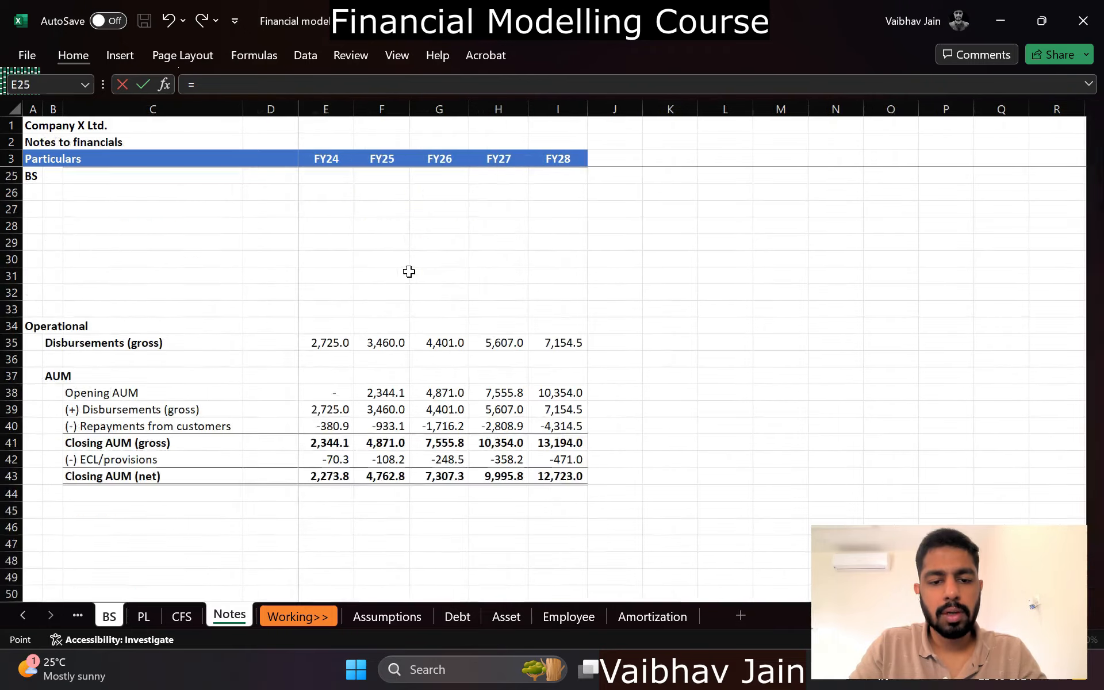
pyautogui.hotkey('ctrl', 'pageup')
pyautogui.hotkey('ctrl', 'pageup')
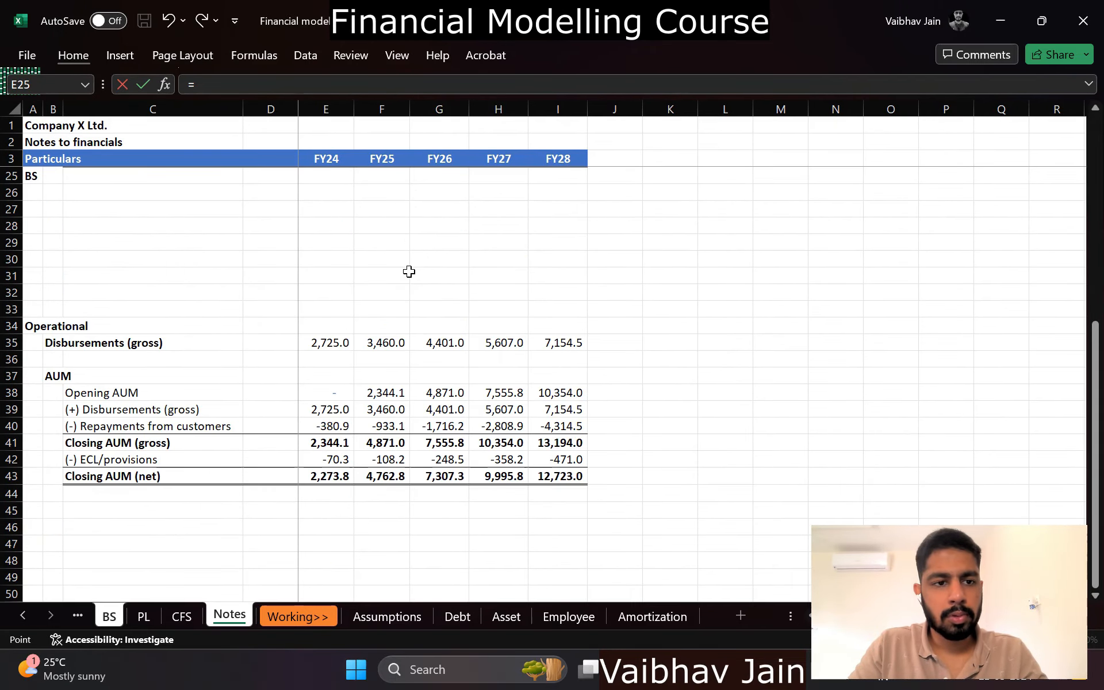
pyautogui.click(320, 477)
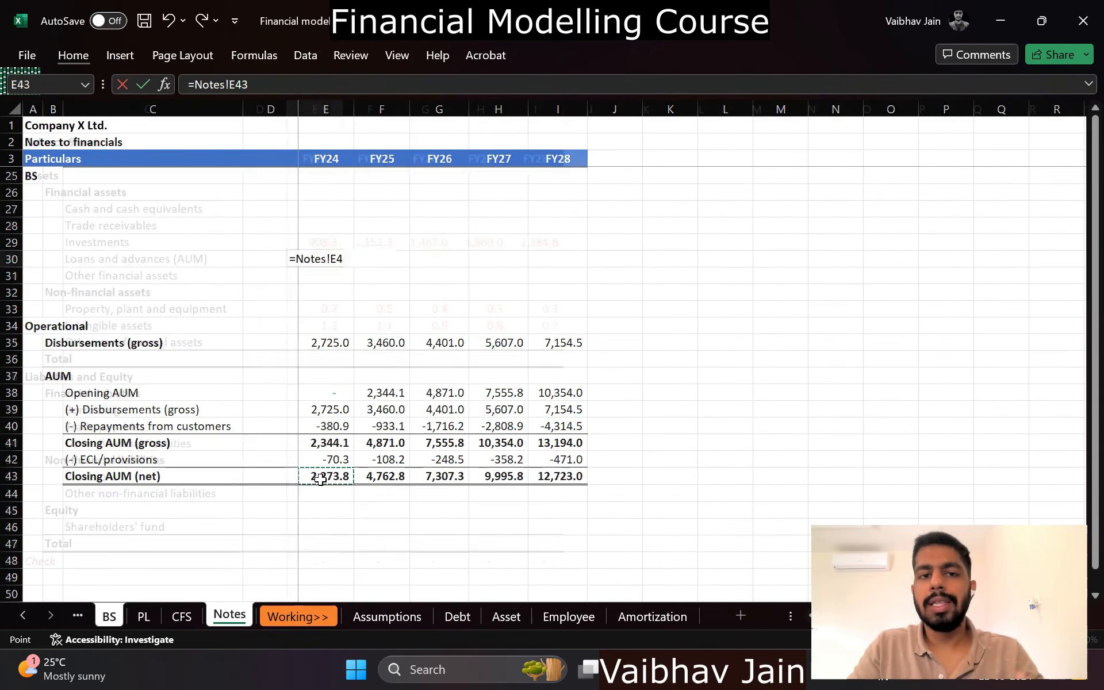
pyautogui.press('Return')
# Step: Copy the loans and advances link from E9 across to I9 for FY25 to FY28
pyautogui.press('Up')
pyautogui.hotkey('ctrl', 'c')
pyautogui.hotkey('shift', 'Right')
pyautogui.hotkey('shift', 'Right')
pyautogui.hotkey('shift', 'Right')
pyautogui.hotkey('shift', 'Right')
pyautogui.hotkey('ctrl', 'v')
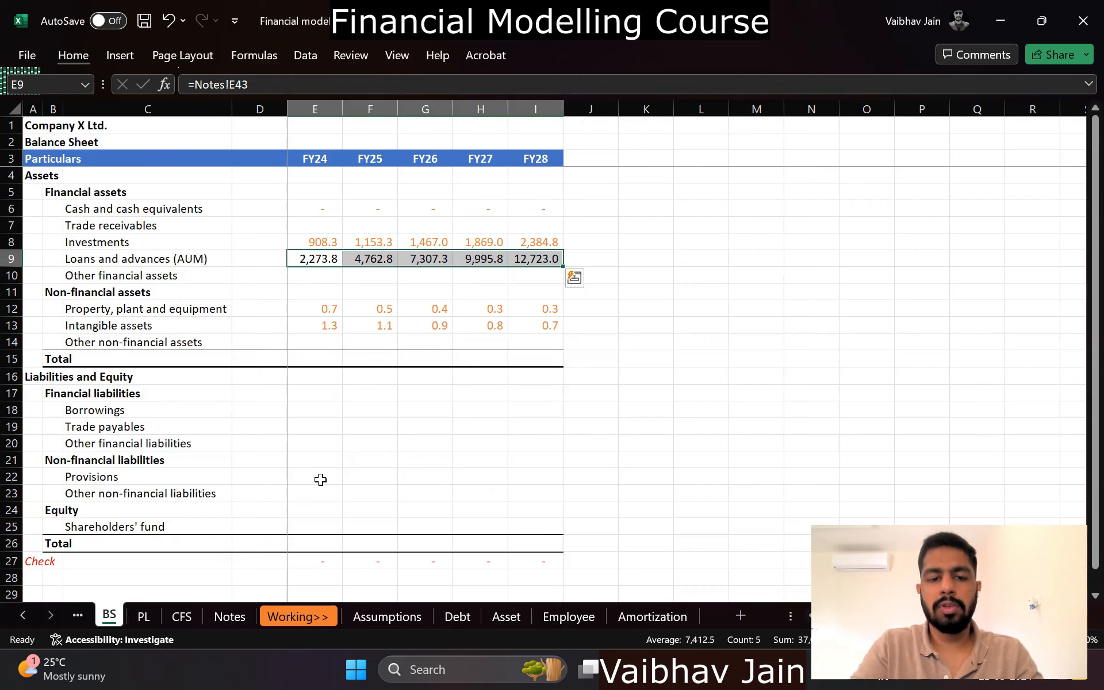
# Step: Apply the formatting of the investments row E8:I8 to the loans and advances row E9:I9
pyautogui.hotkey('shift', 'Left')
pyautogui.hotkey('shift', 'Left')
pyautogui.hotkey('shift', 'Left')
pyautogui.hotkey('shift', 'Left')
pyautogui.press('Up')
pyautogui.hotkey('shift', 'Right')
pyautogui.hotkey('shift', 'Right')
pyautogui.hotkey('shift', 'Right')
pyautogui.hotkey('shift', 'Right')
pyautogui.press('alt')
pyautogui.press('h')
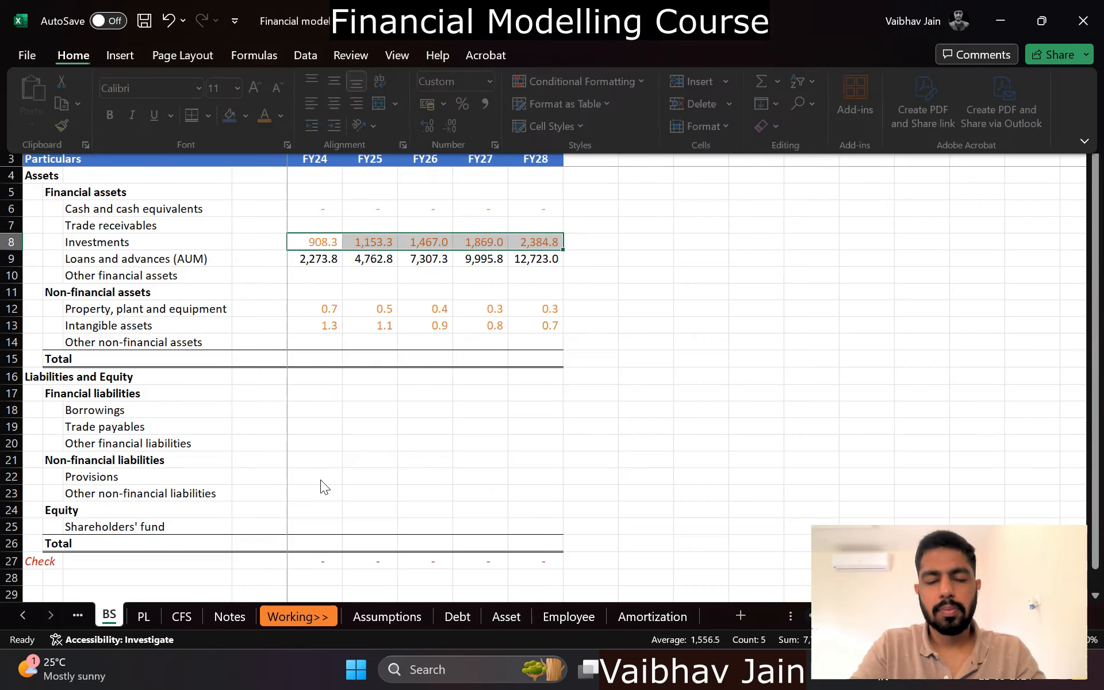
pyautogui.press('f')
pyautogui.press('p')
pyautogui.press('Down')
pyautogui.press('Down')
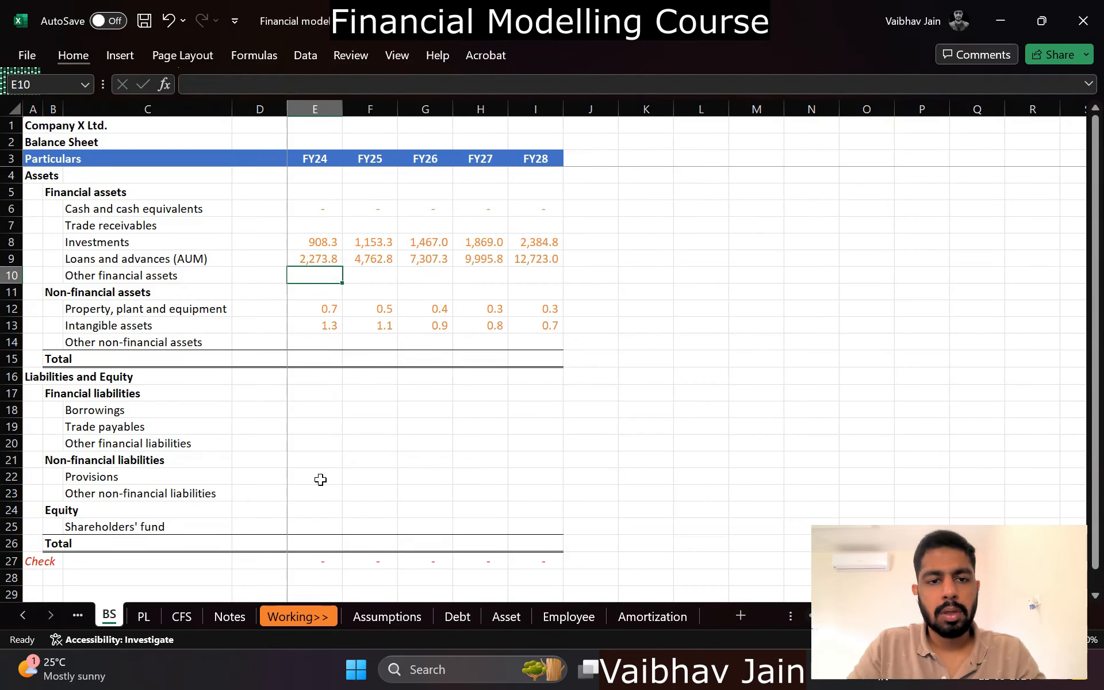
# Step: Review the remaining balance sheet rows from other financial assets down to Shareholders' fund
pyautogui.press('Down')
pyautogui.press('Down')
pyautogui.press('Down')
pyautogui.press('Down')
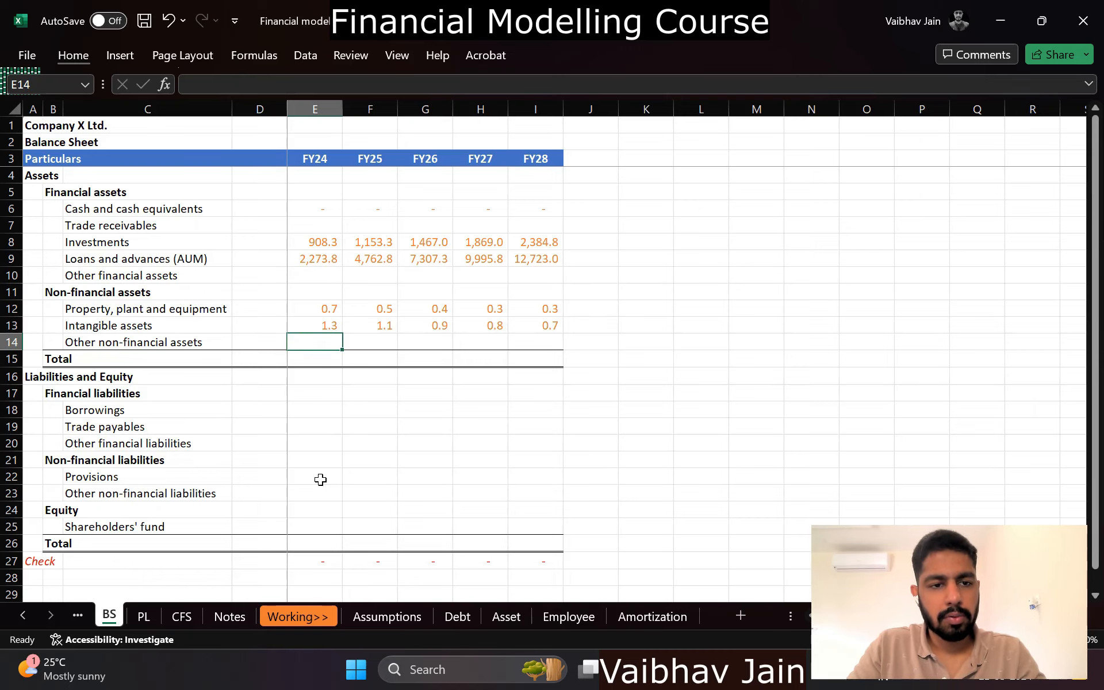
pyautogui.press('Down')
pyautogui.press('Down')
pyautogui.press('Down')
pyautogui.press('Down')
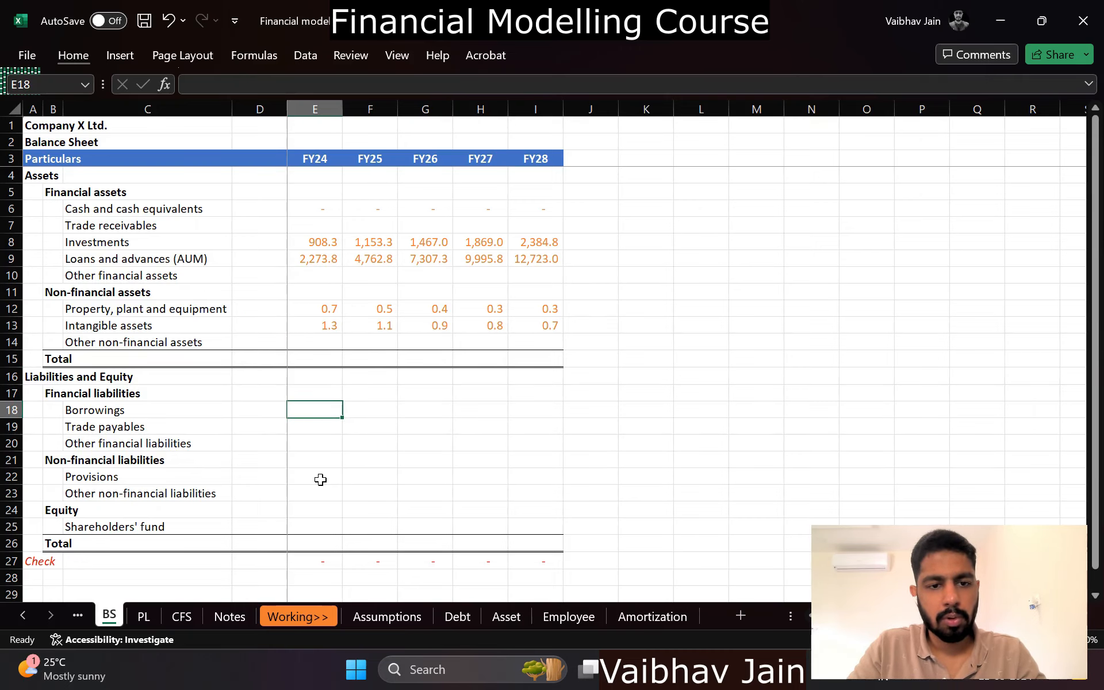
pyautogui.scroll(-1, 320, 480)
pyautogui.press('Down')
pyautogui.press('Down')
pyautogui.press('Down')
pyautogui.press('Down')
pyautogui.press('Down')
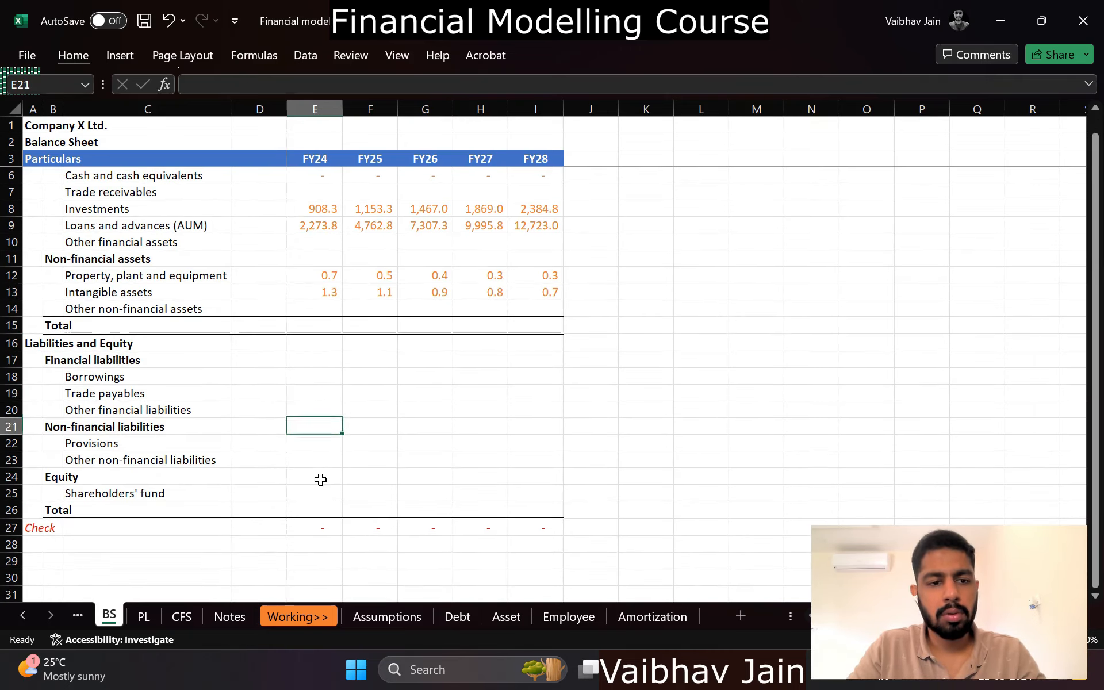
pyautogui.press('Down')
pyautogui.press('Down')
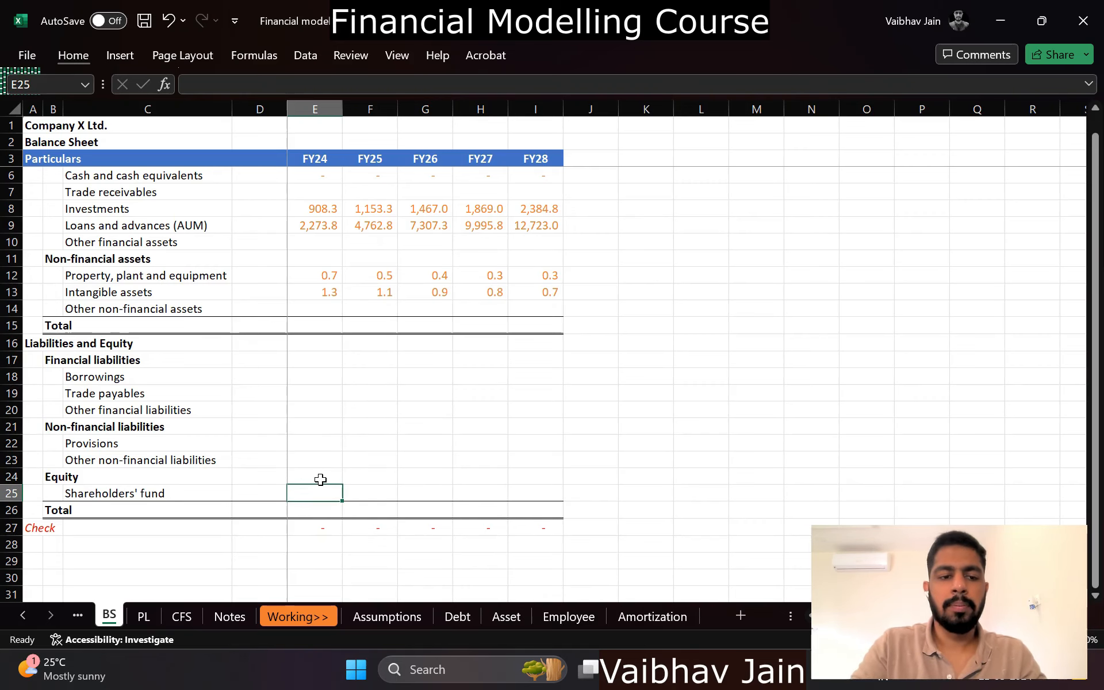
# Step: Add the heading "Source of capital" in A48 of the Assumptions sheet, reusing the formatting of the Taxes heading
pyautogui.hotkey('ctrl', 'pagedown')
pyautogui.hotkey('ctrl', 'pagedown')
pyautogui.hotkey('ctrl', 'pagedown')
pyautogui.hotkey('ctrl', 'pagedown')
pyautogui.hotkey('ctrl', 'pagedown')
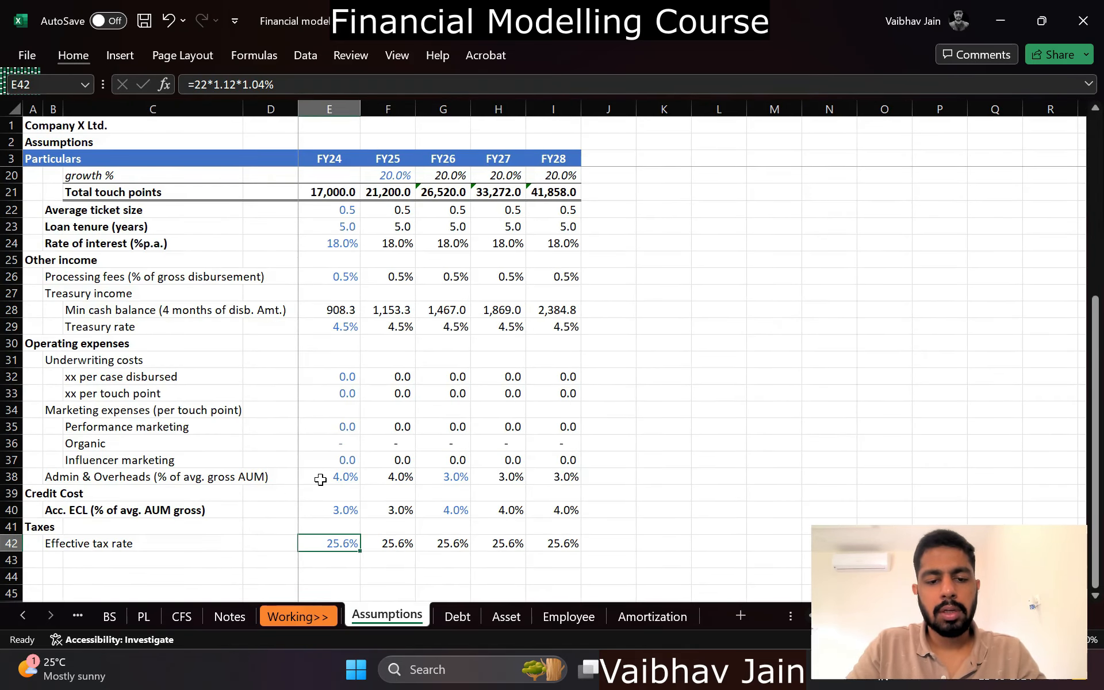
pyautogui.scroll(-2, 320, 479)
pyautogui.hotkey('ctrl', 'Left')
pyautogui.press('Left')
pyautogui.press('Up')
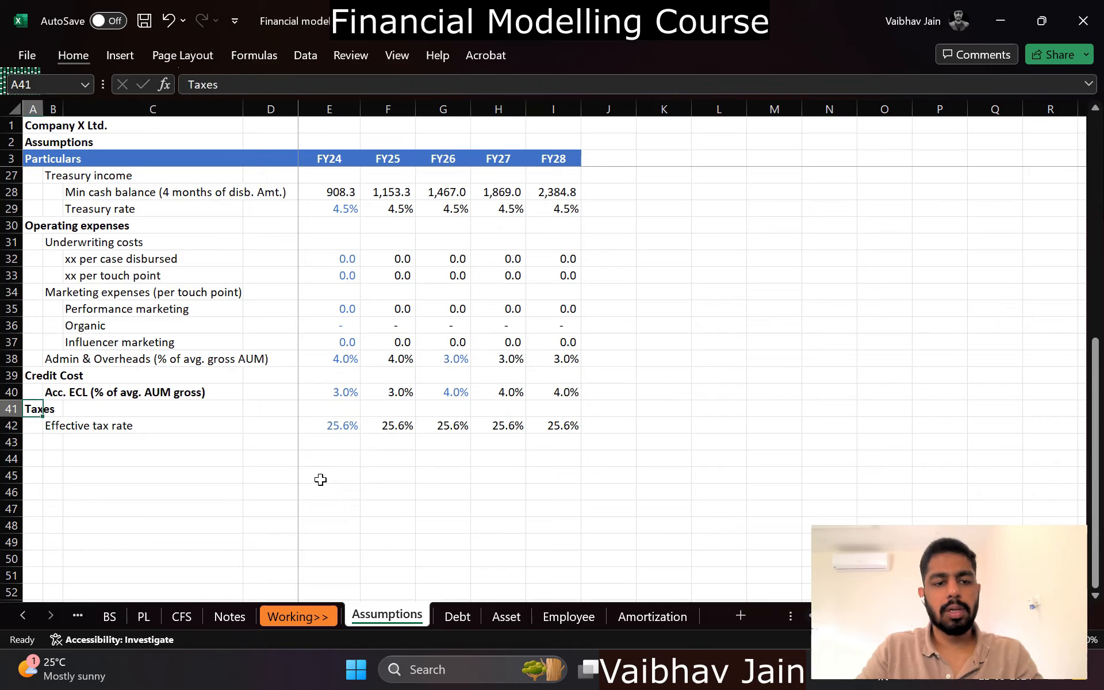
pyautogui.hotkey('ctrl', 'c')
pyautogui.press('Down')
pyautogui.press('Down')
pyautogui.press('Down')
pyautogui.press('Down')
pyautogui.press('Down')
pyautogui.press('Down')
pyautogui.press('Down')
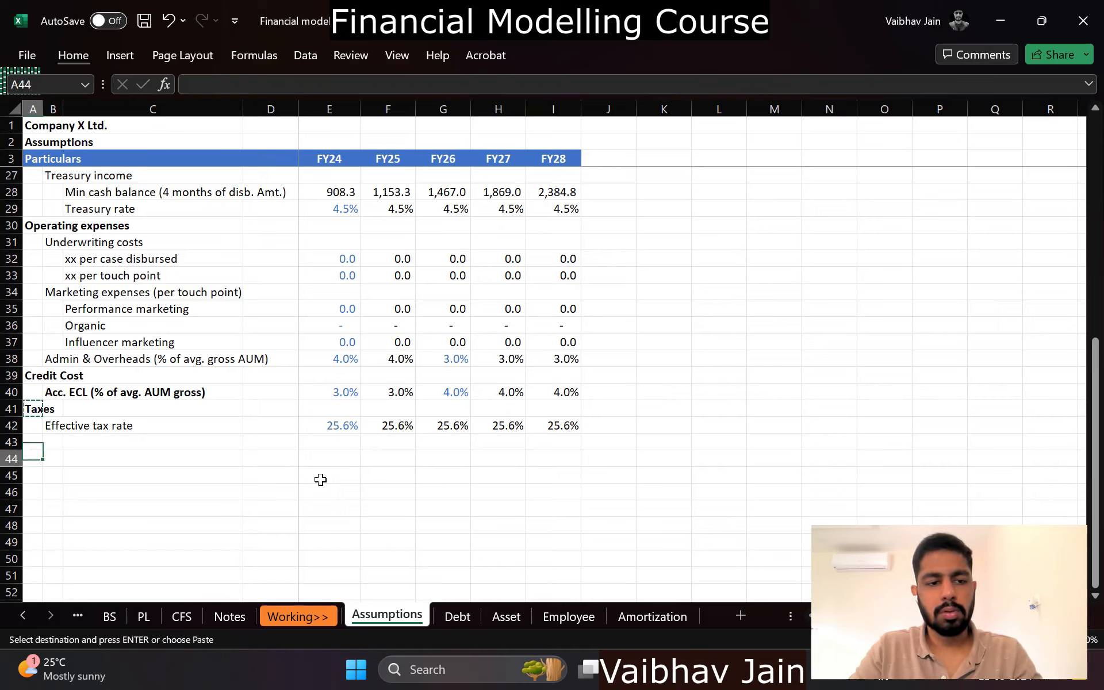
pyautogui.hotkey('ctrl', 'v')
pyautogui.write('Source o')
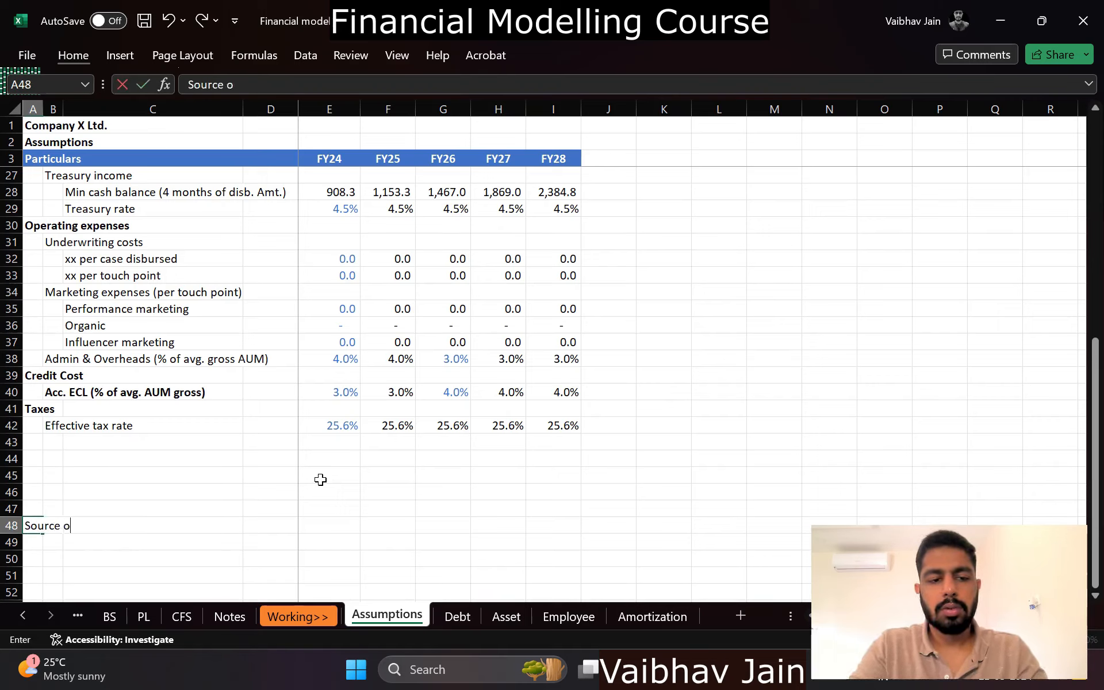
pyautogui.write('f capital')
pyautogui.press('Return')
# Step: Add the line item "Equity raise" in B49 and make row 49 non-bold
pyautogui.press('Right')
pyautogui.write('Equit')
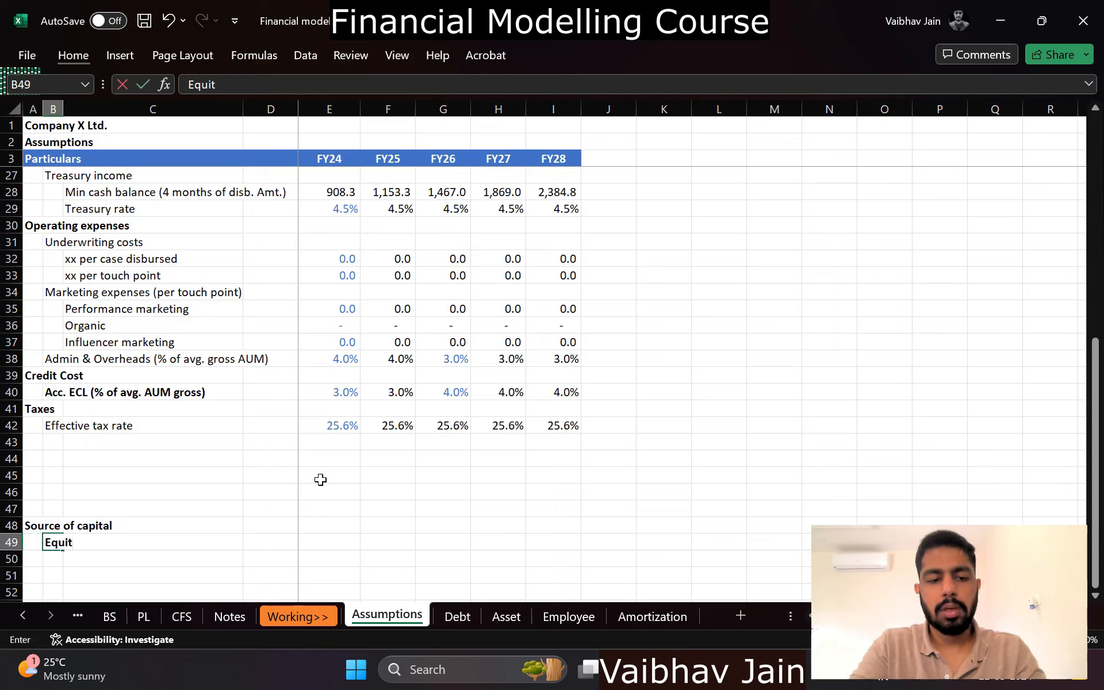
pyautogui.write('y raise')
pyautogui.press('Return')
pyautogui.press('Up')
pyautogui.hotkey('shift', 'space')
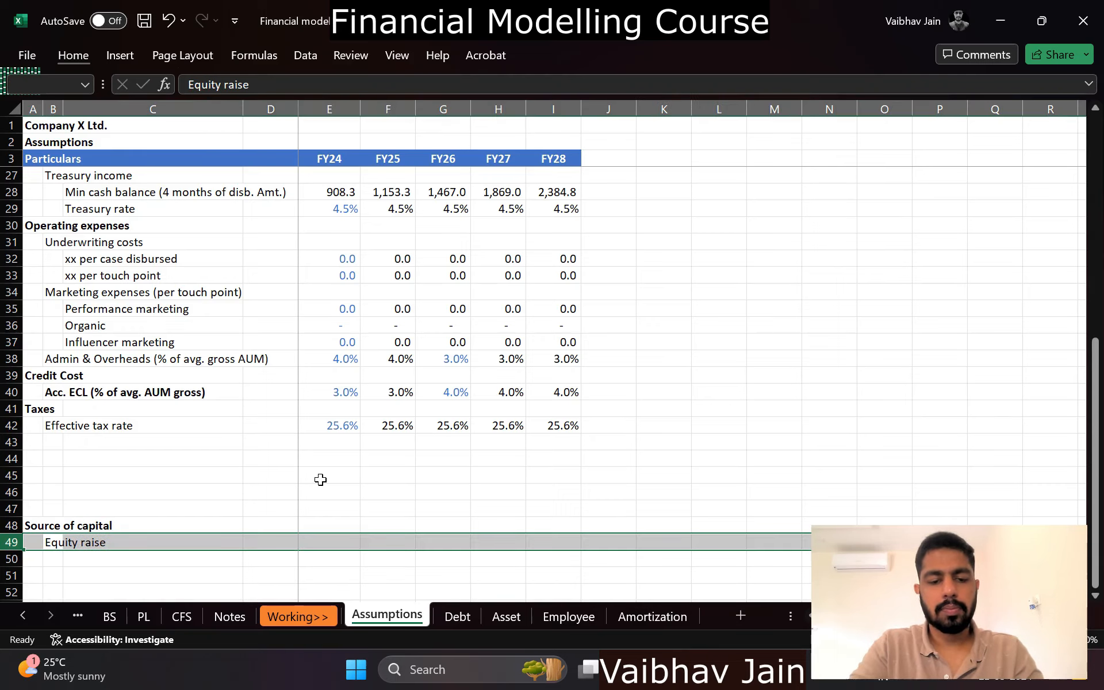
# Step: Copy the influencer marketing figures E37:I37 into the equity raise row, E49:I49
pyautogui.press('Up')
pyautogui.press('Up')
pyautogui.click(320, 479)
pyautogui.press('Up')
pyautogui.press('Up')
pyautogui.press('Up')
pyautogui.press('Up')
pyautogui.press('Up')
pyautogui.press('Up')
pyautogui.press('Up')
pyautogui.press('Up')
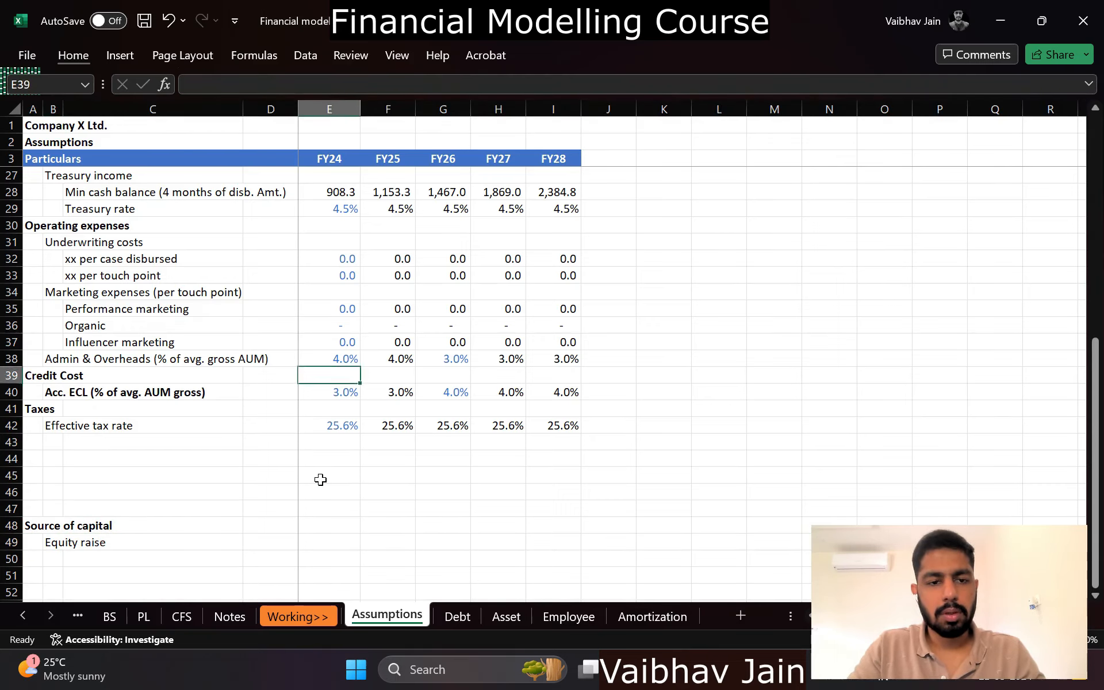
pyautogui.hotkey('shift', 'Right')
pyautogui.hotkey('shift', 'Right')
pyautogui.hotkey('shift', 'Right')
pyautogui.hotkey('shift', 'Right')
pyautogui.hotkey('ctrl', 'c')
pyautogui.press('Down')
pyautogui.press('Down')
pyautogui.press('Down')
pyautogui.press('Down')
pyautogui.press('Down')
pyautogui.press('Down')
pyautogui.press('Down')
pyautogui.press('Down')
pyautogui.press('Down')
pyautogui.press('Down')
pyautogui.press('Down')
pyautogui.press('Down')
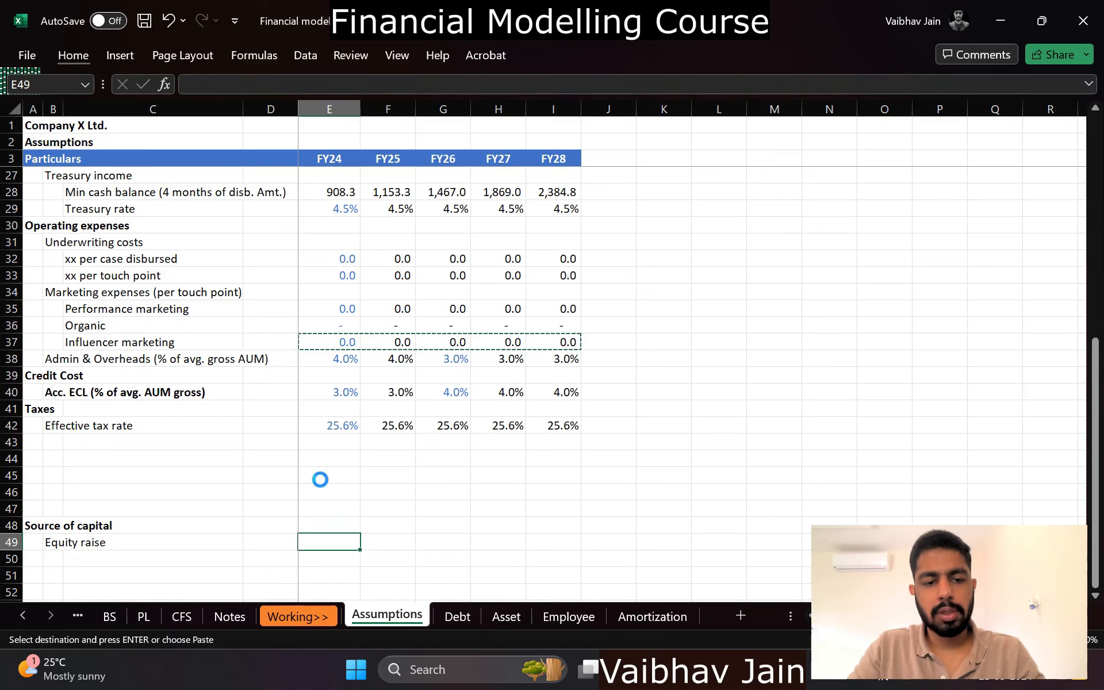
pyautogui.hotkey('ctrl', 'v')
pyautogui.hotkey('ctrl', 'z')
pyautogui.press('F2')
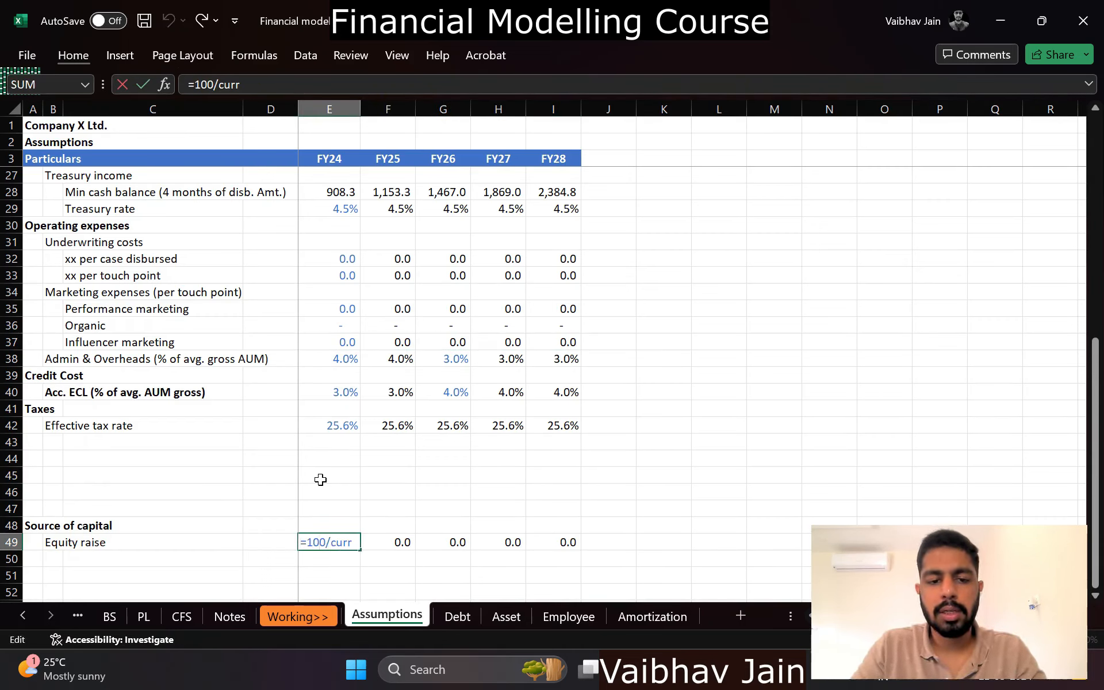
pyautogui.write('2')
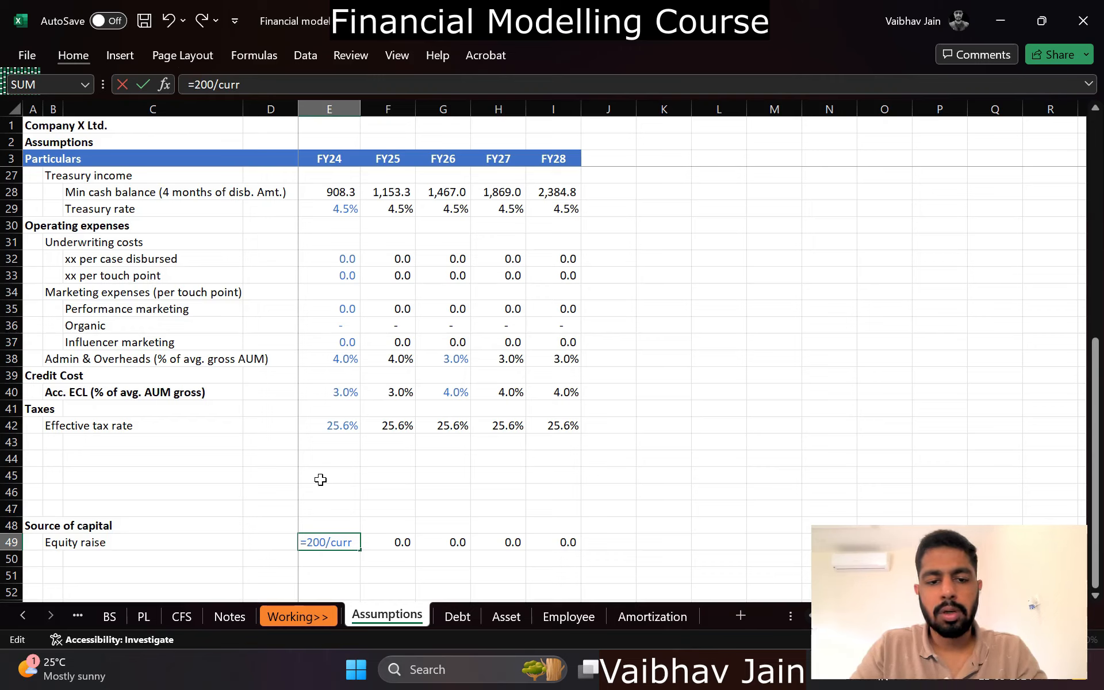
pyautogui.write('00')
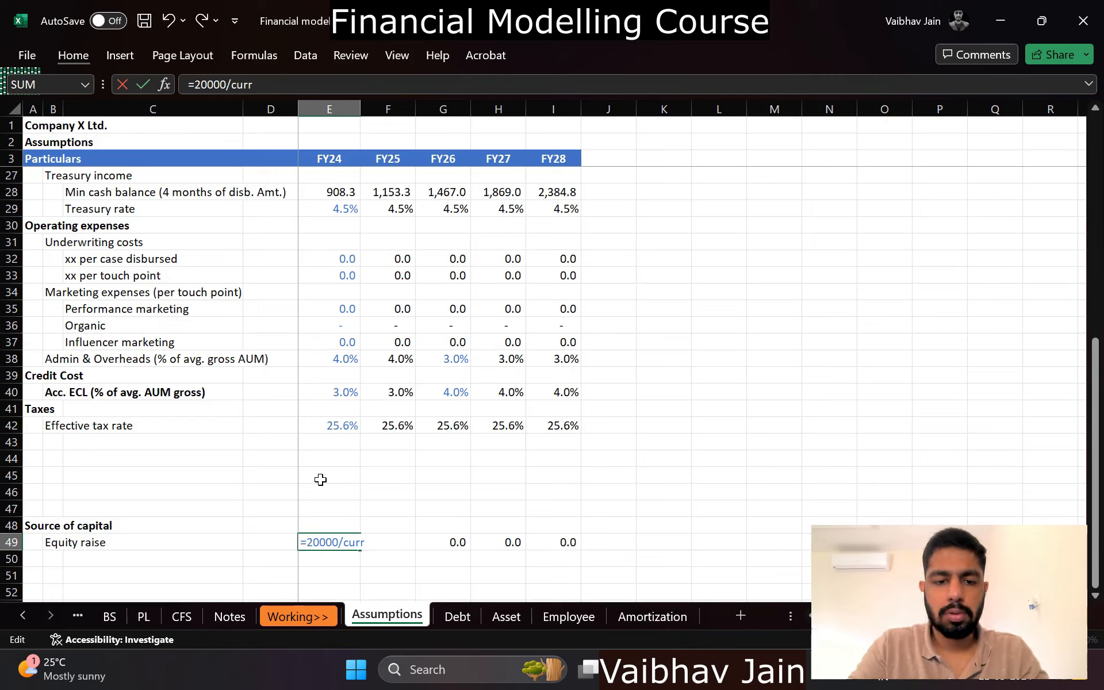
pyautogui.write('00000')
pyautogui.hotkey('ctrl', 'Return')
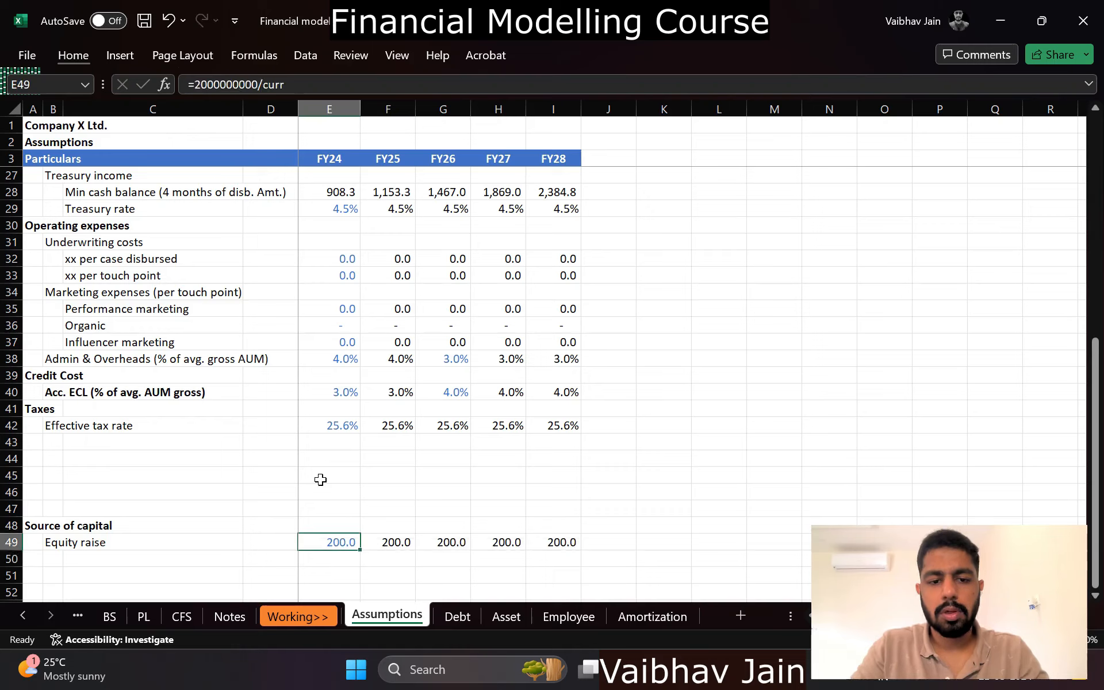
# Step: Clear the FY25 equity raise in F49
pyautogui.hotkey('ctrl', 'c')
pyautogui.press('Right')
pyautogui.press('Delete')
pyautogui.press('Left')
pyautogui.hotkey('ctrl', 'c')
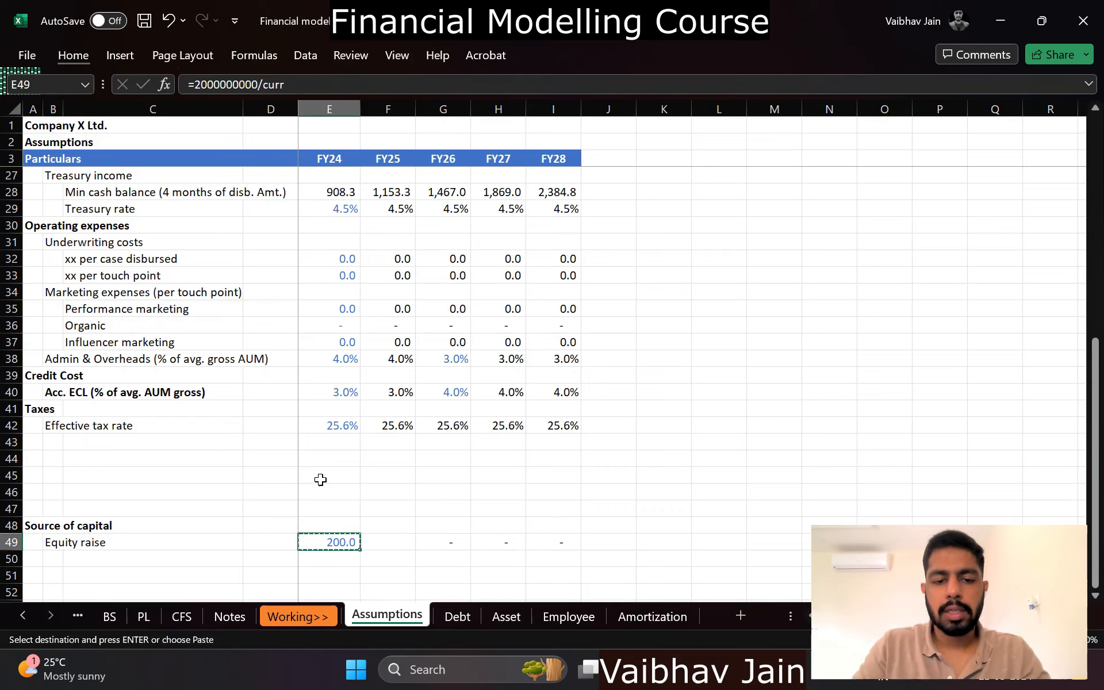
pyautogui.press('Right')
pyautogui.press('Right')
pyautogui.press('Return')
pyautogui.press('F2')
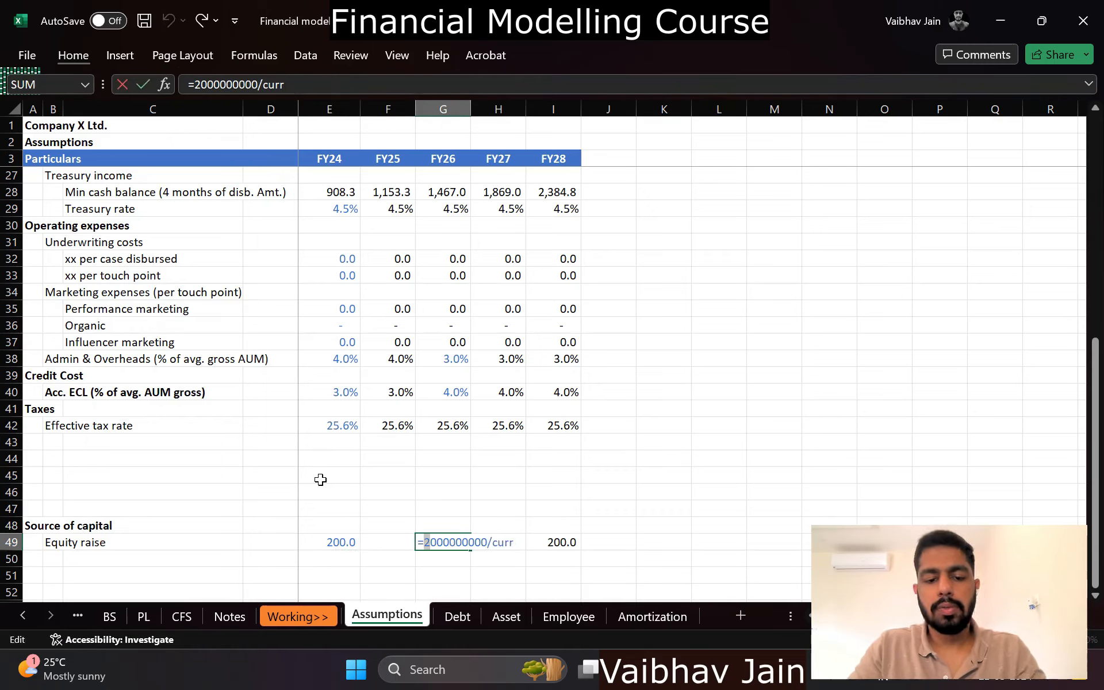
pyautogui.write('5')
pyautogui.press('Return')
# Step: Clear the FY27 and FY28 equity raise cells, H49:I49
pyautogui.press('Up')
pyautogui.press('Right')
pyautogui.hotkey('shift', 'Right')
pyautogui.press('Delete')
pyautogui.press('Left')
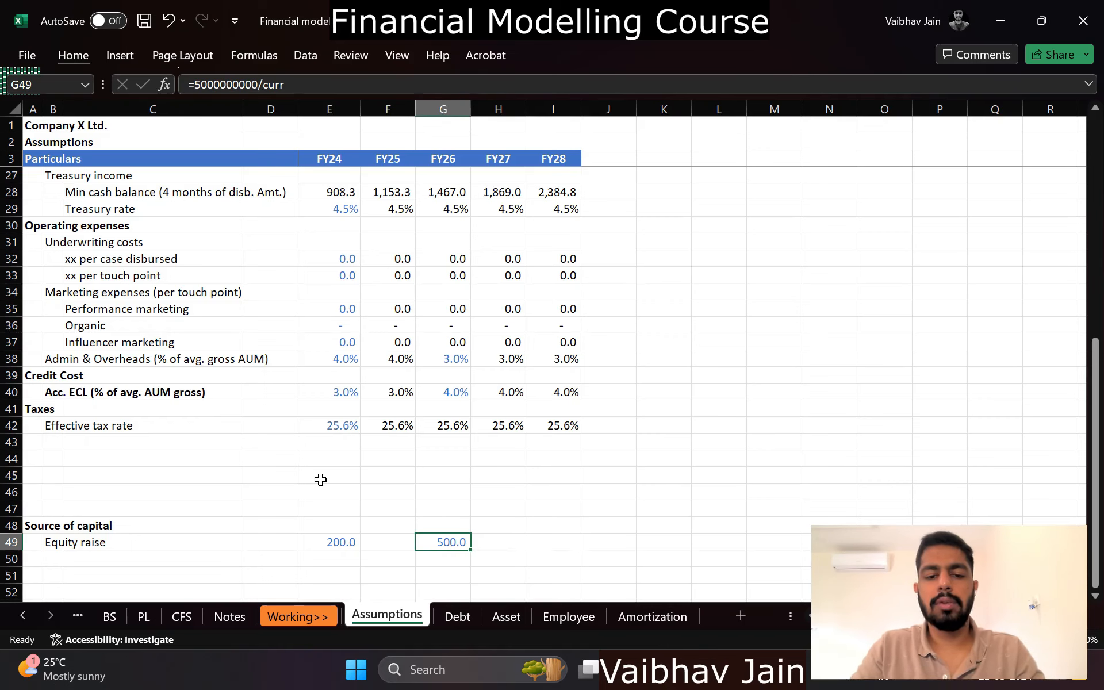
# Step: On the BS sheet, set the FY24 Shareholders' fund in E25 to =D25+Assumptions!E49+PL!E17
pyautogui.press('Left')
pyautogui.press('Left')
pyautogui.hotkey('ctrl', 'pageup')
pyautogui.hotkey('ctrl', 'pageup')
pyautogui.hotkey('ctrl', 'pageup')
pyautogui.hotkey('ctrl', 'pageup')
pyautogui.hotkey('ctrl', 'pageup')
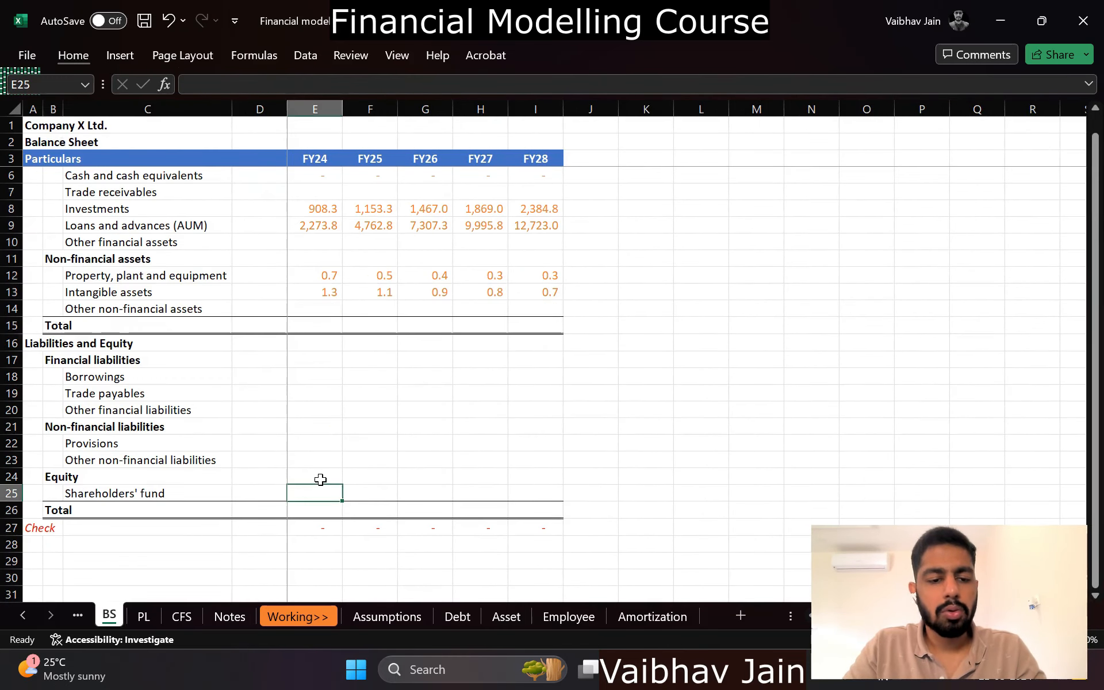
pyautogui.write('=')
pyautogui.press('Left')
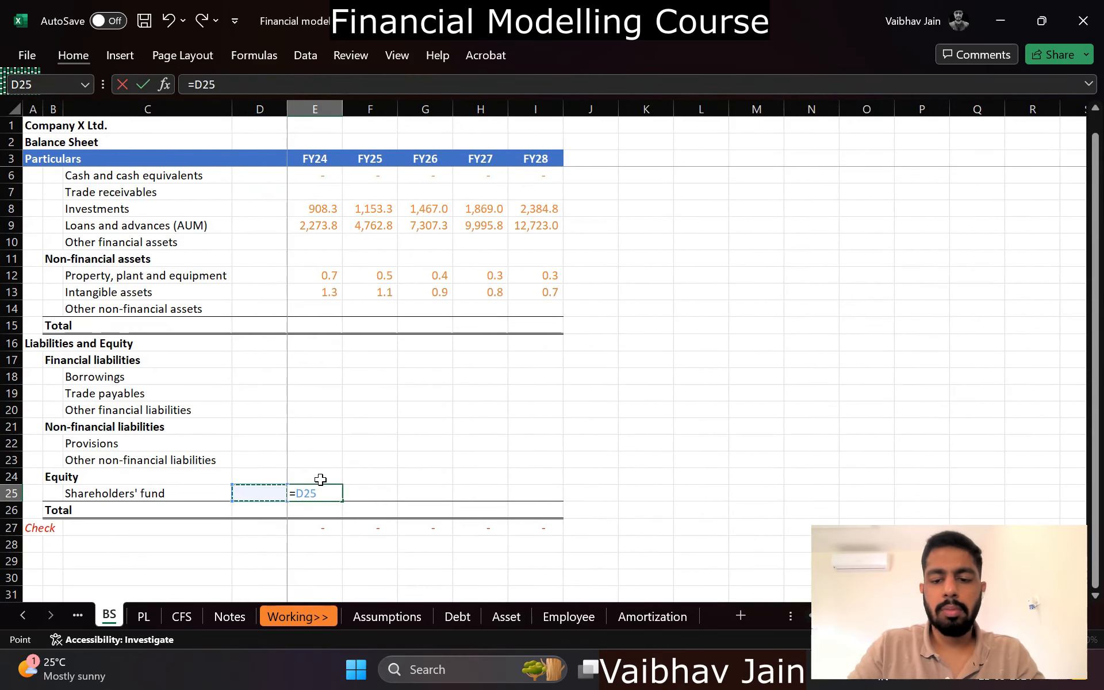
pyautogui.write('+')
pyautogui.hotkey('ctrl', 'pagedown')
pyautogui.hotkey('ctrl', 'pagedown')
pyautogui.hotkey('ctrl', 'pagedown')
pyautogui.hotkey('ctrl', 'pagedown')
pyautogui.hotkey('ctrl', 'pagedown')
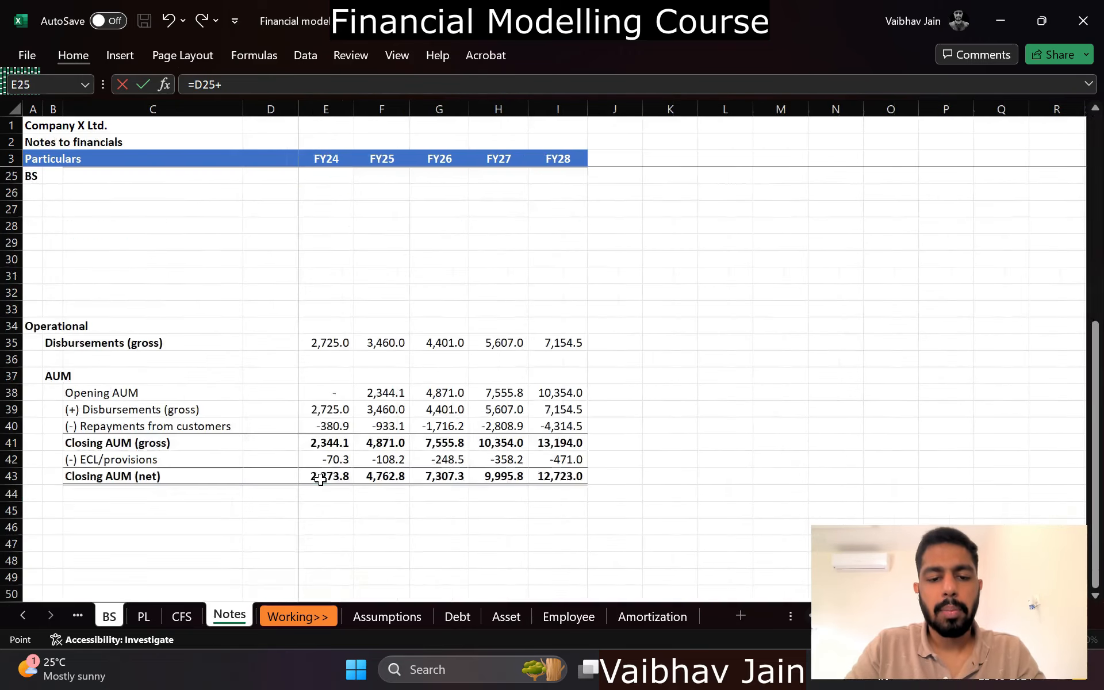
pyautogui.click(339, 537)
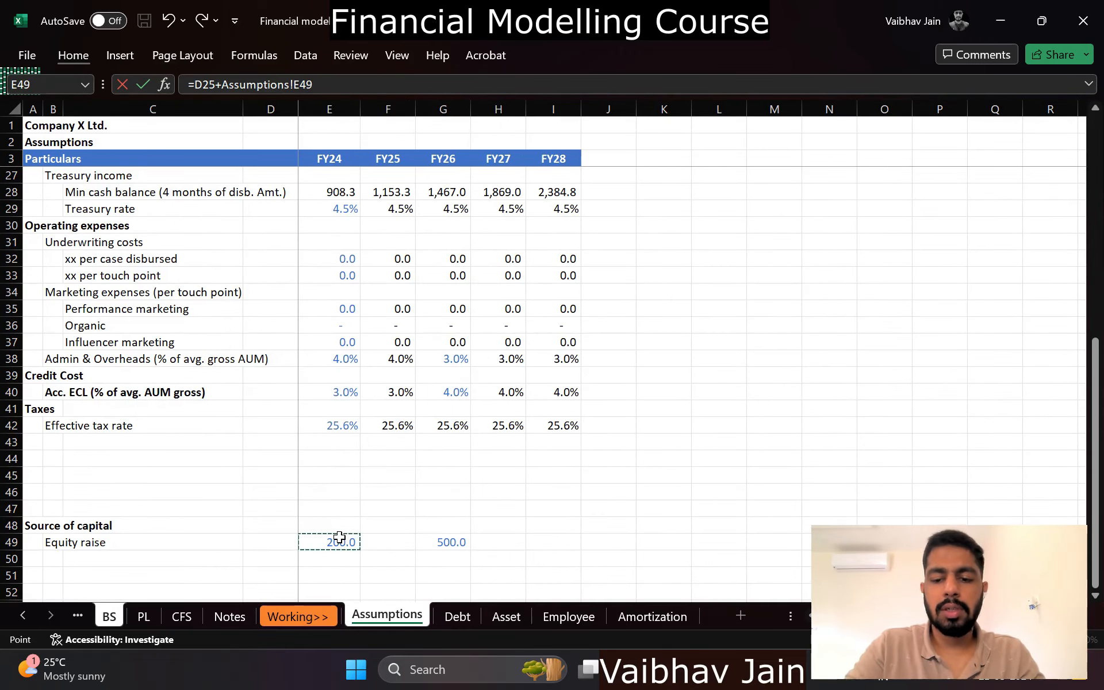
pyautogui.write('+')
pyautogui.hotkey('ctrl', 'pageup')
pyautogui.hotkey('ctrl', 'pageup')
pyautogui.hotkey('ctrl', 'pageup')
pyautogui.hotkey('ctrl', 'pageup')
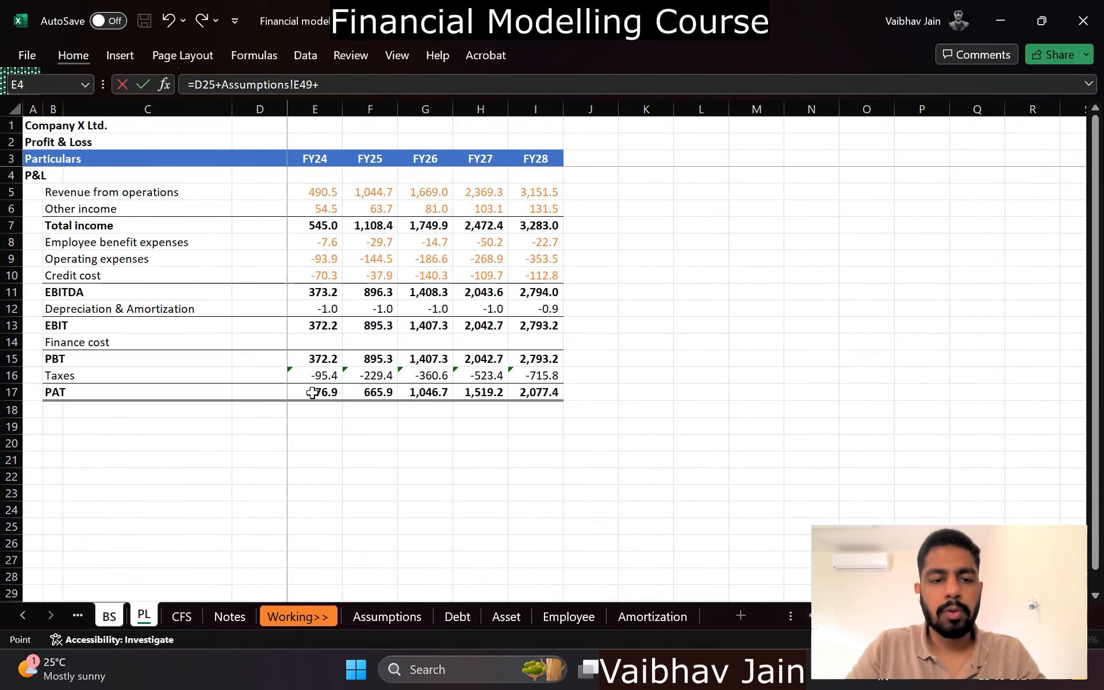
pyautogui.click(312, 393)
pyautogui.hotkey('ctrl', 'Return')
# Step: Copy the FY24 Shareholders' fund formula across FY25 to FY28 in F25:I25
pyautogui.hotkey('ctrl', 'c')
pyautogui.hotkey('shift', 'Right')
pyautogui.hotkey('shift', 'Right')
pyautogui.hotkey('shift', 'Right')
pyautogui.hotkey('shift', 'Right')
pyautogui.press('Return')
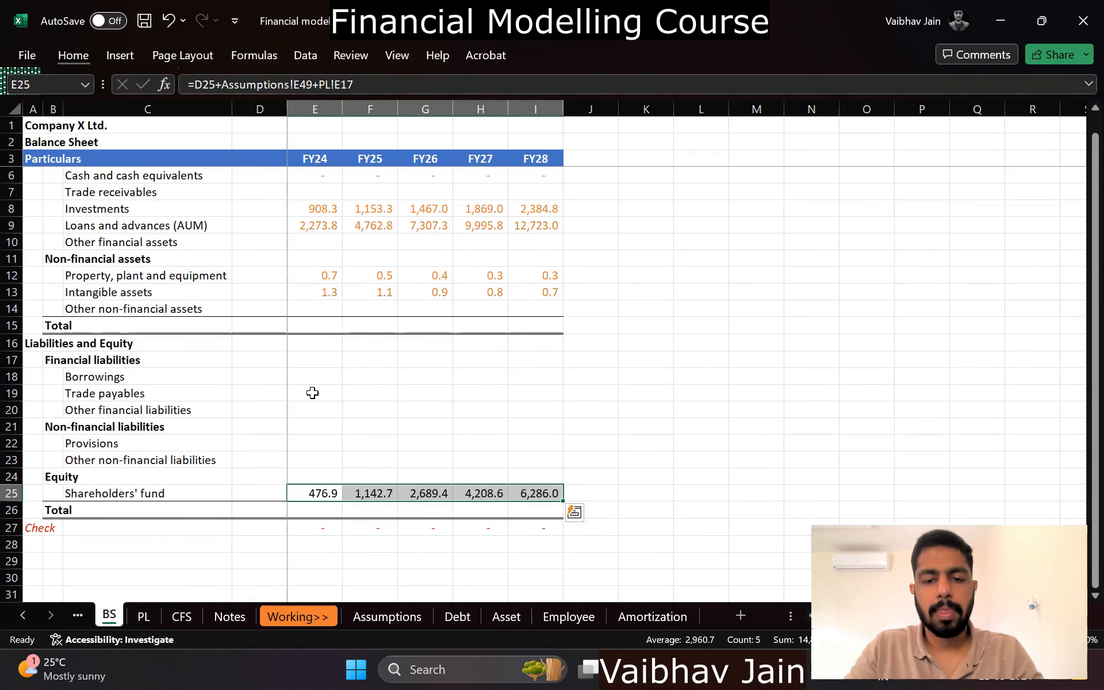
# Step: Total the FY24 liabilities and equity in E26 with =SUM(E18:E25)
pyautogui.press('Down')
pyautogui.write('=su')
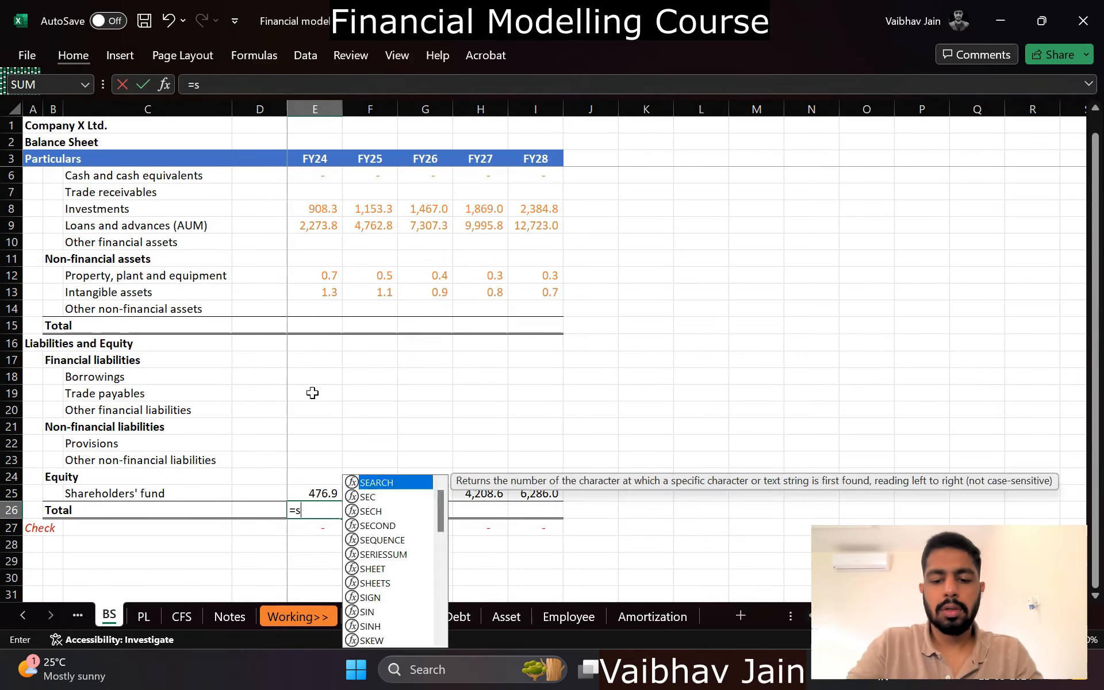
pyautogui.press('Tab')
pyautogui.press('BackSpace')
pyautogui.press('BackSpace')
pyautogui.press('BackSpace')
pyautogui.press('BackSpace')
pyautogui.press('BackSpace')
pyautogui.press('BackSpace')
pyautogui.press('BackSpace')
pyautogui.press('BackSpace')
pyautogui.press('BackSpace')
pyautogui.press('BackSpace')
pyautogui.press('BackSpace')
pyautogui.write('sum')
pyautogui.press('Tab')
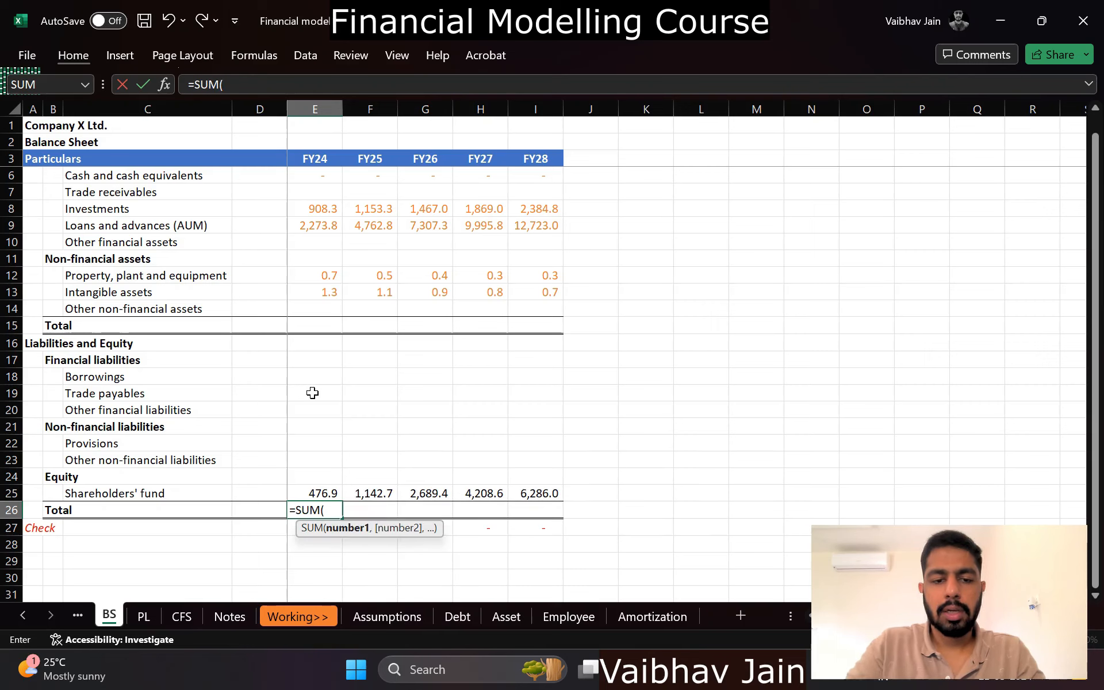
pyautogui.press('Up')
pyautogui.hotkey('shift', 'Up')
pyautogui.hotkey('shift', 'Up')
pyautogui.hotkey('shift', 'Up')
pyautogui.hotkey('shift', 'Up')
pyautogui.hotkey('shift', 'Up')
pyautogui.hotkey('shift', 'Up')
pyautogui.hotkey('shift', 'Up')
pyautogui.press('Return')
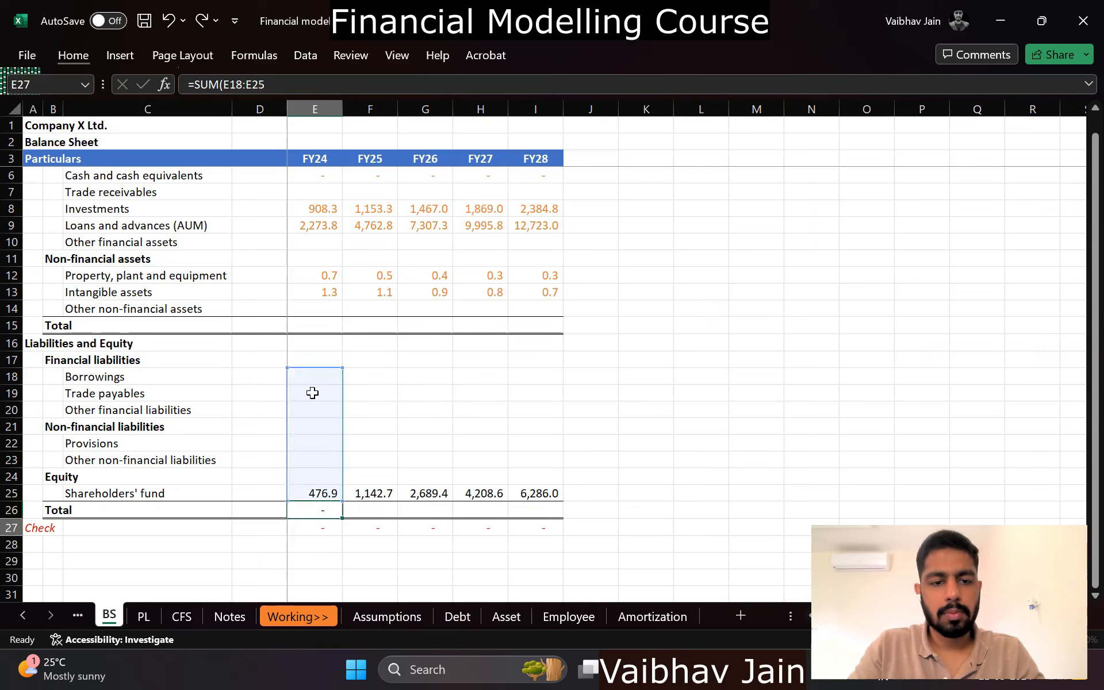
# Step: Copy the liabilities and equity total formula from E26 across FY25 to FY28
pyautogui.press('Up')
pyautogui.hotkey('ctrl', 'c')
pyautogui.hotkey('shift', 'Right')
pyautogui.hotkey('shift', 'Right')
pyautogui.hotkey('shift', 'Right')
pyautogui.hotkey('shift', 'Right')
pyautogui.press('Return')
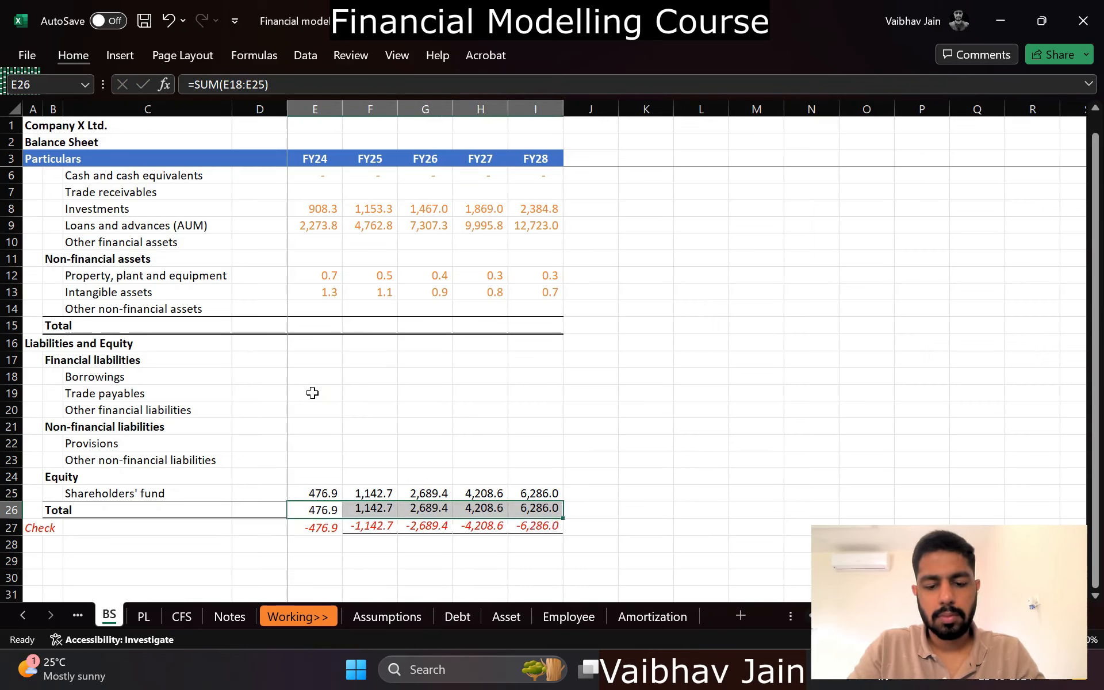
# Step: Total the FY24 assets in E15 with =SUM(E6:E14)
pyautogui.press('Up')
pyautogui.press('Up')
pyautogui.press('Up')
pyautogui.press('Up')
pyautogui.press('Up')
pyautogui.press('Up')
pyautogui.press('Up')
pyautogui.press('Up')
pyautogui.press('Up')
pyautogui.press('Up')
pyautogui.press('Up')
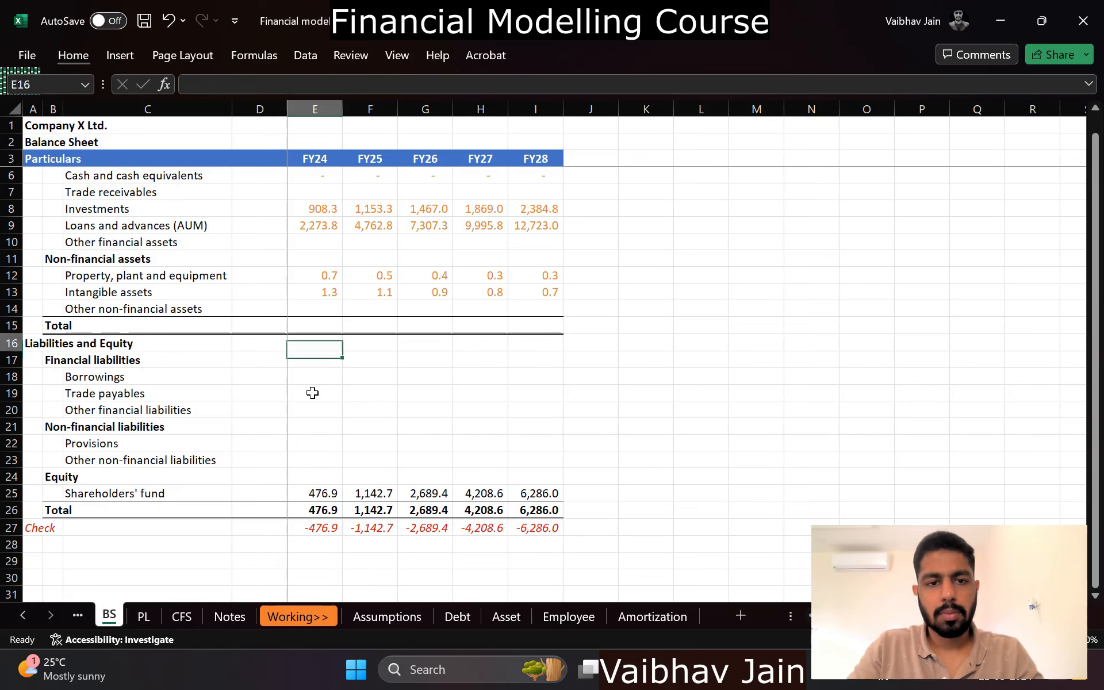
pyautogui.write('=su')
pyautogui.press('Down')
pyautogui.press('Down')
pyautogui.press('Tab')
pyautogui.press('Up')
pyautogui.press('Up')
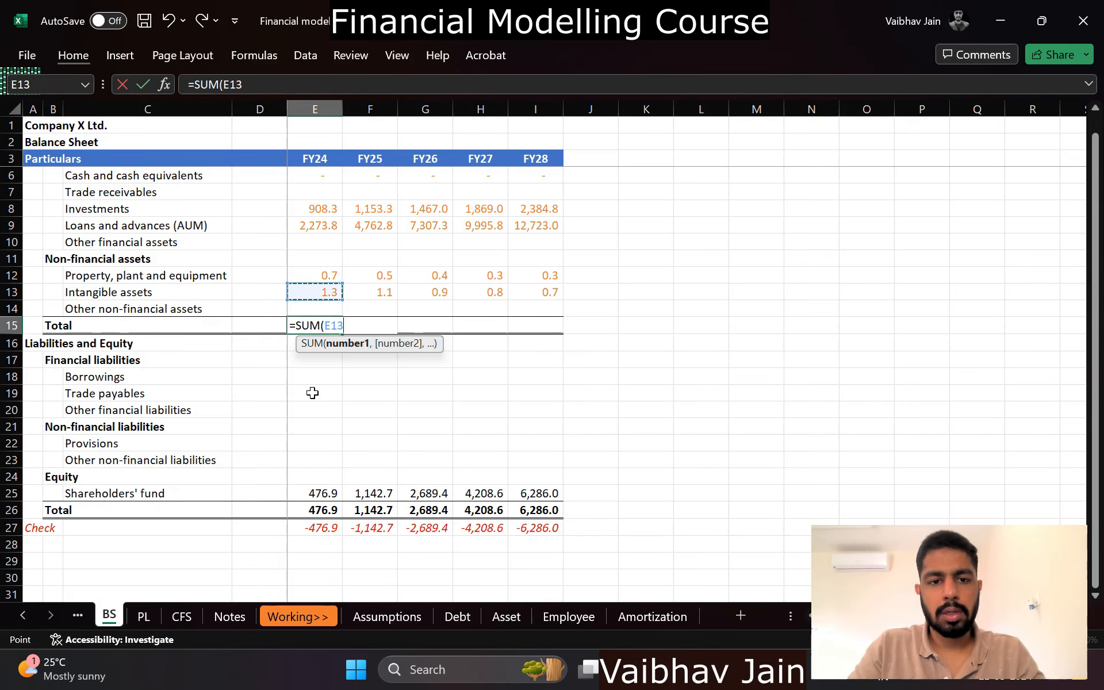
pyautogui.press('Down')
pyautogui.hotkey('shift', 'Up')
pyautogui.hotkey('shift', 'Up')
pyautogui.hotkey('ctrl', 'shift', 'Up')
pyautogui.hotkey('ctrl', 'shift', 'Up')
pyautogui.hotkey('ctrl', 'shift', 'Up')
pyautogui.hotkey('ctrl', 'shift', 'Up')
pyautogui.hotkey('ctrl', 'shift', 'Up')
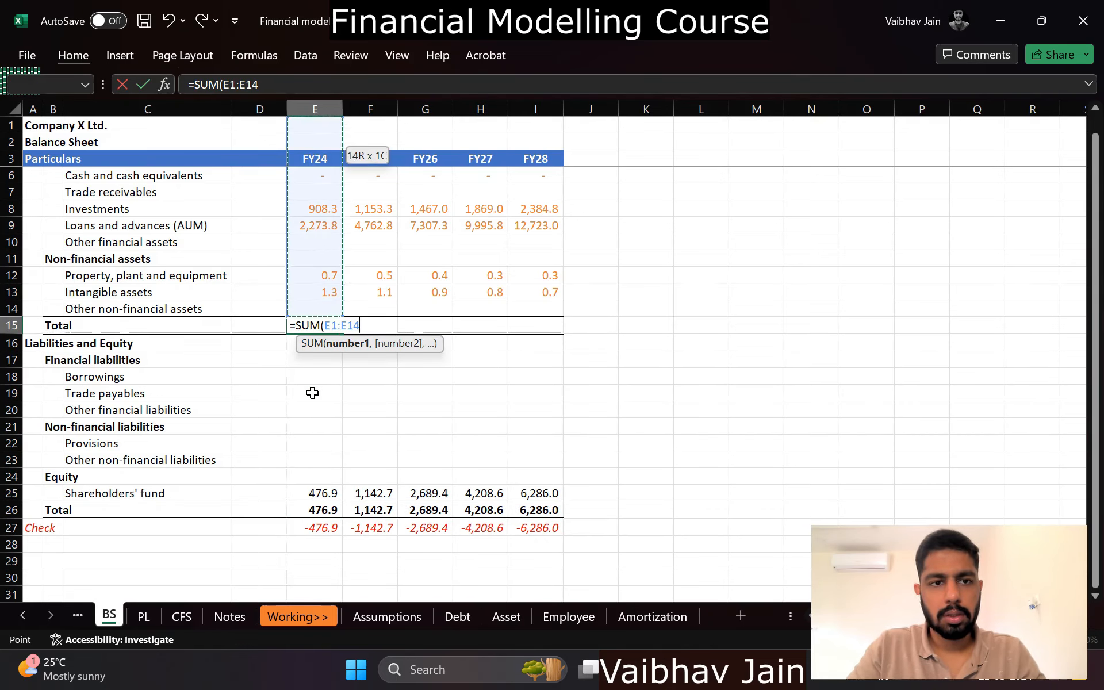
pyautogui.hotkey('shift', 'Down')
pyautogui.hotkey('shift', 'Down')
pyautogui.hotkey('shift', 'Down')
pyautogui.hotkey('shift', 'Down')
pyautogui.hotkey('shift', 'Down')
pyautogui.hotkey('ctrl', 'Return')
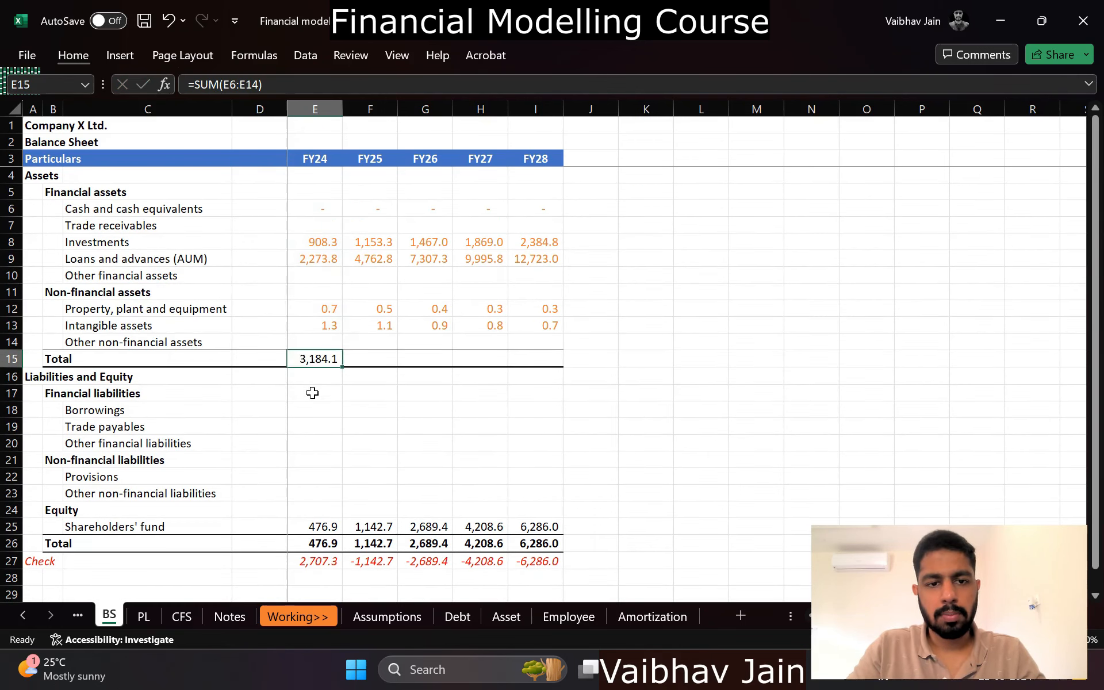
# Step: Copy the assets total formula from E15 across FY25 to FY28
pyautogui.hotkey('ctrl', 'c')
pyautogui.hotkey('shift', 'Right')
pyautogui.hotkey('shift', 'Right')
pyautogui.hotkey('shift', 'Right')
pyautogui.hotkey('shift', 'Right')
pyautogui.press('Return')
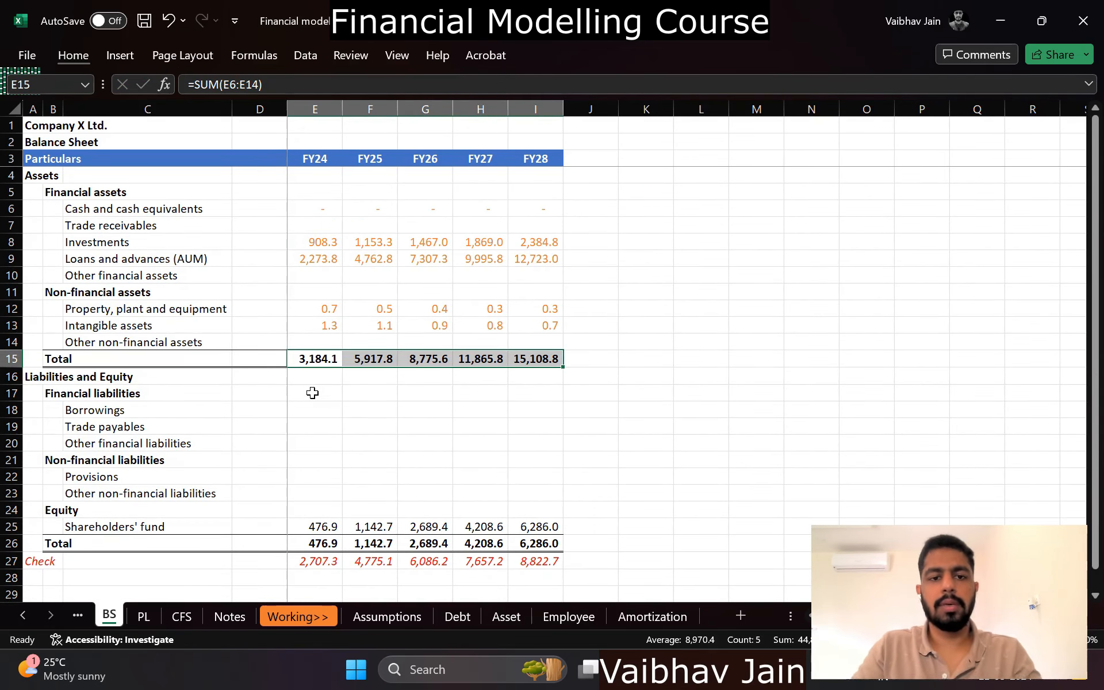
# Step: On the Assumptions sheet, insert two blank rows at row 44, between the Taxes and Source of capital sections
pyautogui.press('Up')
pyautogui.press('Up')
pyautogui.press('Up')
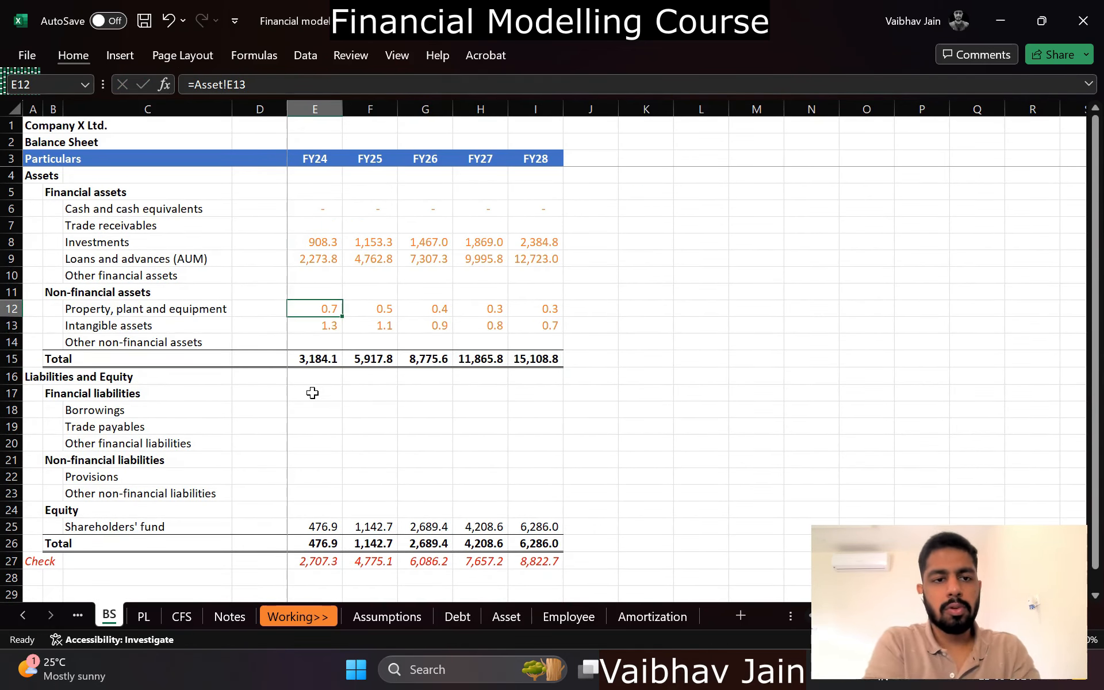
pyautogui.click(358, 615)
pyautogui.scroll(-1, 296, 533)
pyautogui.press('Left')
pyautogui.press('Left')
pyautogui.press('Left')
pyautogui.press('Left')
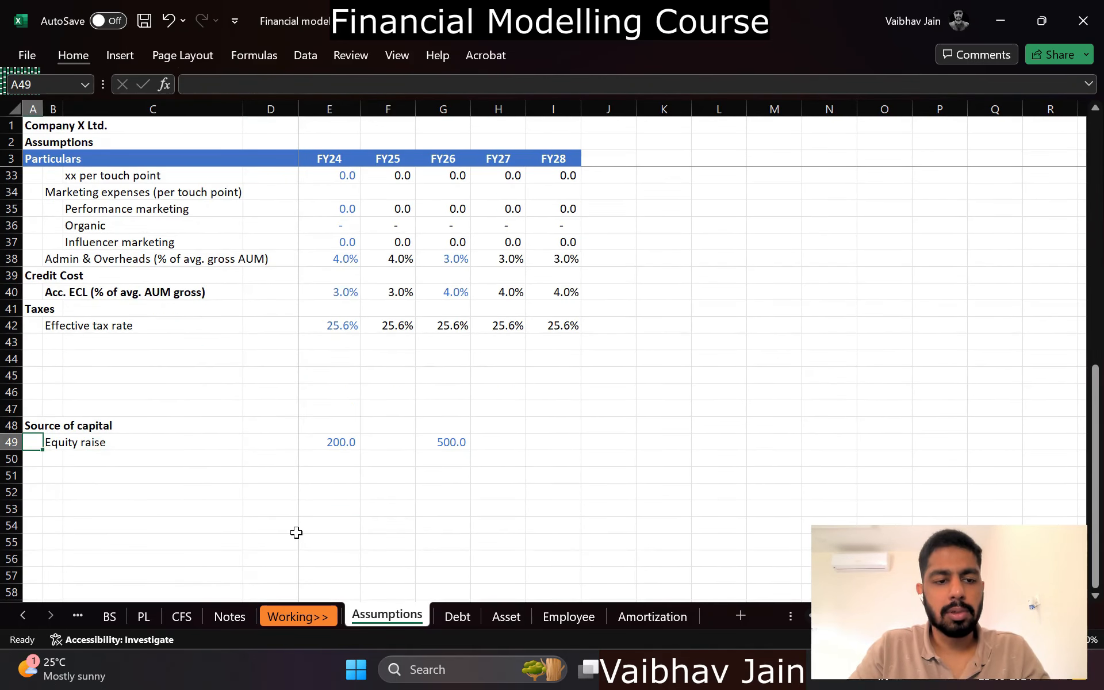
pyautogui.press('Up')
pyautogui.press('Up')
pyautogui.press('Up')
pyautogui.press('Up')
pyautogui.press('Up')
pyautogui.hotkey('shift', 'space')
pyautogui.hotkey('shift', 'Down')
pyautogui.hotkey('ctrl', 'shift', '+')
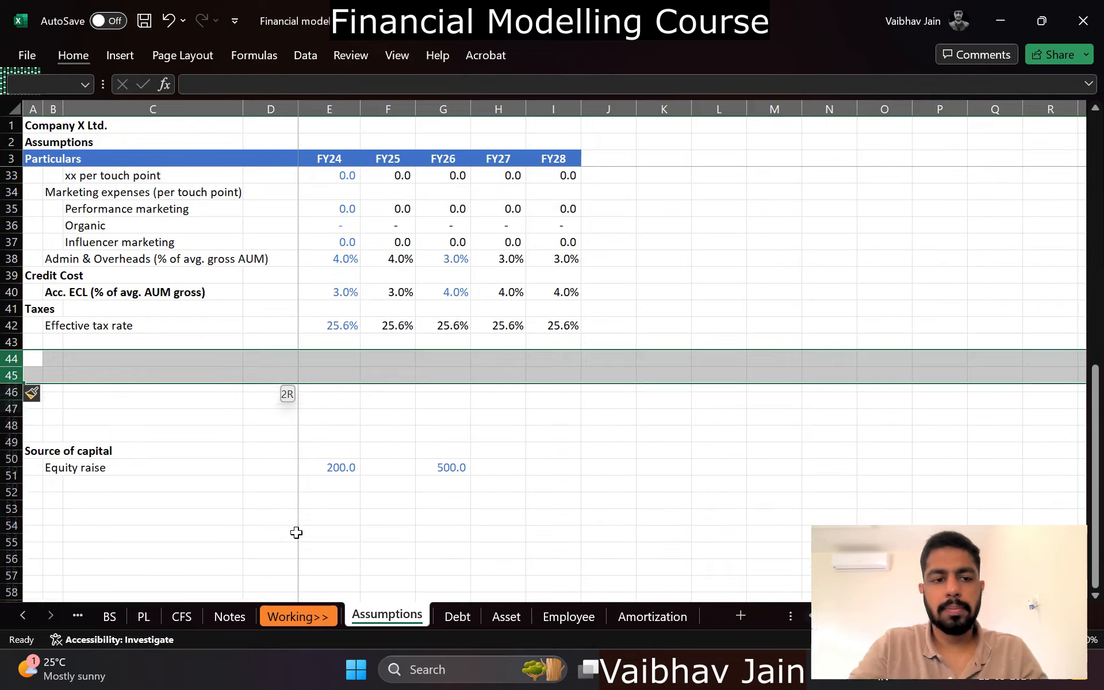
# Step: Copy the bold Source of capital heading from A50 into A43, directly below the effective tax rate
pyautogui.hotkey('ctrl', 'Down')
pyautogui.hotkey('ctrl', 'Down')
pyautogui.hotkey('ctrl', 'c')
pyautogui.hotkey('ctrl', 'Up')
pyautogui.hotkey('ctrl', 'c')
pyautogui.hotkey('ctrl', 'Up')
pyautogui.hotkey('ctrl', 'Up')
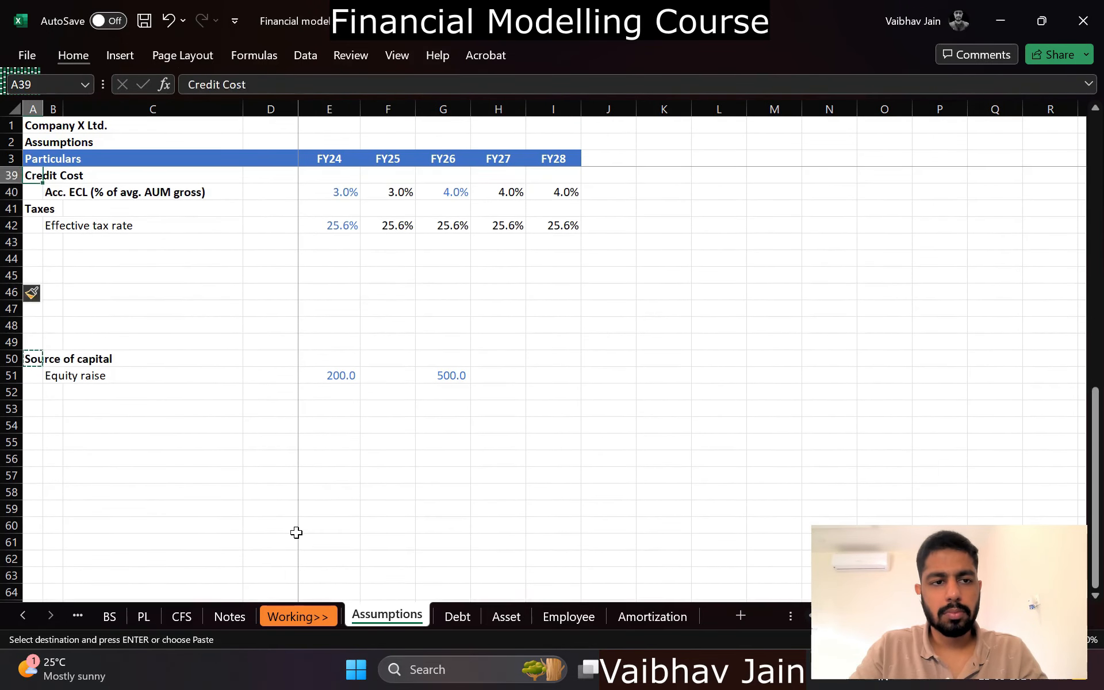
pyautogui.press('Down')
pyautogui.press('Down')
pyautogui.press('Down')
pyautogui.press('Down')
pyautogui.press('Down')
pyautogui.press('Up')
pyautogui.write('Ba')
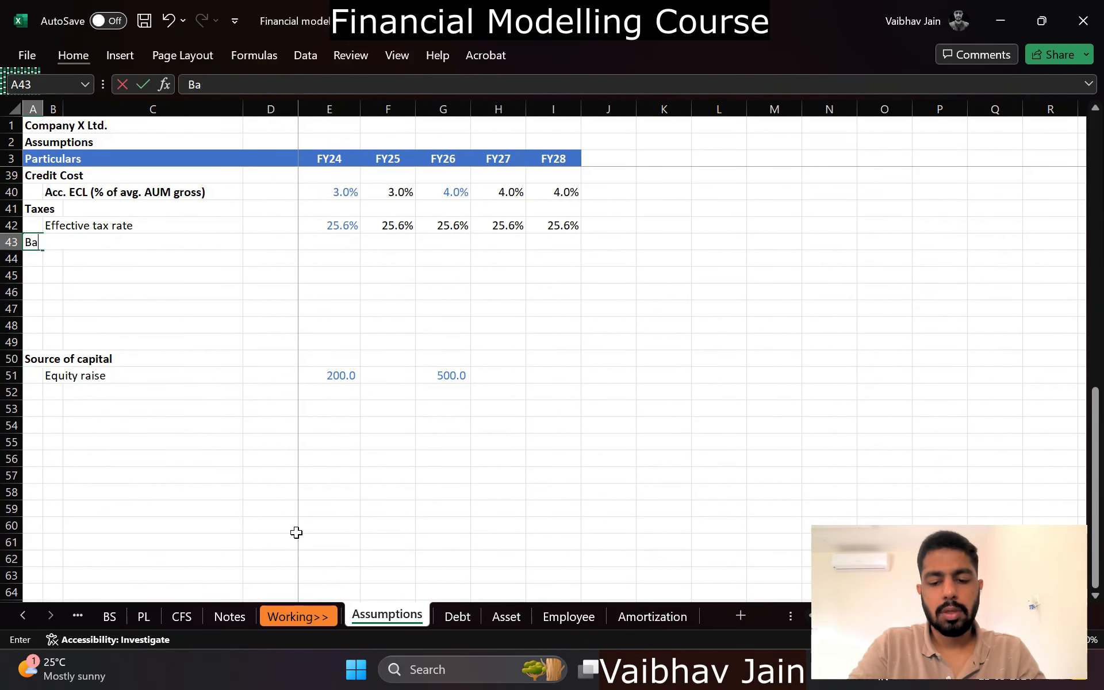
pyautogui.write('lane shee')
pyautogui.press('Escape')
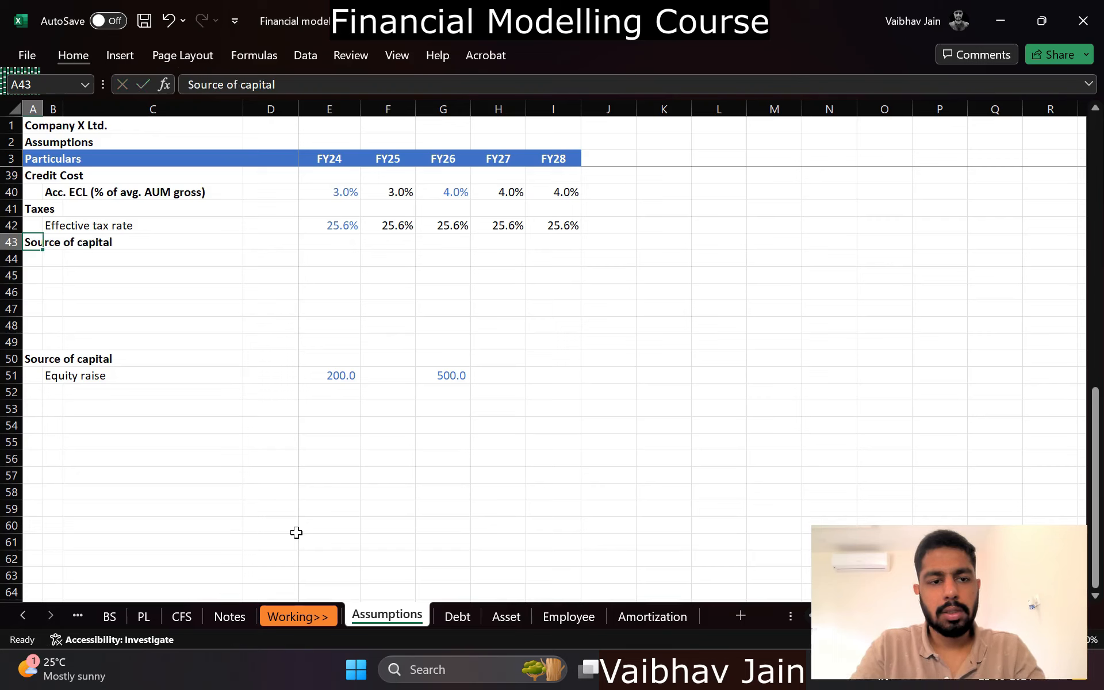
# Step: Change the heading in A43 to "Balance sheet items (general)"
pyautogui.write('Balance sheet item')
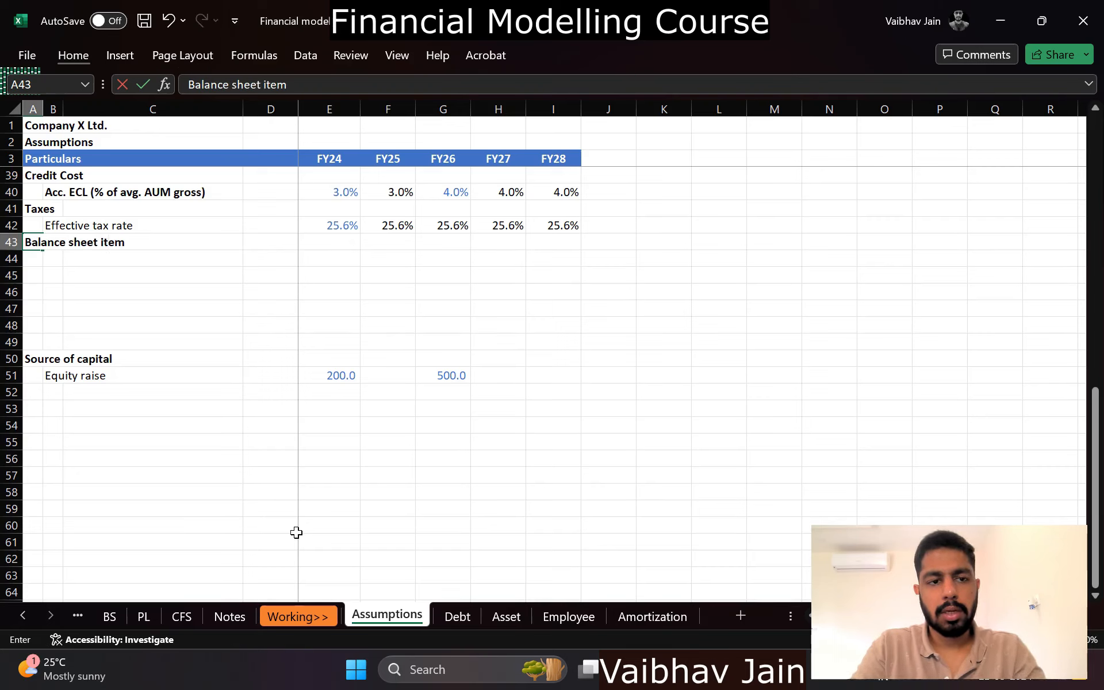
pyautogui.write('s (geenral')
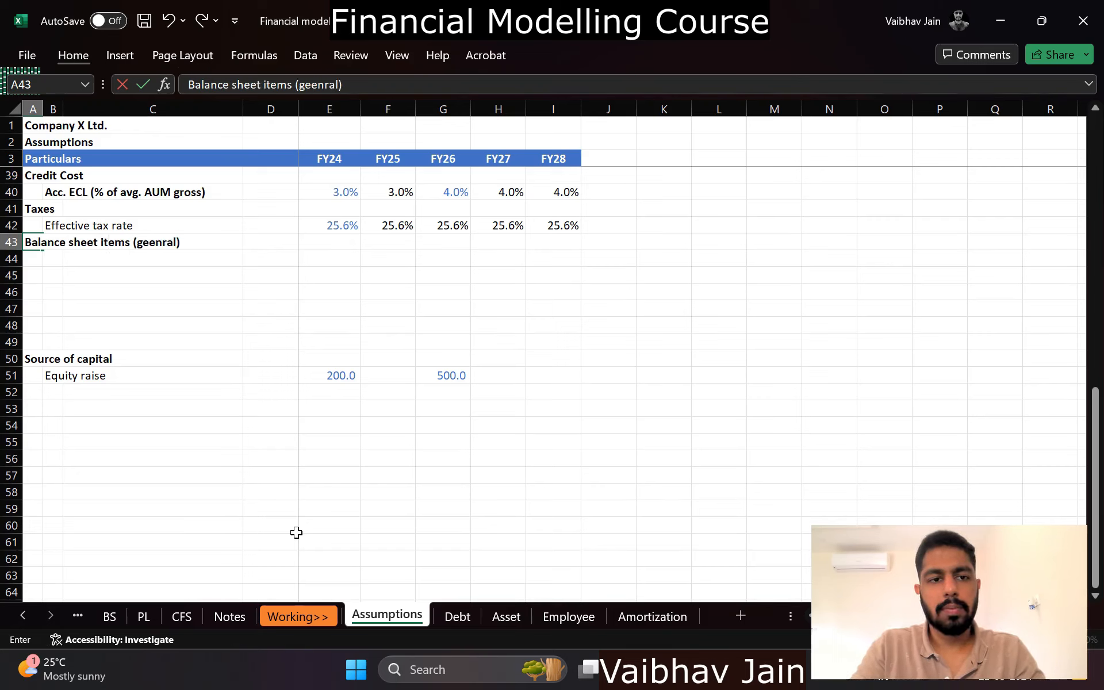
pyautogui.write('neral)')
pyautogui.press('Return')
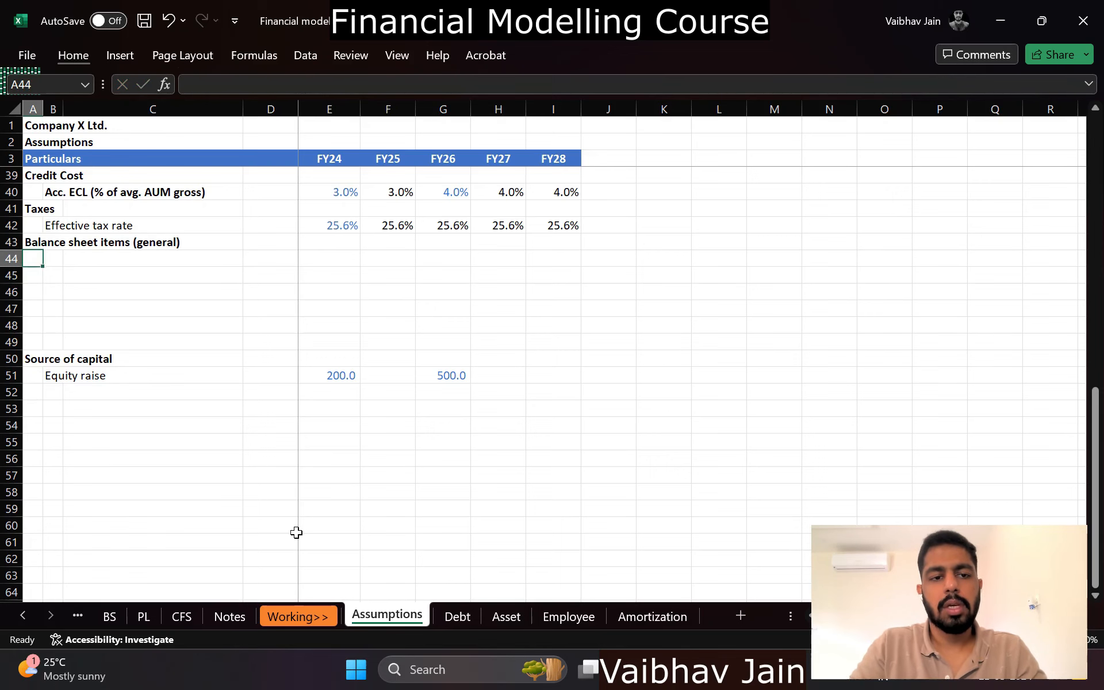
# Step: Examine the Trade receivables and Loans and advances (AUM) rows on the BS sheet
pyautogui.hotkey('ctrl', 'pageup')
pyautogui.hotkey('ctrl', 'pageup')
pyautogui.hotkey('ctrl', 'pageup')
pyautogui.hotkey('ctrl', 'pageup')
pyautogui.hotkey('ctrl', 'pageup')
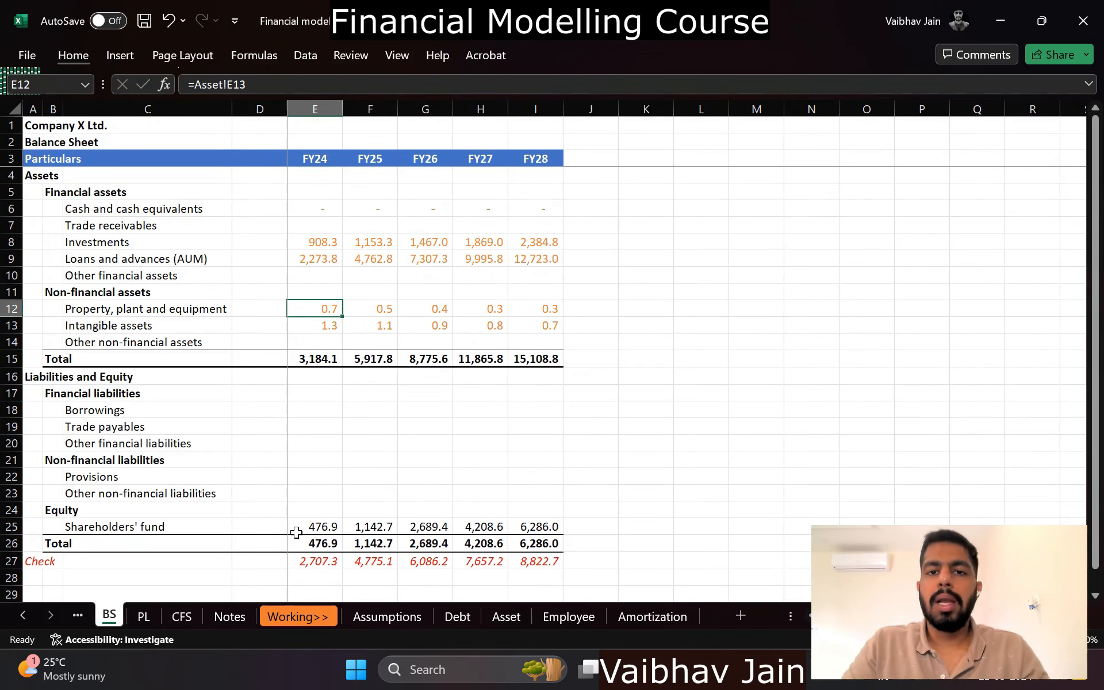
pyautogui.click(145, 225)
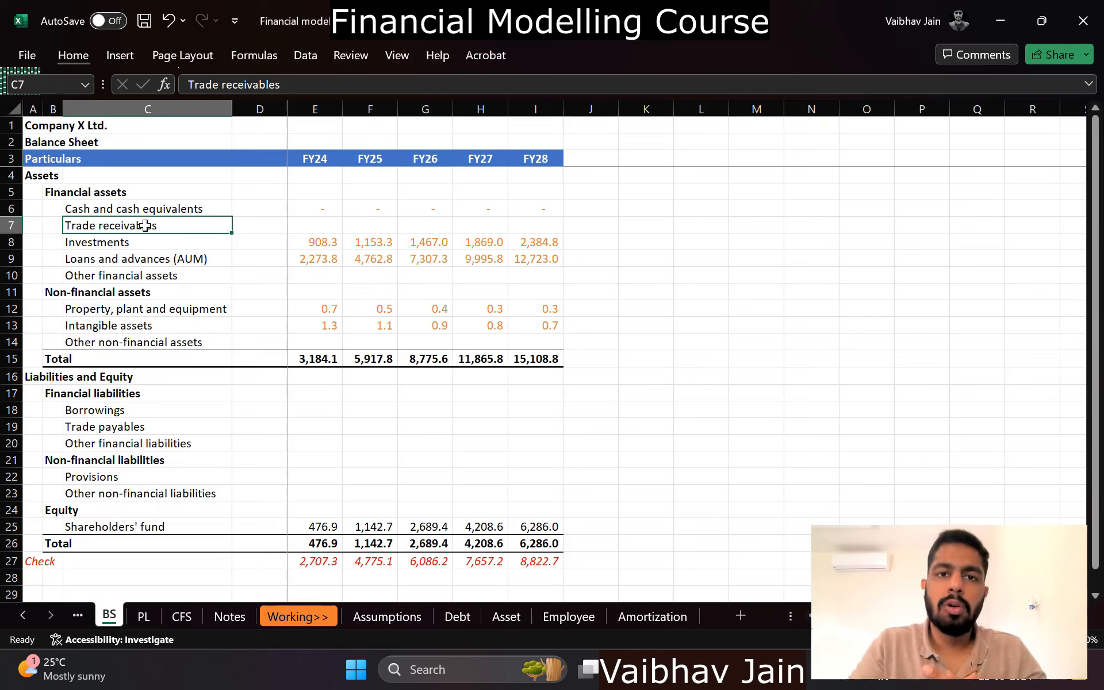
pyautogui.click(4, 259)
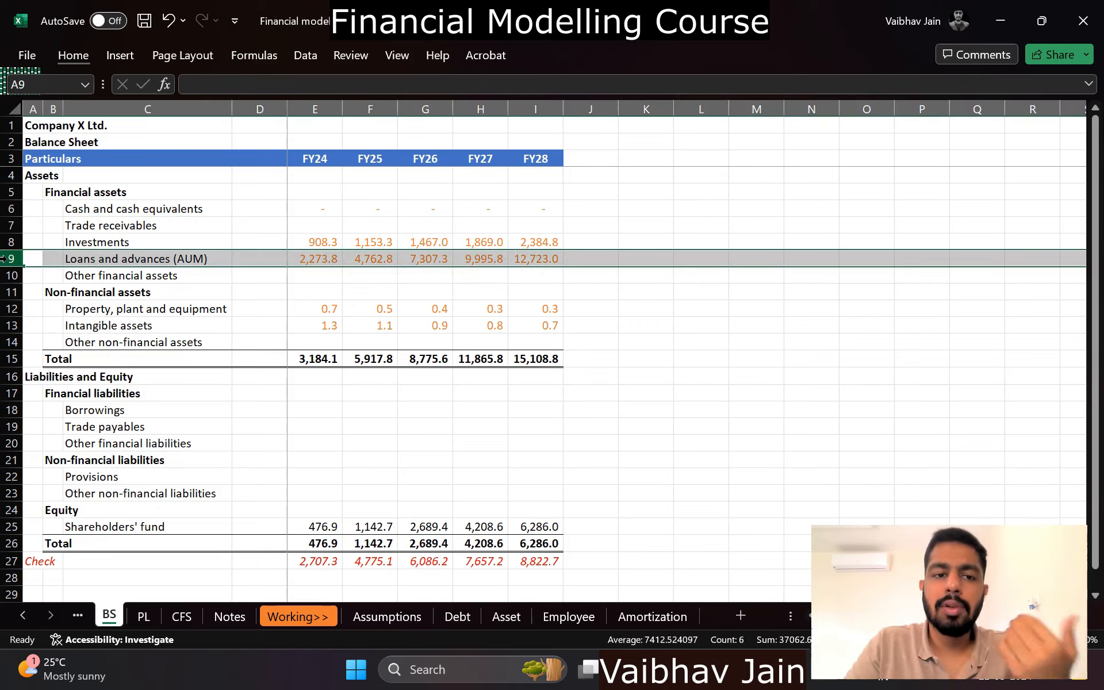
pyautogui.click(4, 225)
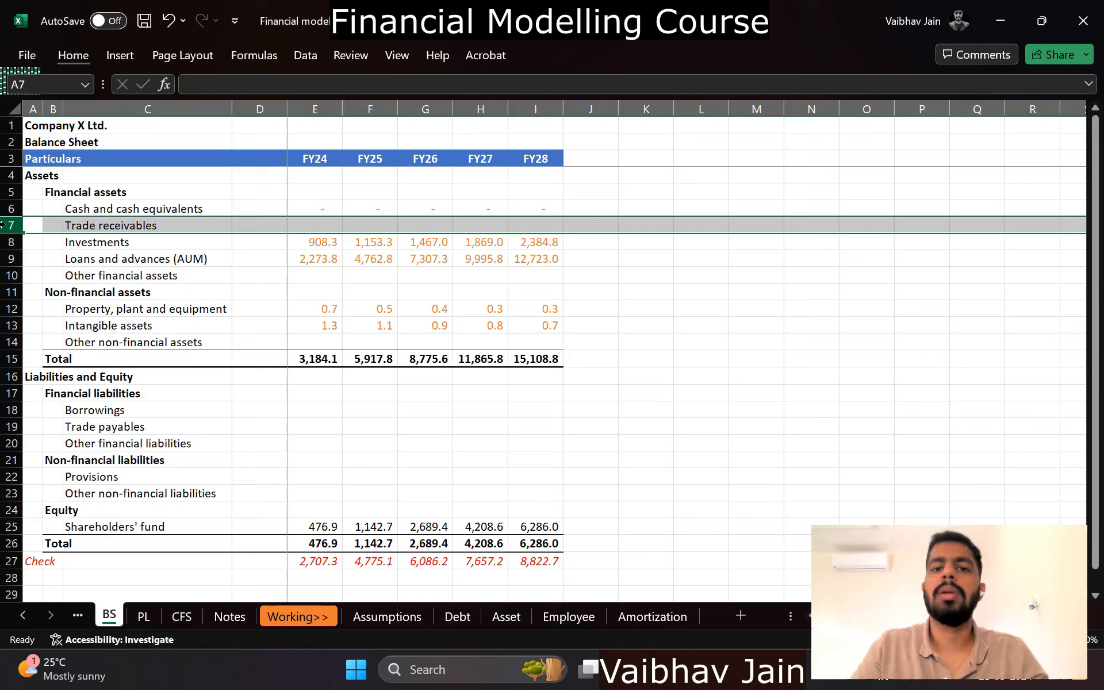
# Step: Copy the BS labels Trade receivables, Other non-financial assets, Trade payables, Other financial liabilities, Provisions and Other non-financial liabilities into Assumptions B44:B49
pyautogui.press('Right')
pyautogui.press('Right')
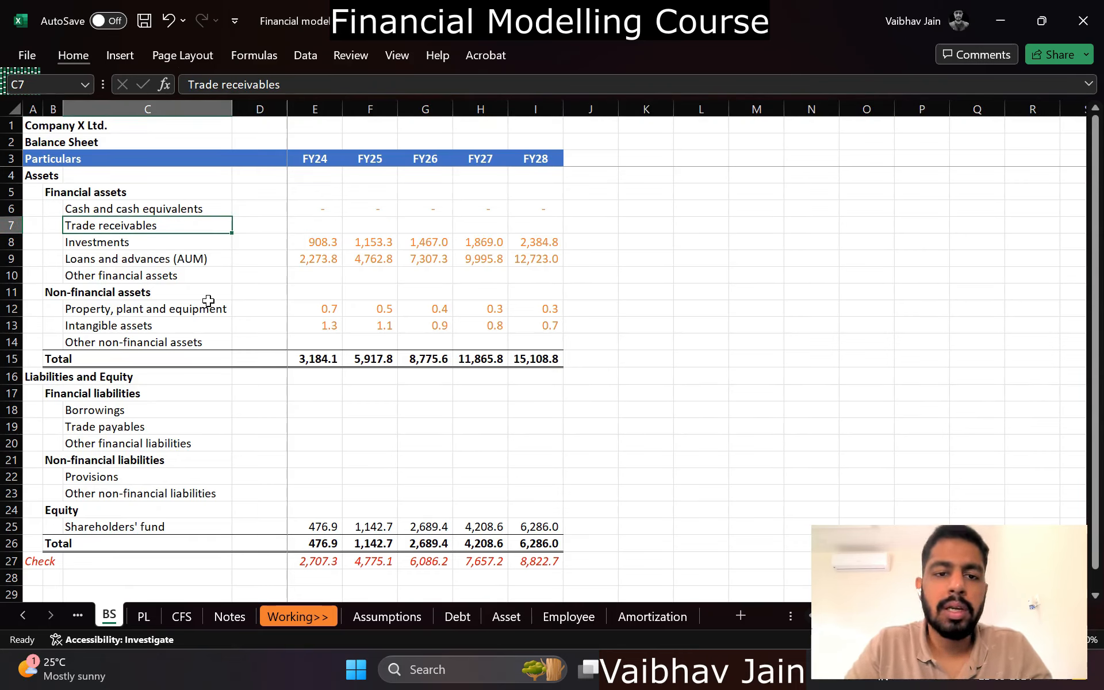
pyautogui.keyDown('ctrl'); pyautogui.click(133, 341); pyautogui.keyUp('ctrl')
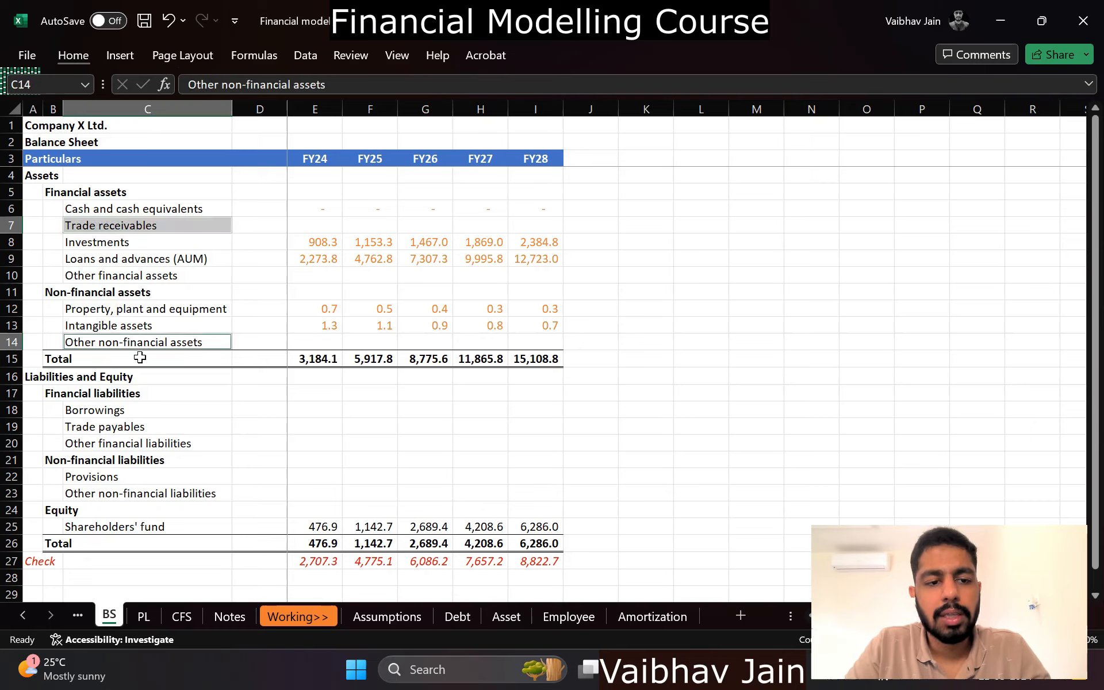
pyautogui.keyDown('ctrl'); pyautogui.click(105, 423); pyautogui.keyUp('ctrl')
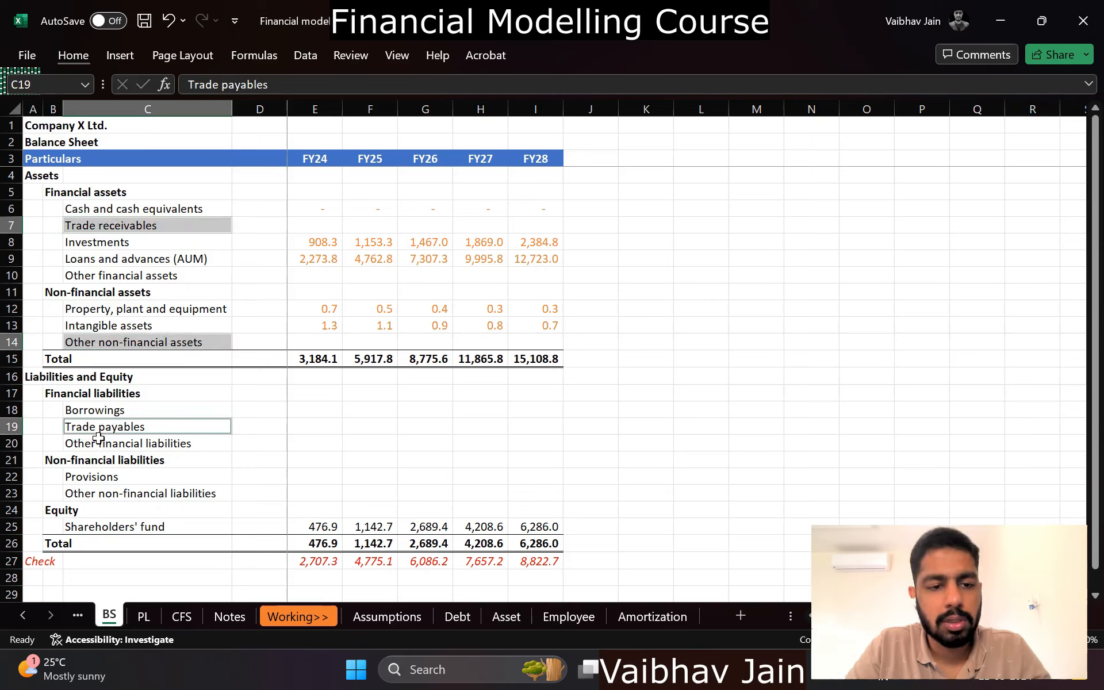
pyautogui.keyDown('ctrl'); pyautogui.click(99, 474); pyautogui.keyUp('ctrl')
pyautogui.keyDown('ctrl'); pyautogui.click(99, 487); pyautogui.keyUp('ctrl')
pyautogui.hotkey('ctrl', 'c')
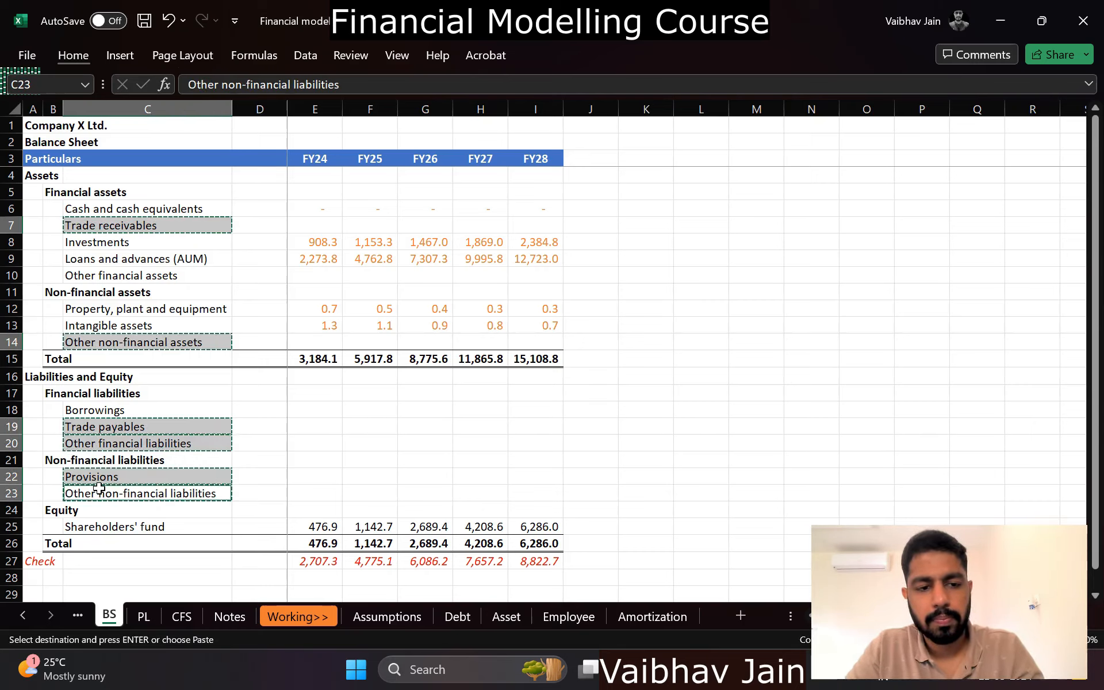
pyautogui.hotkey('ctrl', 'pagedown')
pyautogui.hotkey('ctrl', 'pagedown')
pyautogui.hotkey('ctrl', 'pagedown')
pyautogui.hotkey('ctrl', 'pagedown')
pyautogui.hotkey('ctrl', 'pagedown')
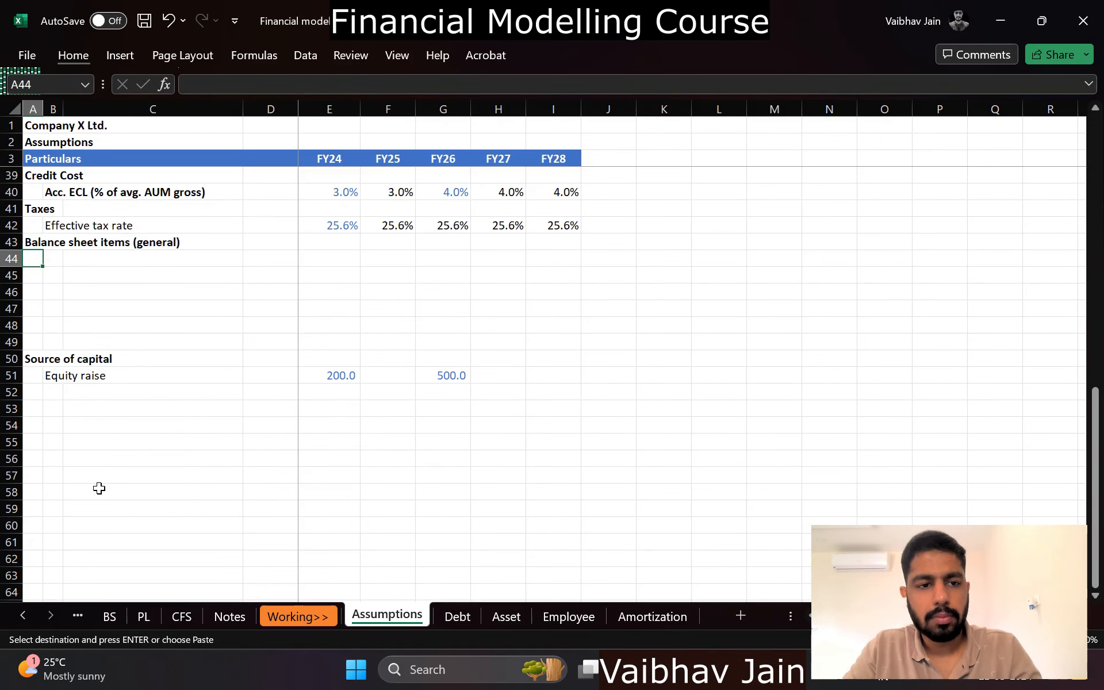
pyautogui.press('Right')
pyautogui.hotkey('ctrl', 'v')
pyautogui.press('Right')
pyautogui.press('Right')
pyautogui.press('Right')
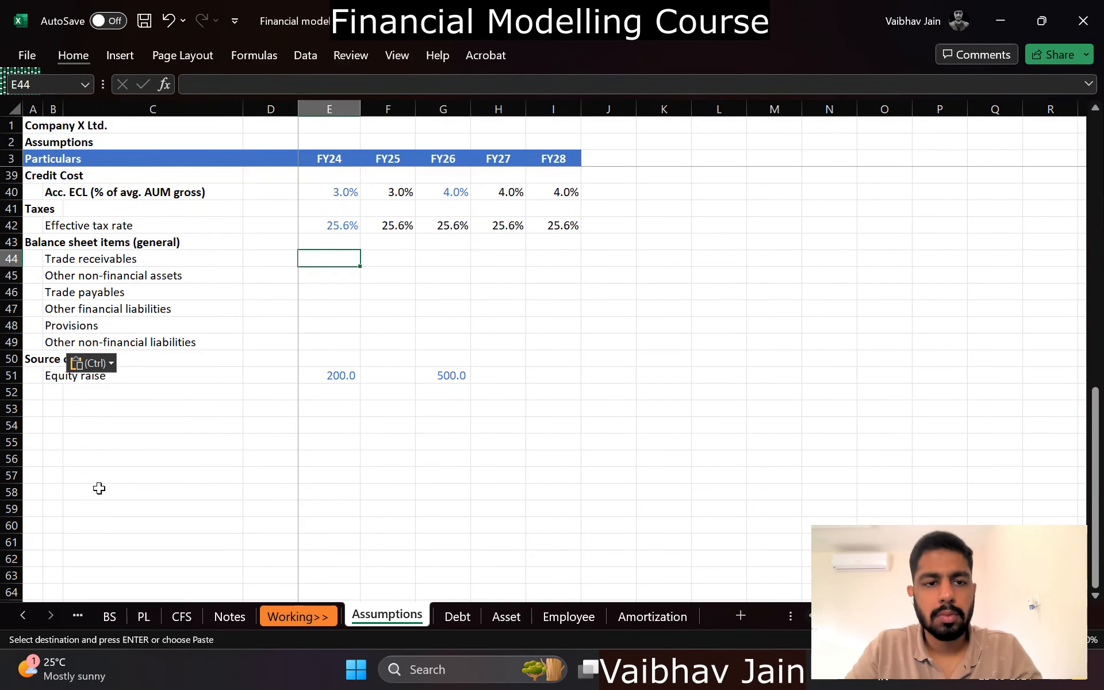
# Step: Copy the Effective tax rate percentages into the Trade receivables row E44:I44 and set its FY24 value to 1%
pyautogui.press('Up')
pyautogui.press('Up')
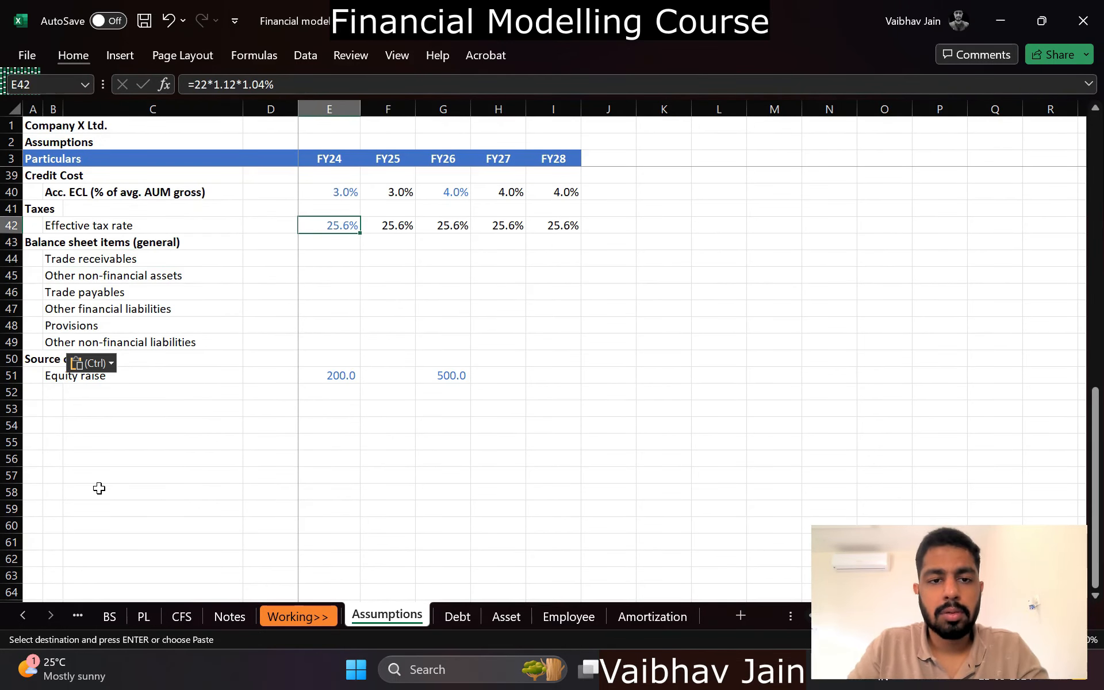
pyautogui.hotkey('ctrl', 'shift', 'Right')
pyautogui.hotkey('ctrl', 'c')
pyautogui.press('Down')
pyautogui.press('Down')
pyautogui.press('Return')
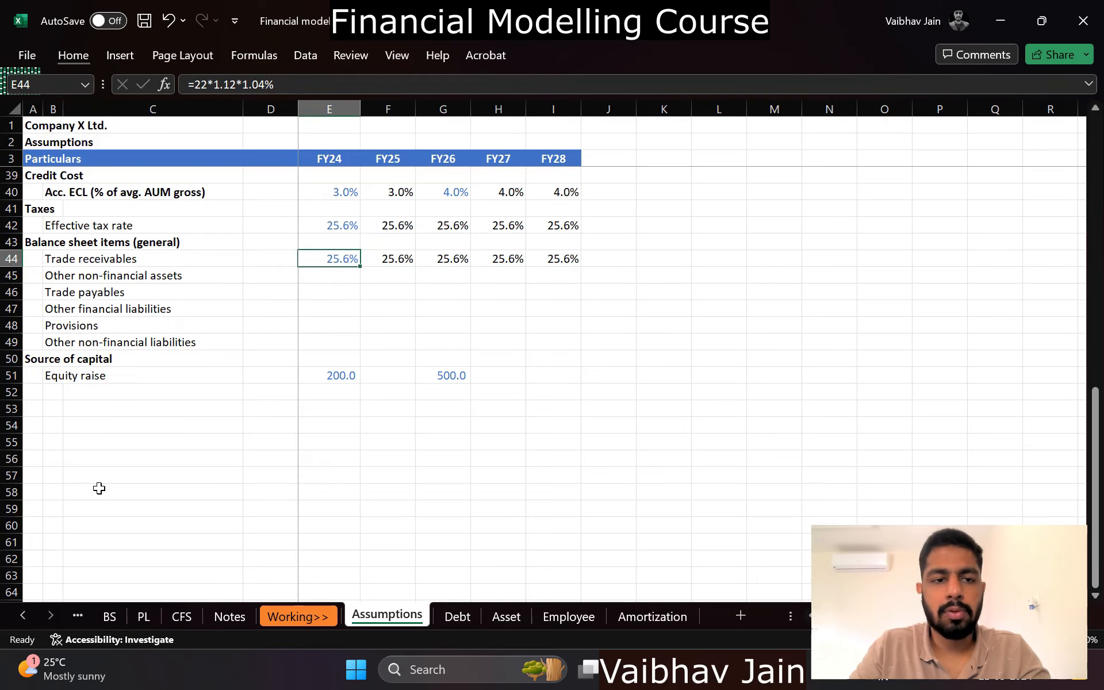
pyautogui.write('1%')
pyautogui.press('Return')
pyautogui.press('Up')
# Step: Copy the Trade receivables percentages down to the five items below it, filling E45:I49
pyautogui.hotkey('ctrl', 'shift', 'Right')
pyautogui.hotkey('ctrl', 'c')
pyautogui.hotkey('shift', 'Down')
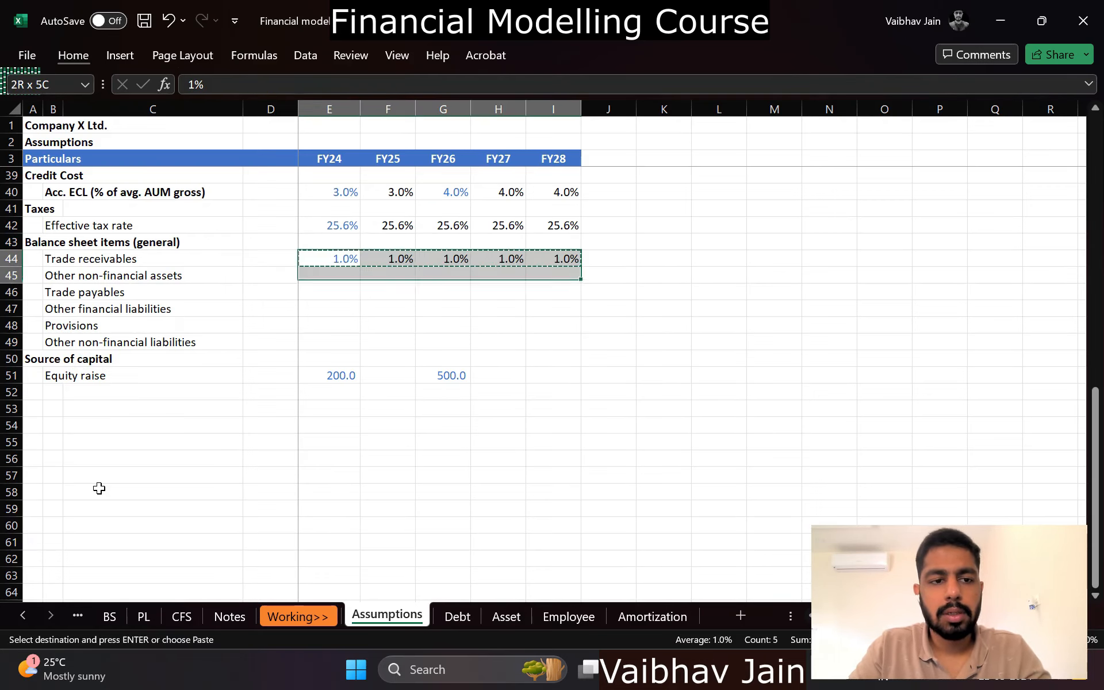
pyautogui.hotkey('shift', 'Down')
pyautogui.hotkey('shift', 'Down')
pyautogui.hotkey('shift', 'Down')
pyautogui.hotkey('shift', 'Down')
pyautogui.press('Return')
# Step: Set the FY24 assumptions for Other financial liabilities and Other non-financial assets to 0.5% each
pyautogui.press('Down')
pyautogui.press('Down')
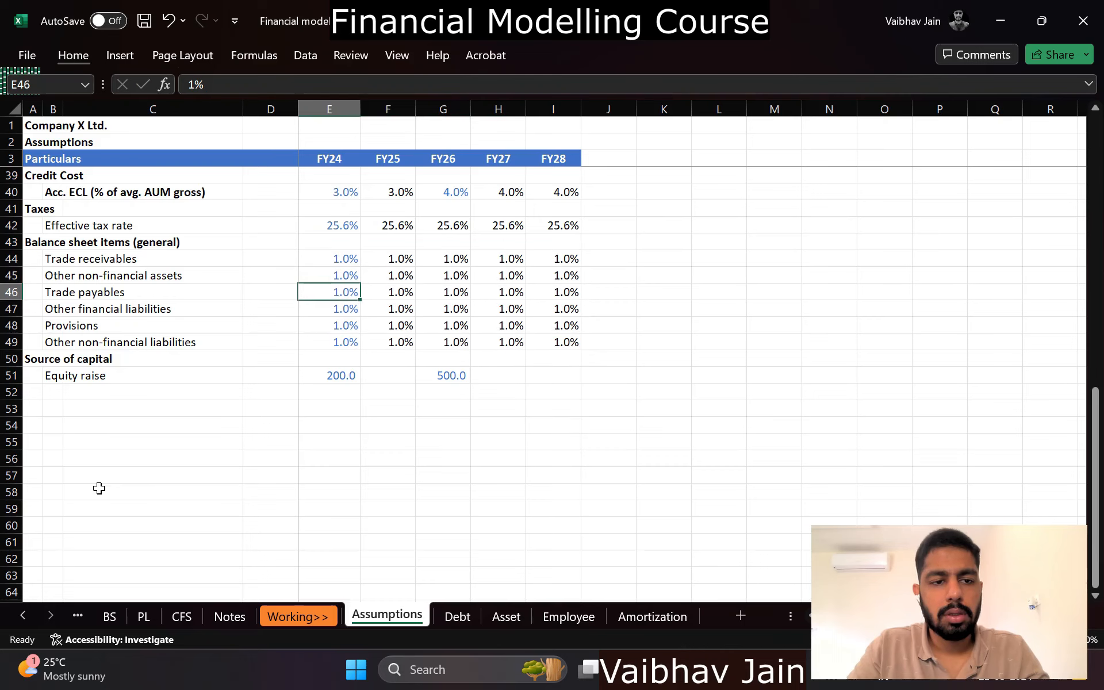
pyautogui.press('Down')
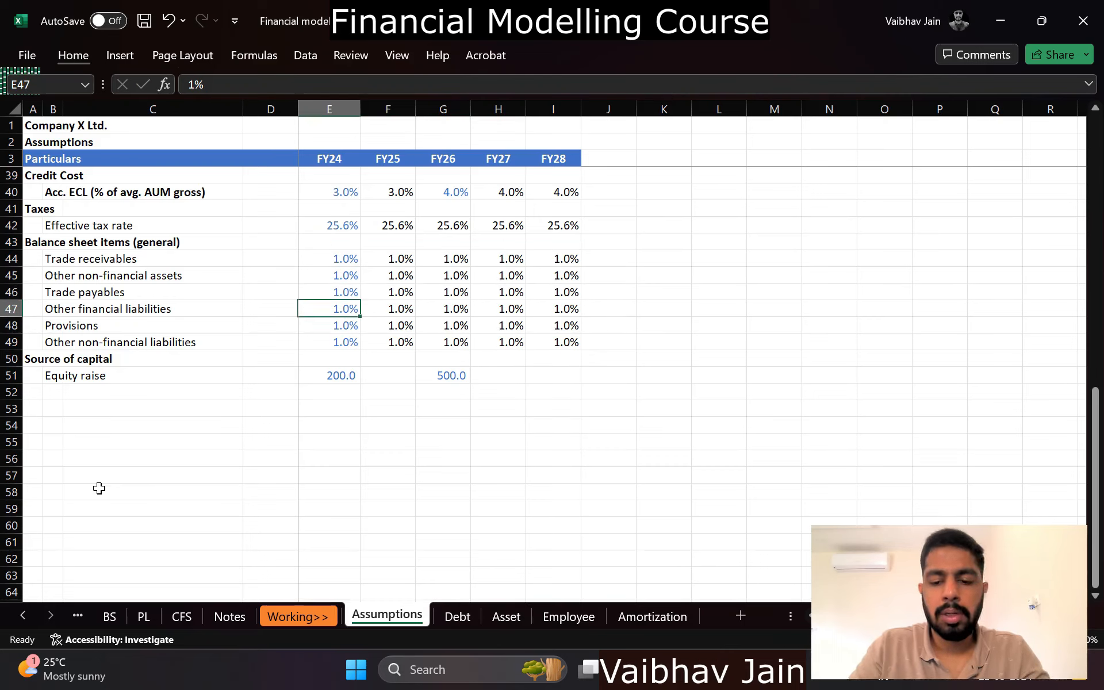
pyautogui.write('0.5')
pyautogui.press('Return')
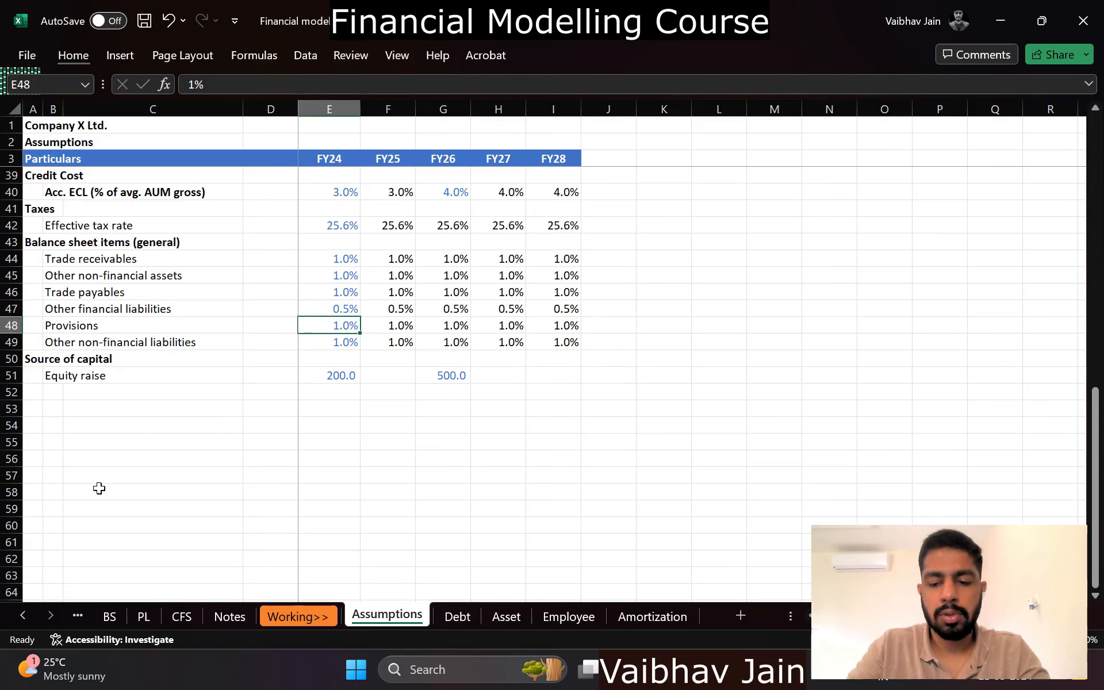
pyautogui.press('Up')
pyautogui.press('Up')
pyautogui.press('Up')
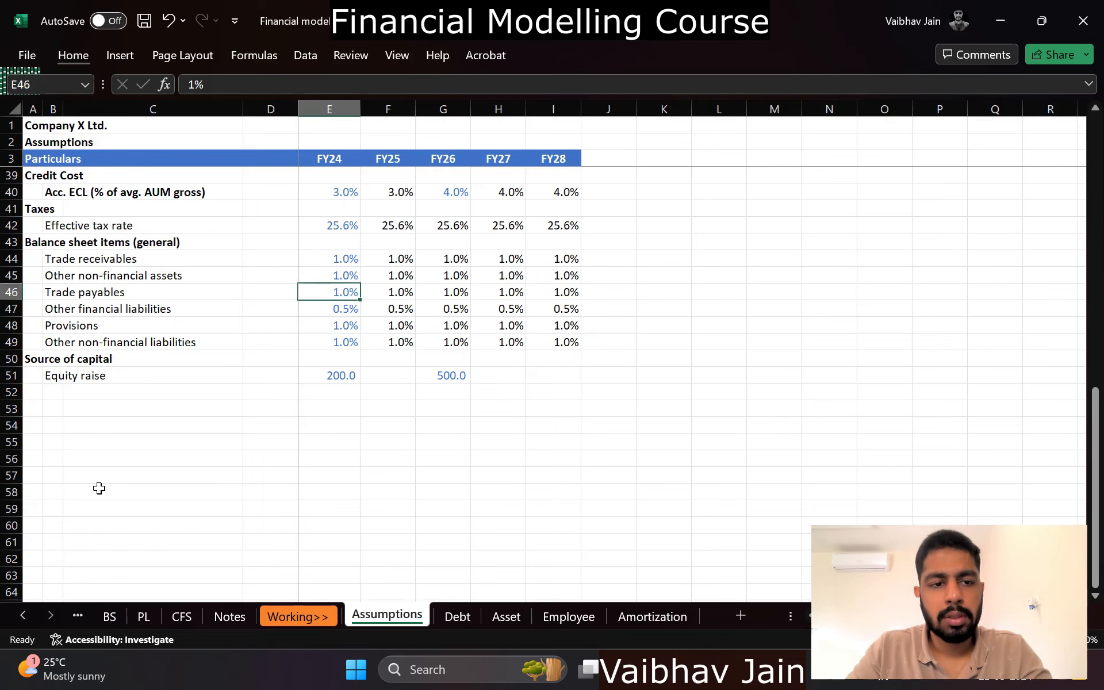
pyautogui.write('0.5')
pyautogui.press('Return')
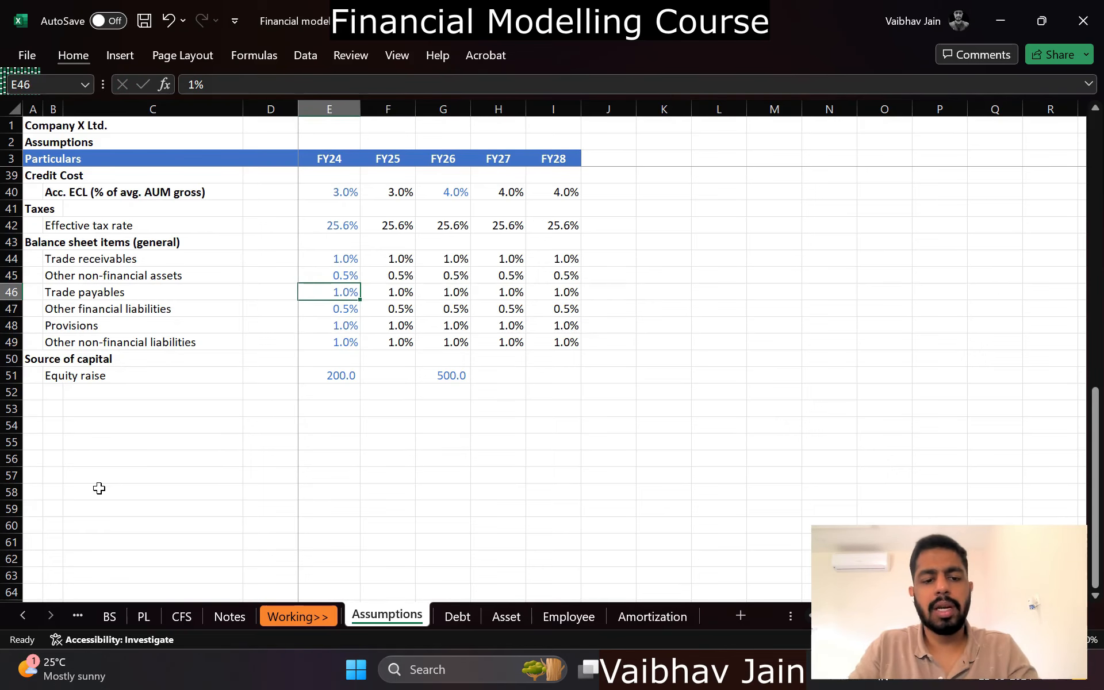
# Step: Examine the general asset and liability items on the BS sheet, and return to the Assumptions sheet
pyautogui.hotkey('ctrl', 'pageup')
pyautogui.hotkey('ctrl', 'pageup')
pyautogui.hotkey('ctrl', 'pageup')
pyautogui.hotkey('ctrl', 'pageup')
pyautogui.hotkey('ctrl', 'pageup')
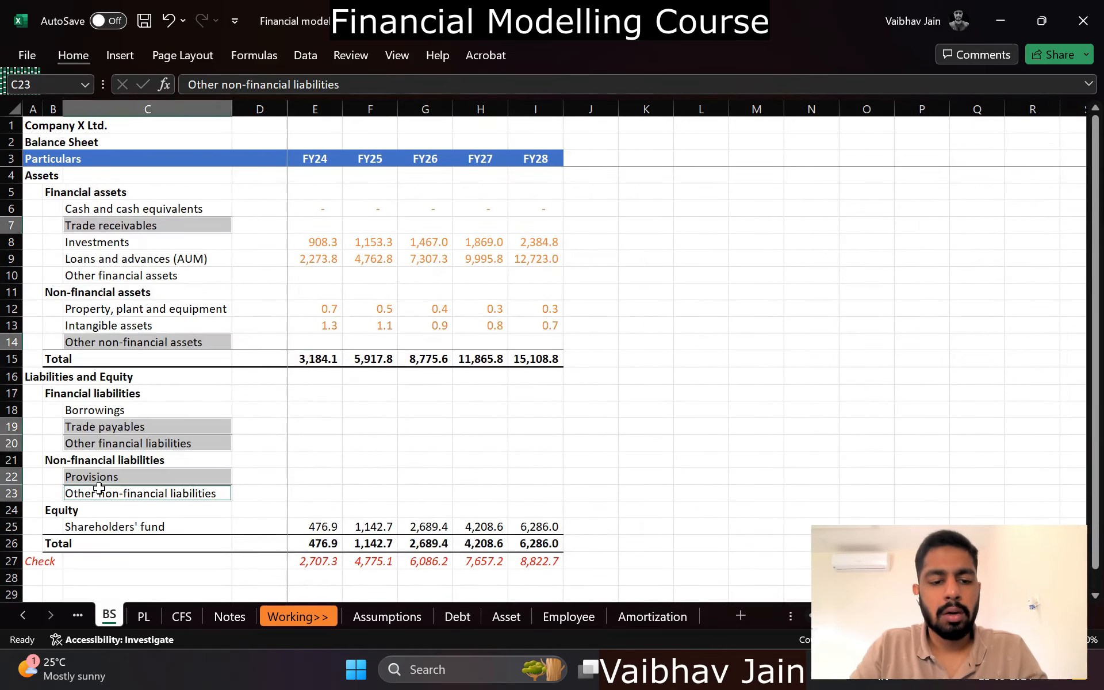
pyautogui.hotkey('ctrl', 'pagedown')
pyautogui.hotkey('ctrl', 'pagedown')
pyautogui.hotkey('ctrl', 'pagedown')
pyautogui.hotkey('ctrl', 'pagedown')
pyautogui.hotkey('ctrl', 'pagedown')
# Step: Insert a blank row above Trade receivables on the Assumptions sheet
pyautogui.press('Up')
pyautogui.press('Left')
pyautogui.press('Left')
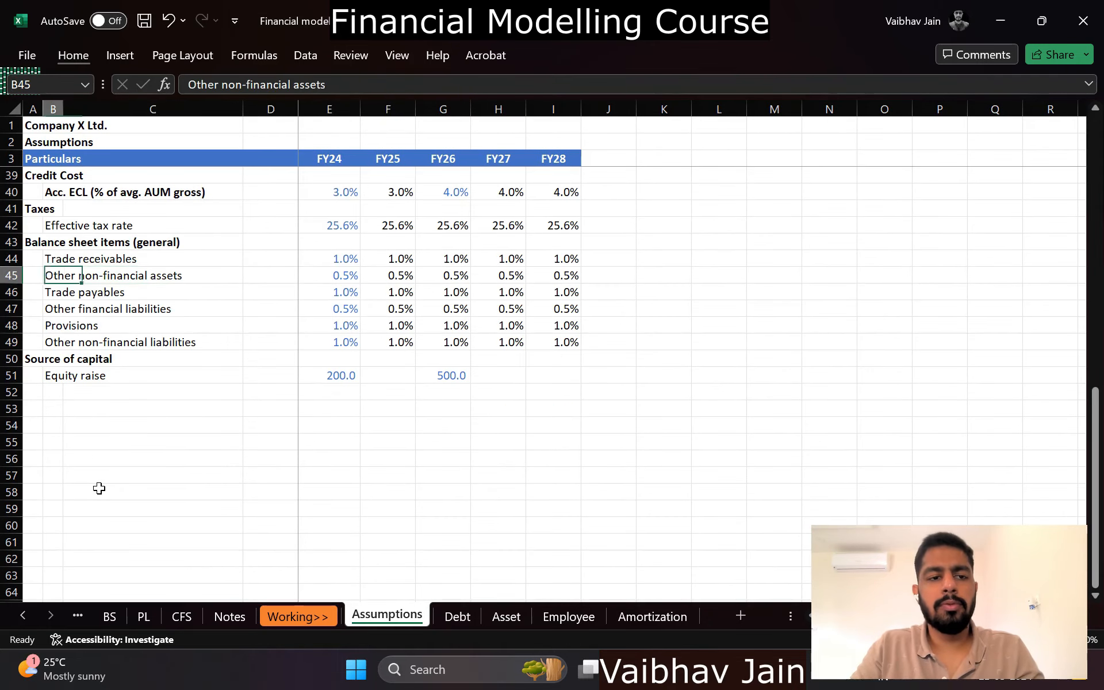
pyautogui.press('Up')
pyautogui.hotkey('shift', 'space')
pyautogui.hotkey('ctrl', 'shift', '=')
# Step: Move the six balance sheet item labels from B45:B50 one column over into C45:C50
pyautogui.press('Down')
pyautogui.hotkey('shift', 'Down')
pyautogui.hotkey('shift', 'Down')
pyautogui.hotkey('shift', 'Down')
pyautogui.hotkey('shift', 'Down')
pyautogui.hotkey('shift', 'Down')
pyautogui.hotkey('ctrl', 'c')
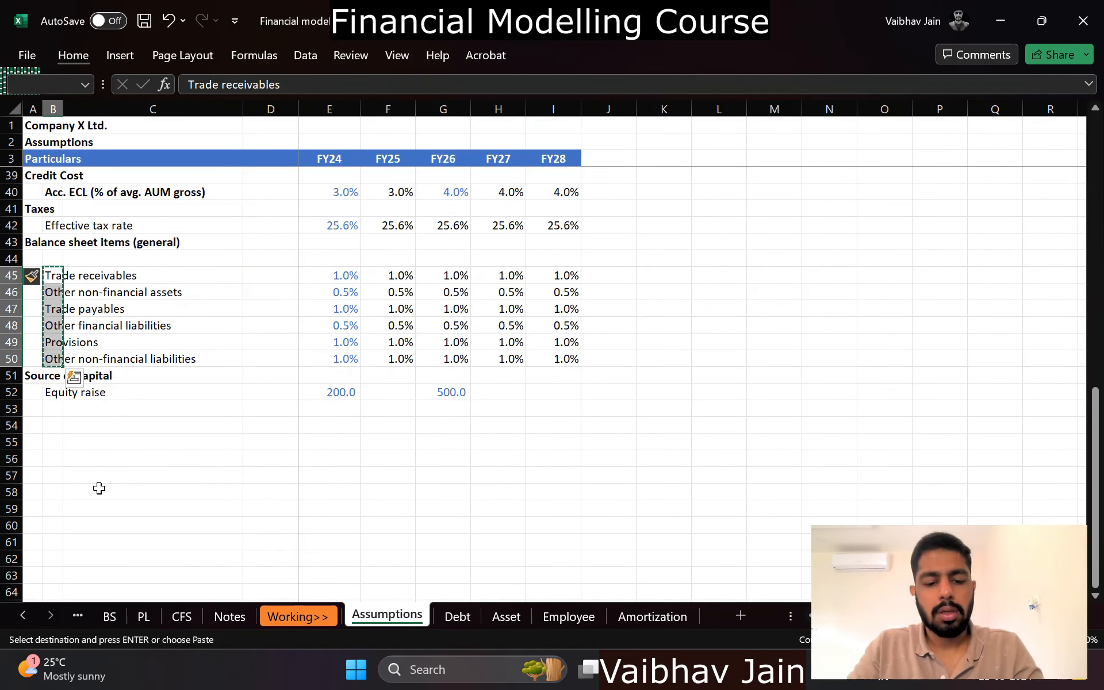
pyautogui.press('Right')
pyautogui.press('Return')
# Step: Enter the subheading "% of avg. gross AUM" in B44, with bold removed and underline applied
pyautogui.press('Up')
pyautogui.press('Left')
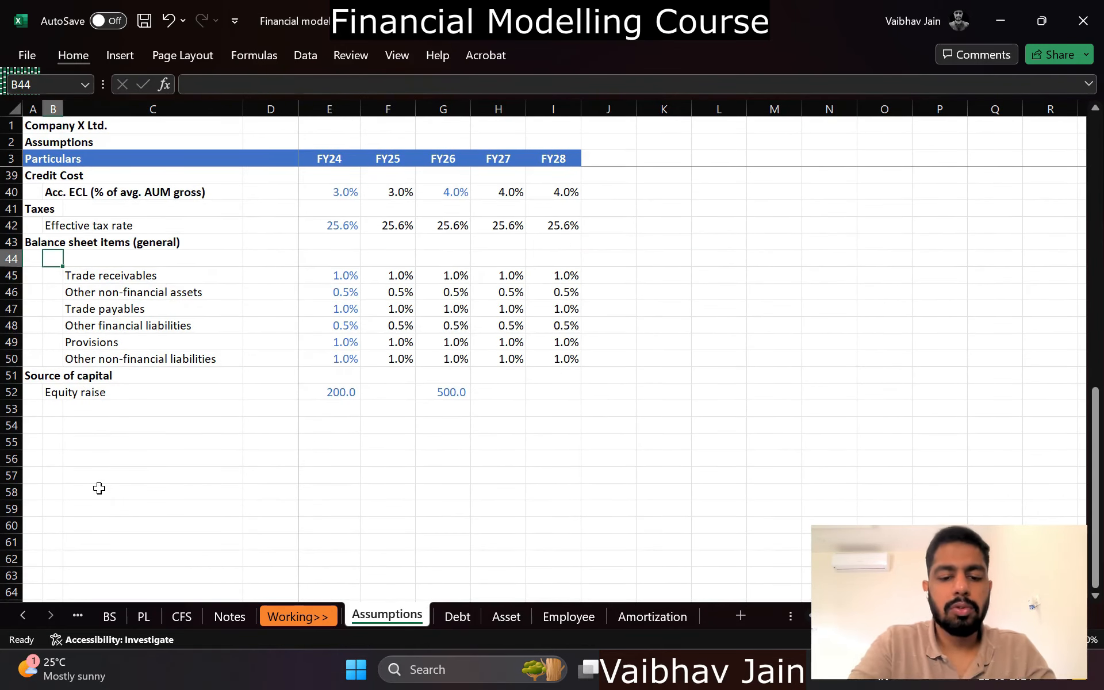
pyautogui.write('% of avg. gros')
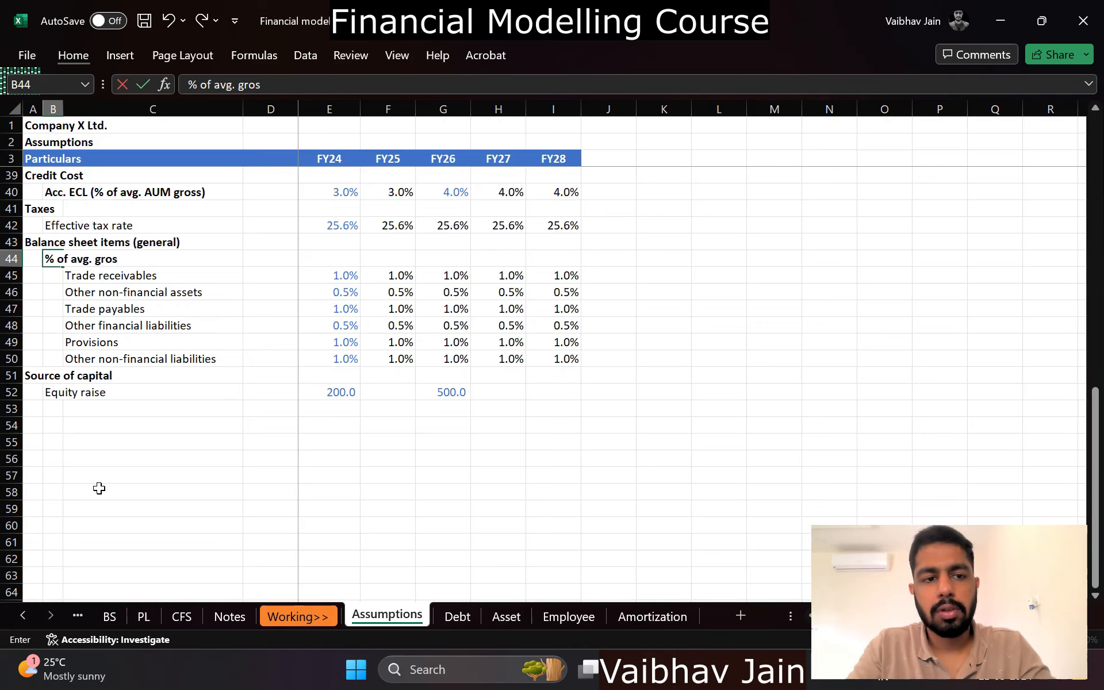
pyautogui.write('s AUM')
pyautogui.press('Return')
pyautogui.press('Up')
pyautogui.hotkey('ctrl', 'b')
pyautogui.hotkey('ctrl', 'u')
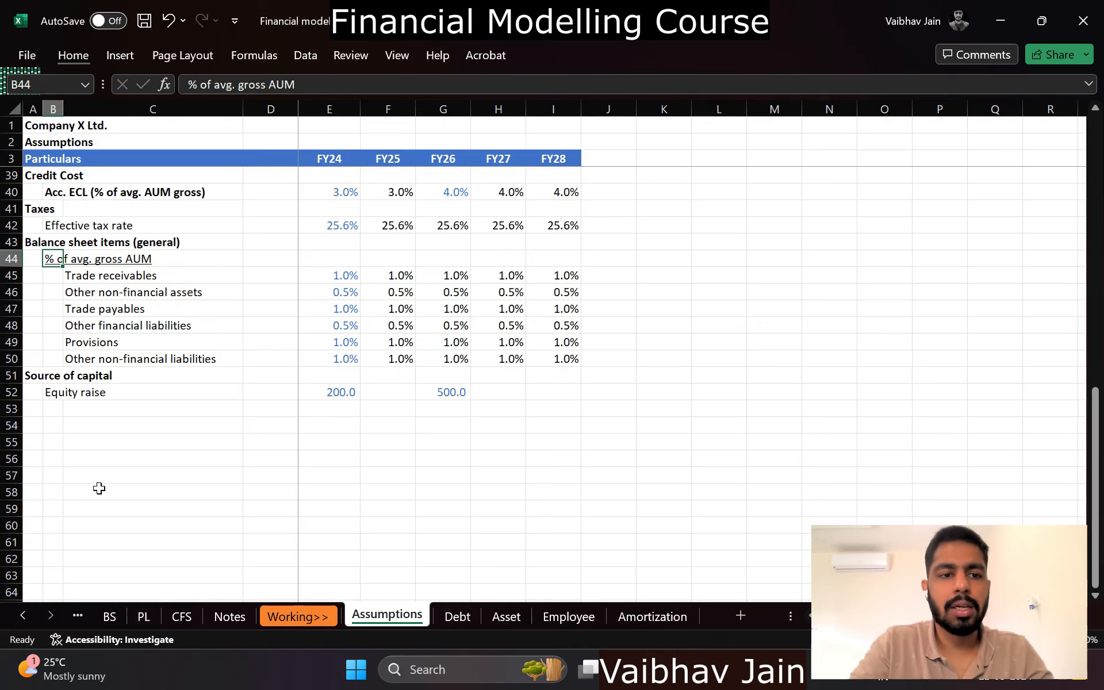
# Step: Calculate FY24 Trade receivables in BS E7 with =Assumptions!E45*AVERAGE(Notes!D$41:E$41)
pyautogui.press('Down')
pyautogui.press('Right')
pyautogui.hotkey('ctrl', 'pageup')
pyautogui.hotkey('ctrl', 'pageup')
pyautogui.hotkey('ctrl', 'pageup')
pyautogui.hotkey('ctrl', 'pageup')
pyautogui.hotkey('ctrl', 'pageup')
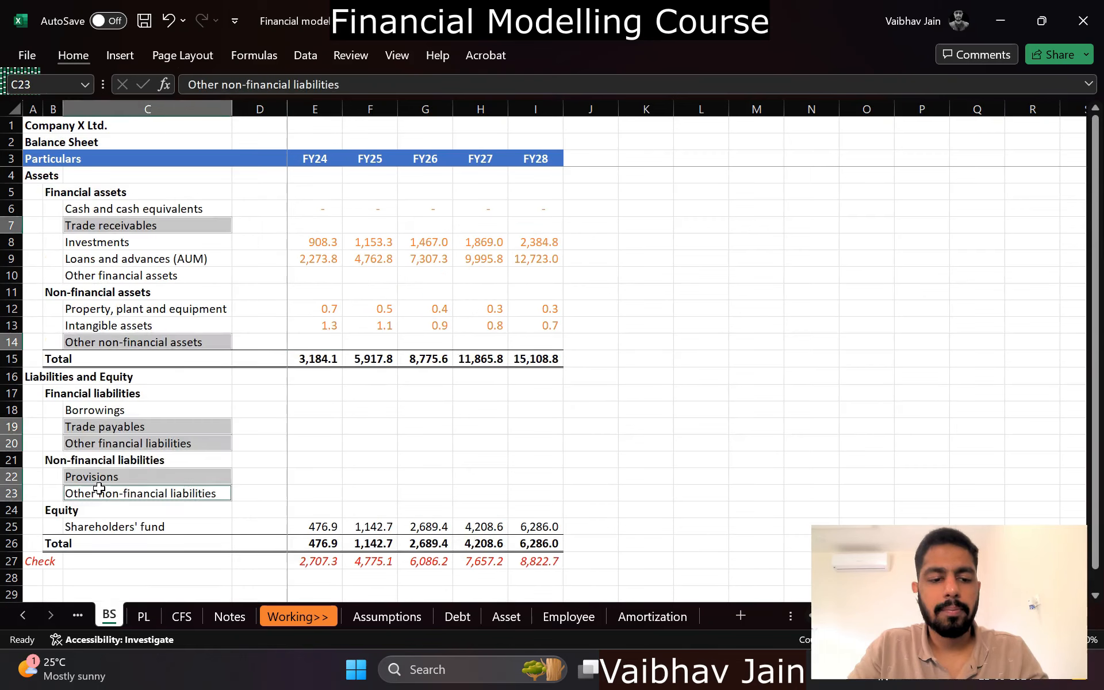
pyautogui.press('Up')
pyautogui.press('Up')
pyautogui.press('Up')
pyautogui.press('Up')
pyautogui.press('Up')
pyautogui.press('Up')
pyautogui.press('Up')
pyautogui.press('Up')
pyautogui.press('Up')
pyautogui.press('Up')
pyautogui.press('Up')
pyautogui.press('Up')
pyautogui.press('Up')
pyautogui.press('Up')
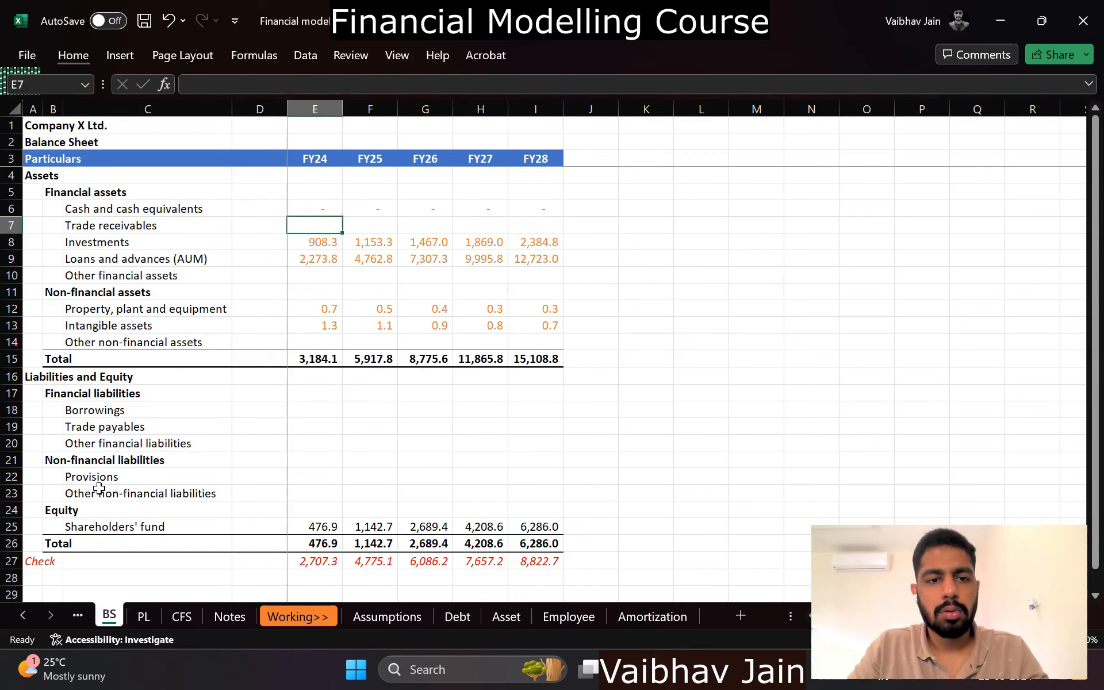
pyautogui.hotkey('ctrl', 'pagedown')
pyautogui.hotkey('ctrl', 'pagedown')
pyautogui.hotkey('ctrl', 'pagedown')
pyautogui.hotkey('ctrl', 'pagedown')
pyautogui.hotkey('ctrl', 'pagedown')
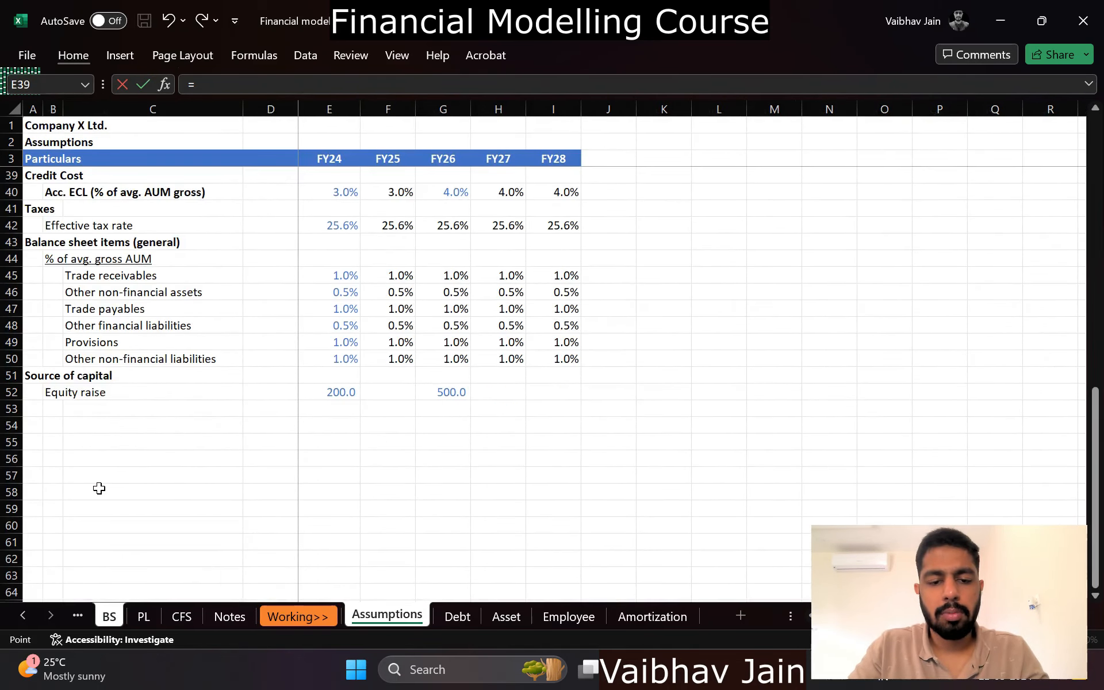
pyautogui.click(331, 275)
pyautogui.write('*')
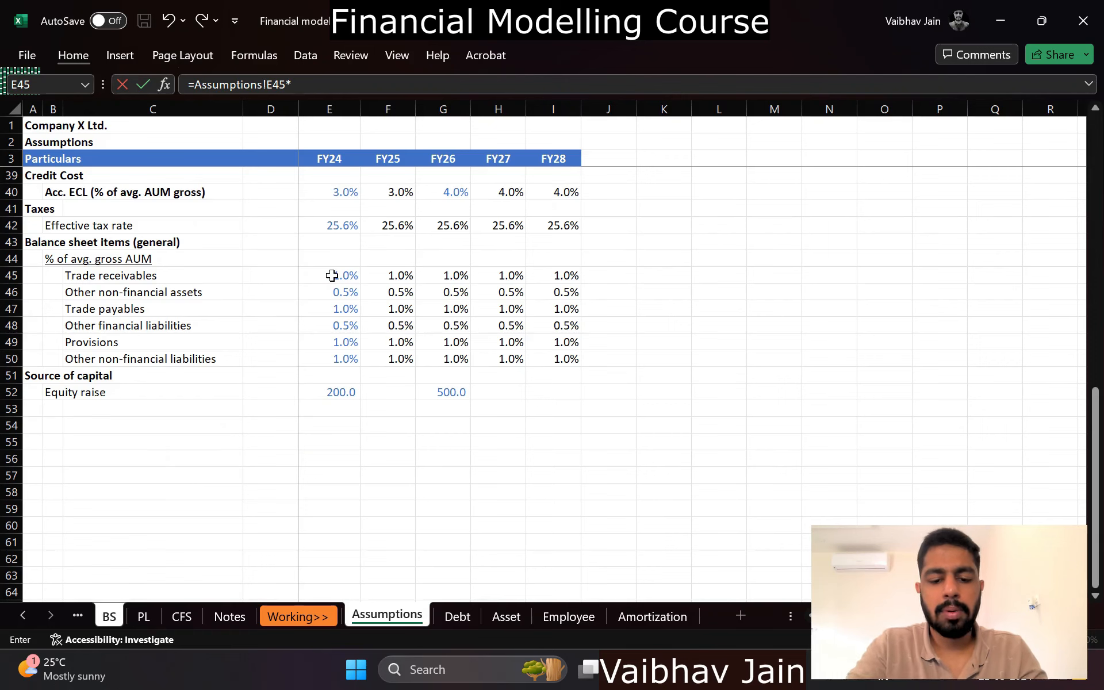
pyautogui.write('average')
pyautogui.press('Tab')
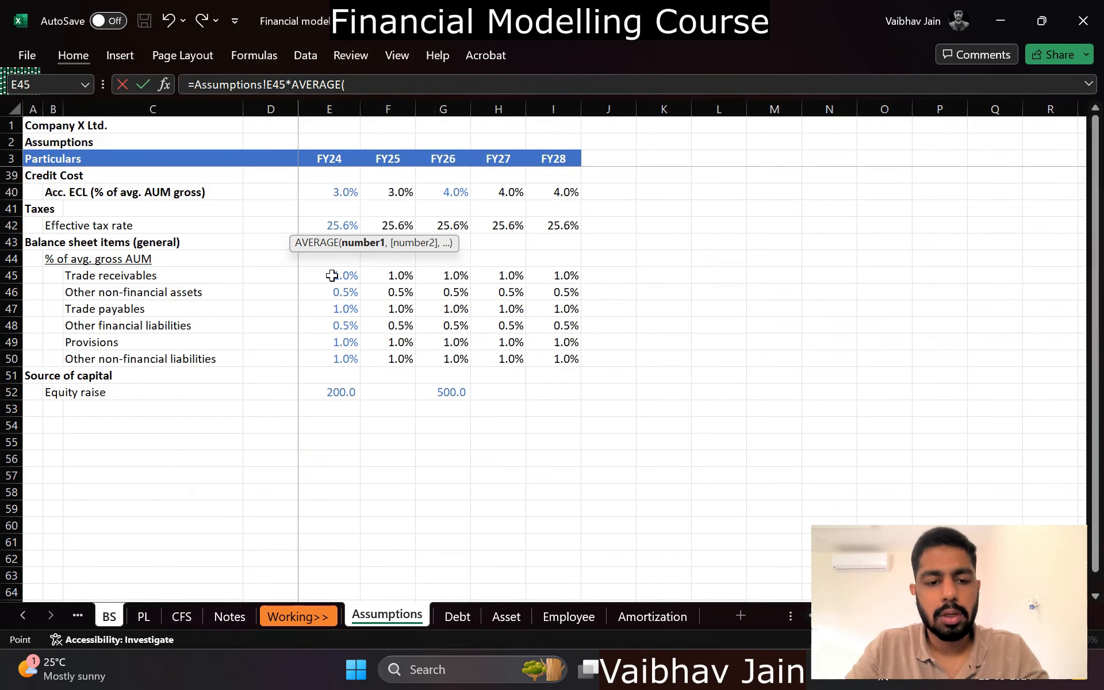
pyautogui.hotkey('ctrl', 'pageup')
pyautogui.hotkey('ctrl', 'pageup')
pyautogui.click(293, 443)
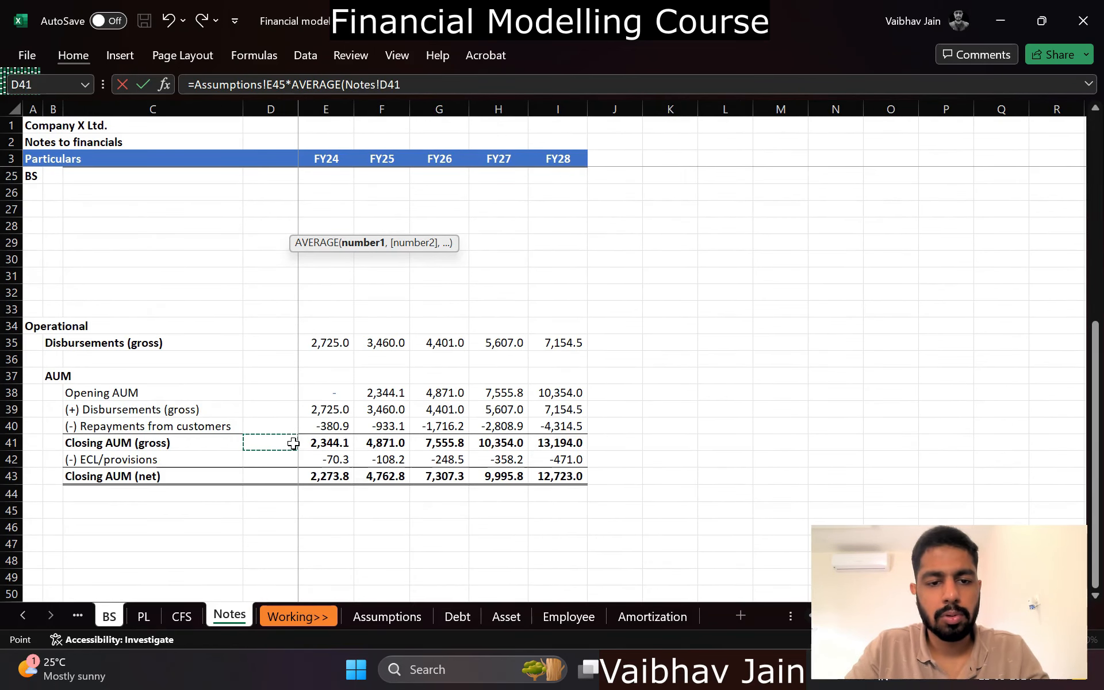
pyautogui.hotkey('shift', 'Right')
pyautogui.press('F4')
pyautogui.press('F4')
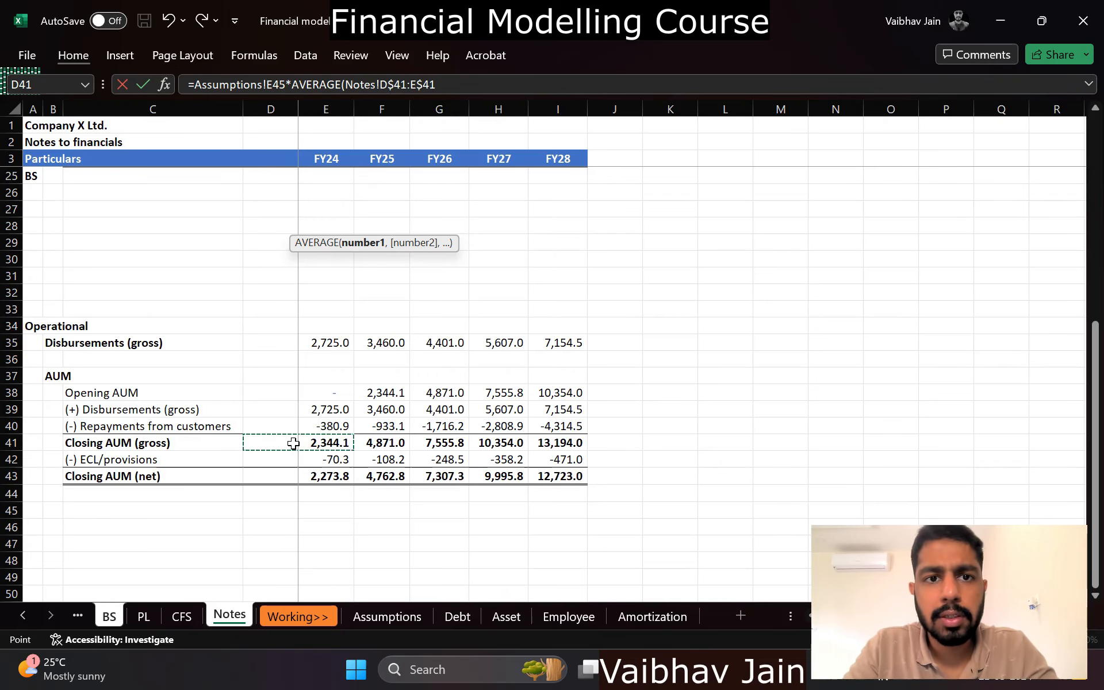
pyautogui.press('Return')
# Step: Copy the FY24 Trade receivables formula across E7:I7 through FY28
pyautogui.press('Up')
pyautogui.hotkey('ctrl', 'c')
pyautogui.hotkey('shift', 'Right')
pyautogui.hotkey('shift', 'Right')
pyautogui.hotkey('shift', 'Right')
pyautogui.hotkey('shift', 'Right')
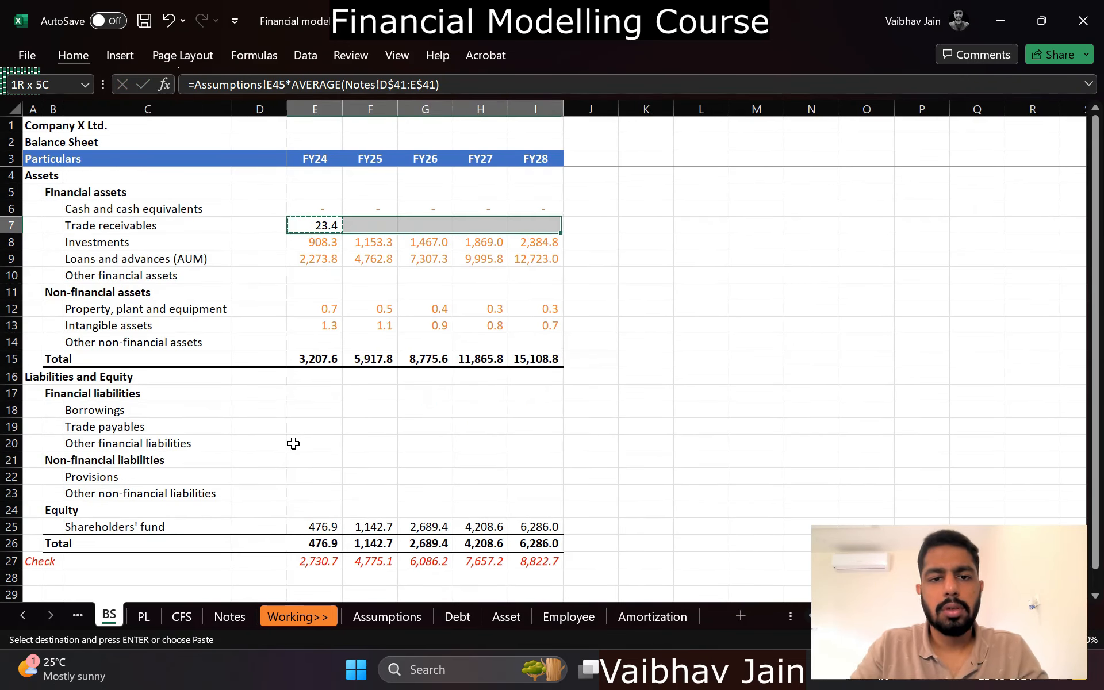
pyautogui.press('Return')
pyautogui.hotkey('ctrl', 'q')
pyautogui.press('Escape')
pyautogui.press('Left')
pyautogui.press('Right')
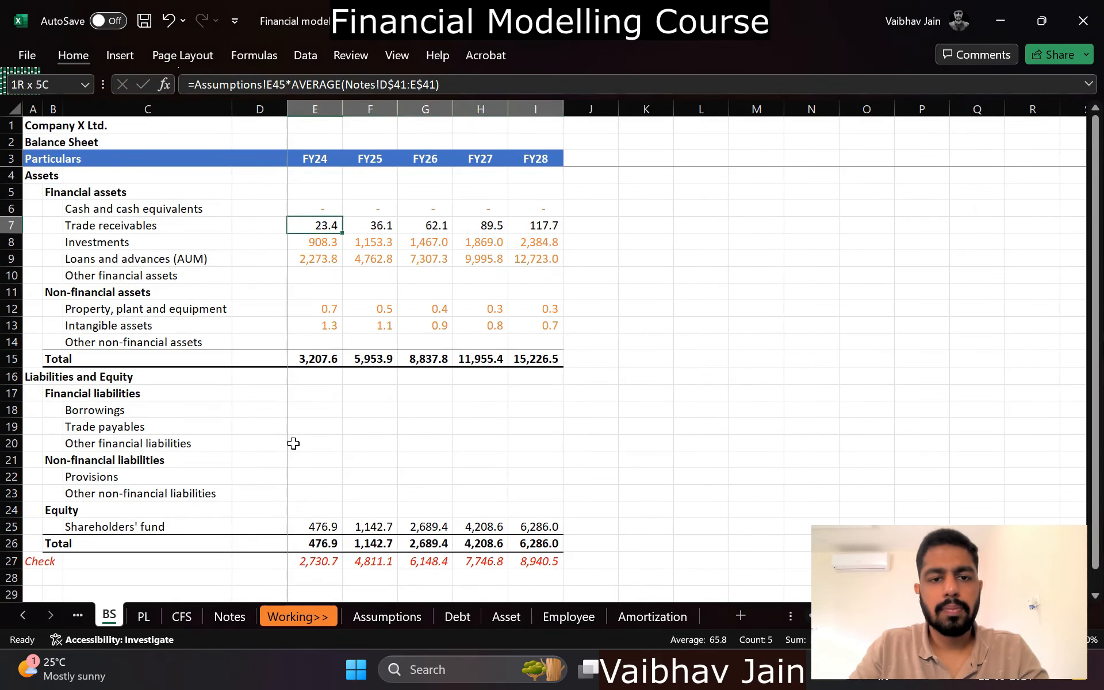
# Step: Copy the Trade receivables formulas E7:I7 into the Other financial assets row E10:I10
pyautogui.hotkey('shift', 'Right')
pyautogui.hotkey('shift', 'Right')
pyautogui.hotkey('shift', 'Right')
pyautogui.hotkey('shift', 'Right')
pyautogui.hotkey('ctrl', 'c')
pyautogui.press('Down')
pyautogui.press('Down')
pyautogui.press('Down')
pyautogui.hotkey('ctrl', 'v')
pyautogui.press('Escape')
# Step: Rewrite the FY24 Other financial assets formula in E10 as =AVERAGE(Notes!D$41:E$41)*Assumptions!E46
pyautogui.press('F2')
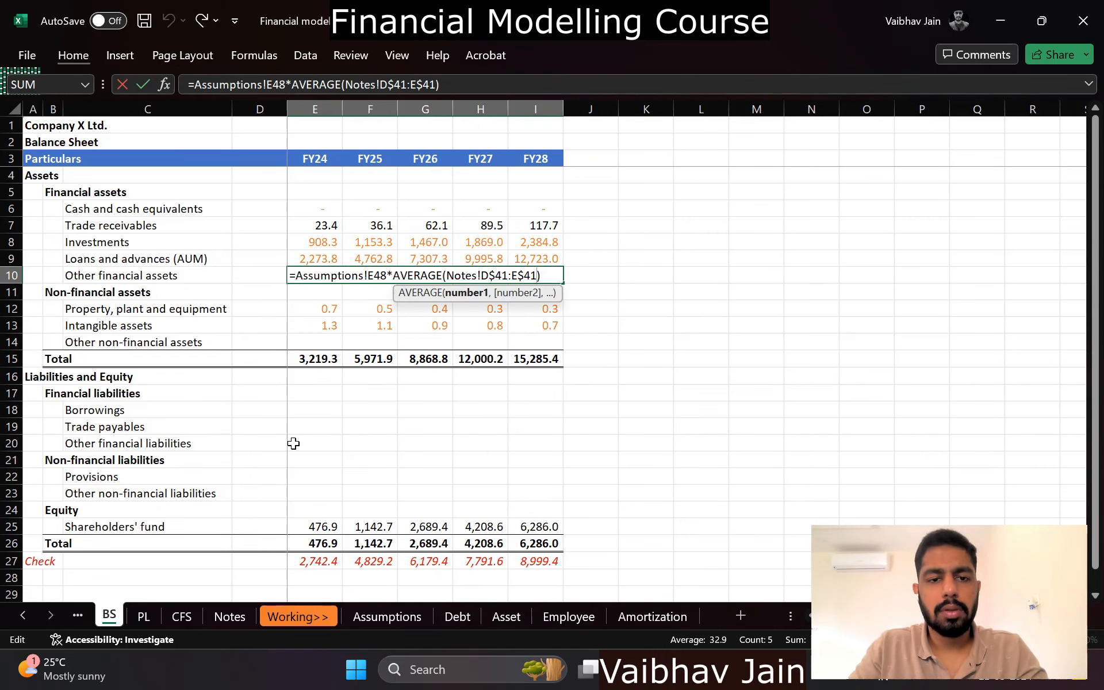
pyautogui.hotkey('ctrl', 'shift', 'Right')
pyautogui.hotkey('ctrl', 'shift', 'Right')
pyautogui.hotkey('ctrl', 'shift', 'Right')
pyautogui.hotkey('ctrl', 'shift', 'Right')
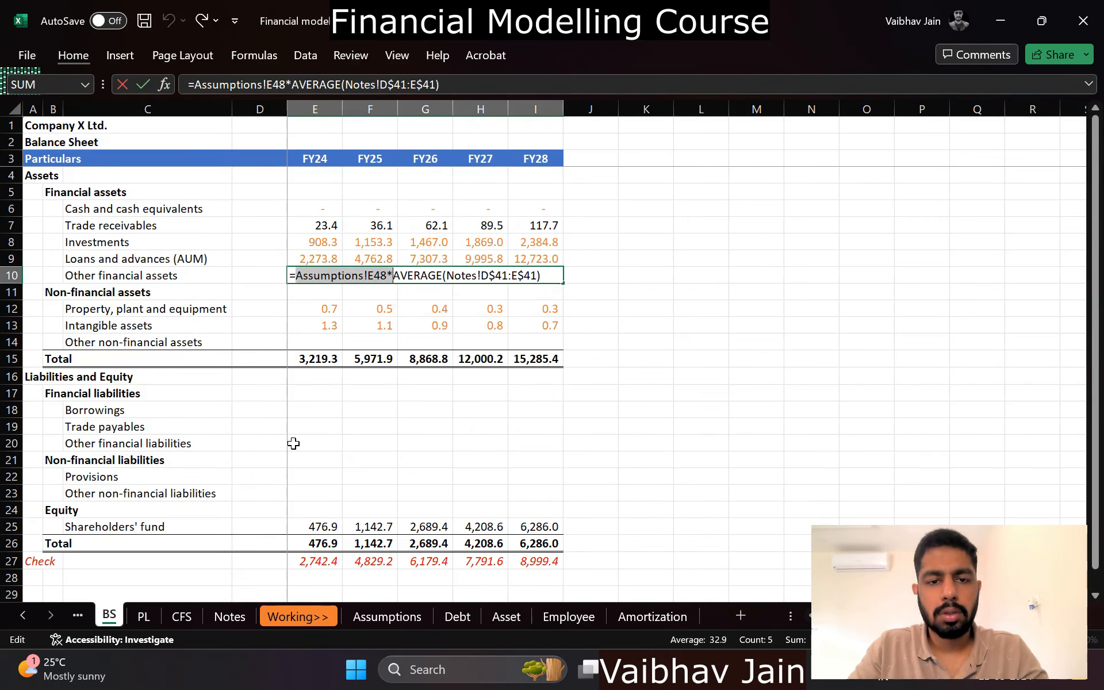
pyautogui.press('Delete')
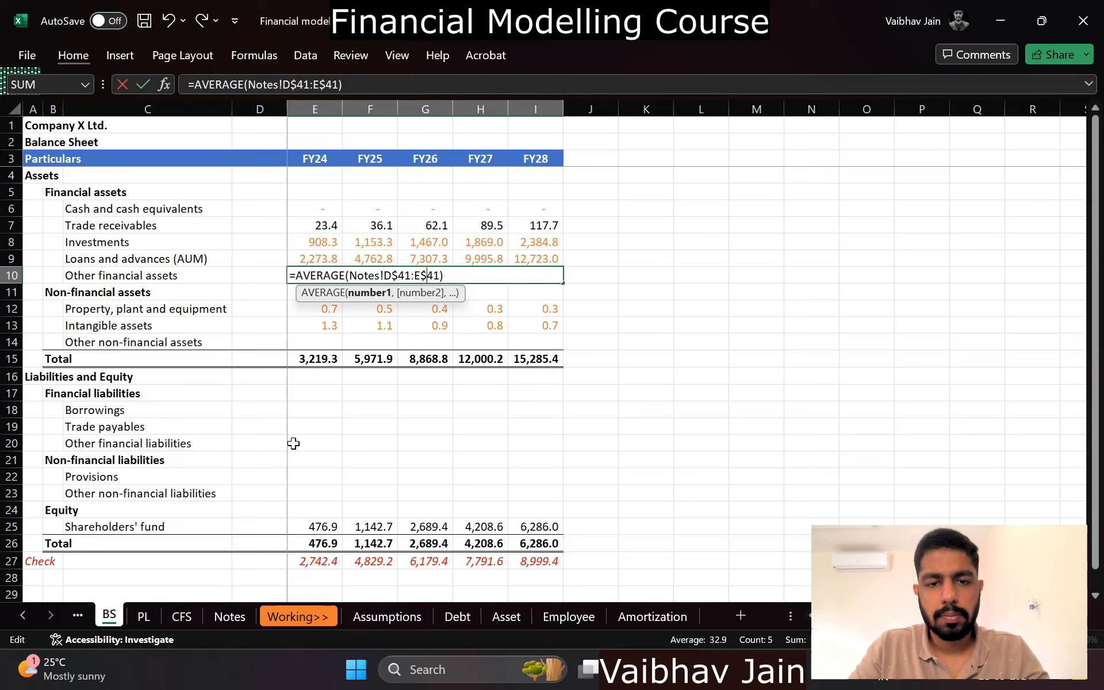
pyautogui.press('Right')
pyautogui.press('Right')
pyautogui.press('Right')
pyautogui.write('*')
pyautogui.hotkey('ctrl', 'v')
pyautogui.press('BackSpace')
pyautogui.press('BackSpace')
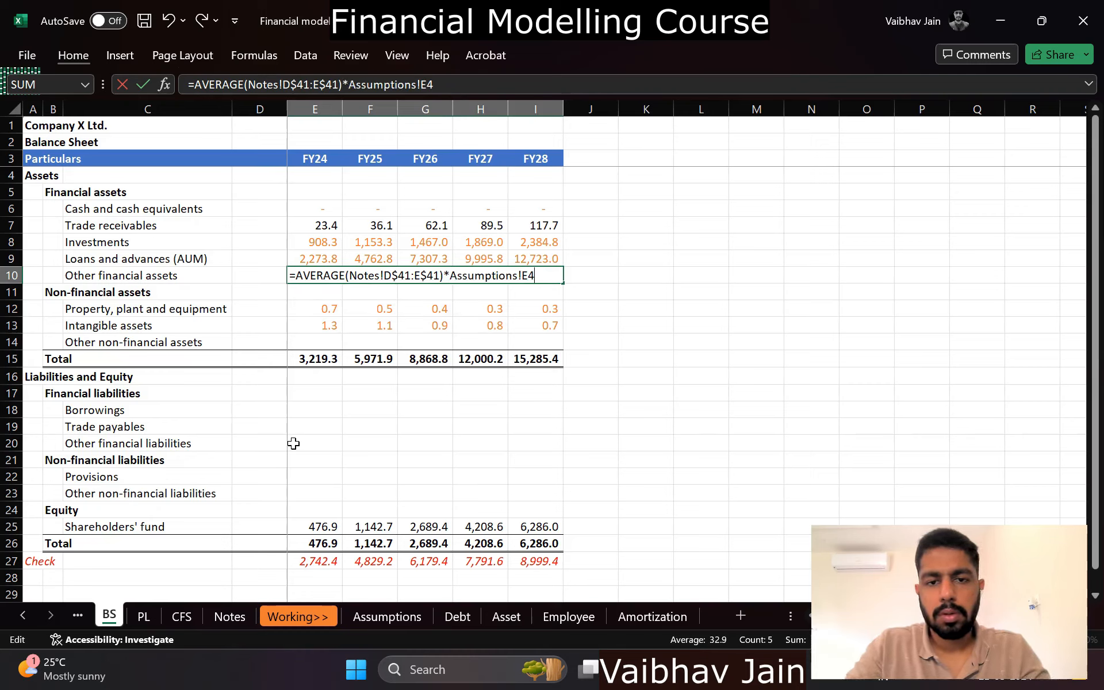
pyautogui.write('6')
pyautogui.press('Return')
# Step: Copy the revised Other financial assets formula from E10 across to FY28 in I10
pyautogui.press('Up')
pyautogui.press('Down')
pyautogui.press('Left')
pyautogui.hotkey('ctrl', 'c')
pyautogui.hotkey('ctrl', 'shift', 'Right')
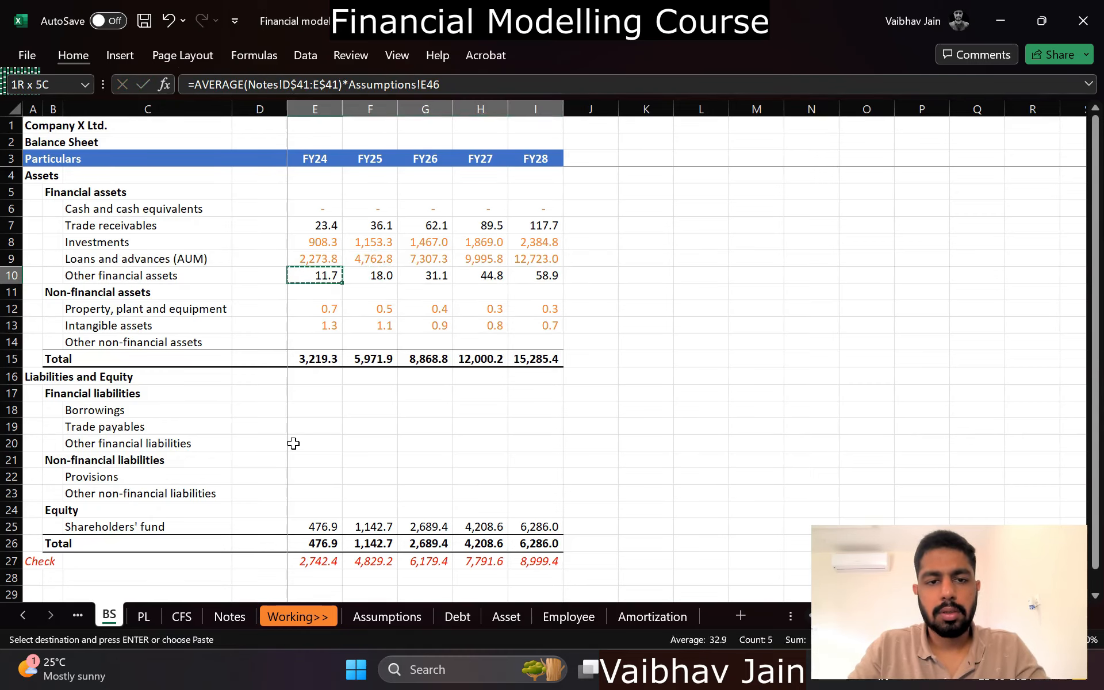
pyautogui.hotkey('ctrl', 'v')
# Step: Copy the Other financial assets formulas E10:I10 into the Other non-financial assets row E14:I14
pyautogui.hotkey('ctrl', 'c')
pyautogui.press('Down')
pyautogui.press('Down')
pyautogui.press('Down')
pyautogui.press('Down')
pyautogui.hotkey('ctrl', 'v')
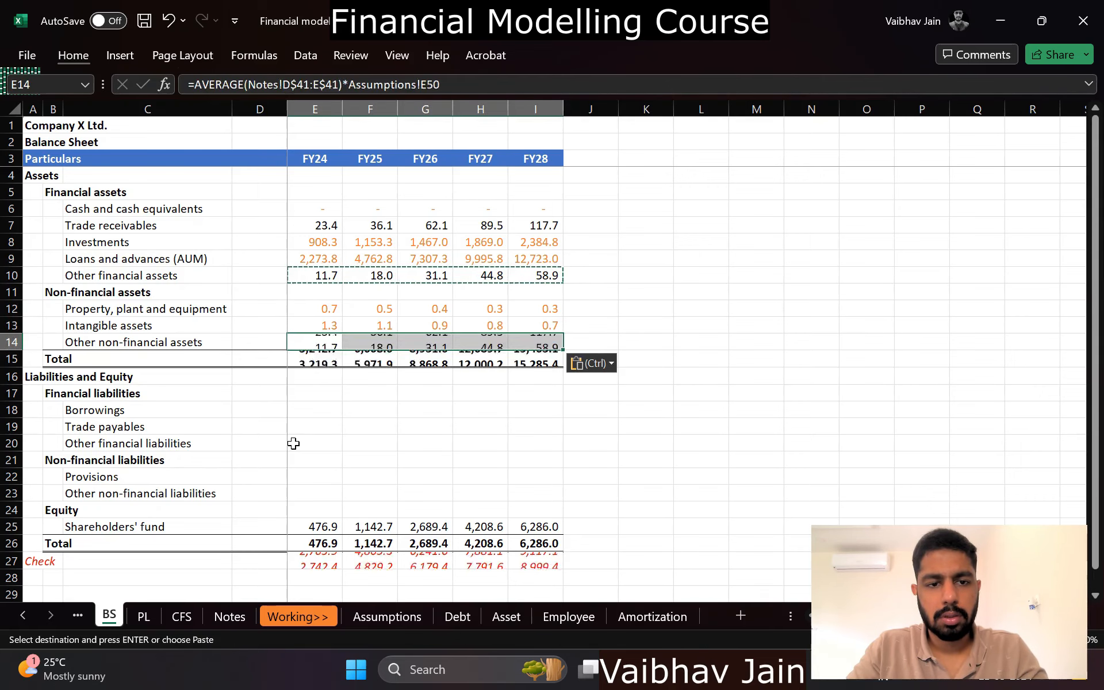
# Step: Rewrite the FY24 Other non-financial assets formula in E14 as =AVERAGE(Notes!D$41:E$41)*Assumptions!E47 and extend it across to FY28
pyautogui.press('Left')
pyautogui.press('Escape')
pyautogui.press('Right')
pyautogui.press('F2')
pyautogui.press('BackSpace')
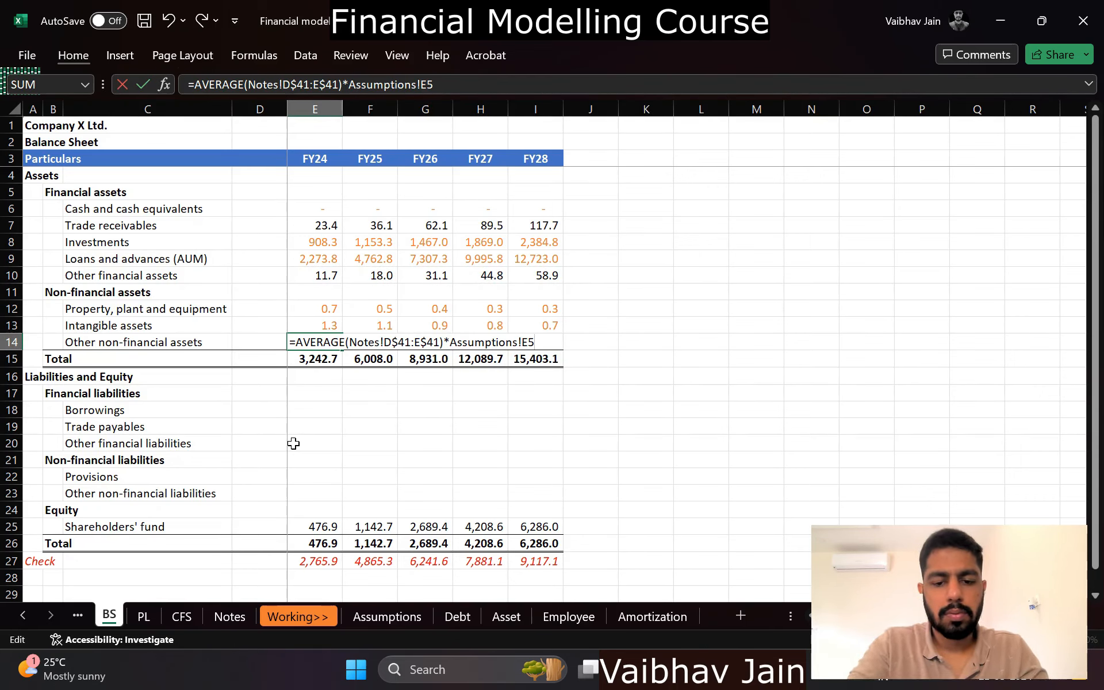
pyautogui.press('BackSpace')
pyautogui.write('4')
pyautogui.press('Return')
pyautogui.press('Up')
pyautogui.write('c')
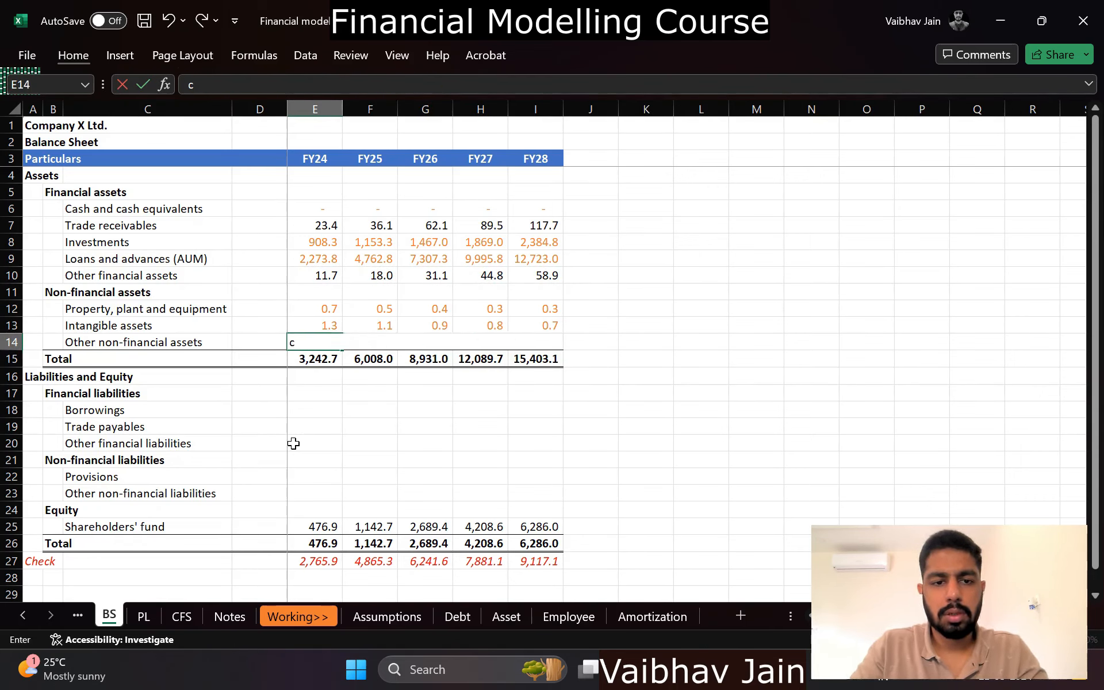
pyautogui.press('Escape')
pyautogui.hotkey('ctrl', 'shift', 'Right')
# Step: Copy the Other non-financial assets formulas E14:I14 into the Trade payables row E19:I19
pyautogui.hotkey('ctrl', 'c')
pyautogui.press('Down')
pyautogui.press('Down')
pyautogui.press('Down')
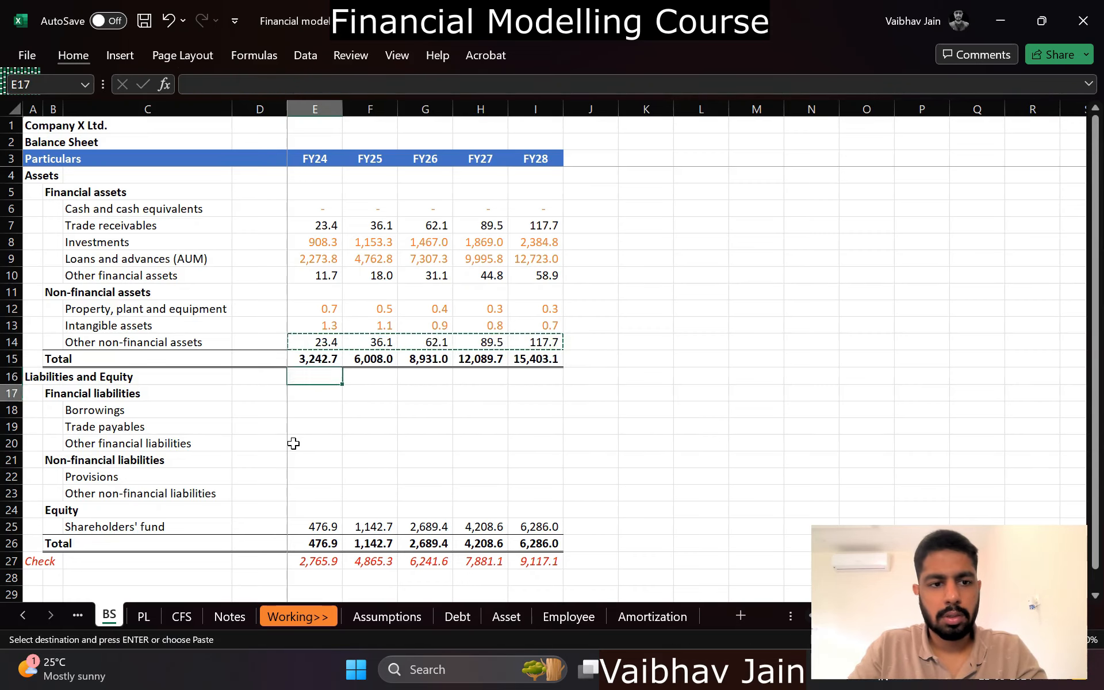
pyautogui.press('Down')
pyautogui.press('Down')
pyautogui.hotkey('ctrl', 'v')
# Step: Rewrite the FY24 Trade payables formula in E19 as =AVERAGE(Notes!D$41:E$41)*Assumptions!E48 and fill it across to FY28
pyautogui.press('F2')
pyautogui.press('Escape')
pyautogui.press('F2')
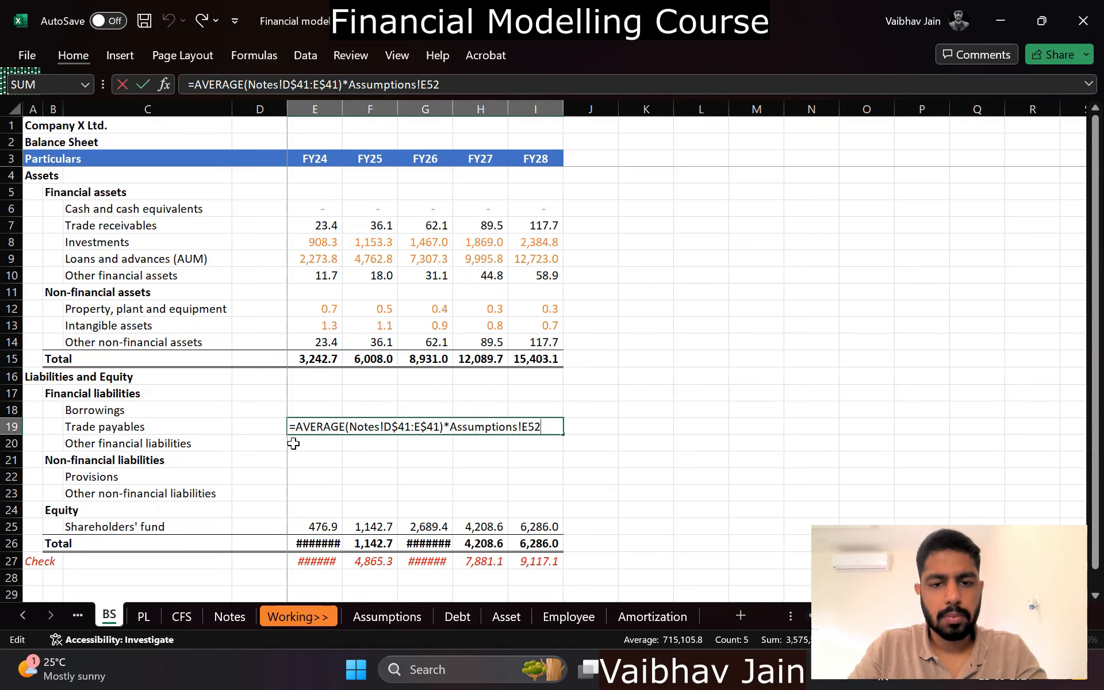
pyautogui.press('BackSpace')
pyautogui.press('BackSpace')
pyautogui.write('48')
pyautogui.press('Return')
pyautogui.press('Up')
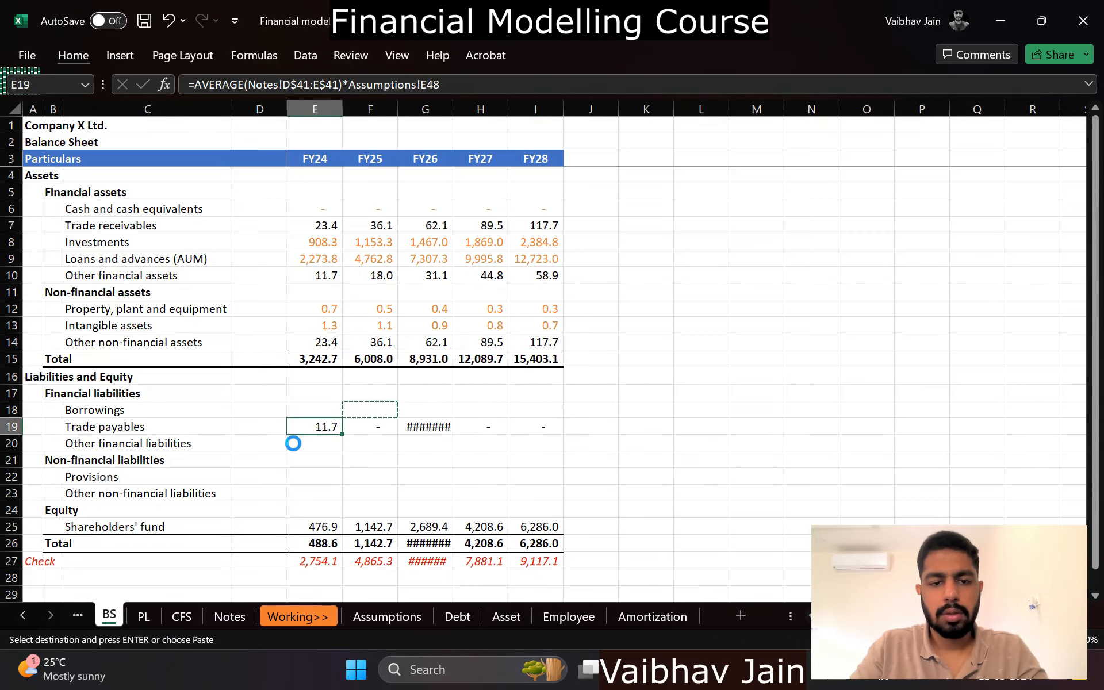
pyautogui.hotkey('ctrl', 'shift', 'Right')
pyautogui.hotkey('ctrl', 'r')
# Step: Fill the Trade payables formula down into Other financial liabilities E20 and copy it across to FY28 in I20
pyautogui.press('Down')
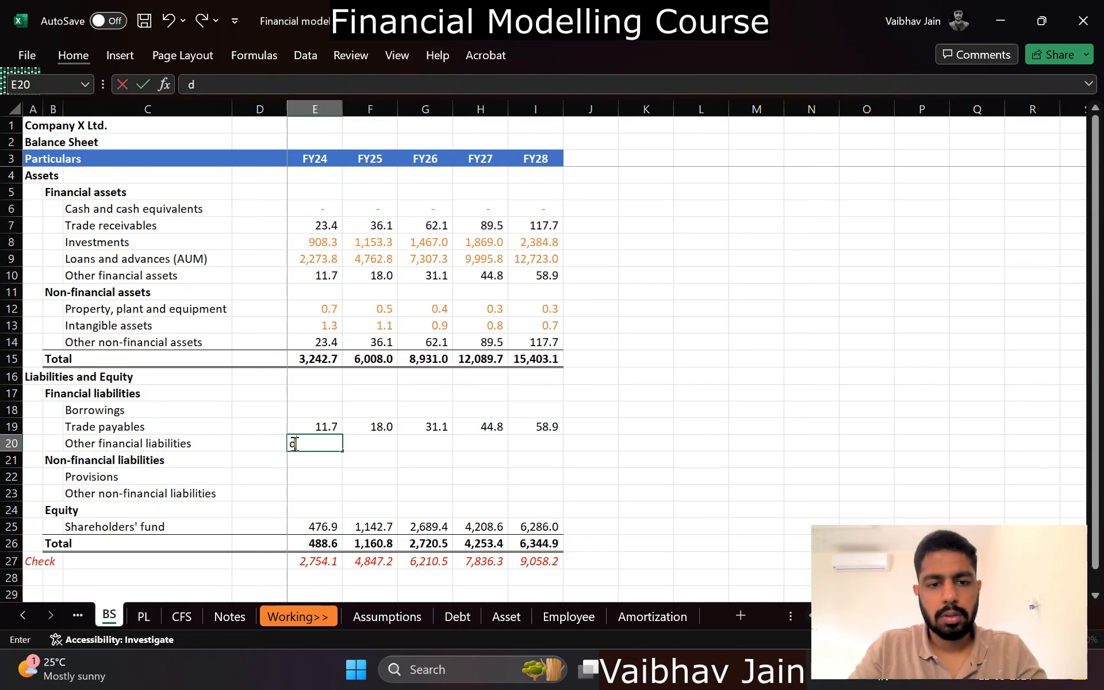
pyautogui.hotkey('ctrl', 'd')
pyautogui.hotkey('ctrl', 'c')
pyautogui.hotkey('shift', 'Right')
pyautogui.hotkey('shift', 'Right')
pyautogui.hotkey('shift', 'Right')
pyautogui.hotkey('shift', 'Right')
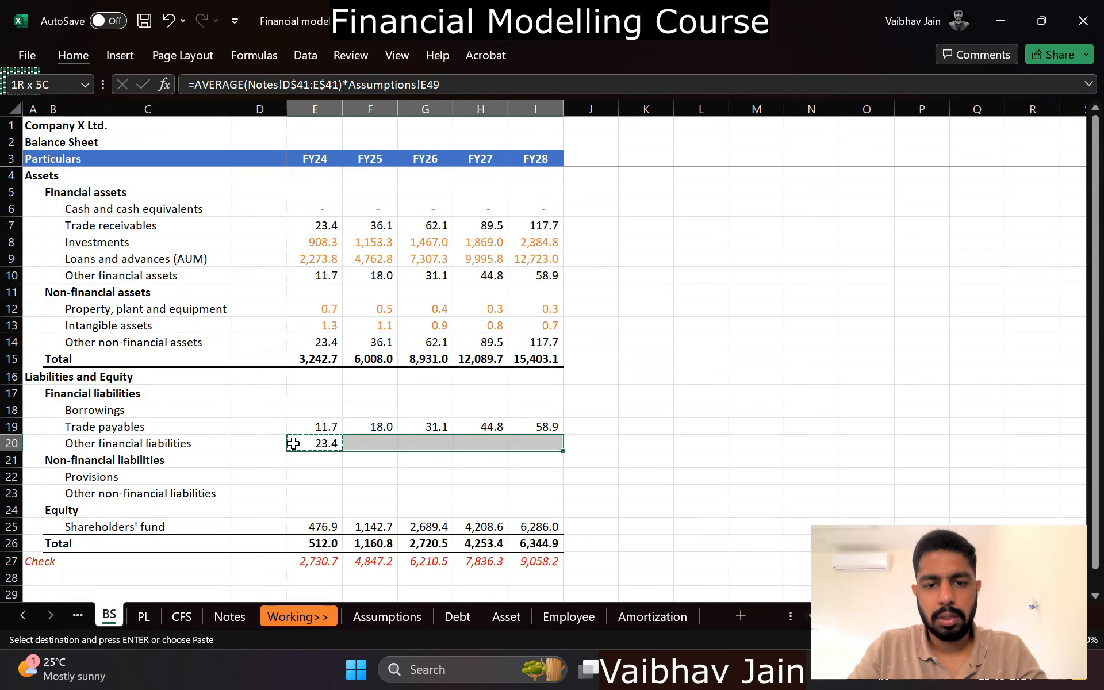
pyautogui.hotkey('ctrl', 'v')
# Step: Copy the Other financial liabilities formula into the Provisions row E22:I22
pyautogui.hotkey('ctrl', 'c')
pyautogui.press('Down')
pyautogui.press('Down')
pyautogui.hotkey('shift', 'Right')
pyautogui.hotkey('shift', 'Right')
pyautogui.hotkey('shift', 'Right')
pyautogui.hotkey('shift', 'Right')
pyautogui.hotkey('ctrl', 'v')
# Step: Rewrite the FY24 Provisions formula in E22 as =AVERAGE(Notes!D$41:E$41)*Assumptions!E50
pyautogui.press('F2')
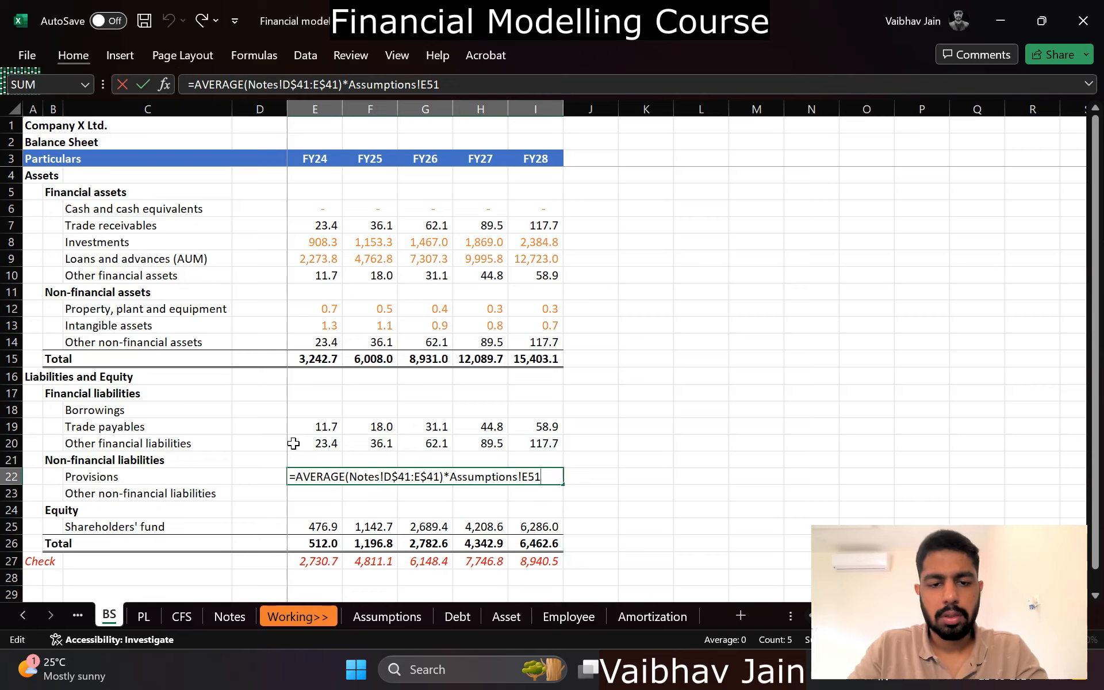
pyautogui.press('BackSpace')
pyautogui.write('0')
pyautogui.press('Return')
pyautogui.press('Up')
# Step: Copy the revised FY24 Provisions formula across the Provisions and Other non-financial liabilities rows, E22:I23
pyautogui.hotkey('ctrl', 'c')
pyautogui.press('Left')
pyautogui.press('Down')
pyautogui.hotkey('ctrl', 'c')
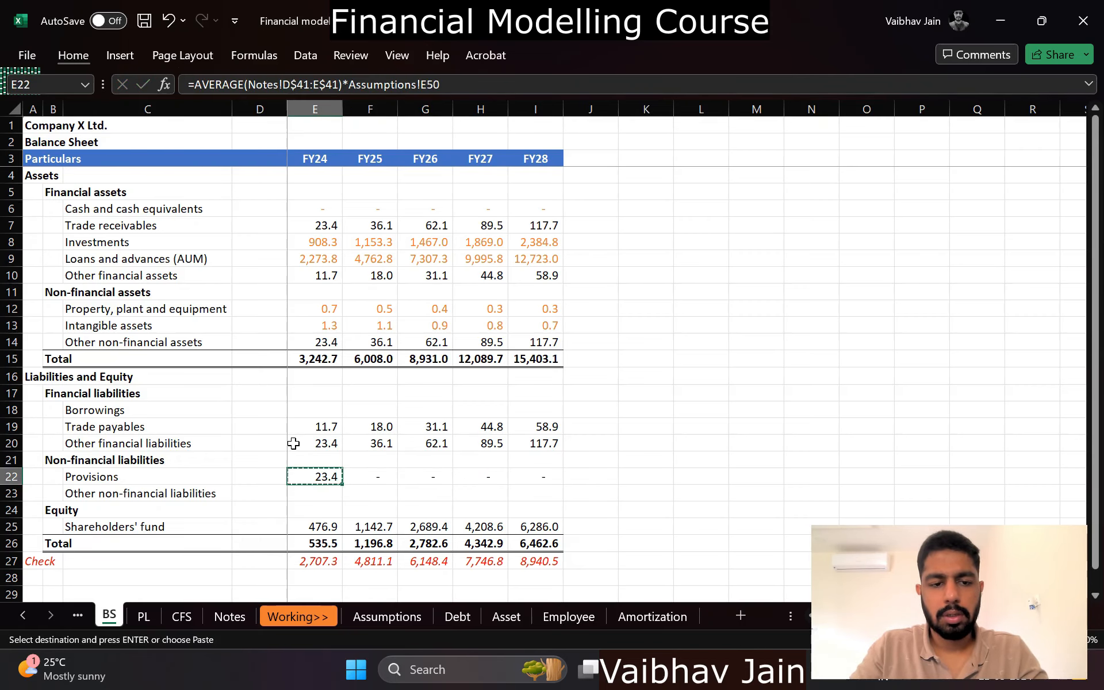
pyautogui.hotkey('shift', 'Down')
pyautogui.hotkey('shift', 'Right')
pyautogui.hotkey('shift', 'Right')
pyautogui.hotkey('shift', 'Right')
pyautogui.hotkey('shift', 'Right')
pyautogui.hotkey('shift', 'Right')
pyautogui.hotkey('shift', 'Left')
pyautogui.press('Return')
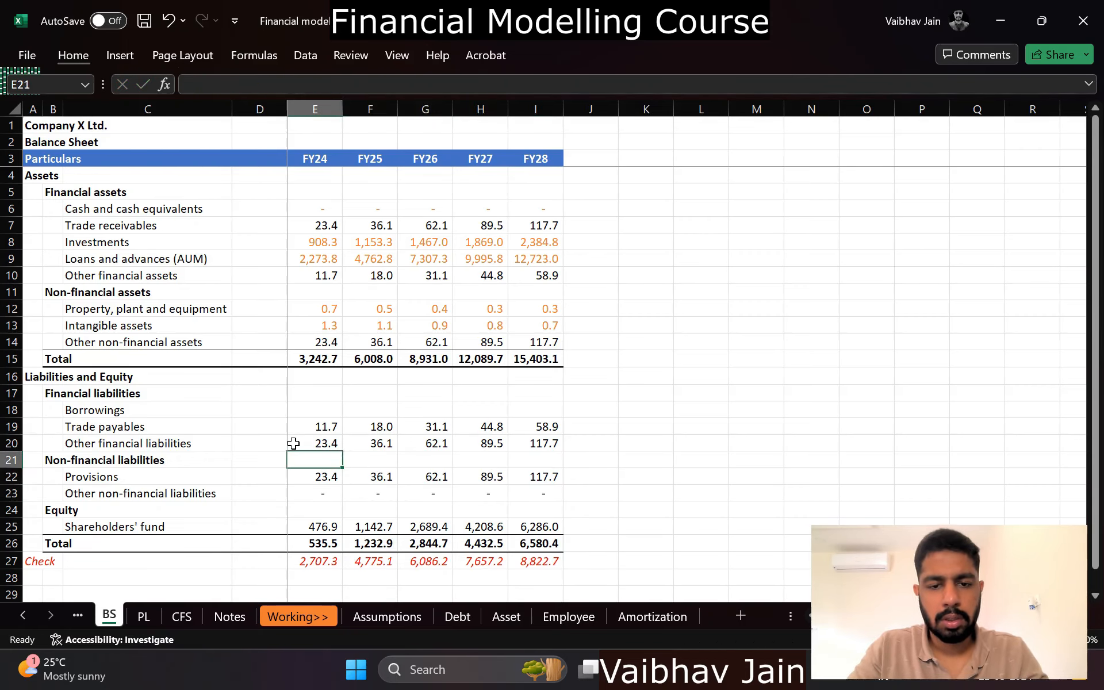
# Step: Trace the FY24 Provisions formula to closing gross AUM in Notes and examine the general balance sheet items in Assumptions
pyautogui.press('Down')
pyautogui.hotkey('ctrl', '[')
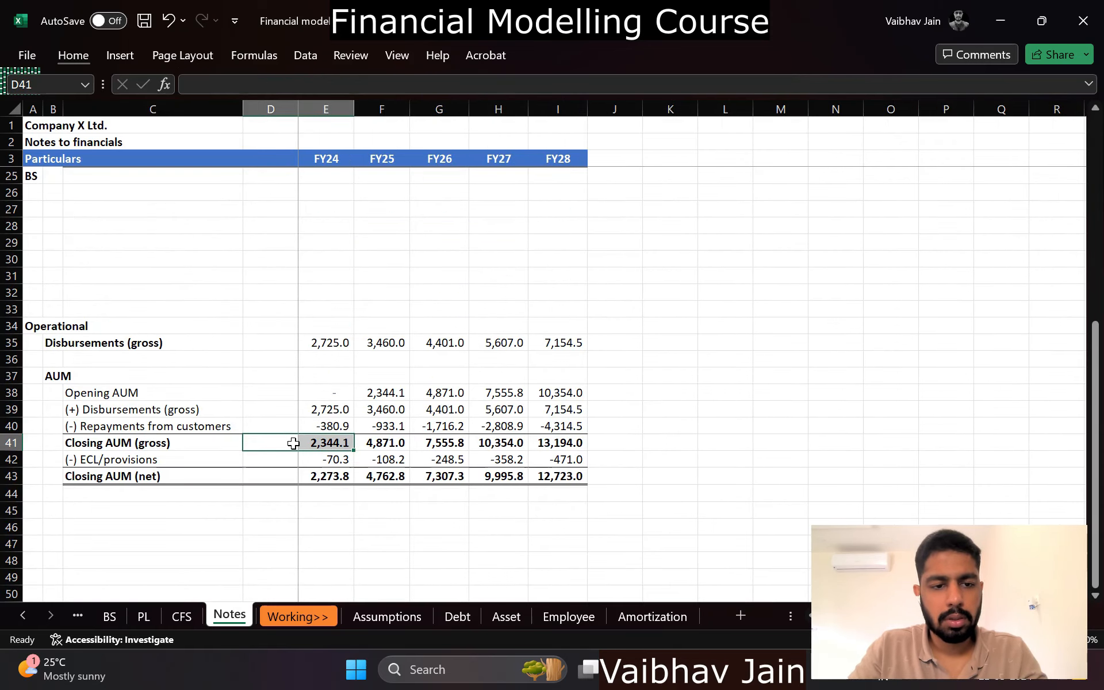
pyautogui.hotkey('ctrl', 'pagedown')
pyautogui.hotkey('ctrl', 'pagedown')
pyautogui.press('Down')
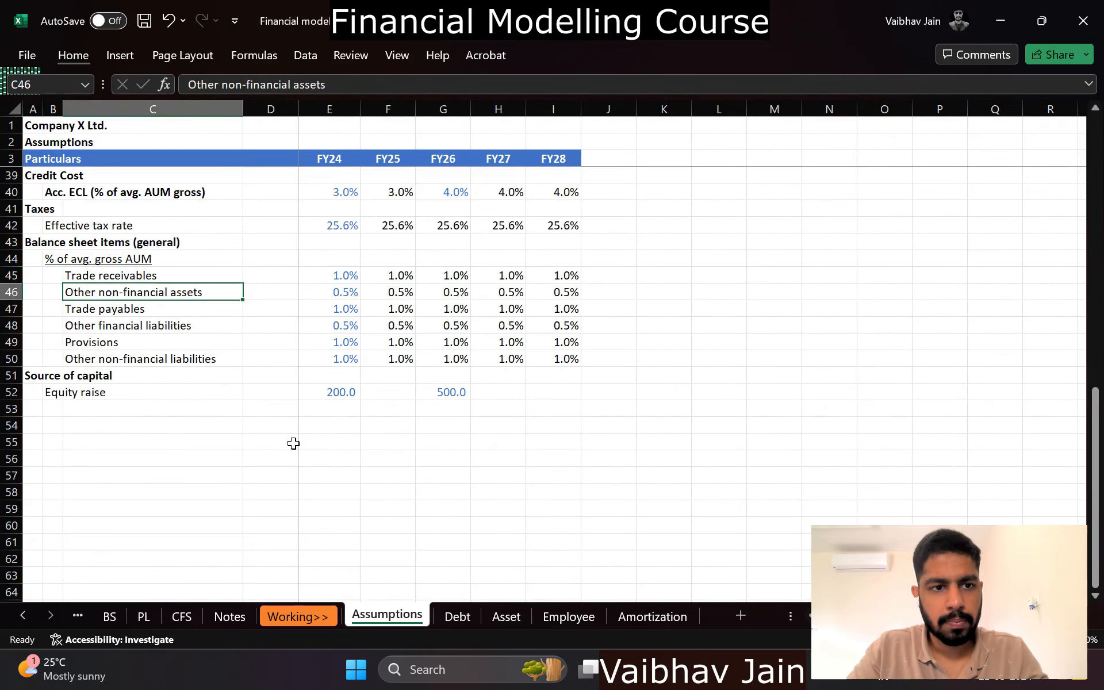
pyautogui.press('Up')
pyautogui.hotkey('ctrl', 'pageup')
pyautogui.hotkey('ctrl', 'pageup')
pyautogui.hotkey('ctrl', 'pageup')
pyautogui.hotkey('ctrl', 'pageup')
pyautogui.hotkey('ctrl', 'pageup')
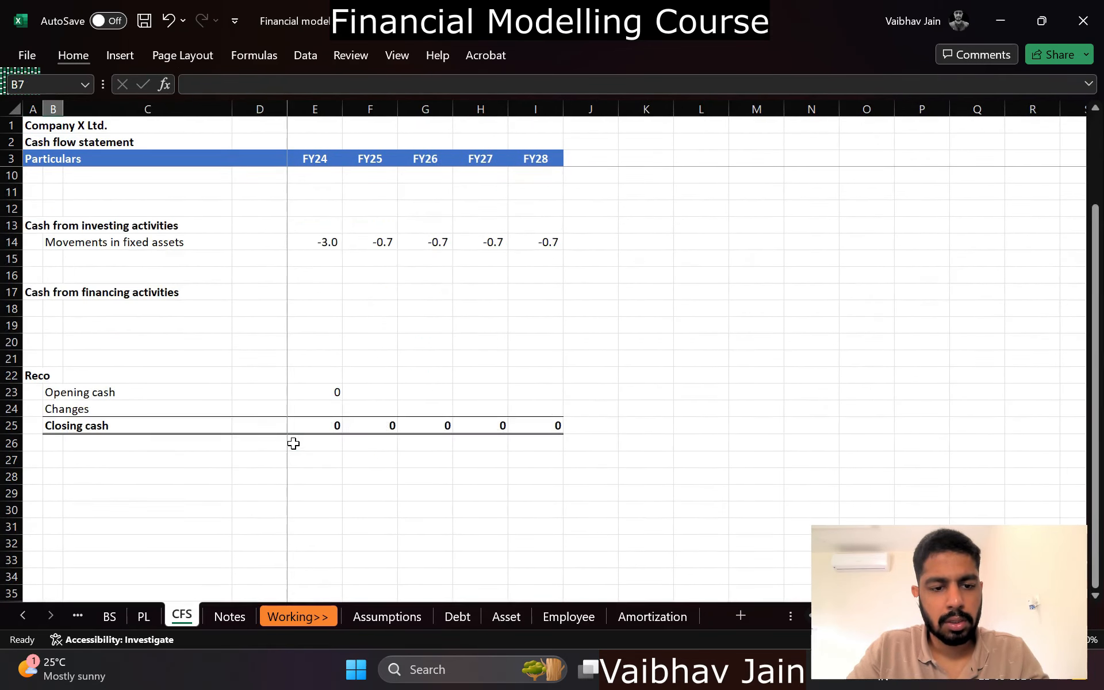
# Step: Examine the balance sheet rows from Provisions up to Other financial assets, including the formula in E10
pyautogui.press('Up')
pyautogui.press('Up')
pyautogui.press('Up')
pyautogui.press('Up')
pyautogui.press('Up')
pyautogui.press('Up')
pyautogui.press('Up')
pyautogui.press('Up')
pyautogui.press('Up')
pyautogui.press('Up')
pyautogui.press('Up')
pyautogui.press('Up')
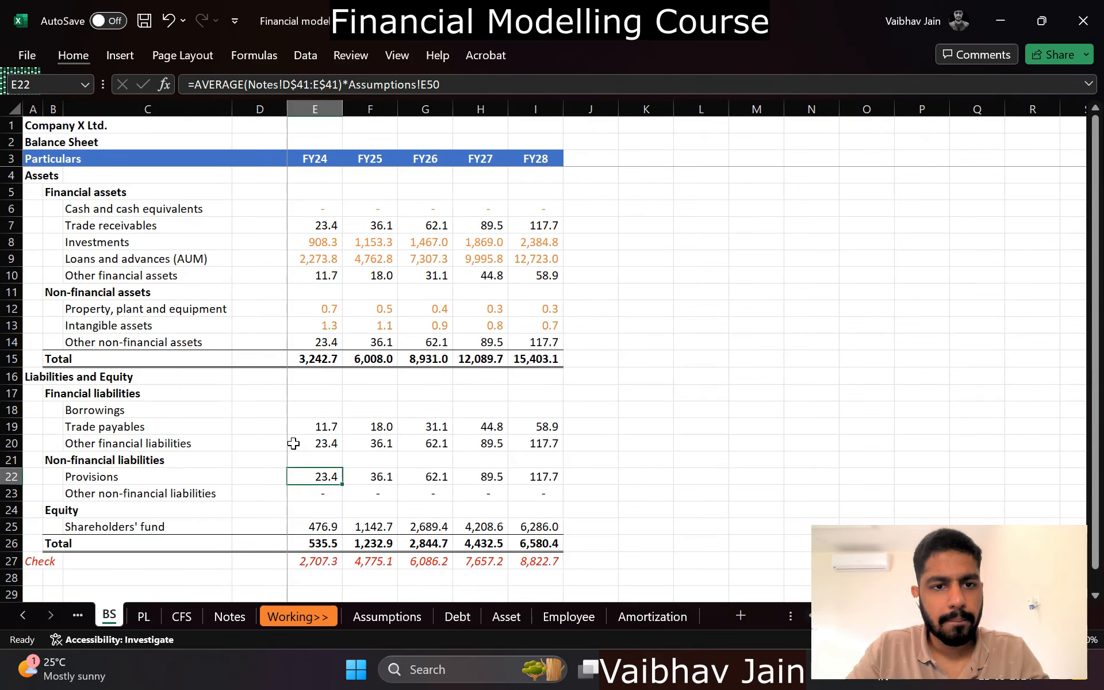
pyautogui.press('Down')
pyautogui.press('Up')
pyautogui.press('Up')
pyautogui.press('Left')
pyautogui.press('Left')
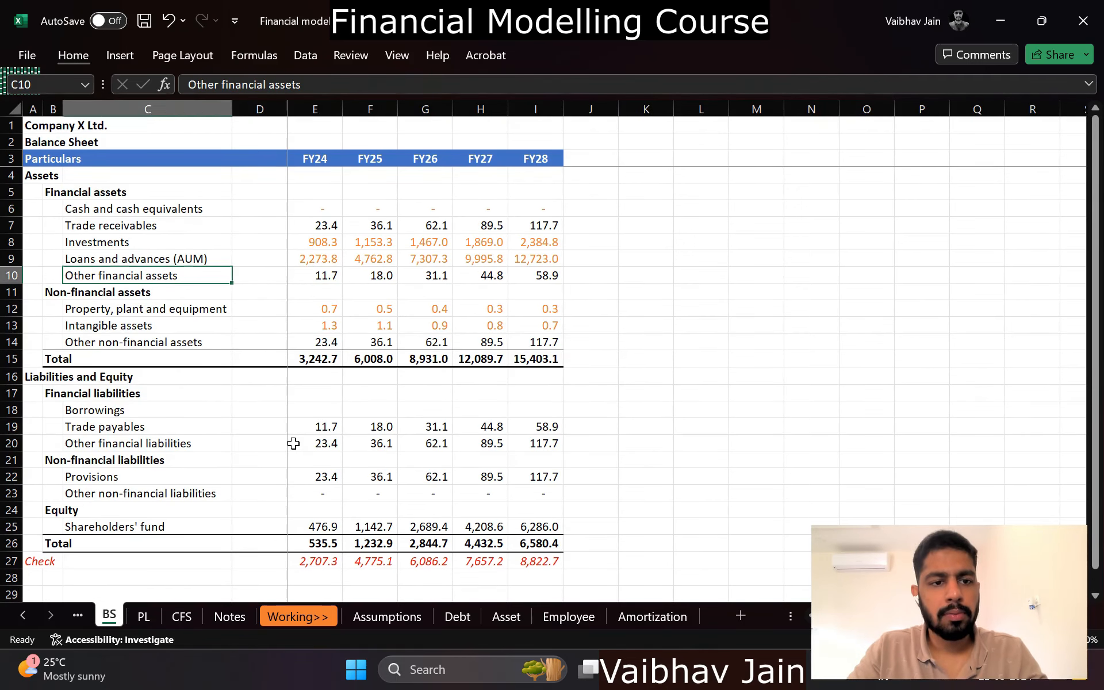
pyautogui.press('Right')
pyautogui.press('Right')
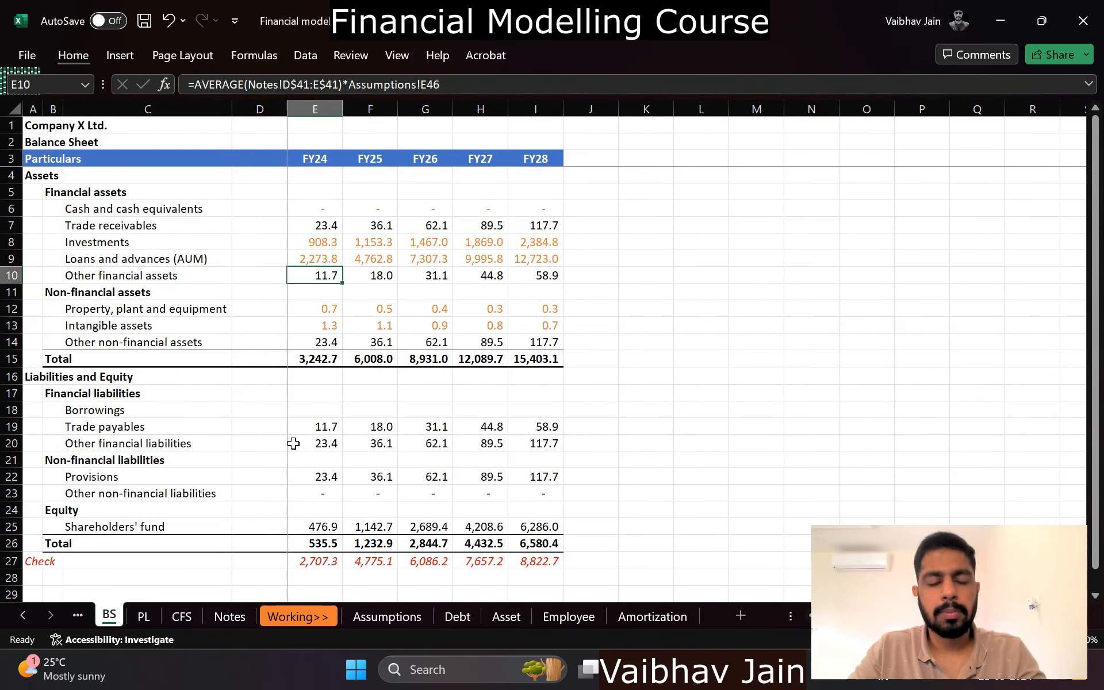
# Step: Insert a row above Other non-financial assets in the Assumptions sheet and label it "Other financial assets"
pyautogui.hotkey('shift', 'space')
pyautogui.press('Down')
pyautogui.press('Down')
pyautogui.hotkey('ctrl', 'pagedown')
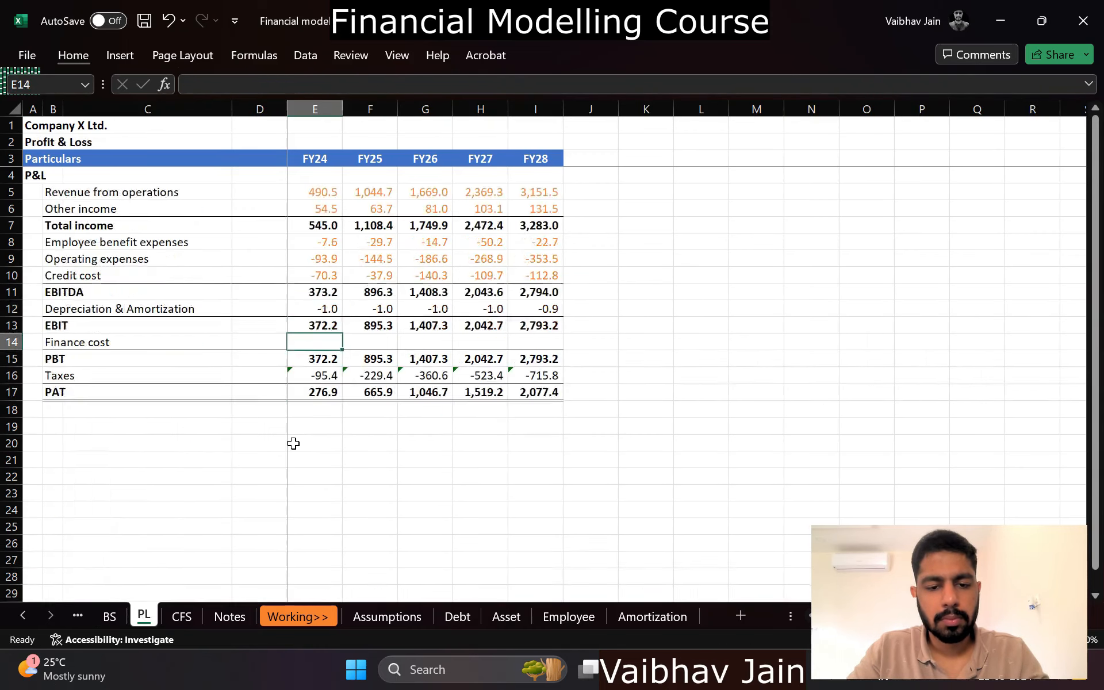
pyautogui.hotkey('ctrl', 'pagedown')
pyautogui.hotkey('ctrl', 'pagedown')
pyautogui.press('Down')
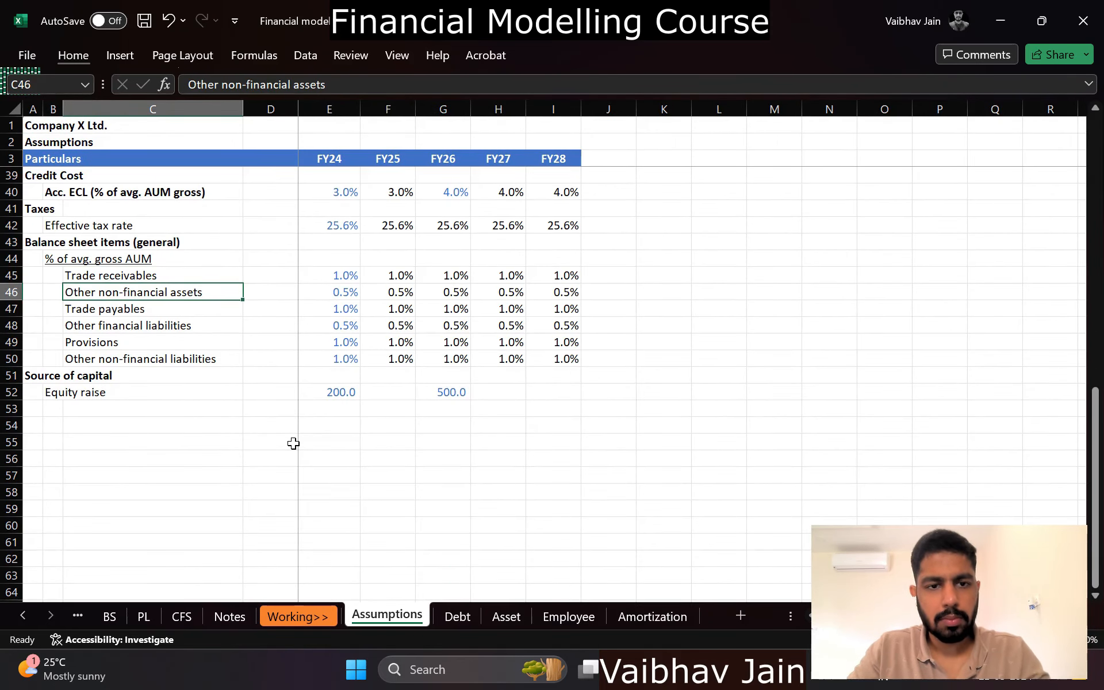
pyautogui.hotkey('shift', 'space')
pyautogui.hotkey('ctrl', 'shift', '+')
pyautogui.write('Other f')
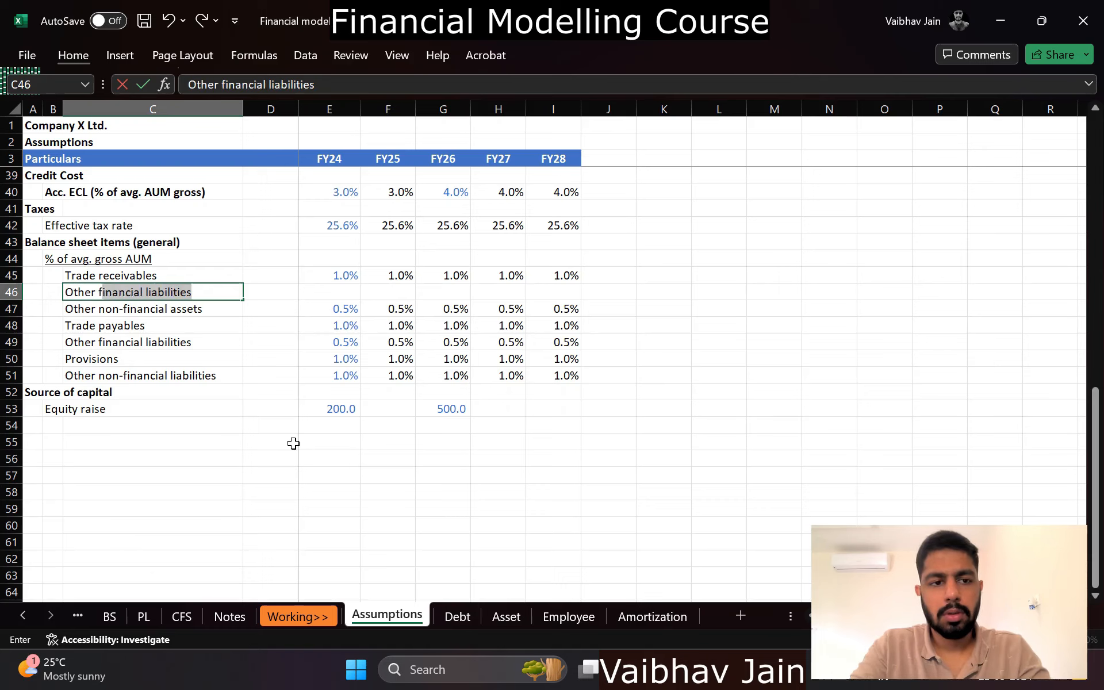
pyautogui.write('inancial assets')
pyautogui.press('Tab')
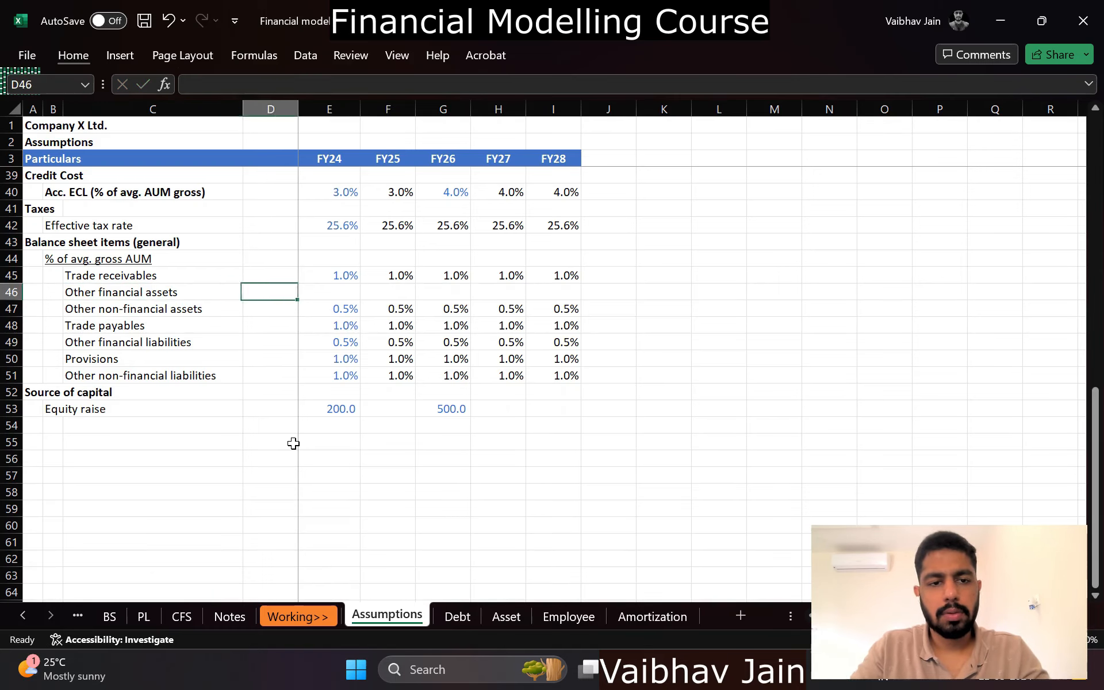
# Step: Copy the 0.5% assumptions for FY24 to FY28 from Other non-financial assets into the Other financial assets row E46:I46
pyautogui.press('Right')
pyautogui.press('Down')
pyautogui.hotkey('ctrl', 'shift', 'Right')
pyautogui.hotkey('ctrl', 'c')
pyautogui.press('Up')
pyautogui.hotkey('ctrl', 'v')
pyautogui.press('Escape')
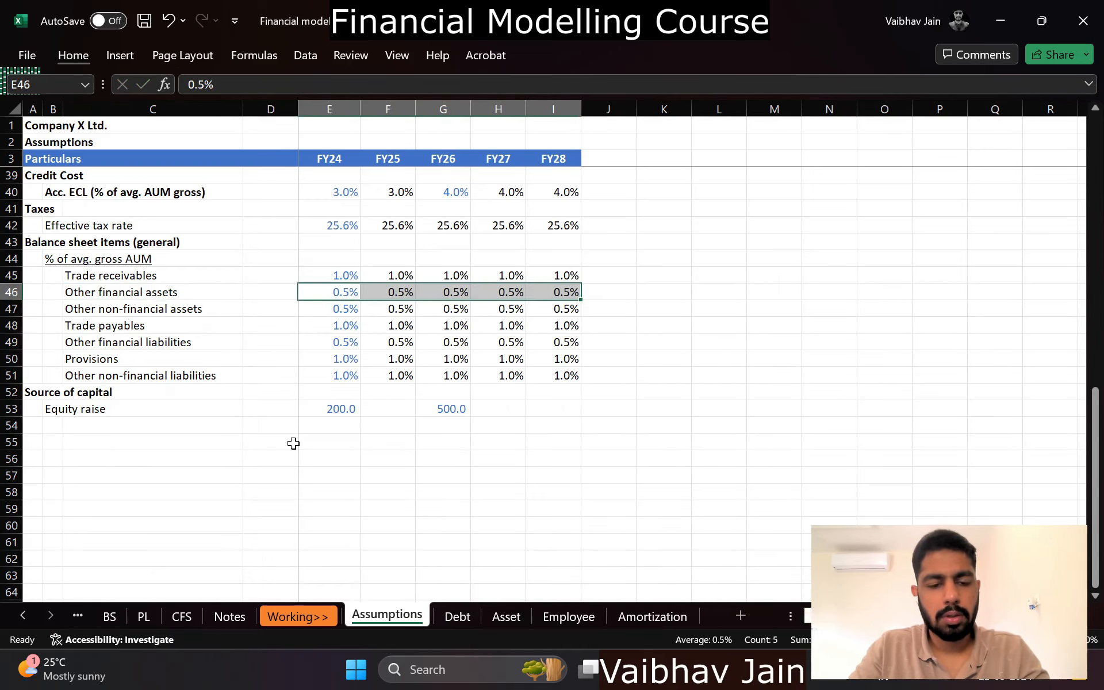
# Step: Rewrite the balance sheet's FY24 Other financial assets formula in E10 as =AVERAGE(Notes!D$41:E$41)*Assumptions!E46
pyautogui.hotkey('ctrl', 'pageup')
pyautogui.hotkey('ctrl', 'pageup')
pyautogui.hotkey('ctrl', 'pageup')
pyautogui.hotkey('ctrl', 'pageup')
pyautogui.hotkey('ctrl', 'pageup')
pyautogui.press('Up')
pyautogui.press('Up')
pyautogui.press('F2')
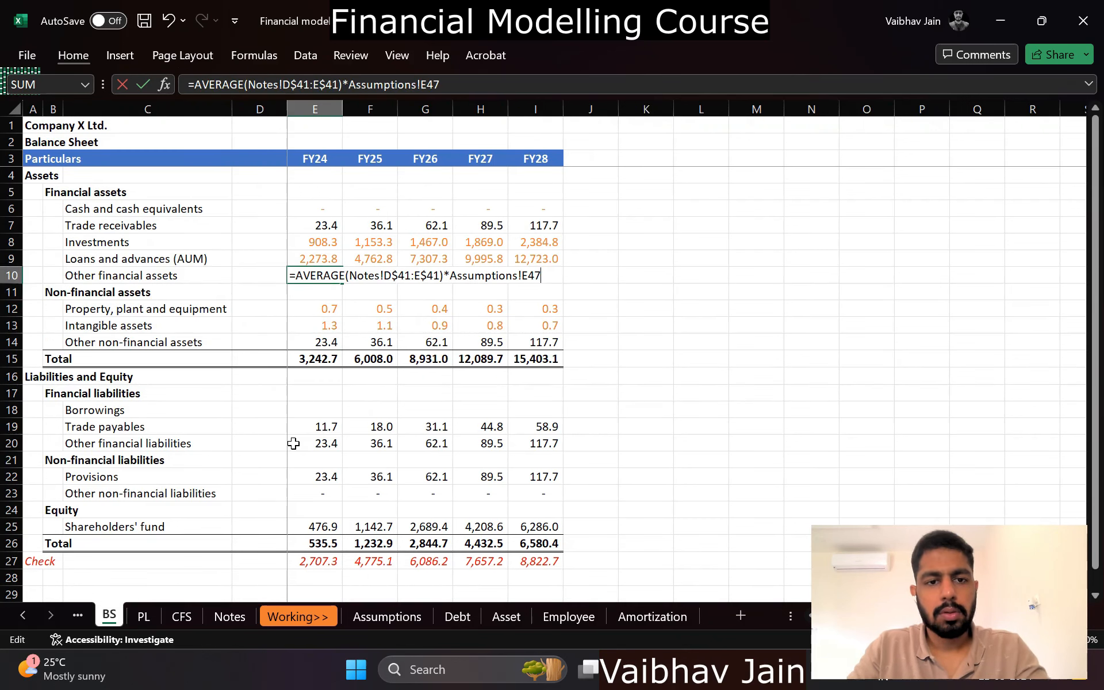
pyautogui.hotkey('ctrl', 'Return')
# Step: Copy the FY24 Other financial assets formula from E10 across to FY28 in I10
pyautogui.hotkey('ctrl', 'c')
pyautogui.hotkey('ctrl', 'shift', 'Right')
pyautogui.hotkey('ctrl', 'v')
pyautogui.press('Escape')
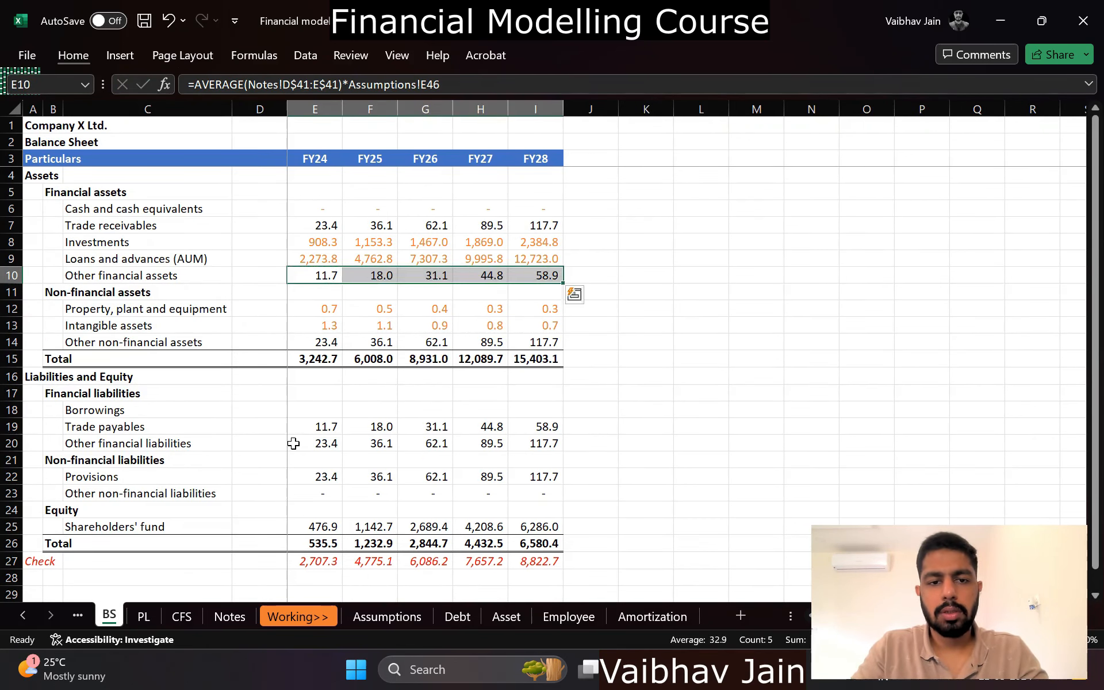
# Step: Point the FY24 Other non-financial assets formula in E14 to Assumptions!E47
pyautogui.press('Down')
pyautogui.press('Down')
pyautogui.press('Down')
pyautogui.press('Down')
pyautogui.press('F2')
pyautogui.press('BackSpace')
pyautogui.write('7')
pyautogui.press('Return')
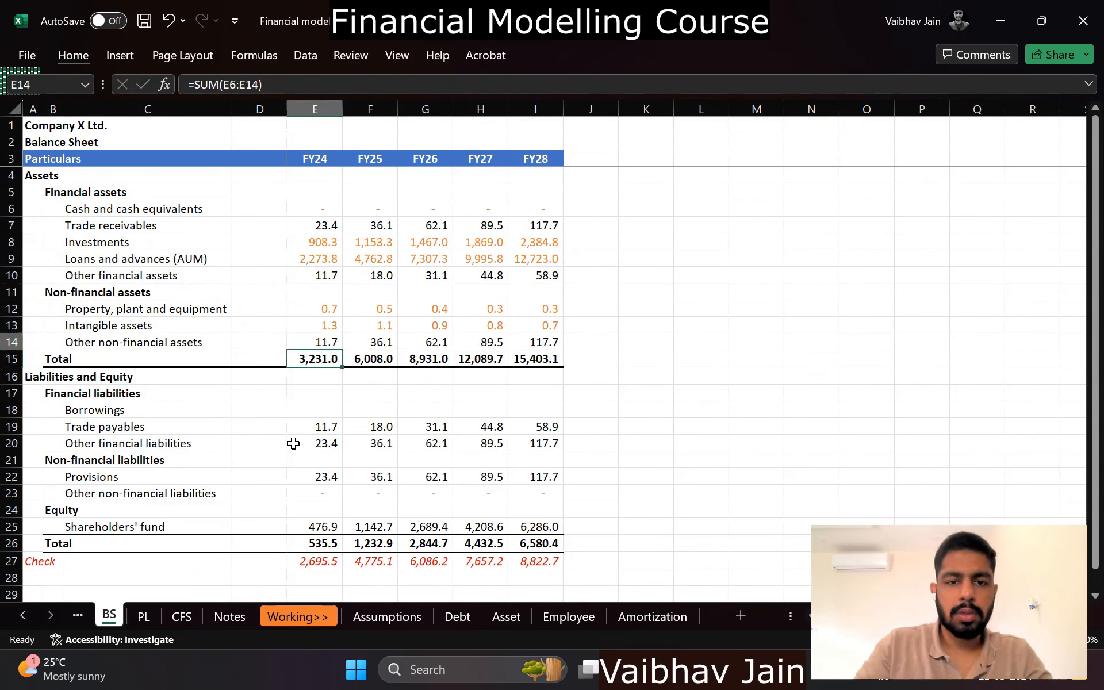
# Step: Copy the FY24 Other non-financial assets formula from E14 across to FY28 in I14
pyautogui.press('Up')
pyautogui.hotkey('ctrl', 'c')
pyautogui.hotkey('ctrl', 'shift', 'Right')
pyautogui.hotkey('ctrl', 'v')
pyautogui.press('Escape')
# Step: Rewrite the FY24 Trade payables formula in E19 as =AVERAGE(Notes!D$41:E$41)*Assumptions!E48
pyautogui.press('Down')
pyautogui.press('Down')
pyautogui.press('Down')
pyautogui.press('Down')
pyautogui.press('Down')
pyautogui.press('F2')
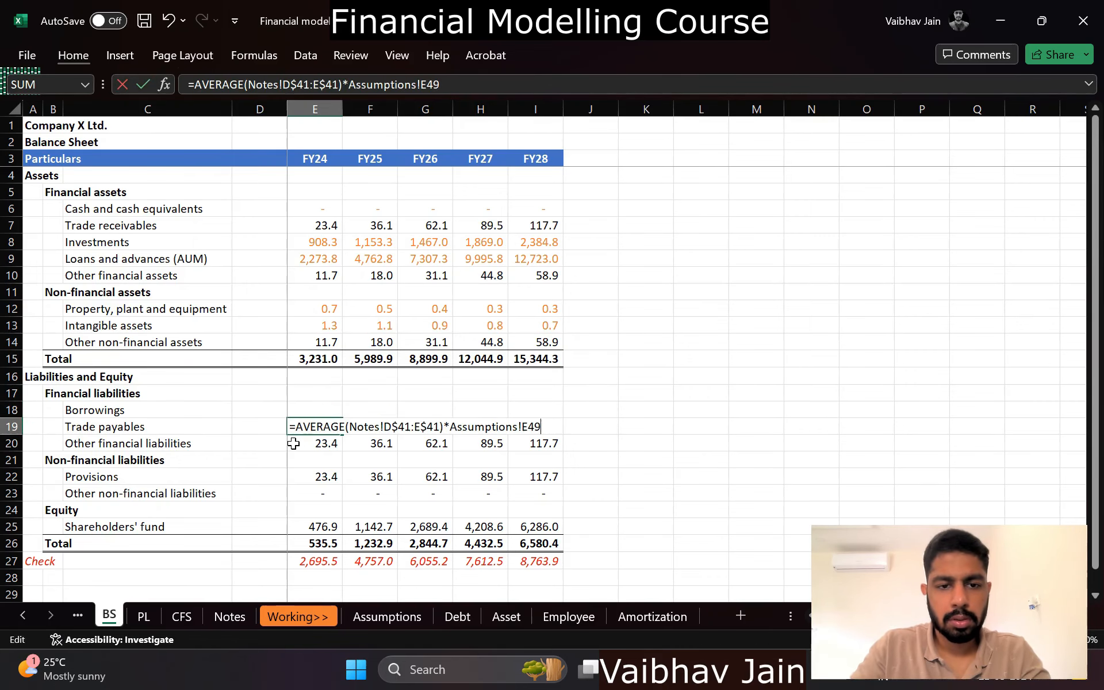
pyautogui.press('BackSpace')
pyautogui.hotkey('ctrl', 'Return')
# Step: Copy the FY24 Trade payables formula across the Trade payables and Other financial liabilities rows, E19:I20
pyautogui.hotkey('shift', 'Down')
pyautogui.hotkey('ctrl', 'c')
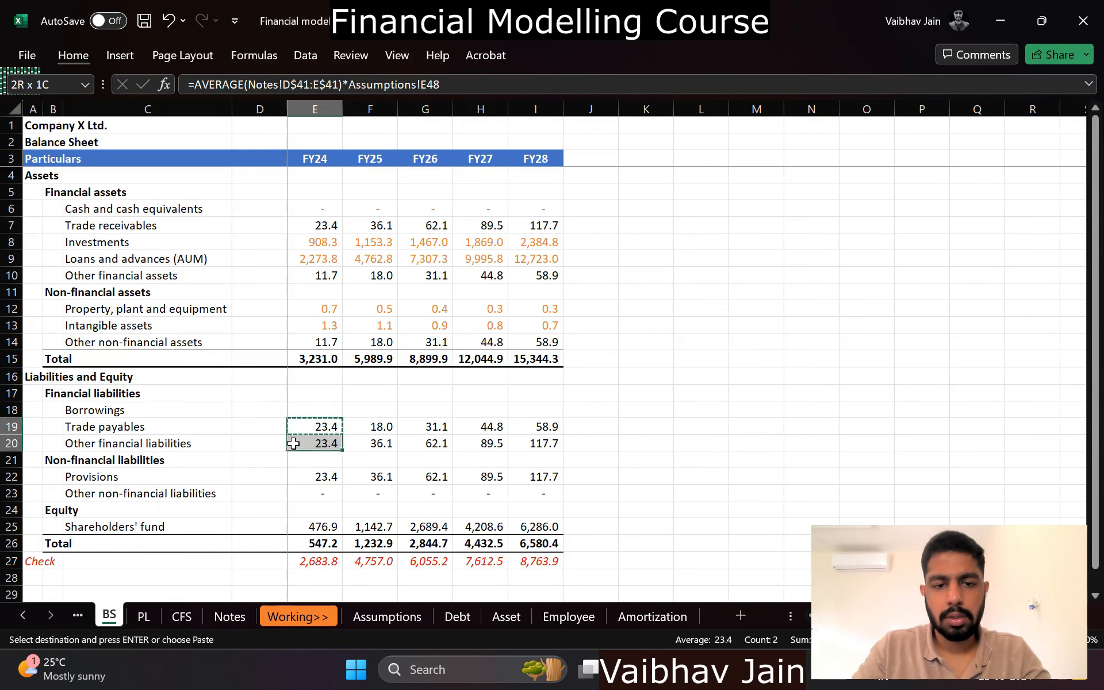
pyautogui.hotkey('ctrl', 'shift', 'Right')
pyautogui.hotkey('ctrl', 'v')
pyautogui.press('Escape')
# Step: Set the FY24 Provisions formula in E22 to =AVERAGE(Notes!D$41:E$41)*Assumptions!E50
pyautogui.press('Down')
pyautogui.press('Down')
pyautogui.press('Down')
pyautogui.press('F2')
pyautogui.press('BackSpace')
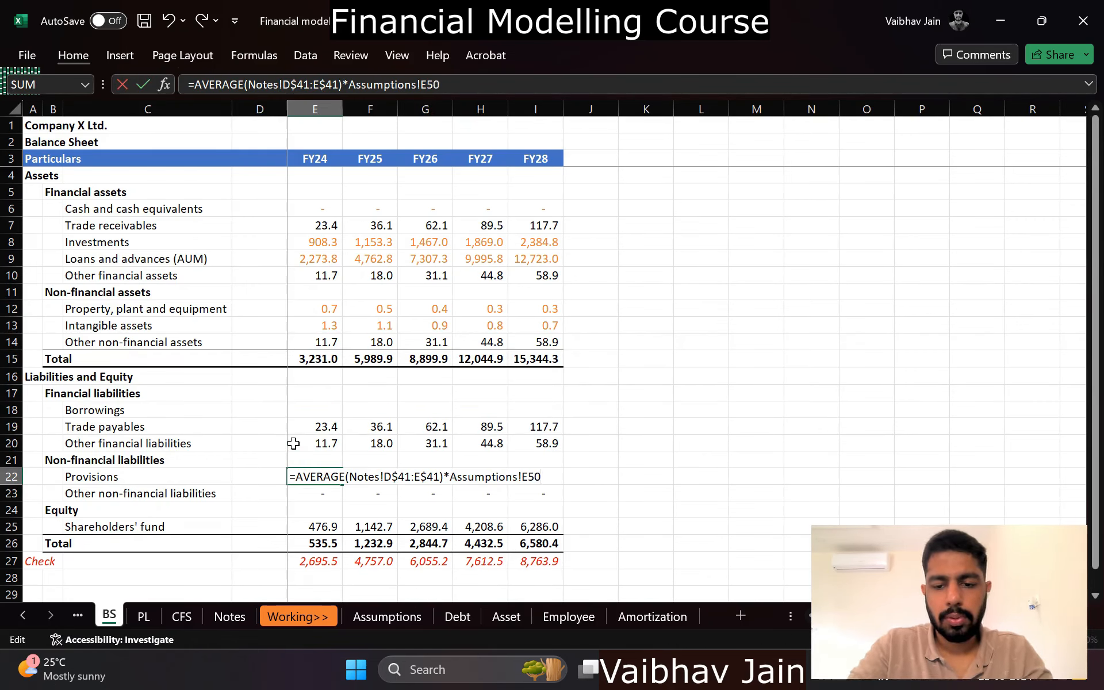
pyautogui.write('0')
pyautogui.hotkey('ctrl', 'Return')
# Step: Copy the FY24 Provisions formula across the Provisions and Other non-financial liabilities rows, E22:I23
pyautogui.hotkey('ctrl', 'c')
pyautogui.hotkey('shift', 'Down')
pyautogui.hotkey('ctrl', 'shift', 'Right')
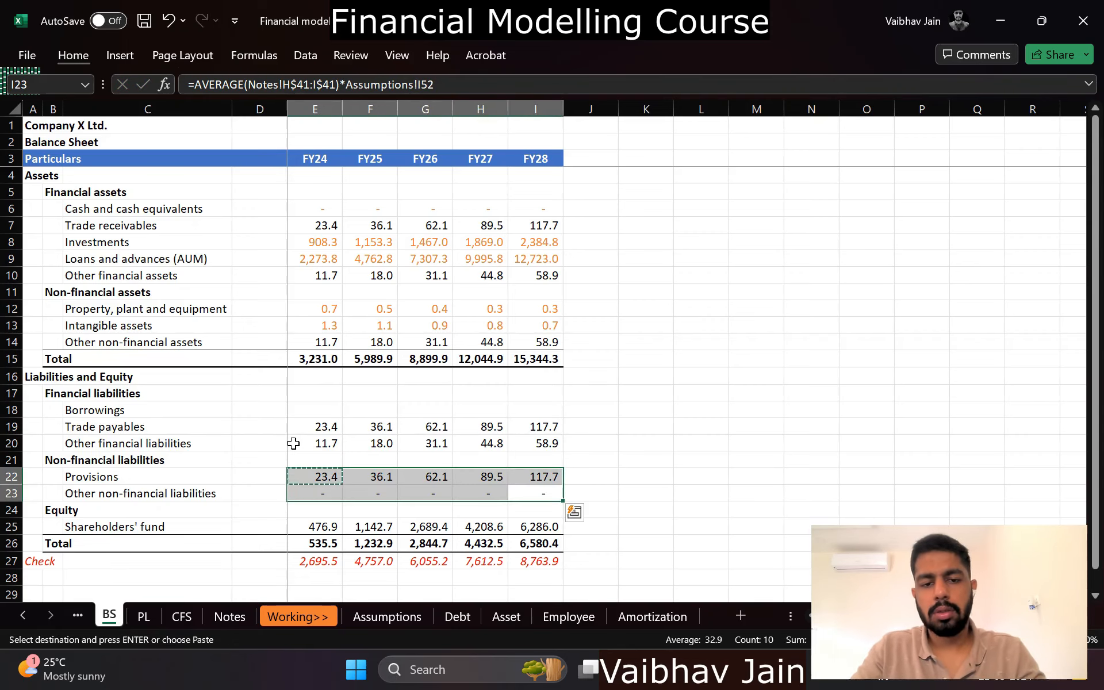
pyautogui.press('Left')
pyautogui.press('Right')
pyautogui.press('Up')
pyautogui.press('Left')
pyautogui.press('Left')
pyautogui.press('Left')
pyautogui.press('Left')
pyautogui.hotkey('ctrl', 'shift', 'Right')
pyautogui.hotkey('shift', 'Down')
pyautogui.press('Return')
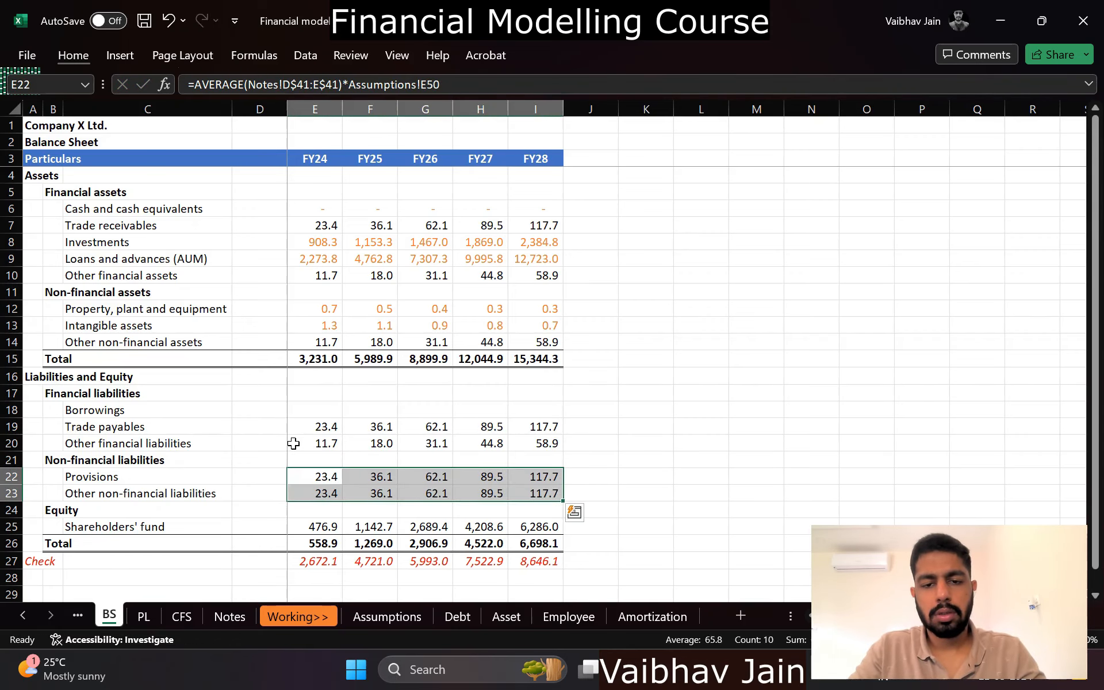
# Step: Review the FY24 balance sheet entries from Shareholders' fund up through the assets and back to the empty Borrowings row
pyautogui.press('Down')
pyautogui.press('Down')
pyautogui.press('Down')
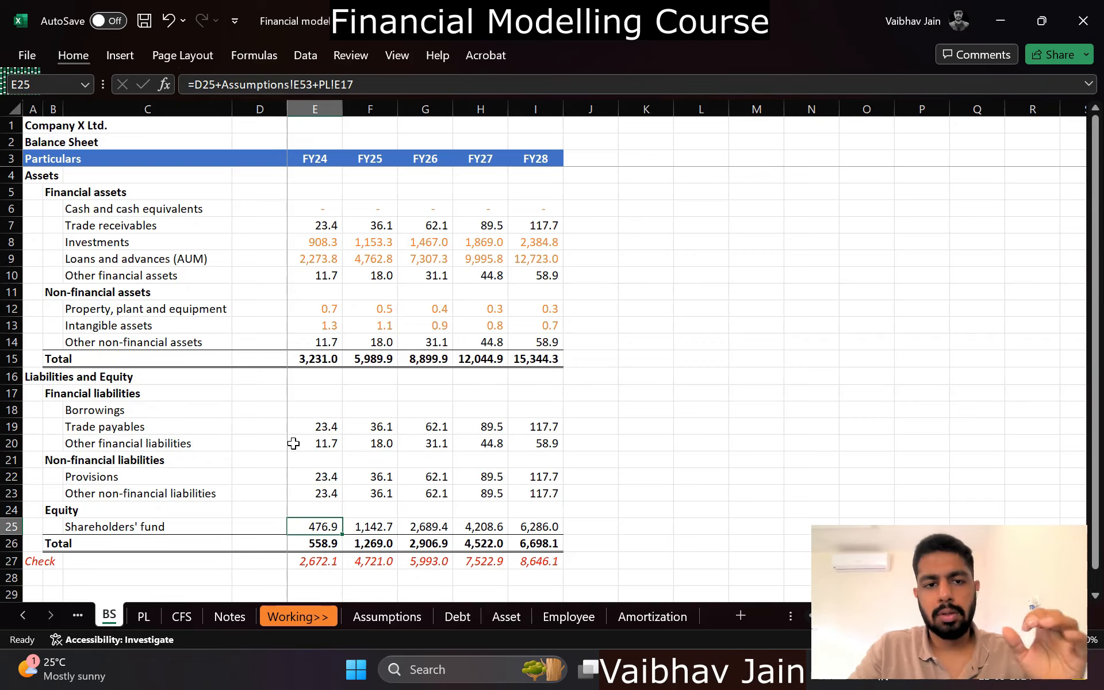
pyautogui.press('Up')
pyautogui.press('Up')
pyautogui.press('Up')
pyautogui.press('Up')
pyautogui.press('Up')
pyautogui.press('Up')
pyautogui.press('Up')
pyautogui.press('Up')
pyautogui.press('Up')
pyautogui.press('Up')
pyautogui.press('Up')
pyautogui.press('Up')
pyautogui.press('Up')
pyautogui.press('Down')
pyautogui.press('Down')
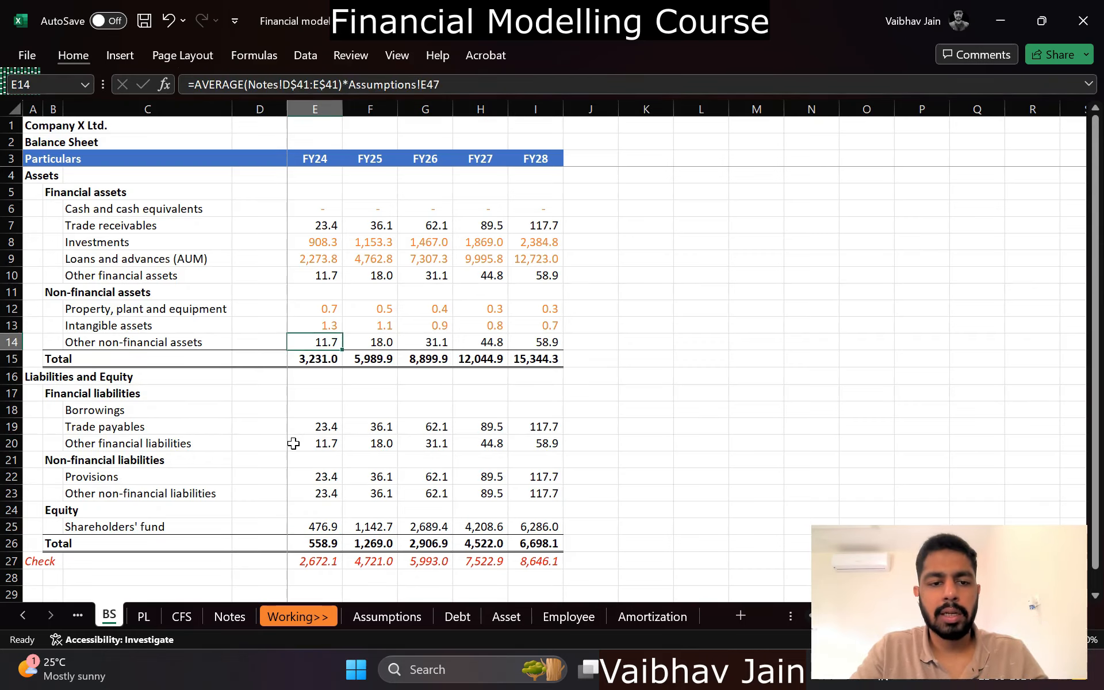
pyautogui.press('Down')
pyautogui.press('Down')
pyautogui.press('Down')
pyautogui.press('Down')
pyautogui.press('Down')
pyautogui.press('Up')
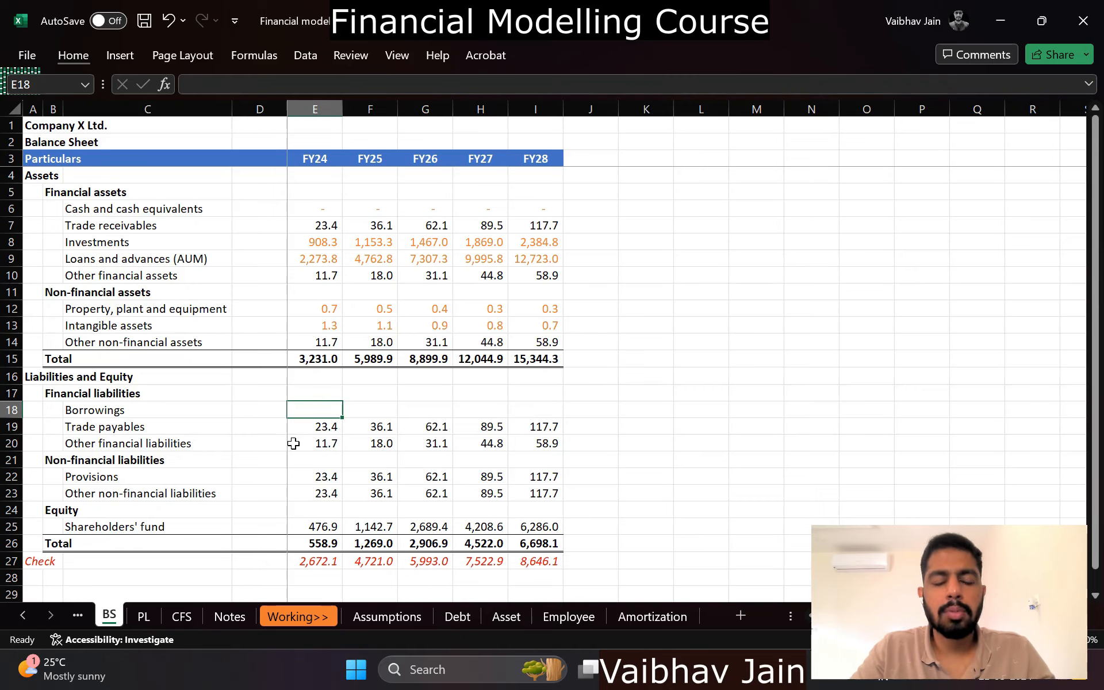
# Step: Copy header rows 1 to 3 of the Assumptions sheet to the start of the Debt sheet
pyautogui.hotkey('ctrl', 'pagedown')
pyautogui.hotkey('ctrl', 'pagedown')
pyautogui.hotkey('ctrl', 'pagedown')
pyautogui.hotkey('ctrl', 'pagedown')
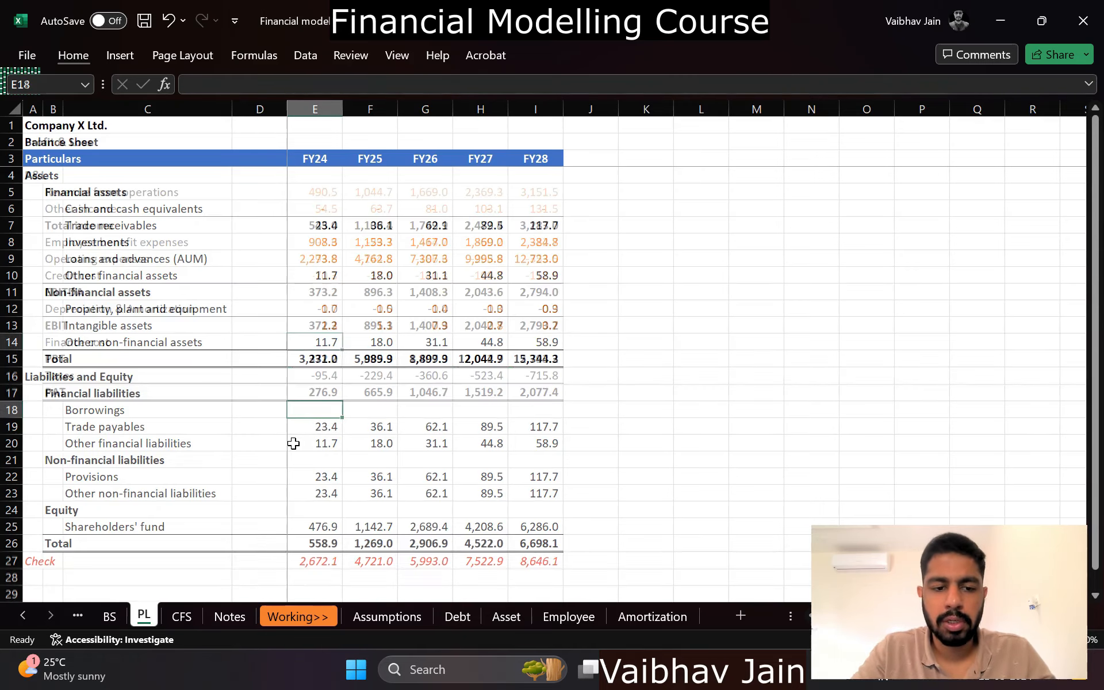
pyautogui.hotkey('ctrl', 'pagedown')
pyautogui.hotkey('ctrl', 'pagedown')
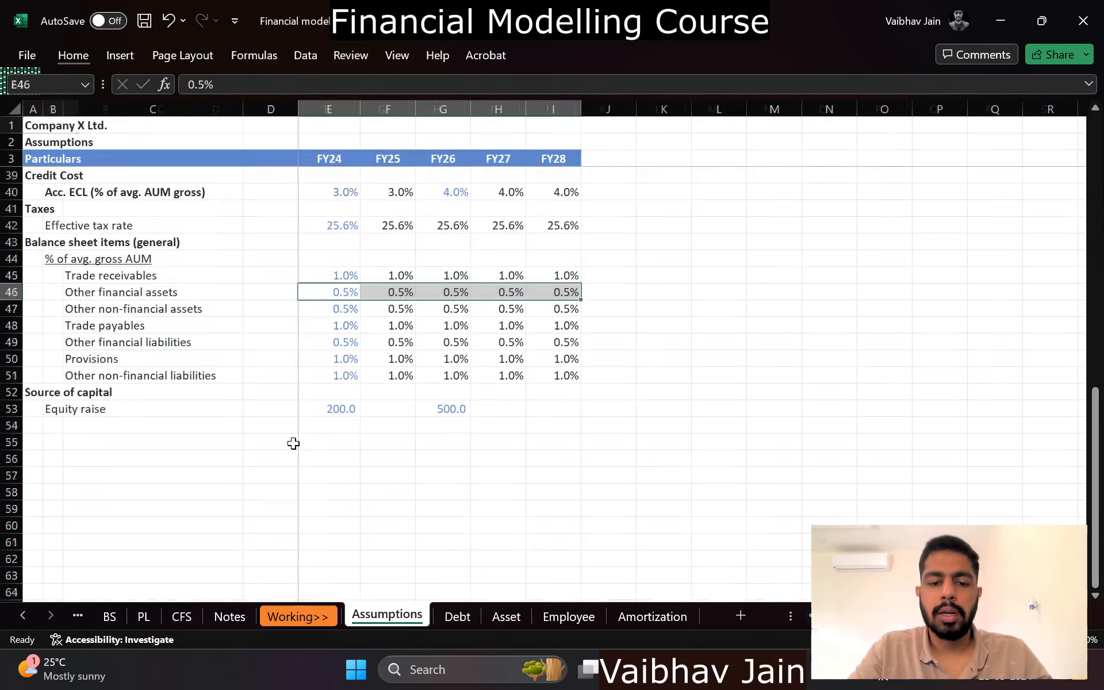
pyautogui.hotkey('ctrl', 'pageup')
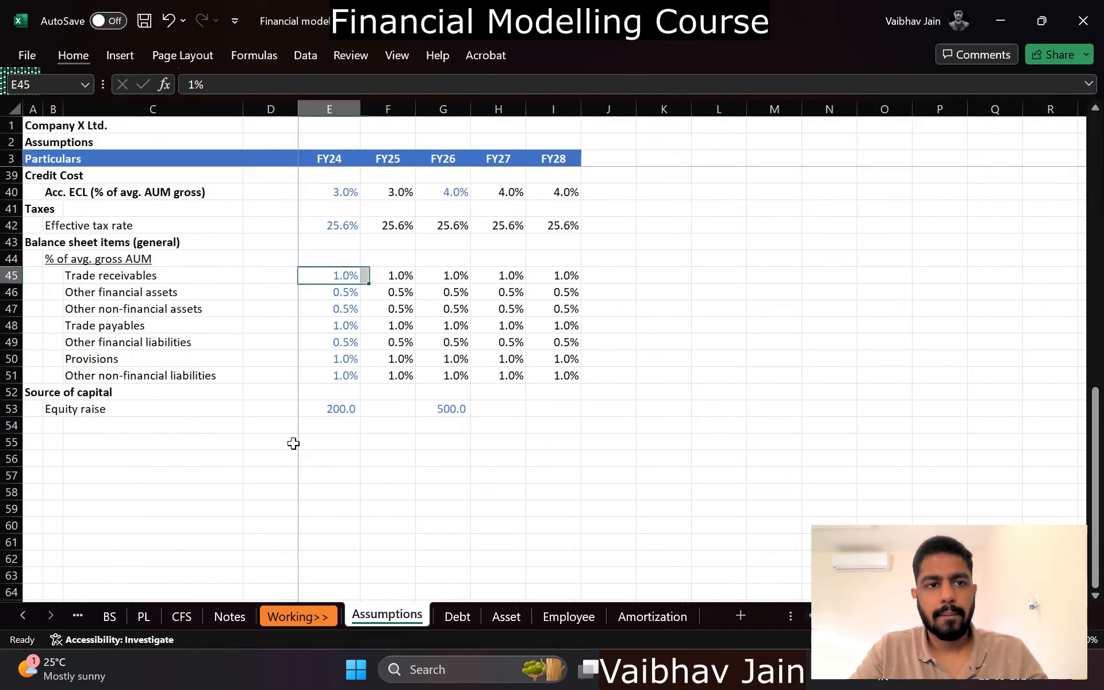
pyautogui.press('Left')
pyautogui.hotkey('ctrl', 'Left')
pyautogui.hotkey('ctrl', 'Left')
pyautogui.hotkey('ctrl', 'Up')
pyautogui.hotkey('ctrl', 'Up')
pyautogui.hotkey('ctrl', 'Up')
pyautogui.hotkey('ctrl', 'Up')
pyautogui.hotkey('ctrl', 'Up')
pyautogui.hotkey('ctrl', 'Up')
pyautogui.hotkey('ctrl', 'Up')
pyautogui.hotkey('shift', 'space')
pyautogui.hotkey('shift', 'Down')
pyautogui.hotkey('shift', 'Down')
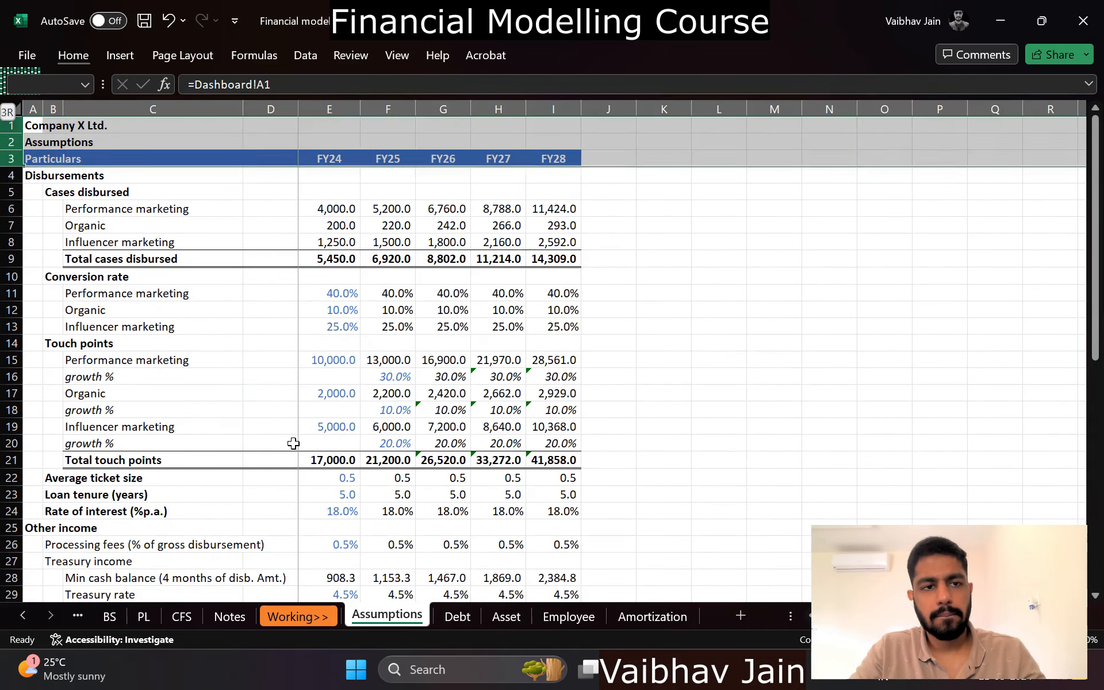
pyautogui.hotkey('ctrl', 'c')
pyautogui.hotkey('ctrl', 'pagedown')
pyautogui.hotkey('ctrl', 'v')
# Step: Apply the copied column widths to the Debt sheet and freeze its panes below row 3 and after column D
pyautogui.hotkey('ctrl', 'alt', 'v')
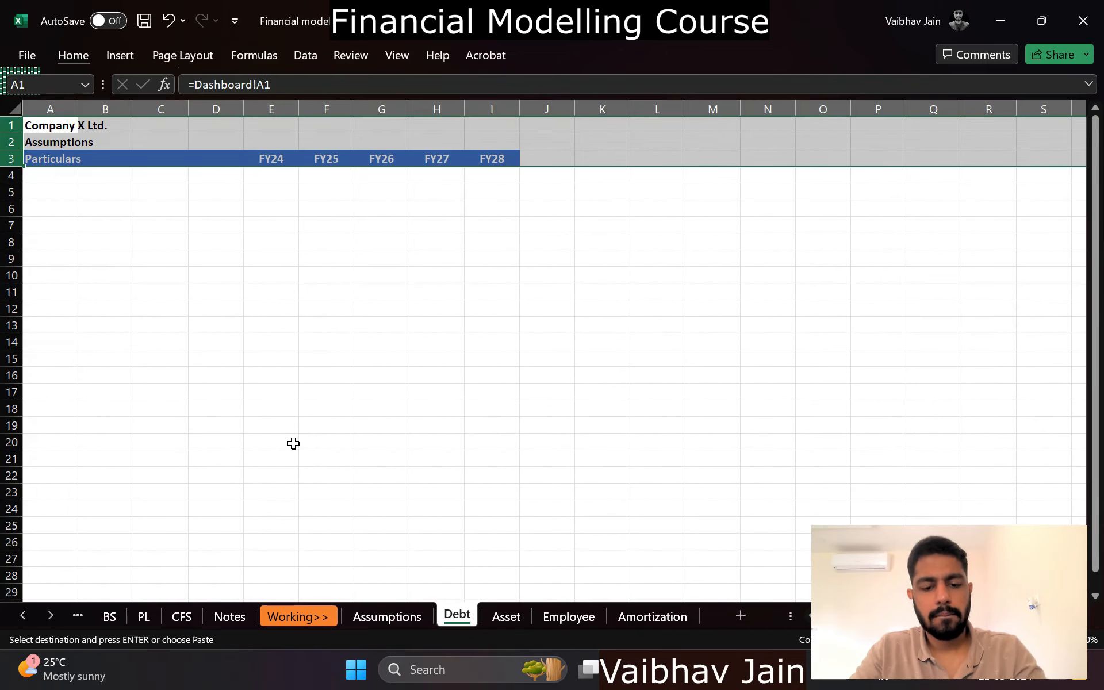
pyautogui.press('w')
pyautogui.press('Return')
pyautogui.press('Right')
pyautogui.press('Right')
pyautogui.press('Down')
pyautogui.press('Right')
pyautogui.press('Right')
pyautogui.press('Down')
pyautogui.press('Down')
pyautogui.hotkey('alt', 'w')
pyautogui.press('Escape')
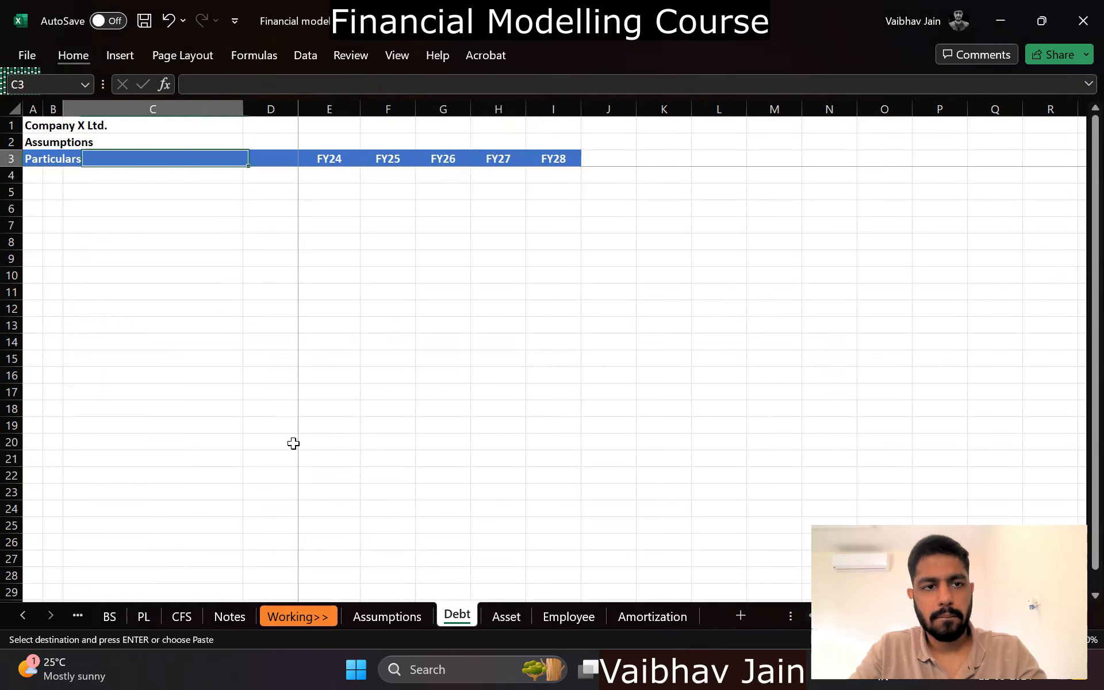
# Step: Change the Debt sheet's title in A2 to "Debt schedule"
pyautogui.hotkey('ctrl', 'Left')
pyautogui.press('Up')
pyautogui.press('Up')
pyautogui.write('Debt schedu')
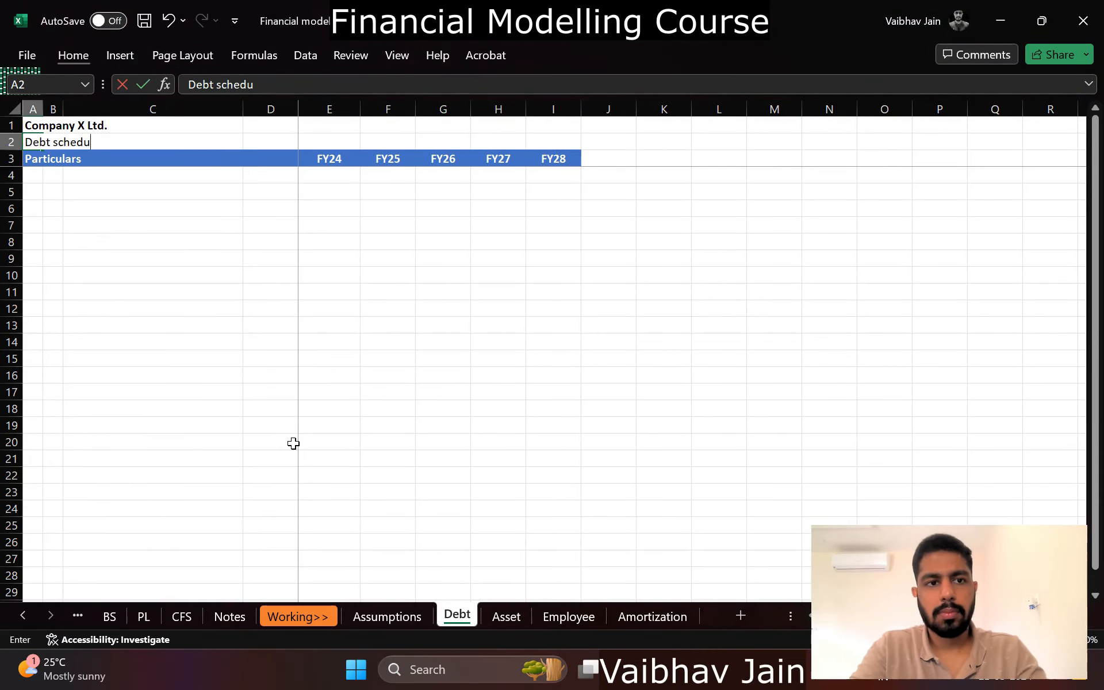
pyautogui.write('le')
pyautogui.press('Return')
pyautogui.press('Return')
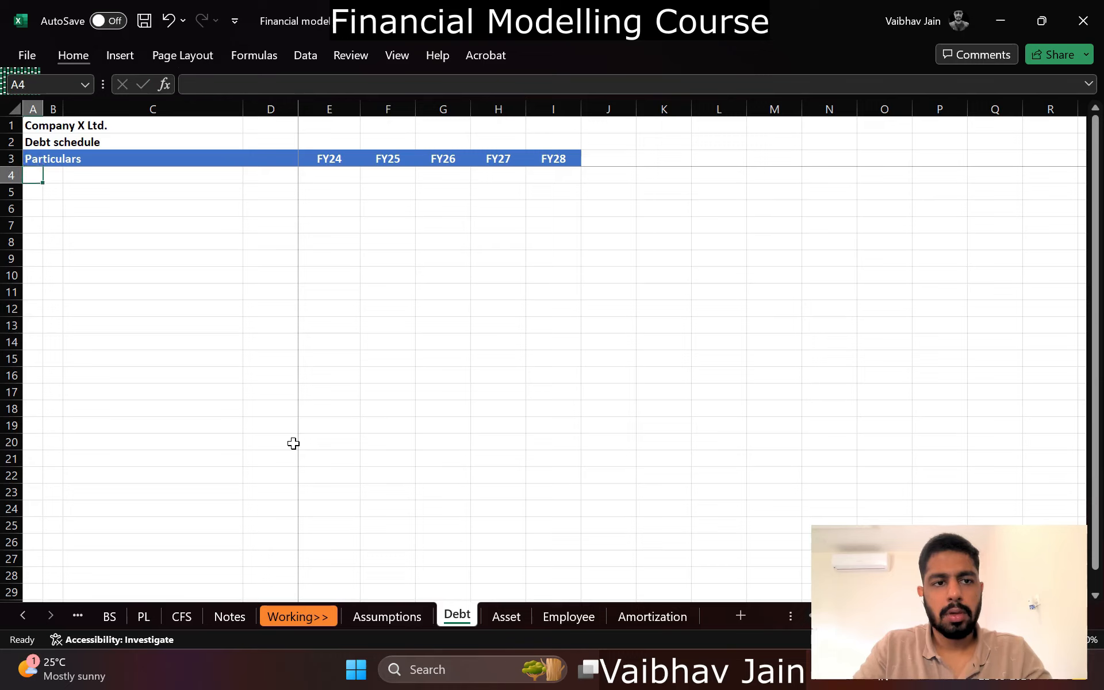
# Step: Enter the section heading "Cash requirement" in A4 and make column A bold
pyautogui.write('Cash requirement')
pyautogui.press('Return')
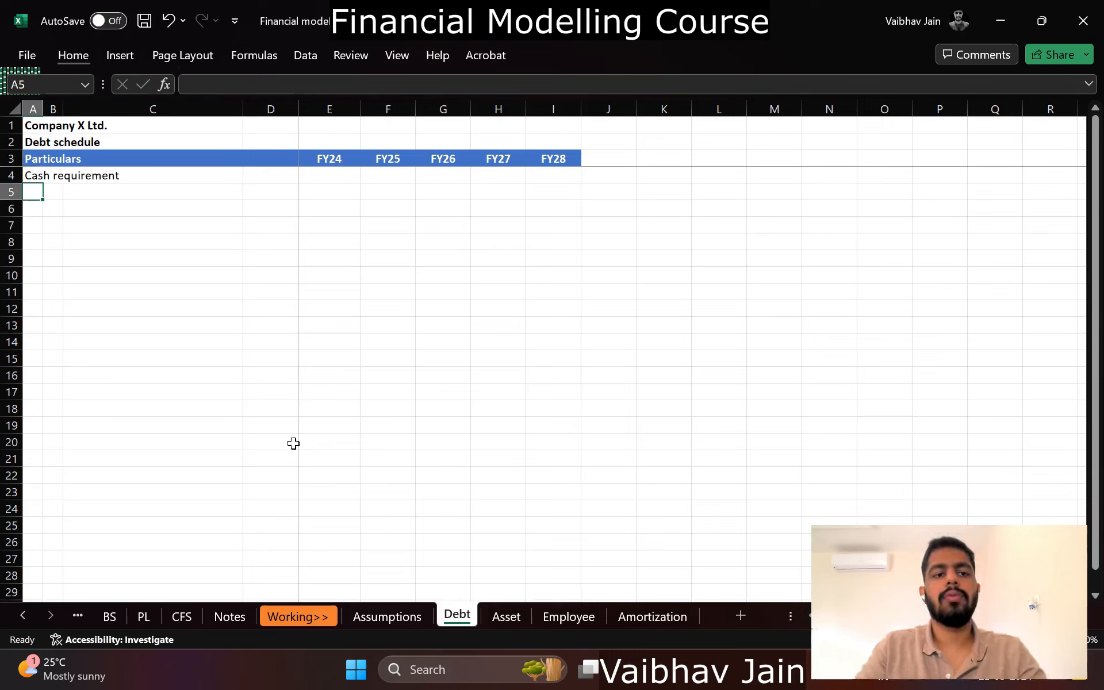
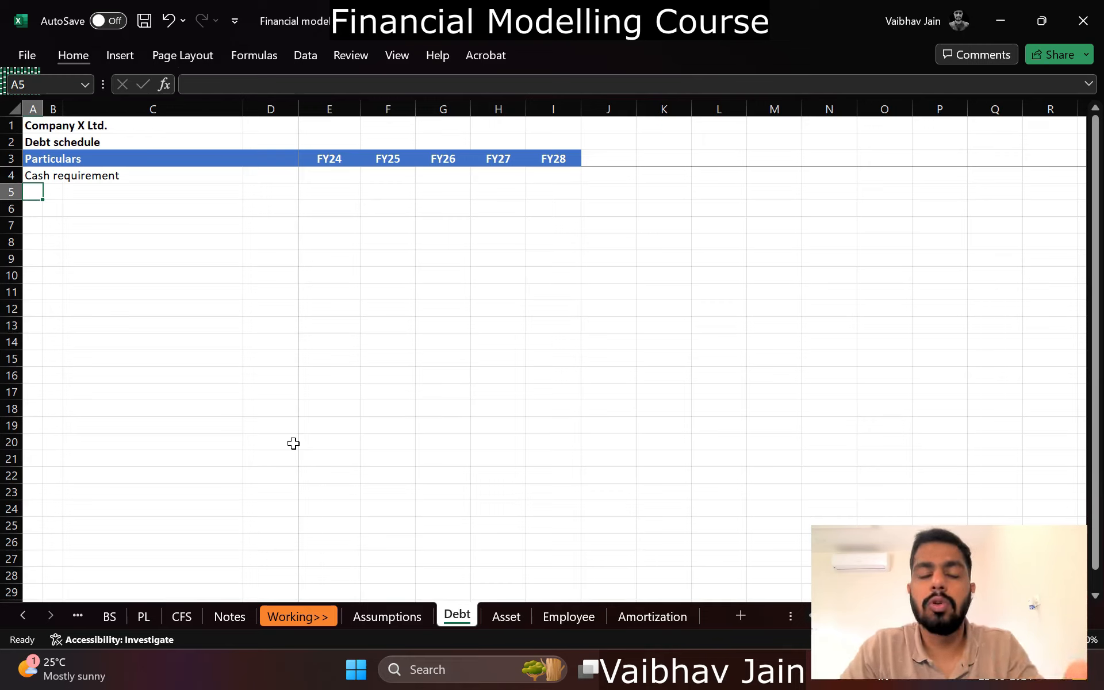
pyautogui.press('Up')
pyautogui.press('Up')
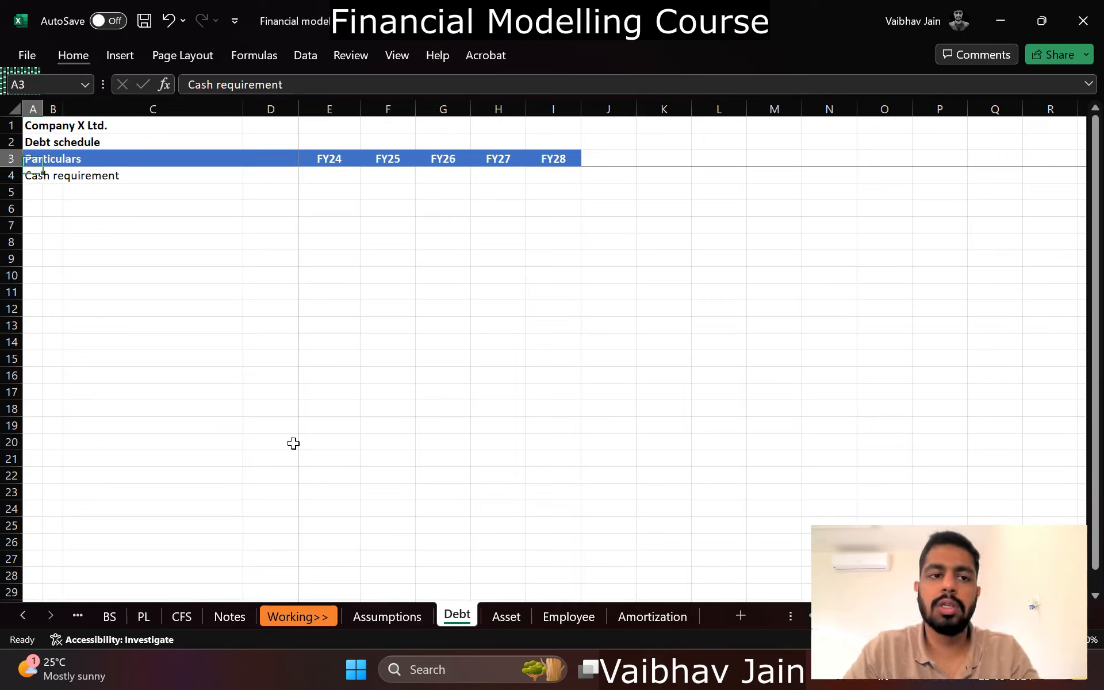
pyautogui.press('Down')
pyautogui.hotkey('ctrl', 'space')
pyautogui.hotkey('ctrl', 'b')
# Step: Enter the row label "Cash from operating activities" in B5 under Cash requirement
pyautogui.press('Right')
pyautogui.press('Down')
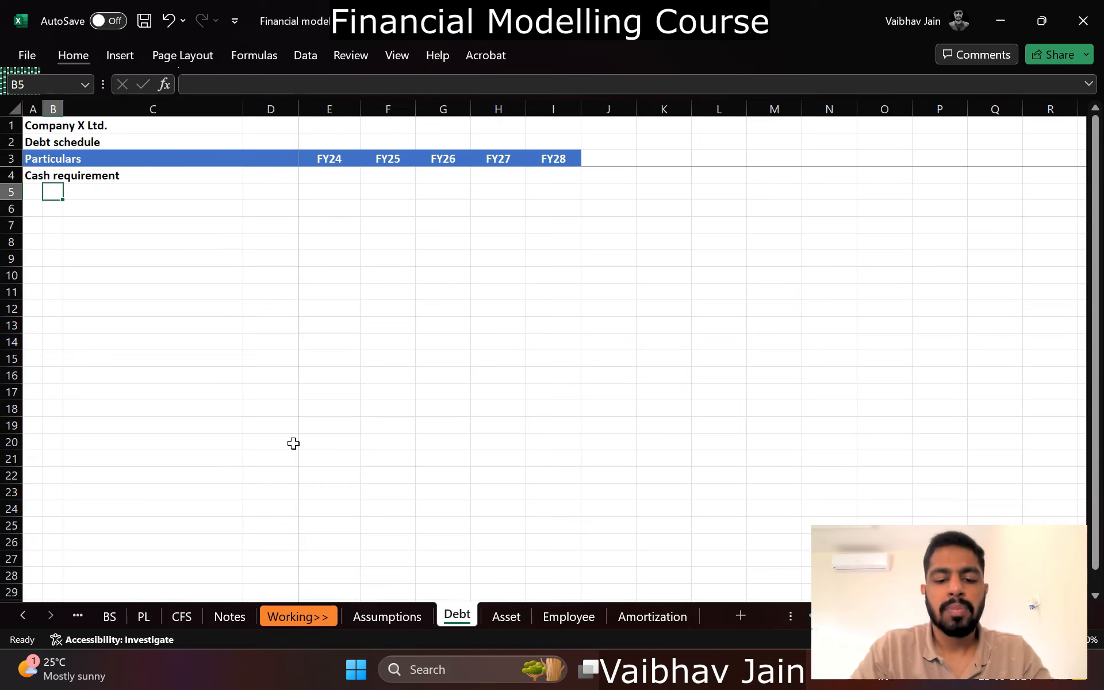
pyautogui.write('Csah from')
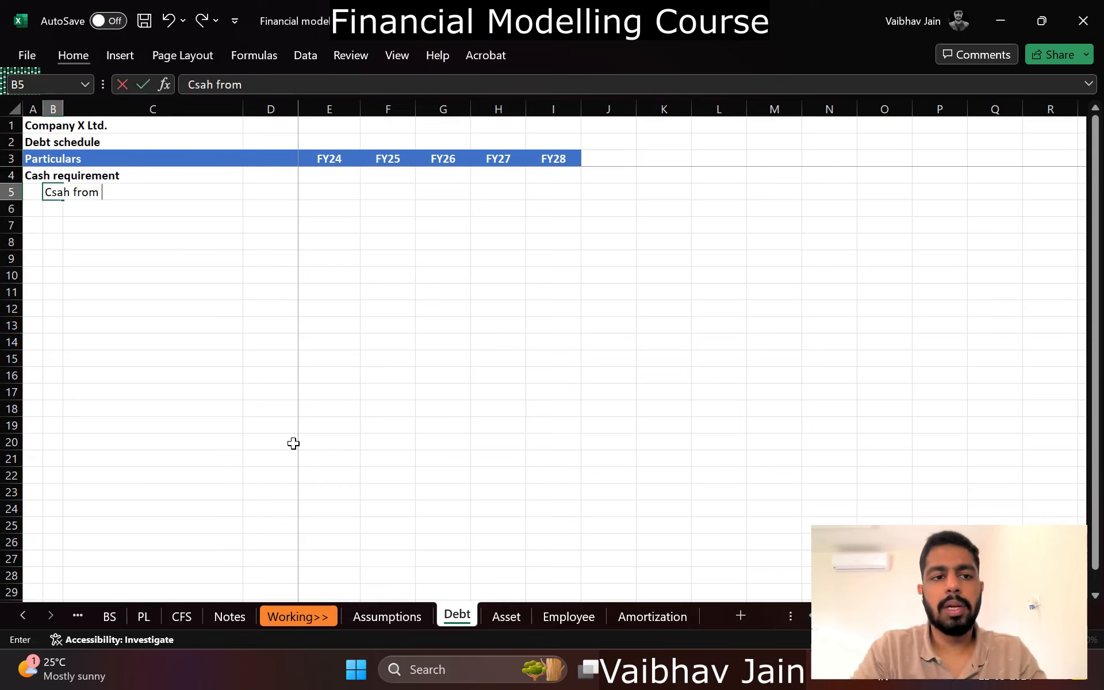
pyautogui.press('Escape')
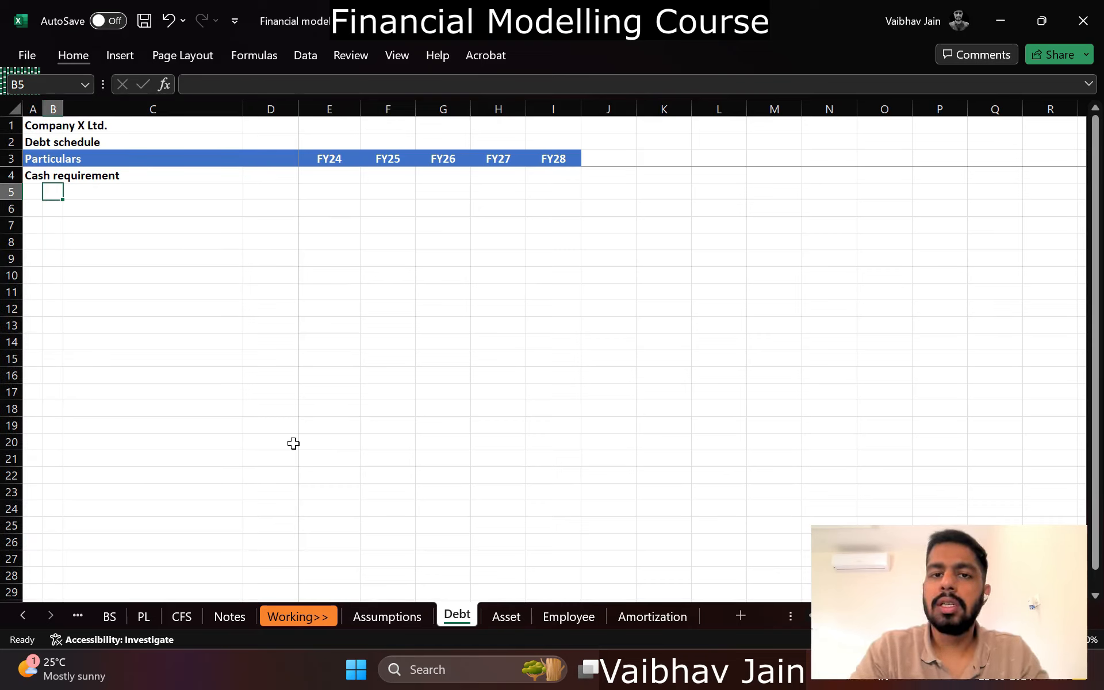
pyautogui.write('Cash from')
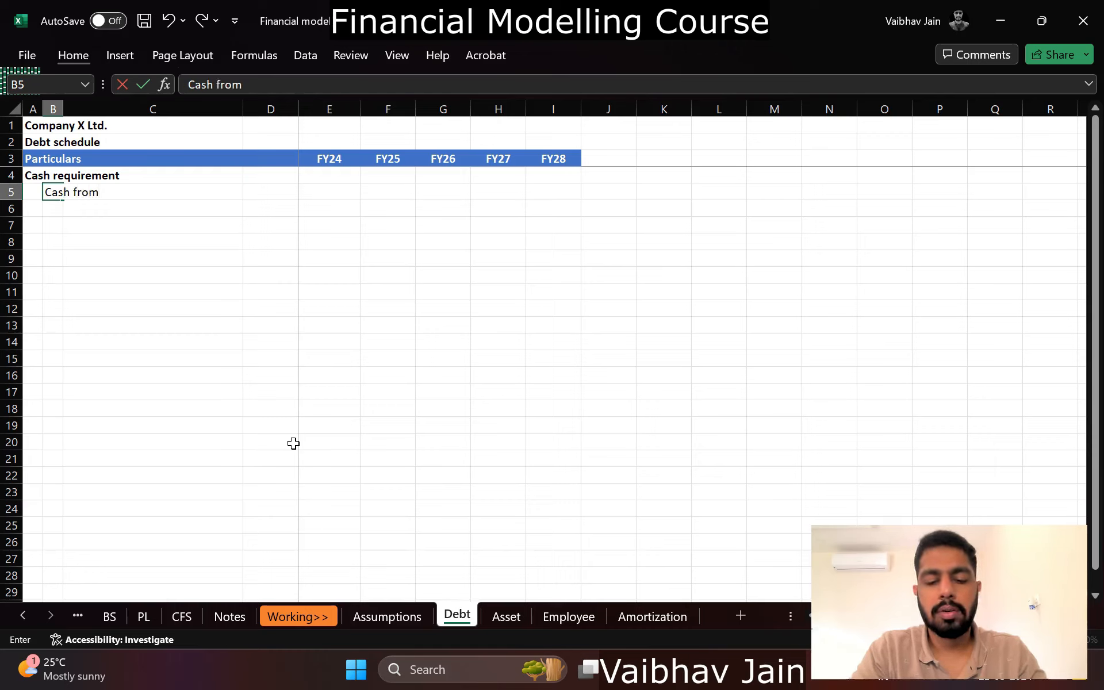
pyautogui.write(' operatio')
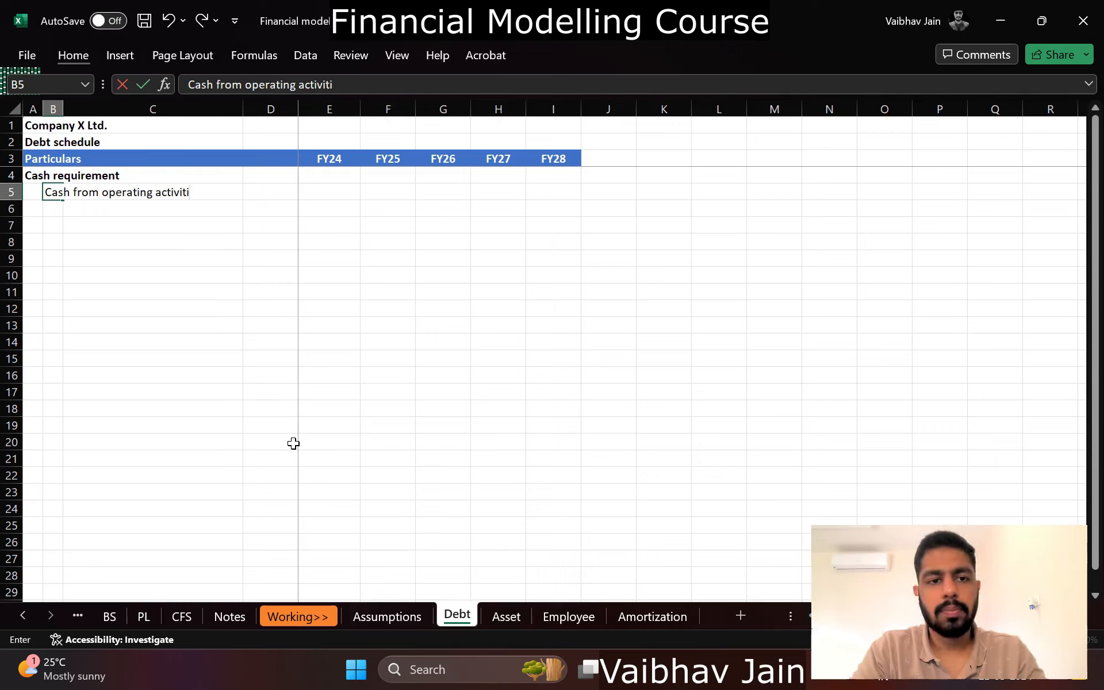
pyautogui.write('ng activities')
pyautogui.press('Return')
# Step: Duplicate the label above into B6 and reword it as "Cash from investing activities"
pyautogui.hotkey('ctrl', "'")
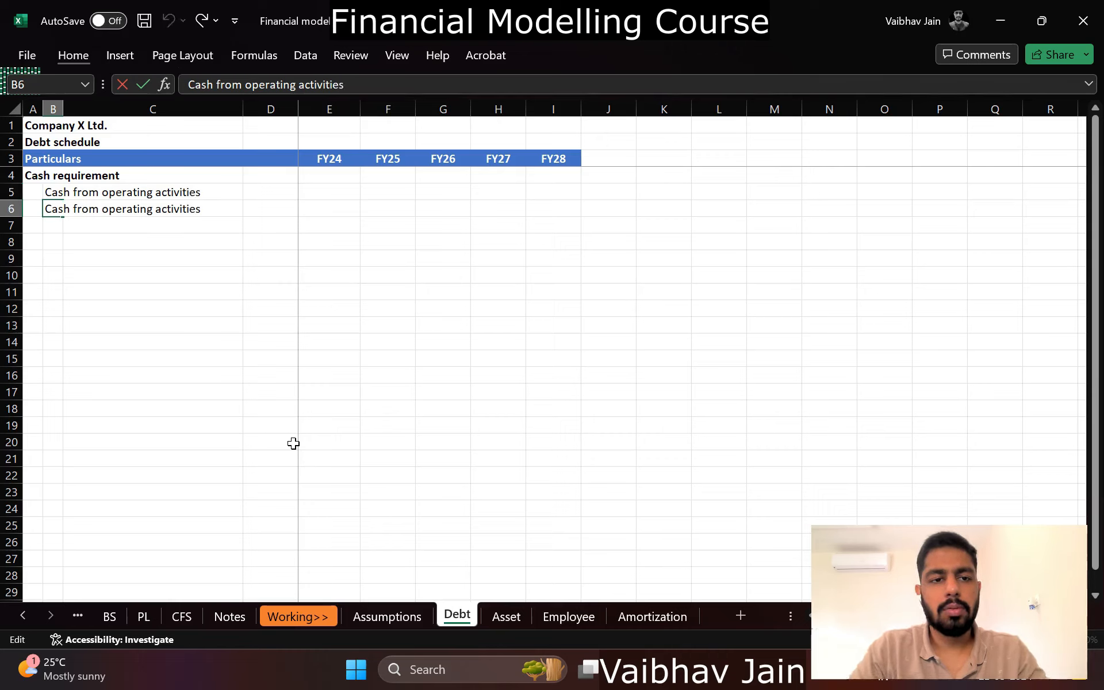
pyautogui.hotkey('ctrl', 'Left')
pyautogui.hotkey('ctrl', 'BackSpace')
pyautogui.write('investing')
pyautogui.press('Return')
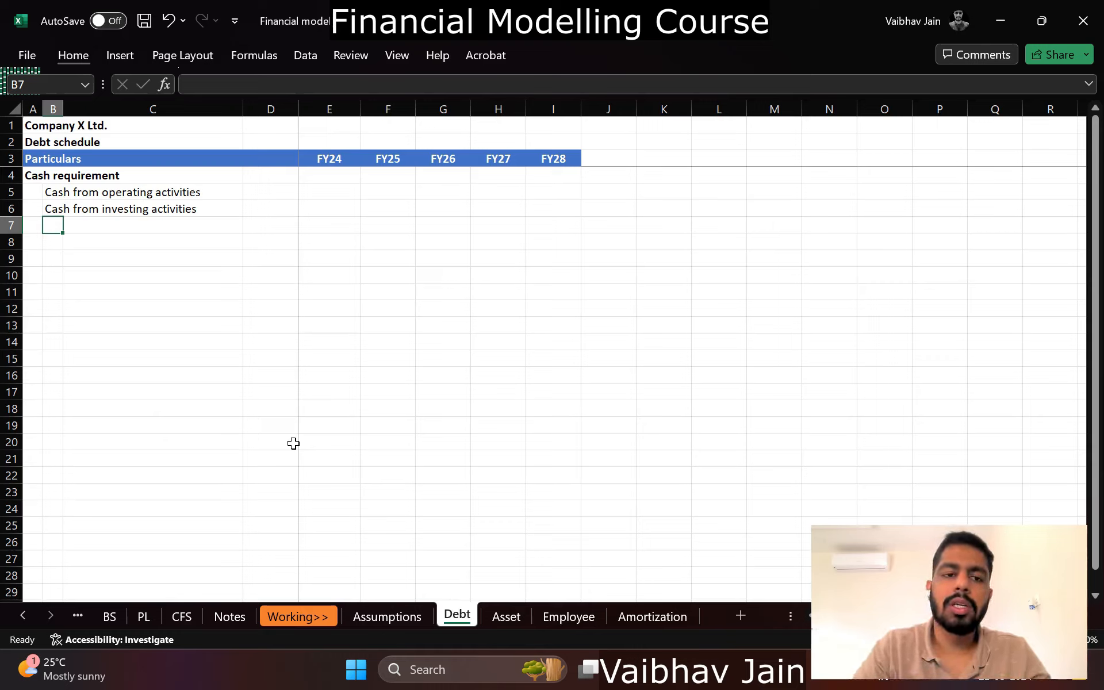
# Step: Add the row labels "Cash required for debt repayments" in B7 and "Available cash" in B8
pyautogui.hotkey('shift', 'Right')
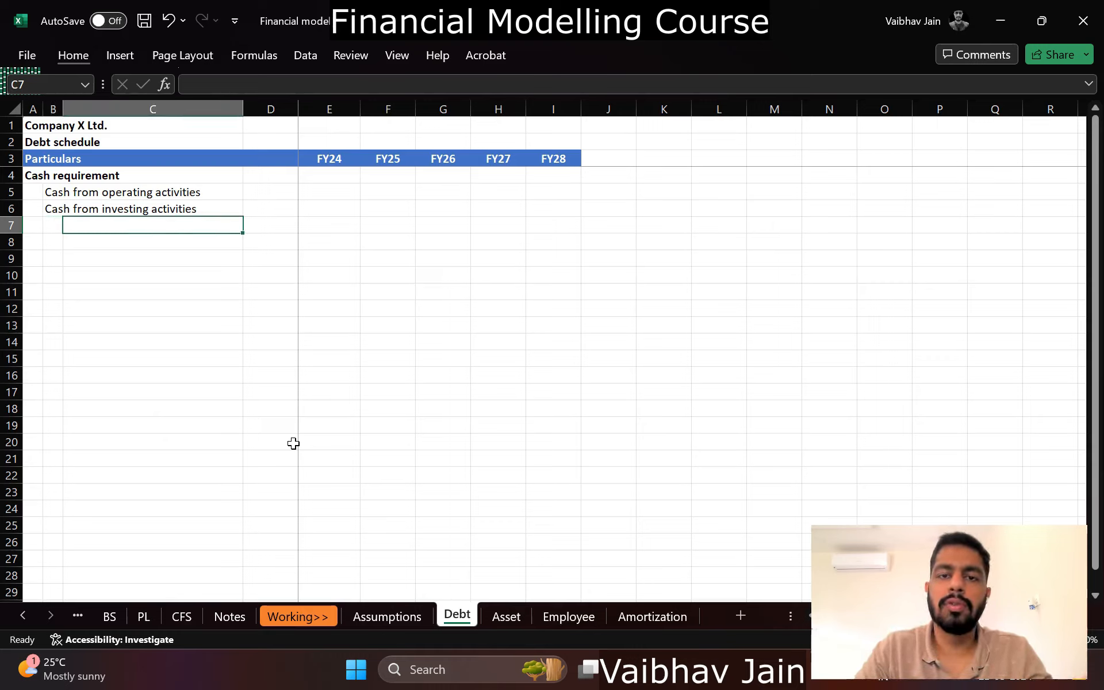
pyautogui.hotkey('shift', 'Left')
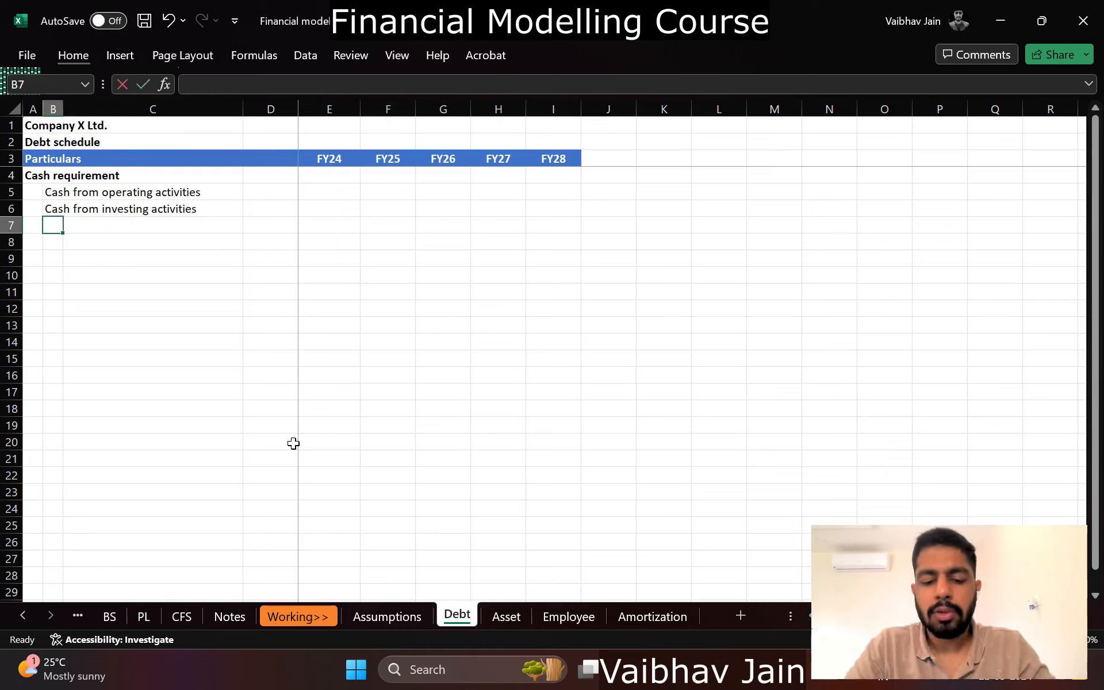
pyautogui.write('Cah')
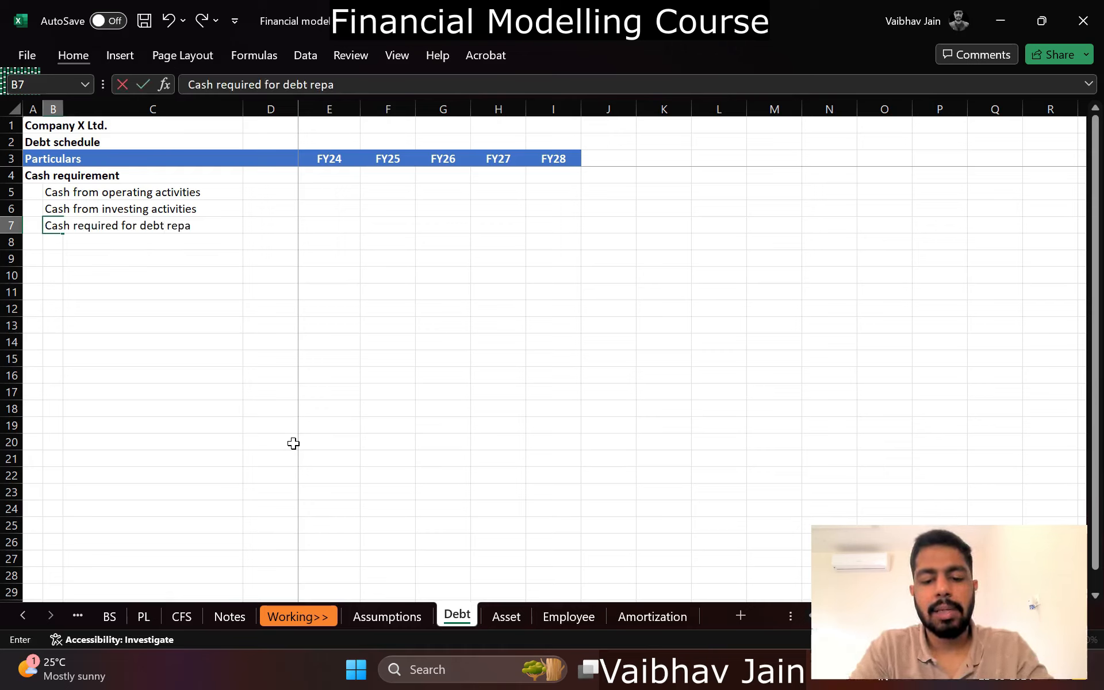
pyautogui.write('h required for debt repayments')
pyautogui.press('Return')
pyautogui.write('A')
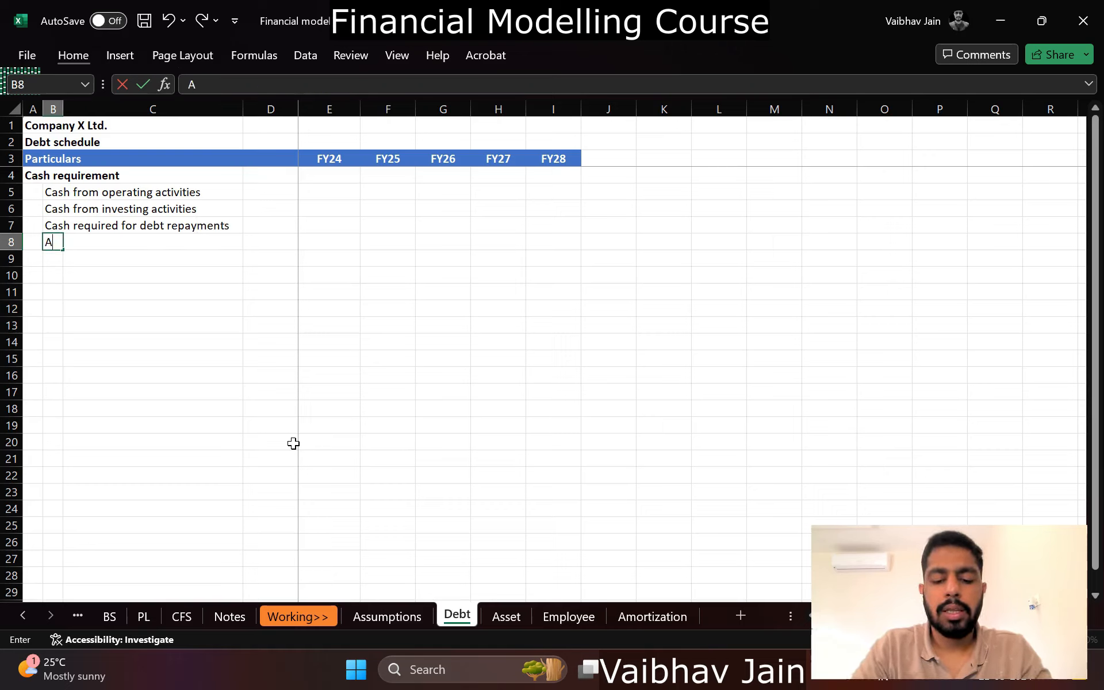
pyautogui.write('vailable c')
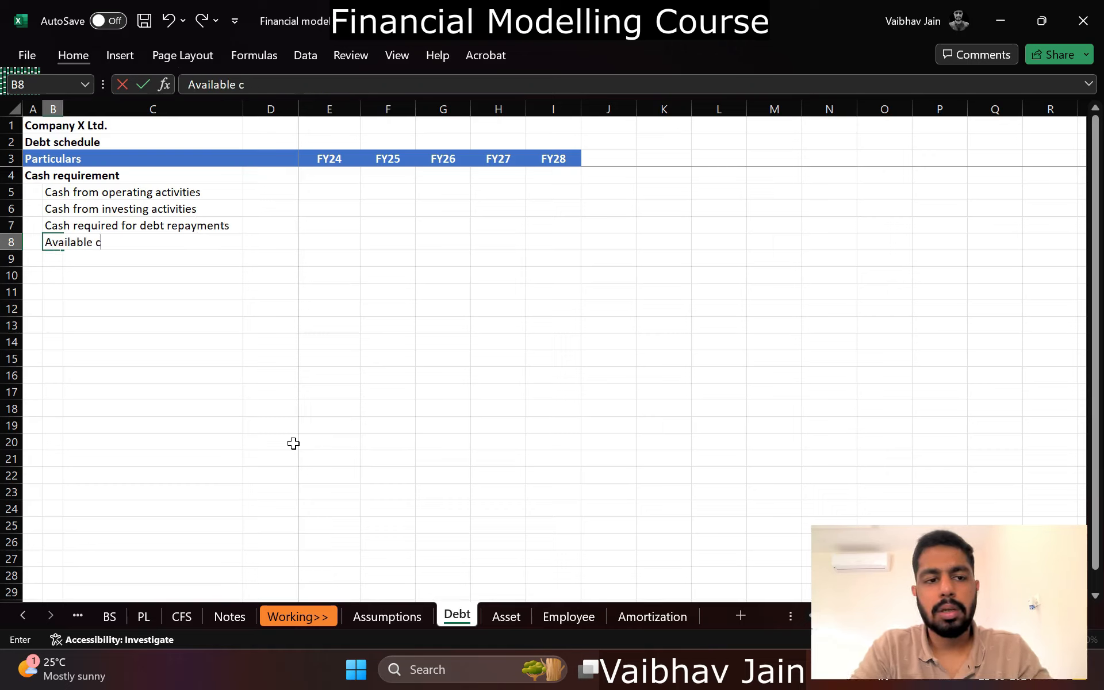
pyautogui.write('ash')
pyautogui.press('Return')
pyautogui.press('Up')
pyautogui.press('Right')
pyautogui.press('Right')
pyautogui.press('Right')
pyautogui.press('Up')
pyautogui.press('Up')
pyautogui.press('Up')
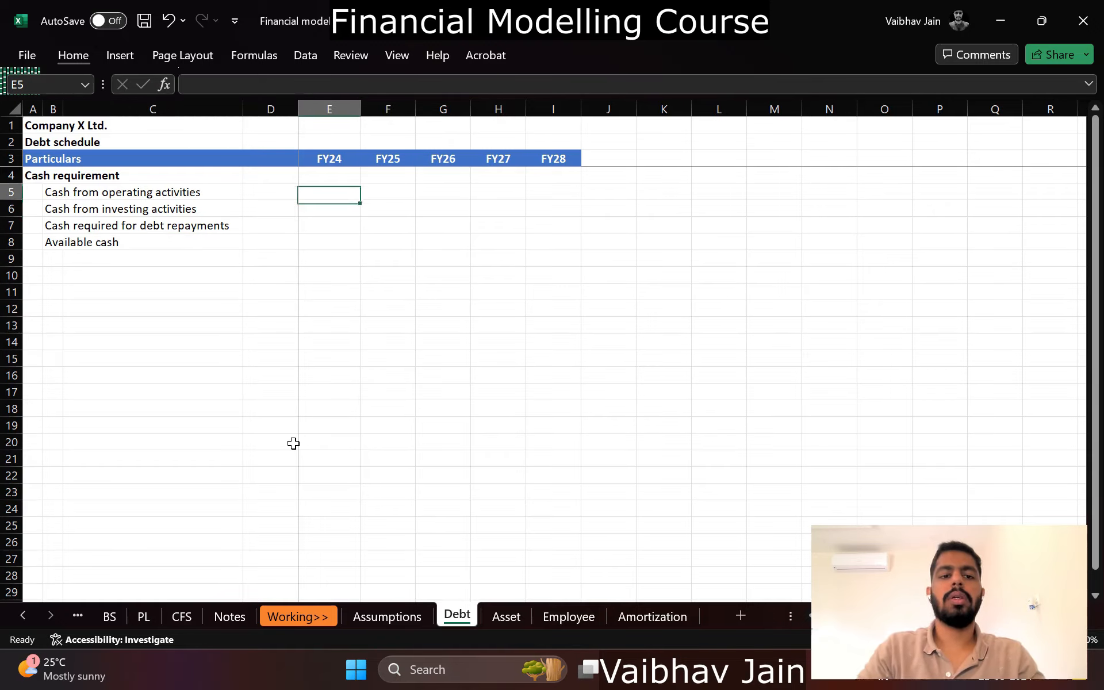
pyautogui.write('=')
pyautogui.hotkey('ctrl', 'pageup')
pyautogui.hotkey('ctrl', 'pageup')
pyautogui.hotkey('ctrl', 'pageup')
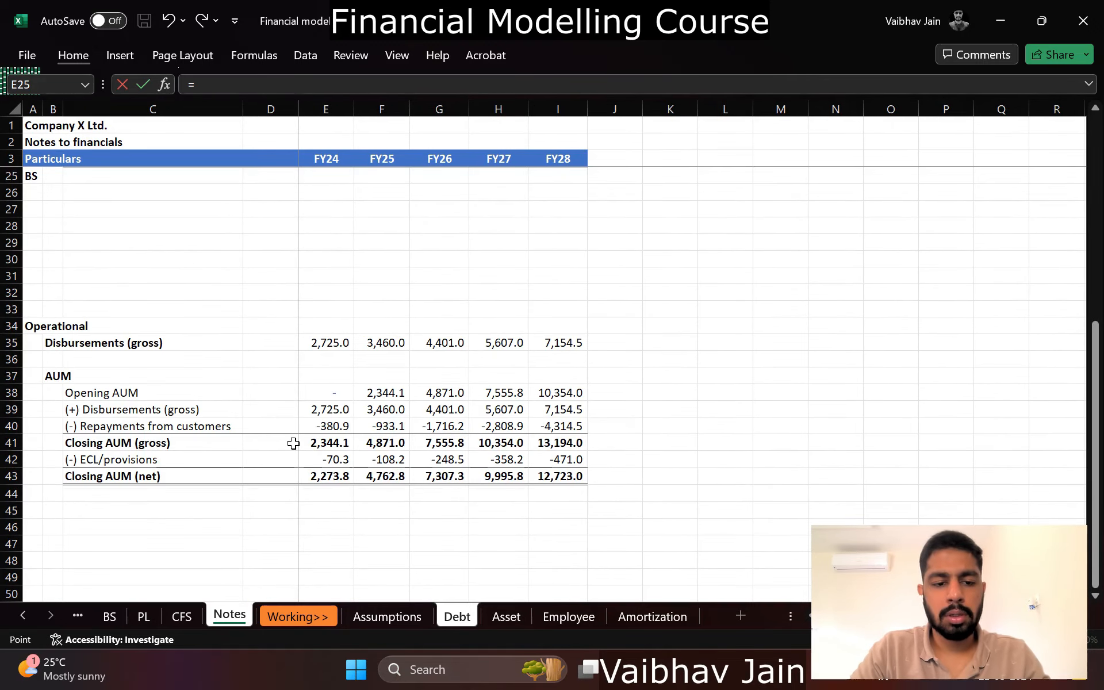
pyautogui.hotkey('ctrl', 'pageup')
pyautogui.scroll(2, 298, 292)
pyautogui.press('Escape')
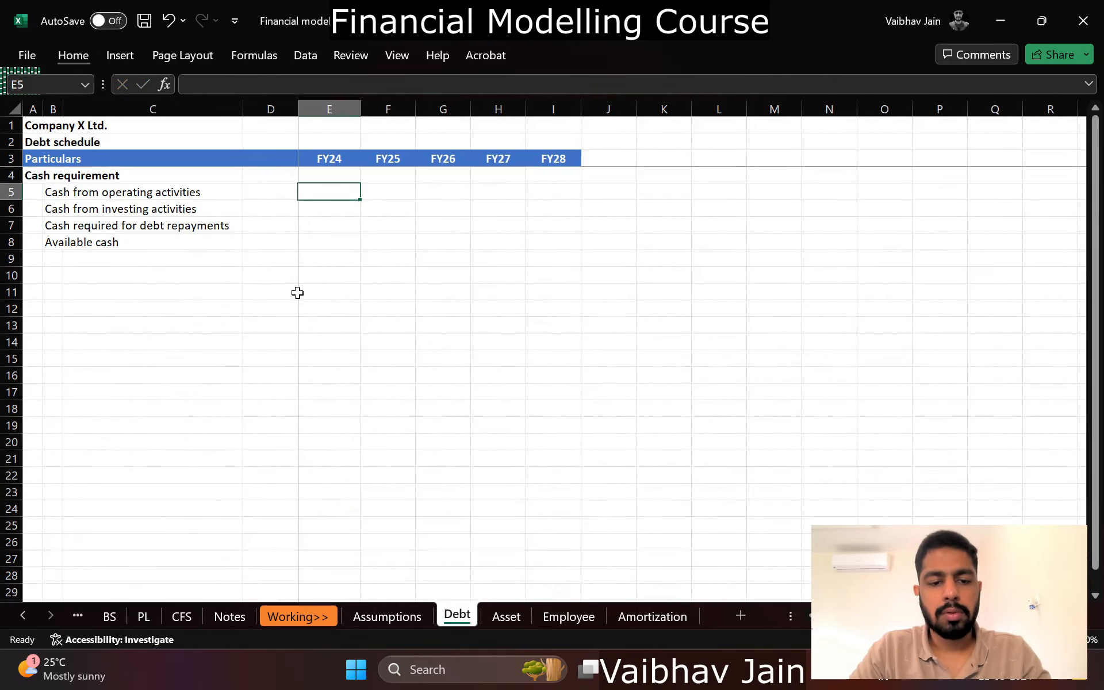
# Step: On the CFS sheet, label B12 as "Total" at the end of the Cash from operating activities section
pyautogui.hotkey('ctrl', 'pageup')
pyautogui.hotkey('ctrl', 'pageup')
pyautogui.hotkey('ctrl', 'pageup')
pyautogui.hotkey('ctrl', 'pageup')
pyautogui.press('Up')
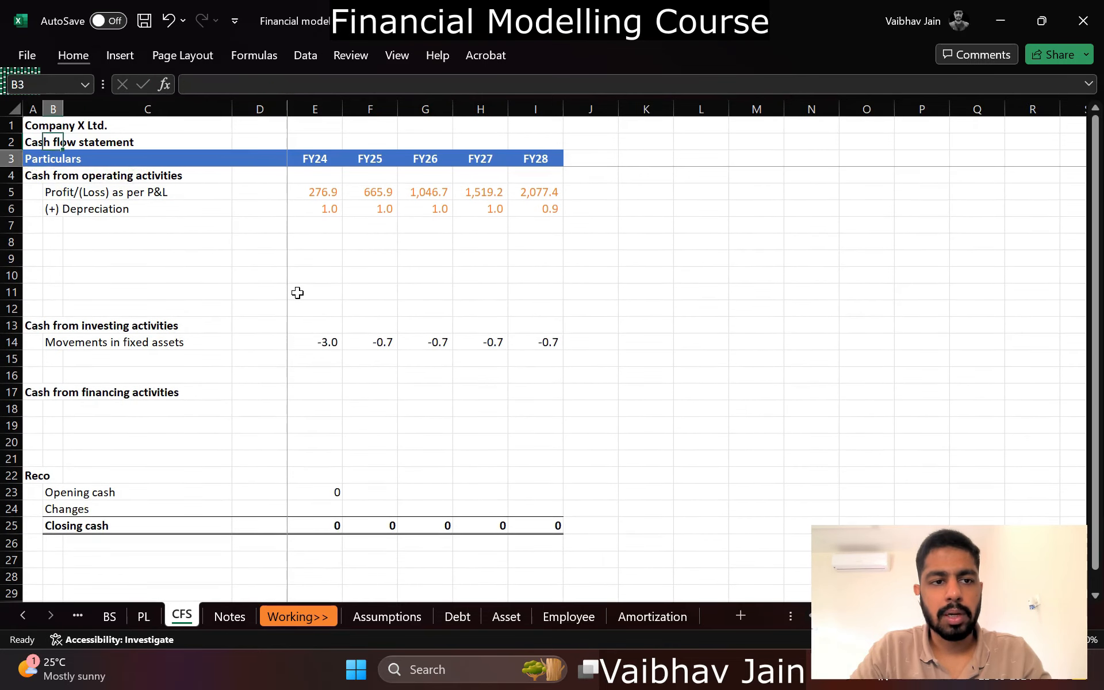
pyautogui.press('Down')
pyautogui.press('Down')
pyautogui.press('Down')
pyautogui.press('Down')
pyautogui.press('Down')
pyautogui.press('Down')
pyautogui.press('Down')
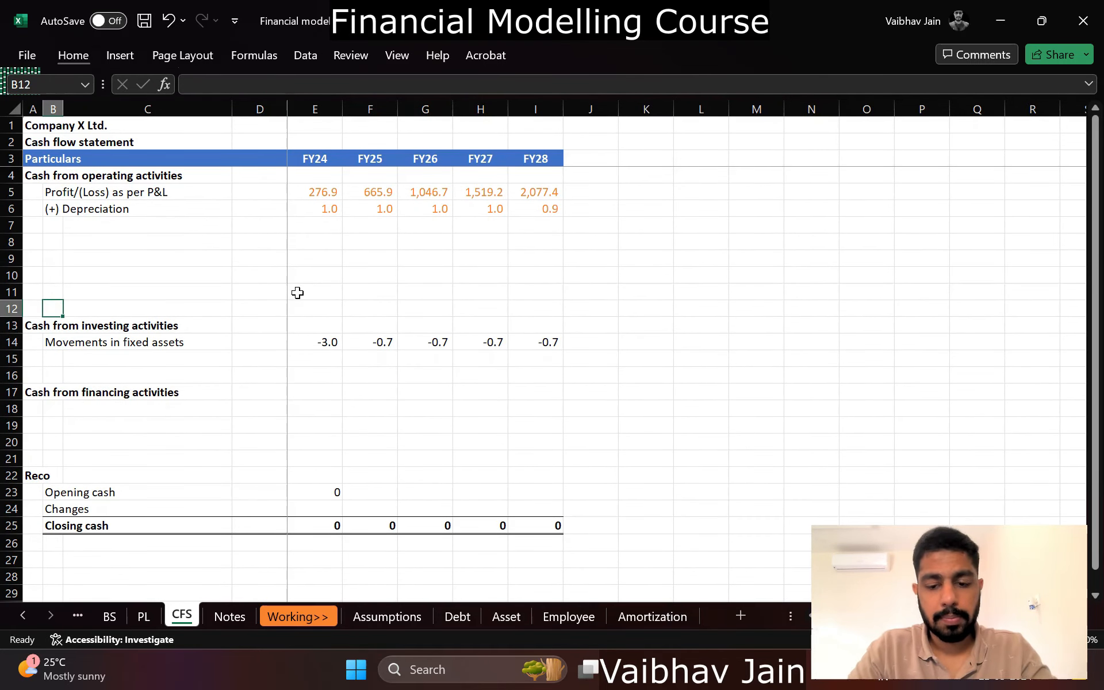
pyautogui.write('Total')
pyautogui.press('Tab')
# Step: Total the FY24 operating cash flow in E12 with =SUM(E5:E11)
pyautogui.press('Right')
pyautogui.press('Right')
pyautogui.write('=SUM(')
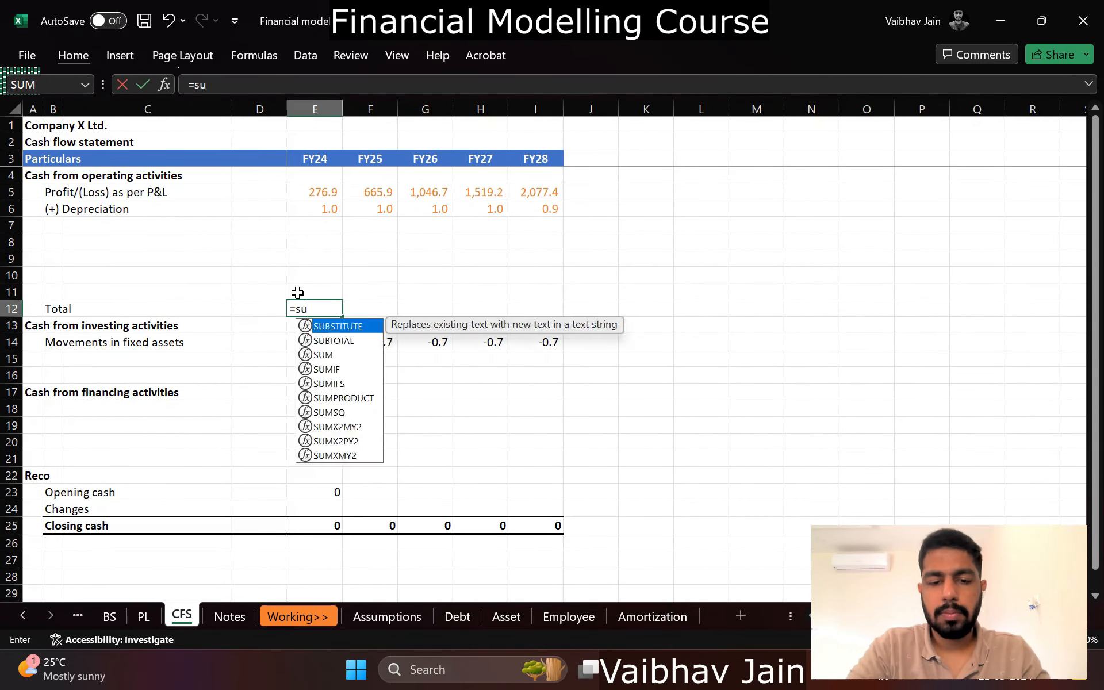
pyautogui.press('Up')
pyautogui.hotkey('ctrl', 'shift', 'Up')
pyautogui.hotkey('shift', 'Up')
pyautogui.hotkey('ctrl', 'Return')
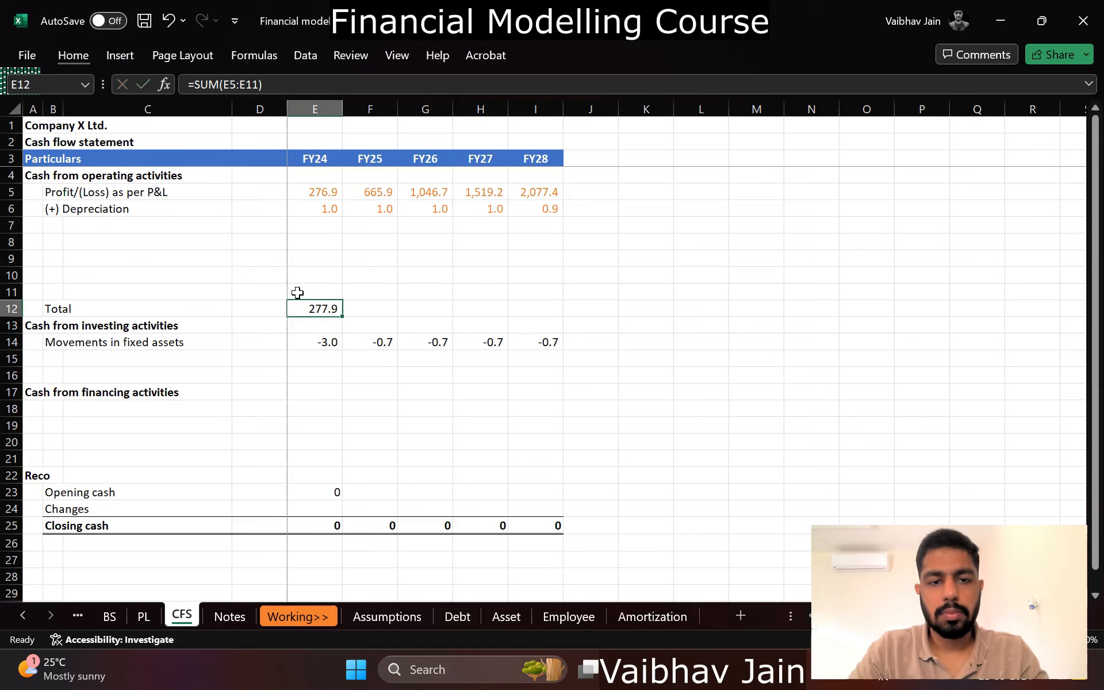
# Step: Copy the FY24 operating cash flow total in E12 across to FY25 through FY28 (F12:I12)
pyautogui.hotkey('ctrl', 'c')
pyautogui.hotkey('shift', 'Right')
pyautogui.hotkey('shift', 'Right')
pyautogui.hotkey('shift', 'Right')
pyautogui.hotkey('shift', 'Right')
pyautogui.press('Return')
# Step: Format the operating activities total row B12:I12 in bold with top and bottom borders
pyautogui.hotkey('ctrl', 'Left')
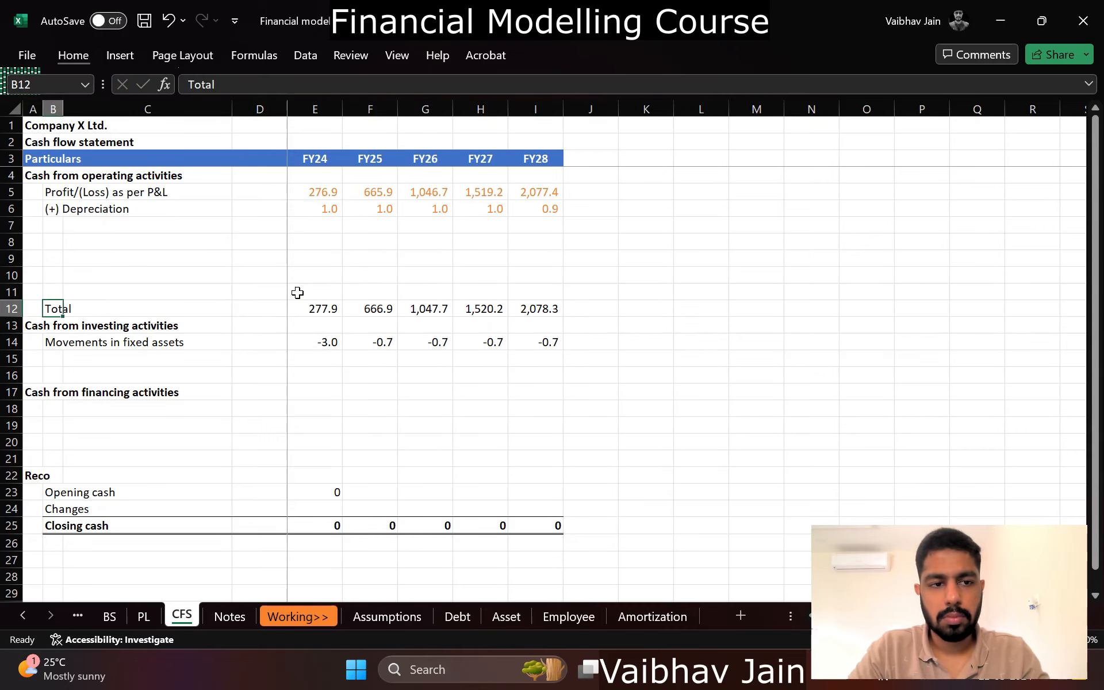
pyautogui.hotkey('ctrl', 'shift', 'Right')
pyautogui.hotkey('ctrl', 'shift', 'Right')
pyautogui.hotkey('alt', 'h')
pyautogui.press('b')
pyautogui.press('b')
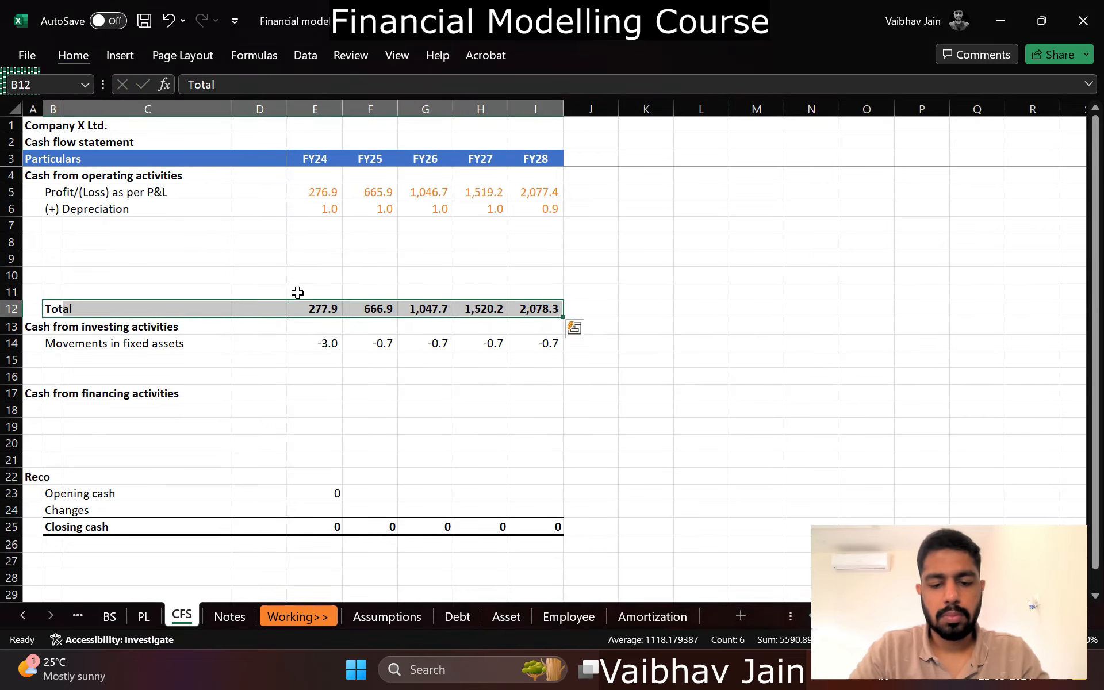
pyautogui.hotkey('alt', 'h')
pyautogui.press('b')
pyautogui.press('d')
# Step: Copy the formatted Total row B12:I12 to row 16 at the end of the Cash from investing activities section
pyautogui.hotkey('ctrl', 'c')
pyautogui.press('Down')
pyautogui.press('Down')
pyautogui.press('Down')
pyautogui.press('Down')
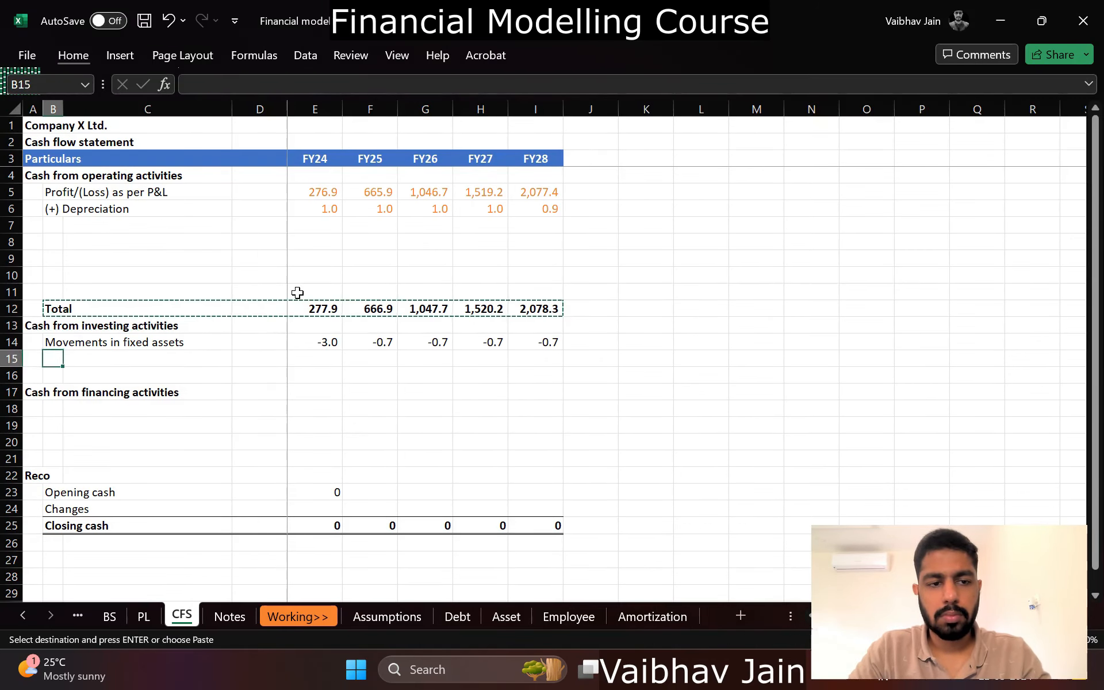
pyautogui.hotkey('ctrl', 'v')
pyautogui.press('Right')
pyautogui.press('Escape')
# Step: Total the FY24 investing cash flow in E16 with =SUM(E14:E15) and copy it across to FY28
pyautogui.press('Right')
pyautogui.press('Right')
pyautogui.hotkey('alt', '=')
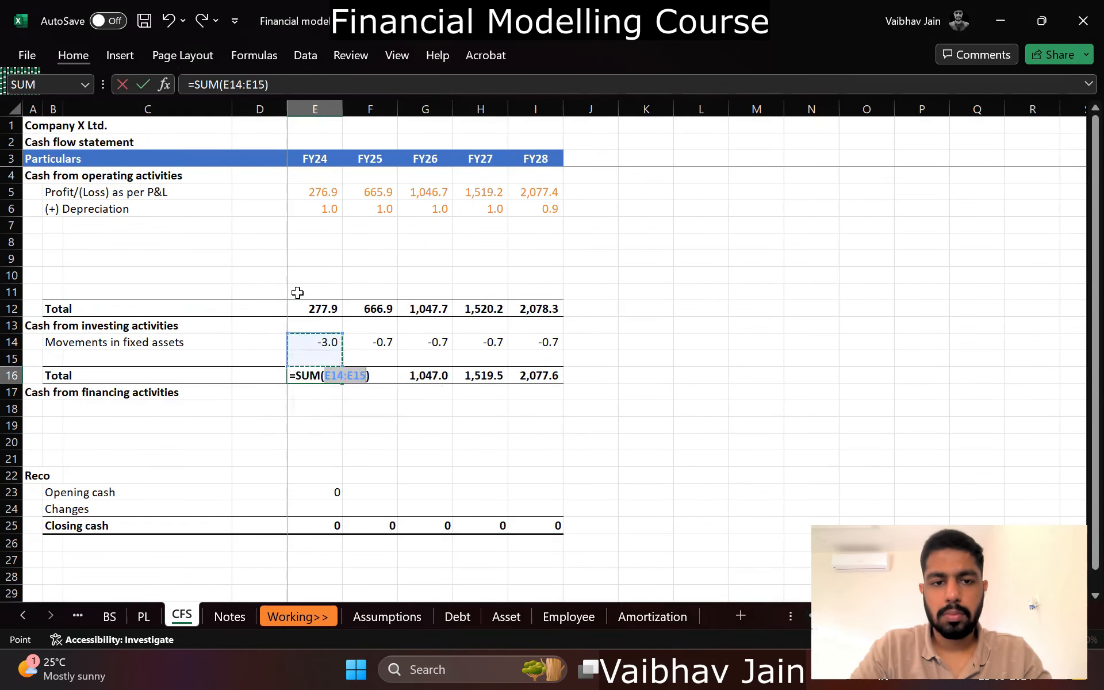
pyautogui.hotkey('ctrl', 'Return')
pyautogui.hotkey('ctrl', 'c')
pyautogui.hotkey('shift', 'Right')
pyautogui.hotkey('shift', 'Right')
pyautogui.hotkey('shift', 'Right')
pyautogui.hotkey('shift', 'Right')
pyautogui.press('Return')
# Step: Copy the investing Total row B16:I16 to row 21 at the end of the Cash from financing activities section
pyautogui.press('Left')
pyautogui.press('Left')
pyautogui.press('Left')
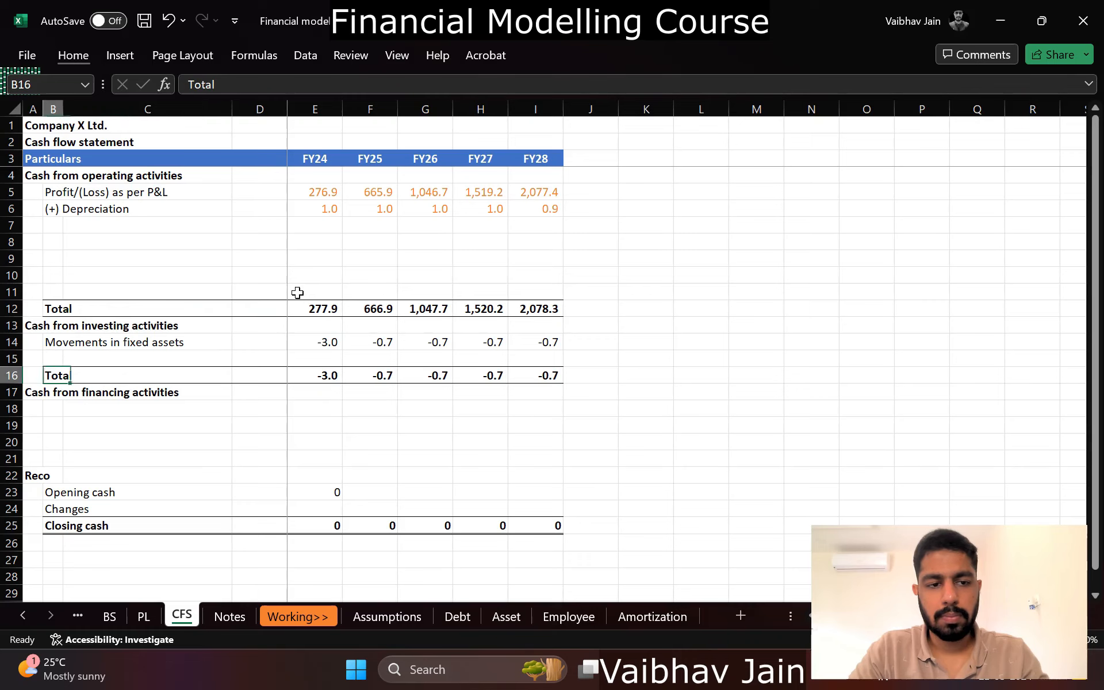
pyautogui.hotkey('ctrl', 'shift', 'Right')
pyautogui.hotkey('ctrl', 'shift', 'Right')
pyautogui.hotkey('ctrl', 'c')
pyautogui.press('Down')
pyautogui.press('Down')
pyautogui.press('Down')
pyautogui.press('Down')
pyautogui.press('Down')
pyautogui.hotkey('ctrl', 'v')
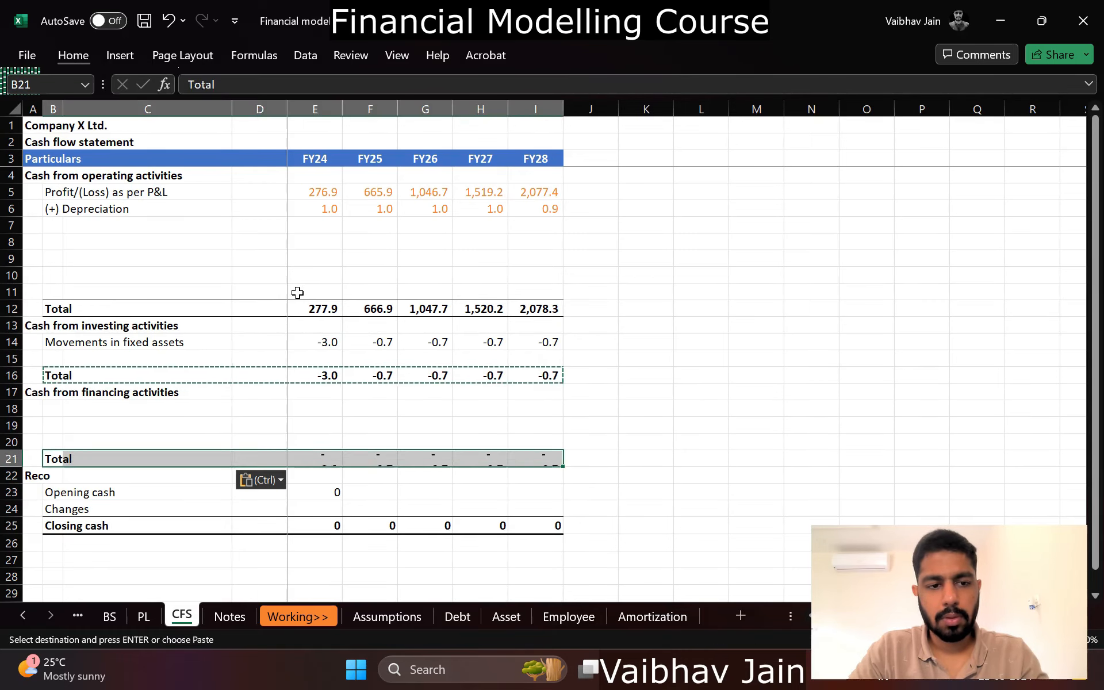
pyautogui.press('Right')
pyautogui.press('Right')
pyautogui.press('Right')
pyautogui.hotkey('alt', '=')
pyautogui.press('Escape')
# Step: Delete one blank row from the Cash from financing activities section
pyautogui.press('Up')
pyautogui.press('Up')
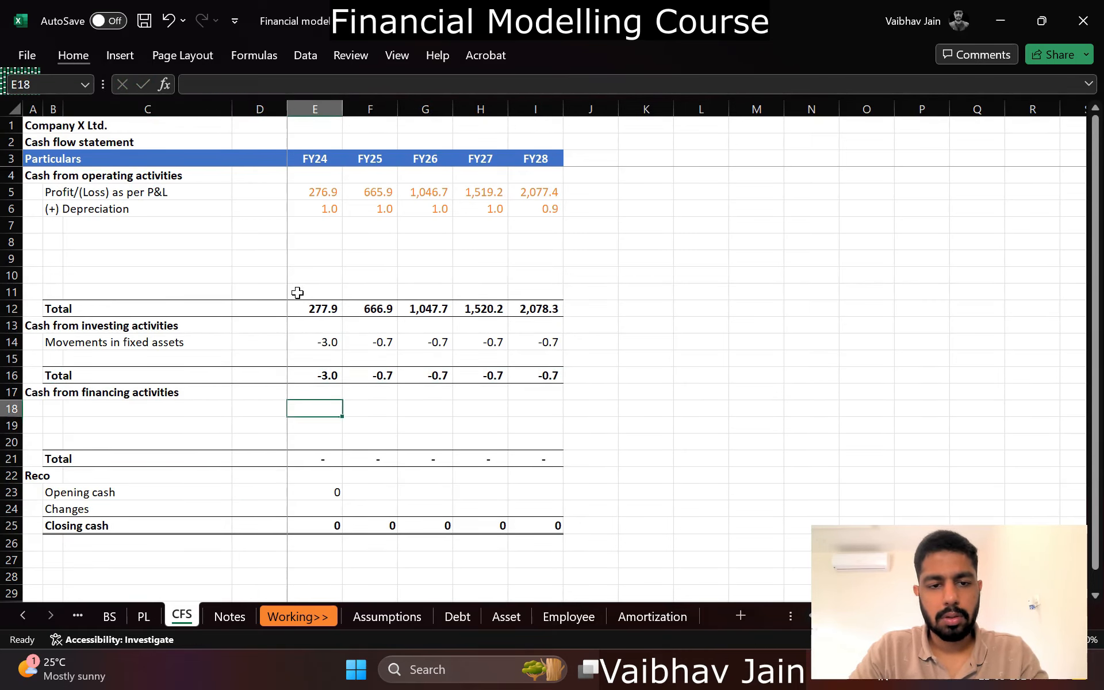
pyautogui.hotkey('shift', 'space')
pyautogui.hotkey('ctrl', '-')
pyautogui.press('F2')
pyautogui.press('Escape')
# Step: Calculate the FY24 cash changes in E23 of the Reco section with =SUM(E20,E16,E12)
pyautogui.press('Down')
pyautogui.press('Down')
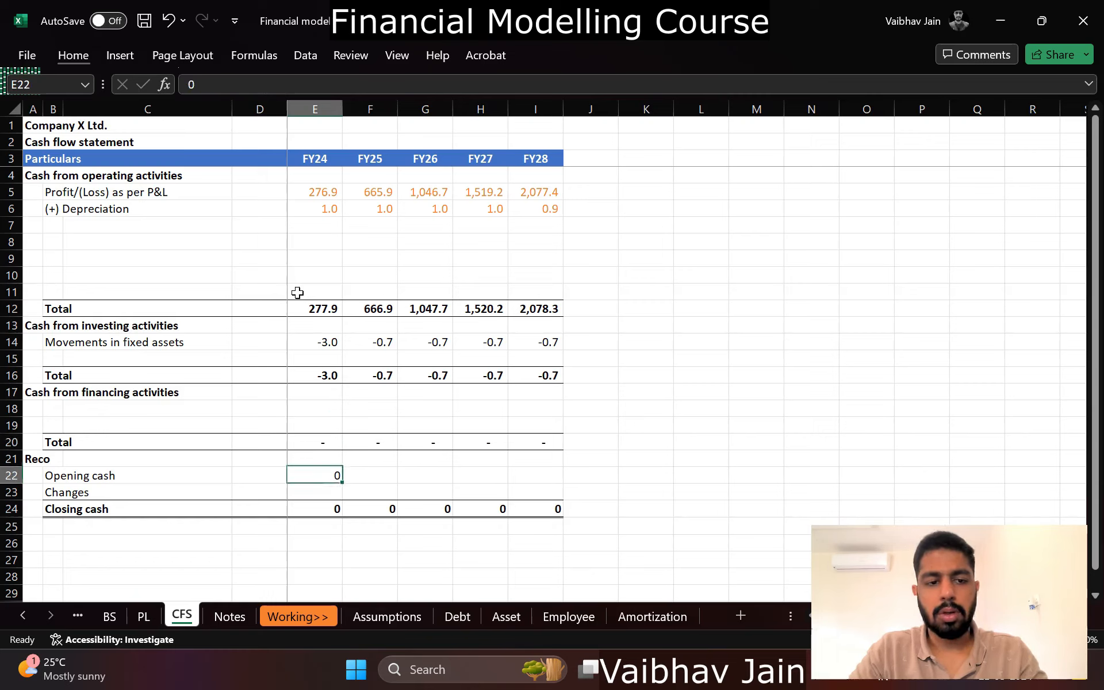
pyautogui.press('Down')
pyautogui.press('Down')
pyautogui.press('Up')
pyautogui.write('=SUM(')
pyautogui.press('Up')
pyautogui.press('Up')
pyautogui.press('Up')
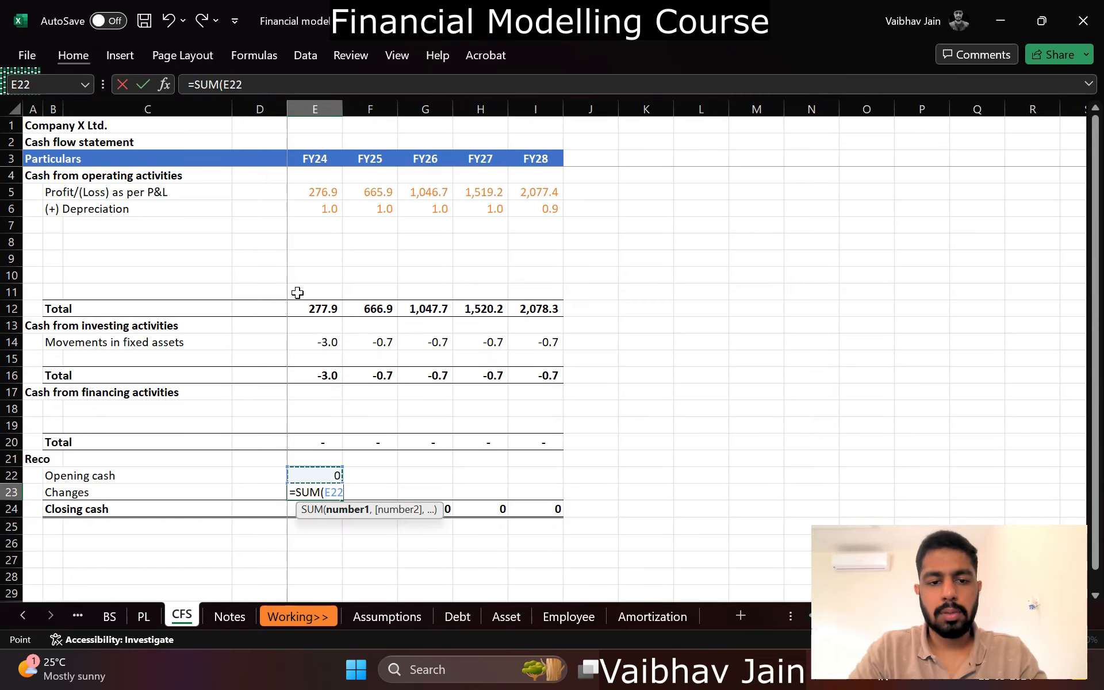
pyautogui.write(',')
pyautogui.press('Up')
pyautogui.press('Up')
pyautogui.press('Up')
pyautogui.press('Up')
pyautogui.press('Up')
pyautogui.press('Up')
pyautogui.press('Up')
pyautogui.write(',')
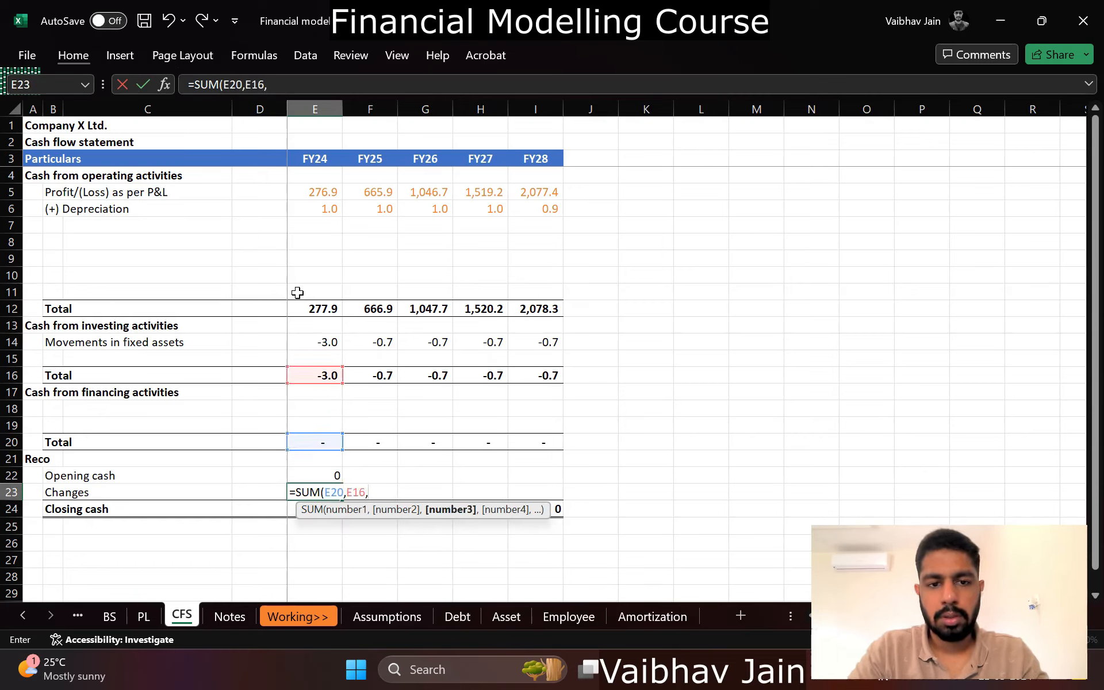
pyautogui.press('Up')
pyautogui.press('Up')
pyautogui.press('Up')
pyautogui.press('Up')
pyautogui.press('Up')
pyautogui.press('Up')
pyautogui.press('Up')
pyautogui.press('Up')
pyautogui.press('Up')
pyautogui.press('Up')
pyautogui.press('Up')
pyautogui.hotkey('ctrl', 'Return')
# Step: Copy the FY24 Changes formula in E23 across to FY25 through FY28 (F23:I23)
pyautogui.hotkey('ctrl', 'c')
pyautogui.hotkey('shift', 'Right')
pyautogui.hotkey('shift', 'Right')
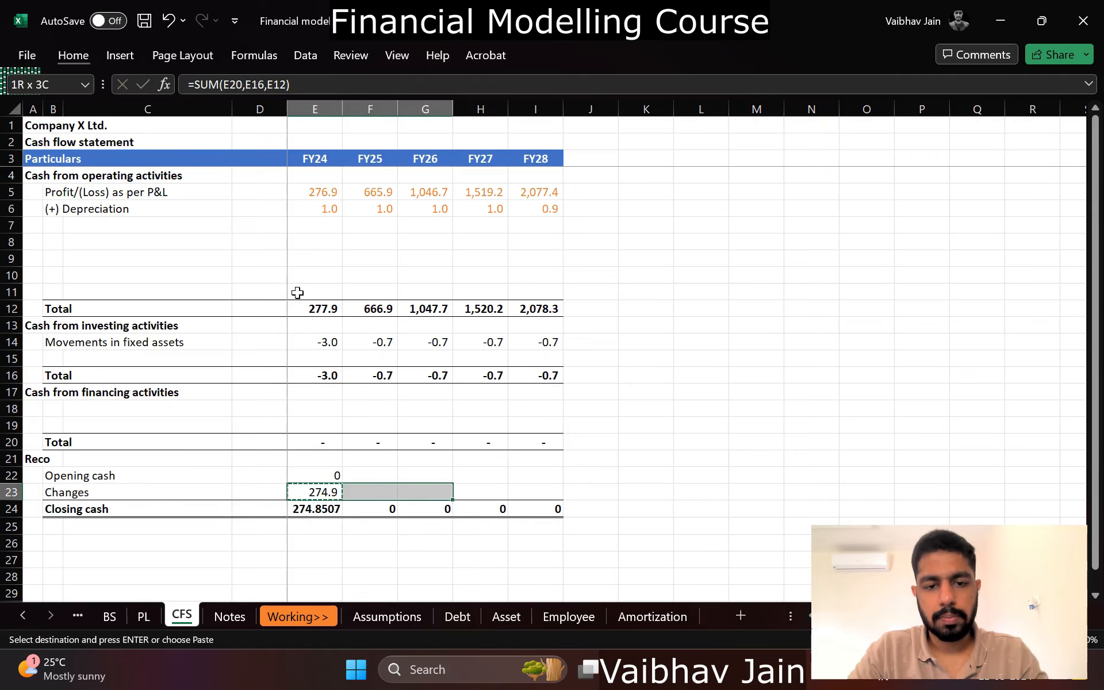
pyautogui.hotkey('shift', 'Right')
pyautogui.hotkey('shift', 'Right')
pyautogui.press('Return')
# Step: Format the cash flow figures in E5:I24 in comma style with one decimal place
pyautogui.press('Up')
pyautogui.press('Up')
pyautogui.press('Up')
pyautogui.press('Up')
pyautogui.press('Up')
pyautogui.press('Up')
pyautogui.press('Up')
pyautogui.press('Up')
pyautogui.press('Up')
pyautogui.press('Up')
pyautogui.press('Up')
pyautogui.press('Up')
pyautogui.press('Up')
pyautogui.press('Up')
pyautogui.press('Up')
pyautogui.press('Up')
pyautogui.press('Up')
pyautogui.press('Up')
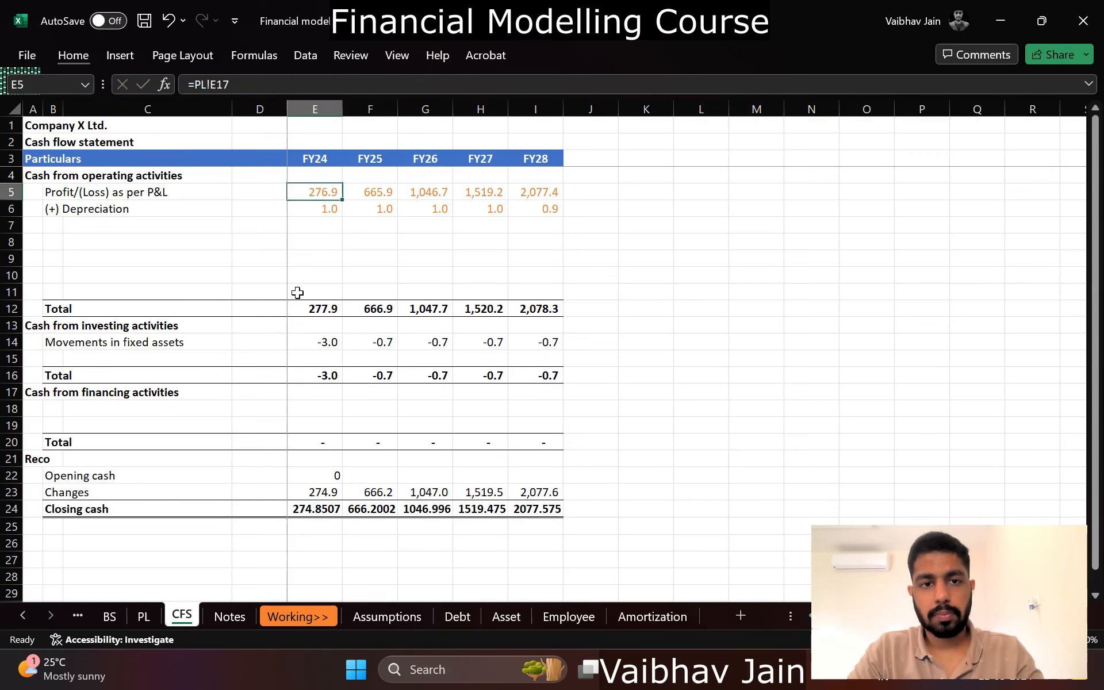
pyautogui.hotkey('shift', 'Right')
pyautogui.hotkey('shift', 'Right')
pyautogui.hotkey('shift', 'Right')
pyautogui.hotkey('shift', 'Right')
pyautogui.hotkey('shift', 'Down')
pyautogui.hotkey('shift', 'Down')
pyautogui.hotkey('shift', 'Down')
pyautogui.hotkey('shift', 'Down')
pyautogui.hotkey('shift', 'Down')
pyautogui.hotkey('shift', 'Down')
pyautogui.hotkey('shift', 'Down')
pyautogui.hotkey('shift', 'Down')
pyautogui.hotkey('shift', 'Down')
pyautogui.hotkey('shift', 'Down')
pyautogui.hotkey('shift', 'Down')
pyautogui.hotkey('shift', 'Down')
pyautogui.hotkey('shift', 'Down')
pyautogui.hotkey('shift', 'Down')
pyautogui.hotkey('shift', 'Down')
pyautogui.hotkey('shift', 'Down')
pyautogui.hotkey('shift', 'Down')
pyautogui.hotkey('shift', 'Down')
pyautogui.hotkey('shift', 'Down')
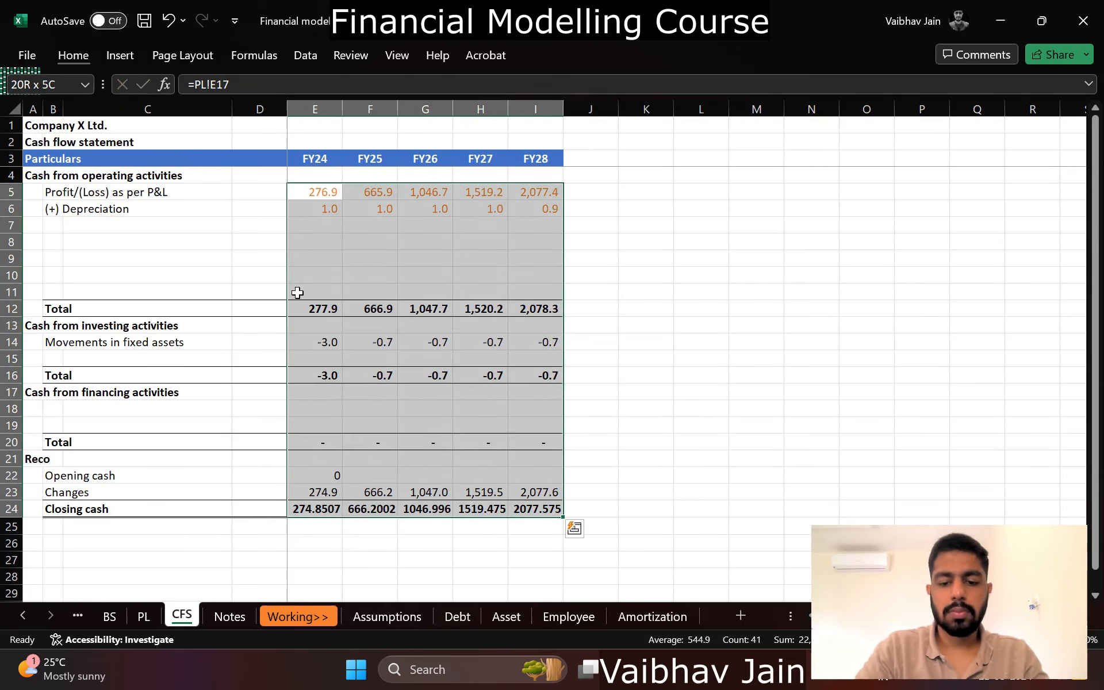
pyautogui.hotkey('alt', 'h')
pyautogui.press('k')
pyautogui.hotkey('alt', 'h')
pyautogui.press('9')
pyautogui.press('Down')
pyautogui.press('Down')
pyautogui.press('Down')
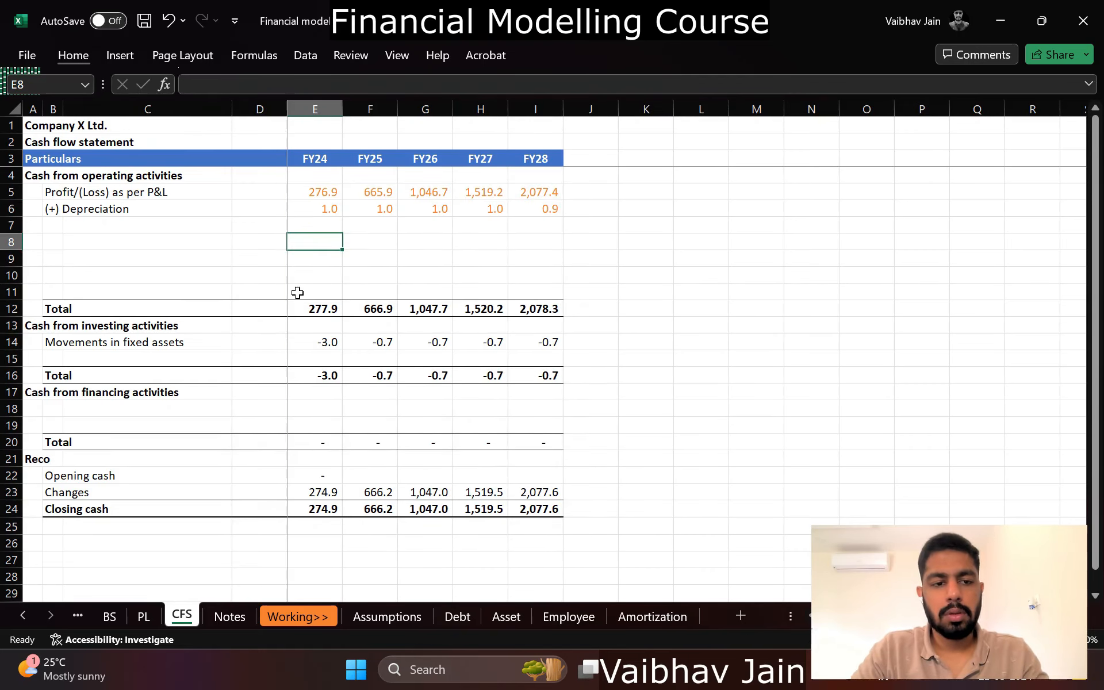
# Step: On the Debt sheet, link the FY24 cash from operating activities in E5 to =CFS!E12
pyautogui.hotkey('ctrl', 'pagedown')
pyautogui.hotkey('ctrl', 'pagedown')
pyautogui.hotkey('ctrl', 'pagedown')
pyautogui.hotkey('ctrl', 'pagedown')
pyautogui.write('=')
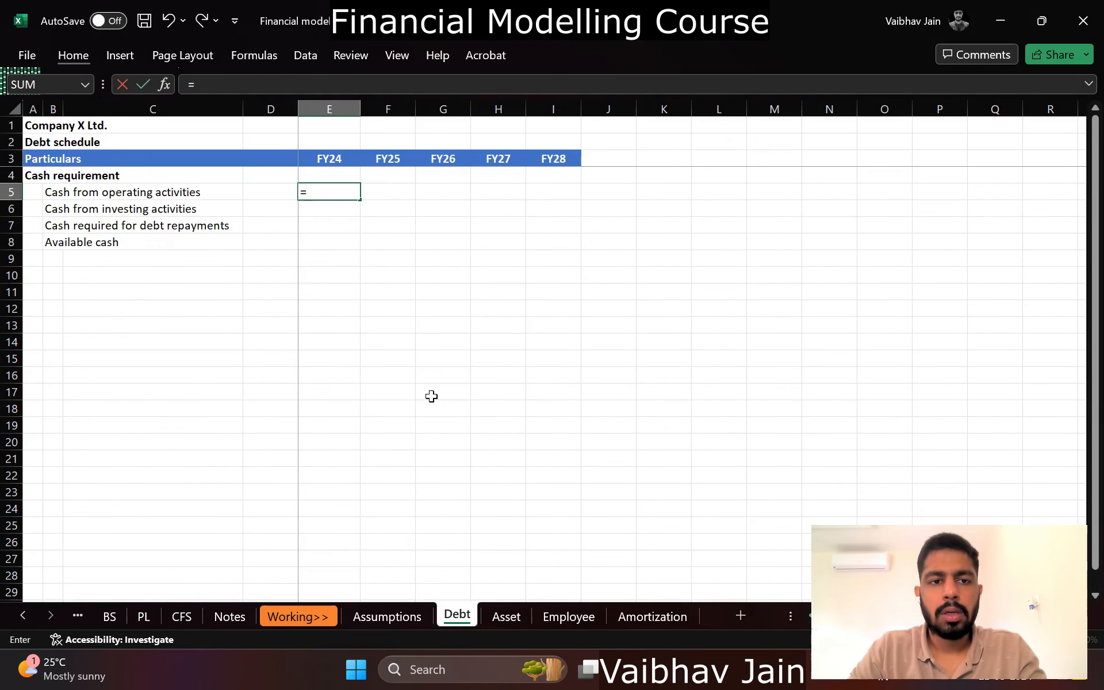
pyautogui.click(181, 616)
pyautogui.click(313, 313)
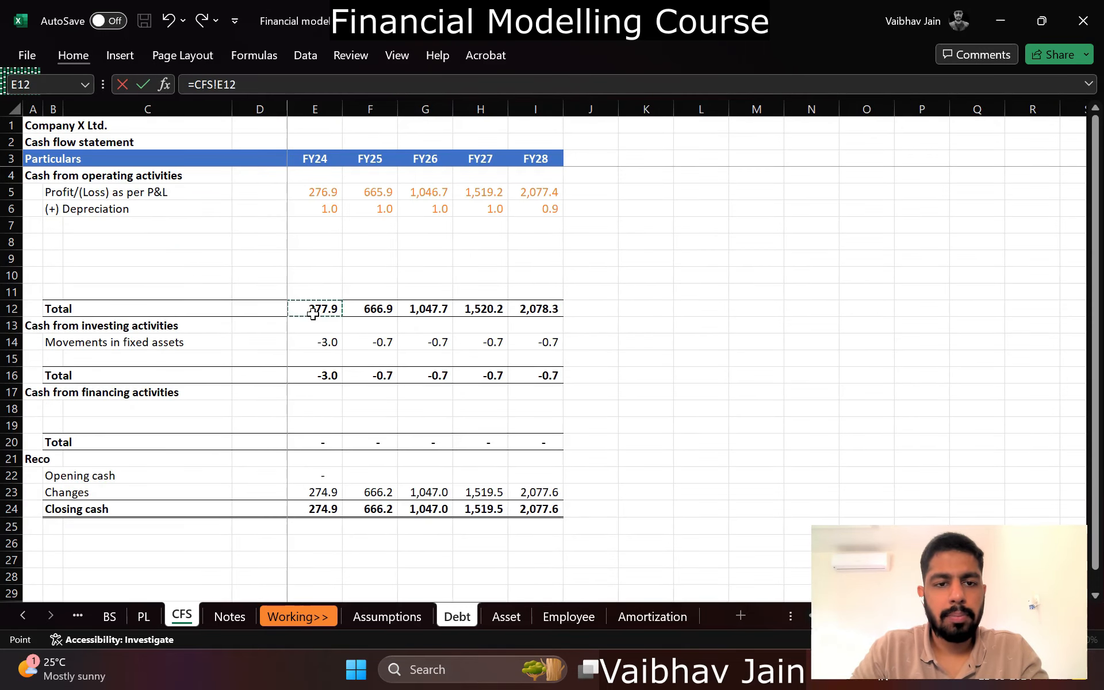
pyautogui.press('Return')
# Step: Link the FY24 cash from investing activities in E6 of the Debt sheet to CFS cell E16
pyautogui.write('=')
pyautogui.hotkey('ctrl', 'pageup')
pyautogui.hotkey('ctrl', 'pageup')
pyautogui.hotkey('ctrl', 'pageup')
pyautogui.hotkey('ctrl', 'pageup')
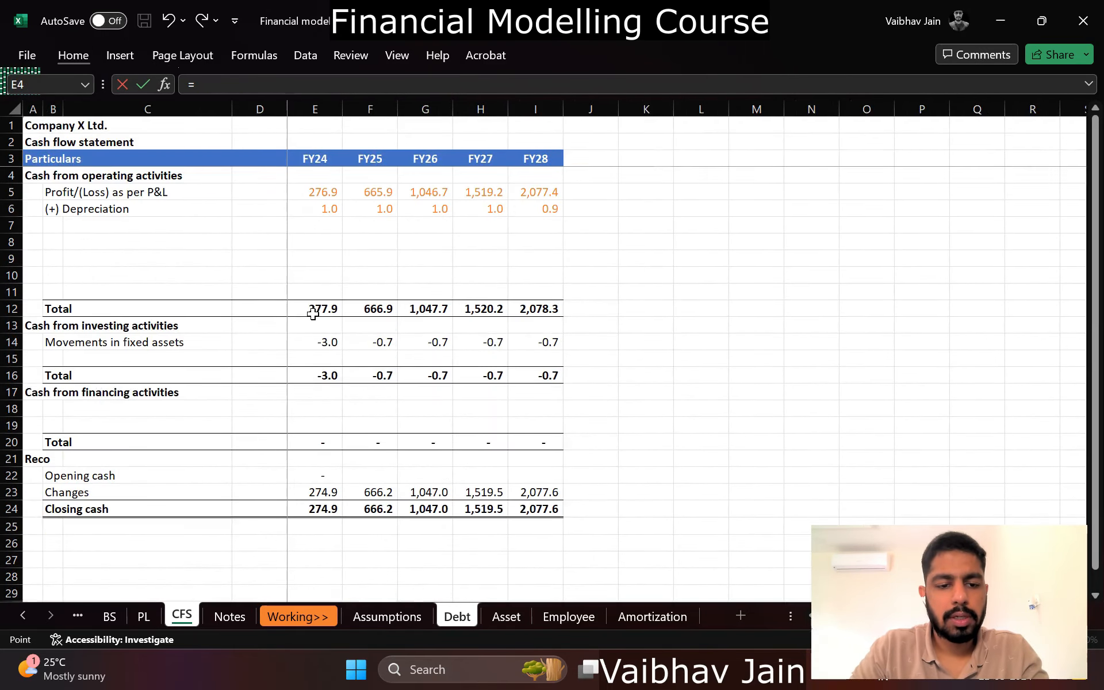
pyautogui.click(324, 376)
pyautogui.press('Return')
# Step: Format the FY24 operating and investing cash figures in E5:E6 of the Debt sheet in comma style with one decimal place
pyautogui.write('=')
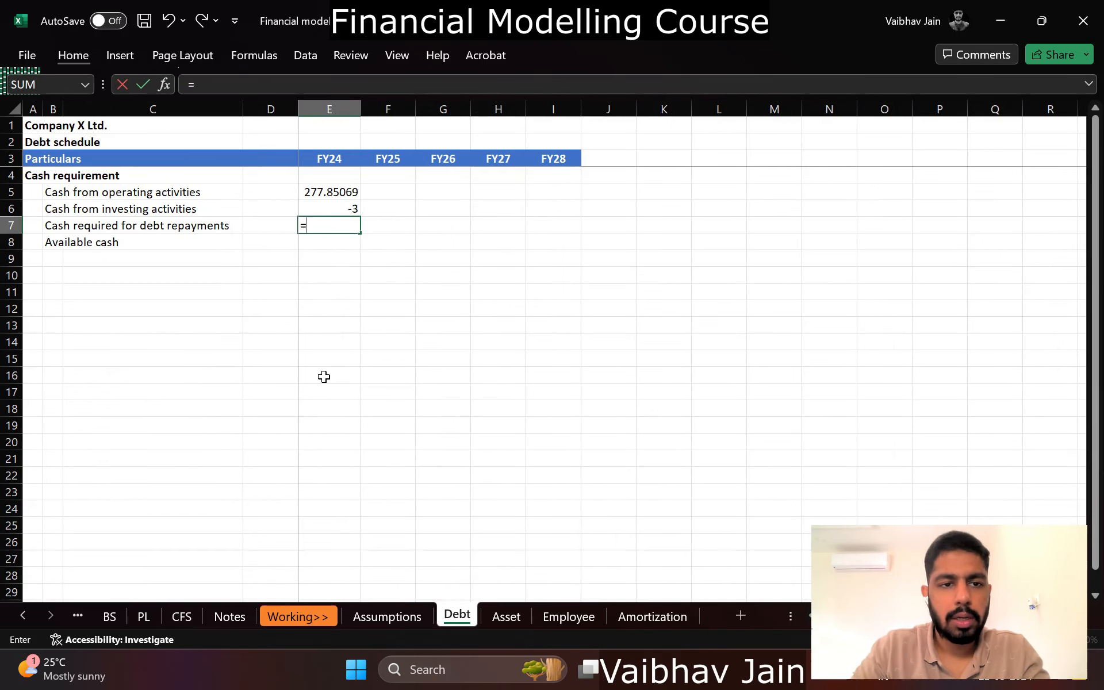
pyautogui.press('Escape')
pyautogui.press('Up')
pyautogui.press('Up')
pyautogui.hotkey('shift', 'Down')
pyautogui.hotkey('ctrl', 'shift', '1')
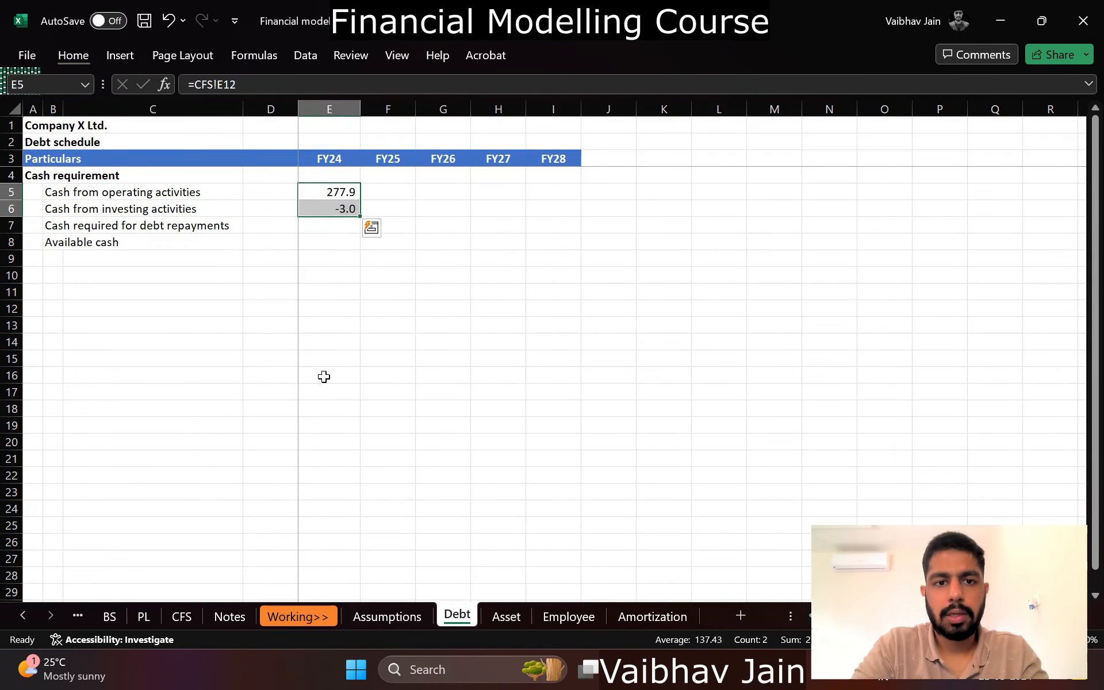
# Step: Copy the FY24 operating and investing cash links in E5:E6 across to FY25 through FY28
pyautogui.hotkey('ctrl', 'c')
pyautogui.hotkey('shift', 'Right')
pyautogui.hotkey('shift', 'Right')
pyautogui.hotkey('shift', 'Right')
pyautogui.hotkey('shift', 'Right')
pyautogui.press('Return')
# Step: Link the FY24 available cash in E8 of the Debt sheet to the opening cash in CFS cell E22
pyautogui.press('Down')
pyautogui.press('Down')
pyautogui.press('Down')
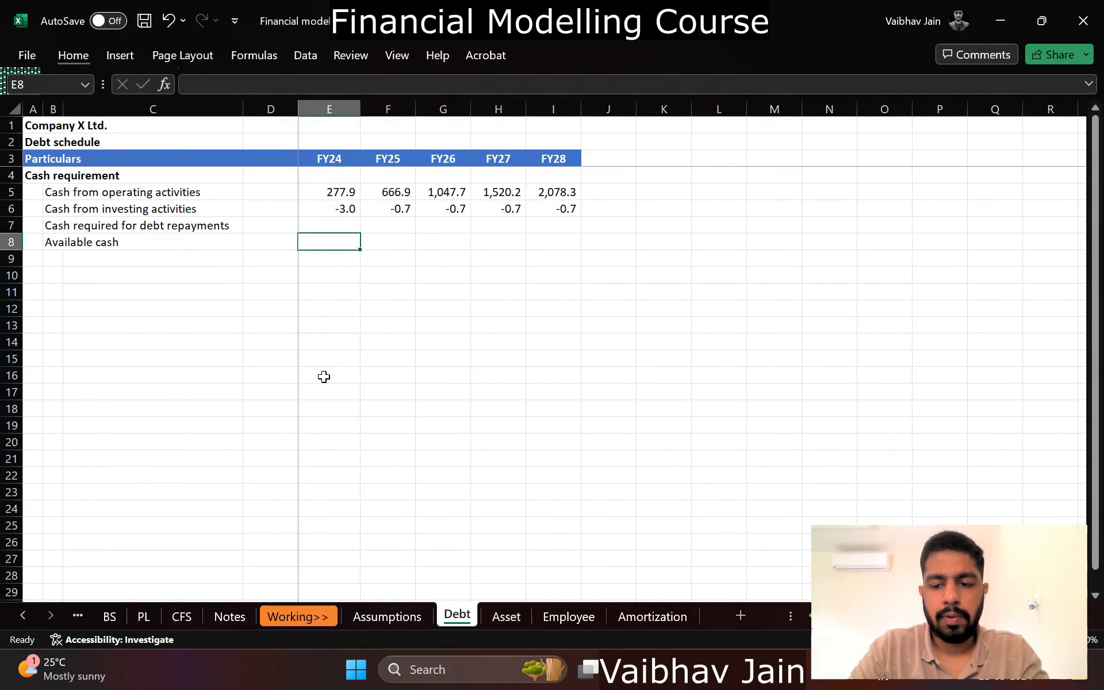
pyautogui.write('=')
pyautogui.hotkey('ctrl', 'pageup')
pyautogui.hotkey('ctrl', 'pageup')
pyautogui.hotkey('ctrl', 'pageup')
pyautogui.hotkey('ctrl', 'pageup')
pyautogui.hotkey('ctrl', 'pageup')
pyautogui.hotkey('ctrl', 'pageup')
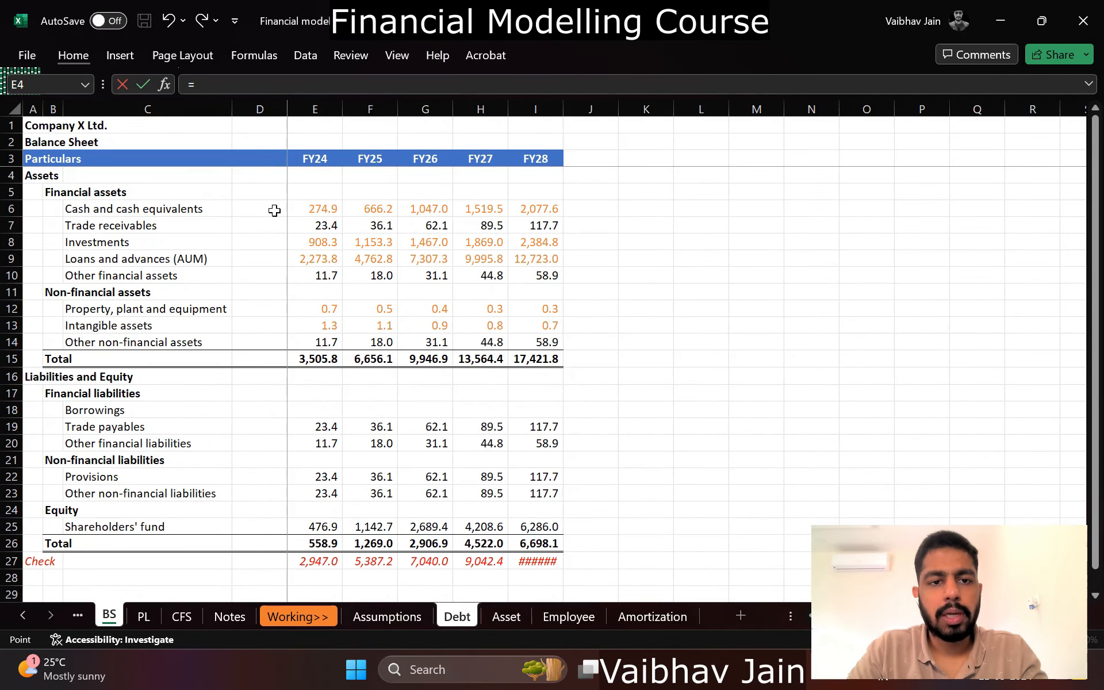
pyautogui.click(186, 617)
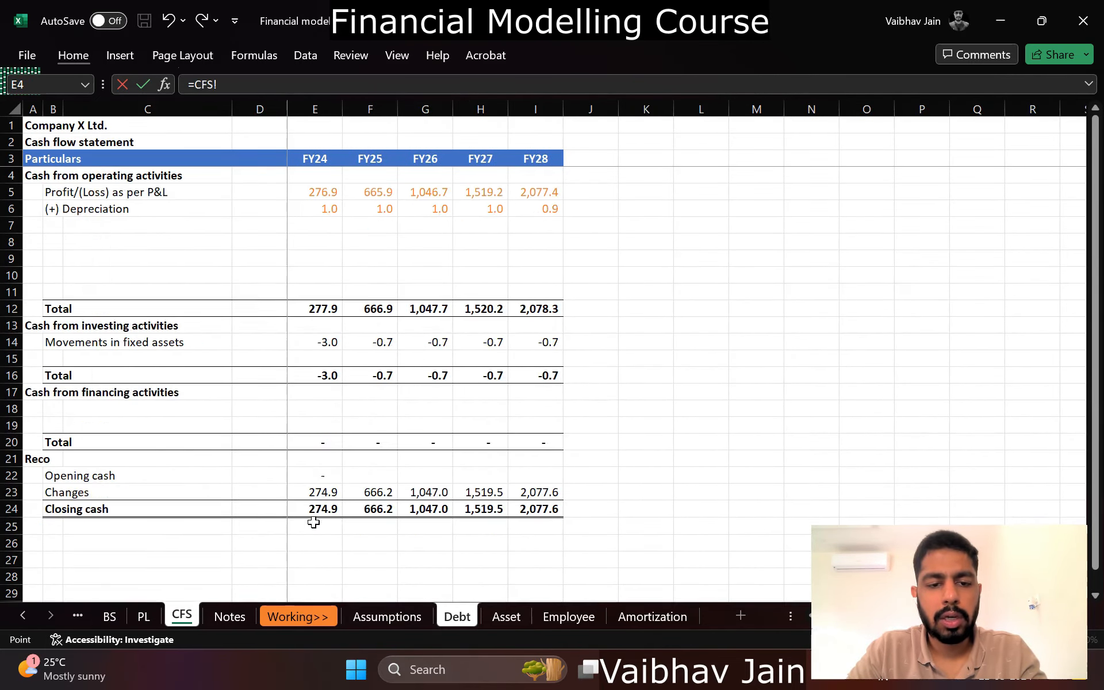
pyautogui.click(322, 475)
pyautogui.hotkey('ctrl', 'Return')
# Step: Copy the available cash link in E8 across to FY28 and show the row in comma style
pyautogui.hotkey('ctrl', 'c')
pyautogui.hotkey('shift', 'Right')
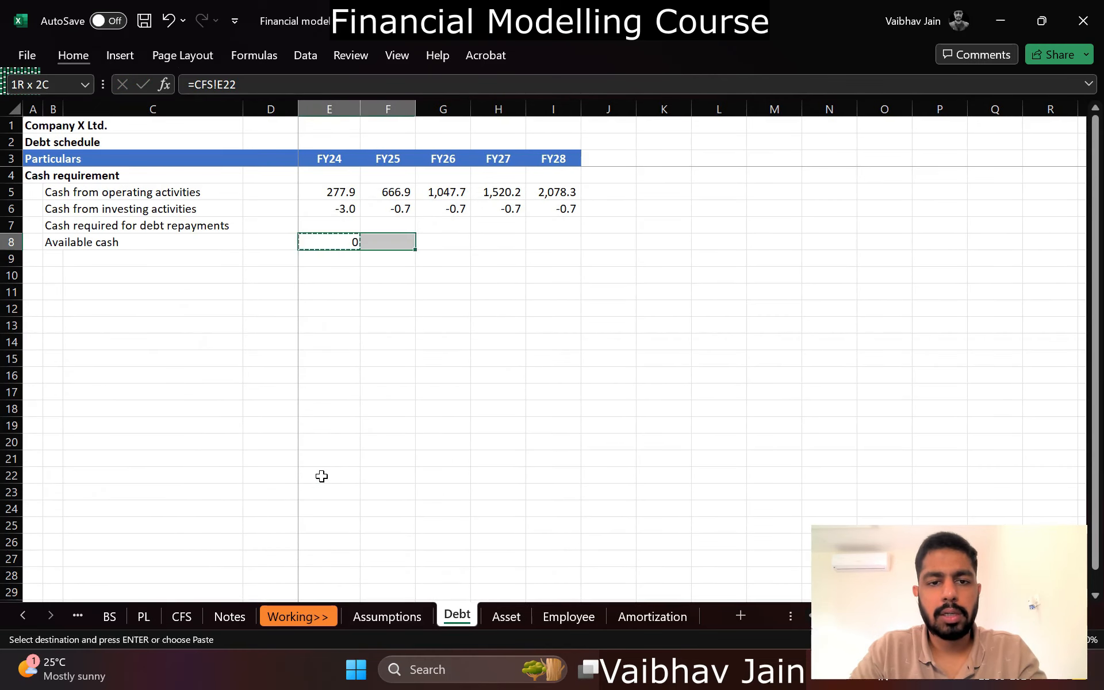
pyautogui.hotkey('shift', 'Right')
pyautogui.hotkey('shift', 'Right')
pyautogui.hotkey('shift', 'Right')
pyautogui.hotkey('ctrl', 'v')
pyautogui.press('Left')
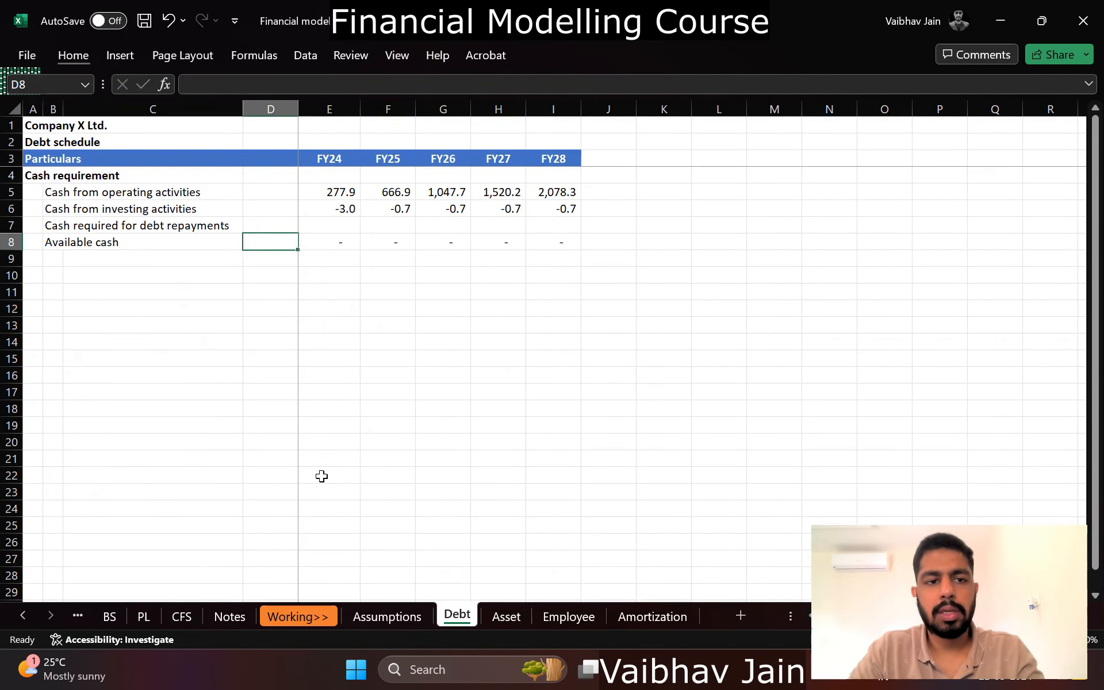
# Step: Label the row below Available cash as "Cash required" in B9
pyautogui.press('Left')
pyautogui.press('Left')
pyautogui.press('Down')
pyautogui.hotkey('shift', 'Right')
pyautogui.hotkey('shift', 'Left')
pyautogui.write('Cash requ')
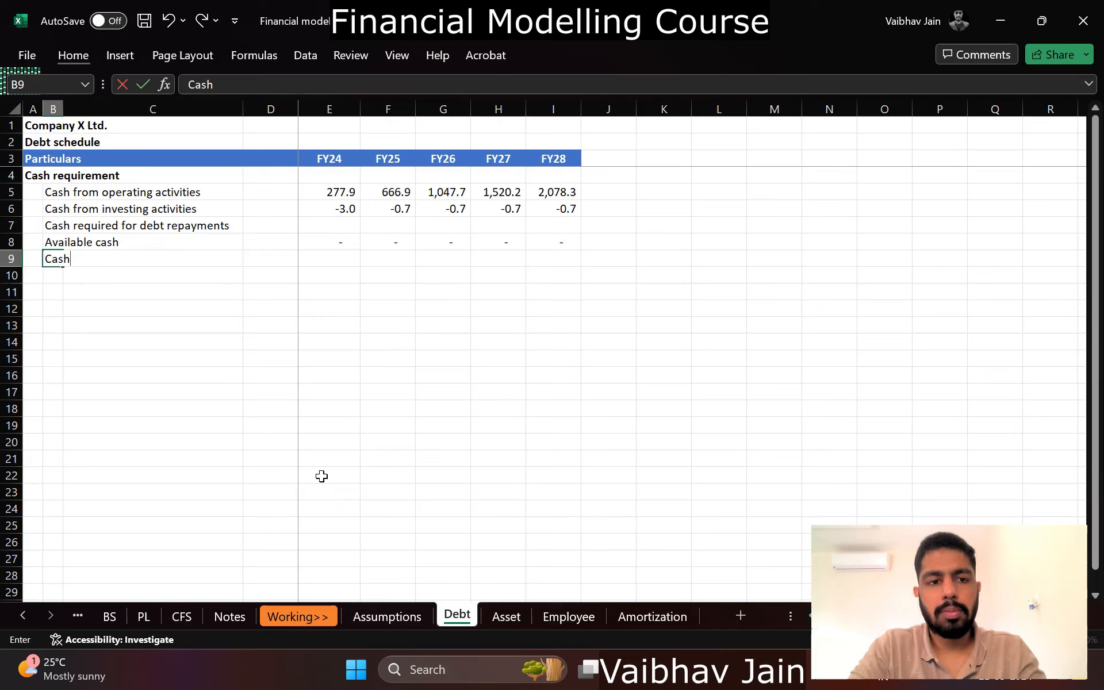
pyautogui.press('Delete')
pyautogui.hotkey('ctrl', 'Return')
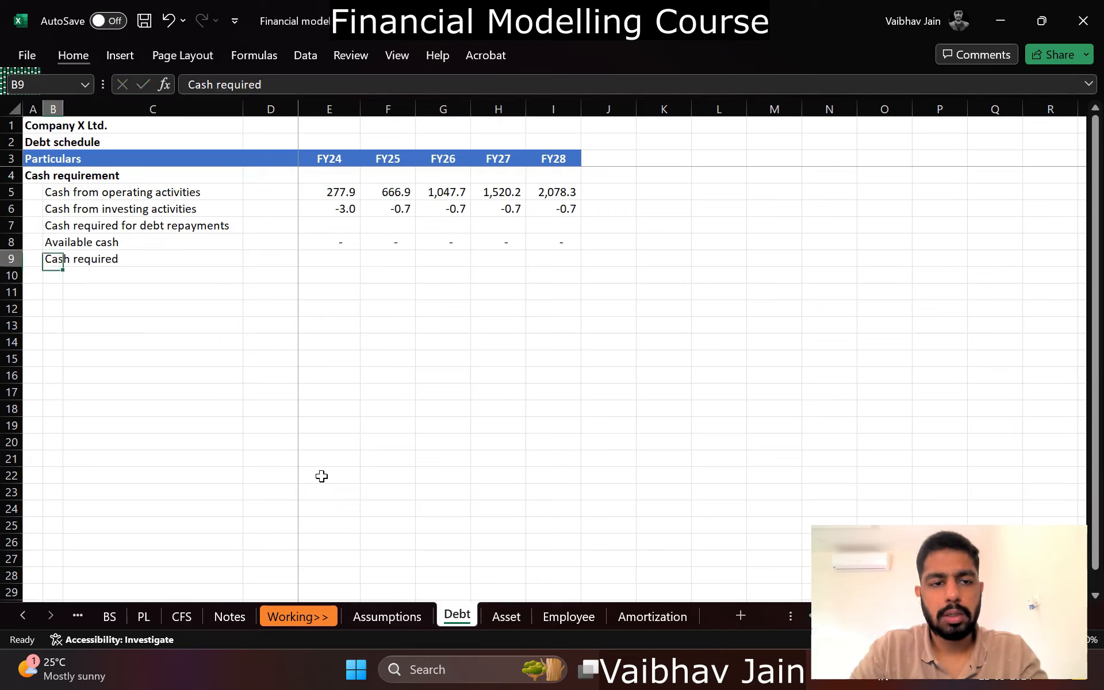
# Step: Apply a top and bottom border to the Cash required row, B9:I9
pyautogui.hotkey('shift', 'Right')
pyautogui.hotkey('shift', 'Right')
pyautogui.hotkey('shift', 'Right')
pyautogui.hotkey('shift', 'Right')
pyautogui.hotkey('shift', 'Right')
pyautogui.hotkey('shift', 'Right')
pyautogui.hotkey('shift', 'Right')
pyautogui.hotkey('alt', 'h')
pyautogui.press('b')
pyautogui.press('d')
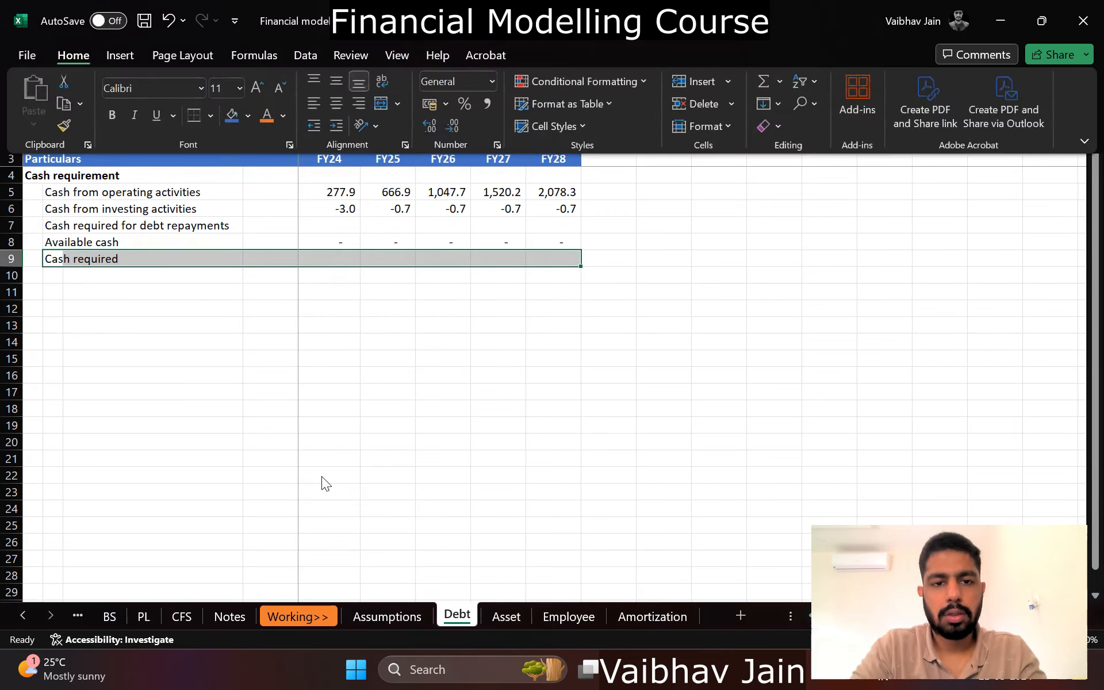
# Step: Calculate the FY24 cash required in E9 with =SUM(E5:E8)
pyautogui.press('Right')
pyautogui.press('Right')
pyautogui.press('Right')
pyautogui.hotkey('alt', '=')
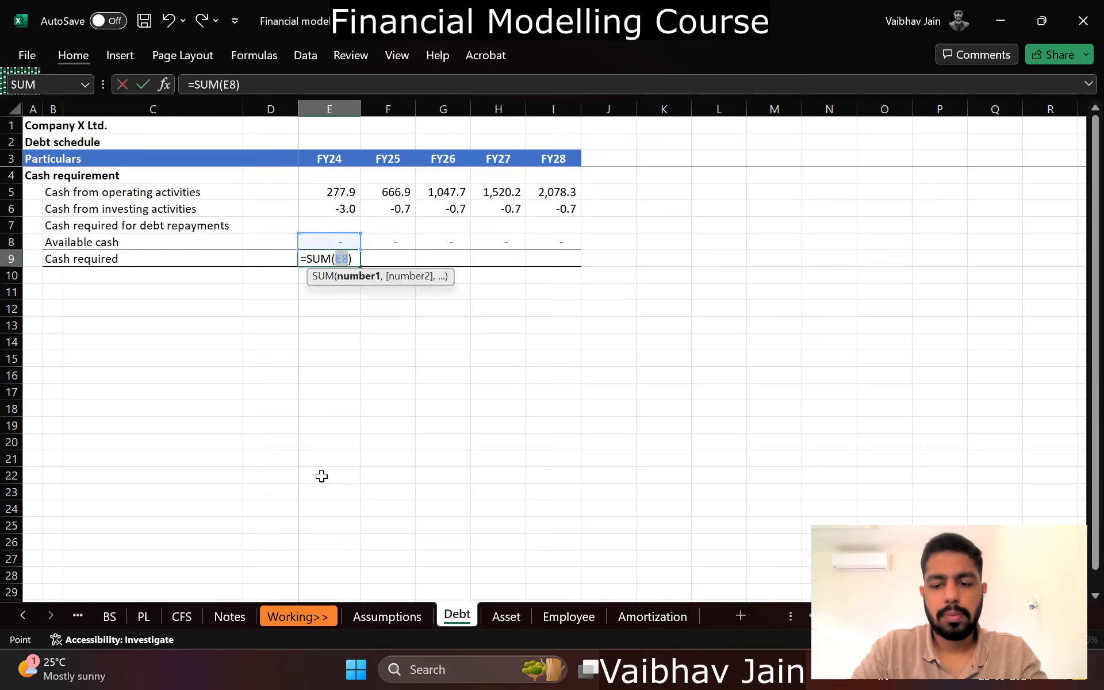
pyautogui.press('Escape')
pyautogui.write('=sum')
pyautogui.press('Tab')
pyautogui.press('Up')
pyautogui.hotkey('shift', 'Up')
pyautogui.hotkey('shift', 'Up')
pyautogui.hotkey('shift', 'Up')
pyautogui.hotkey('ctrl', 'Return')
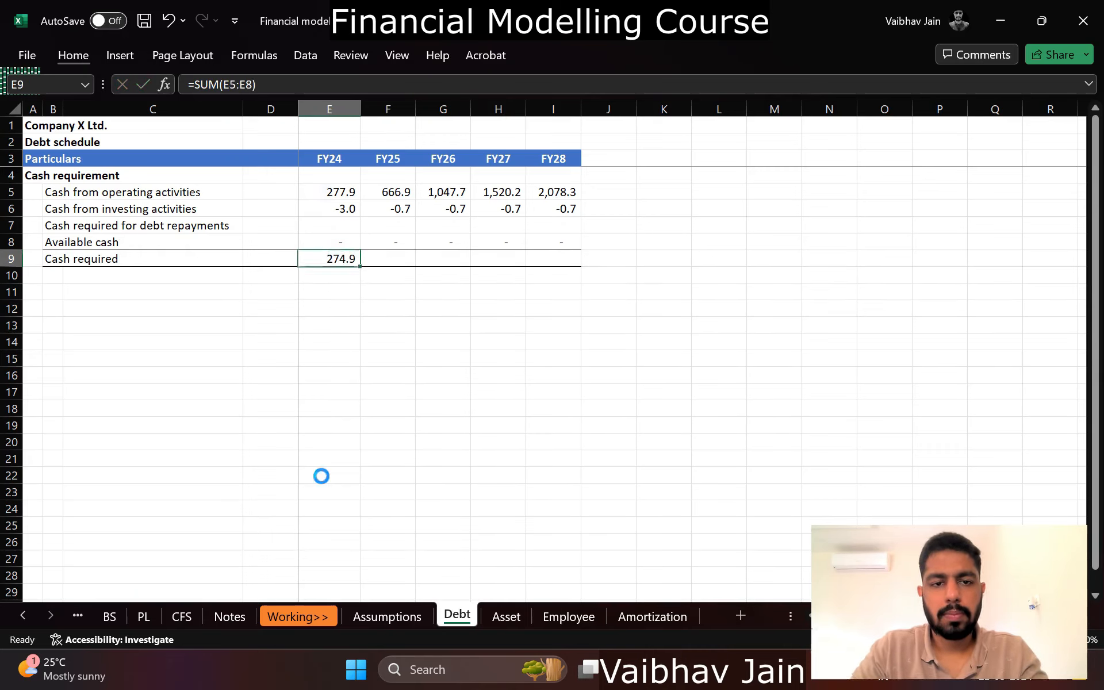
# Step: Copy the FY24 cash required formula in E9 across to FY25 through FY28 (F9:I9)
pyautogui.hotkey('ctrl', 'c')
pyautogui.hotkey('shift', 'Right')
pyautogui.hotkey('shift', 'Right')
pyautogui.hotkey('shift', 'Right')
pyautogui.hotkey('shift', 'Right')
pyautogui.hotkey('ctrl', 'v')
pyautogui.press('Up')
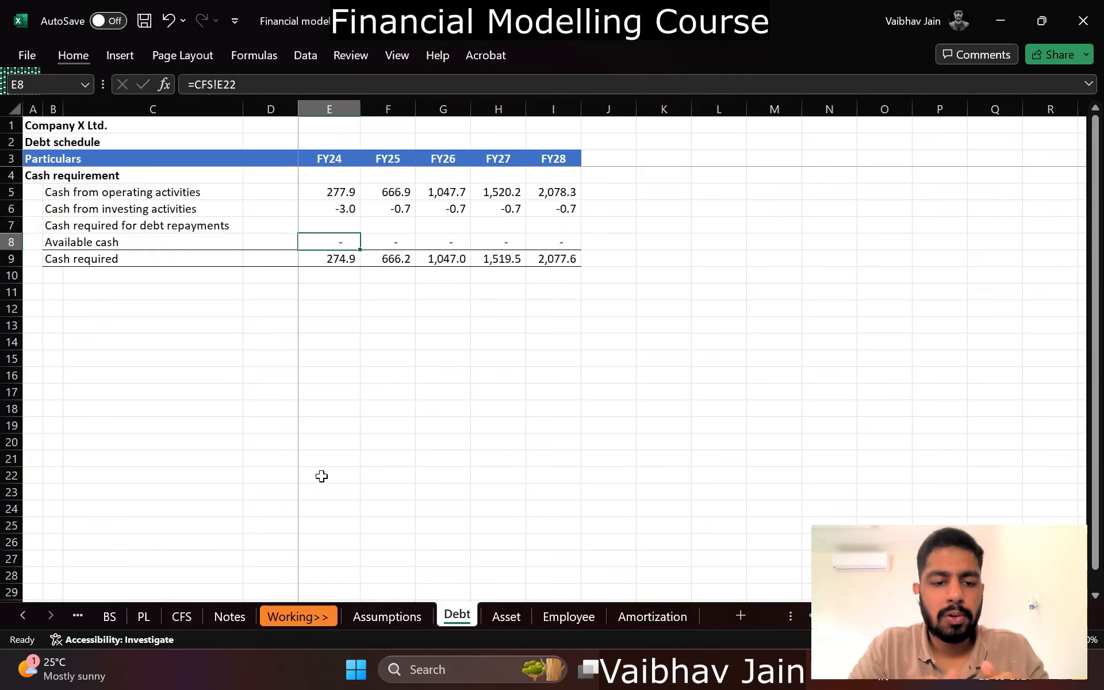
# Step: Go to the empty label cell B7 below Depreciation on the CFS sheet
pyautogui.hotkey('ctrl', 'pageup')
pyautogui.hotkey('ctrl', 'pageup')
pyautogui.hotkey('ctrl', 'pageup')
pyautogui.hotkey('ctrl', 'pageup')
pyautogui.press('Up')
pyautogui.press('Up')
pyautogui.press('Up')
pyautogui.press('Up')
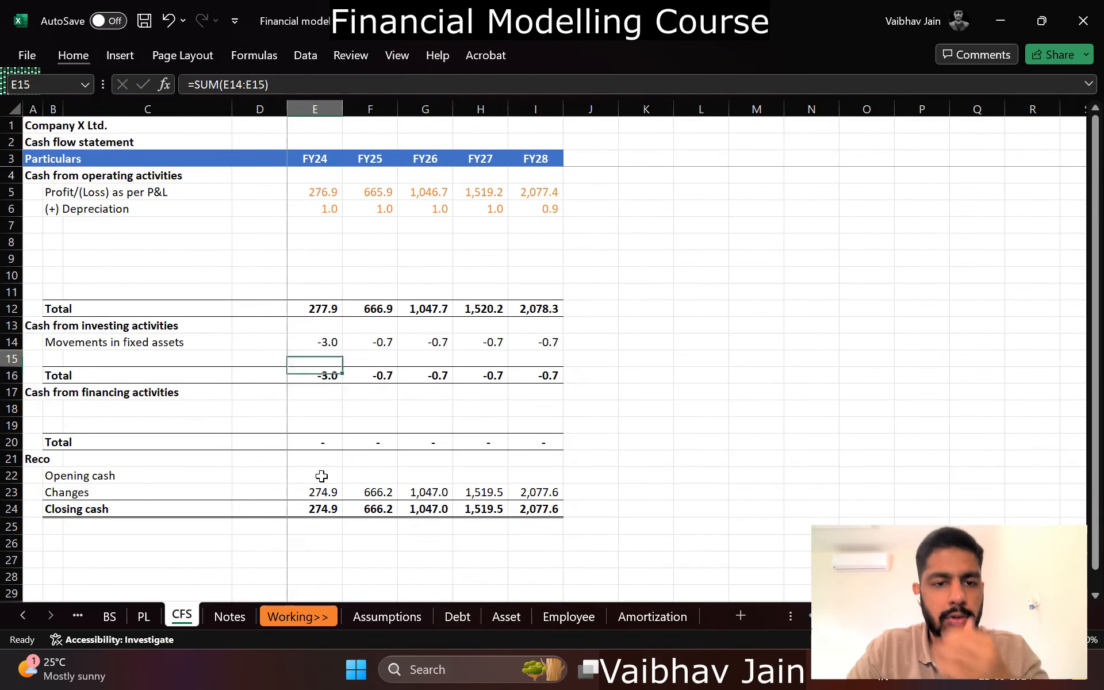
pyautogui.press('Up')
pyautogui.press('Up')
pyautogui.press('Left')
pyautogui.press('Left')
pyautogui.press('Up')
pyautogui.press('Up')
pyautogui.press('Up')
pyautogui.press('Up')
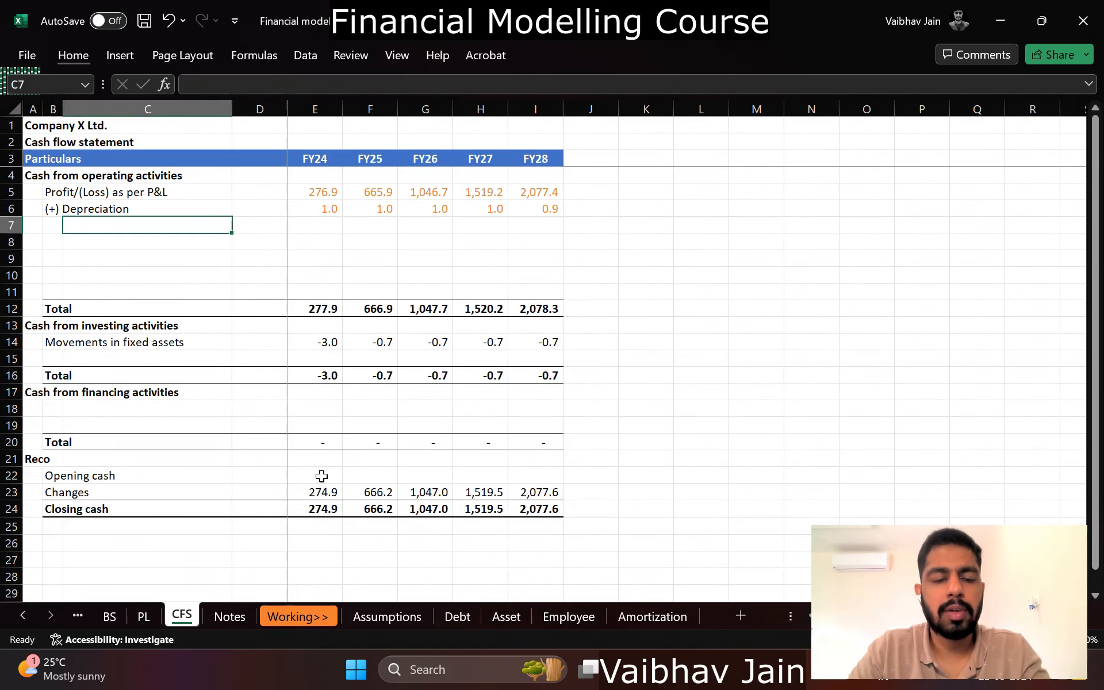
pyautogui.press('Left')
pyautogui.write('Movements')
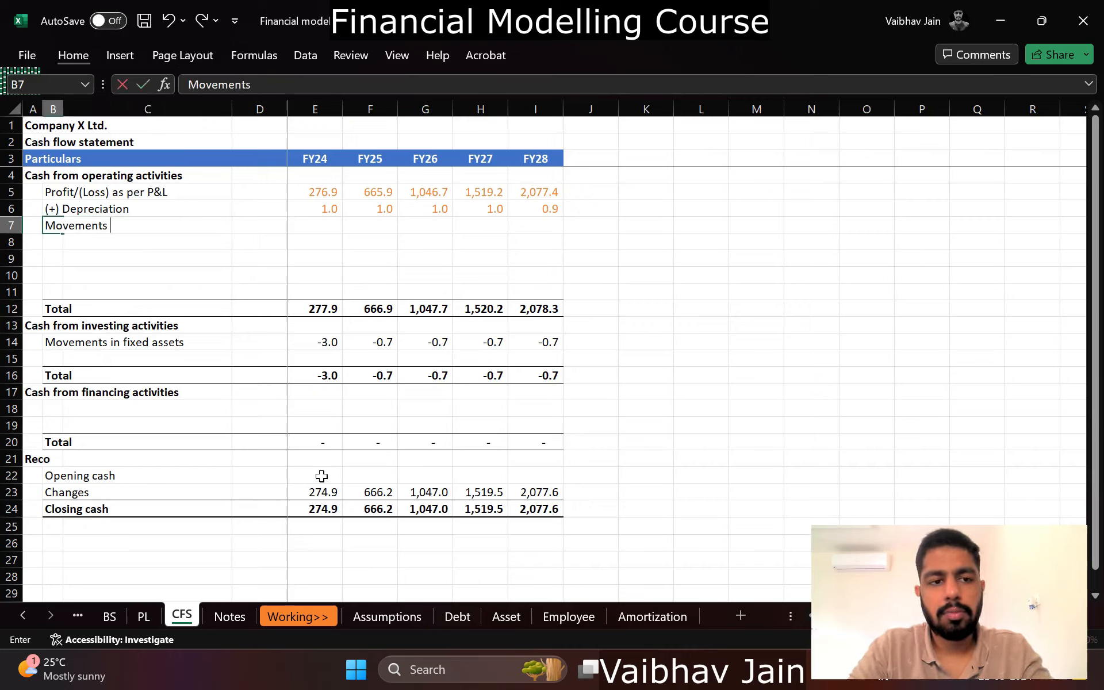
pyautogui.press('BackSpace')
pyautogui.press('BackSpace')
pyautogui.press('BackSpace')
pyautogui.press('BackSpace')
pyautogui.press('BackSpace')
pyautogui.press('BackSpace')
pyautogui.press('BackSpace')
pyautogui.press('BackSpace')
pyautogui.press('BackSpace')
pyautogui.press('BackSpace')
# Step: Enter the labels "Changes in financial assets" in B7 and "Changes in non-financial assets" in B8
pyautogui.write('Changes in financial assets')
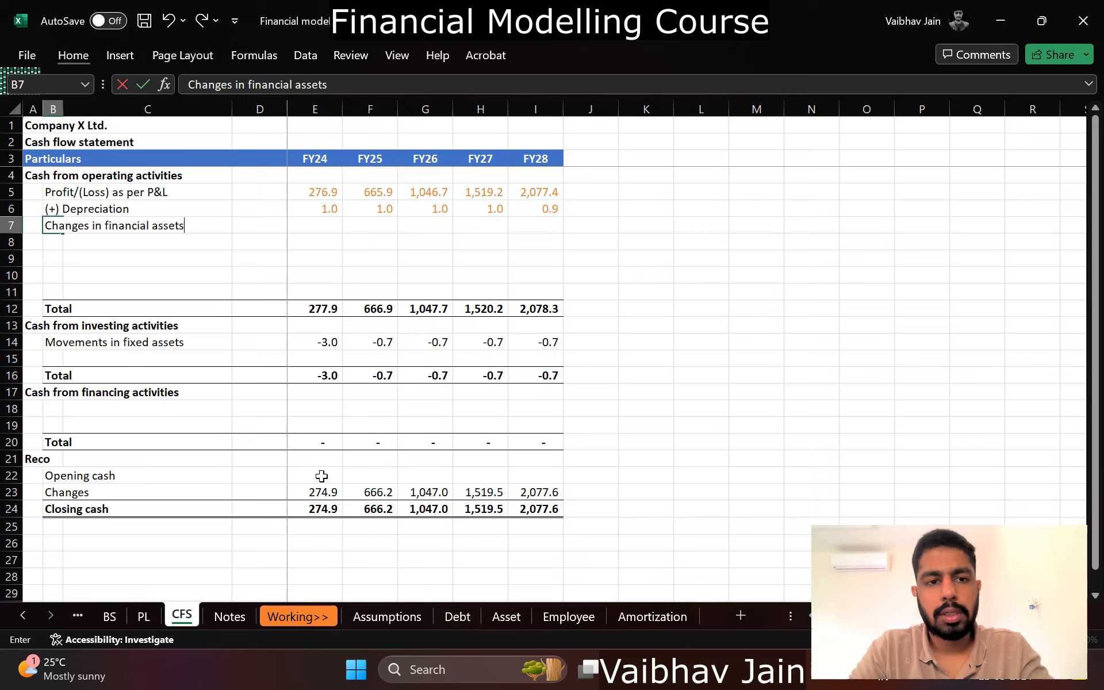
pyautogui.press('Return')
pyautogui.hotkey('ctrl', "'")
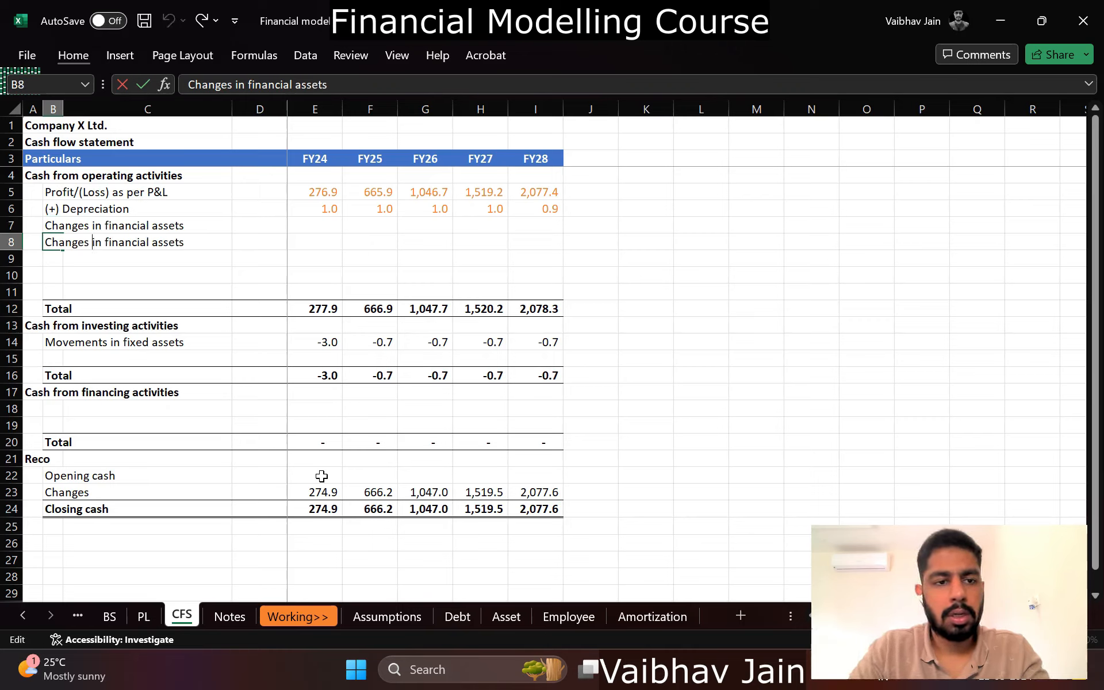
pyautogui.write('non')
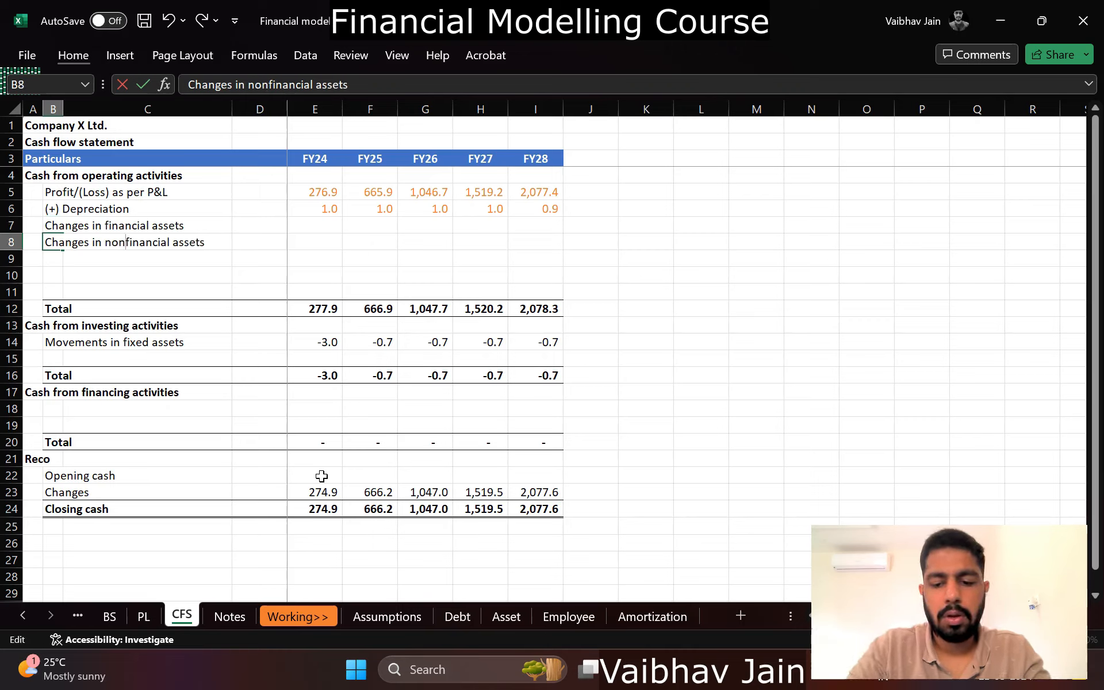
pyautogui.write('-')
pyautogui.press('Return')
# Step: Duplicate the two asset change labels from B7:B8 into B9:B10
pyautogui.press('Up')
pyautogui.press('Up')
pyautogui.hotkey('shift', 'Down')
pyautogui.hotkey('ctrl', 'c')
pyautogui.press('Down')
pyautogui.press('Down')
pyautogui.hotkey('ctrl', 'v')
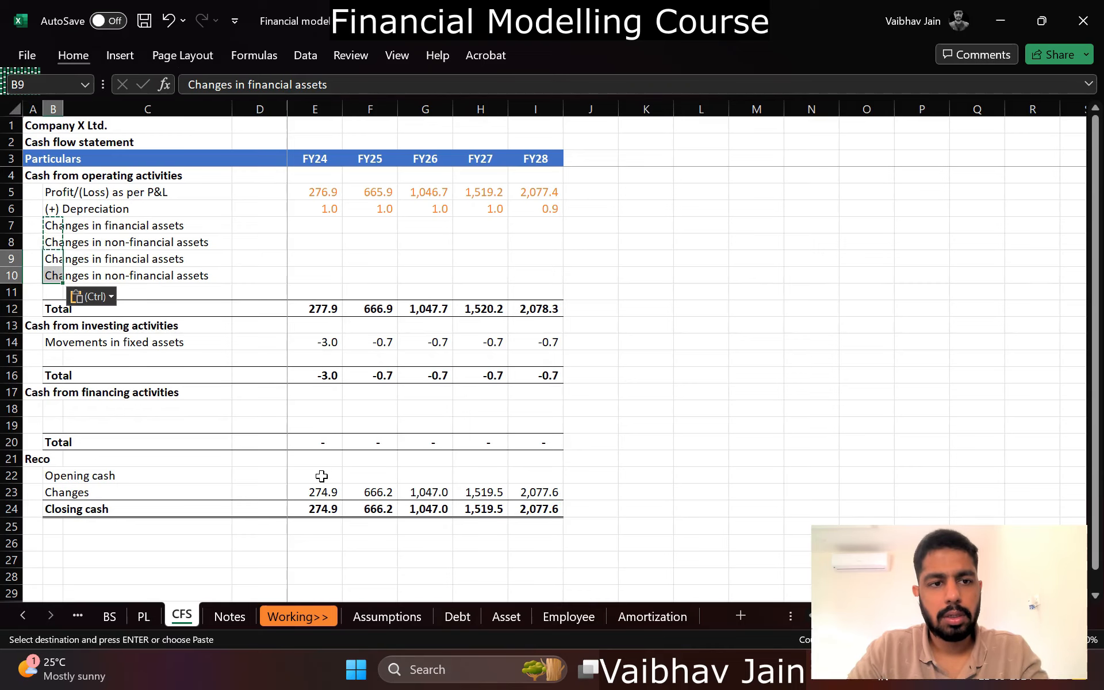
# Step: Replace every "assets" with "liabilities" in the copied labels in B9:B10
pyautogui.hotkey('ctrl', 'f')
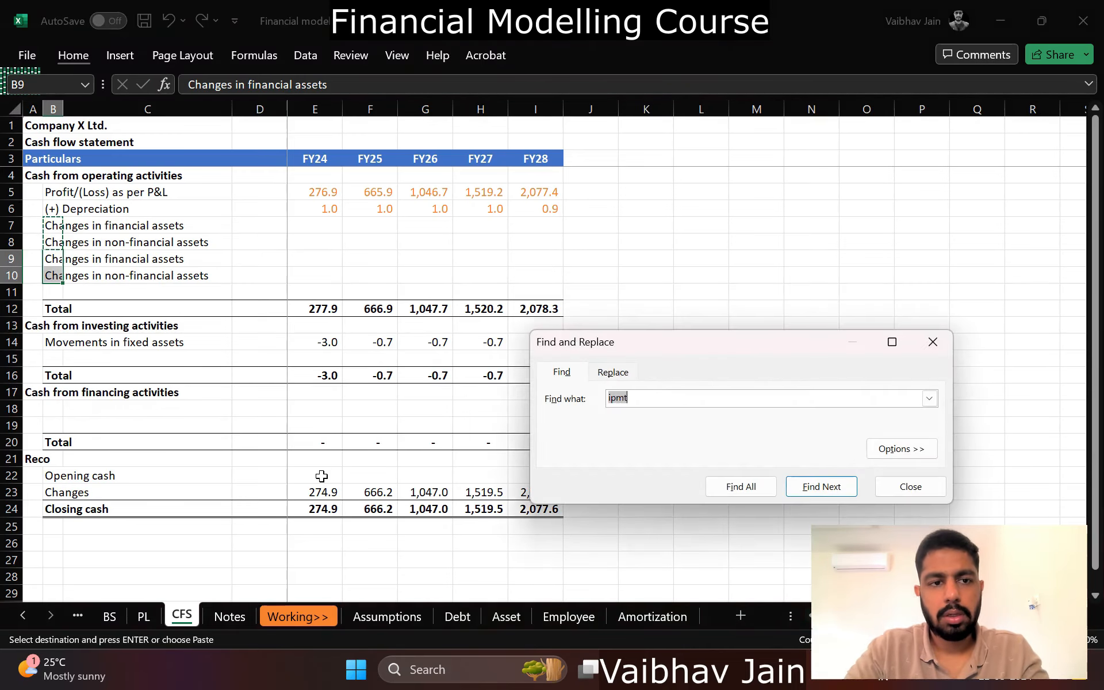
pyautogui.press('Escape')
pyautogui.hotkey('ctrl', 'h')
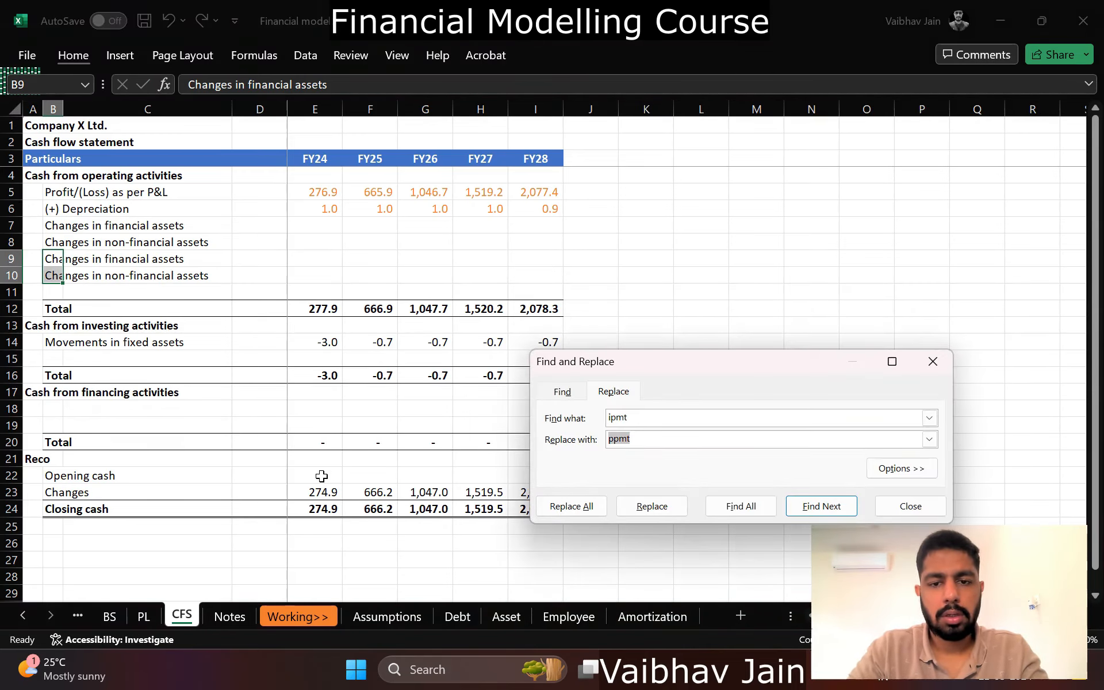
pyautogui.hotkey('shift', 'Tab')
pyautogui.write('a')
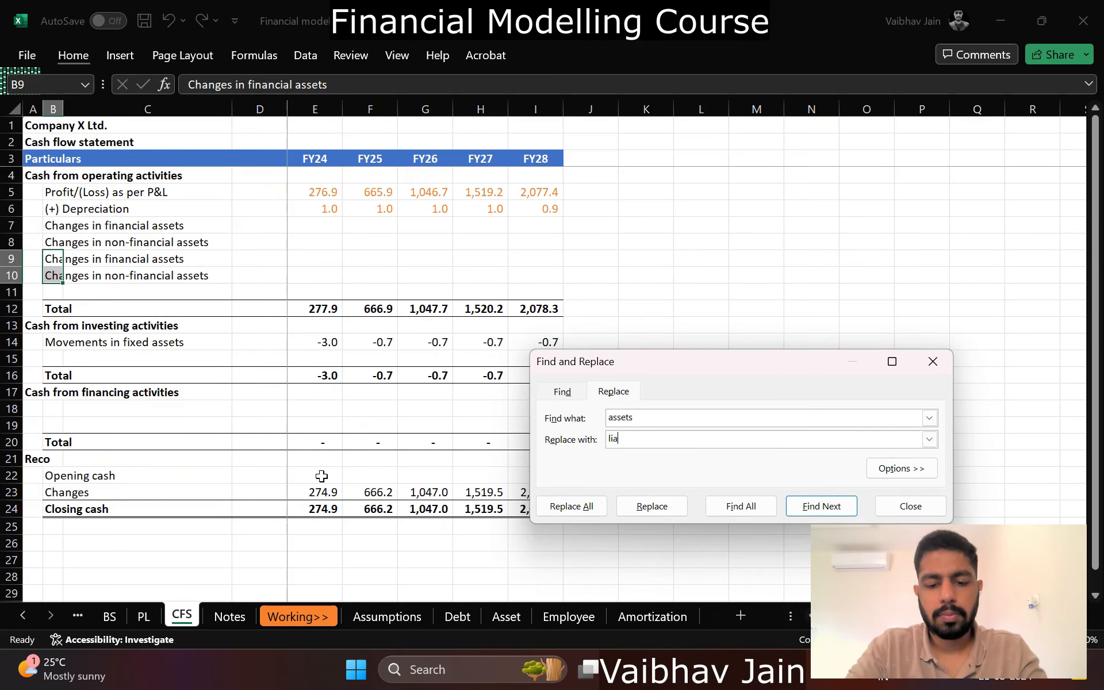
pyautogui.hotkey('alt', 'a')
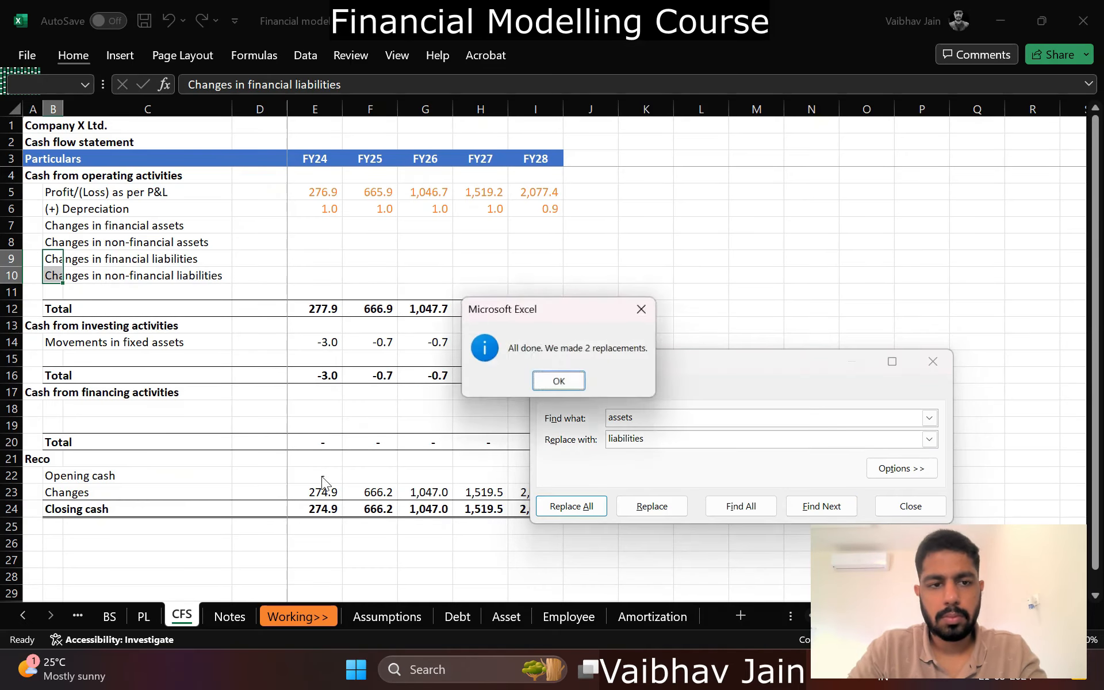
pyautogui.press('Return')
pyautogui.press('Escape')
# Step: Delete the empty row 11 above the operating activities total
pyautogui.press('Down')
pyautogui.press('Down')
pyautogui.hotkey('shift', 'space')
pyautogui.hotkey('ctrl', '-')
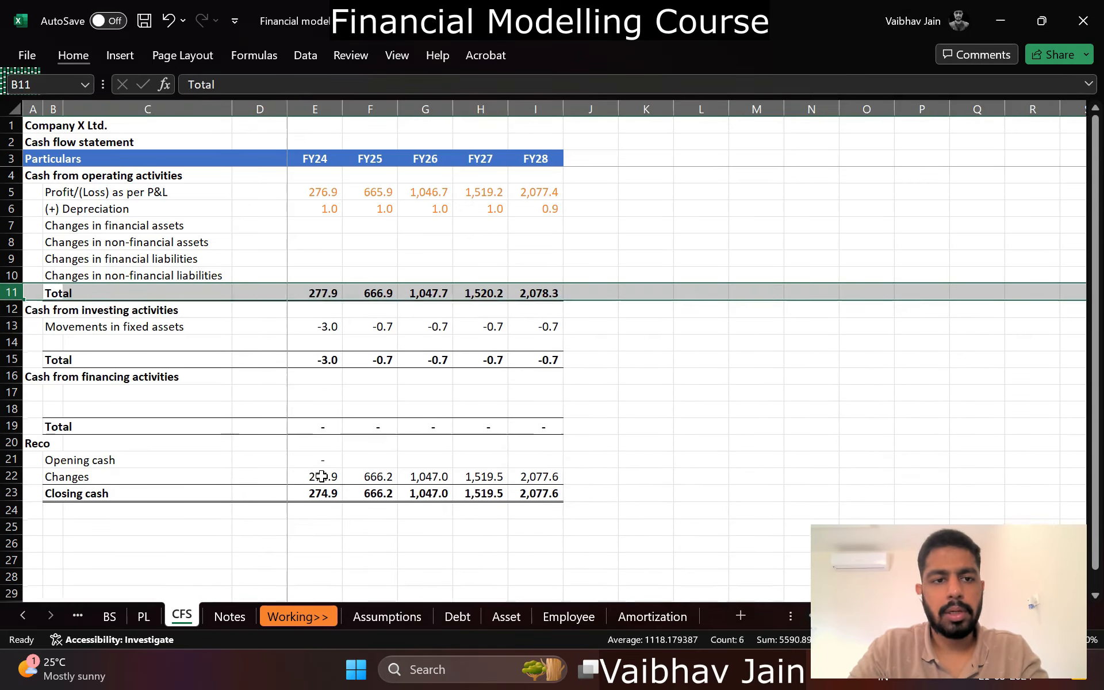
# Step: Calculate the FY24 changes in financial assets in E7 with =SUM(BS!D7,BS!D10)-SUM(BS!E7,BS!E10)
pyautogui.press('Up')
pyautogui.press('Up')
pyautogui.press('Up')
pyautogui.press('Right')
pyautogui.press('Right')
pyautogui.press('Right')
pyautogui.press('Up')
pyautogui.write('=SUM(')
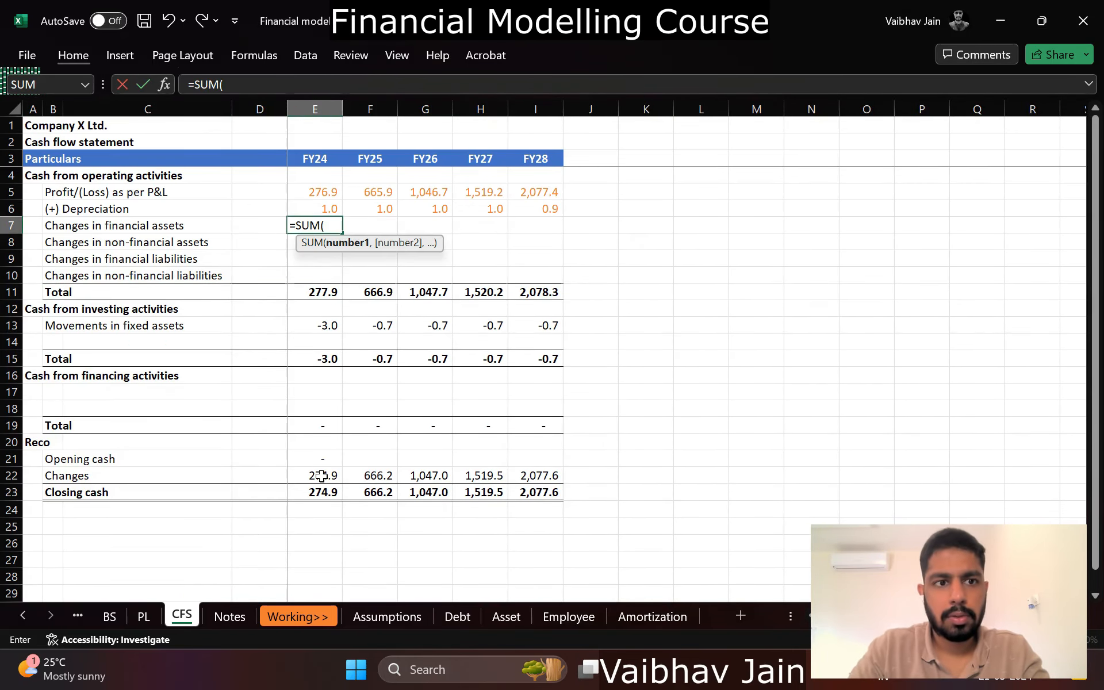
pyautogui.hotkey('ctrl', 'pageup')
pyautogui.hotkey('ctrl', 'pageup')
pyautogui.click(210, 231)
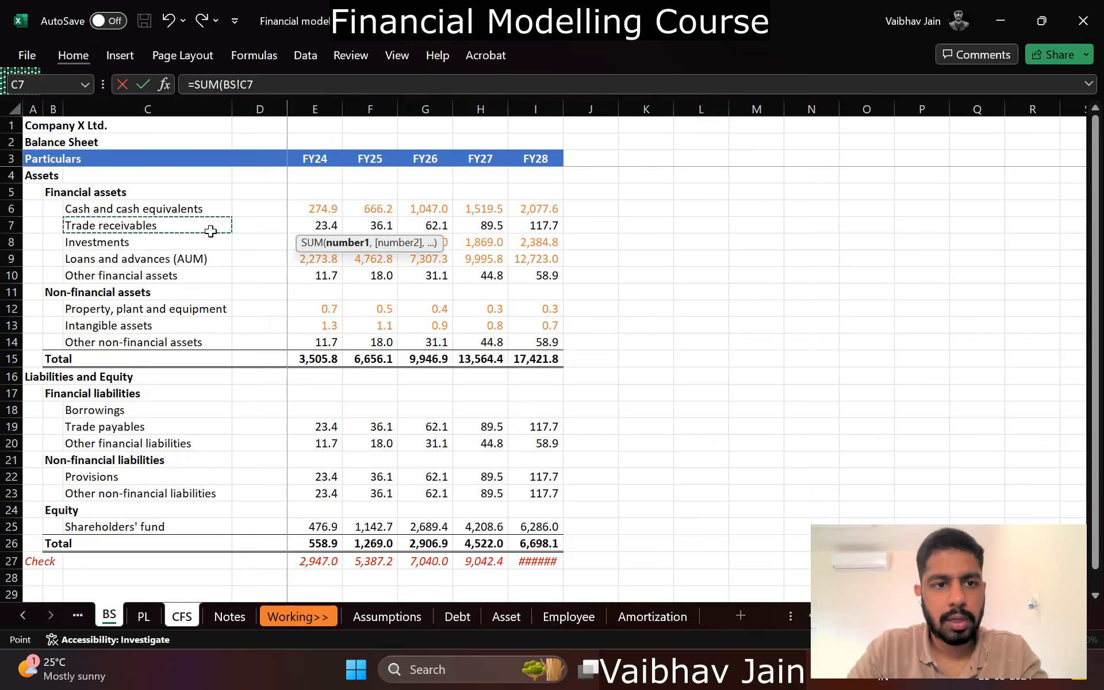
pyautogui.press('Right')
pyautogui.write(',')
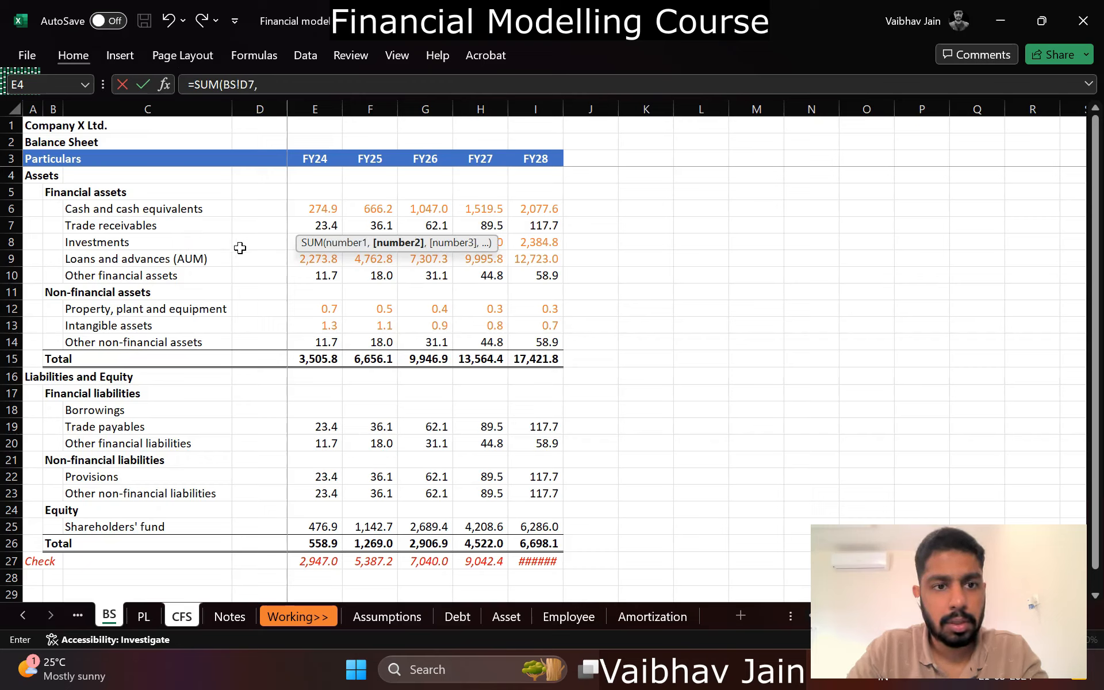
pyautogui.click(252, 277)
pyautogui.write(')-SUM(')
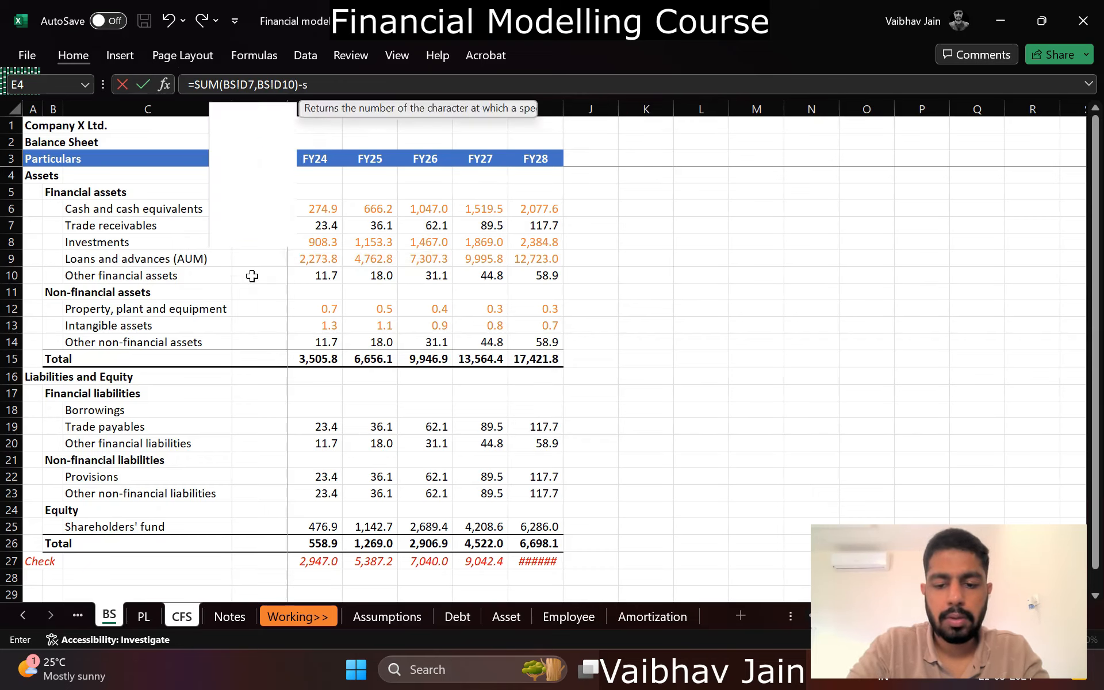
pyautogui.click(303, 223)
pyautogui.write(',')
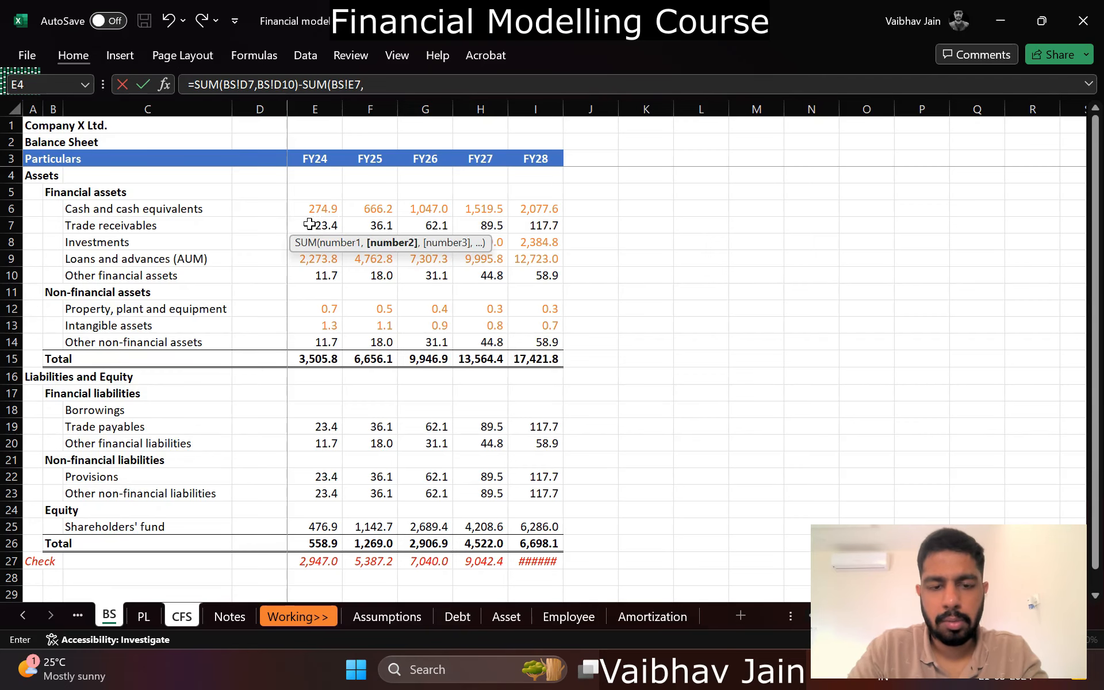
pyautogui.click(308, 266)
pyautogui.press('Return')
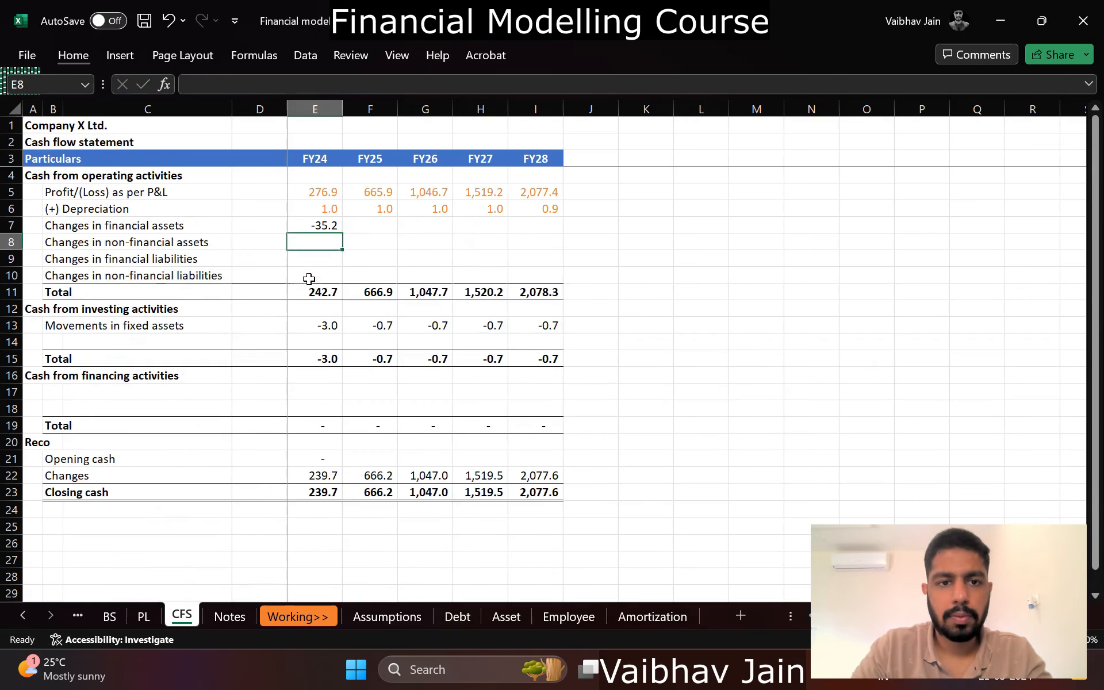
# Step: Copy the FY24 changes in financial assets formula in E7 across to FY25 through FY28 (F7:I7)
pyautogui.press('Up')
pyautogui.hotkey('ctrl', 'c')
pyautogui.hotkey('shift', 'Right')
pyautogui.hotkey('shift', 'Right')
pyautogui.hotkey('shift', 'Right')
pyautogui.hotkey('shift', 'Right')
pyautogui.press('Return')
# Step: Calculate the FY24 changes in non-financial assets in E8 with =SUM(BS!D14)-SUM(BS!E14)
pyautogui.press('Down')
pyautogui.write('=s')
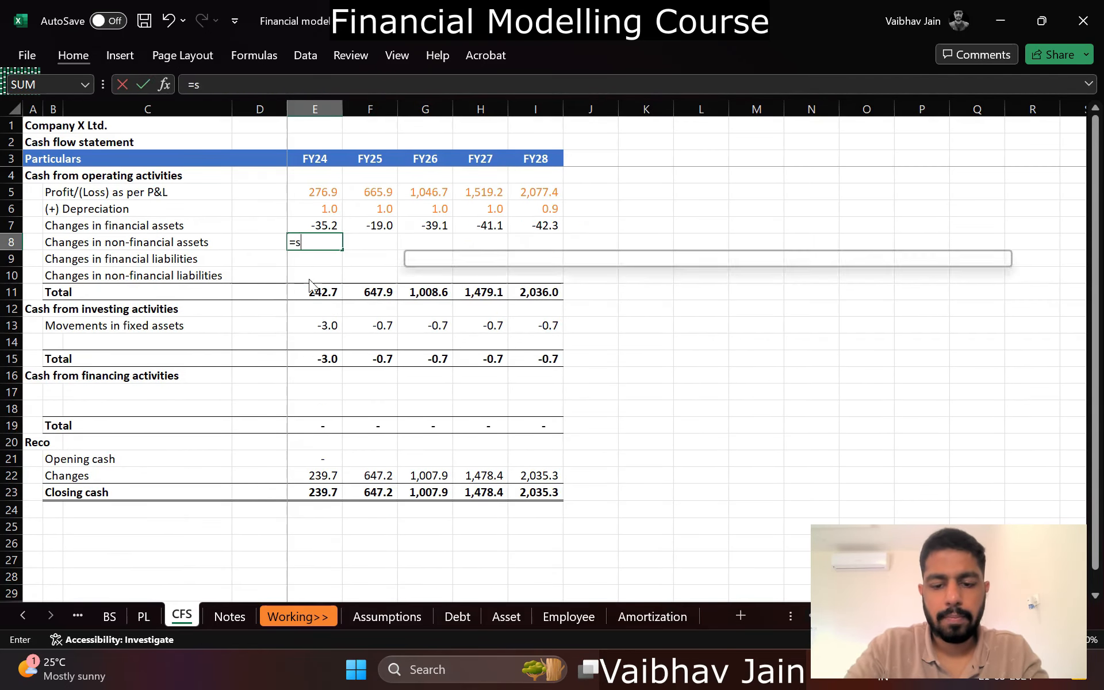
pyautogui.write('um(')
pyautogui.hotkey('ctrl', 'pageup')
pyautogui.hotkey('ctrl', 'pageup')
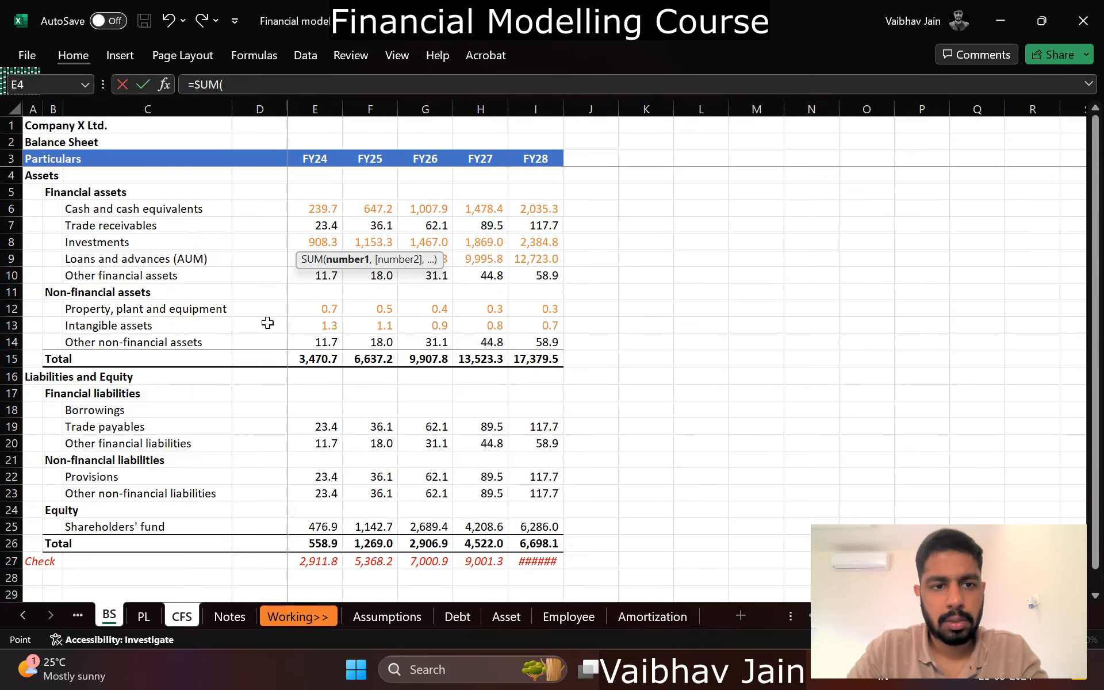
pyautogui.click(268, 323)
pyautogui.press('Down')
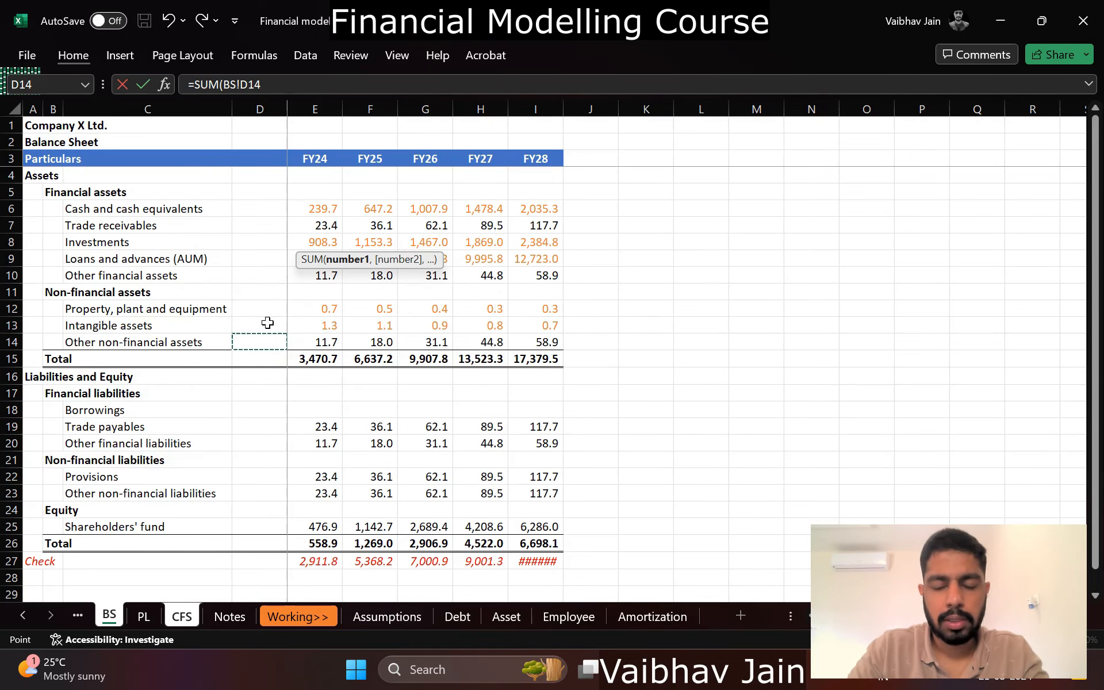
pyautogui.write(')-SUM(')
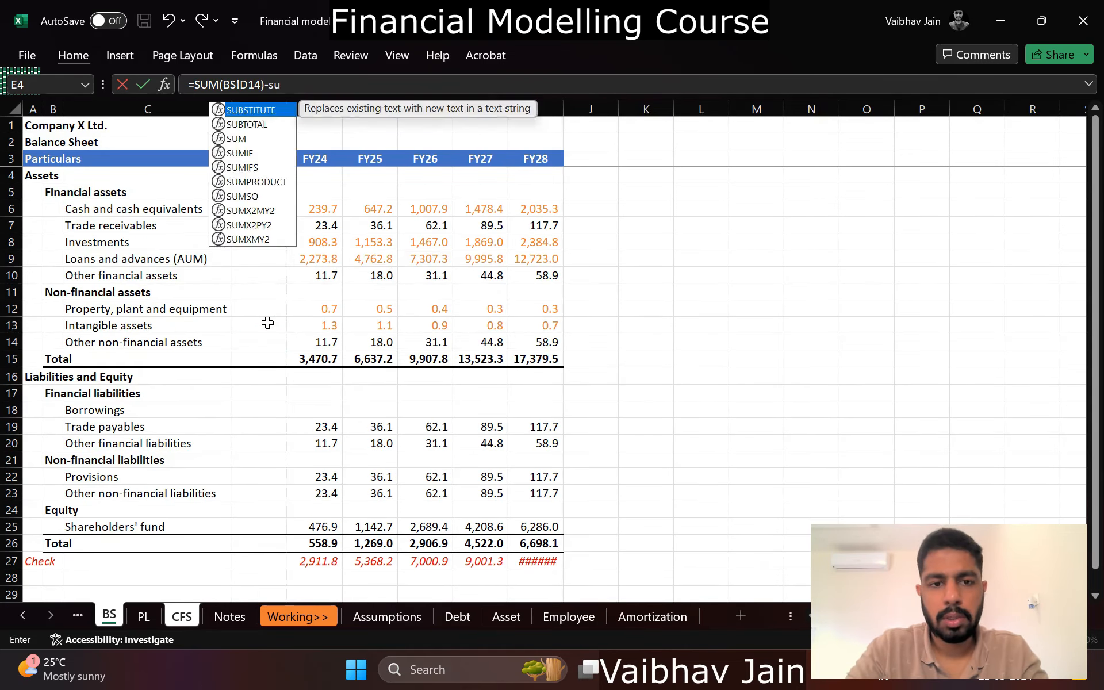
pyautogui.click(284, 335)
pyautogui.press('Right')
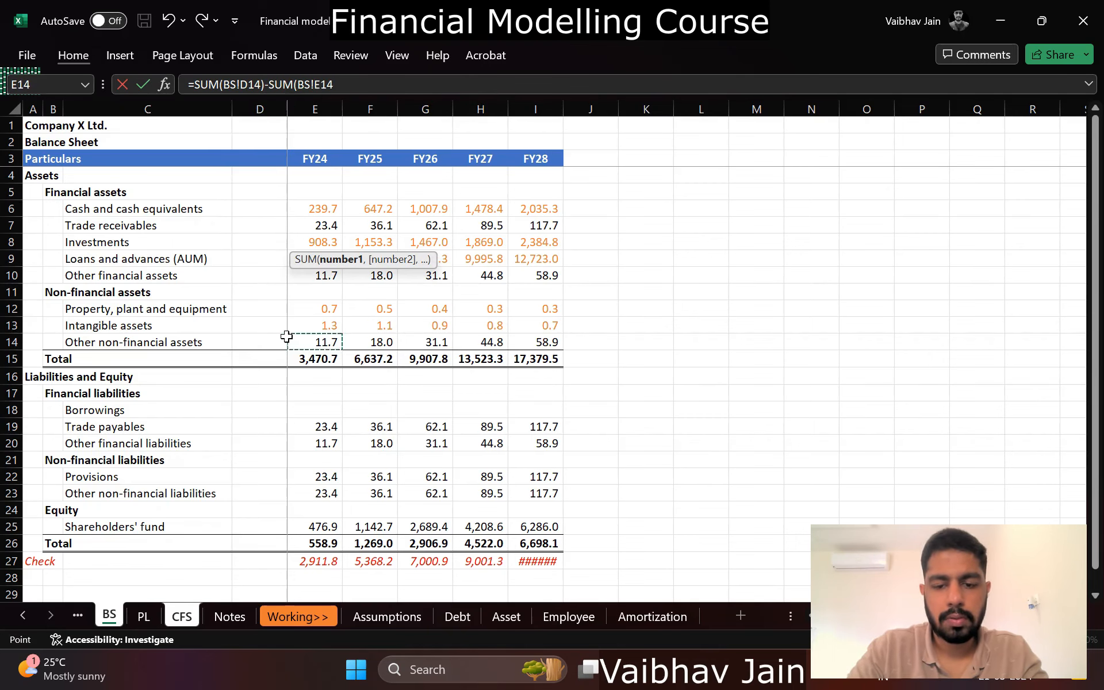
pyautogui.write(')')
pyautogui.hotkey('ctrl', 'Return')
# Step: Copy the FY24 changes in non-financial assets formula in E8 across to FY25 through FY28 (F8:I8)
pyautogui.hotkey('ctrl', 'c')
pyautogui.hotkey('shift', 'Right')
pyautogui.hotkey('shift', 'Right')
pyautogui.hotkey('shift', 'Right')
pyautogui.hotkey('shift', 'Right')
pyautogui.press('Return')
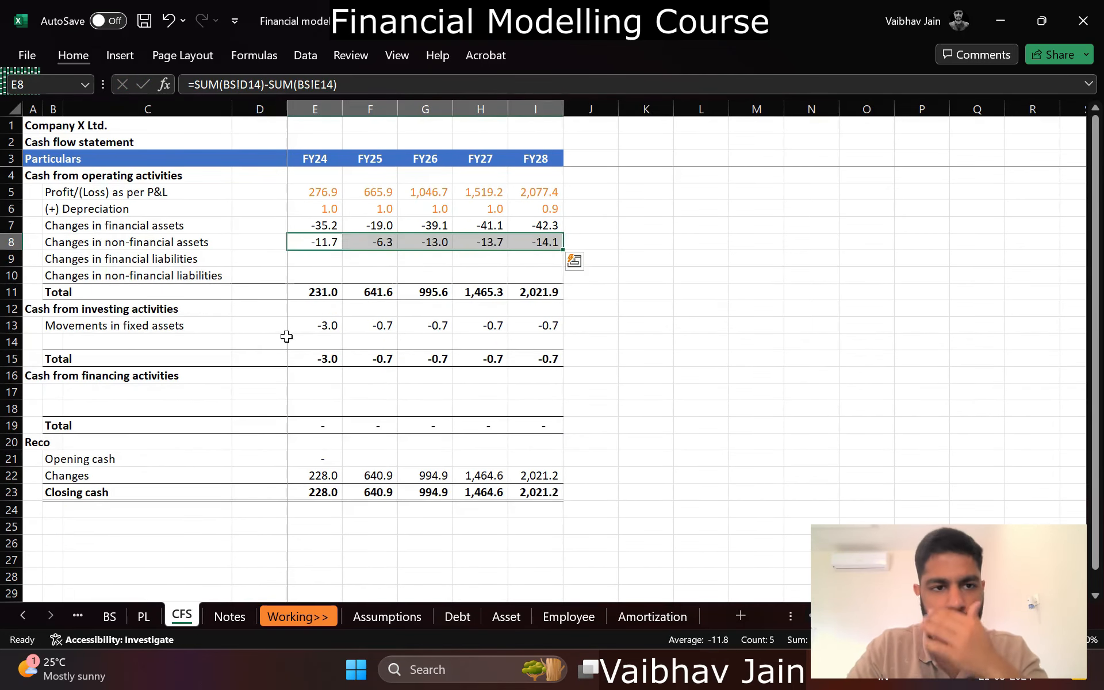
# Step: Begin the FY24 changes in financial liabilities formula in E9 with a SUM over the balance sheet range BS!E19:E23
pyautogui.press('Down')
pyautogui.write('=sum(')
pyautogui.hotkey('ctrl', 'pageup')
pyautogui.hotkey('ctrl', 'pageup')
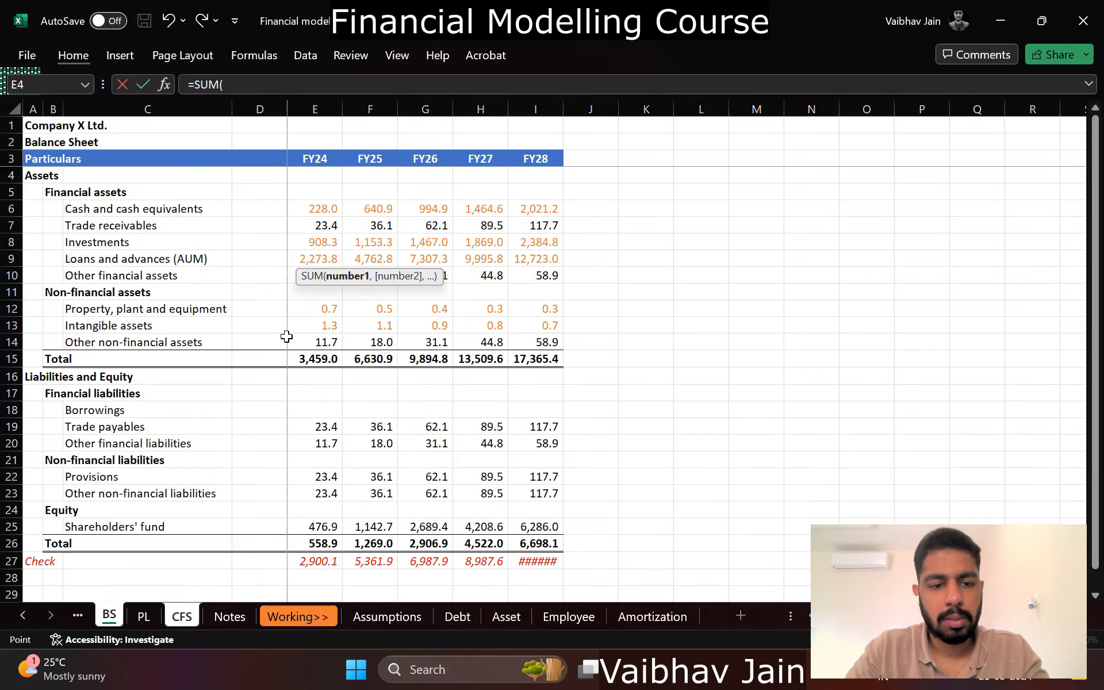
pyautogui.scroll(-2, 286, 335)
pyautogui.click(308, 361)
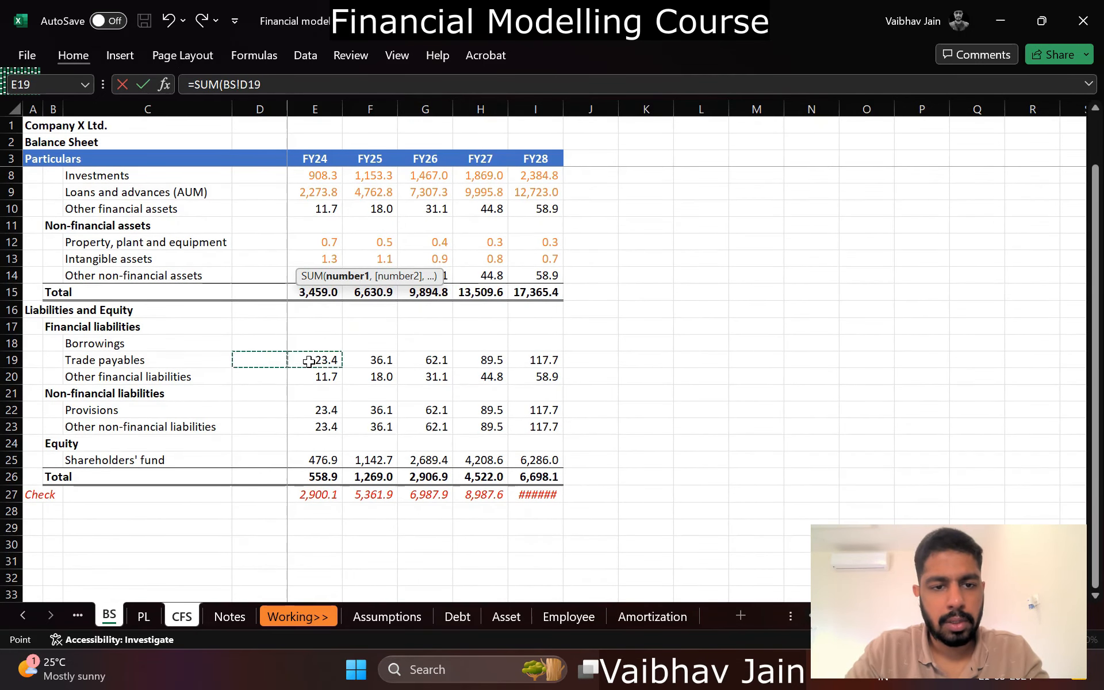
pyautogui.hotkey('shift', 'Down')
pyautogui.hotkey('shift', 'Down')
pyautogui.hotkey('shift', 'Down')
pyautogui.hotkey('shift', 'Down')
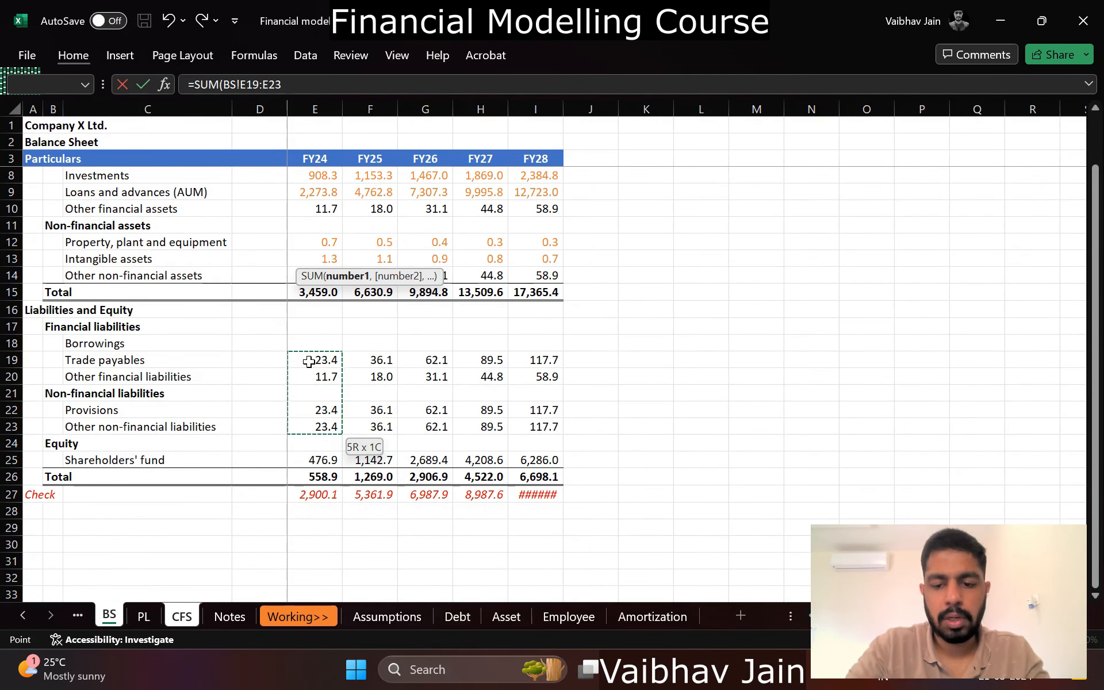